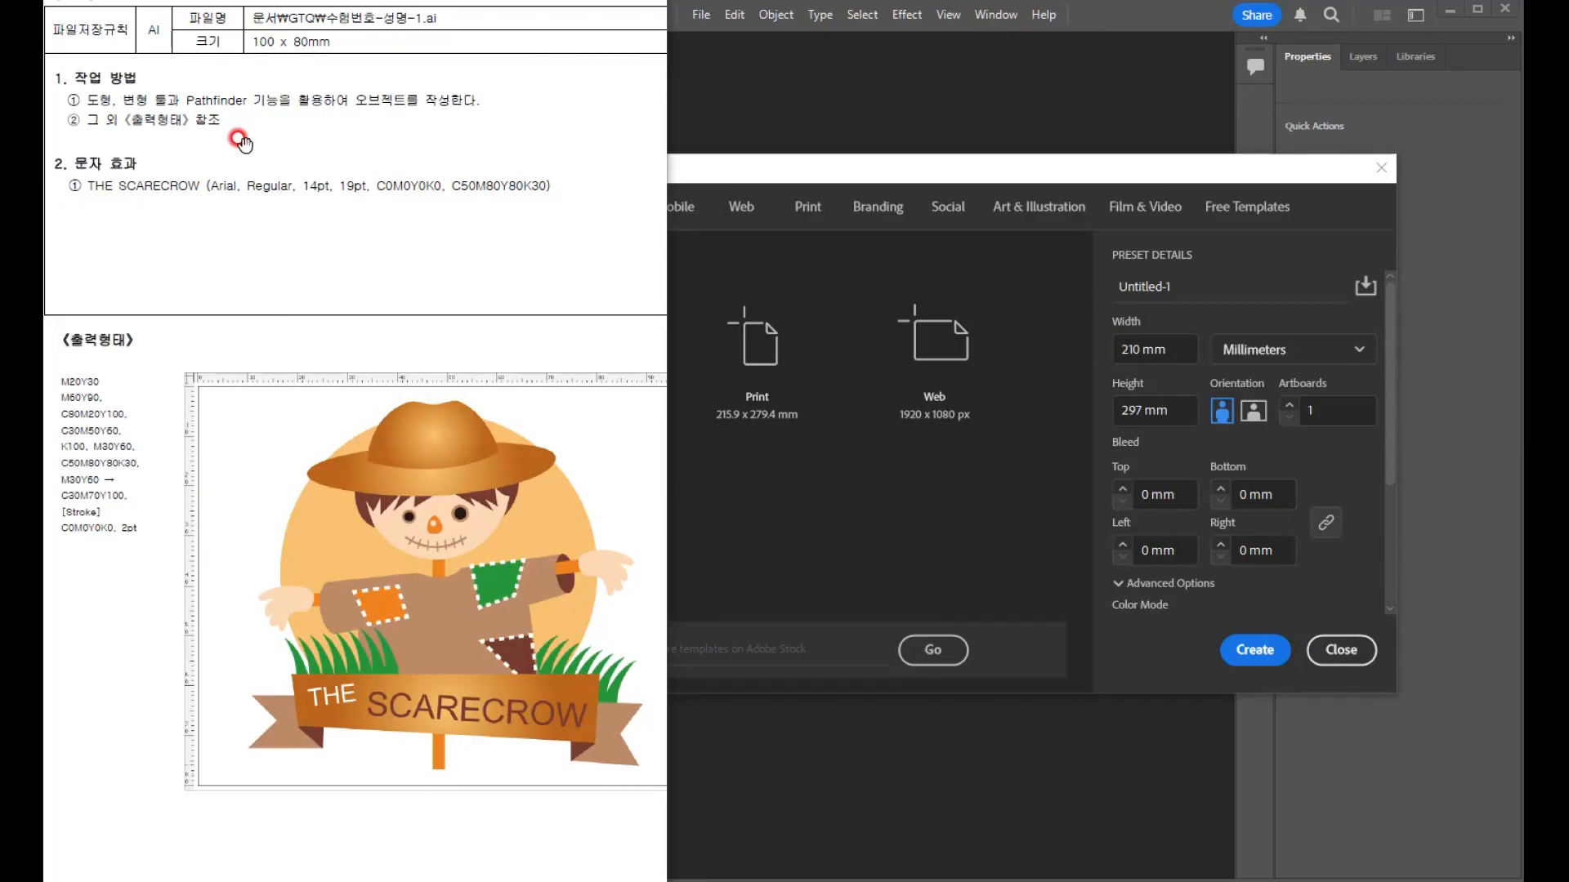
- Check the exam sheet's file size requirement and create a new CMYK document 100 mm wide and 80 mm high
scroll(240, 141, "up", 1)
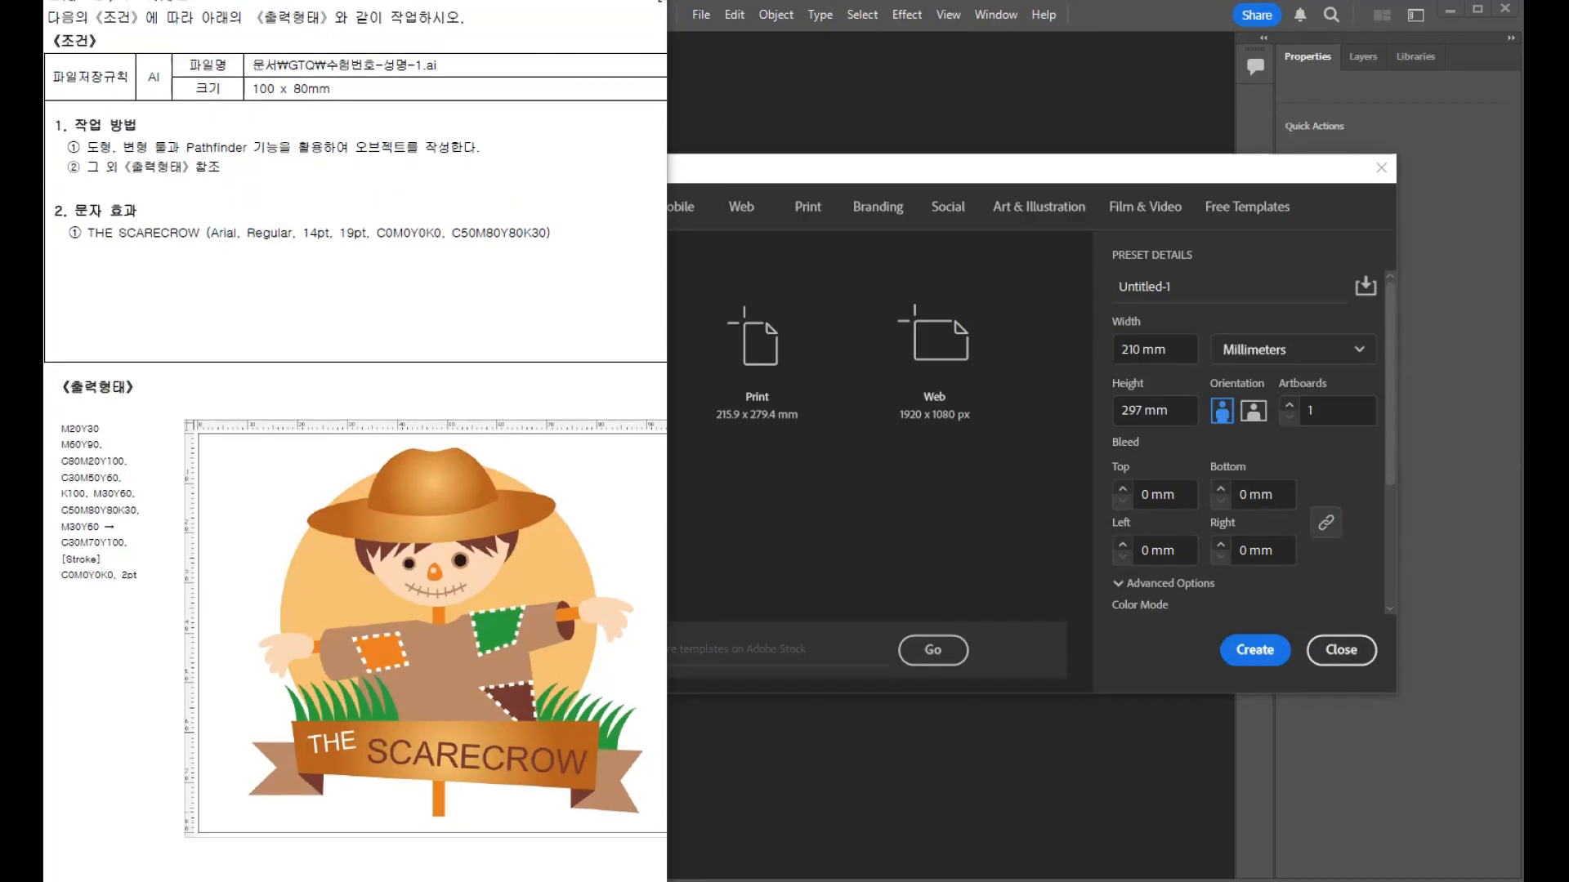
scroll(139, 67, "up", 1)
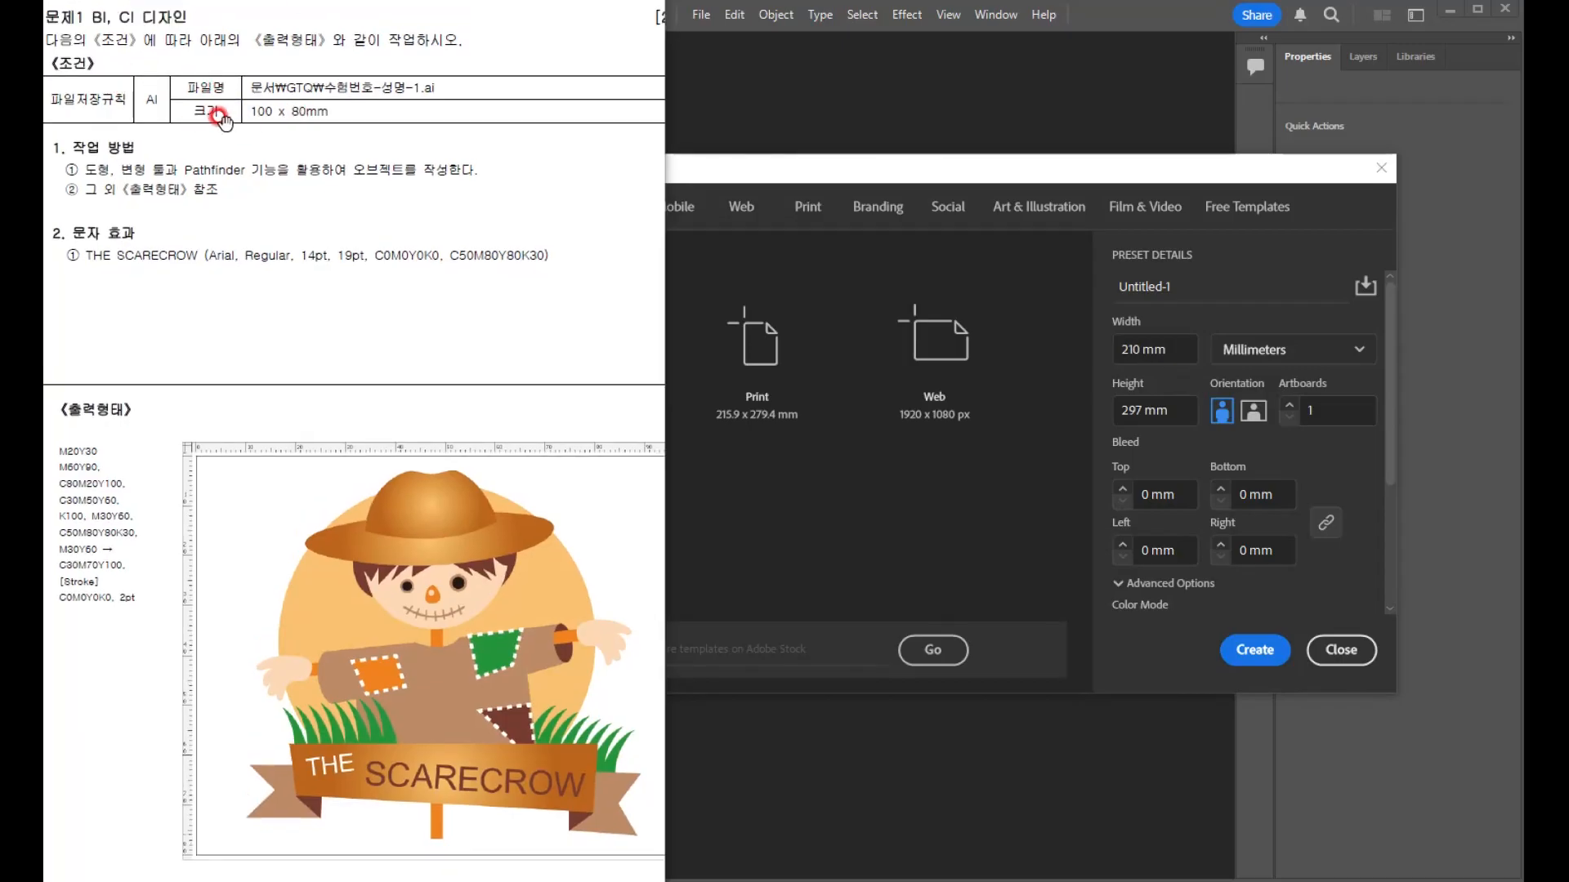
left_click(703, 170)
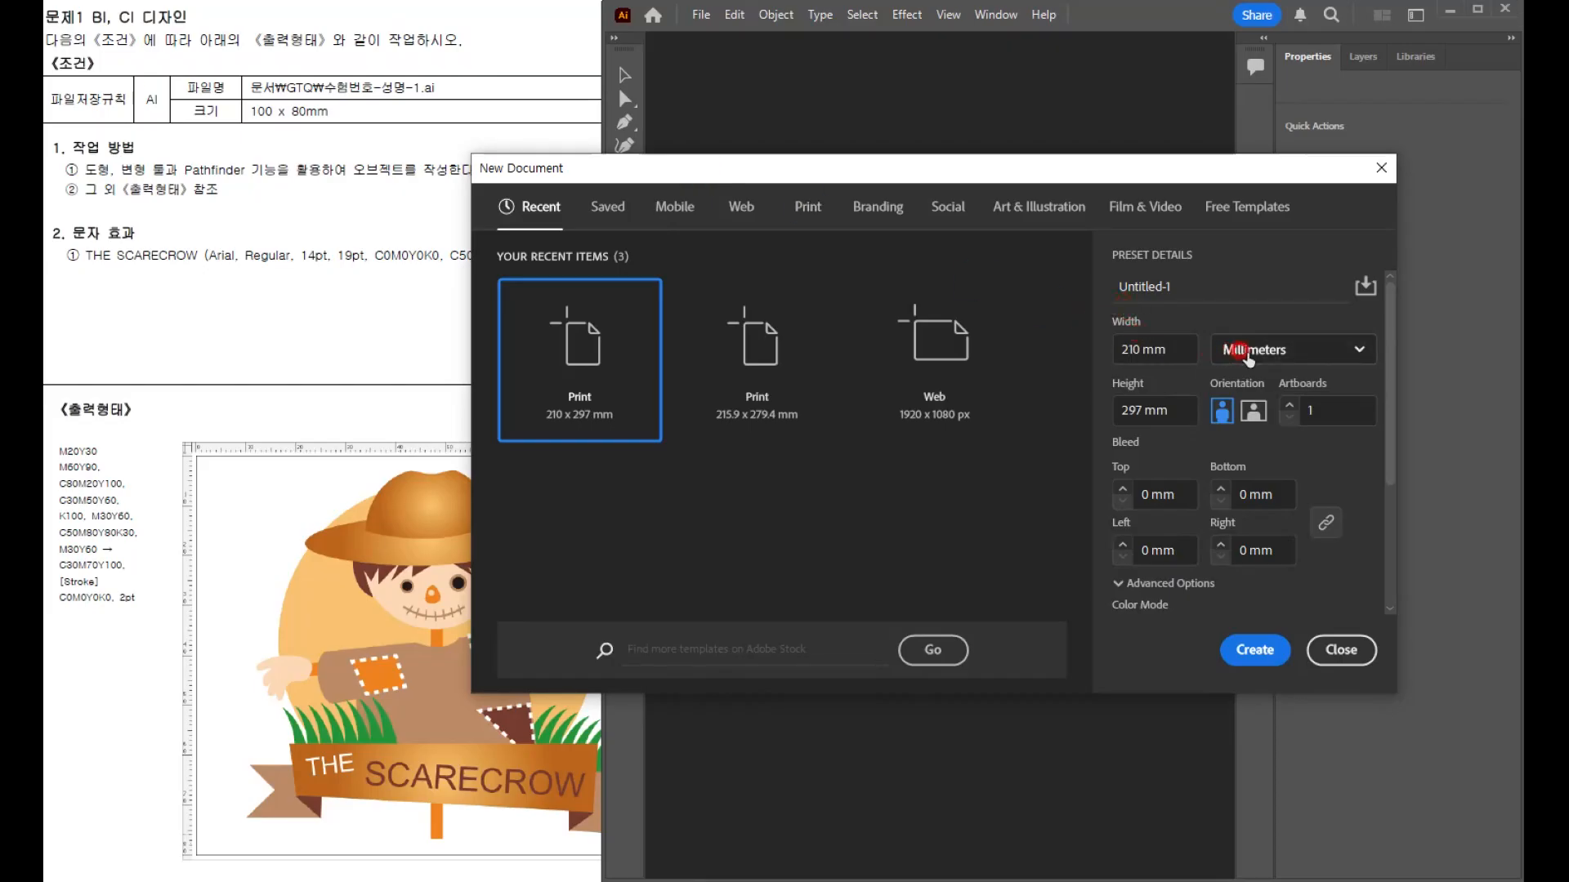
double_click(1105, 349)
type("100")
key("Tab")
key("Tab")
type("80")
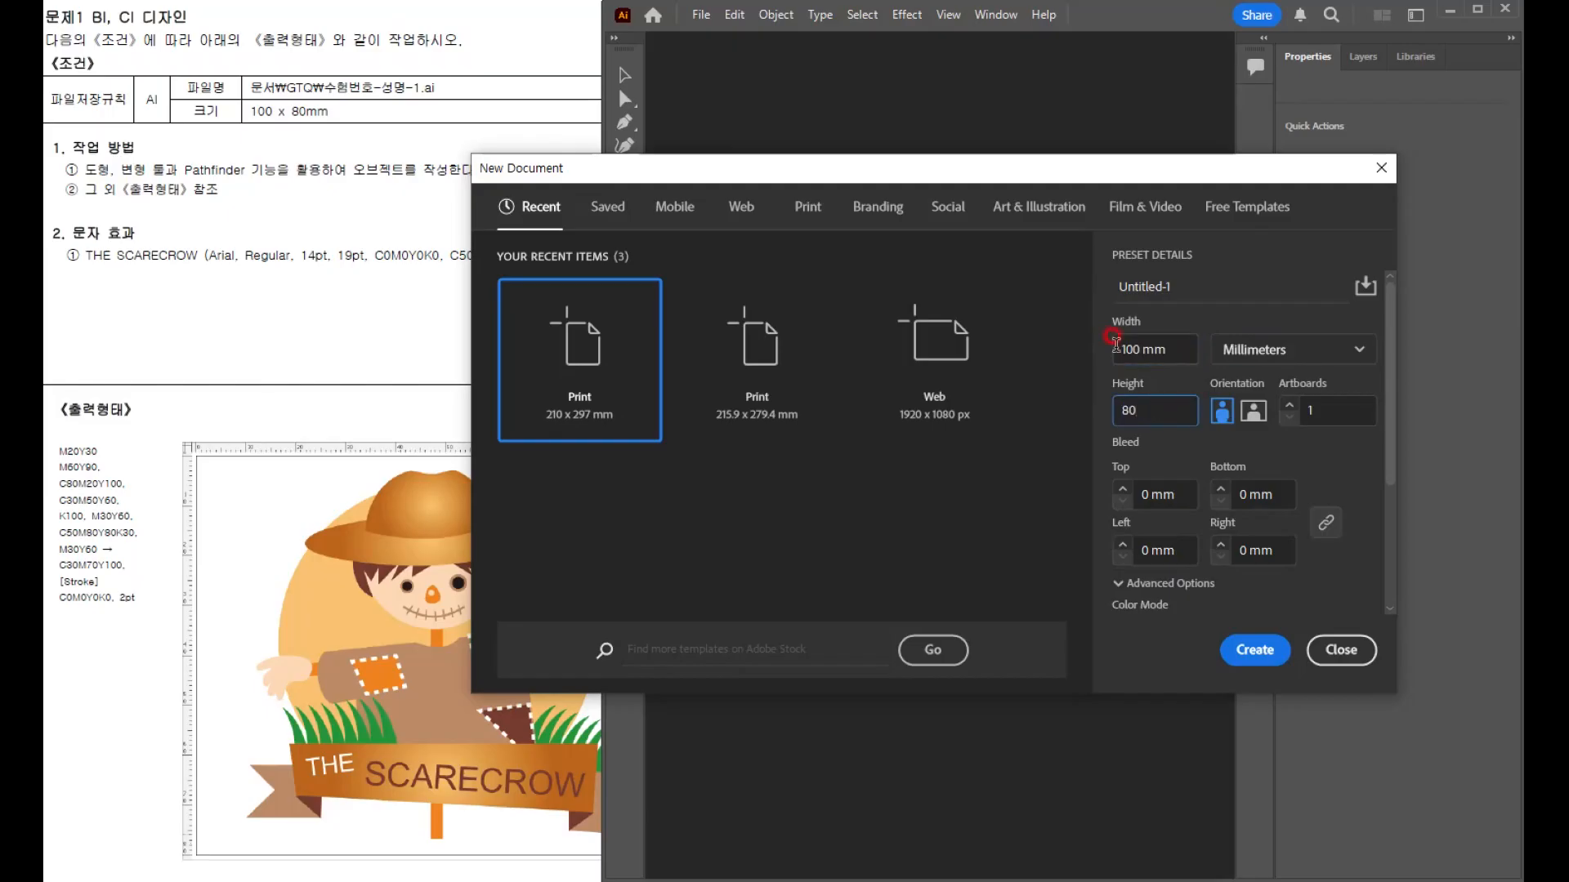
scroll(1185, 457, "down", 3)
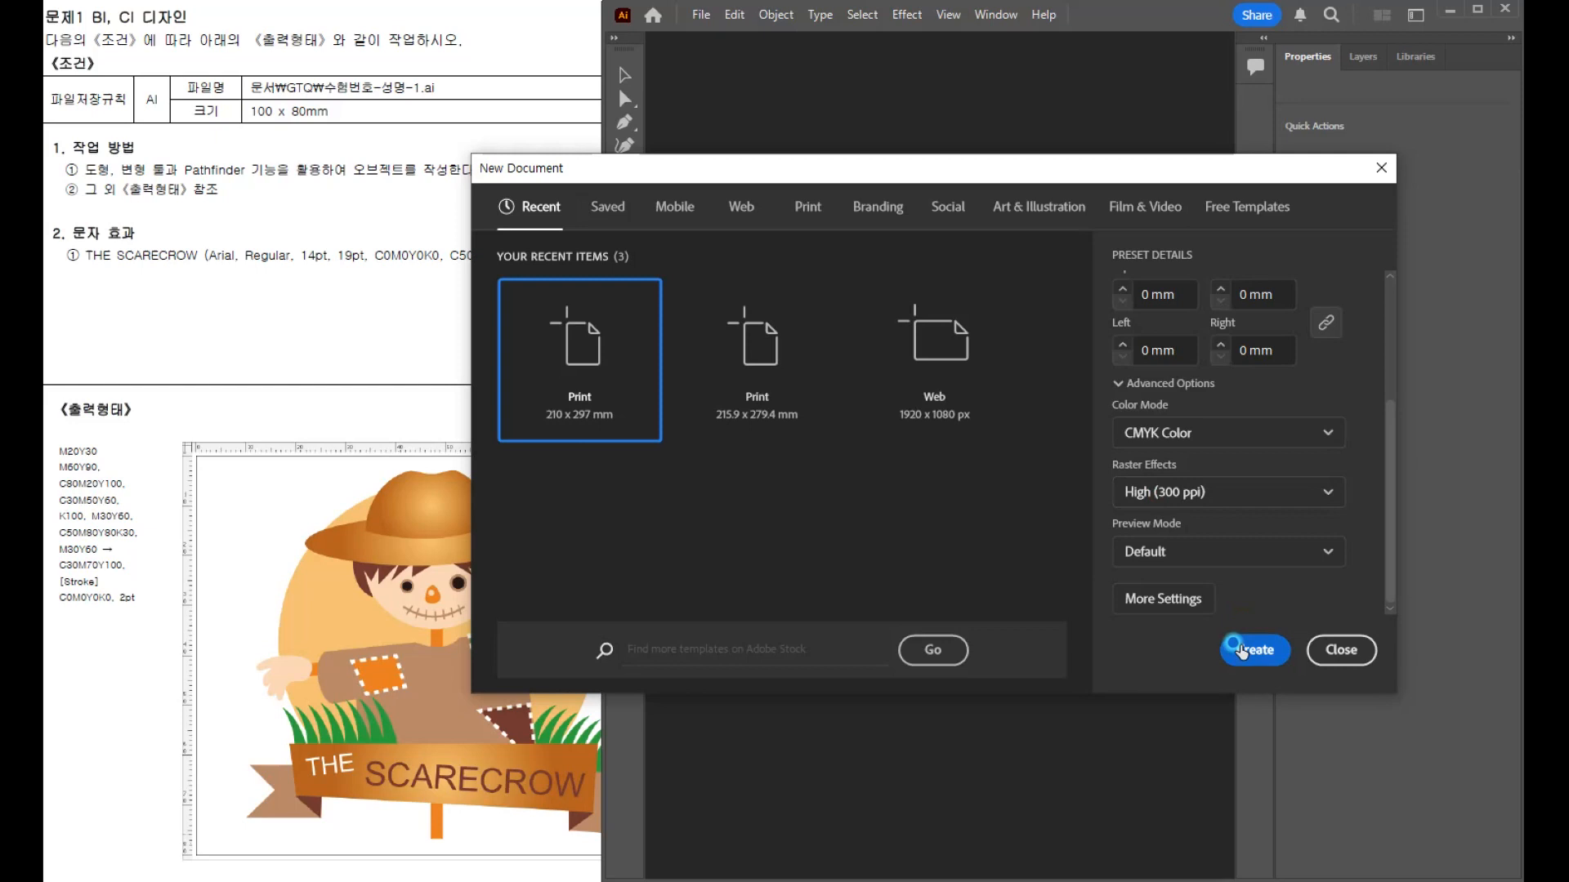
key("Return")
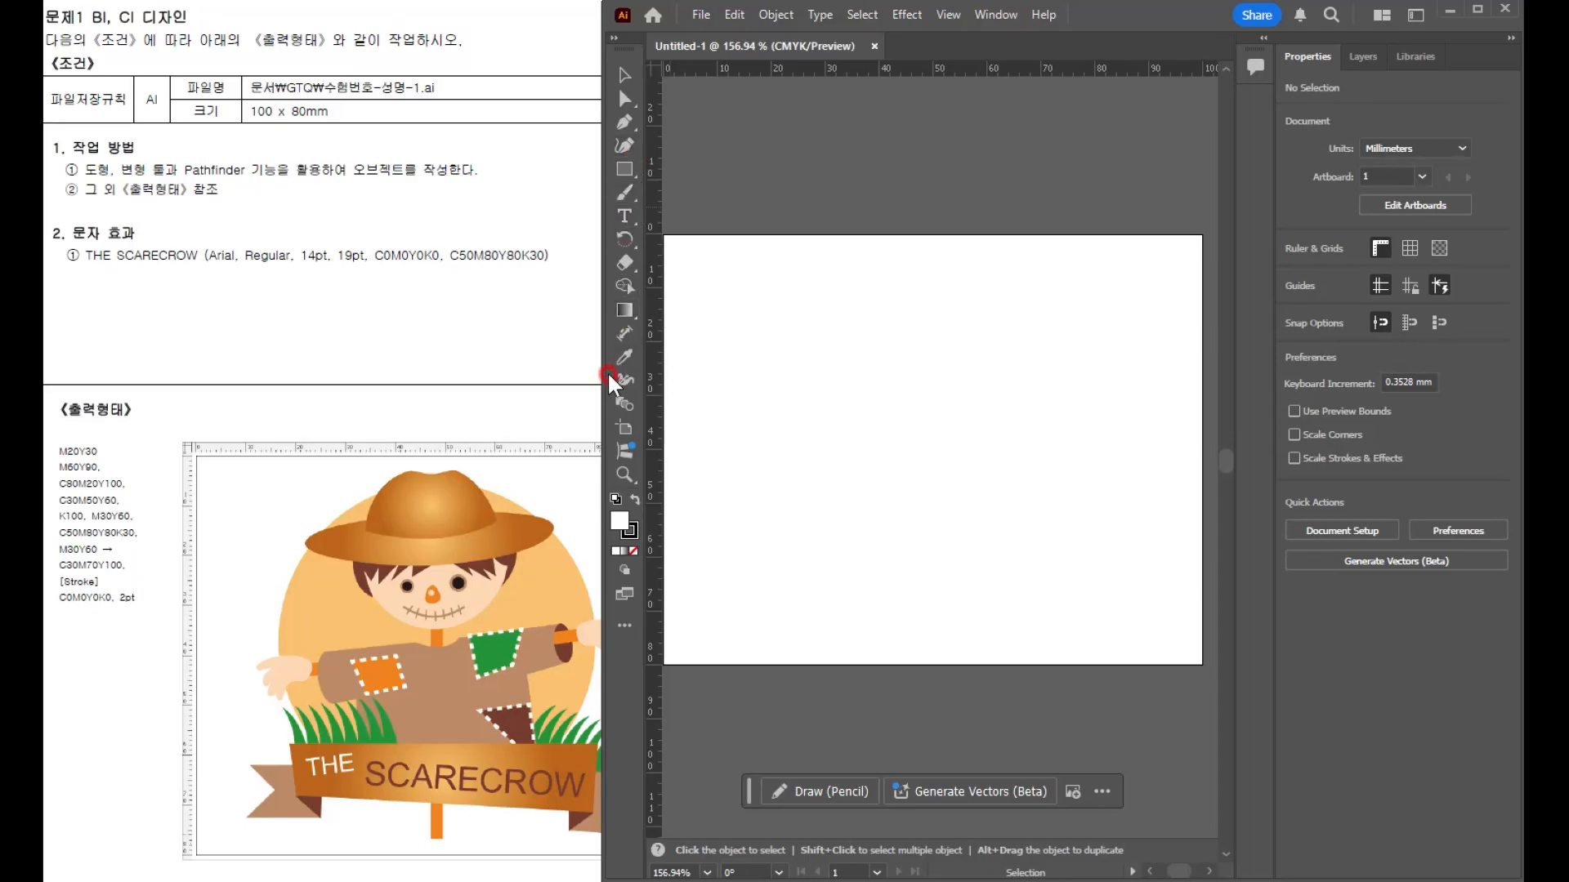
- Switch the workspace to Essentials Classic
left_click(988, 24)
left_click(1027, 129)
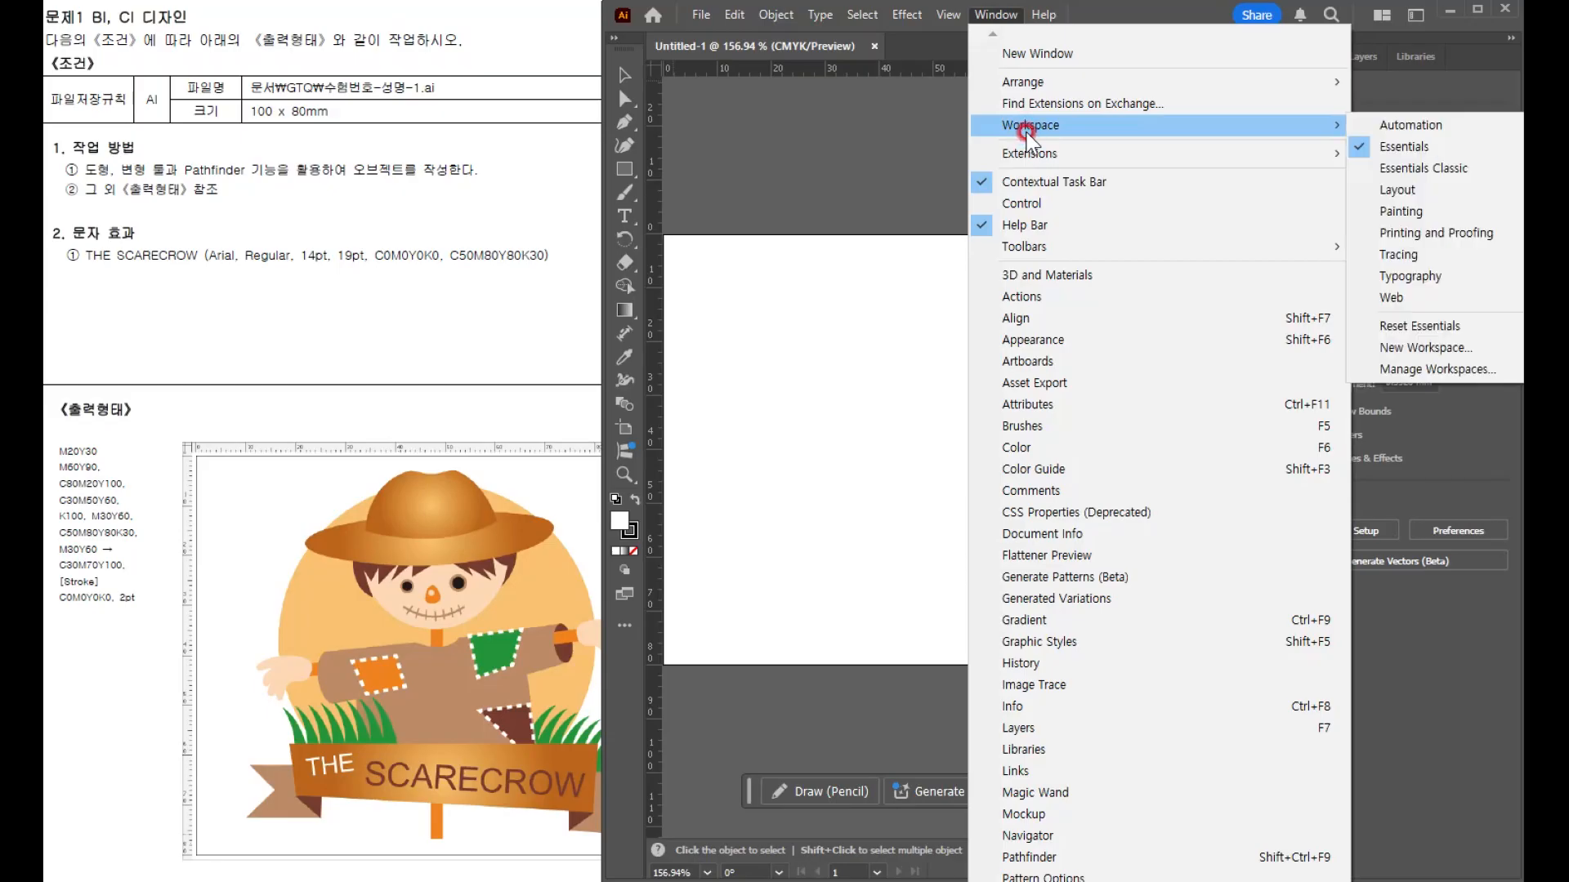
left_click(1389, 169)
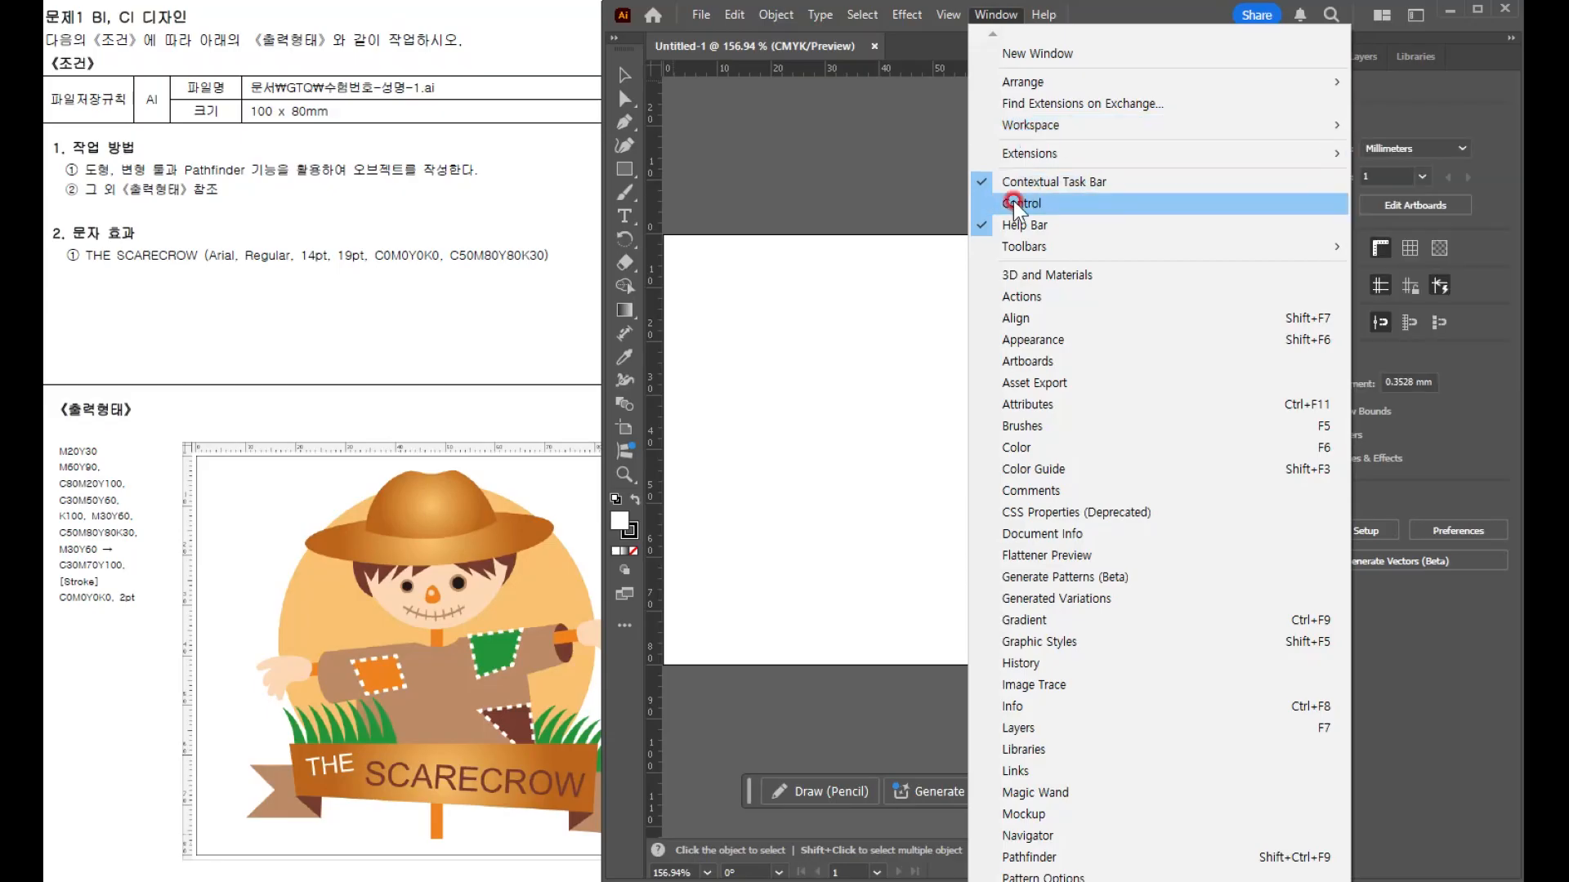
mouse_move(1013, 246)
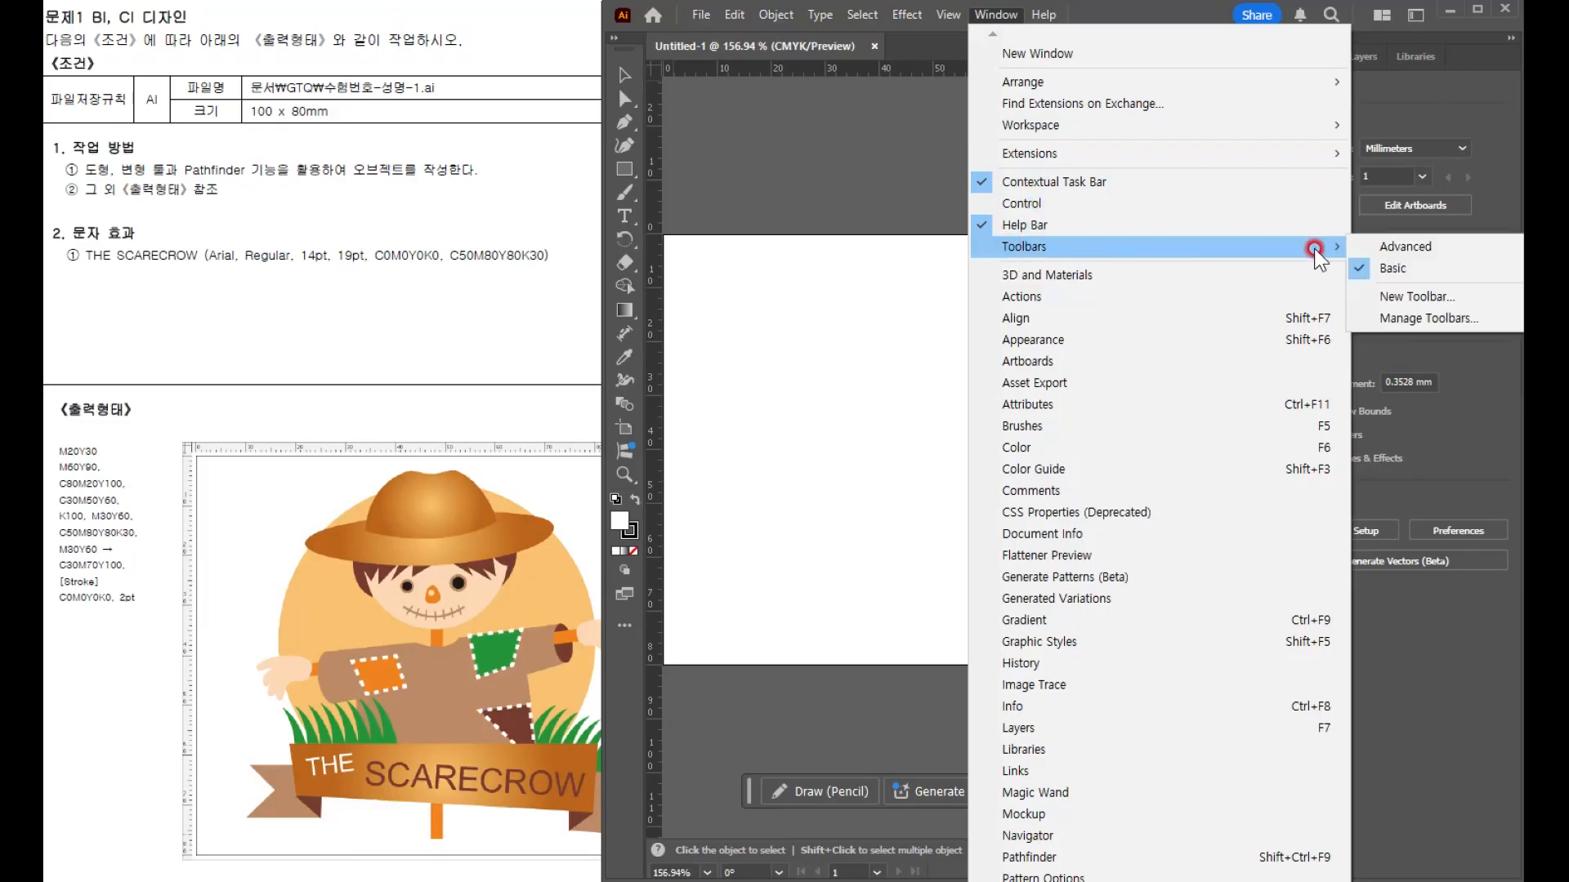
mouse_move(1115, 127)
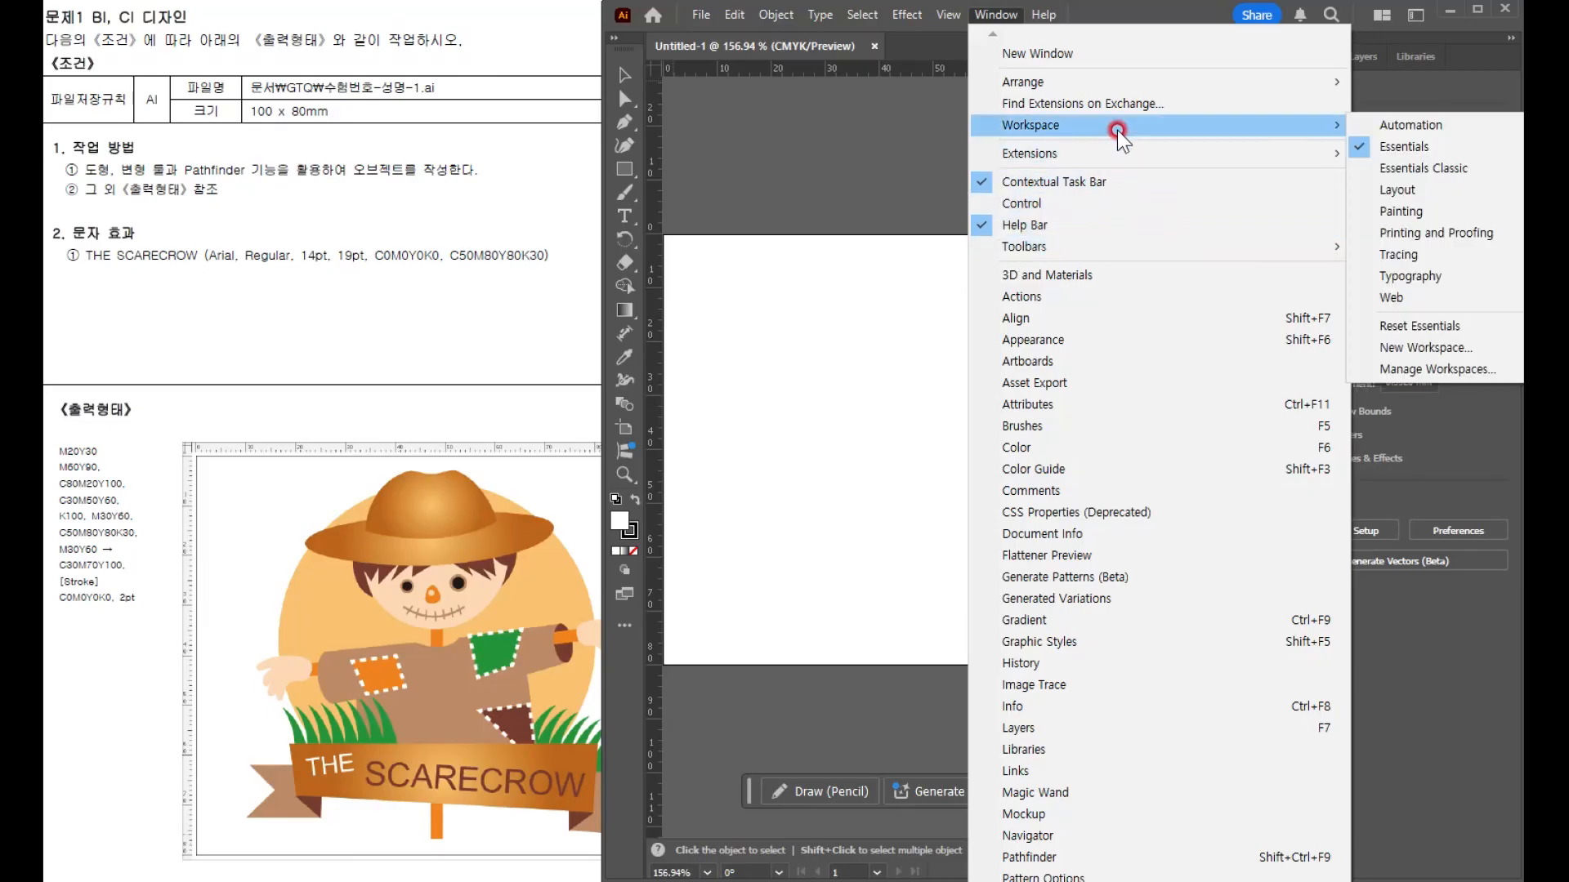
left_click(1386, 169)
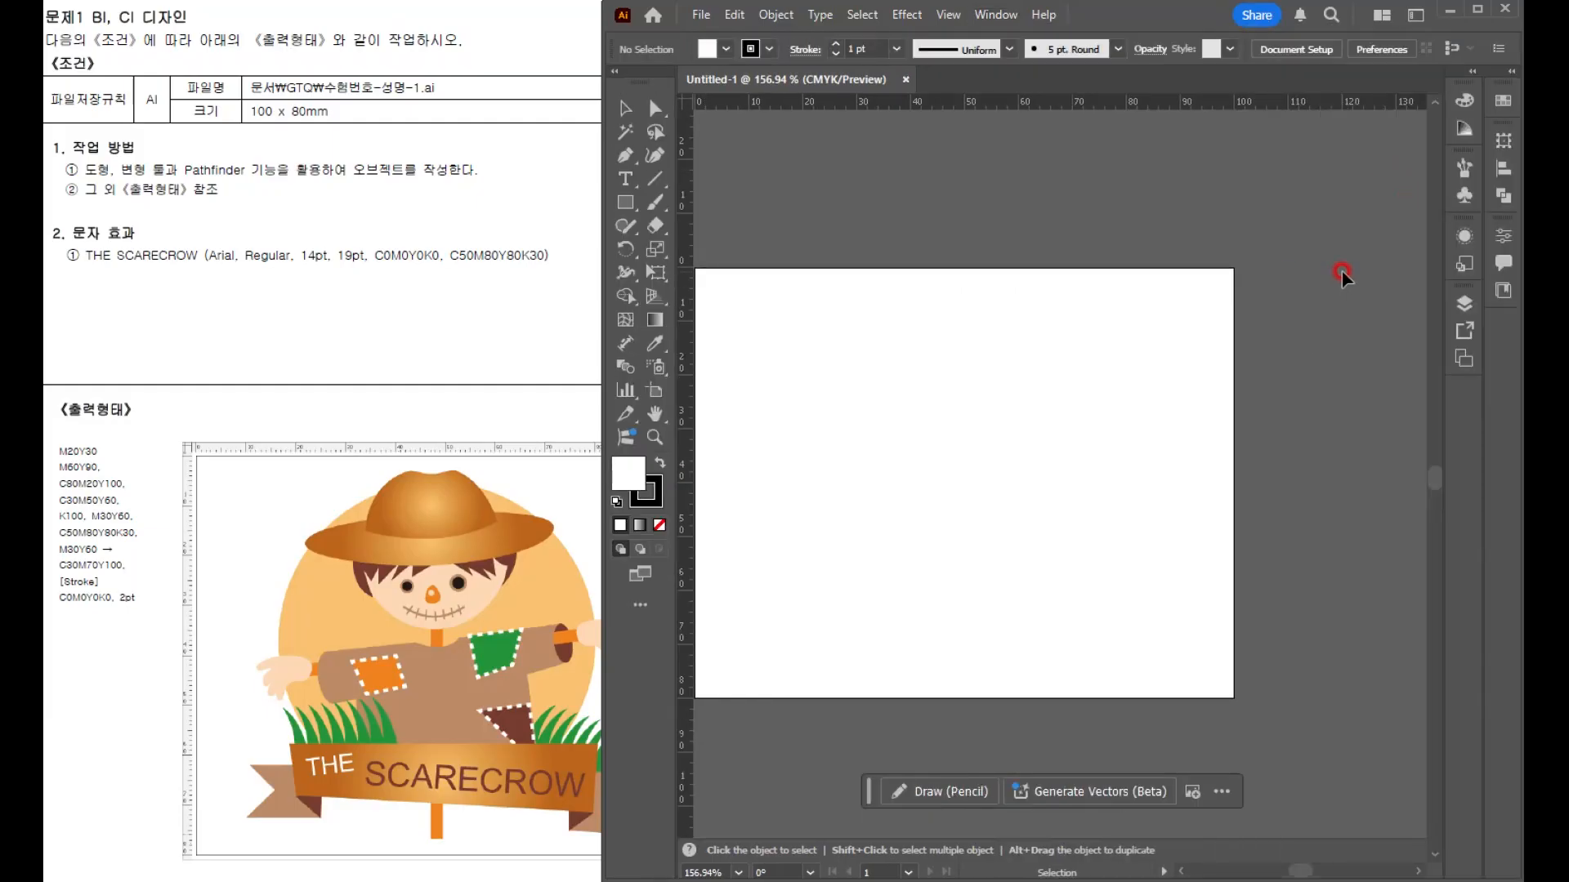
- Create a new color group in the swatches and move the white swatch into it
left_click_drag(903, 410, 967, 395)
left_click(331, 549)
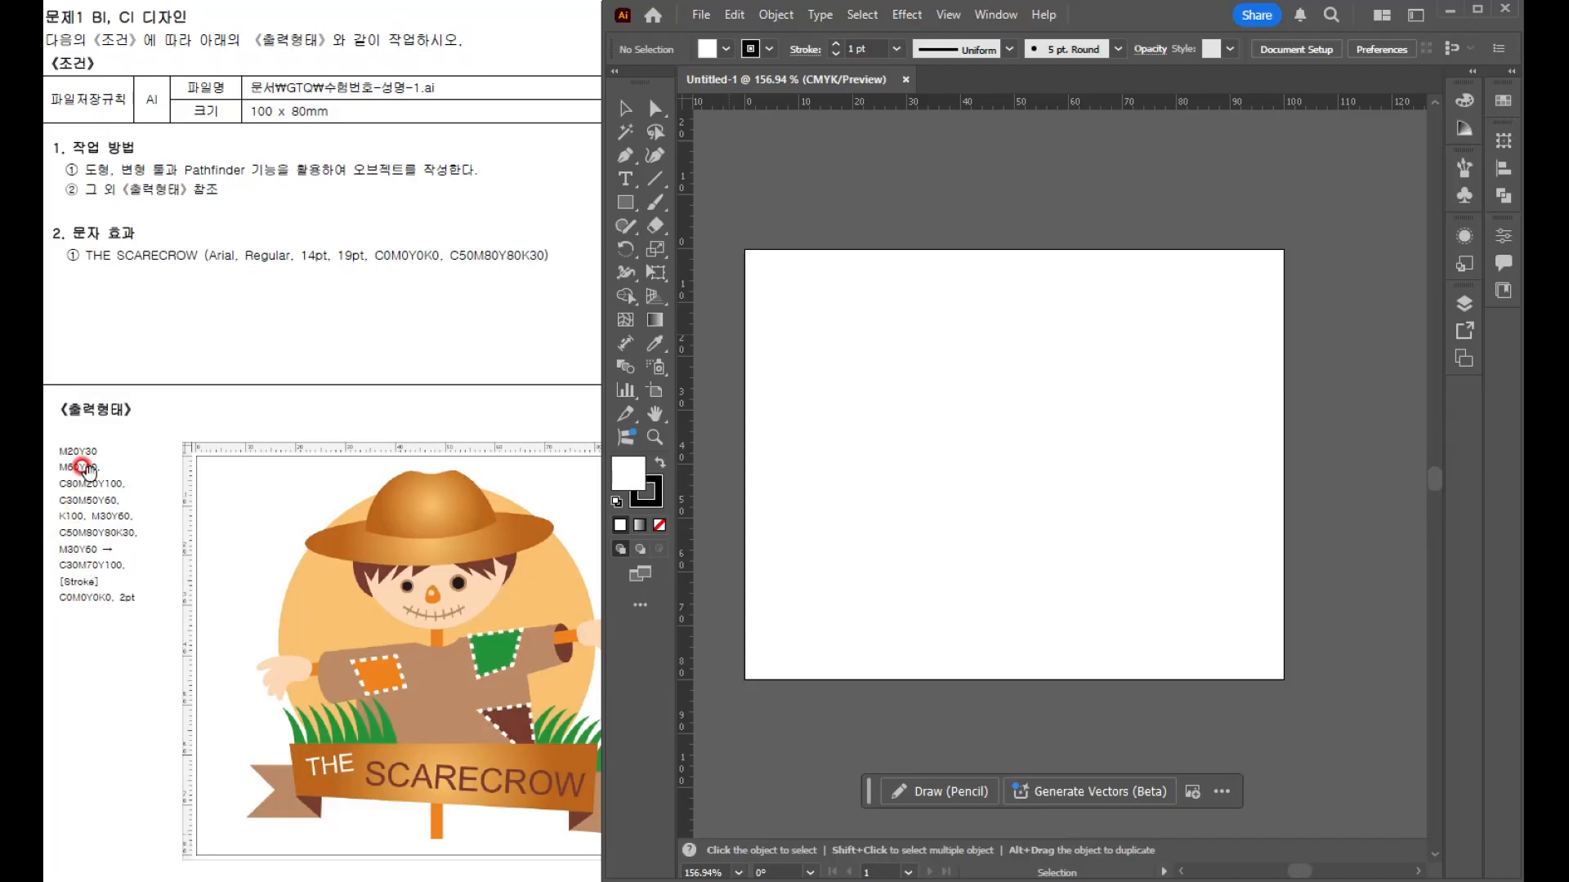
left_click(1504, 100)
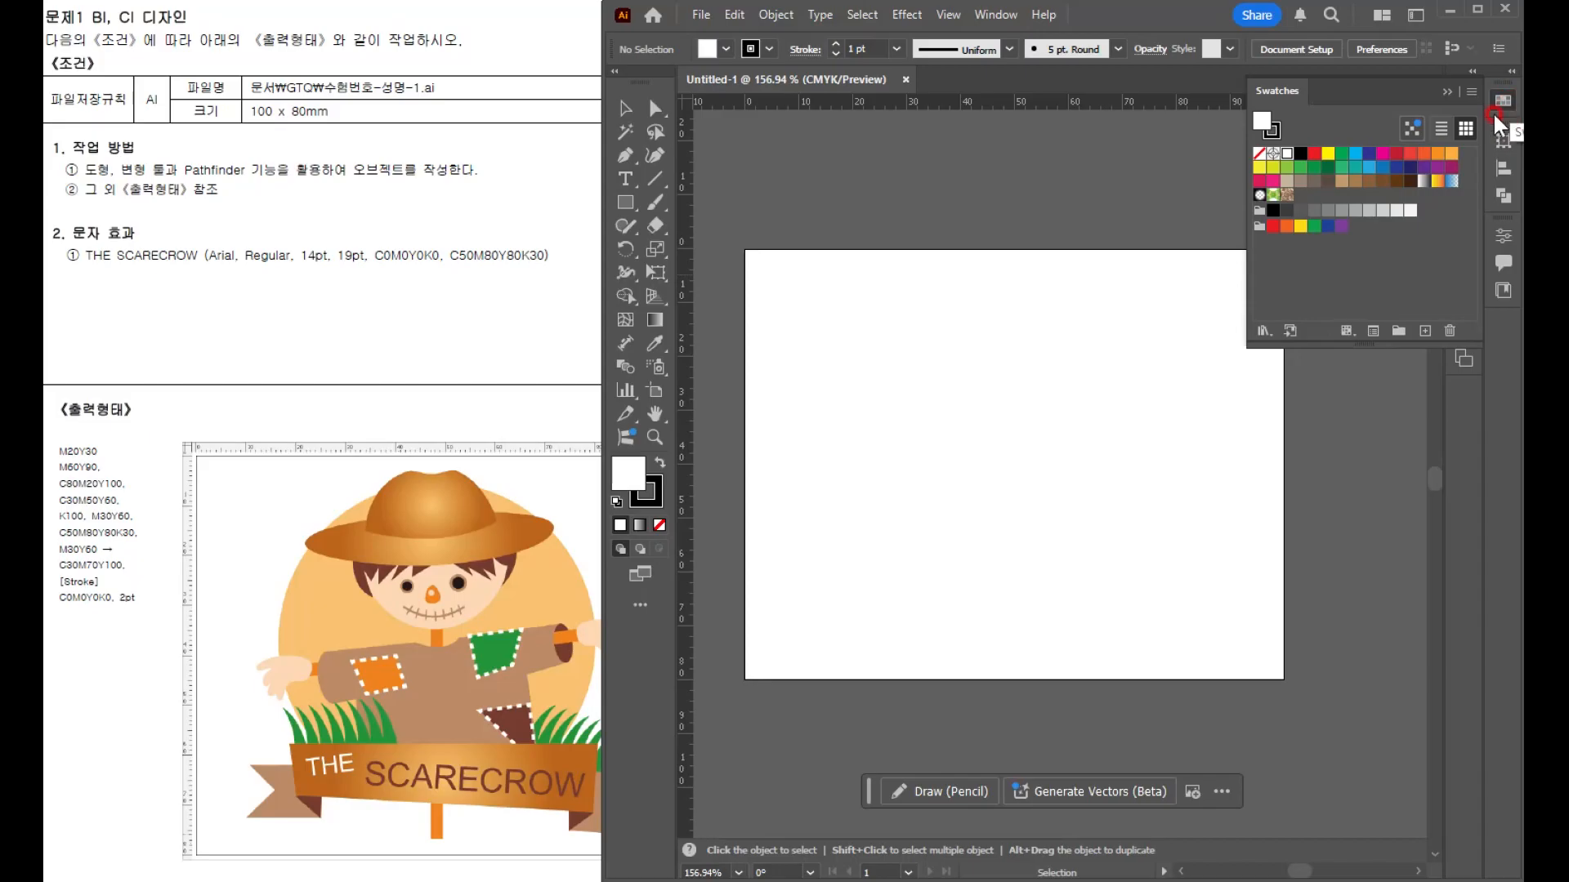
left_click(1396, 333)
left_click(711, 349)
left_click_drag(1287, 152, 1291, 244)
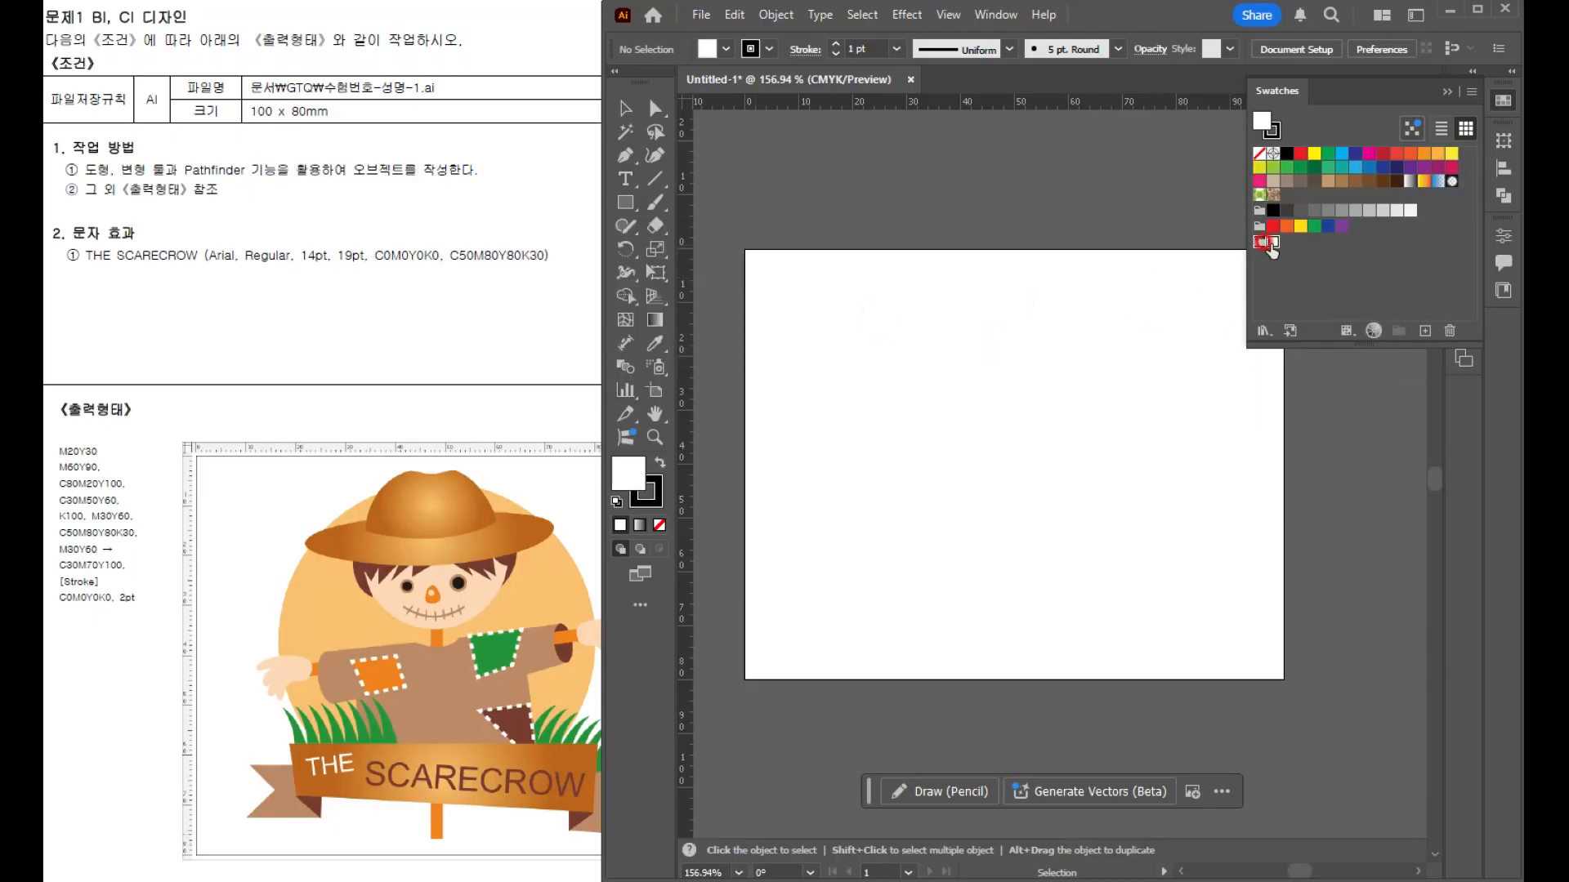
- Add a global CMYK swatch with C=0 M=20 Y=30 K=0 to the new color group
left_click(1426, 331)
left_click(357, 450)
left_click(474, 371)
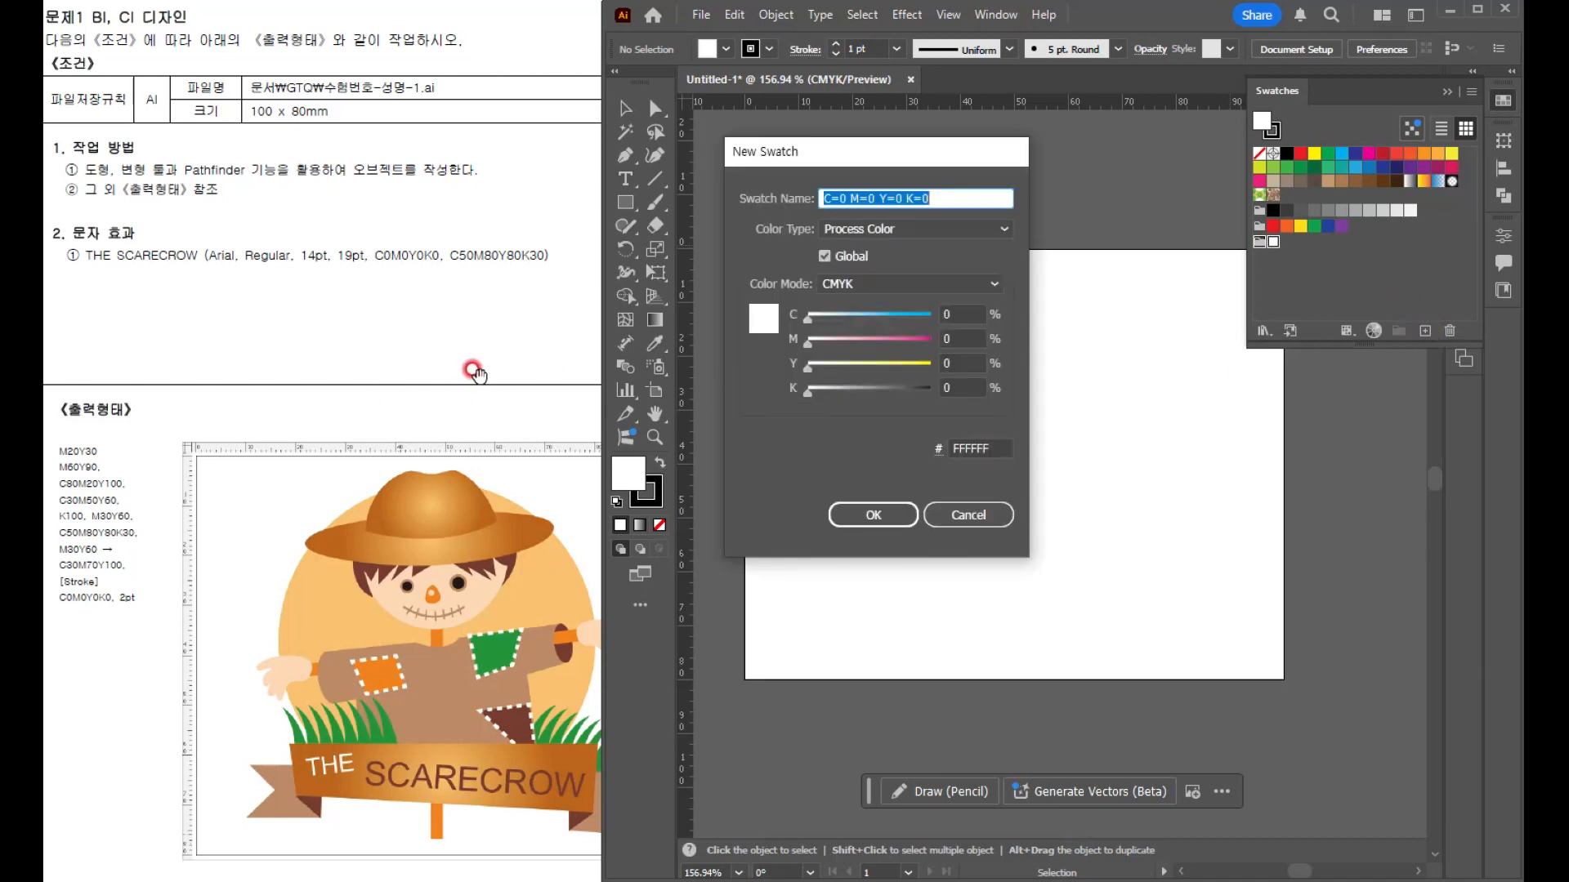
left_click(962, 338)
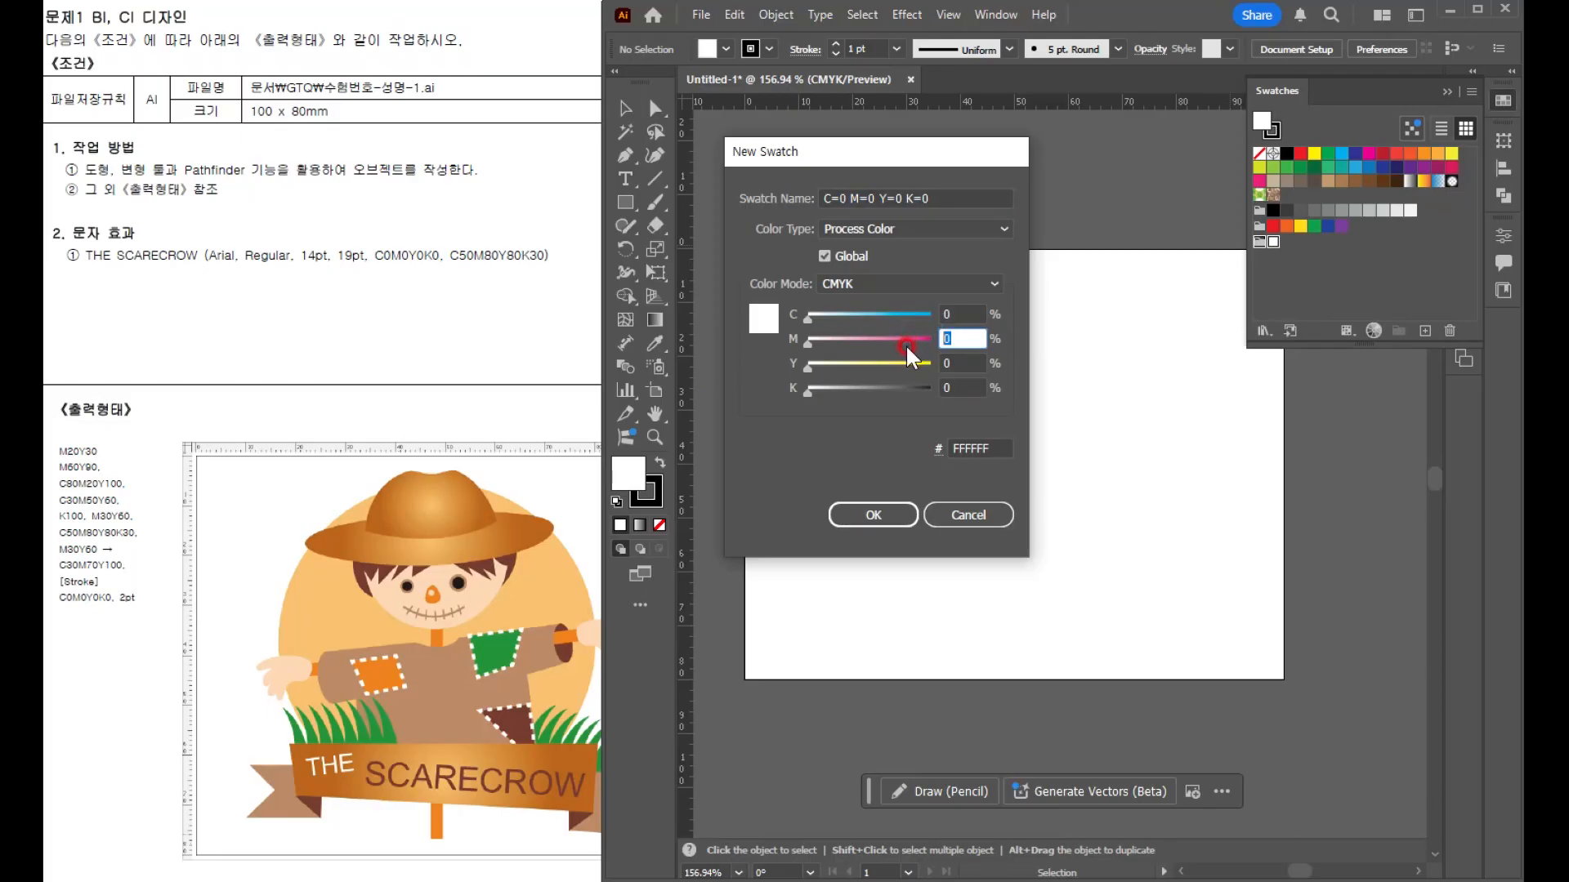
type("20")
key("Tab")
type("30")
key("Return")
left_click(1210, 331)
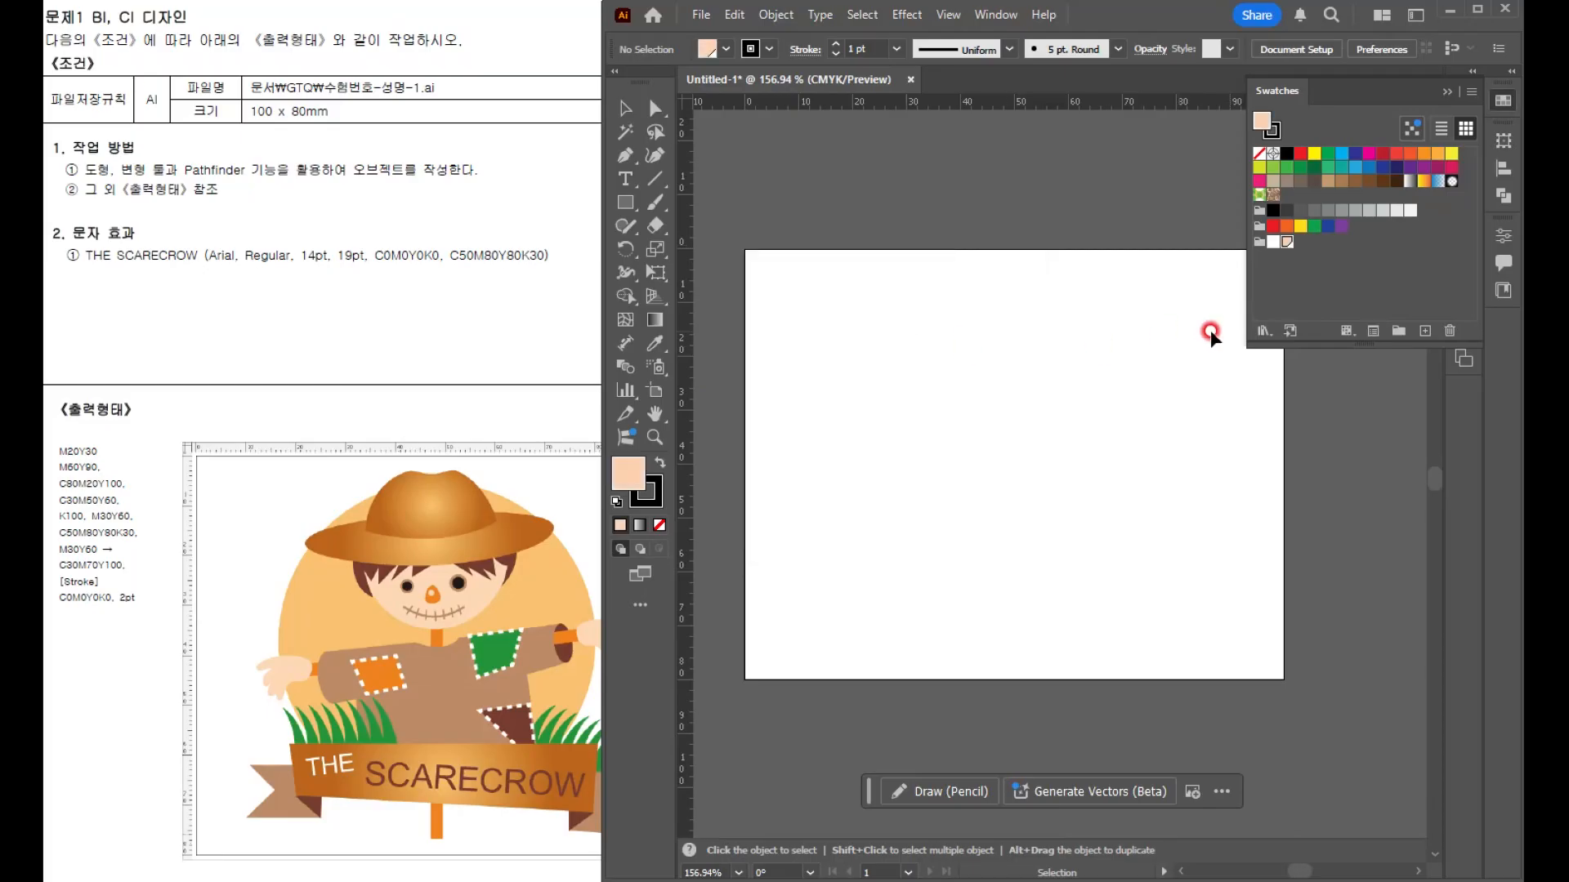
- Add swatches M60Y90, C80M20Y100, C30M50Y60, M30Y60 and C50M80Y80K30 to the color group, and move white back among the default swatches
left_click(1424, 330)
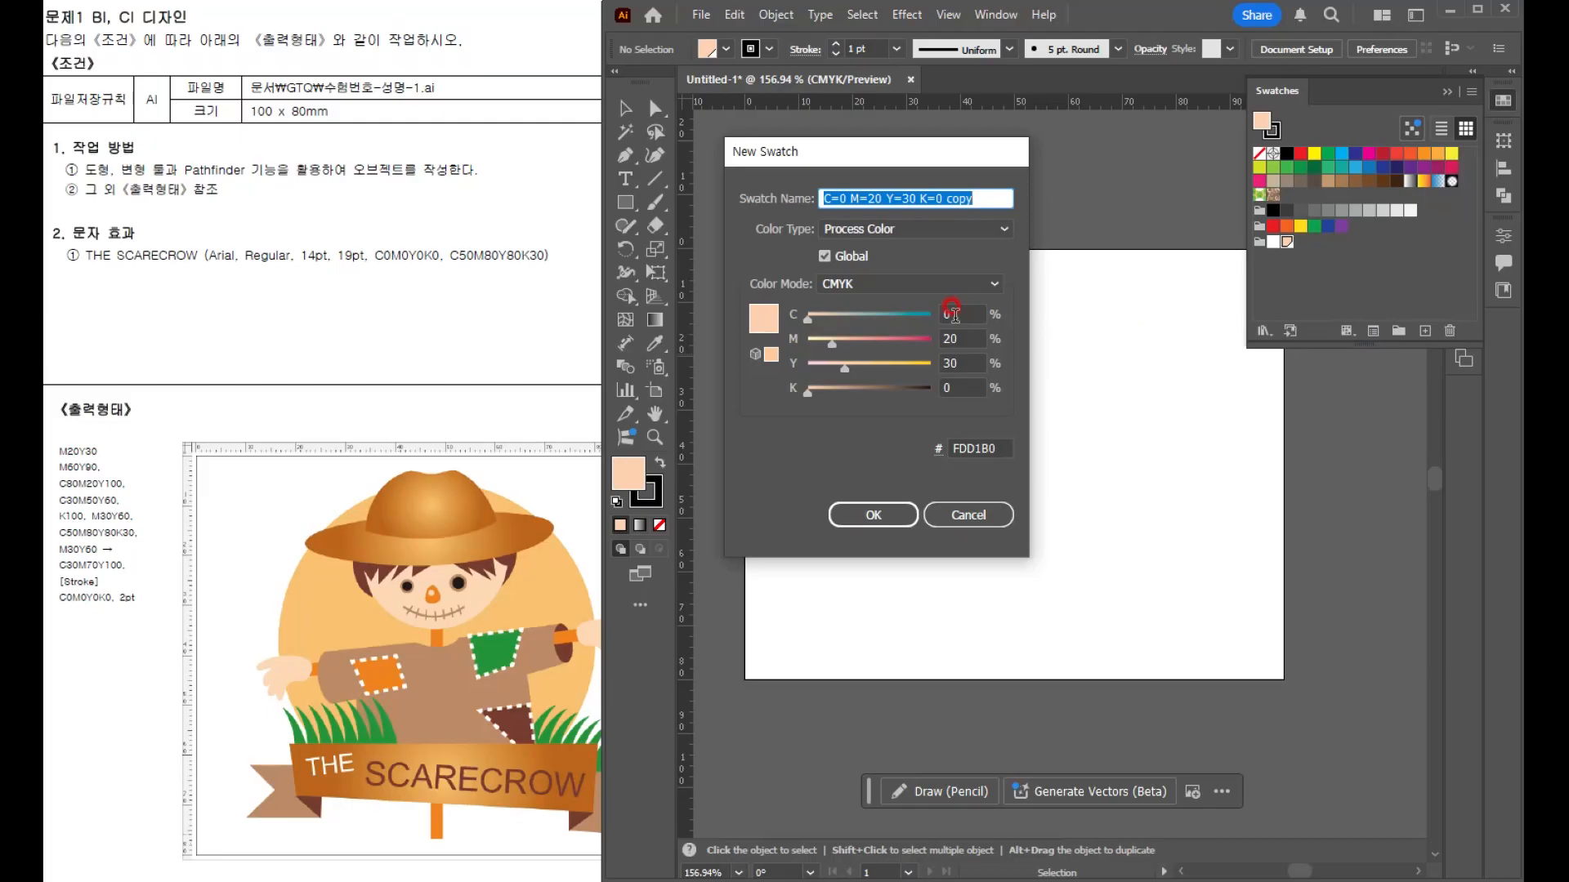
left_click(956, 335)
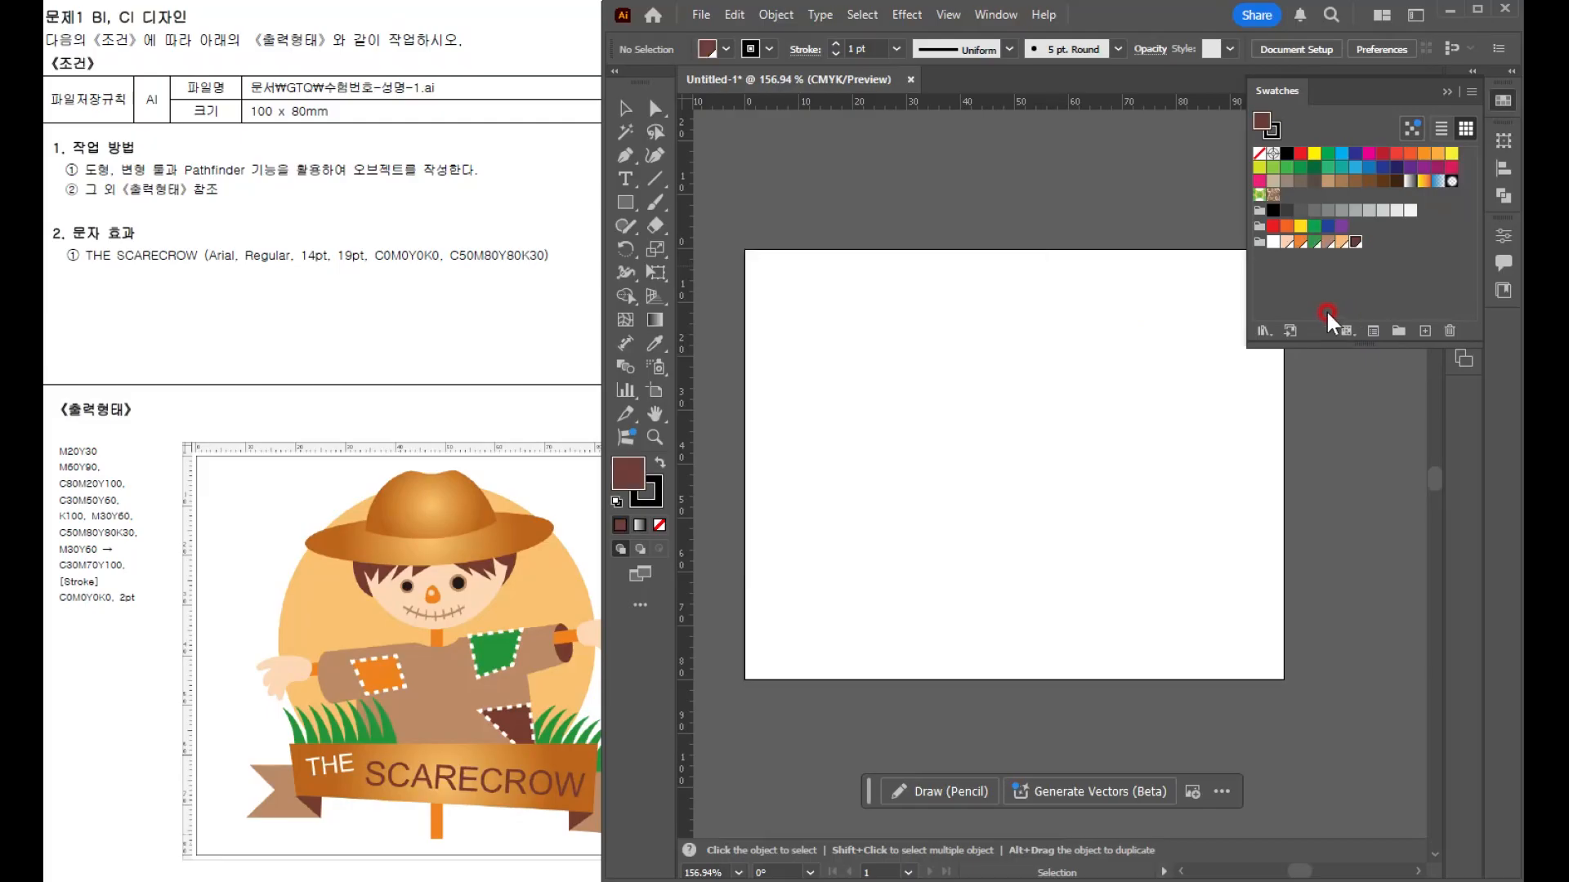
left_click(1273, 242)
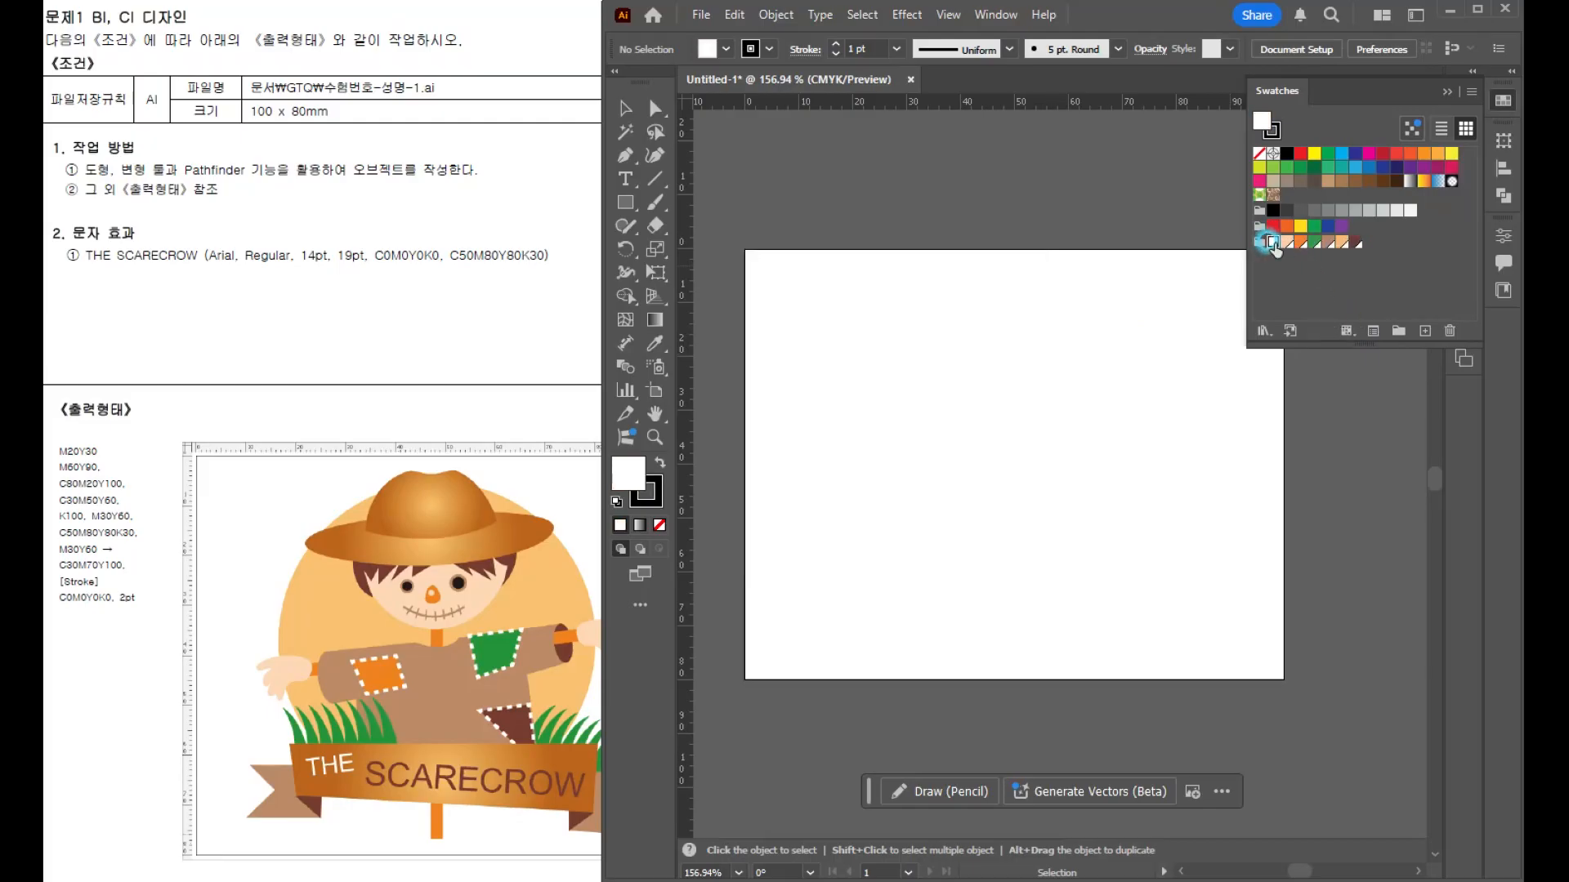
left_click_drag(1272, 134, 1285, 154)
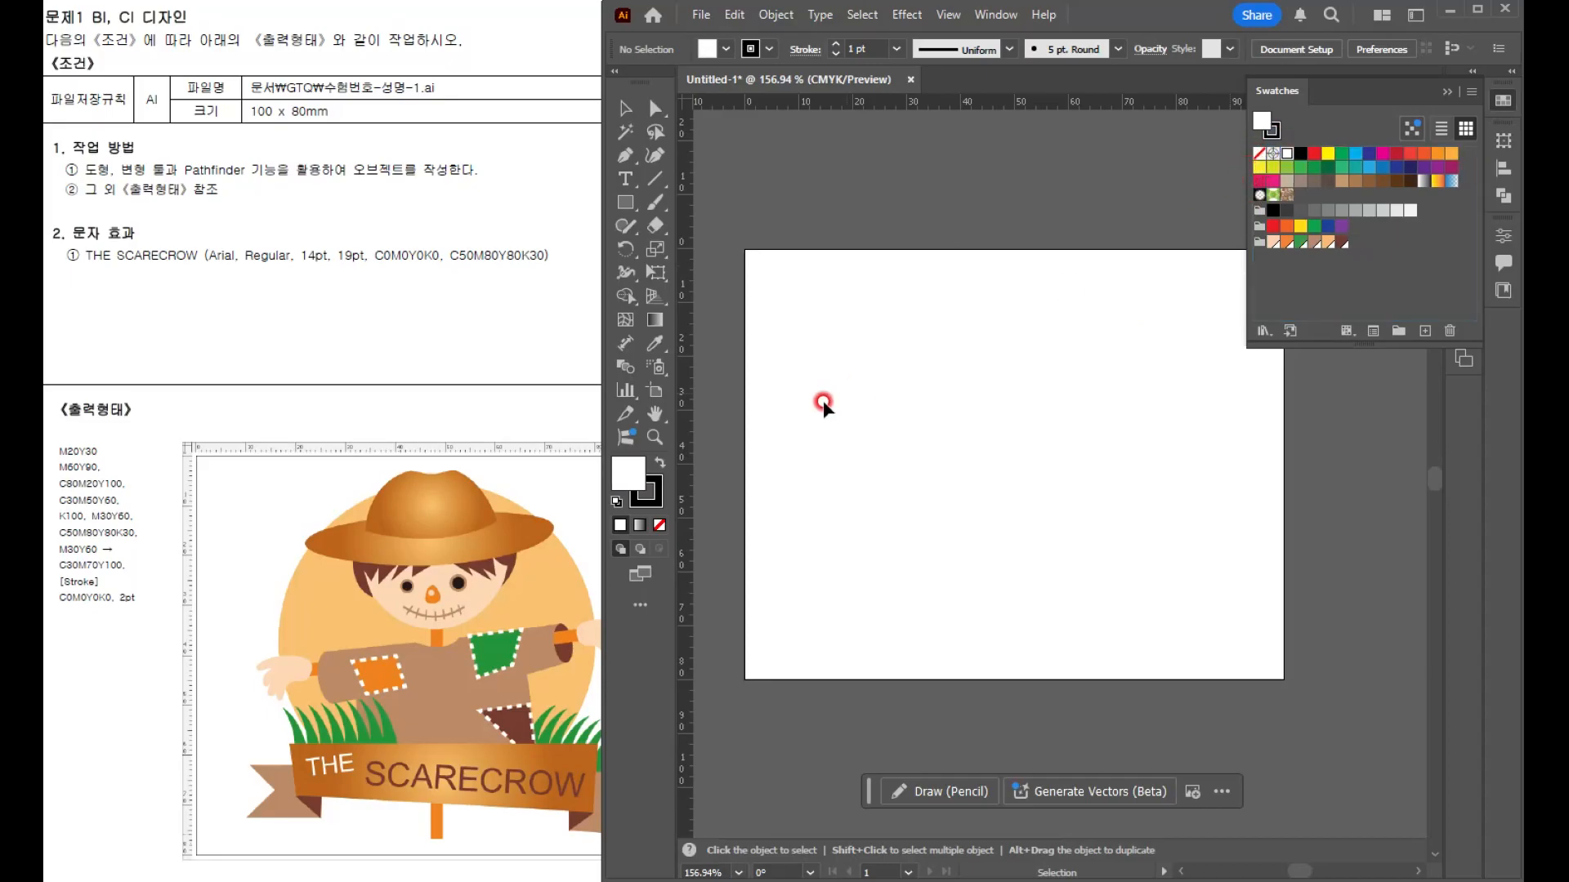
- Draw a large background circle from the artboard's center, filled with C=0 M=30 Y=60 K=0 and without a stroke
left_click(476, 564)
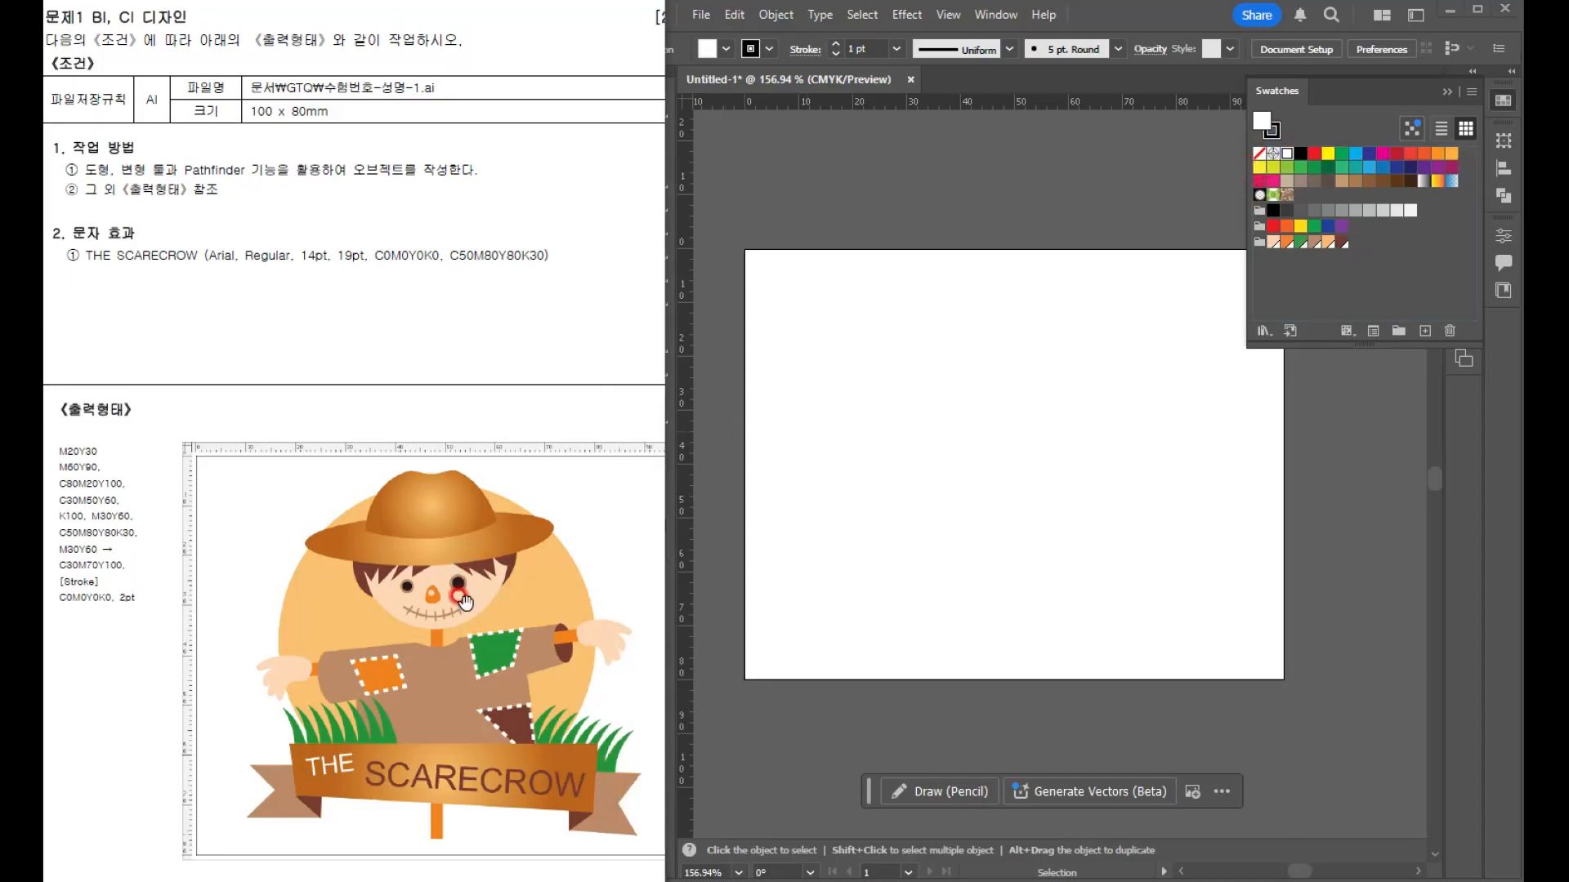
scroll(462, 588, "down", 1)
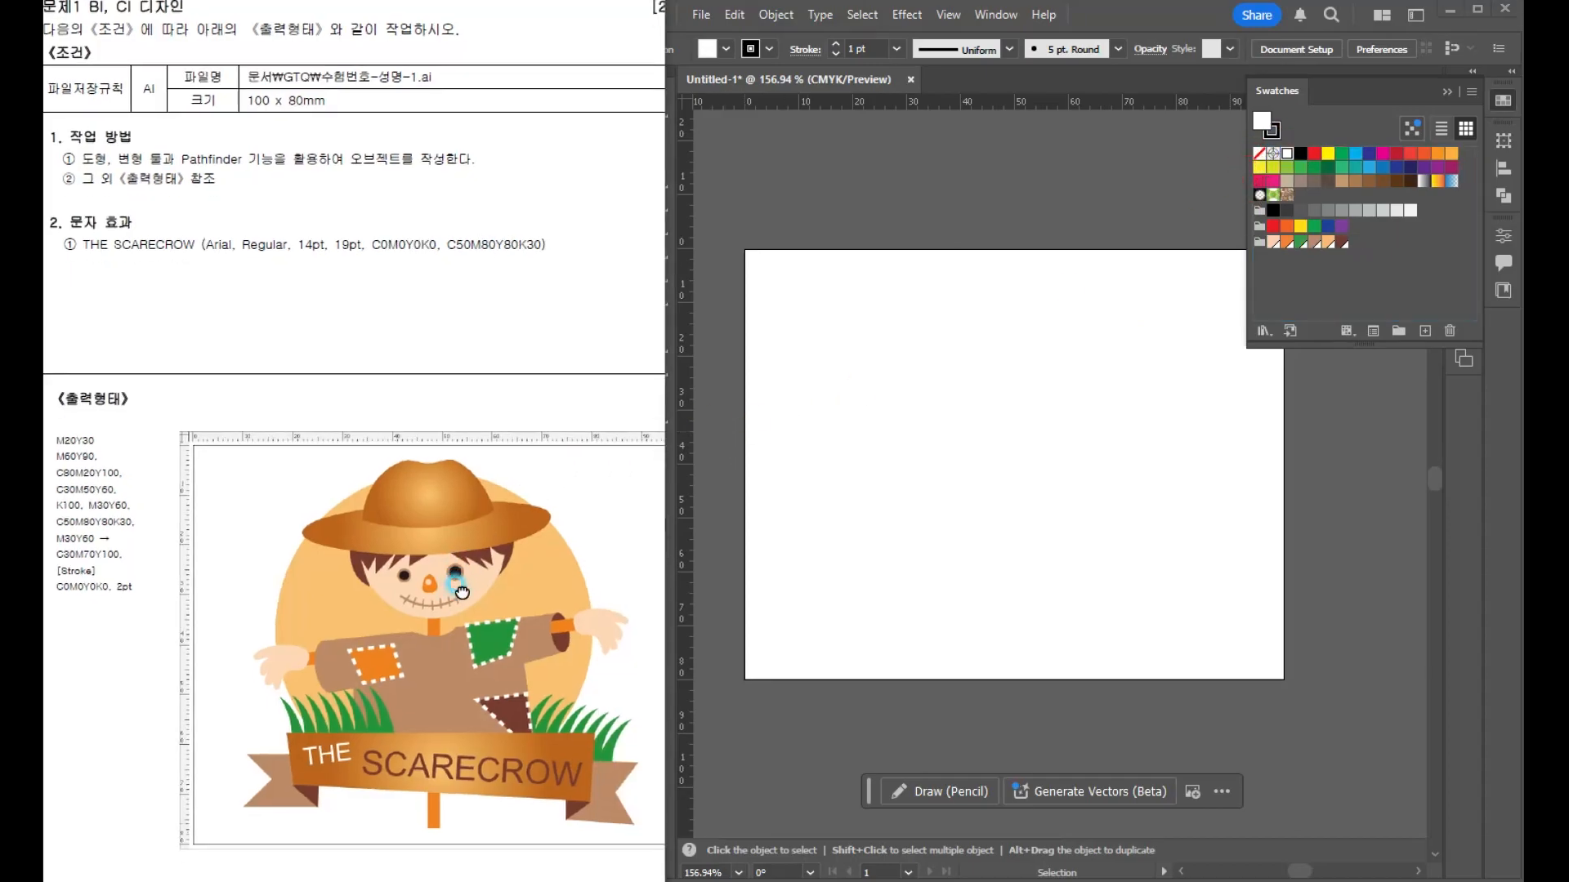
left_click(1026, 420)
left_click(627, 201)
left_click_drag(632, 206, 697, 257)
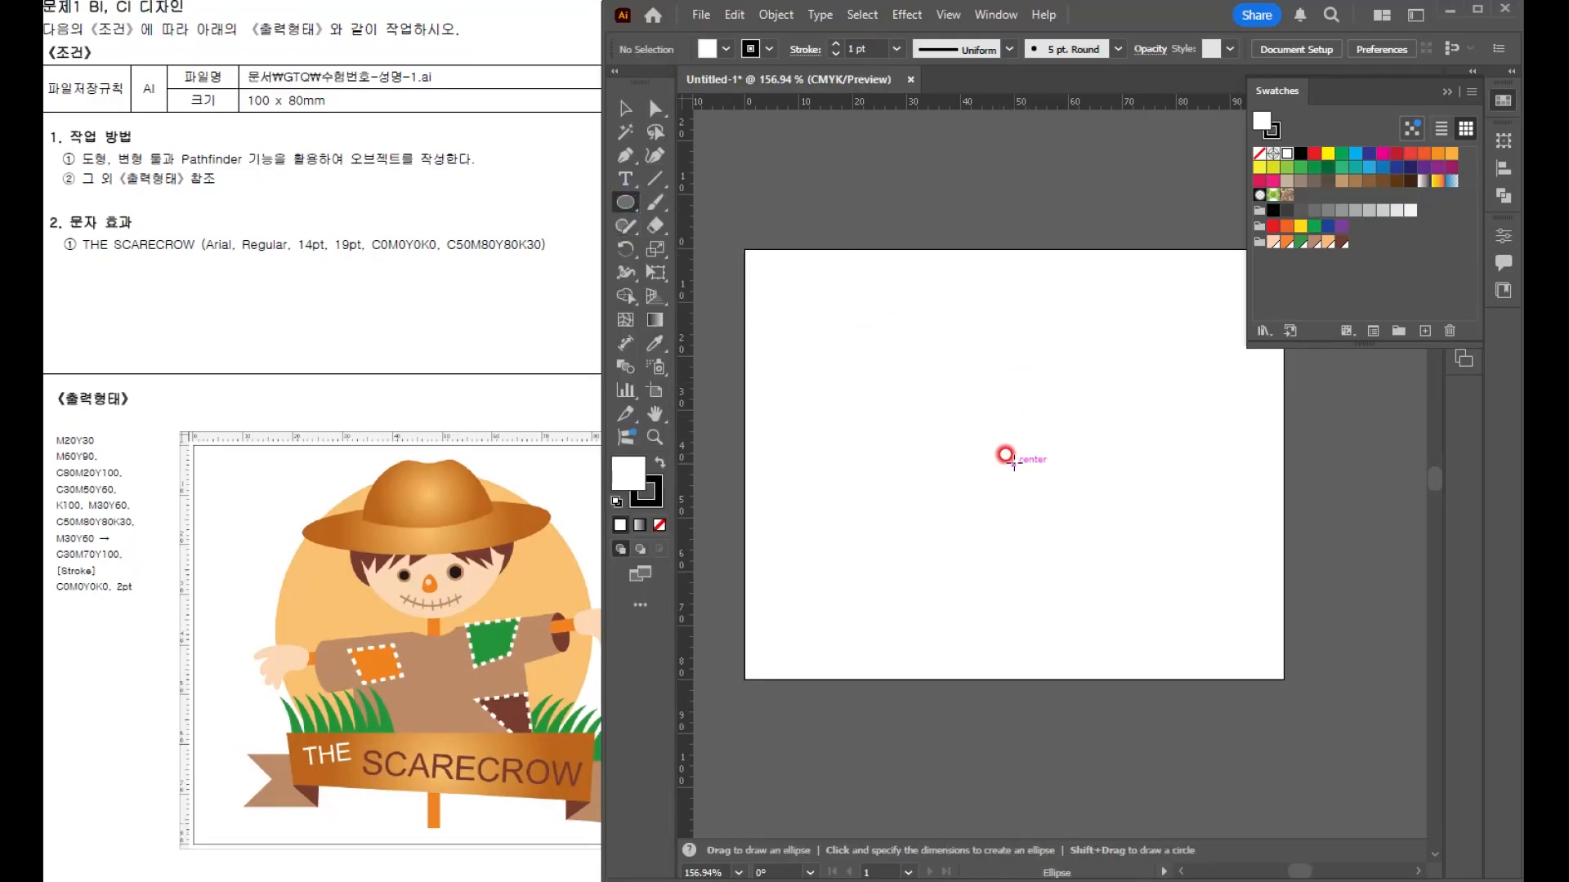
mouse_move(1014, 464)
left_mouse_down()
mouse_move(1138, 550)
mouse_move(1180, 602)
left_mouse_up()
left_click(1275, 242)
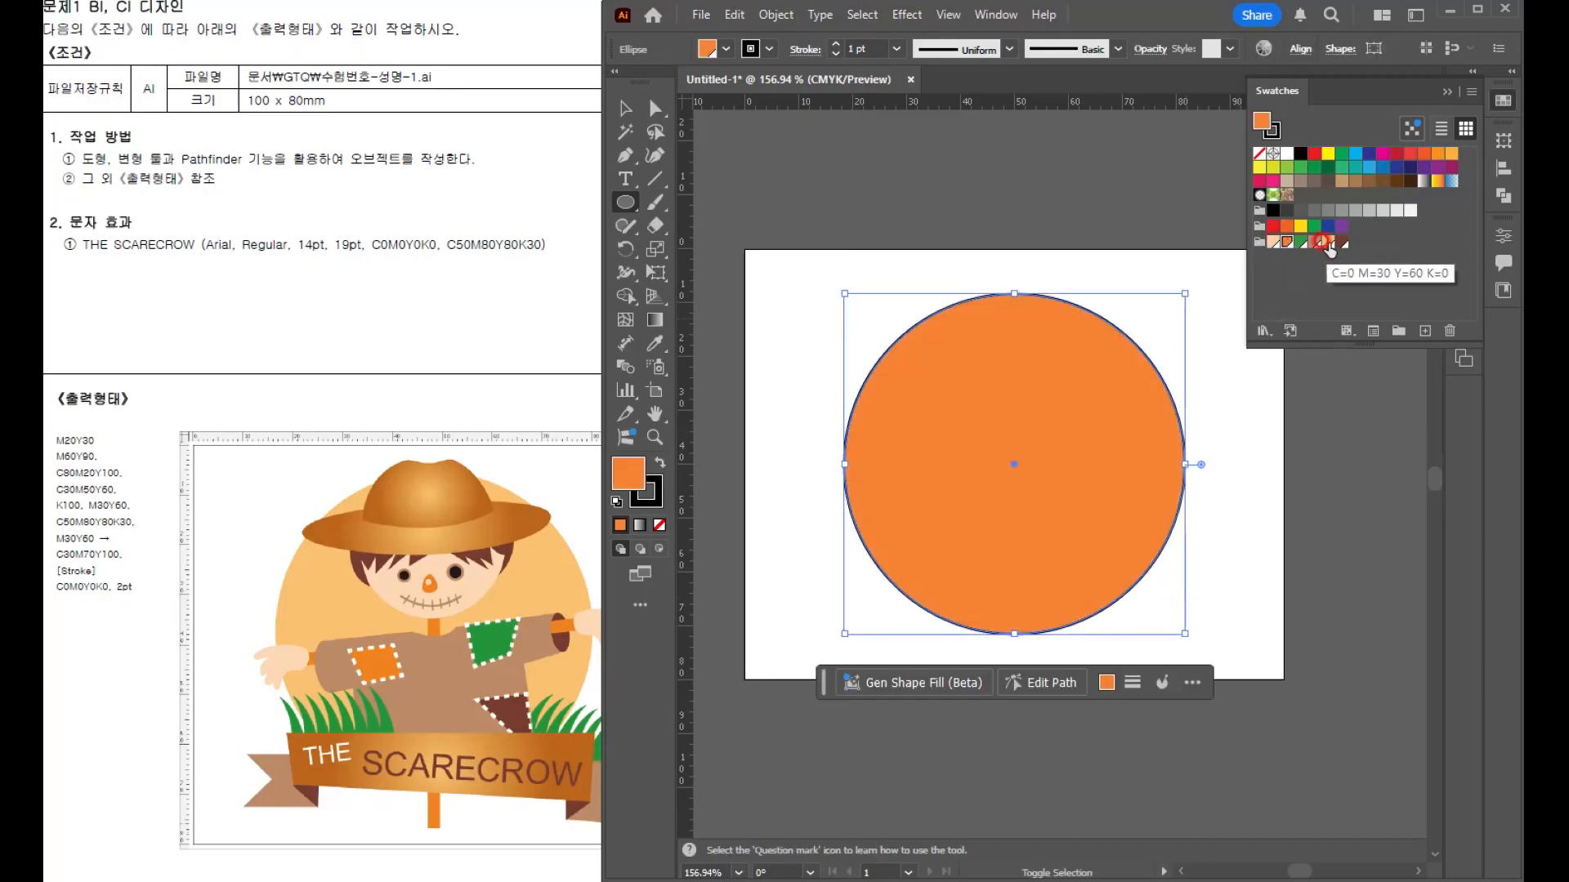
left_click(1325, 243)
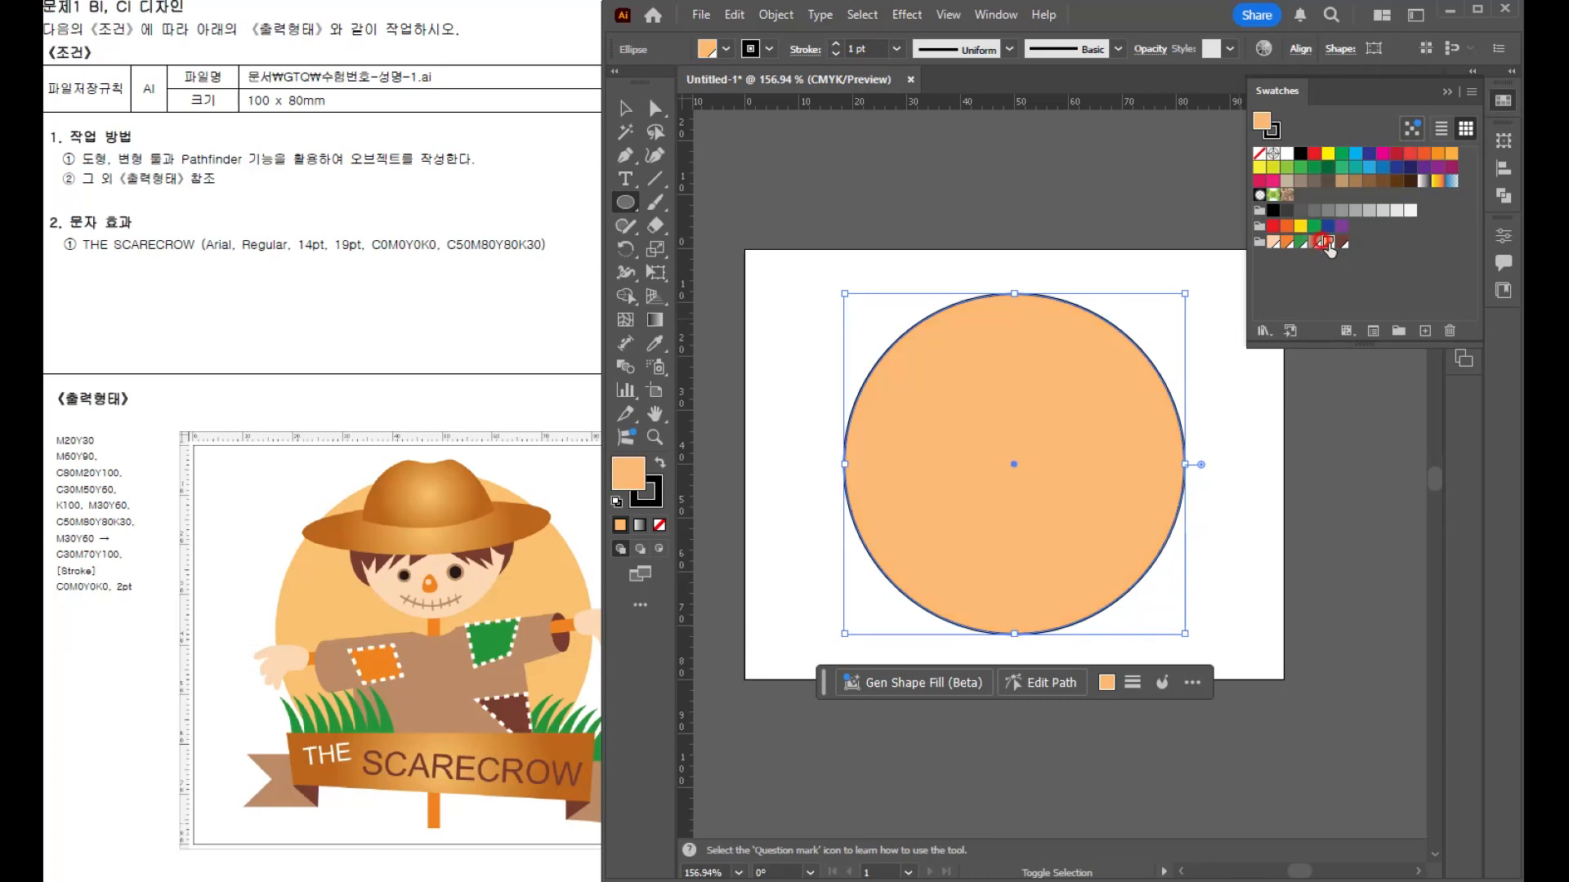
left_click(650, 494)
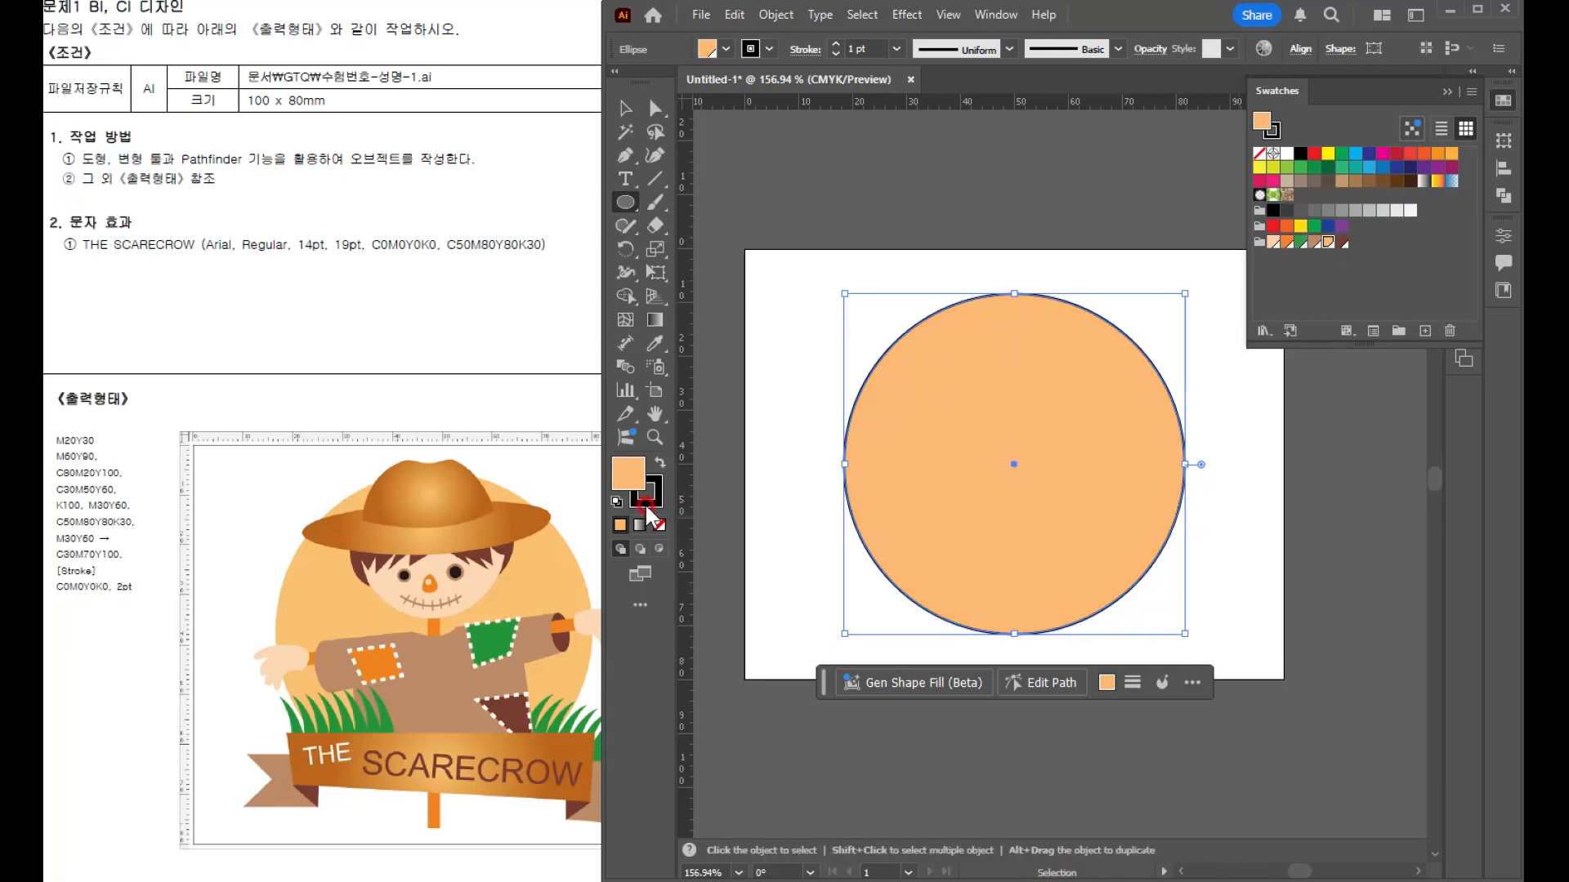
left_click(659, 525)
left_click(623, 476)
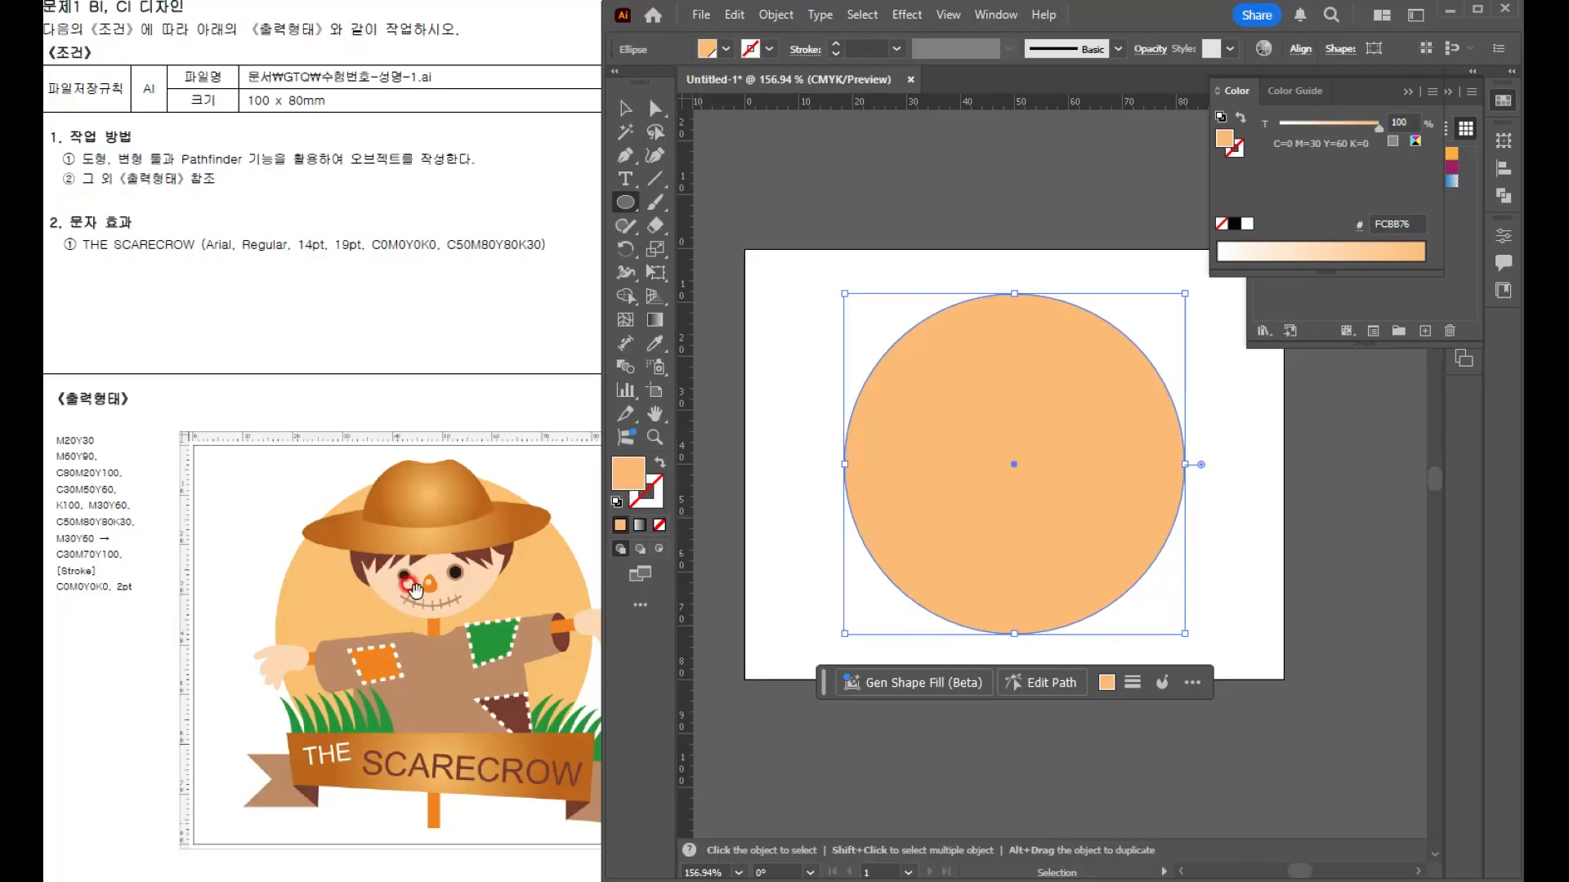
- Draw an ellipse for the face, fill it with C=0 M=20 Y=30 K=0 and center it horizontally at X 50 mm
left_click(771, 333)
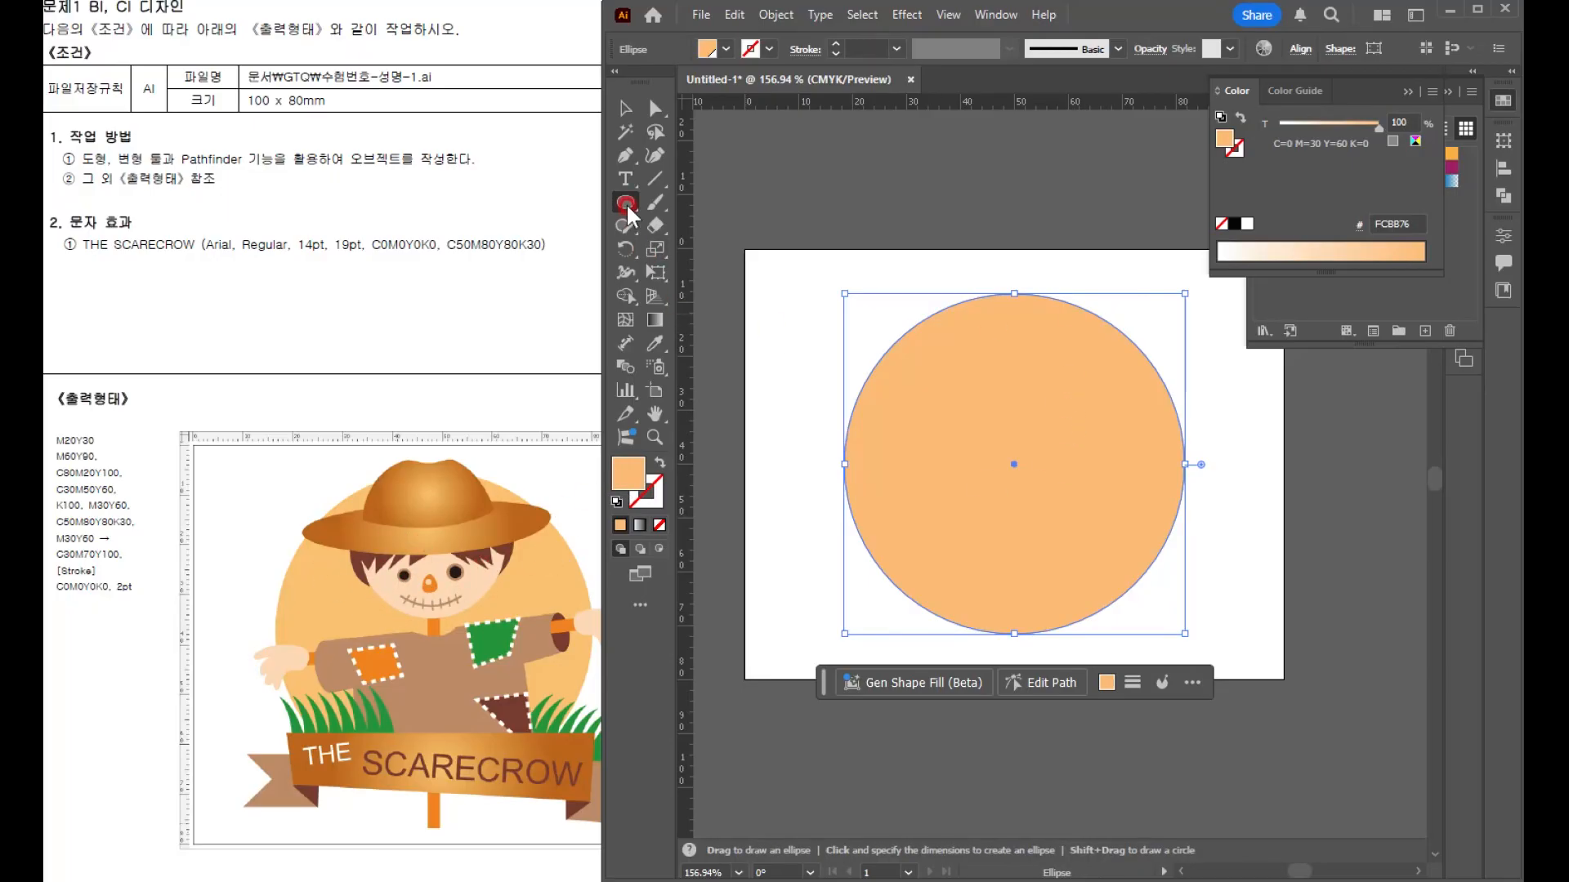
left_click_drag(948, 347, 1109, 464)
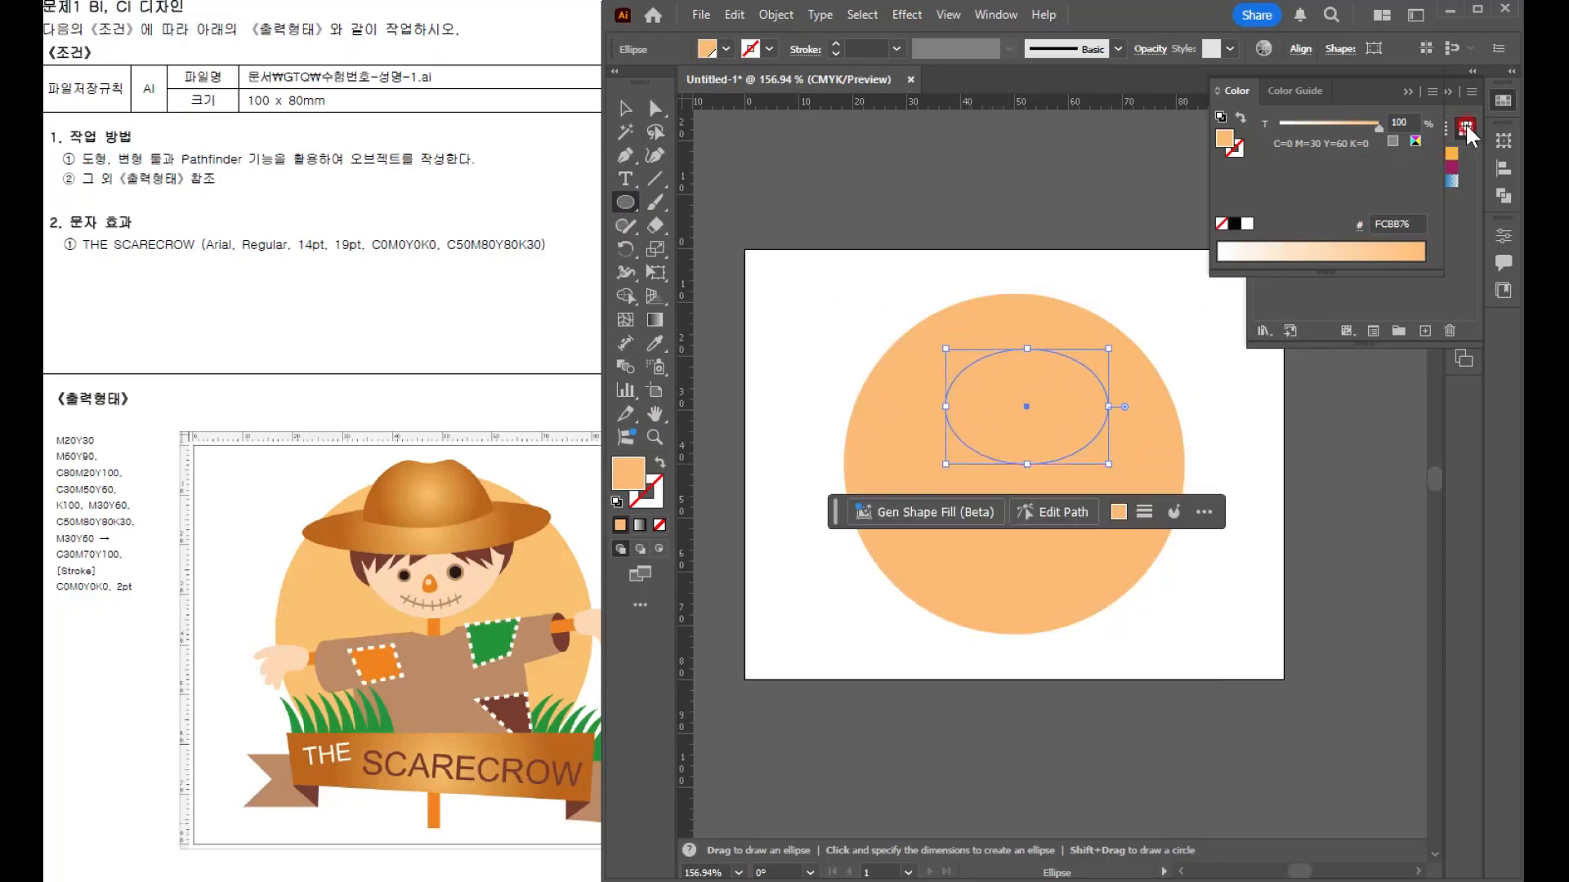
left_click(1458, 260)
left_click(1273, 242)
key("v")
left_click_drag(1028, 423, 1022, 409)
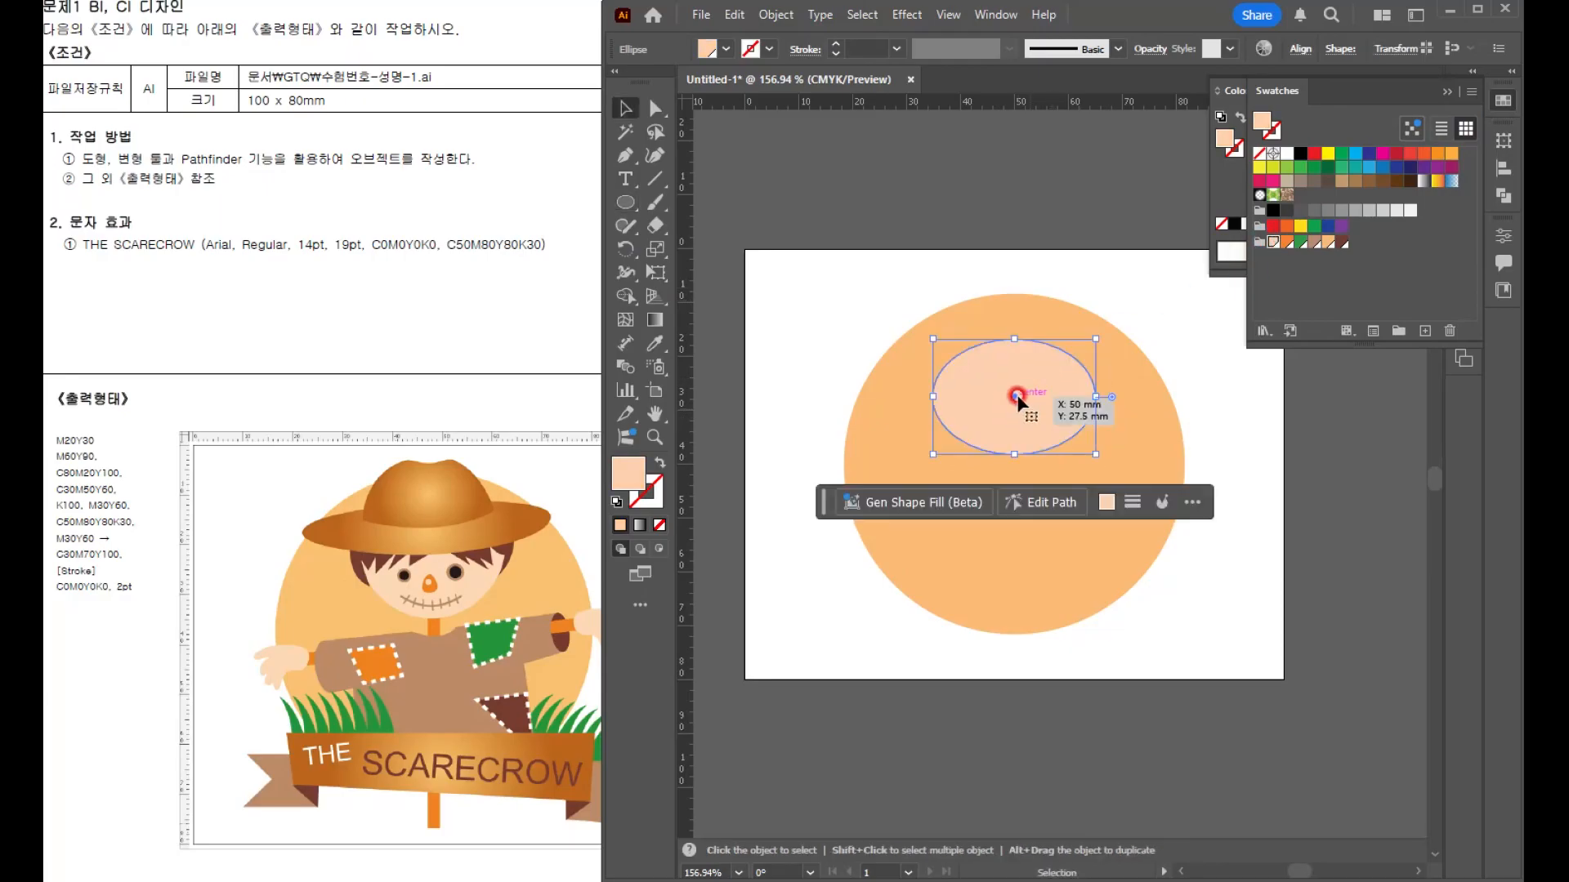
- Hide the background circle and make the face ellipse taller
key("ctrl+plus")
left_click(1169, 340)
left_click_drag(1169, 339, 956, 518)
left_click(1023, 454)
key("ctrl+plus")
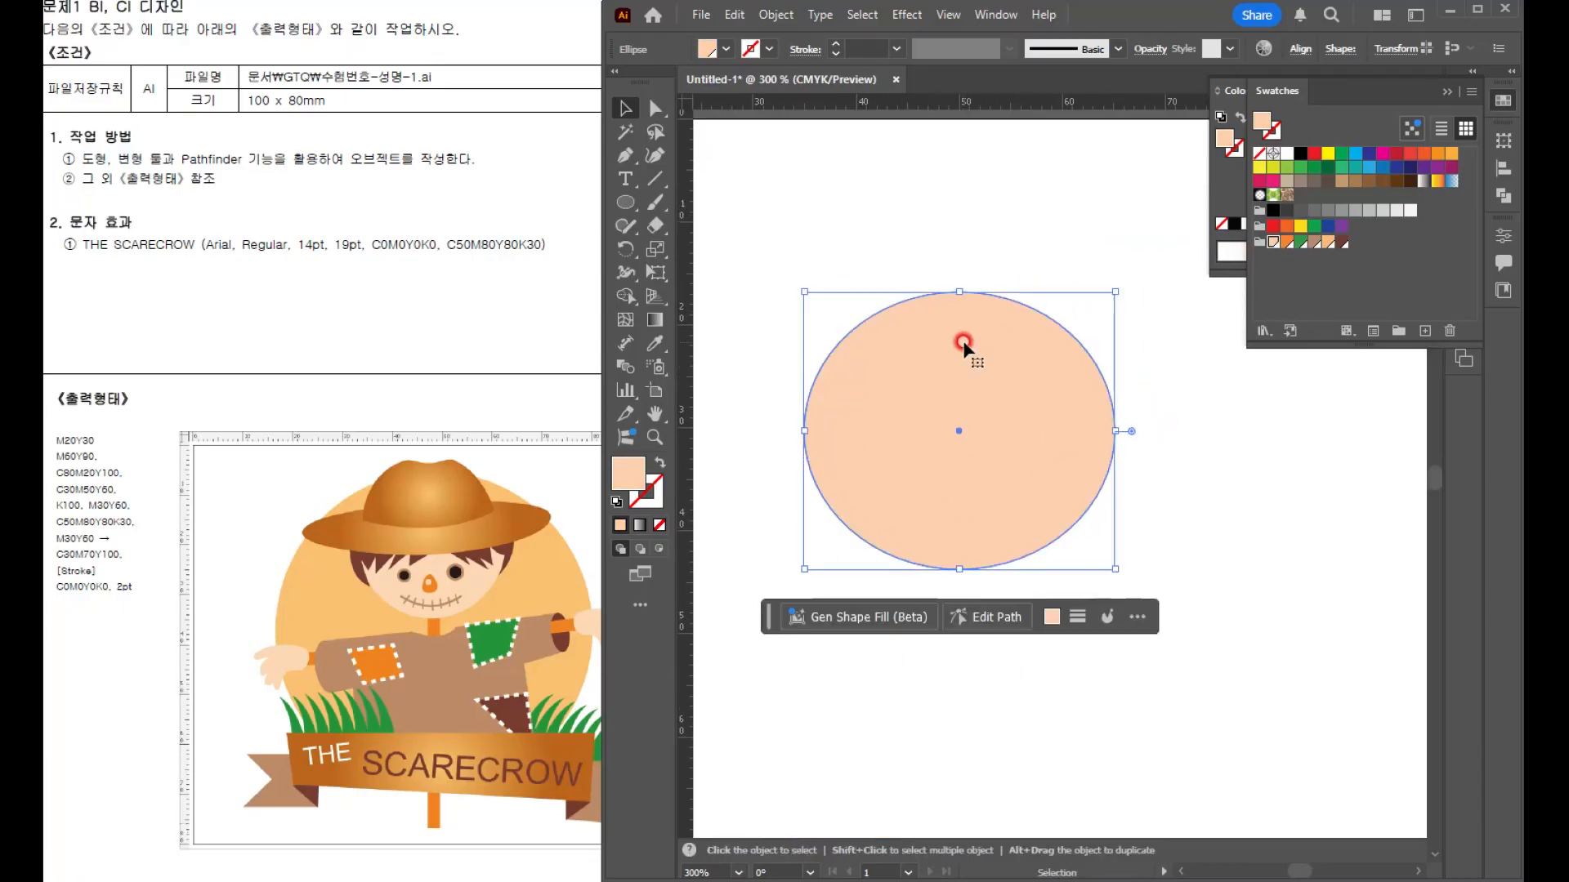
- Duplicate the face ellipse slightly upward for the hair, fill it with dark brown C50M80Y80K30, and send it behind the face
key("alt")
left_click_drag(999, 520, 1000, 482)
left_click(1342, 242)
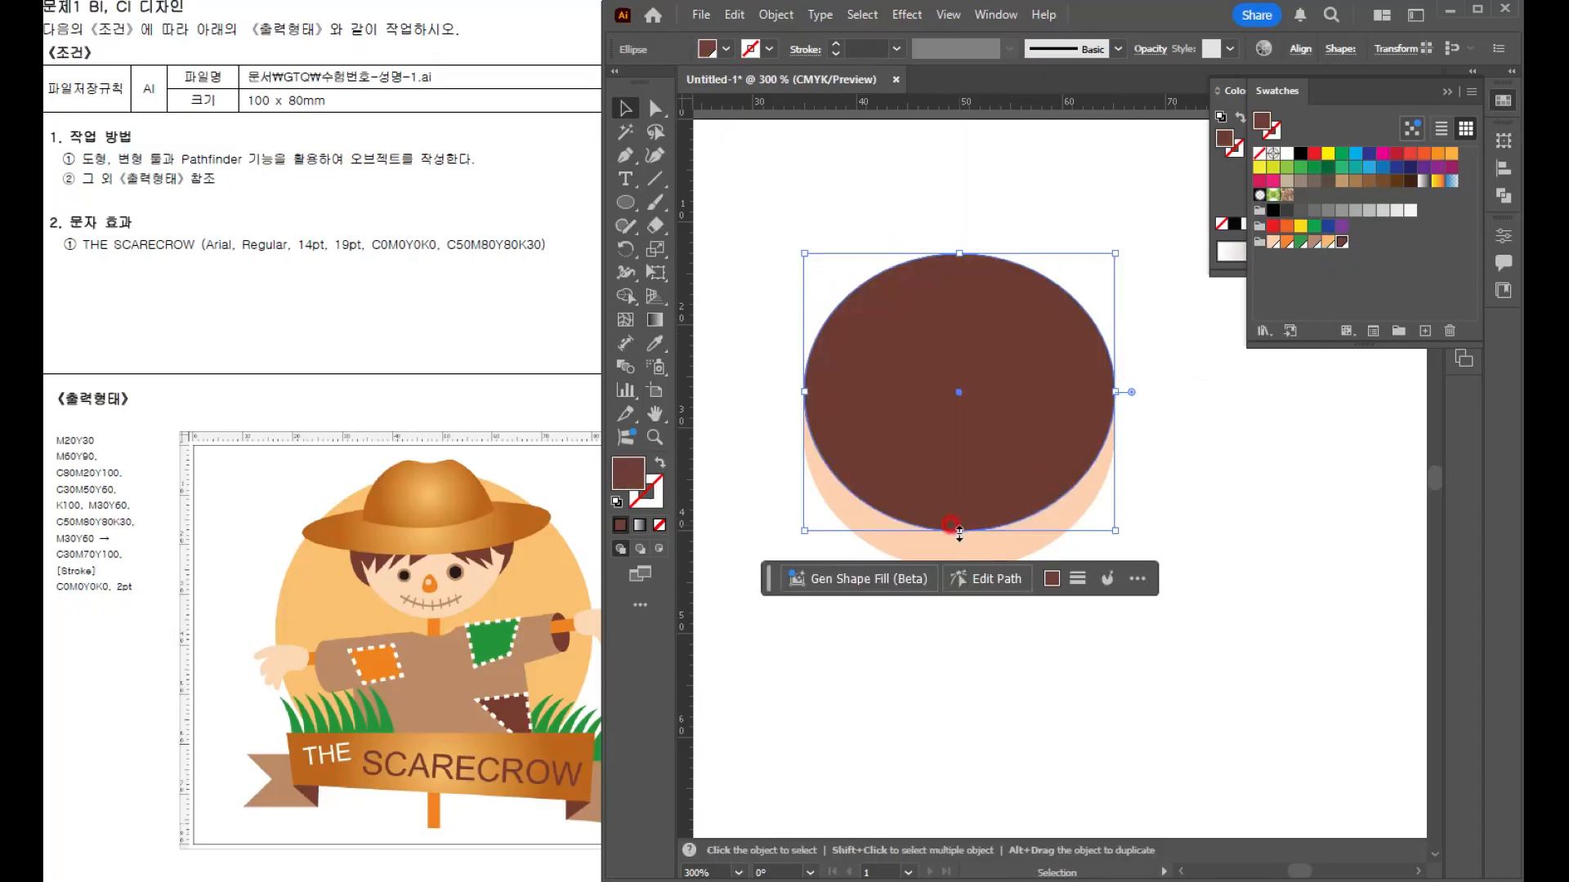
key("ctrl")
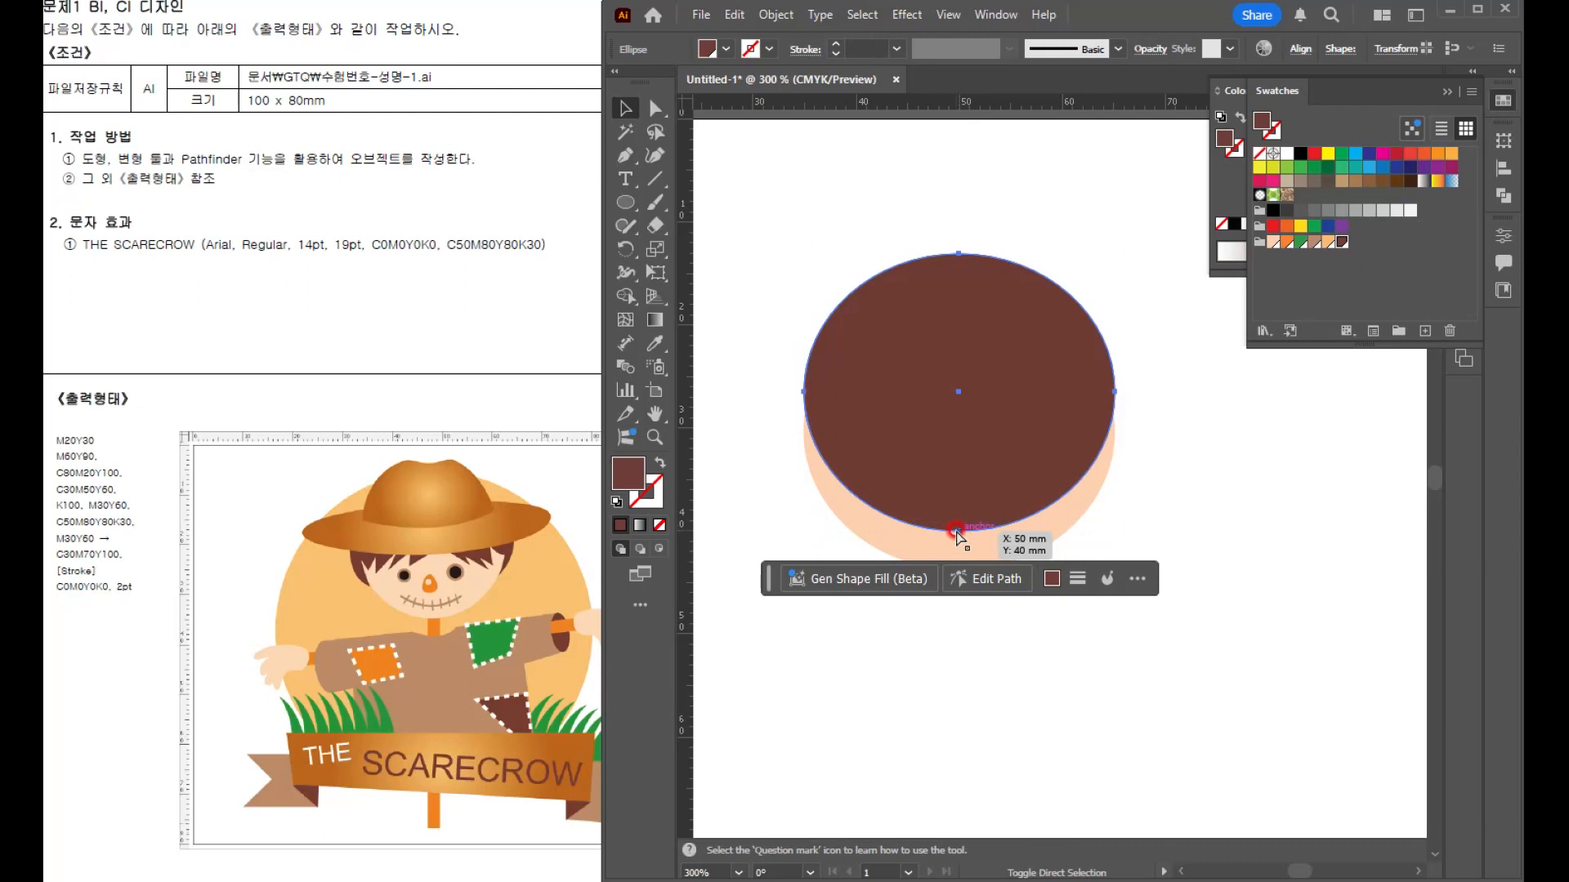
key("ctrl+bracketleft")
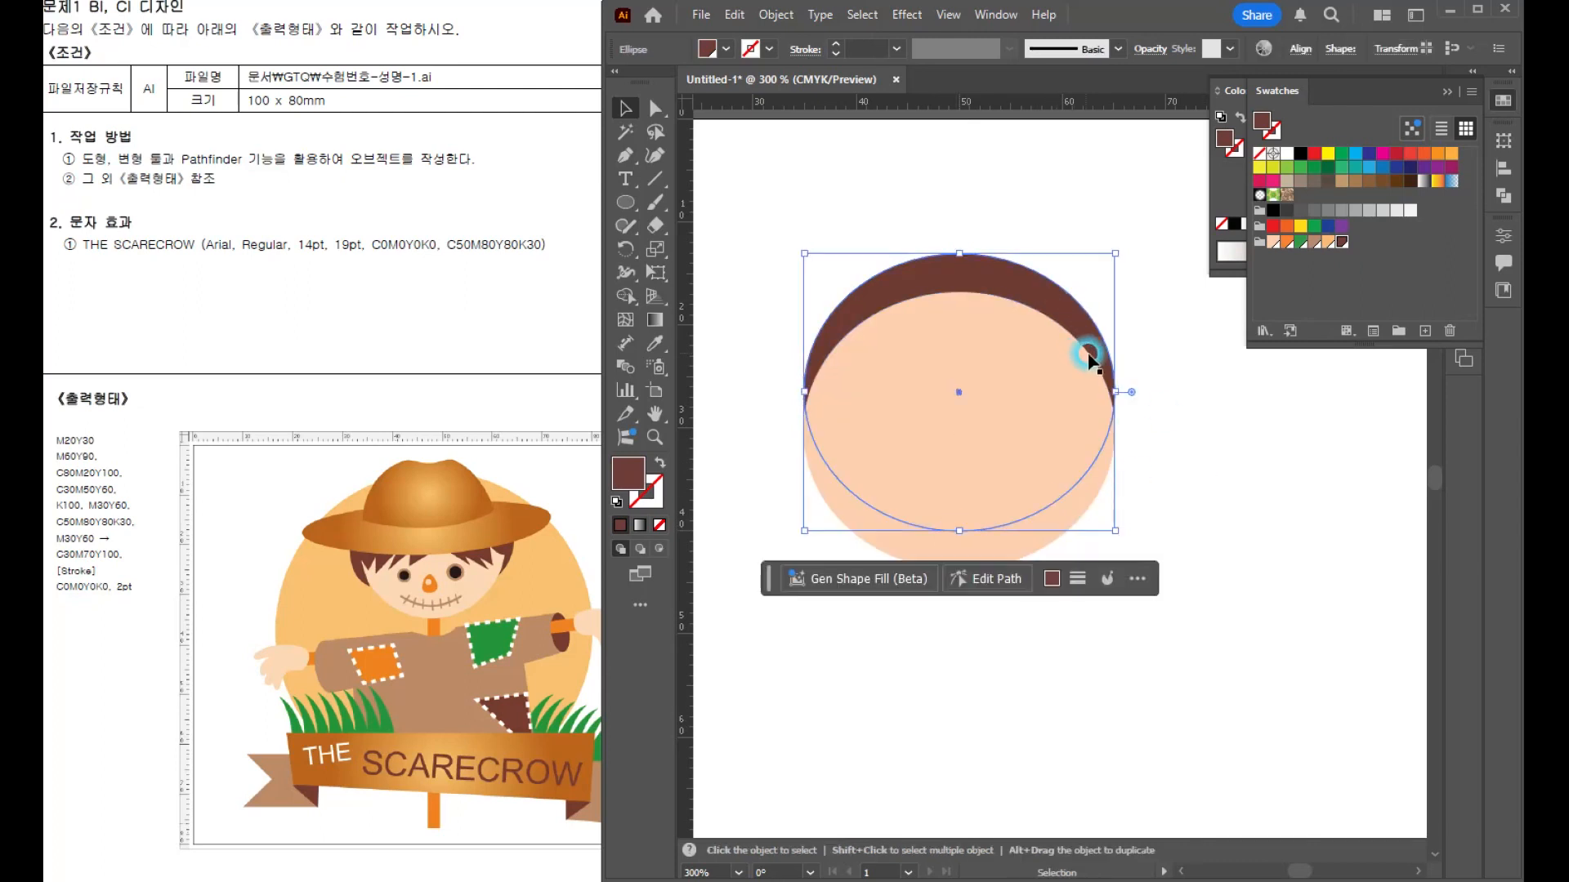
- Widen the brown hair ellipse evenly on both sides and draw a closed jagged bangs shape over the forehead with the Pen tool
left_click_drag(1115, 394, 1141, 402)
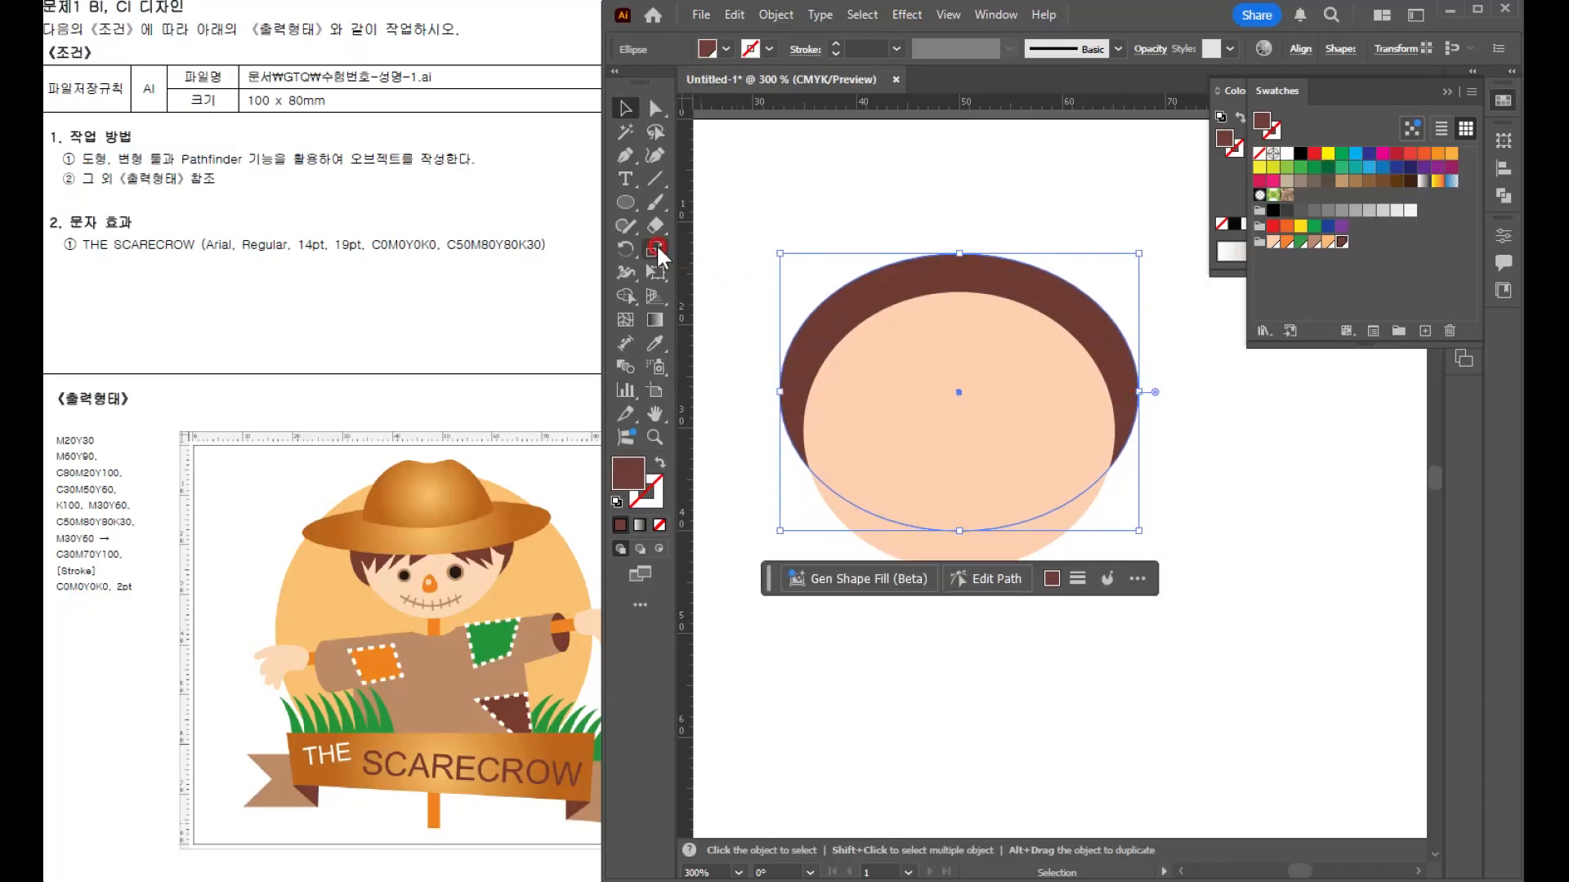
left_click(625, 155)
left_click(852, 372)
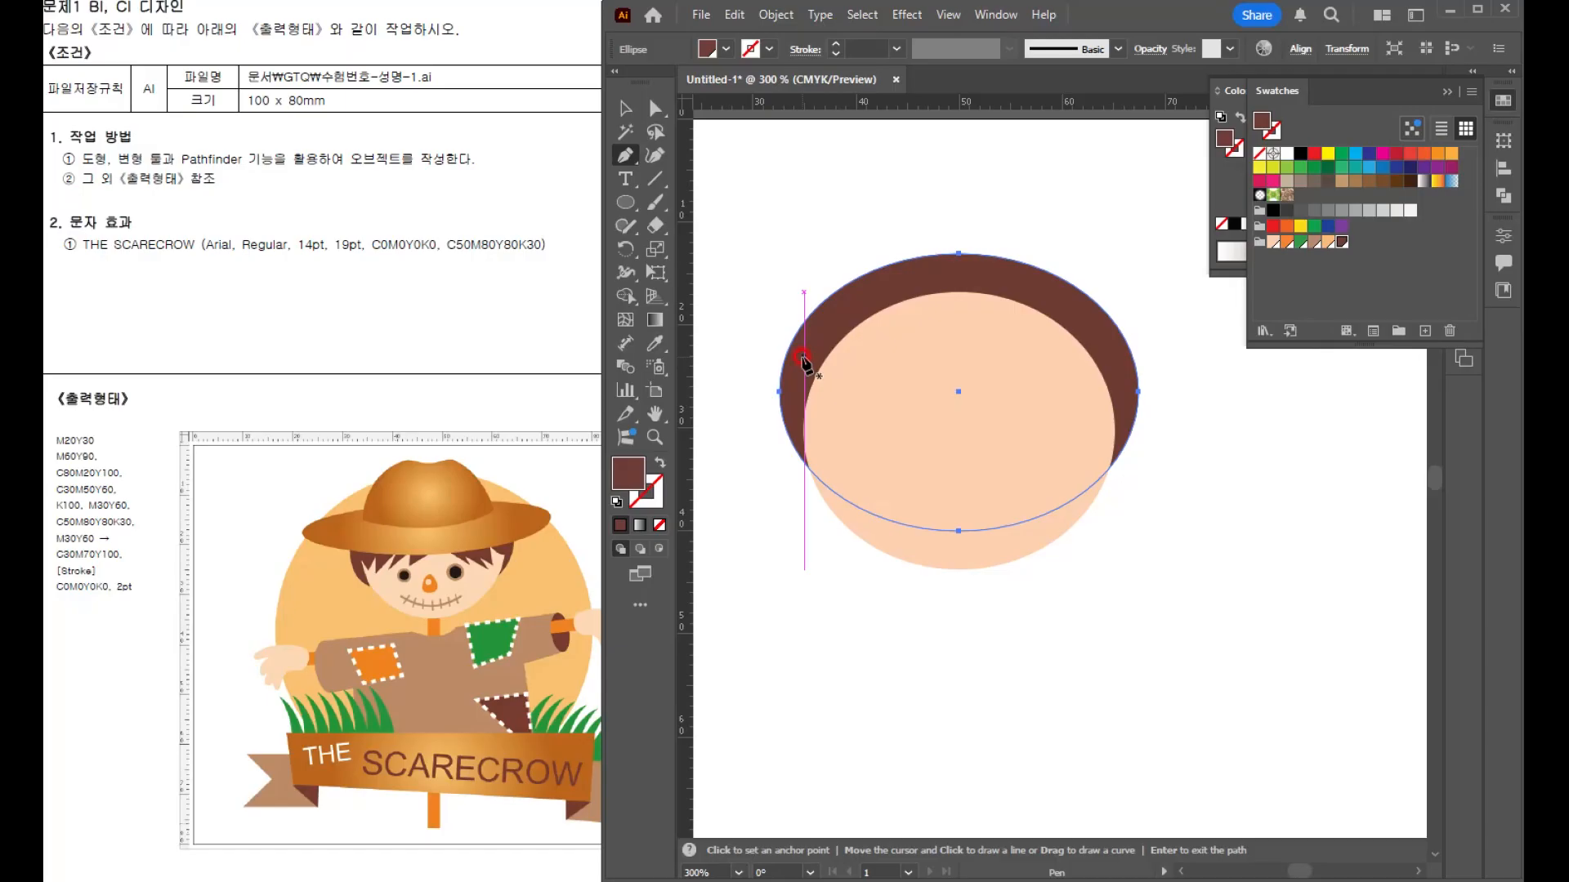
left_click(804, 357)
left_click(827, 415)
left_click(854, 346)
left_click(847, 398)
left_click(911, 321)
left_click(889, 367)
left_click(941, 321)
left_click(931, 356)
left_click(956, 308)
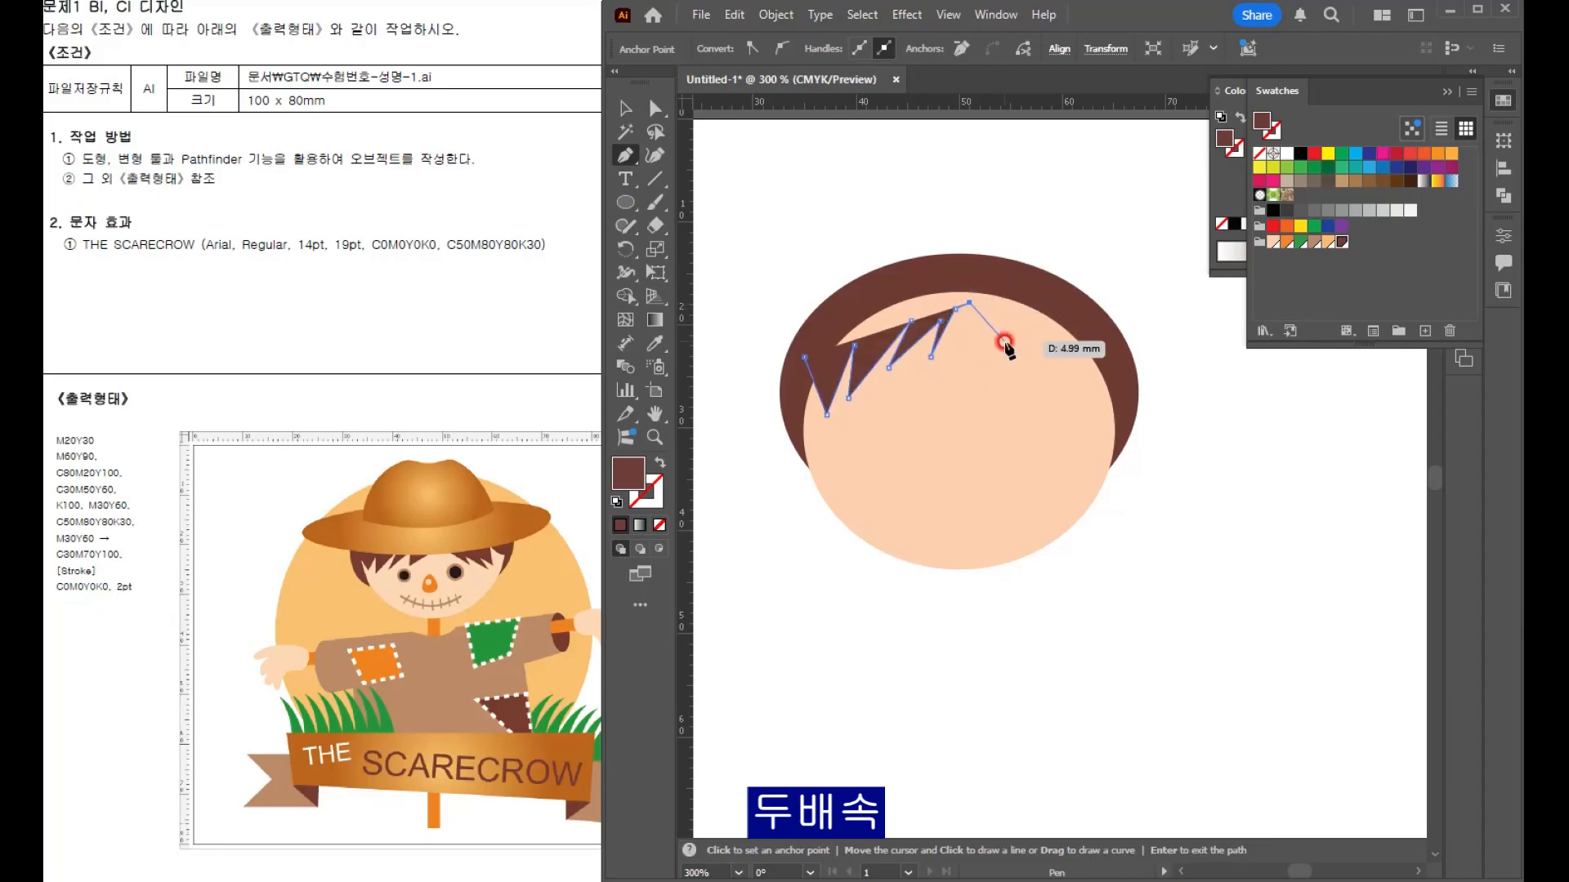
left_click(970, 304)
left_click(1010, 328)
left_click(1012, 354)
left_click(1037, 339)
left_click(1062, 383)
left_click(1067, 324)
left_click(1091, 378)
left_click(1107, 378)
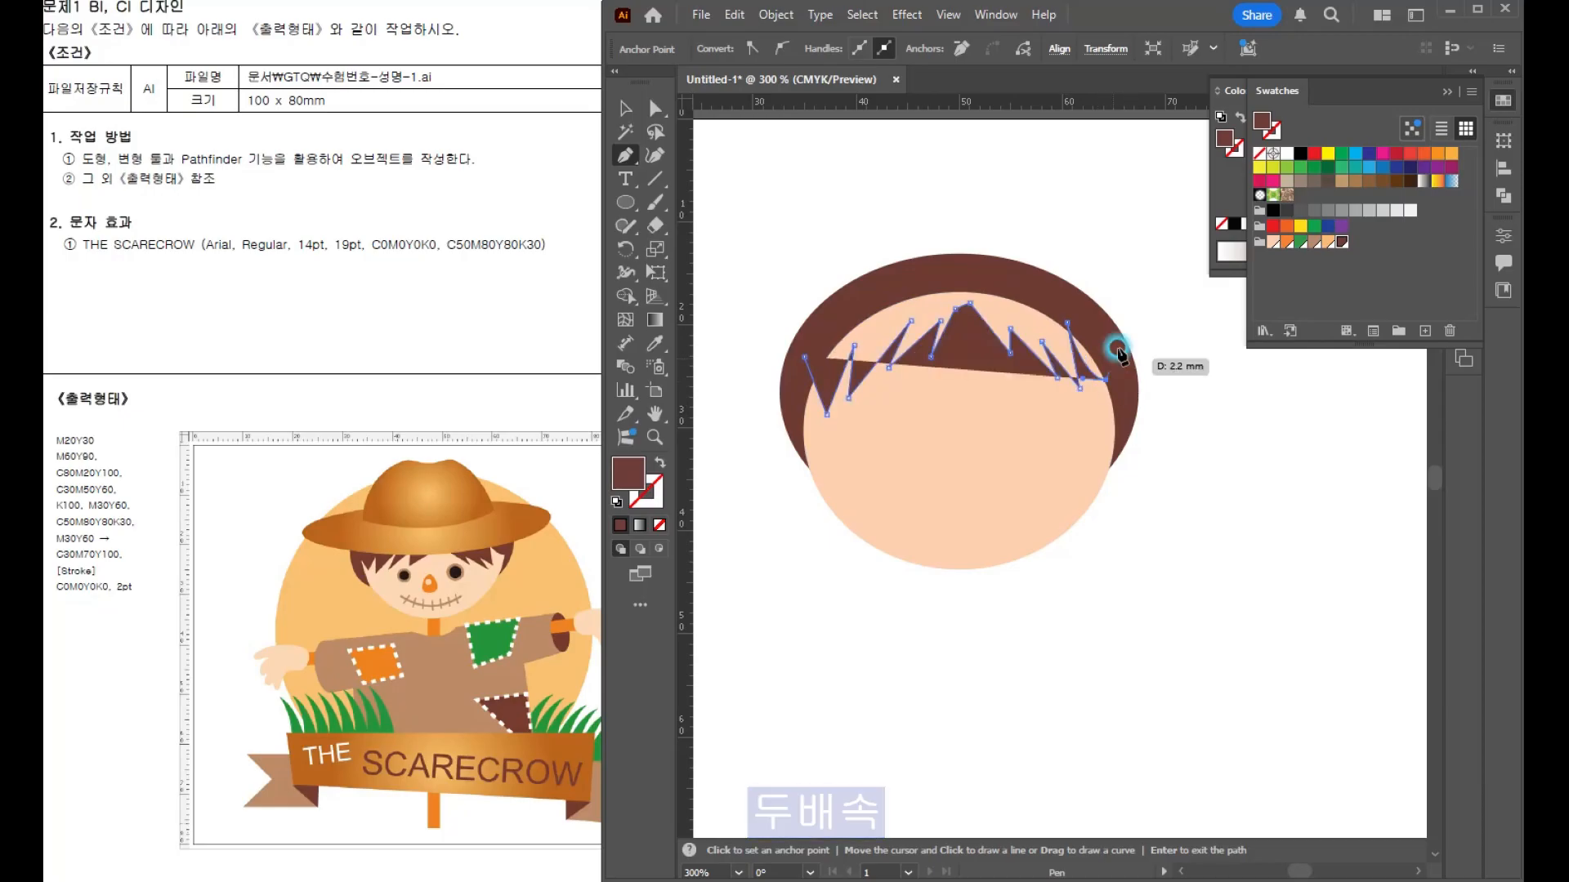
left_click(1121, 335)
left_click(1055, 265)
left_click(948, 255)
left_click(822, 287)
left_click(804, 357)
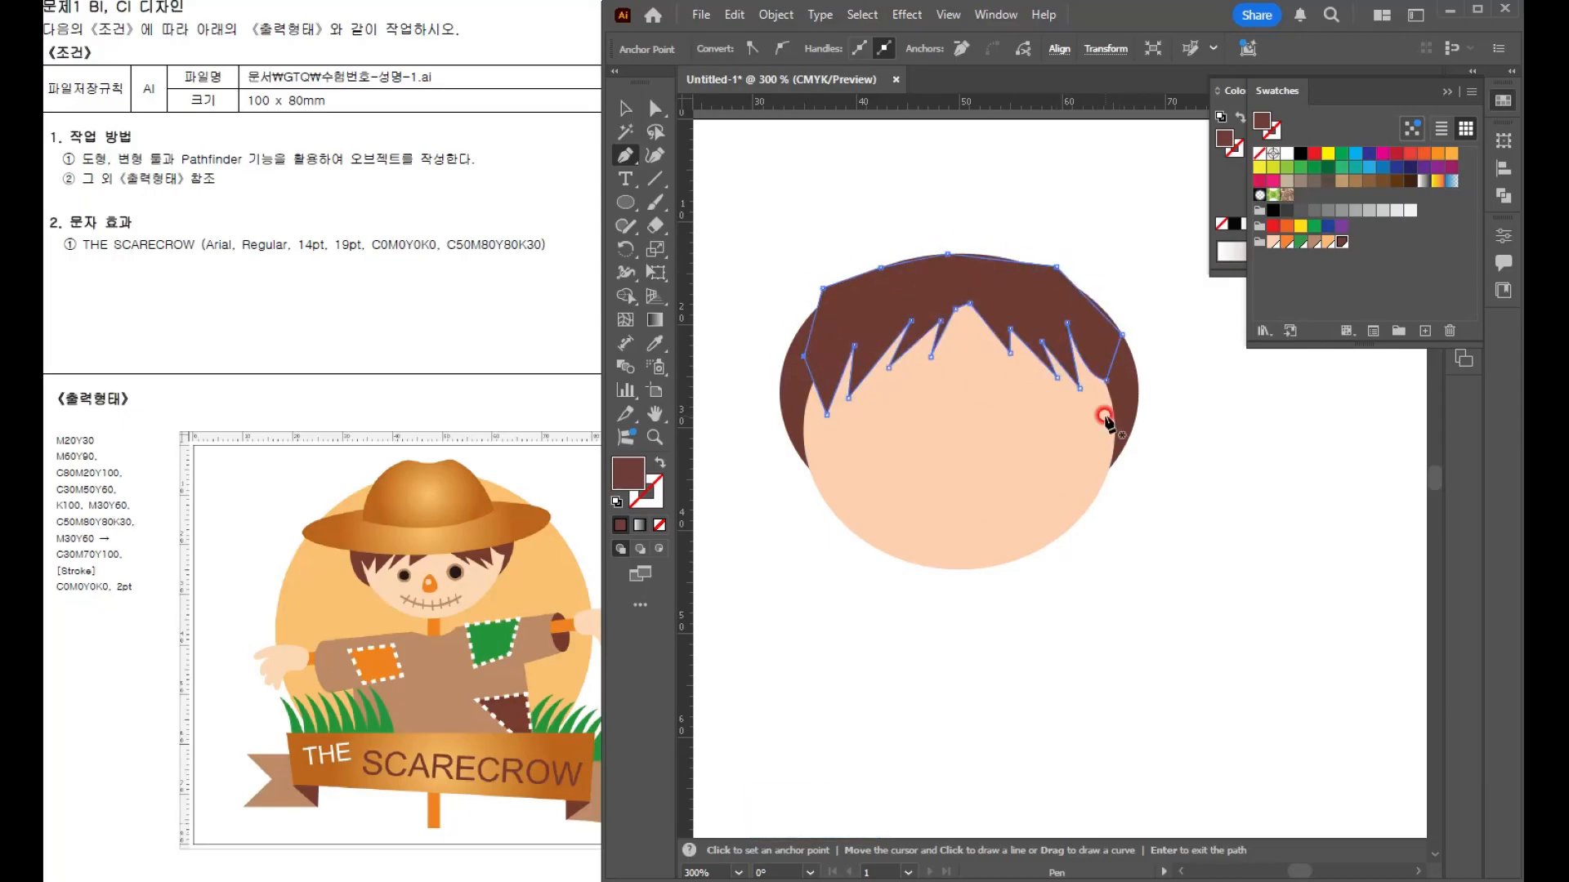
key("v")
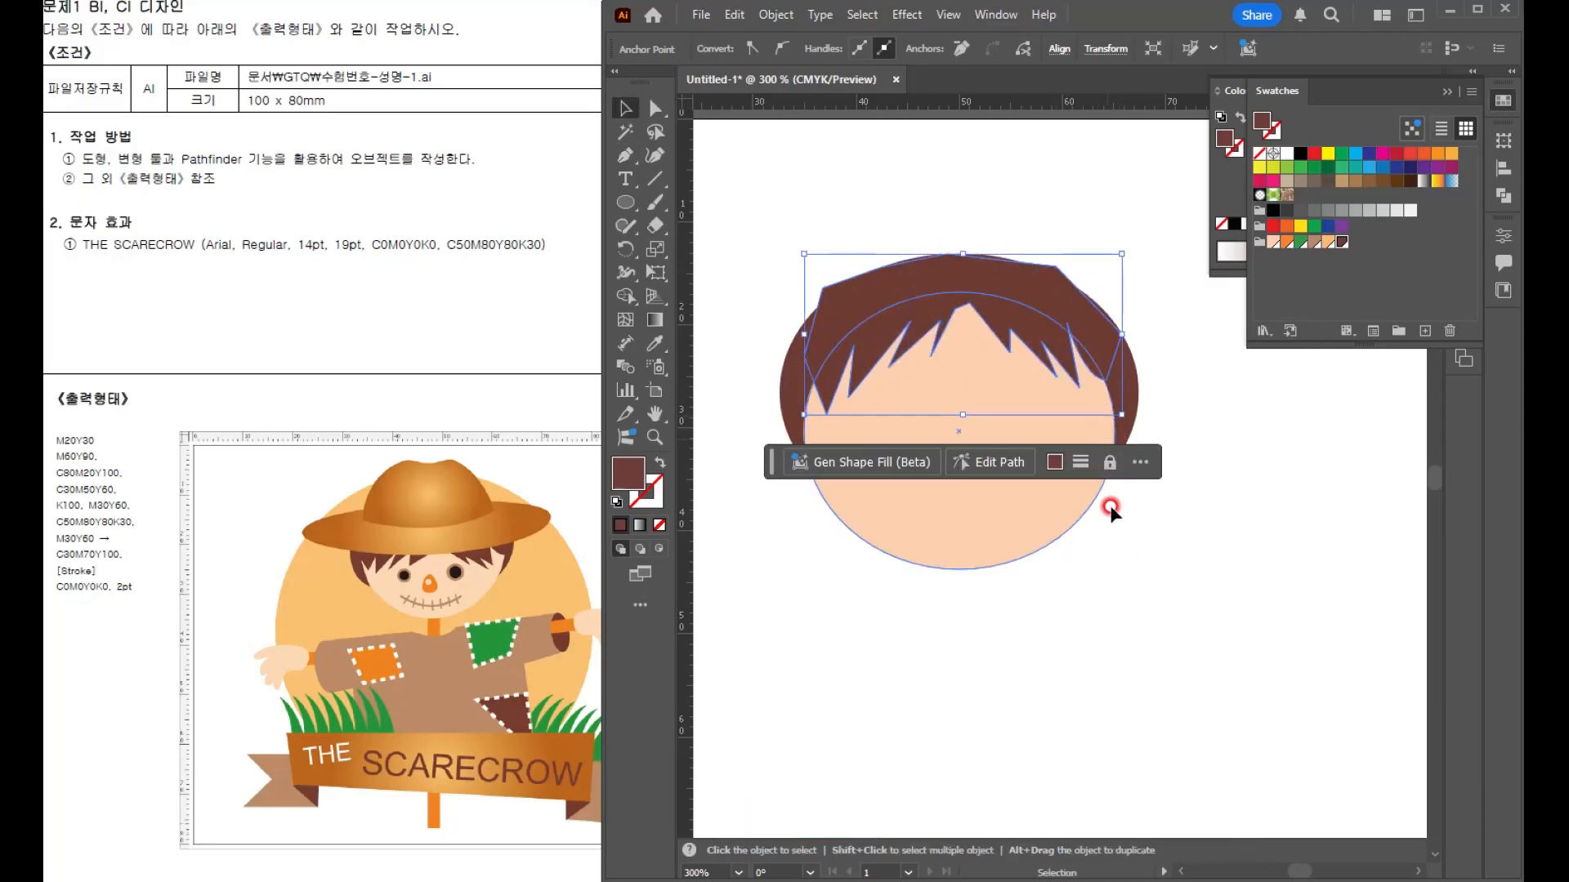
left_click(1118, 582)
- Draw a circle for the eye on the left half of the face and fill it with brown C30M50Y60
left_click(945, 495)
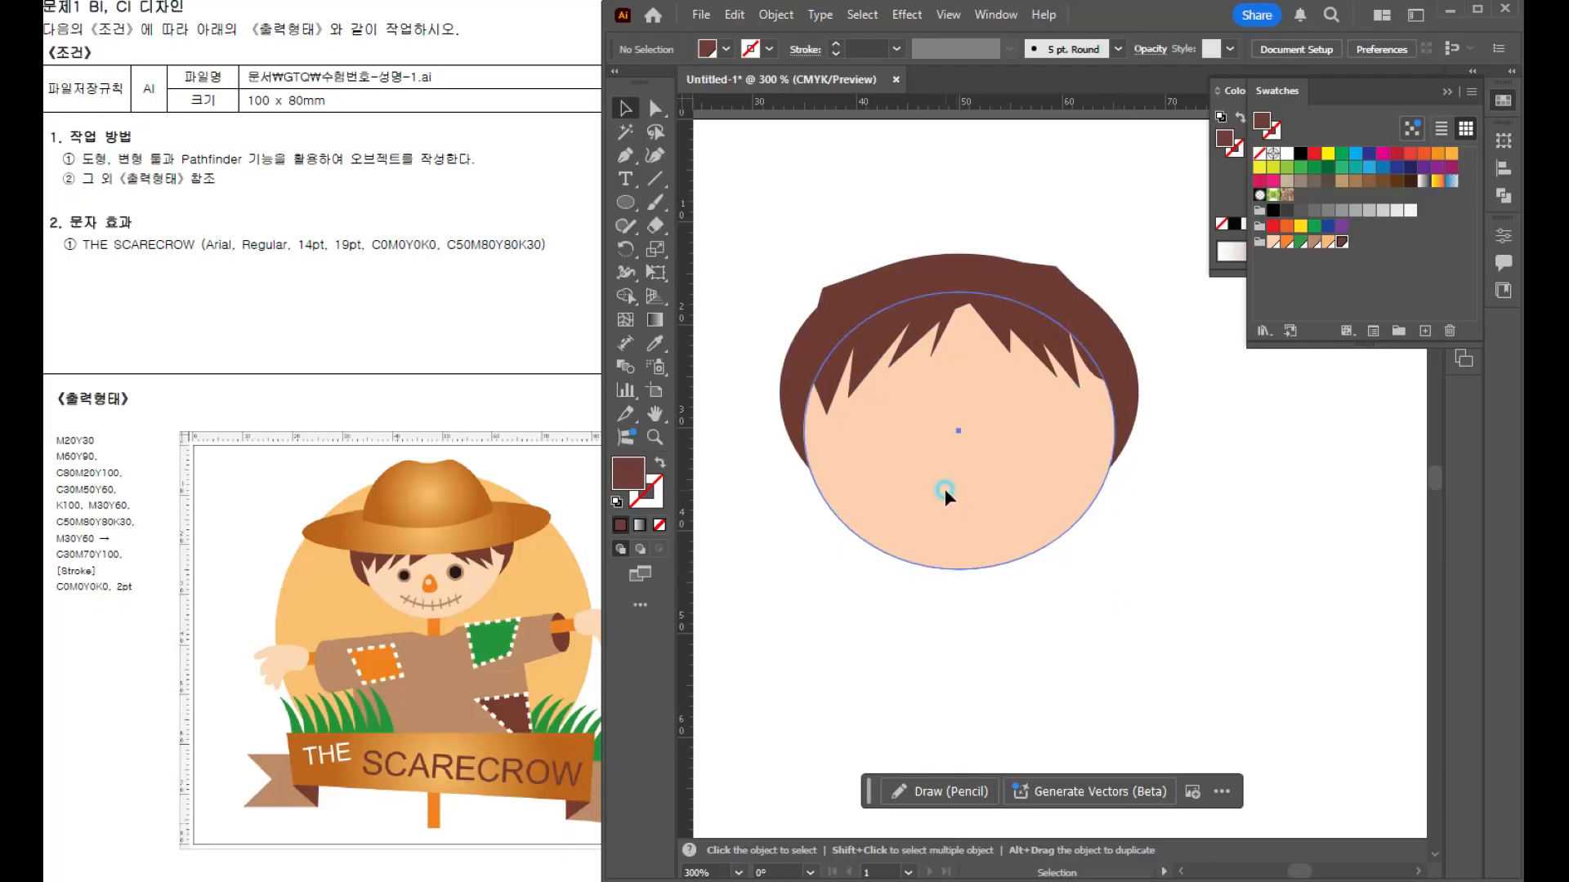
left_click(630, 292)
left_click(631, 206)
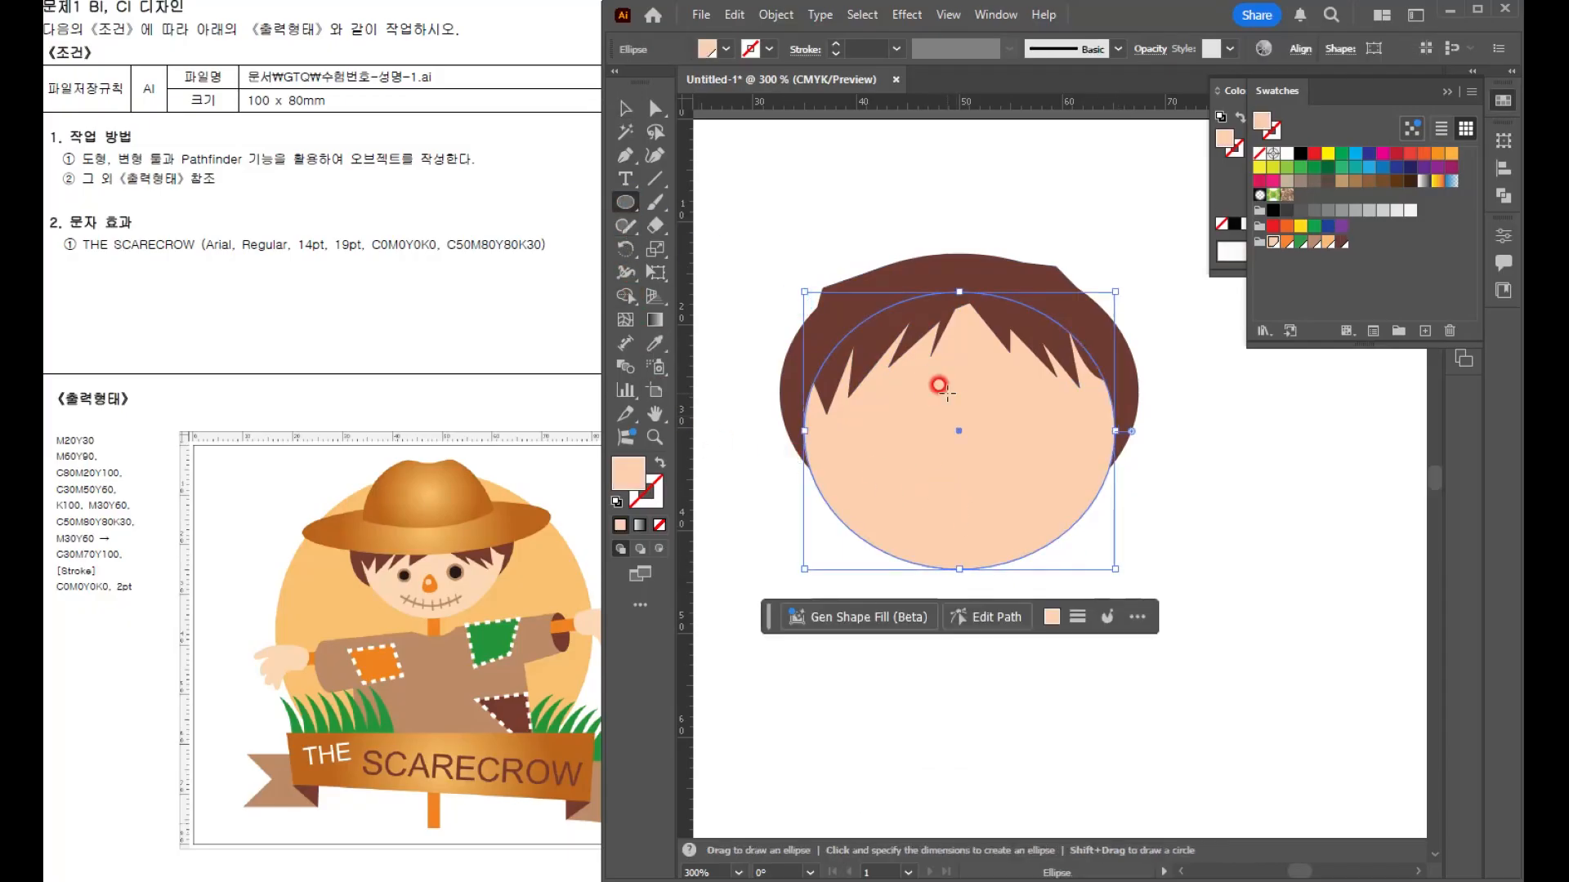
scroll(898, 380, "up", 3)
left_click_drag(874, 428, 980, 535)
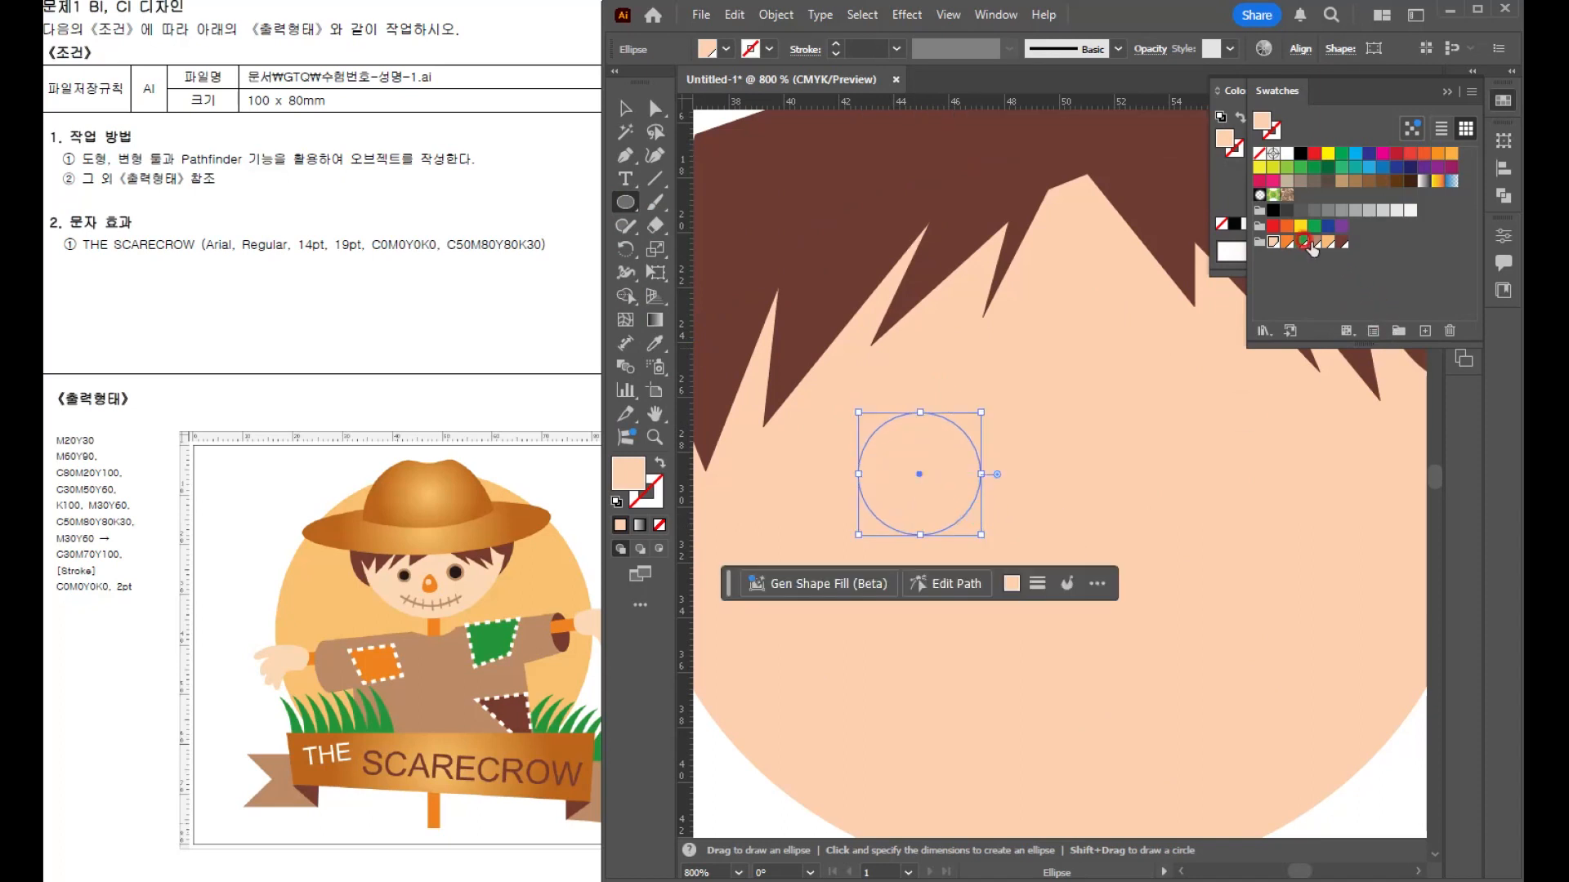
left_click(1307, 243)
- Duplicate the eye circle in place, shrink the copy about its center and fill it with black for the pupil
key("ctrl+c")
key("ctrl+f")
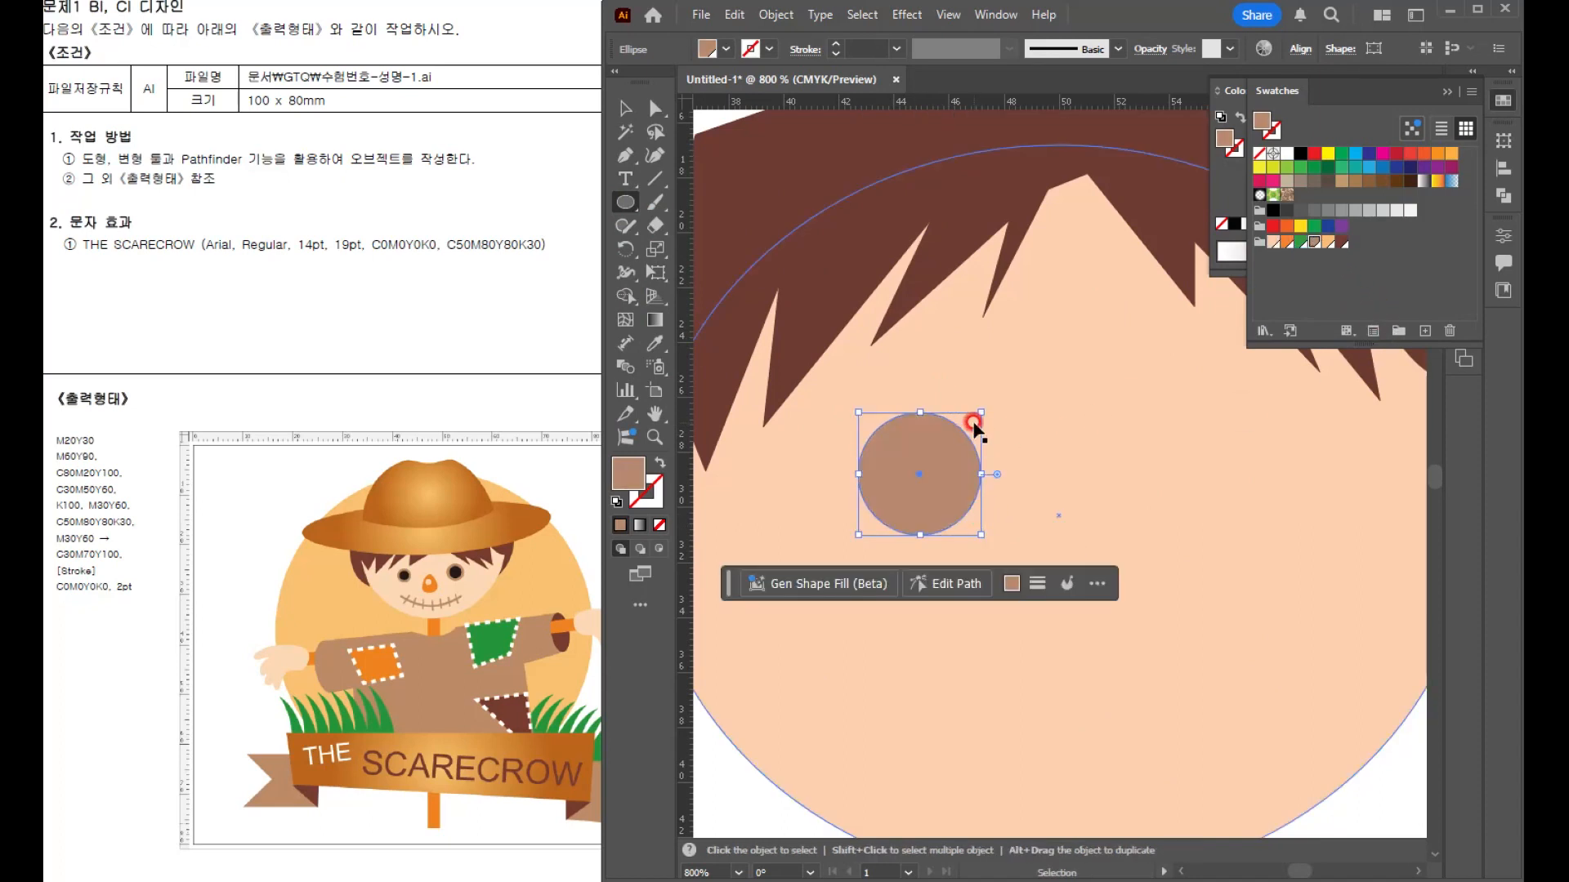
left_click_drag(980, 413, 964, 429)
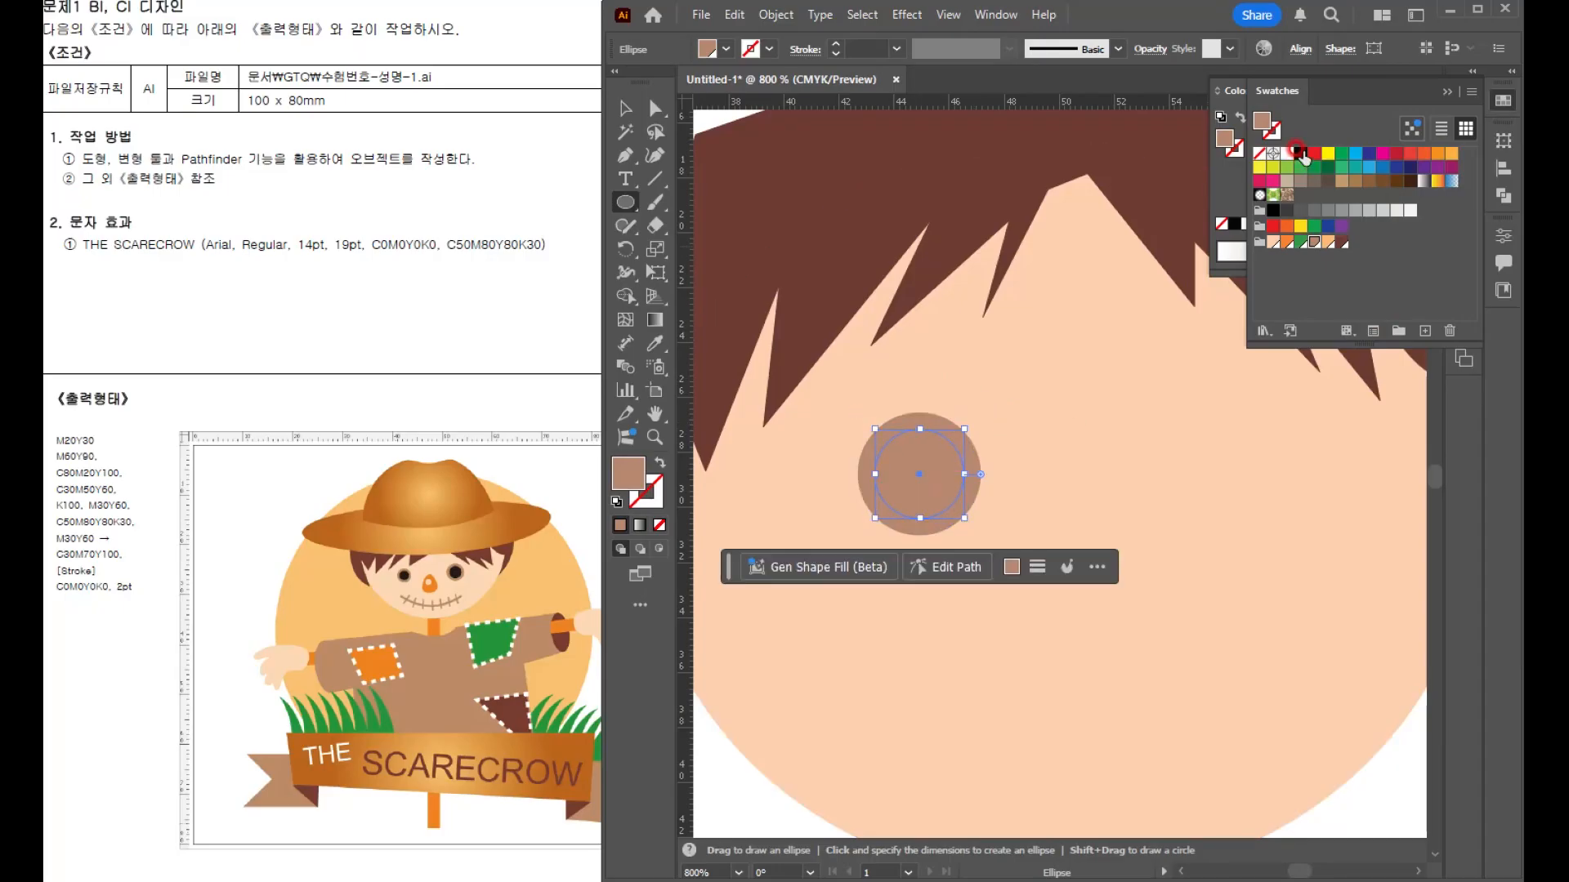
left_click(1300, 153)
- Group the eye circles and duplicate the group across the face, making the left eye smaller than the right one
key("v")
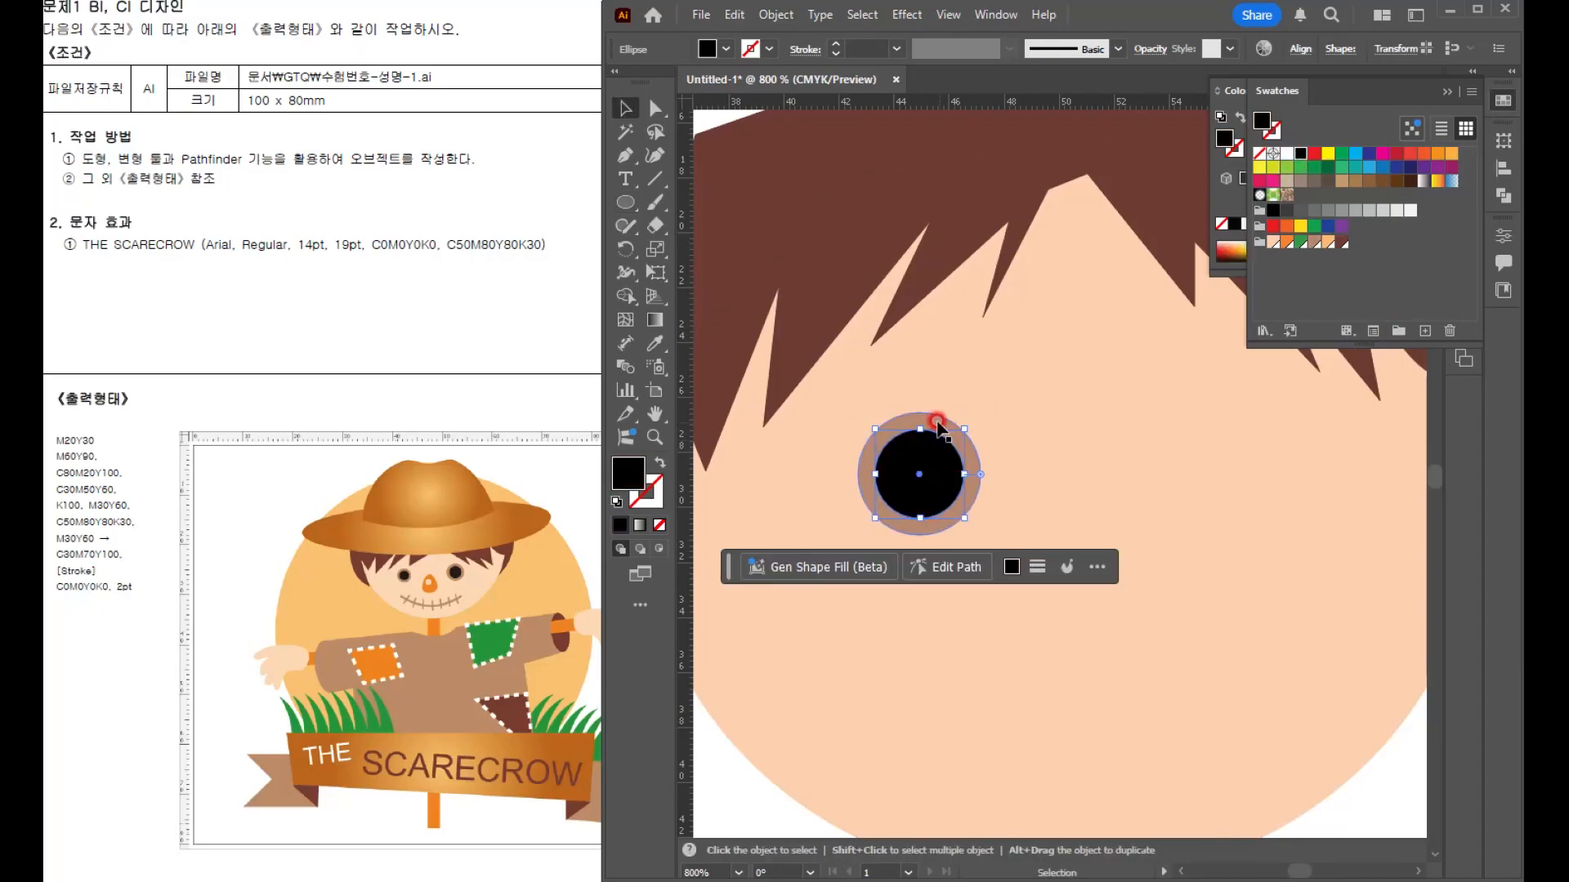
left_click(935, 420, "shift")
key("ctrl+g")
scroll(934, 420, "down", 2)
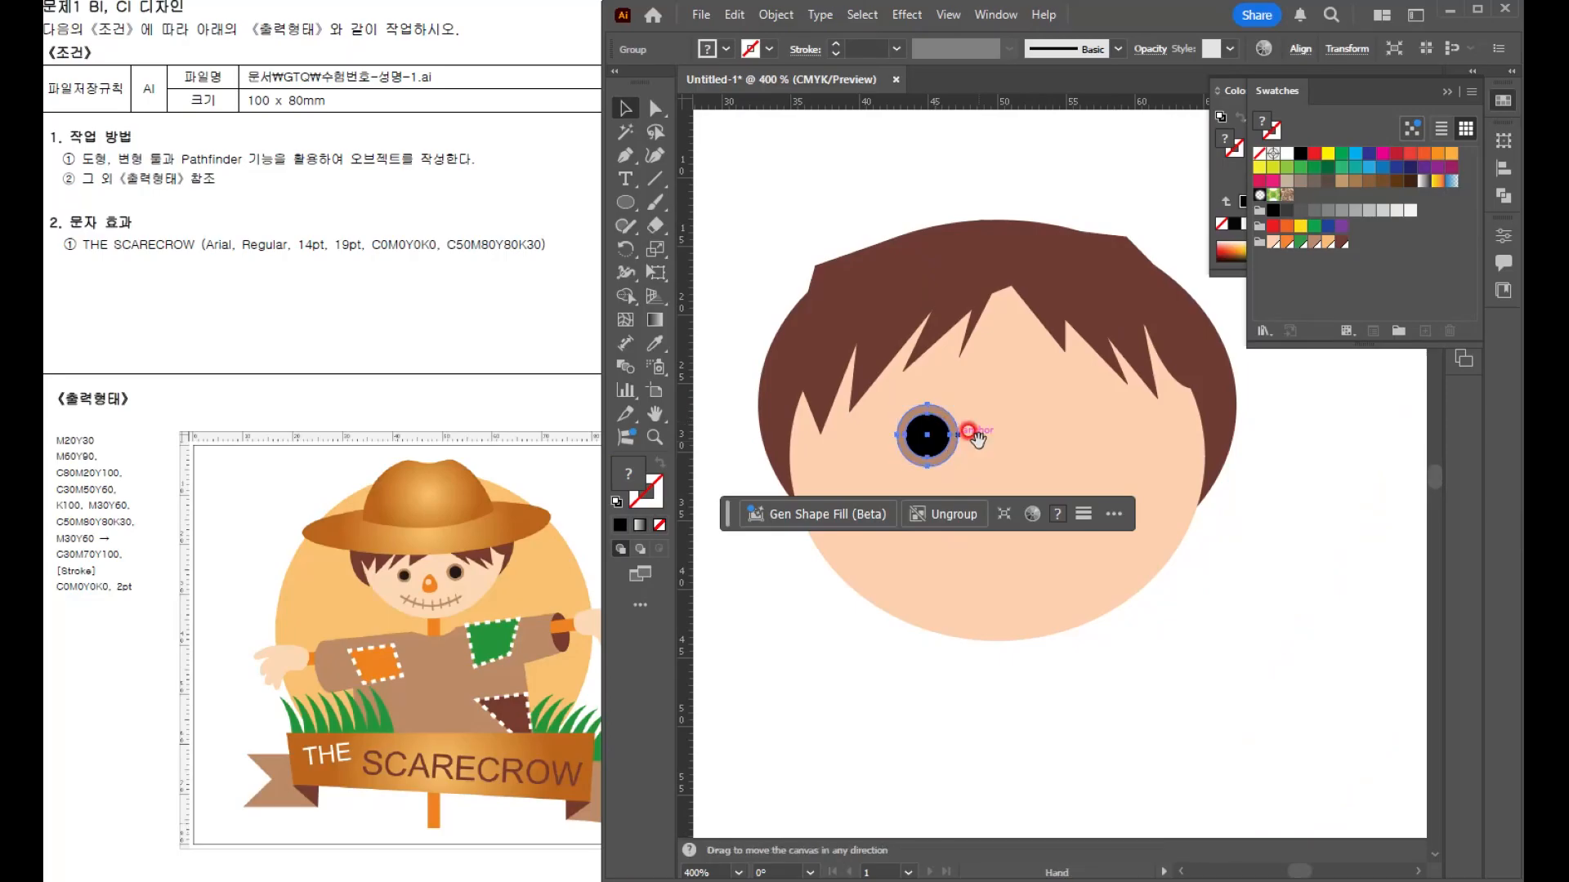
left_click_drag(909, 473, 1046, 451)
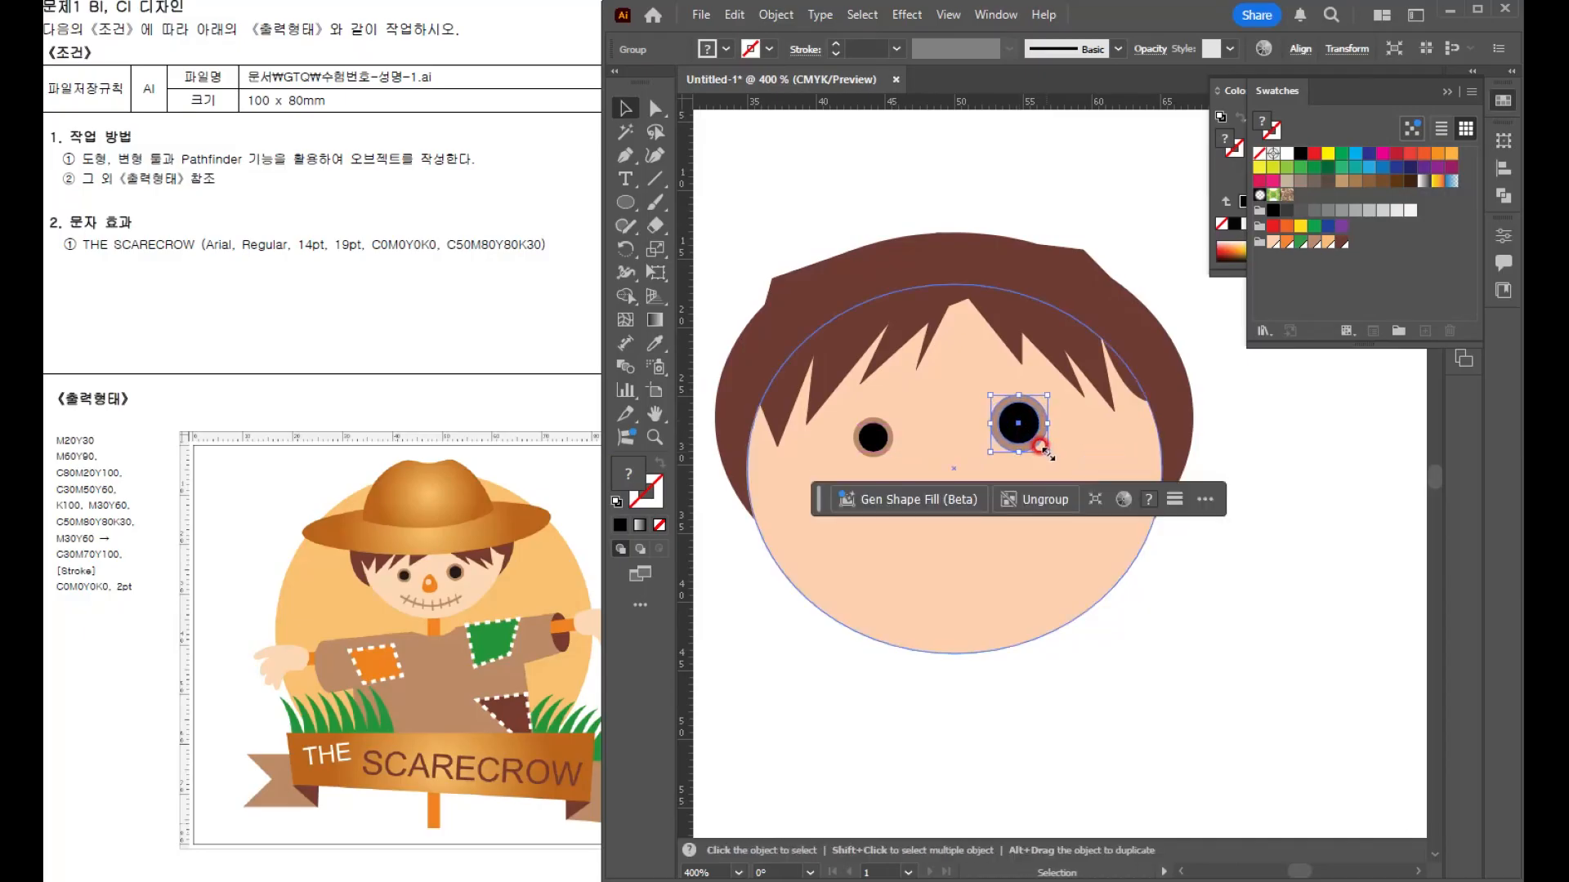
- Draw a rounded triangular nose between and below the eyes with the Pencil tool and fill it with orange M60Y90
left_click(626, 228)
left_click(665, 253)
key("ctrl+shift+a")
scroll(975, 506, "up", 2)
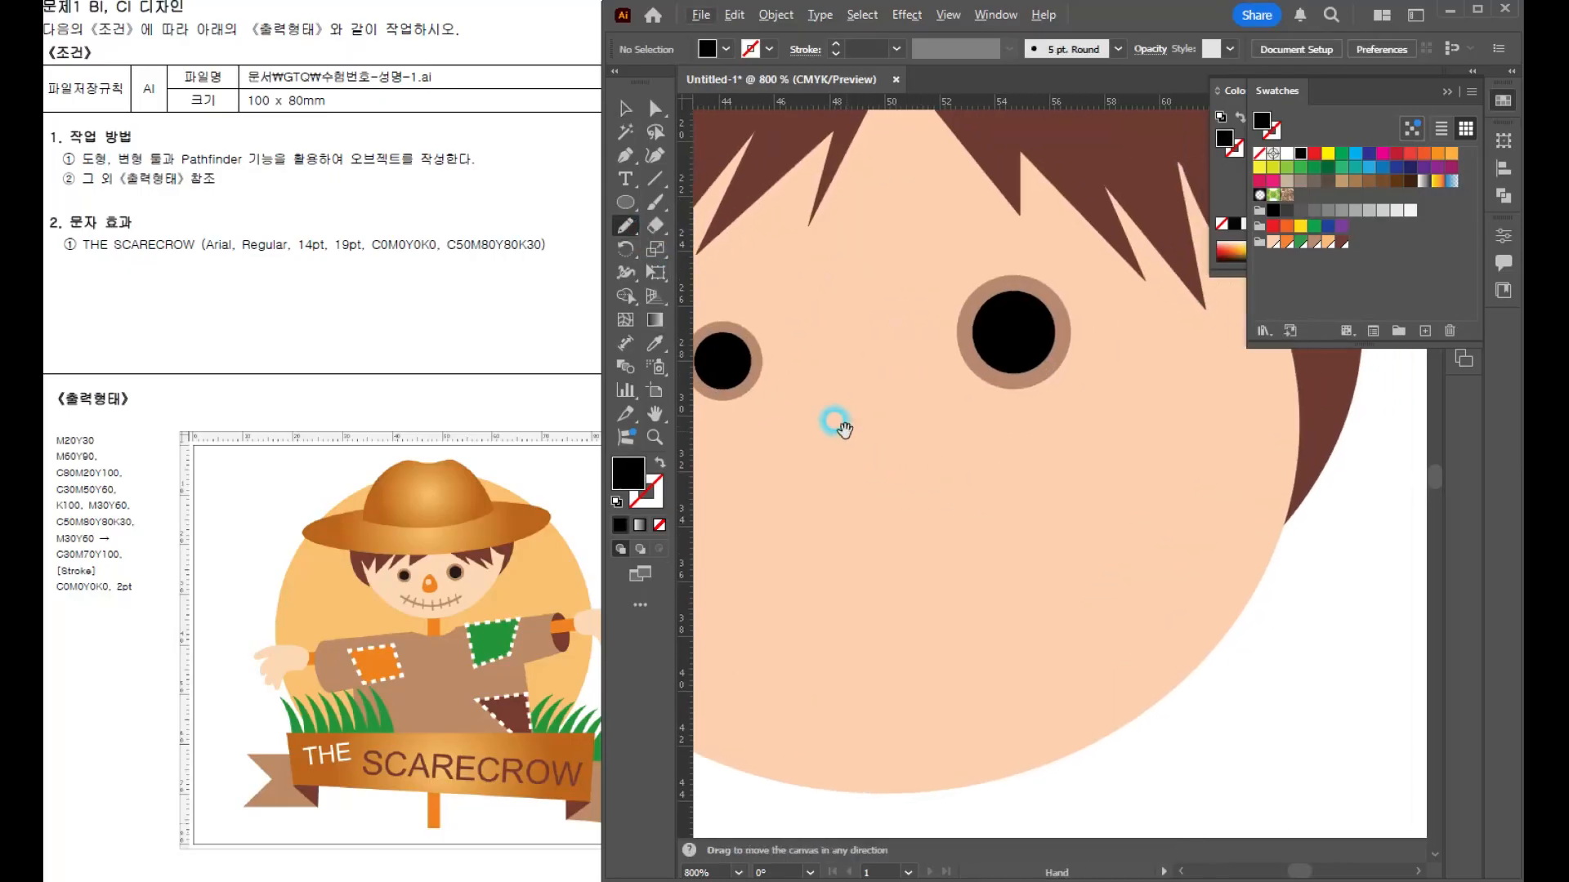
mouse_move(825, 433)
left_mouse_down()
mouse_move(799, 514)
mouse_move(825, 524)
mouse_move(889, 528)
mouse_move(935, 470)
left_mouse_up()
left_click_drag(881, 386, 858, 396)
left_click(1309, 241)
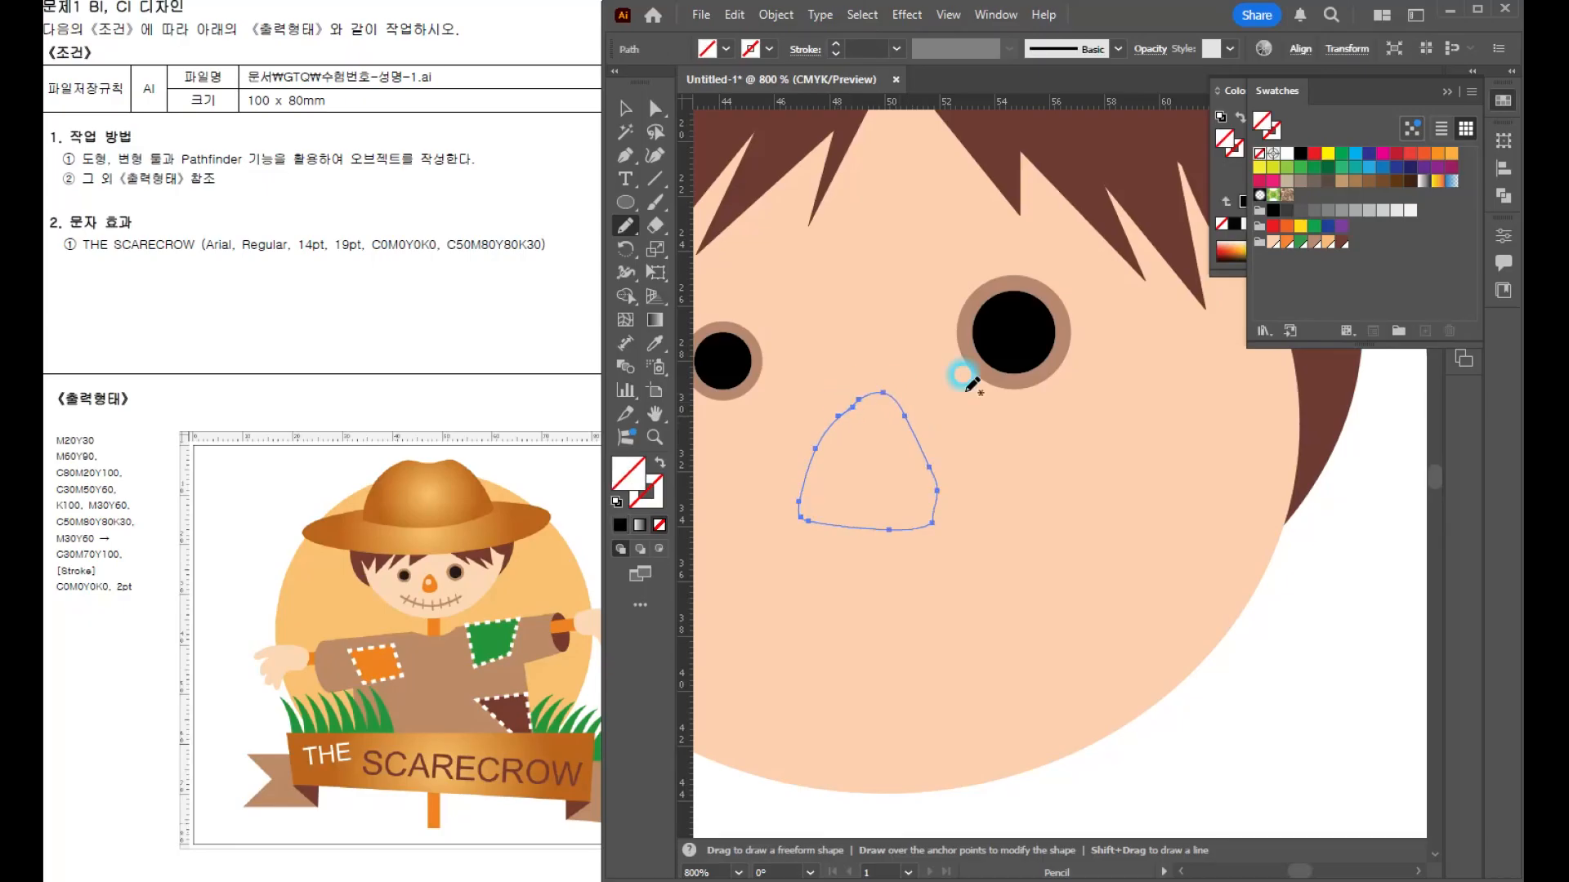
- Draw a small highlight circle on the nose and fill it with skin color M20Y30
left_click(626, 202)
left_click_drag(813, 424, 892, 478)
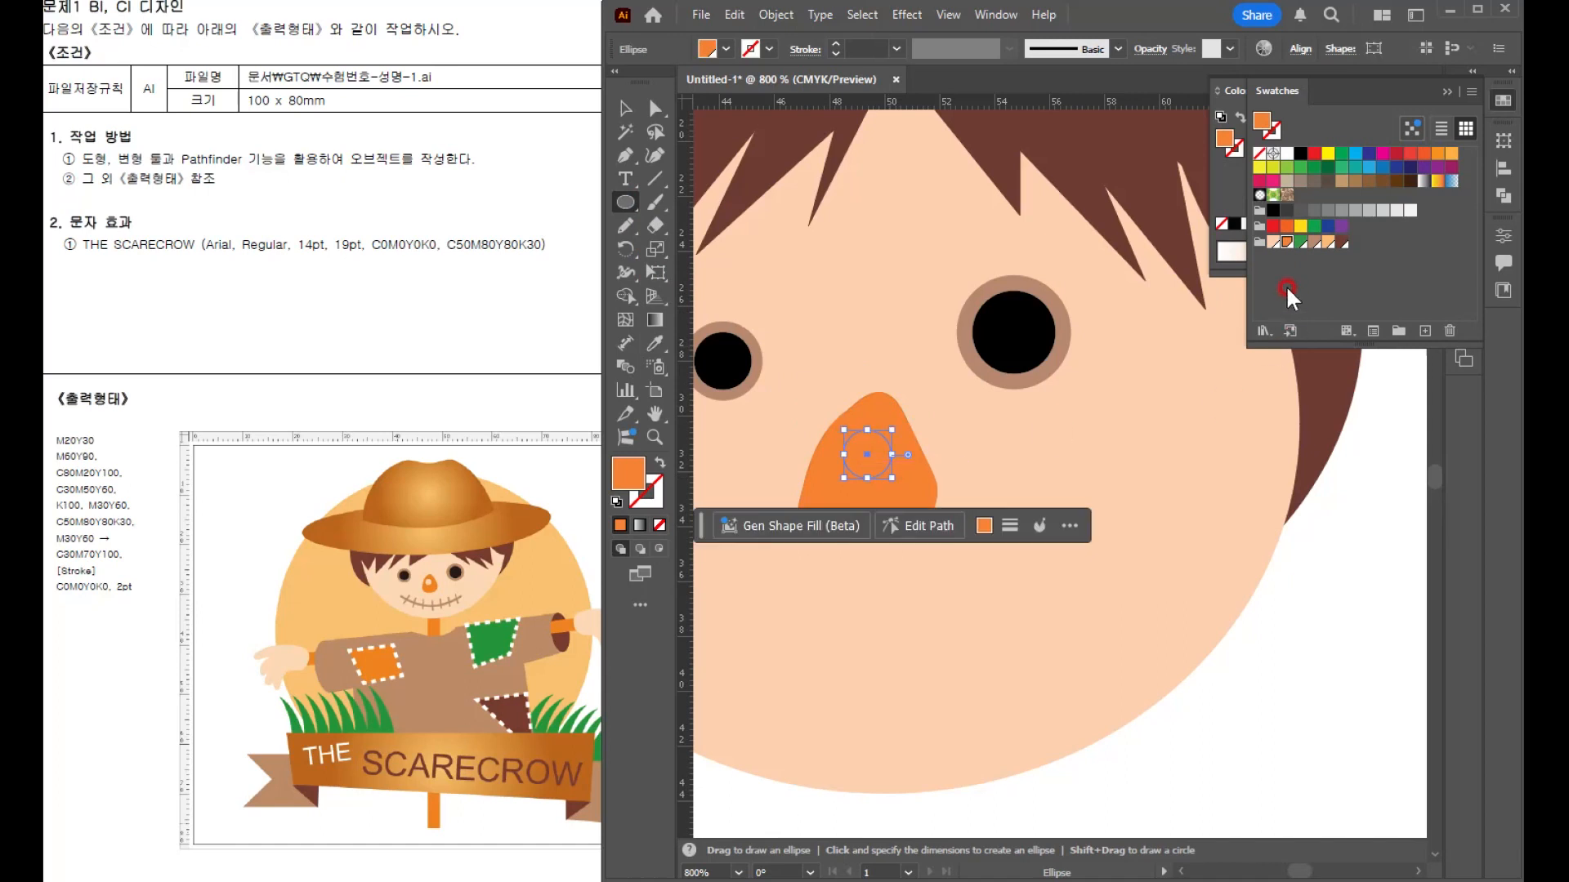
left_click(1273, 242)
- Draw a curved mouth line below the face with the Pencil tool, stroked 1 pt in C30M50Y60, and add short stitches across it
key("ctrl+minus")
key("ctrl+minus")
left_click_drag(1040, 390, 1033, 282)
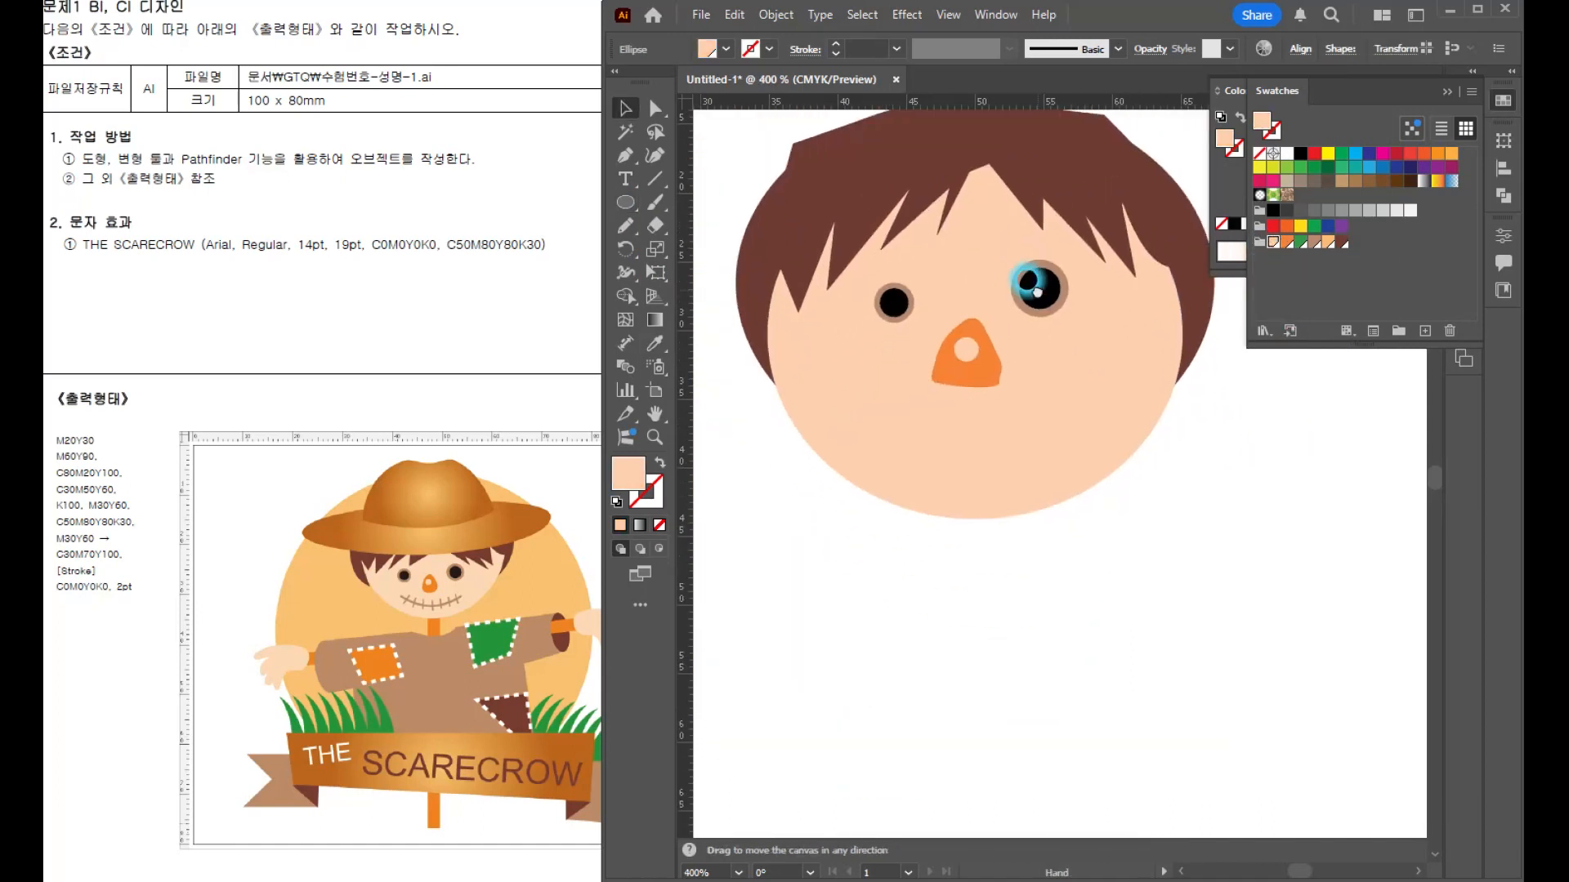
scroll(956, 465, "up", 1)
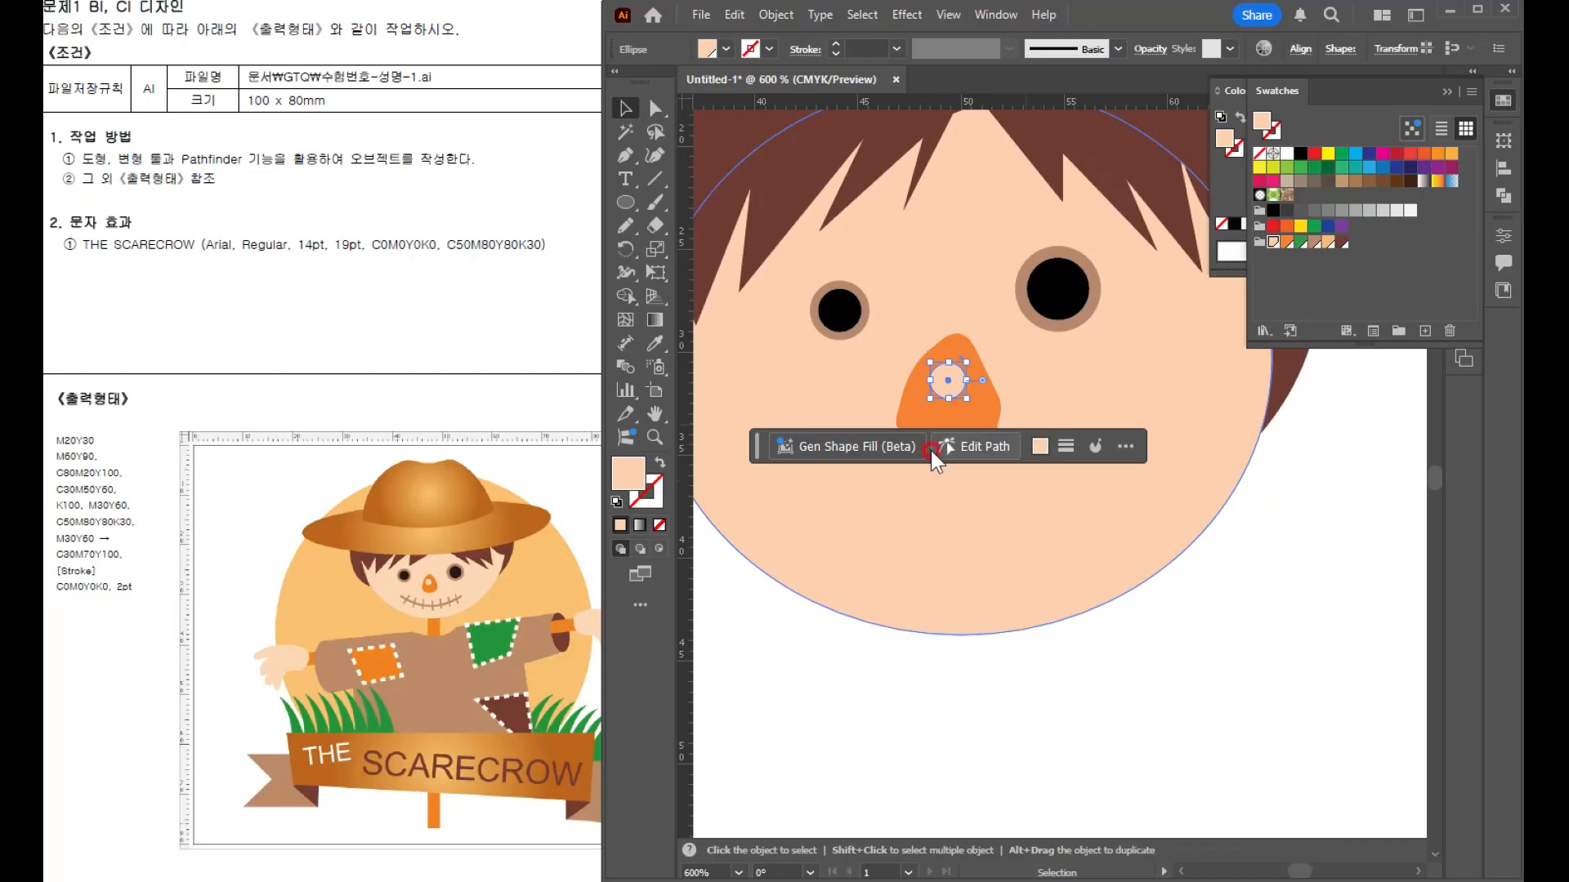
left_click_drag(750, 446, 776, 745)
scroll(967, 527, "up", 1)
scroll(967, 527, "down", 1)
key("n")
scroll(1050, 531, "down", 2)
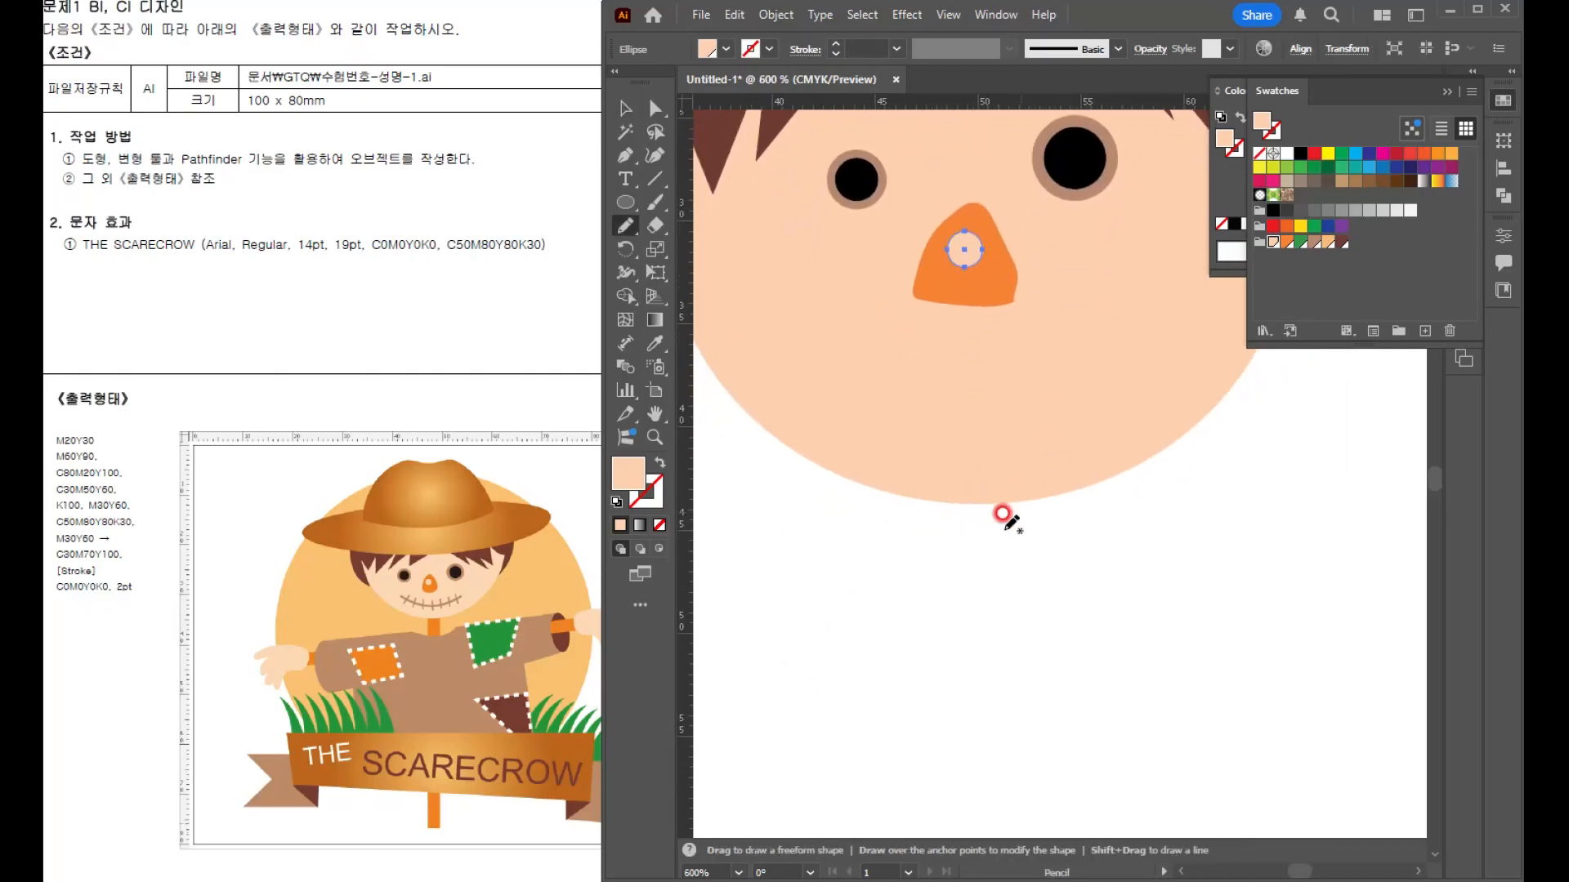
mouse_move(797, 588)
left_mouse_down()
mouse_move(939, 622)
mouse_move(1053, 611)
mouse_move(1138, 578)
left_mouse_up()
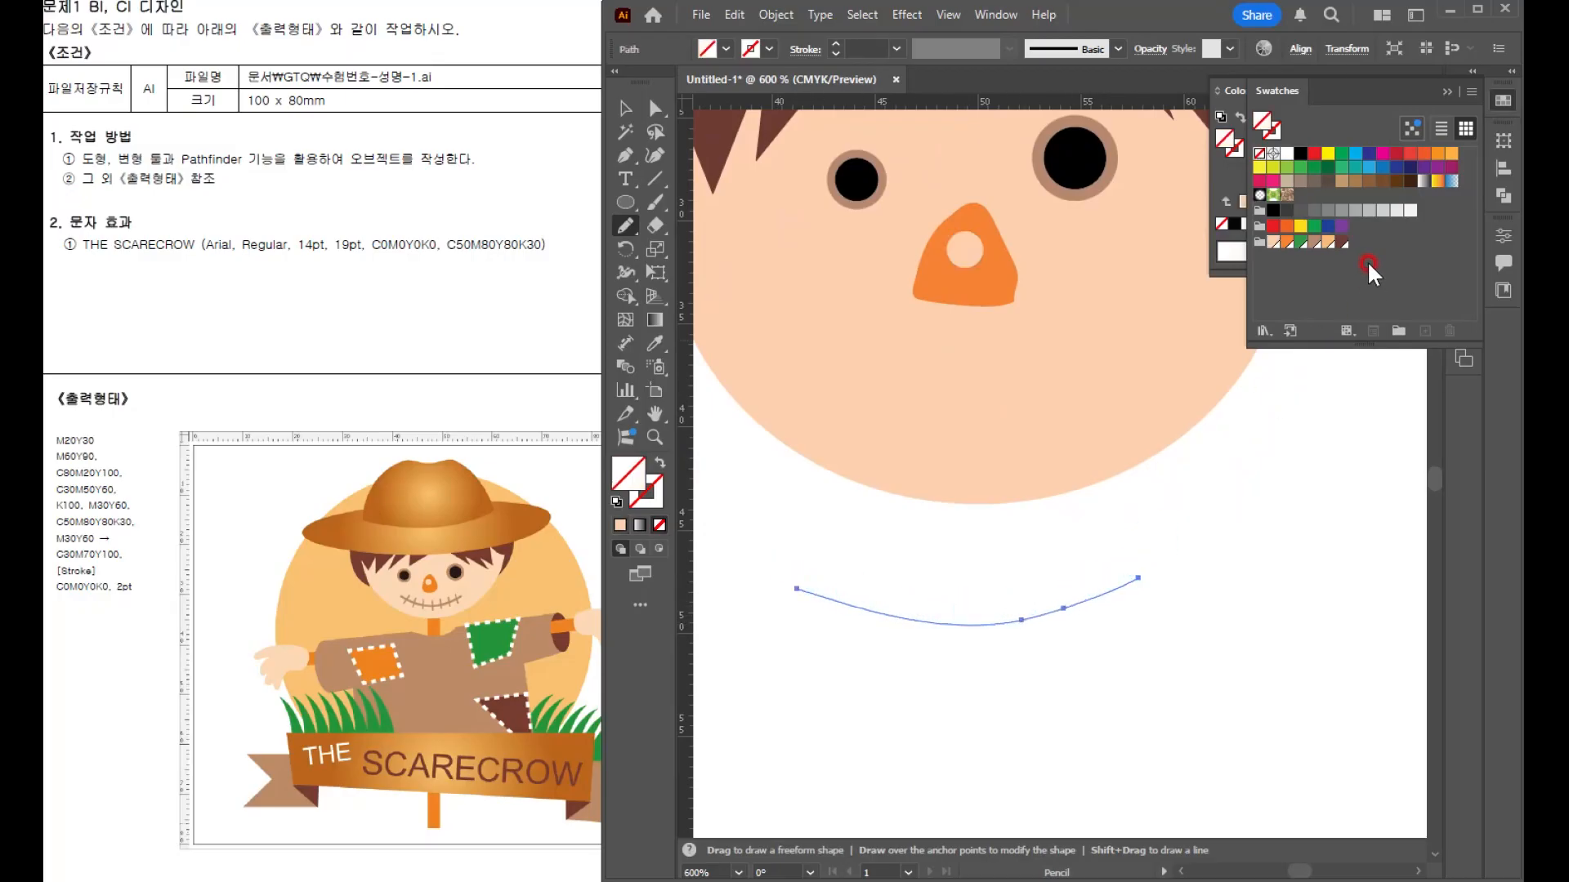
left_click(1273, 134)
left_click(1307, 243)
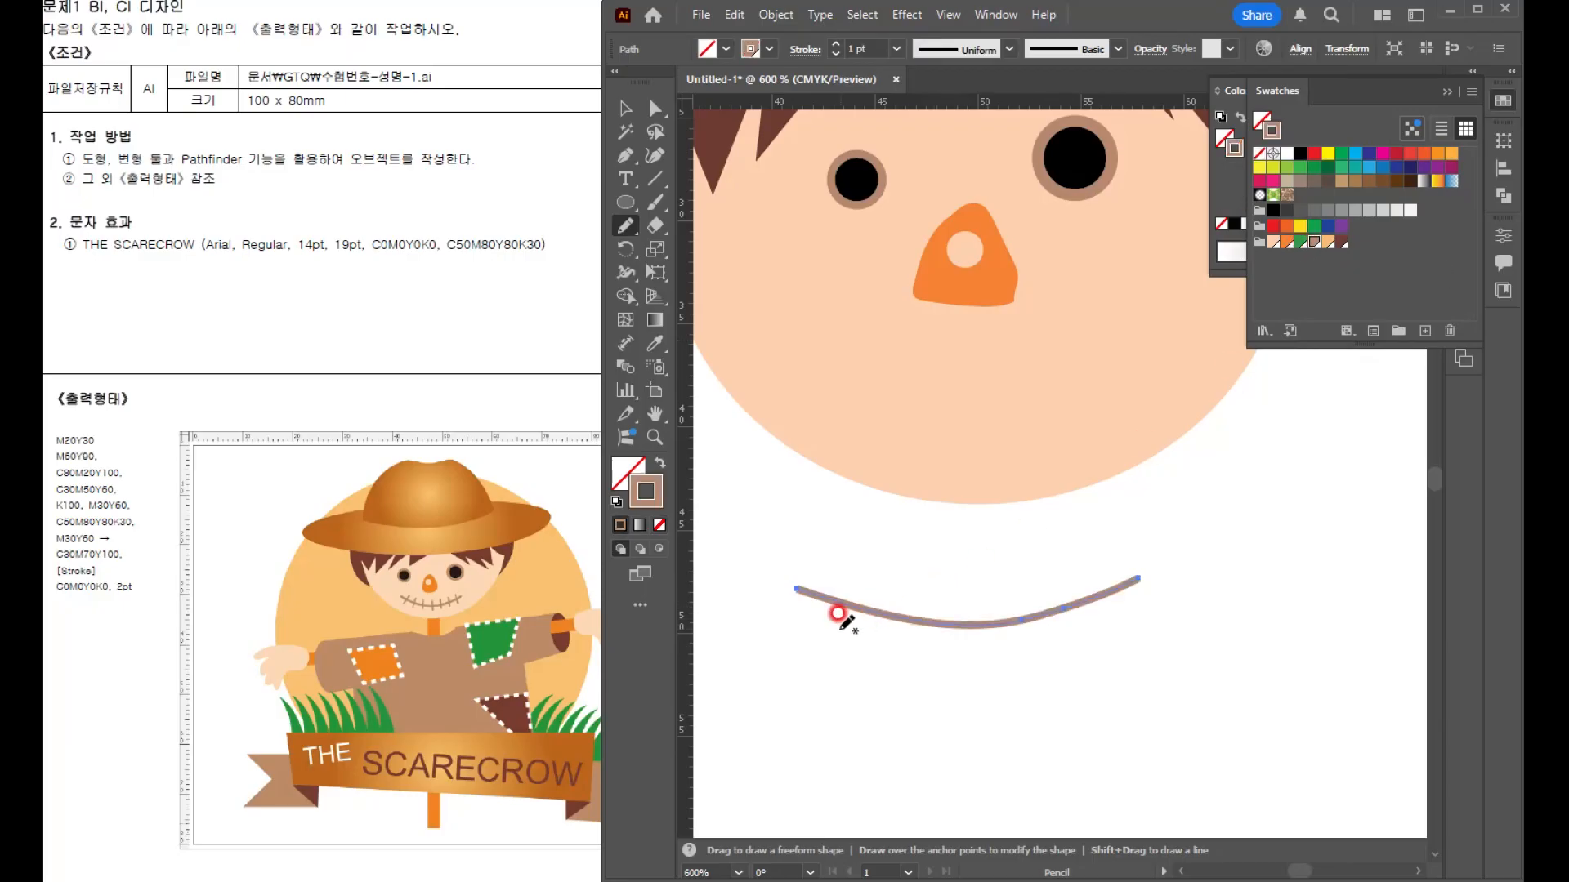
mouse_move(841, 578)
left_mouse_down()
mouse_move(810, 621)
mouse_move(875, 591)
mouse_move(864, 634)
mouse_move(917, 623)
mouse_move(911, 640)
left_mouse_up()
mouse_move(974, 599)
left_mouse_down()
mouse_move(974, 641)
mouse_move(1015, 597)
mouse_move(1029, 626)
mouse_move(1137, 624)
left_mouse_up()
- Expand the mouth line and its stitches into filled shapes and check the result in outline view
key("v")
left_click_drag(771, 557, 1156, 630)
left_click(775, 14)
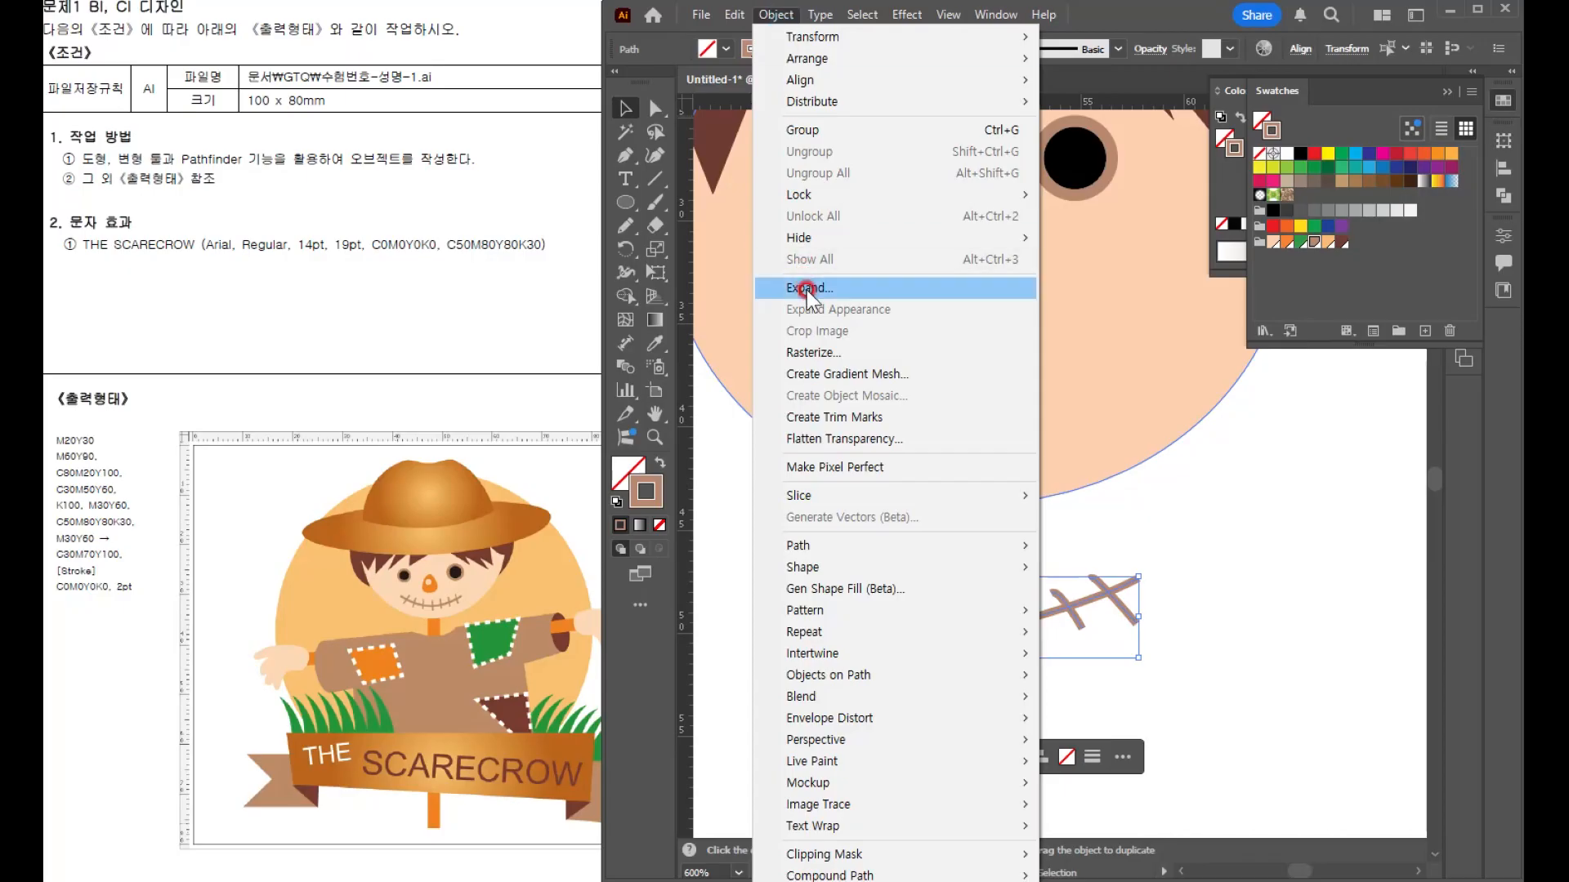
left_click(809, 289)
left_click(644, 440)
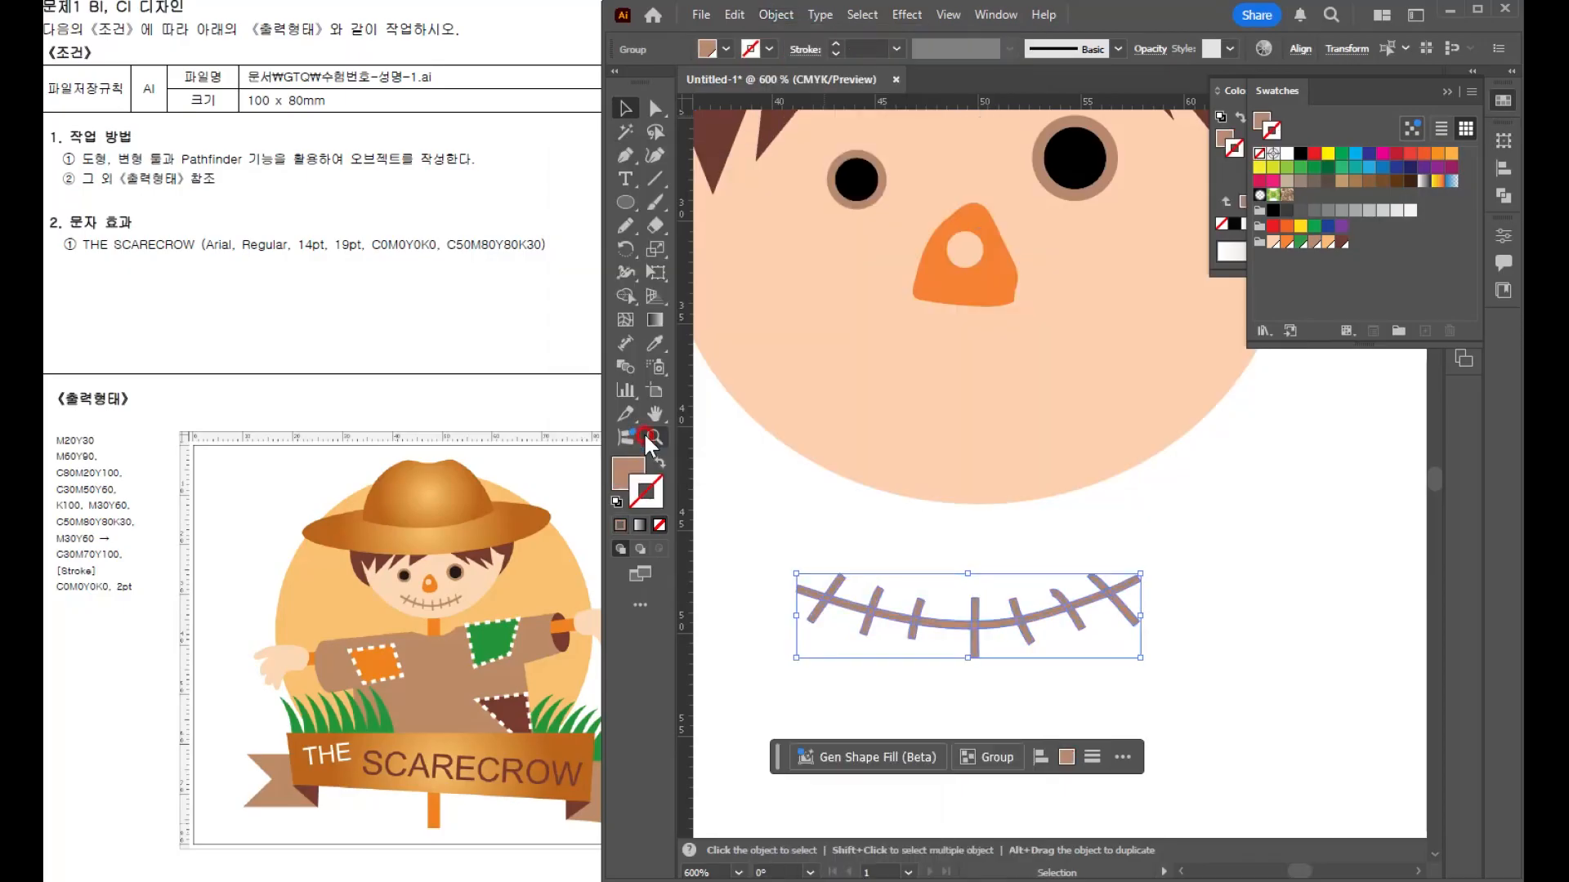
key("ctrl+y")
left_click(1225, 665)
left_click(995, 591)
key("ctrl+y")
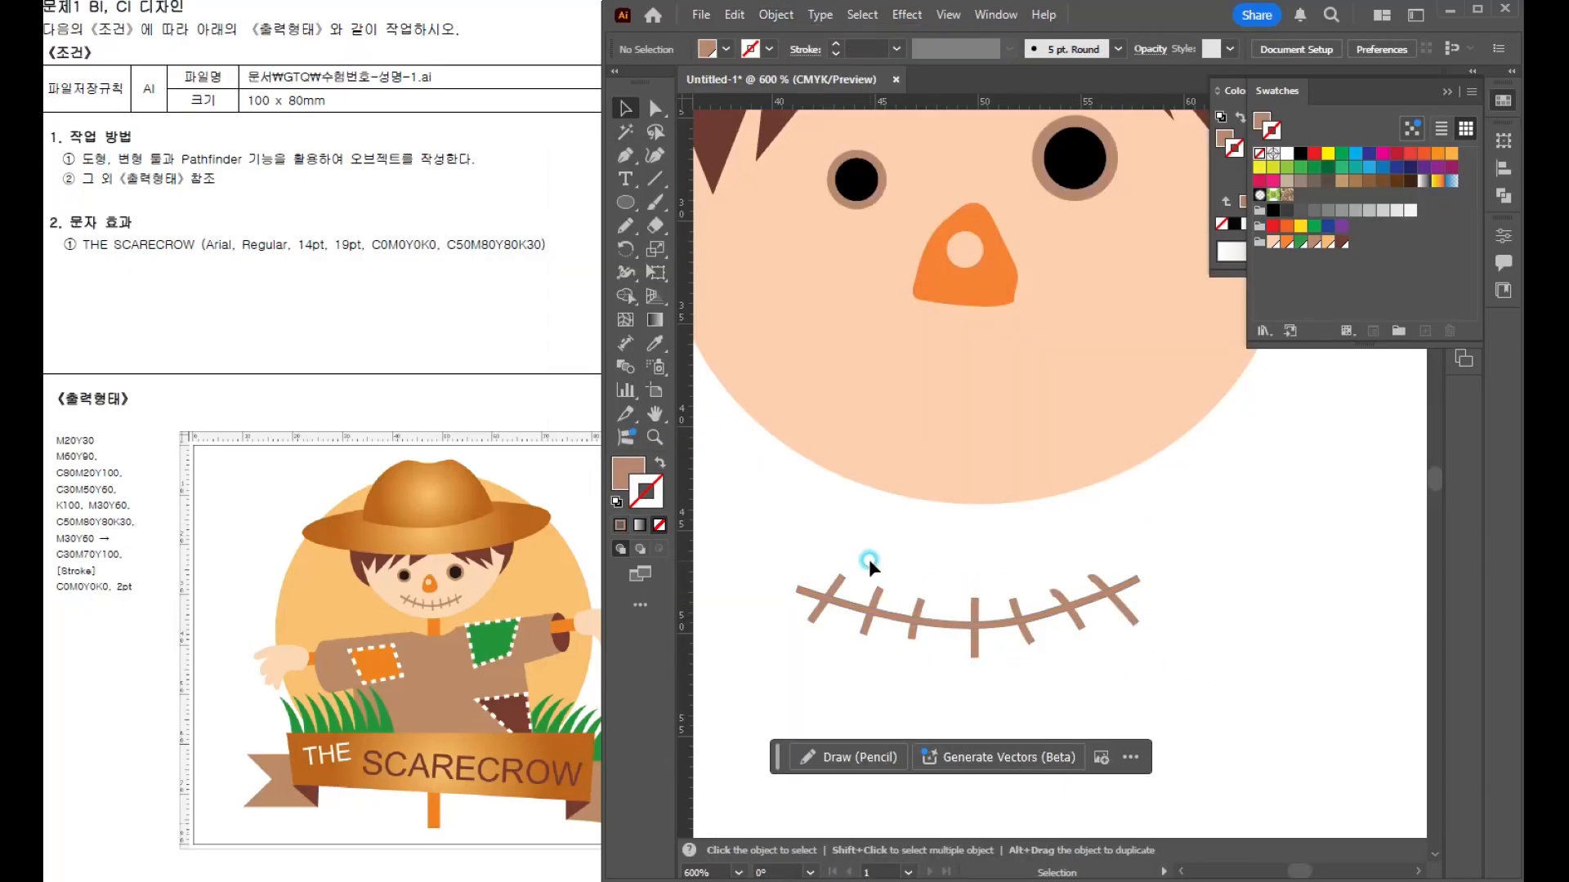
- Move the stitched mouth onto the face below the nose and scale it down
left_click(1142, 630)
left_click_drag(1124, 613, 1134, 381)
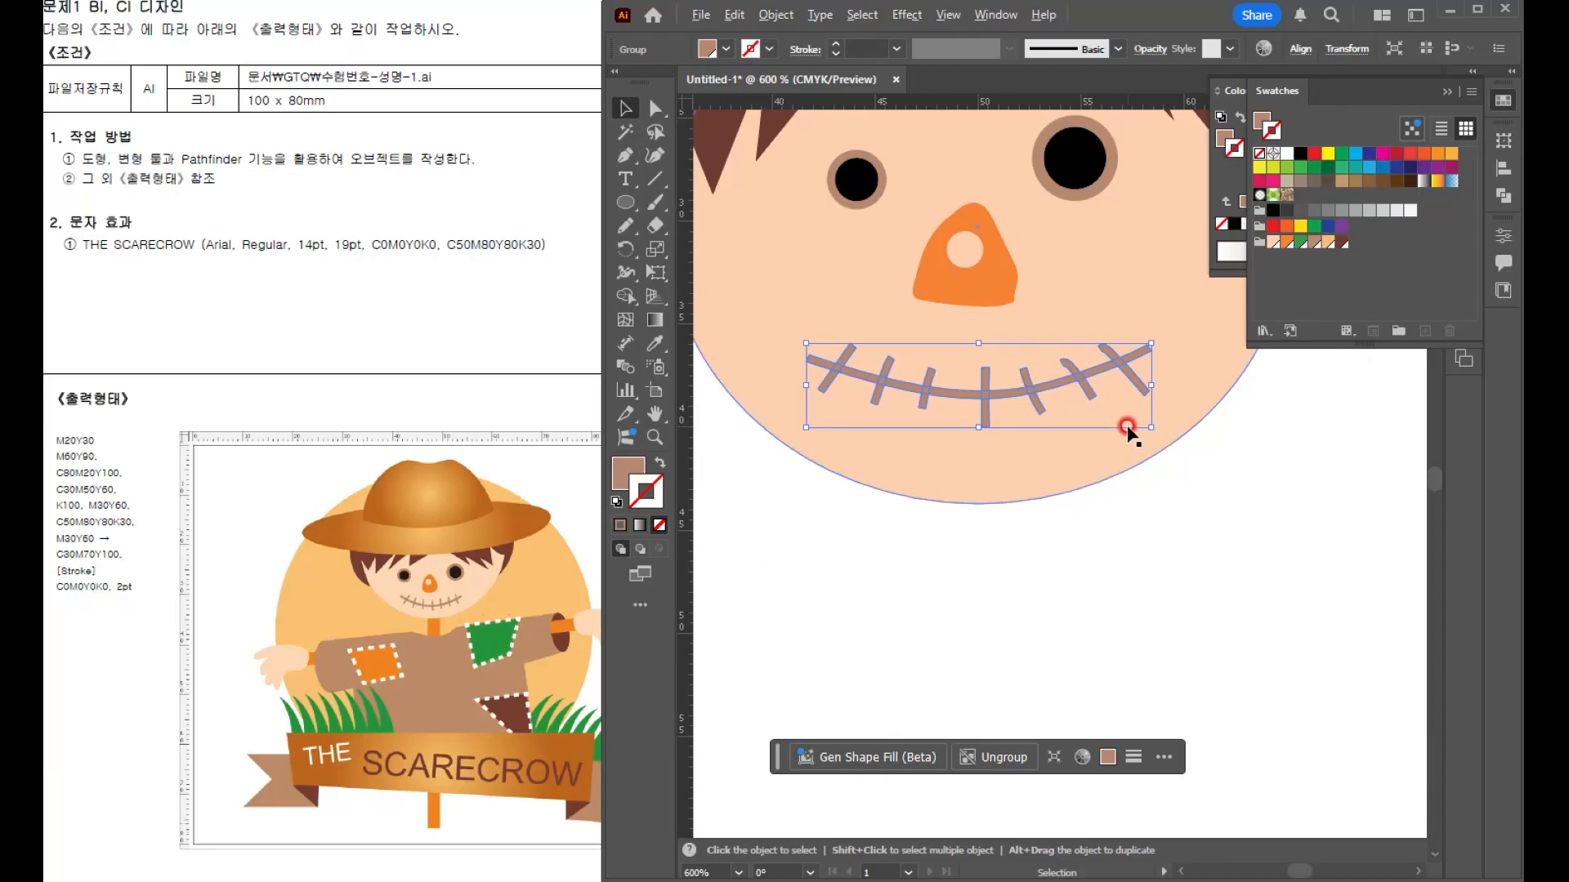
scroll(1144, 458, "down", 3)
scroll(1170, 559, "up", 5)
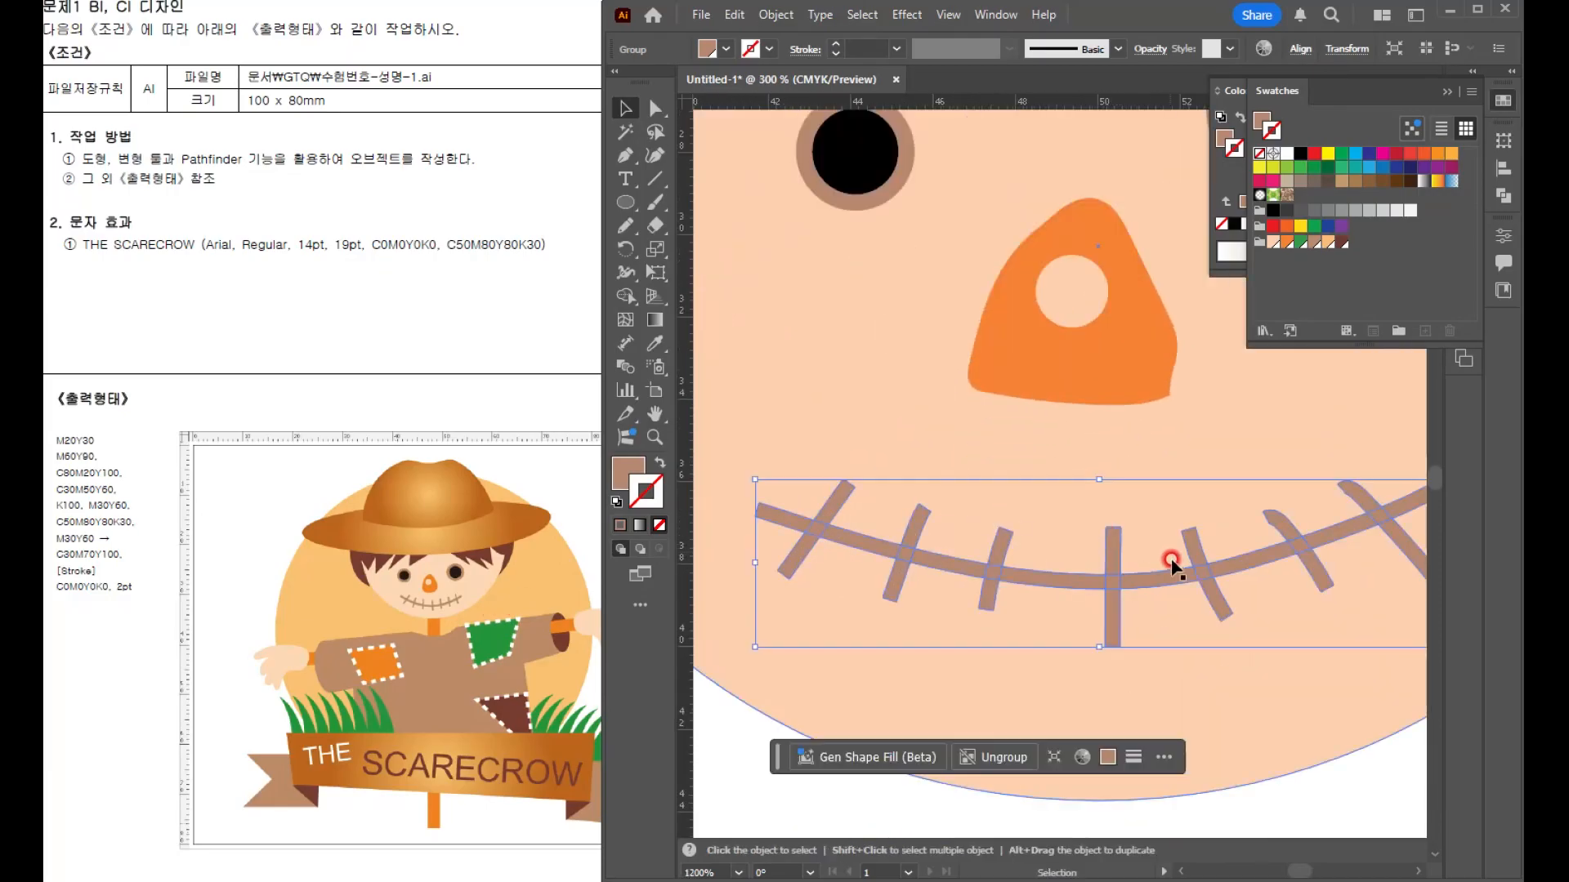
scroll(1113, 642, "down", 5)
left_click(1113, 642)
left_click_drag(1234, 629, 993, 556)
left_click(1309, 748)
- Group all the head parts and move the group slightly down on the artboard
scroll(1298, 694, "down", 1)
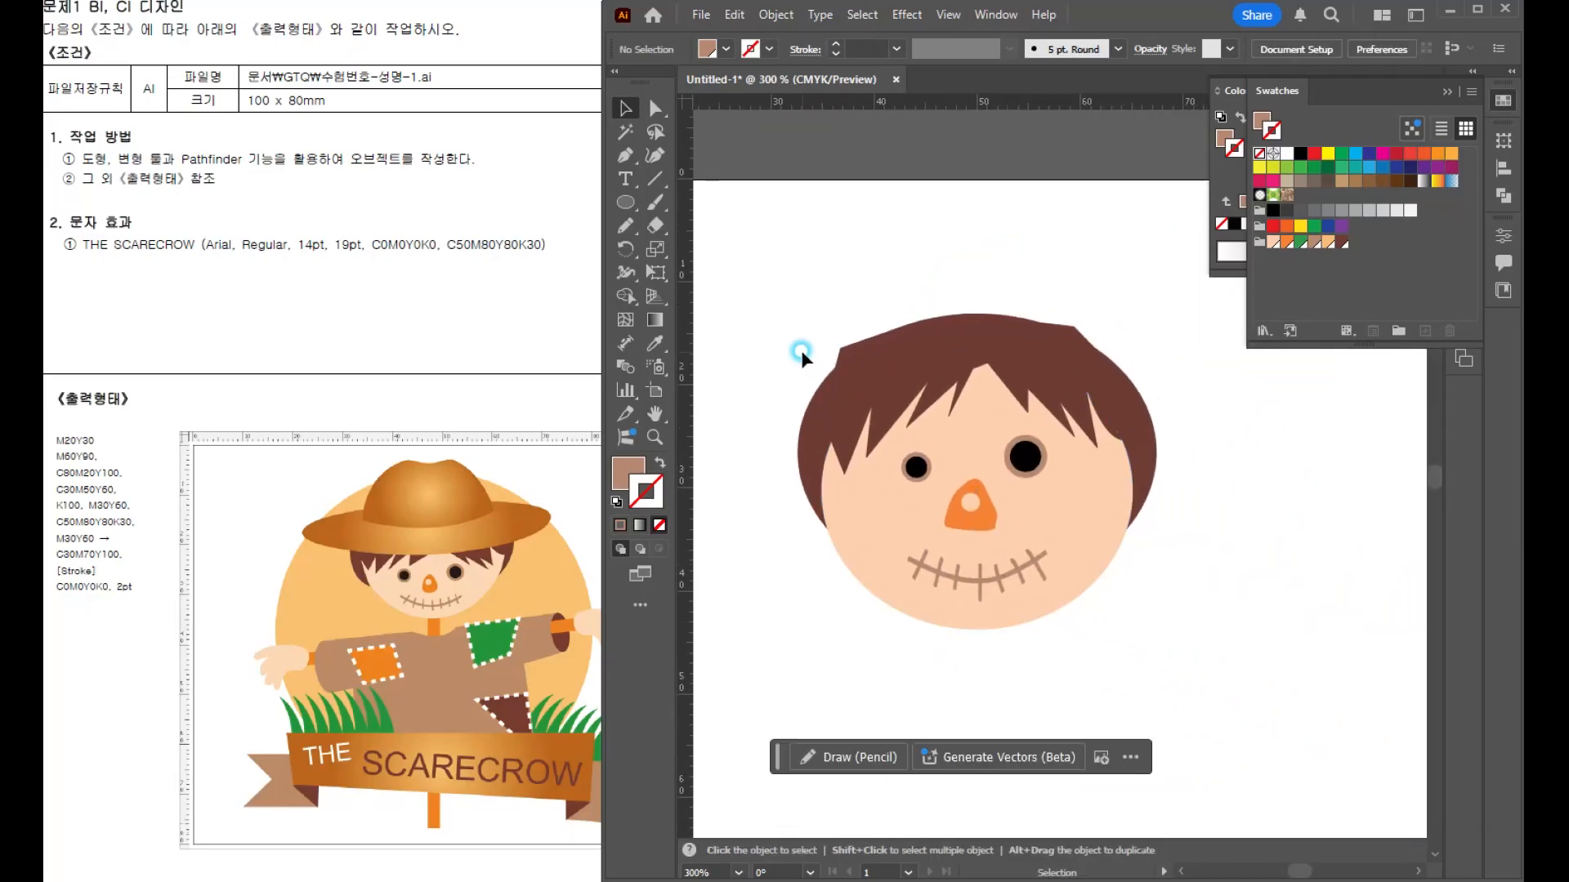
left_click(1101, 601)
left_click_drag(1078, 532, 1117, 550)
- Draw a wide flat ellipse for the hat brim over the top of the hair and apply a linear gradient fill
key("l")
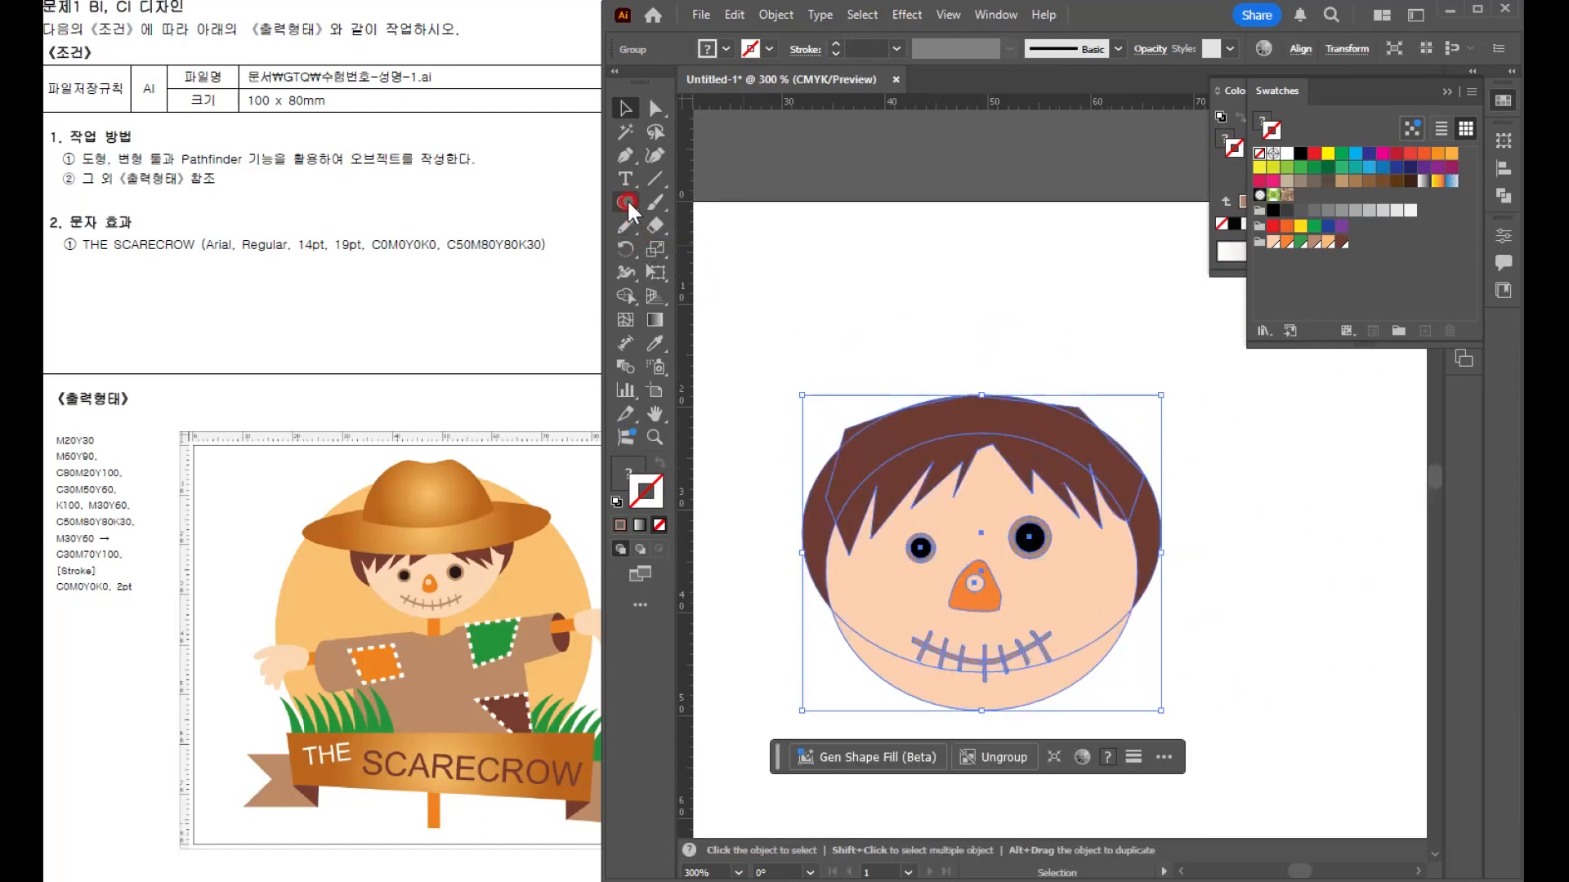
left_click_drag(981, 358, 1238, 416)
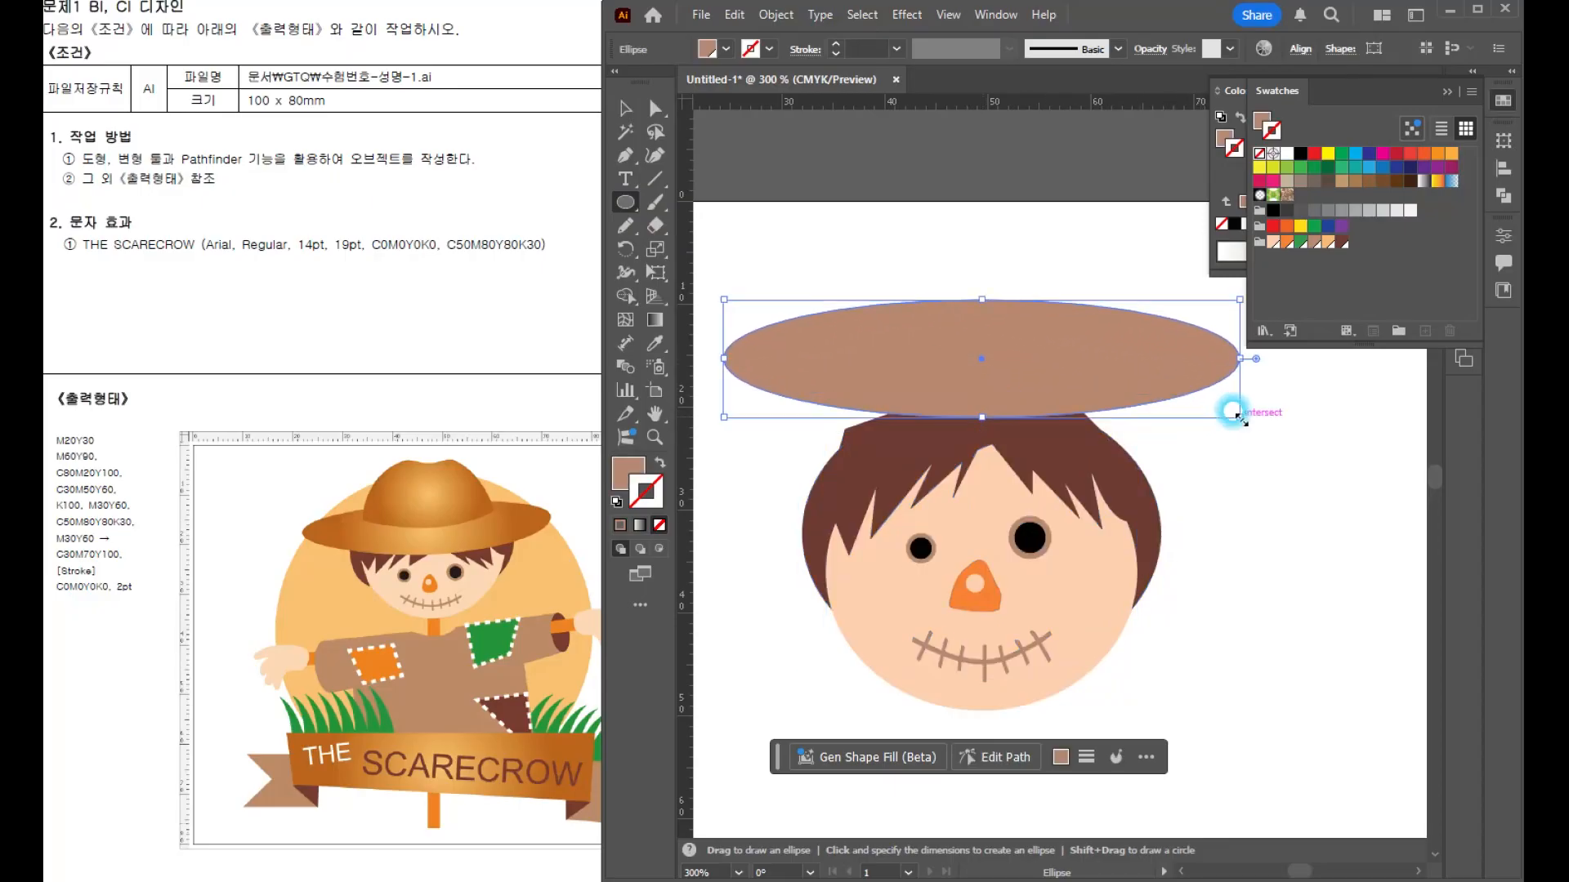
double_click(654, 319)
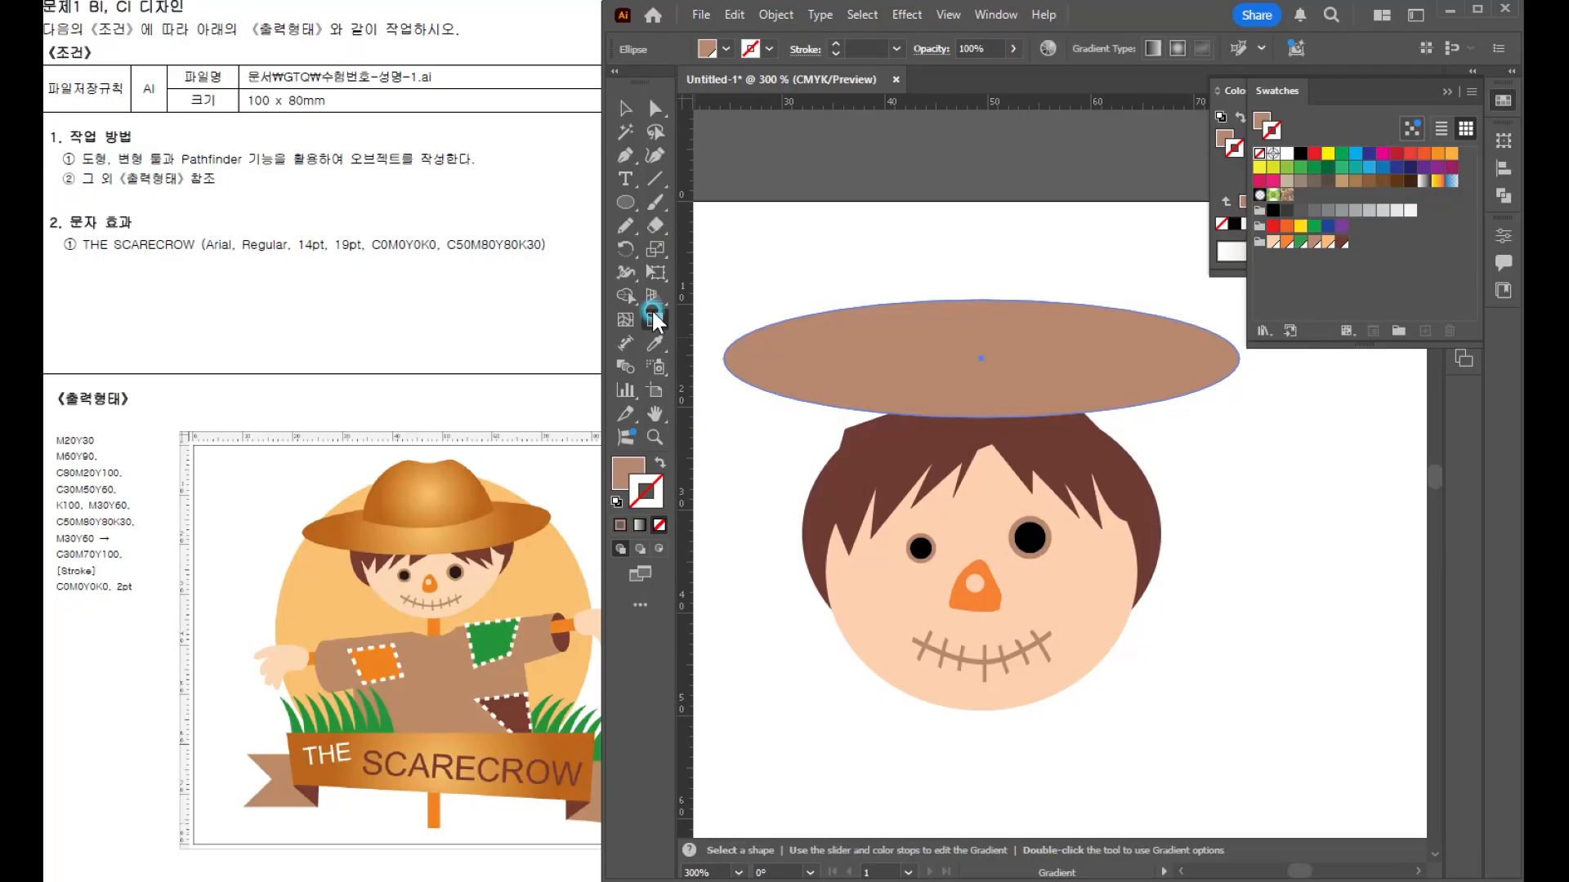
left_click(668, 173)
left_click(745, 141)
- Set the first color stop of the brim's gradient to C=0 M=30 Y=60 K=0
double_click(683, 274)
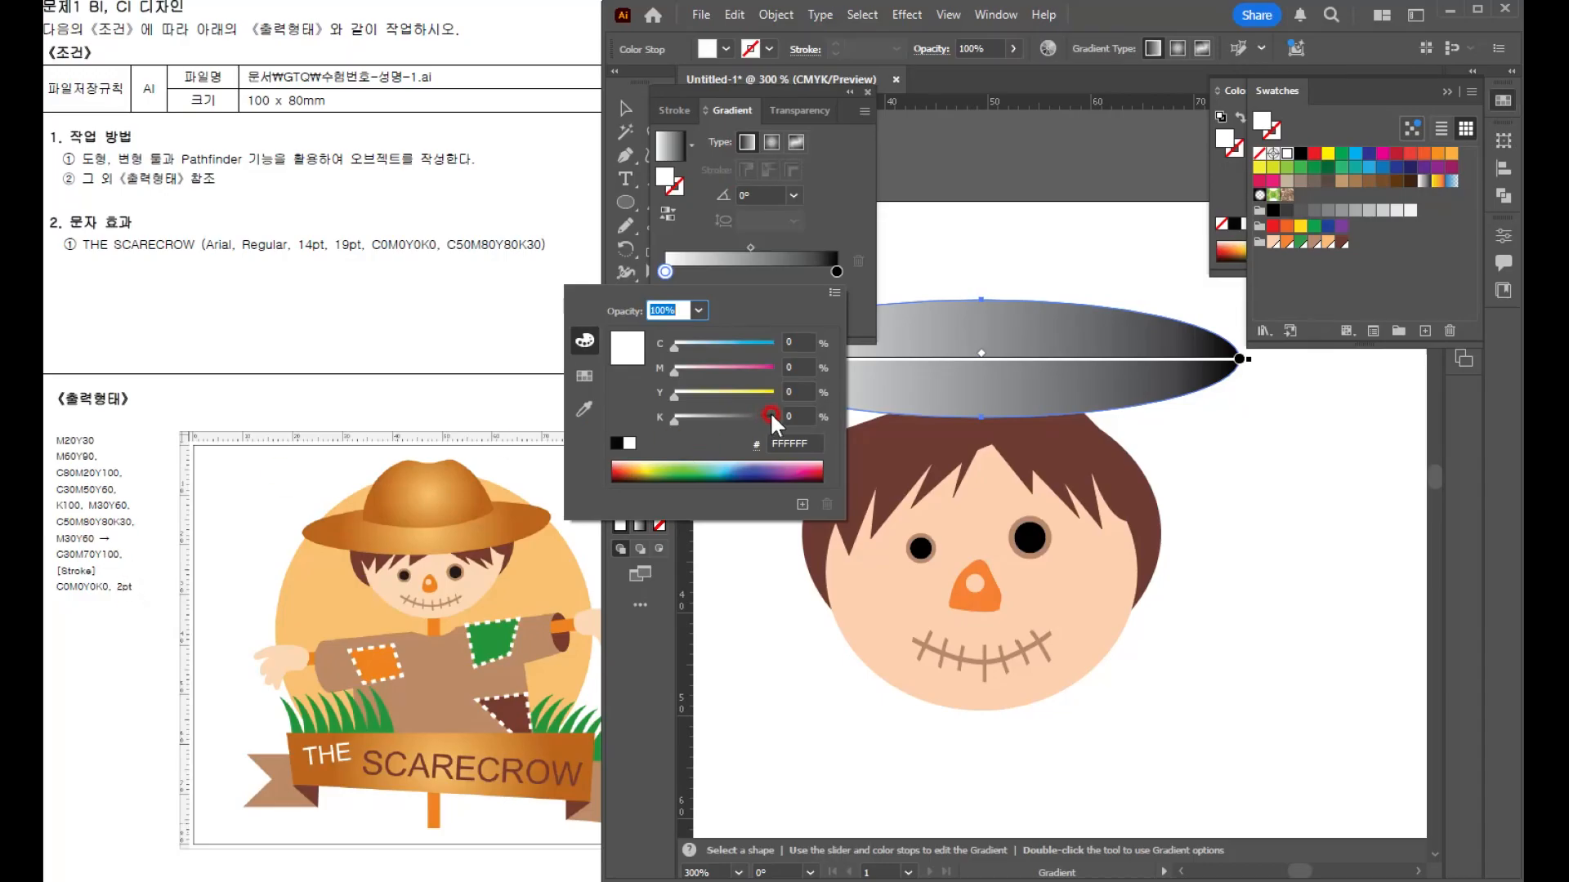
left_click(775, 366)
type("30")
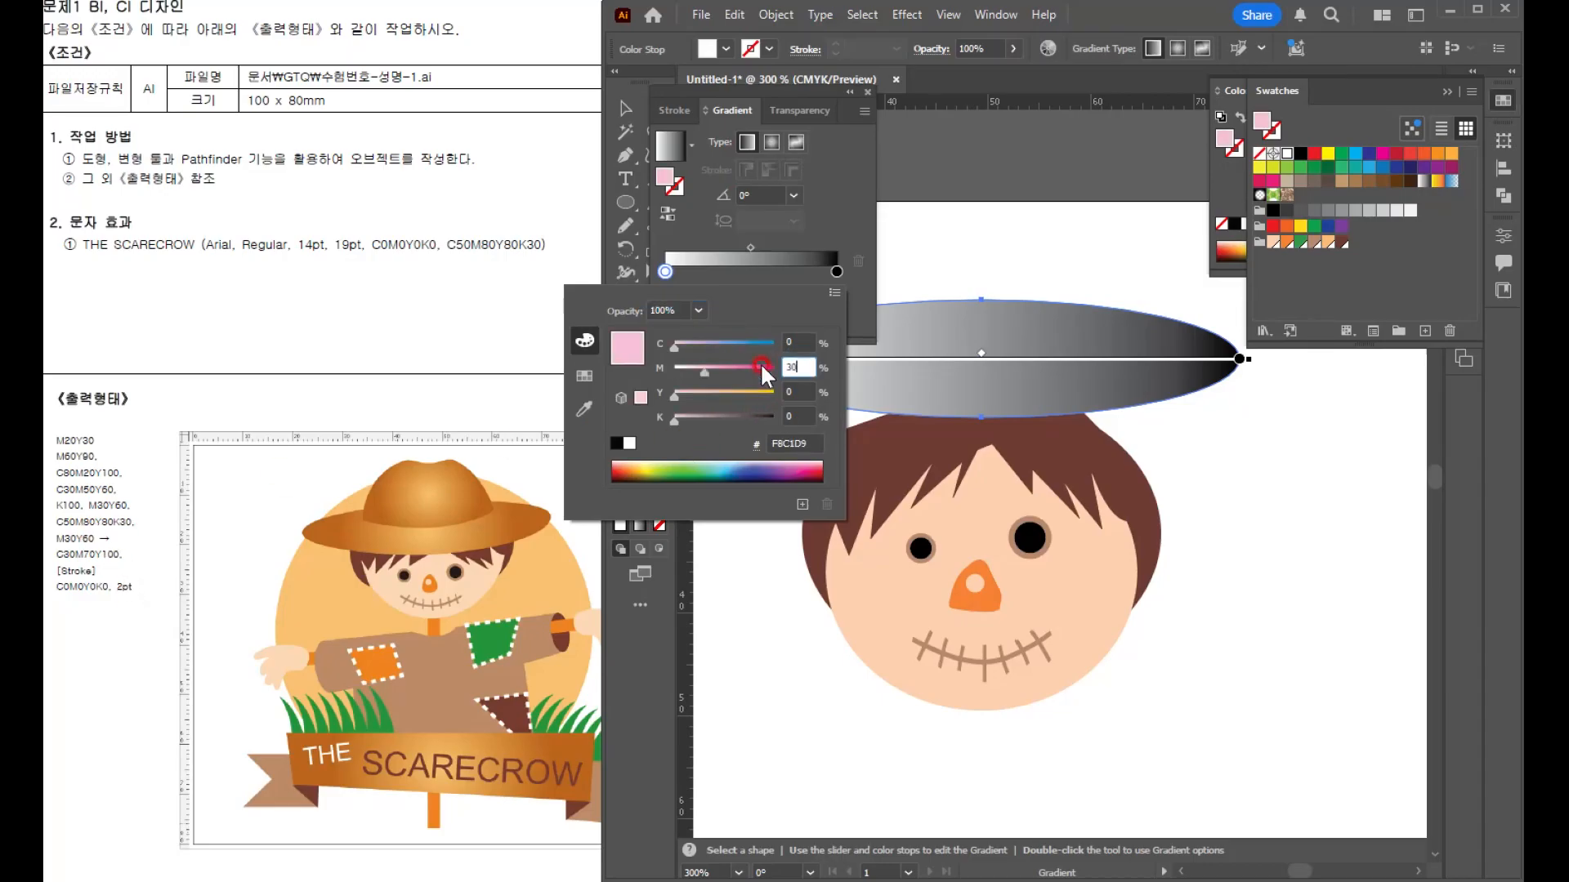
key("Tab")
type("60")
key("BackSpace")
key("BackSpace")
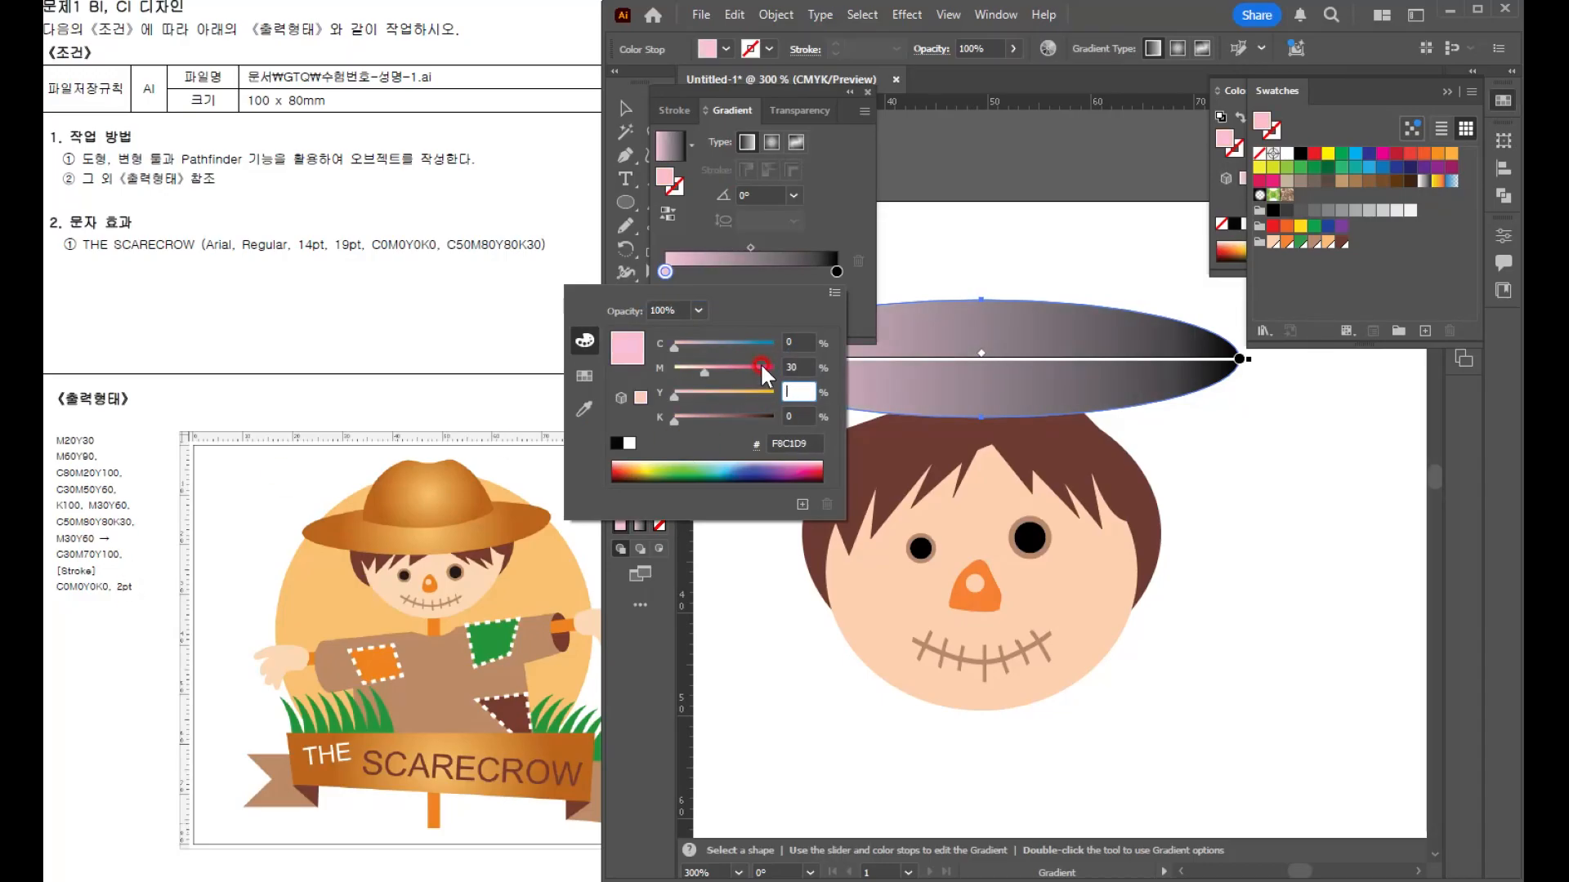
type("60")
key("Return")
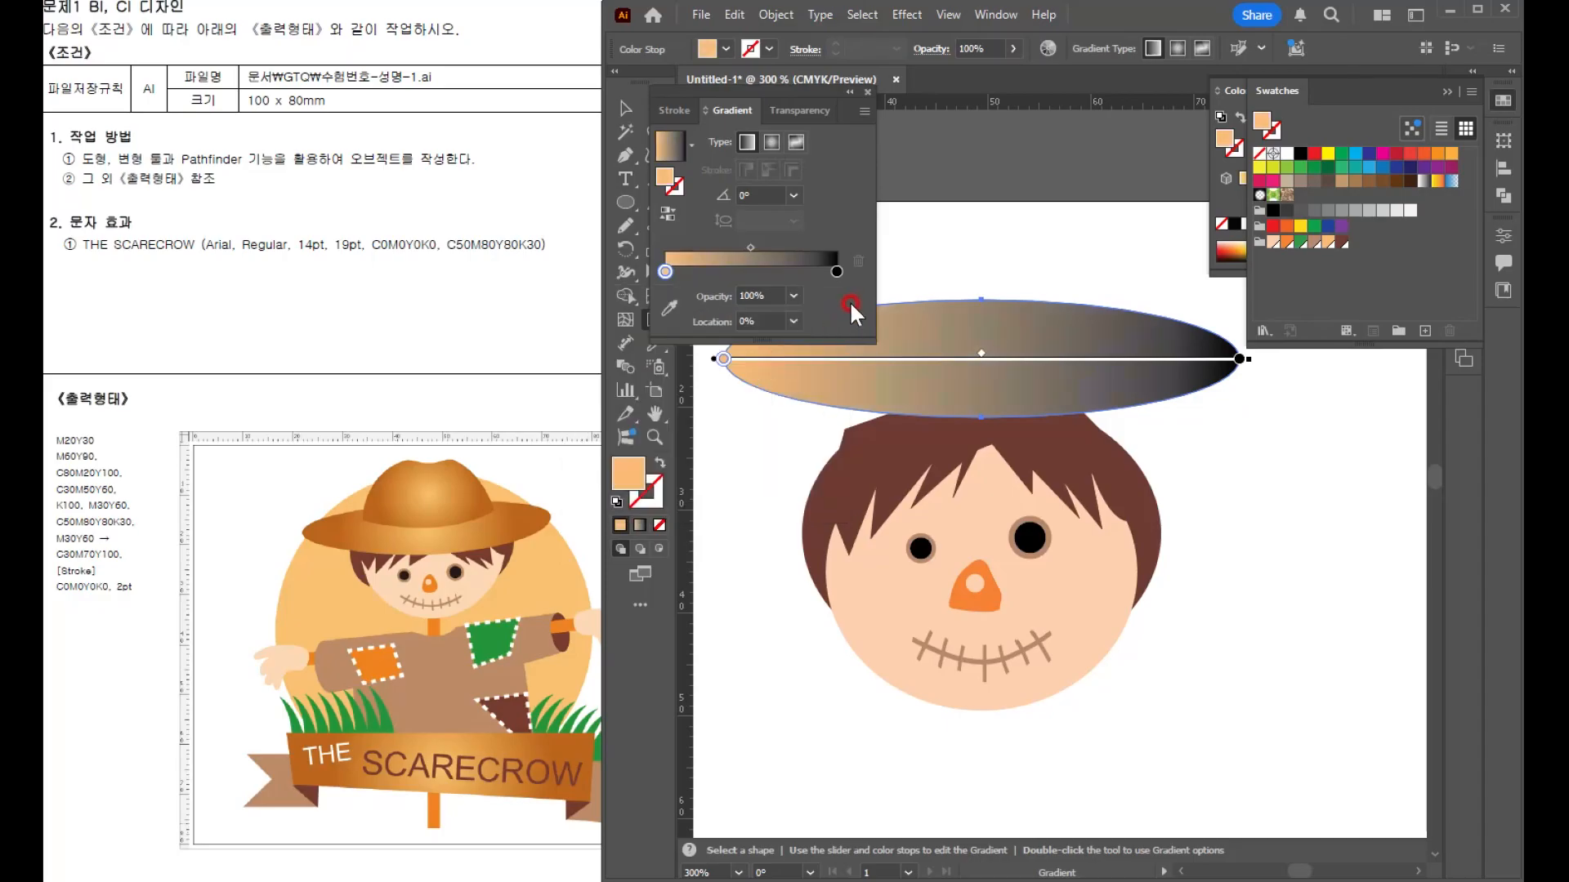
- Set the end color stop of the brim's gradient to C=30 M=70 Y=100 K=0 and change the gradient type to radial
double_click(836, 269)
left_click(802, 341)
type("30")
key("Tab")
type("70")
key("Tab")
type("100")
key("Tab")
type("0")
key("Return")
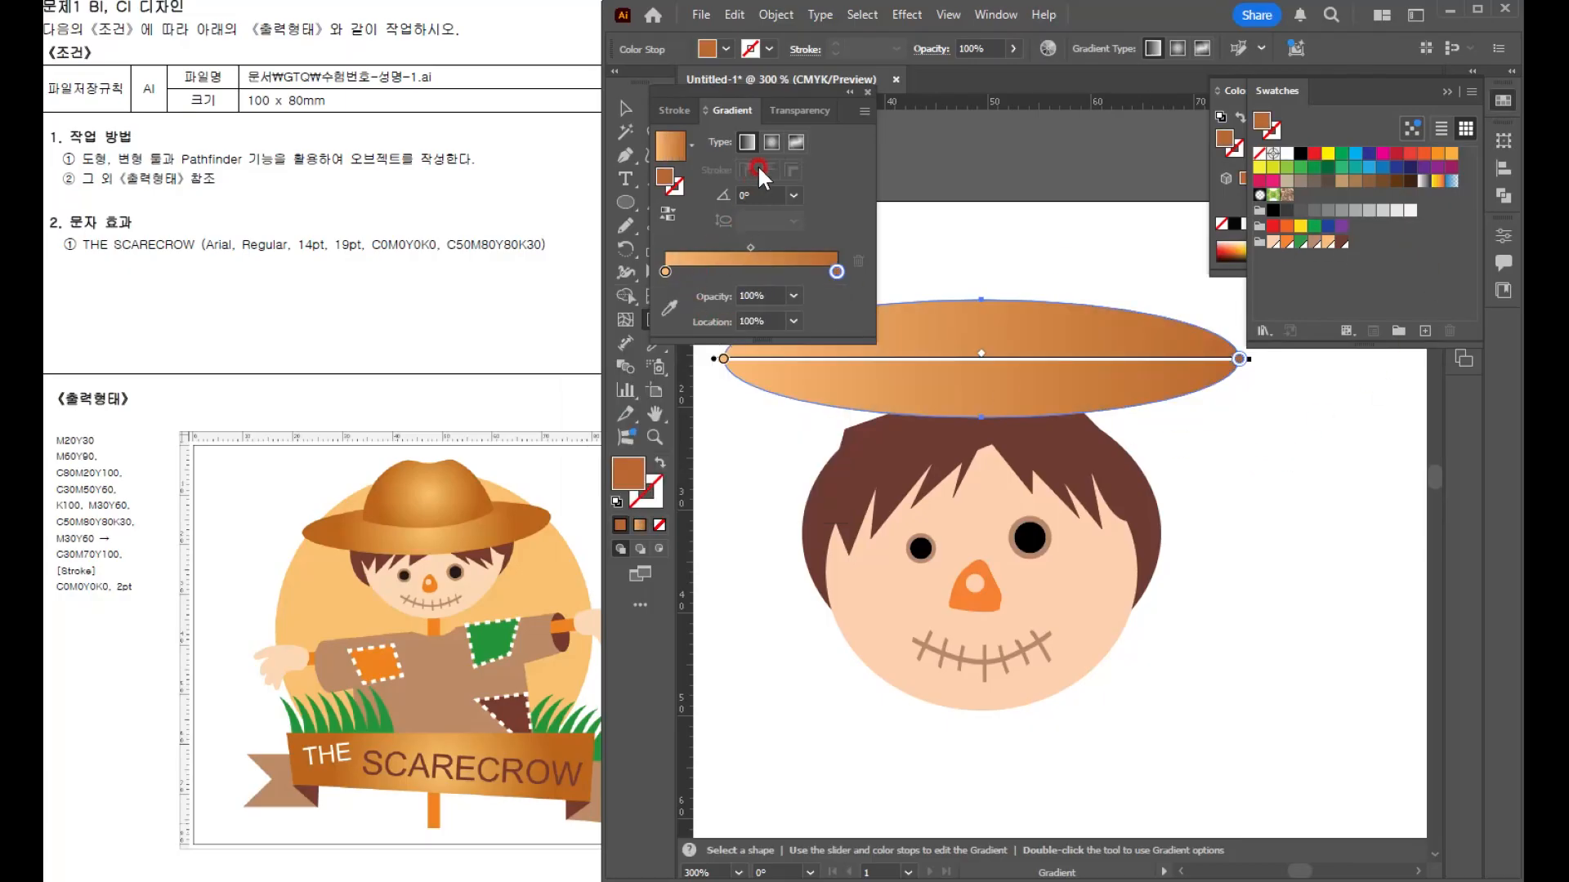
left_click(768, 141)
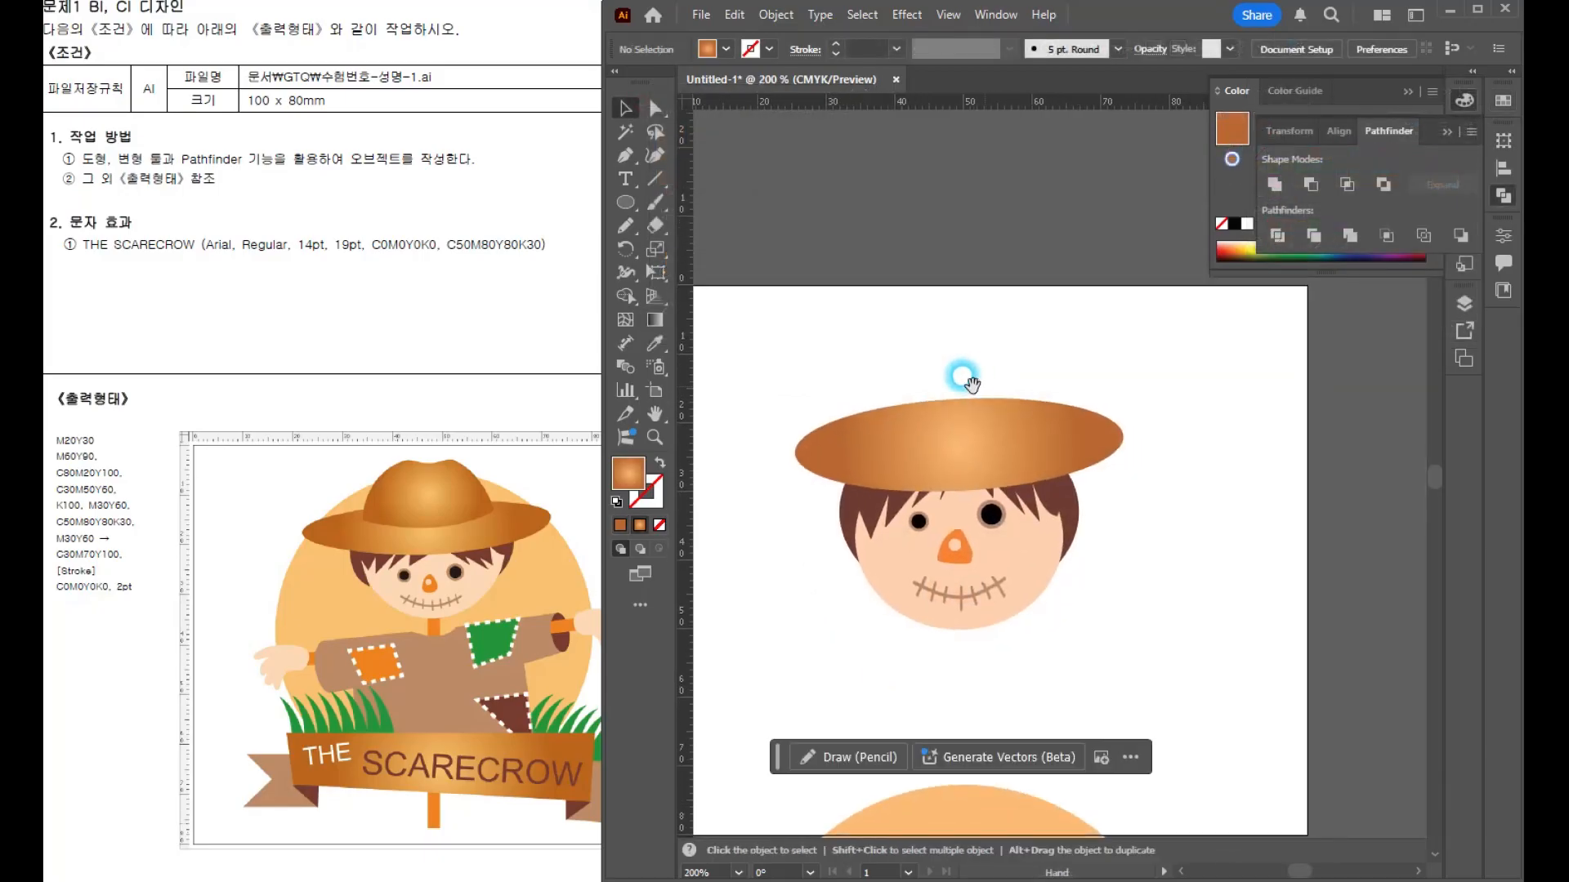
- Draw a wide ellipse with the same radial gradient above the artboard as the base of the hat crown
left_click(626, 201)
left_click_drag(855, 255, 1079, 398)
key("v")
left_click_drag(1013, 342, 905, 224)
key("ctrl+plus")
key("ctrl+plus")
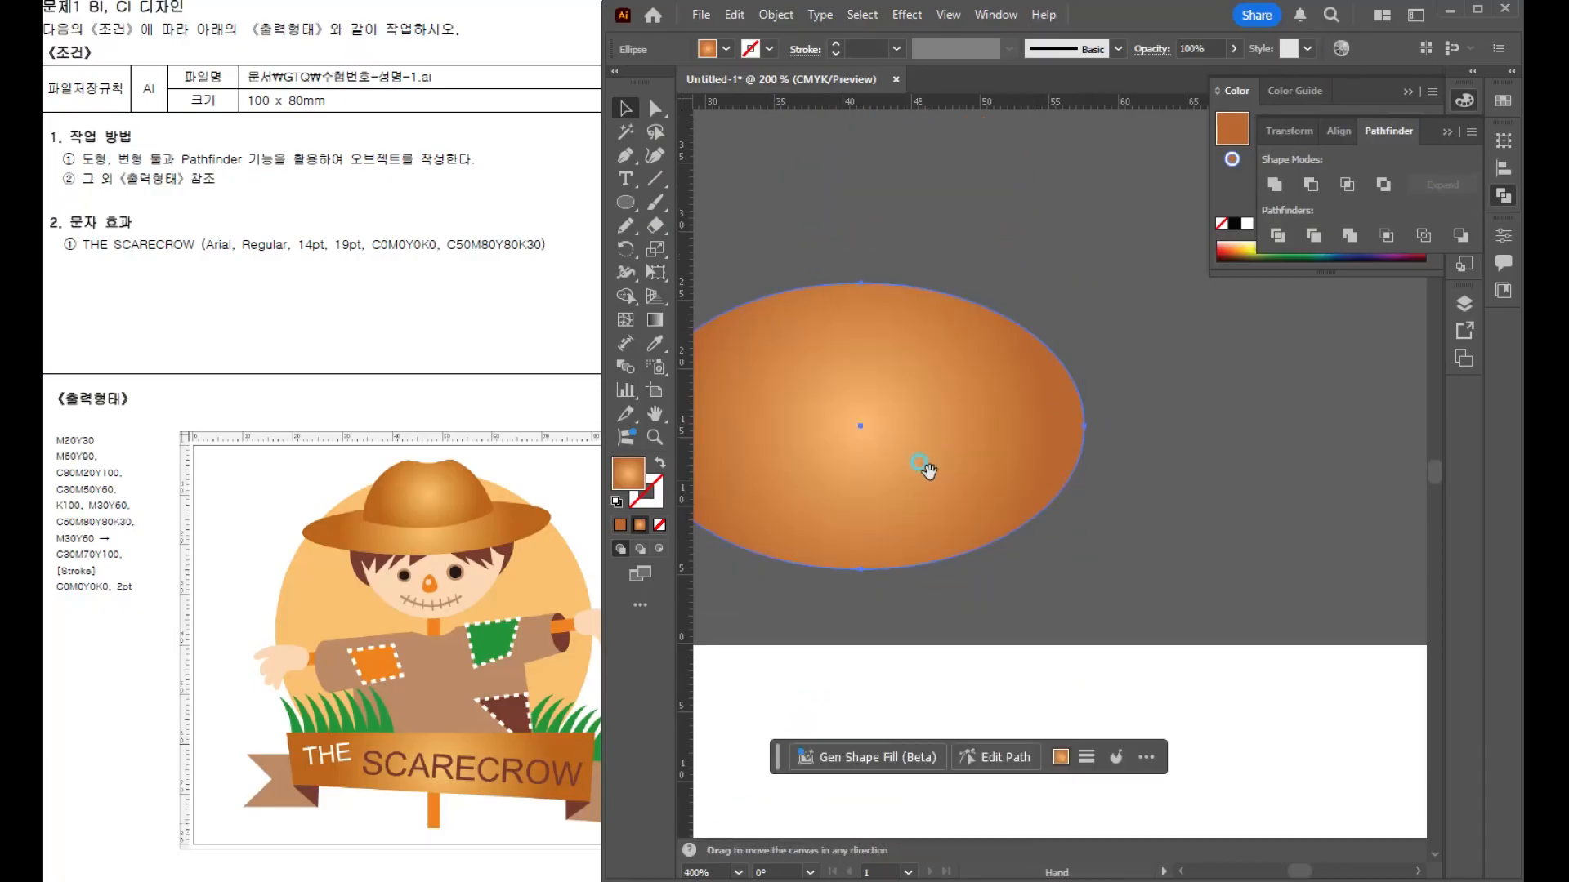
- Delete the crown ellipse's bottom anchor point to leave only its upper half
left_click(645, 110)
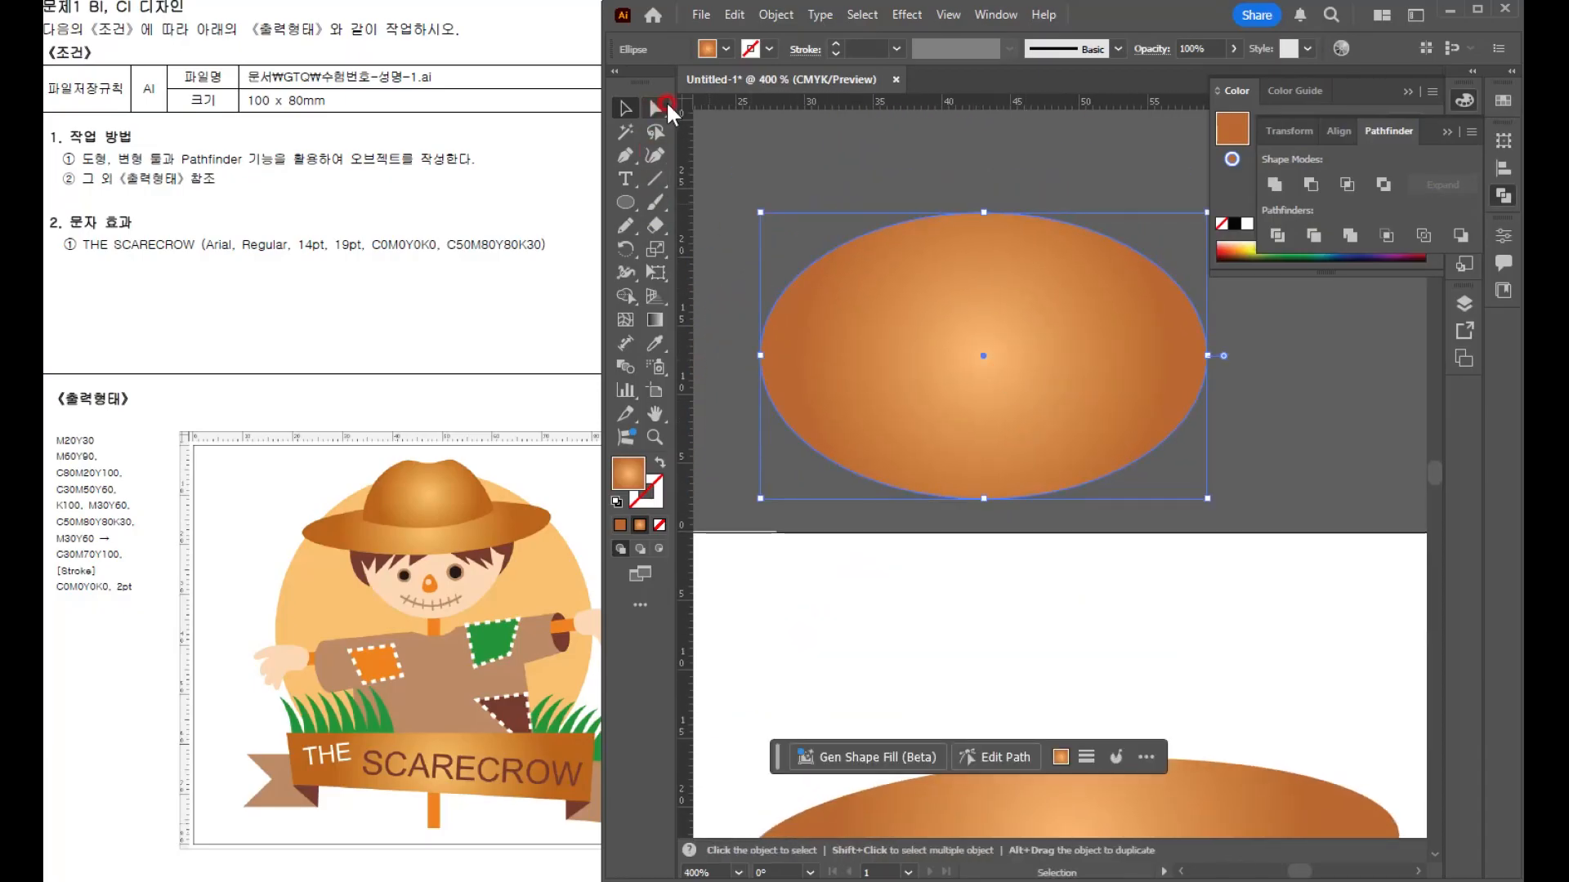
left_click(1133, 595)
left_click(953, 499)
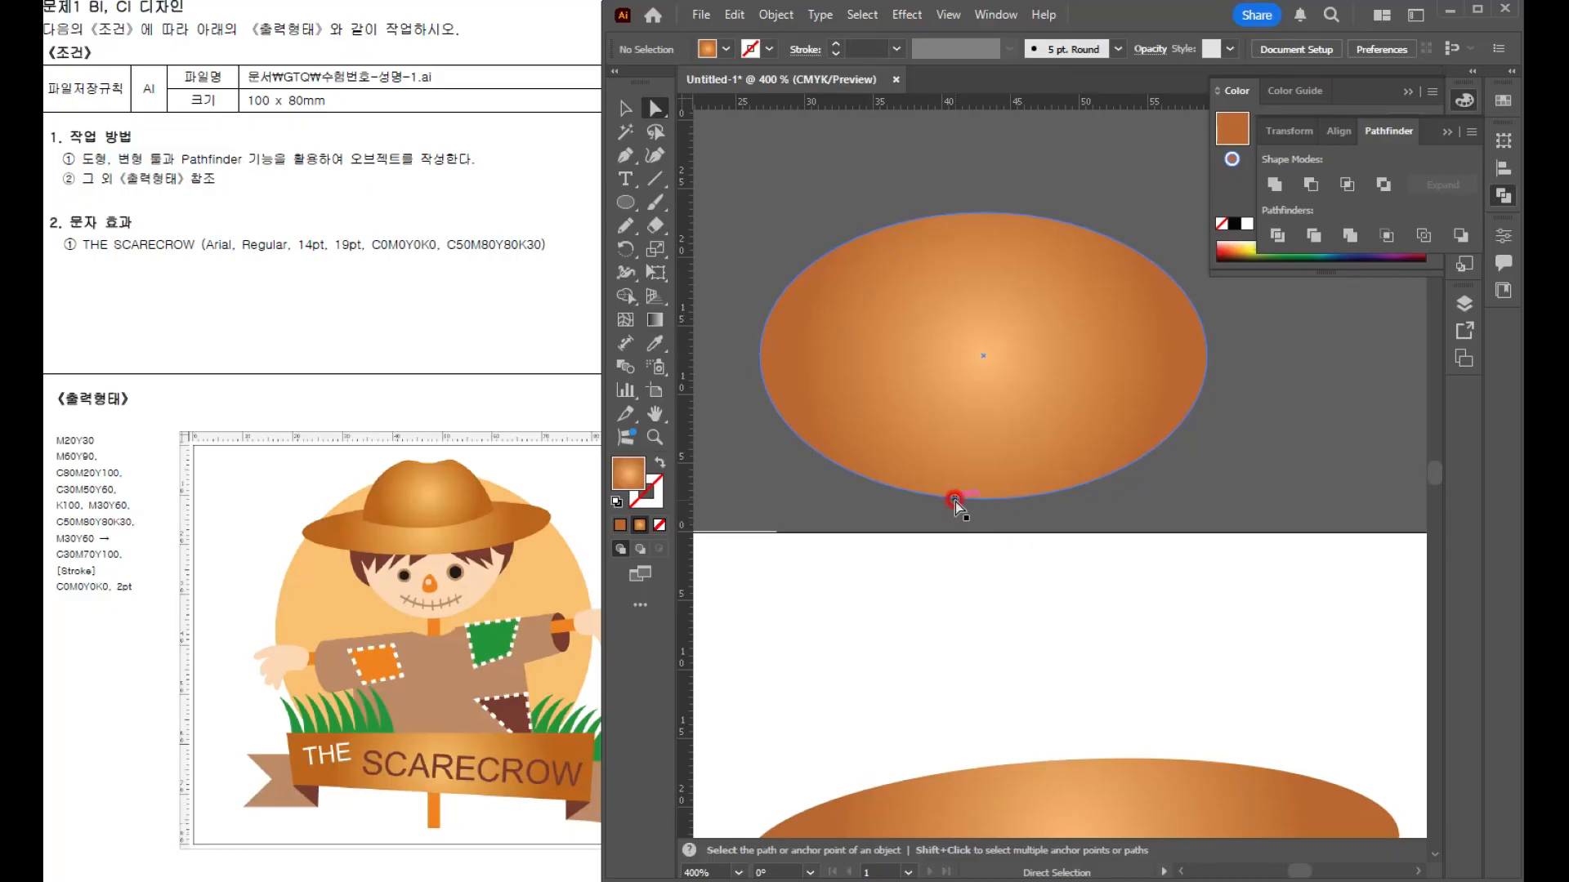
key("Delete")
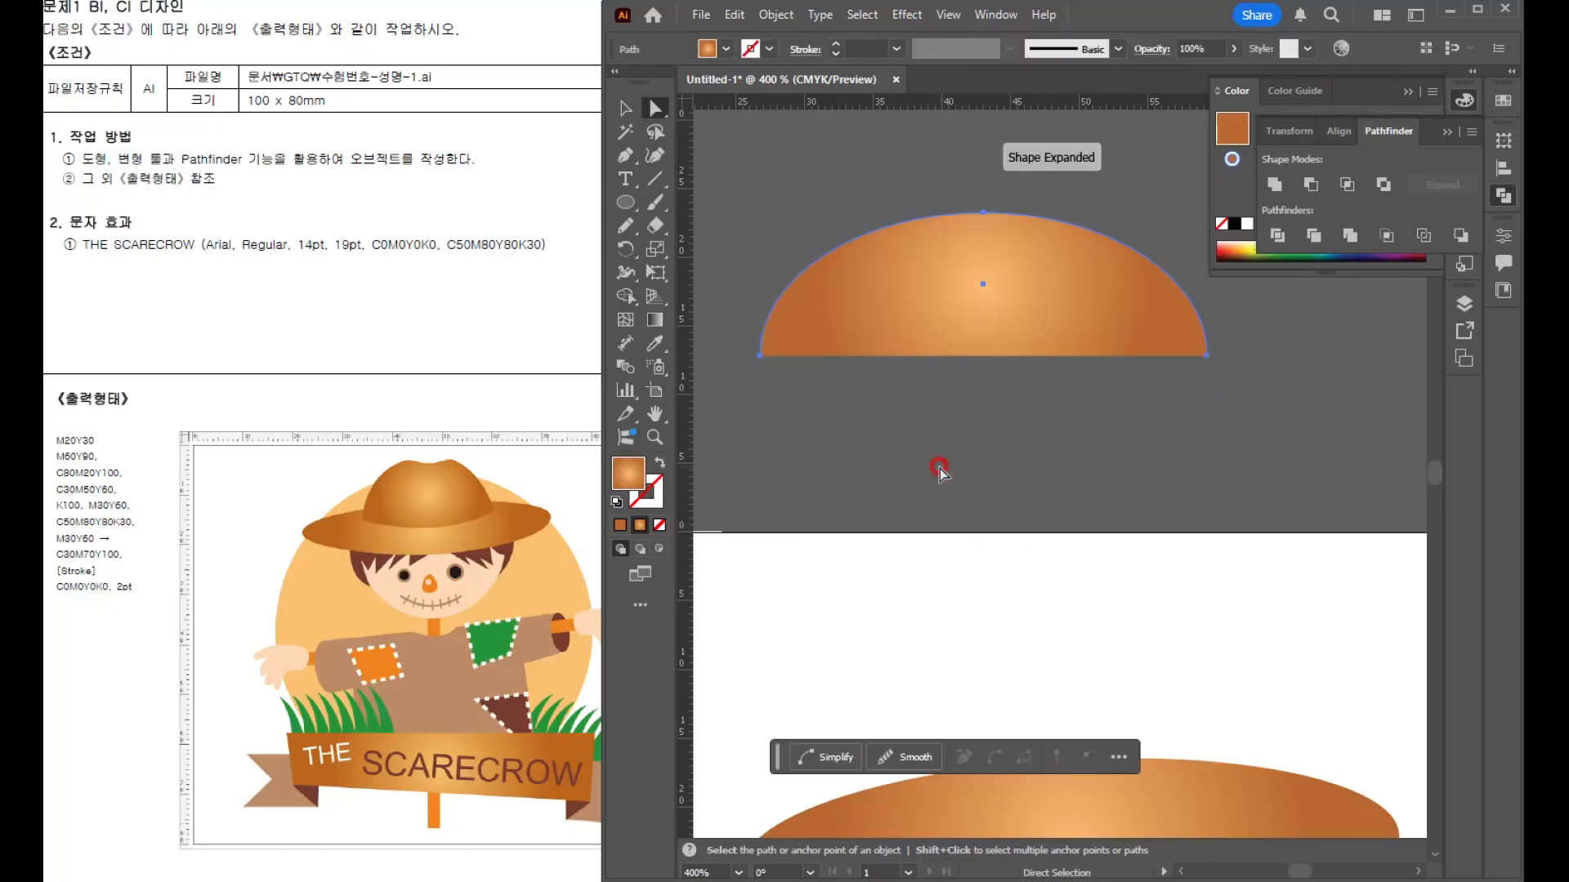
- Join the two open endpoints of the half ellipse with a straight bottom edge
left_click(625, 108)
left_click(851, 141)
left_click(654, 110)
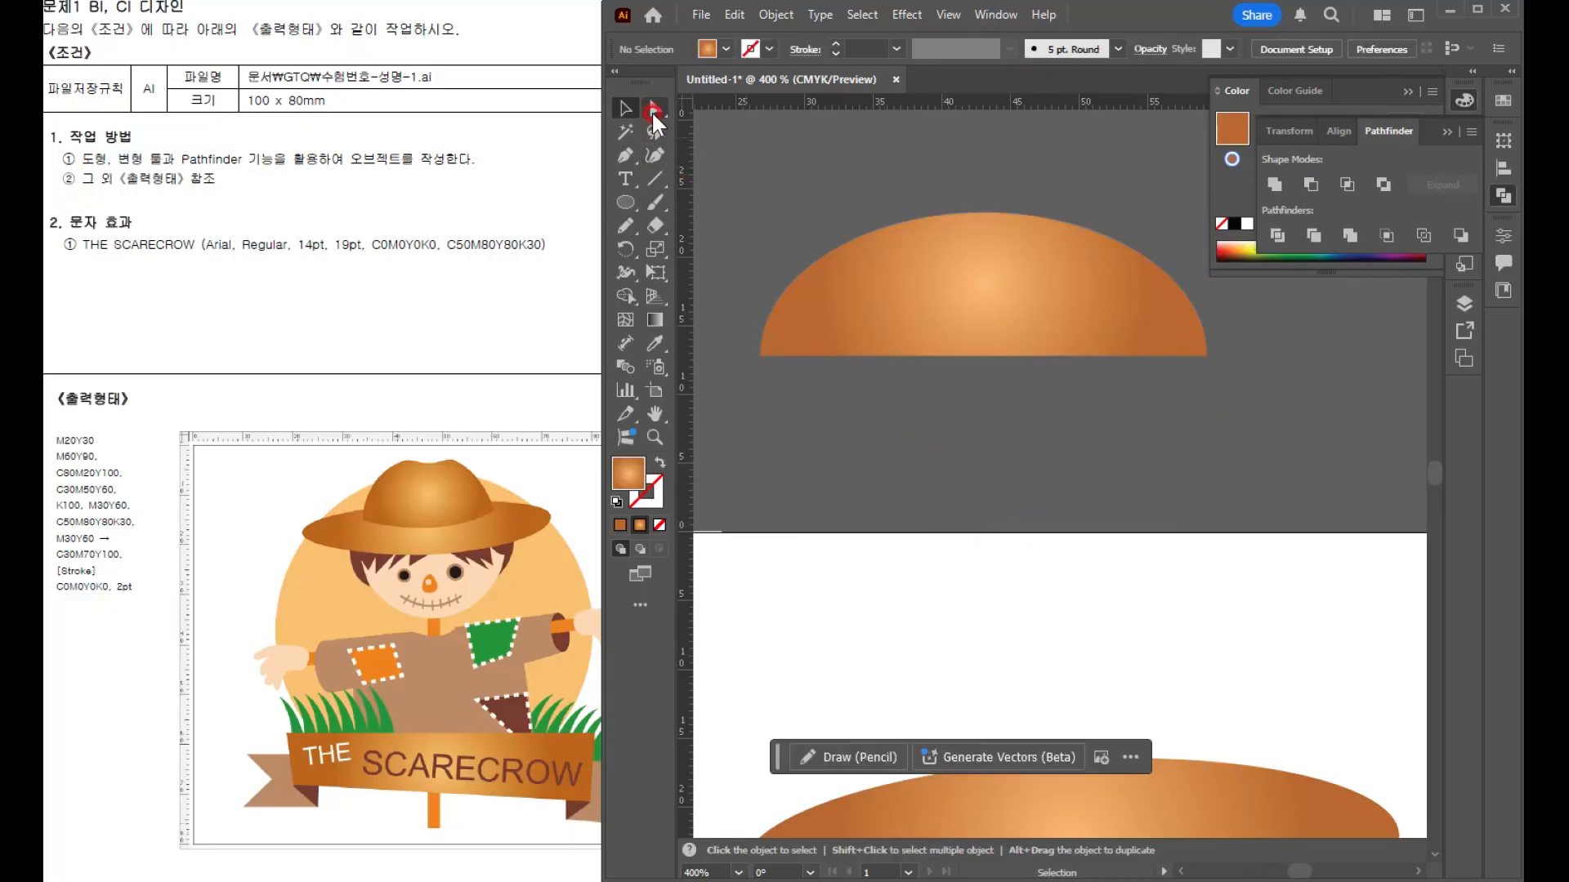
left_click_drag(1242, 430, 747, 345)
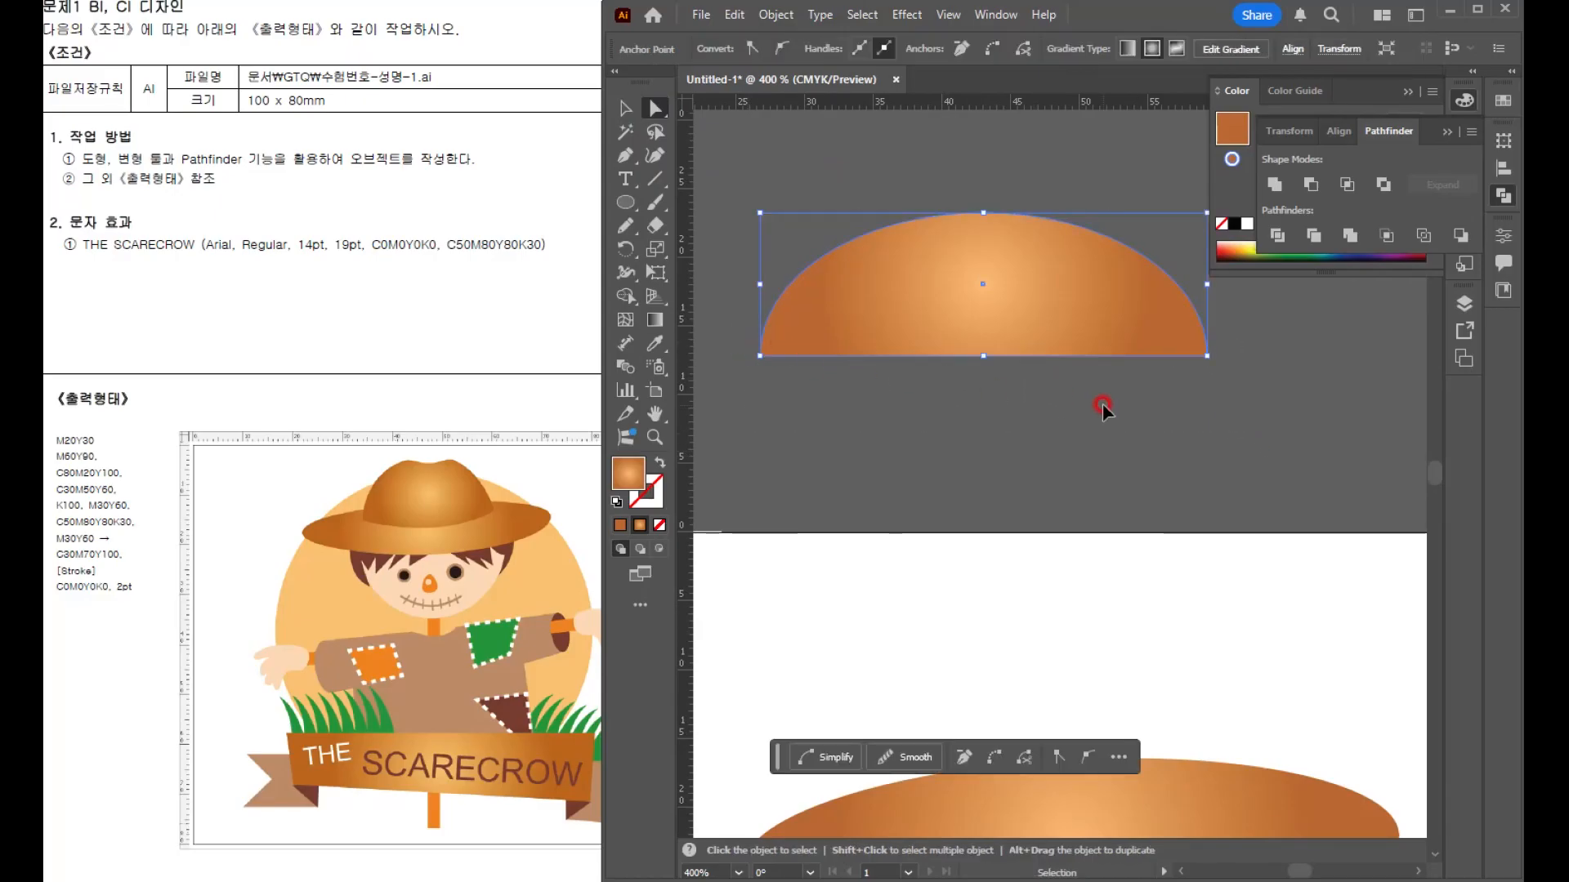
key("ctrl+y")
key("ctrl+y")
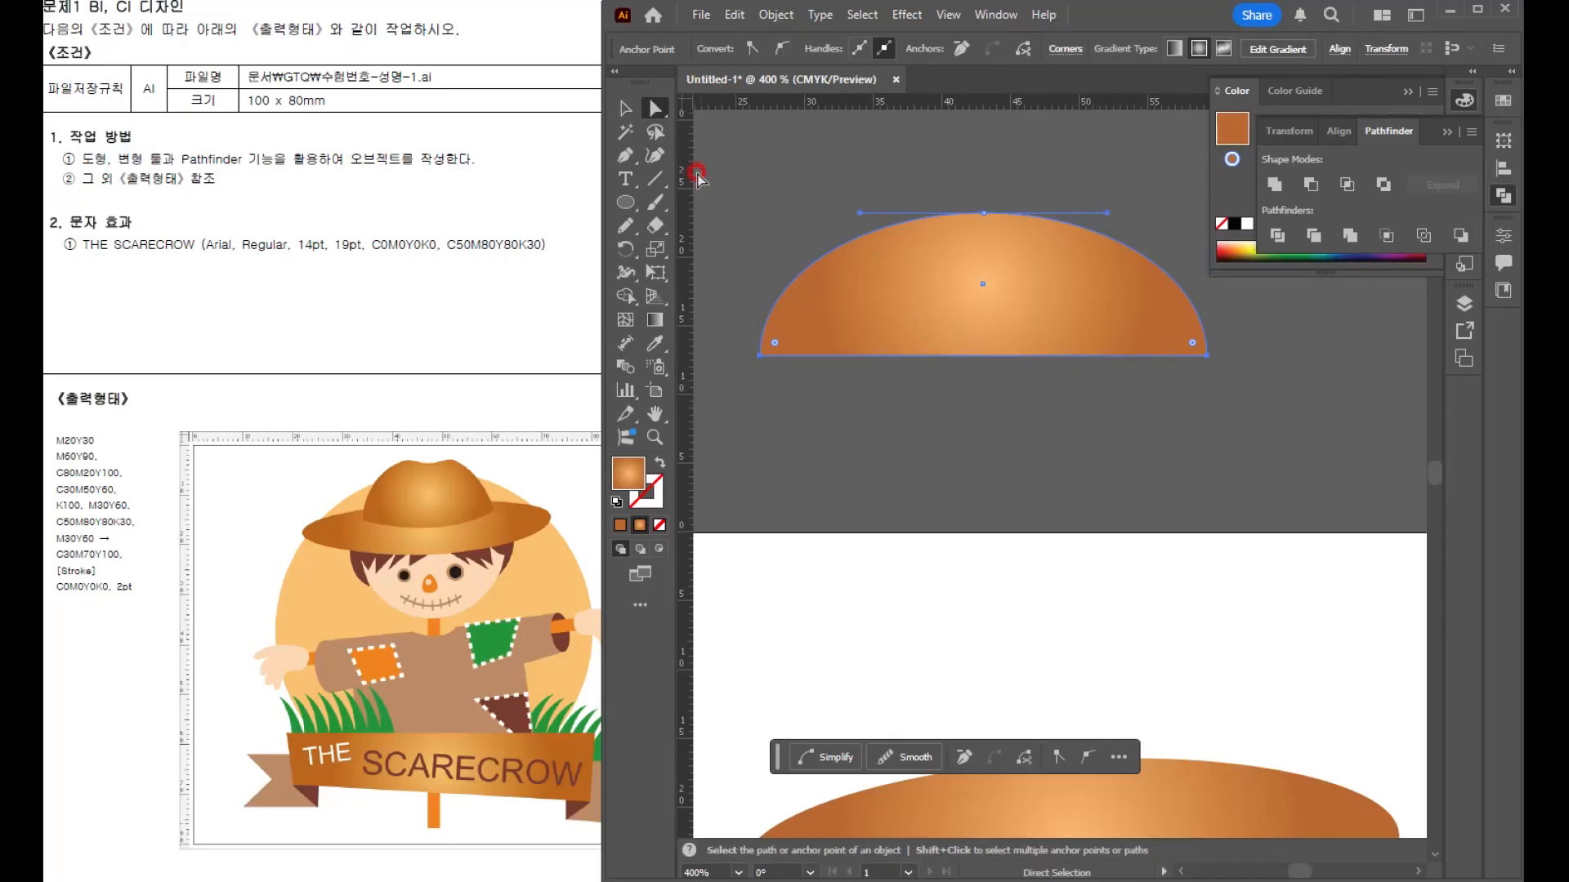
- Reshape the crown with the Curvature tool: bow the base downward, dent the top center and pull the left corner inward
left_click(654, 155)
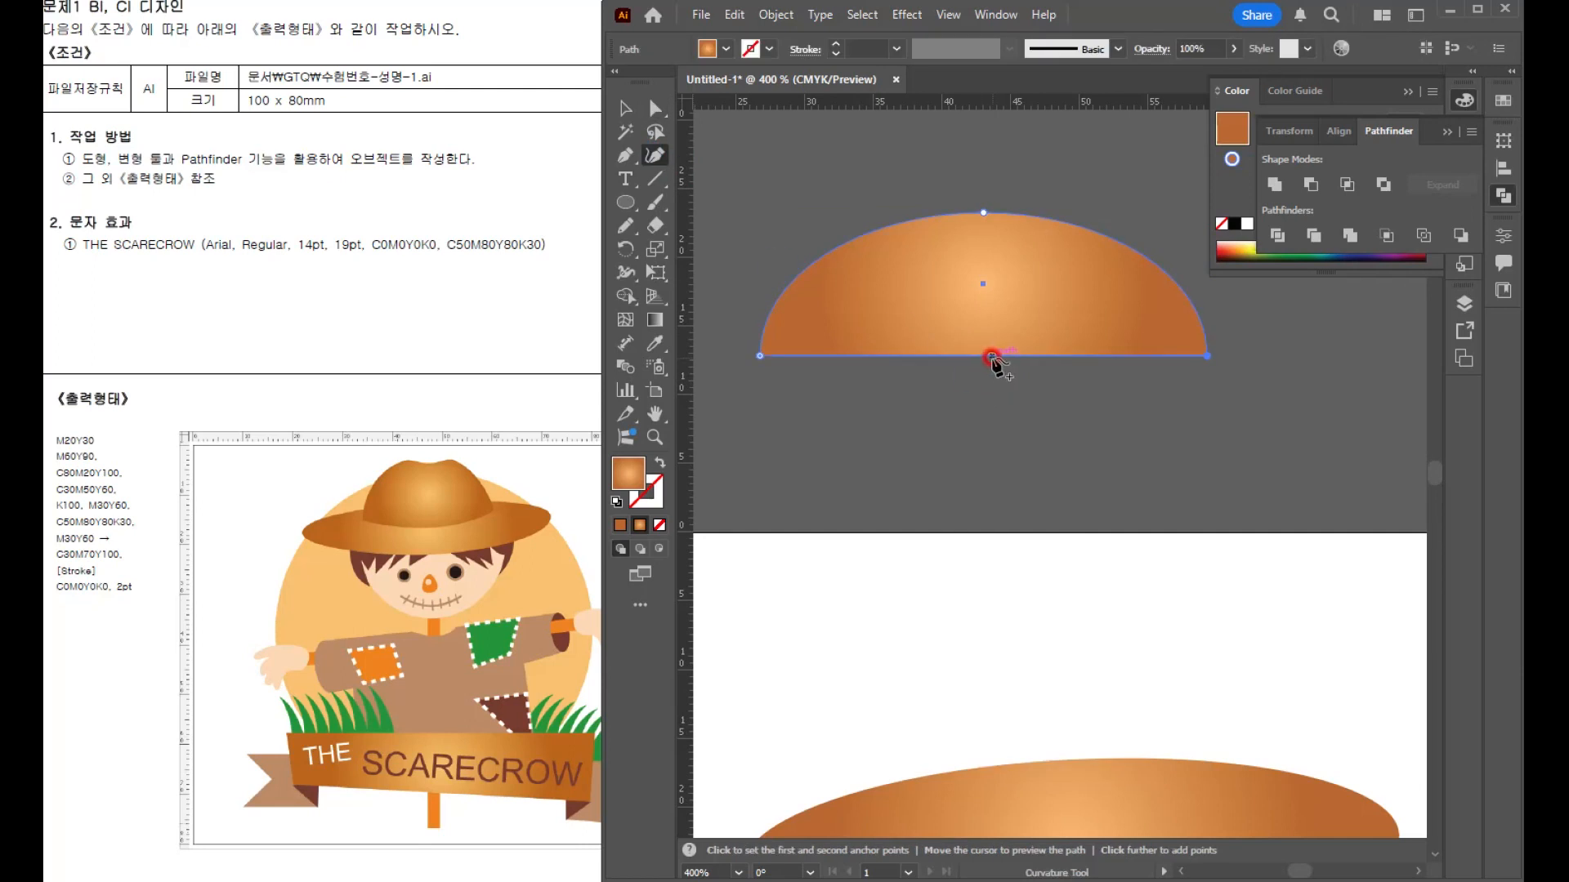
left_click_drag(986, 356, 981, 394)
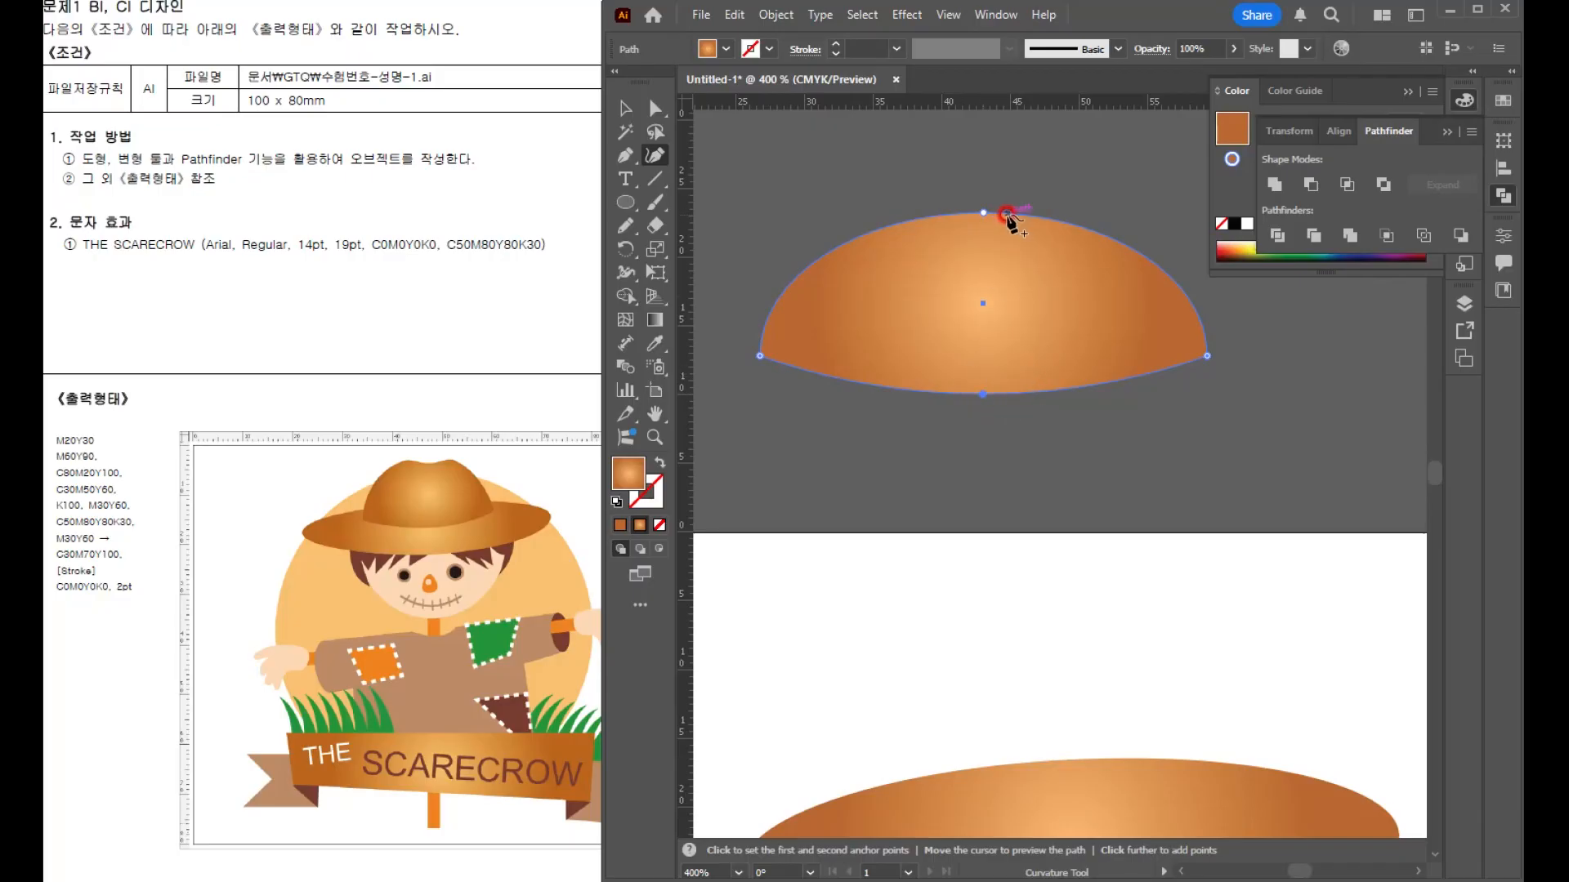
mouse_move(989, 214)
left_mouse_down()
mouse_move(998, 226)
mouse_move(984, 214)
mouse_move(981, 229)
mouse_move(982, 212)
mouse_move(952, 201)
mouse_move(1041, 209)
mouse_move(928, 201)
mouse_move(951, 194)
mouse_move(997, 218)
left_mouse_up()
left_click(780, 357)
left_click_drag(760, 353, 781, 346)
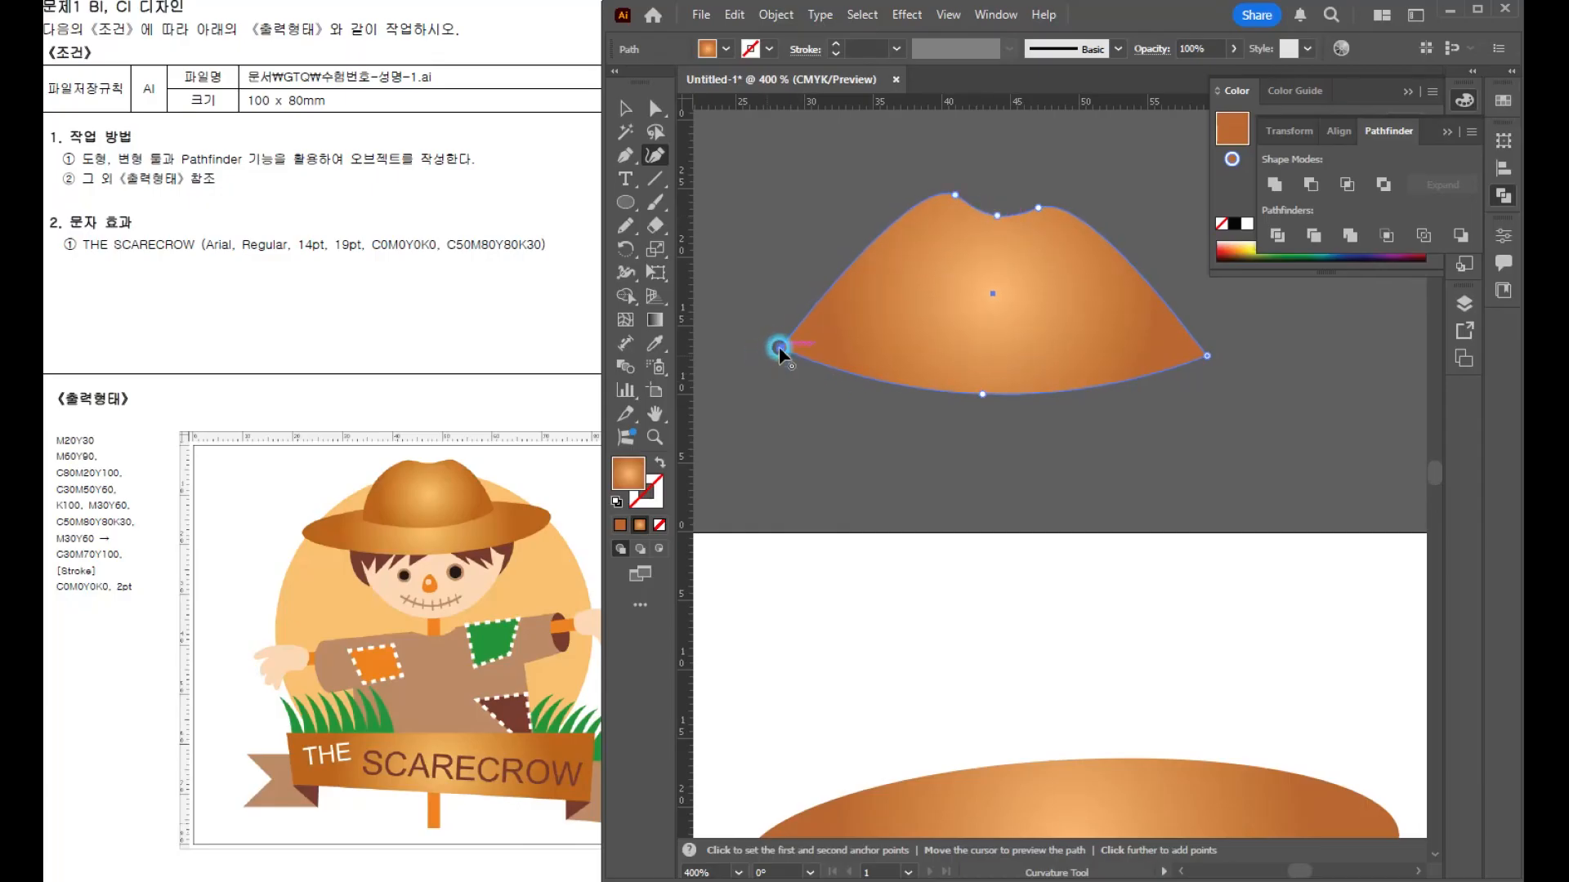
- Adjust the direction handles beside the crown's top dent to round out both upper sides
key("a")
left_click_drag(939, 193, 807, 210)
left_click(903, 210)
left_click_drag(1046, 214, 1141, 157)
- Move the finished crown onto the center of the hat brim
key("v")
left_click_drag(1125, 344, 1127, 640)
key("ctrl+minus")
key("ctrl+minus")
left_click_drag(957, 399, 970, 435)
key("ctrl+plus")
key("ctrl+plus")
key("ctrl+plus")
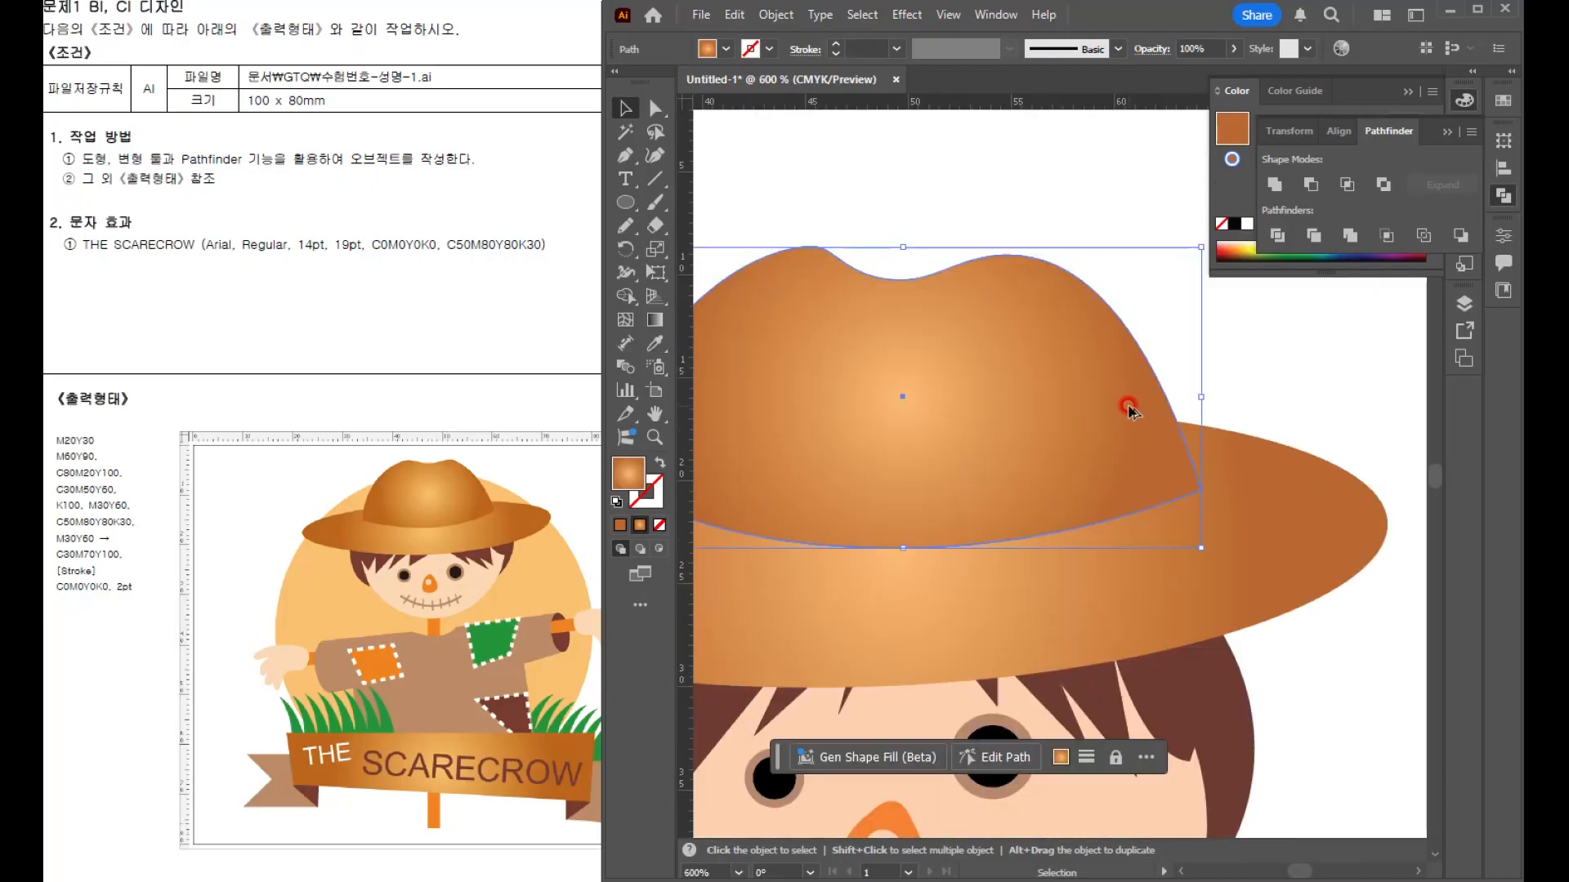
scroll(1127, 407, "down", 2)
key("ctrl+Tab")
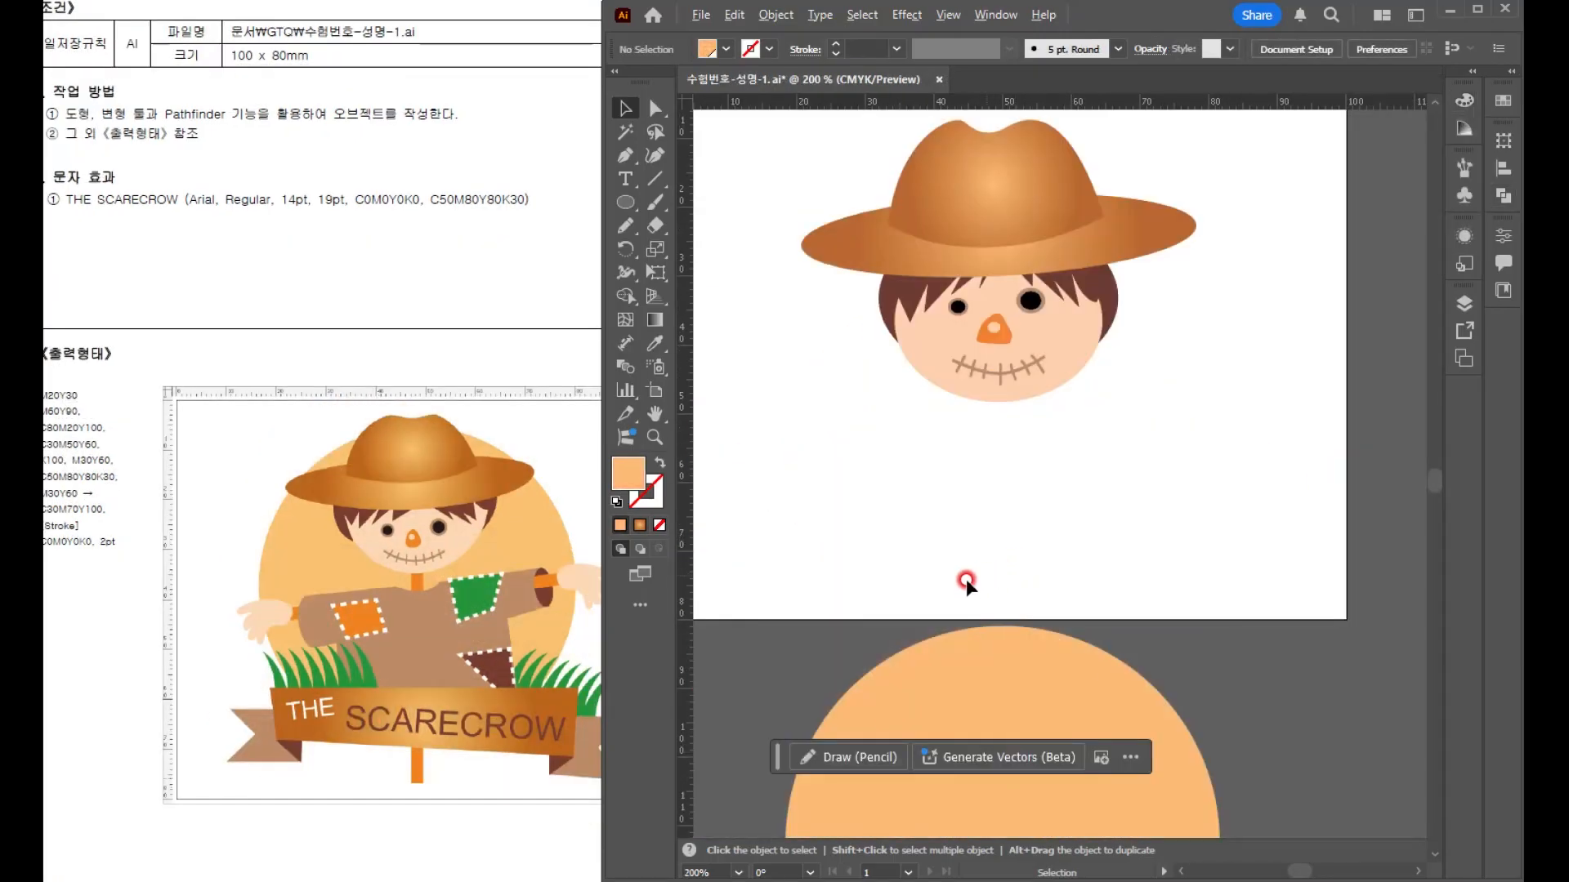
- Draw a narrow vertical rectangle from the mouth downward as the pole, fill it with the orange M60Y90 swatch and place it behind the head
left_click_drag(1082, 483, 1065, 404)
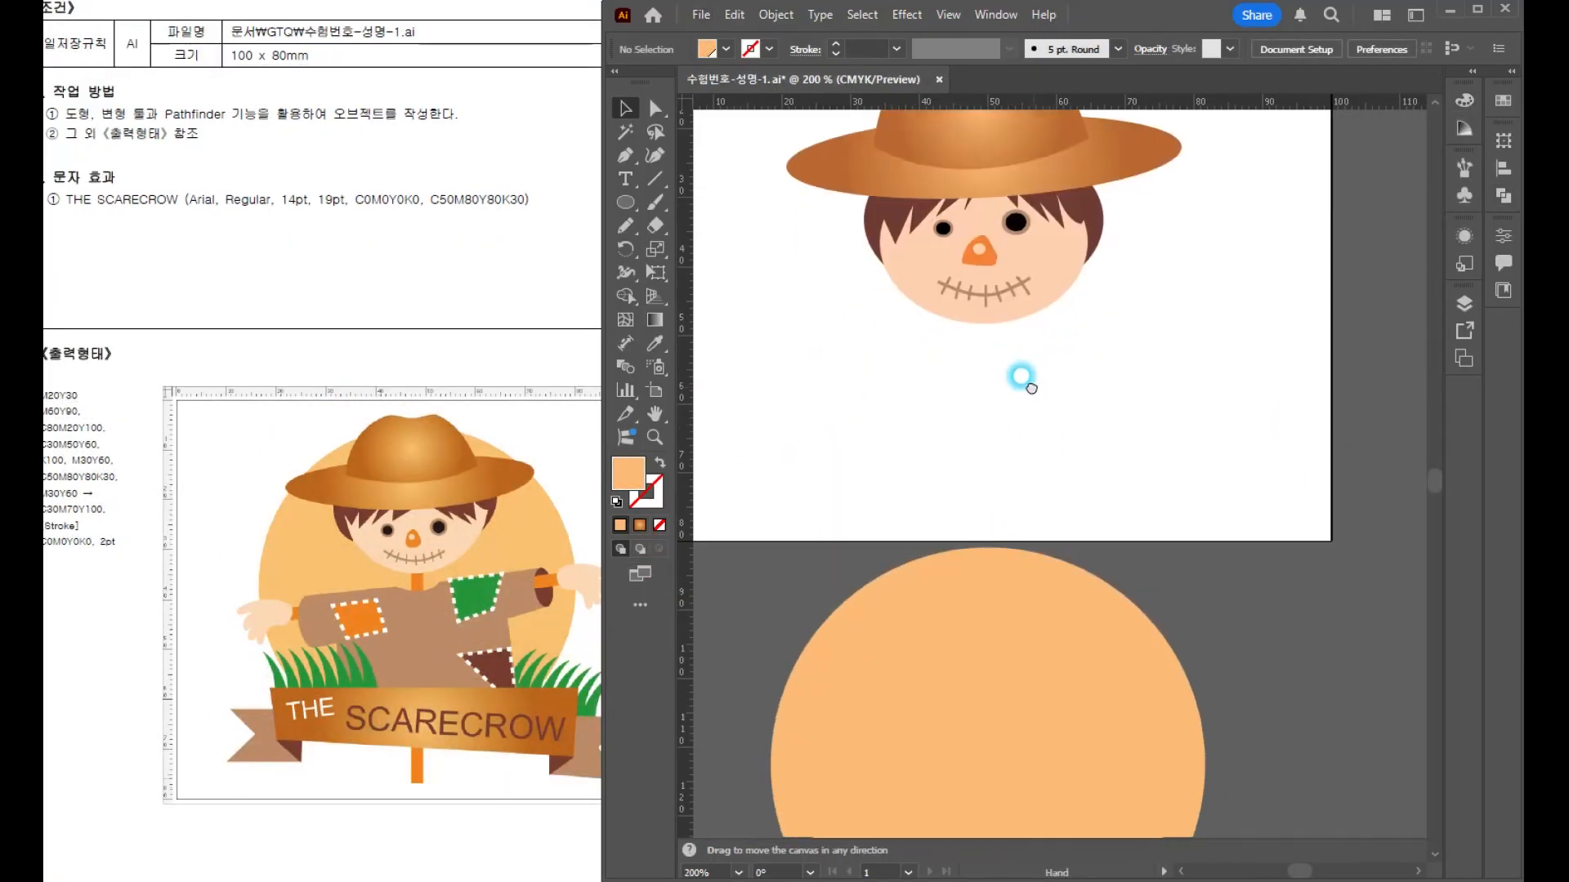
left_click_drag(625, 202, 730, 204)
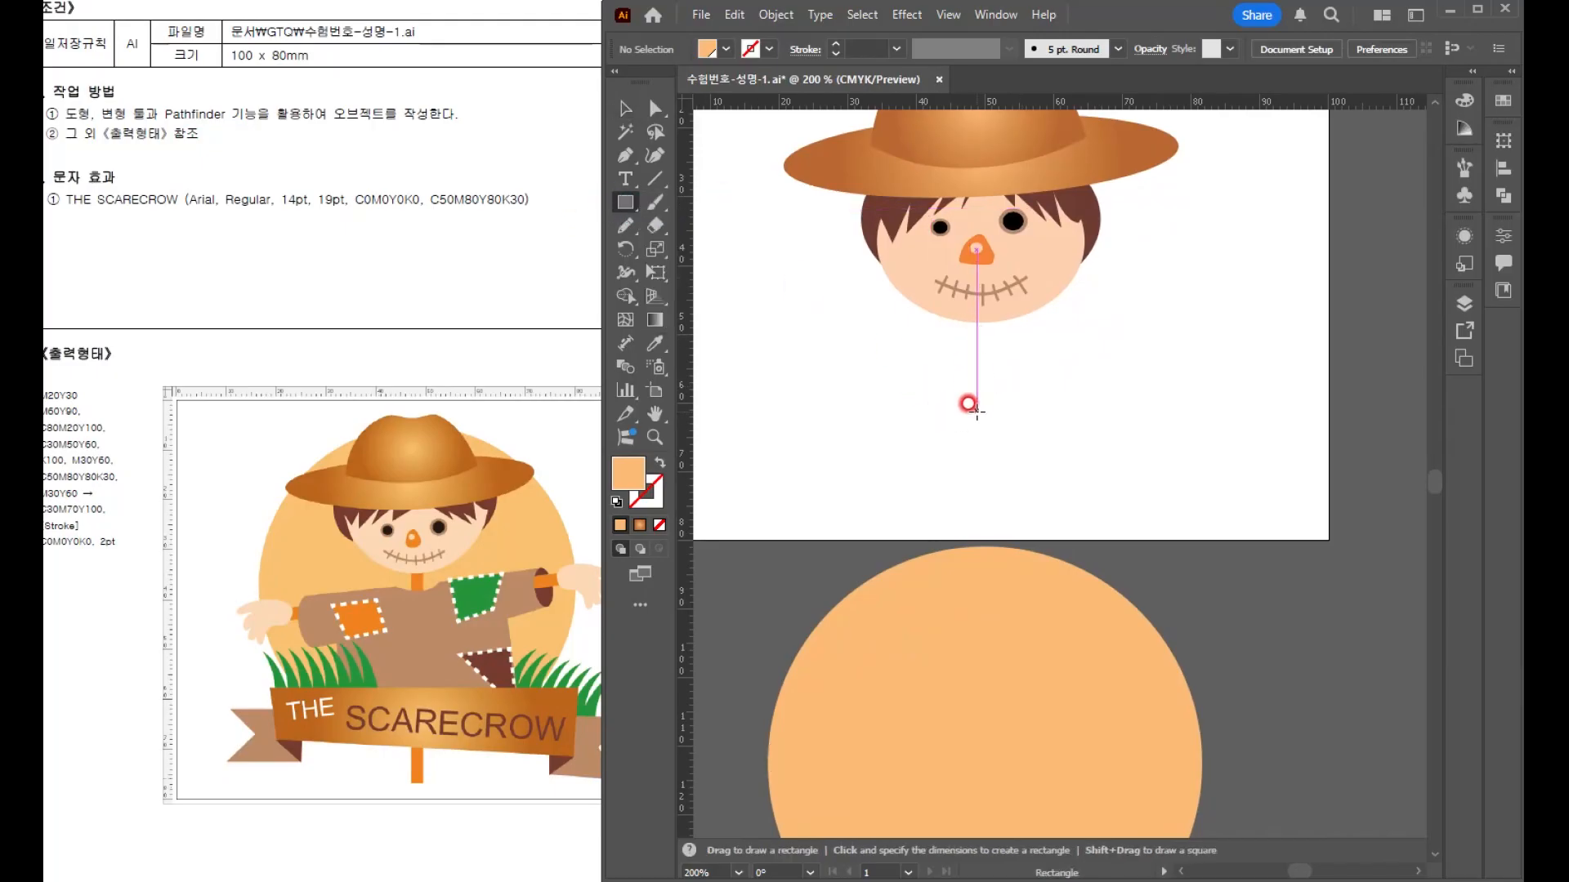
left_click_drag(968, 287, 986, 546)
left_click(1503, 101)
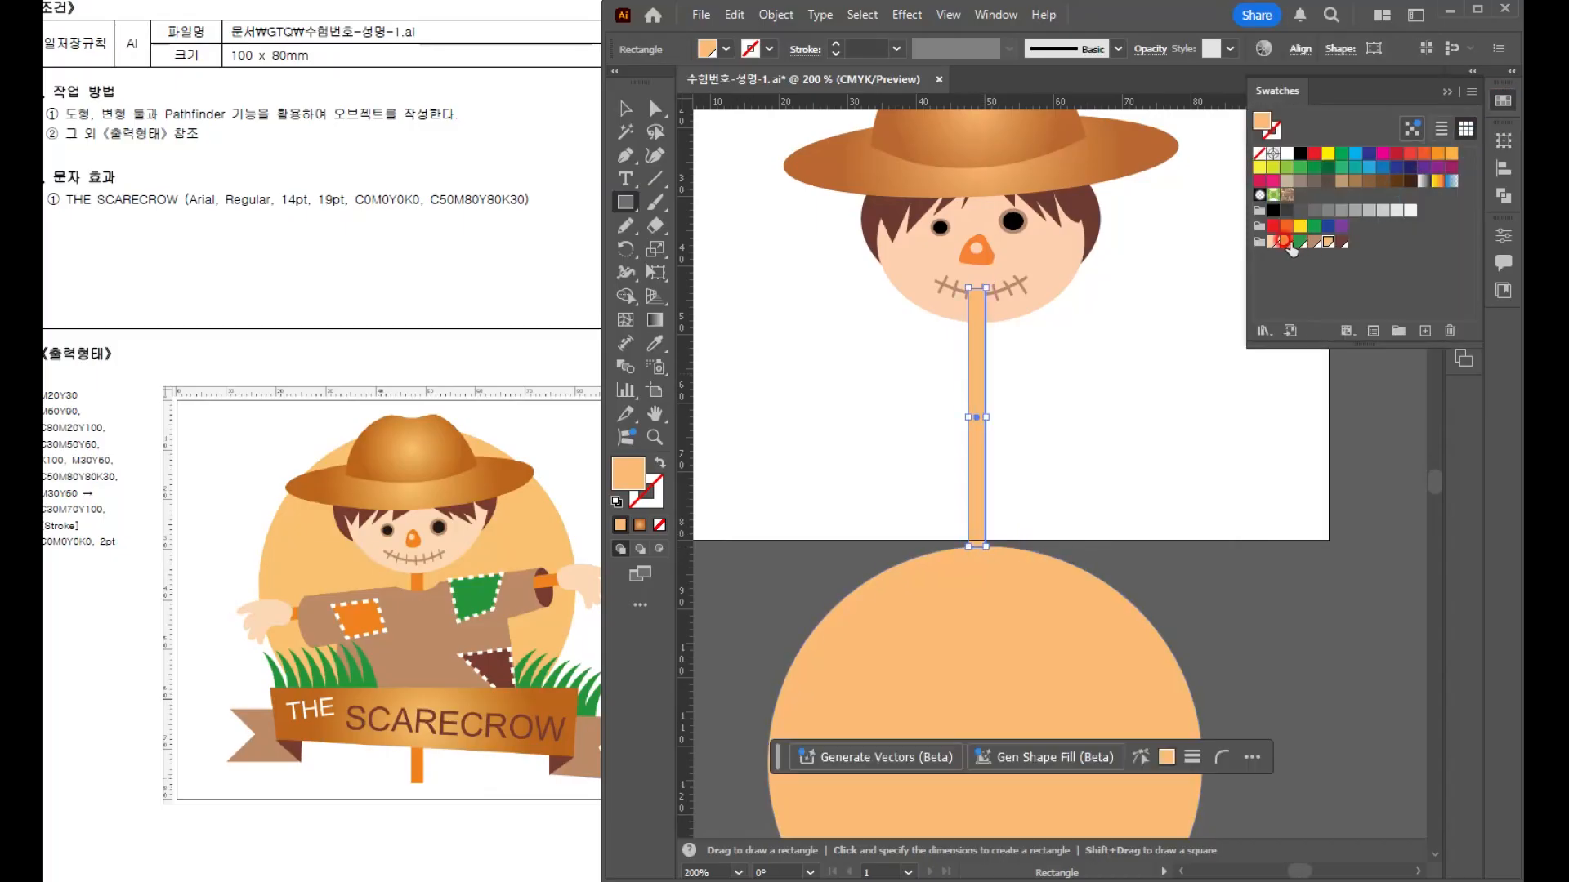
left_click(1285, 242)
key("v")
key("ctrl+plus")
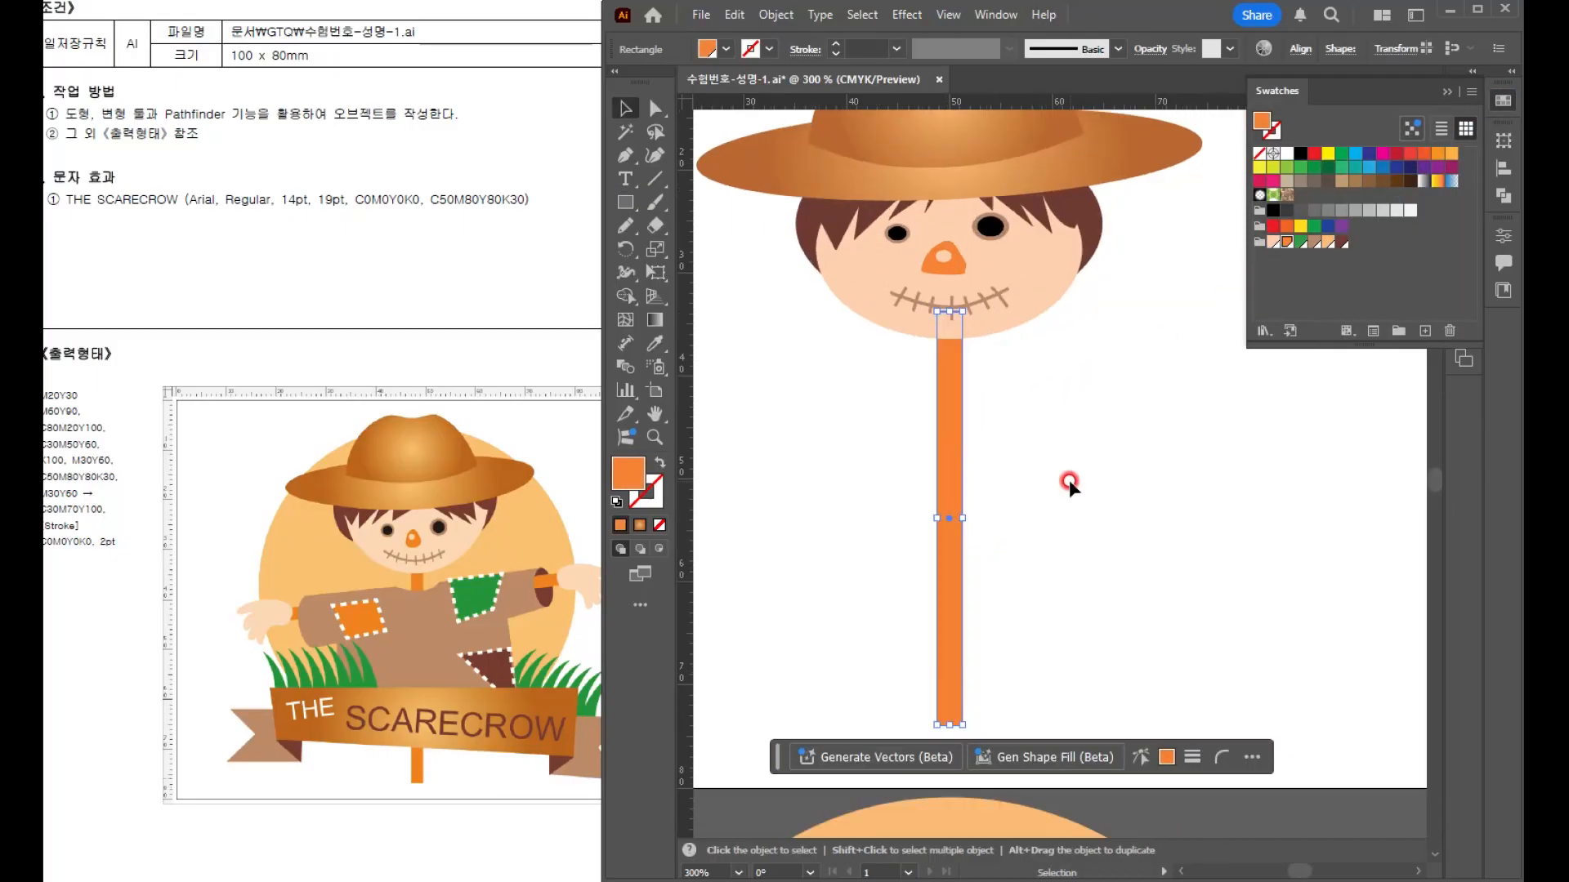
left_click(1069, 482)
left_click_drag(1062, 477, 1008, 352)
scroll(1031, 382, "down", 1)
- Draw a C30M50Y60 brown rectangle below the head as the shirt body and scale its bottom two anchors wider into a trapezoid
key("m")
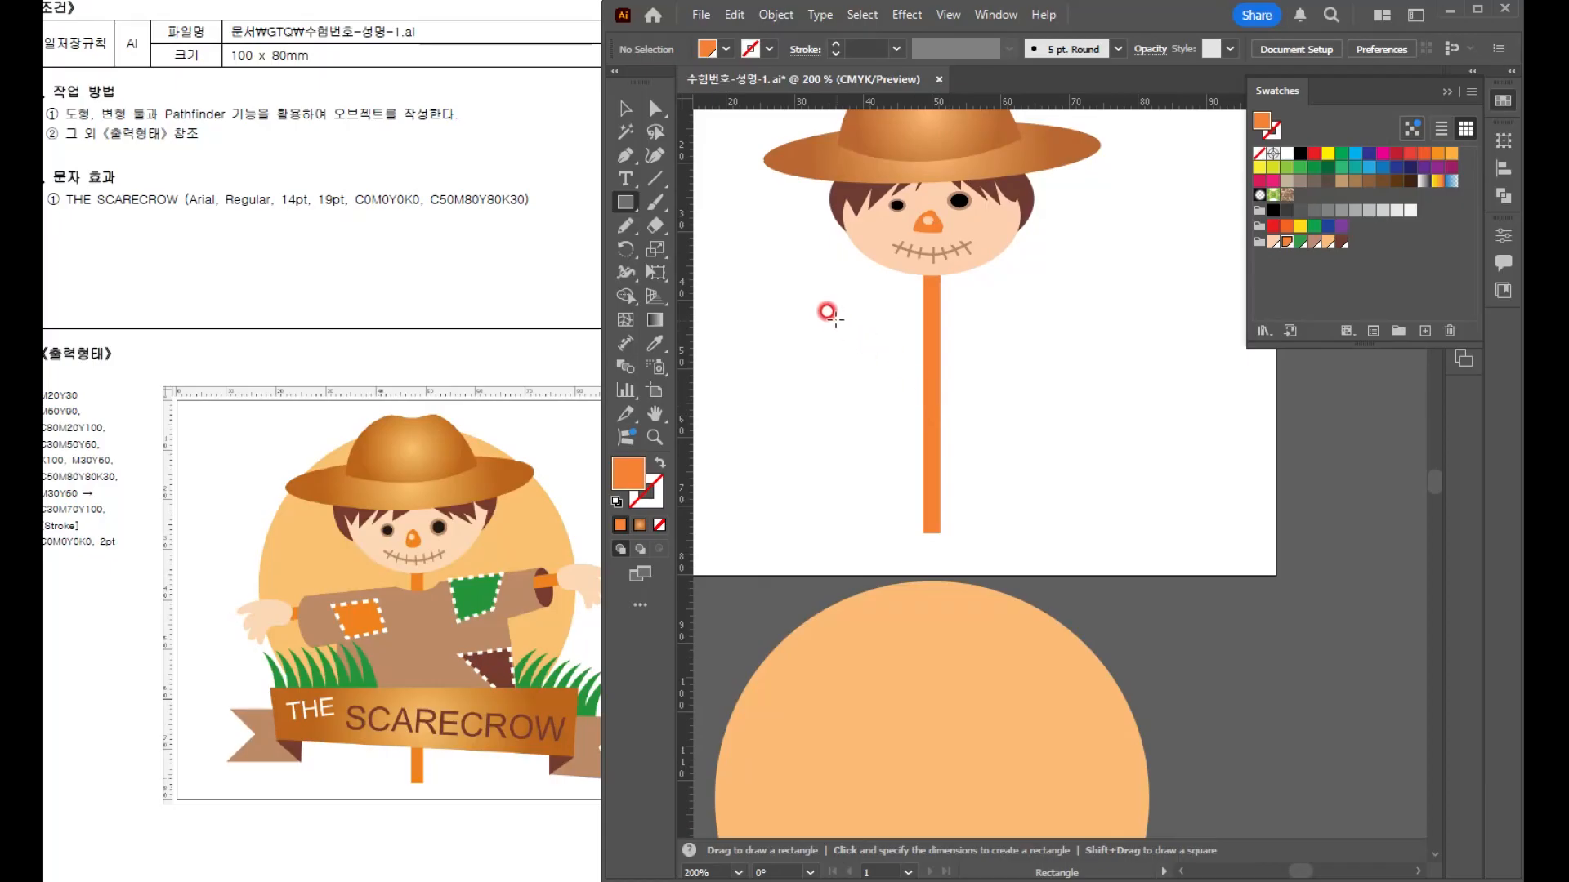
left_click_drag(823, 309, 1036, 536)
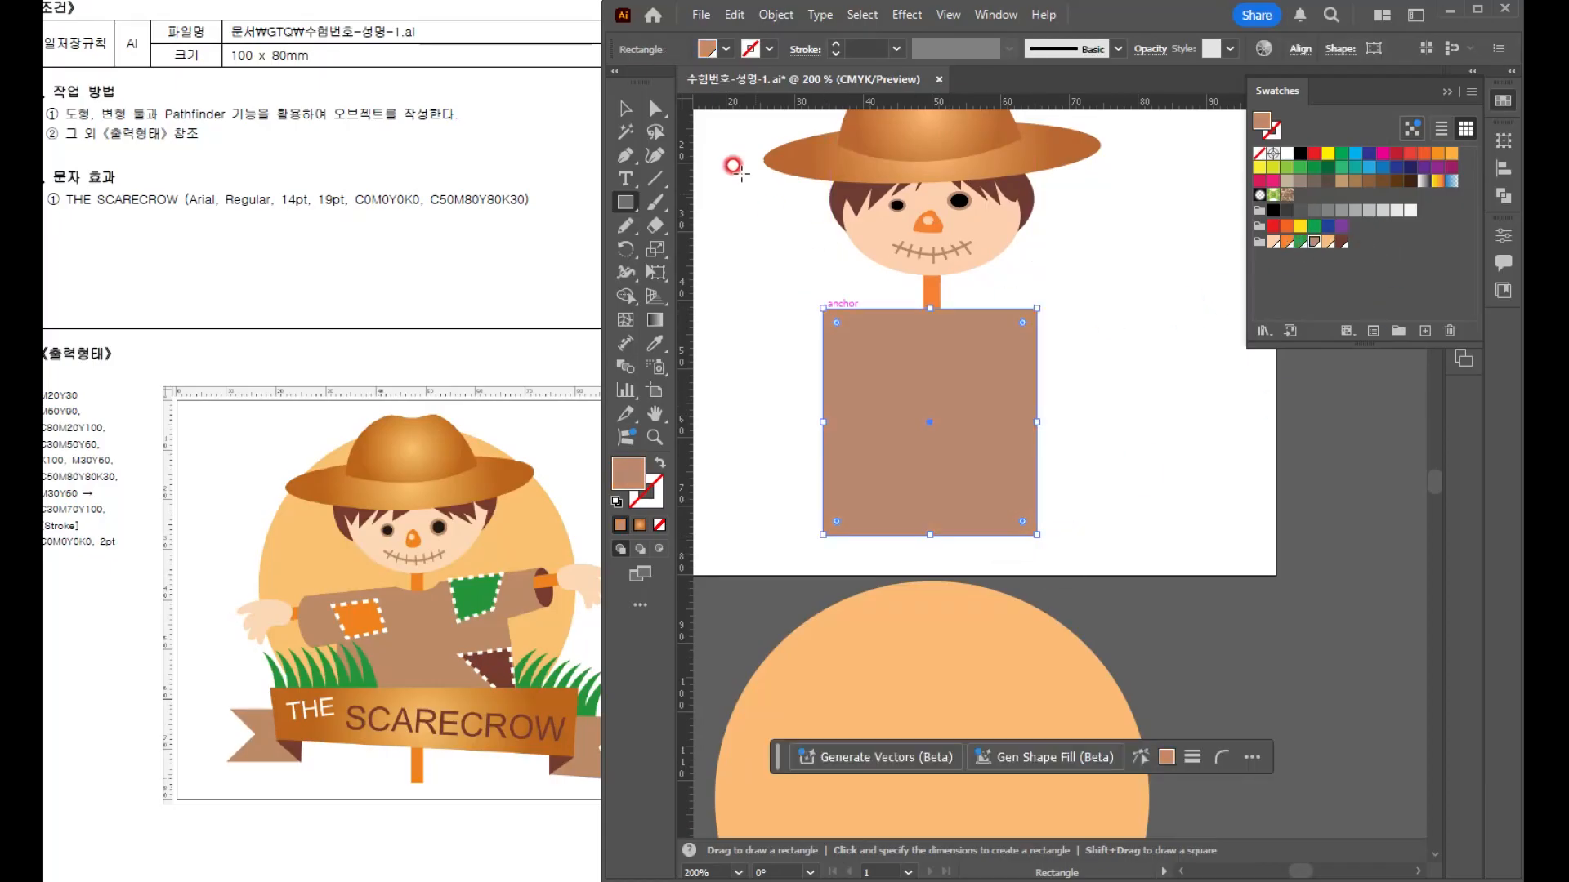
key("a")
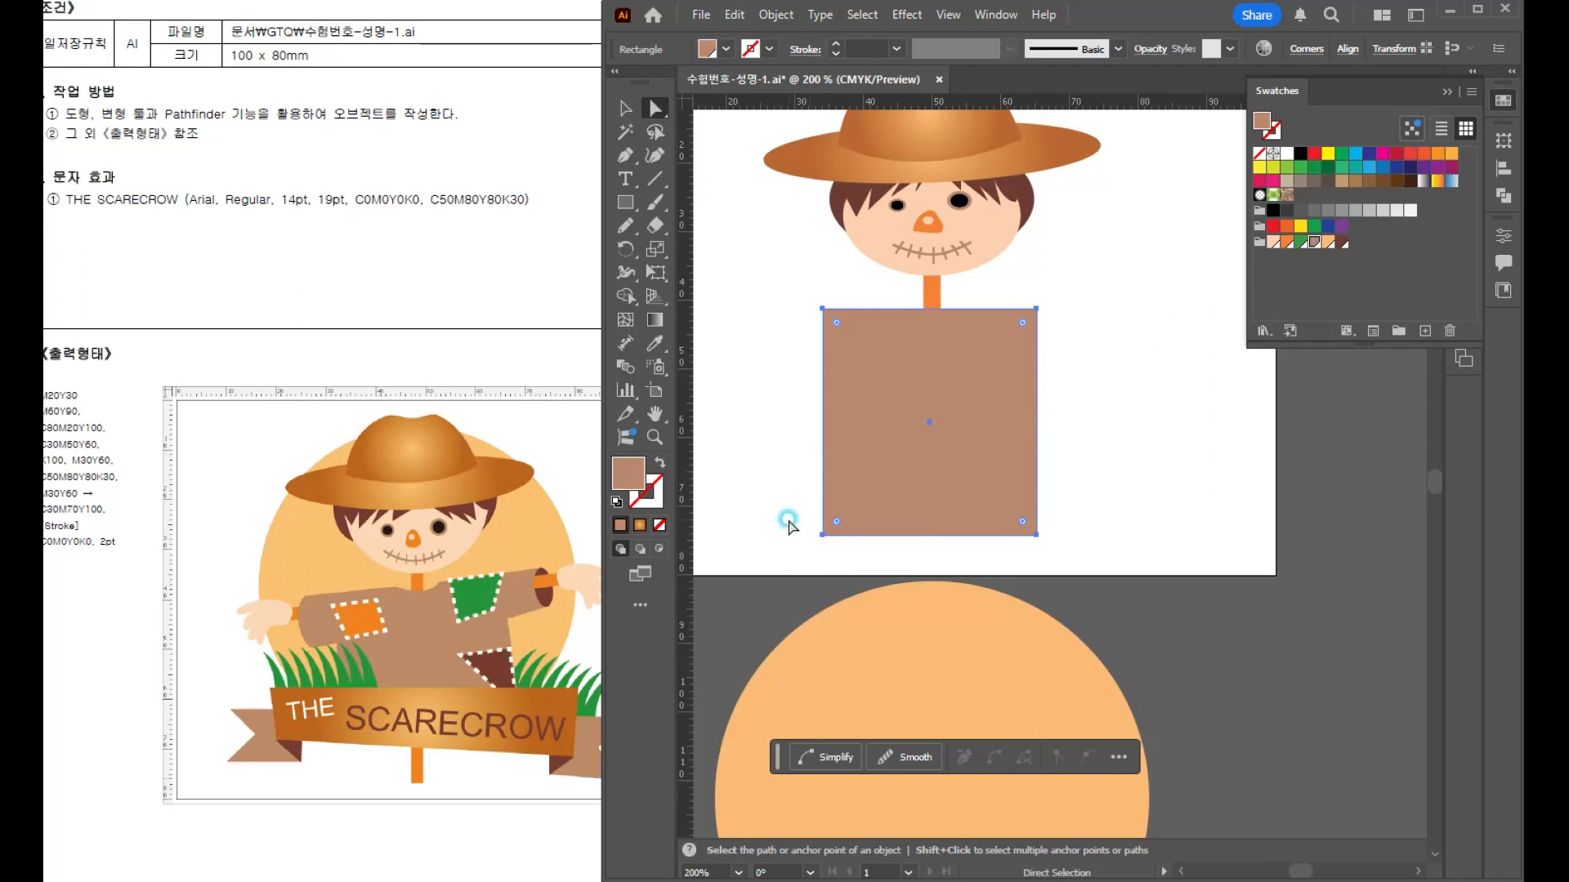
left_click(1120, 560)
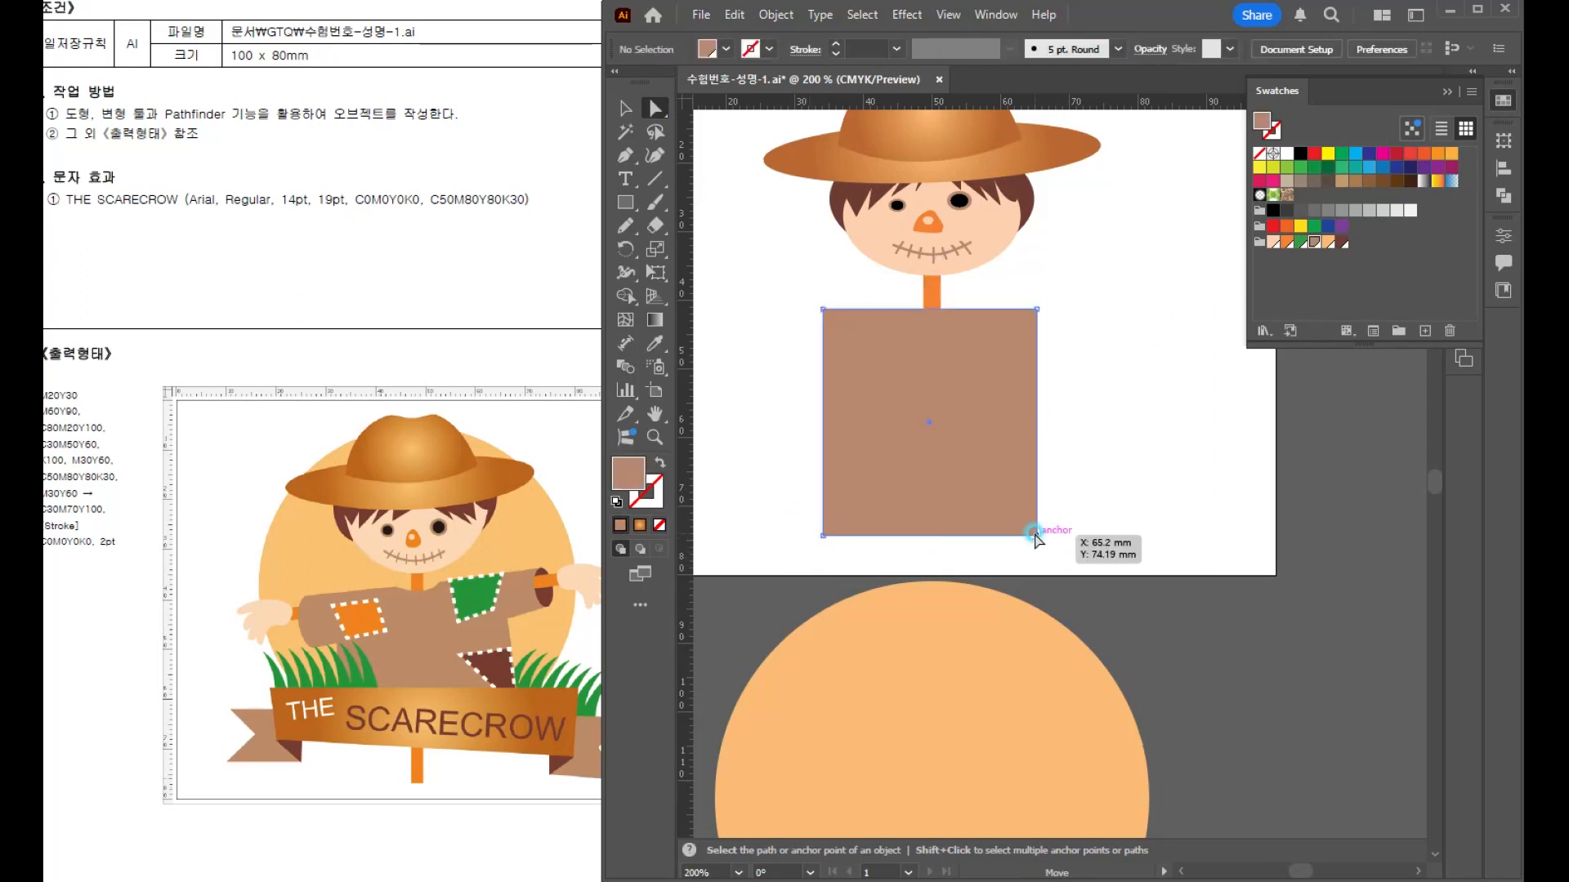
left_click(1034, 536)
left_click(823, 536, "shift")
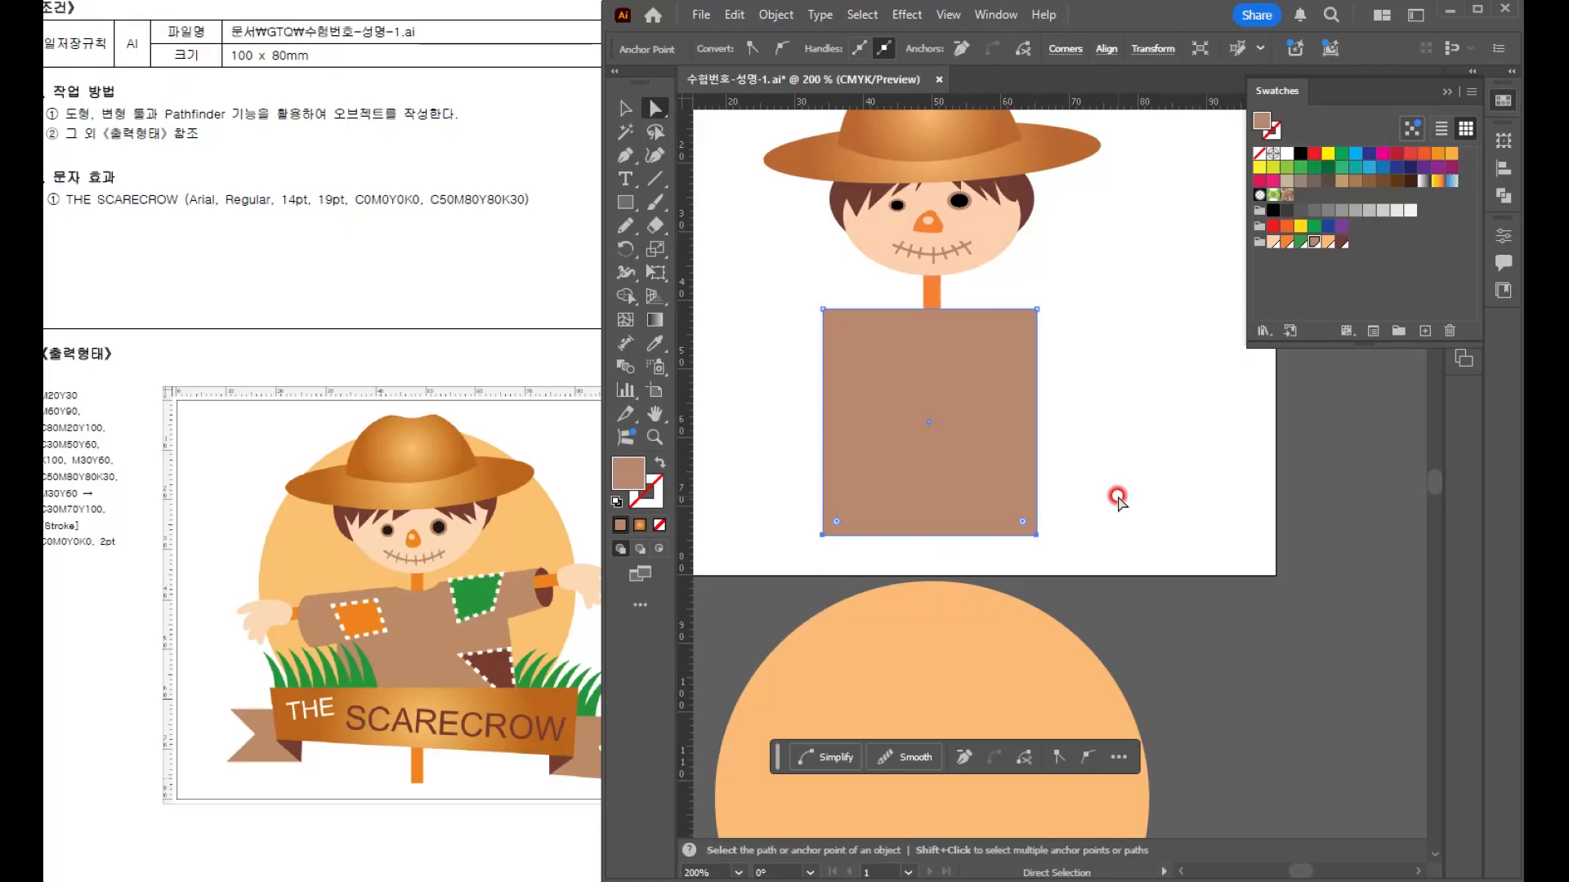
key("s")
left_click_drag(1036, 541, 1067, 549)
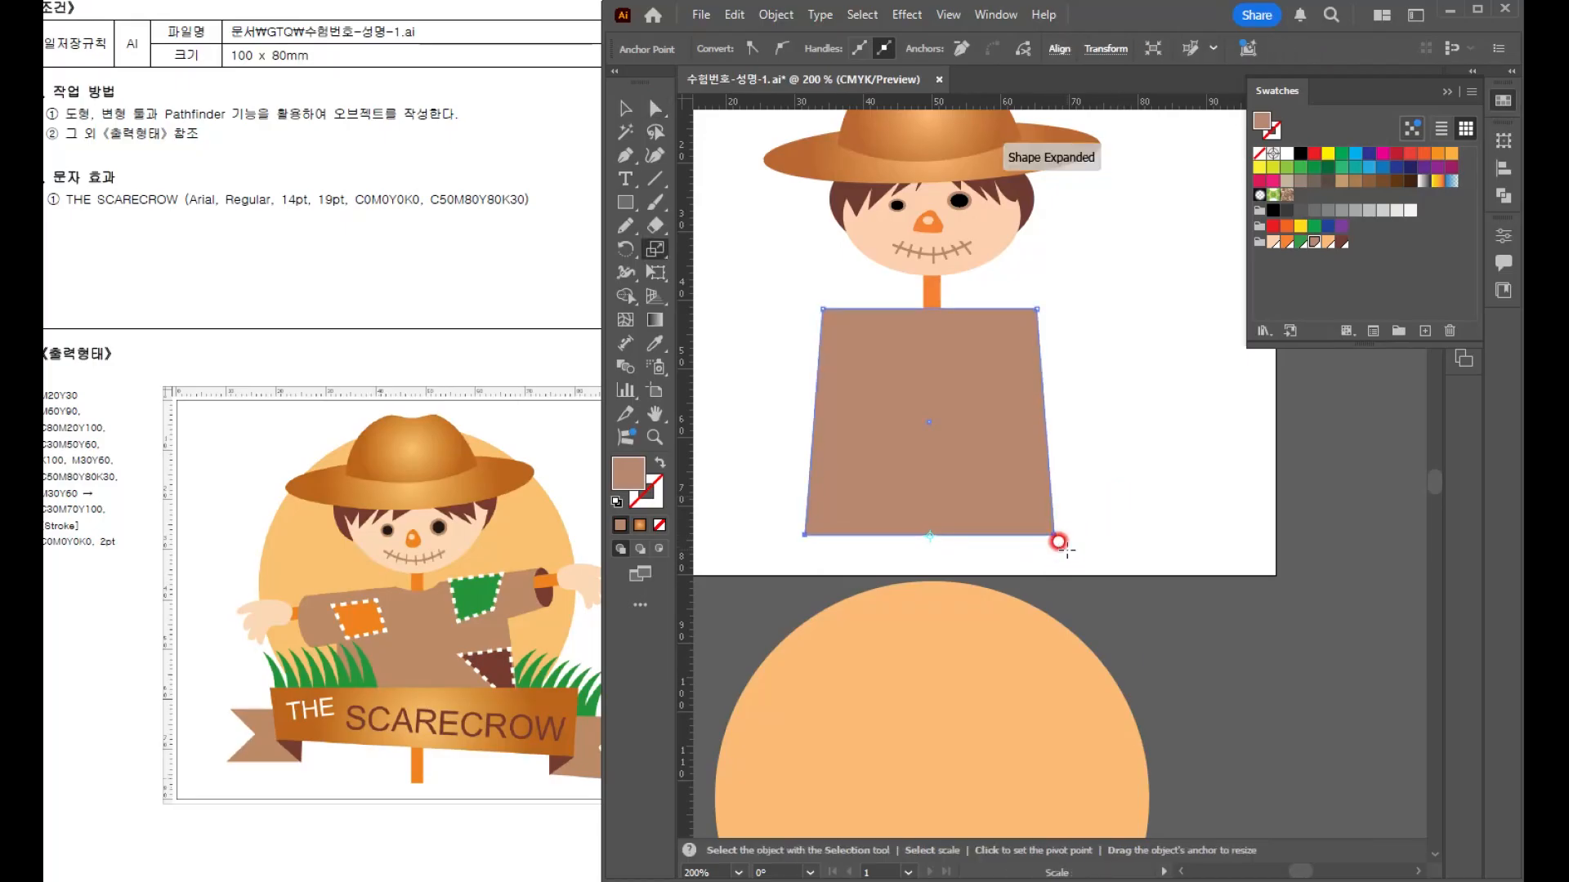
key("v")
left_click_drag(989, 399, 992, 398)
left_click_drag(993, 397, 994, 397)
scroll(916, 302, "up", 2)
key("ctrl+z")
- Draw a small flat ellipse over the shirt's top center and subtract it from the shirt to cut a curved neckline
left_click_drag(625, 201, 711, 249)
left_click_drag(899, 287, 1011, 338)
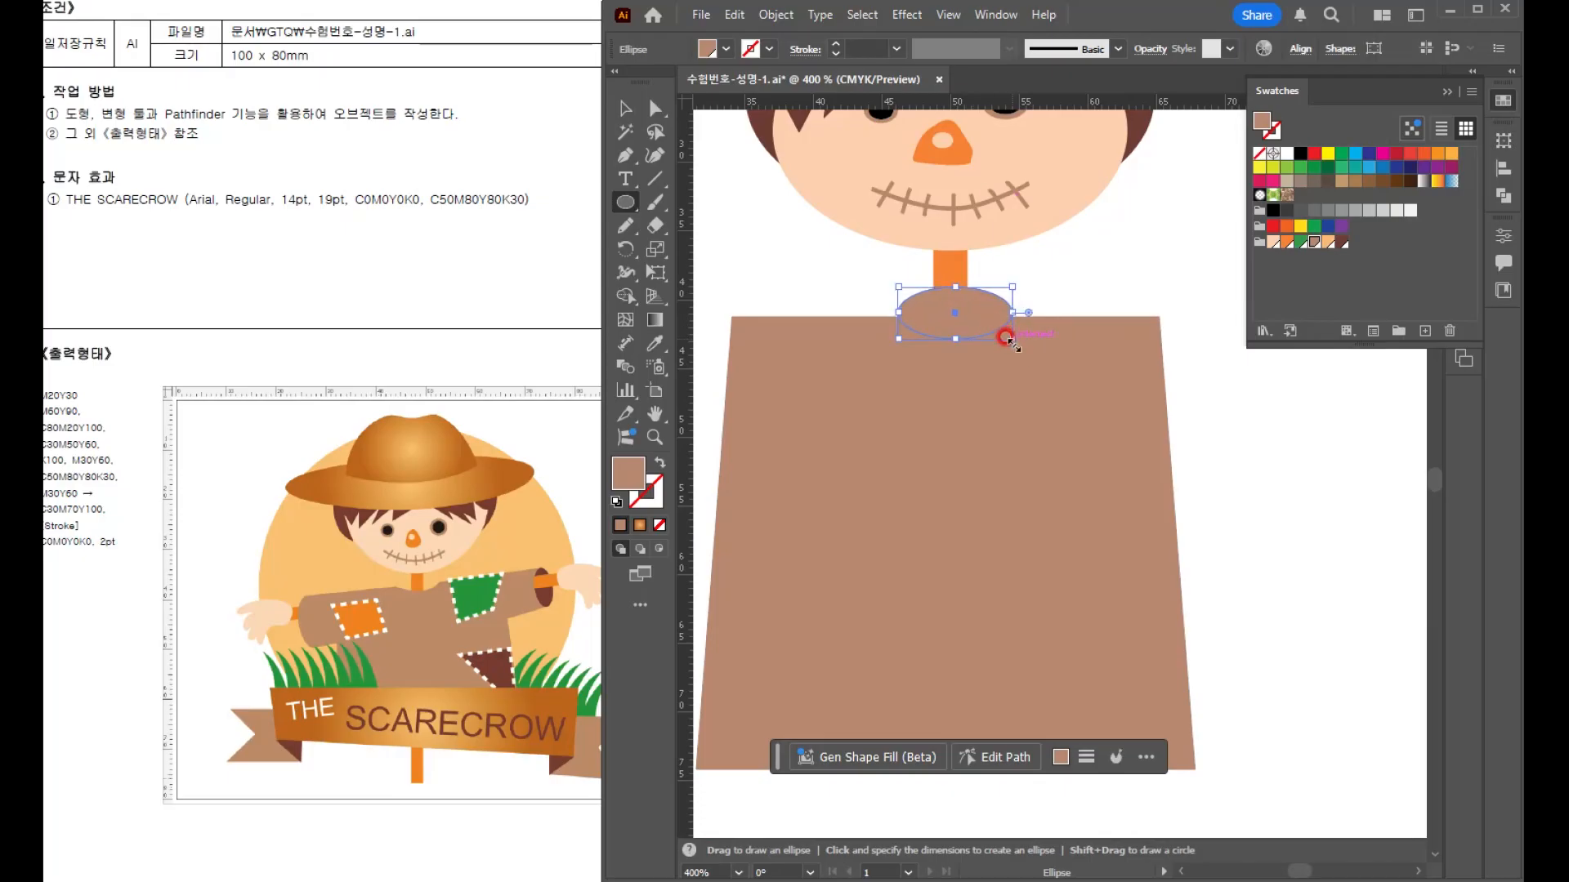
left_click(625, 108)
left_click(1058, 477, "shift")
left_click(1354, 210)
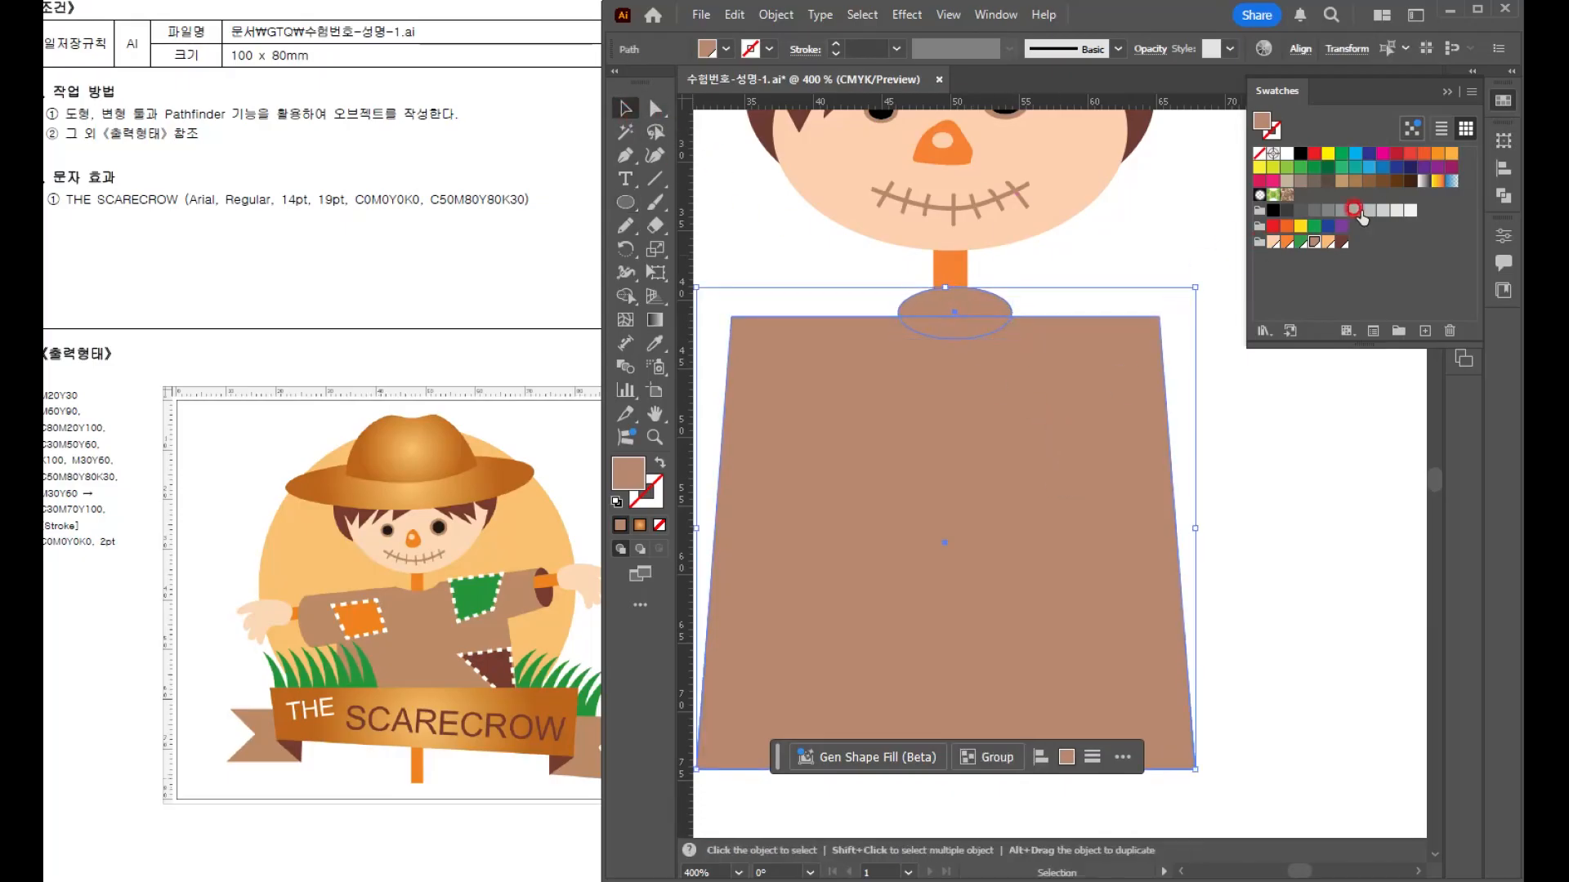
left_click(1500, 196)
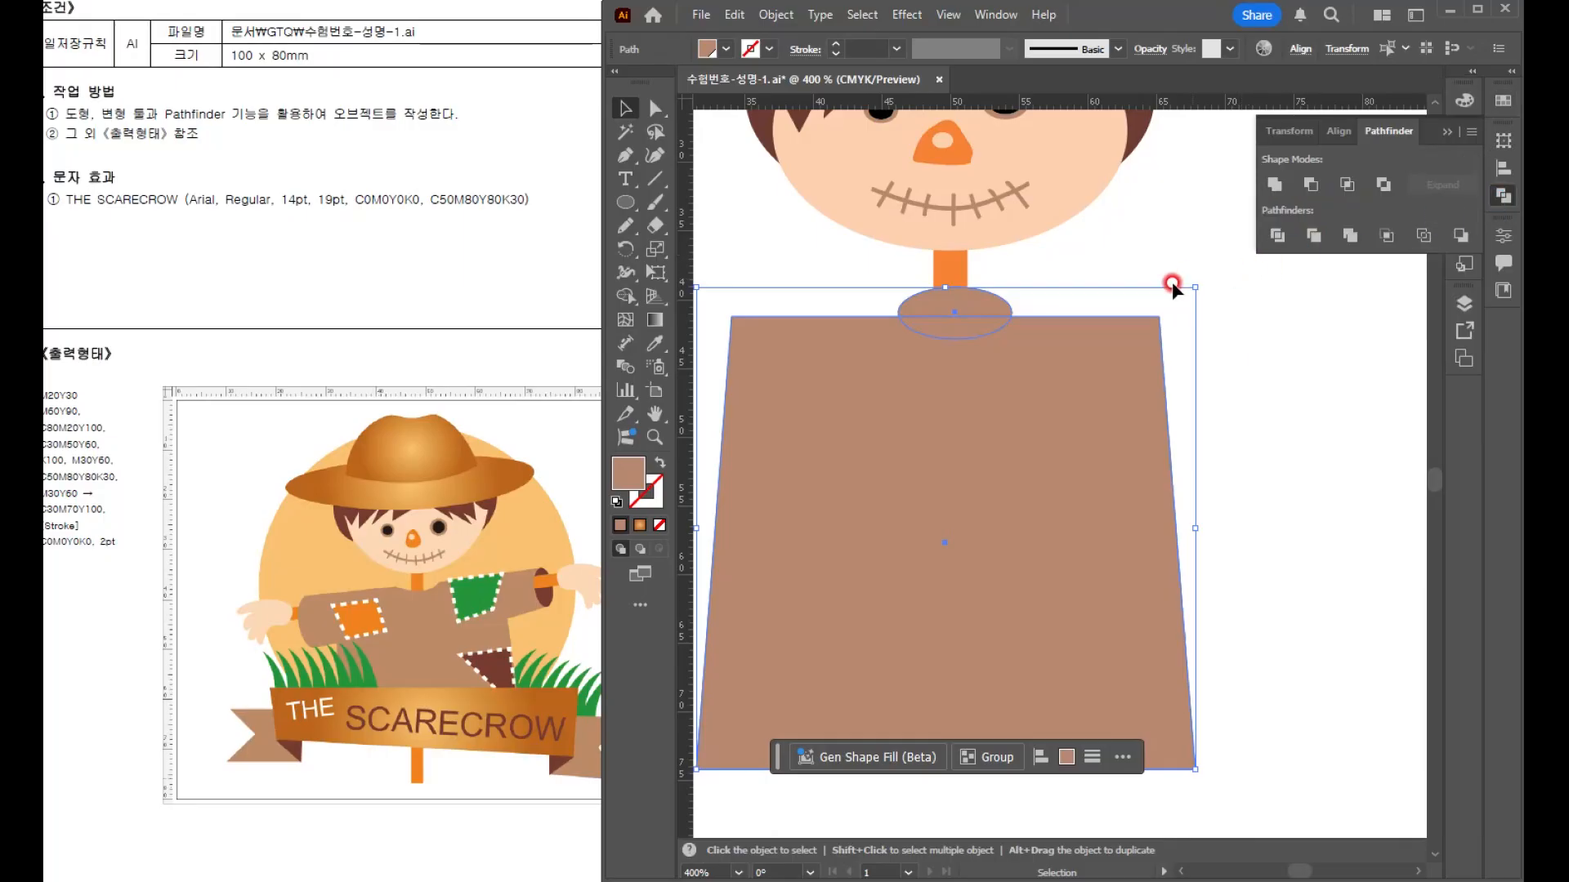
left_click(1305, 184)
left_click(1250, 473)
left_click(1075, 475)
scroll(1040, 442, "down", 1)
left_click_drag(1024, 441, 1058, 431)
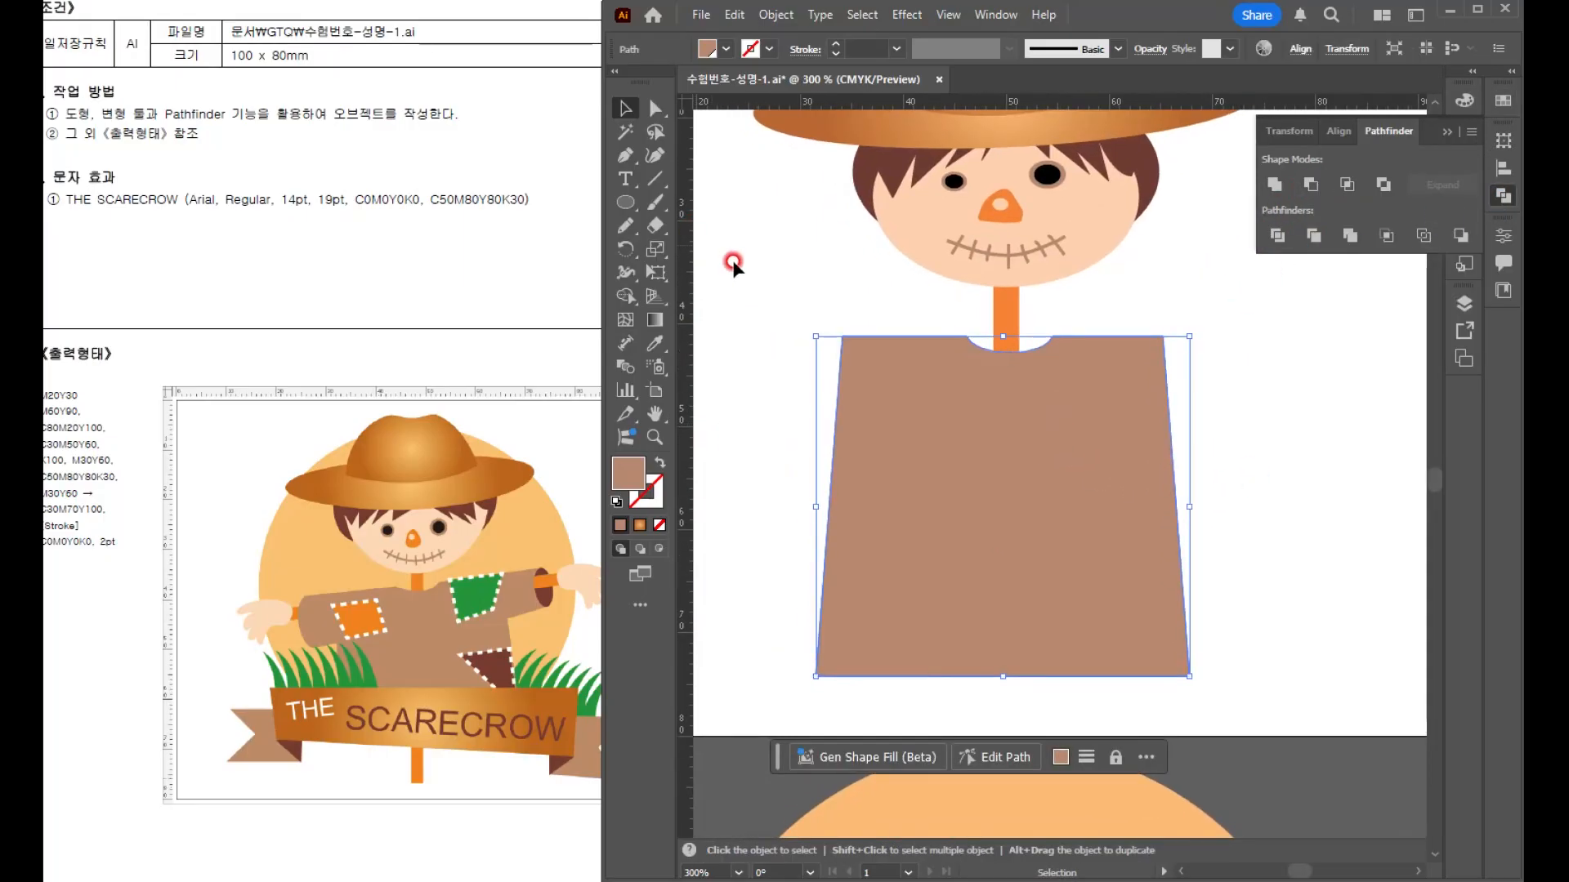
- Draw a horizontal brown rectangle overlapping the shirt's upper left corner as the left sleeve
left_click_drag(856, 347, 900, 347)
left_click(644, 175)
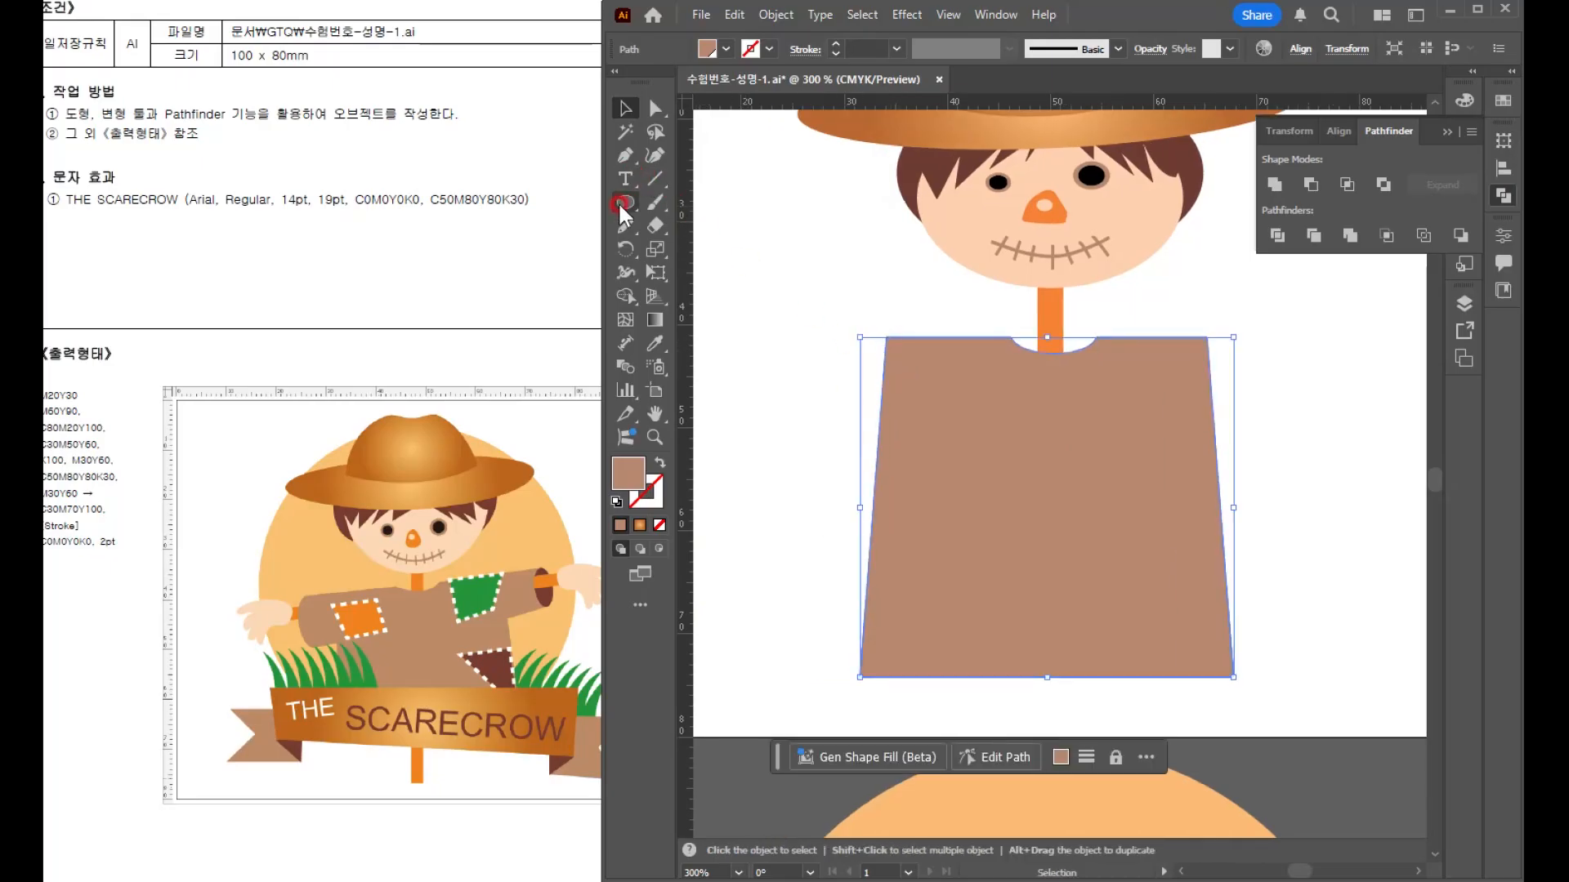
left_click(624, 156)
left_click_drag(623, 201, 693, 204)
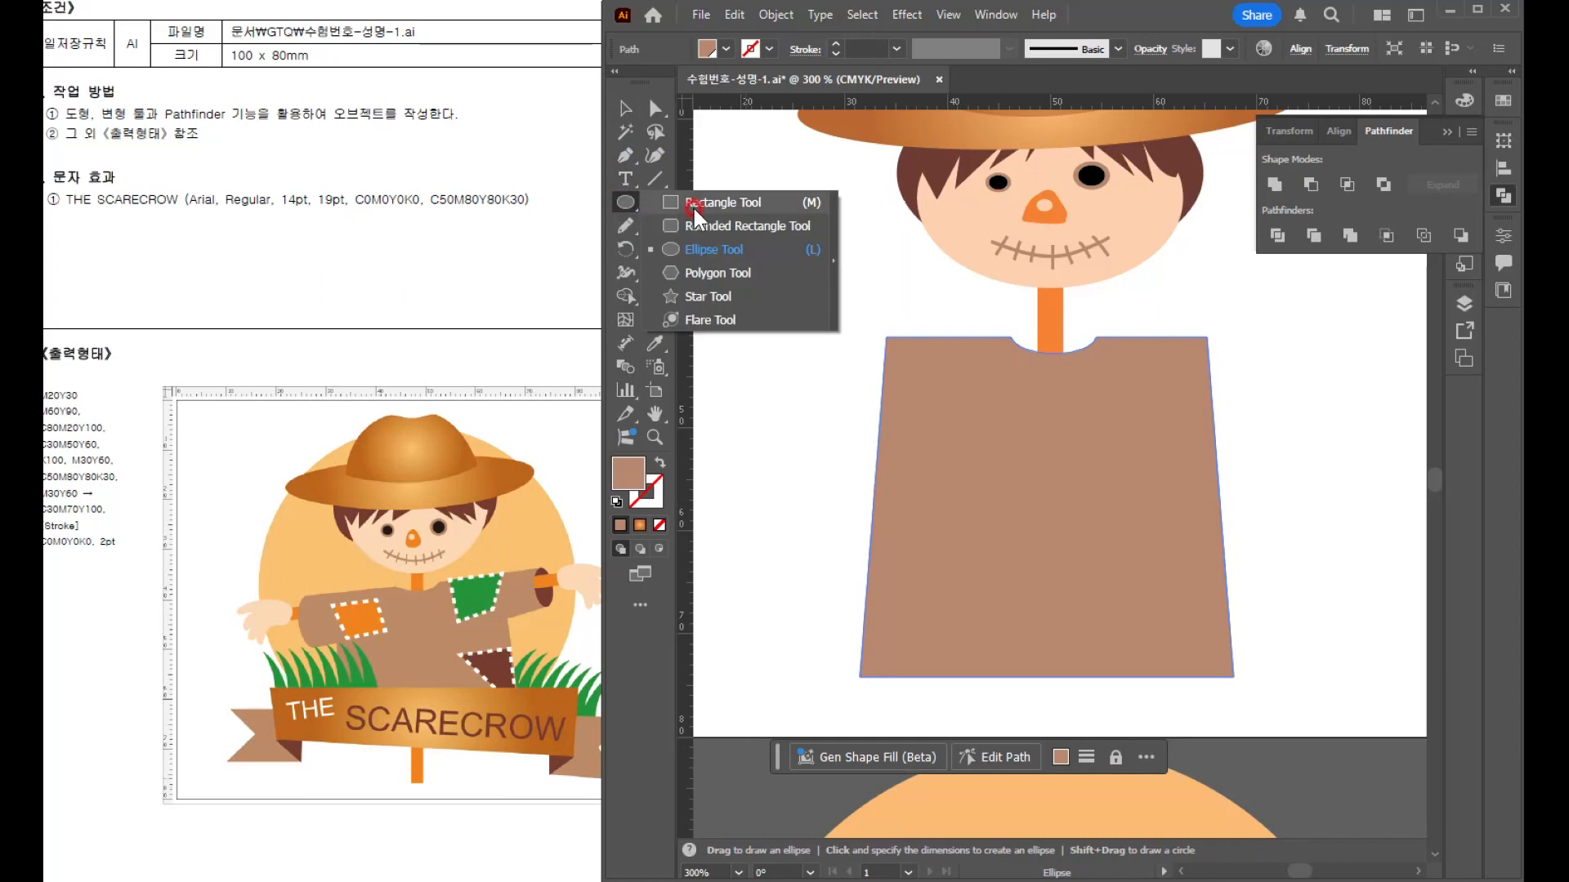
left_click(693, 207)
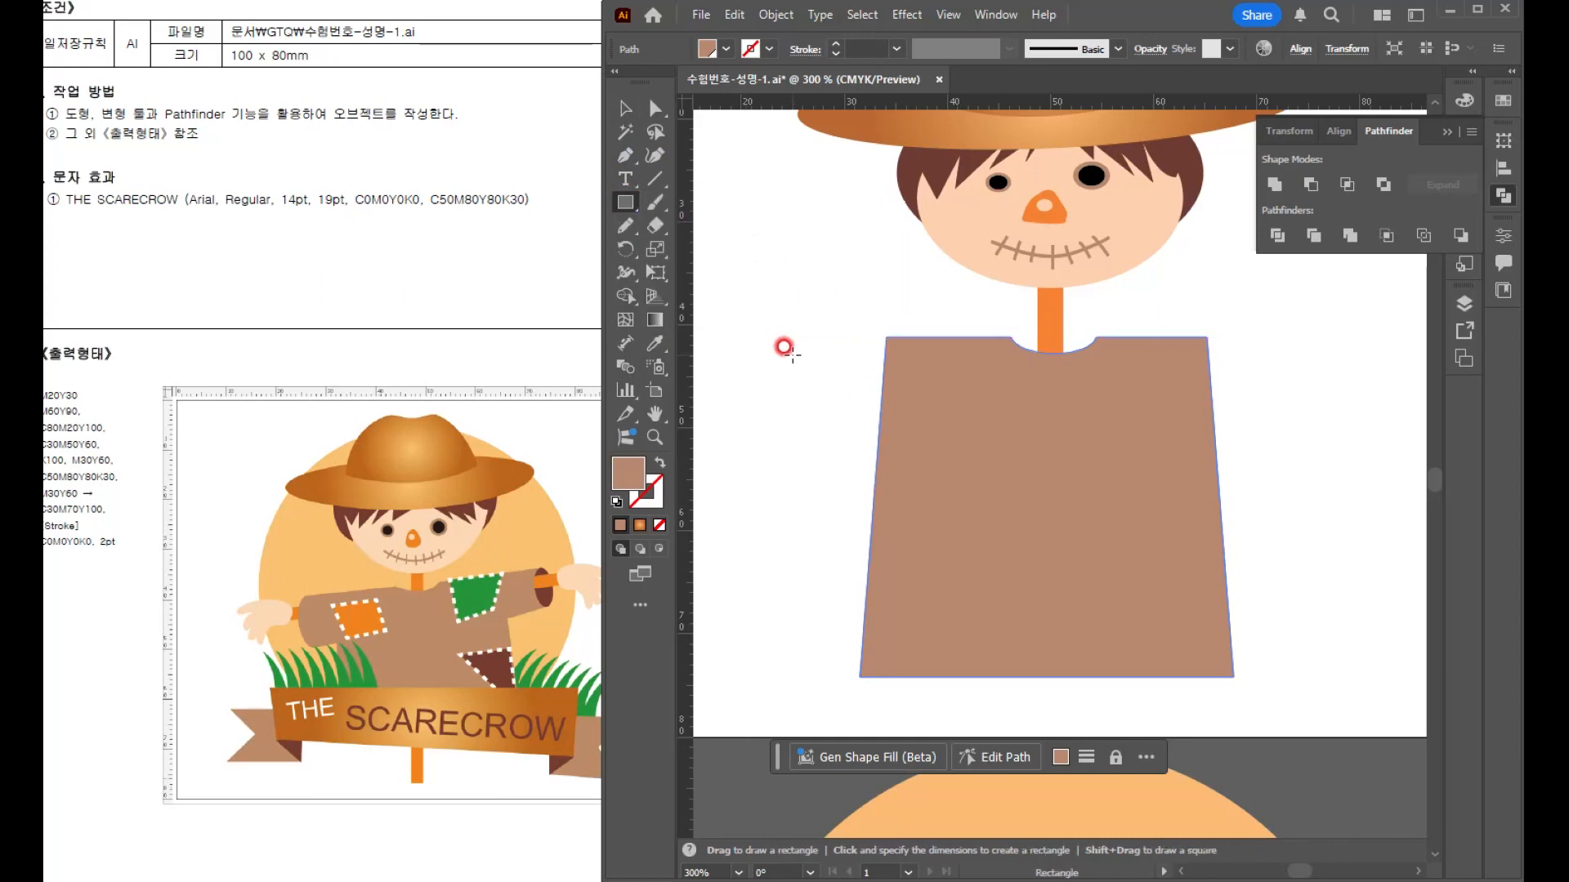
left_click_drag(790, 337, 937, 400)
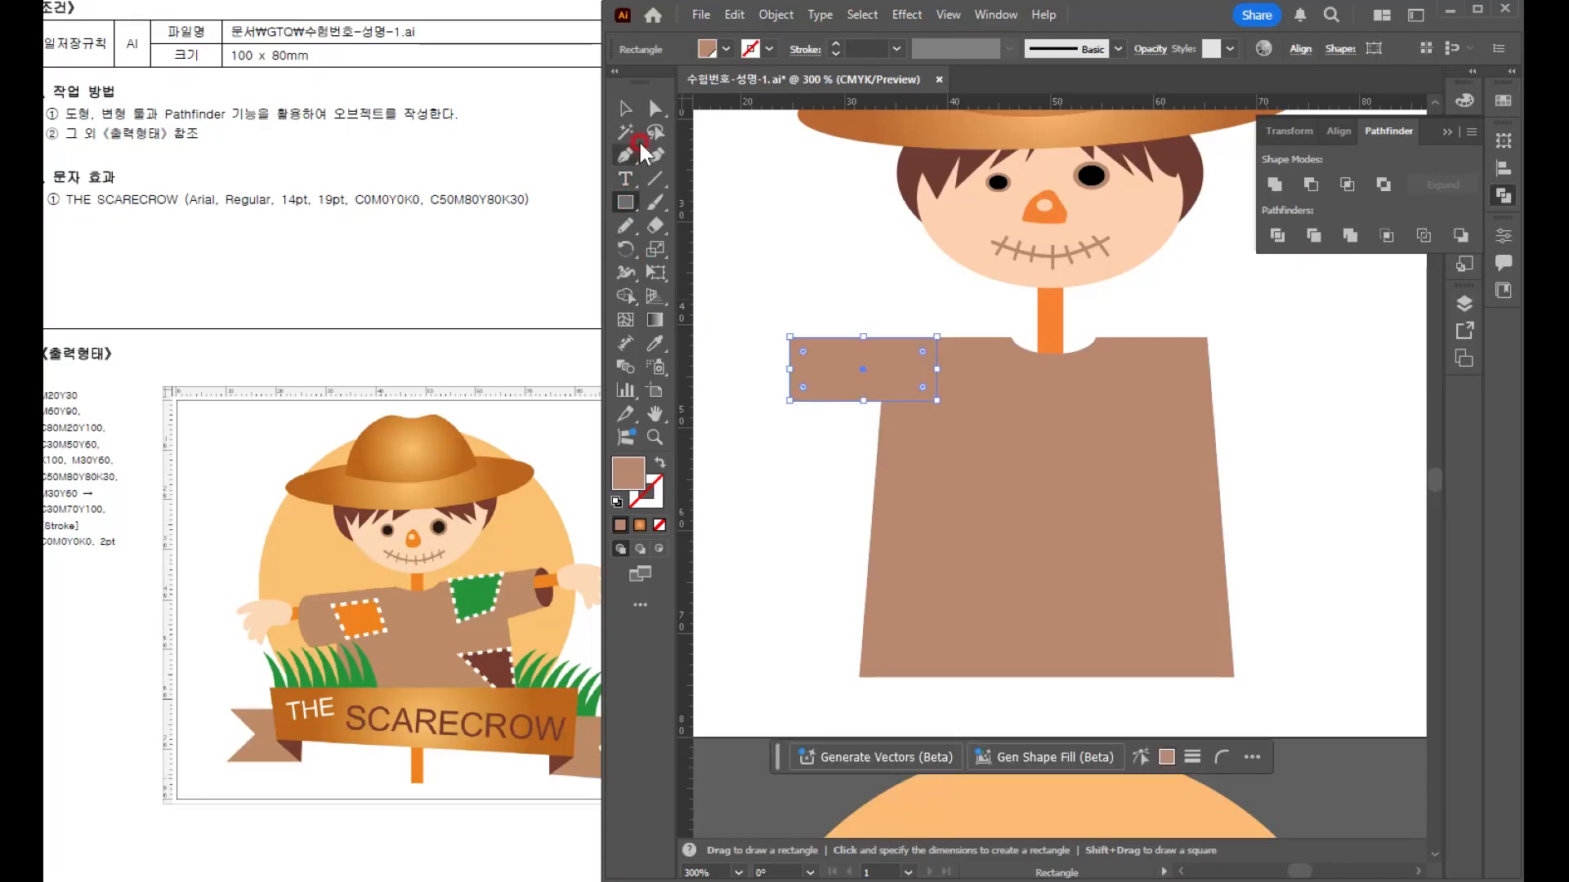
- Scale the sleeve's two outer anchors slightly apart to flare the cuff end and nudge the sleeve into place
left_click(654, 108)
left_click_drag(750, 296, 808, 479)
key("s")
left_click_drag(776, 413, 783, 430)
key("v")
left_click(913, 384)
mouse_move(899, 384)
left_mouse_down()
mouse_move(892, 402)
mouse_move(897, 380)
left_mouse_up()
left_click(816, 376)
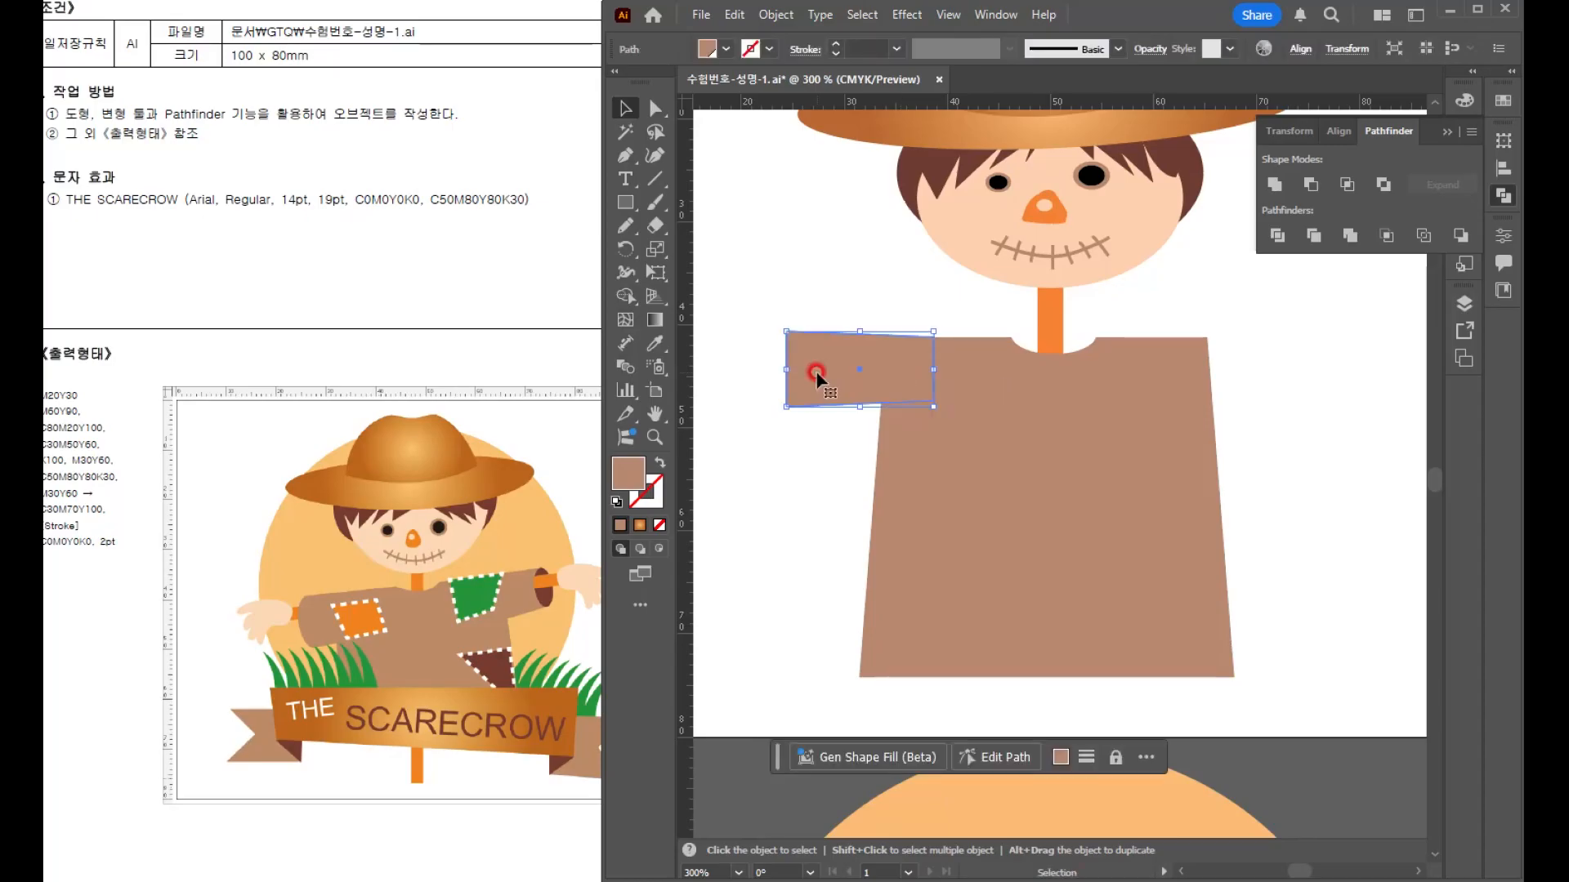
- Draw a narrow vertical ellipse centered on the sleeve's outer edge, matching the edge's height, to round the cuff
left_click_drag(621, 194, 681, 241)
scroll(719, 309, "up", 3)
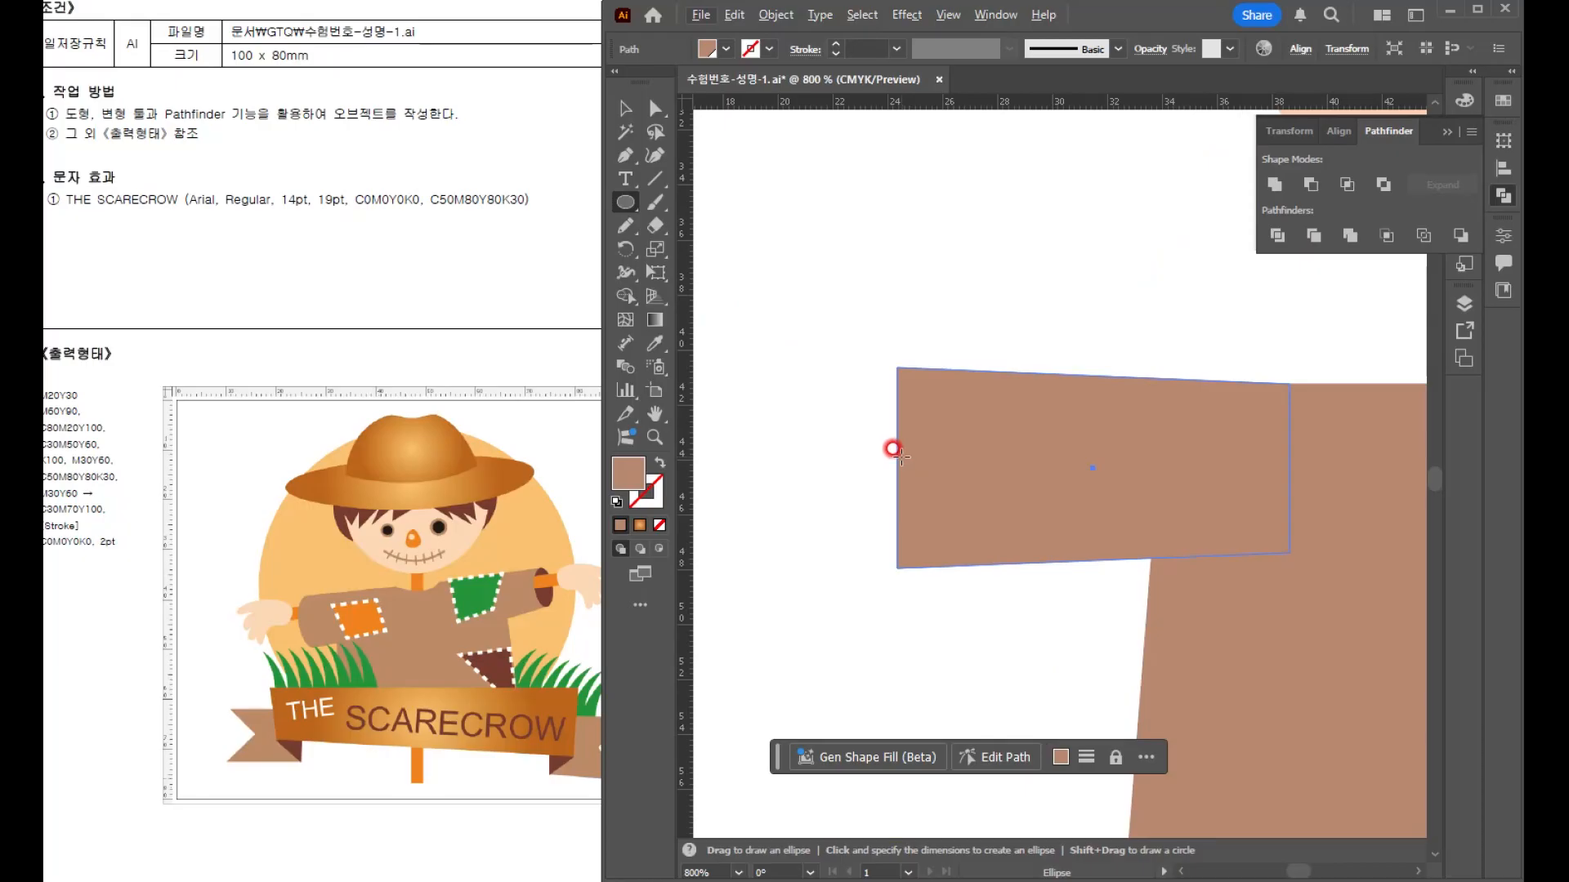
left_click_drag(897, 468, 931, 567)
key("v")
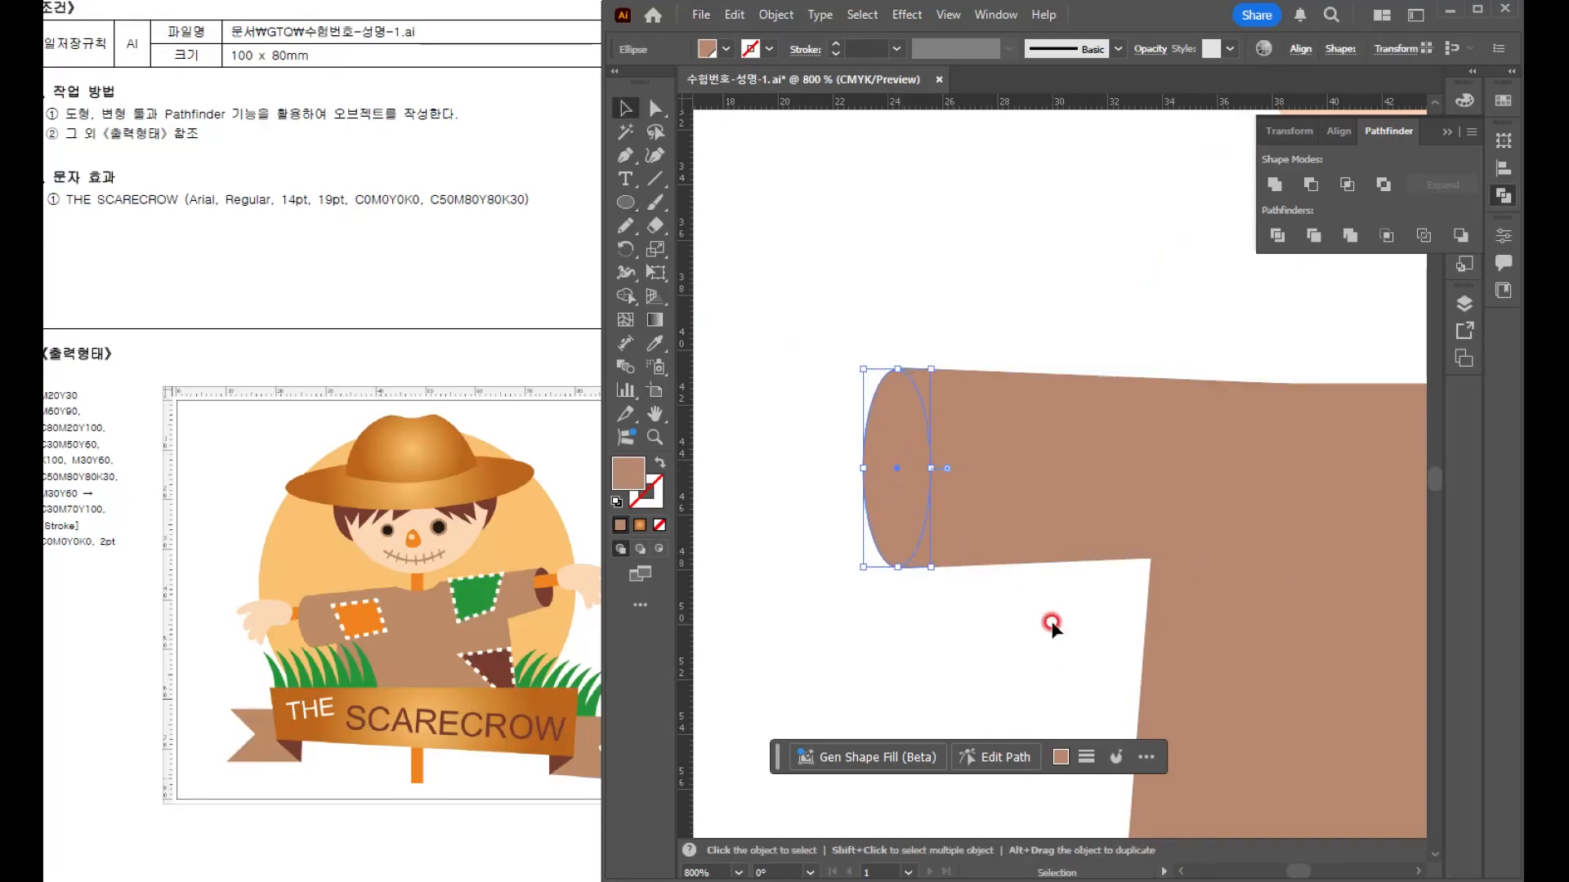
- Adjust the top of the narrow cuff ellipse so it meets the left sleeve's upper outer anchor exactly
left_click(925, 310)
left_click(924, 482)
scroll(895, 434, "up", 4)
left_click_drag(907, 175, 905, 169)
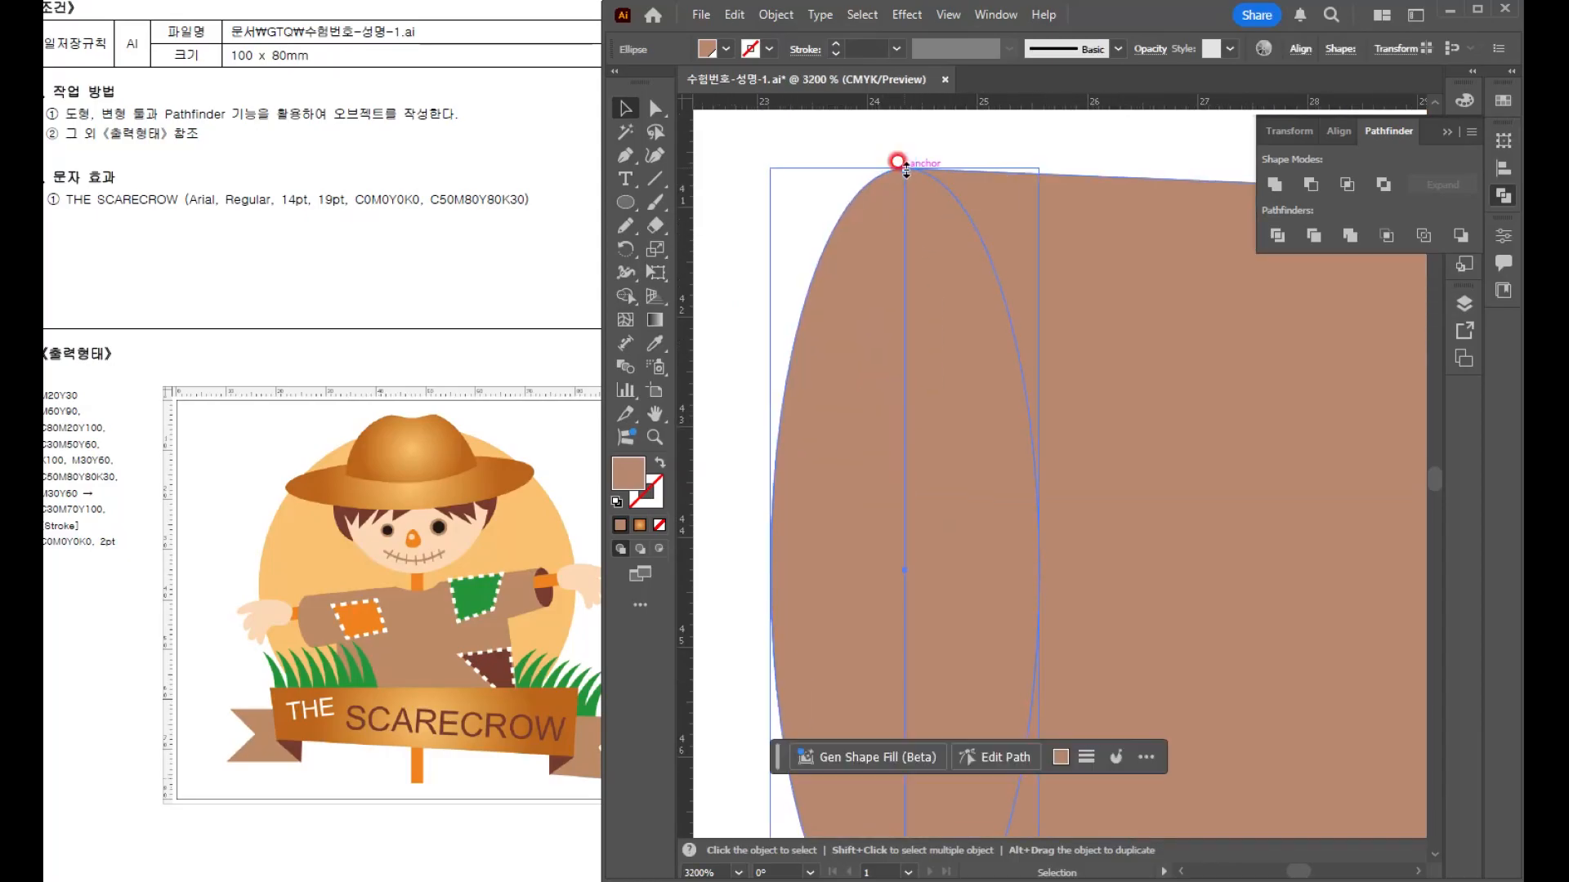
left_click(972, 159)
scroll(985, 204, "down", 4)
- Reflect a copy of the left sleeve and its cuff ellipse across the neck pole's centre to form the right sleeve
left_click_drag(948, 389, 845, 462)
left_click_drag(805, 494, 915, 409)
scroll(911, 406, "down", 2)
left_click(627, 250)
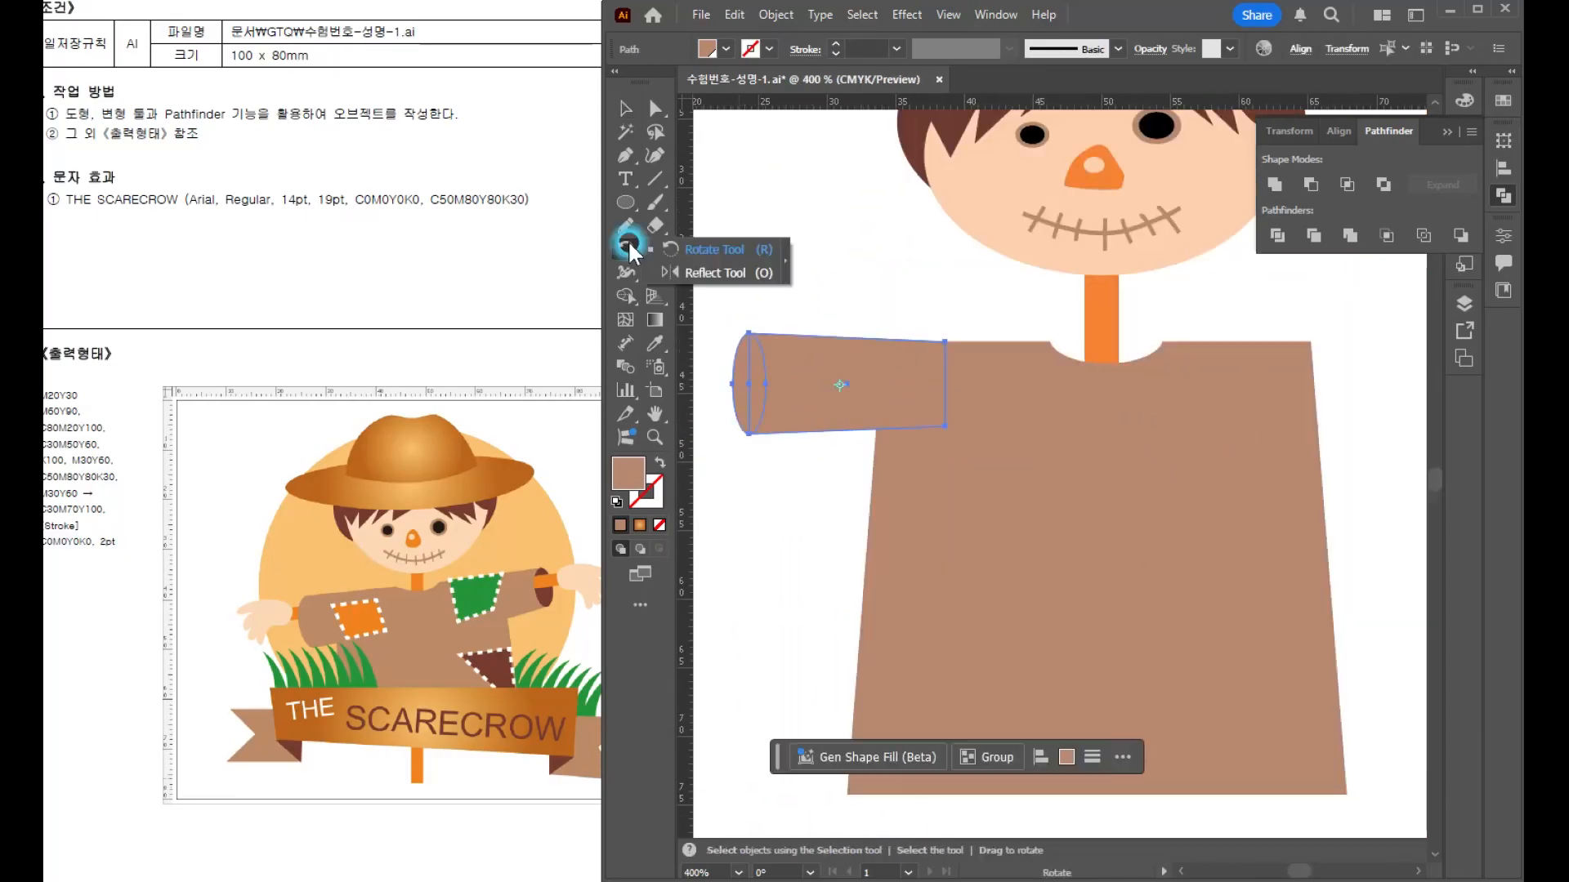
left_click(699, 277)
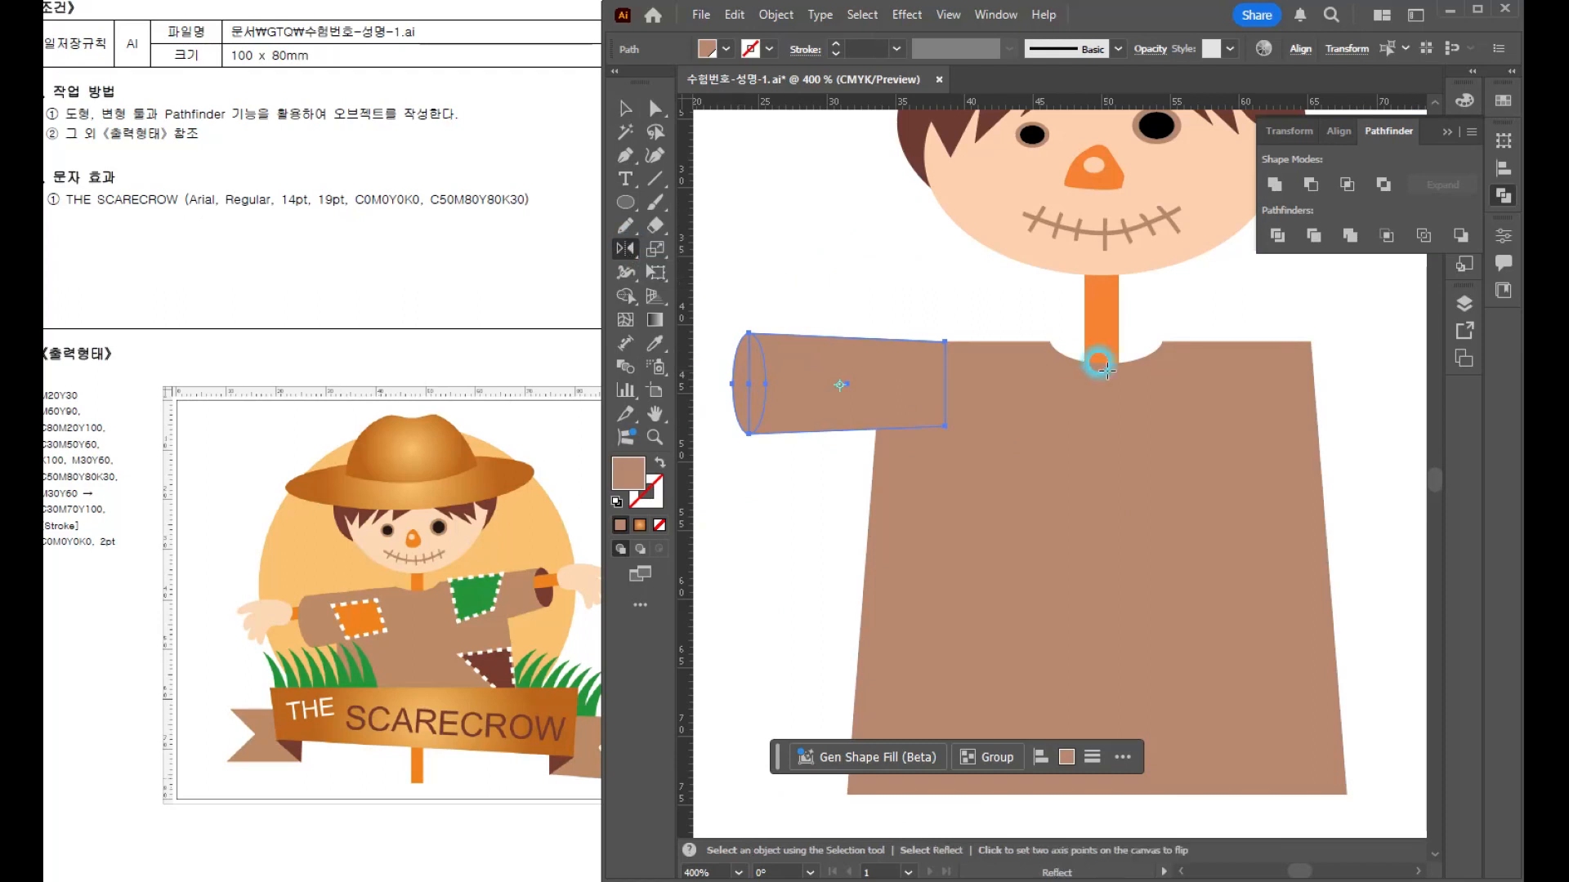
left_click(1099, 276, "alt")
left_click(577, 439)
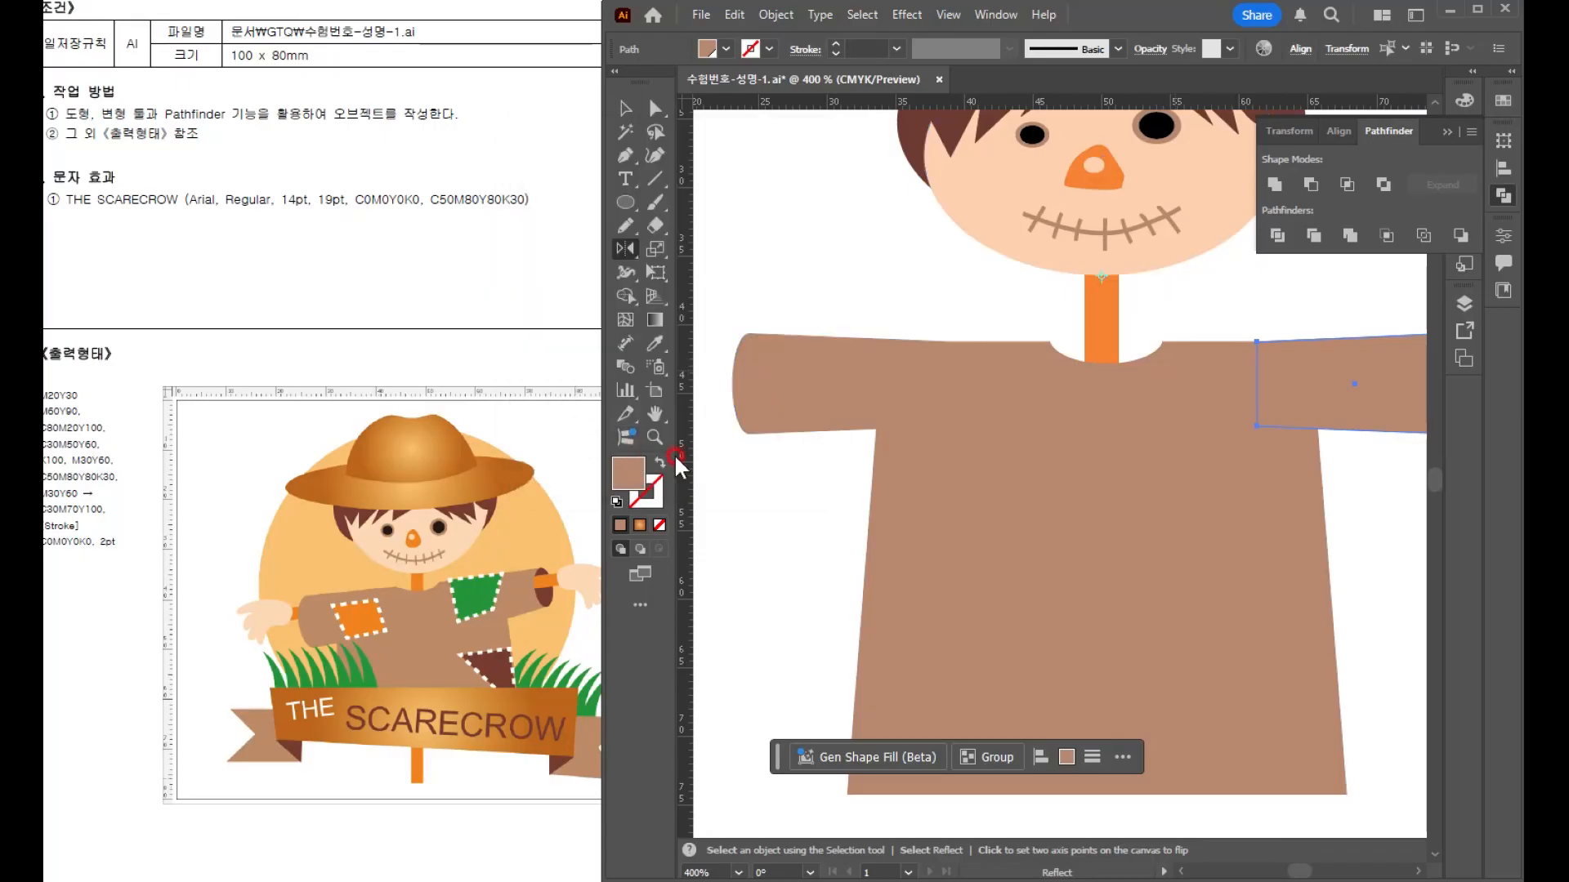
- Fill the right sleeve's cuff ellipse with the dark brown swatch to suggest the sleeve opening
key("v")
scroll(973, 470, "down", 2)
left_click(1256, 403)
left_click(1214, 433)
left_click(1498, 100)
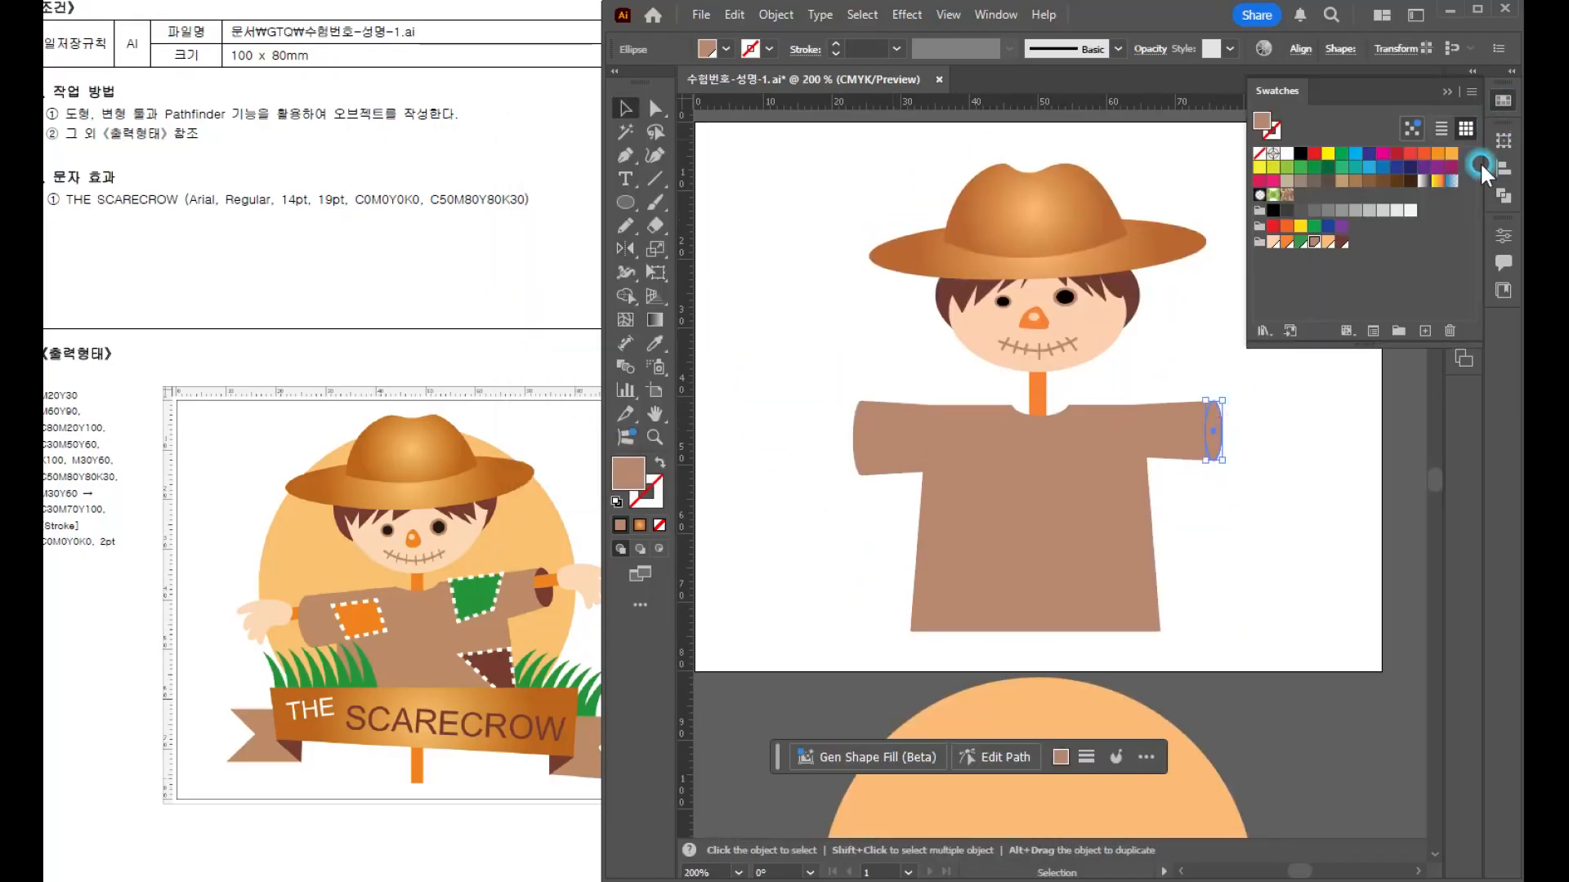
left_click(1337, 242)
left_click(1232, 561)
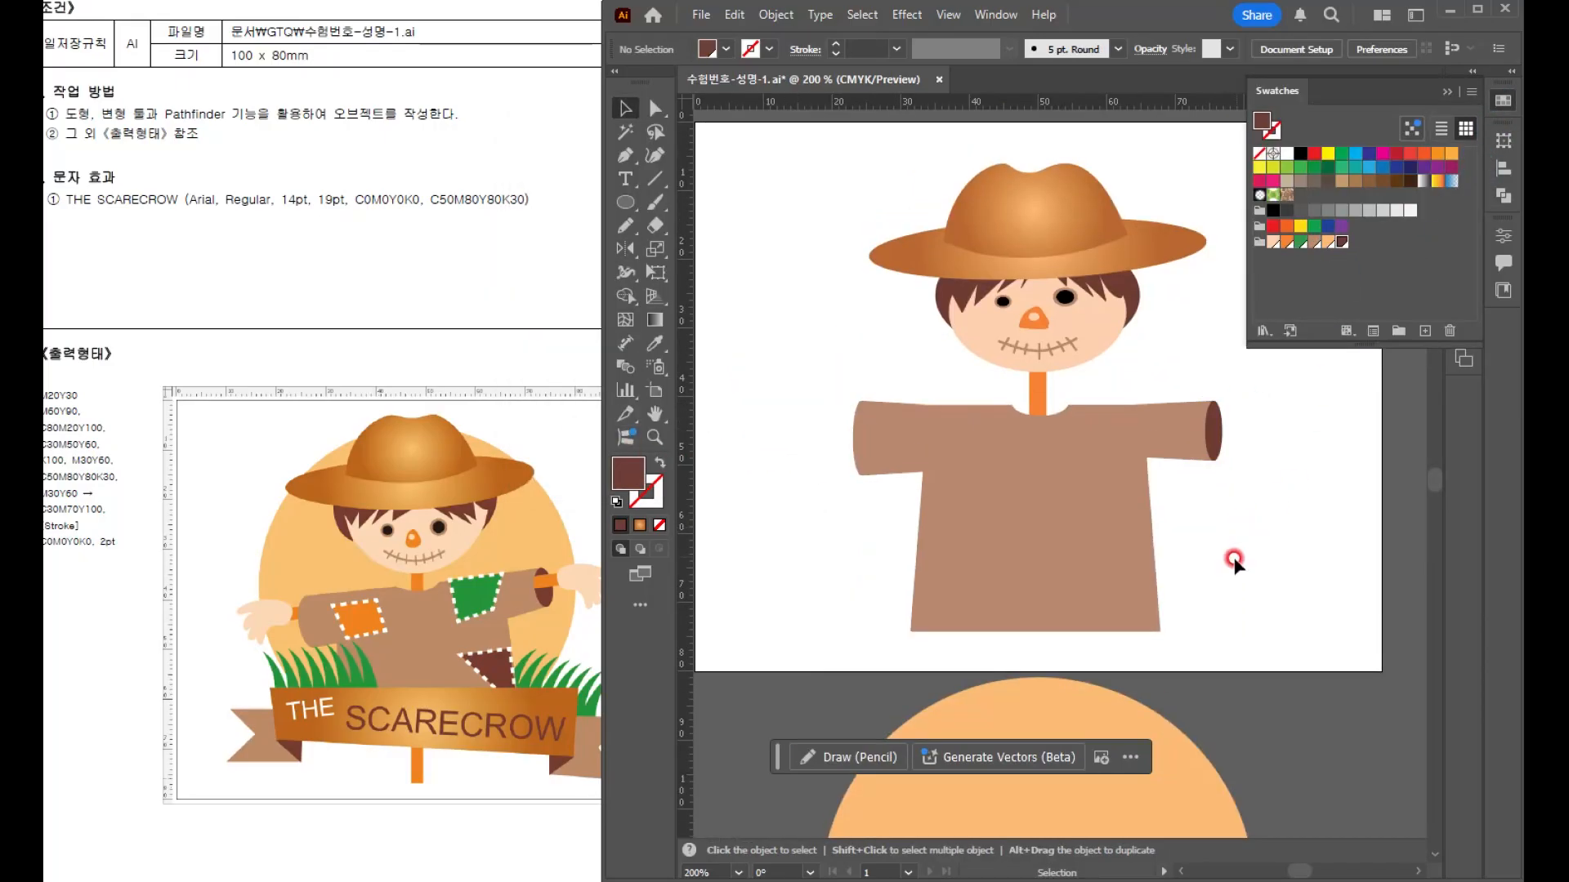
- Extend the orange neck pole below the shirt hem and create a matching horizontal orange bar for the arms
scroll(1233, 564, "up", 1)
left_click_drag(1041, 408, 1213, 496)
left_click_drag(1199, 433, 850, 501)
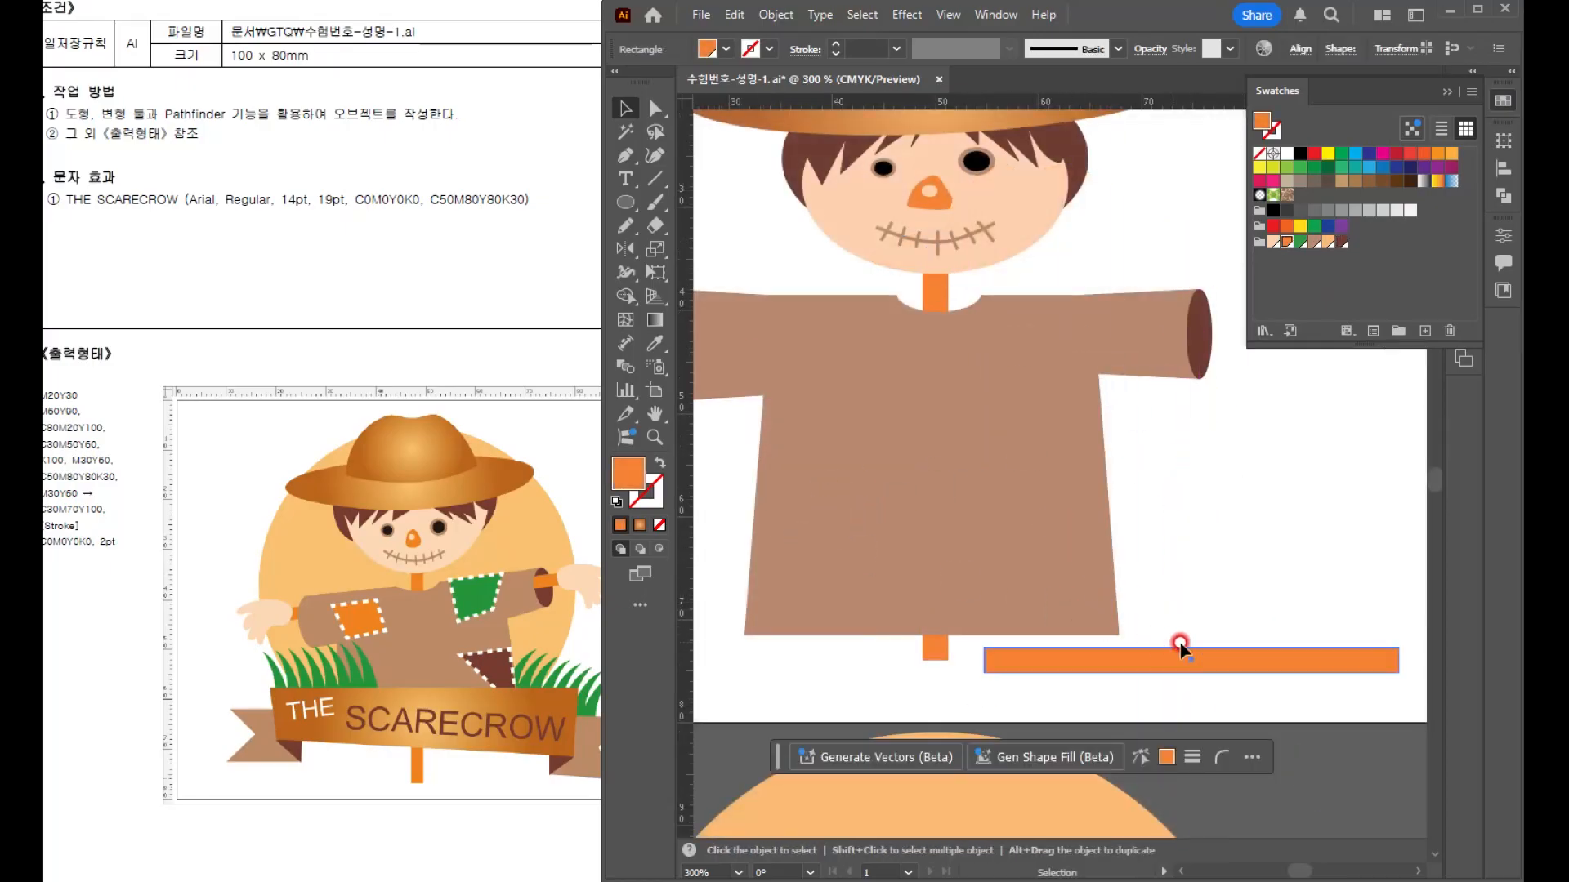
scroll(1275, 518, "up", 1)
scroll(1274, 519, "left", 1)
- Place the horizontal orange bar behind the sleeves at mid-sleeve height and lengthen it so both ends project past the cuffs
left_click_drag(1315, 676, 969, 360)
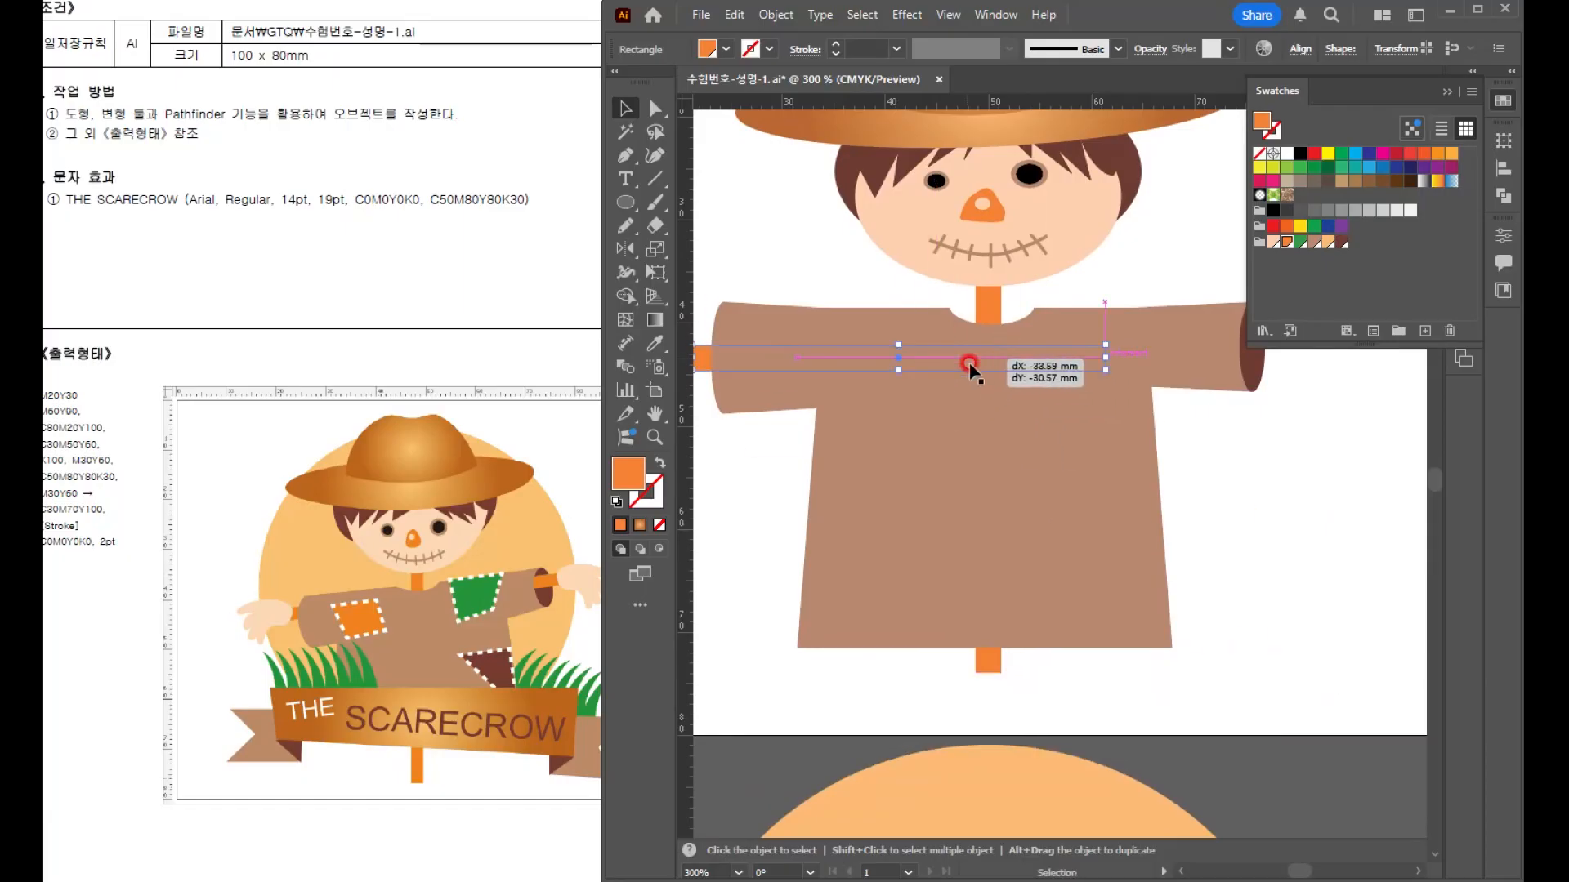
scroll(1034, 441, "down", 2)
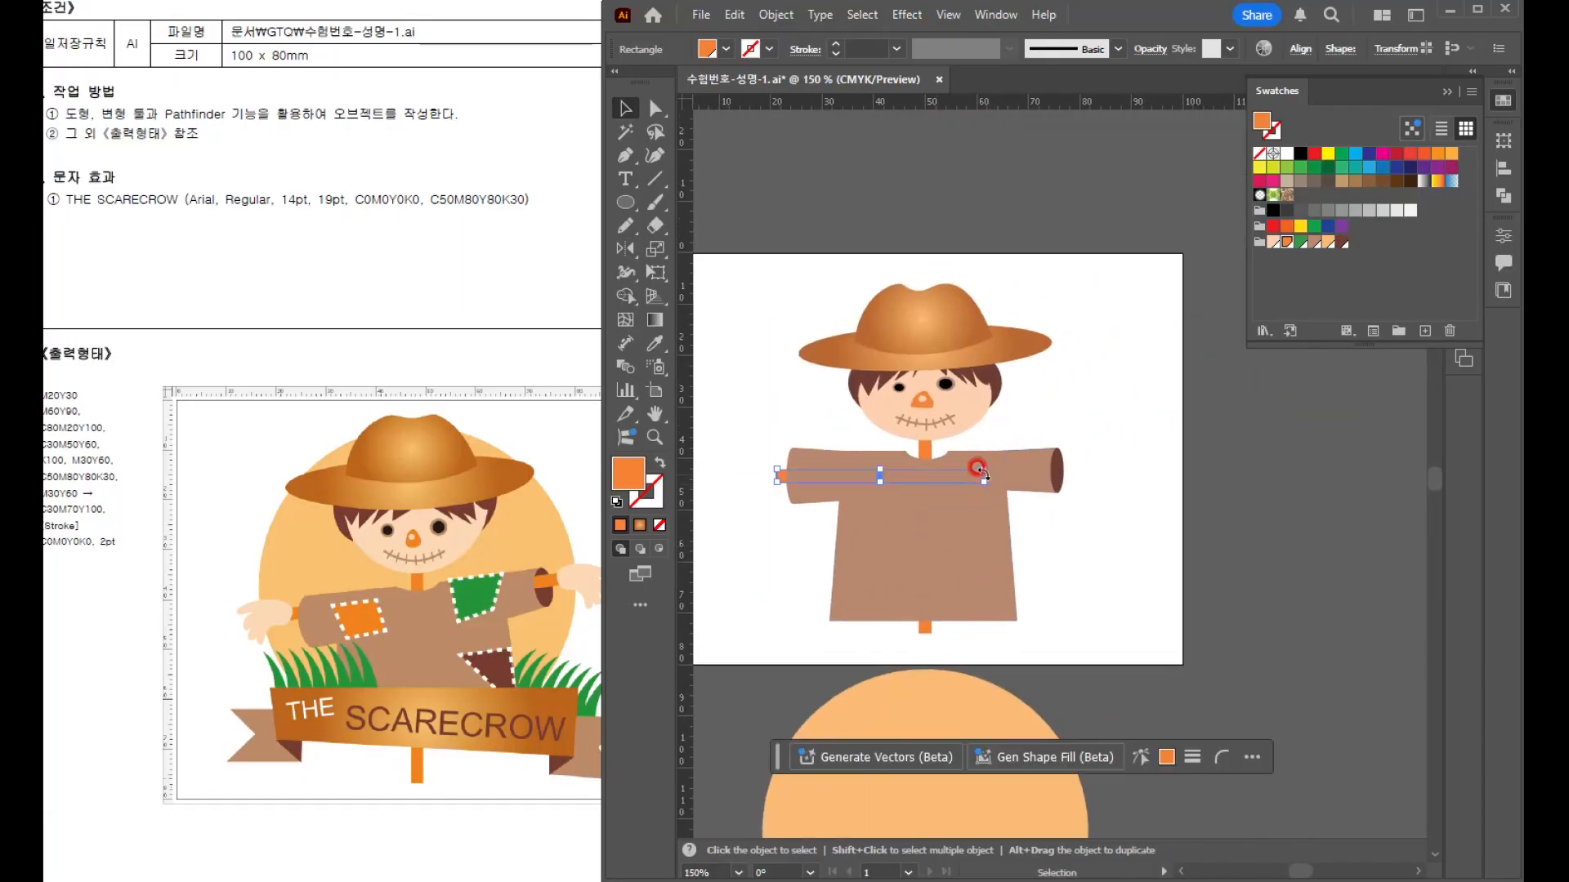
scroll(979, 469, "up", 3)
left_click_drag(984, 532, 1247, 539)
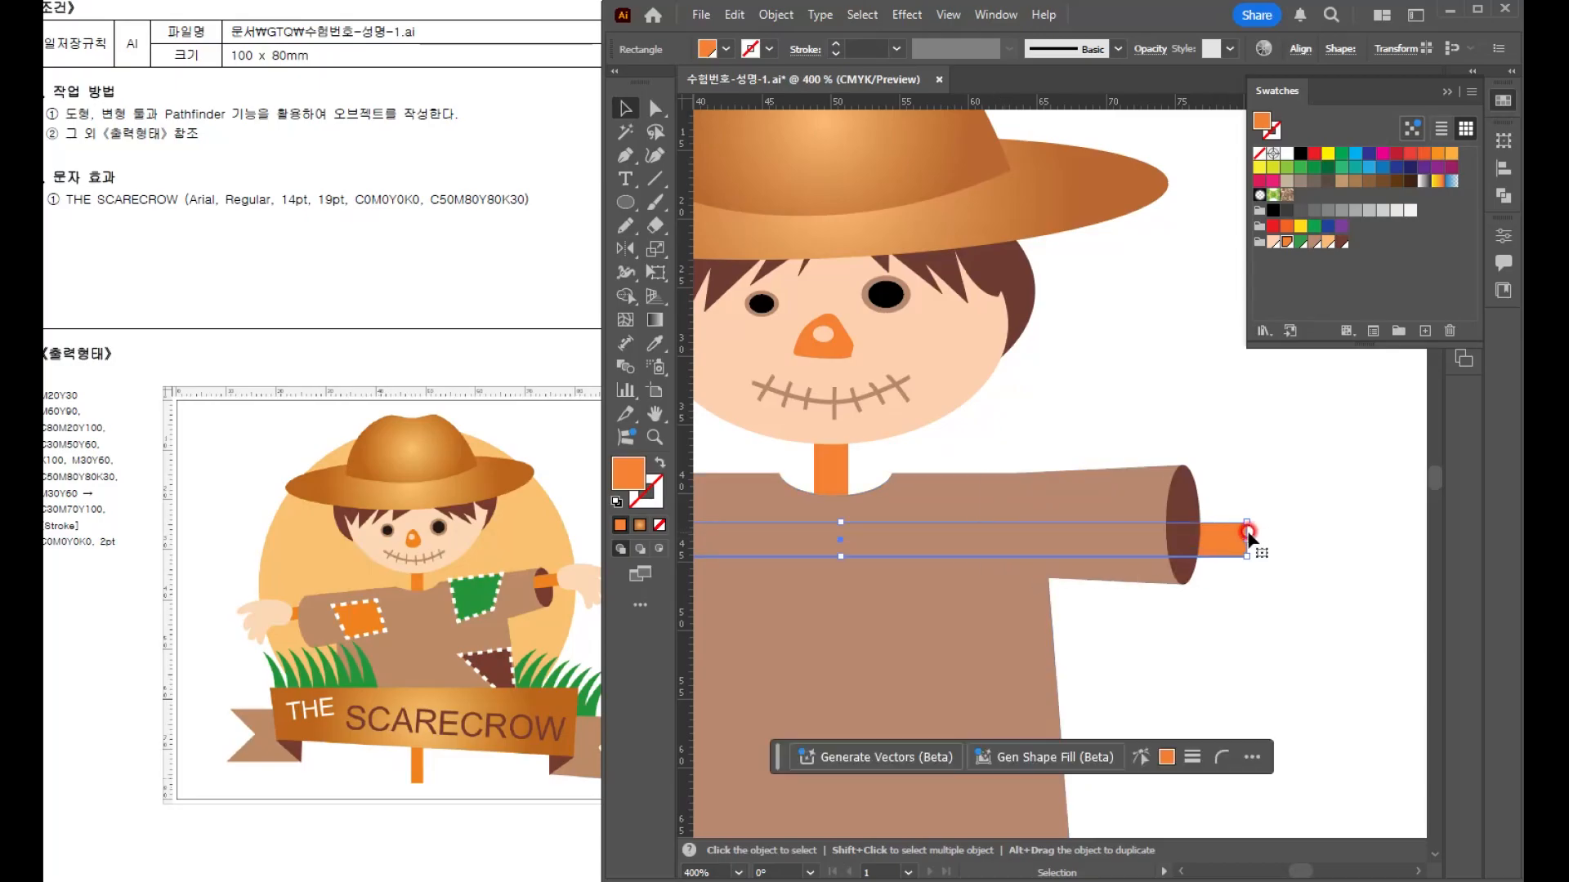
scroll(1207, 617, "down", 3)
scroll(1219, 539, "up", 3)
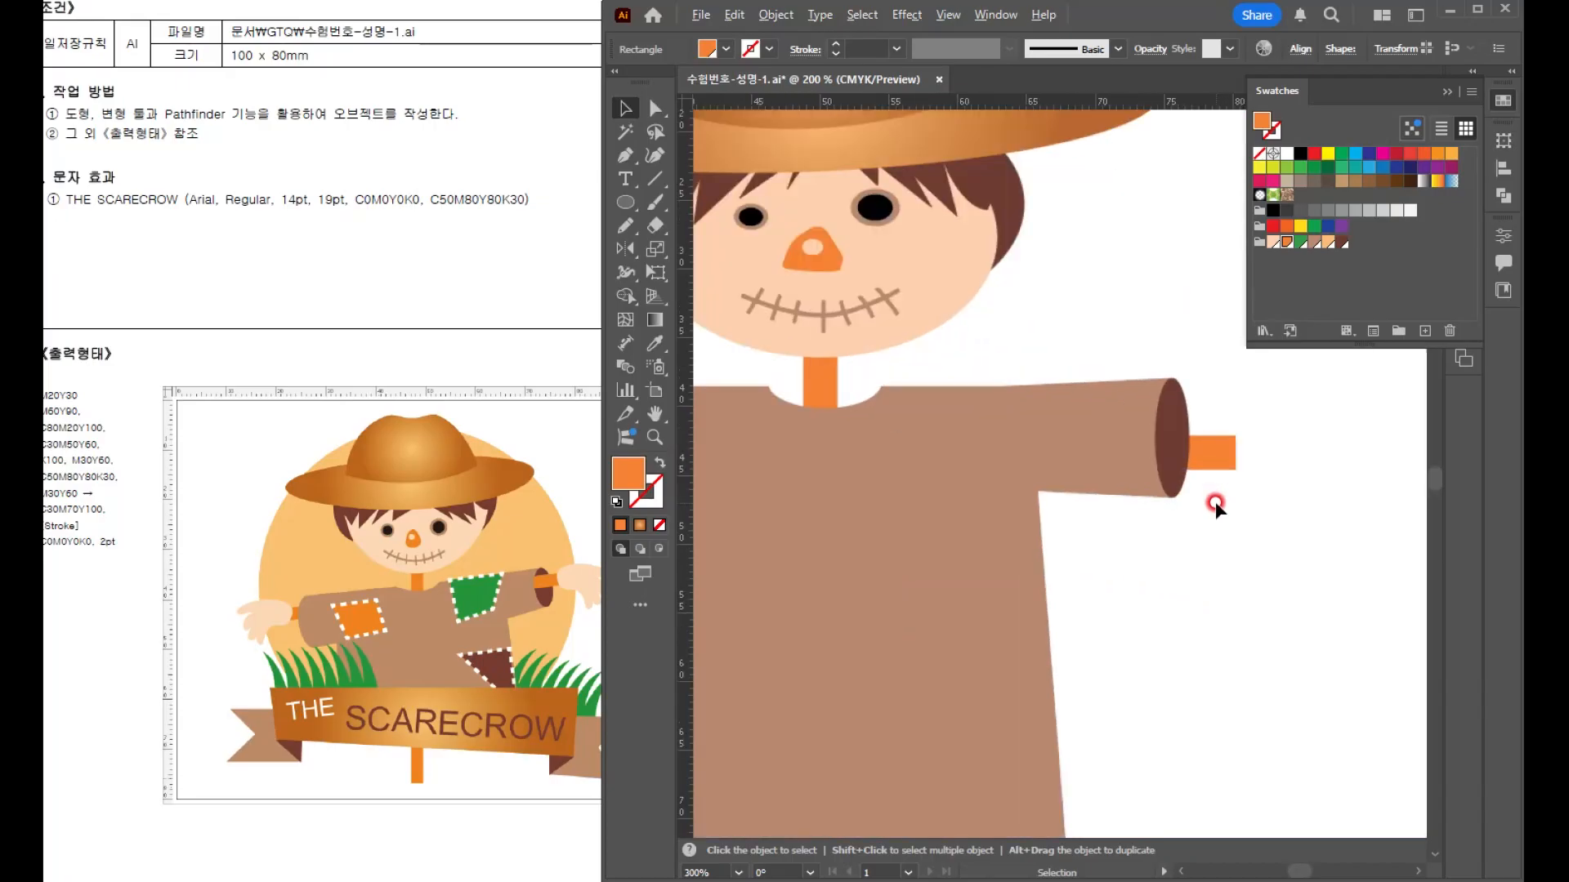
left_click(1225, 507)
left_click_drag(1218, 454, 1218, 444)
left_click(1206, 494)
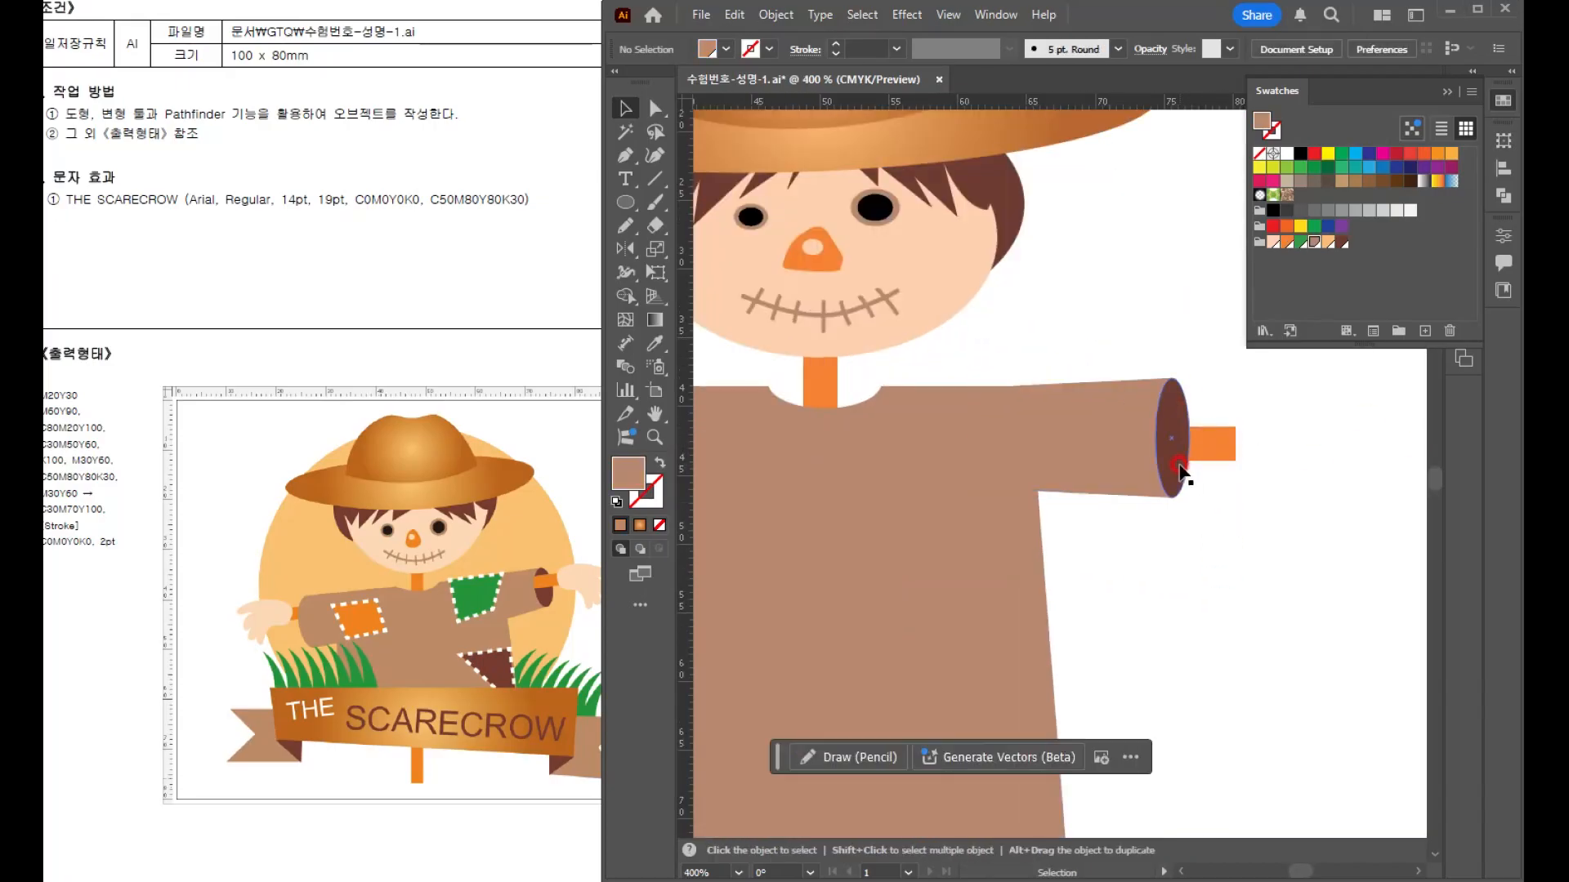
- Merge the right cuff opening into one dark brown ellipse against the sleeve with Shape Builder, and send it behind the orange arm bar
left_click(1179, 467)
left_click(1094, 462, "shift")
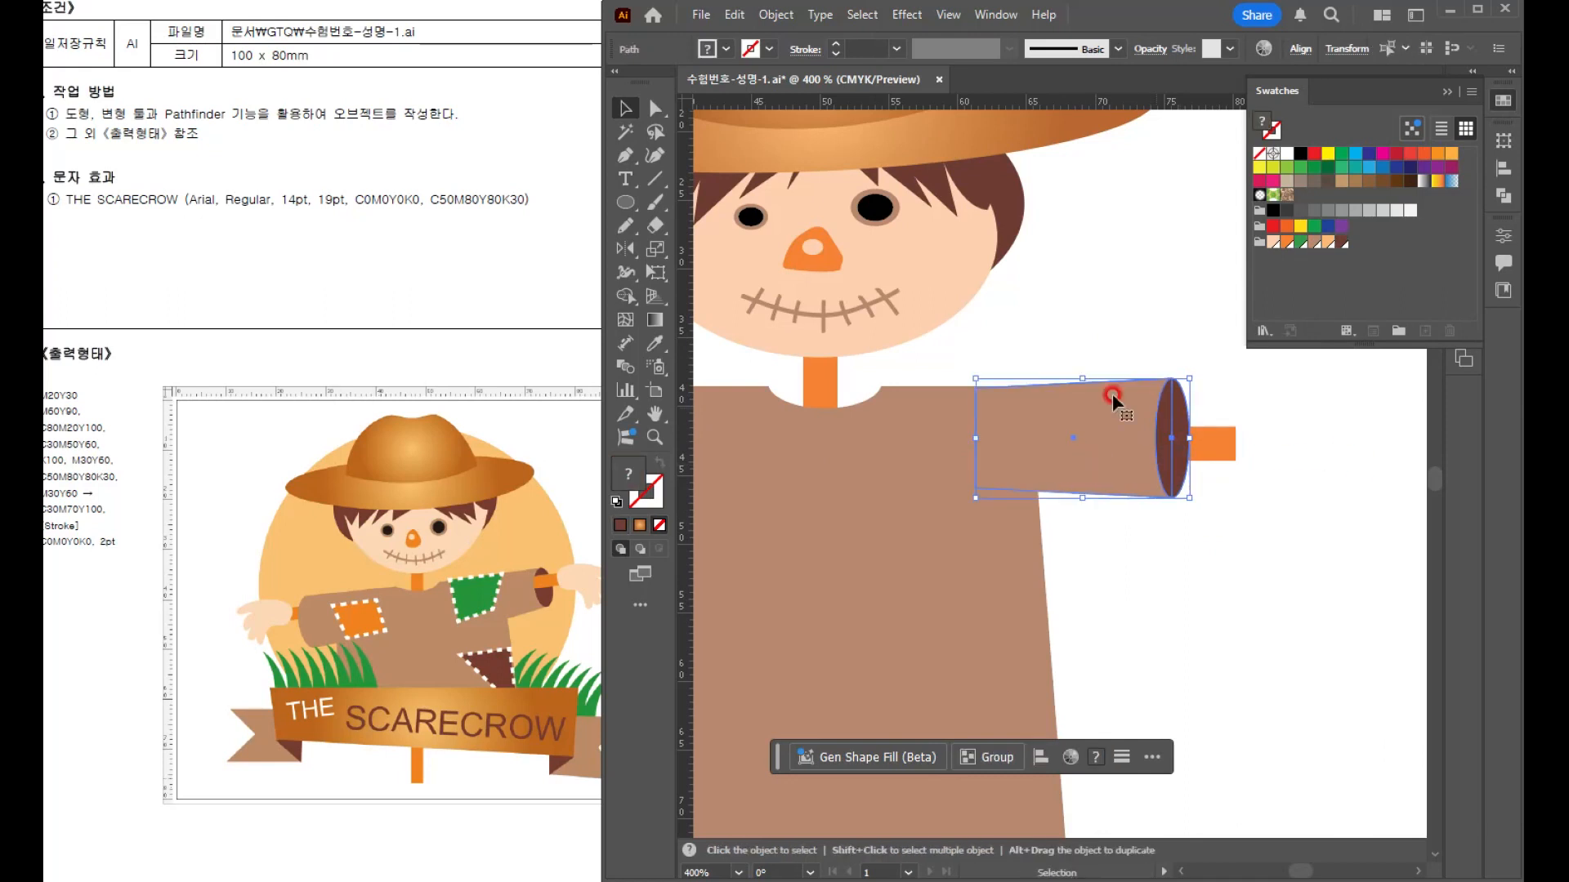
left_click(650, 321)
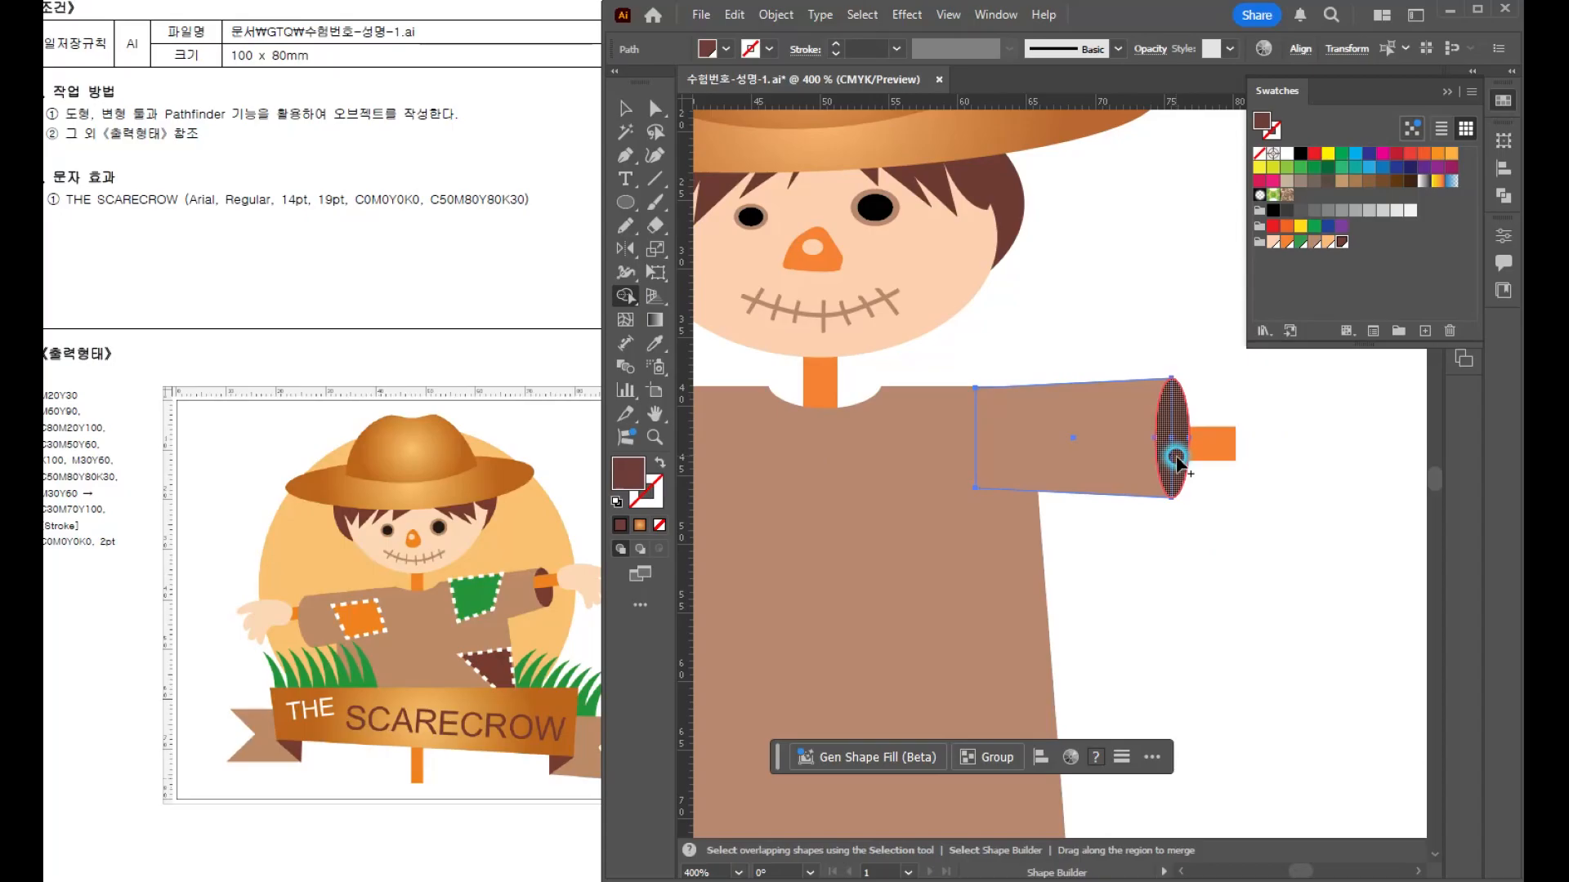
key("v")
left_click(1121, 302)
left_click_drag(1168, 465, 1258, 516)
key("ctrl+z")
key("ctrl+bracketleft")
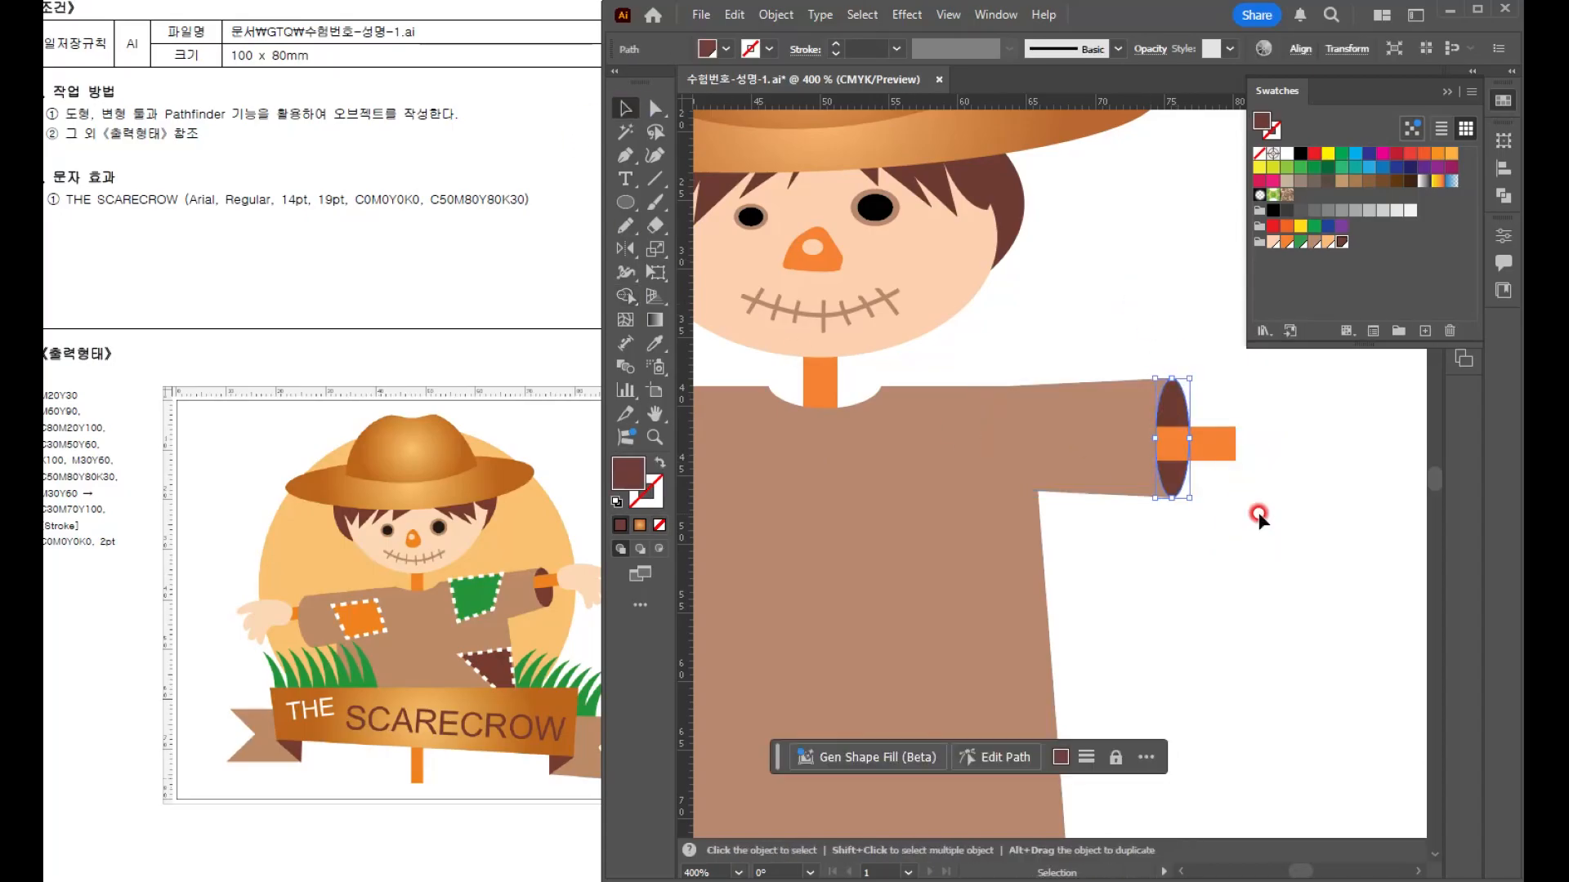
left_click(1258, 515)
- Draw a slightly irregular four-sided patch on the shirt's upper left chest with the Pen tool, using the default white fill and black stroke
scroll(1258, 515, "down", 2)
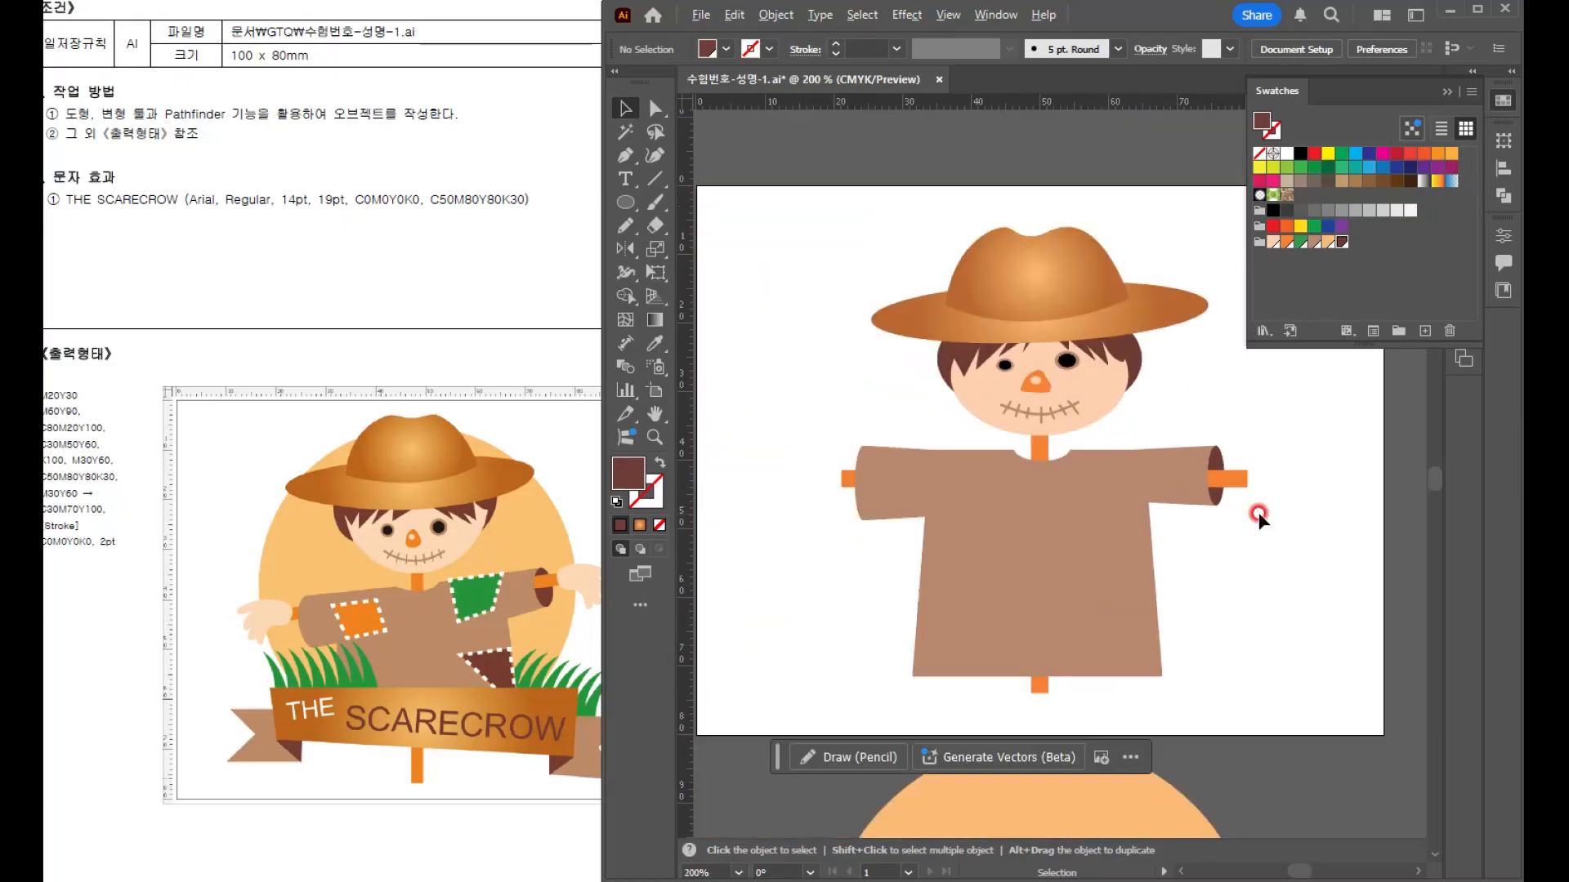
scroll(1259, 515, "up", 2)
scroll(991, 536, "down", 1)
left_click_drag(991, 536, 1103, 430)
scroll(1102, 429, "down", 1)
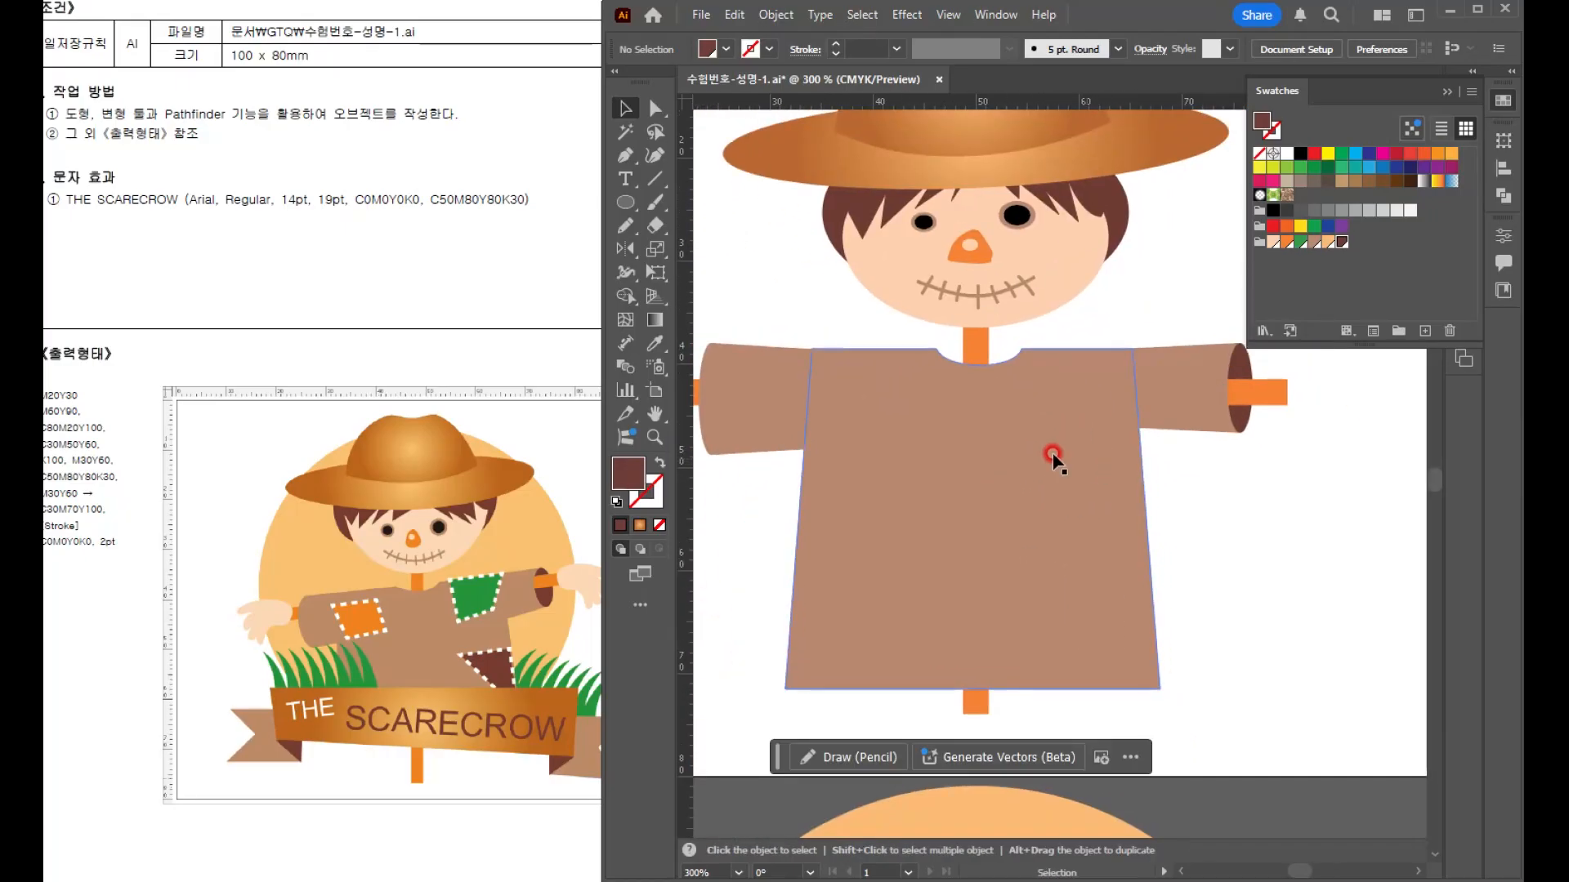
left_click(625, 155)
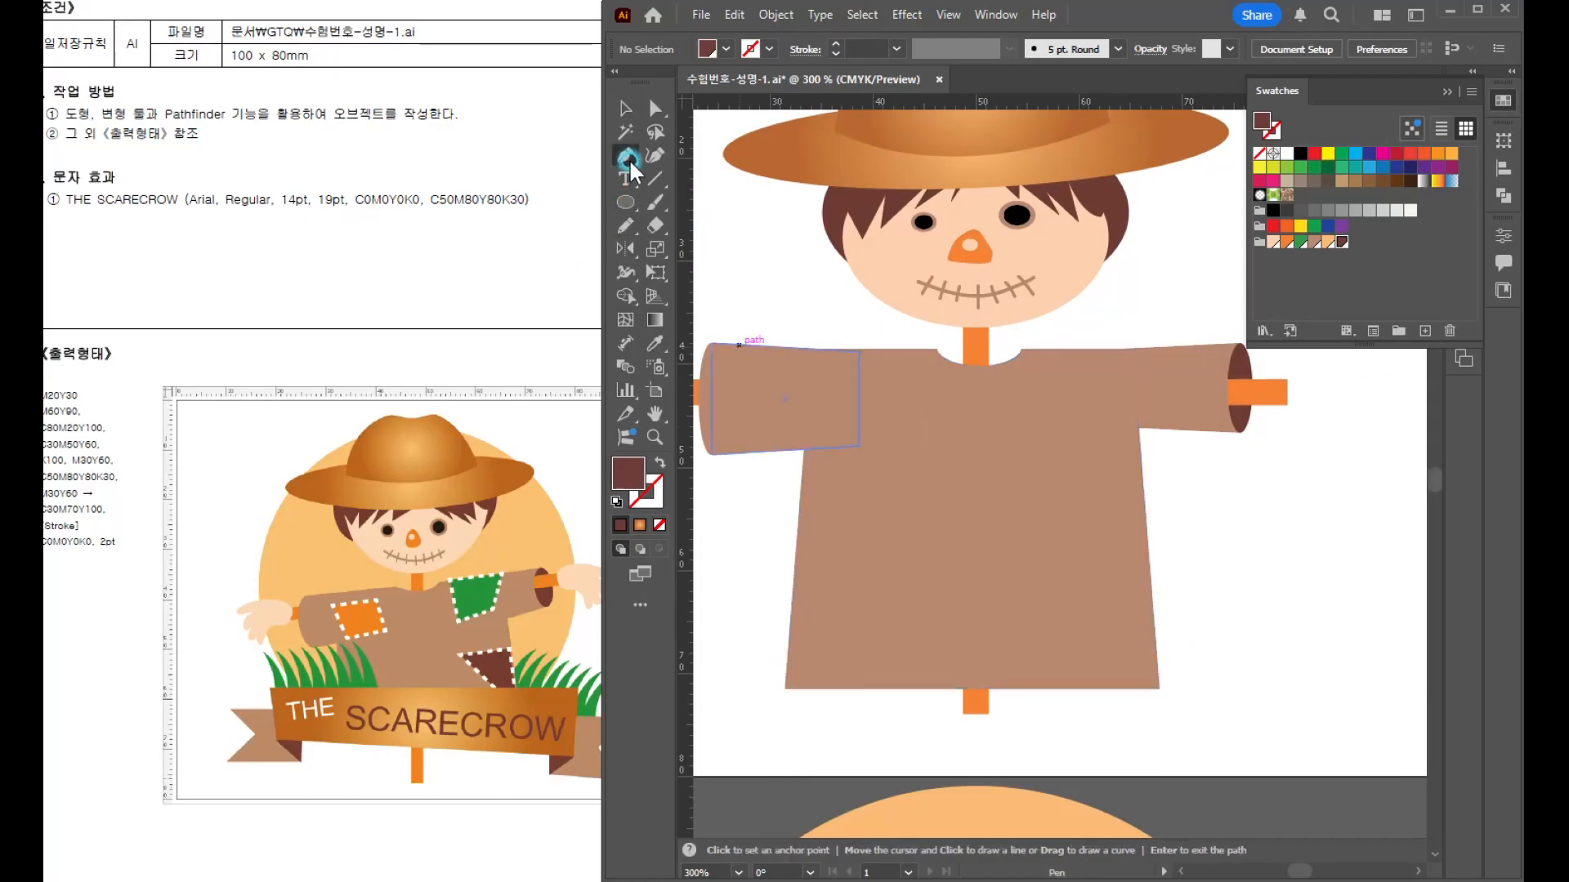
scroll(853, 422, "up", 1)
key("d")
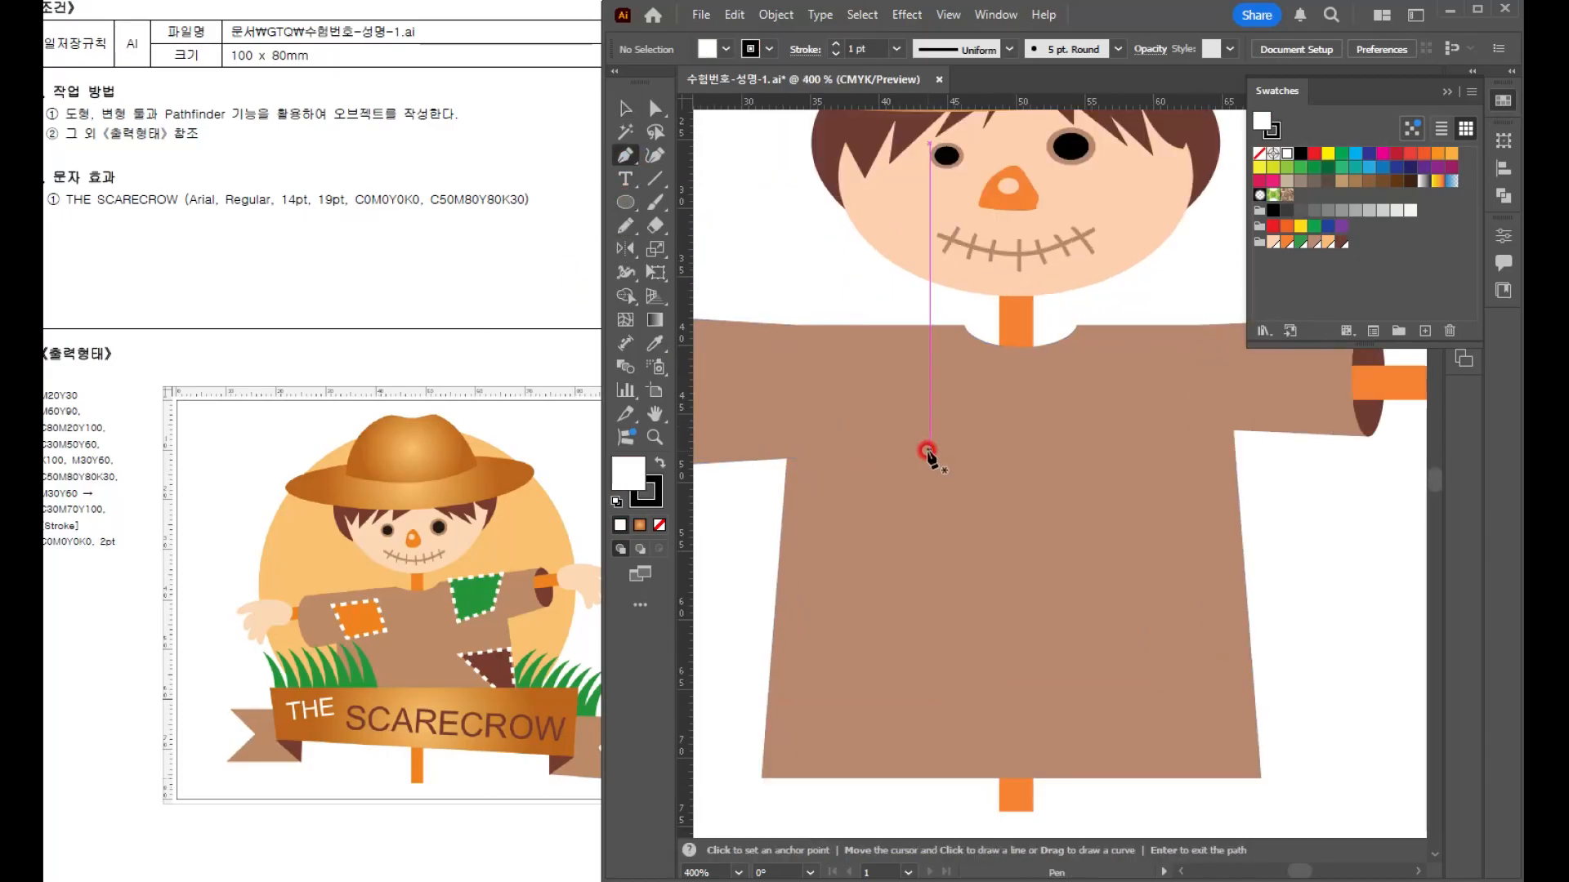
left_click(837, 369)
left_click(950, 368)
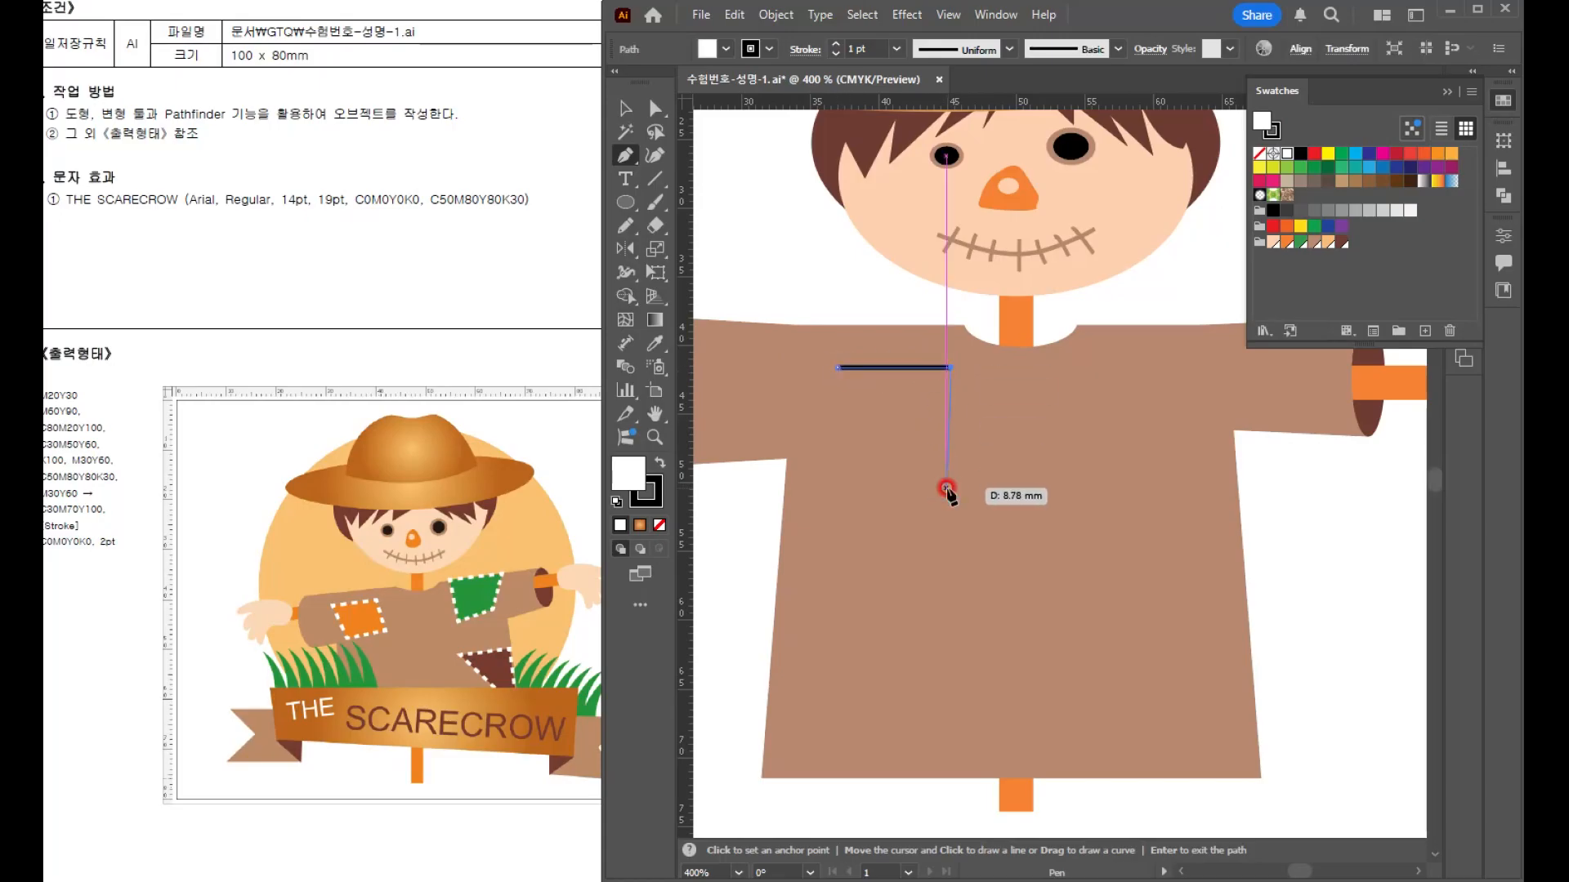
left_click(964, 477)
left_click(843, 467)
left_click(838, 367)
- Draw a second four-sided patch against the shirt's top edge near the right shoulder, narrower at its bottom
scroll(1155, 346, "right", 3)
scroll(1155, 347, "up", 2)
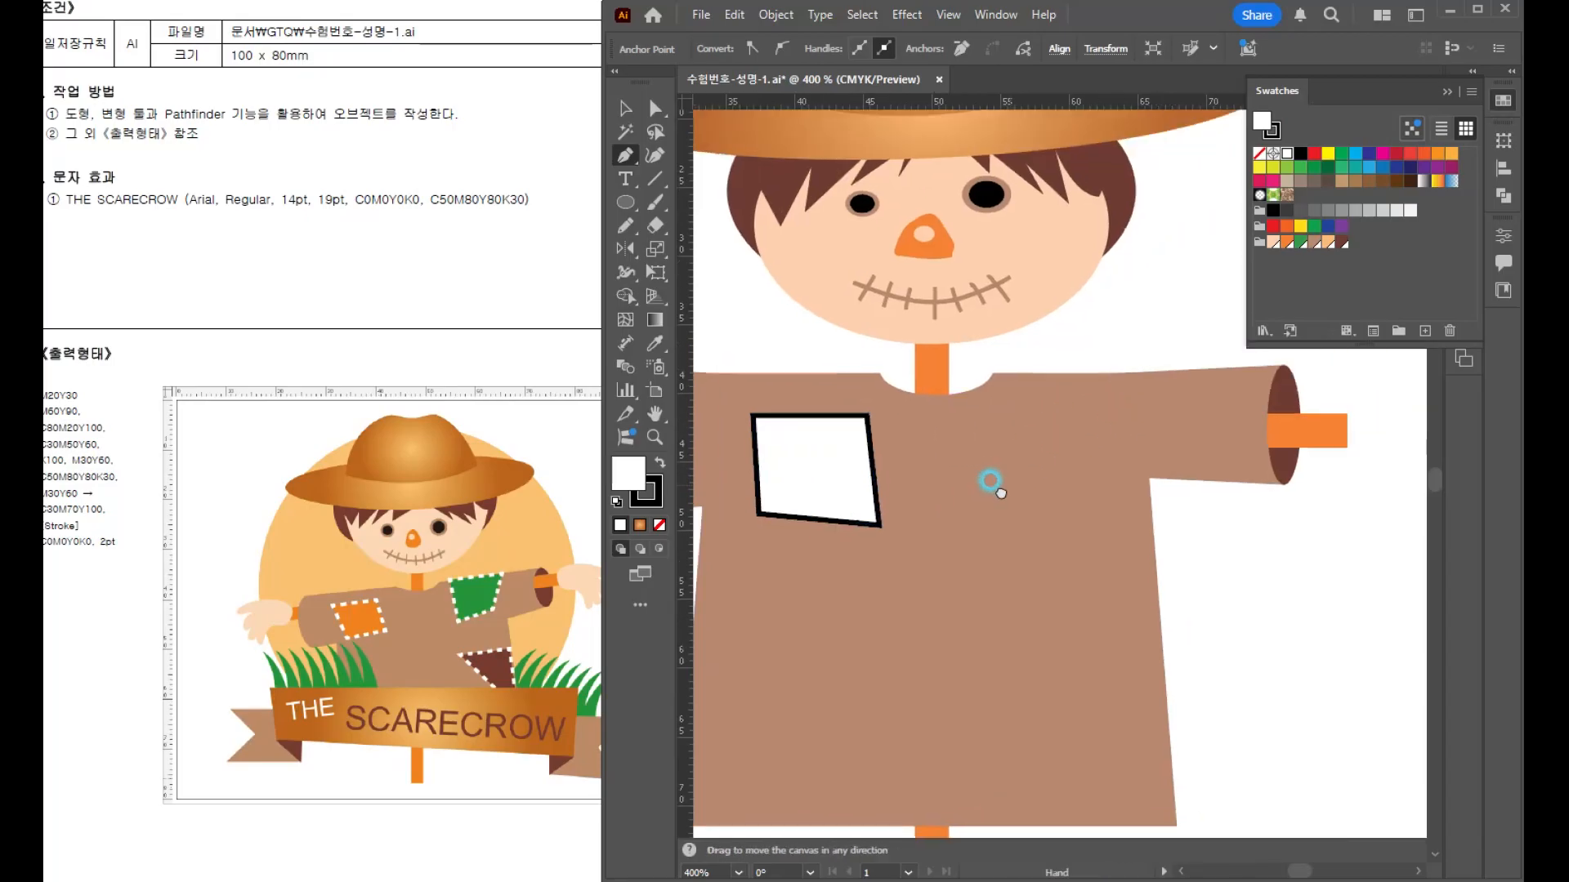
left_click(1004, 387)
left_click(1111, 387)
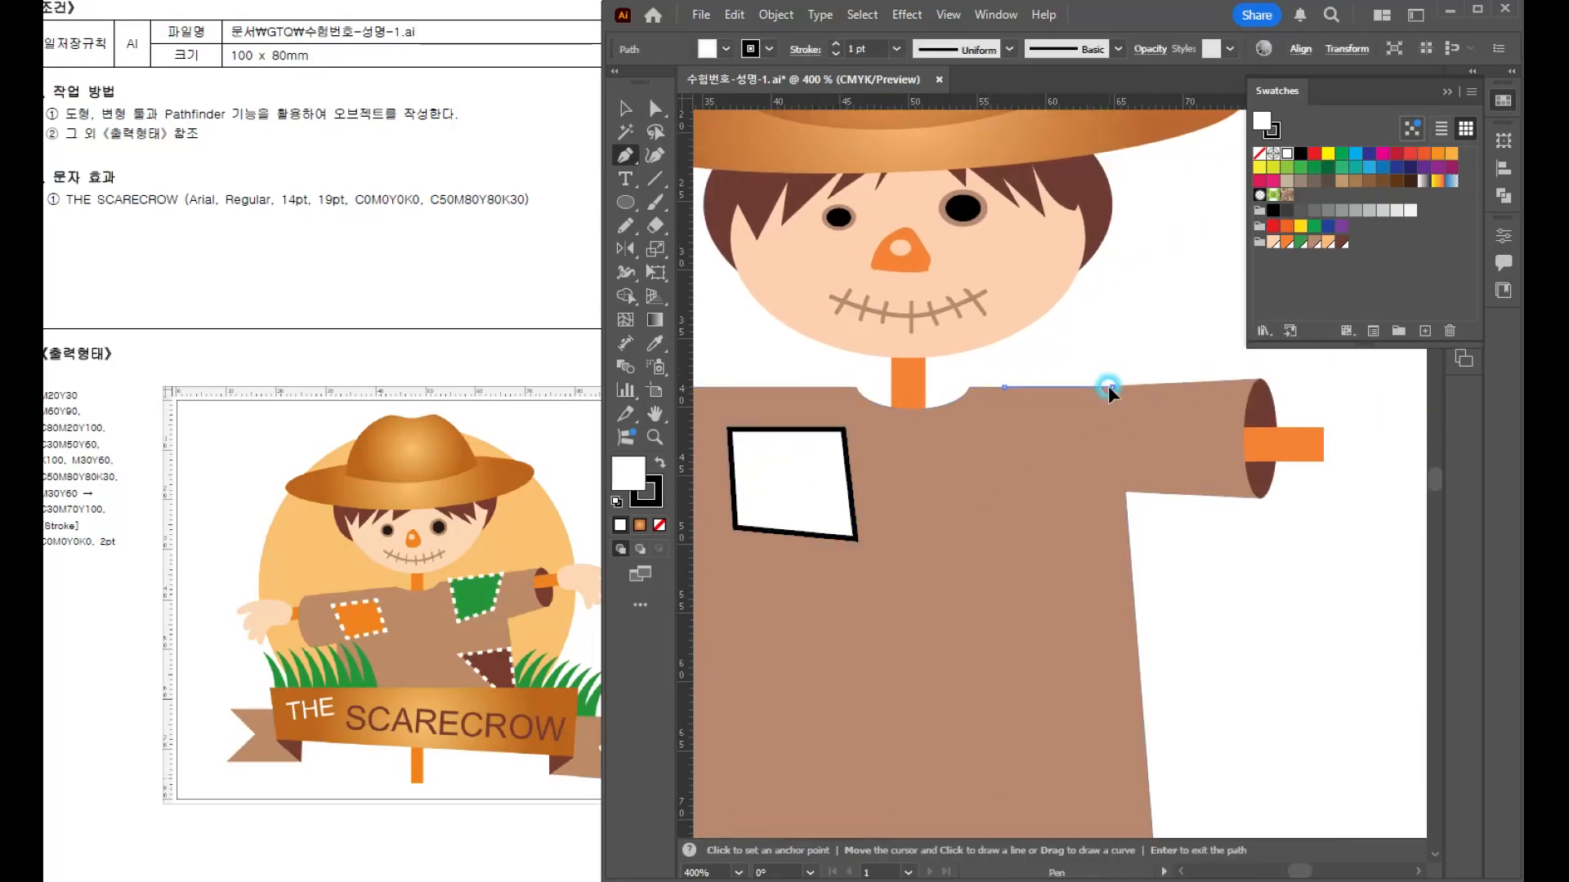
left_click(1093, 490)
left_click(1004, 484)
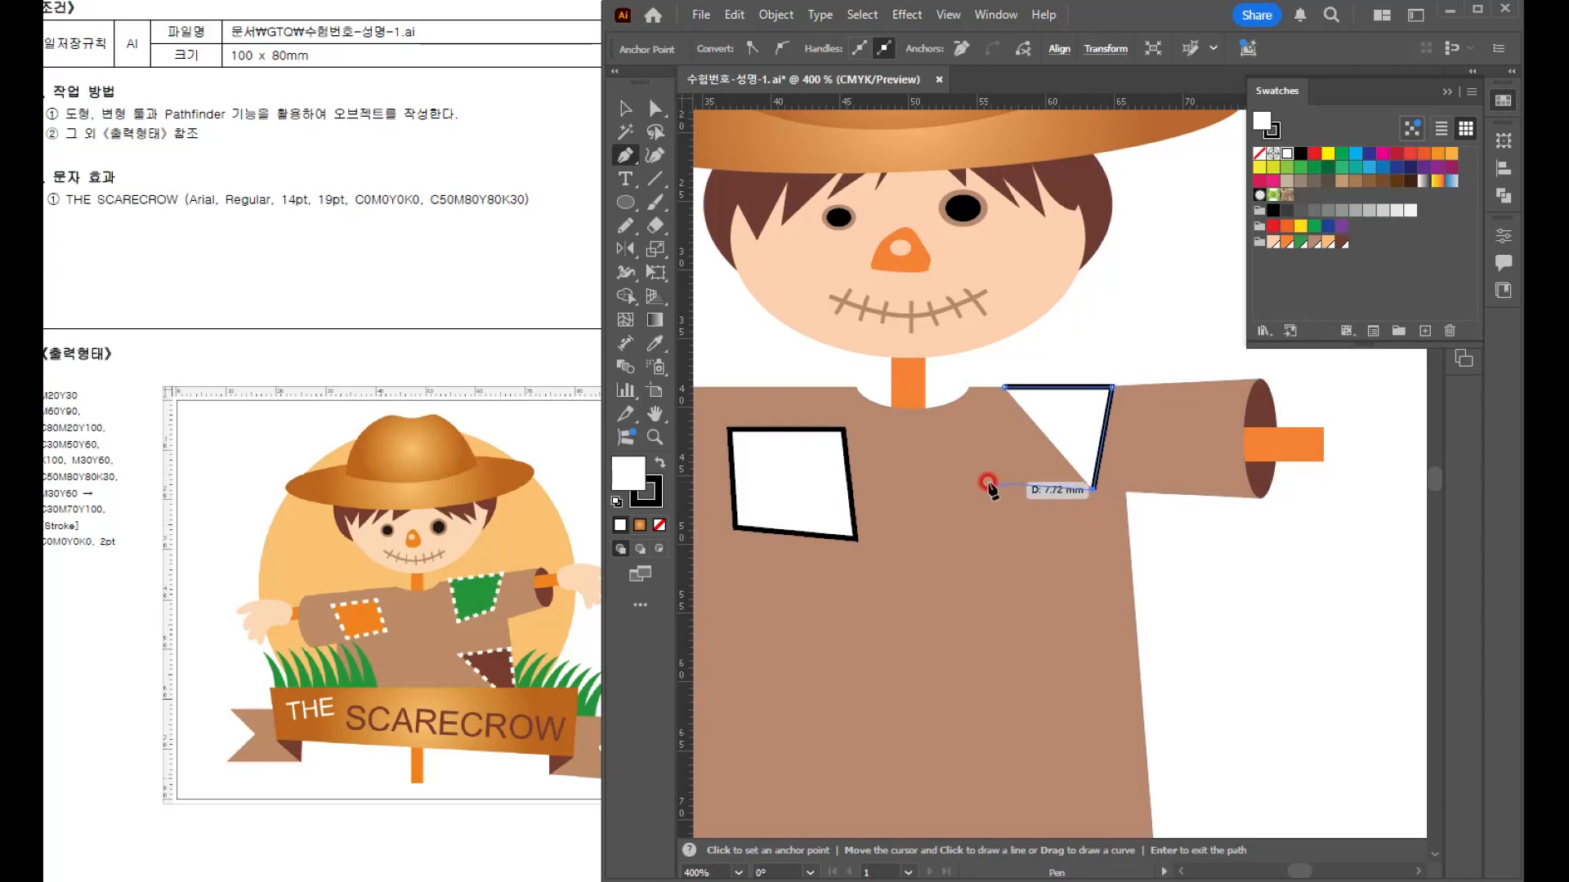
left_click(1003, 387)
- Draw a triangular patch along the shirt's right side edge, with its point reaching inward
scroll(1026, 424, "down", 3)
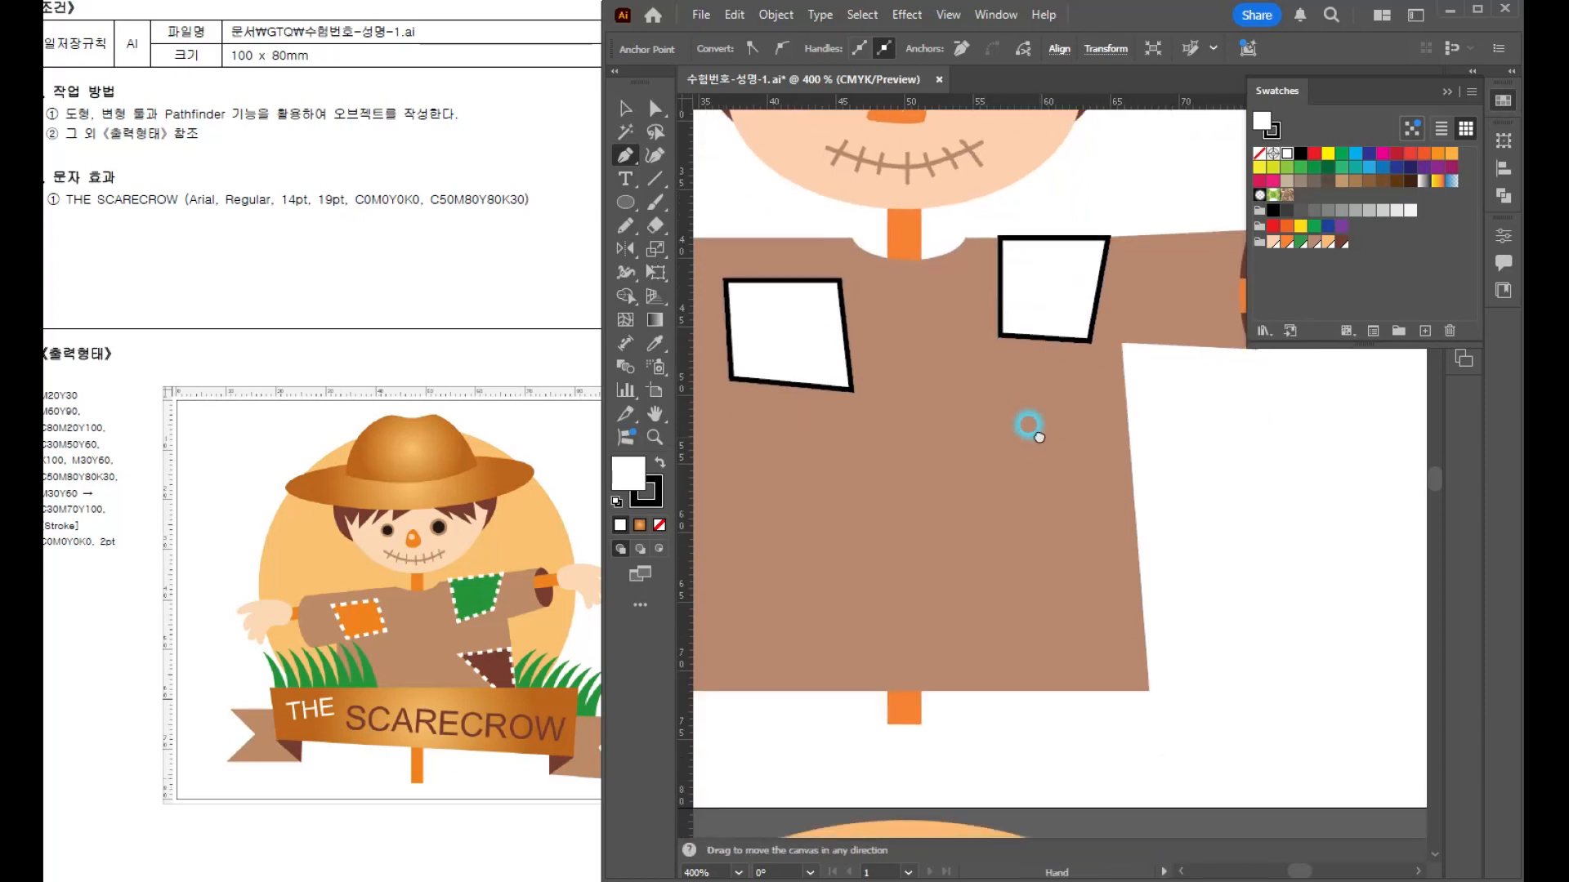
left_click(1128, 425)
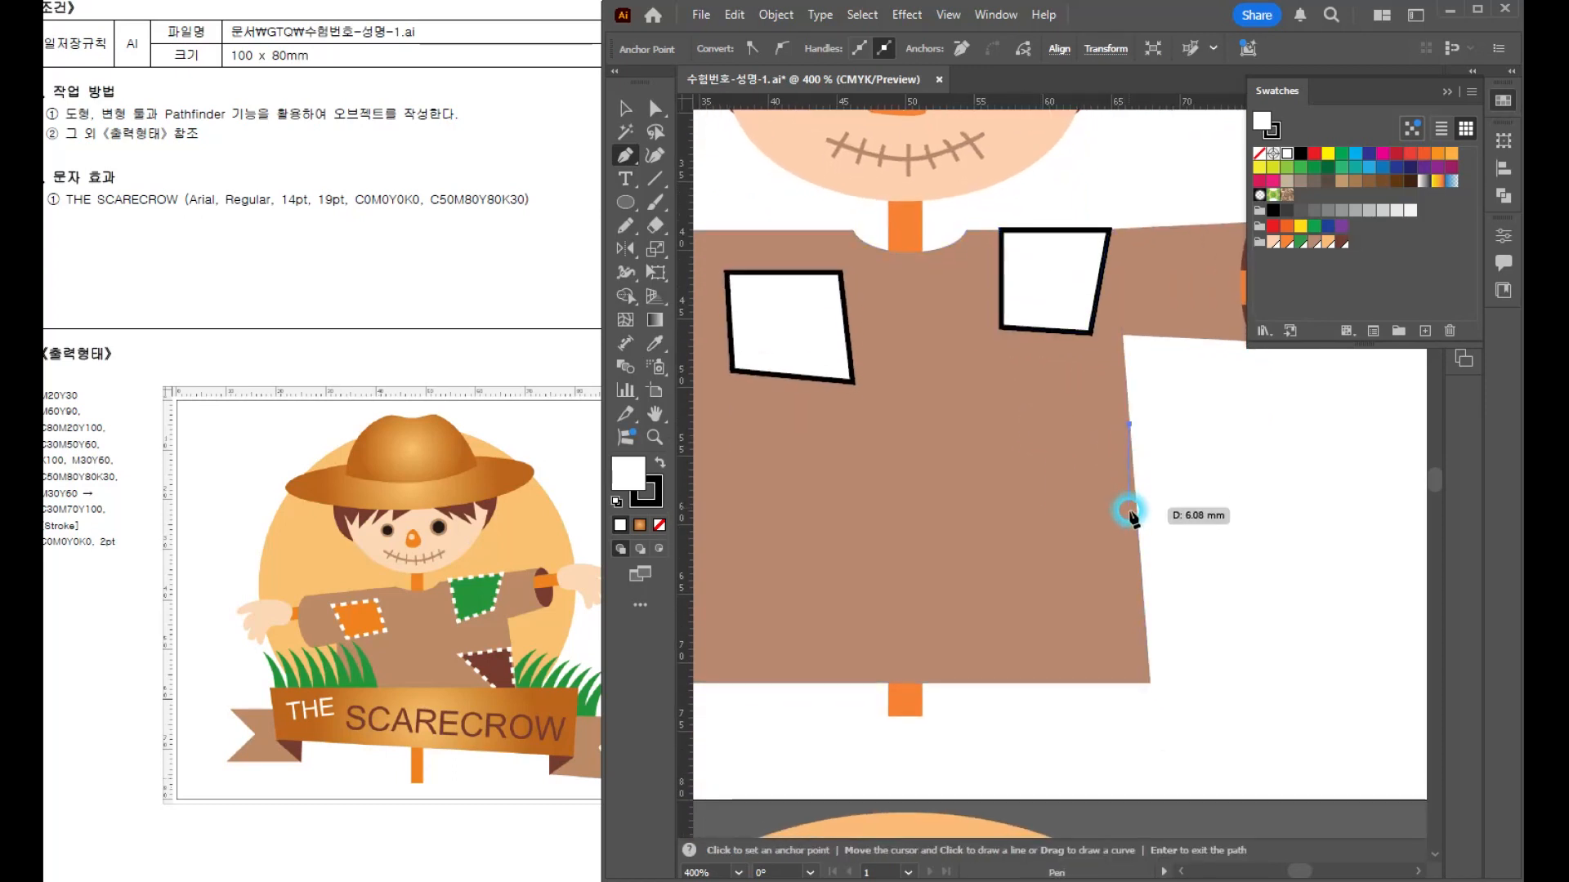
left_click(1136, 513)
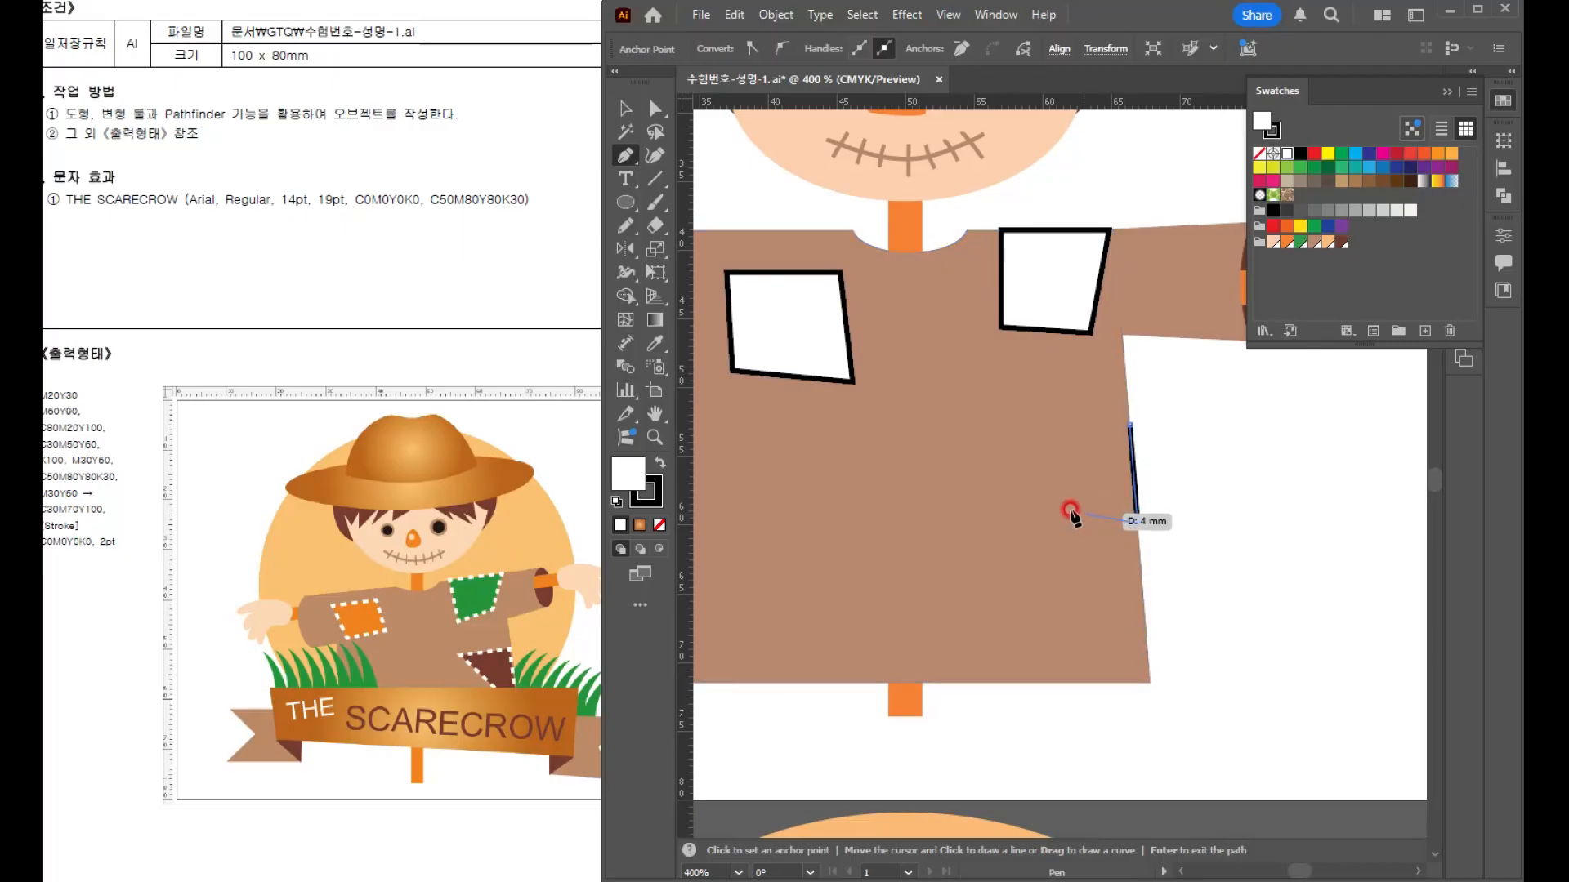
left_click(989, 442)
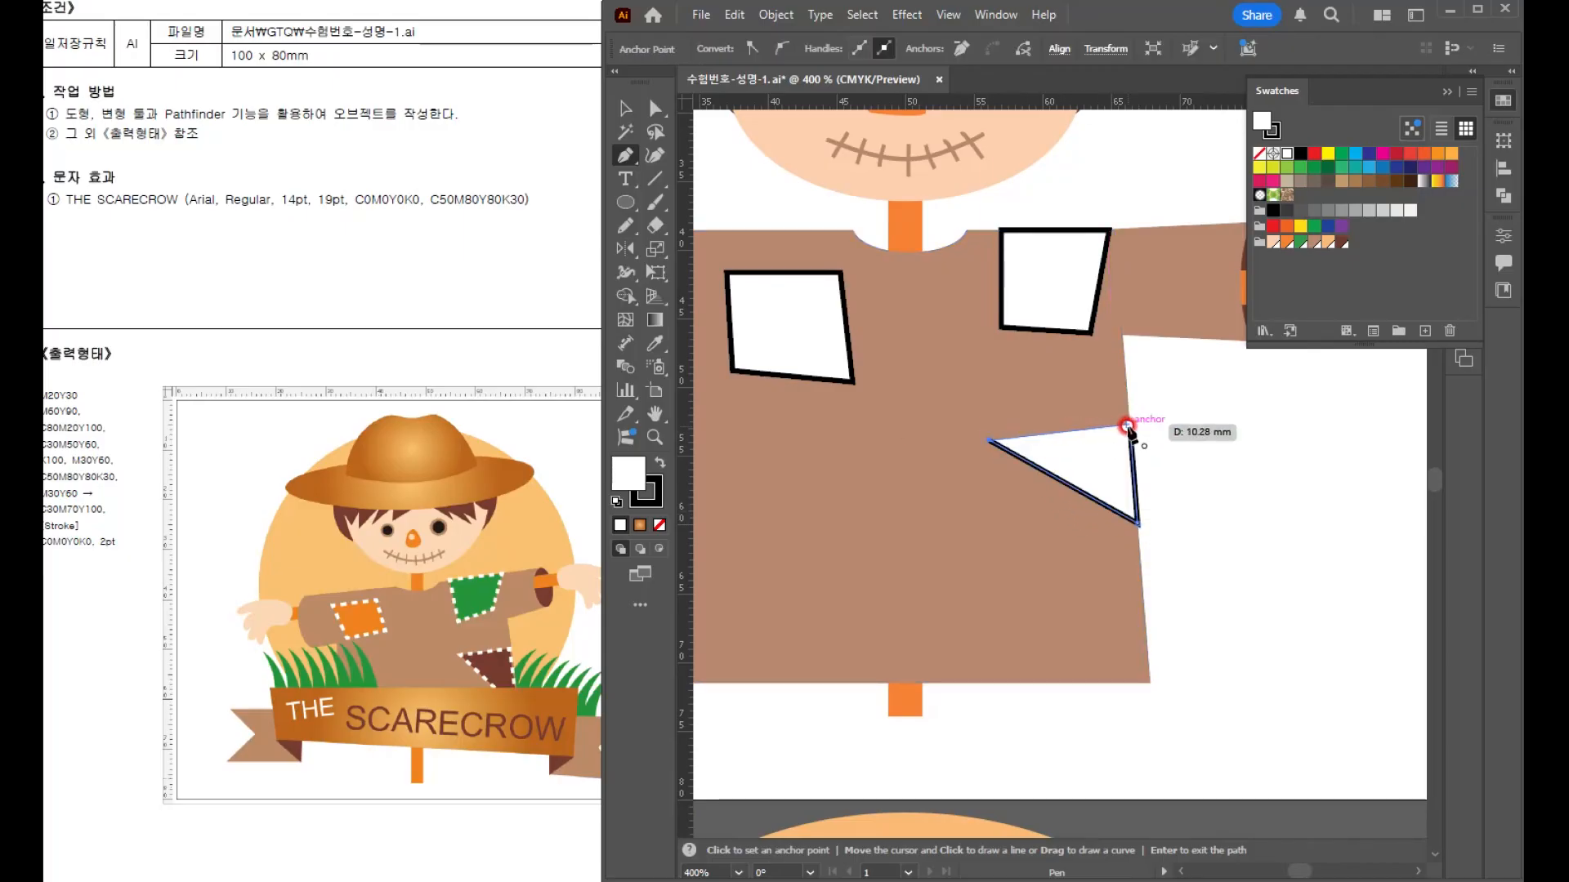
left_click(1129, 425)
key("v")
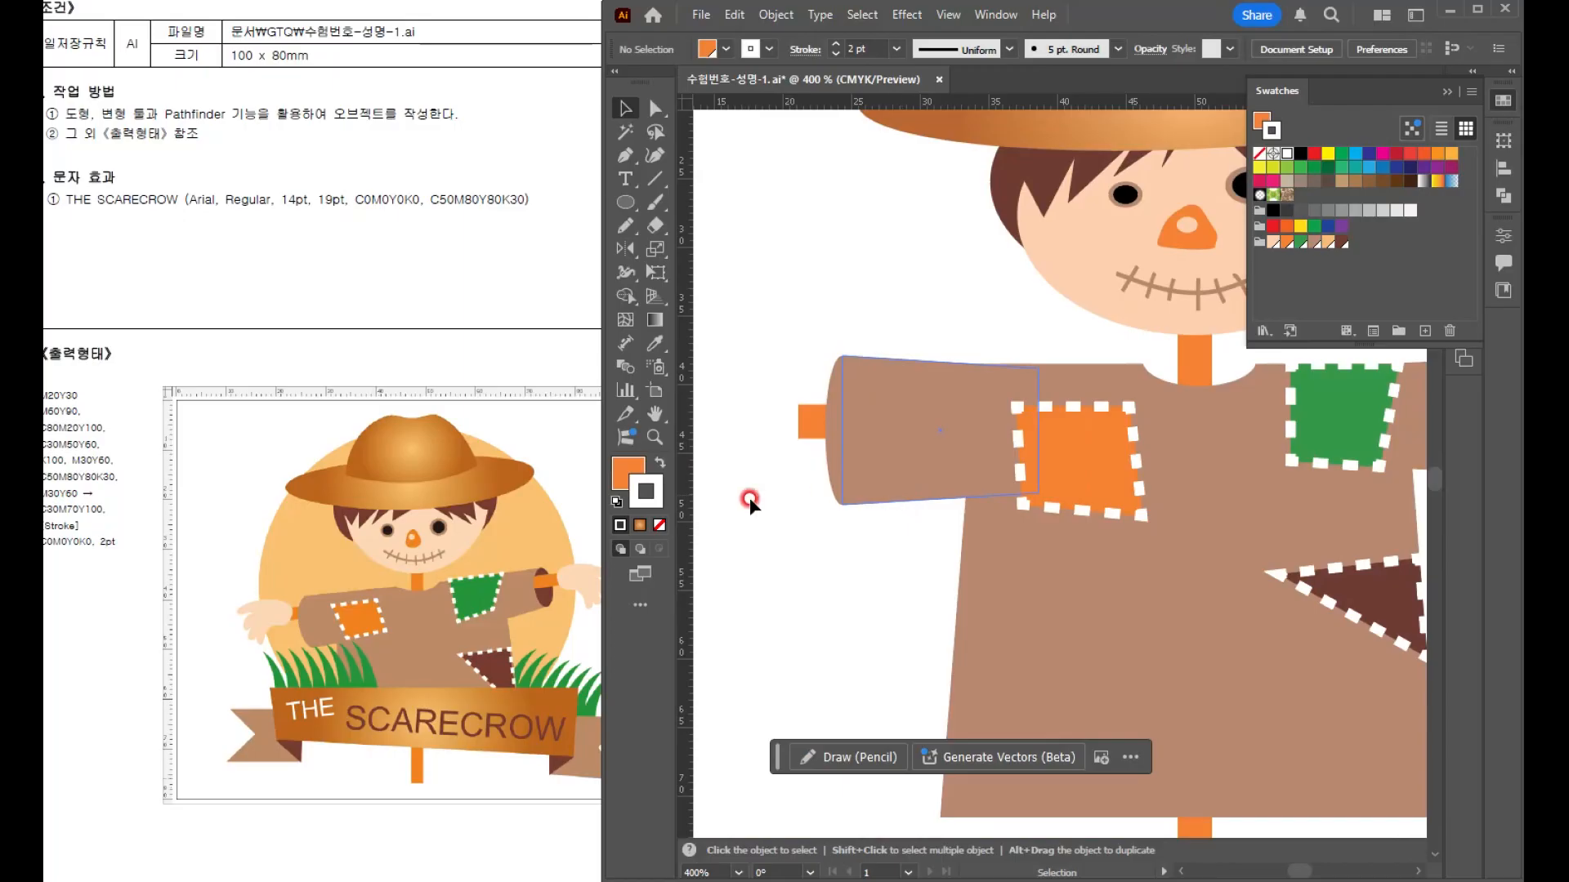
- Draw a closed freehand outline of the left hand with fingers over the arm bar's left end, using the Pencil tool at midway fidelity
left_click_drag(629, 222, 712, 248)
double_click(625, 231)
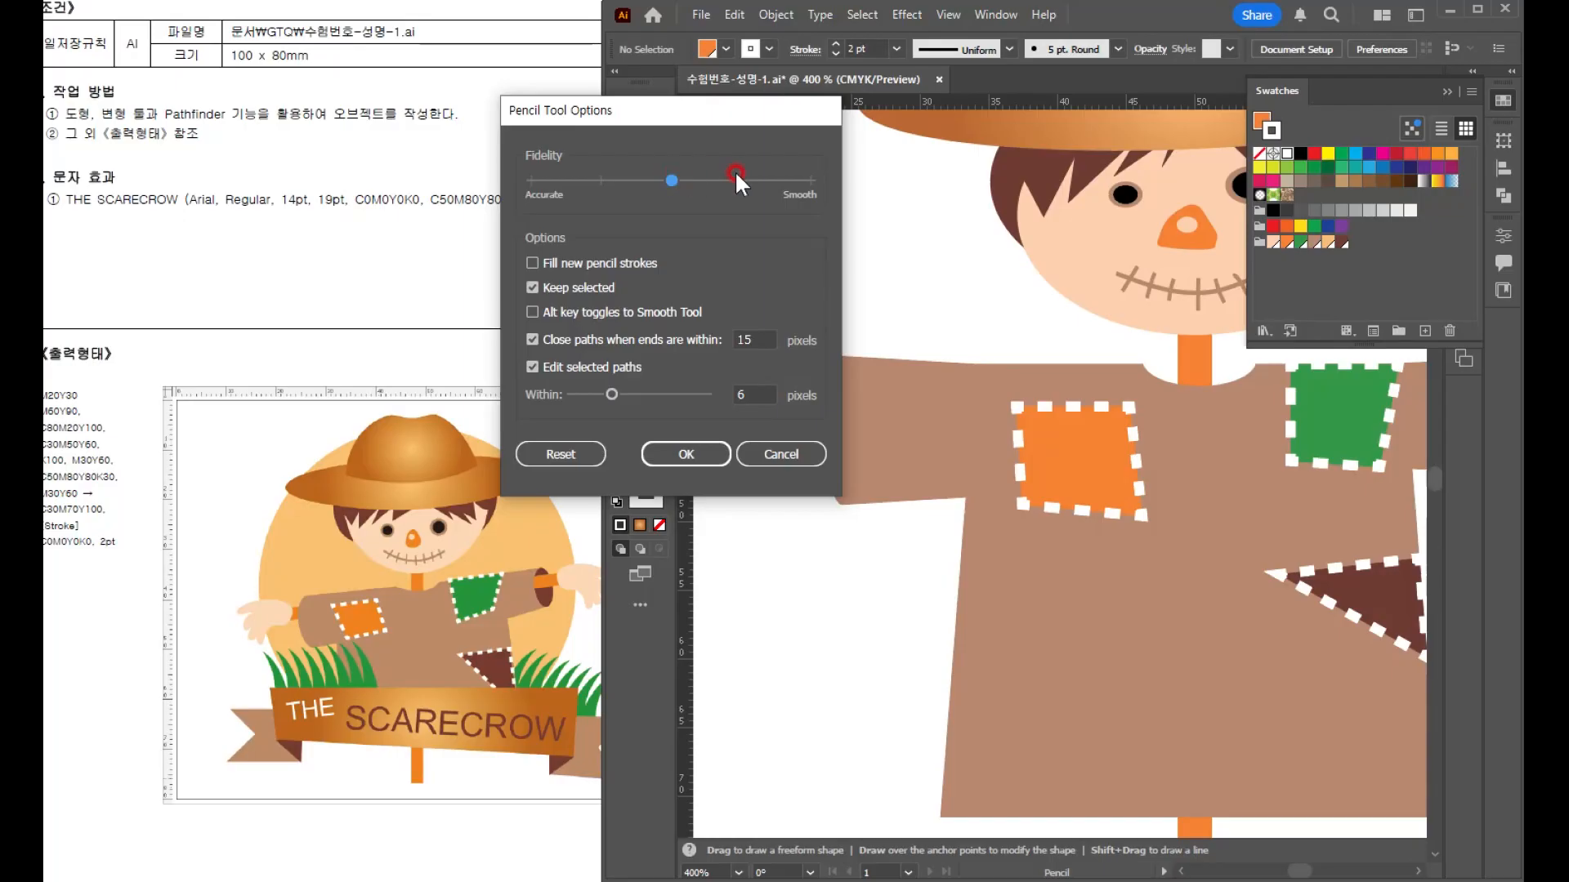
left_click(701, 459)
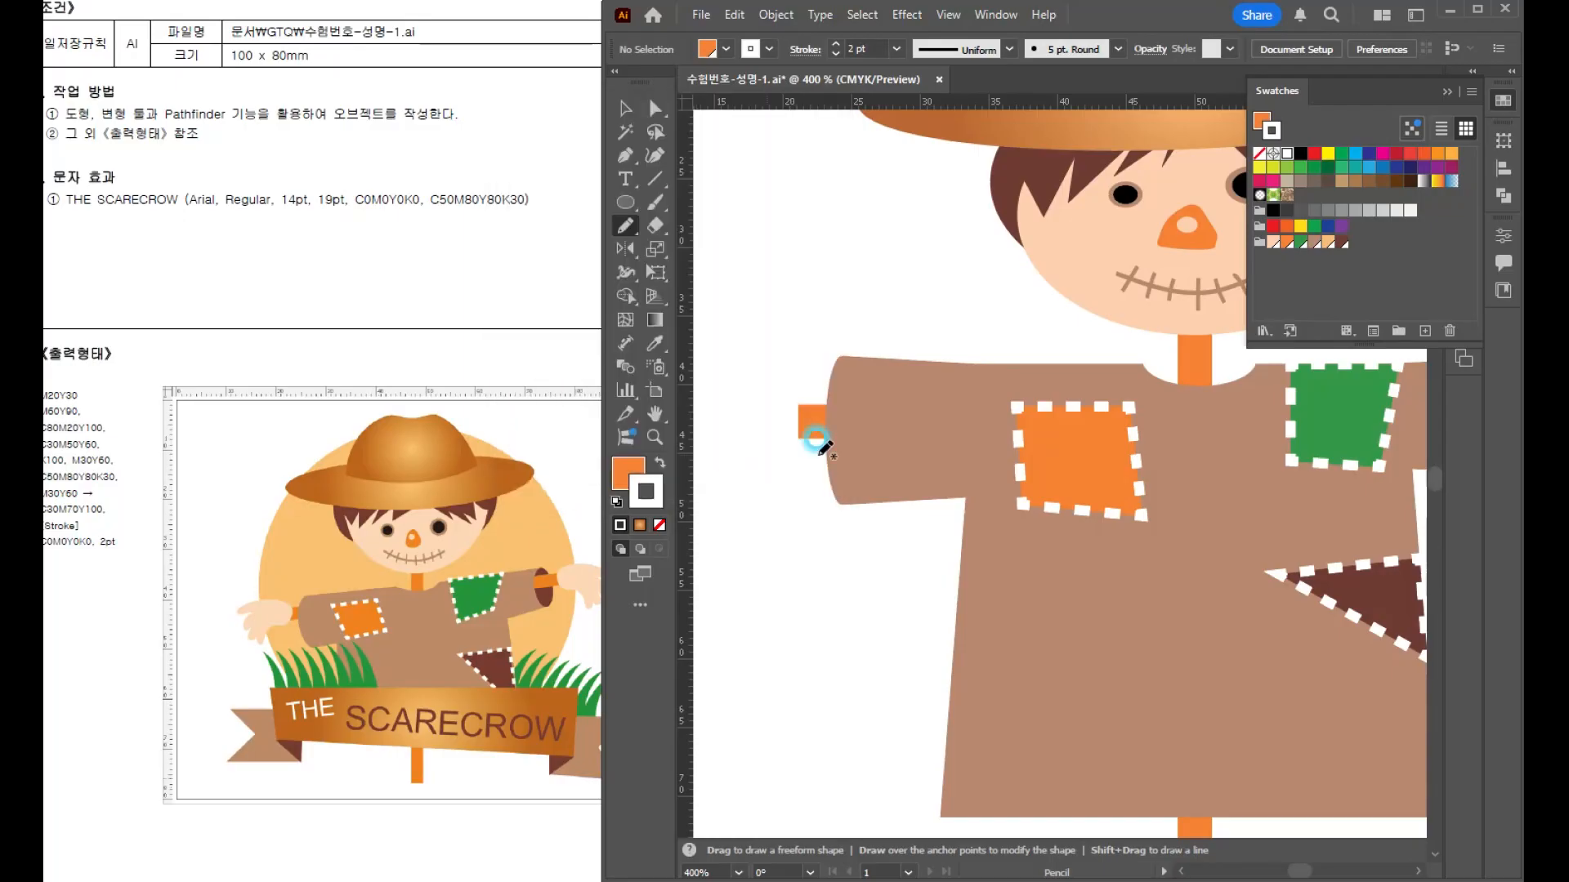
scroll(864, 416, "up", 2)
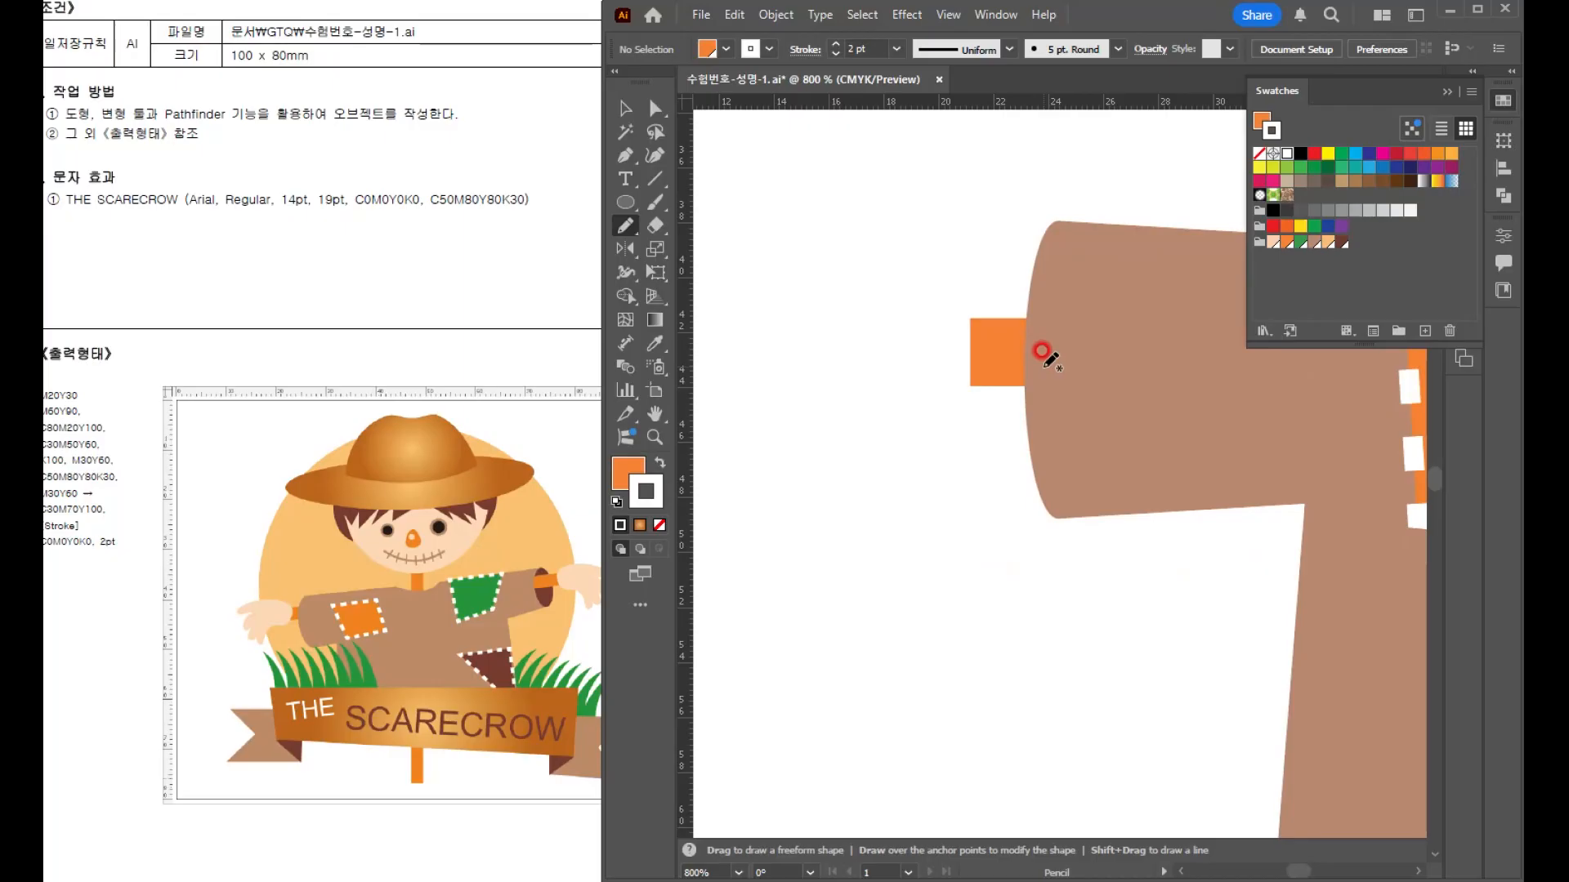
mouse_move(988, 315)
left_mouse_down()
mouse_move(964, 292)
mouse_move(817, 298)
mouse_move(866, 391)
mouse_move(939, 367)
left_mouse_up()
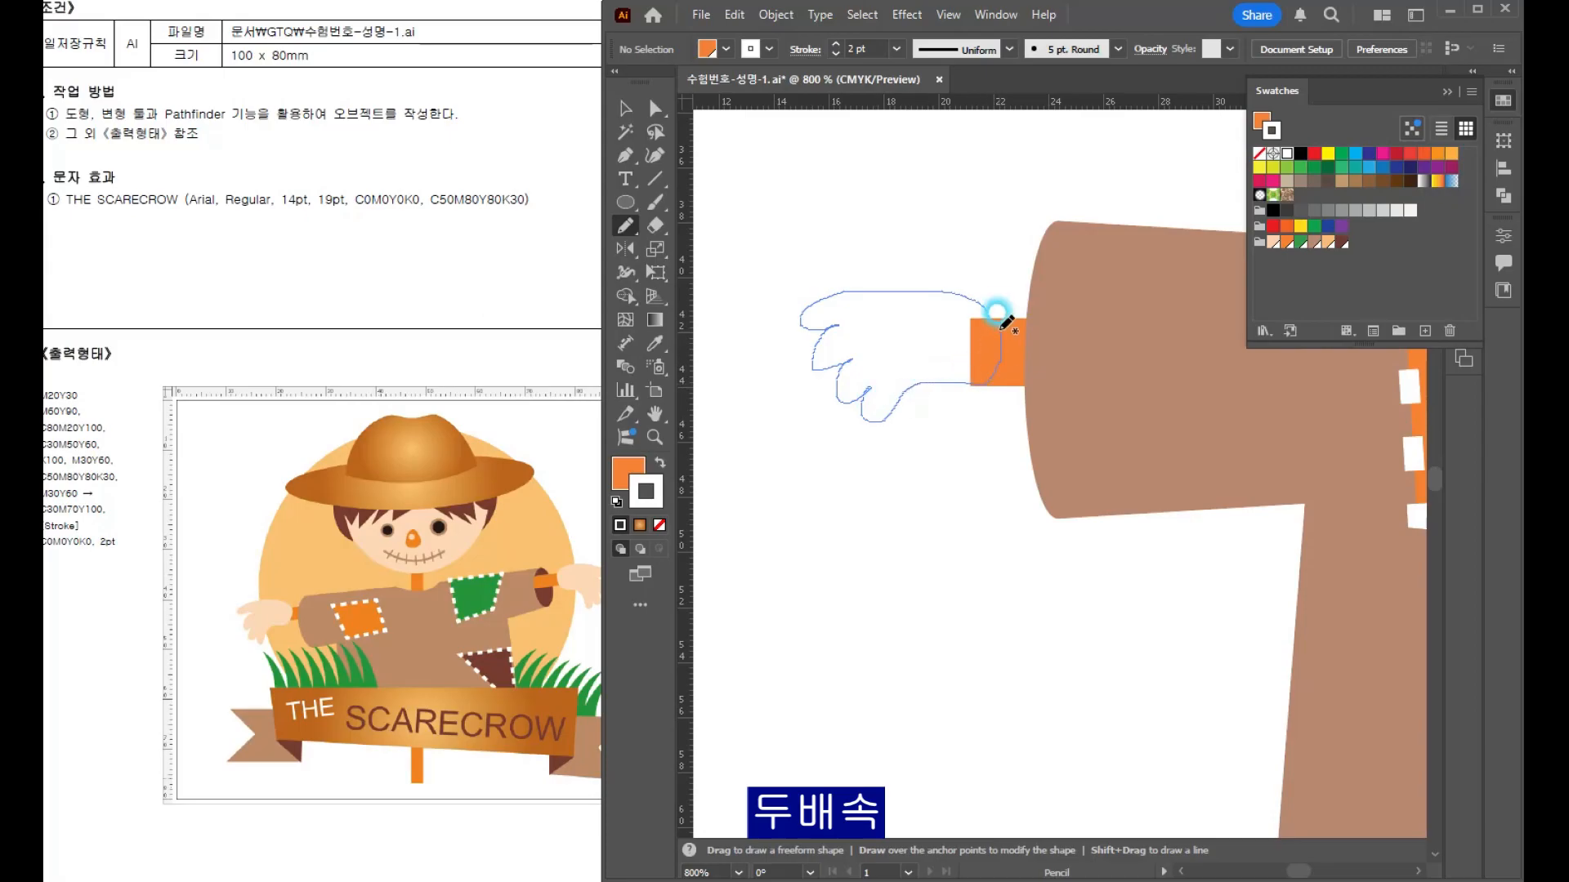
left_click_drag(1005, 322, 1000, 329)
- Fill the left hand with the light peach M20Y30 swatch and no stroke
left_click(656, 464)
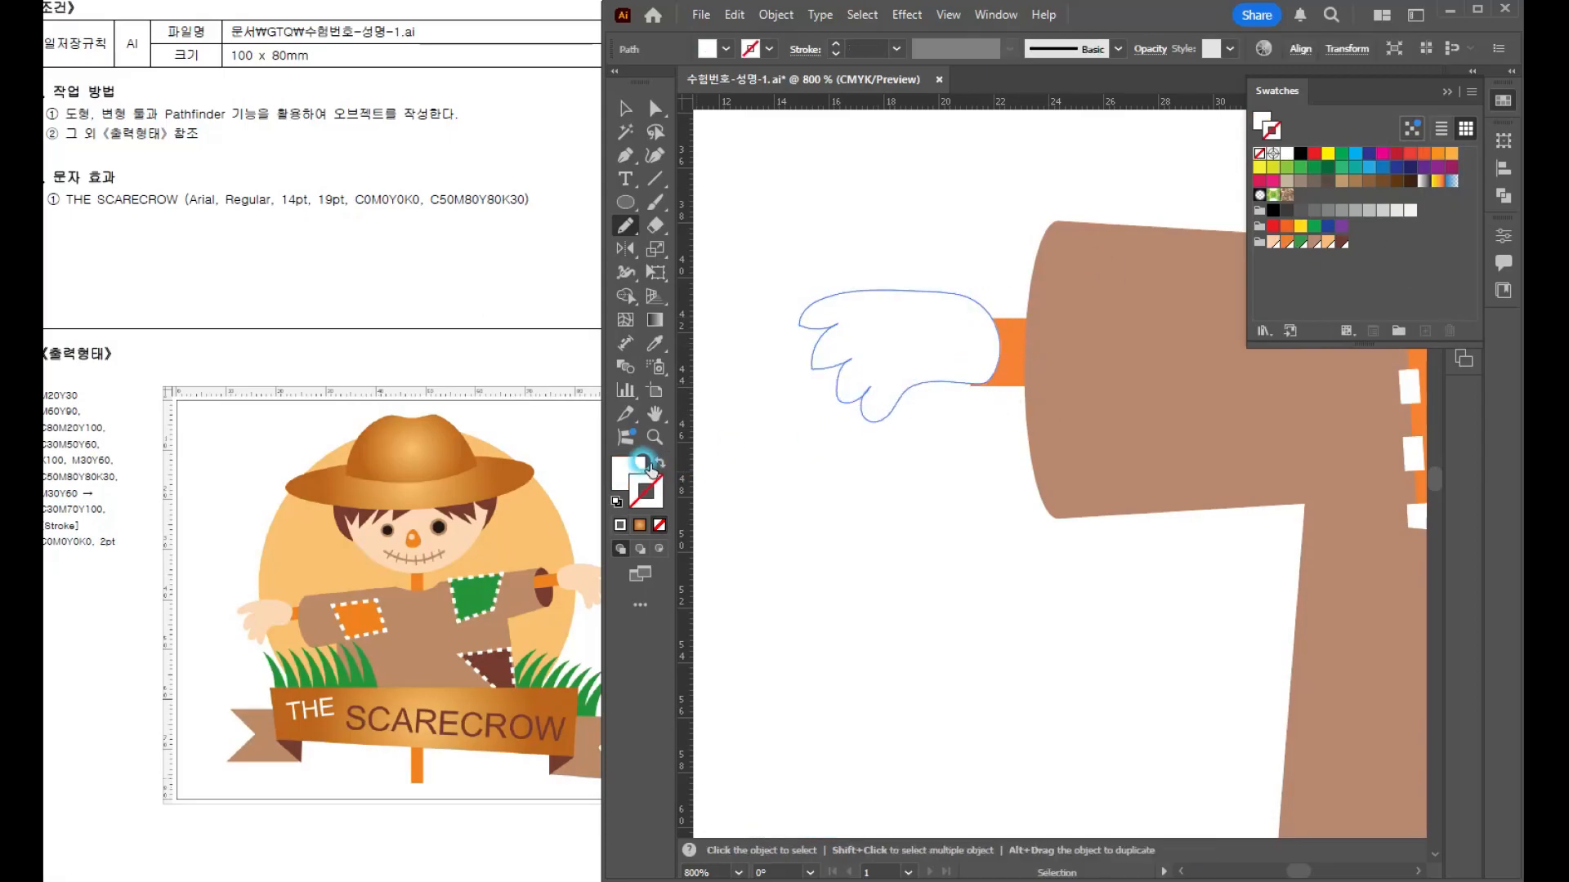
left_click(1240, 225)
left_click(1381, 292)
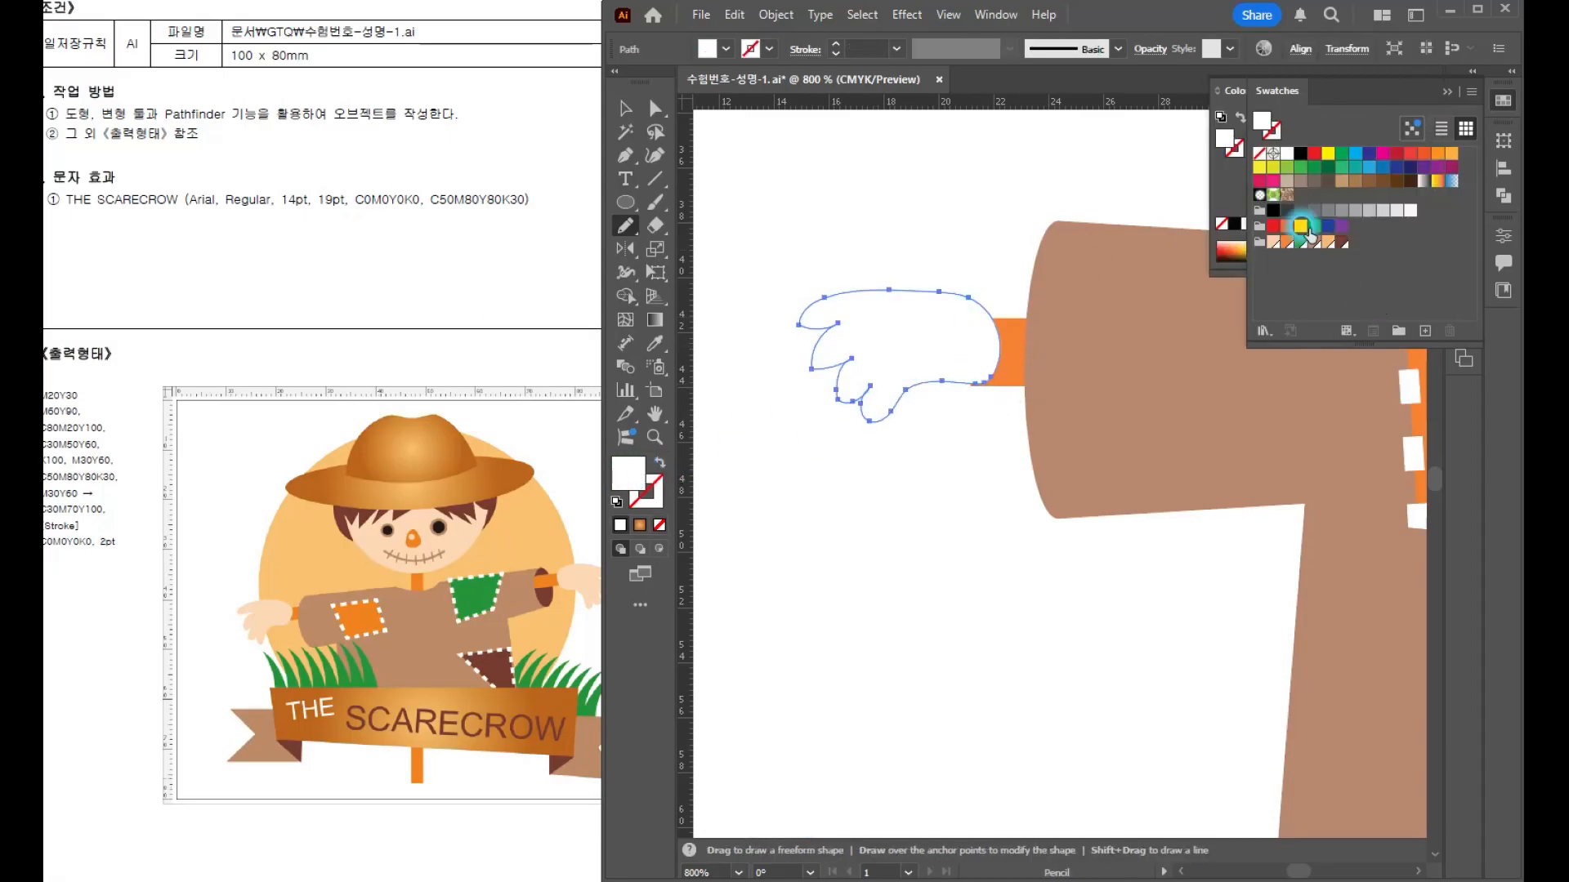
left_click(1275, 242)
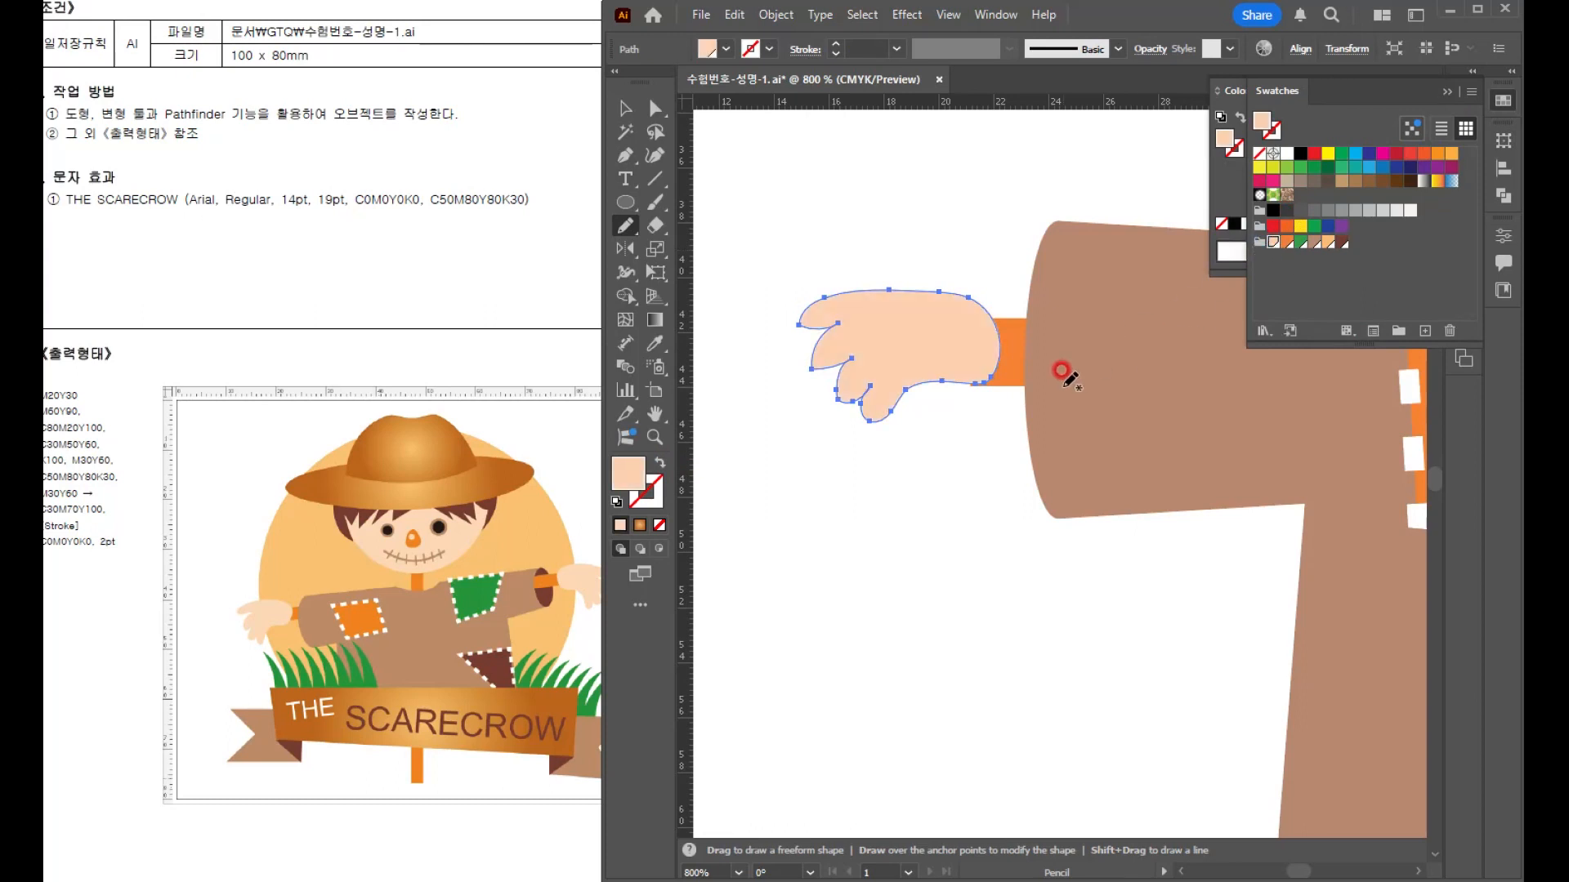
- Copy the peach left hand and place the duplicate at the right end of the orange arm bar
scroll(1061, 372, "down", 4)
left_click_drag(603, 526, 648, 526)
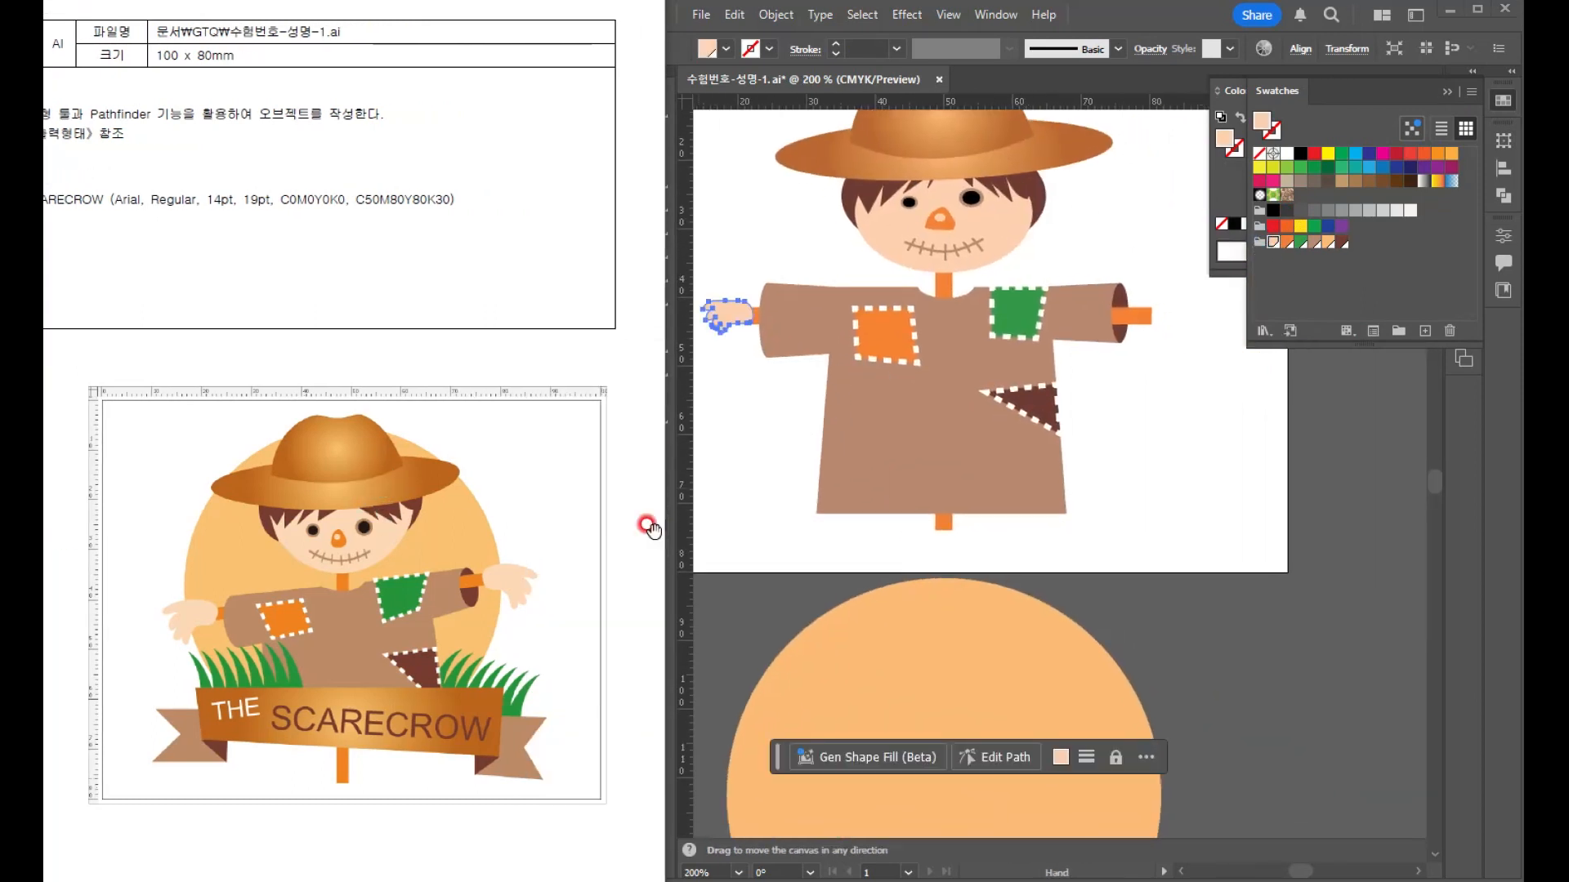
left_click(851, 455)
key("ctrl+equal")
left_click(772, 301)
left_click_drag(771, 300, 1160, 322)
scroll(789, 327, "down", 2)
scroll(1201, 384, "up", 4)
left_click_drag(1141, 400, 796, 539)
- Flip the copied hand horizontally, enlarge it, and fit its wrist over the arm bar's right end
left_click_drag(732, 477, 1226, 477)
left_click_drag(1226, 550, 1259, 590)
left_click_drag(1059, 420, 841, 433)
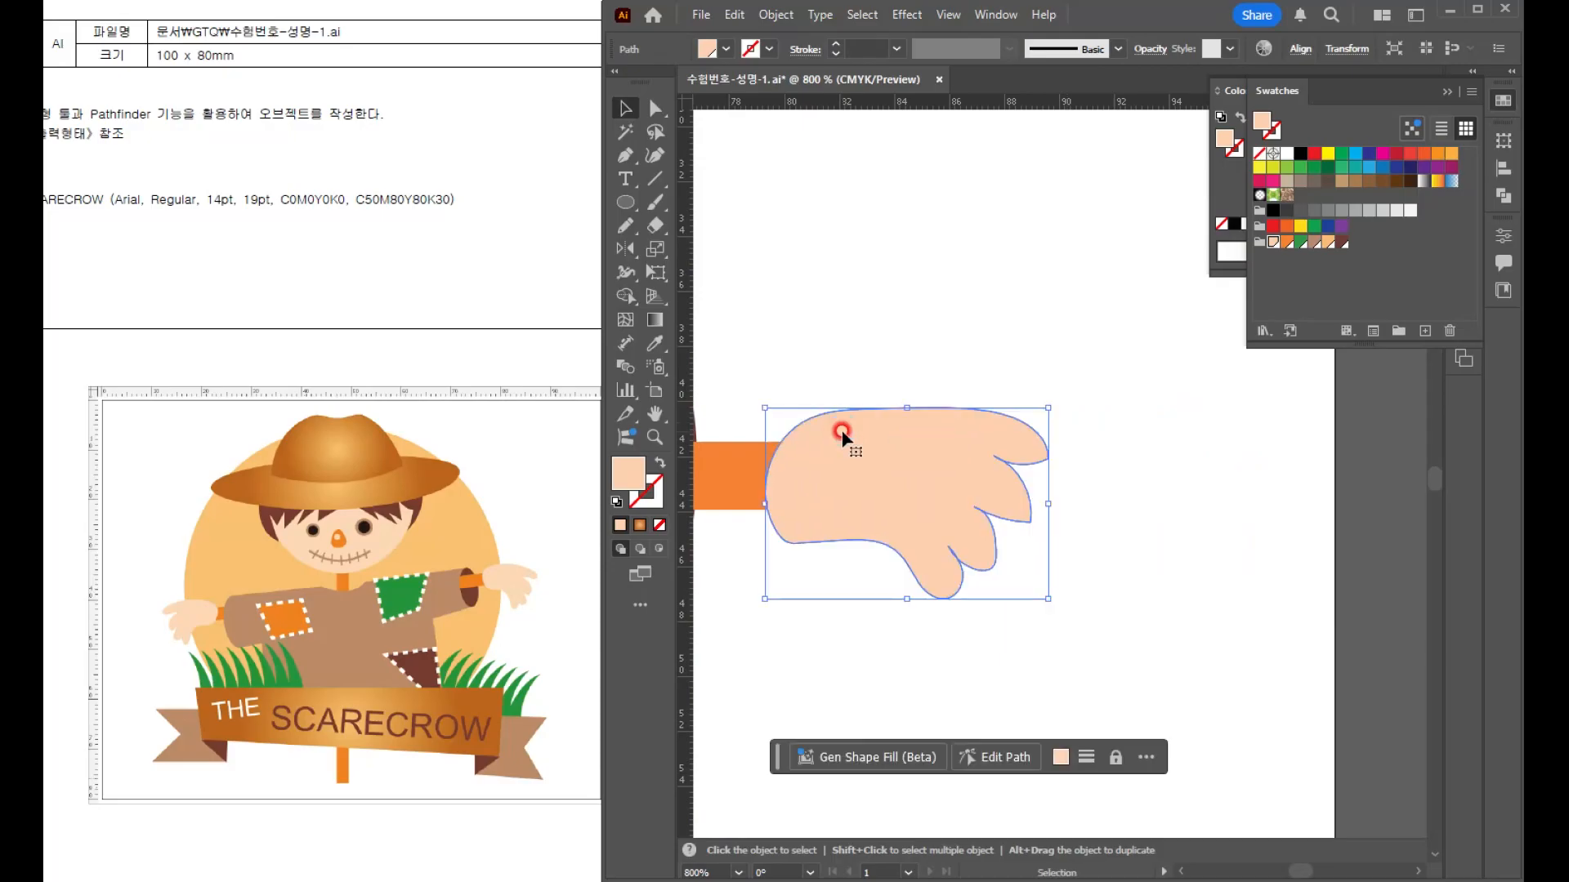
scroll(849, 456, "down", 4)
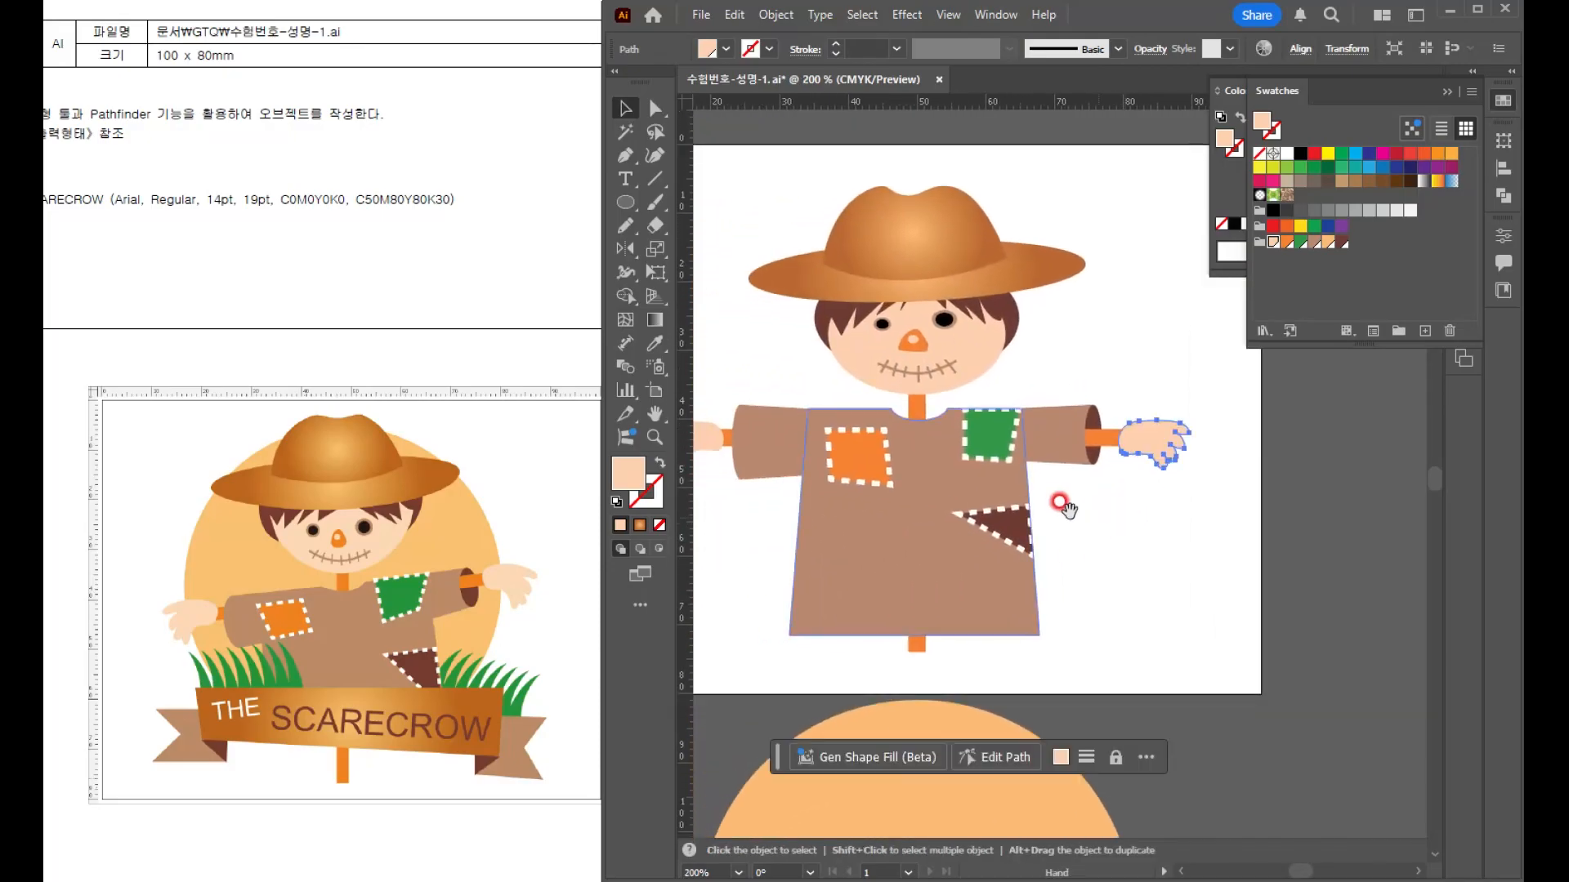
left_click(1057, 501)
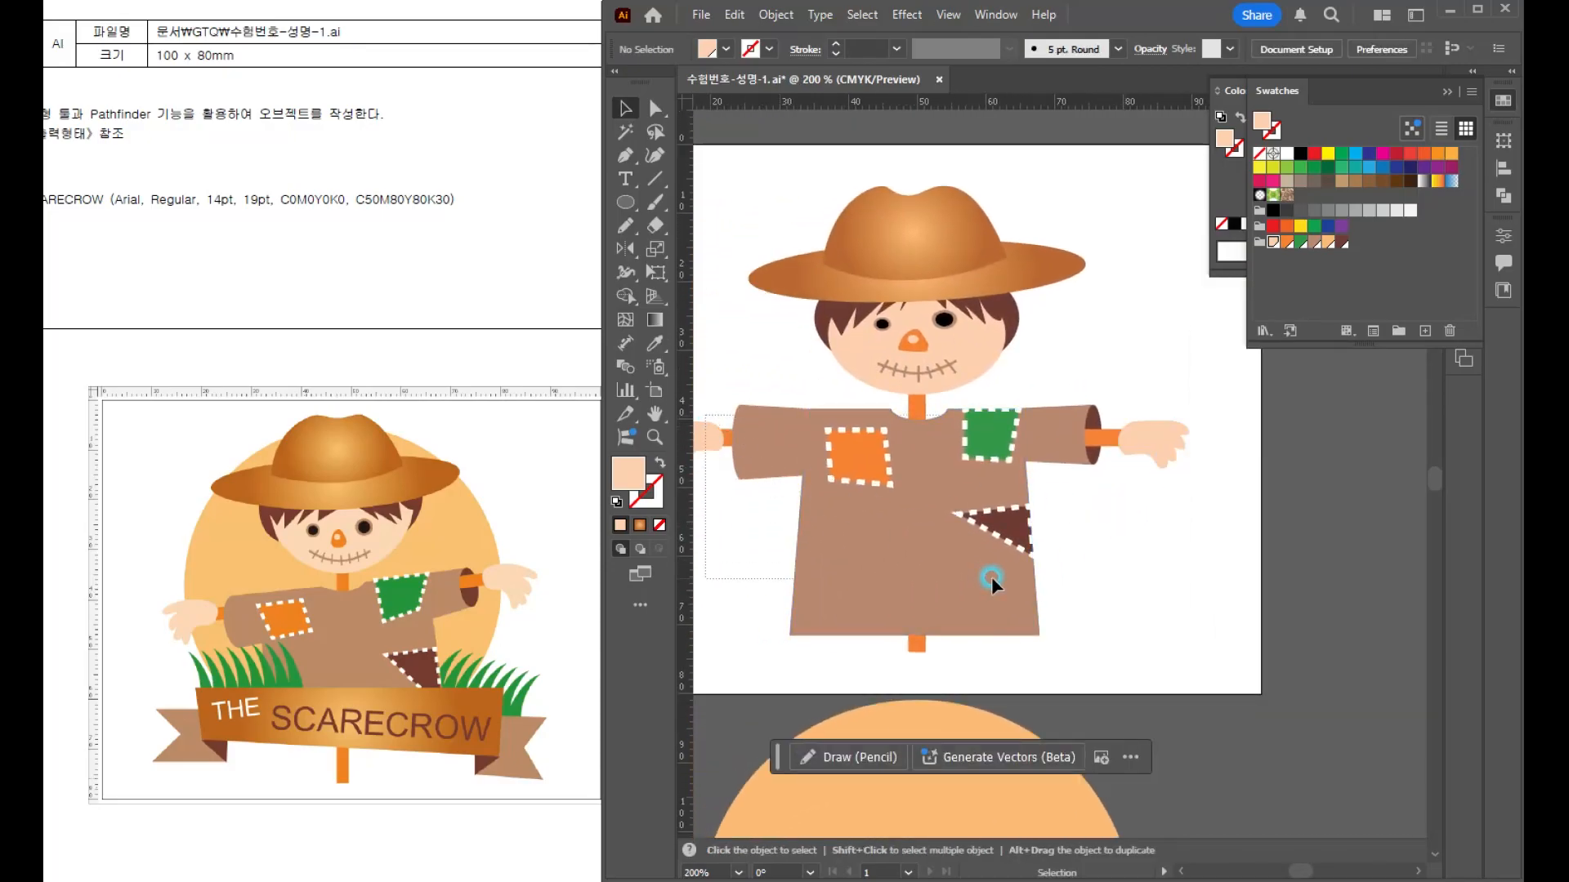
- Rotate the shirt, sleeves, patches, arm bar and both hands together slightly counterclockwise, leaving out the vertical pole
left_click_drag(992, 577, 1175, 612)
left_click(916, 403, "shift")
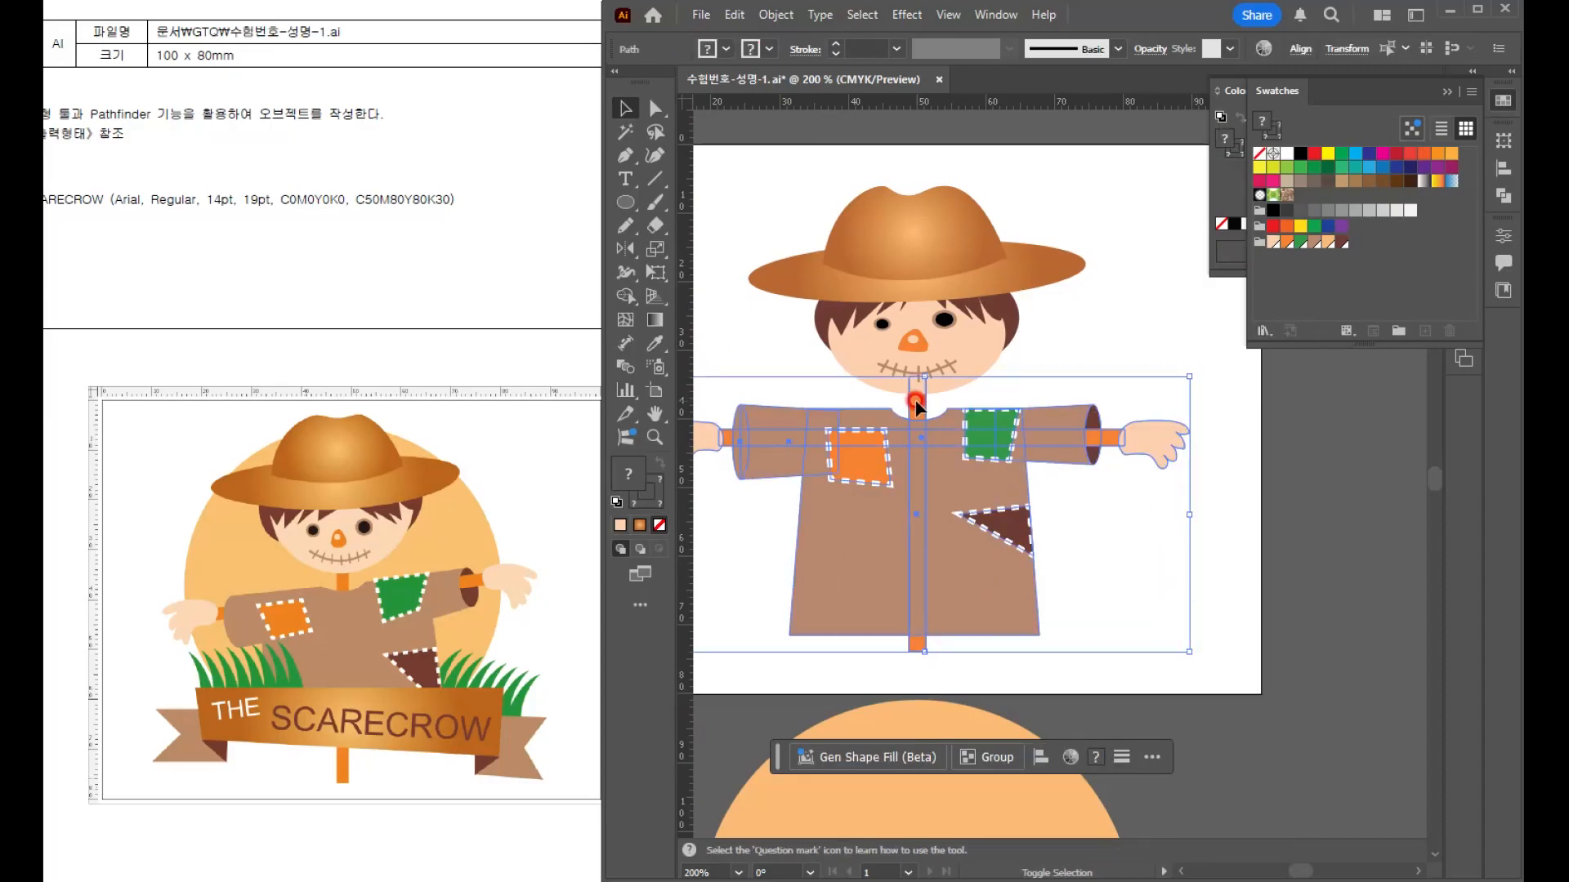
left_click(1154, 441, "shift")
mouse_move(1192, 390)
left_mouse_down()
mouse_move(1182, 378)
mouse_move(1183, 396)
left_mouse_up()
left_click(1223, 541)
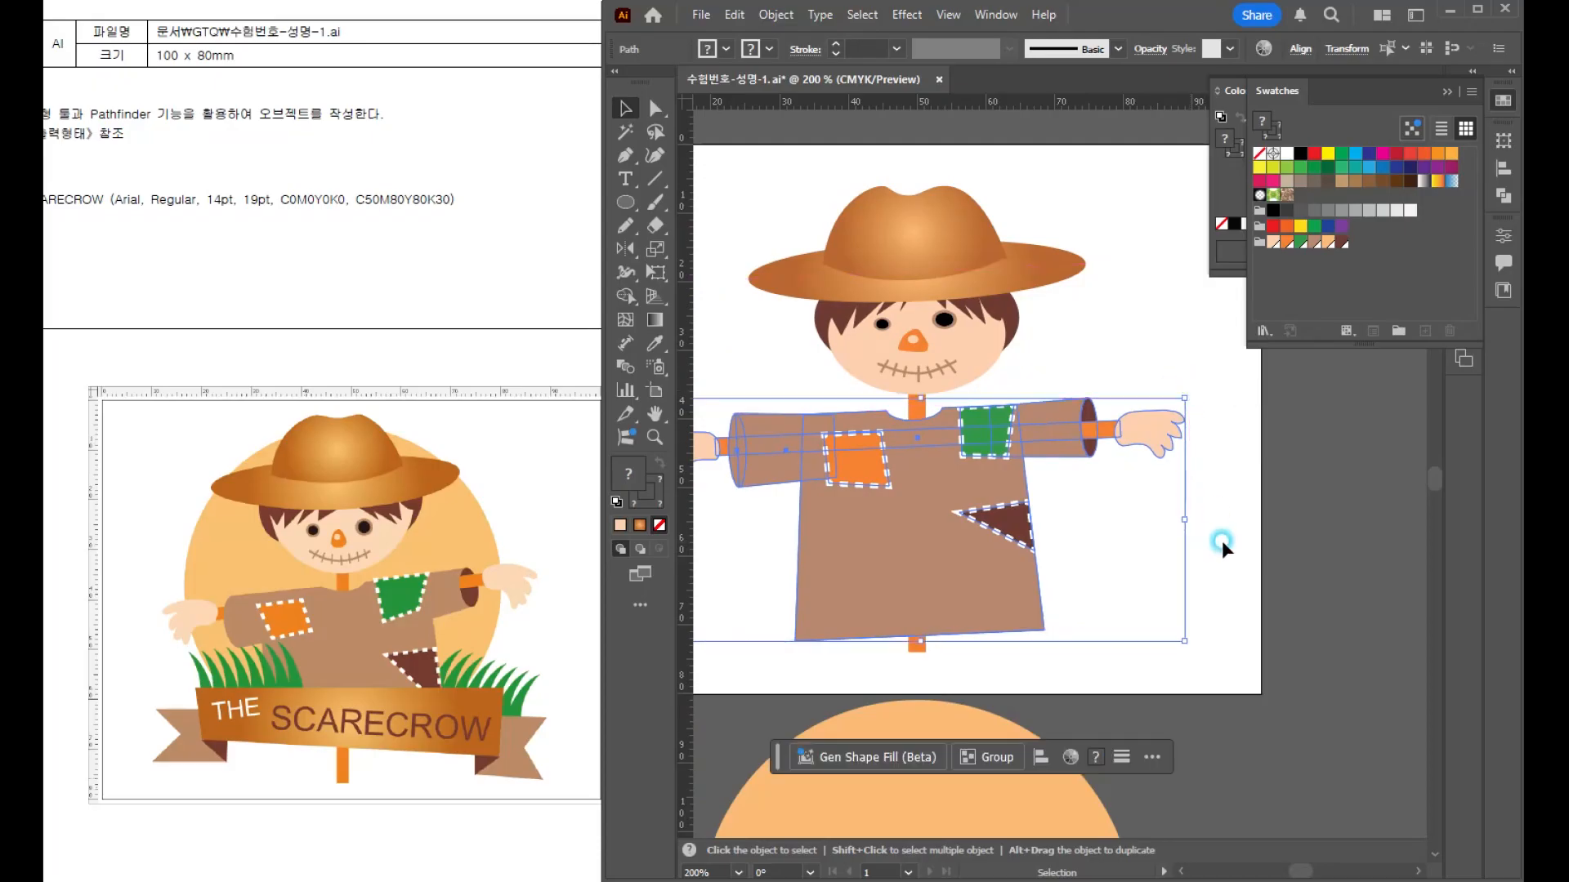
- Draw a curved, pointed grass blade beside the shirt's left edge with the Pen tool and fill it with green C80M20Y100
left_click_drag(1032, 605, 1172, 484)
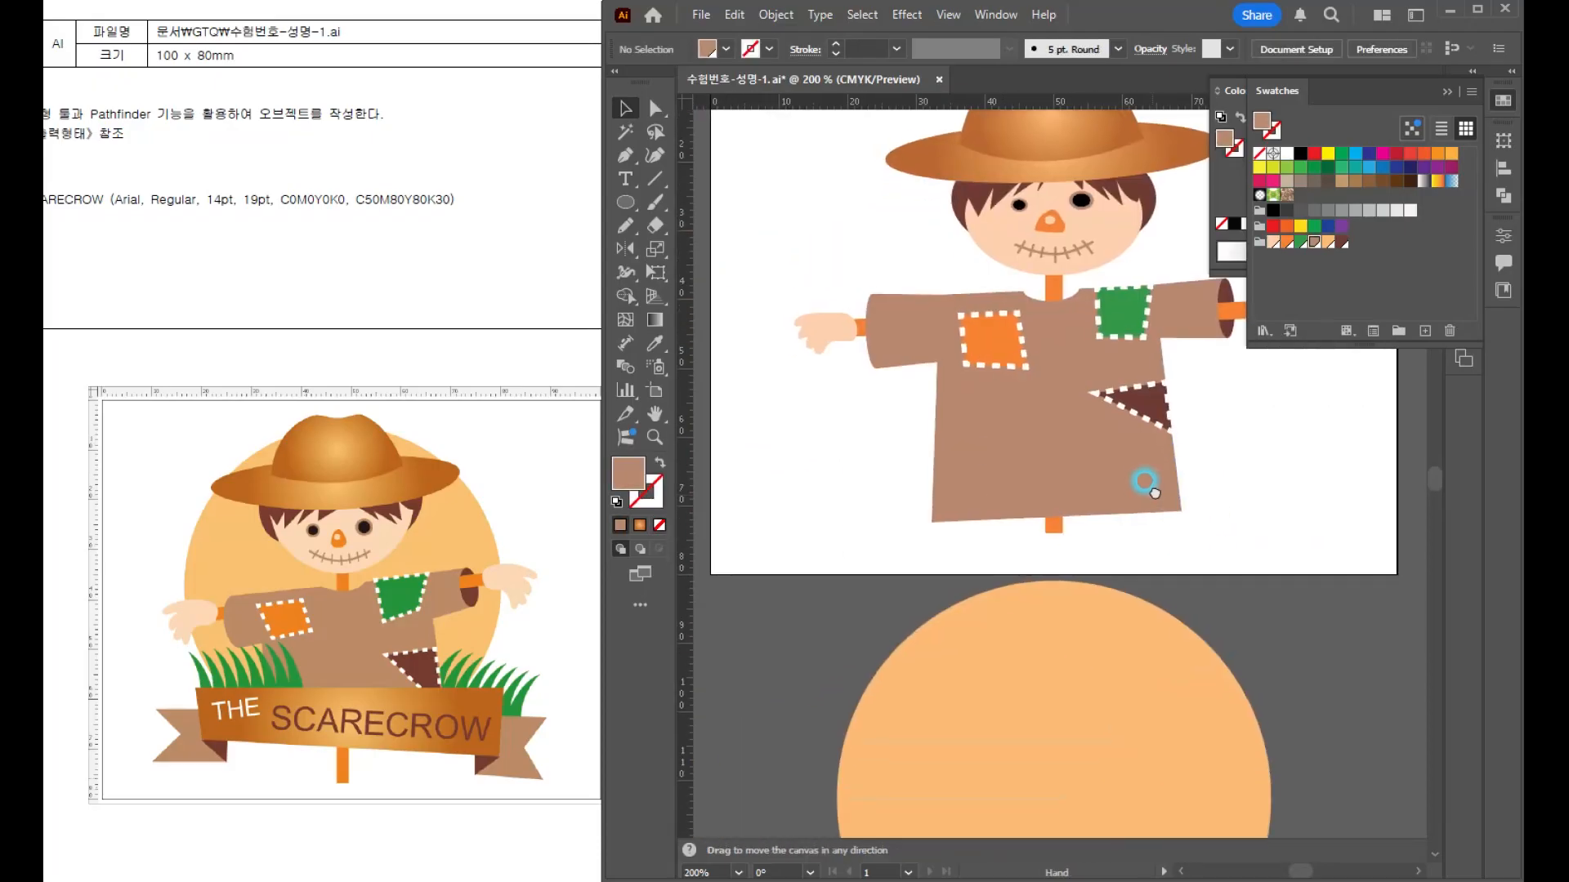
left_click(626, 177)
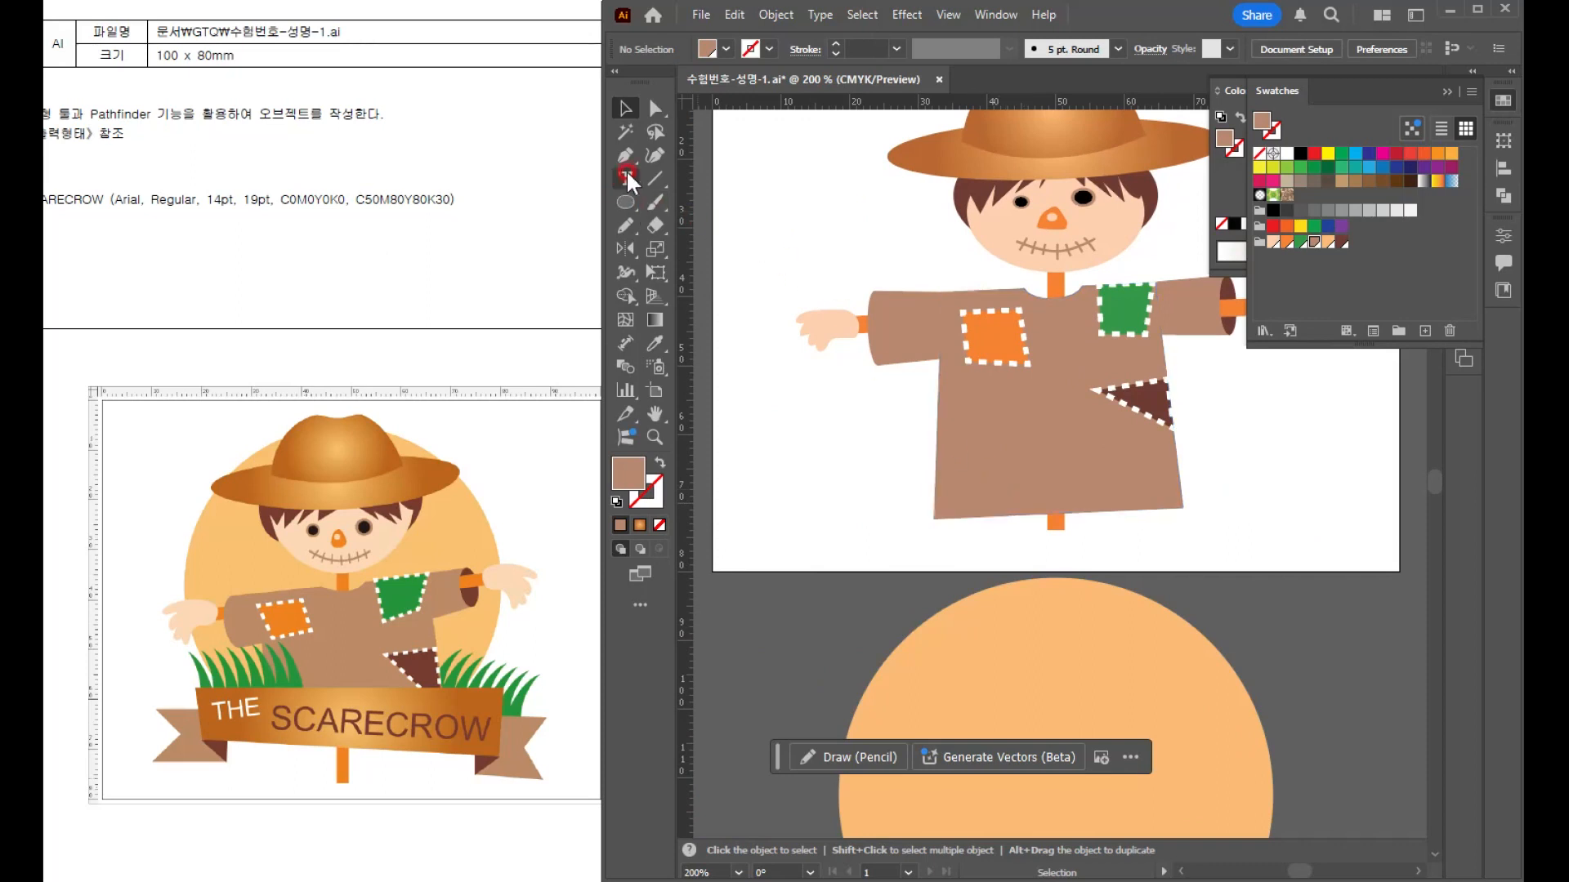
left_click(626, 158)
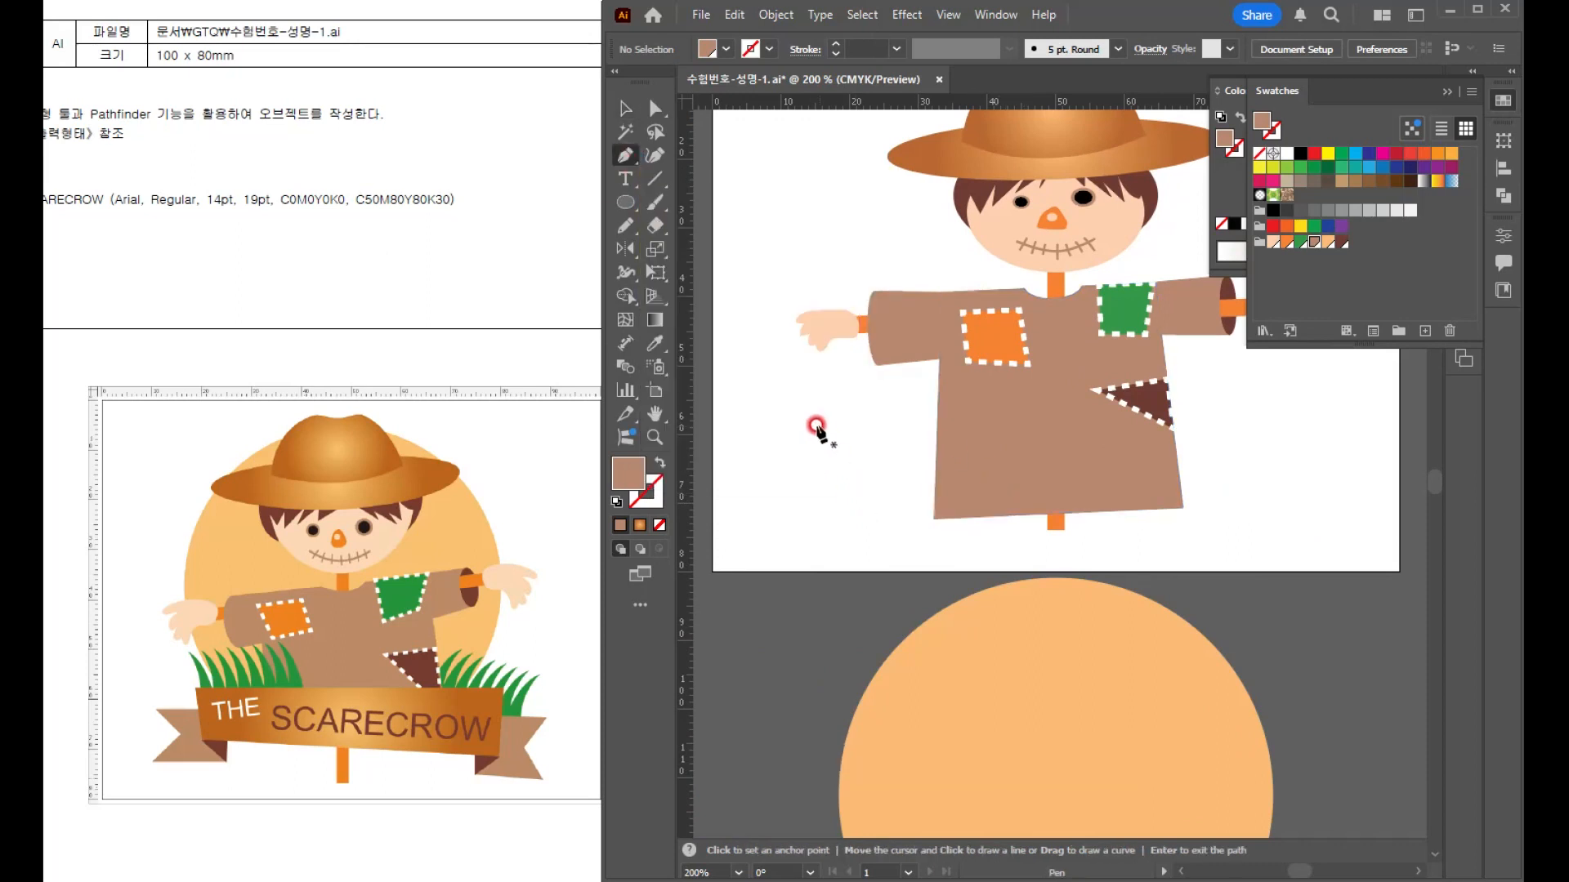
left_click(813, 393)
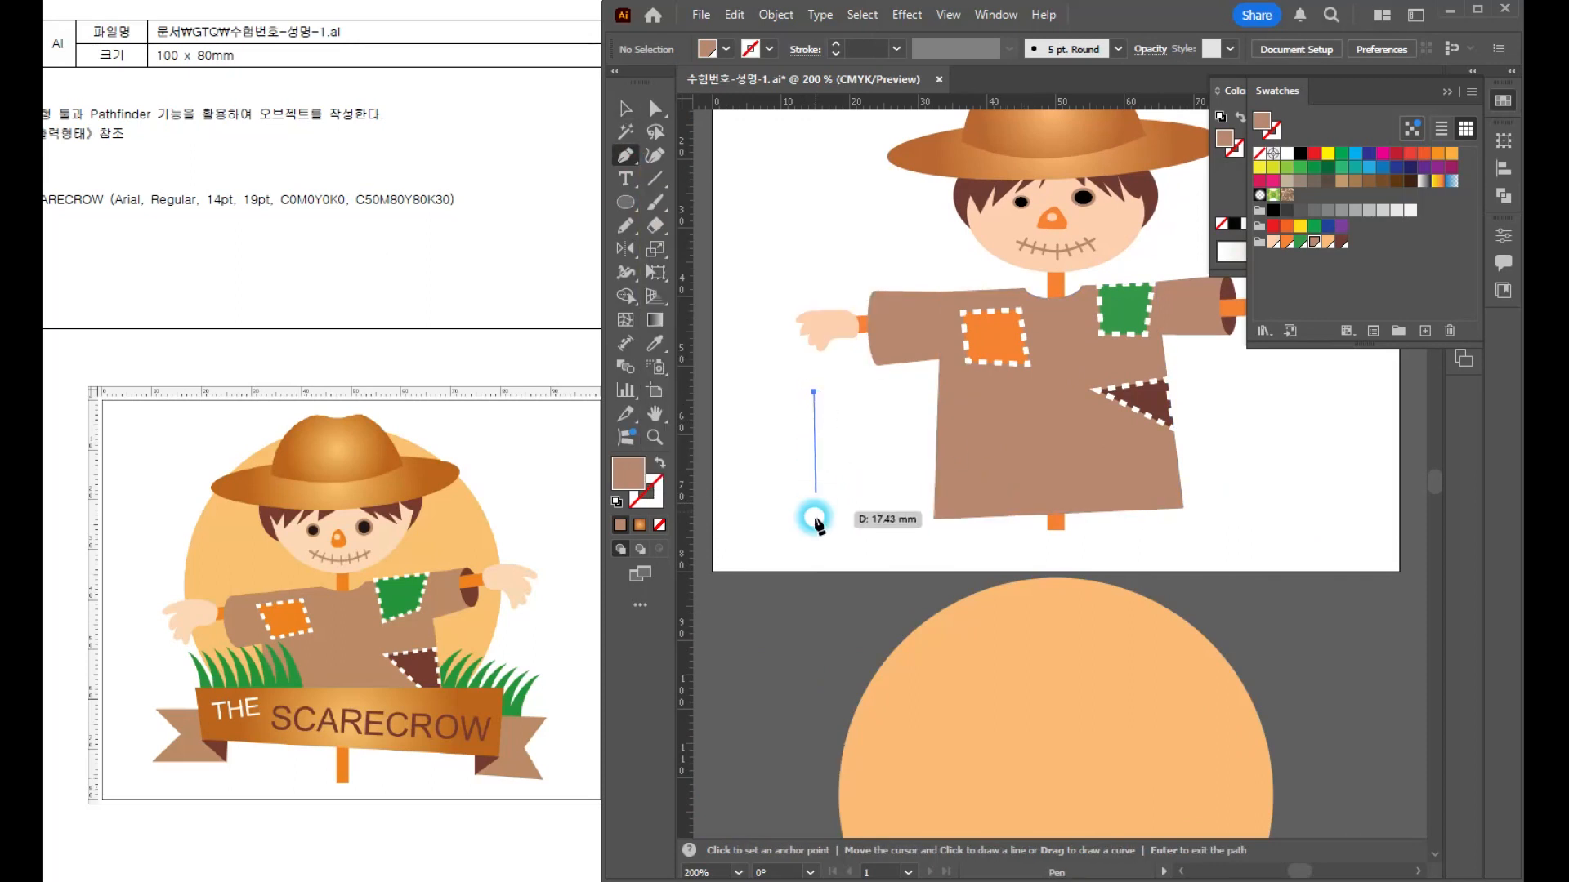
left_click(815, 512)
left_click_drag(780, 559, 792, 557)
left_click(815, 512)
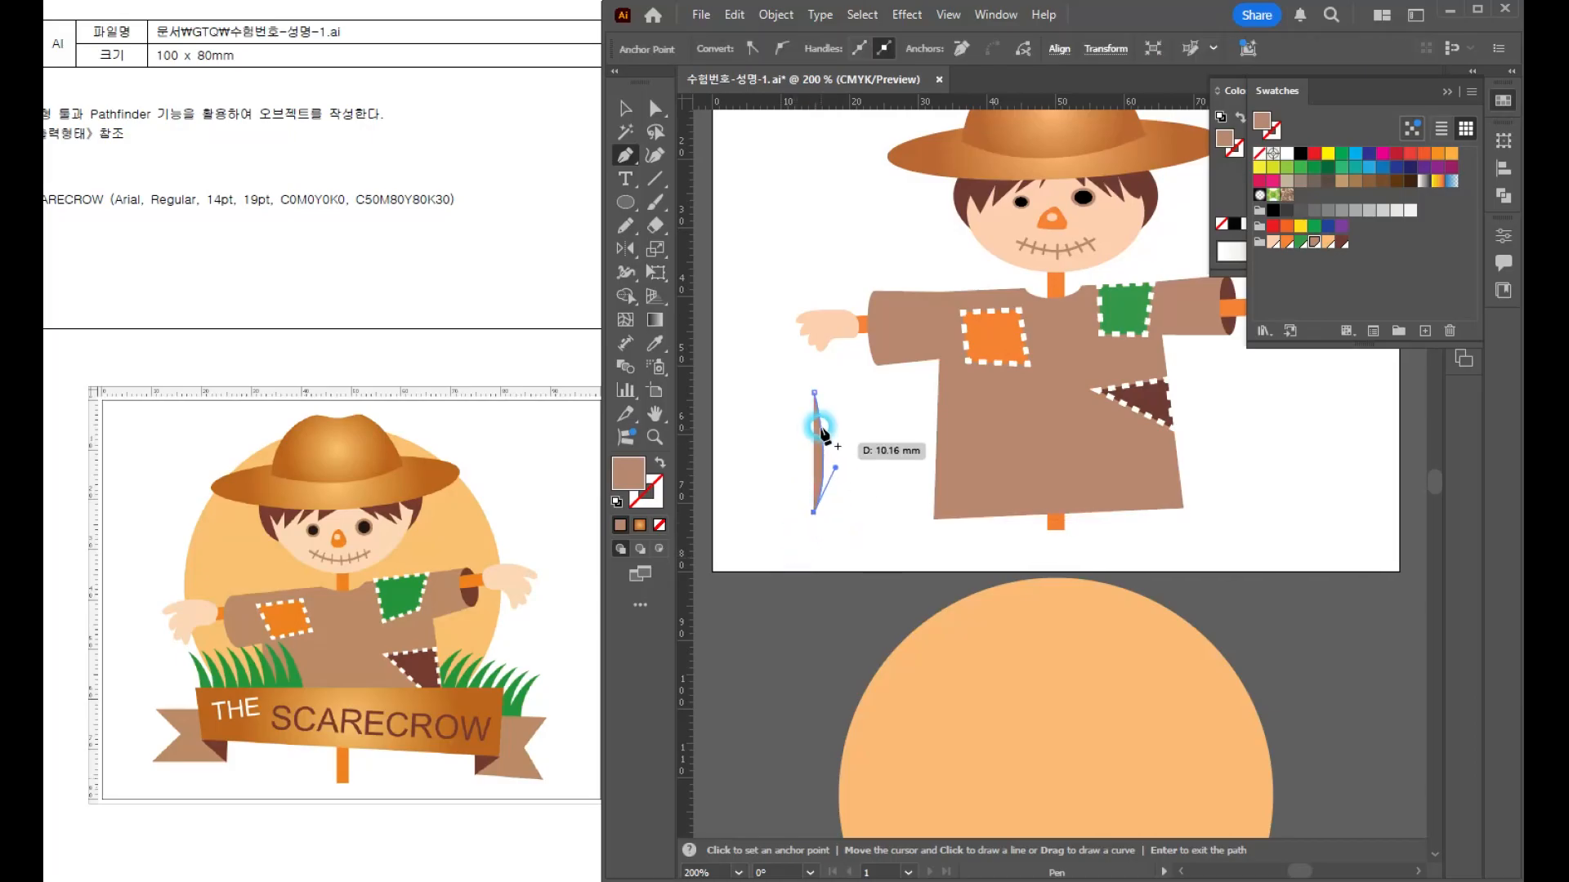
left_click(858, 513)
left_click_drag(813, 392, 774, 356)
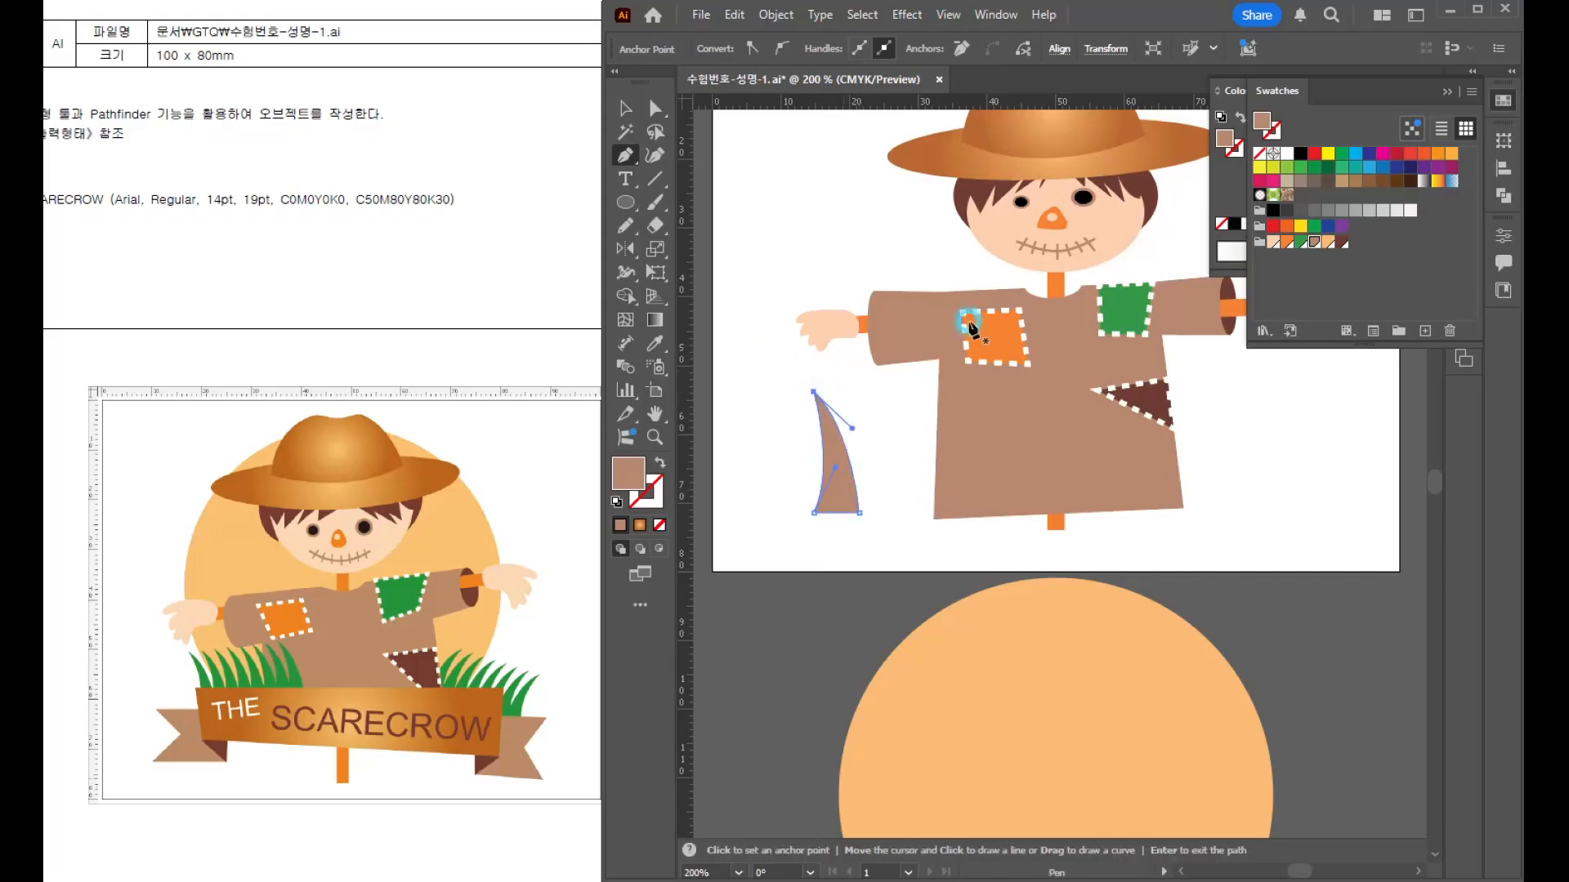
left_click(1299, 243)
- Move the grass blade to the artboard's lower-left corner and duplicate it sideways into an evenly spaced row of eight overlapping blades
key("v")
left_click(867, 546)
left_click_drag(848, 500, 786, 562)
key("ctrl+d")
key("ctrl+d")
key("ctrl+d")
key("ctrl+d")
key("ctrl+d")
key("ctrl+d")
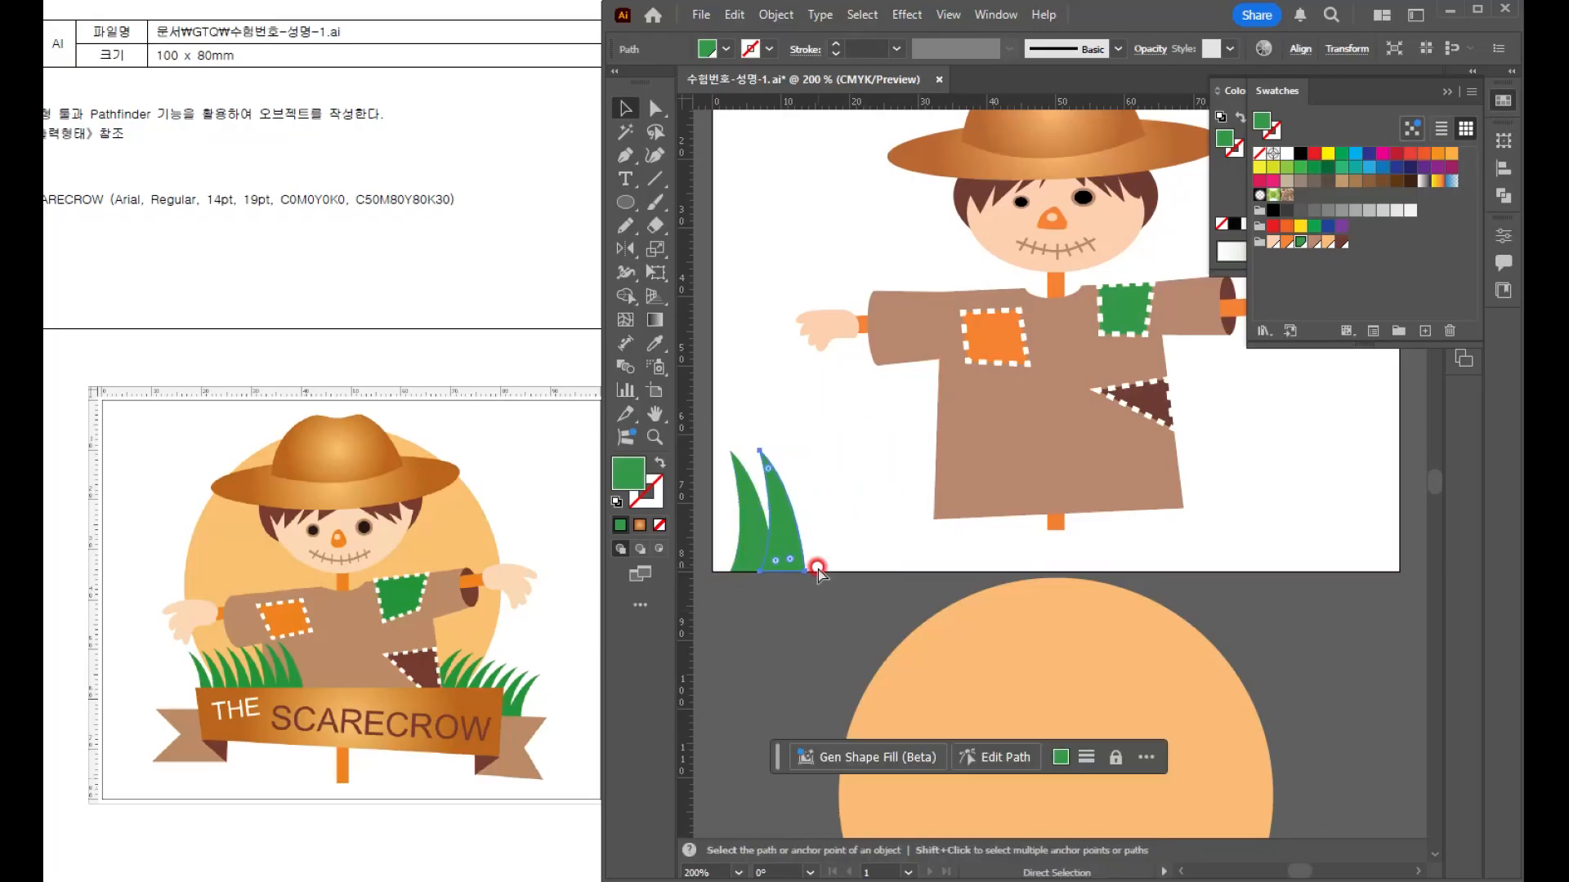
left_click(952, 583)
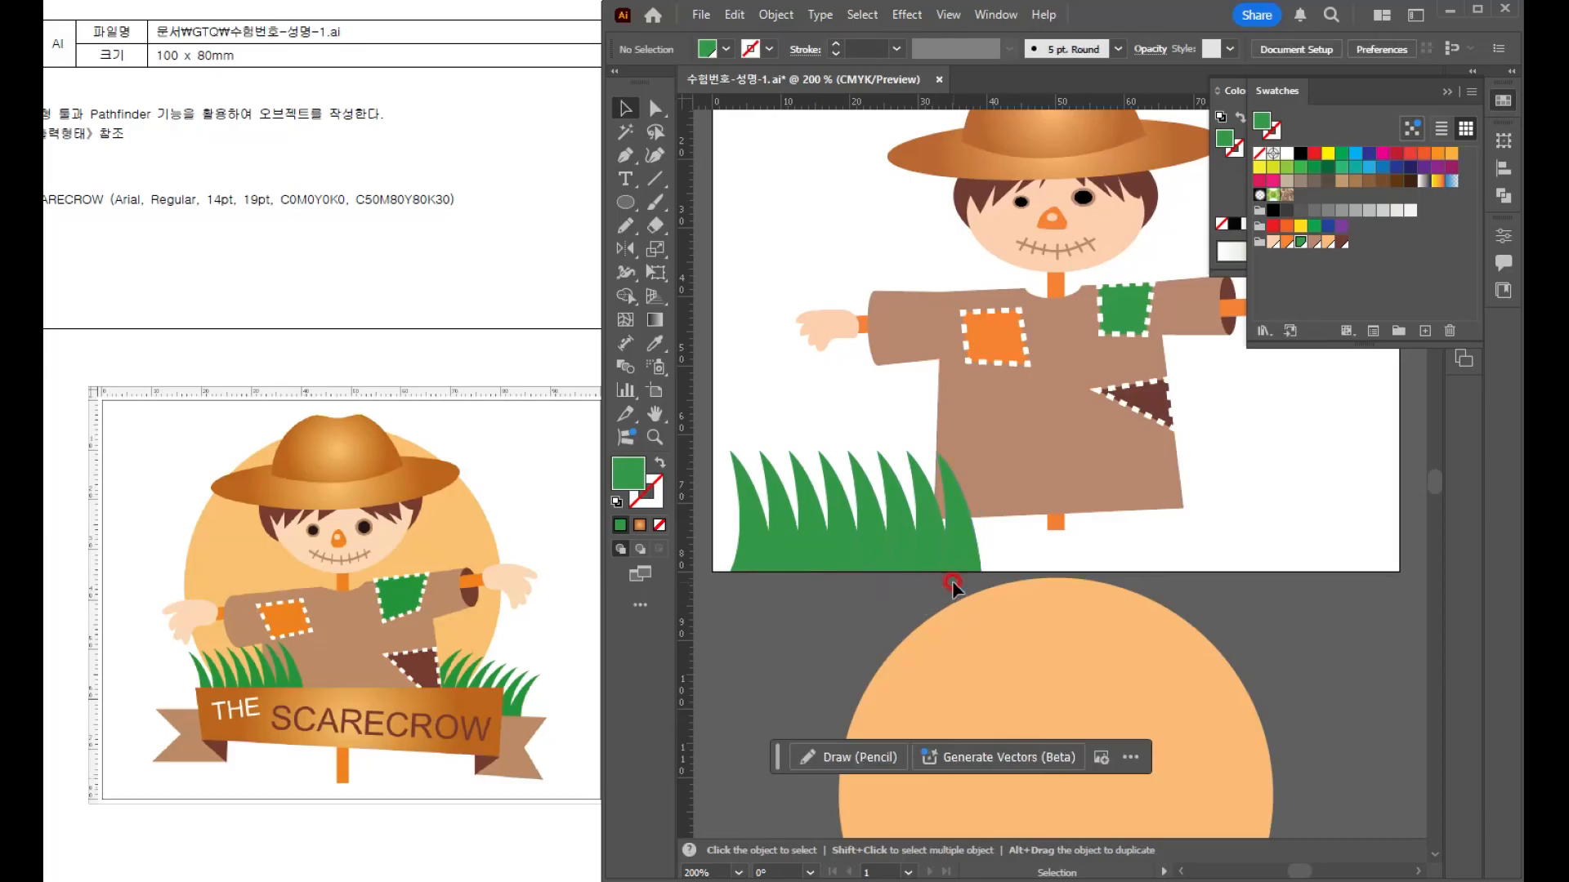
- Group the row of grass blades and tilt the group slightly counterclockwise
left_click_drag(746, 553, 976, 531)
key("ctrl+g")
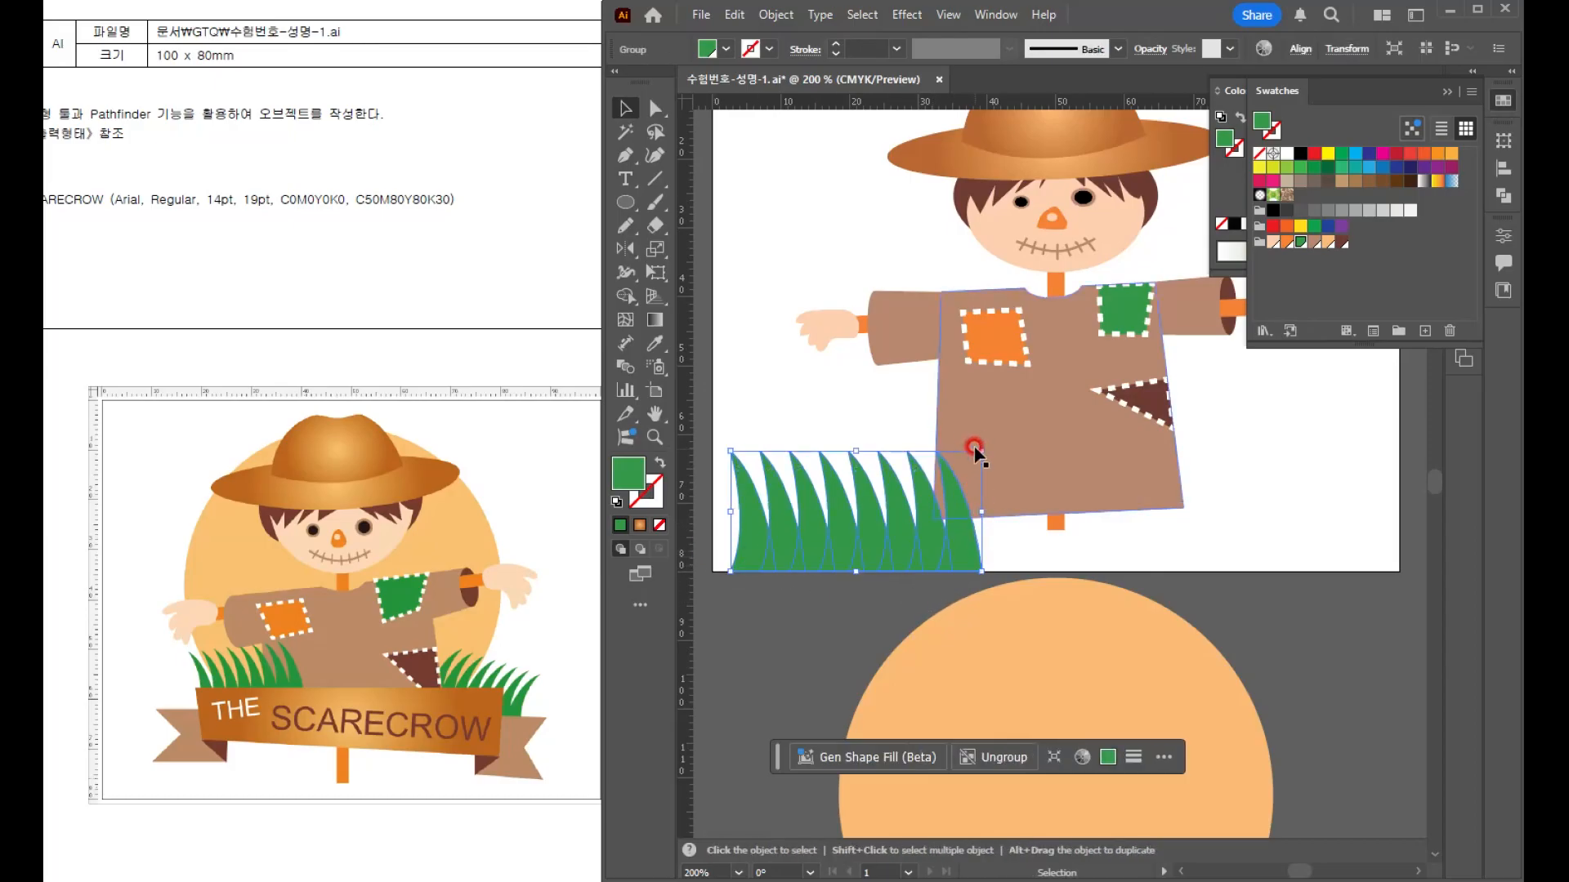
left_click_drag(984, 439, 949, 413)
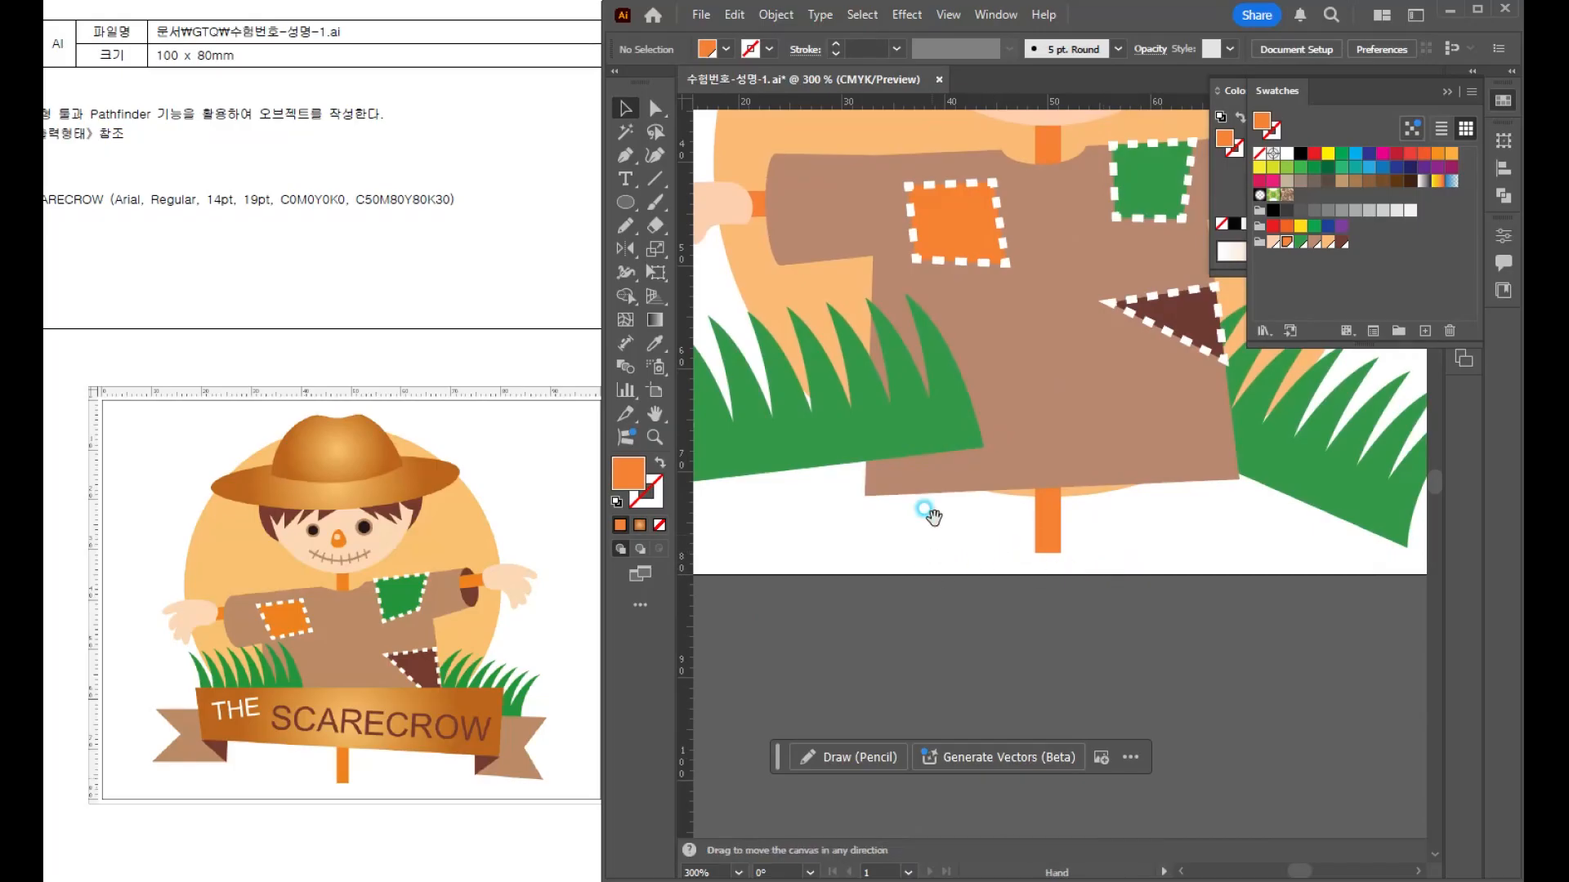
- Move the left grass group slightly upward on the artboard
left_click_drag(932, 515, 977, 469)
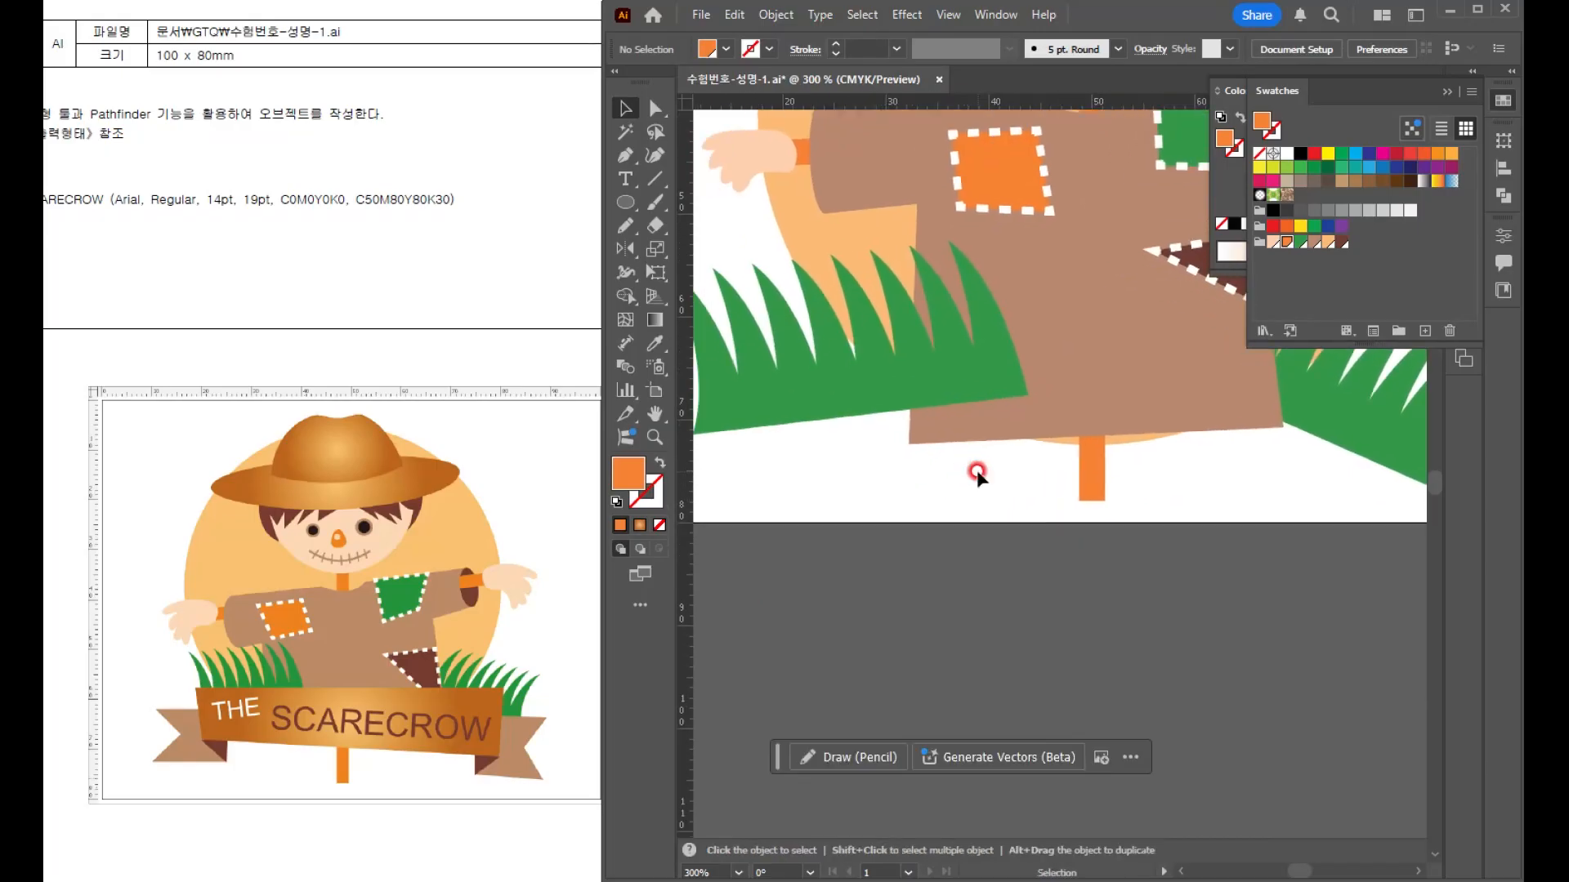
scroll(988, 457, "down", 2)
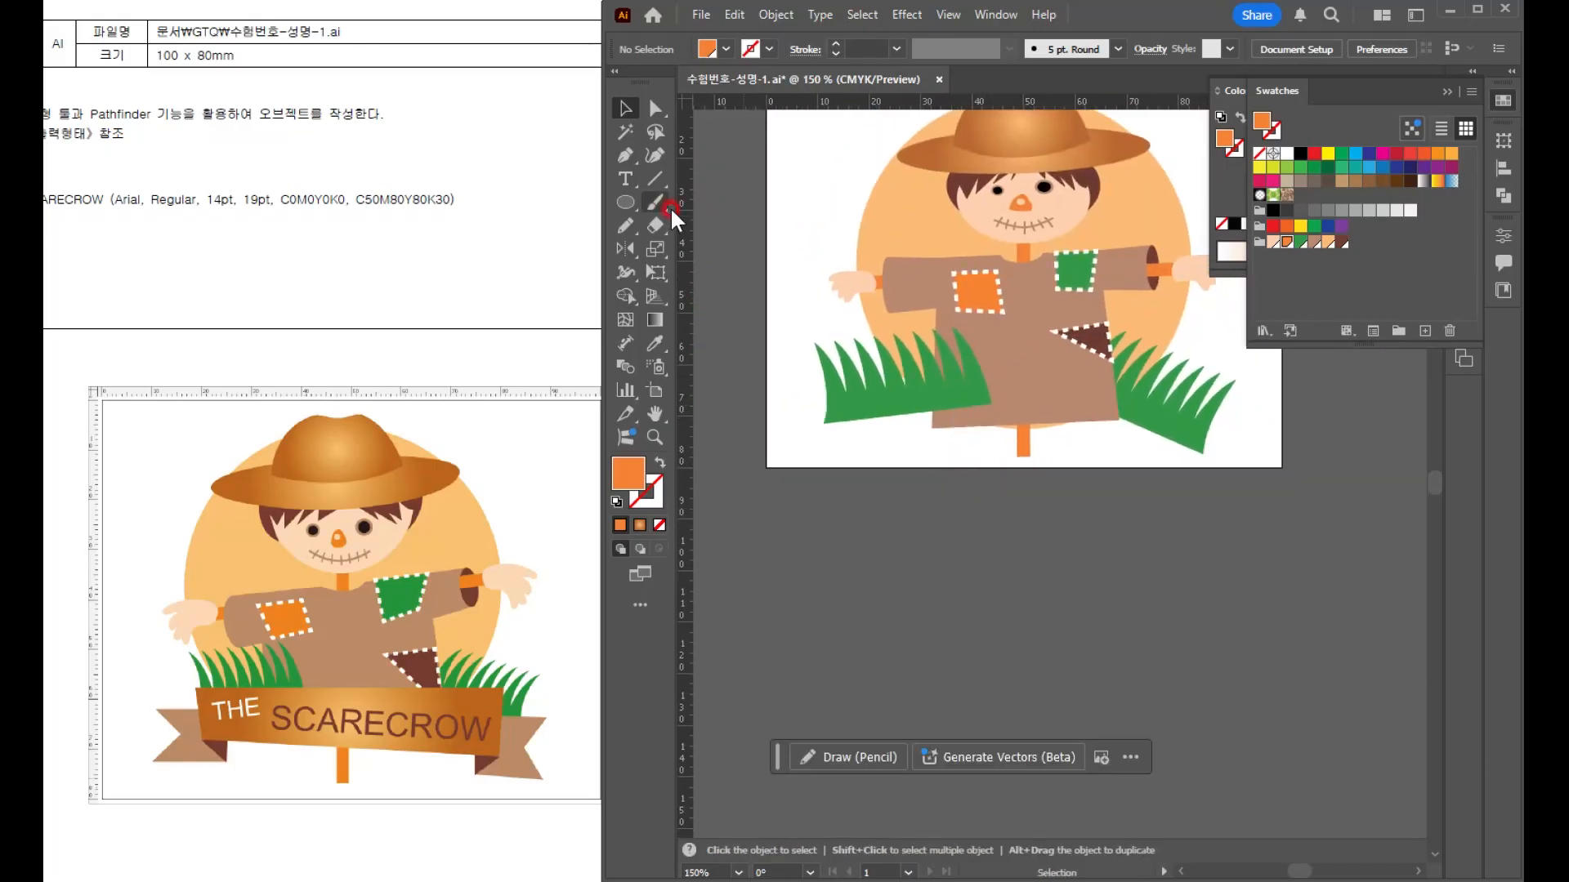
left_click(945, 375)
- Draw a closed ribbon tail below the artboard with the Pen tool, with a V-shaped notch cut into its left side
left_click(655, 273)
key("p")
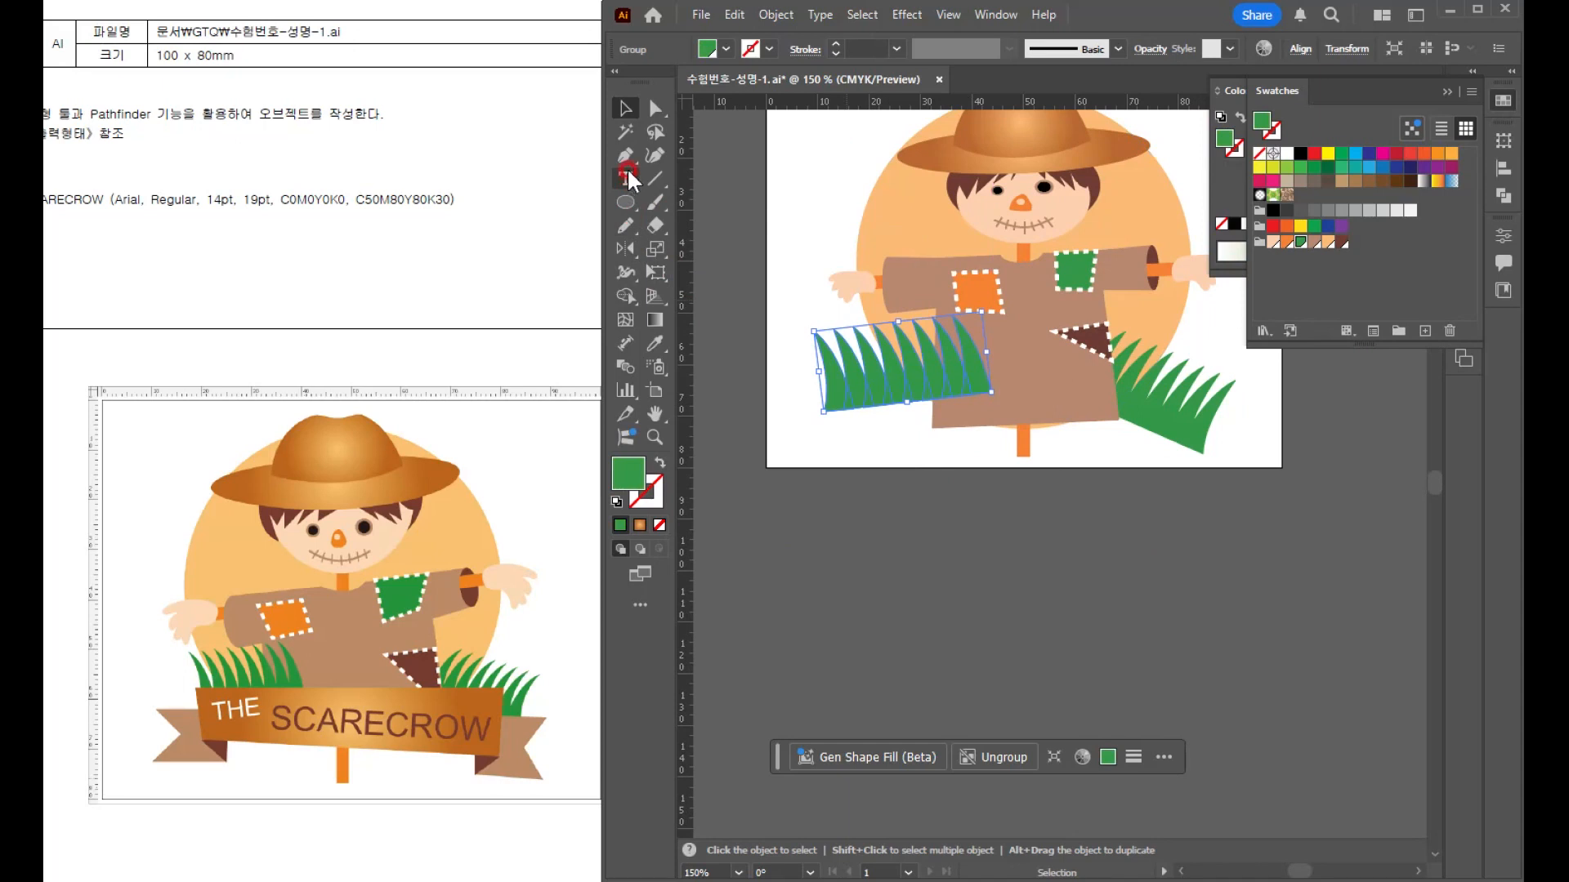
left_click(842, 532)
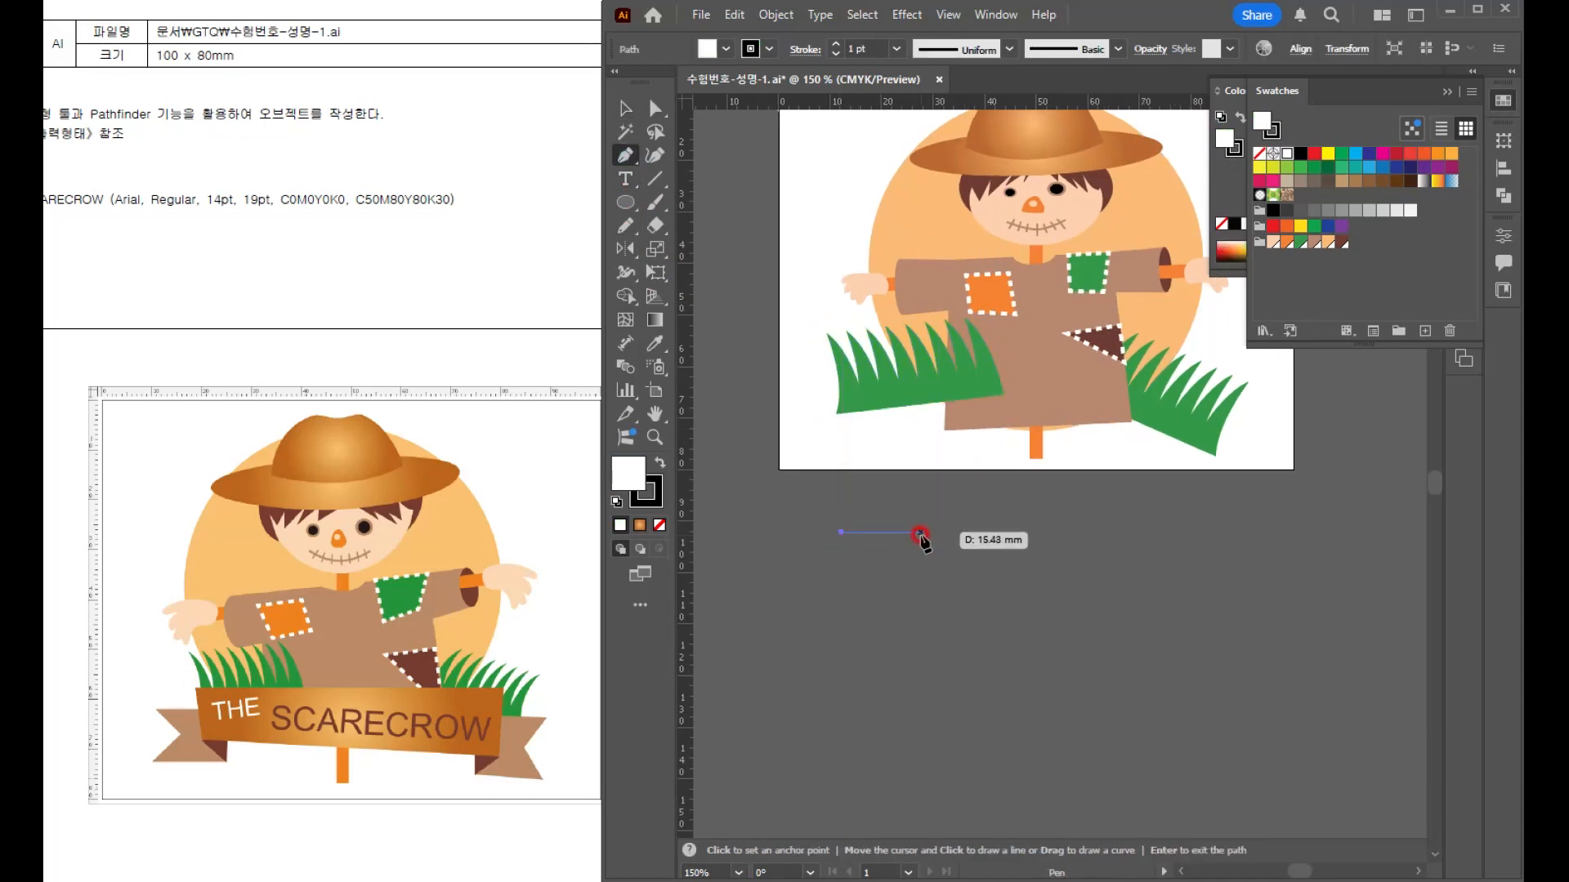
left_click(920, 532)
left_click(919, 618)
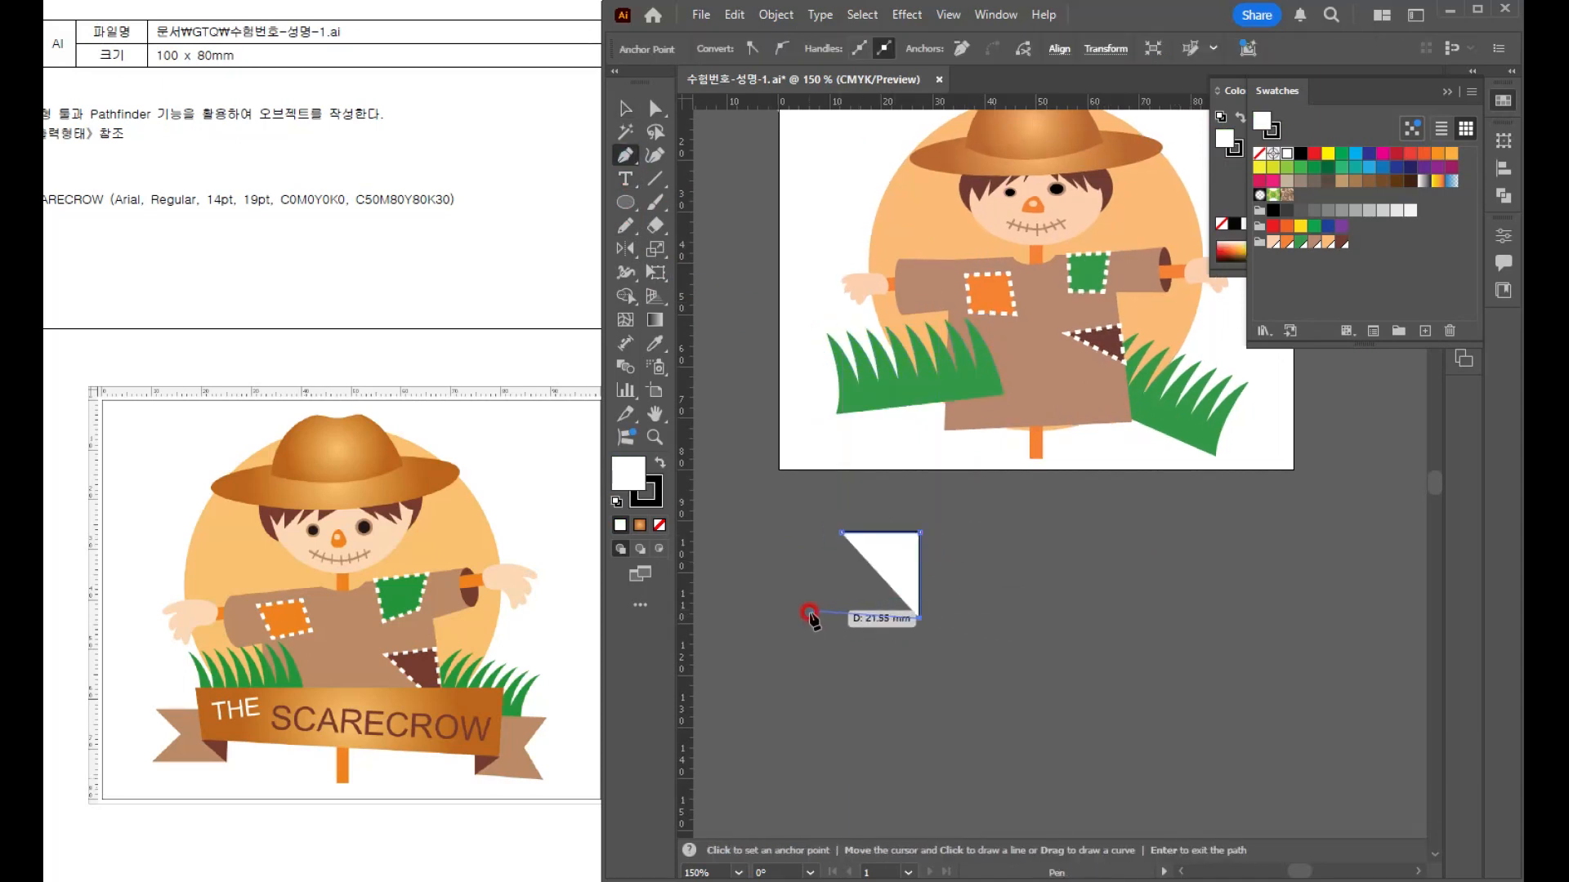
left_click(831, 619)
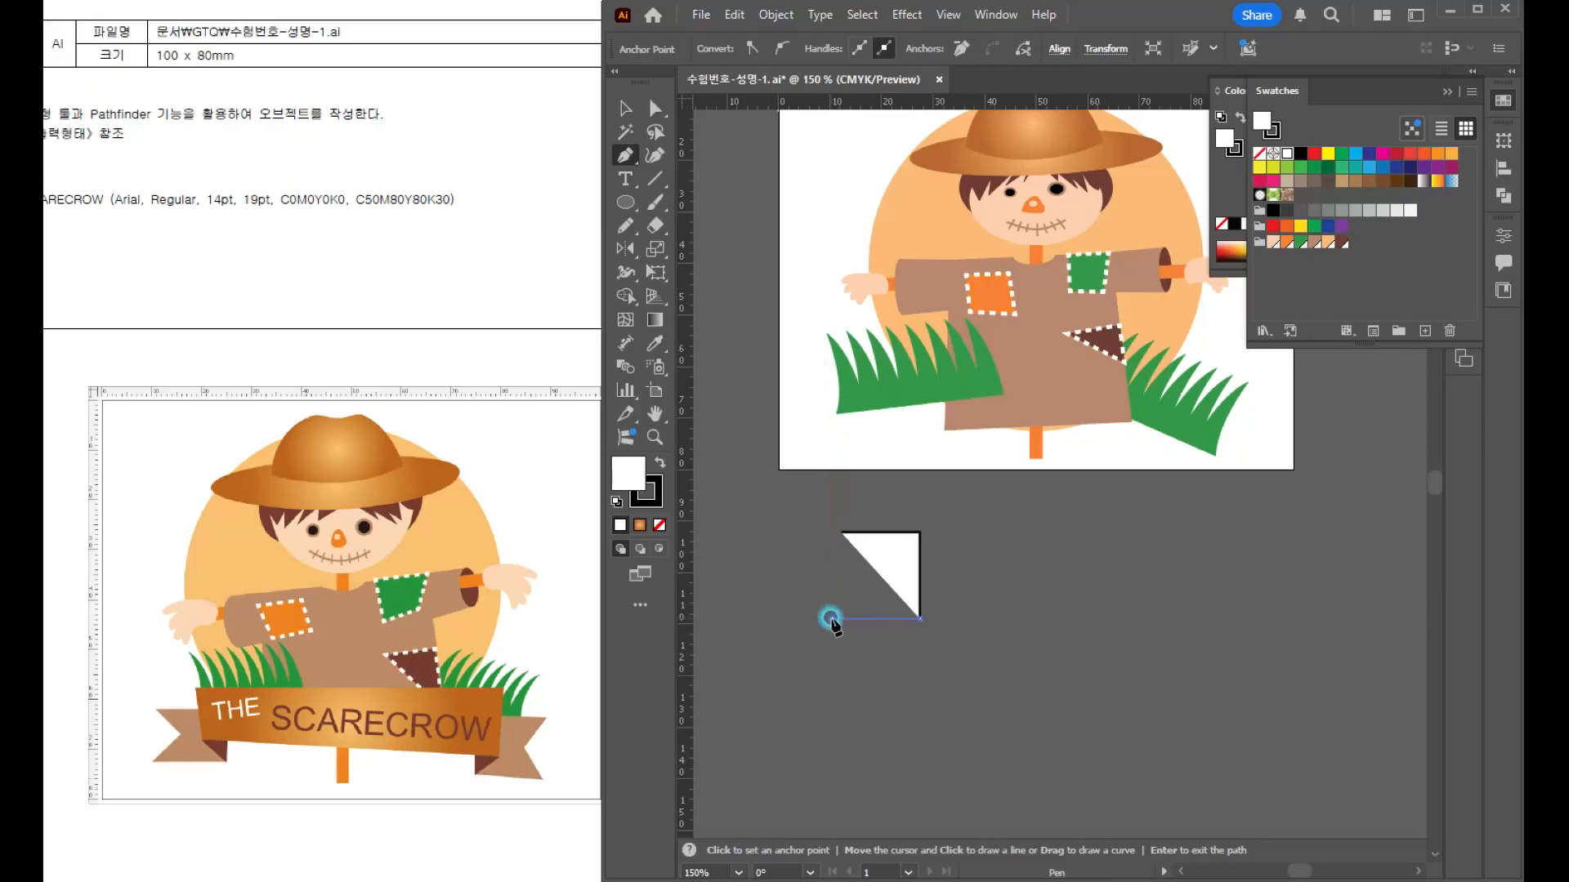
left_click(864, 578)
left_click(844, 534)
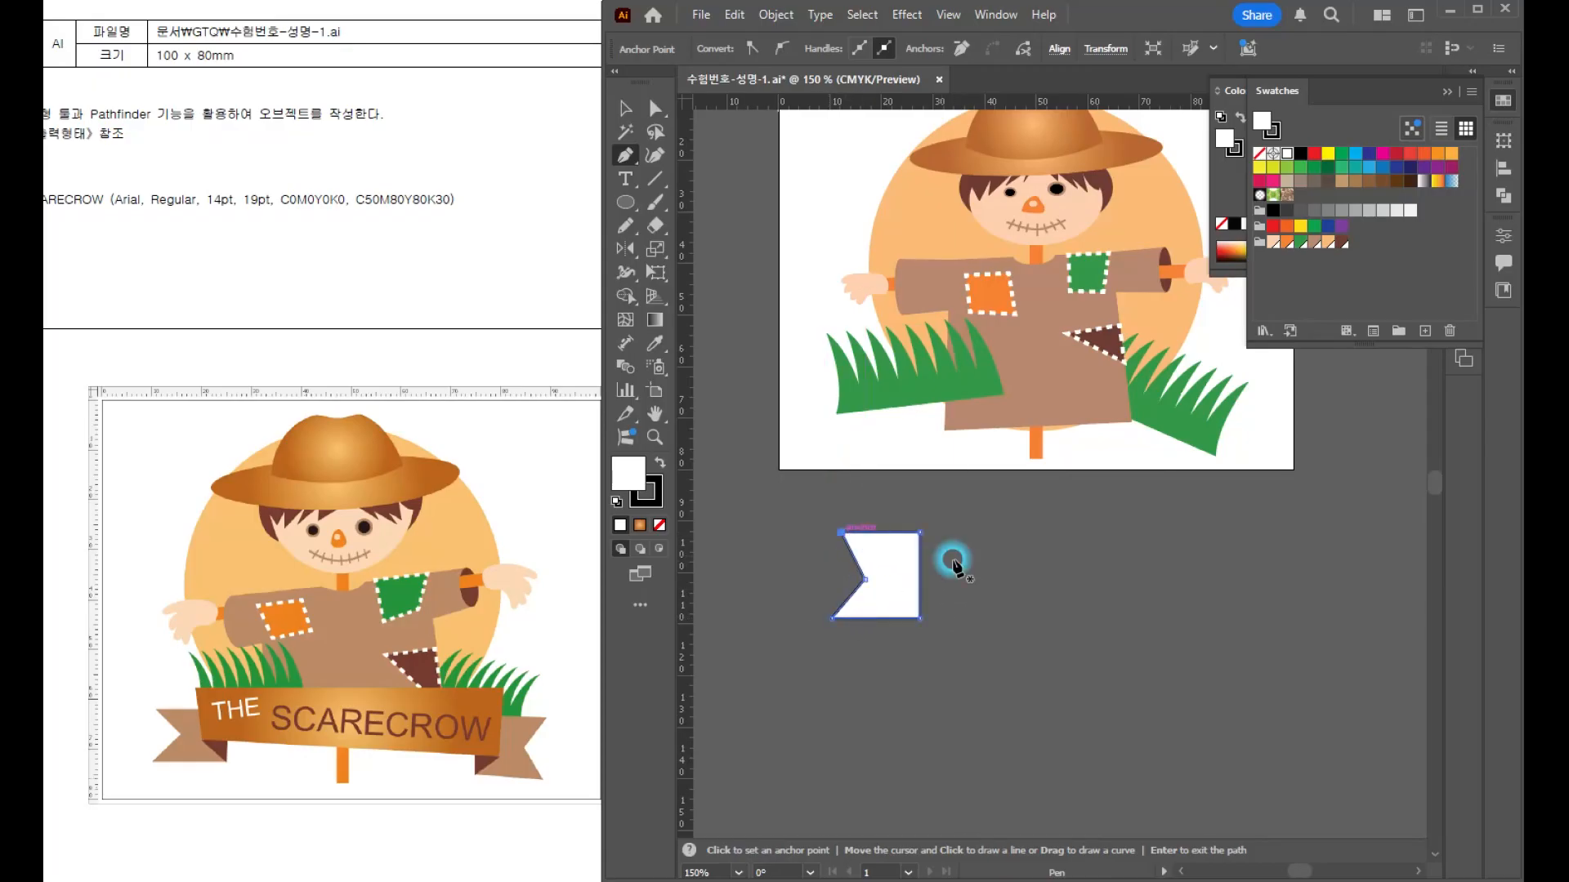
- Fill the ribbon tail with the brown C30M50Y60 swatch and remove its stroke
key("v")
left_click(1312, 242)
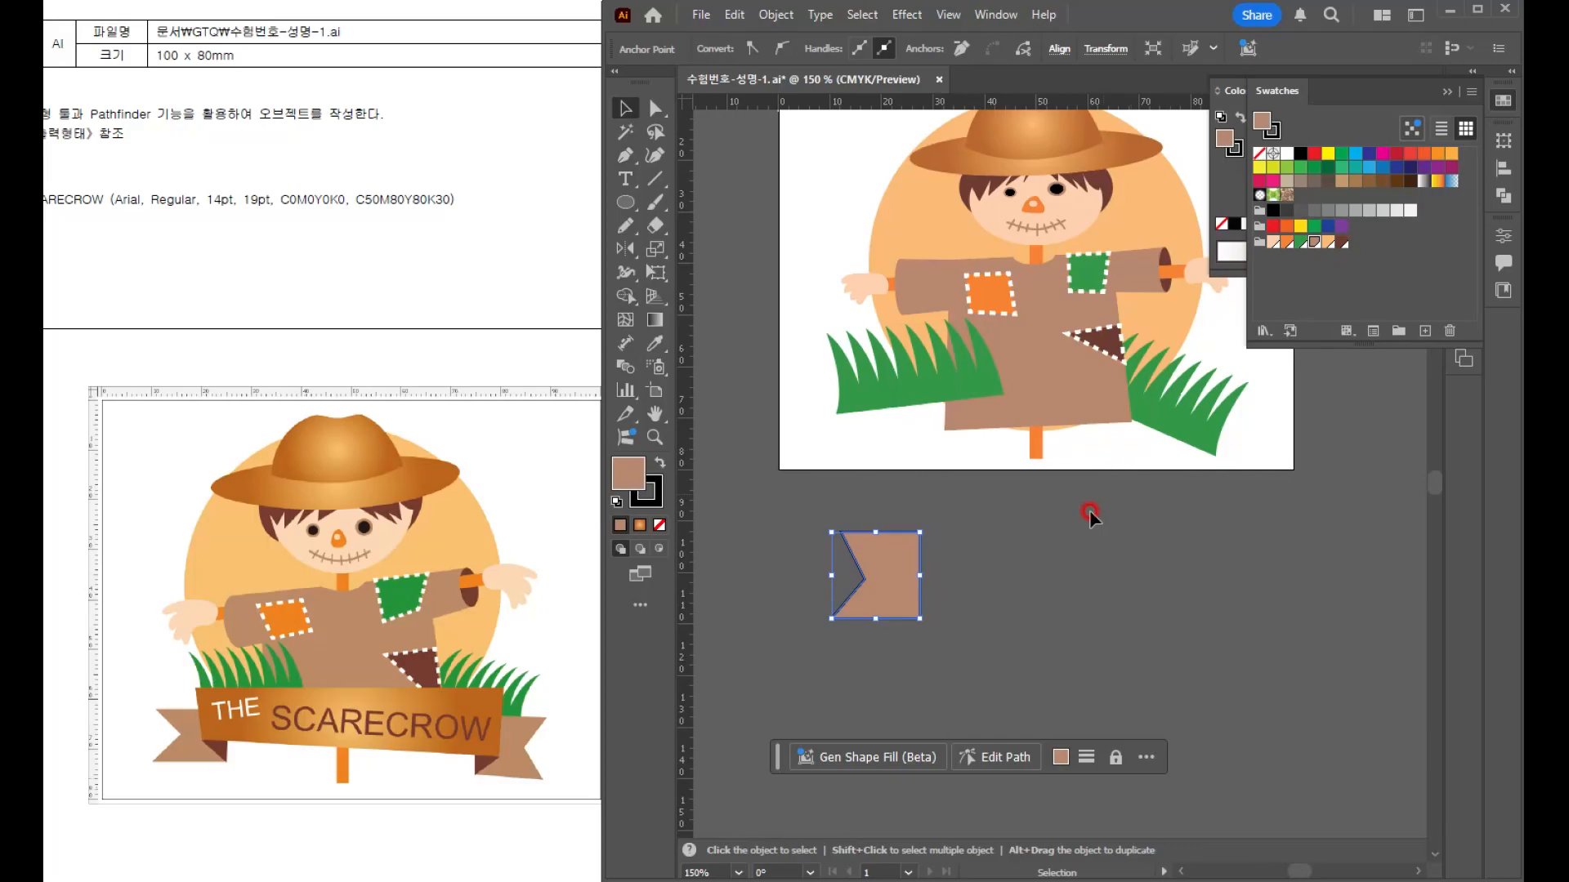
left_click(658, 487)
left_click(659, 524)
left_click(625, 472)
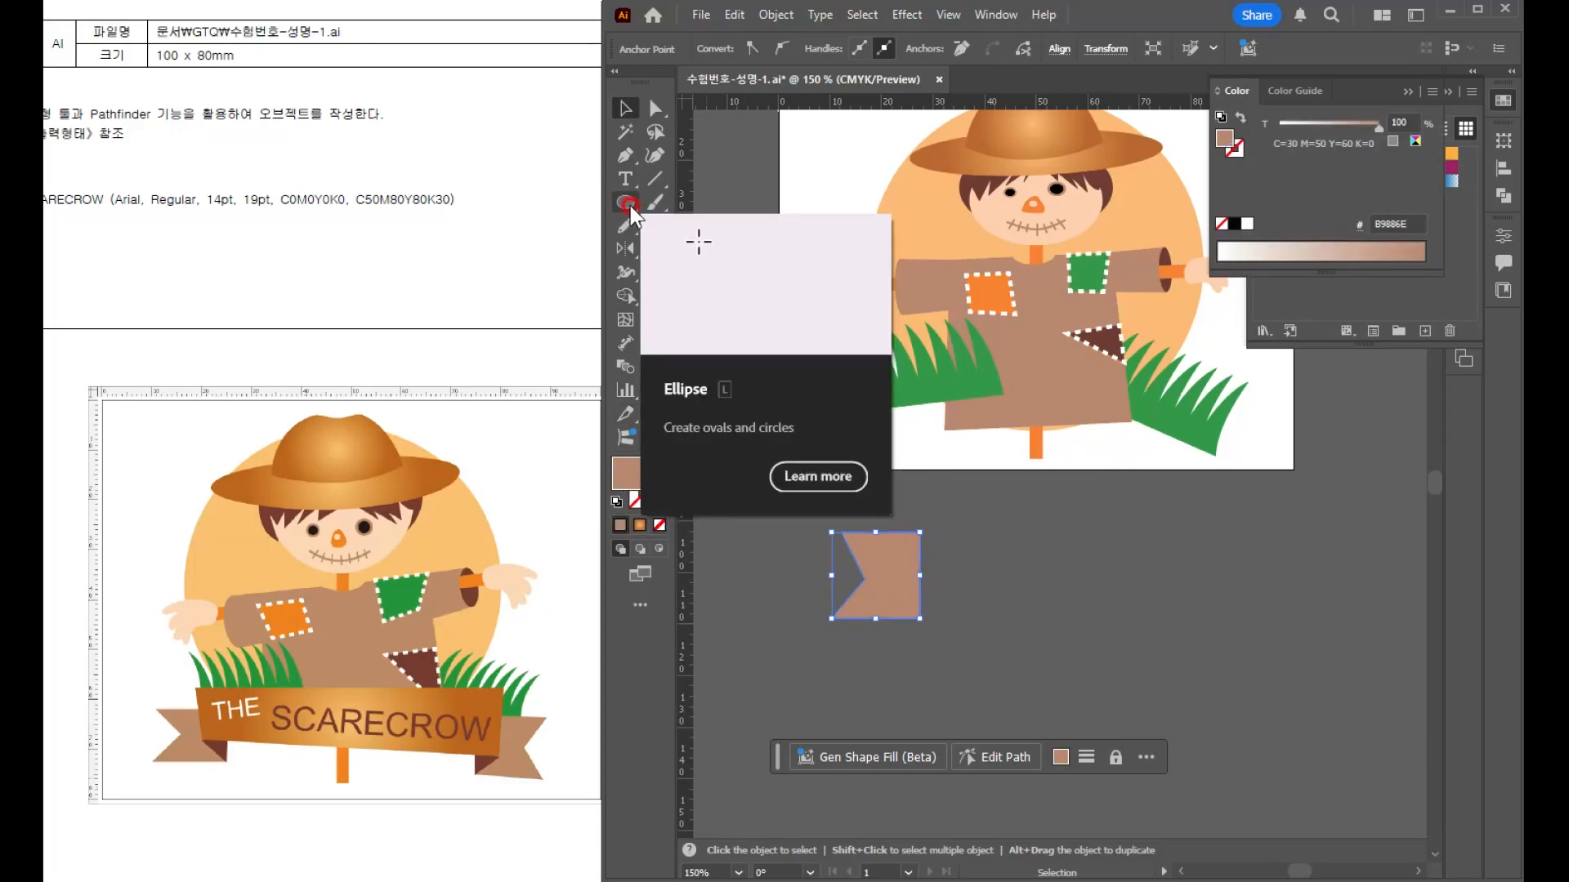
left_click(625, 155)
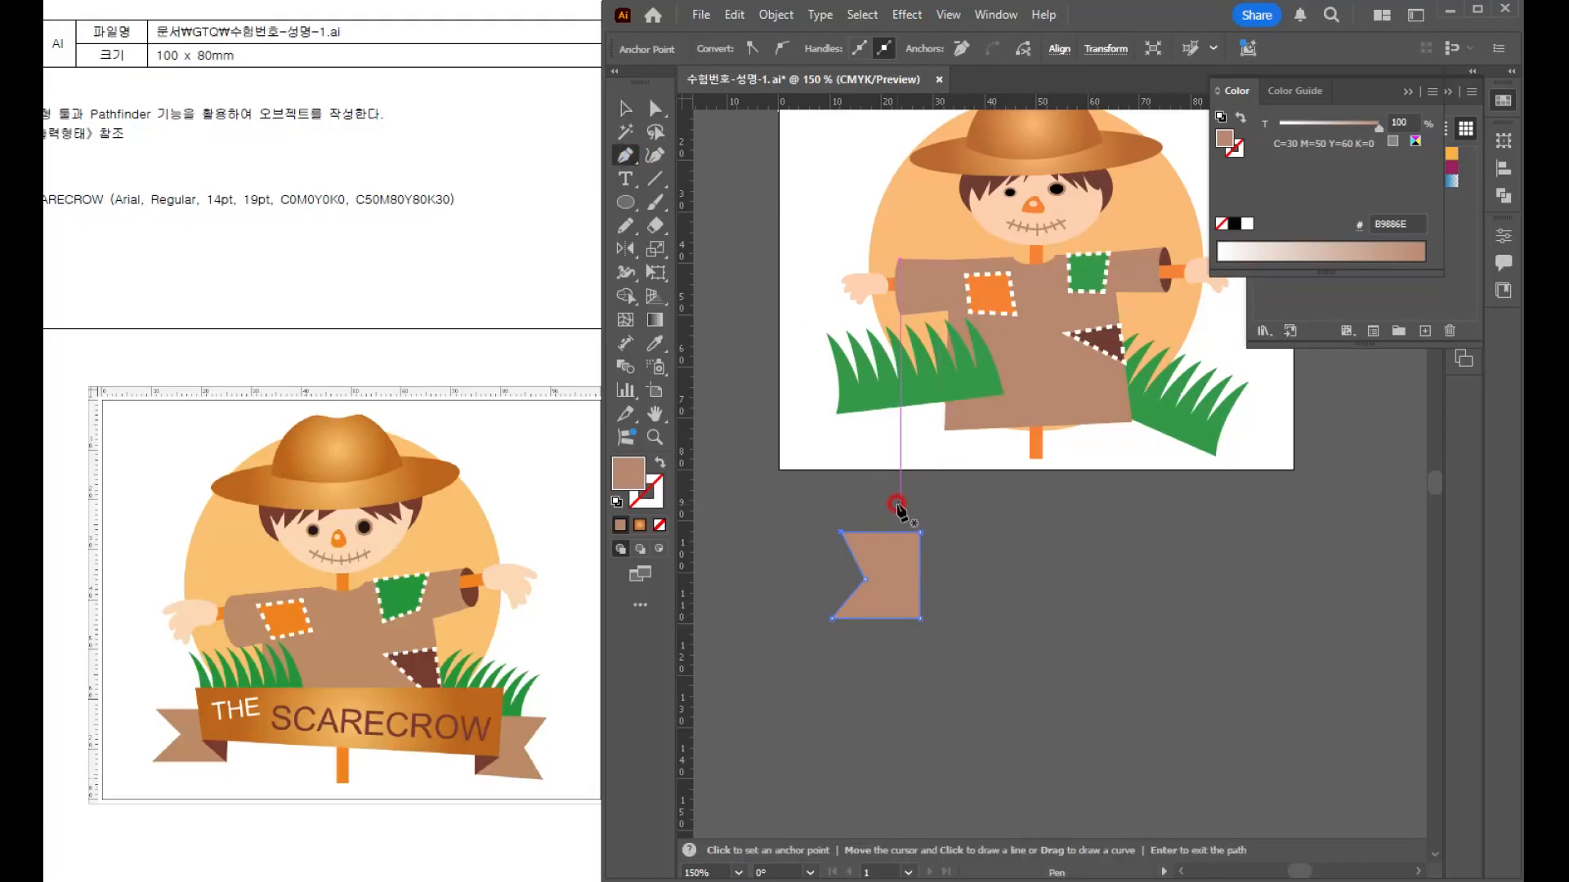
left_click(625, 107)
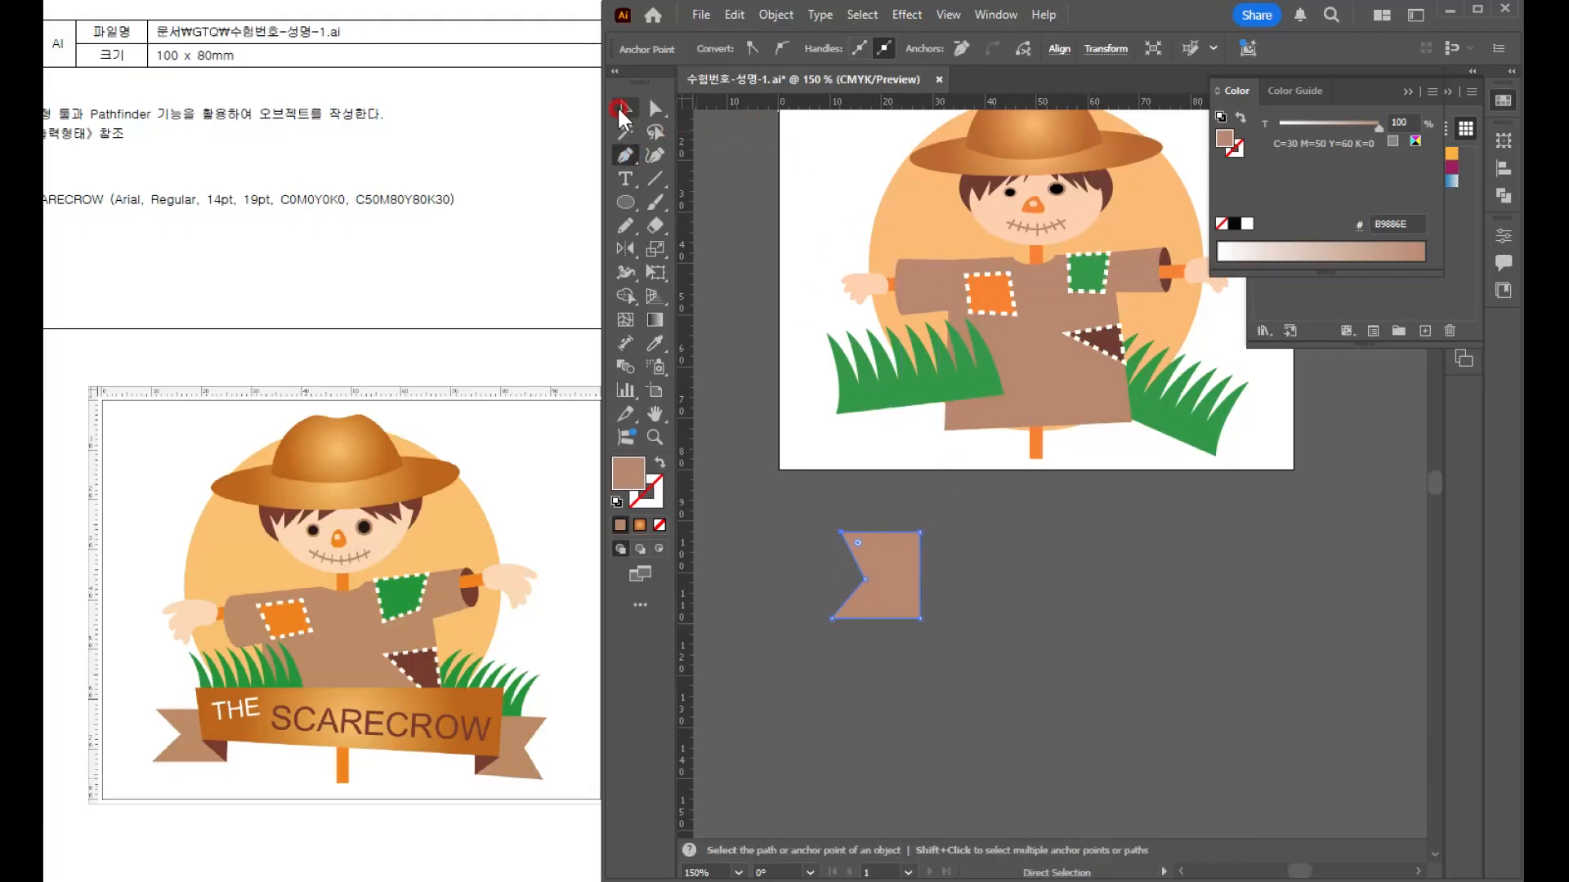
left_click(1008, 596)
- Draw a long banner rectangle overlapping the ribbon tail's upper right part and give it the hat brim's gradient with the Eyedropper
left_click_drag(625, 202, 690, 204)
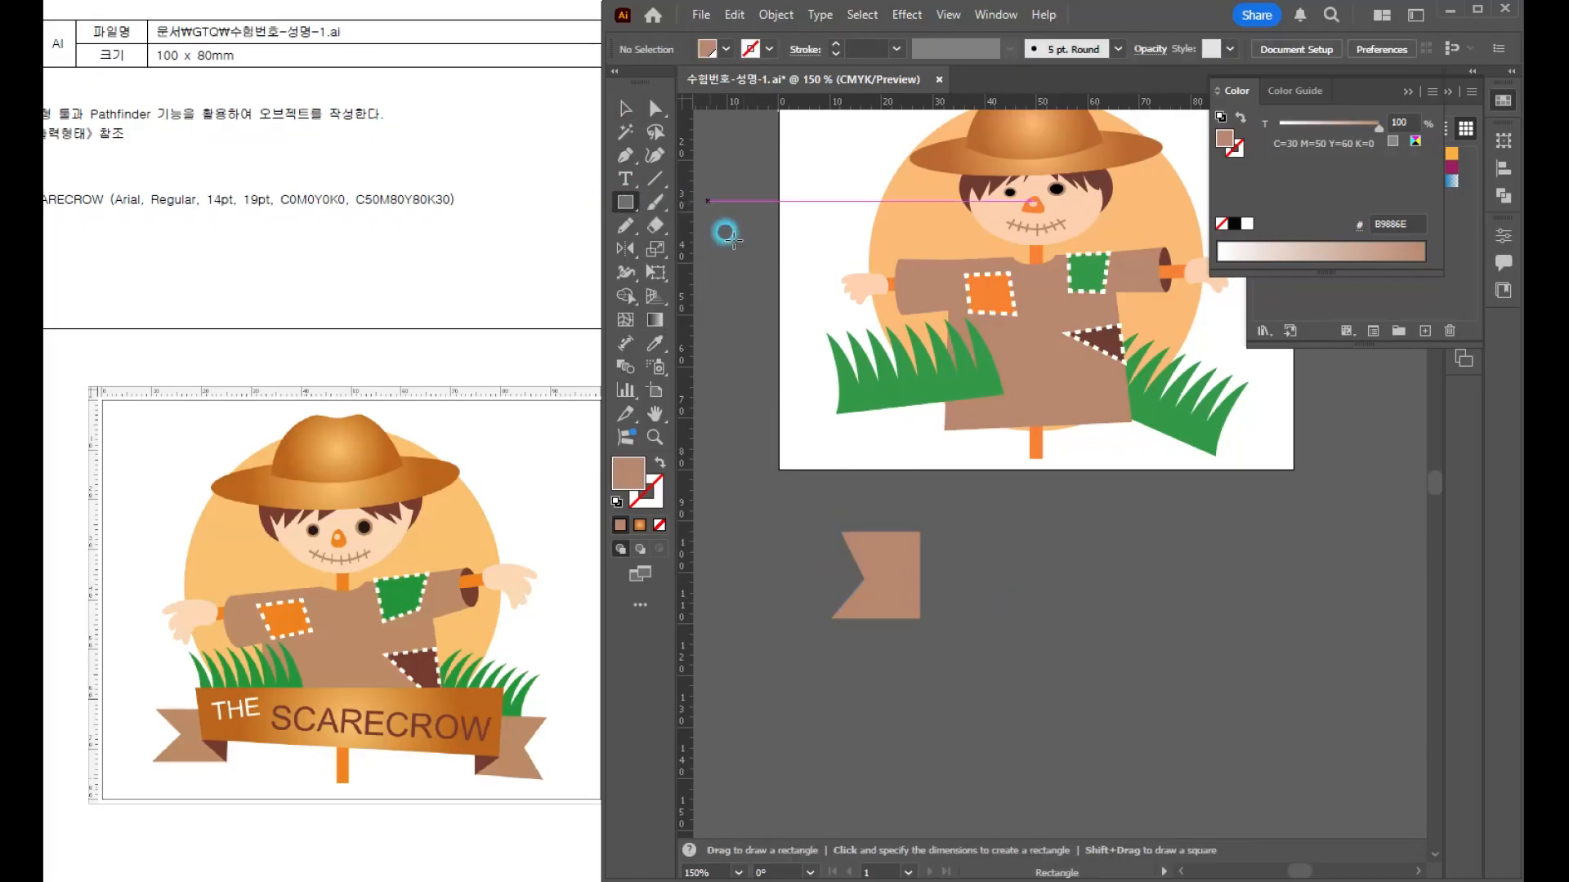
left_click_drag(894, 496, 1304, 575)
key("i")
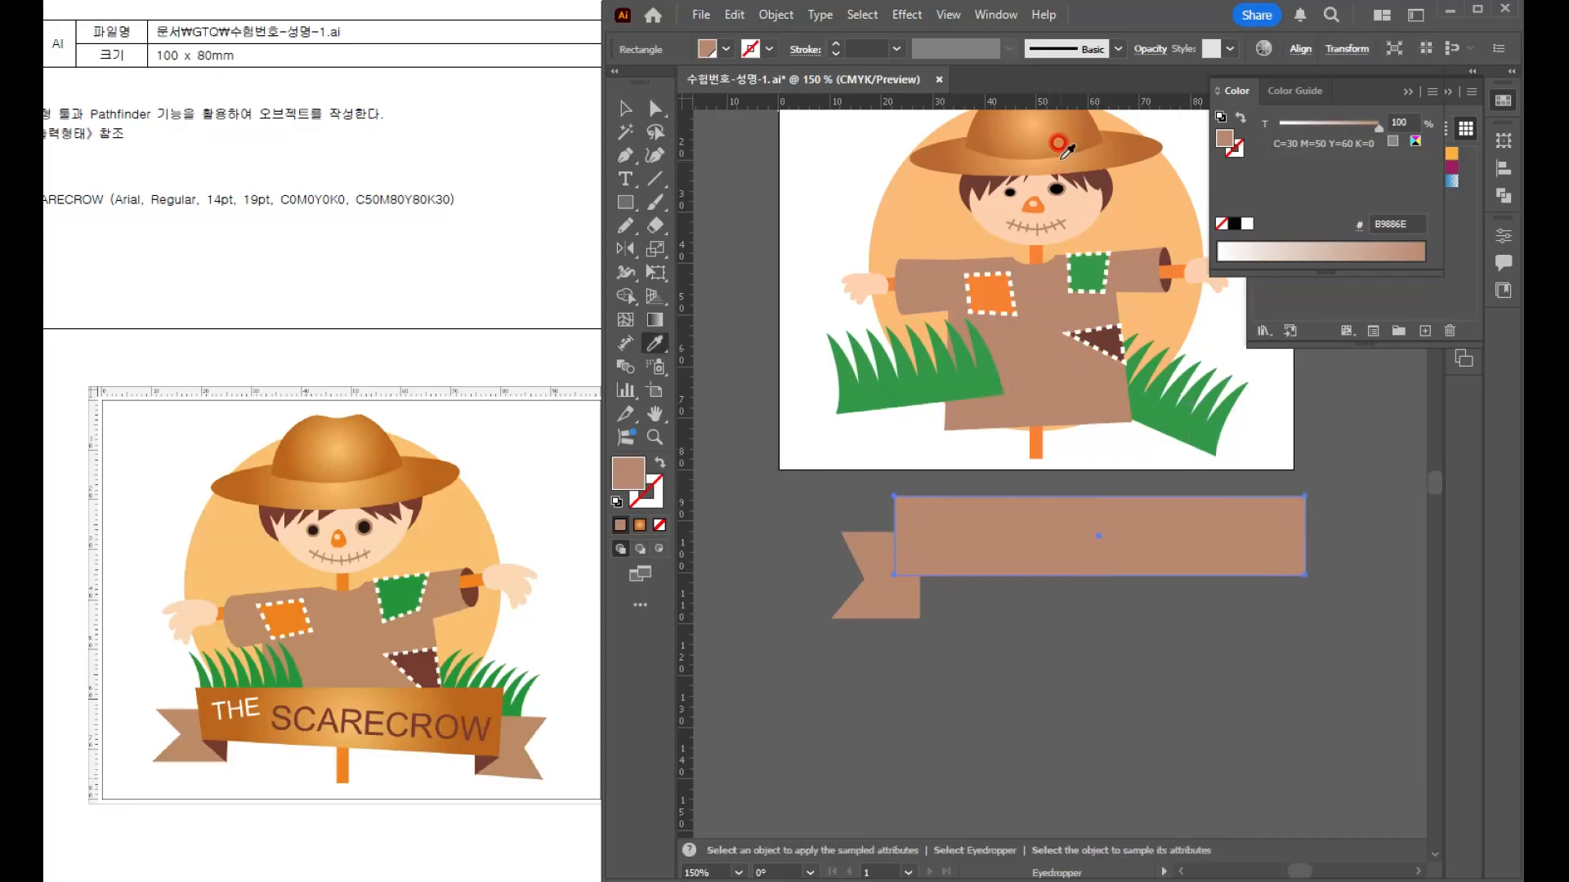
left_click(1096, 140)
key("v")
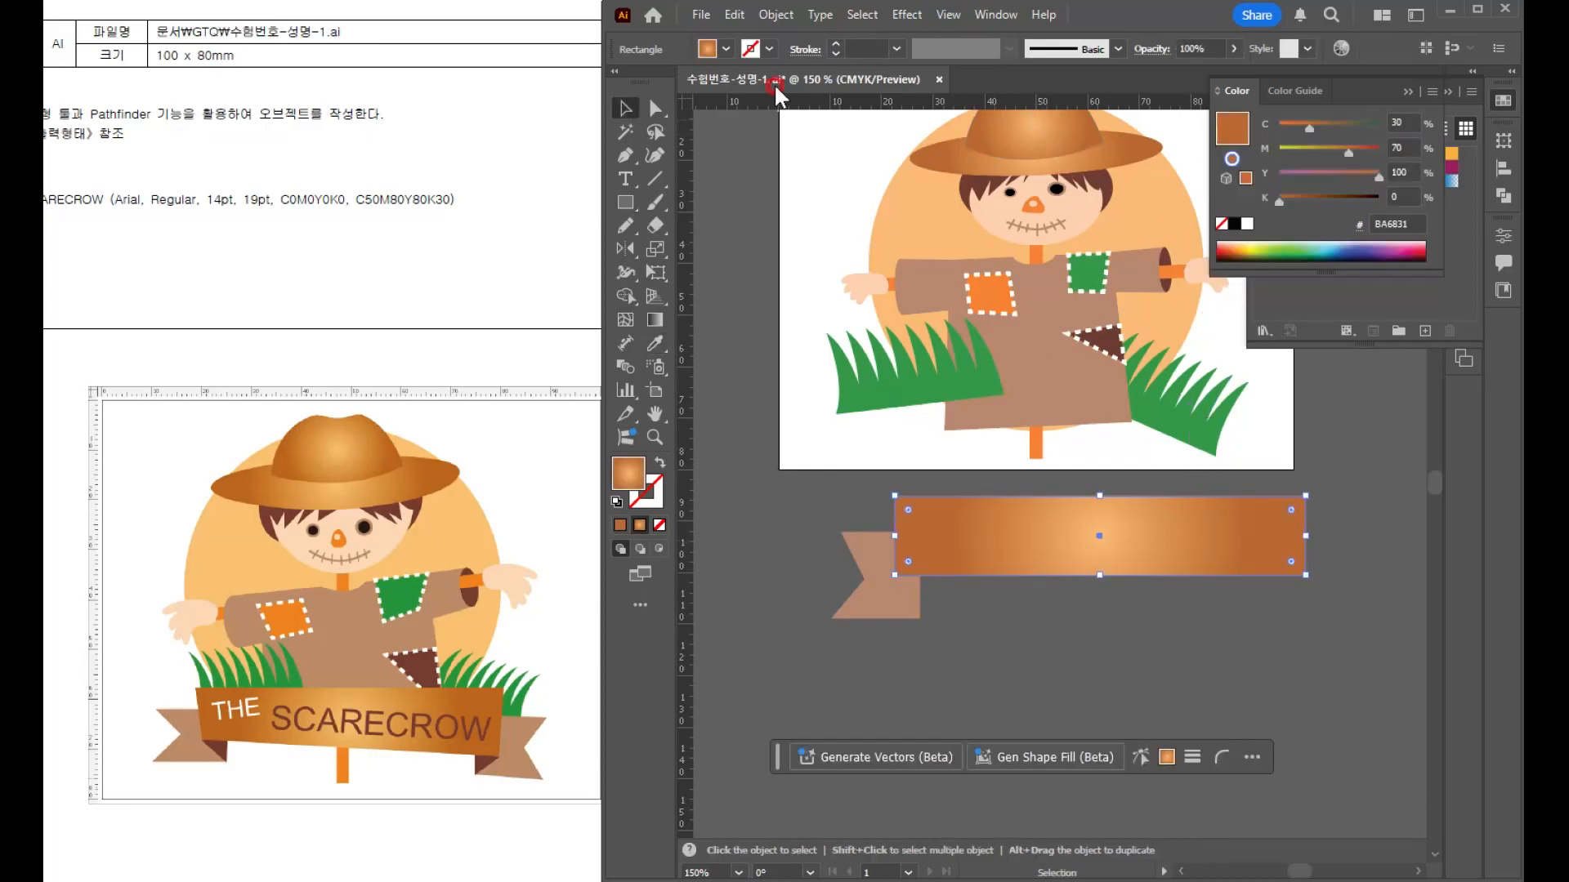
- Apply an Arc envelope warp to the banner with 0% bend, 17% horizontal and -6% vertical distortion
left_click(783, 16)
mouse_move(952, 718)
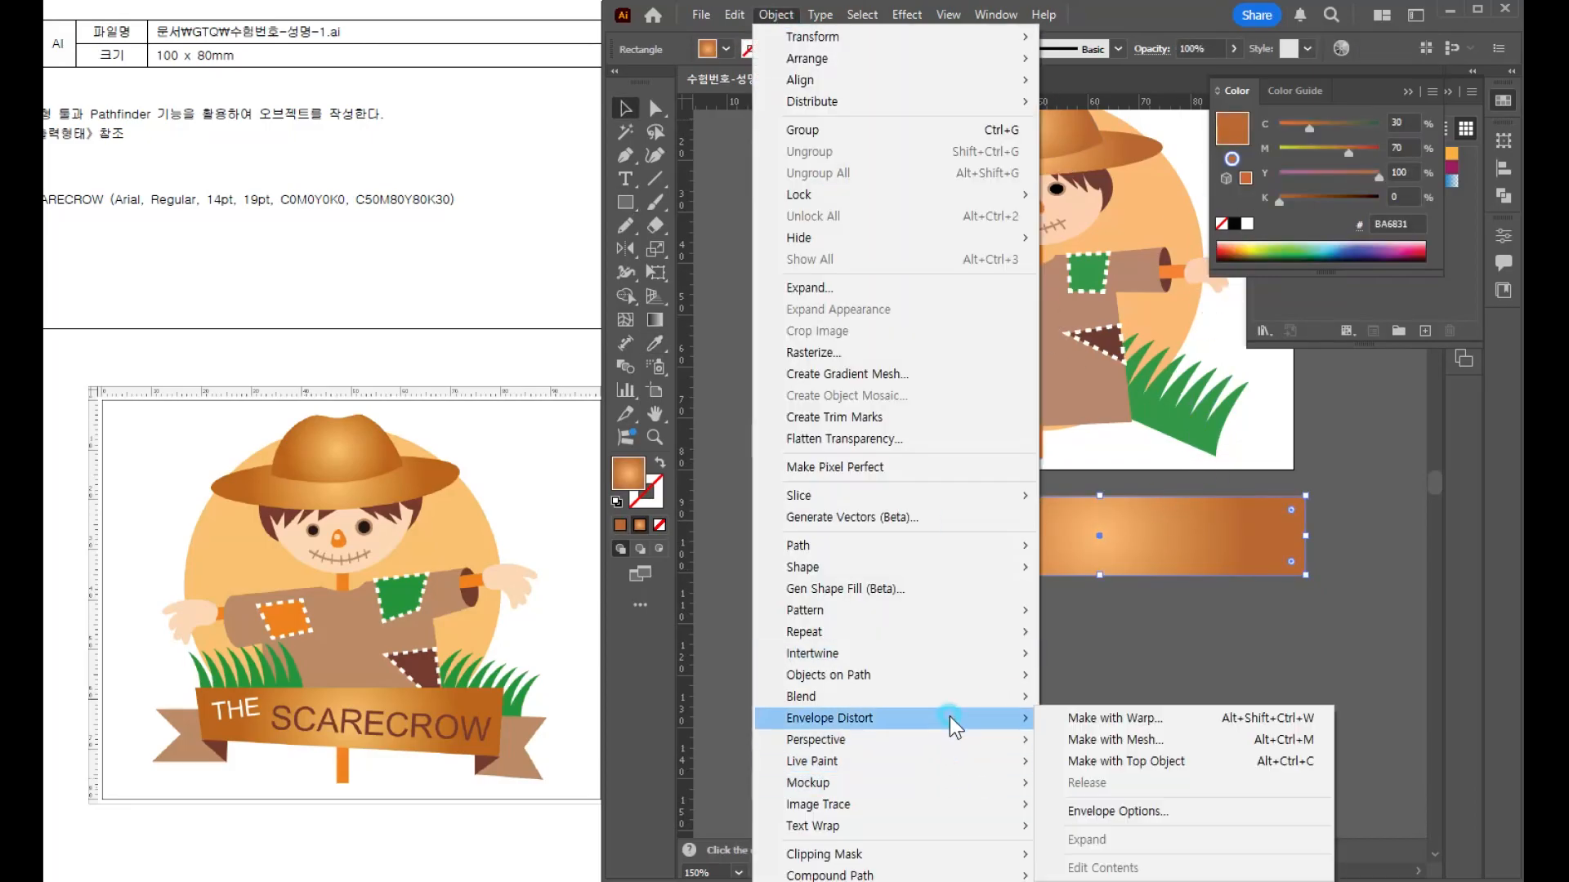
left_click(1084, 719)
type("0")
left_click(844, 284)
mouse_move(977, 234)
left_mouse_down()
mouse_move(963, 235)
mouse_move(993, 235)
left_mouse_up()
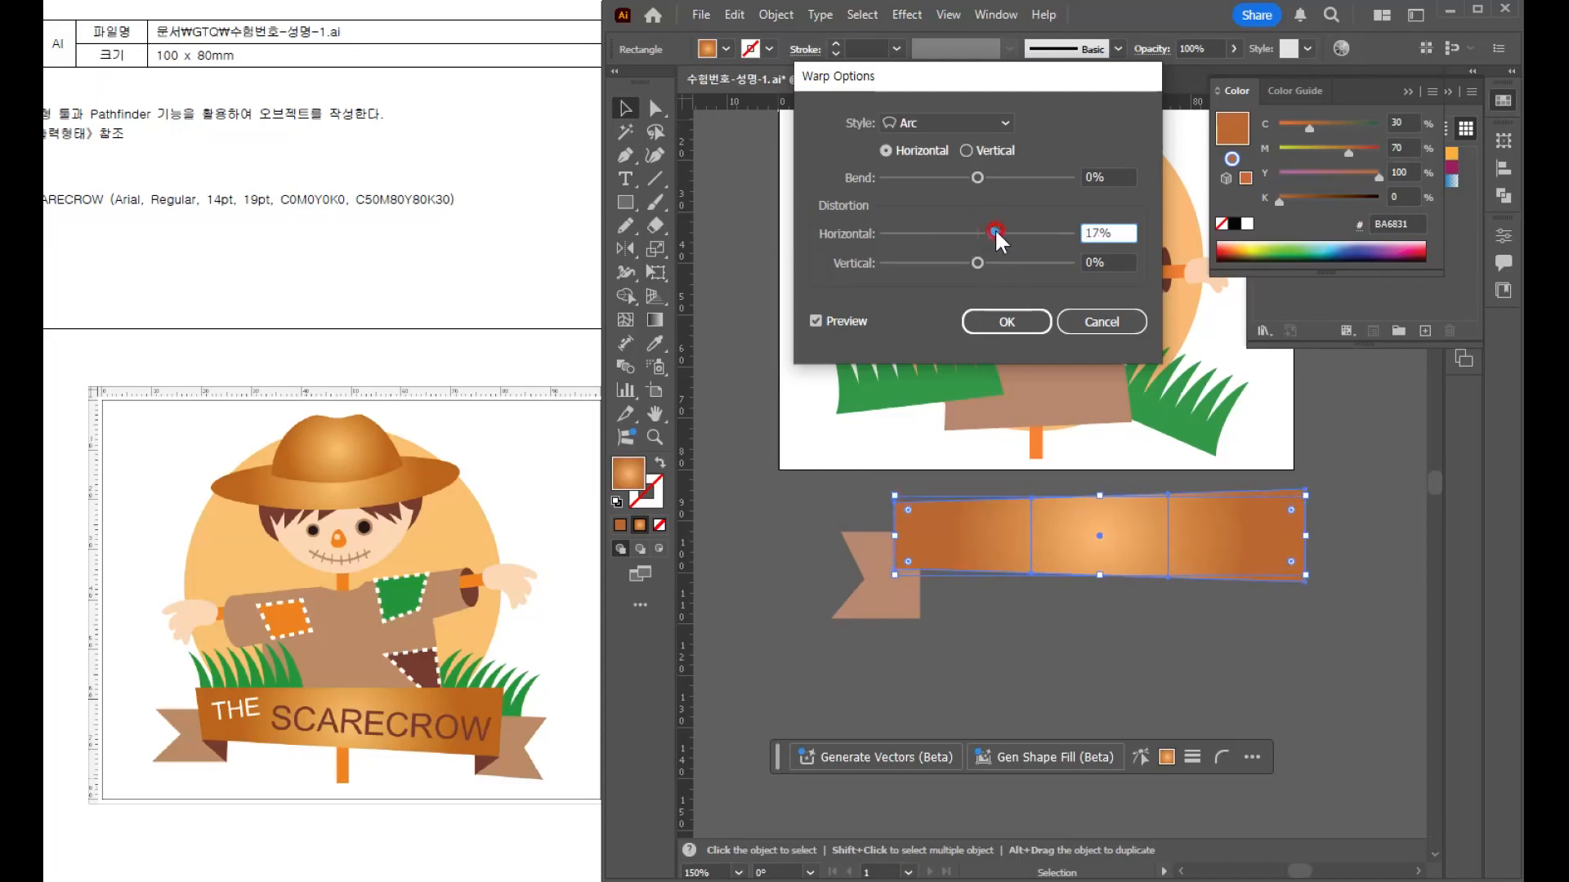
left_click_drag(980, 263, 978, 267)
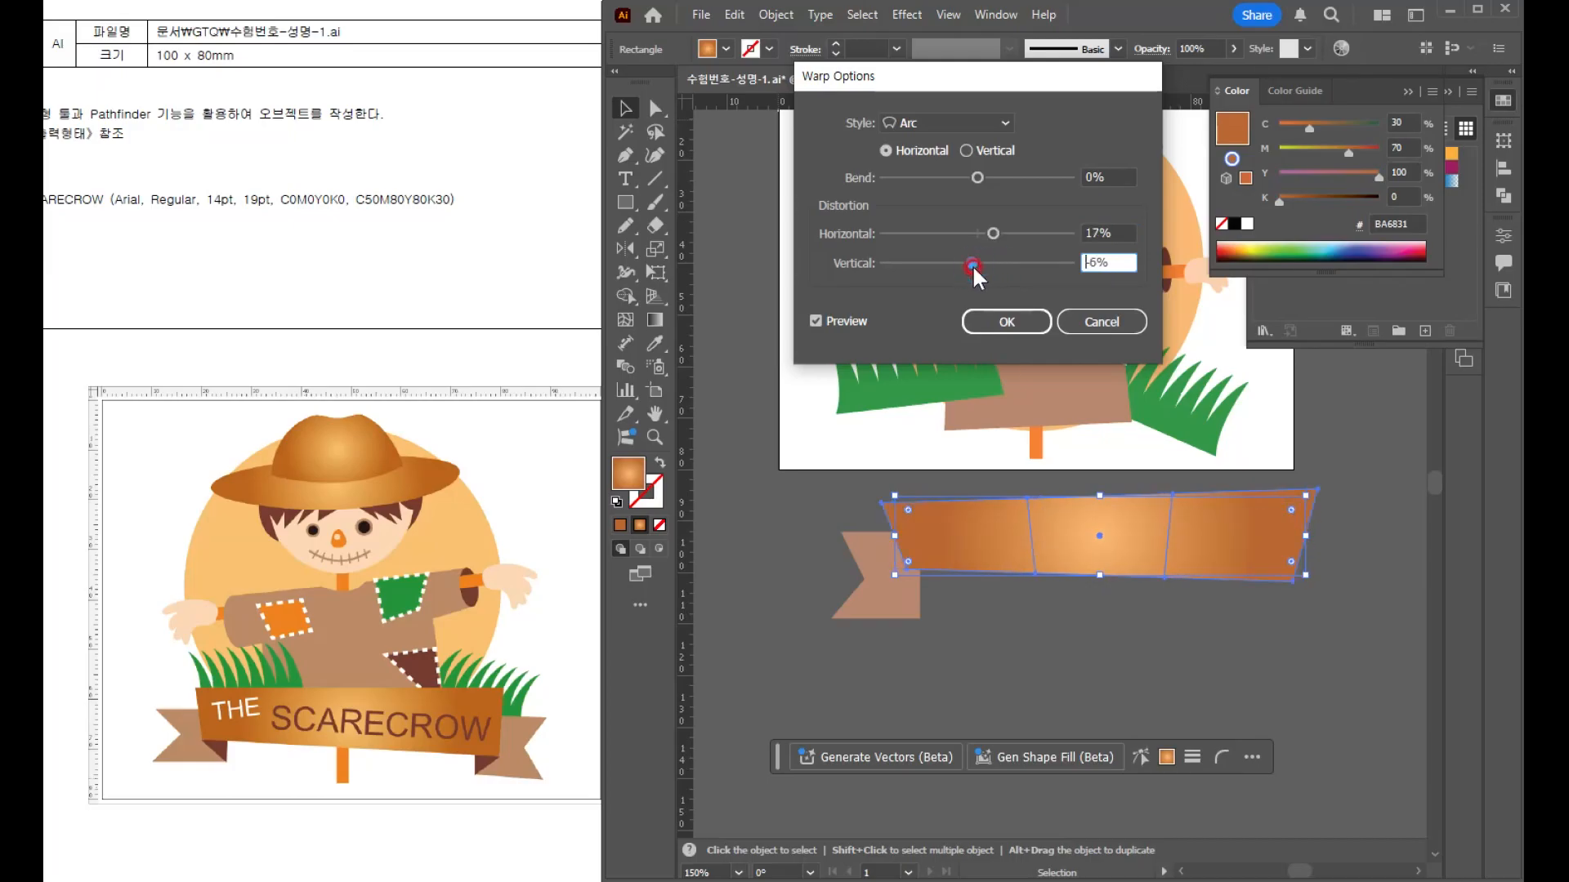
left_click(973, 266)
left_click(1015, 321)
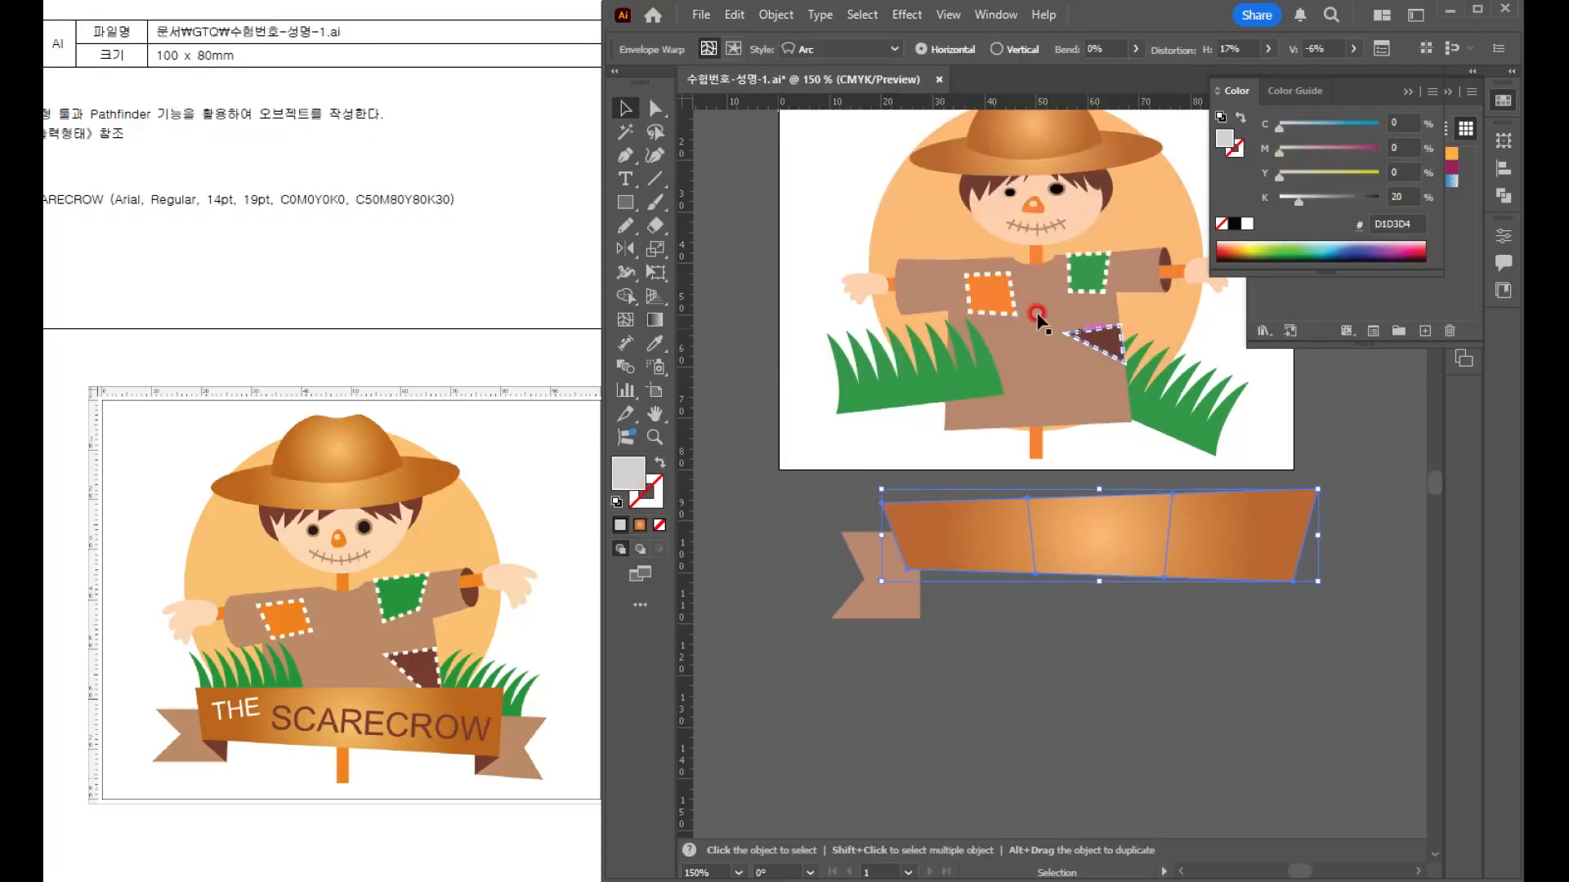
- Expand the warped banner into editable shapes and shift it slightly downward over the ribbon tail
left_click(790, 22)
left_click(809, 295)
key("Return")
left_click_drag(1201, 546, 1202, 555)
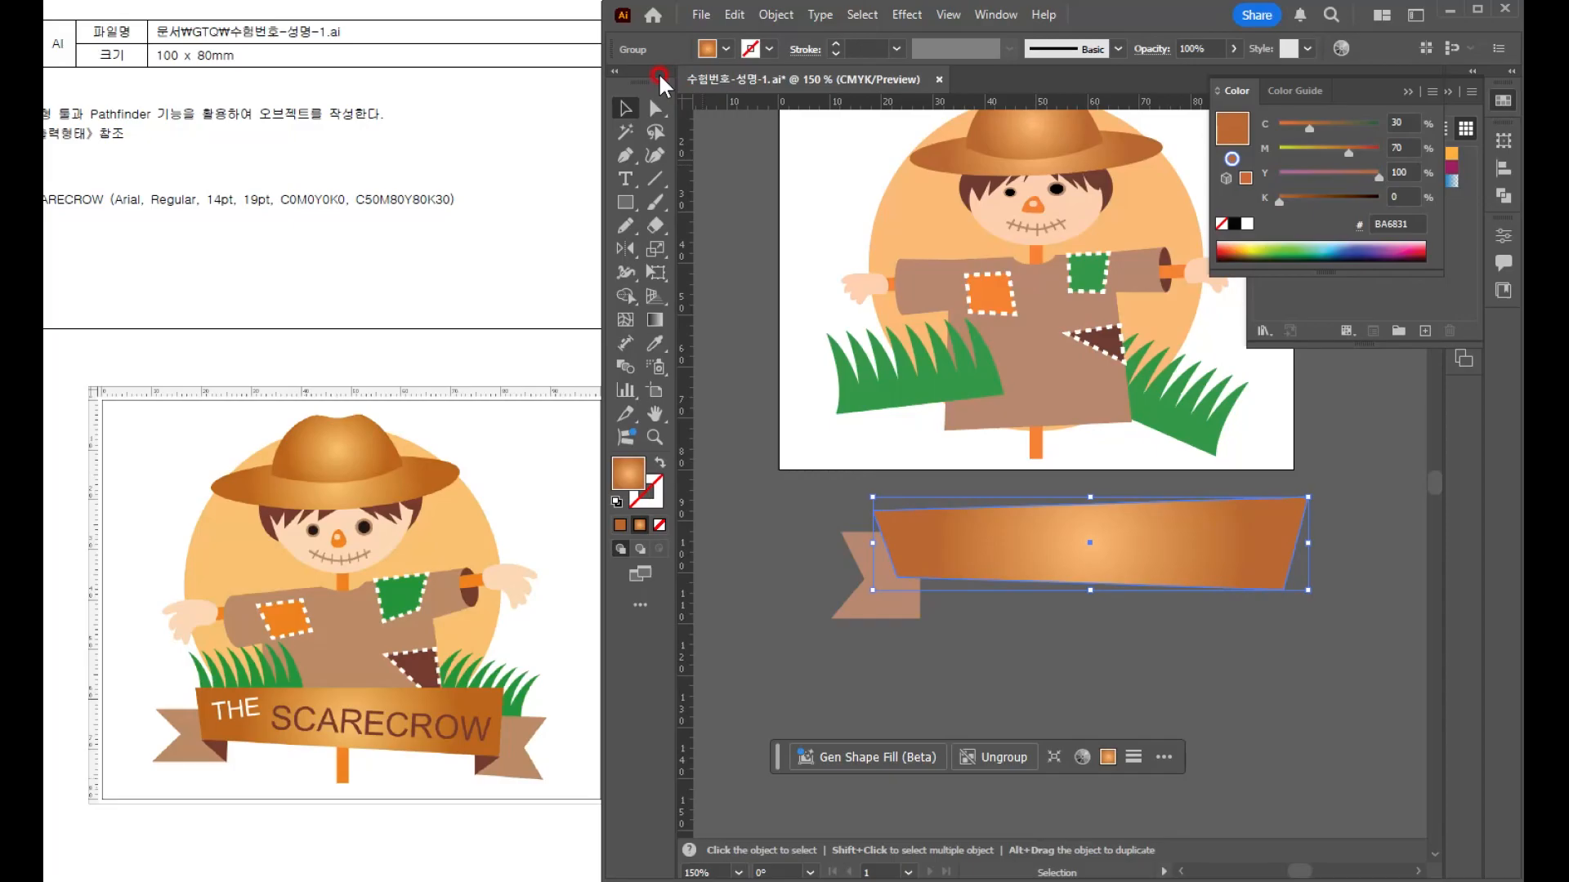
- Lower the gradient banner's upper-right corner point slightly with the Direct Selection tool
left_click(657, 101)
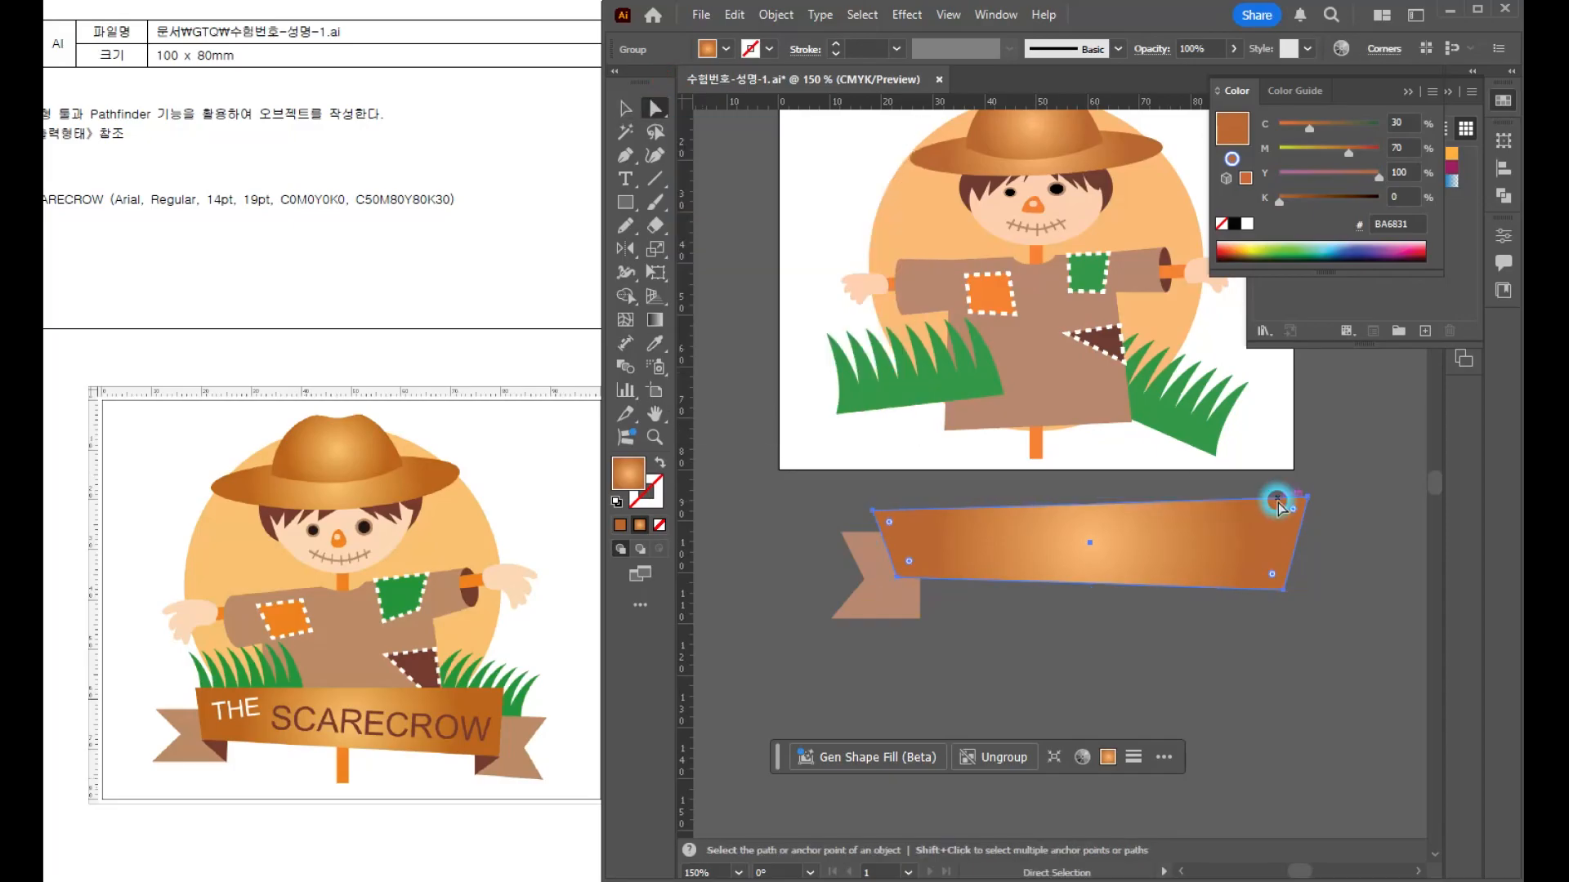
left_click(1307, 497)
left_click_drag(1306, 497, 1306, 510)
left_click(625, 108)
left_click(752, 235)
left_click_drag(1077, 565, 1083, 562)
- Add the point text "The" below the banner and fill it with white
left_click(627, 179)
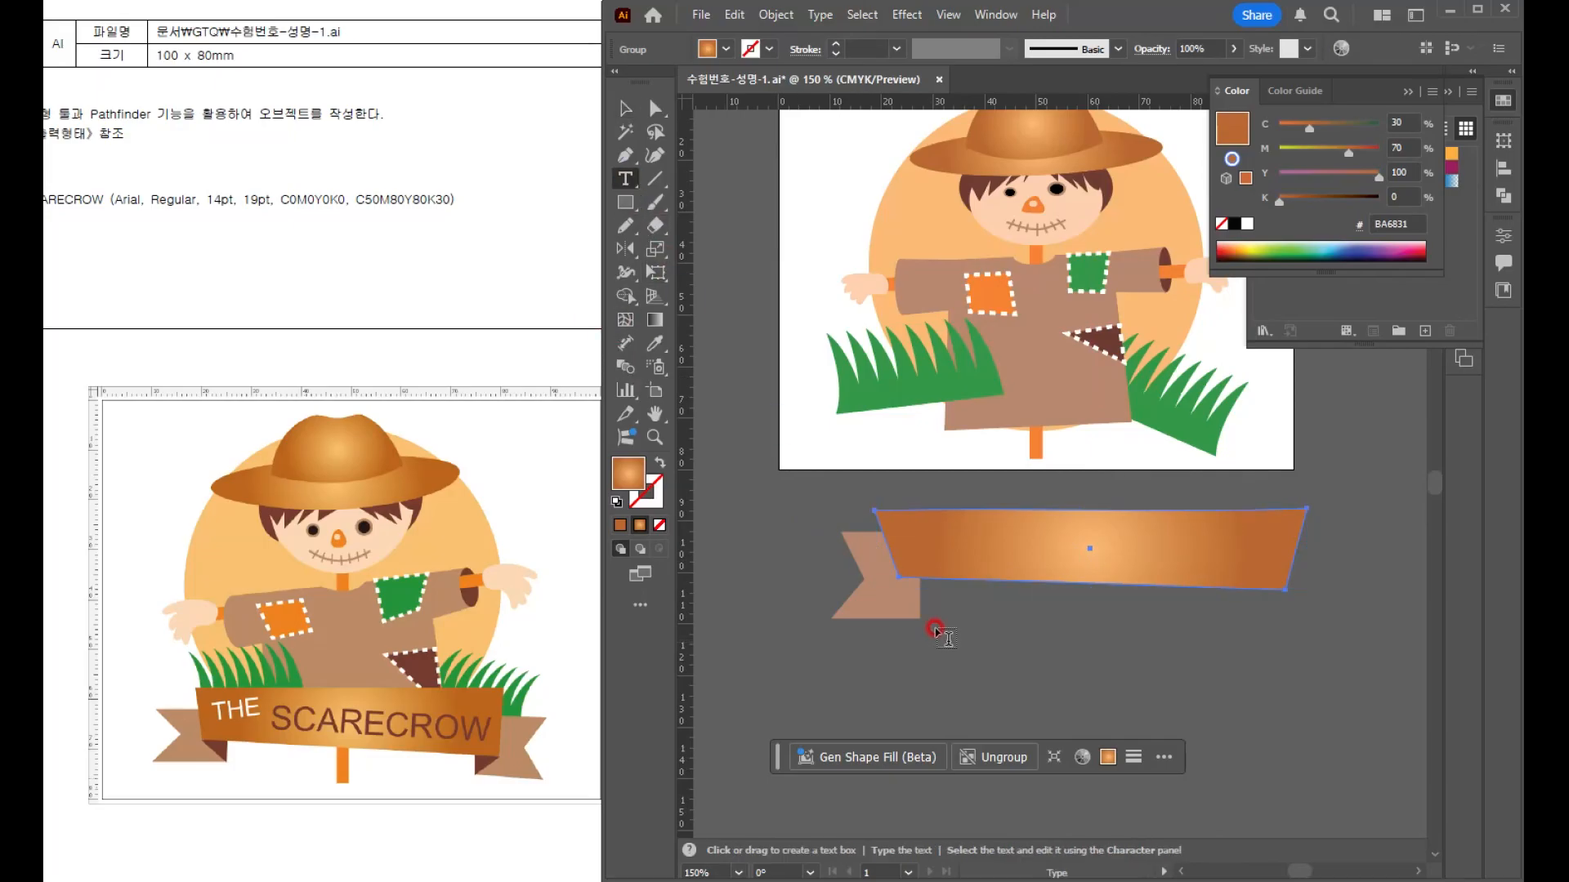
left_click(1003, 658)
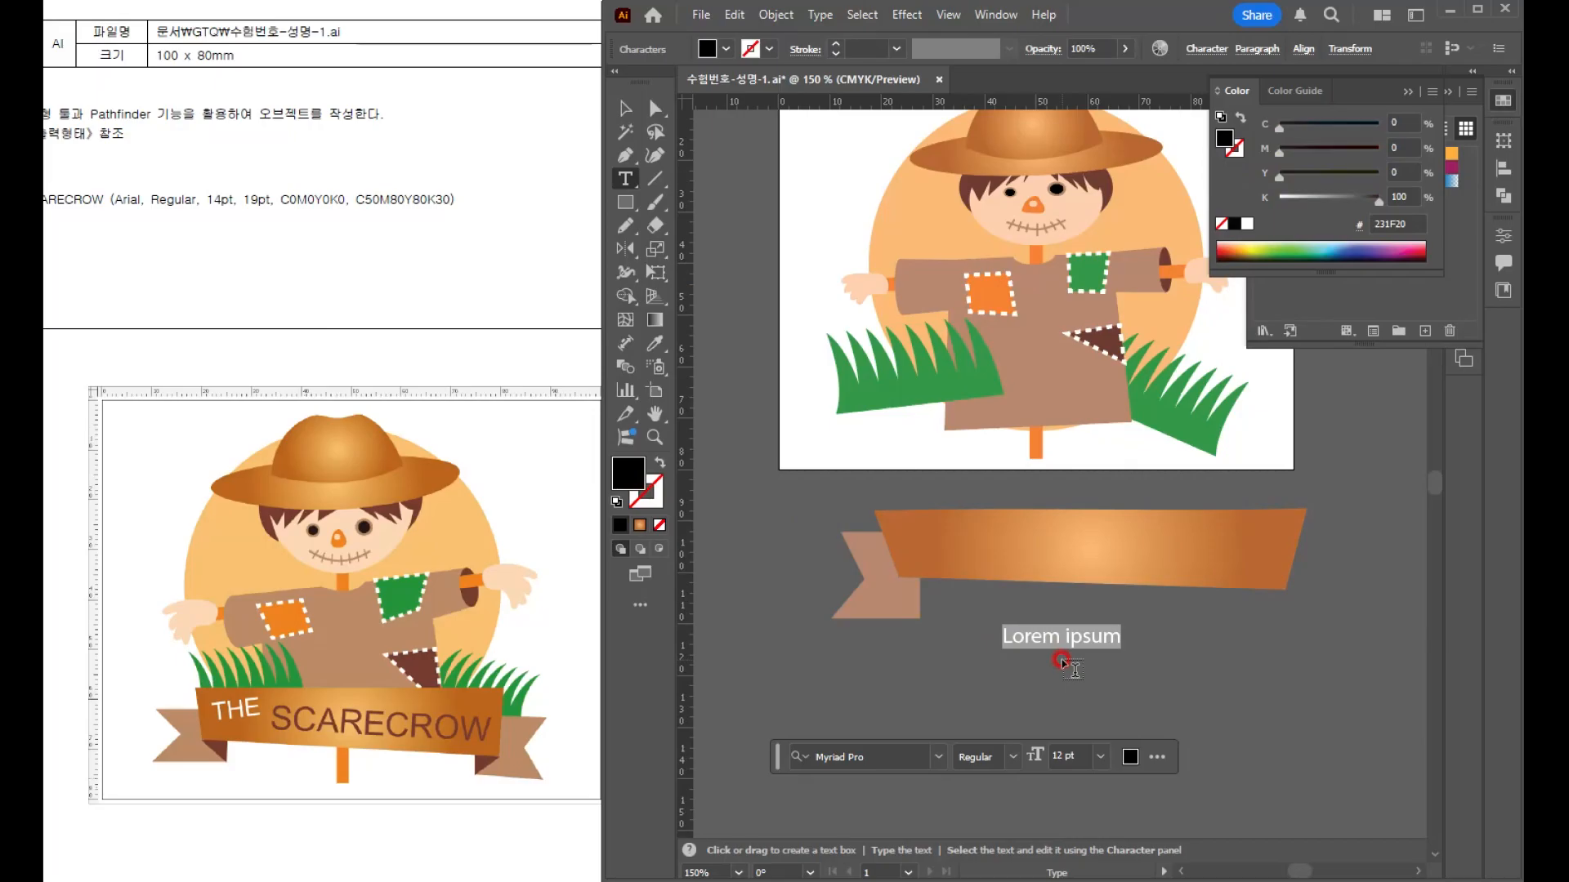
type("The")
key("Escape")
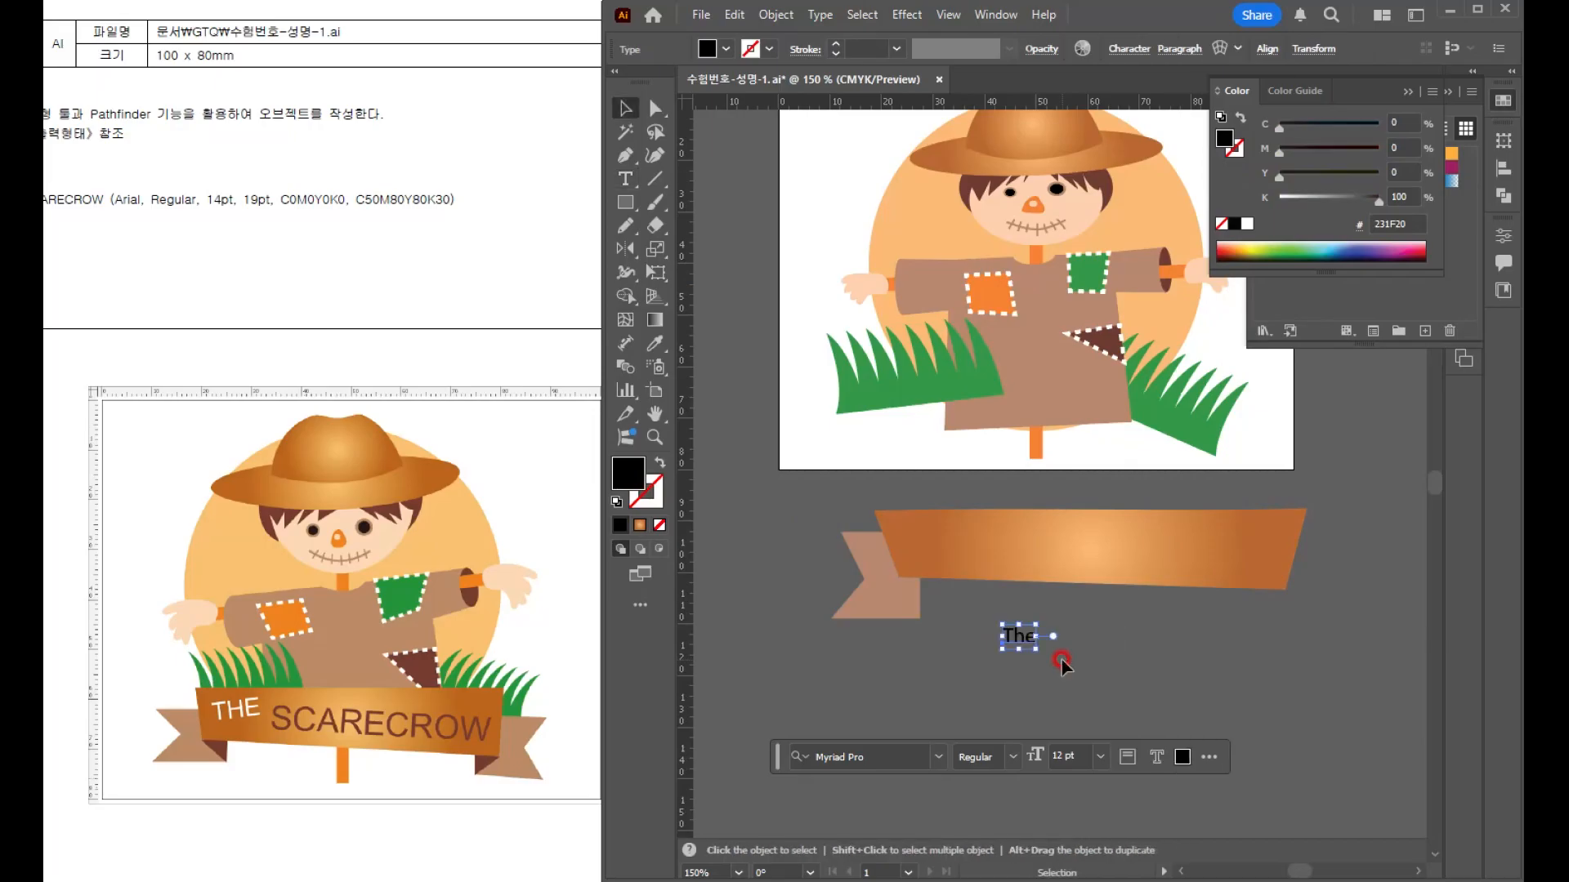
left_click(218, 285)
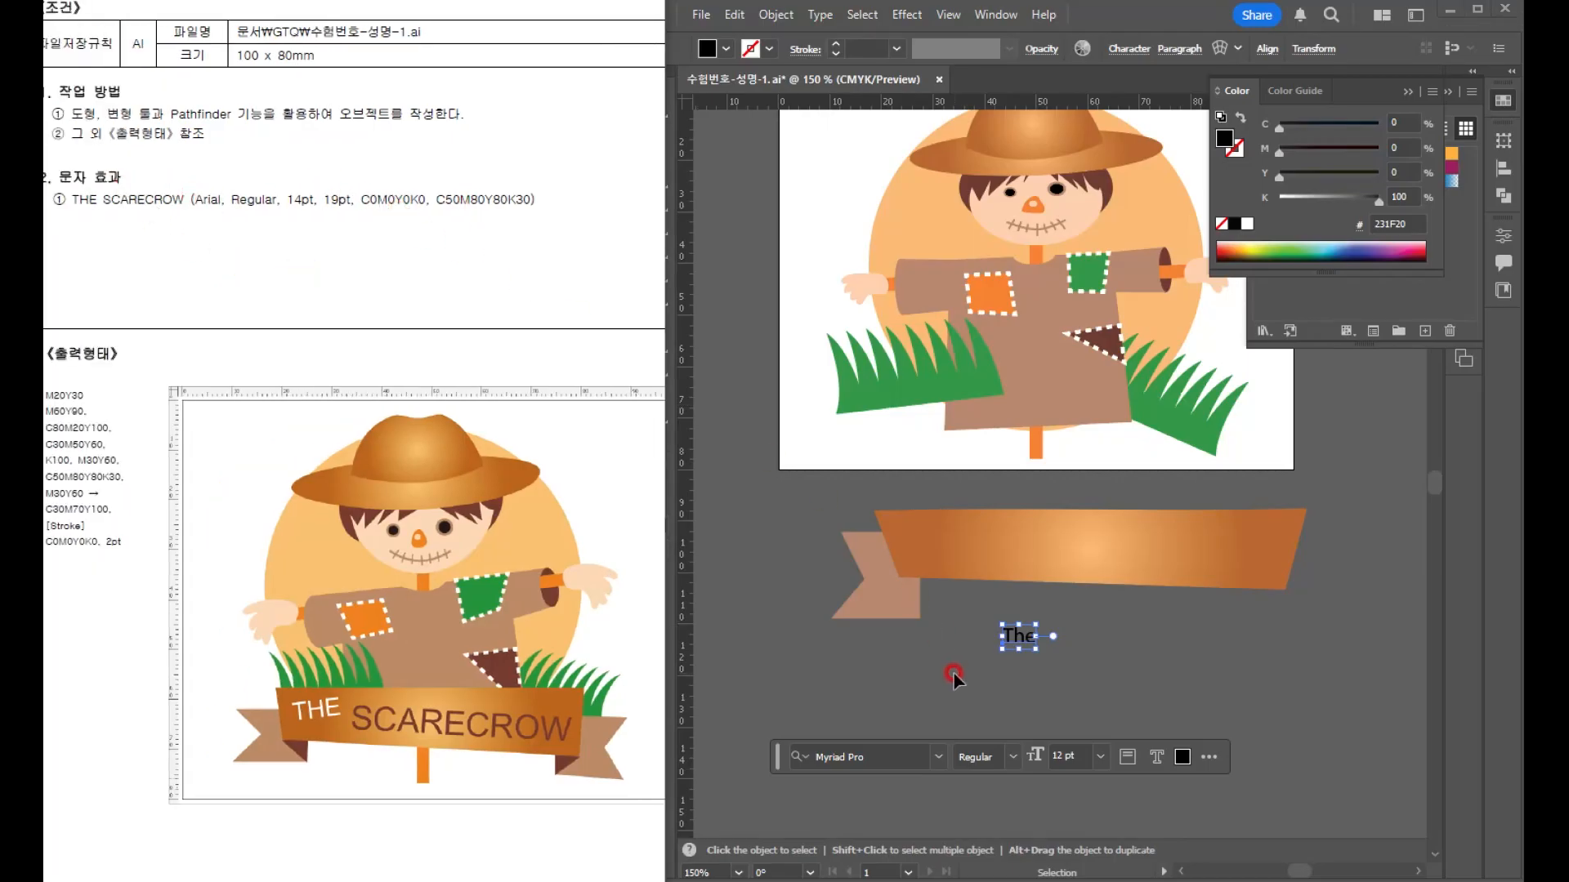
left_click(1245, 223)
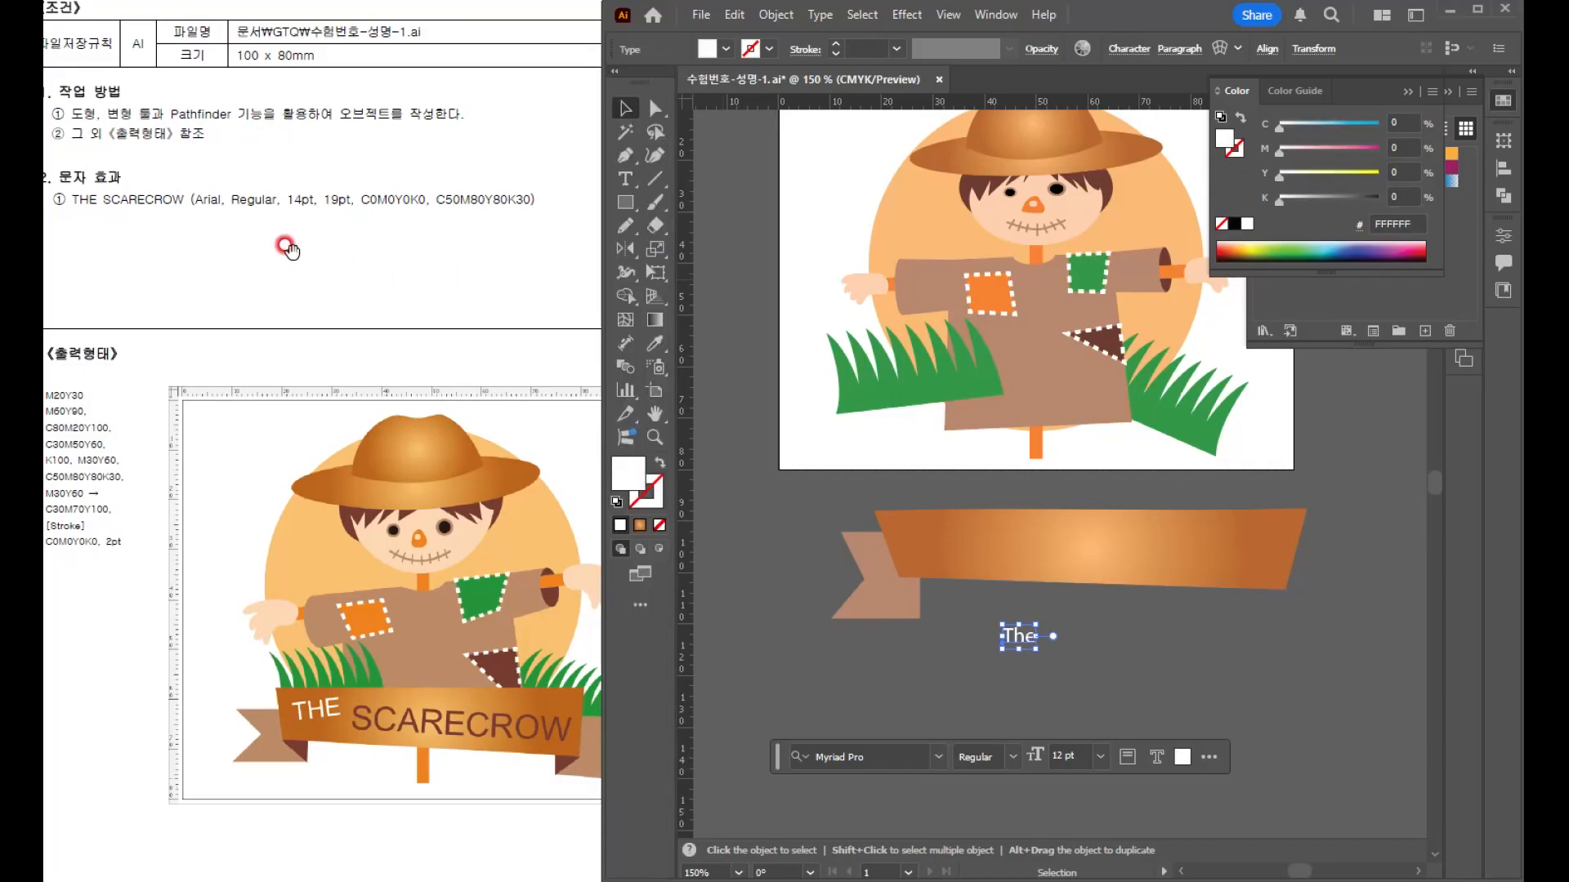
- Set the text "The" in Arial Regular at 14 pt
left_click(1132, 51)
type("ar")
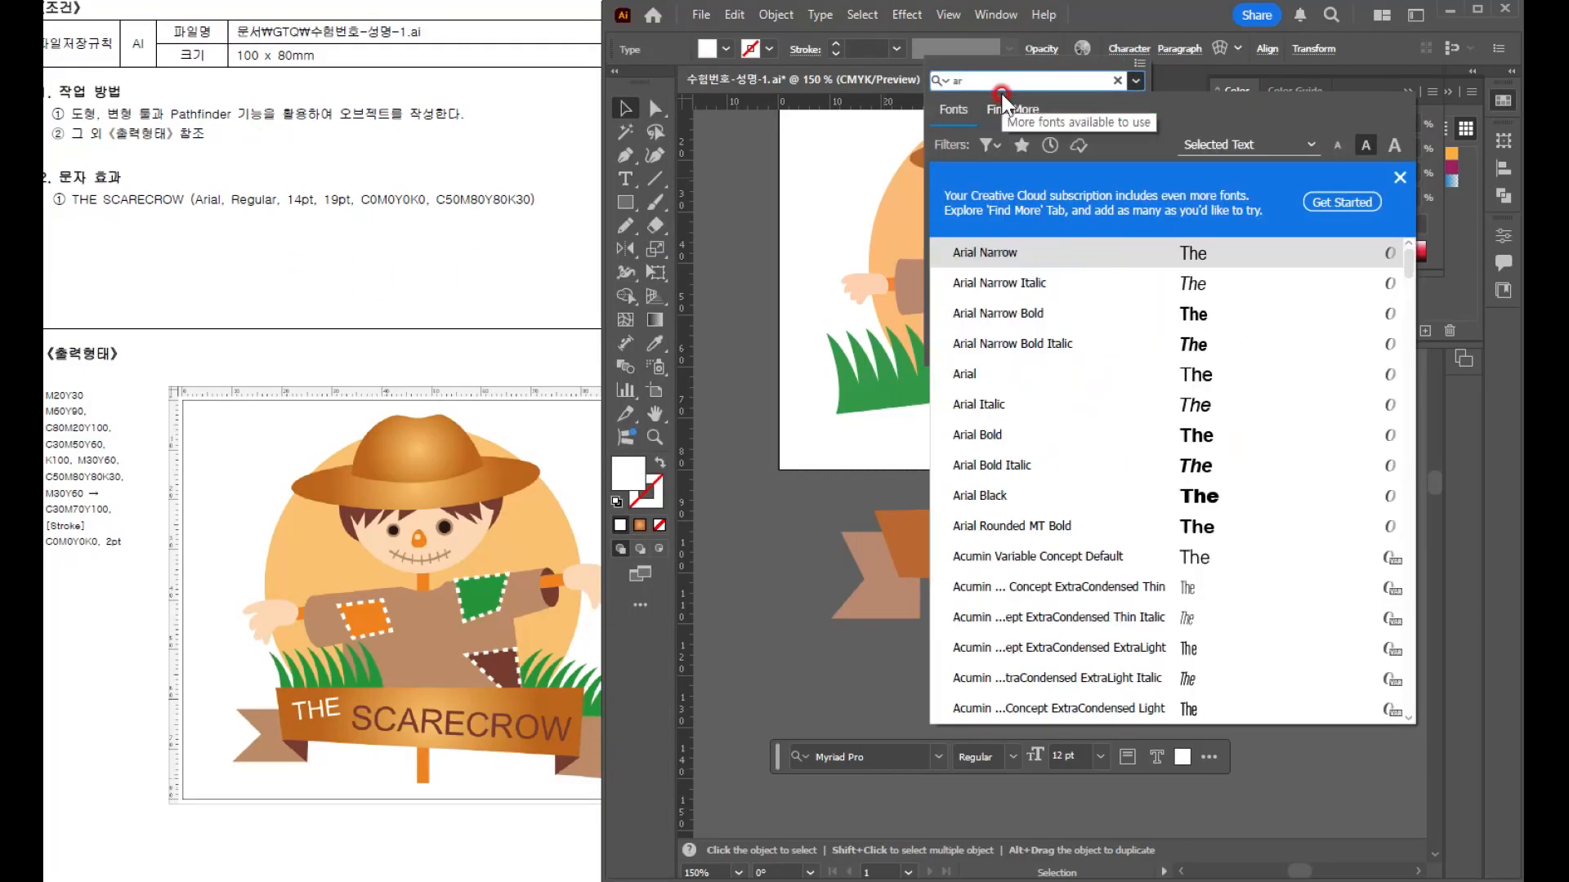
left_click(981, 374)
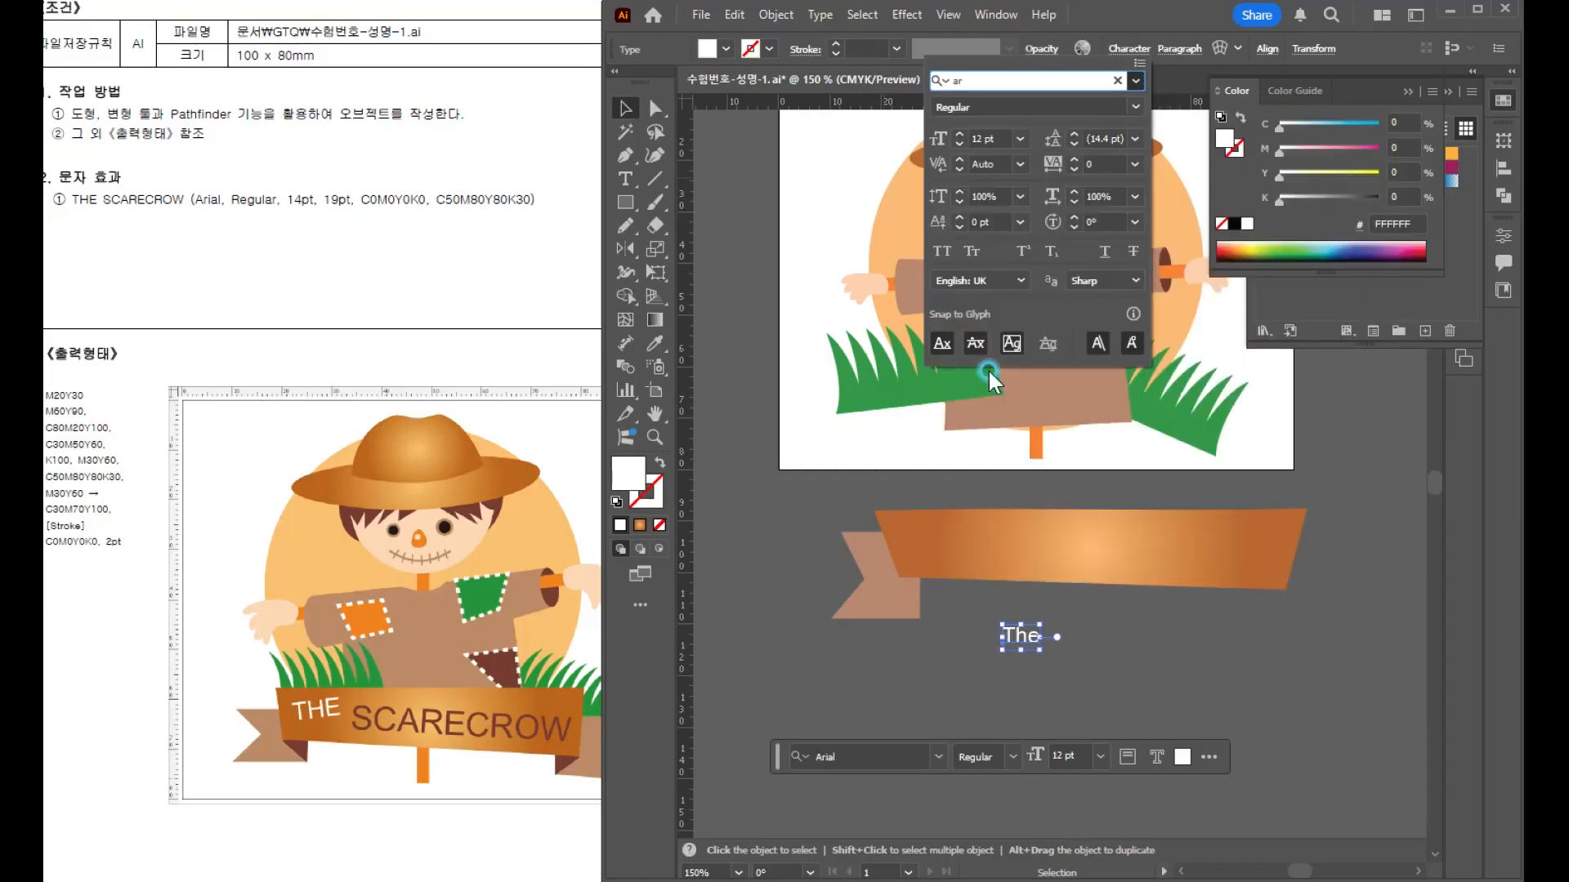
left_click(984, 139)
type("14")
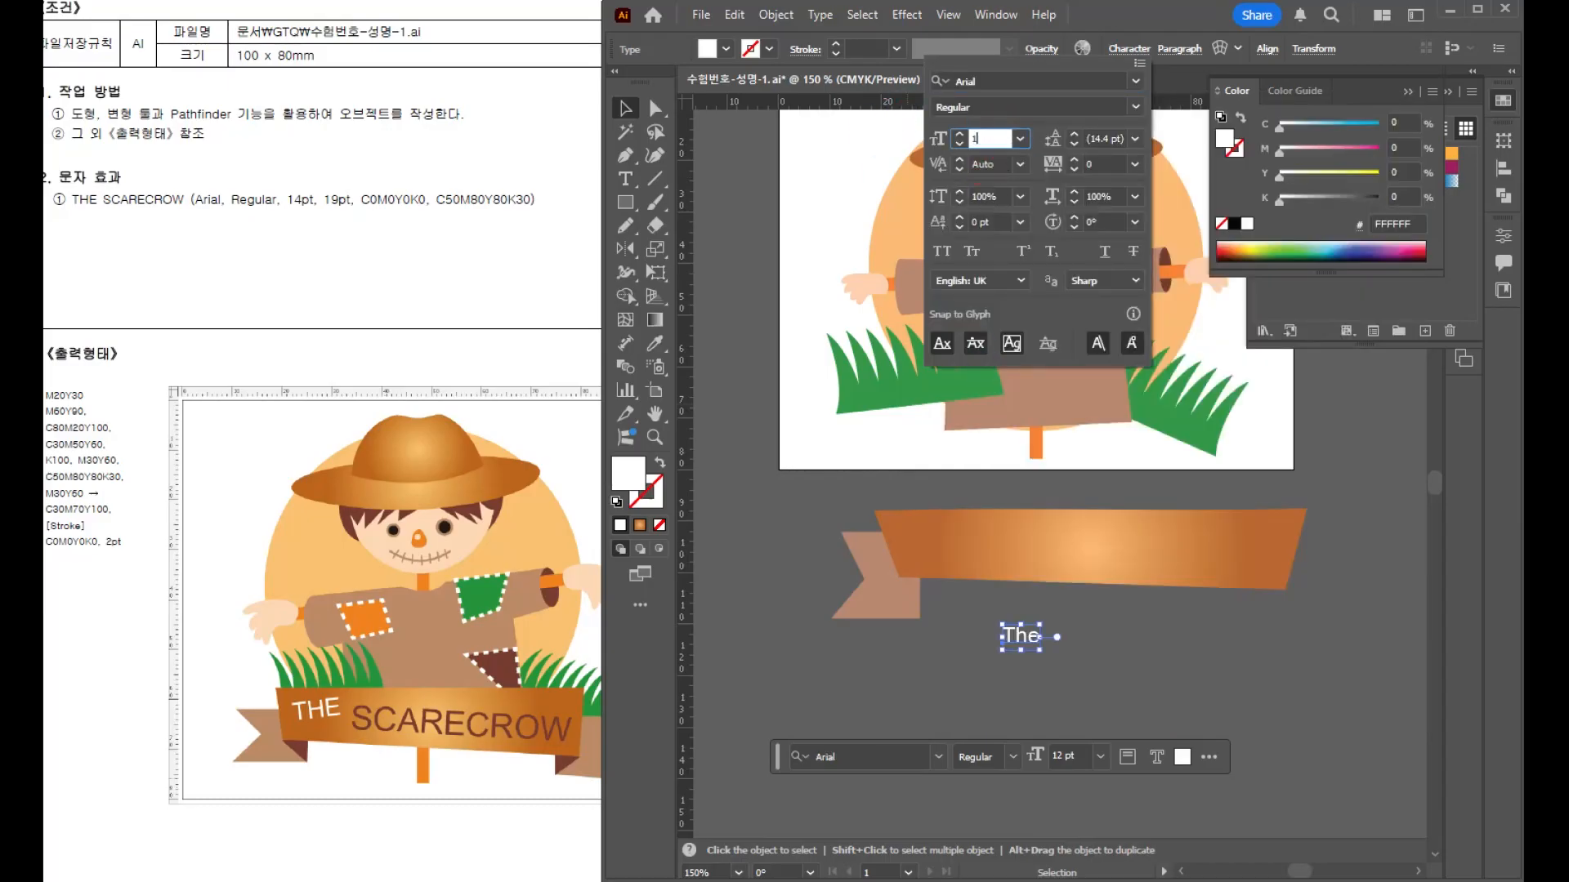
key("Return")
- Place "The" on the banner's left end and make a copy of it below the banner reading "SCARECROW"
left_click_drag(1025, 635, 897, 433)
left_click_drag(898, 433, 972, 546)
left_click(351, 237)
key("t")
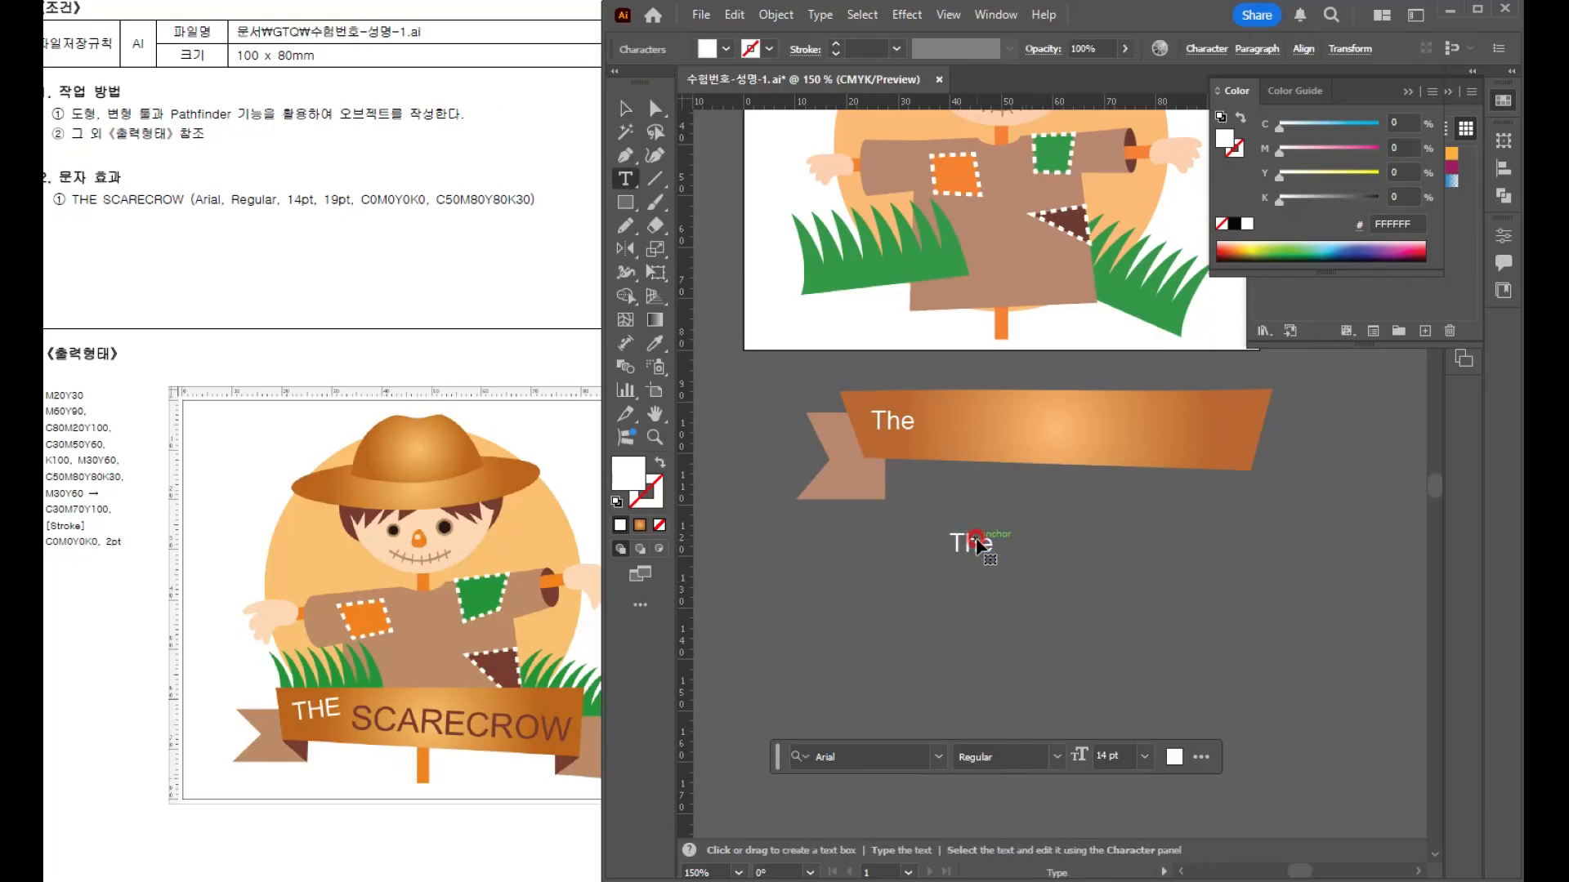
double_click(967, 539)
type("SCAREC")
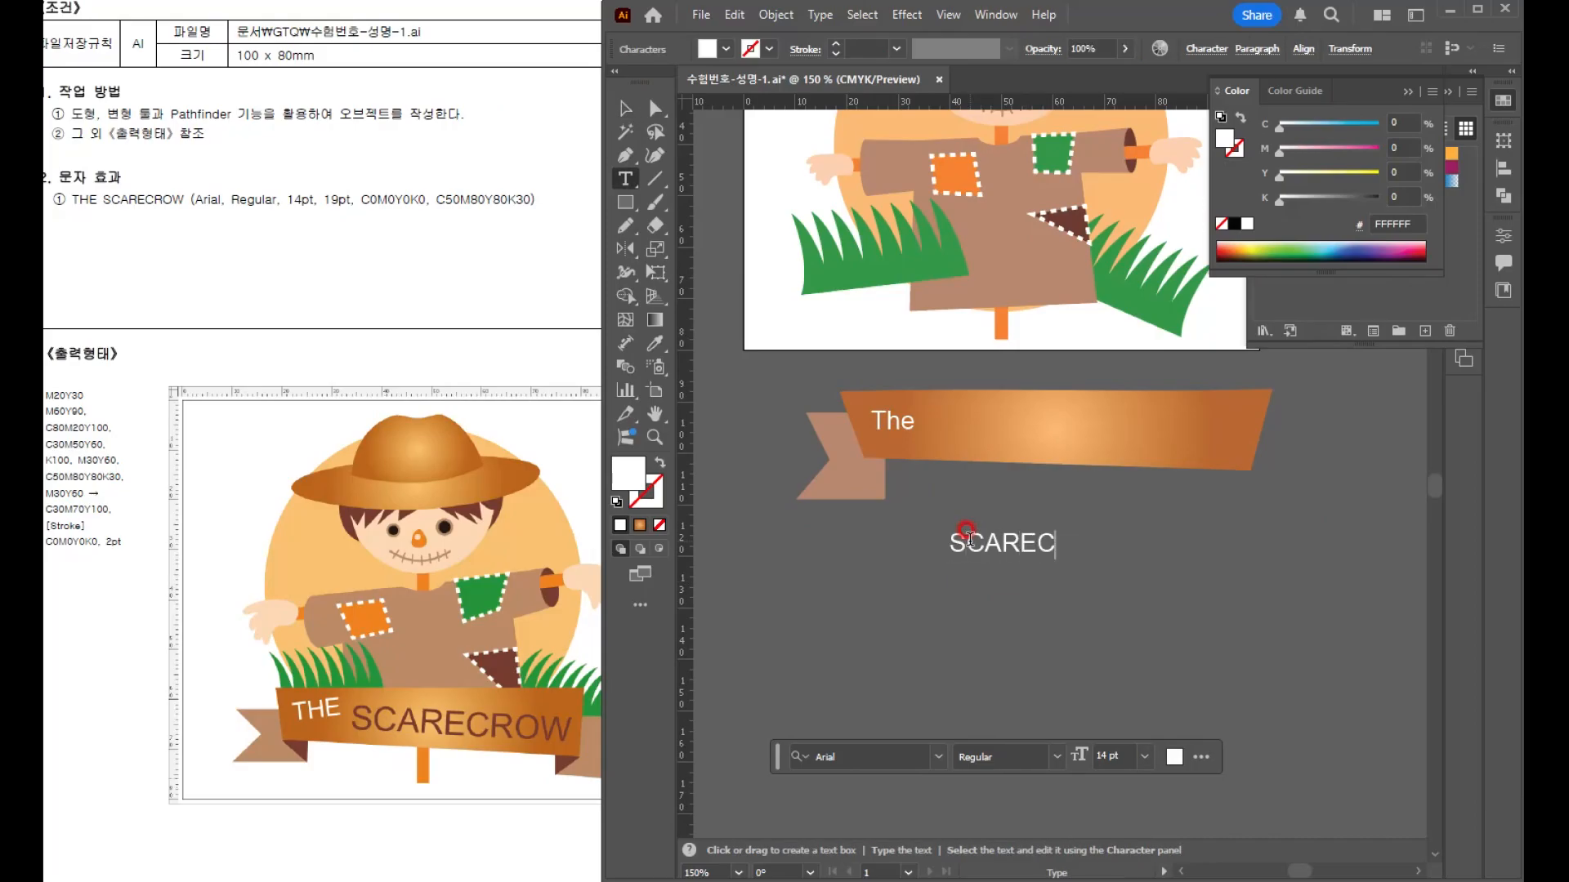
type("ROW")
key("Escape")
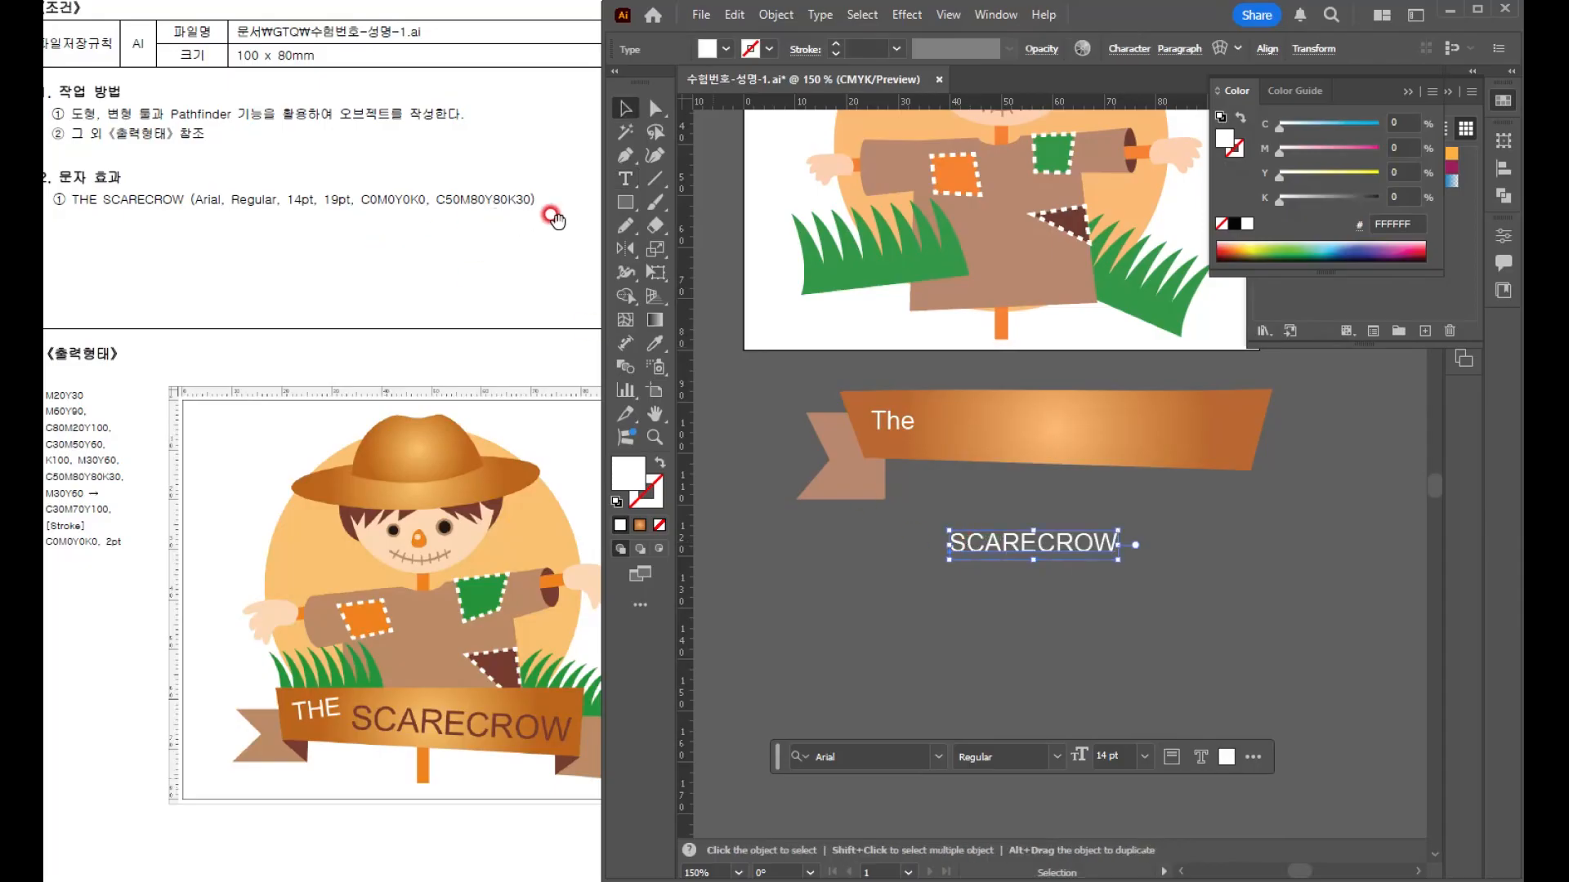
- Fill the SCARECROW text with the brown C50 M80 Y80 K30
left_click(1395, 122)
type("50")
key("Tab")
type("80")
key("Tab")
type("80")
key("Tab")
type("30")
key("Return")
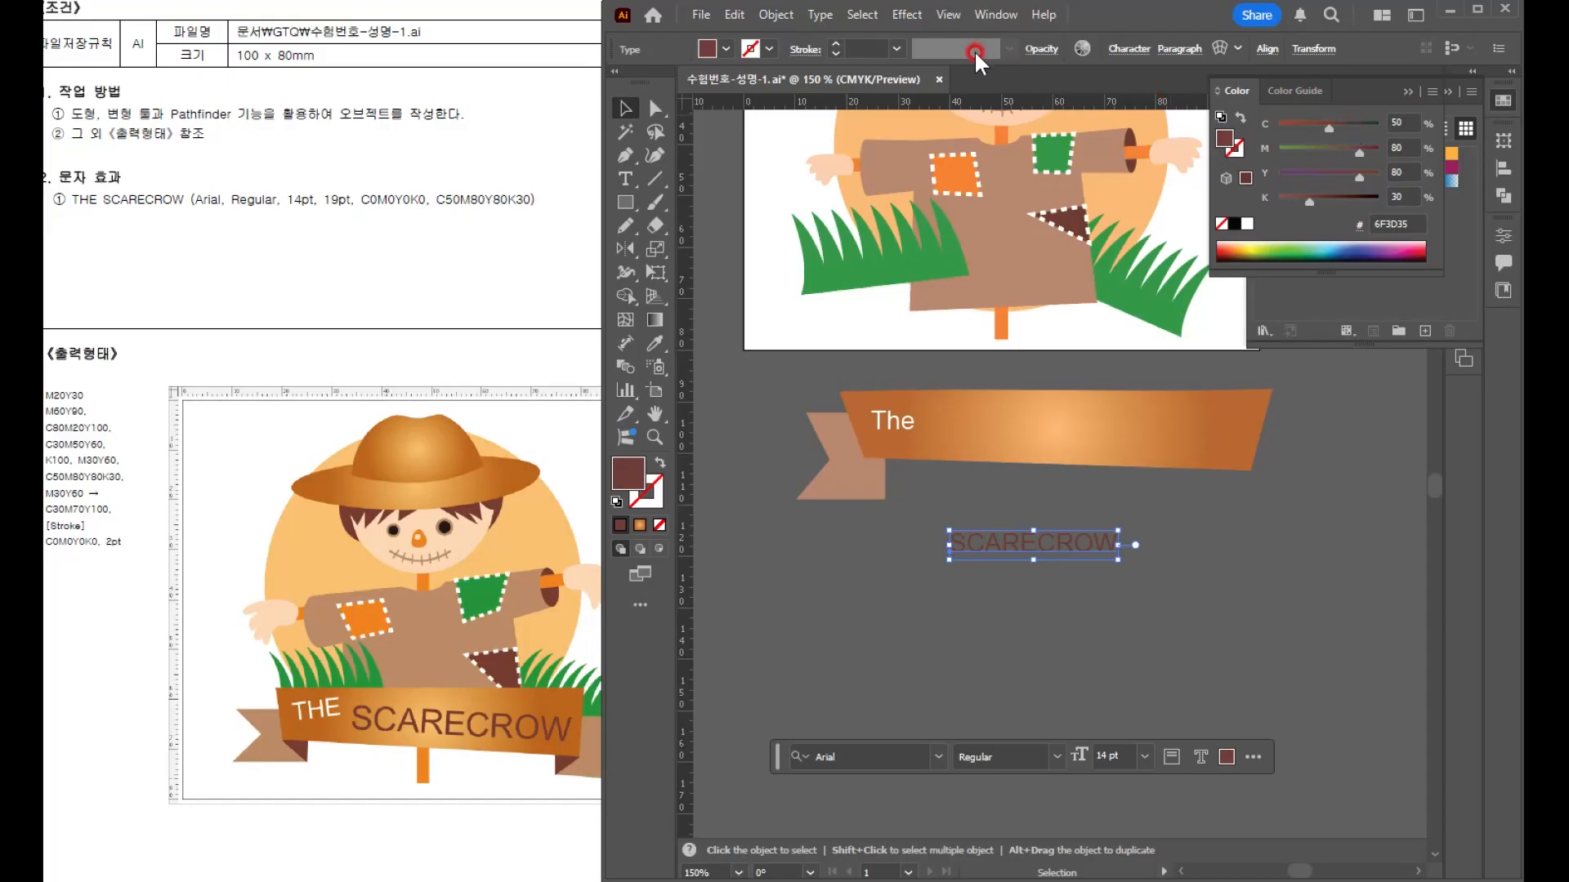
- Set the SCARECROW text to 19 pt and place it on the banner to the right of the first word
left_click(1128, 49)
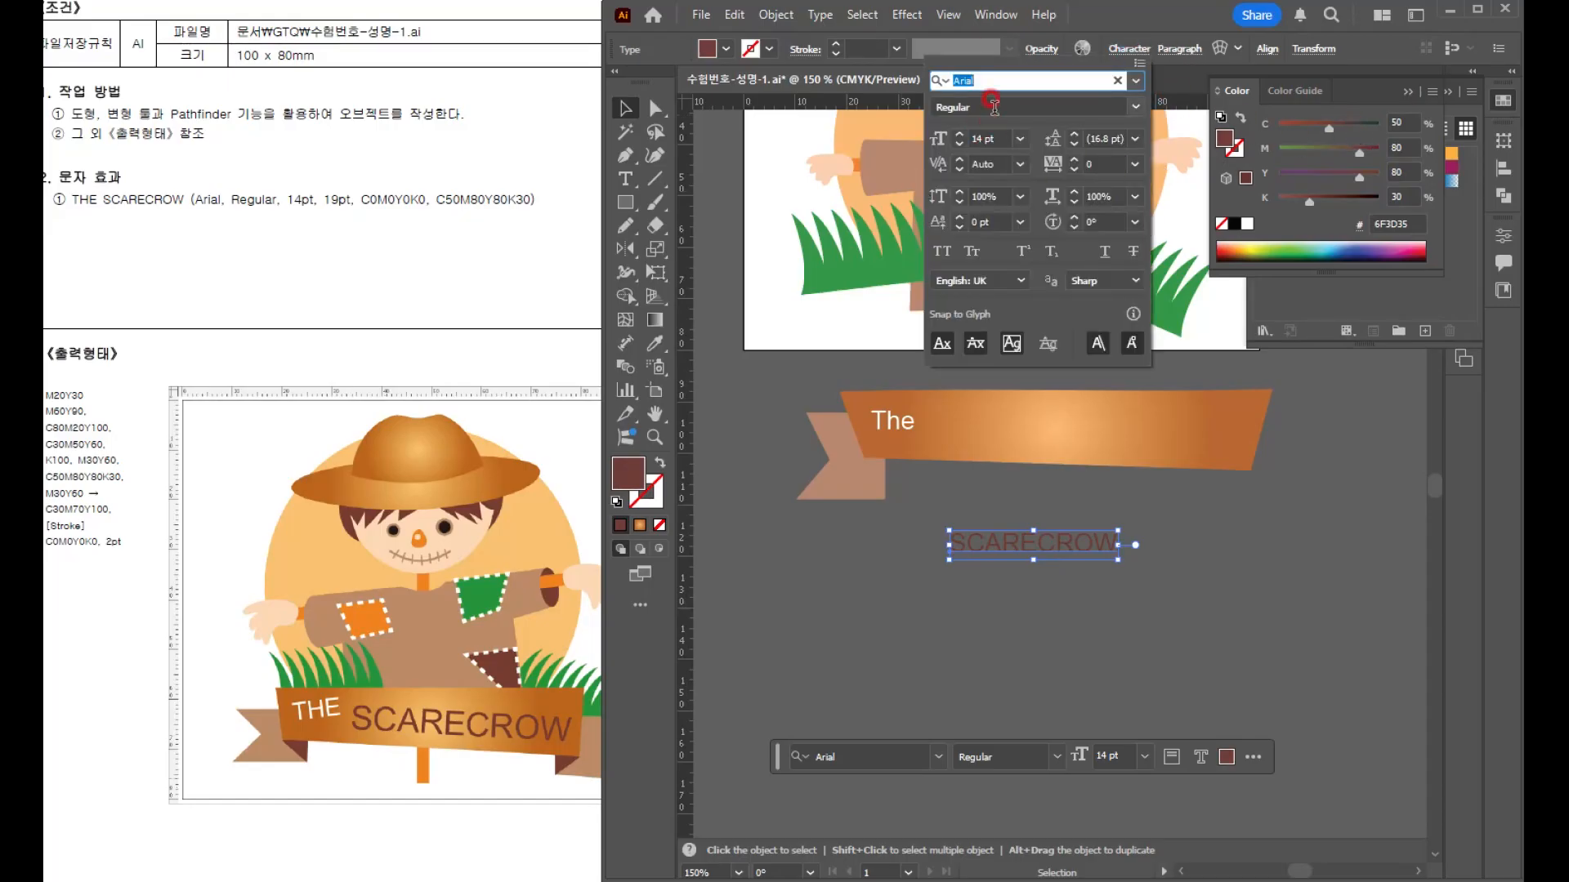
left_click(987, 139)
type("19")
key("Return")
left_click_drag(1095, 555, 1127, 442)
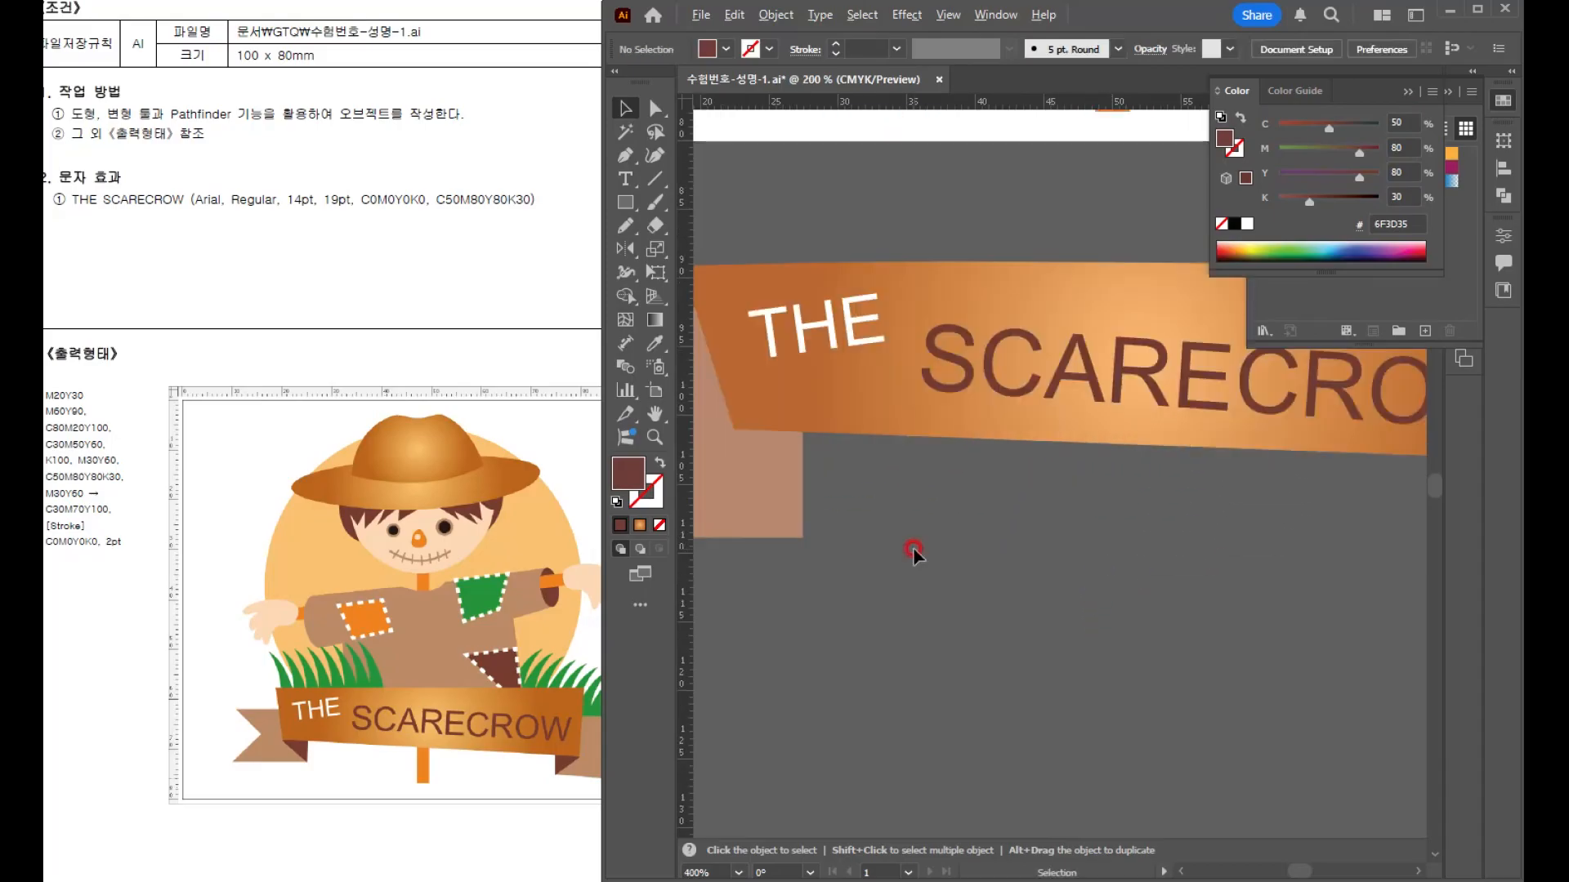
- Draw a dark brown triangular fold with the Pen tool between the banner's lower-left corner and the ribbon tail's right edge
left_click(626, 158)
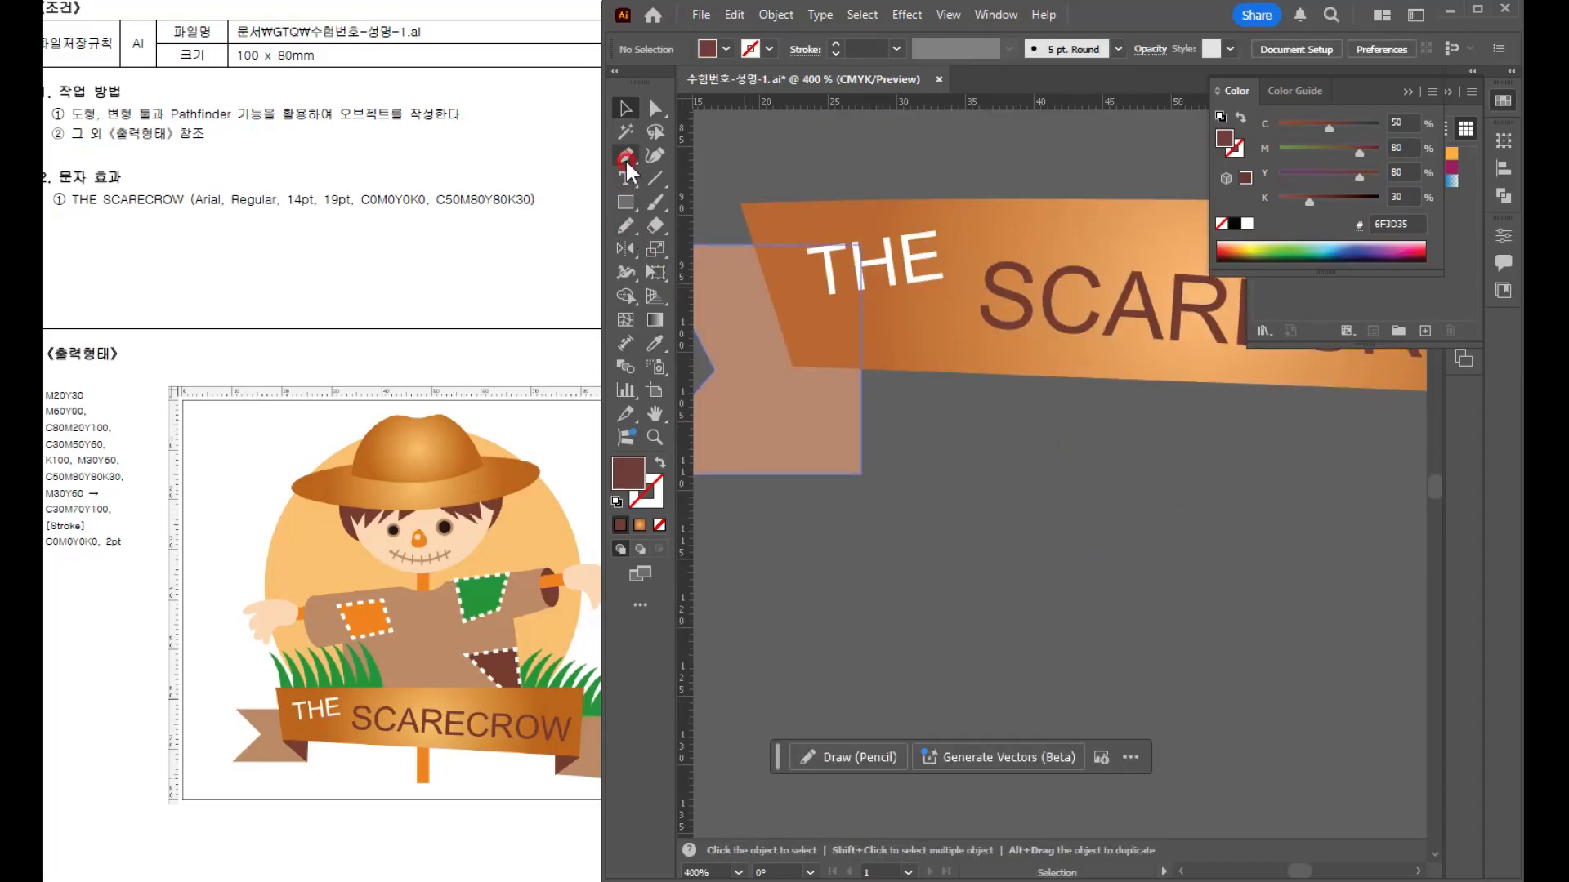
left_click_drag(792, 366, 824, 370)
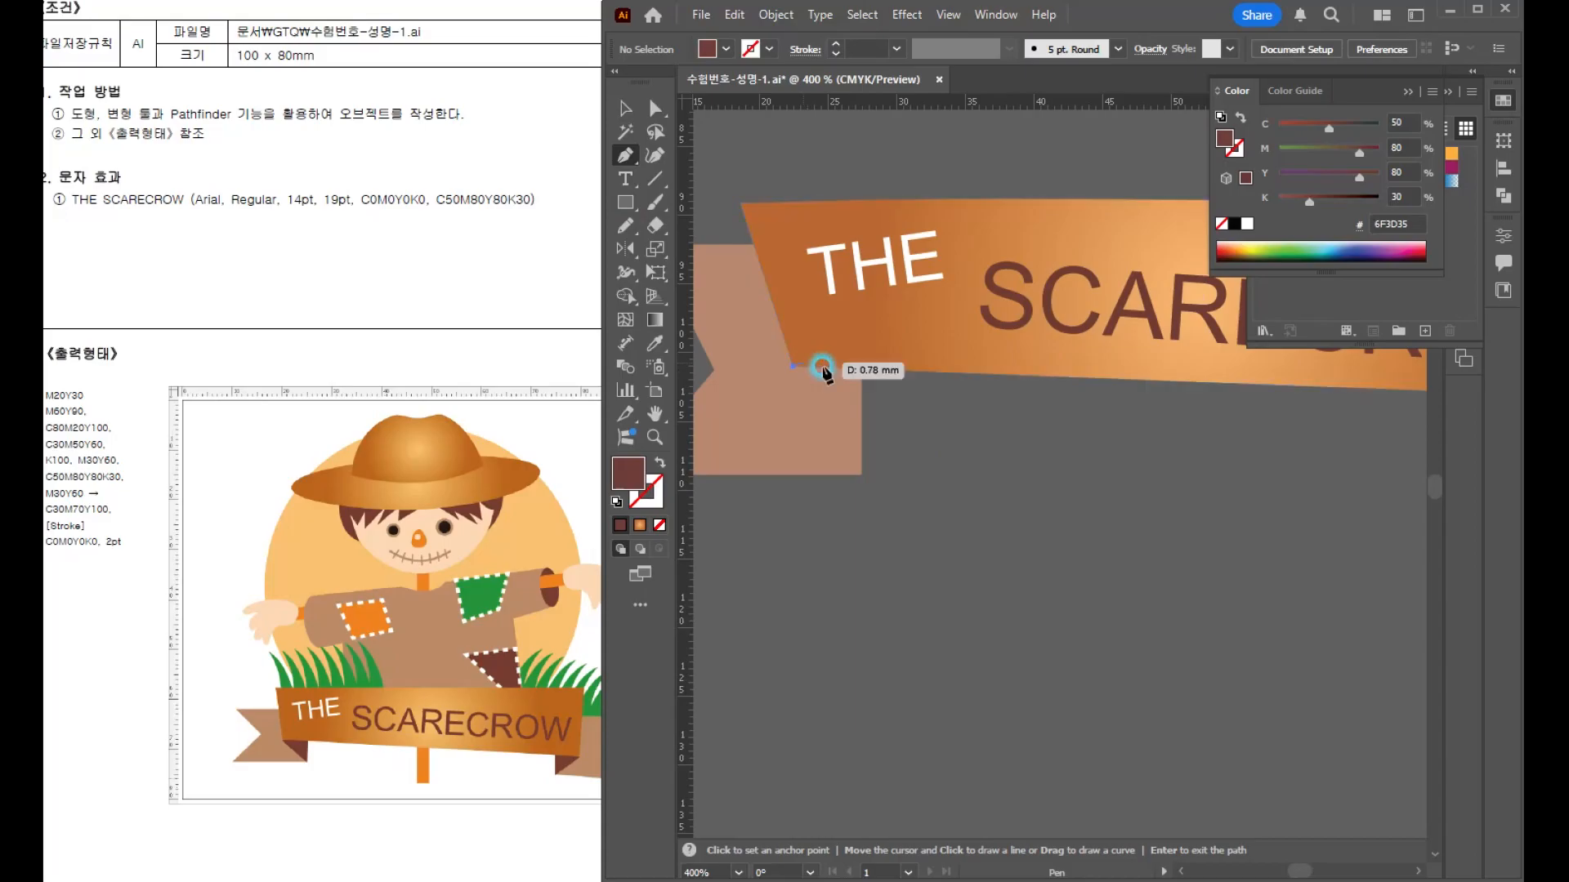
left_click(860, 368)
left_click(860, 480)
left_click(793, 370)
key("v")
- Put a mirrored copy of the ribbon tail and fold at the banner's right end and move the ribbon onto the scarecrow
left_click_drag(1008, 527, 756, 428)
scroll(826, 459, "down", 1)
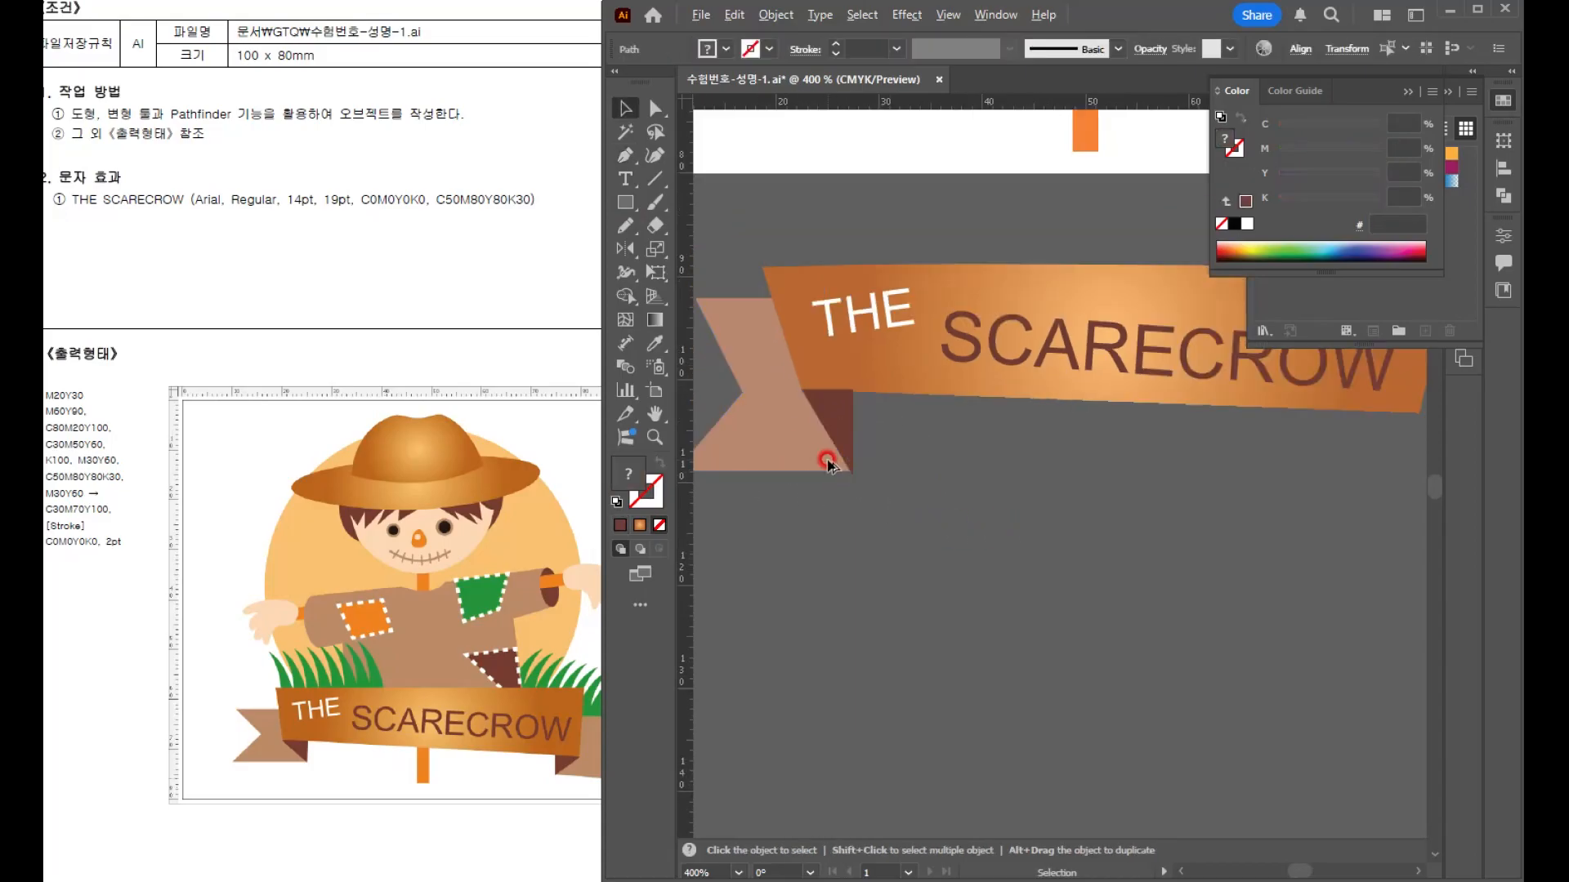
scroll(827, 463, "down", 3)
left_click_drag(726, 374, 1208, 459)
left_click_drag(1135, 501, 1066, 442)
key("ctrl+plus")
key("ctrl+plus")
left_click(1015, 602)
key("ctrl+shift+a")
key("ctrl+minus")
key("ctrl+minus")
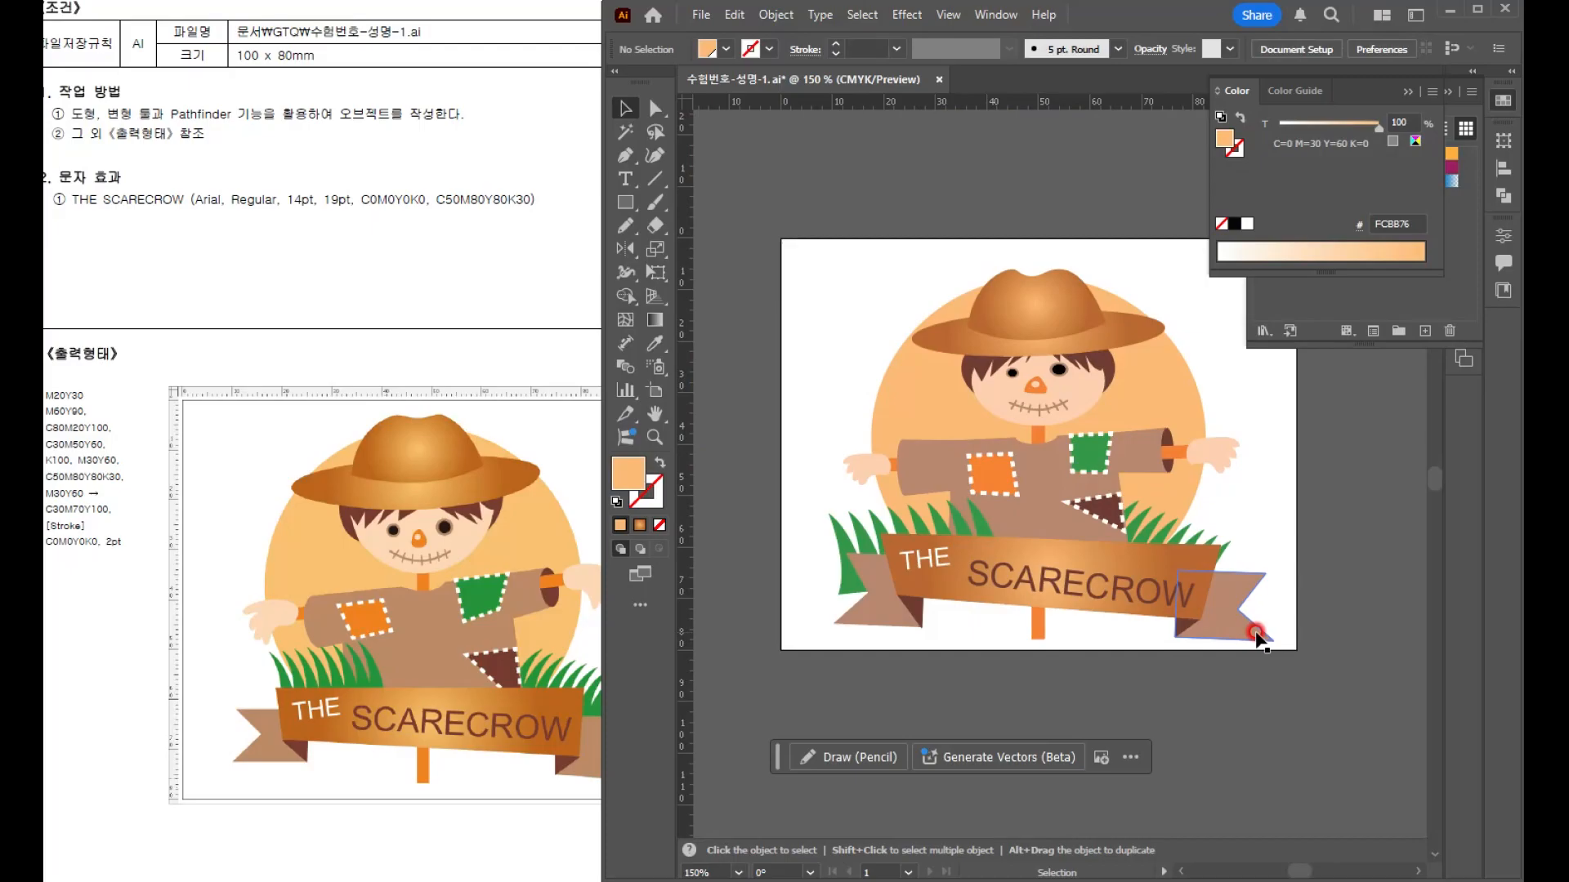
- Select the whole scarecrow artwork and nudge it slightly upward on the artboard
left_click_drag(823, 351, 1279, 690)
left_click_drag(1034, 455, 1034, 450)
left_click(1103, 669)
left_click(1119, 491)
left_click(1137, 488)
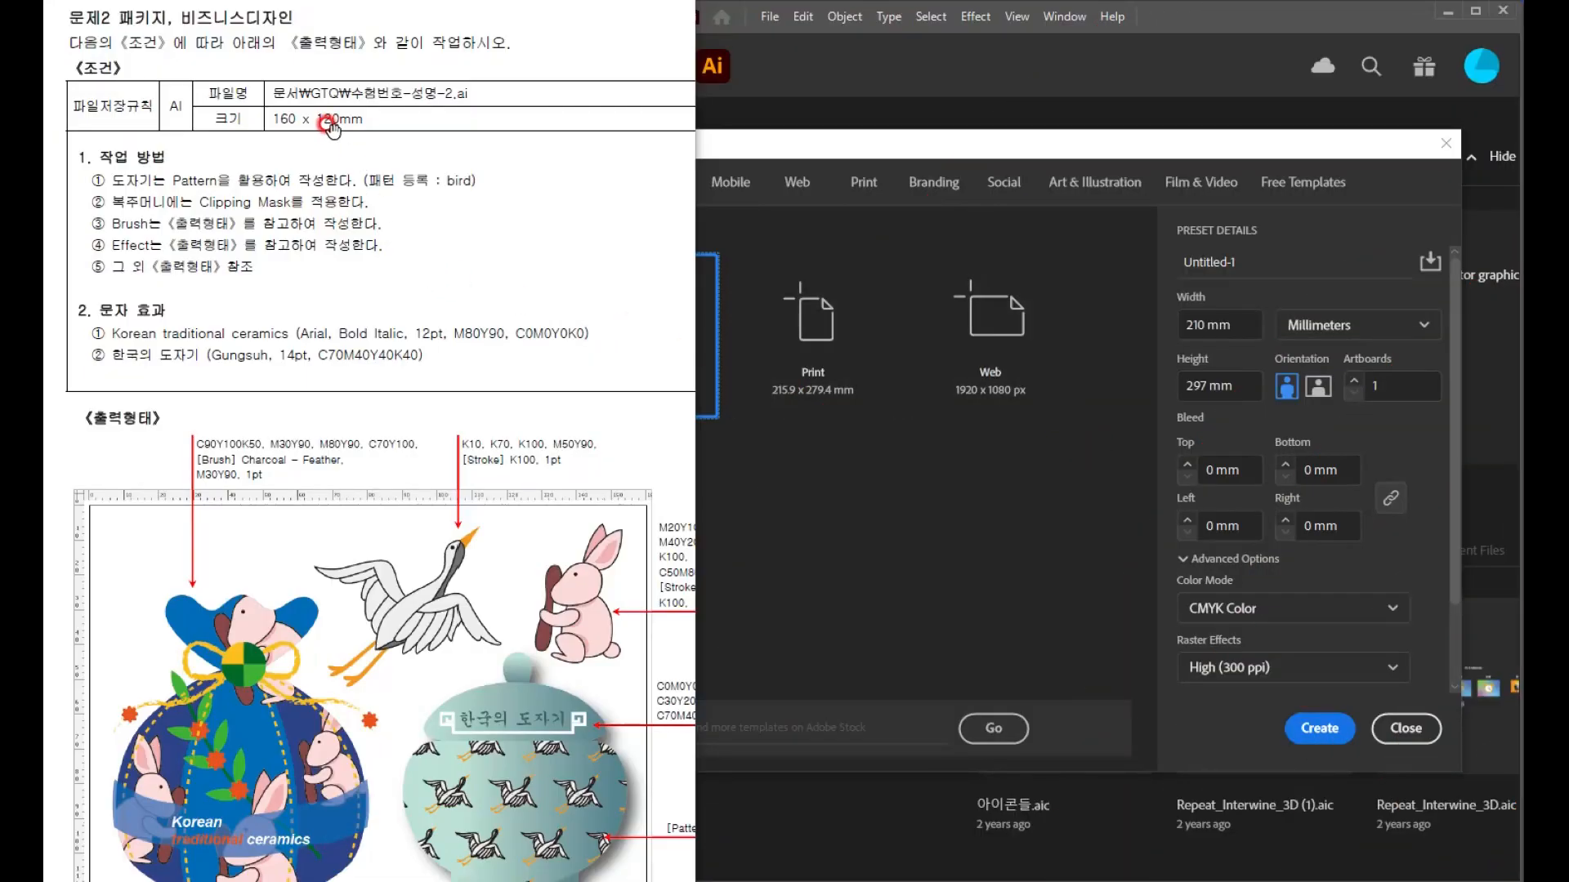
- Create a new CMYK document 160 mm wide and 120 mm high
left_click(847, 139)
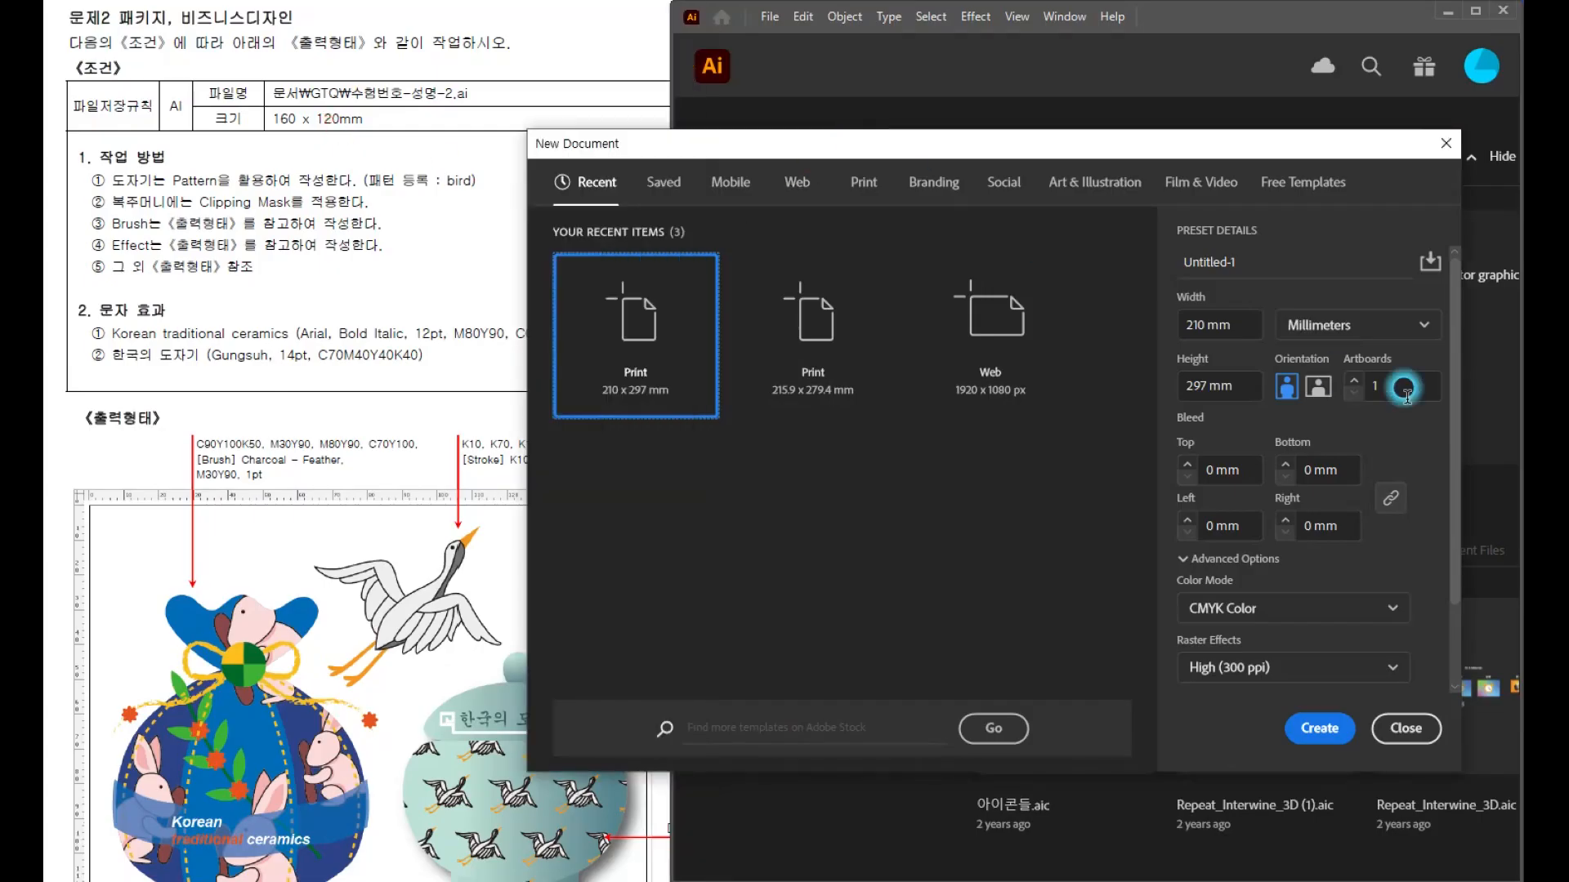
left_click_drag(1237, 326, 1191, 325)
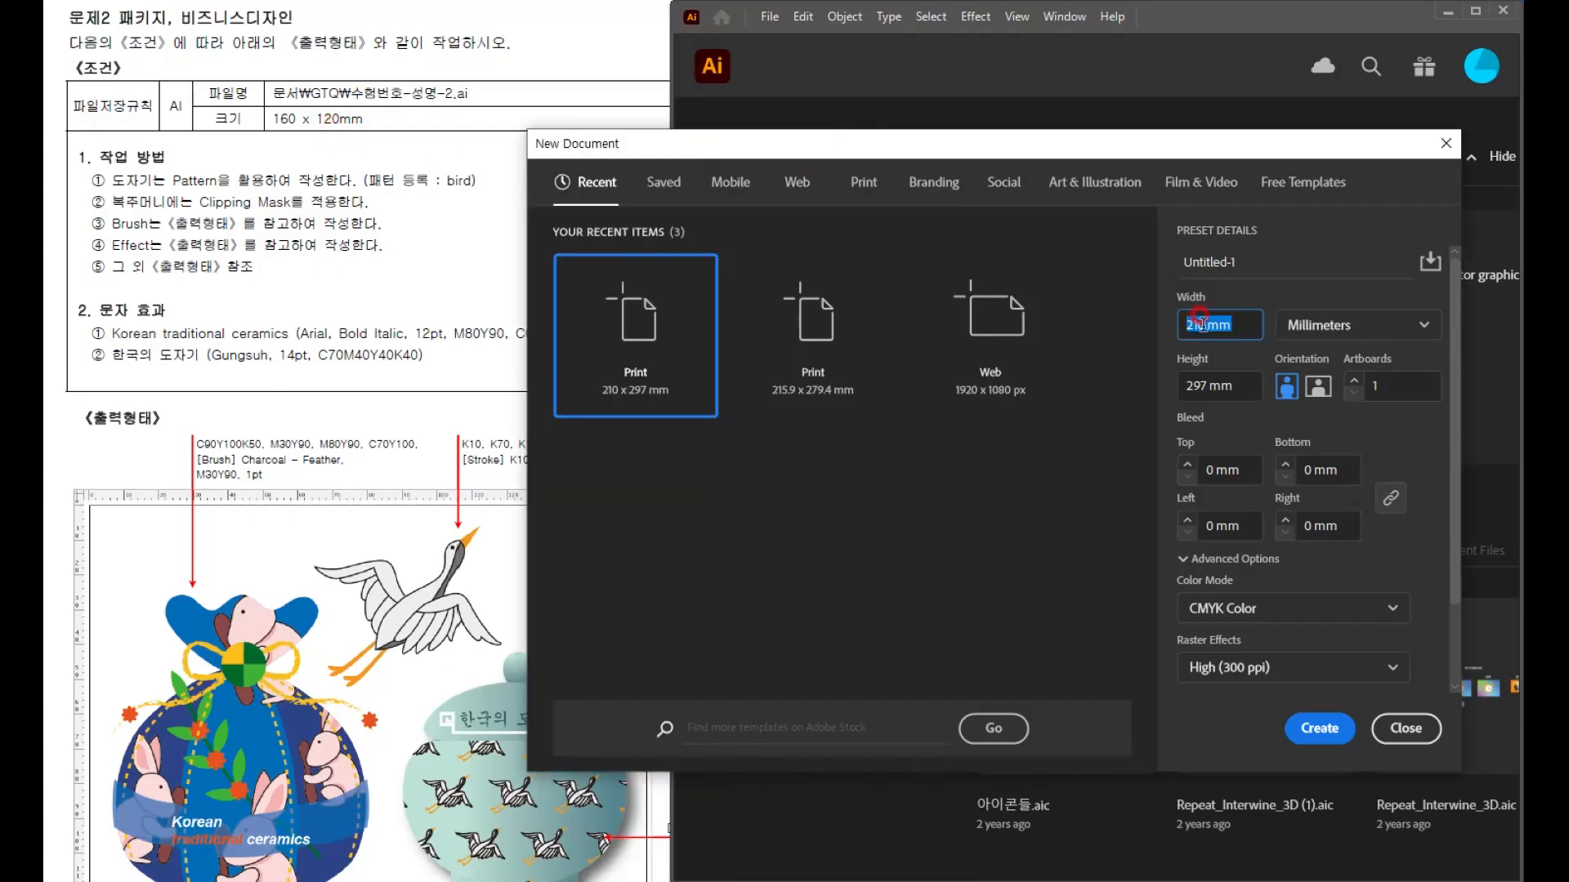
key("Tab")
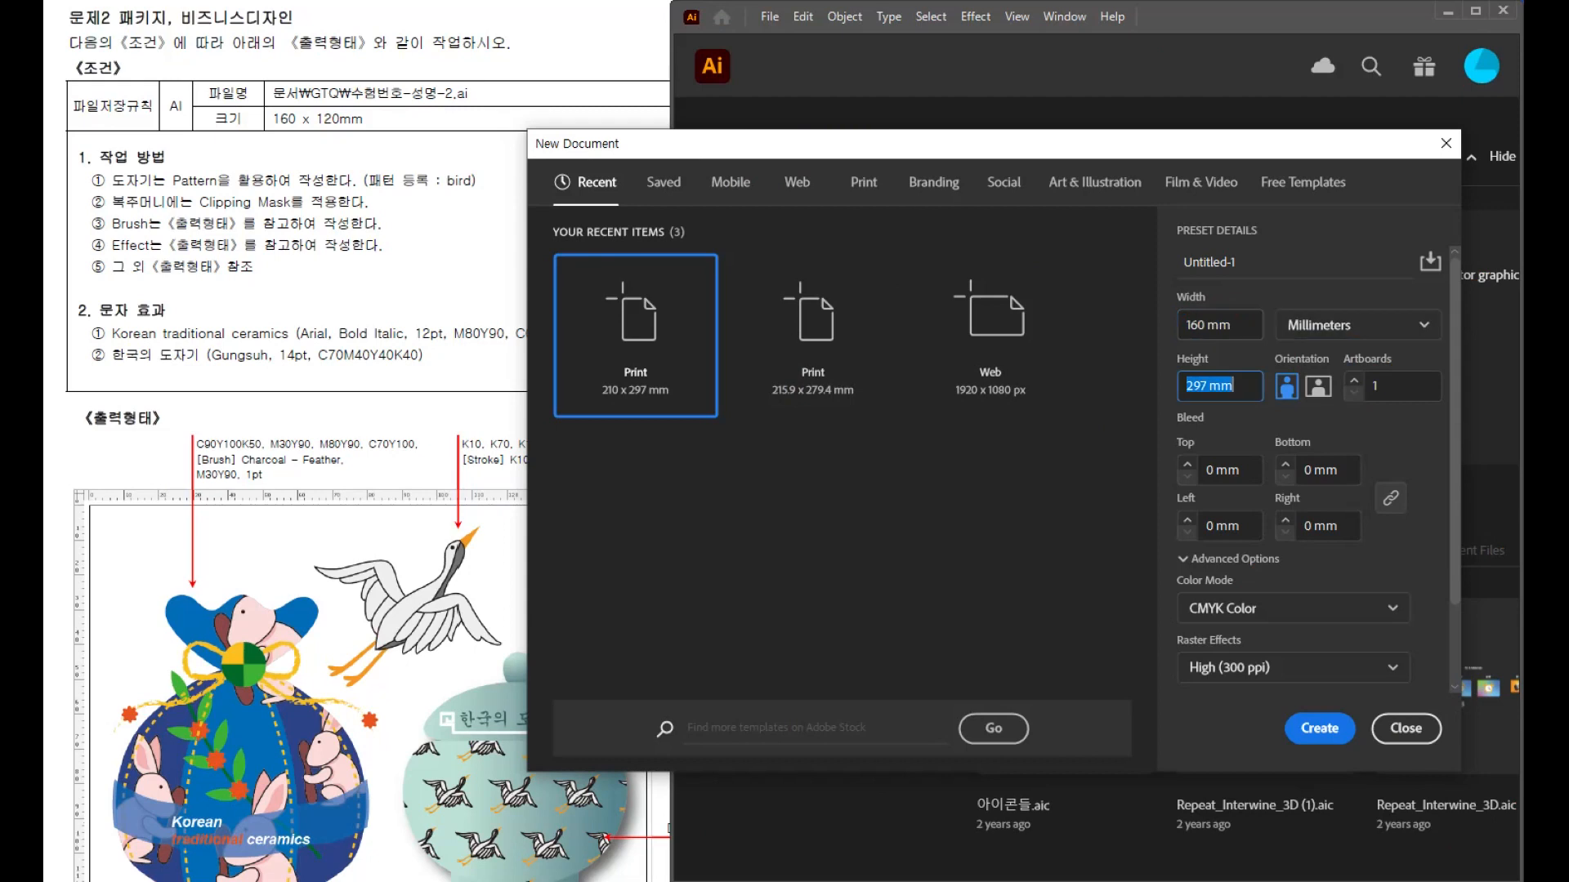
type("120")
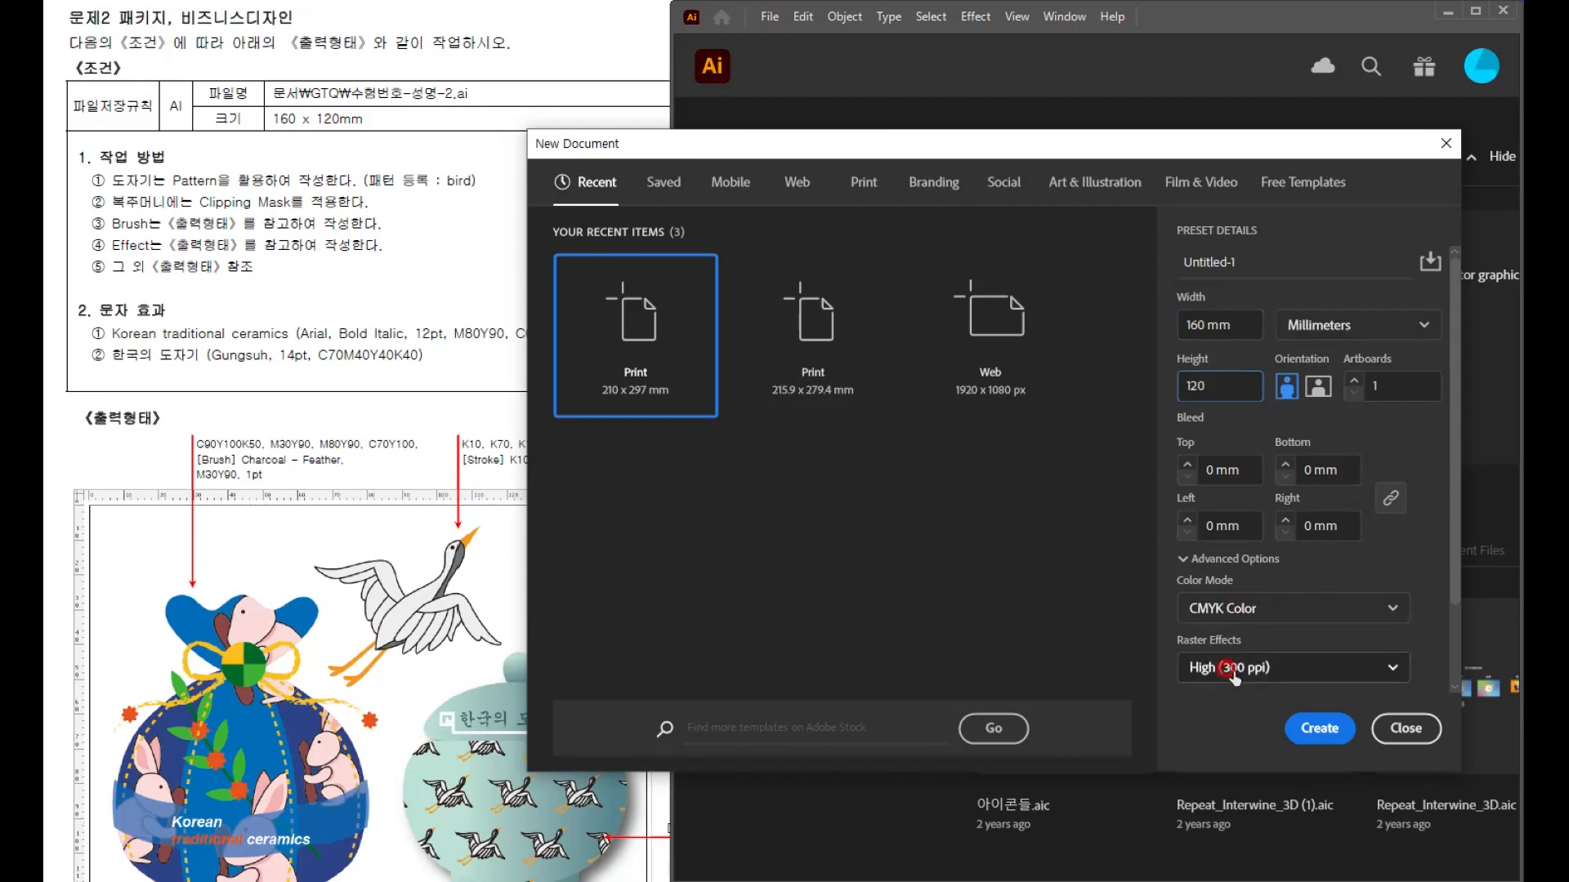
left_click(1317, 717)
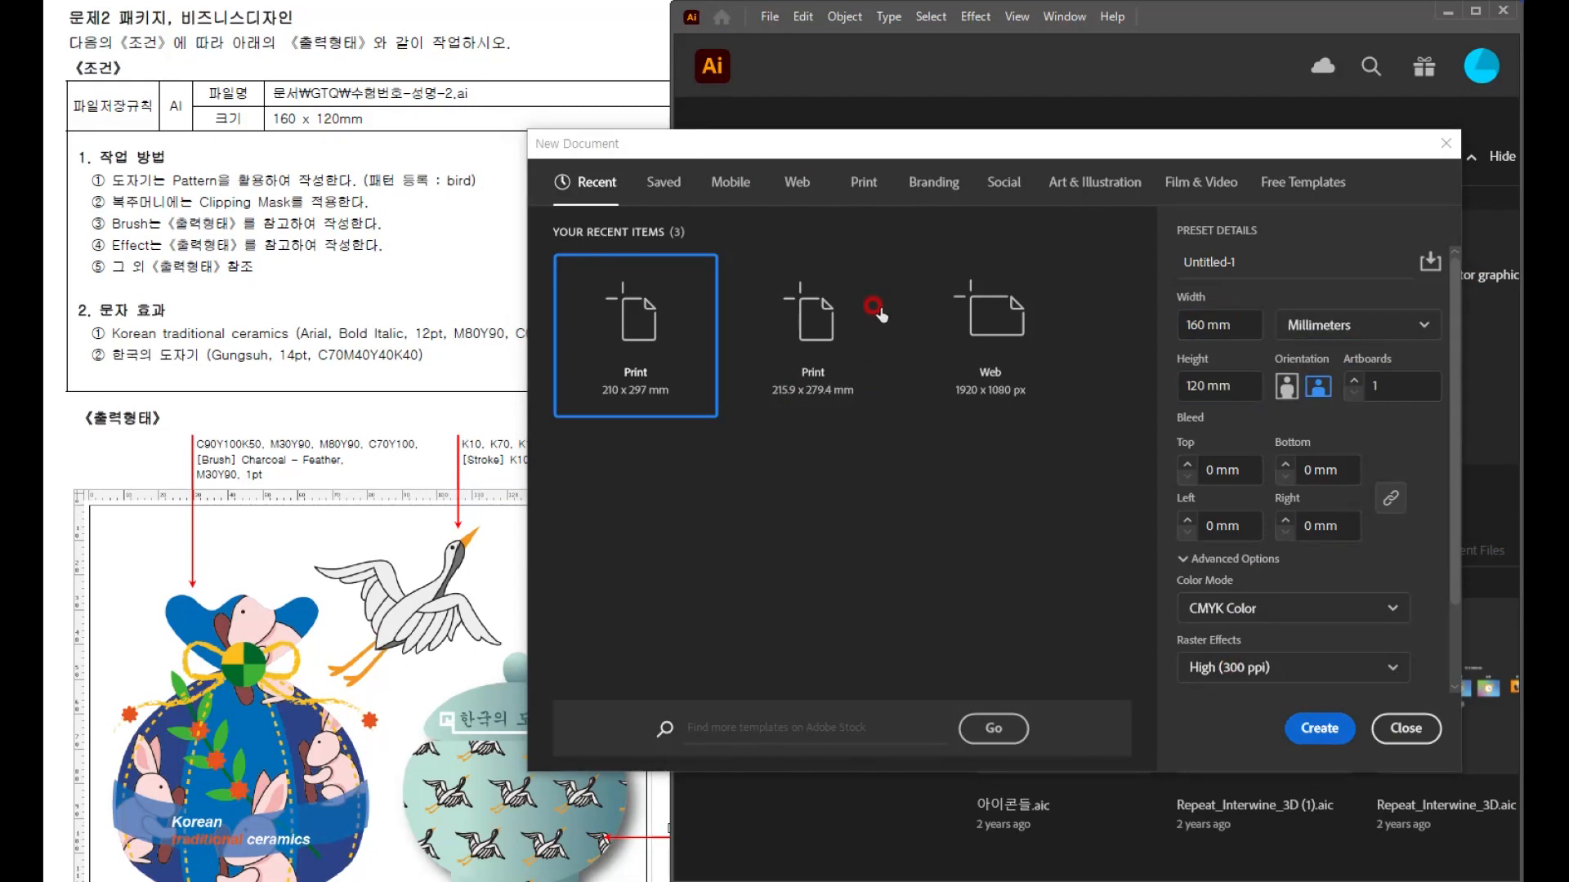
- Save the new document in the GTQ folder as 수험번호-성명-2.ai
left_click(770, 16)
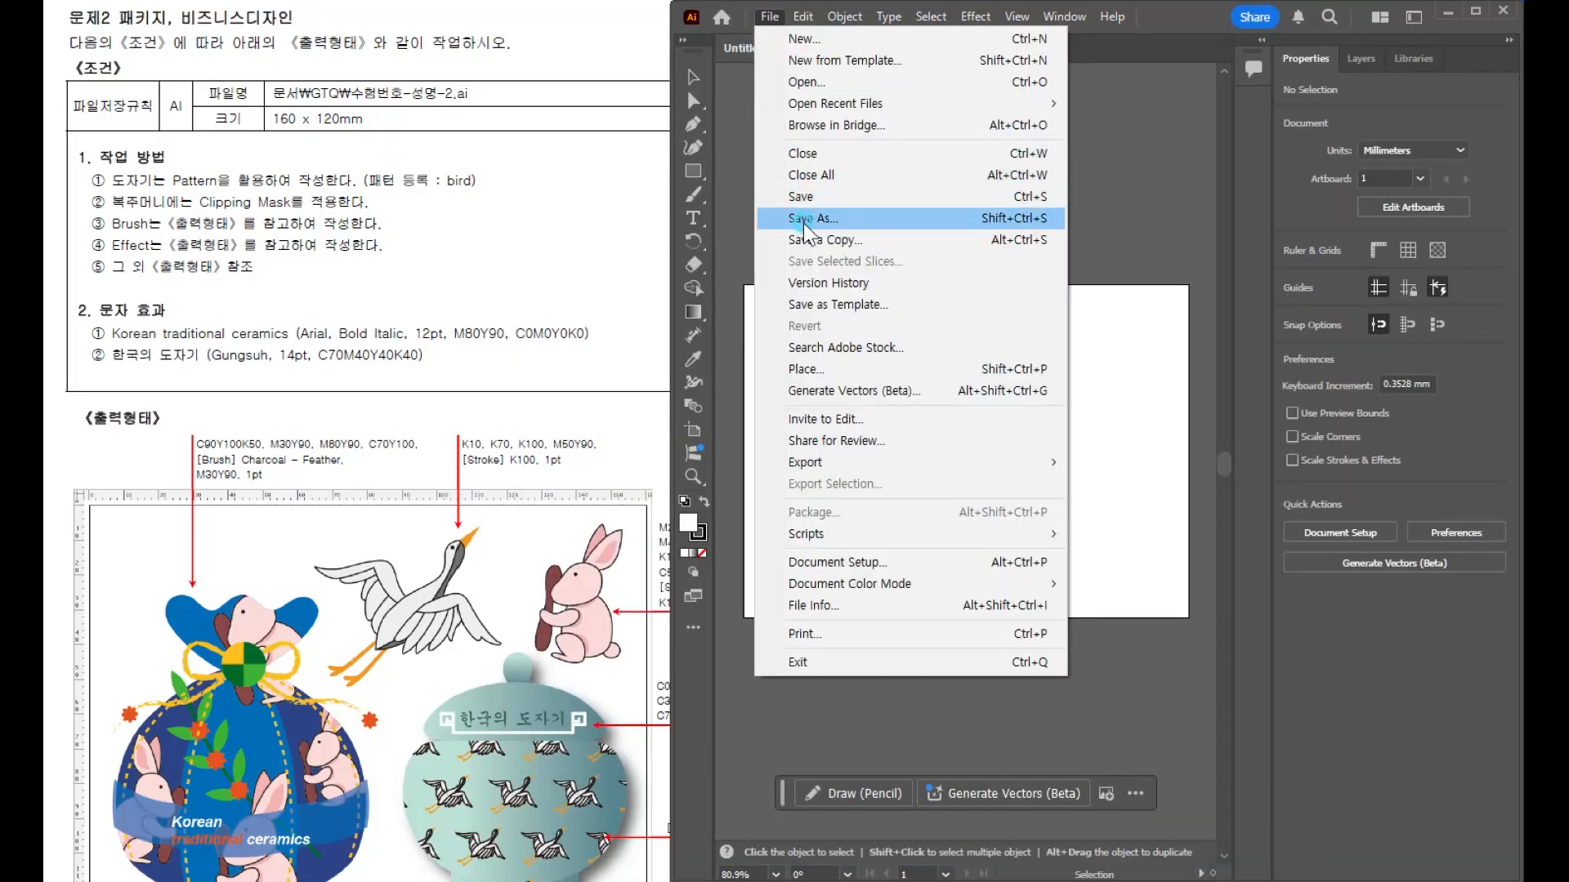
left_click(791, 218)
left_click(855, 572)
left_click(123, 182)
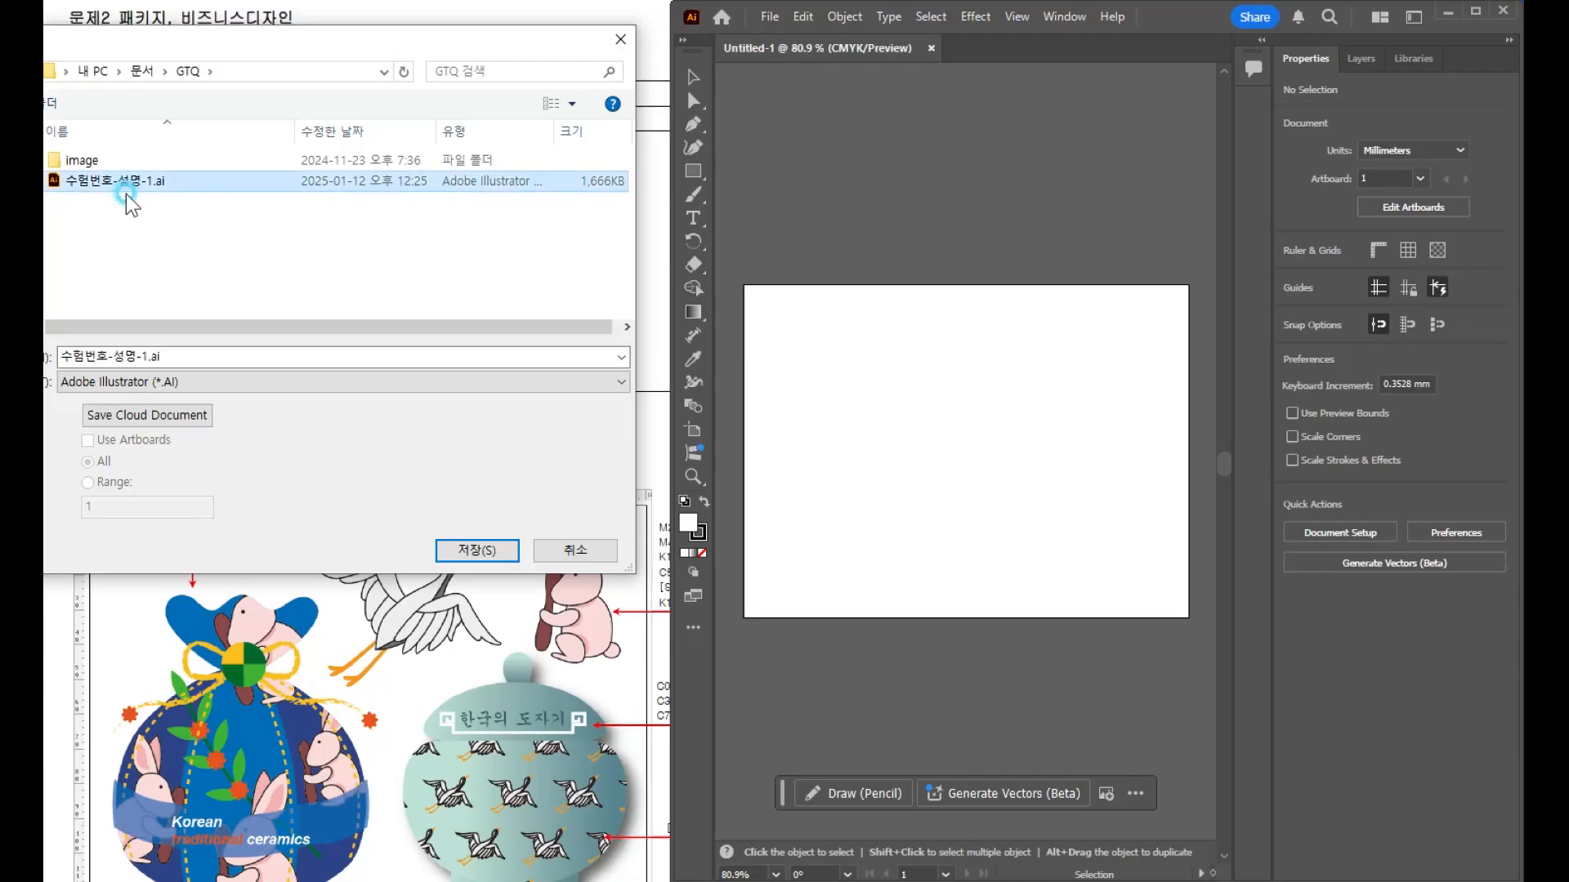
left_click(141, 351)
left_click_drag(143, 357, 187, 361)
type("2")
key("Return")
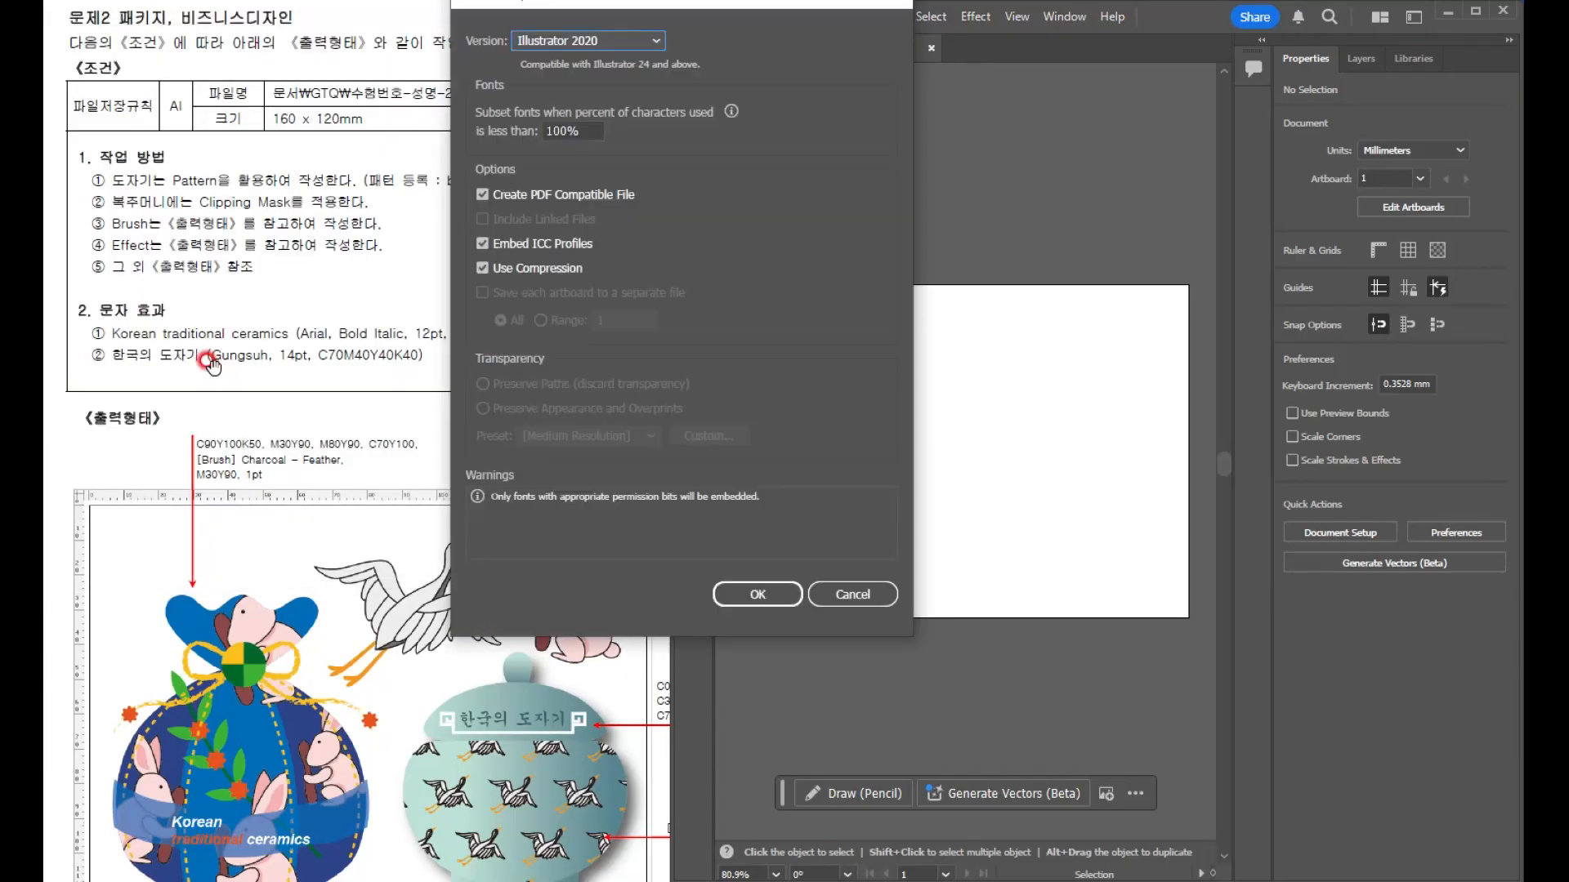
- Choose a legacy Illustrator version for the saved file and accept the format conversion
left_click(543, 40)
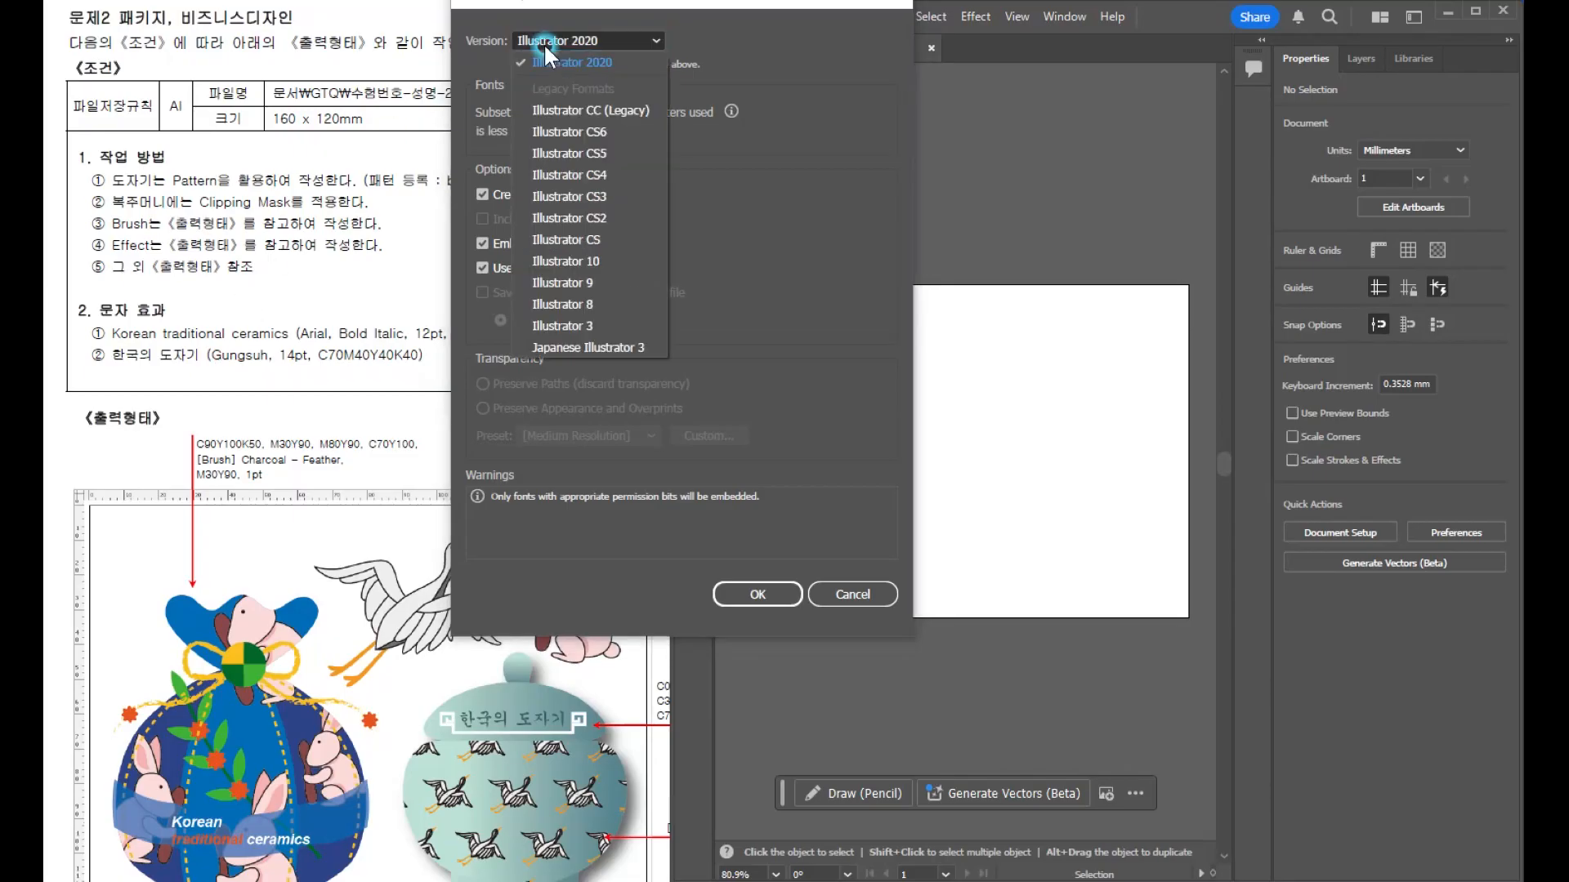
left_click(552, 125)
left_click(760, 572)
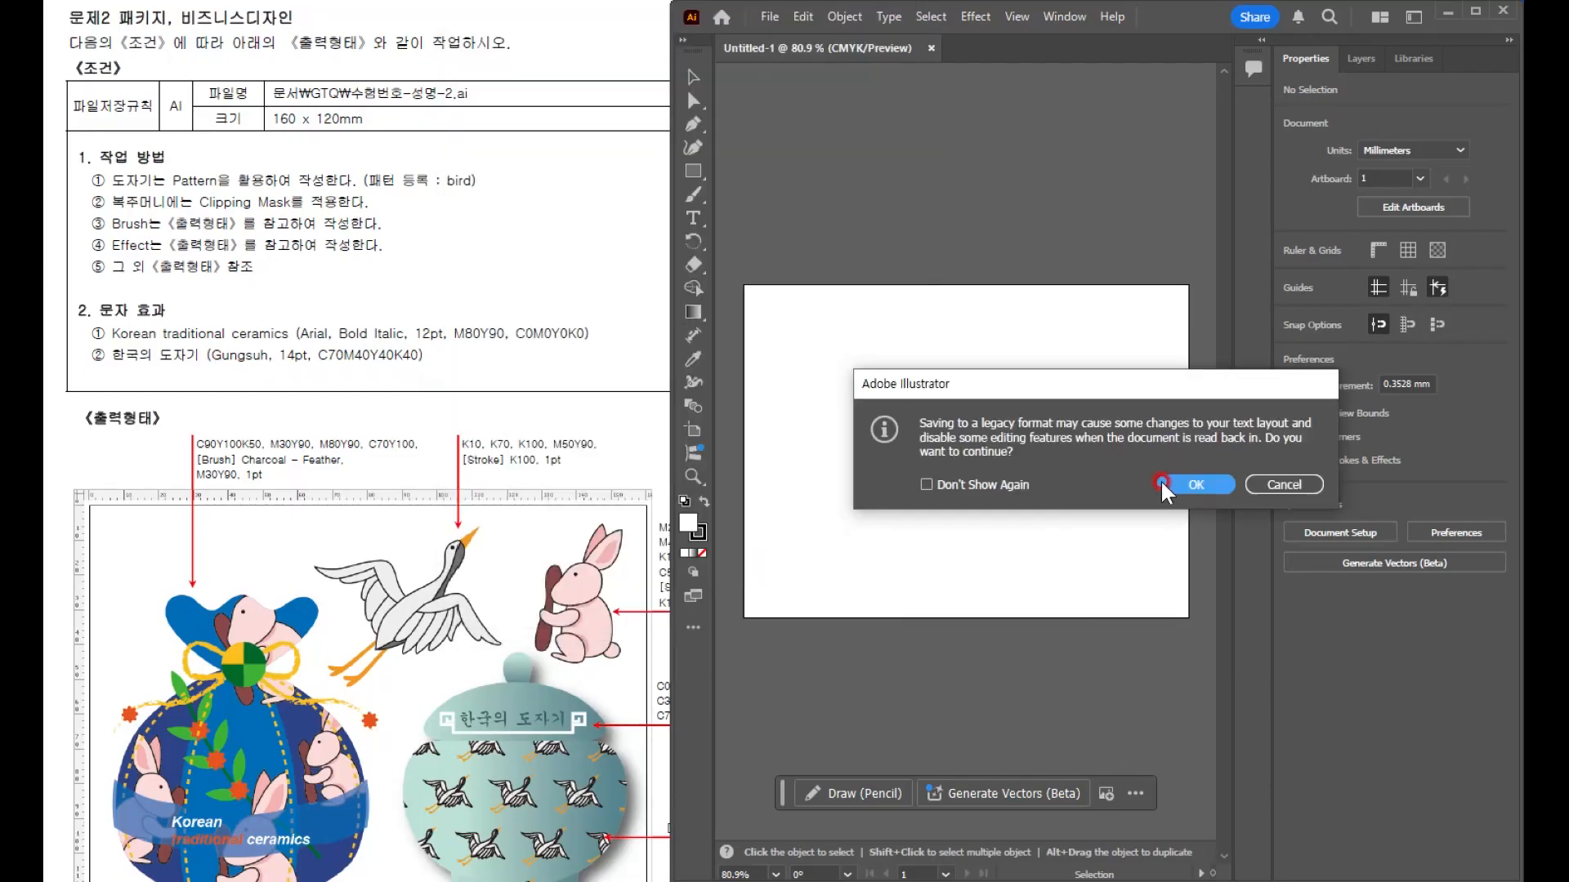
left_click(1166, 484)
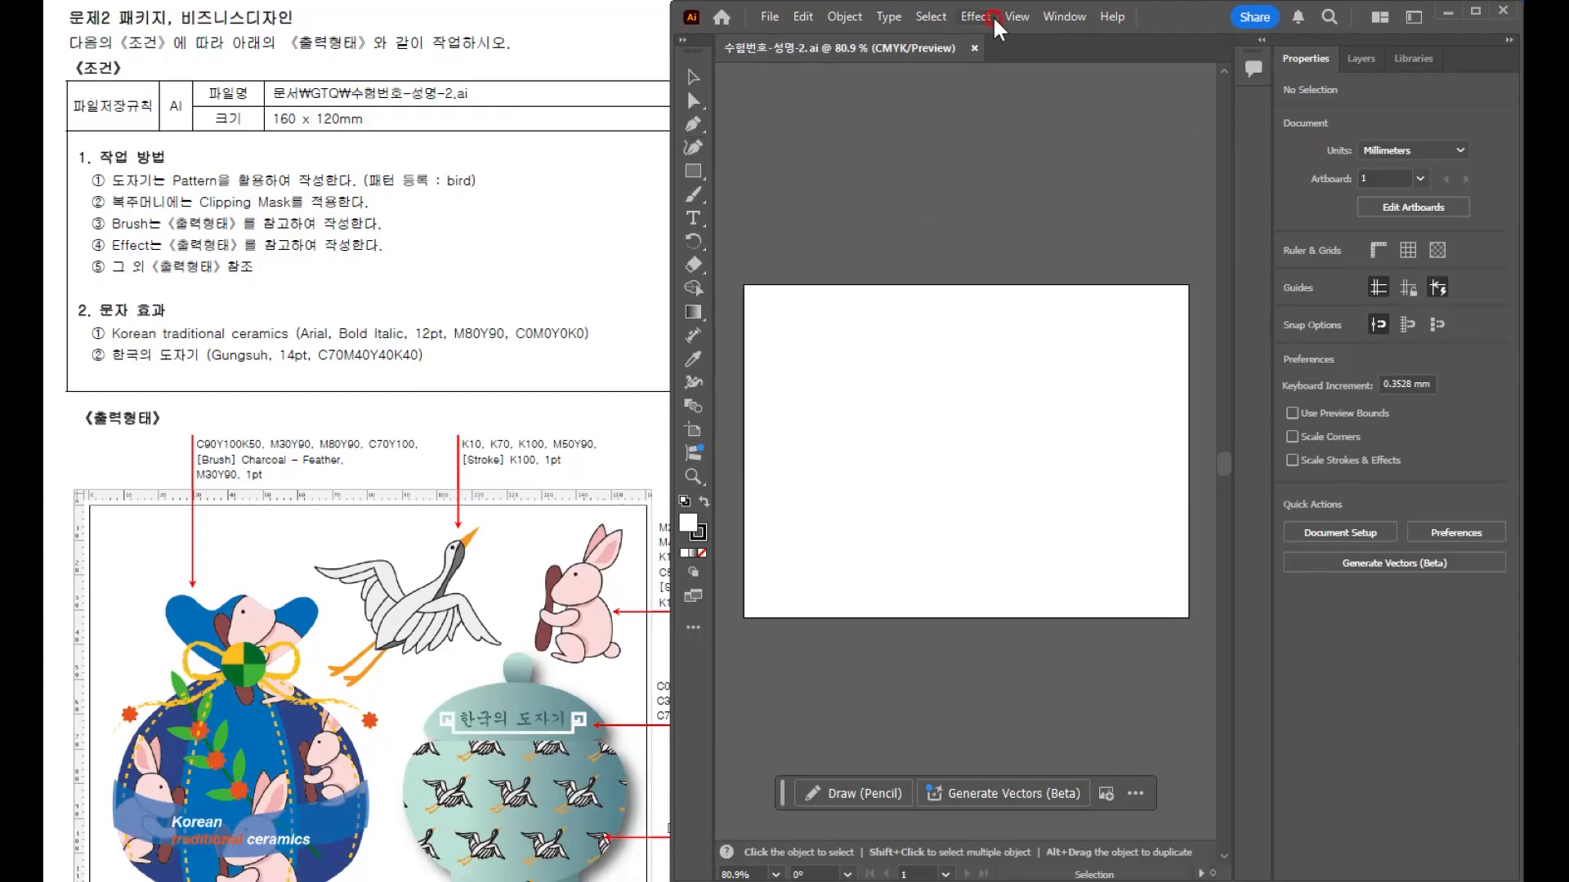
- Switch to the Essentials Classic workspace and widen the Illustrator window slightly beside the exam sheet
left_click(1062, 16)
mouse_move(1089, 130)
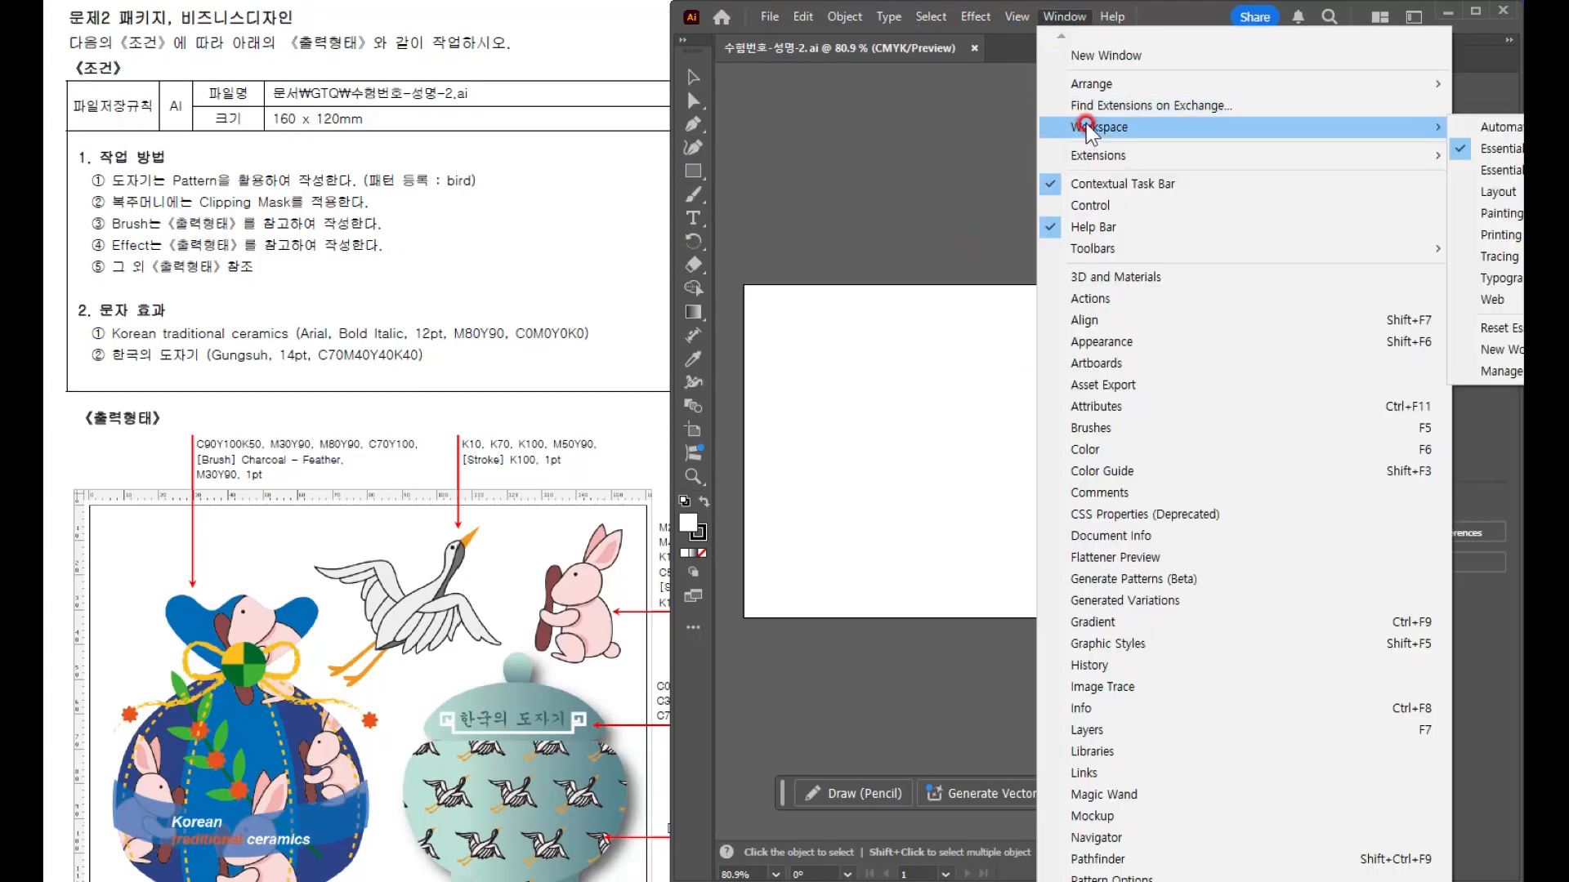
left_click(1500, 170)
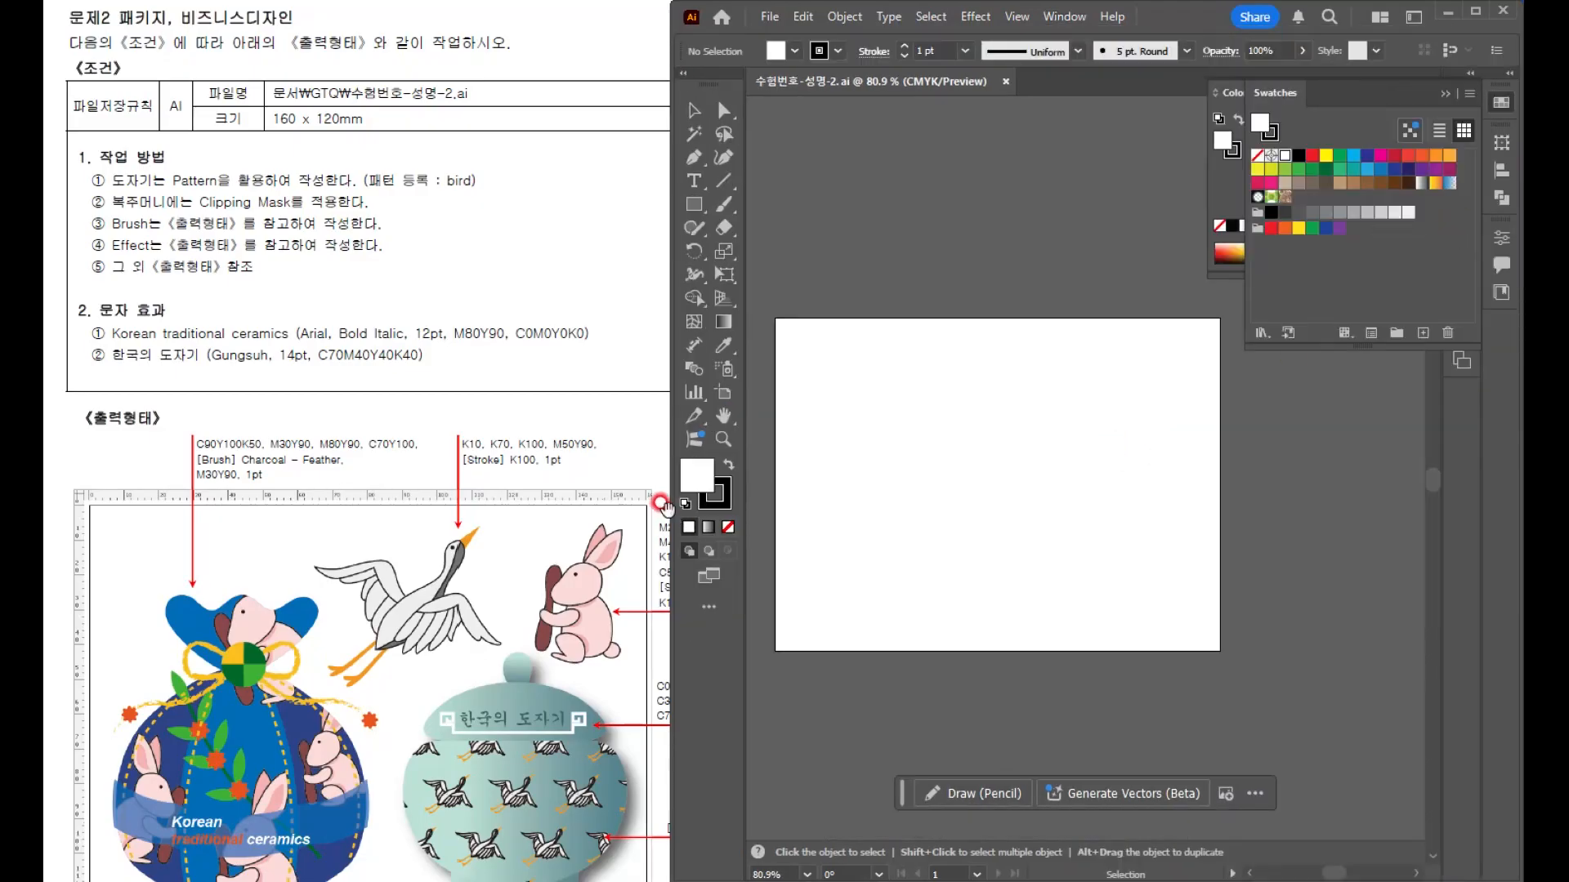
left_click_drag(671, 513, 652, 512)
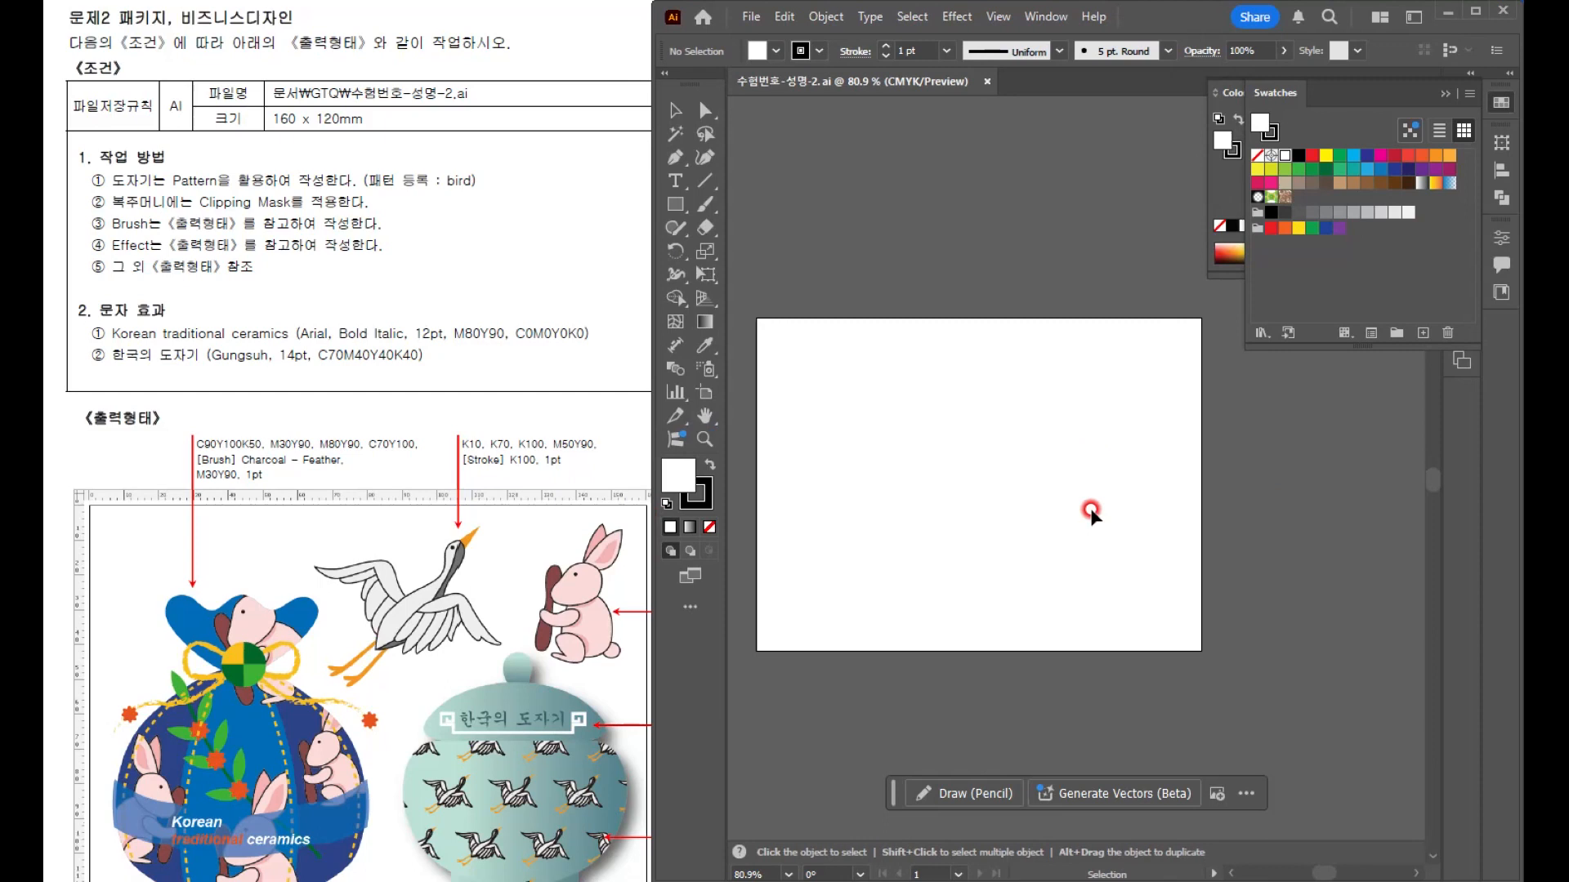
scroll(1017, 482, "up", 1)
left_click_drag(1061, 482, 1146, 438)
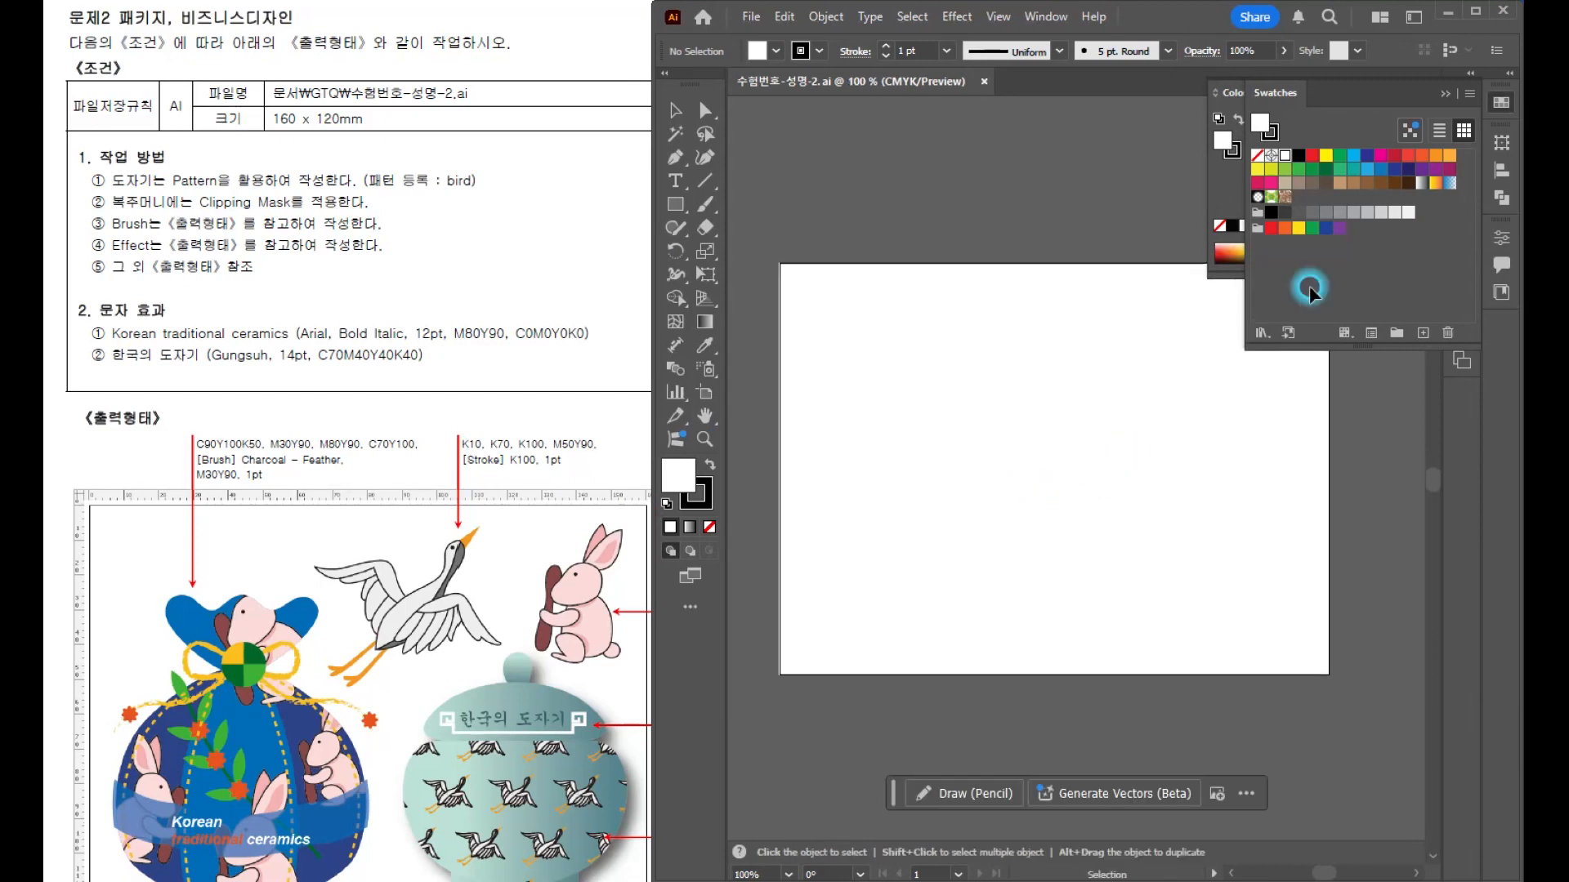
- Put away the expanded Color and Swatches panels and bring the whole task 2 output figure into view on the exam sheet
left_click(1446, 94)
left_click(1409, 94)
left_click(423, 524)
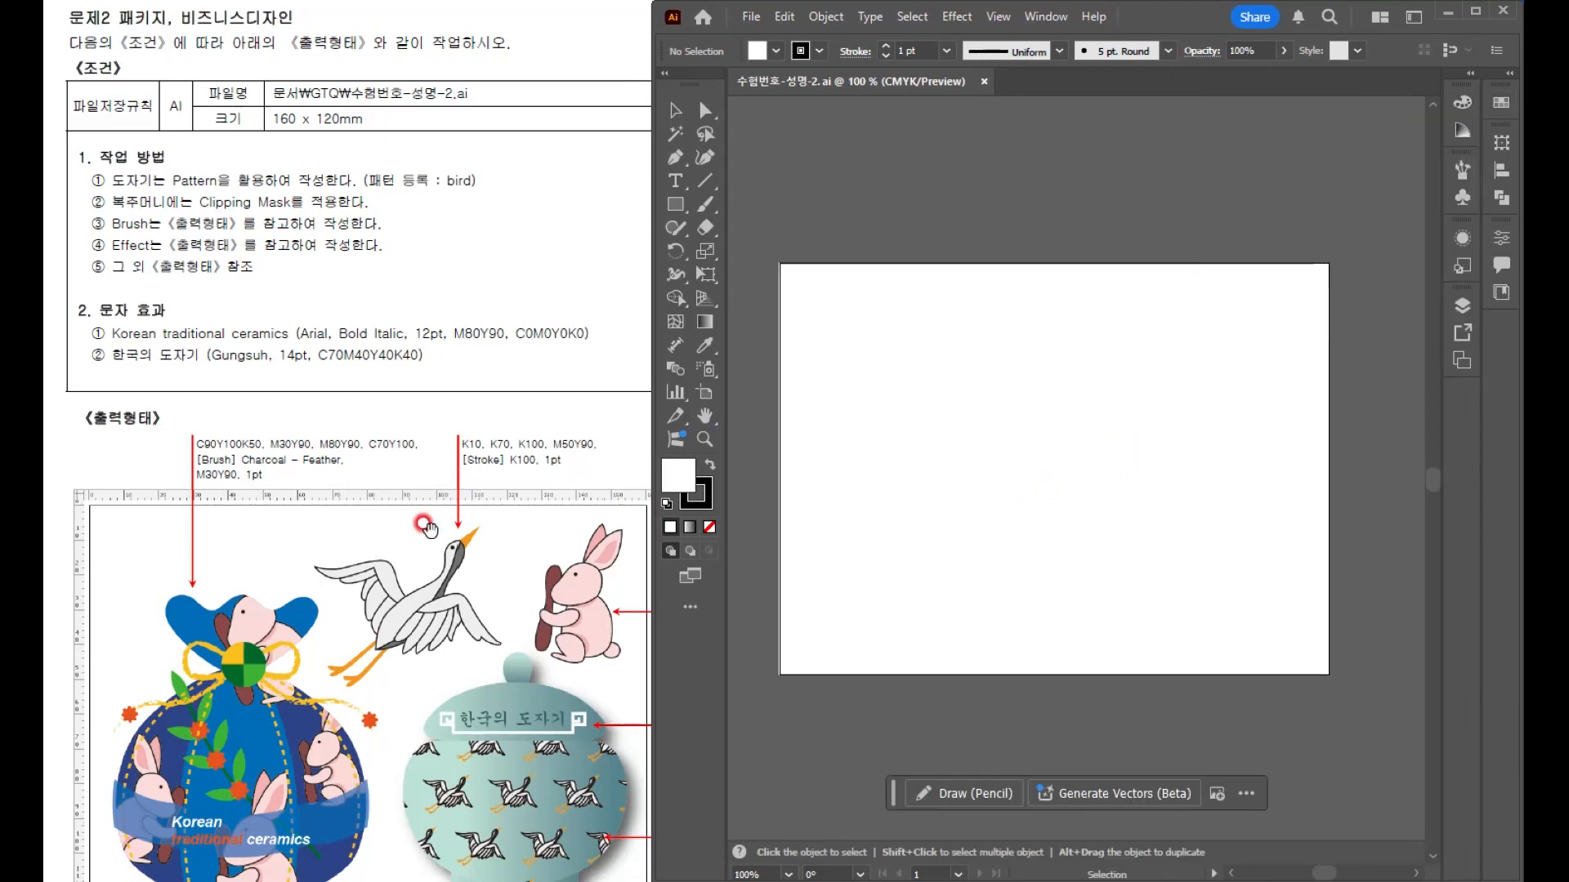
scroll(401, 555, "down", 2)
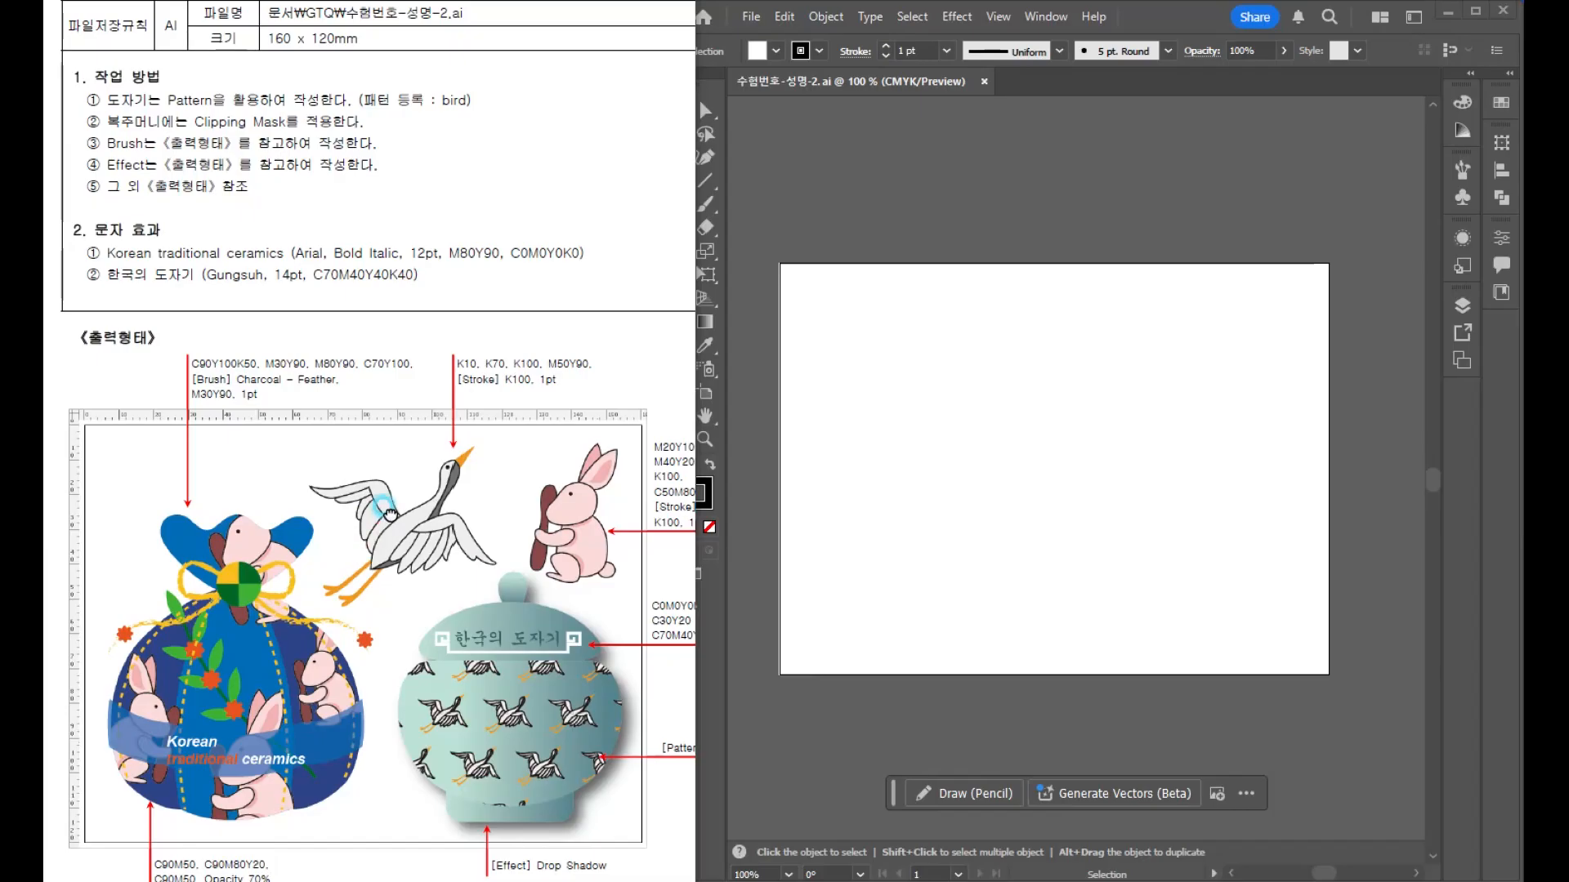
scroll(359, 506, "down", 2)
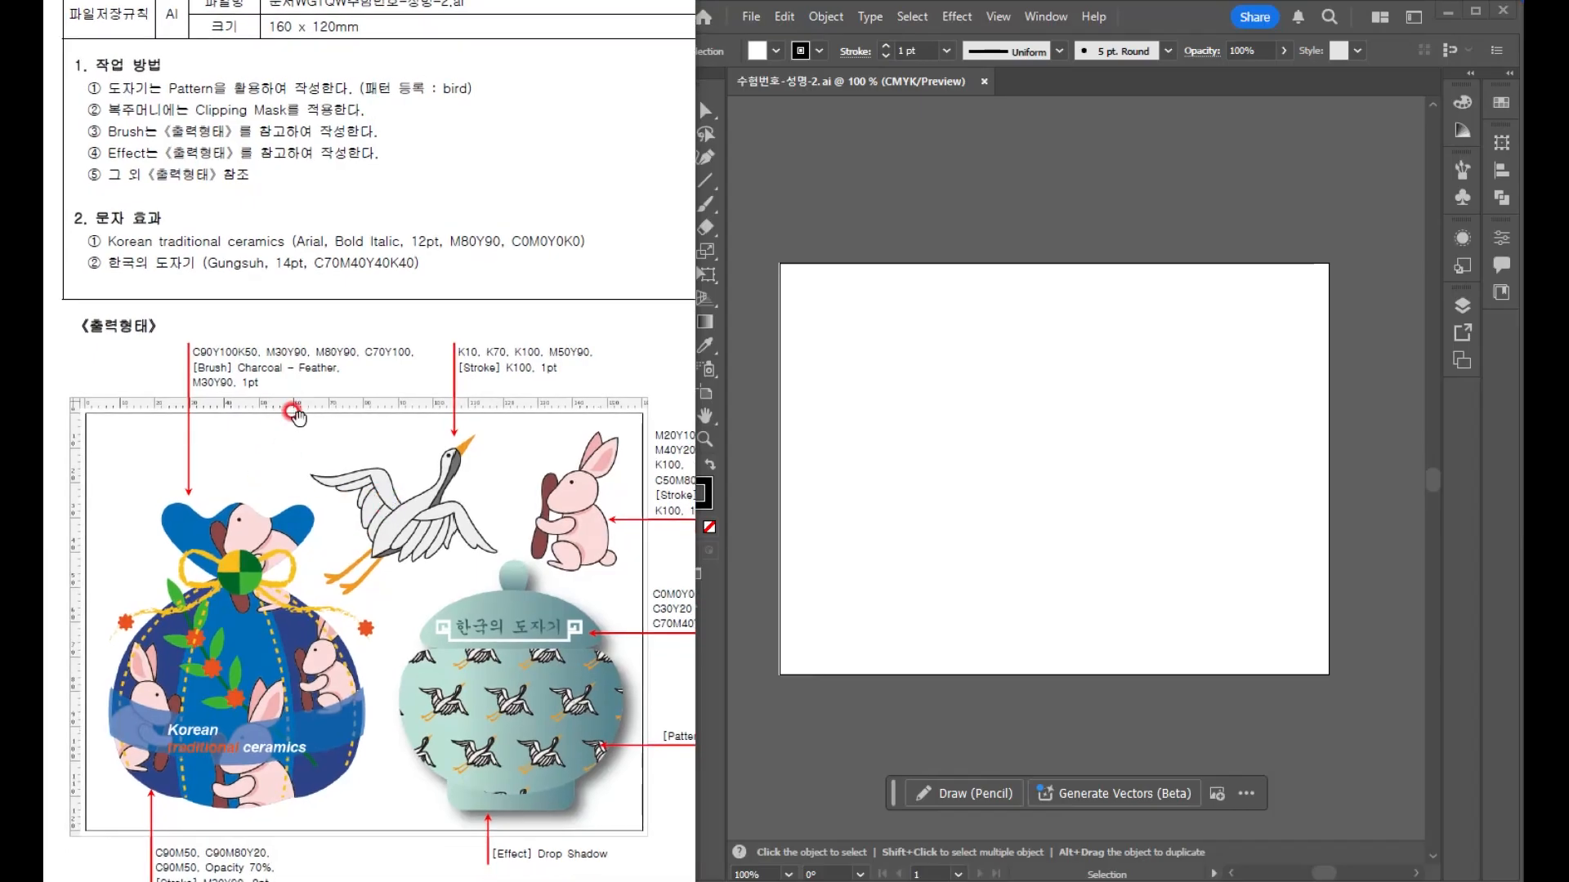
- Show the rulers and place vertical guides at 60 mm and 120 mm and a horizontal guide at about 42 mm
left_click(822, 319)
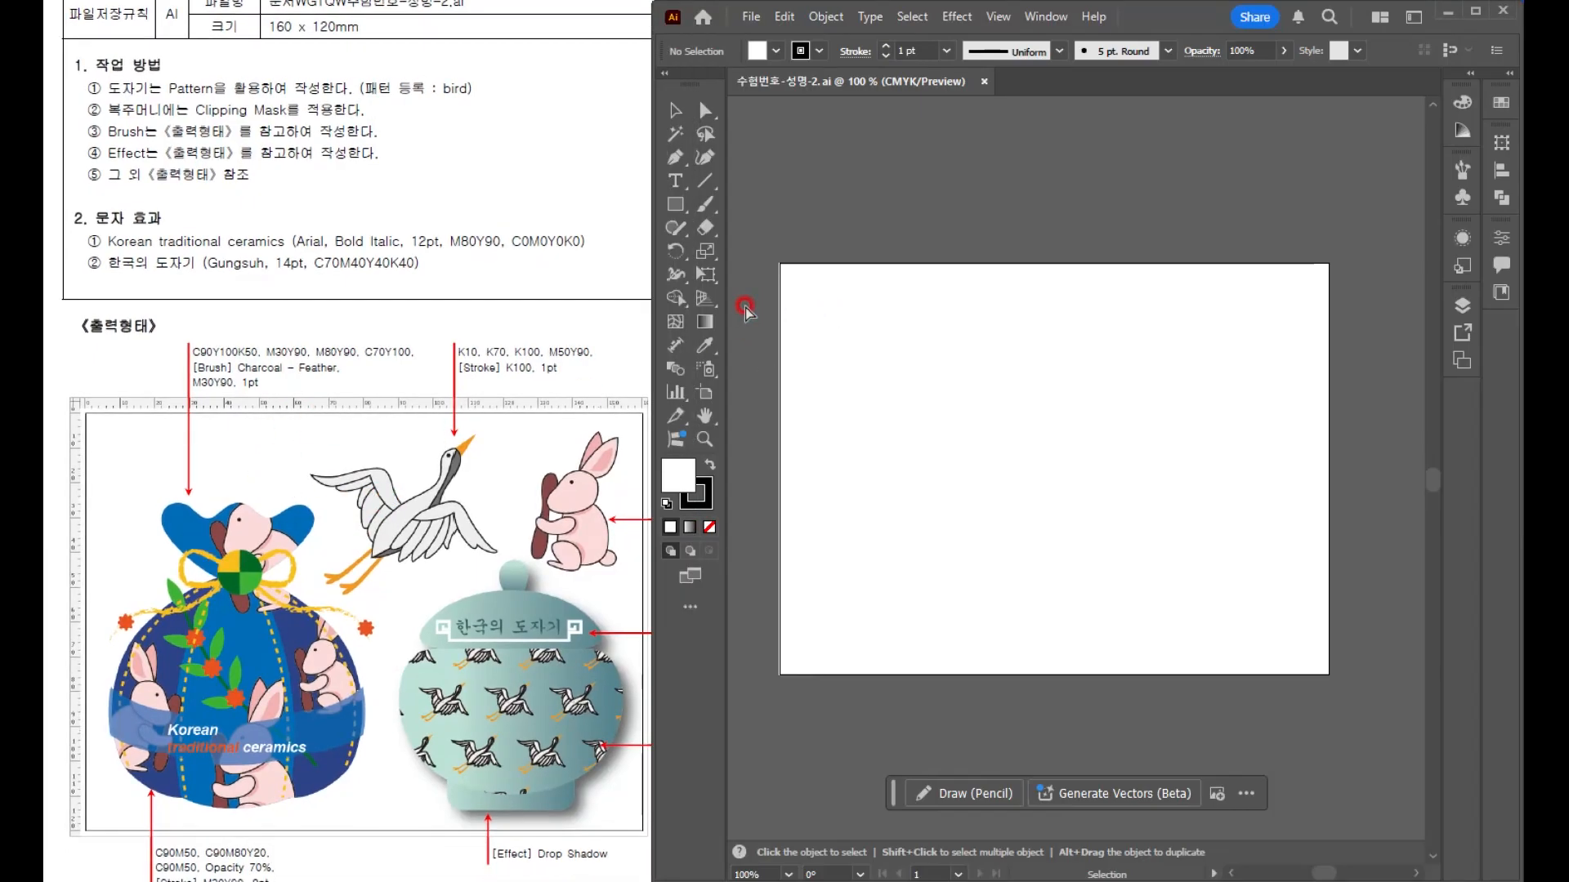
key("ctrl+r")
left_click_drag(736, 319, 988, 409)
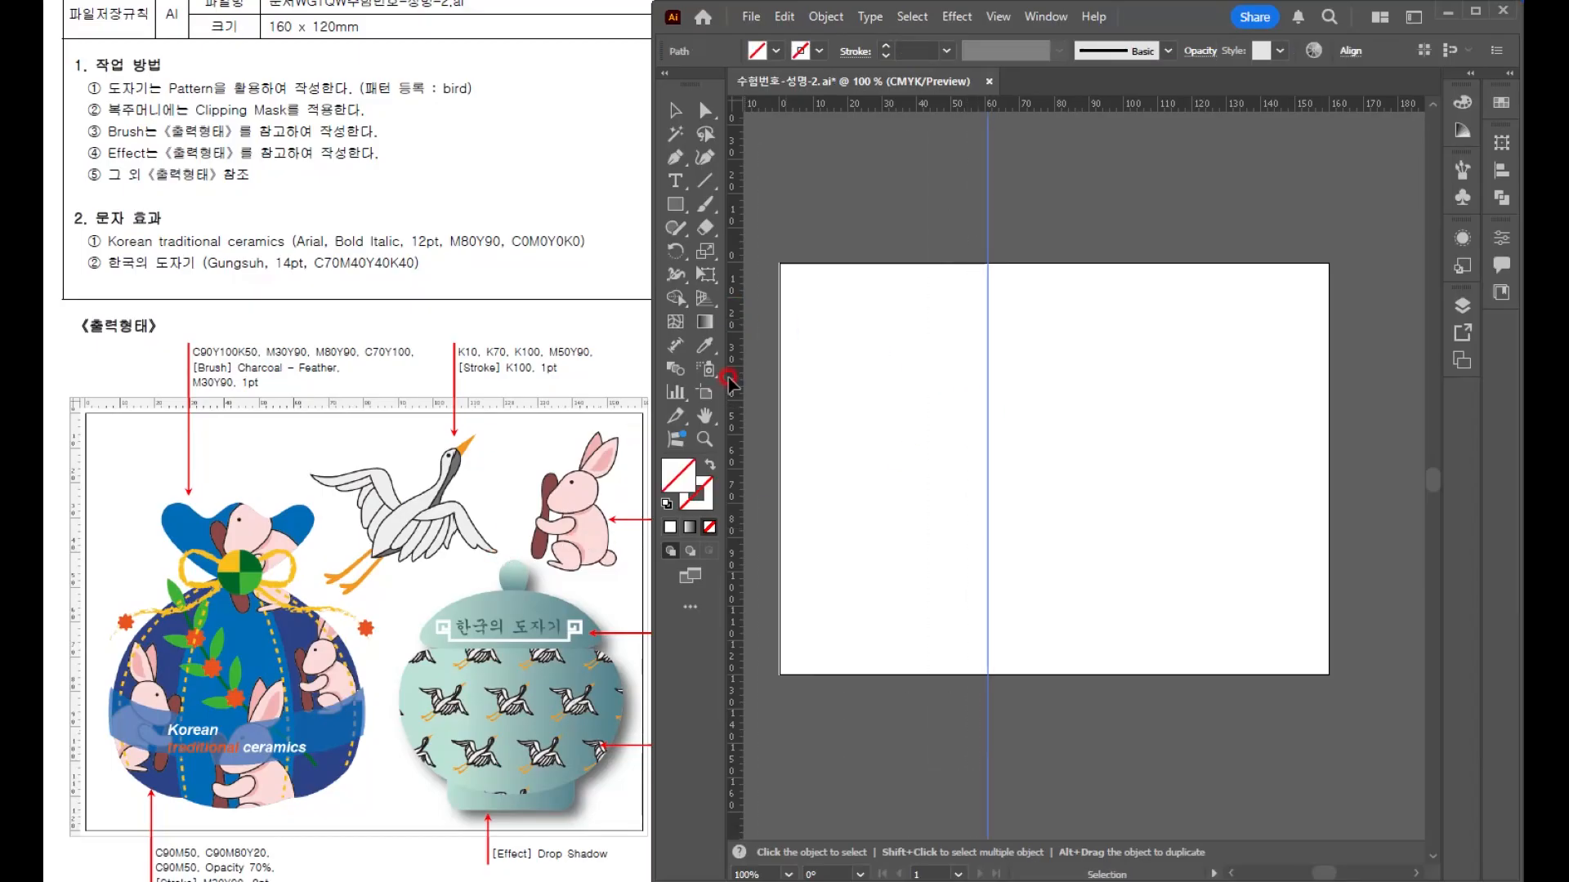
left_click_drag(1201, 442, 1194, 458)
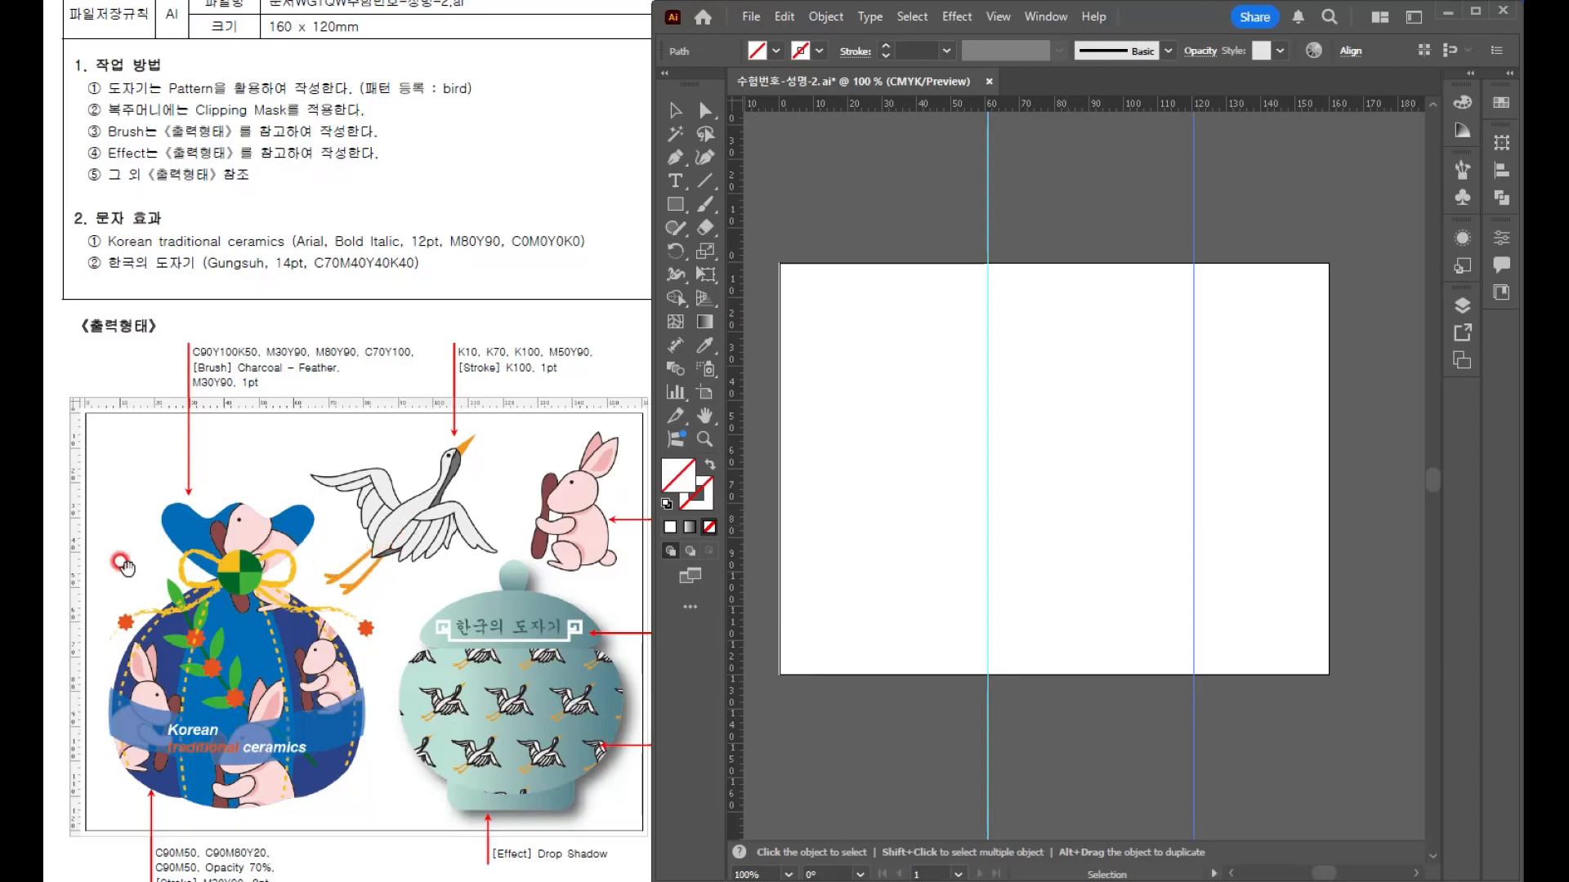
left_click_drag(964, 104, 939, 408)
- Draw the crane's first wing outline with the Pen tool as a closed curved shape about 32 mm wide near the artboard's upper edge
scroll(1162, 308, "up", 2)
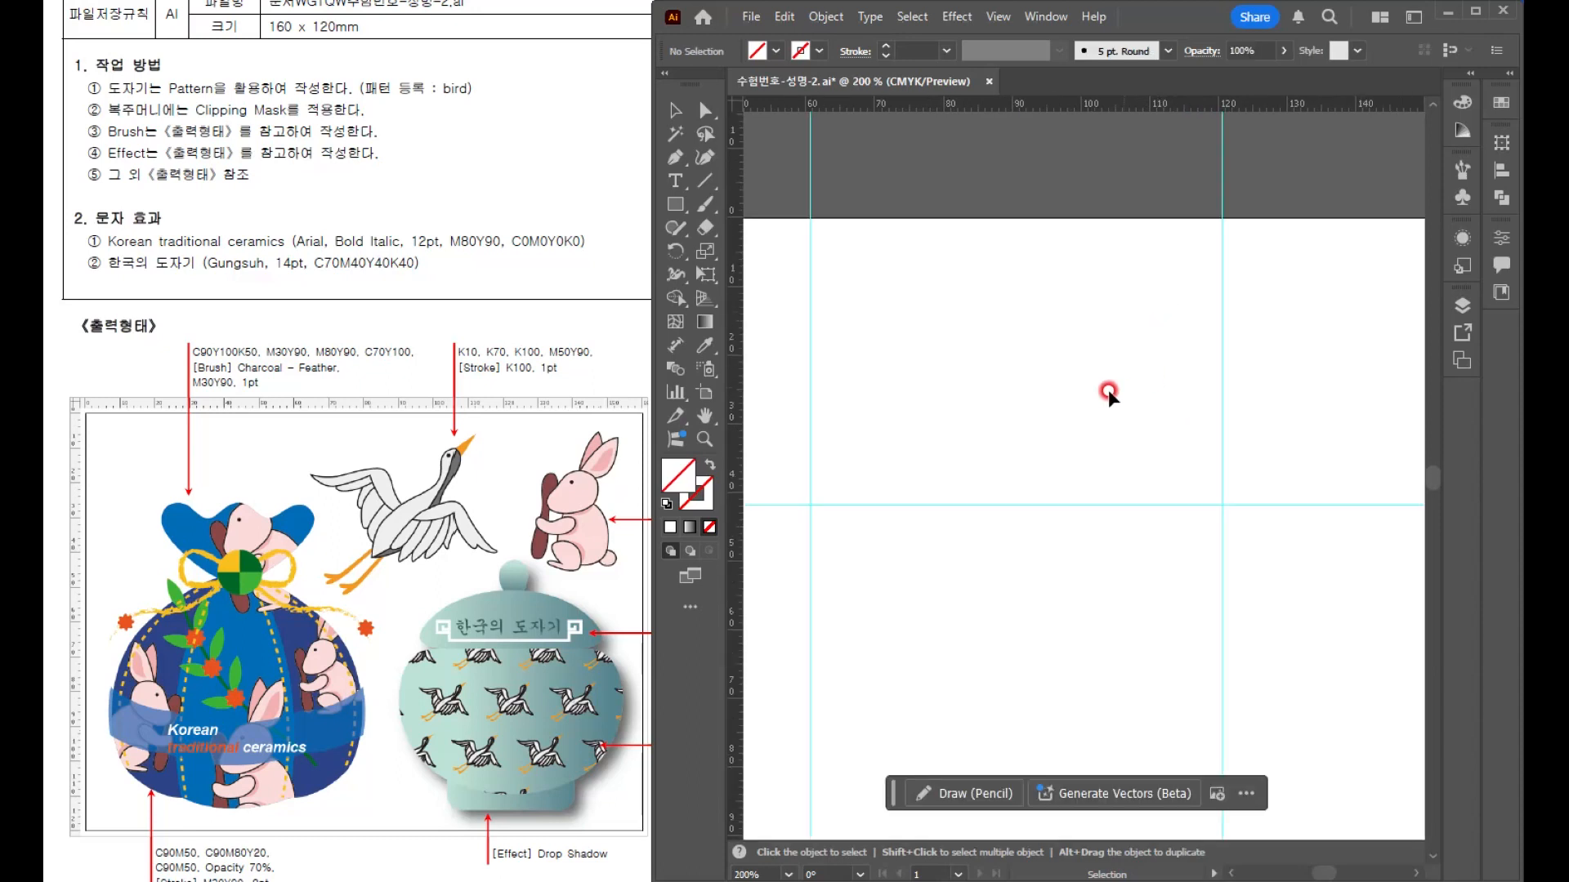
scroll(1065, 377, "up", 1)
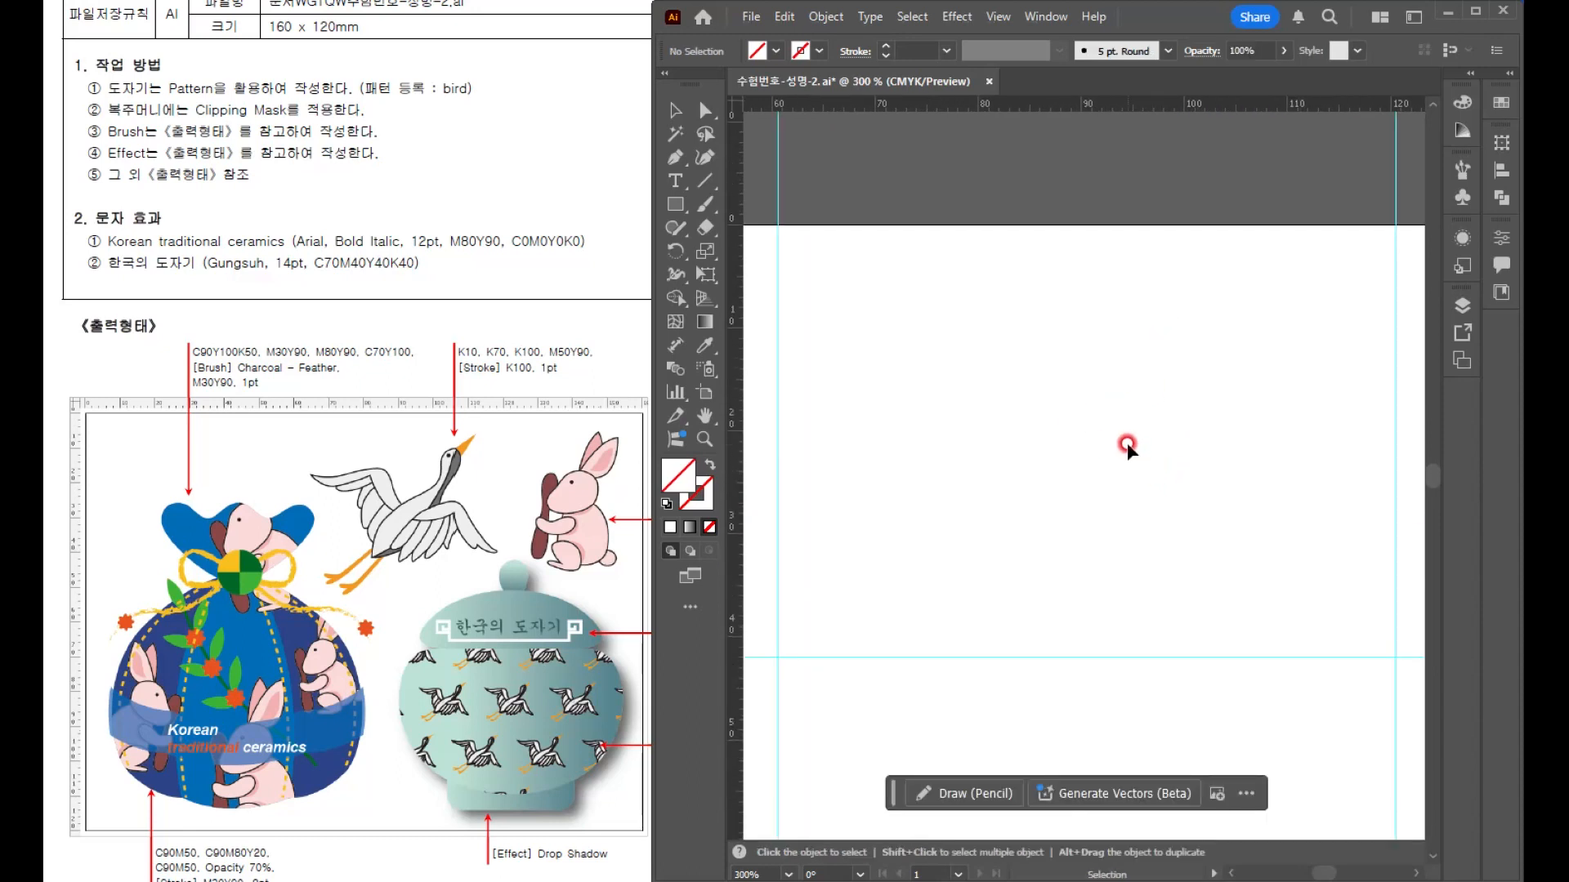
scroll(1127, 445, "down", 1)
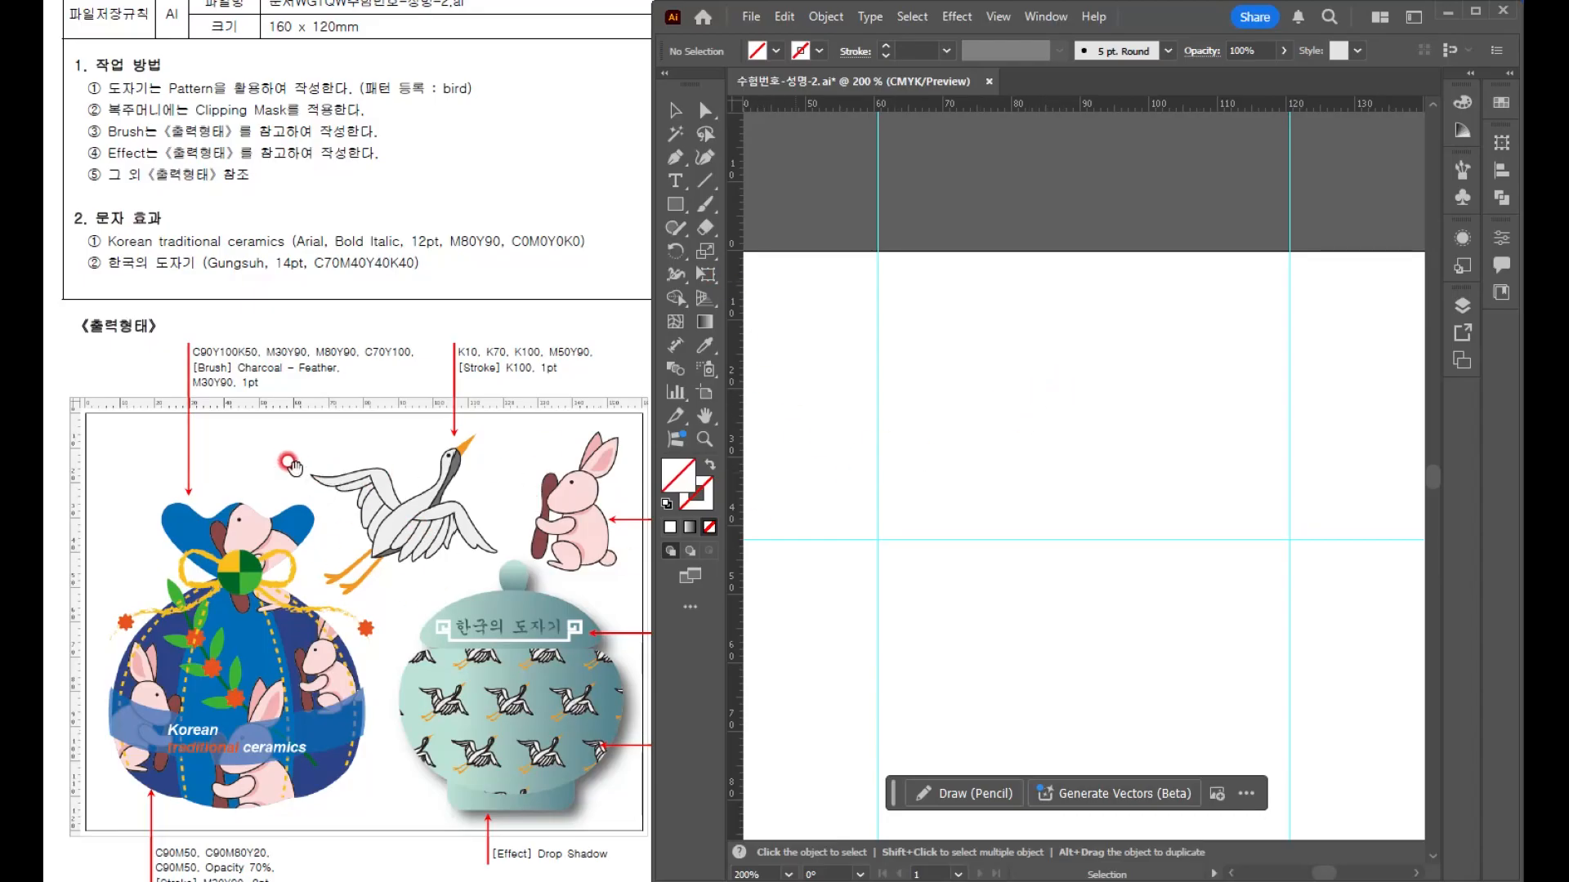
left_click(674, 157)
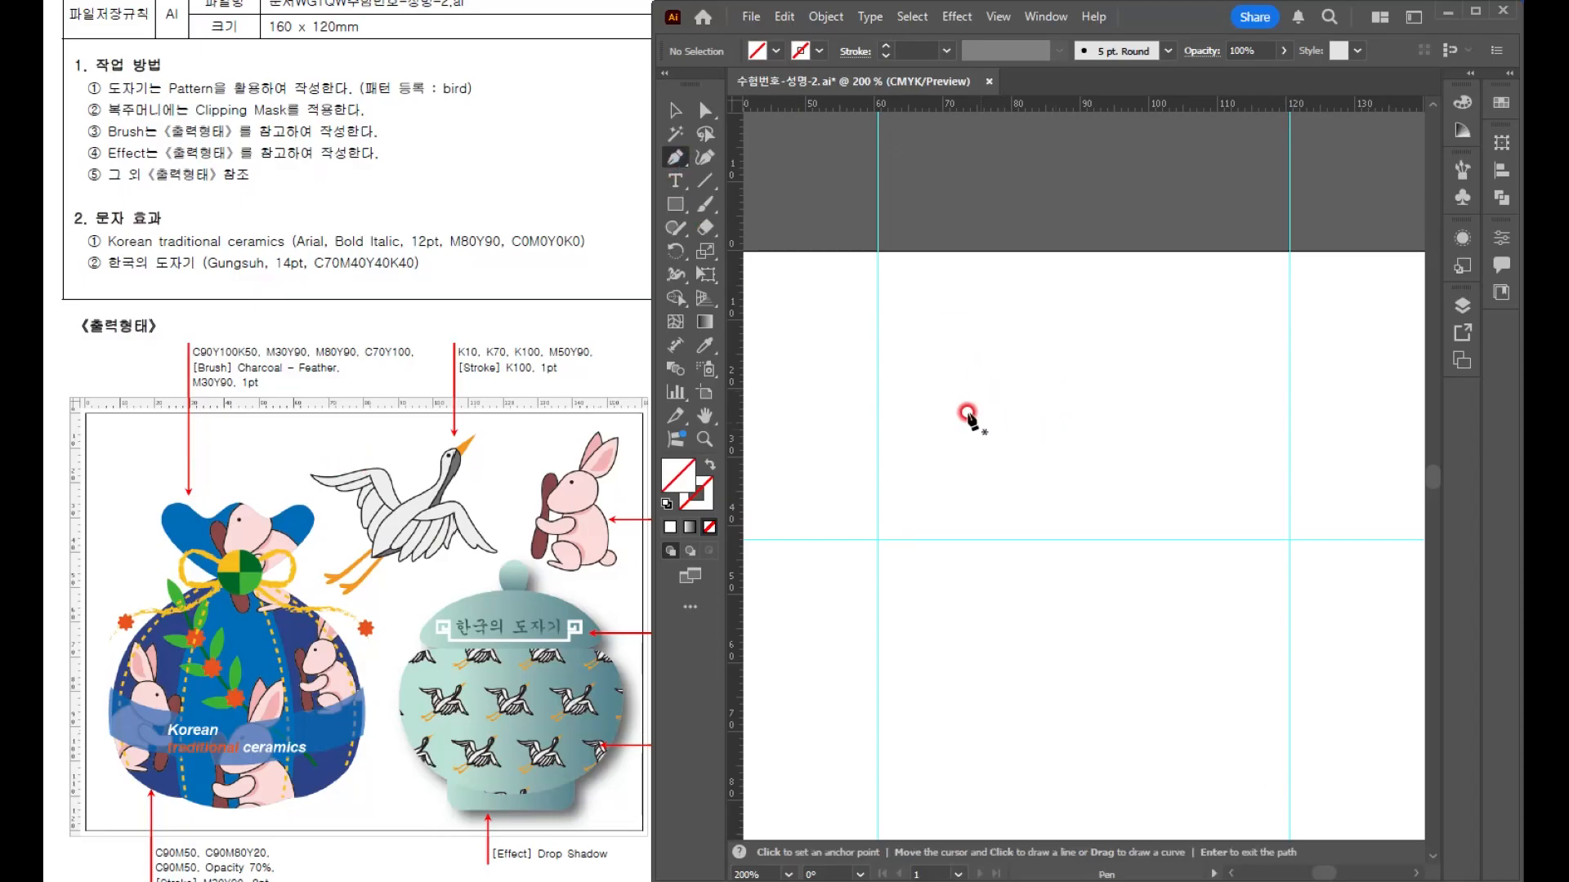
left_click(893, 357)
left_click_drag(978, 356, 1128, 381)
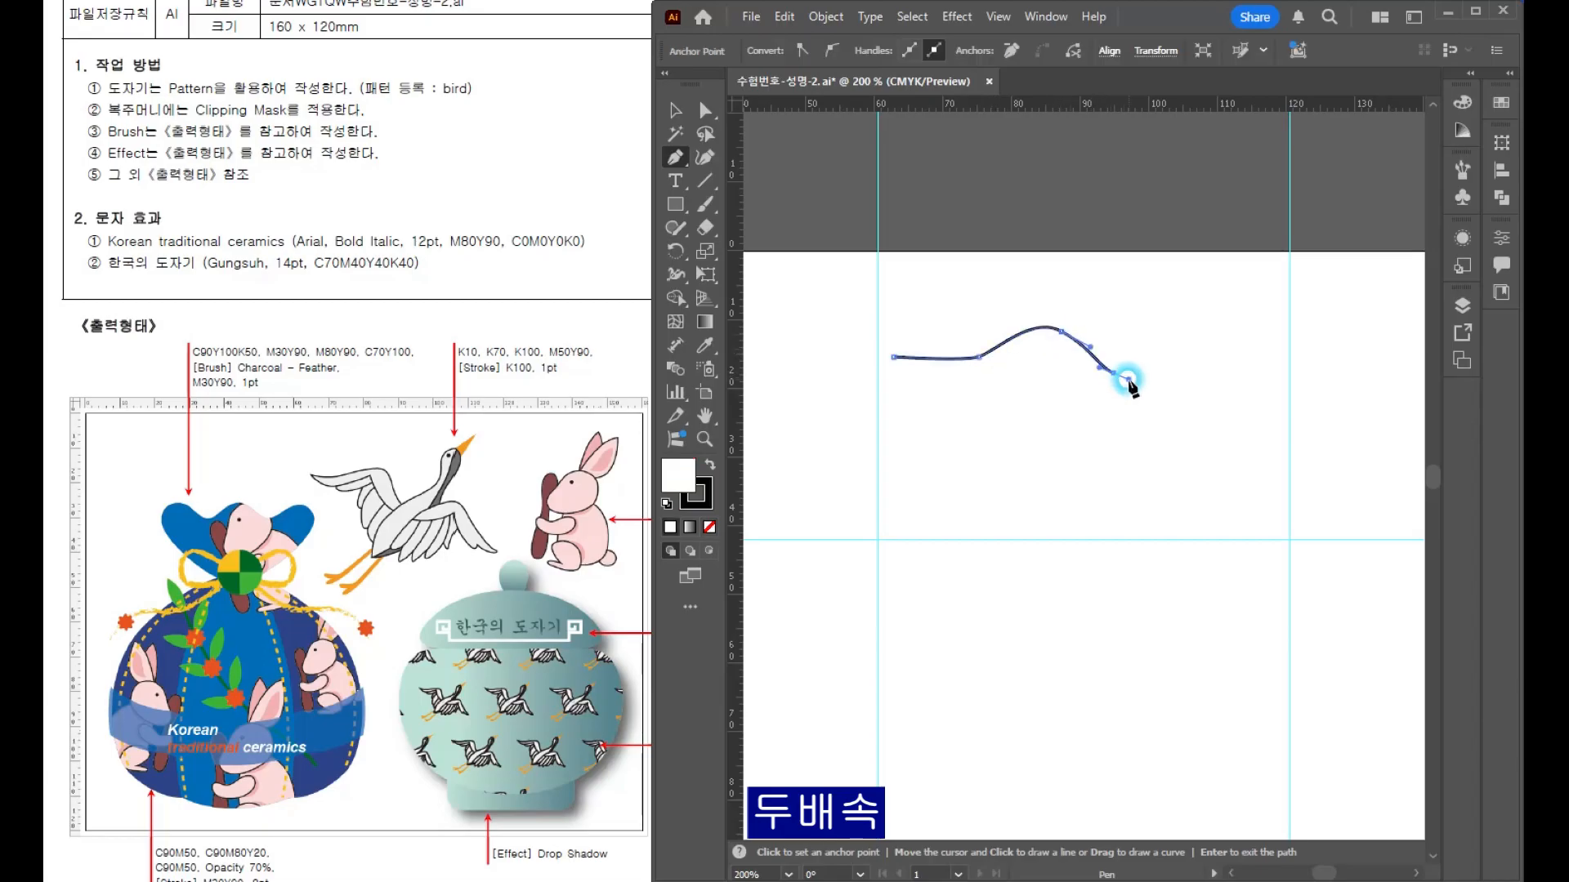
left_click(1113, 403)
left_click(1022, 361)
left_click_drag(893, 357, 913, 294)
key("v")
left_click(845, 318)
left_click(1084, 384)
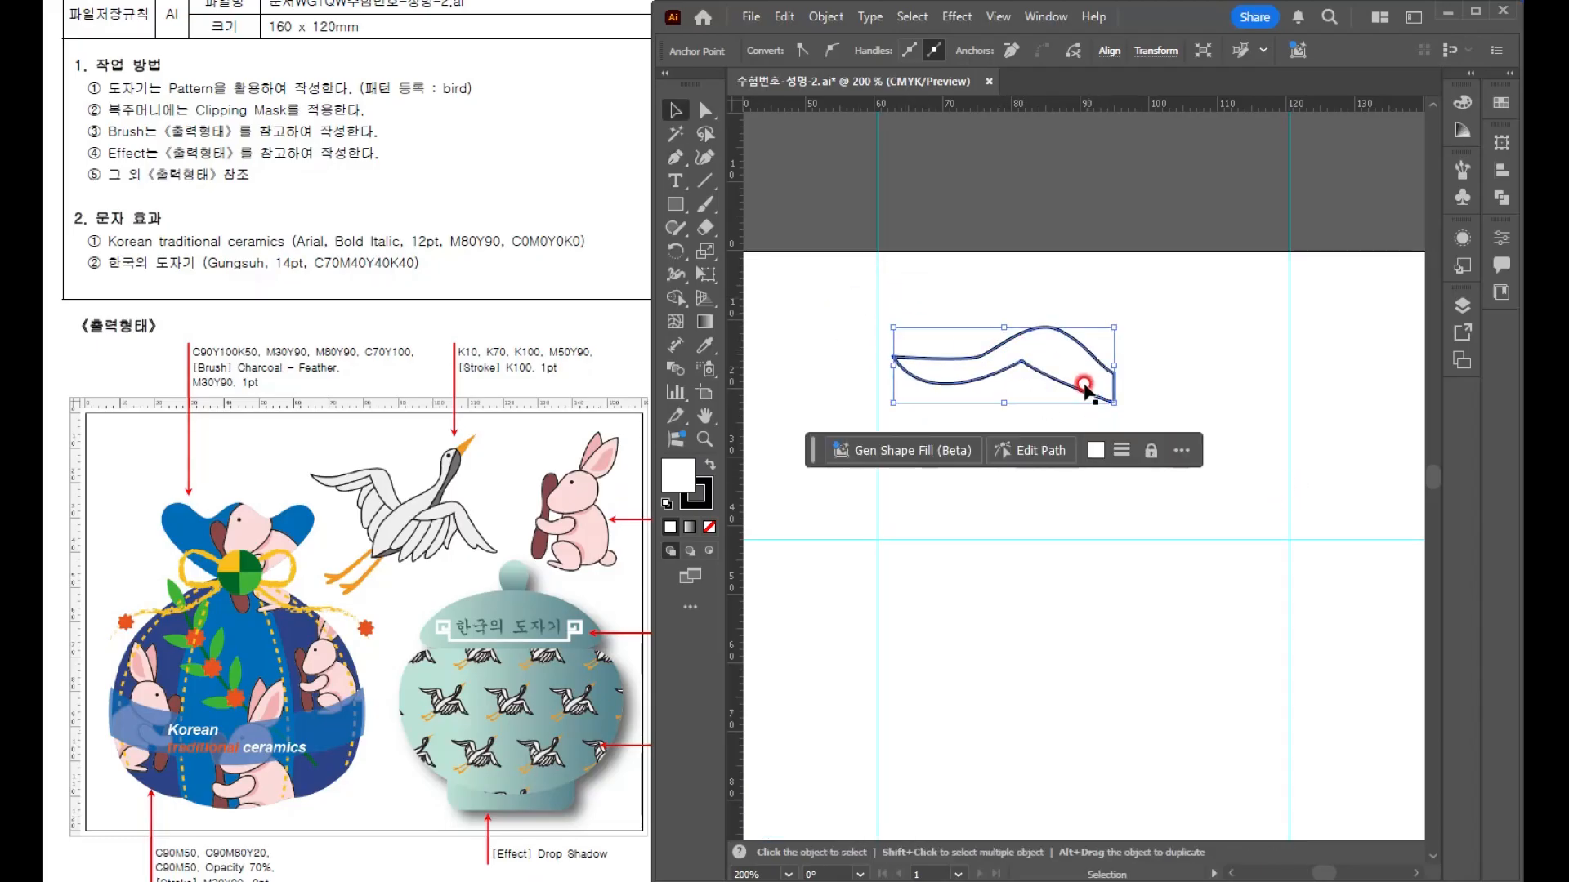
- Smooth the curve along the wing outline's upper edge with the Smooth tool
left_click(675, 228)
left_click(739, 277)
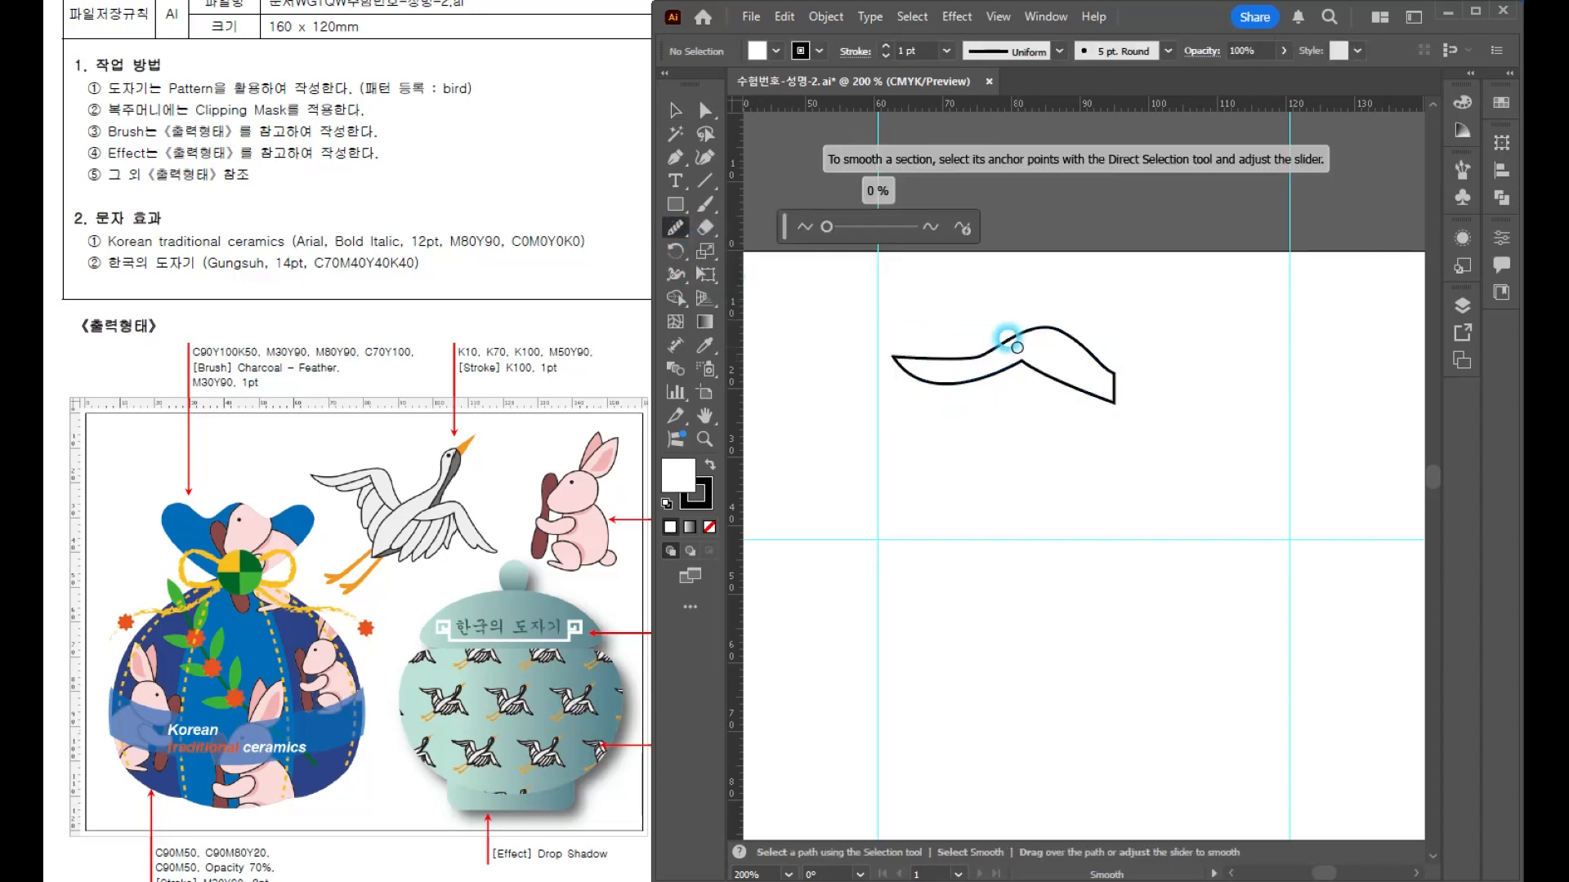
mouse_move(953, 357)
left_mouse_down()
mouse_move(1046, 331)
mouse_move(1078, 352)
left_mouse_up()
left_click(679, 108)
left_click(1176, 504)
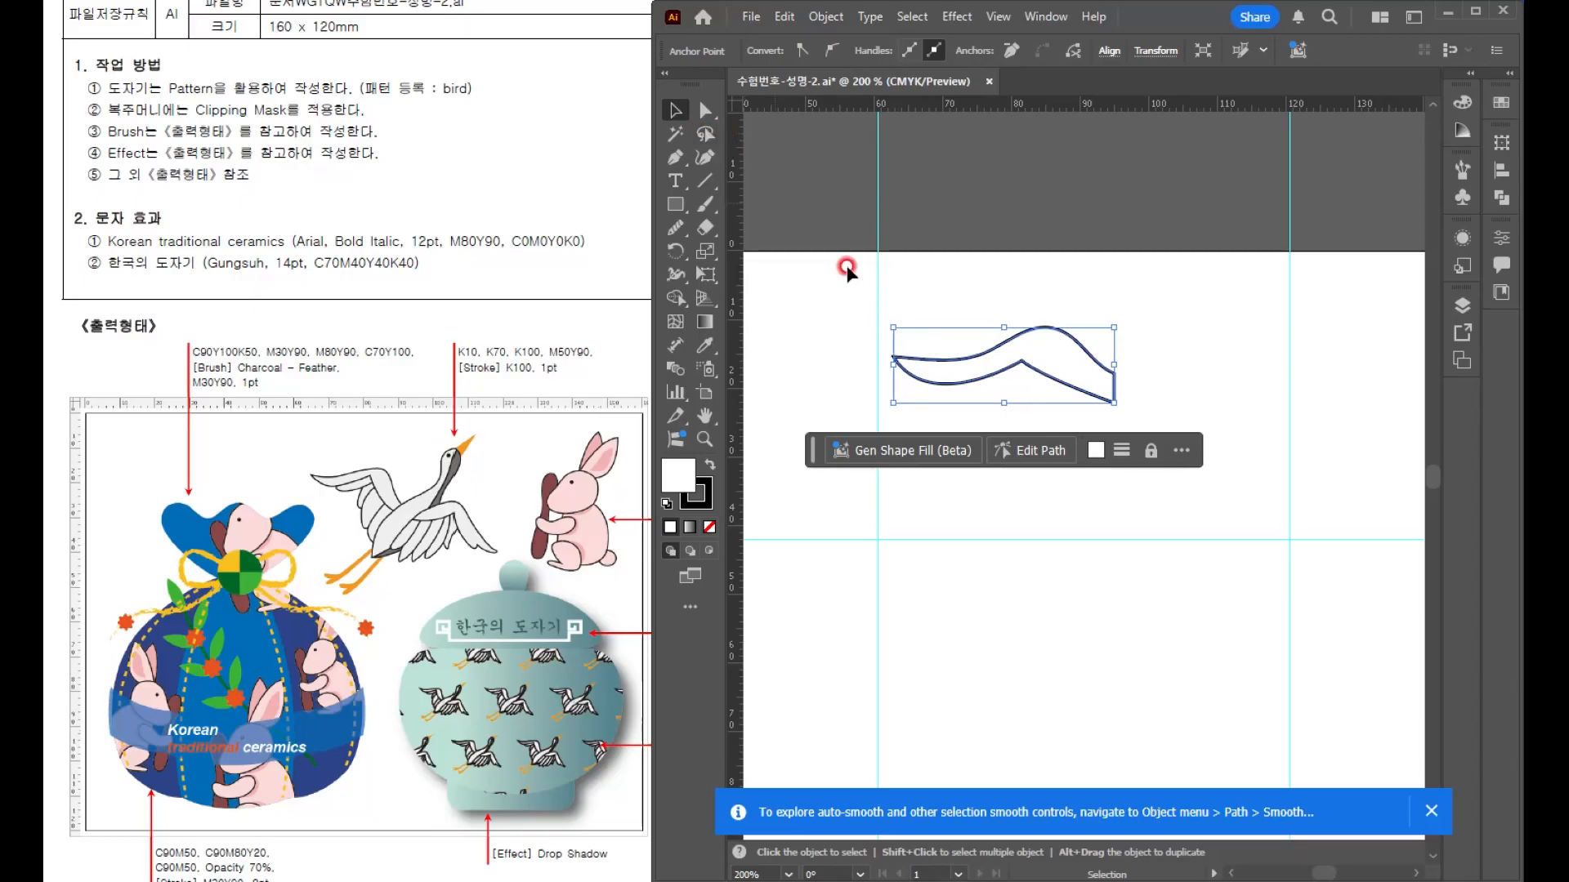
left_click_drag(953, 299, 1096, 434)
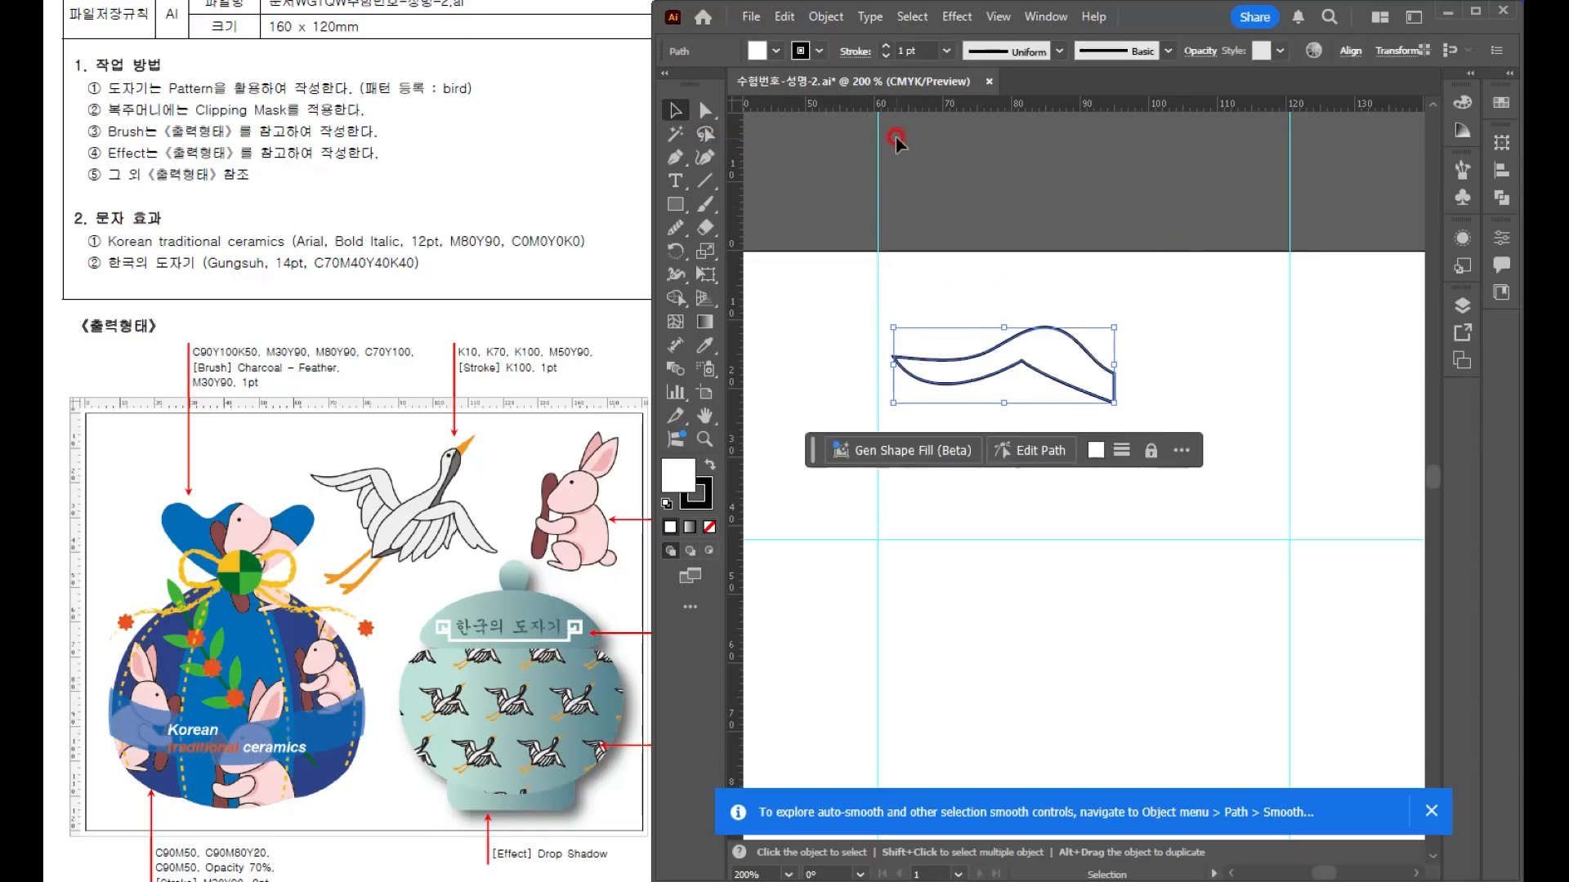
left_click_drag(1113, 403, 1174, 436)
key("ctrl+z")
- Draw a hanging feather about 11 mm long below the wing's middle with the Pencil tool, using the default fill and stroke
key("ctrl+plus")
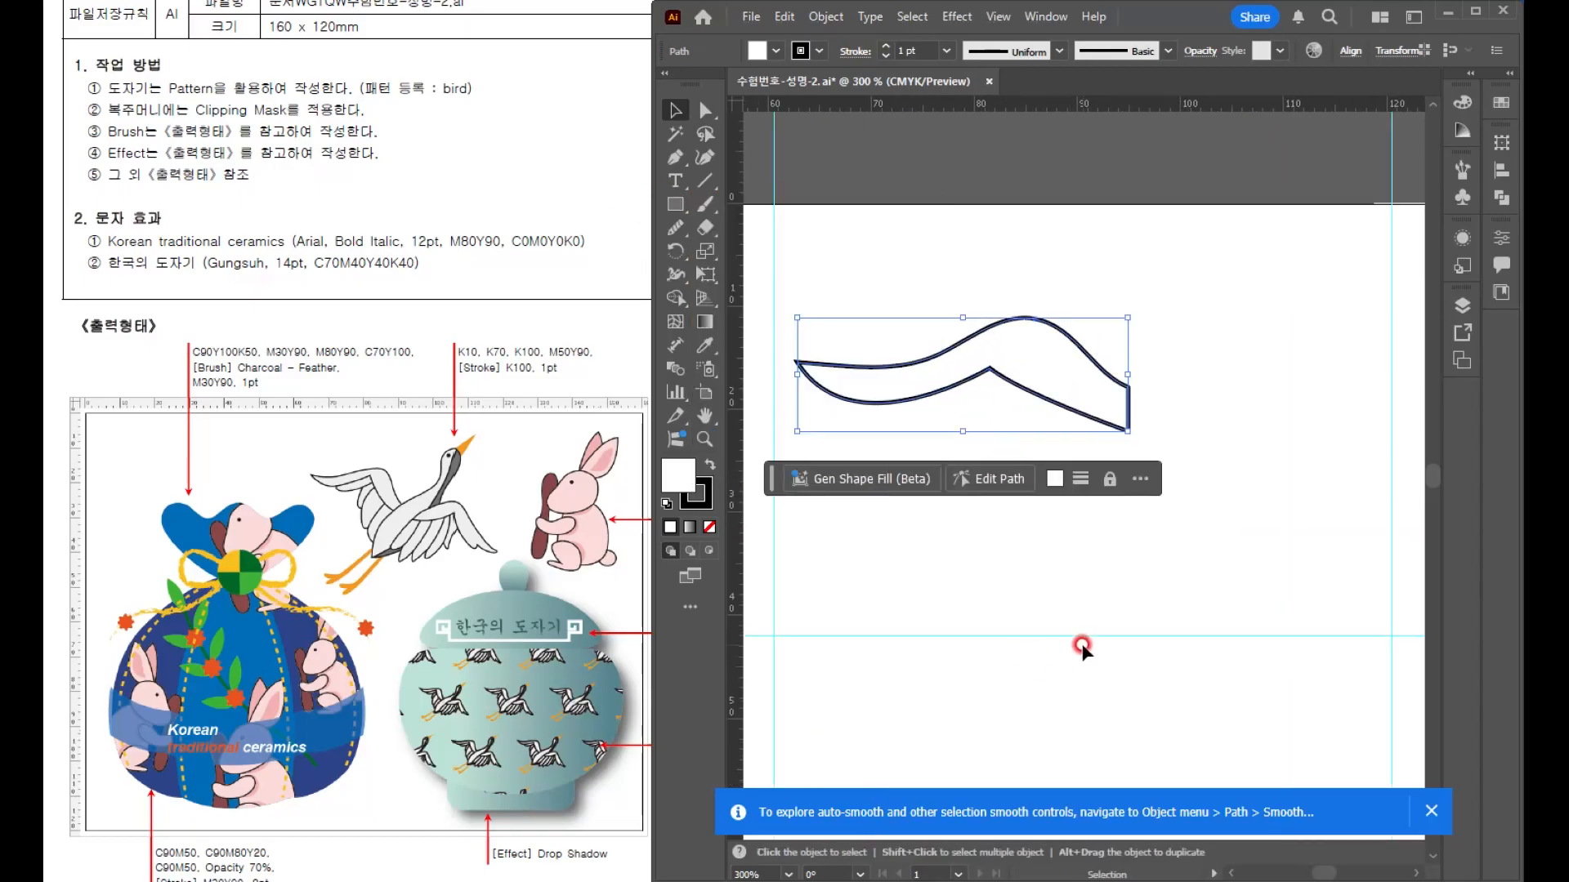
left_click(677, 160)
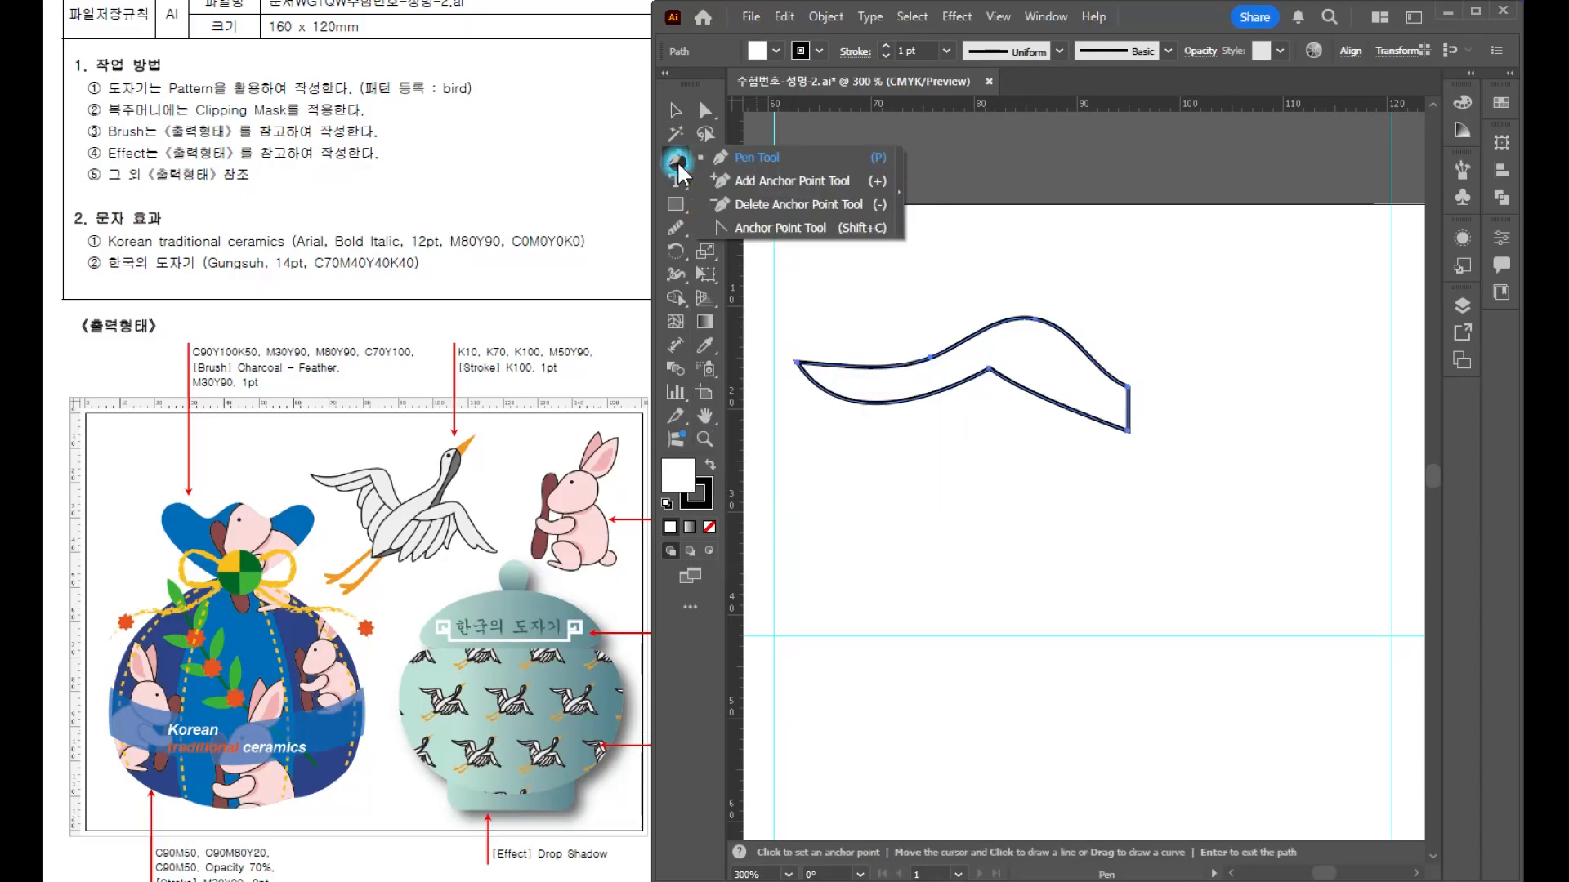
left_click(674, 230)
left_click(674, 237)
left_click(760, 252)
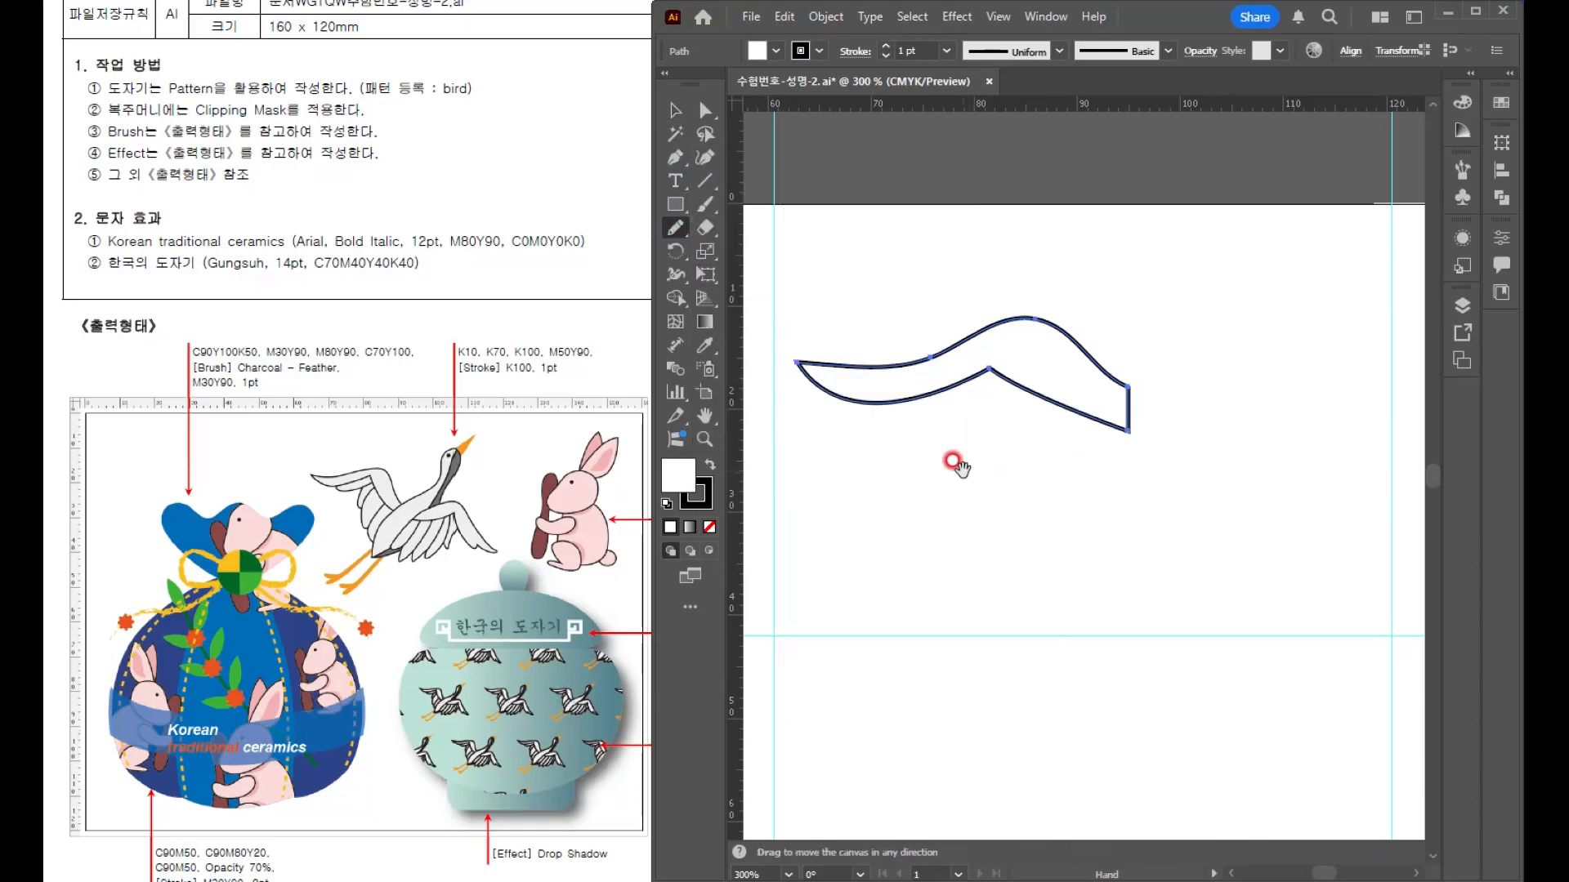
left_click_drag(949, 455, 1040, 431)
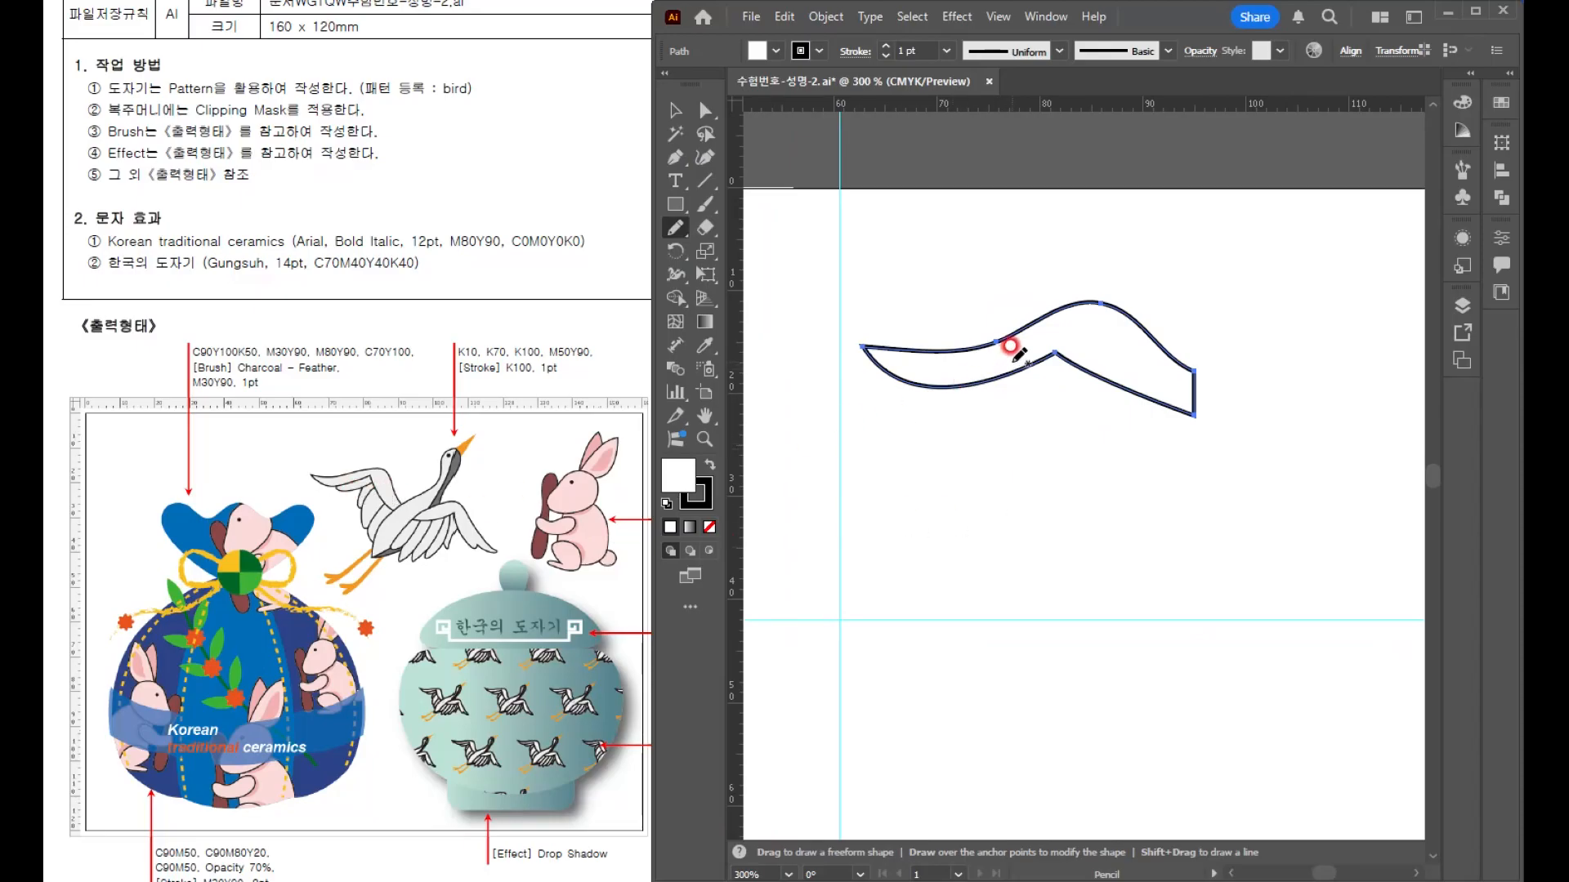
mouse_move(1012, 352)
left_mouse_down()
mouse_move(1028, 446)
mouse_move(1058, 340)
mouse_move(1013, 352)
left_mouse_up()
key("d")
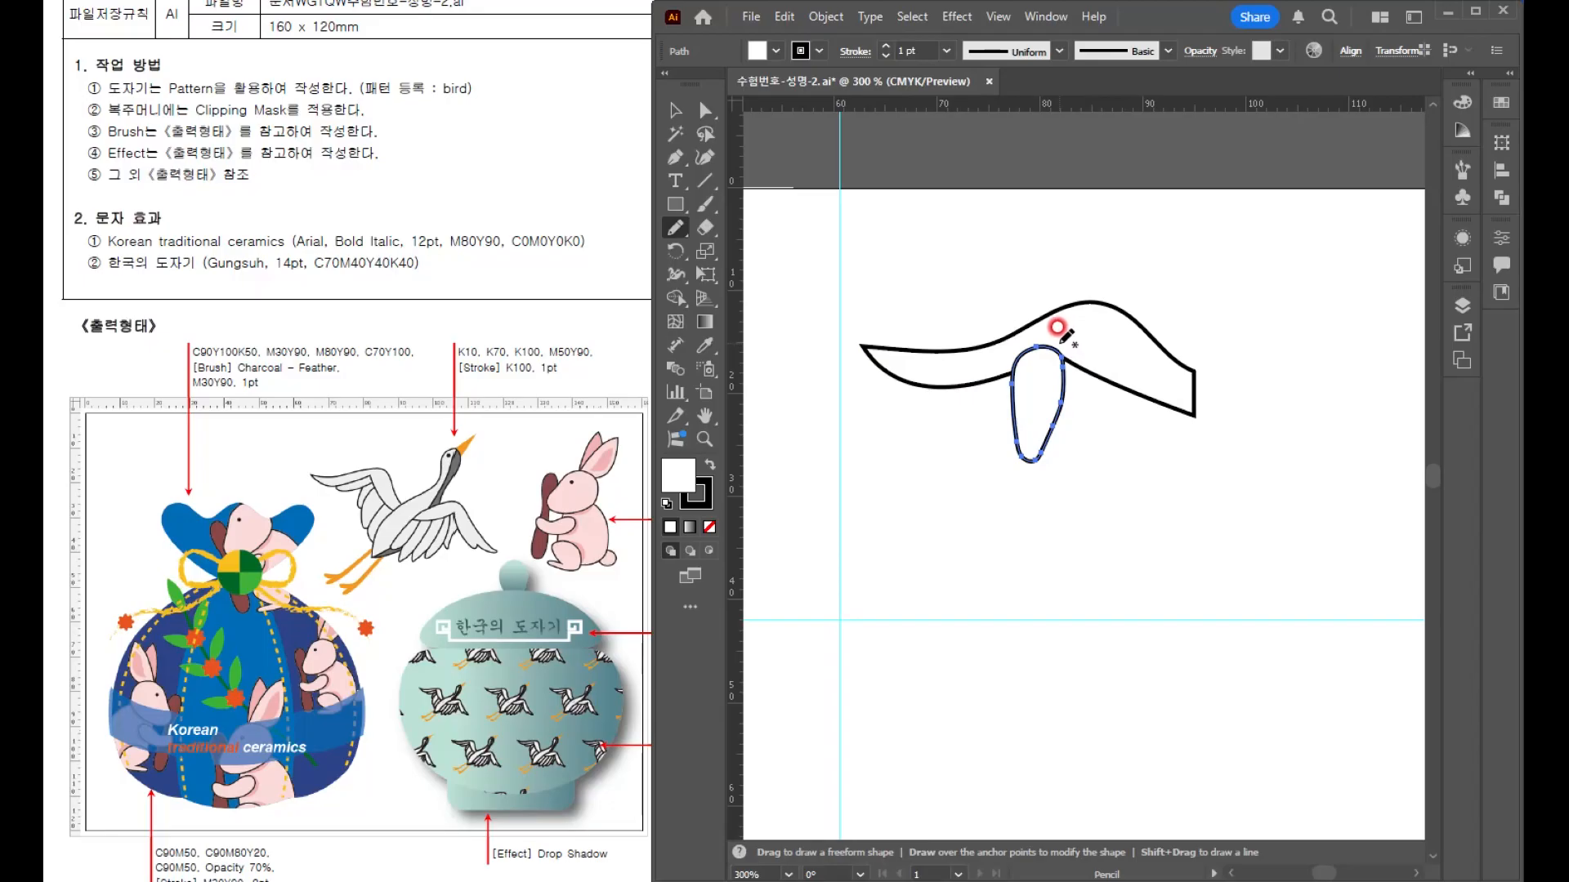
- Draw two longer overlapping feathers beside the first one, about 15 mm long each, with the default white fill and black stroke
mouse_move(1045, 334)
left_mouse_down()
mouse_move(1033, 433)
mouse_move(1077, 488)
mouse_move(1093, 464)
mouse_move(1078, 338)
mouse_move(1054, 325)
mouse_move(1081, 335)
left_mouse_up()
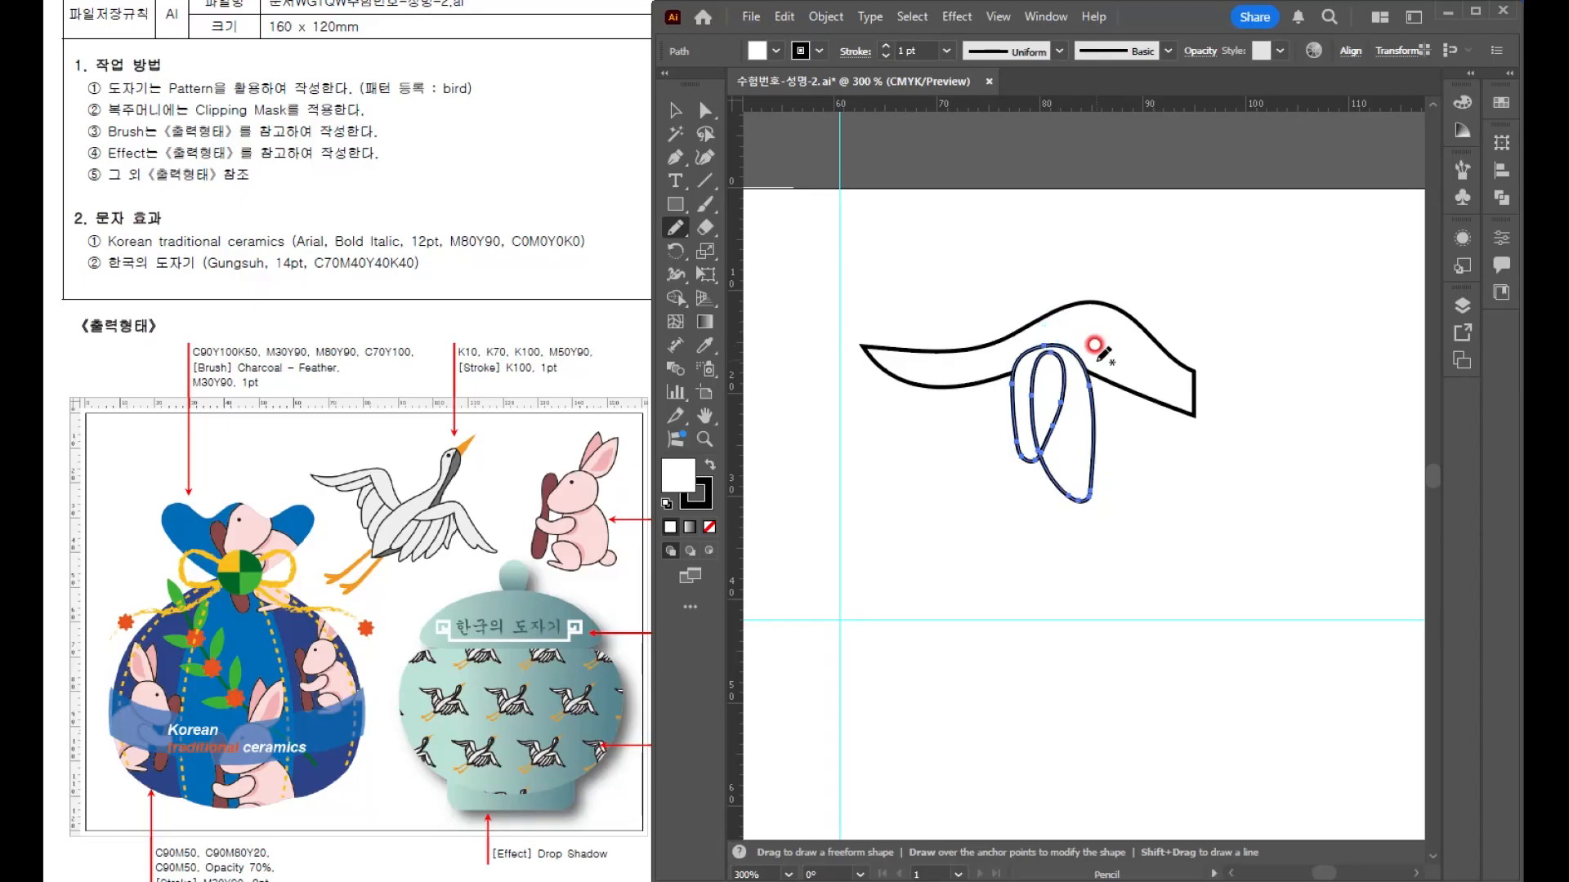
key("ctrl+z")
mouse_move(1063, 326)
left_mouse_down()
mouse_move(1045, 412)
mouse_move(1087, 499)
mouse_move(1102, 448)
mouse_move(1062, 328)
left_mouse_up()
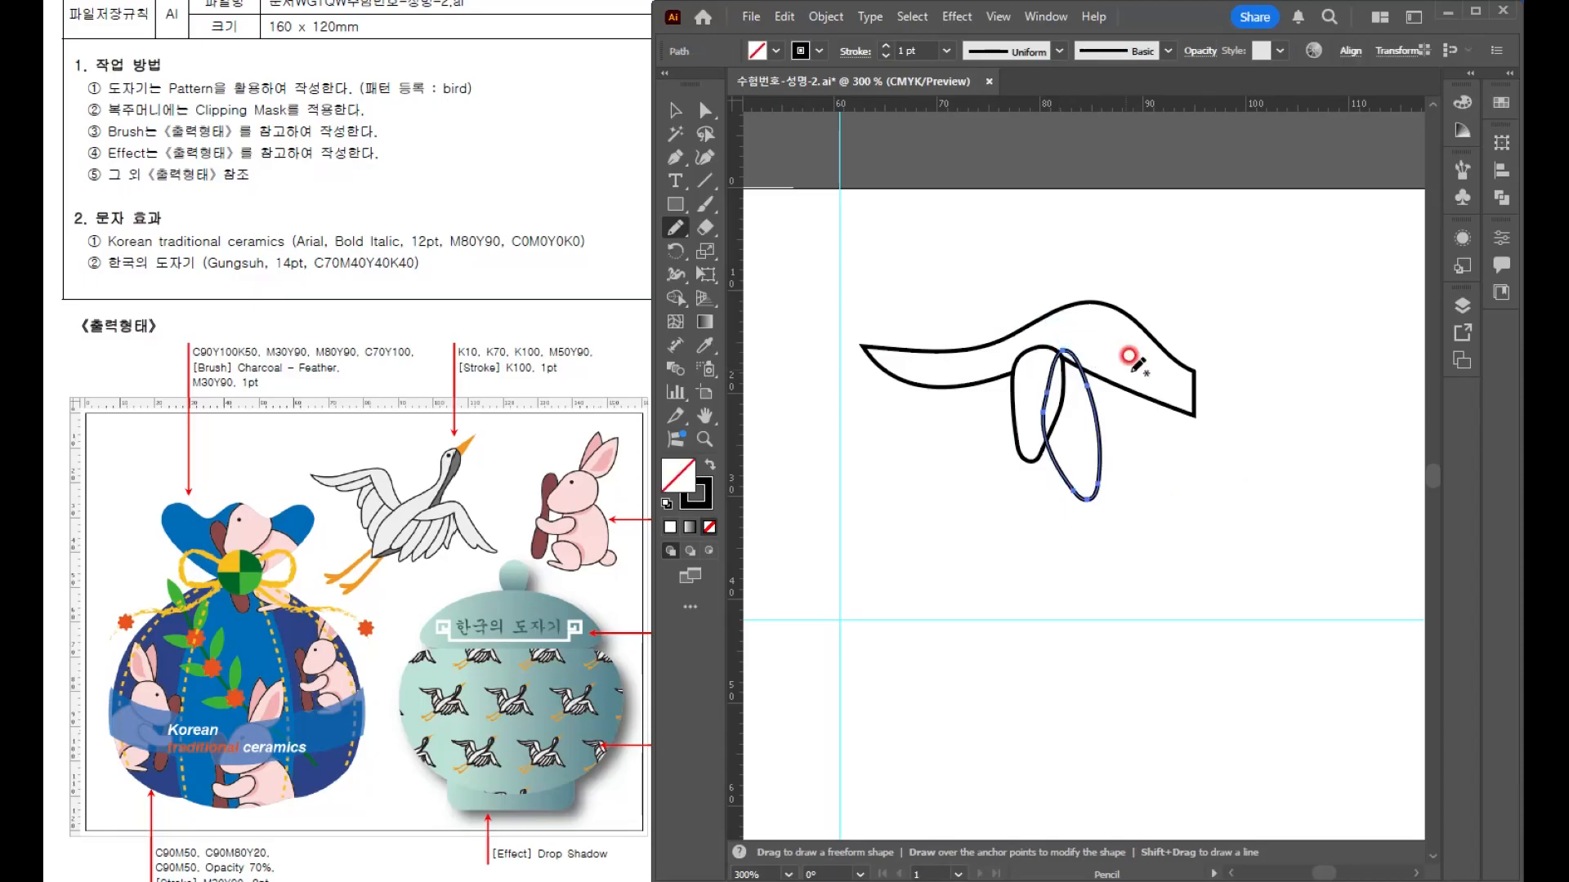
key("d")
key("ctrl+shift+a")
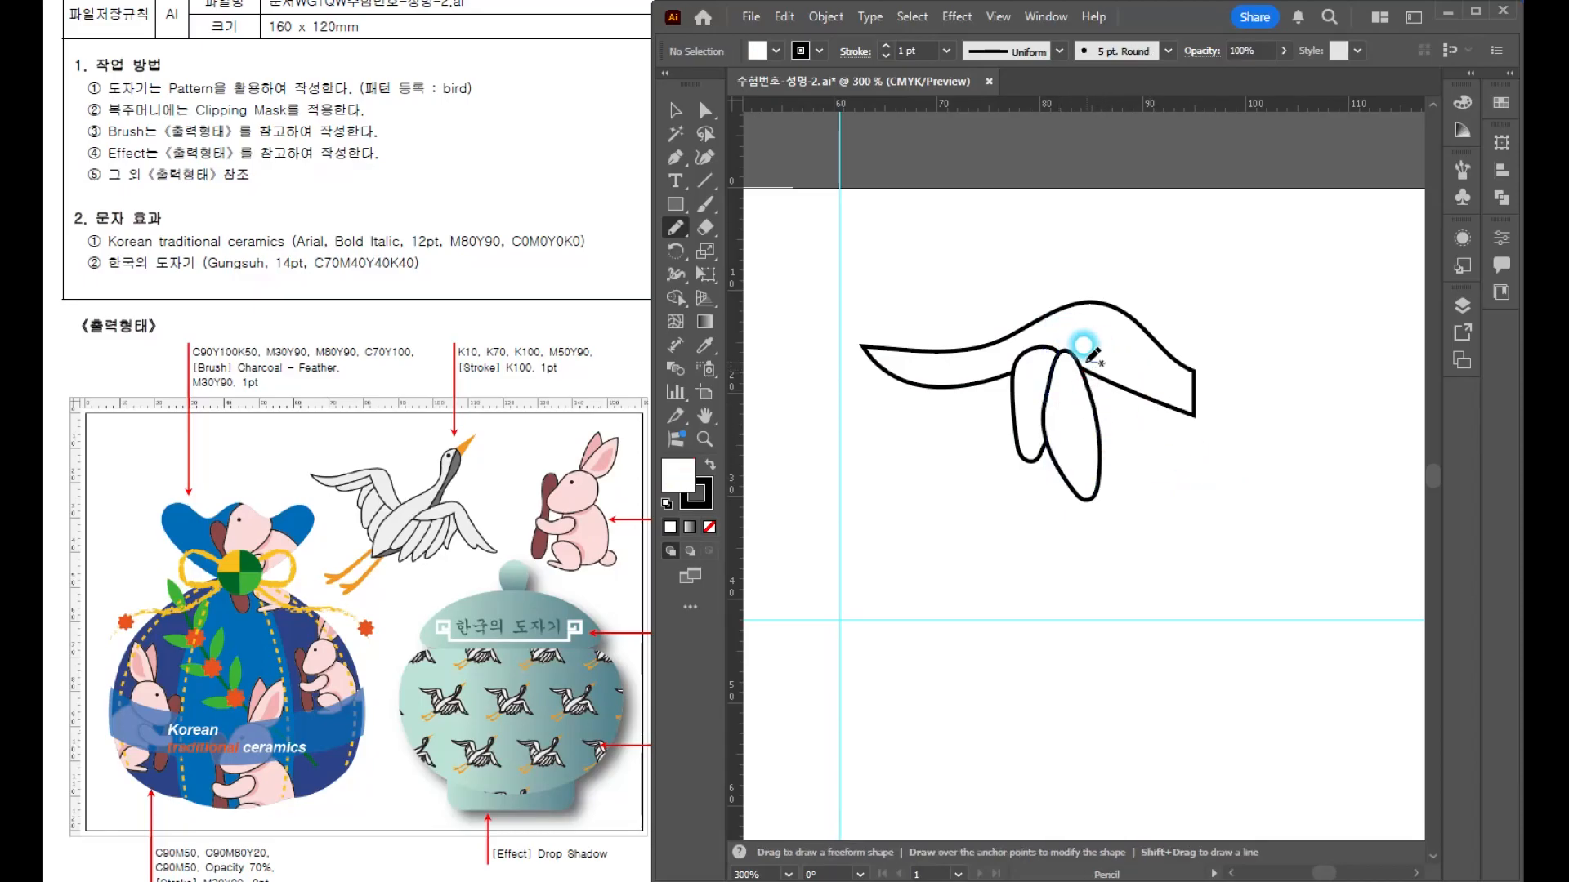
mouse_move(1073, 362)
left_mouse_down()
mouse_move(1081, 446)
mouse_move(1139, 522)
mouse_move(1151, 417)
mouse_move(1134, 374)
mouse_move(1077, 362)
left_mouse_up()
key("d")
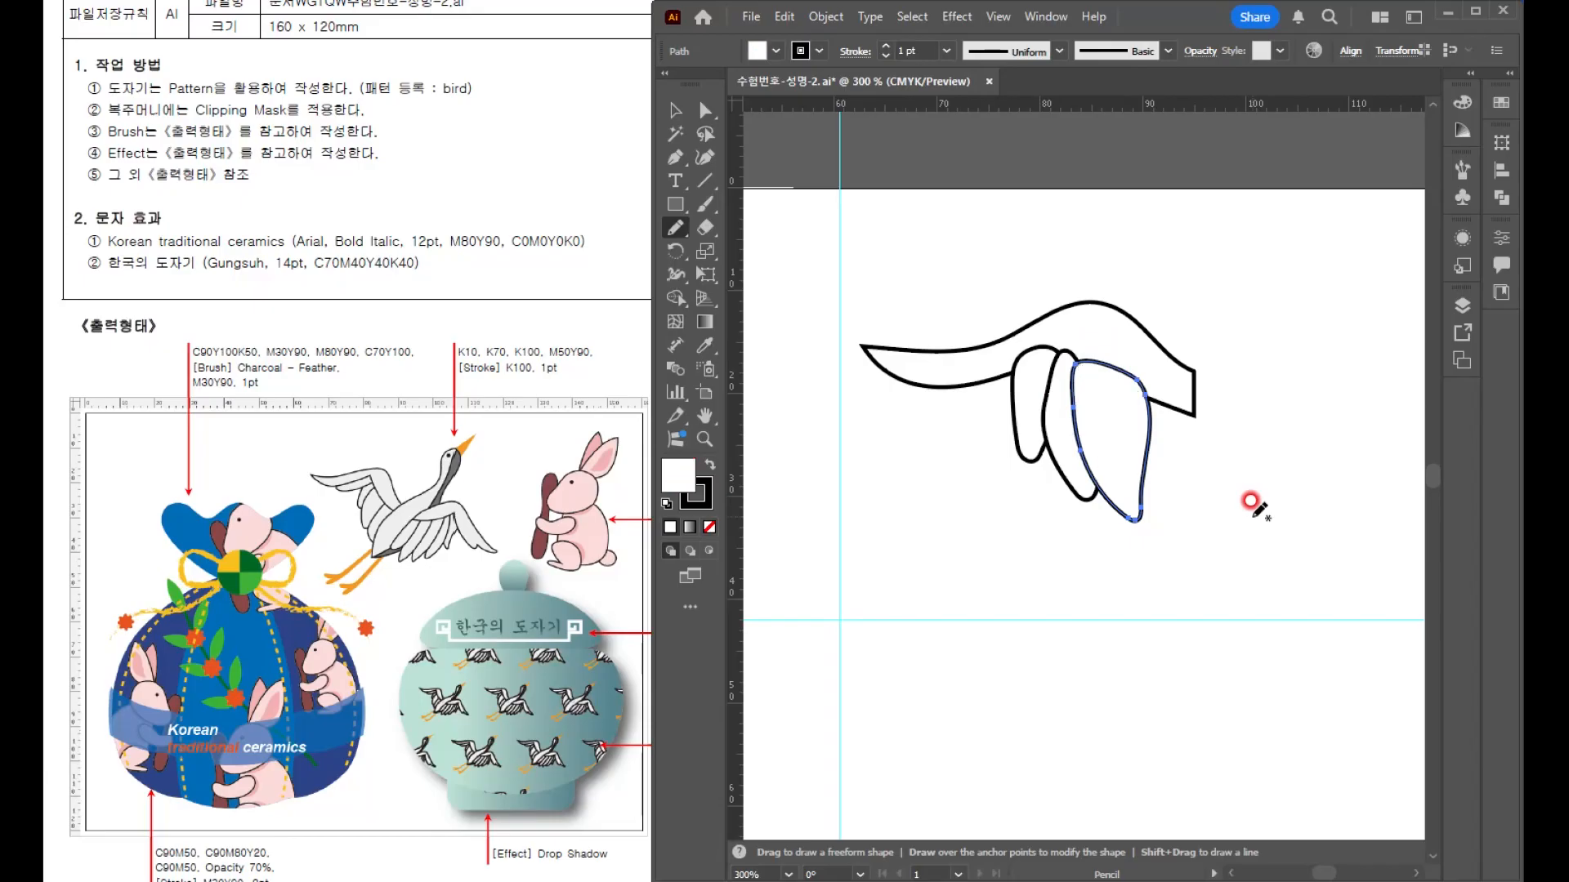
key("ctrl+shift+a")
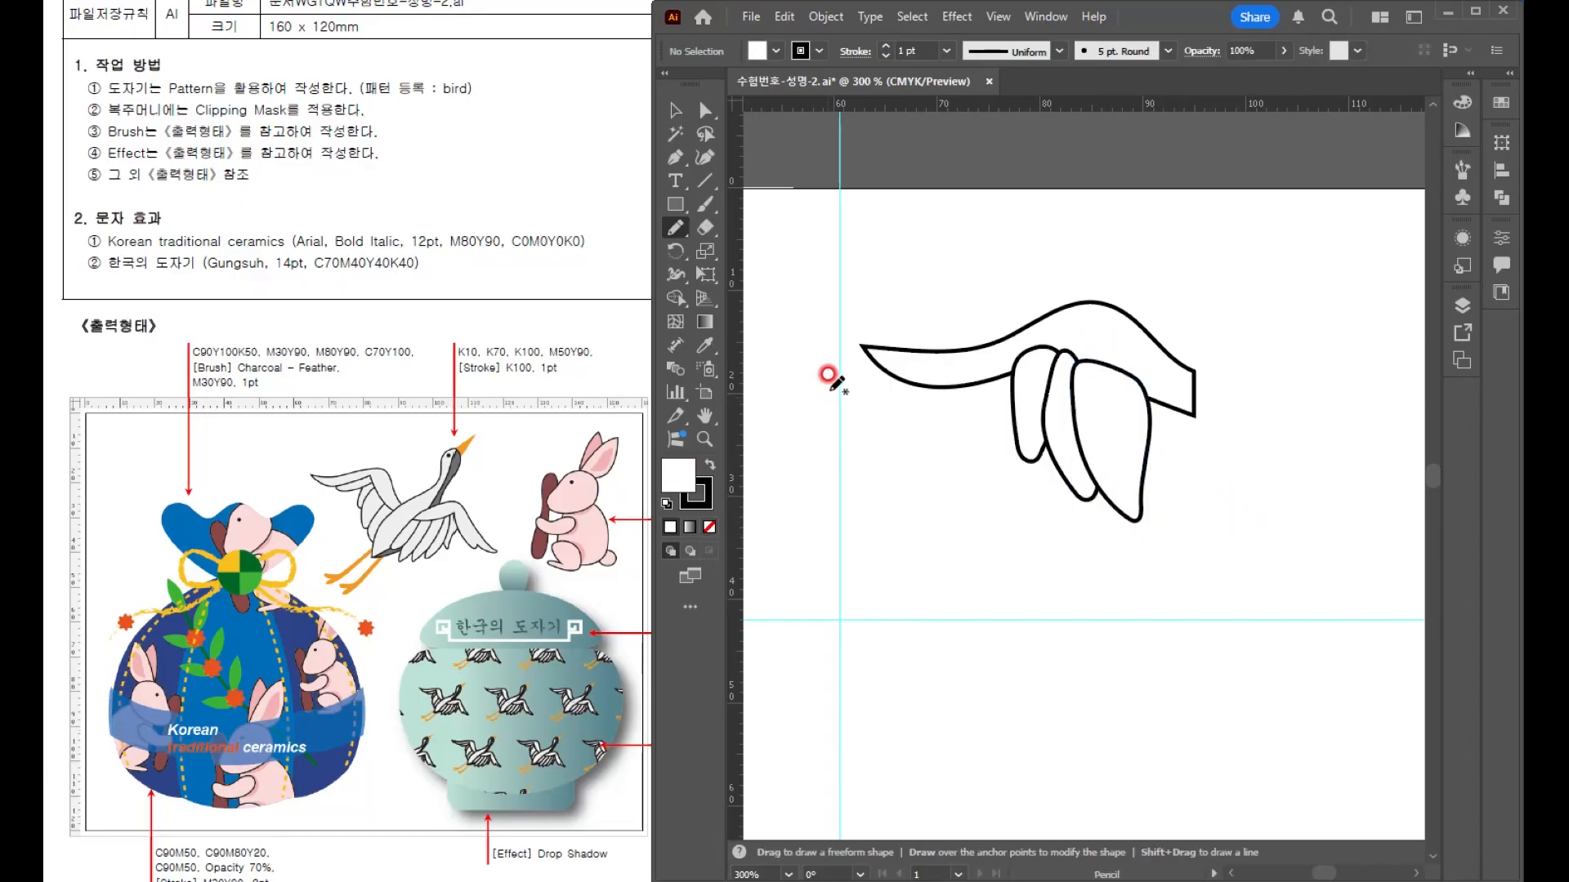
- Draw a curved feather along the underside of the wing's tip half and bring the wing outline in front of all the feathers
mouse_move(1009, 341)
left_mouse_down()
mouse_move(916, 379)
mouse_move(889, 354)
mouse_move(950, 372)
mouse_move(1044, 355)
mouse_move(1041, 388)
mouse_move(979, 416)
mouse_move(941, 418)
mouse_move(899, 351)
left_mouse_up()
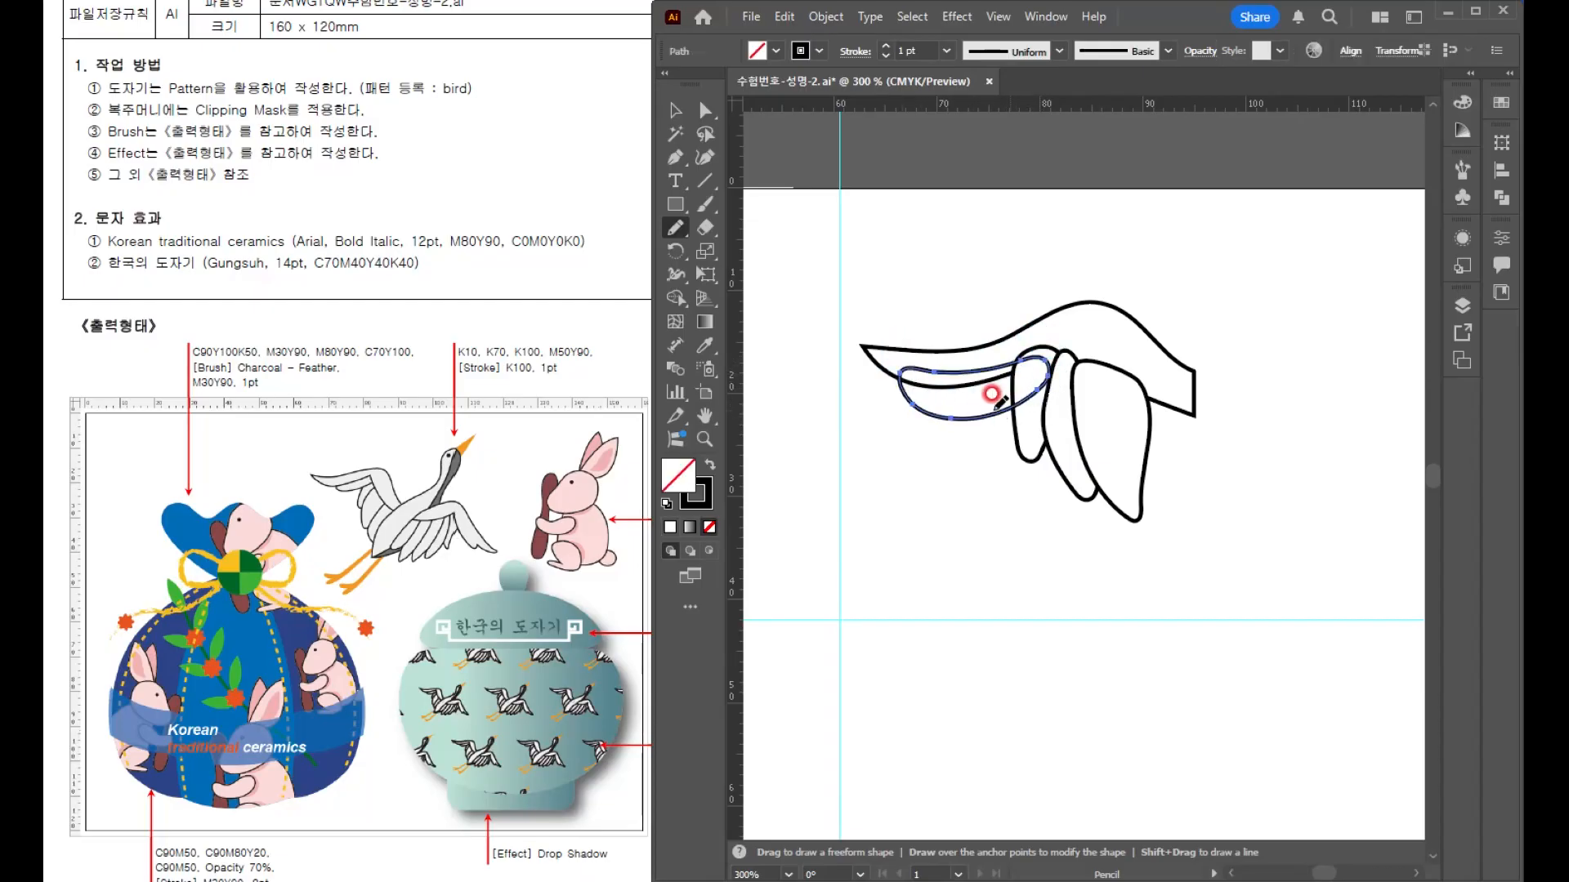
left_click(676, 112)
left_click(1155, 273)
left_click(1154, 363)
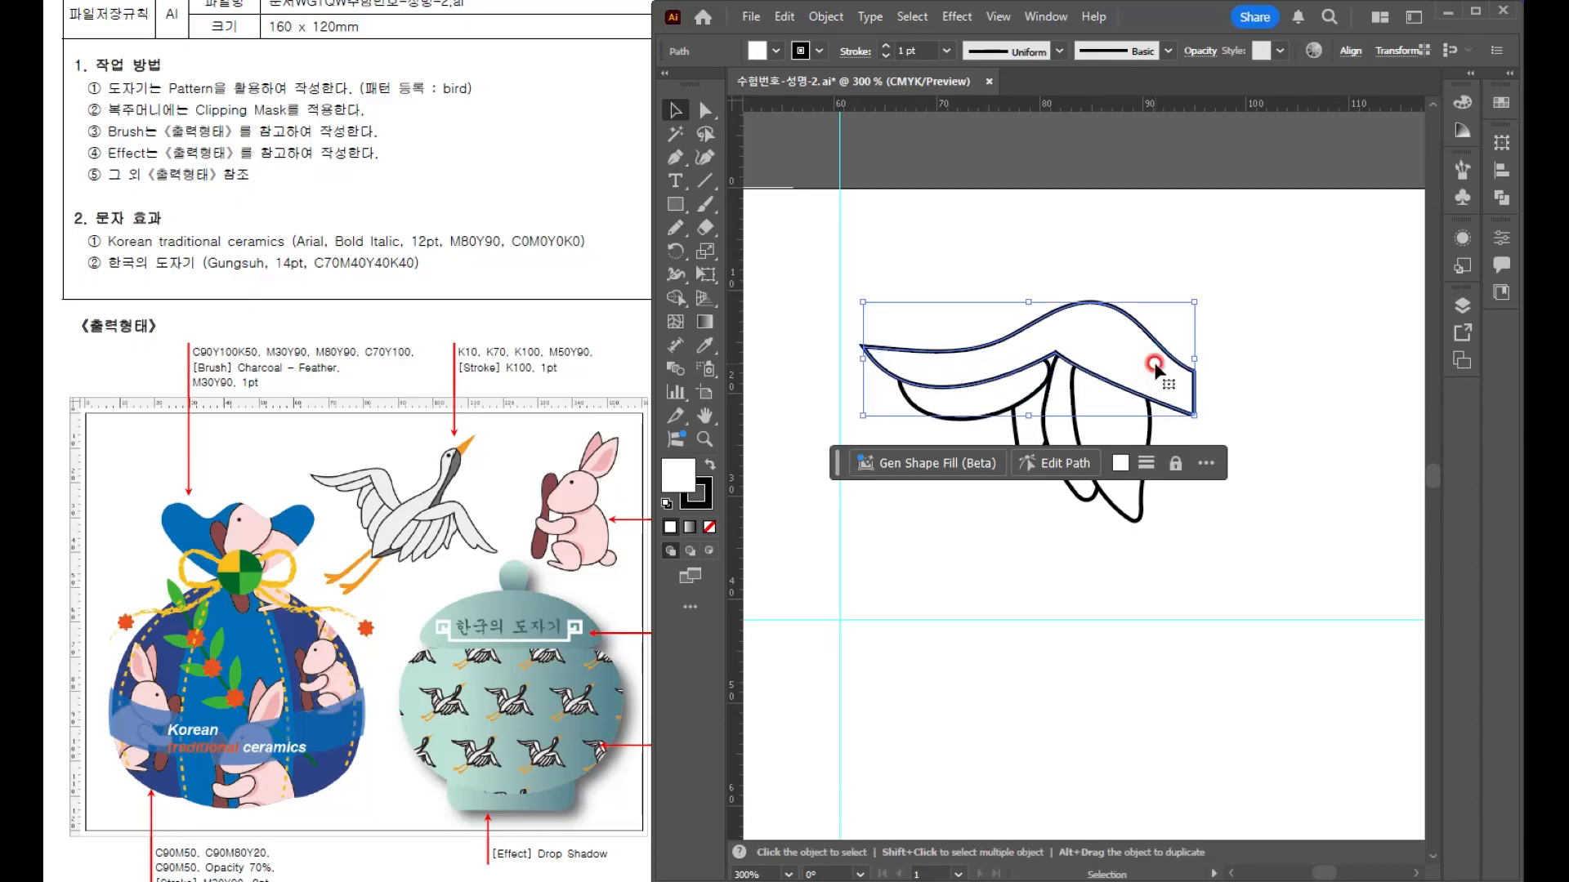
- Rotate the curved feather slightly and shift it so it follows the wing's lower edge
left_click(1188, 454)
left_click(1036, 384)
mouse_move(1036, 384)
left_mouse_down()
mouse_move(1063, 350)
mouse_move(1013, 380)
left_mouse_up()
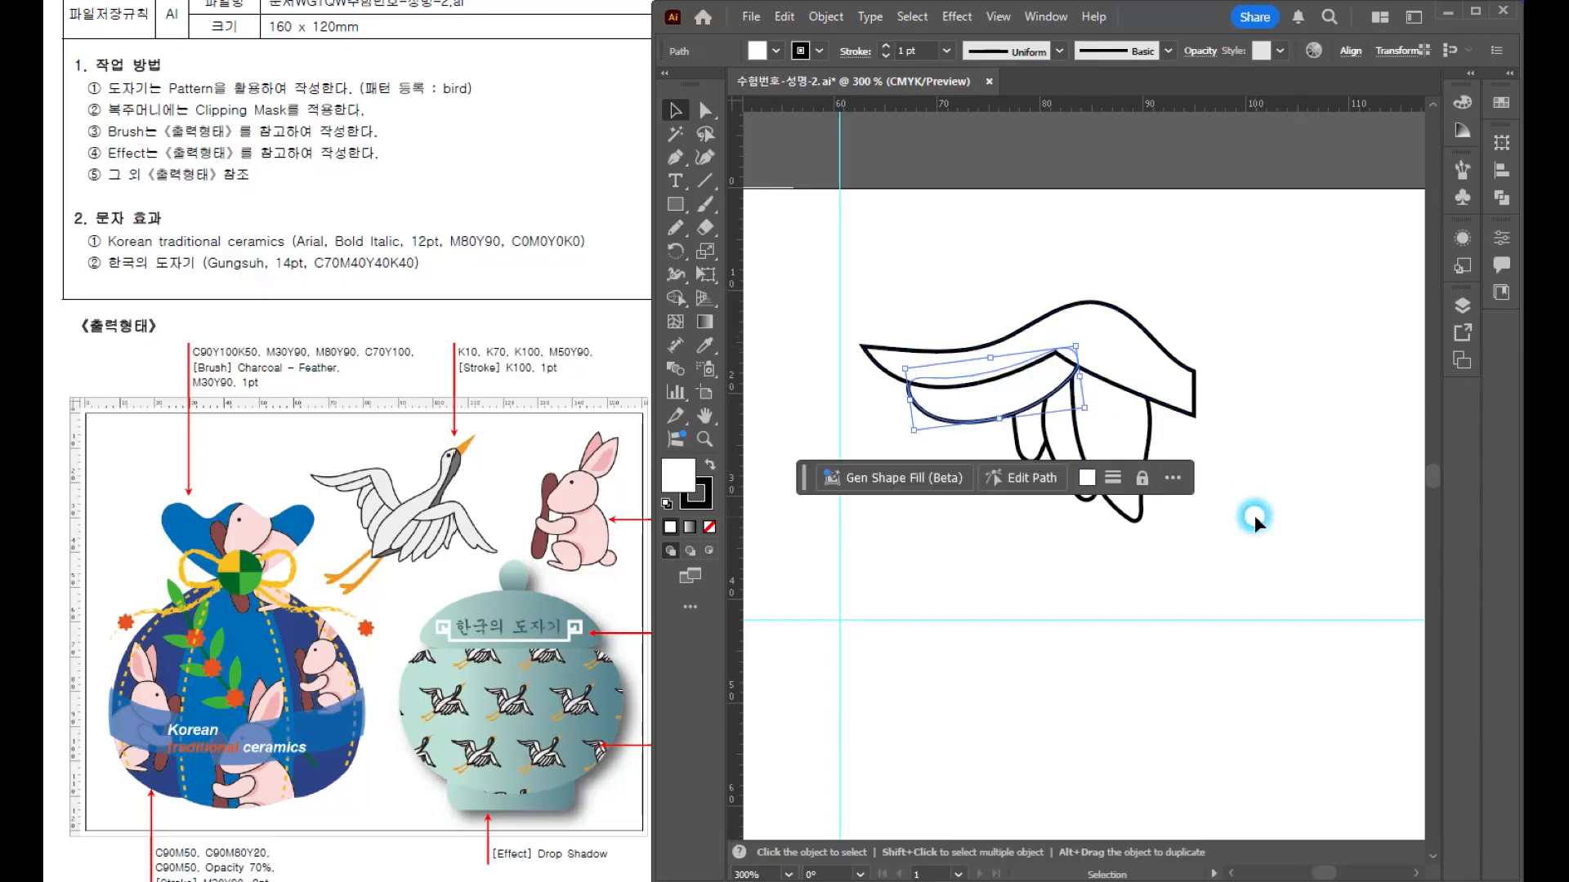
left_click(1255, 520)
- Create a mirrored copy of the wing and all its feathers with Reflect, using a vertical axis just beside the wing's inner end
left_click(1043, 420)
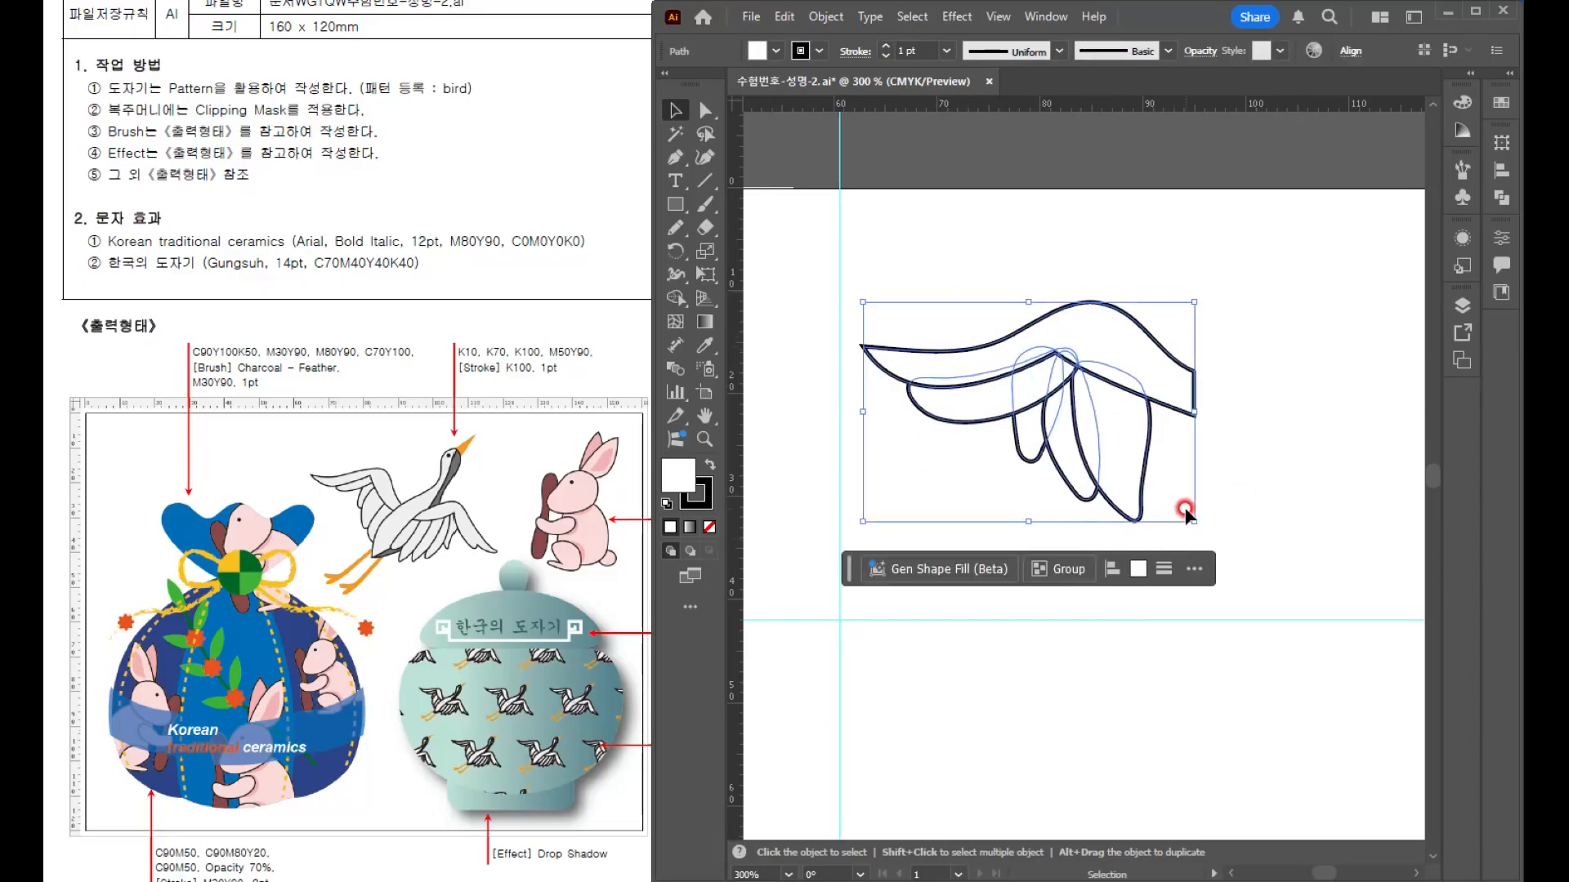
scroll(910, 428, "down", 2)
left_click_drag(910, 428, 853, 406)
left_click(656, 233)
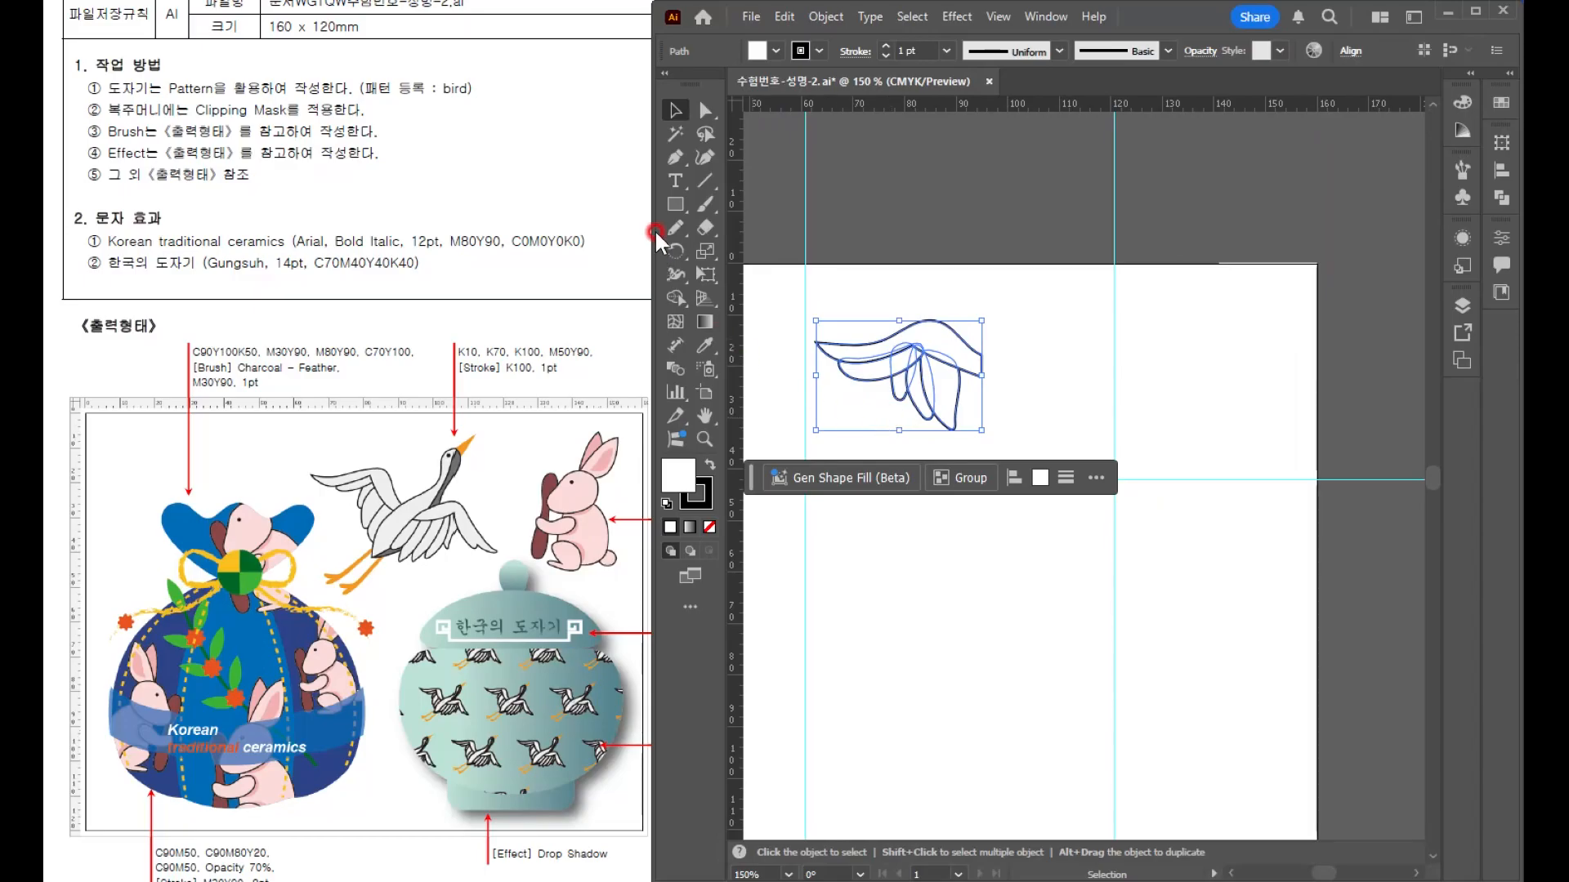
left_click_drag(674, 250, 740, 257)
left_click(973, 362)
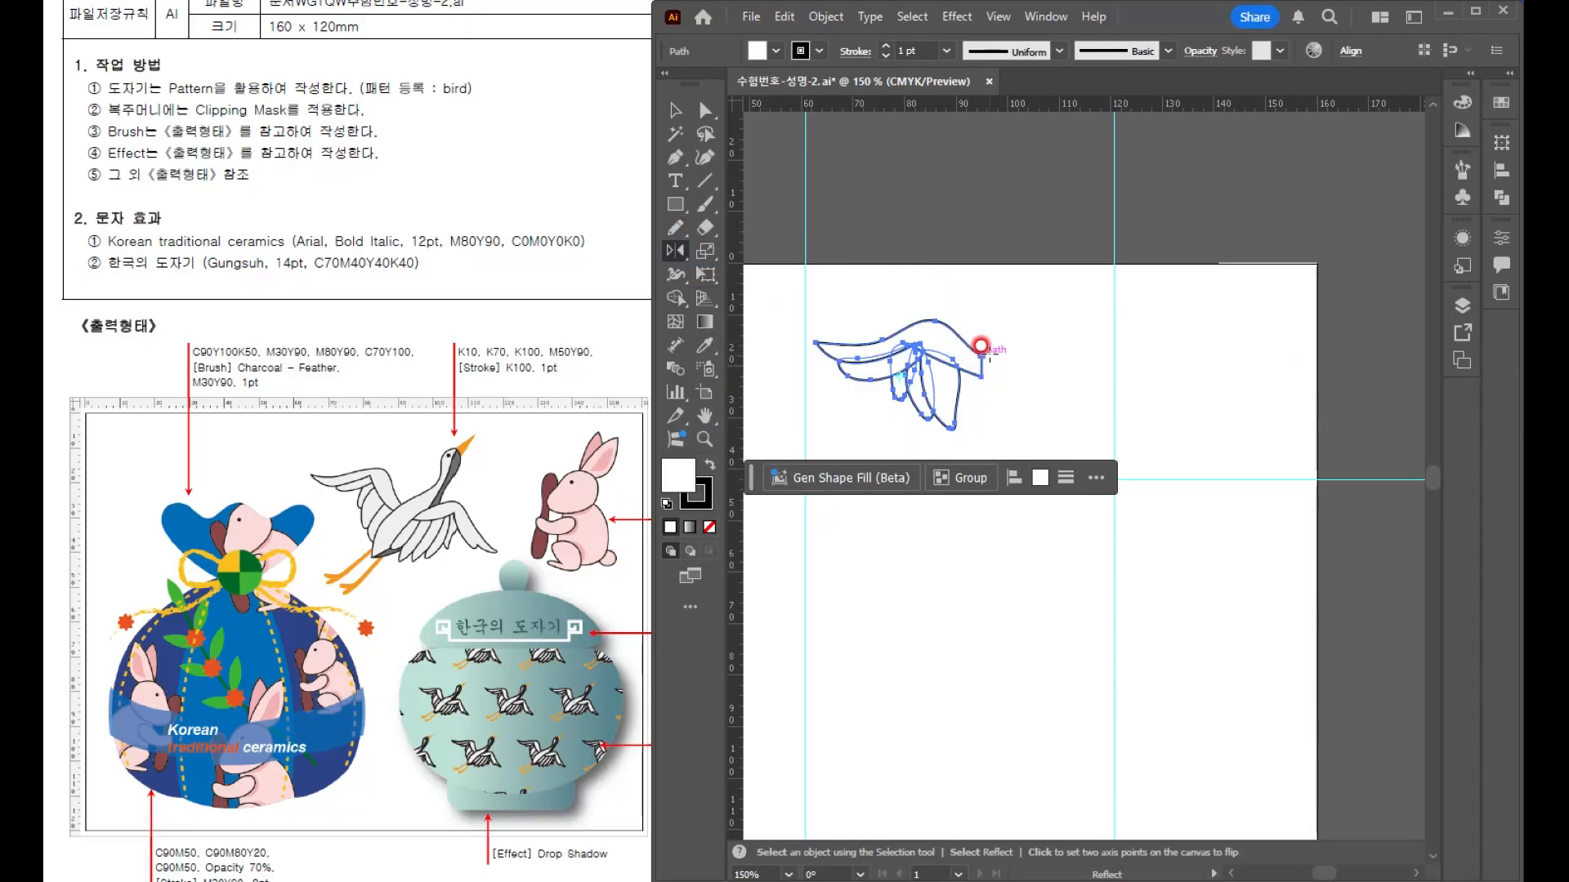
left_click(987, 343, "alt")
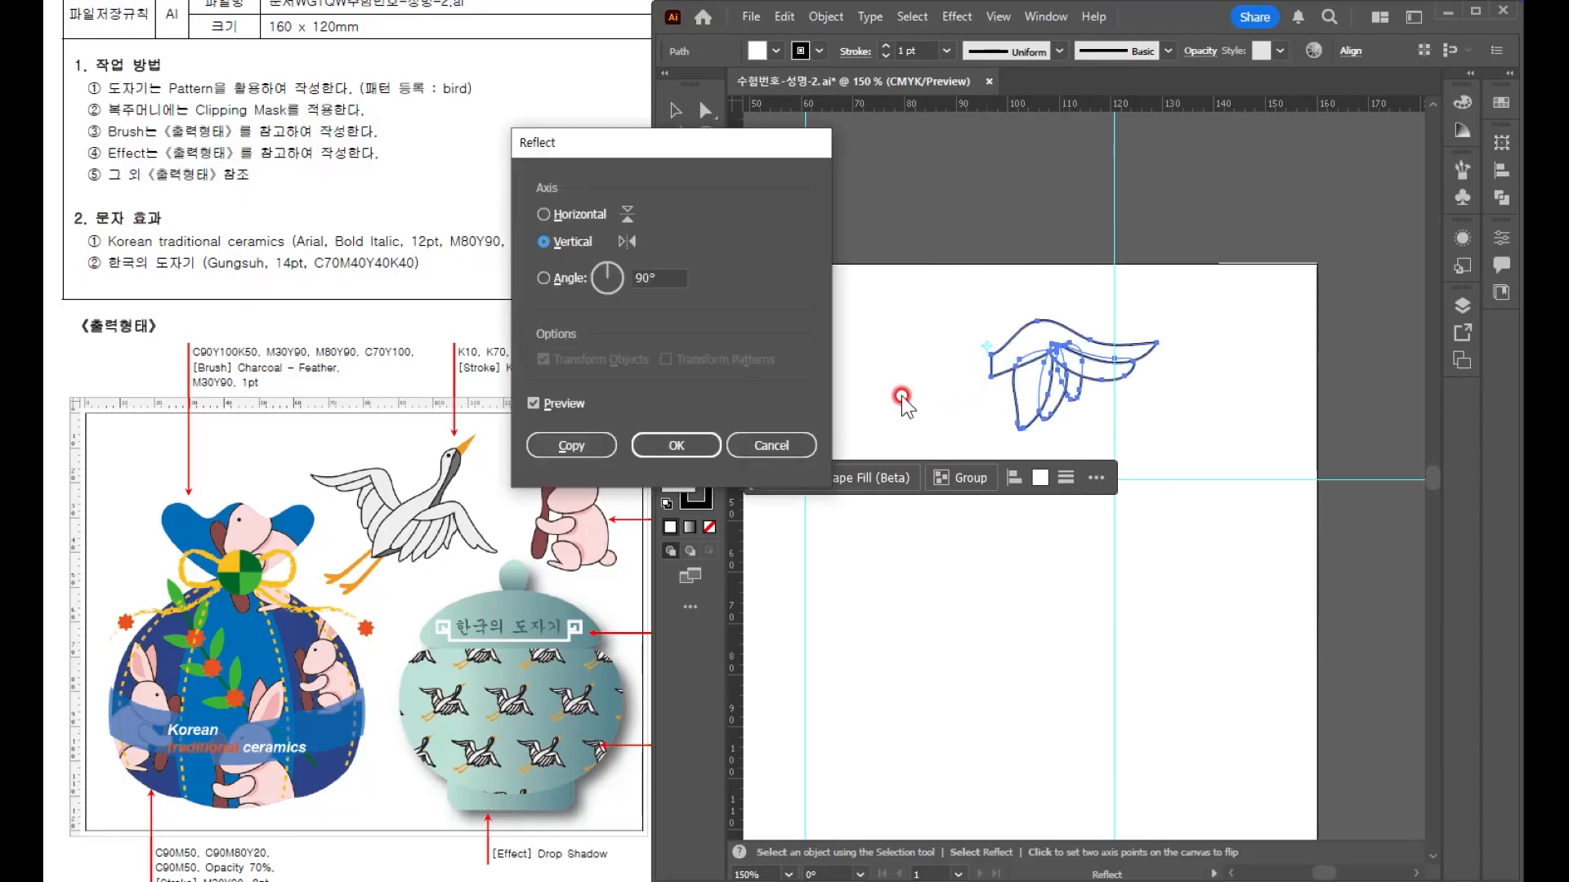
left_click(603, 449)
key("v")
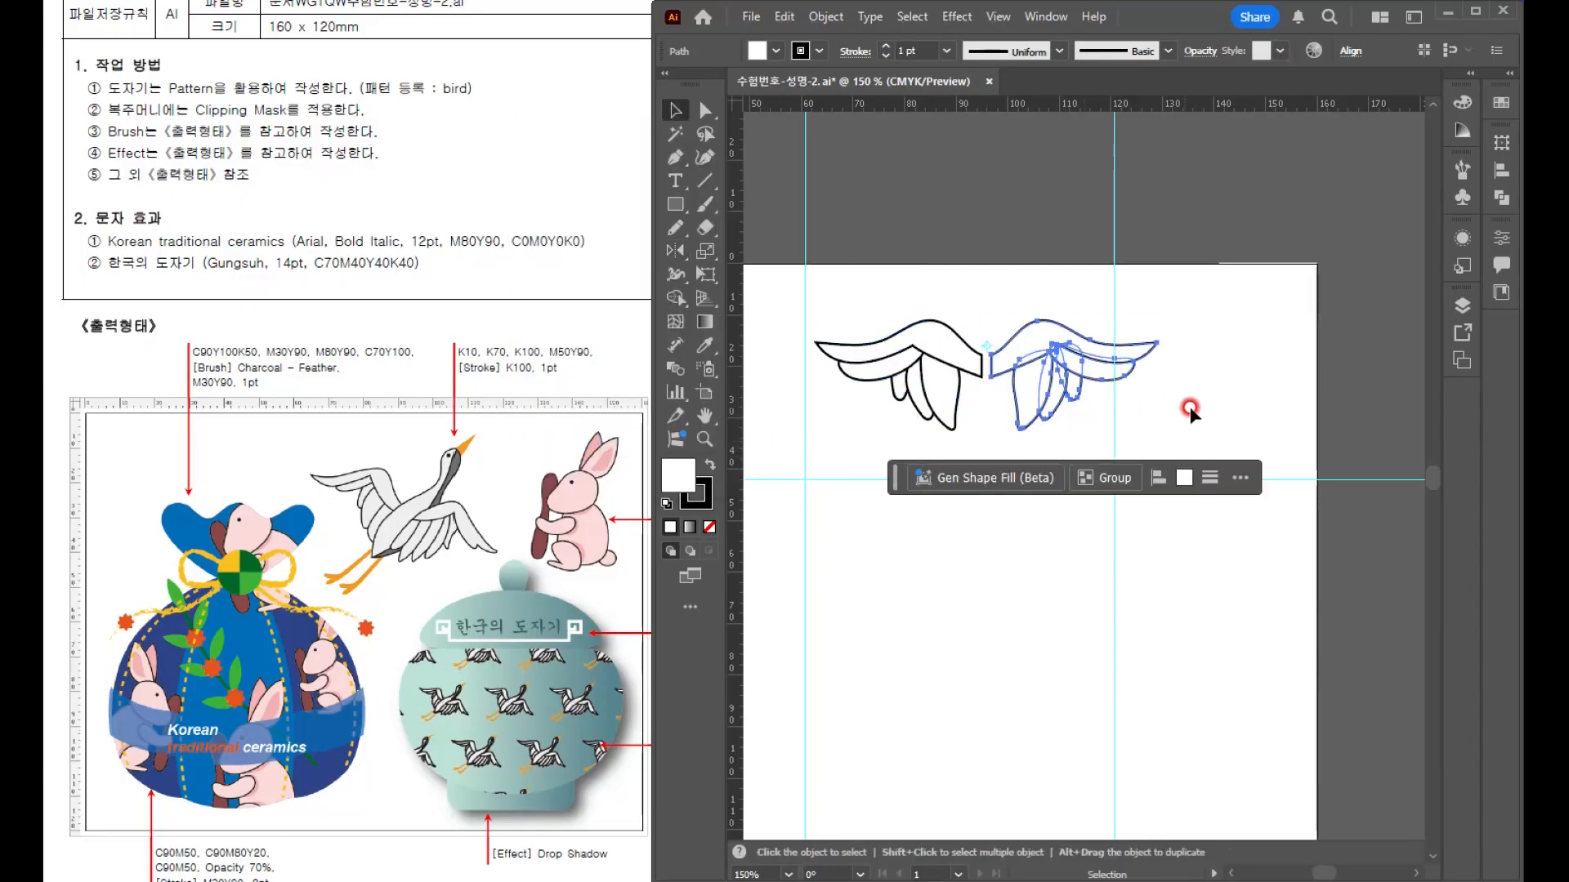
- Rotate and reposition the two wings so one tip points up and the other slopes down, leaving their inner ends close together
left_click(1077, 432)
left_click_drag(870, 296, 1075, 417)
left_click_drag(1157, 320, 1127, 390)
left_click_drag(1004, 366, 986, 388)
left_click_drag(1085, 333, 1115, 319)
- Fill both wings and all their feathers with the light grey K10 swatch
left_click_drag(846, 315, 1033, 439)
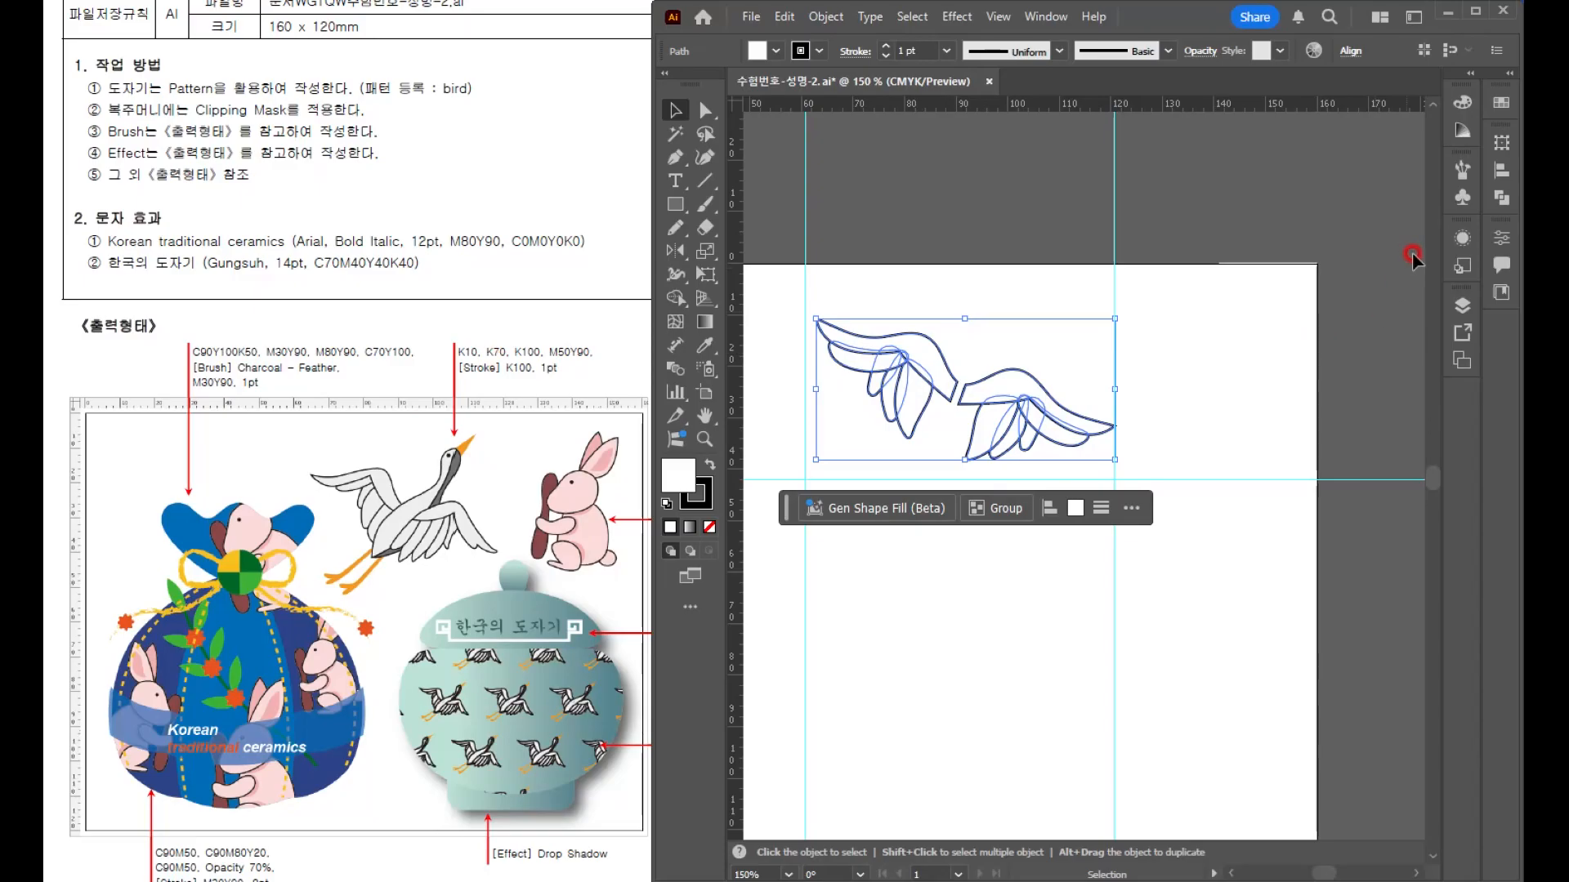
left_click(1501, 104)
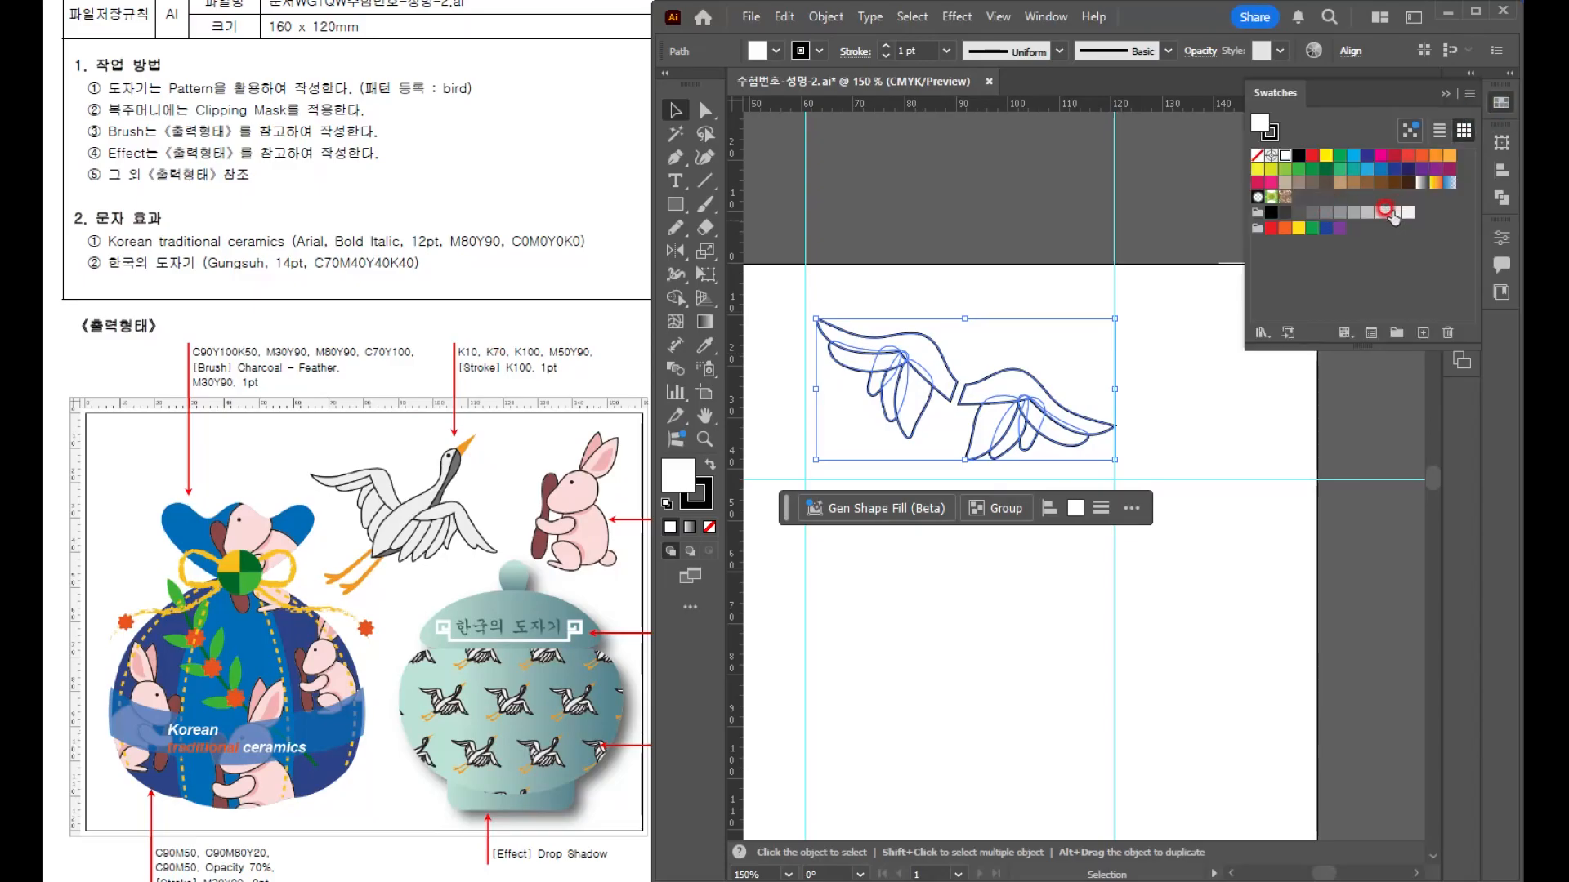
left_click(1392, 213)
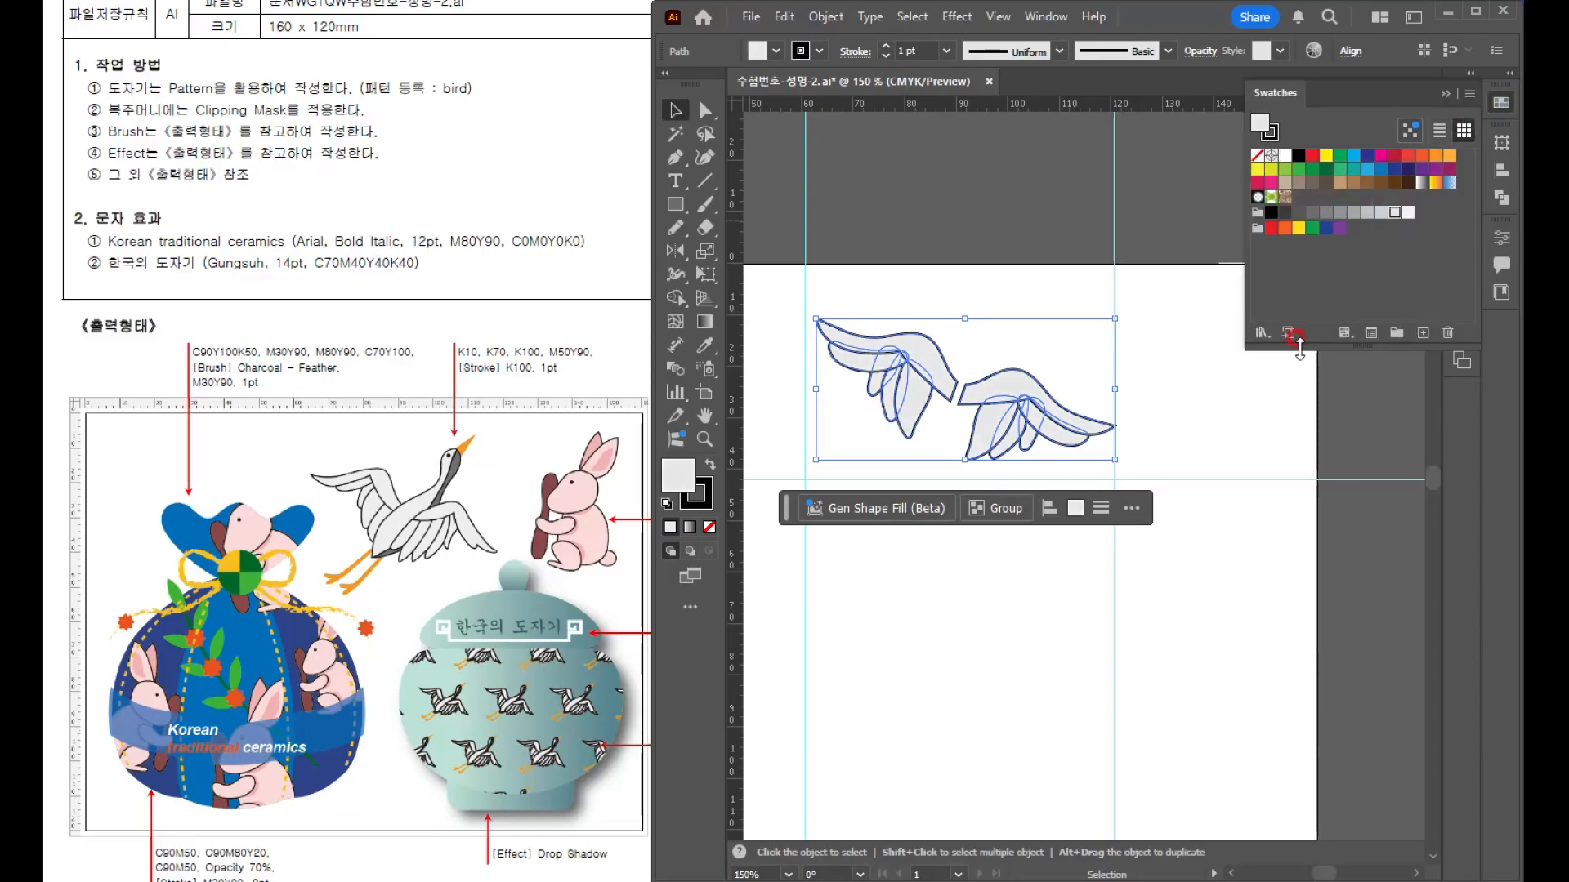
left_click(997, 249)
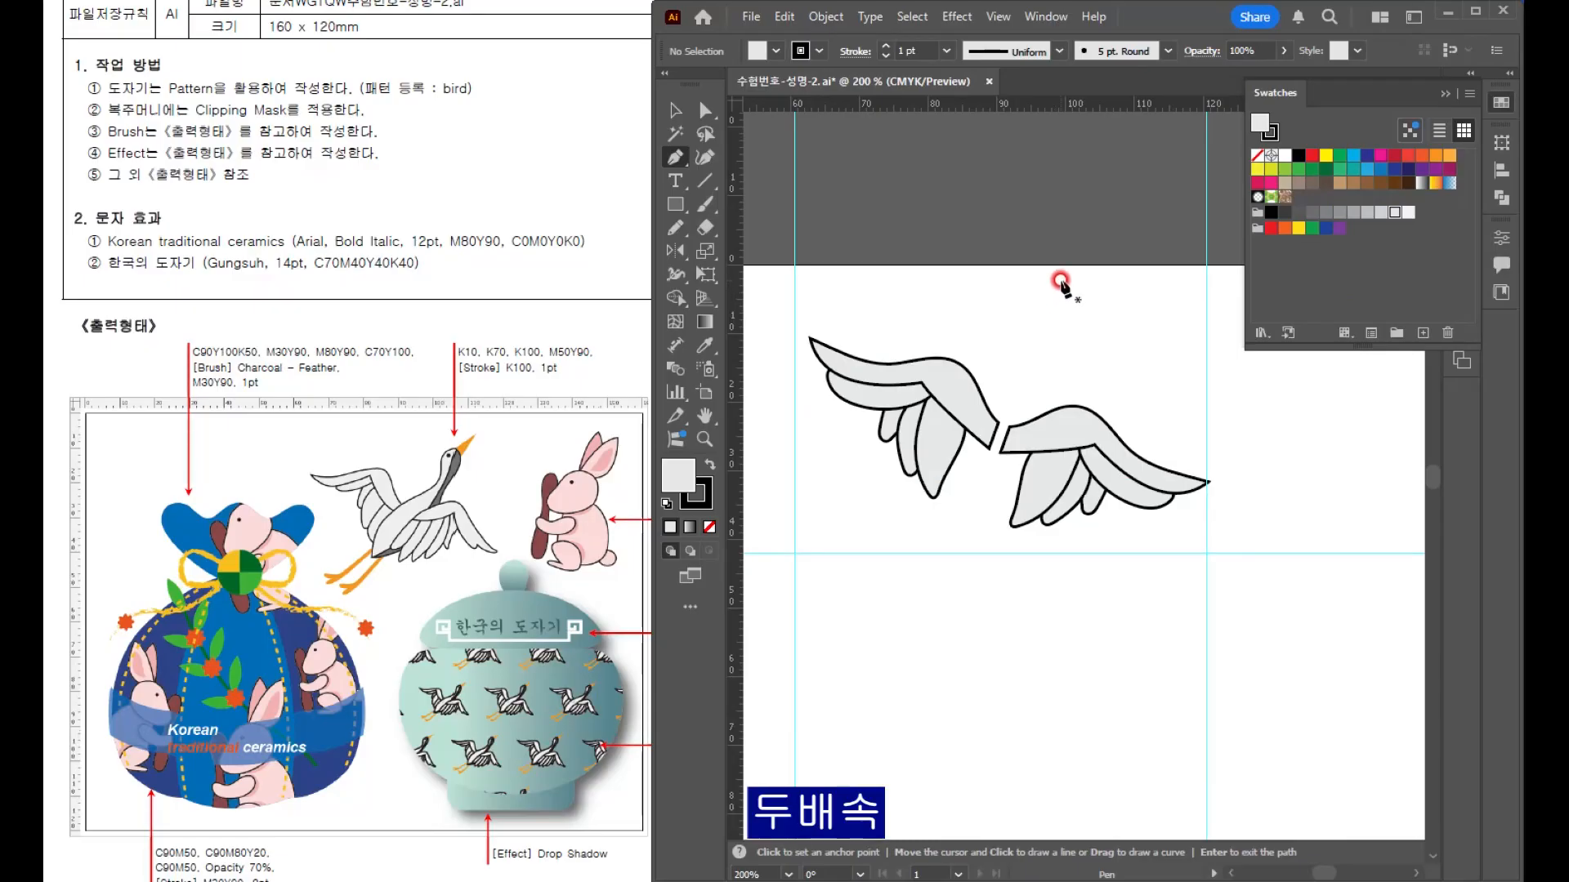
- Draw the crane's head, neck and body as one closed curved shape between the wings, tapering to a pointed tail
left_click(1041, 285)
left_click_drag(1068, 279, 1080, 284)
left_click(1073, 317)
left_click_drag(1041, 345, 1035, 363)
left_click_drag(1025, 439, 1018, 477)
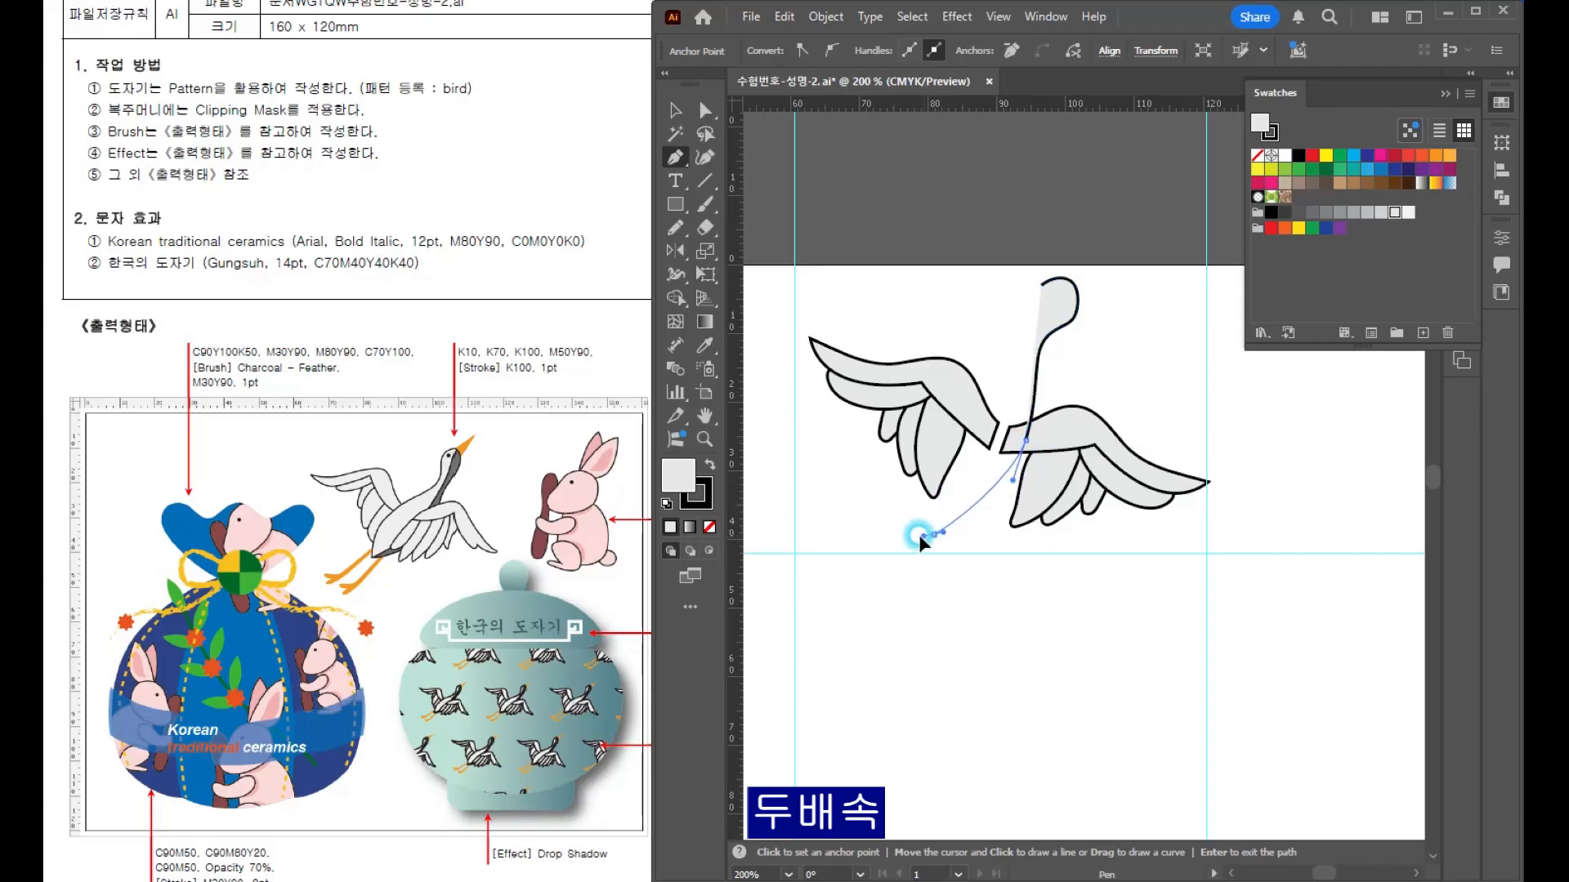
left_click_drag(929, 535, 933, 544)
left_click_drag(974, 385, 1043, 290)
left_click(1032, 319)
key("v")
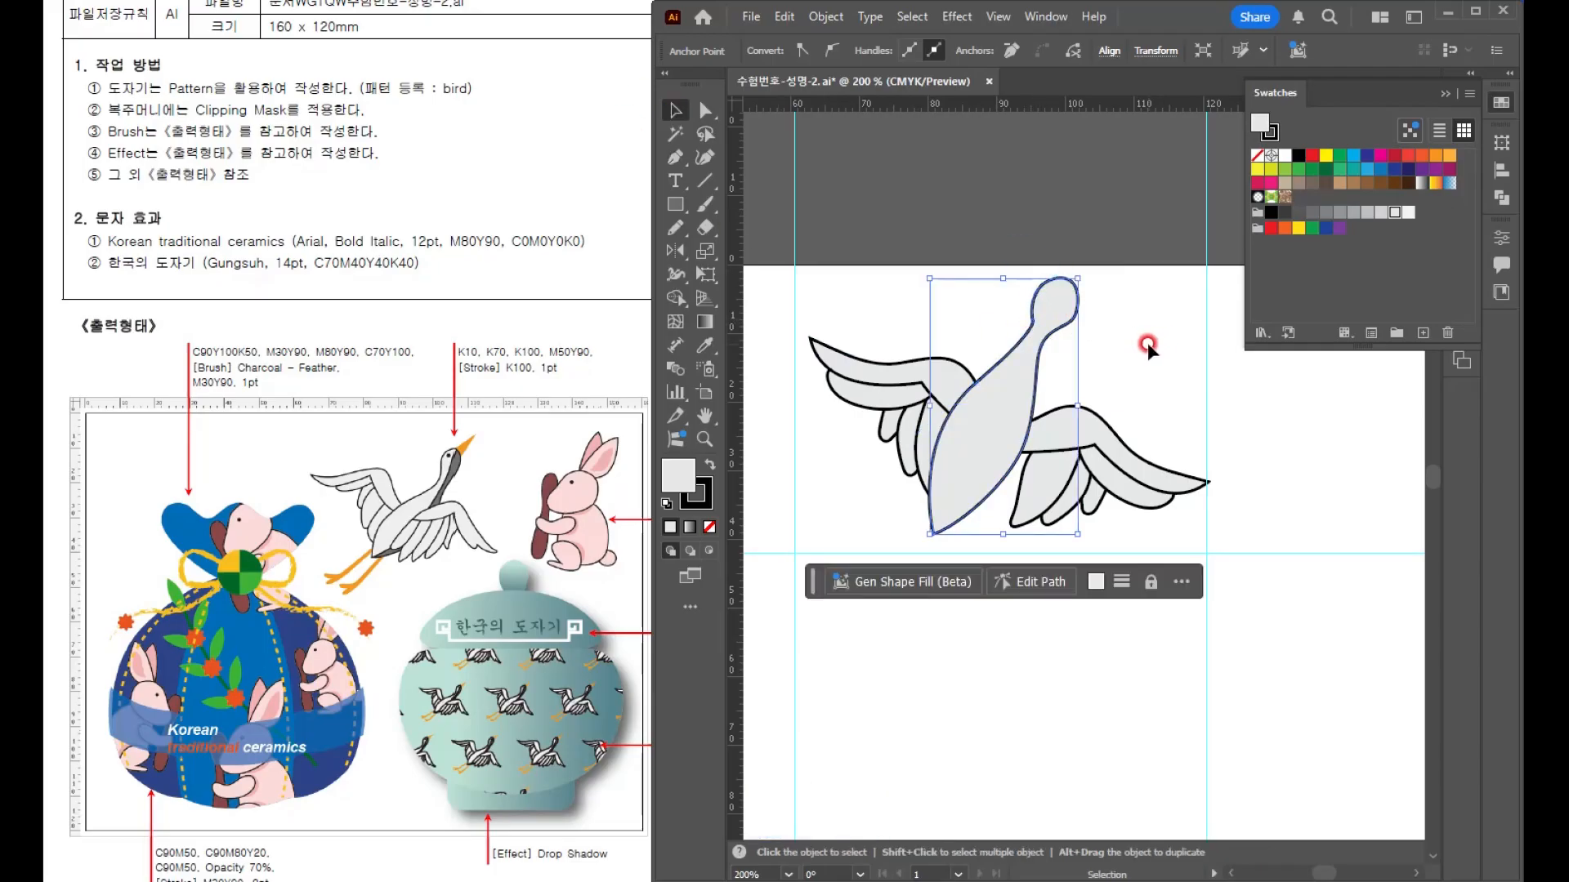
- Cut the crane's body lengthwise with the Knife, from the top of the head to past the tail
scroll(993, 355, "up", 1)
key("a")
scroll(936, 236, "up", 1)
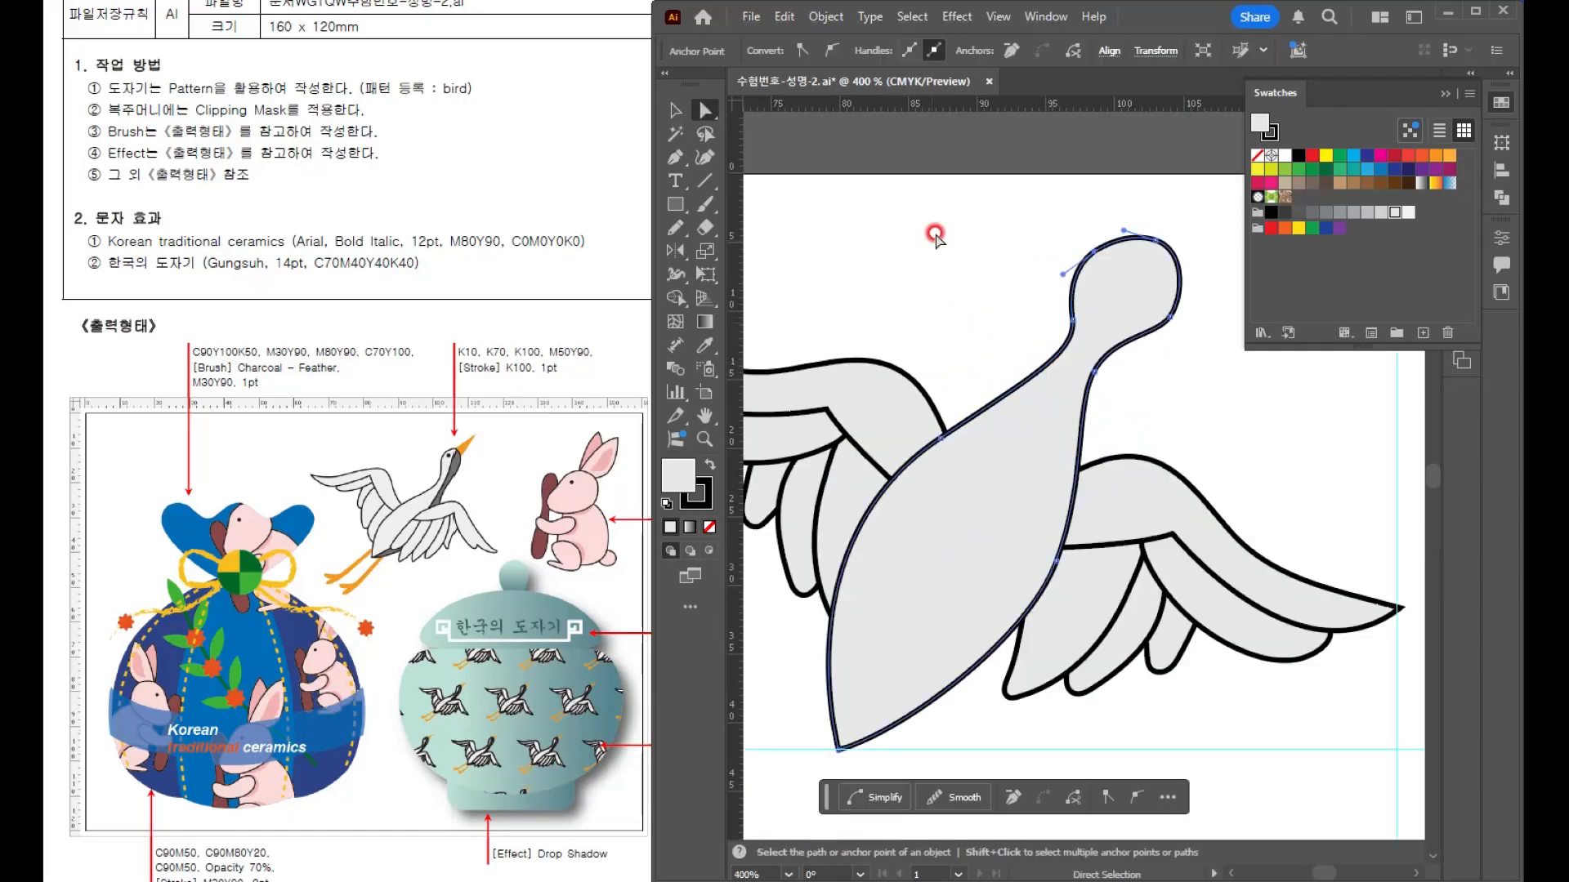
left_click_drag(704, 227, 773, 274)
scroll(953, 308, "down", 2)
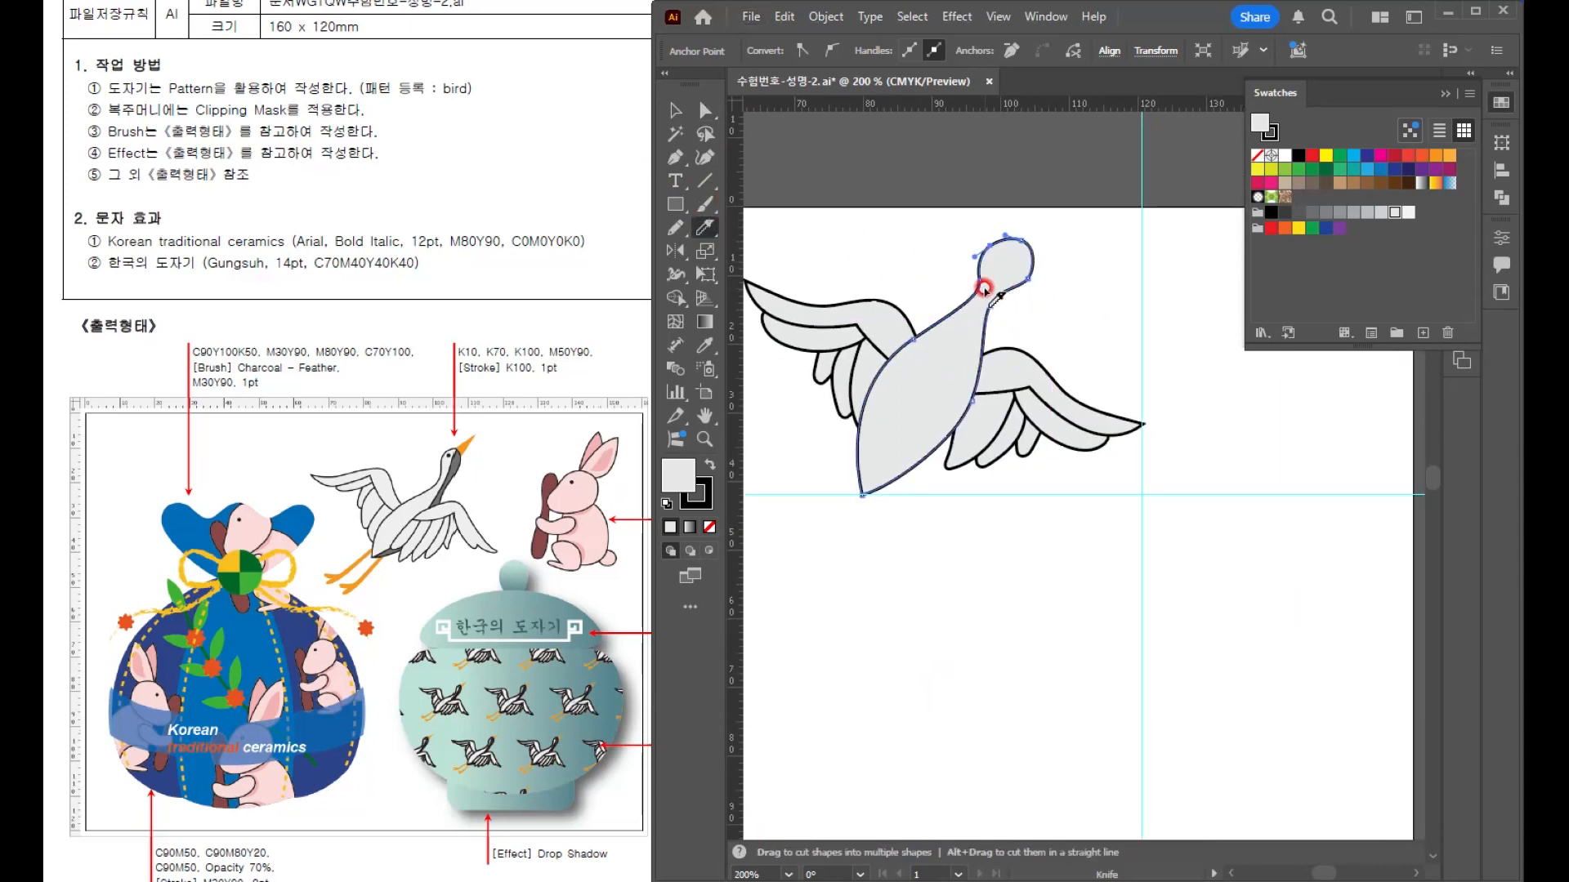
scroll(985, 290, "up", 2)
mouse_move(1147, 232)
left_mouse_down()
mouse_move(1058, 421)
mouse_move(1039, 521)
mouse_move(935, 620)
mouse_move(835, 673)
left_mouse_up()
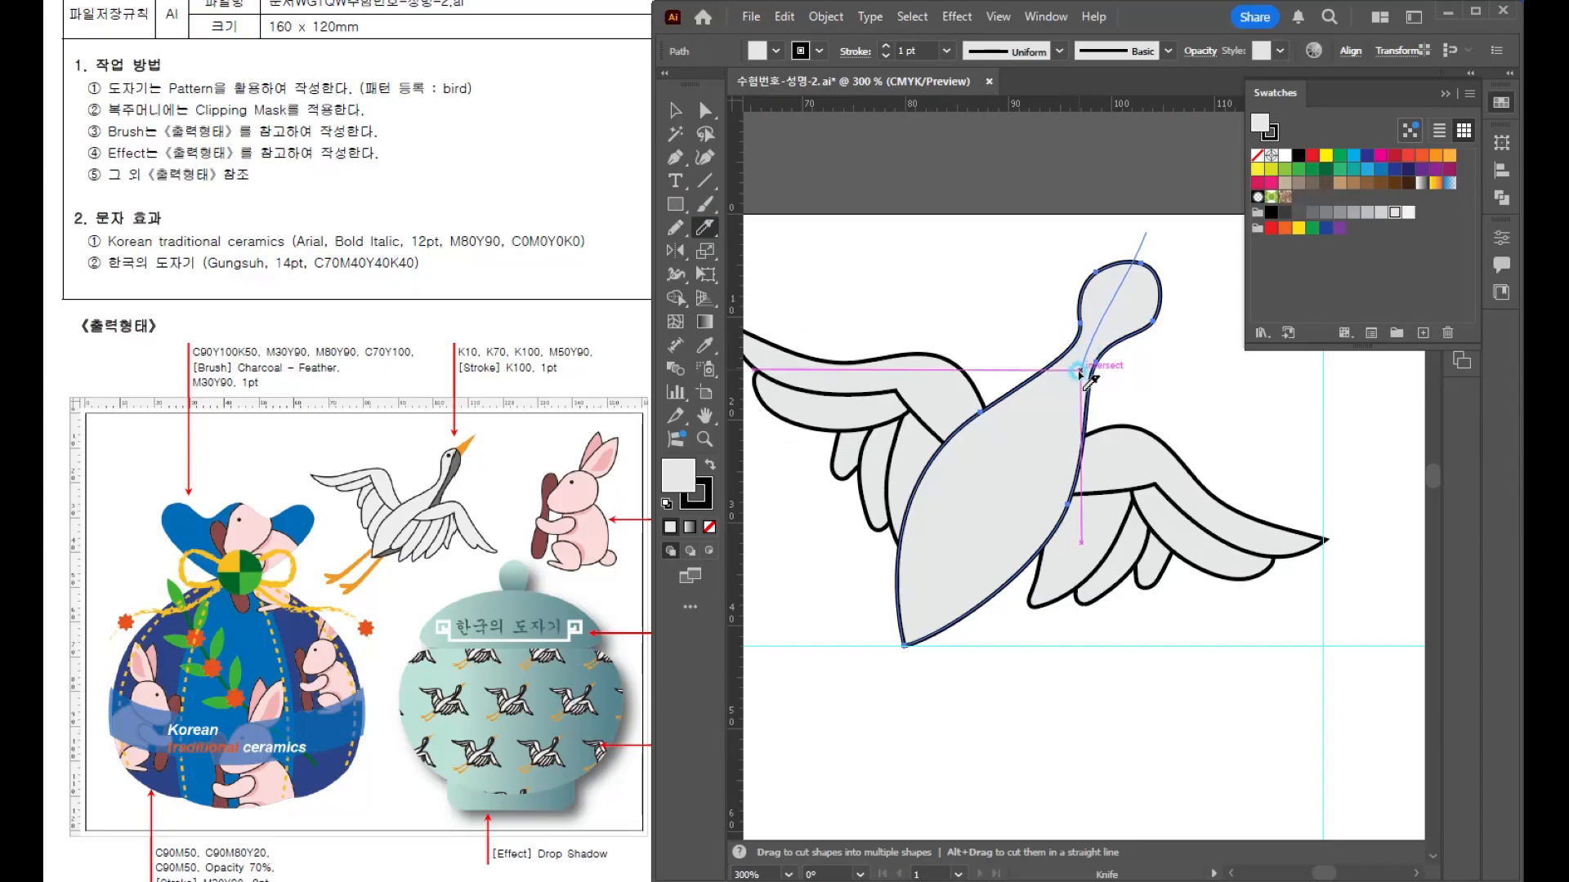
- Fill the narrow strip cut along the head, neck and belly with the dark grey K70 swatch
left_click(675, 110)
left_click(1155, 349)
left_click(1127, 327)
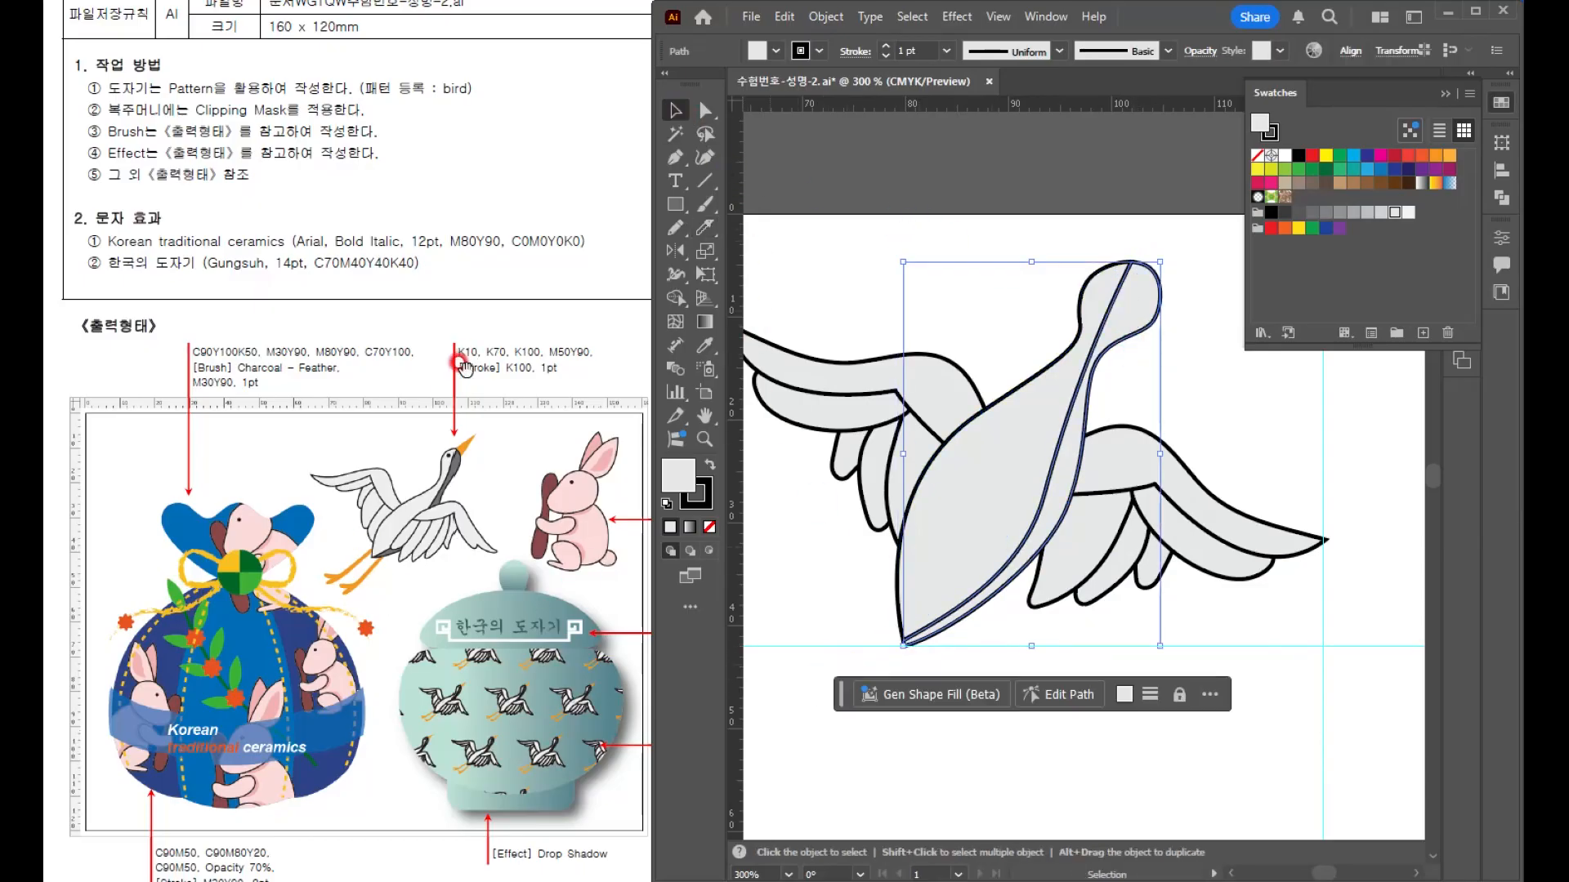
left_click(1312, 212)
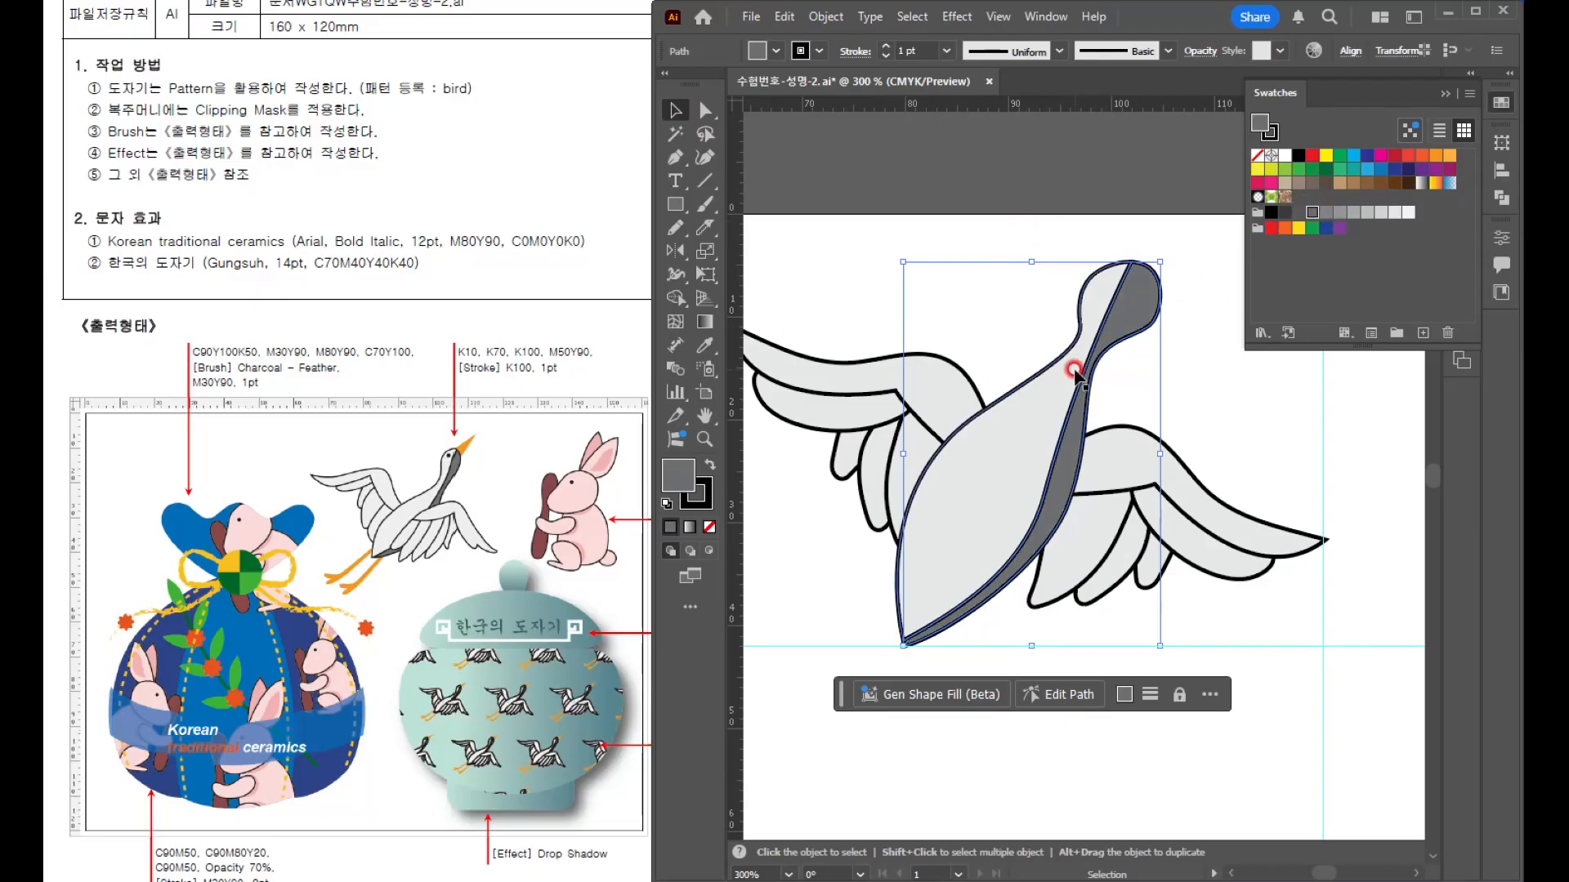
left_click(1147, 216)
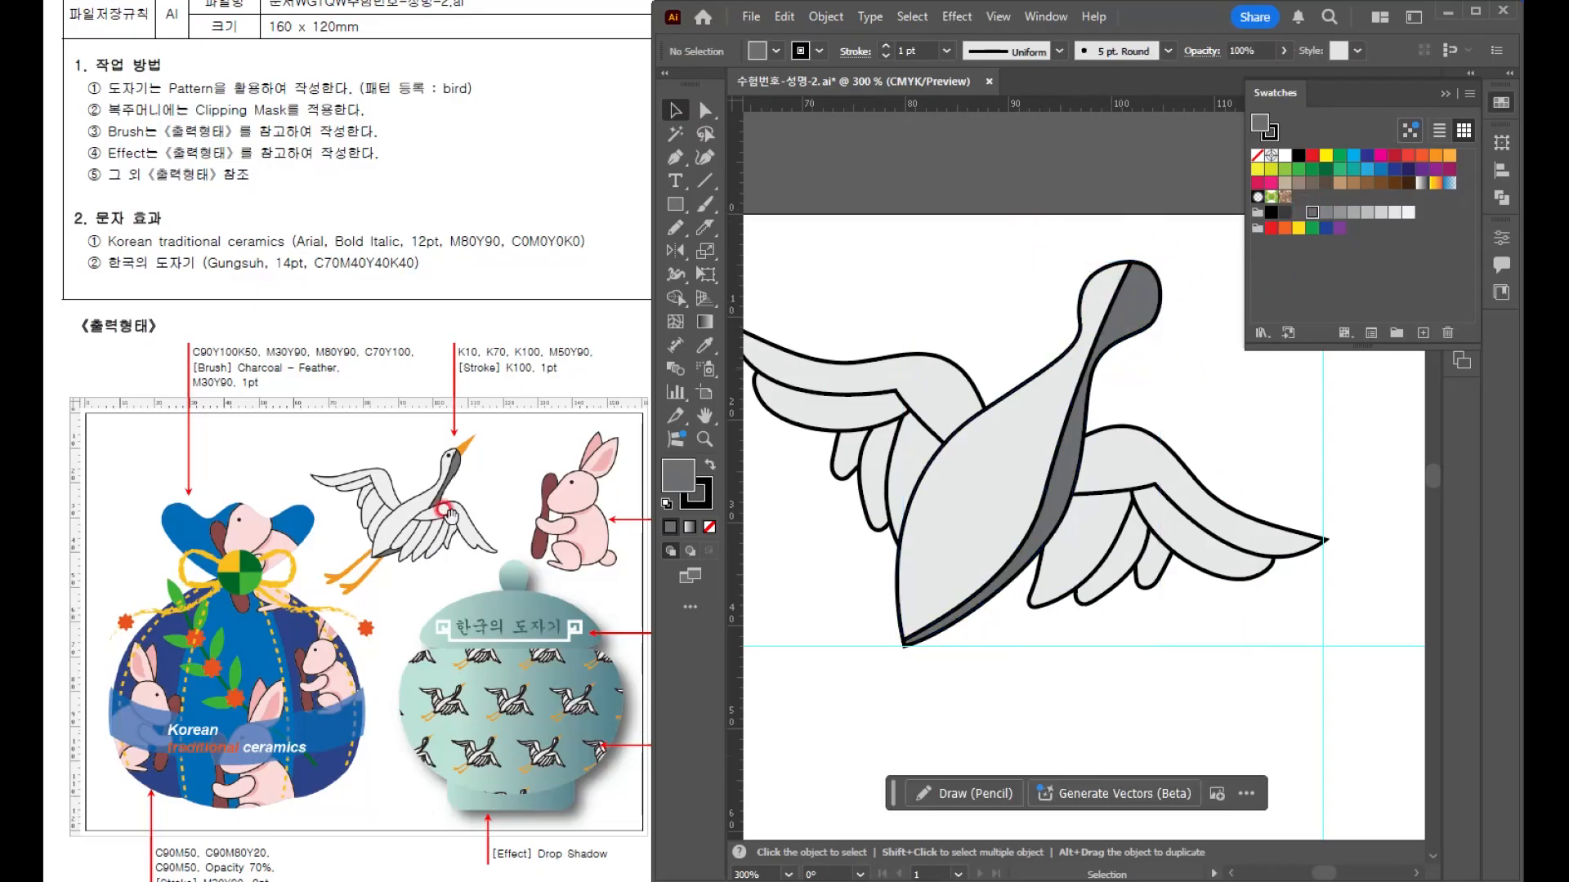
- Bring the downward-sloping wing and all its feathers in front of the crane's body
left_click_drag(1184, 614, 1150, 541)
left_click_drag(1113, 440, 1113, 439)
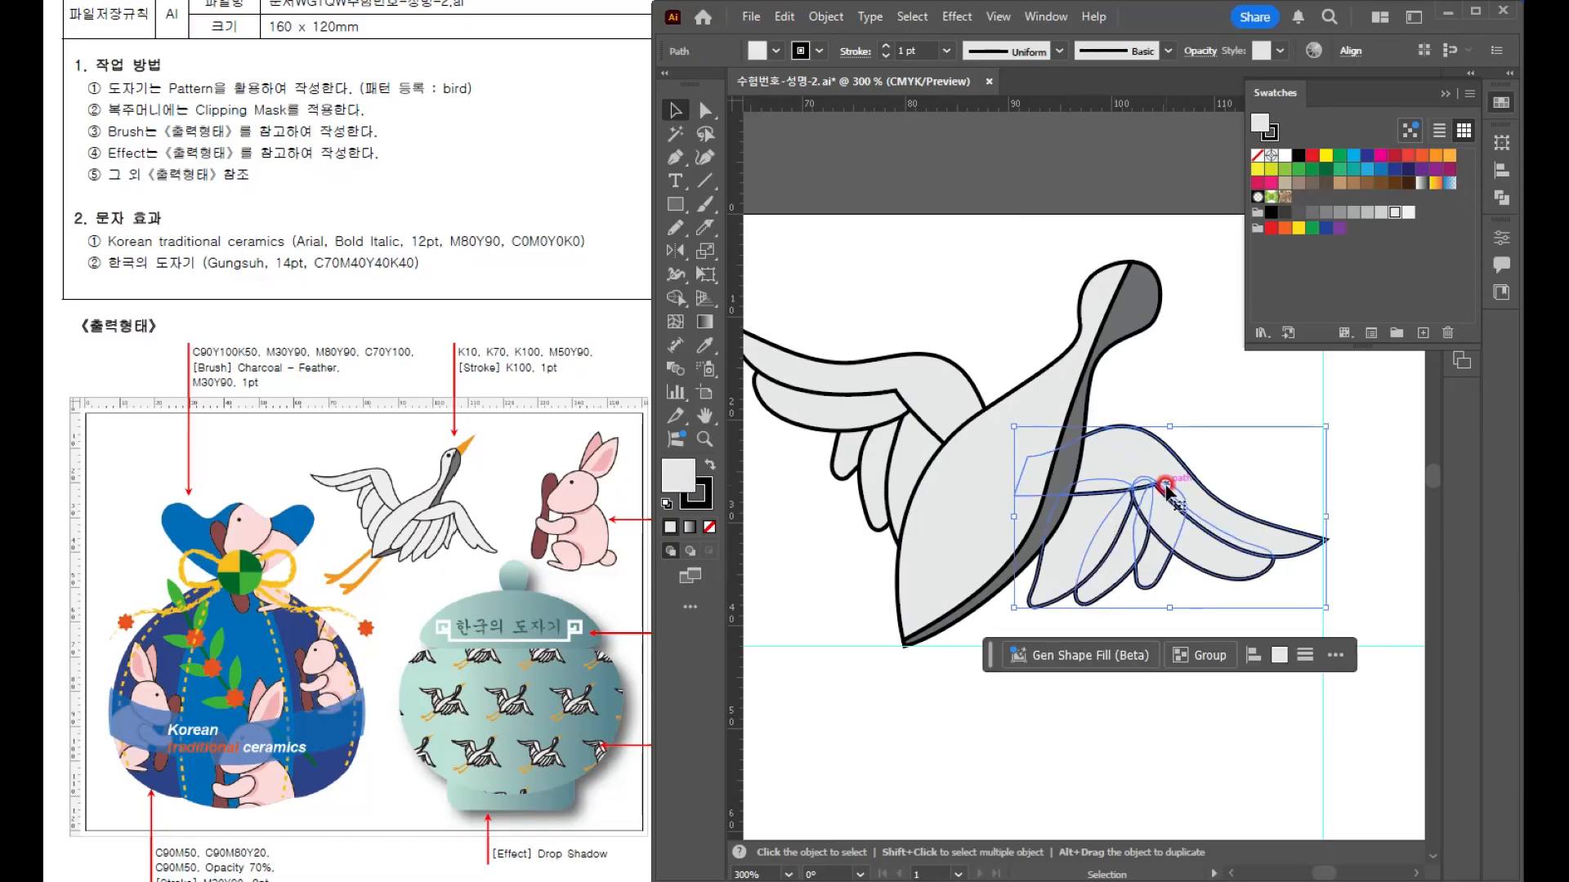
key("ctrl+shift+bracketright")
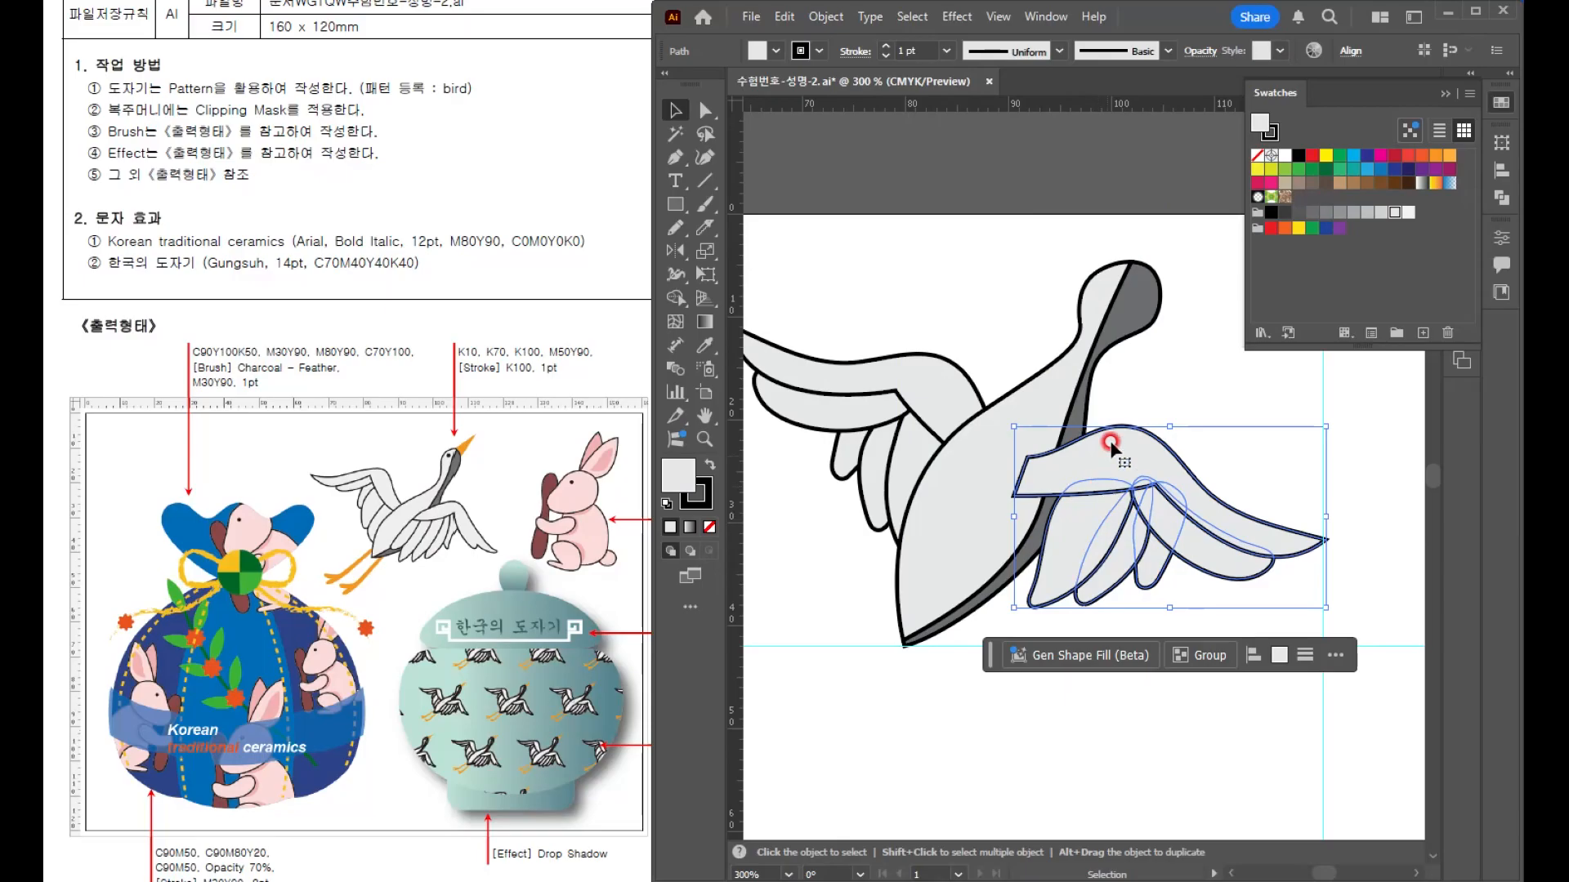
left_click(1126, 403)
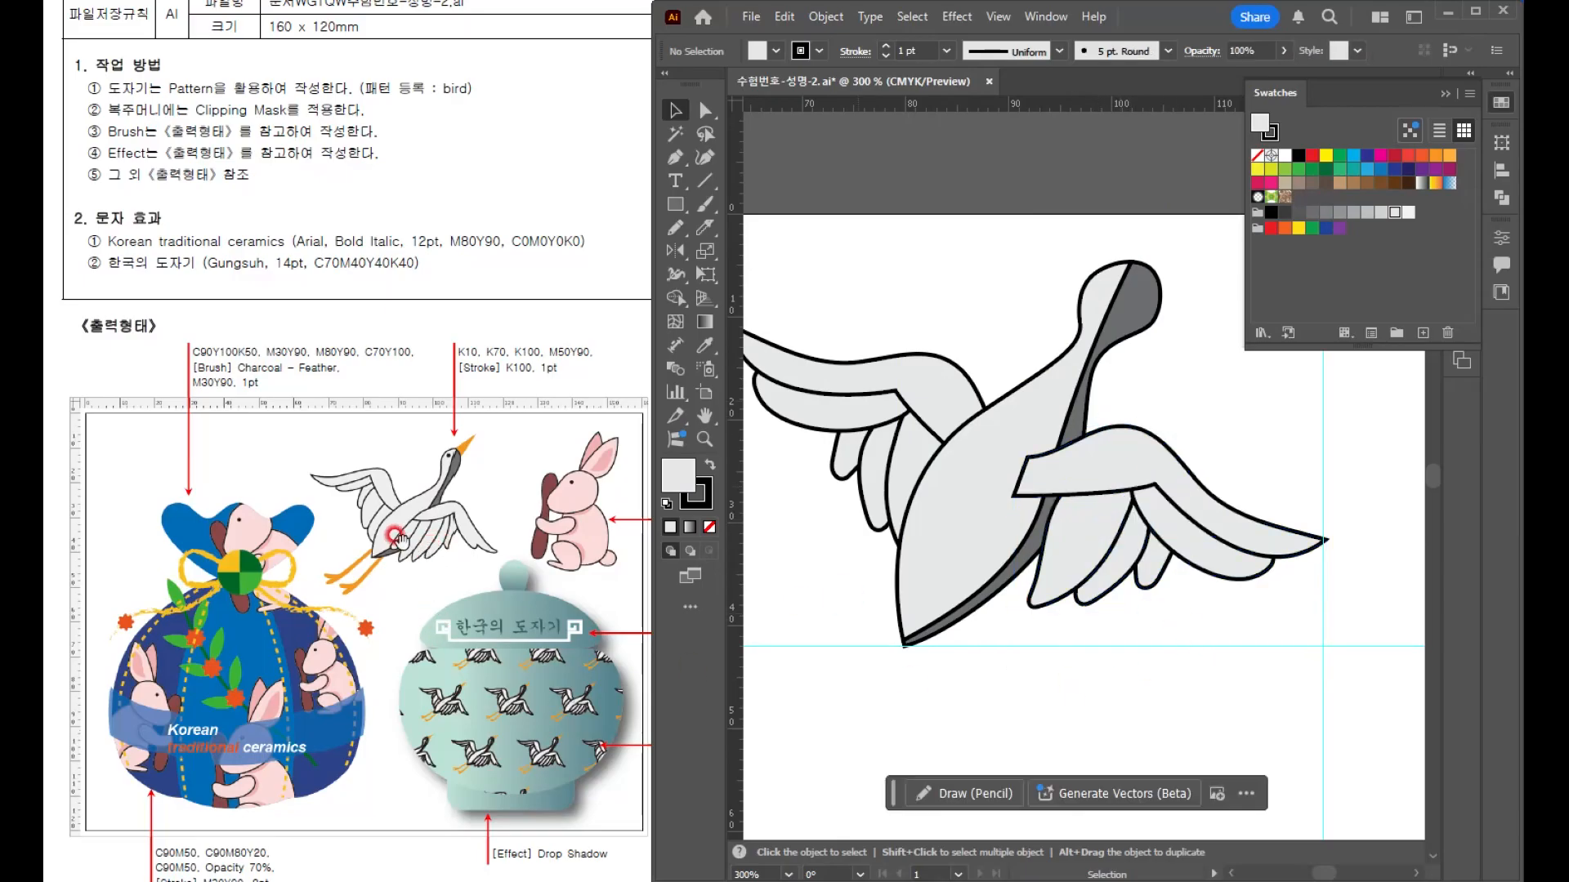
- Place a copy of the front wing's innermost feather slightly closer to the body
left_click(1091, 553)
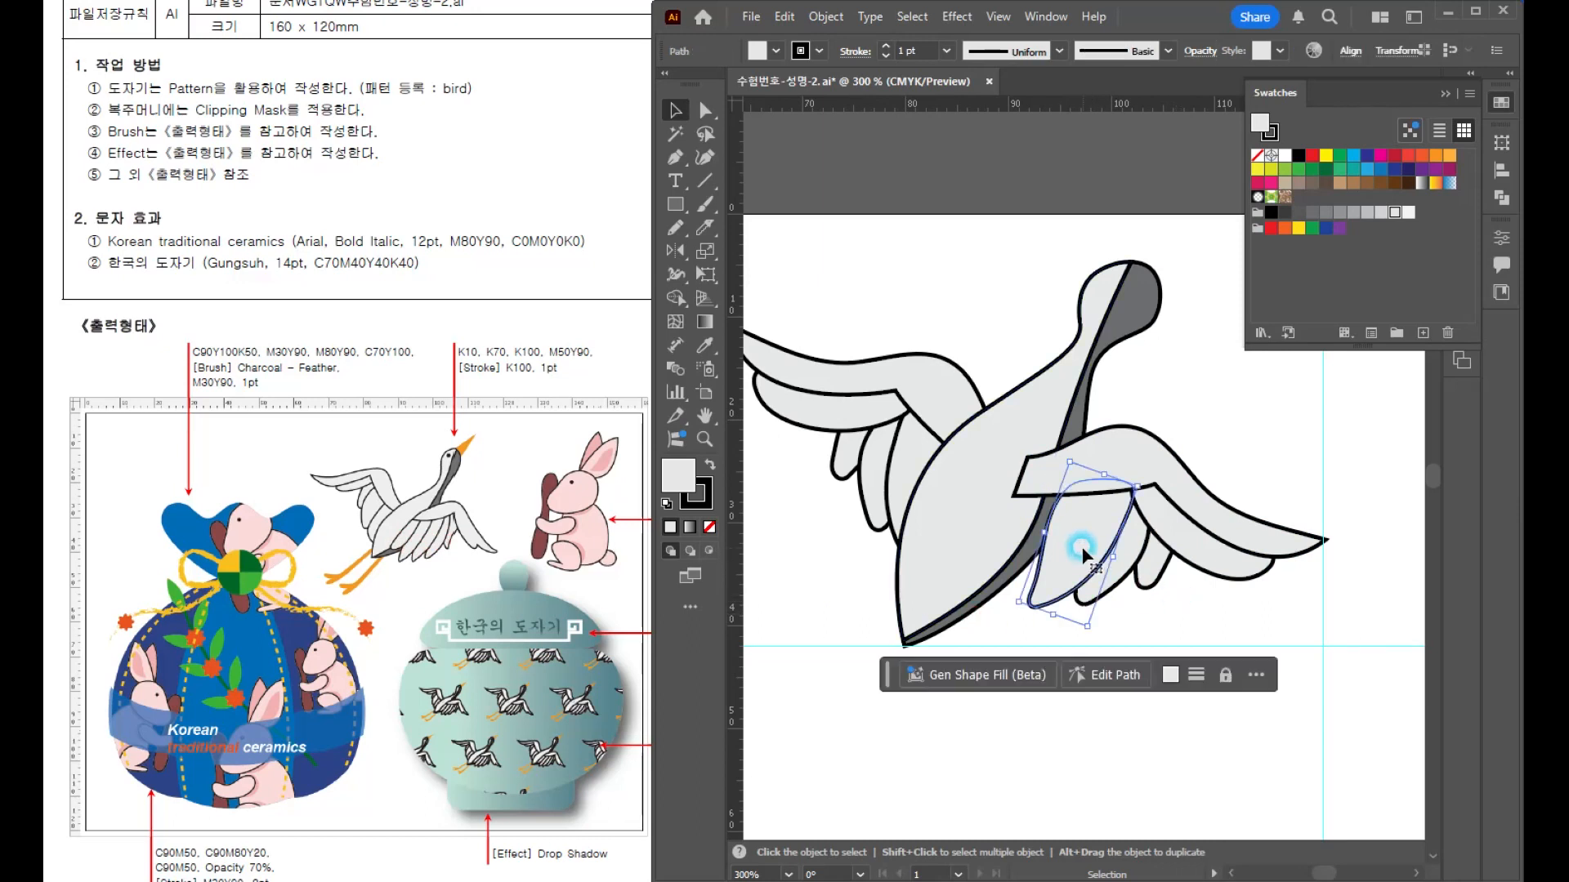
key("ctrl+plus")
key("ctrl+plus")
left_click(1105, 564)
left_click_drag(1101, 555, 1052, 536)
key("ctrl+minus")
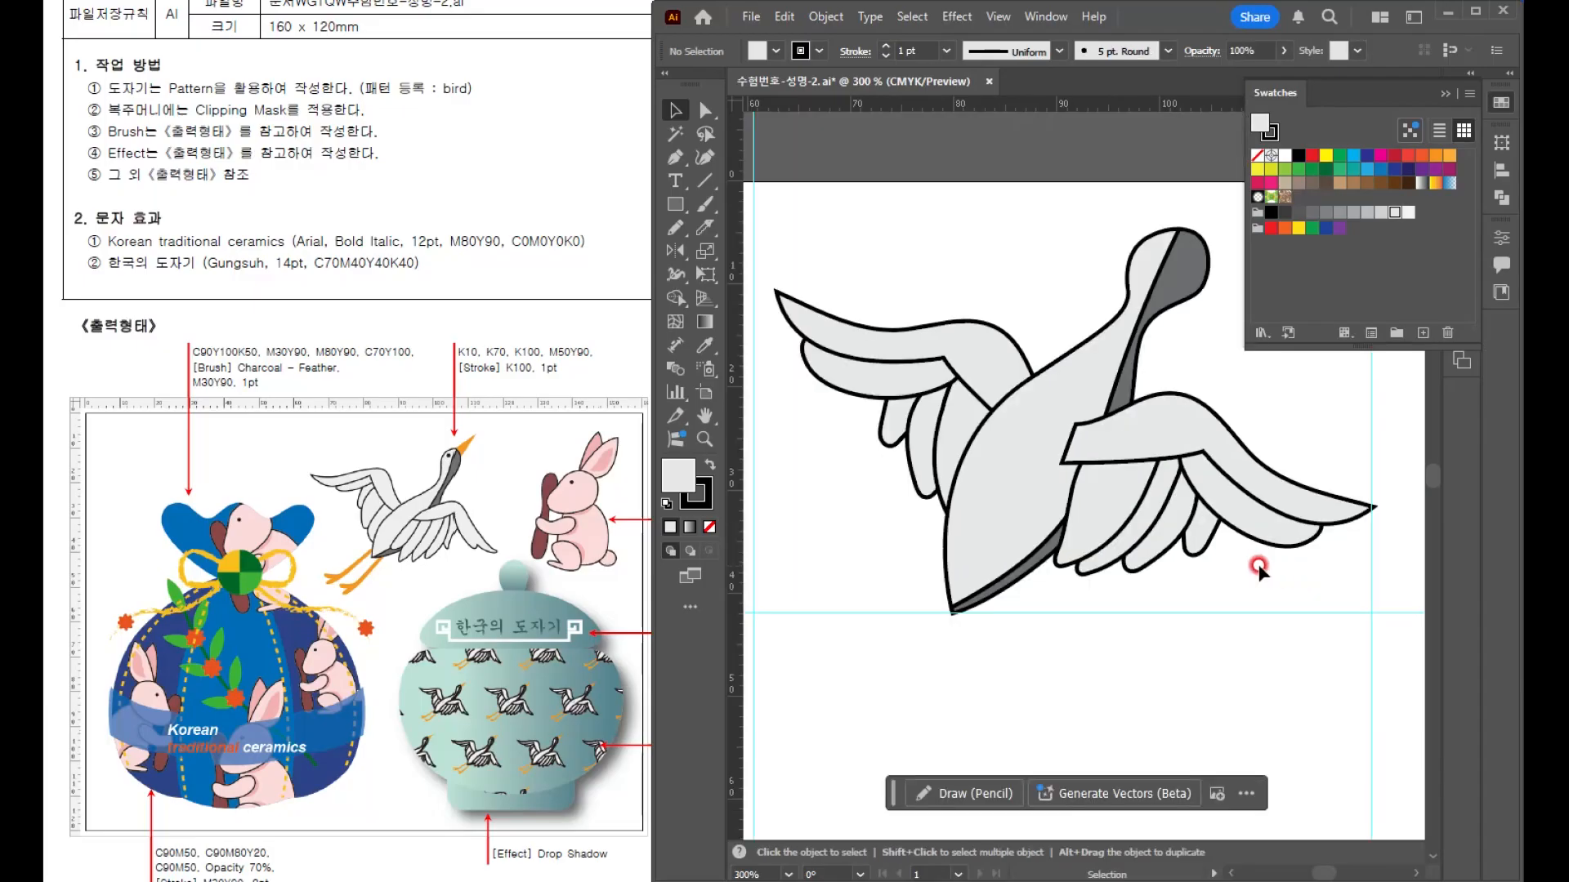
- Rotate and reposition the front wing's curved tip feather so it hangs beside the small feathers, and send it backward
left_click(1355, 488)
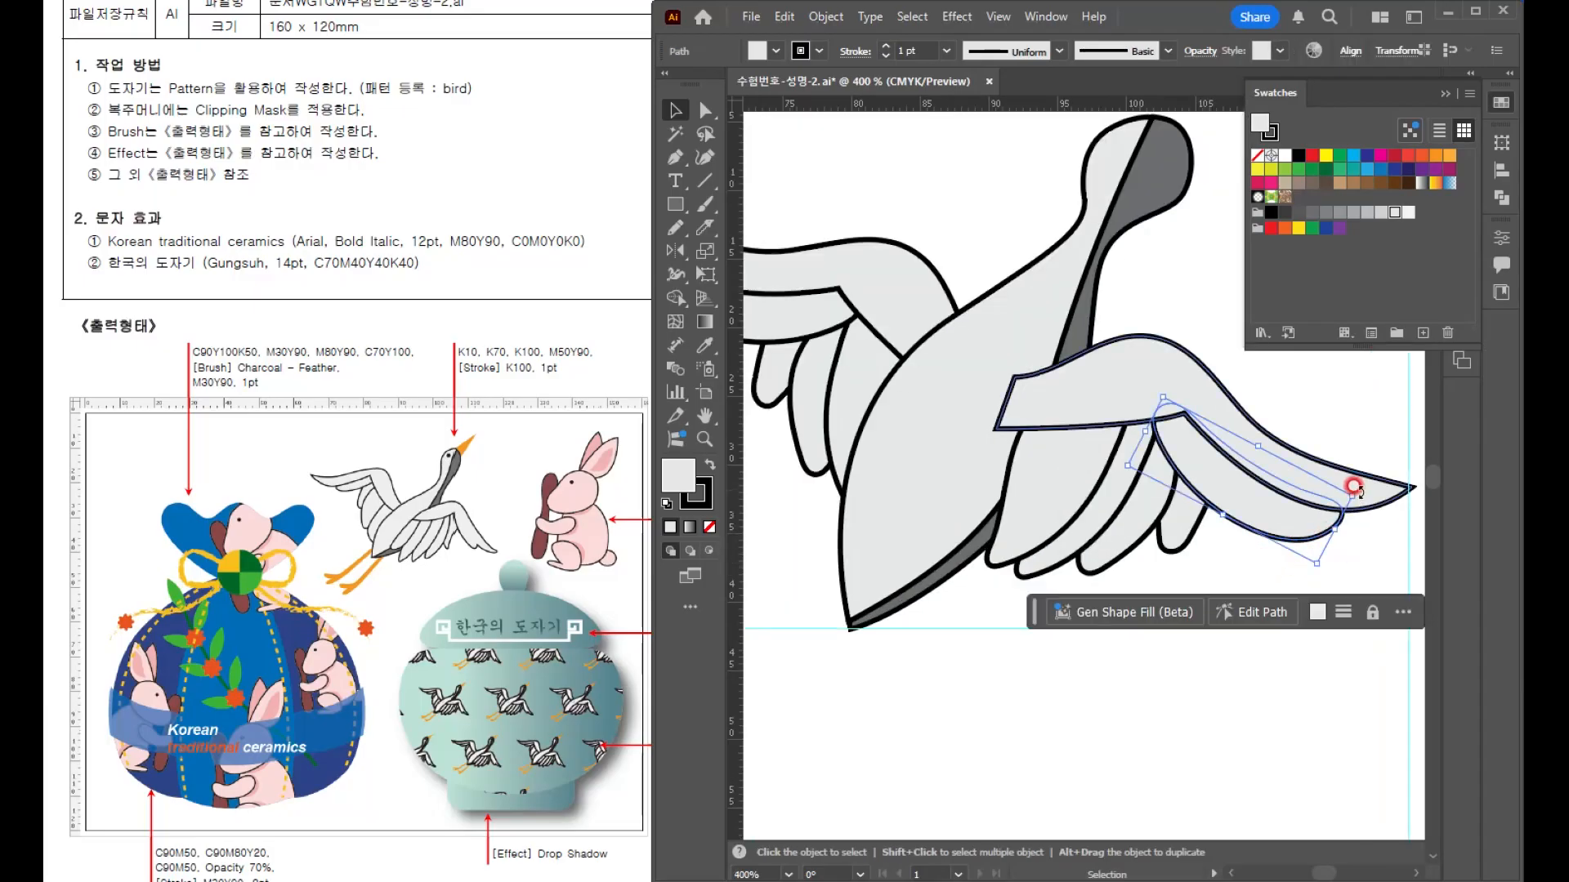
left_click_drag(1355, 488, 1274, 552)
left_click_drag(1226, 358, 1252, 360)
left_click_drag(1222, 473, 1223, 449)
key("ctrl+[")
left_click_drag(1215, 351, 1198, 413)
- Add curvature points on the lower edge of the front wing's tip and shape them into a notch
left_click(1342, 485)
scroll(1343, 485, "up", 3)
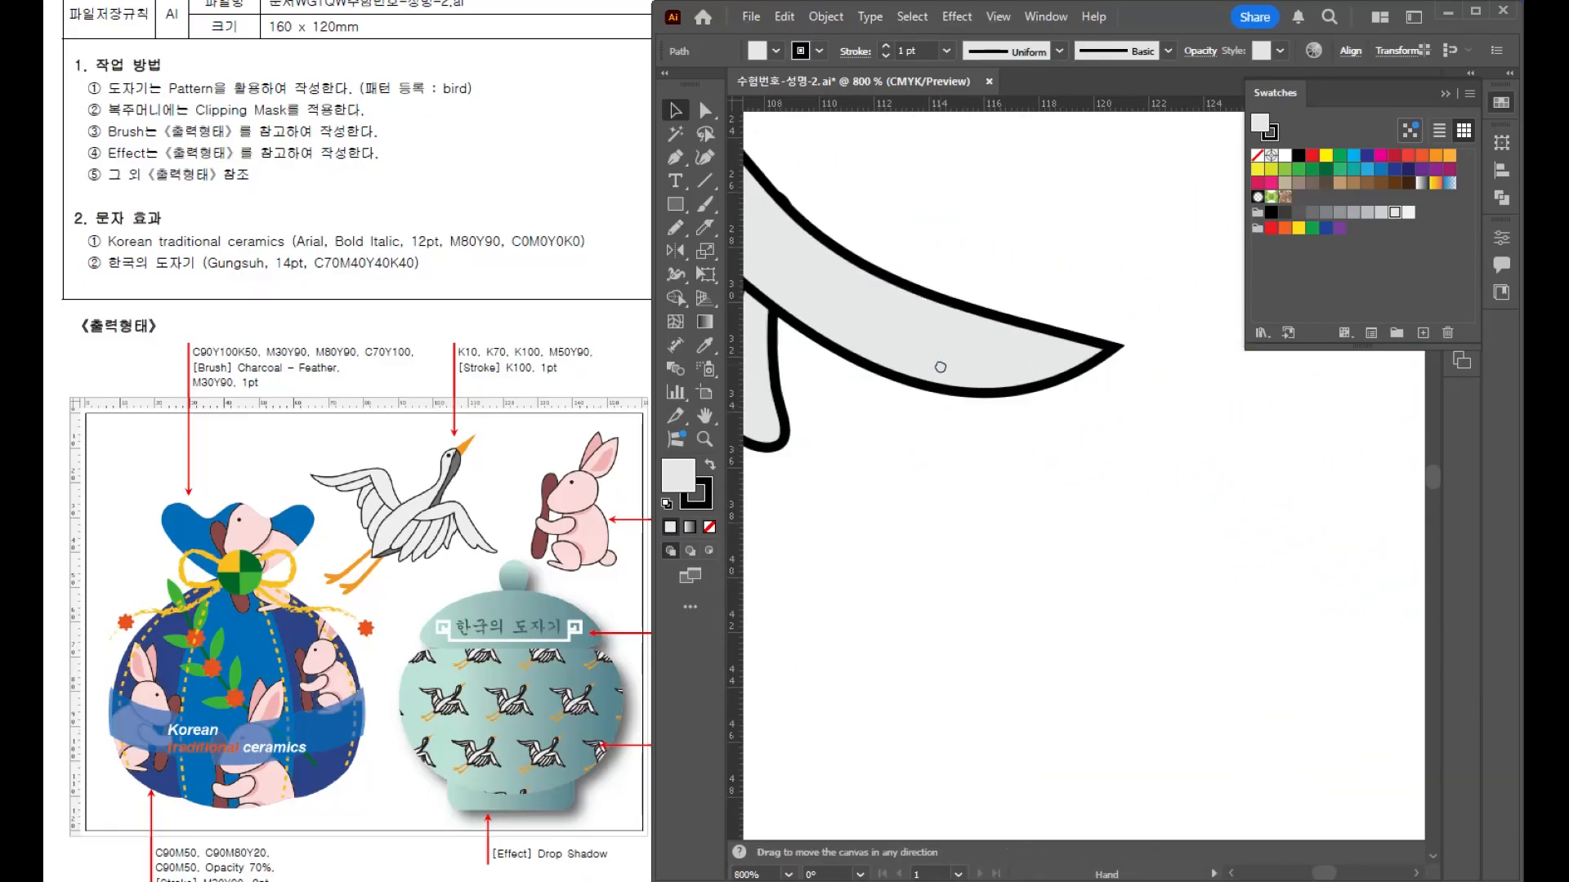
left_click(704, 157)
left_click(1080, 432)
left_click_drag(1080, 431, 1075, 417)
left_click(1052, 444)
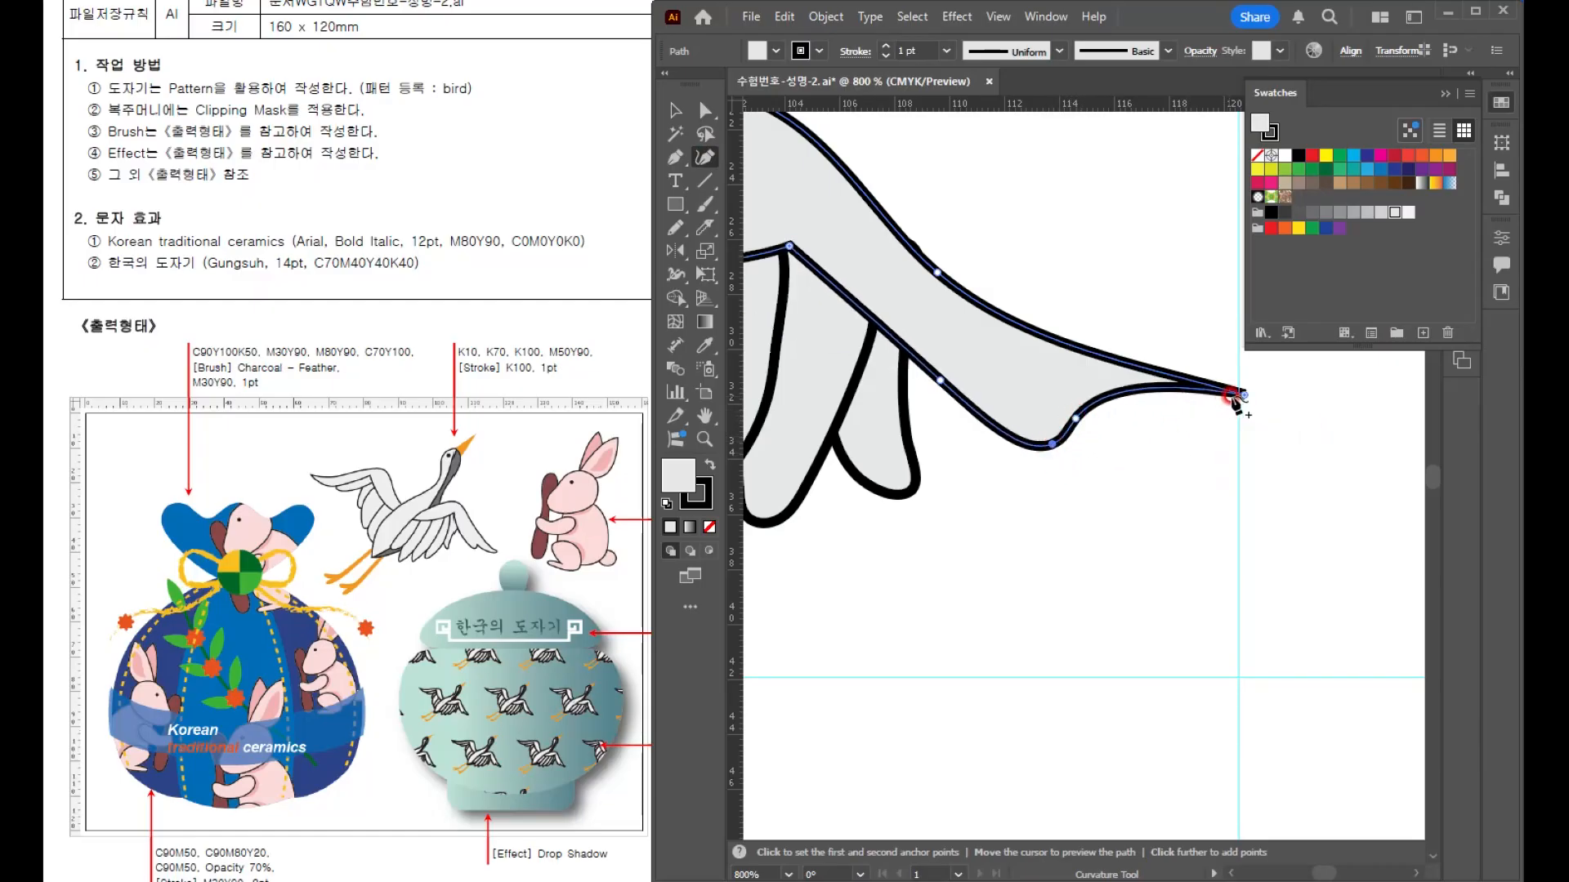
- Refine the notch by pulling its inner point further into the wing and adjusting the wing's tip point
mouse_move(1241, 395)
left_mouse_down()
mouse_move(1259, 404)
mouse_move(1244, 395)
left_mouse_up()
left_click(1076, 419)
mouse_move(1078, 417)
left_mouse_down()
mouse_move(1152, 425)
mouse_move(1131, 417)
mouse_move(1131, 462)
mouse_move(1081, 412)
mouse_move(1150, 439)
mouse_move(1047, 410)
left_mouse_up()
scroll(1080, 486, "down", 3)
left_click_drag(1124, 573, 1350, 646)
left_click(676, 113)
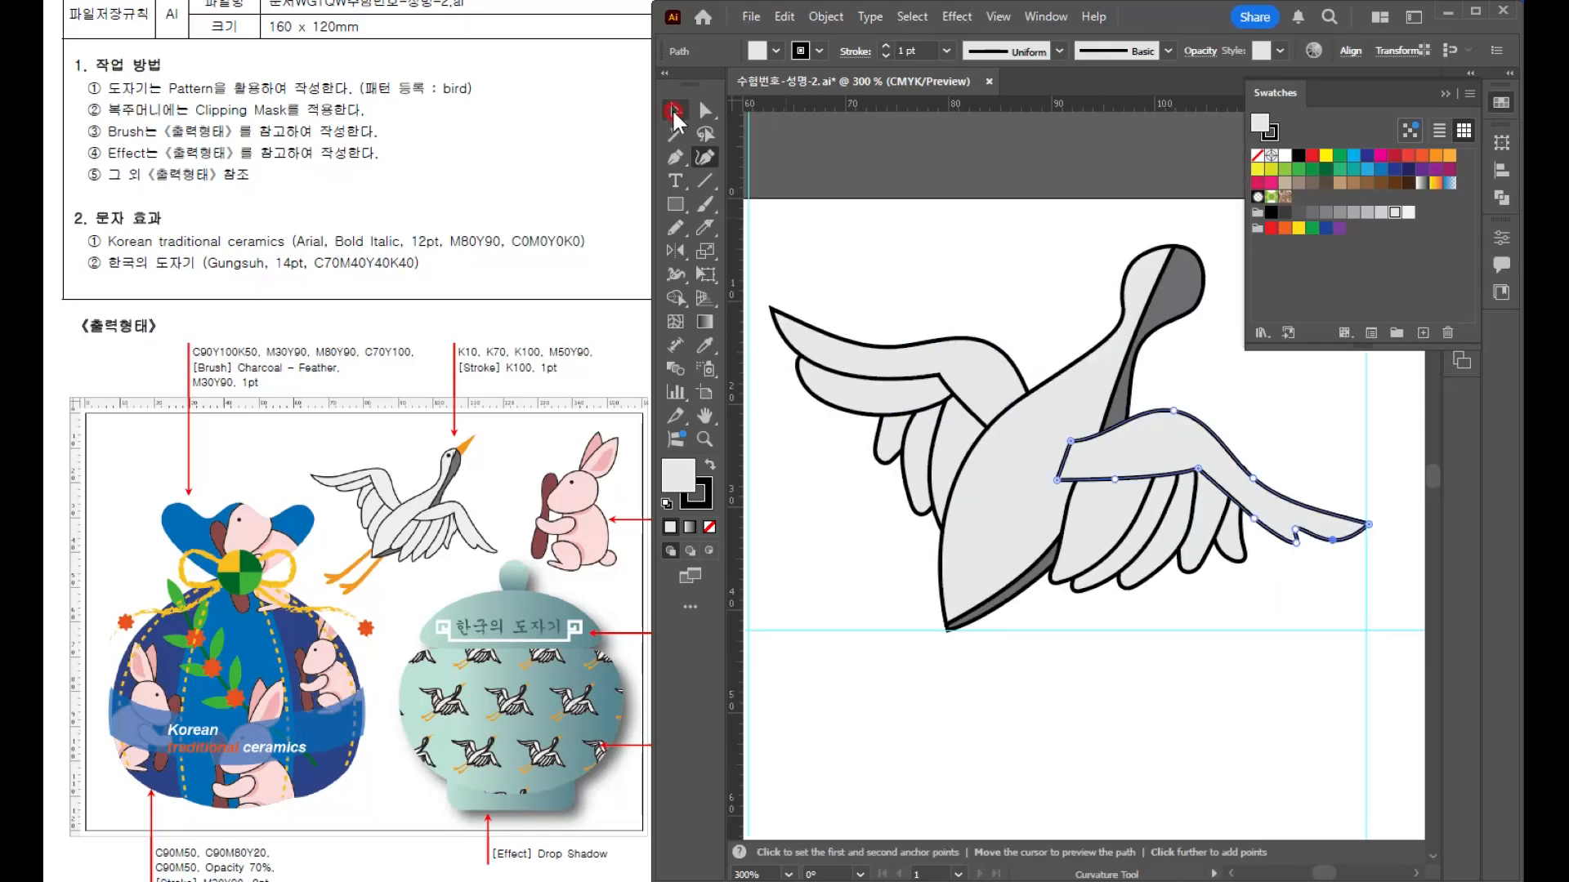
left_click(1259, 579)
left_click_drag(1000, 552, 944, 550)
left_click(1081, 437)
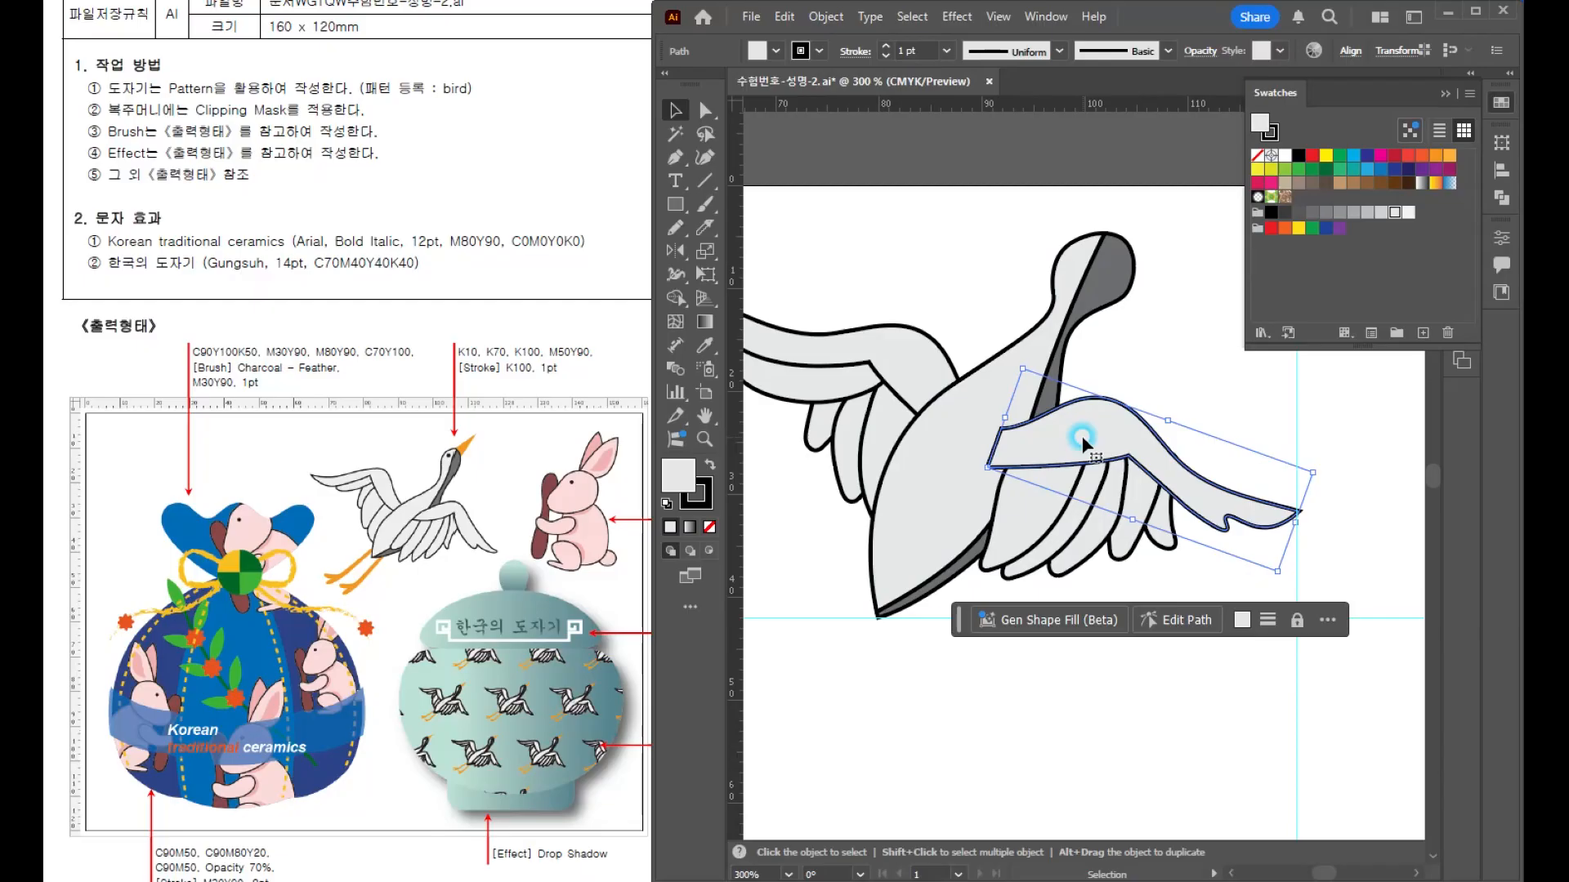
scroll(1103, 564, "up", 2)
scroll(1136, 543, "down", 2)
left_click(1168, 580)
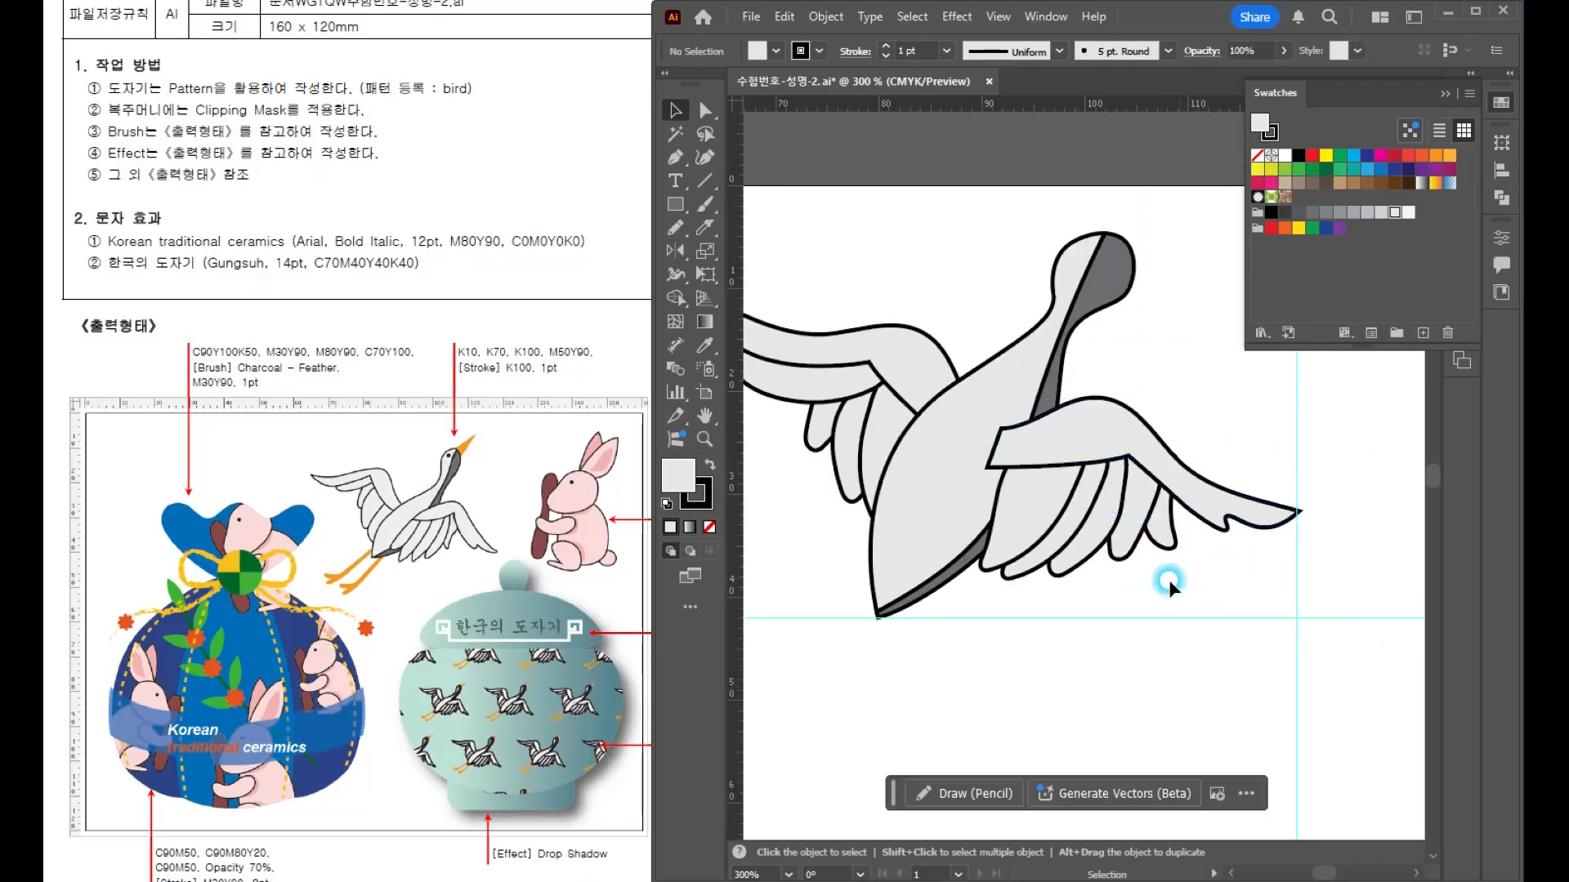
- Merge the part of the front wing that overlaps the light grey body into the body with Shape Builder
left_click(1019, 406)
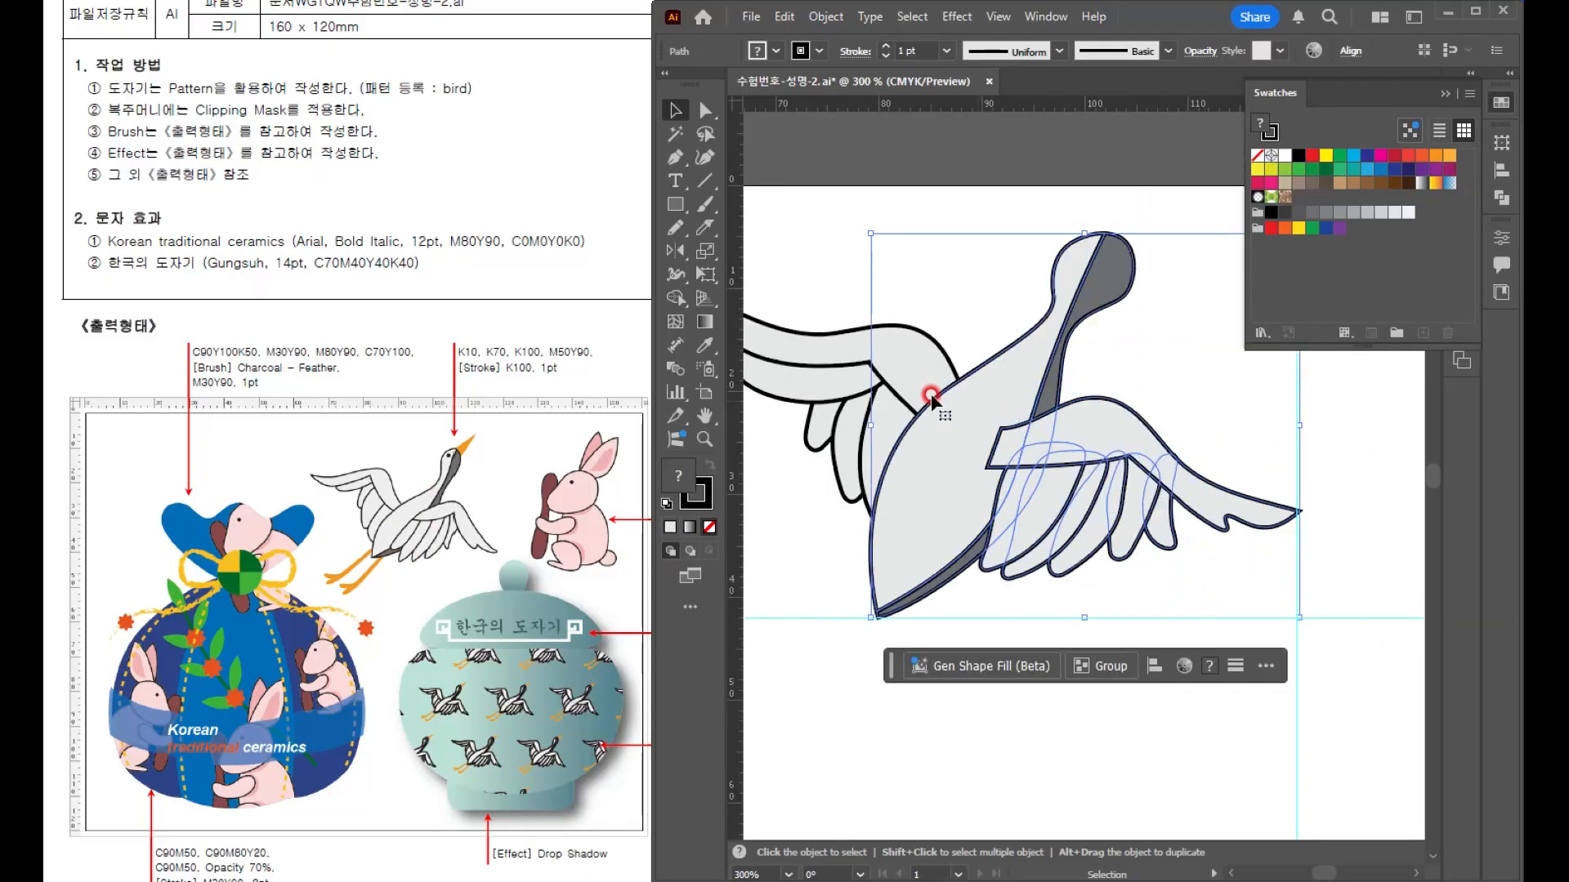
left_click(675, 298)
scroll(1024, 491, "up", 1)
scroll(1024, 490, "up", 2)
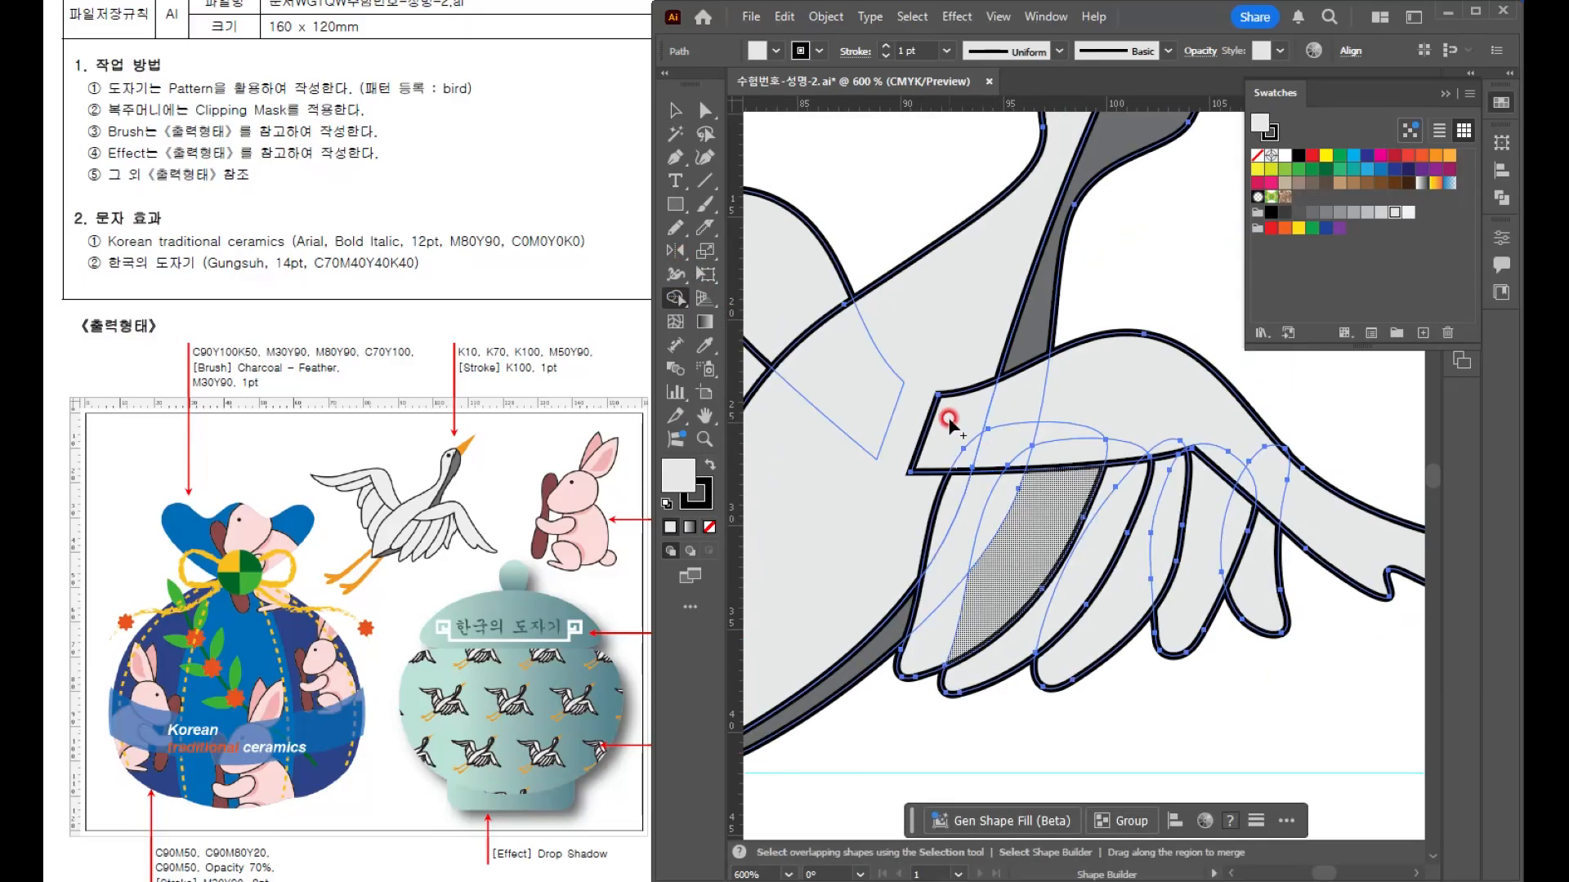
mouse_move(964, 360)
left_mouse_down()
mouse_move(966, 446)
mouse_move(919, 542)
left_mouse_up()
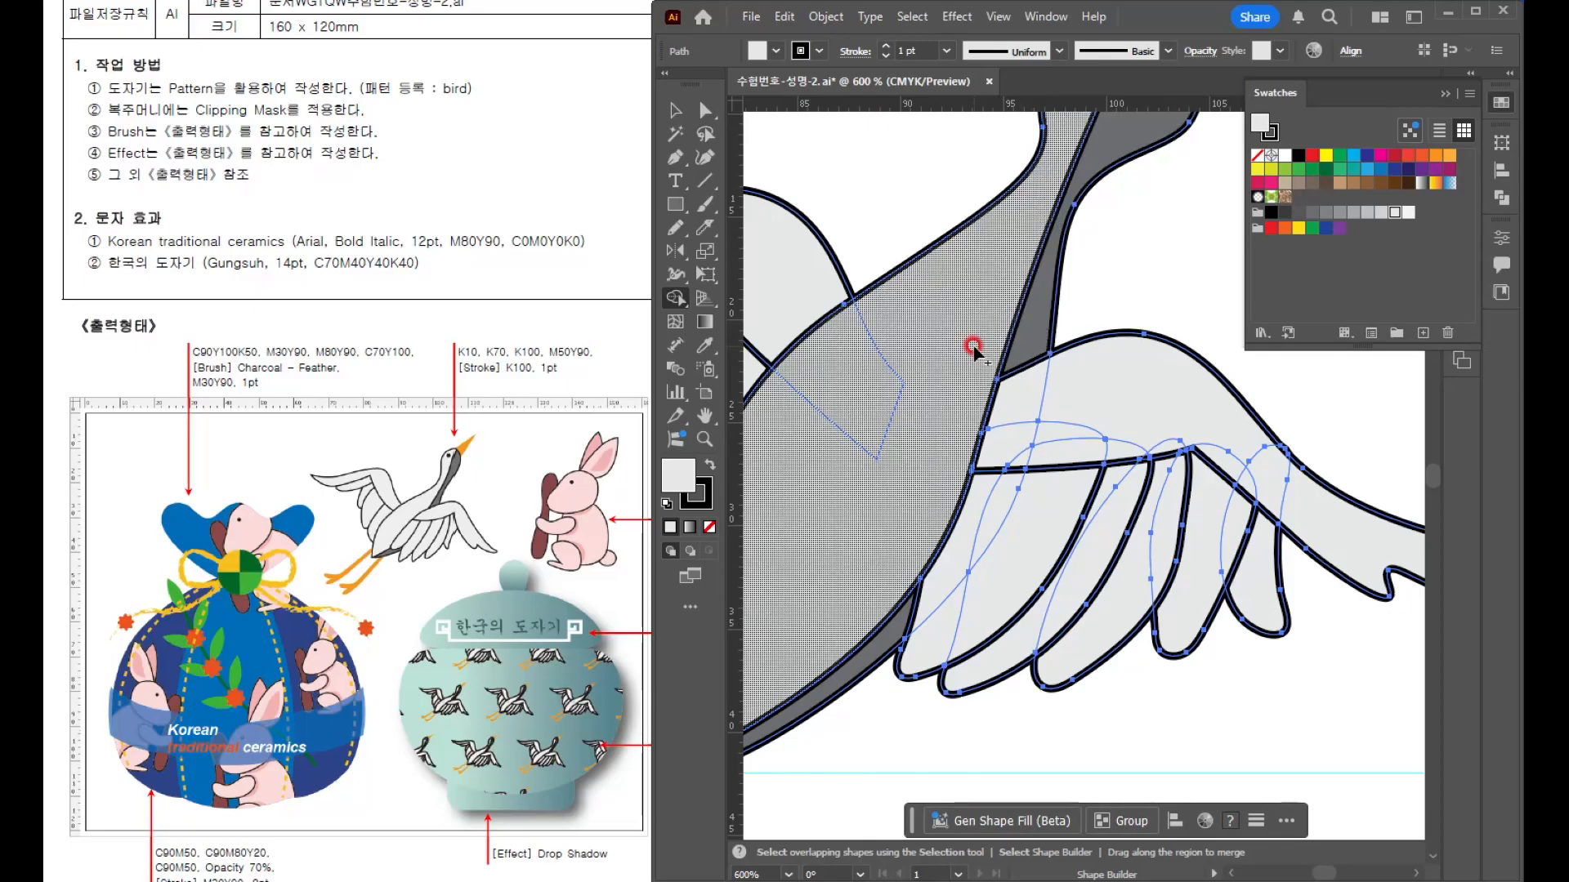
key("ctrl+z")
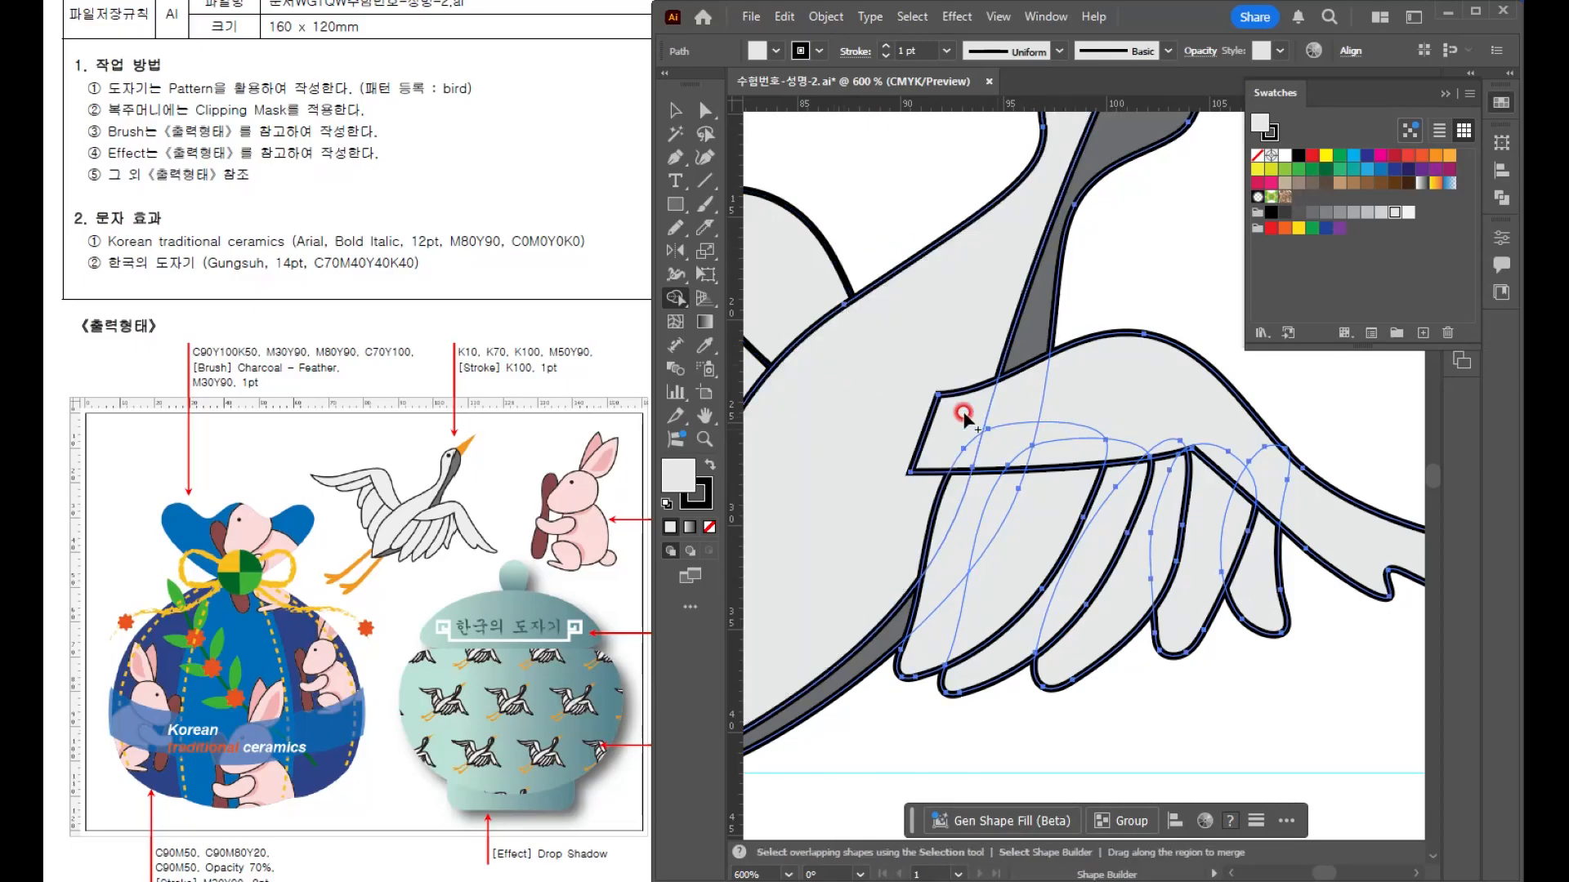
left_click(967, 446)
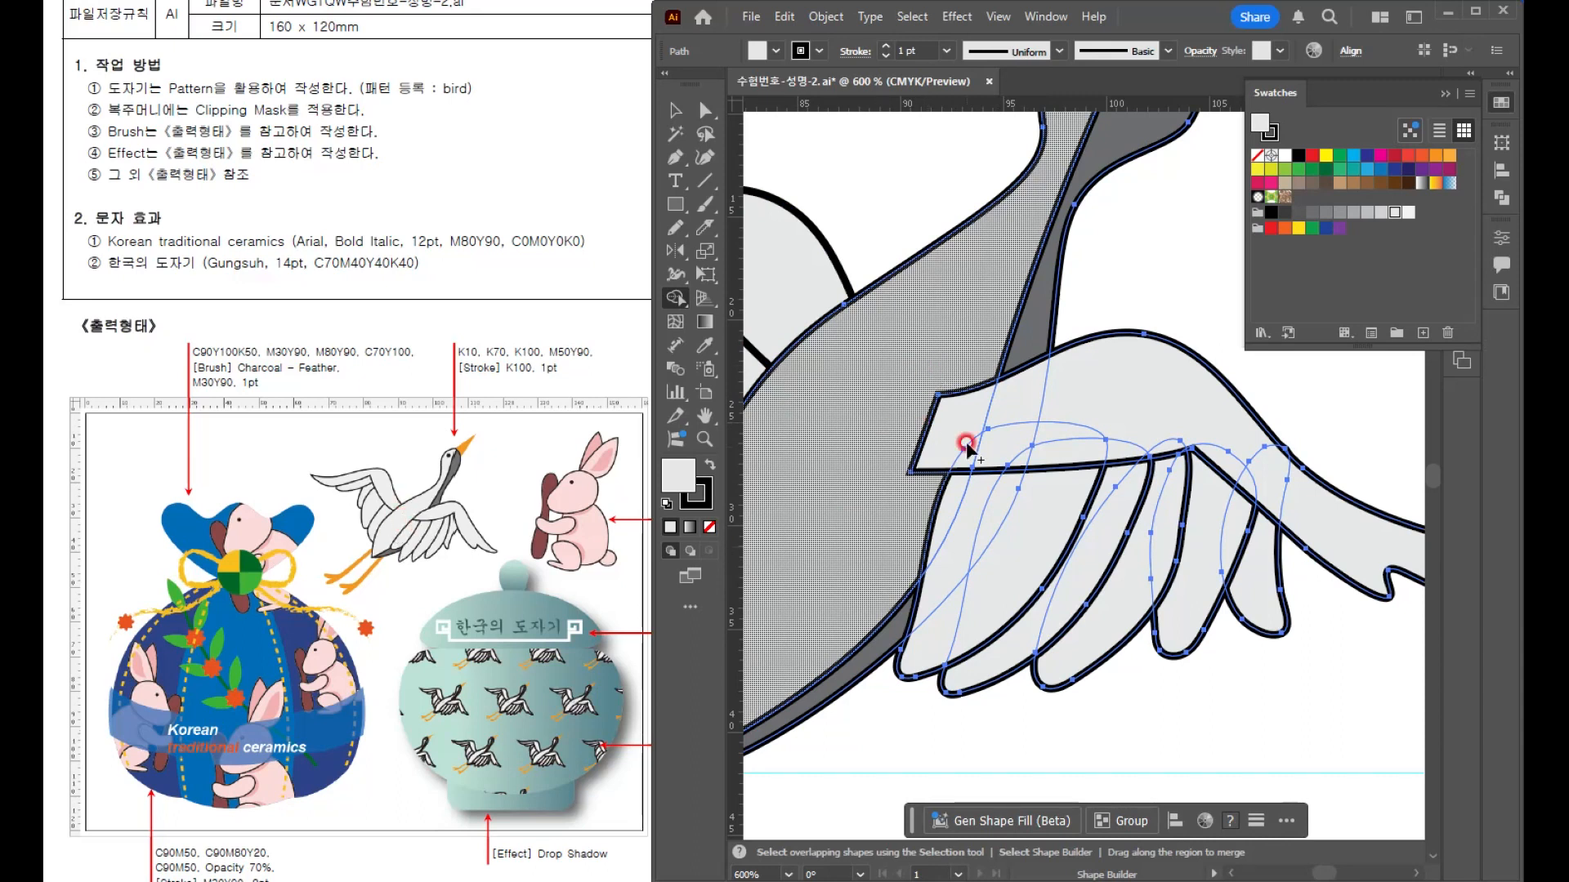
left_click_drag(980, 340, 953, 488)
left_click_drag(887, 527, 887, 528)
key("v")
left_click(1127, 267)
scroll(1128, 267, "down", 3)
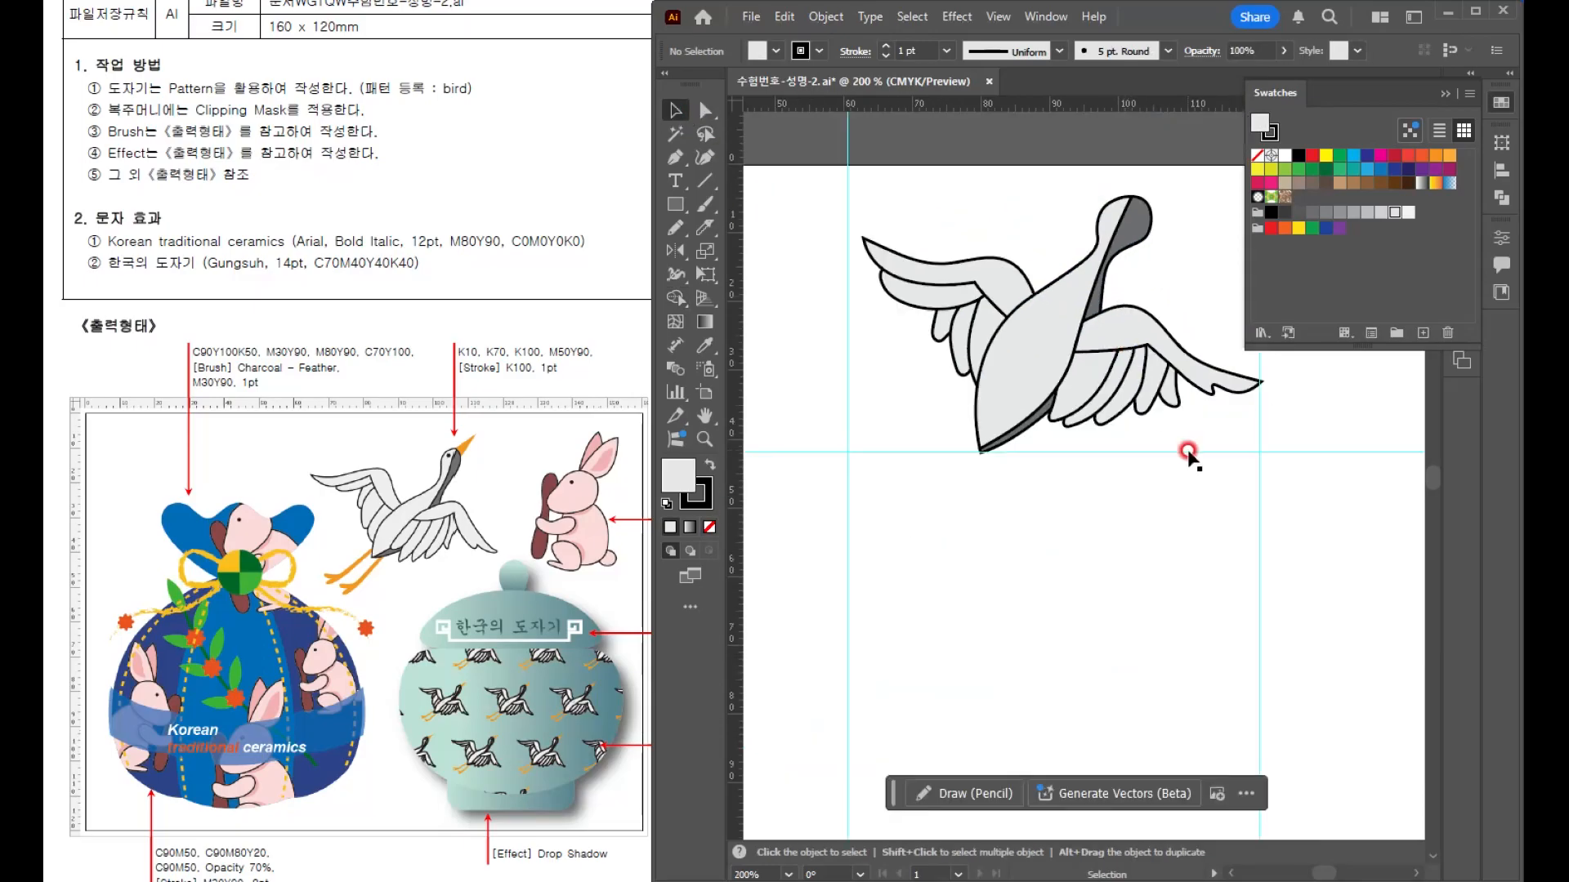
- Shift the front wing's outline and innermost feather slightly inward over the body
left_click_drag(1189, 452, 1078, 602)
scroll(955, 586, "up", 3)
left_click(1085, 545)
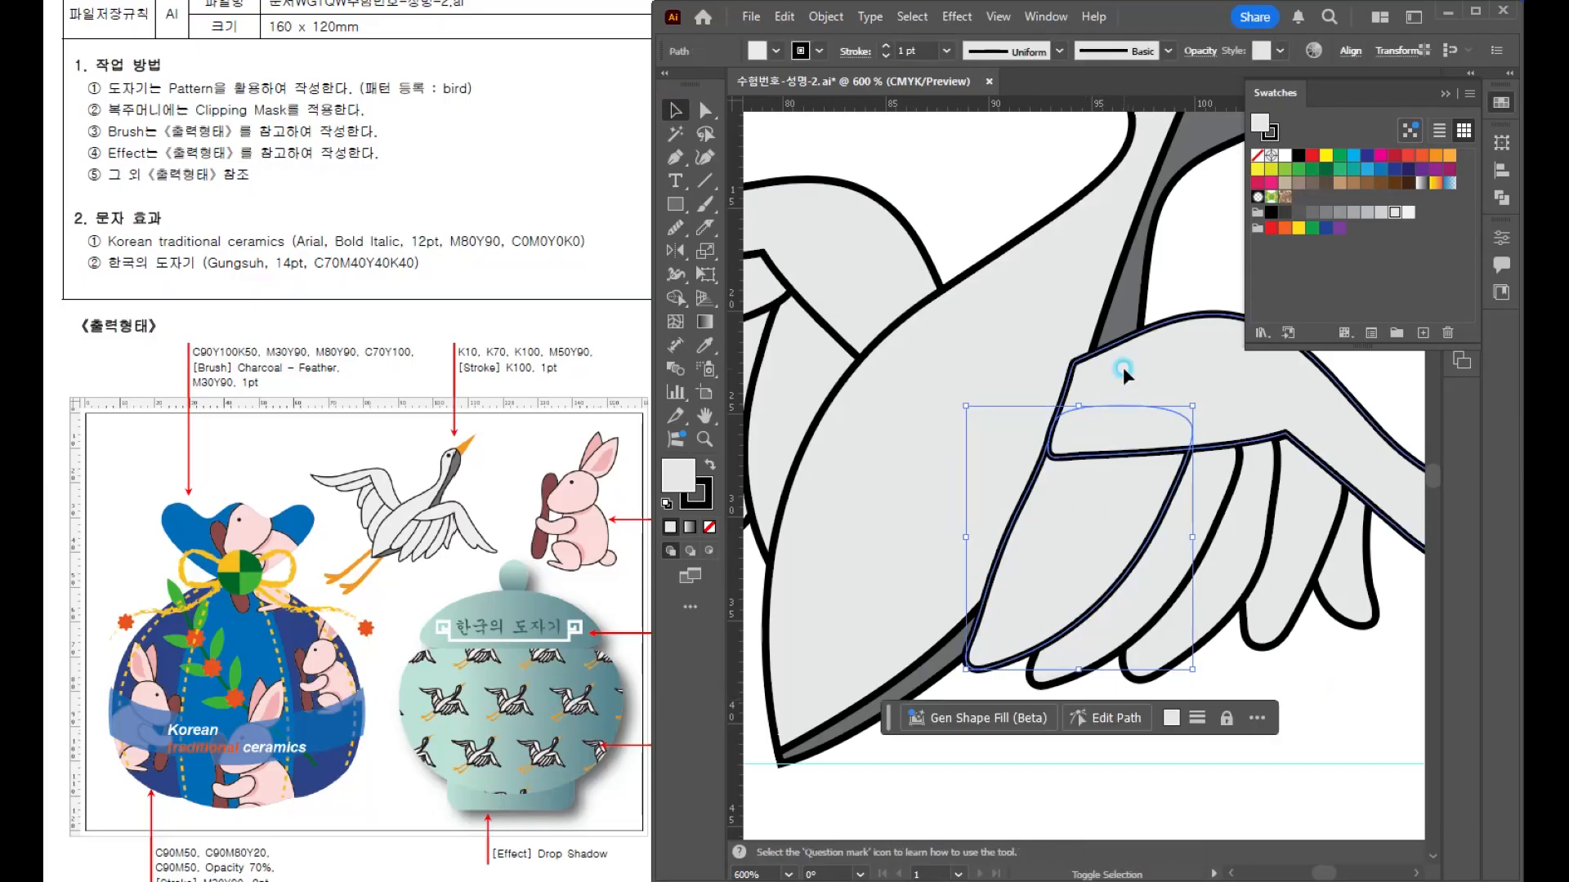
left_click(947, 493)
left_click_drag(948, 493, 938, 482)
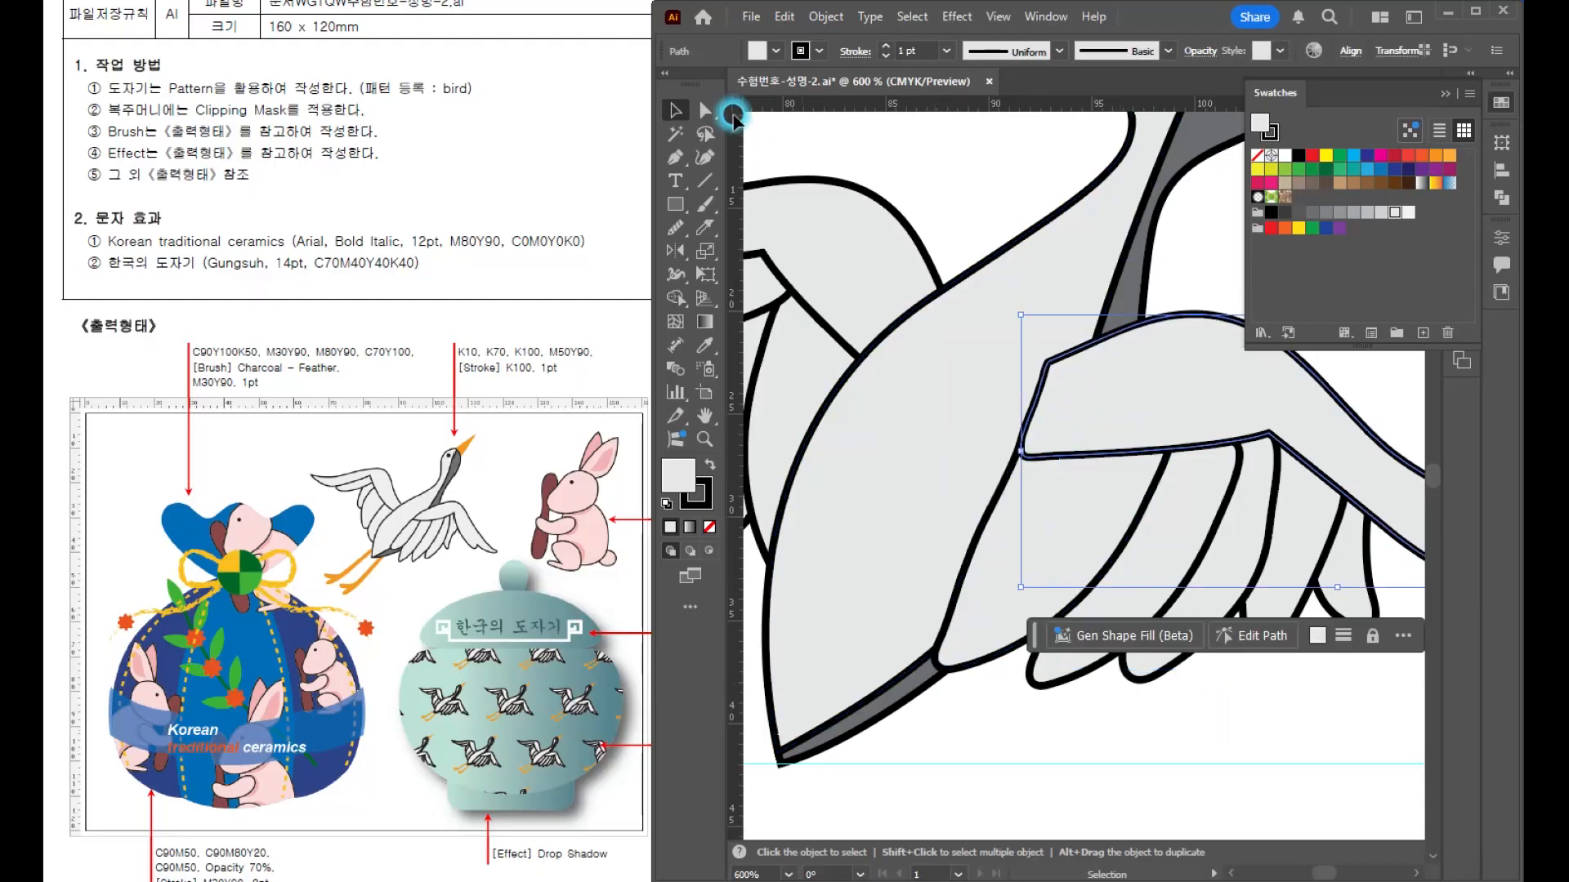
- Adjust the inner end of the front wing's outline and round its corners with the Smooth tool
left_click(704, 110)
scroll(1026, 395, "up", 4)
left_click_drag(968, 411, 1009, 390)
left_click(675, 228)
left_click(924, 518)
left_click_drag(924, 517, 929, 455)
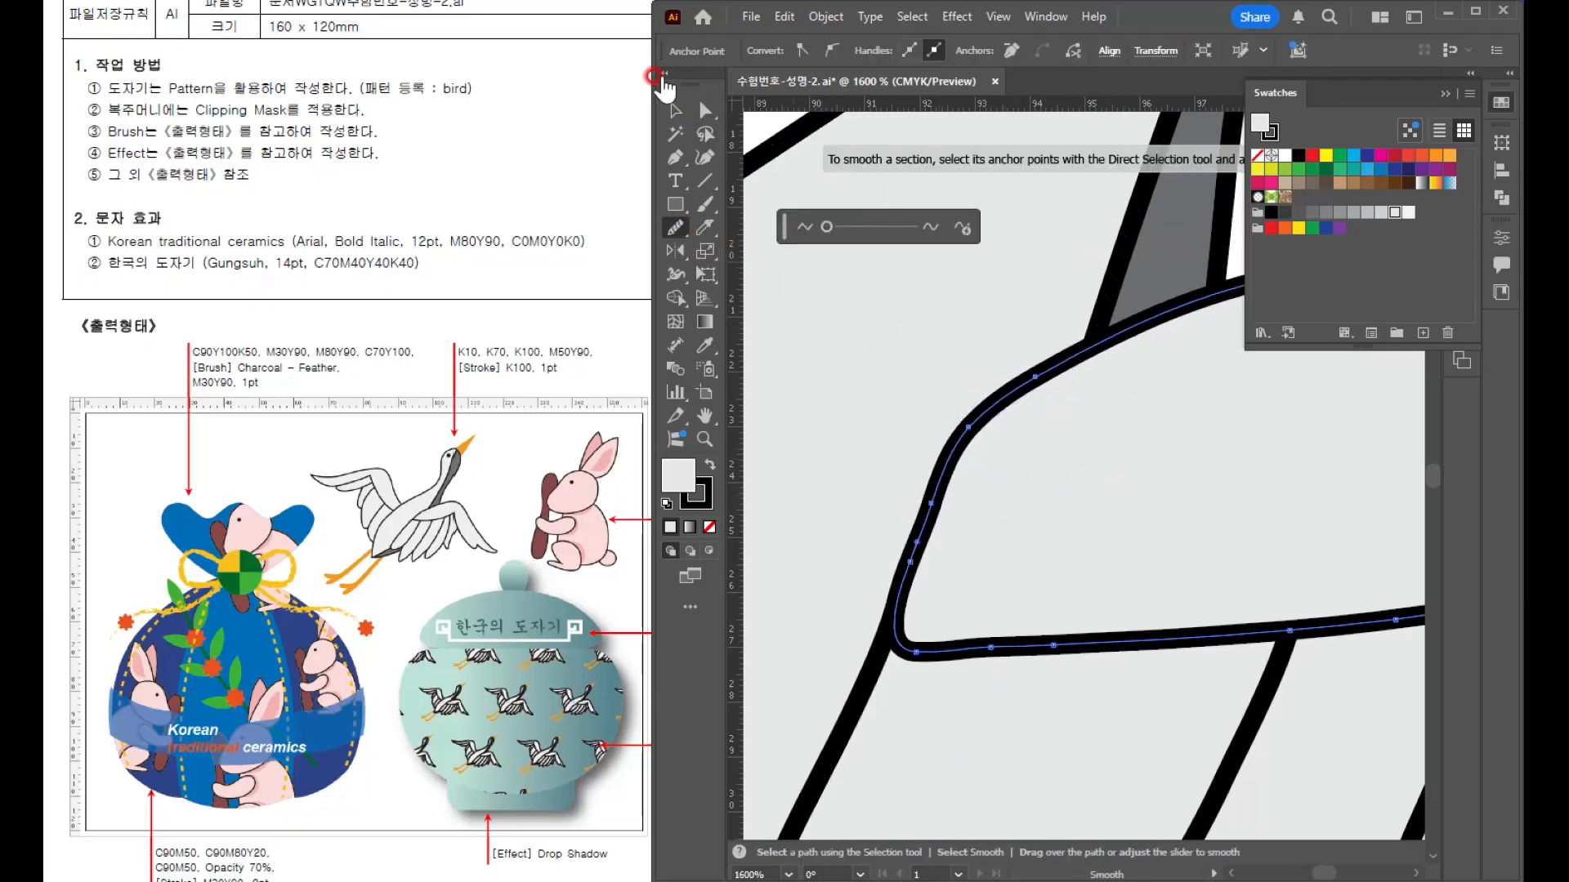
left_click(675, 109)
scroll(850, 263, "down", 6)
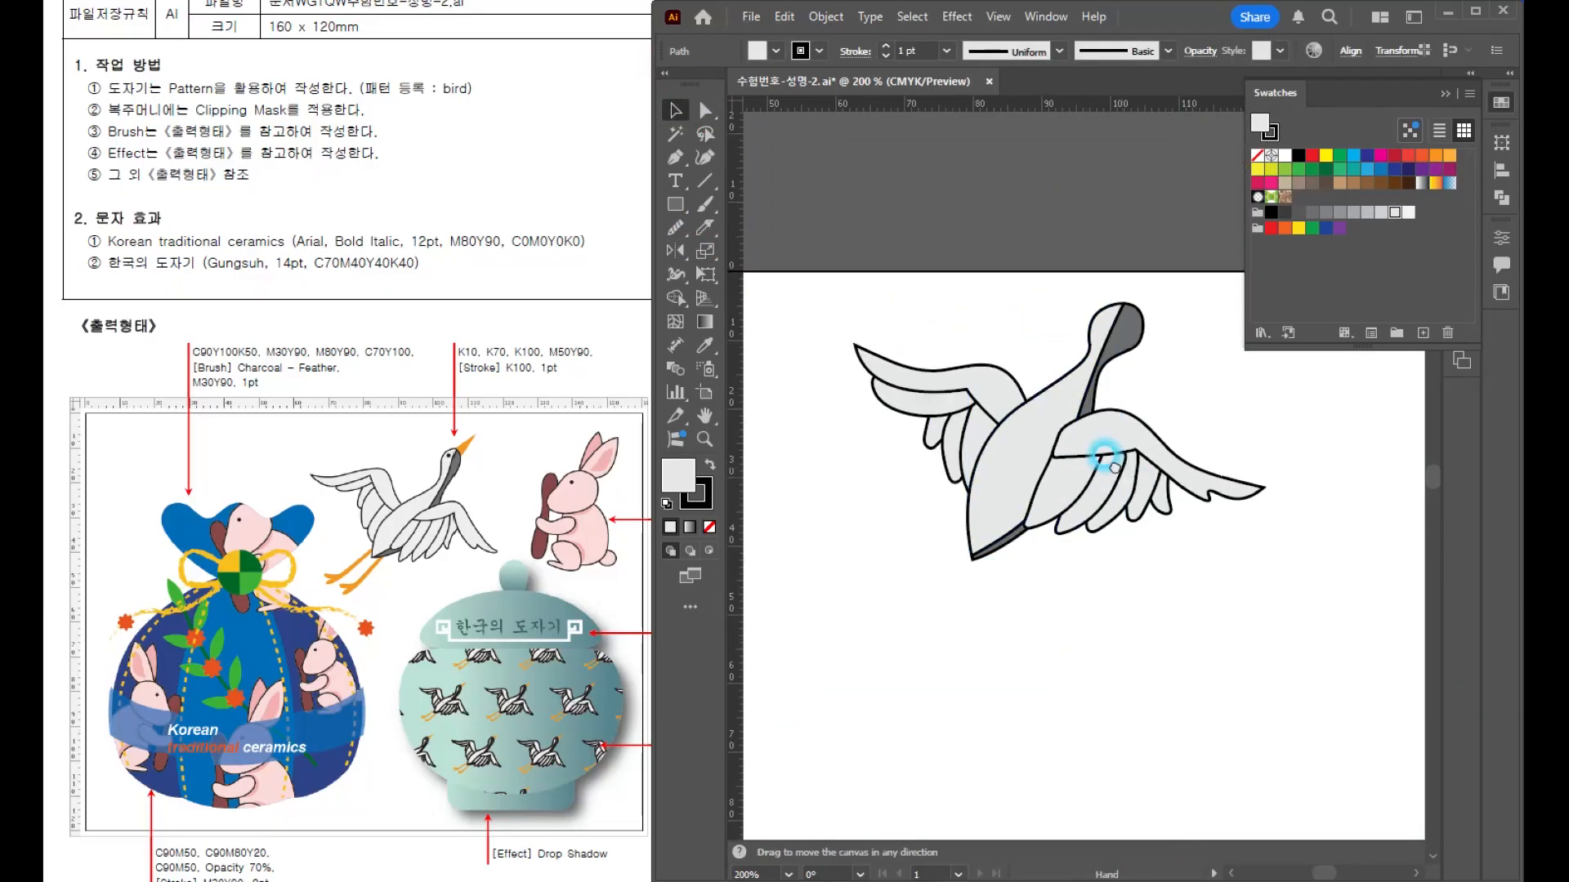
left_click(963, 576)
- Draw a tiny circular eye on the light grey part of the crane's head, with a black fill and no stroke
scroll(1061, 328, "up", 4)
left_click(641, 178)
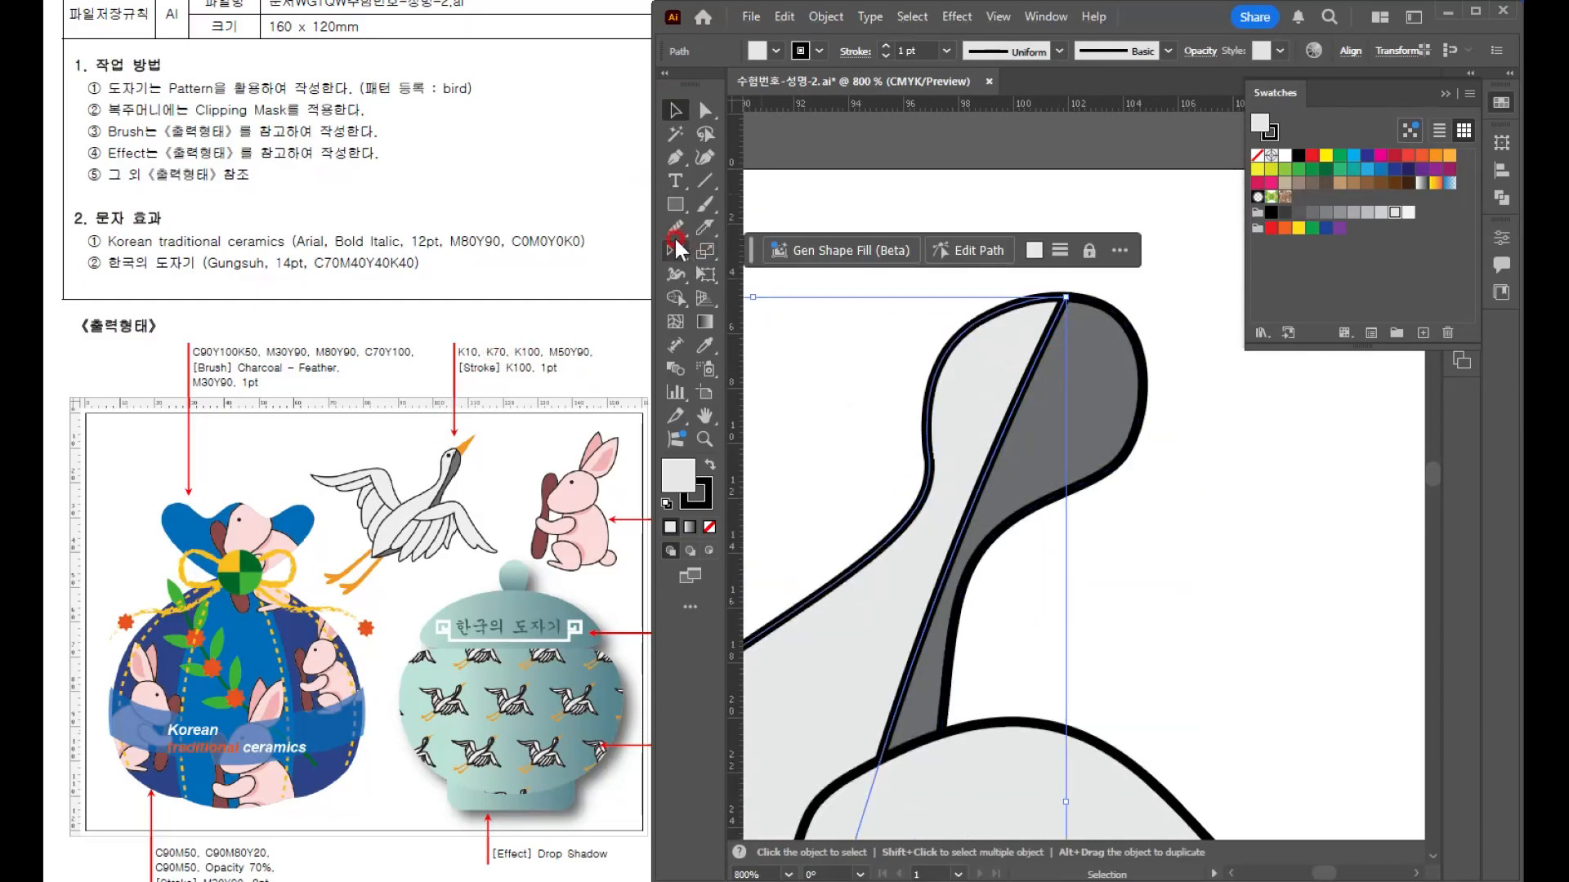
left_click_drag(675, 198, 784, 251)
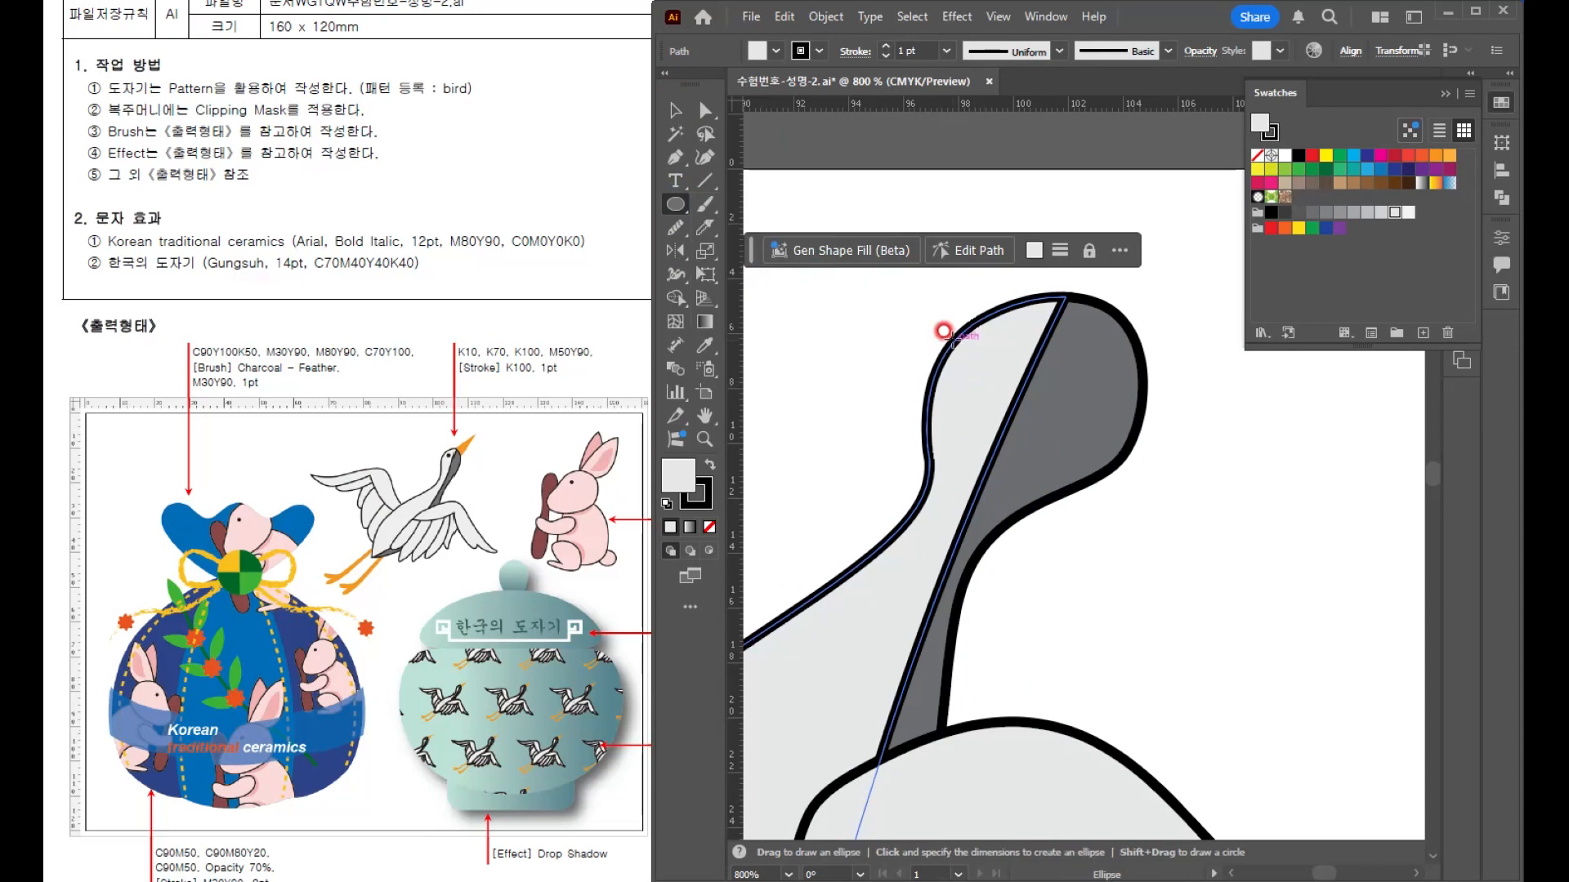
left_click_drag(985, 343, 1005, 364)
left_click(709, 464)
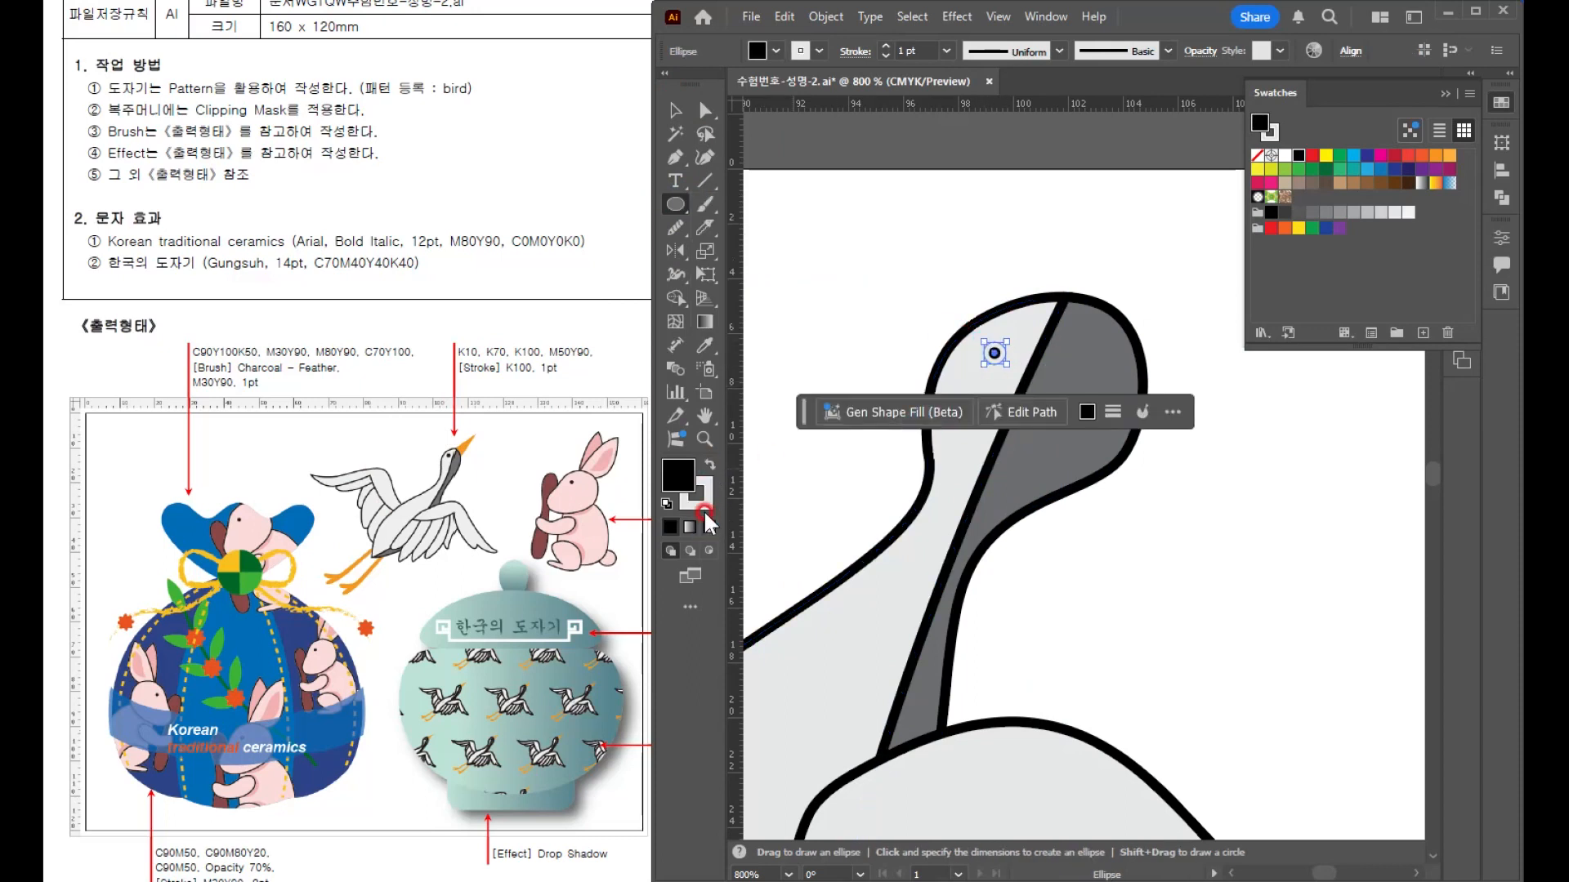
left_click(697, 494)
left_click(710, 527)
left_click(675, 110)
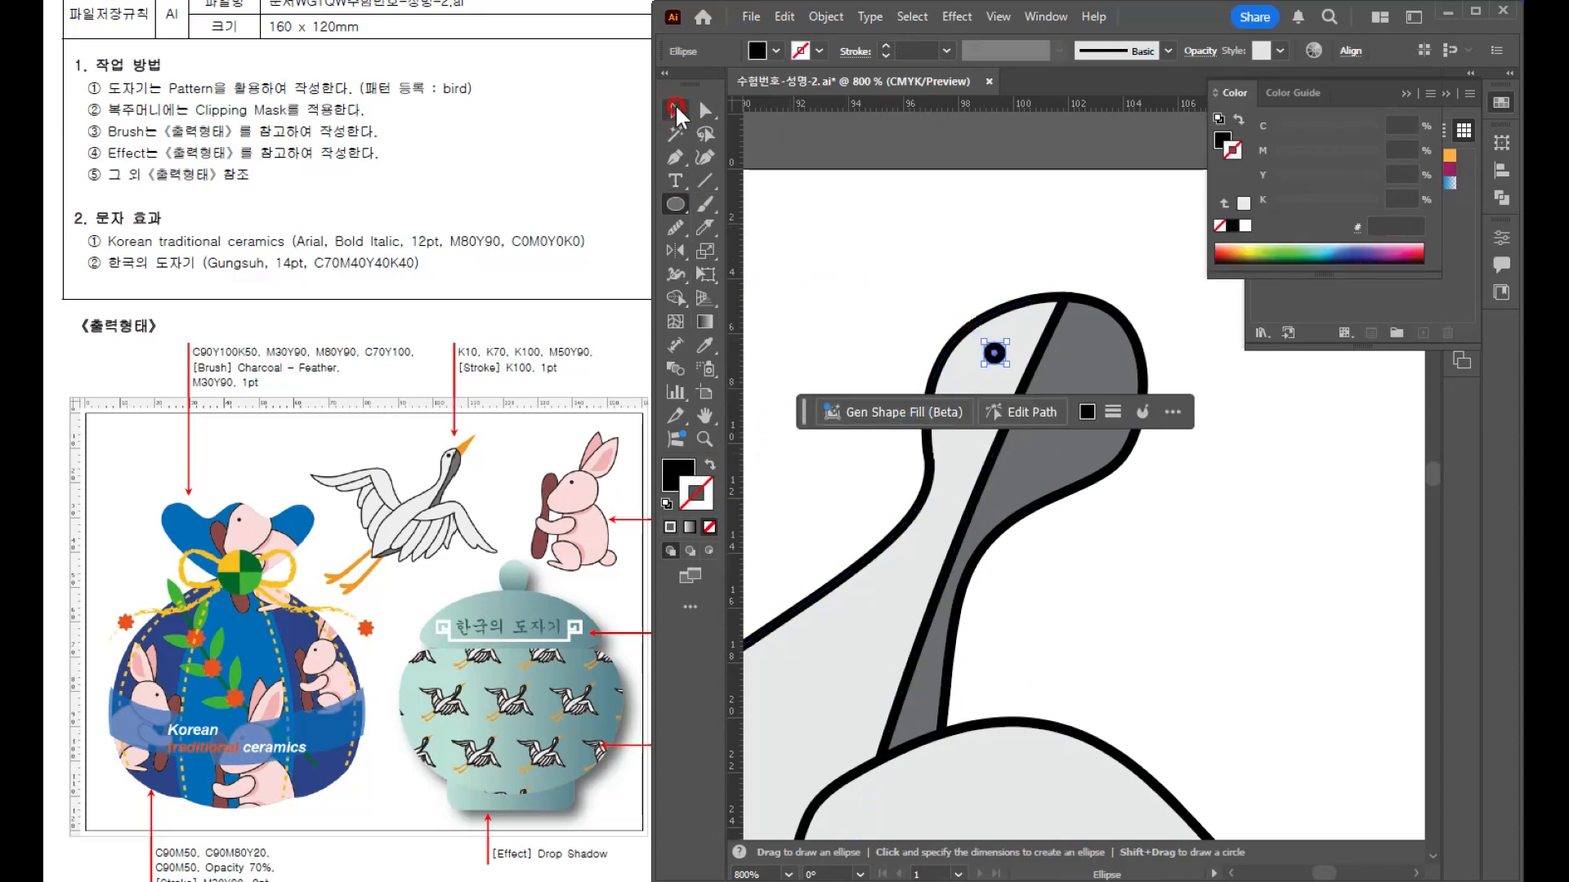
- Draw a closed triangular beak with the Pen tool, pointing up and outward from the top of the crane's head
left_click(675, 159)
scroll(875, 497, "up", 3)
scroll(875, 498, "right", 4)
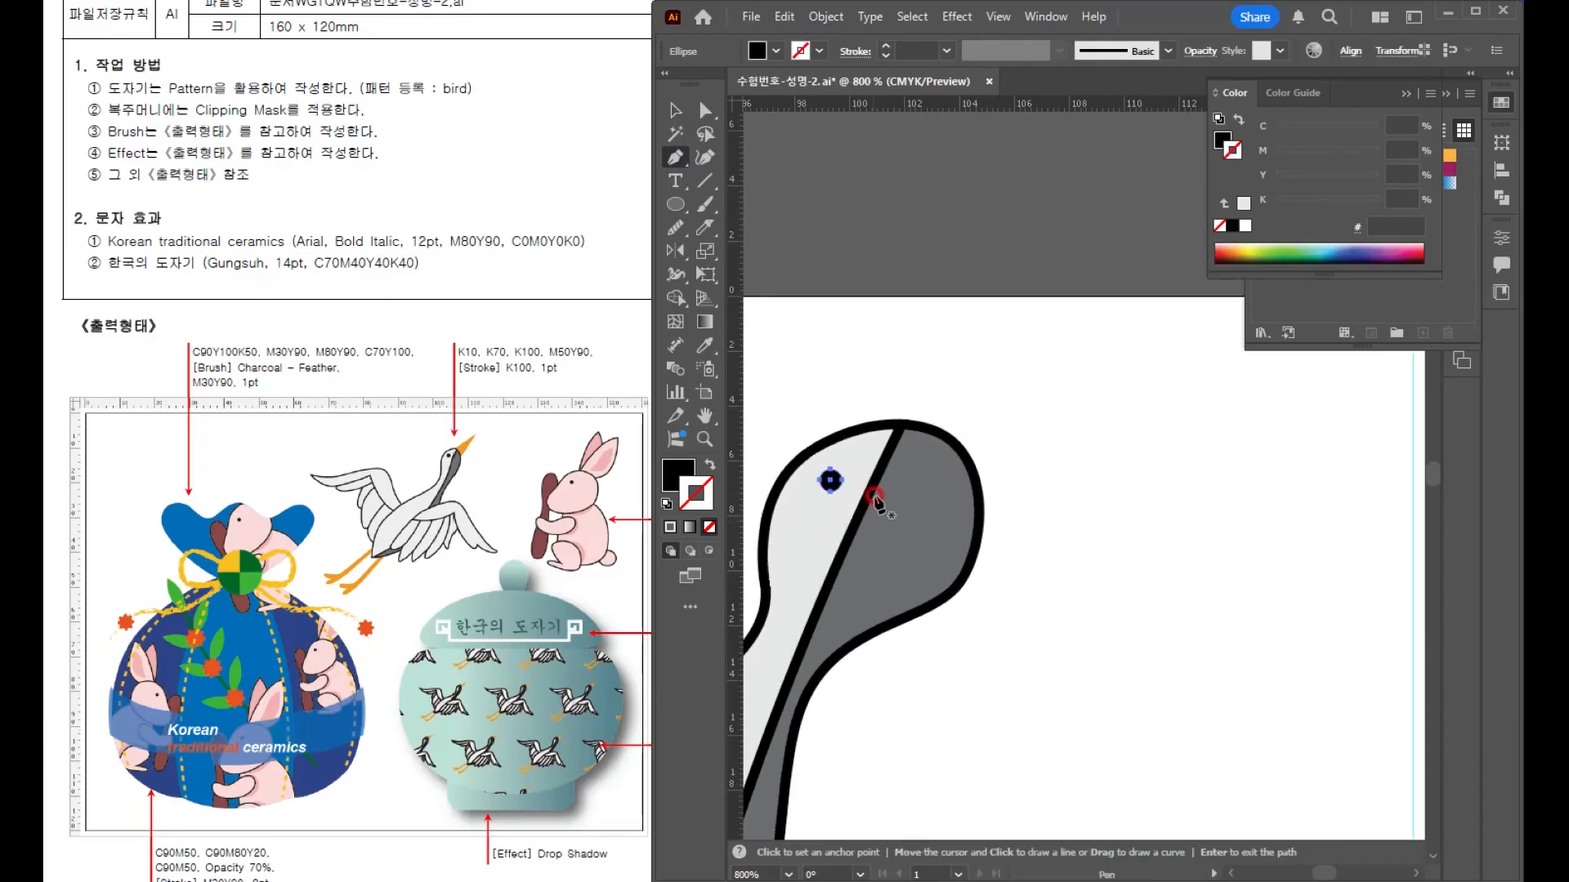
left_click_drag(877, 442, 999, 325)
left_click(941, 471)
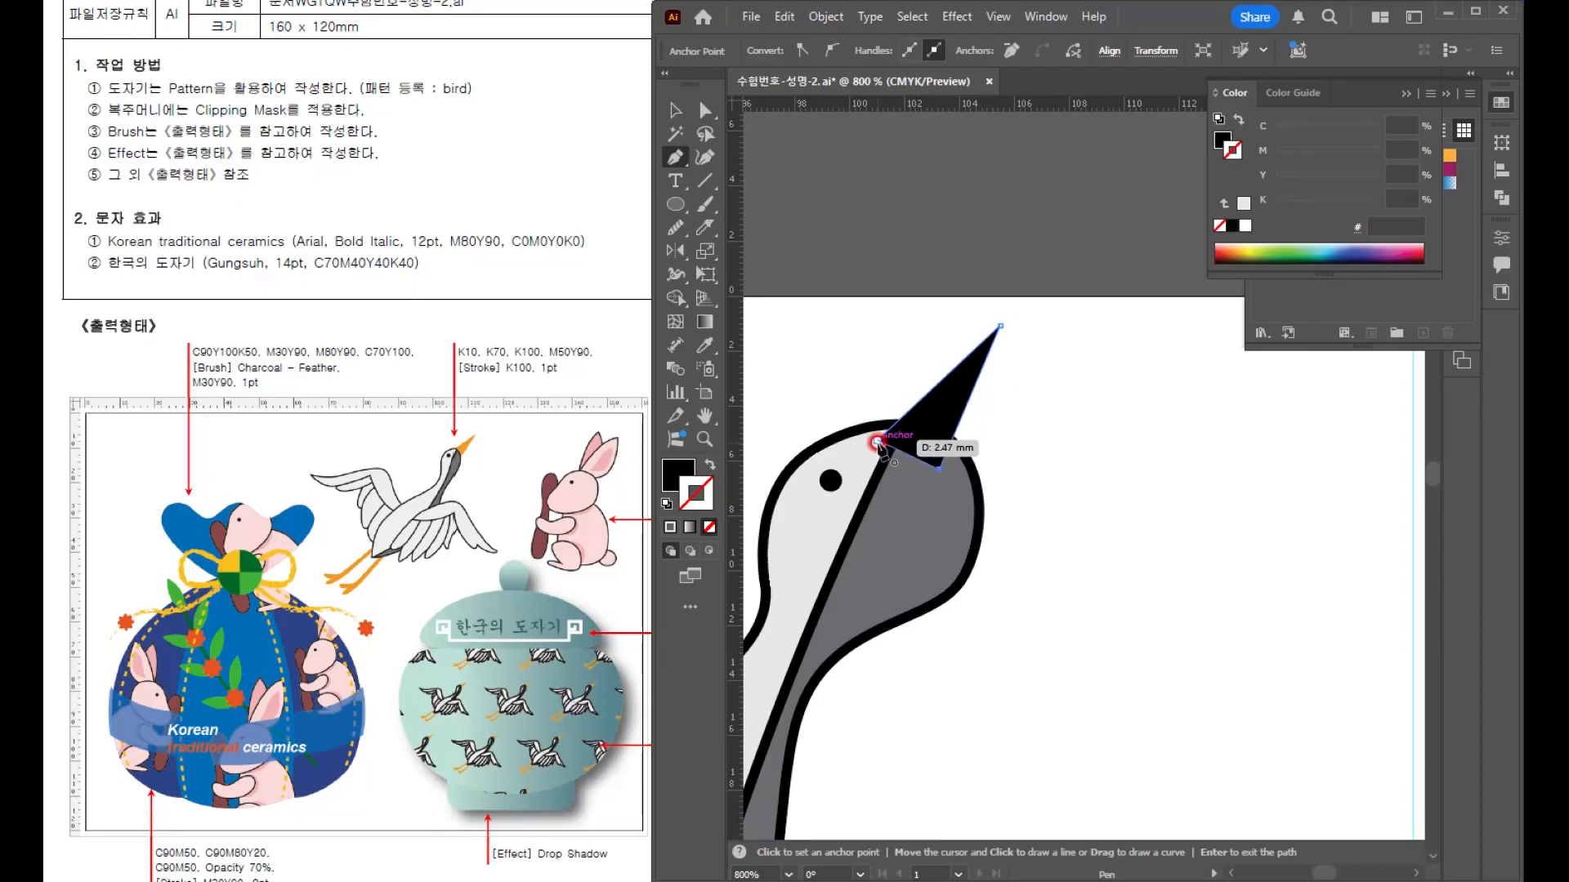
- Set the beak's fill to M50 Y90 with cyan and black at 0
left_click(1218, 142)
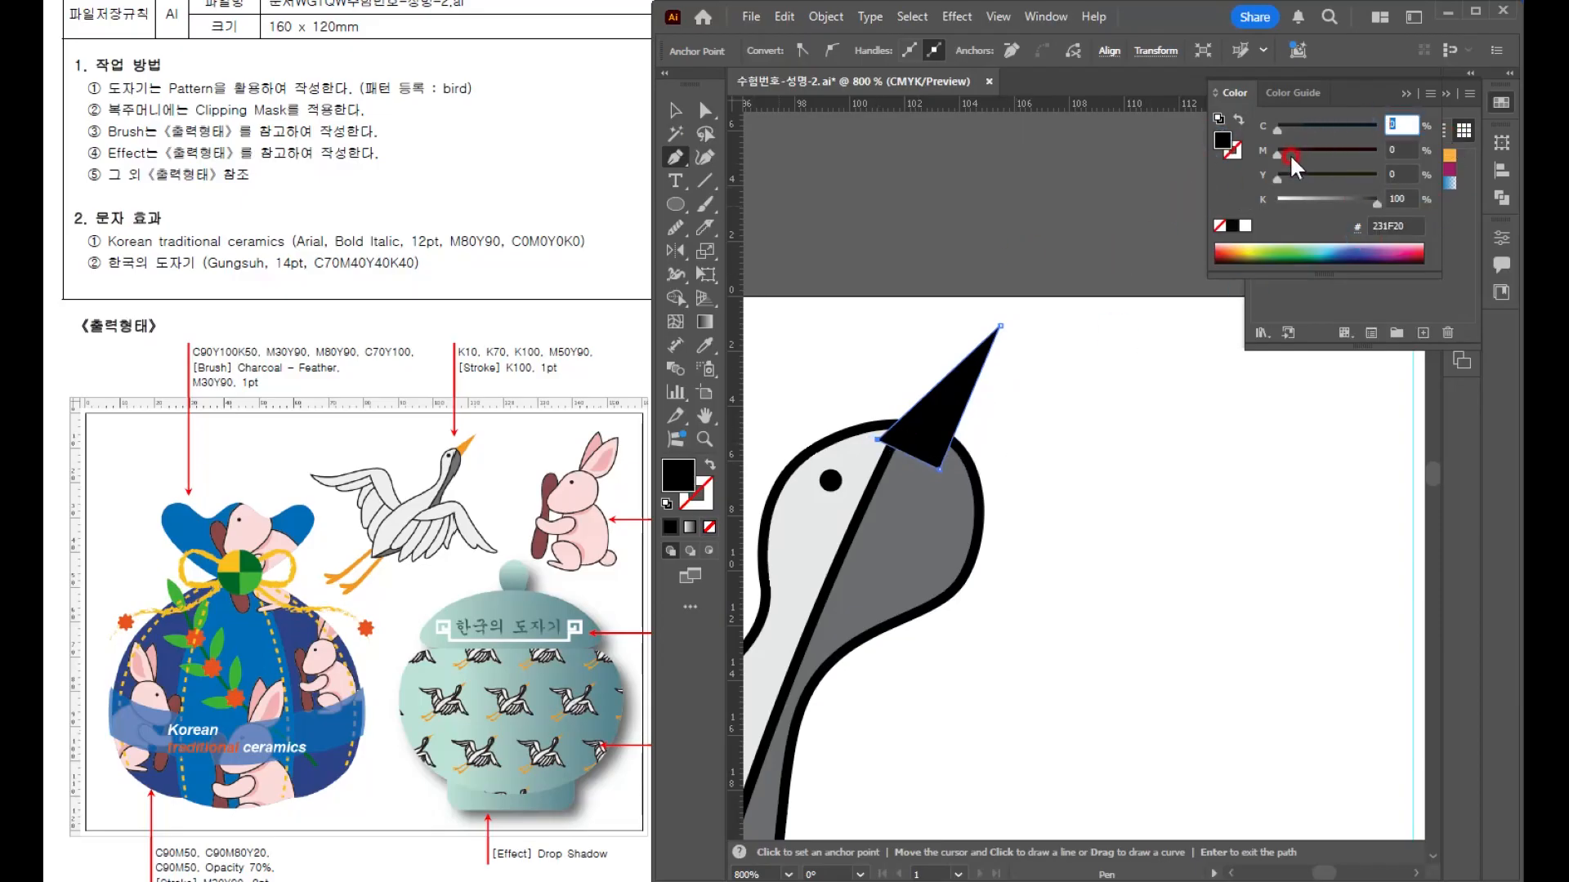
key("Tab")
type("50")
key("Tab")
type("90")
key("Tab")
type("0")
key("Return")
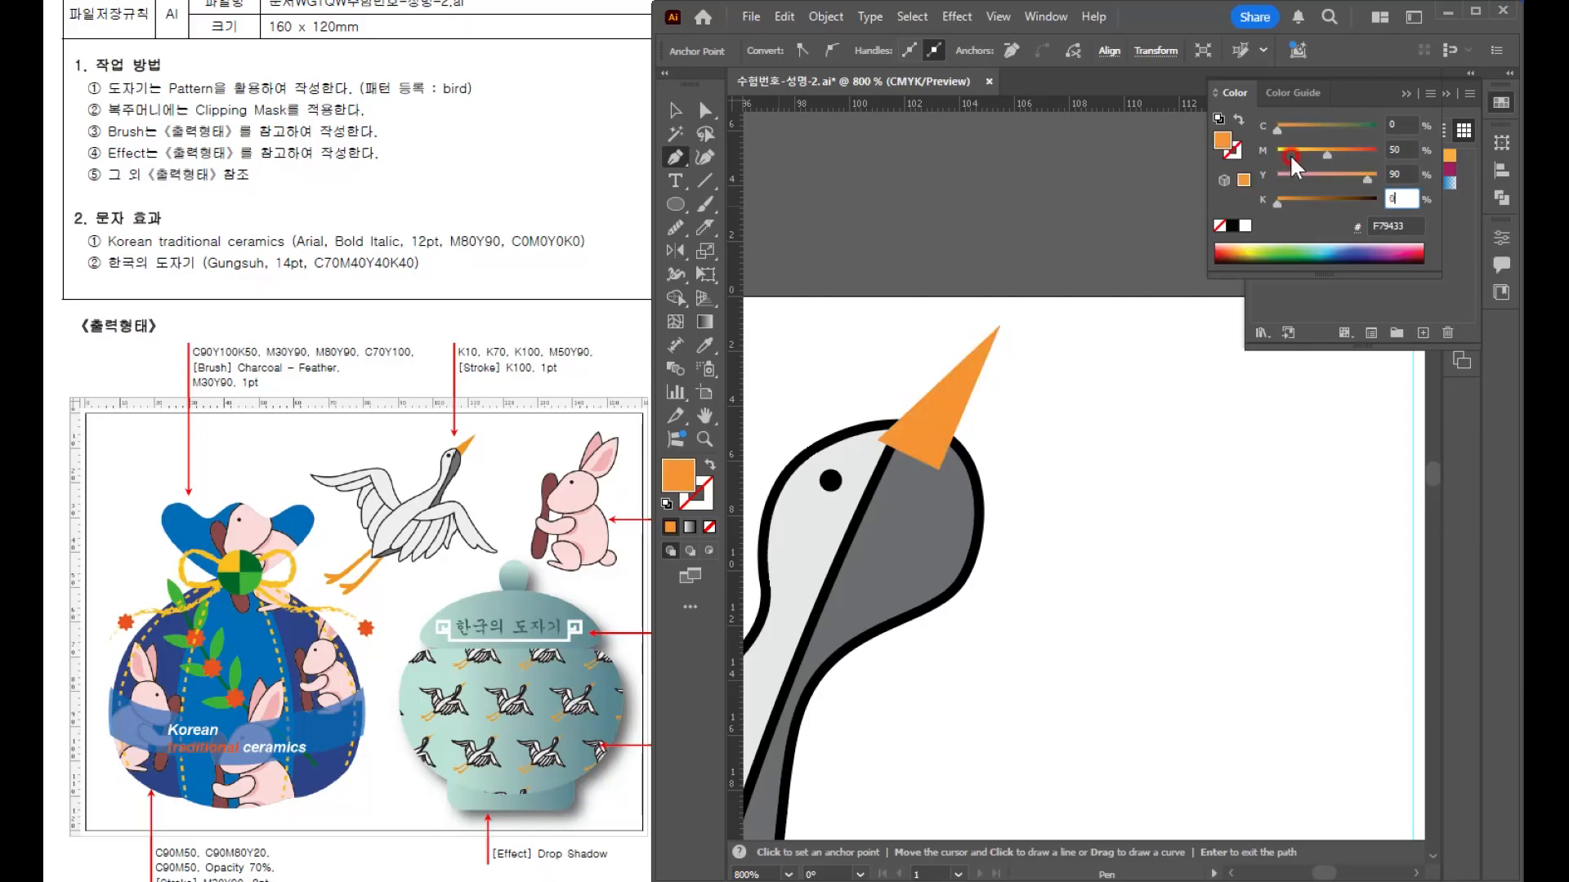
left_click(674, 110)
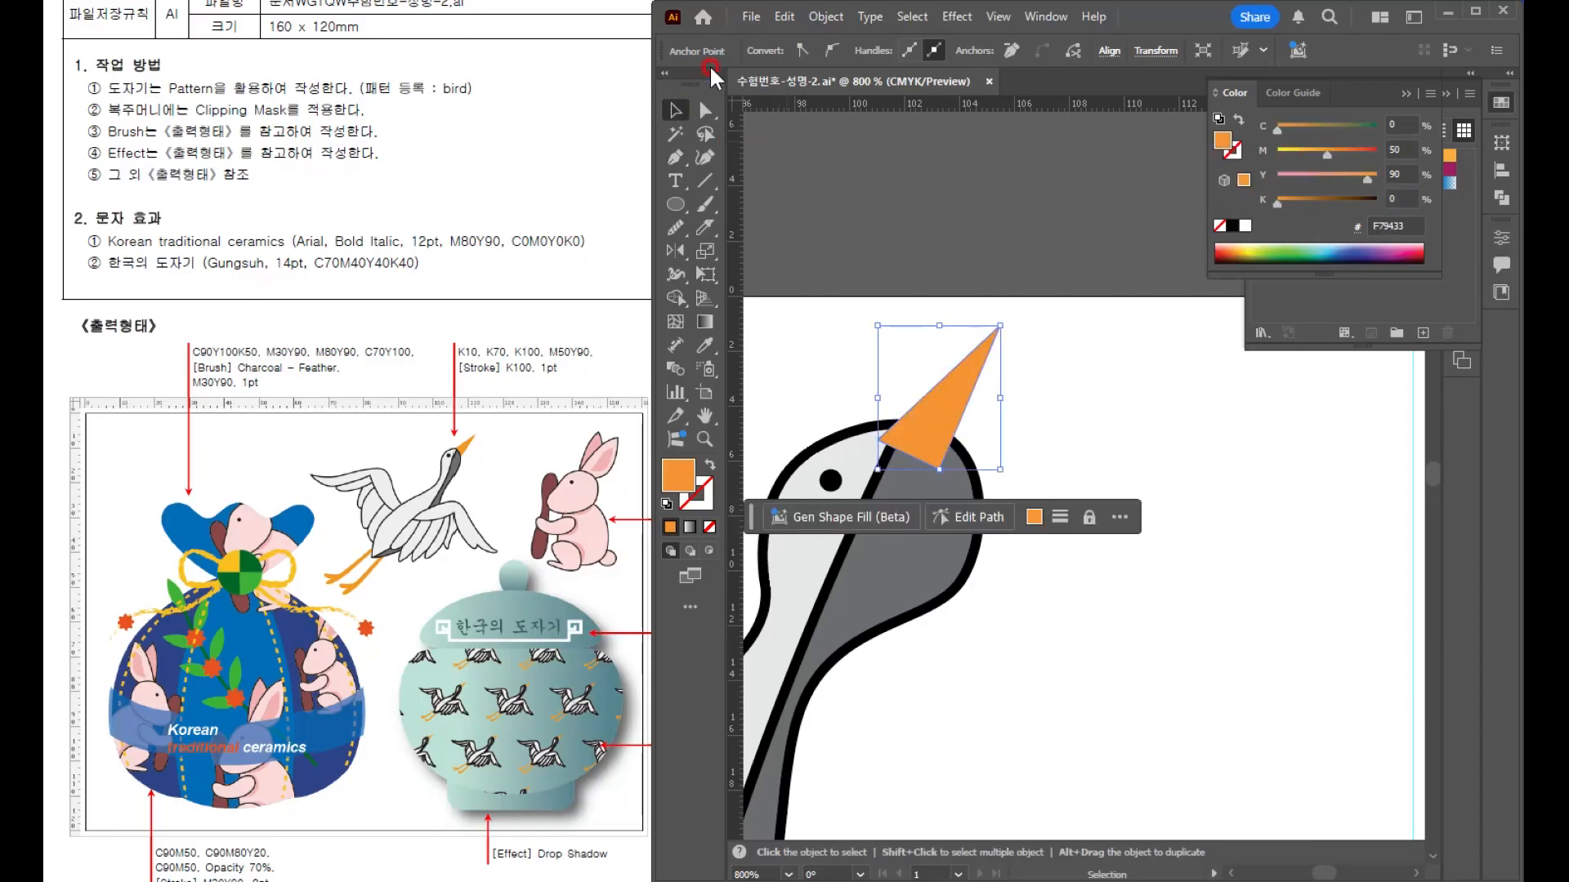
- Paint an orange leg with a forked foot below the crane's tail end with the Blob Brush
scroll(891, 392, "down", 5)
left_click_drag(1055, 702, 1055, 425)
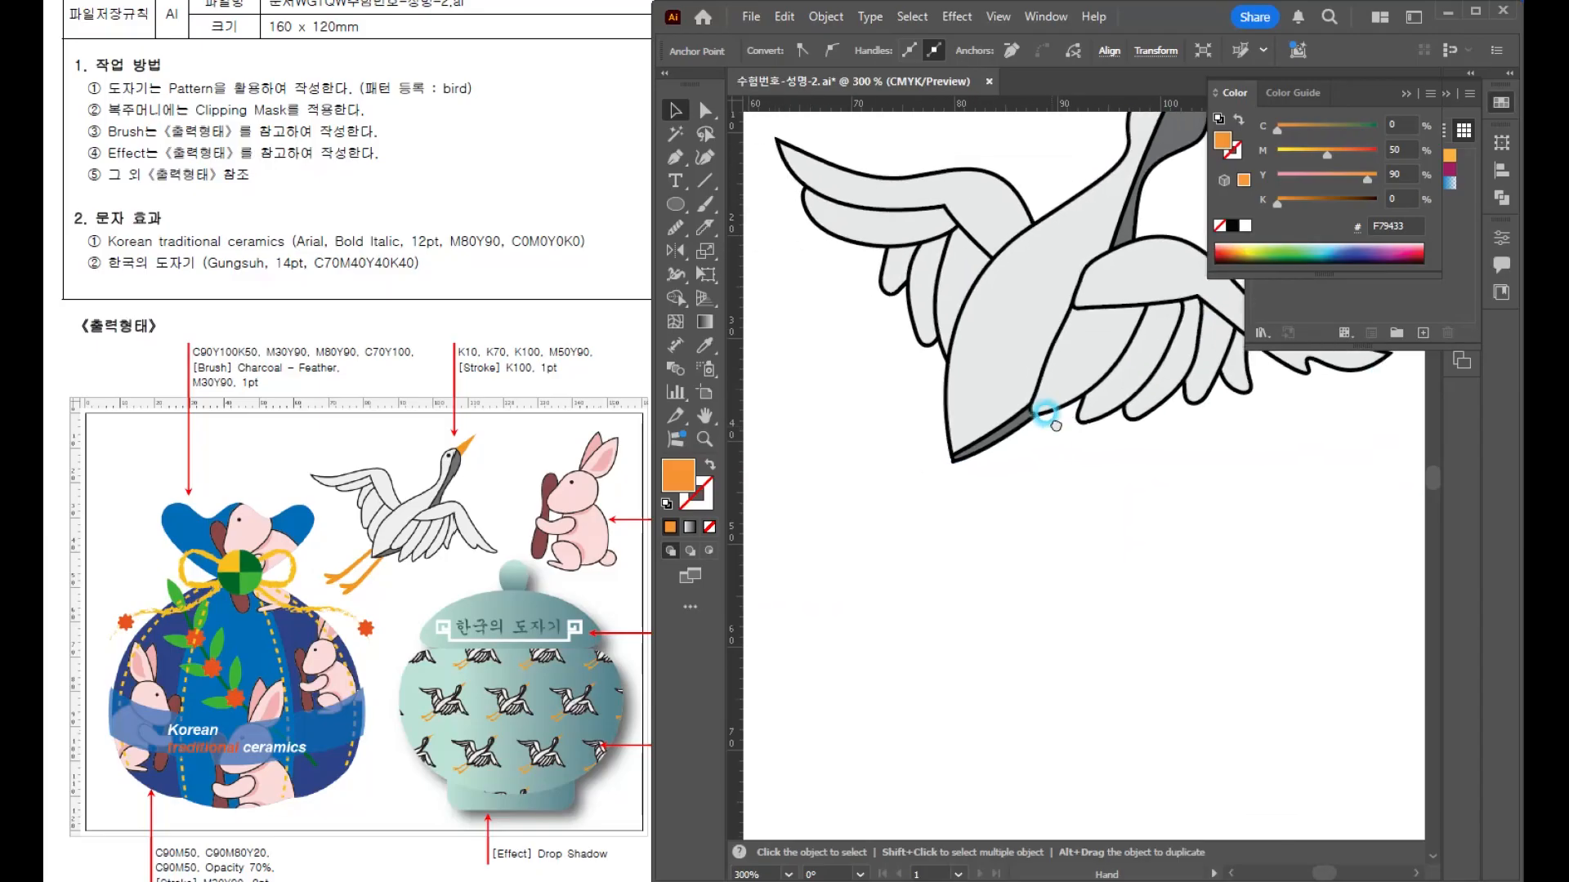
left_click_drag(904, 431, 973, 441)
left_click(707, 211)
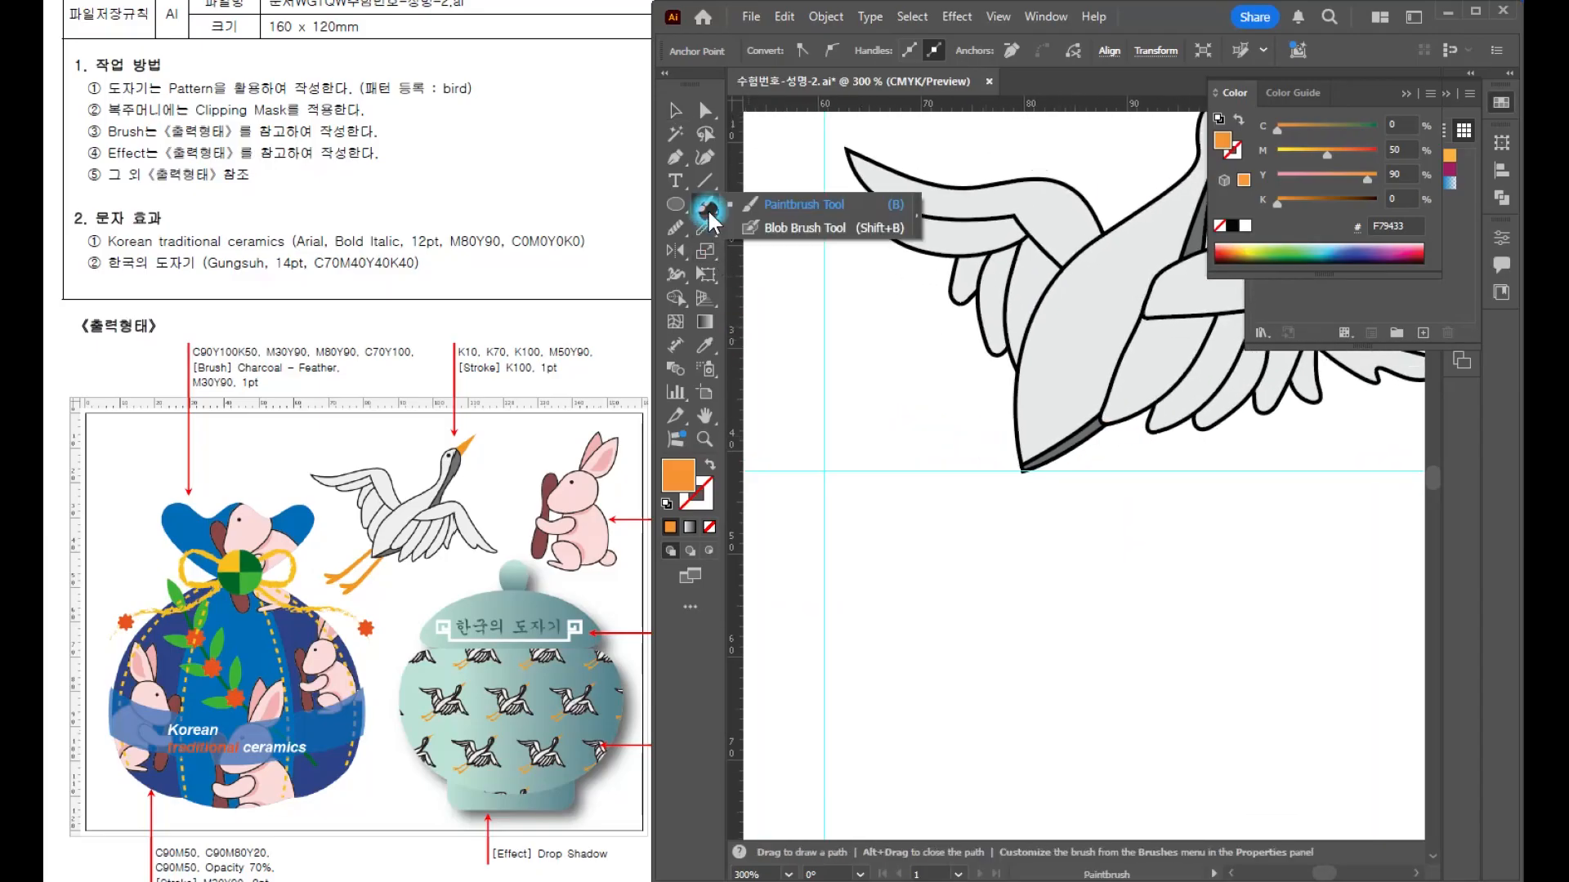
left_click_drag(703, 204, 791, 231)
left_click(792, 231)
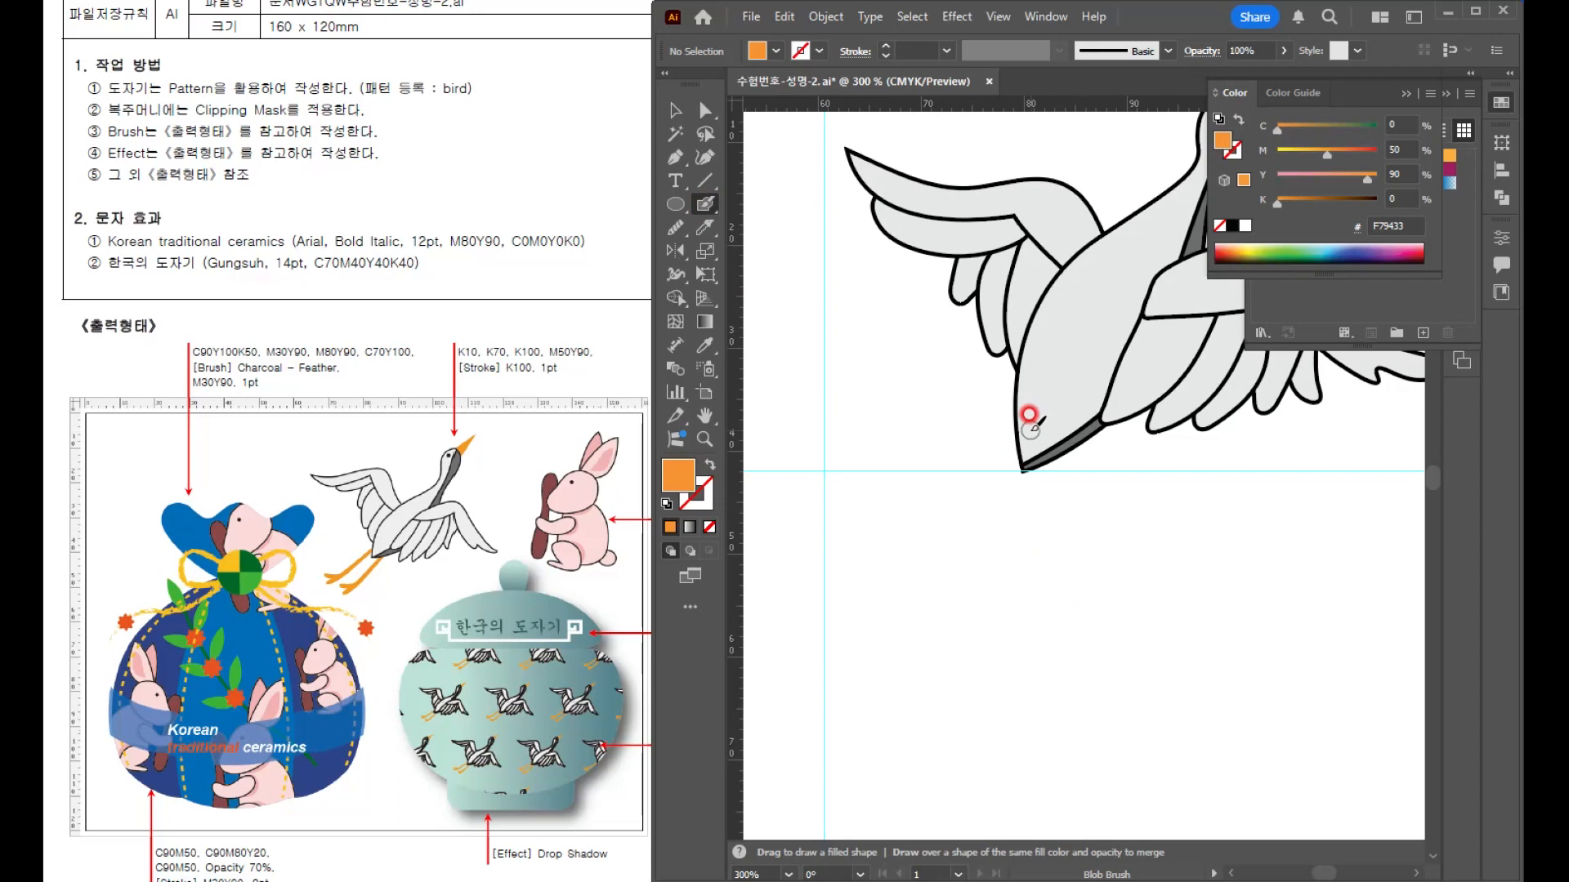
mouse_move(1029, 421)
left_mouse_down()
mouse_move(883, 563)
mouse_move(814, 604)
mouse_move(764, 589)
left_mouse_up()
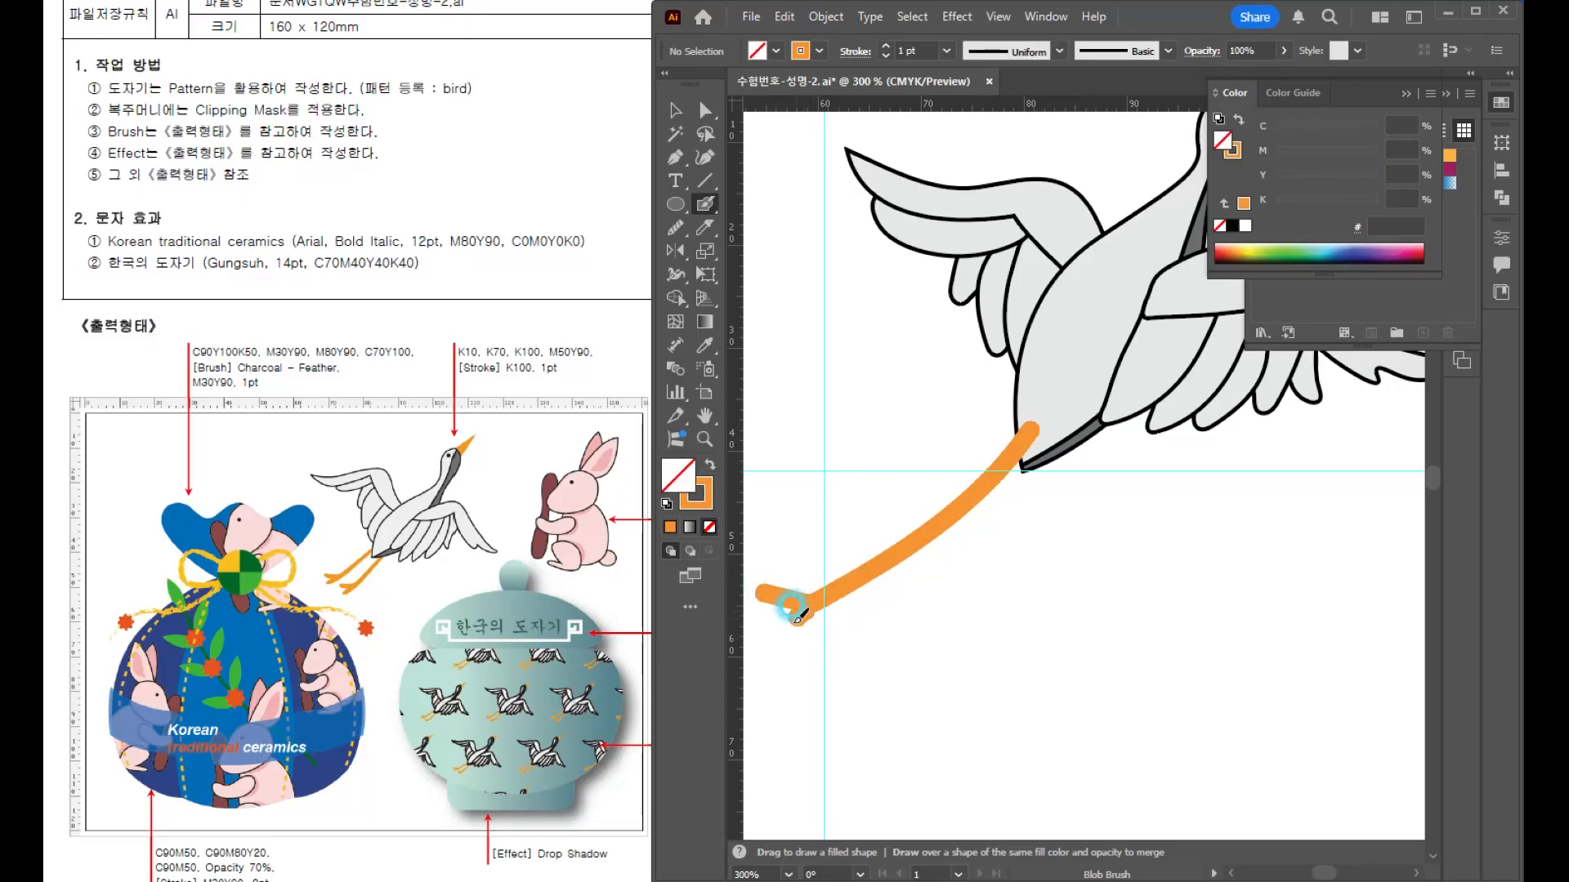
key("v")
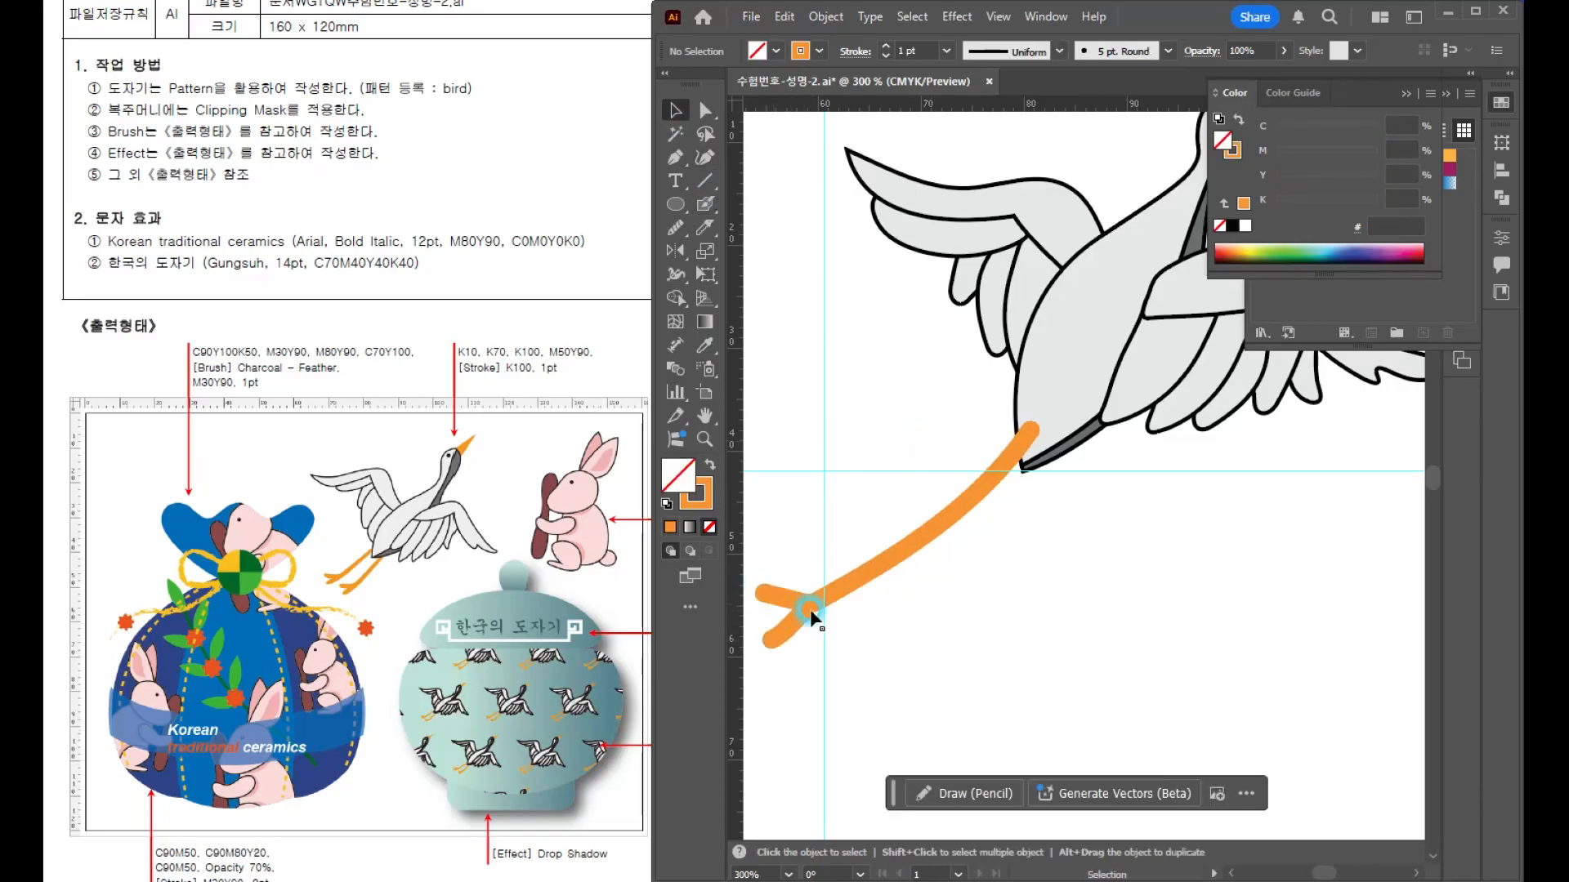
left_click(841, 631)
- Scale the crane's leg down, duplicate it beside the original and rotate the copy slightly so it meets the tail
left_click(826, 444)
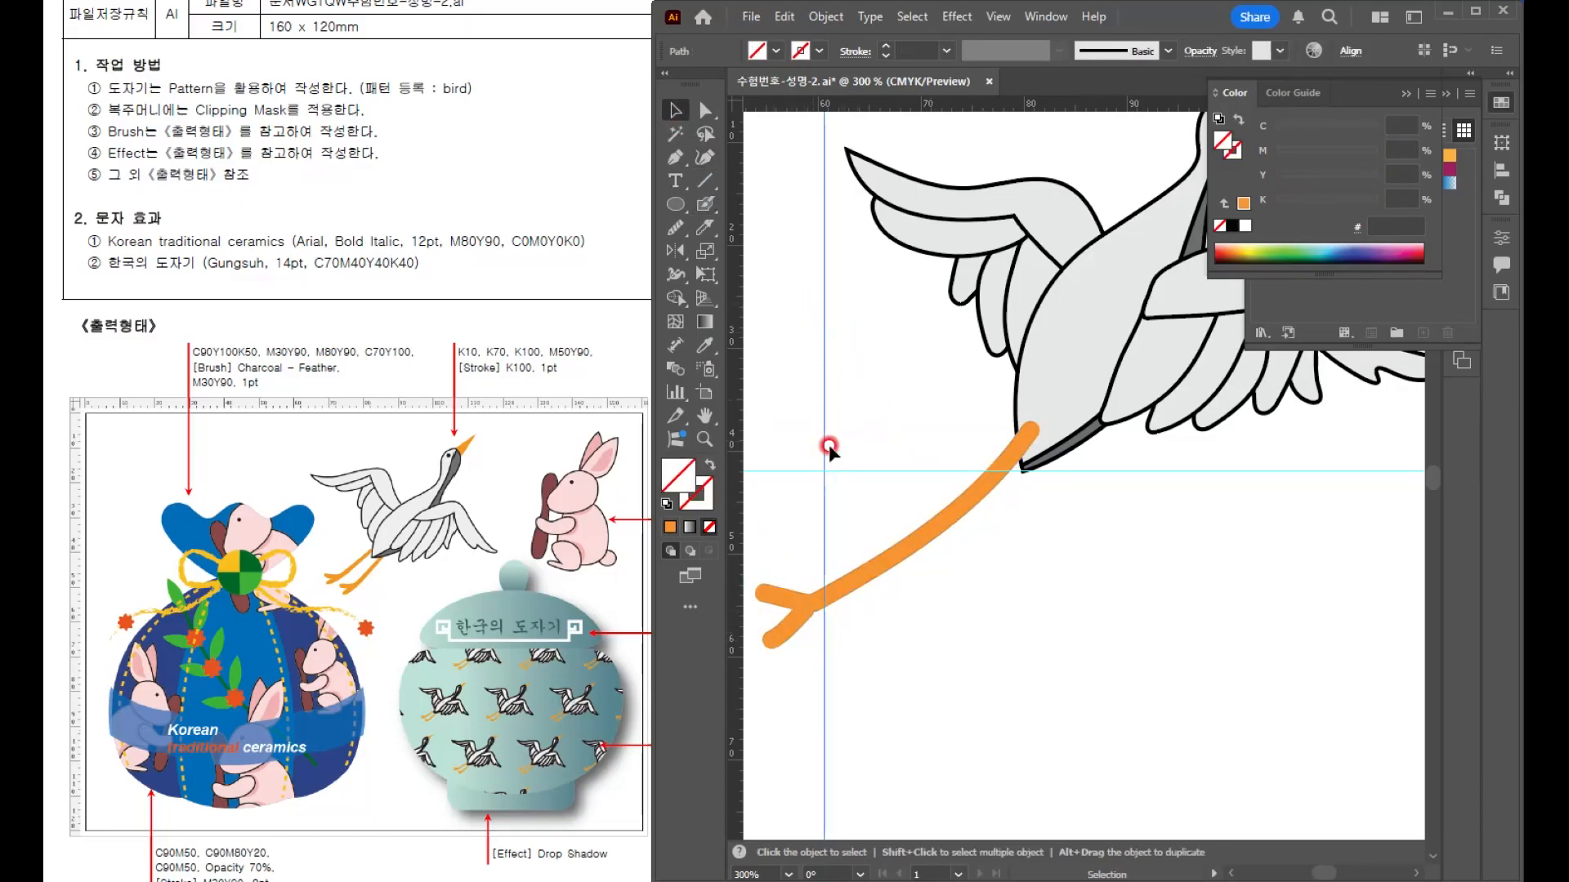
left_click(807, 637)
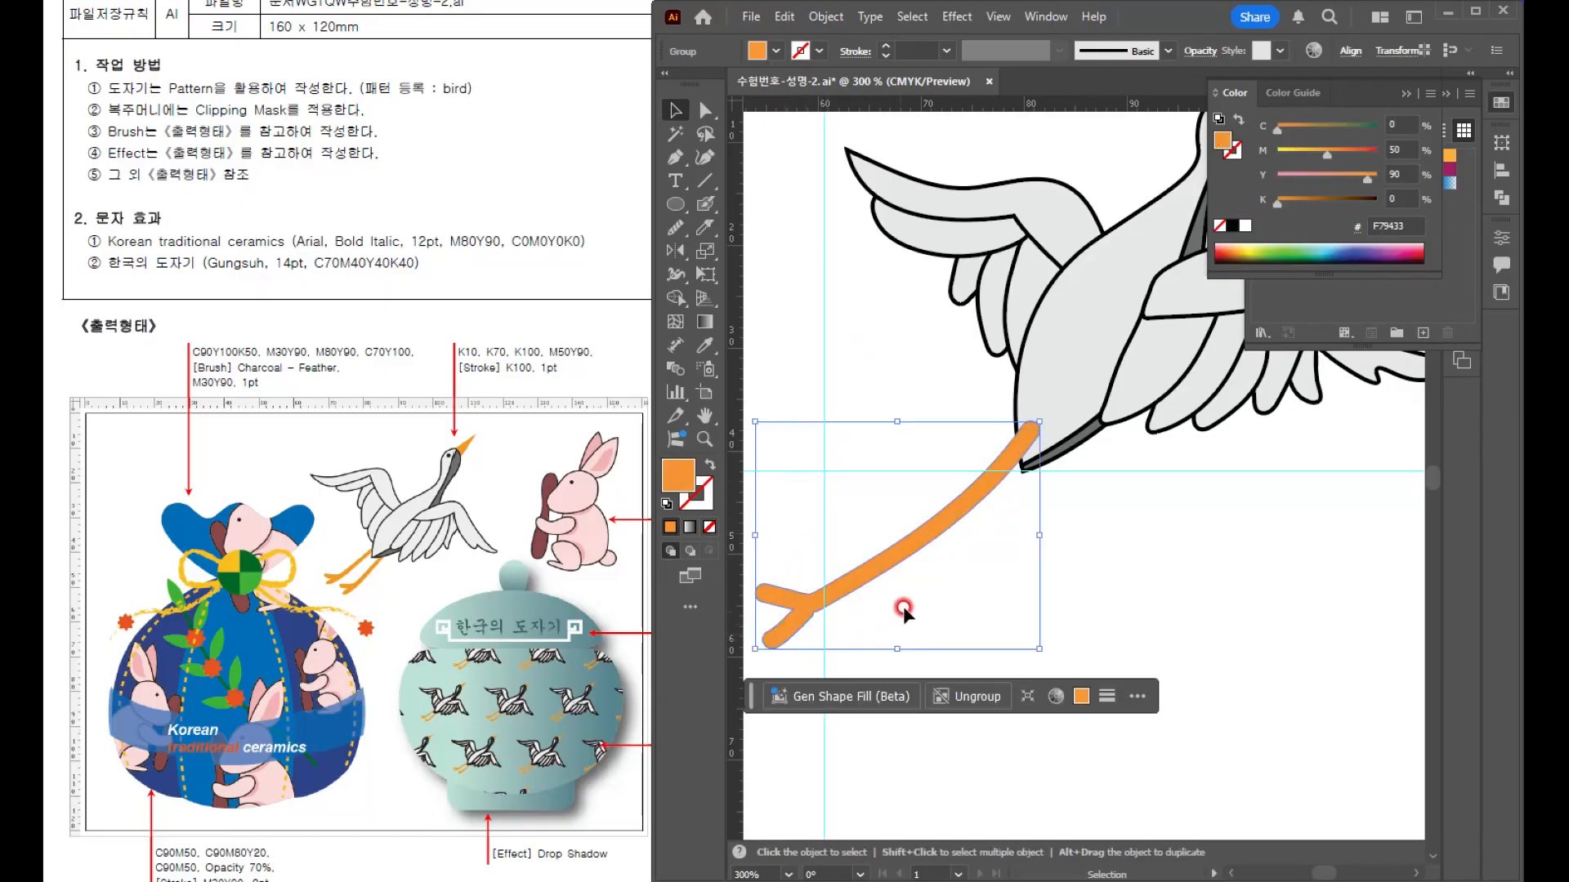
scroll(980, 568, "down", 3)
scroll(981, 567, "up", 3)
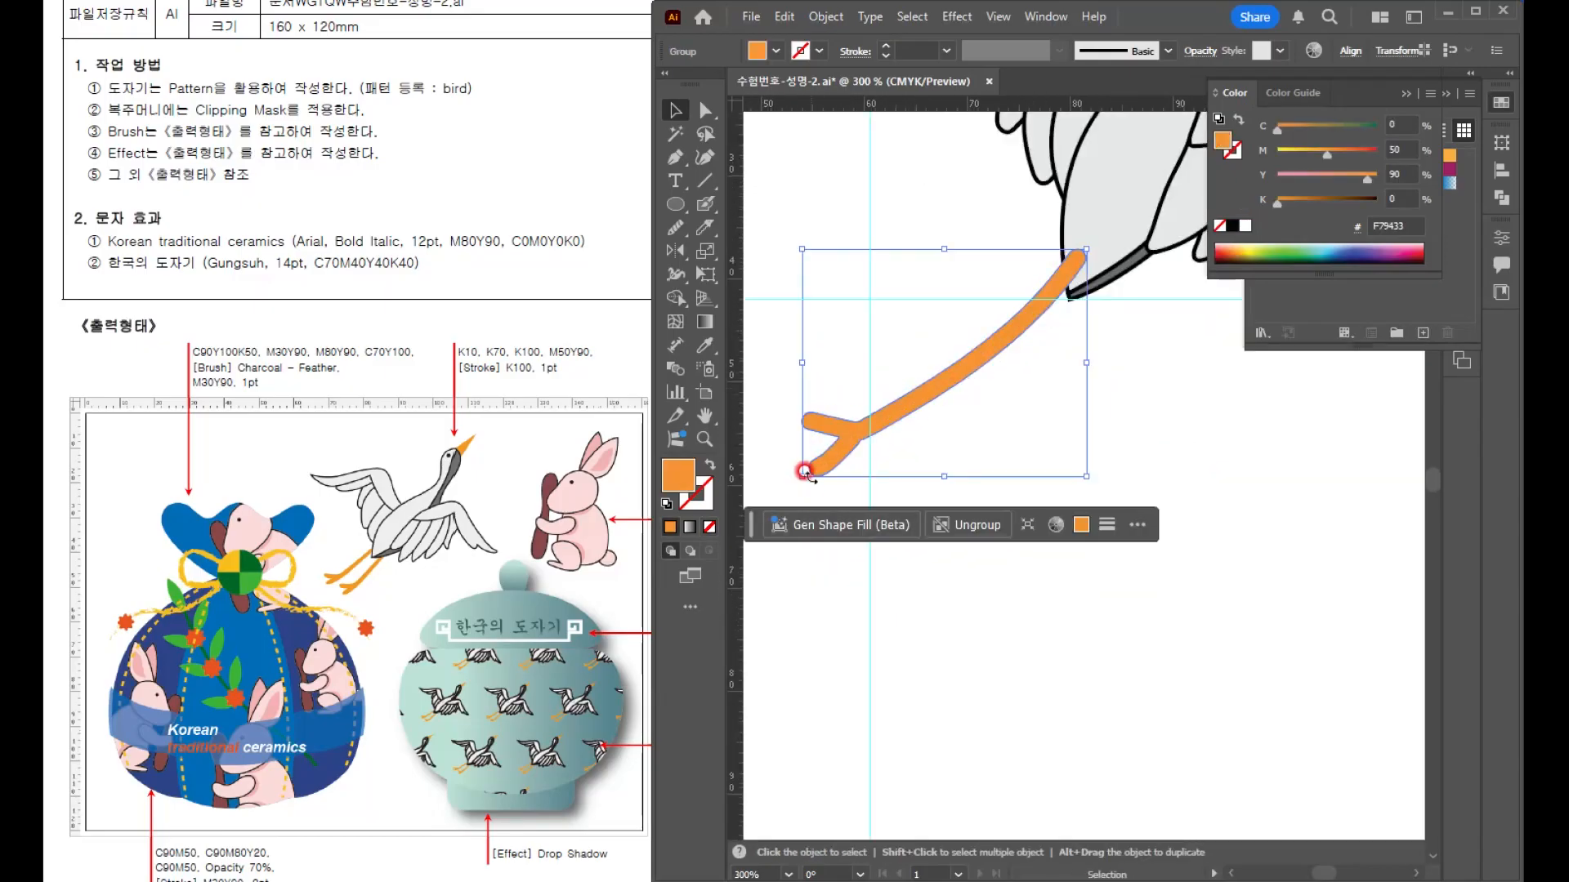
left_click_drag(797, 471, 846, 425)
left_click_drag(935, 386, 988, 421)
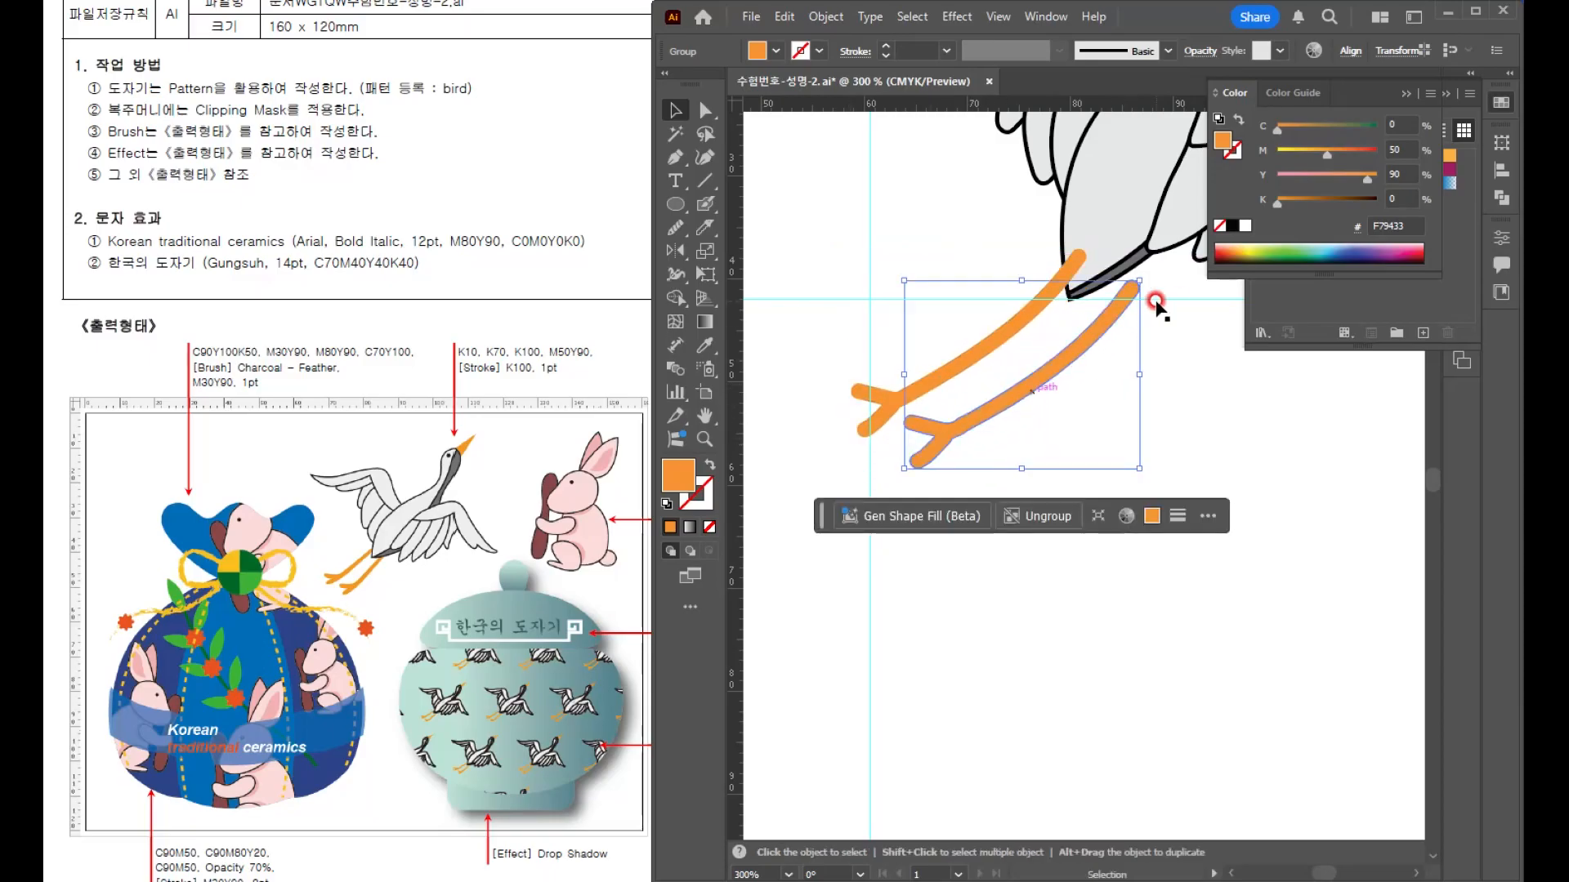
mouse_move(1153, 283)
left_mouse_down()
mouse_move(1147, 296)
mouse_move(1134, 258)
left_mouse_up()
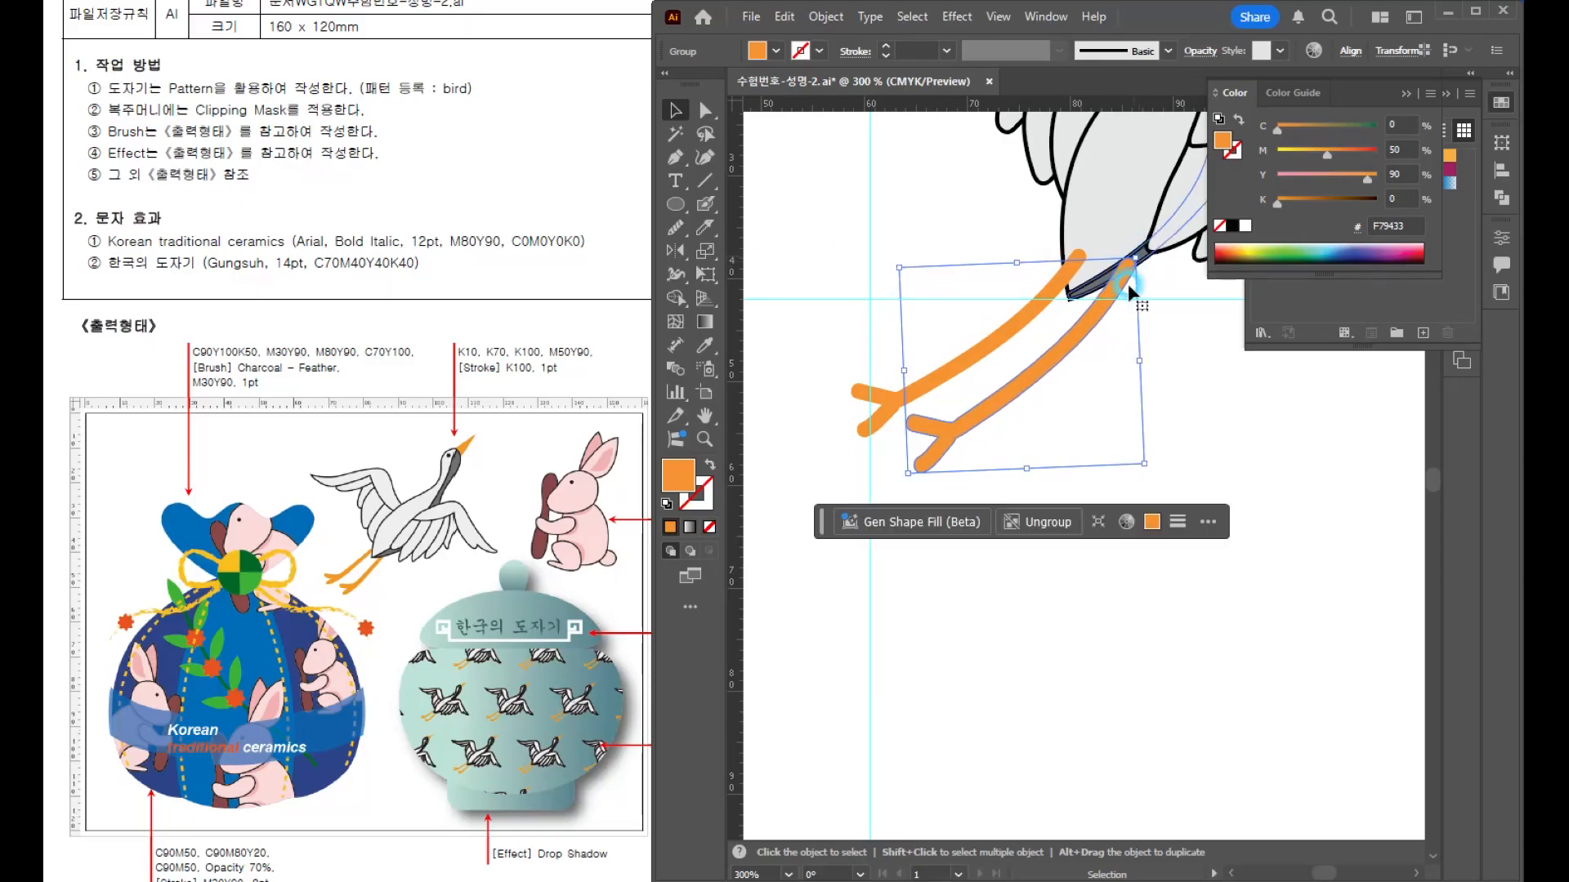
- Send both orange legs behind the crane's body
left_click(850, 376)
left_click_drag(989, 444, 988, 444)
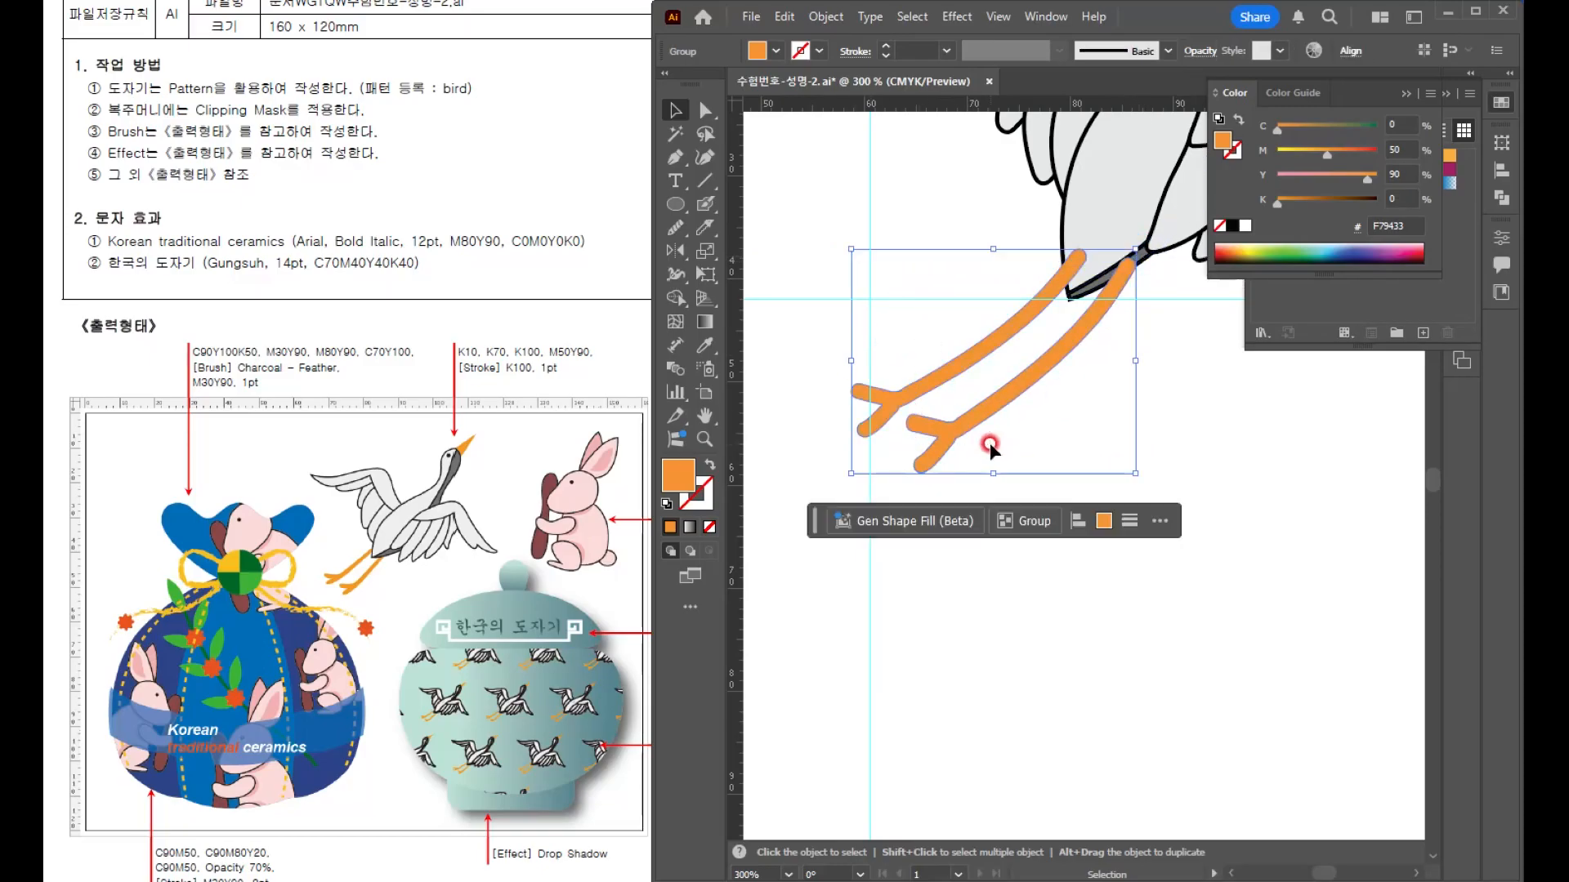
left_click(1234, 444)
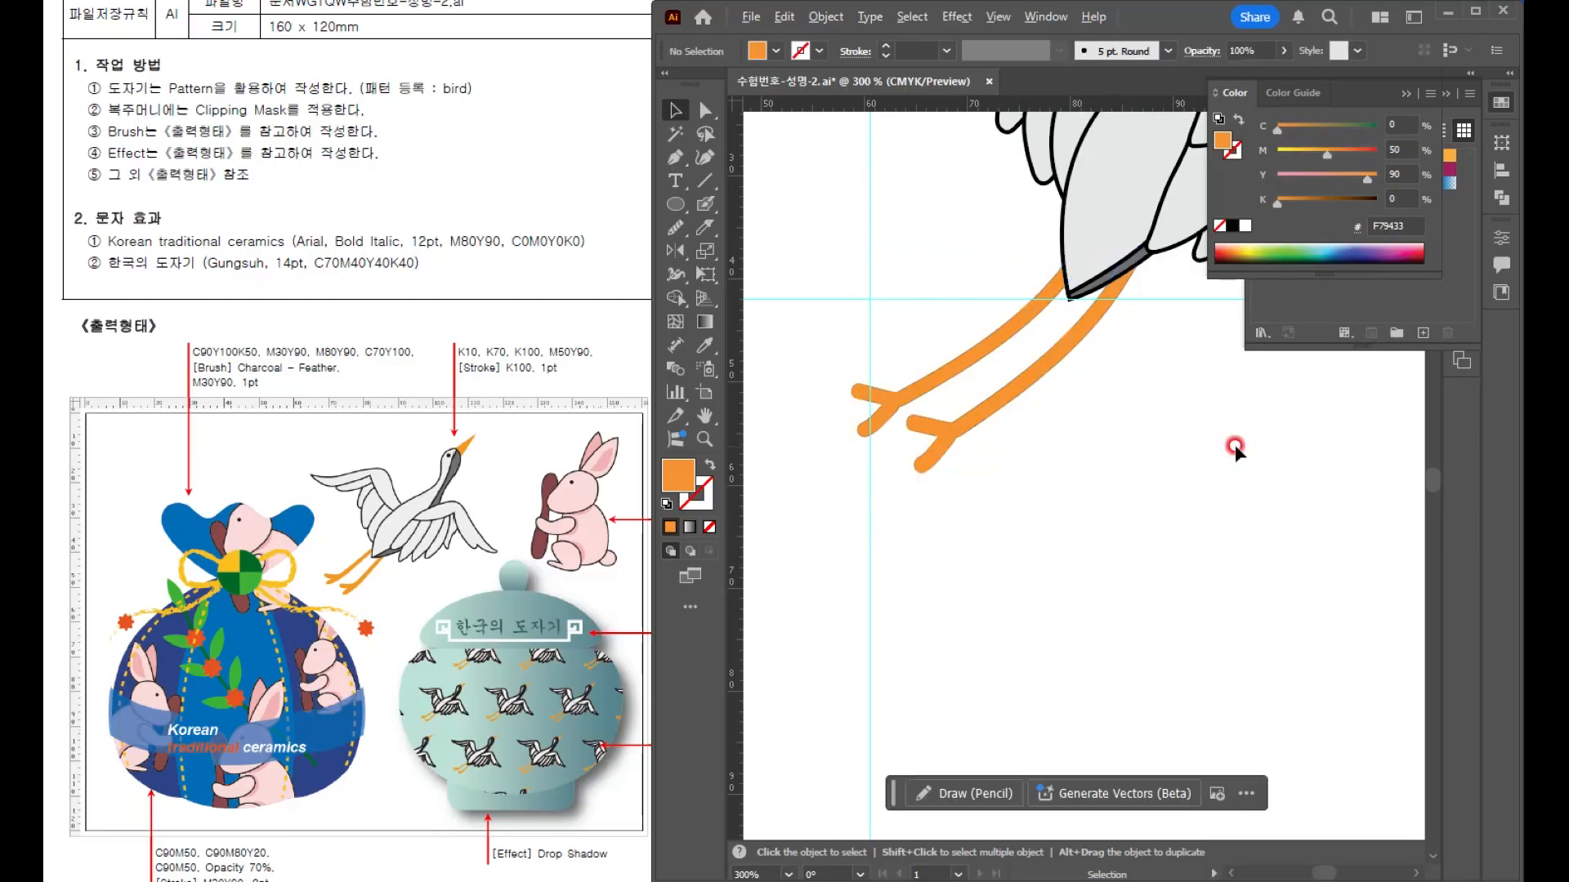
- Hide the guides and scale the whole crane down slightly
key("ctrl+1")
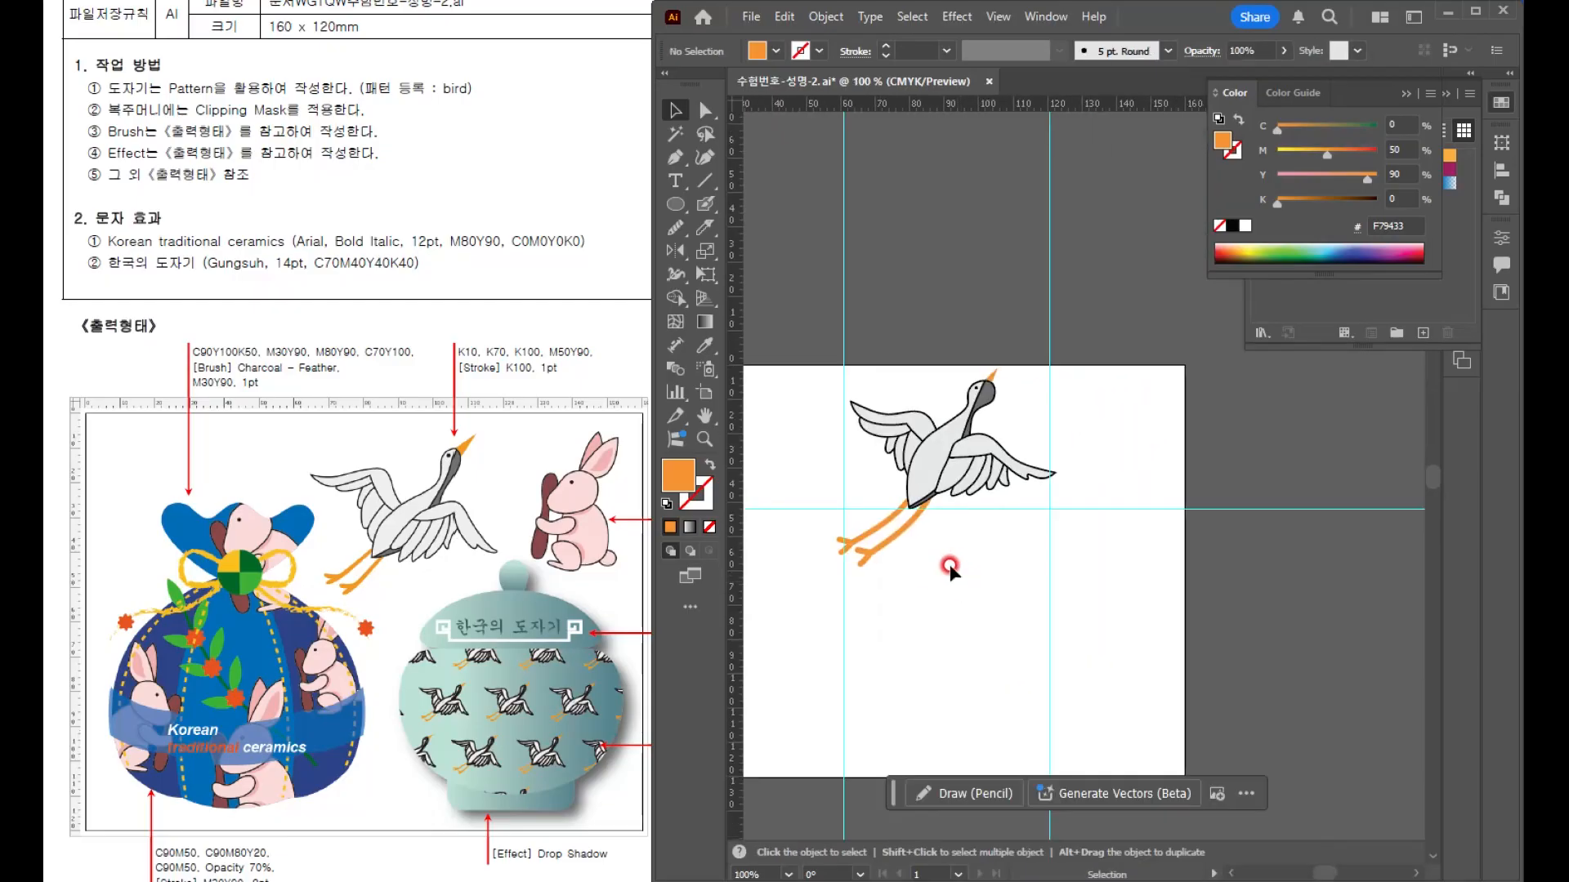
left_click_drag(819, 368, 1004, 571)
left_click(1127, 364)
key("ctrl+semicolon")
left_click_drag(834, 400, 1034, 555)
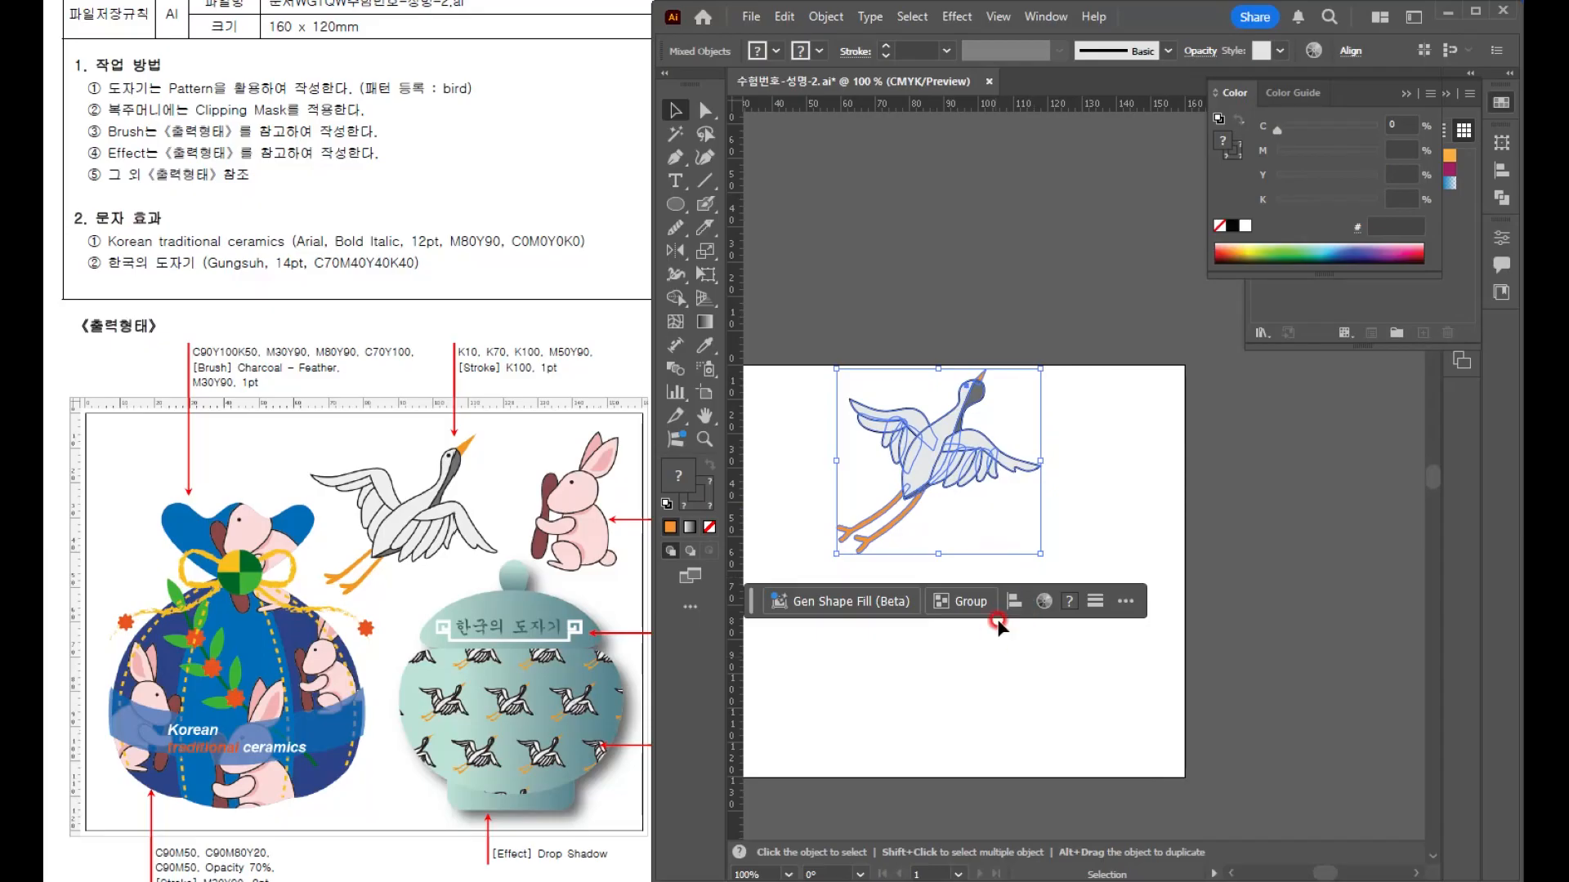
left_click(1123, 449)
- Draw a closed, slanted club shape about 30 mm tall beside the crane with the Pencil tool
key("ctrl+equal")
key("n")
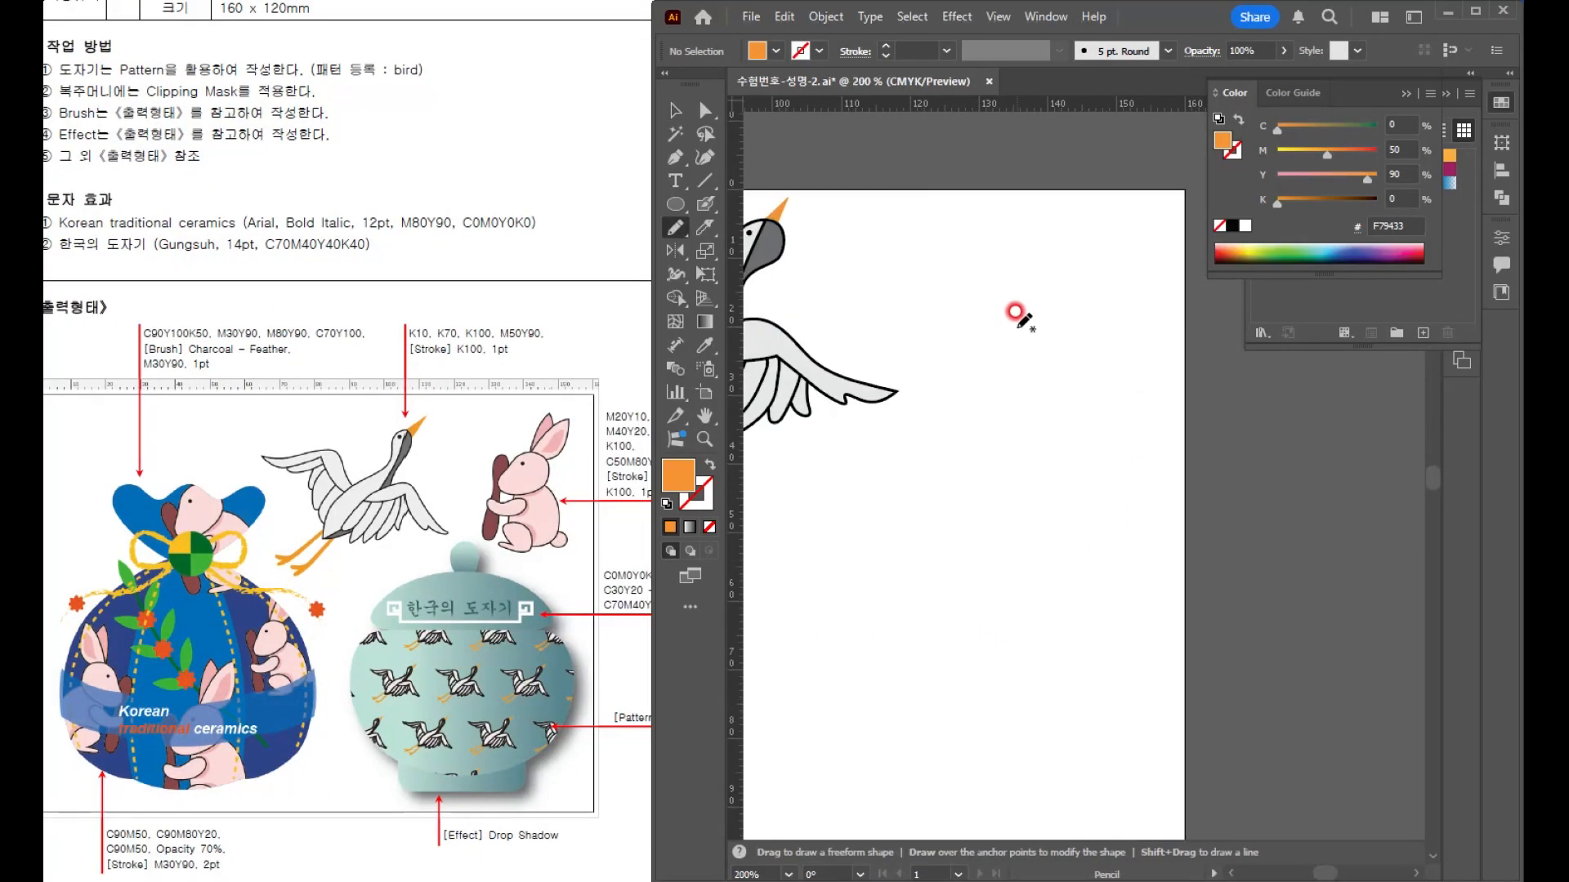
mouse_move(999, 299)
left_mouse_down()
mouse_move(971, 290)
mouse_move(966, 306)
mouse_move(939, 434)
mouse_move(949, 478)
mouse_move(979, 438)
mouse_move(1000, 297)
left_mouse_up()
scroll(1039, 316, "up", 1)
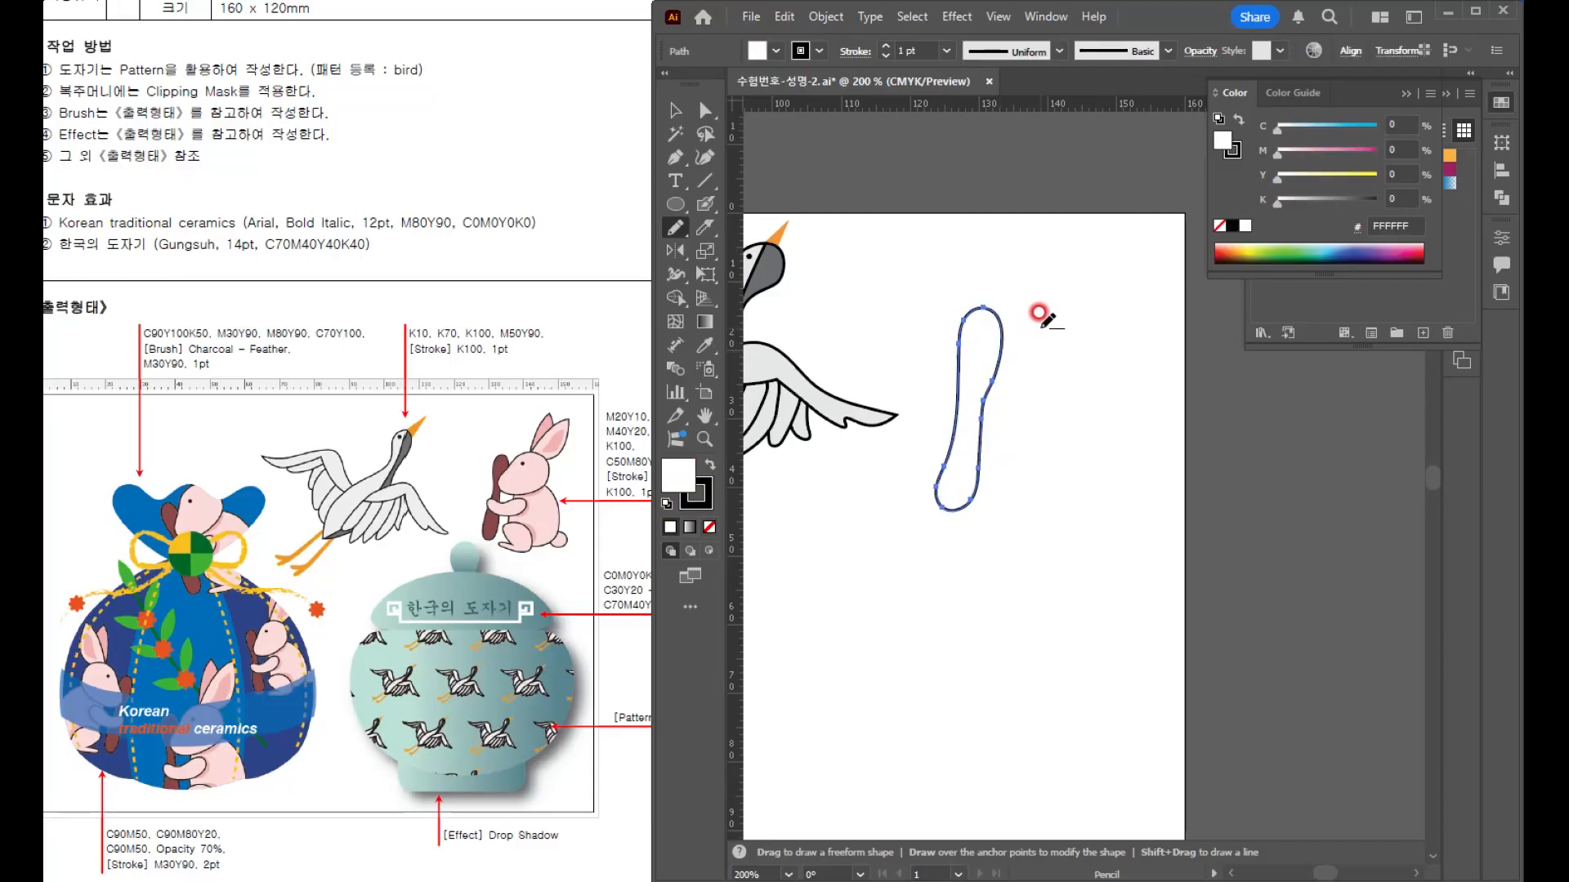
scroll(1049, 351, "up", 1)
left_click_drag(1028, 355, 934, 292)
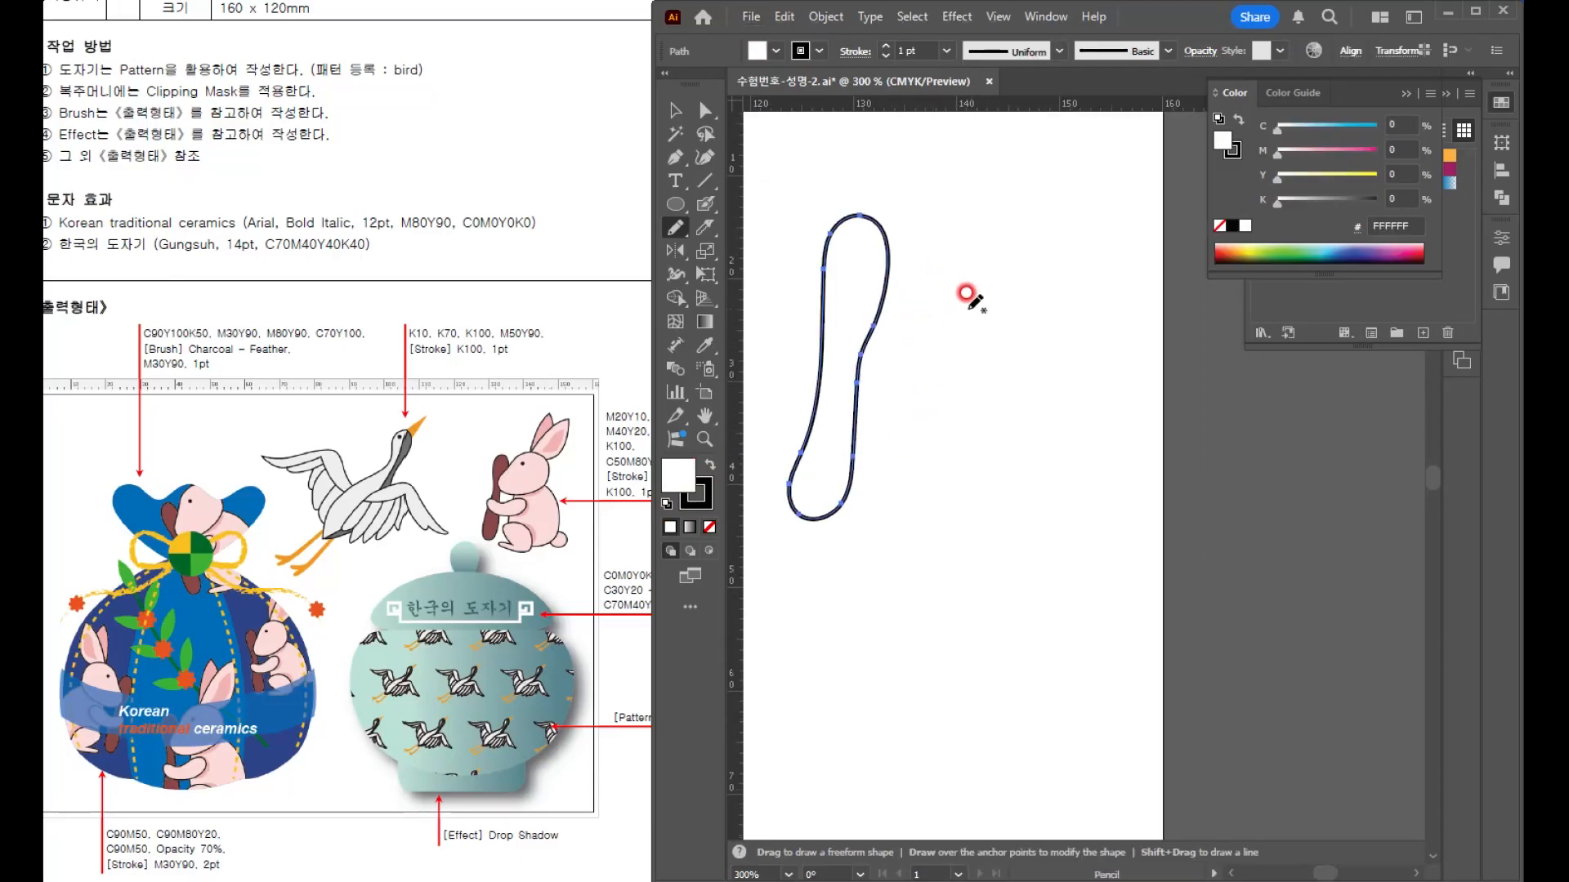
left_click(1009, 306, "ctrl")
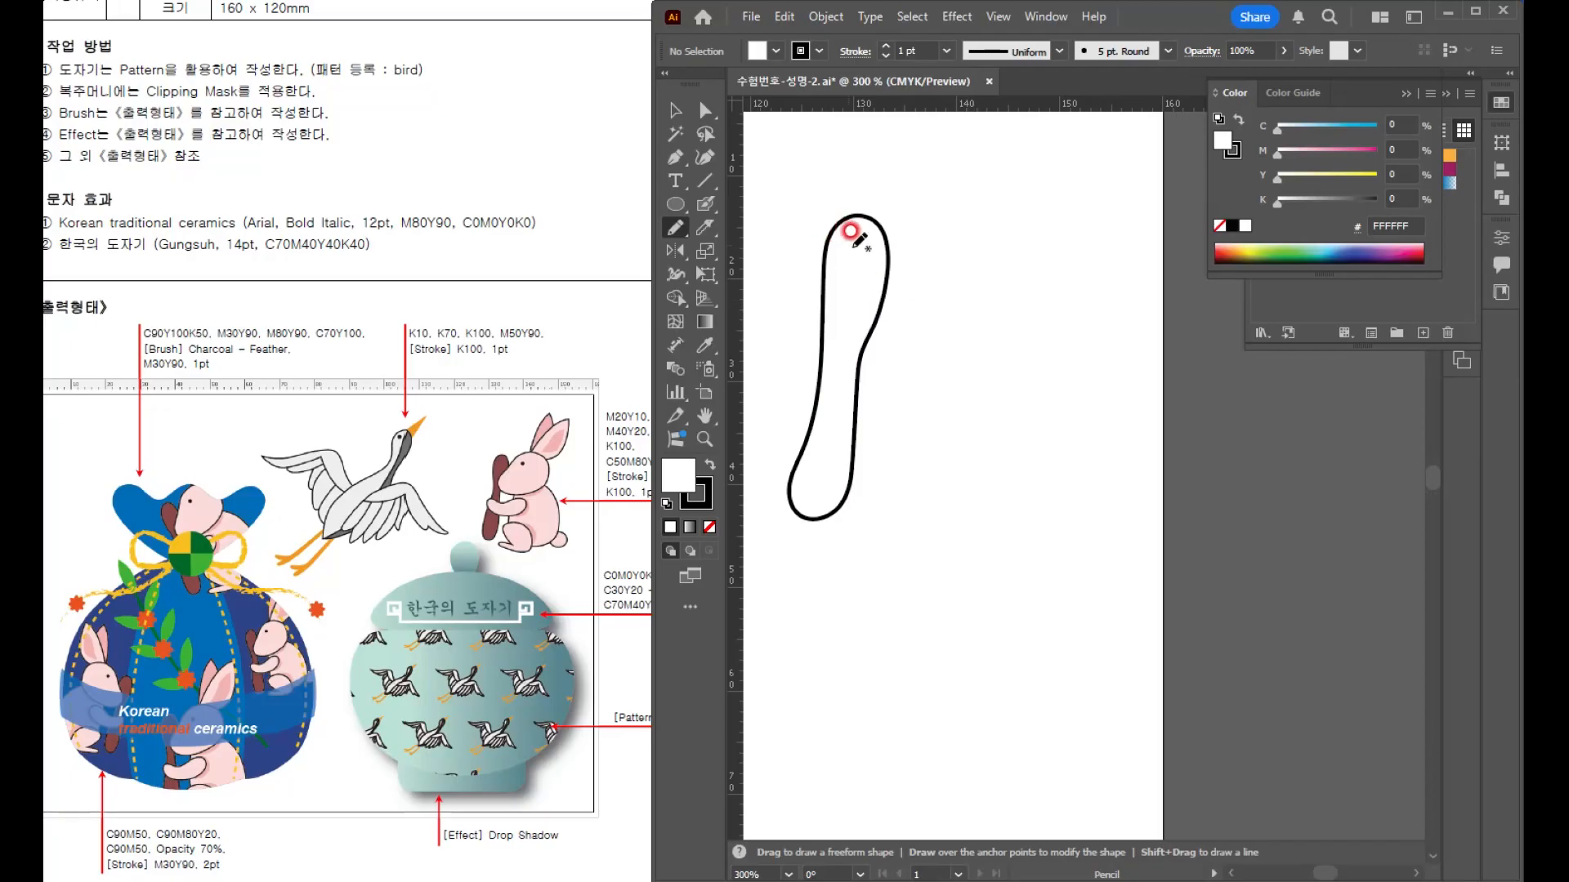
- Reduce the distance within which the Pencil tool edits selected paths in its tool options
left_click(675, 250)
double_click(677, 227)
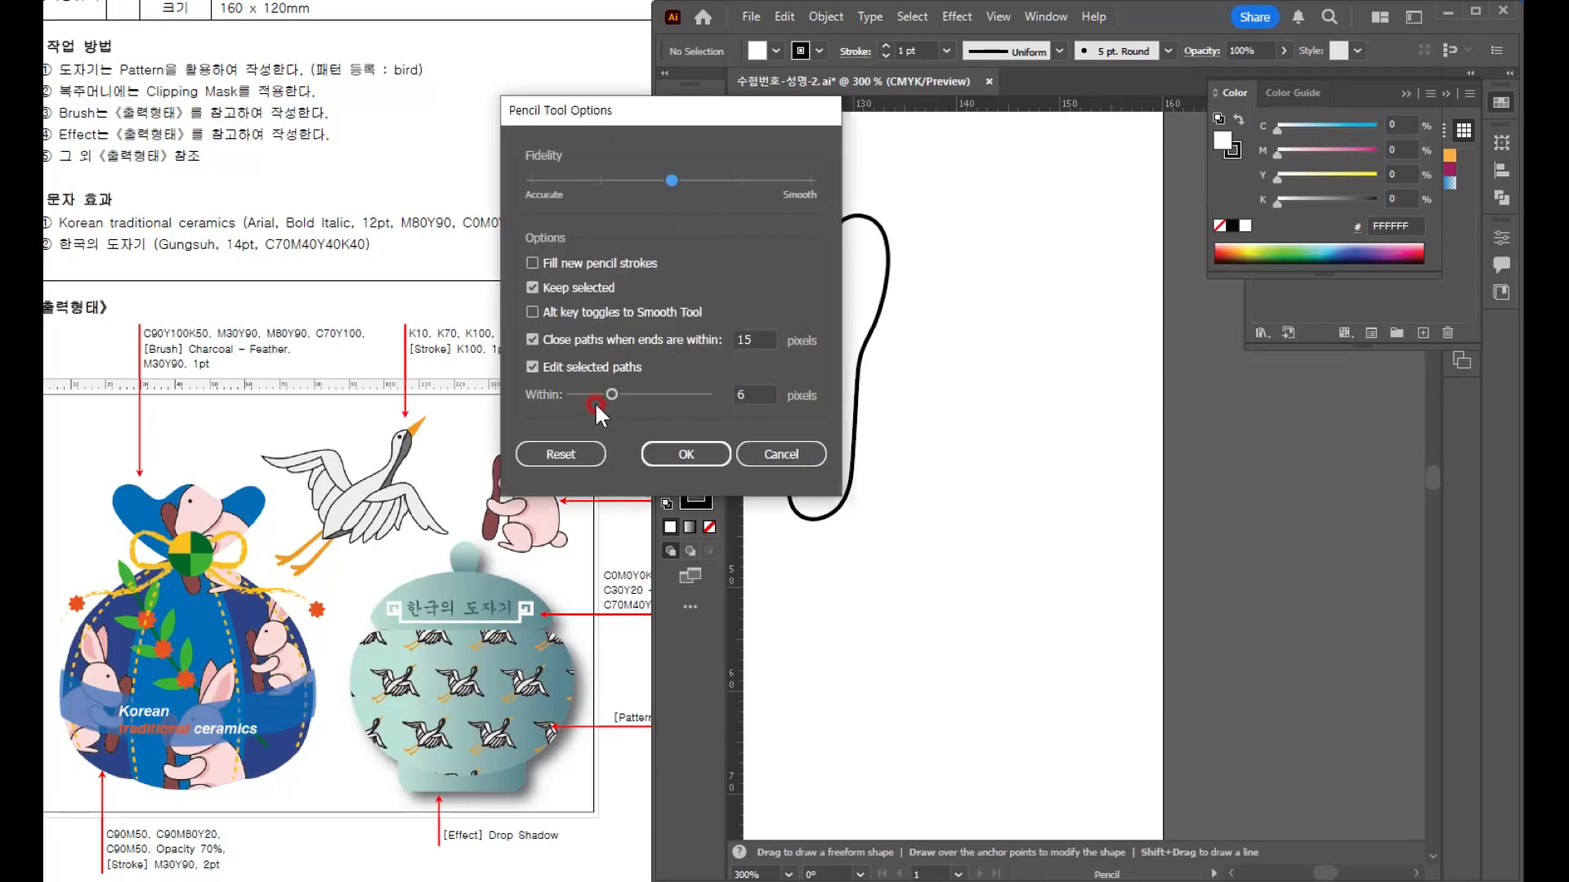
left_click_drag(613, 389, 576, 392)
left_click(687, 455)
- Draw the rabbit's rounded body beside the club and its head overlapping both with the Pencil tool
left_click_drag(869, 323, 928, 385)
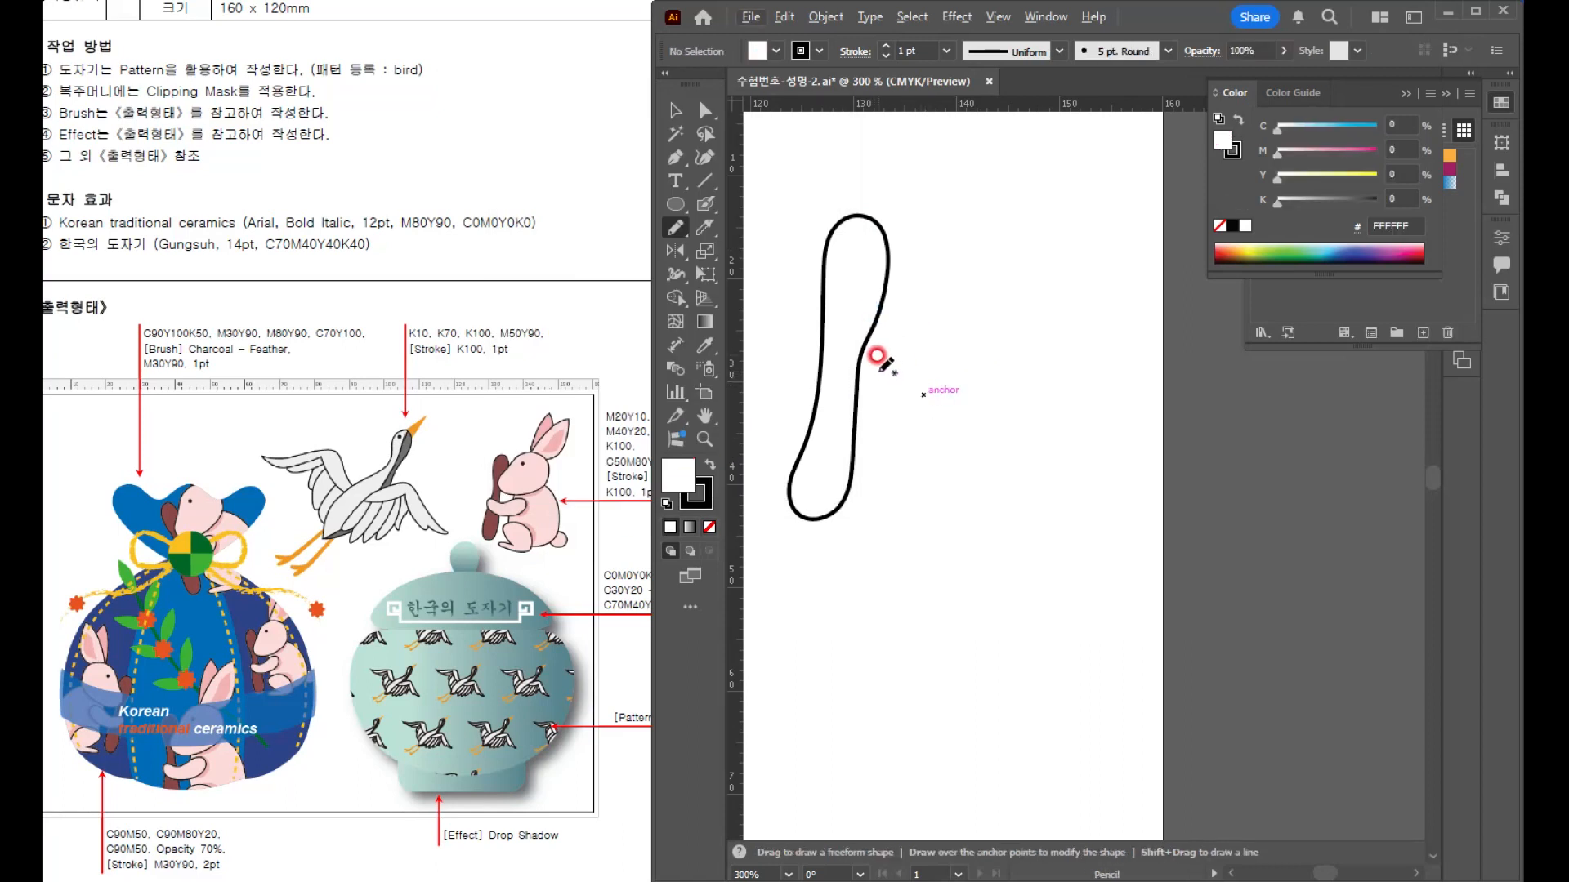
mouse_move(888, 366)
left_mouse_down()
mouse_move(867, 491)
mouse_move(912, 524)
mouse_move(964, 525)
mouse_move(1001, 470)
mouse_move(1009, 357)
mouse_move(942, 323)
mouse_move(883, 363)
mouse_move(917, 353)
mouse_move(861, 355)
mouse_move(849, 328)
mouse_move(931, 218)
left_mouse_up()
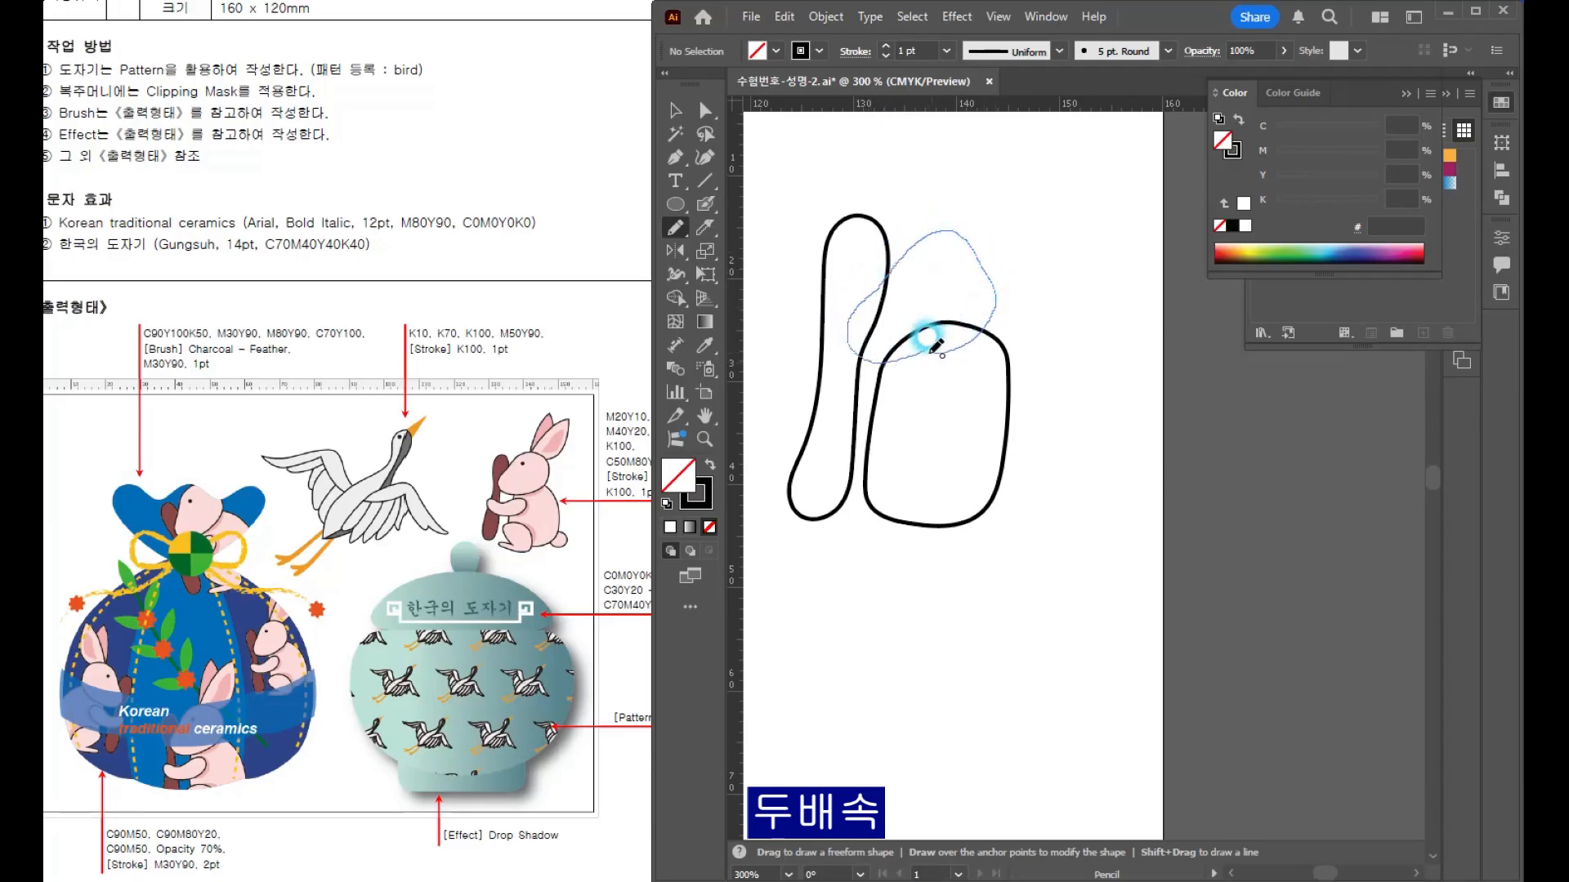
left_click_drag(934, 347, 931, 348)
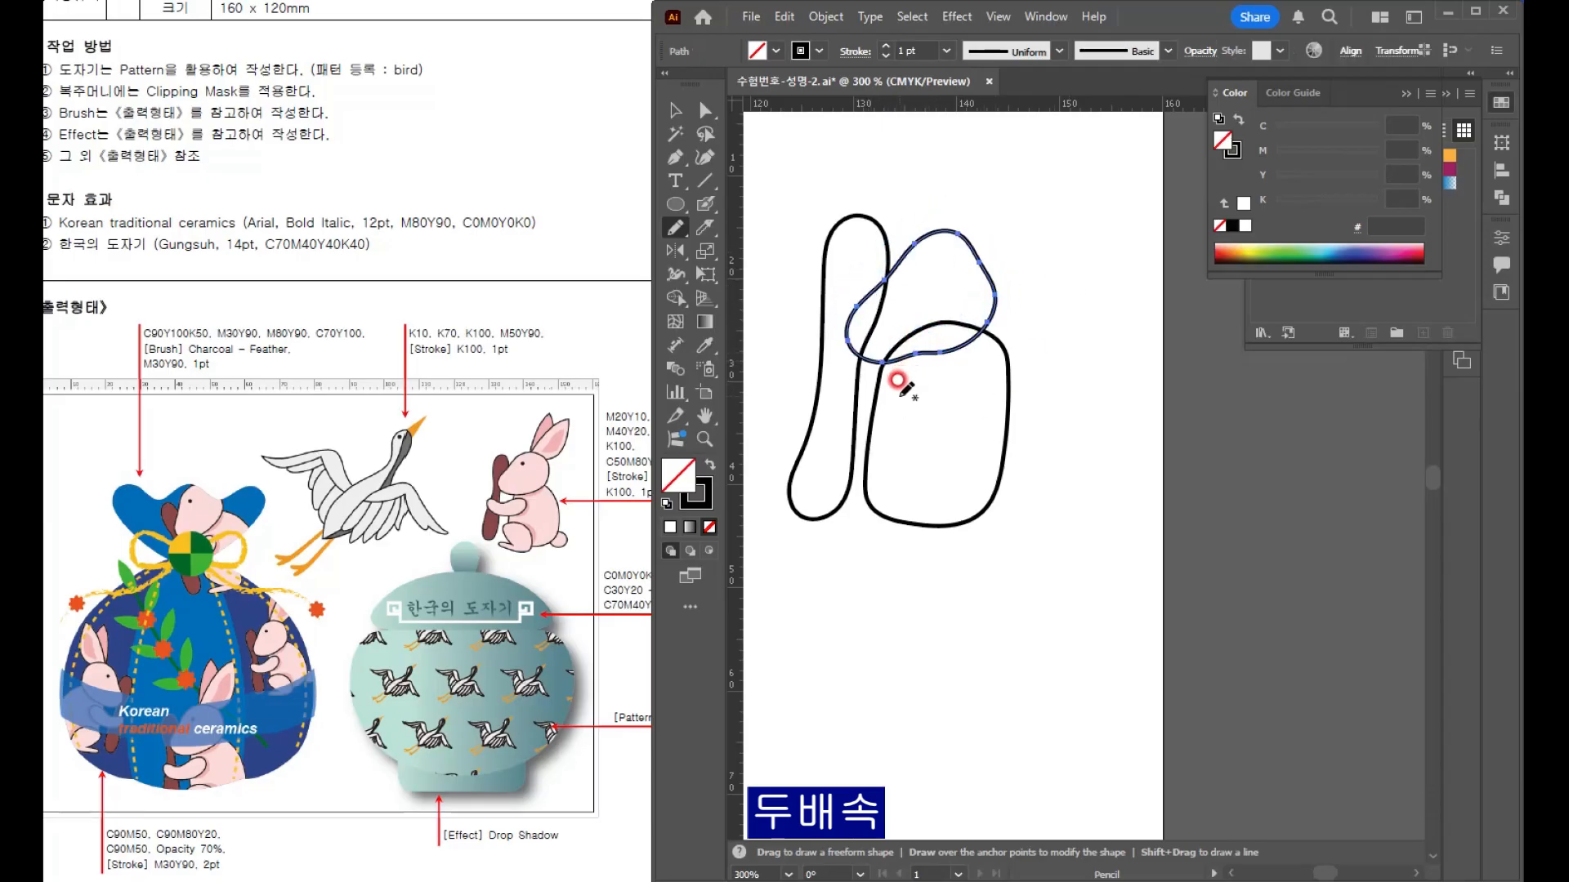
- Draw the rabbit's arm reaching across the club and its hind leg with foot at the body's base
left_click_drag(856, 382, 865, 384)
left_click(865, 455)
mouse_move(876, 457)
left_mouse_down()
mouse_move(919, 534)
mouse_move(879, 541)
left_mouse_up()
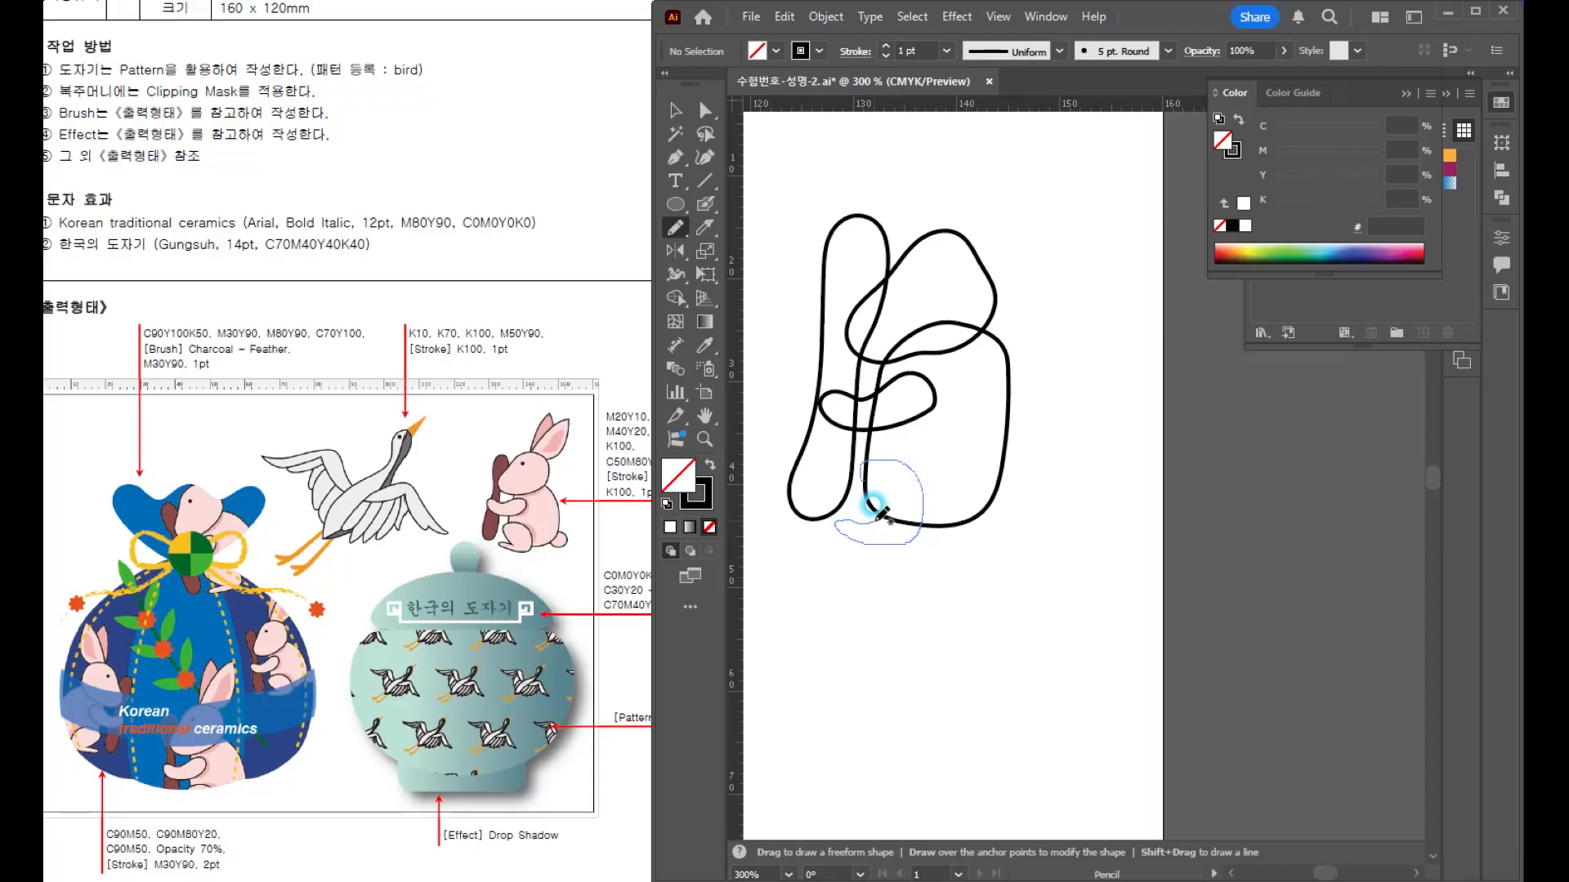
left_click_drag(868, 472, 869, 474)
- Draw a small round tail at the body's lower back corner and a pointed ear on top of the rabbit's head
mouse_move(1018, 505)
left_mouse_down()
mouse_move(989, 478)
mouse_move(1017, 505)
left_mouse_up()
left_click_drag(913, 260, 947, 131)
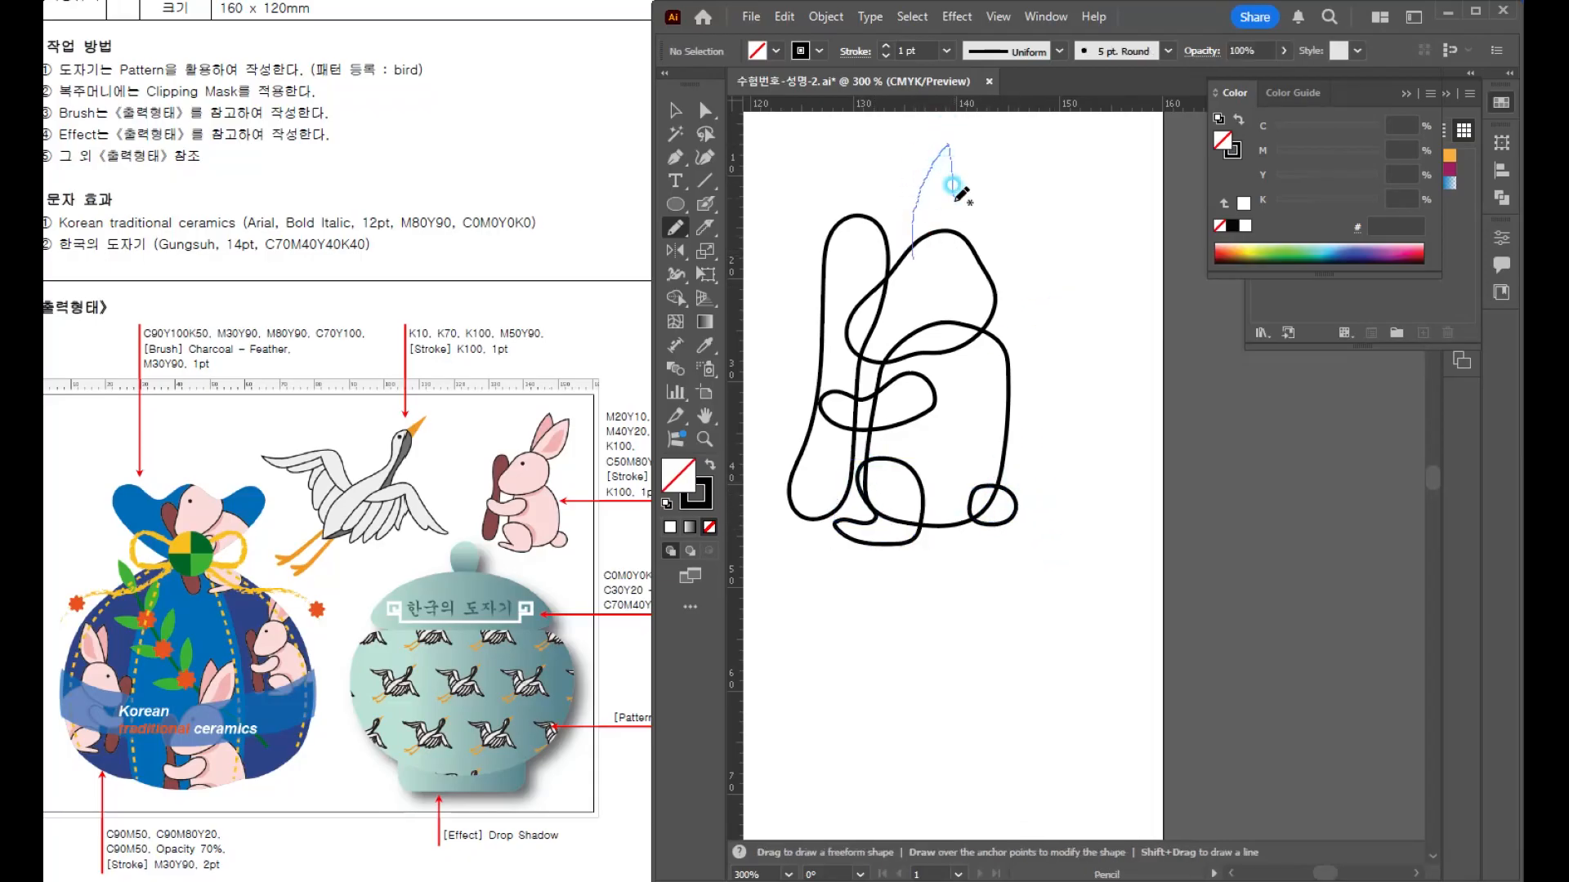
left_click_drag(916, 247, 920, 252)
- Give all the rabbit and club outlines a white fill with a 1 pt black stroke
left_click(674, 110)
left_click_drag(809, 176, 1055, 578)
left_click(1056, 579)
left_click(1083, 376)
- Fill all the rabbit's parts except the club with M20 Y10
left_click(799, 183)
left_click_drag(799, 183, 1047, 525)
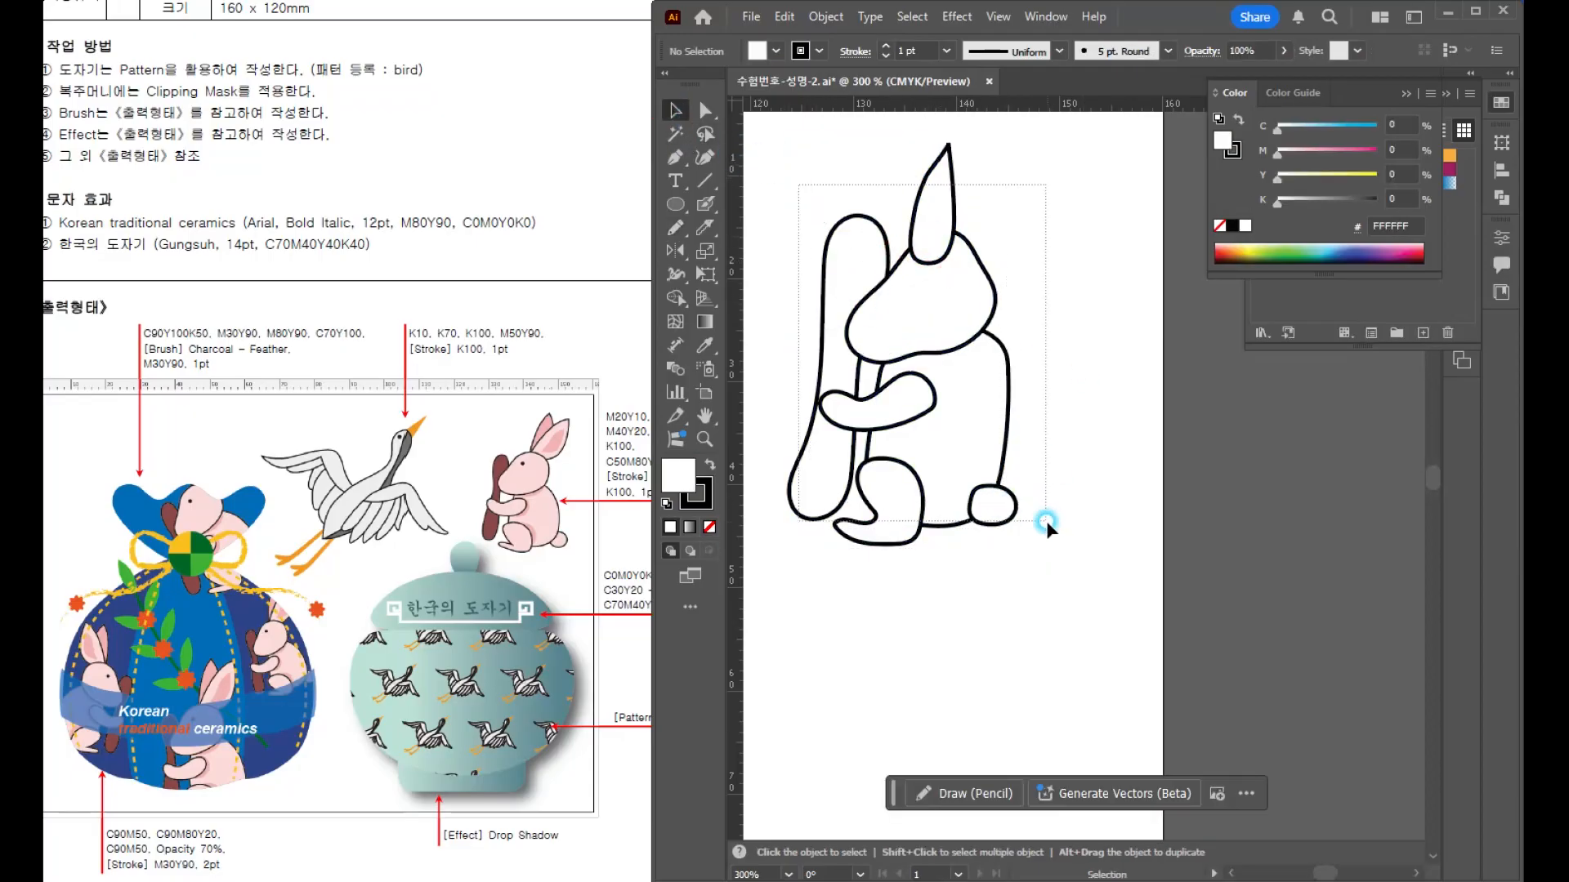
left_click_drag(622, 494, 569, 492)
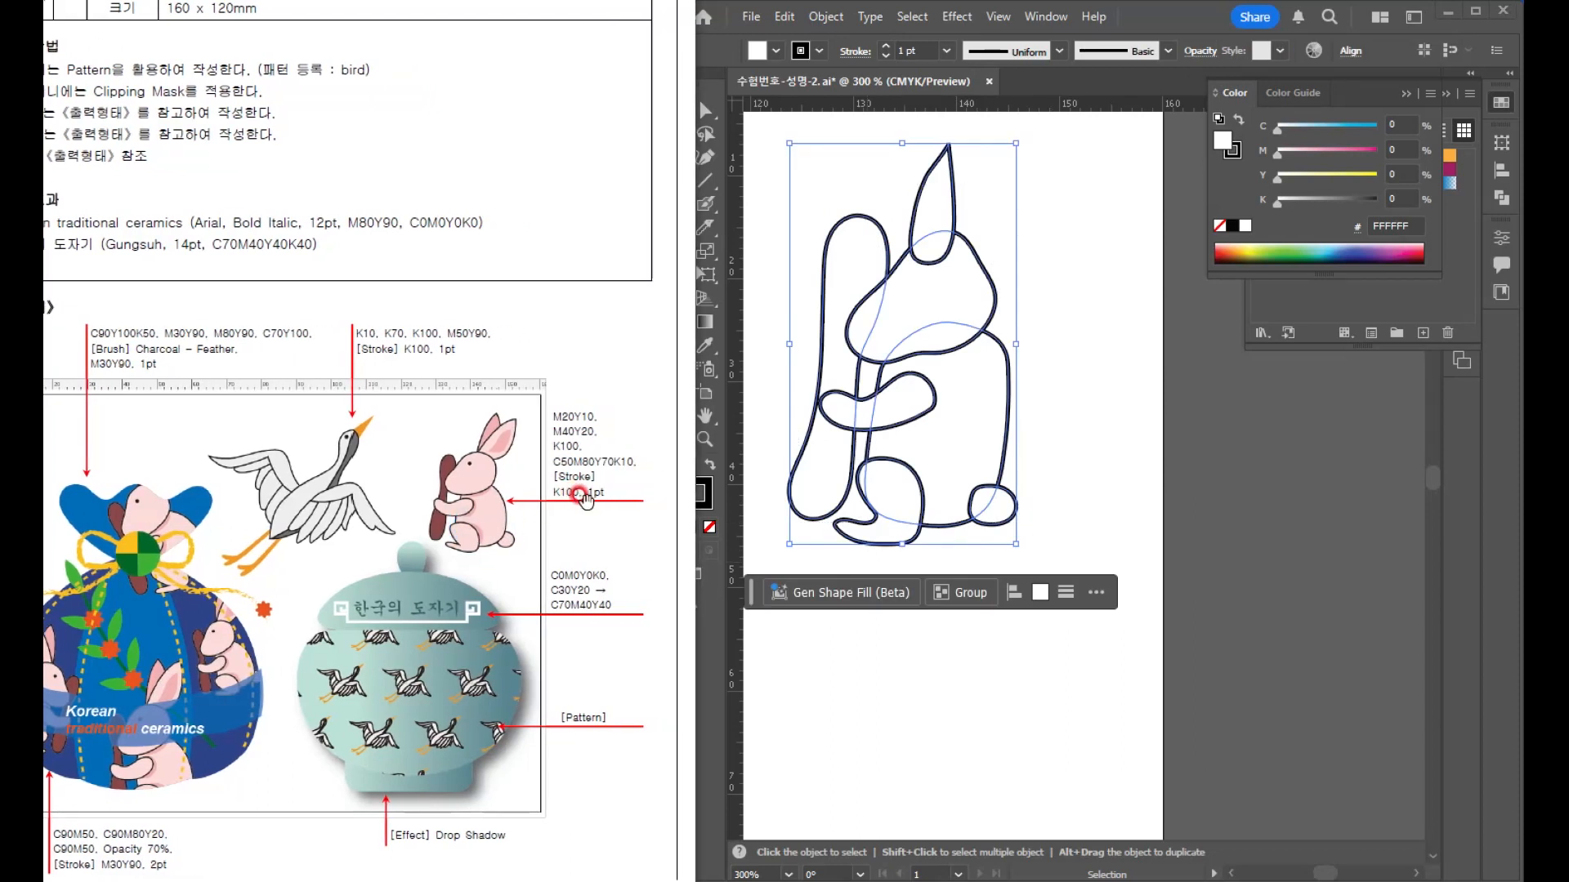
left_click(1016, 307)
left_click(896, 518)
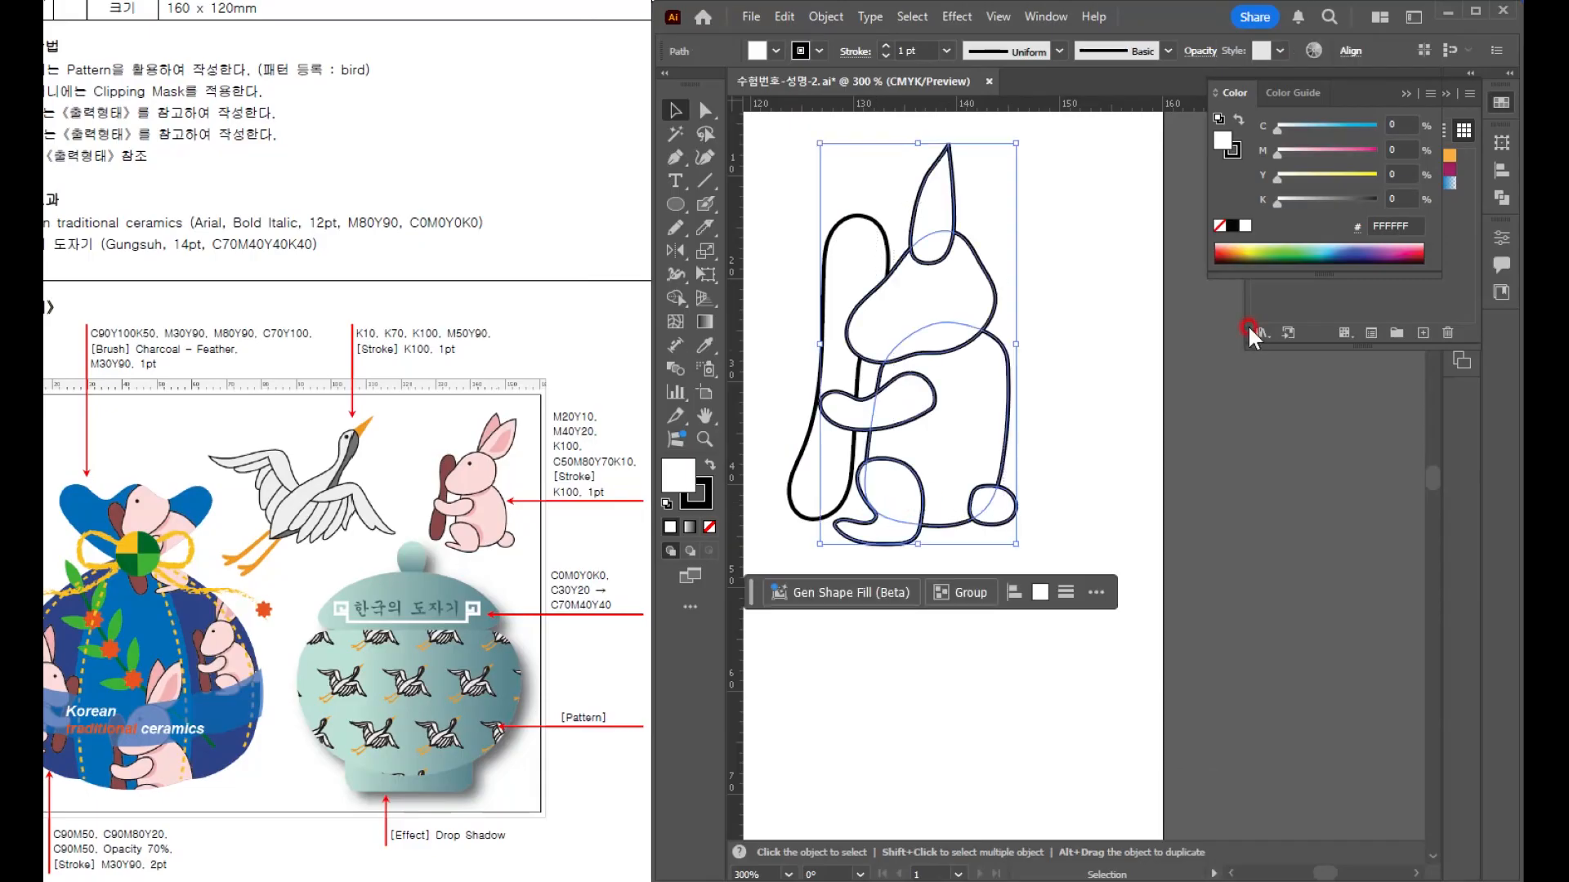
left_click(1402, 148)
type("20")
key("Tab")
type("10")
left_click(1426, 94)
left_click(1051, 199)
- Recolour the rabbit's ear fill to M40 Y20
left_click(939, 192)
left_click(1407, 211)
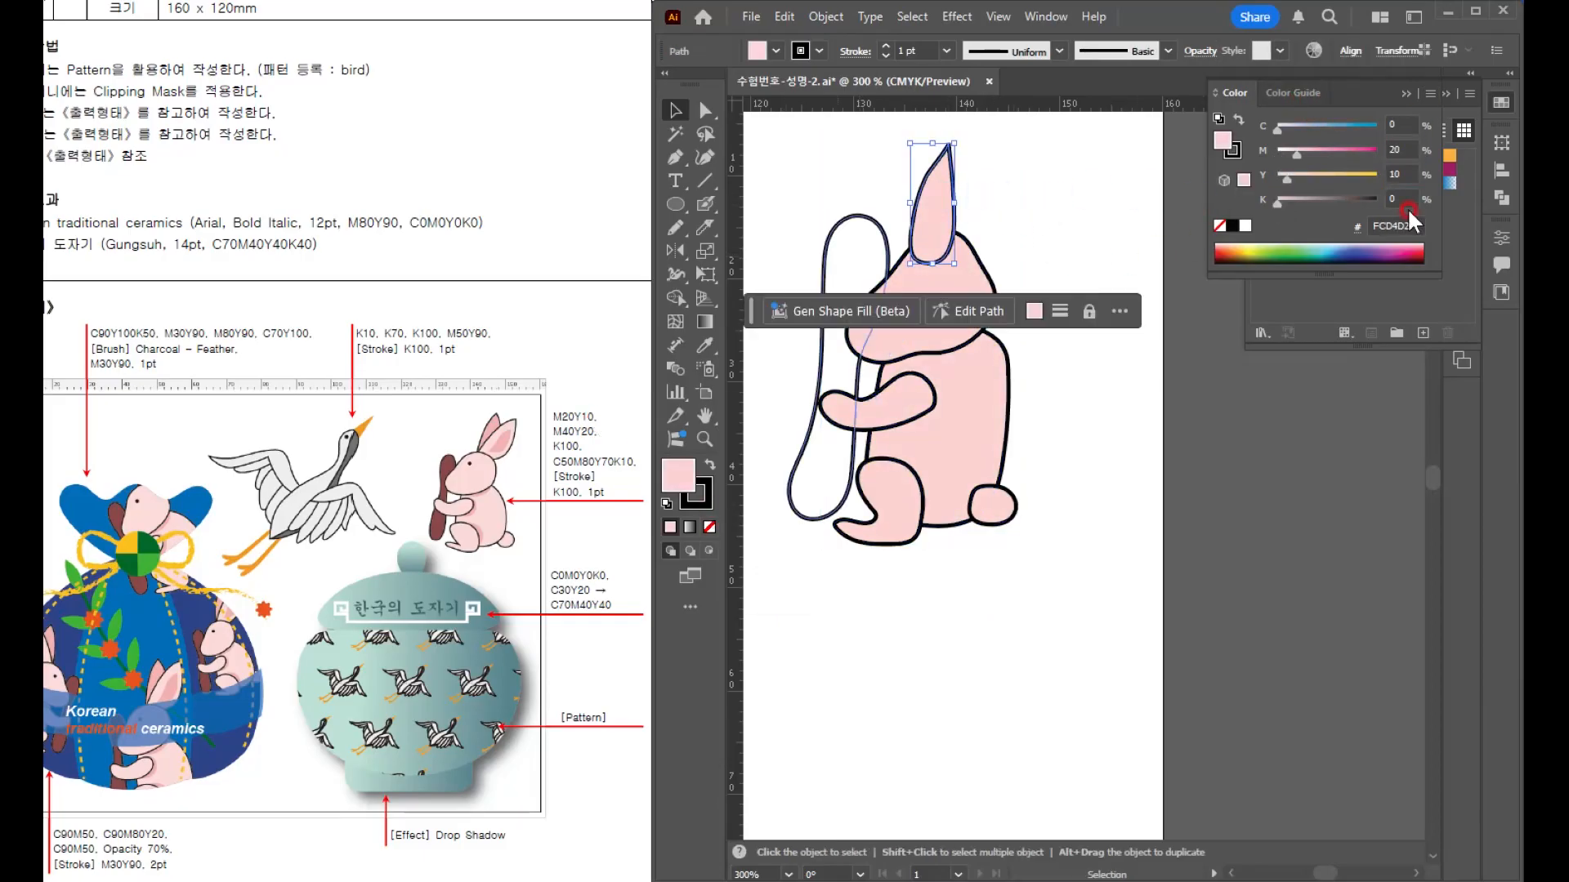
type("40")
key("Tab")
type("20")
key("Return")
left_click(1021, 187)
- Add a tilted, wider copy of the ear overlapping the first one and give it the body's light pink fill and black stroke
left_click_drag(938, 213, 1142, 255)
scroll(968, 190, "up", 3)
left_click(969, 190)
scroll(1003, 208, "up", 4)
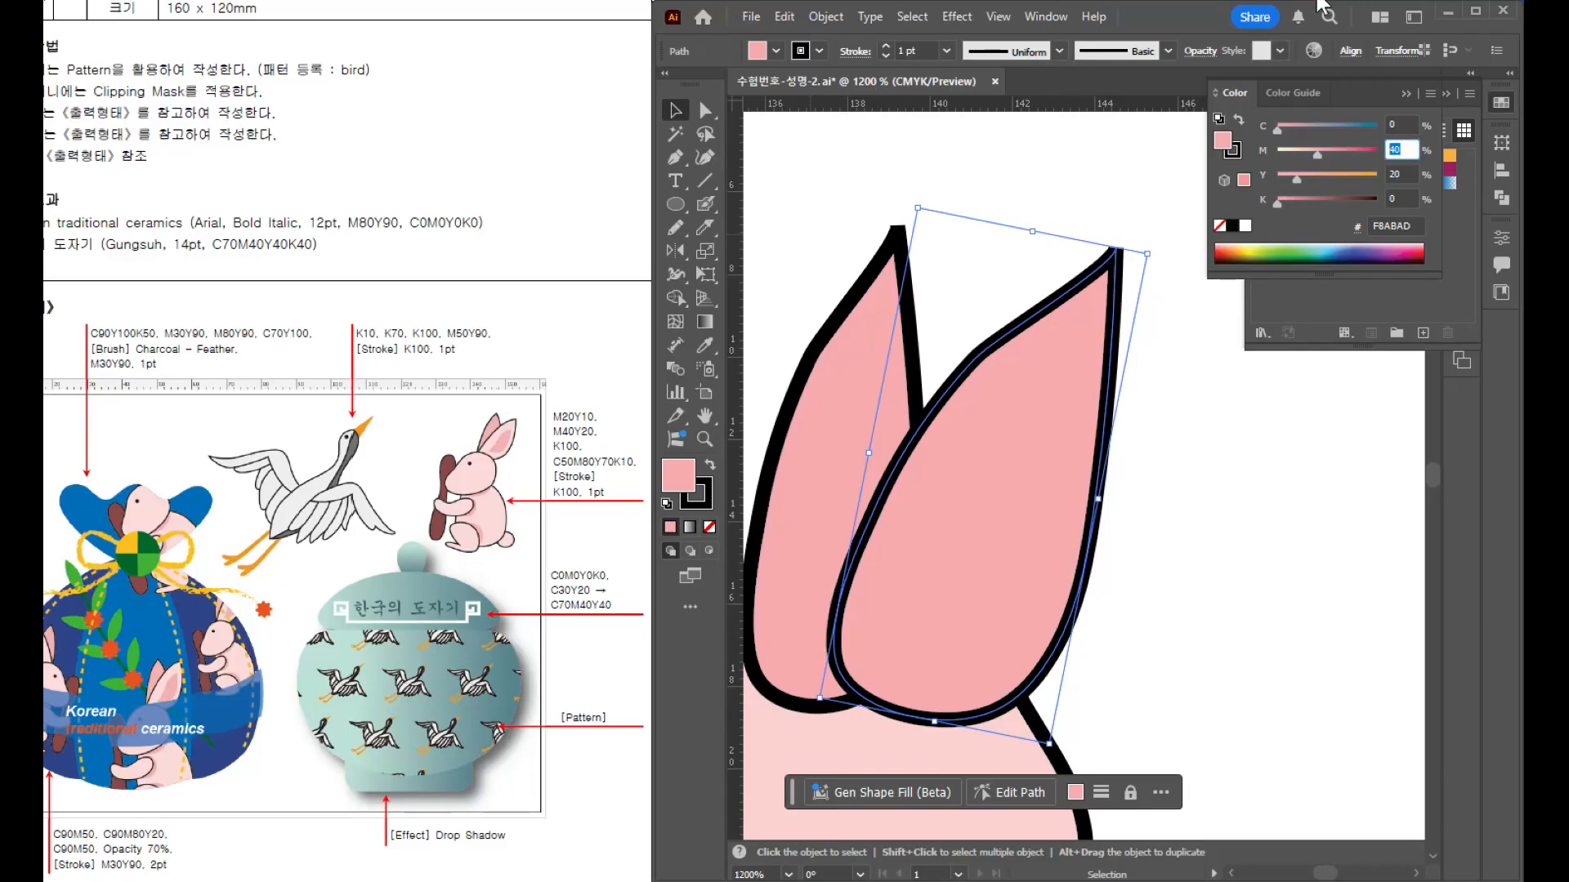
scroll(1174, 294, "down", 3)
key("i")
left_click(1095, 543)
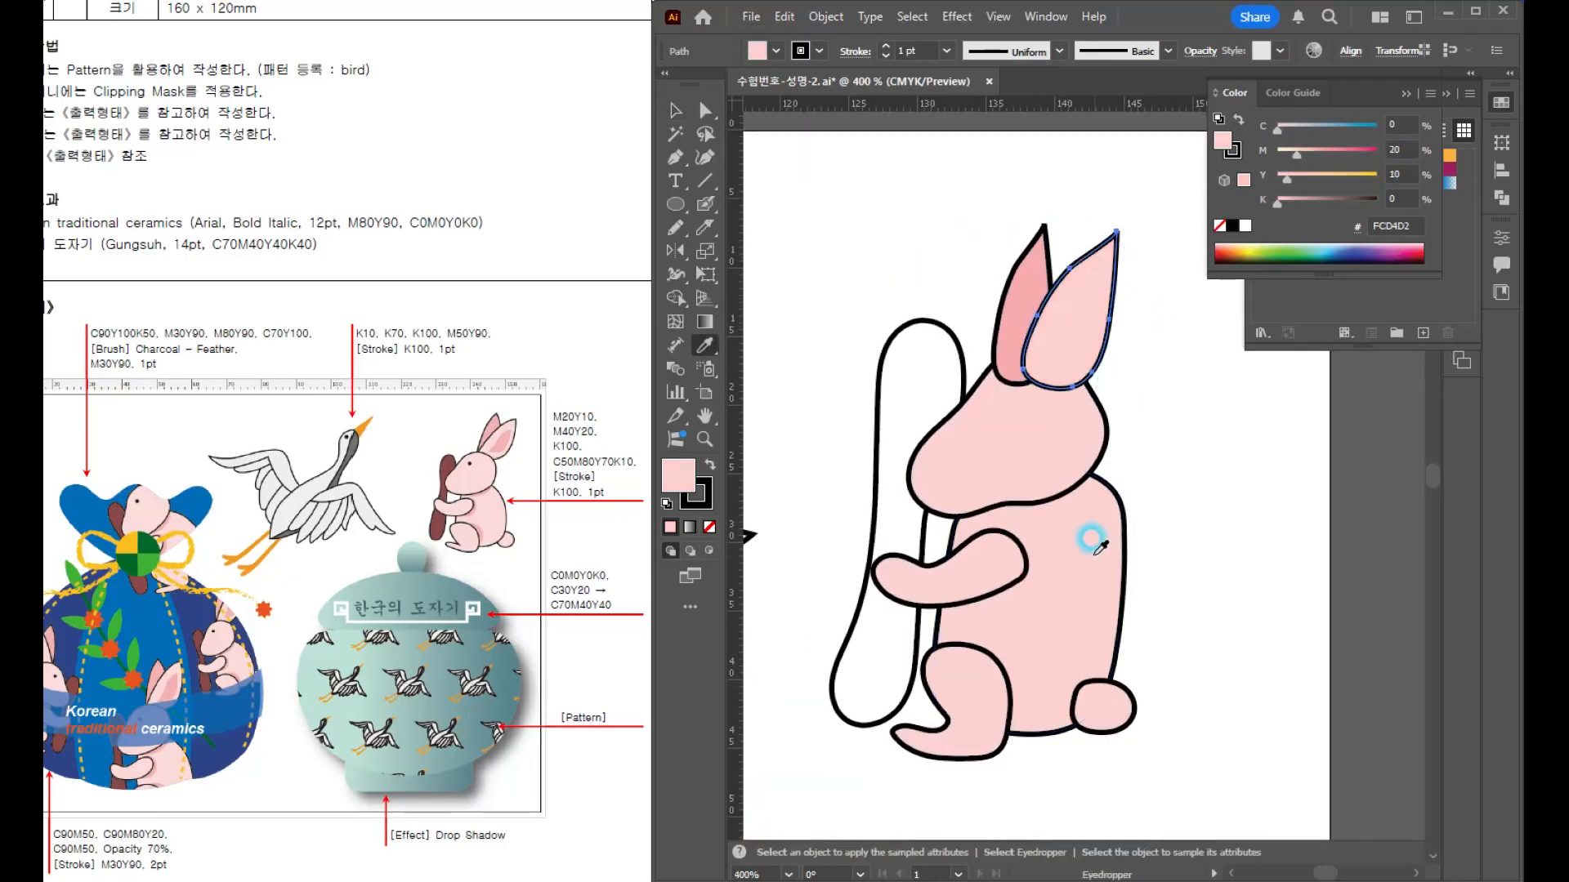
- Draw a slim inner-ear shape on the front ear with the Pencil tool, filled with the rear ear's darker pink and no stroke
scroll(1163, 326, "up", 2)
key("n")
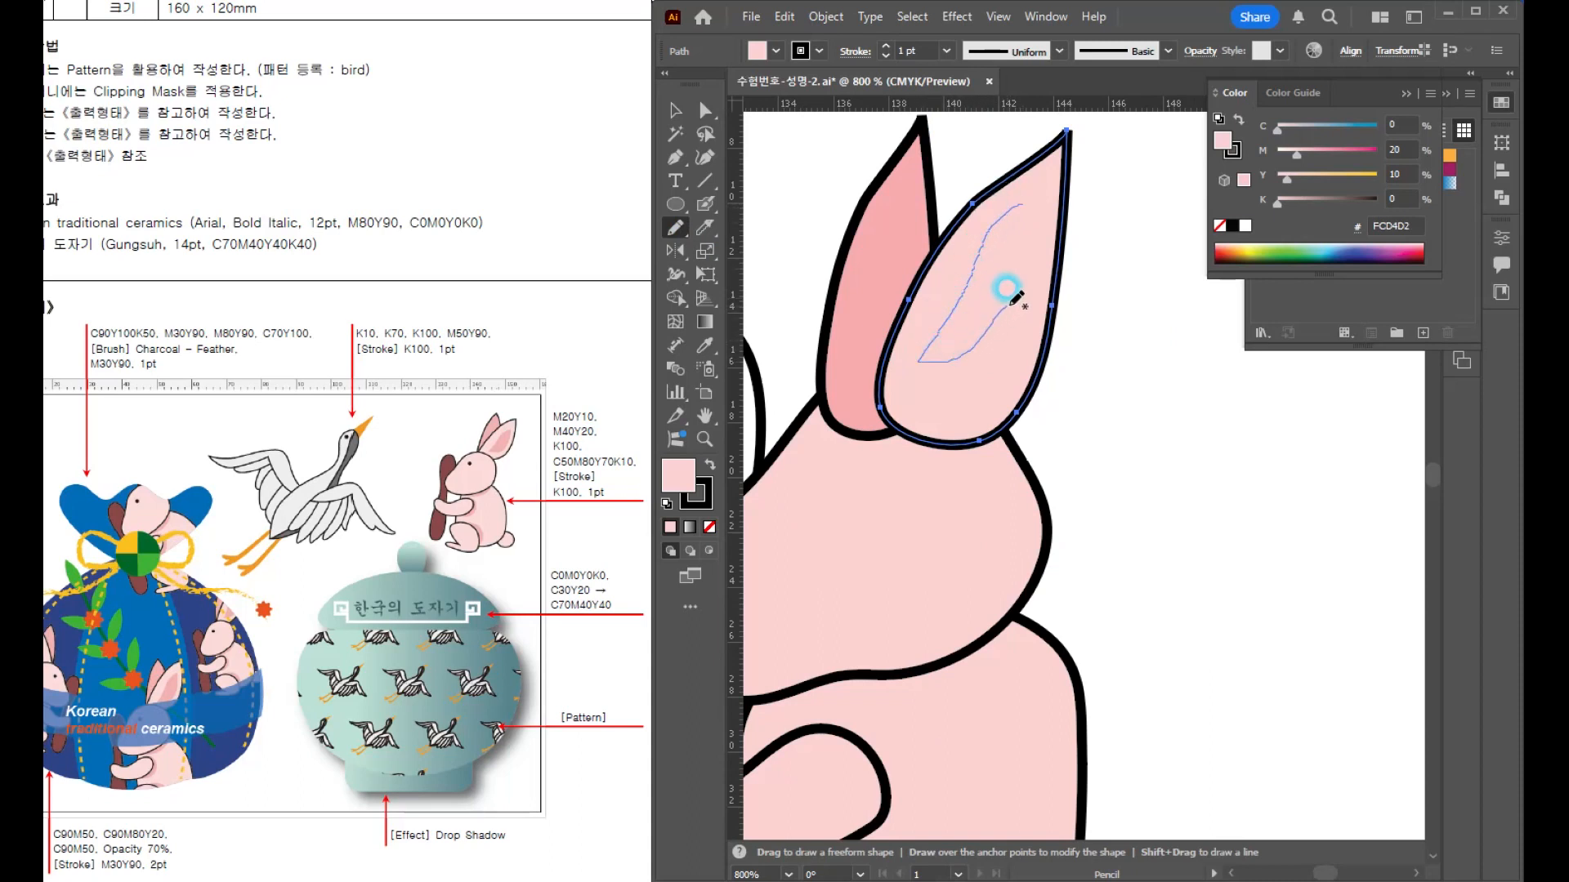
left_click_drag(1026, 191, 1025, 196)
key("i")
left_click(865, 260)
left_click(700, 502)
left_click(709, 527)
left_click(675, 468)
key("v")
left_click(1203, 493)
- Smooth the lower edge of the rabbit's head by adjusting its anchor point
scroll(1198, 494, "down", 3)
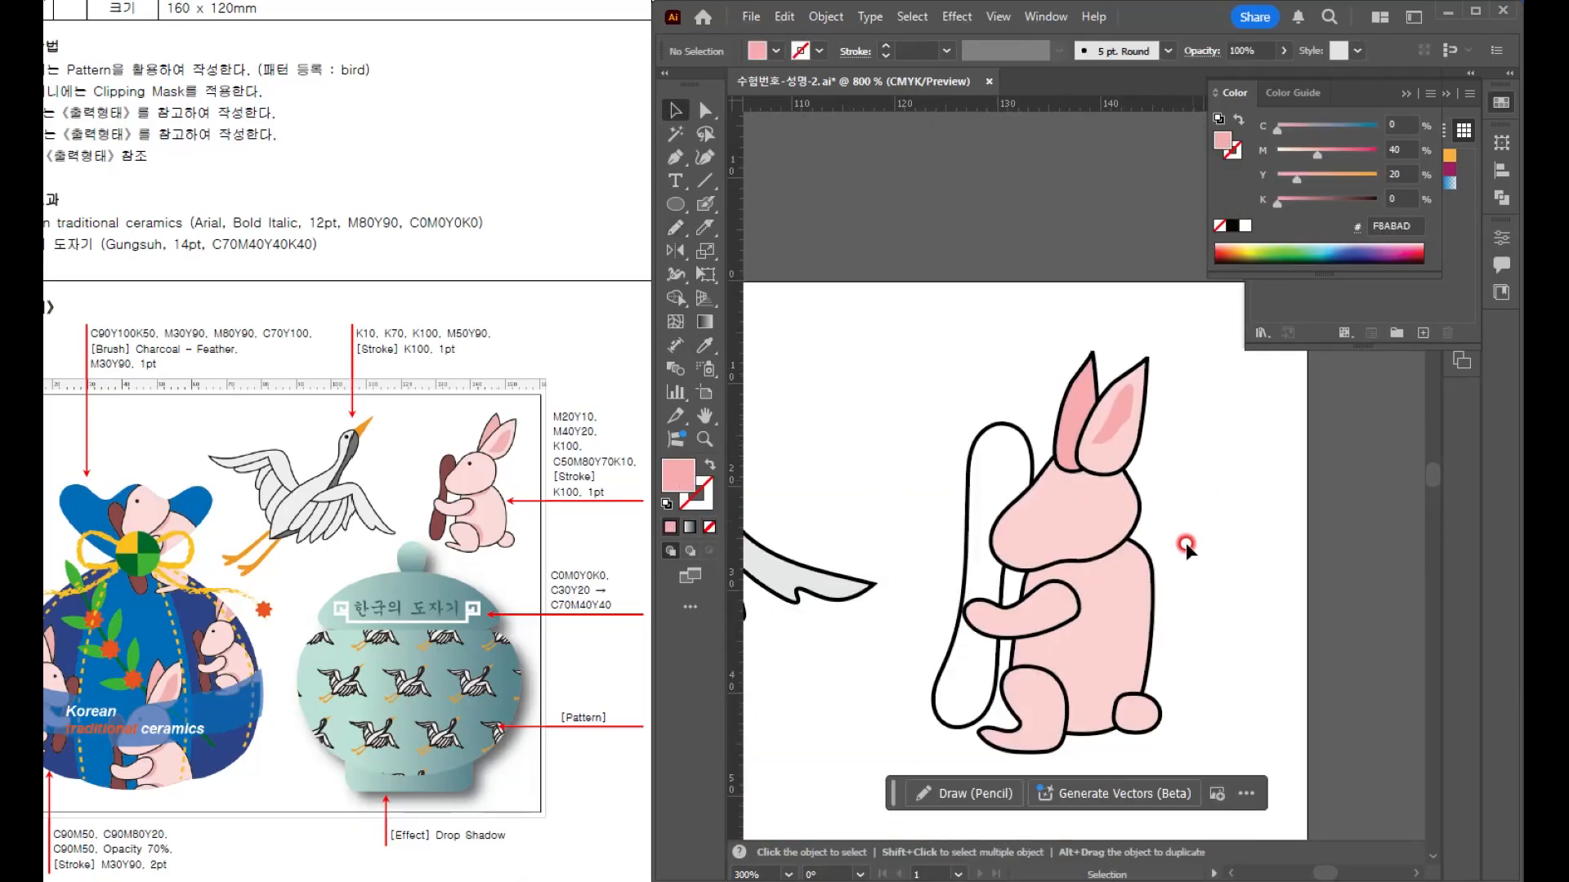
left_click_drag(1185, 543, 1127, 394)
scroll(1075, 428, "up", 3)
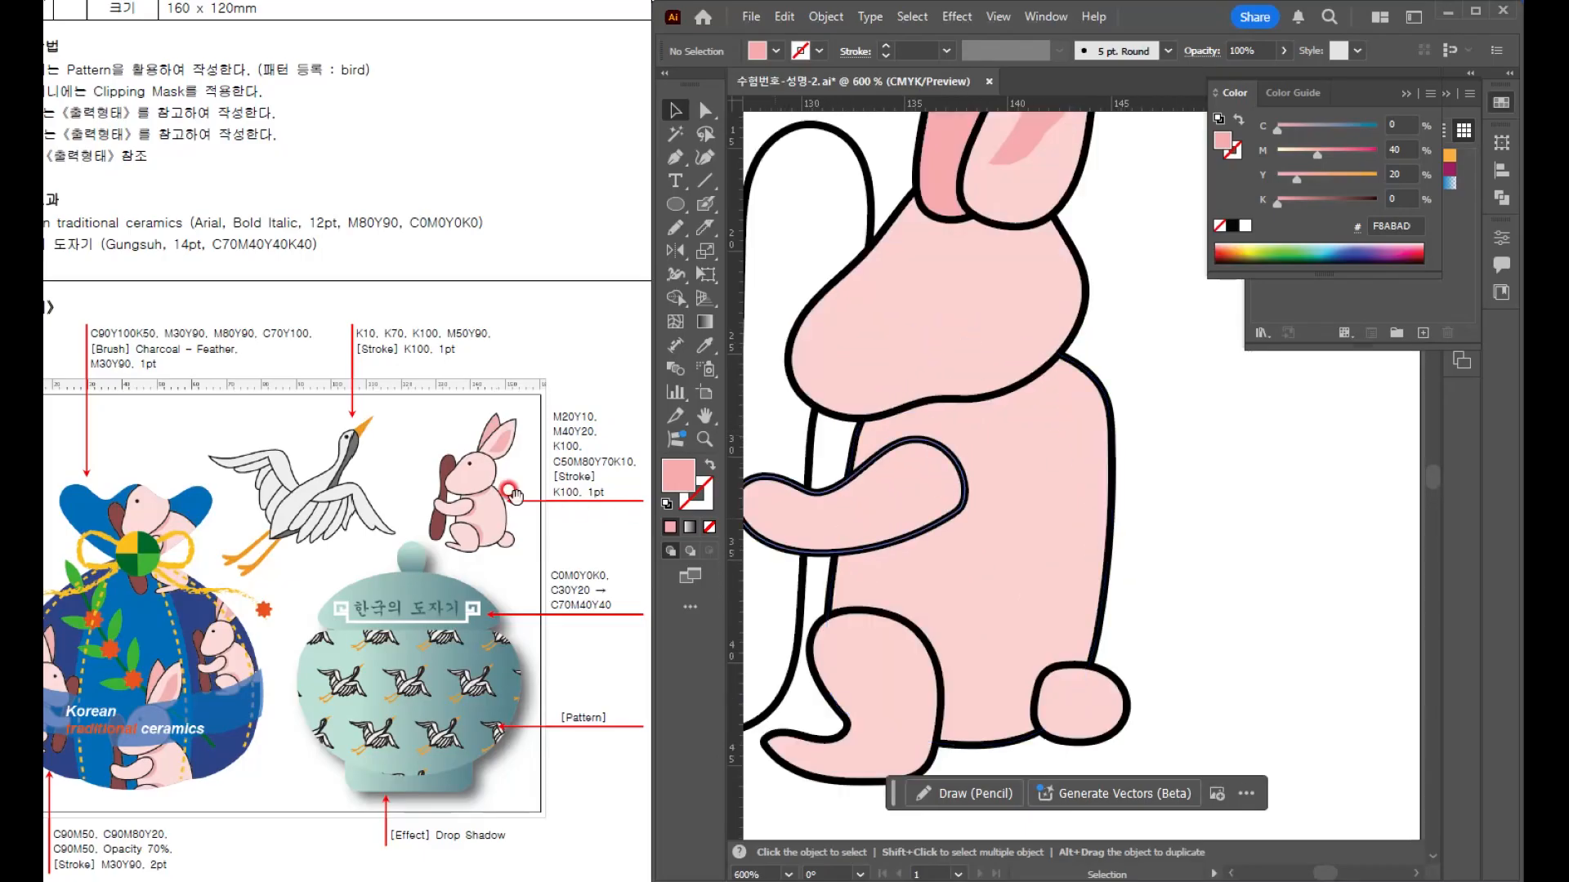
left_click(921, 375)
key("a")
scroll(939, 449, "up", 2)
mouse_move(920, 451)
left_mouse_down()
mouse_move(925, 466)
mouse_move(1021, 463)
left_mouse_up()
key("v")
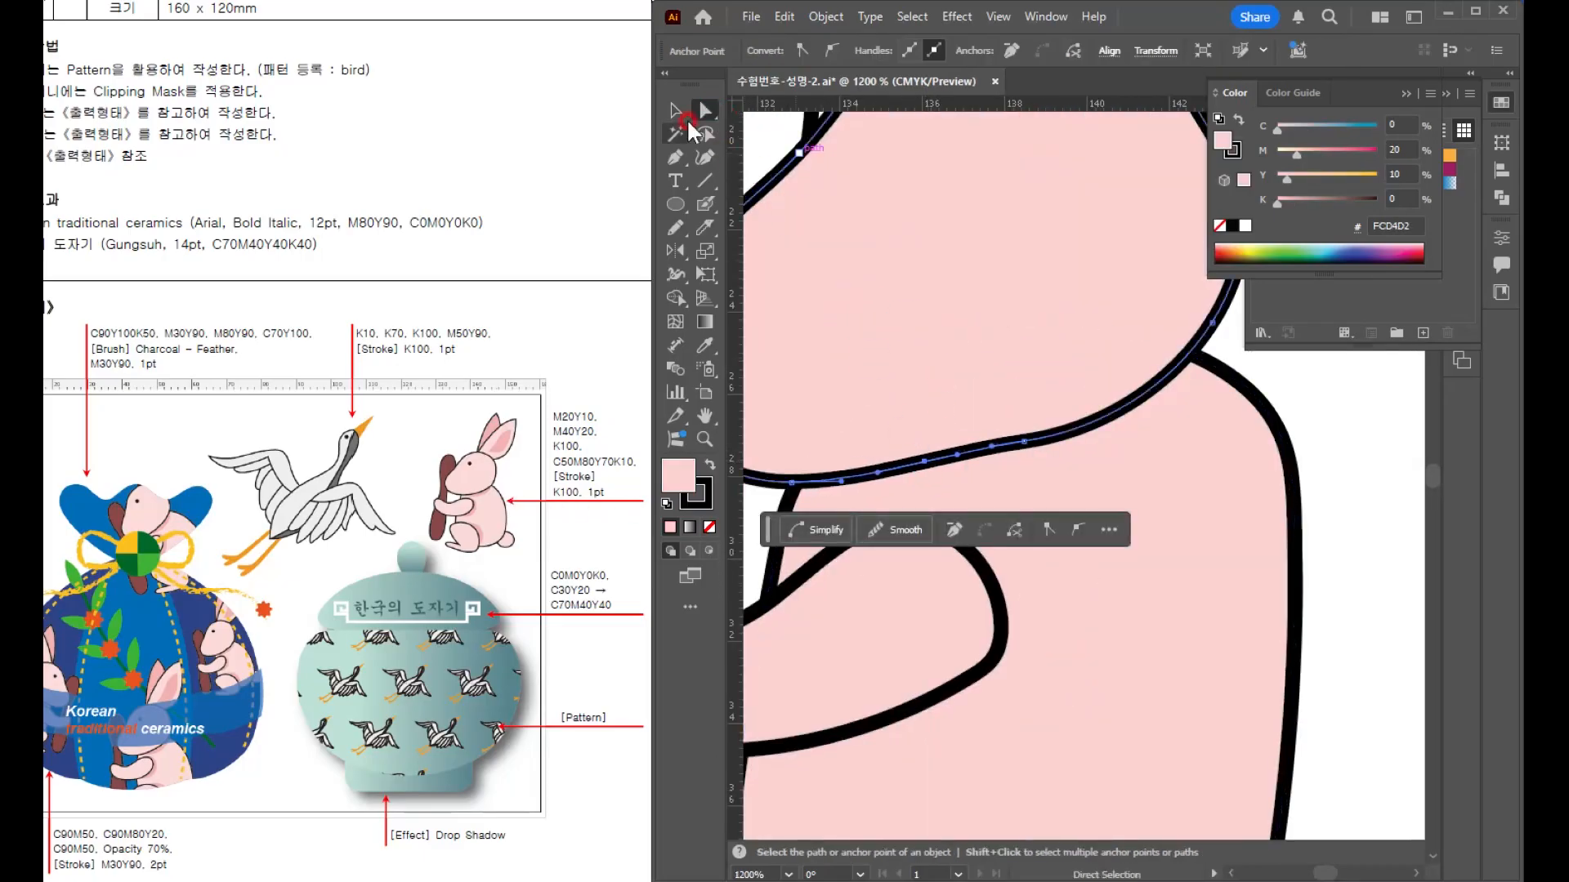
left_click(1243, 476)
key("ctrl+minus")
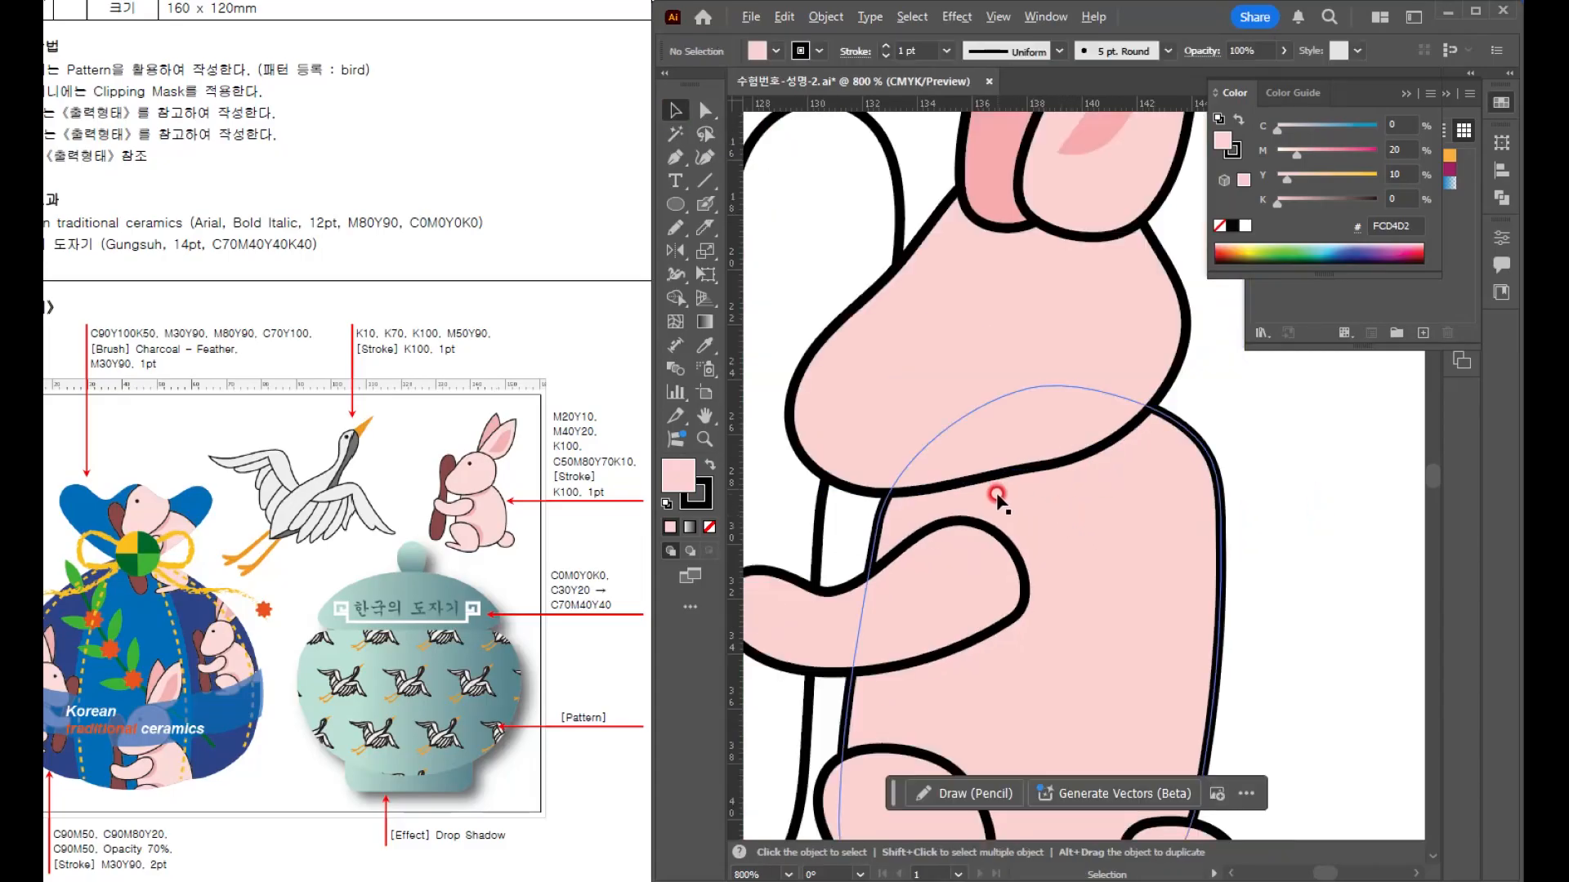
- Draw a flat ellipse under the rabbit's chin, give it the inner ear's pink fill without stroke, and tilt it along the jaw
scroll(1026, 547, "up", 3)
scroll(1061, 353, "down", 1)
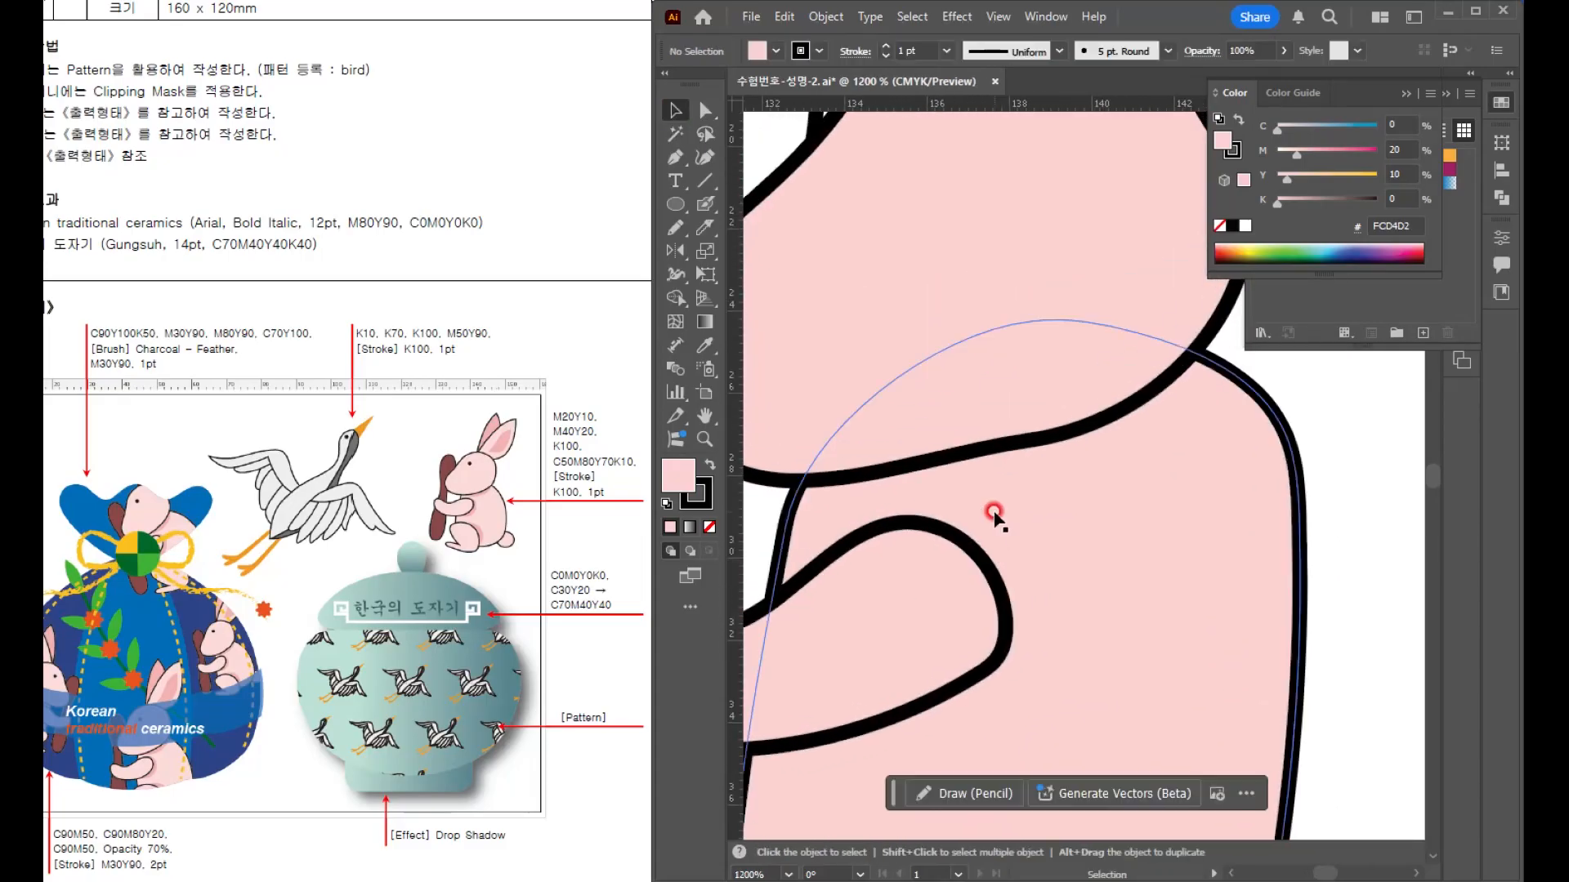
key("l")
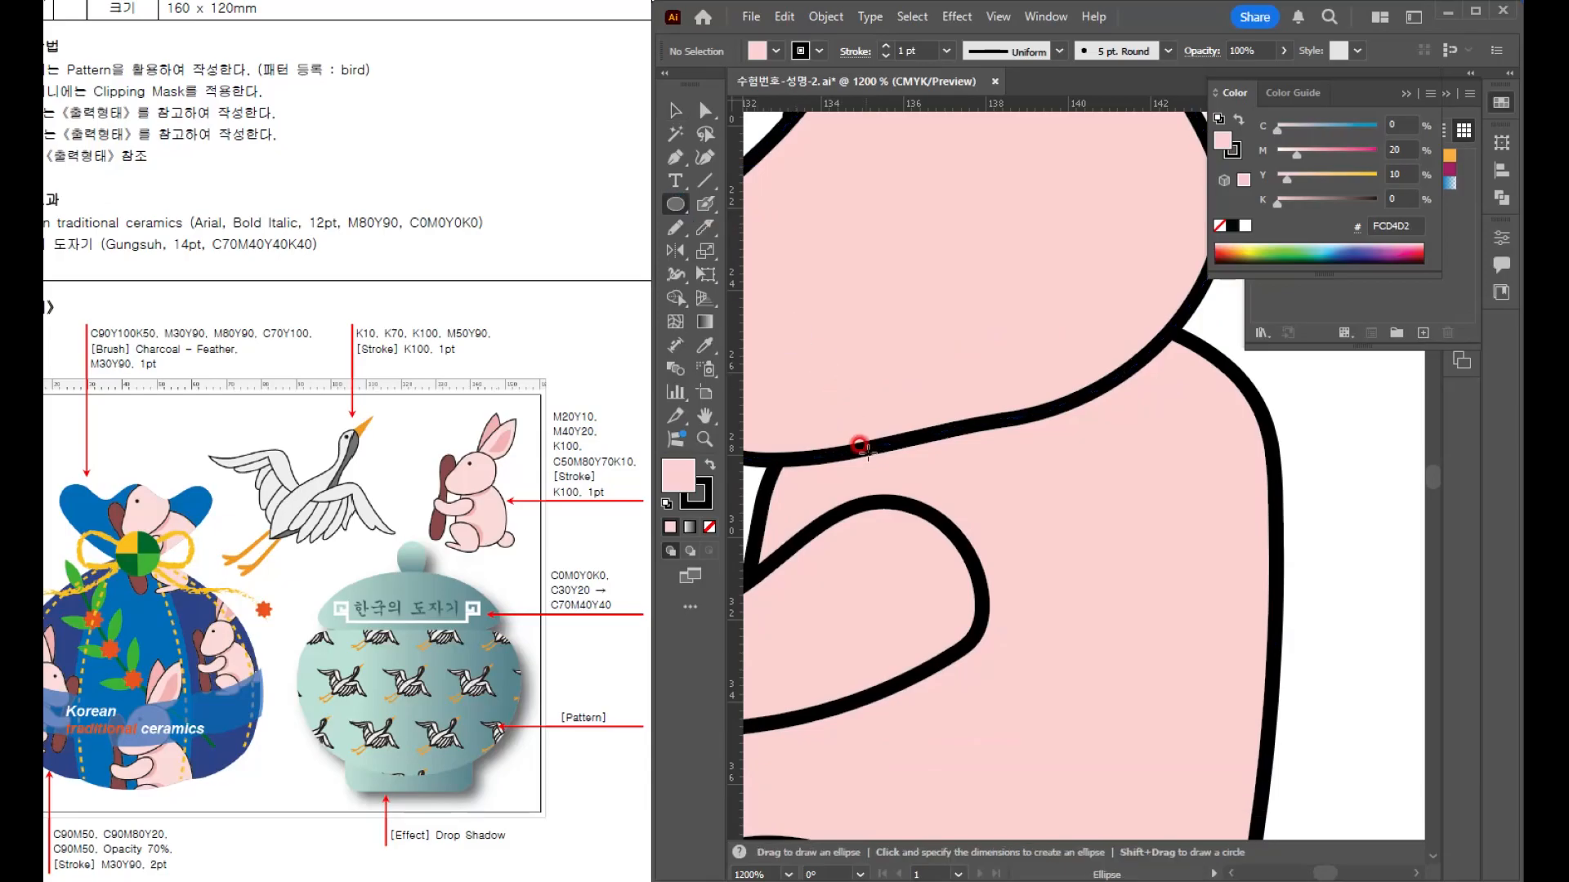
mouse_move(776, 370)
left_mouse_down()
mouse_move(887, 418)
mouse_move(1168, 481)
left_mouse_up()
key("i")
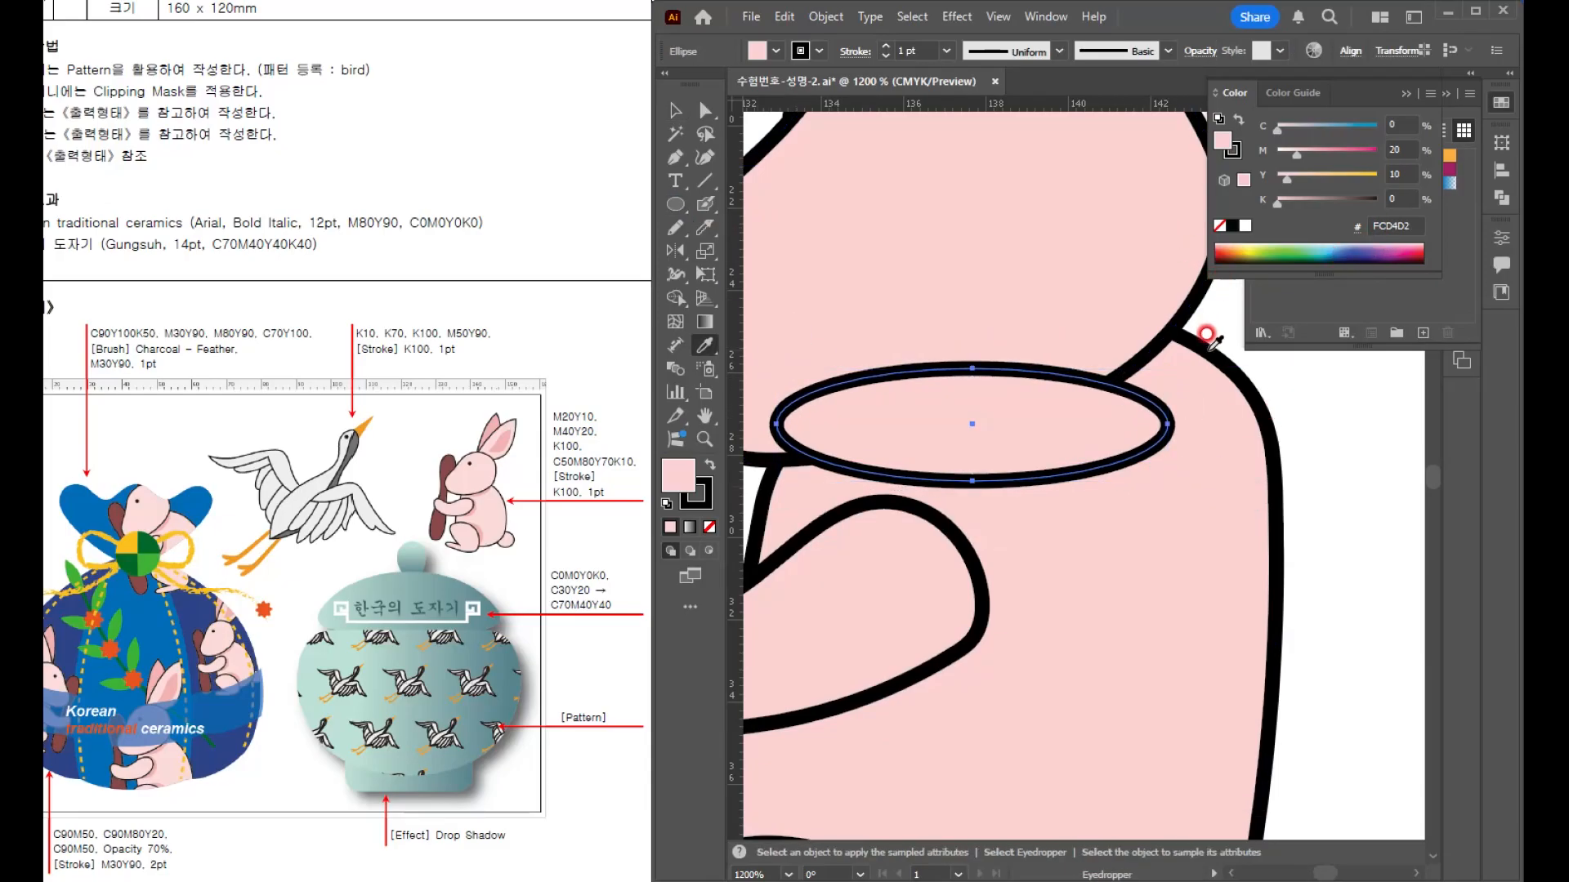
scroll(1078, 506, "down", 4)
left_click(1117, 263)
scroll(1055, 483, "up", 3)
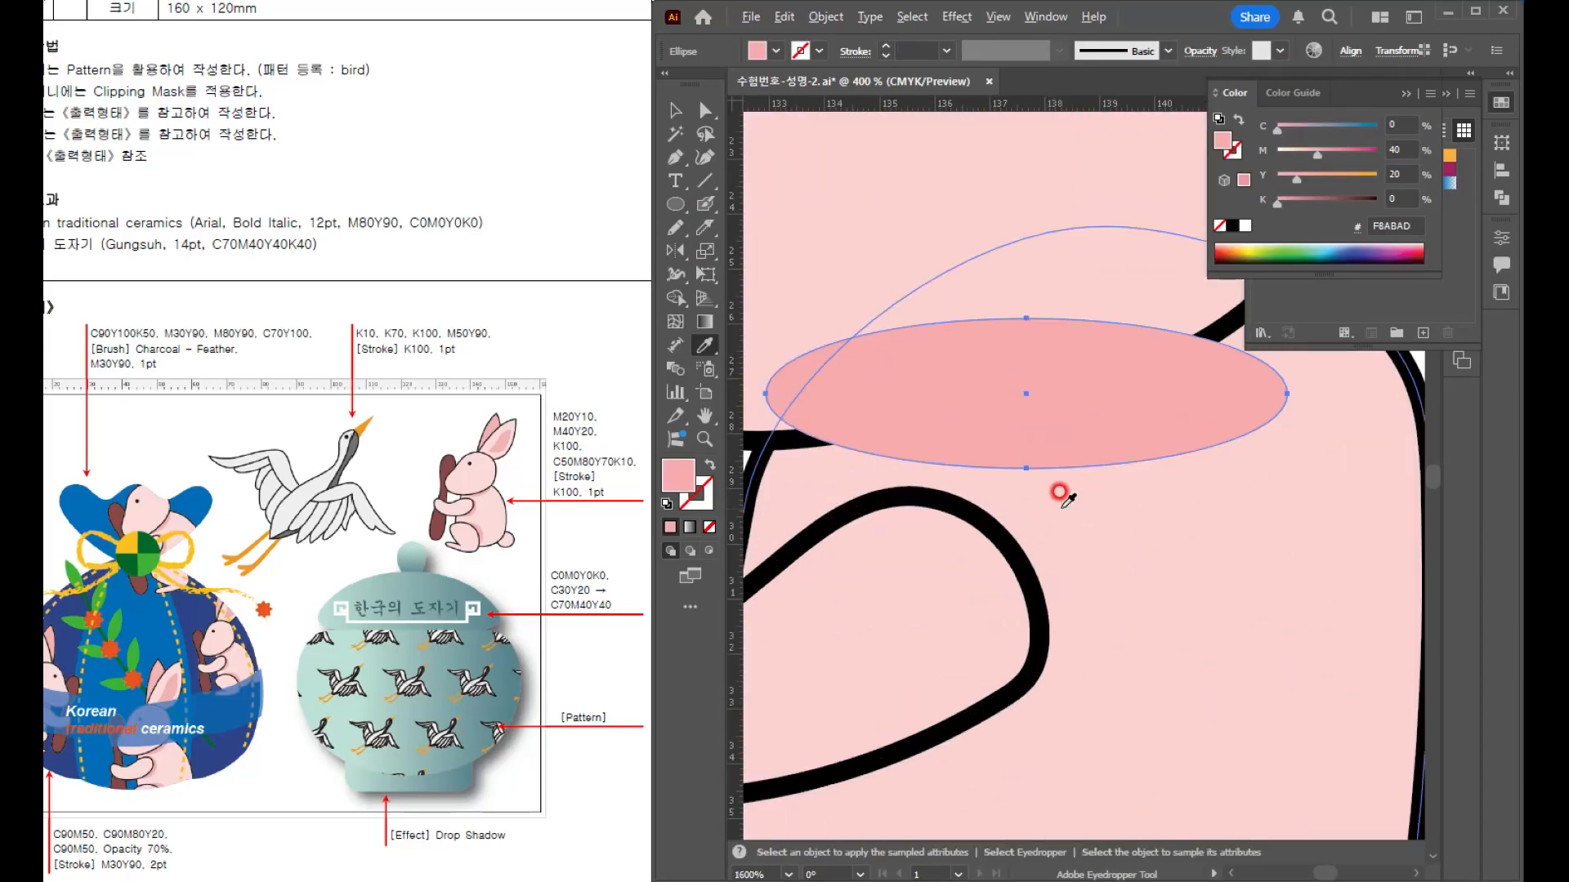
key("v")
scroll(1173, 420, "down", 3)
left_click_drag(1038, 401, 944, 385)
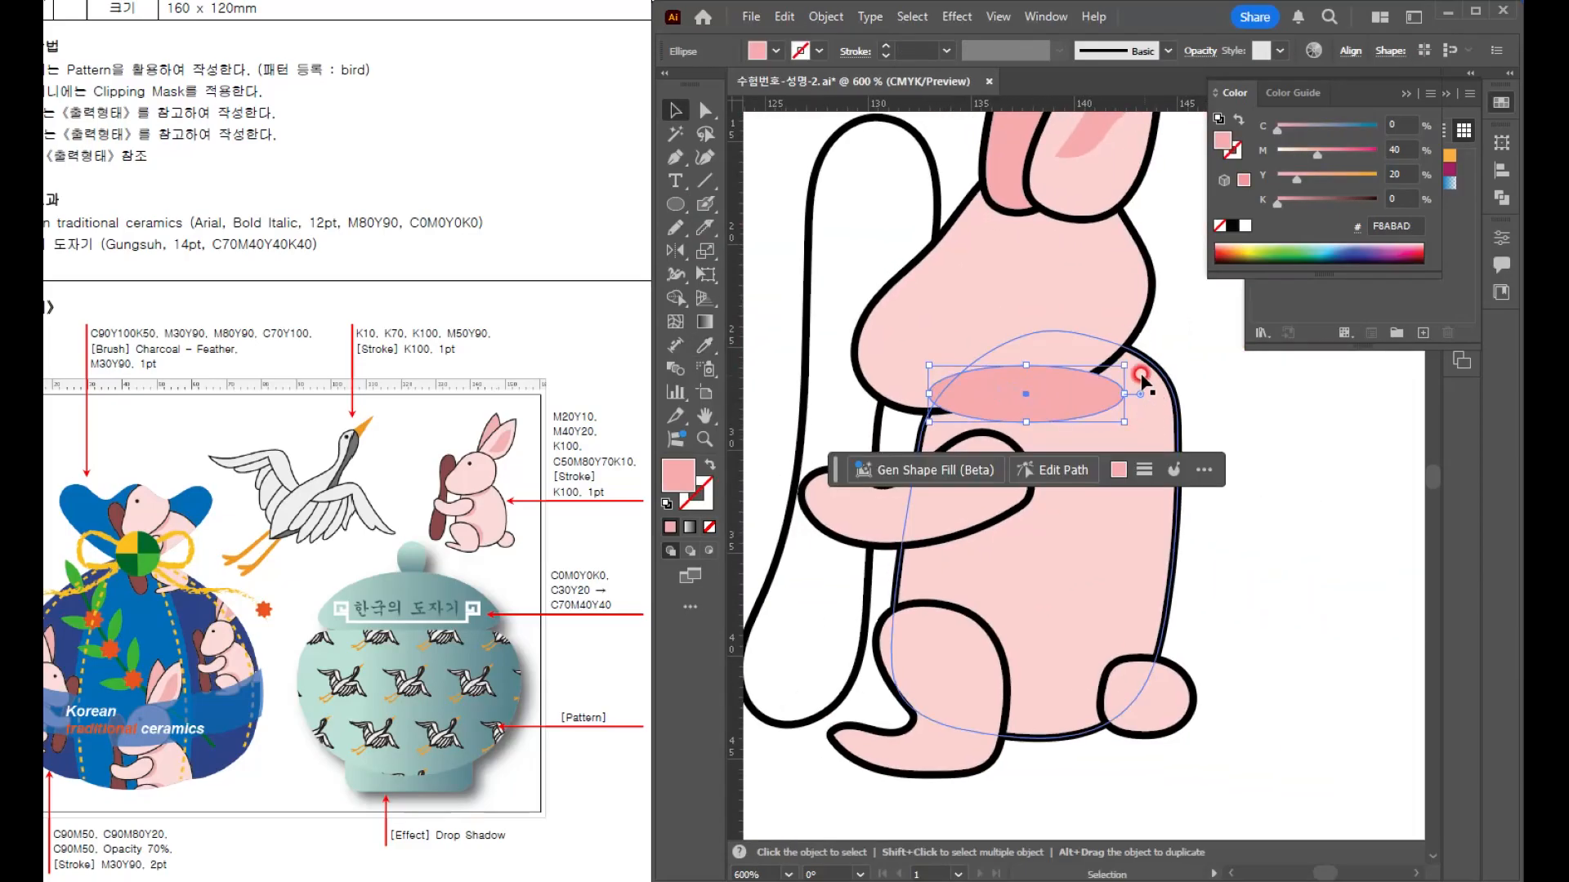
left_click_drag(1126, 360, 1088, 359)
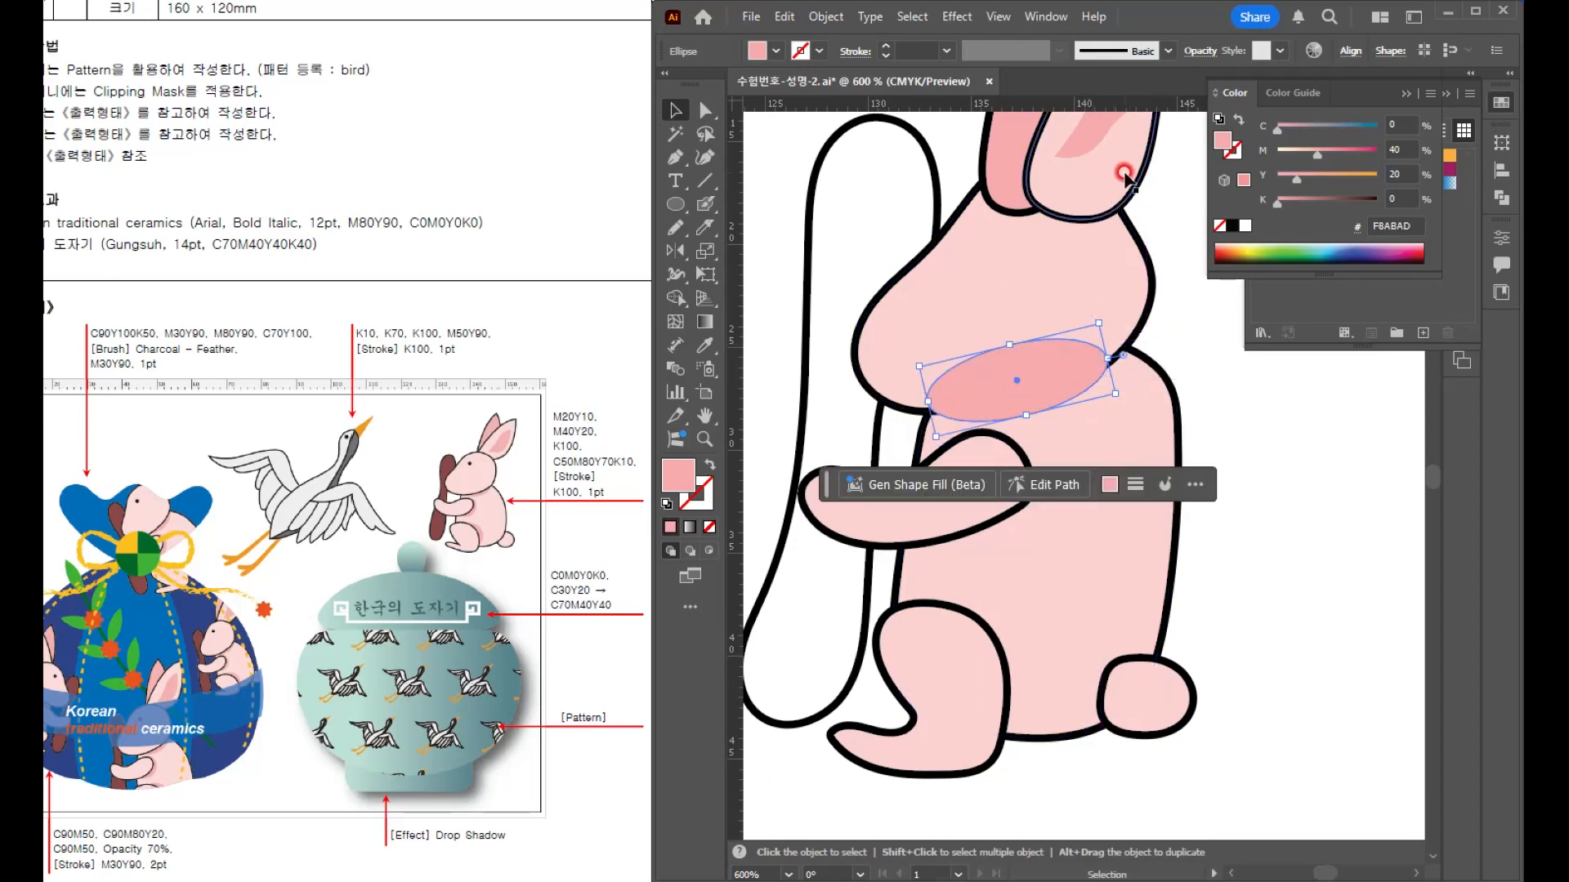
- Group the ear shapes and bring the head to the front, over the chin shadow and the ears
key("ctrl+minus")
left_click(1092, 241)
key("ctrl+g")
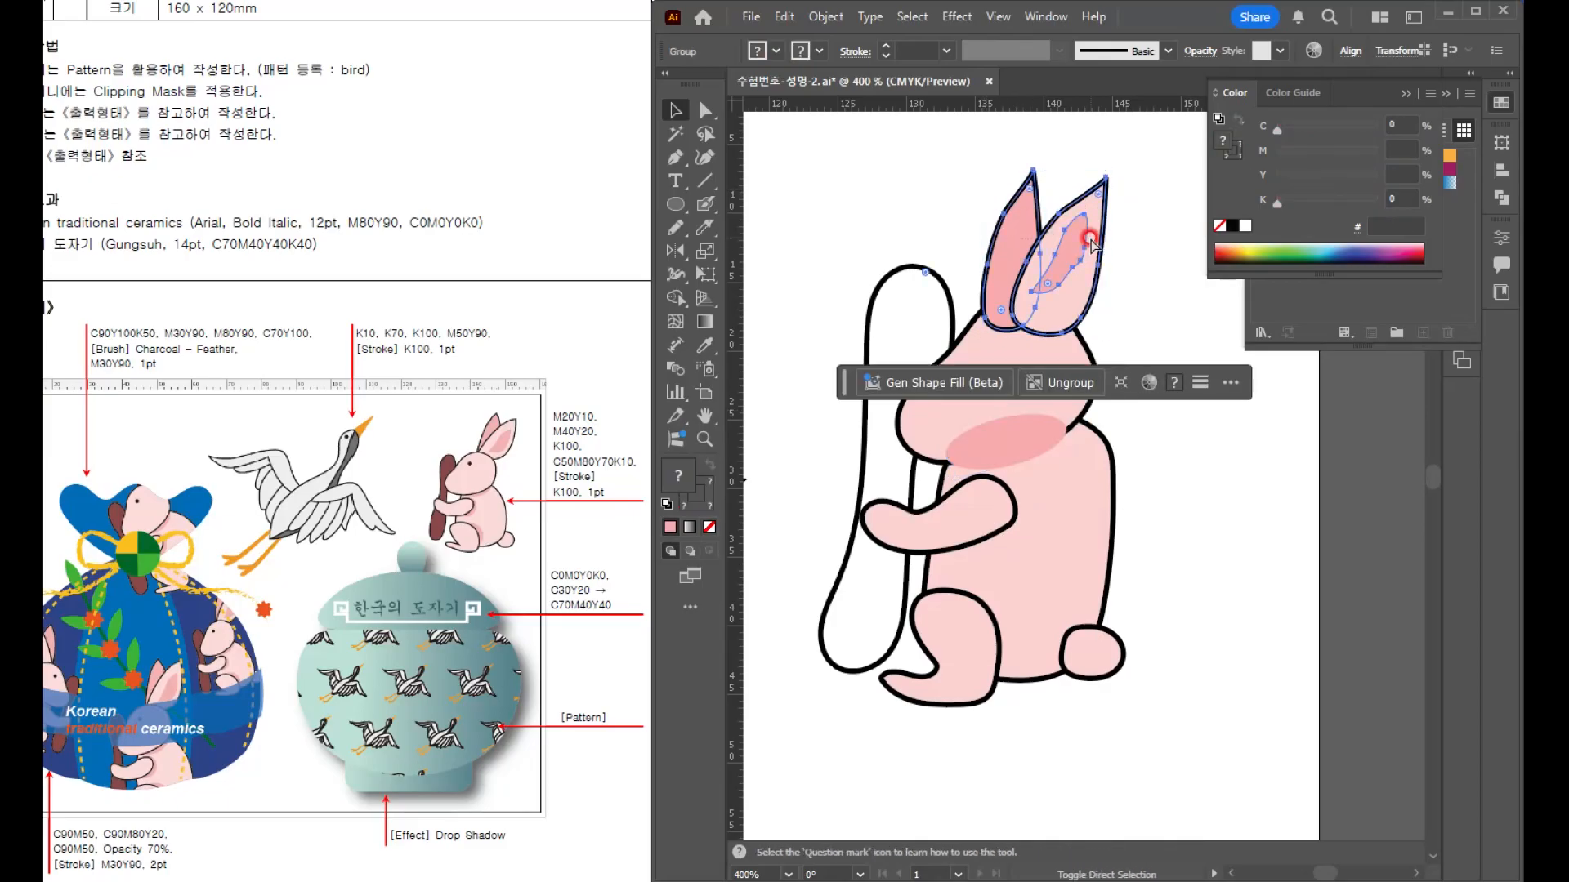
scroll(940, 459, "up", 2, "alt")
left_click(977, 300)
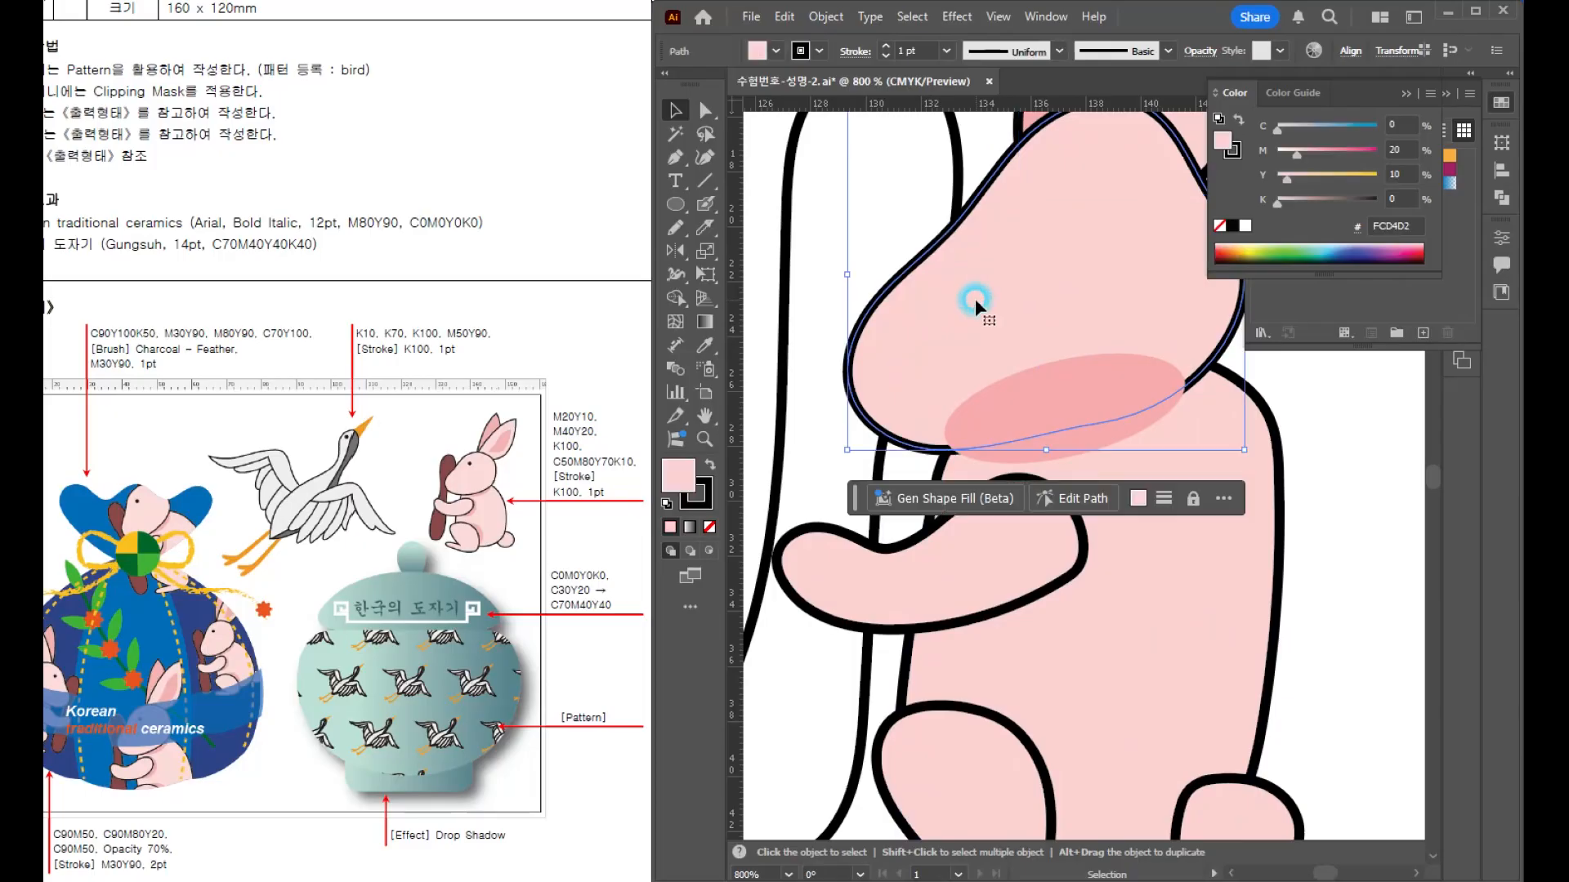
key("ctrl+shift+bracketright")
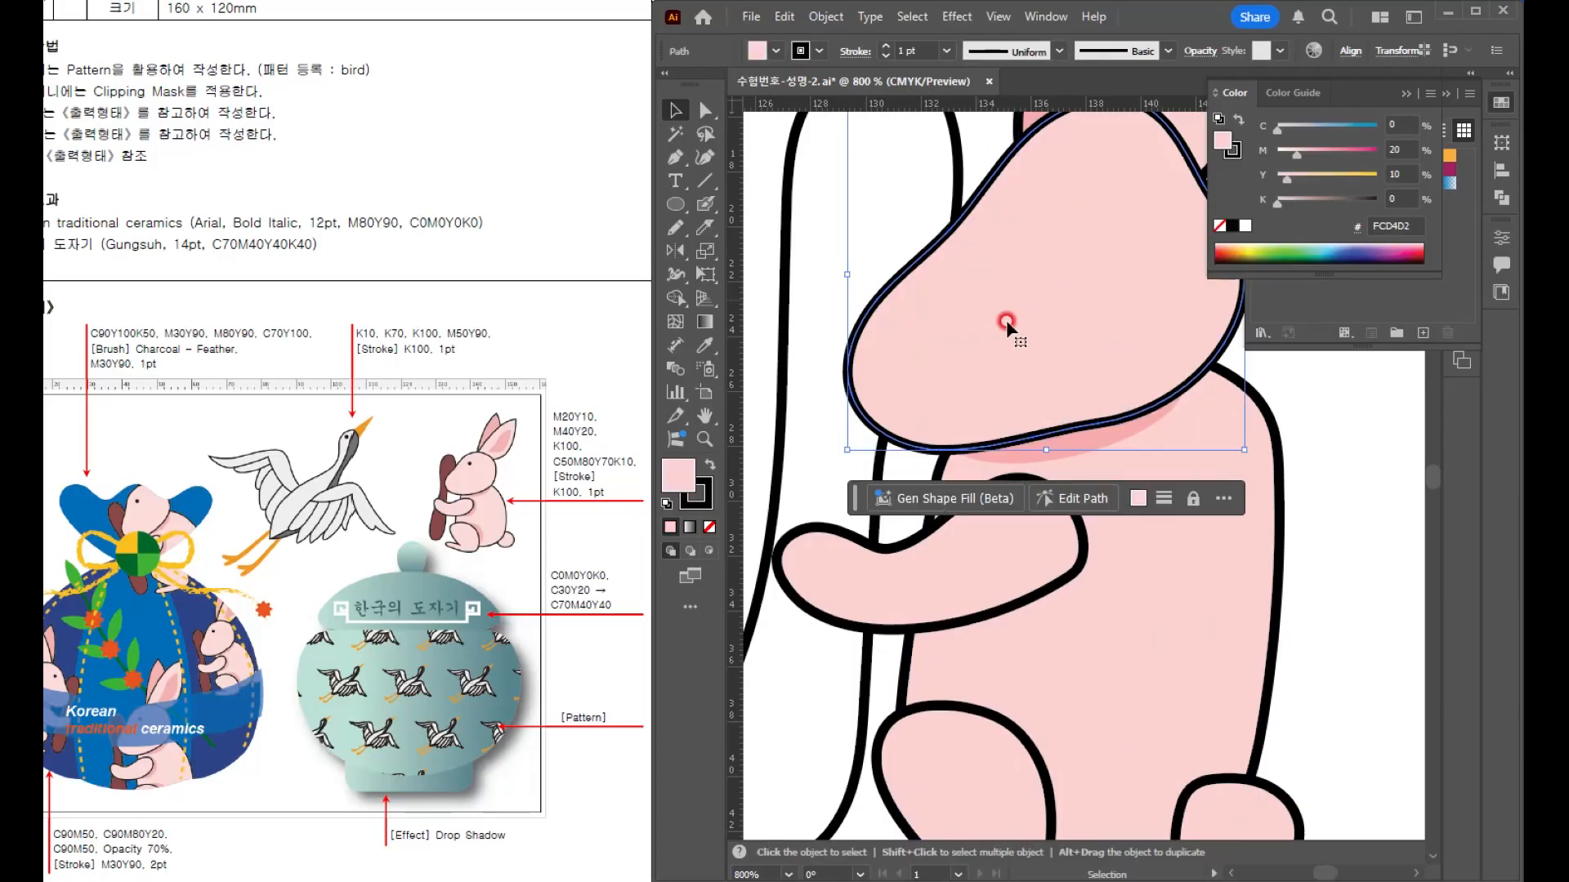
left_click(1383, 536)
- Copy the chin shadow onto the shoulder, reshape it into a near circle, and place another copy on the hind leg
left_click_drag(1071, 445, 1069, 553, "alt")
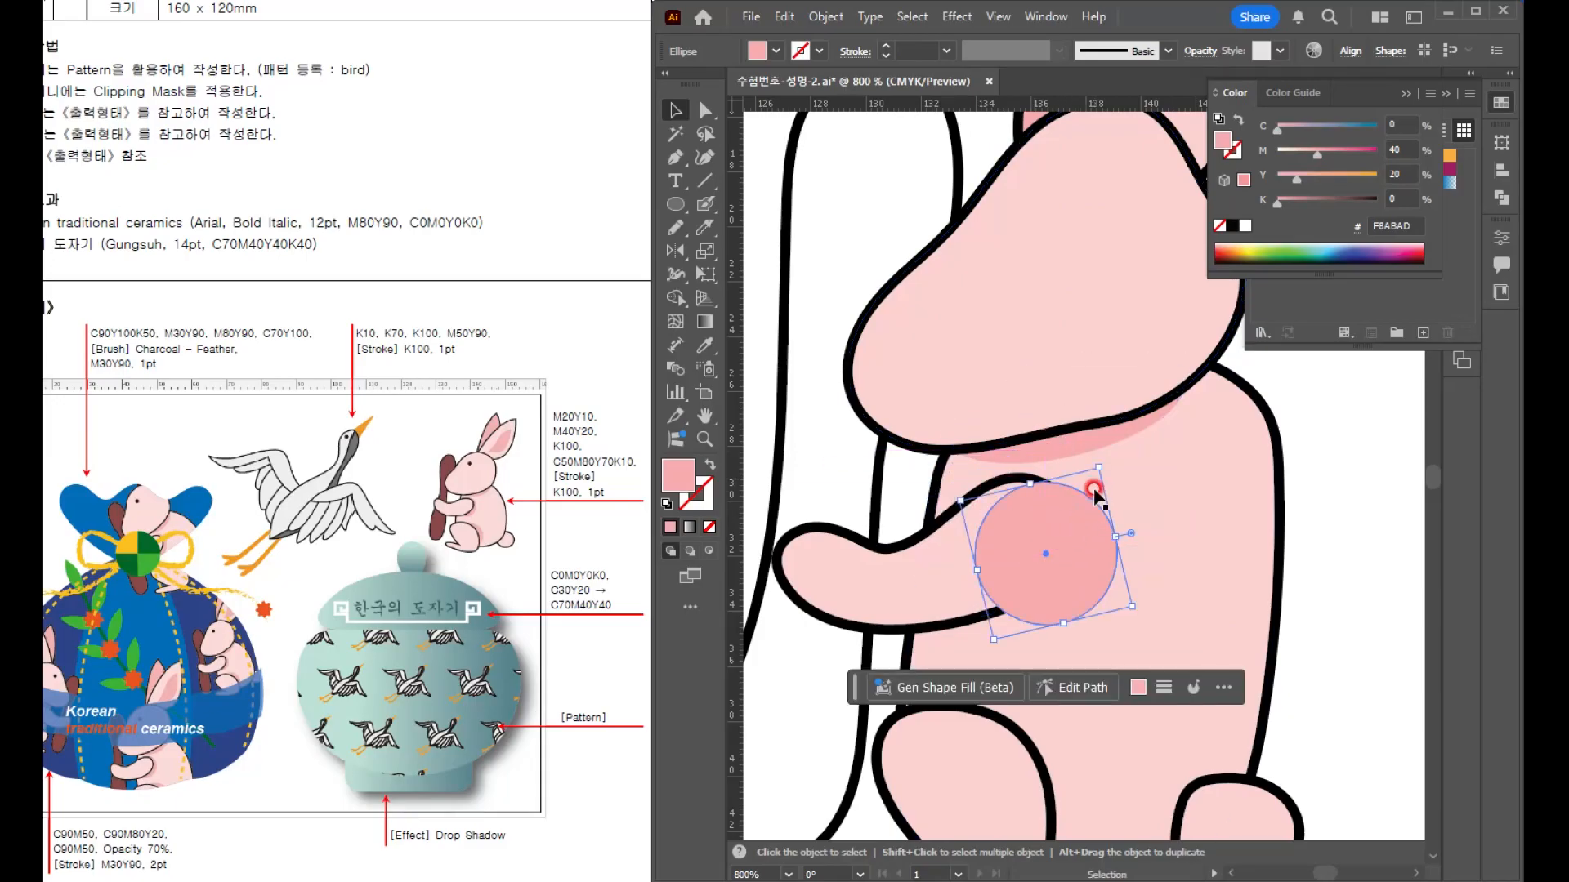
left_click_drag(1096, 456, 1089, 451)
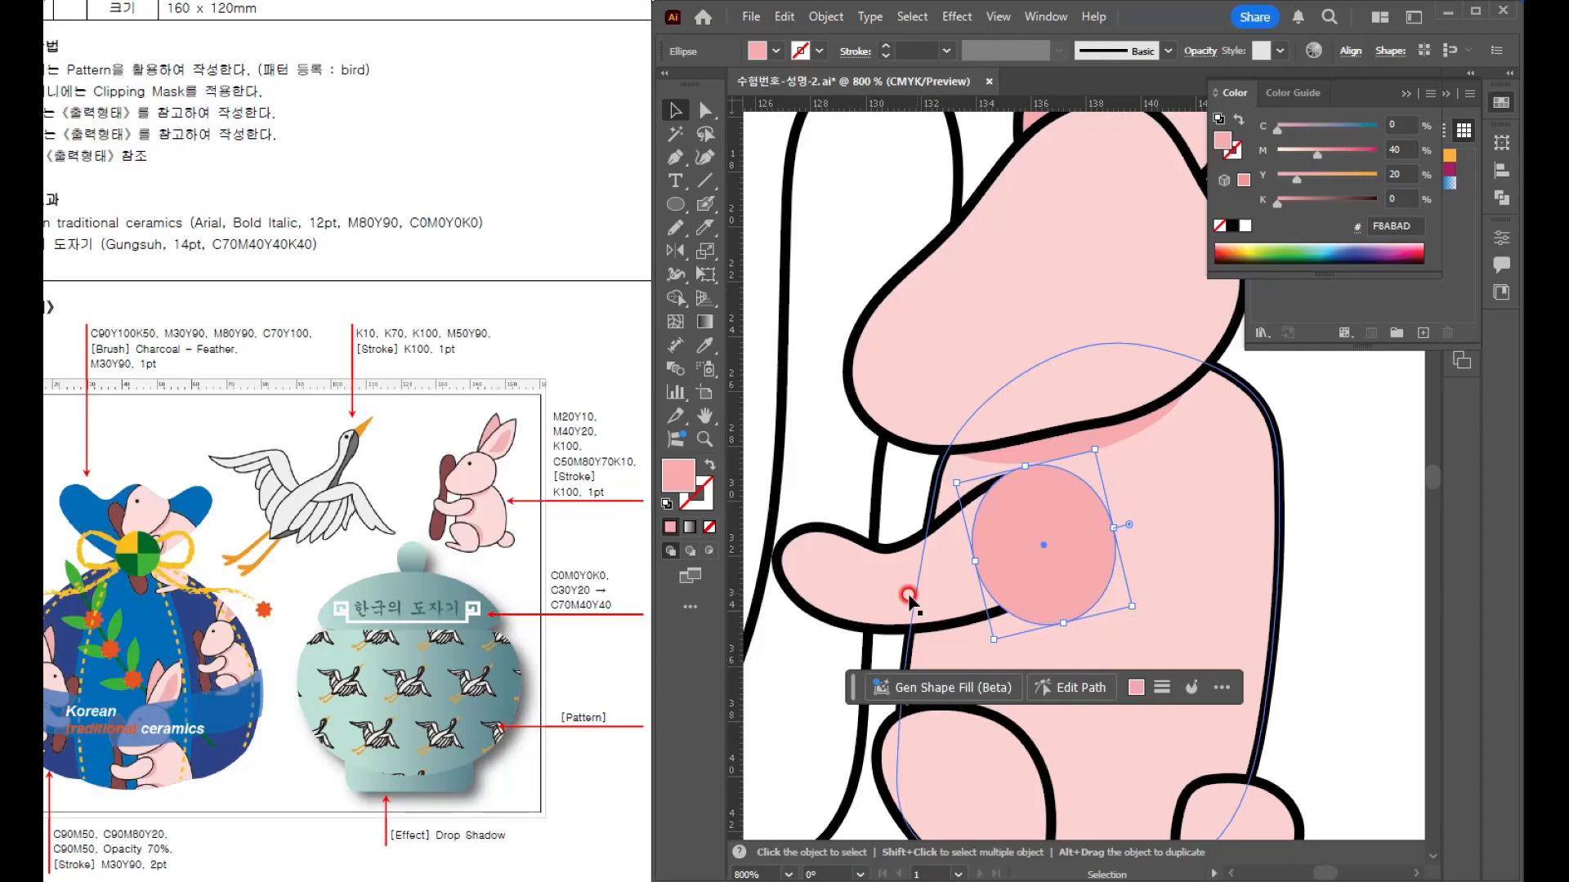
left_click_drag(1050, 531, 1016, 559)
- Bring the rabbit's arm and hind leg in front of their round shadows
left_click(956, 490)
left_click(918, 332, "shift")
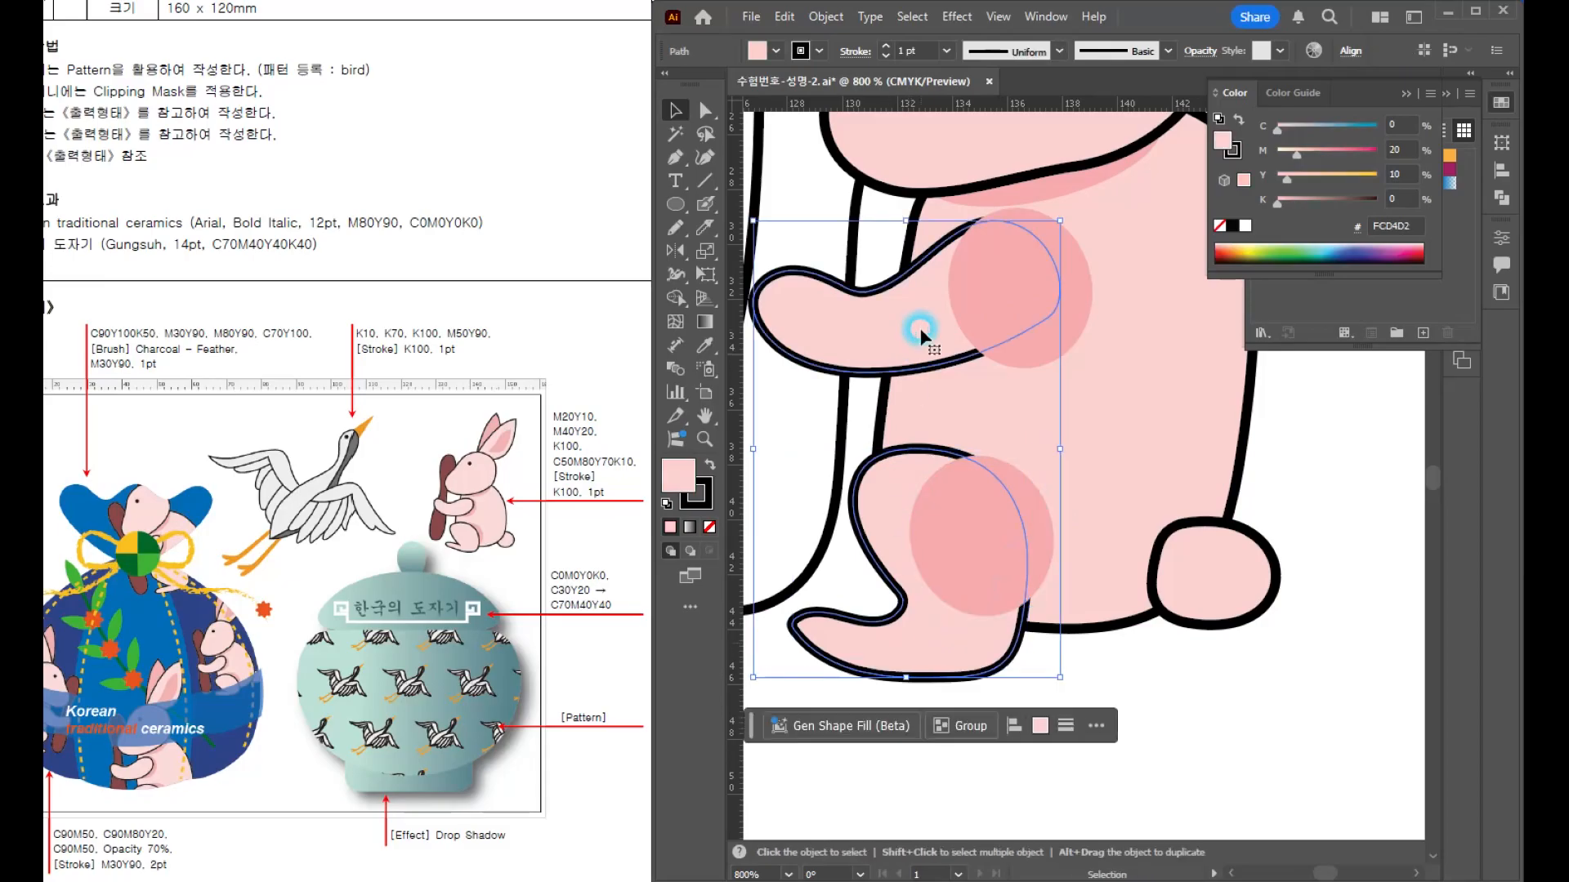
key("ctrl+shift+bracketright")
left_click(1312, 440)
scroll(1300, 434, "down", 2, "alt")
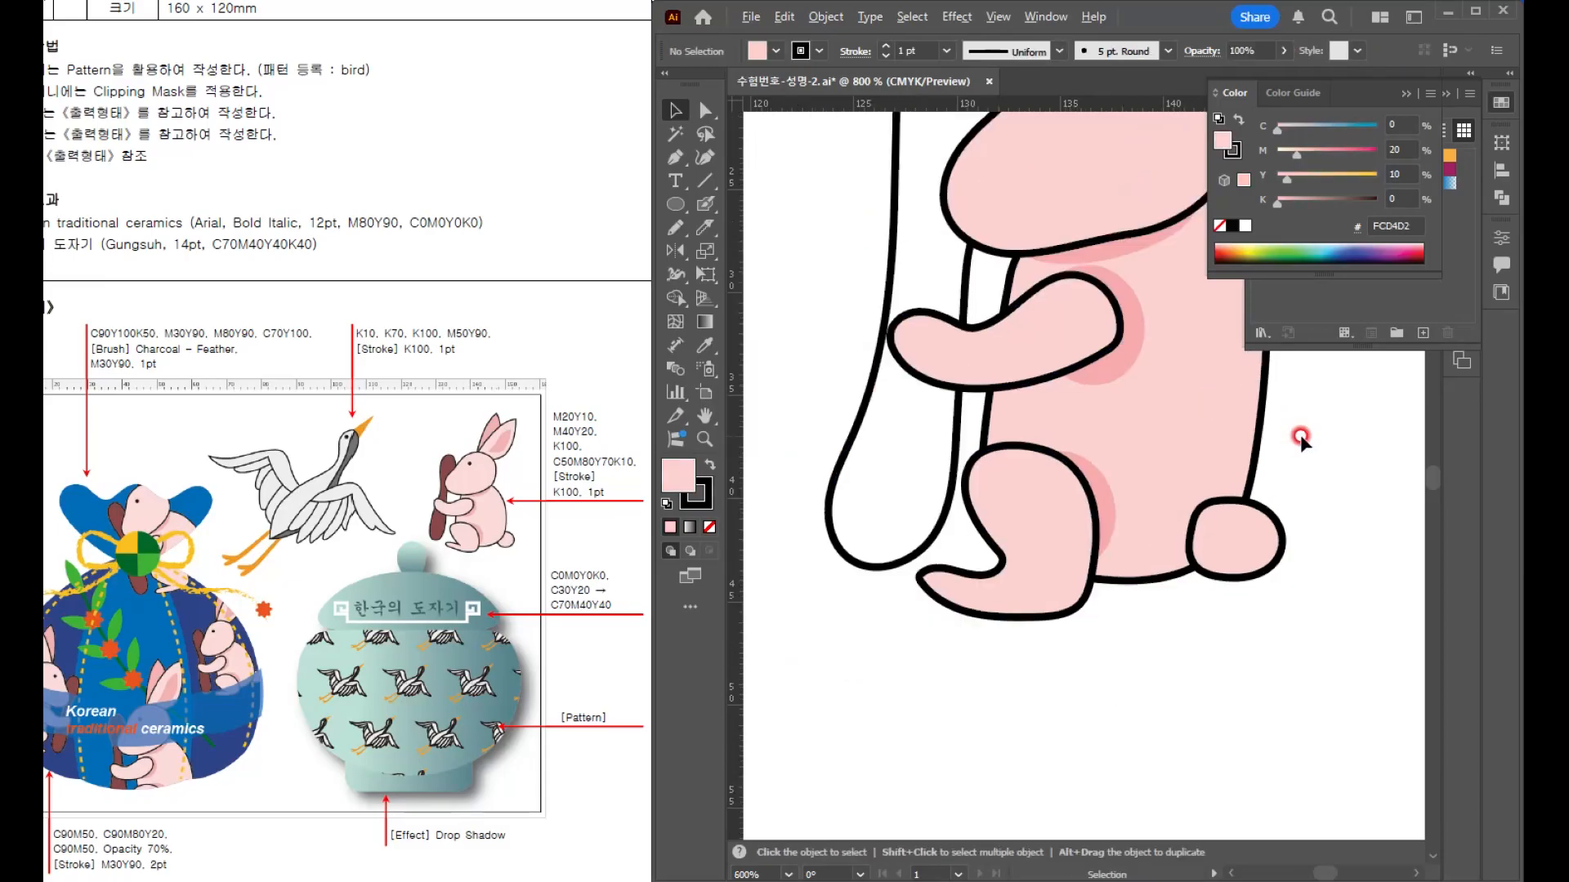
scroll(1301, 435, "up", 1, "alt")
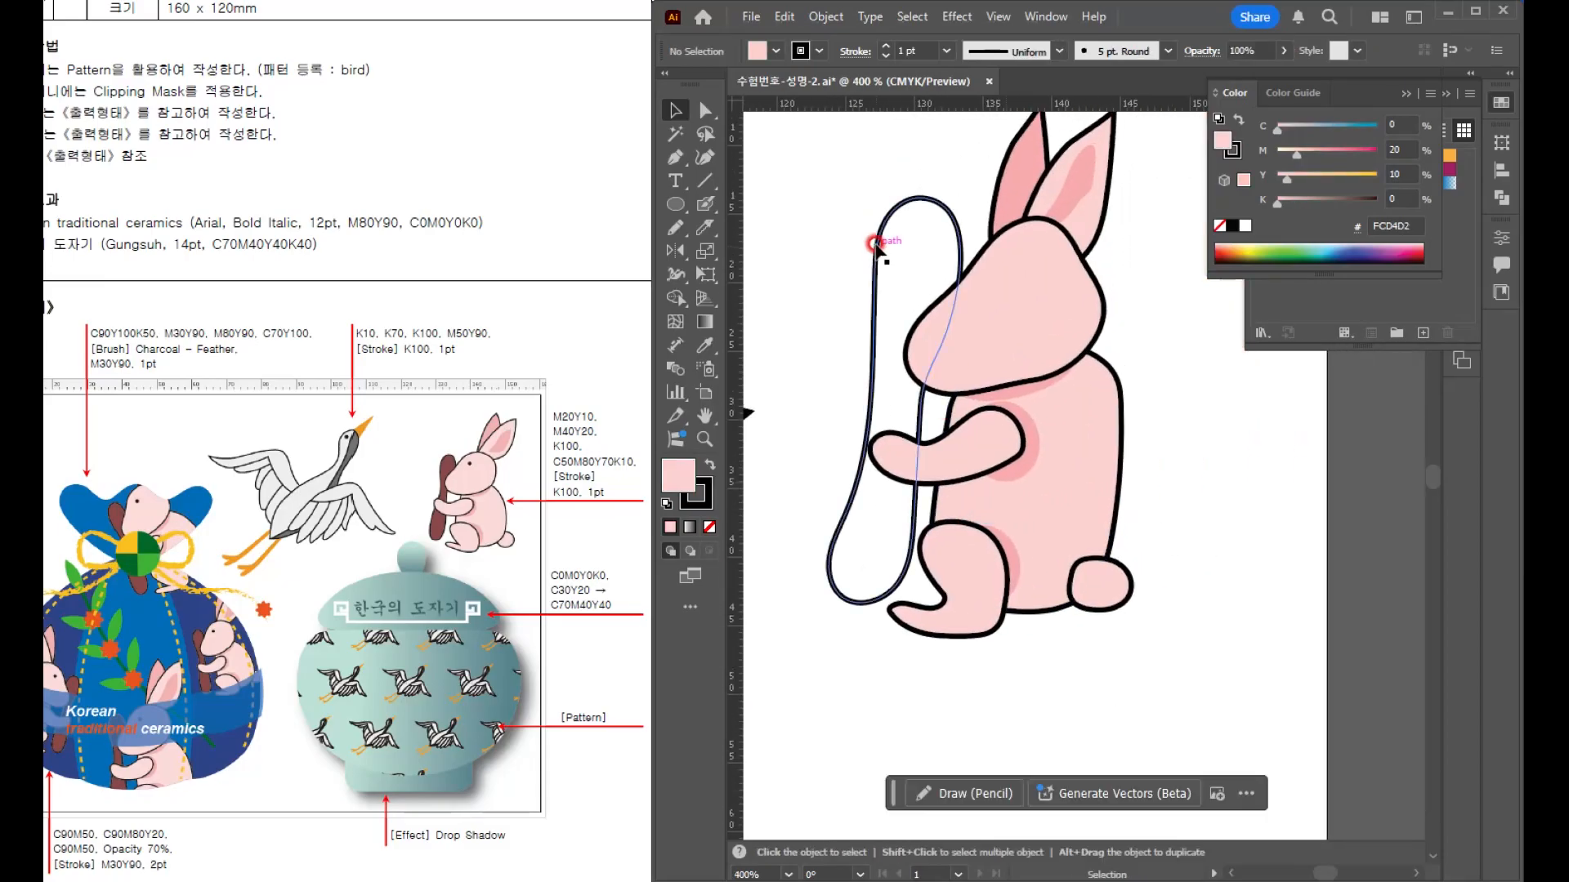
- Fill the club with C50 M80 Y70 K10
left_click(875, 238)
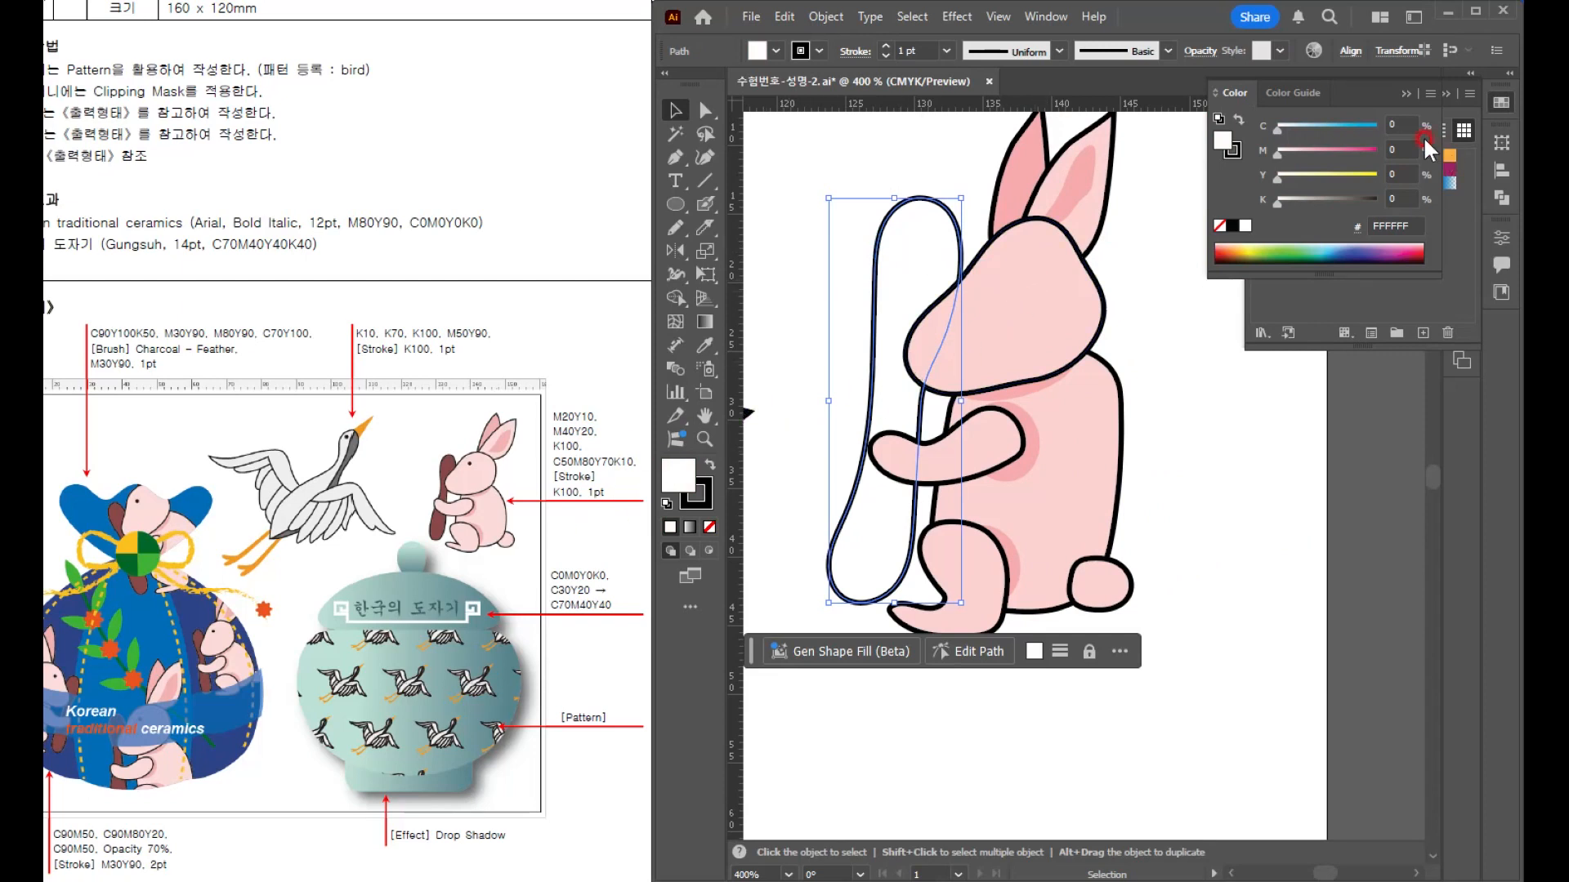
type("50")
key("Tab")
type("80")
key("Tab")
type("70")
key("Tab")
type("10")
key("Return")
left_click(1216, 461)
- Draw a round eye about 1.2 mm wide on the rabbit's head, filled with K100 and without a stroke
key("l")
scroll(1015, 294, "up", 3, "alt")
mouse_move(978, 254)
left_mouse_down()
mouse_move(1045, 312)
mouse_move(1031, 306)
left_mouse_up()
left_click(710, 464)
left_click(701, 509)
left_click(708, 527)
left_click(538, 462)
left_click(902, 144)
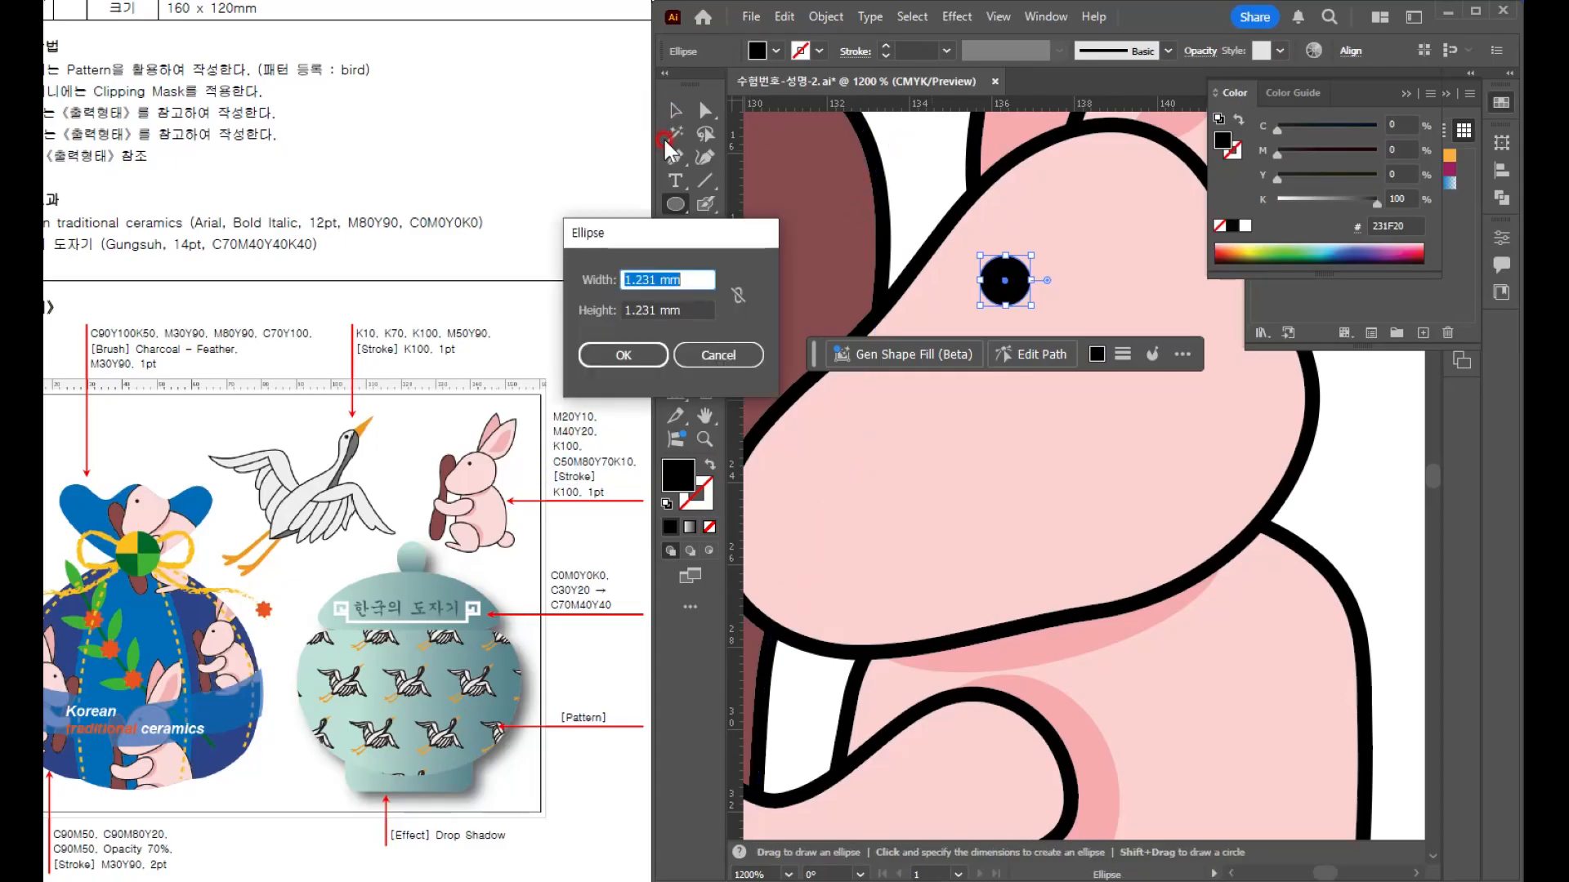
left_click(723, 354)
key("v")
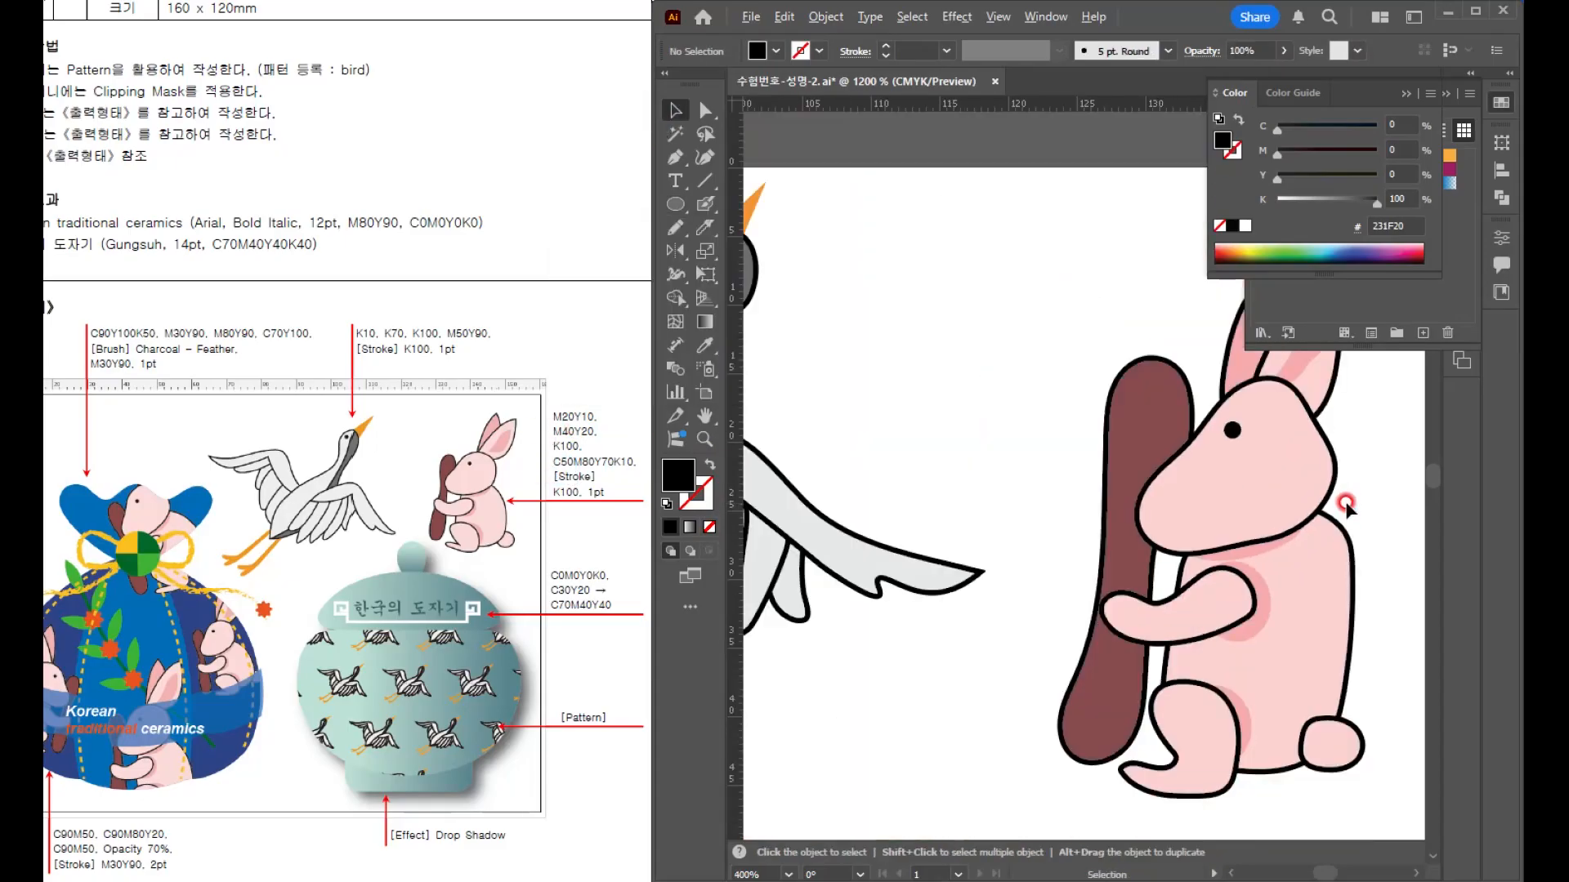
- Reshape the rabbit's back into a softer slope with the Warp tool on the body outline
left_click(588, 266)
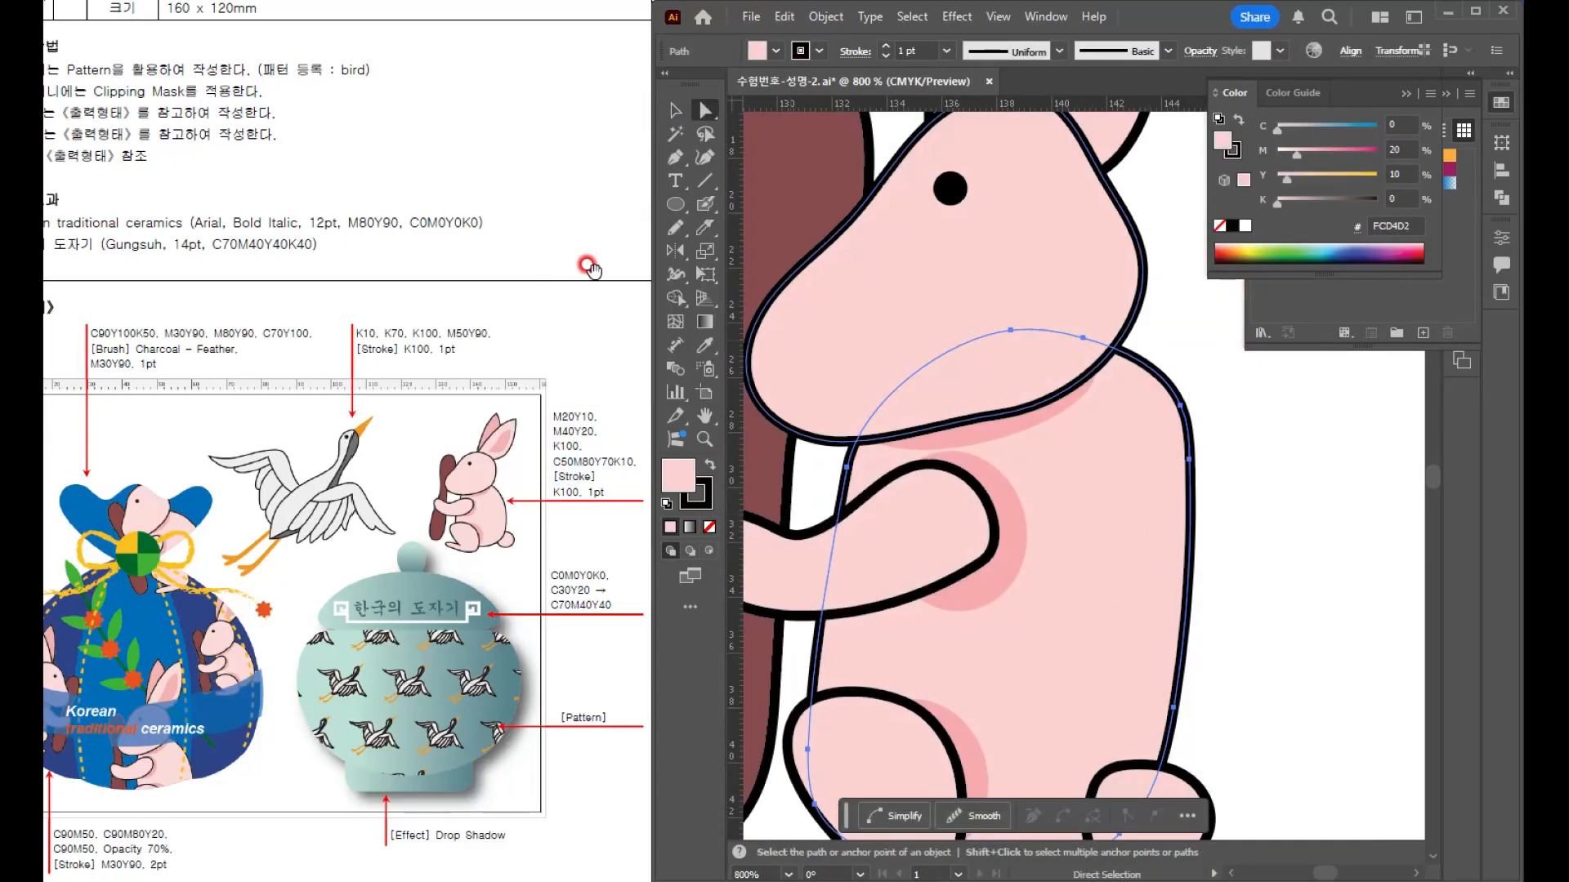
left_click_drag(683, 277, 789, 294)
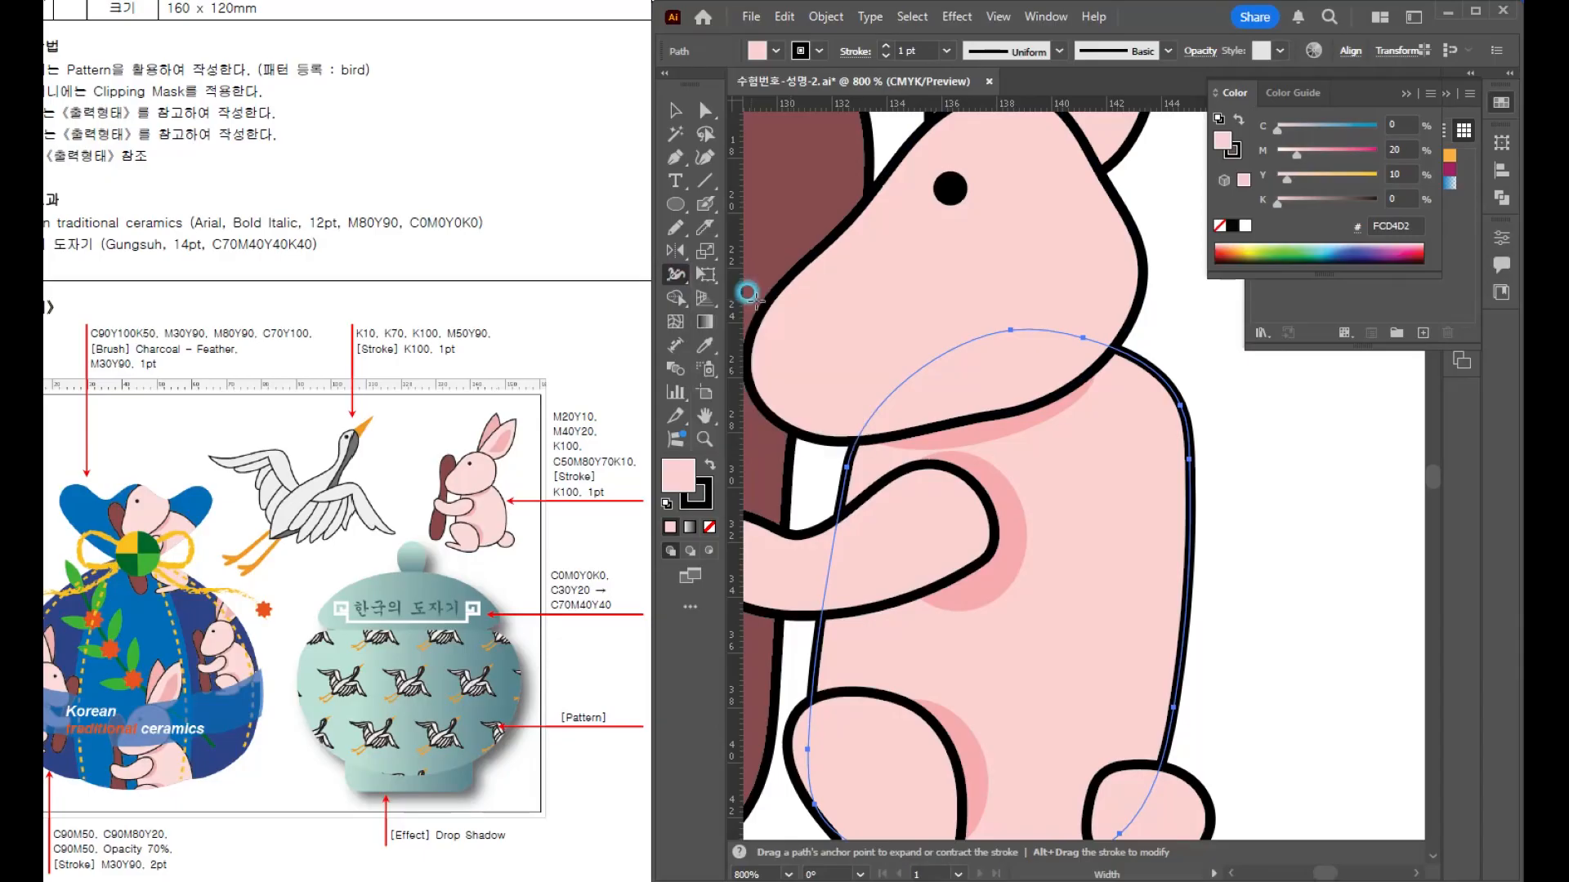
key("ctrl+minus")
scroll(1060, 391, "down", 4)
left_click(1099, 447)
left_click_drag(1106, 454, 1113, 459)
mouse_move(1116, 404)
left_mouse_down()
mouse_move(1106, 376)
mouse_move(1069, 390)
mouse_move(1097, 415)
left_mouse_up()
key("v")
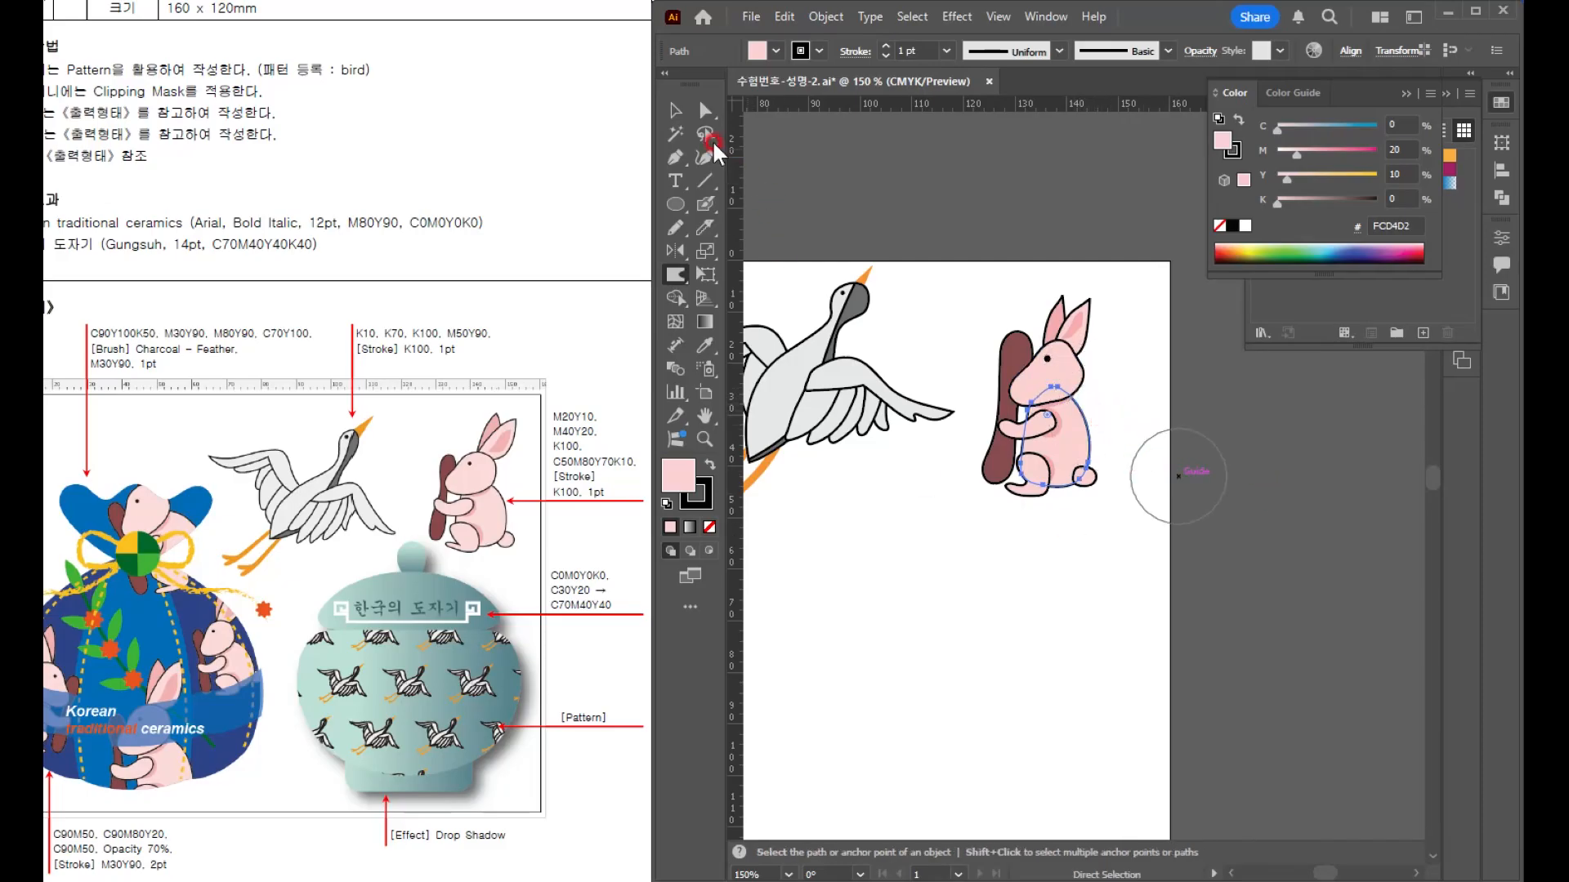
- Select the whole rabbit with its club and stretch it slightly wider
left_click(1058, 668)
scroll(1094, 514, "up", 3)
left_click(1079, 419)
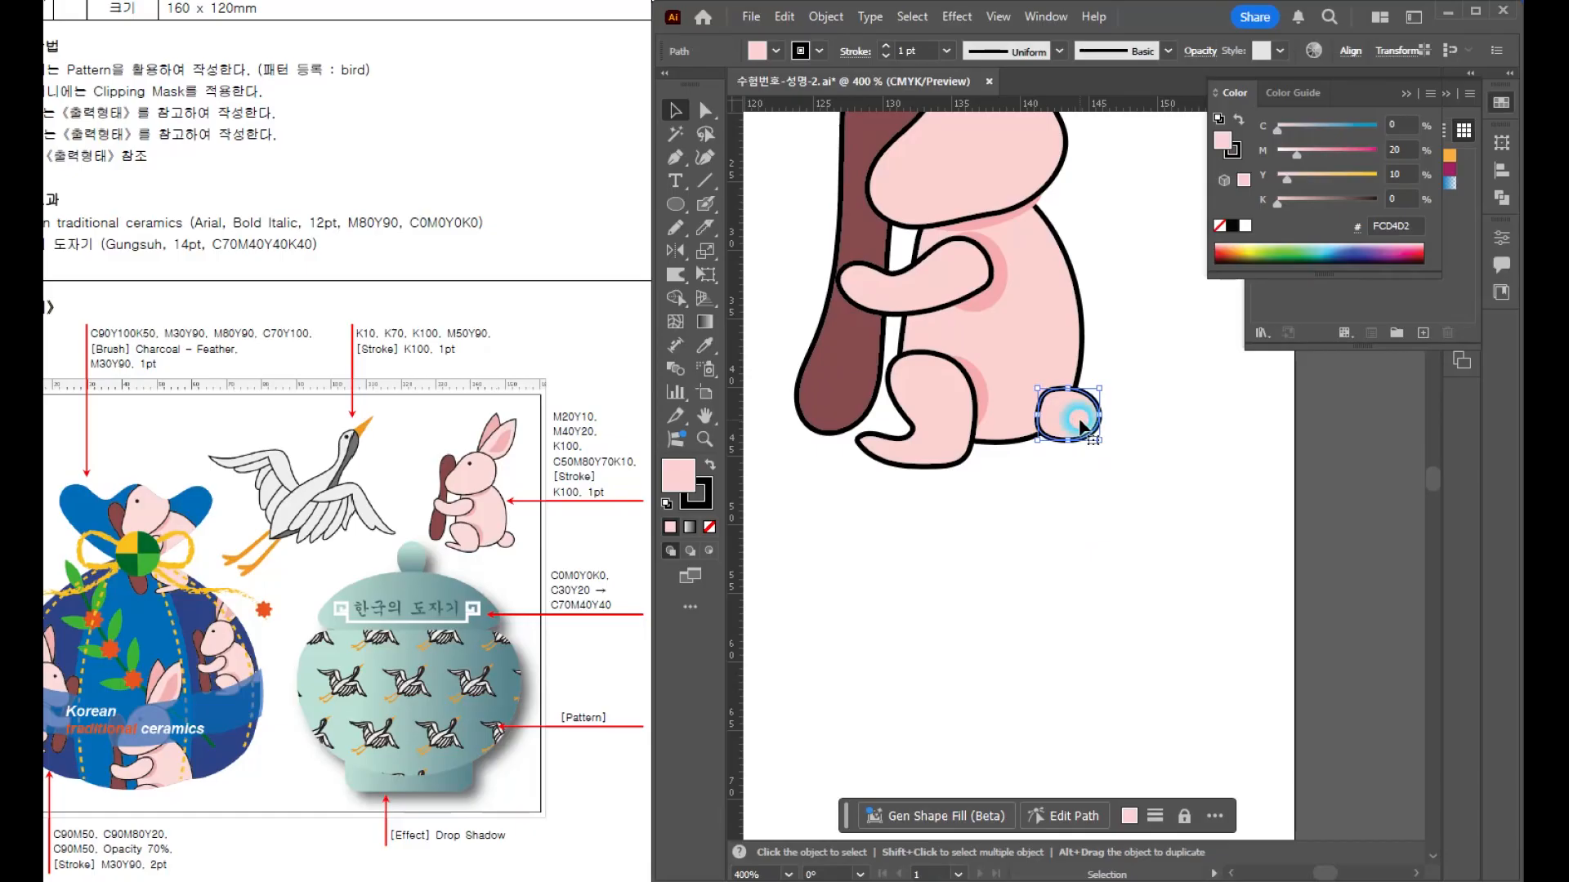
left_click(1096, 508)
scroll(1099, 502, "down", 3)
left_click_drag(1106, 493, 1081, 444)
left_click_drag(939, 294, 1157, 391)
left_click(1039, 562)
scroll(1064, 531, "down", 2)
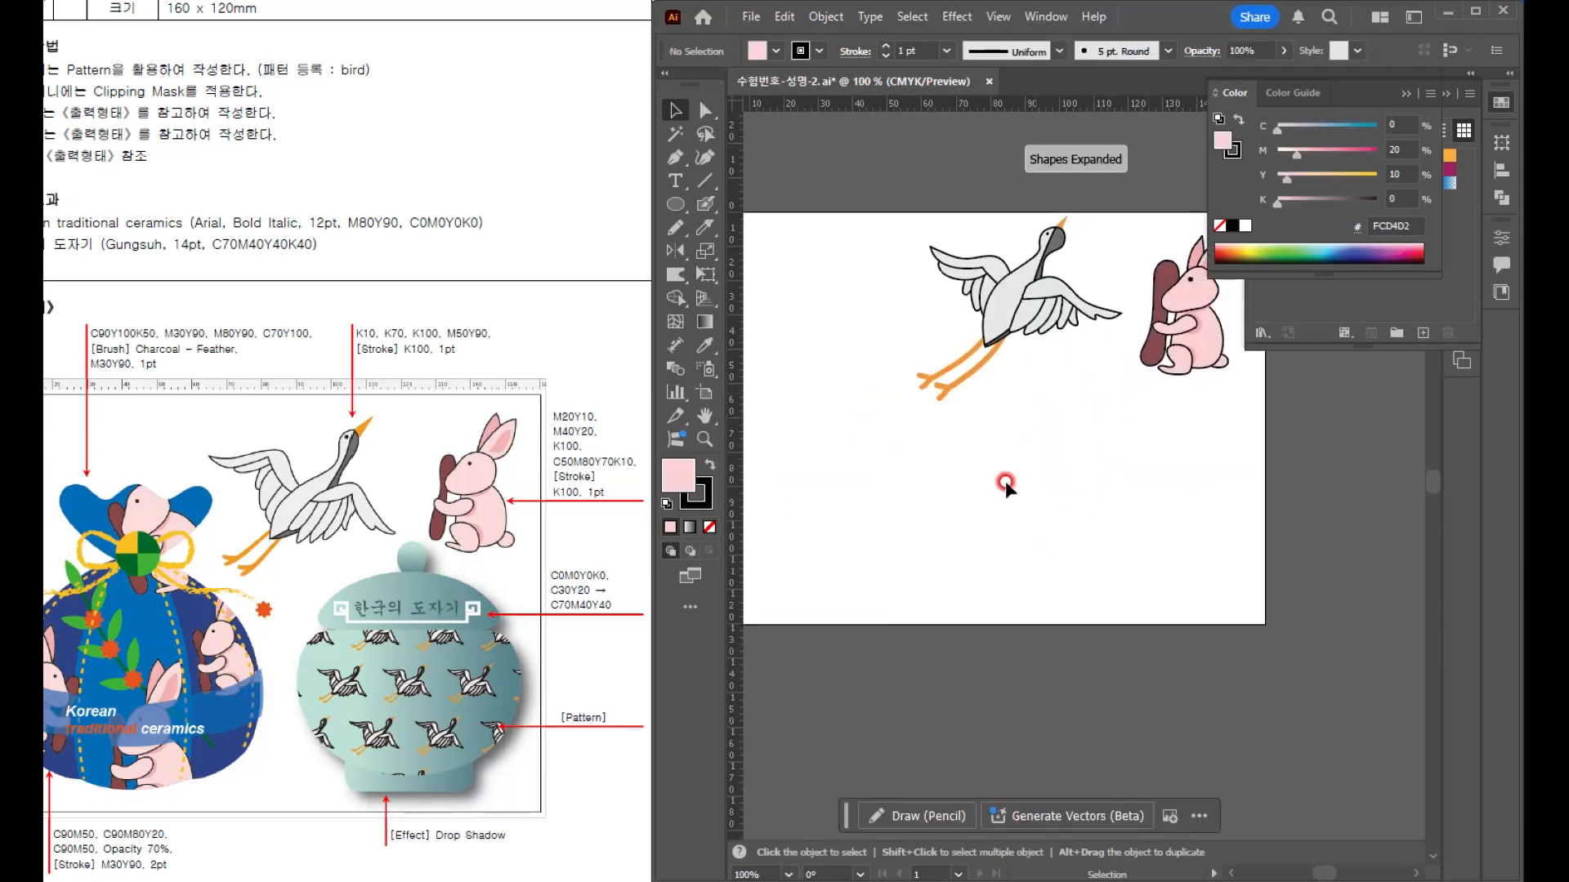
left_click_drag(966, 357, 1100, 462)
left_click(991, 574)
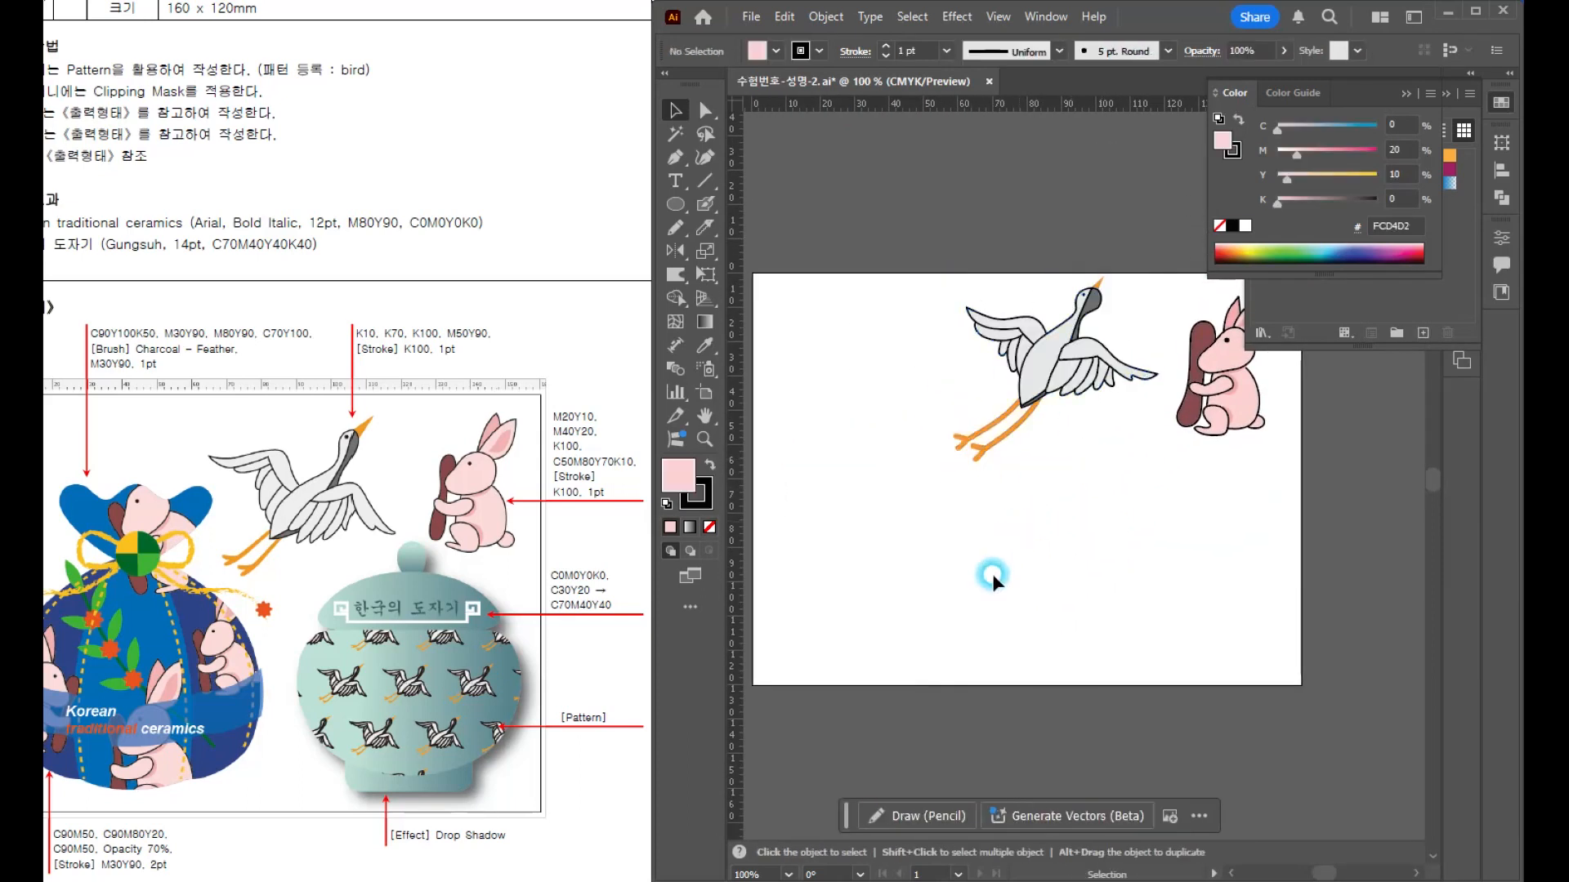
scroll(1128, 525, "up", 1)
left_click_drag(1128, 526, 967, 431)
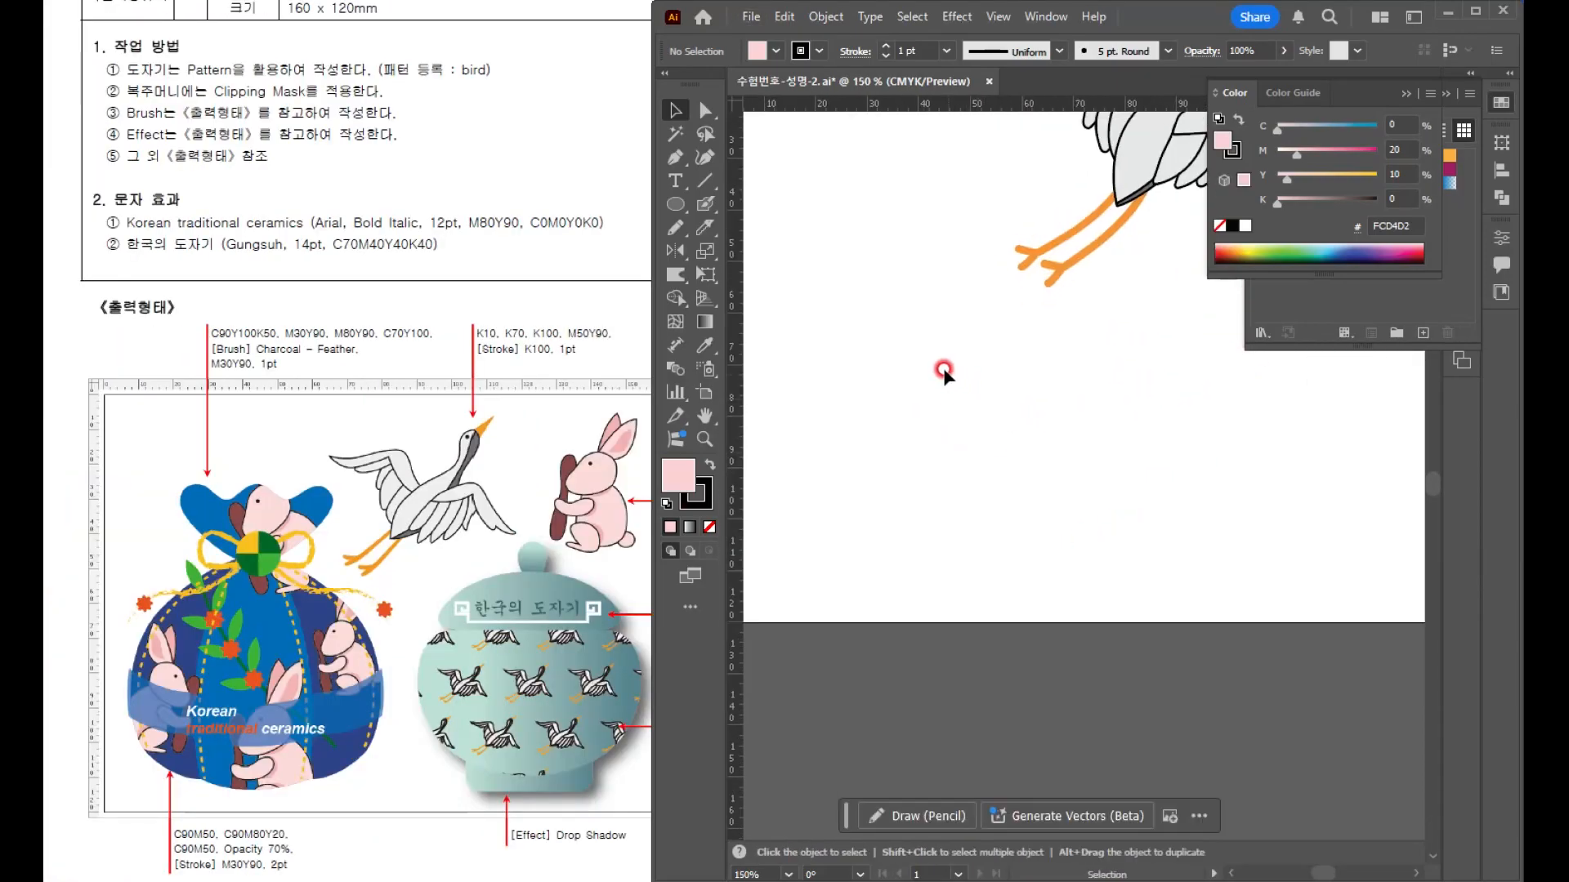
- Draw a tall white ellipse about 52 x 63 mm below the crane as the pouch body
left_click_drag(924, 366, 982, 410)
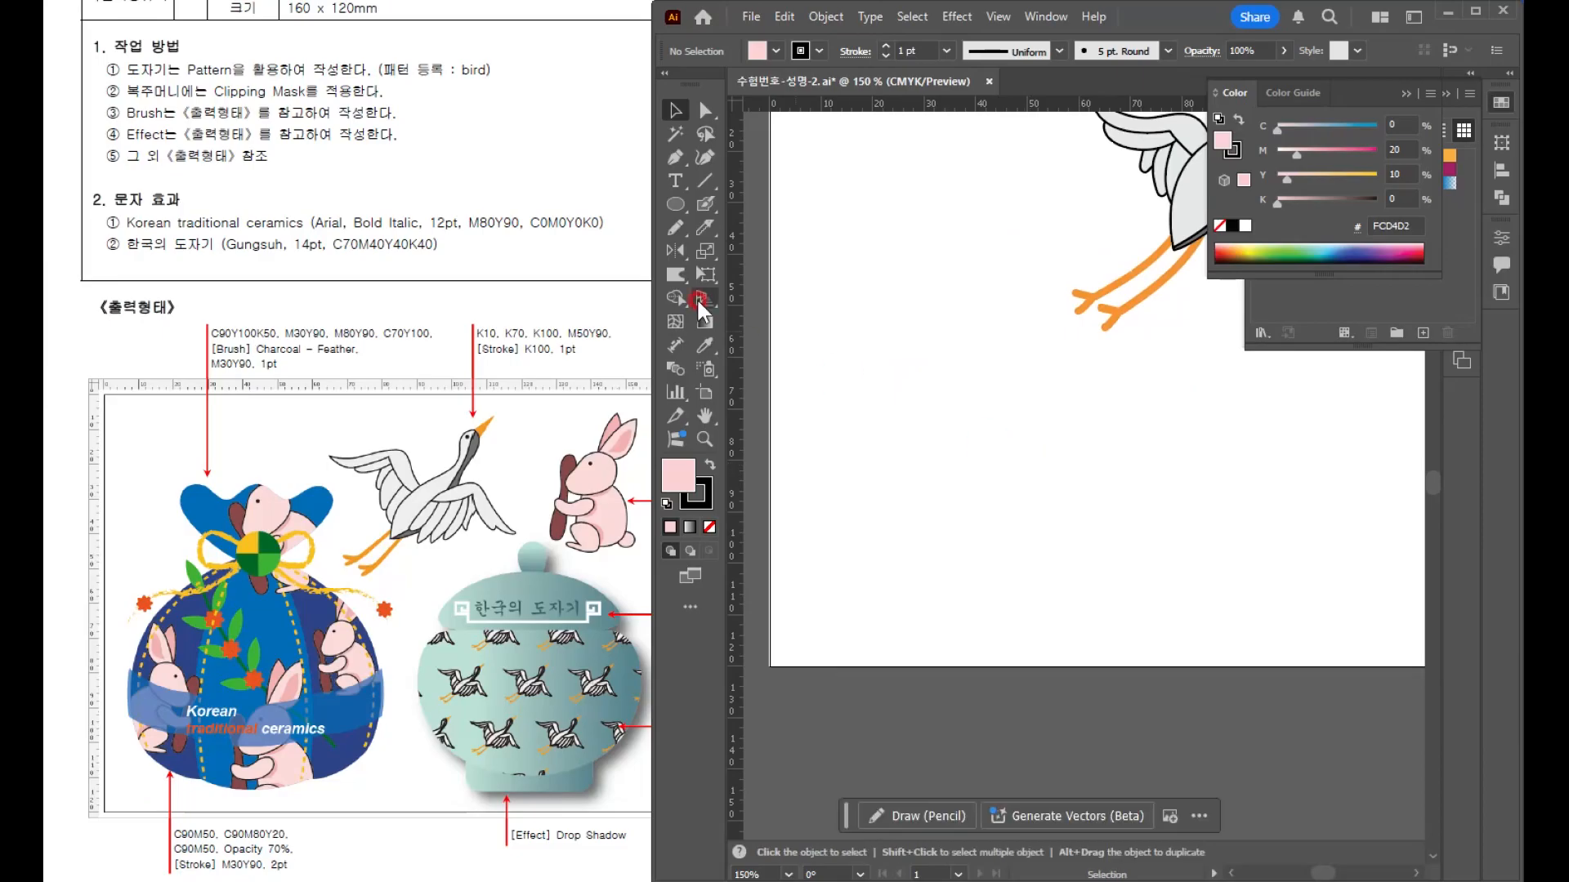
left_click(678, 200)
left_click_drag(818, 307, 1083, 628)
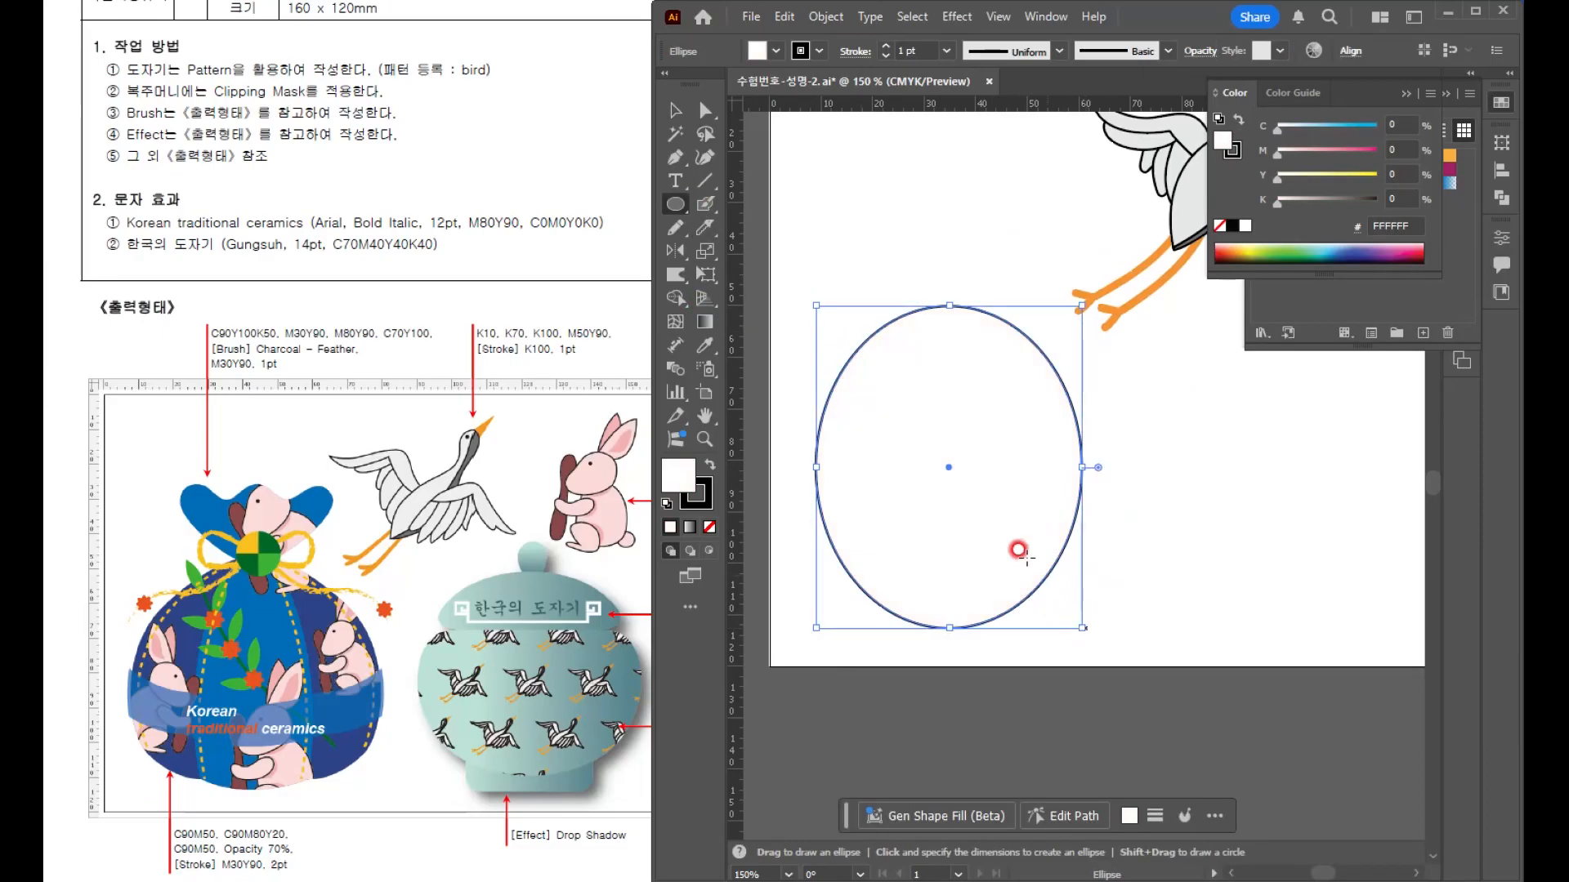
- Shape the ellipse into an egg with a flatter bottom by nudging its top and bottom anchor points upward
left_click(673, 113)
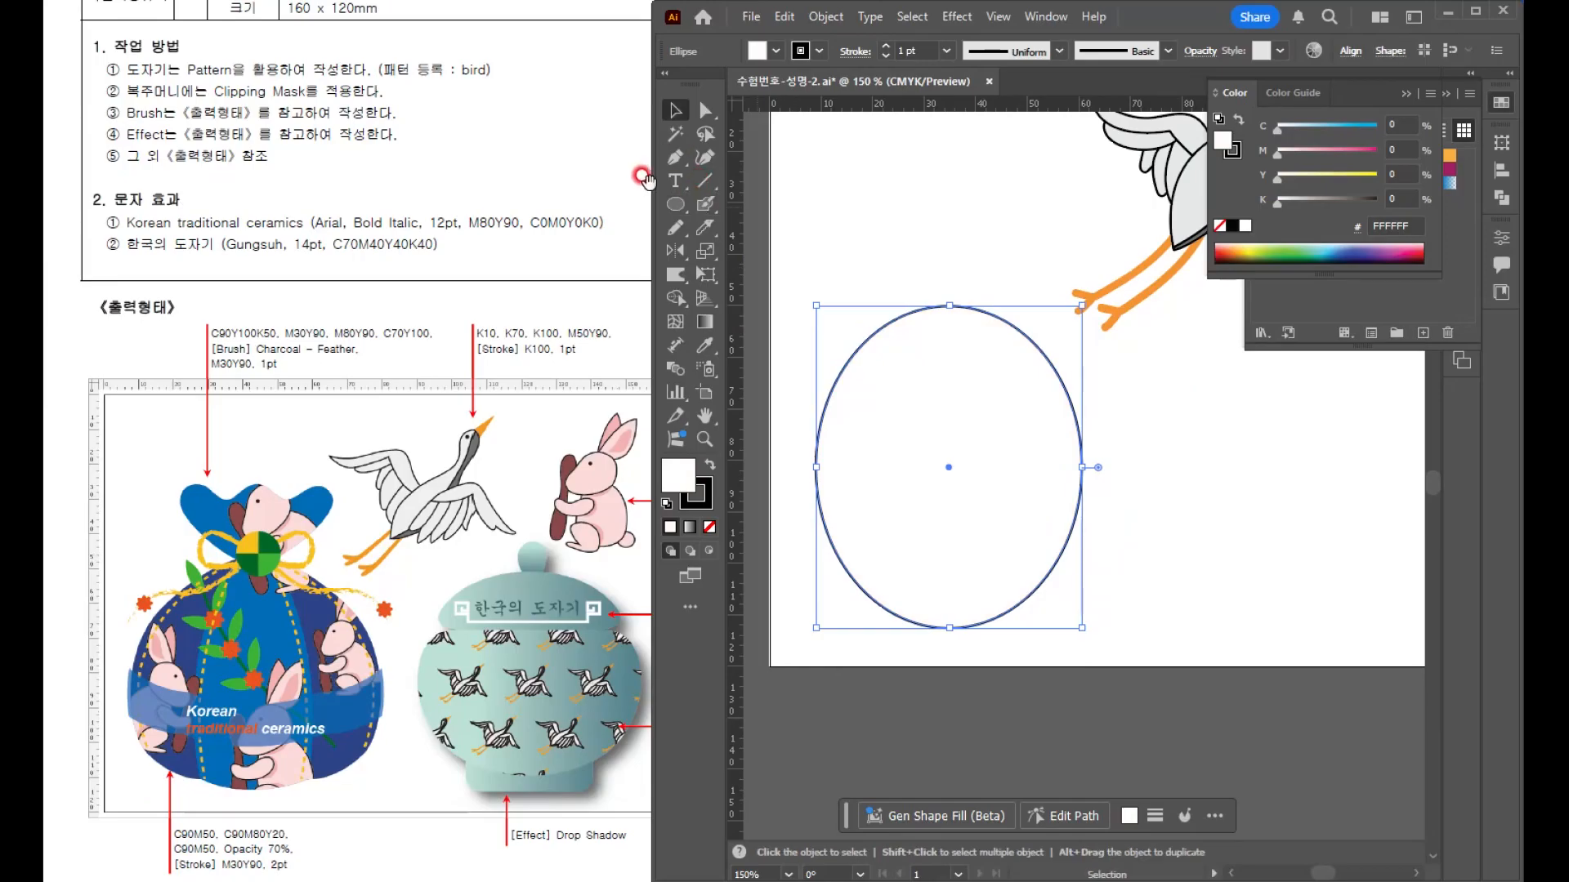
left_click(706, 113)
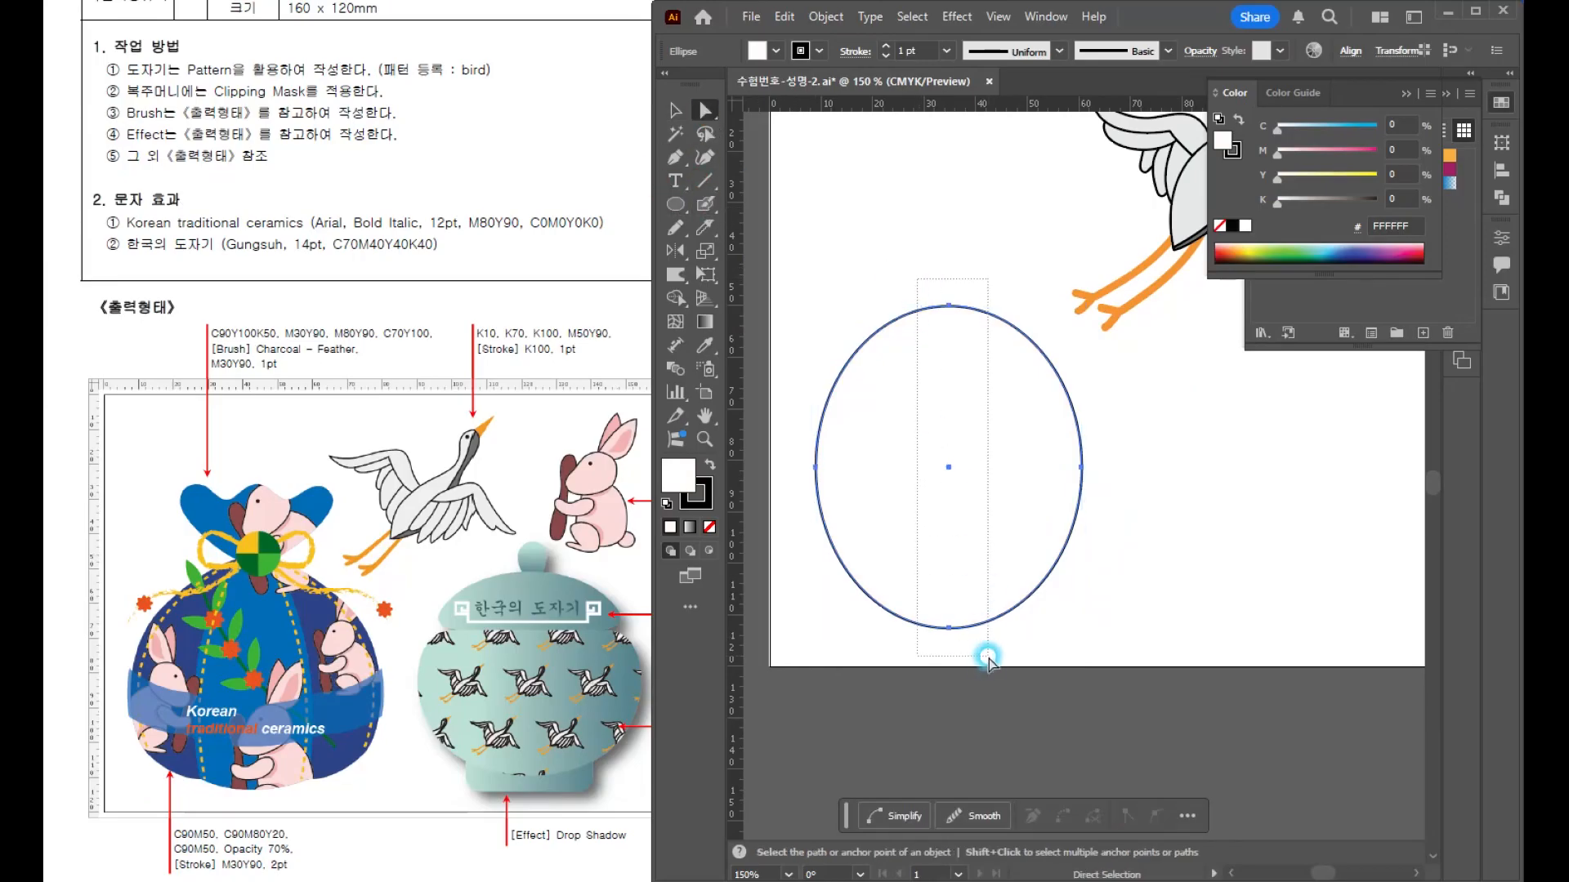
left_click(946, 624)
key("Up")
key("Up")
key("Up")
key("Up")
key("Up")
key("Up")
key("Up")
key("Up")
key("Up")
key("Up")
key("Up")
key("Up")
key("Up")
key("Up")
key("Up")
key("Up")
key("Up")
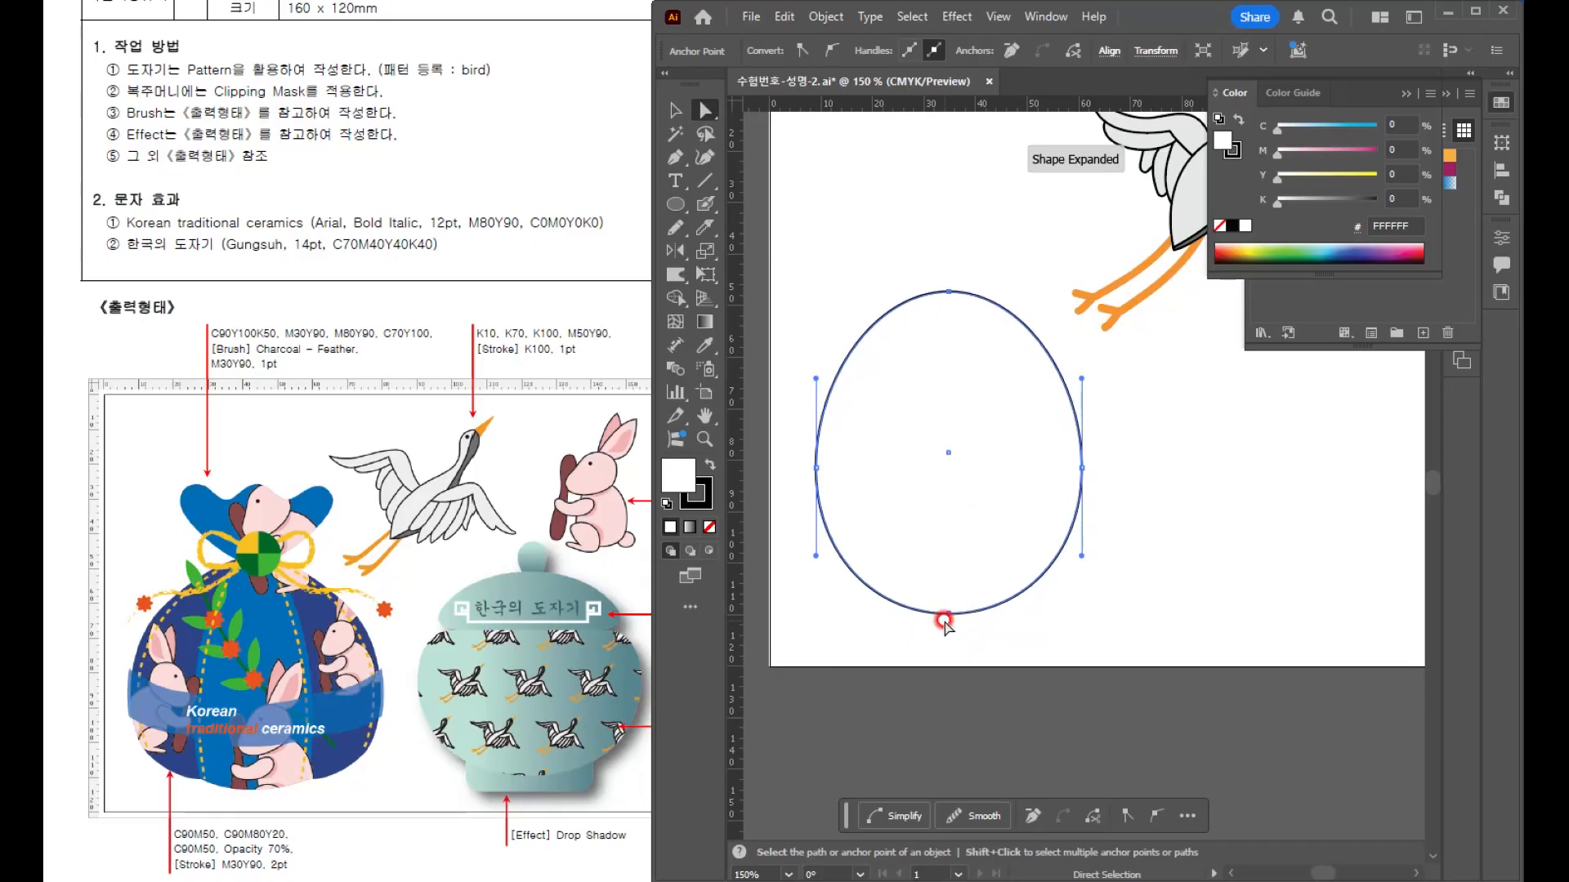
key("Up")
key("Up")
key("Up")
key("Up")
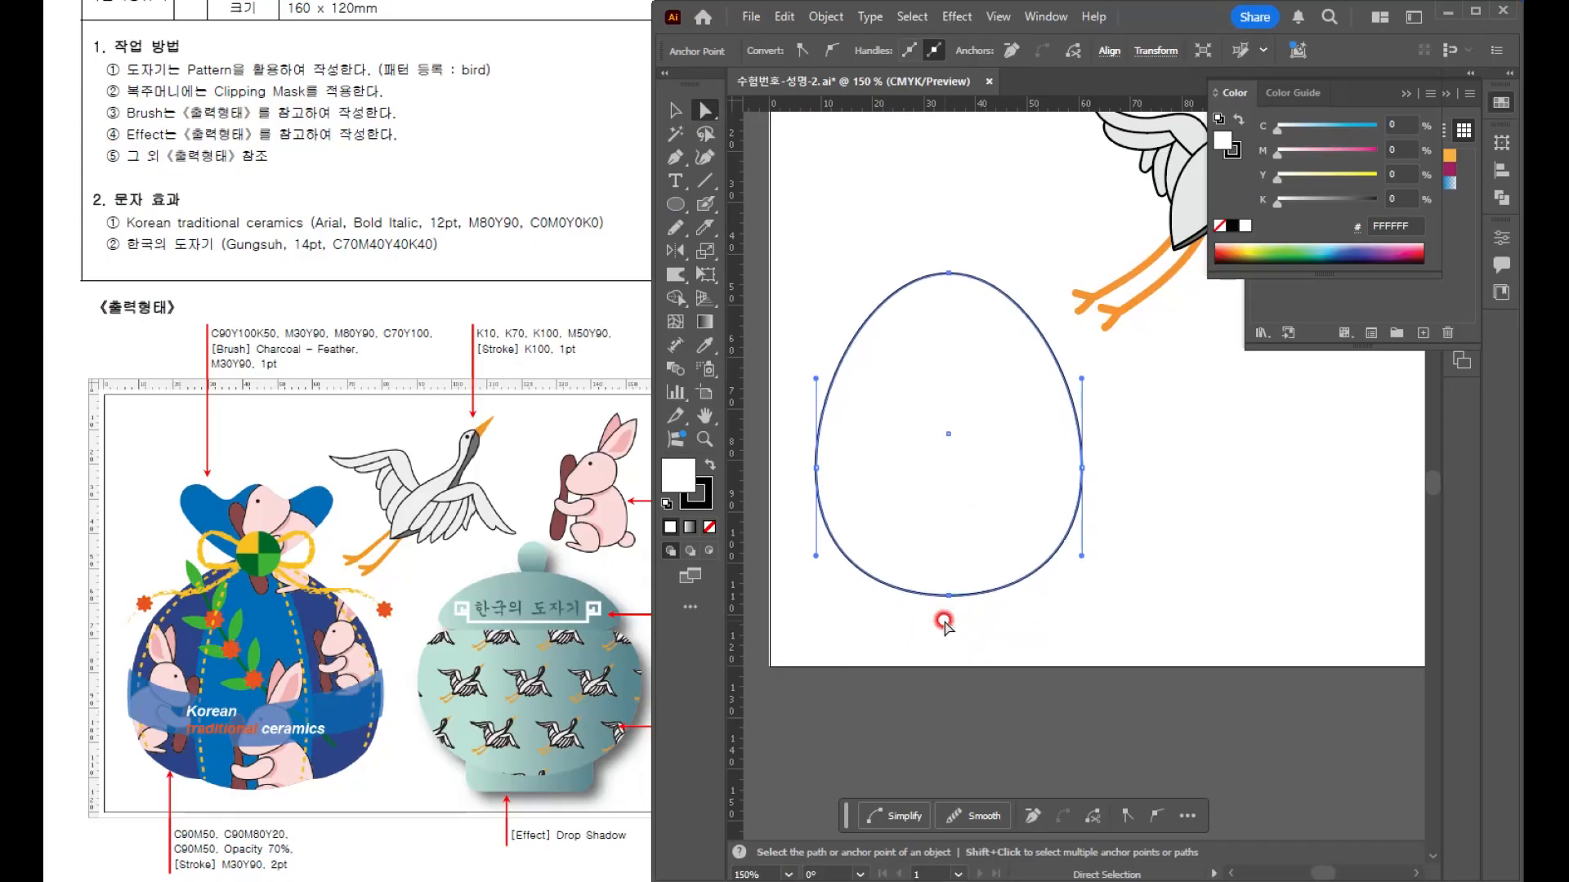
key("Down")
key("Down")
key("Down")
key("Down")
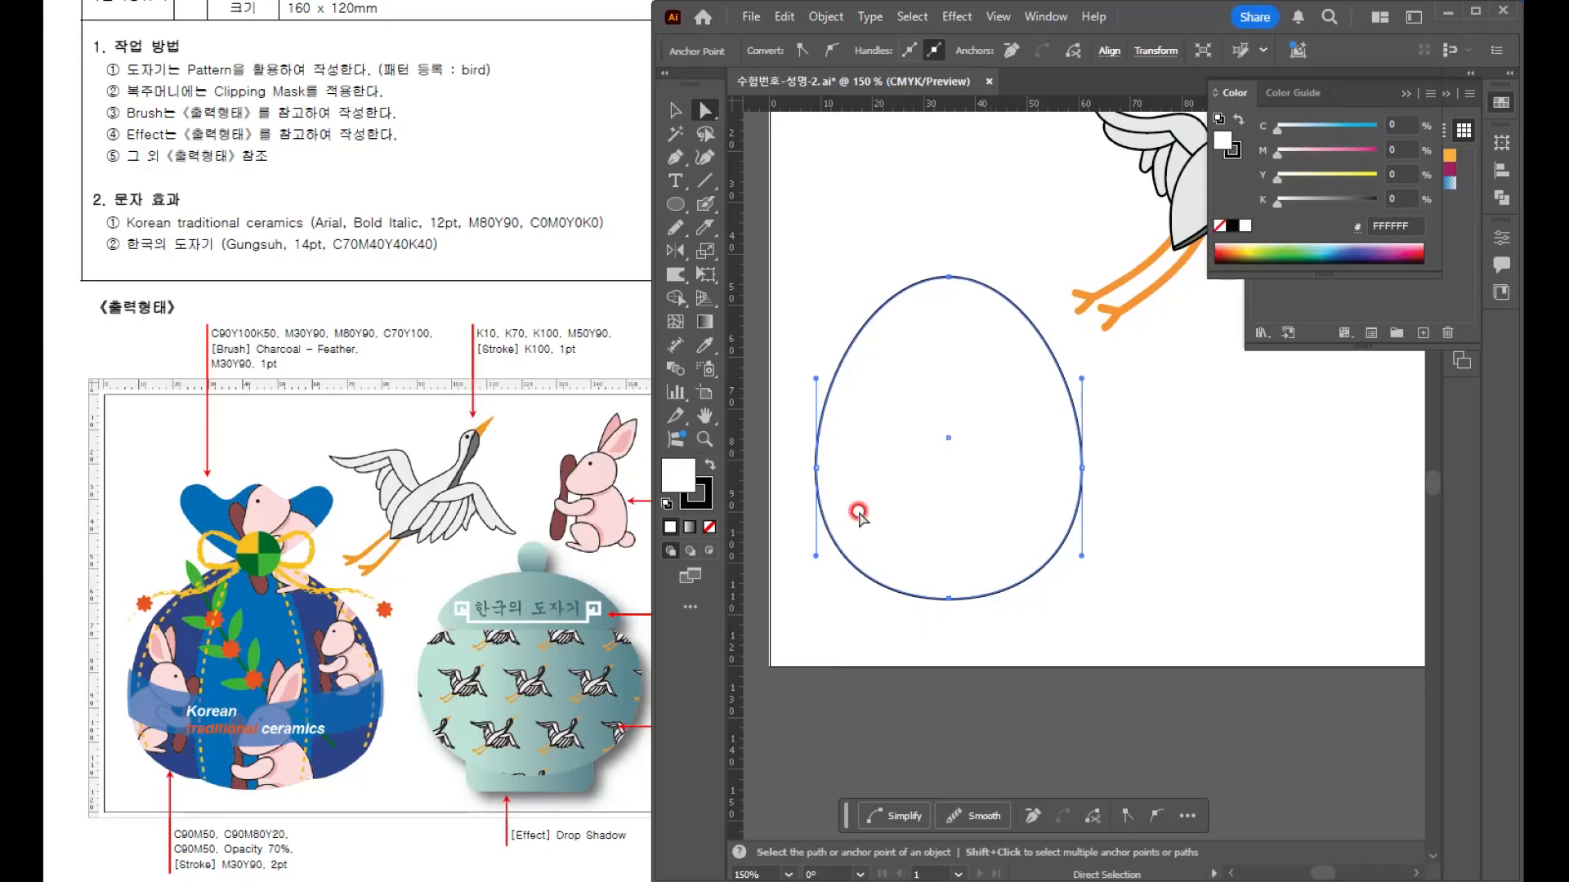
- Draw a narrow ellipse about 30 x 68 mm centred in the body, align their tops, and widen the body symmetrically to about 60 mm
left_click(676, 203)
key("ctrl+shift+a")
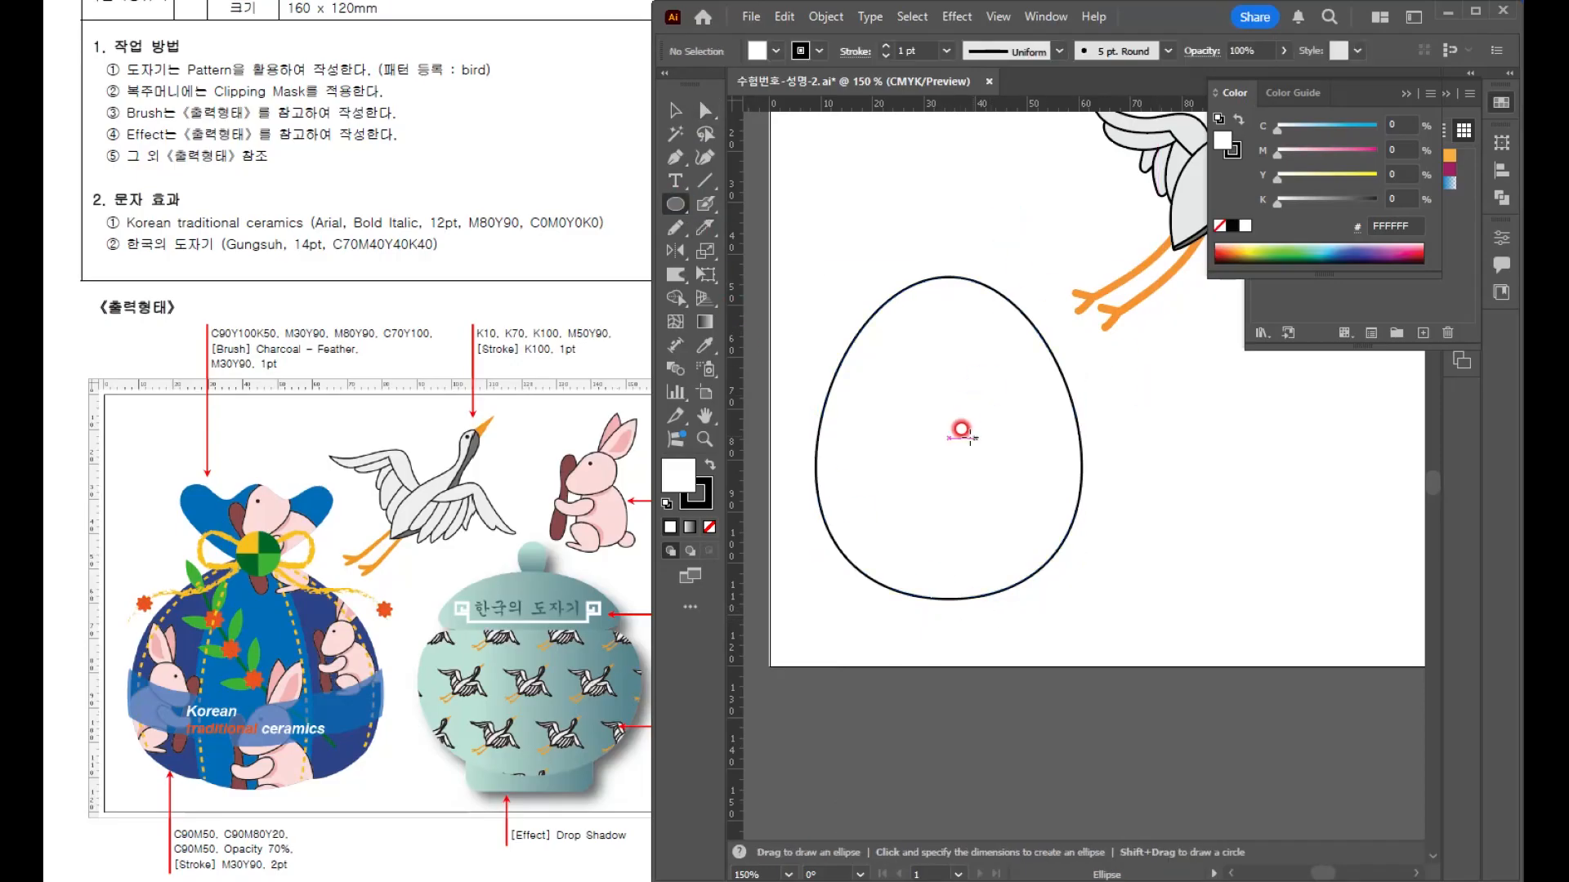
left_click_drag(949, 438, 1026, 619)
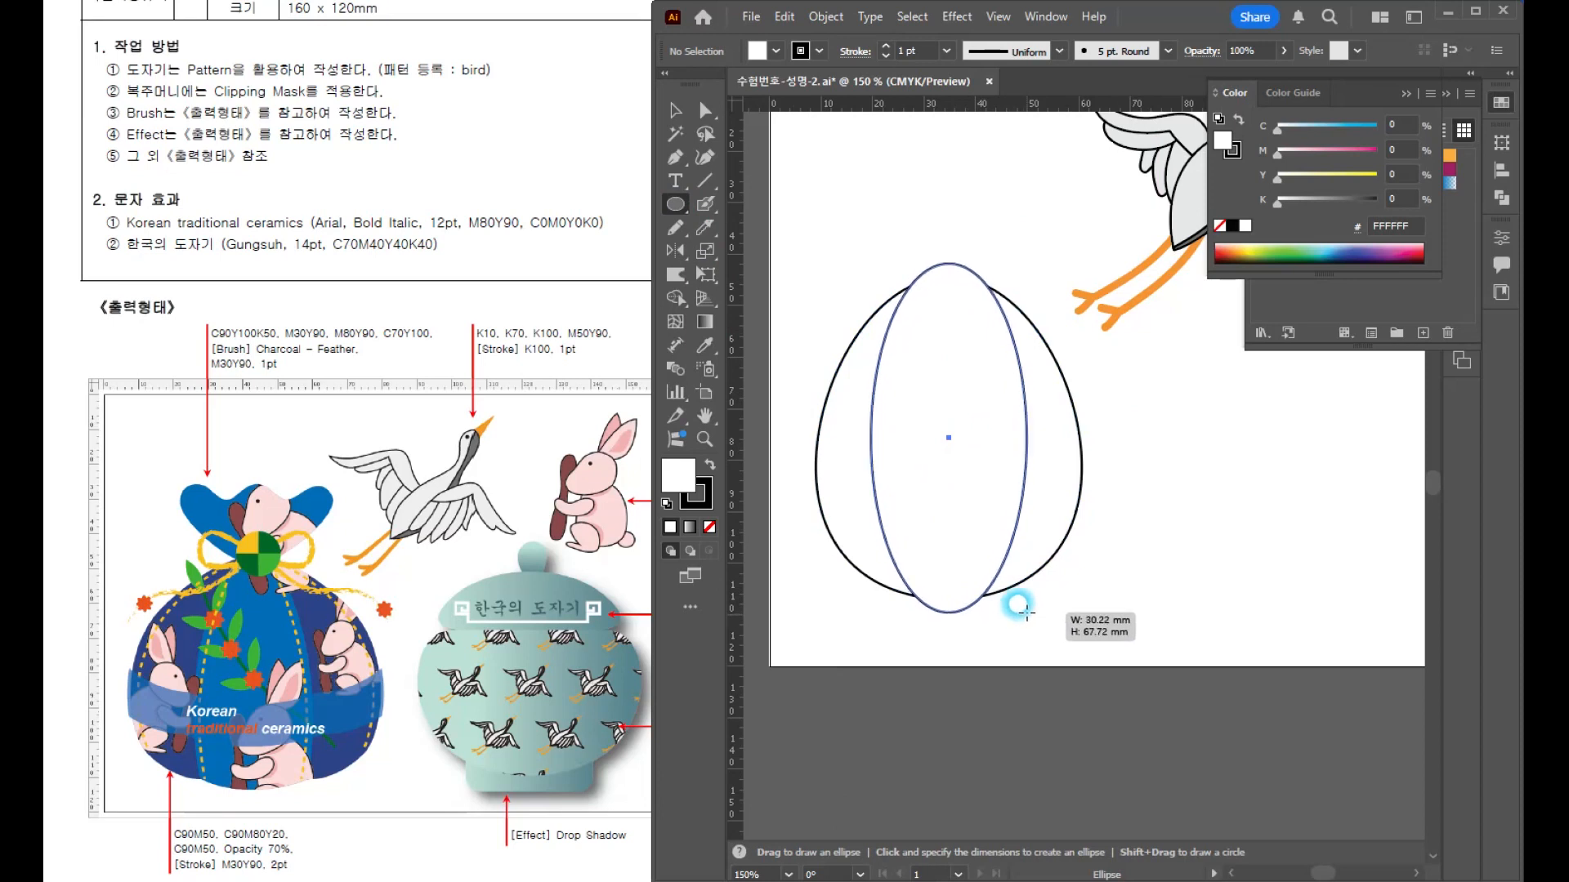
key("v")
left_click(1047, 519)
left_click_drag(1081, 439, 1105, 447)
left_click(992, 603)
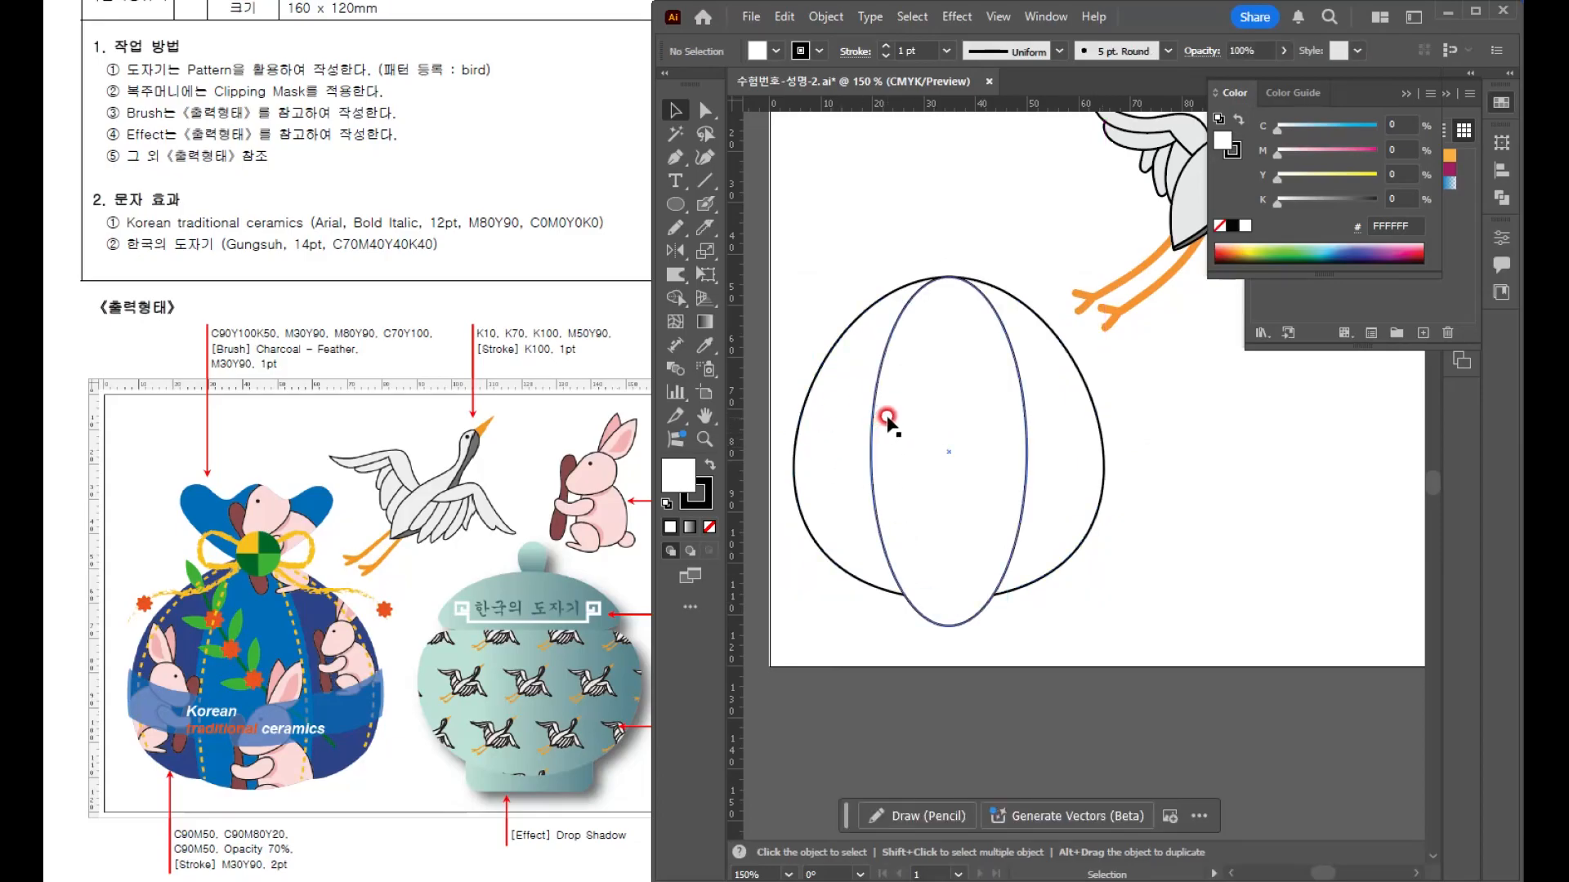
- Use Shape Builder on both shapes to remove the right side and bottom excess, keeping the left and centre panels
left_click_drag(819, 322, 921, 430)
left_click(675, 299)
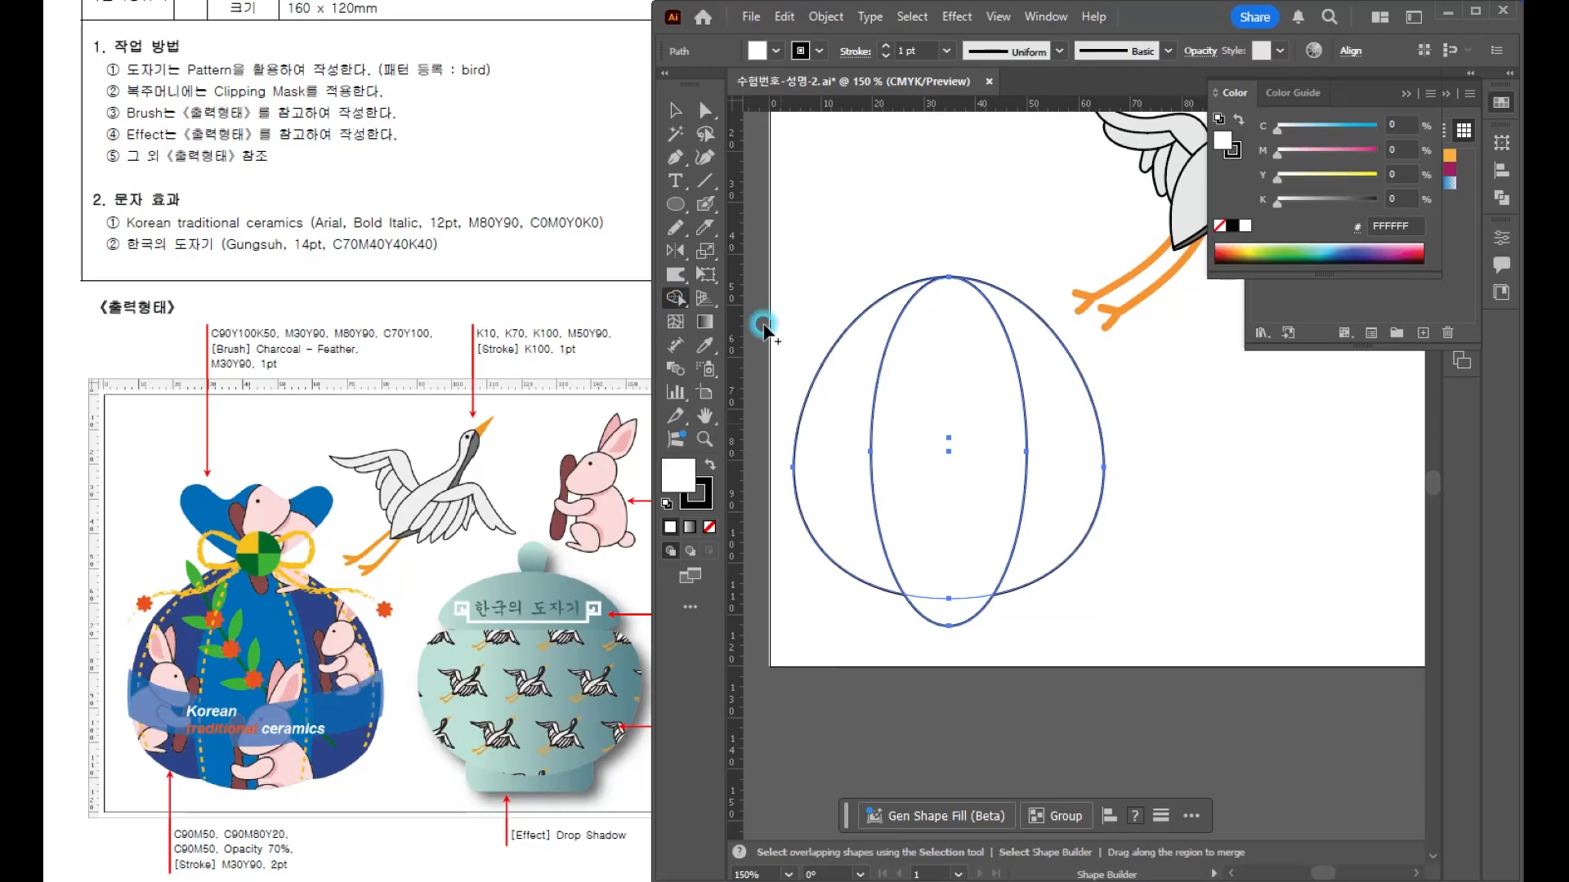
left_click(1068, 487, "alt")
left_click(945, 608, "alt")
left_click(945, 455)
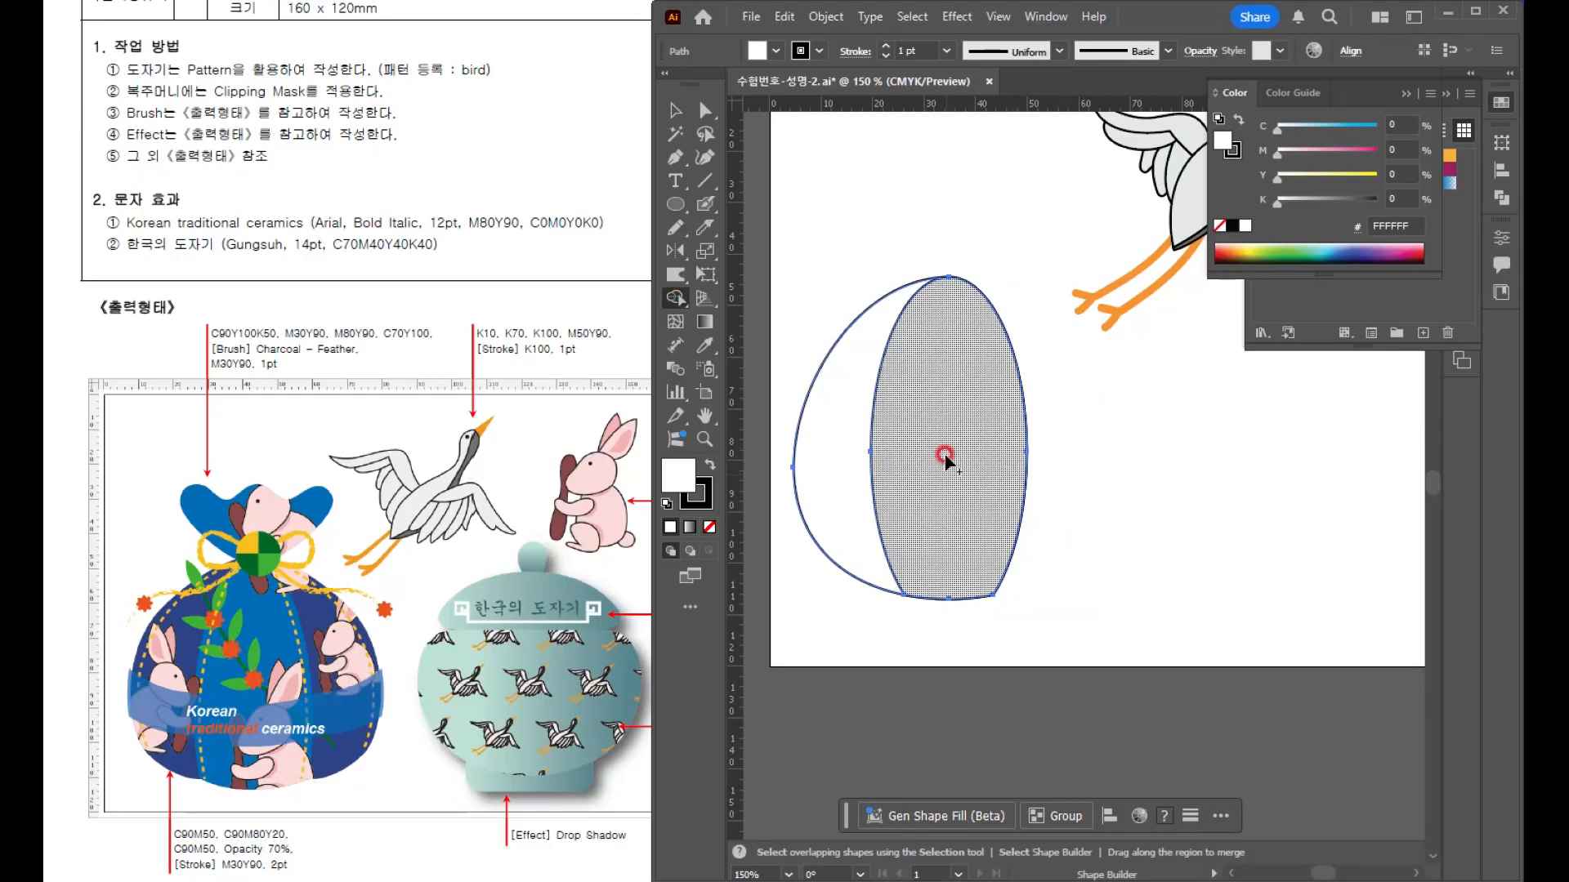
left_click(840, 446)
left_click(677, 112)
left_click(850, 170)
left_click(971, 526)
left_click(1160, 567)
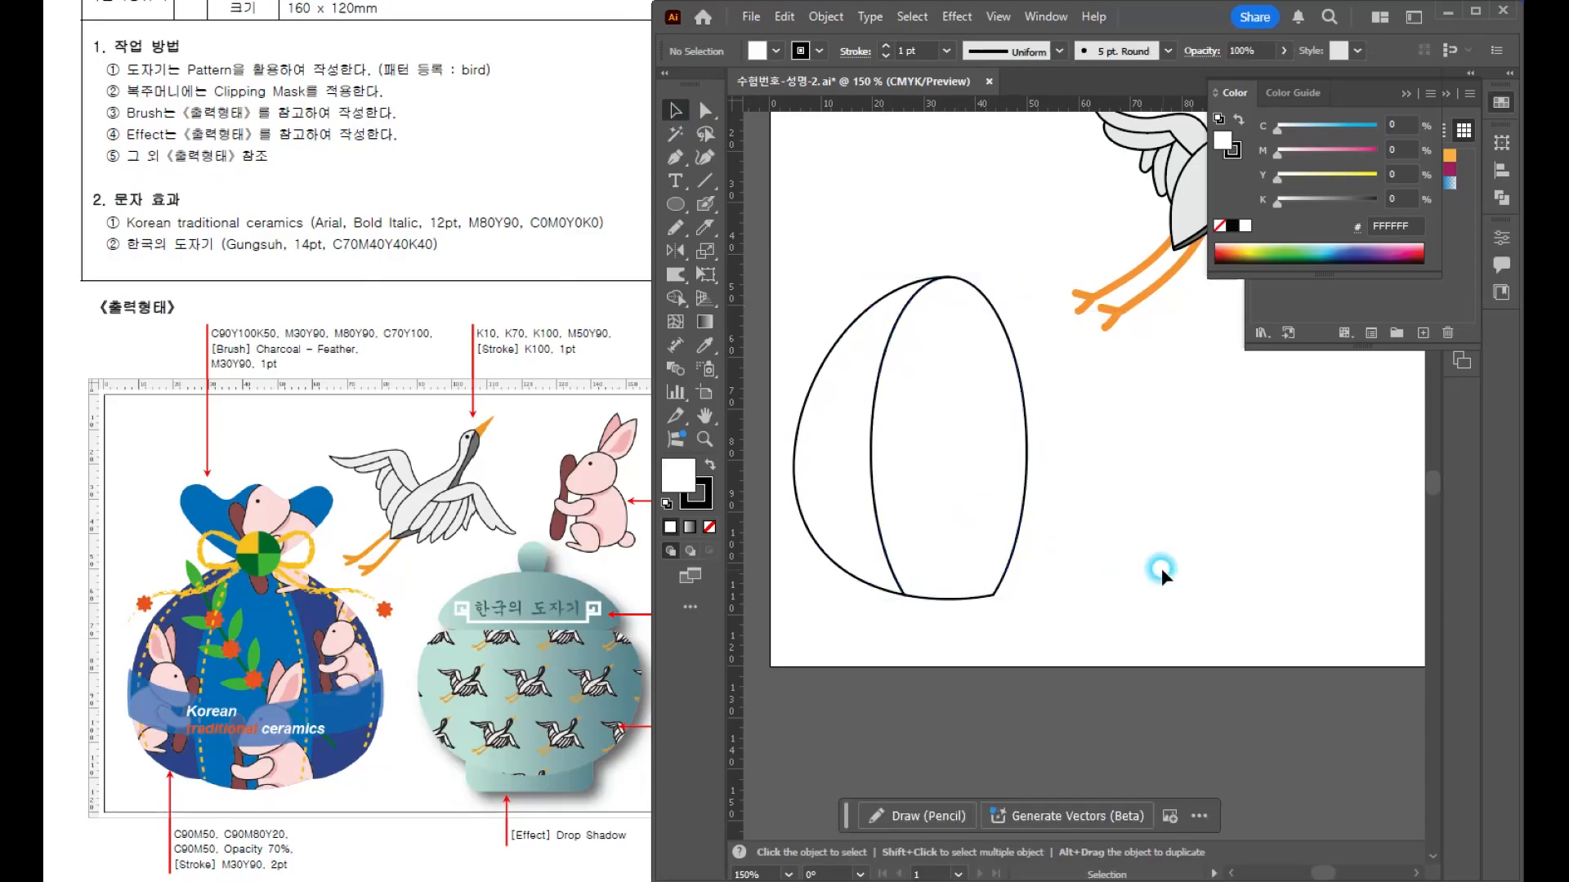
- Slightly round the bottom corner of the pouch's left panel with its live corner control
left_click(957, 559)
left_click(831, 514)
left_click(219, 773)
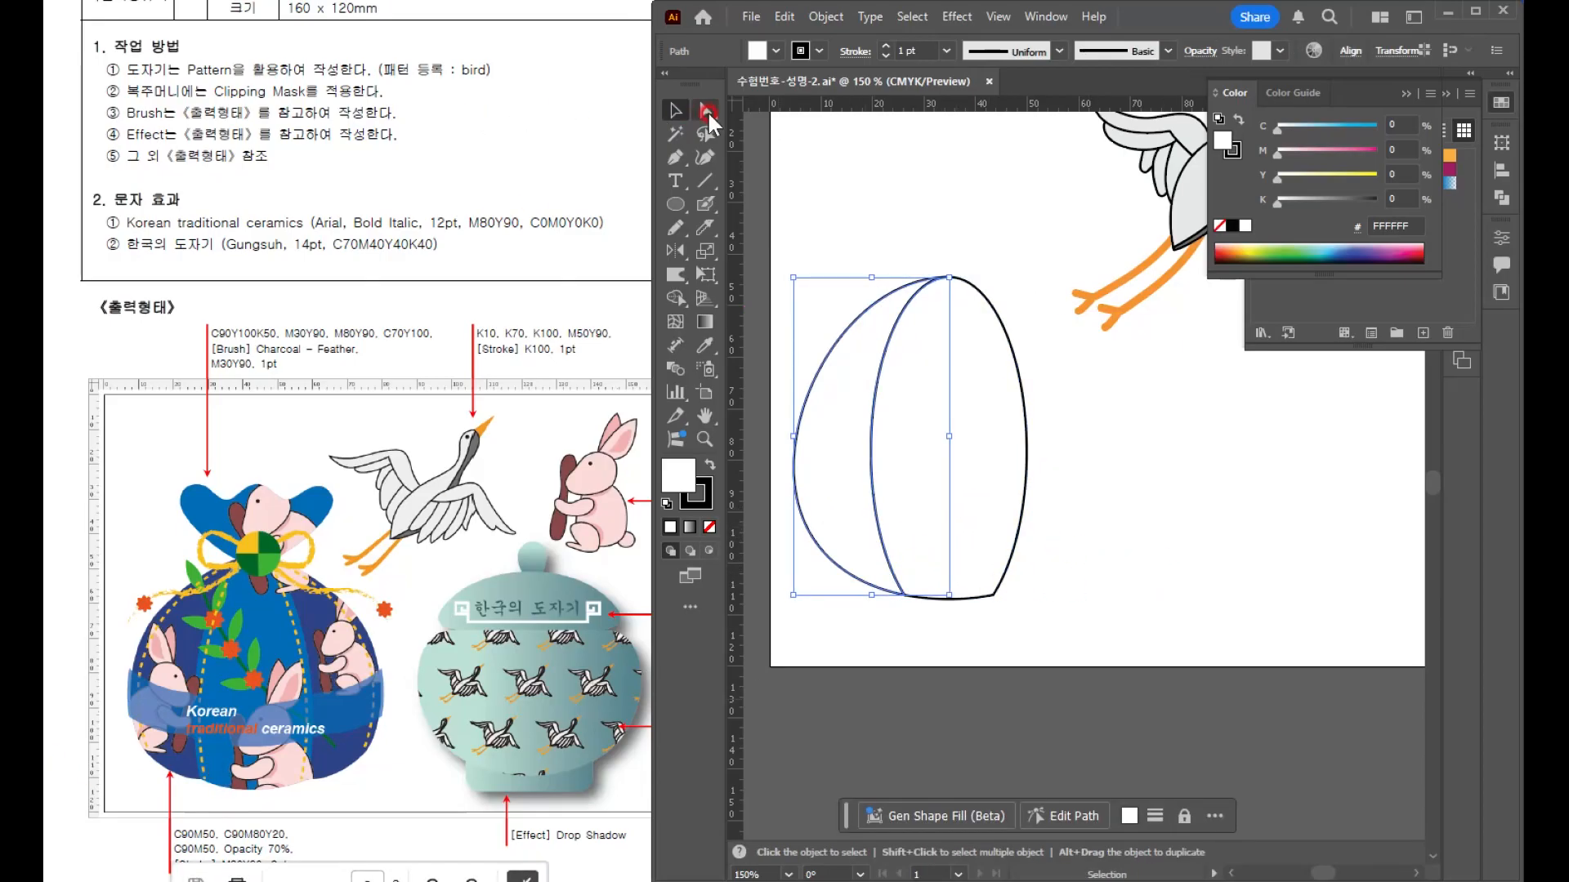
left_click(704, 111)
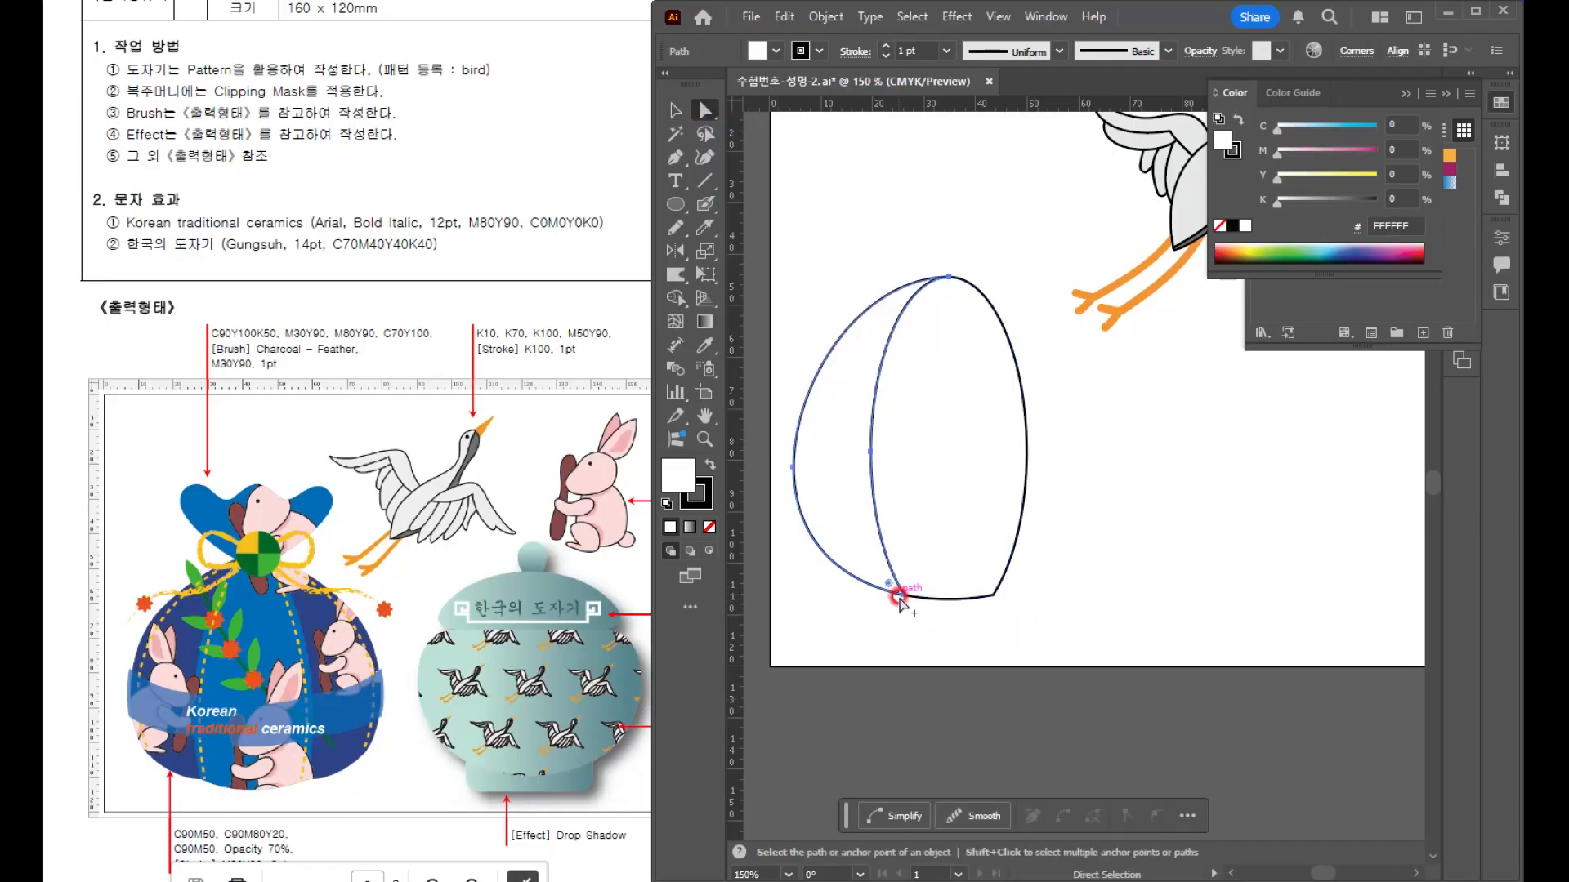
scroll(900, 596, "up", 3)
mouse_move(899, 582)
left_mouse_down()
mouse_move(872, 554)
mouse_move(890, 579)
left_mouse_up()
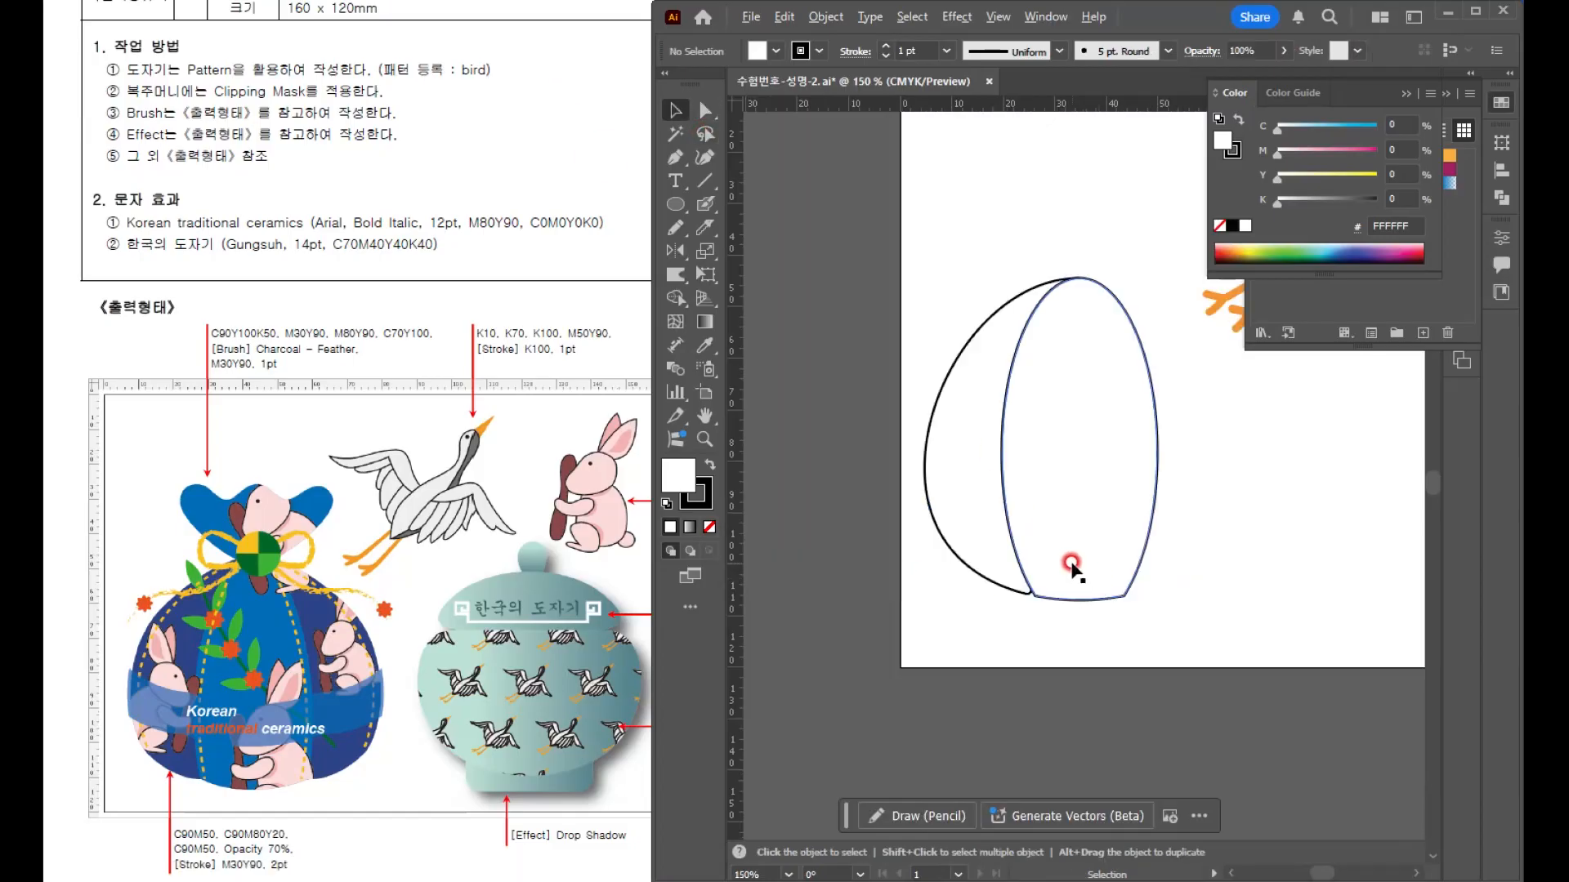
- Try to stretch the left panel toward the centre and shorten the centre panel from its bottom edge
scroll(1013, 564, "up", 1)
scroll(1013, 564, "right", 2)
left_click(872, 535)
left_click_drag(996, 465, 1013, 465)
left_click(1173, 584)
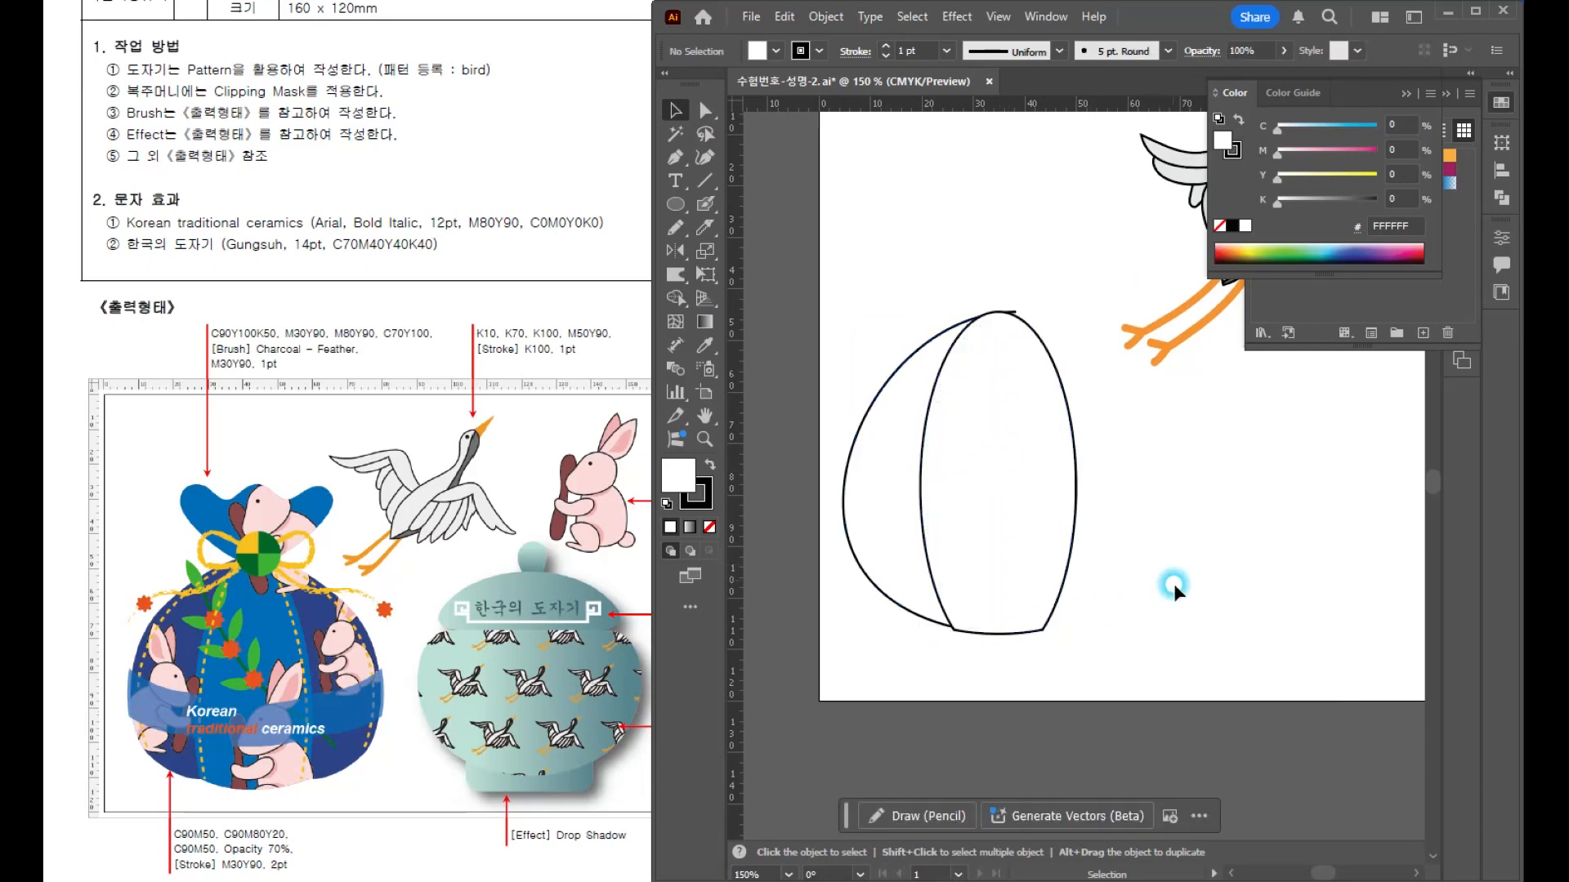
left_click(890, 550)
key("ctrl+z")
left_click(1095, 632)
left_click(1027, 632)
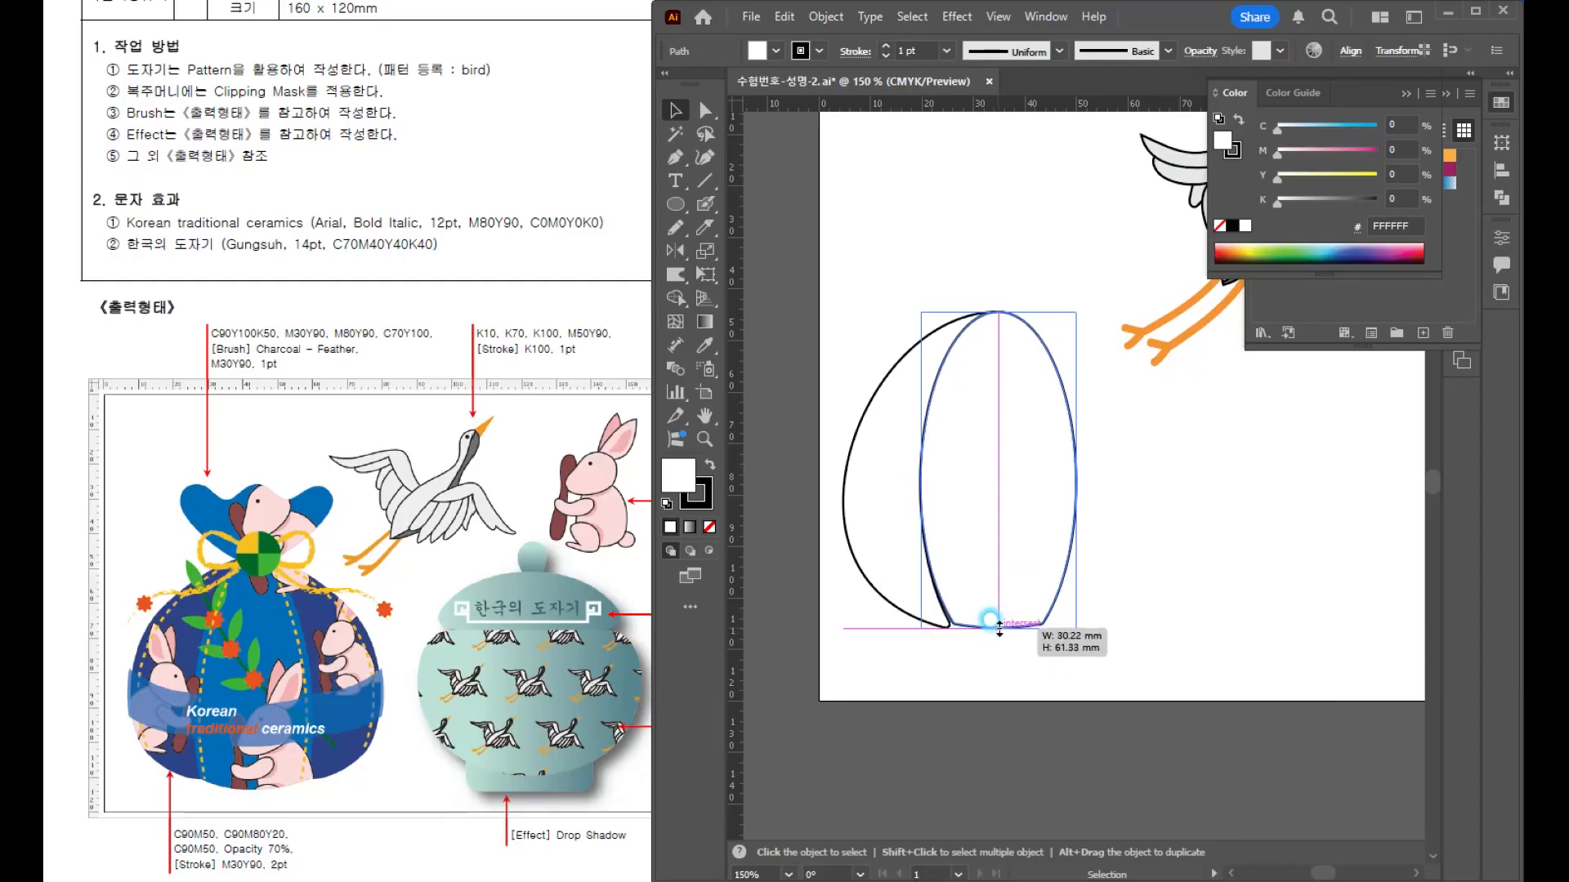
- Slightly round the two bottom corners of the pouch's centre panel with its live corner controls
key("a")
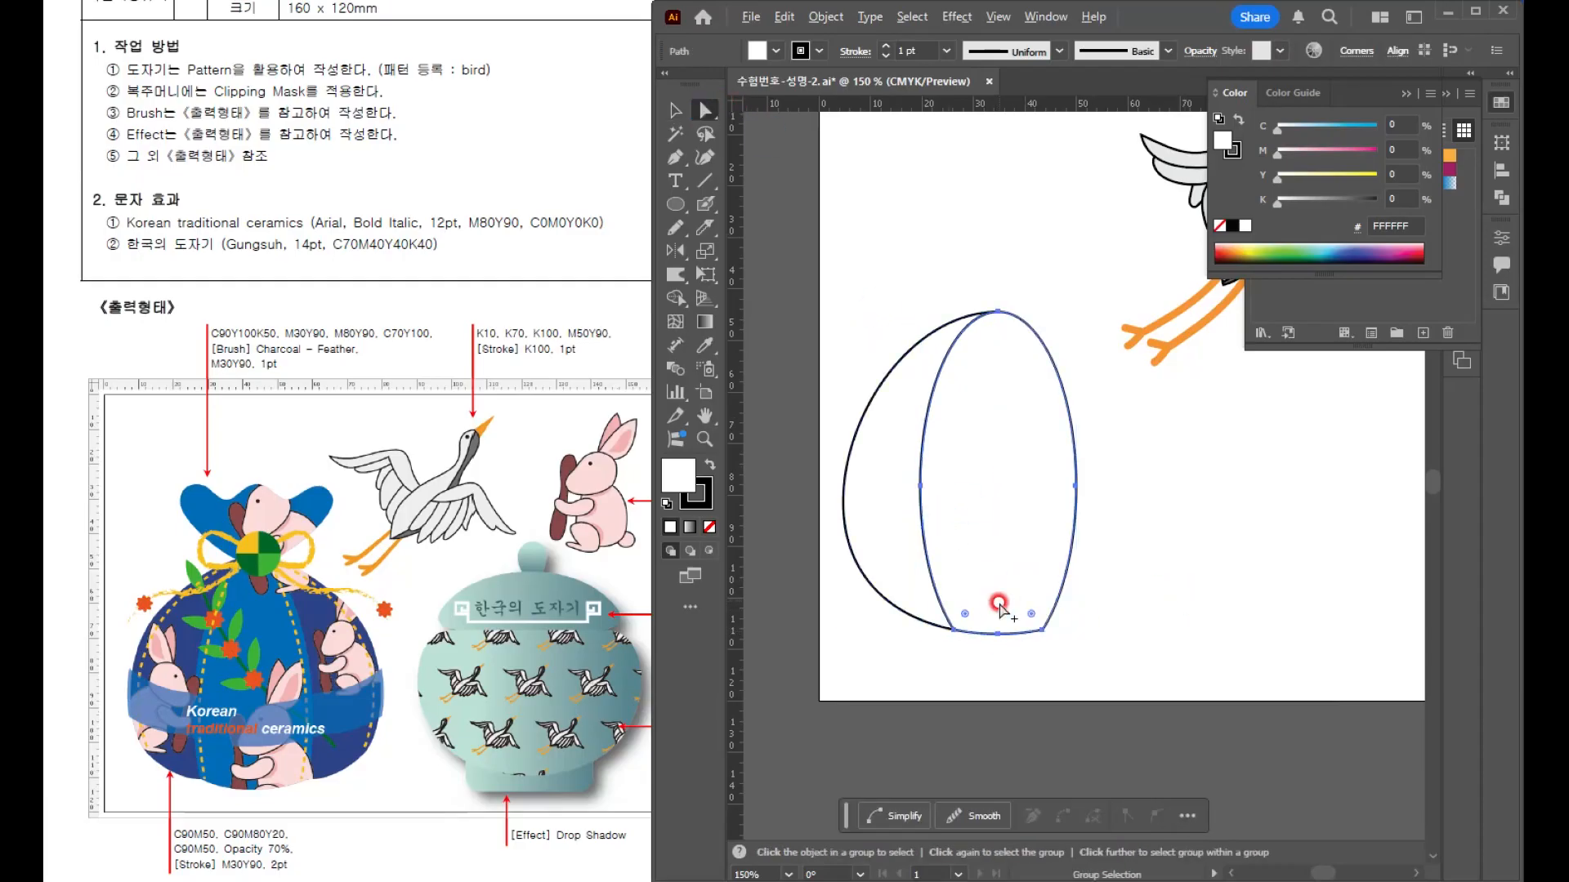
scroll(988, 605, "up", 3)
left_click(913, 634)
mouse_move(910, 636)
left_mouse_down()
mouse_move(968, 640)
mouse_move(907, 639)
left_mouse_up()
left_click(921, 625)
left_click(1141, 647)
left_click_drag(1125, 641, 1097, 619)
left_click(1223, 694)
- Reflect a copy of the left panel across a vertical axis through the pouch's top point to form the right panel
key("v")
scroll(1224, 695, "down", 2)
left_click_drag(1207, 629, 1085, 659)
left_click(816, 473)
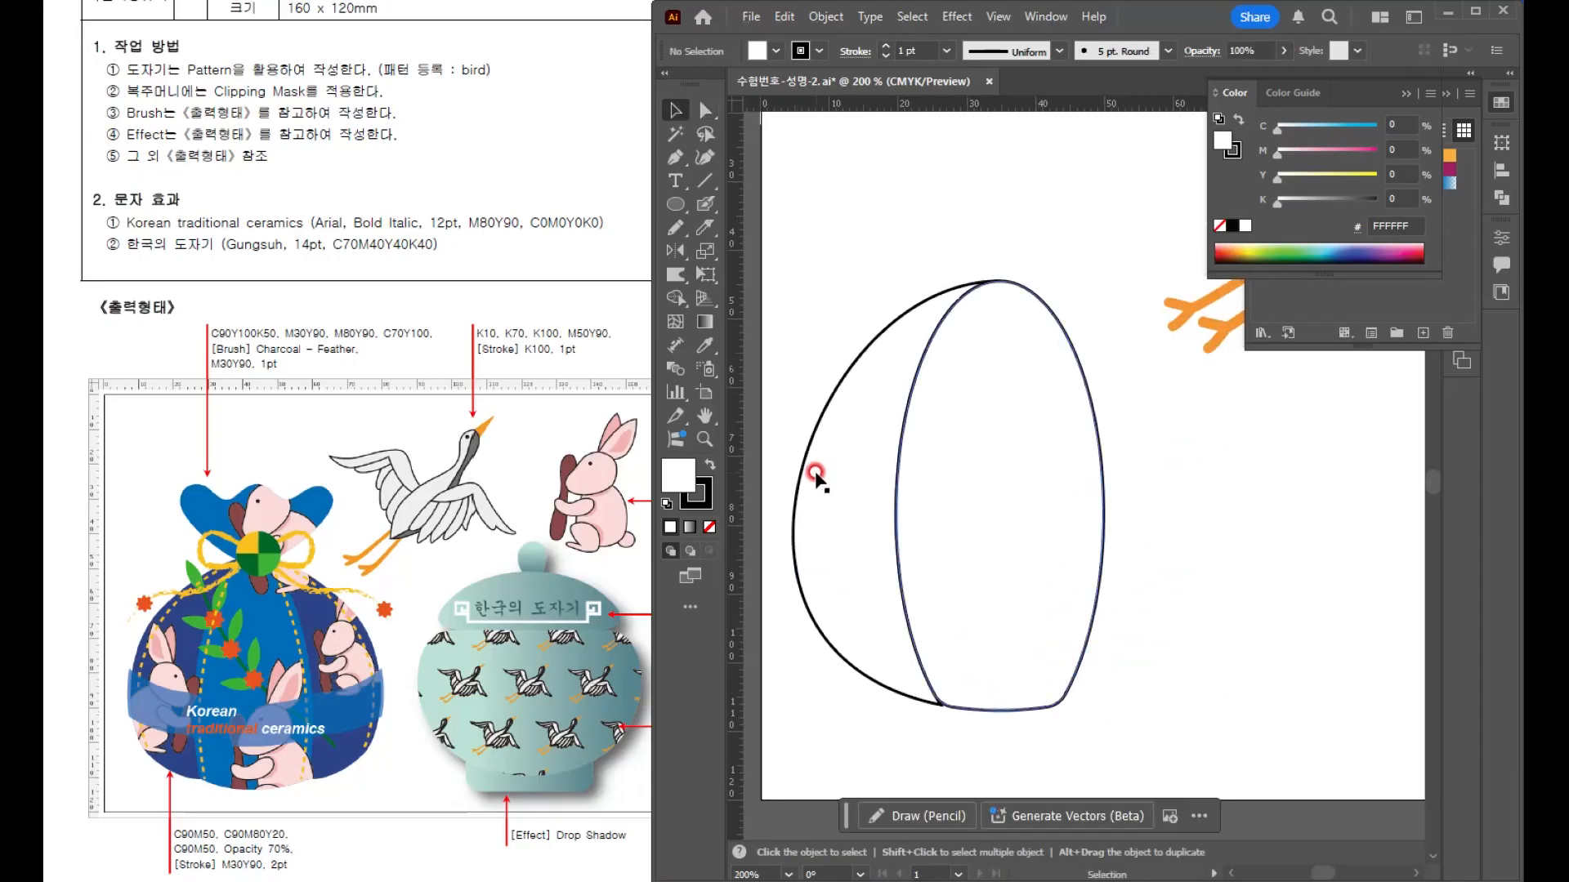
left_click(915, 490, "shift")
left_click(675, 250)
left_click(989, 272)
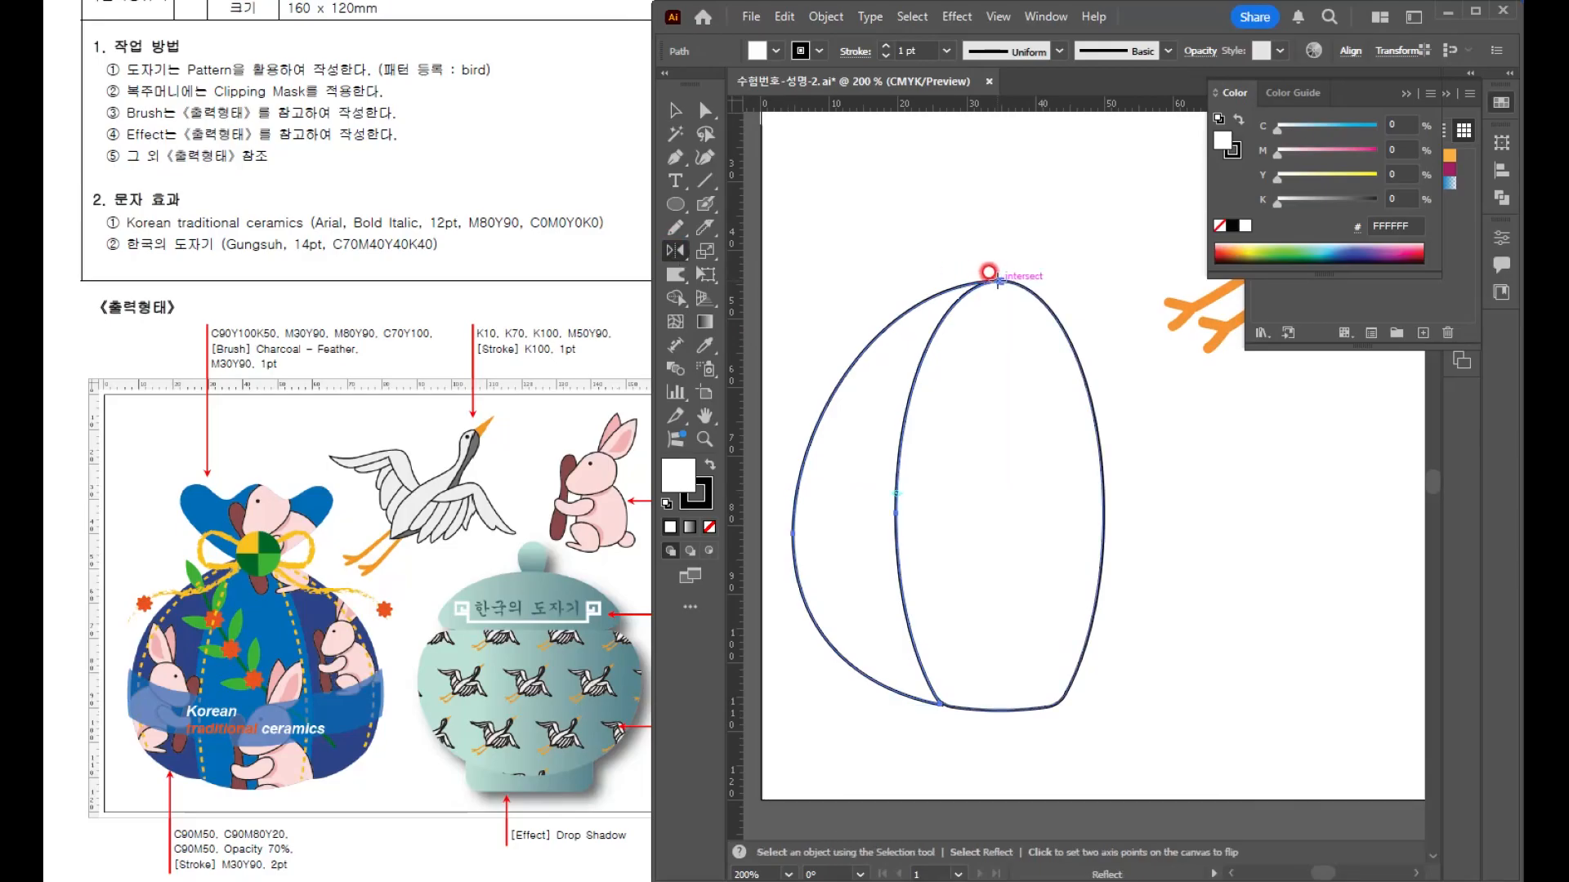
left_click(997, 281, "alt")
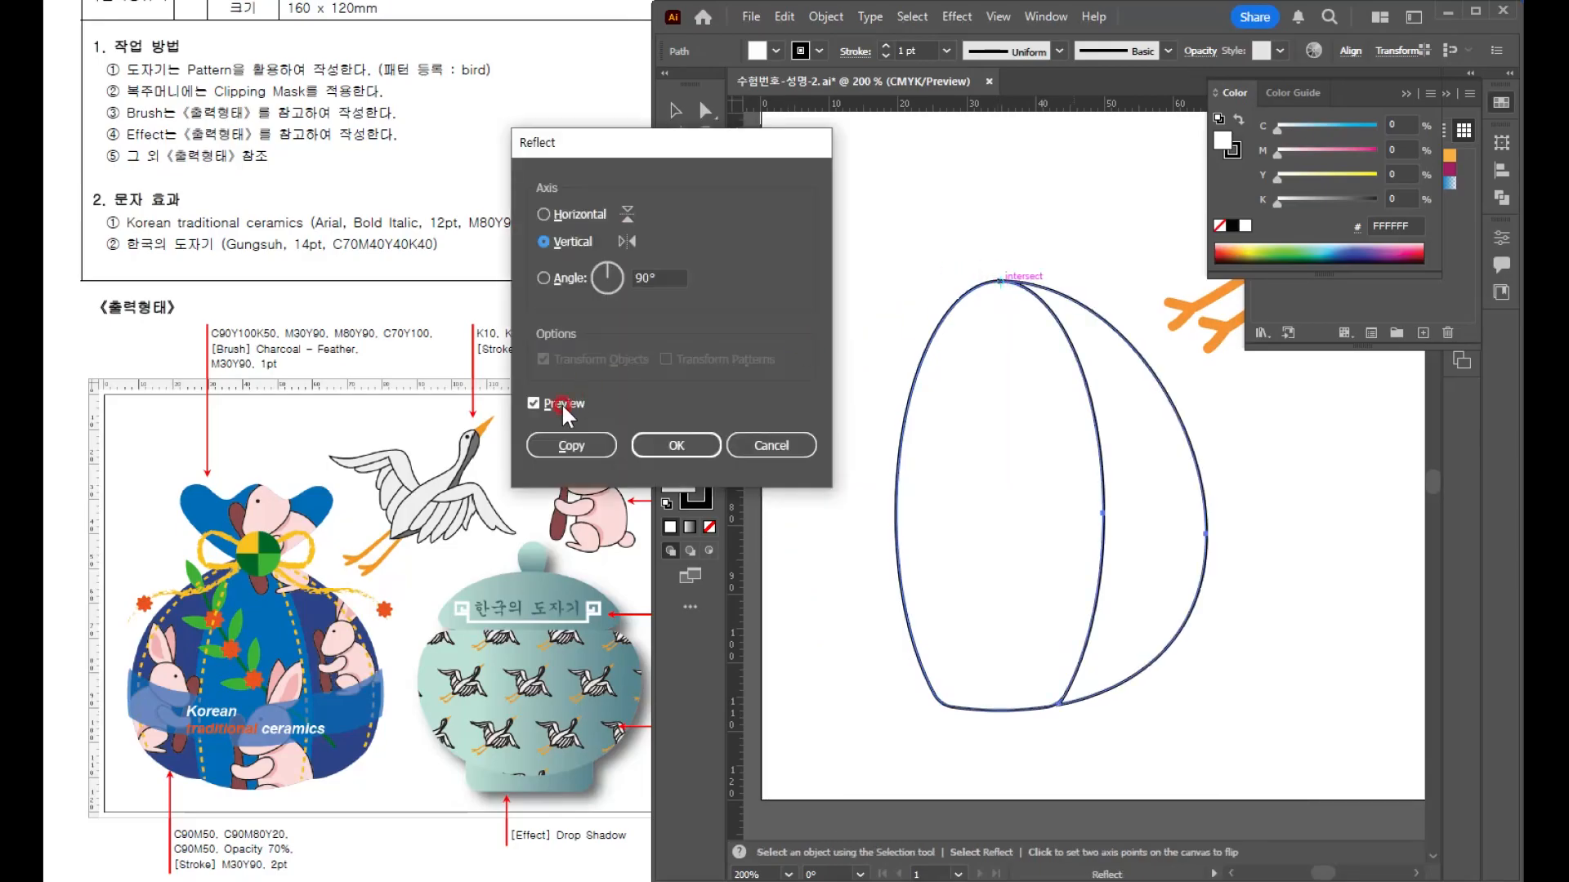
left_click(571, 445)
left_click(1239, 711)
key("v")
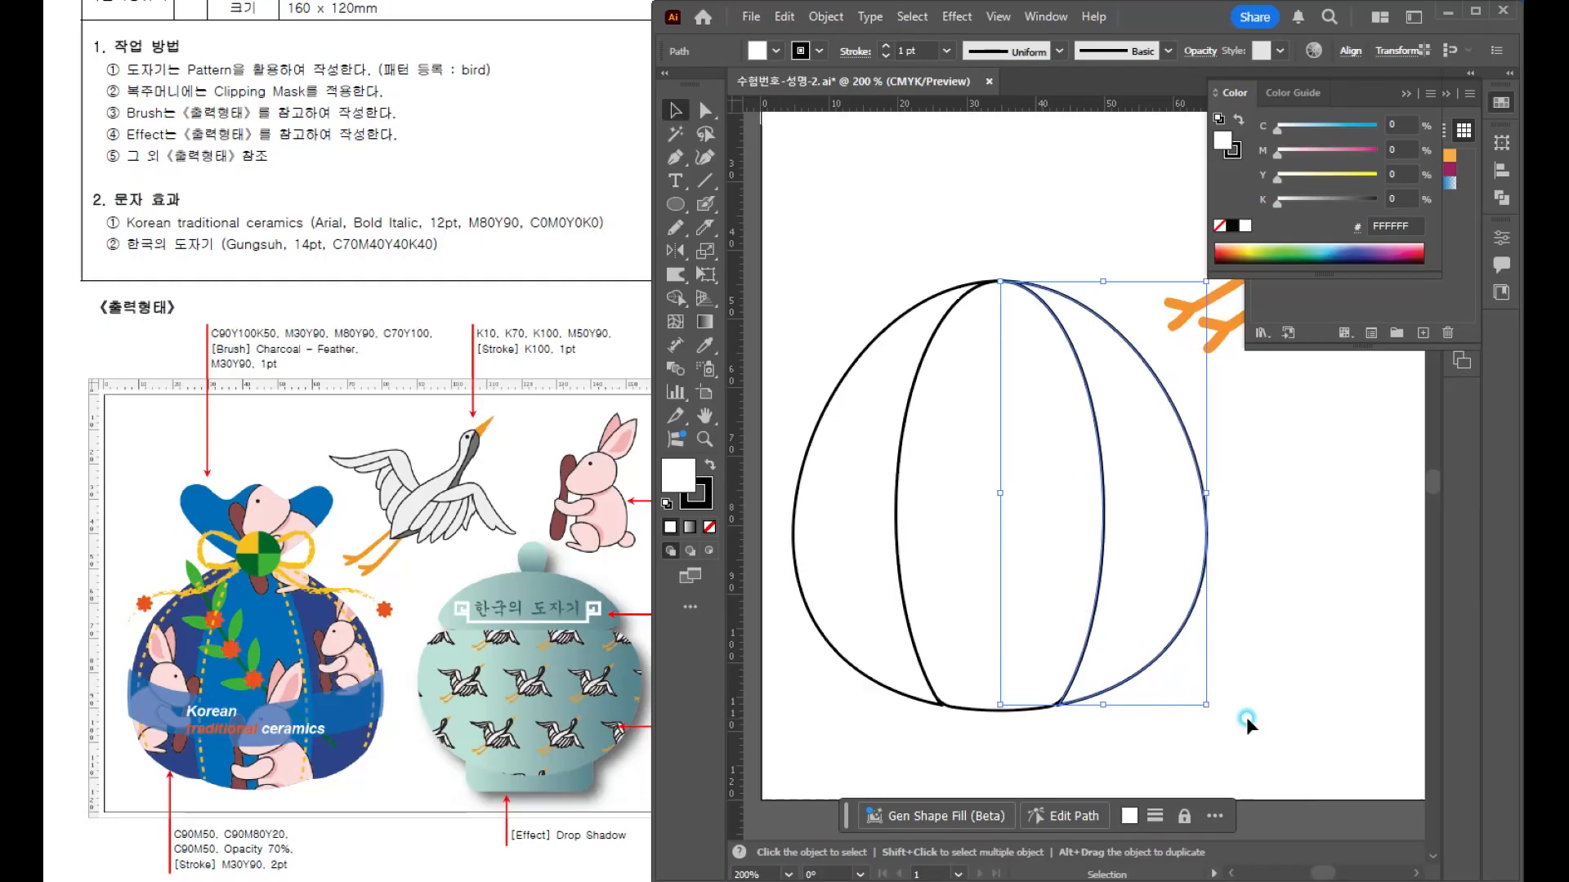
left_click(1245, 719)
scroll(1220, 656, "down", 2)
left_click_drag(1131, 633, 991, 595)
left_click_drag(877, 466, 996, 591)
left_click(1034, 674)
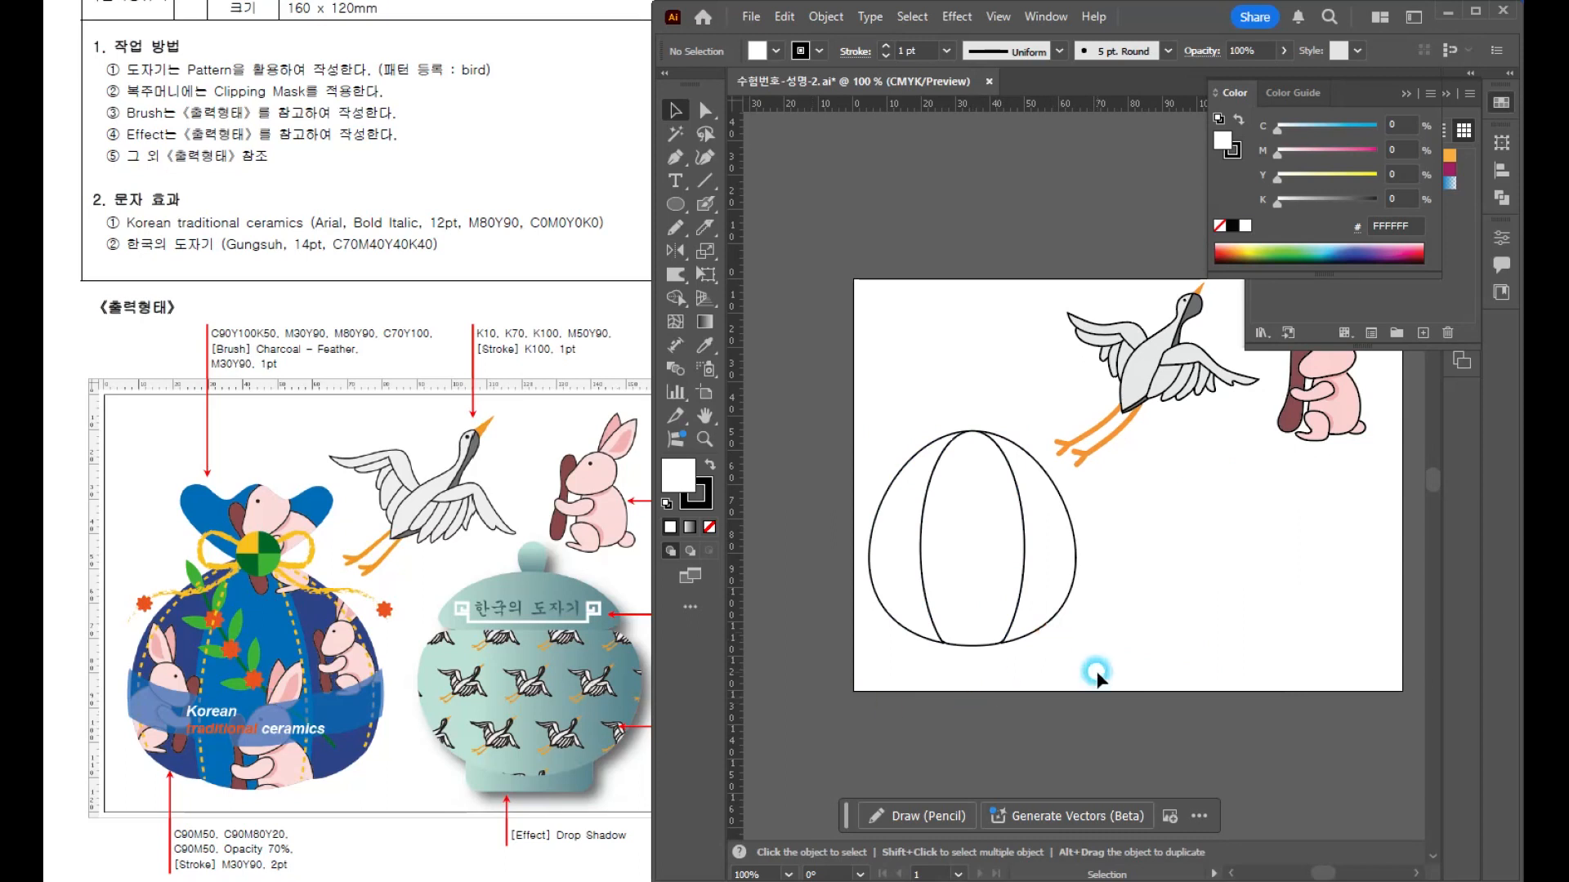
- Create an inward offset of the bag's left panel outline with an offset of -1.5 mm
left_click(890, 526)
scroll(898, 522, "up", 2)
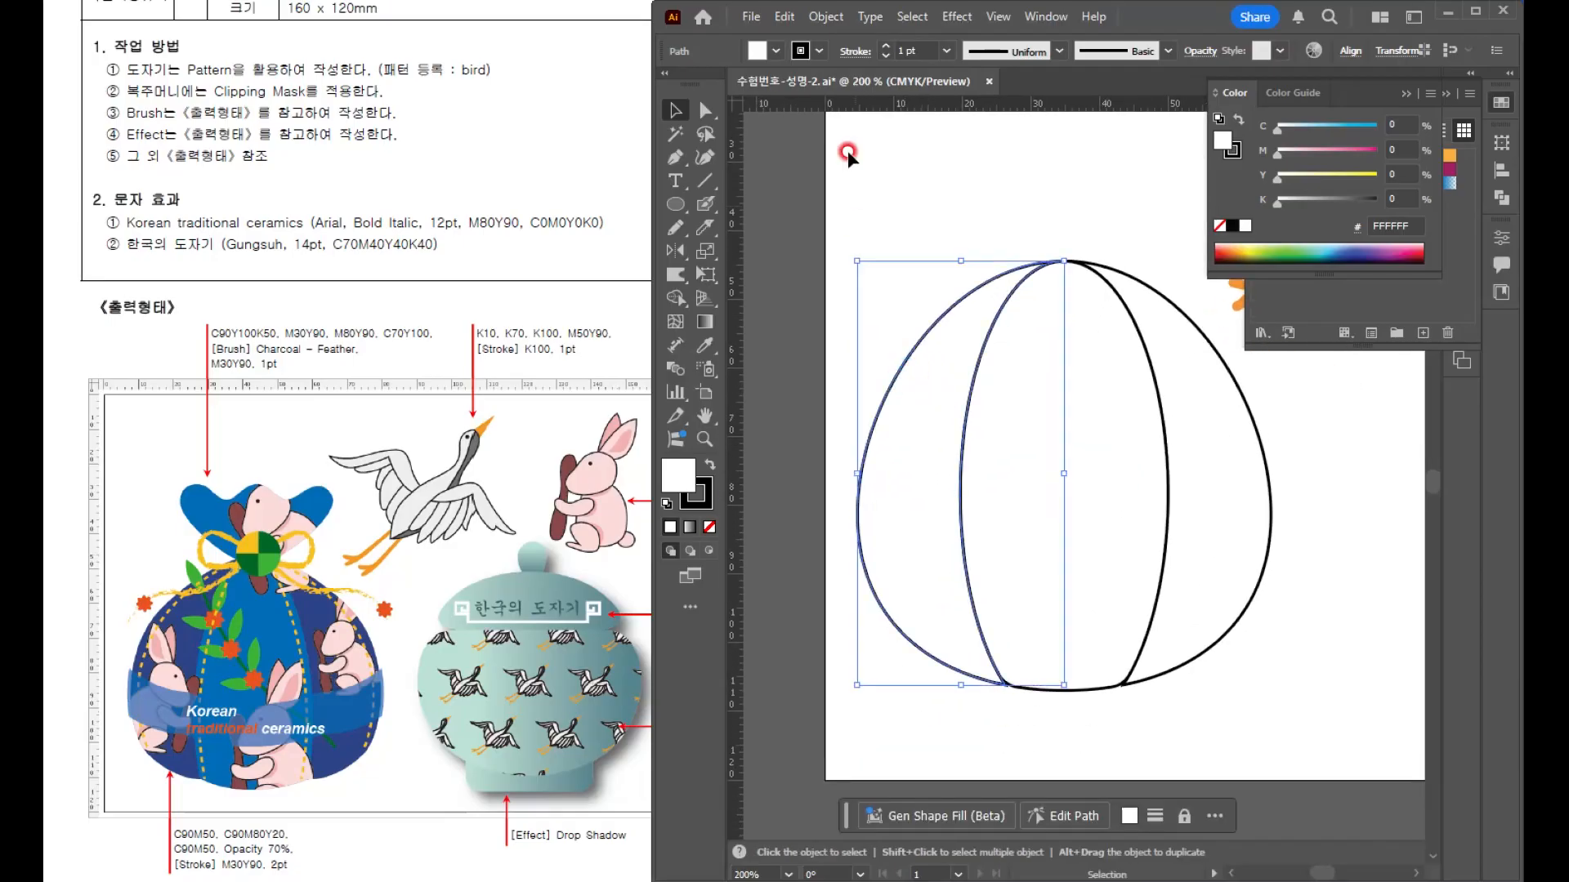
left_click(825, 18)
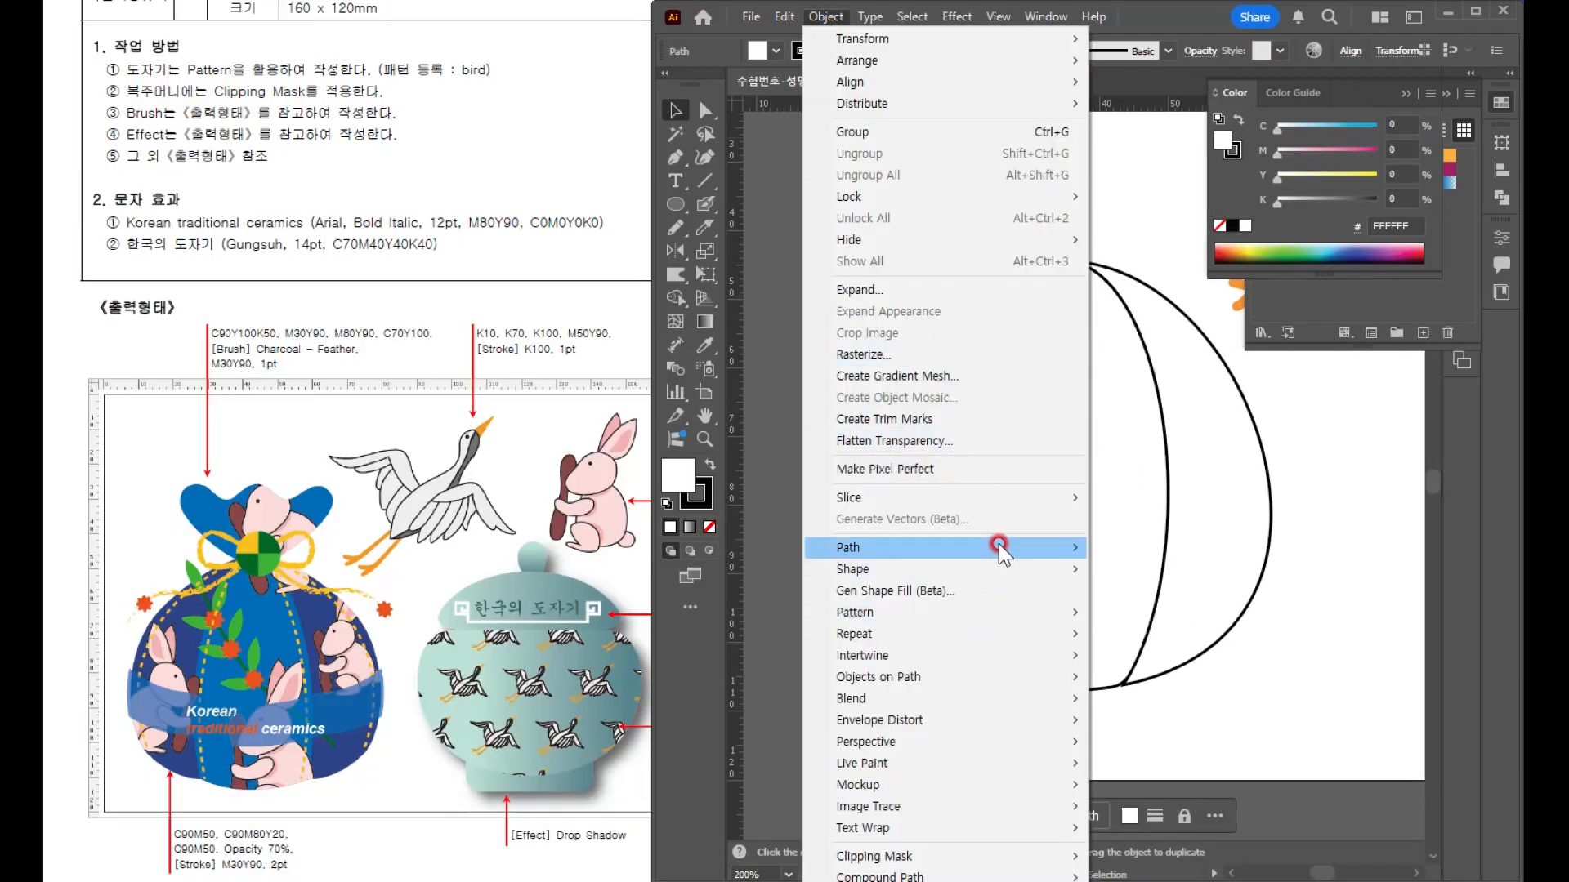
mouse_move(998, 542)
left_click(1160, 614)
type("-")
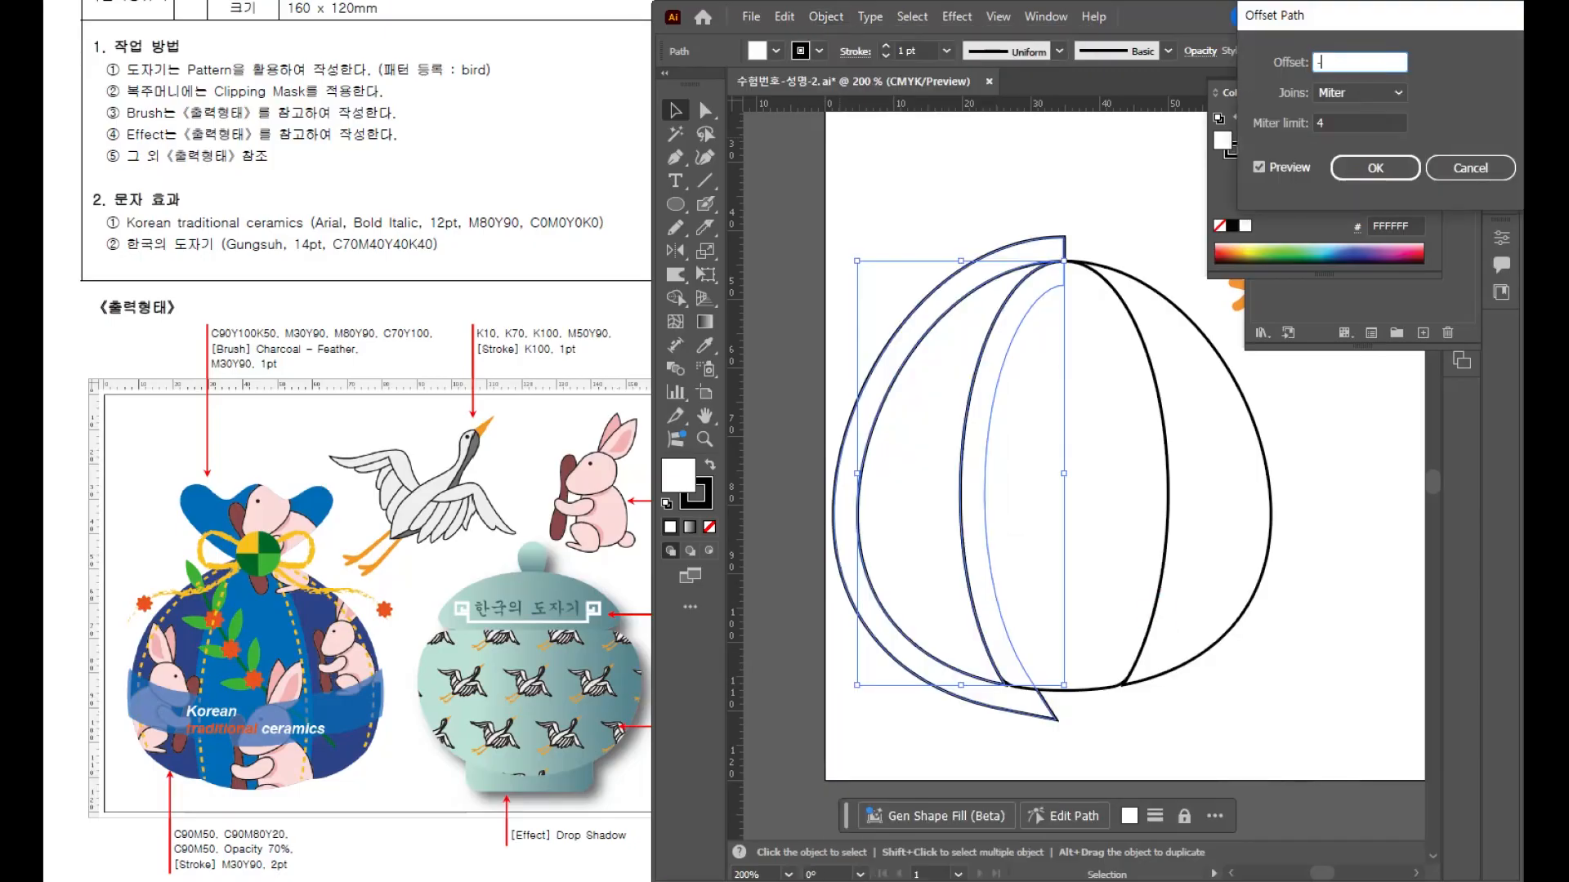
type("1")
left_click(1265, 160)
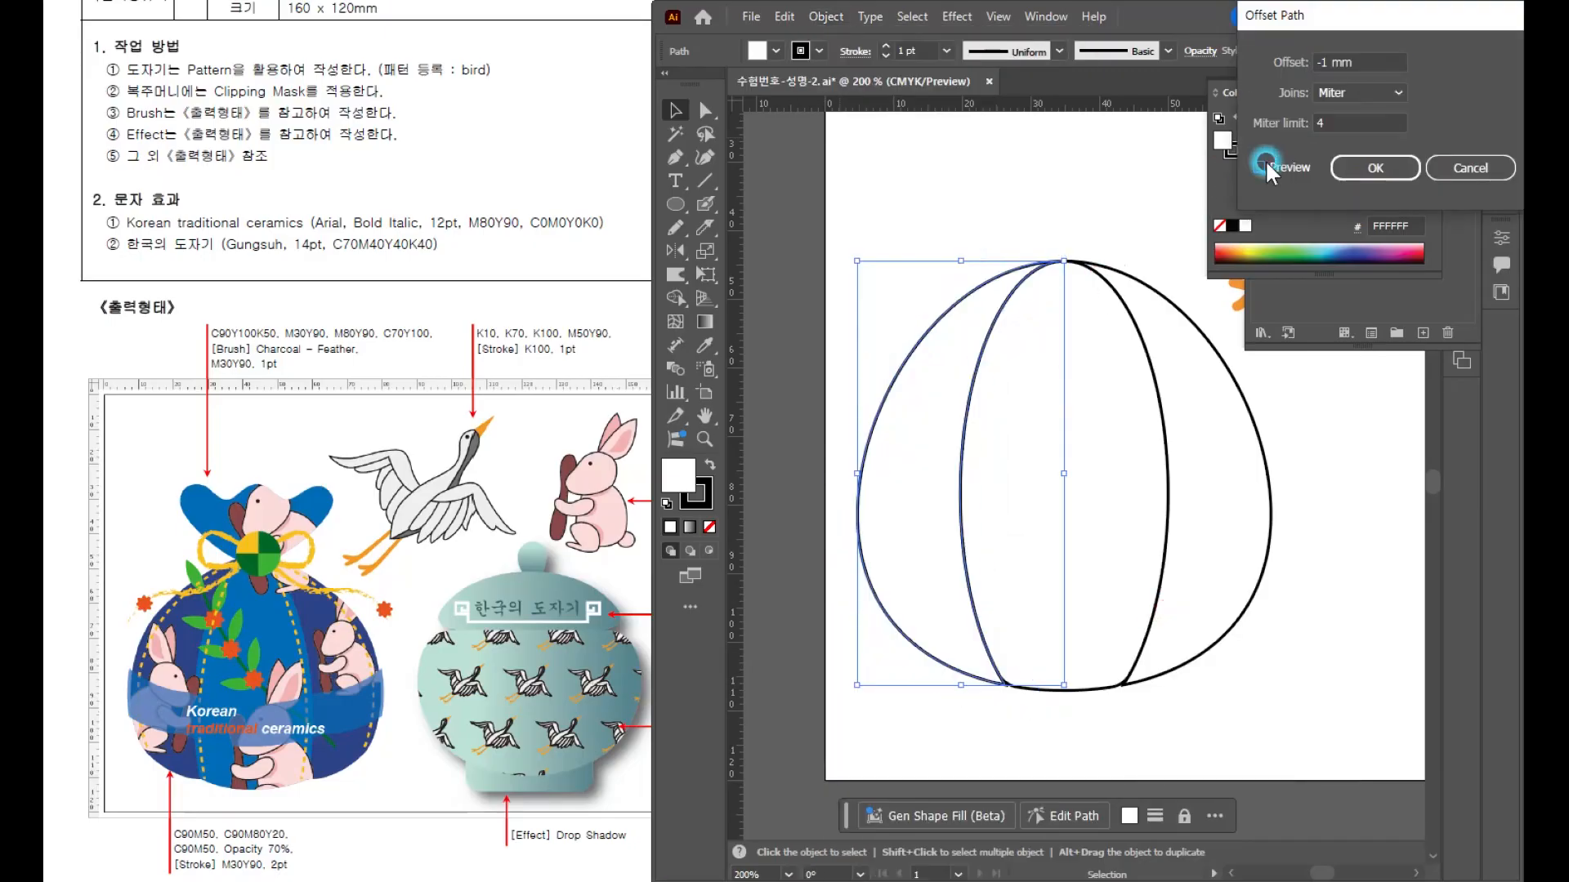
left_click(1265, 160)
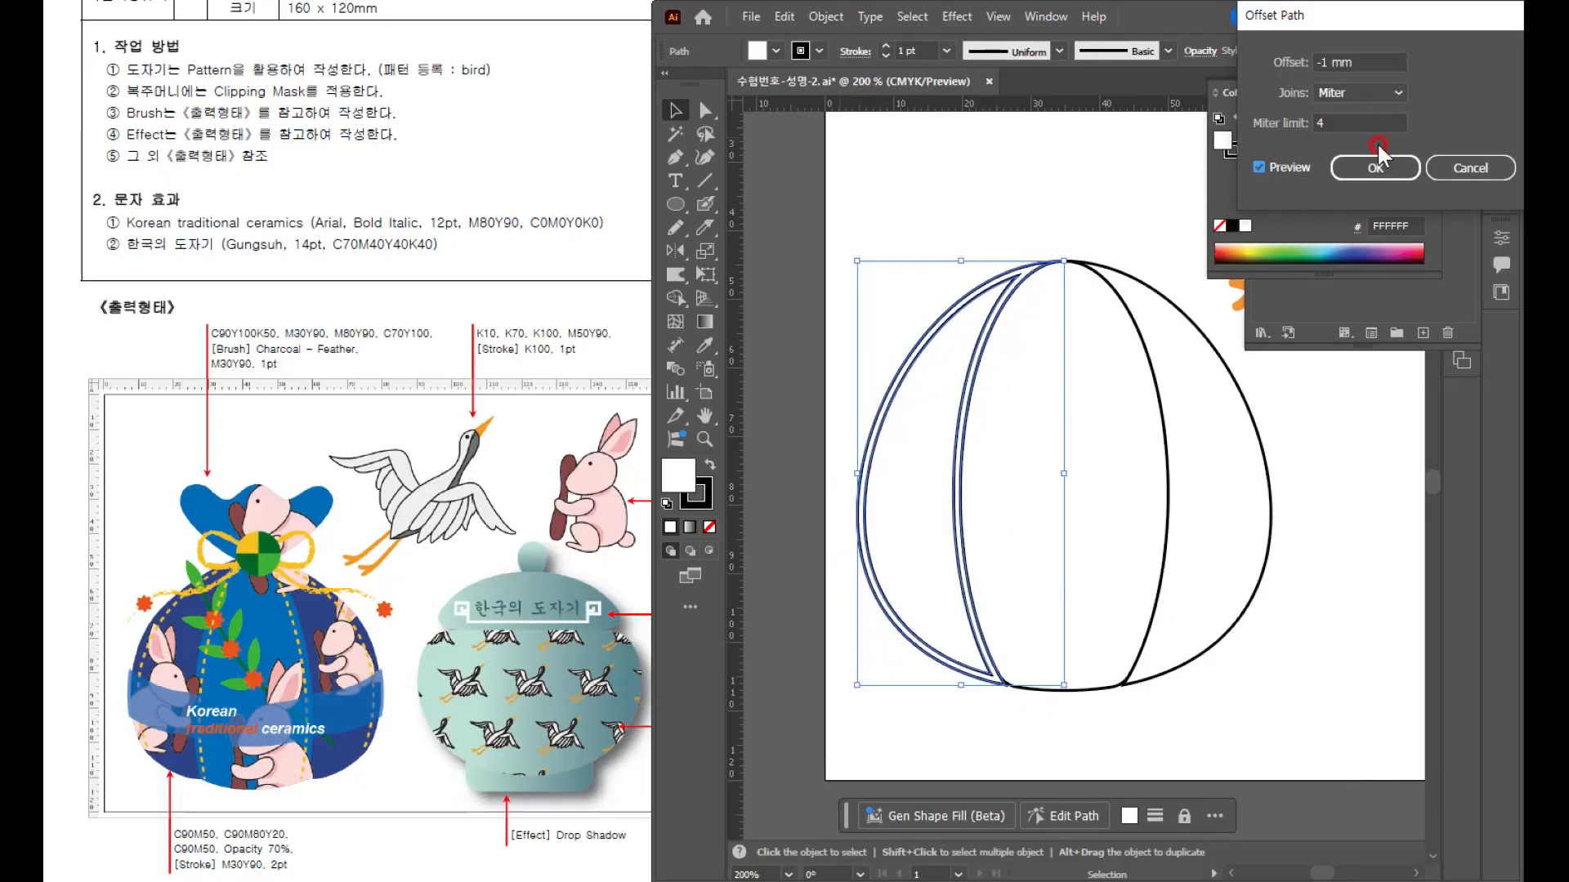
double_click(1364, 61)
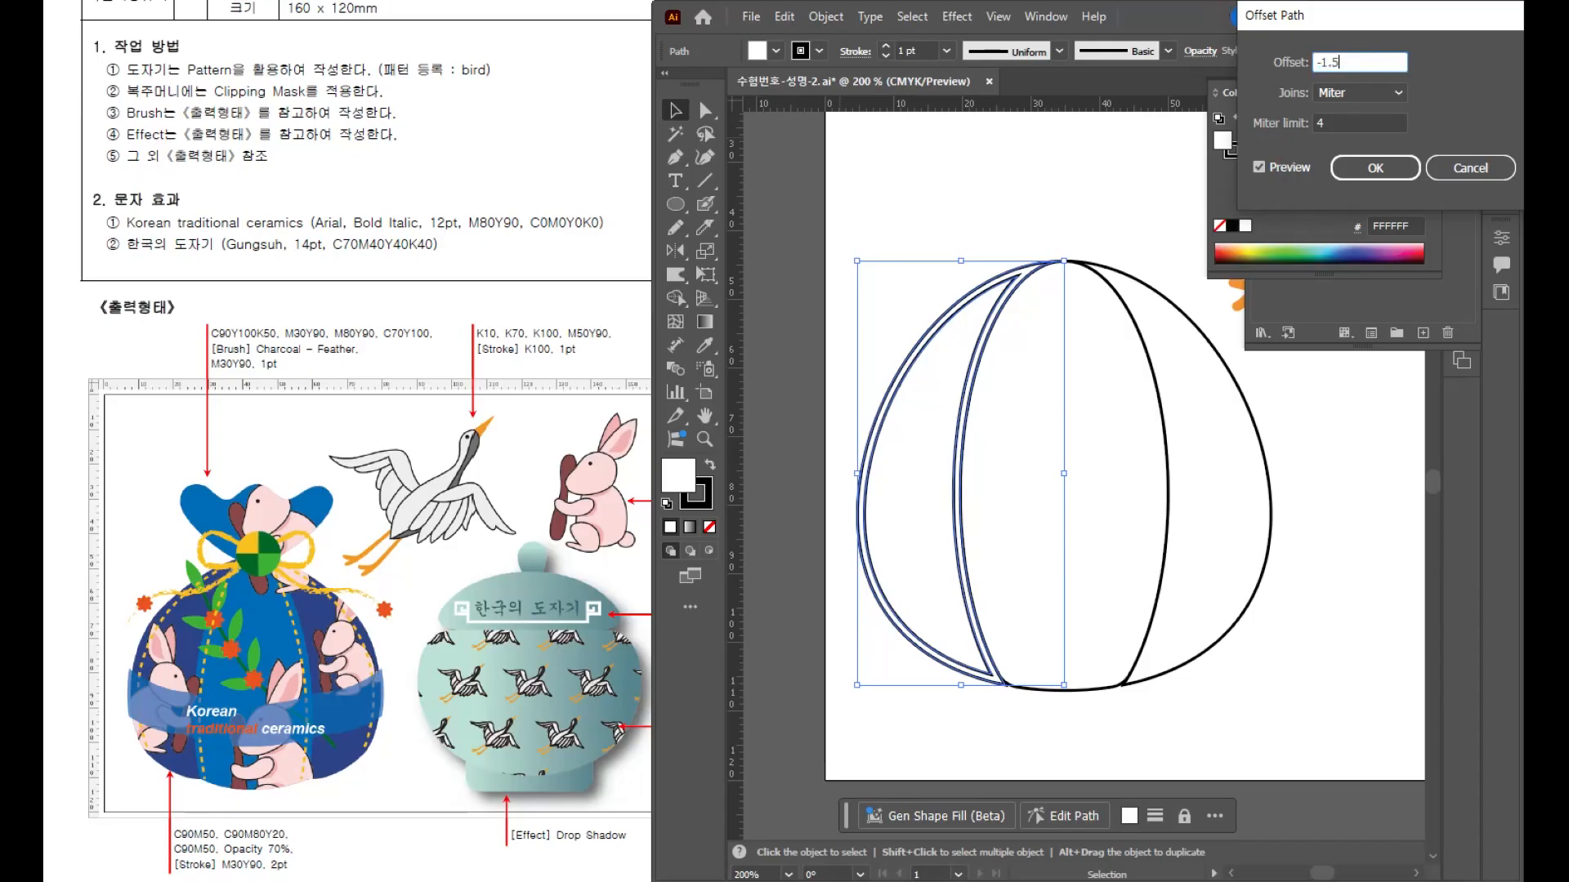
type("-1.5")
key("Return")
left_click(1194, 25)
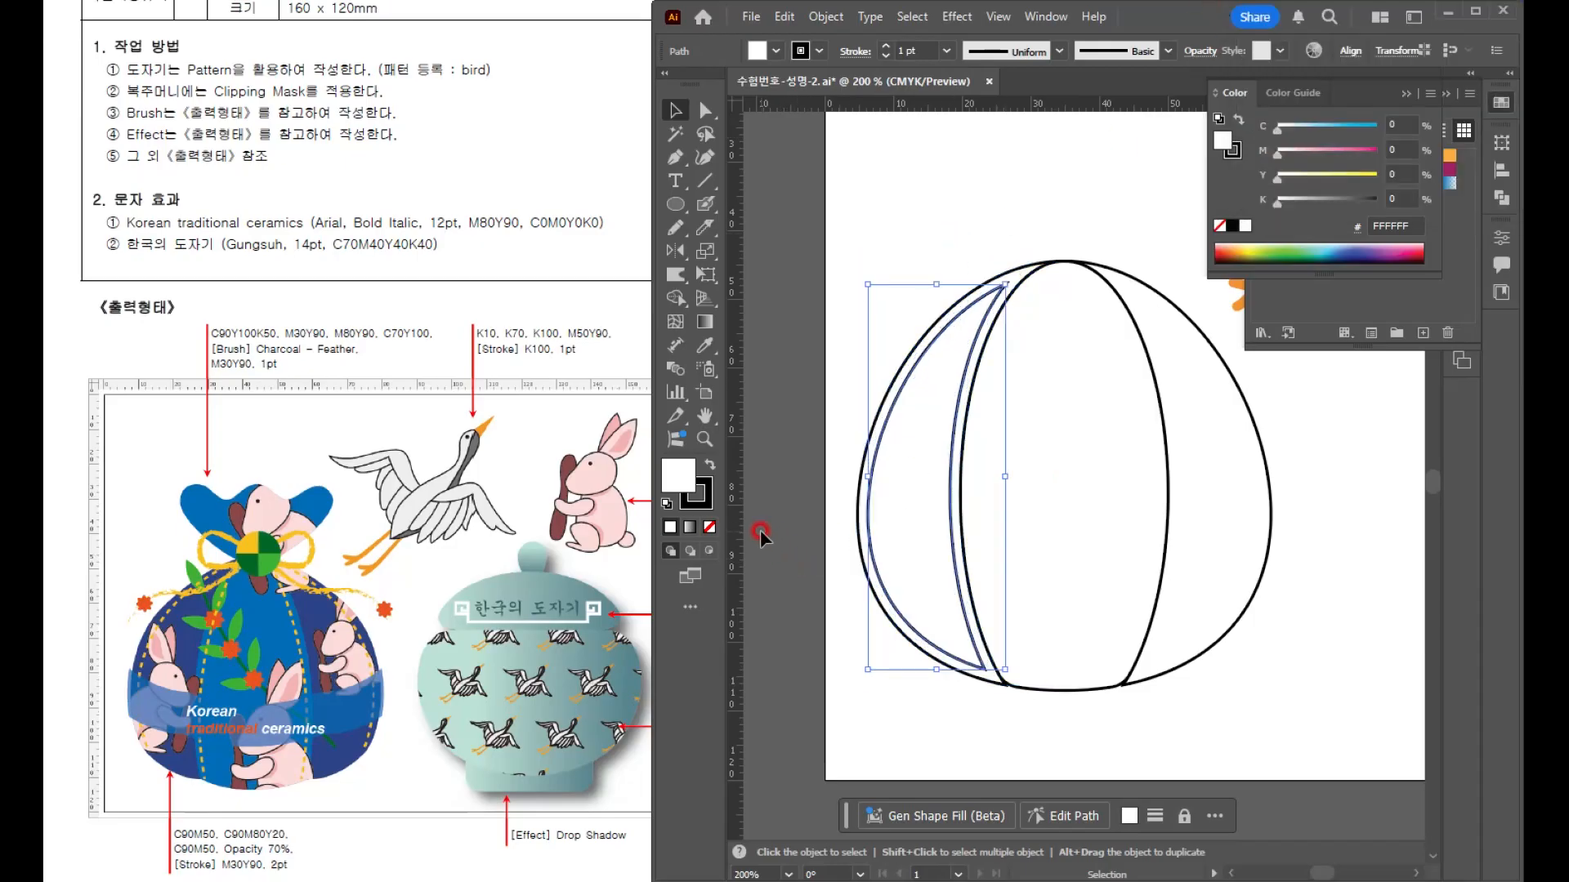
- Set the stroke colour of the left panel's offset path to M30 Y90, with C and K at 0
left_click_drag(225, 818, 193, 819)
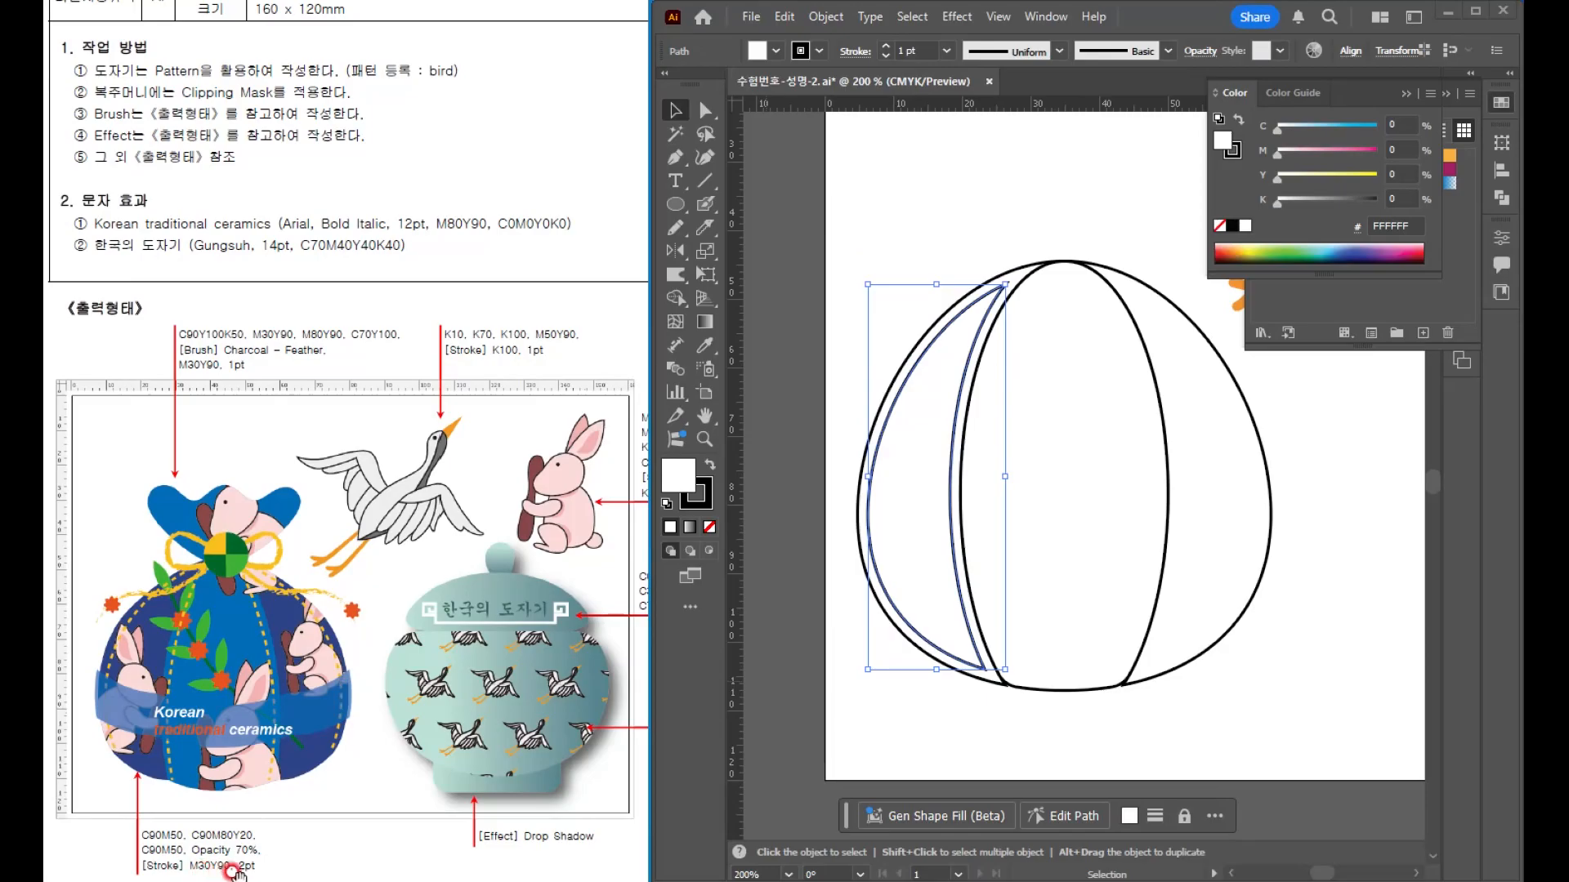
left_click(987, 343)
left_click(1258, 158)
left_click(1233, 149)
left_click(1384, 129)
left_click(1311, 159)
key("Tab")
type("90")
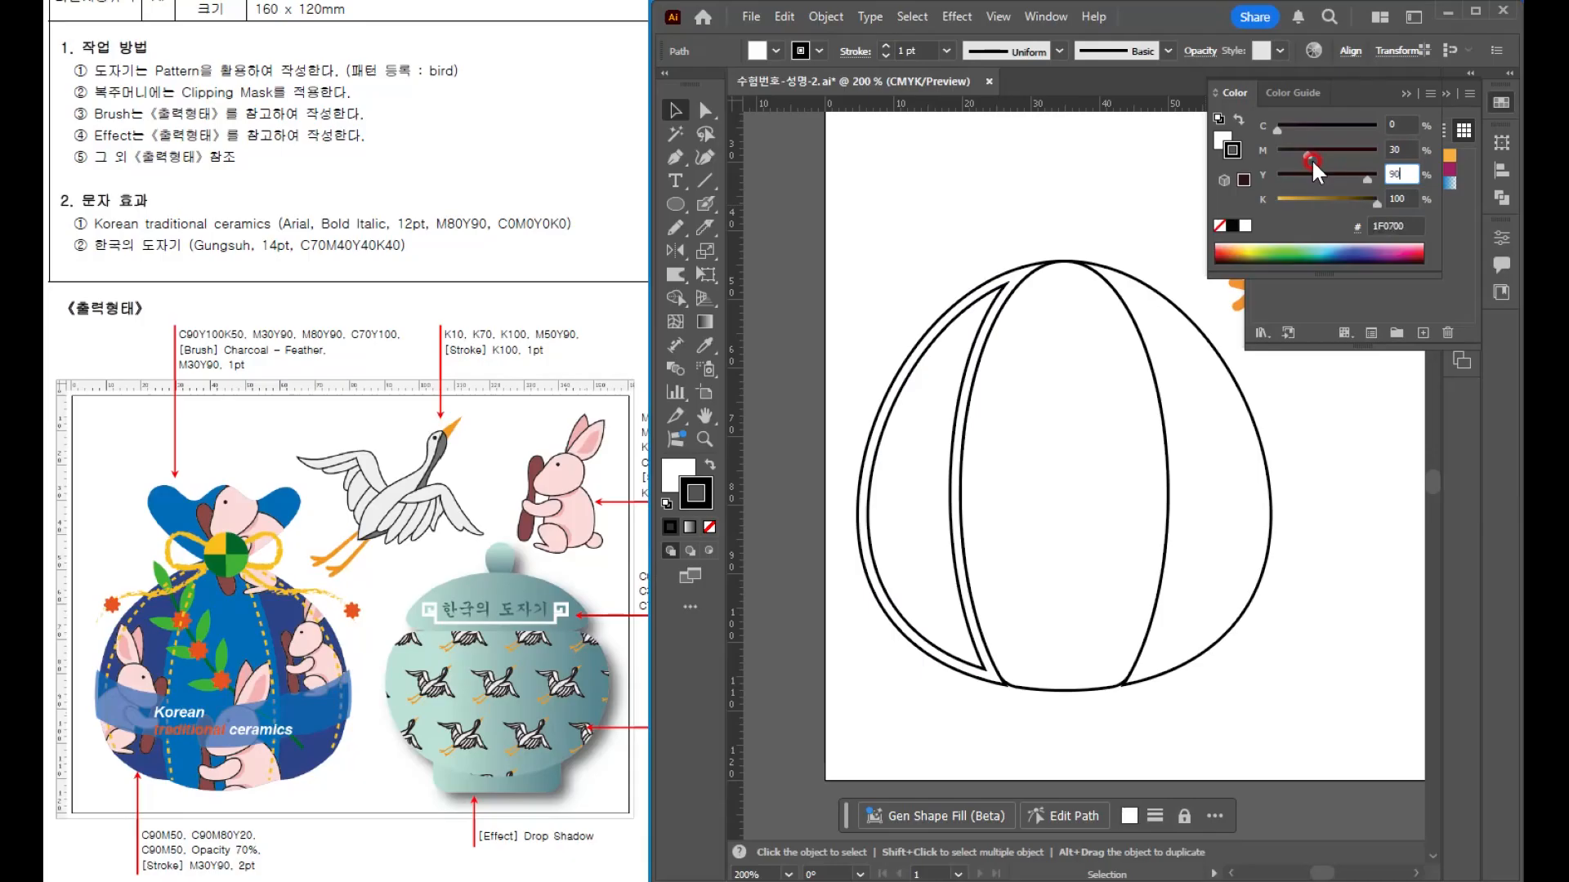
key("Tab")
type("0")
key("Return")
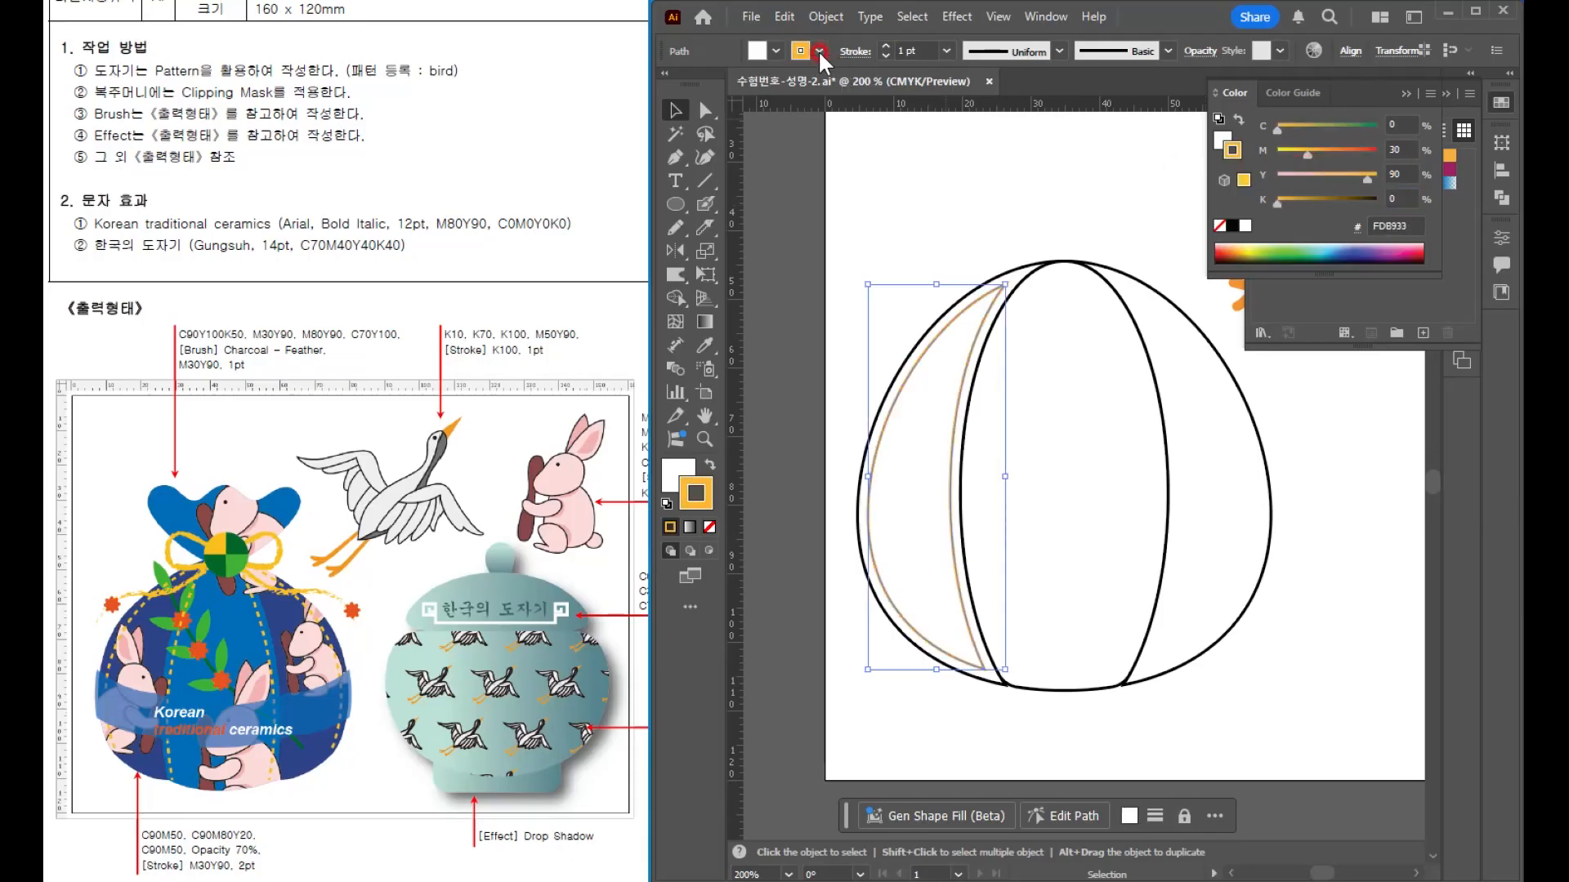
- Set the offset path's stroke weight to 2 pt and remove its fill
left_click(886, 46)
left_click(677, 474)
left_click(710, 527)
- Turn the offset path's stroke into a dashed line with a 5 pt dash
left_click(854, 50)
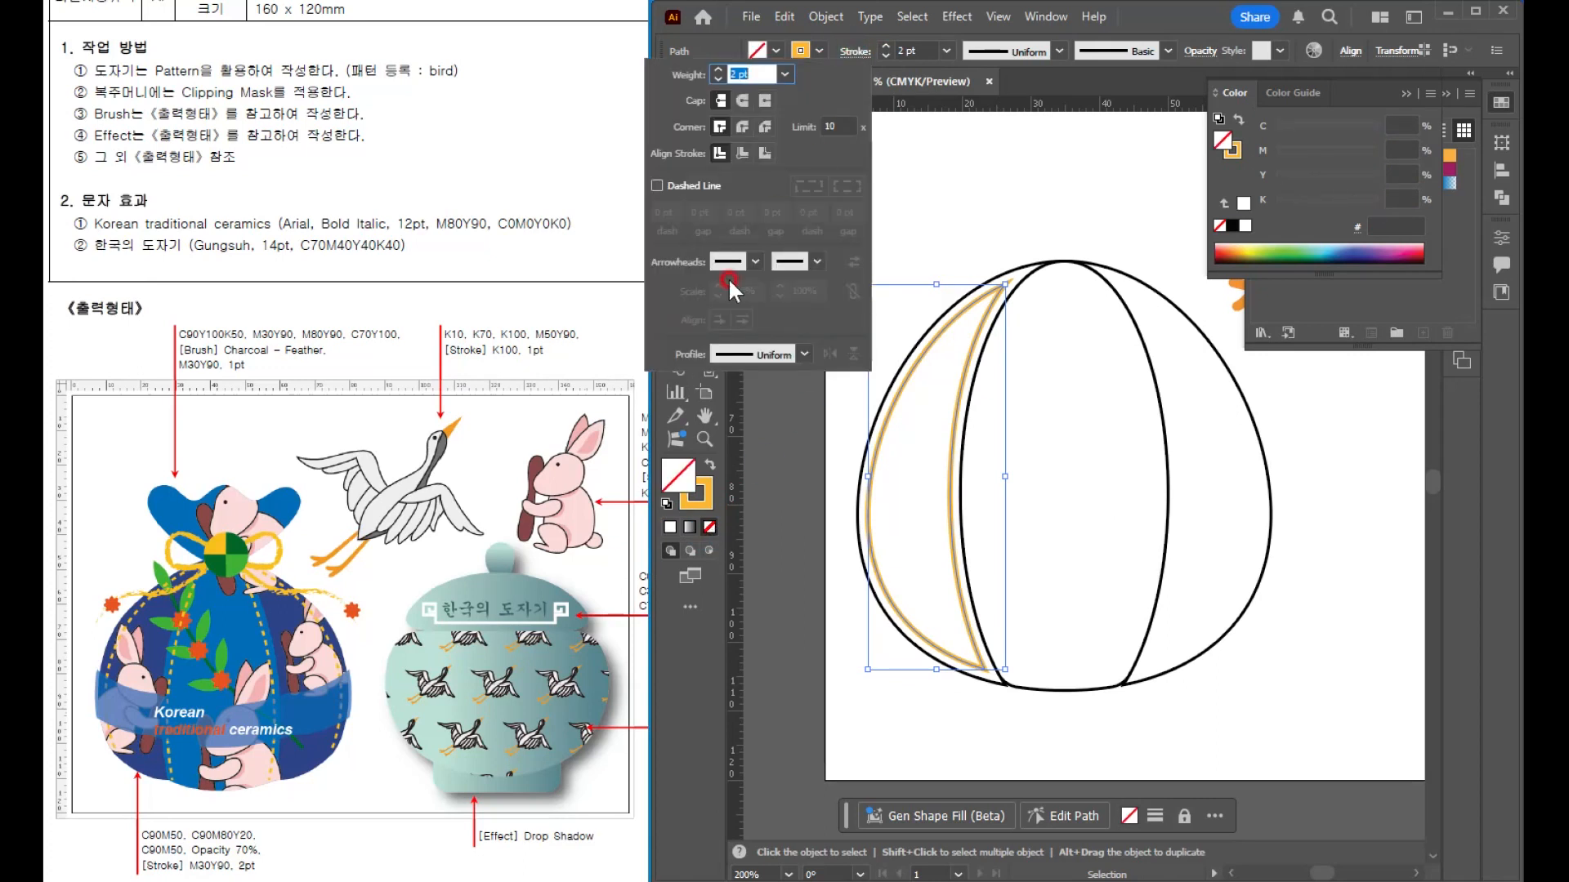
left_click(689, 187)
type("3")
key("Return")
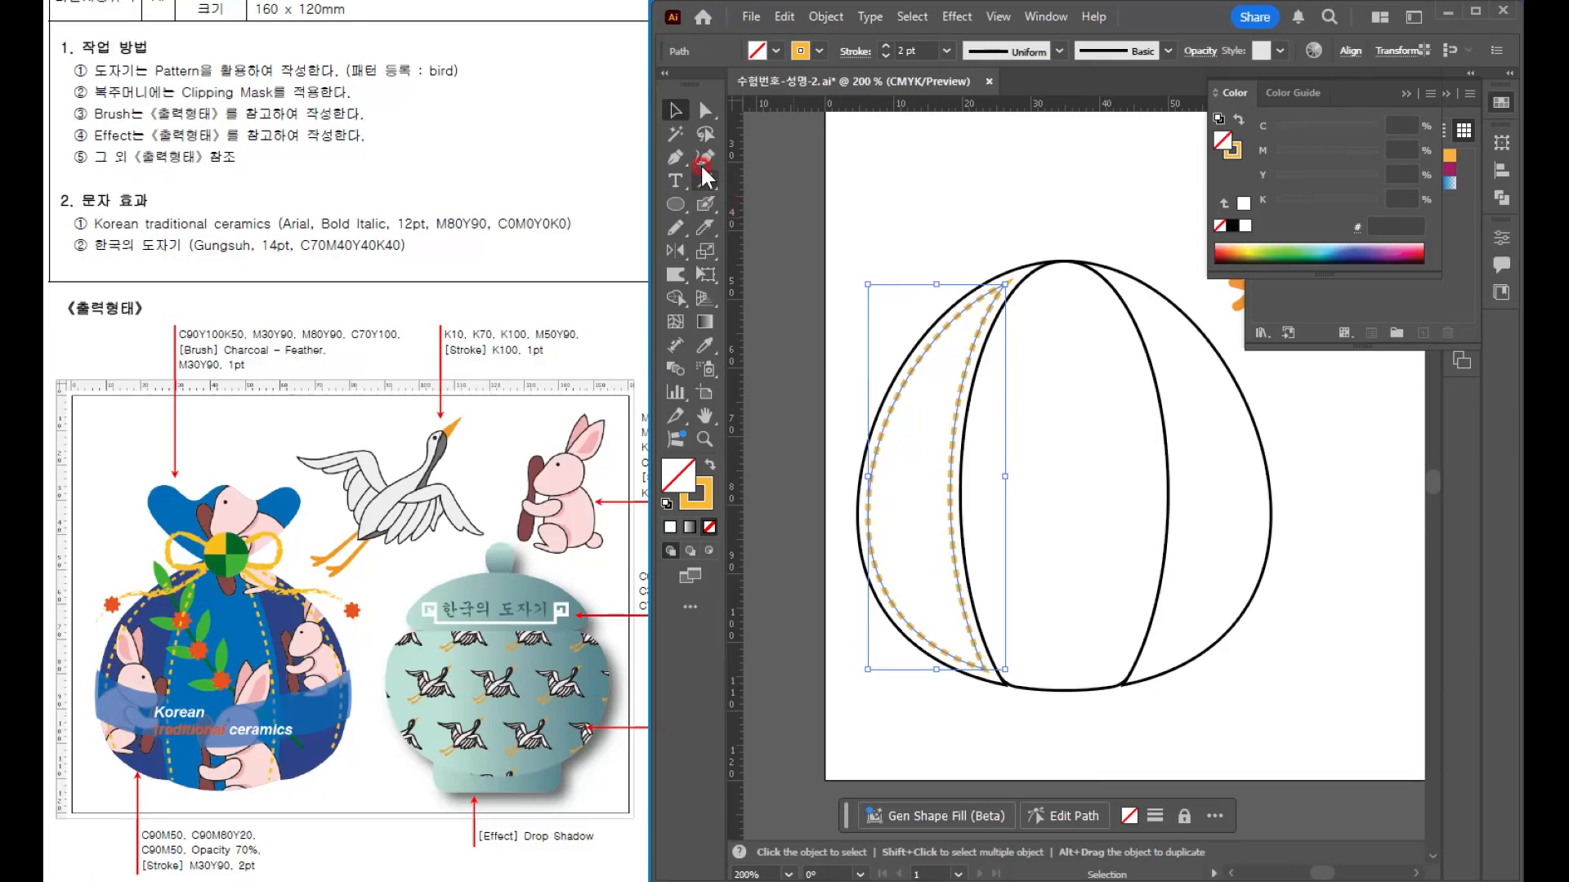
left_click(849, 51)
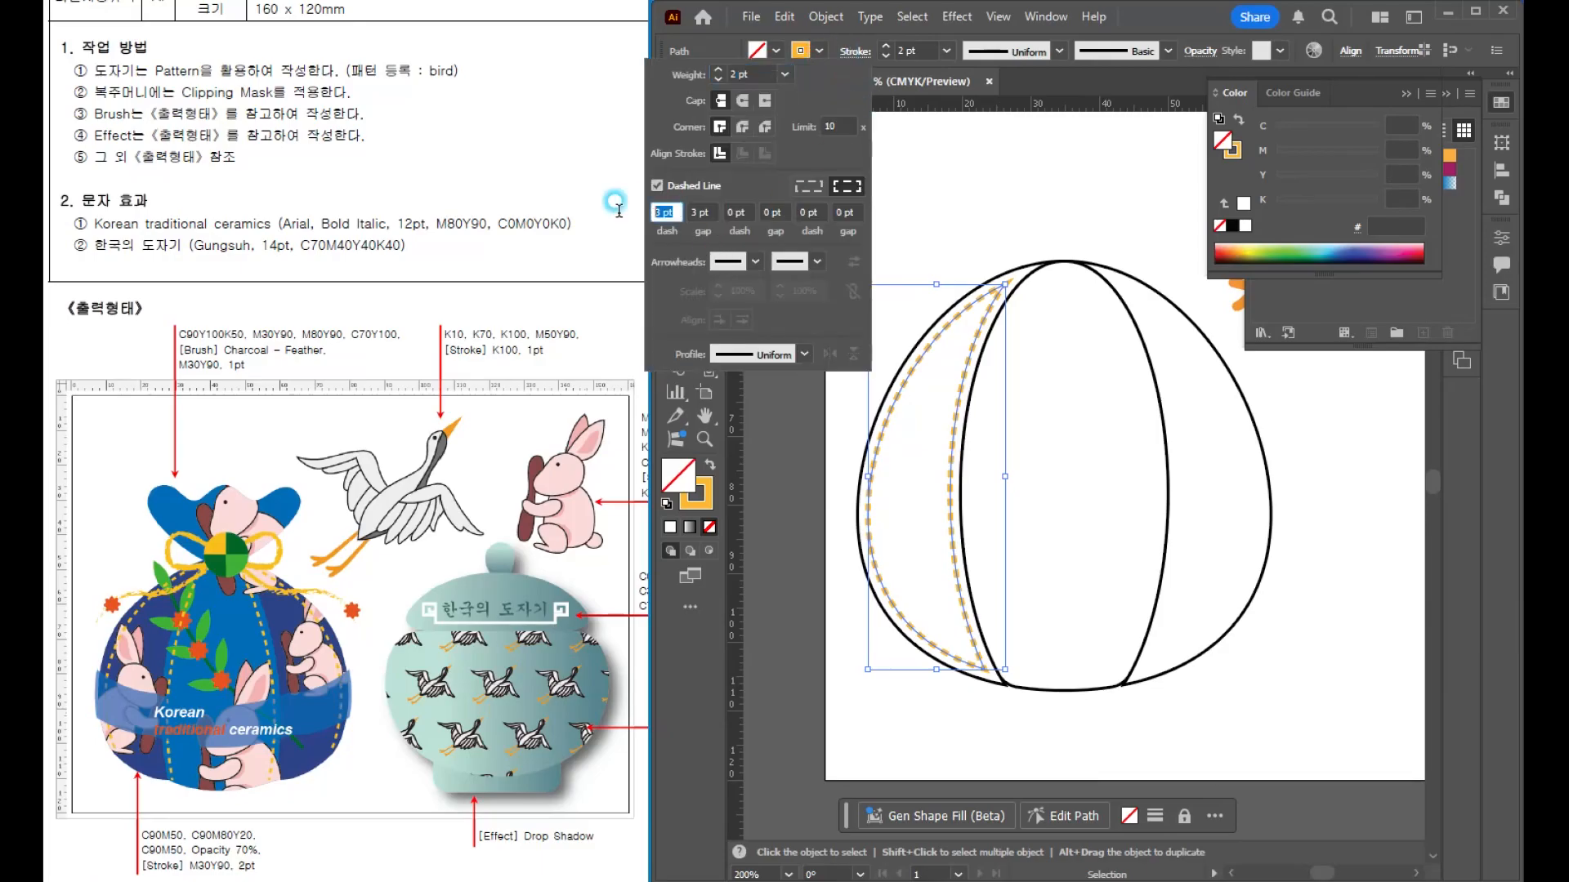
type("5")
key("Tab")
key("Return")
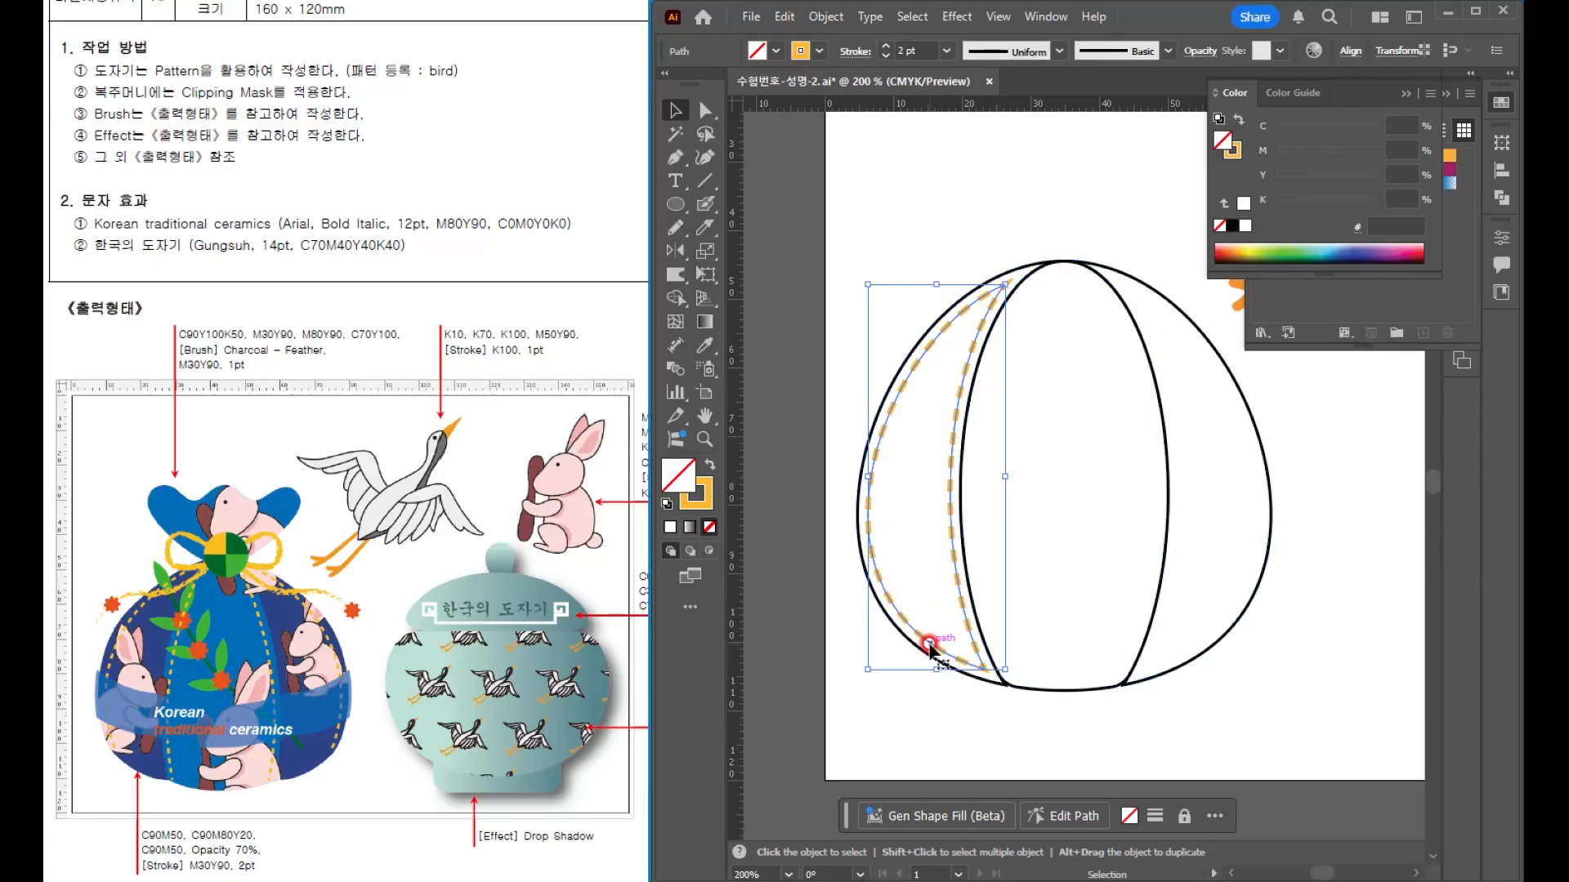
- Split the dashed path into two curves with the Scissors tool at its upper and lower corner points
left_click_drag(711, 205, 787, 247)
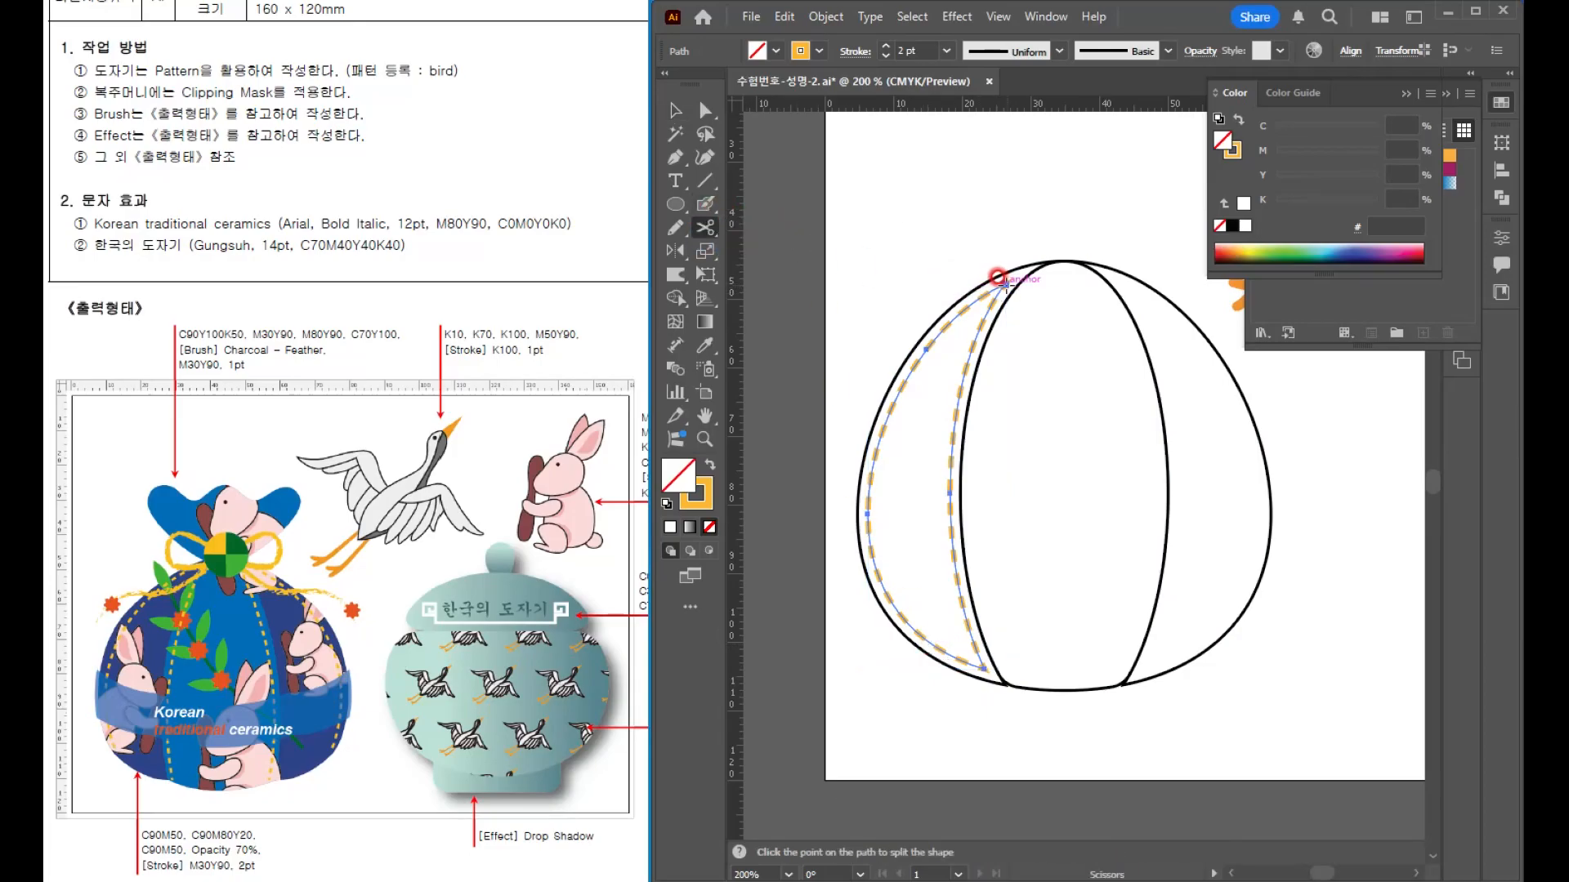
left_click(1014, 284)
left_click(974, 662)
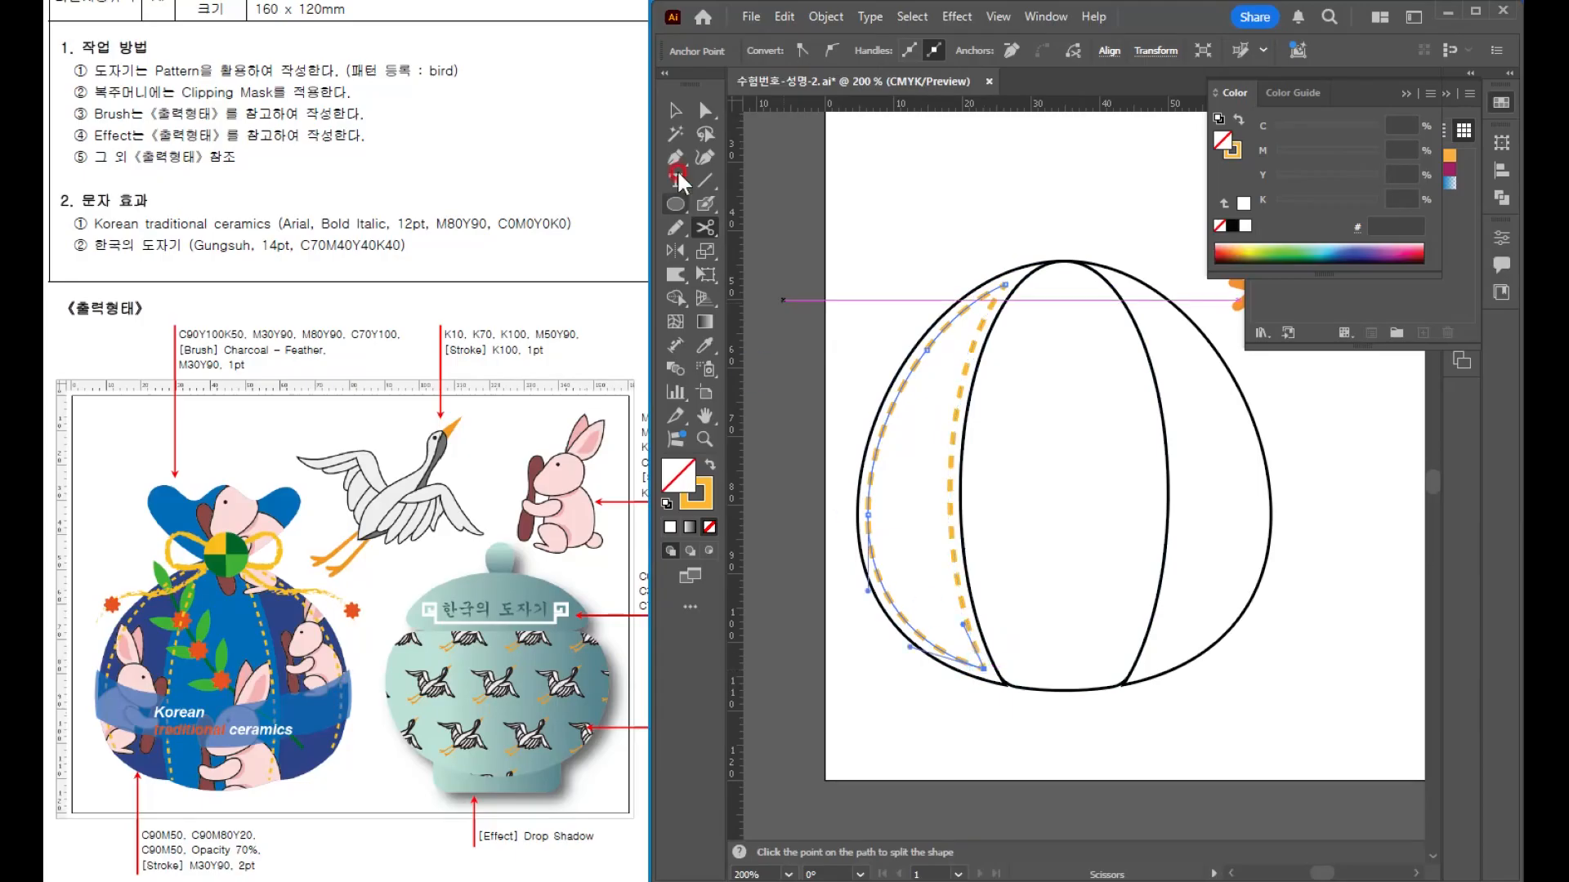
- Move the inner dashed curve about 4 mm right so it runs just inside the bag's centre panel
left_click(676, 109)
left_click(994, 392)
left_click_drag(962, 390, 988, 394)
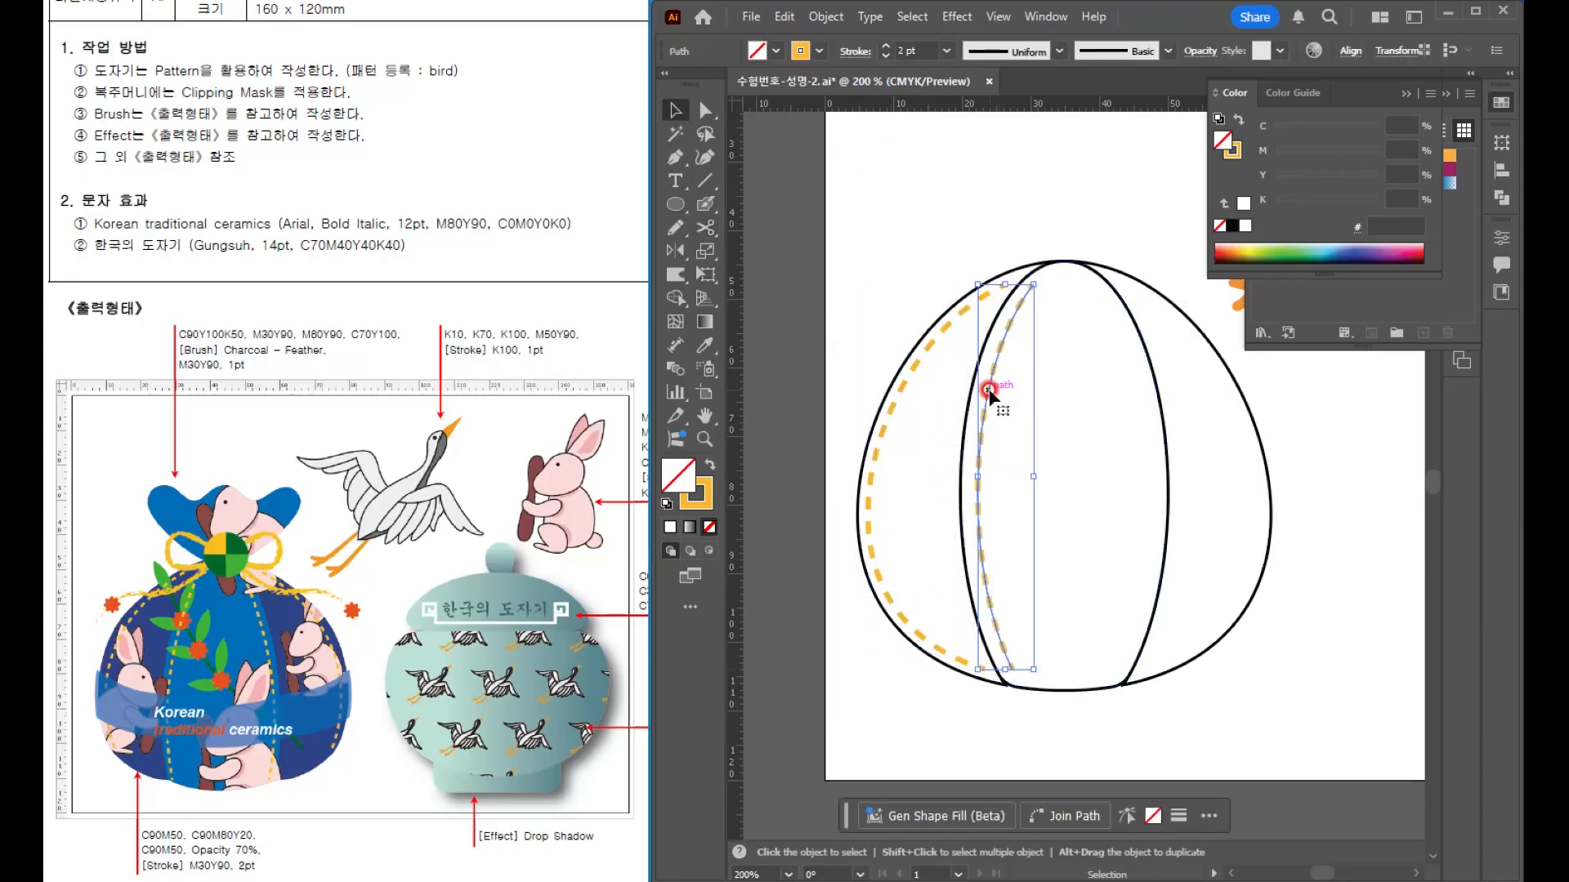
- Reflect a copy of both dashed curves vertically about the bag's top centre anchor onto the right half
left_click(675, 250)
left_click(675, 109)
left_click(895, 401, "shift")
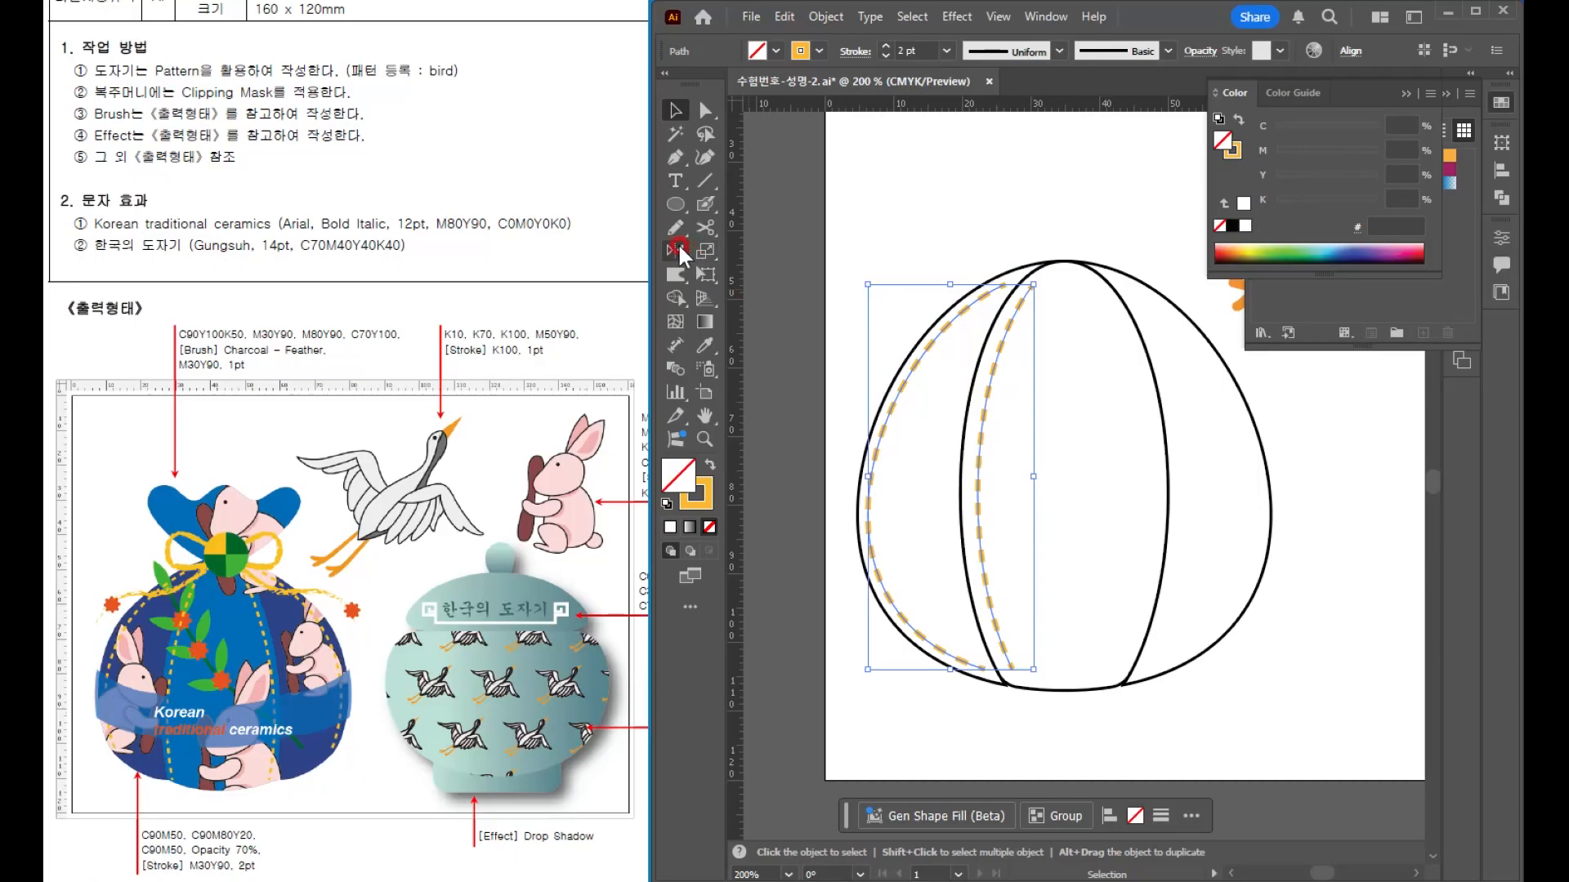
left_click(678, 250)
left_click(1064, 260, "alt")
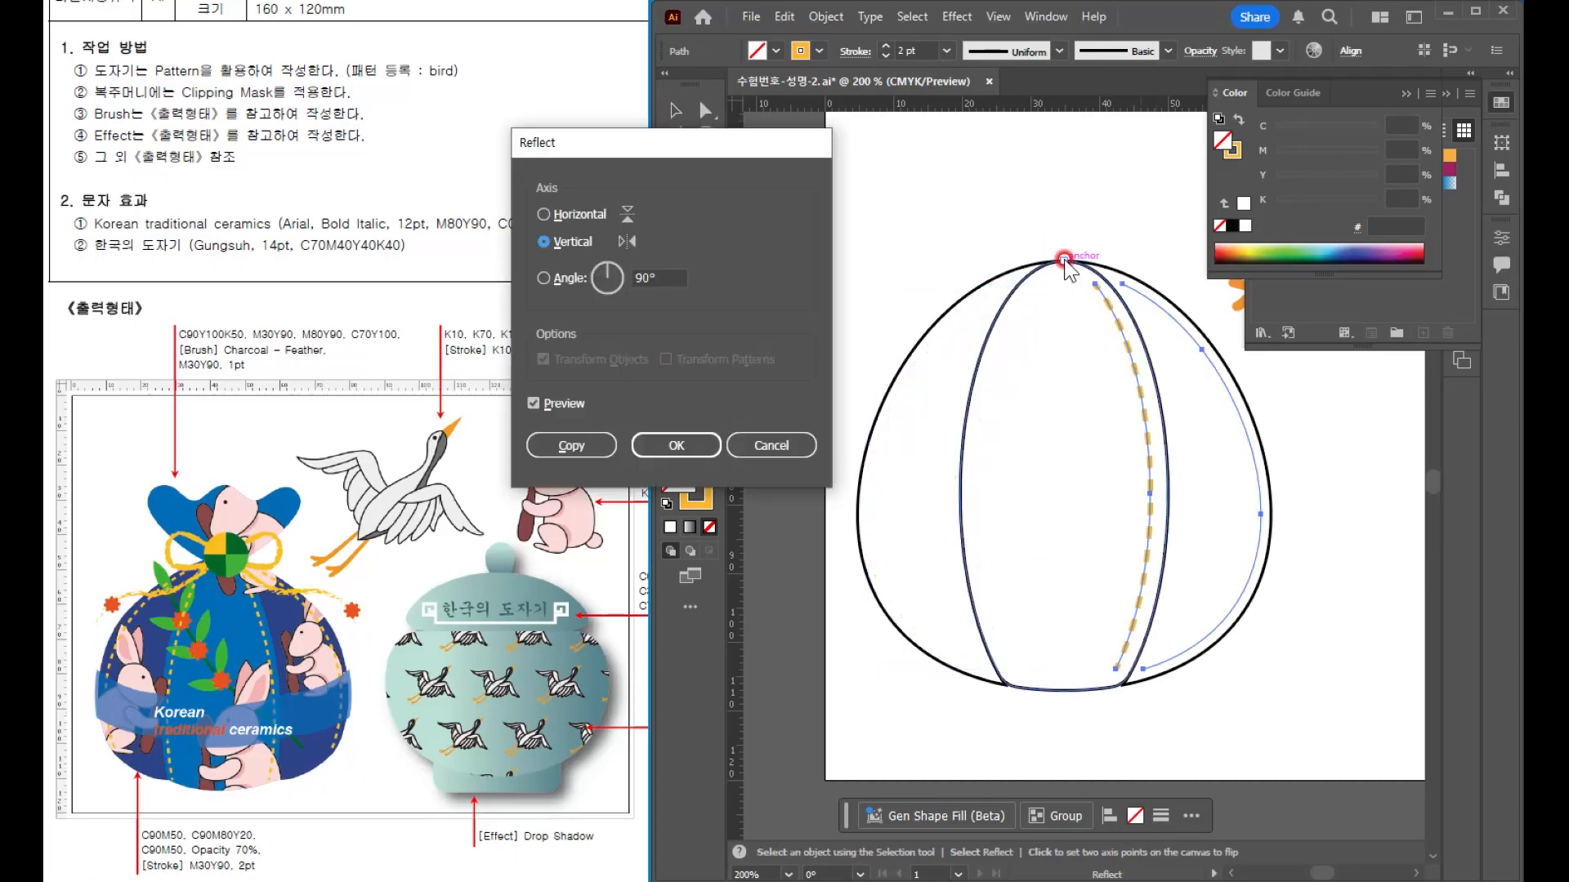
left_click(591, 442)
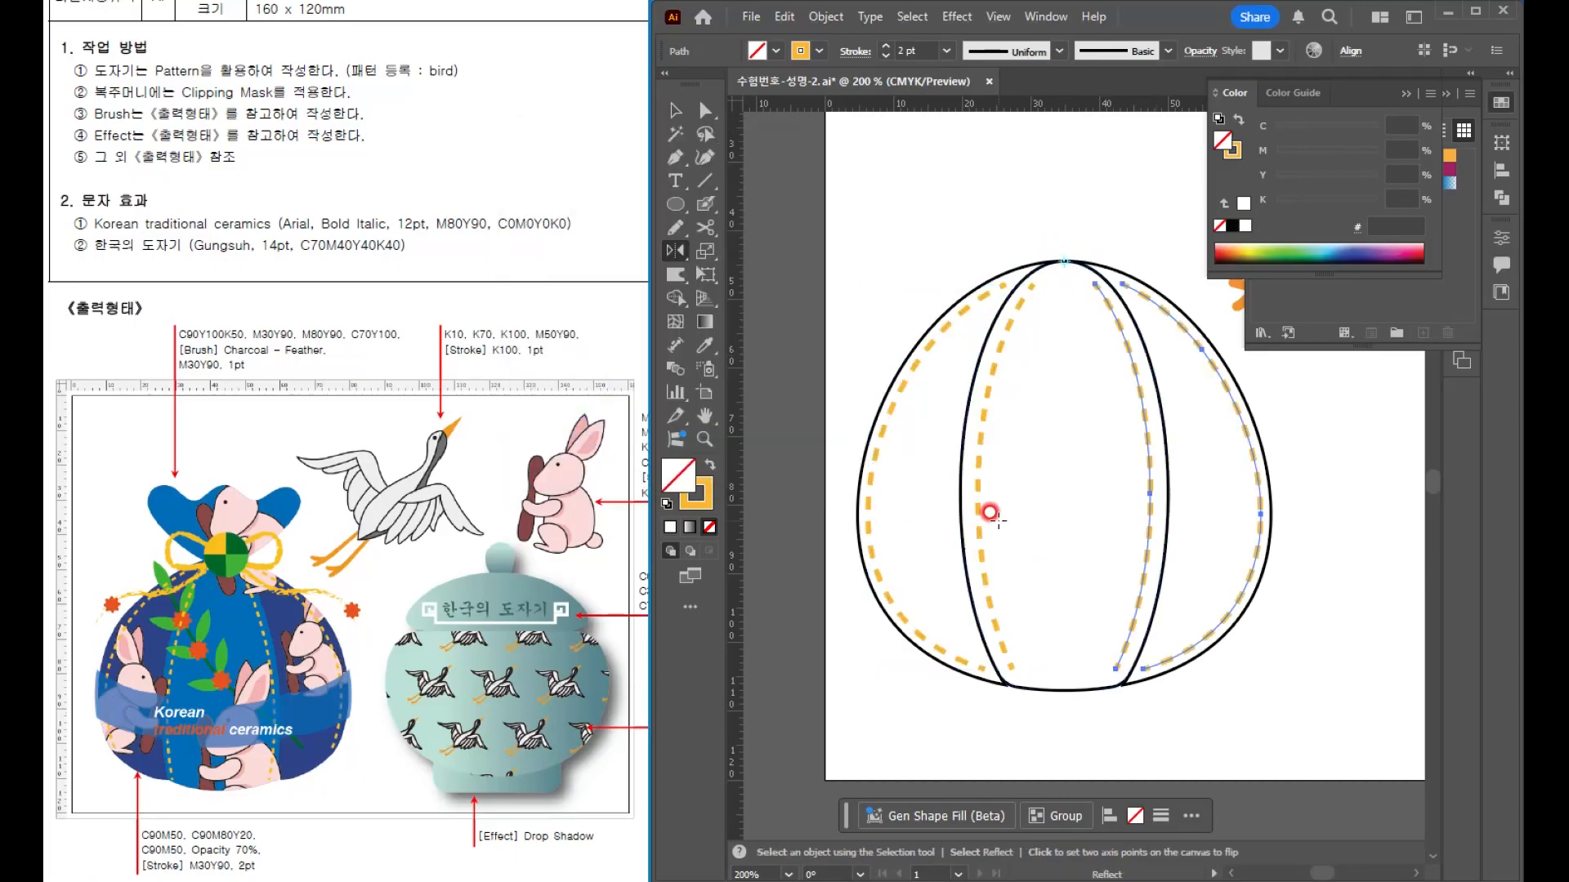
key("v")
left_click(1307, 679)
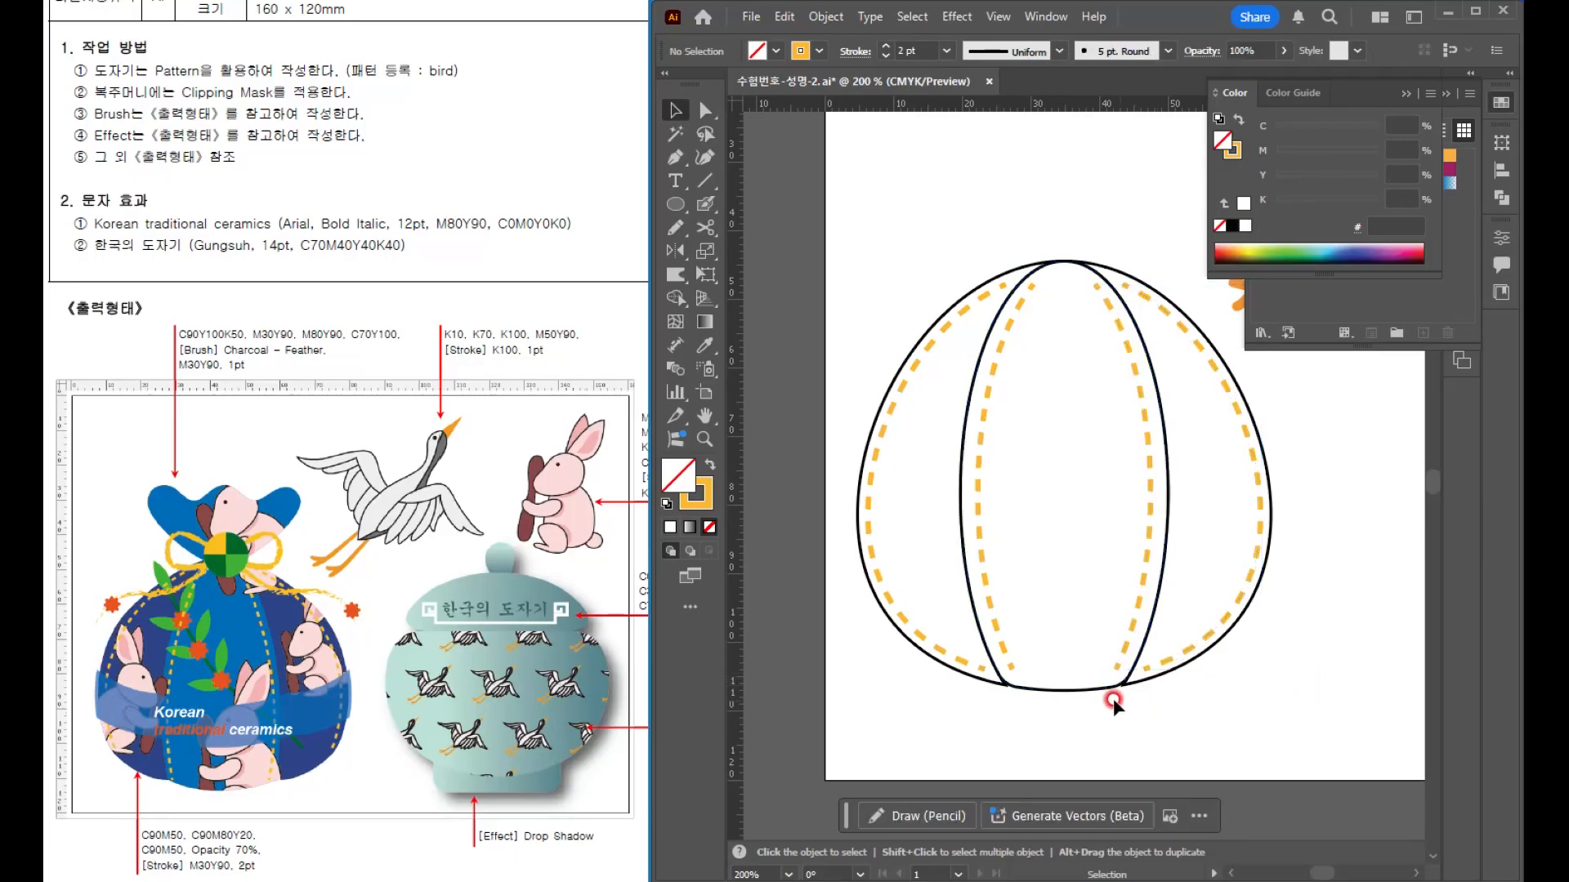
- Fill the bag's side panels with C90M80Y20 and the centre panel with C90M50, without outlines
left_click(916, 527)
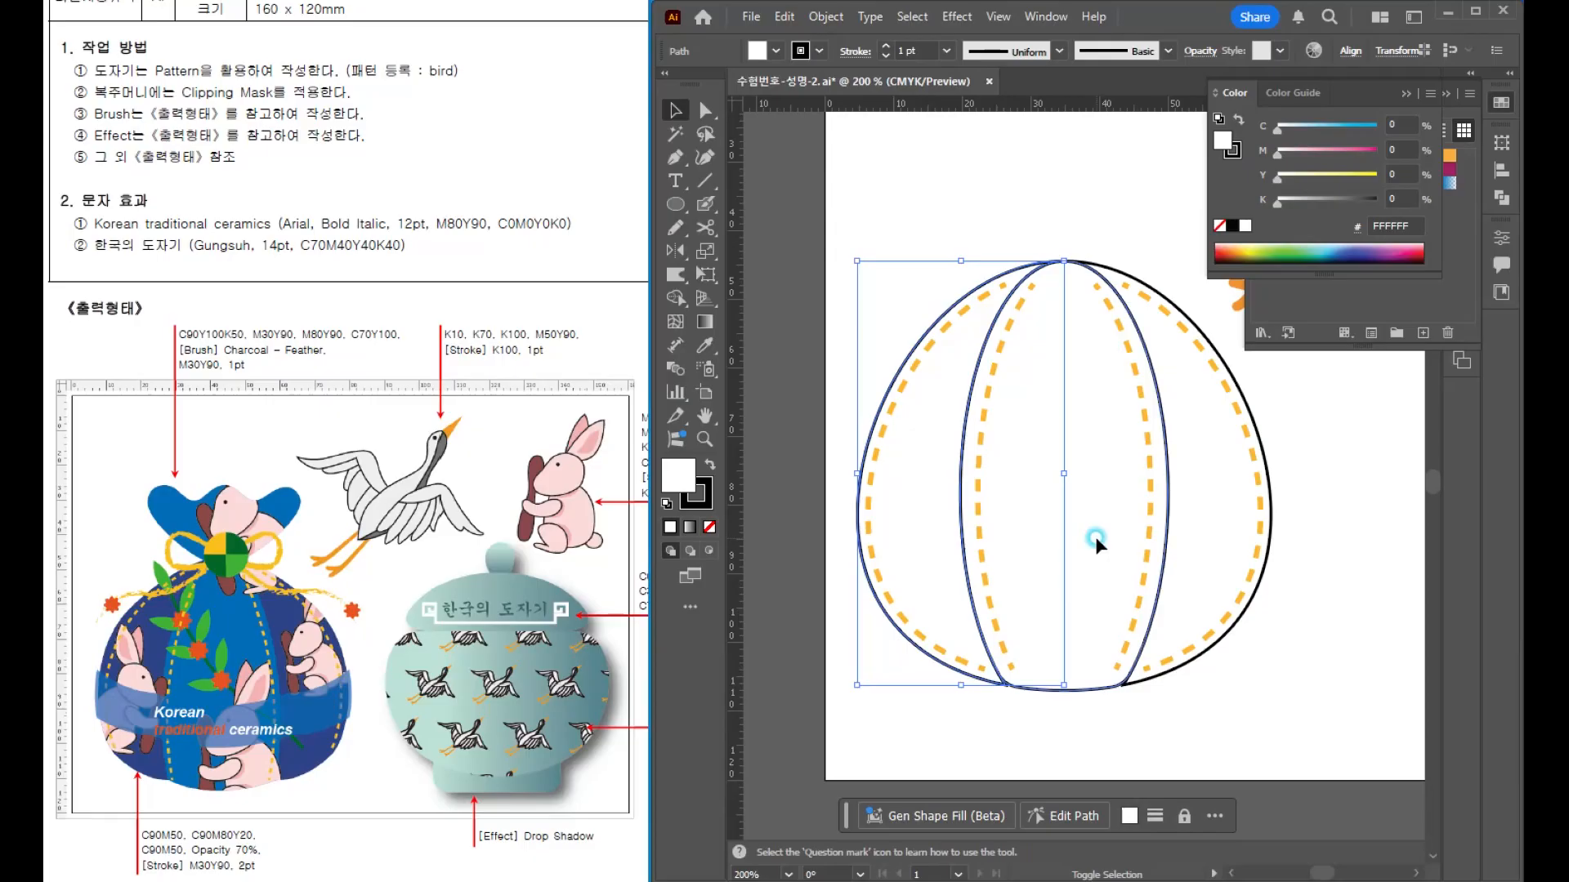
key("ctrl+z")
left_click(1072, 219)
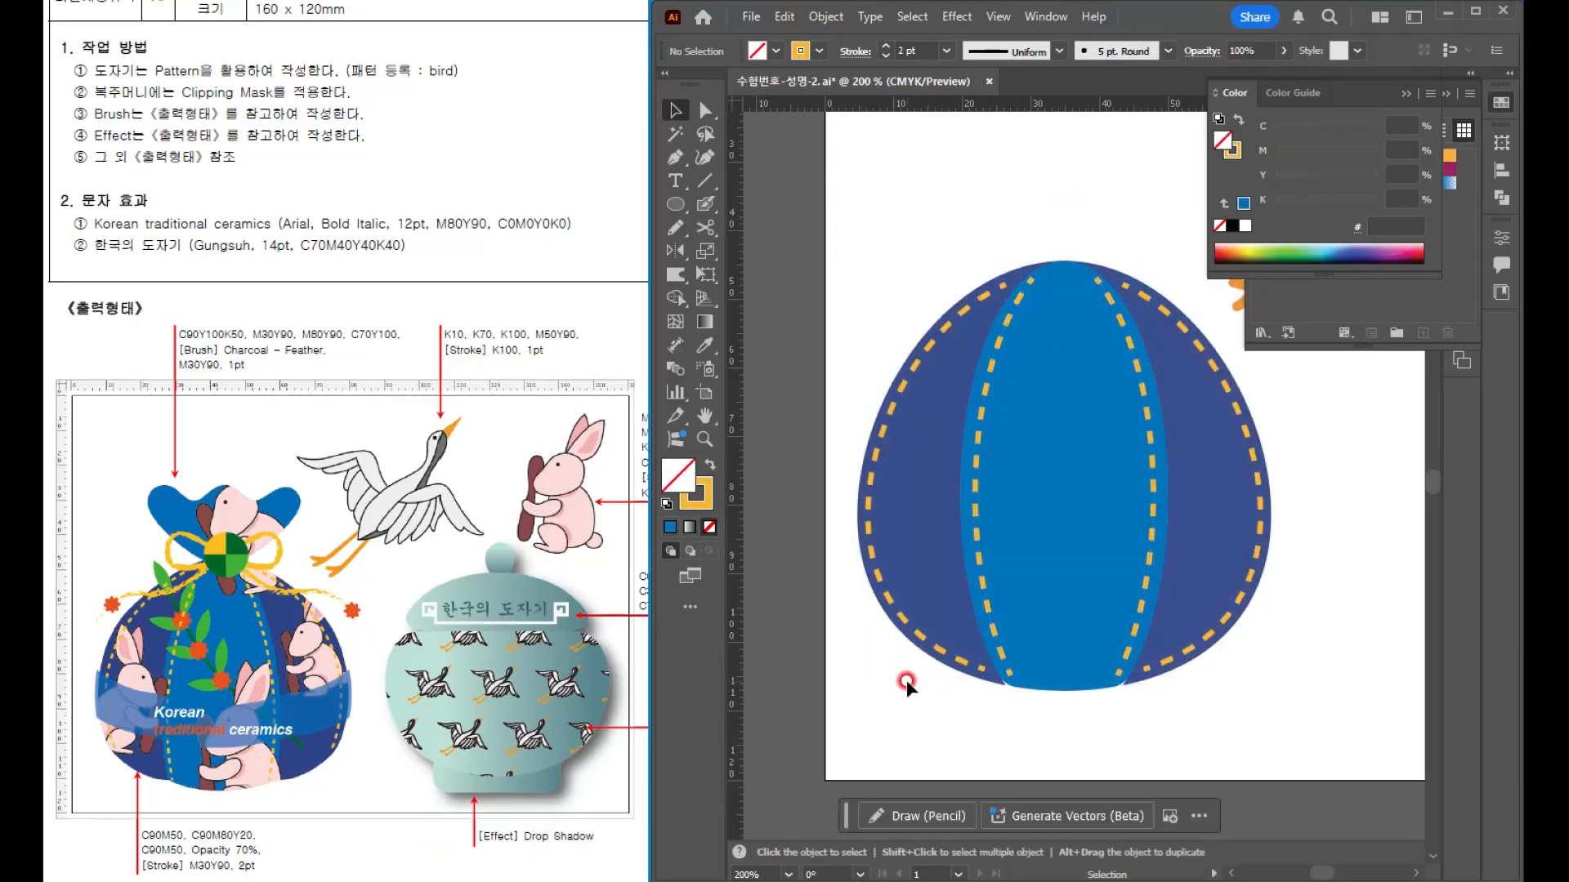
- Trim the lower ends of the left and right outer dashed curves with the Path Eraser tool
left_click(930, 646)
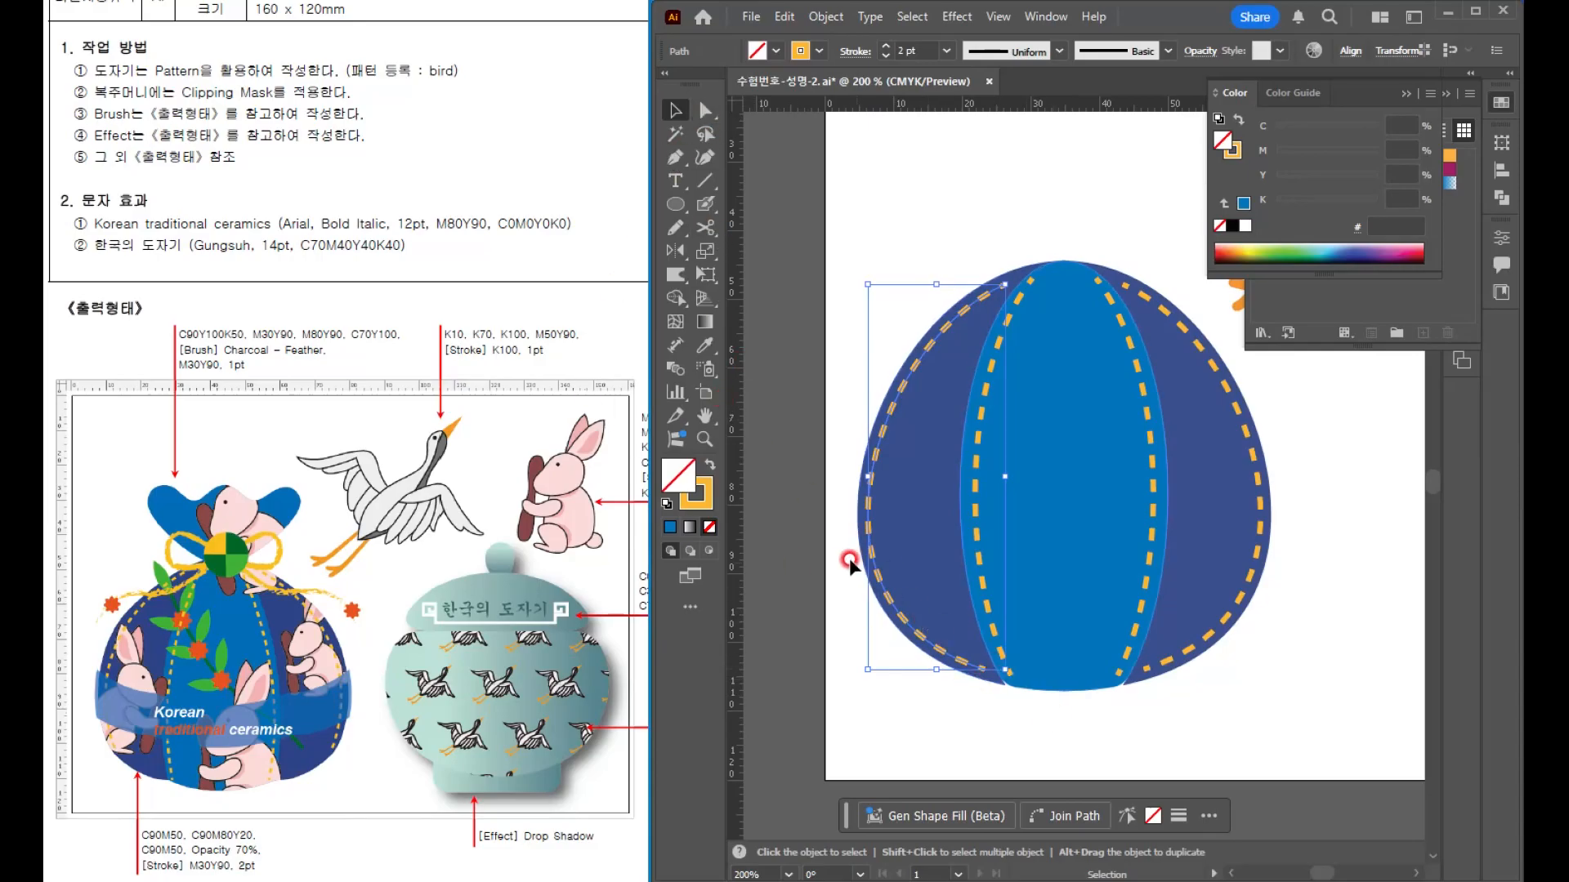
mouse_move(675, 223)
left_mouse_down()
mouse_move(784, 273)
mouse_move(791, 298)
left_mouse_up()
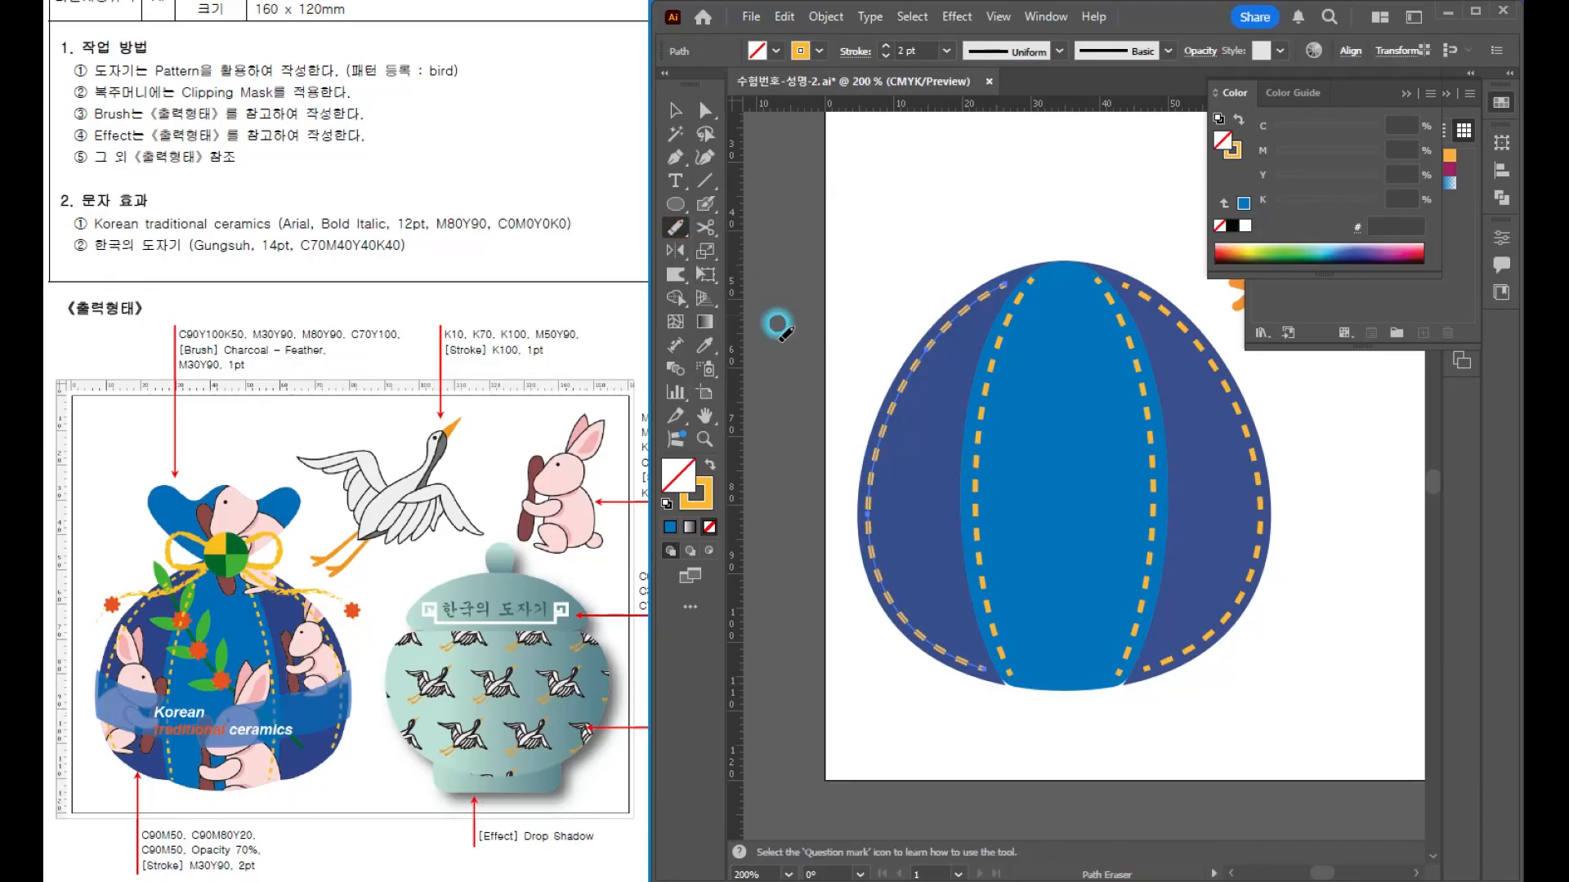
left_click_drag(987, 657, 902, 606)
left_click(1208, 640, "ctrl")
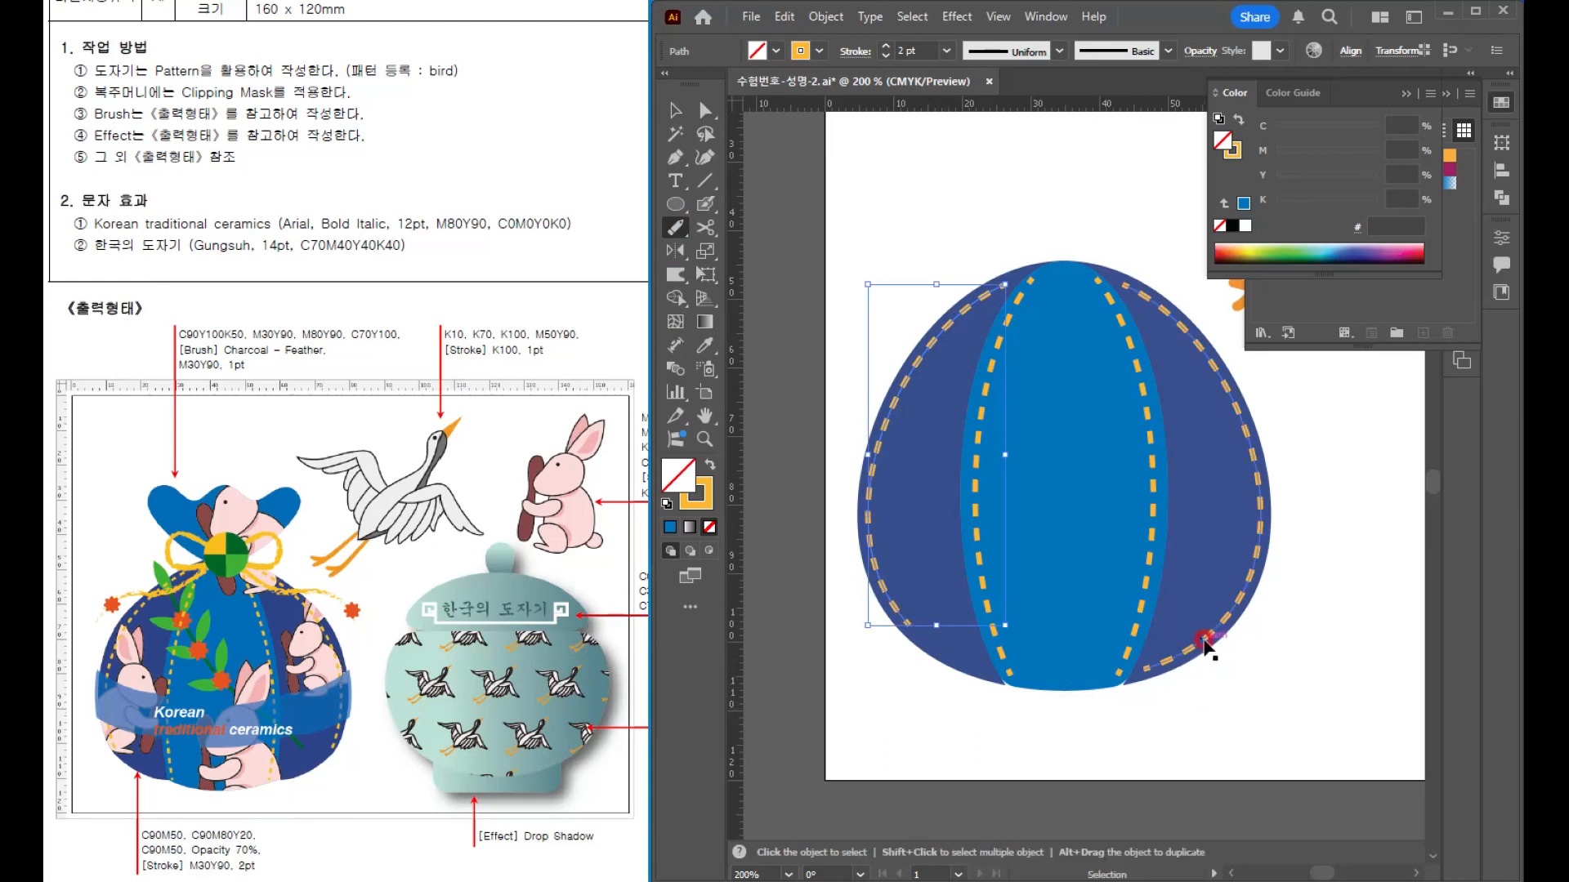
left_click_drag(1147, 664, 1219, 621)
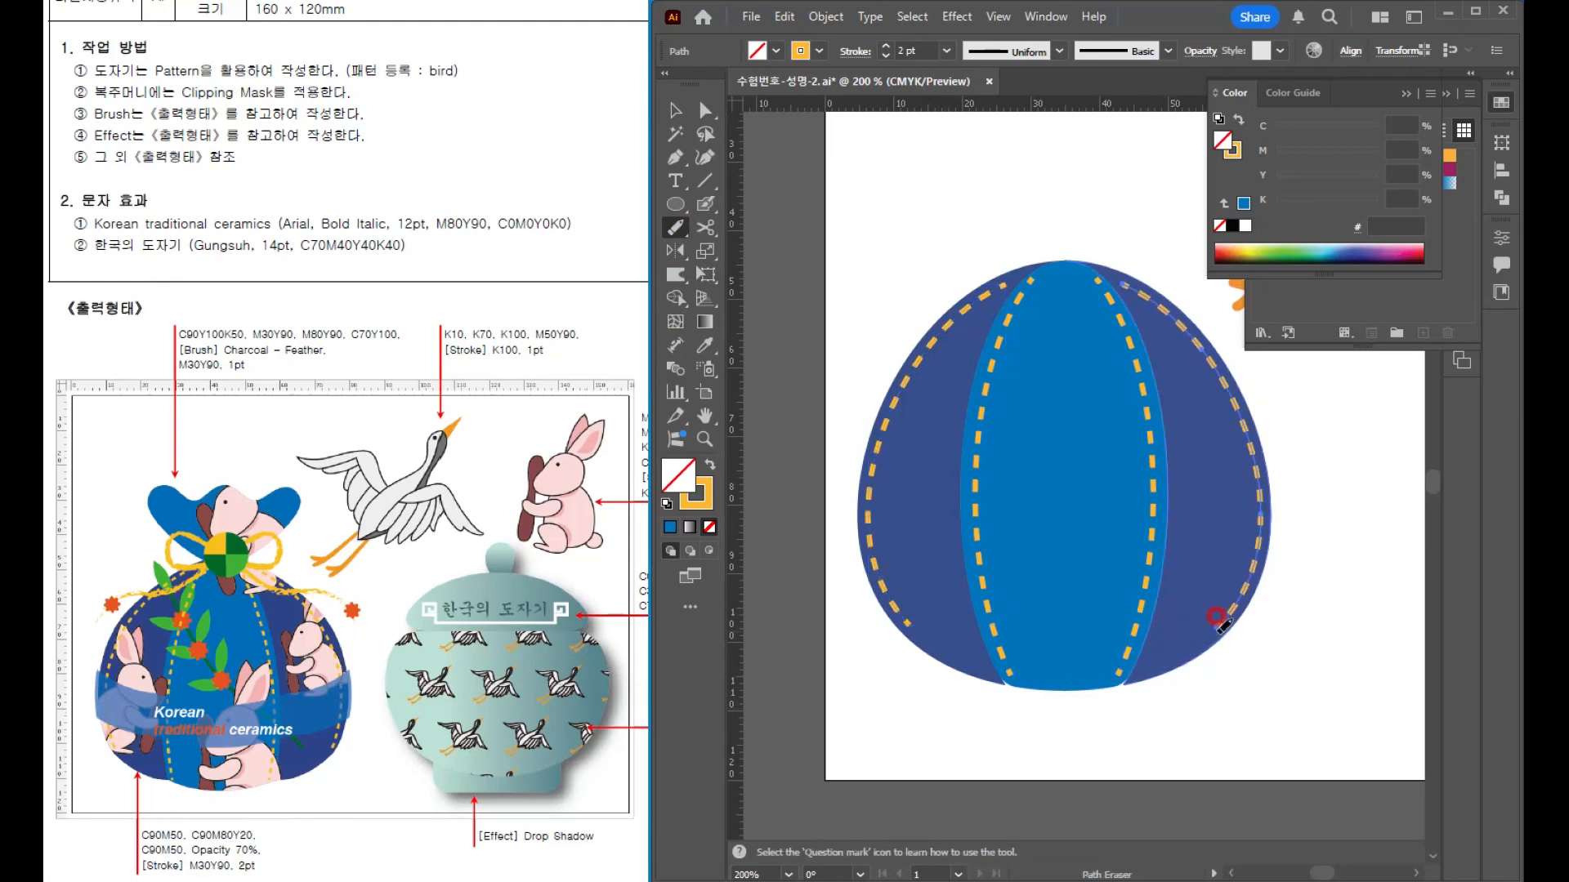
left_click(674, 110)
left_click(950, 229)
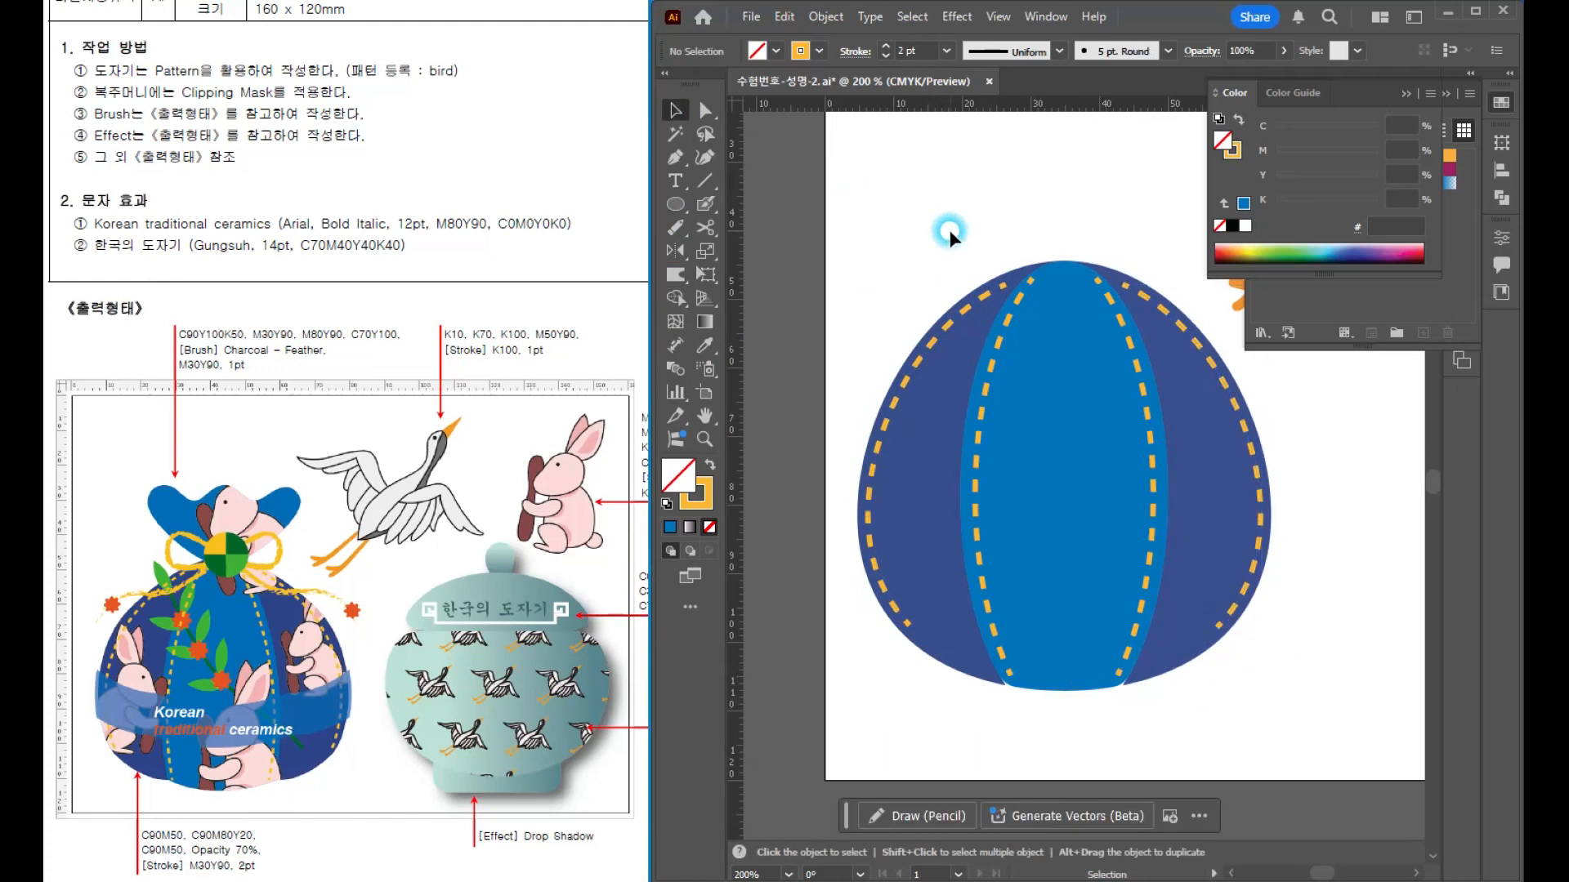
- Draw a circle about 13 mm wide centred above the bag, with the default white fill and black stroke
left_click(175, 673)
left_click_drag(1119, 245, 1085, 356)
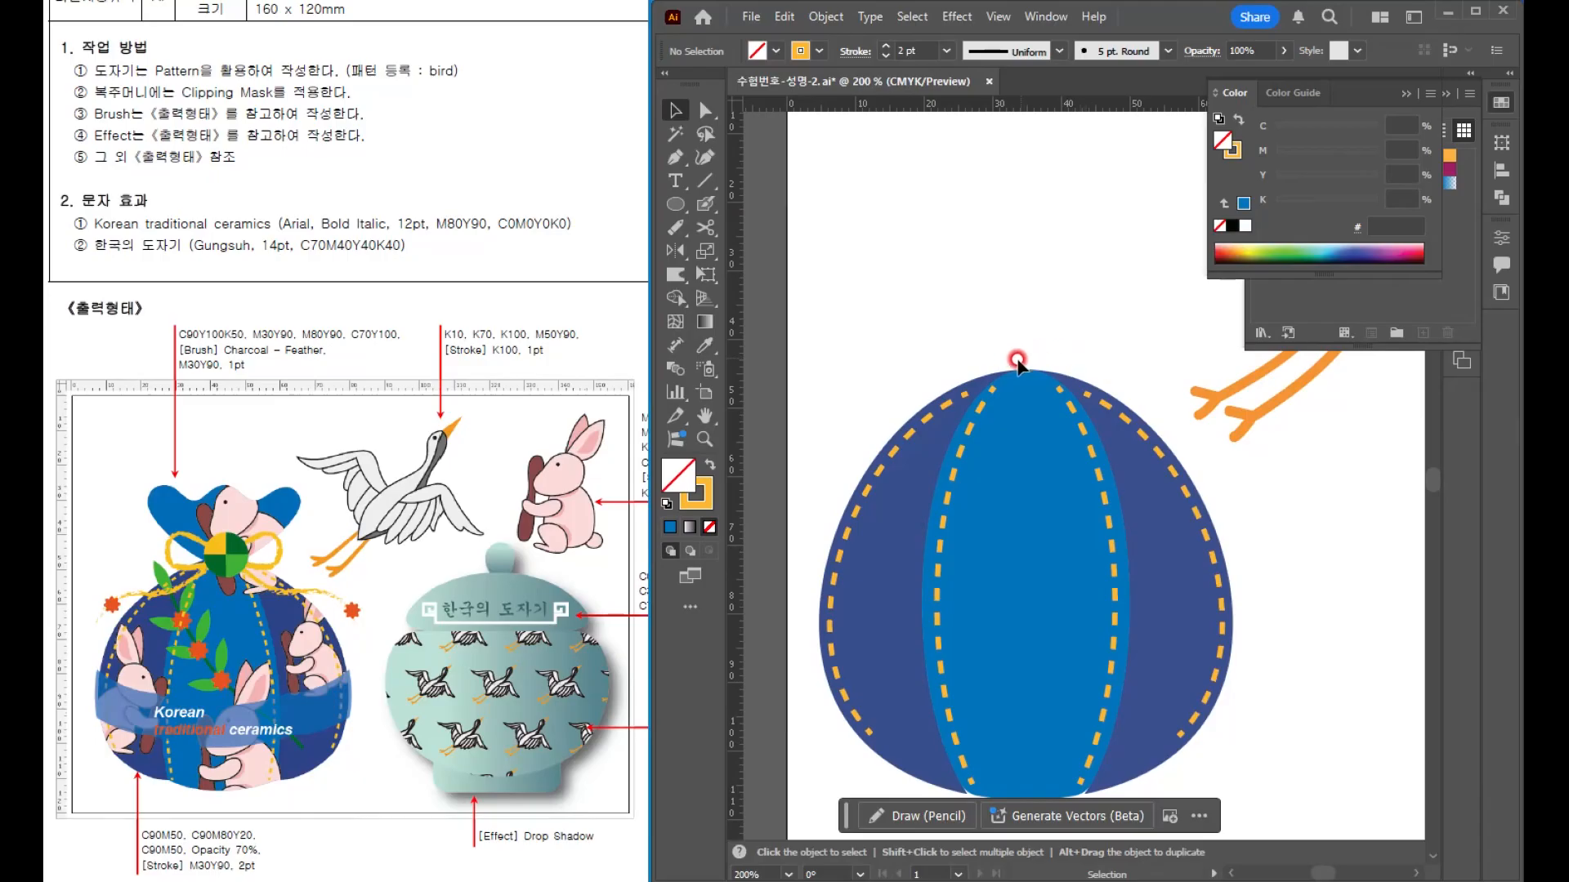
left_click(674, 203)
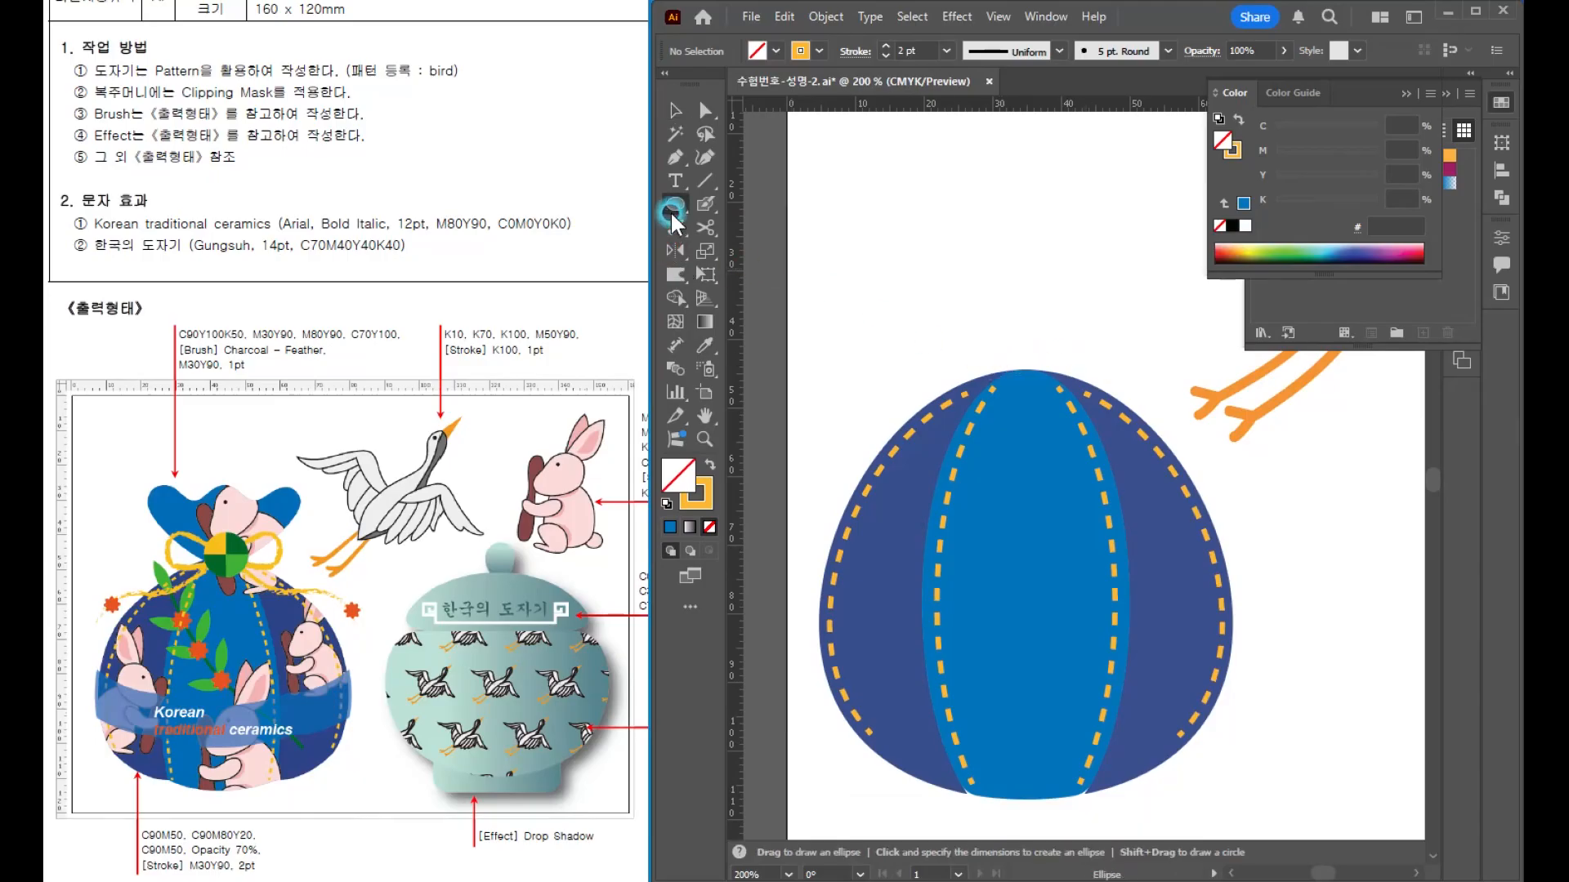
mouse_move(1015, 310)
left_mouse_down()
mouse_move(1068, 365)
mouse_move(1025, 263)
mouse_move(1025, 278)
left_mouse_up()
key("d")
key("v")
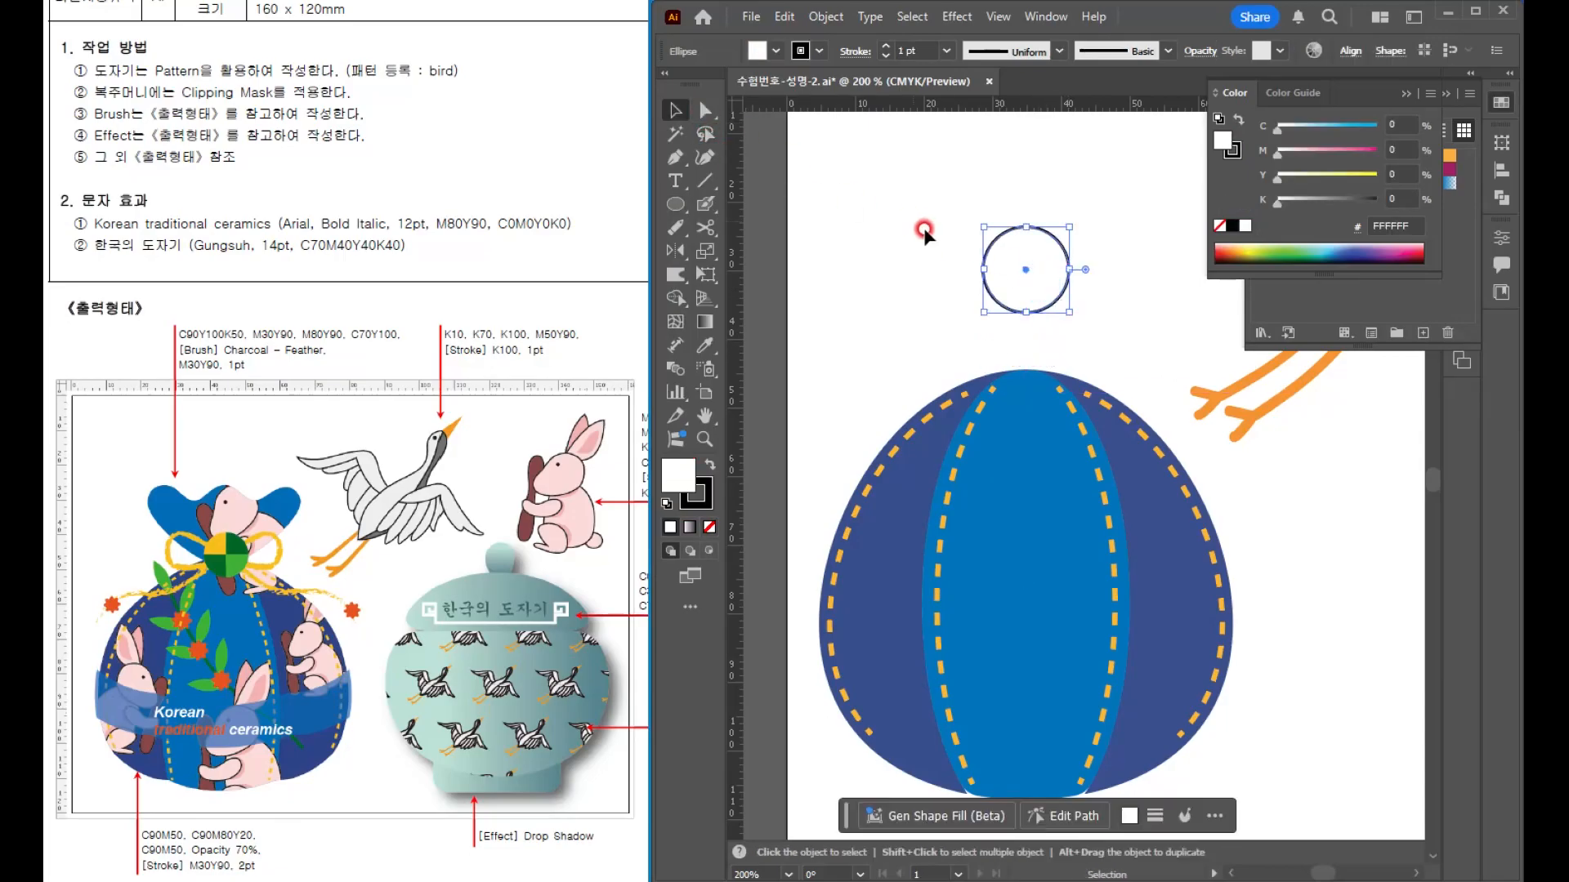
- Draw a vertical line about 21 mm long through the circle's centre and add a copy rotated to horizontal
key("ctrl+equal")
key("backslash")
left_click_drag(1009, 188, 1009, 404)
key("v")
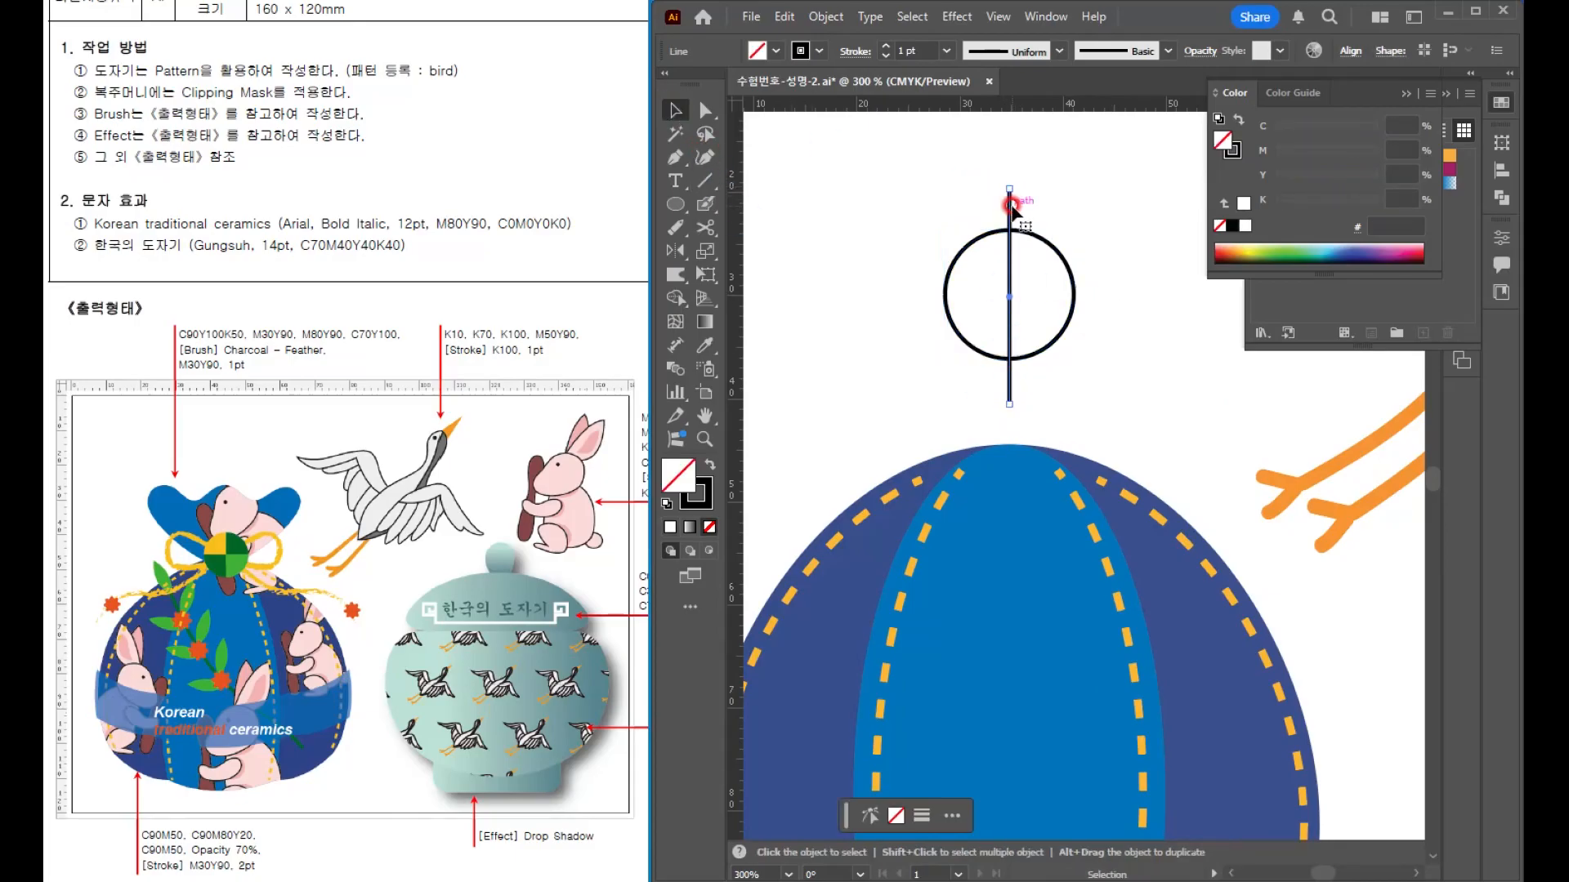
left_click_drag(1014, 206, 1113, 308)
- Divide the circle into four quarters along the two crossing lines with Pathfinder Divide
left_click(931, 245)
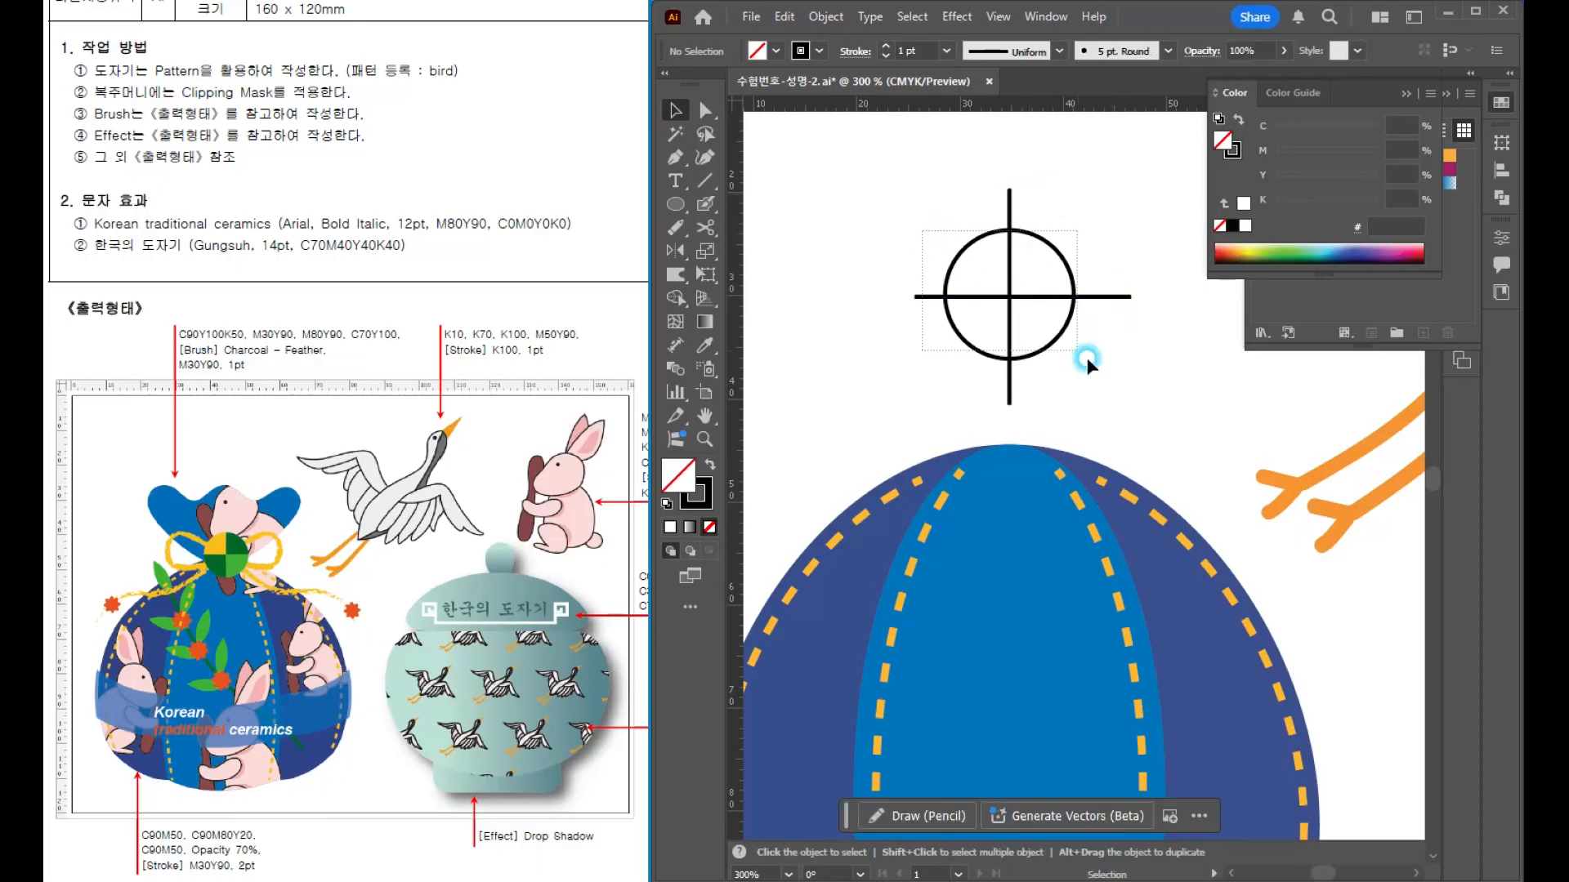
left_click_drag(1087, 364, 1090, 366)
left_click(1502, 198)
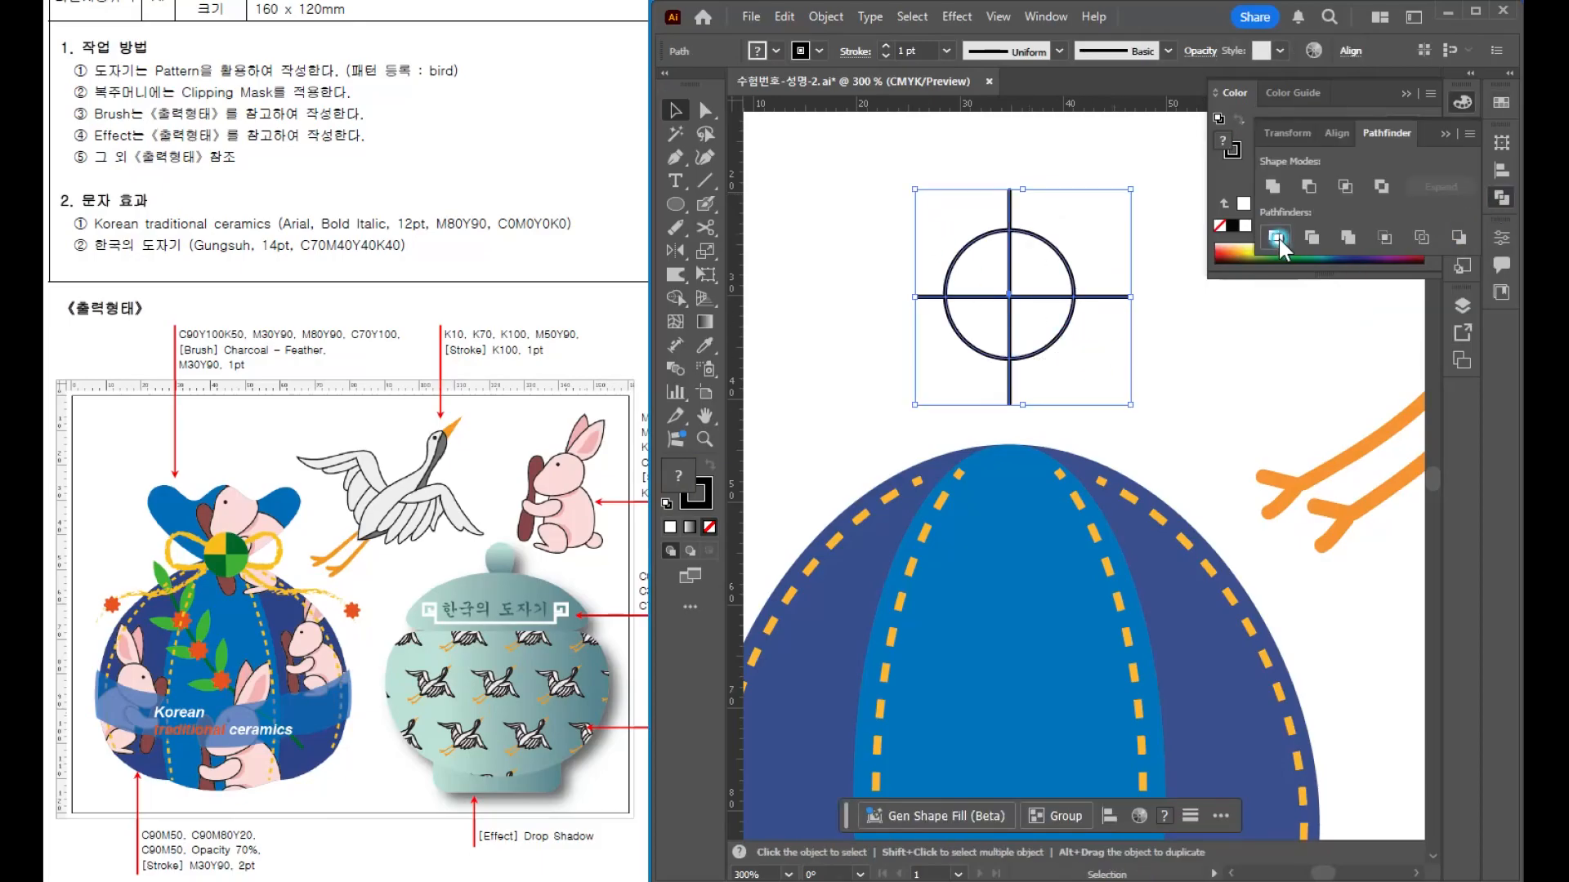
left_click(1277, 237)
- Colour the circle's quarters without stroke: upper left M30Y90, upper right and lower left C90Y100K50, lower right C70Y100
left_click(705, 109)
left_click(976, 261)
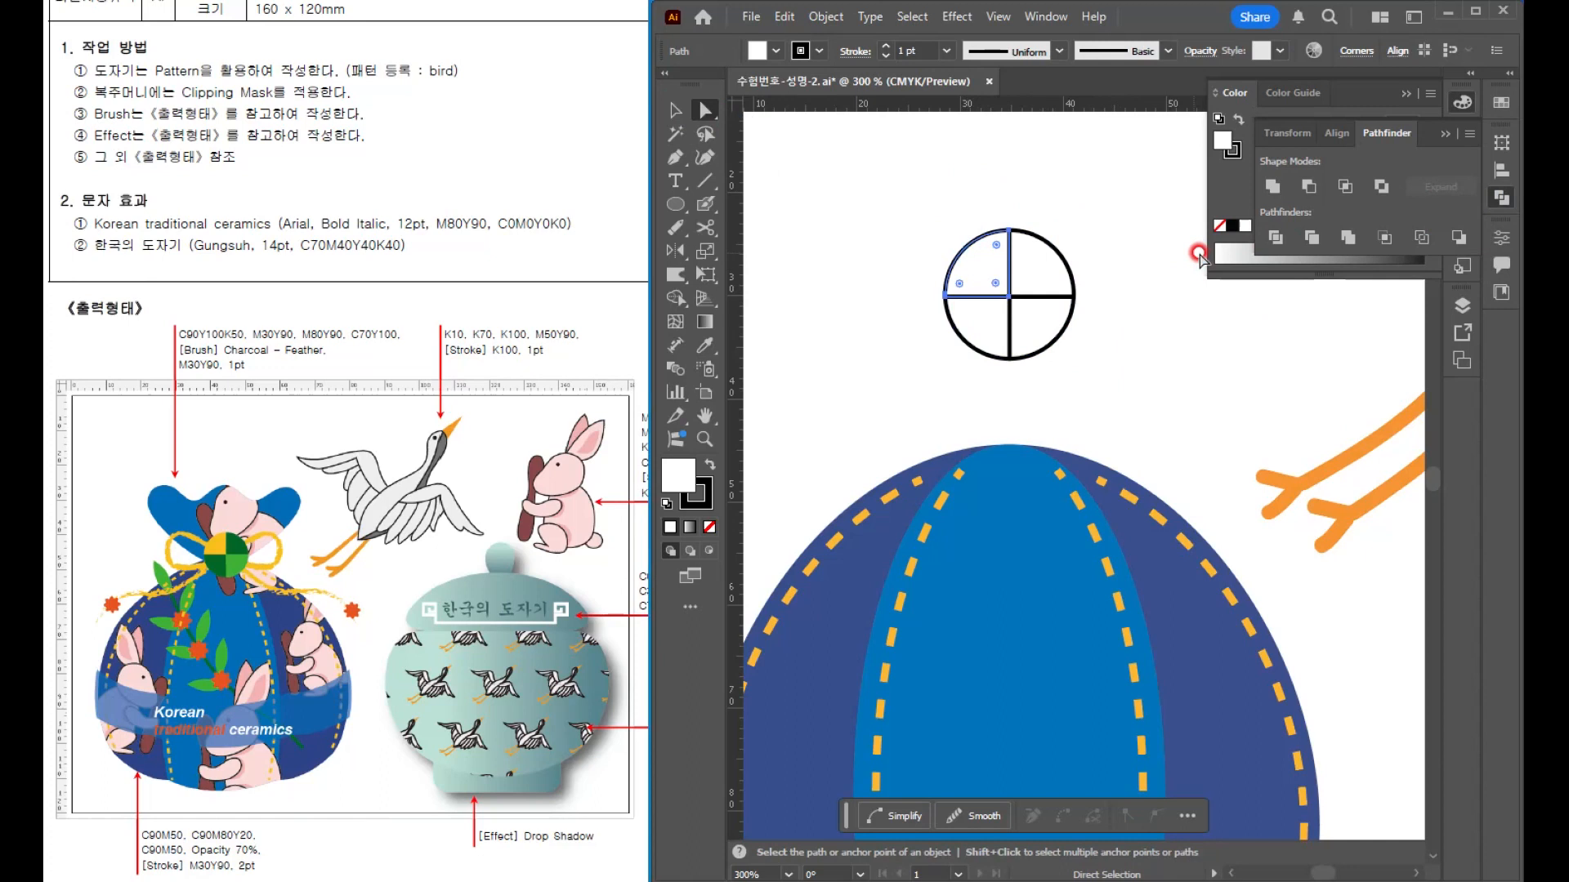
left_click(1461, 103)
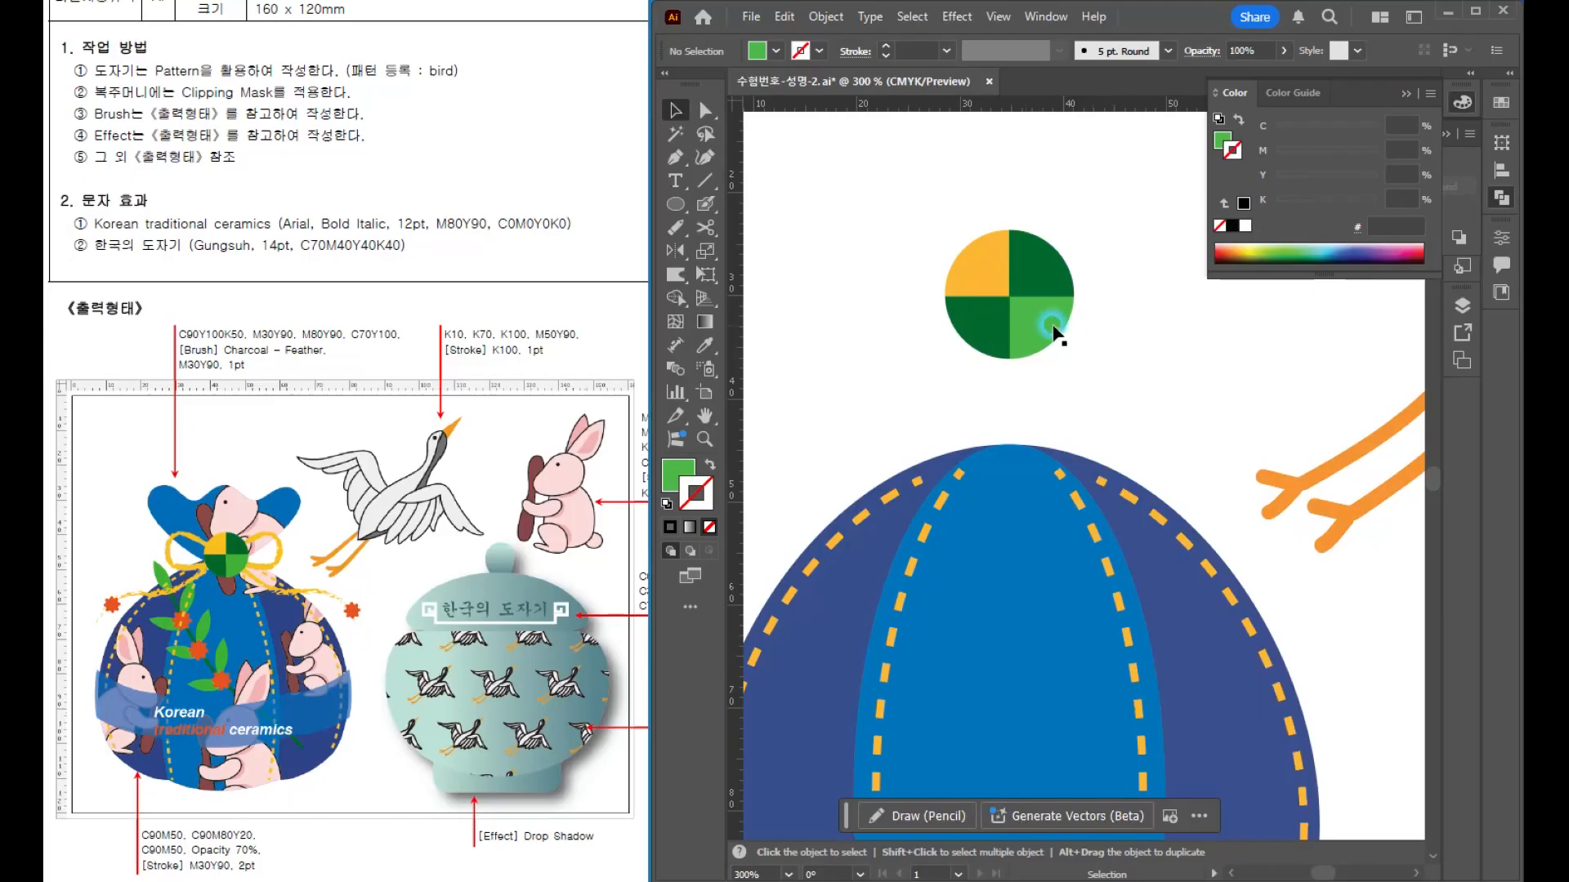
- Move the four-quarter circle down onto the top of the pouch and enlarge it to about 15 mm wide
left_click(1042, 276)
left_click_drag(1043, 275, 1095, 362)
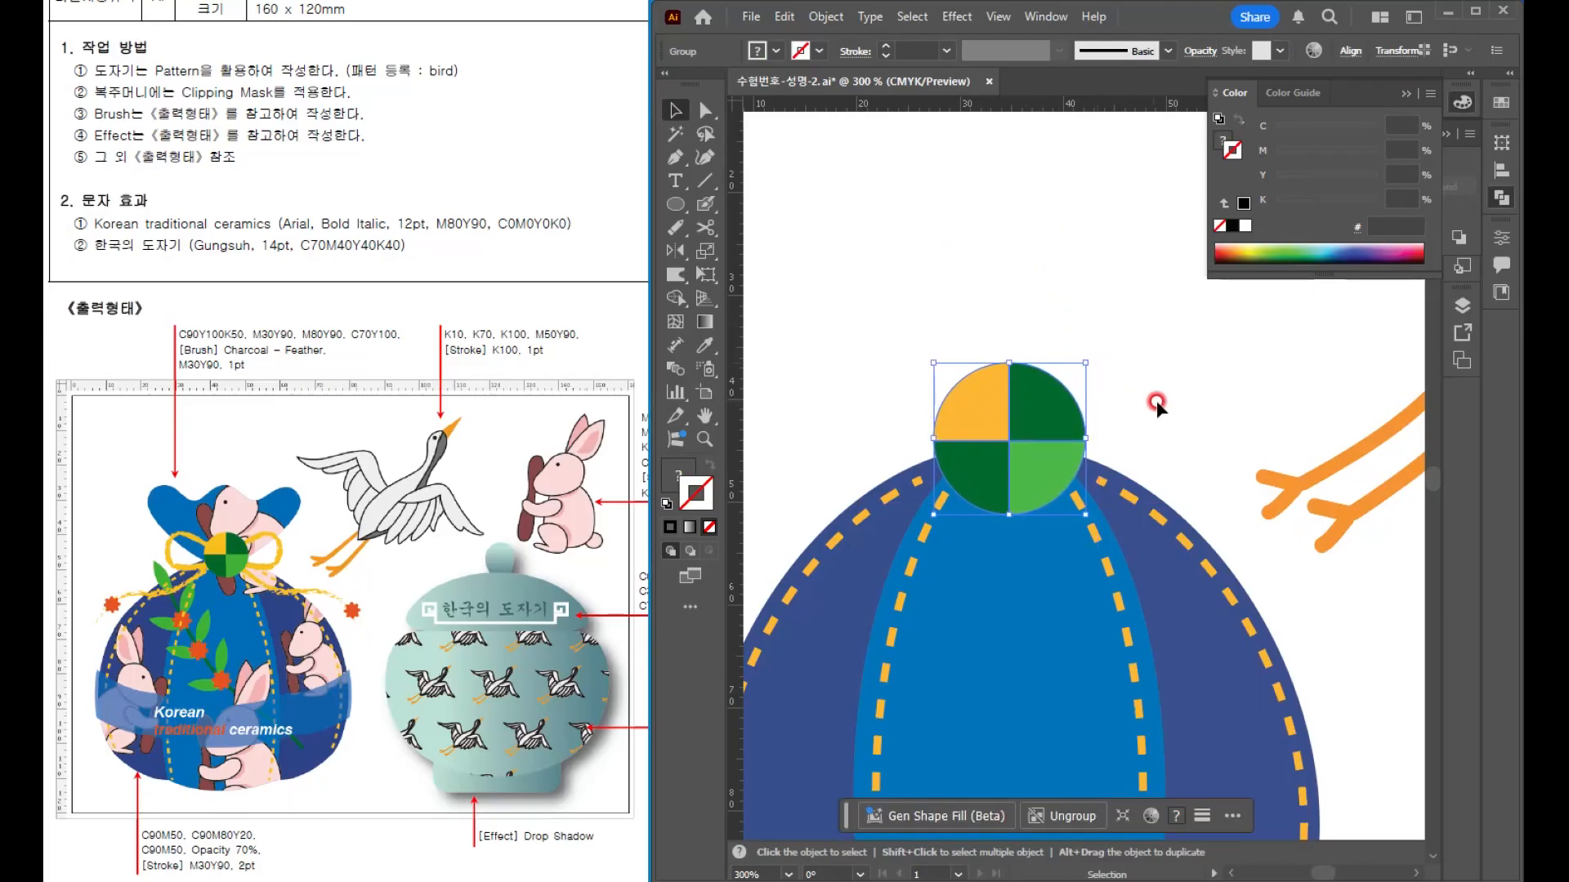
key("ctrl+minus")
scroll(1172, 406, "down", 2)
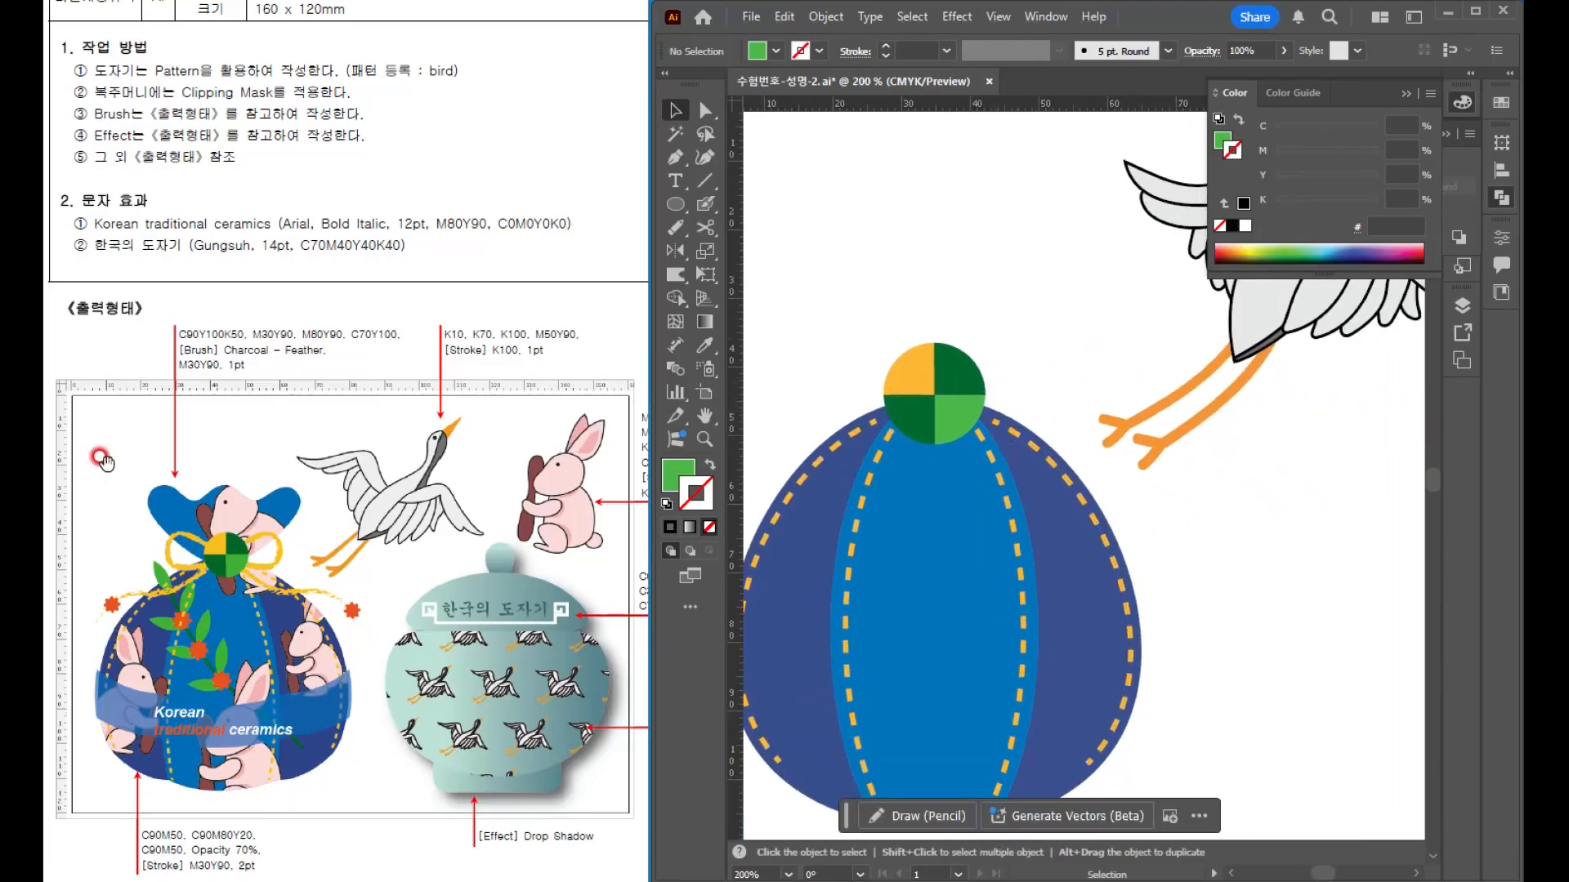
- Draw a circle about 24 mm wide centred above the knot, with the default white fill and black stroke
left_click(675, 204)
left_click_drag(936, 237, 1015, 299)
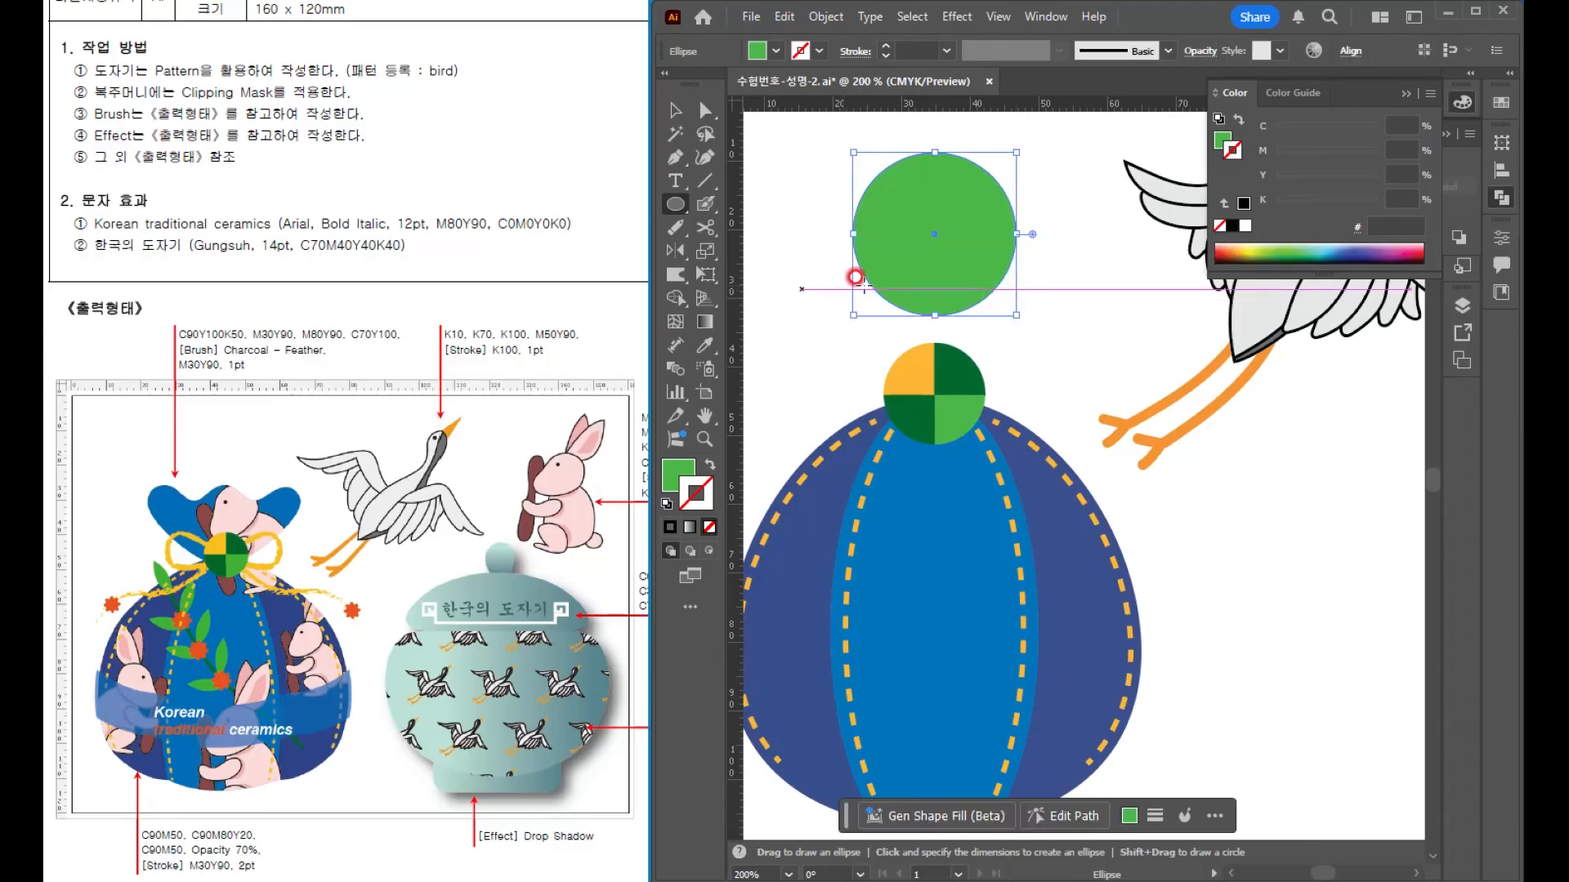
key("d")
key("v")
left_click(997, 249)
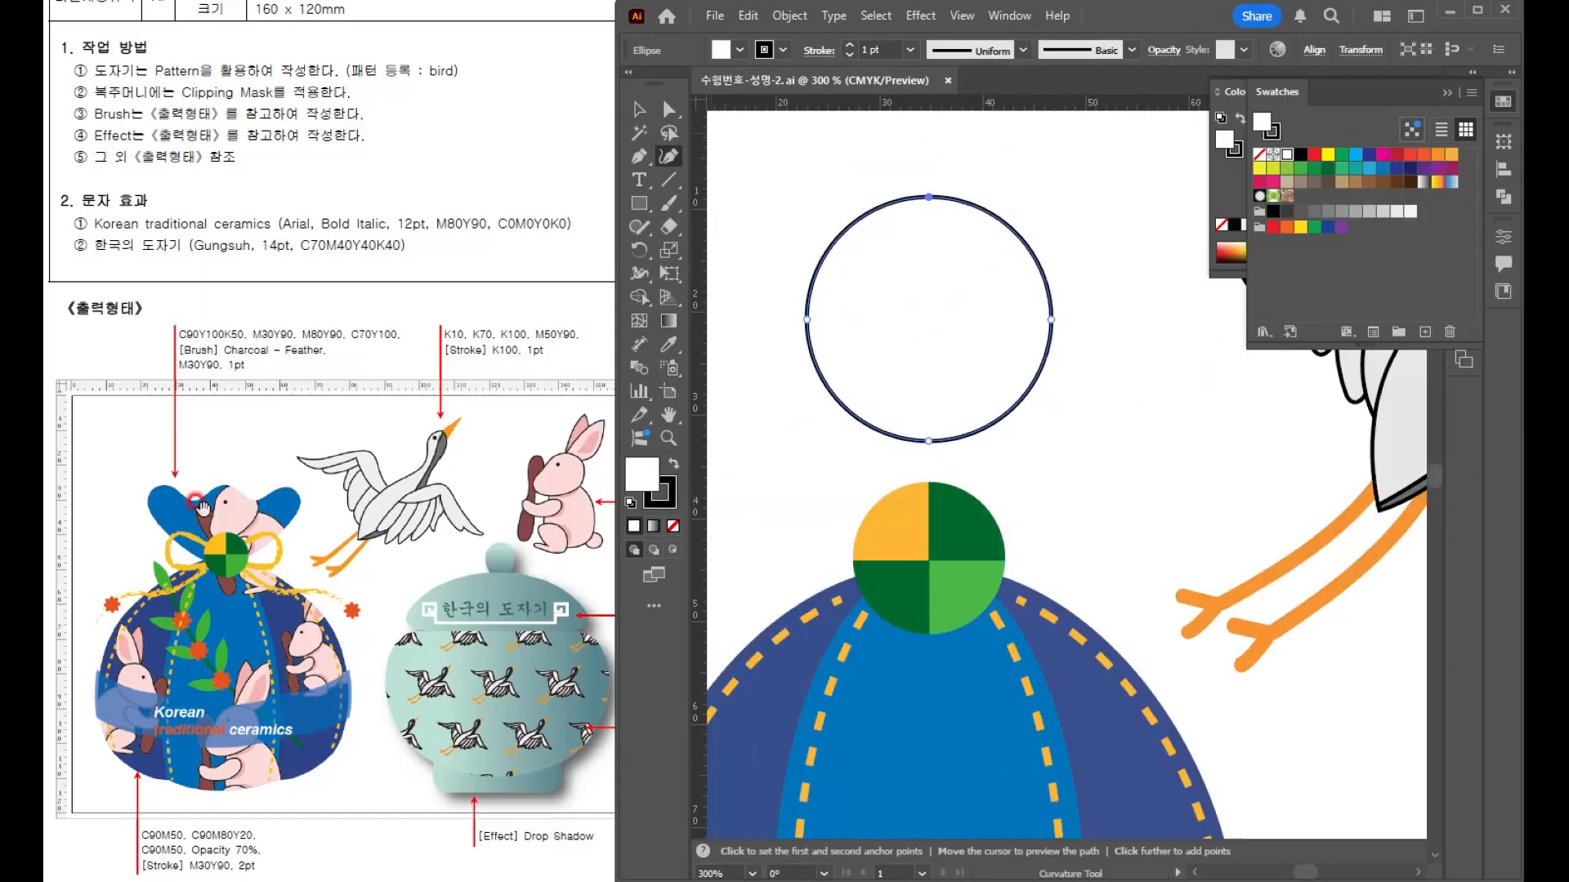
- Reshape the circle into a pouch mouth with three upper lobes using the Curvature tool and place it behind the knot
left_click(227, 501)
left_click_drag(929, 441, 929, 471)
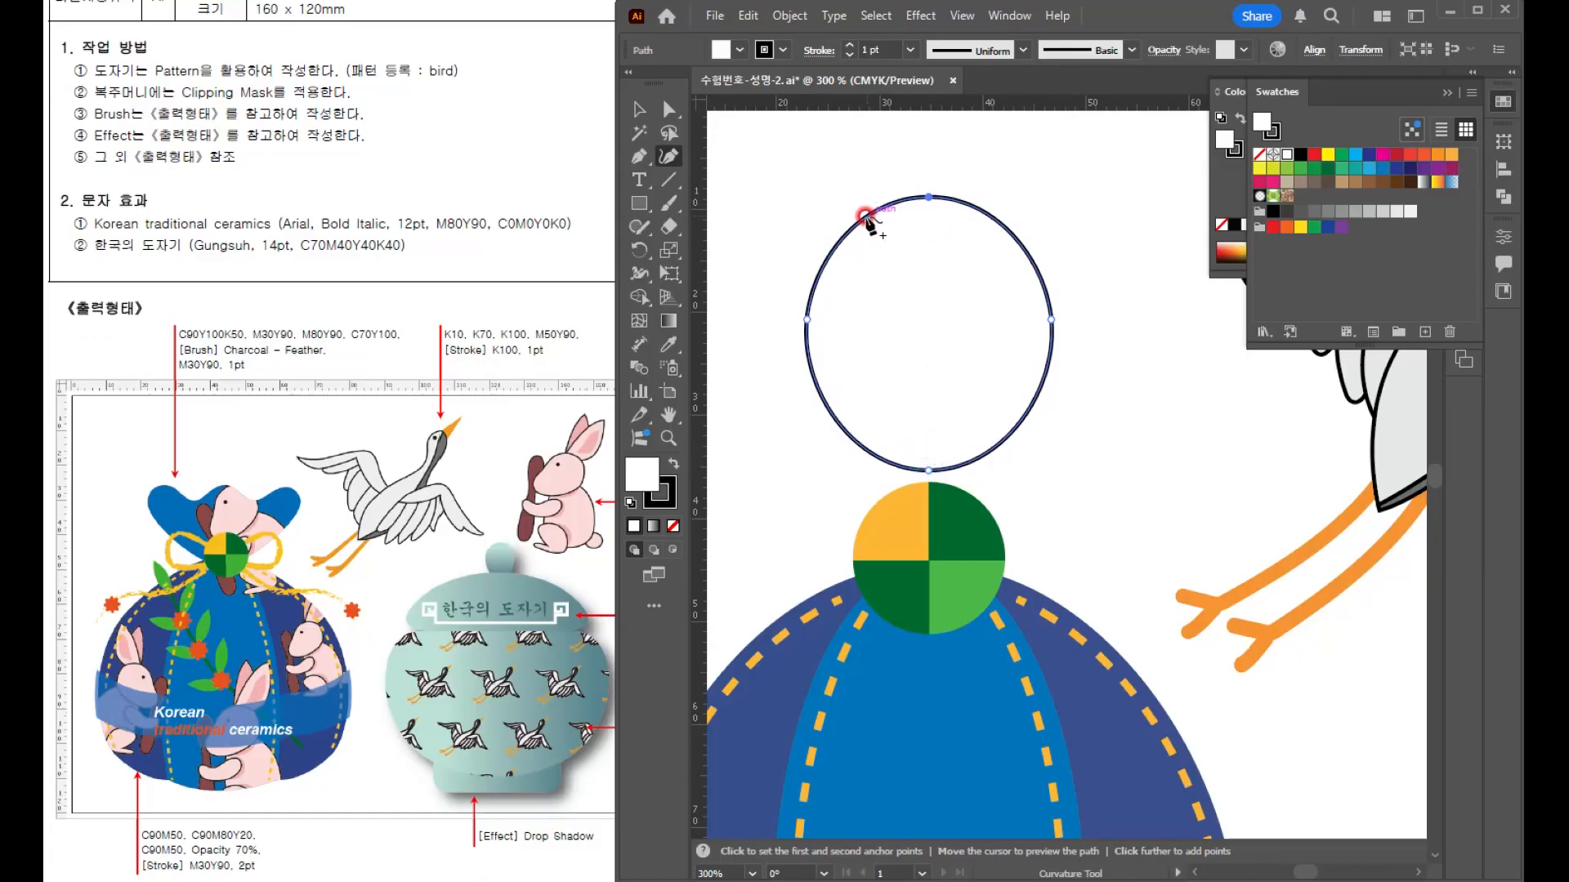
left_click_drag(859, 218, 824, 226)
left_click_drag(973, 216, 1040, 228)
left_click(637, 107)
left_click_drag(913, 198, 948, 317)
left_click_drag(953, 404, 943, 446)
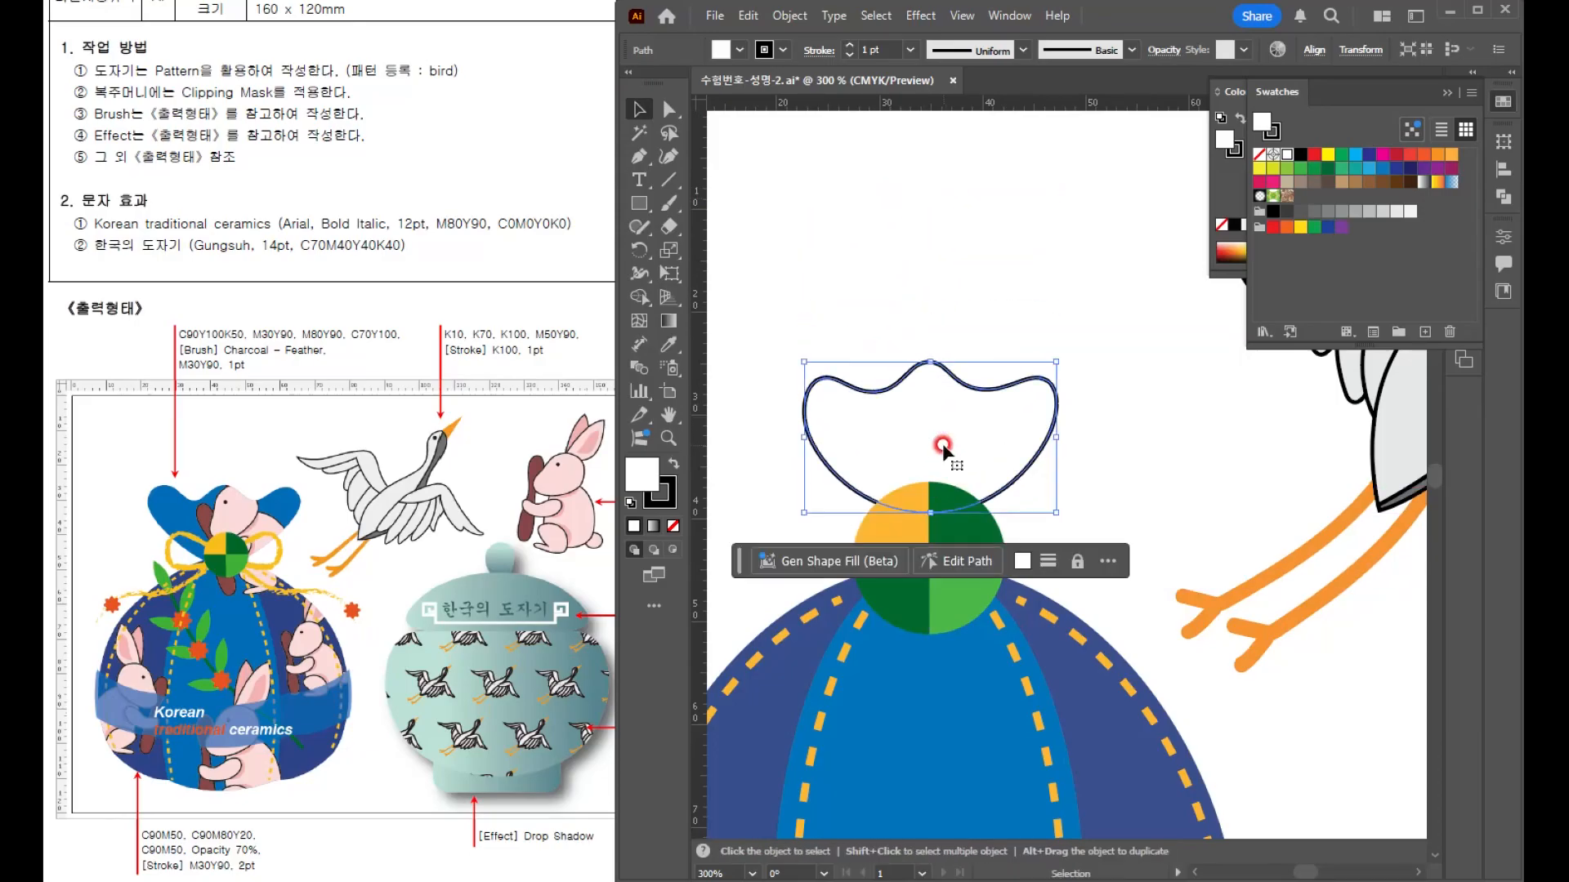
- Deepen the two dips between the lobes on the pouch mouth's upper edge
left_click(668, 109)
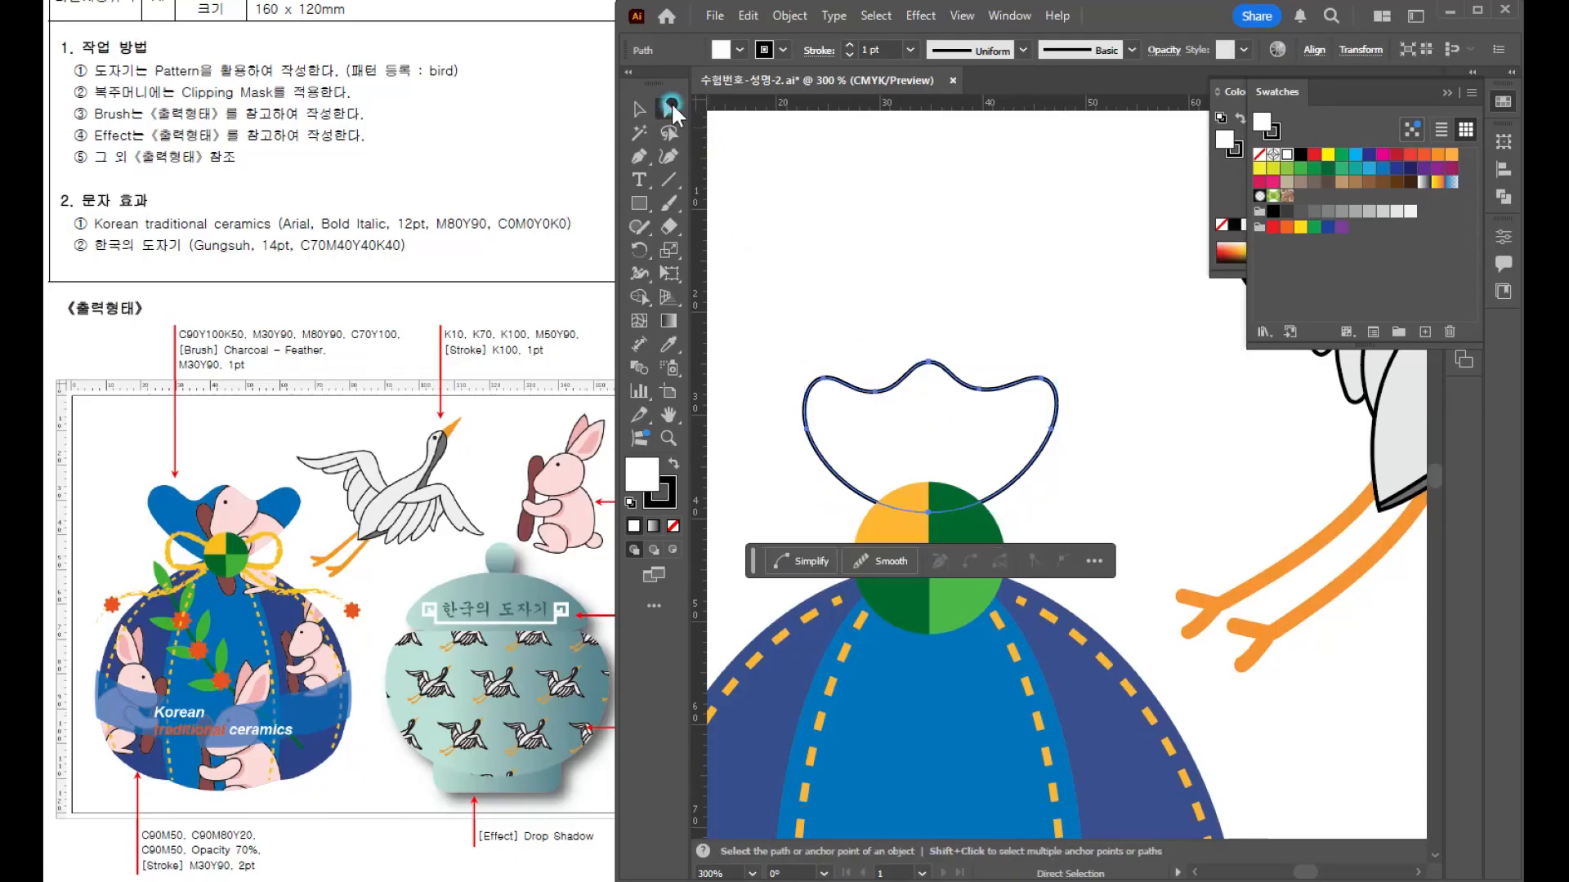
key("ctrl+z")
key("v")
left_click(866, 191)
left_click(1021, 468)
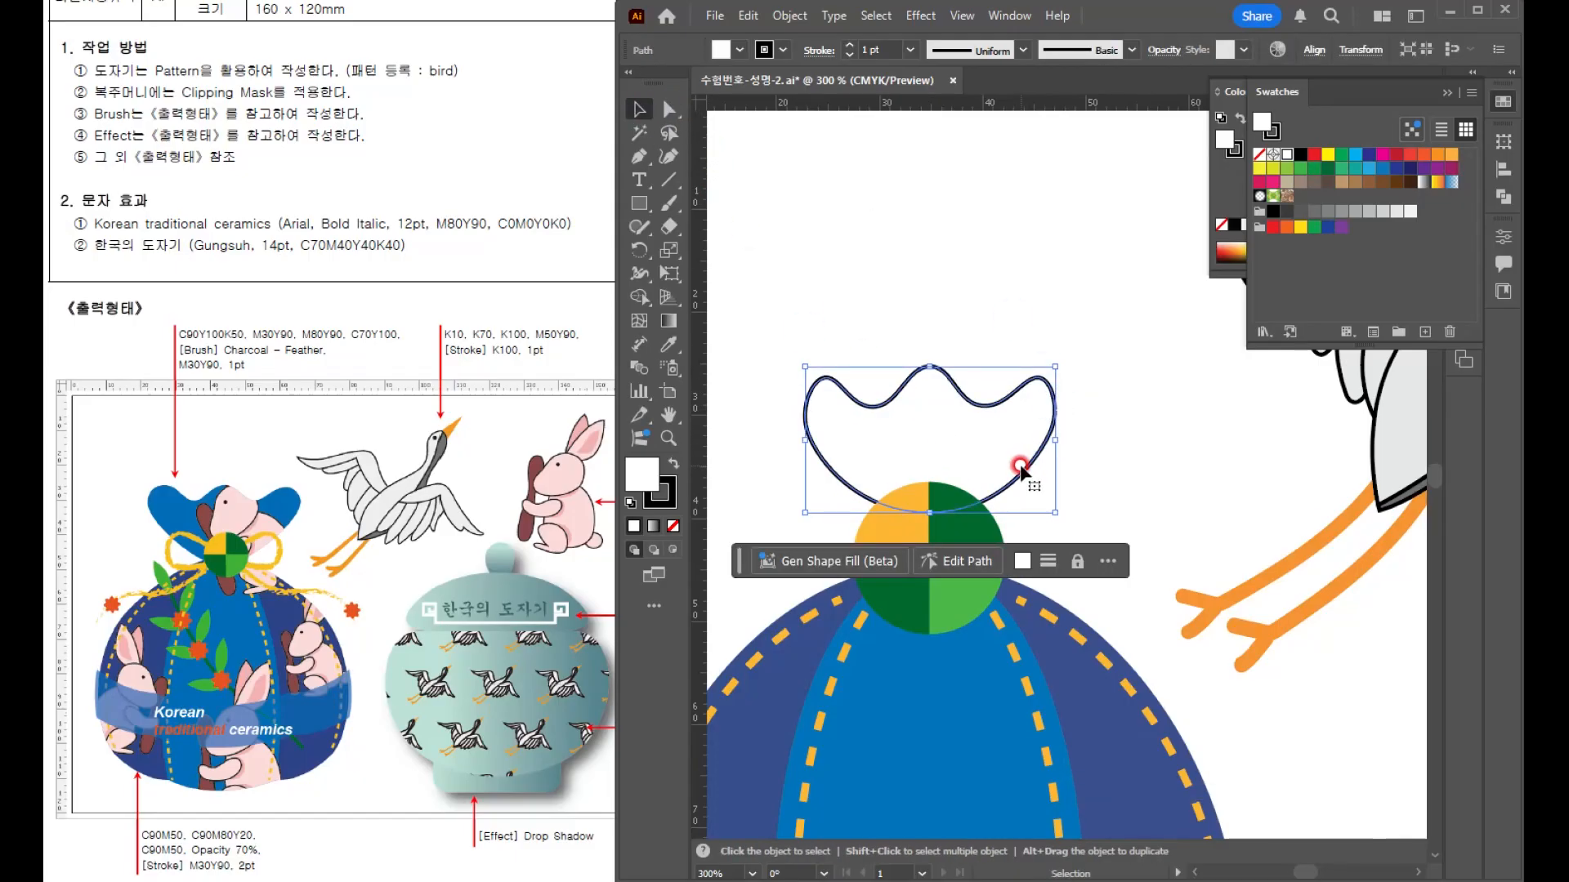
- Apply the blue fill and no stroke of the pouch's centre panel to the mouth shape with the Eyedropper
key("i")
left_click(940, 712)
key("v")
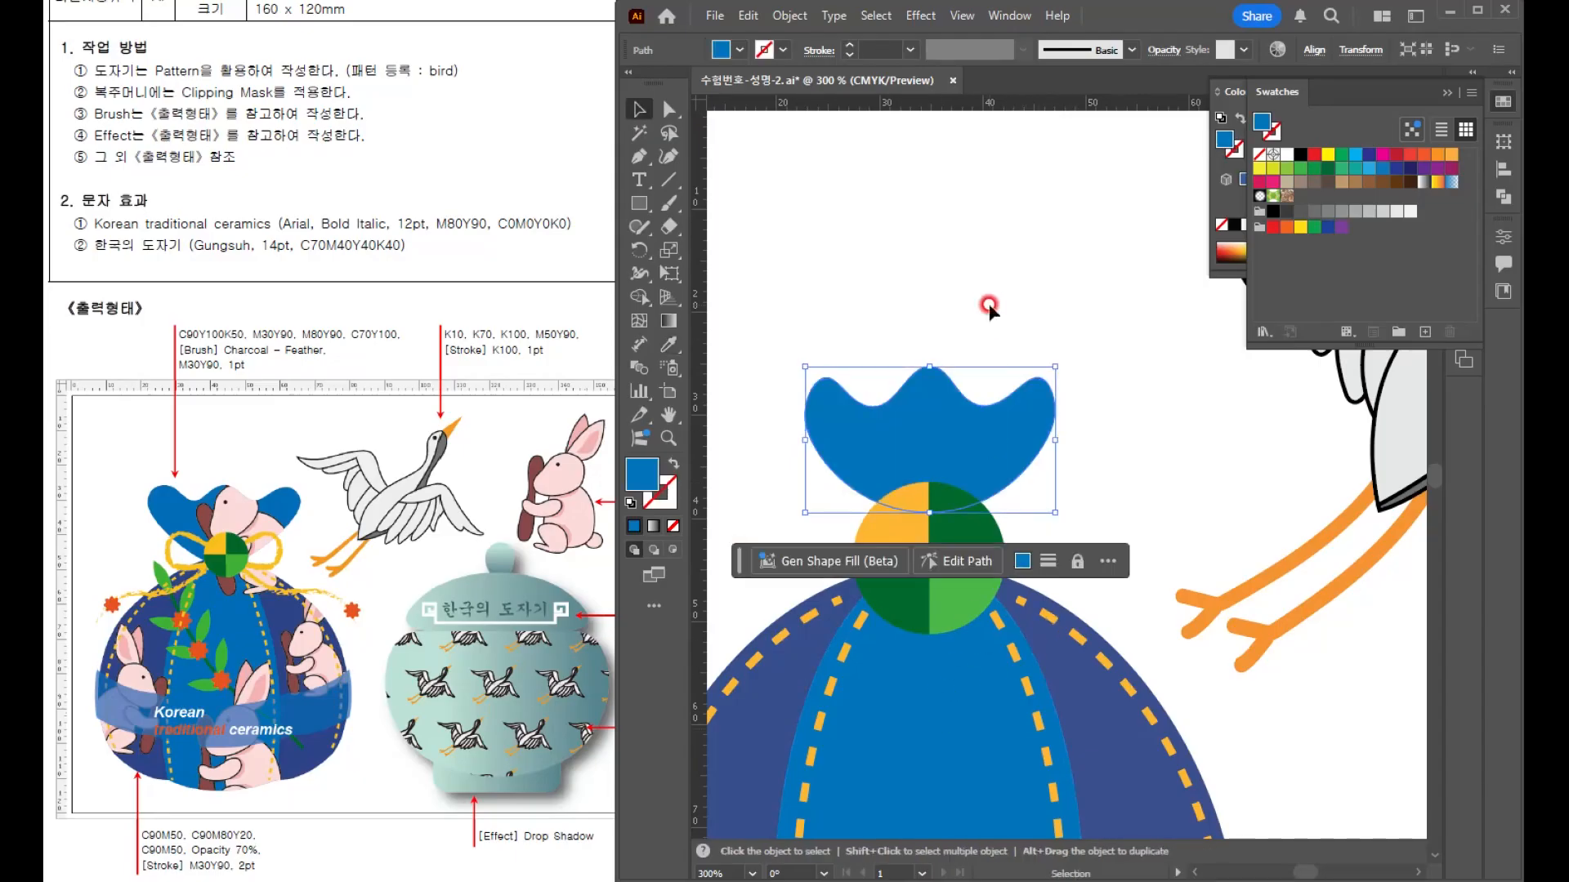
left_click(991, 305)
scroll(991, 304, "down", 2)
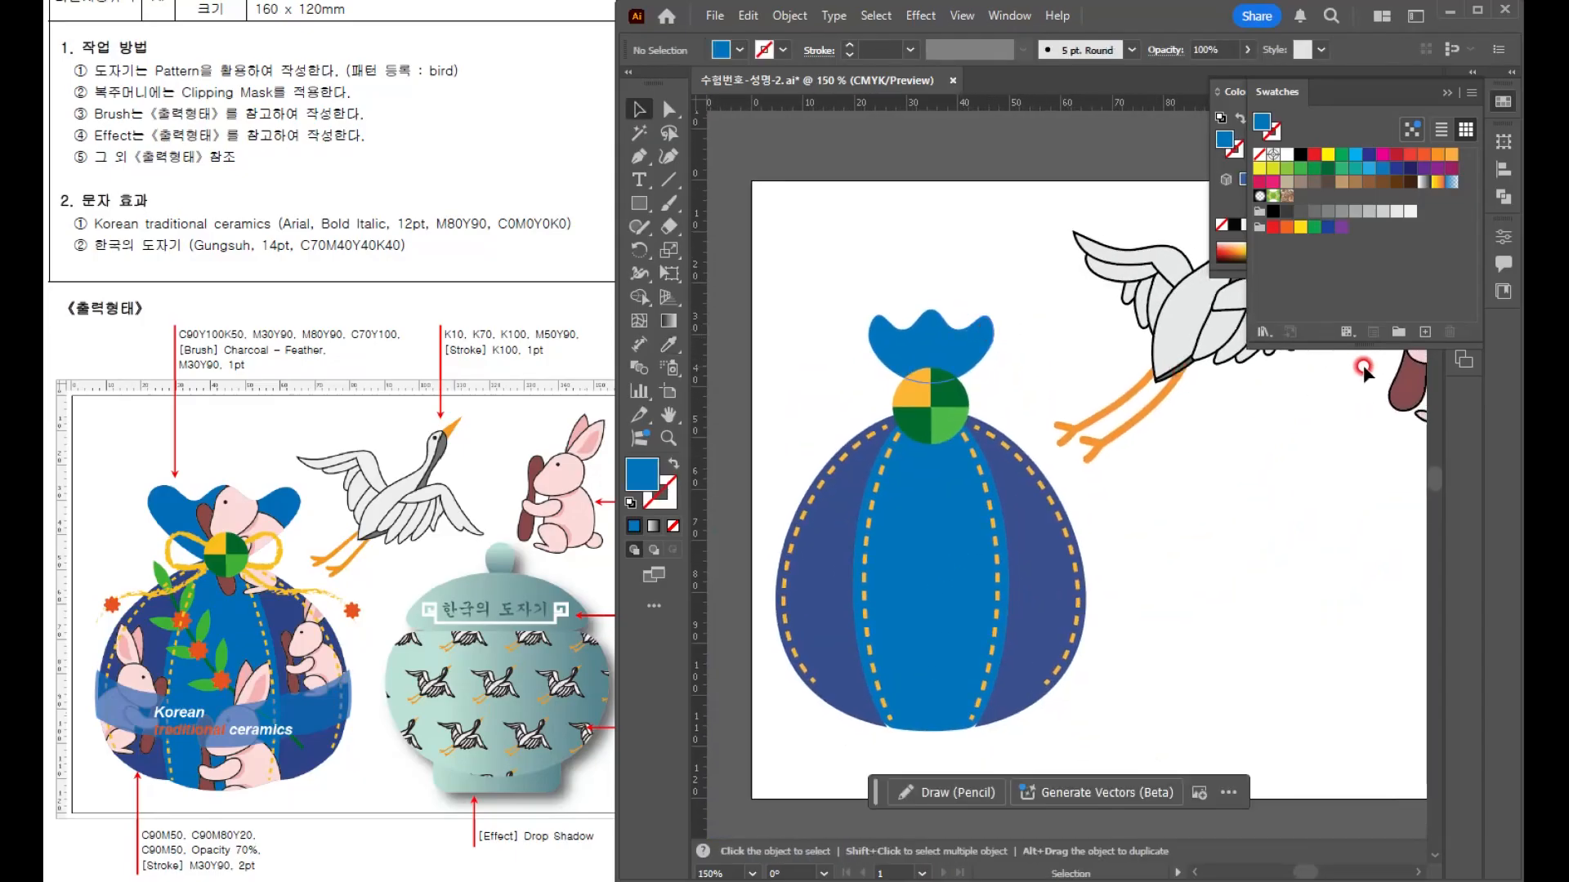
- Place a copy of the rabbit over the pouch mouth, shrink it and tilt it counterclockwise
left_click_drag(1401, 393, 967, 255)
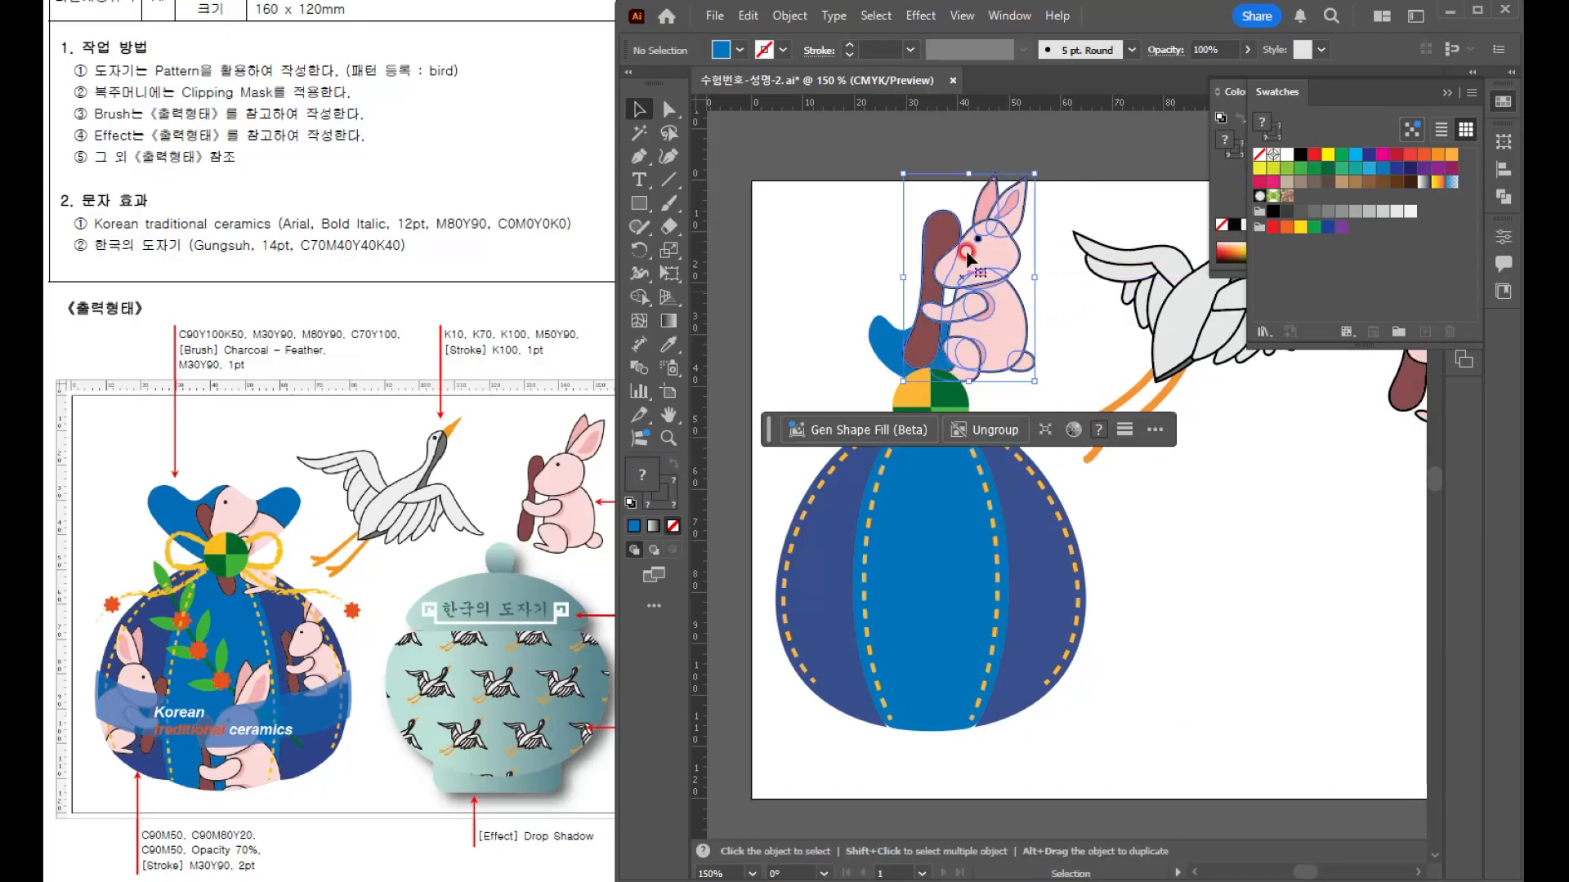
left_click_drag(1034, 171, 989, 241)
scroll(943, 276, "up", 4)
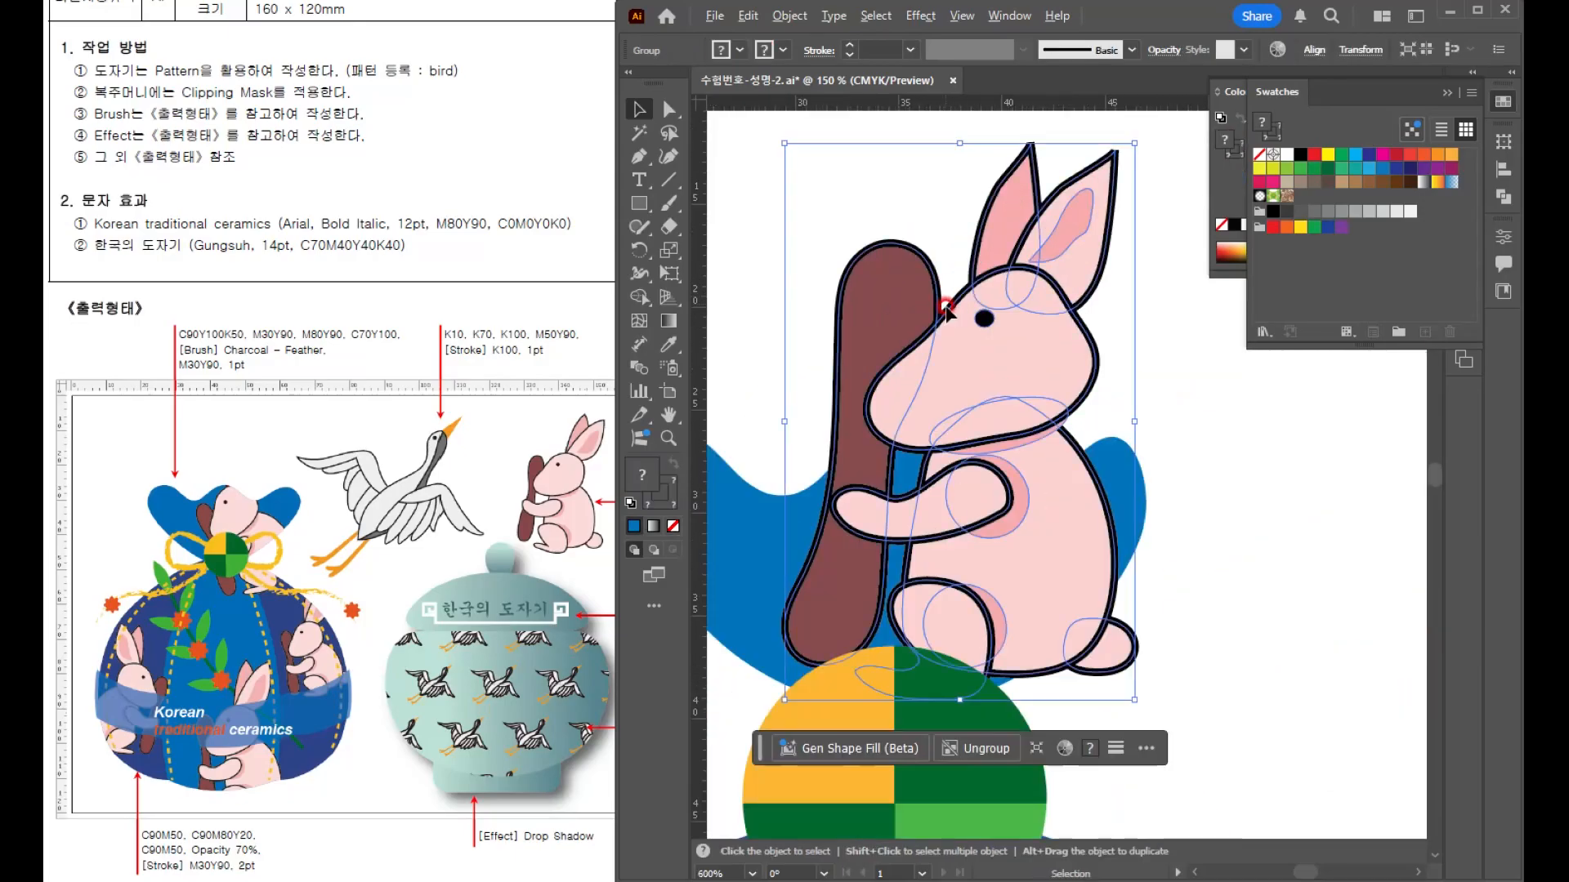
left_click_drag(1130, 128, 1238, 229)
left_click_drag(926, 324, 967, 494)
scroll(967, 493, "down", 4)
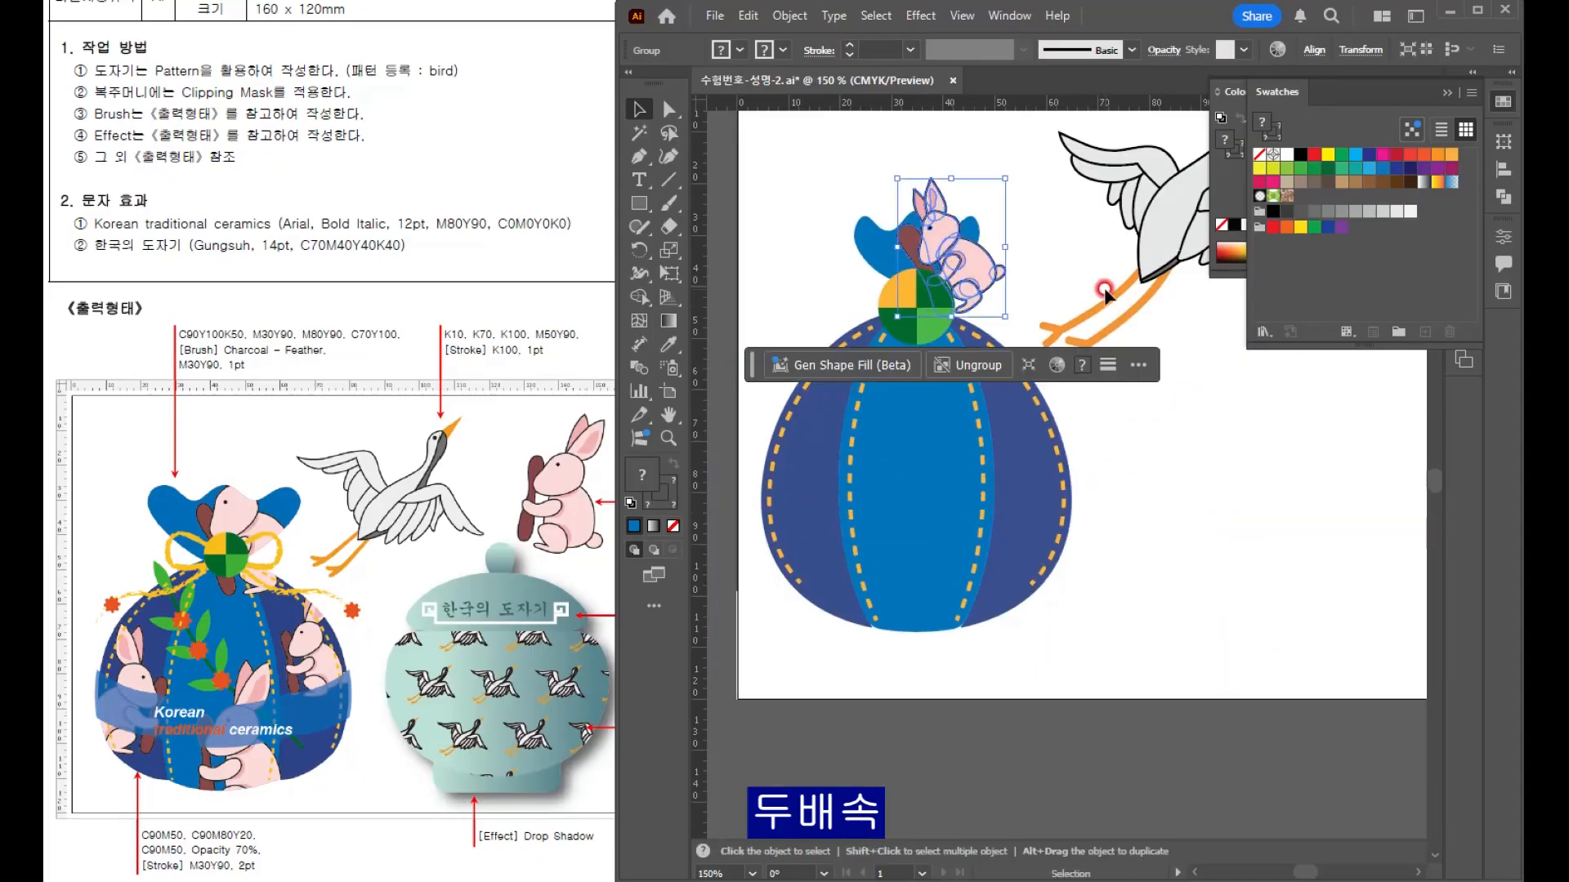
- Arrange further rabbit copies at the pouch's lower centre and right edge, plus a mirrored one at its left edge
left_click_drag(988, 245, 975, 580)
left_click_drag(997, 510, 1057, 430)
left_click_drag(1003, 566, 831, 558)
left_click_drag(850, 562, 1040, 503)
left_click_drag(1082, 422, 1096, 395)
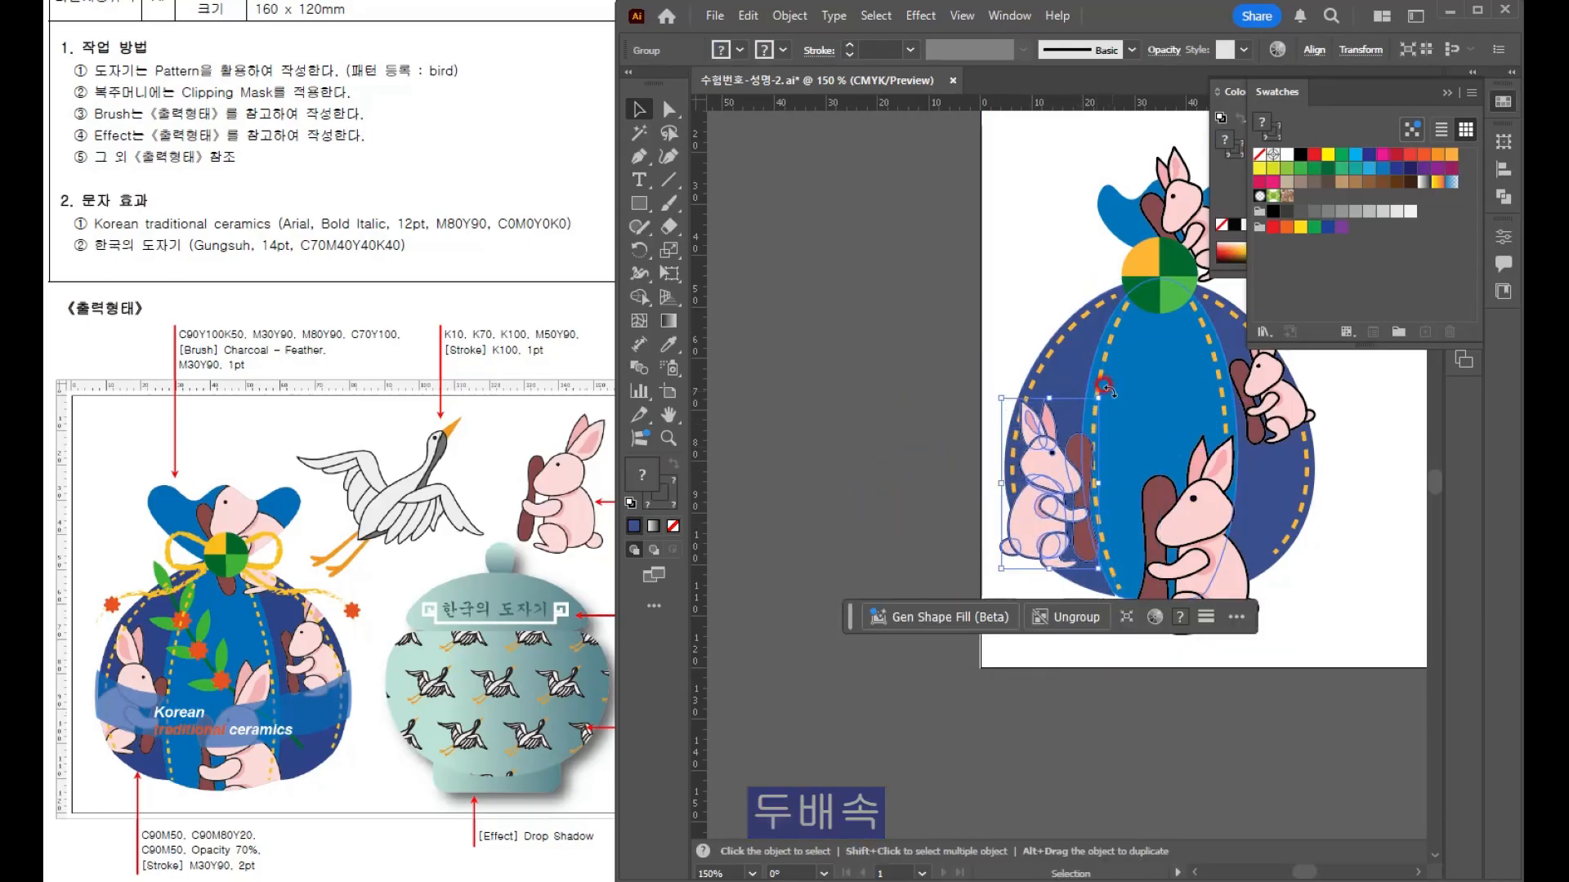
left_click(1049, 527)
left_click_drag(1049, 521, 1041, 523)
key("ctrl+minus")
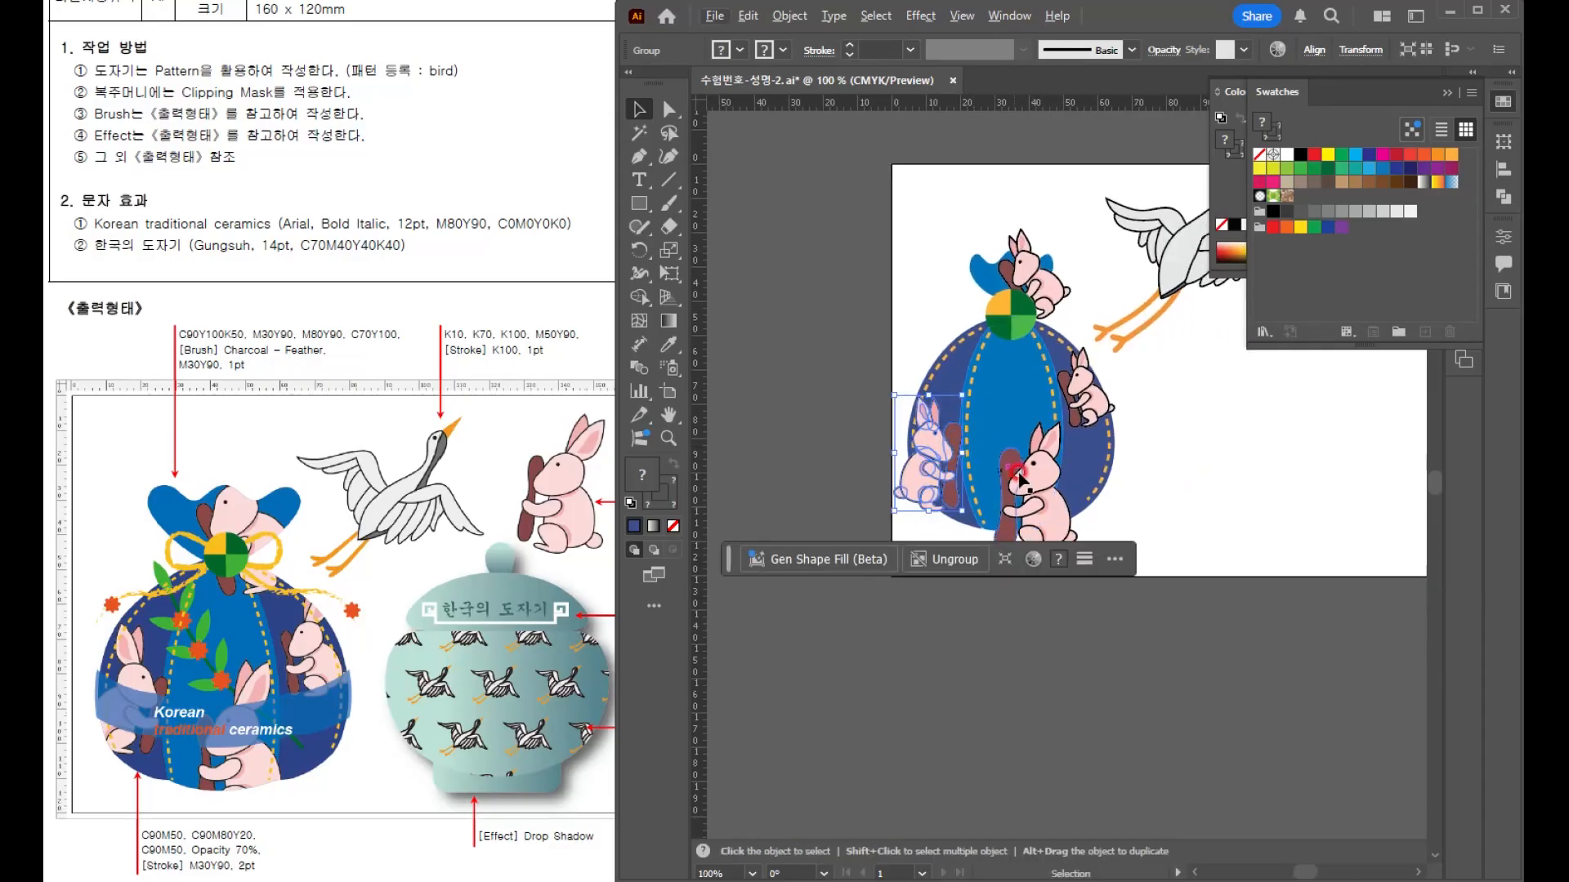
key("ctrl+plus")
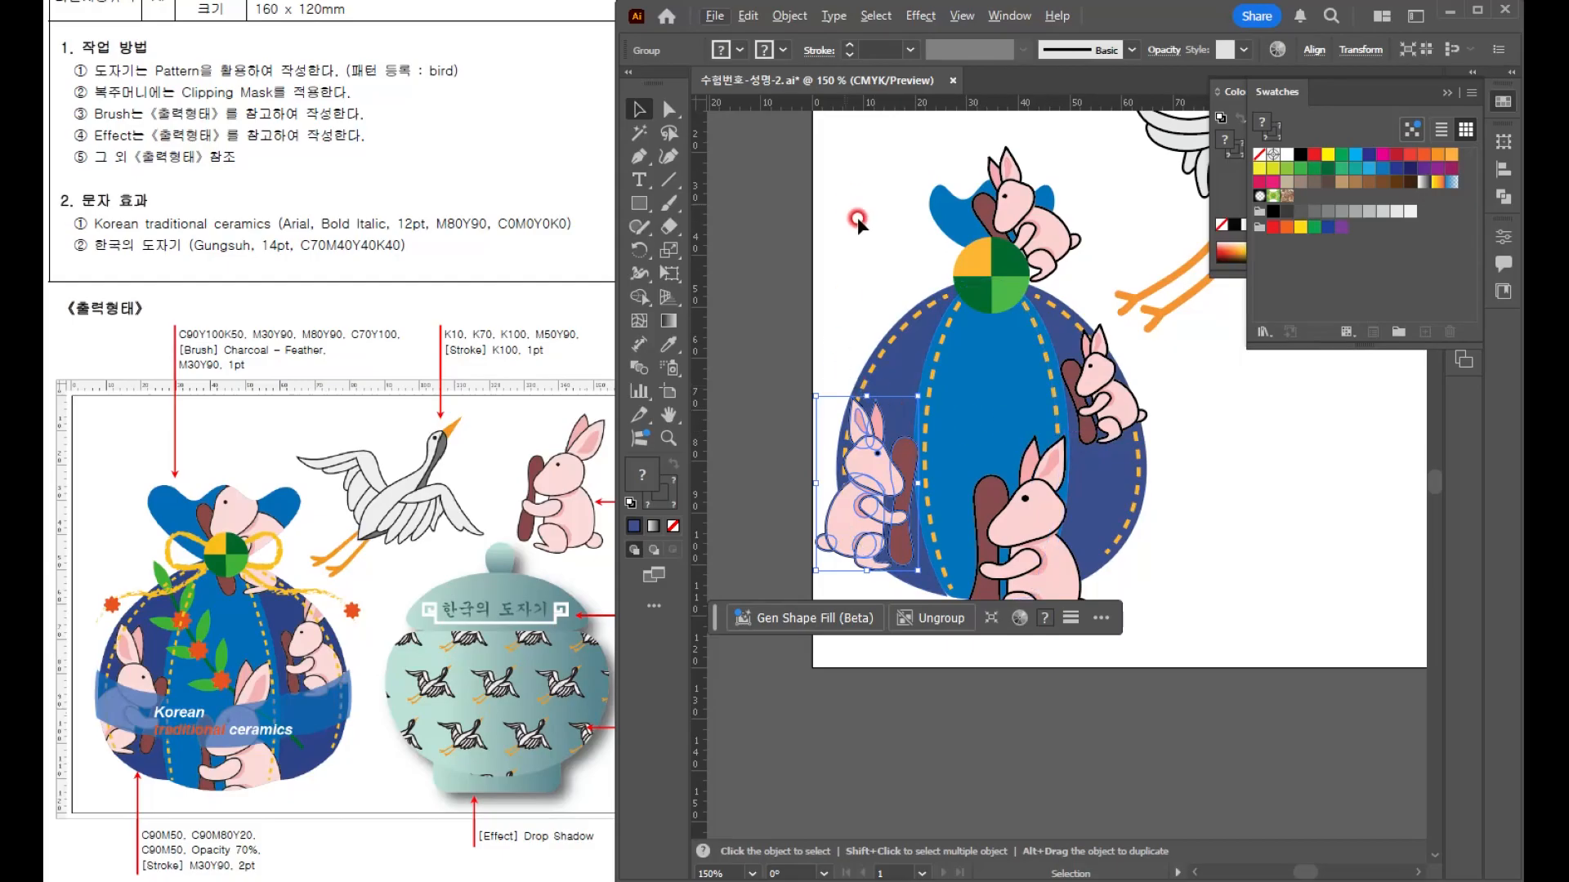
- Duplicate the whole pouch with its rabbits onto the empty area left of the artboard
key("ctrl+minus")
left_click_drag(1032, 468, 1034, 469)
key("space")
left_click_drag(1121, 406, 1340, 455)
left_click_drag(1211, 462, 890, 463)
key("ctrl+shift+a")
key("ctrl+plus")
- Delete the knot and the dashed stitching curves from the duplicated pouch
left_click(923, 323)
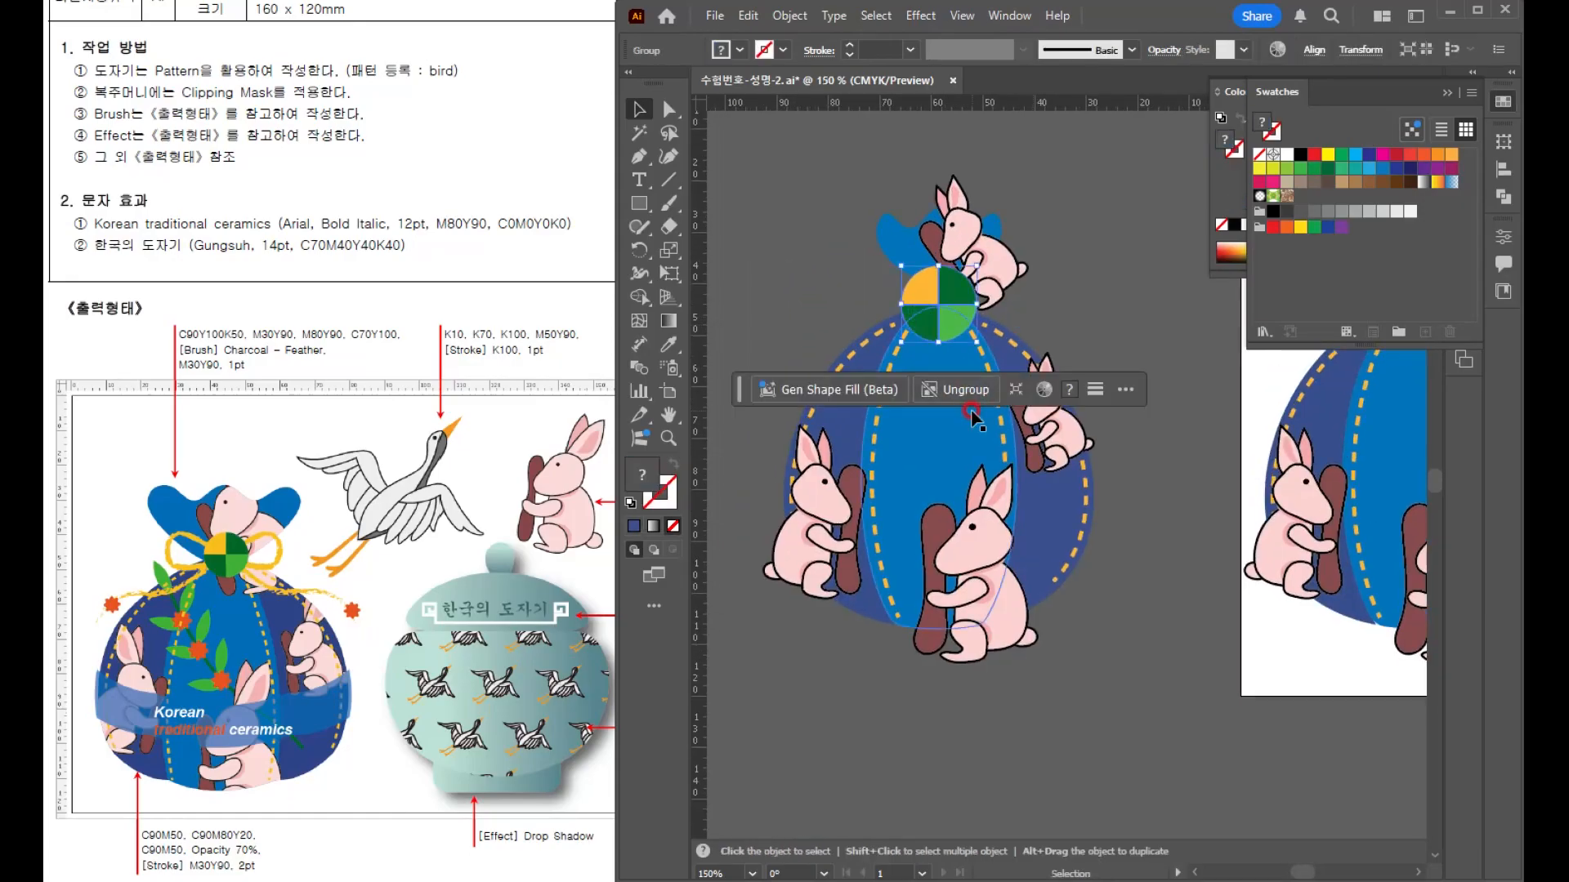
key("Delete")
key("ctrl+shift+F9")
left_click(882, 391)
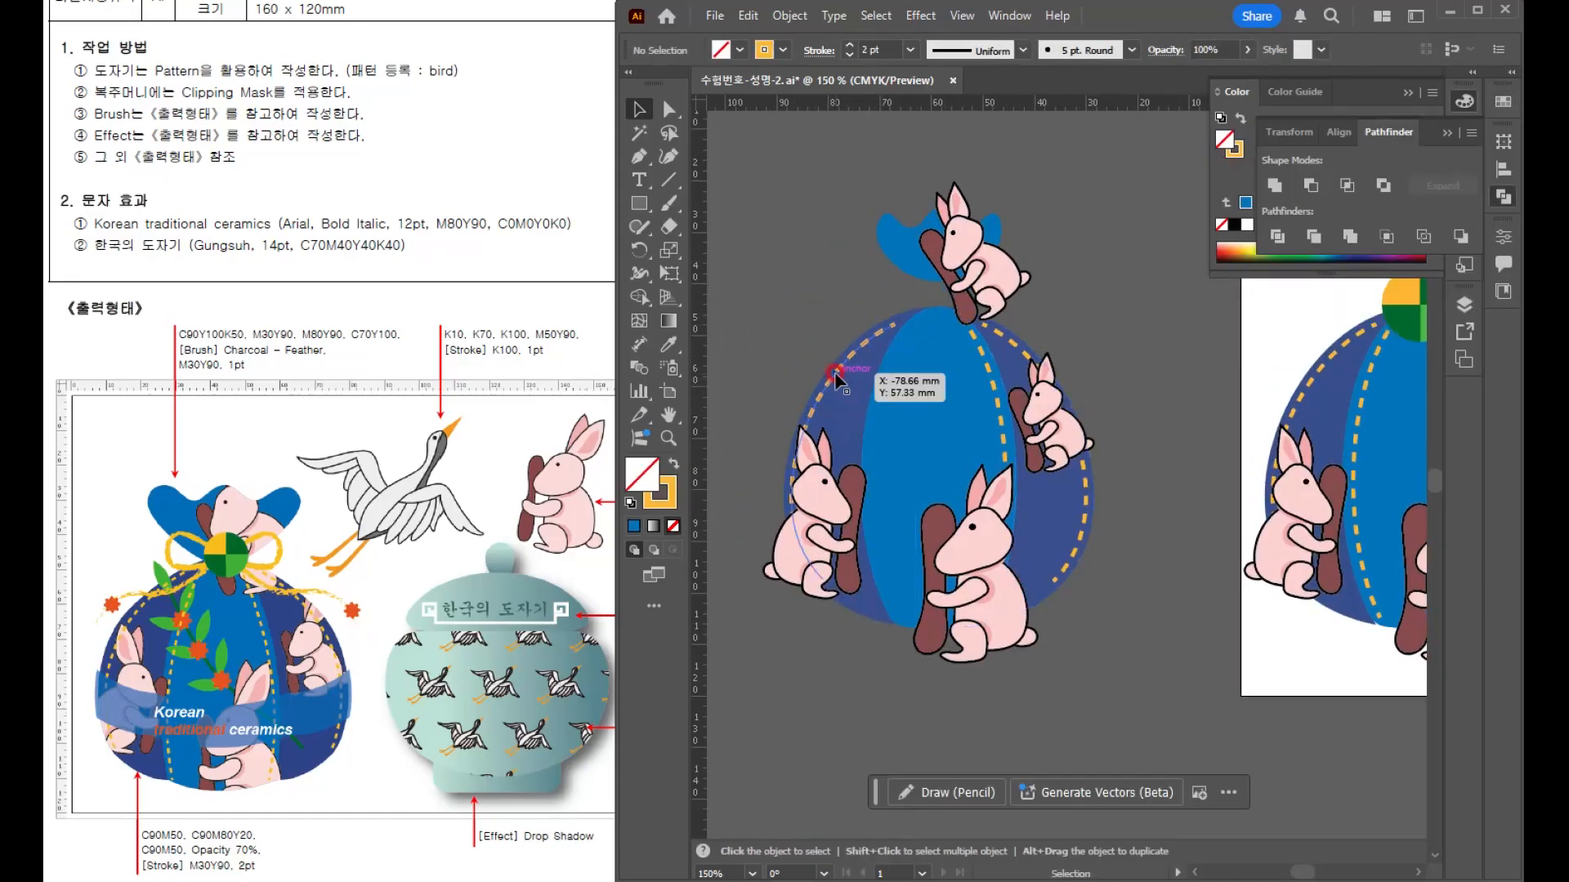
left_click(1002, 419)
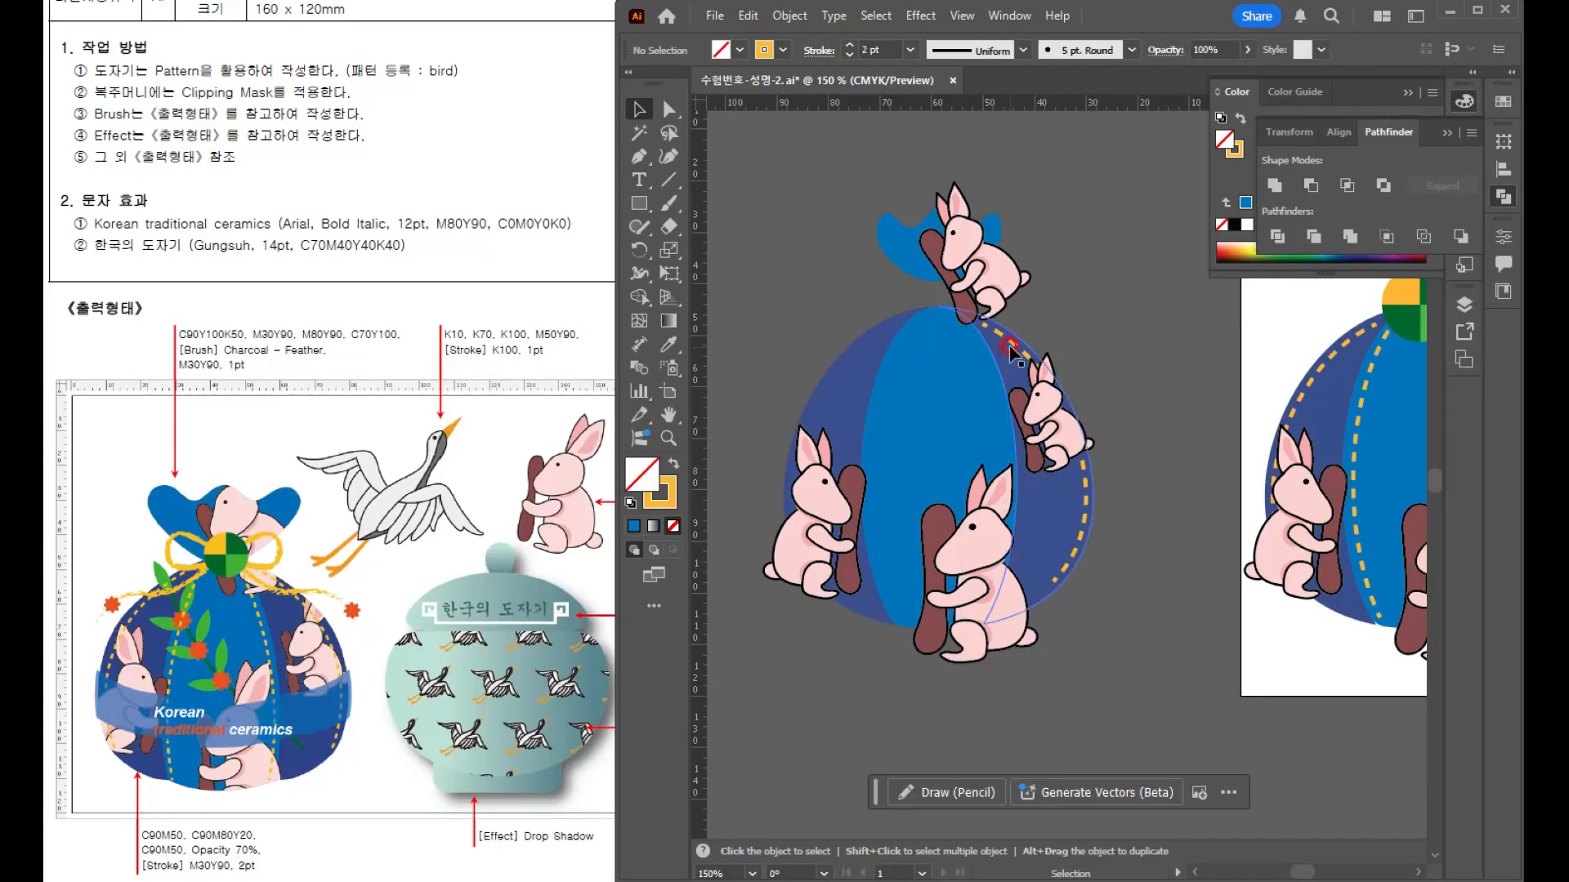
key("Delete")
- Unite the duplicate's panels and mouth with Pathfinder Unite and turn them into one compound path
left_click(998, 347)
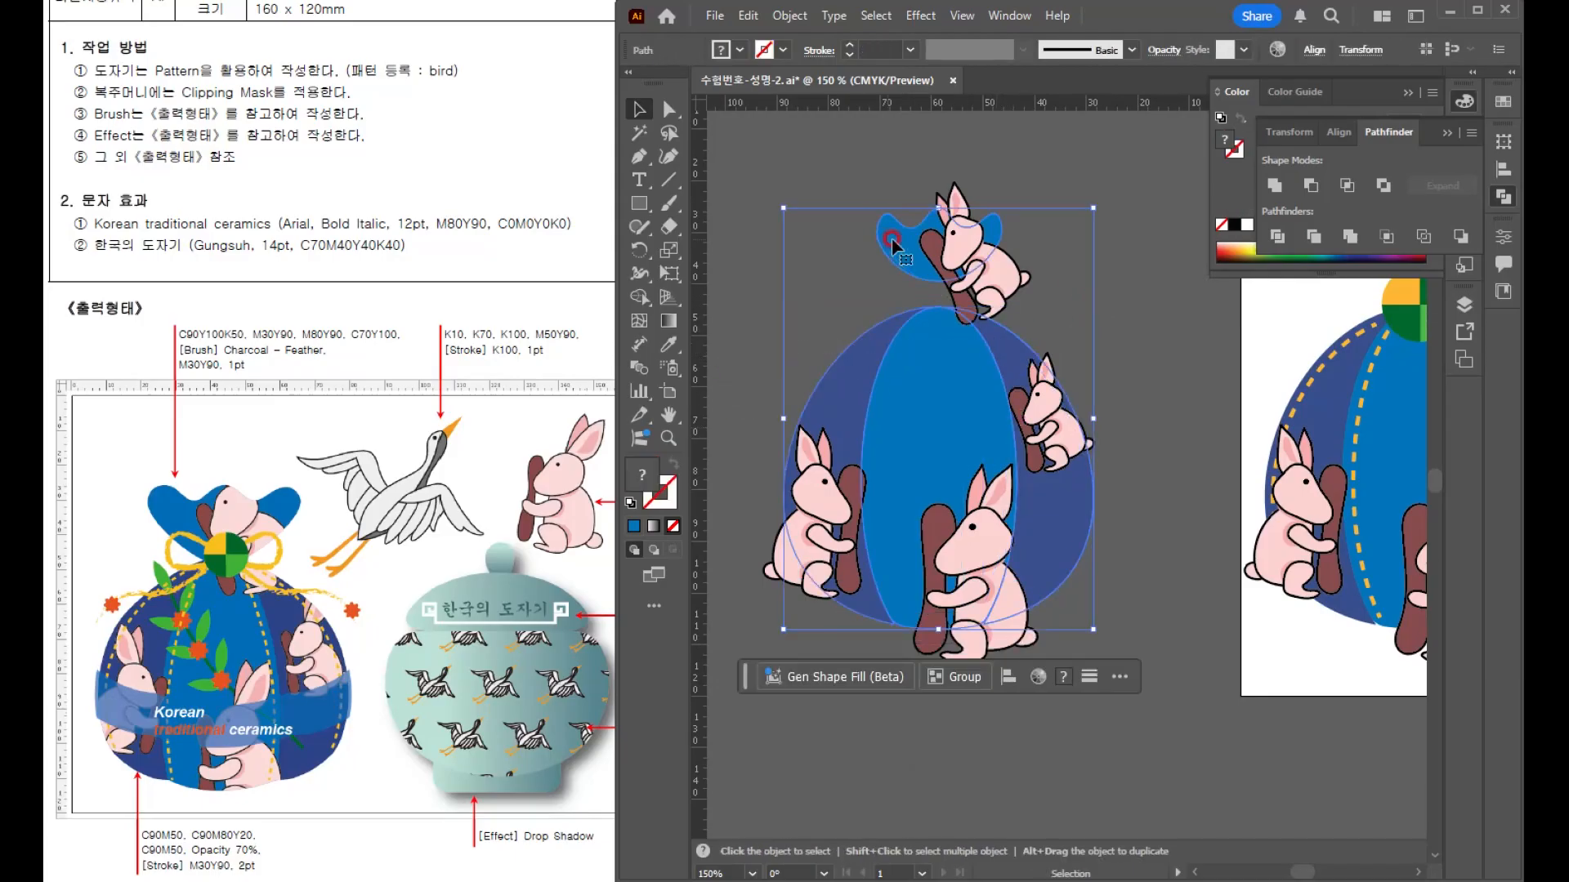
left_click(1277, 185)
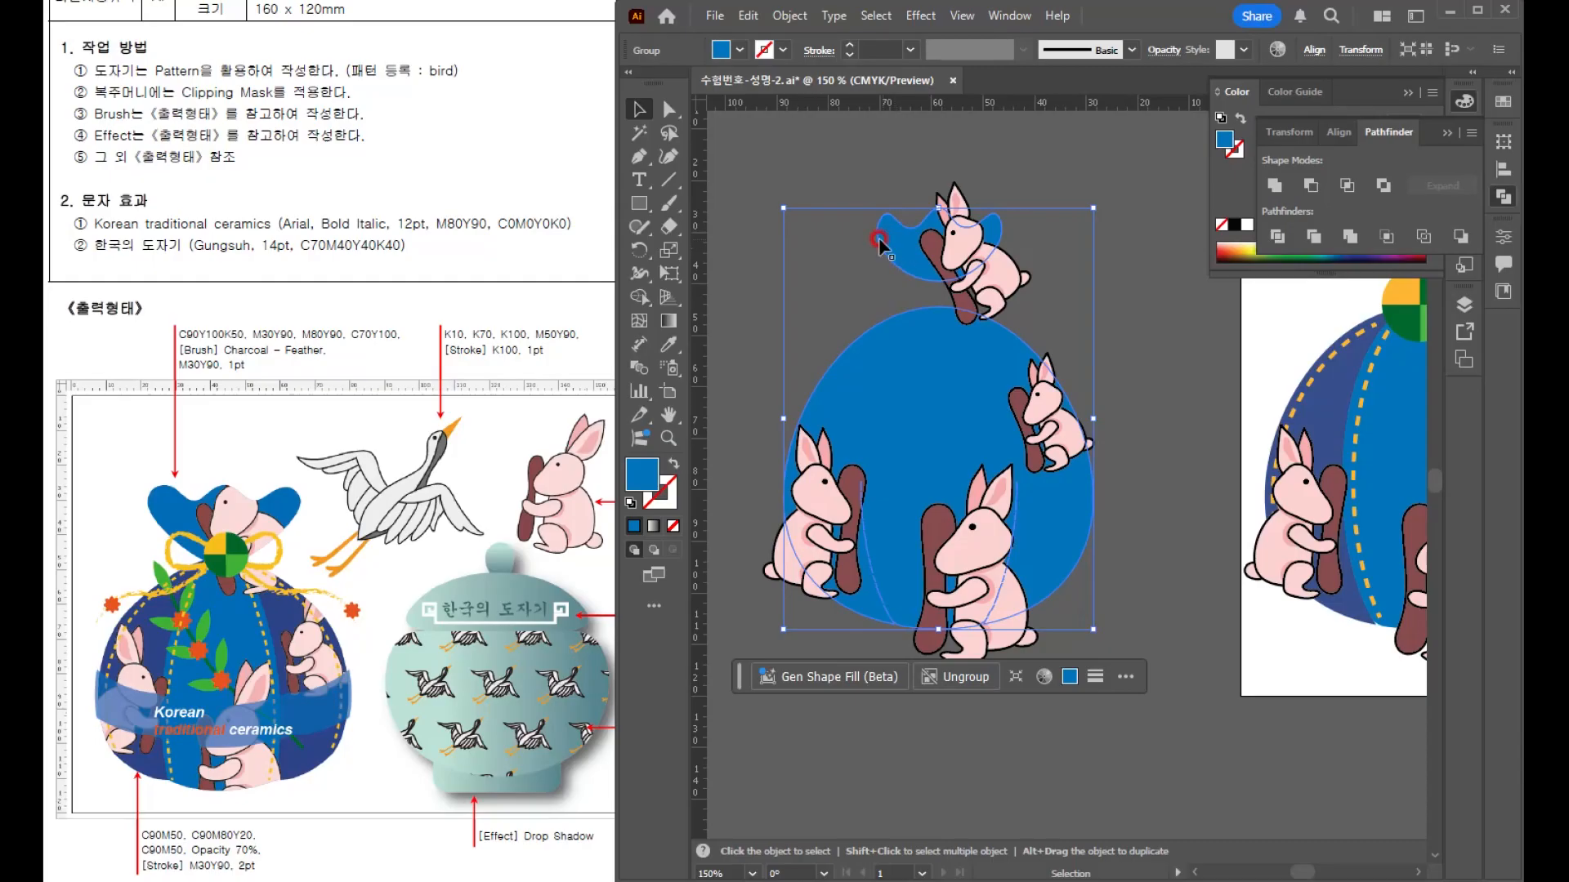
left_click(789, 17)
mouse_move(1031, 873)
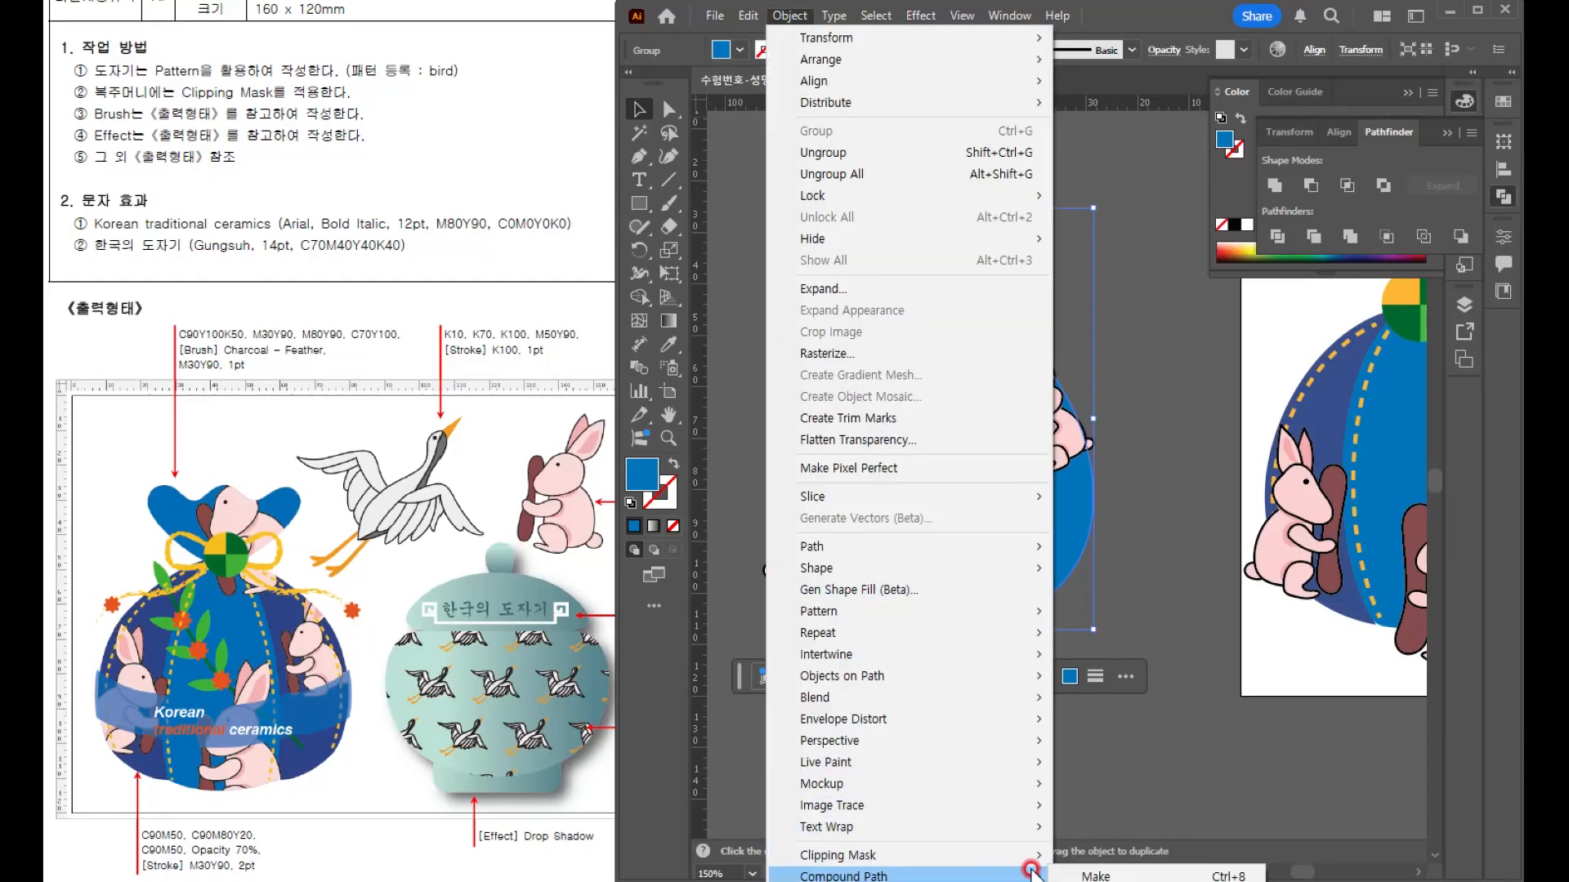
left_click(1091, 874)
left_click(1198, 408)
left_click(962, 423)
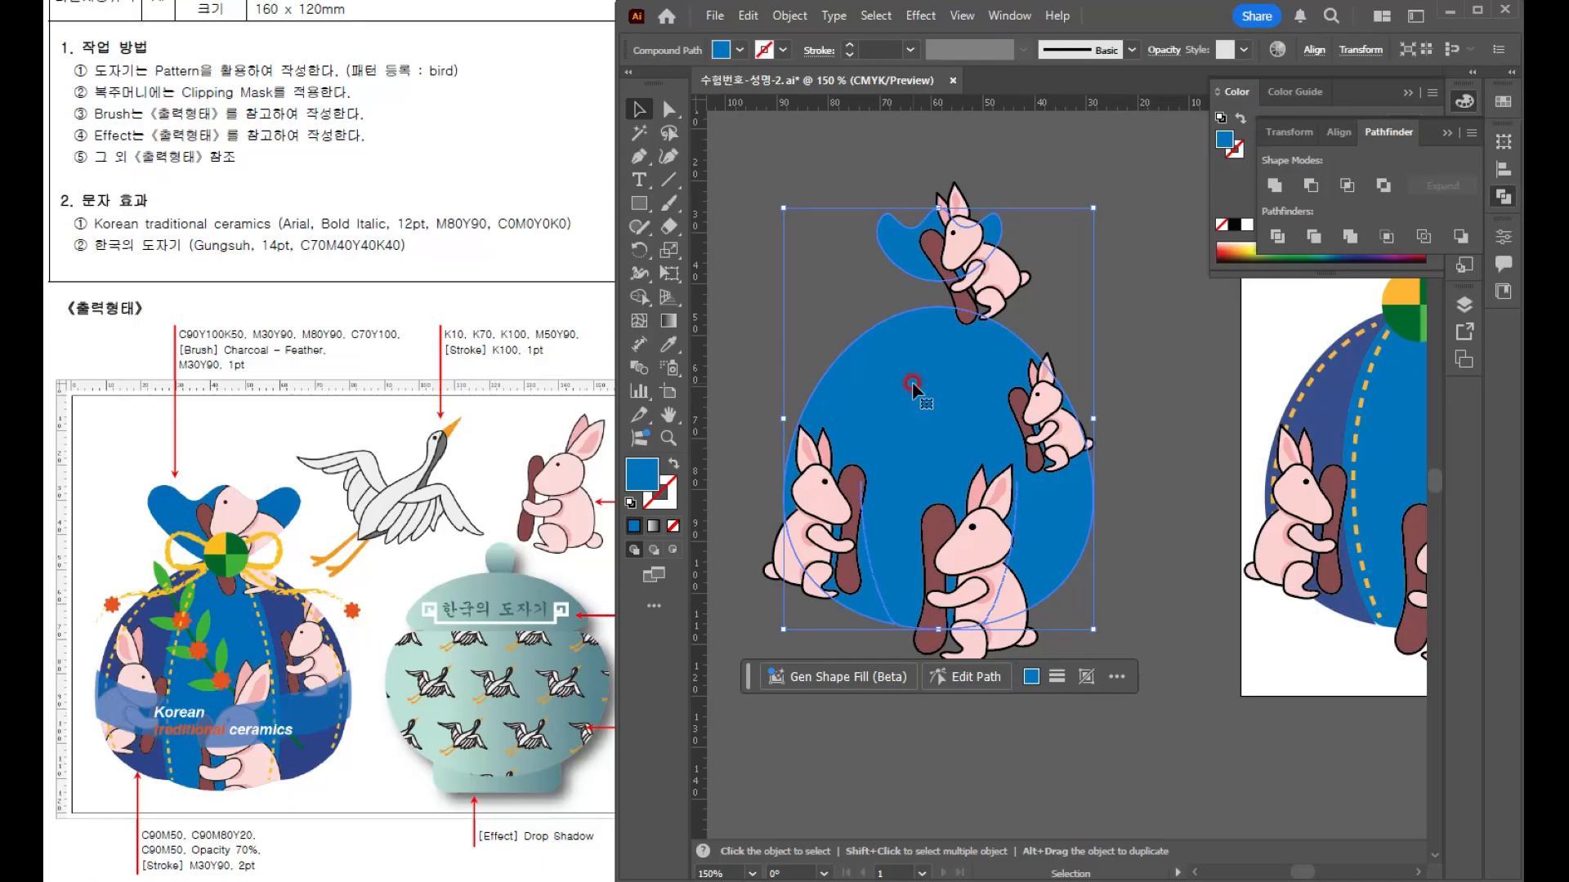
- Bring the compound pouch shape to the front and make a clipping mask from it and the duplicate's rabbits
key("ctrl+shift+bracketright")
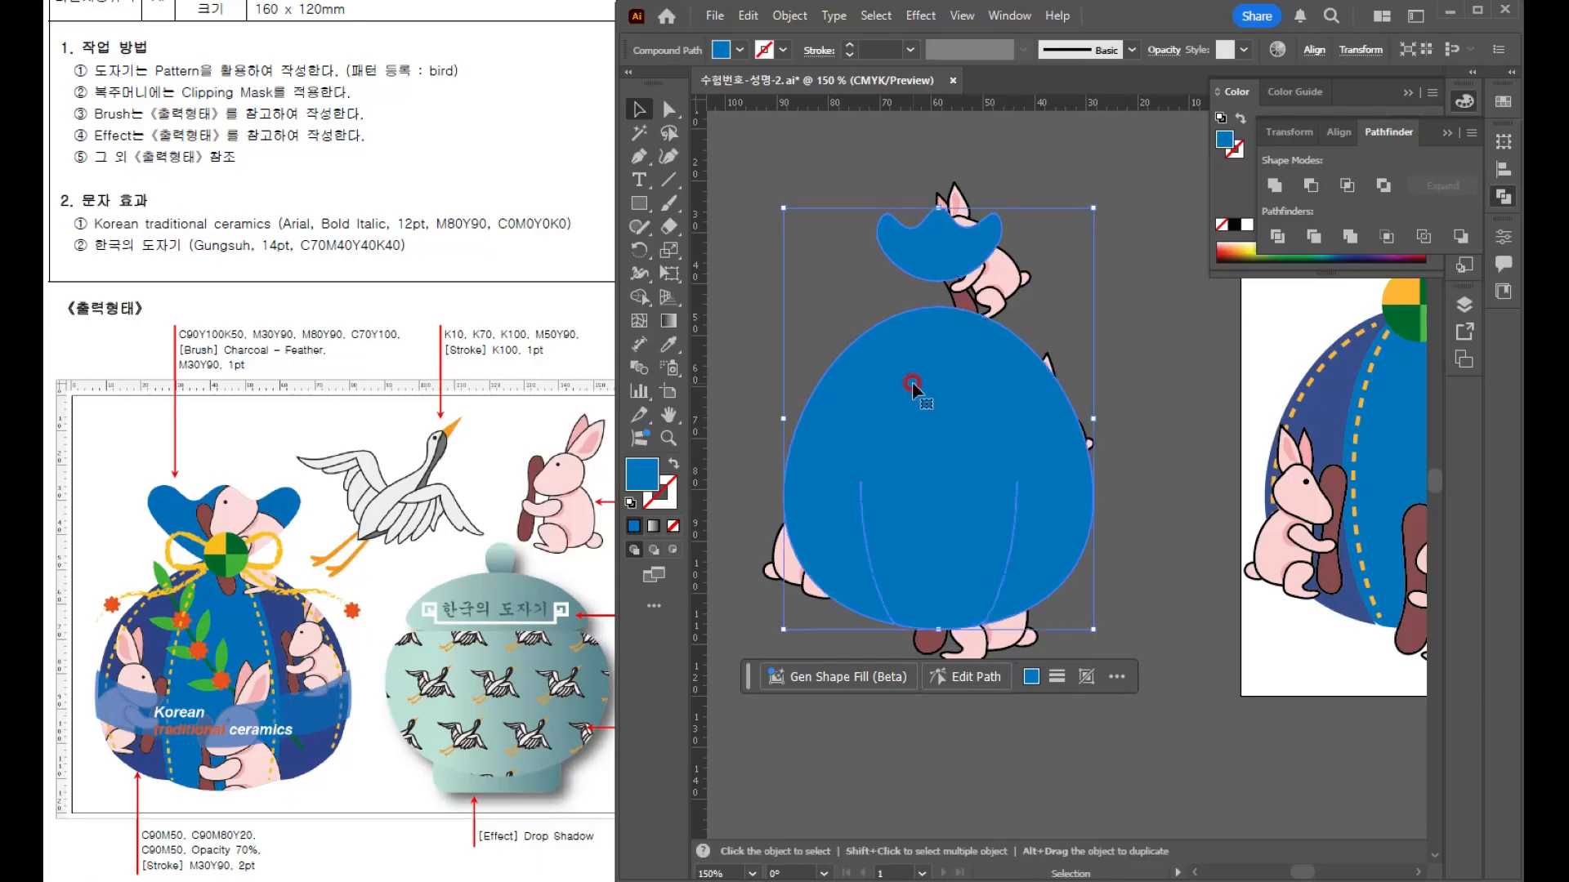
left_click_drag(746, 217, 1054, 621)
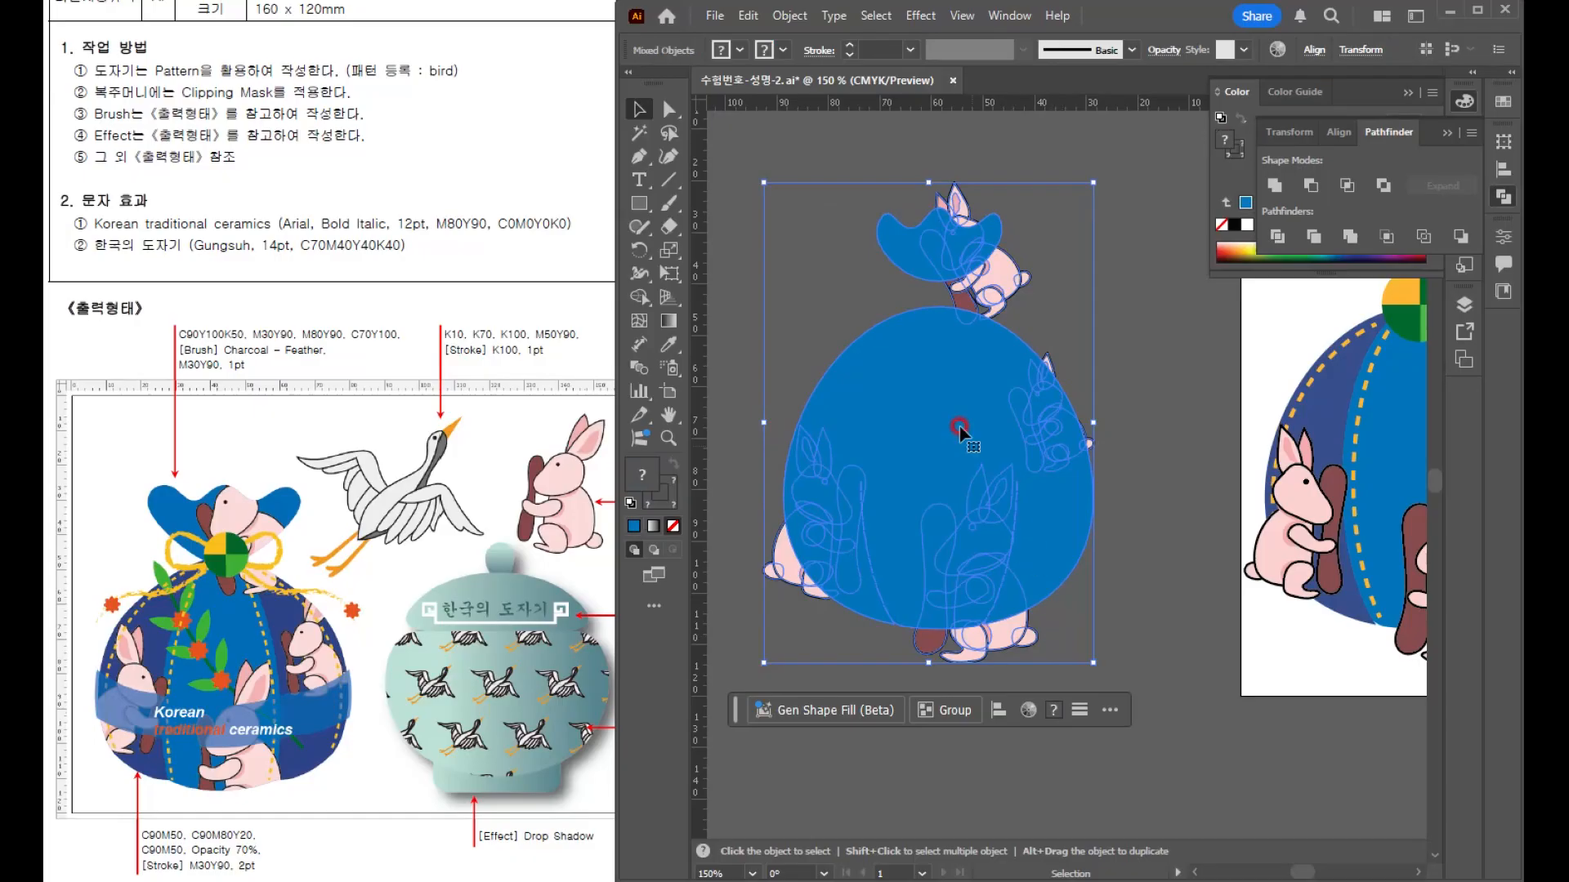
right_click(944, 401)
left_click(1033, 708)
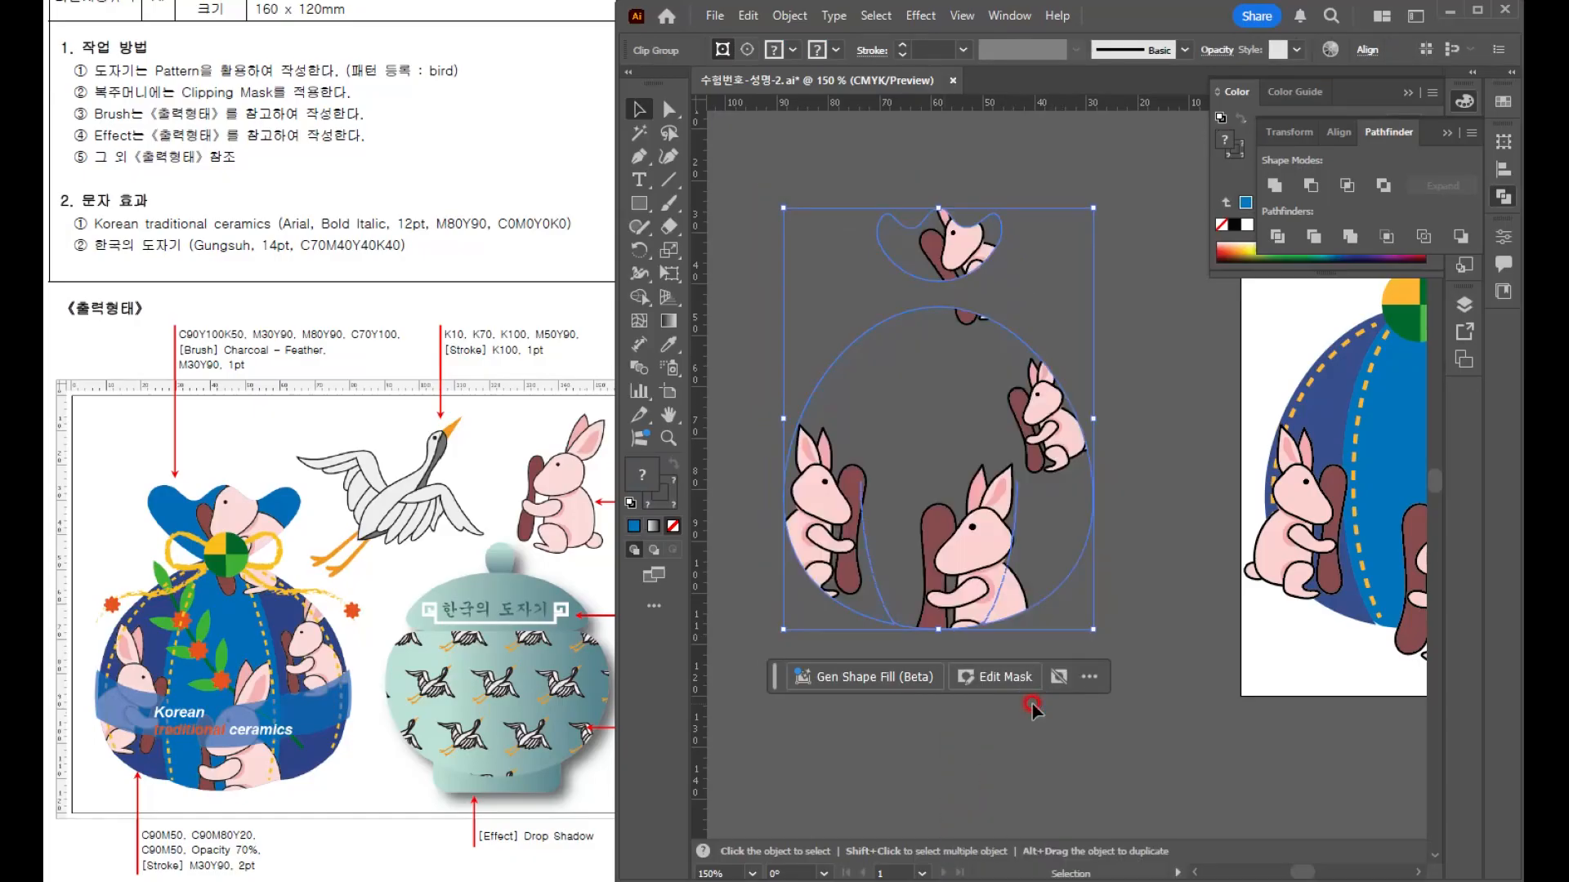
- Delete the four unclipped rabbits from the original pouch on the artboard
left_click(1225, 774)
key("ctrl+minus")
left_click_drag(843, 658, 876, 561)
scroll(1232, 690, "up", 2)
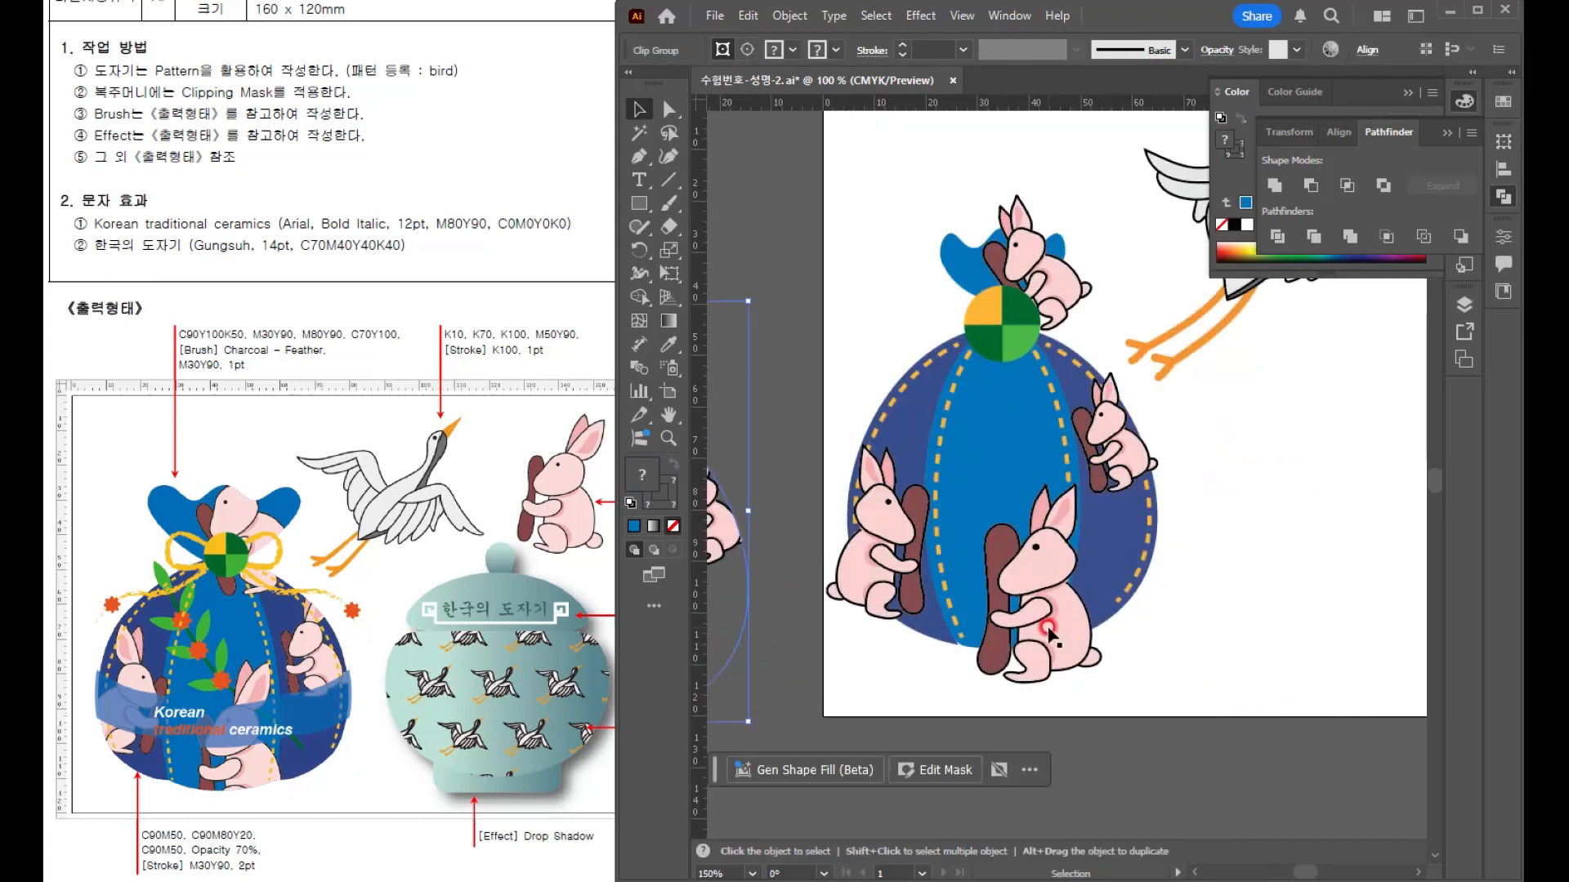
left_click(1110, 650)
key("Delete")
left_click(1109, 449)
key("Delete")
left_click(1031, 253)
key("Delete")
left_click(906, 548)
key("Delete")
- Move the clipped rabbit group onto the artboard pouch so that its outlines line up
scroll(978, 581, "left", 2)
left_click_drag(810, 581, 1216, 466)
left_click(1423, 637)
scroll(1258, 530, "up", 4)
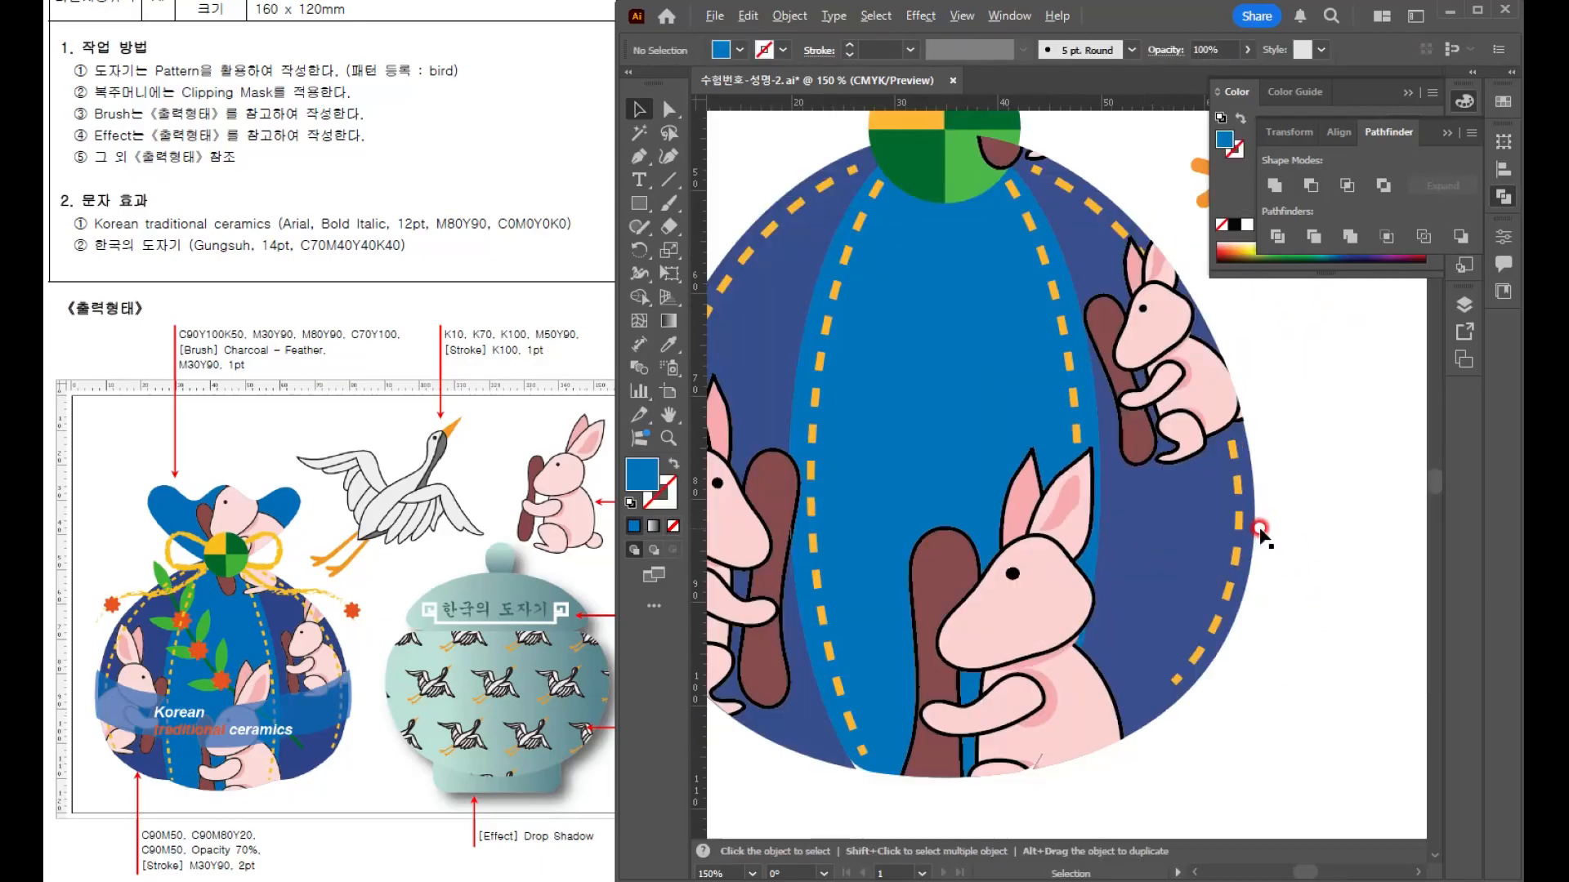
scroll(1259, 529, "down", 4)
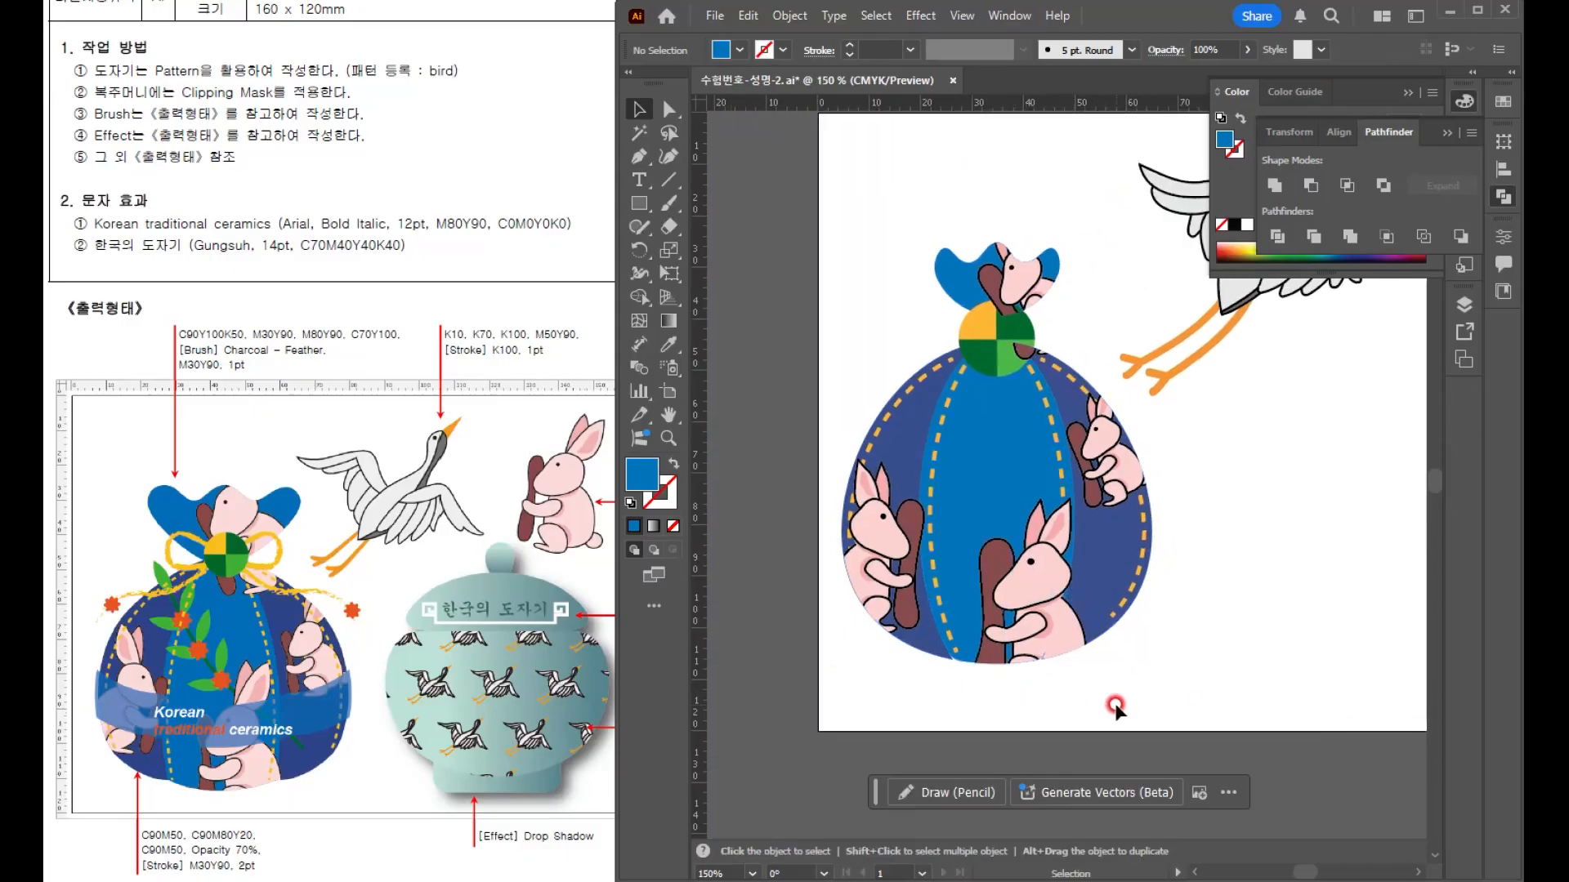
- Draw a C90M50 rectangular band about 63 × 10 mm across the lower part of the pouch and set its opacity to 70%
scroll(1197, 589, "up", 1)
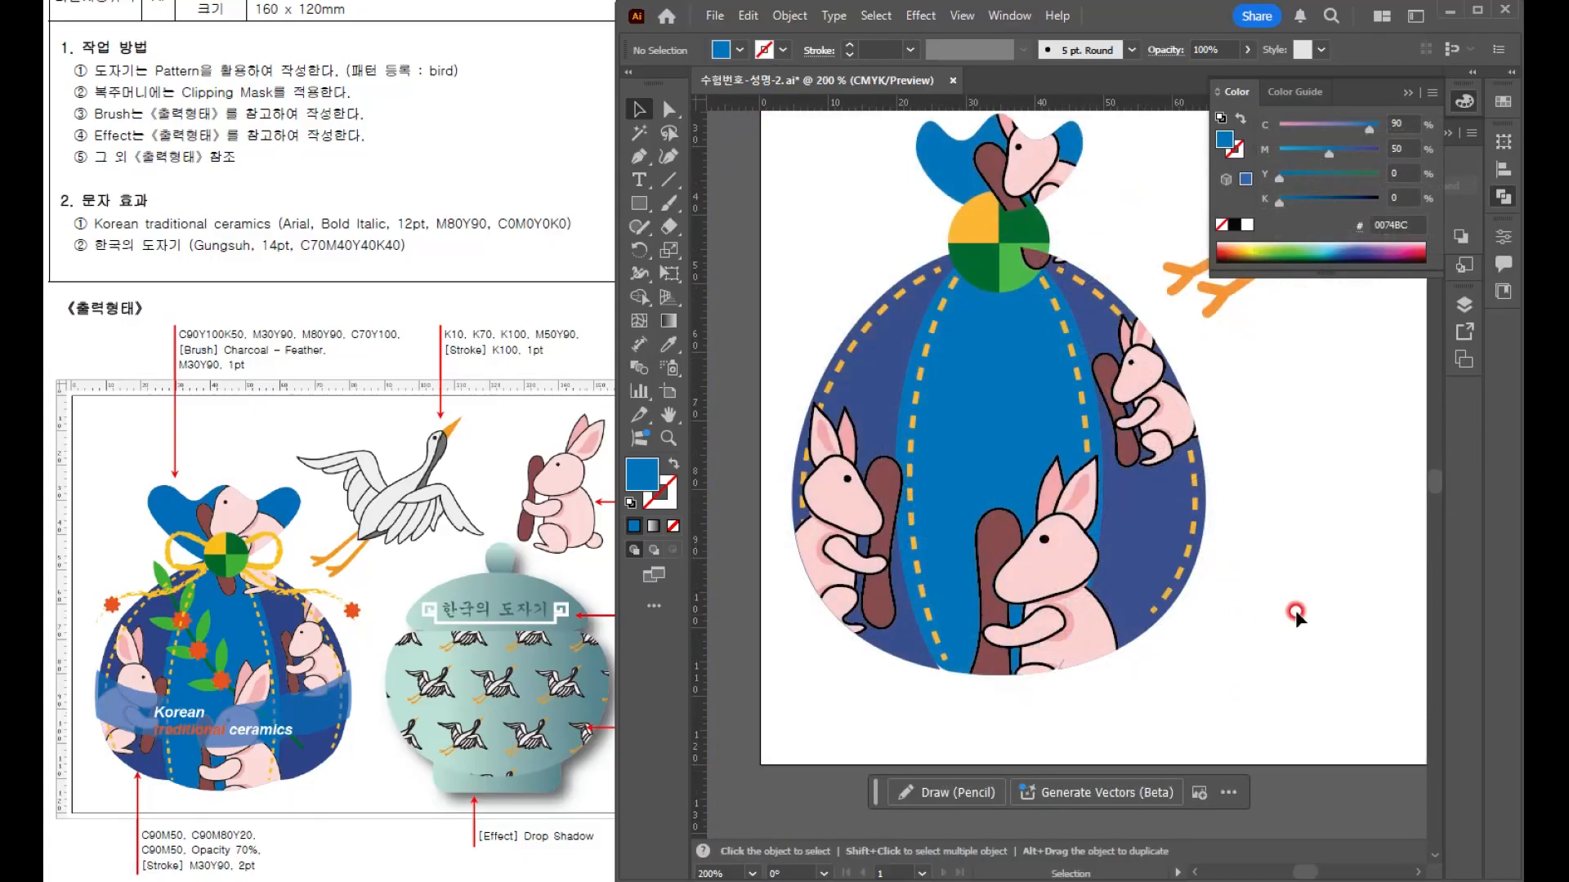
left_click(639, 203)
left_click_drag(782, 491, 1217, 557)
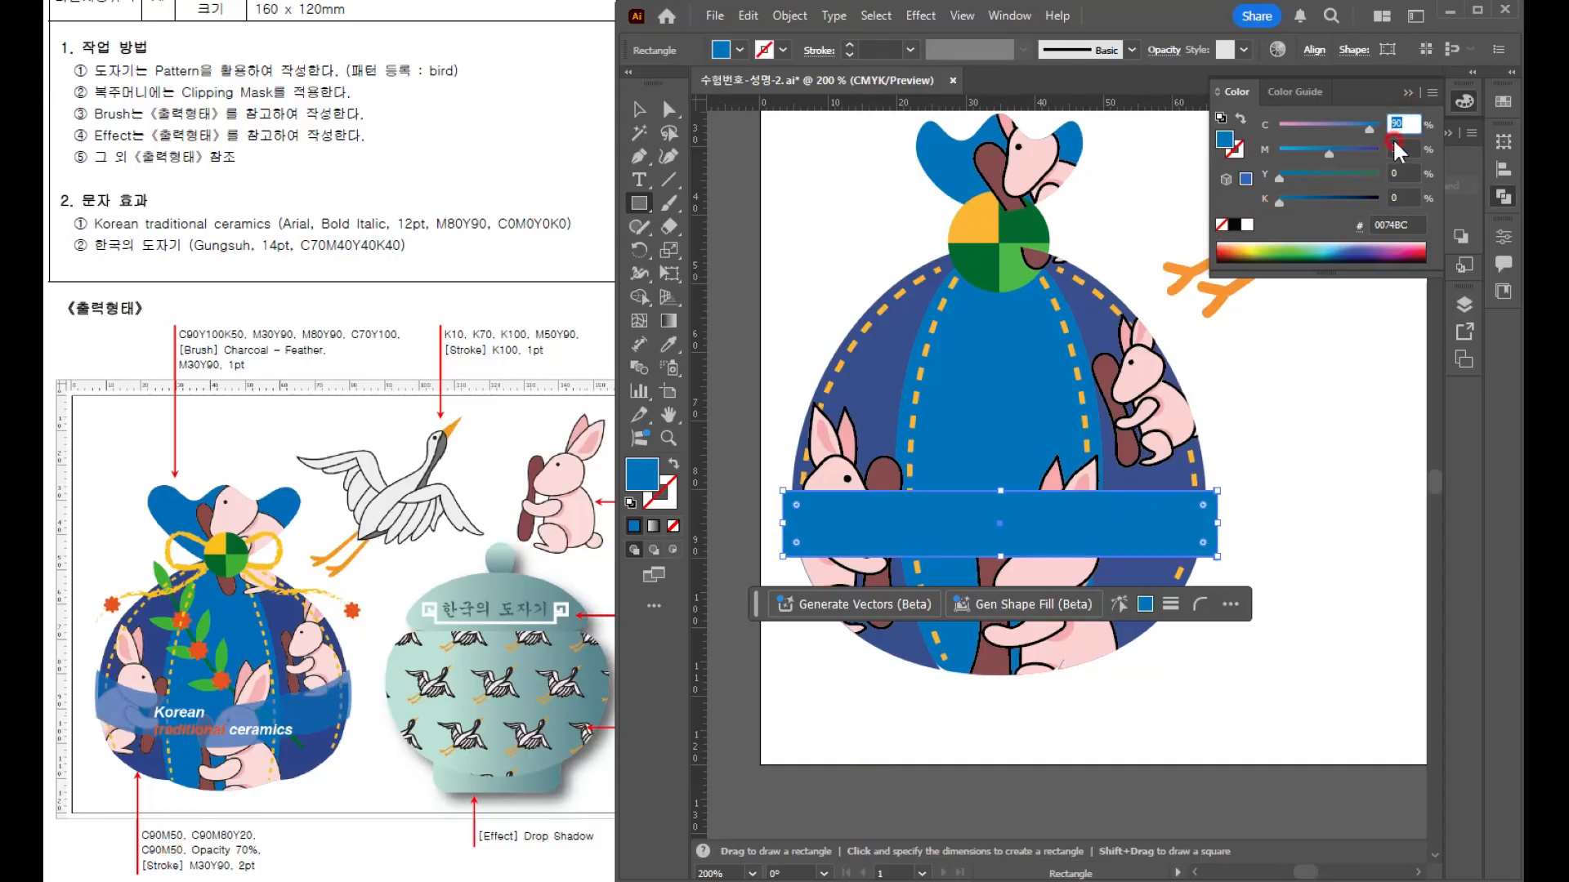
left_click(1396, 147)
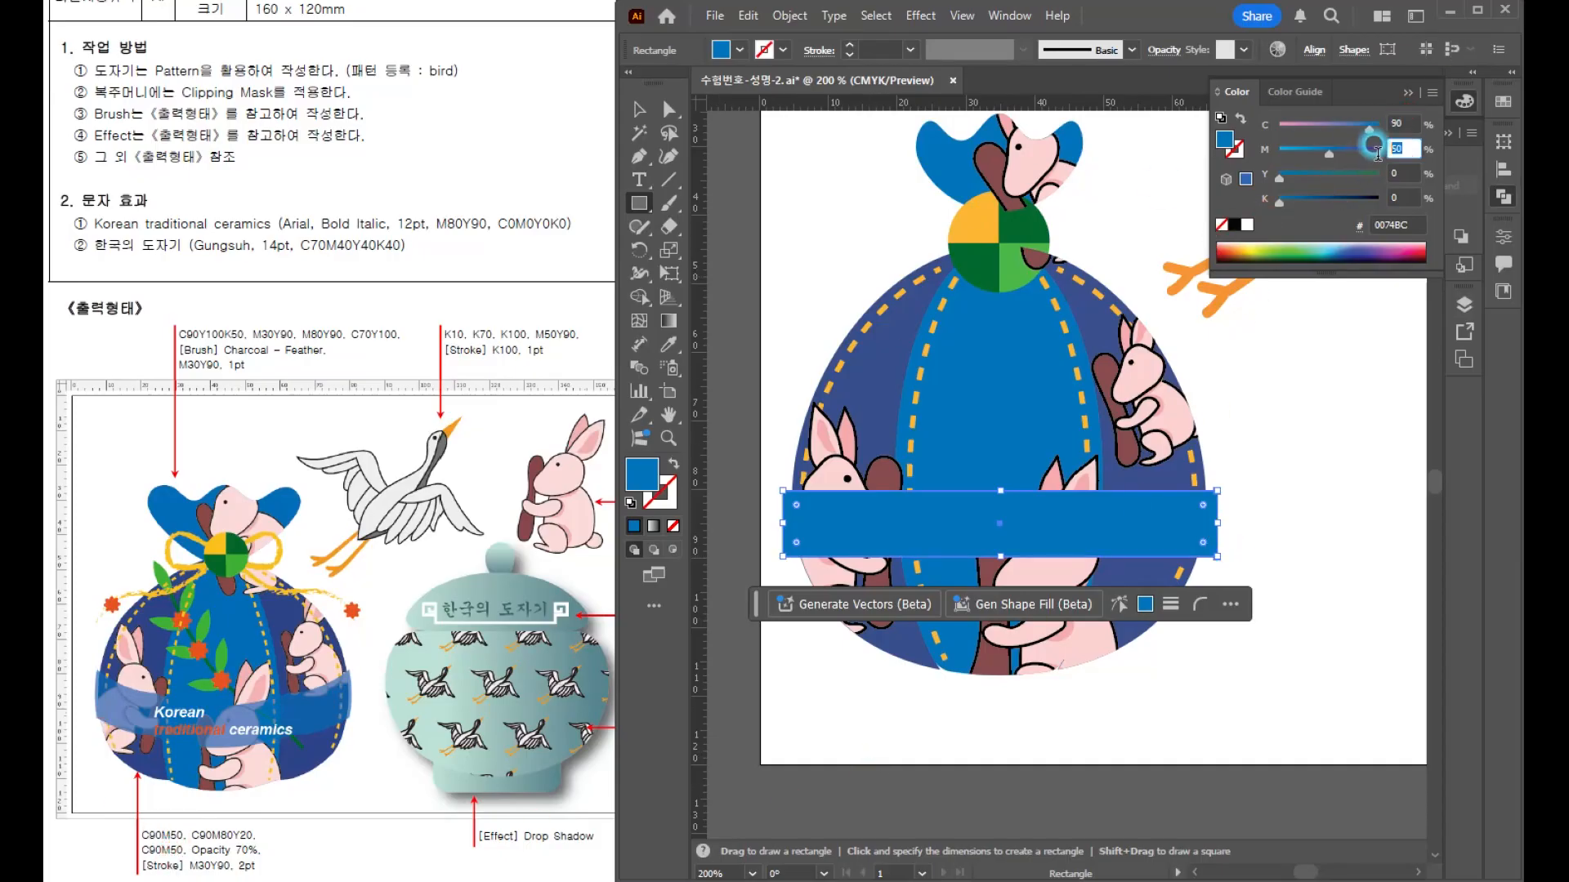
left_click(1160, 51)
type("70")
key("Return")
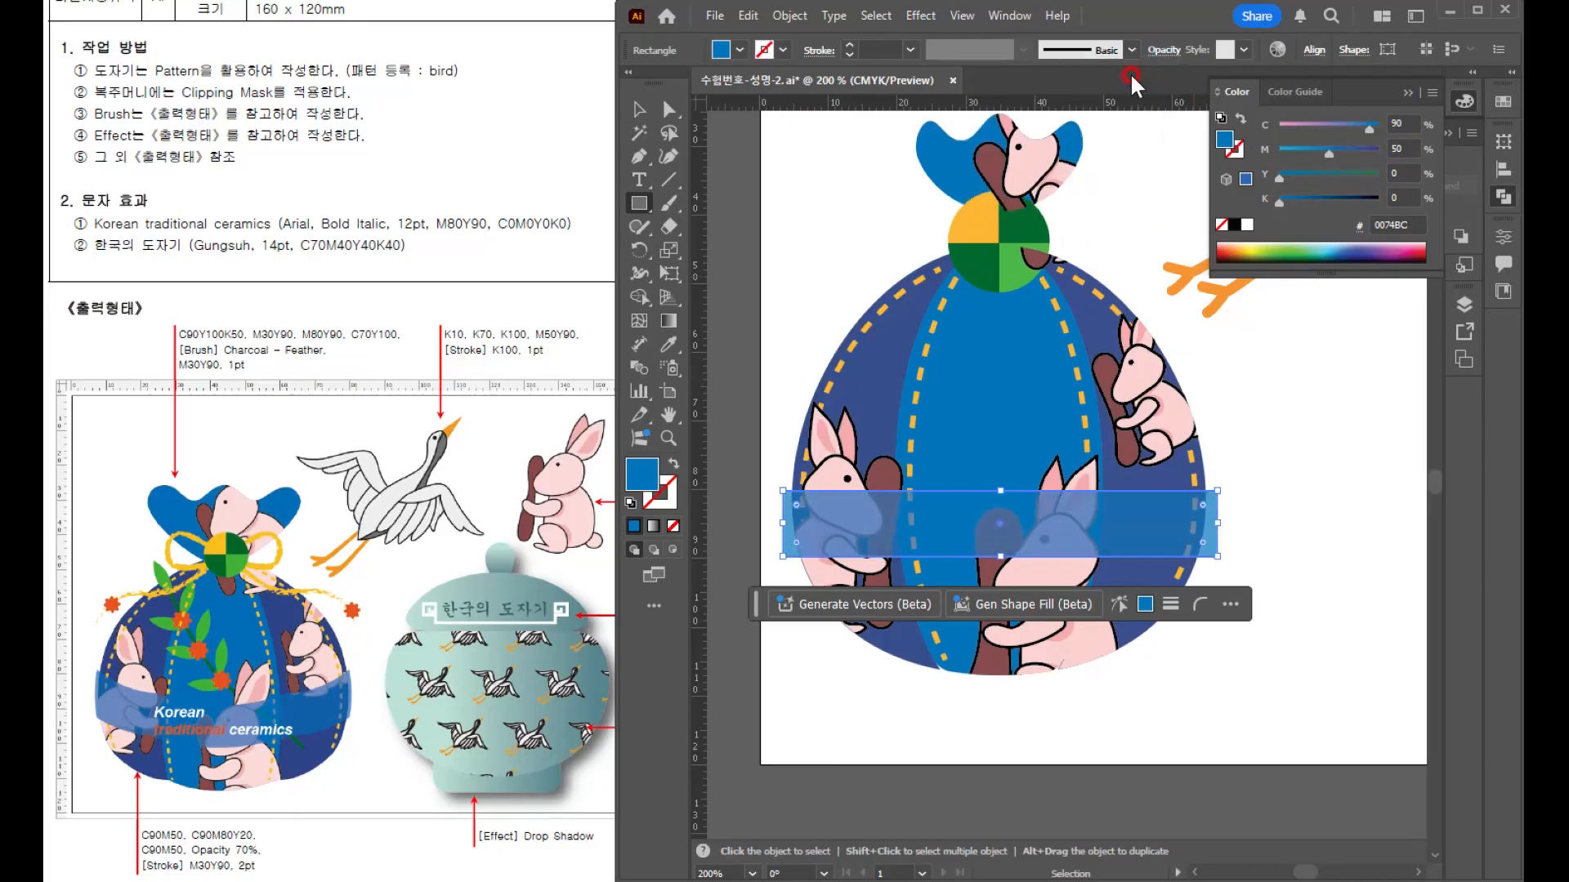
- Bend the semi-transparent band's upper and lower edges downward by about 2.5 mm into matching curves with the Curvature tool
left_click(669, 156)
scroll(1039, 623, "up", 1)
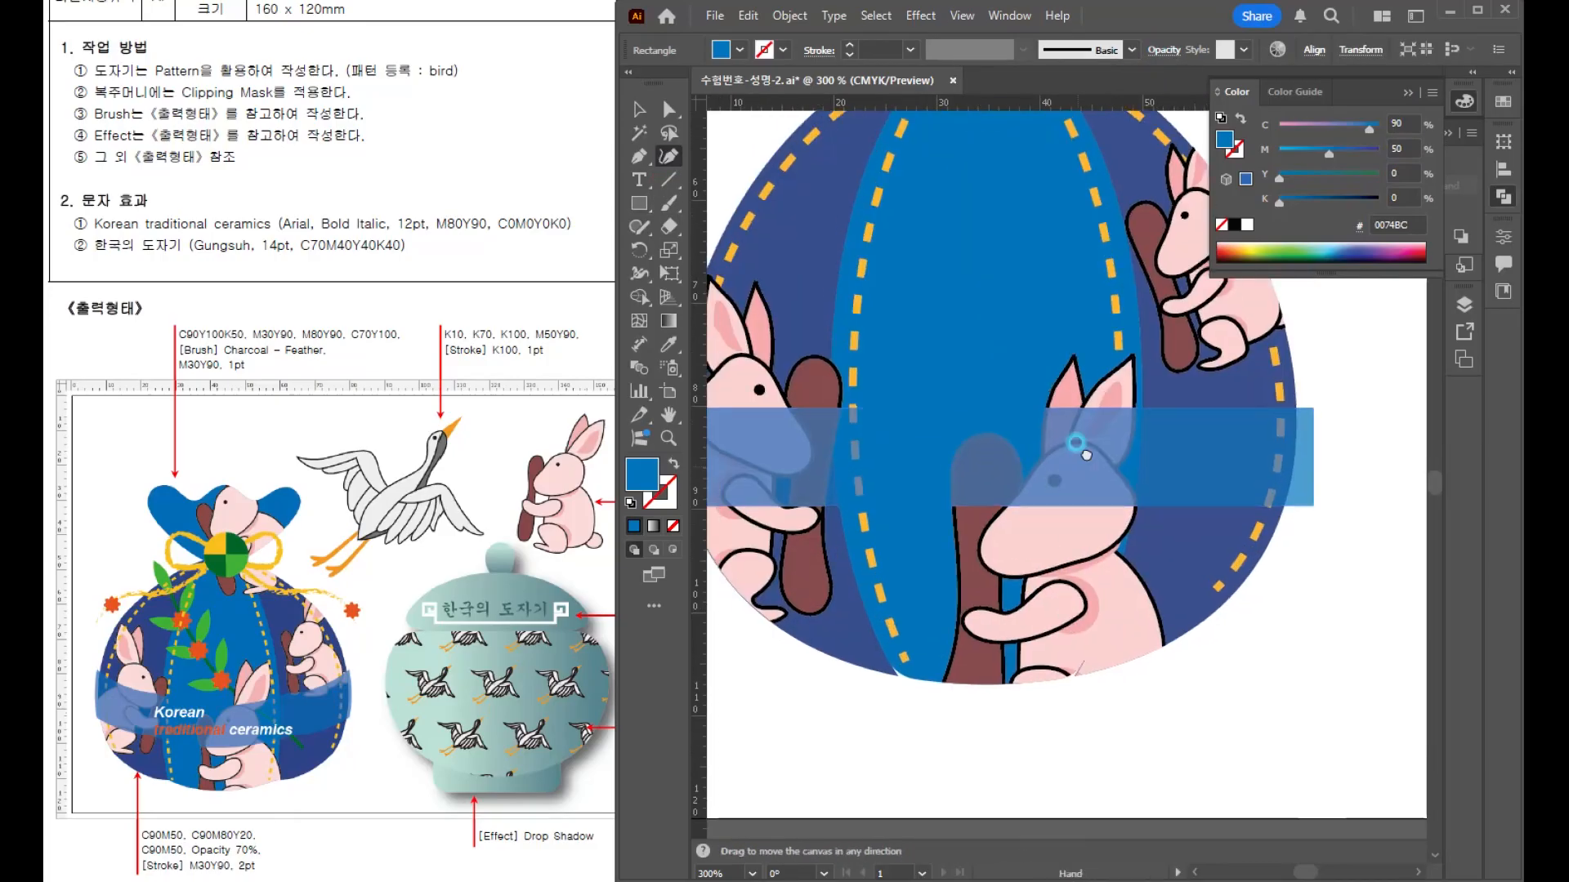
left_click_drag(1018, 463, 1020, 489)
left_click_drag(1017, 365, 1016, 393)
key("v")
left_click(1333, 603)
left_click(1329, 437)
- Move the band's lower-right corner about 1.4 mm inward and curve its right edge to follow the pouch outline
left_click(670, 110)
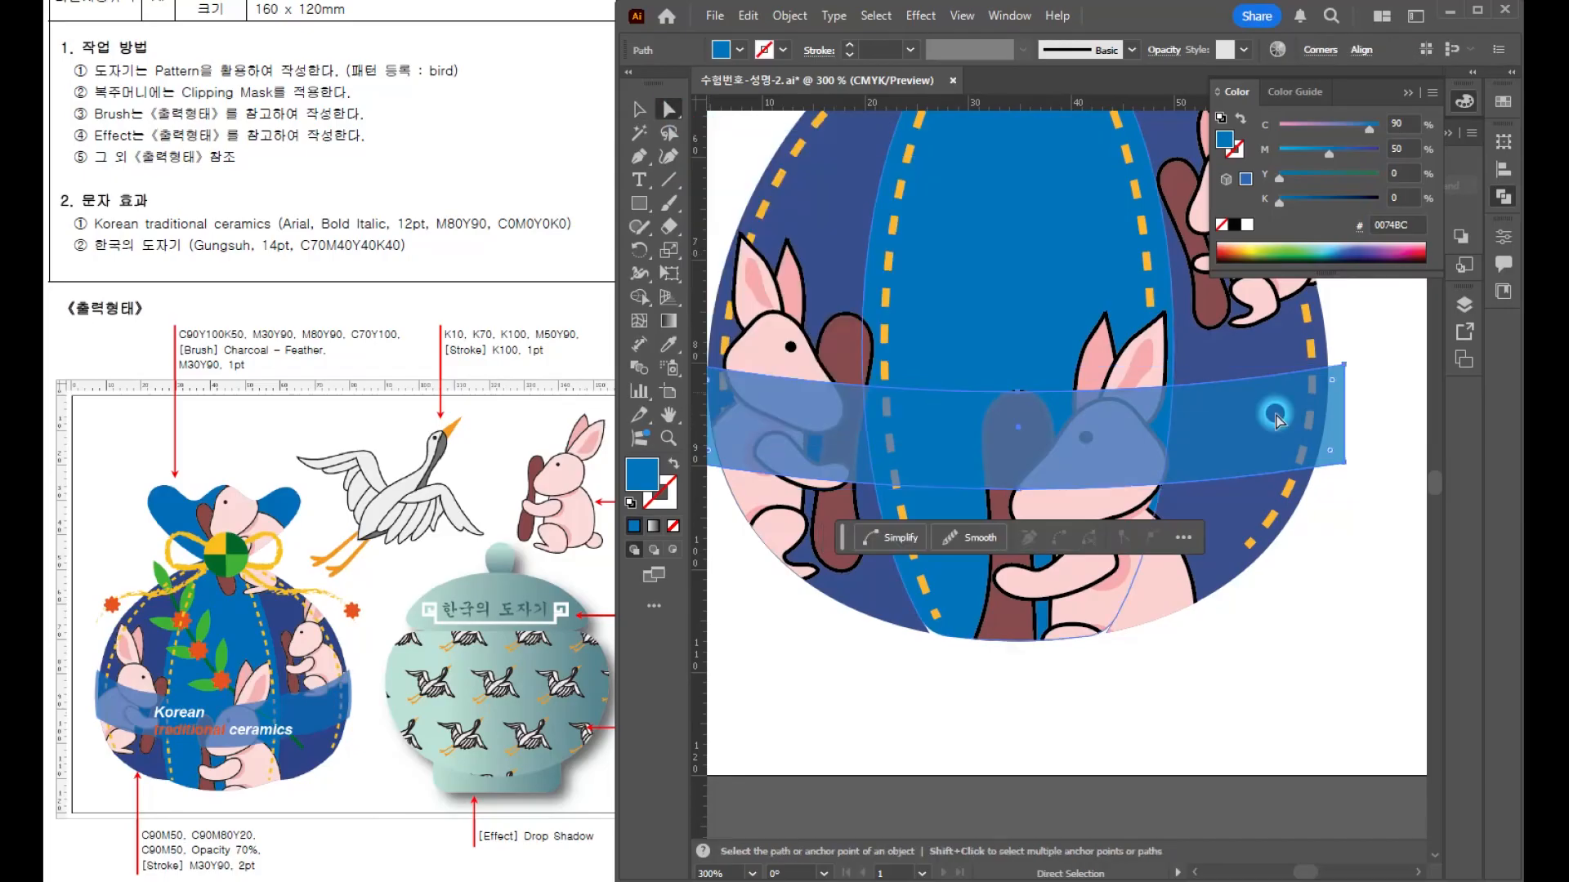
left_click(1343, 465)
left_click_drag(1342, 465, 1330, 460)
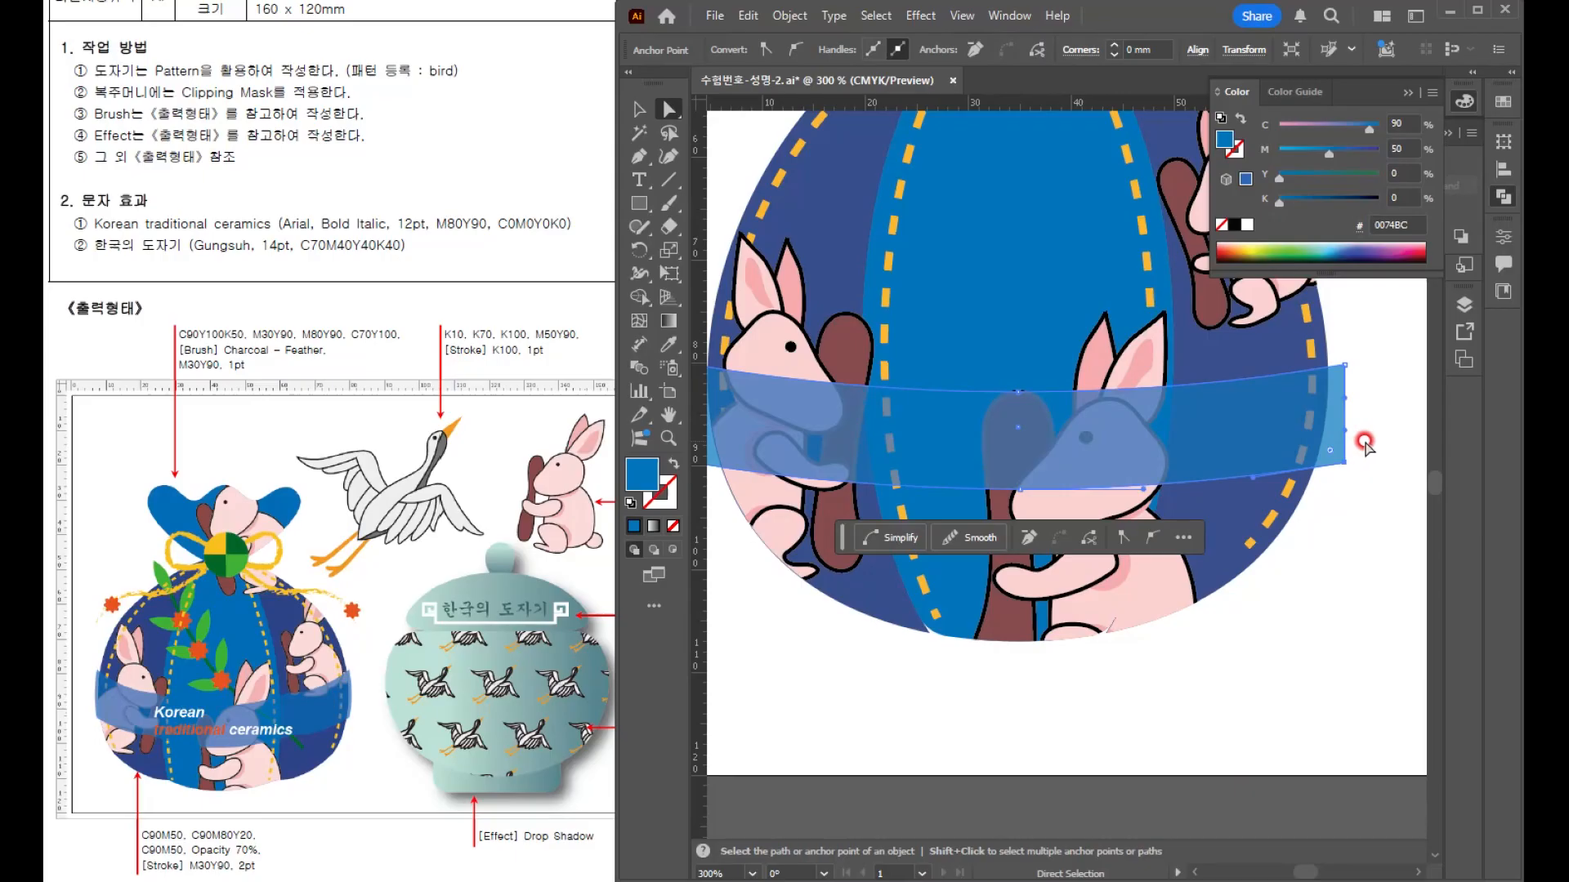
scroll(1360, 441, "up", 4)
left_click_drag(1283, 529, 1224, 528)
left_click_drag(1227, 398, 1267, 392)
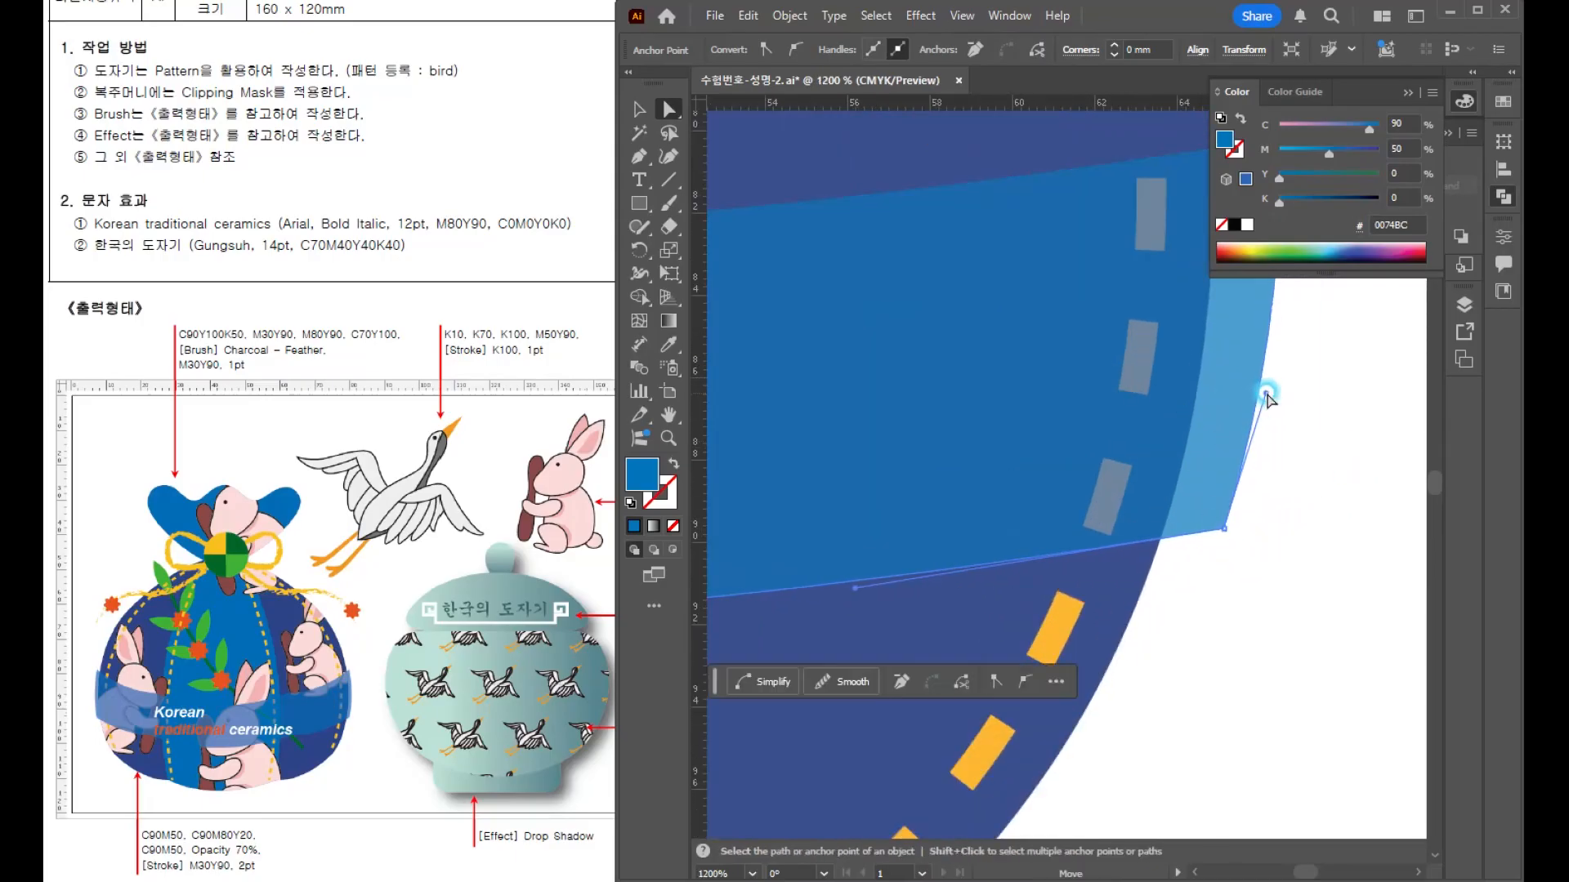
- Move the band's lower-left corner about 1.2 mm inward and curve its left edge to follow the pouch outline
scroll(1283, 441, "down", 4)
left_click_drag(892, 564, 1211, 536)
left_click(931, 442)
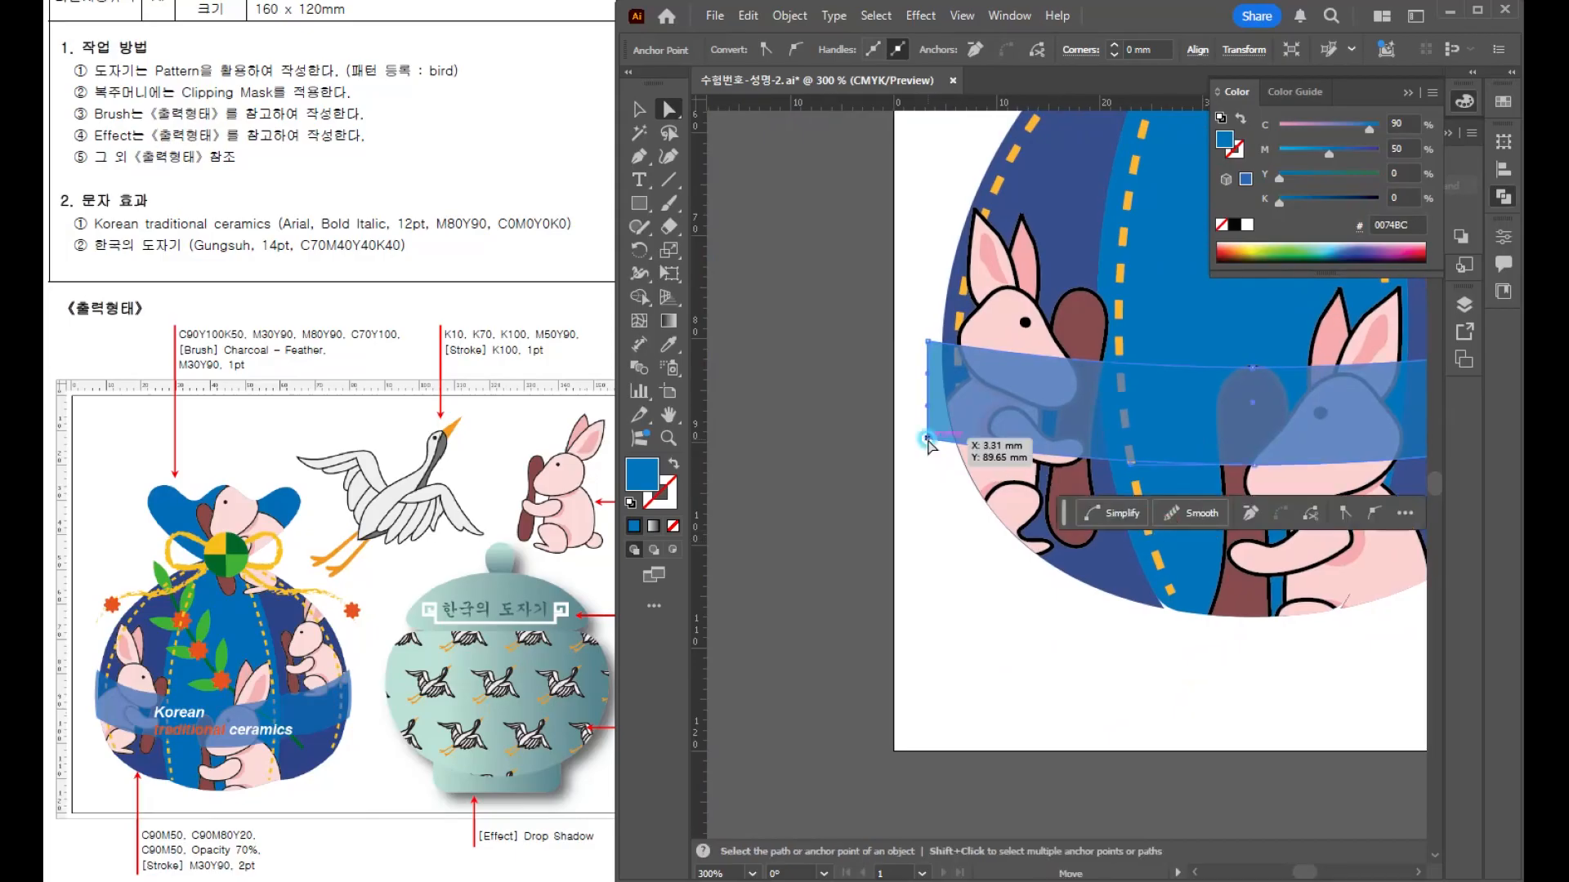
scroll(931, 446, "up", 3)
left_click(915, 451)
left_click_drag(915, 451, 947, 451)
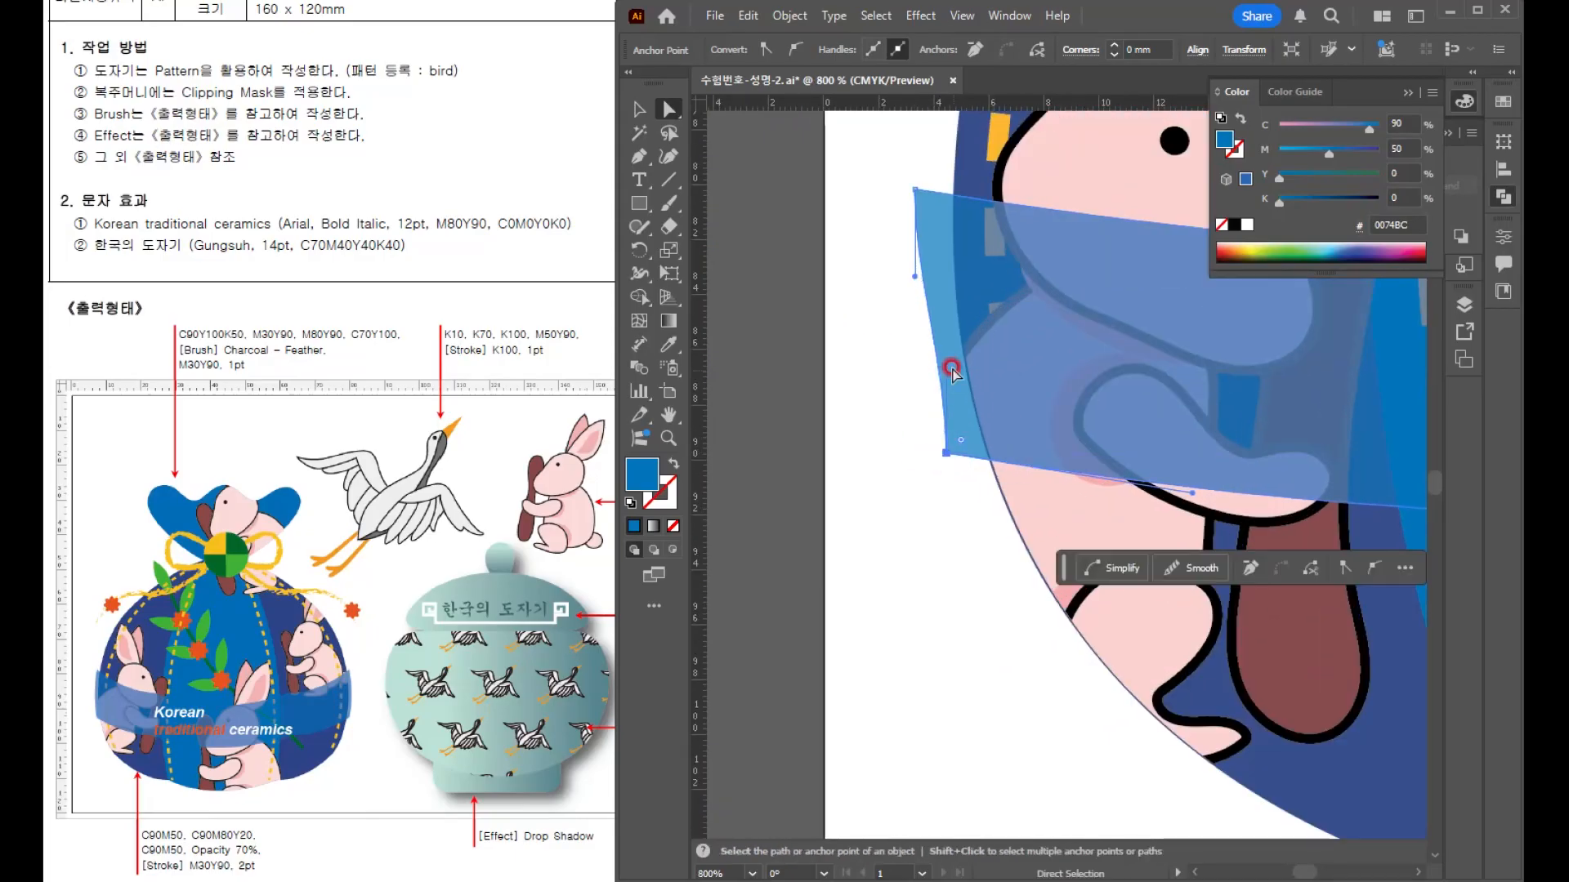
left_click_drag(945, 366, 916, 323)
key("v")
left_click(930, 572)
scroll(930, 572, "down", 3)
left_click_drag(1187, 560, 1034, 534)
left_click(1131, 505)
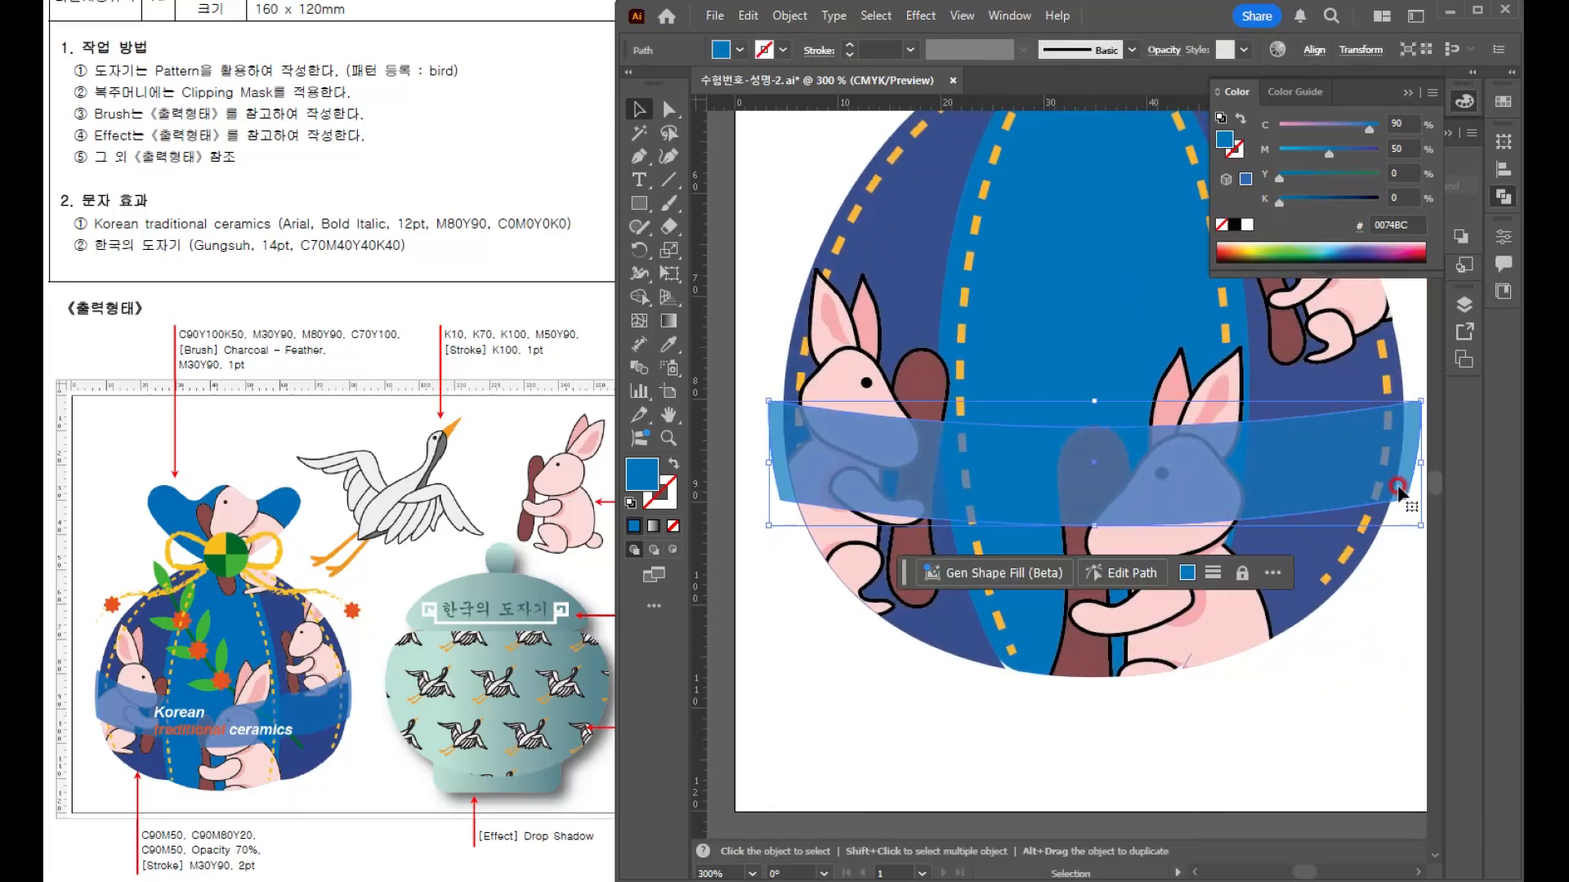
left_click(1341, 700)
- Draw an upright ellipse about 4 × 9 mm on the empty area beside the pouch with the default fill and stroke
key("space")
left_click_drag(1193, 527, 1073, 572)
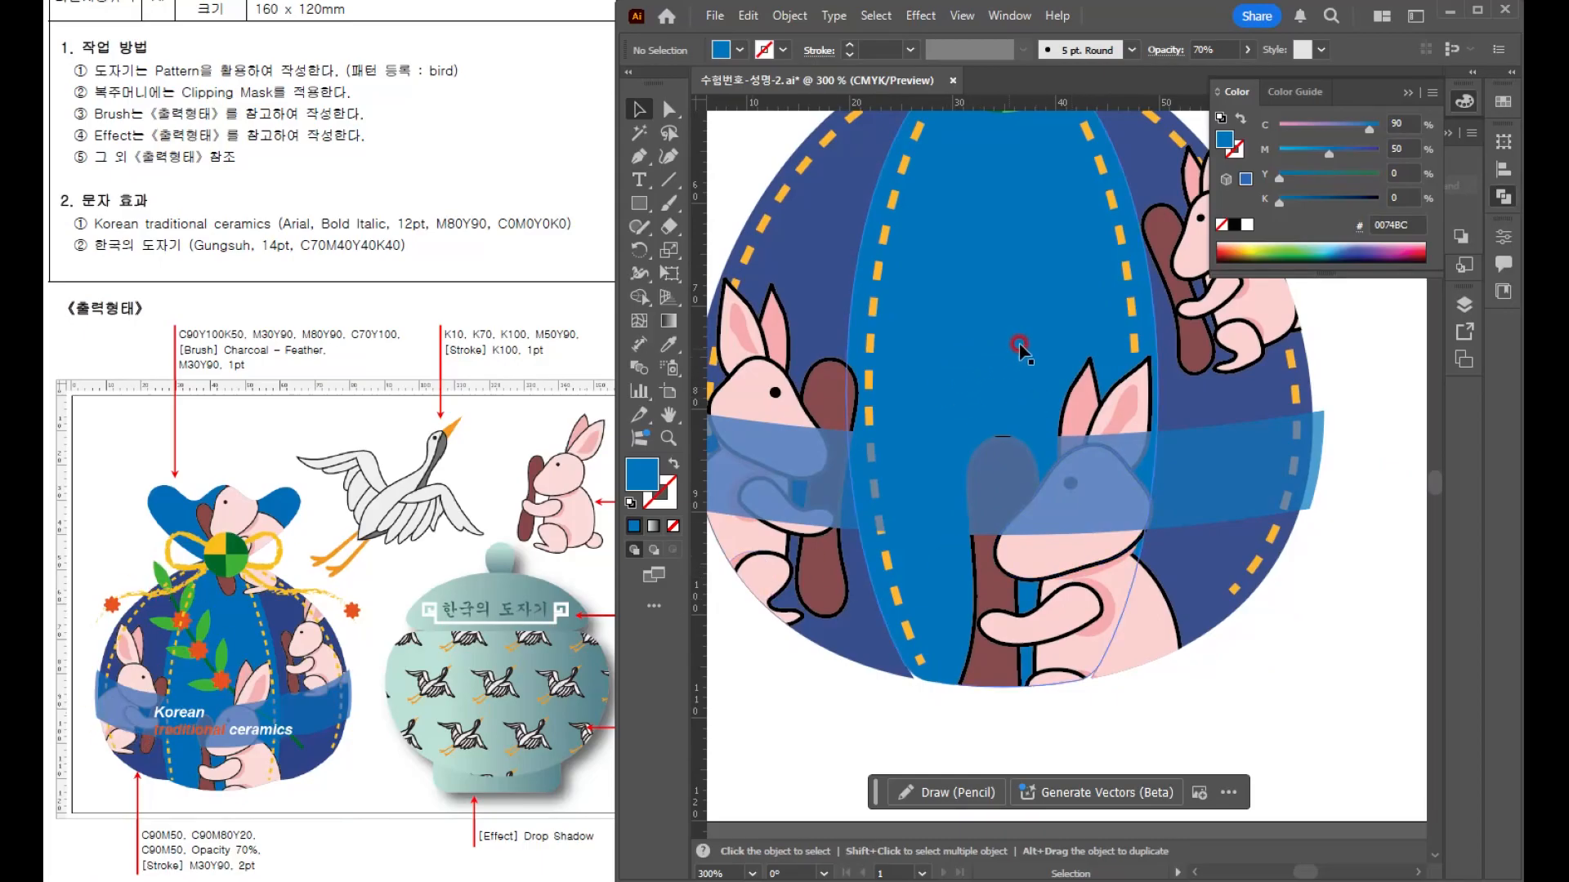
scroll(1019, 347, "up", 3)
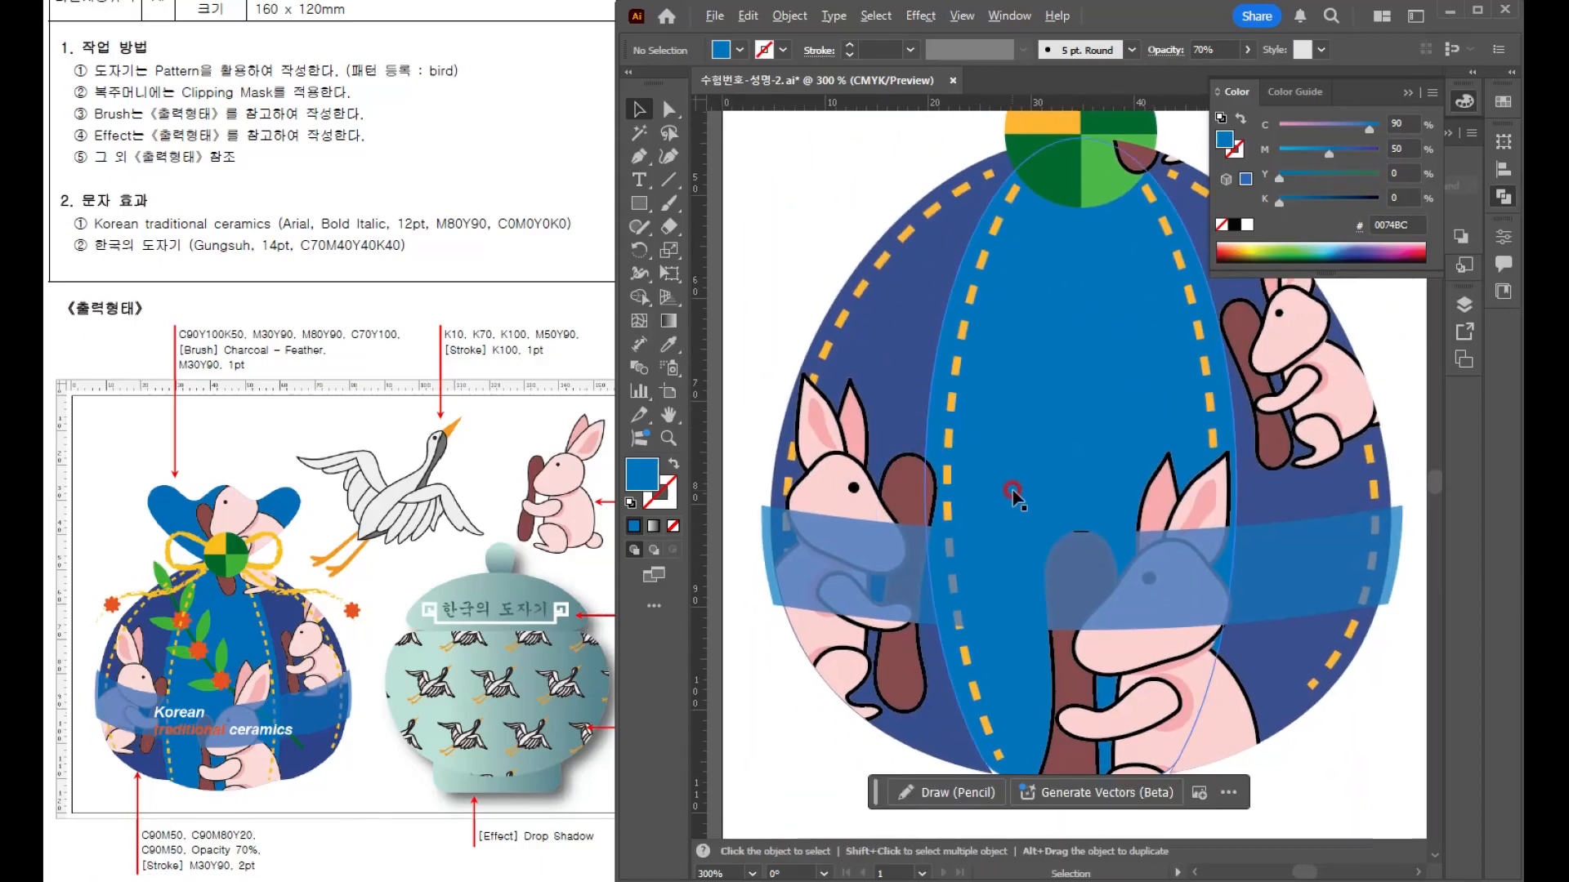
scroll(1013, 492, "up", 1)
scroll(1027, 308, "up", 3)
scroll(1026, 308, "left", 3)
left_click_drag(636, 214, 718, 249)
left_click_drag(863, 178, 921, 305)
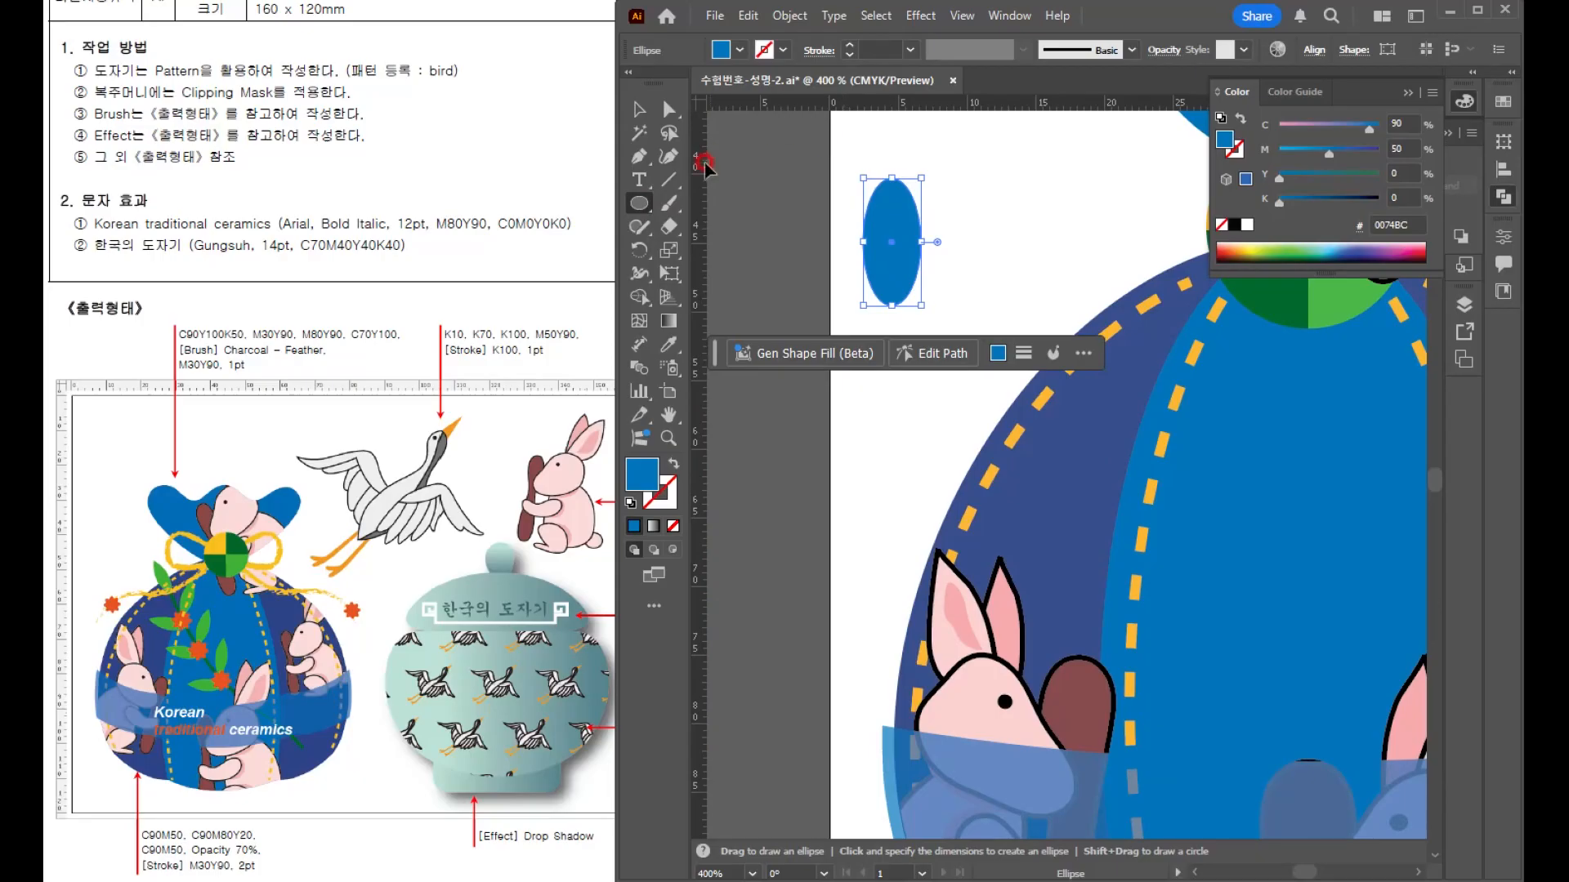
key("d")
- Convert the ellipse's upper and lower anchor points to corners to form a pointed leaf
left_click(669, 160)
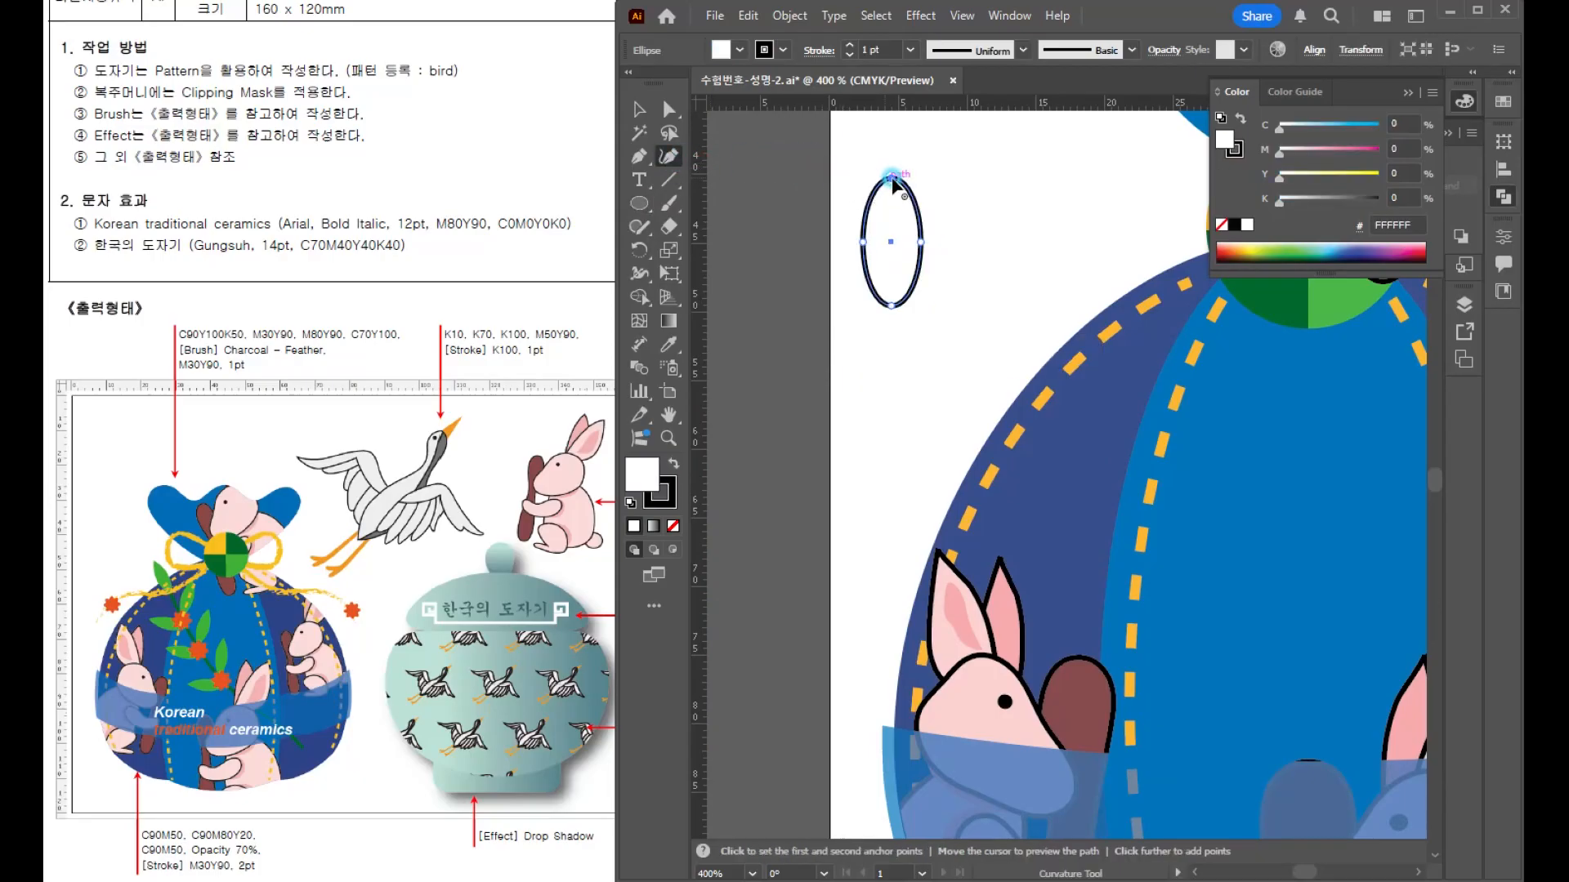
double_click(892, 177)
double_click(891, 304)
key("v")
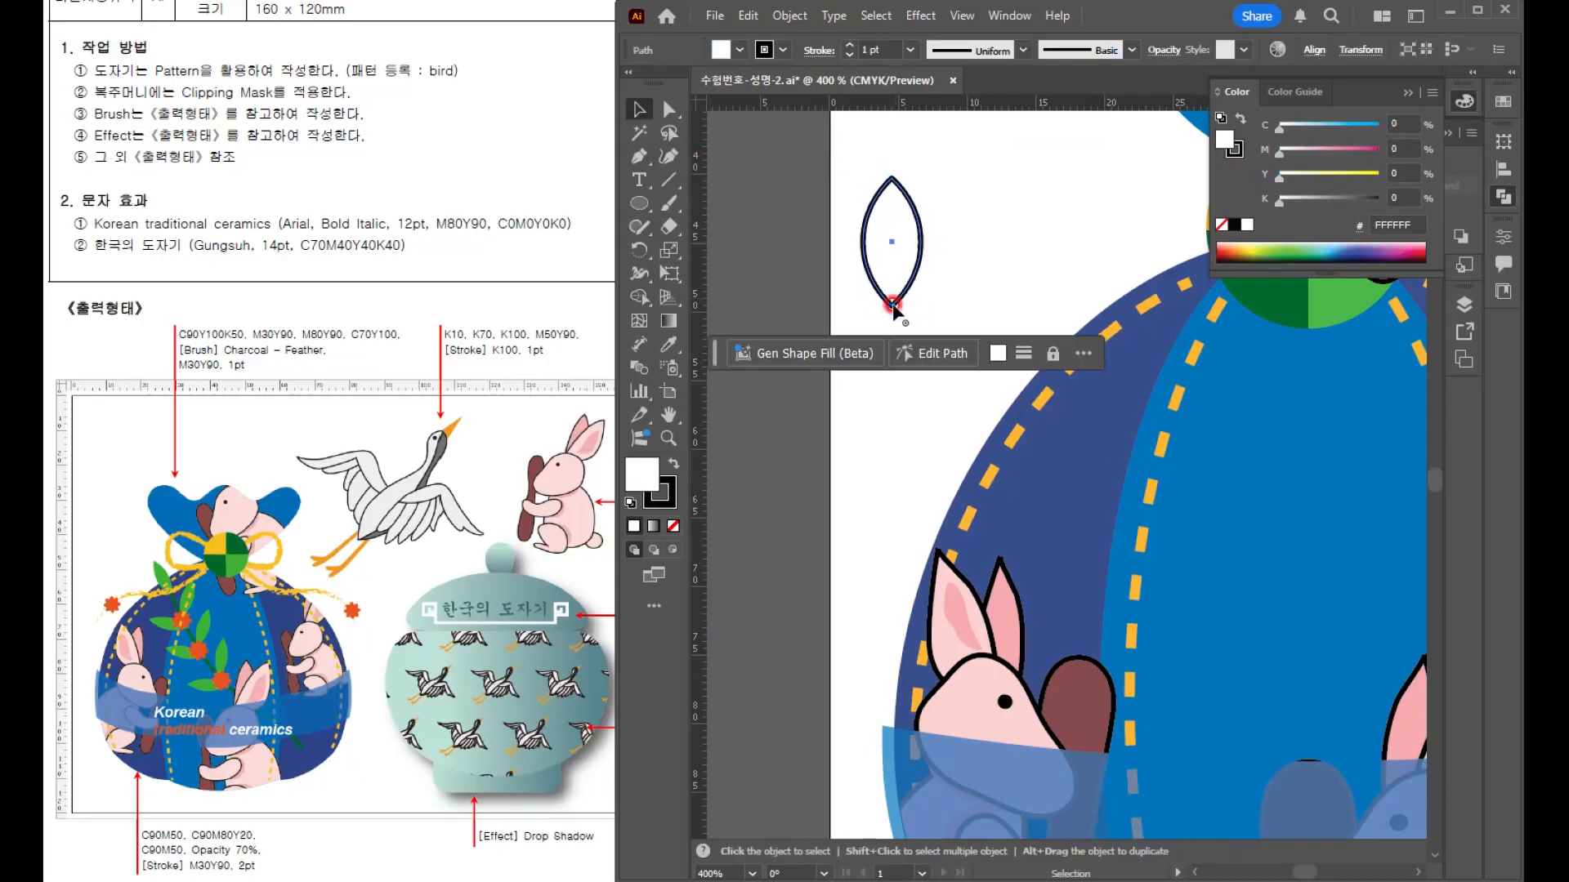
left_click(876, 253)
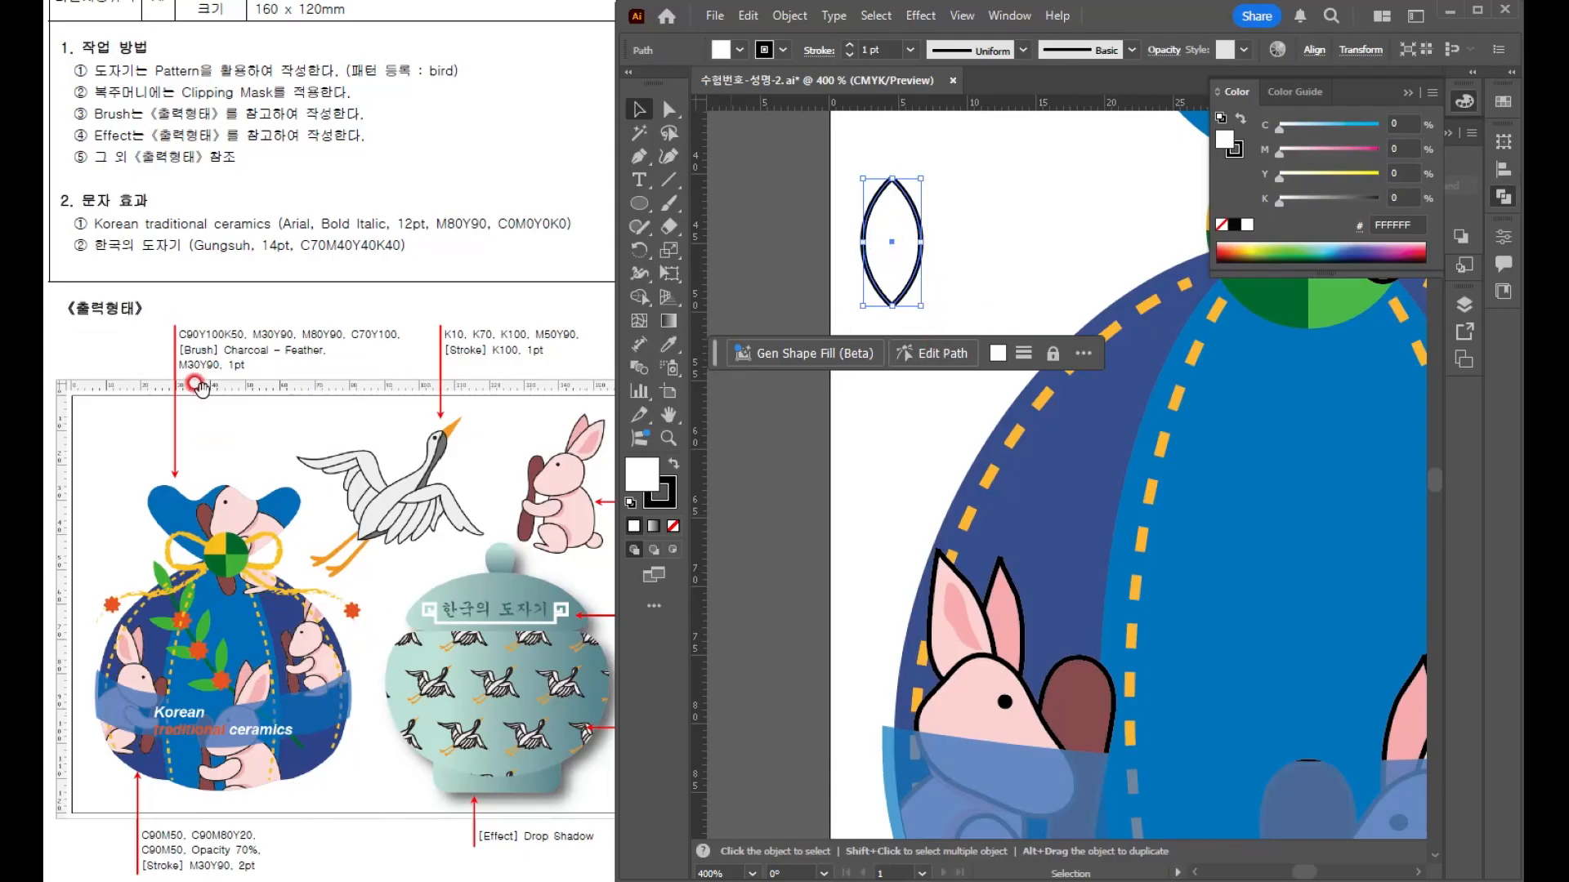
- Set the leaf's fill to C90 M0 Y100 K50
left_click(1401, 123)
type("90")
key("Tab")
type("100")
key("Tab")
key("Tab")
type("50")
key("shift+Tab")
key("shift+Tab")
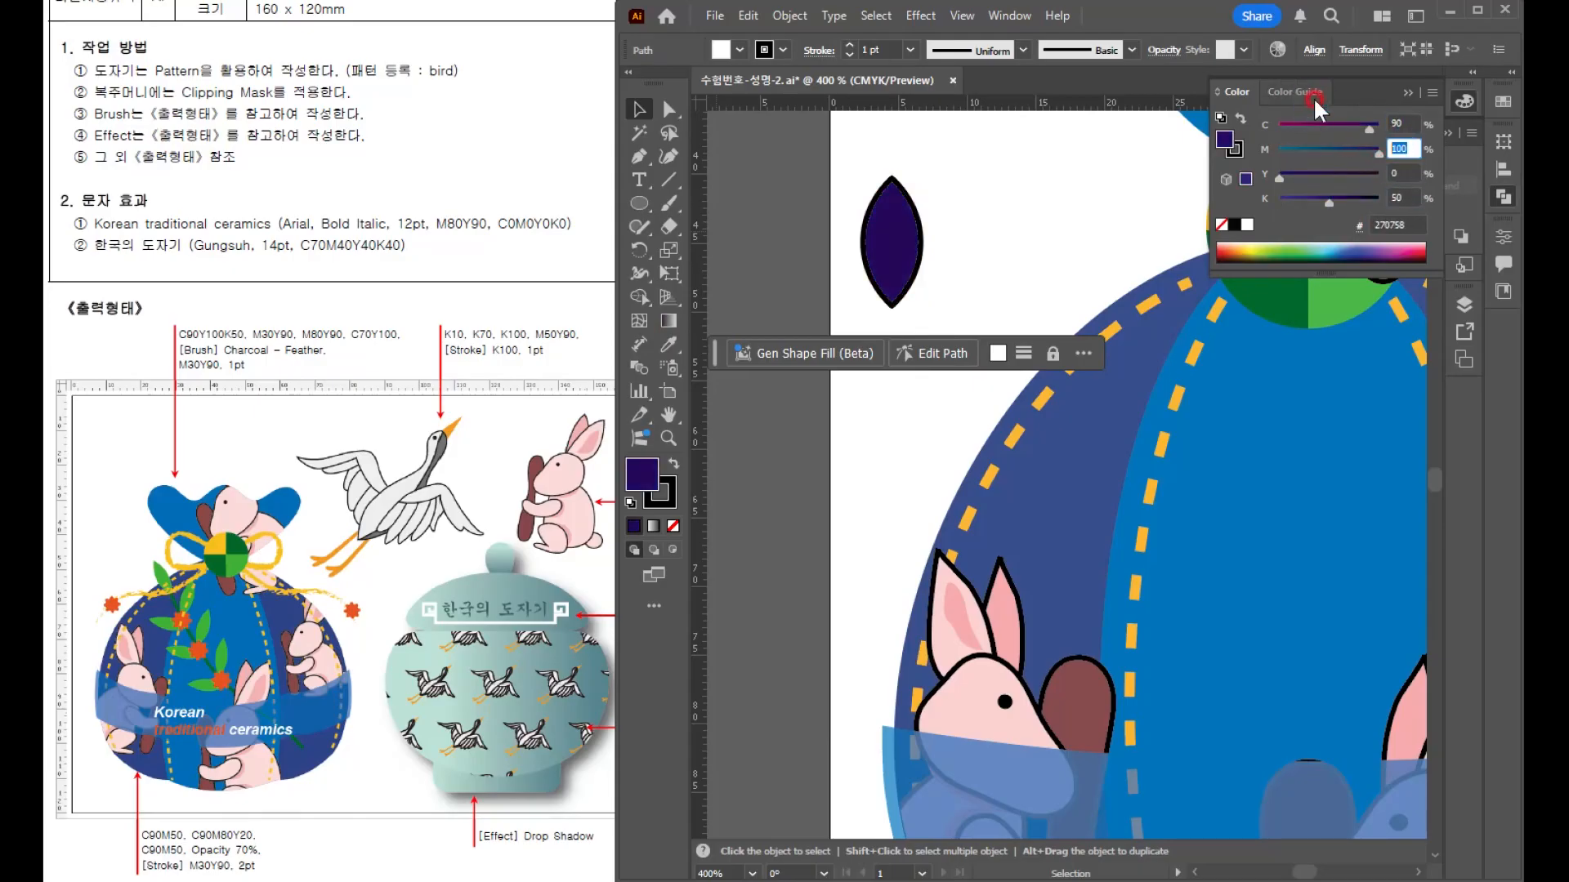
type("1")
key("BackSpace")
type("0")
key("Tab")
type("100")
key("Return")
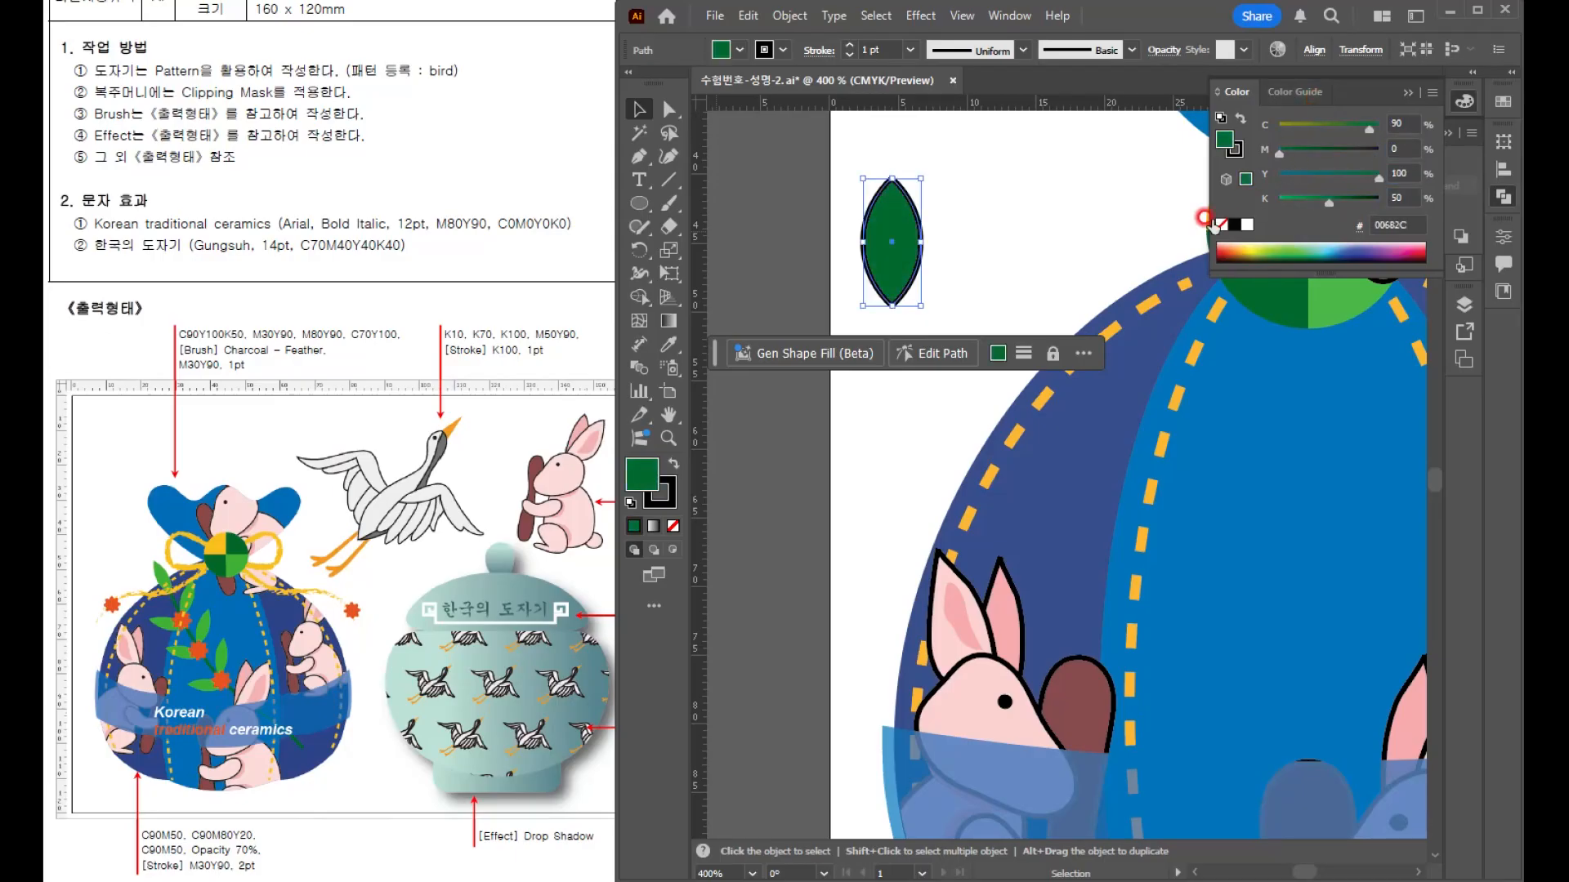
- Remove the leaf's stroke, move the leaf slightly lower and sample the knot's light green quarter for its fill
left_click(664, 504)
left_click(672, 526)
left_click(643, 474)
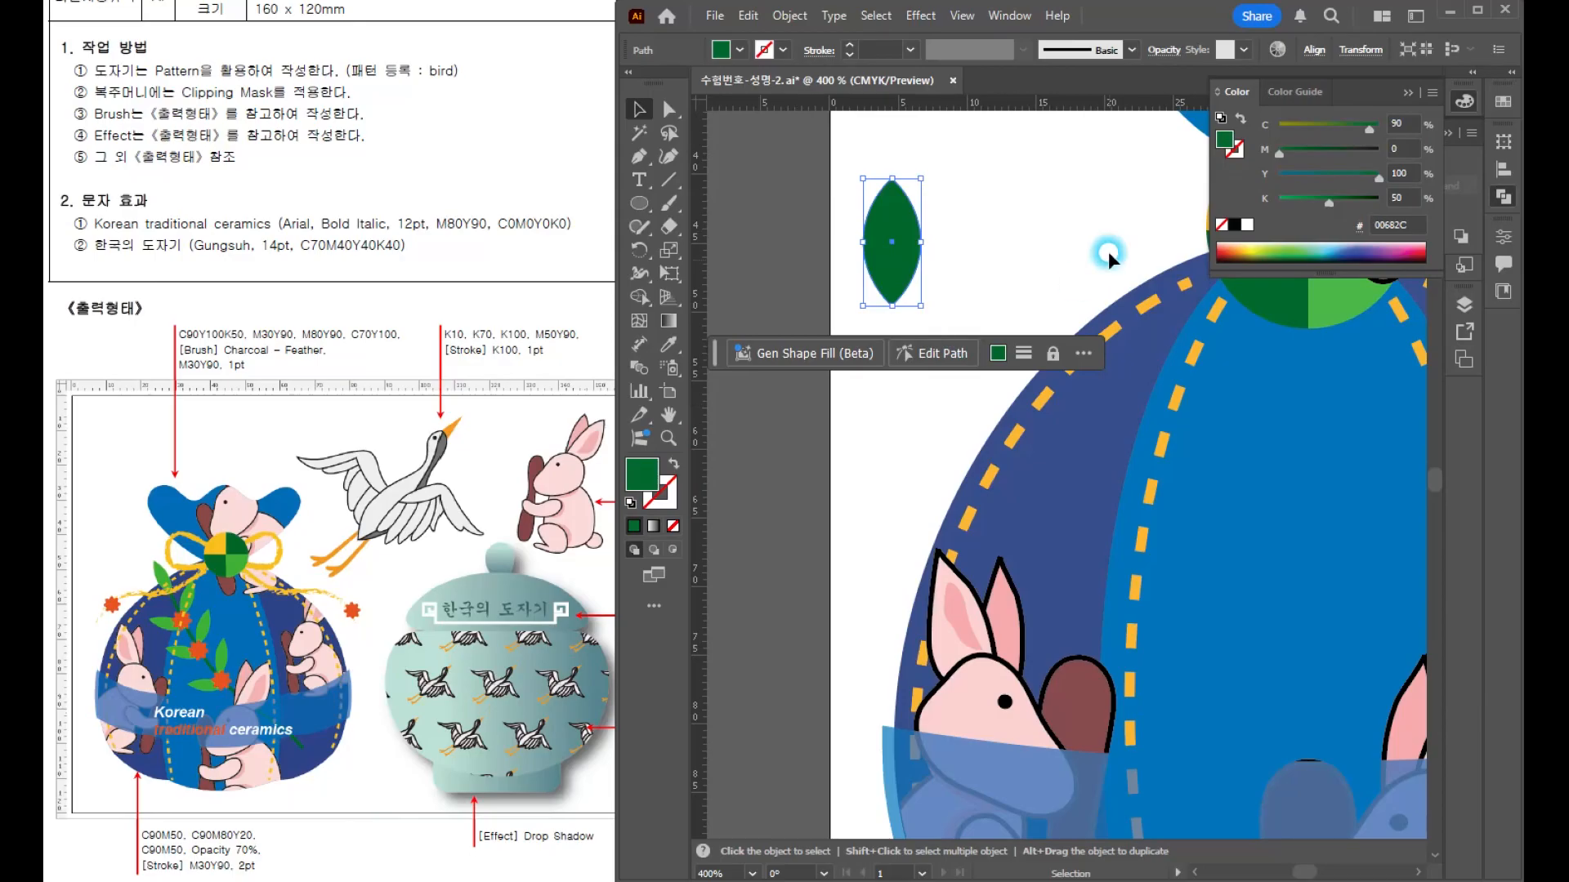
left_click(1106, 252)
left_click_drag(890, 260, 914, 313)
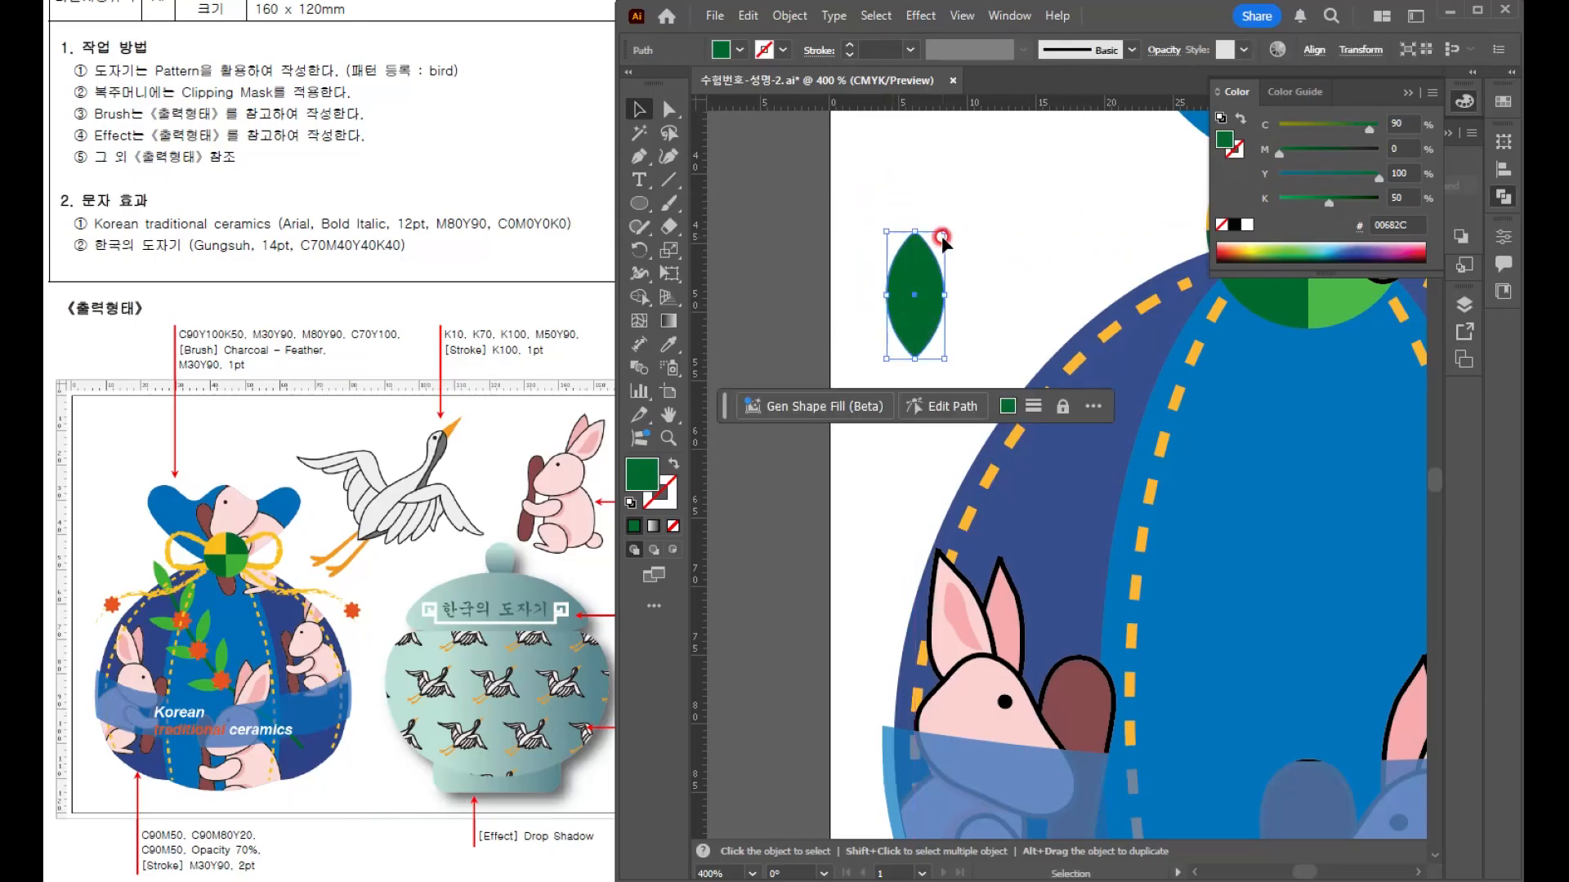
key("i")
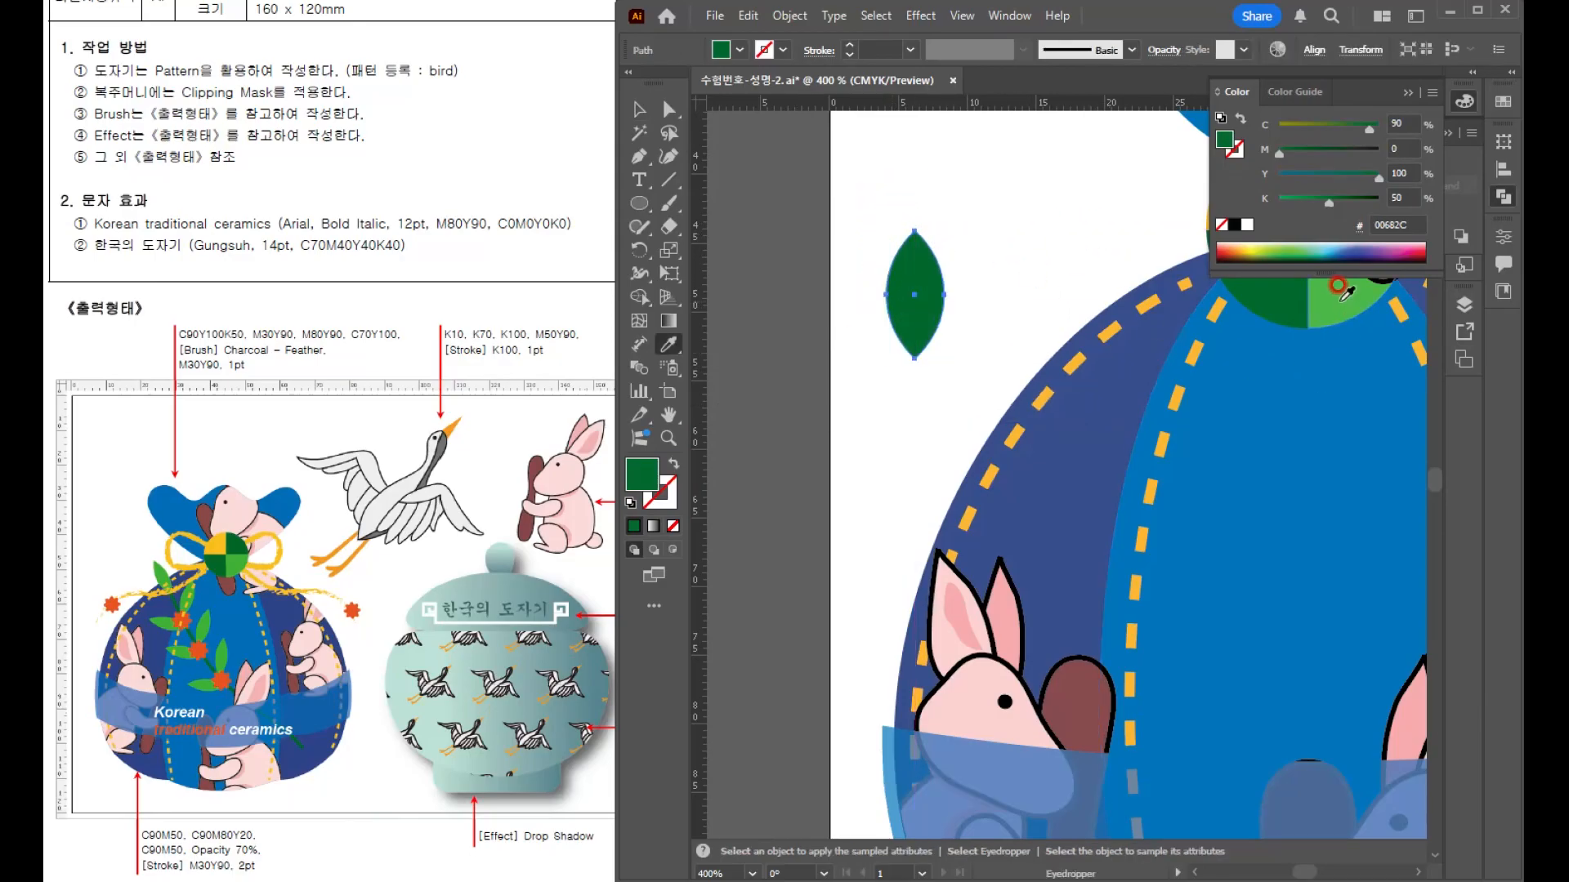
left_click(1348, 315)
key("v")
key("ctrl+shift+a")
- Undo the latest color, position and stroke changes on the leaf
key("ctrl+z")
key("ctrl+z")
key("ctrl+z")
key("ctrl+z")
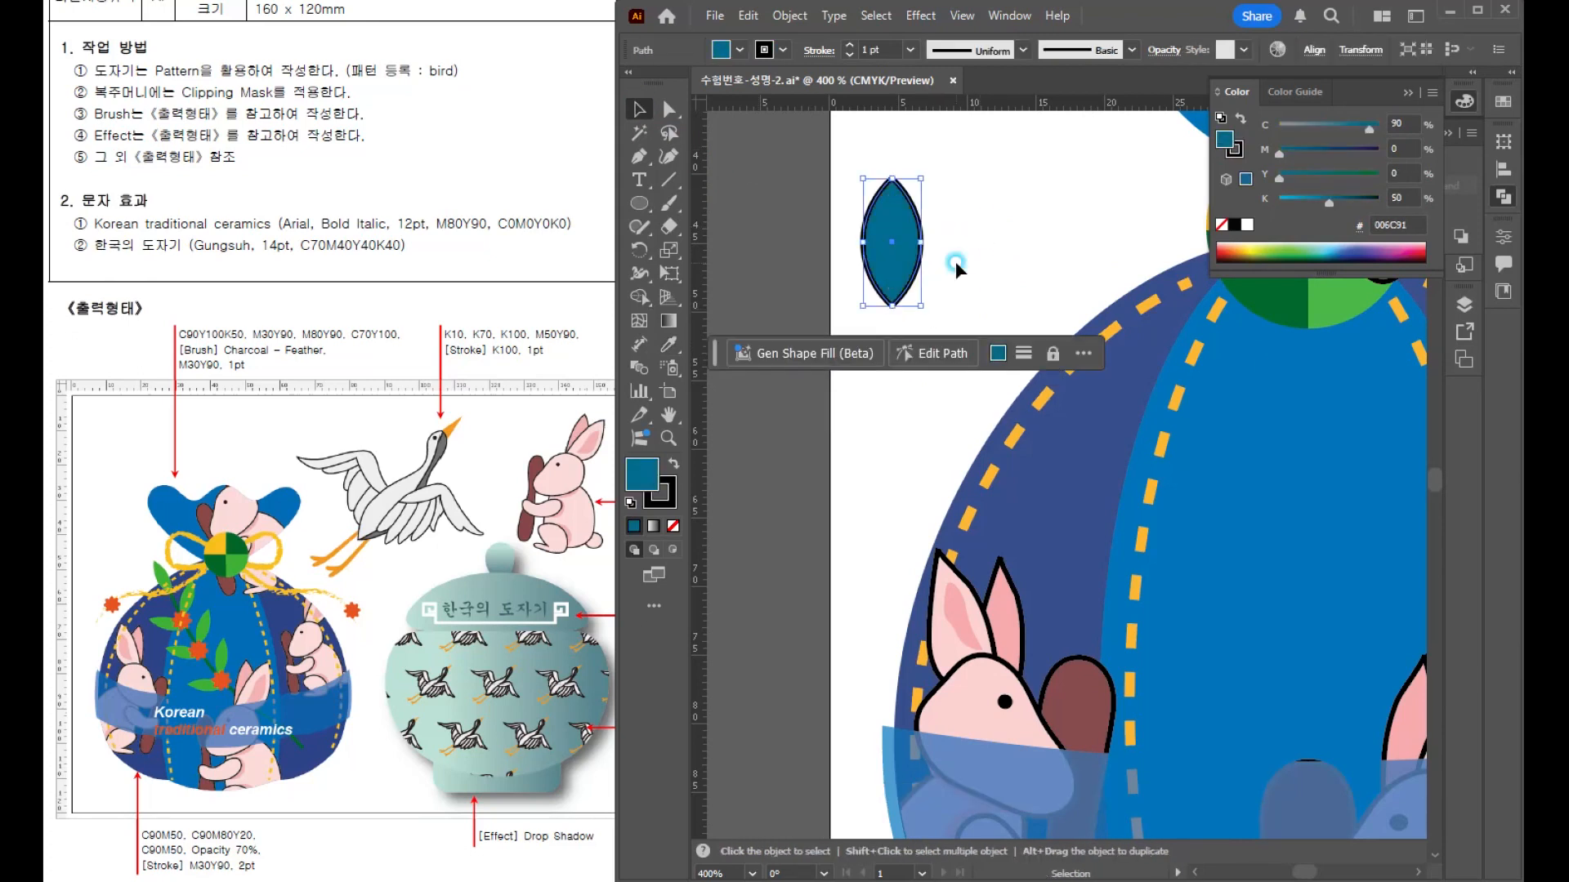
- Give the leaf the knot quarter's C70Y100 light green fill without a stroke by sampling it with the Eyedropper
scroll(1326, 314, "down", 1)
left_click_drag(1330, 309, 1200, 448)
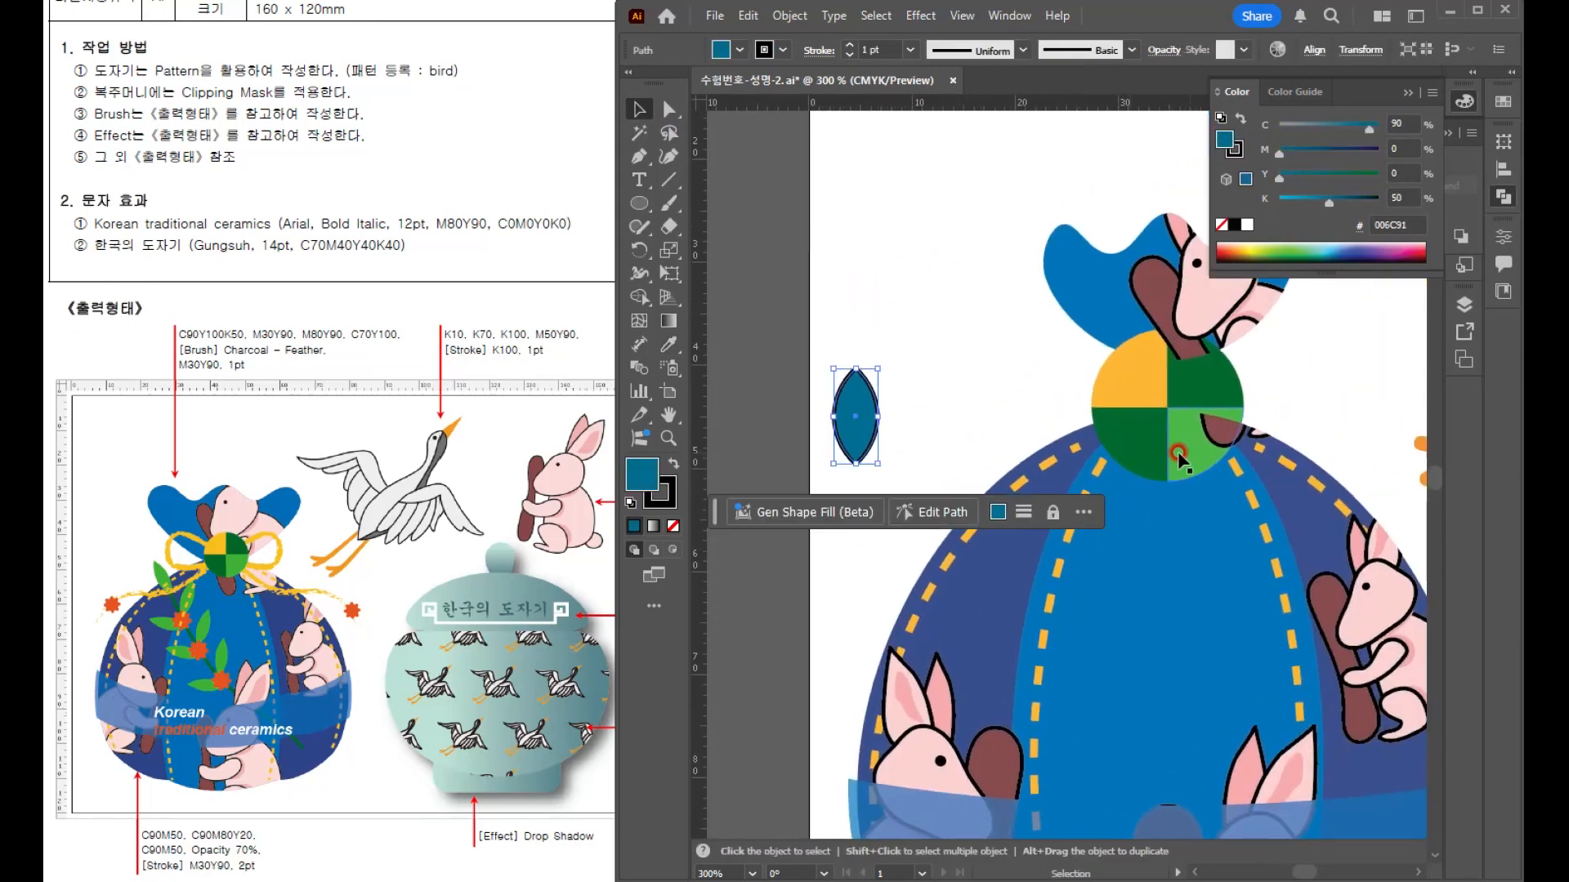
key("i")
left_click(1196, 445)
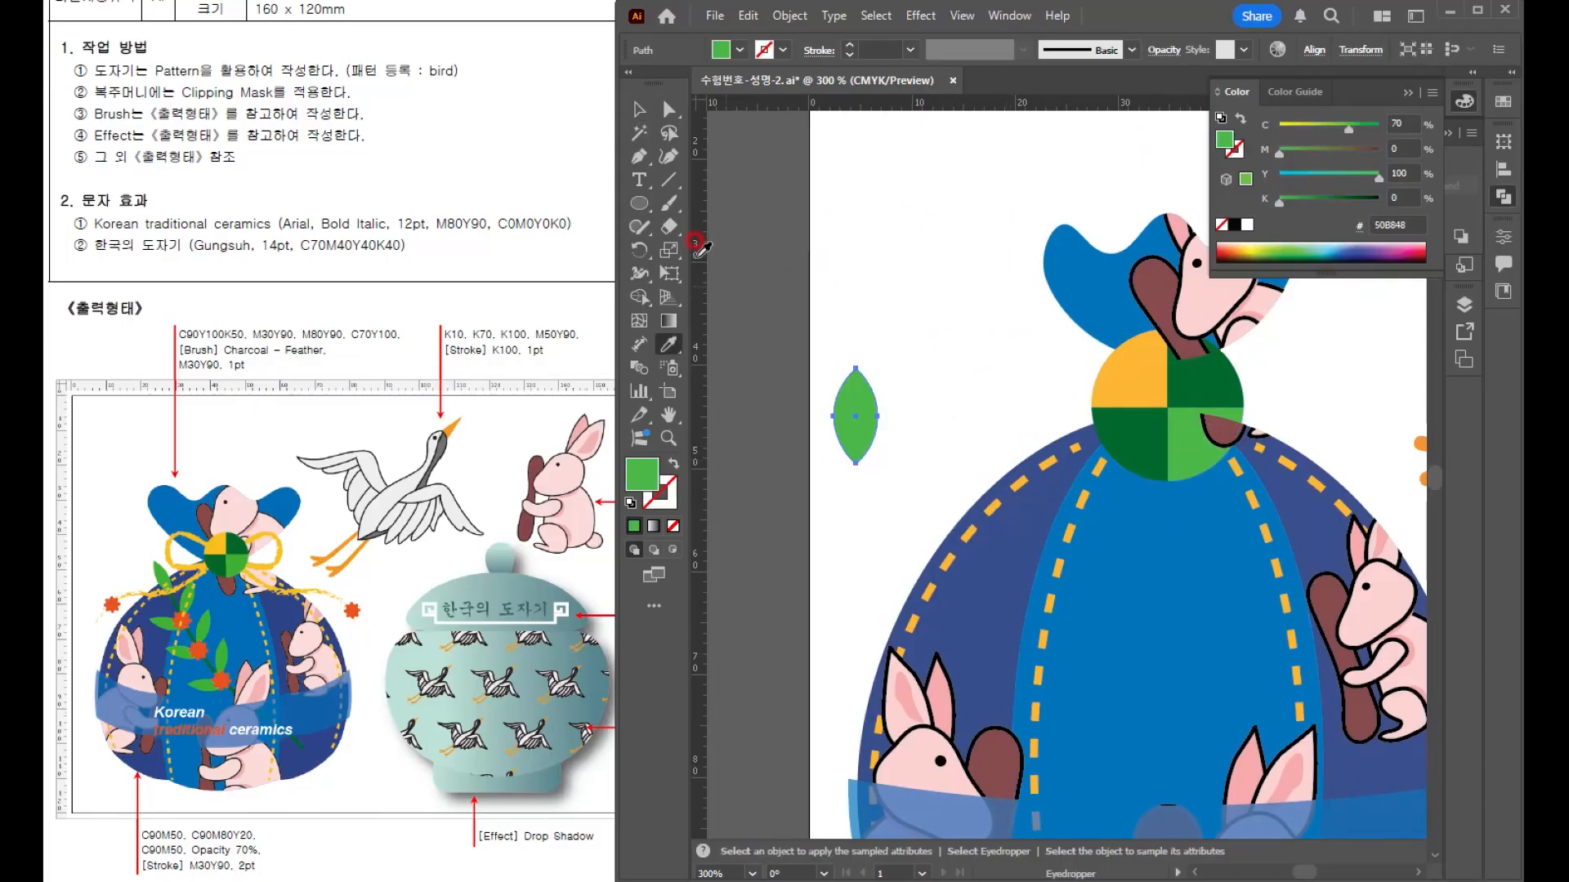
left_click(634, 110)
- Duplicate the light green leaf below the original and rotate the copy about 45° counterclockwise
scroll(813, 482, "up", 2)
left_click_drag(915, 339, 968, 452)
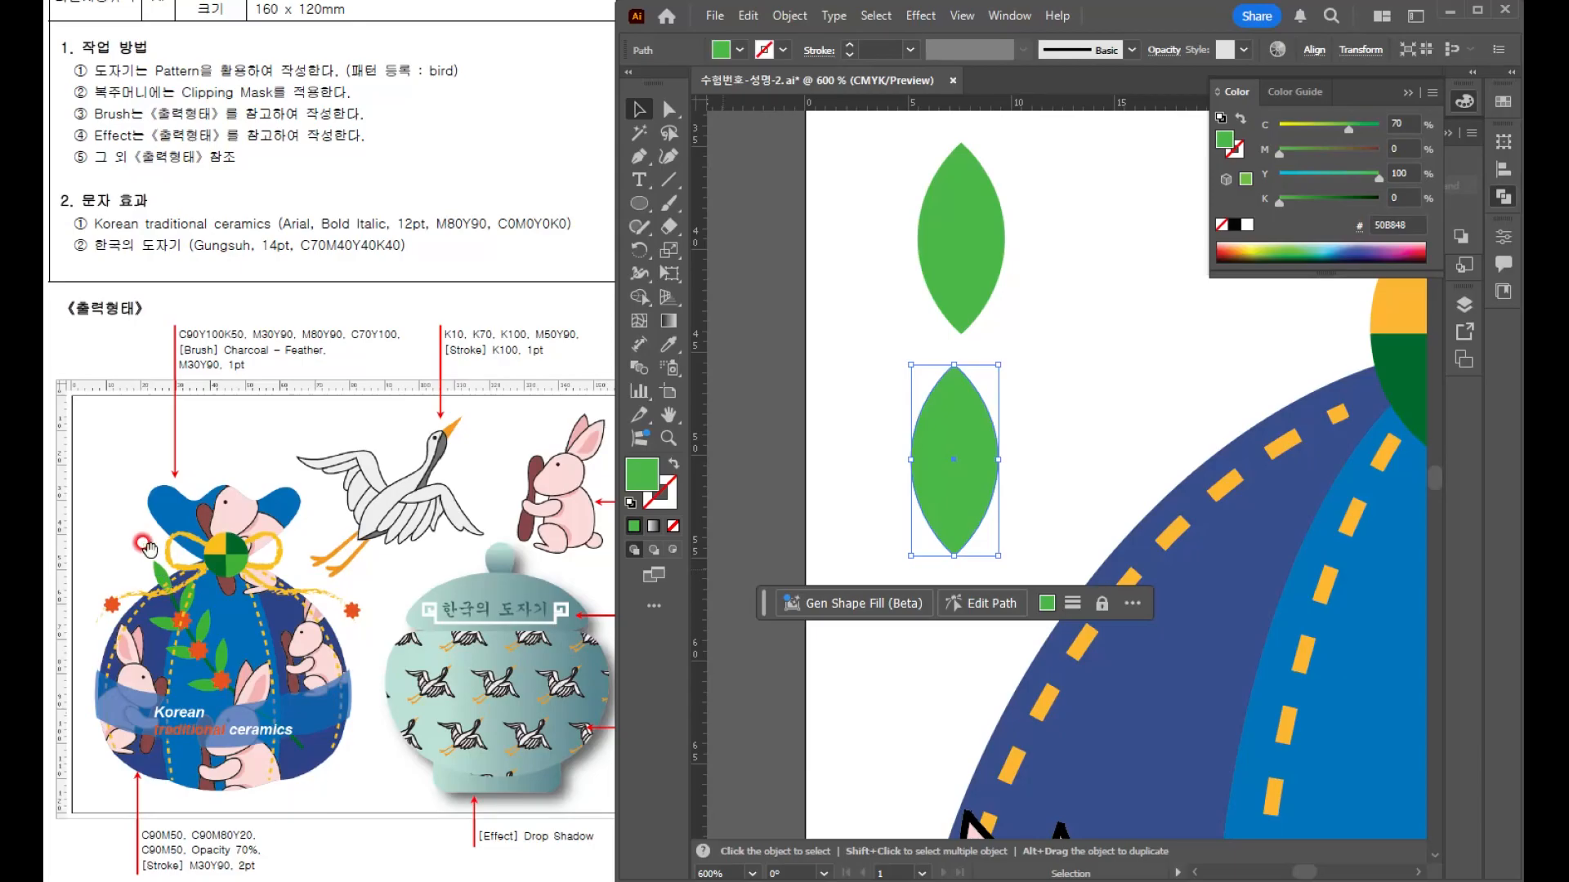
left_click(940, 278)
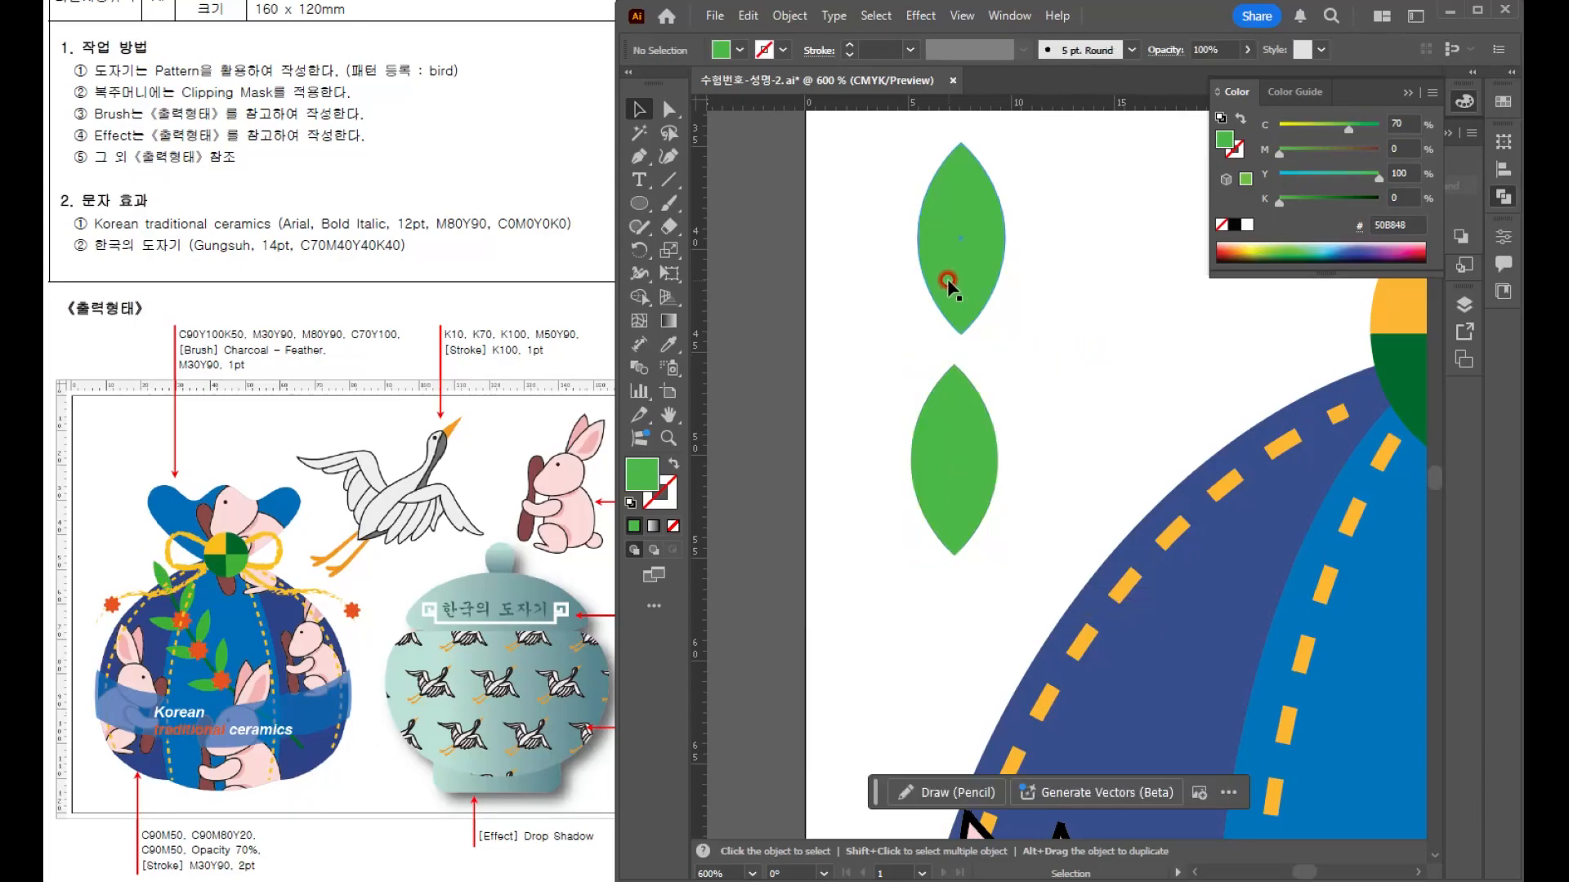
left_click_drag(958, 508, 894, 543)
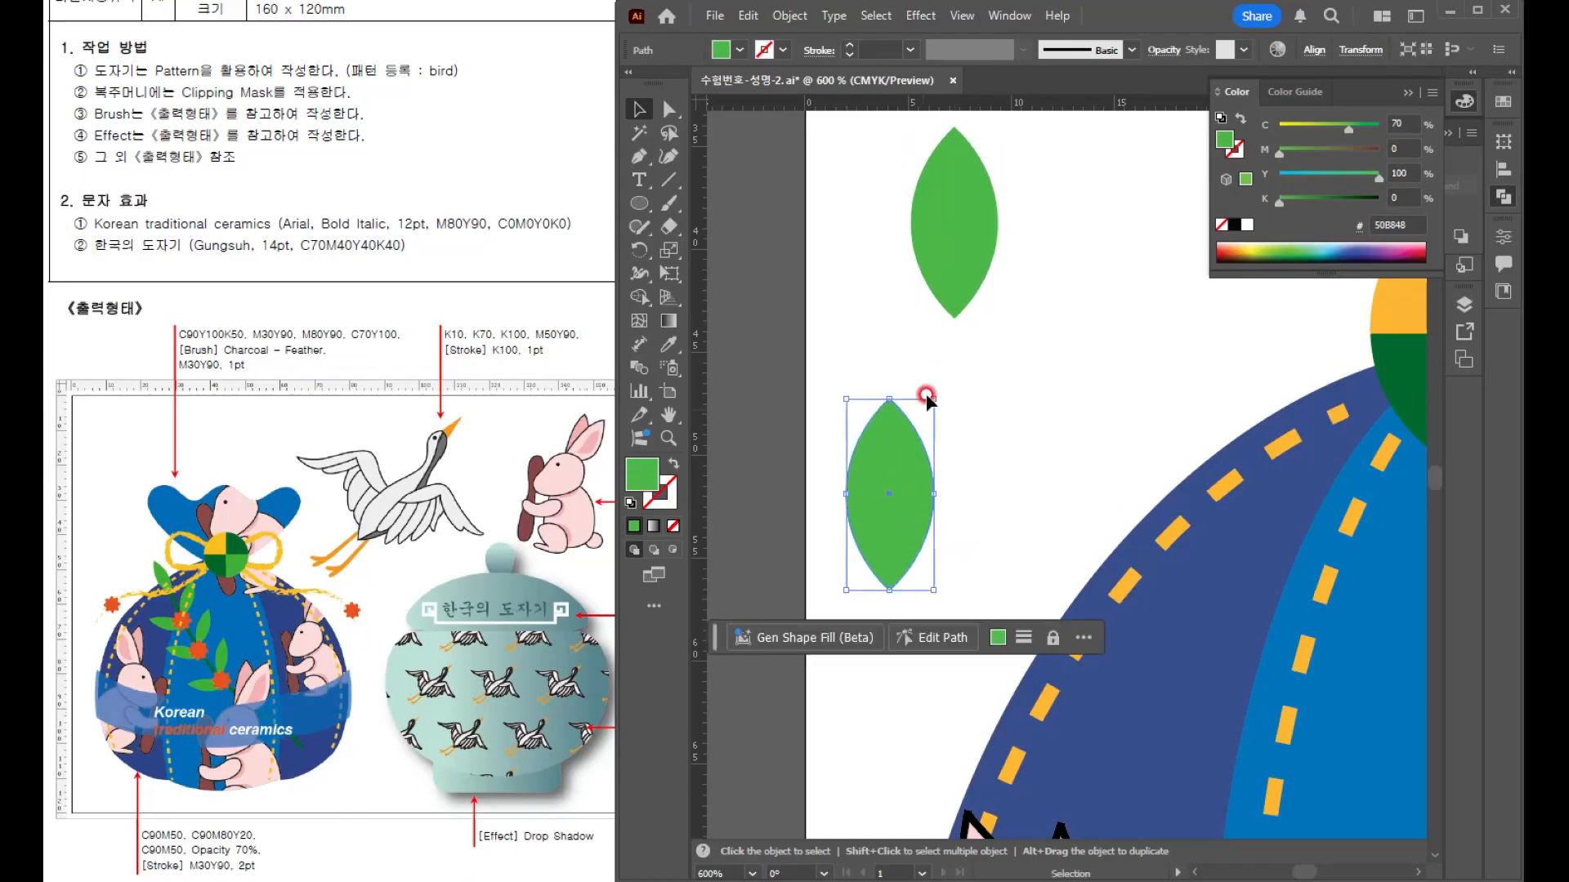
left_click_drag(933, 393, 840, 365)
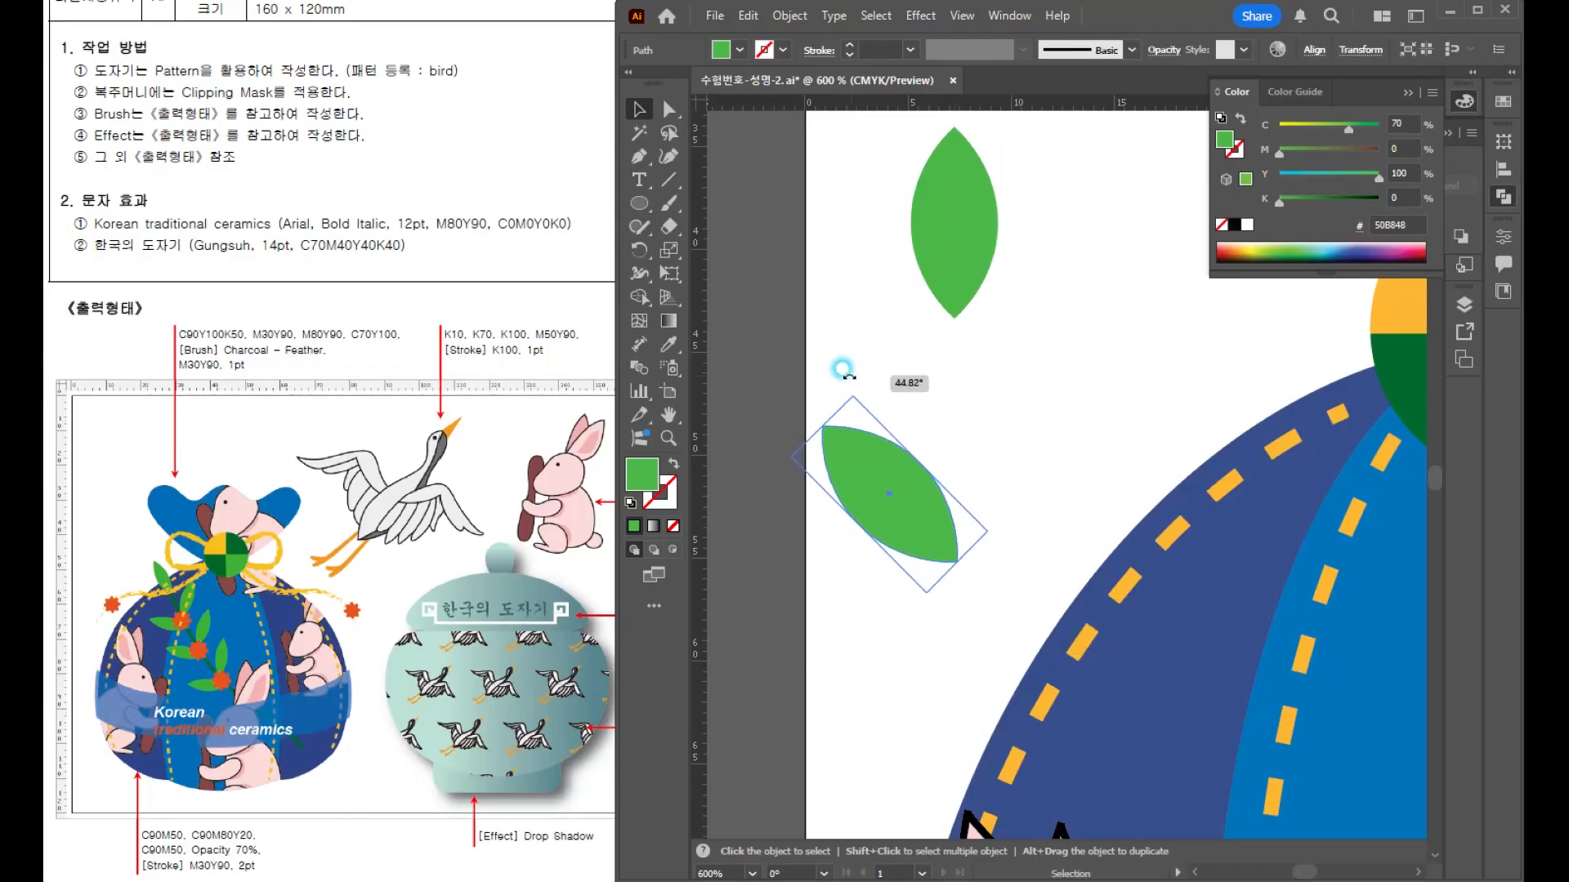
left_click(934, 442)
- Duplicate the slanted leaf to its right and rotate the copy to lean the opposite way
scroll(934, 442, "down", 1)
left_click_drag(1021, 464, 981, 452)
left_click_drag(879, 466, 973, 437)
left_click_drag(964, 340, 1080, 401)
left_click_drag(1078, 406, 1062, 384)
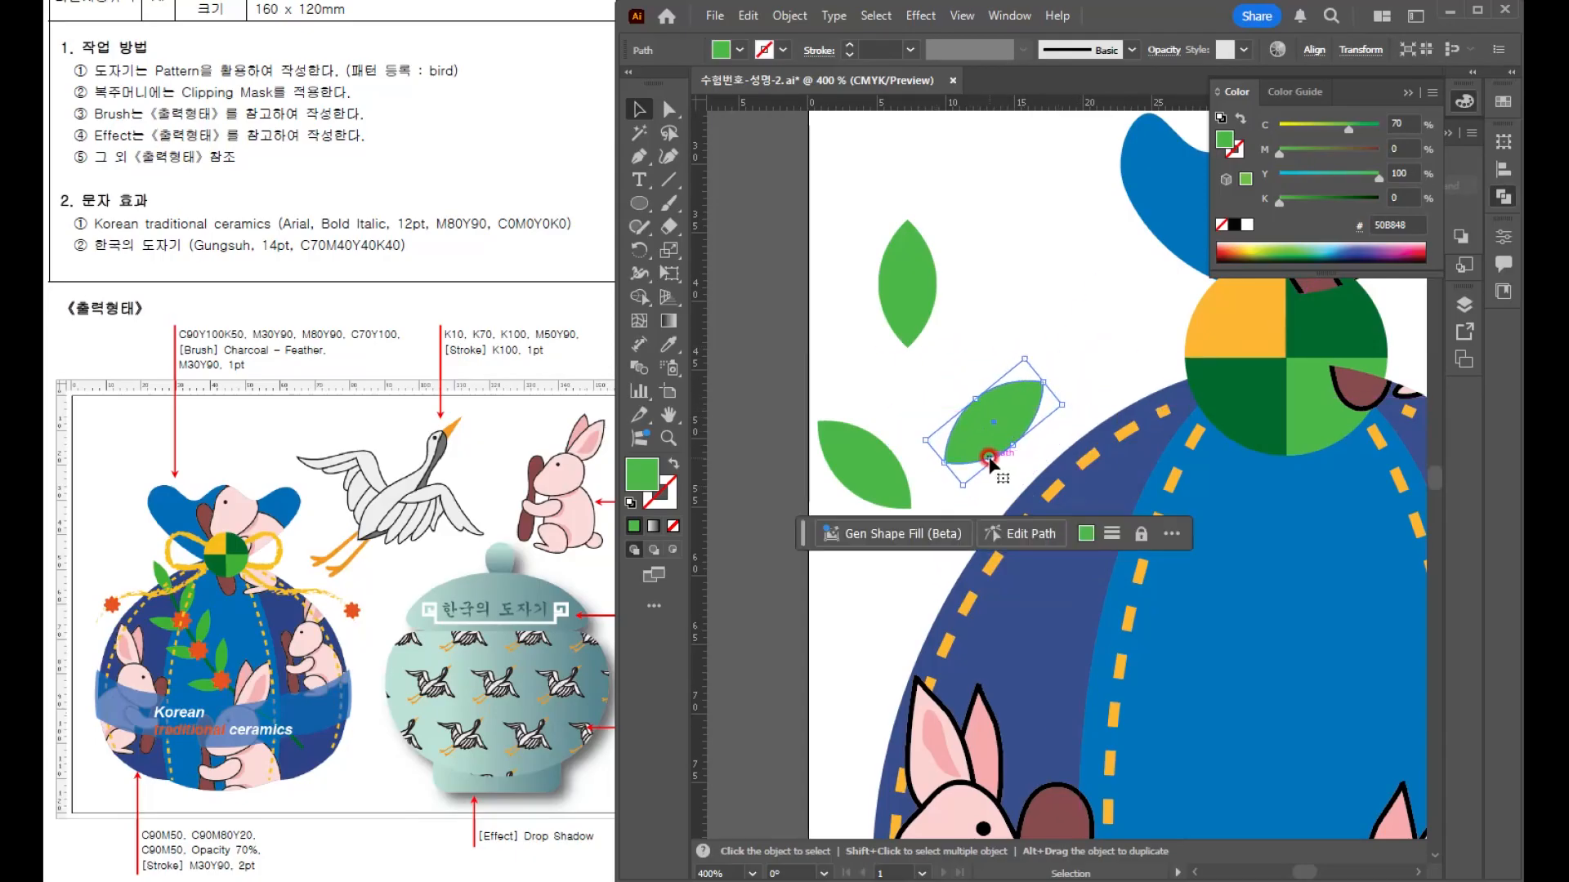
- Place the two slanted leaves together on the empty canvas off the artboard's left side
left_click(864, 477, "shift")
left_click_drag(871, 280, 977, 475)
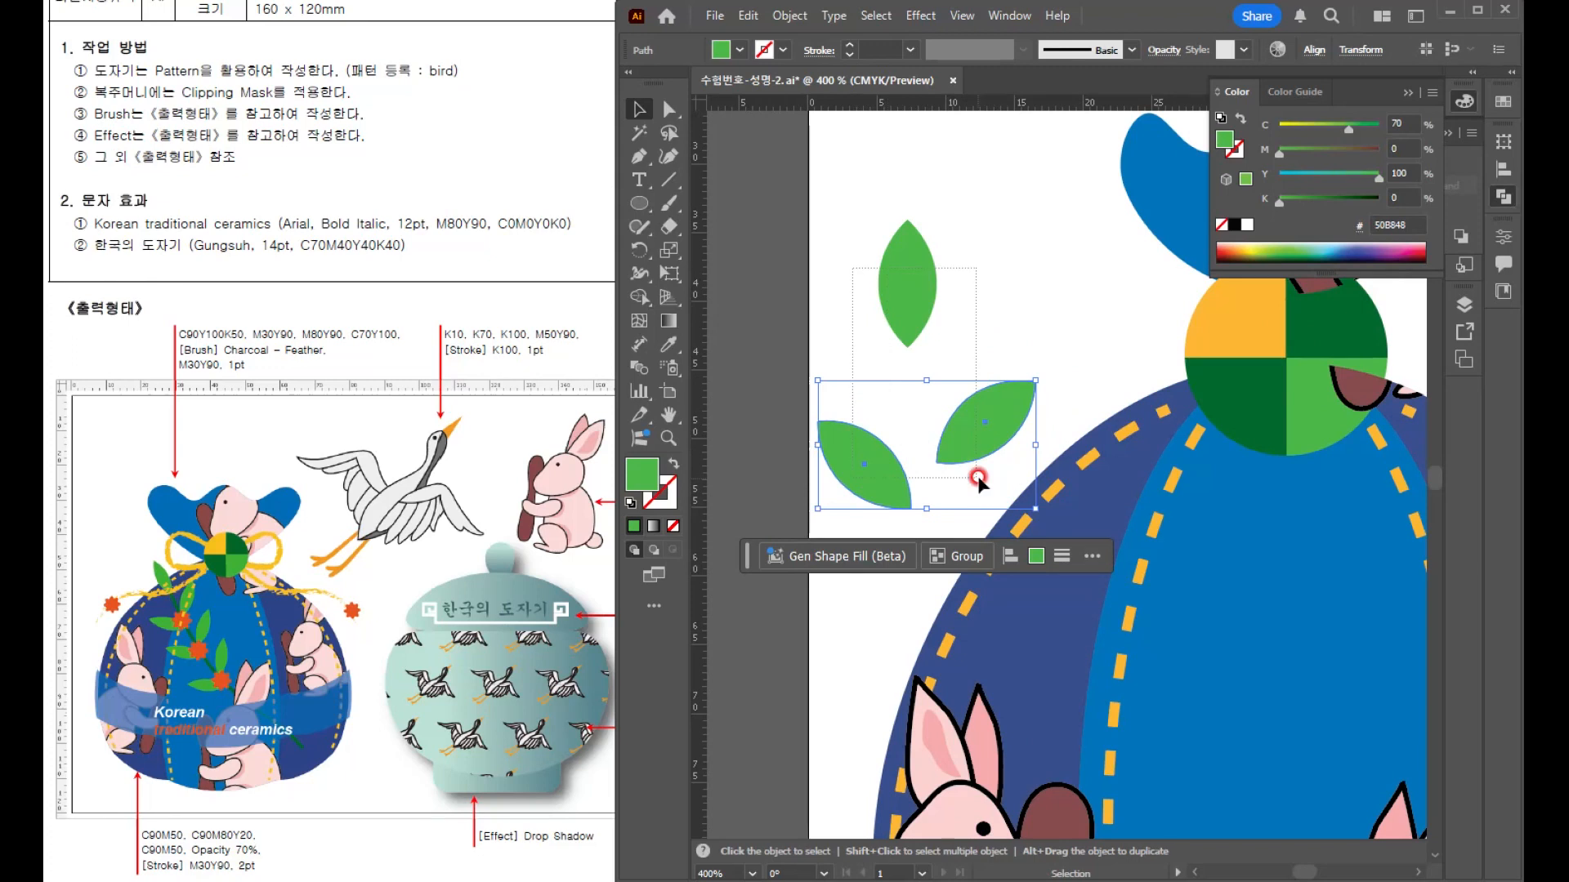
left_click_drag(1052, 246, 1159, 420)
left_click_drag(1084, 606, 817, 483)
left_click_drag(941, 535, 1271, 478)
left_click_drag(1134, 419, 964, 365)
left_click(935, 432)
left_click_drag(872, 316, 1007, 472)
mouse_move(989, 360)
left_mouse_down()
mouse_move(977, 683)
mouse_move(1048, 381)
left_mouse_up()
left_click(1099, 713)
scroll(978, 729, "up", 2)
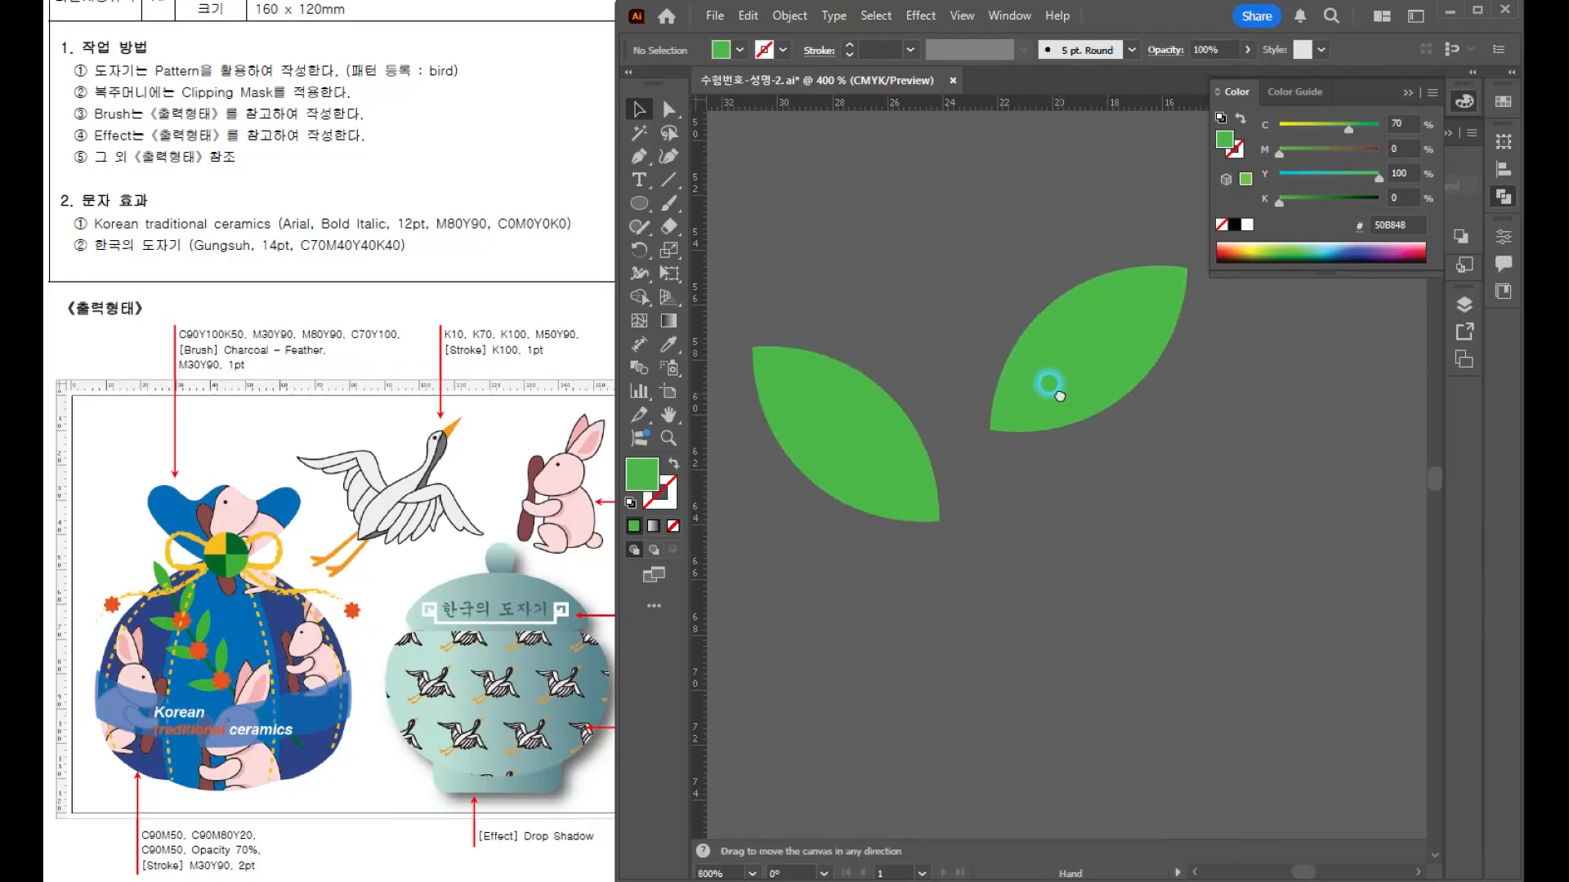
- Draw a circle about 5 mm wide between the two leaves' lower ends and fill it with C0 M80 Y90 K0
left_click(639, 202)
left_click_drag(891, 415, 1035, 560)
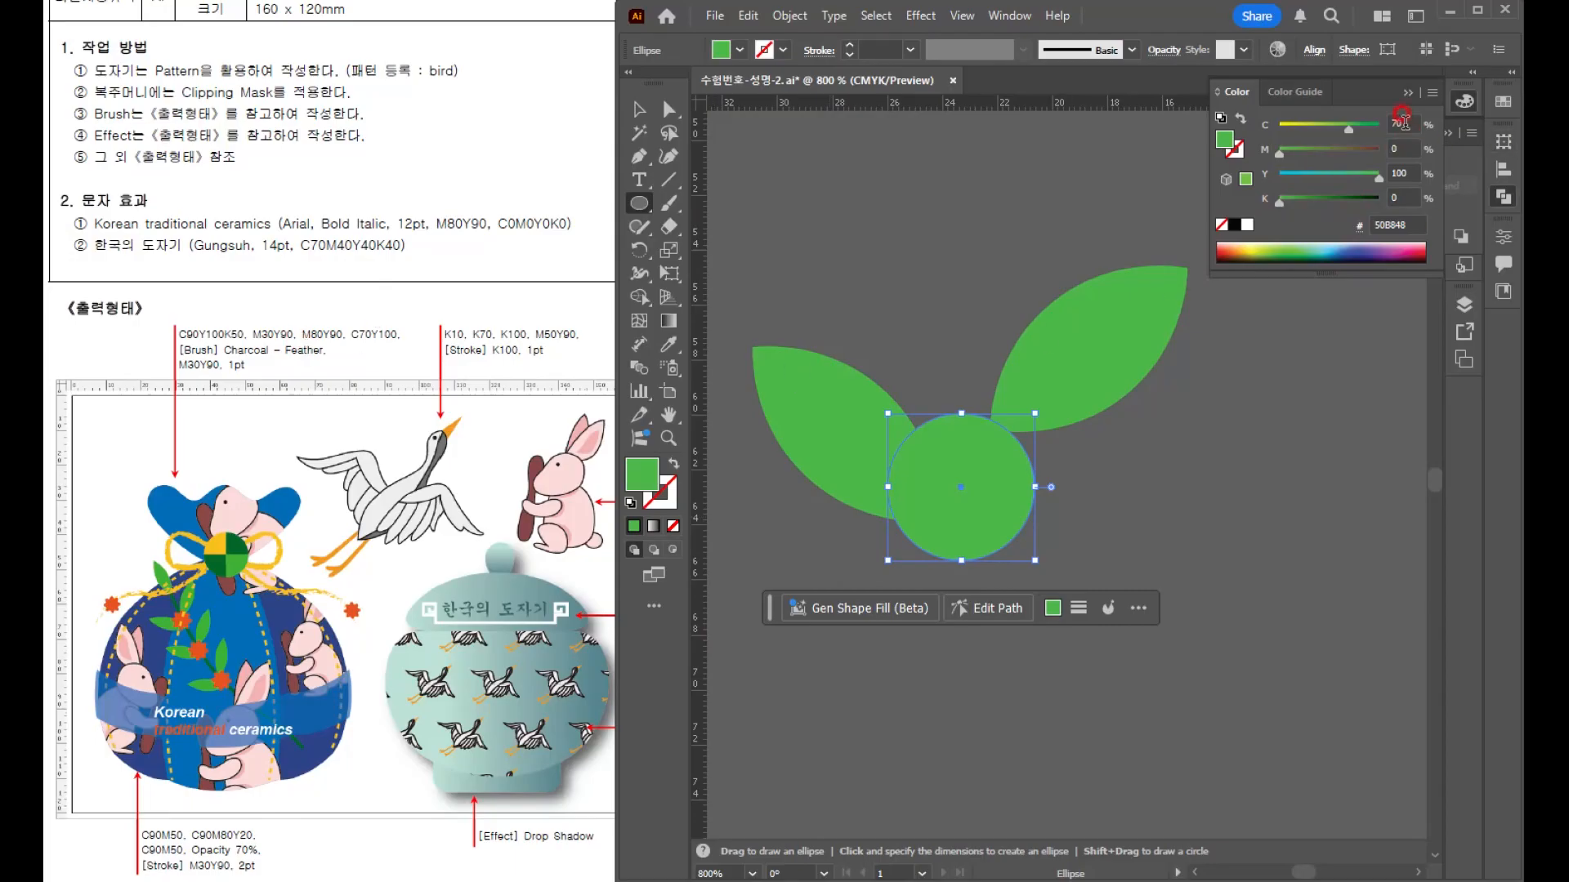
type("0")
key("Tab")
type("30")
key("Tab")
type("90")
key("Return")
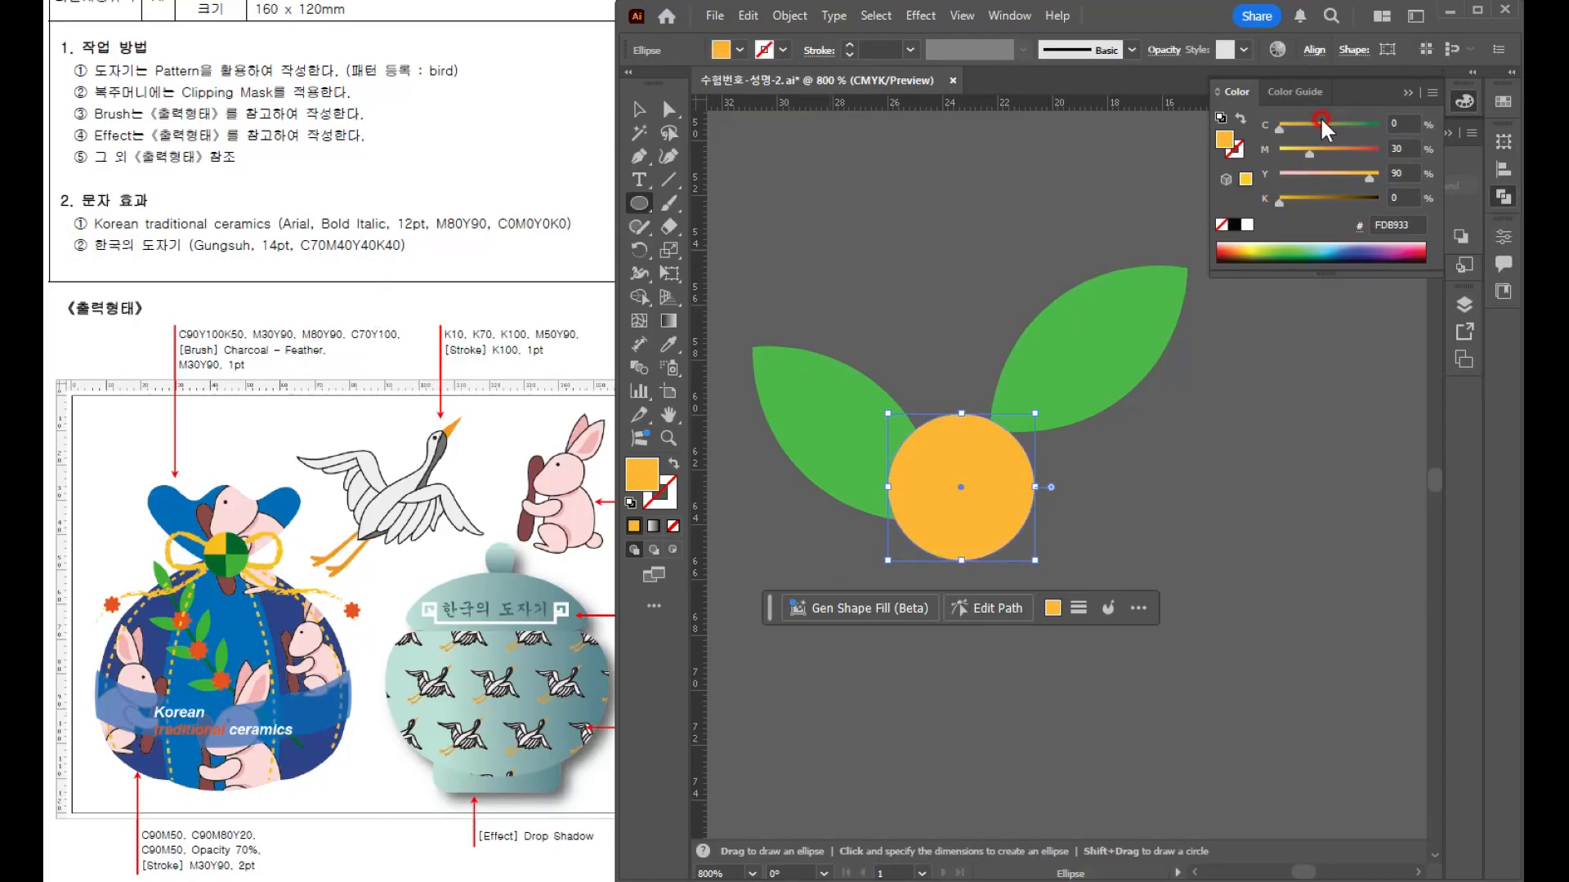
left_click(1386, 156)
type("80")
key("Return")
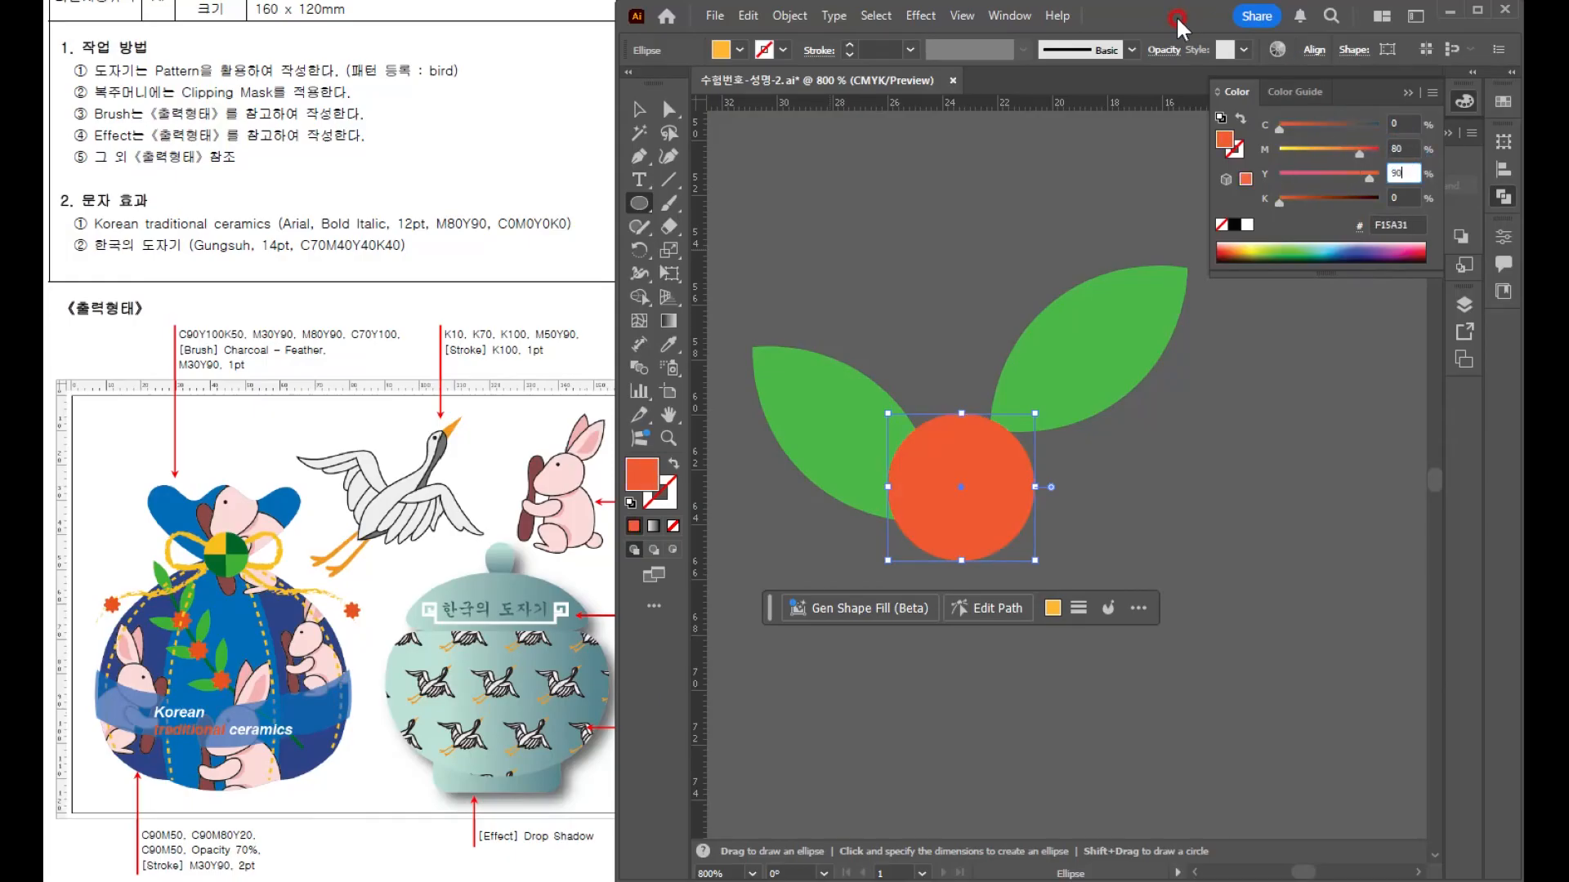
- Give the orange circle a live-previewed Zig Zag distortion, trying a small relative size of about 5%
left_click(676, 109)
left_click(841, 172)
left_click(967, 507)
left_click(921, 15)
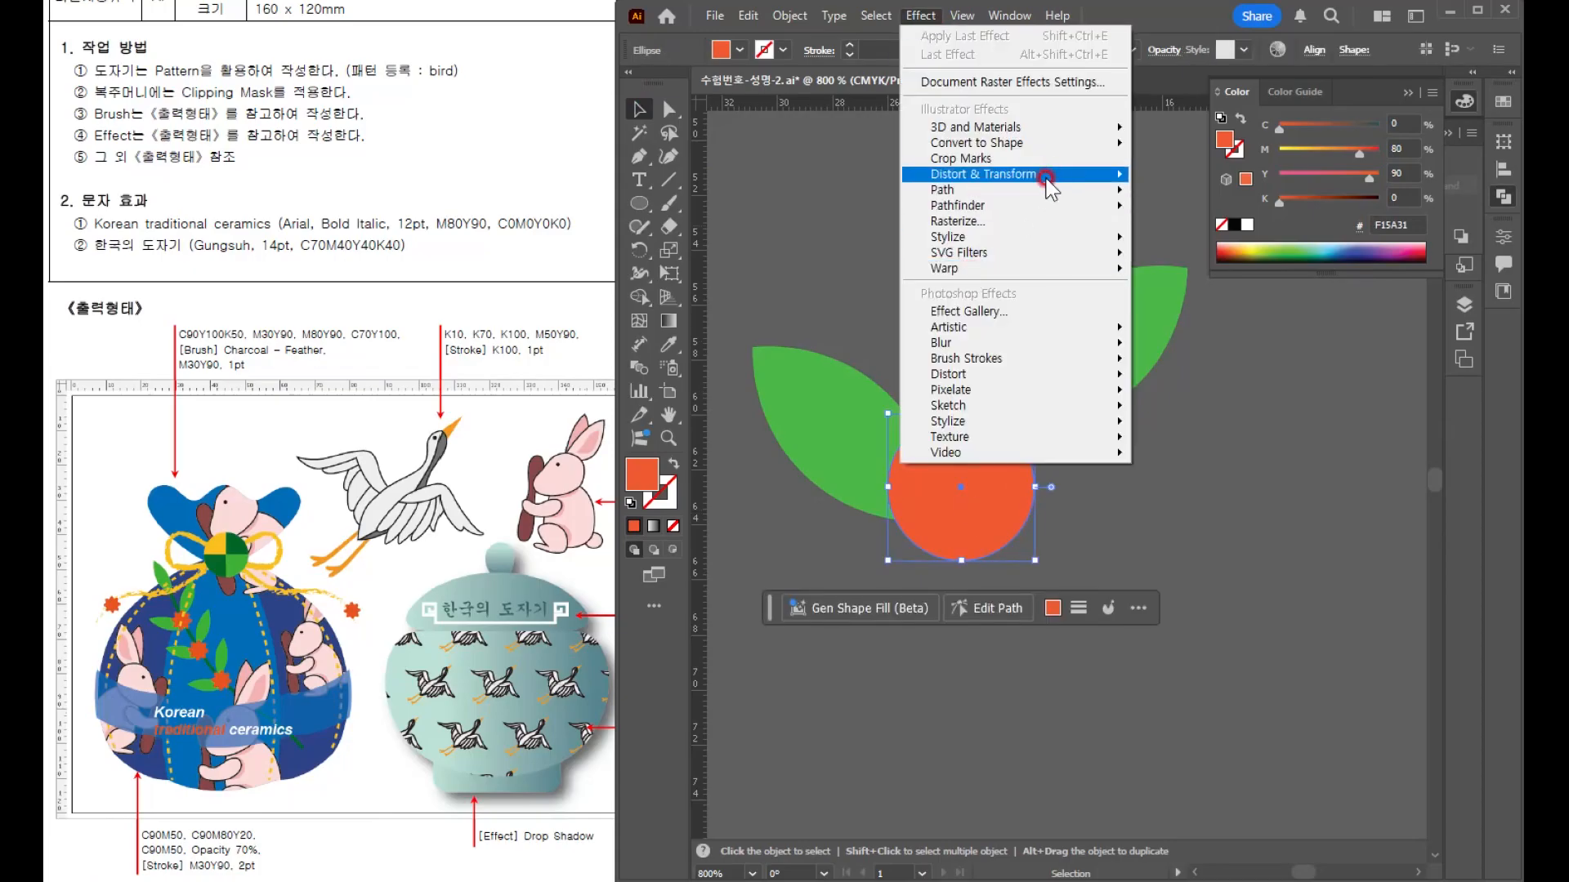
left_click(939, 16)
left_click(943, 16)
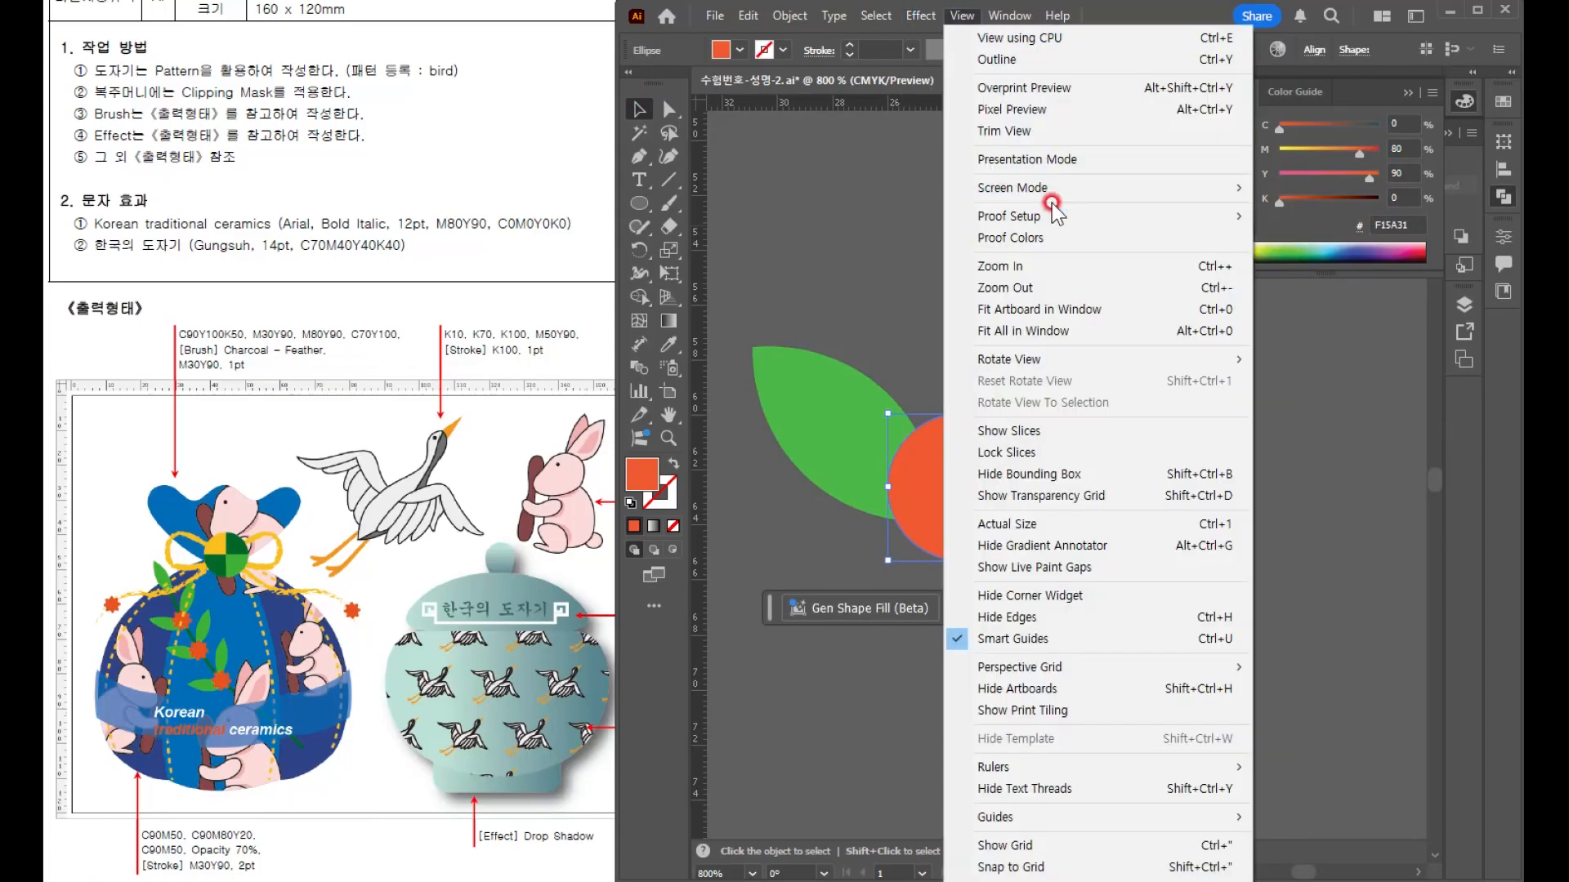
left_click(921, 15)
mouse_move(1092, 182)
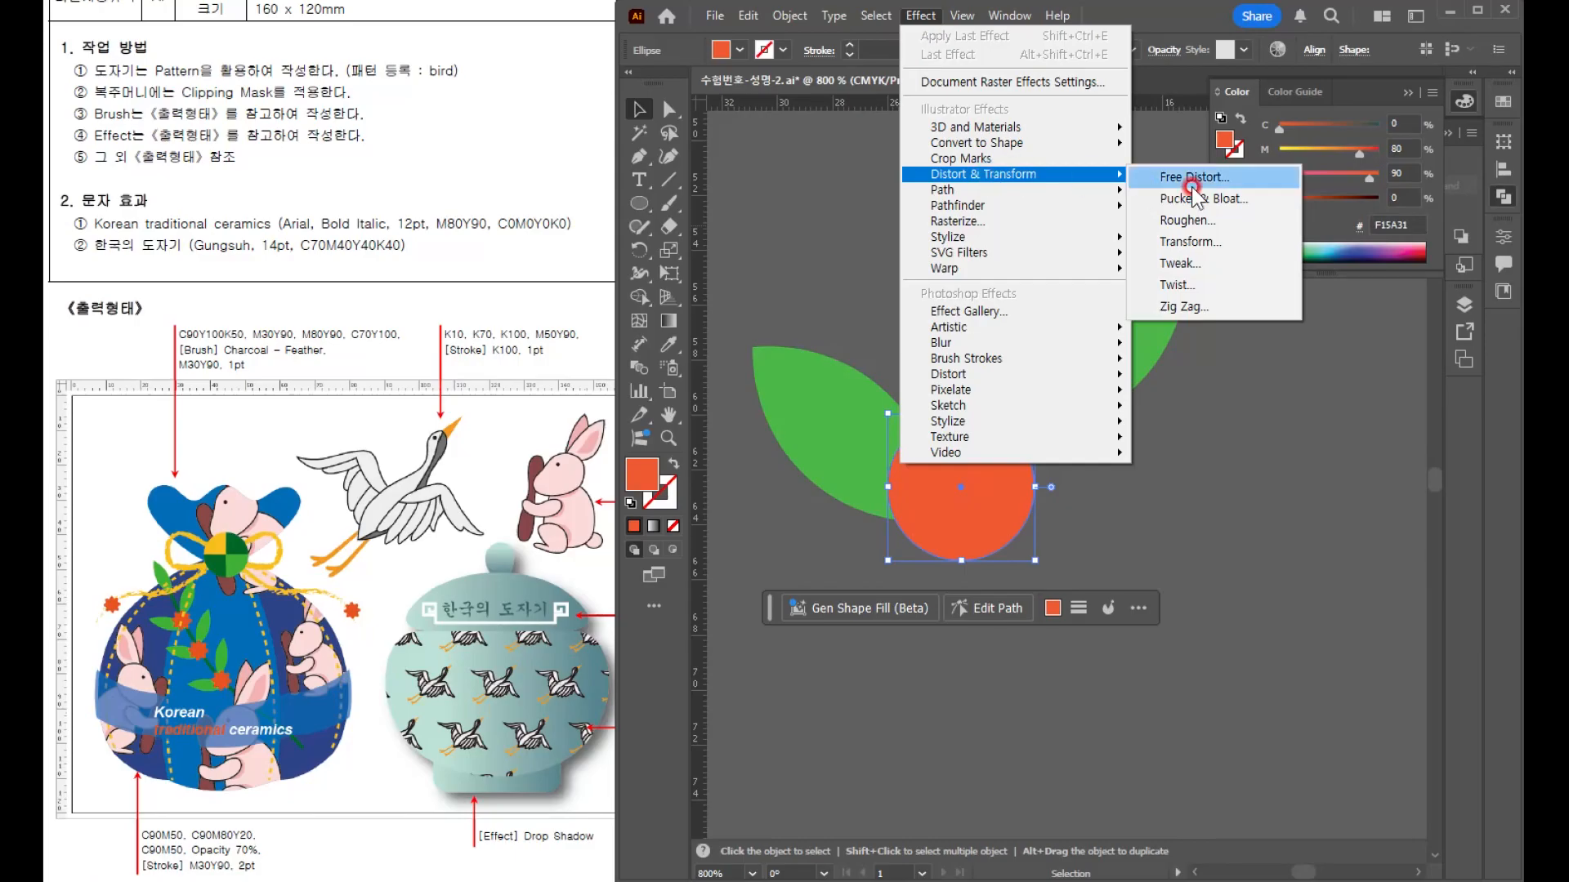
left_click(1195, 222)
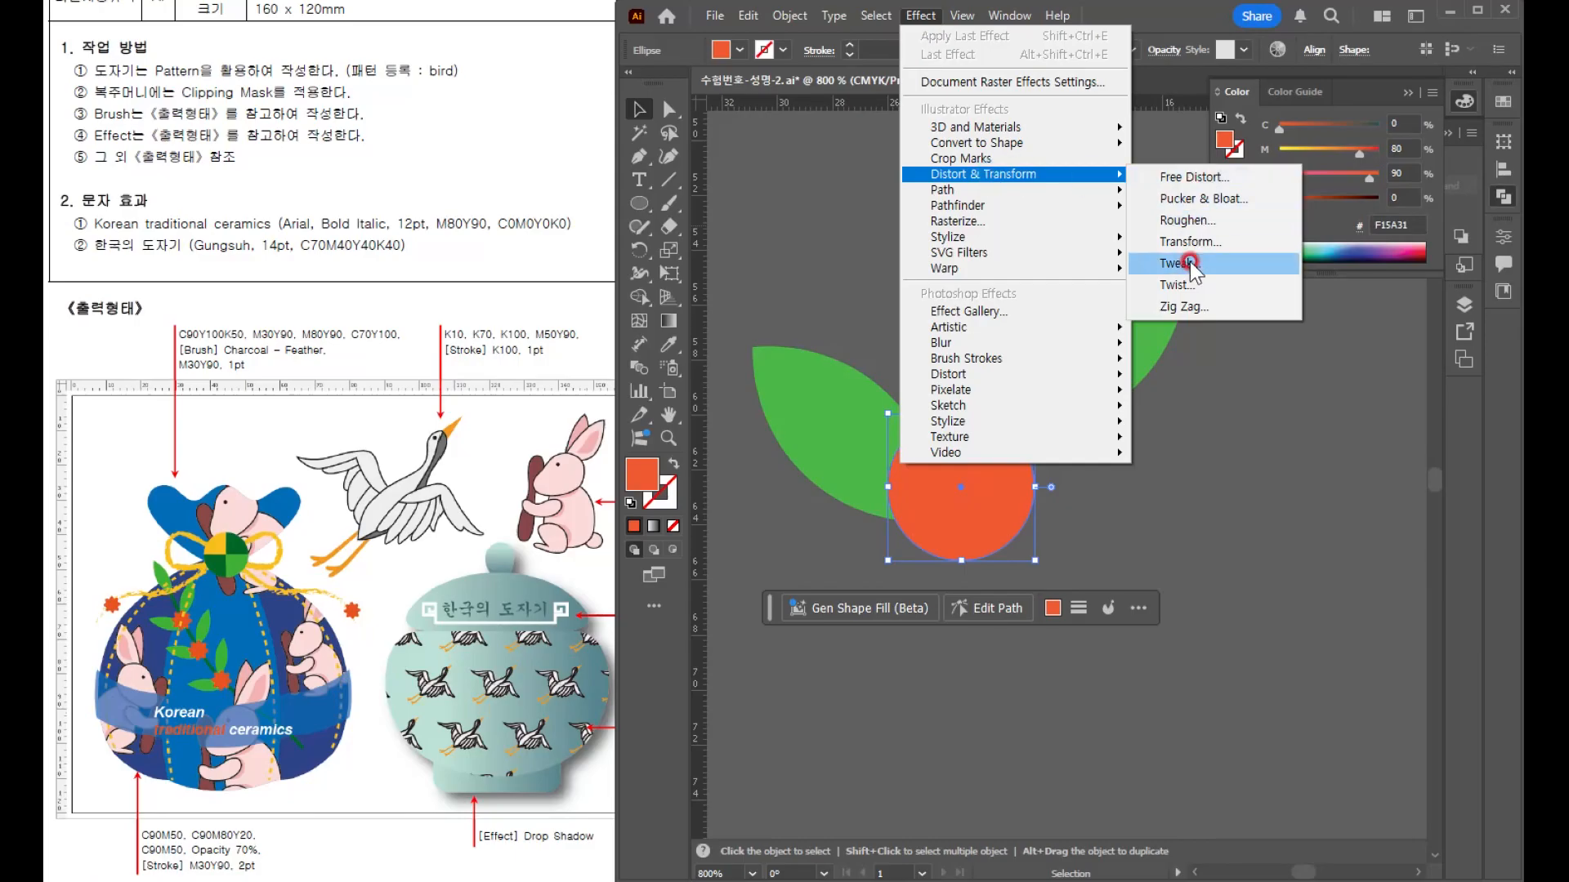
left_click(1186, 306)
left_click(1089, 544)
left_click_drag(1090, 547, 1083, 543)
left_click(1076, 595)
left_click(1072, 568)
left_click(1080, 542)
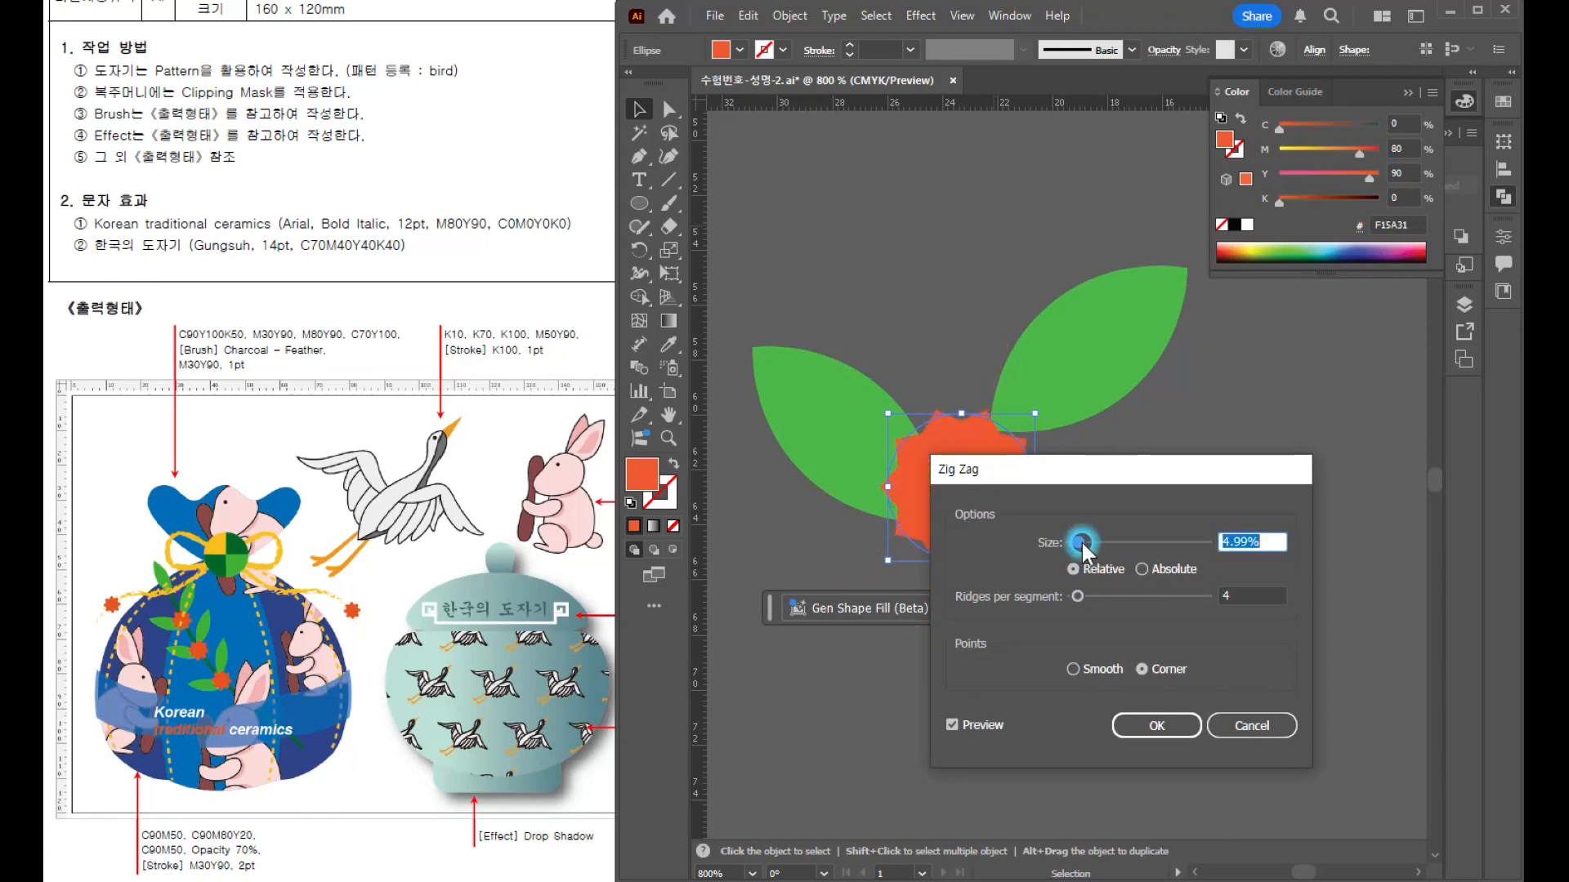
- Set the Zig Zag effect to an absolute size of 0.71 mm, 3 ridges per segment and smooth points, and apply it
left_click(1142, 569)
left_click_drag(1086, 600, 1073, 542)
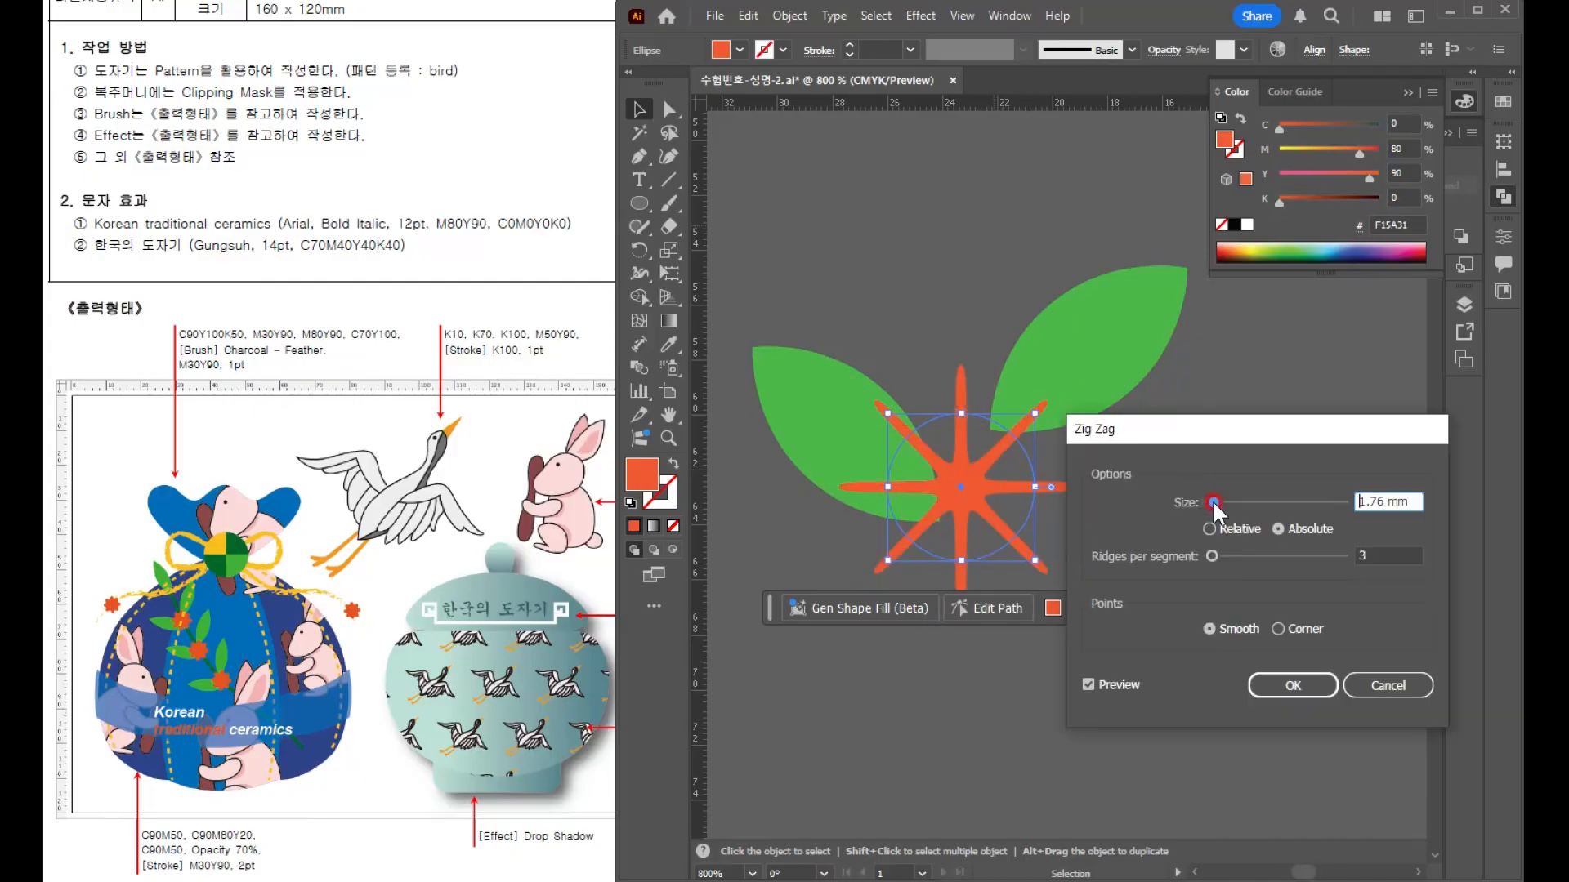
left_click_drag(1212, 501, 1204, 515)
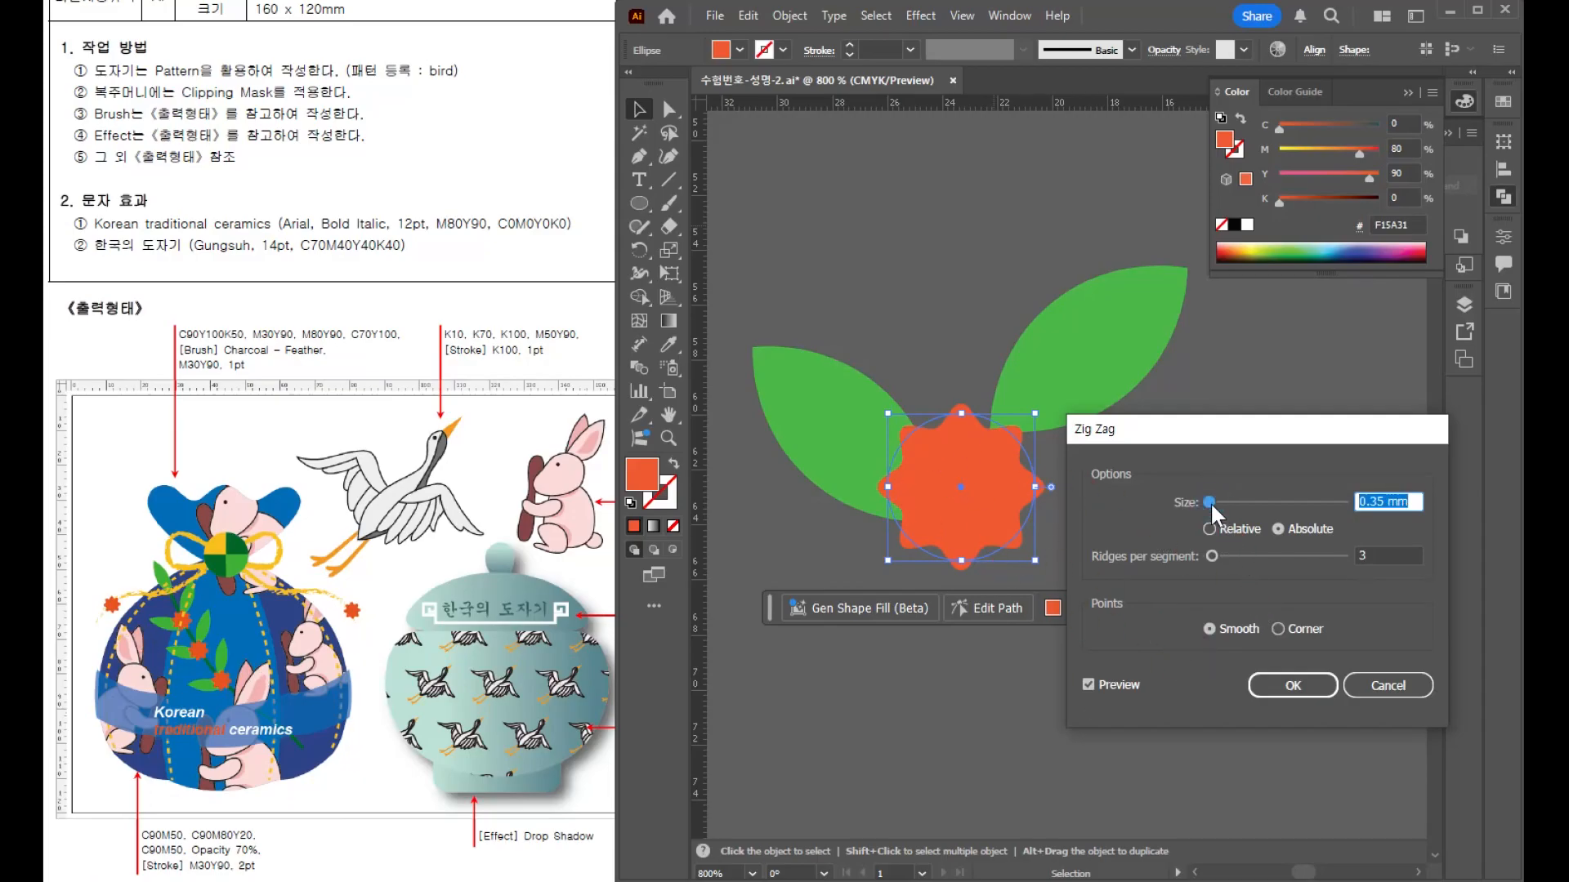
left_click_drag(1210, 502, 1209, 502)
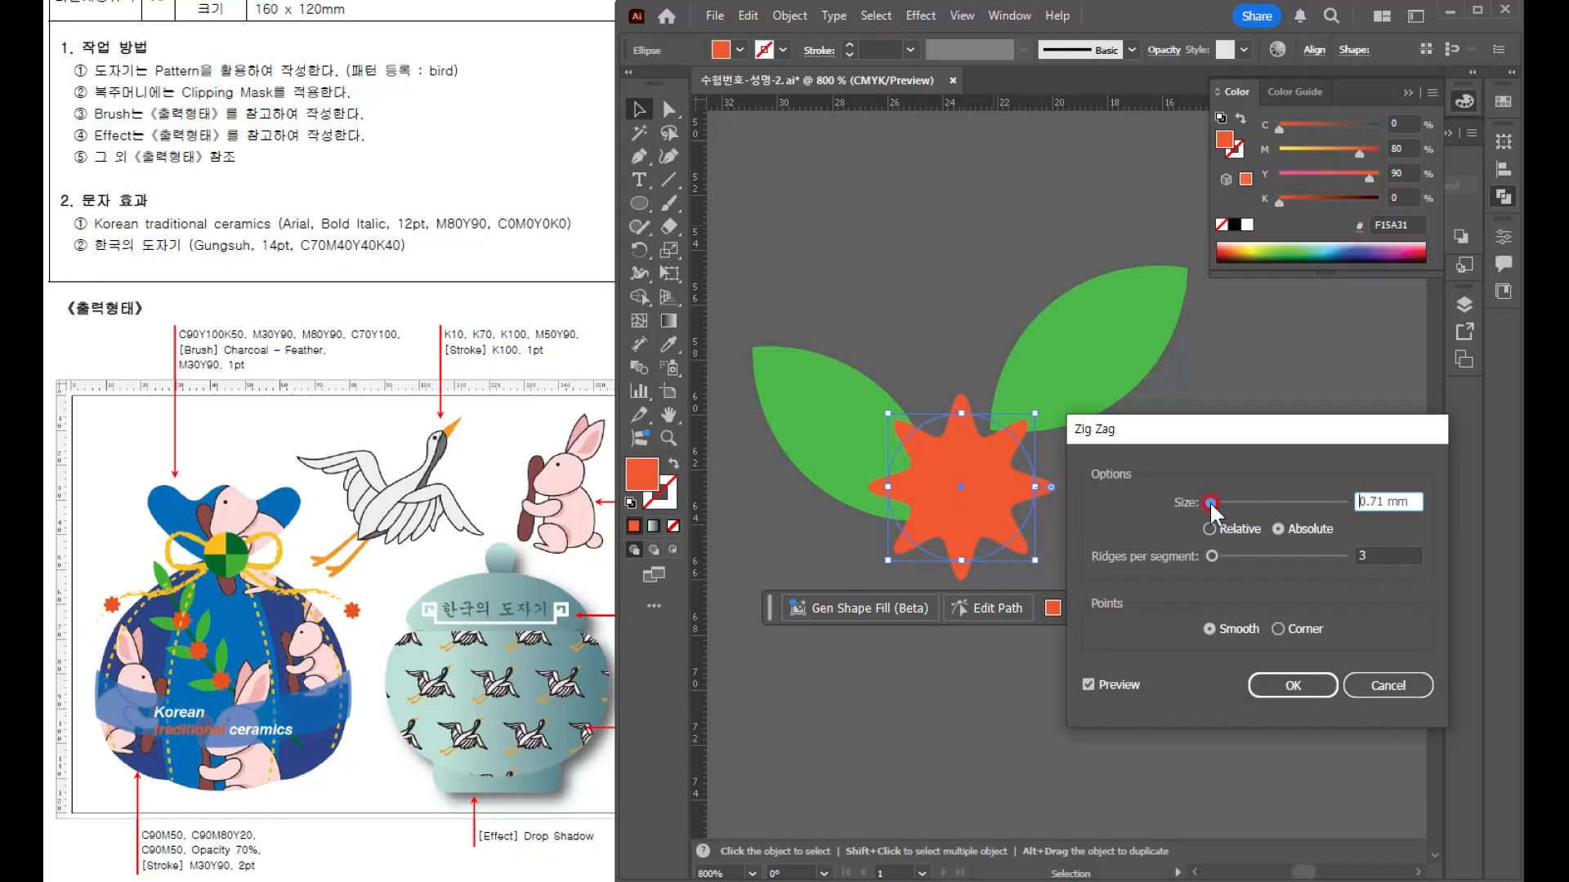
left_click(1227, 626)
left_click(1299, 687)
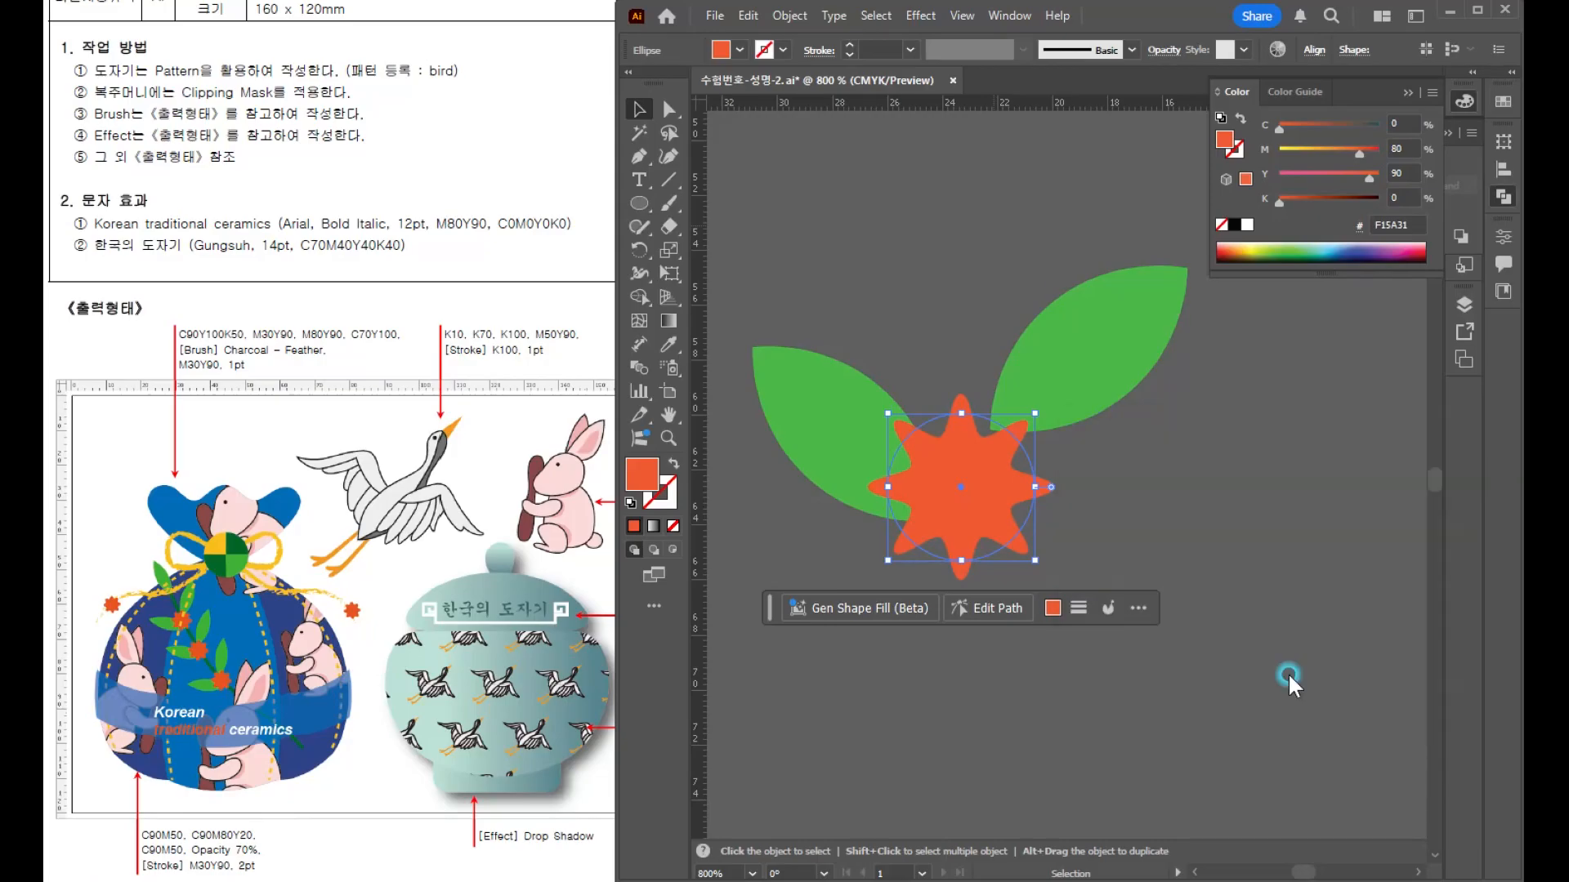
- Expand the flower's appearance, then shrink it slightly and fit it snugly between the two leaves
left_click(789, 16)
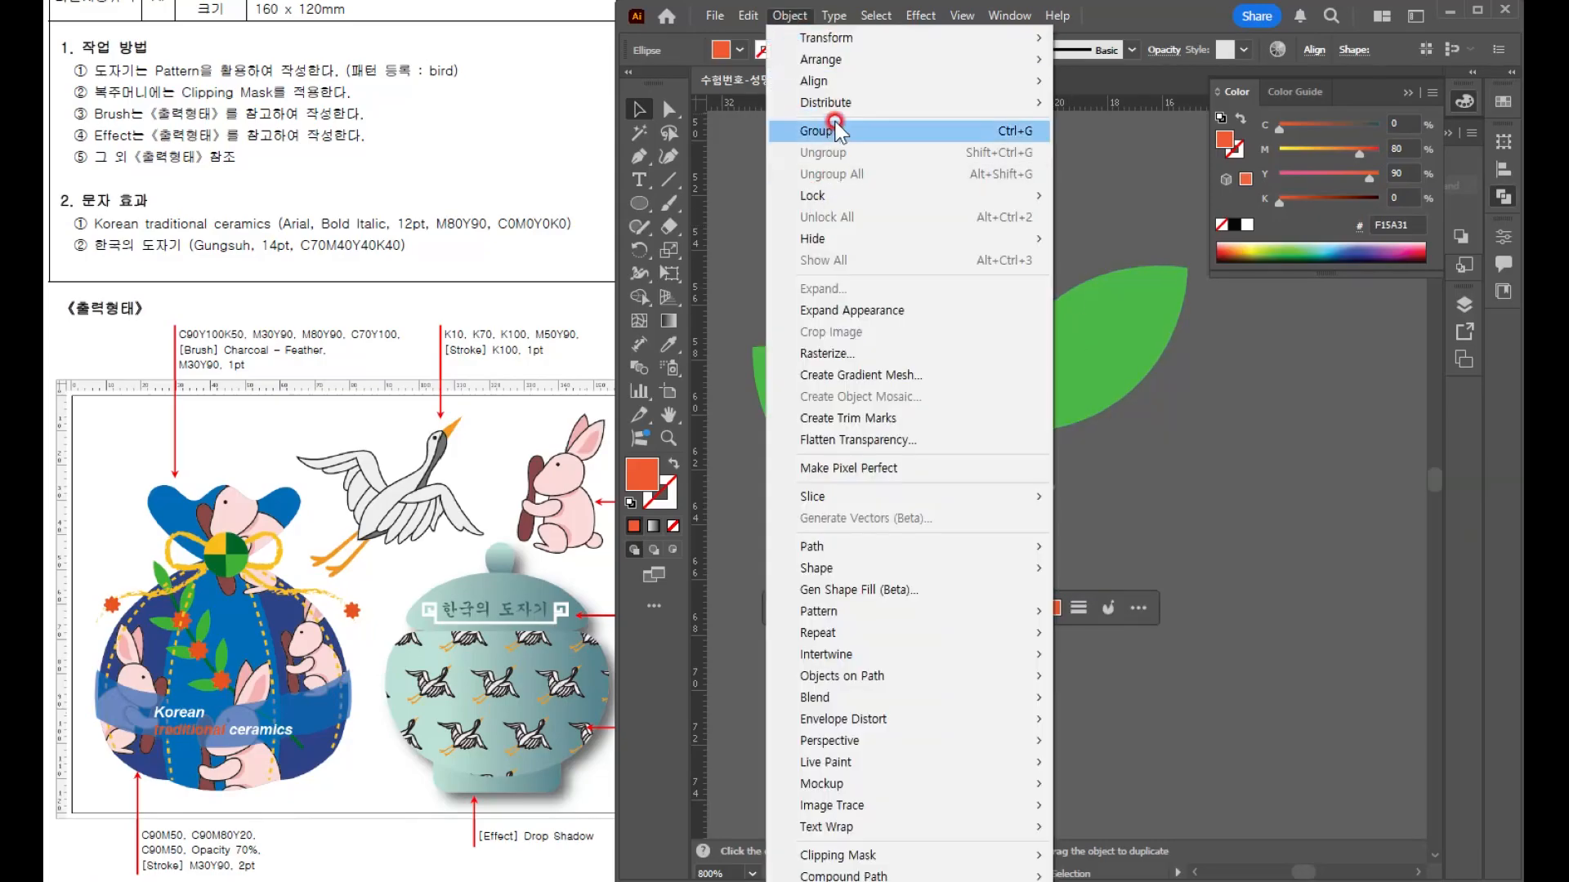
left_click(850, 317)
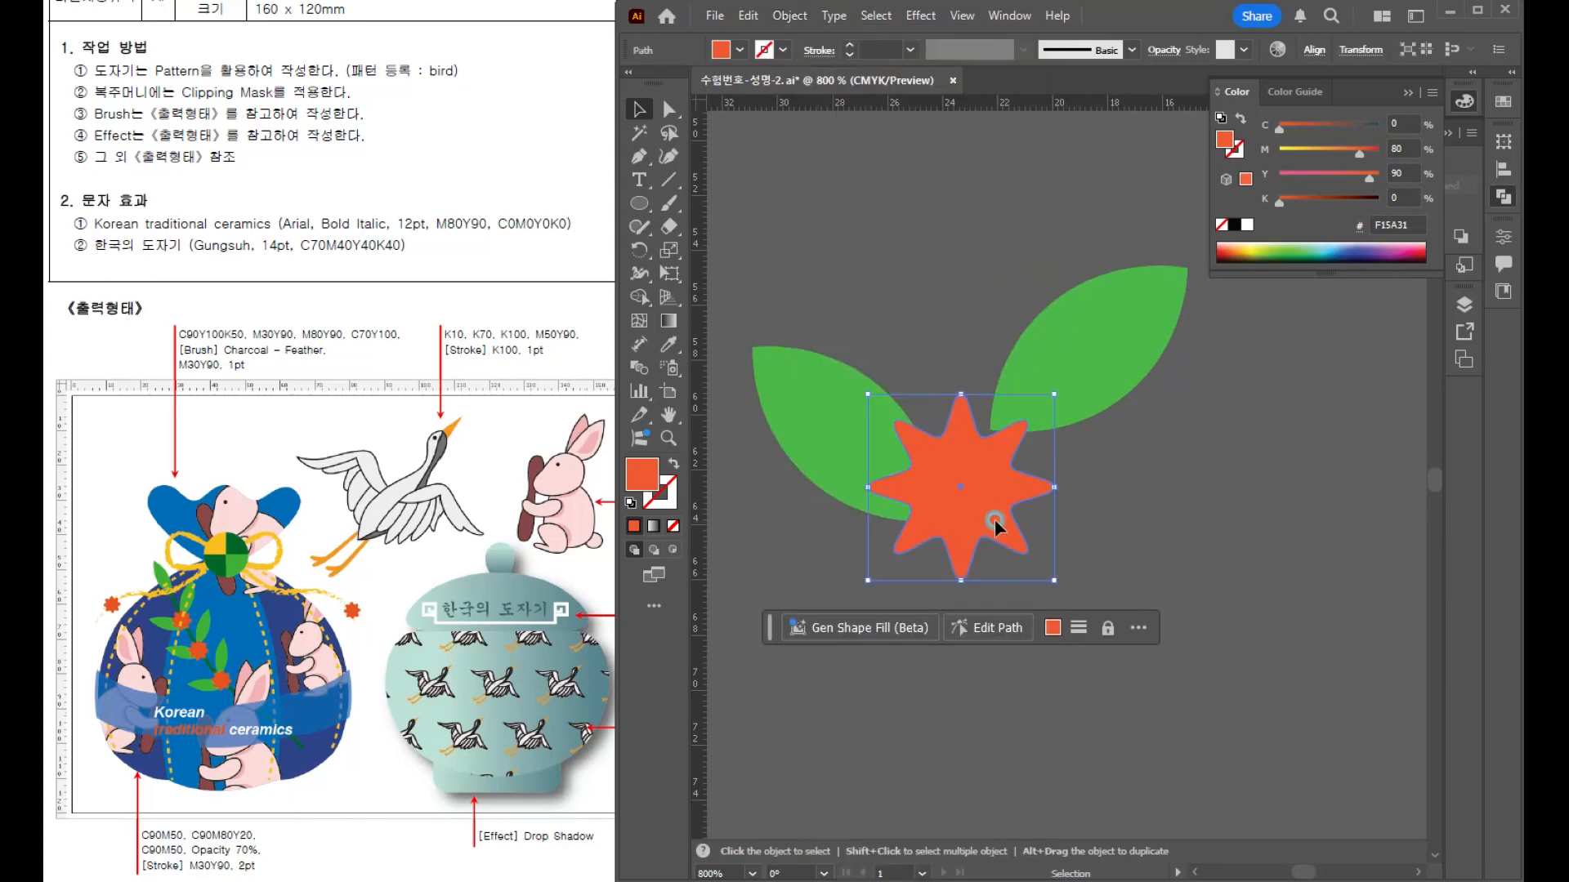
left_click_drag(1048, 576, 1034, 564)
mouse_move(943, 502)
left_mouse_down()
mouse_move(947, 465)
mouse_move(943, 484)
left_mouse_up()
left_click_drag(1079, 340, 1062, 364)
- Duplicate the two leaves and flower straight up by about 10 mm, then repeat the copy for a third cluster
scroll(1162, 529, "down", 2)
left_click_drag(1135, 483, 955, 531)
left_click_drag(811, 456, 965, 599)
left_click_drag(947, 497, 956, 352)
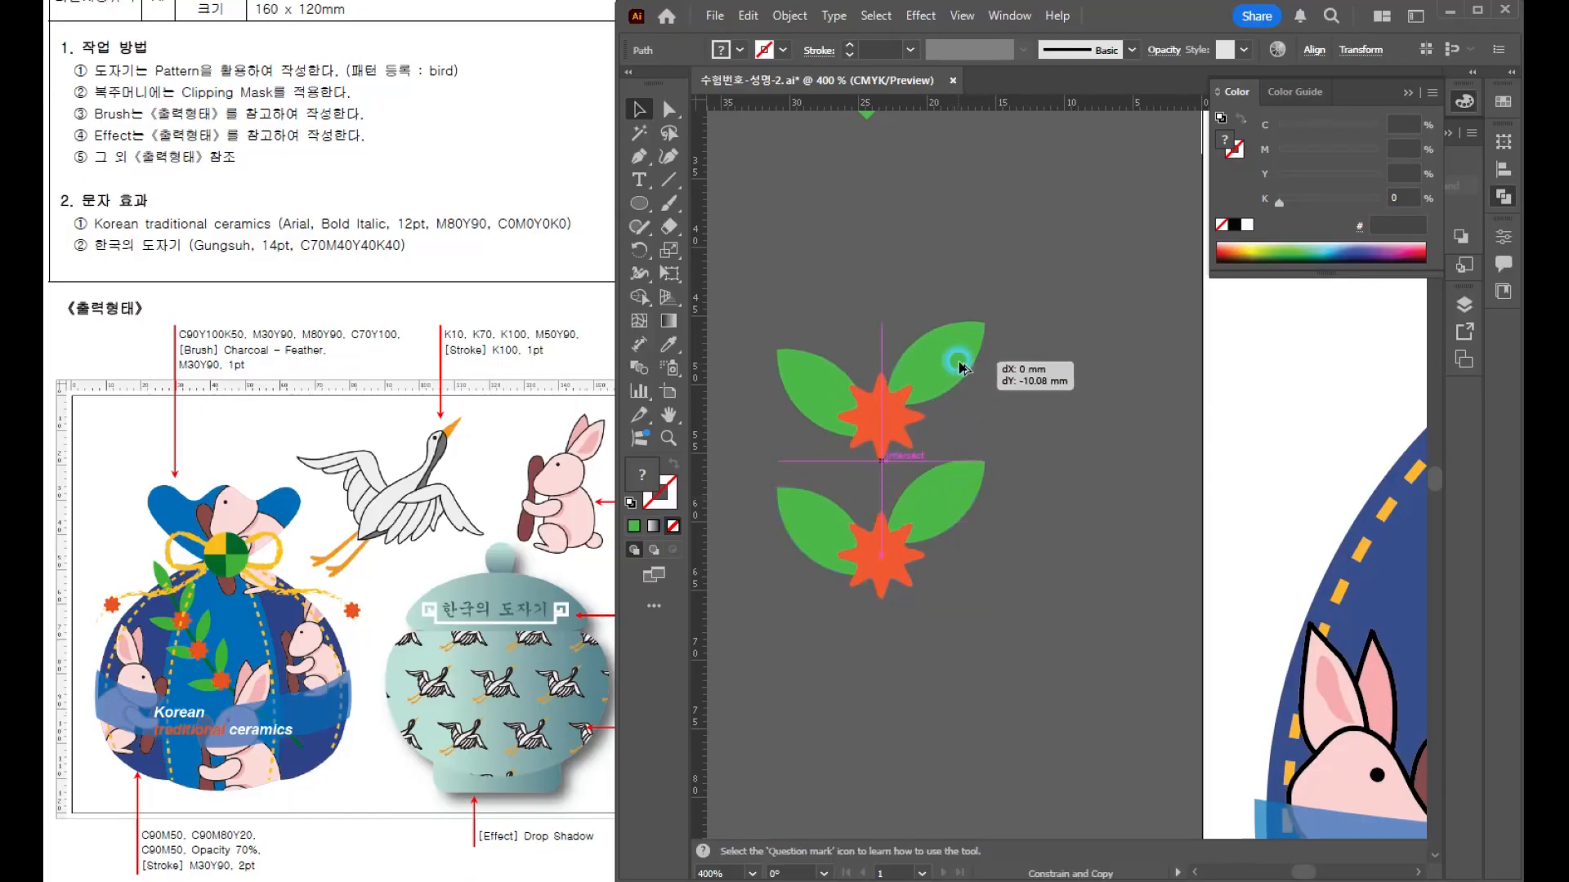
key("ctrl+d")
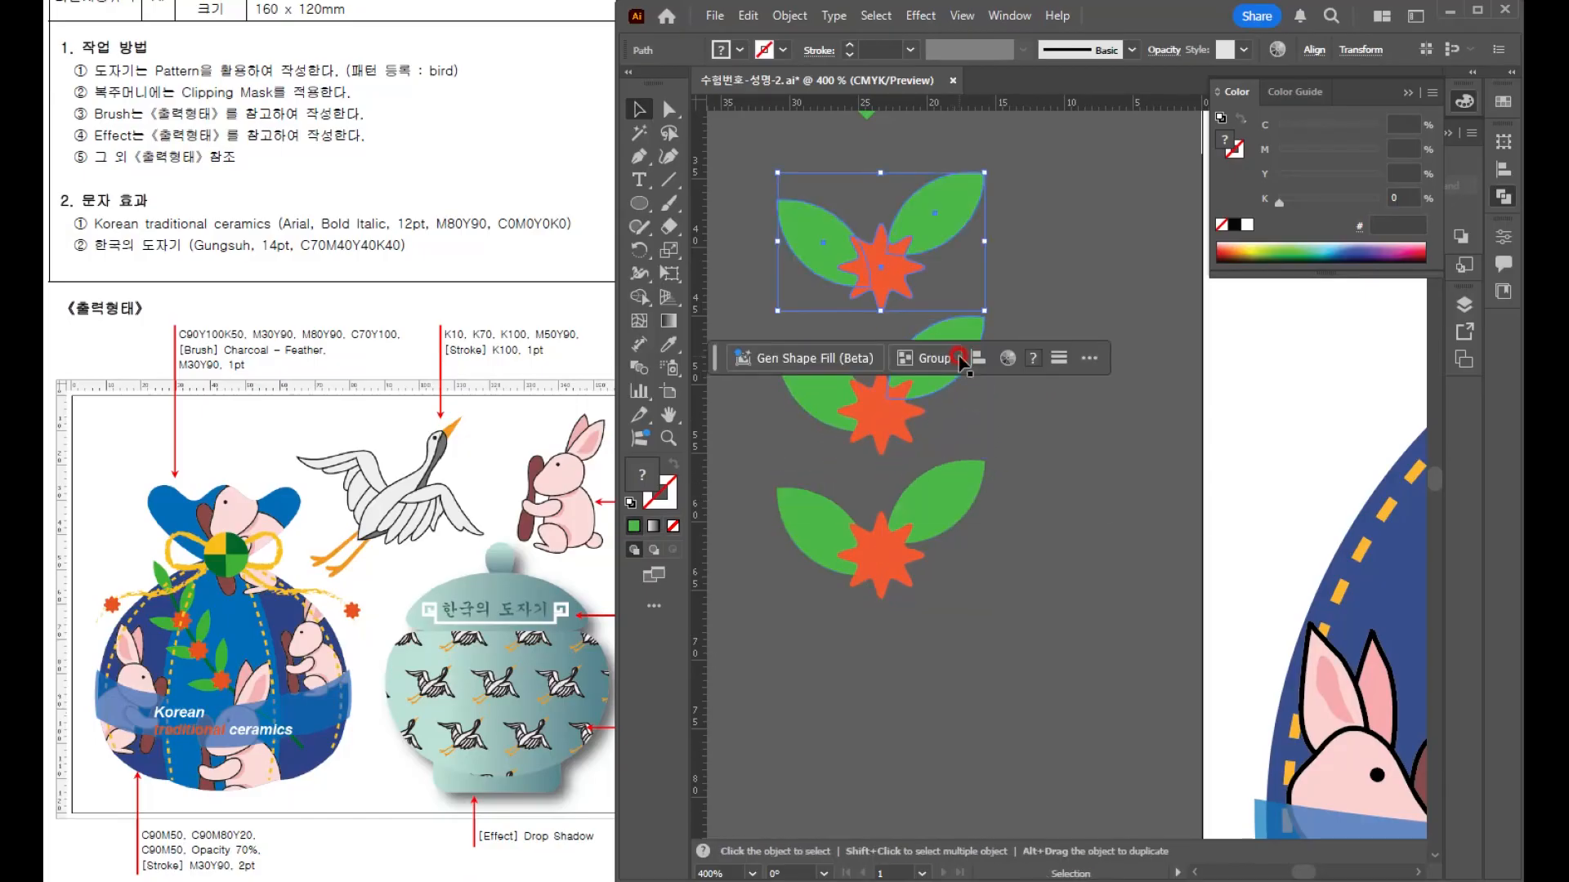
- Move the single upright leaf down closer to the topmost leaf-and-flower cluster
scroll(964, 273, "up", 2)
left_click_drag(858, 169, 863, 204)
scroll(917, 518, "down", 1)
scroll(917, 518, "down", 2)
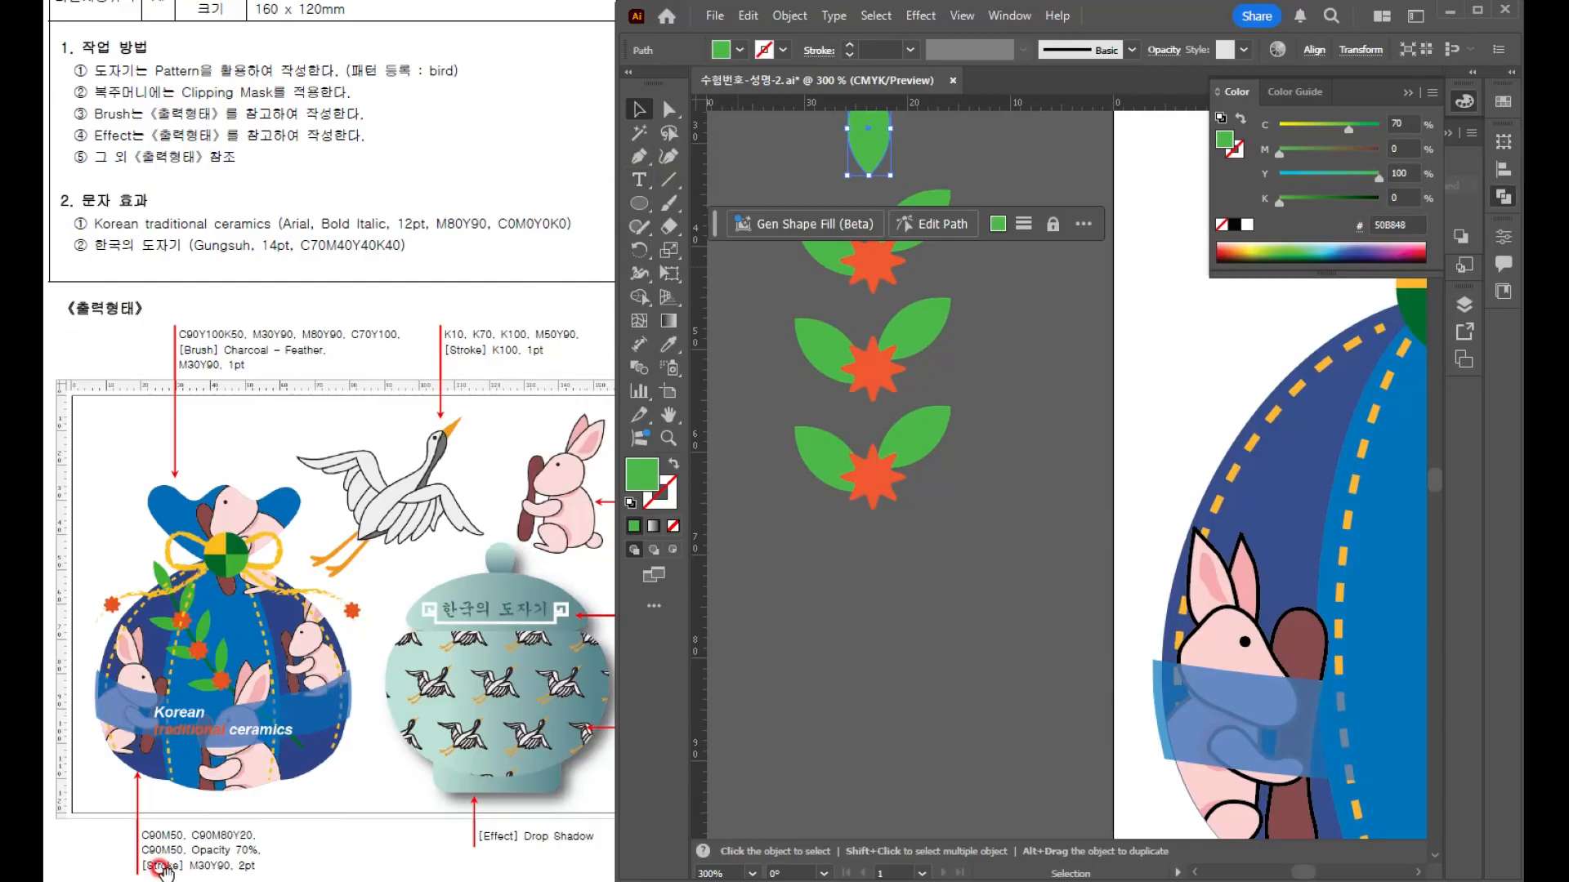
scroll(899, 409, "up", 3)
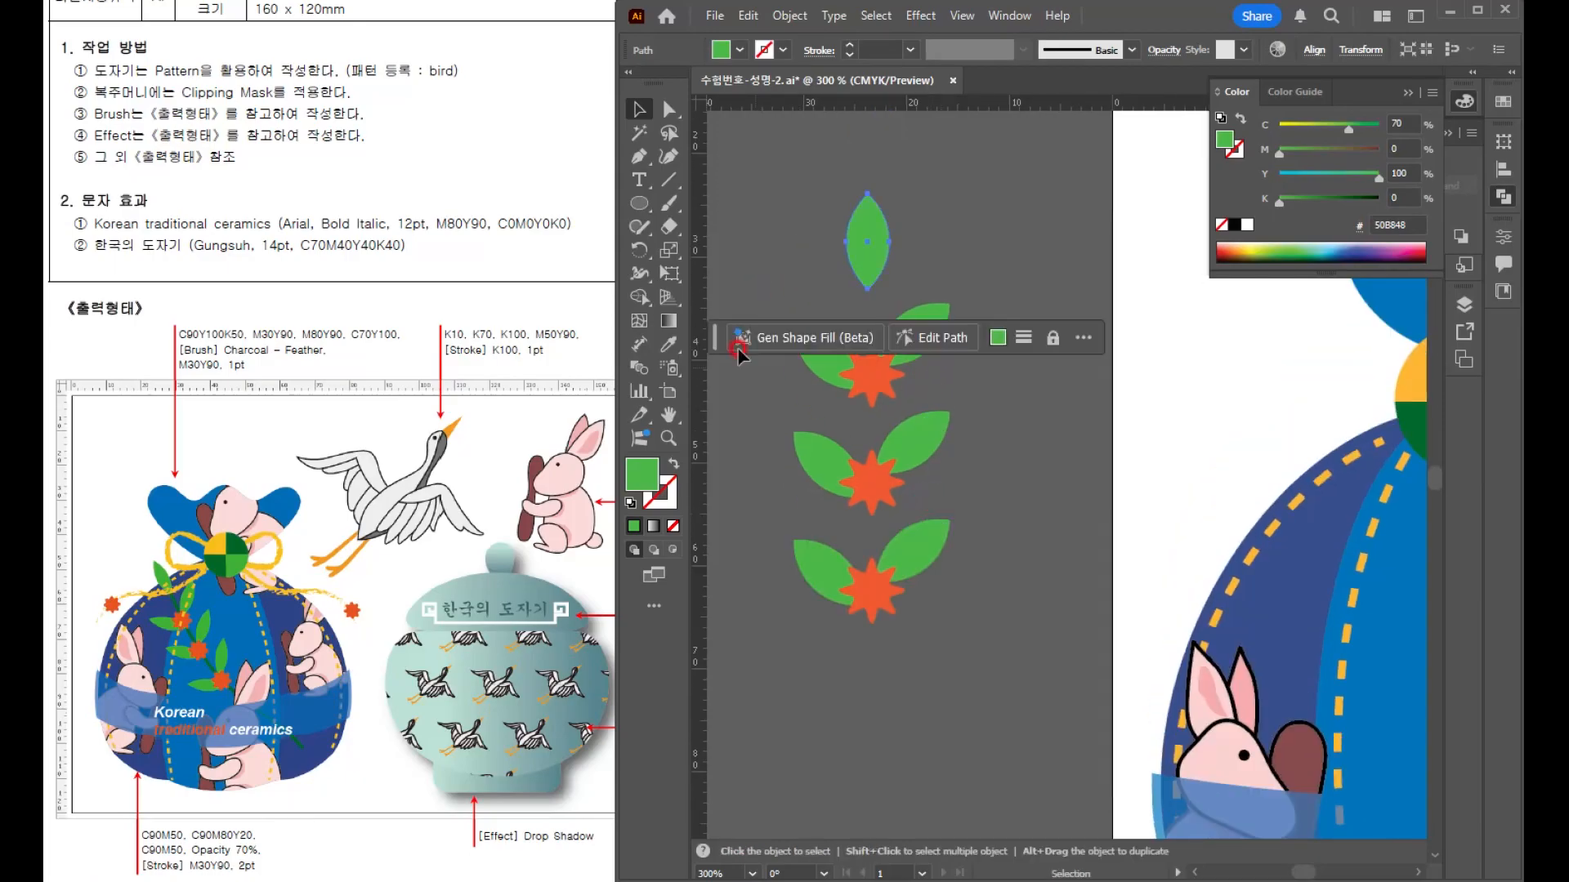
- Draw a curved freehand stem from the single leaf through the flowers, with no fill and the knot's dark green C90 Y100 K50 as stroke
left_click_drag(641, 226, 714, 260)
scroll(987, 350, "down", 2)
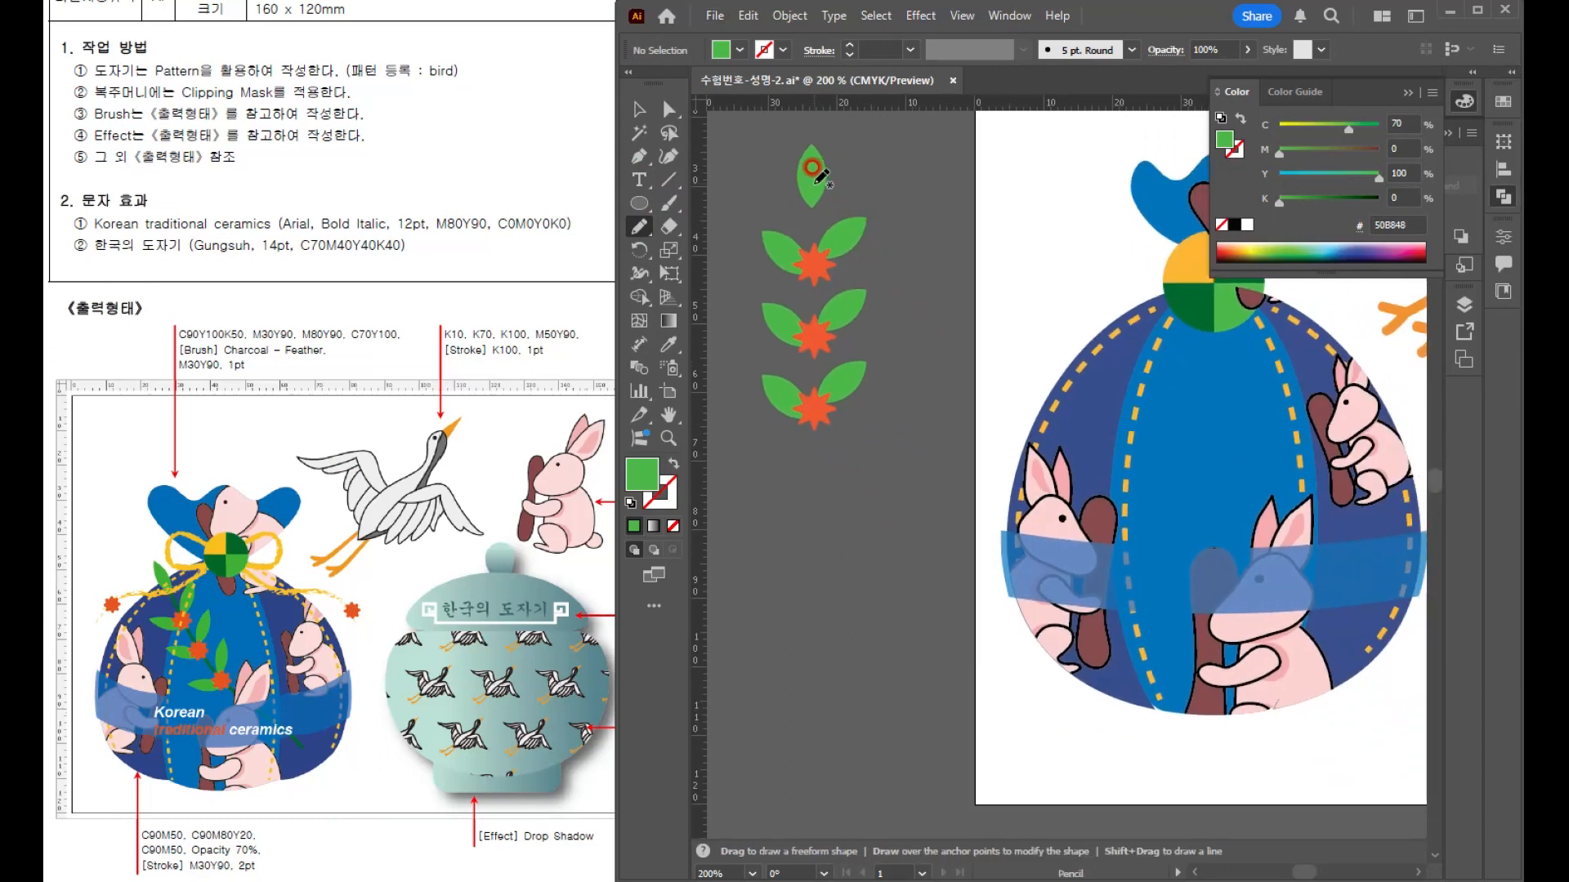
mouse_move(811, 181)
left_mouse_down()
mouse_move(803, 366)
mouse_move(842, 471)
mouse_move(848, 570)
left_mouse_up()
left_click(641, 109)
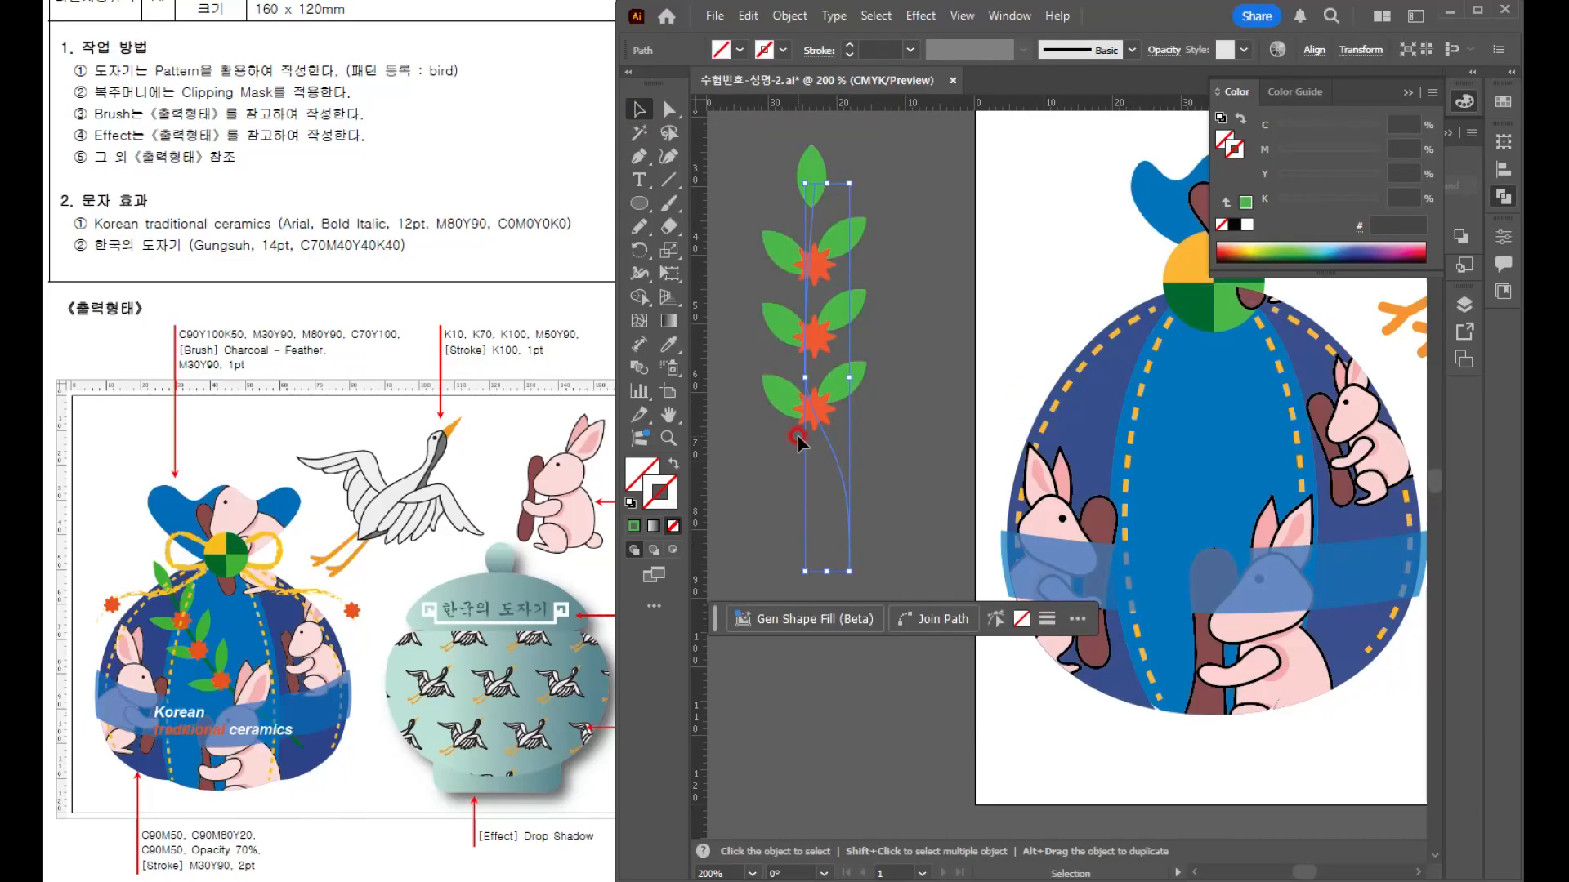
key("i")
left_click(1199, 306)
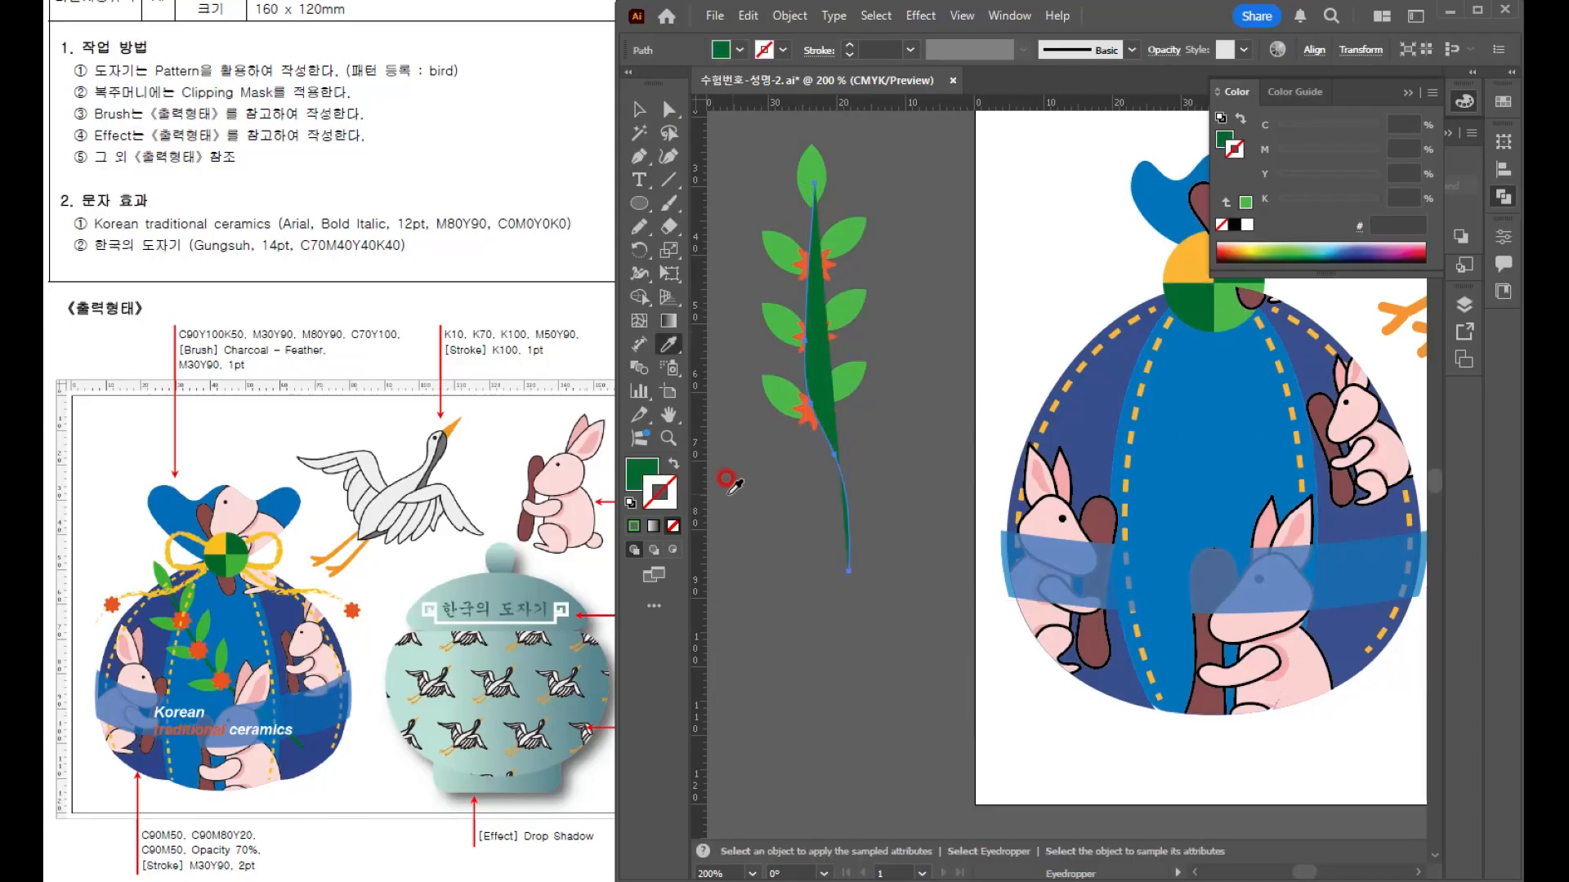
left_click(673, 463)
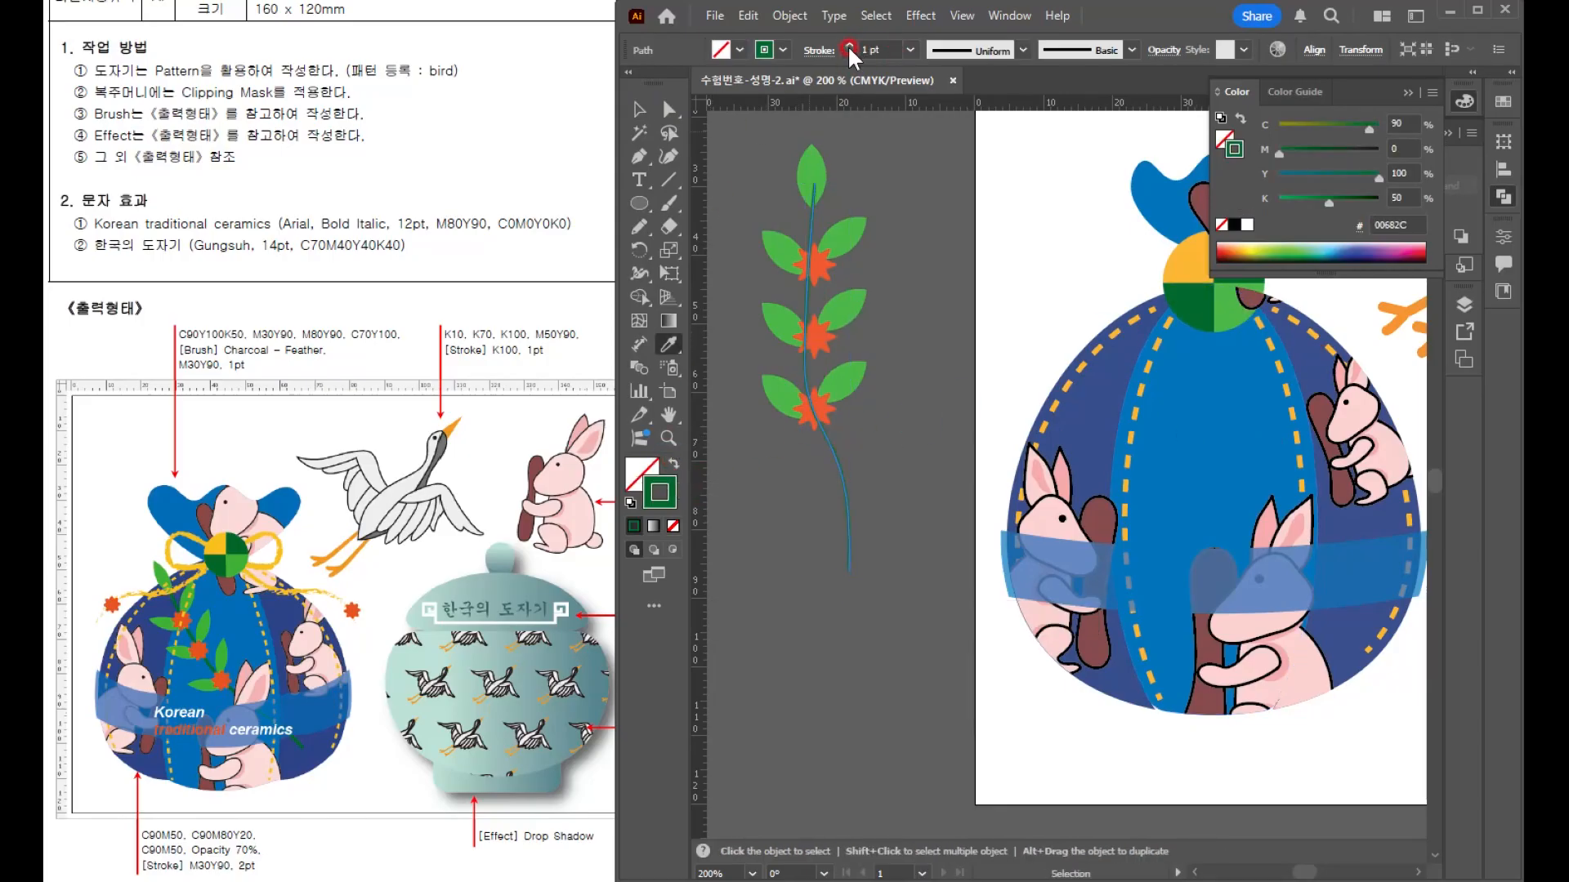
- Expand the stem's stroke into a filled shape and place it behind the leaves and flowers
left_click(639, 109)
left_click(790, 15)
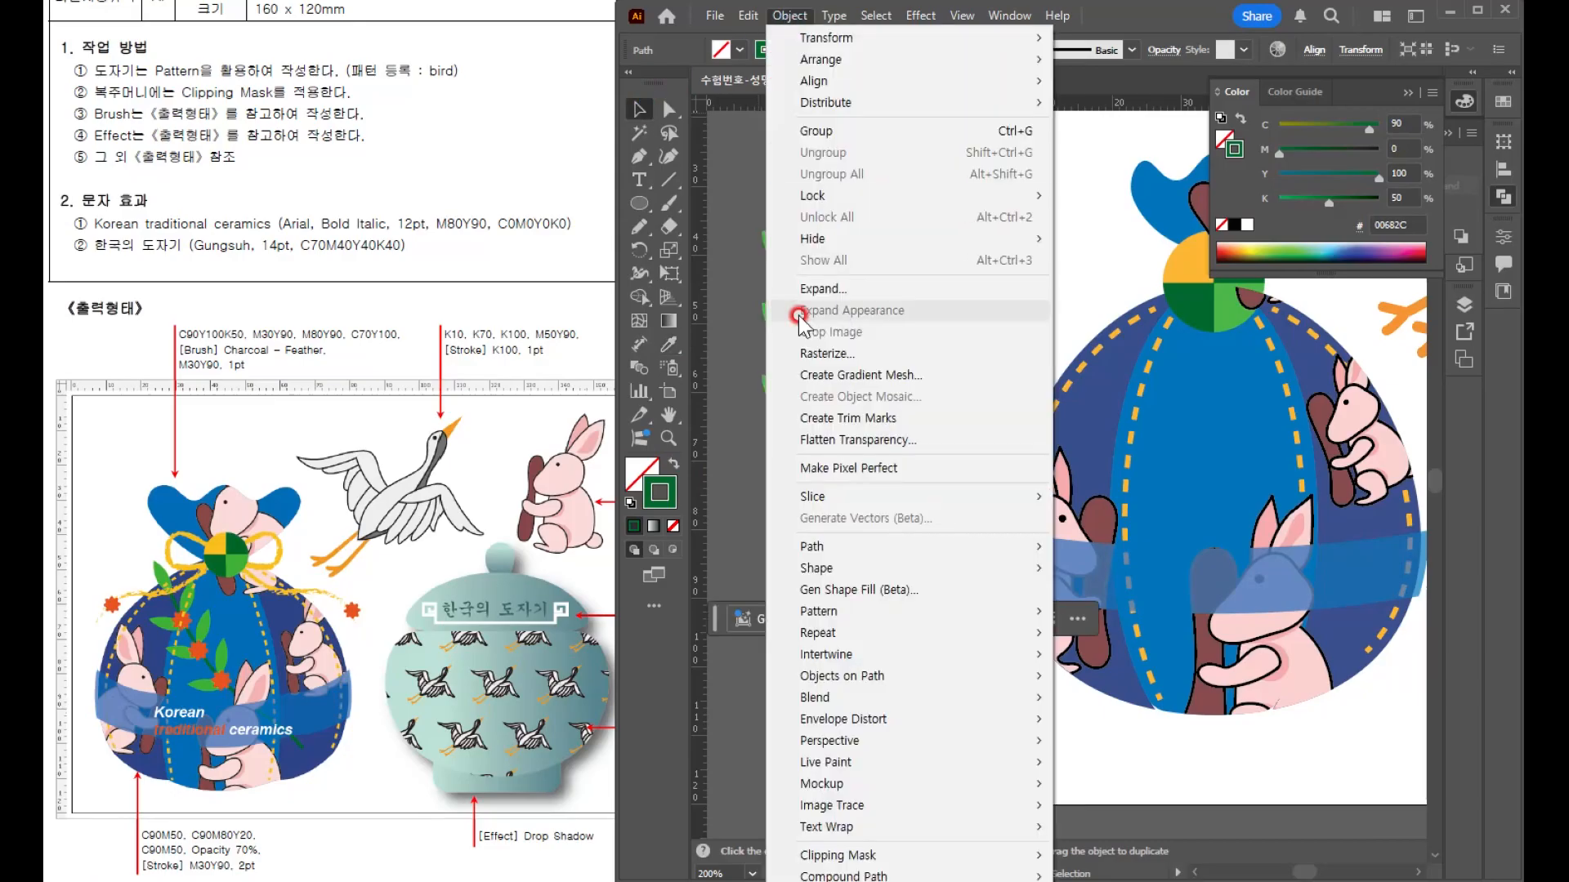
left_click(823, 289)
left_click(638, 431)
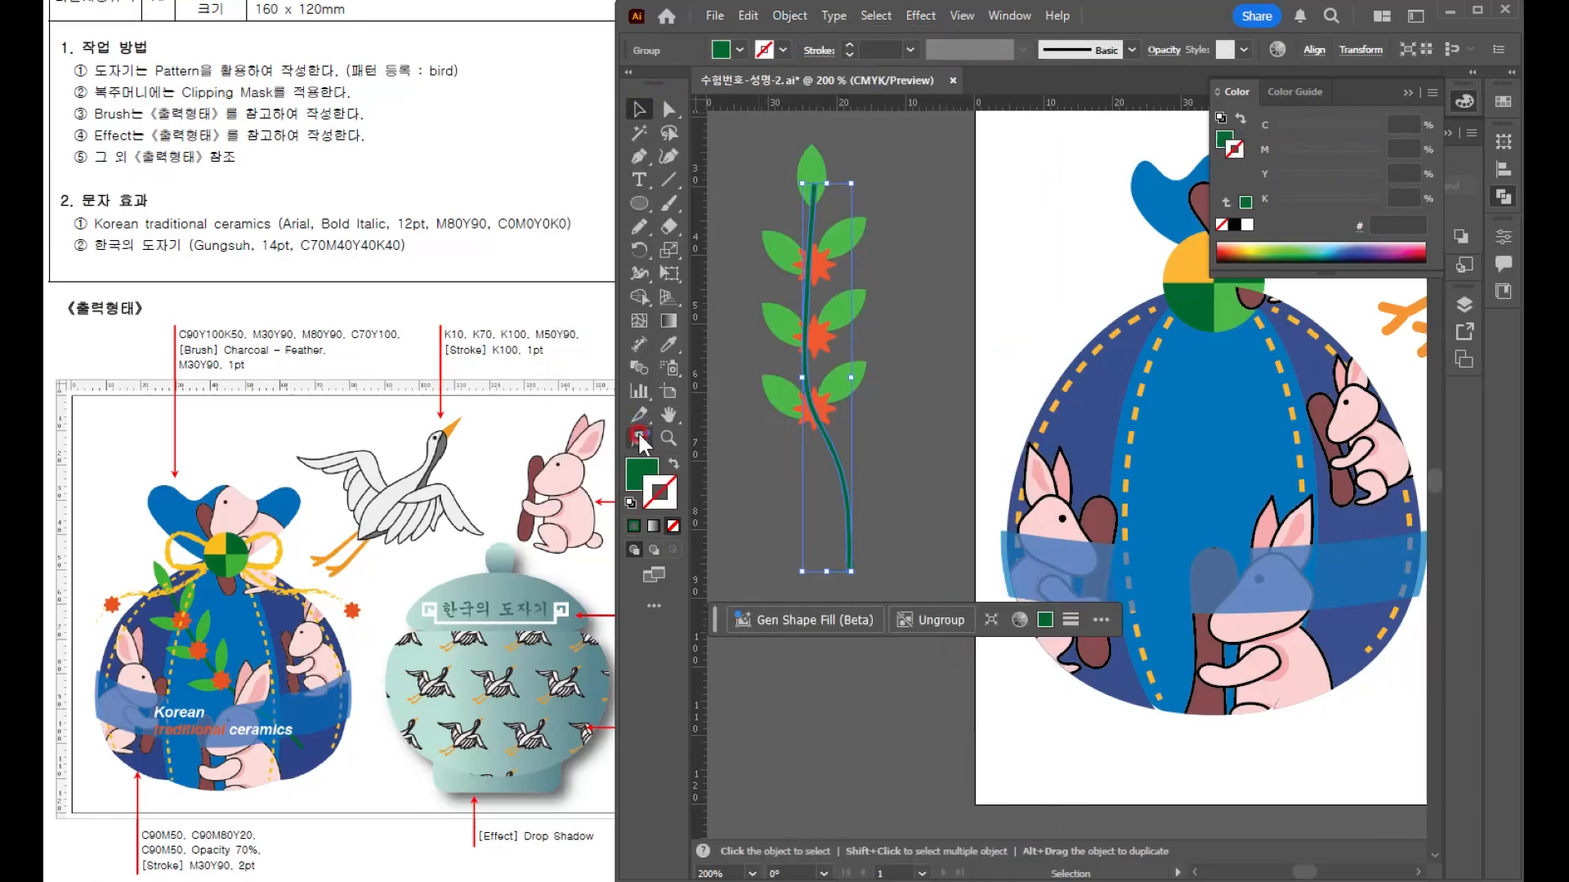
key("ctrl+shift+a")
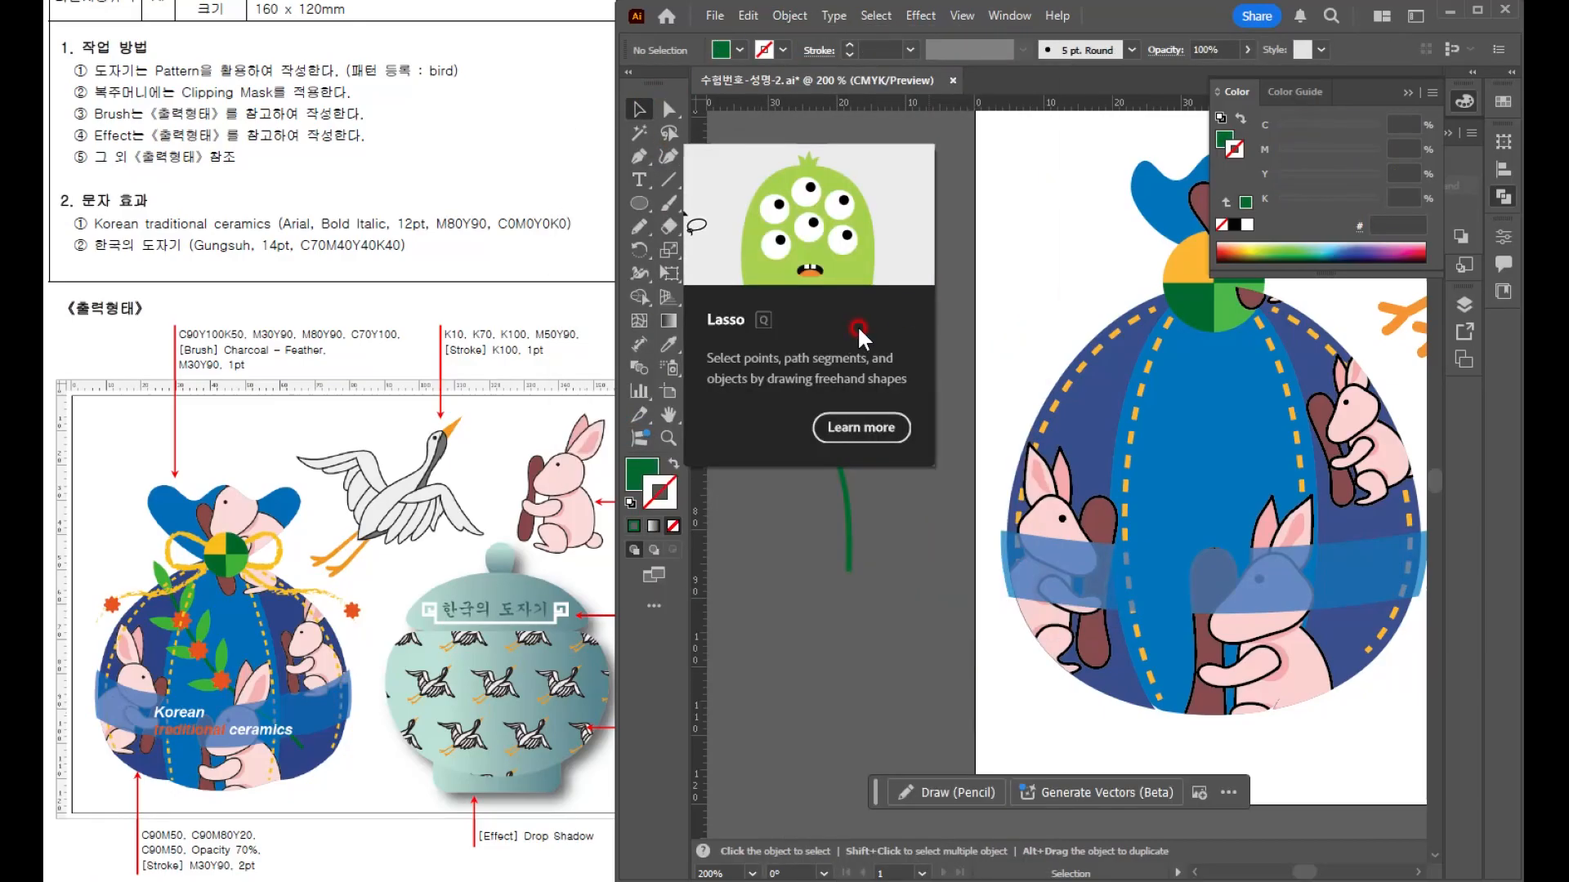
- Group the middle flower with its two leaves and shift the group slightly left onto the stem
scroll(834, 302, "up", 2)
left_click(797, 372)
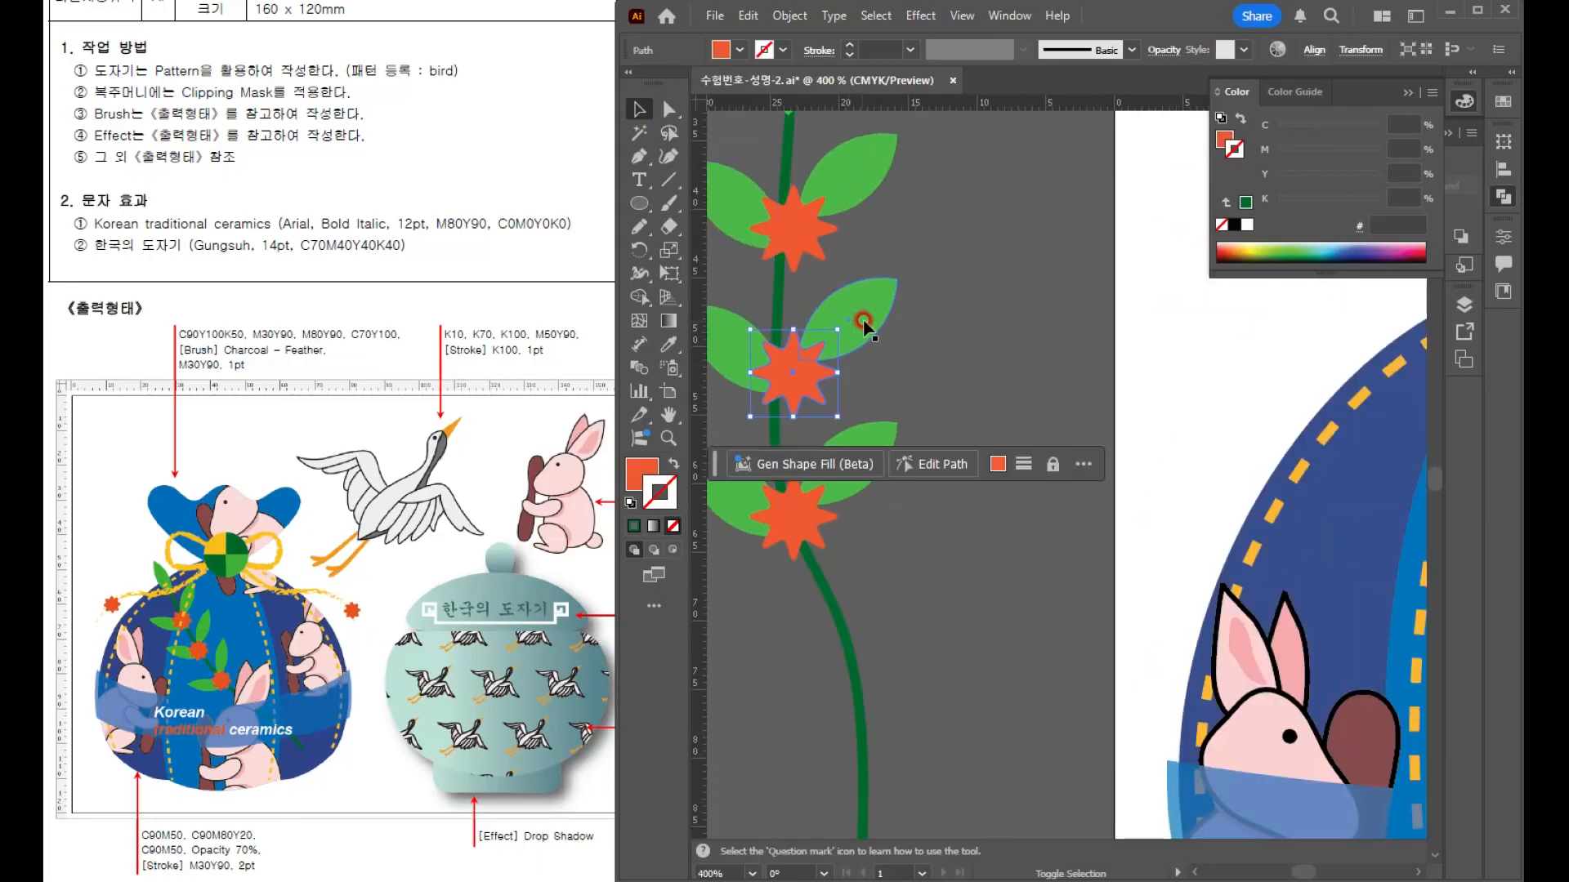
mouse_move(851, 316)
left_mouse_down()
mouse_move(826, 328)
mouse_move(840, 322)
left_mouse_up()
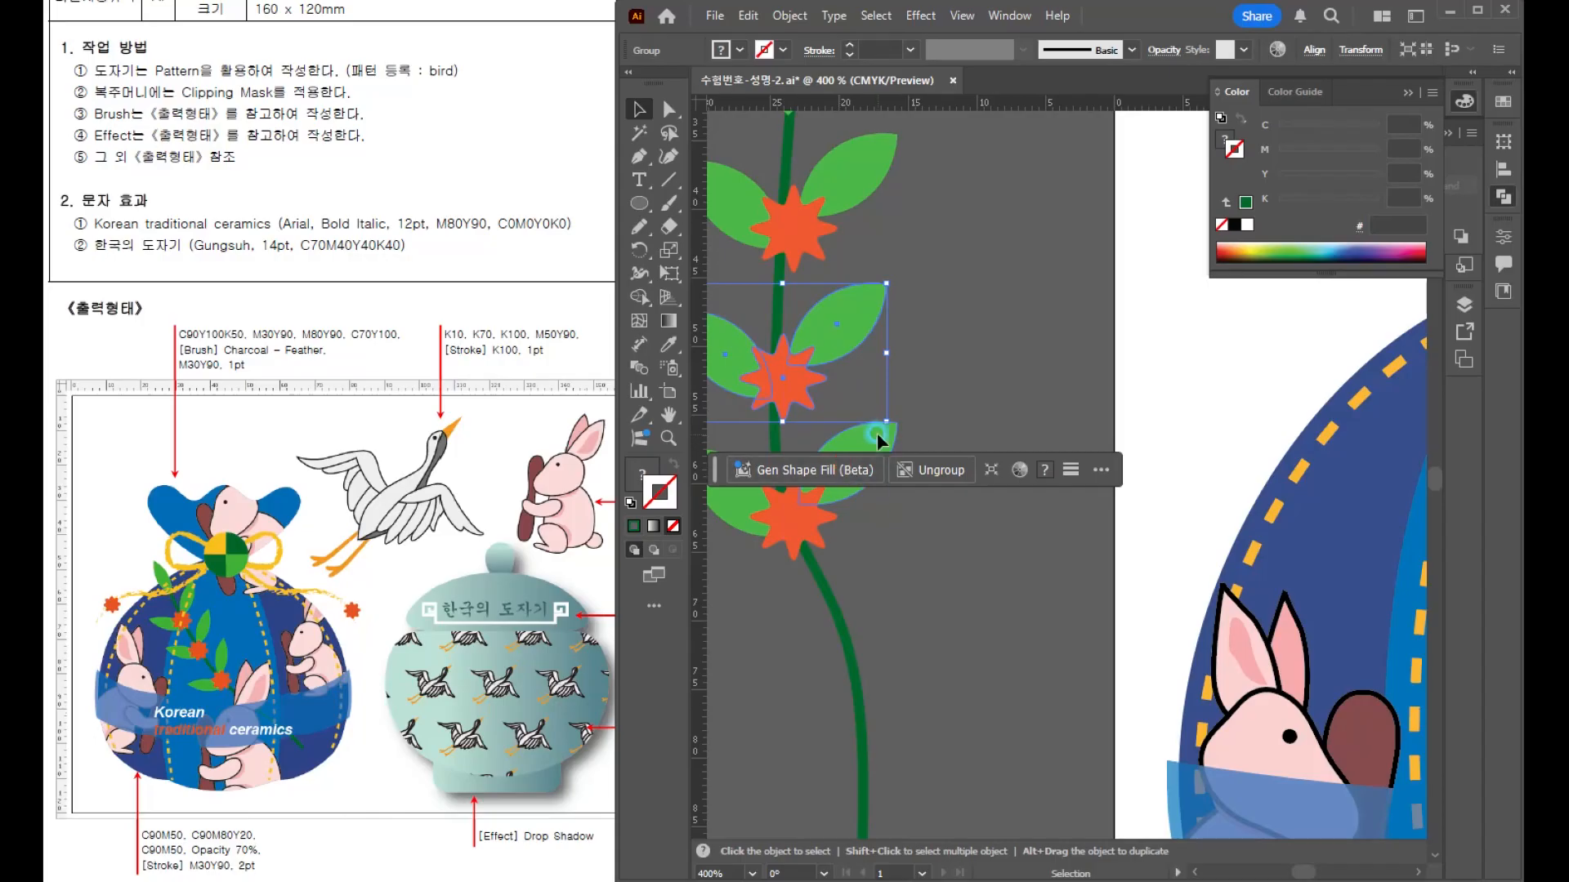
left_click(924, 596)
scroll(1011, 537, "down", 2)
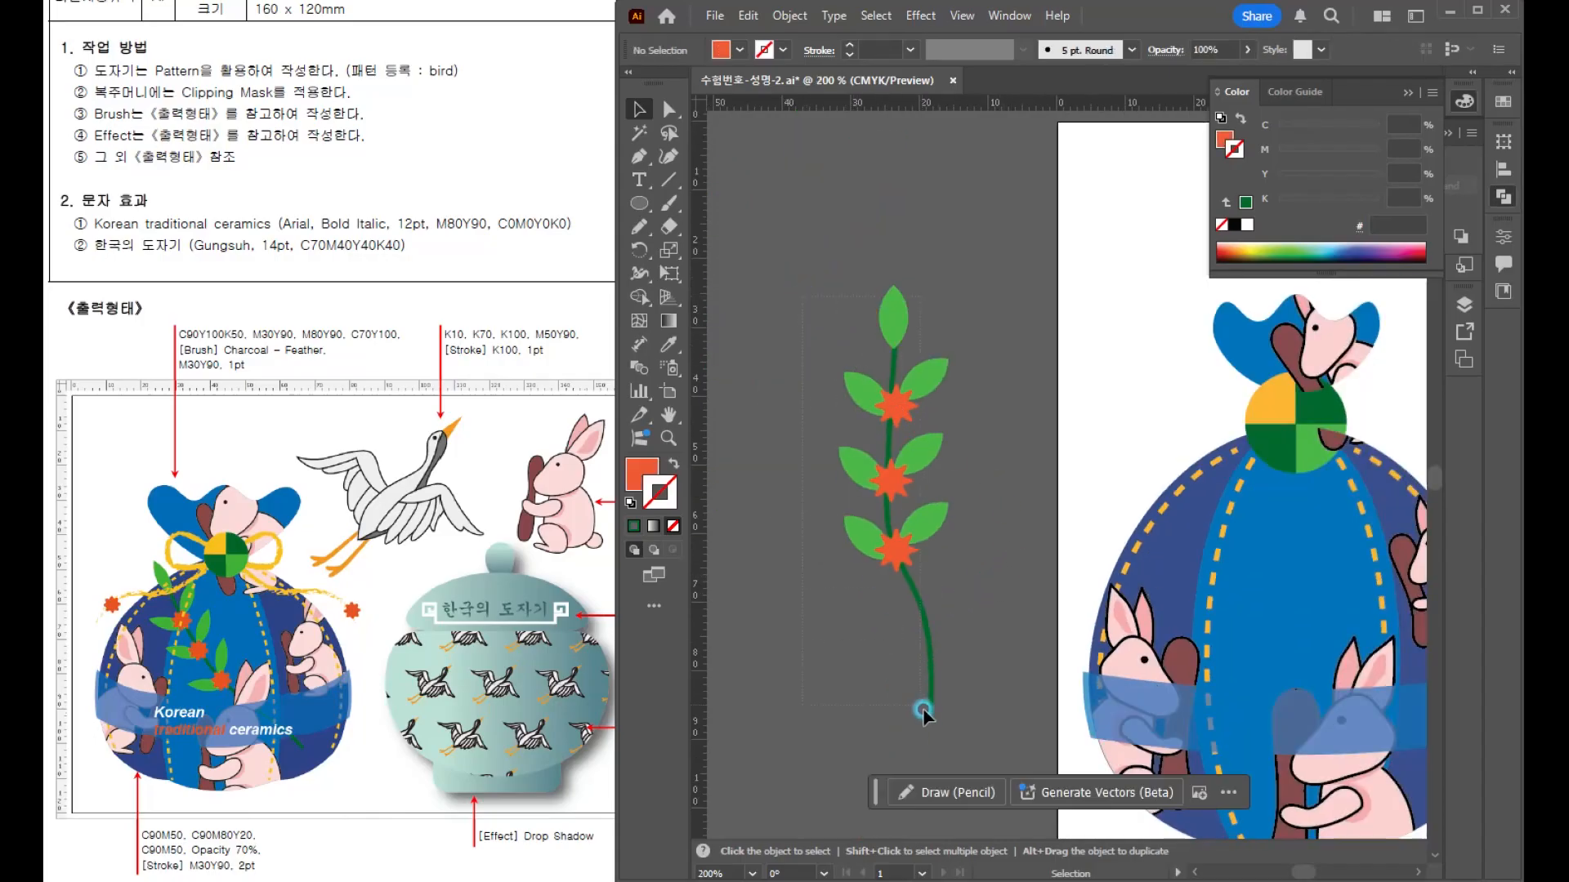
- Place a spare copy of the top flower on the empty canvas beside the branch, and group the whole branch
left_click(923, 707)
left_click(1026, 371)
left_click_drag(882, 396, 765, 279)
left_click(931, 677)
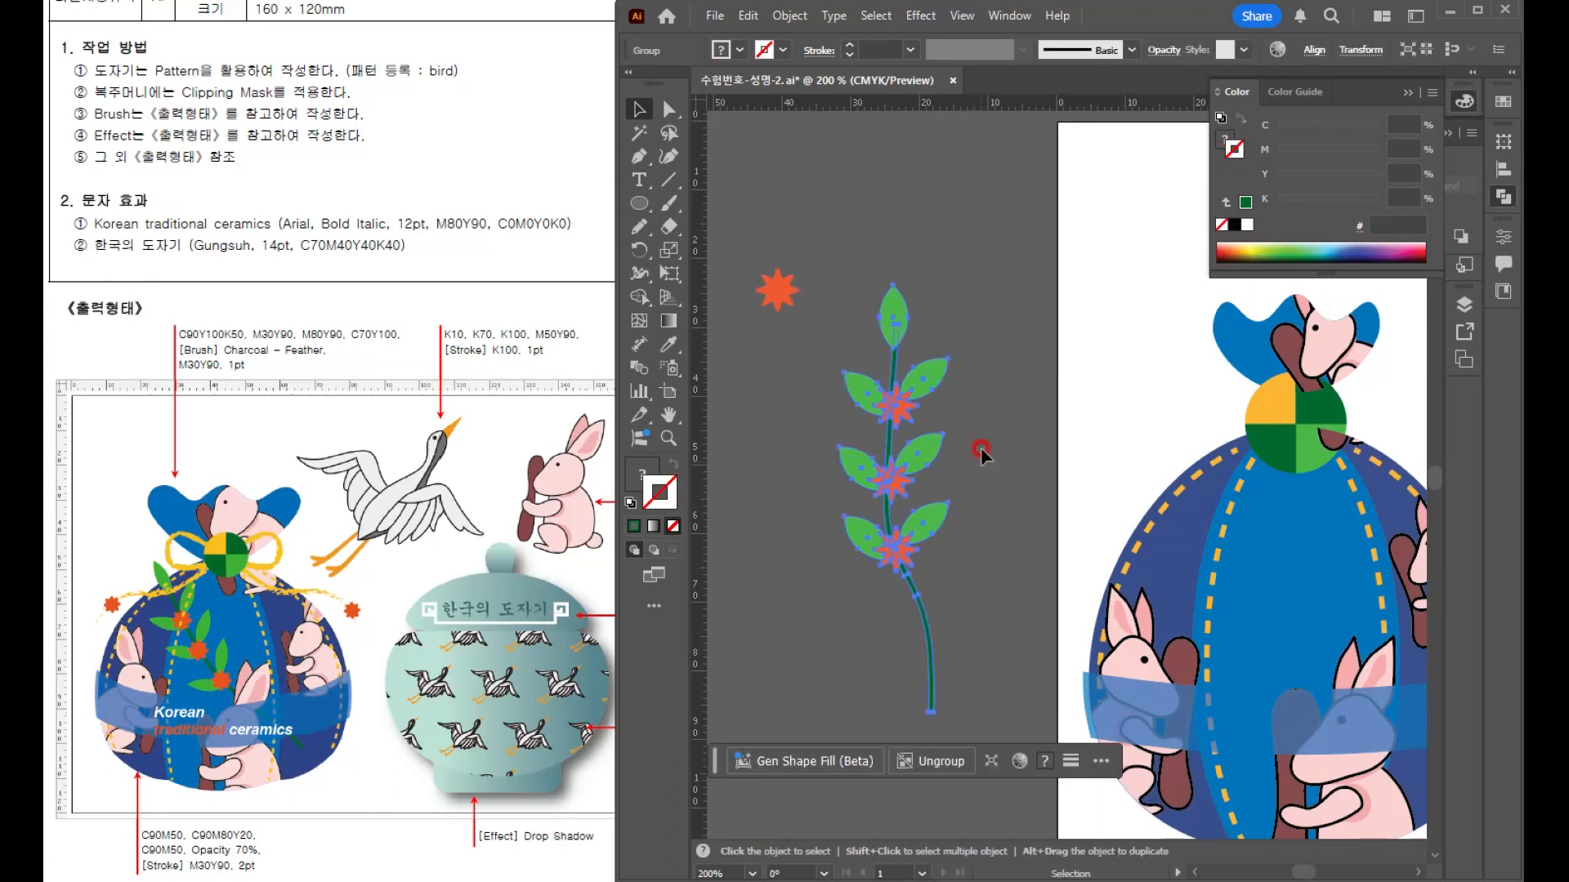
- Scale the branch down, tilt it counterclockwise and place it diagonally over the pouch's upper front panel
left_click_drag(948, 282, 919, 403)
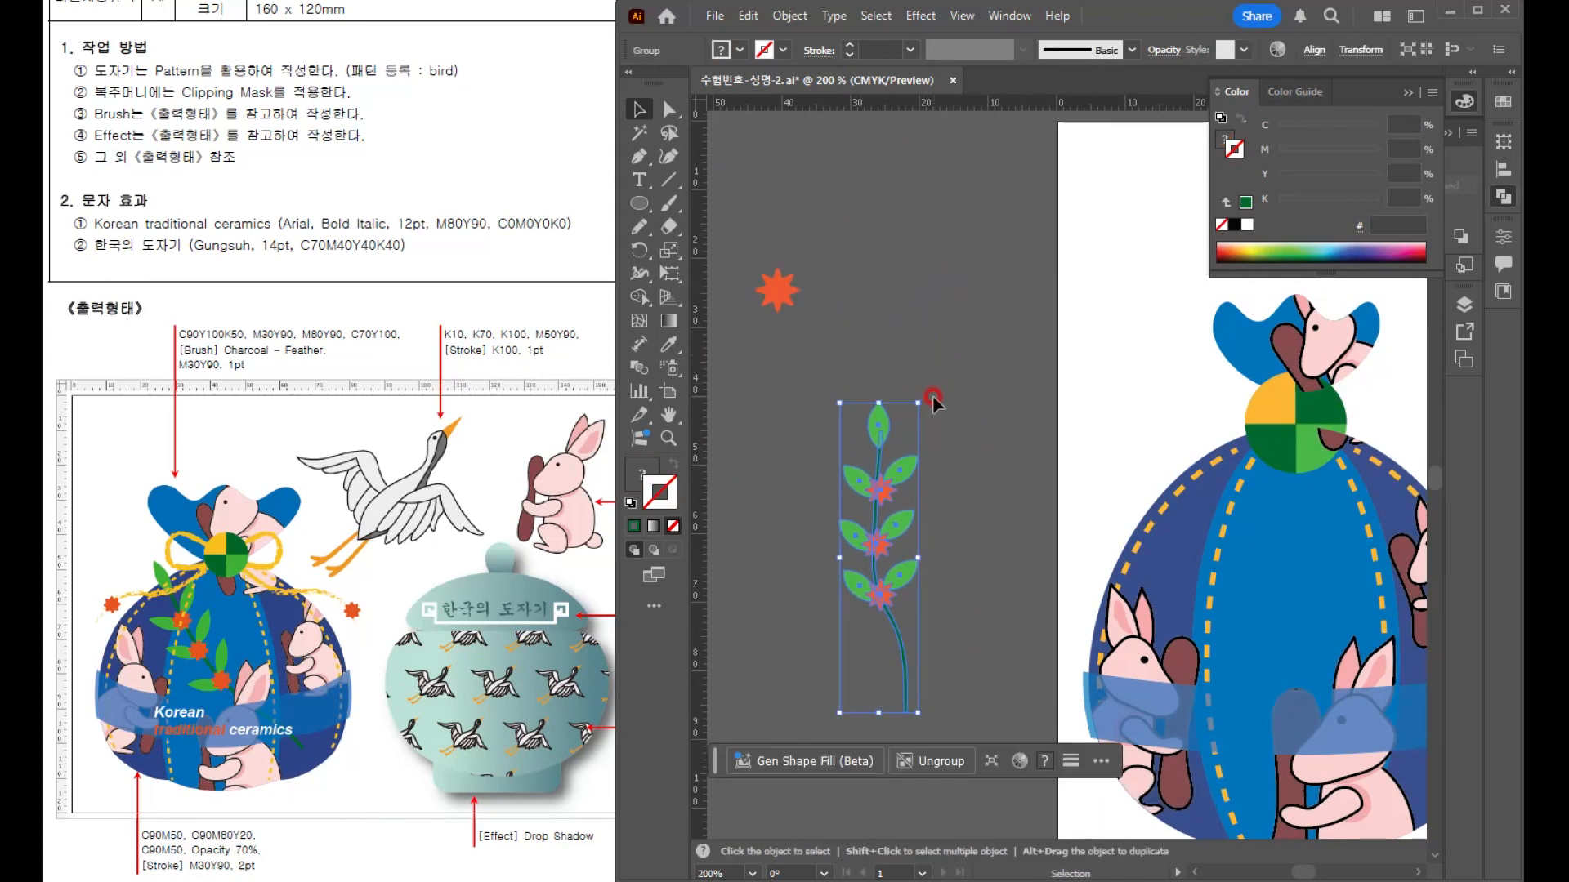
left_click_drag(887, 491, 757, 332)
left_click_drag(808, 492, 800, 479)
scroll(1062, 490, "left", 3)
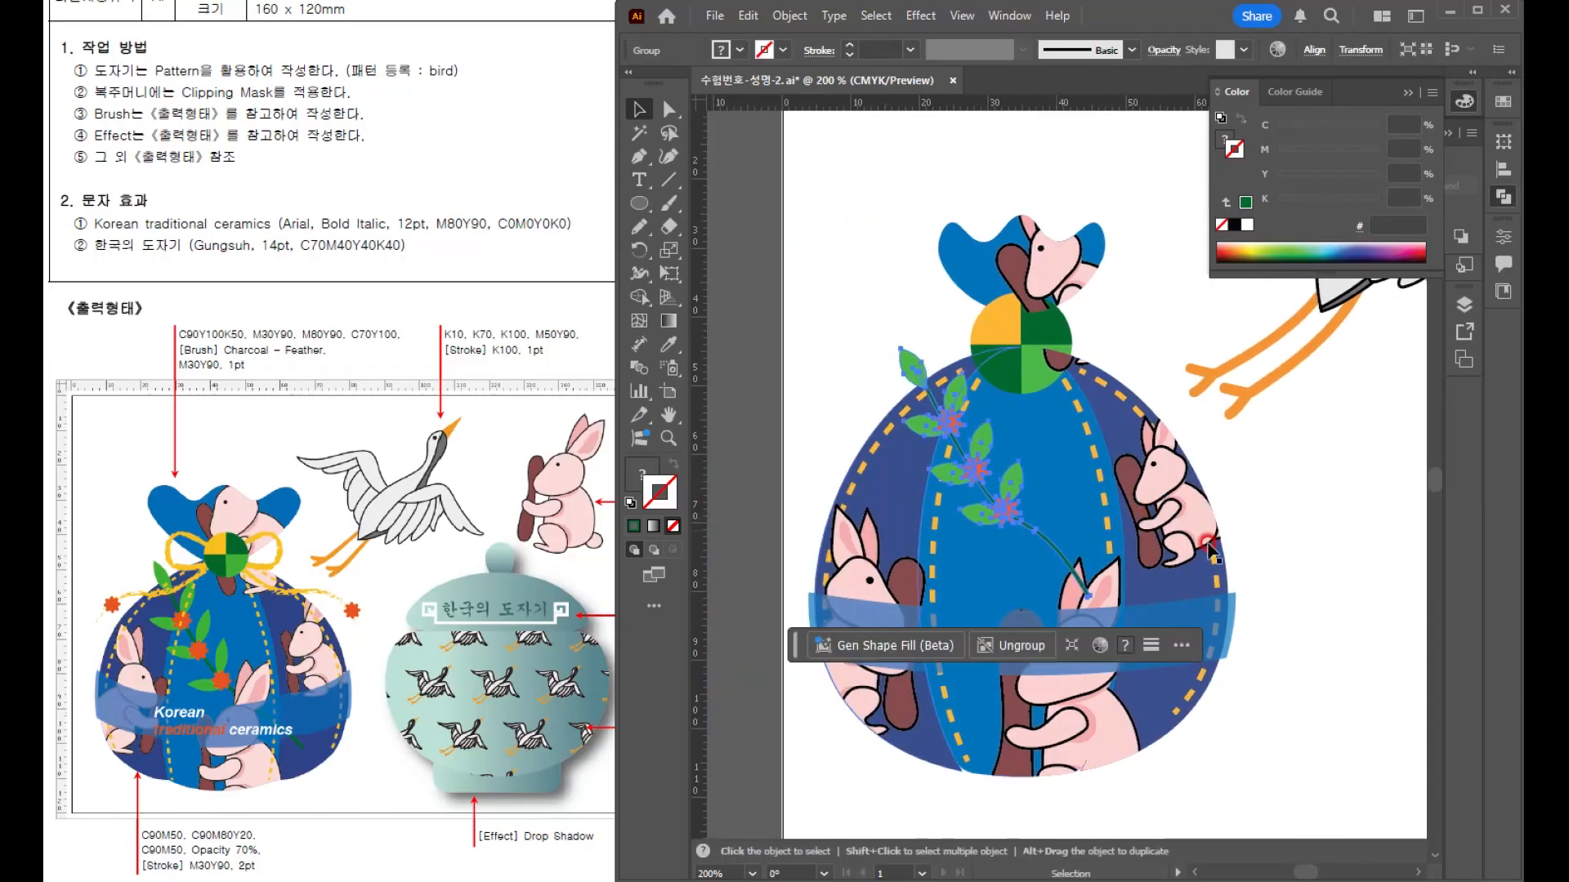
left_click(1301, 604)
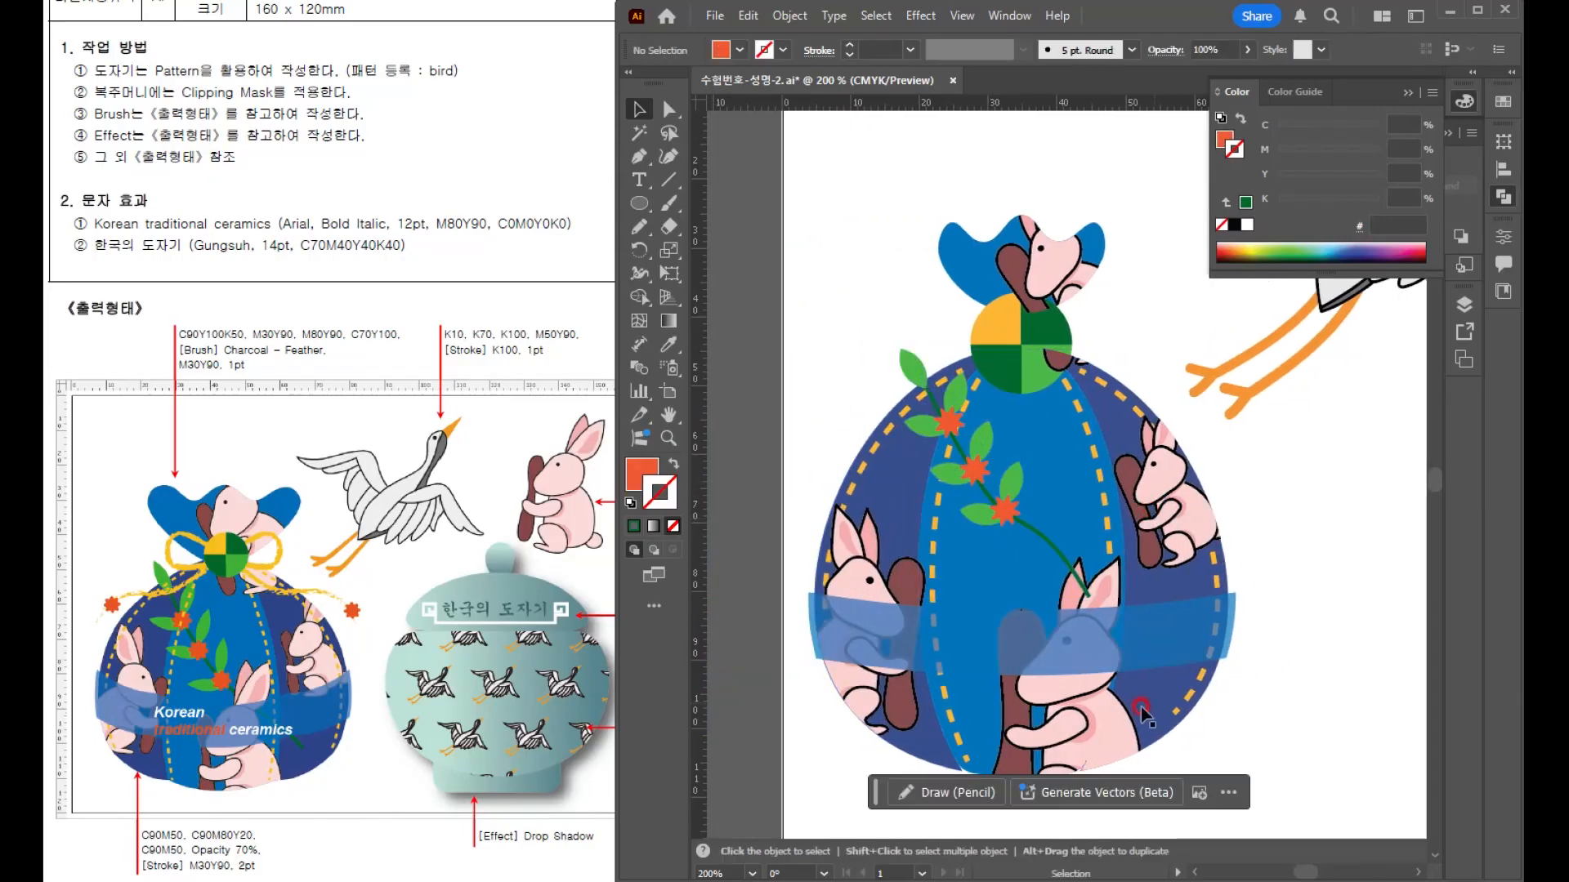
- Nudge the branch down slightly and extend its stem's lower end diagonally across the semi-transparent band
left_click(1079, 644)
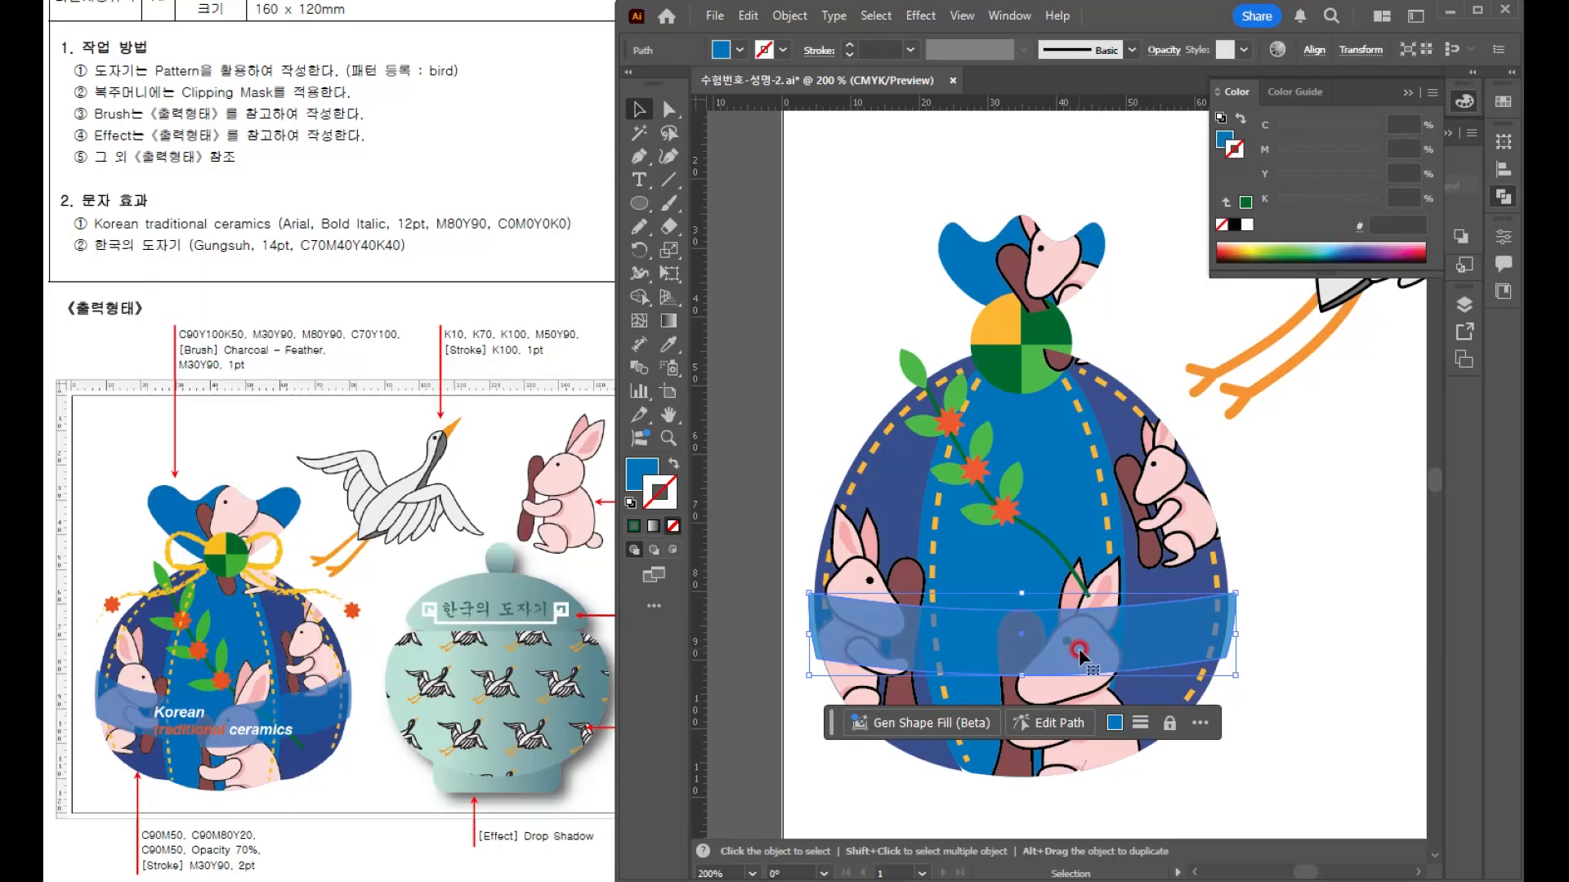
left_click(1004, 512)
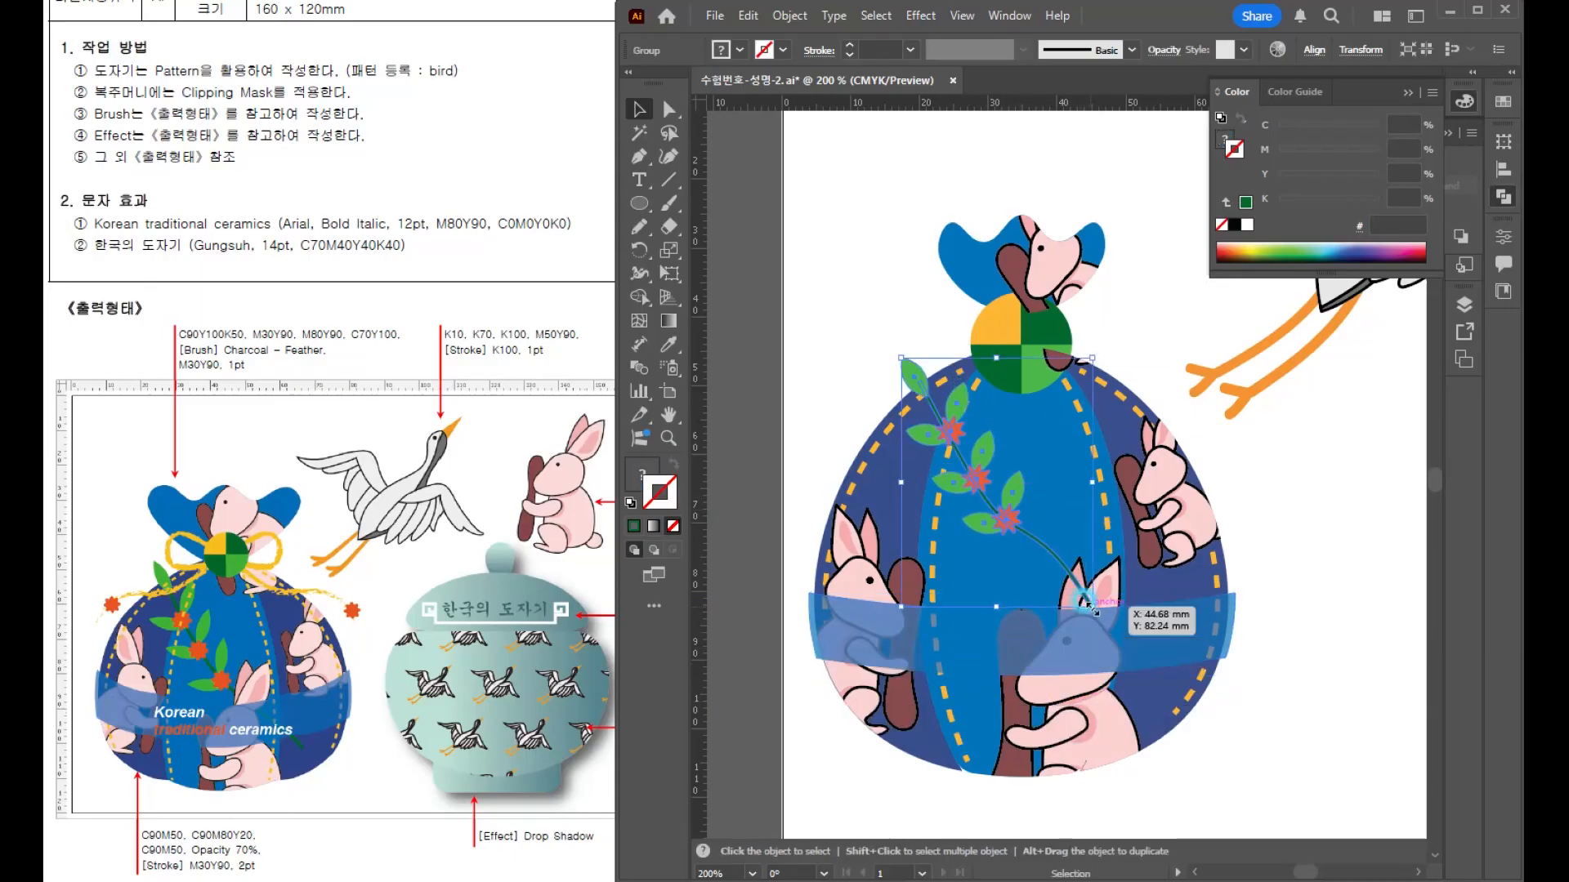
double_click(1007, 518)
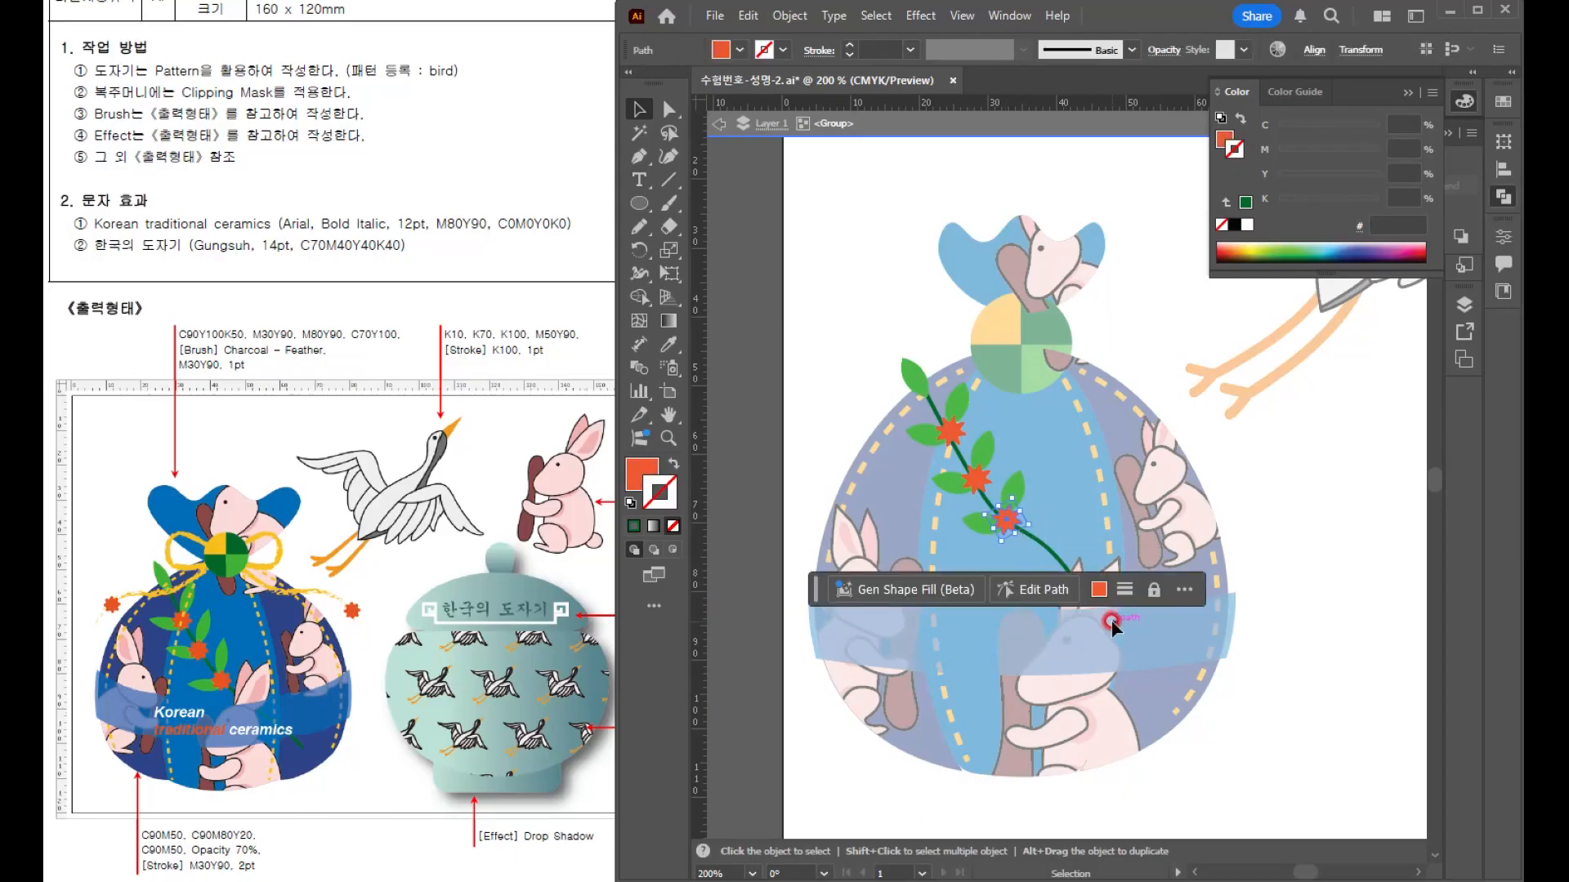
scroll(1046, 556, "up", 3)
left_click(1043, 550)
left_click(669, 110)
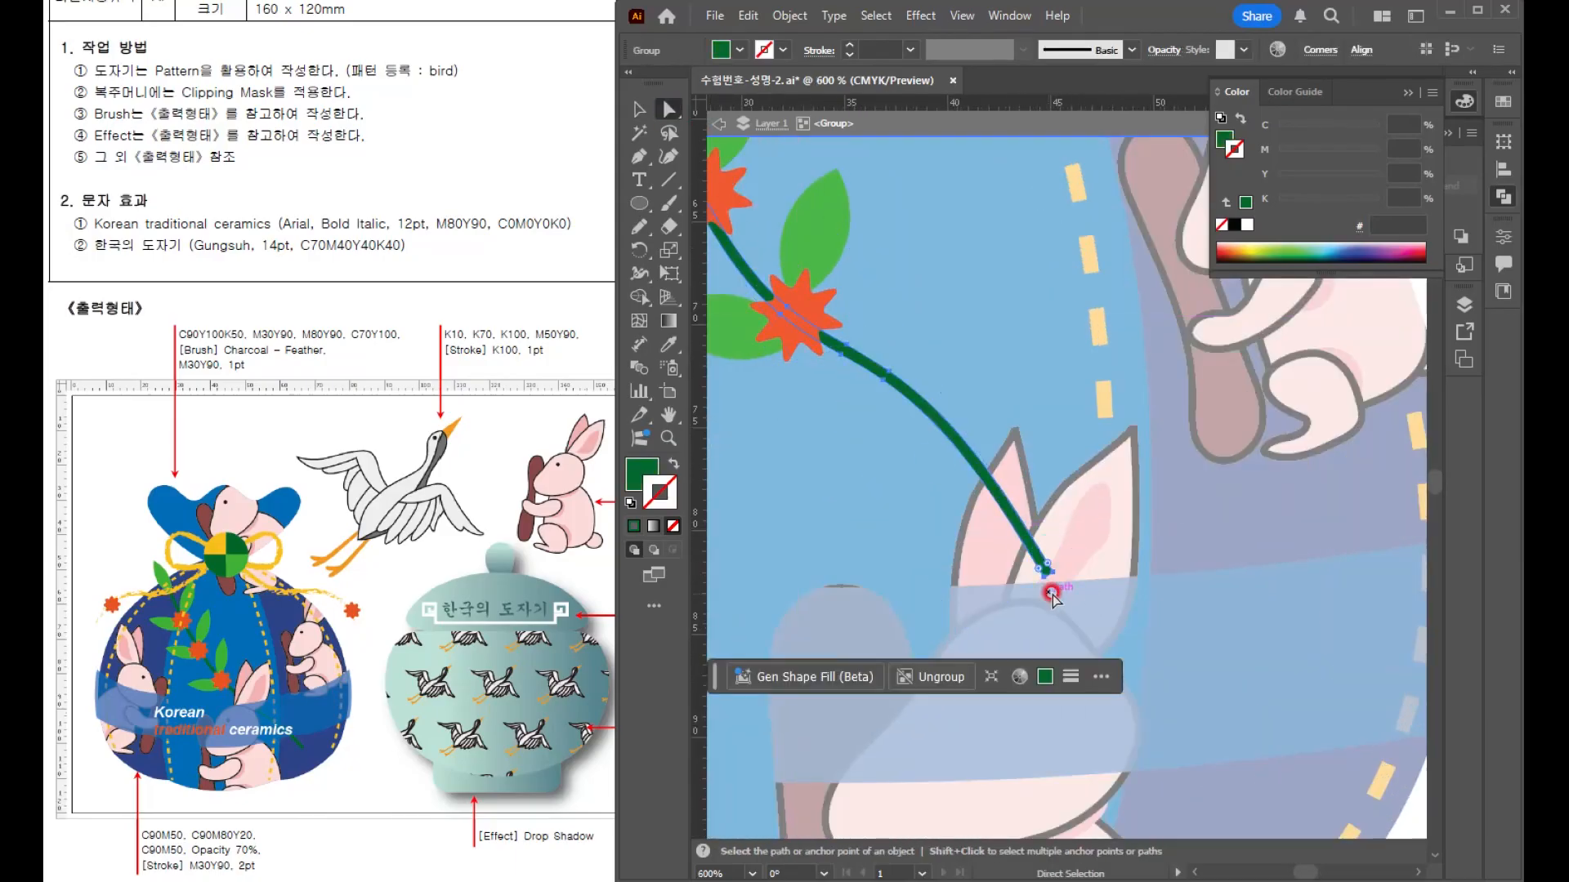
left_click(1046, 574)
left_click_drag(1046, 575, 1222, 715)
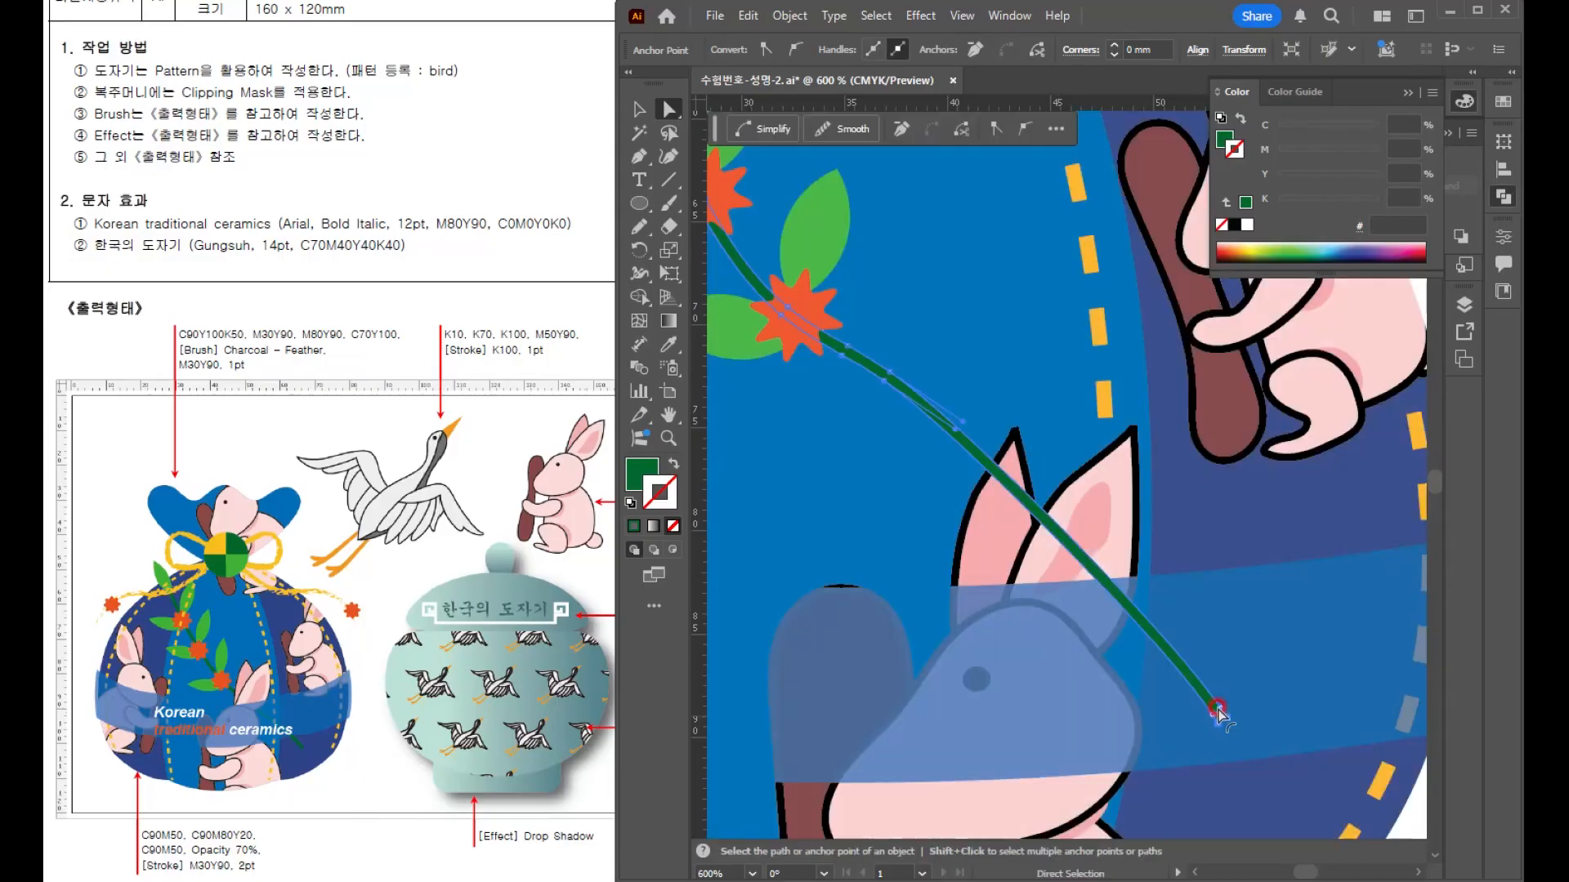
left_click(931, 278)
key("v")
scroll(958, 282, "down", 3)
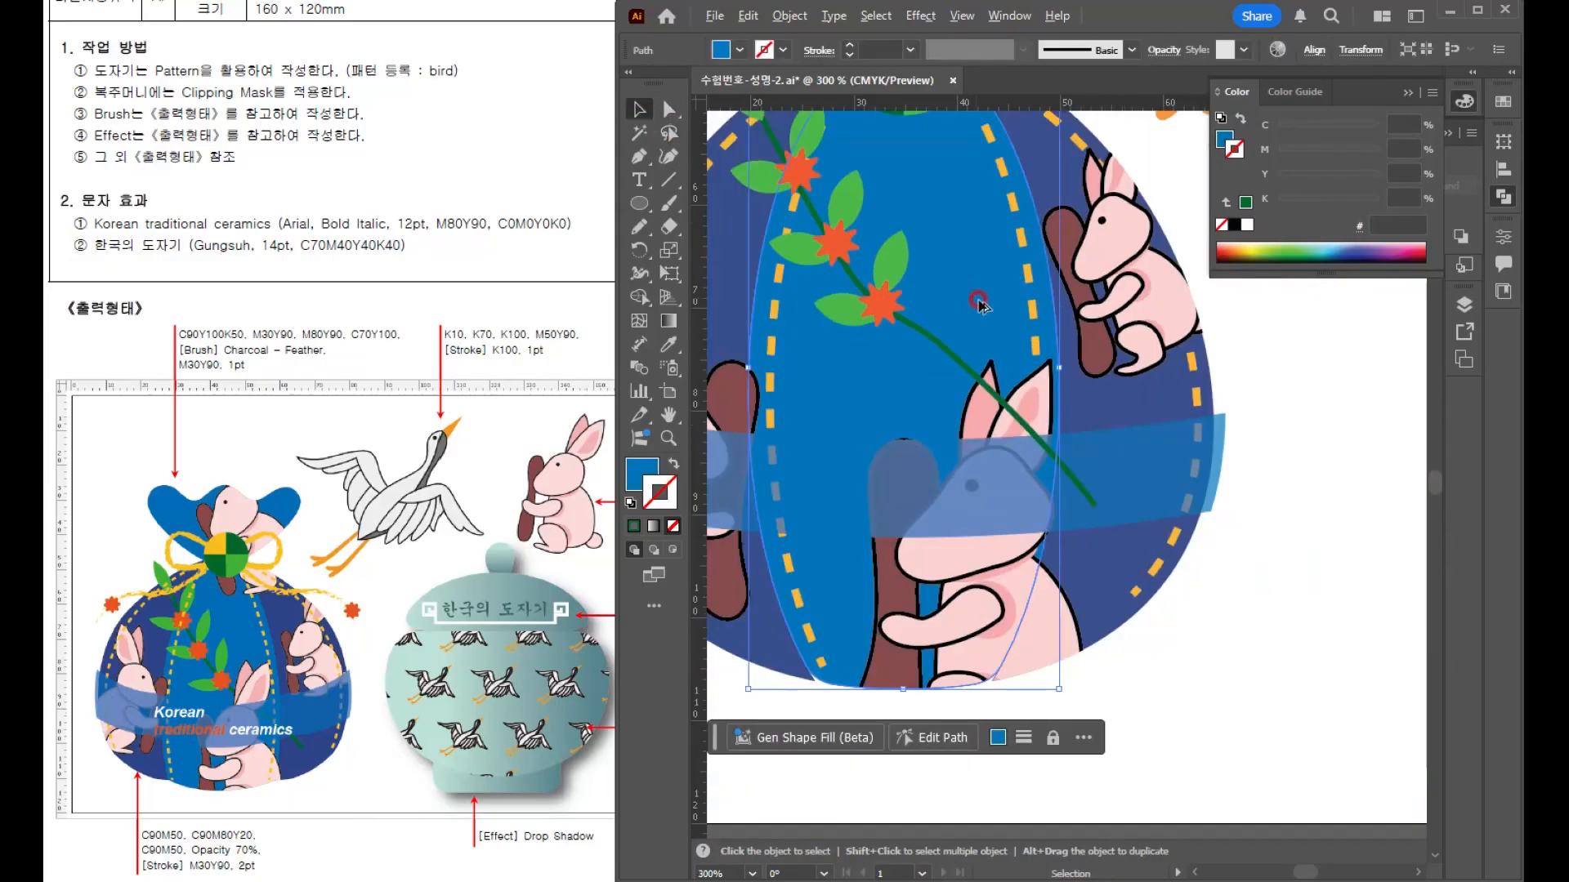
- Bring the clipped rabbits, the dashed stitch lines and the semi-transparent band in front of the branch's stem
left_click(1075, 553)
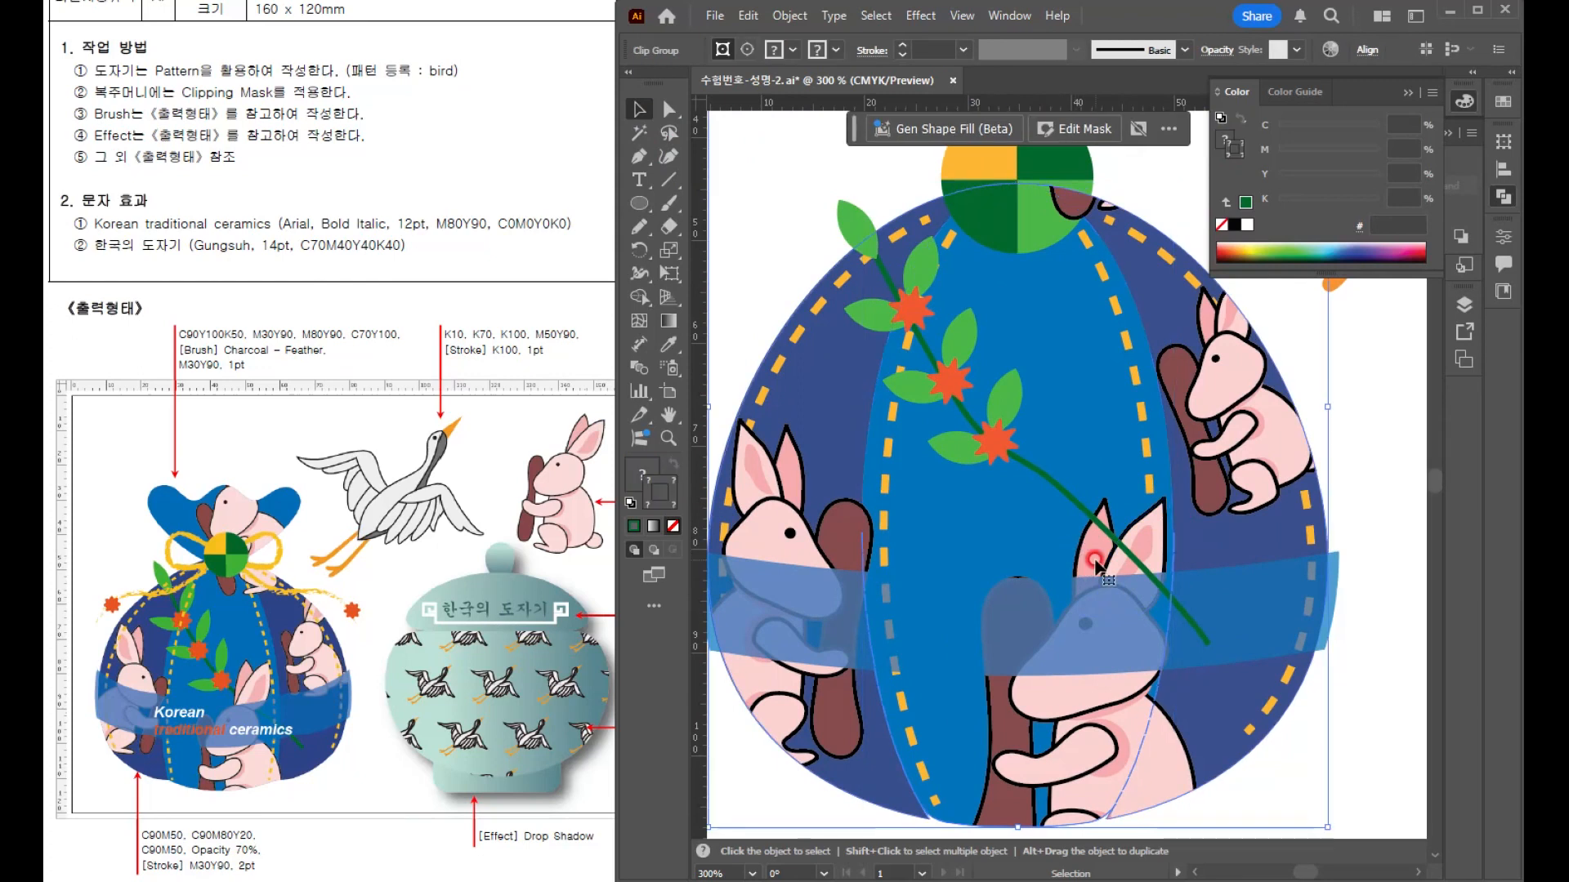
left_click_drag(802, 546, 753, 506)
key("ctrl+z")
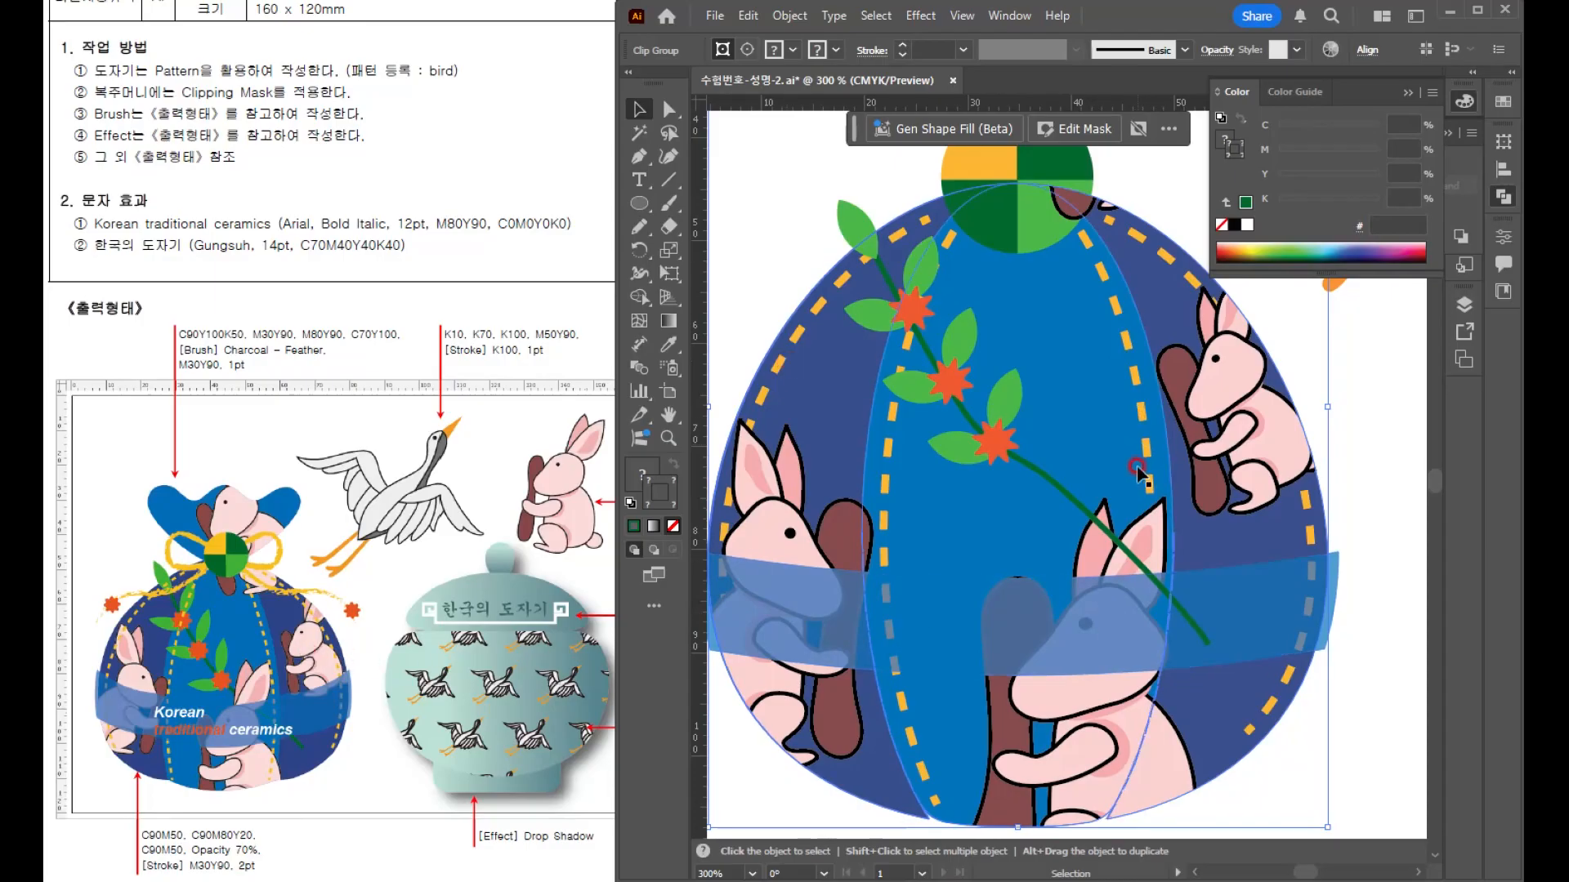
scroll(1146, 529, "down", 2)
scroll(1145, 530, "down", 1)
left_click(1131, 398)
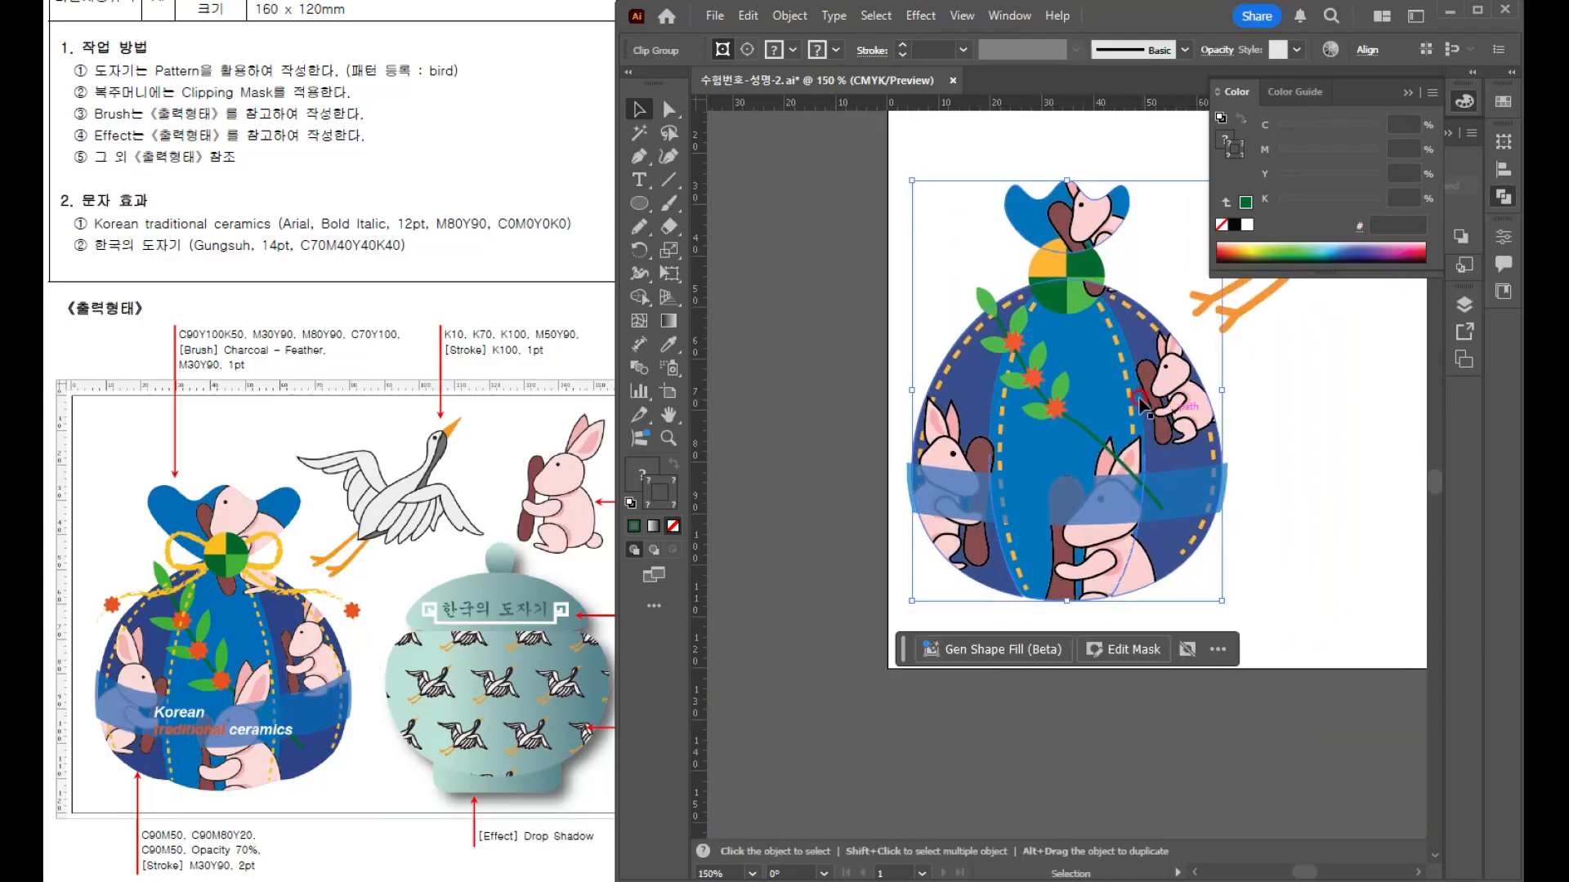
left_click(964, 380, "shift")
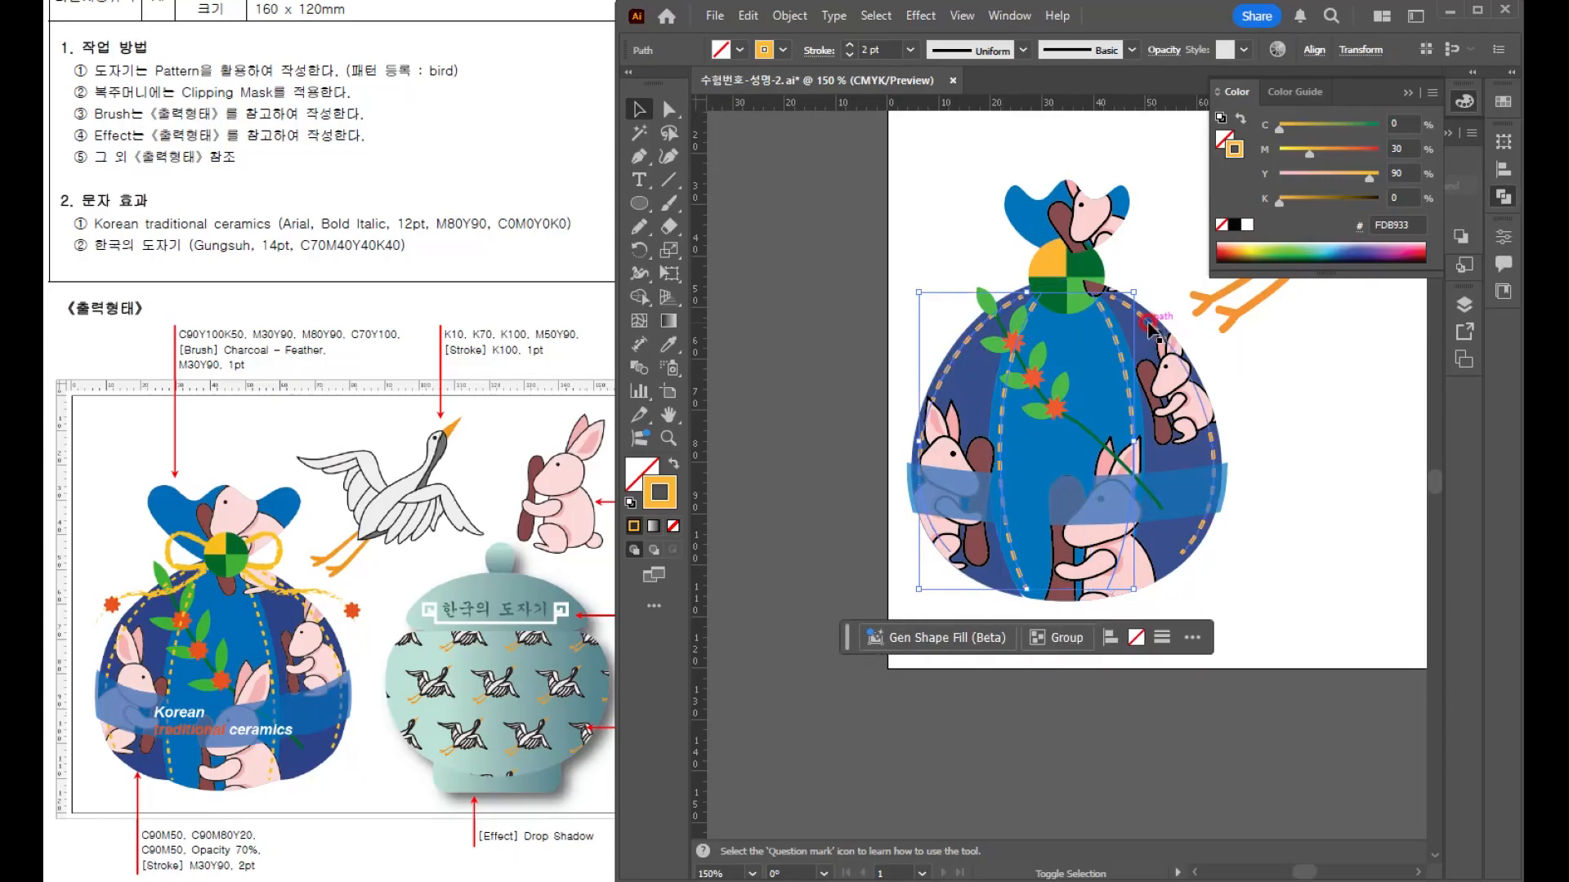
left_click(1137, 570, "shift")
left_click(1165, 489, "shift")
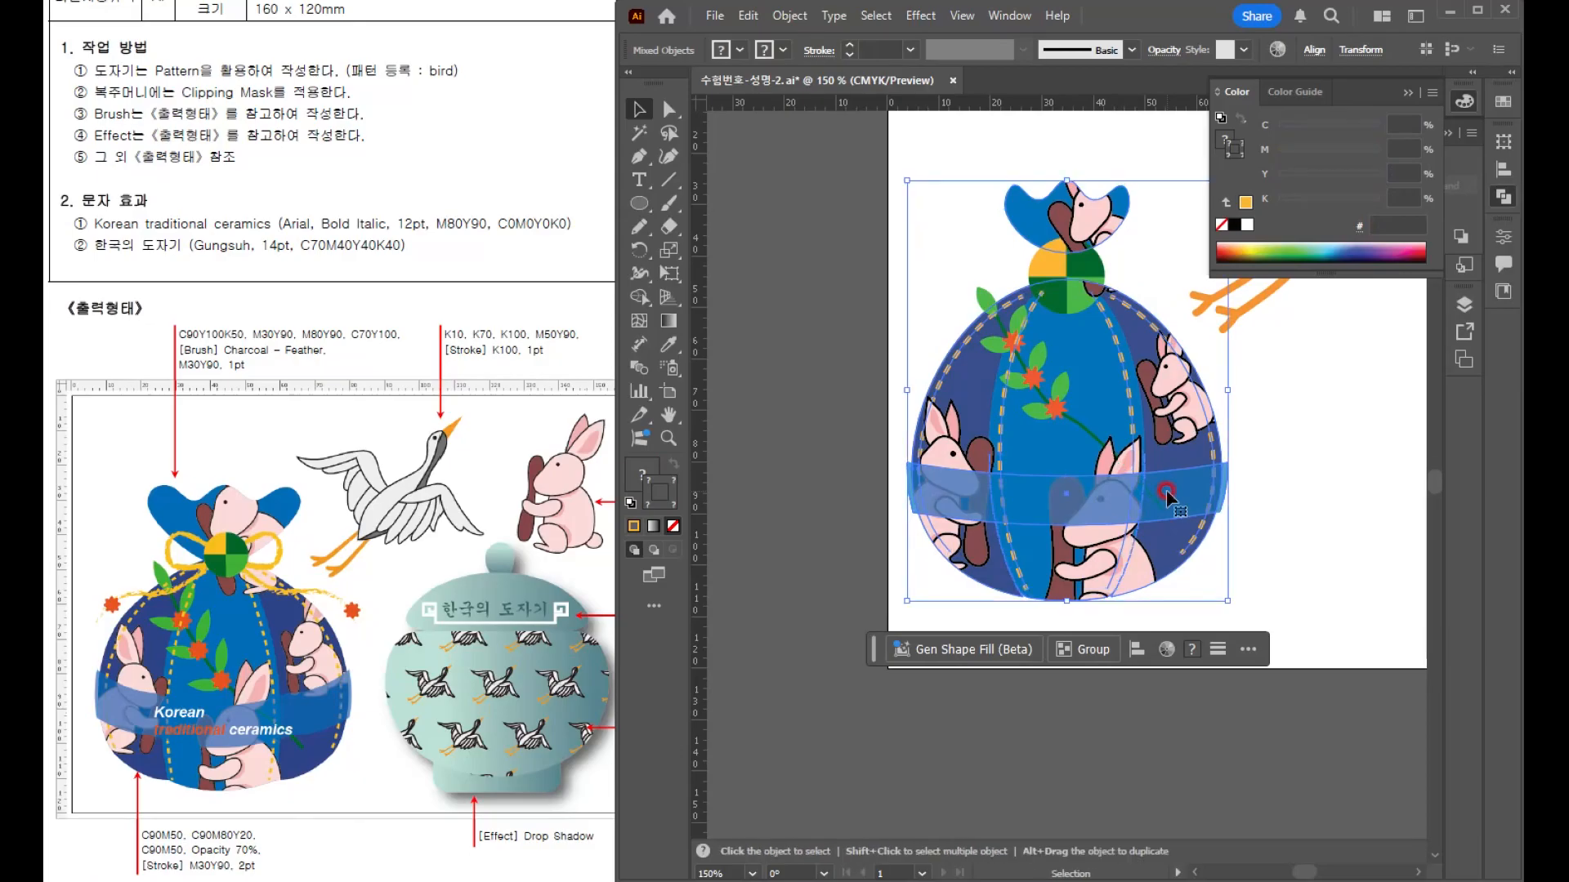
left_click(1323, 552)
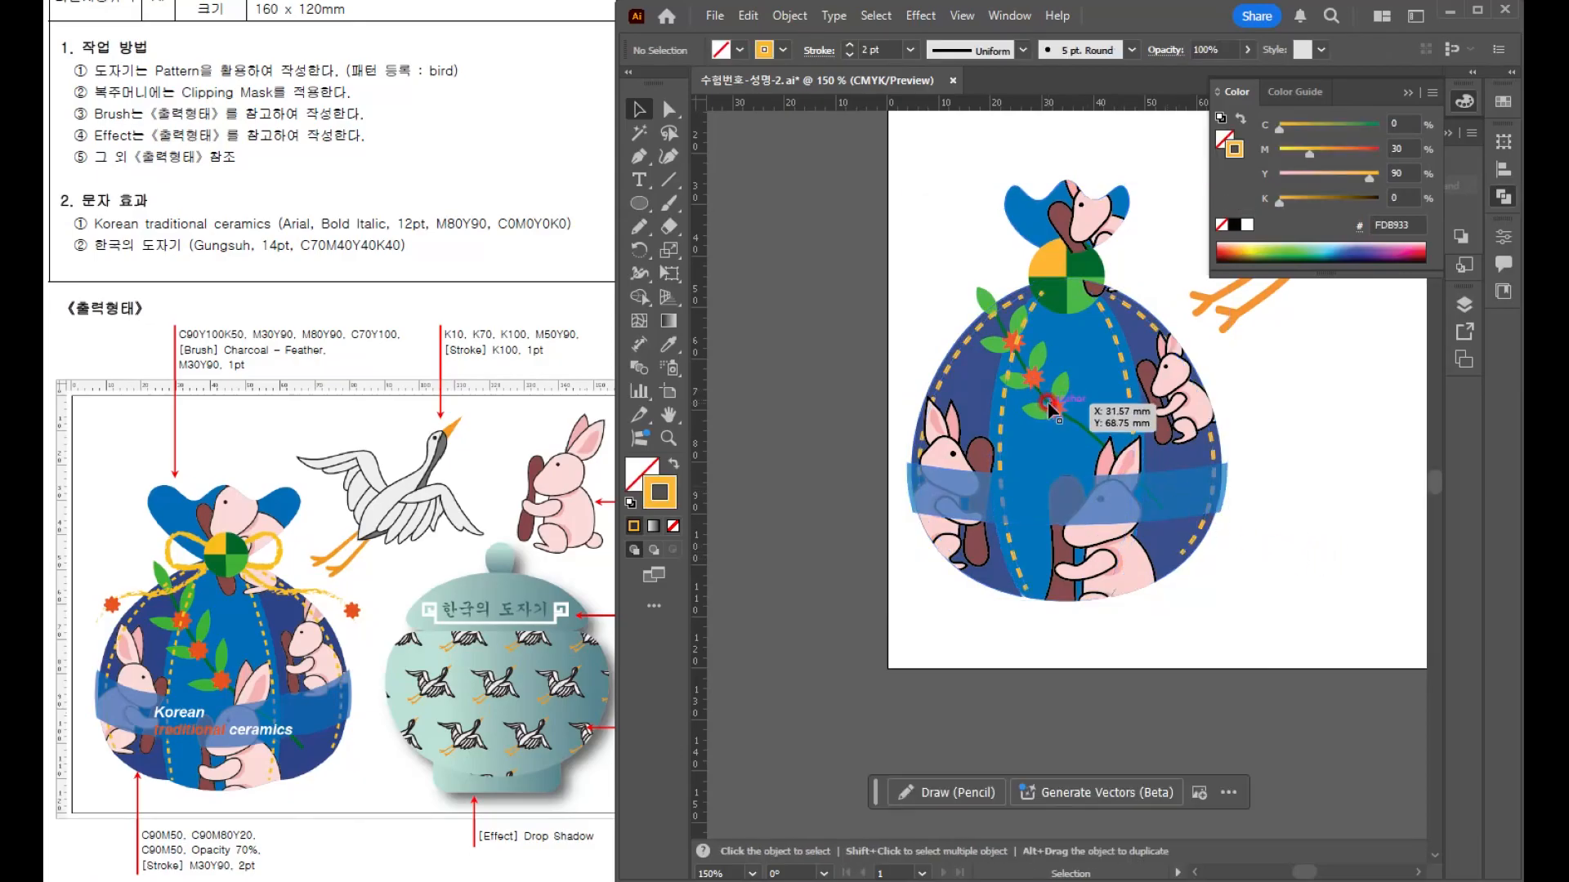
- Bring the dashed stitch lines and the semi-transparent band to the front, above the clipped rabbits
left_click(947, 386)
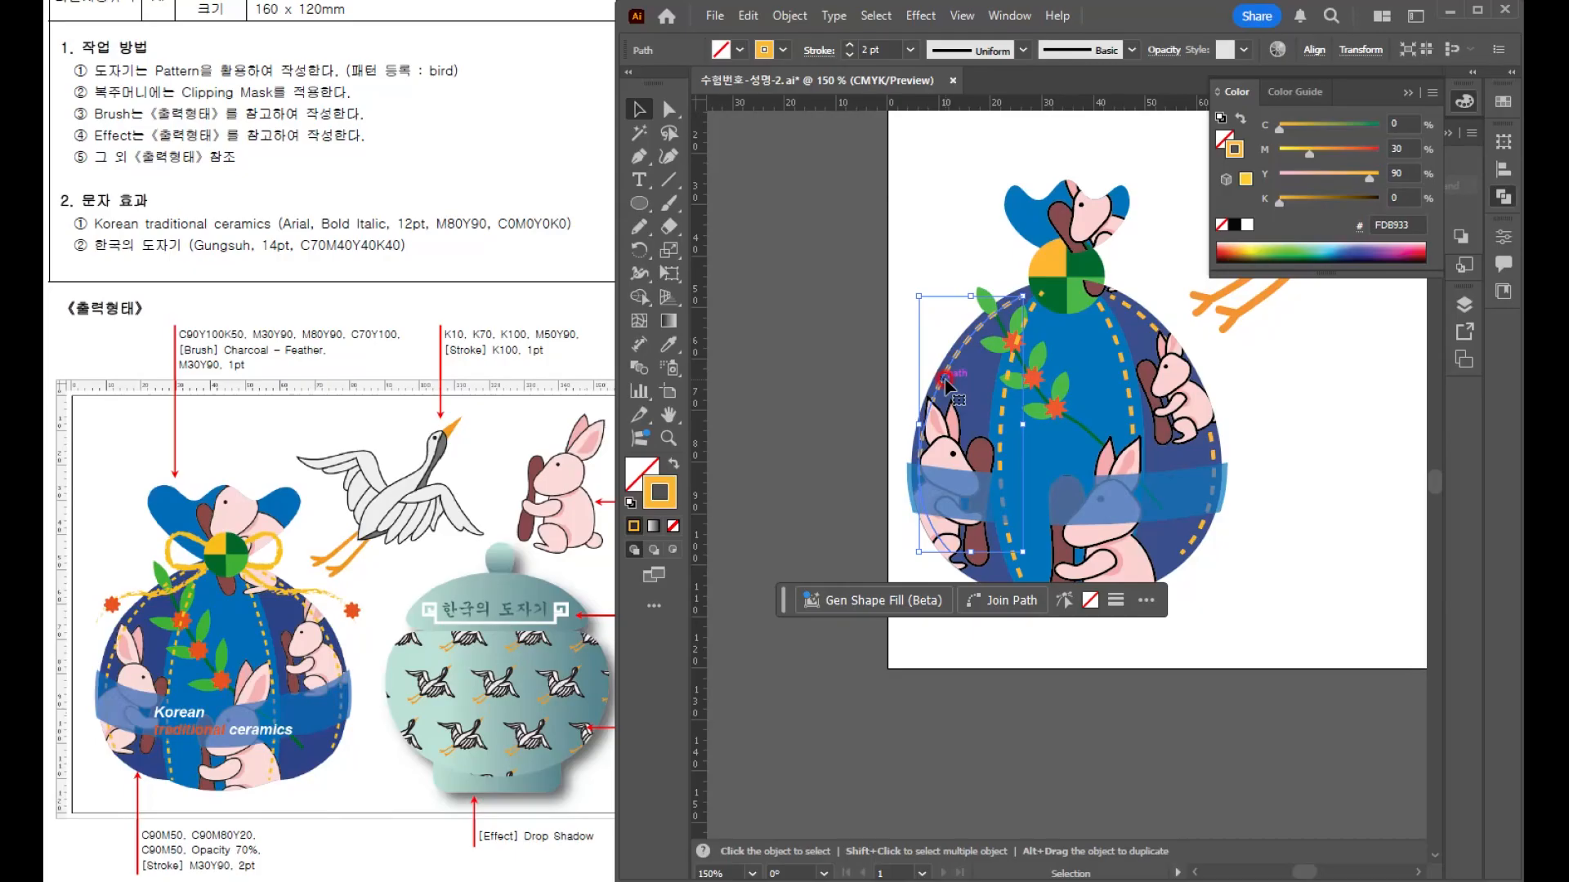
left_click(1006, 416, "shift")
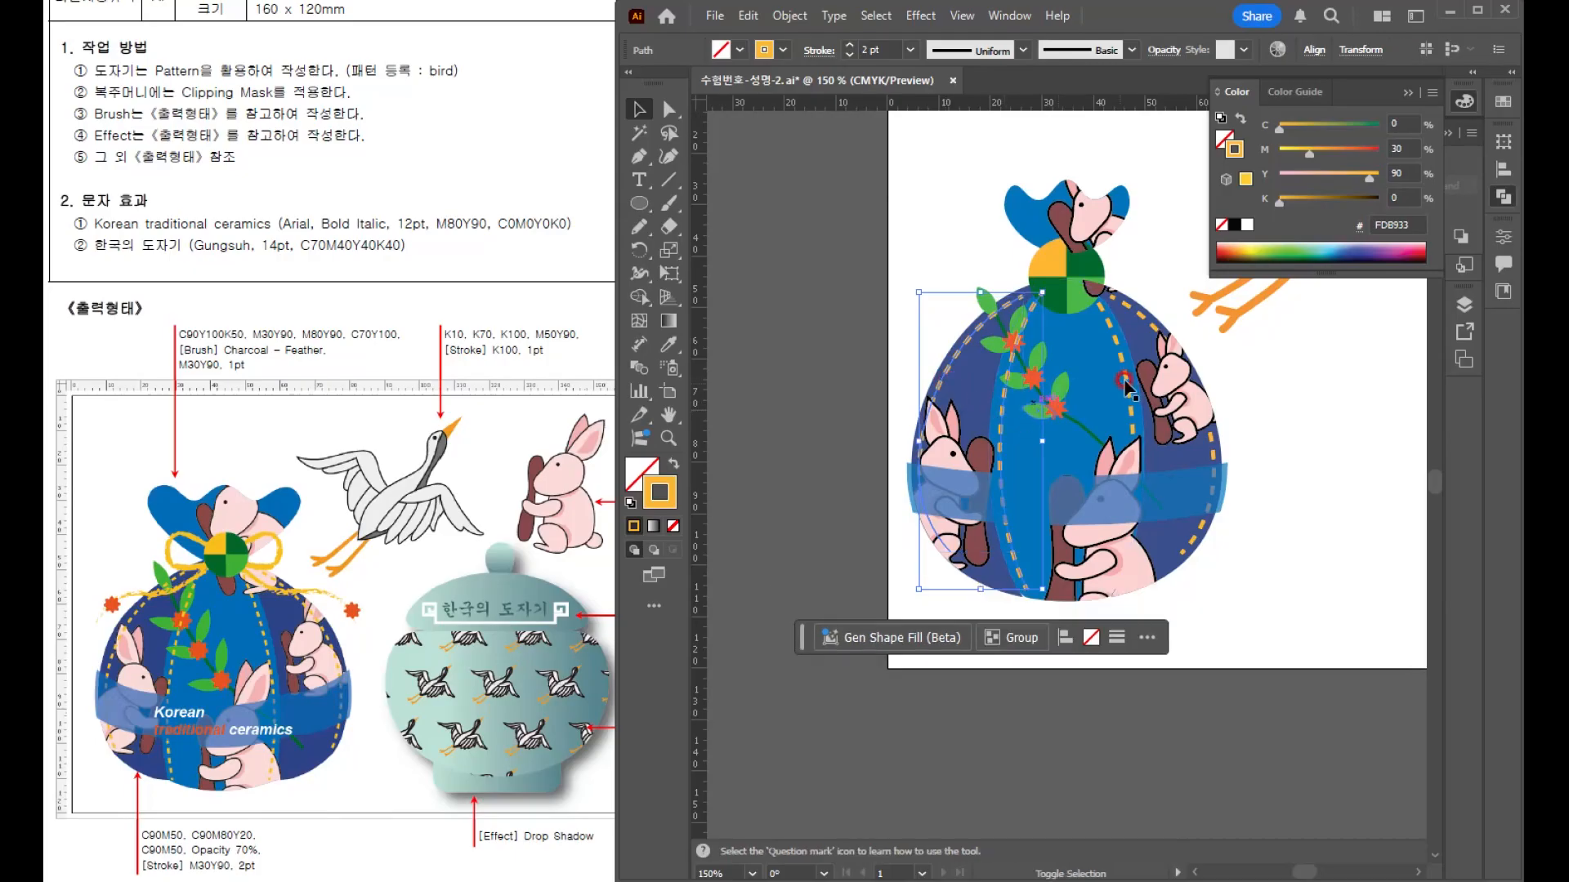
left_click(1154, 495, "shift")
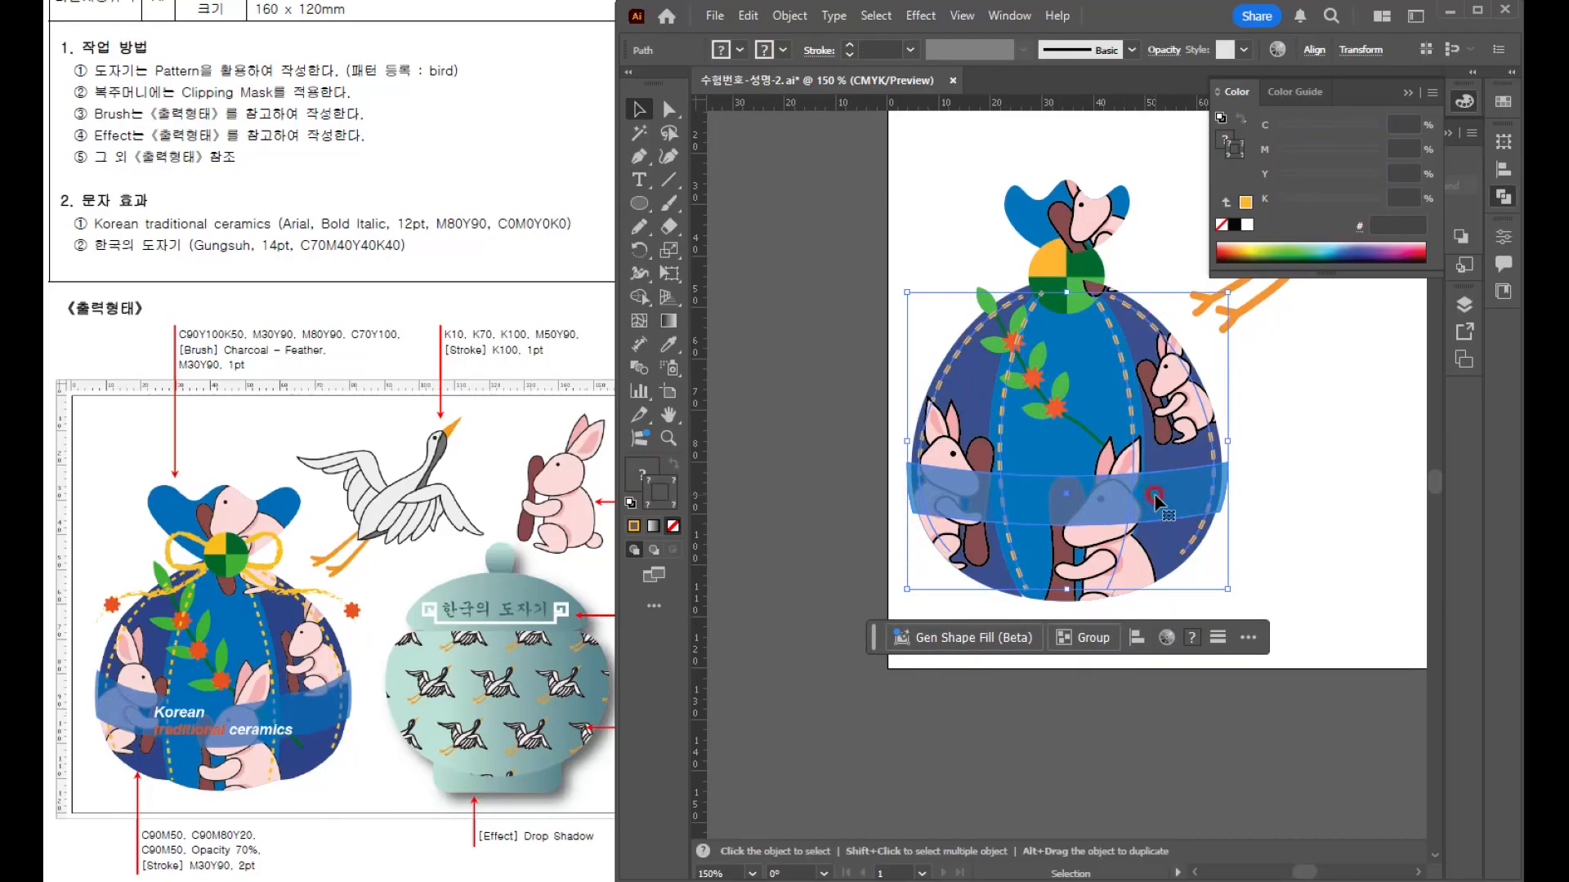
left_click(1300, 562)
- Move the large lower rabbit slightly left inside the pouch's clipping mask
scroll(1232, 397, "up", 3)
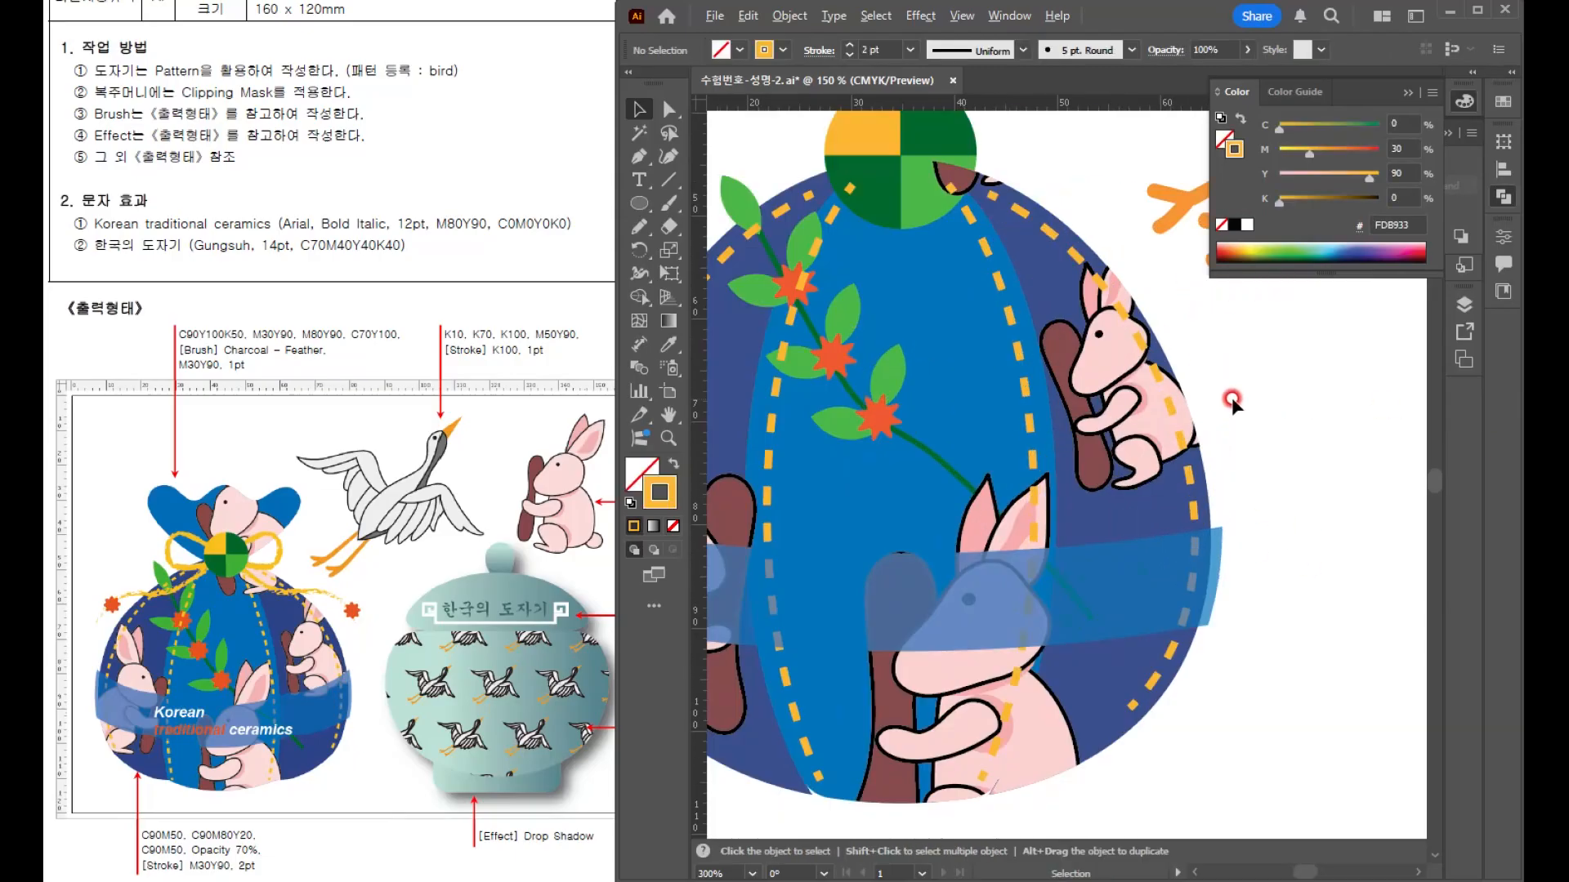
scroll(932, 638, "down", 2)
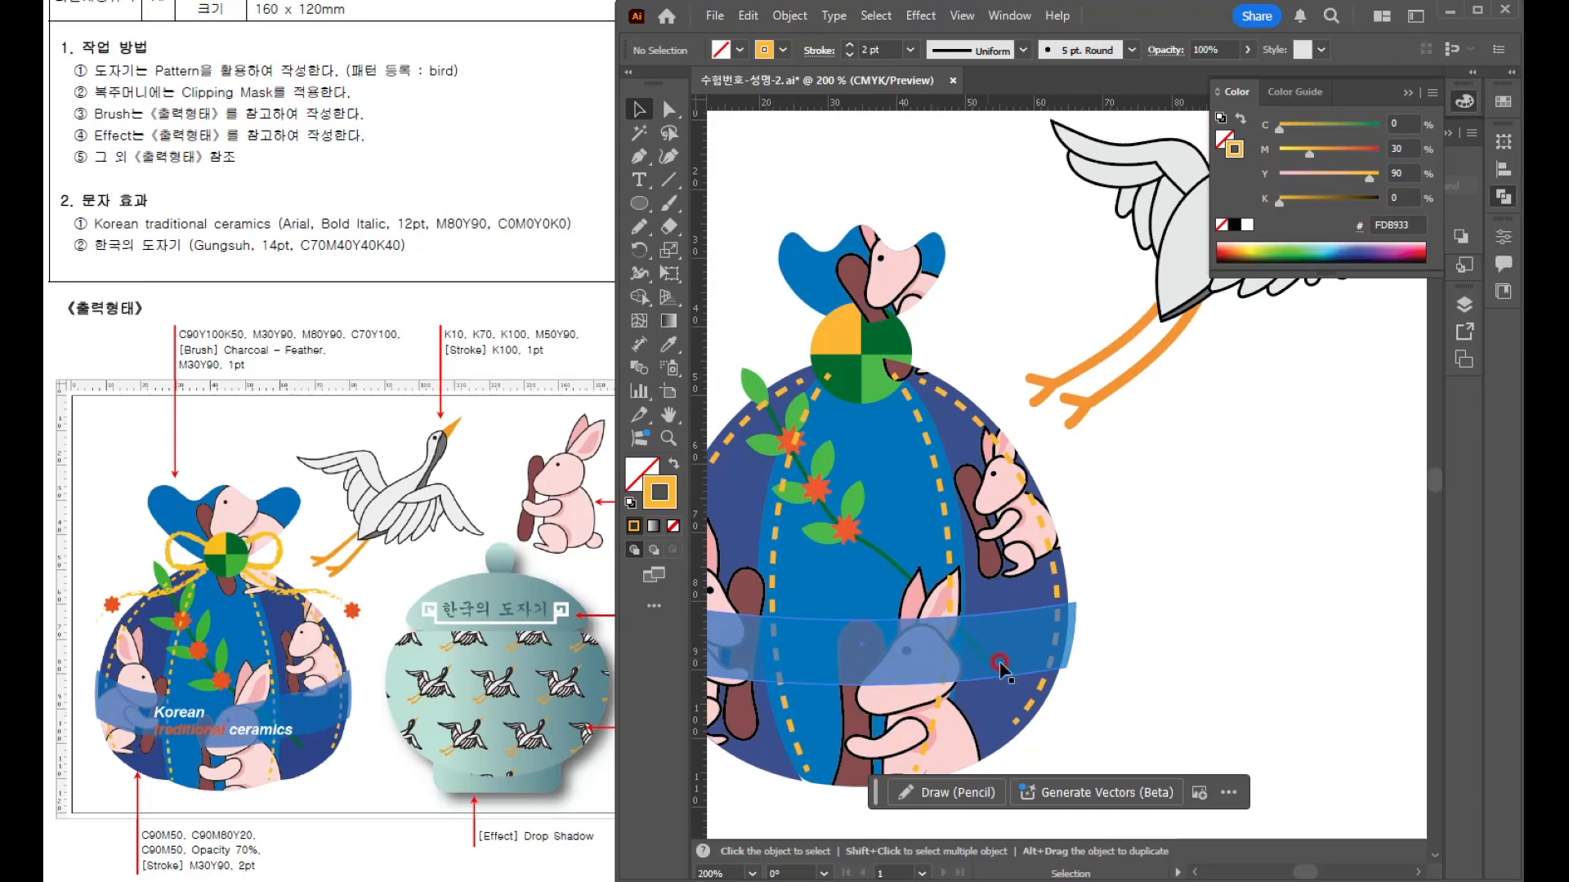
scroll(1060, 581, "up", 2)
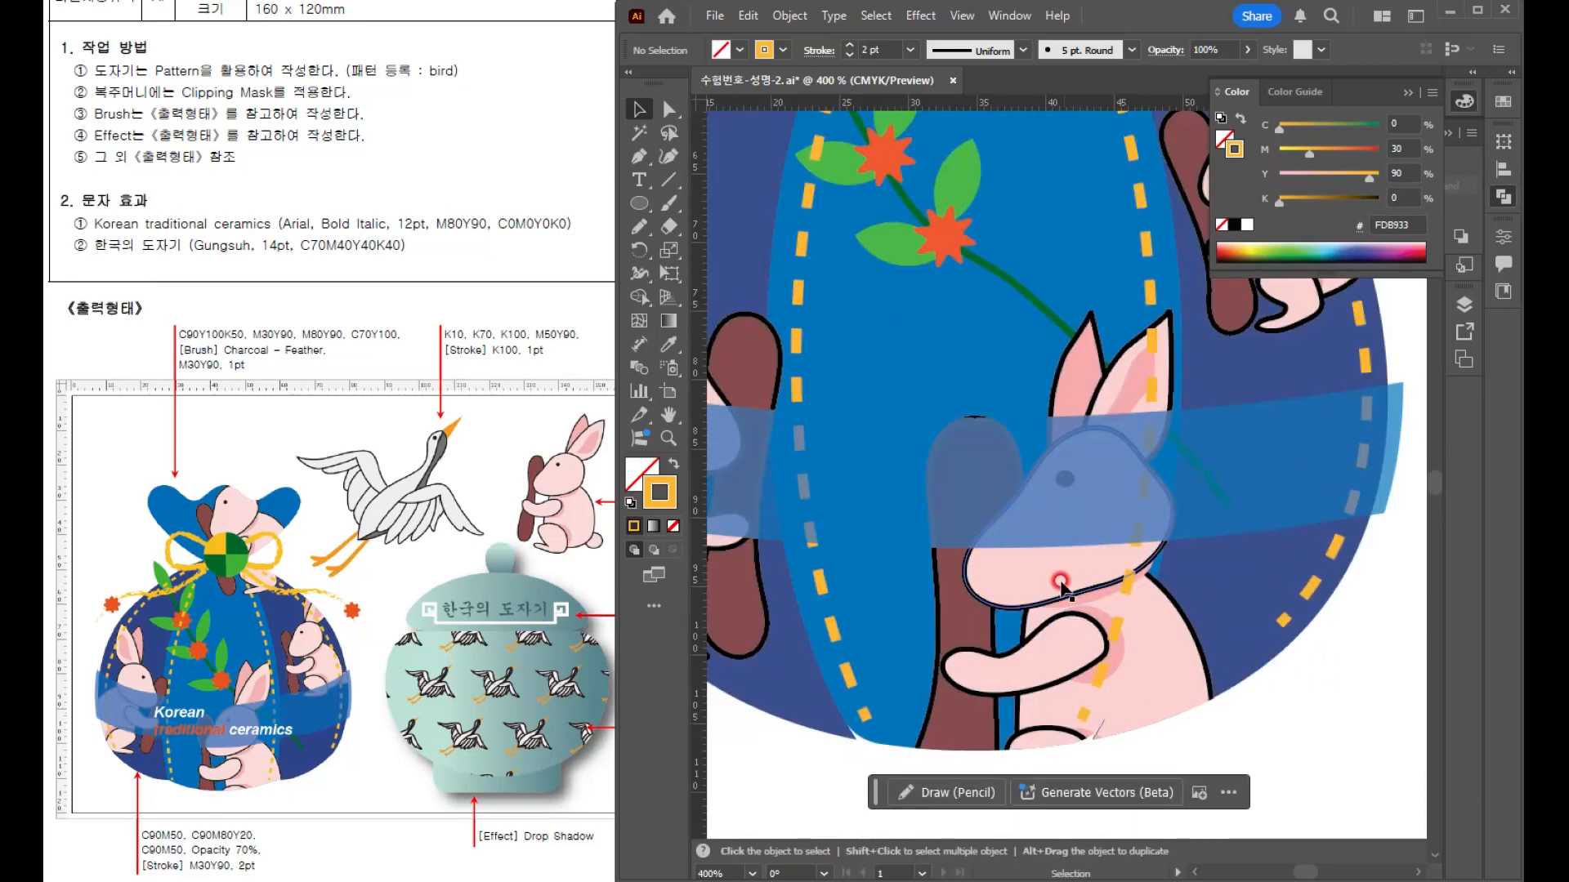
double_click(1060, 582)
left_click_drag(1059, 544, 1042, 547)
key("Escape")
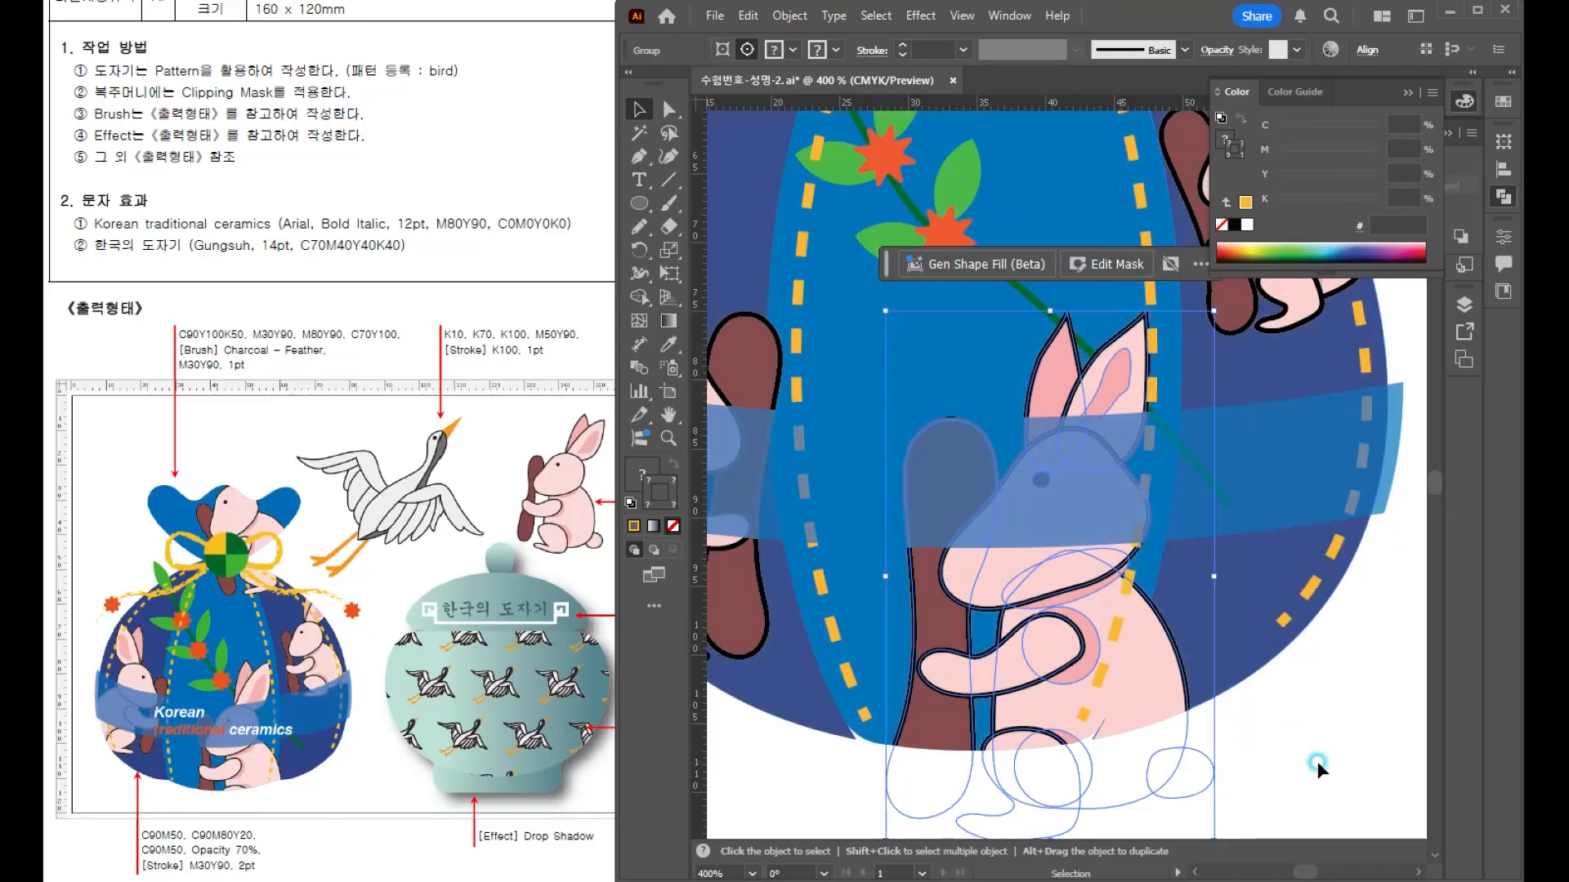
left_click(1317, 763)
- Place the spare orange flower on the empty canvas beside the pouch's upper left side and save the document
scroll(1317, 763, "down", 2)
left_click_drag(1266, 681, 1144, 734)
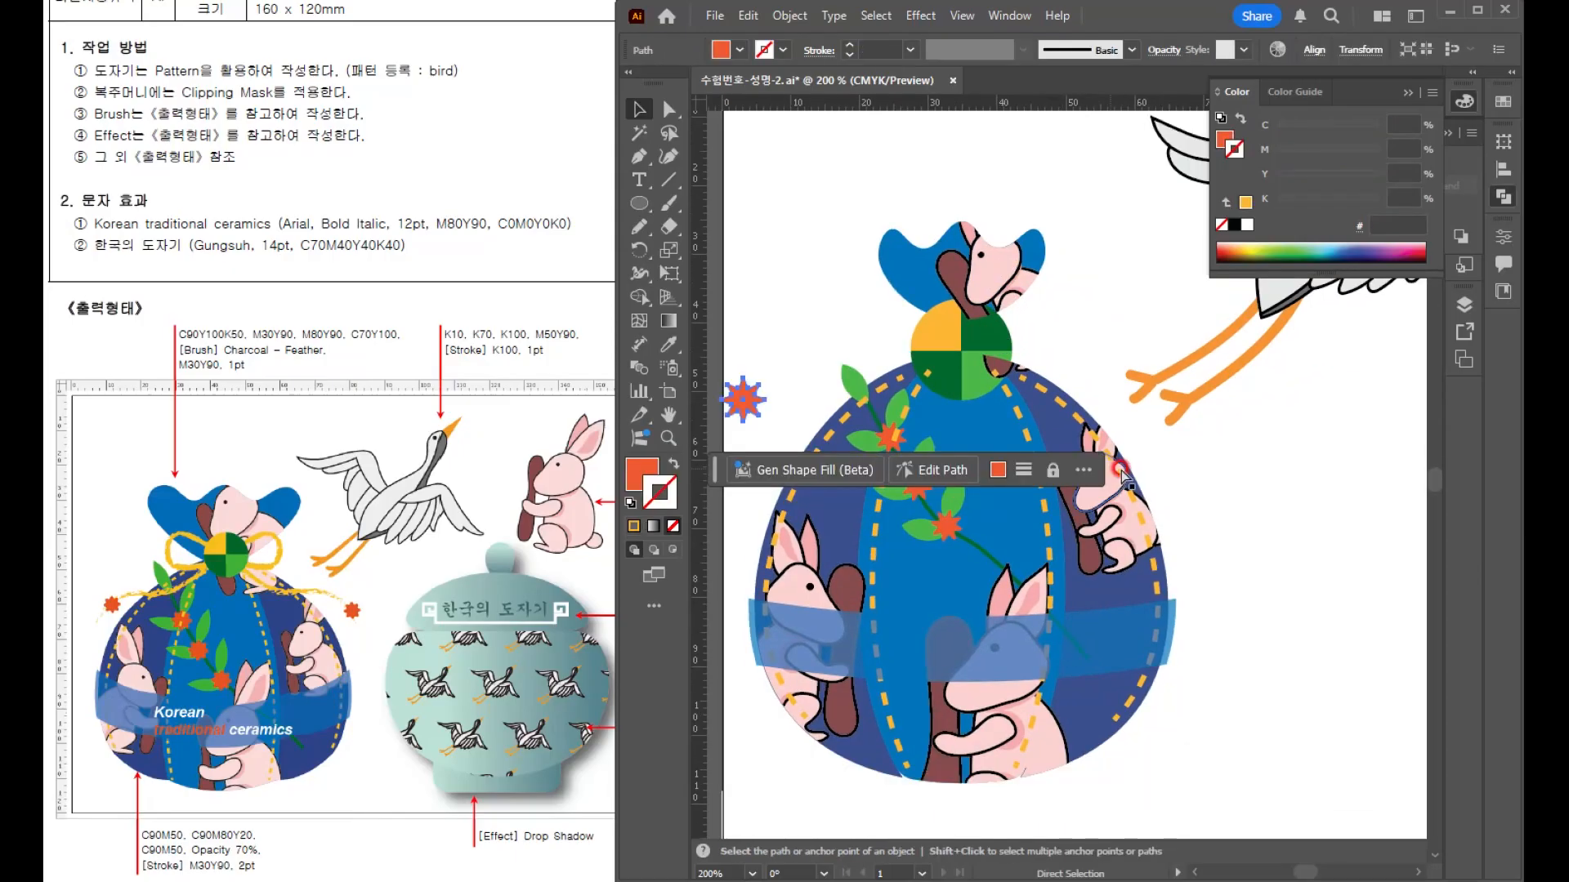
key("ctrl+s")
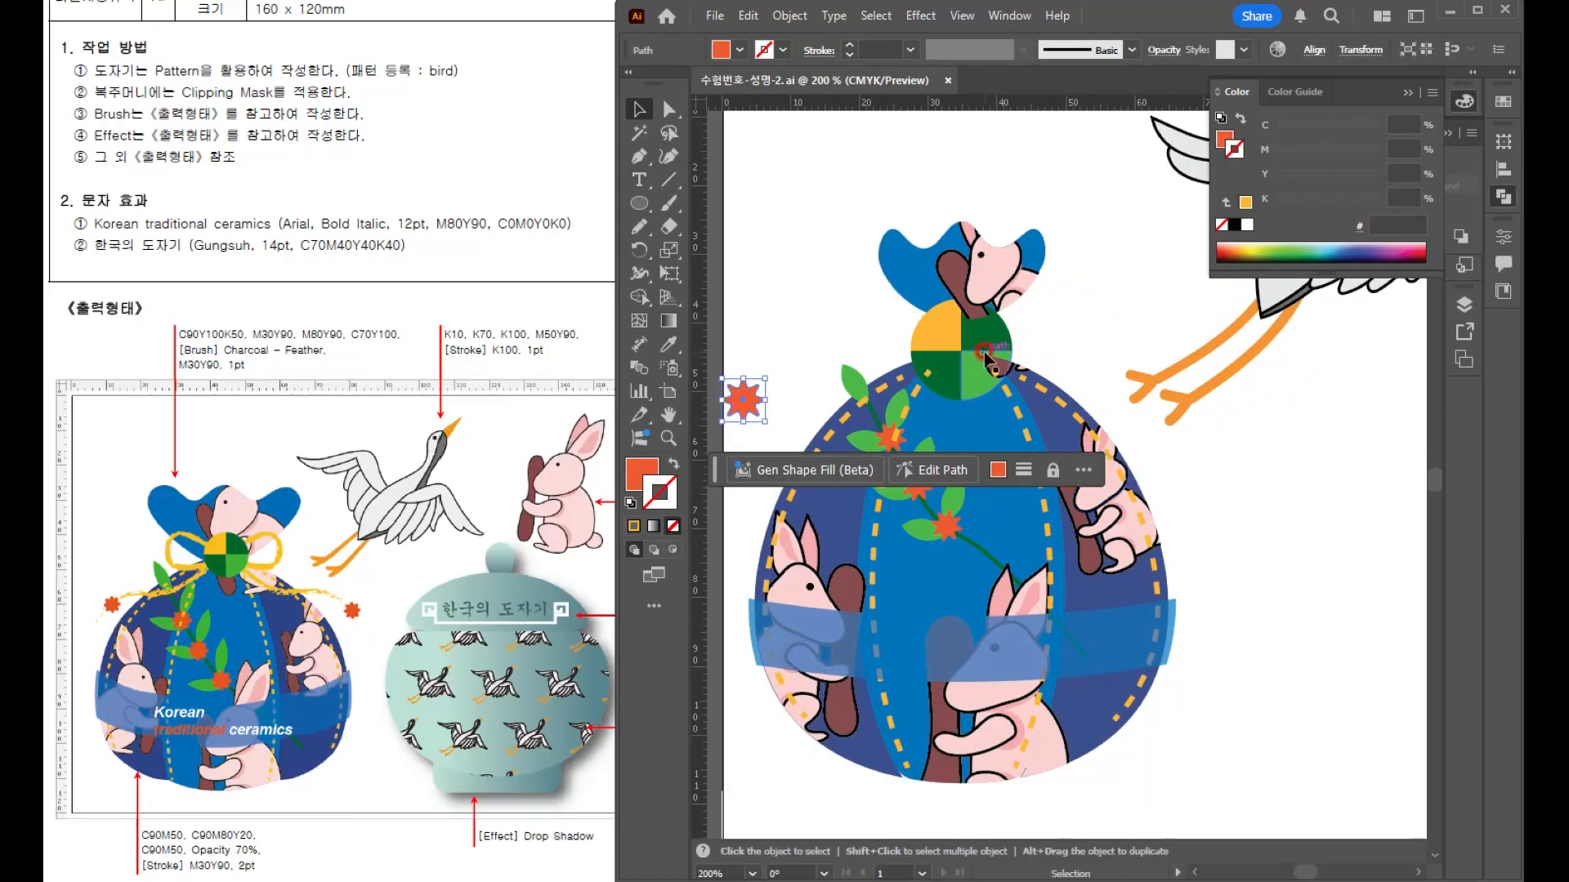
left_click(1092, 317)
left_click(904, 292)
left_click(823, 221)
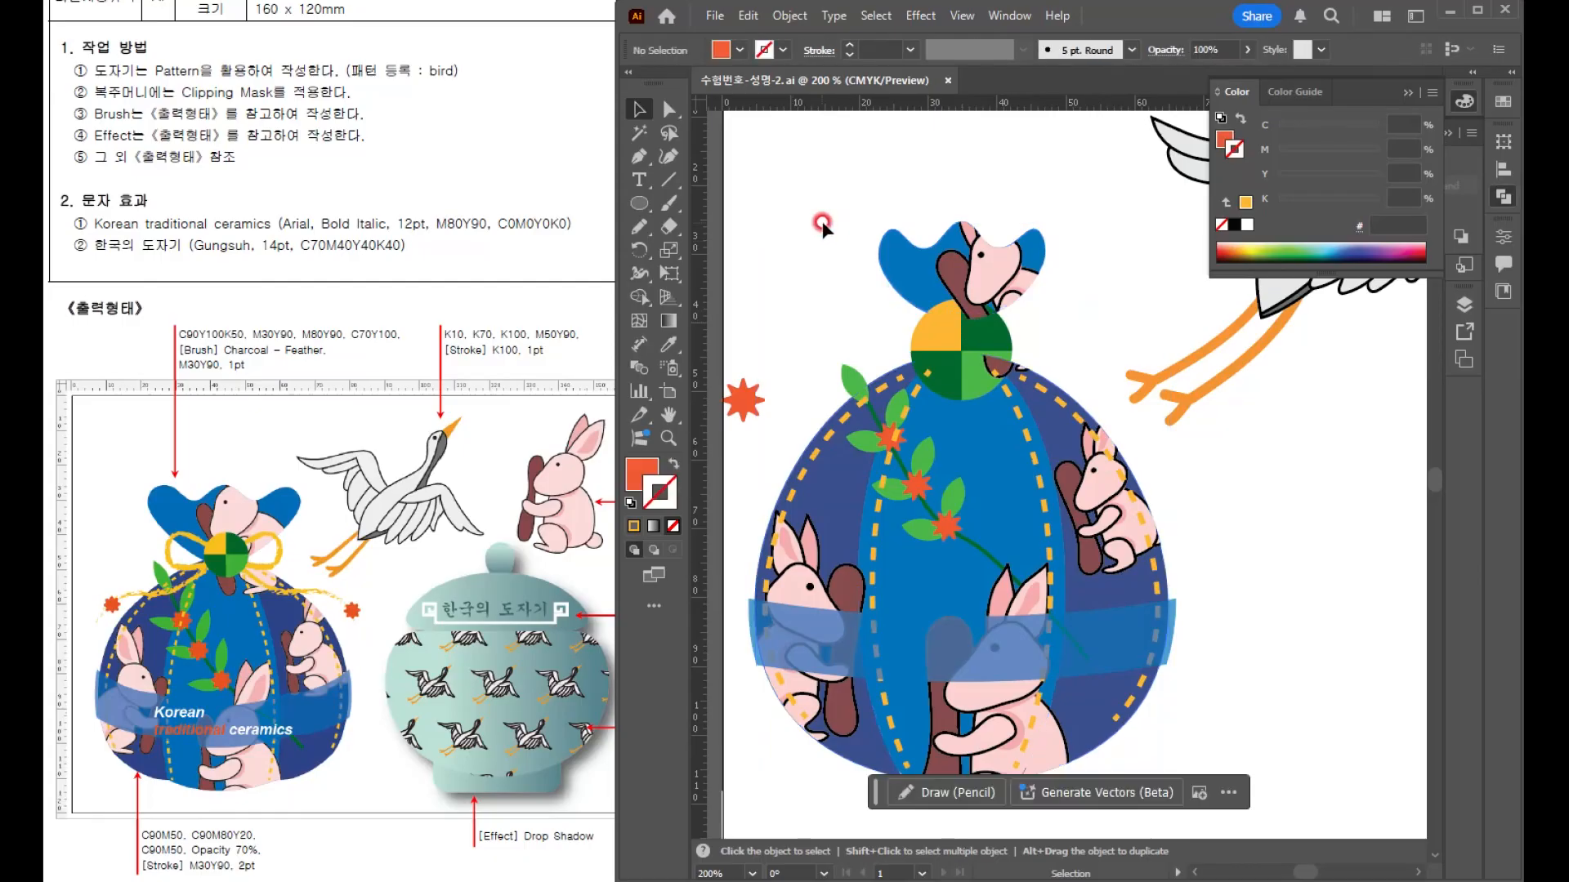
- Bring the four-part yellow and green knot circle at the pouch's neck to the front
left_click(964, 319)
key("ctrl+shift+bracketright")
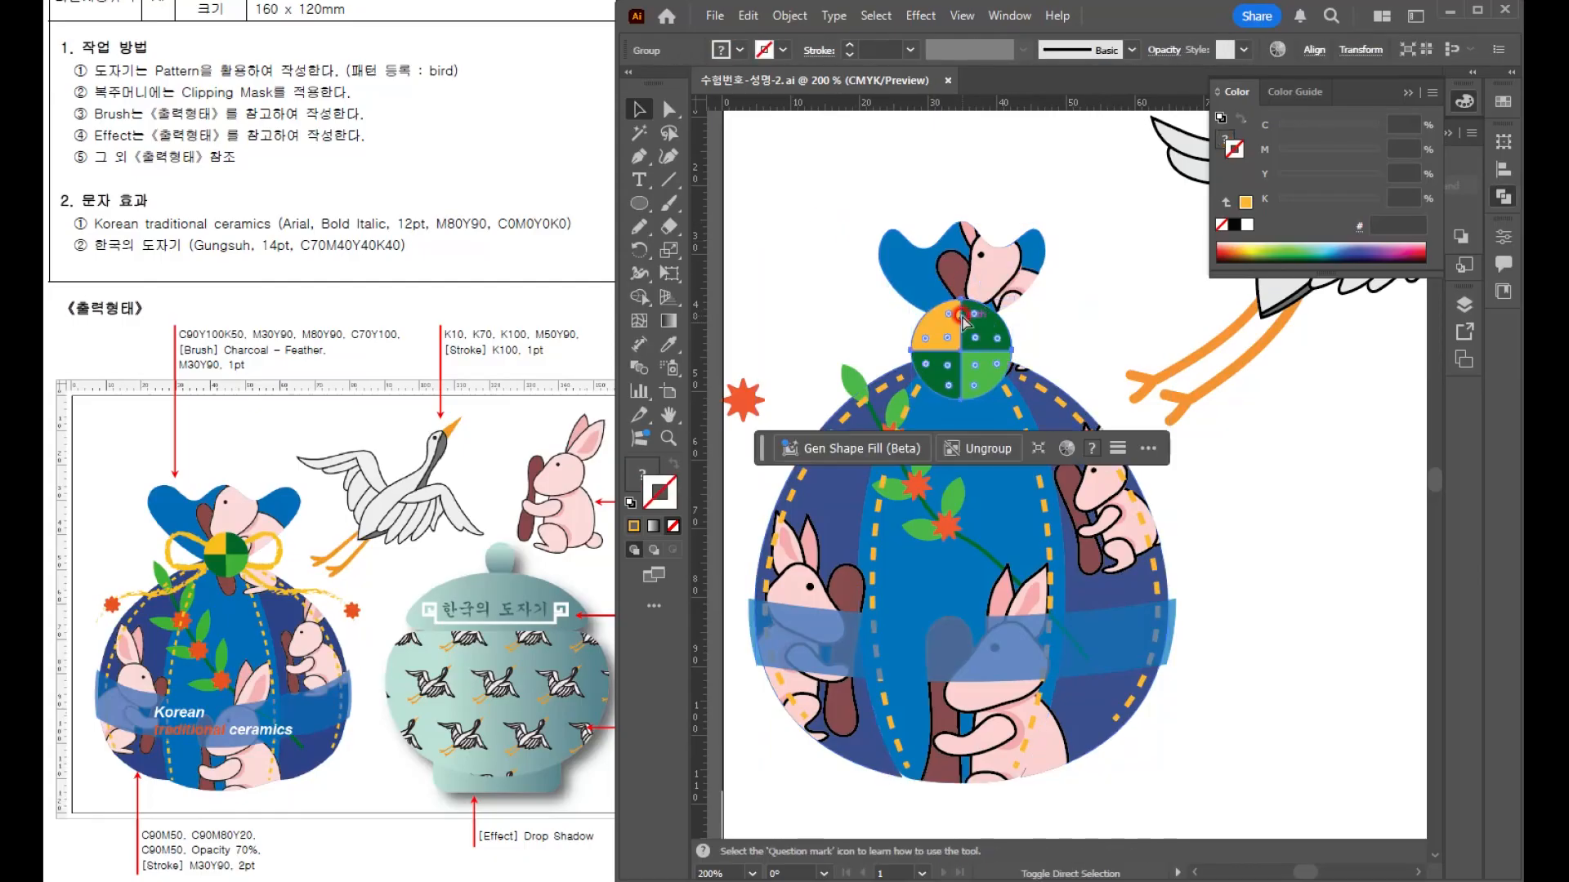
scroll(964, 318, "up", 2)
scroll(964, 319, "down", 2)
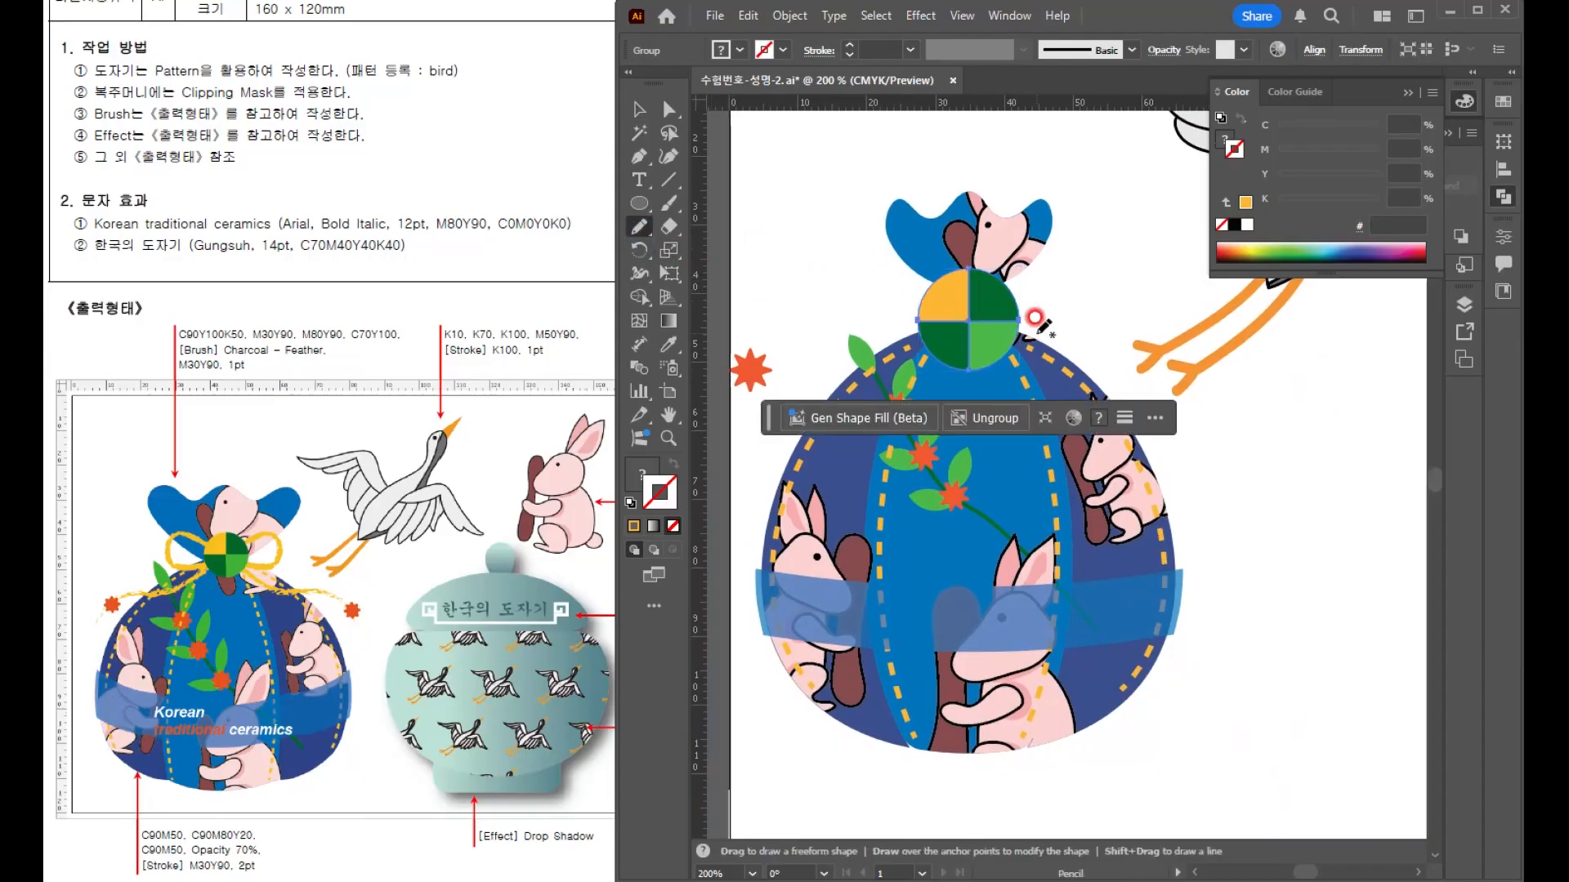
- Draw a freehand ribbon loop and a long tail with the Pencil tool, running left from the knot circle
scroll(956, 319, "left", 1)
left_click(856, 238, "ctrl")
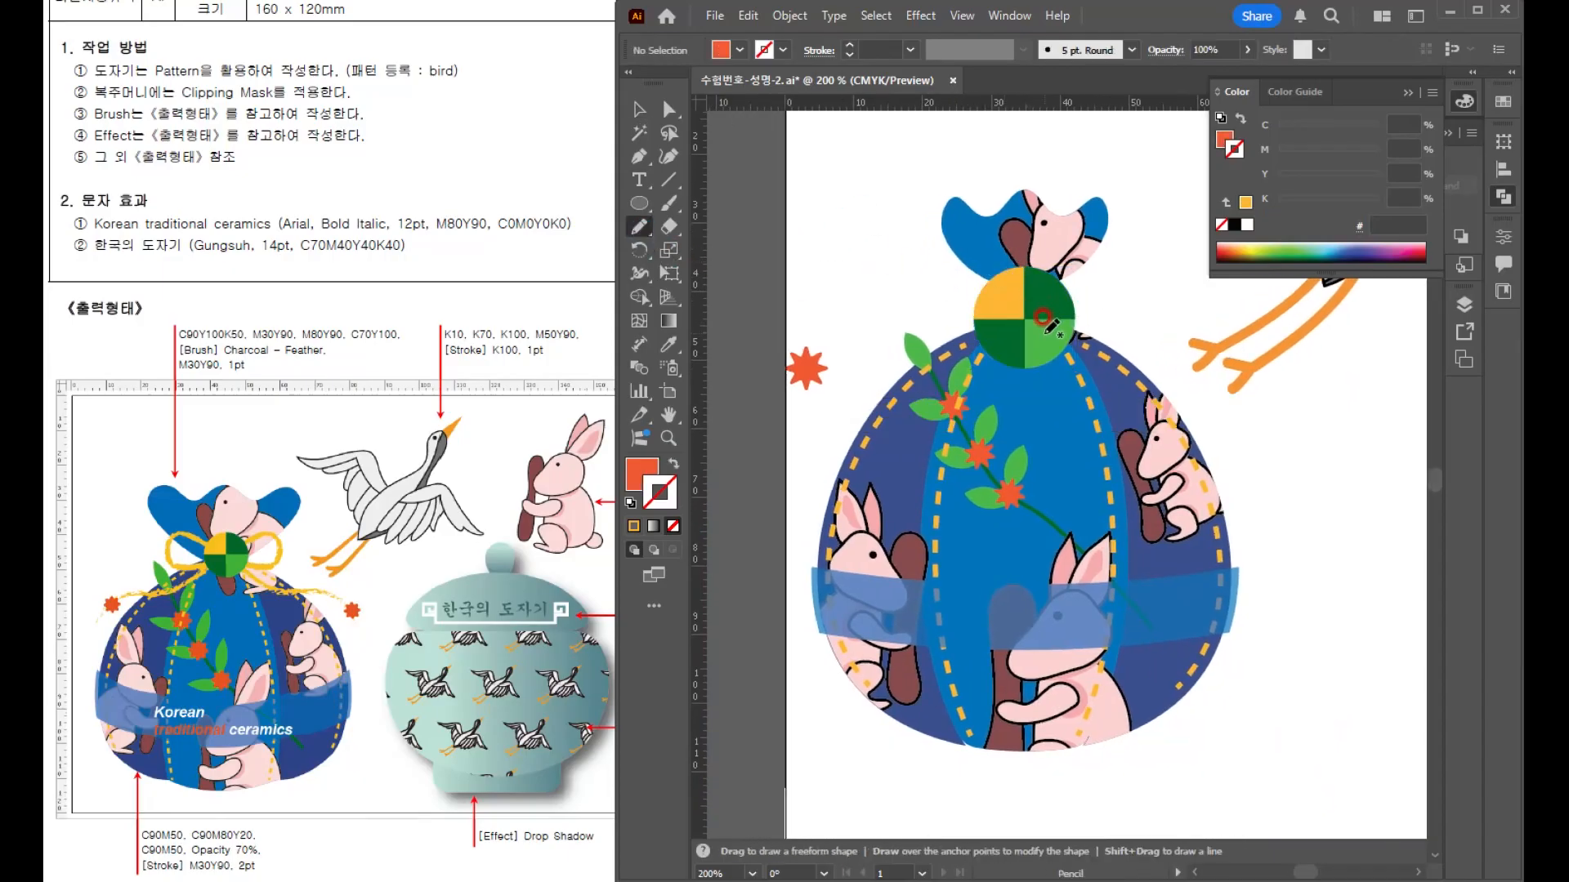
mouse_move(1010, 281)
left_mouse_down()
mouse_move(937, 266)
mouse_move(923, 312)
mouse_move(974, 339)
mouse_move(1026, 332)
mouse_move(825, 431)
left_mouse_up()
key("ctrl+z")
key("v")
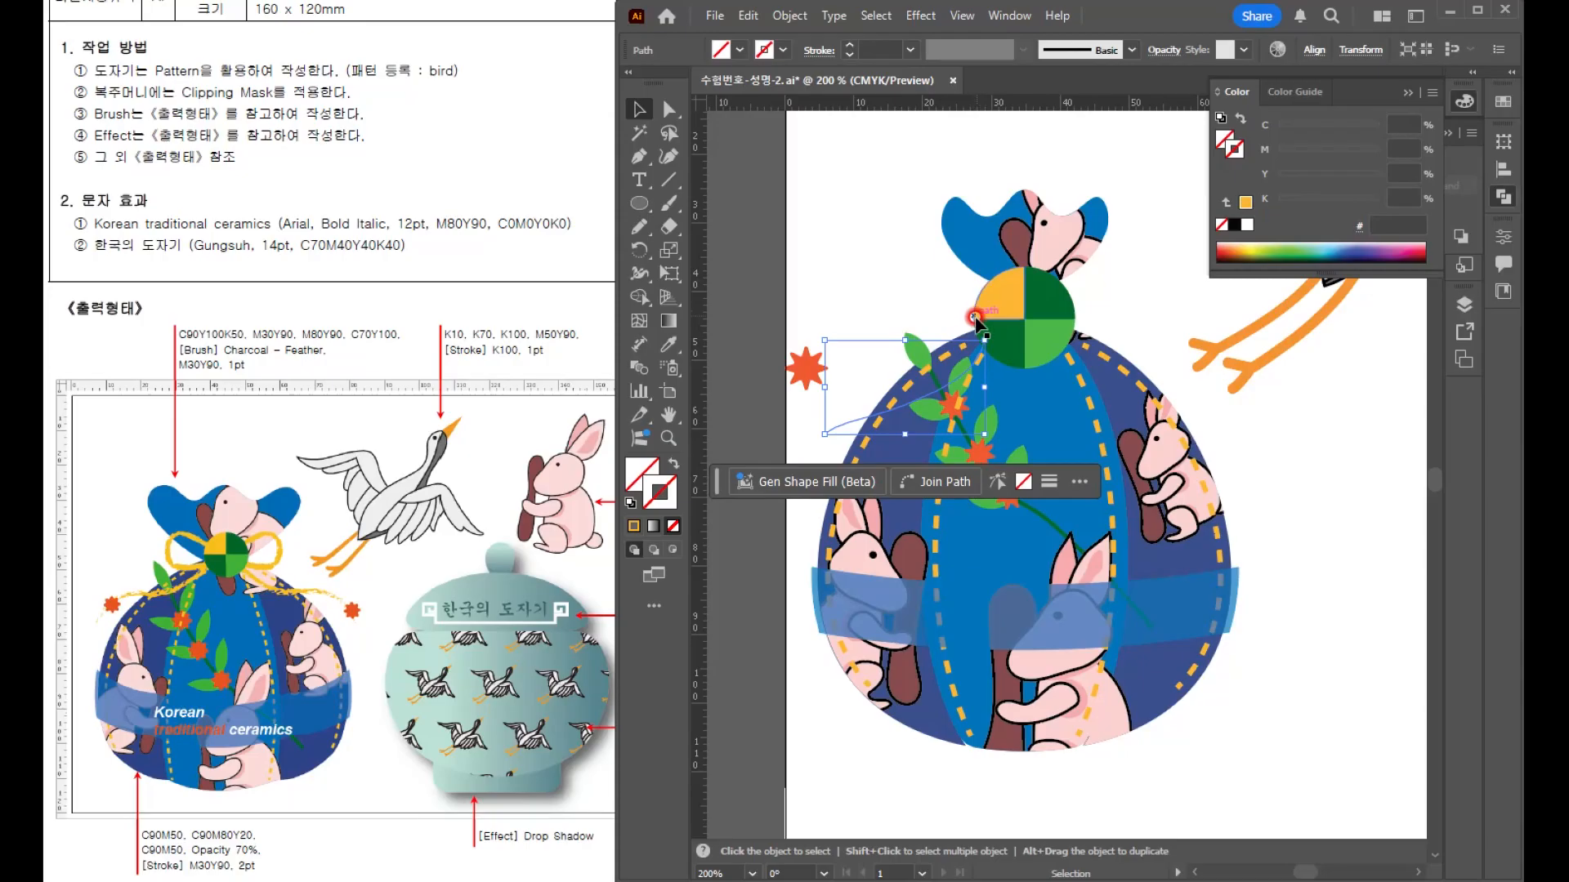
- Apply the Charcoal - Feather brush to the ribbon loop and tail with a 1 pt stroke in M30 Y90
left_click_drag(916, 276, 970, 302)
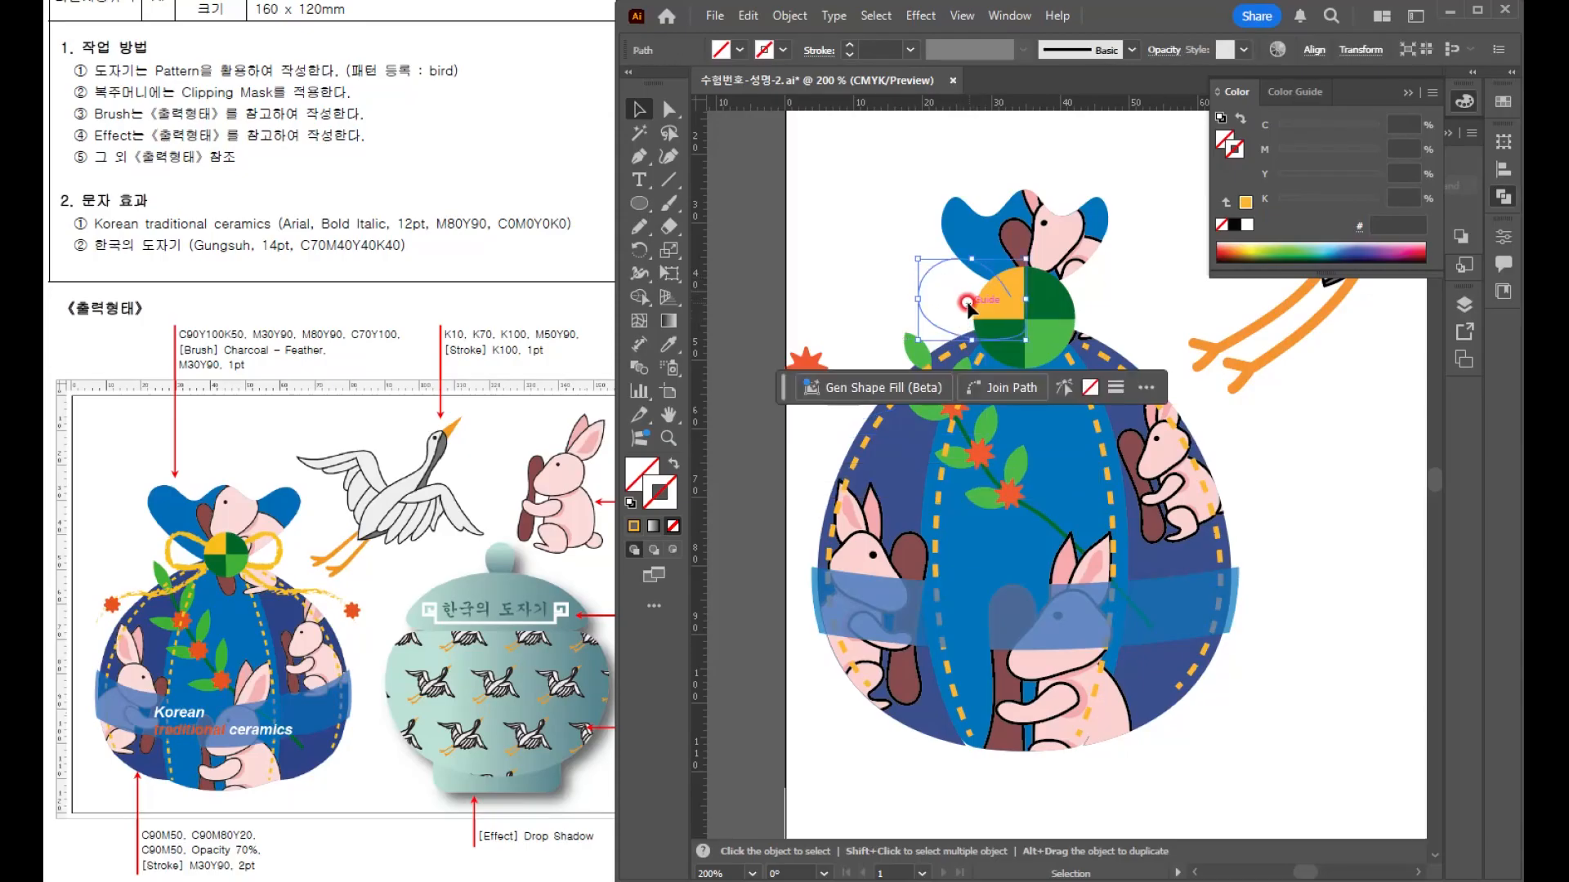
left_click(835, 420, "shift")
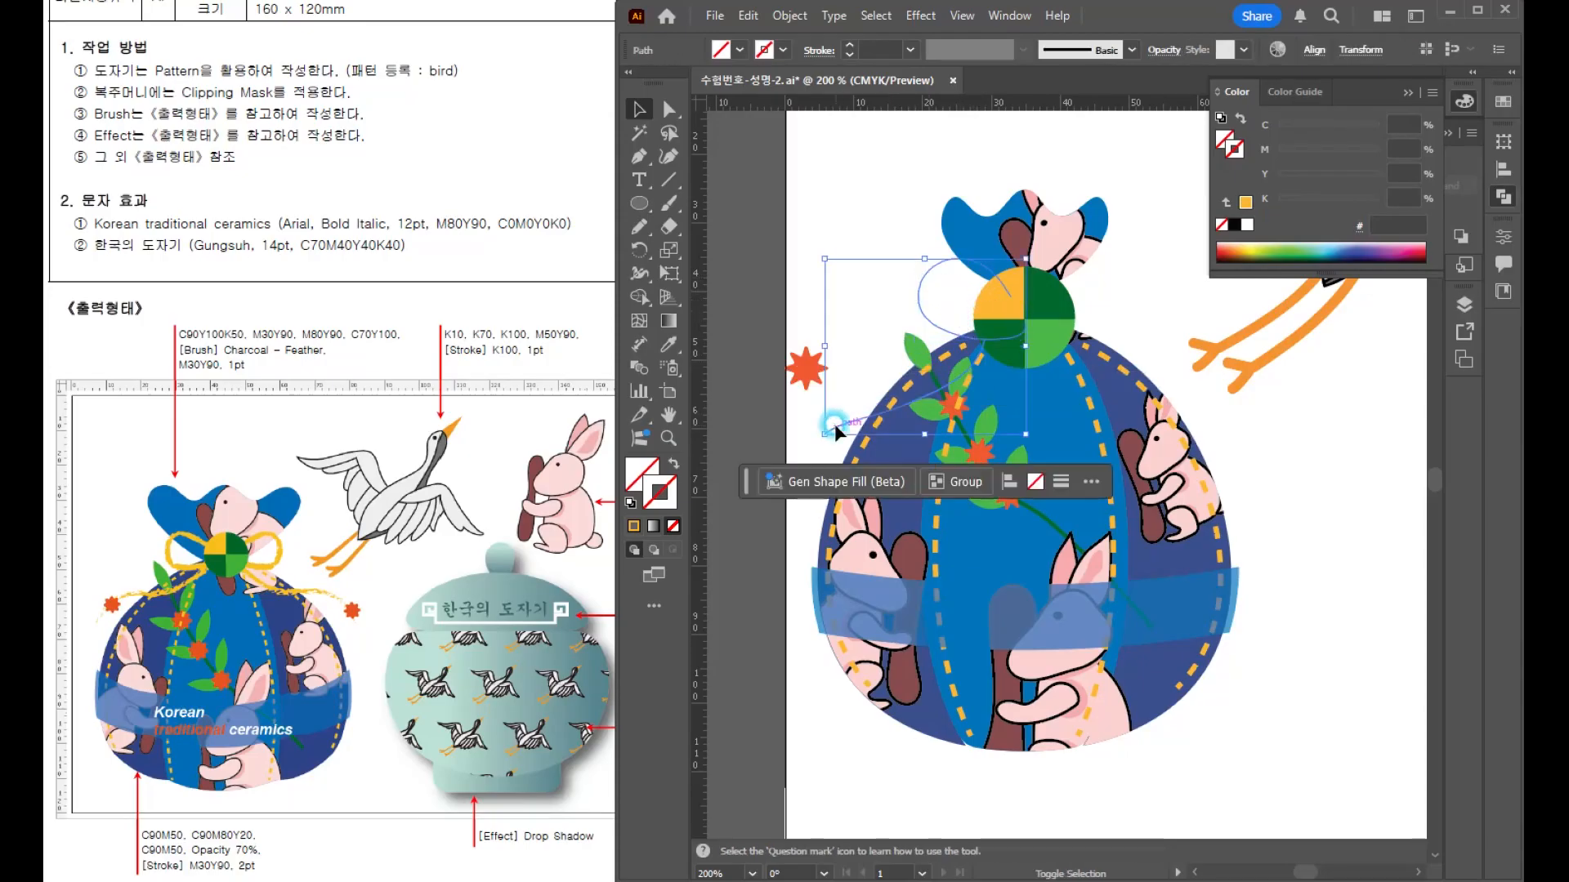
key("F5")
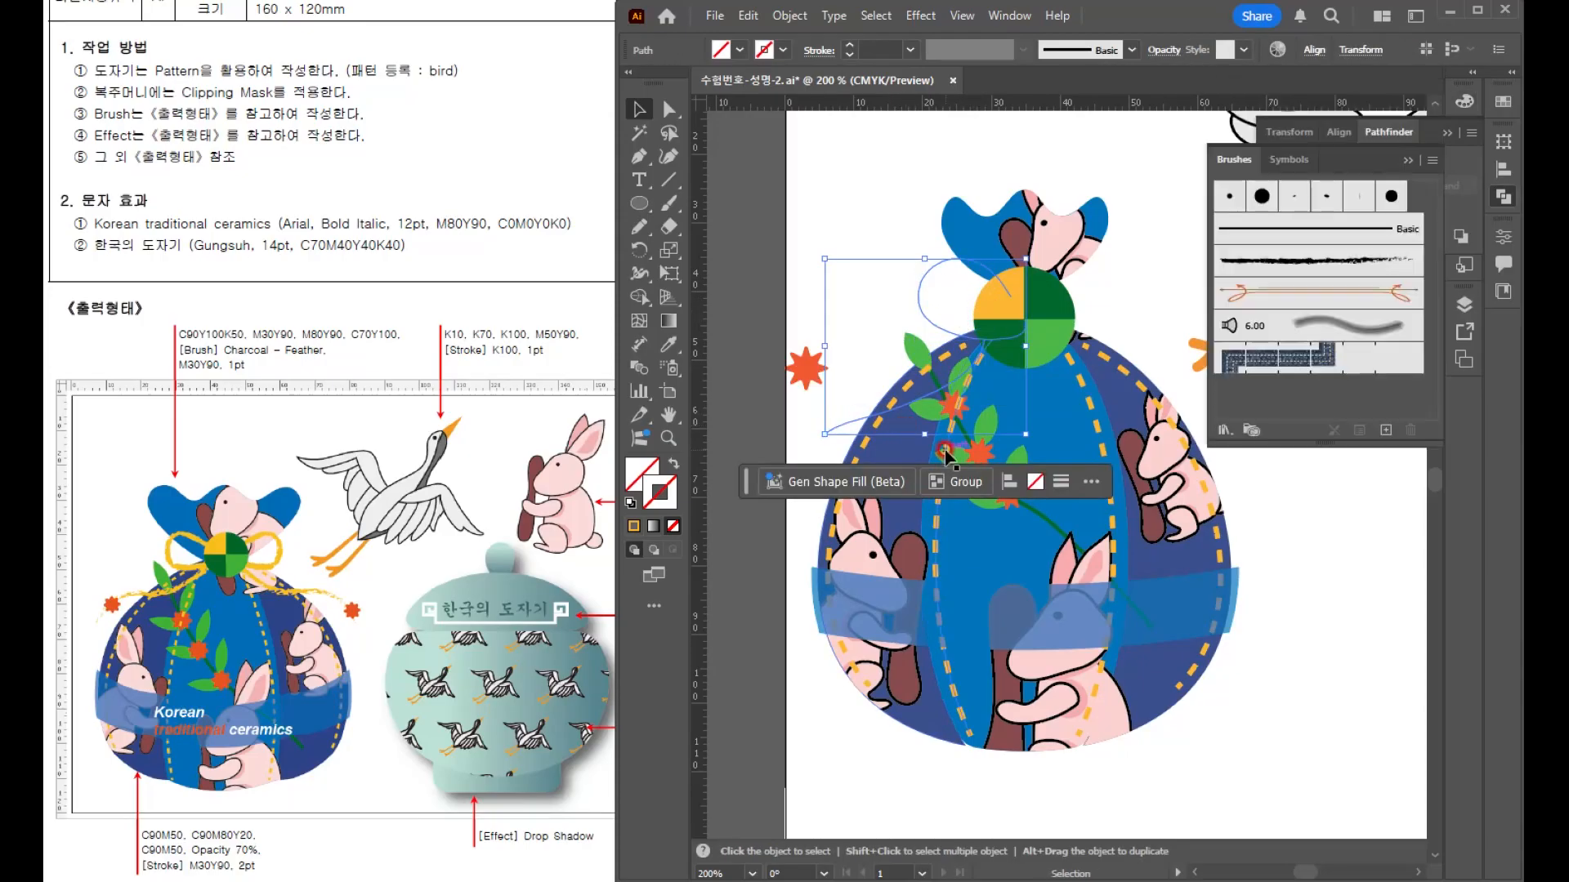
left_click(1279, 257)
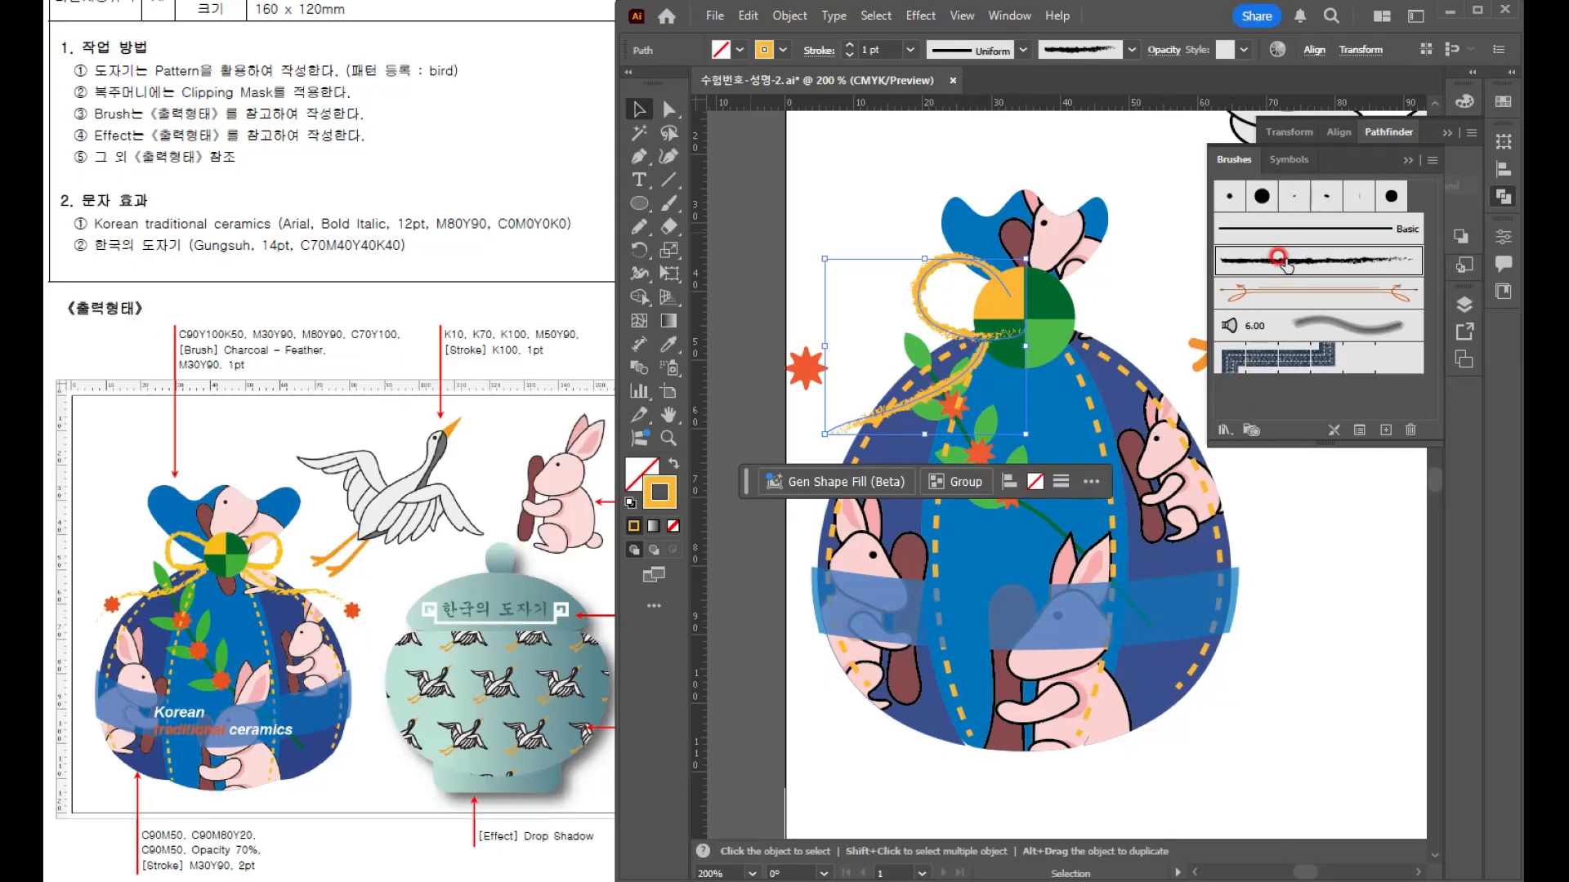
double_click(659, 493)
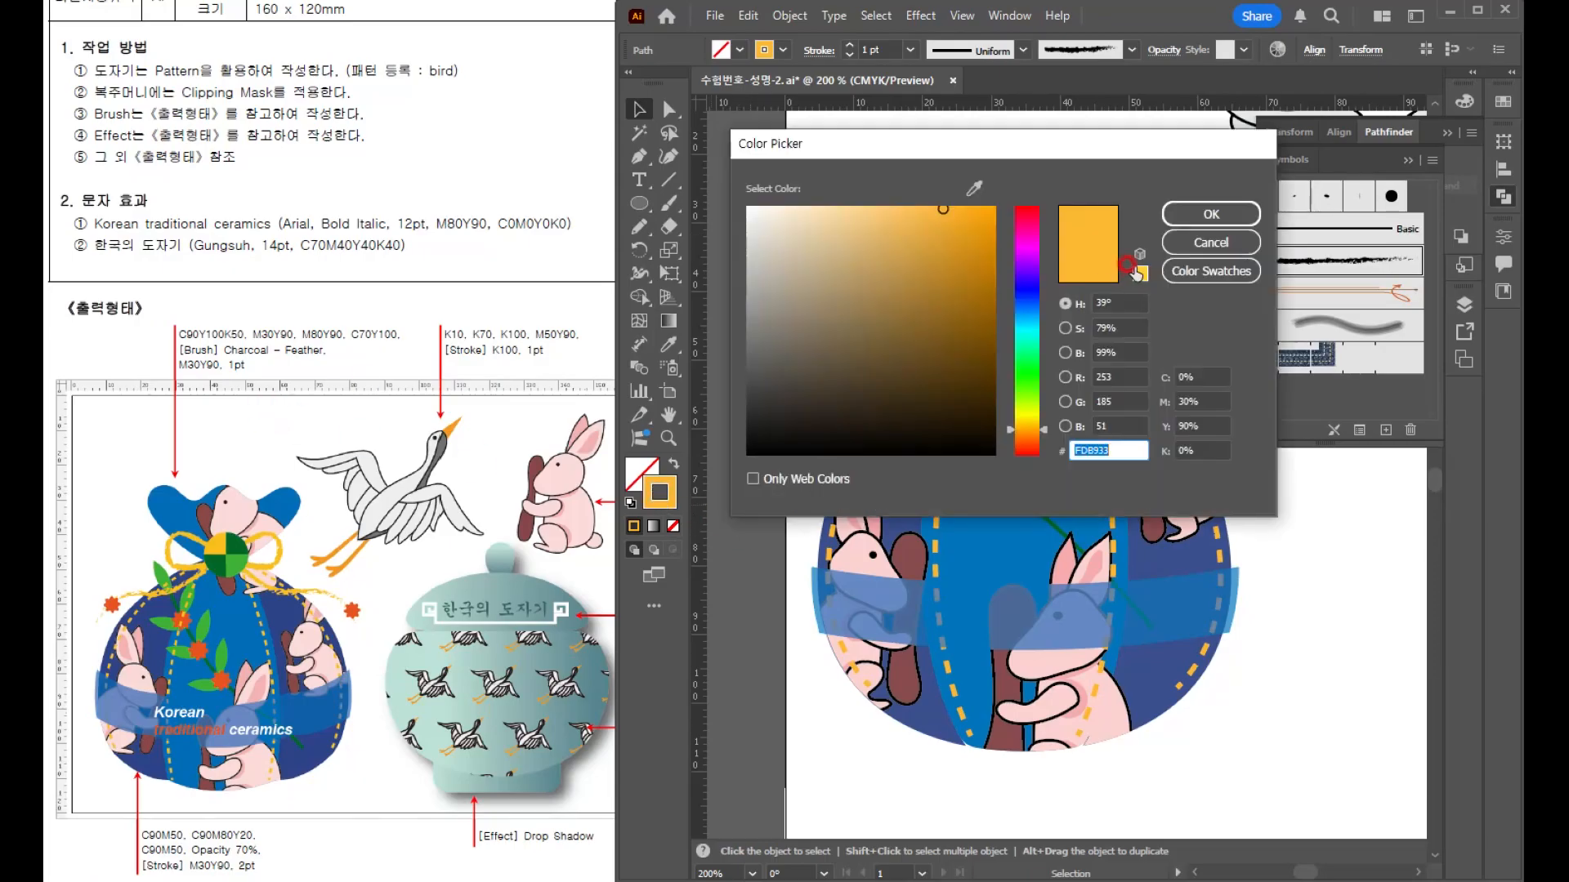
left_click(1200, 396)
left_click(1214, 426)
left_click(1199, 240)
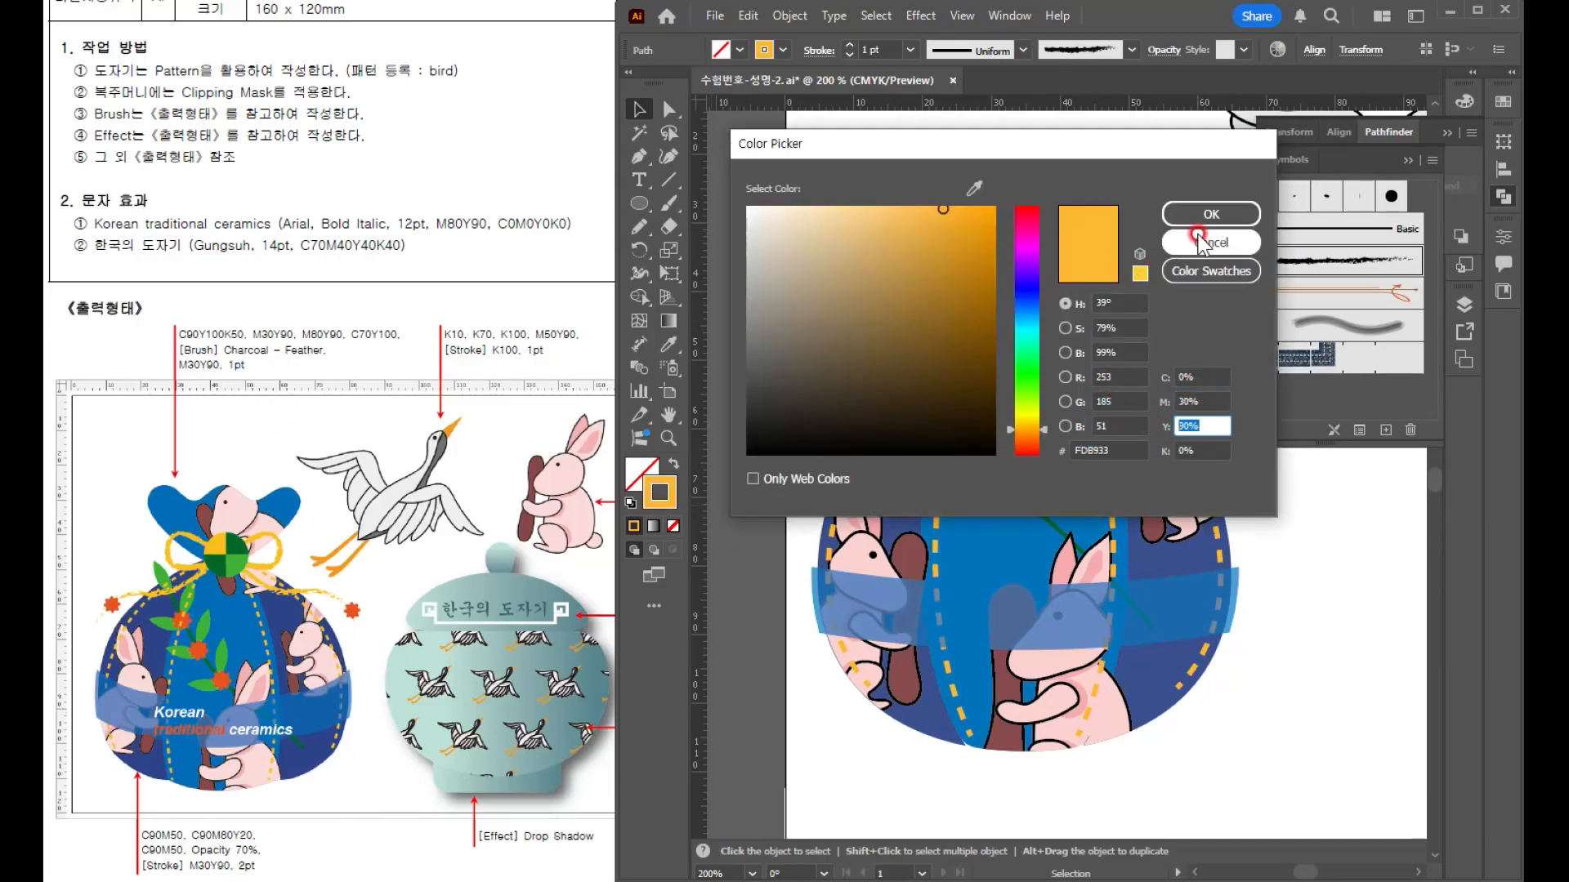
left_click(1207, 216)
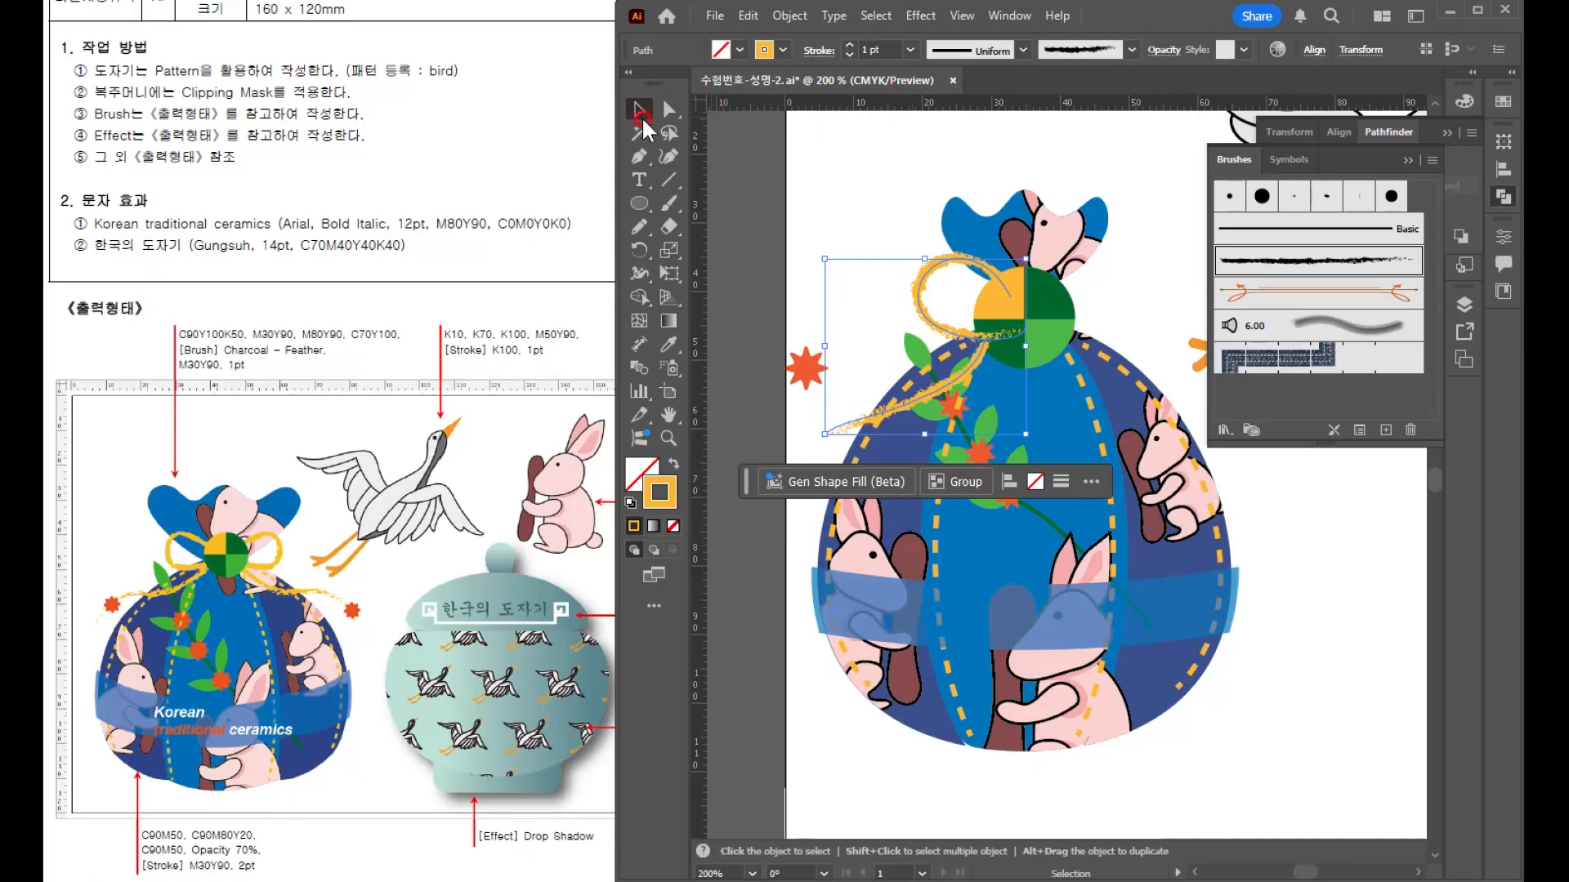
- Place the spare flower on the tail's tip and reflect a copy of the loop, tail and flower across the knot's vertical centre axis
left_click(899, 159)
left_click_drag(815, 371, 837, 437)
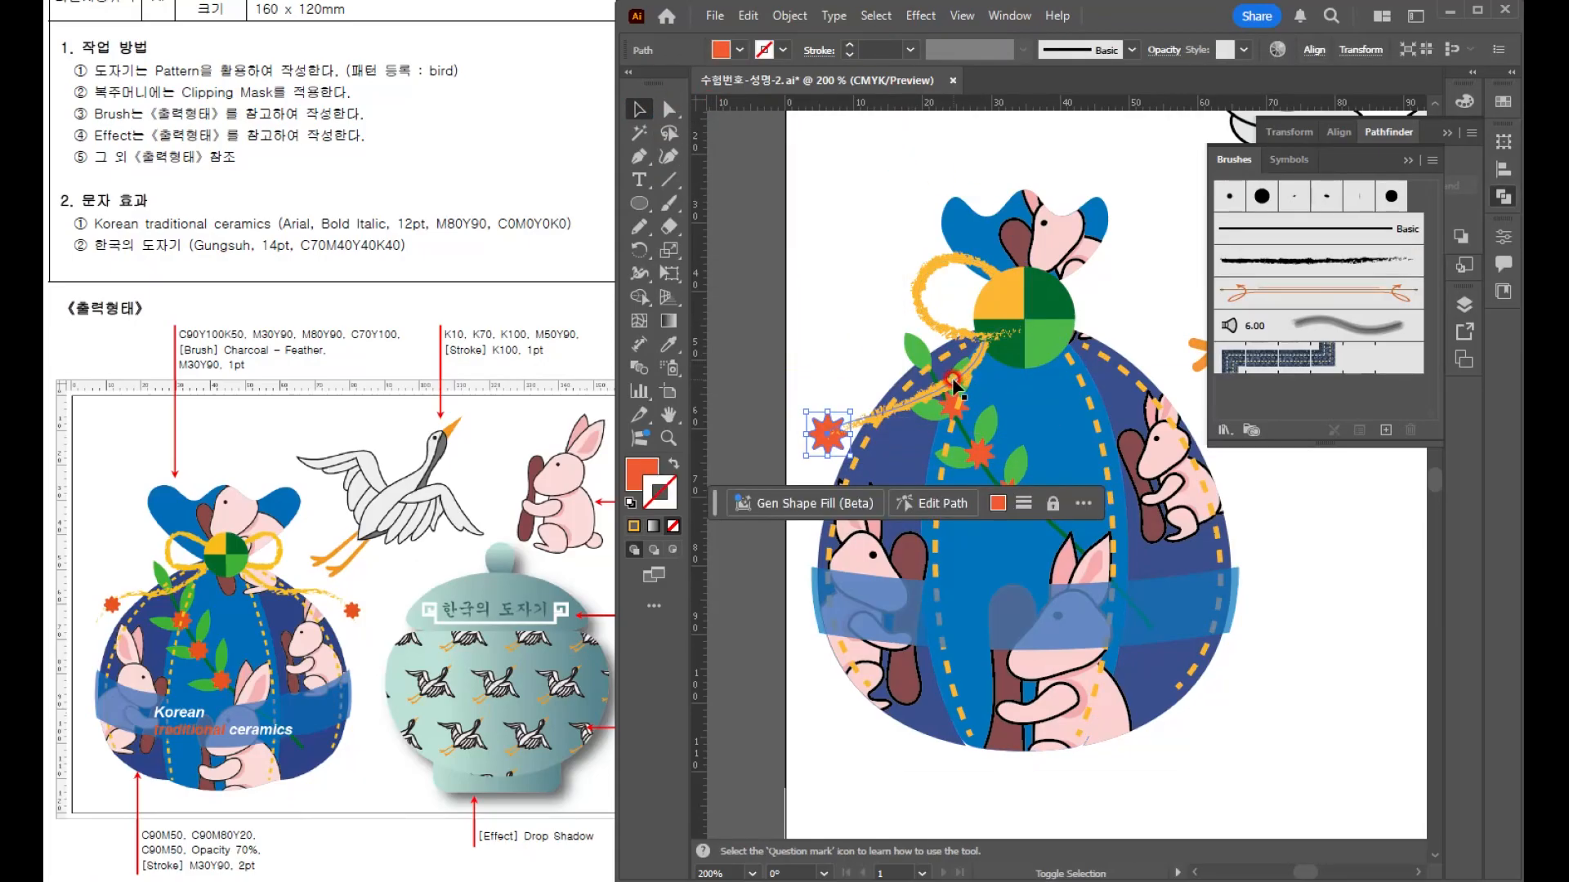
left_click(920, 309, "shift")
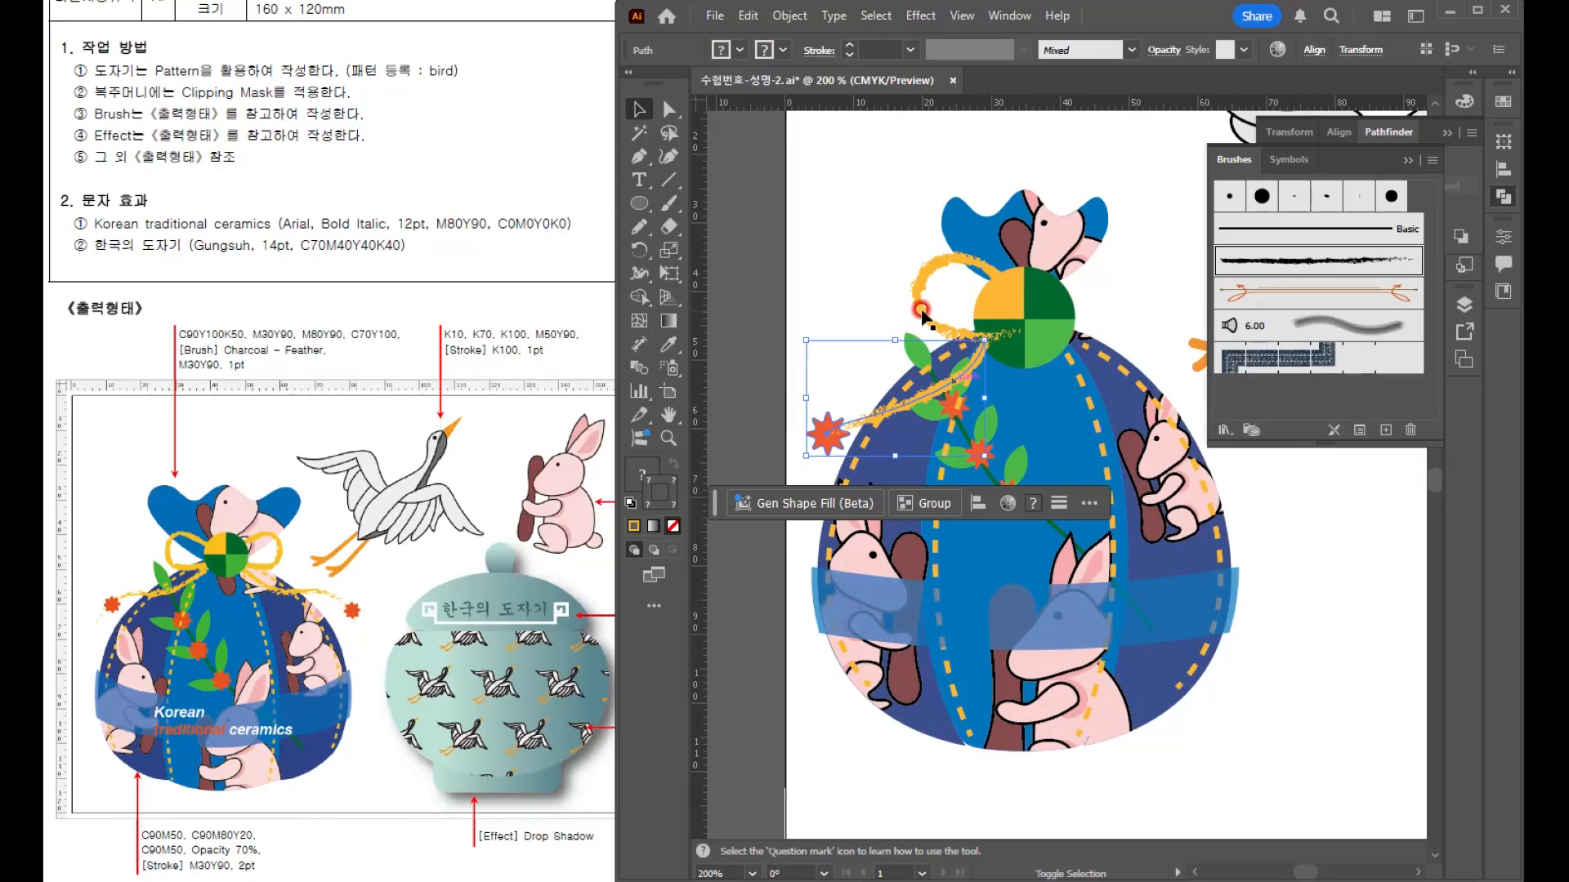
left_click(653, 259)
left_click(729, 274)
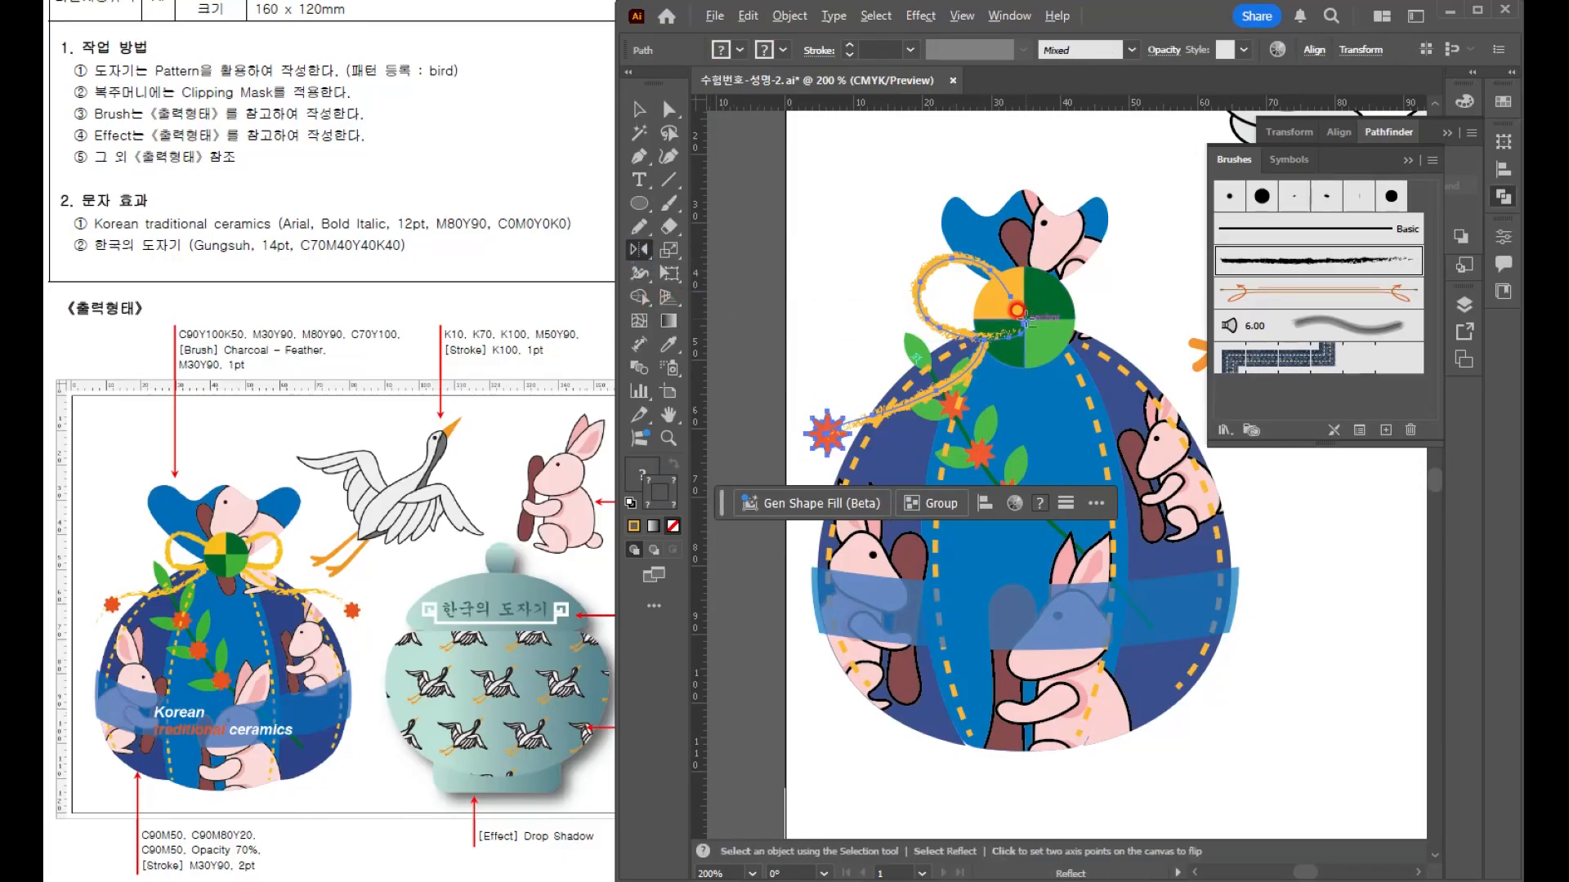
left_click(1025, 316, "alt")
left_click(650, 446)
key("v")
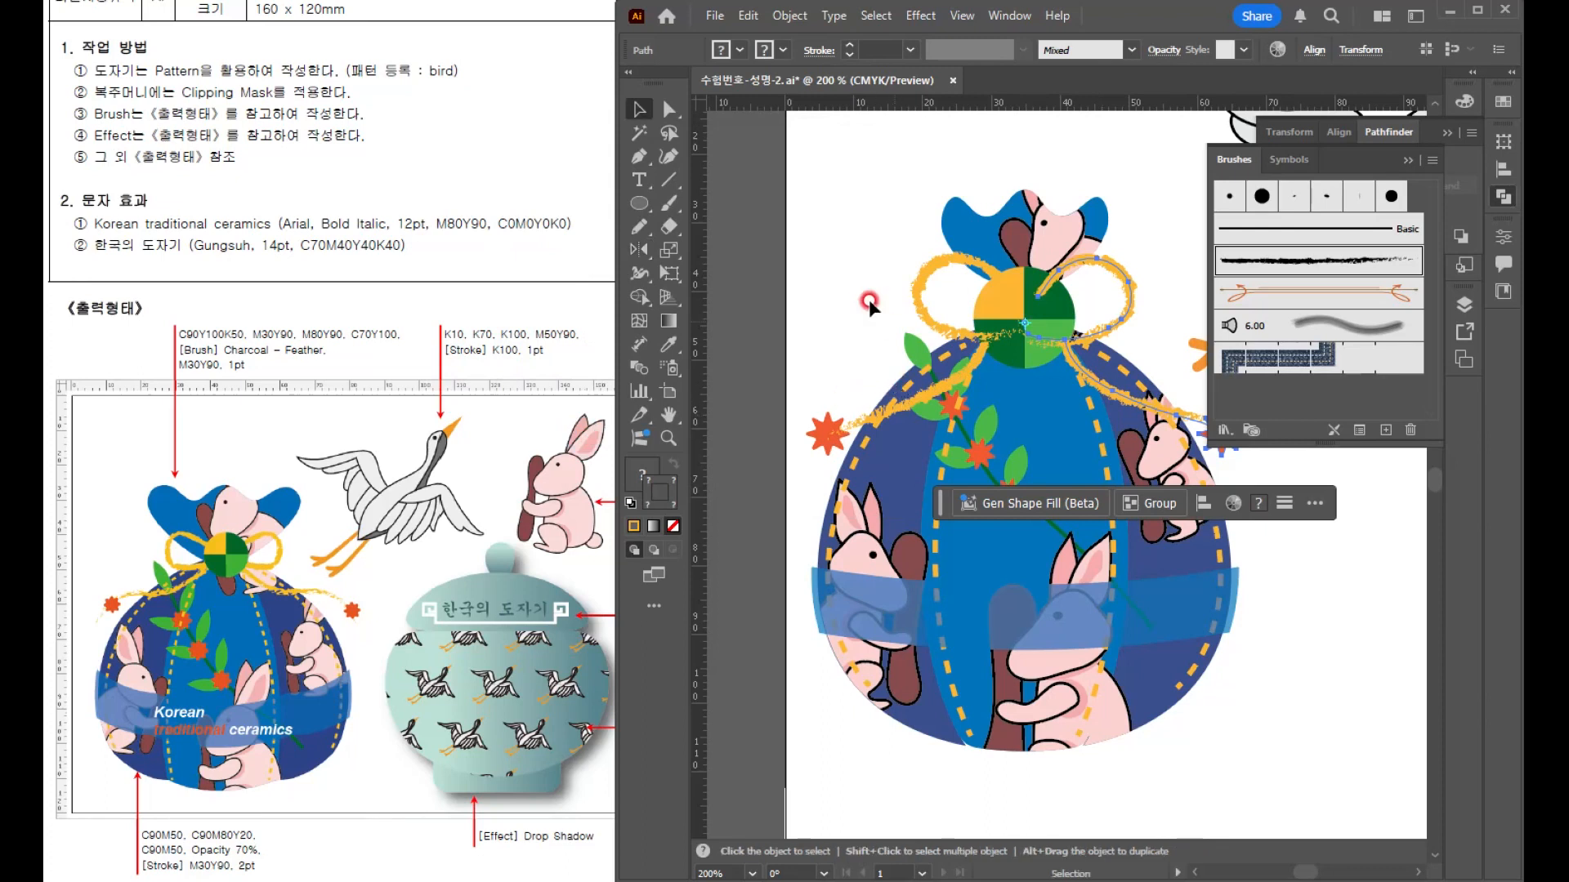
- Bring the knot circle in front of both ribbon halves and show the artboard at 100%
left_click(1011, 309)
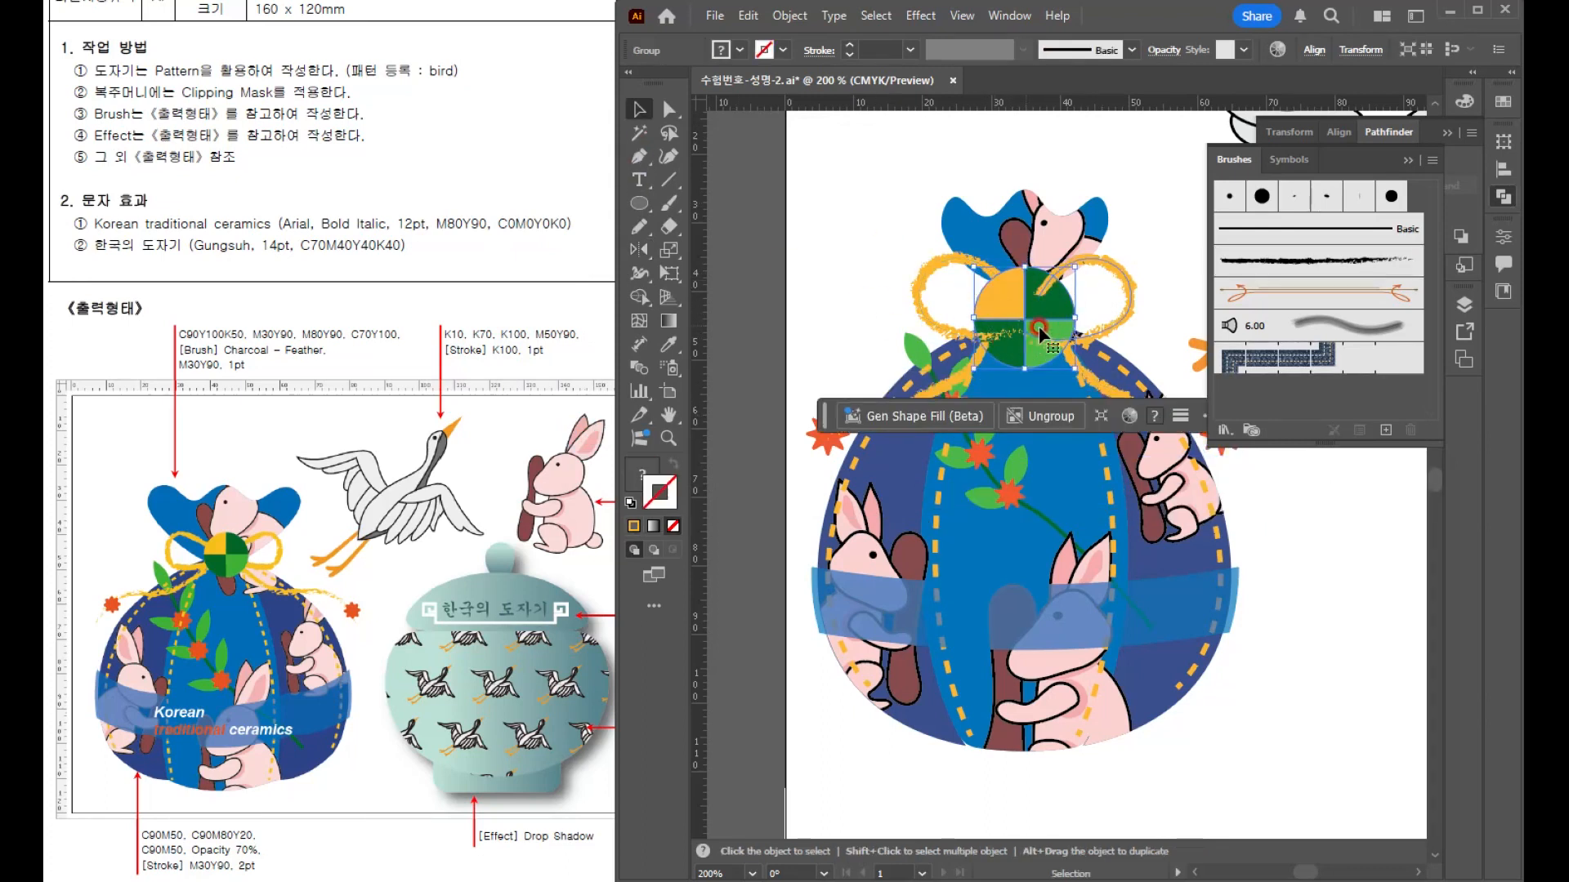
key("ctrl+shift+bracketright")
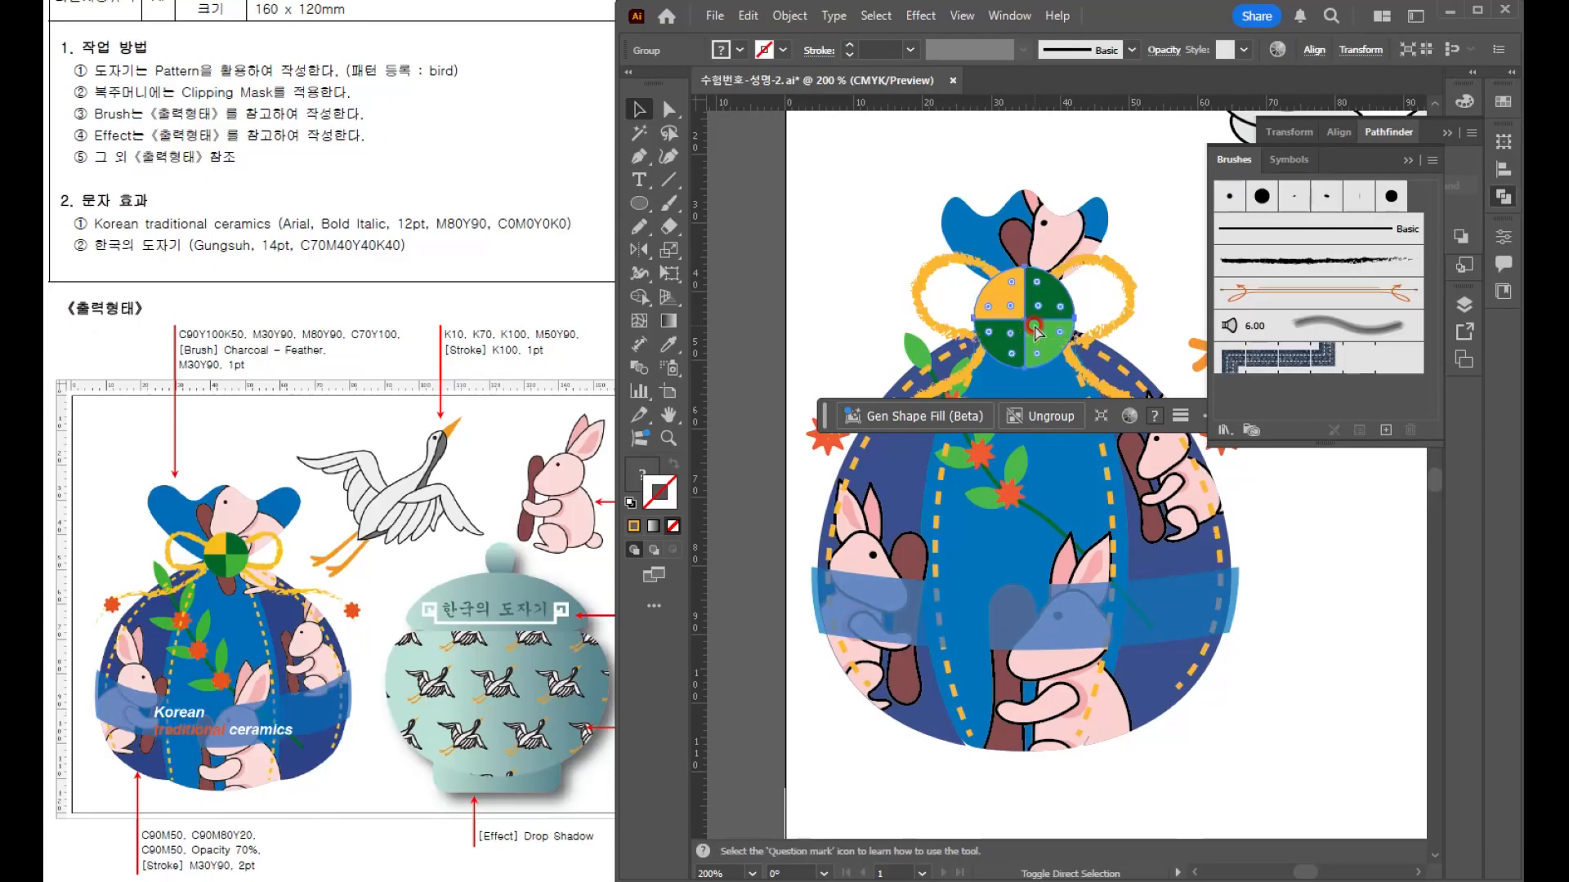
left_click(848, 265)
left_click(1465, 147)
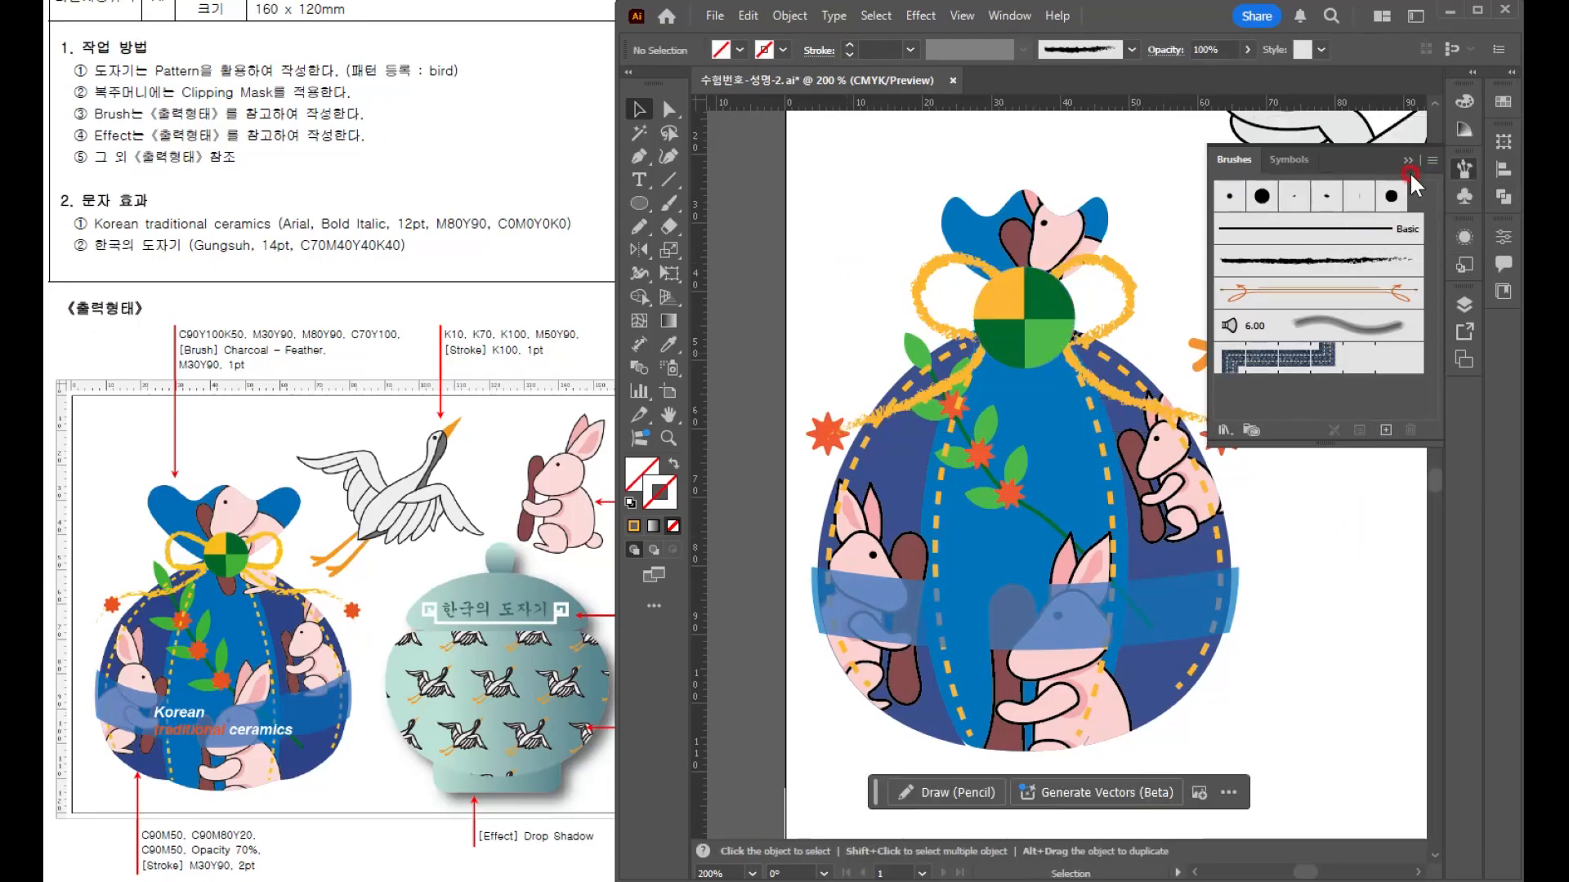
left_click(1409, 170)
key("ctrl+1")
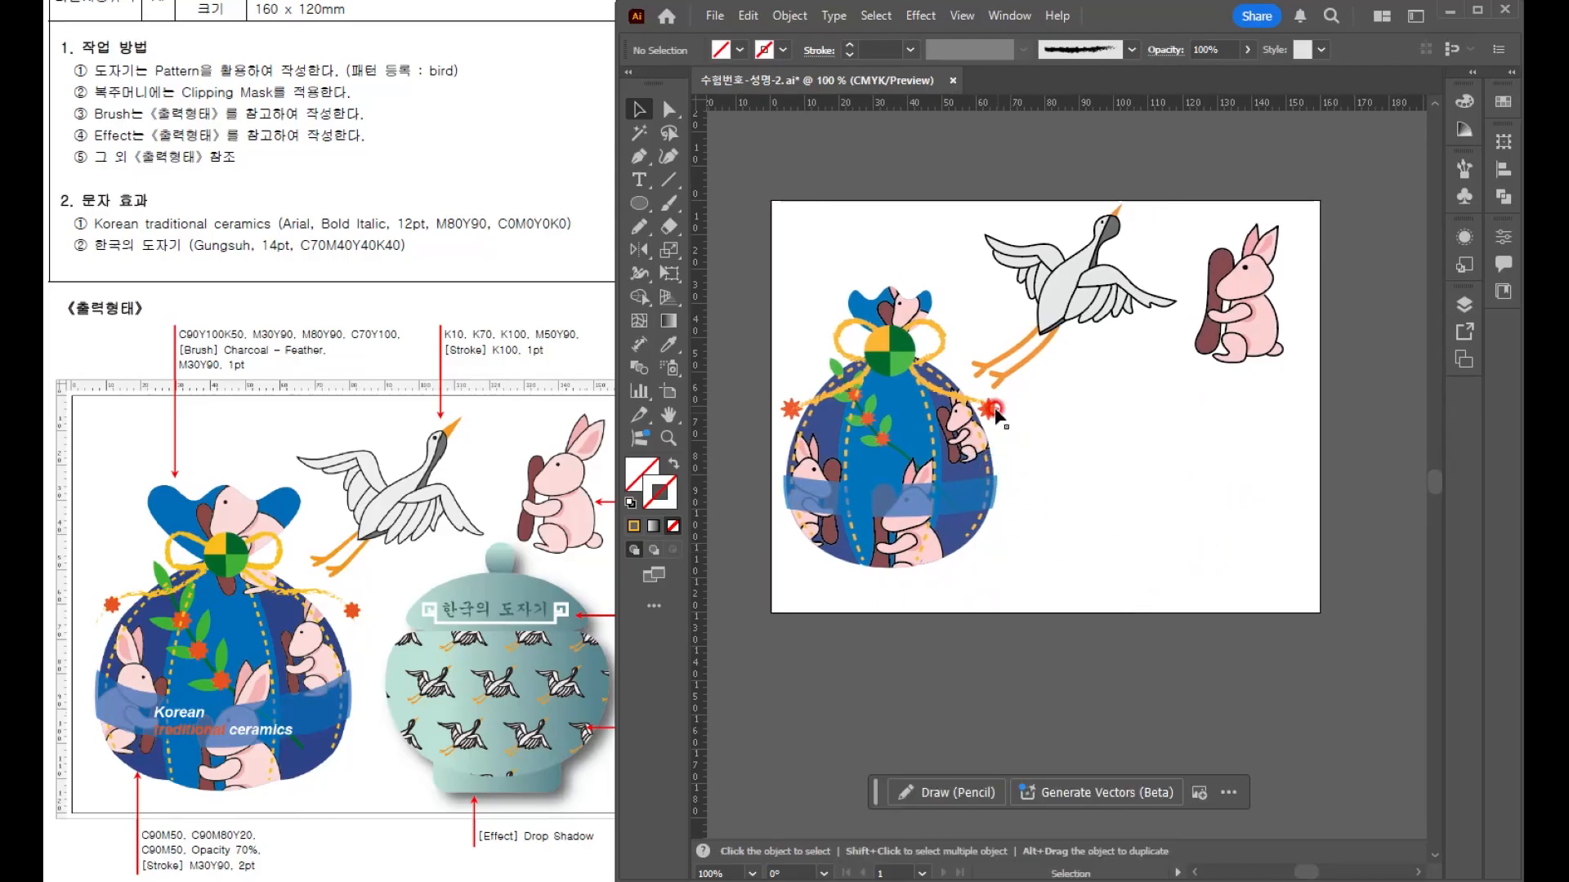
- Add the two-line text "Korean" / "Traditional ceramics" on the semi-transparent band across the pouch
scroll(1240, 465, "up", 1)
left_click_drag(1148, 527, 1300, 491)
scroll(824, 480, "up", 1)
left_click_drag(903, 510, 1067, 508)
left_click(800, 557)
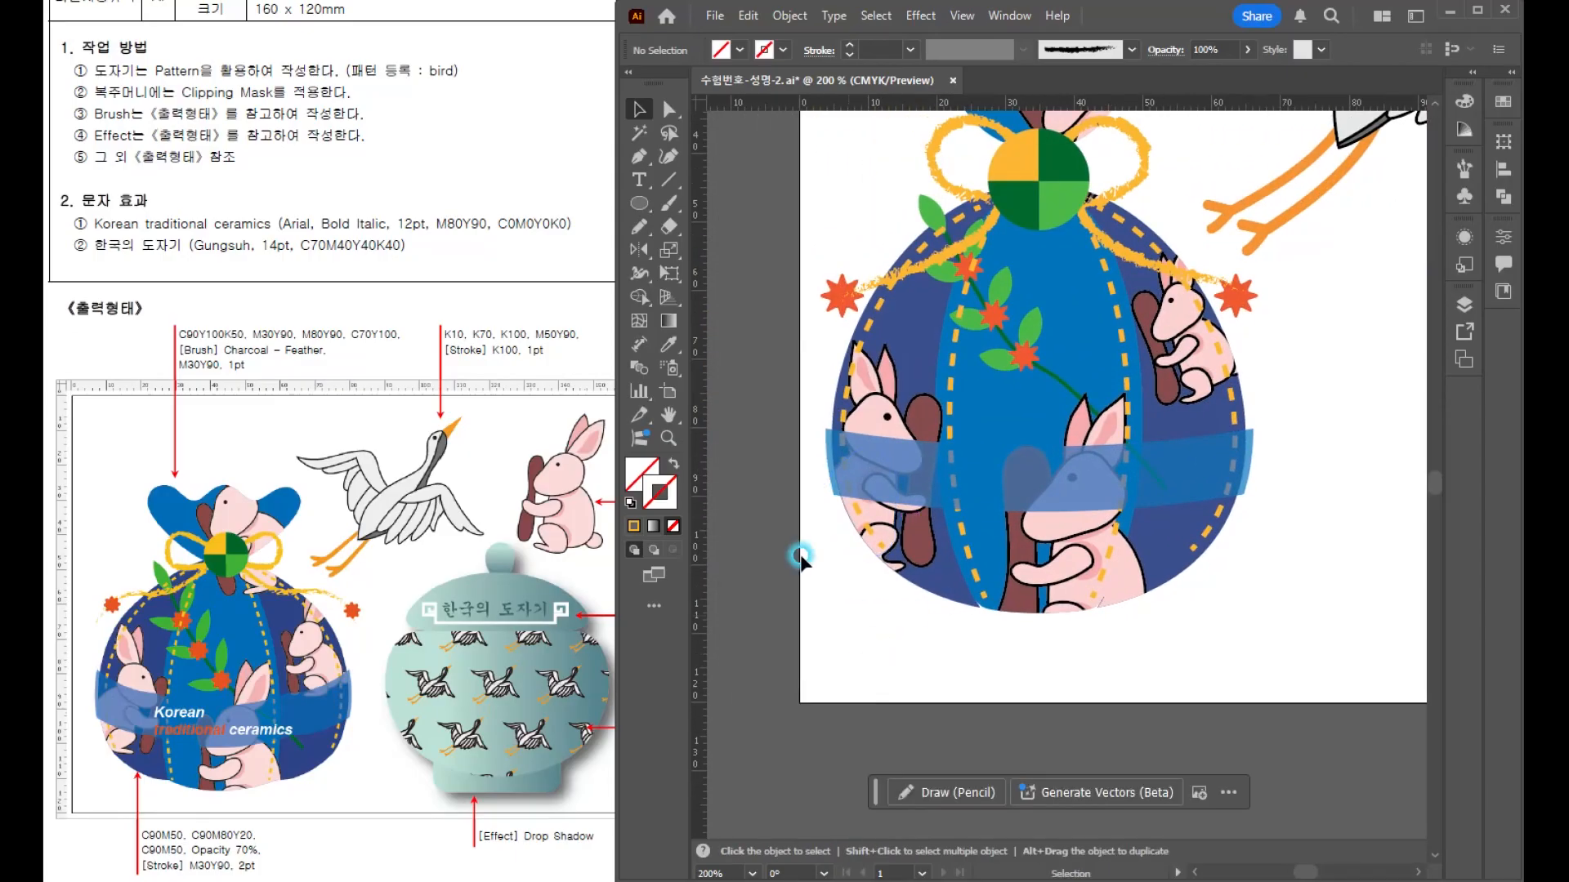
left_click(637, 179)
left_click(933, 462)
left_click(913, 448)
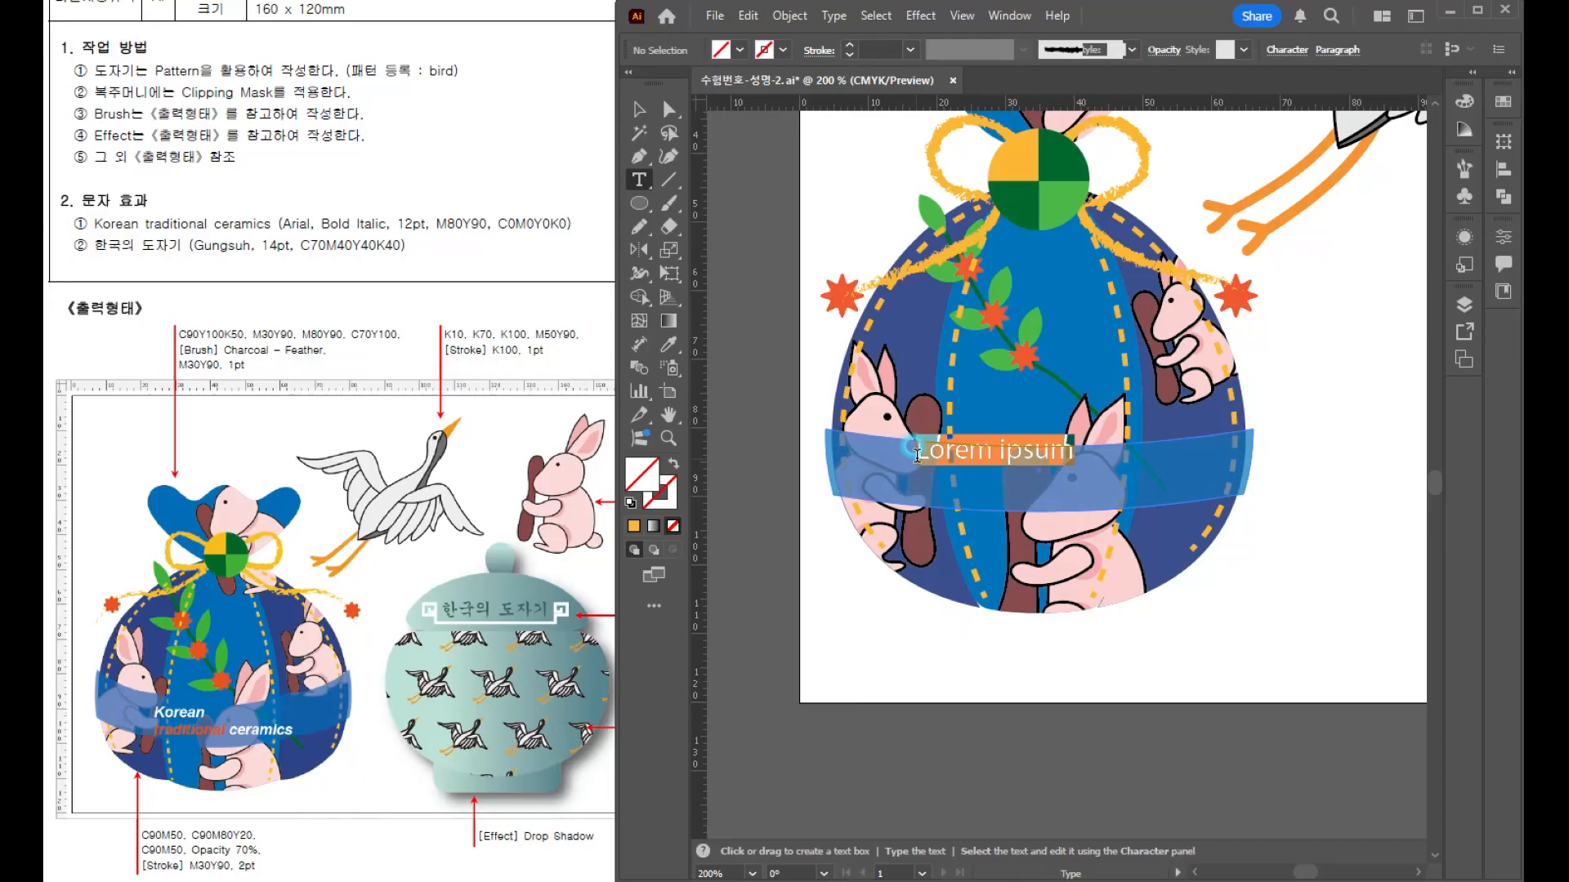
type("Korean Traditional ceramics")
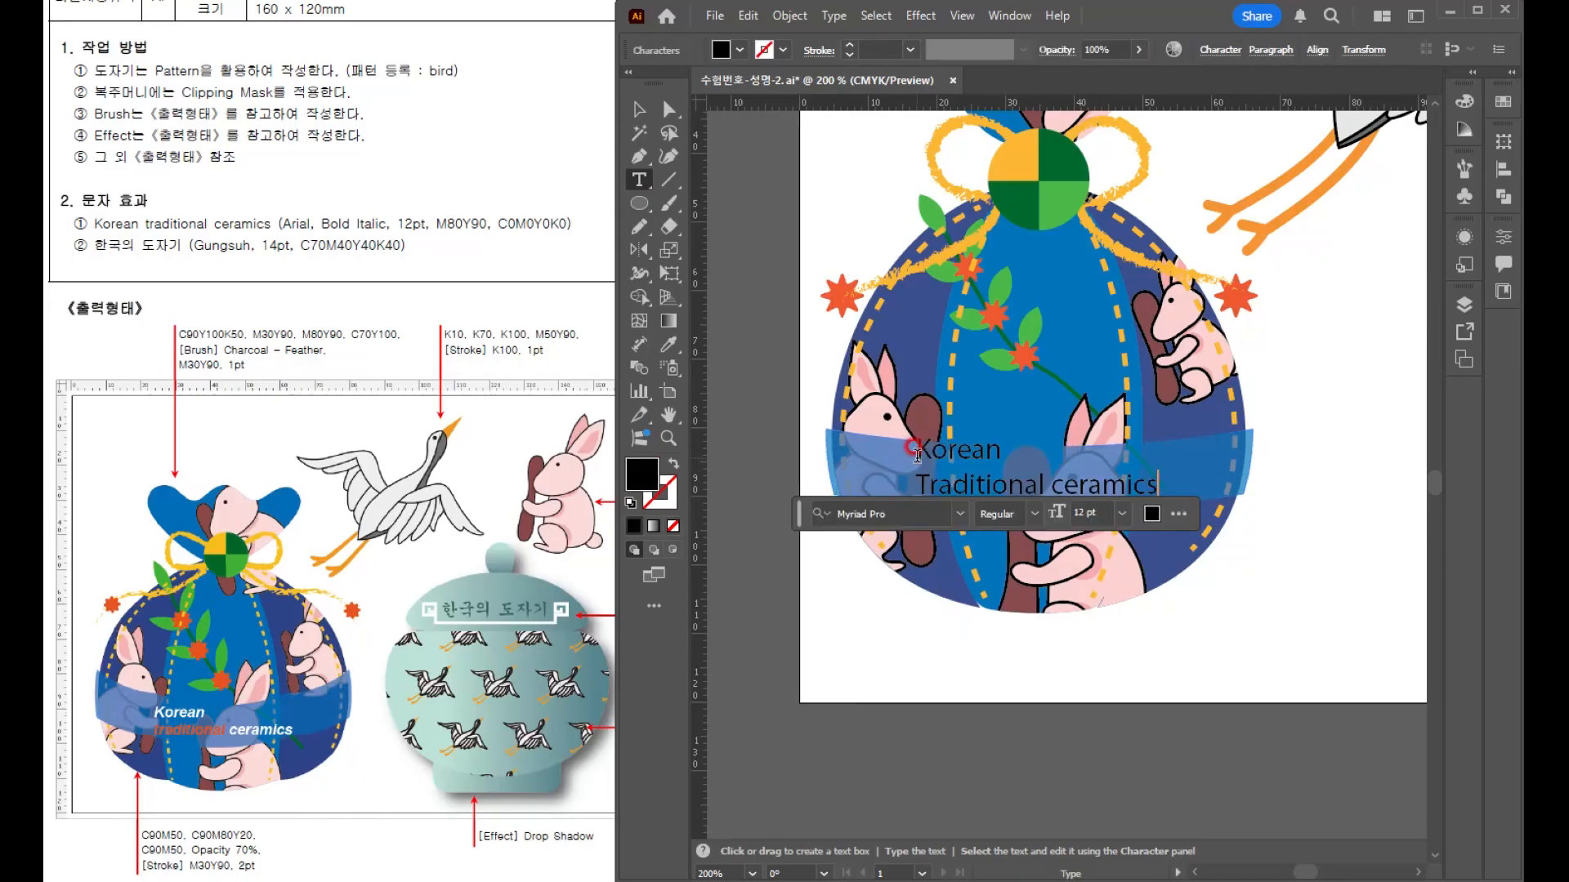
- Set the whole "Korean Traditional ceramics" text in Arial Bold Italic
key("ctrl+a")
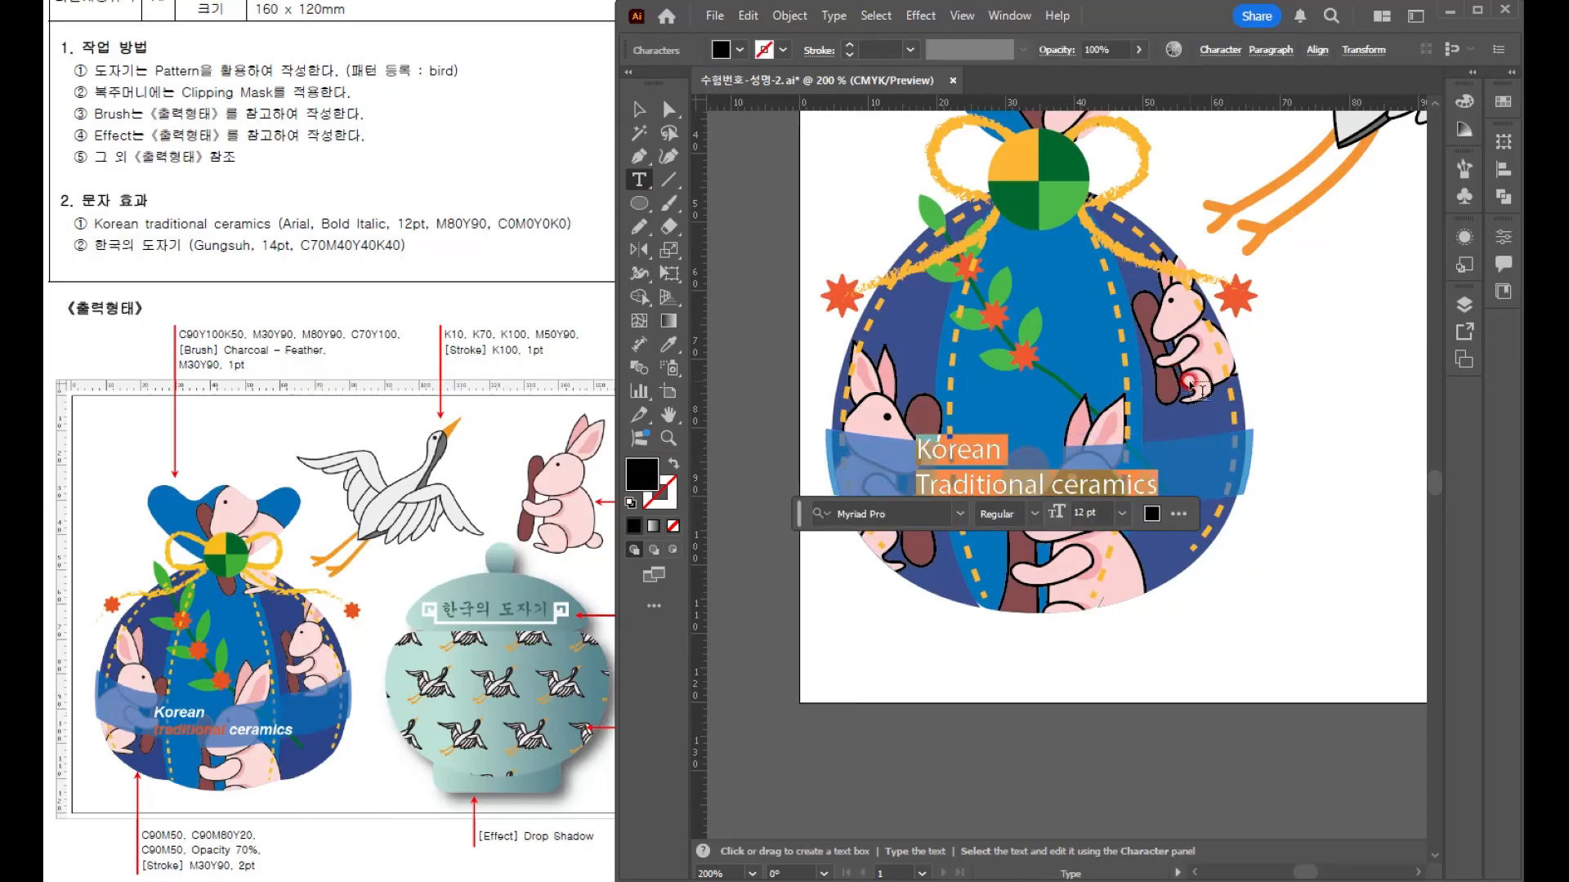
left_click(893, 511)
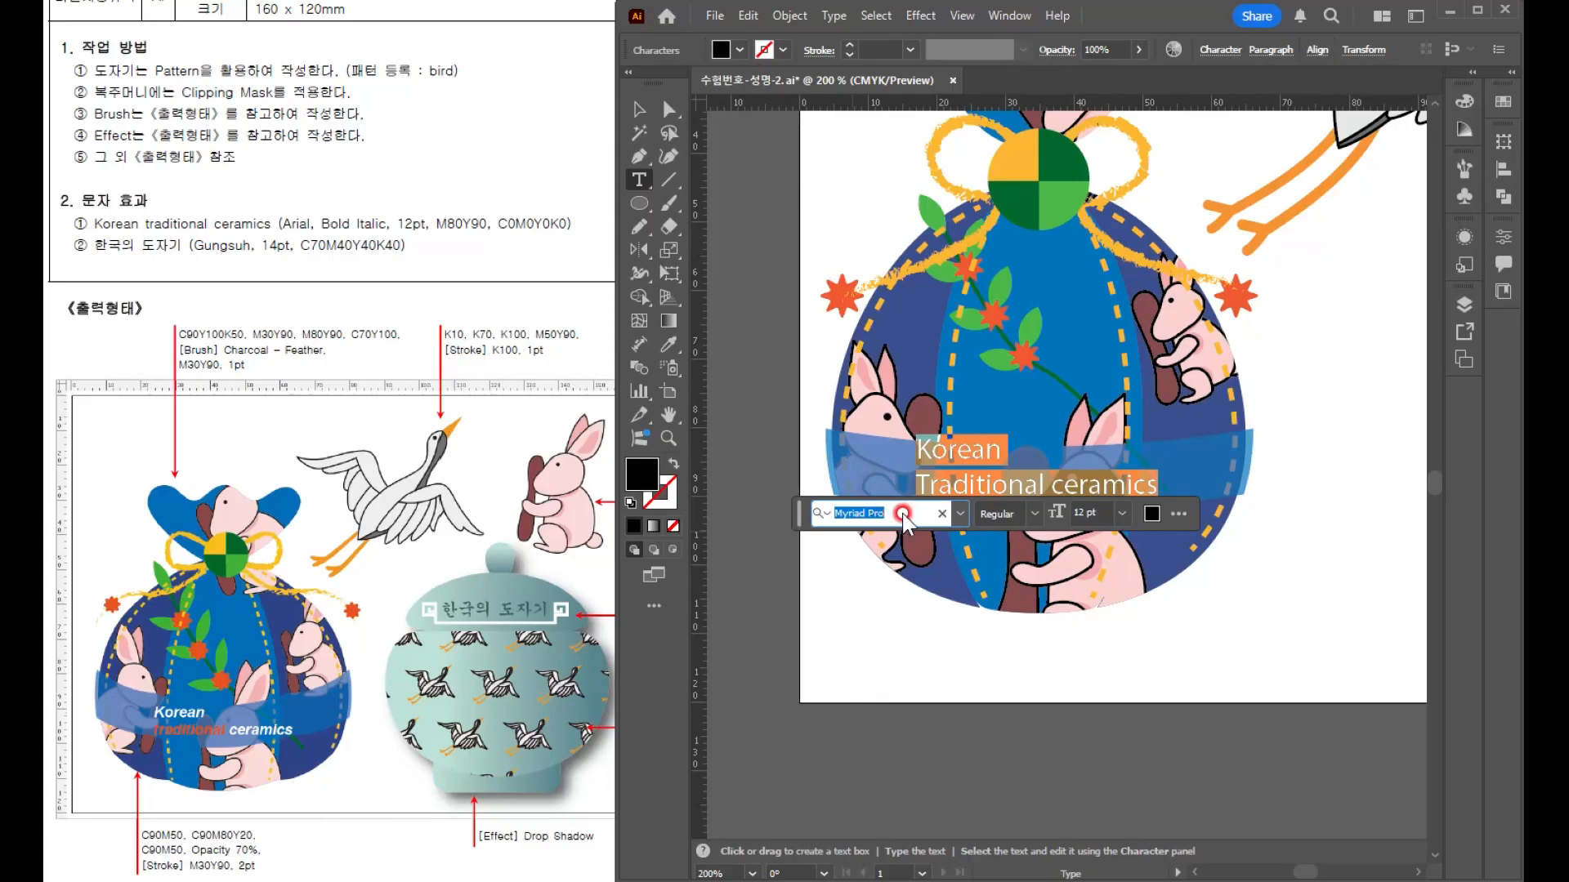
type("ar")
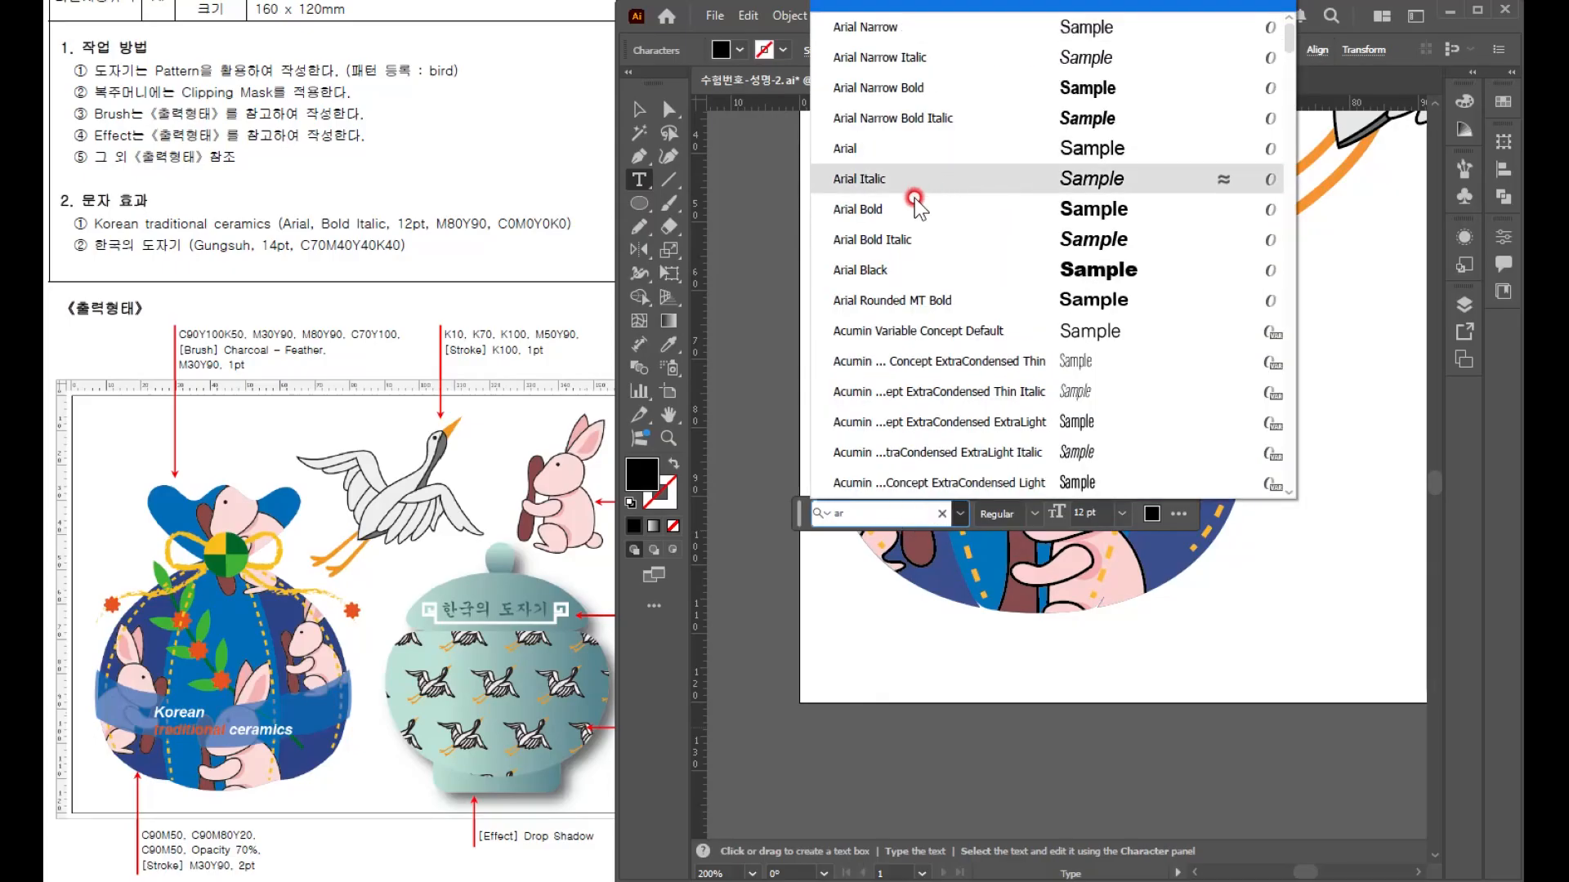
left_click(905, 241)
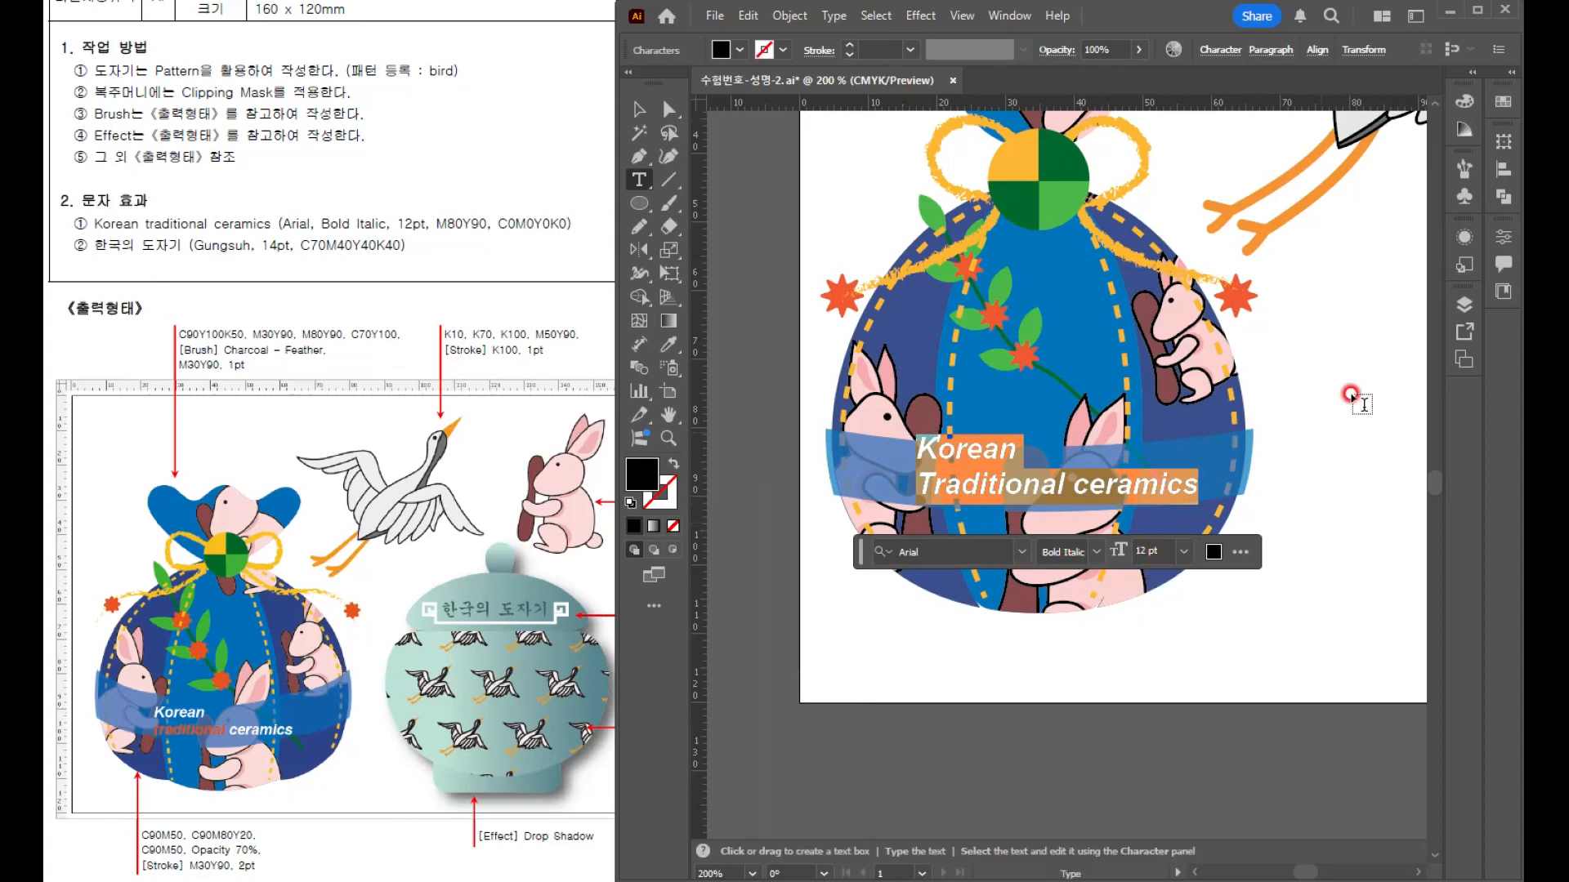
- Fill the text with white and shift it down about 1.7 mm on the band
left_click(1479, 117)
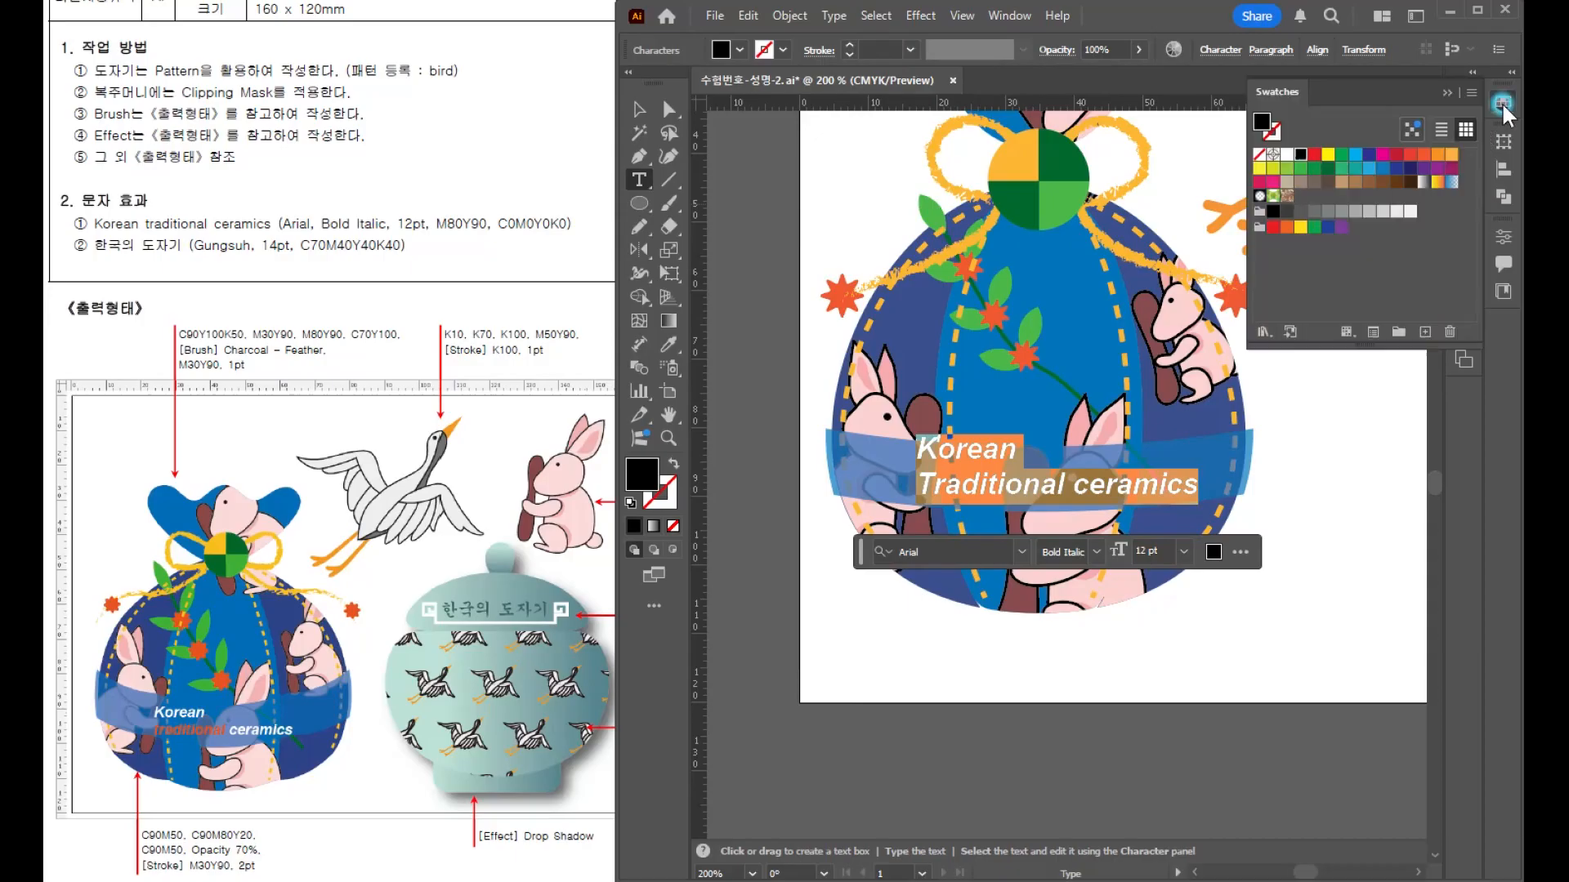
left_click(1287, 153)
left_click(639, 104)
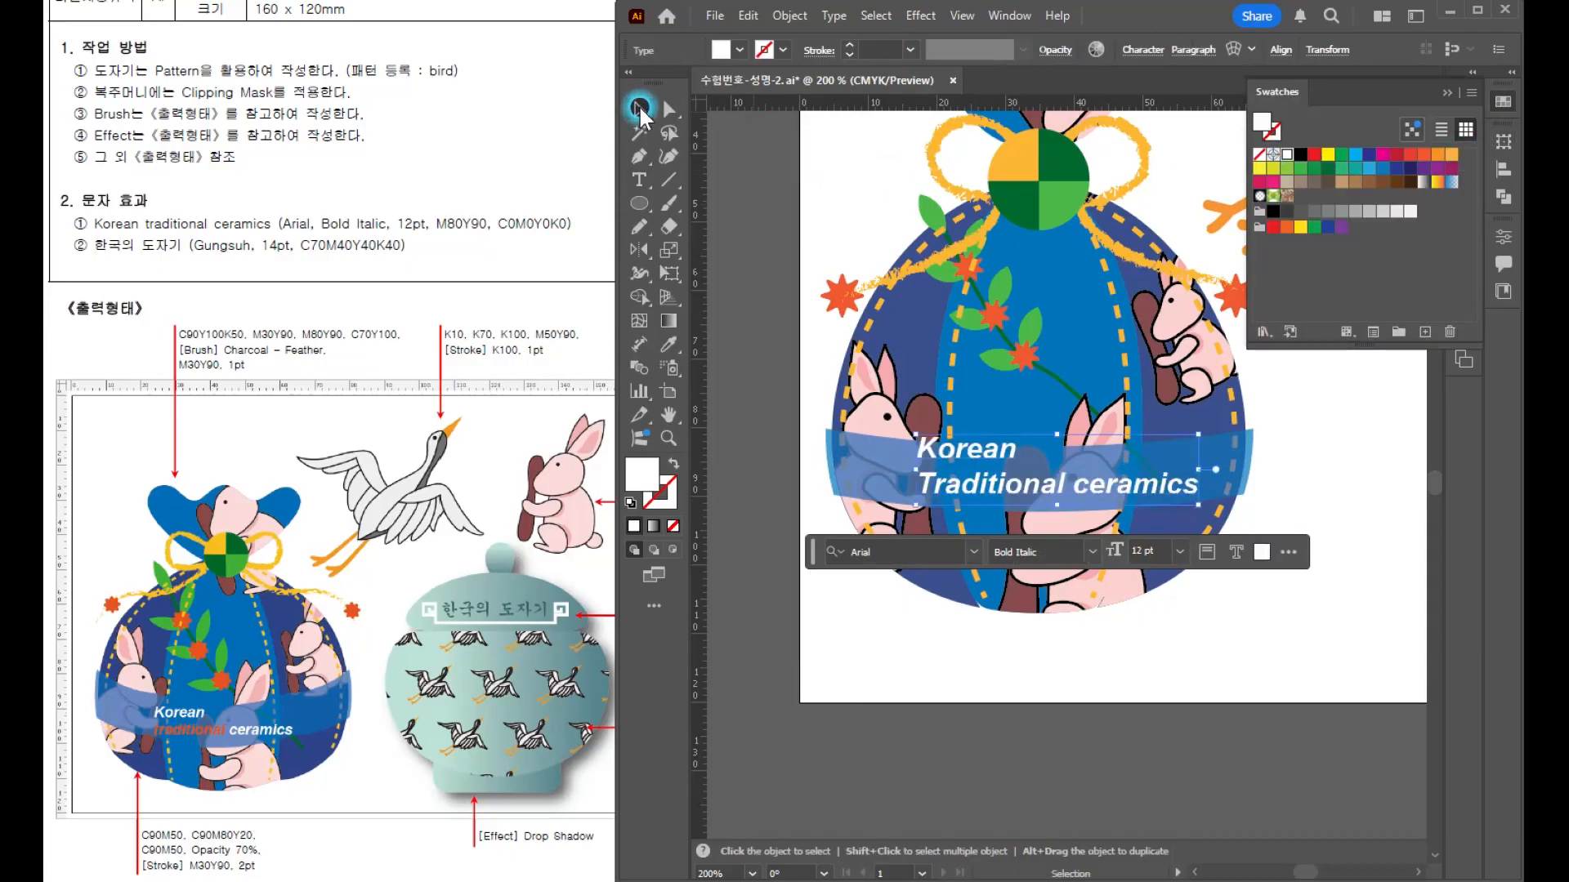
left_click(842, 204)
left_click_drag(987, 490, 986, 501)
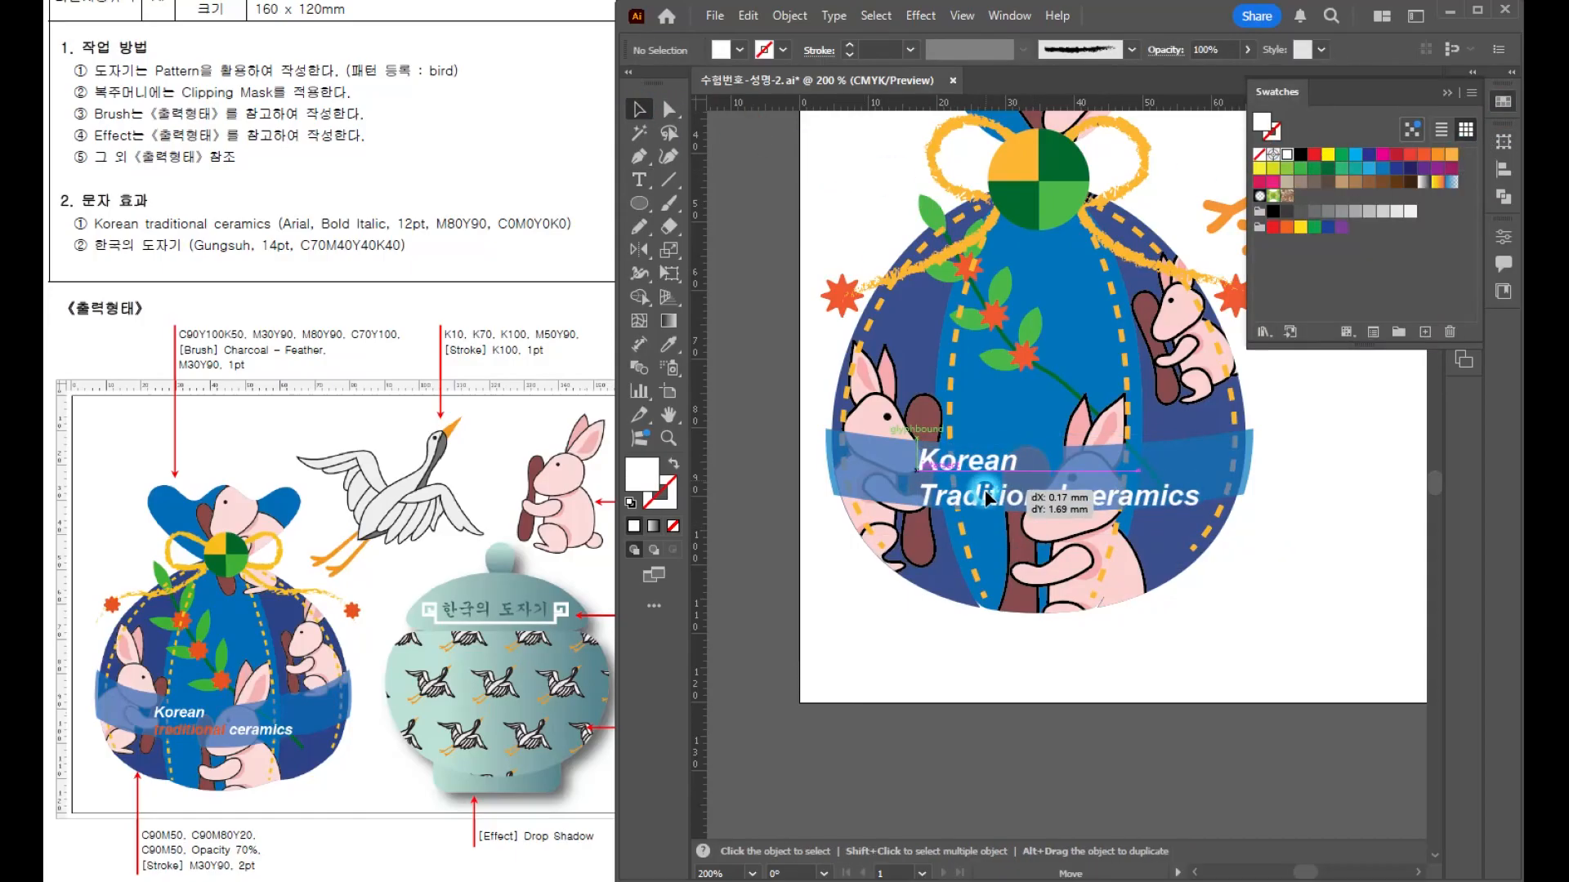
- Widen the semi-transparent band so that it extends past both sides of the pouch
left_click(1243, 454)
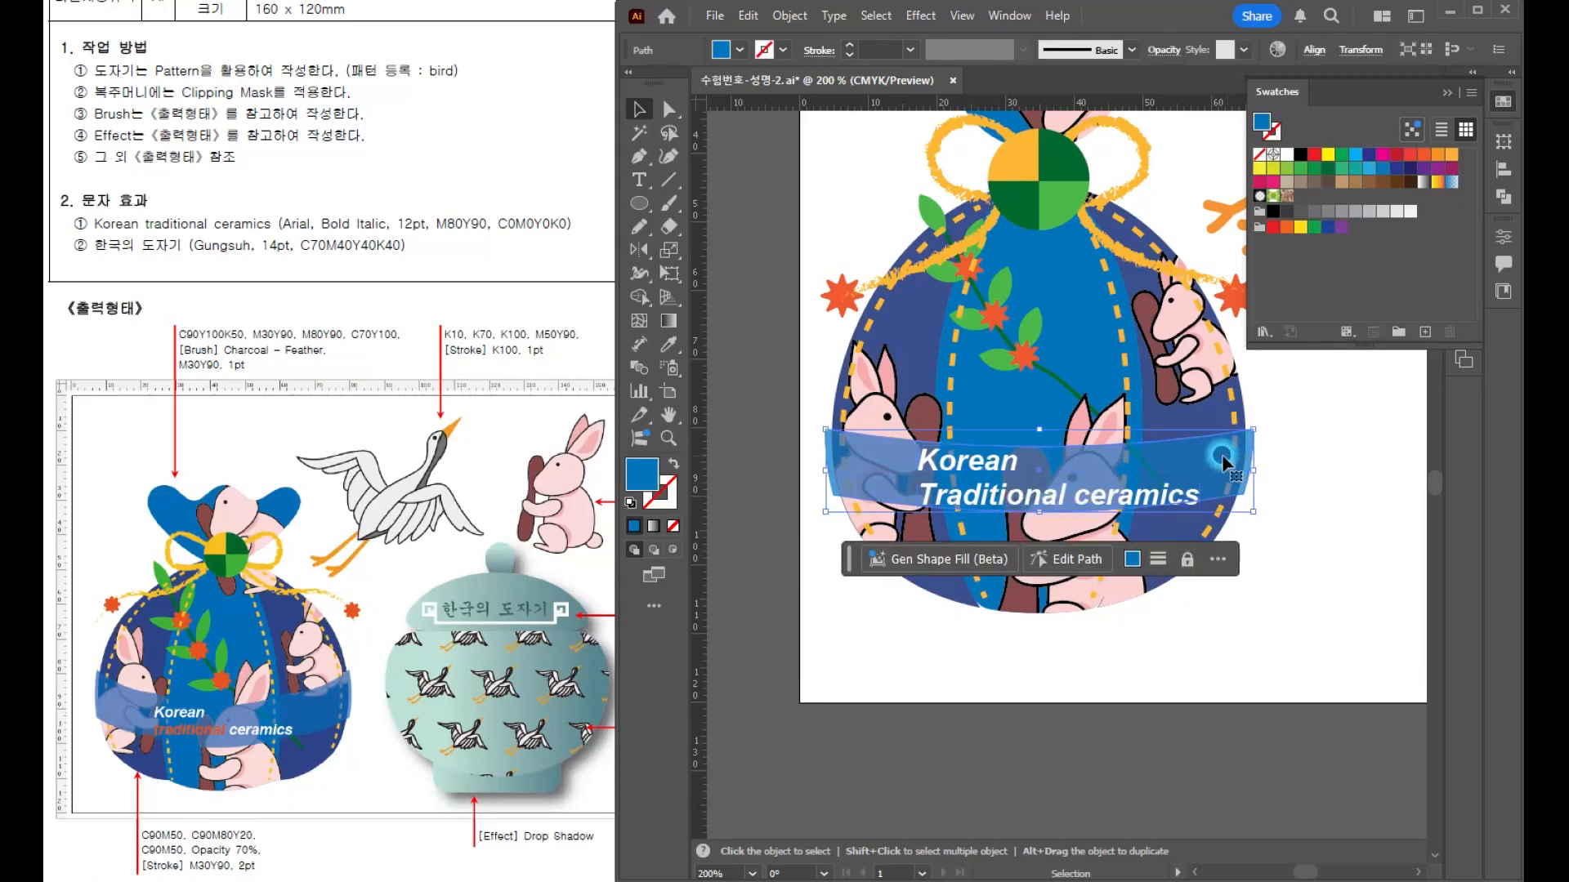
key("ctrl+equal")
key("ctrl+equal")
key("ctrl+equal")
left_click_drag(1012, 590, 1001, 611)
left_click(853, 447)
- Recolor only the word "Traditional" with M80 Y90
double_click(878, 539)
left_click(1013, 538)
left_click_drag(1075, 542, 728, 550)
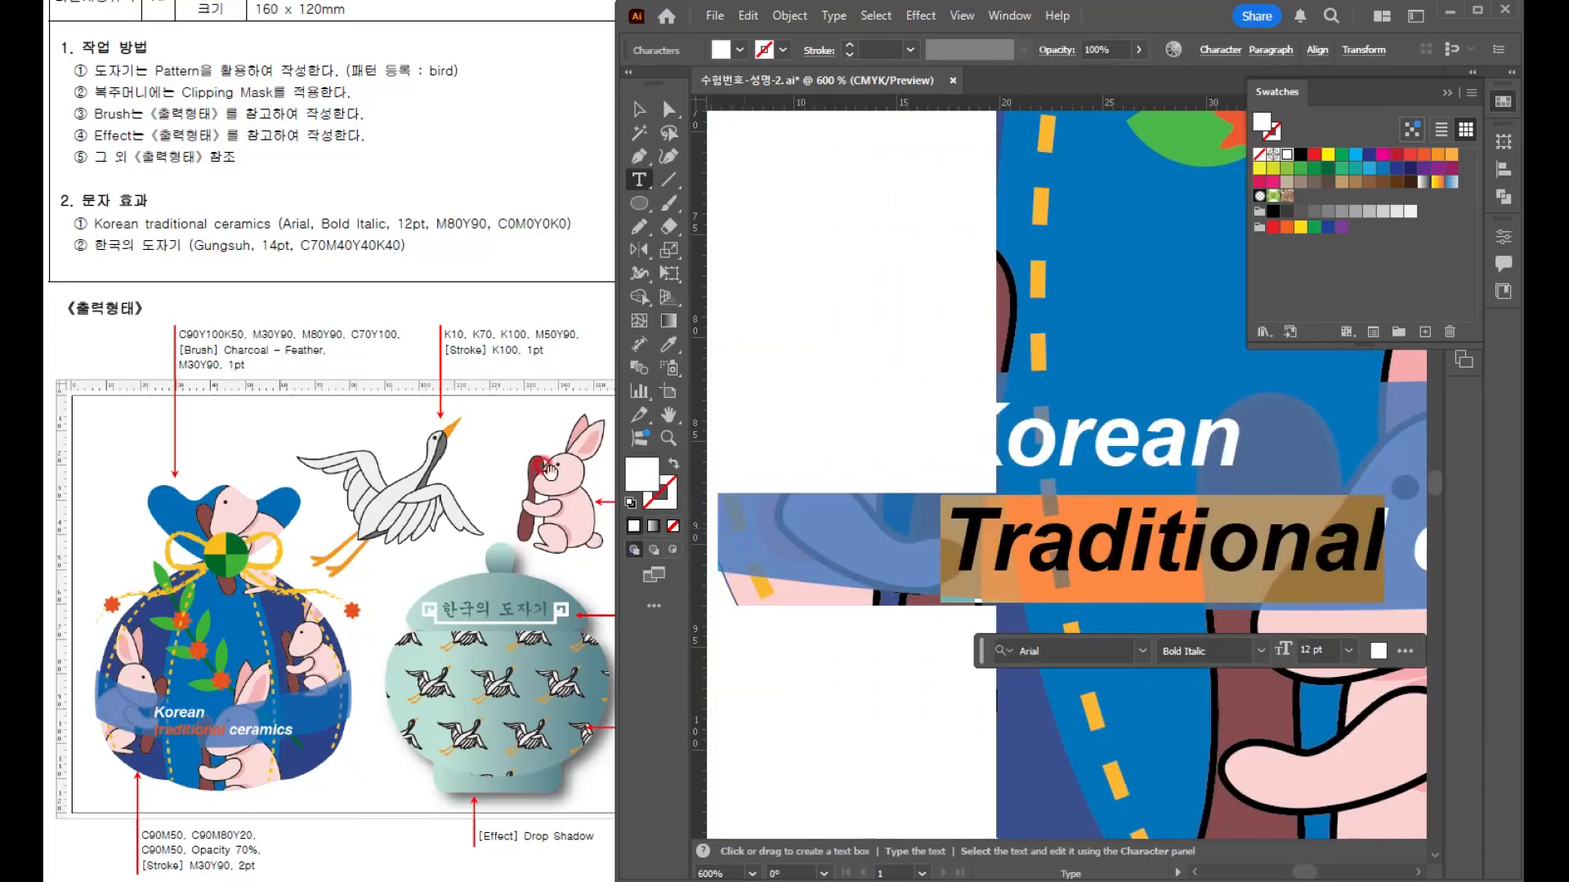
double_click(640, 479)
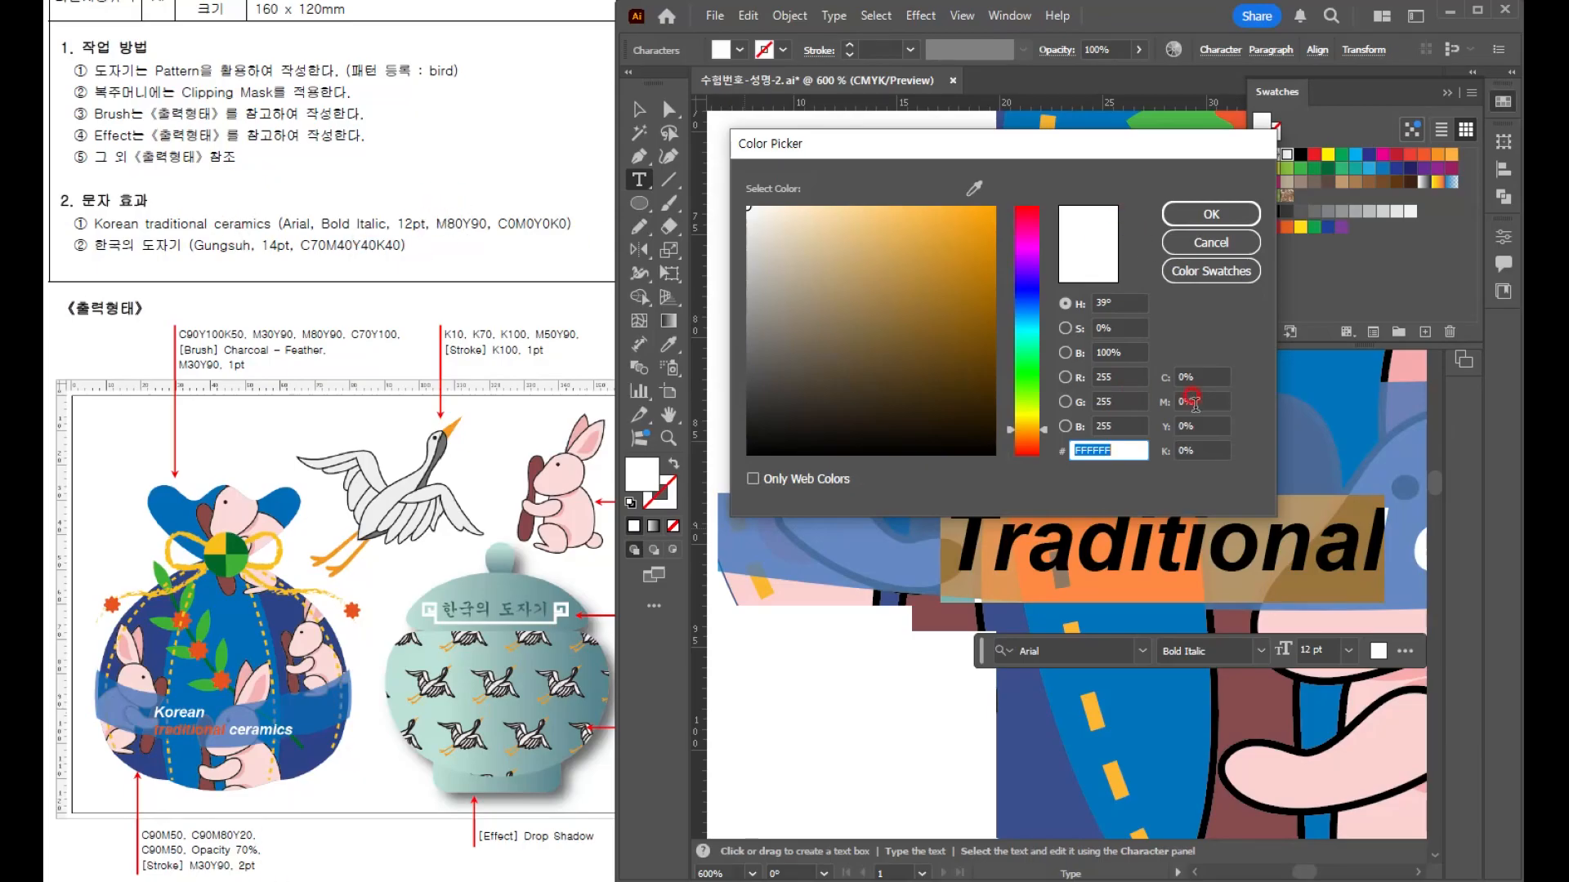
left_click(1193, 402)
type("80")
key("Tab")
type("90")
key("Return")
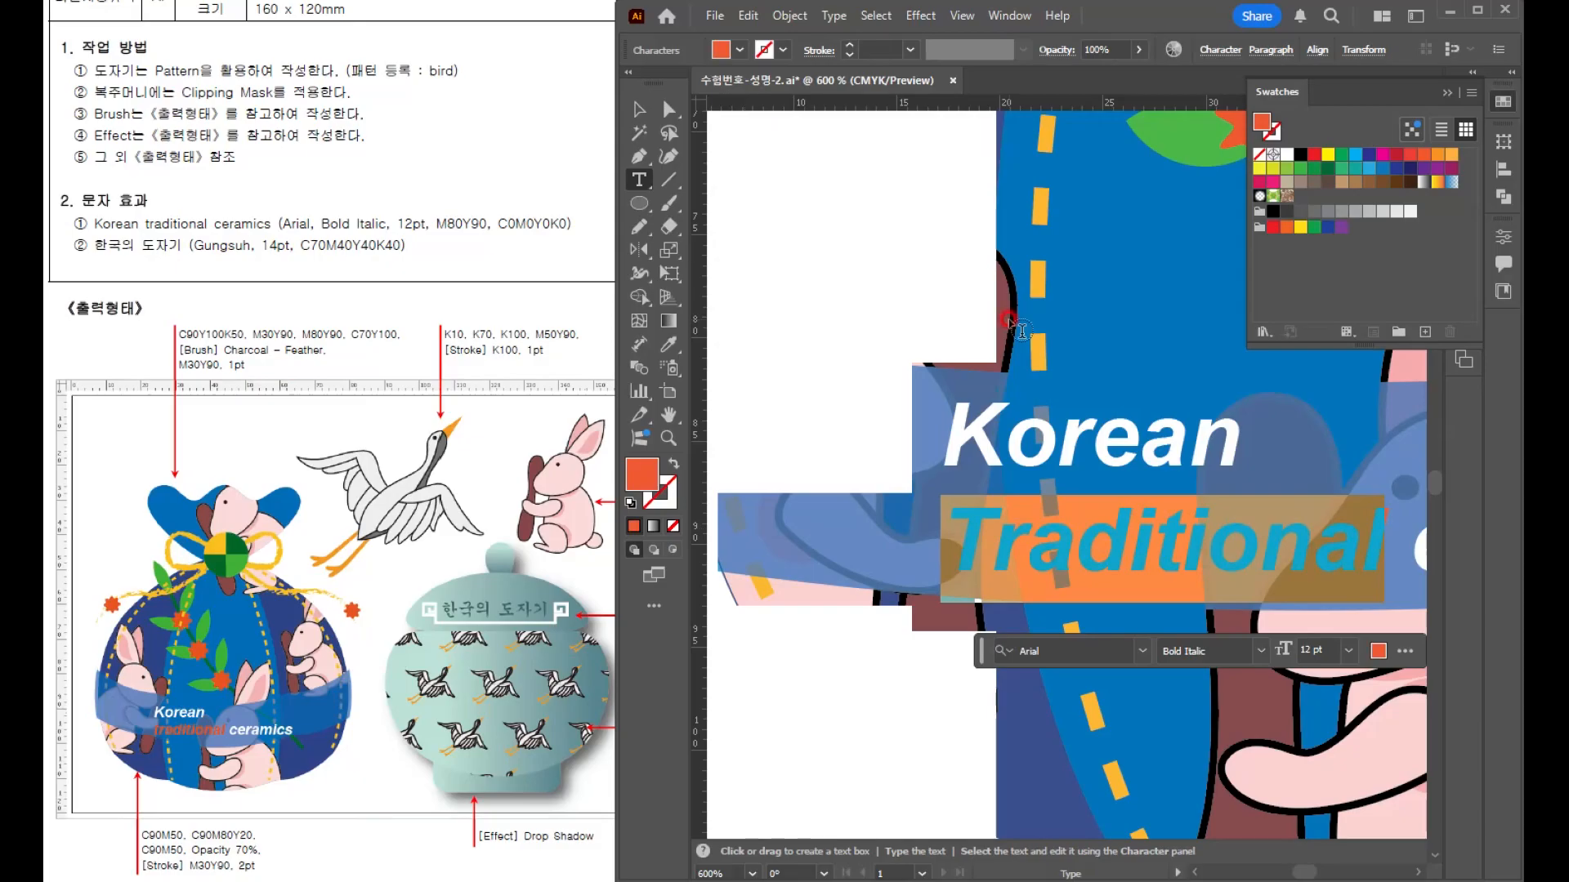
left_click(641, 111)
double_click(641, 110)
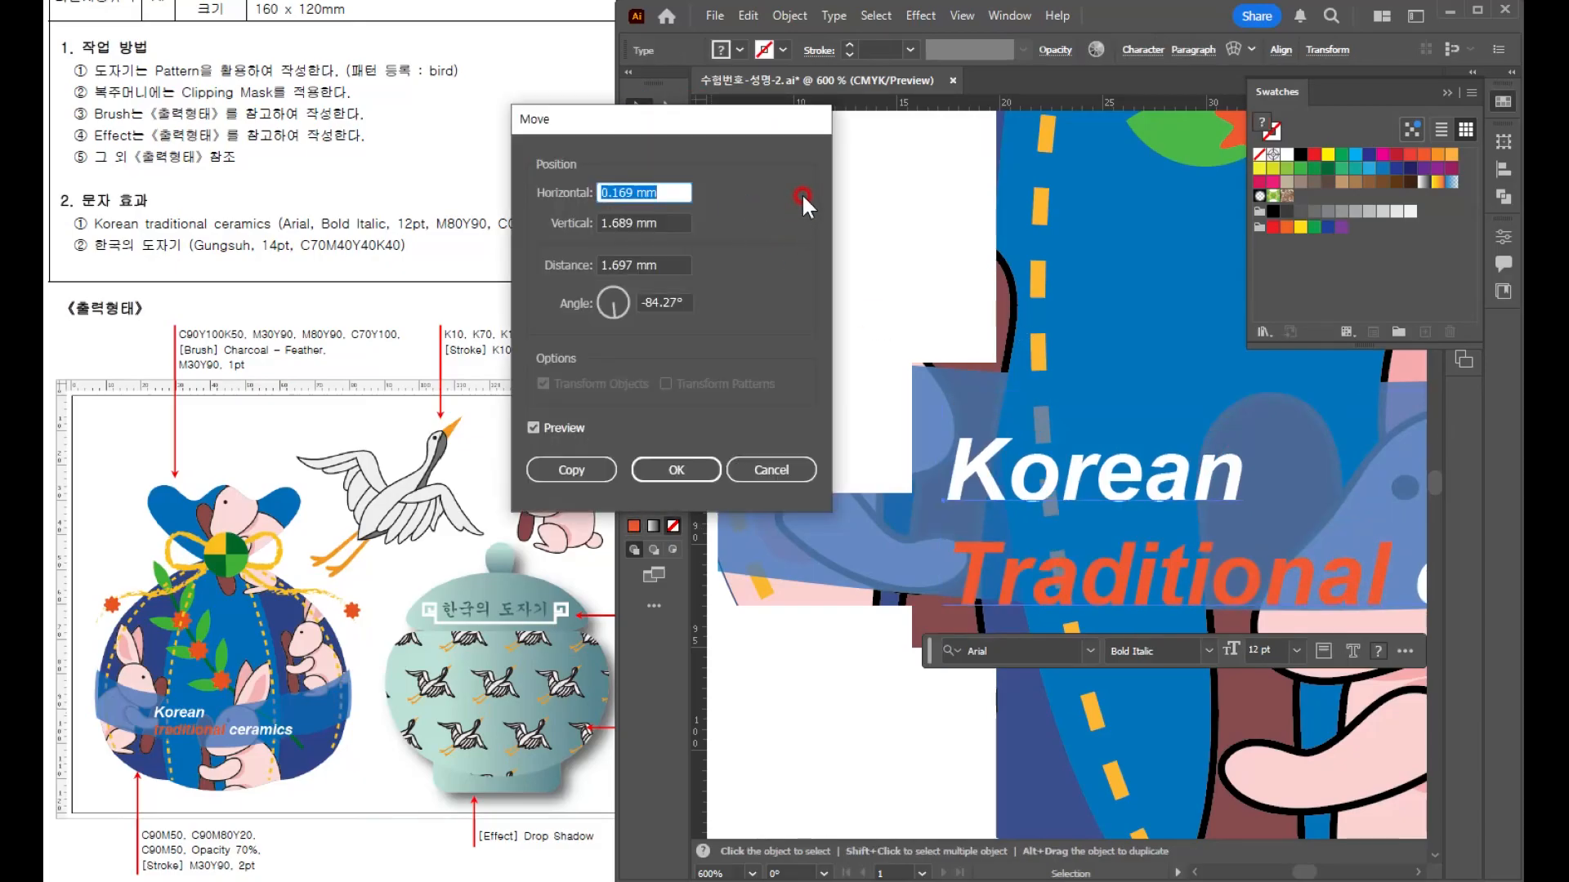
left_click(788, 468)
- Nudge the two-line text slightly to the left along the pouch's band
left_click(945, 262)
key("ctrl+minus")
key("ctrl+minus")
key("ctrl+minus")
key("ctrl+minus")
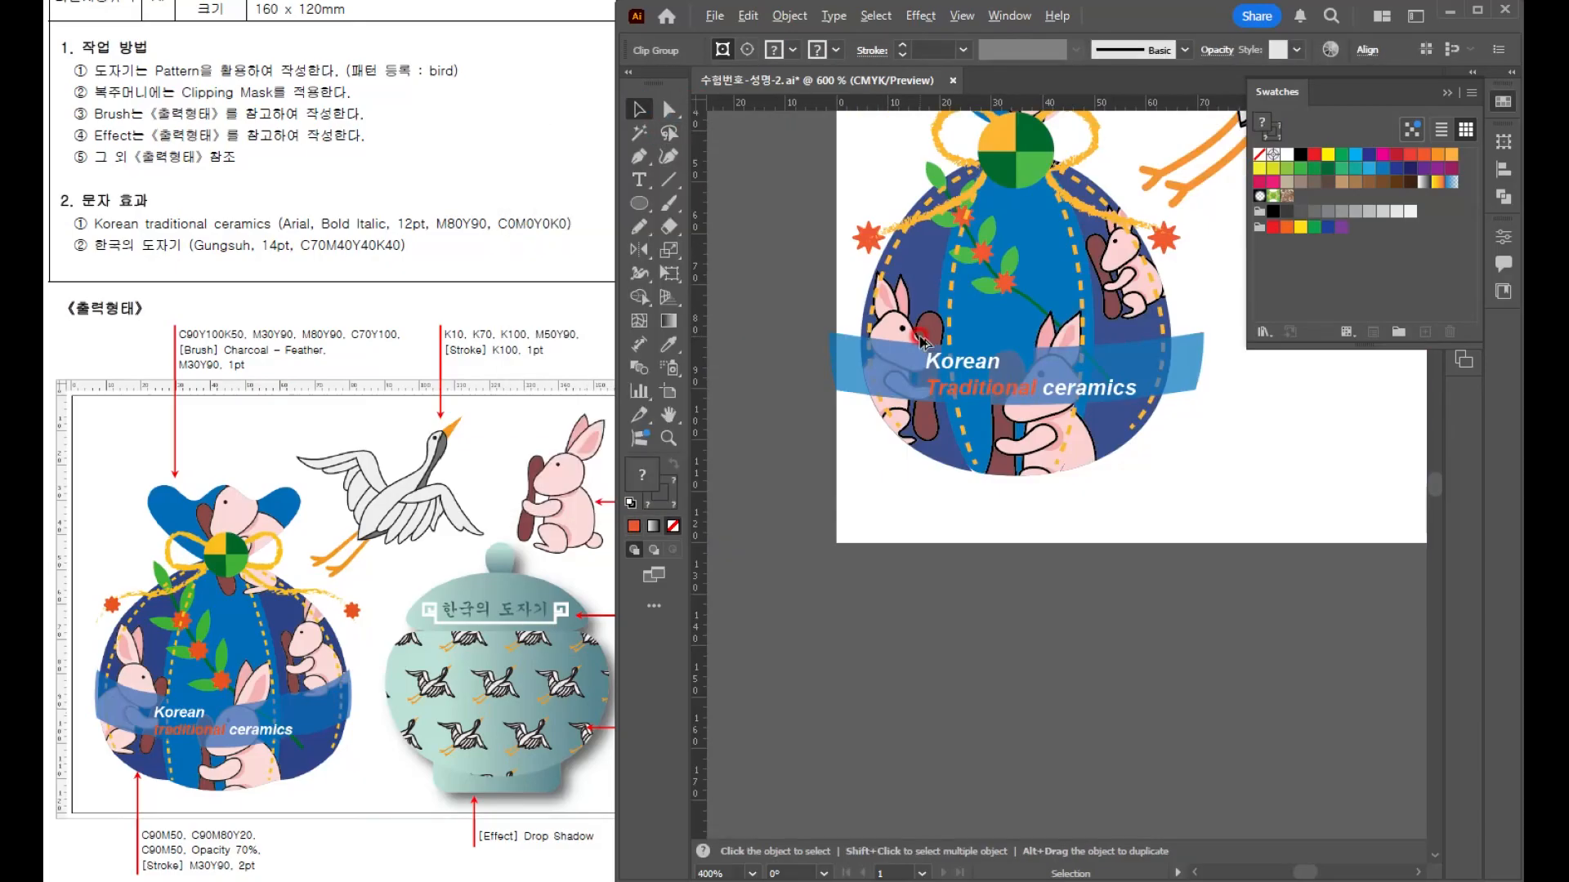
scroll(944, 491, "up", 1)
left_click(985, 425)
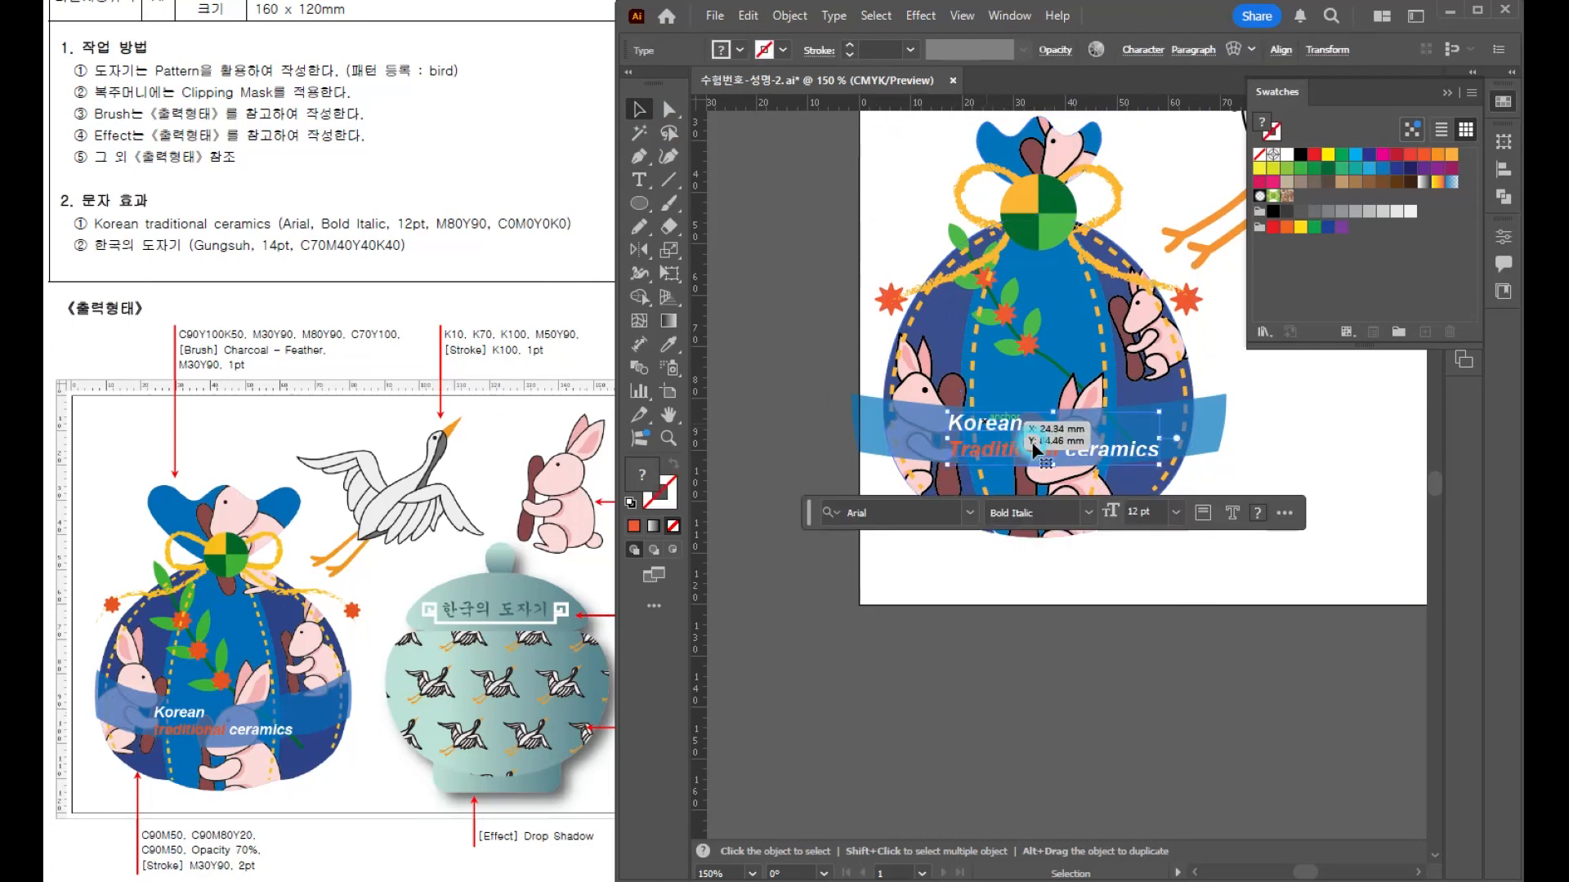
key("ctrl+plus")
key("ctrl+plus")
key("ctrl+plus")
left_click_drag(931, 399, 919, 399)
left_click(968, 650)
key("ctrl+minus")
key("ctrl+minus")
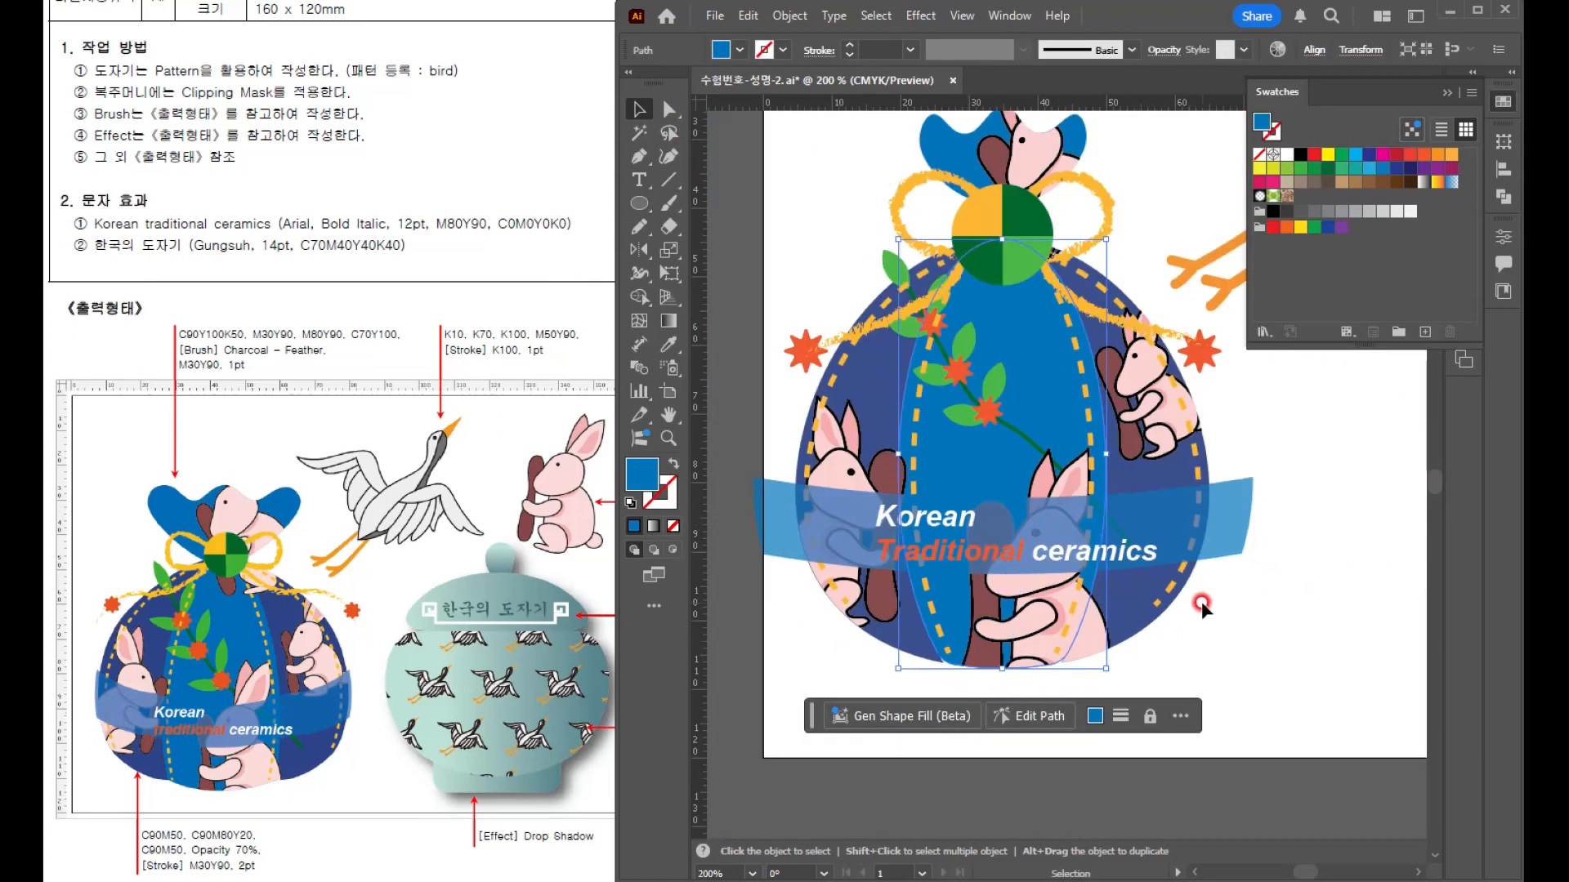
- Stretch the flower branch downward across the pouch and narrow the semi-transparent band evenly to match the pouch's width
left_click(994, 407)
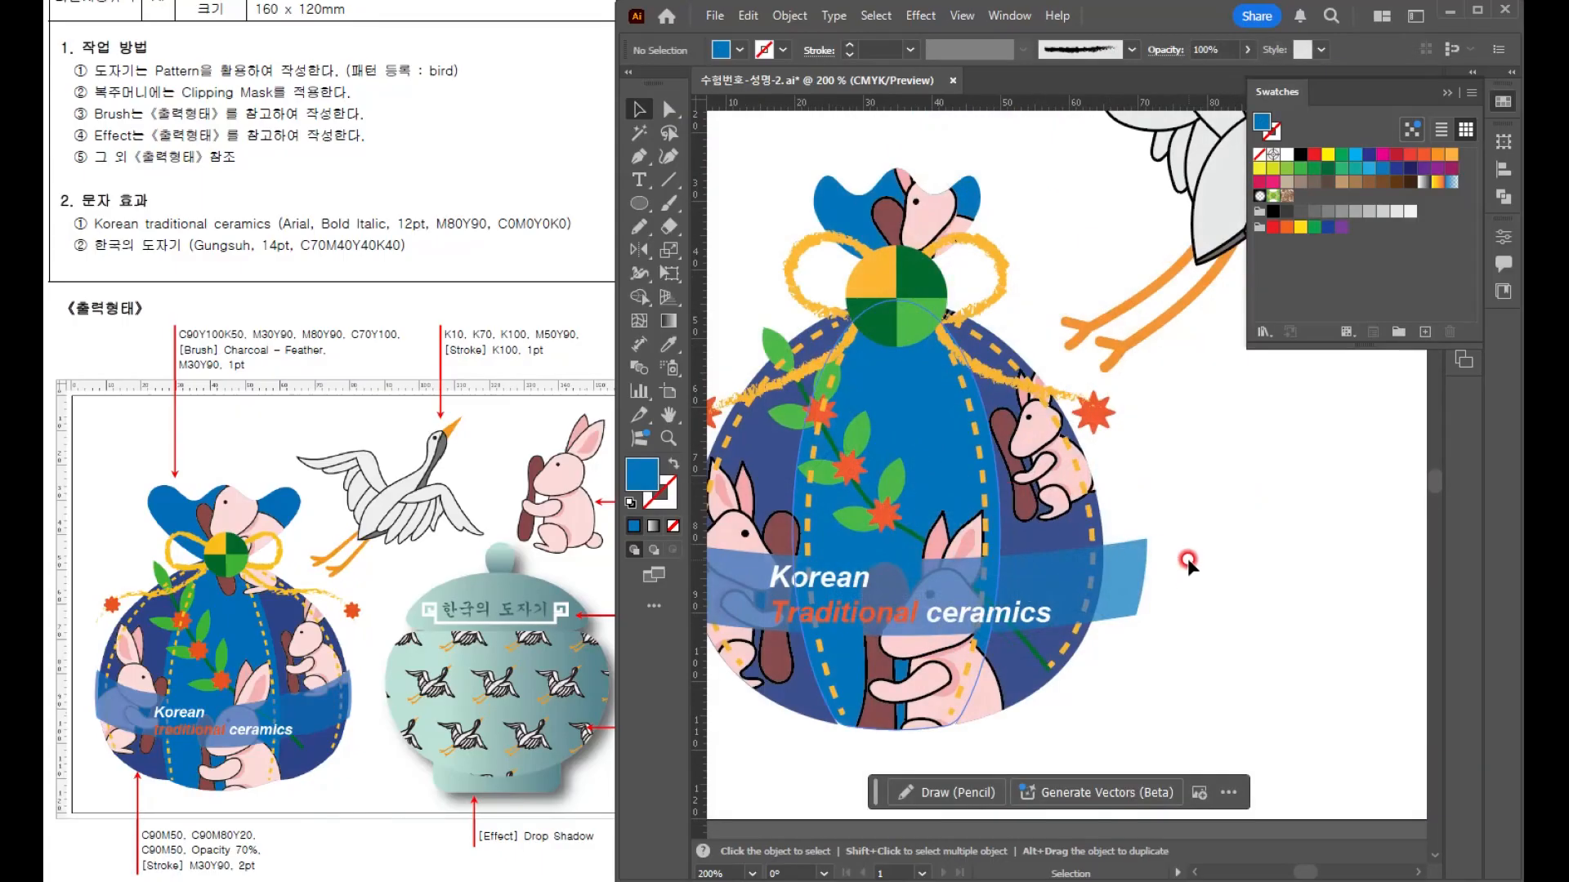
mouse_move(1195, 607)
left_mouse_down()
mouse_move(1285, 626)
mouse_move(1210, 621)
left_mouse_up()
left_click(1234, 616)
left_click(1314, 639)
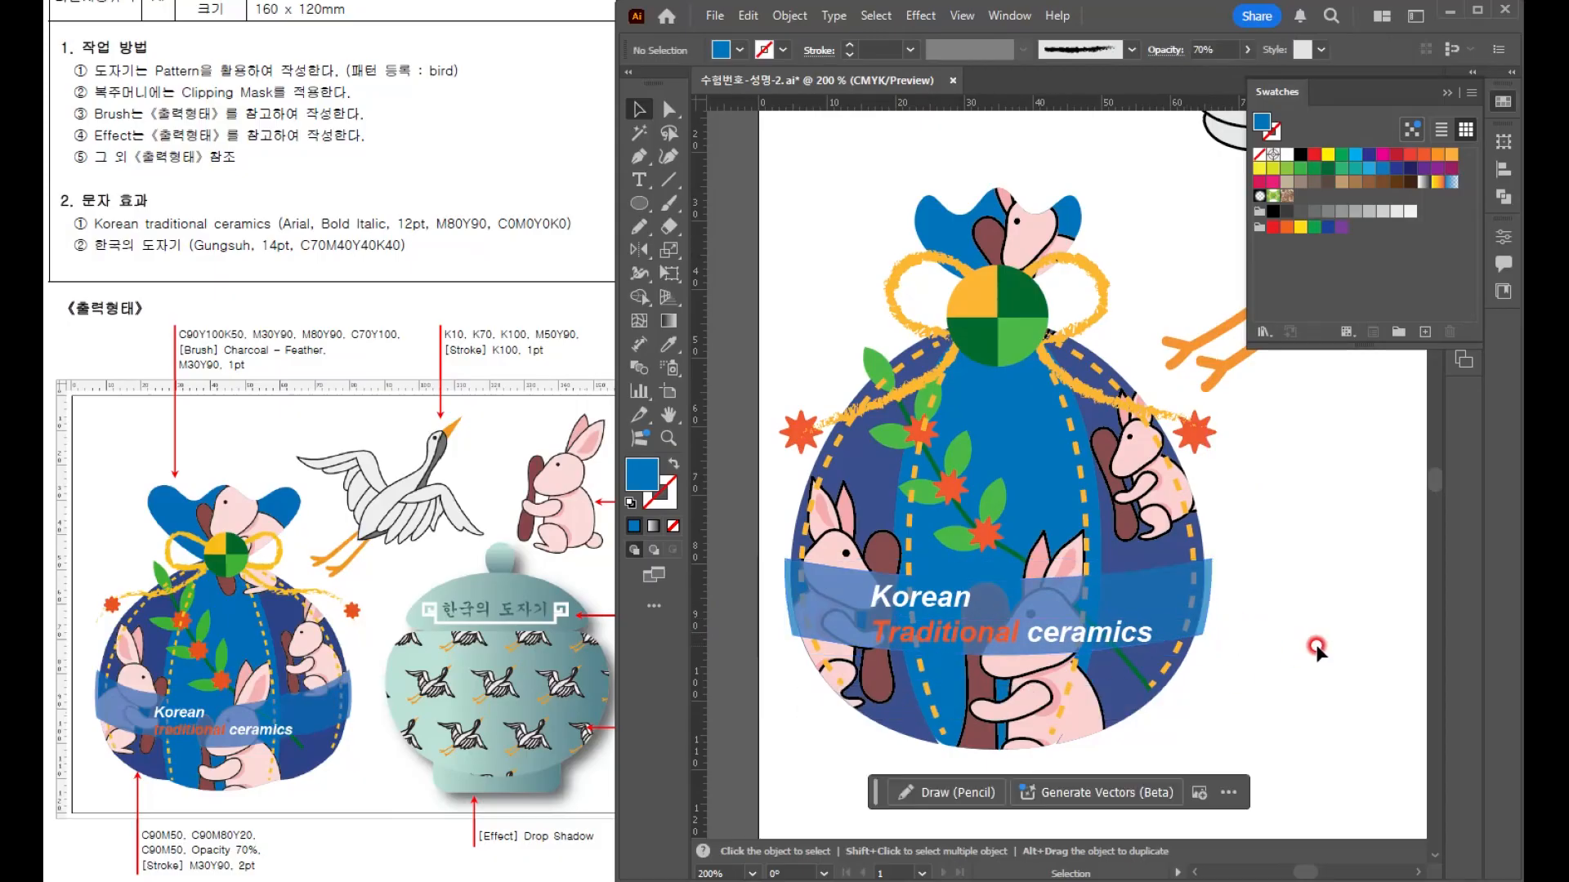
- Save the document
scroll(1128, 609, "right", 6)
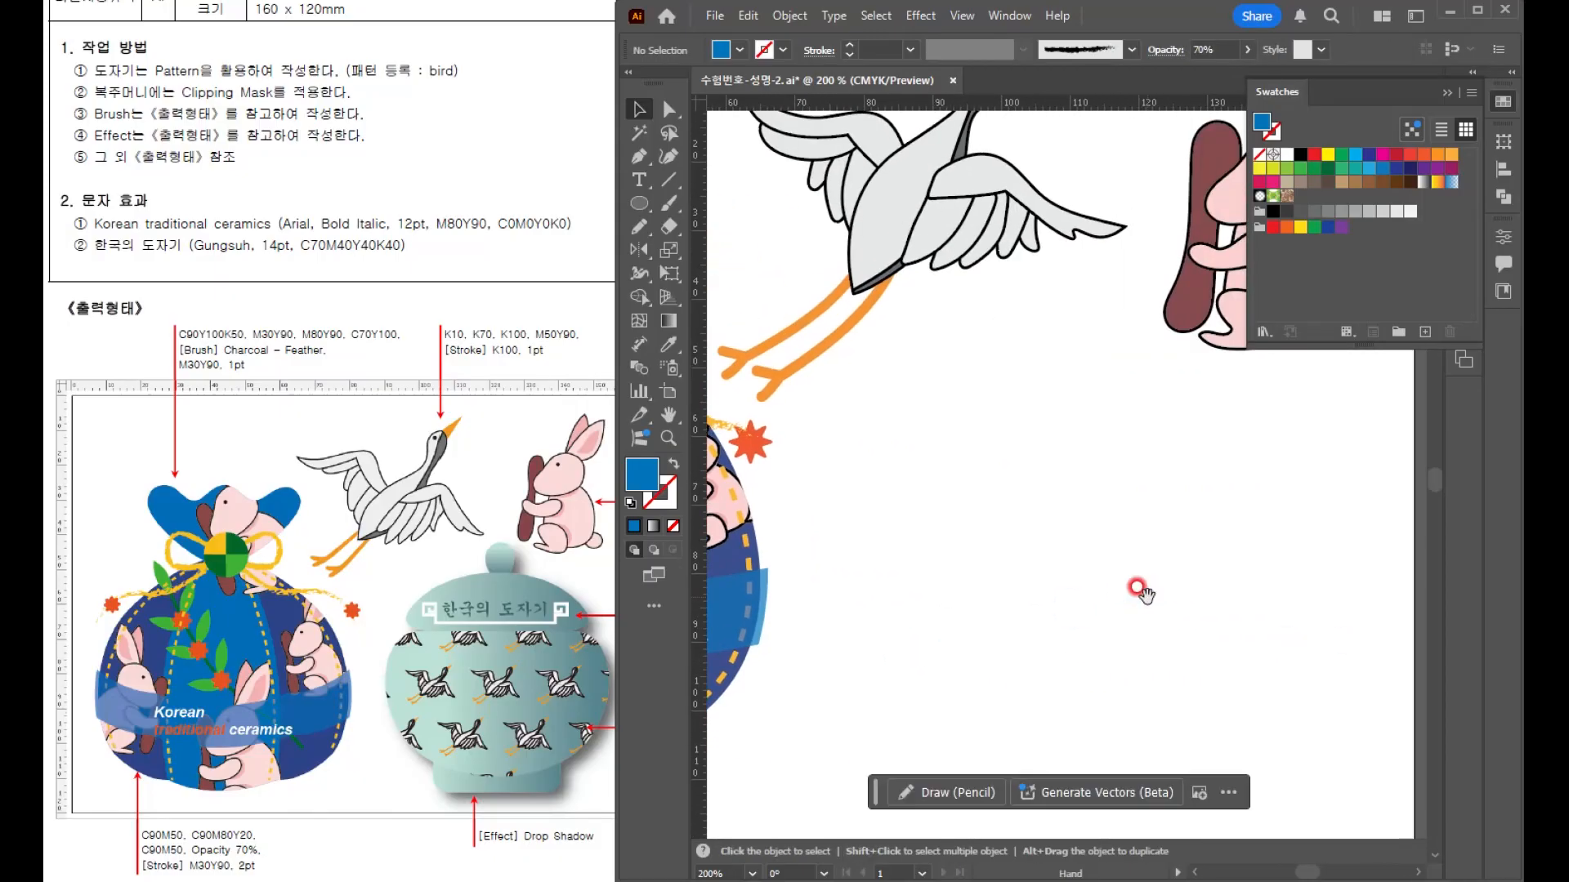
key("ctrl+s")
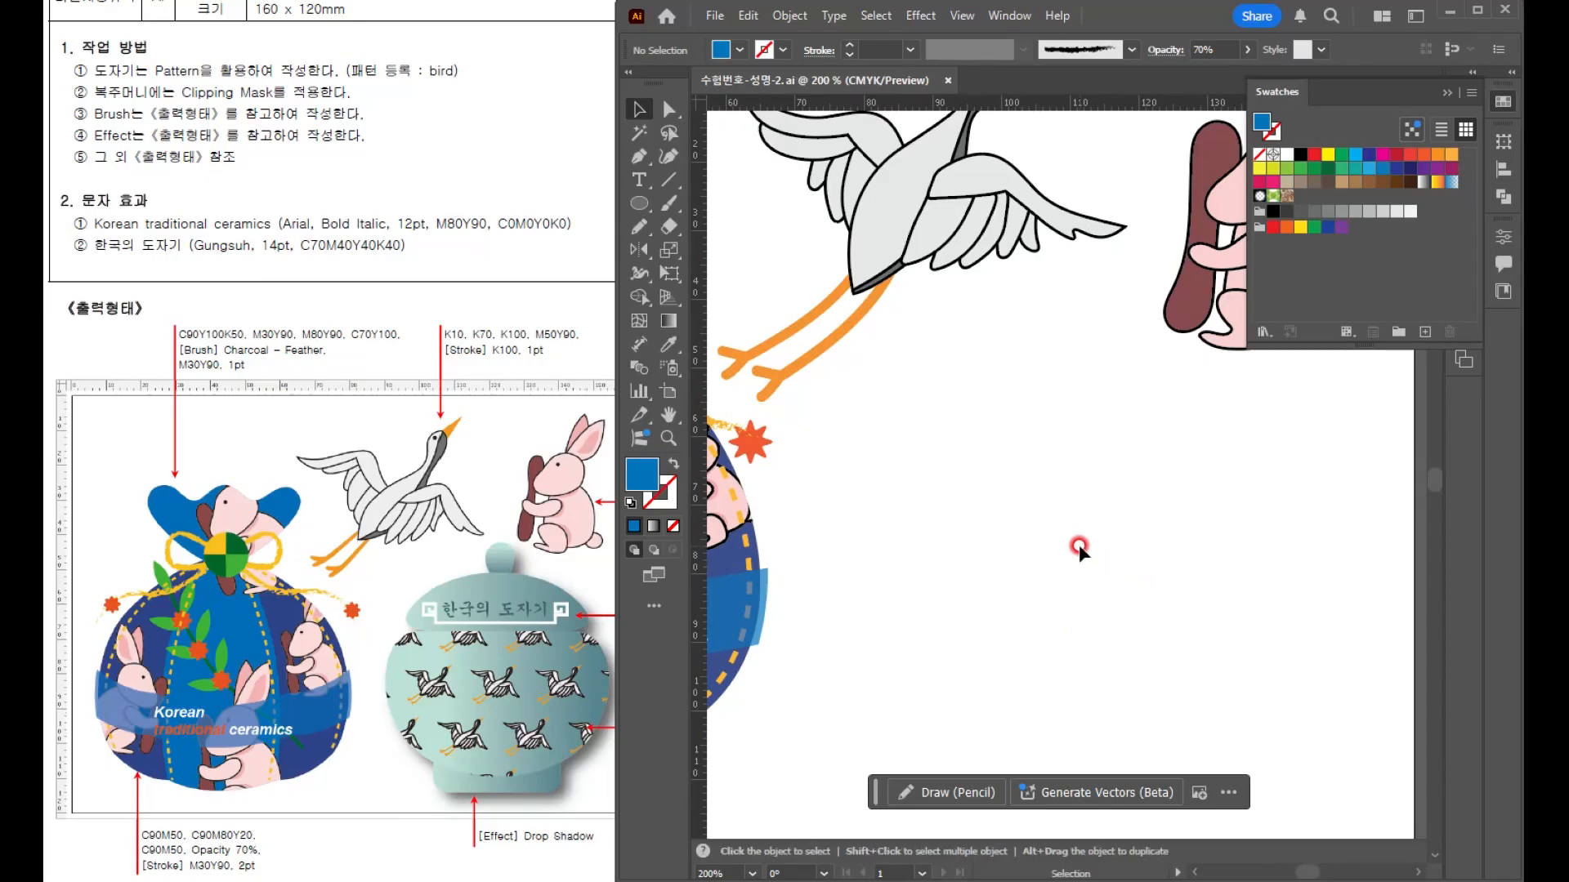
- Draw a wide rounded rectangle as the jar's base in the empty area below the crane and rabbit
scroll(1079, 549, "down", 1)
scroll(1078, 549, "right", 1)
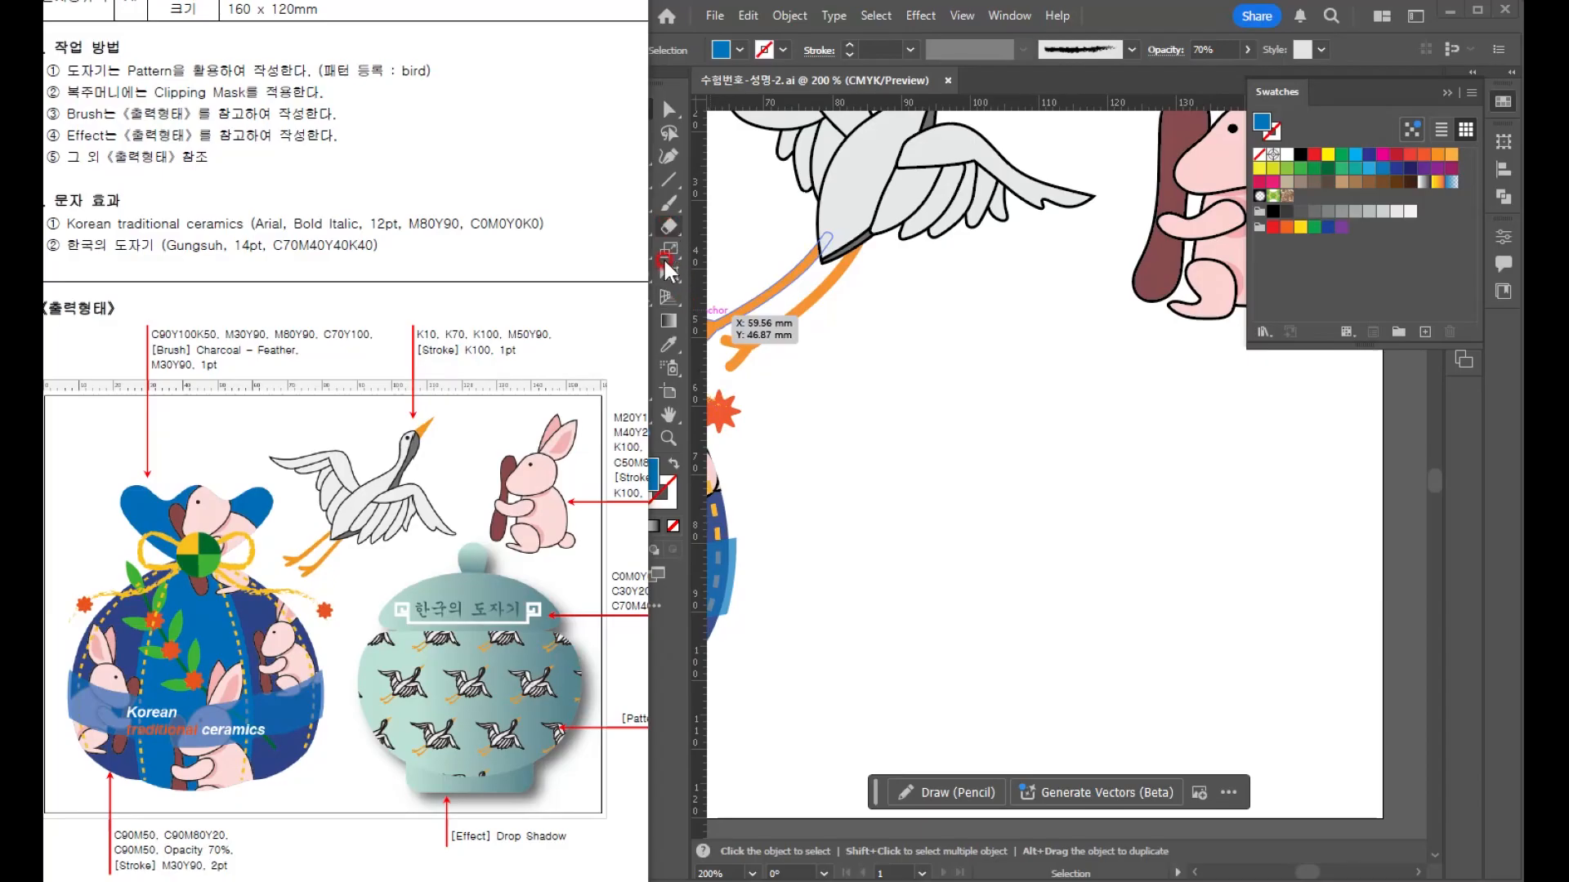
left_click(893, 395)
left_click_drag(642, 204, 703, 201)
left_click_drag(1042, 683, 1209, 729)
left_click_drag(1192, 651, 1177, 658)
key("v")
- Draw the jar body as an ellipse centred above the base, broaden its upper and lower curves, and lower it onto the base
left_click_drag(639, 204, 719, 247)
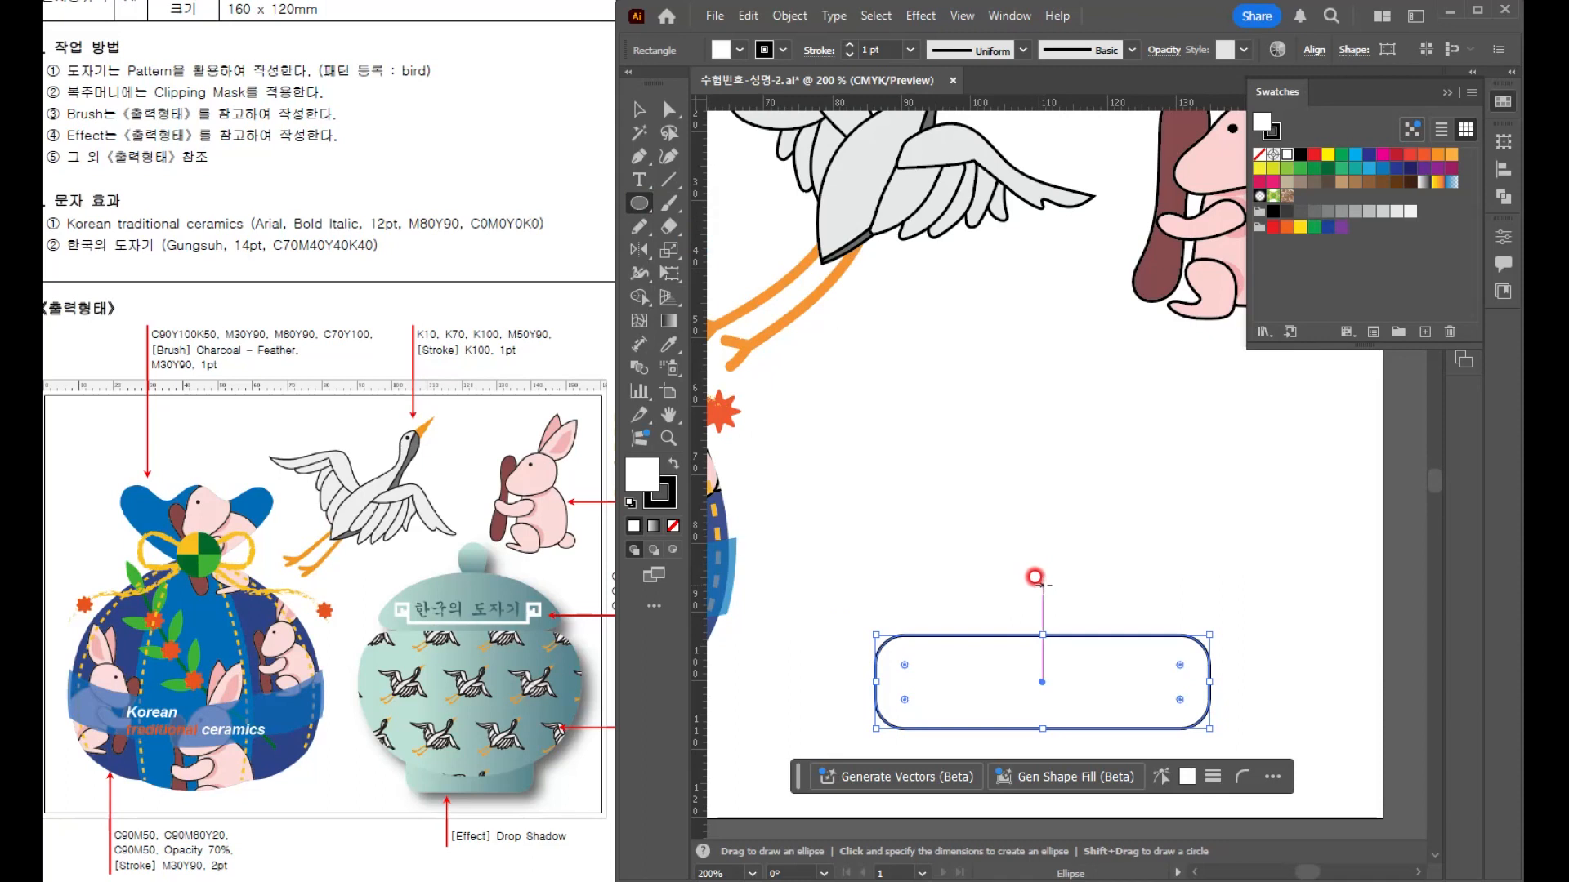
left_click_drag(1039, 536, 1209, 664)
key("a")
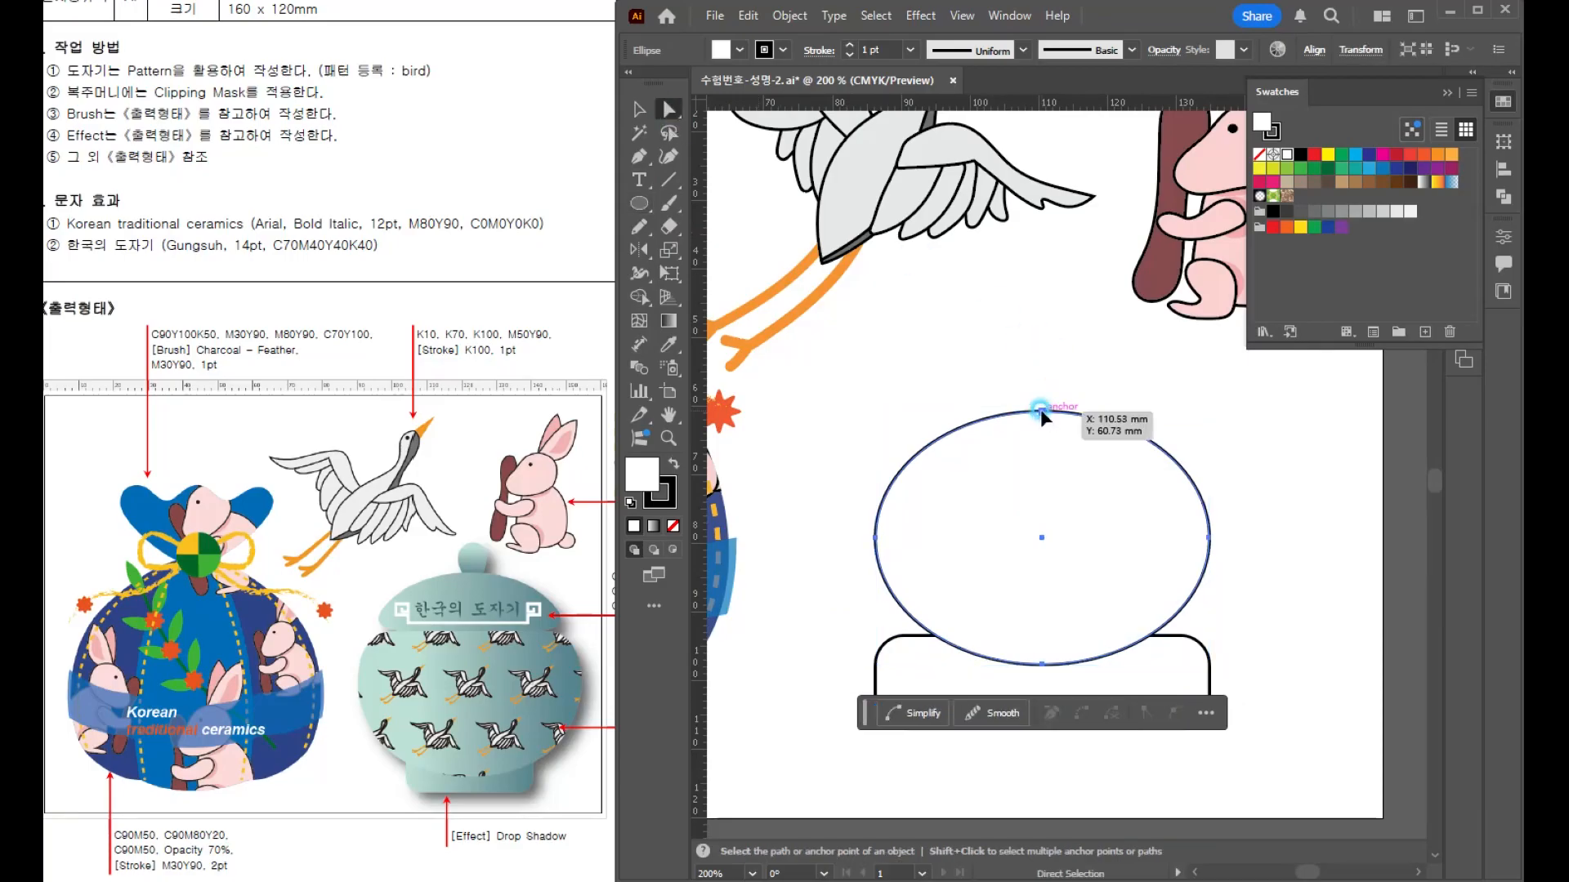
left_click(1052, 641)
key("s")
mouse_move(1054, 643)
left_mouse_down()
mouse_move(1051, 567)
mouse_move(1062, 643)
left_mouse_up()
key("v")
left_click(1283, 651)
left_click_drag(1115, 549, 1113, 573)
- Narrow the base symmetrically about its centre and make the jar body slightly wider
left_click(1209, 686)
left_click_drag(1209, 681, 1109, 692)
left_click(1120, 578)
left_click_drag(1207, 444, 1218, 427)
- Draw the lid as a narrower ellipse over the top of the jar body and flatten its lower curve
left_click_drag(990, 531, 948, 602)
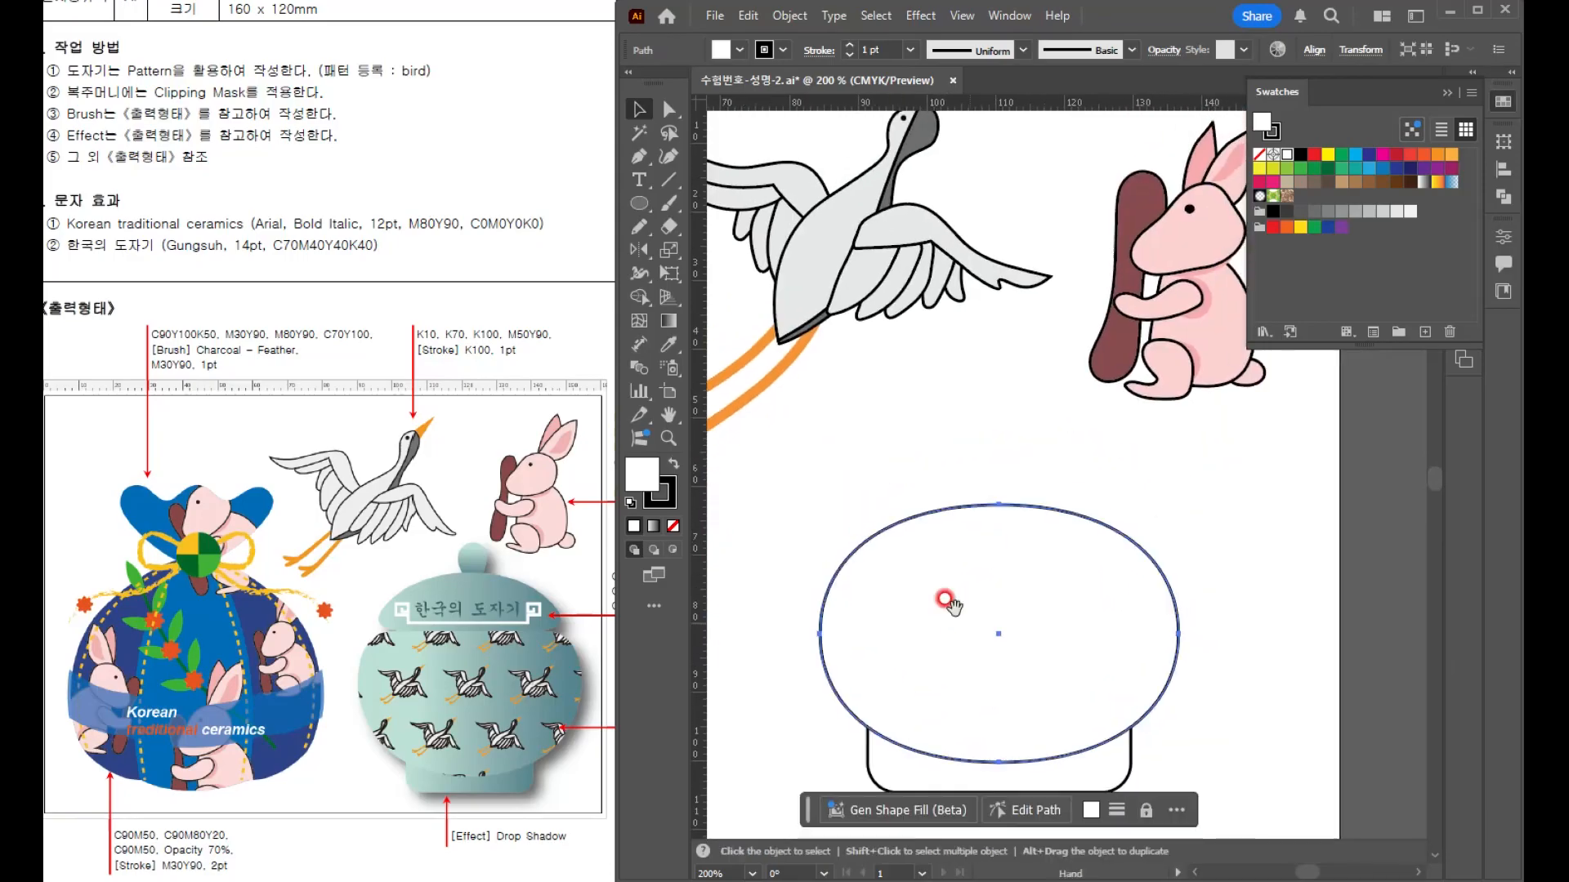
left_click(639, 203)
left_click_drag(989, 459, 1128, 521)
left_click(668, 109)
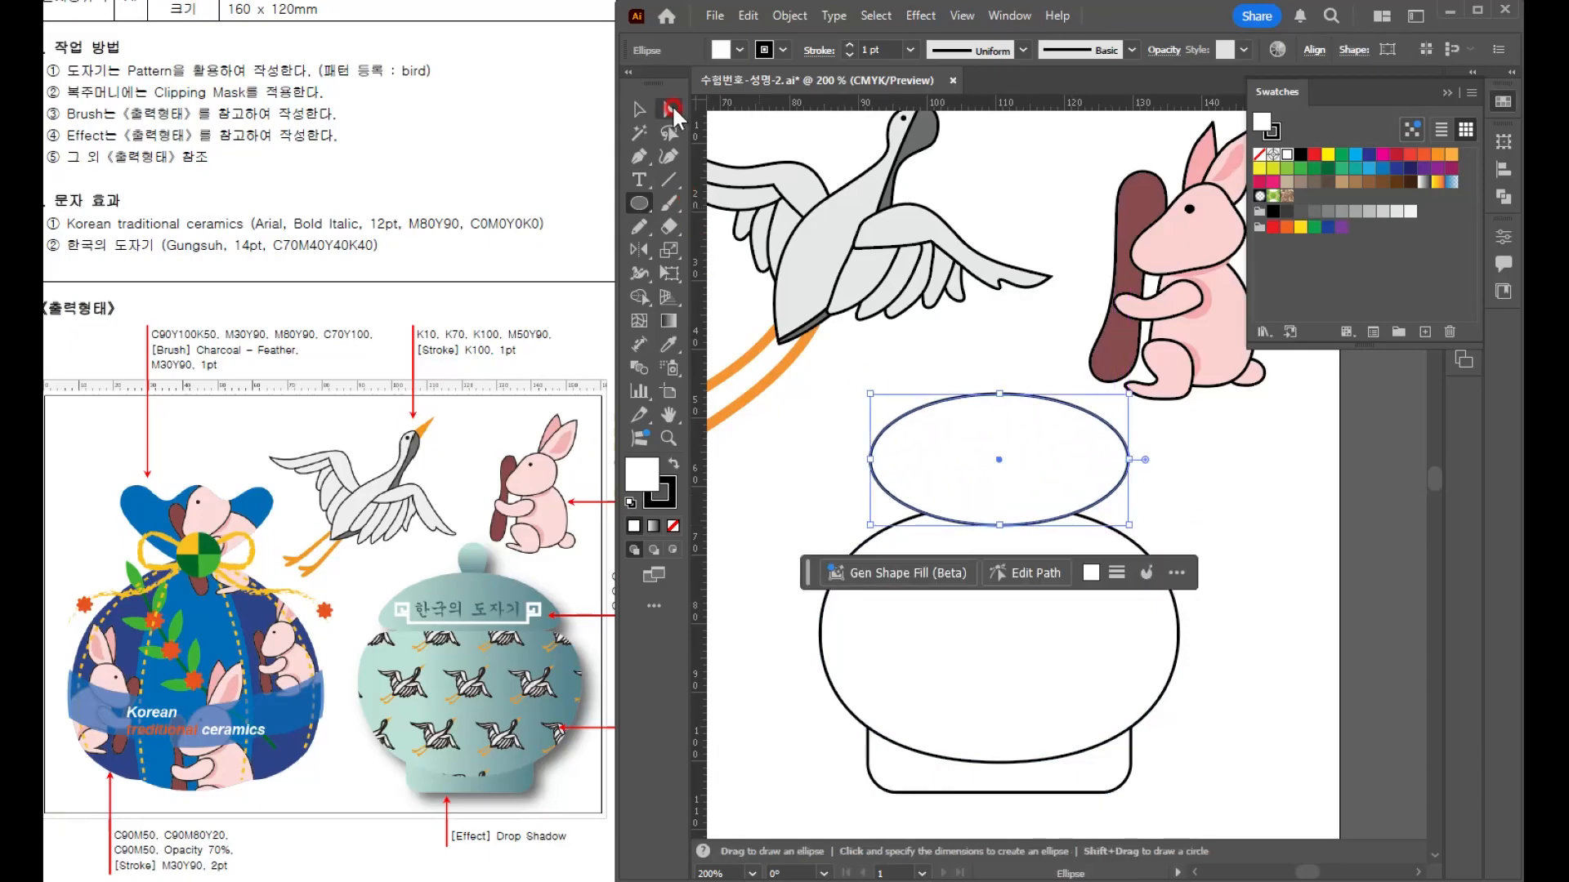
left_click_drag(998, 523, 1039, 523)
key("v")
left_click(1264, 491)
- Draw a small ellipse knob centred on the lid, lengthen its bottom into an egg shape, and send it behind the lid
left_click(639, 203)
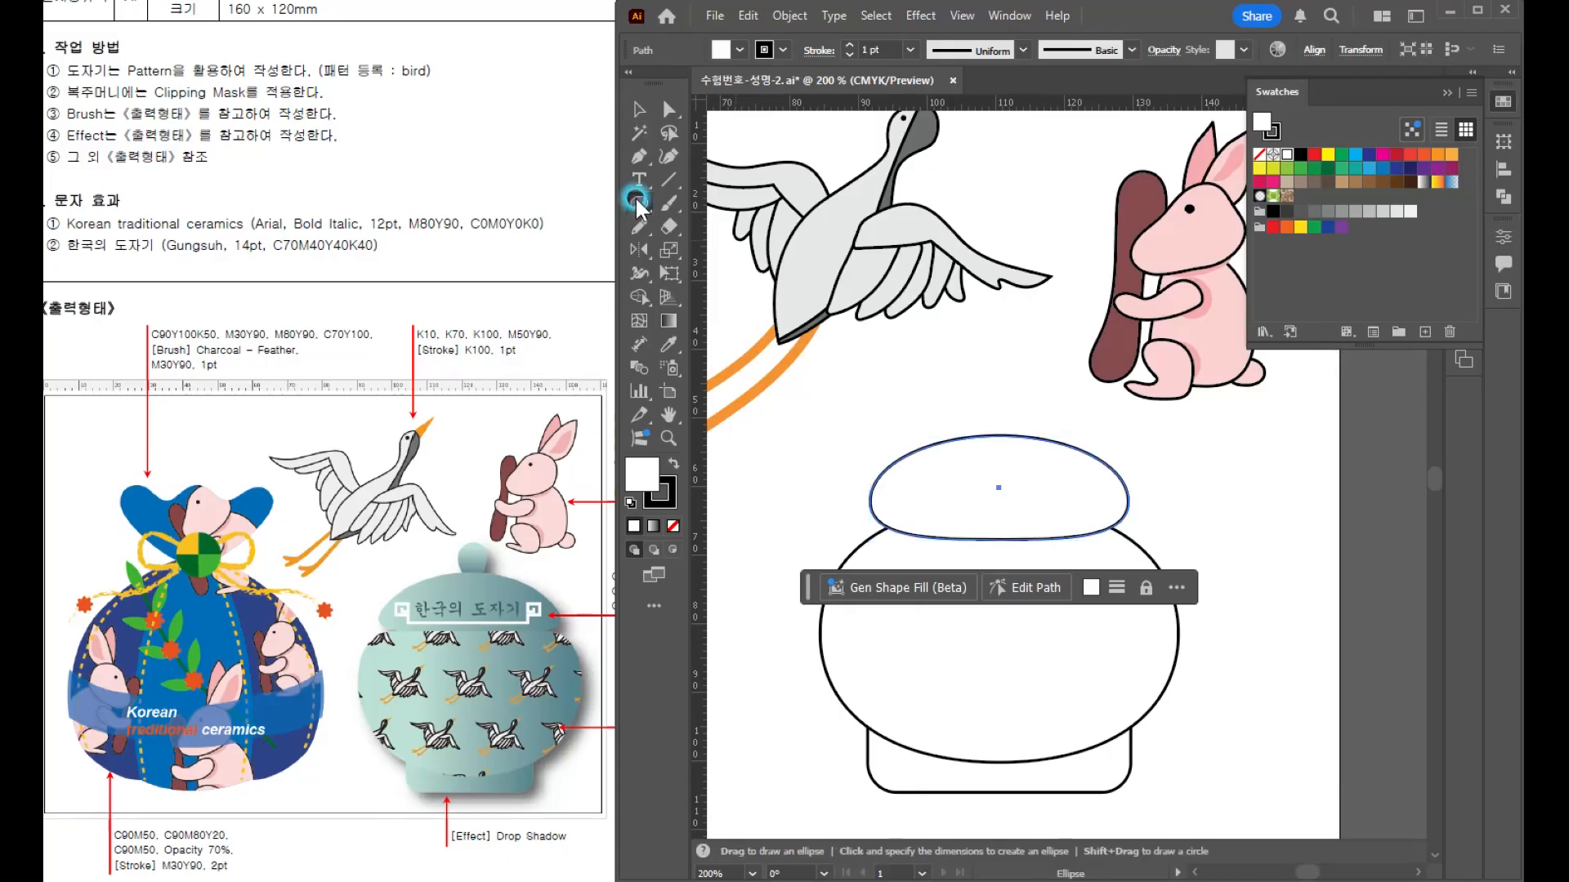
scroll(1091, 496, "up", 1)
mouse_move(867, 403)
left_mouse_down()
mouse_move(910, 446)
mouse_move(869, 464)
mouse_move(882, 400)
left_mouse_up()
key("a")
left_click(867, 447)
key("v")
key("ctrl+shift+[")
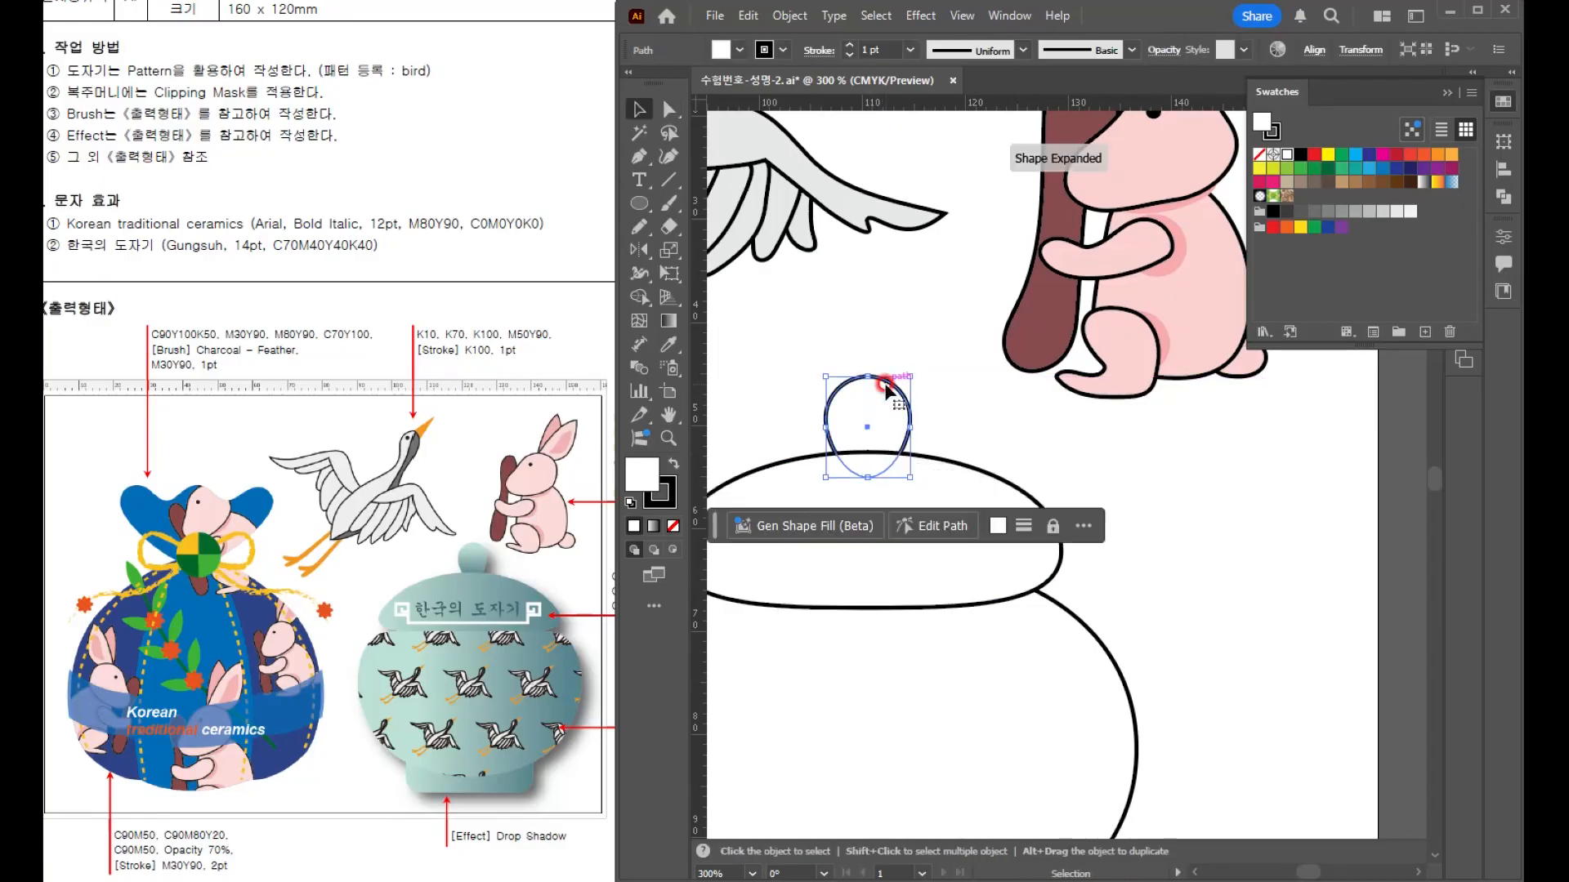
left_click(1159, 494)
left_click_drag(1185, 588, 1274, 496)
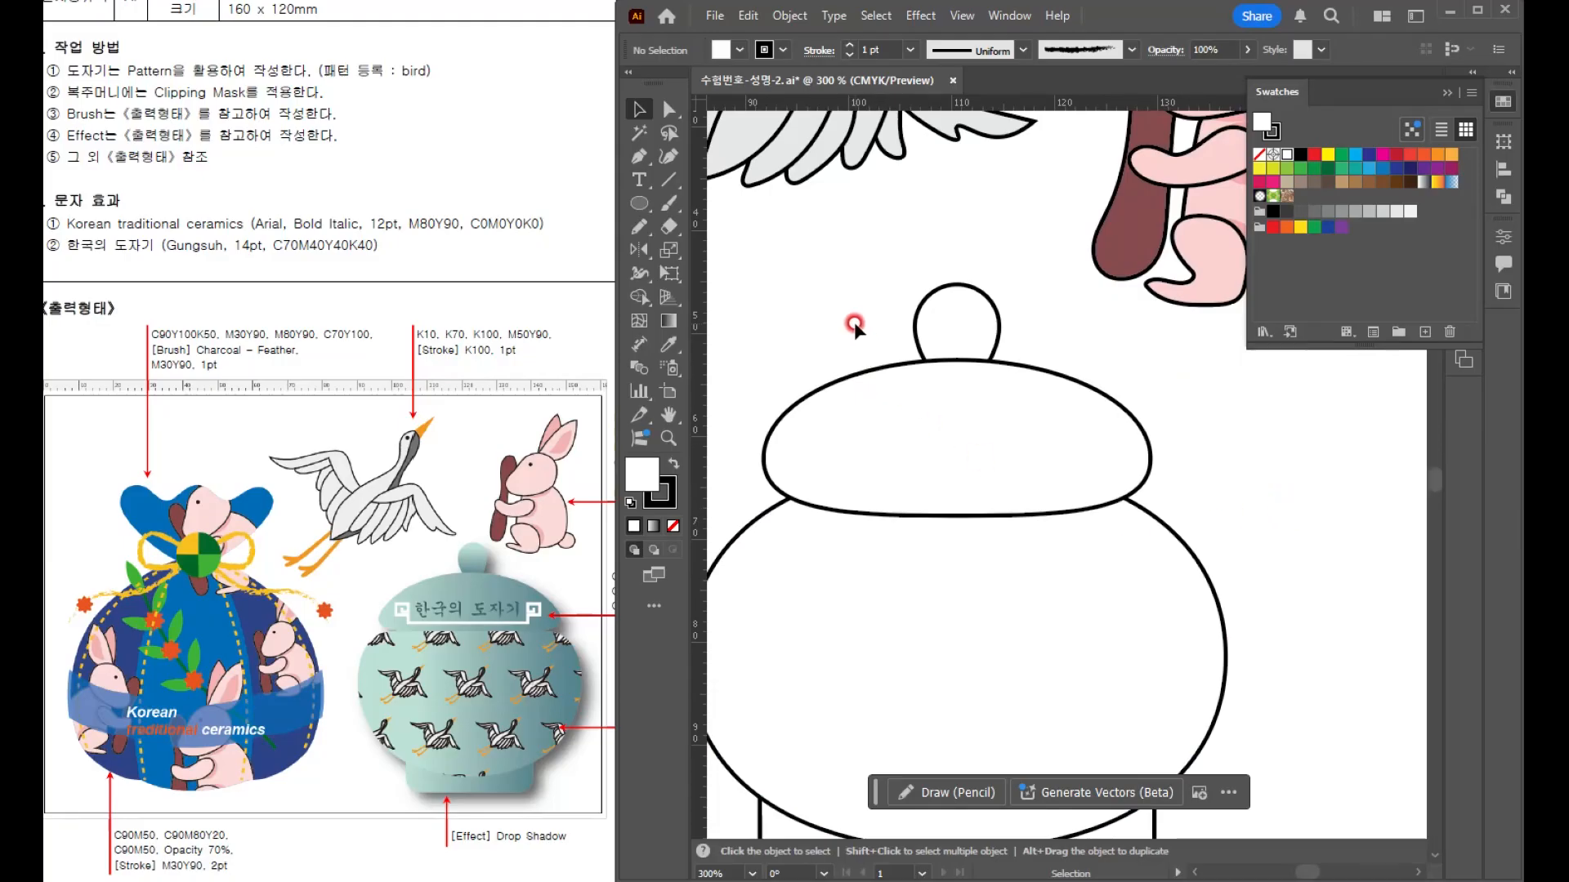
- Fill the jar body with a linear gradient
scroll(854, 321, "down", 1)
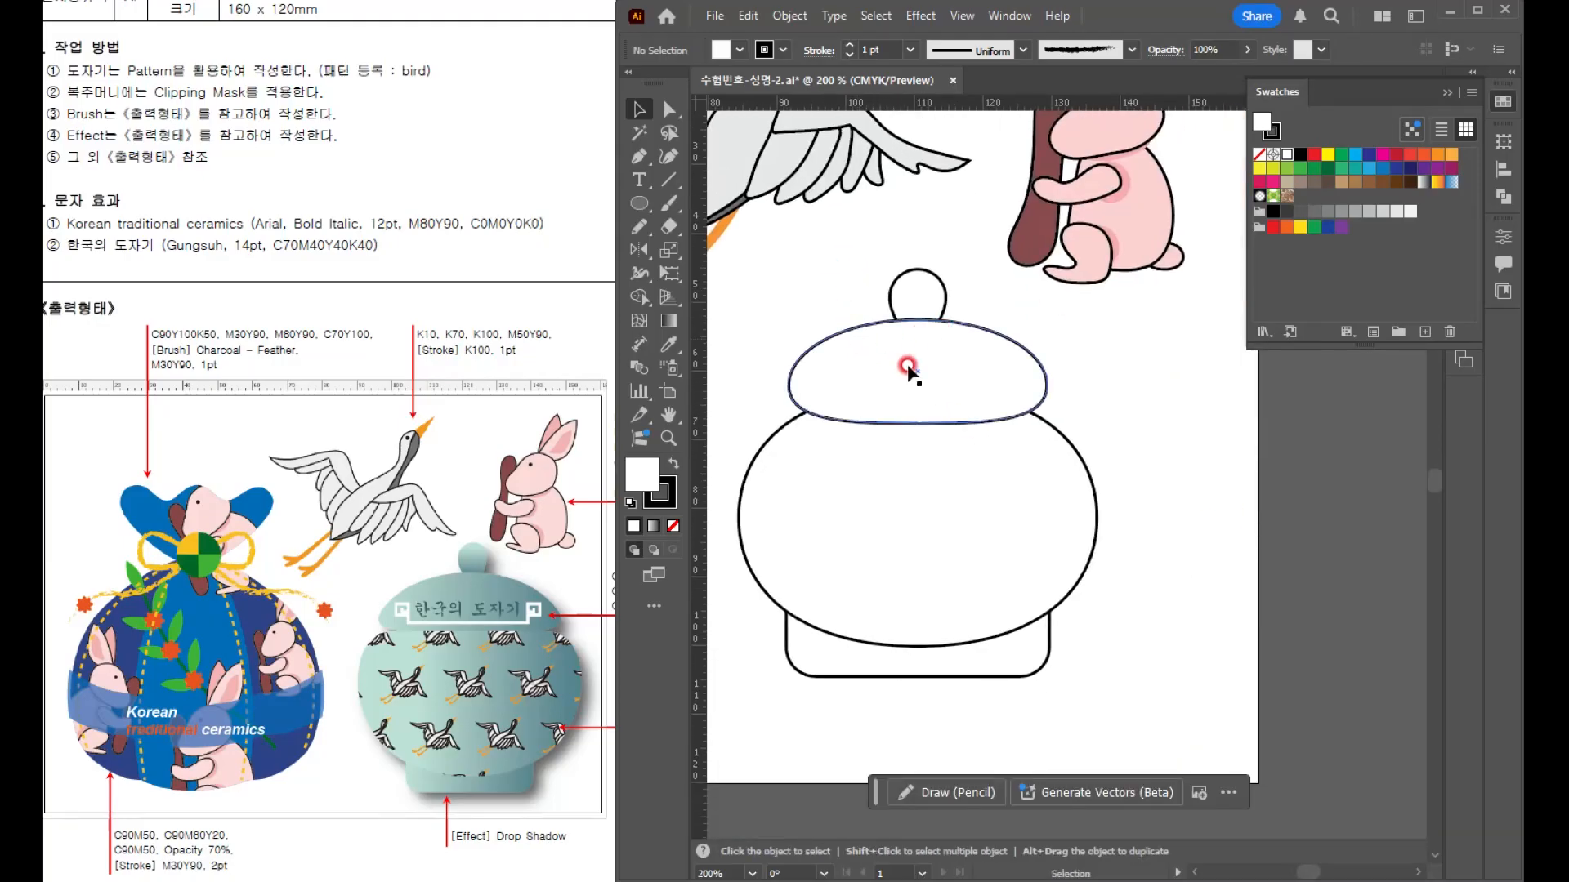
left_click(897, 512)
double_click(670, 320)
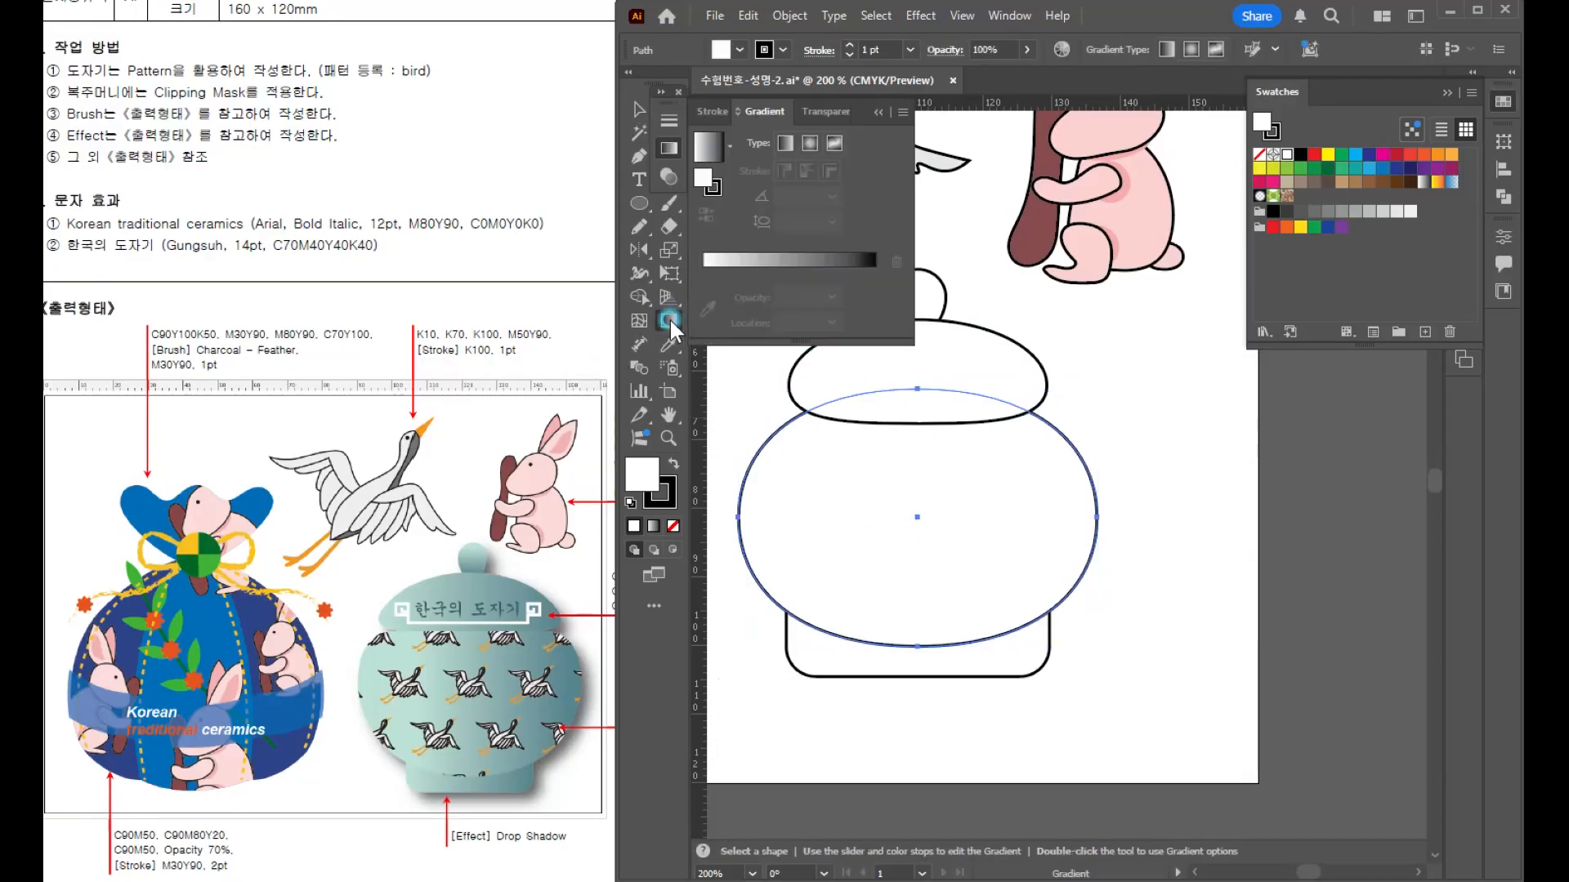
left_click_drag(498, 801, 393, 786)
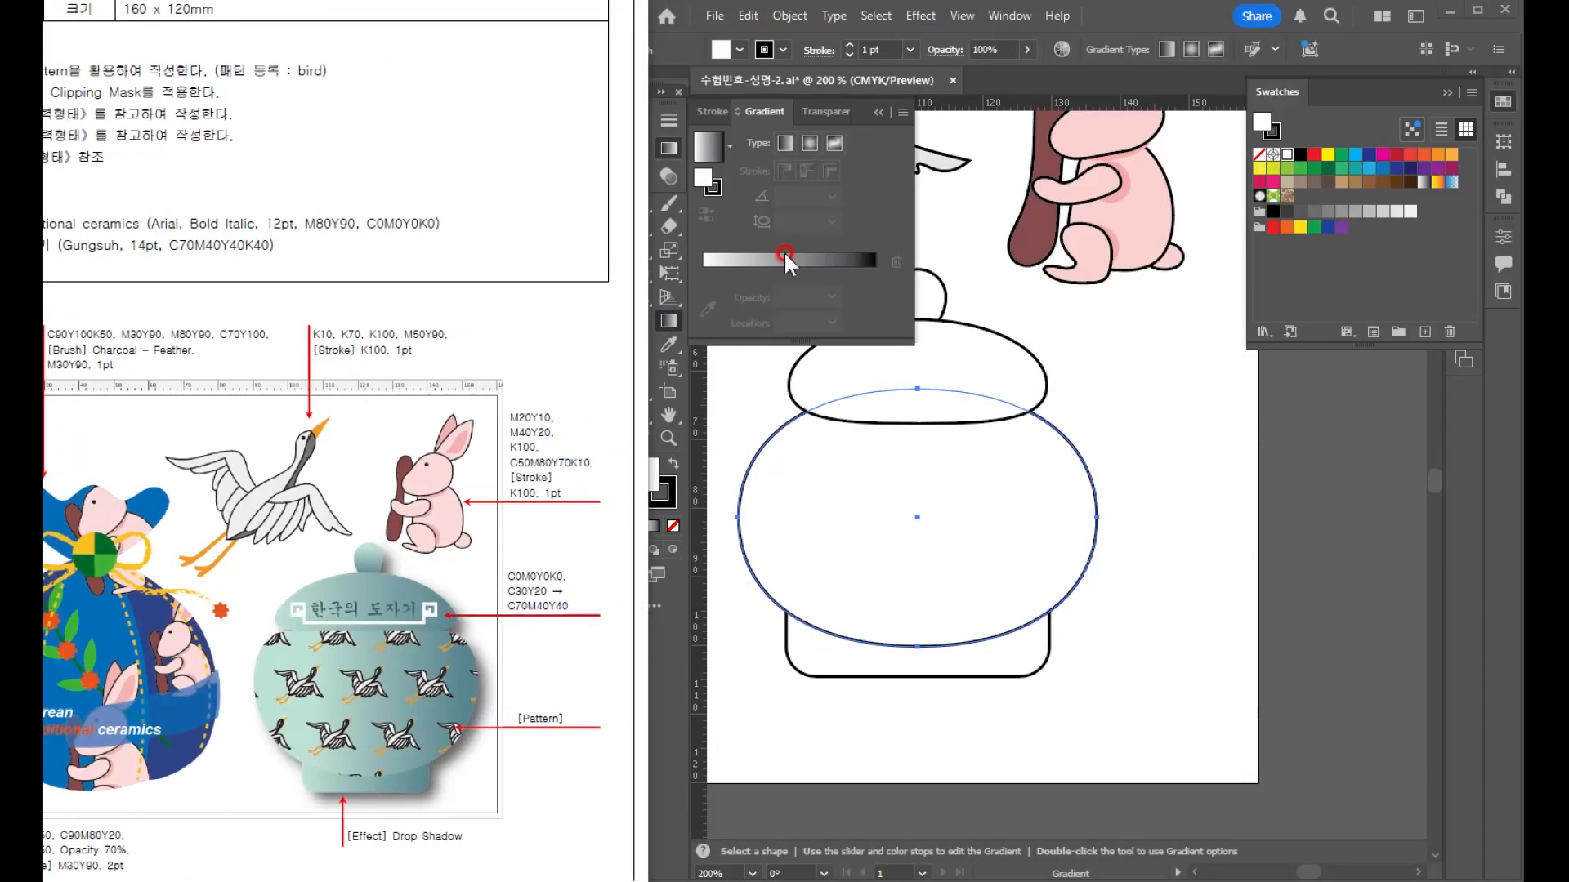
left_click(789, 146)
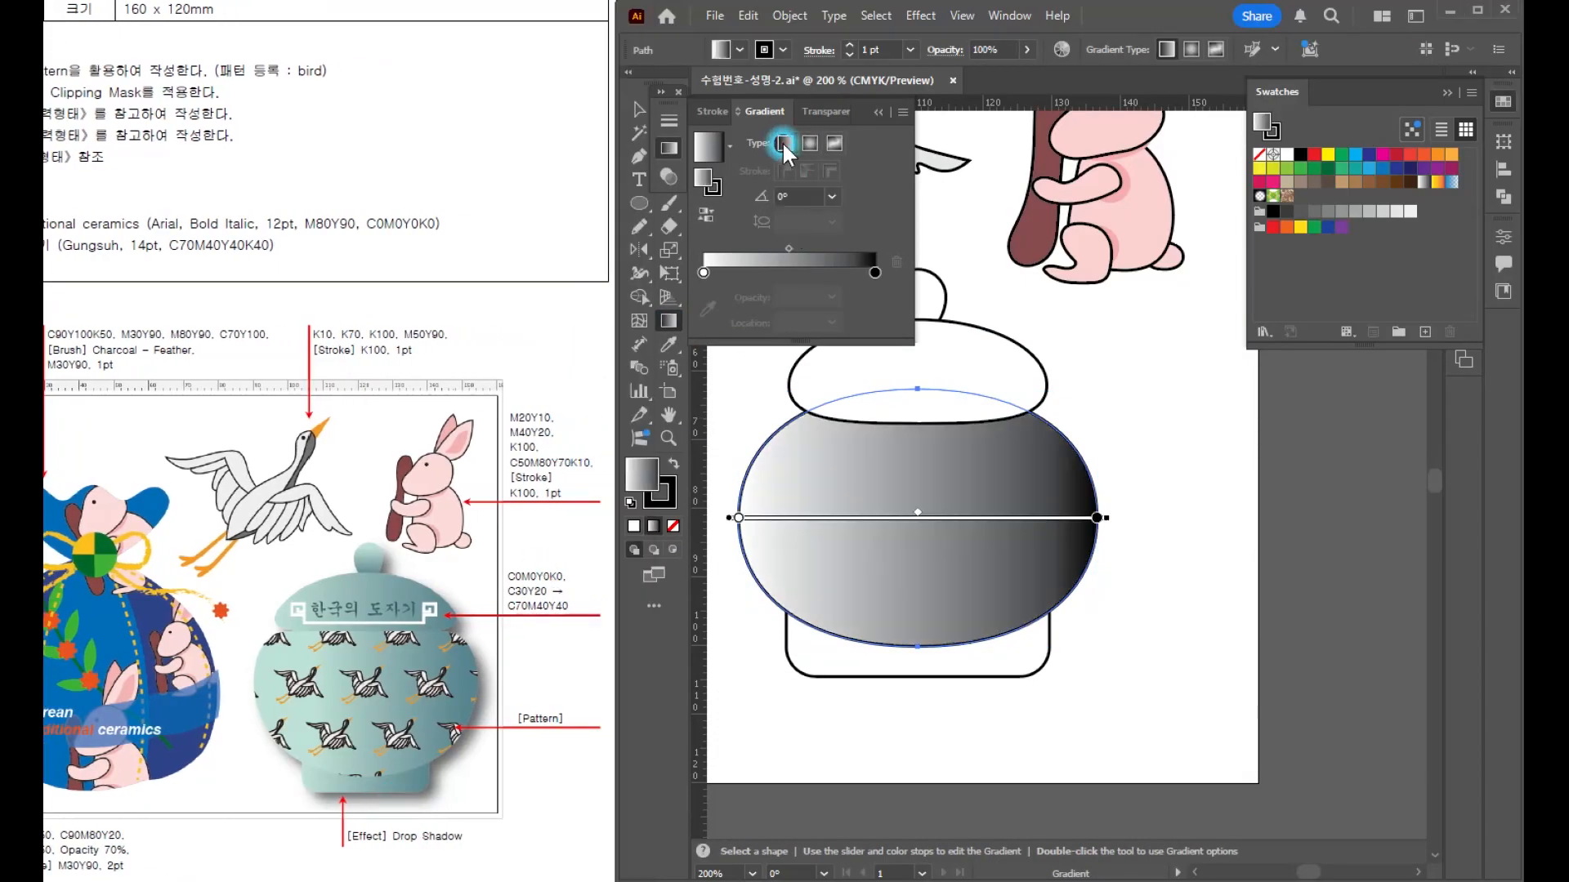
- Set the starting colour of the jar body's gradient to C30 Y20
left_click(704, 272)
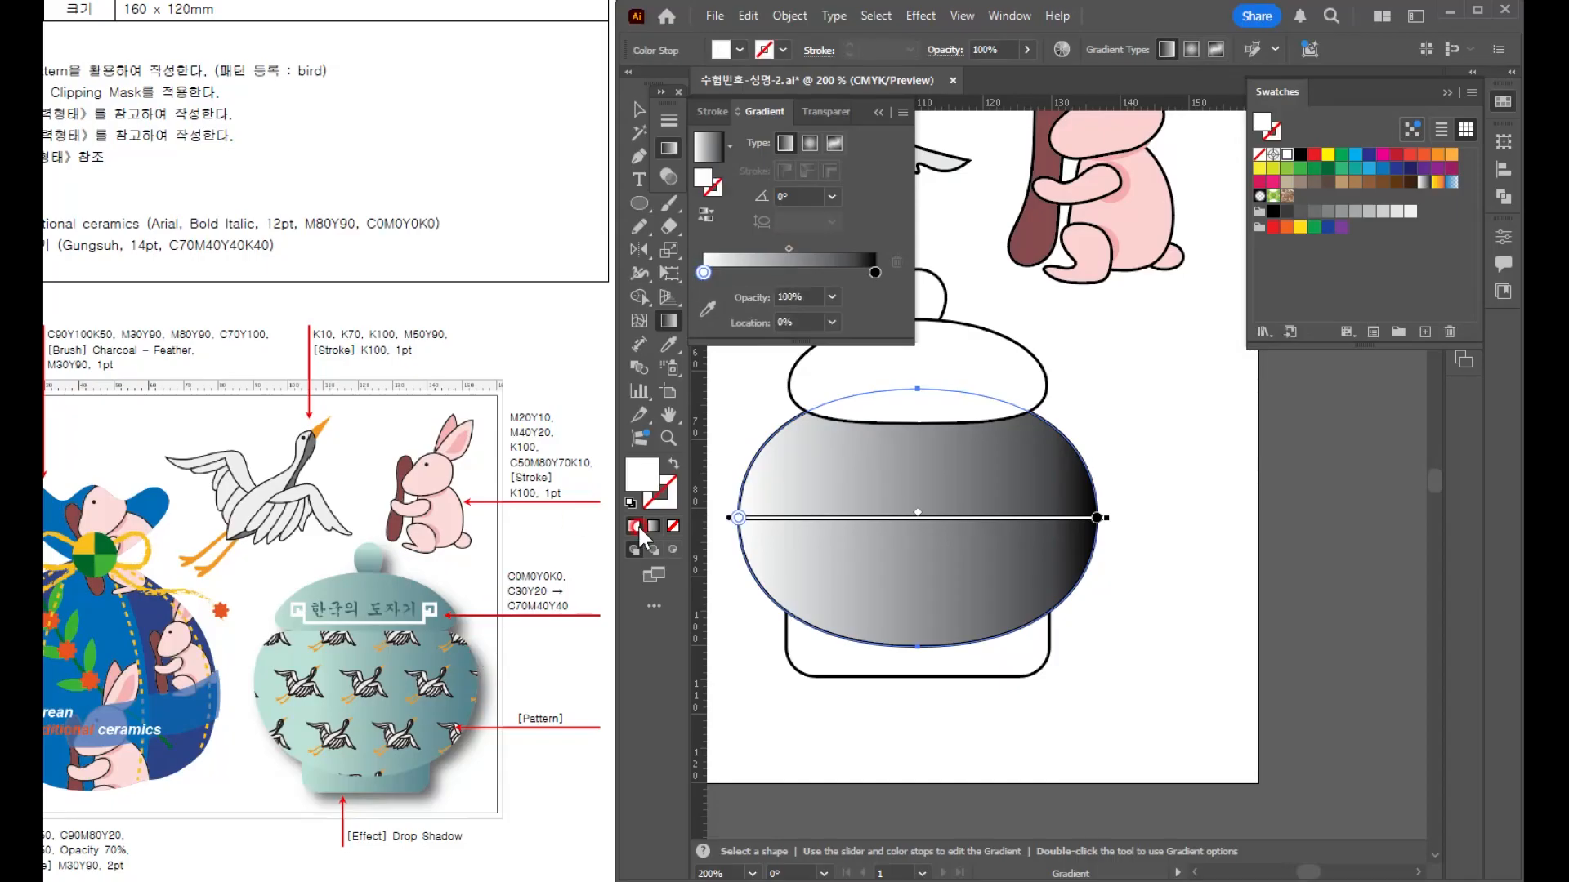
double_click(702, 272)
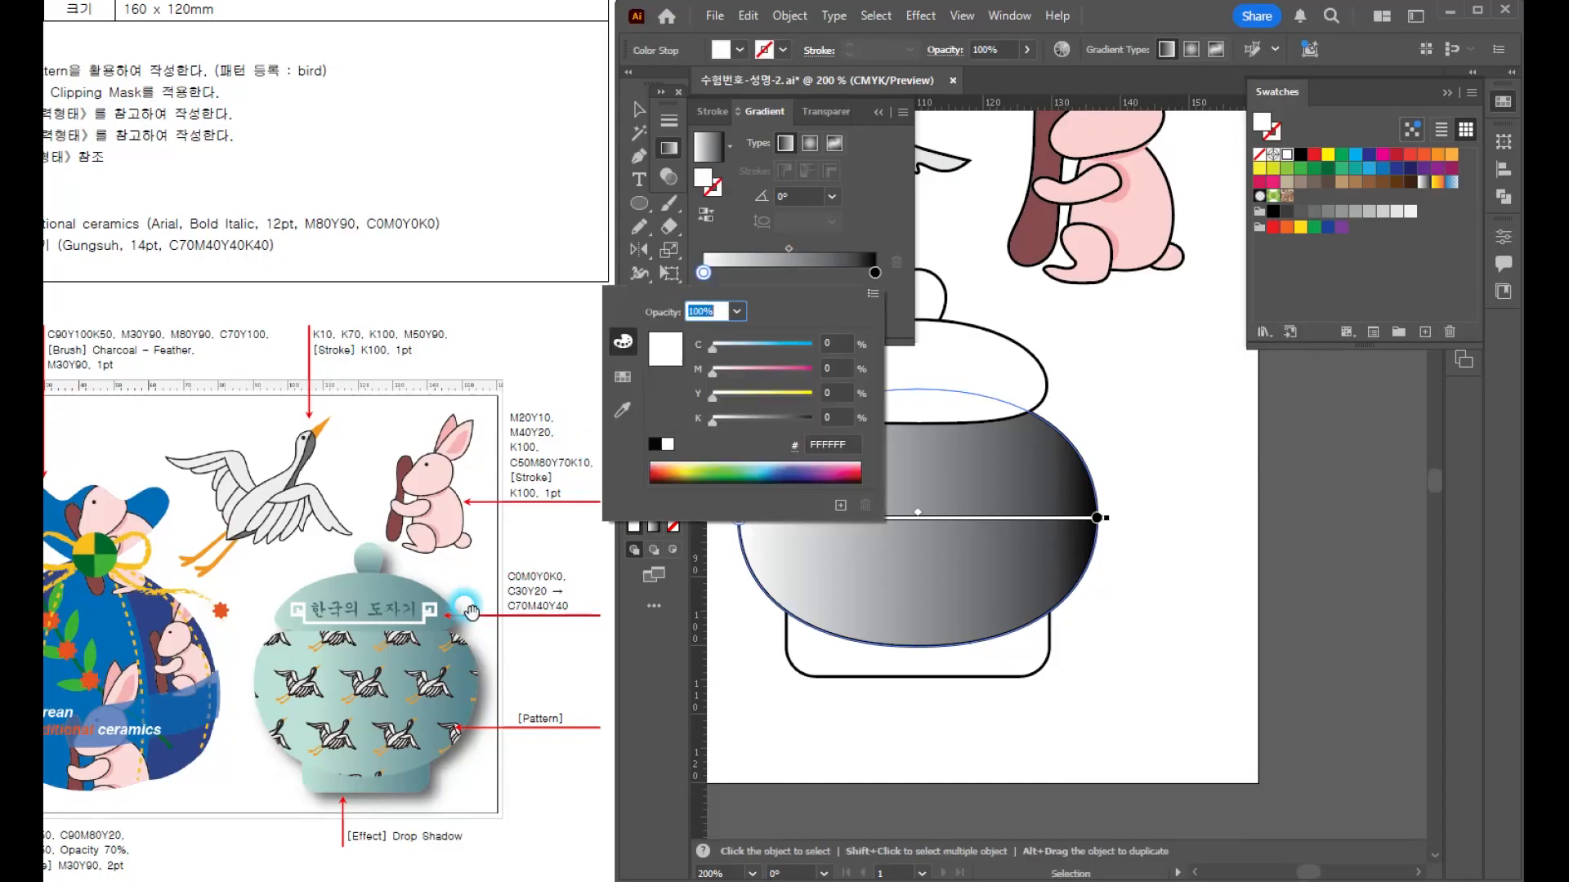
type("30")
key("Tab")
key("Tab")
type("20")
key("Return")
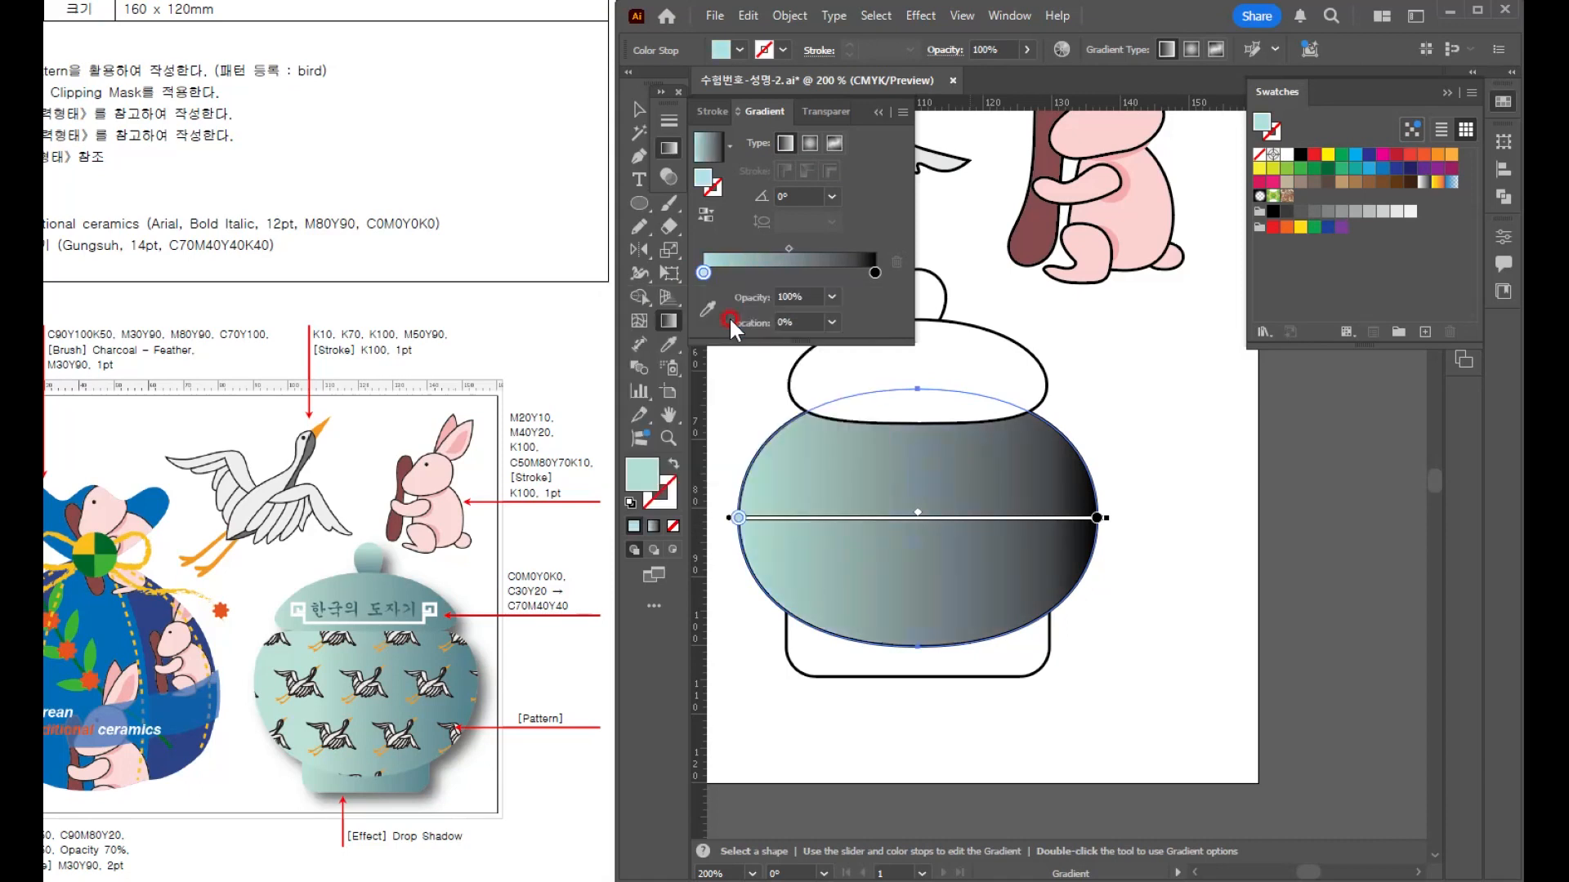
- Set the ending colour of the jar body's gradient to C70 M40 Y40 K0
double_click(876, 272)
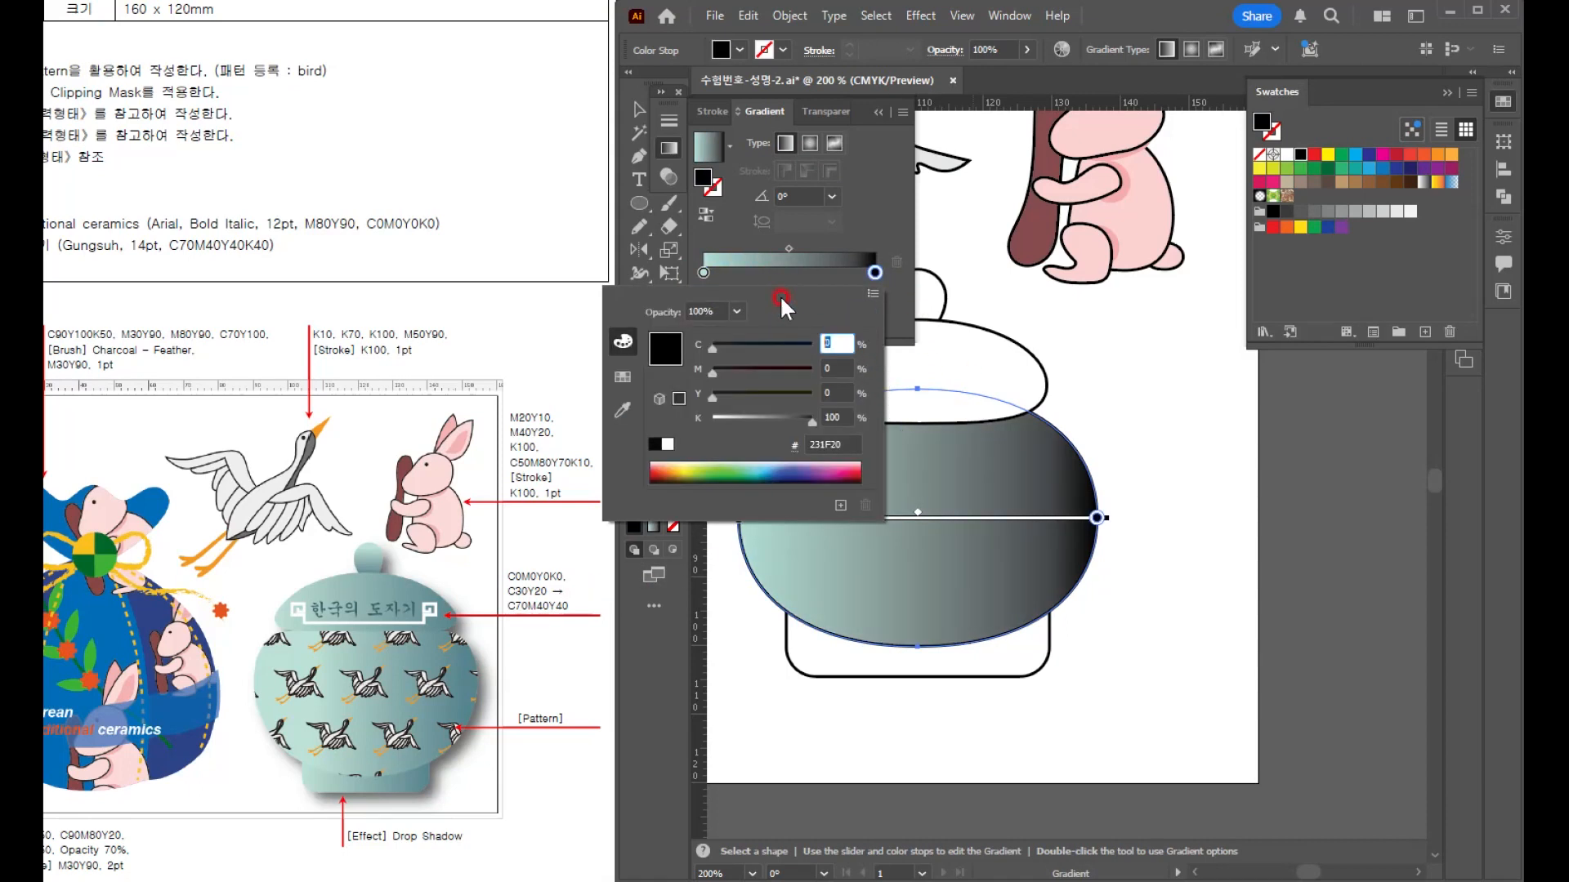
type("70")
key("Tab")
type("40")
key("Tab")
type("40")
key("Tab")
type("0")
key("Return")
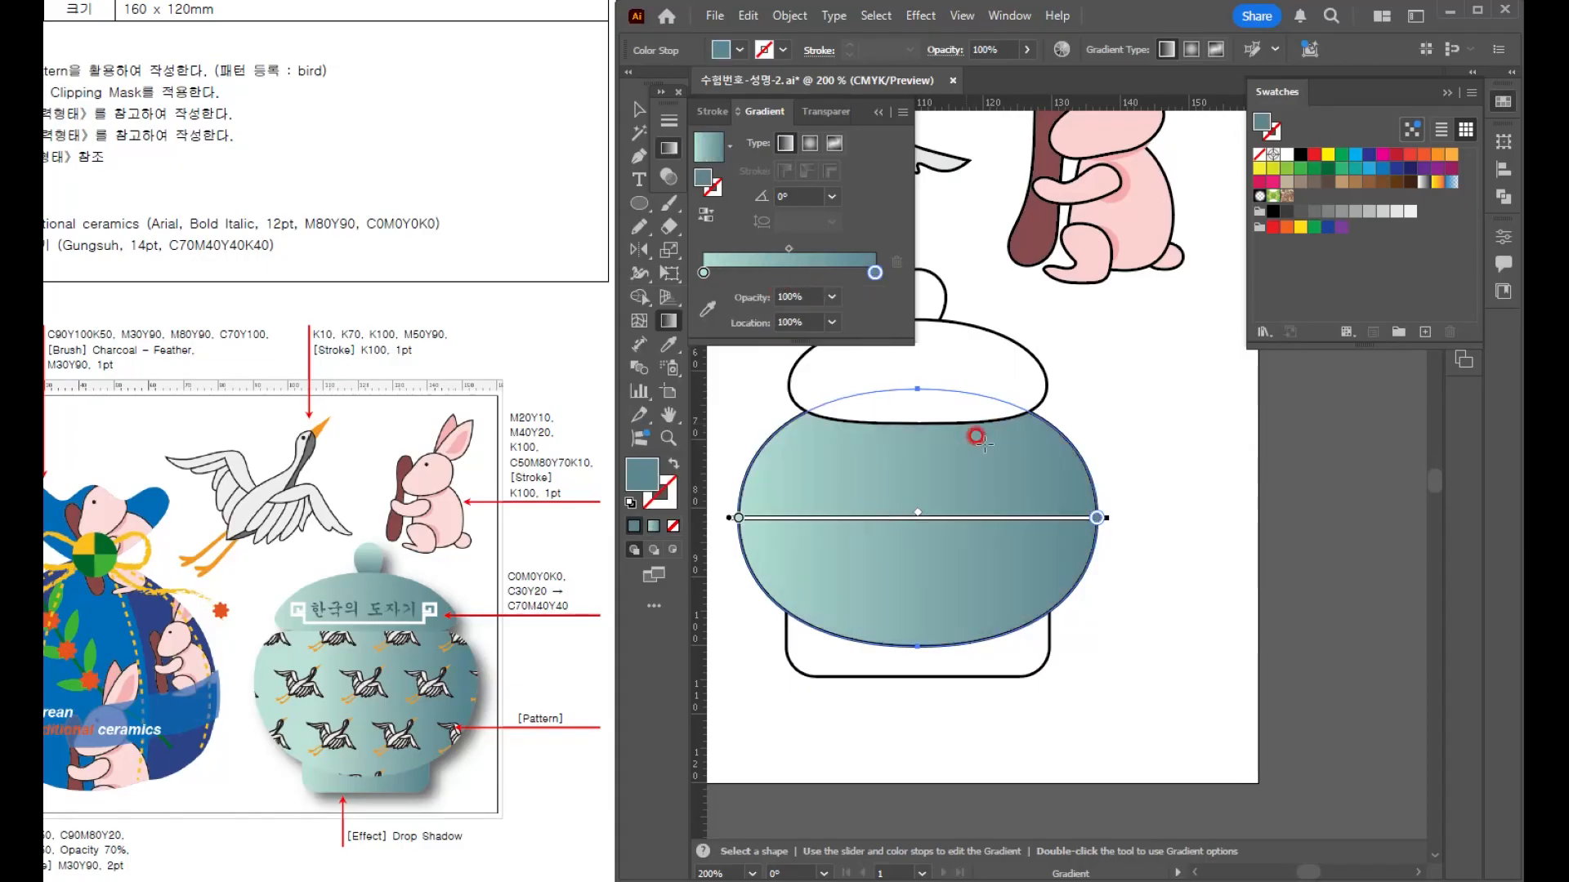
- Remove the stroke from the jar body
key("v")
left_click(637, 472)
left_click(1263, 460)
left_click_drag(997, 538, 1215, 602)
- Copy the jar body's gradient fill and missing stroke to the lid, the knob and the base with the Eyedropper
left_click(1090, 406)
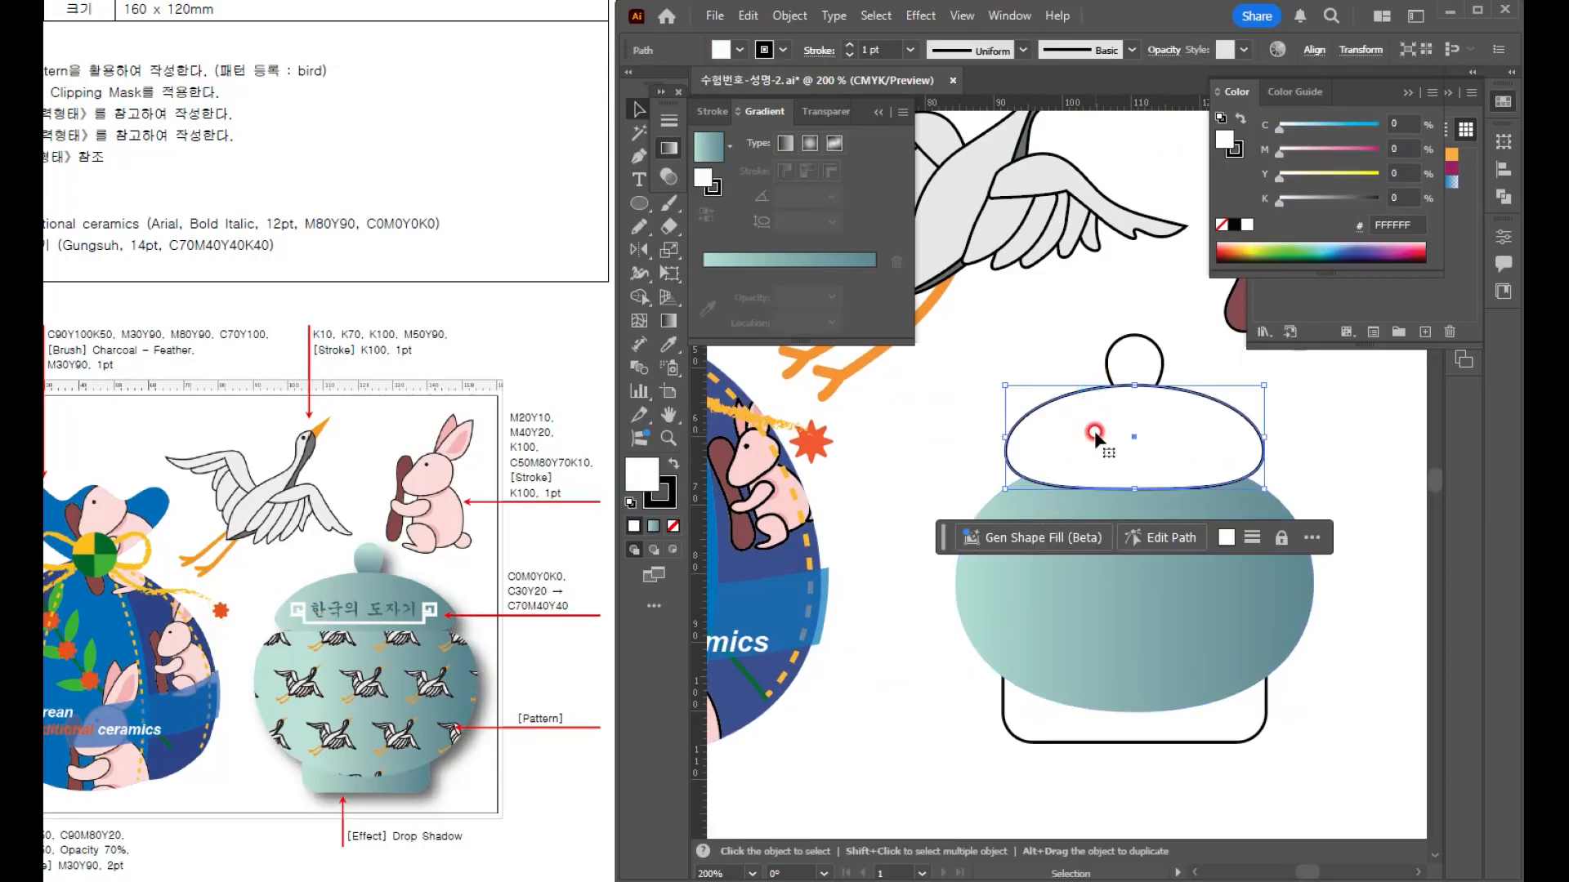
key("i")
left_click(1116, 574)
left_click(1133, 353, "ctrl")
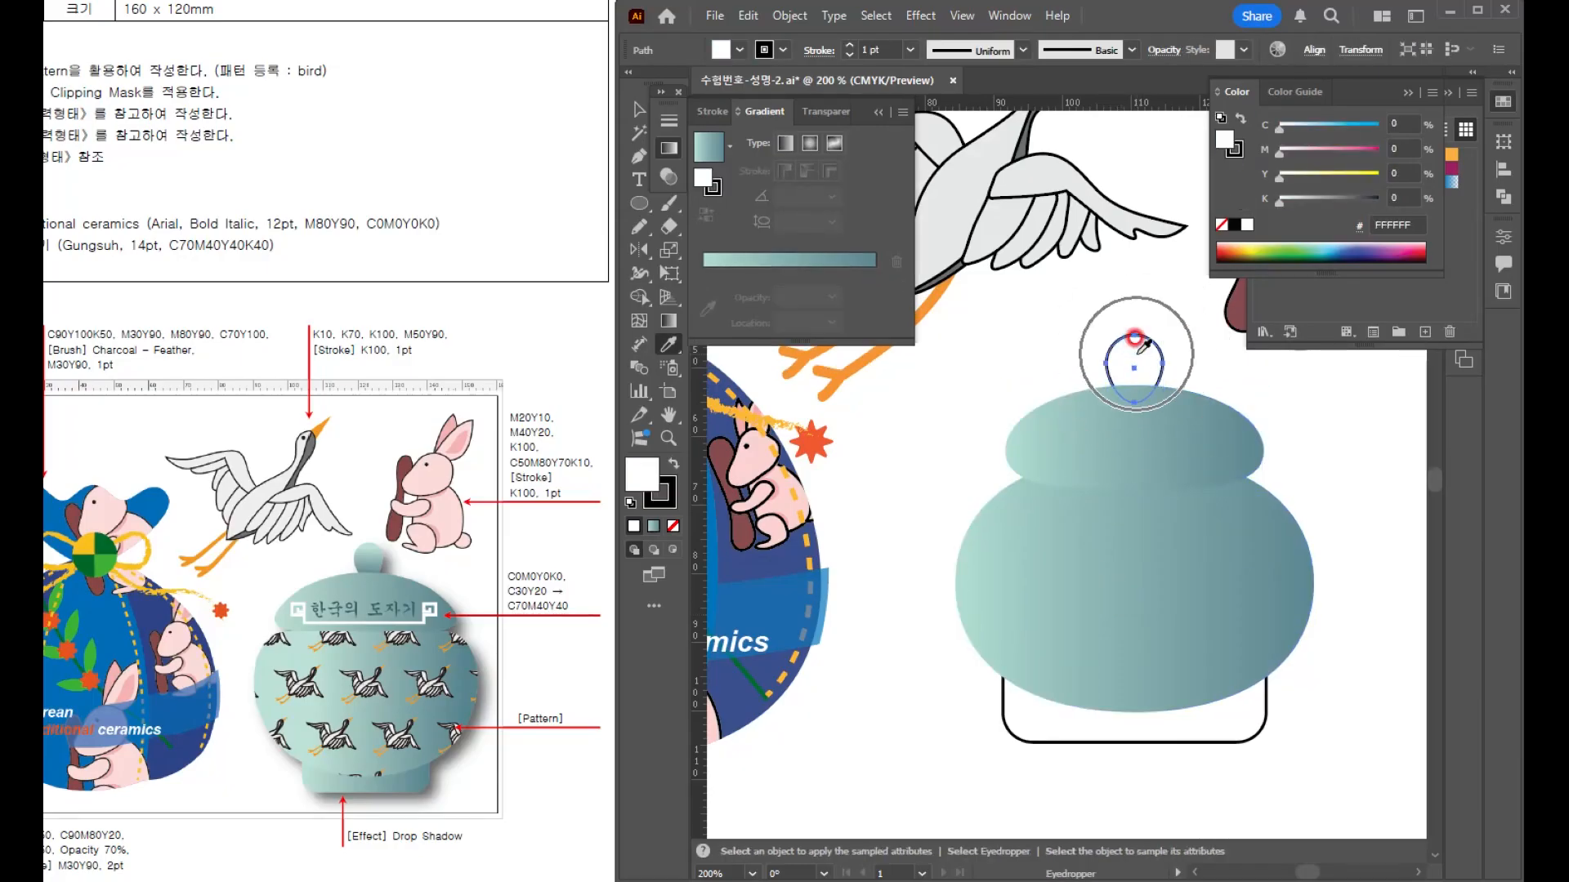
left_click(1123, 604)
left_click(1091, 742, "ctrl")
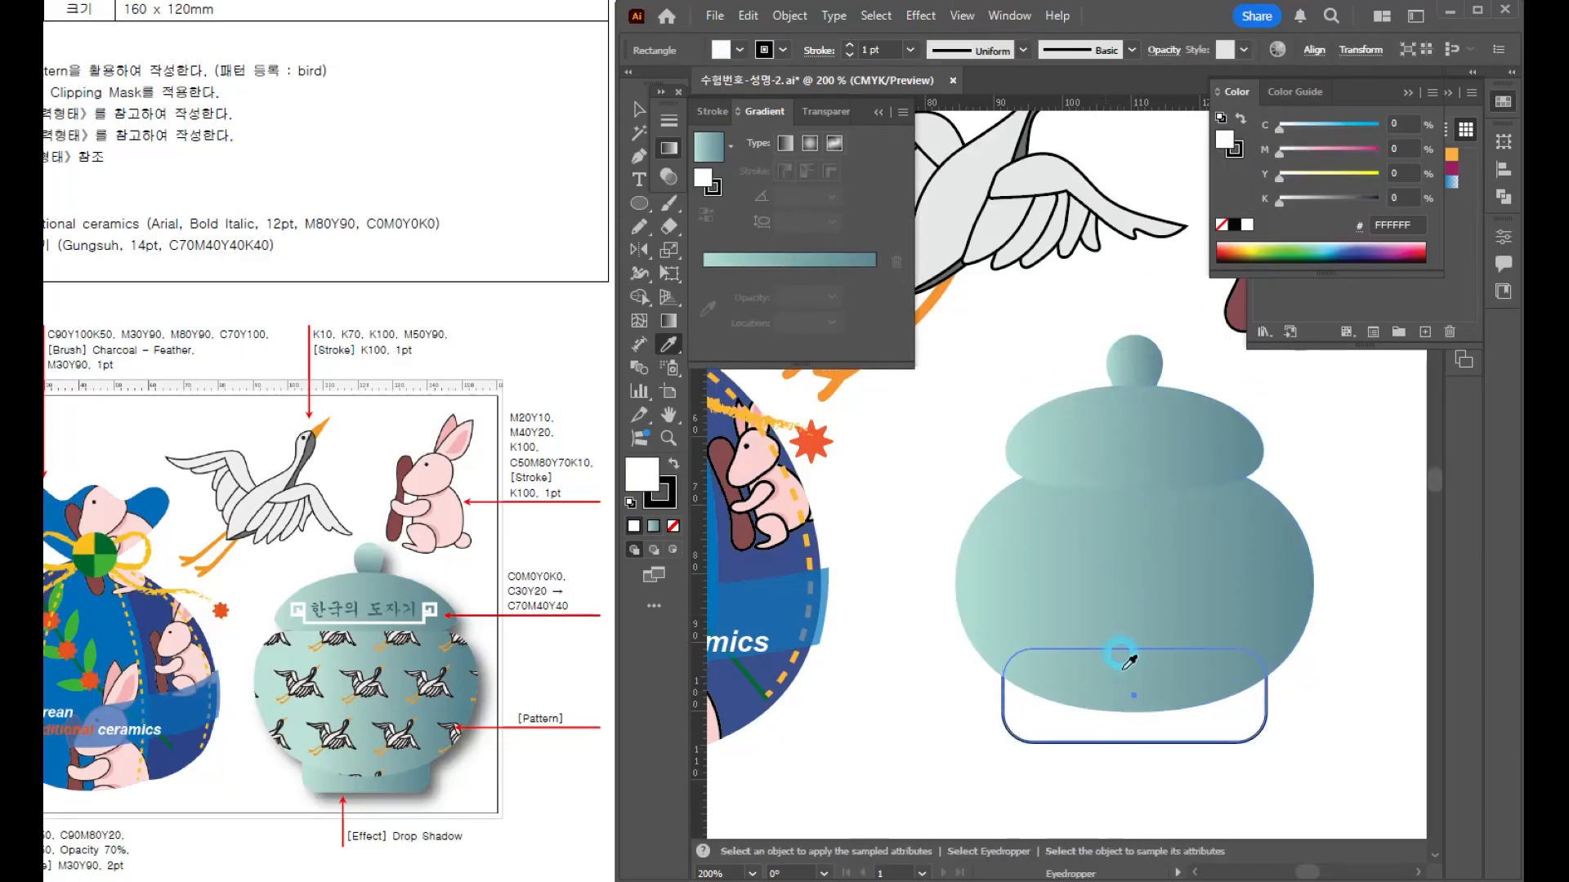
left_click(1152, 592)
left_click(1375, 496, "ctrl")
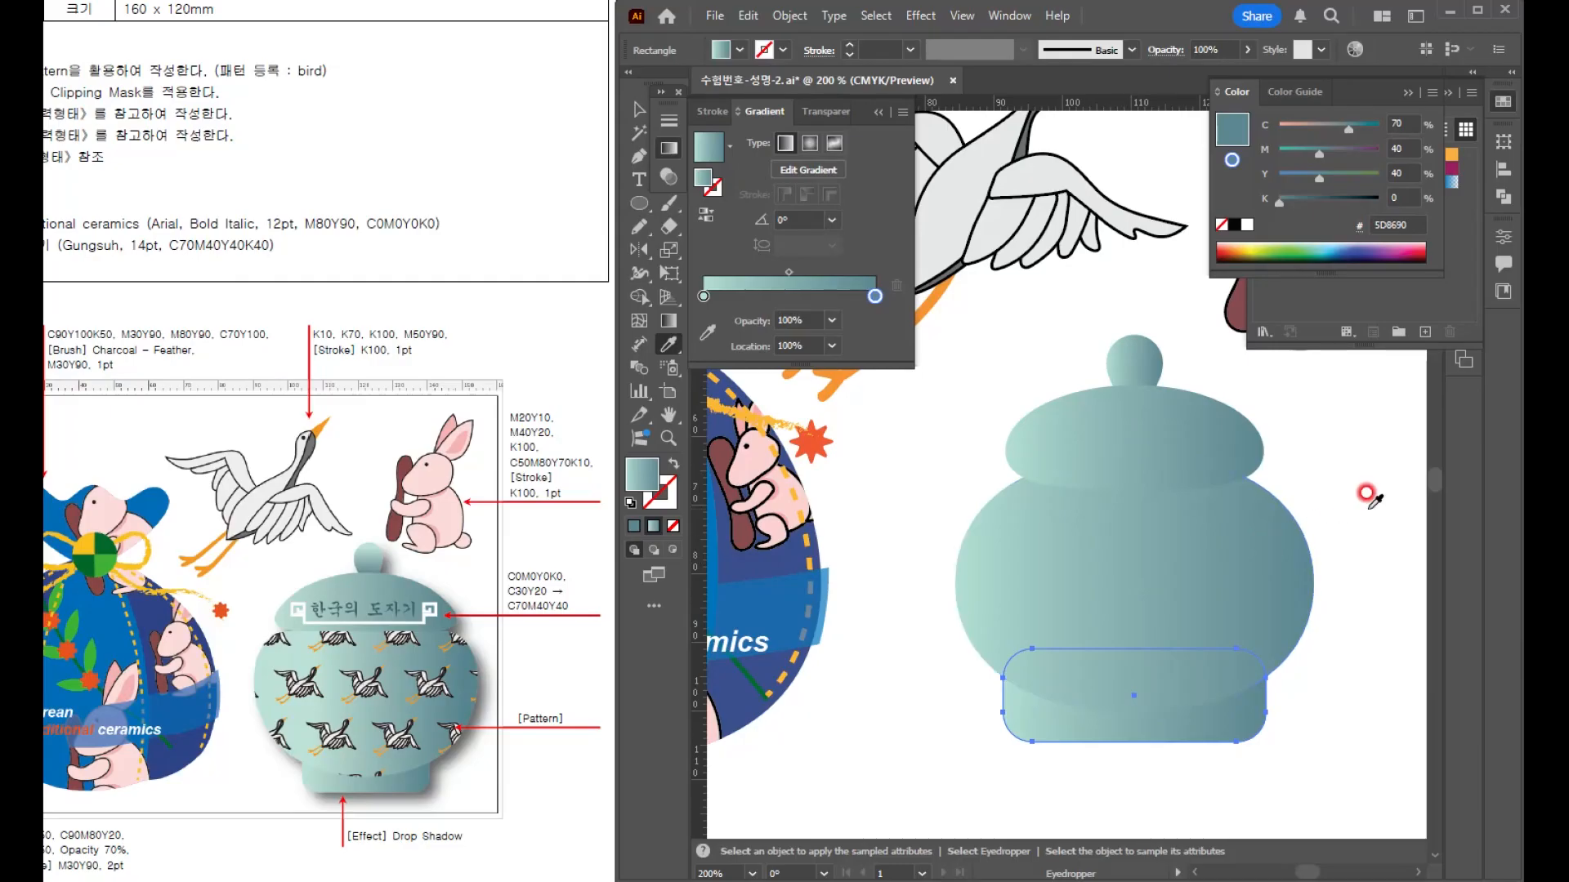
key("v")
- Redirect the knob's gradient vertically so it runs from light at the top to dark where it meets the lid
left_click(881, 113)
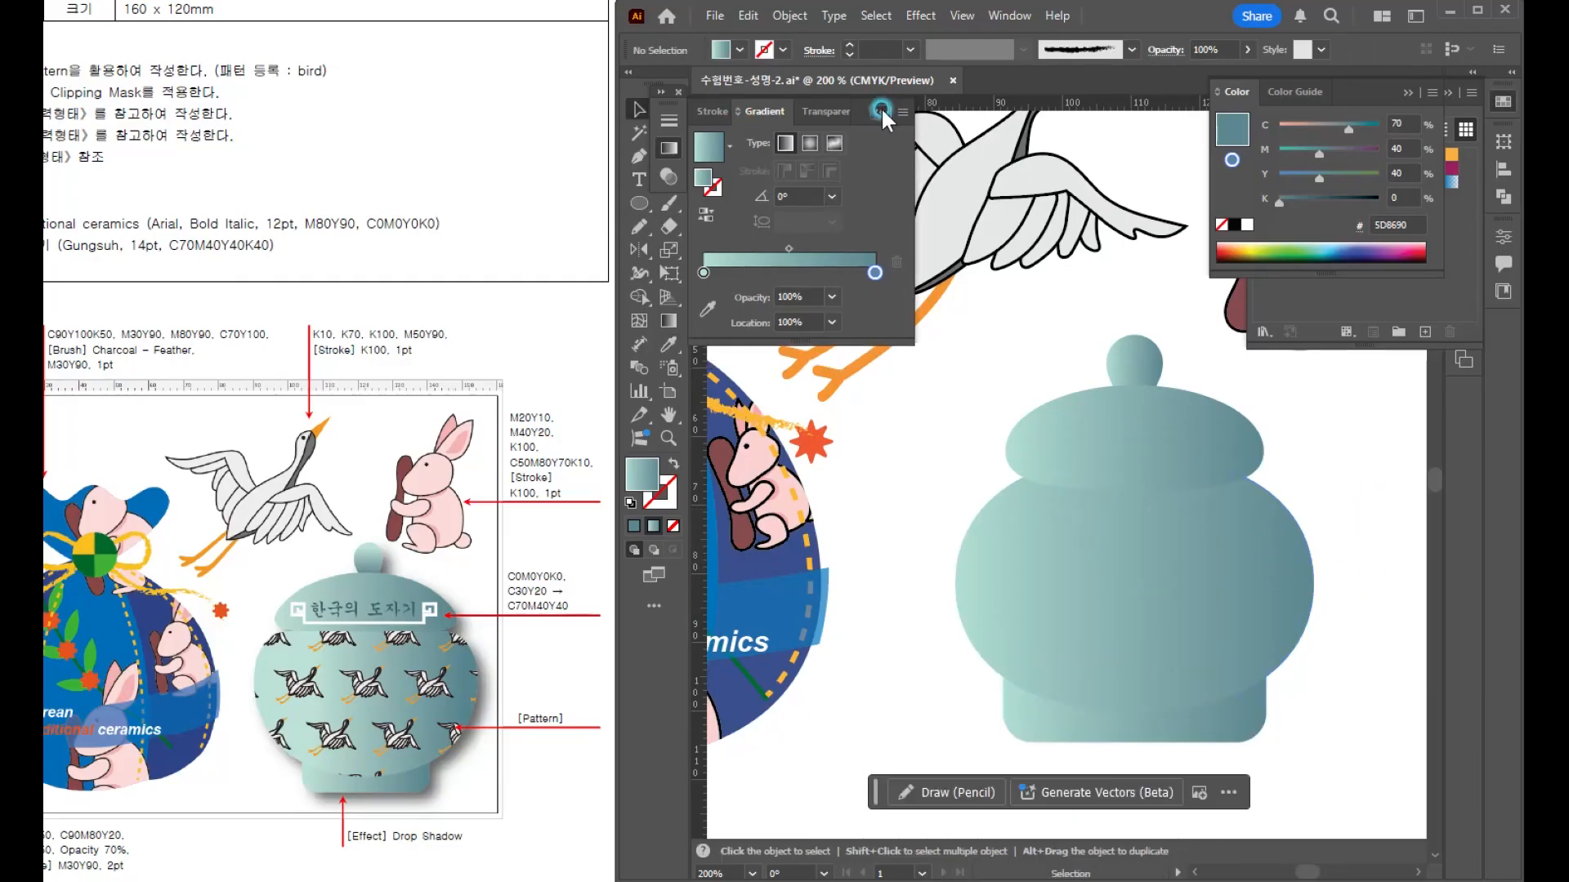
key("space")
left_click_drag(1157, 621, 1036, 624)
left_click(1036, 625)
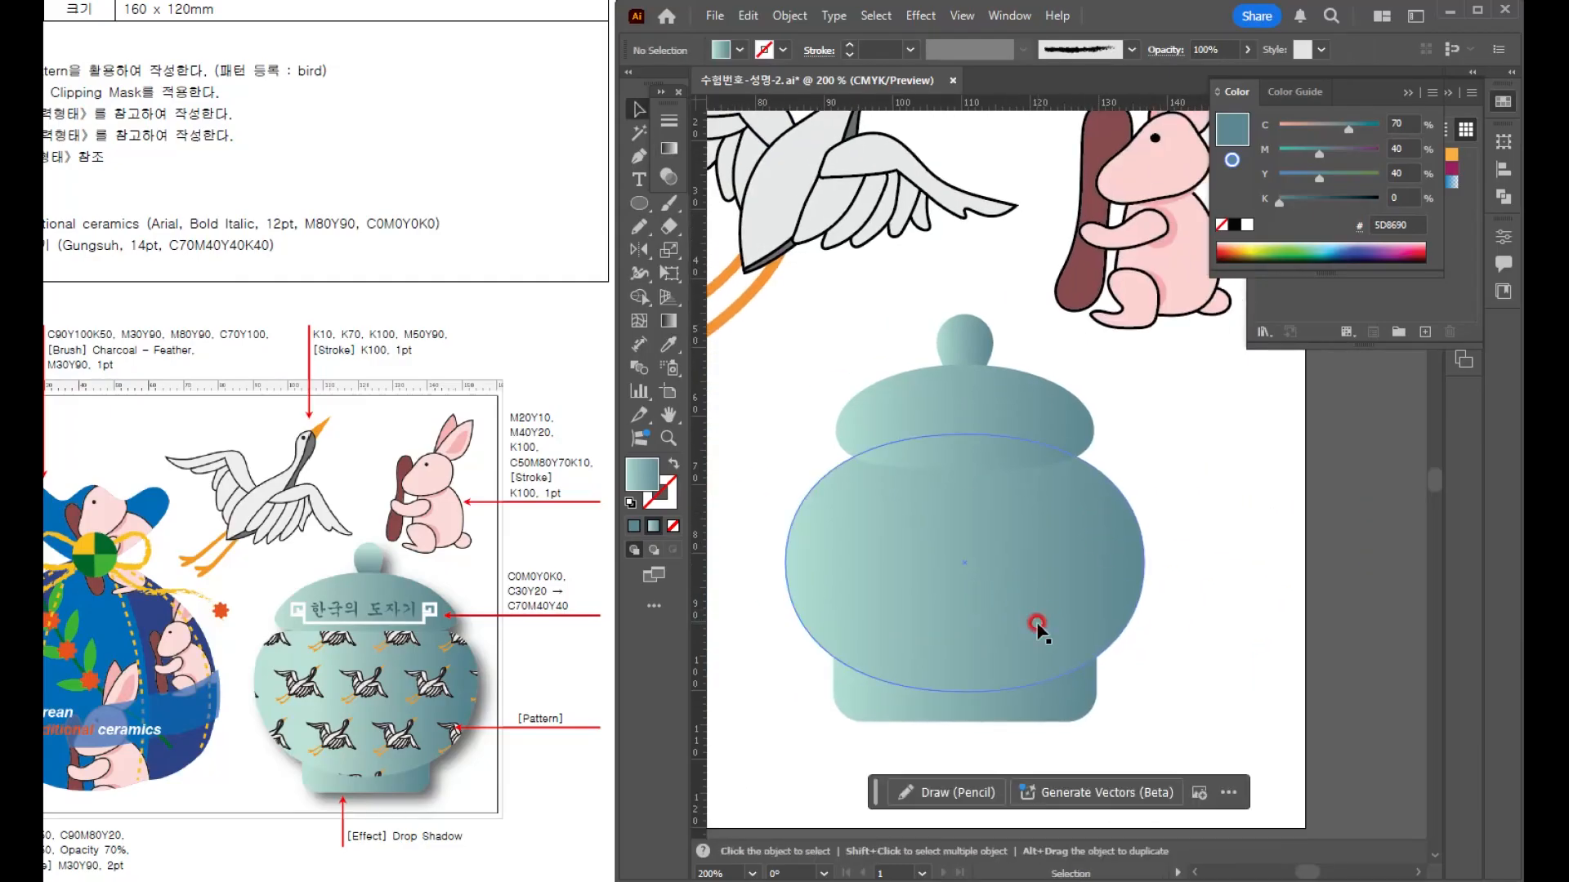
left_click(972, 334)
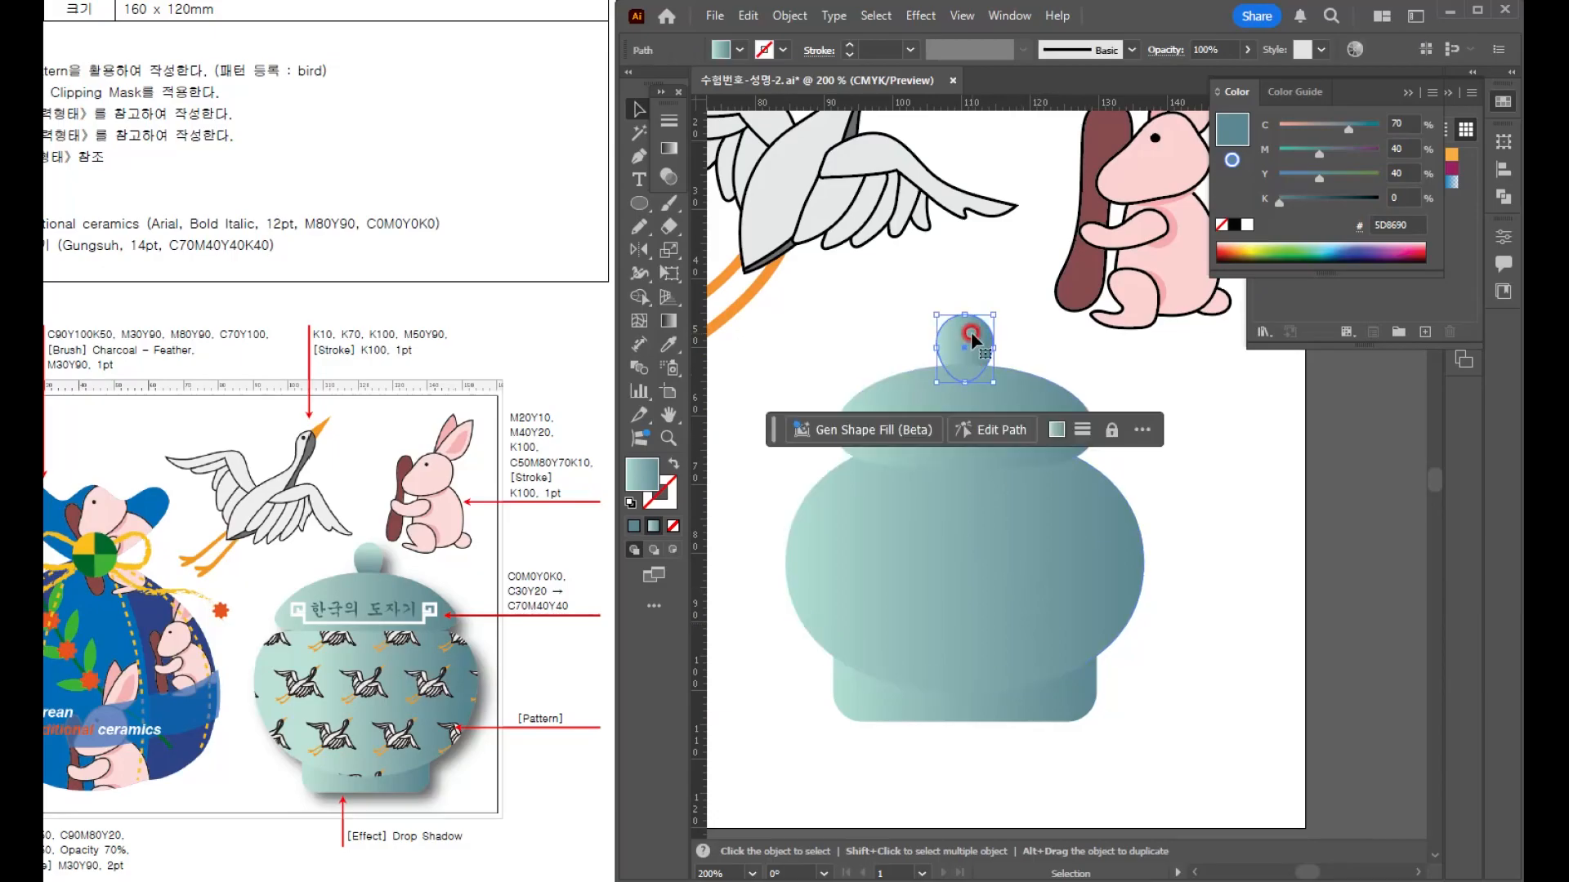
scroll(972, 333, "up", 2)
left_click(678, 91)
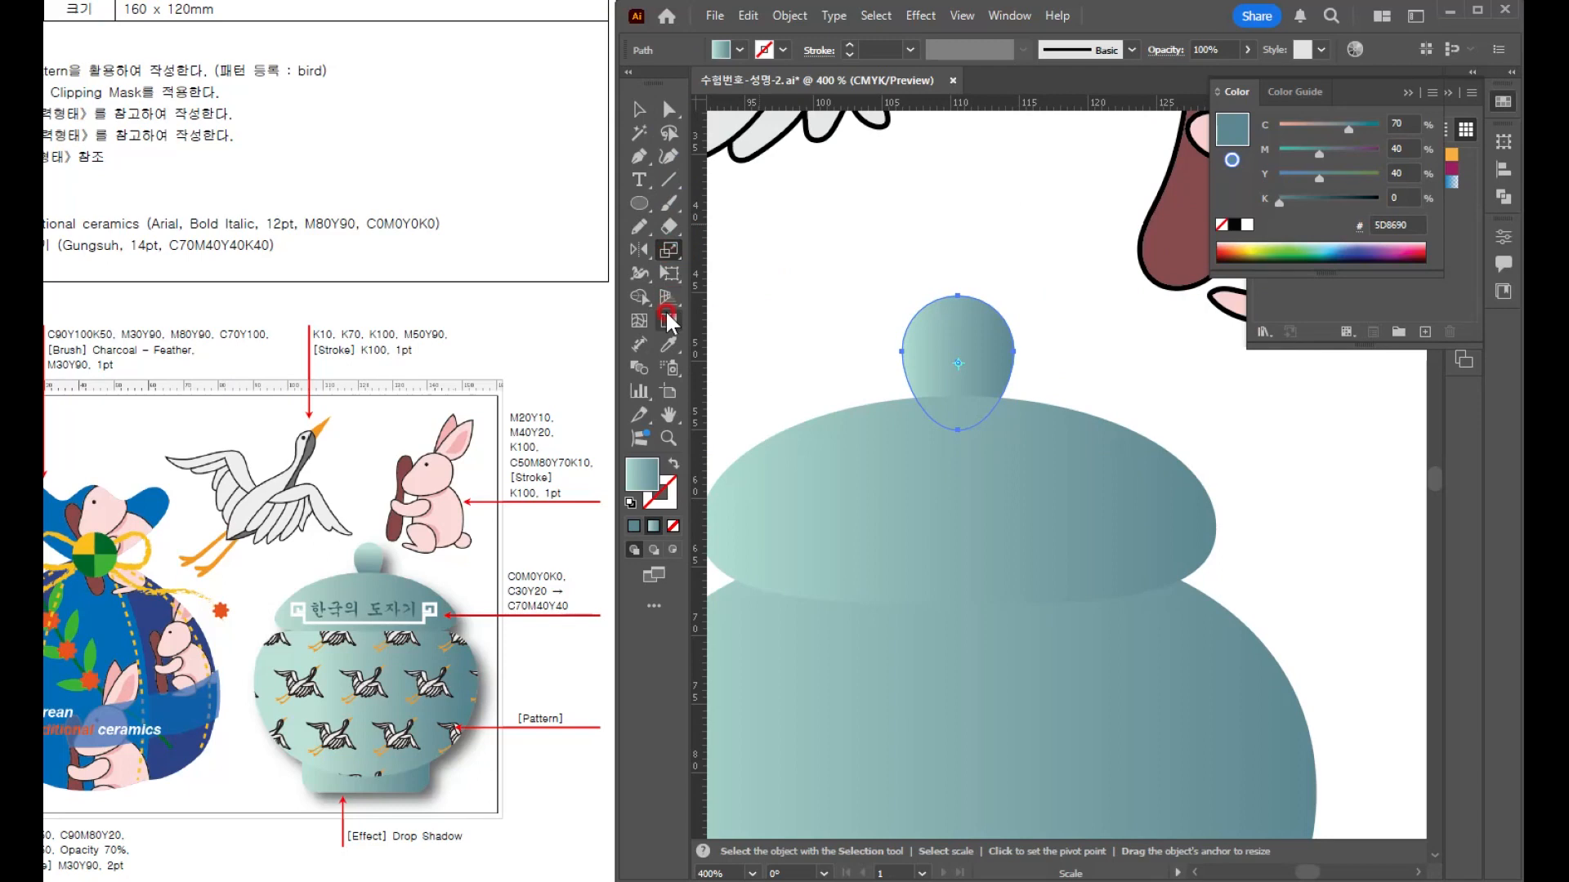
left_click(668, 321)
left_click_drag(957, 313, 957, 408)
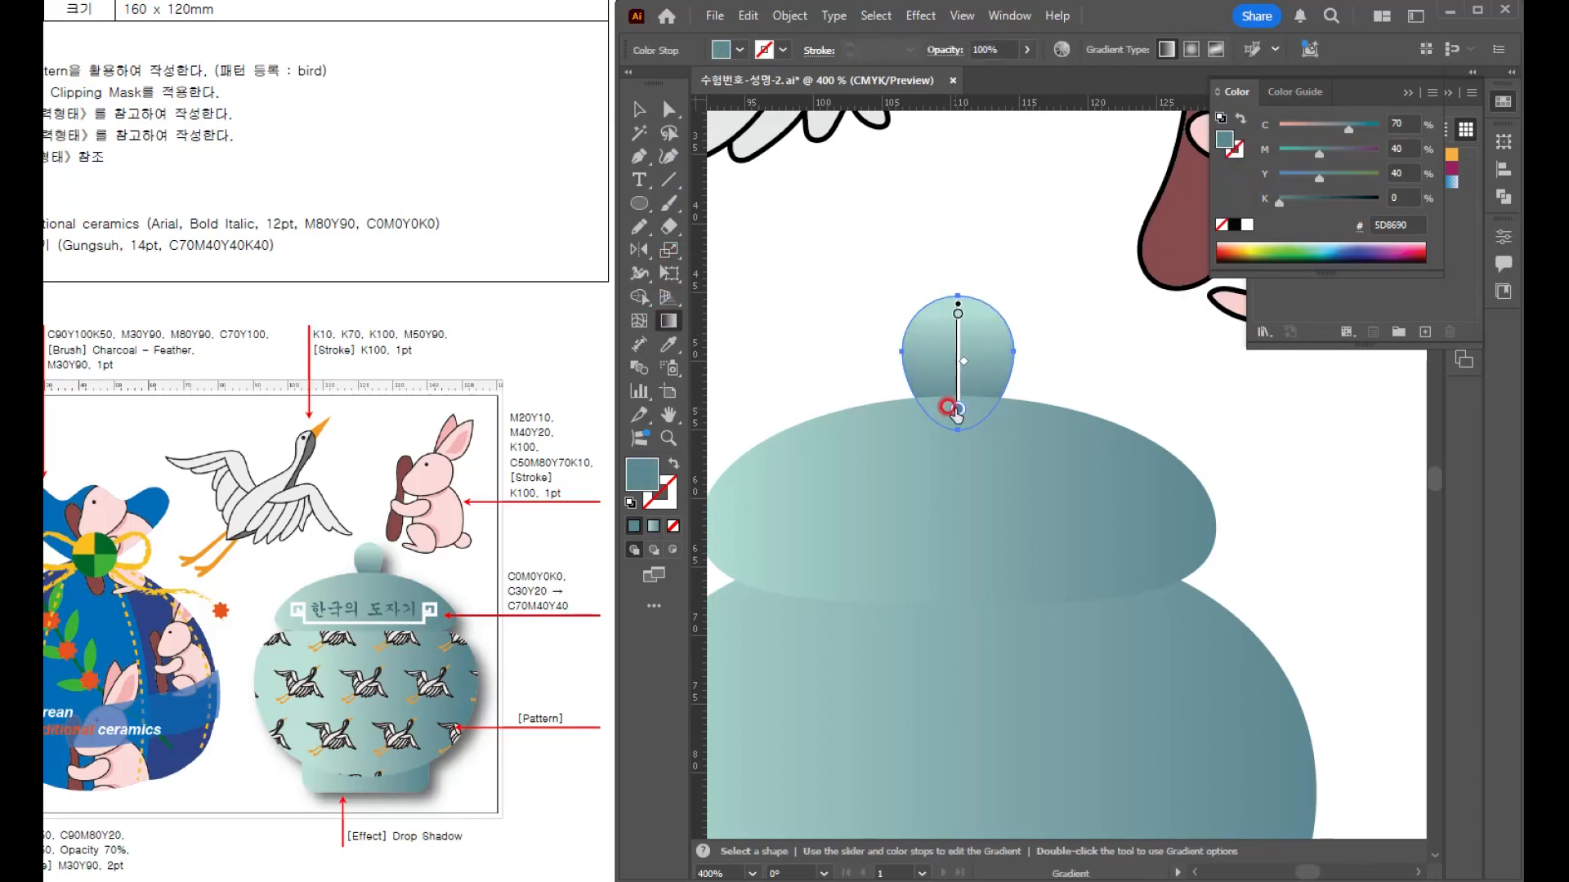
left_click(641, 109)
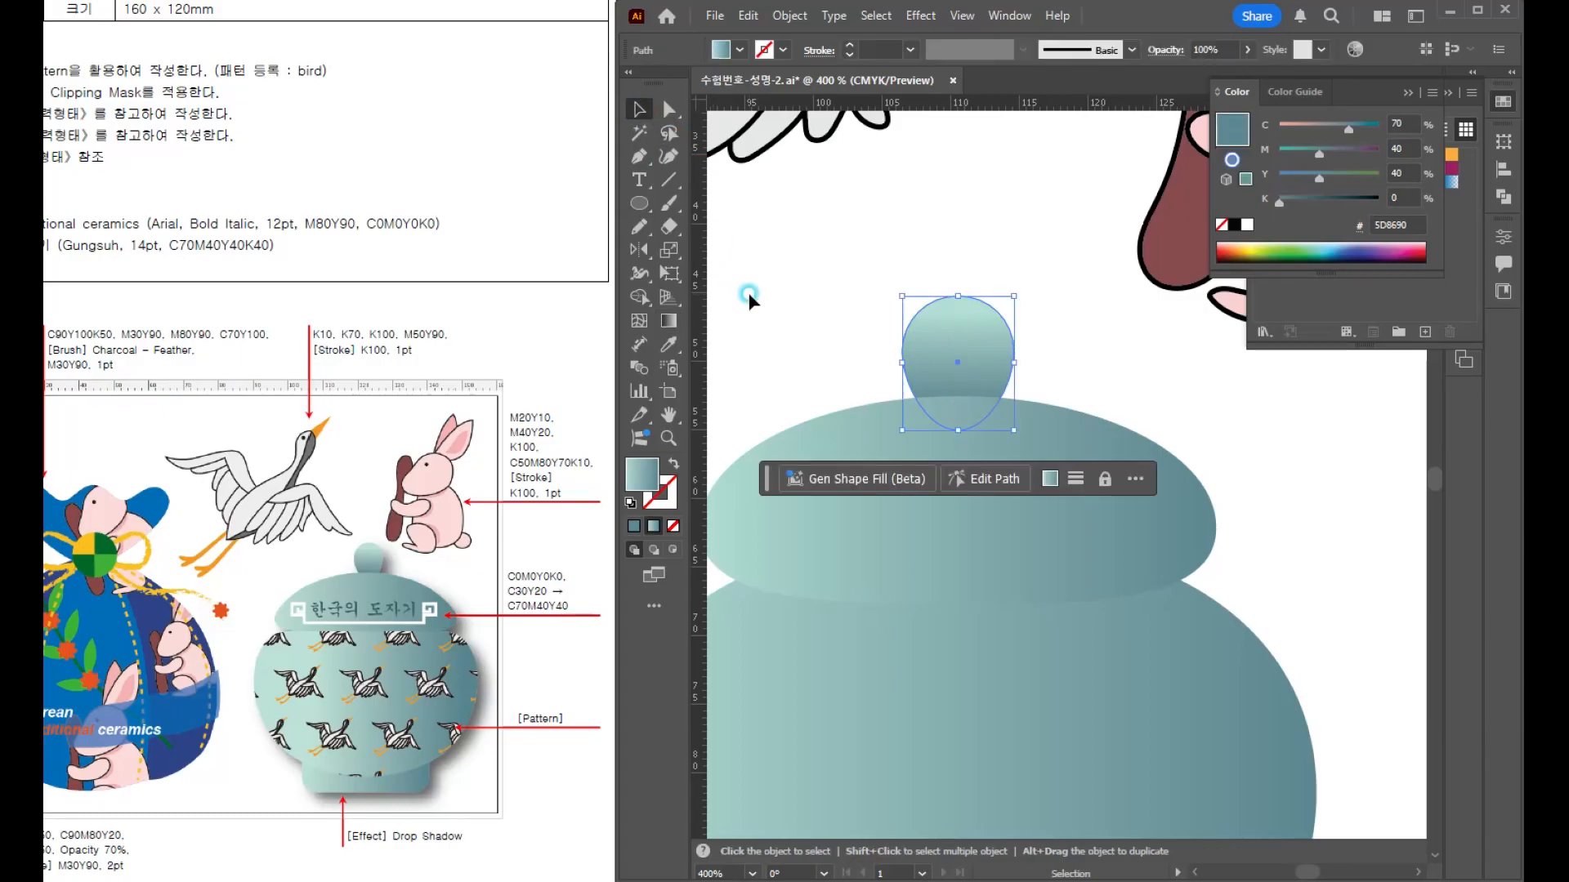
left_click(746, 297)
- Register the crane artwork as a new pattern swatch
scroll(931, 420, "down", 3)
left_click(991, 492)
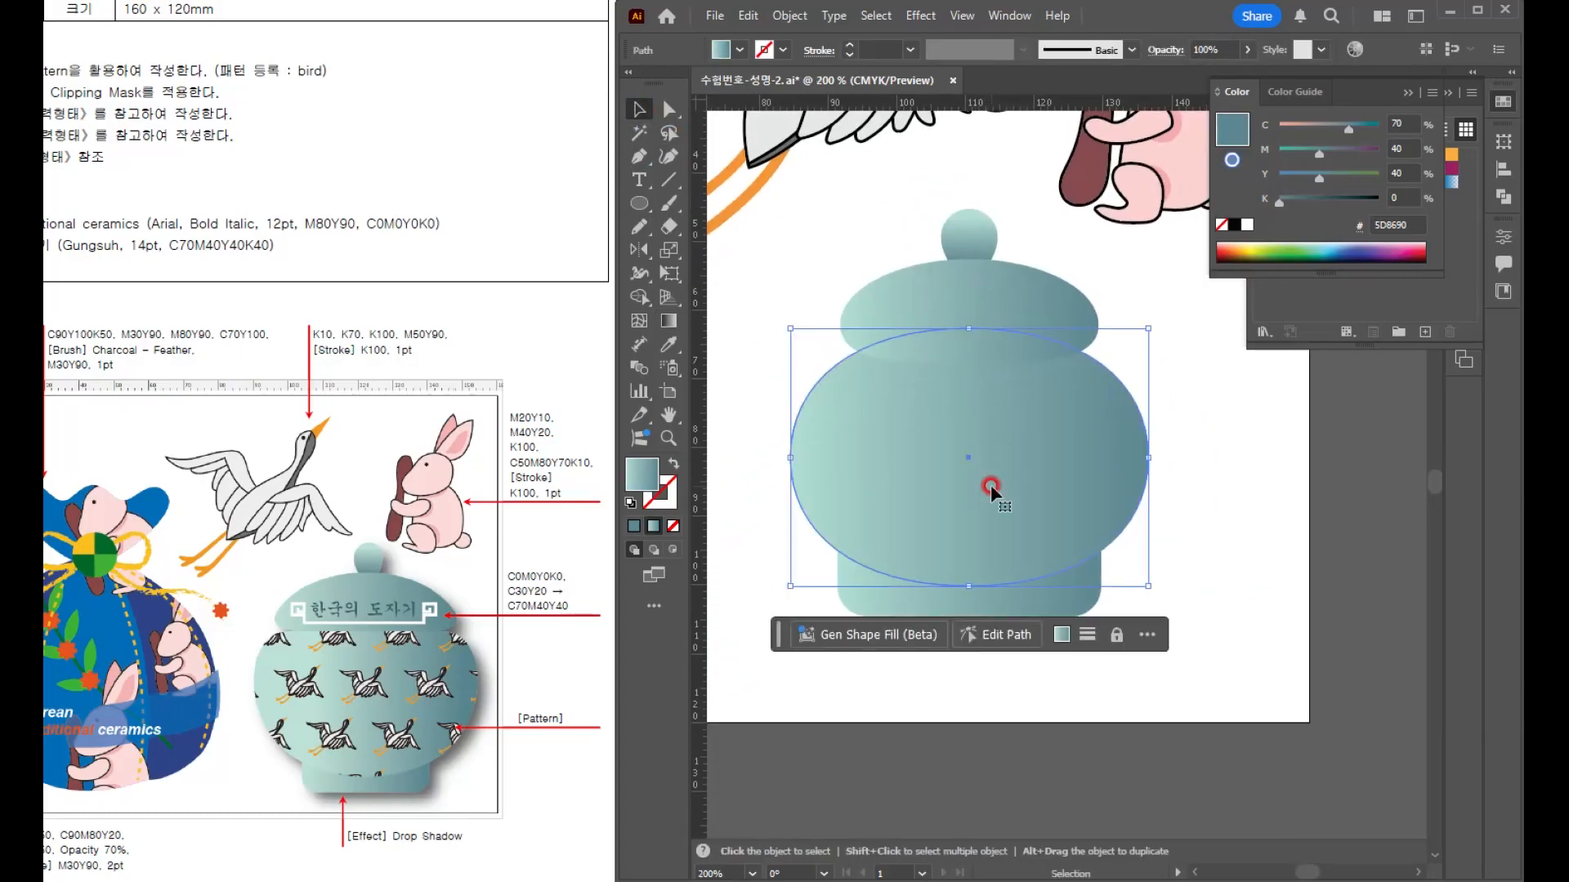
left_click(849, 131)
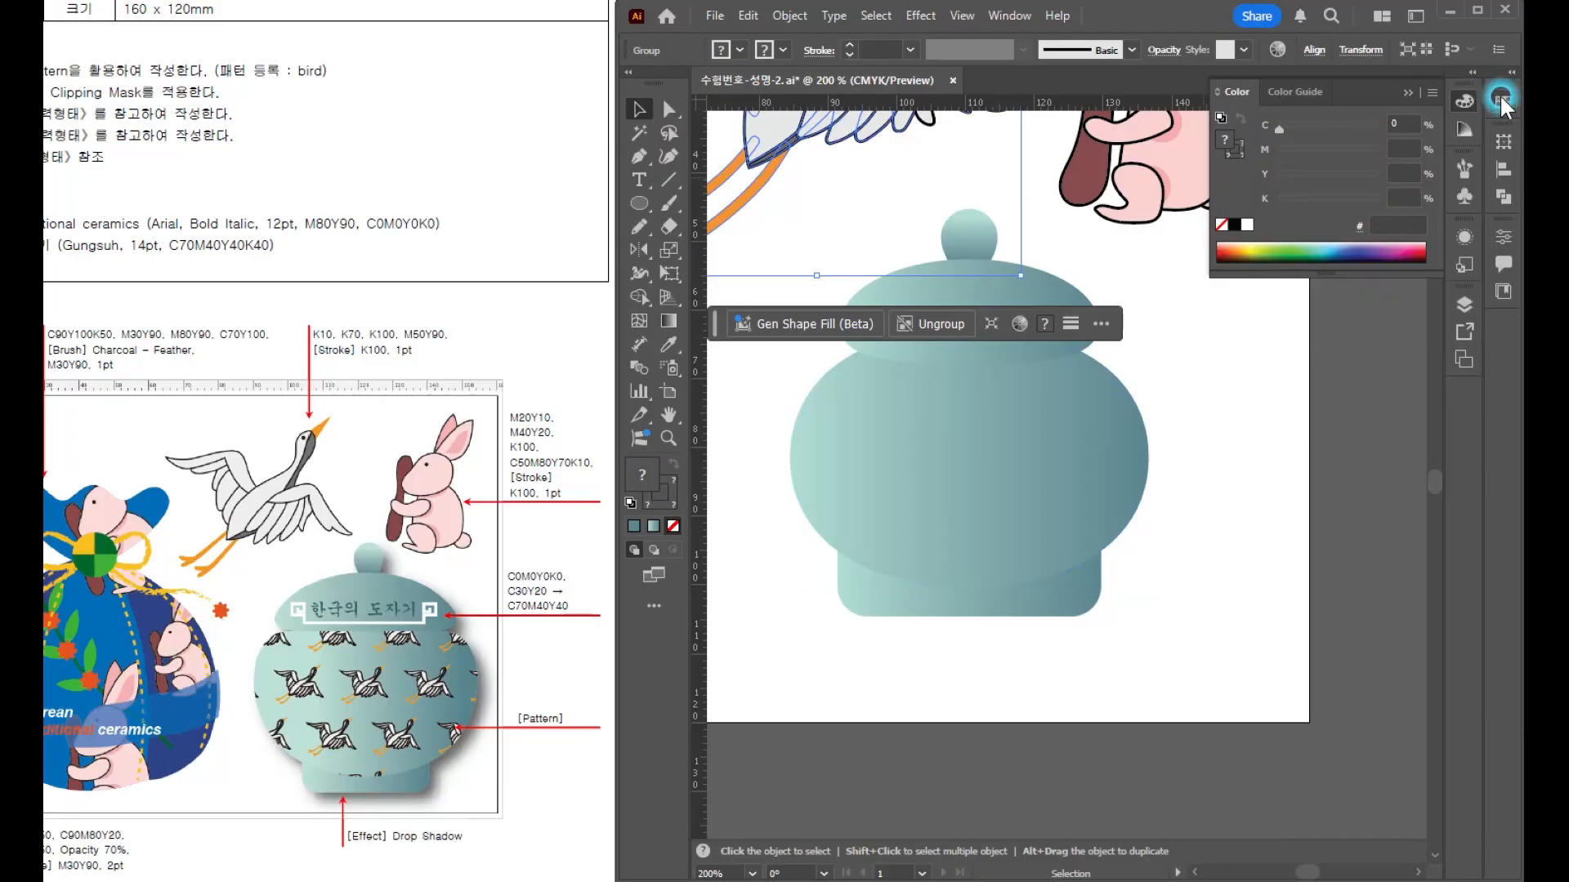
left_click(1471, 94)
left_click_drag(784, 134, 1366, 181)
left_click(977, 470)
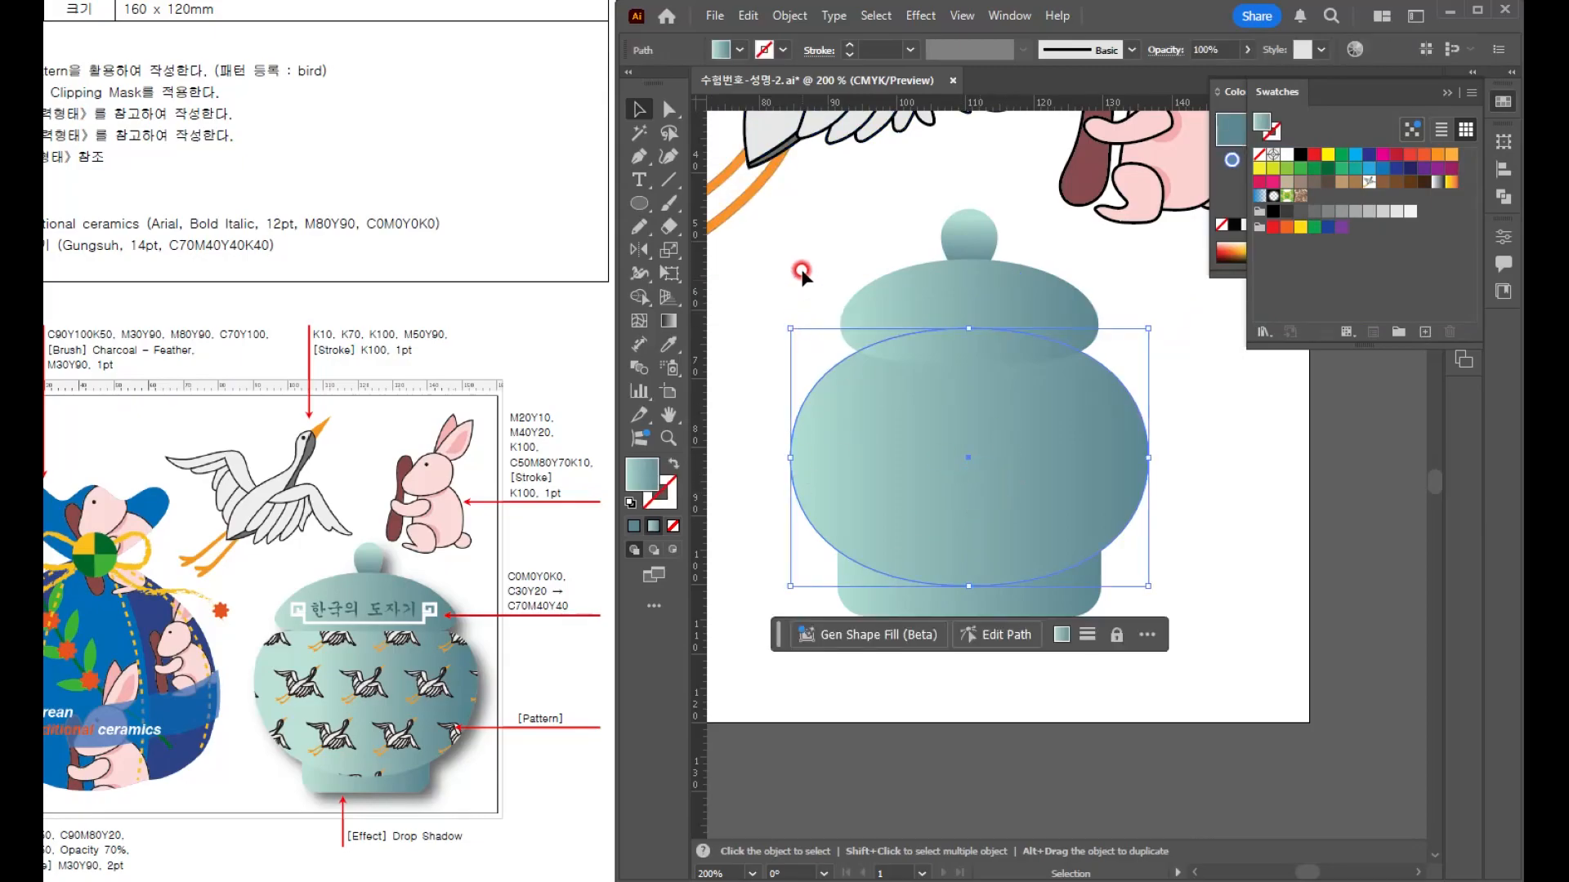
- Select all parts of the jar and enlarge them together proportionally
left_click(845, 223)
left_click_drag(1042, 581, 1044, 584)
left_click_drag(1138, 618, 1212, 666)
scroll(1213, 667, "down", 2)
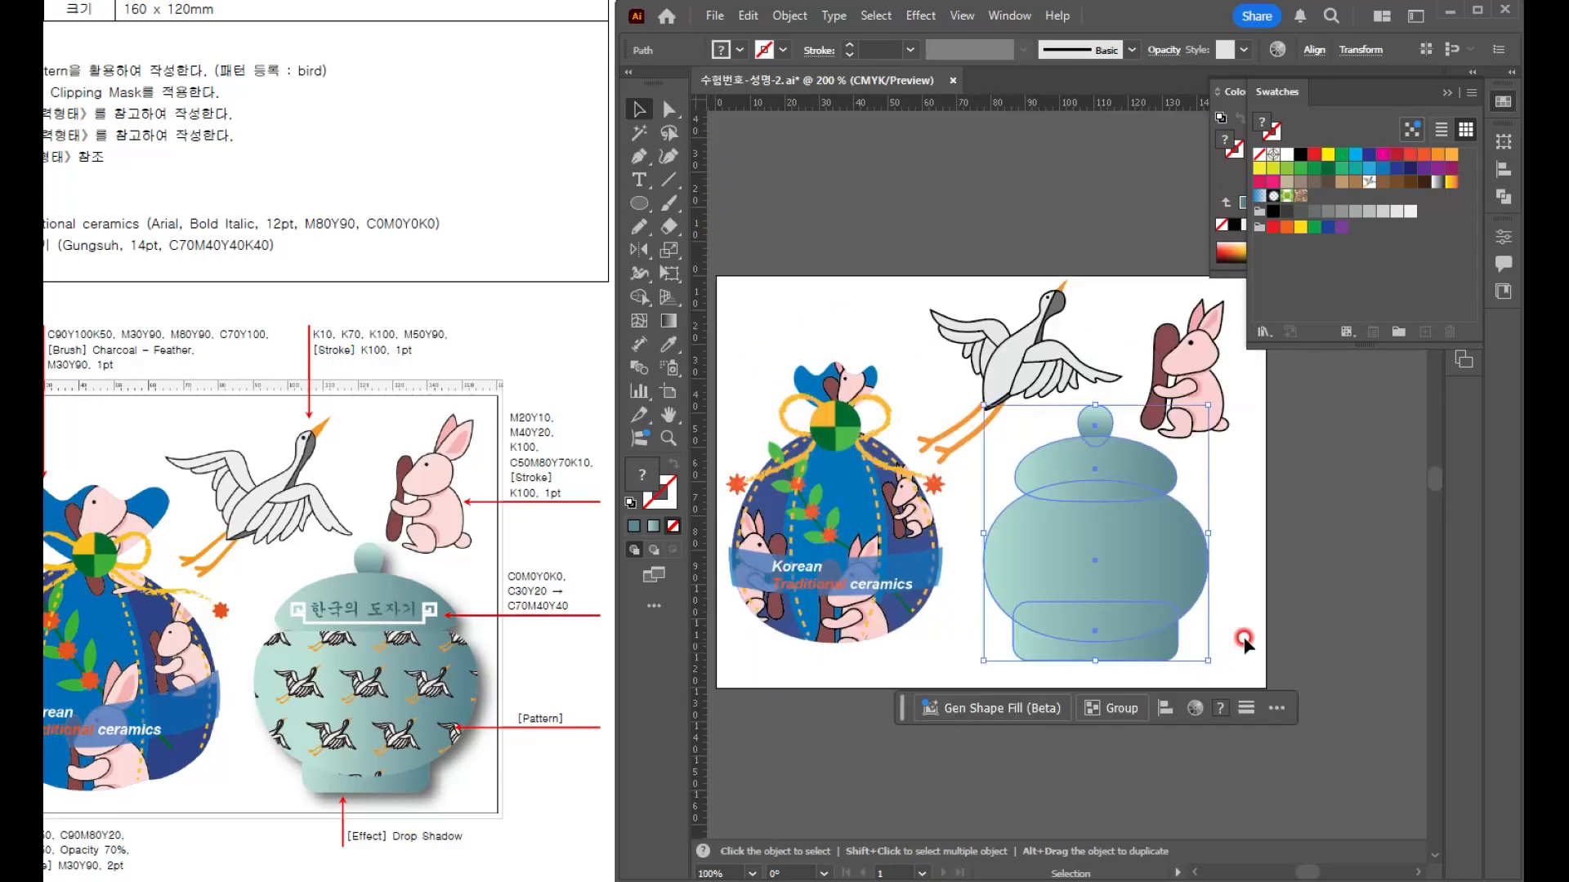
- Narrow the jar base symmetrically about its centre and lower its top edge
scroll(1131, 534, "down", 1)
scroll(1130, 534, "up", 2)
left_click(1037, 621)
left_click_drag(1052, 614, 1010, 612)
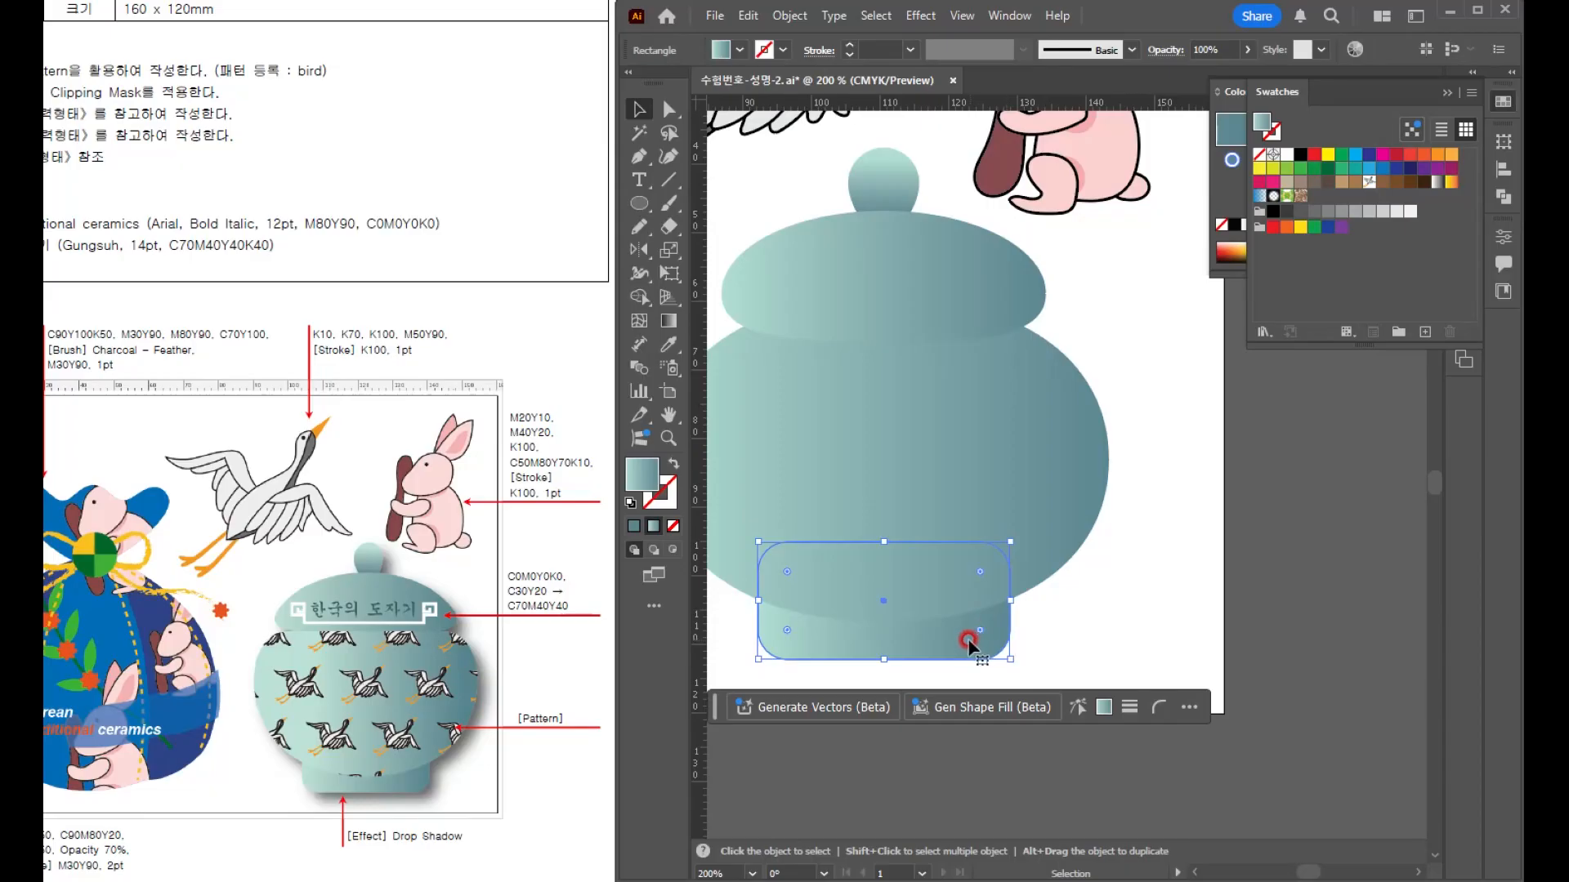
left_click_drag(884, 541, 884, 570)
left_click(1147, 651)
scroll(1148, 645, "down", 1)
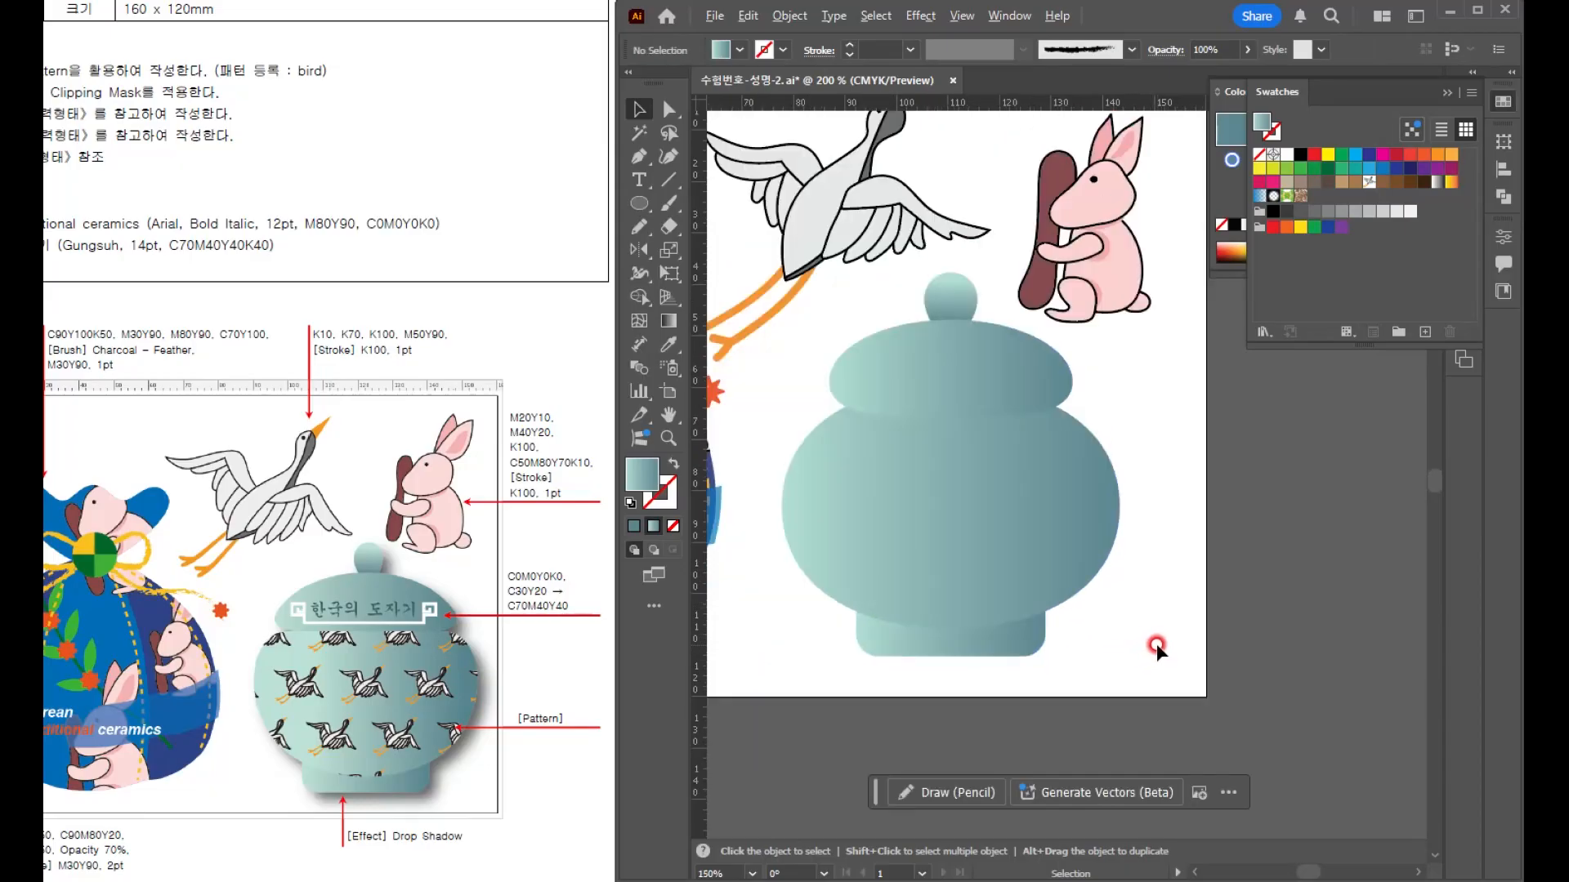
- Duplicate the jar body in place and fill the copy with the new crane pattern
left_click(1003, 520)
left_click_drag(923, 532, 963, 570)
key("ctrl+z")
key("a")
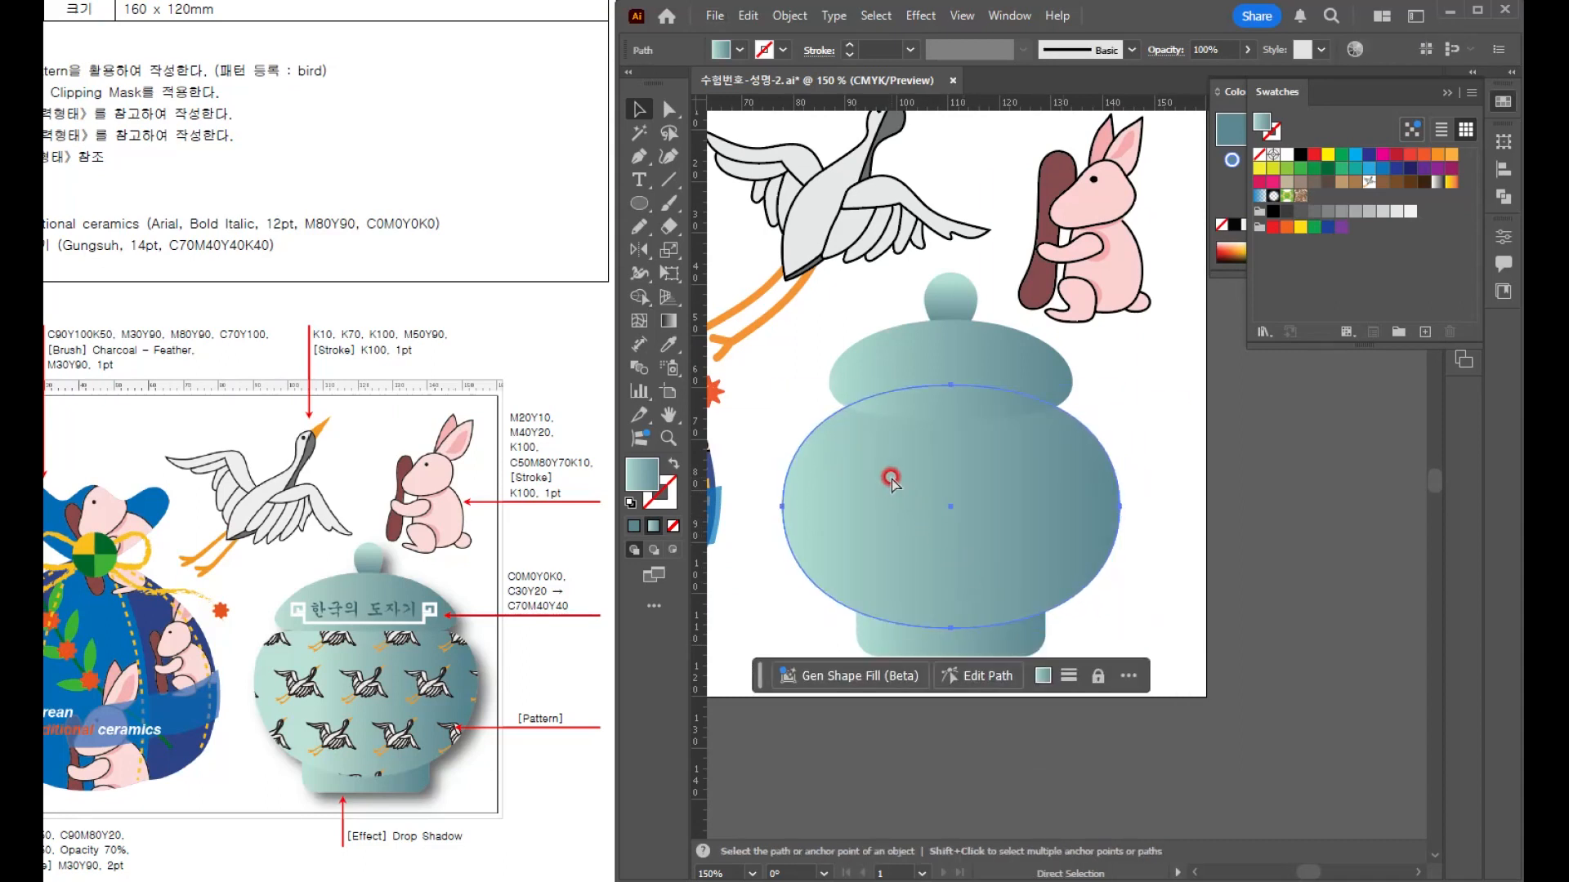
key("v")
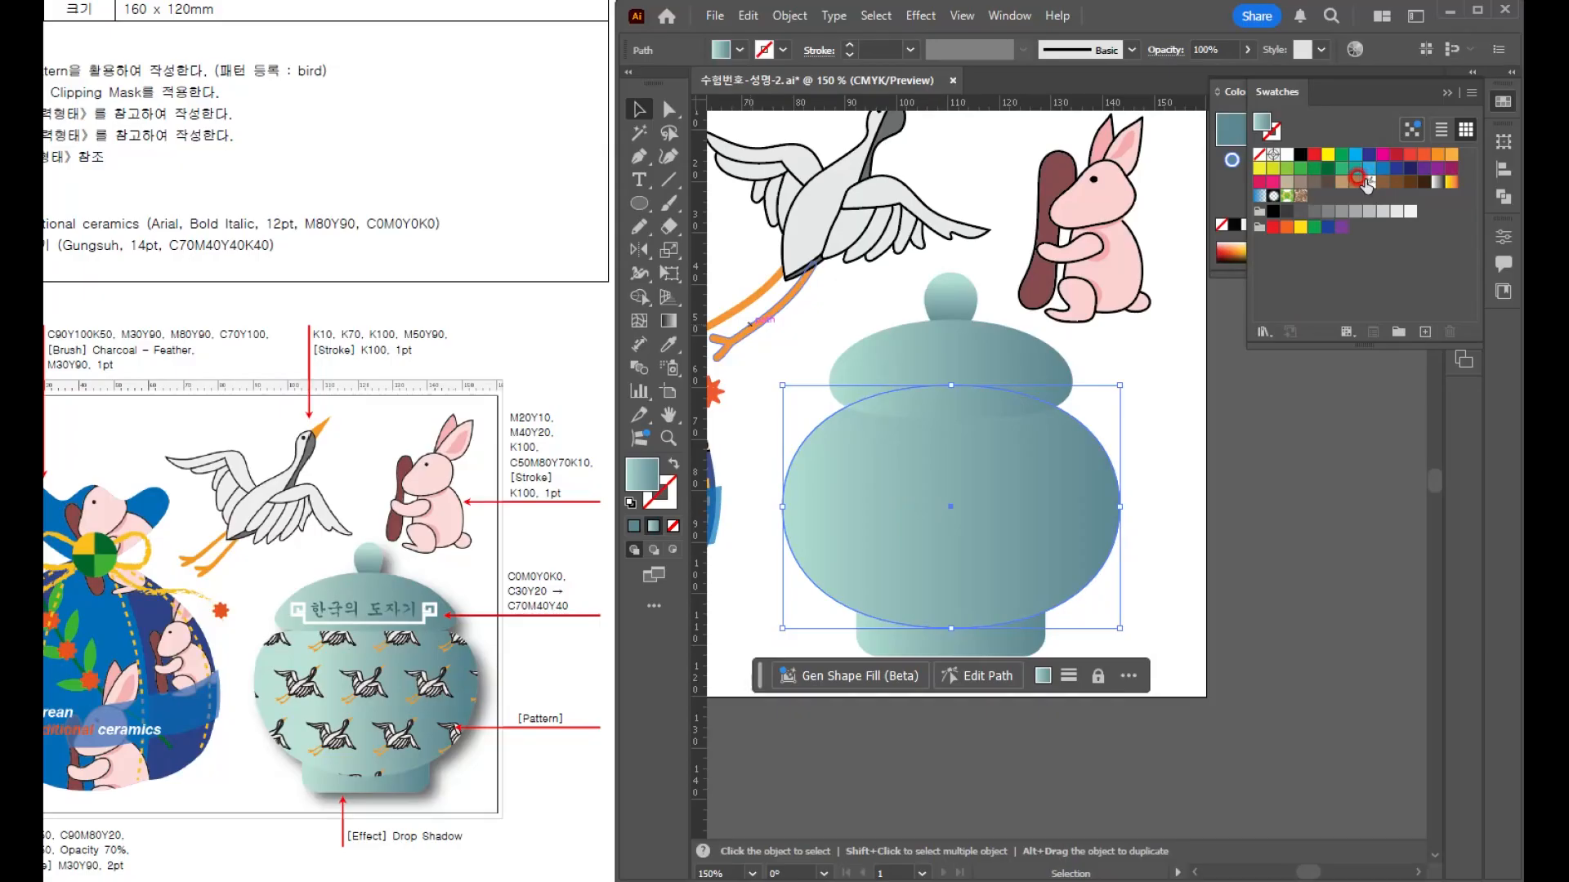
left_click(1365, 180)
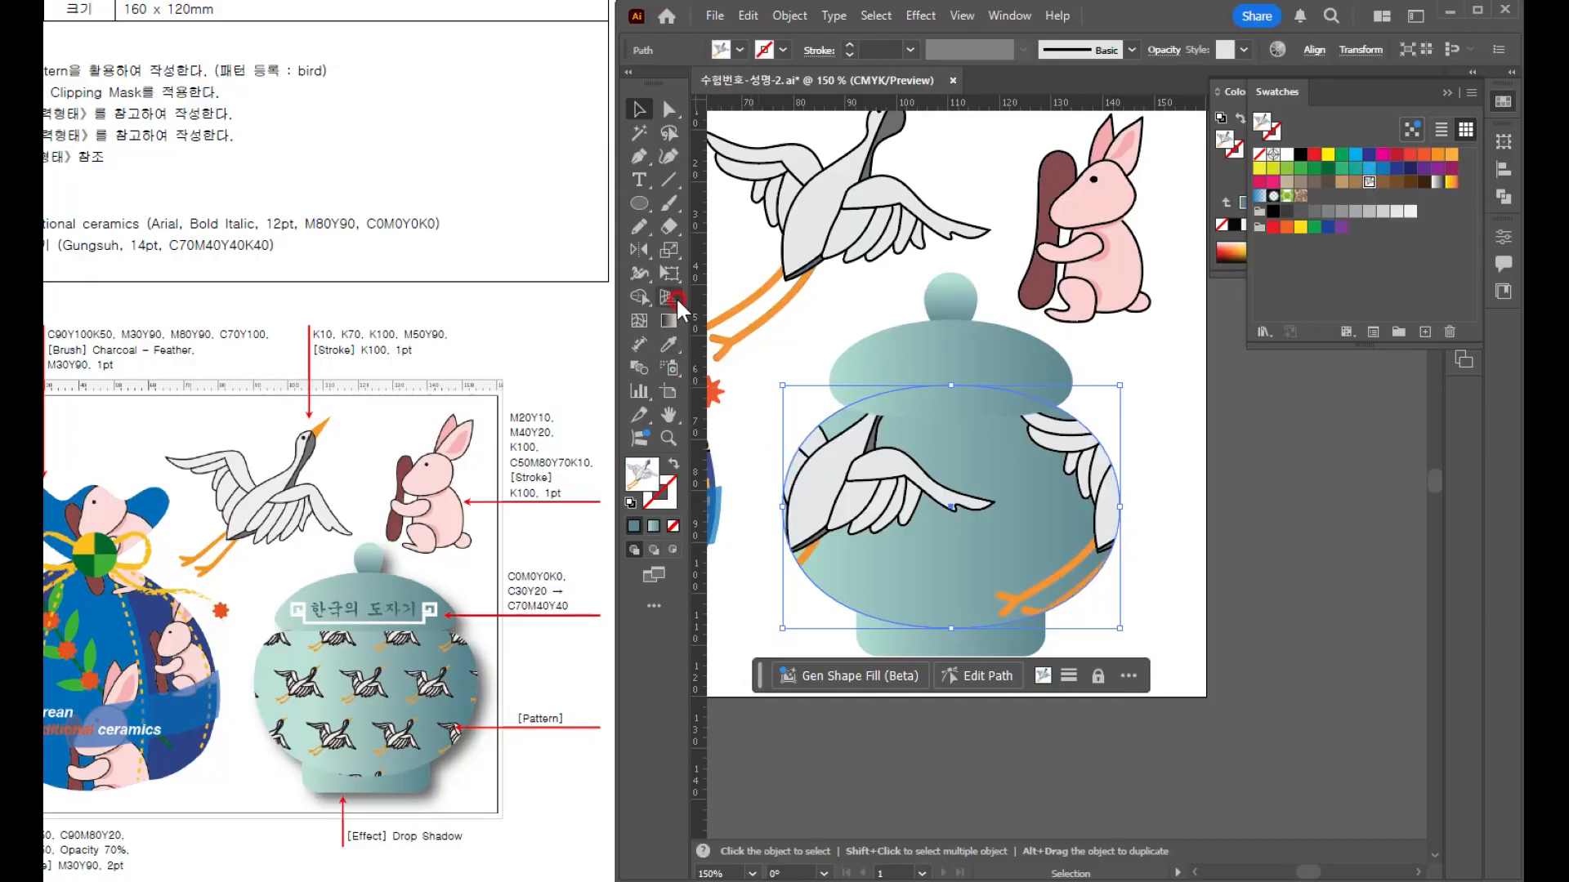
- Rename the crane pattern as bird and set its tile type to Brick by Row
double_click(1370, 181)
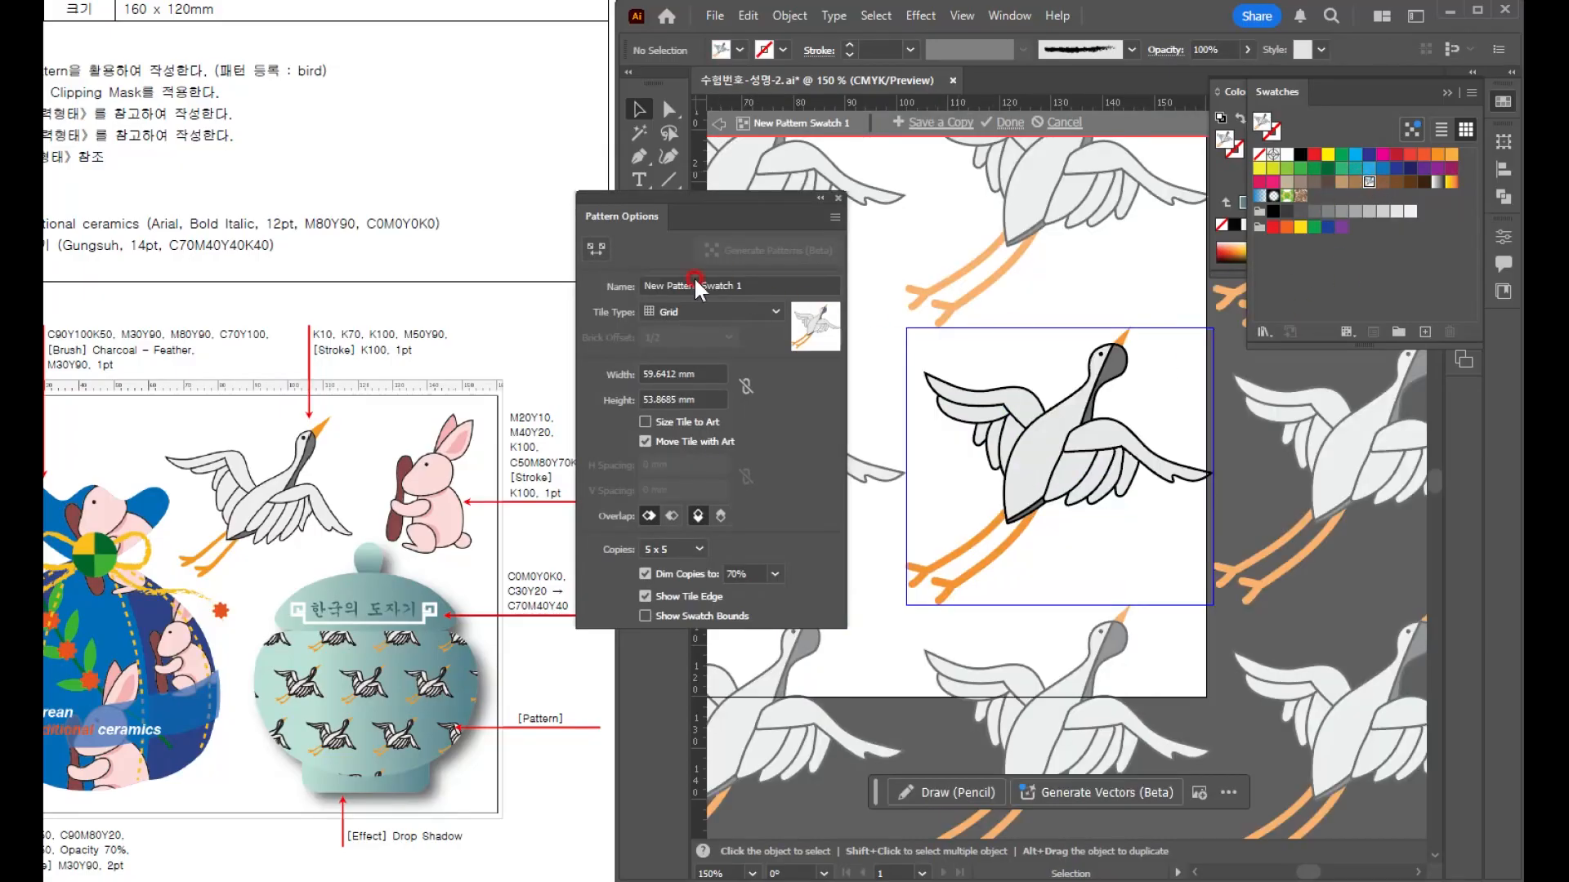
left_click(585, 283)
type("bird")
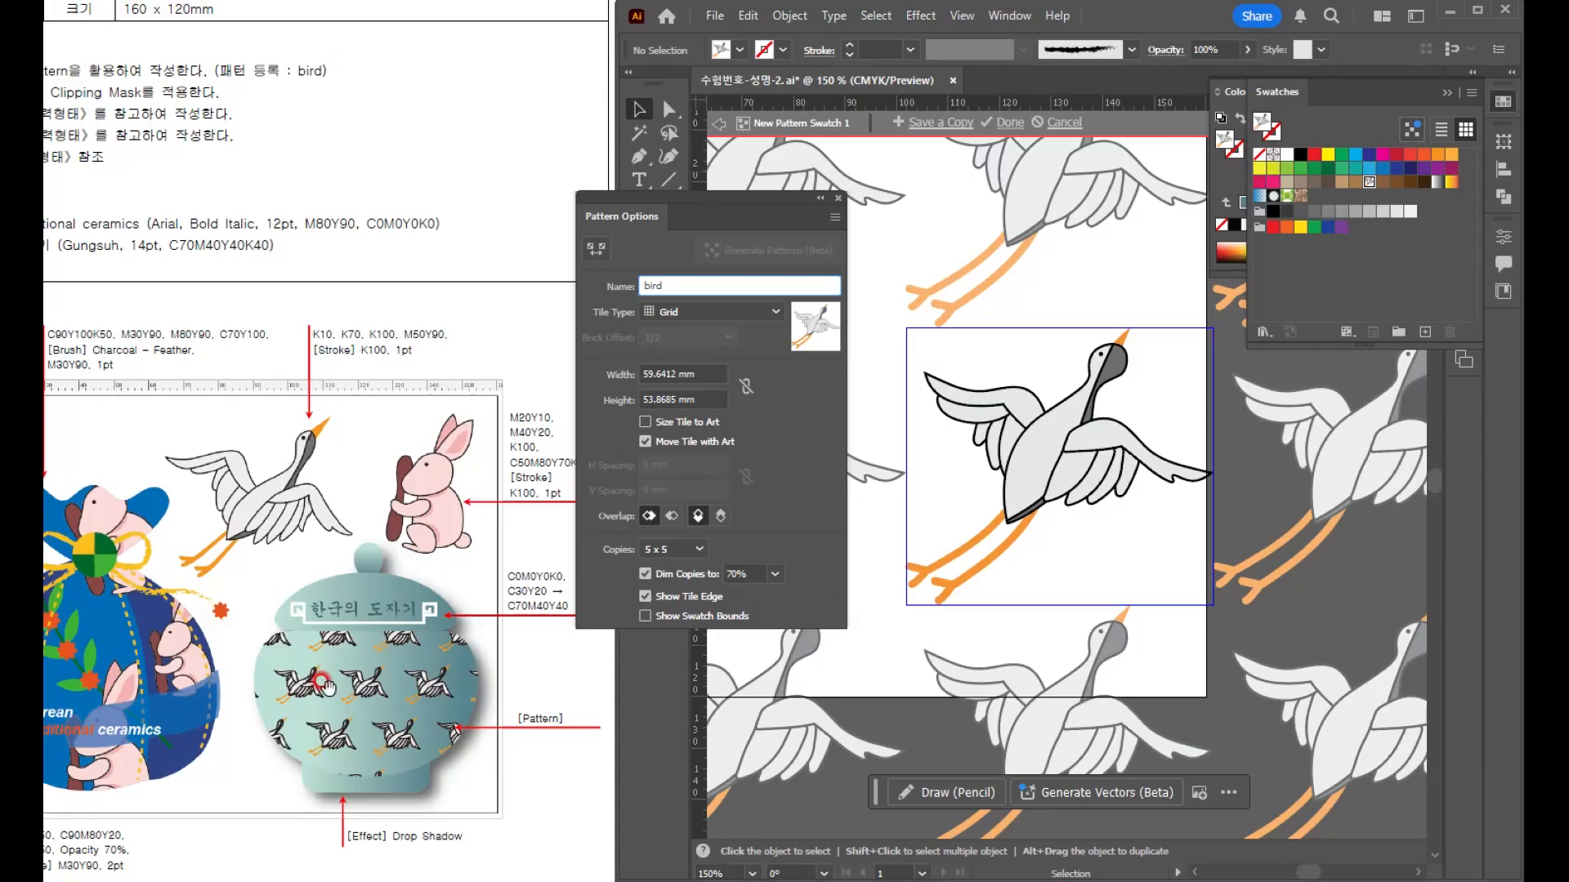
left_click(683, 308)
left_click(700, 354)
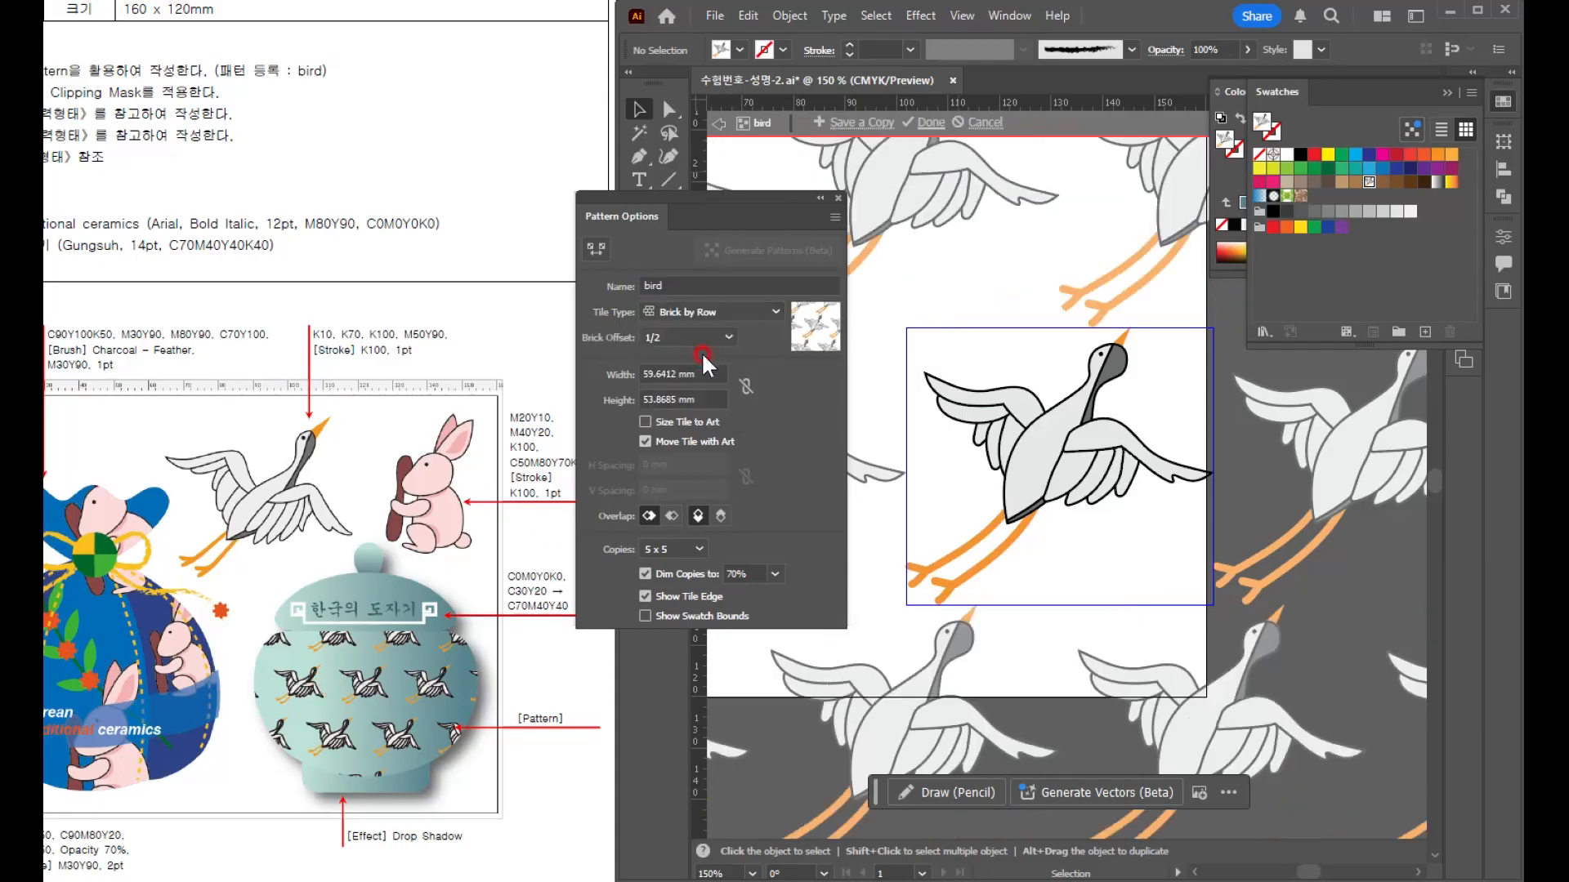
- Shrink the crane slightly inside its pattern tile and finish editing the pattern
left_click(981, 341)
key("ctrl+minus")
left_click_drag(938, 332, 1124, 344)
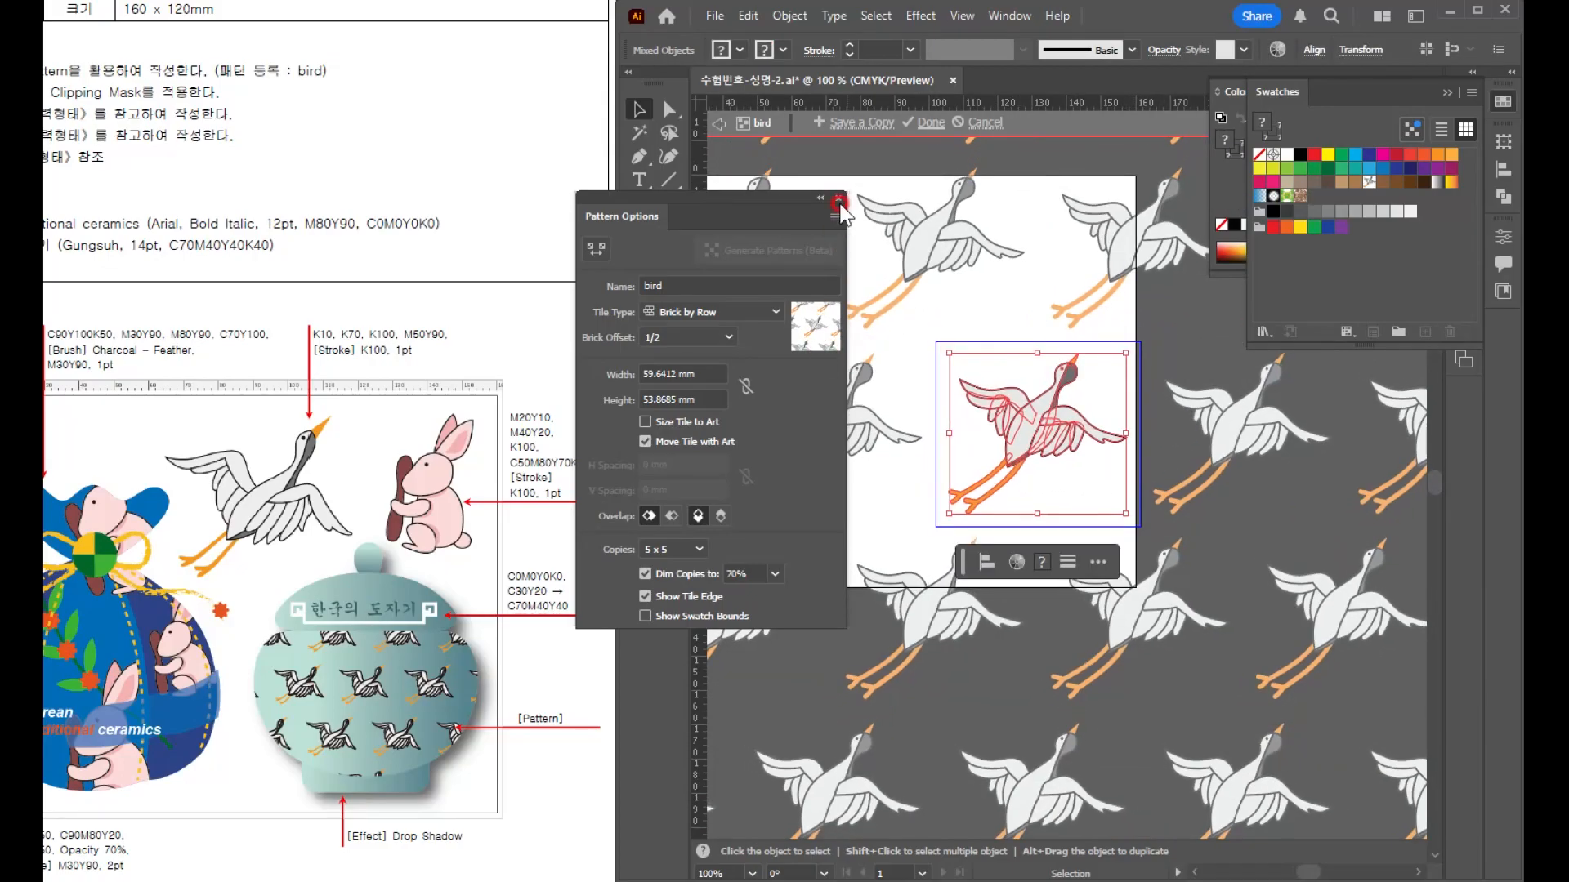
left_click(930, 123)
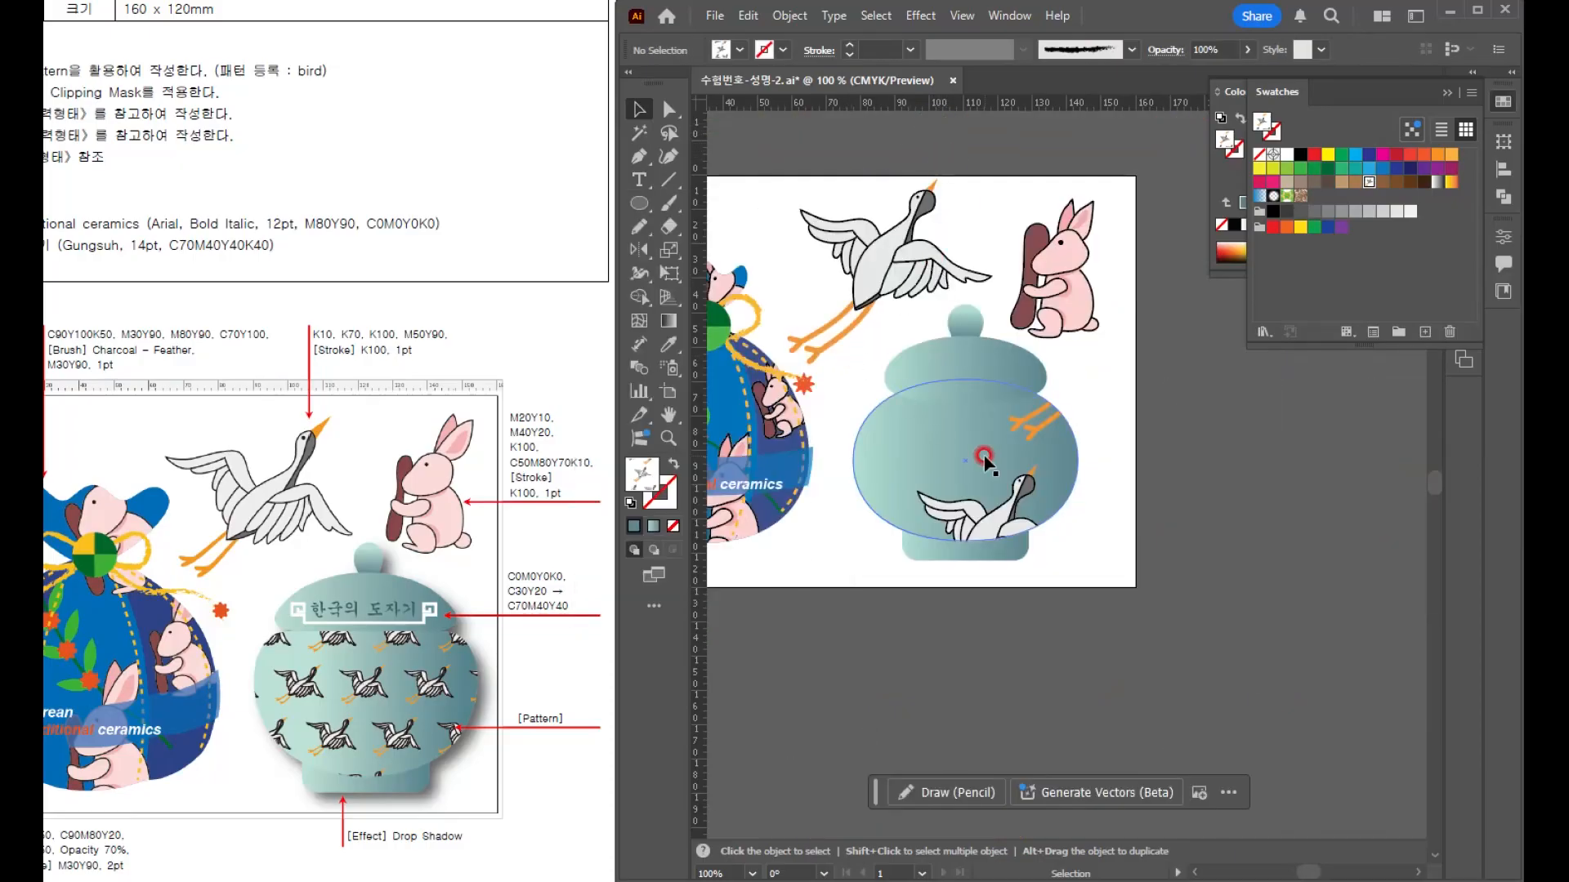
- Try scaling only the bird pattern inside the jar body copy uniformly, first at 50% and then at 30%
left_click(740, 387)
double_click(668, 248)
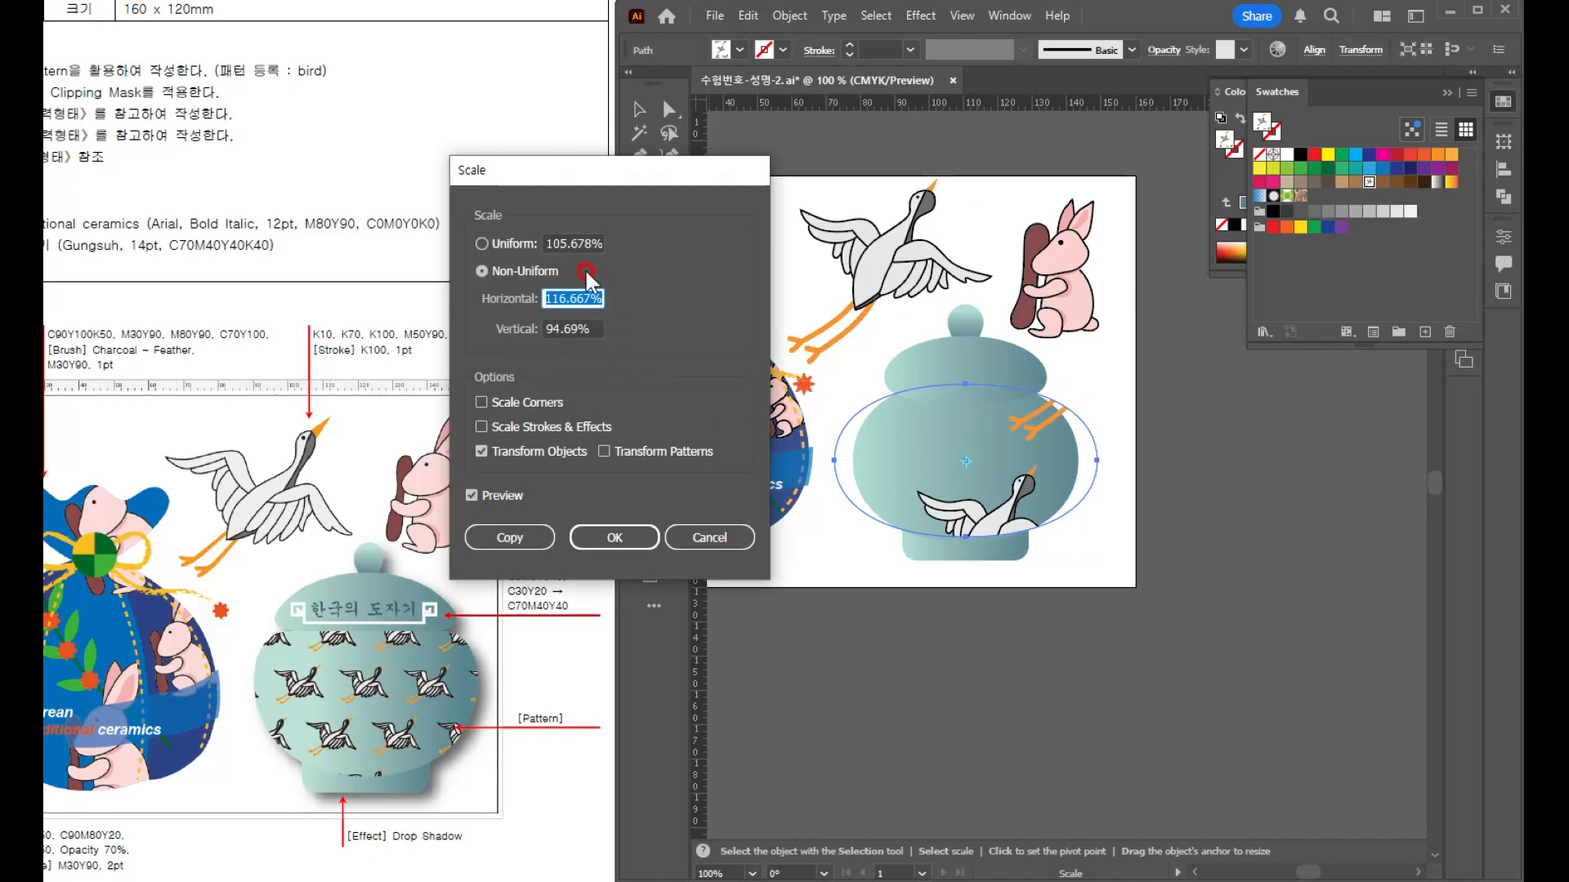
left_click(527, 243)
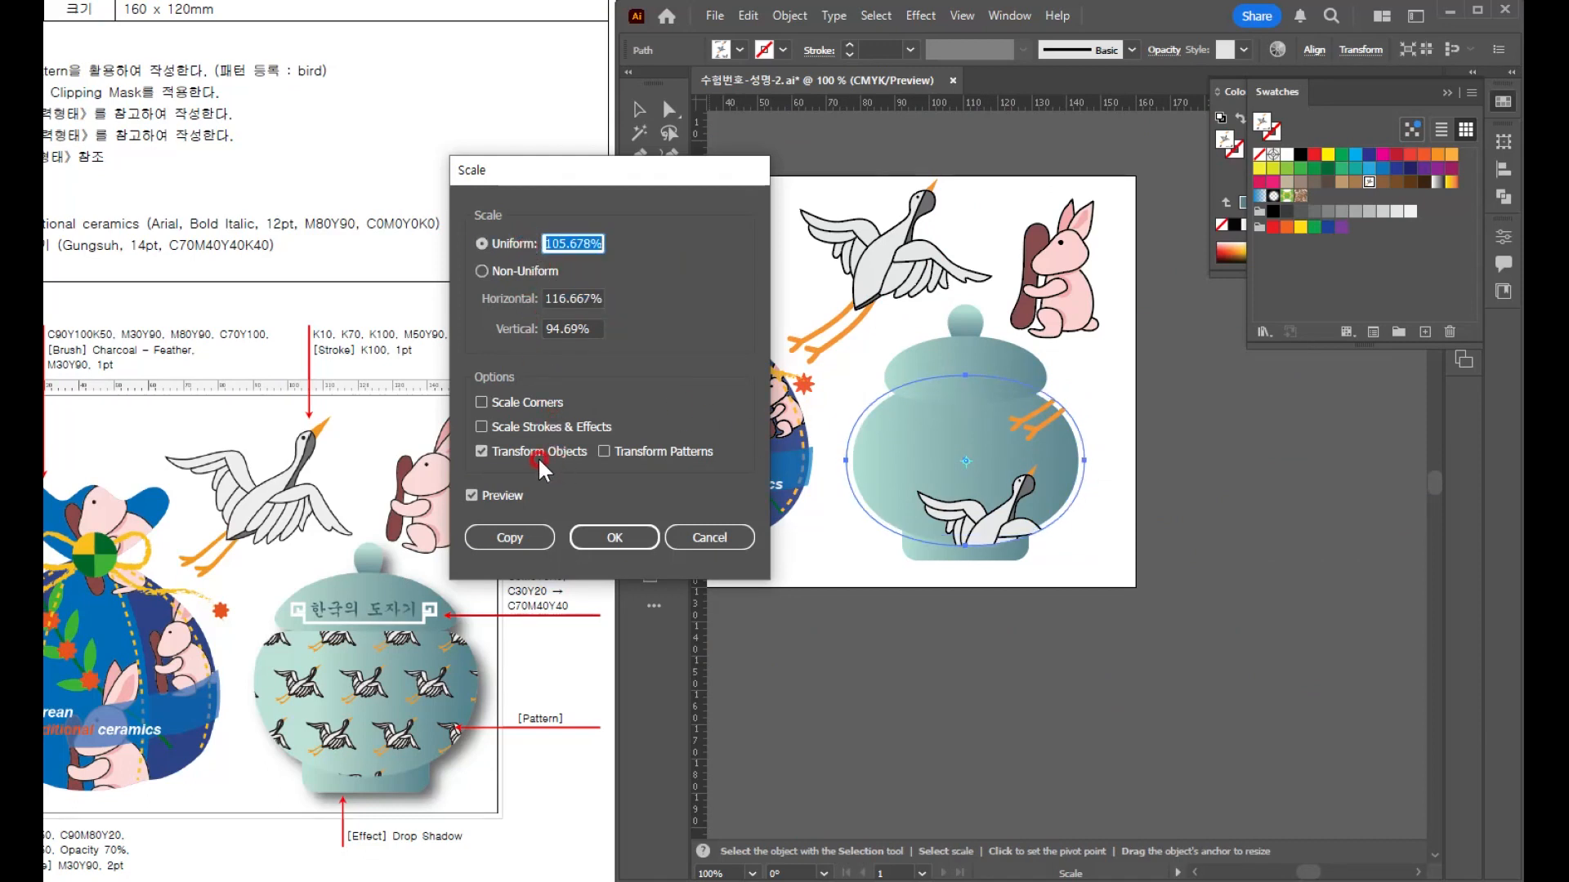
type("50")
left_click(517, 445)
left_click(517, 445)
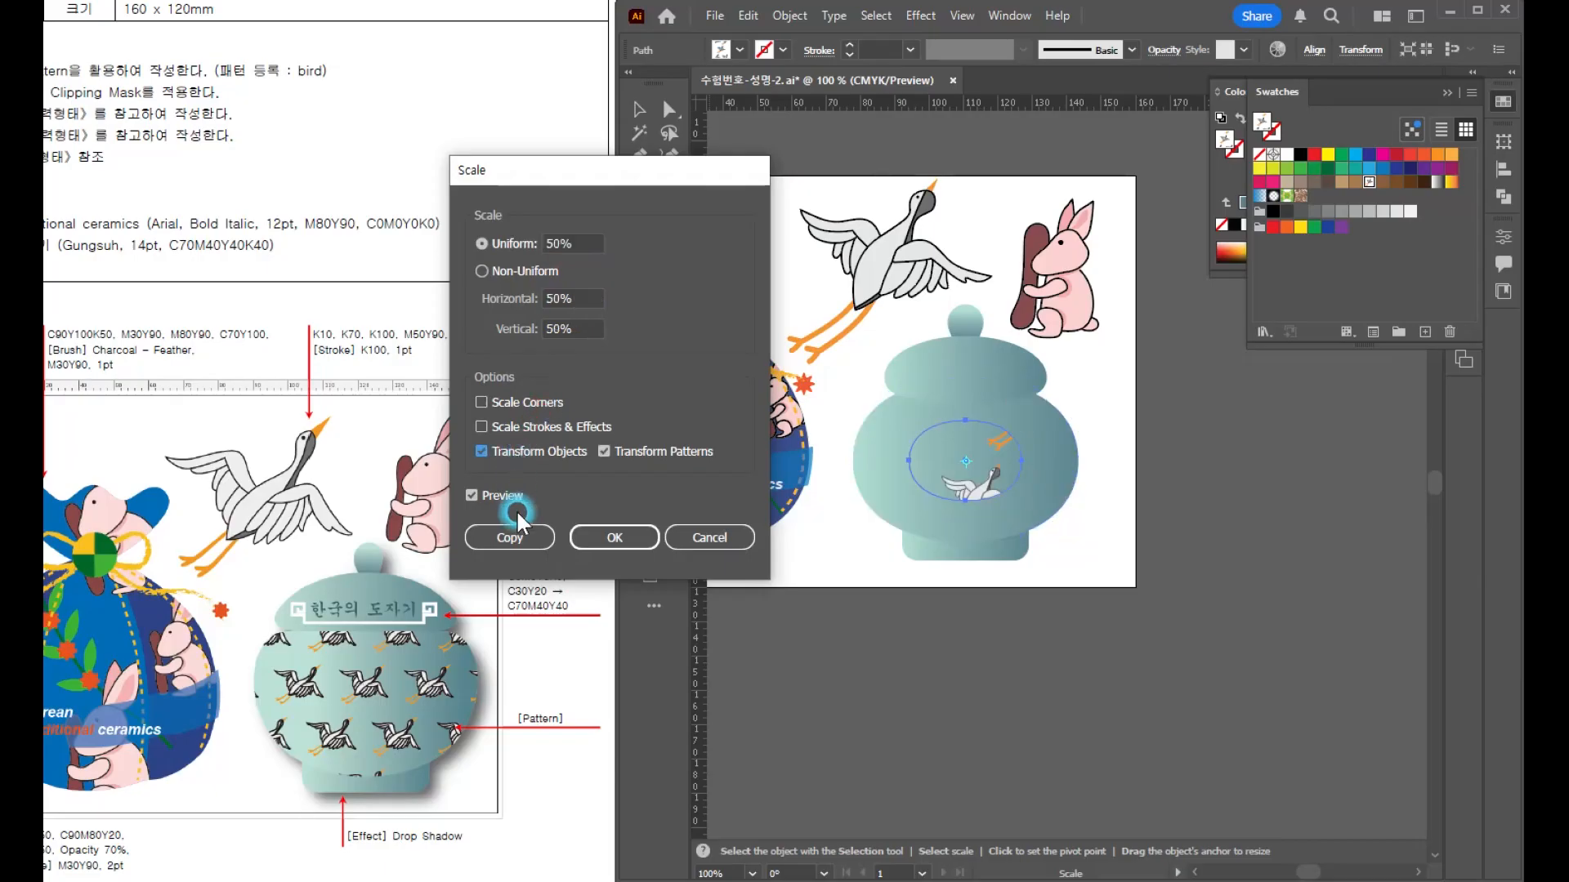
left_click(506, 493)
left_click(507, 493)
left_click(514, 454)
left_click(481, 244)
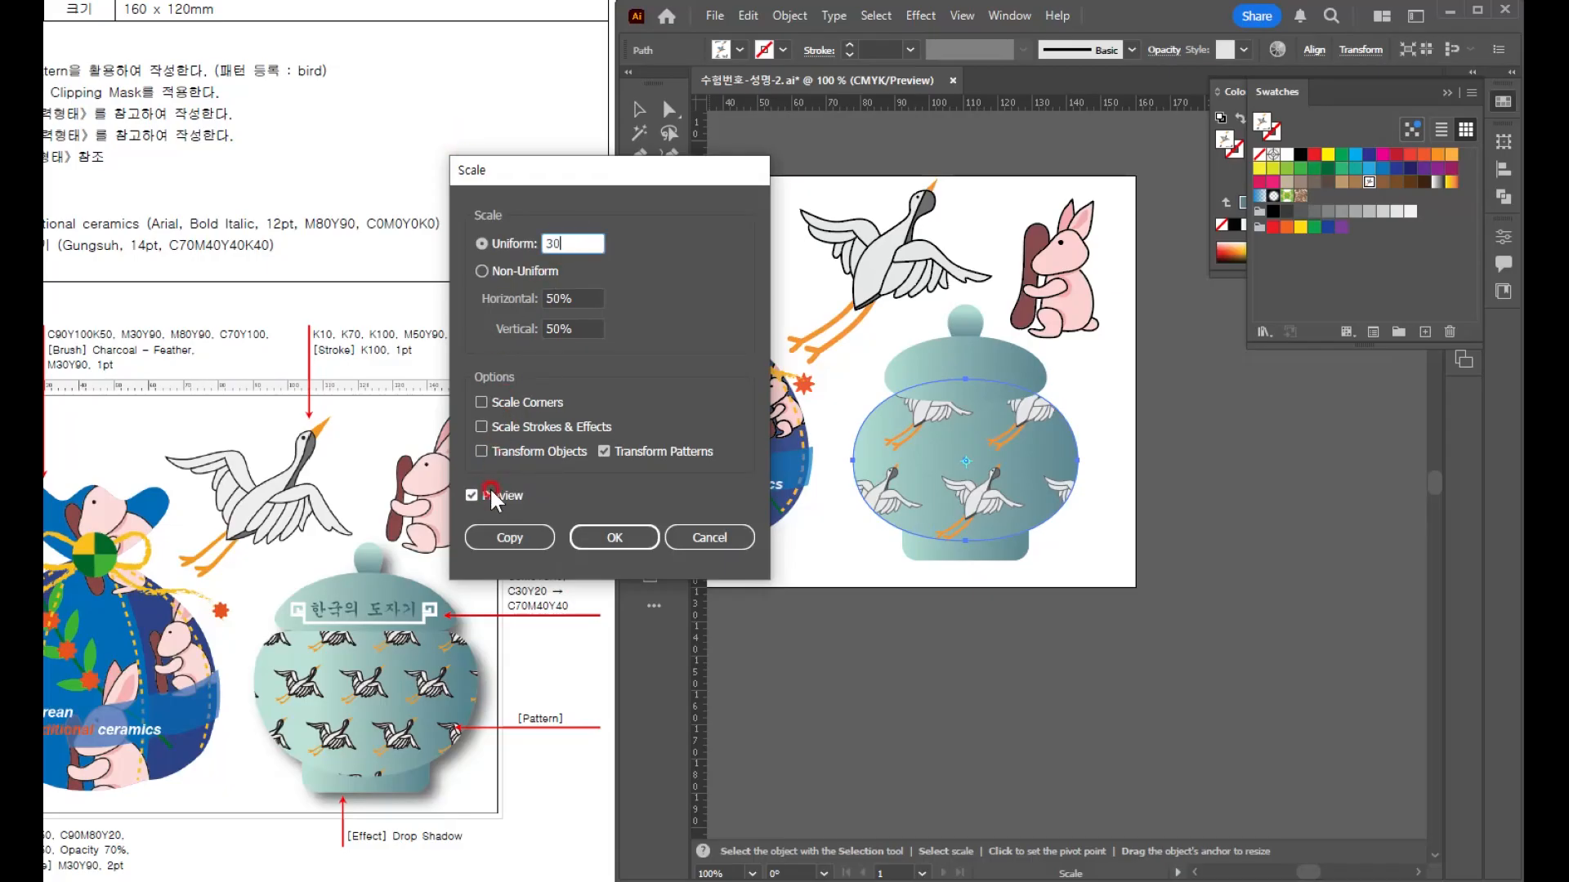
type("30")
key("Tab")
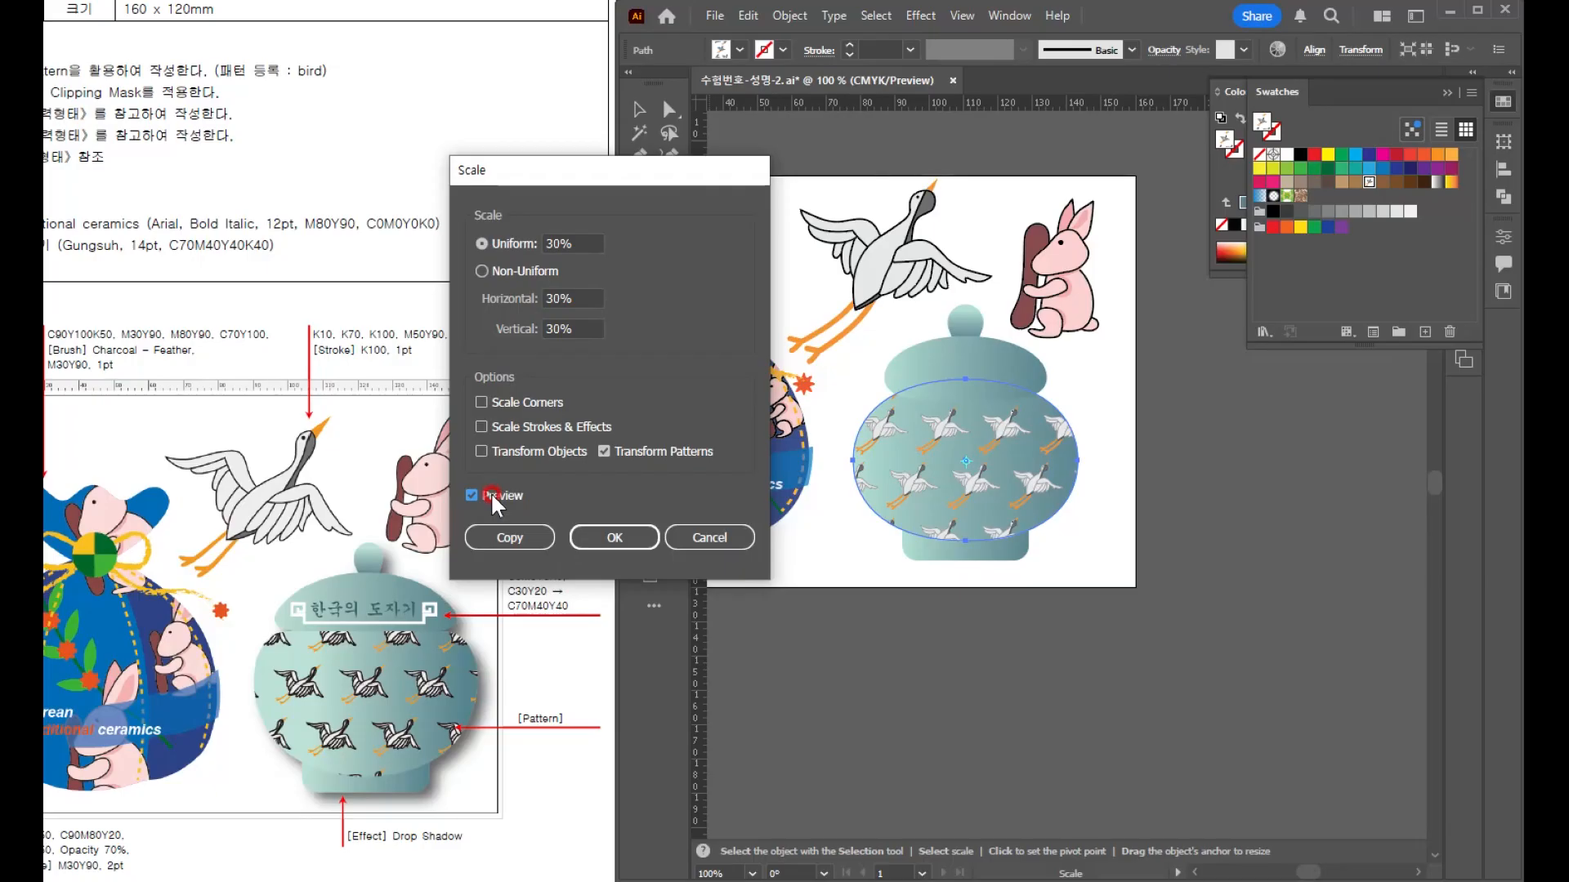
left_click(497, 423)
left_click(472, 495)
left_click(472, 495)
left_click(709, 538)
- Try a 30% uniform pattern-only scale on the jar body copy with Scale Strokes & Effects enabled
left_click(964, 447)
left_click(639, 109)
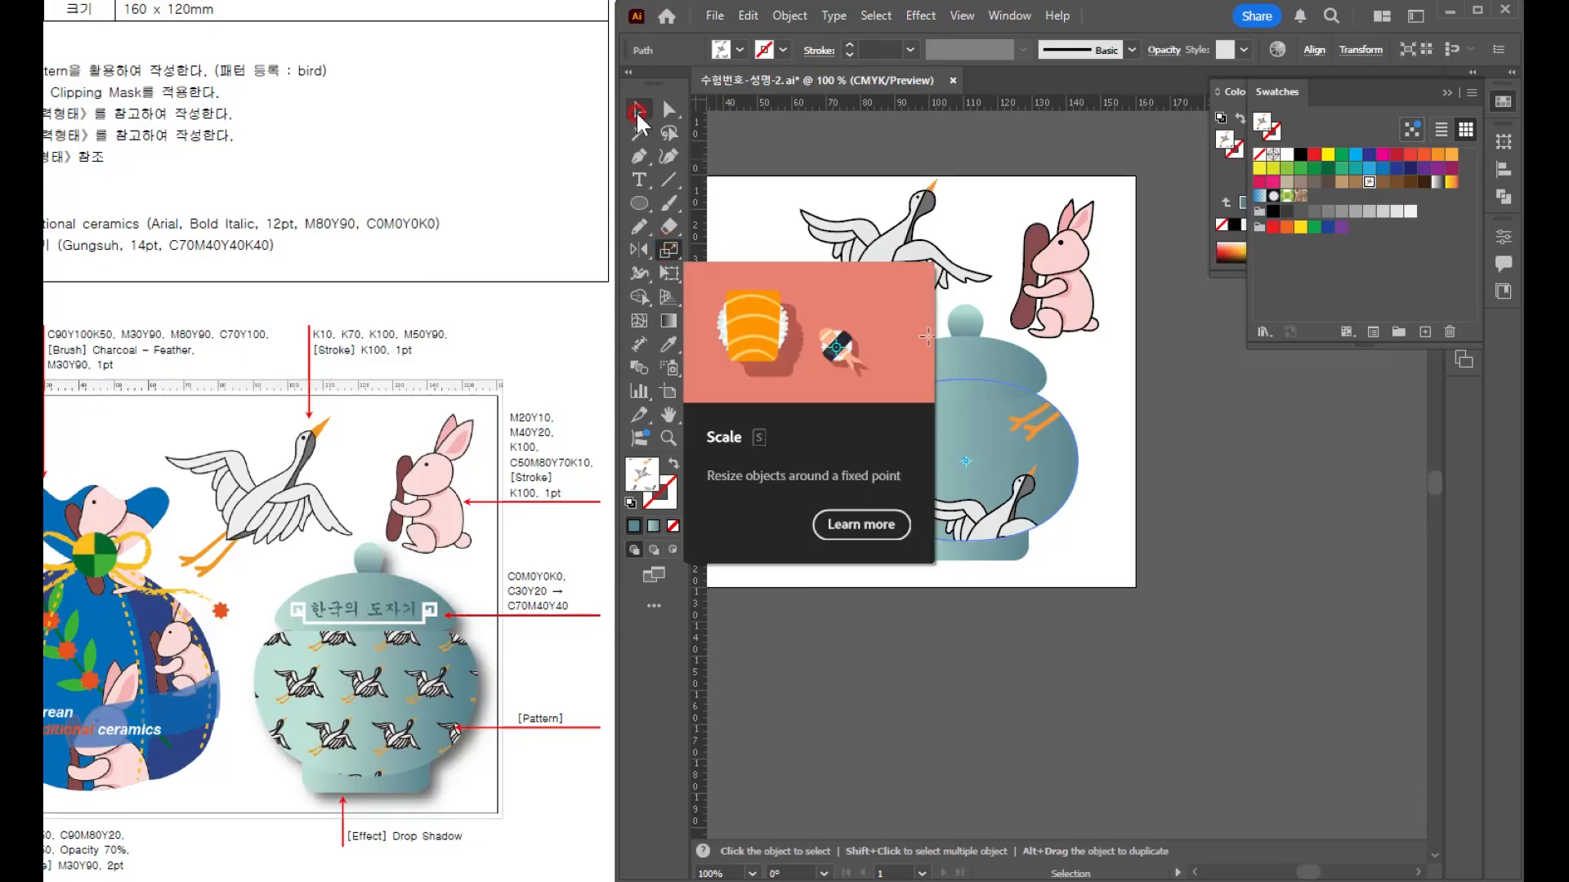
double_click(668, 249)
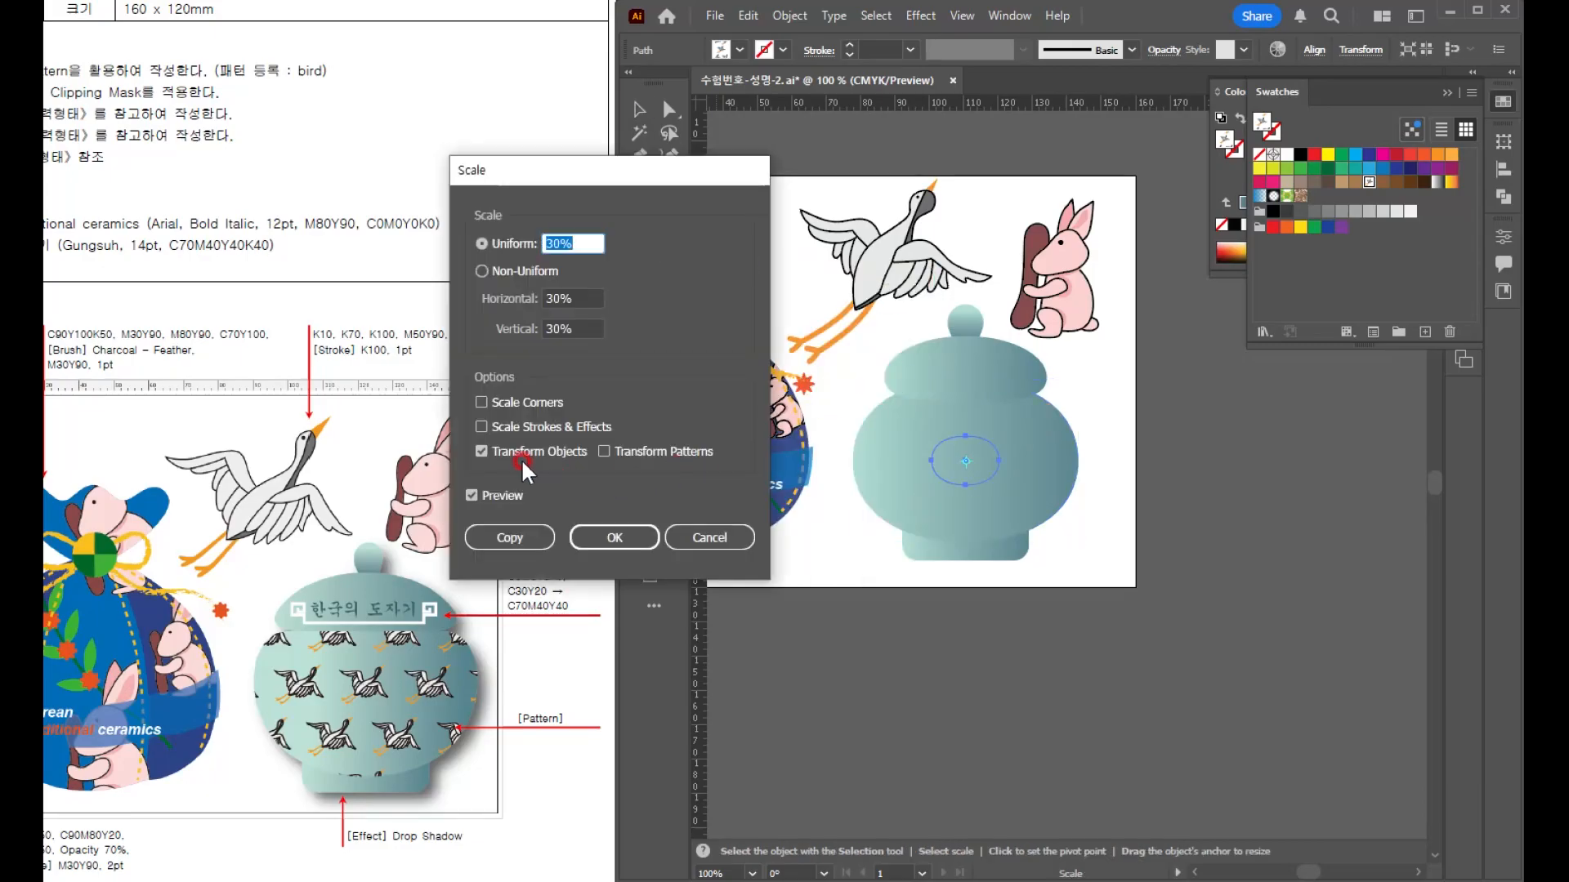
left_click(510, 430)
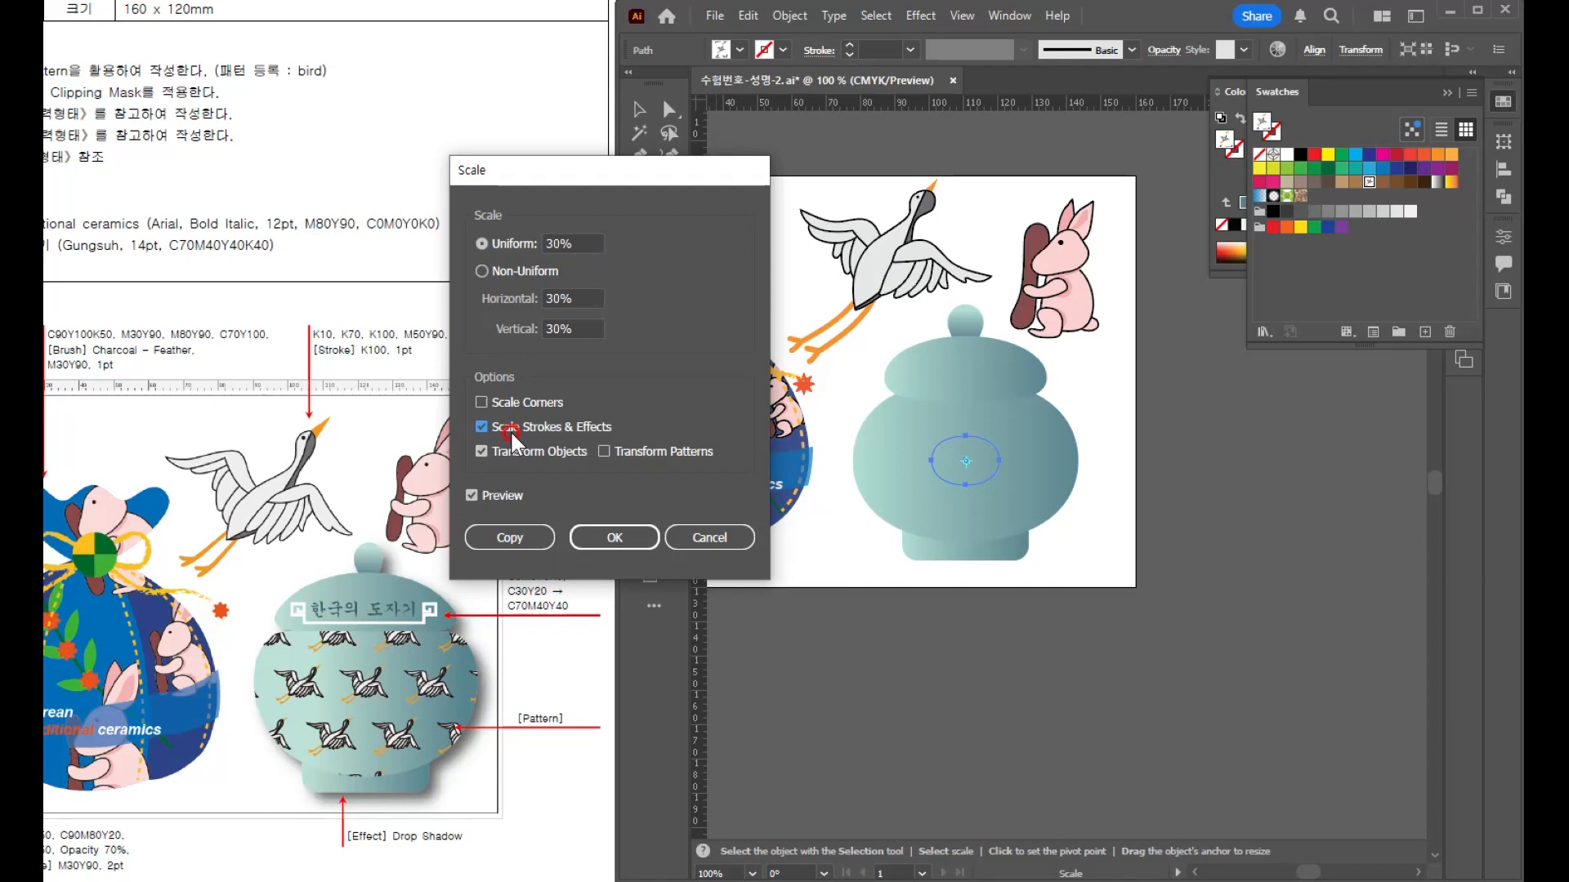
left_click(489, 497)
left_click(498, 449)
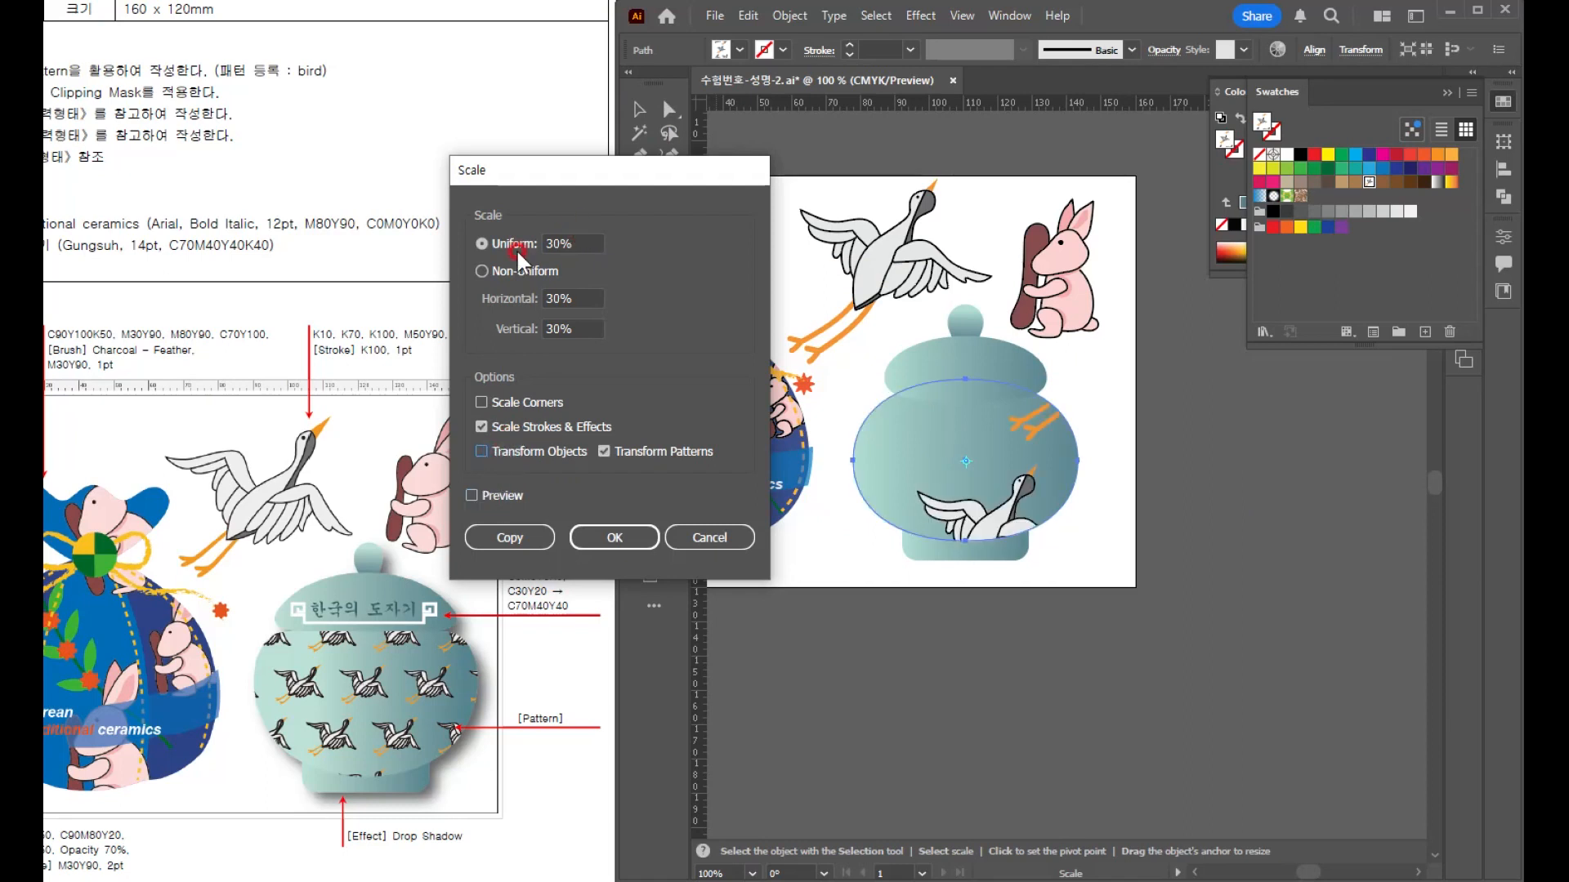
left_click(473, 496)
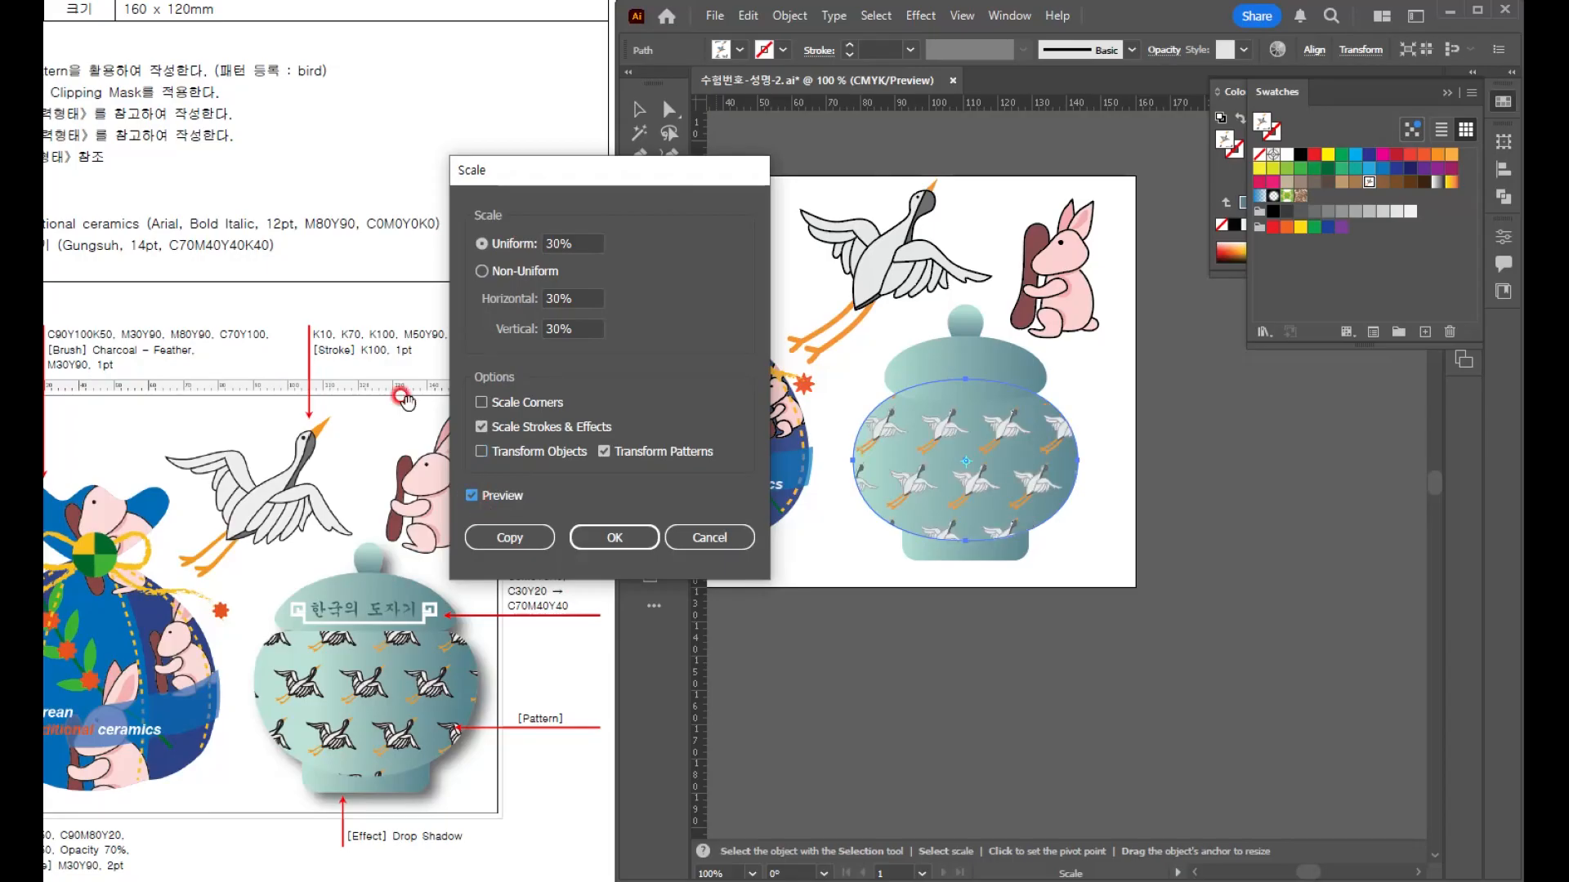
key("Escape")
left_click(1176, 474)
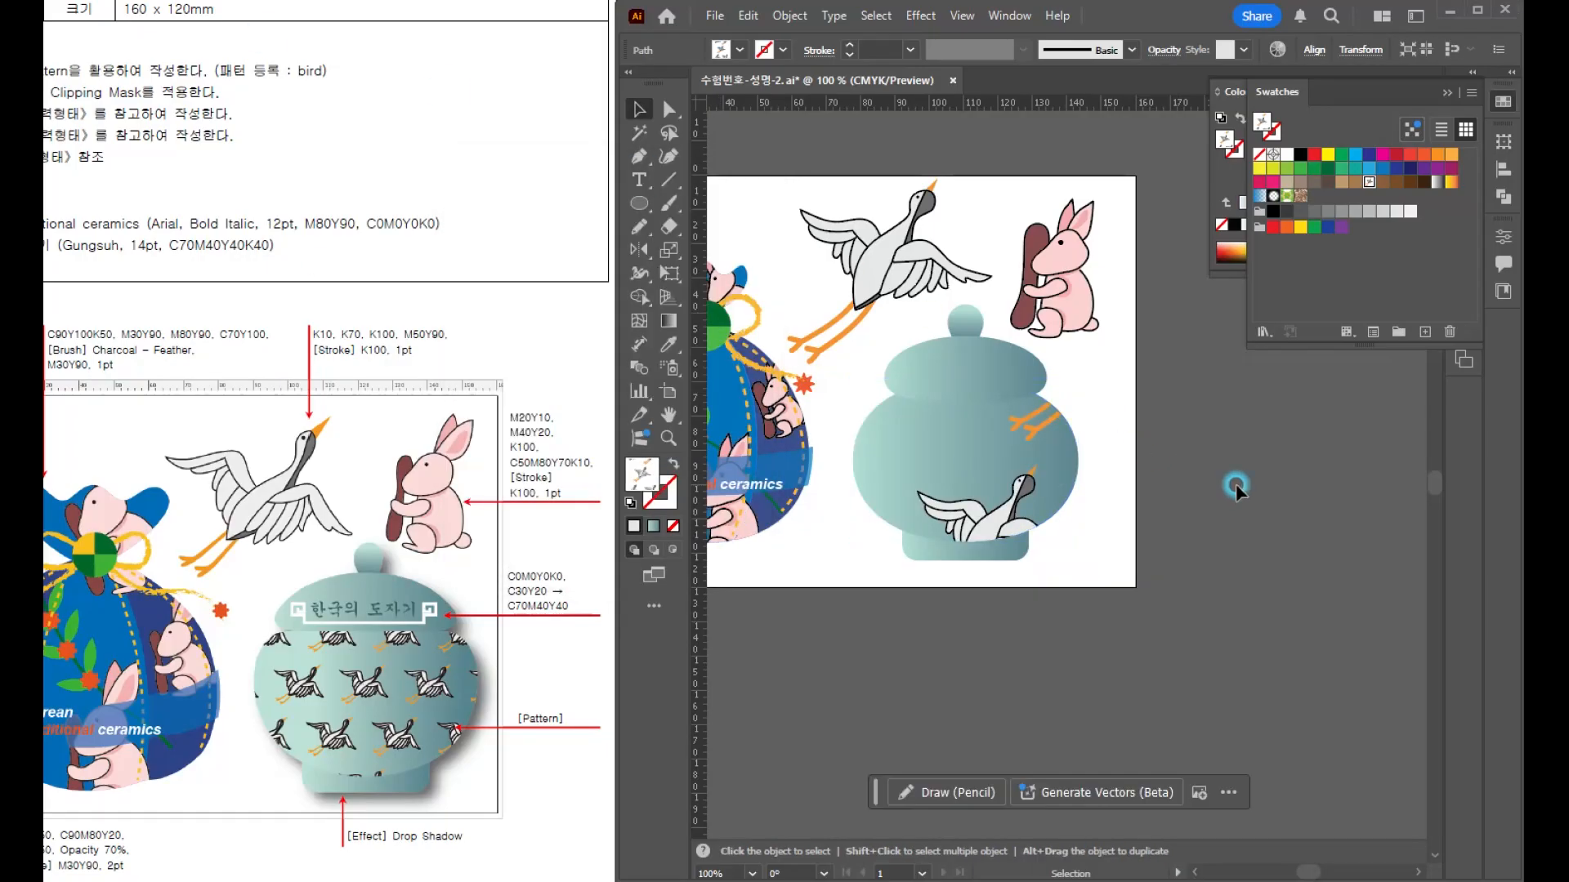
left_click(1025, 495)
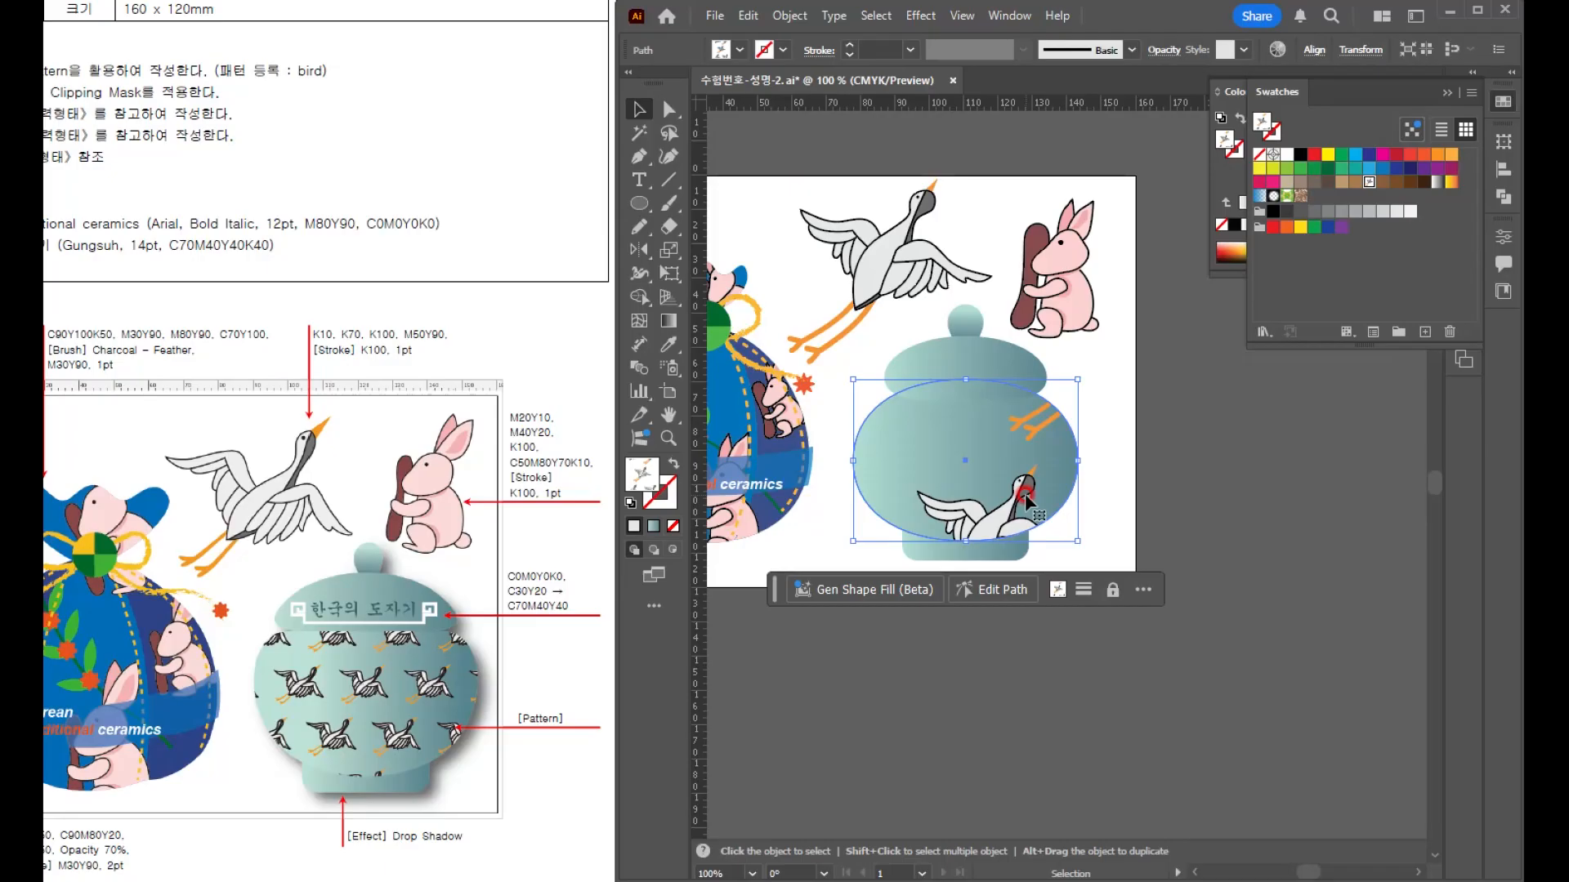
key("s")
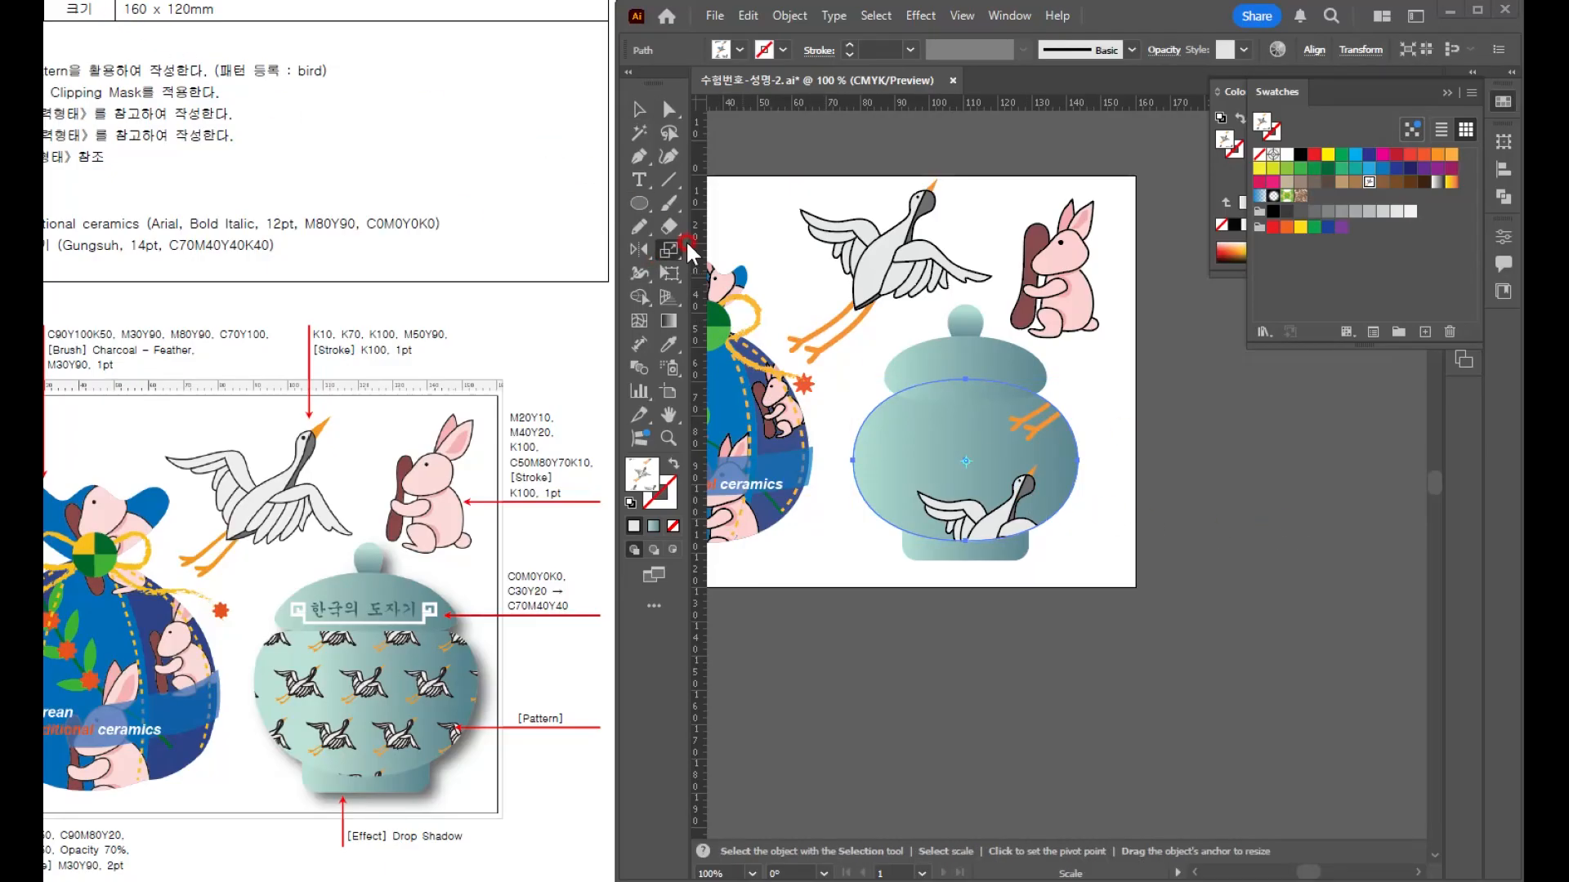
left_click(639, 109)
left_click_drag(1032, 502, 1137, 552)
key("ctrl+z")
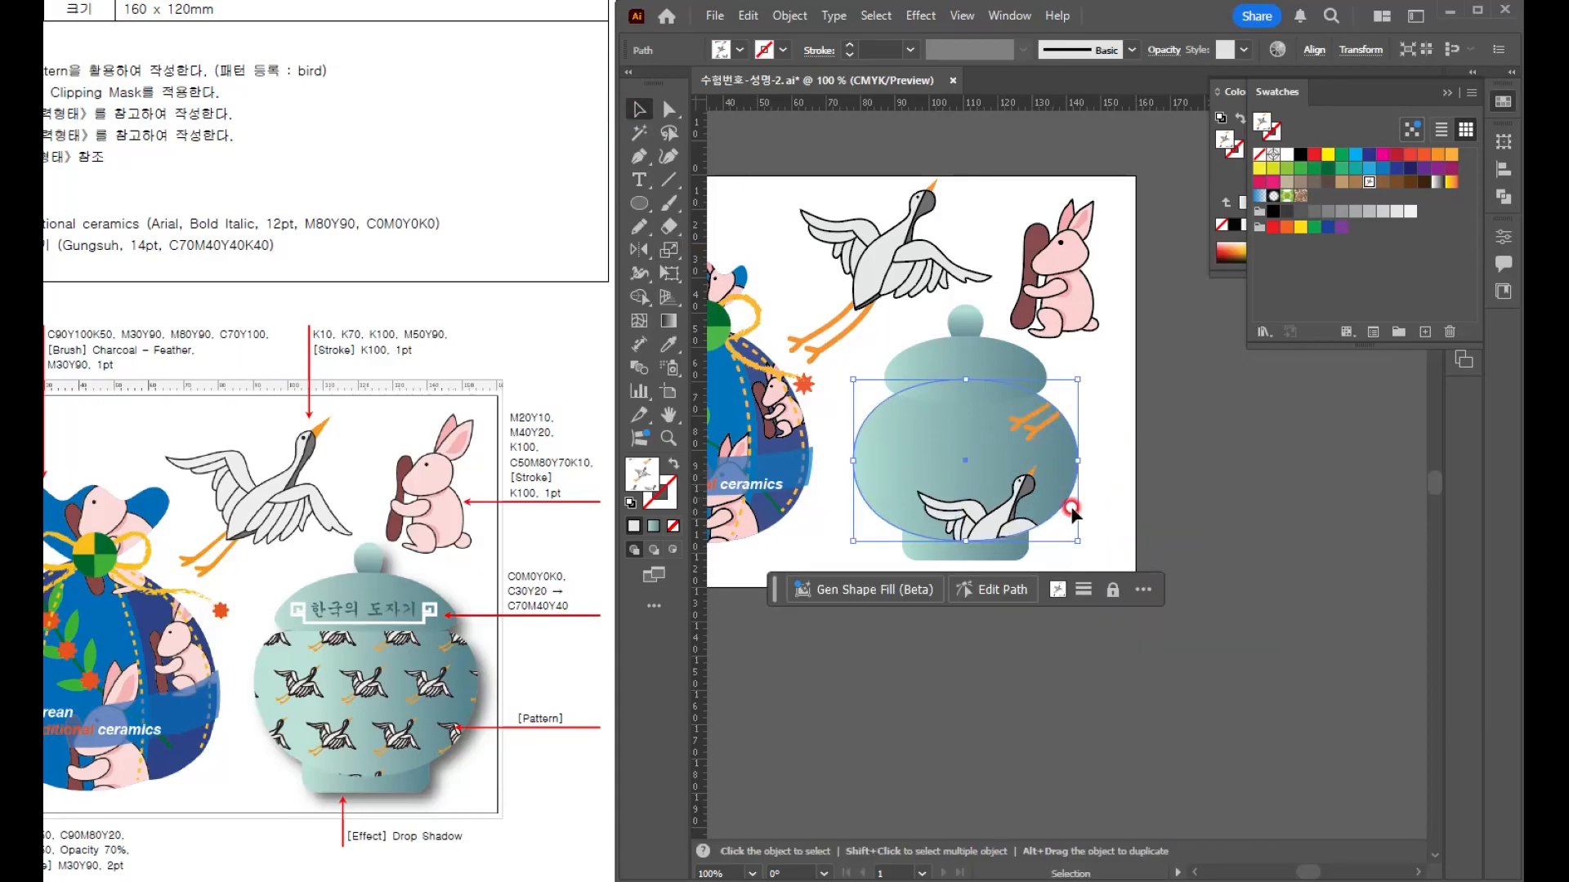
- Scale the bird pattern in the jar body copy uniformly to 30%, transforming patterns only and not the object
double_click(666, 247)
left_click(555, 240)
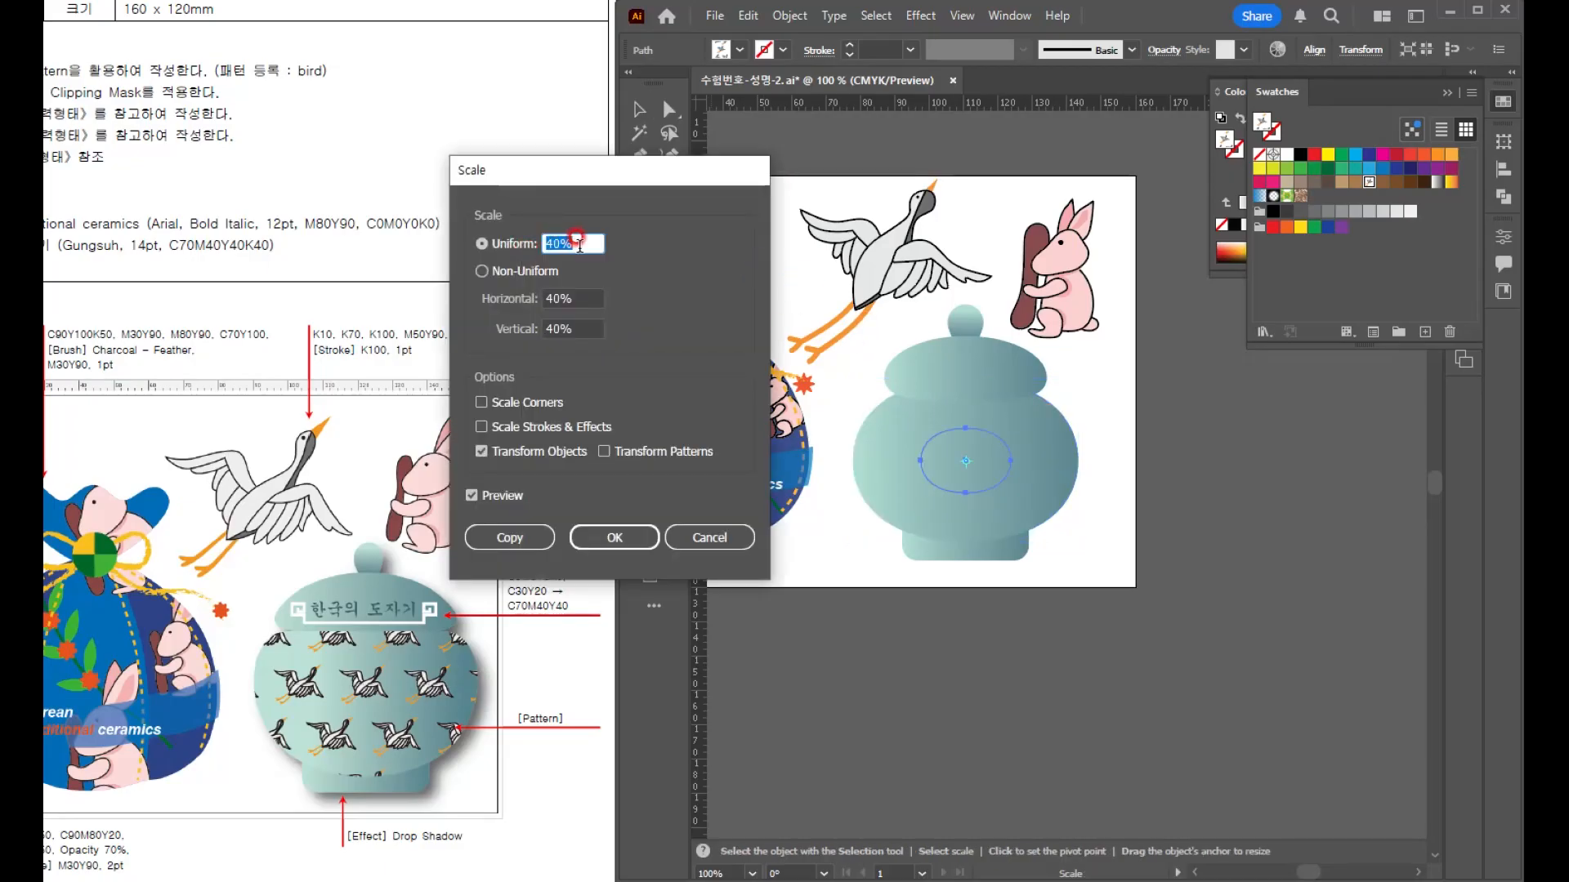
type("35")
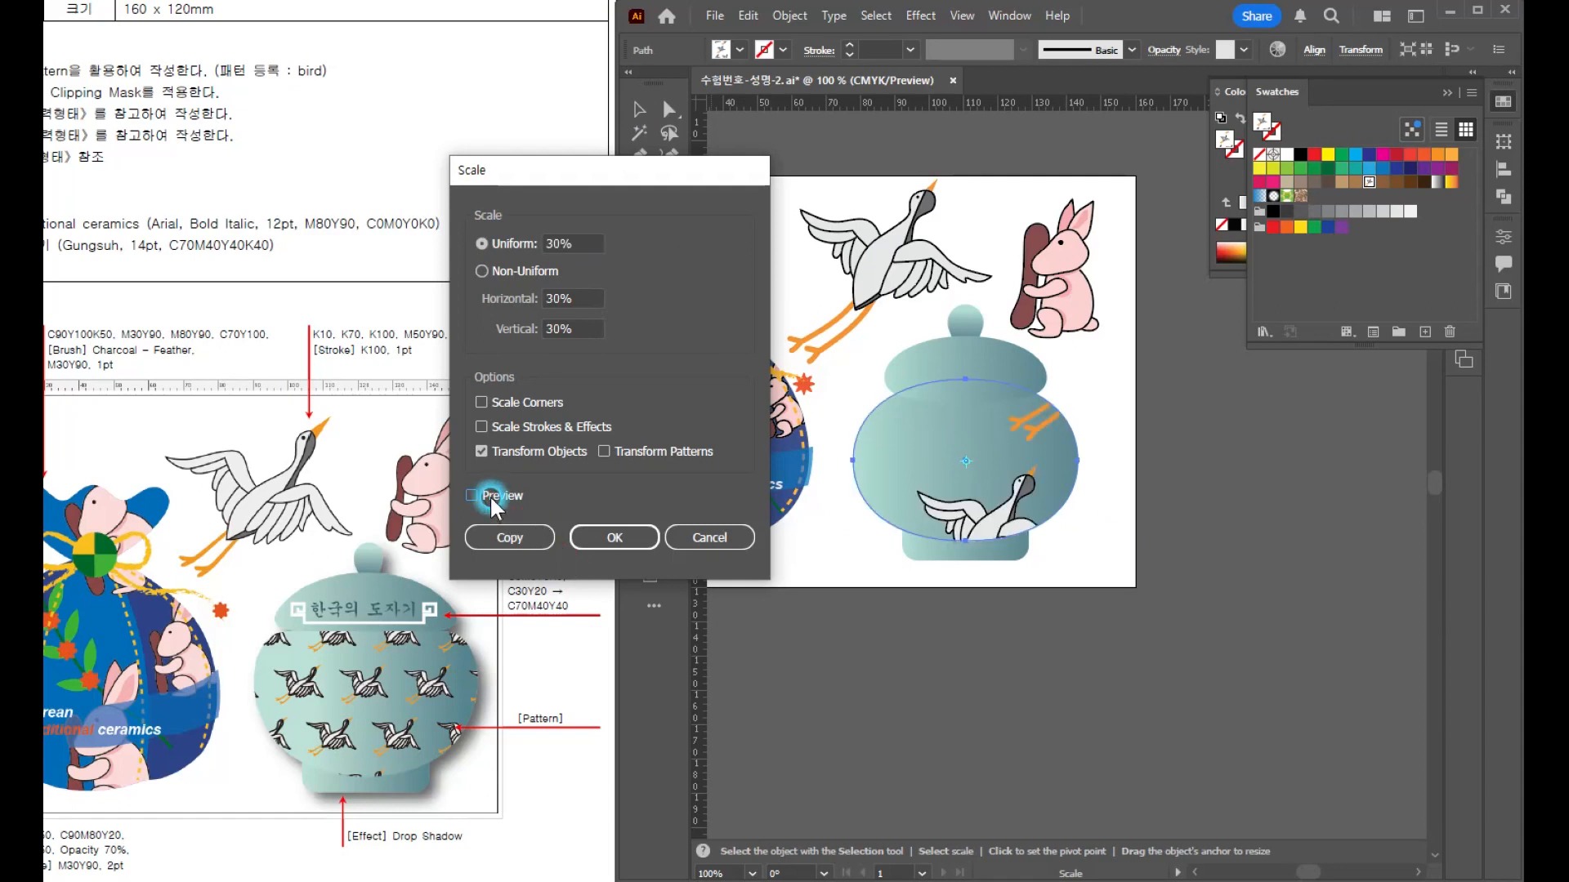
left_click(492, 451)
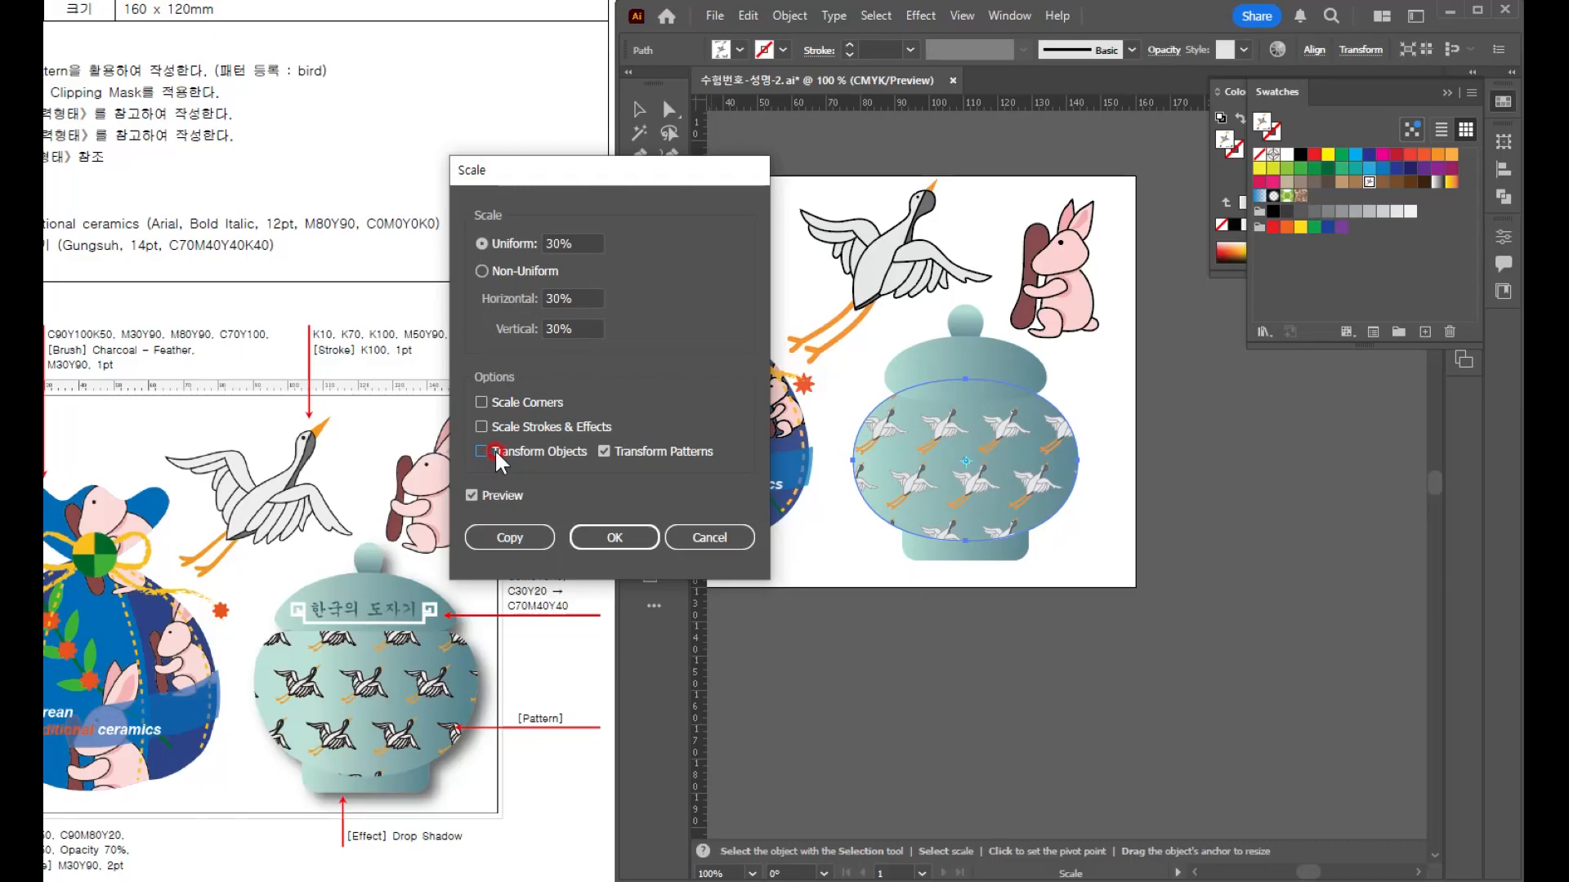
left_click(496, 535)
double_click(491, 502)
left_click(743, 566)
left_click(594, 537)
left_click(352, 678)
left_click(343, 679)
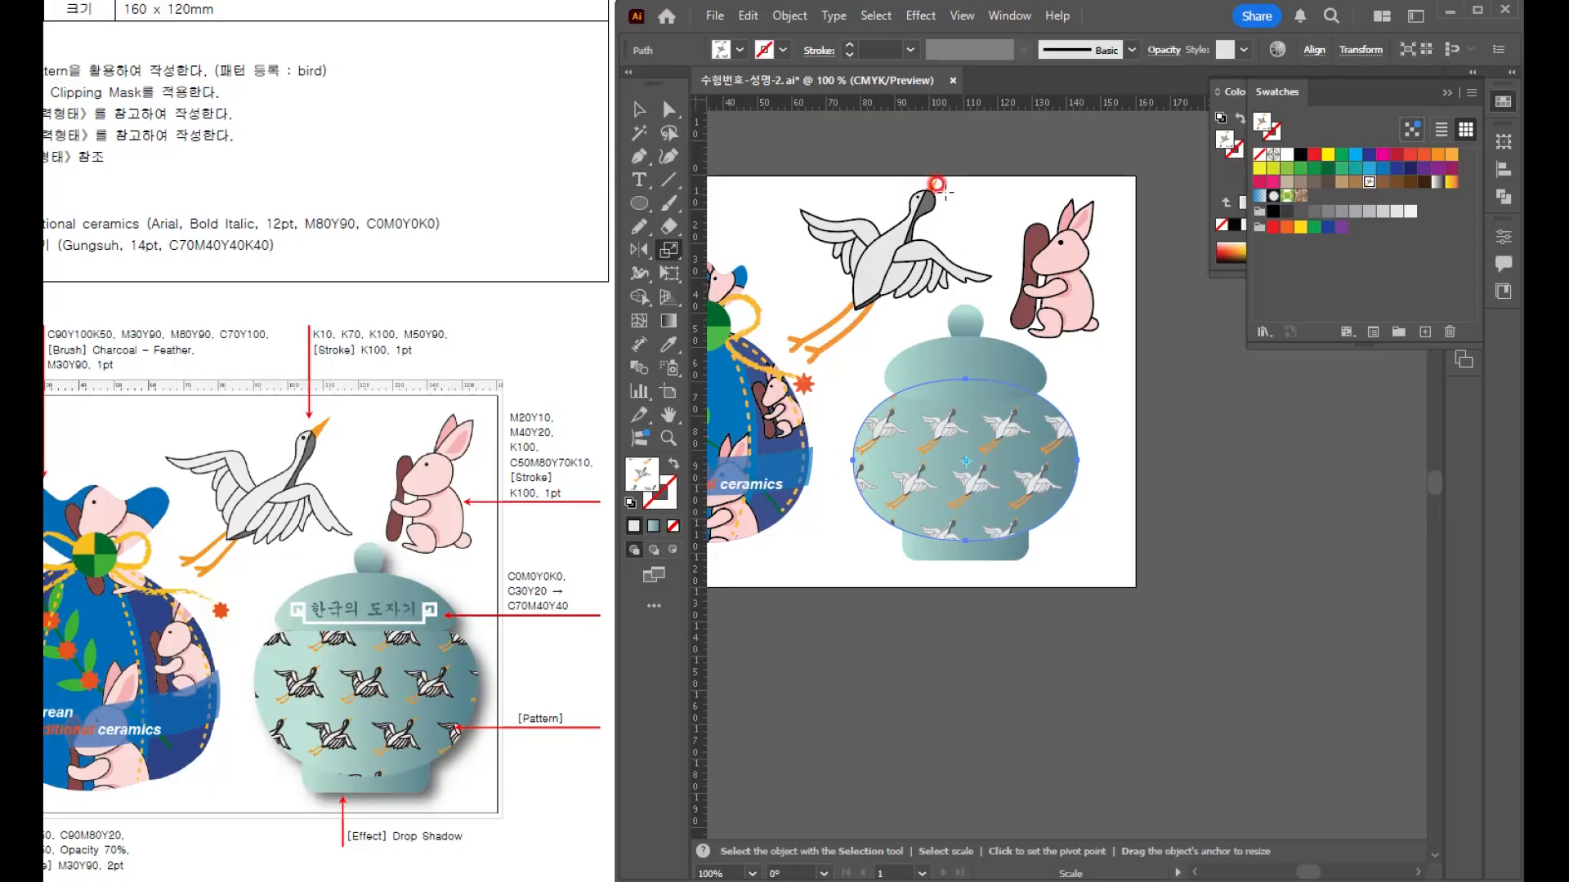
- Place a copy of the crane on the empty canvas beside the artboard and expand its fill and stroke
key("v")
key("s")
left_click(802, 14)
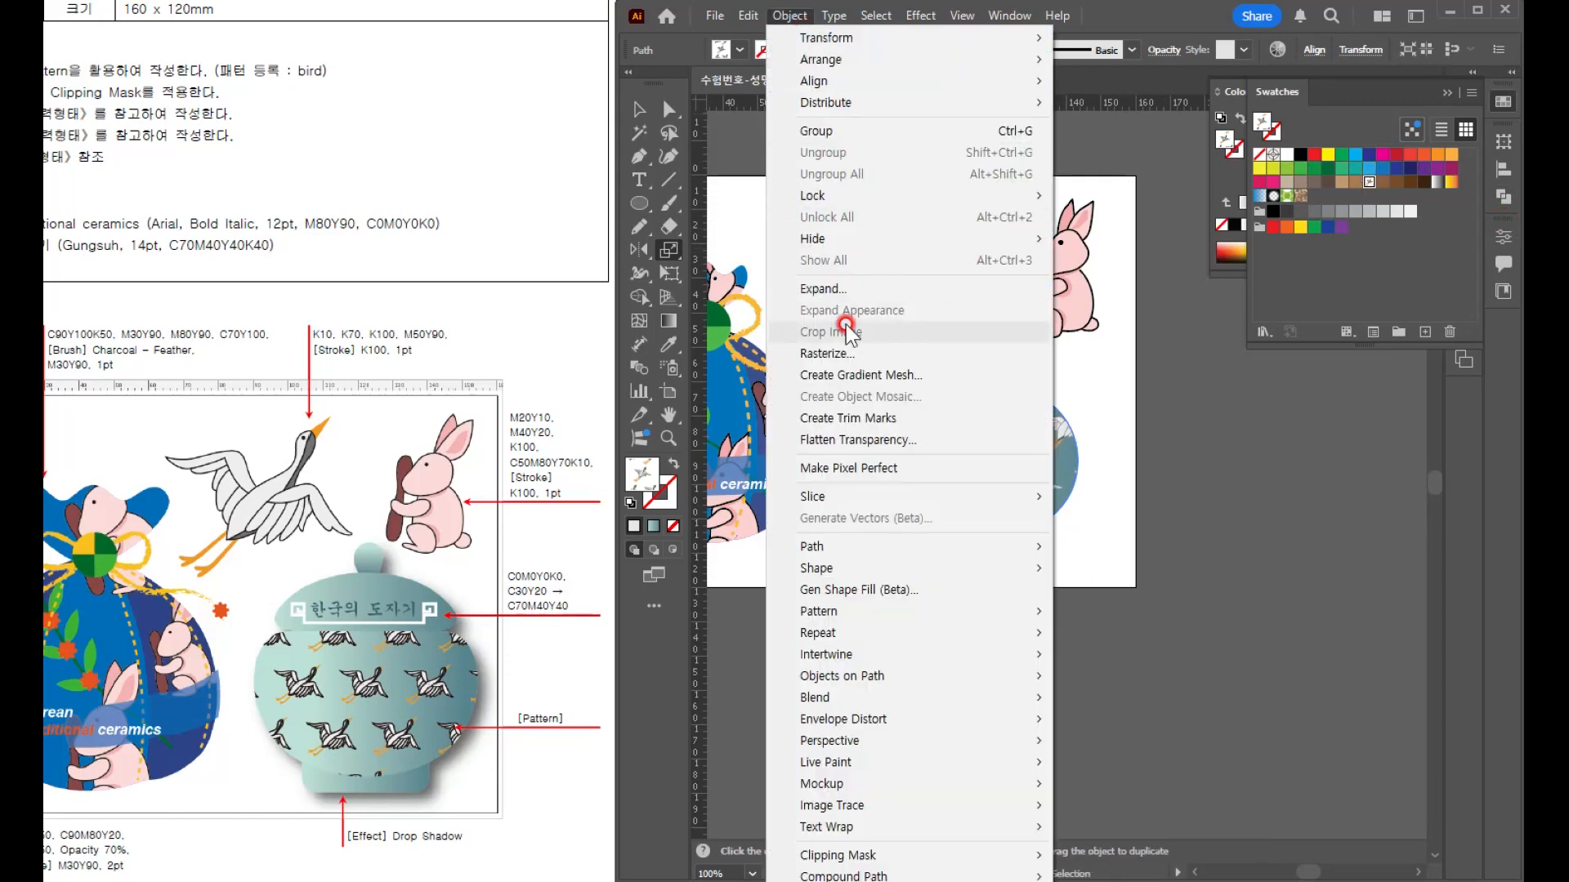
left_click(1010, 16)
left_click(638, 110)
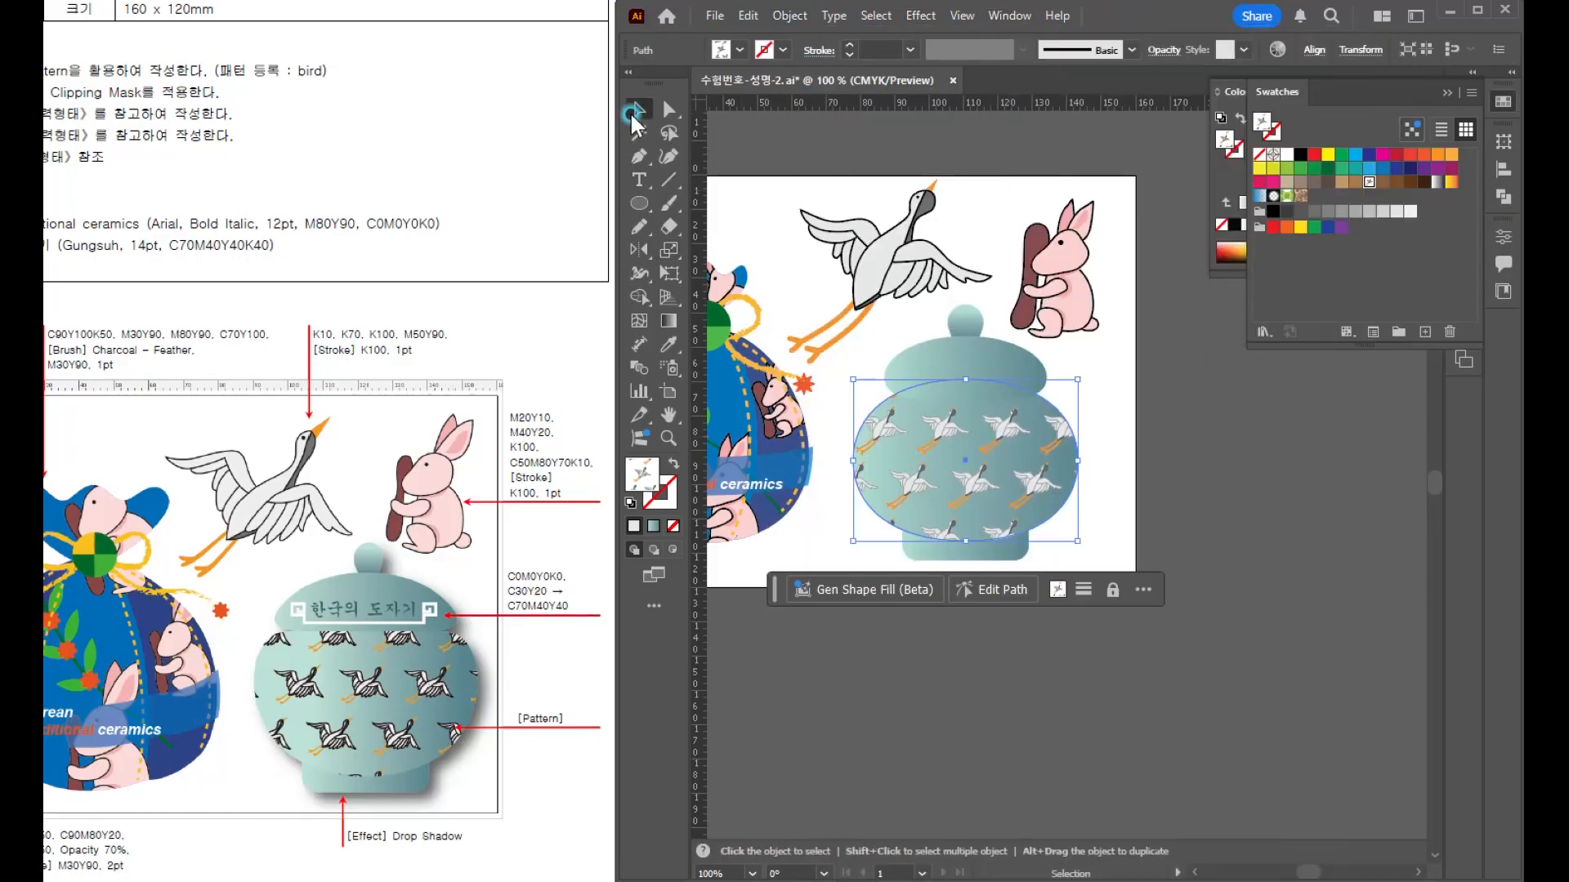
left_click(899, 258)
left_click_drag(899, 257, 1313, 521)
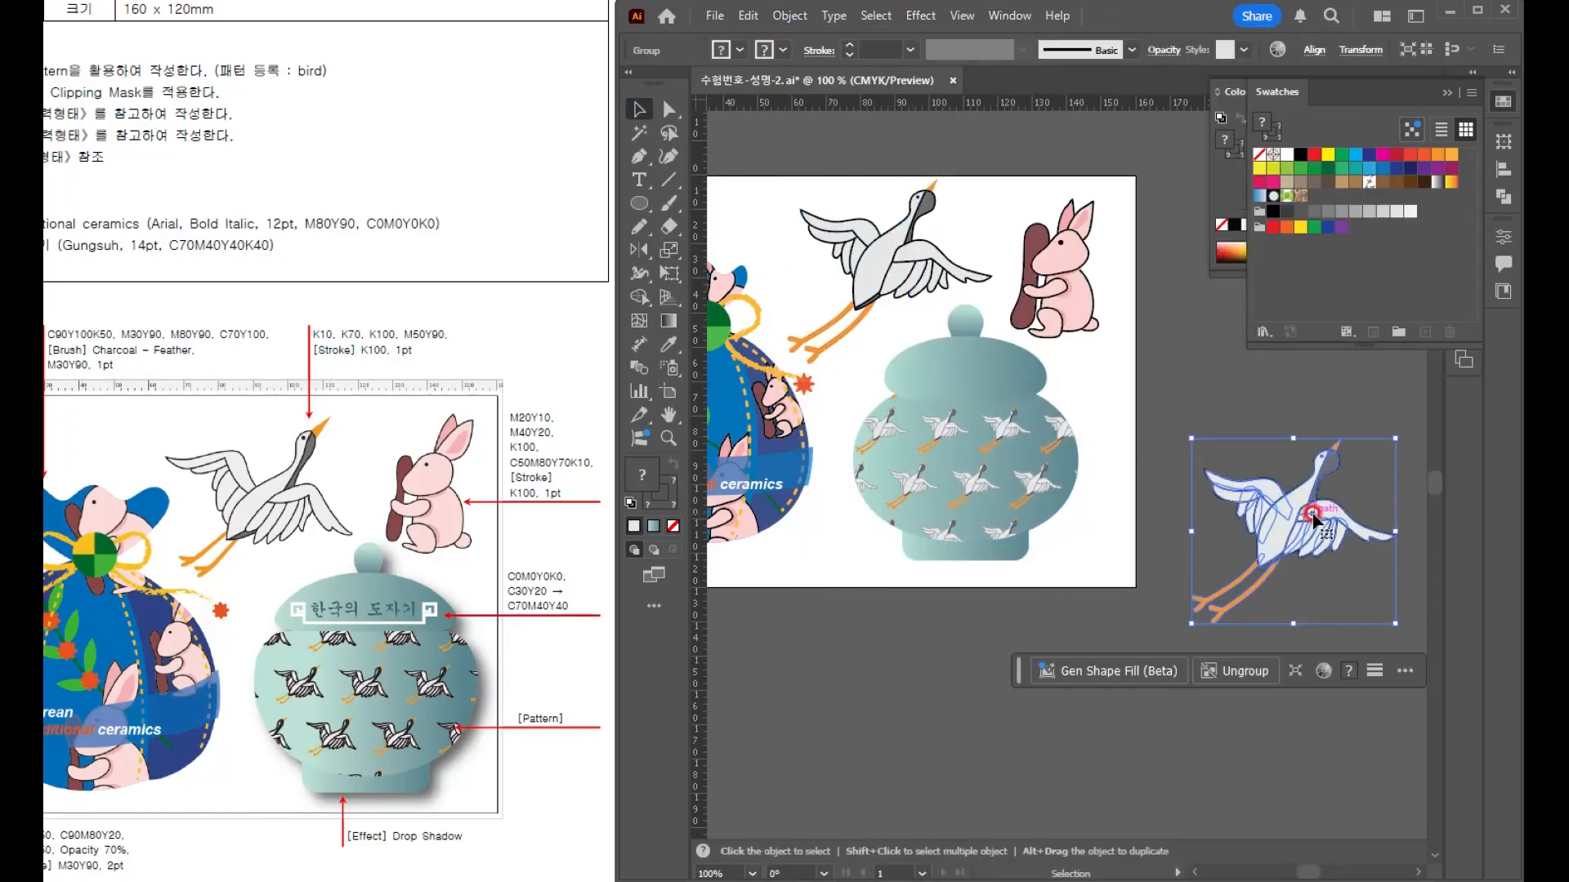
left_click(793, 16)
left_click(858, 290)
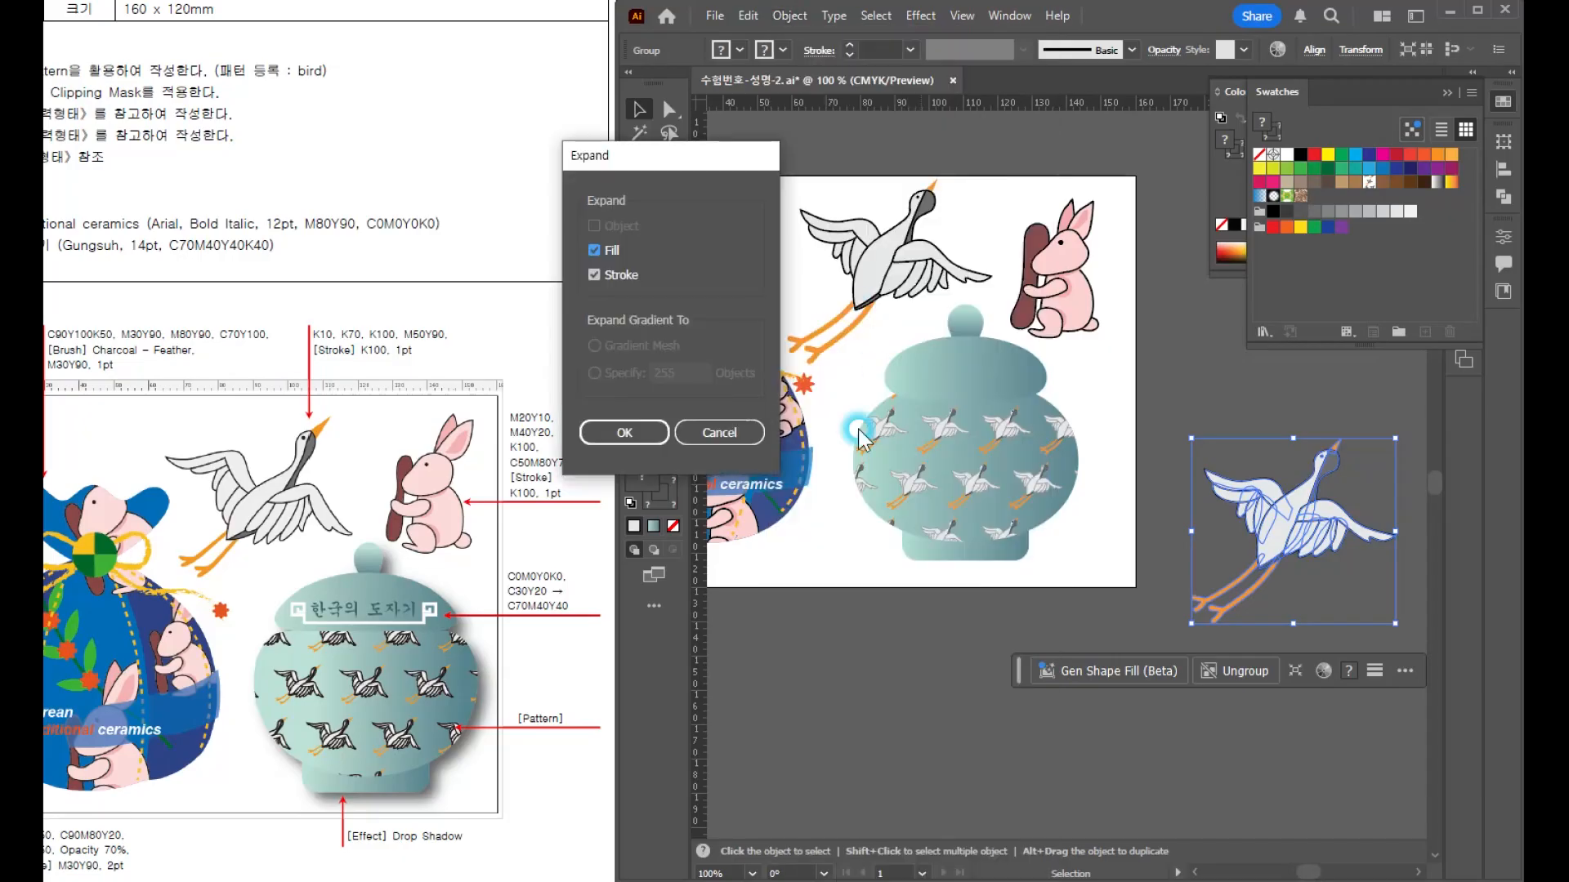
left_click(624, 432)
- Add the expanded crane as a new pattern swatch and fill the jar body copy with it
left_click_drag(1294, 530, 1417, 204)
left_click(990, 477)
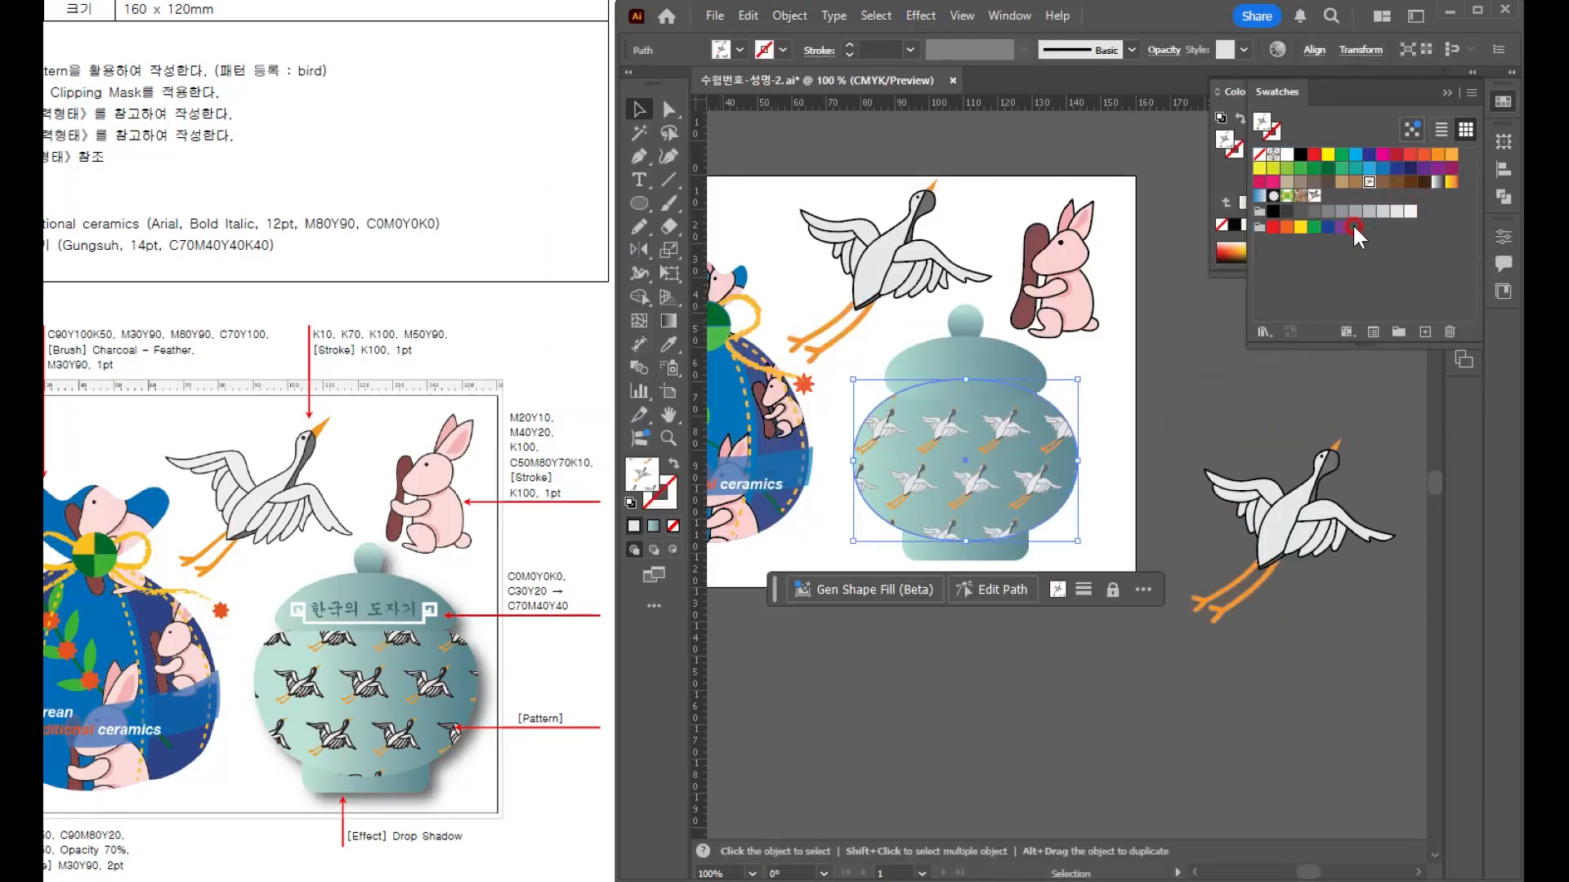
left_click(1313, 196)
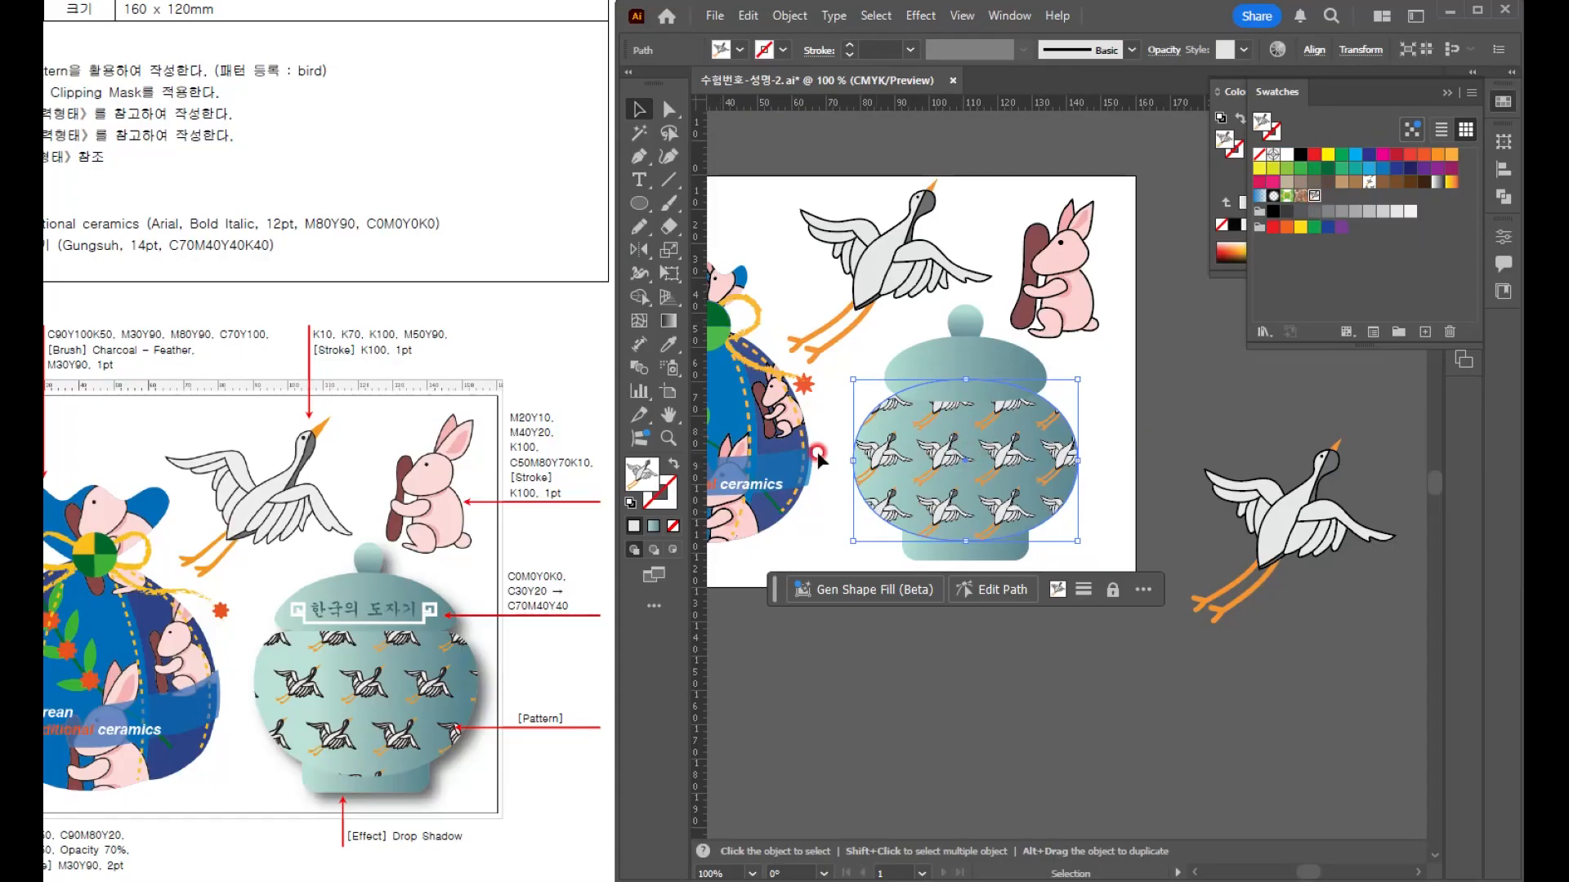
left_click(1210, 428)
left_click(357, 683)
left_click(1220, 472)
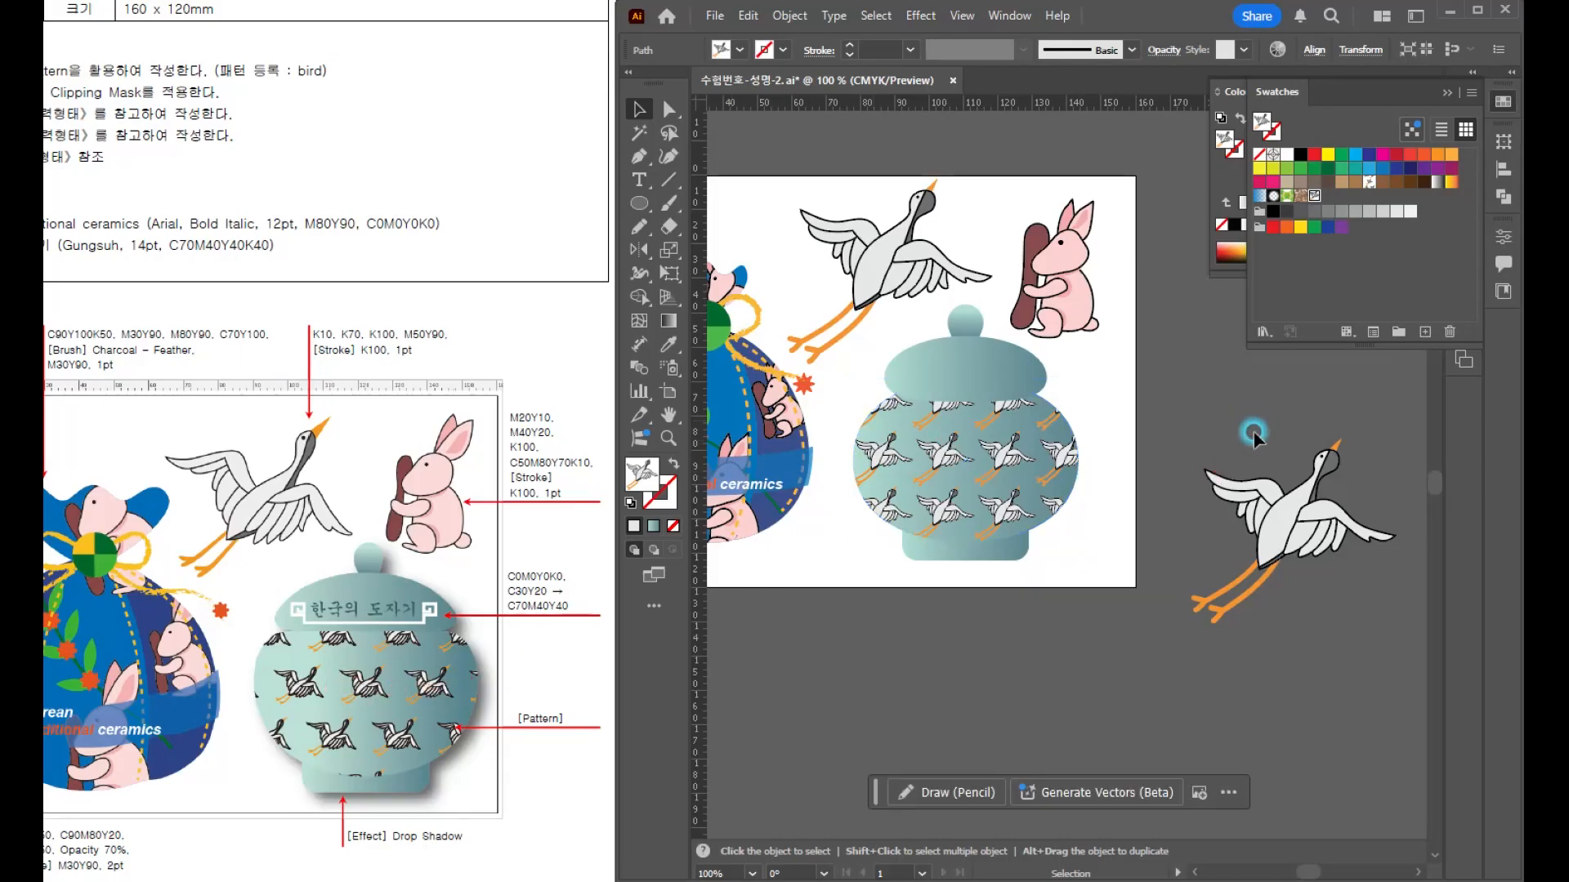
- Delete the expanded crane copy beside the artboard
left_click_drag(1253, 434, 1367, 586)
left_click(1259, 518)
left_click(1299, 503)
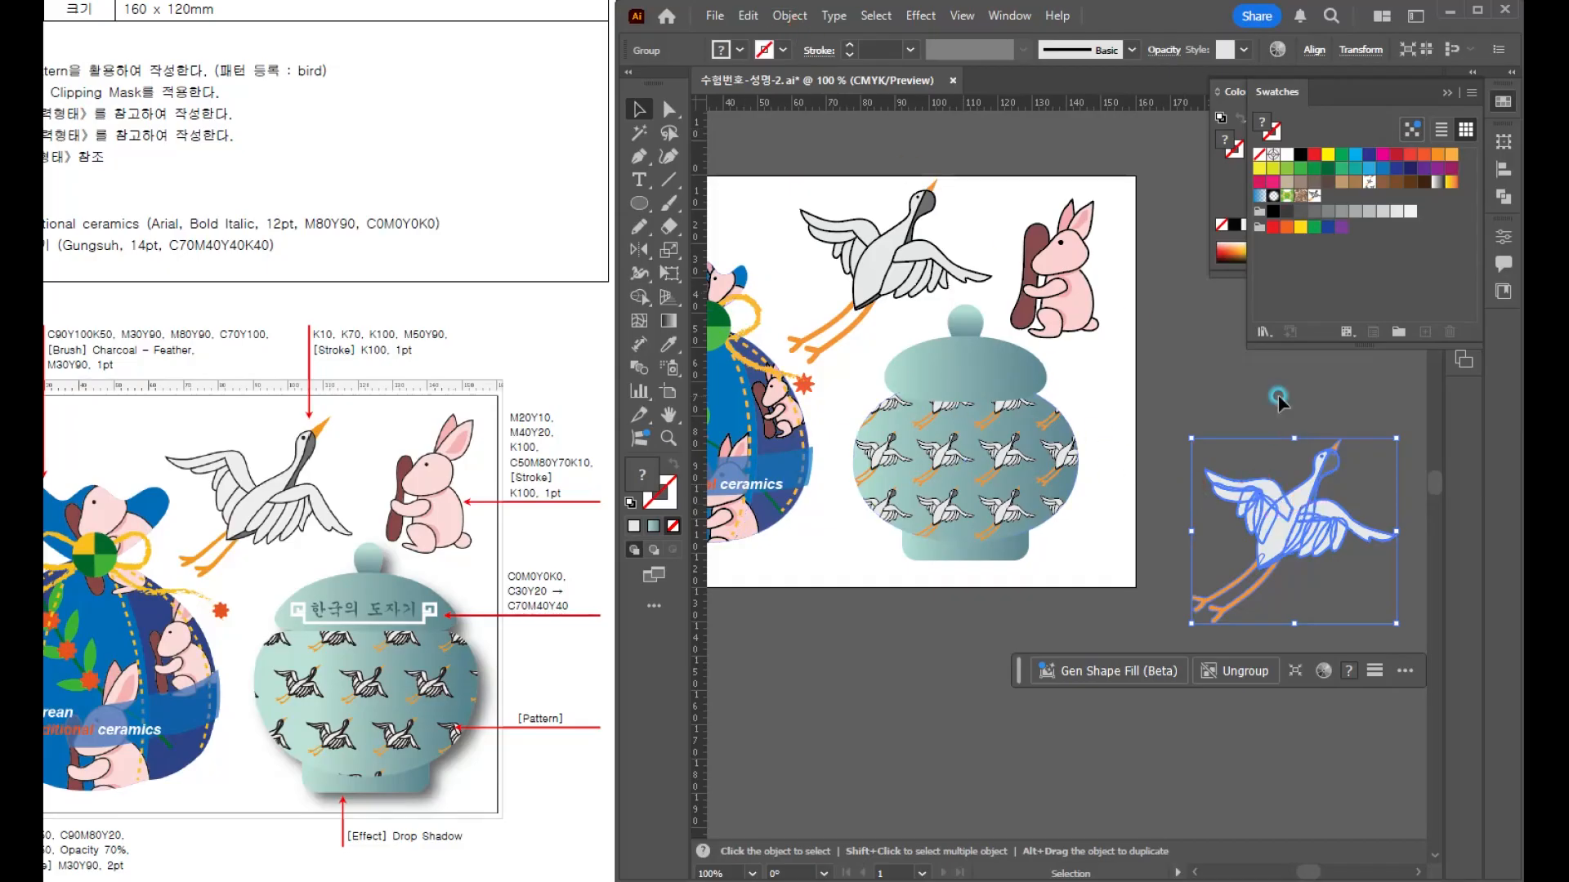
left_click(1322, 558)
key("Delete")
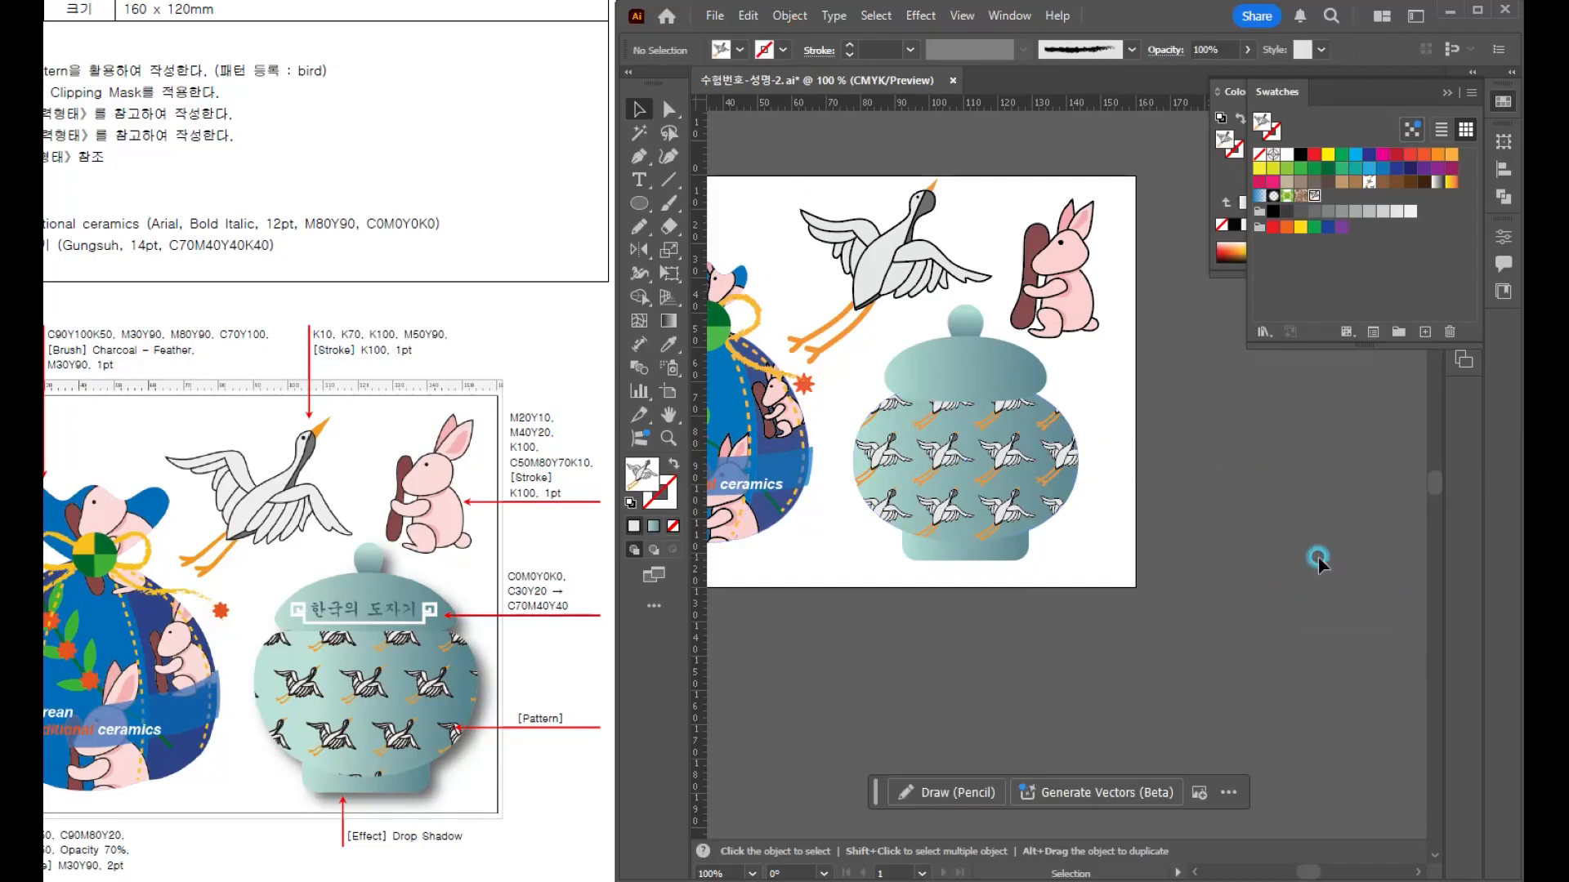
left_click(957, 530)
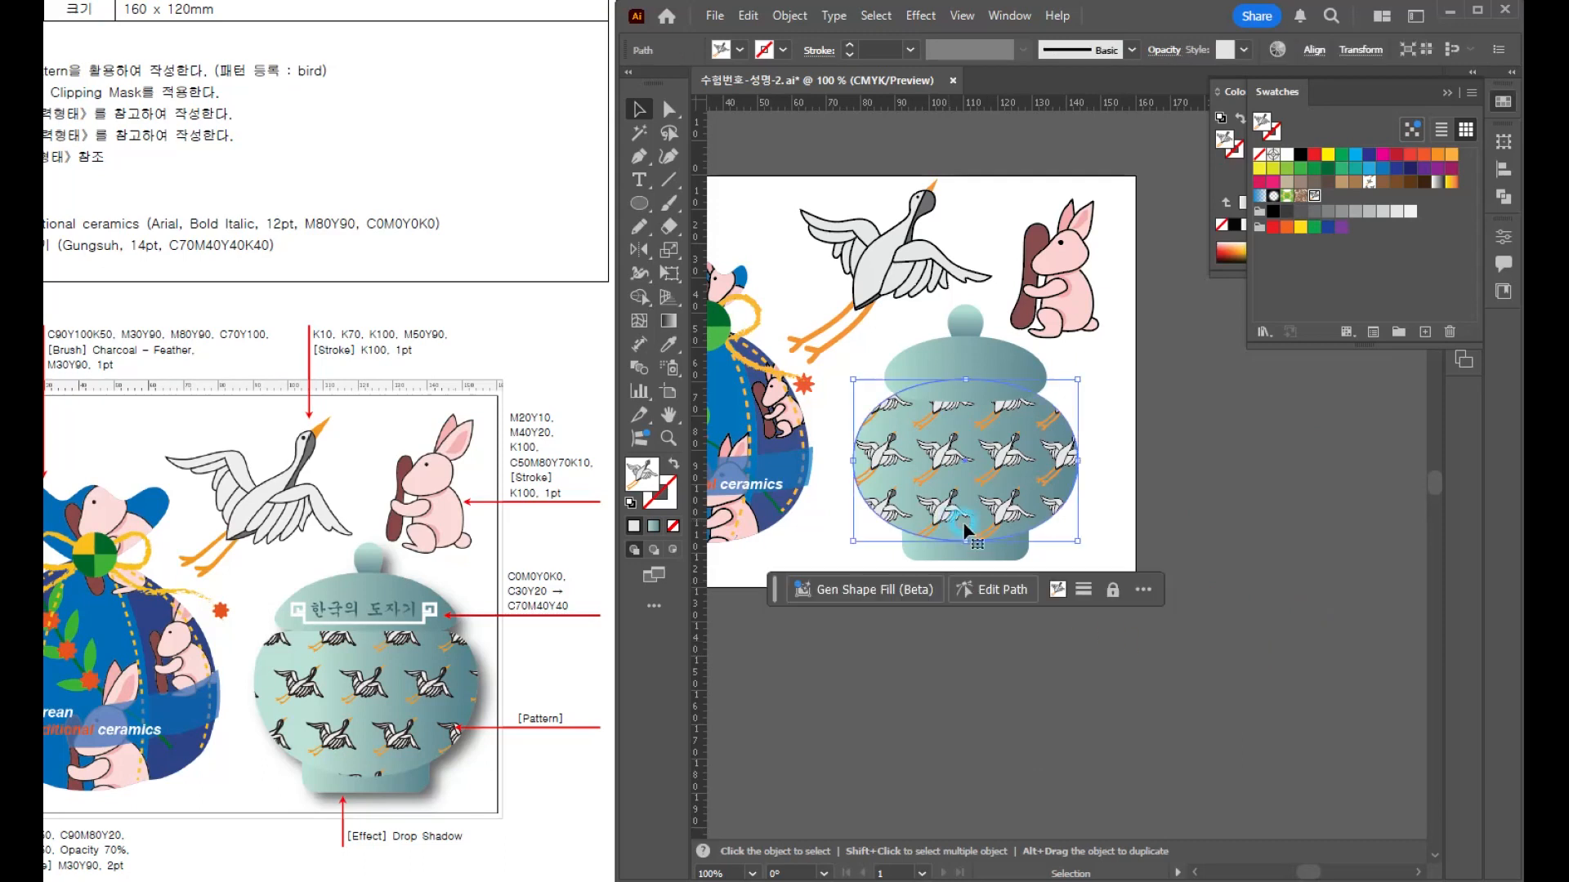
left_click(1199, 563)
- Draw the left half of the angular spiral frame on the jar lid with the Pen tool, about 21 mm wide, starting at the lid's centre
left_click(969, 365)
scroll(969, 365, "up", 2)
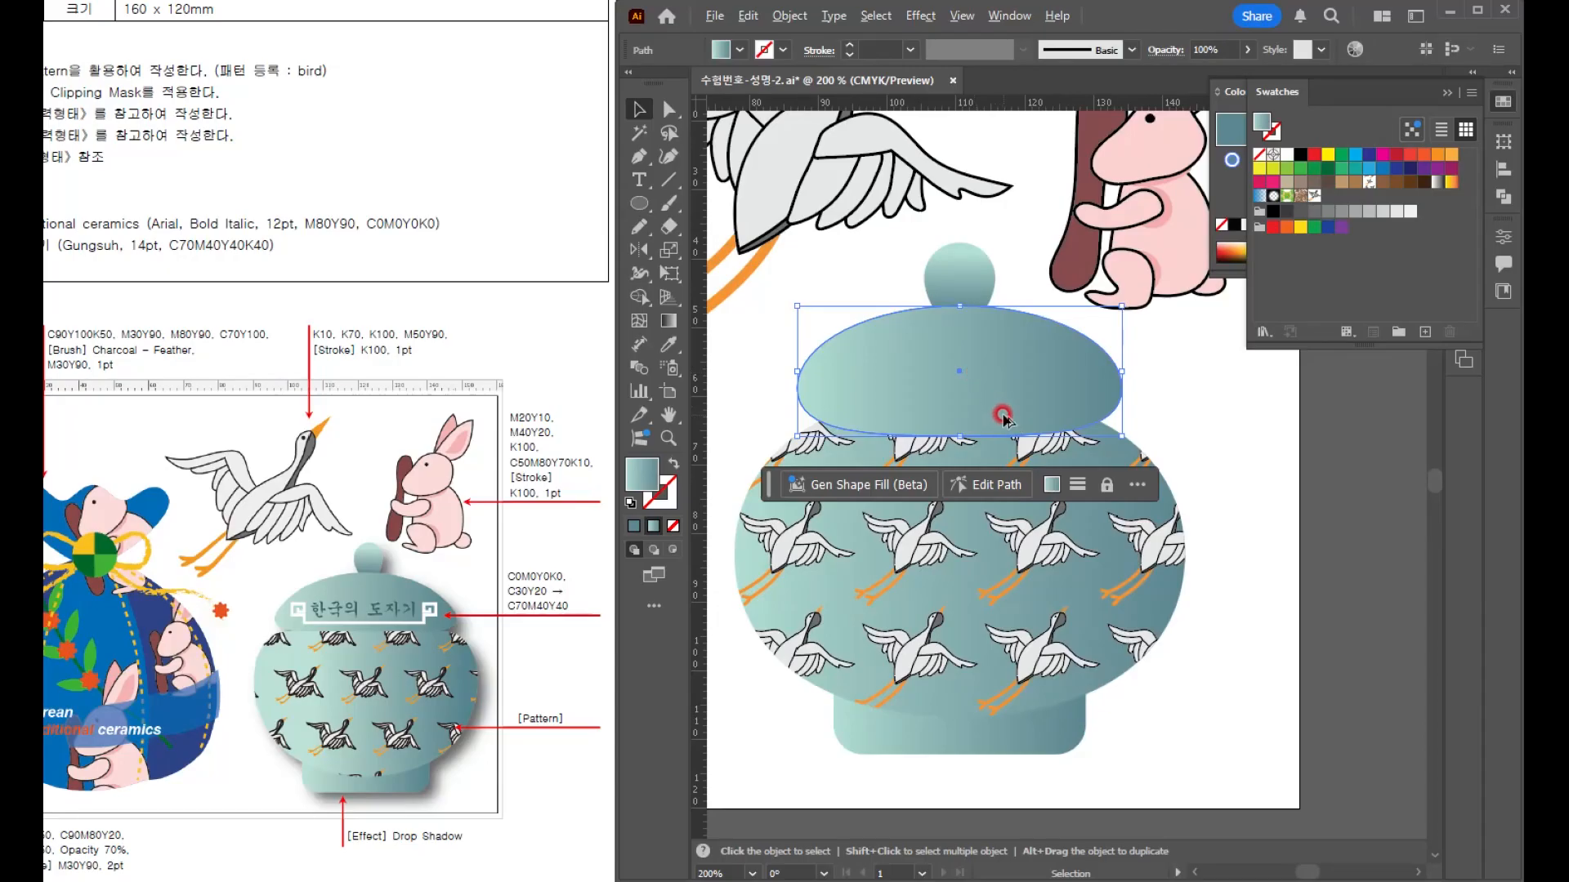
scroll(1003, 415, "down", 1)
scroll(1018, 443, "up", 1)
left_click_drag(887, 364, 824, 430)
left_click_drag(1028, 469, 1110, 403)
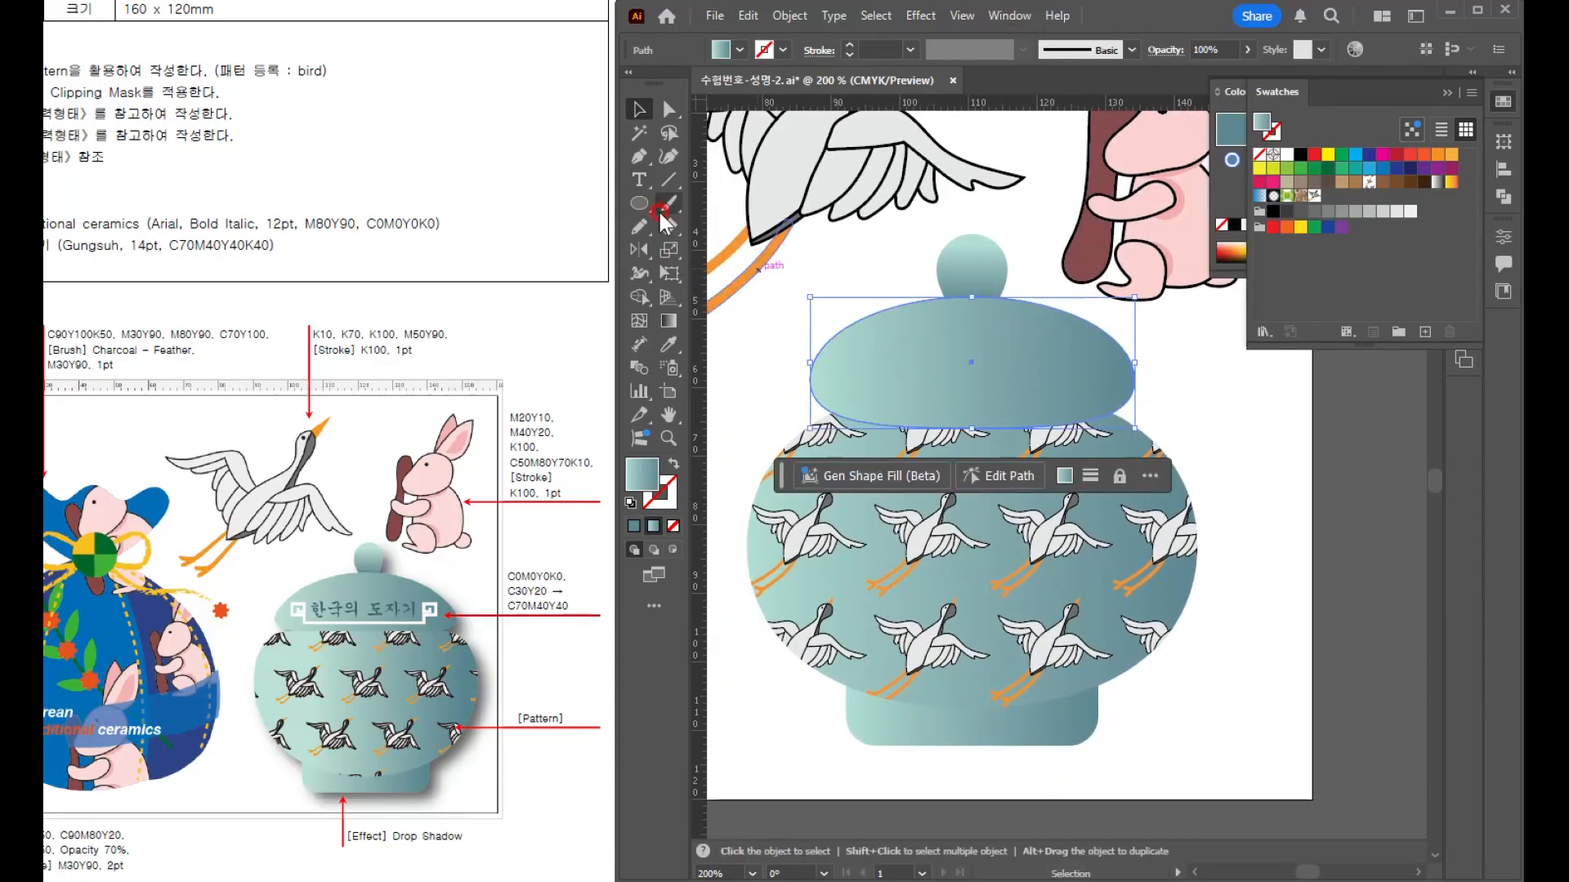
left_click(638, 155)
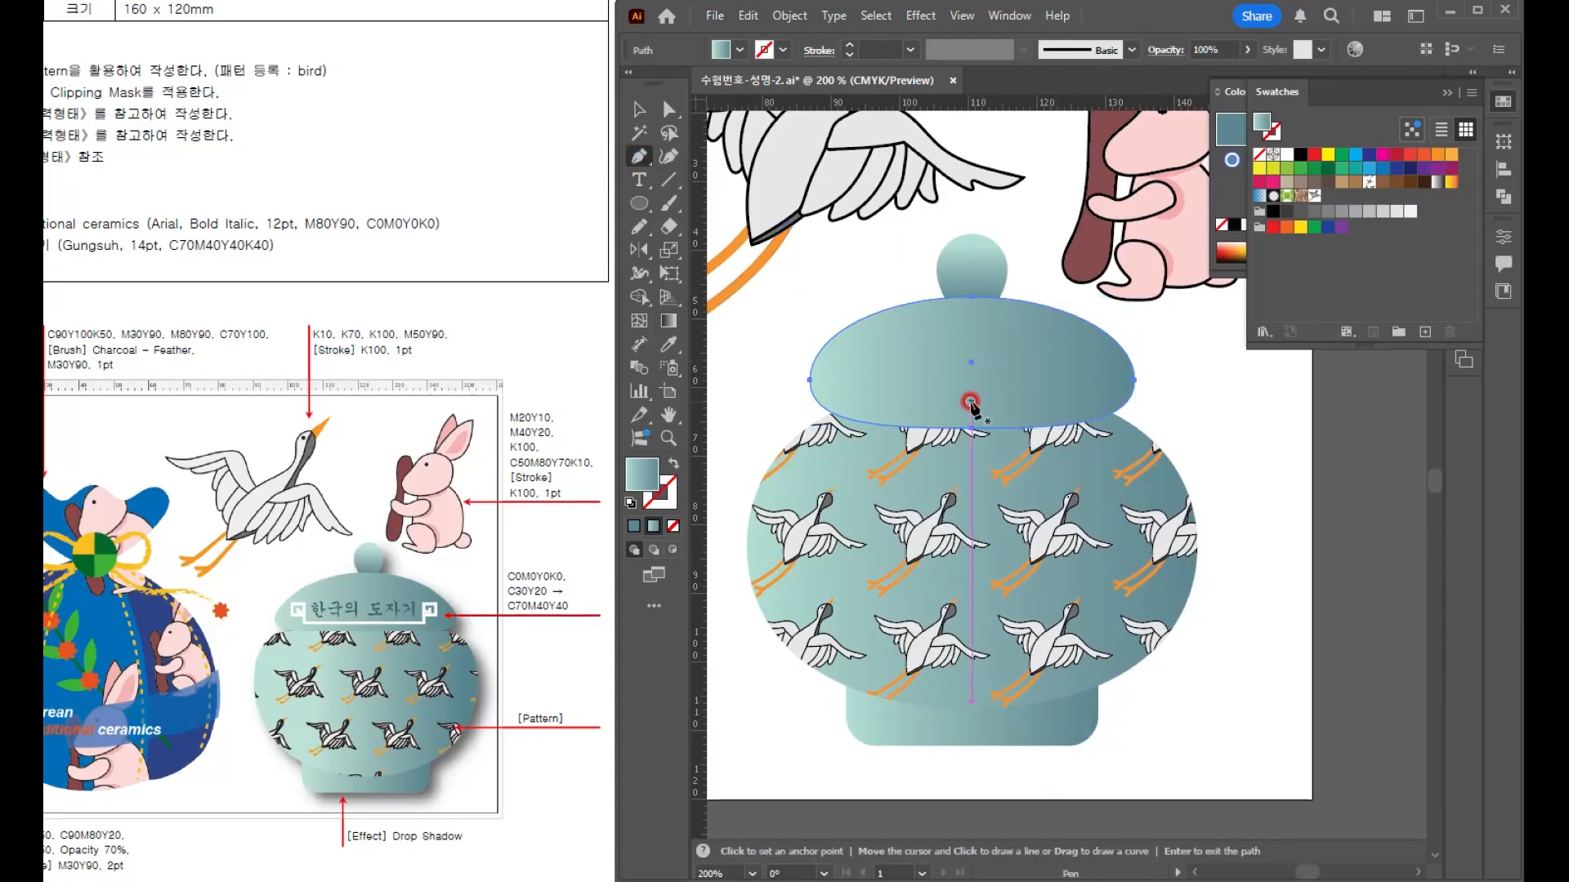
left_click(971, 405)
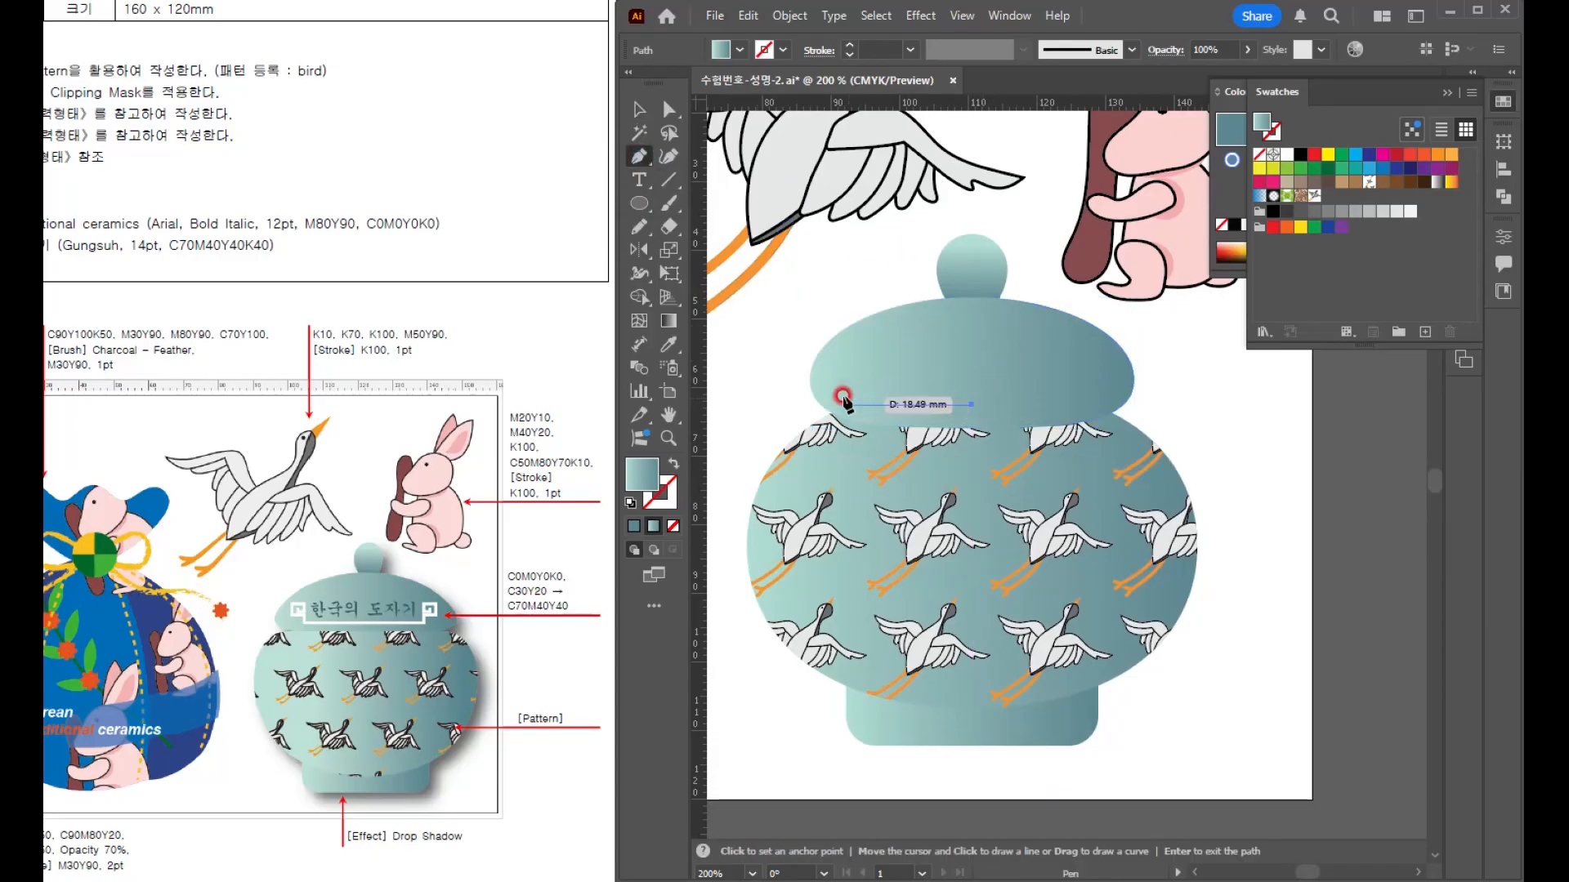
left_click(862, 403)
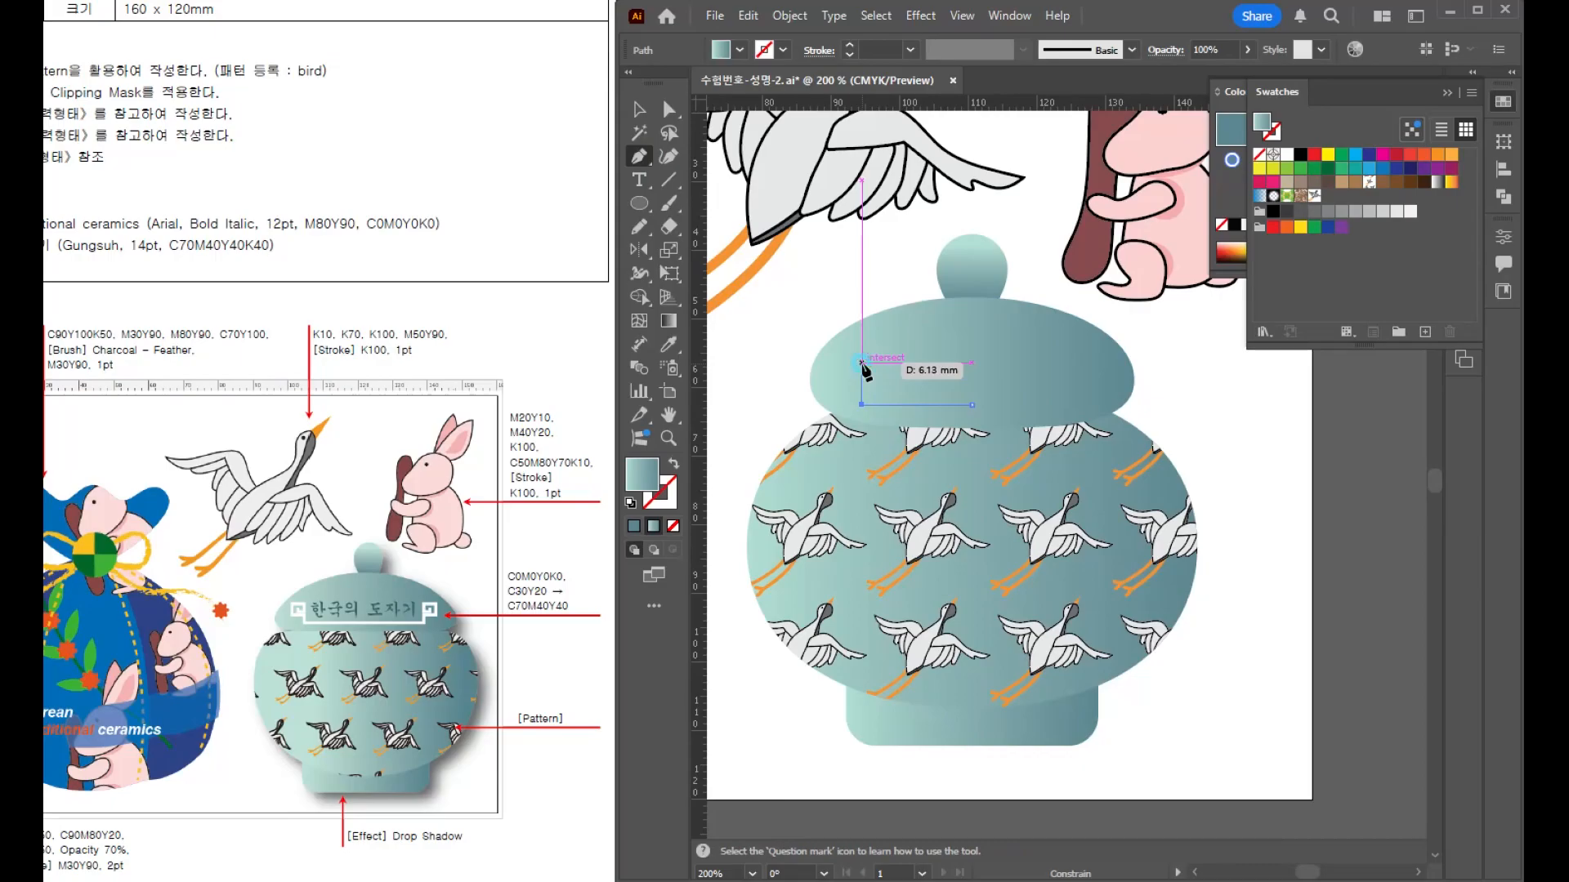
left_click(864, 366)
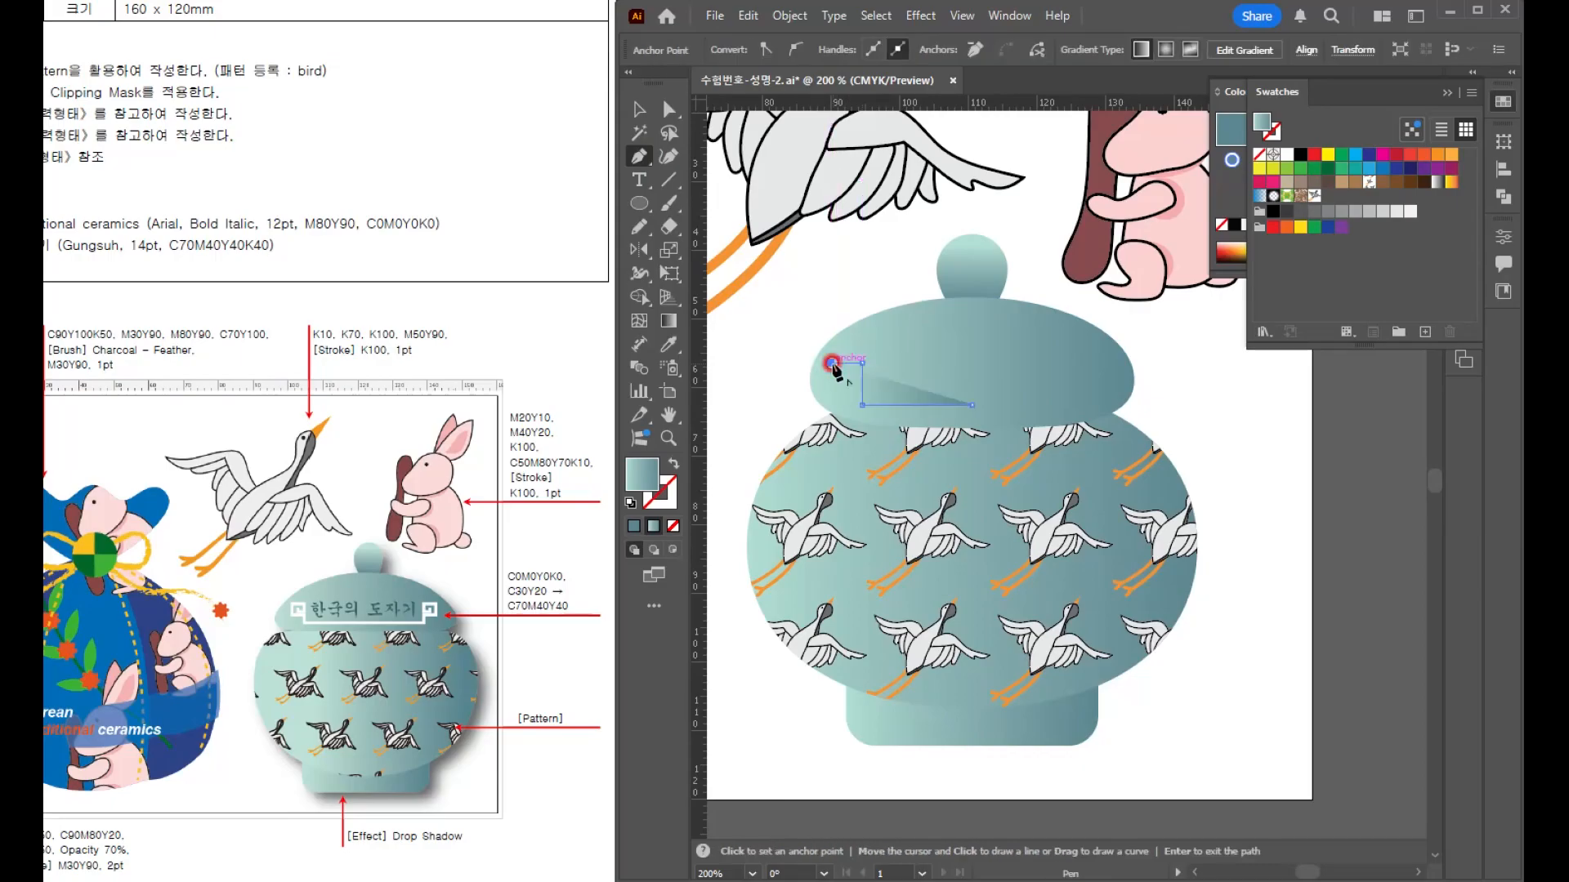
left_click(830, 362)
left_click(832, 387)
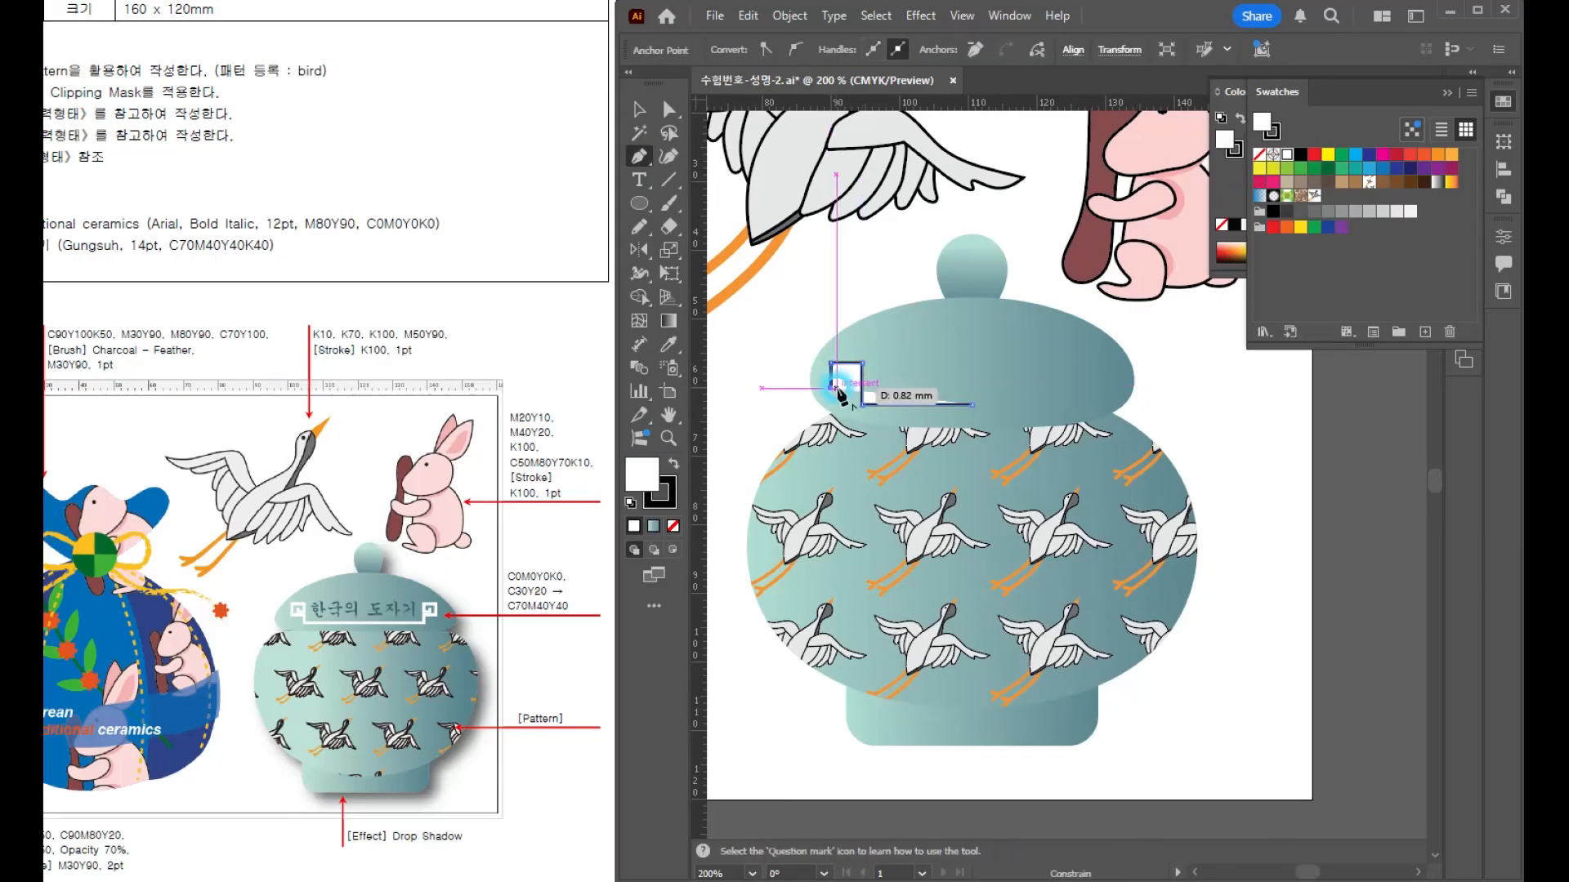
left_click(842, 375)
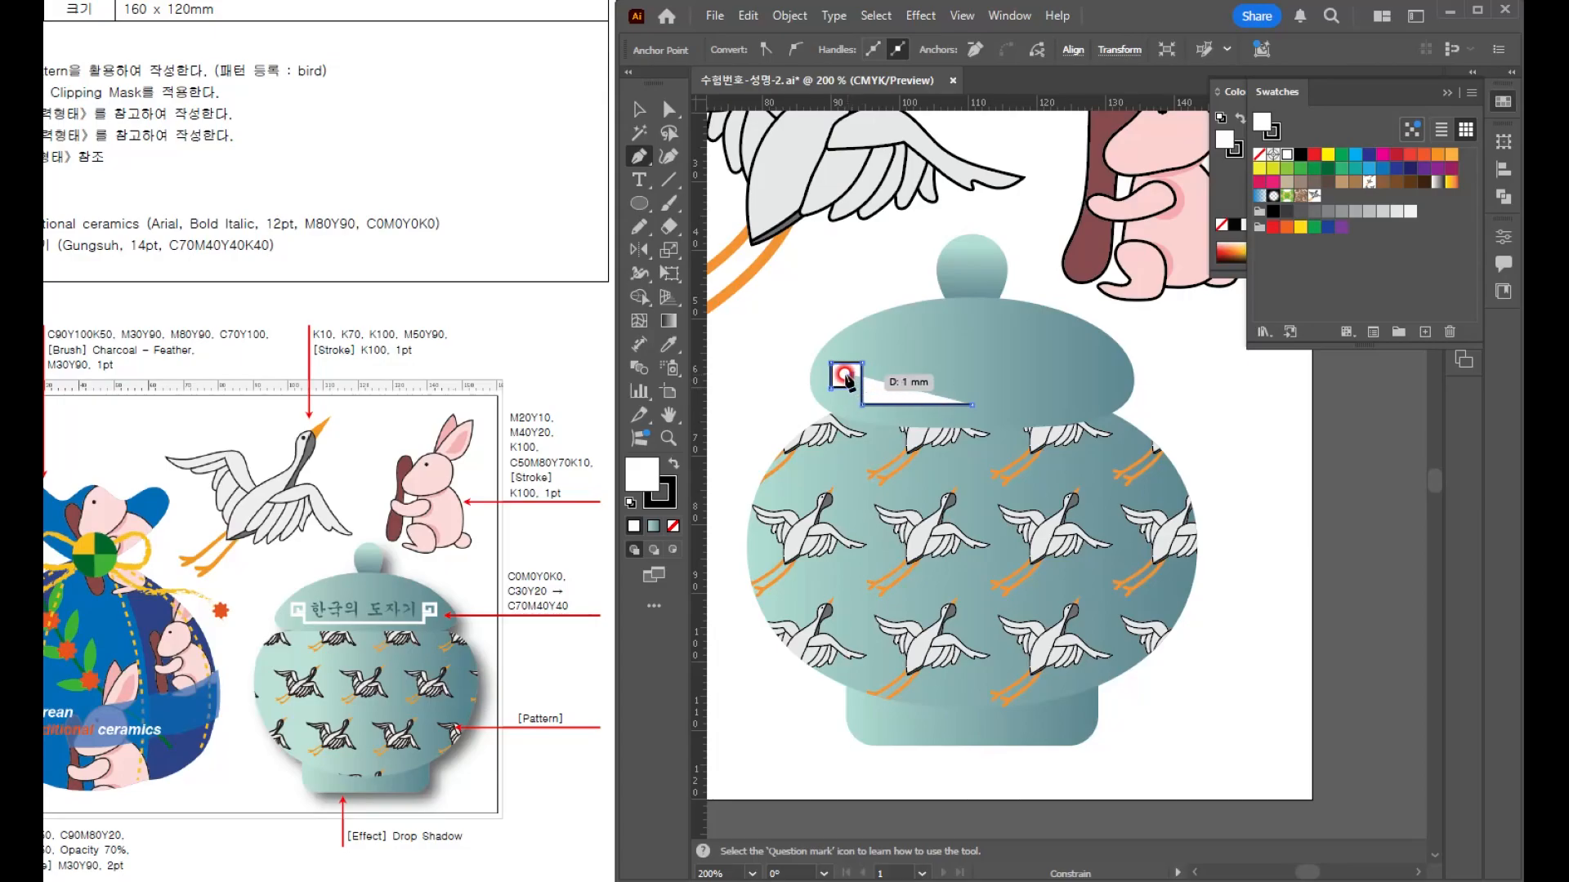
- Remove the frame line's fill and give it a white (C0M0Y0K0) stroke of 2 pt
left_click(672, 526)
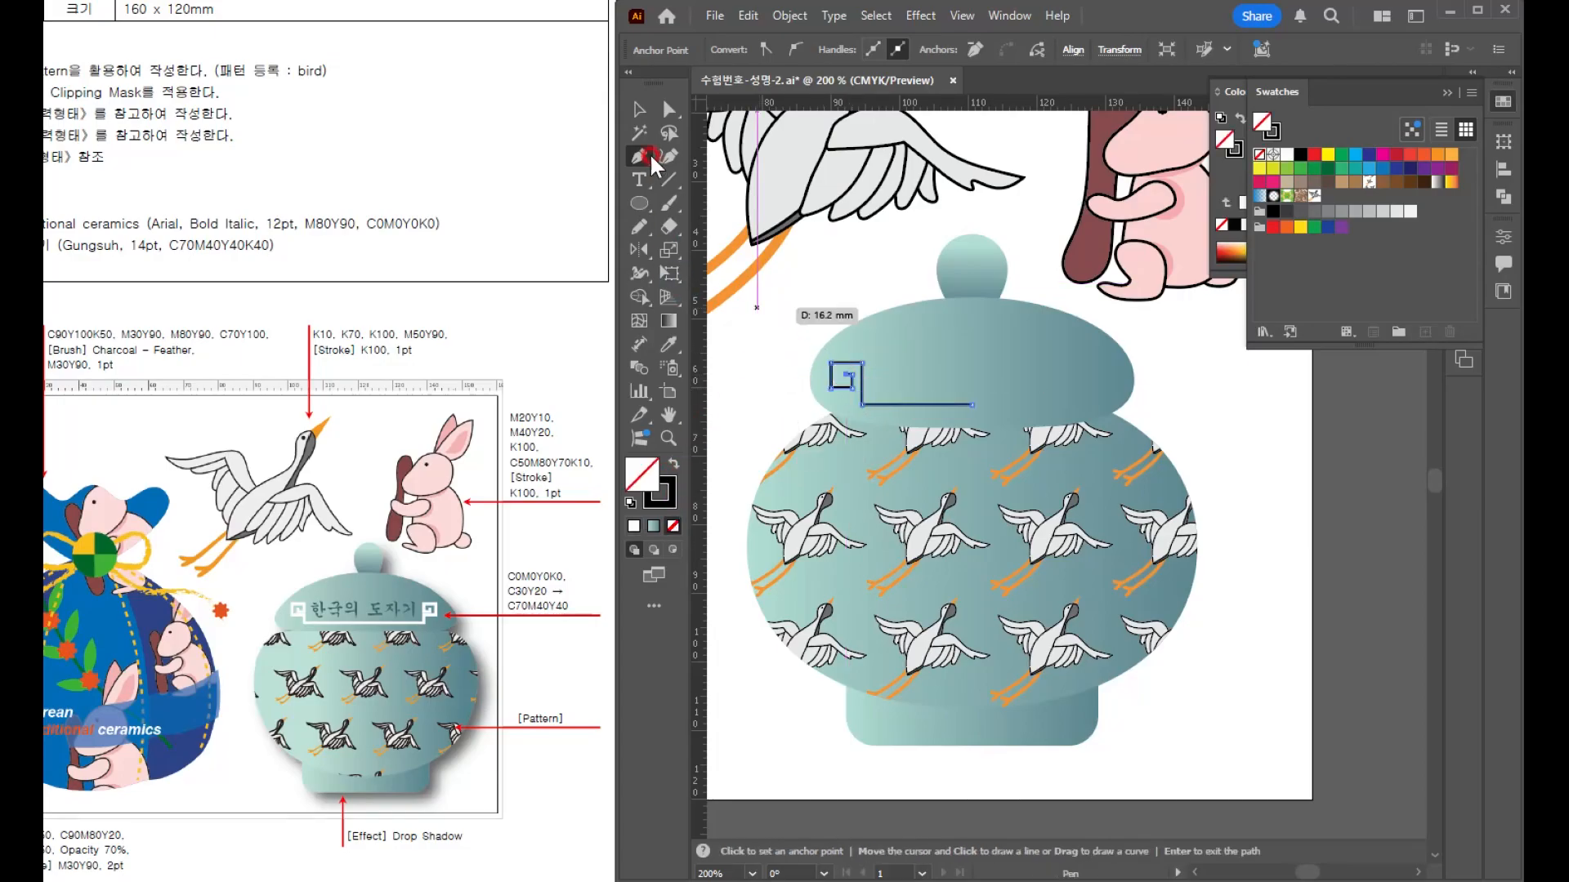
key("v")
left_click(665, 497)
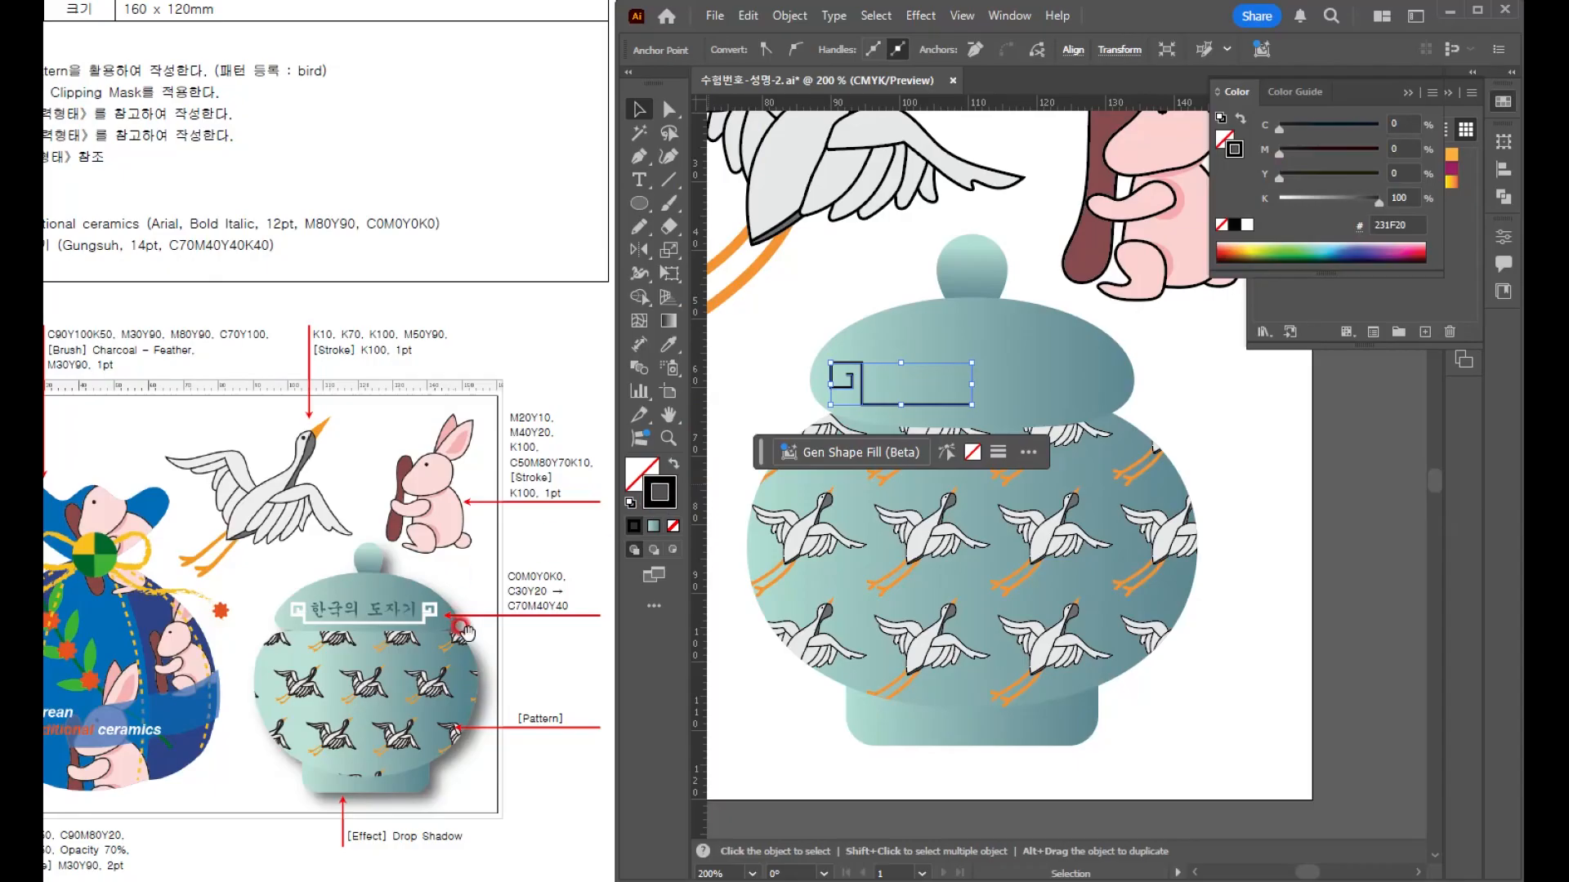
double_click(663, 487)
left_click(749, 207)
left_click(1213, 215)
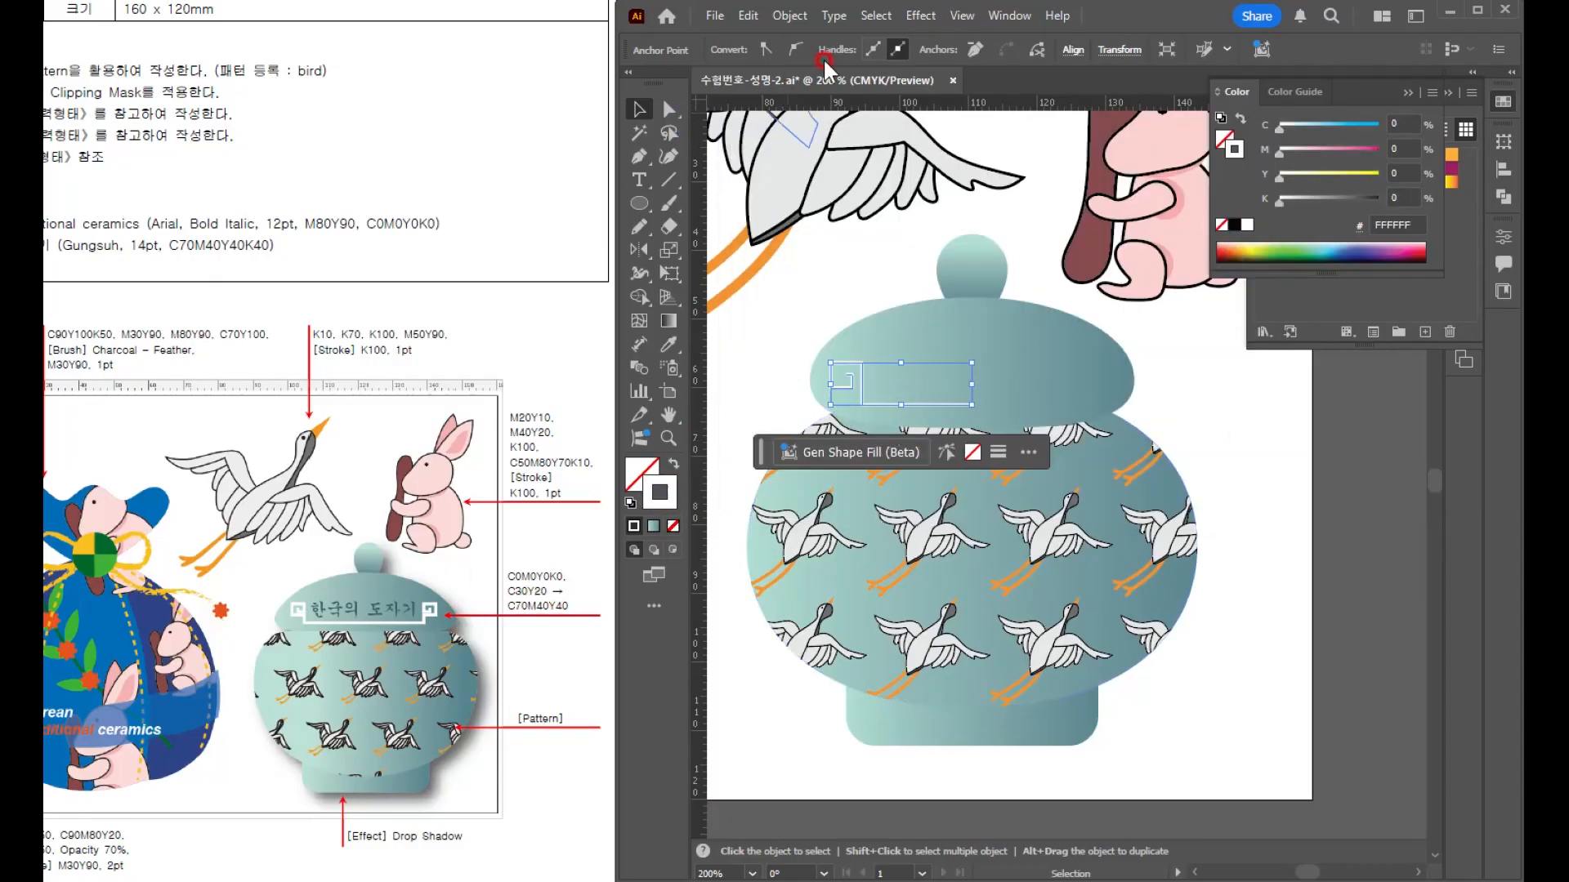
left_click(1193, 385)
left_click(1503, 238)
left_click(1335, 333)
- Expand the white frame line's stroke into a filled shape
left_click(802, 16)
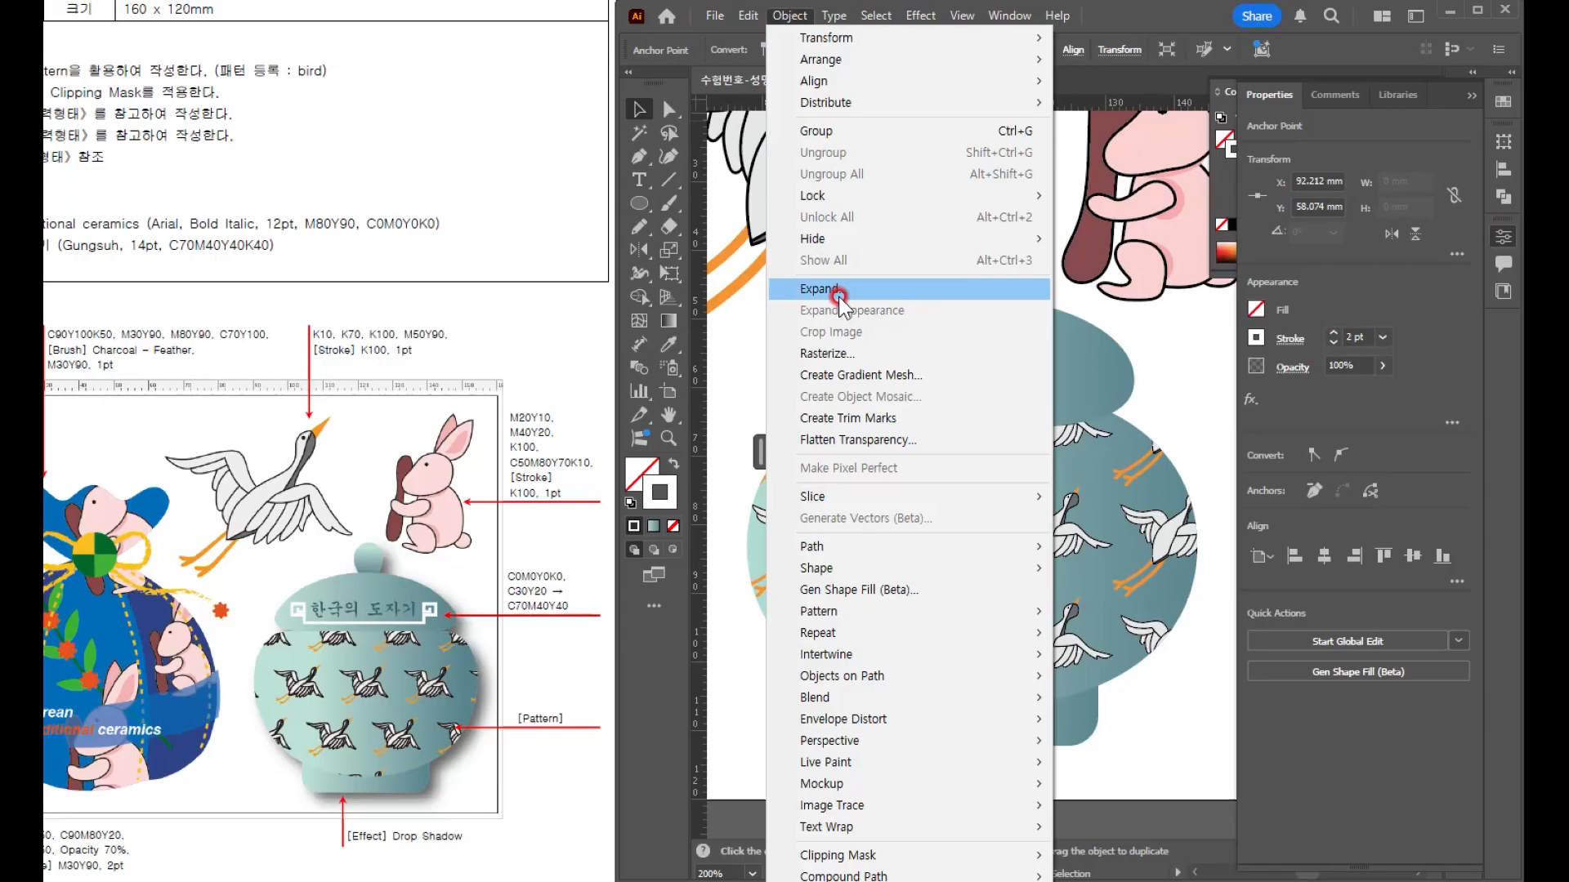
left_click(821, 287)
left_click(623, 430)
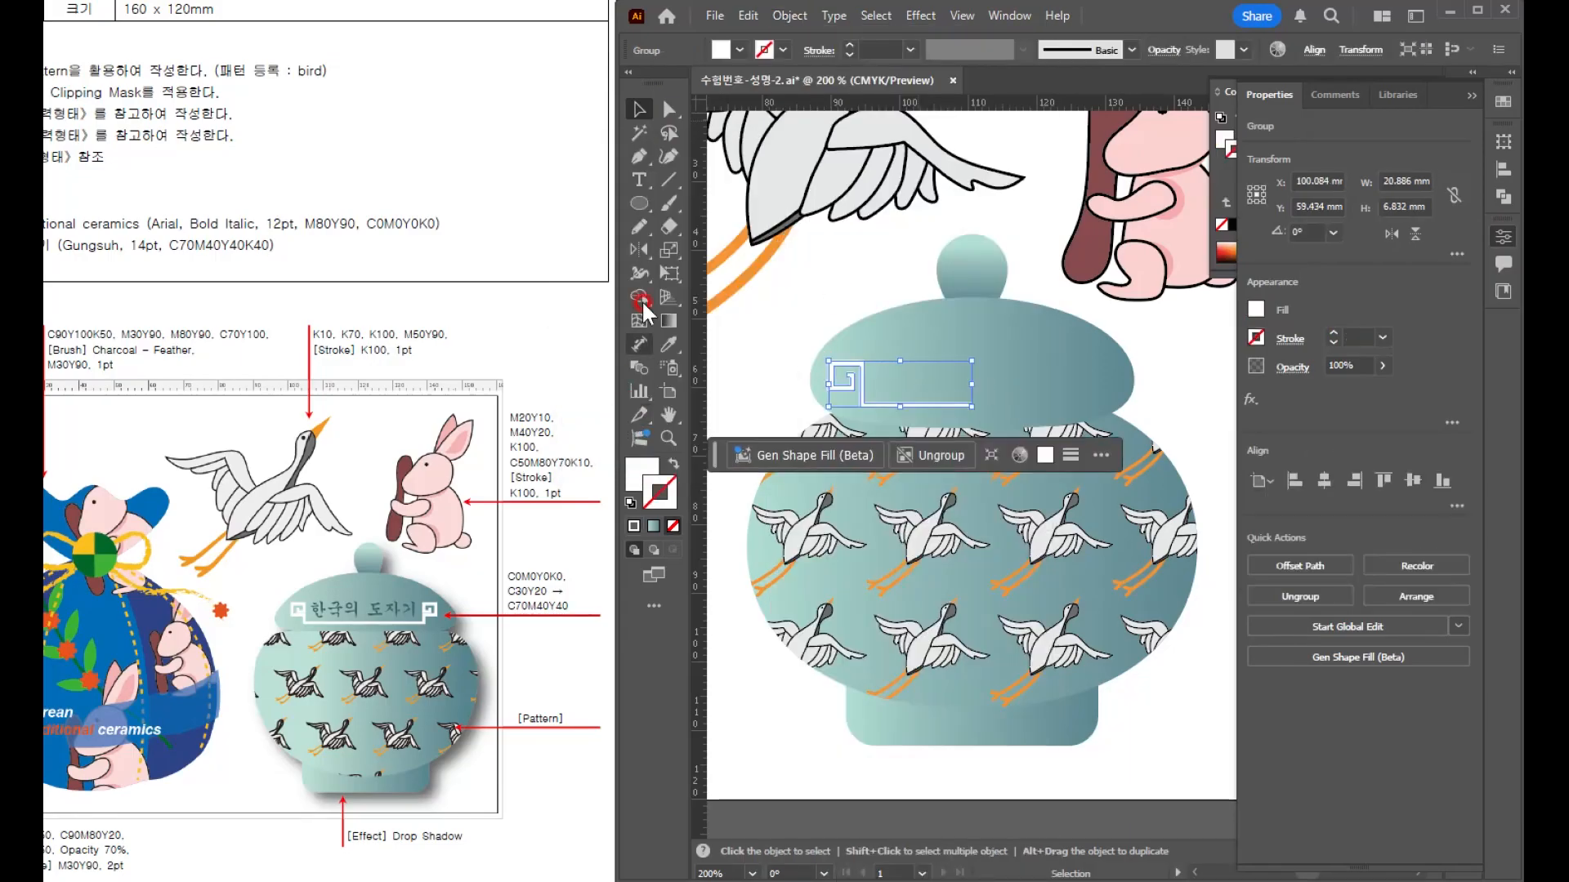
- Reflect a copy of the half frame across a vertical axis at its inner end to complete the lid frame
left_click(515, 575)
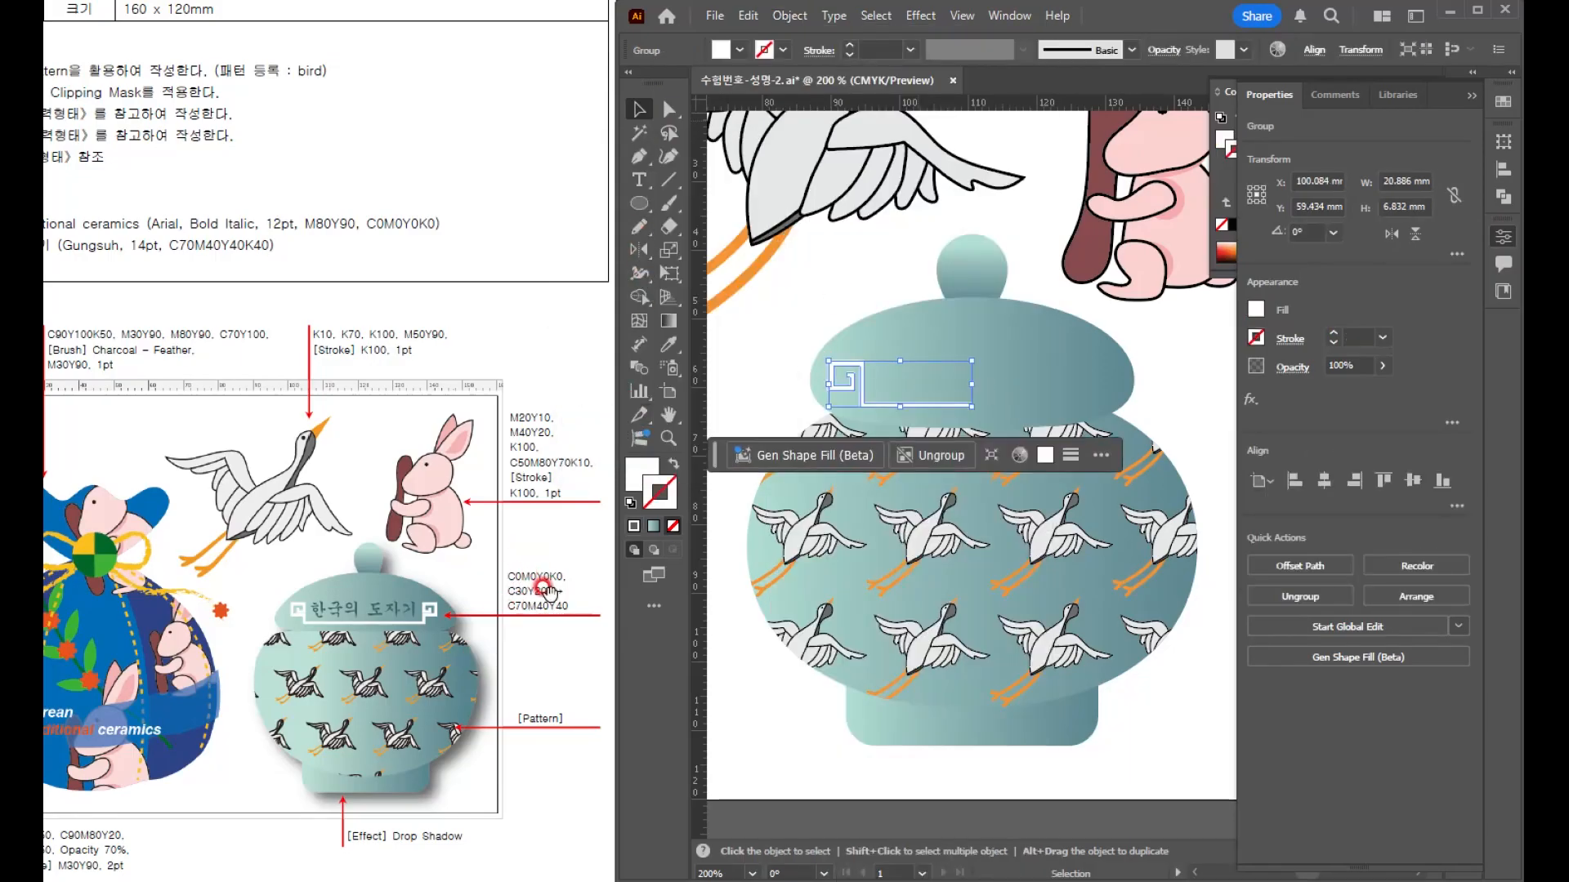
left_click(639, 250)
left_click(974, 403)
left_click(576, 446)
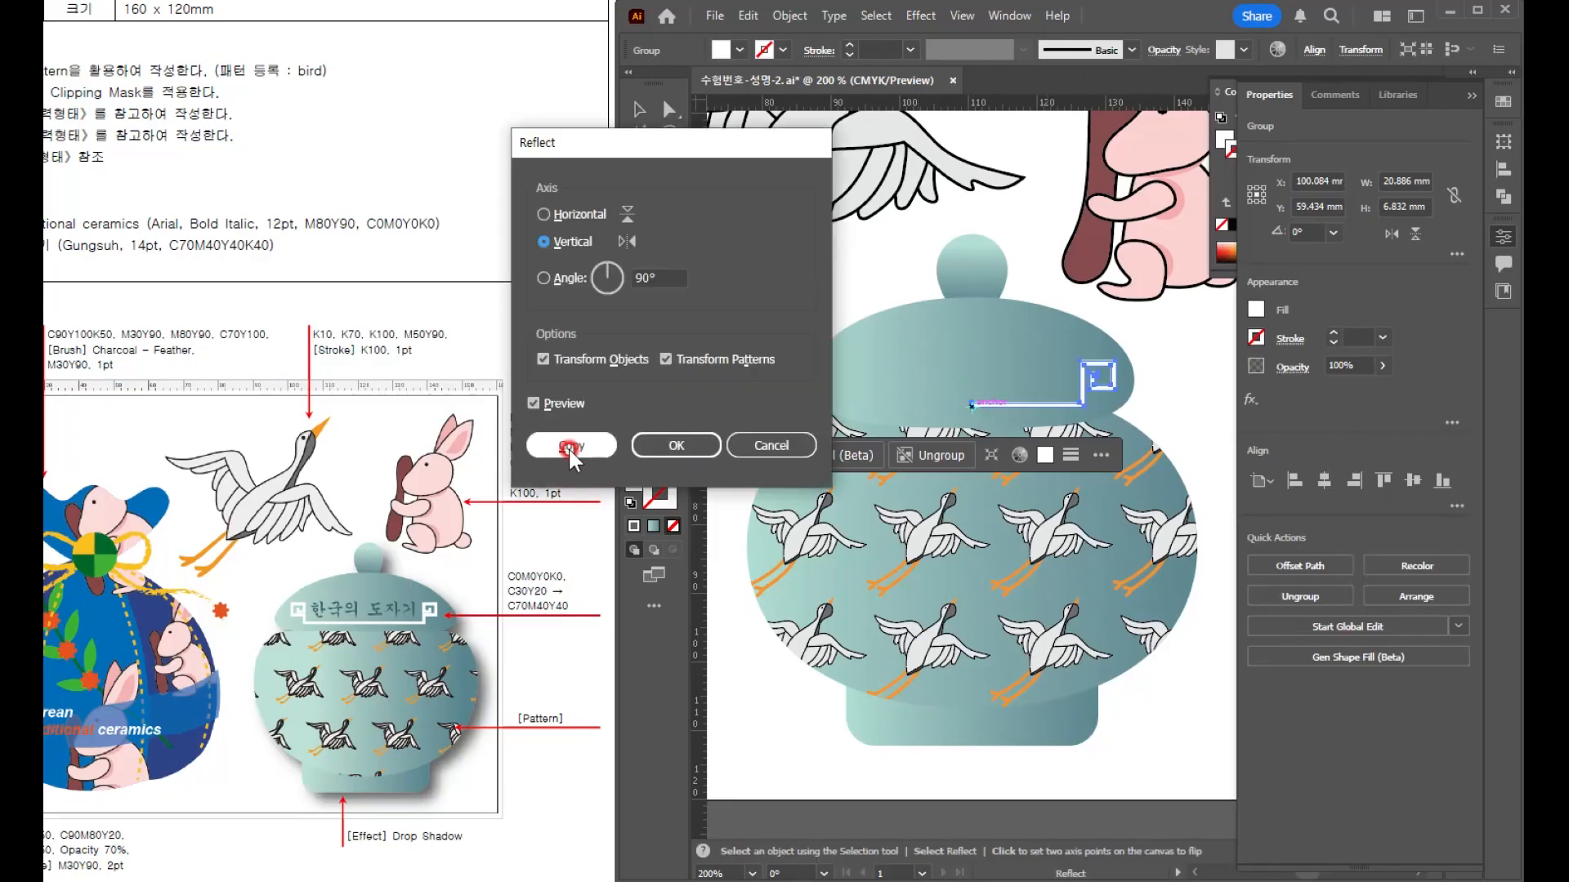
key("v")
left_click(1196, 348)
scroll(1195, 351, "down", 2)
scroll(1195, 351, "up", 2)
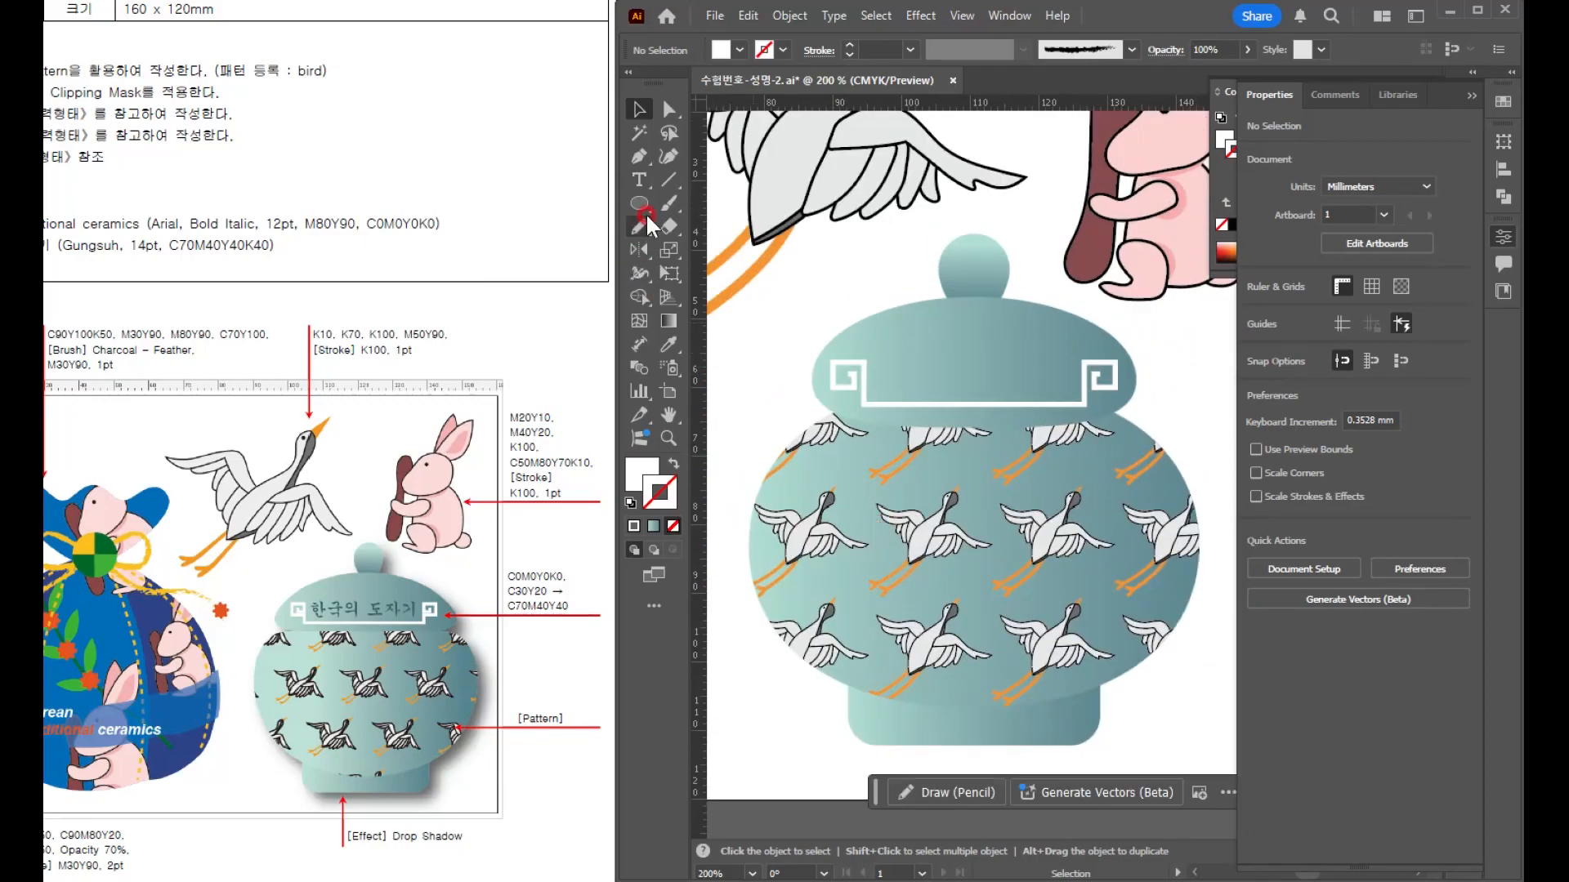
- Select all parts of the lidded jar, including the lid frame, and group them
scroll(850, 383, "down", 1)
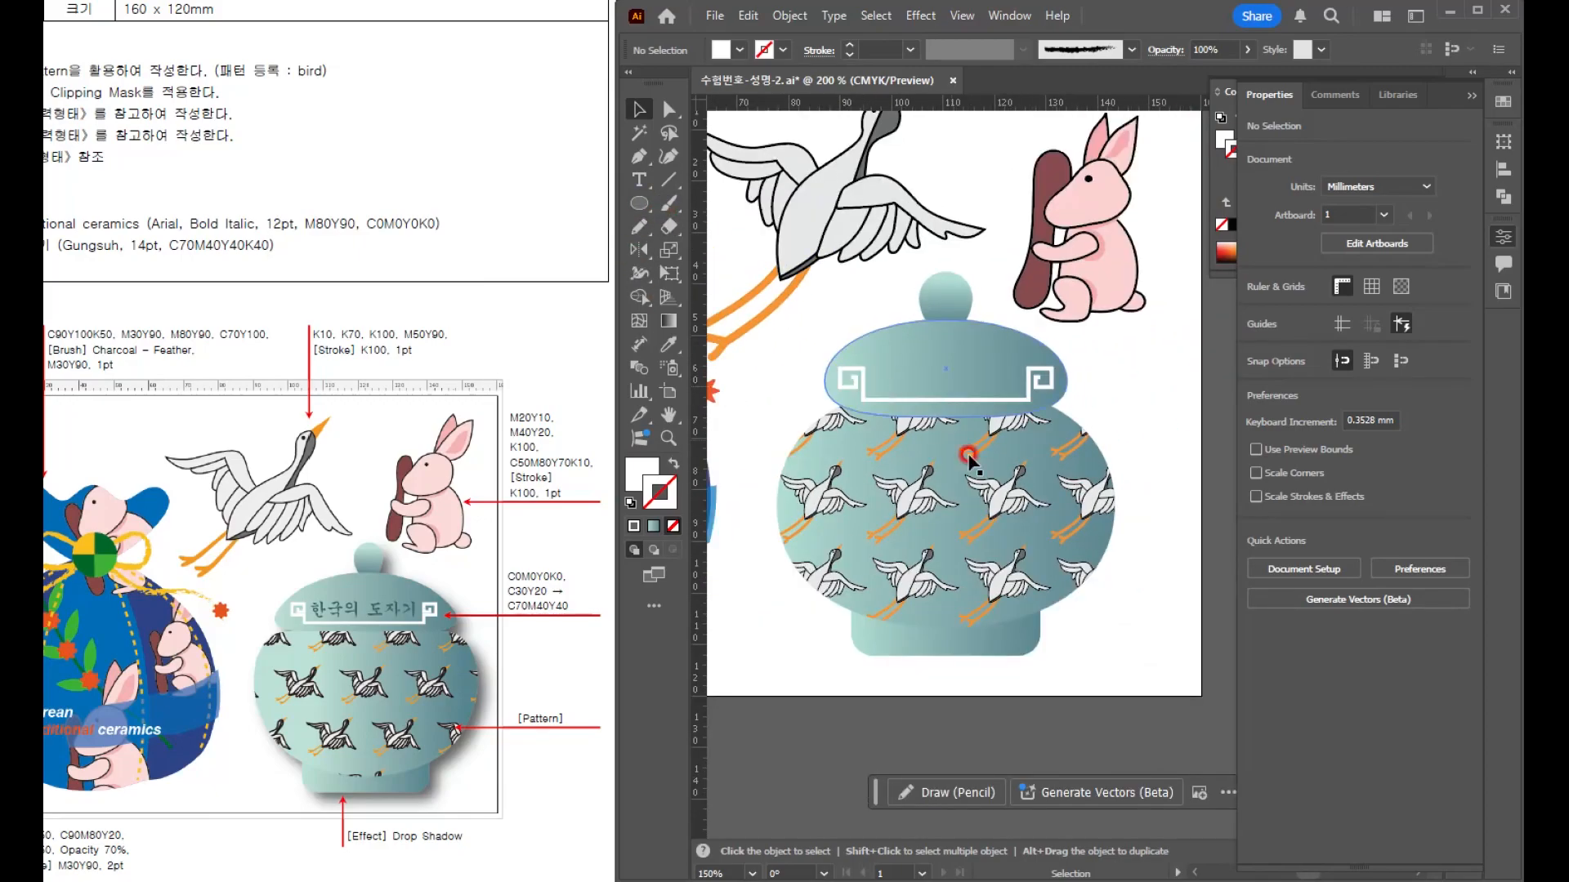
left_click_drag(815, 317, 934, 536)
left_click_drag(982, 621, 995, 631)
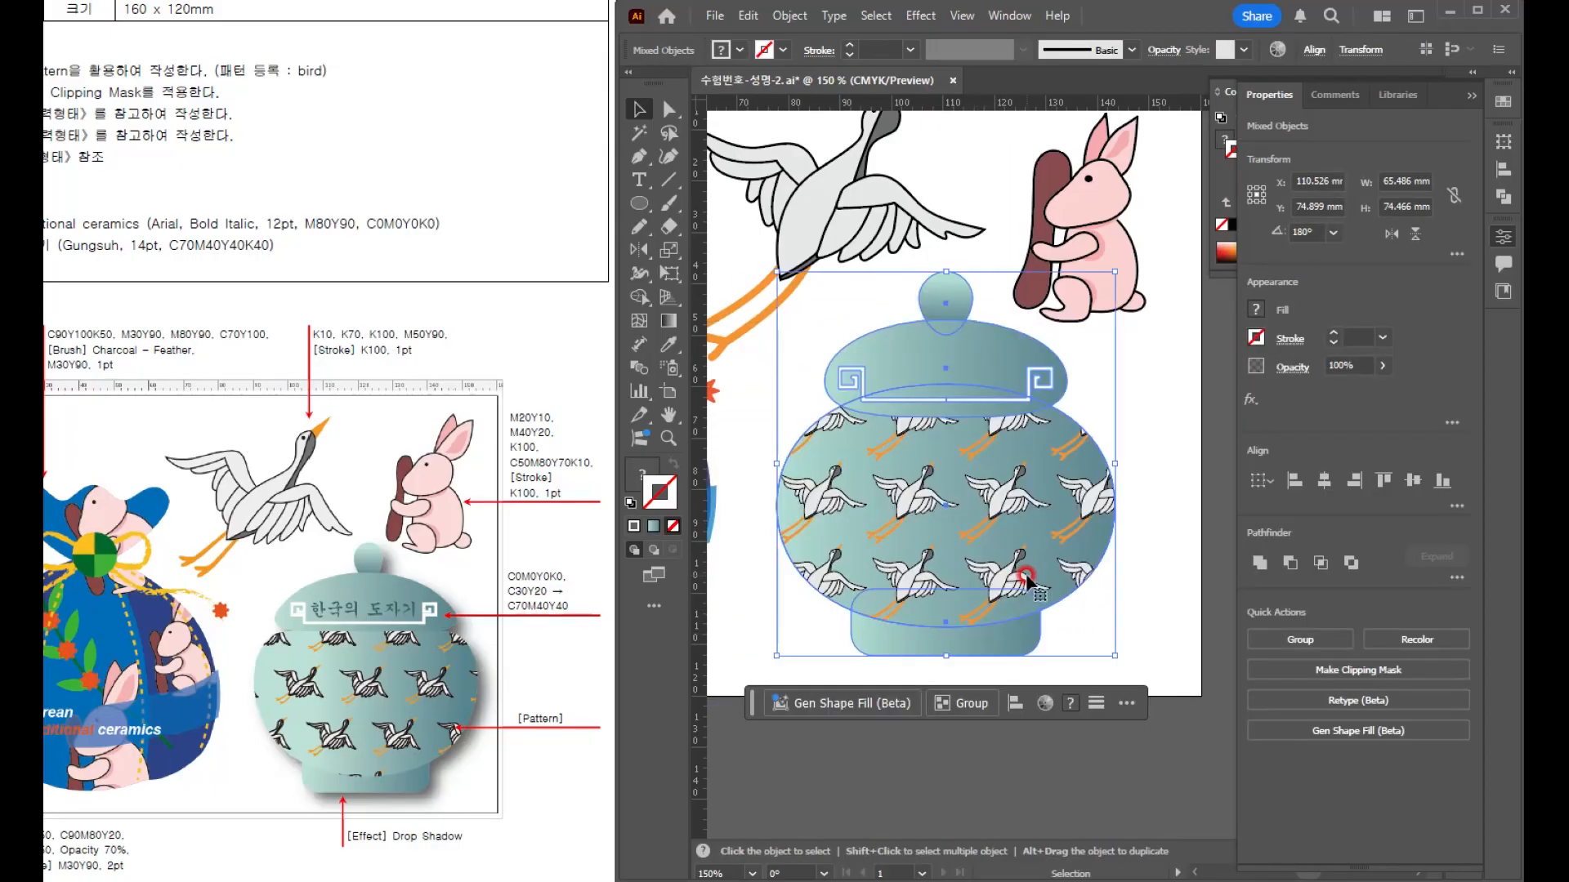
key("ctrl+g")
- Apply a Drop Shadow effect to the grouped jar
left_click(920, 16)
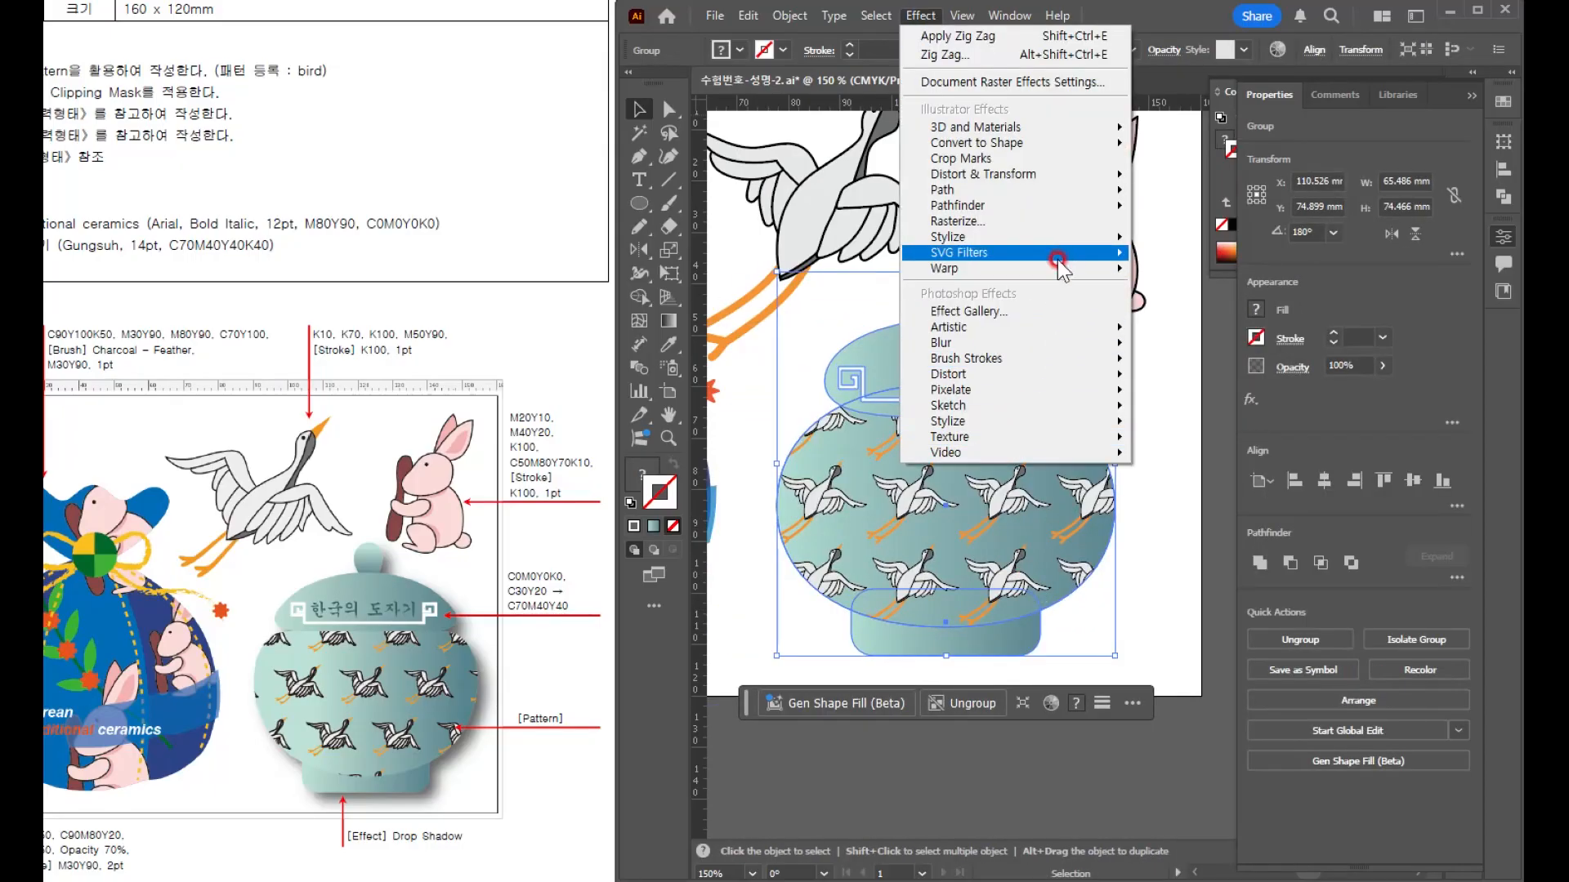
mouse_move(1116, 236)
left_click(1179, 241)
left_click(641, 249)
double_click(641, 248)
key("Tab")
key("Return")
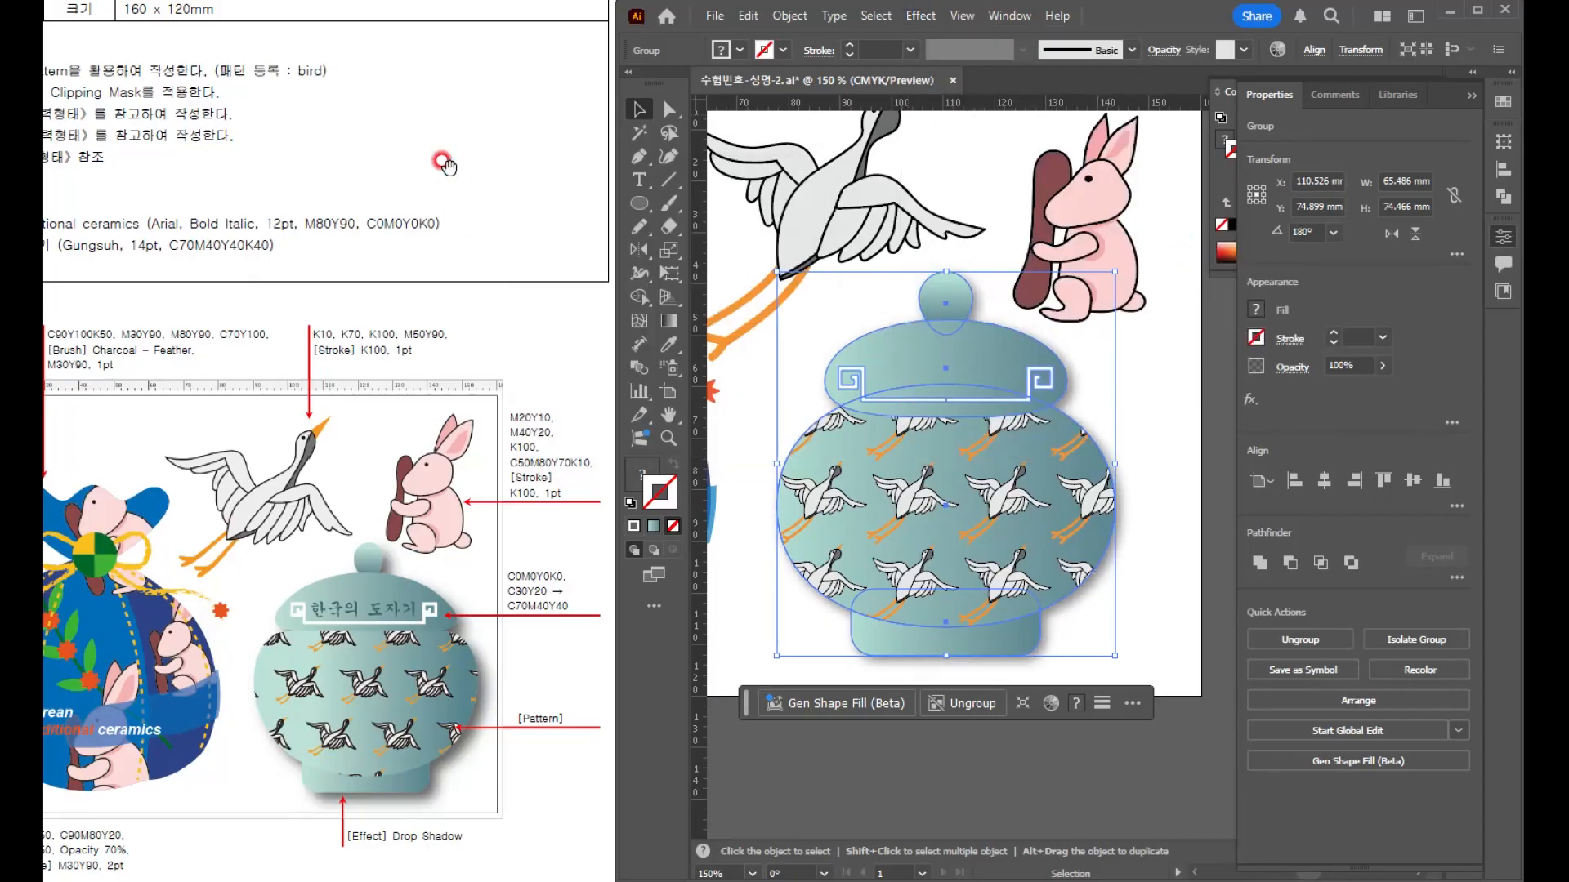
left_click(1175, 471)
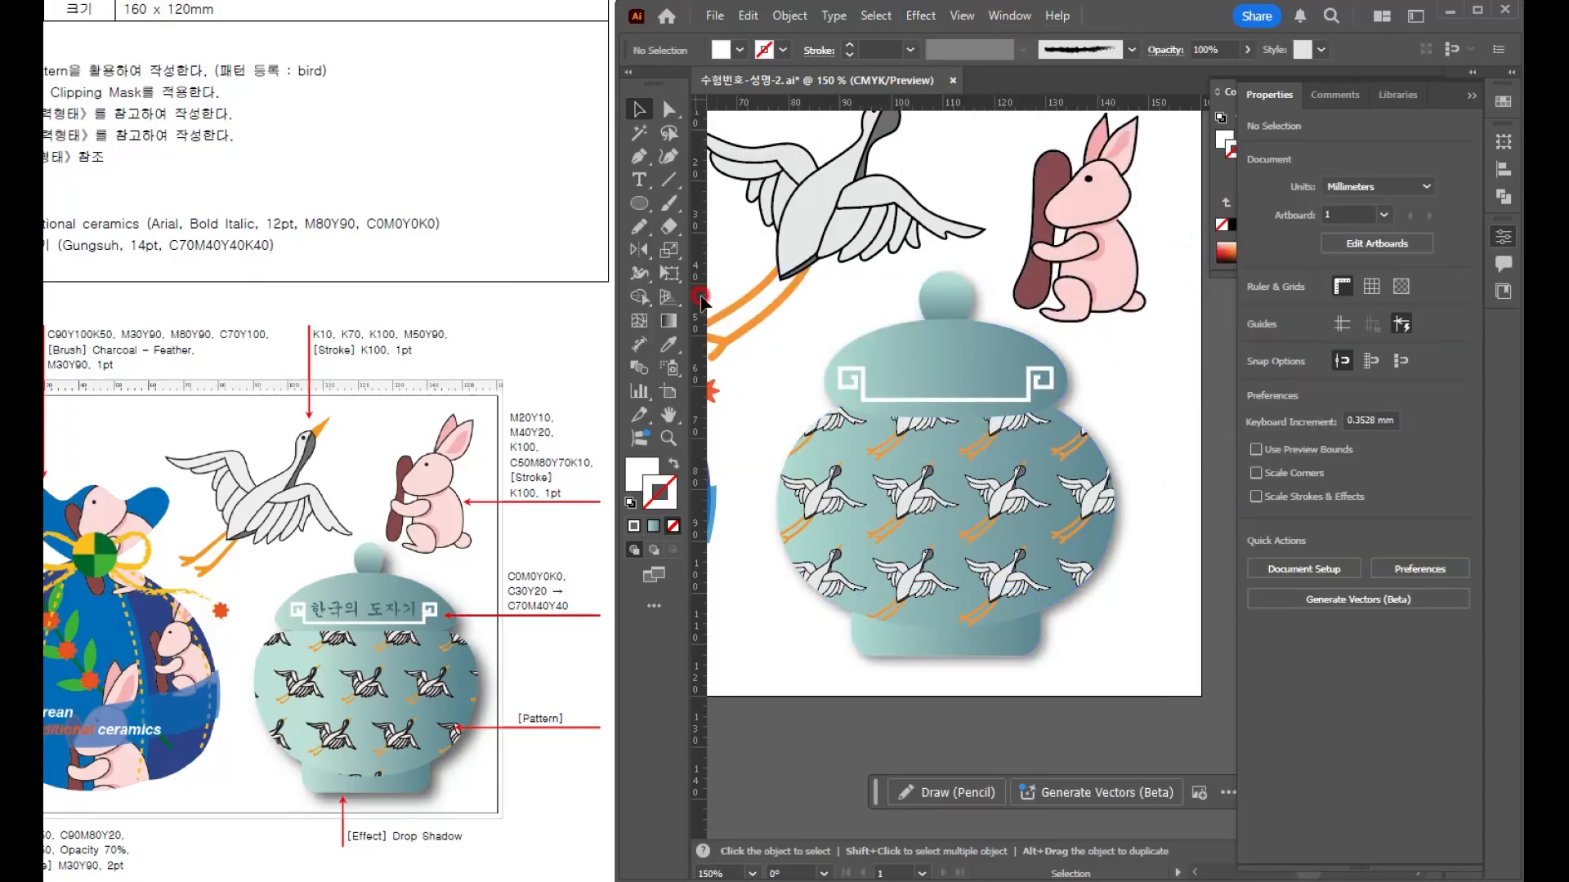
- Add the text "한국의 도자기" on the jar lid above the frame line
left_click(658, 187)
left_click(880, 367)
type("g")
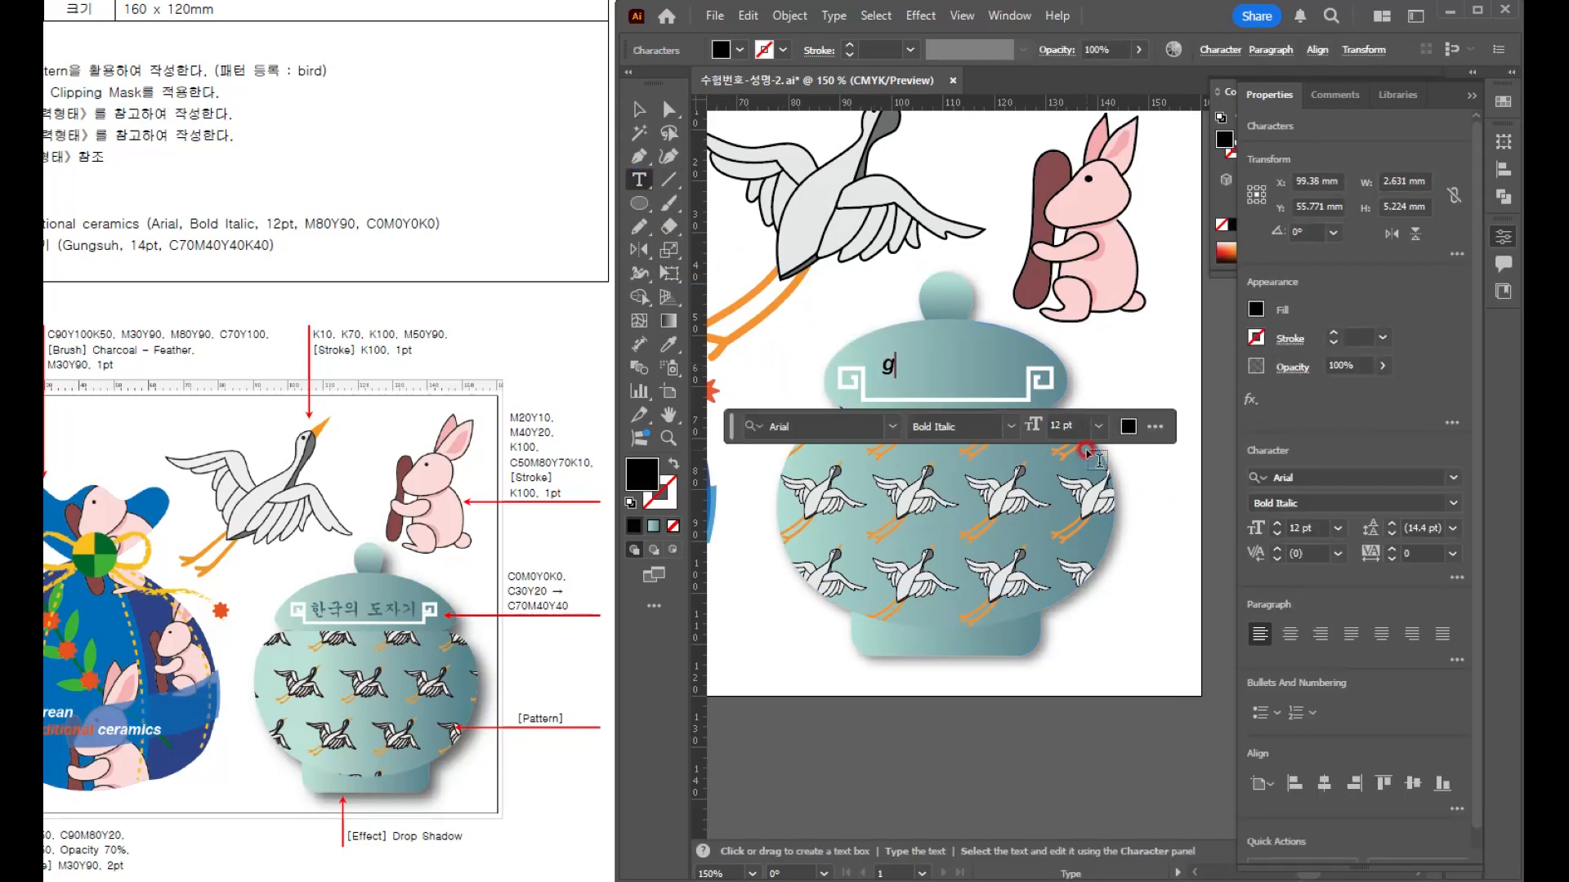
type("한기")
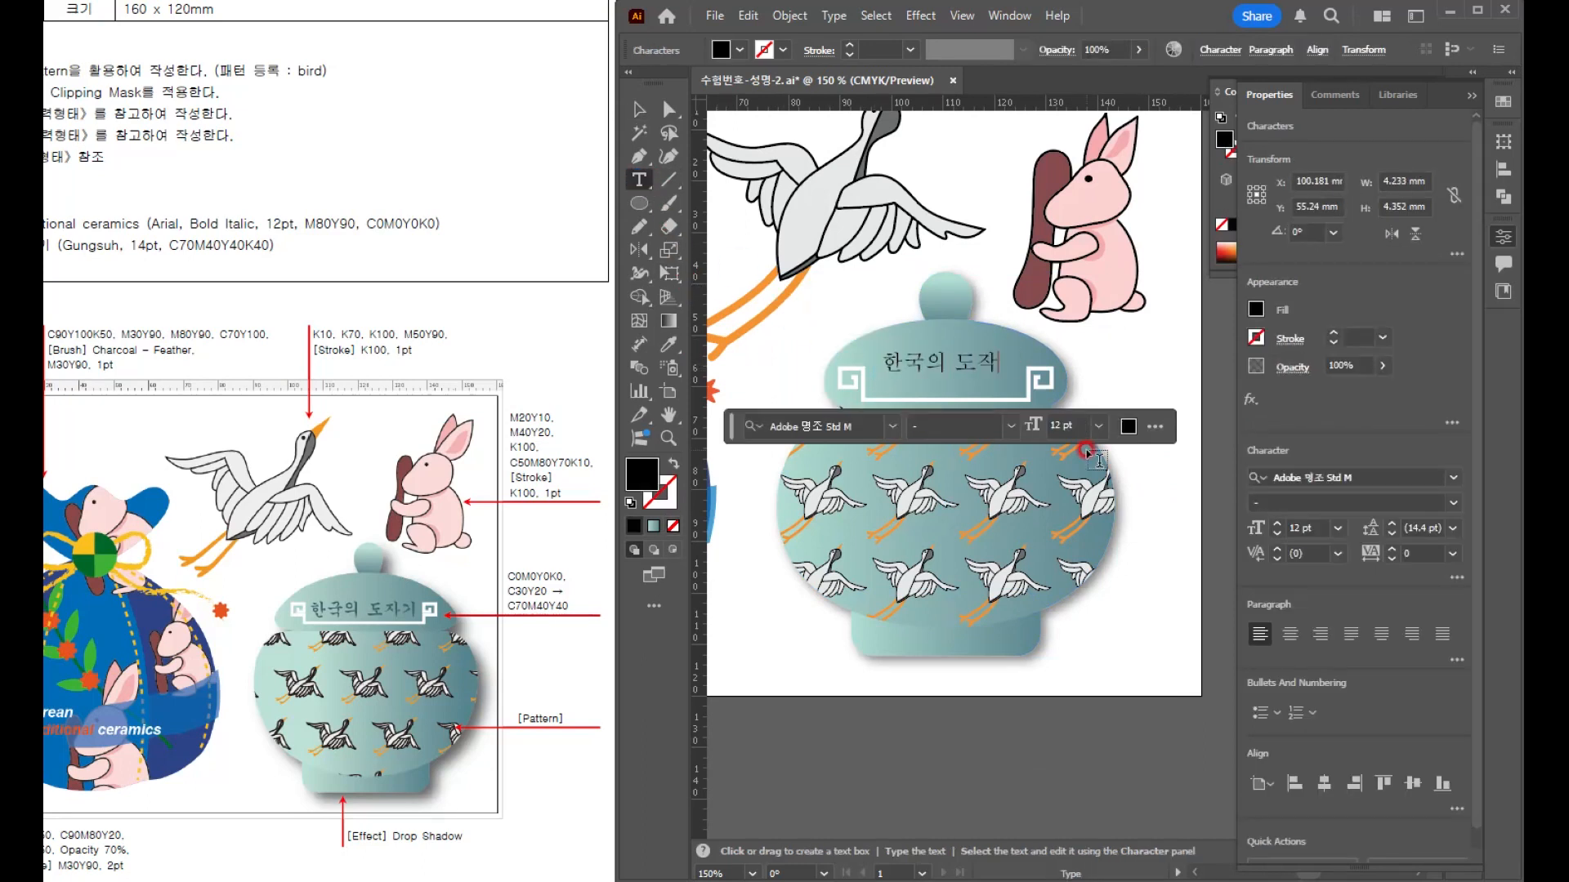
type("기")
- Set the whole lid text to the 궁서 font at 14 pt
key("ctrl+a")
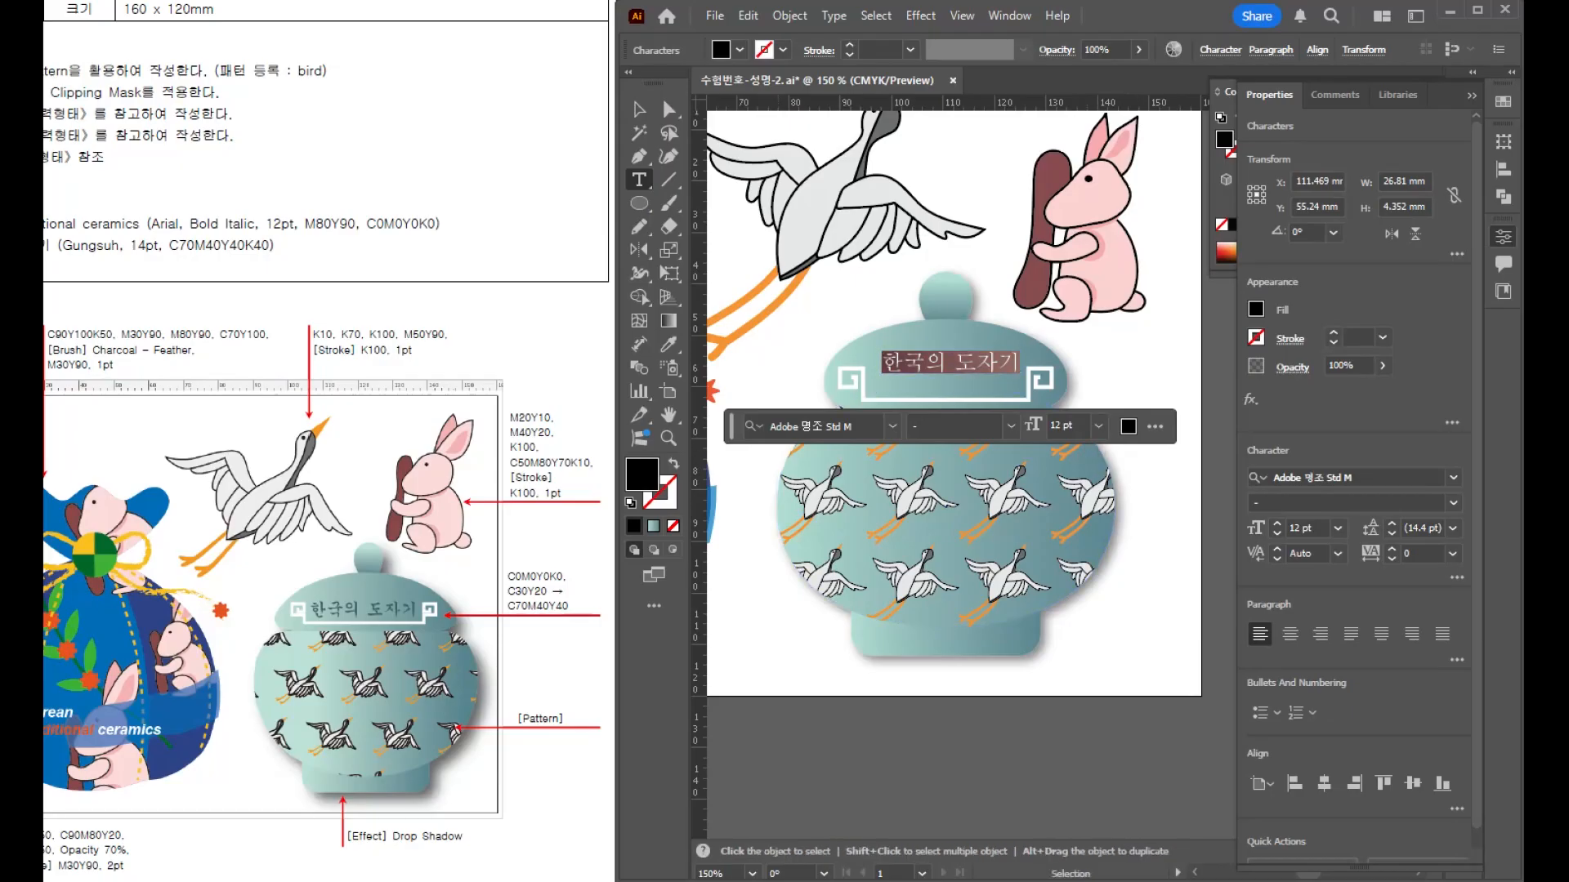
key("ctrl+t")
left_click(201, 268)
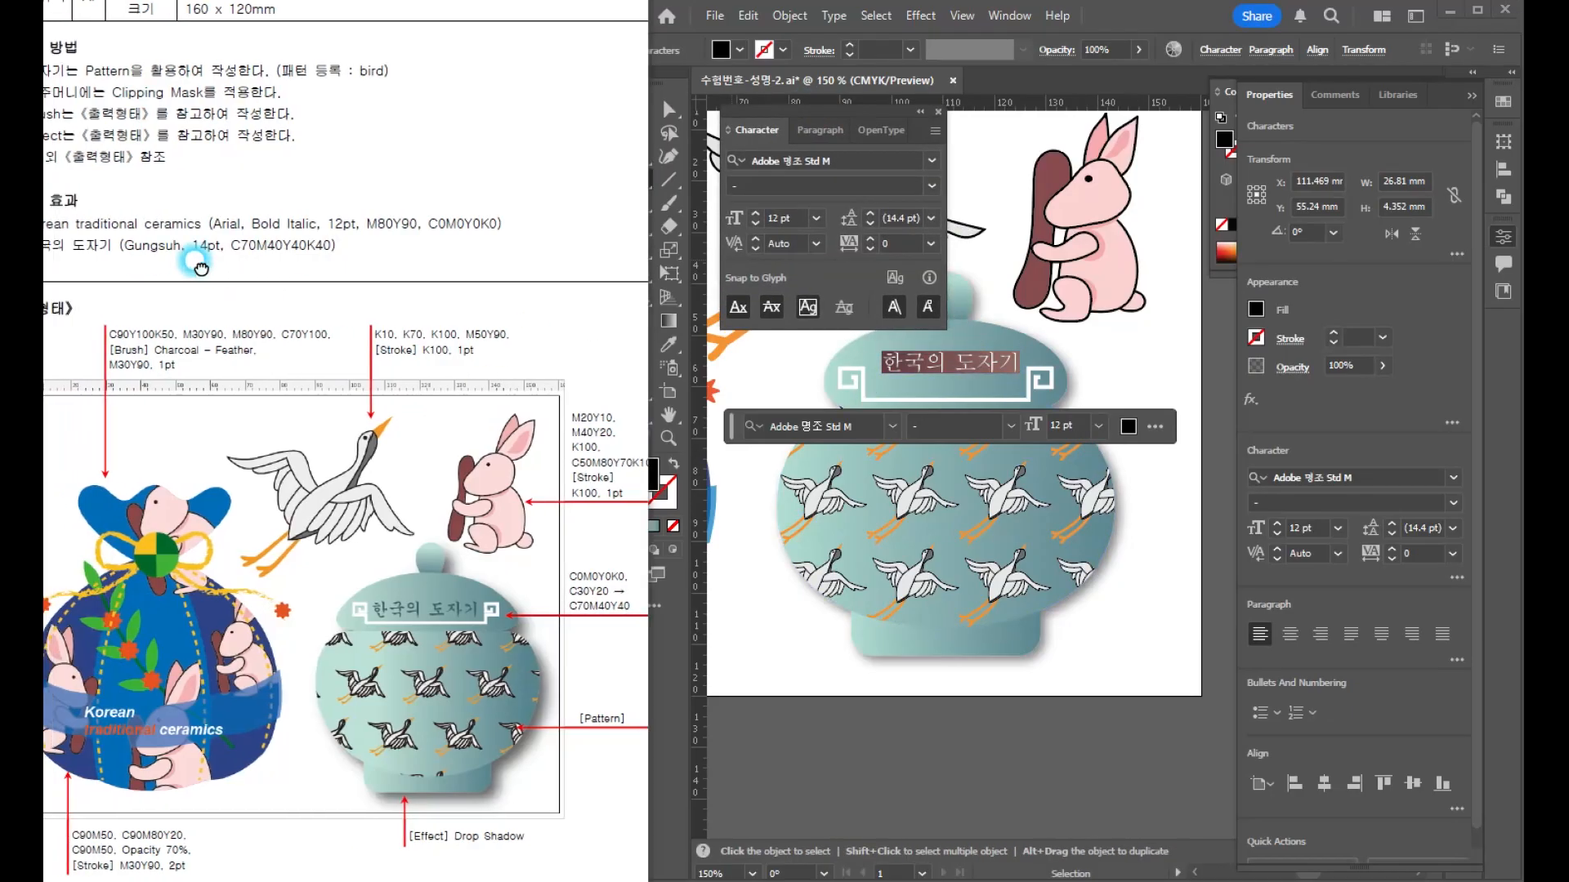
left_click(825, 160)
type("궁서")
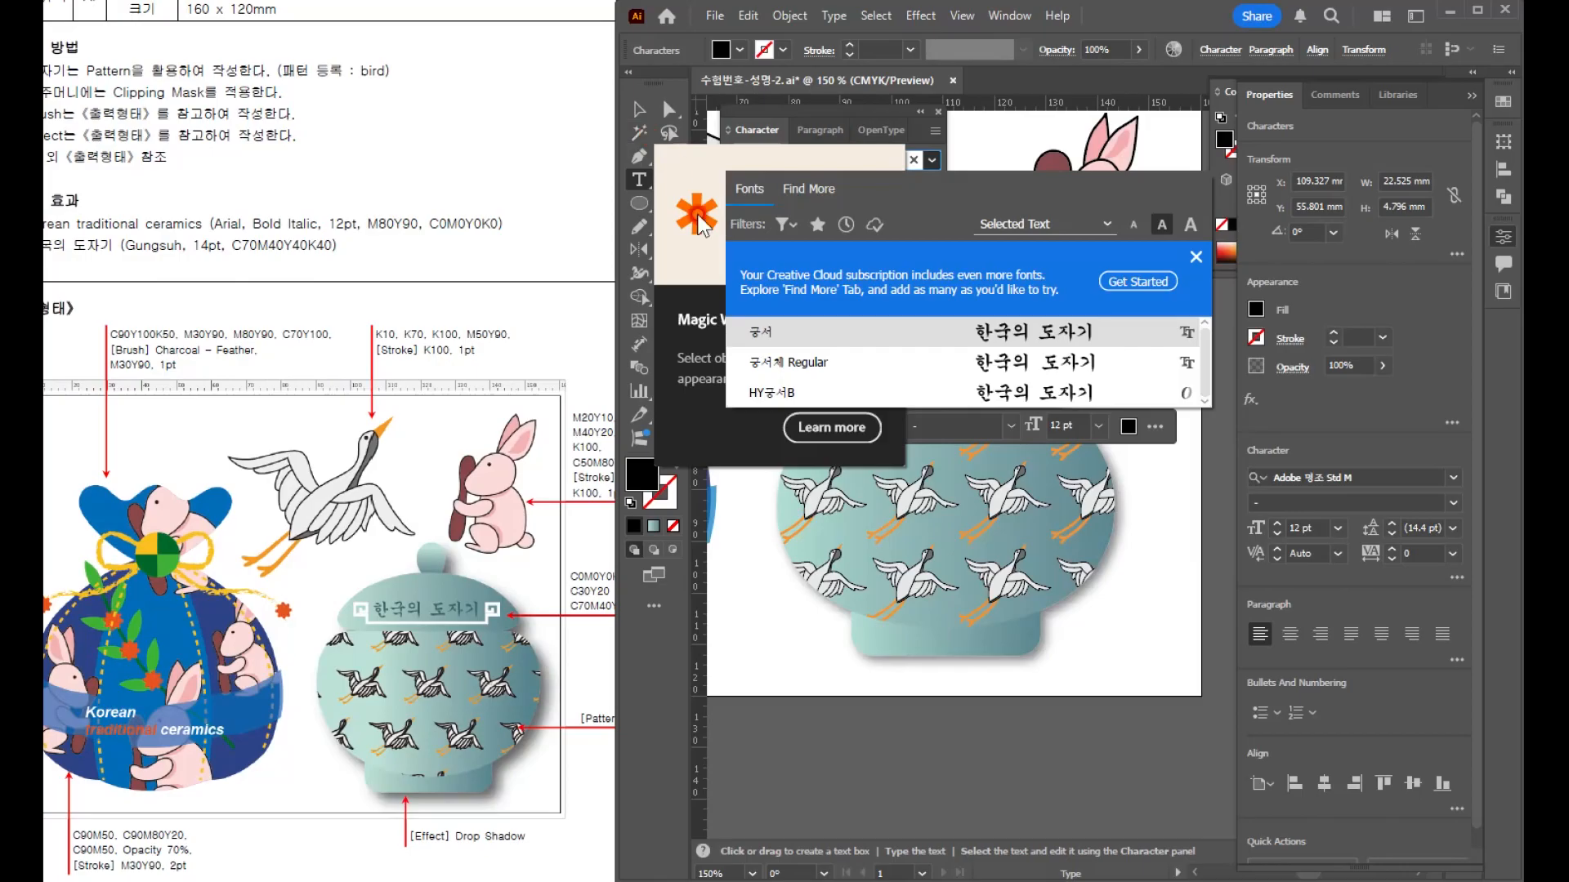
left_click(760, 331)
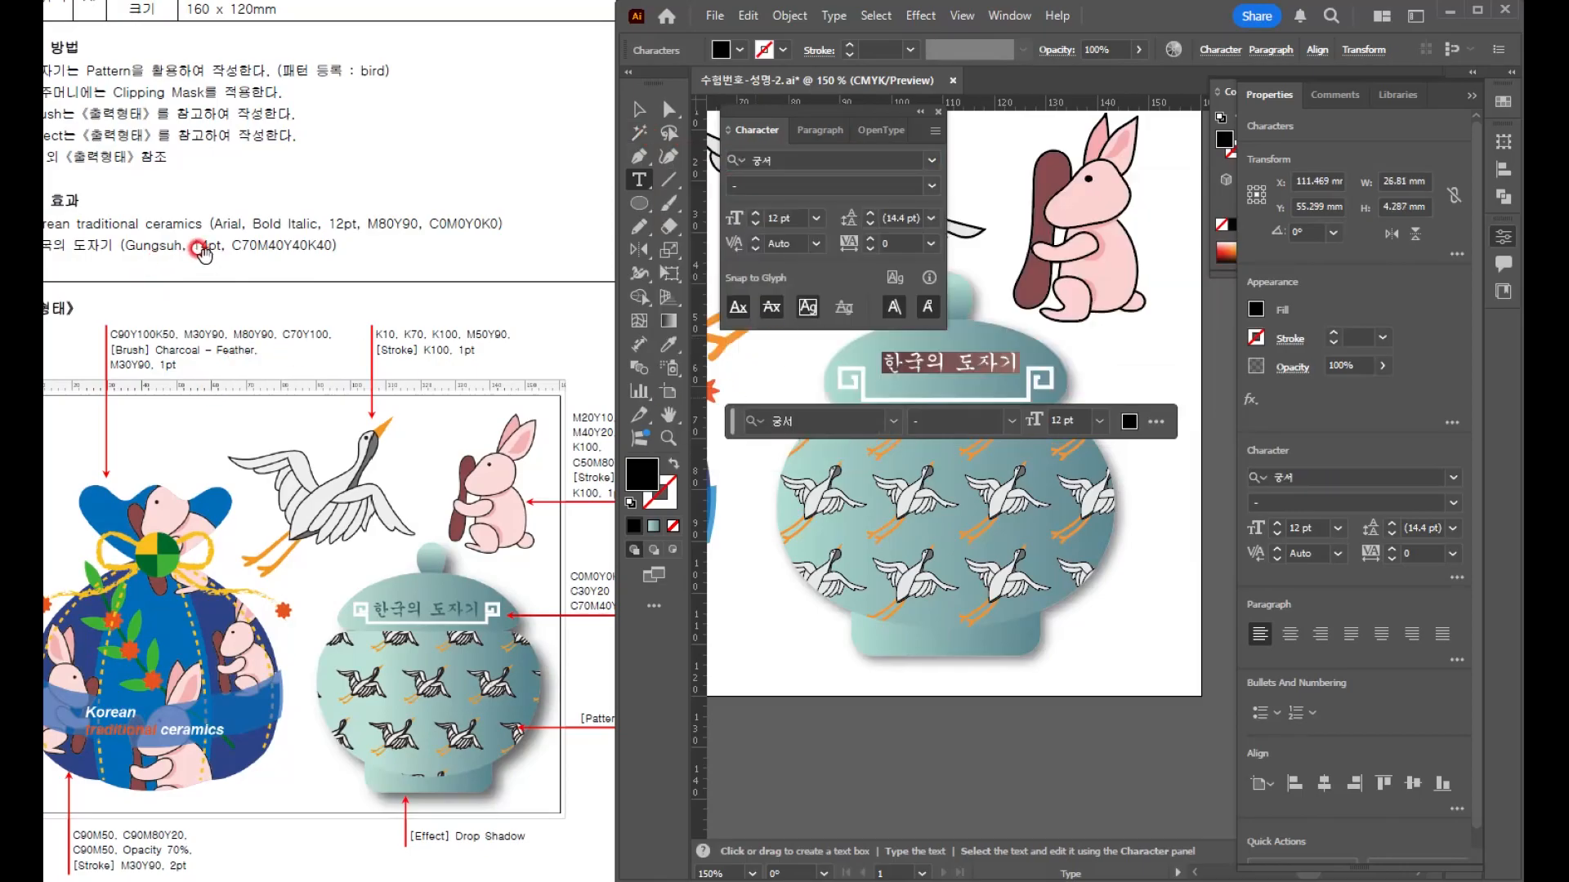
left_click(789, 213)
type("14")
key("Return")
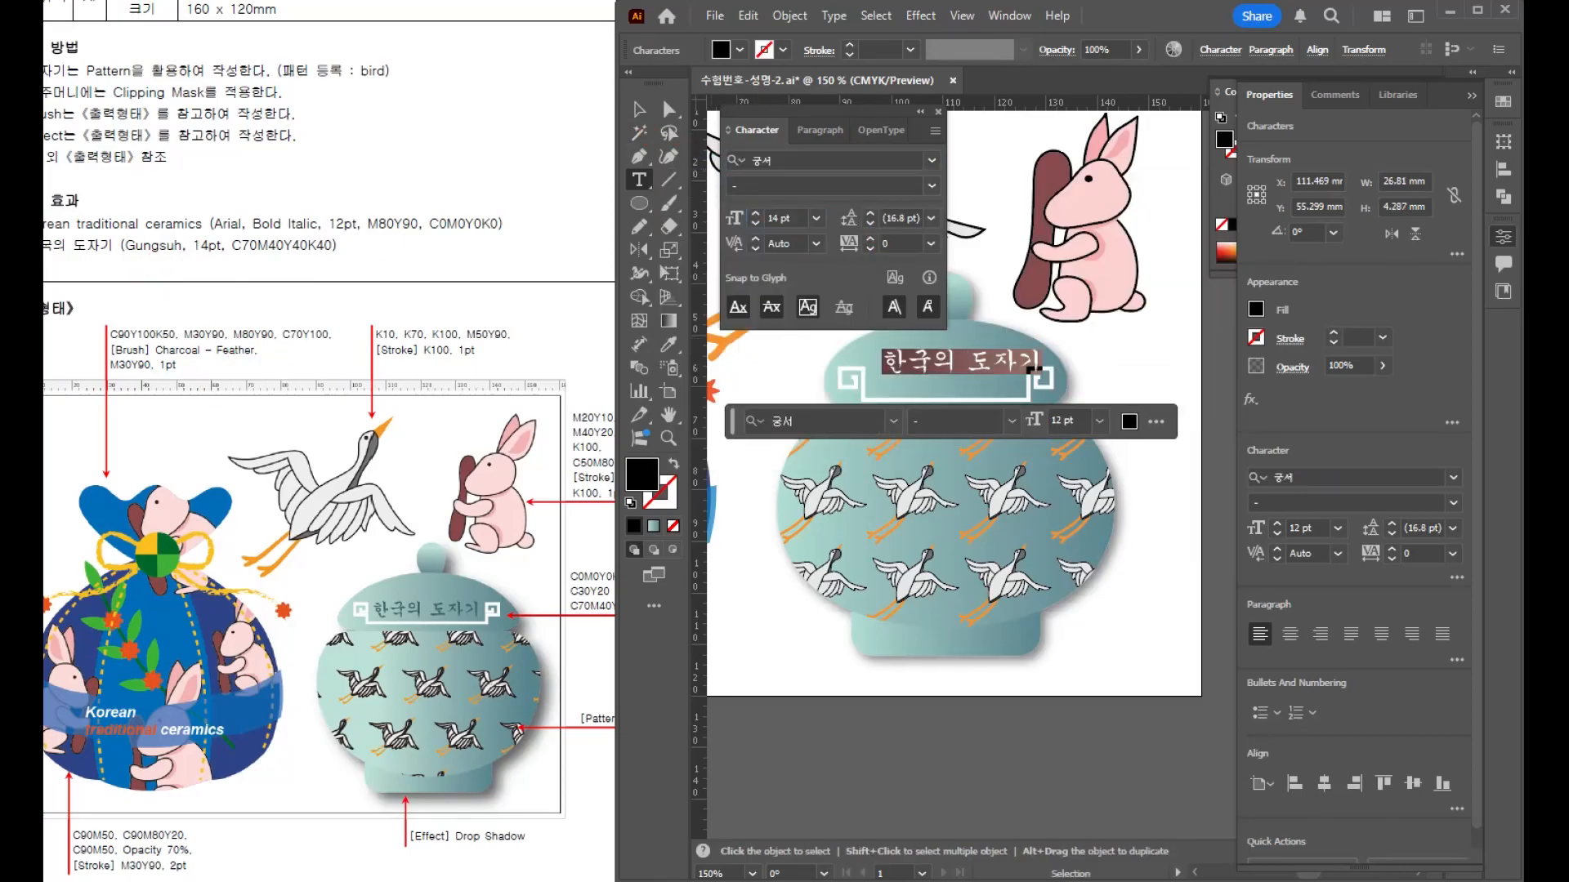
- Fill the lid text with the colour C70 M40 Y40 K40
double_click(643, 474)
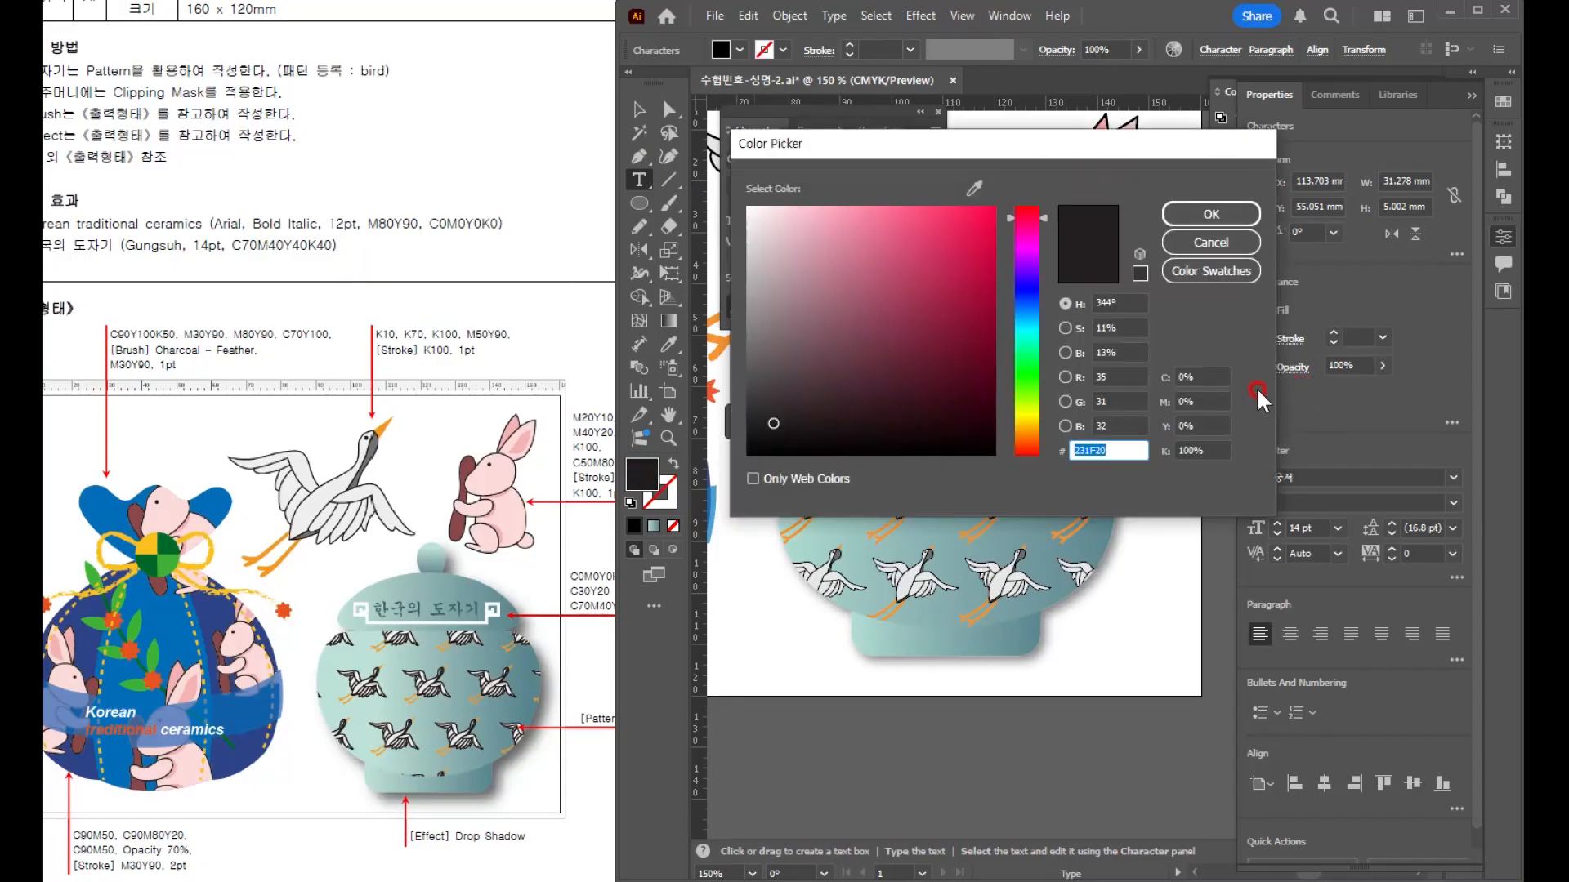
left_click(1201, 377)
type("70")
key("Tab")
type("40")
key("Tab")
type("40")
key("Tab")
type("40")
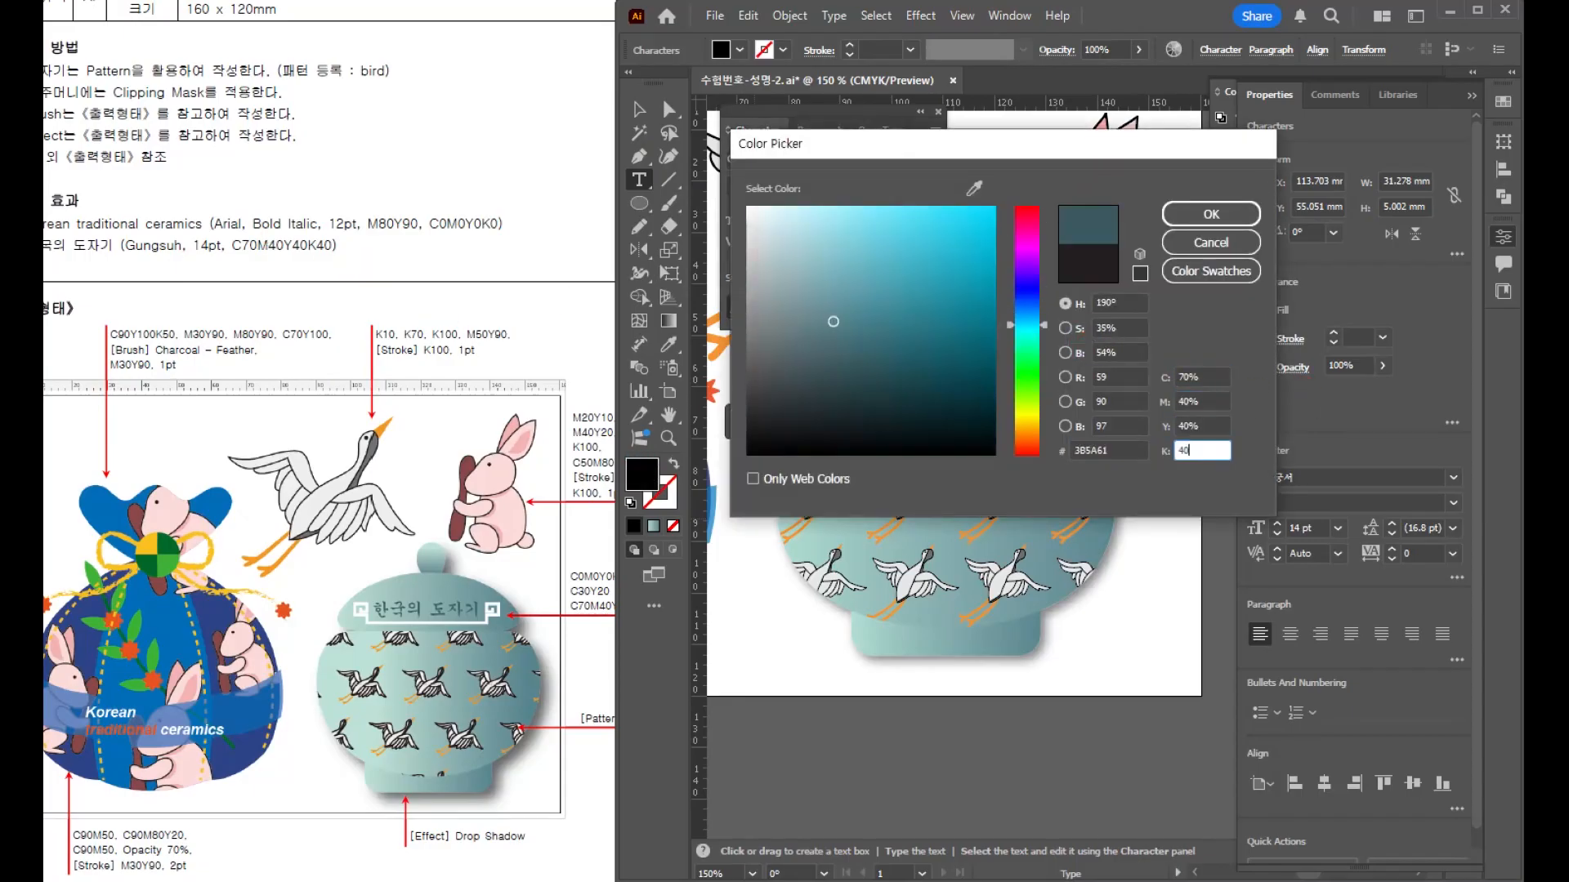
key("Return")
- Close the character settings and move the lid text so it sits centred between the frame's two spirals
left_click(640, 109)
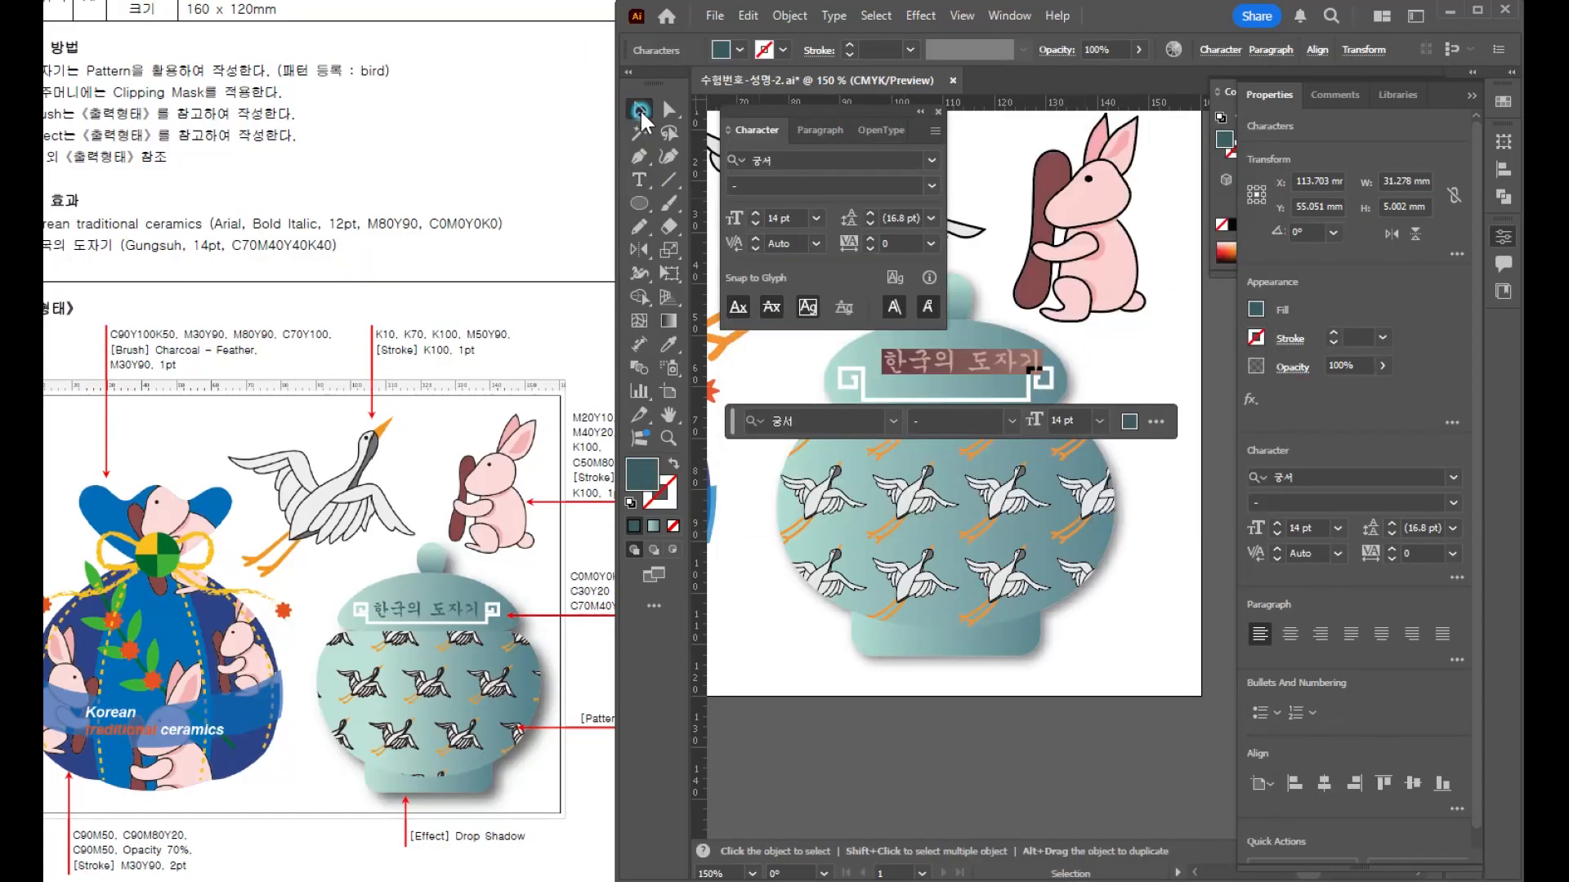
left_click(934, 114)
left_click(976, 269)
left_click_drag(988, 355, 879, 412)
scroll(1080, 392, "up", 4)
scroll(1025, 572, "down", 5)
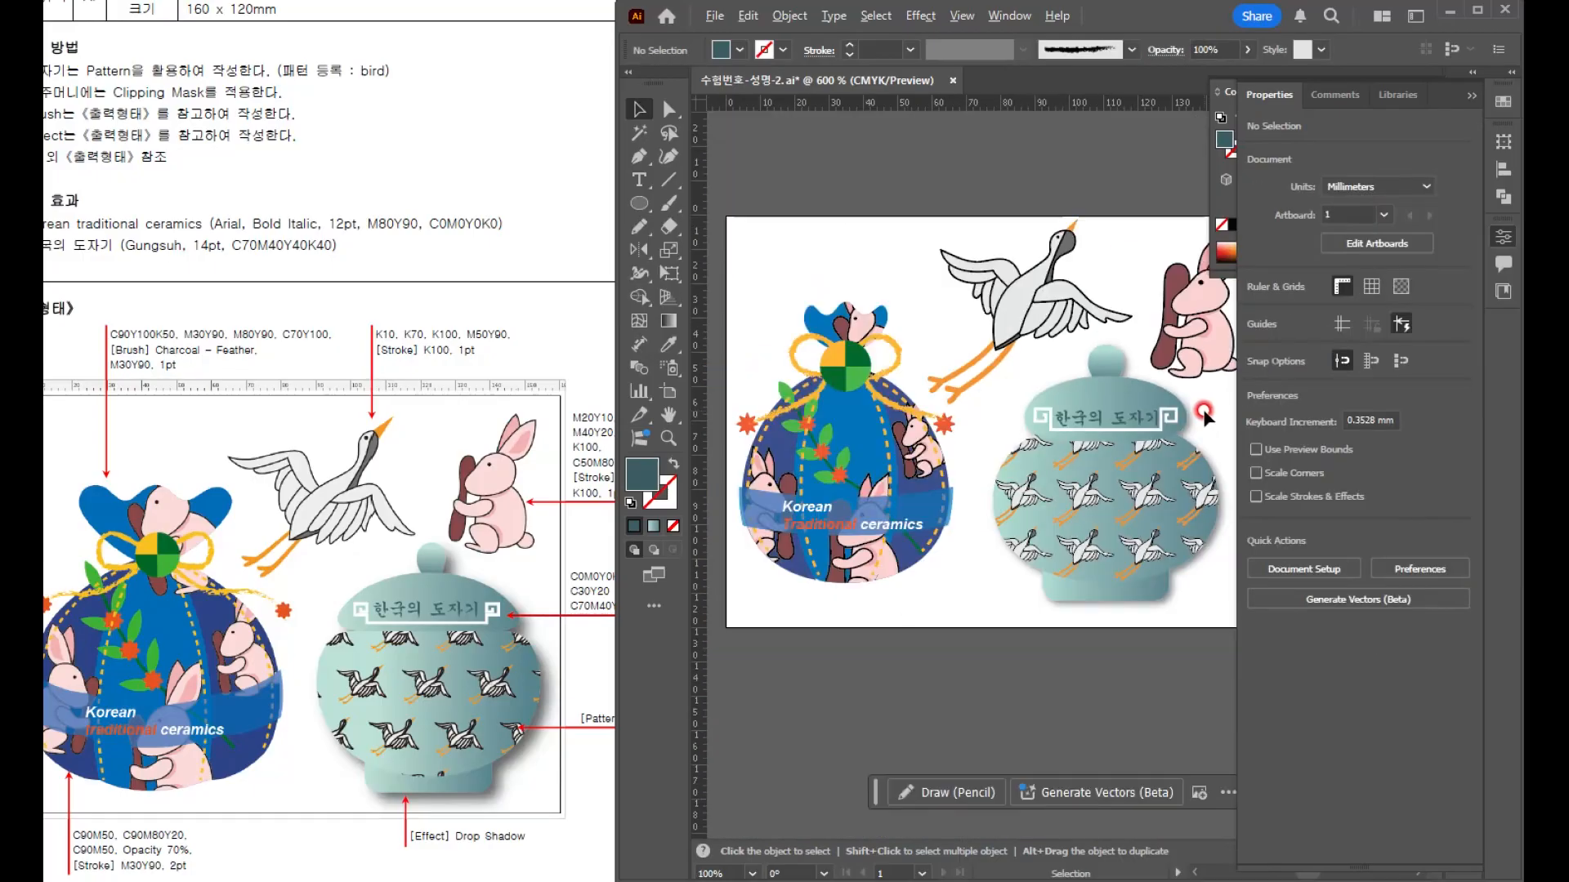
- Save the finished illustration
key("ctrl+s")
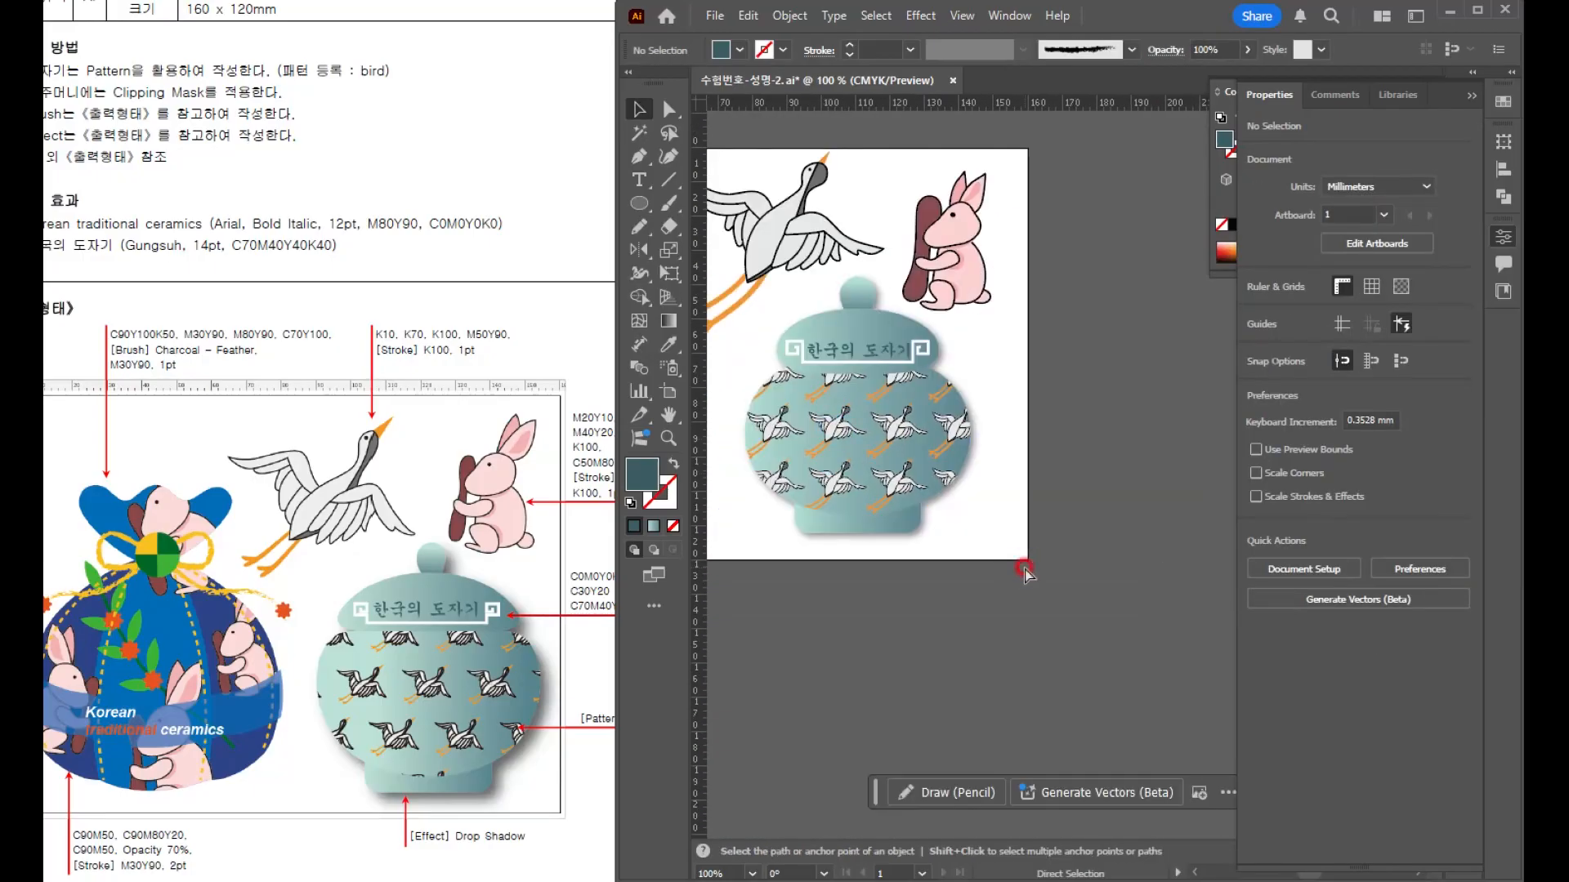
scroll(1040, 503, "down", 2)
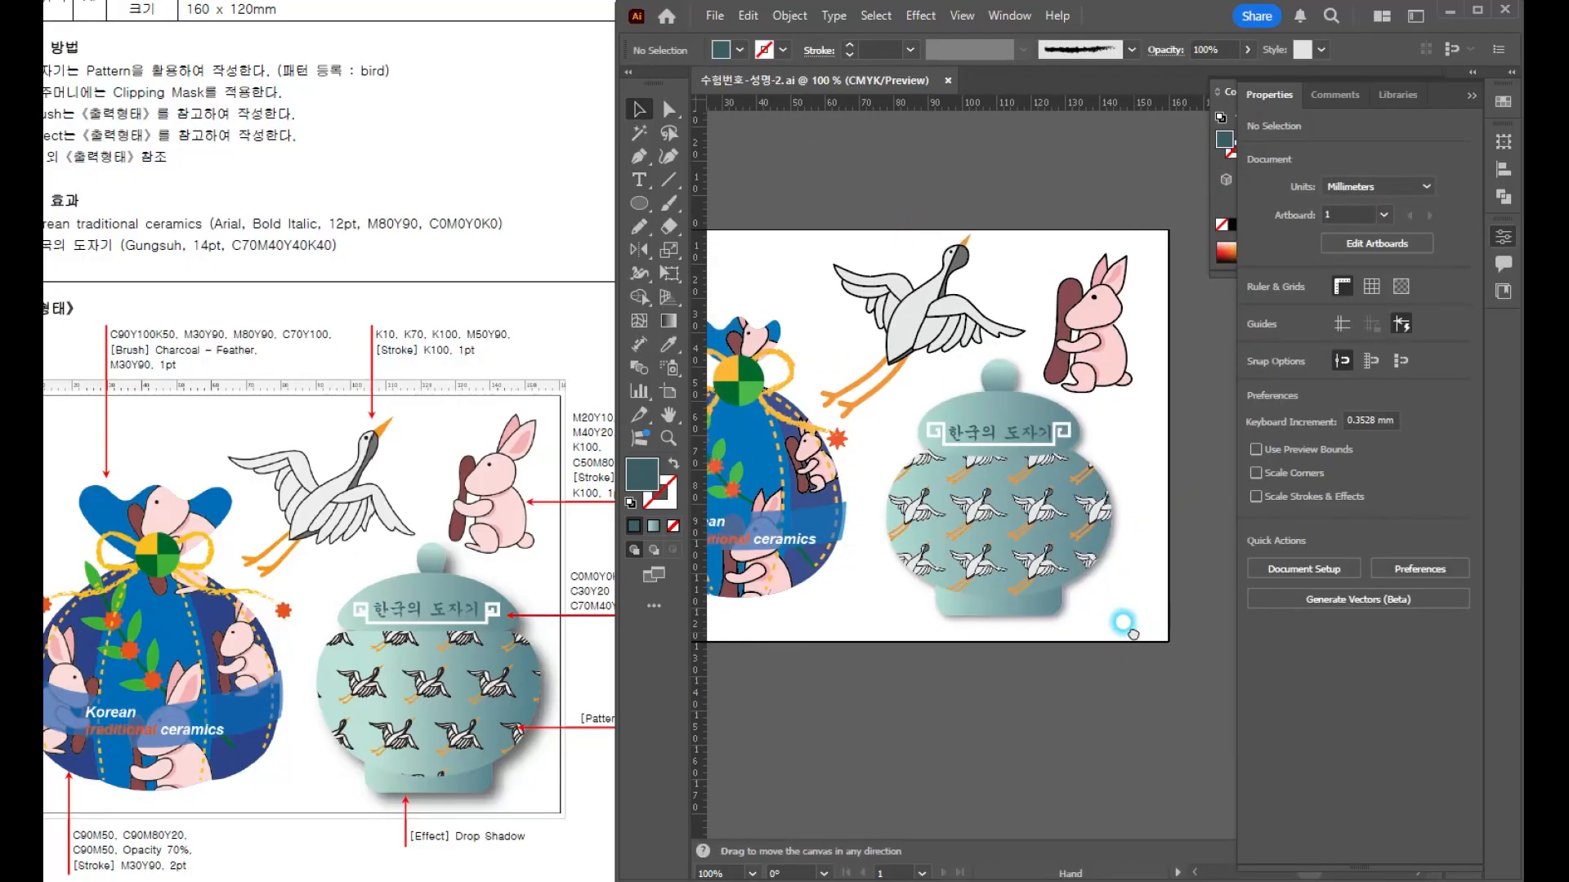
scroll(1036, 628, "up", 1)
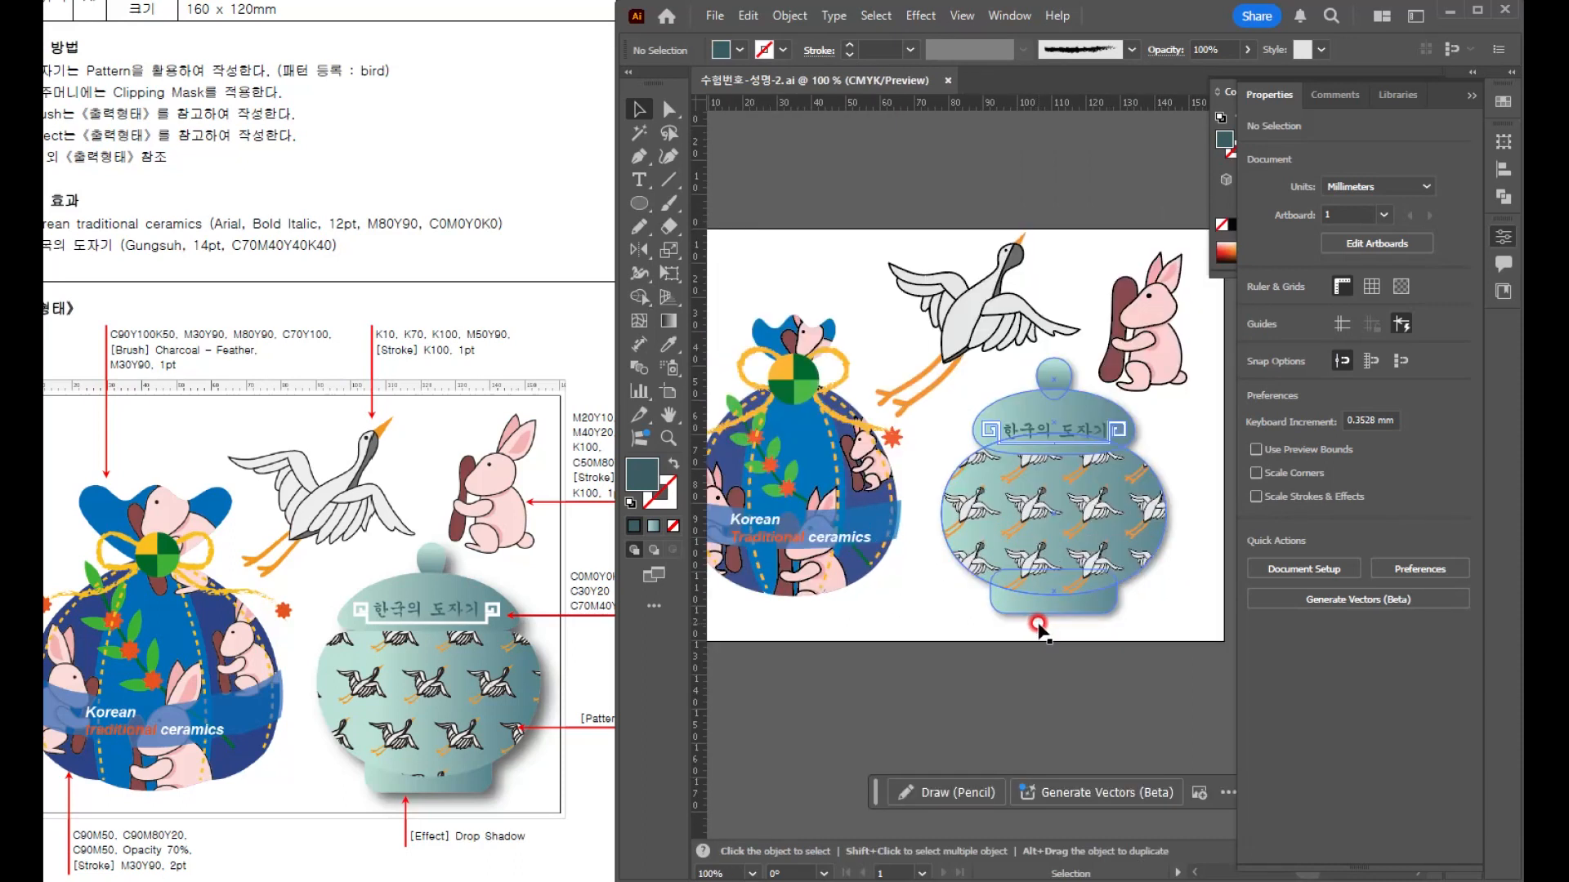
- Create a new 210 x 297 mm print document in CMYK colour mode, matching the next exam sheet
scroll(1066, 551, "up", 3)
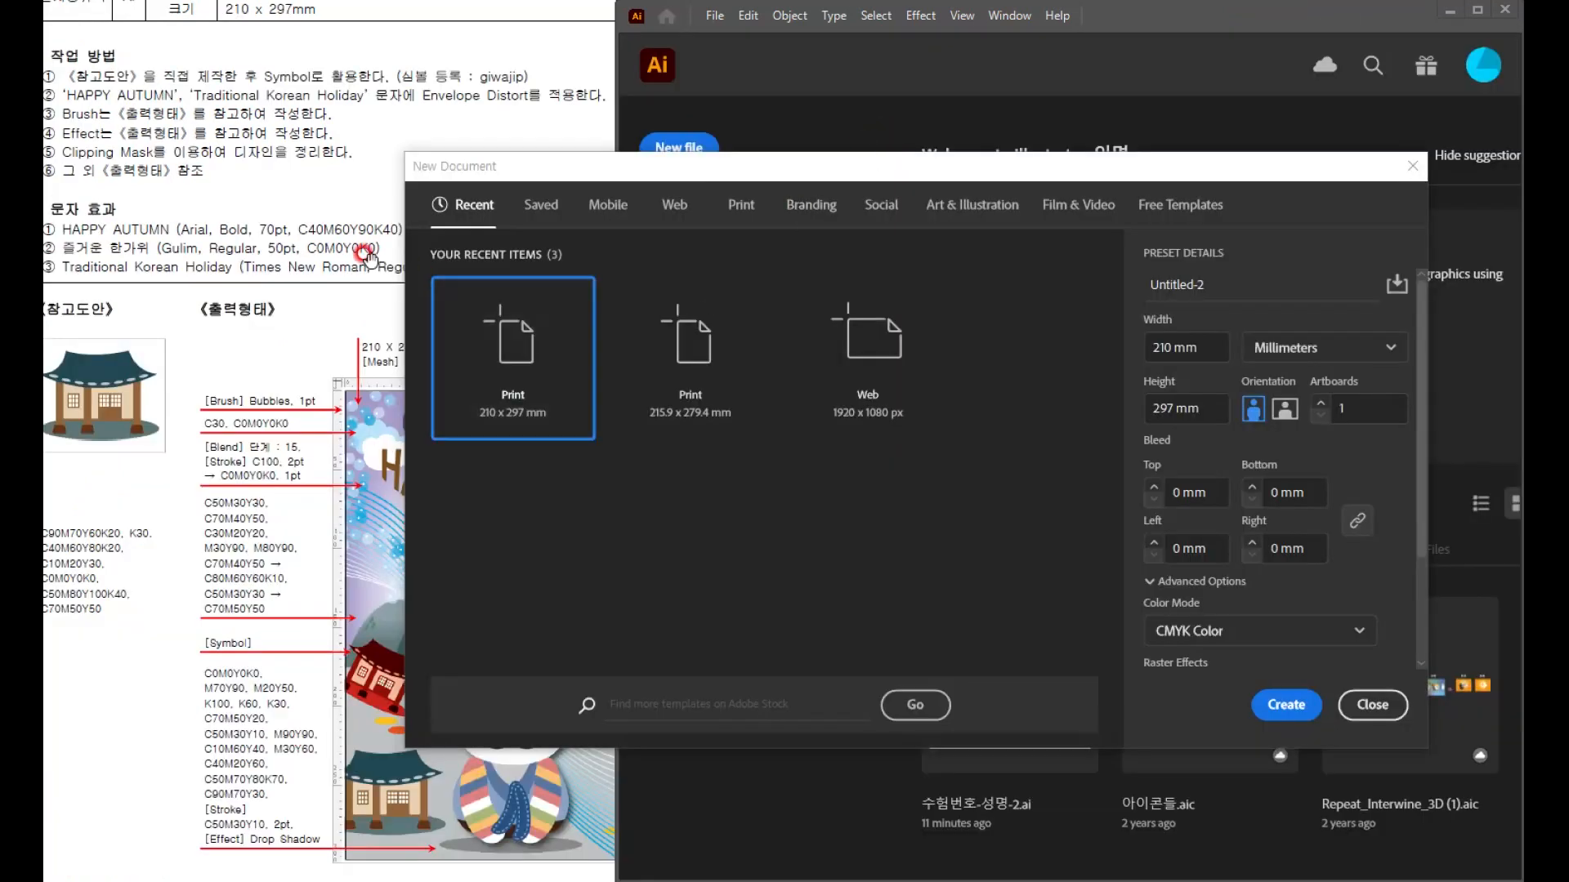
left_click(367, 258)
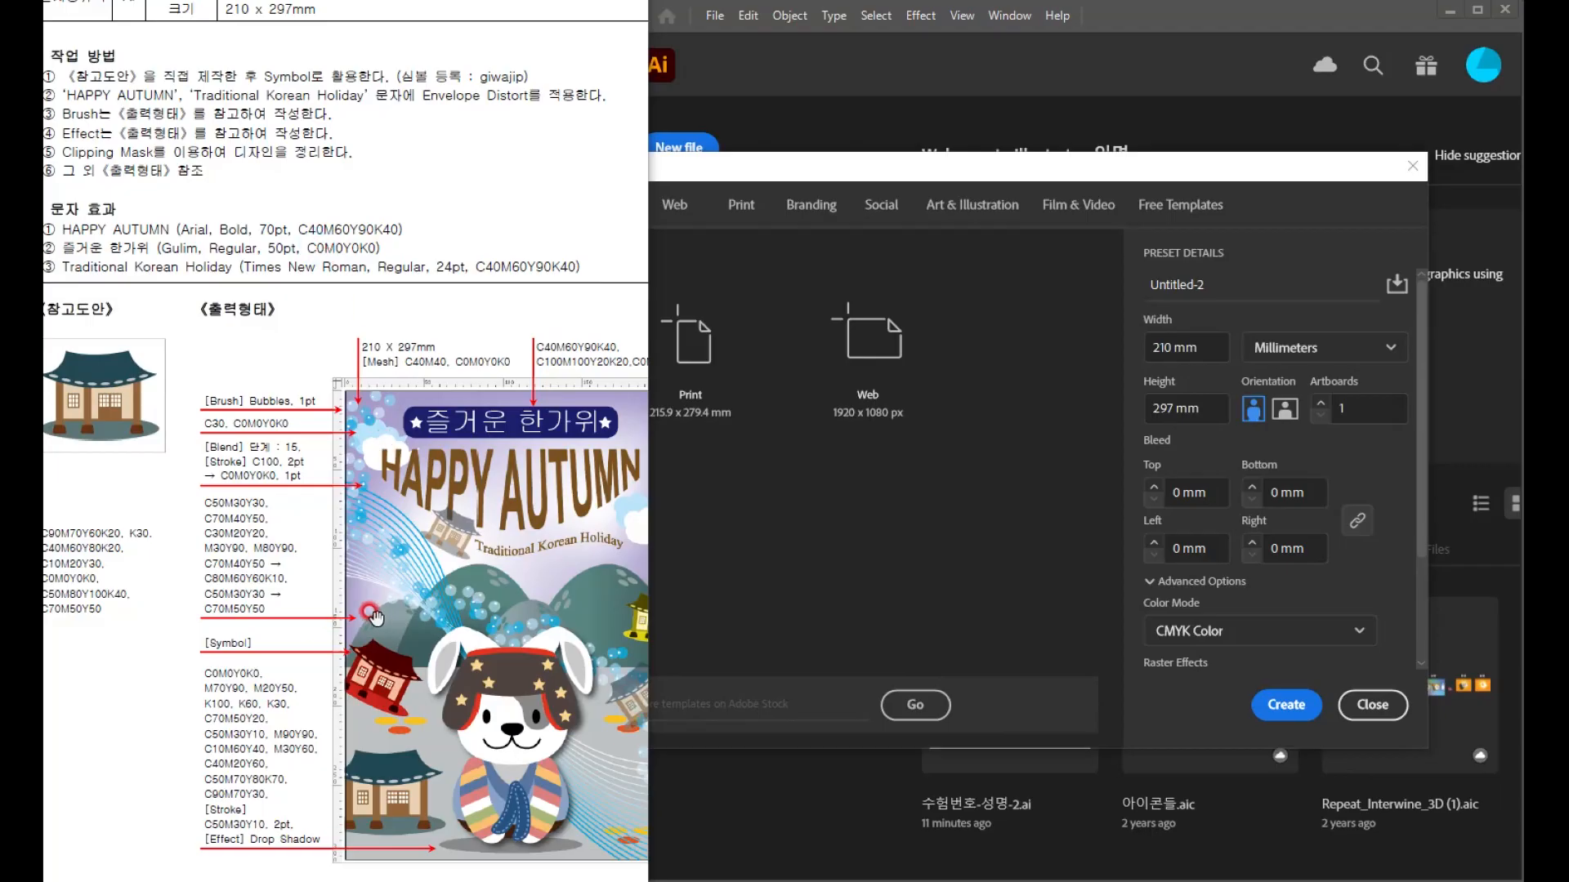
left_click_drag(375, 617, 355, 551)
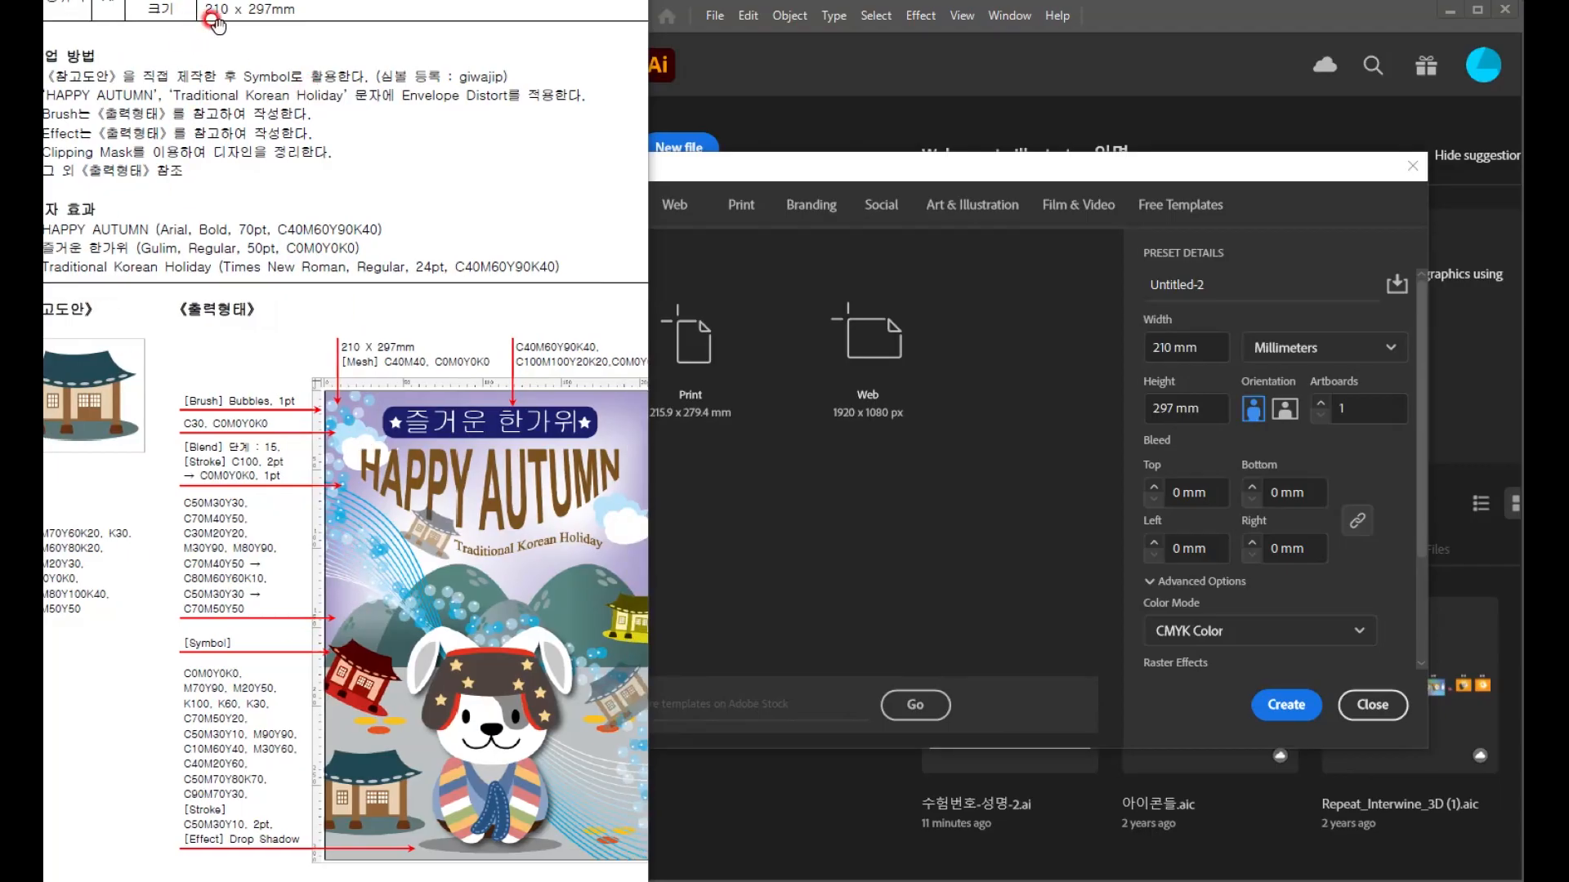
left_click(770, 173)
left_click(1203, 343)
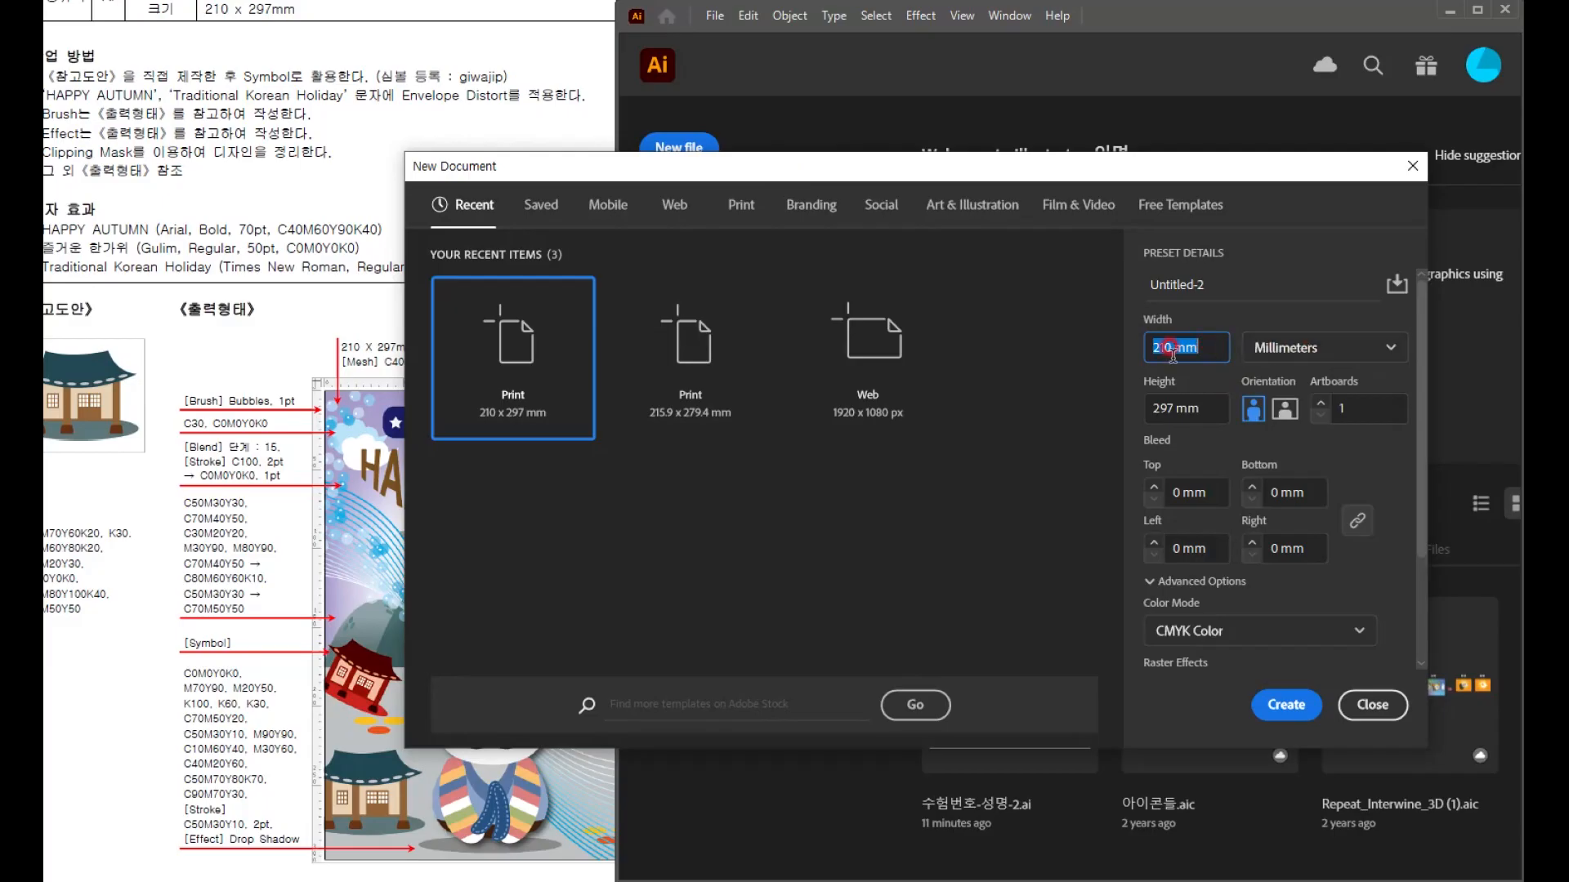
scroll(1169, 448, "down", 3)
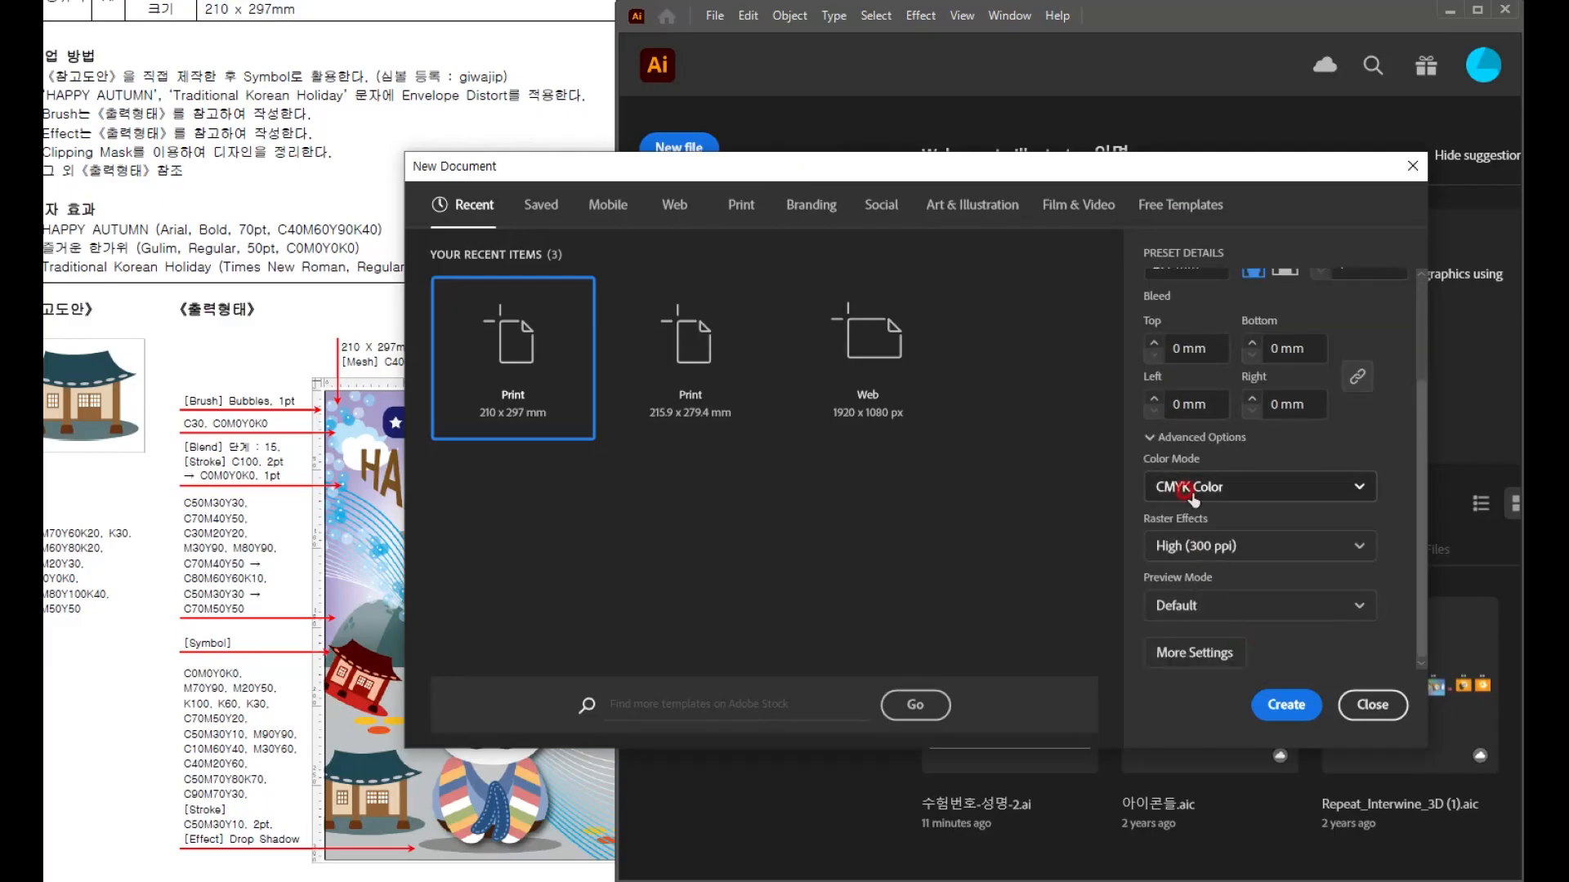
left_click(1268, 702)
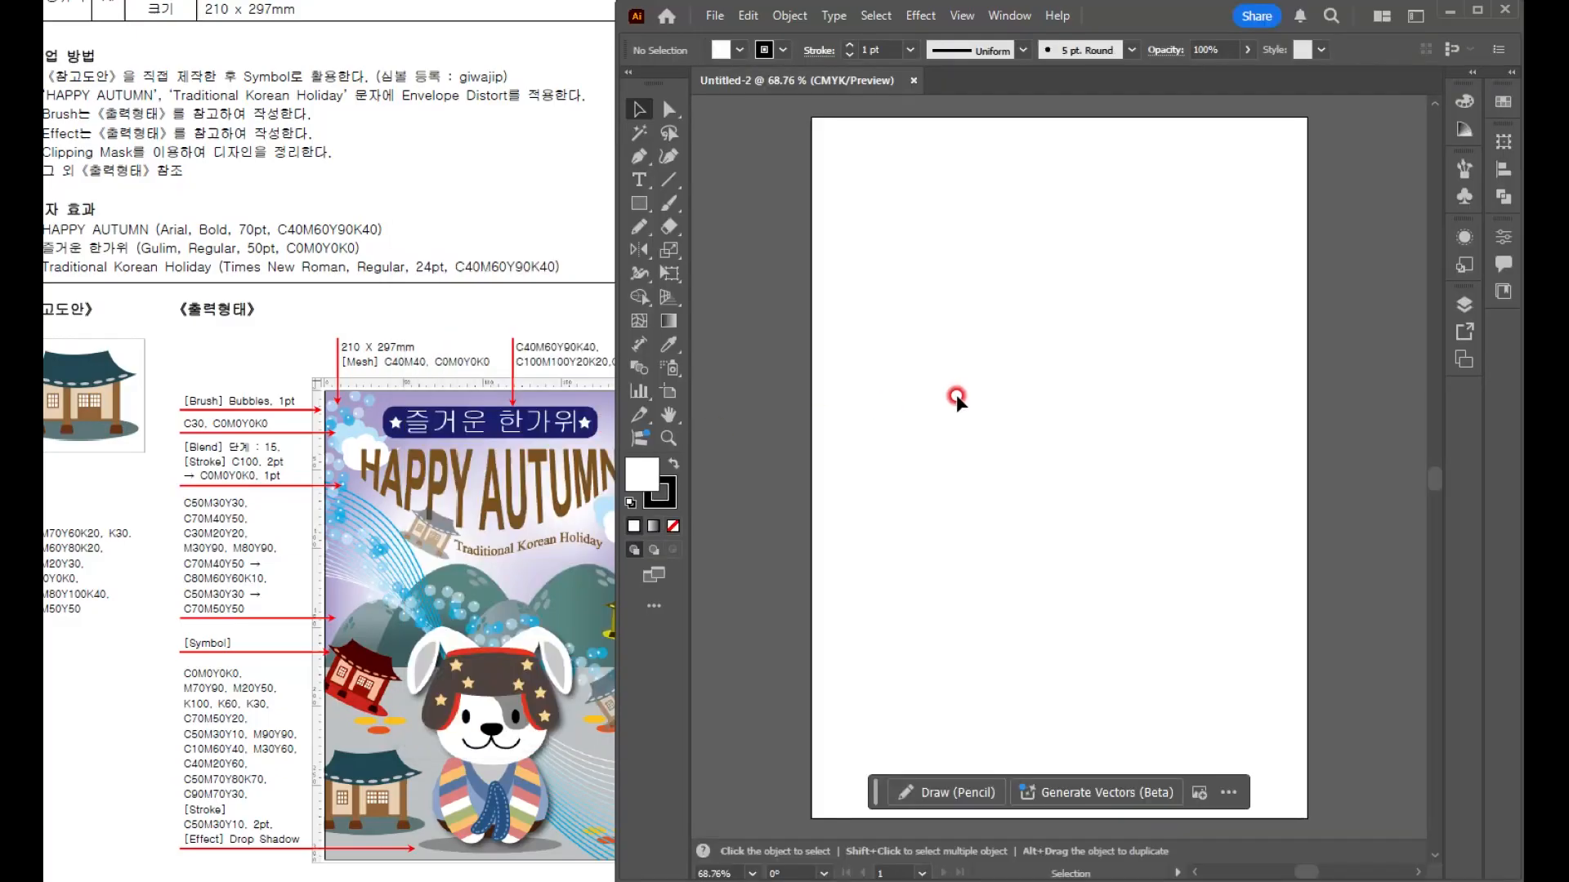
- Show the rulers in the new document
key("ctrl+r")
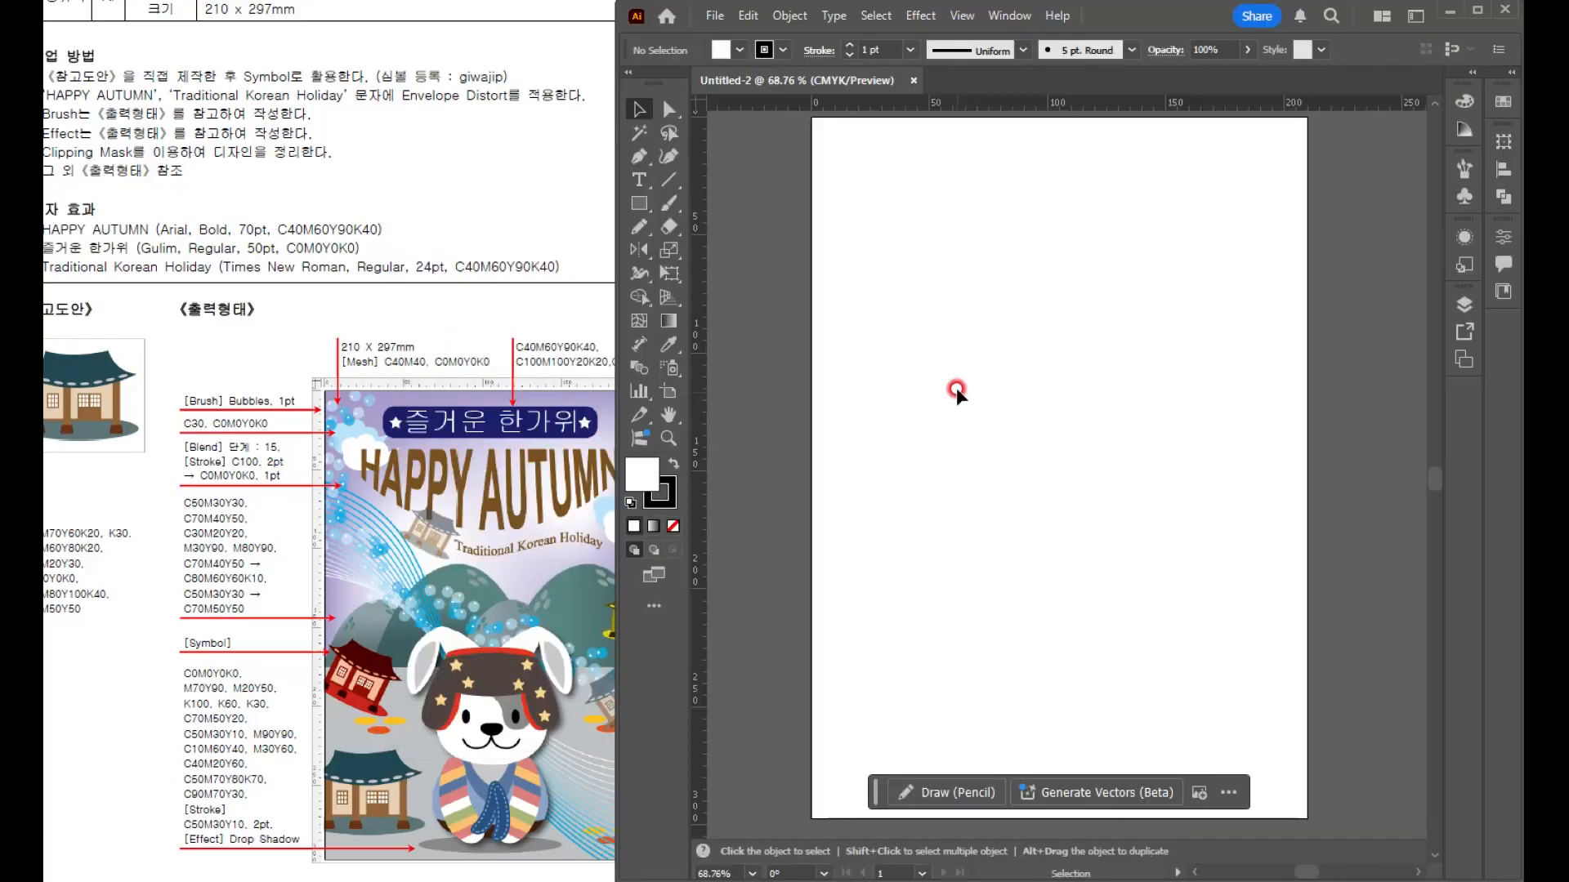
key("space")
left_click_drag(1029, 340, 996, 369)
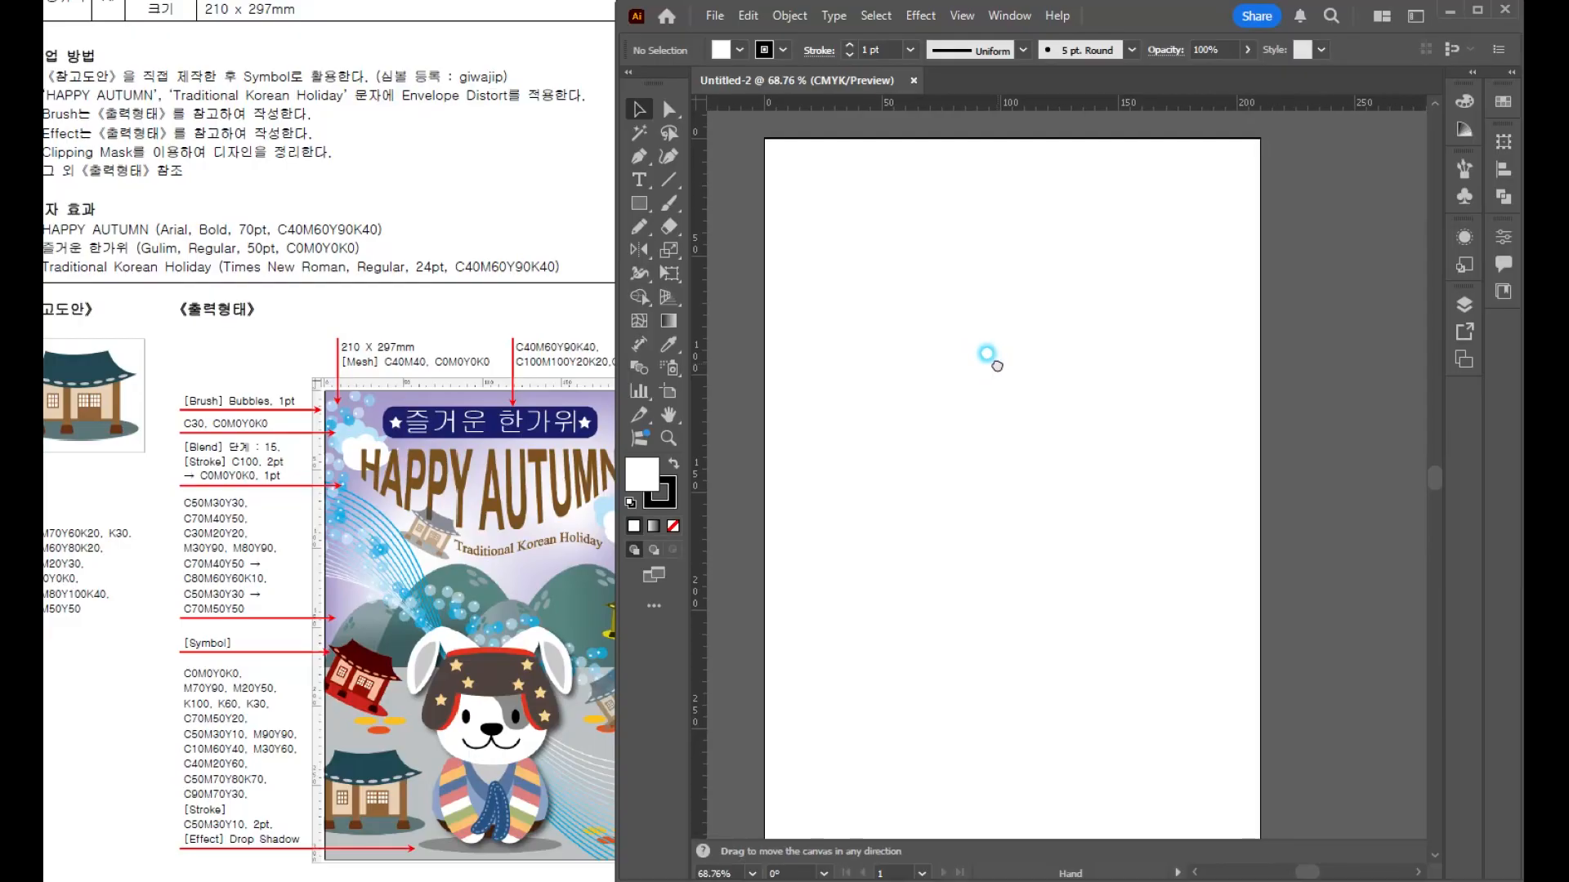
left_click(351, 407)
left_click_drag(471, 546, 462, 546)
left_click(1043, 381)
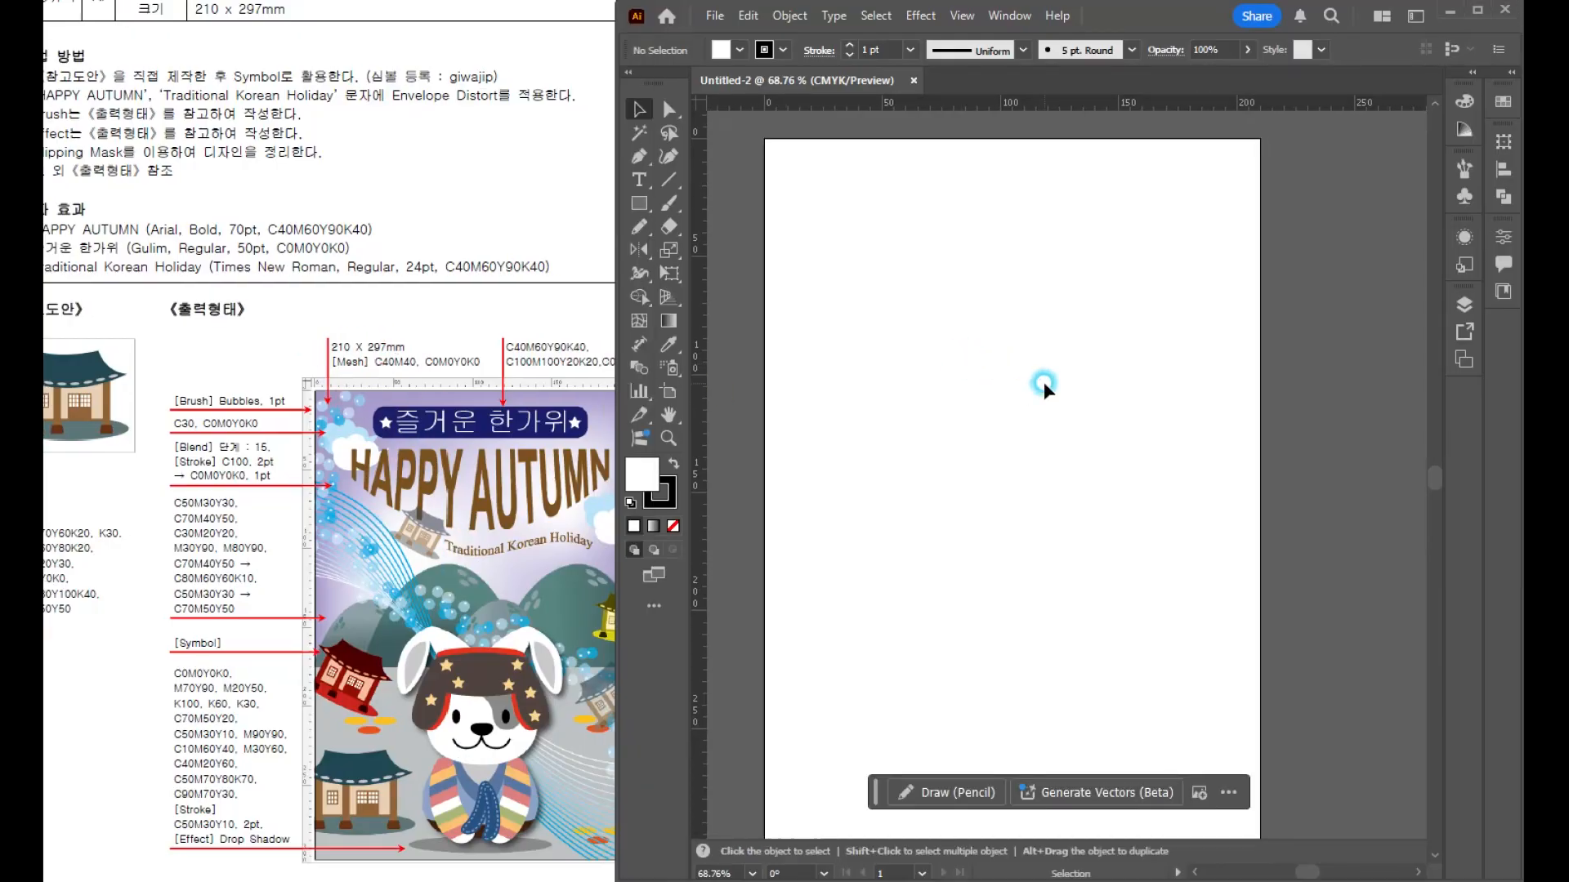
- Create a 210 x 297 mm rectangle and move it to cover the artboard
left_click(639, 207)
left_click(930, 361)
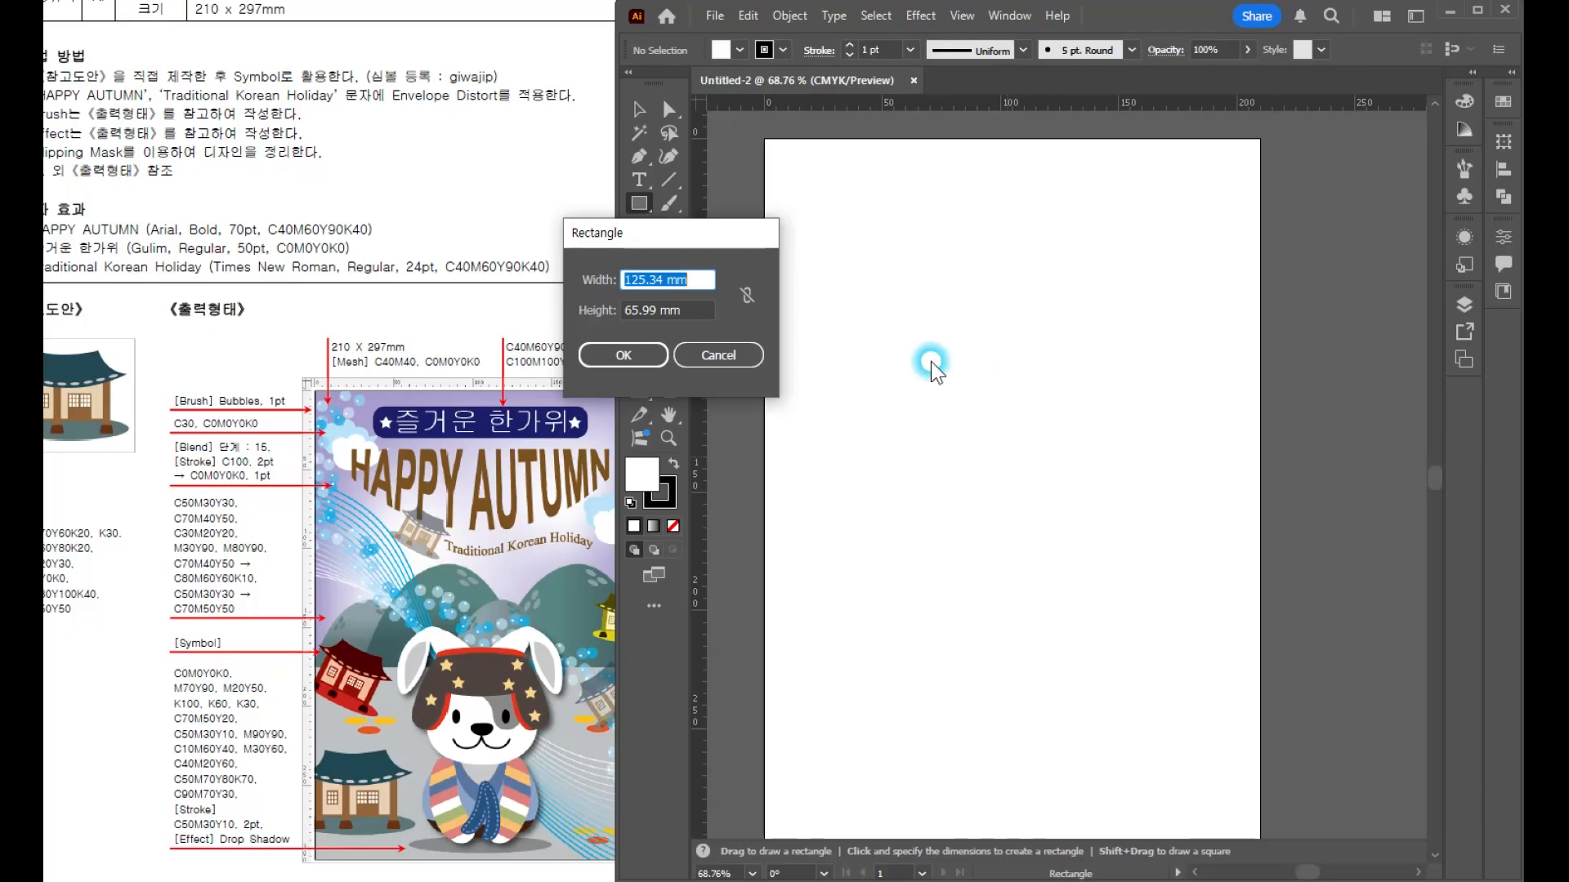
type("210")
key("Tab")
type("297")
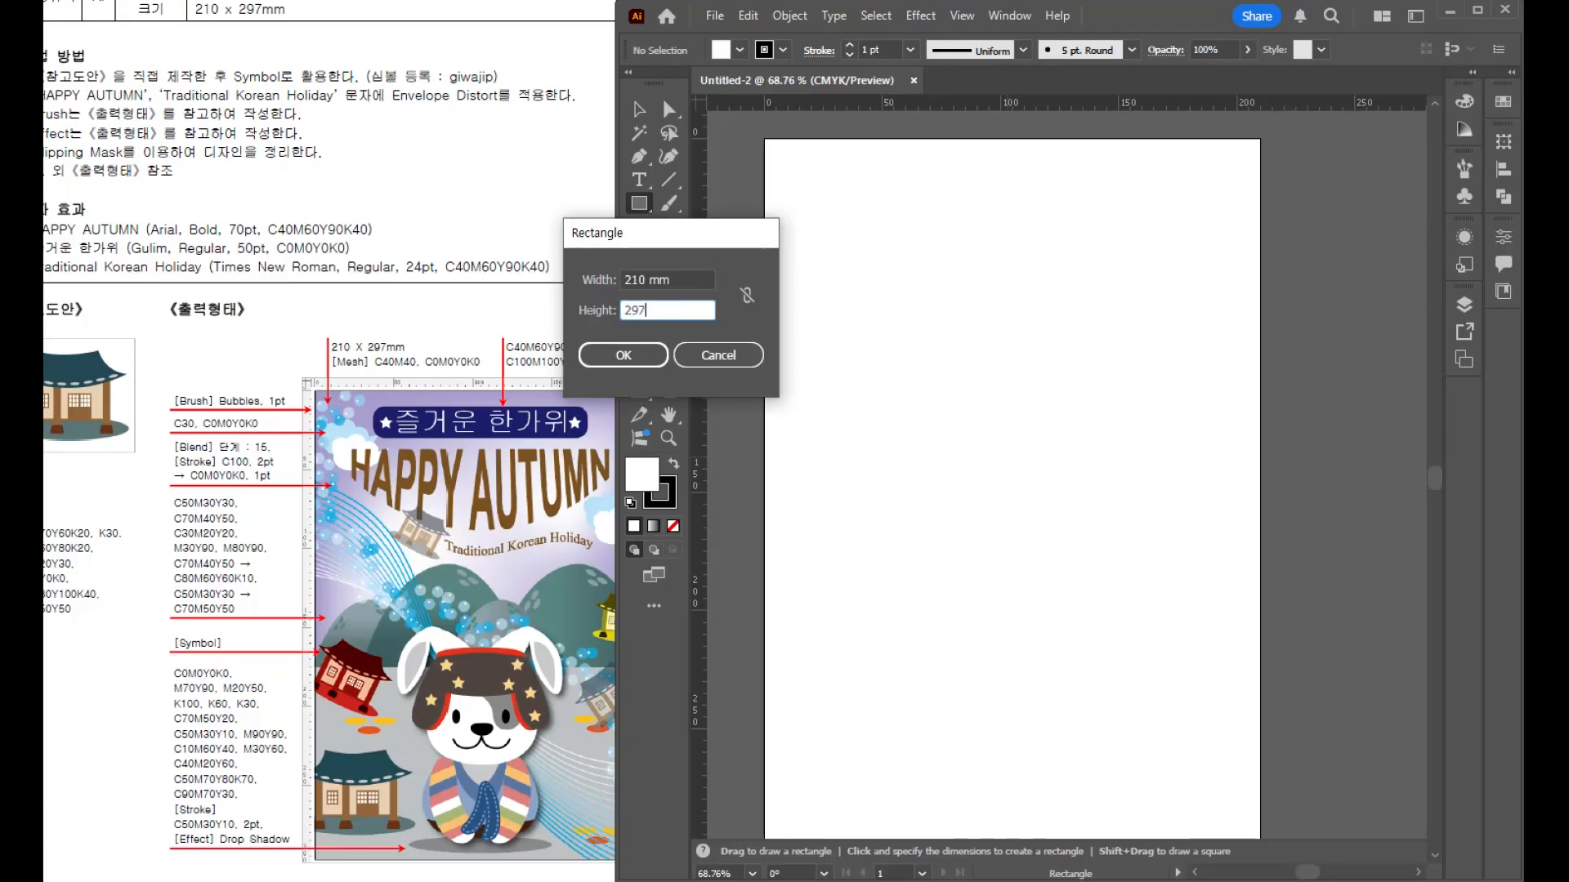
key("Return")
key("v")
left_click_drag(1056, 532, 890, 309)
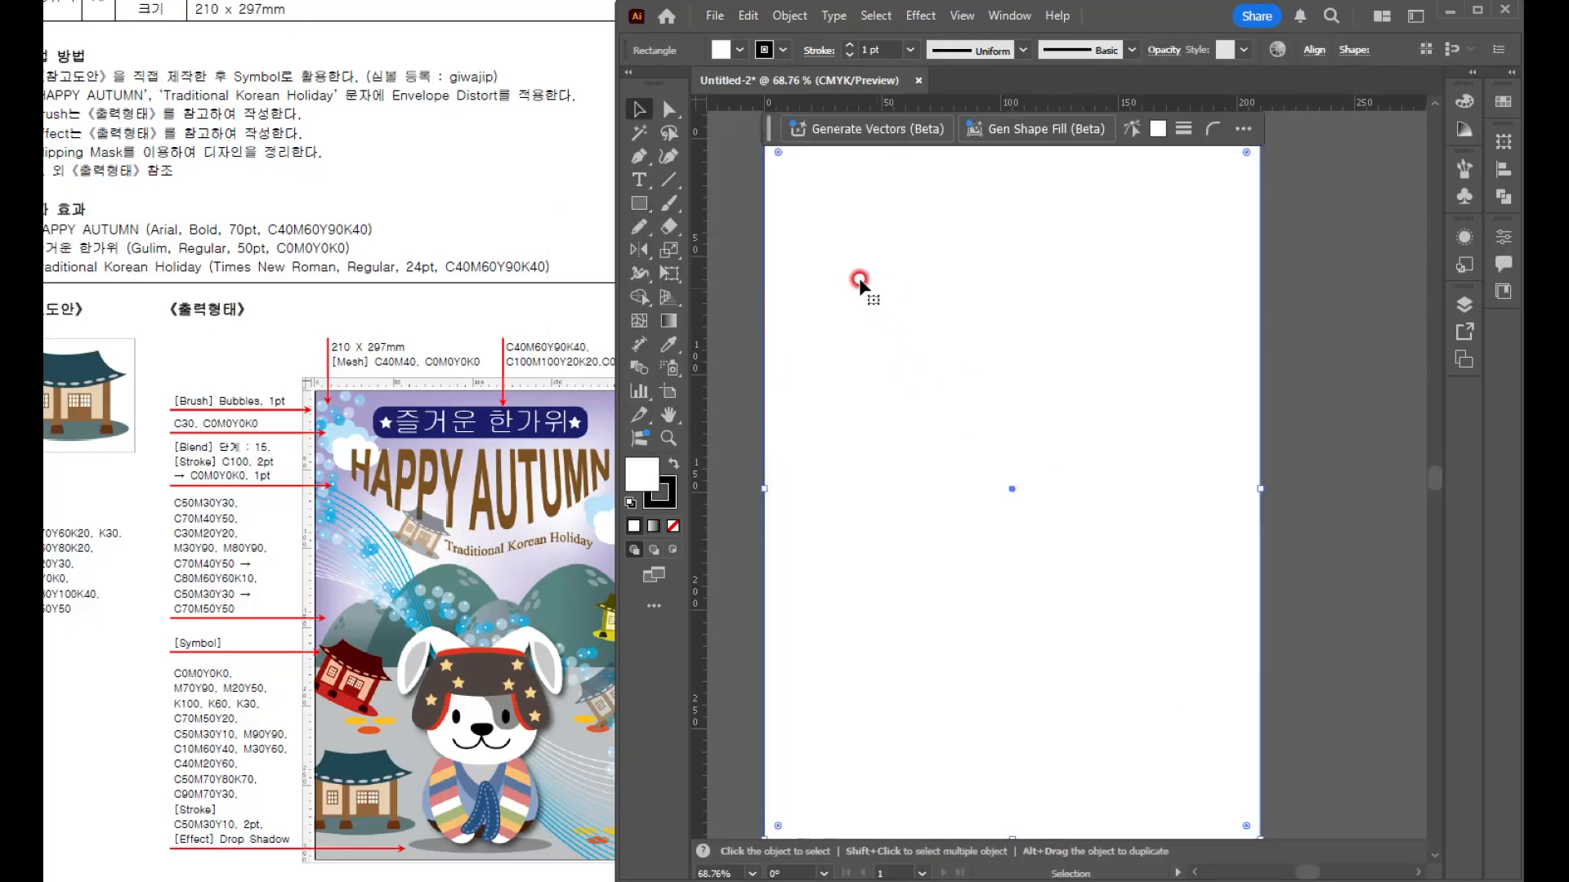
- Remove the background rectangle's stroke and fill it with C40 M40
left_click(672, 525)
left_click(643, 476)
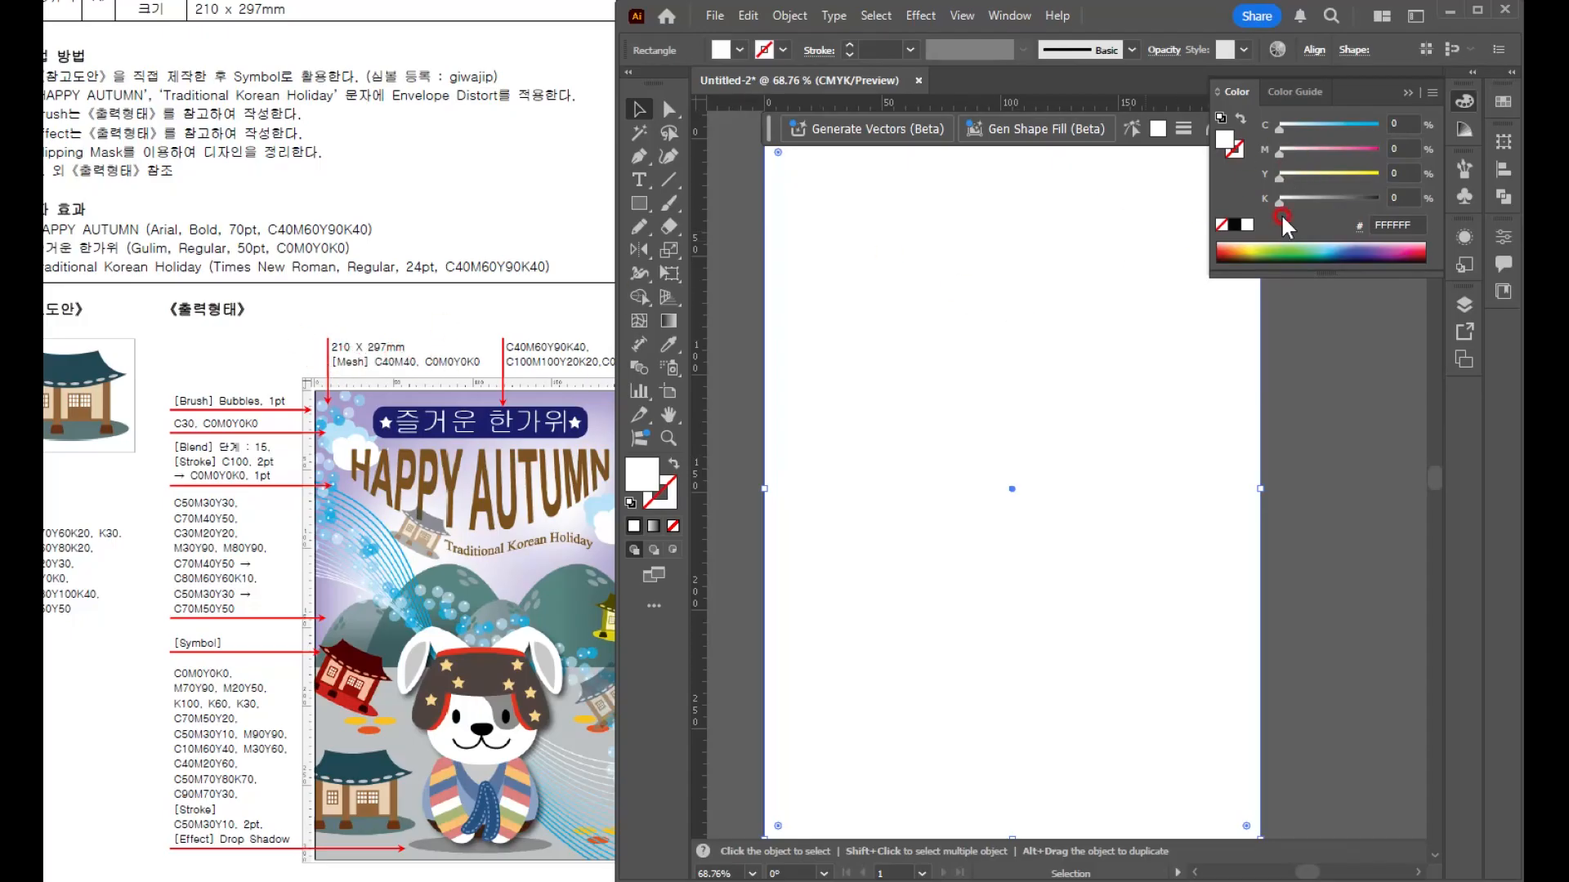
type("40")
key("Tab")
type("40")
key("Return")
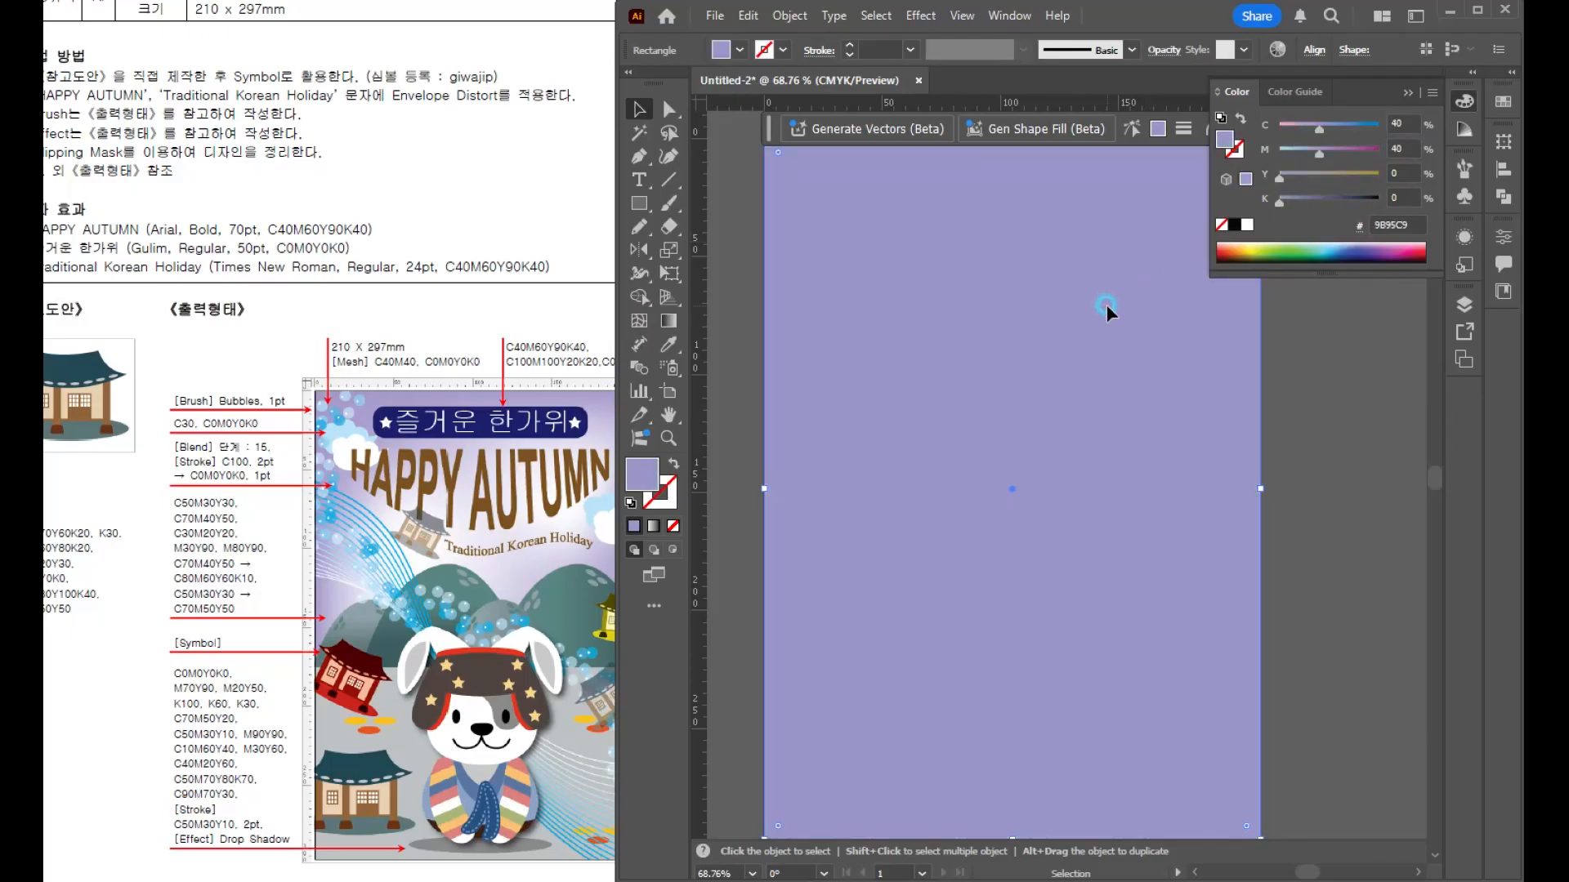
- Add two white mesh points to the background rectangle, one at the upper right and one left of centre, using the Mesh tool
left_click_drag(1002, 402, 994, 455)
left_click(344, 628)
left_click_drag(438, 564, 410, 562)
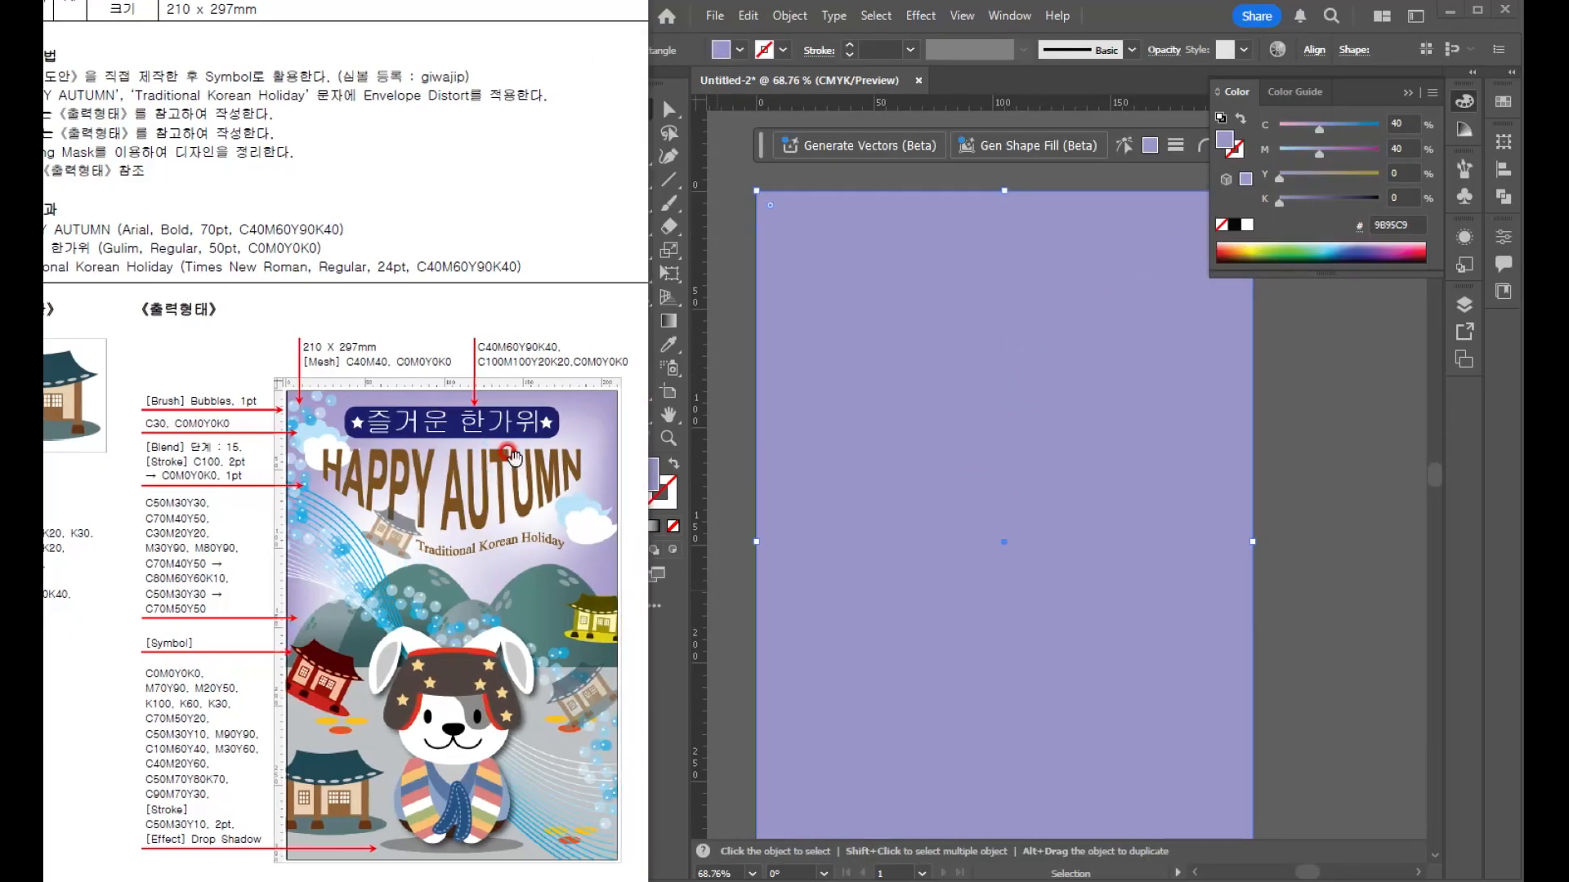
left_click(998, 422)
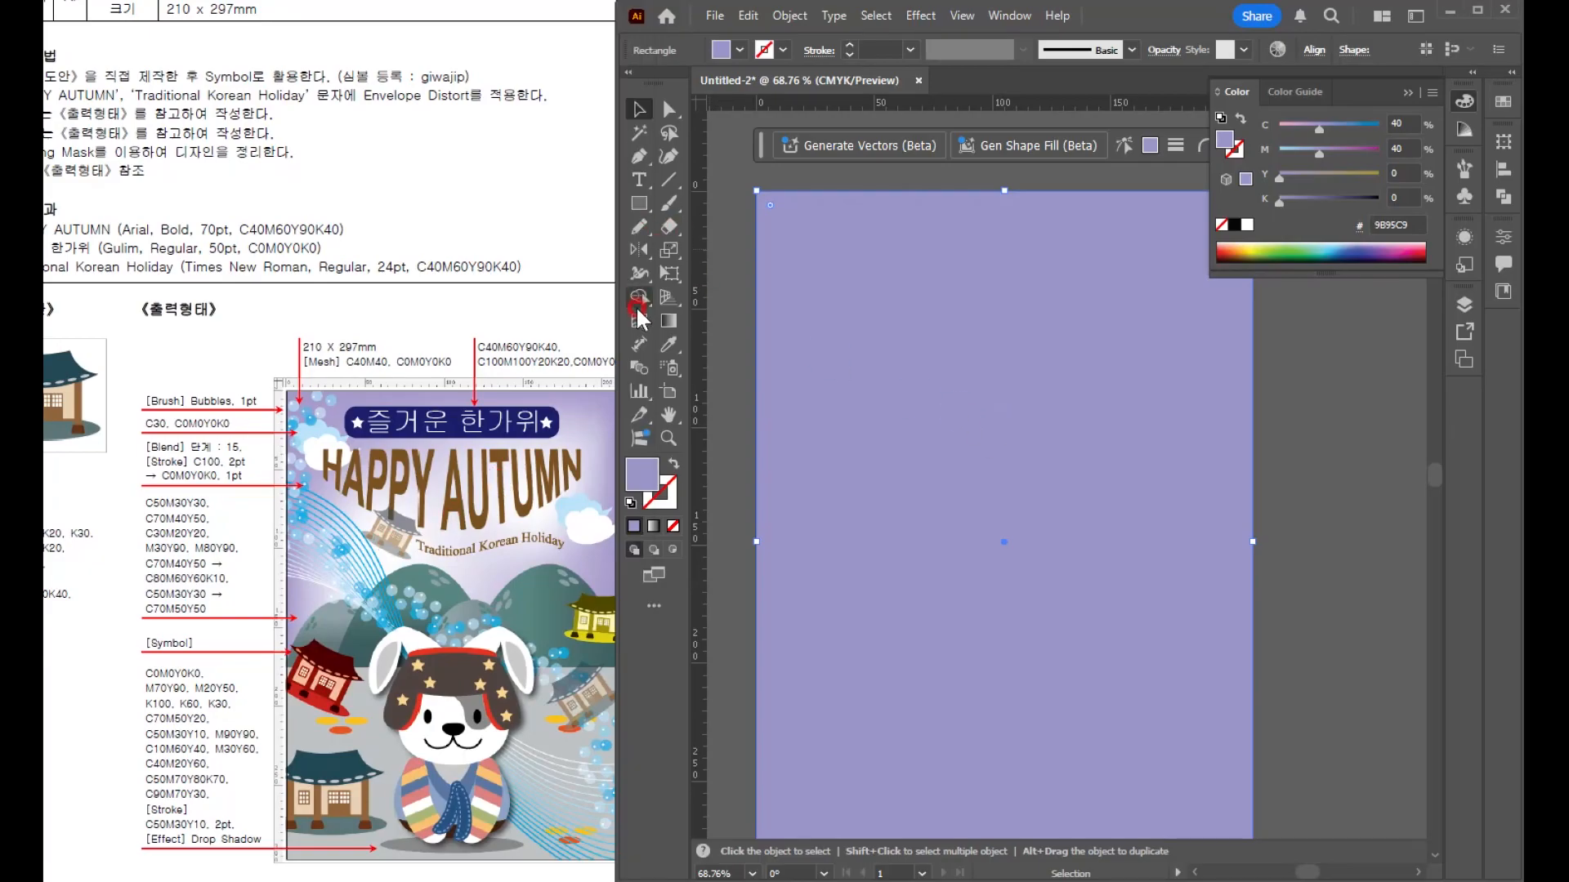
left_click(637, 321)
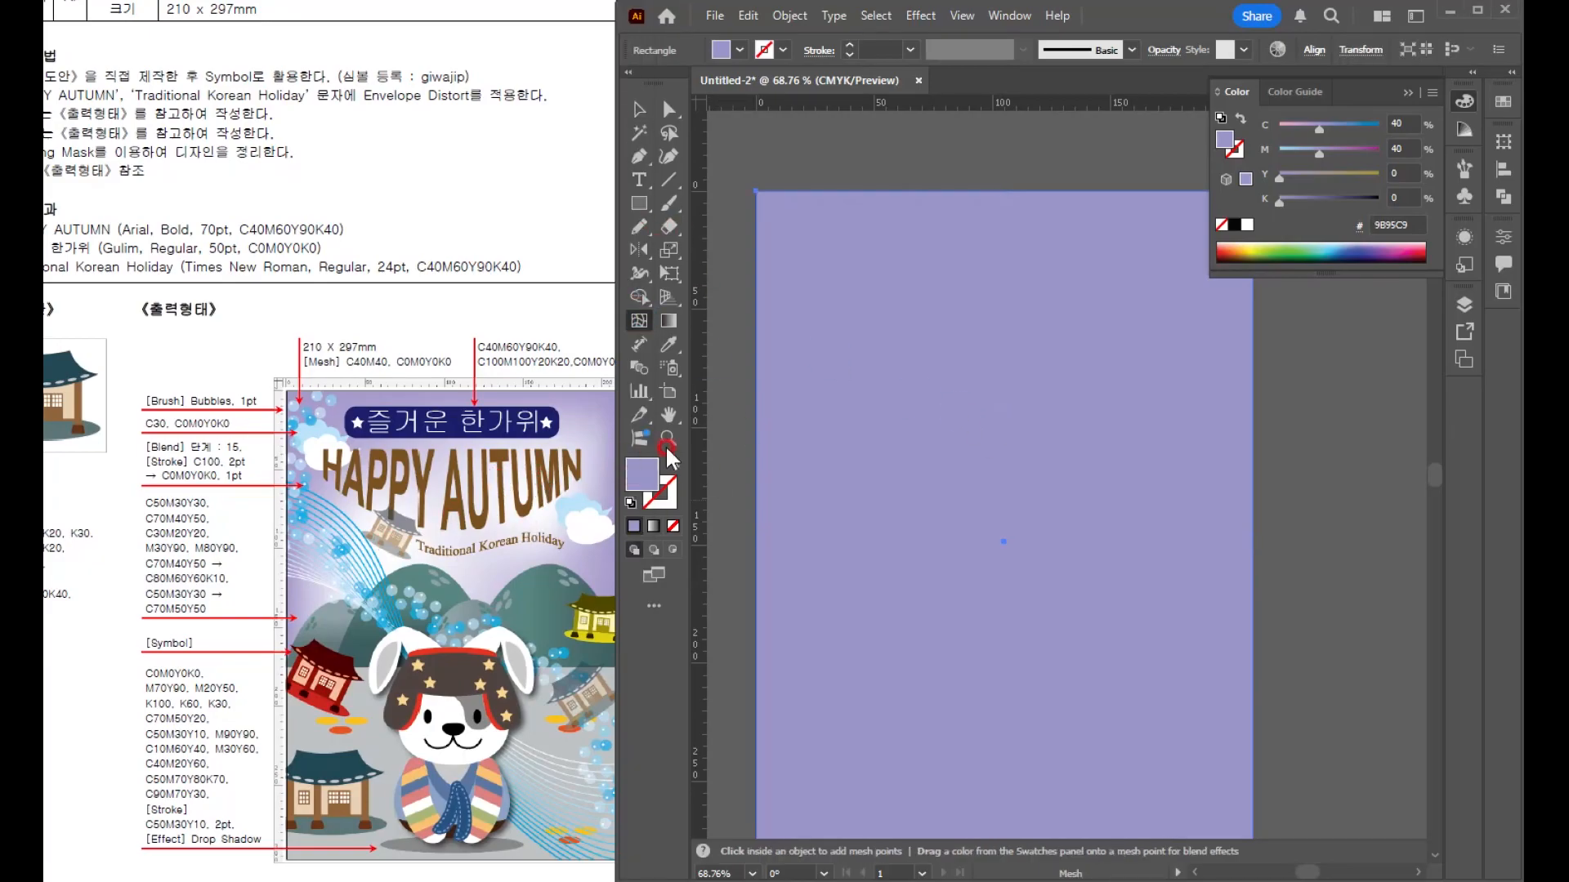
left_click(1075, 317)
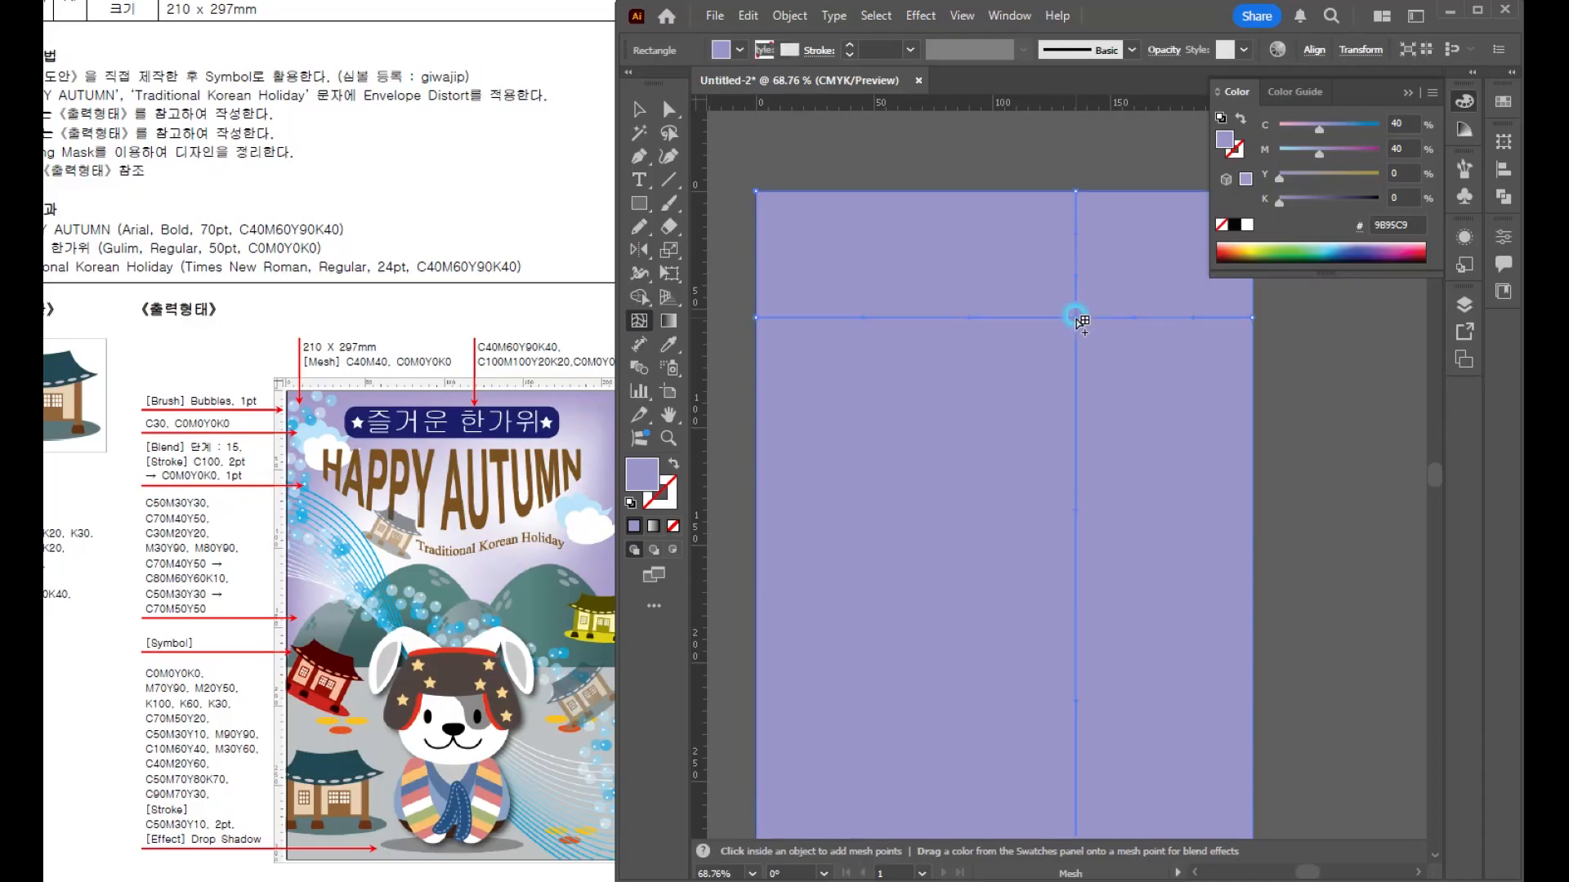
left_click(1286, 198)
left_click(1245, 227)
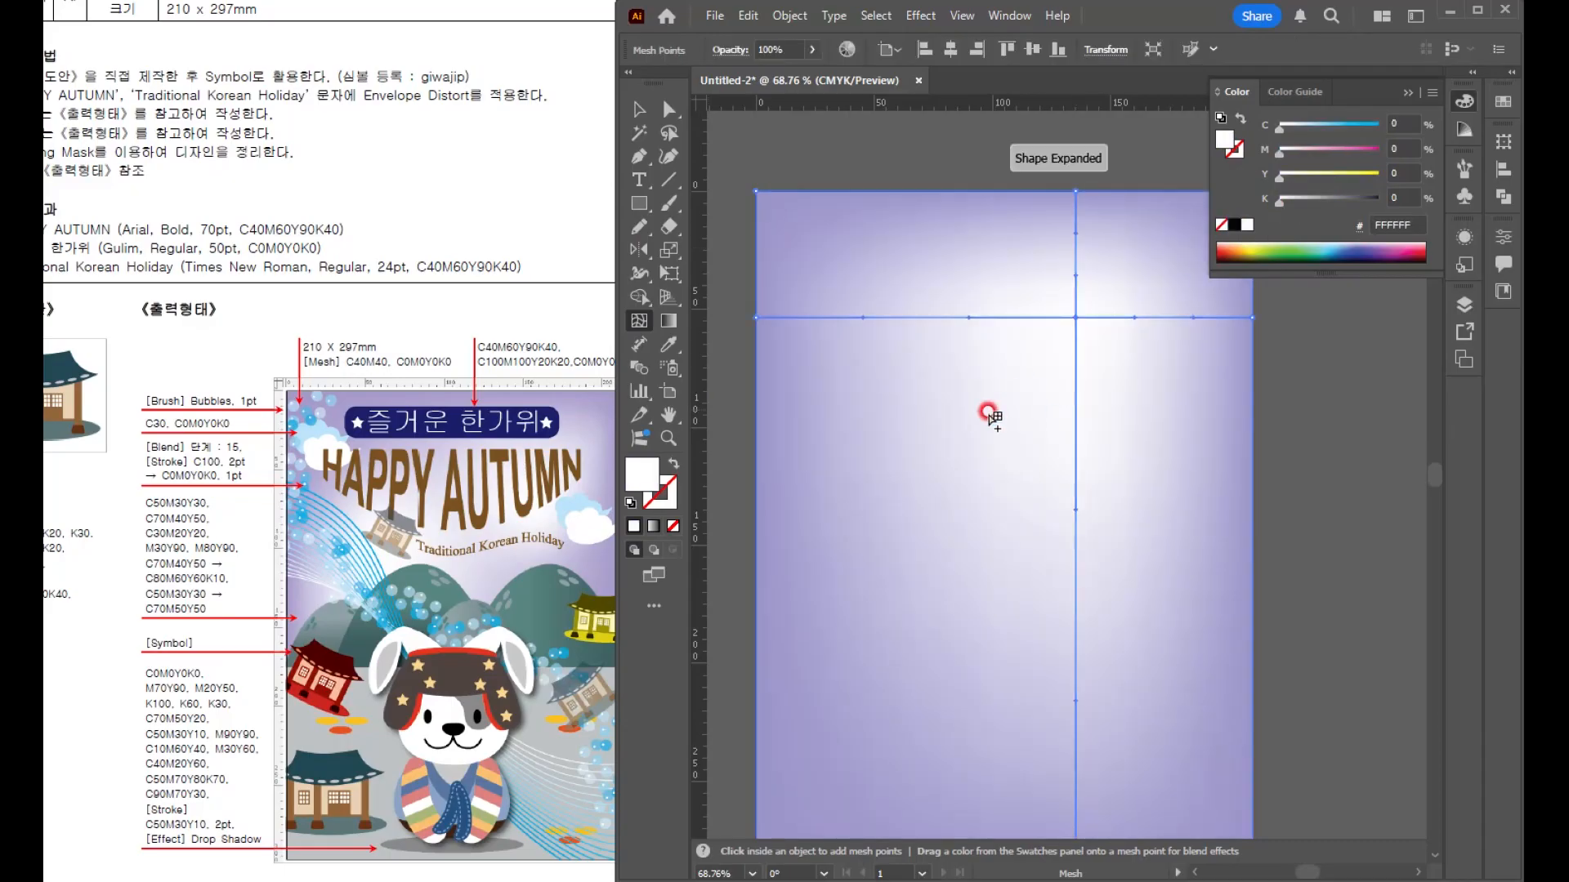
left_click(894, 434)
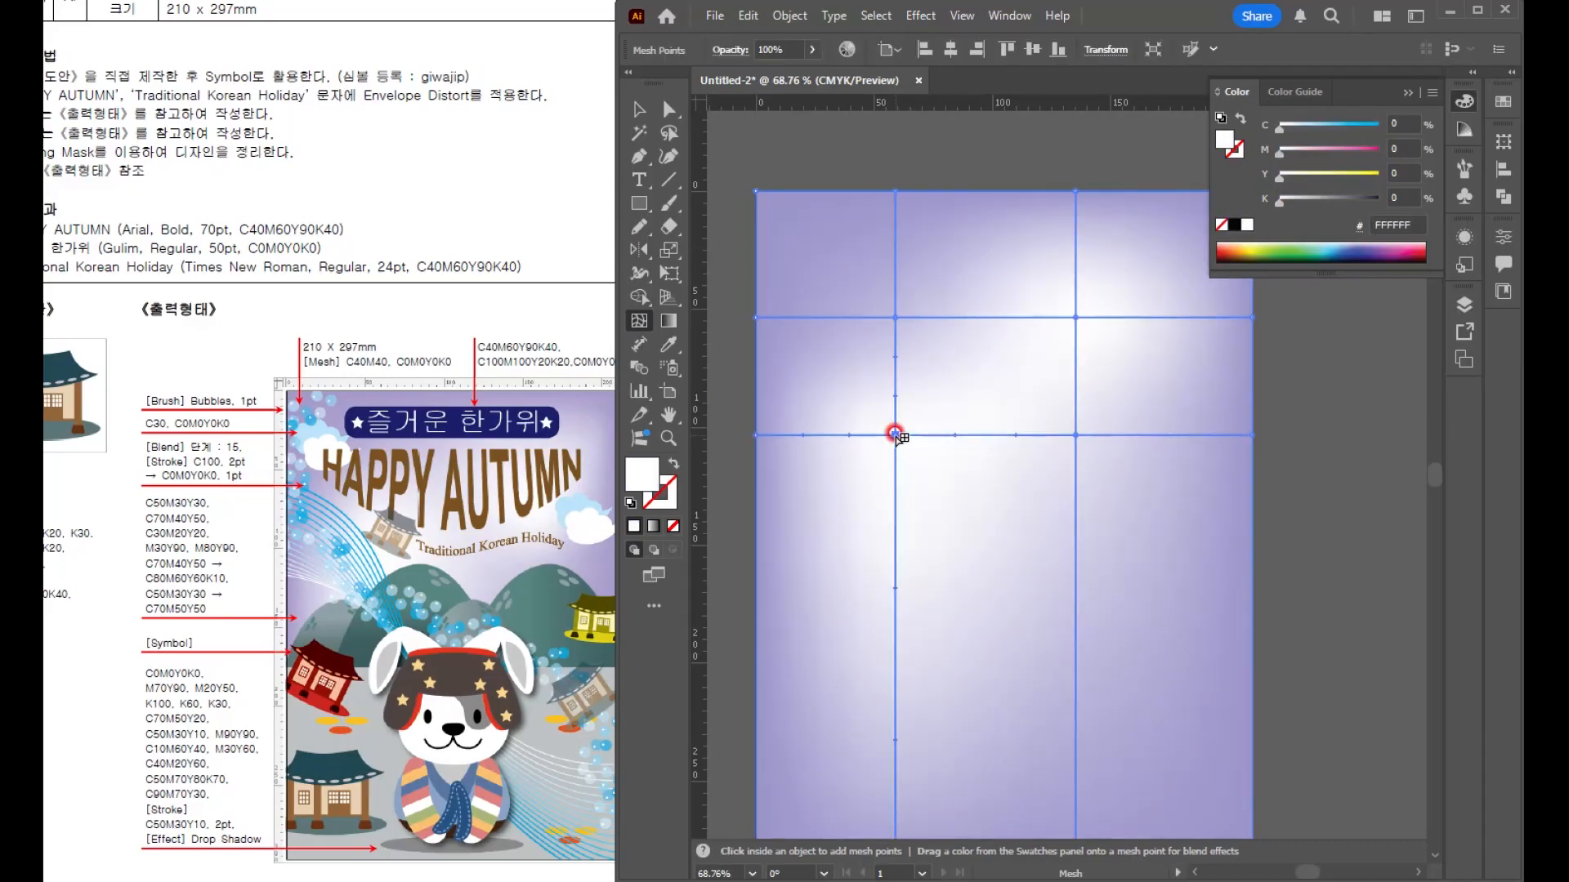
- Lock the finished mesh background
left_click(639, 108)
left_click(826, 147)
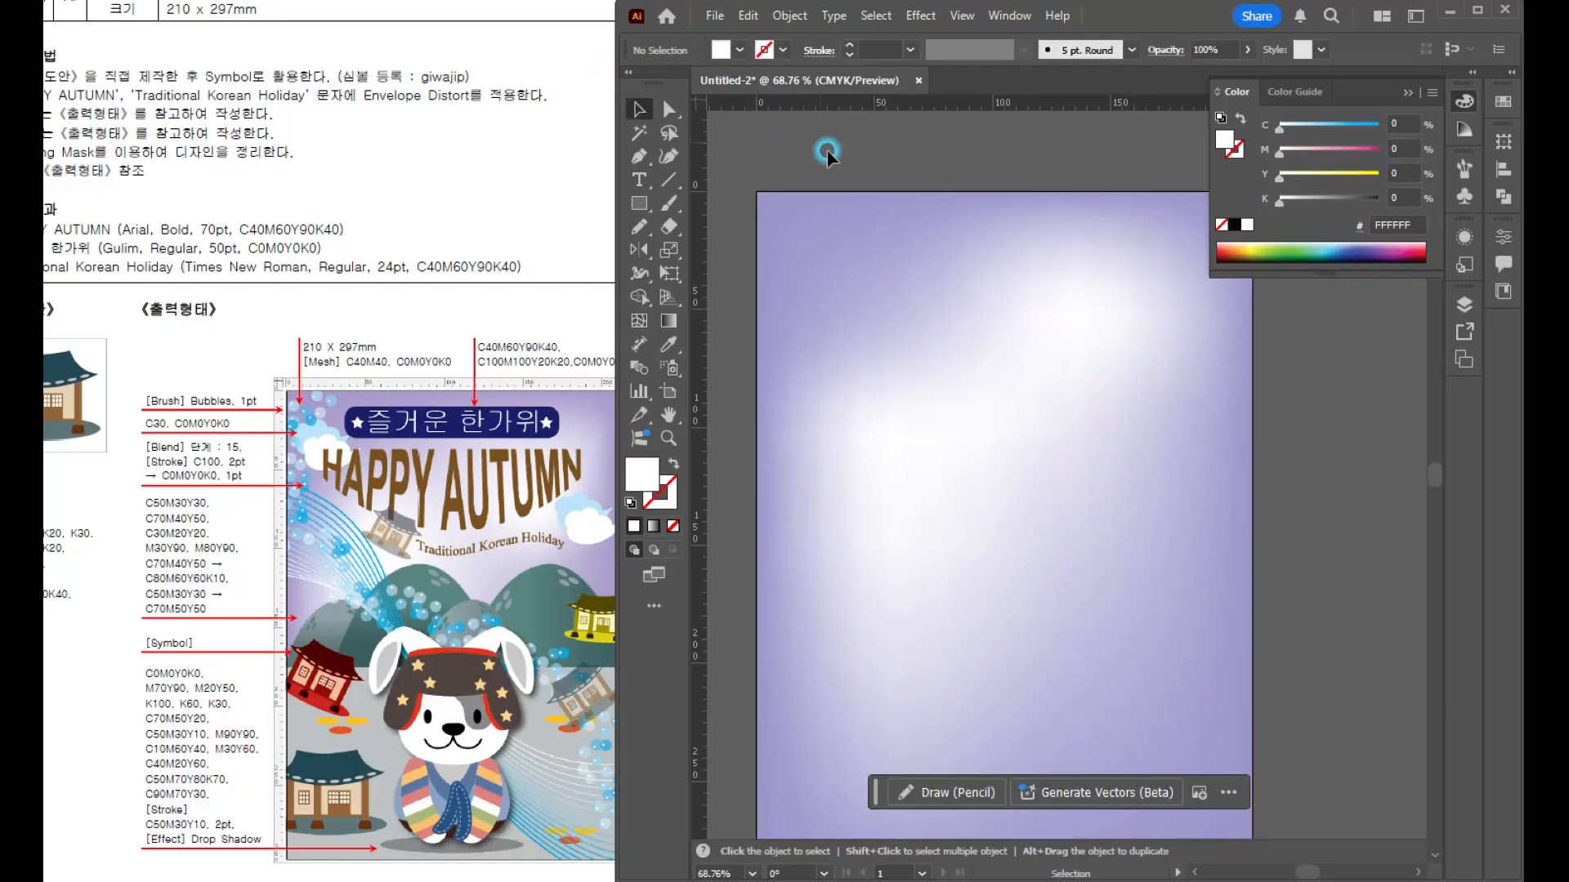
left_click(861, 204)
left_click(792, 16)
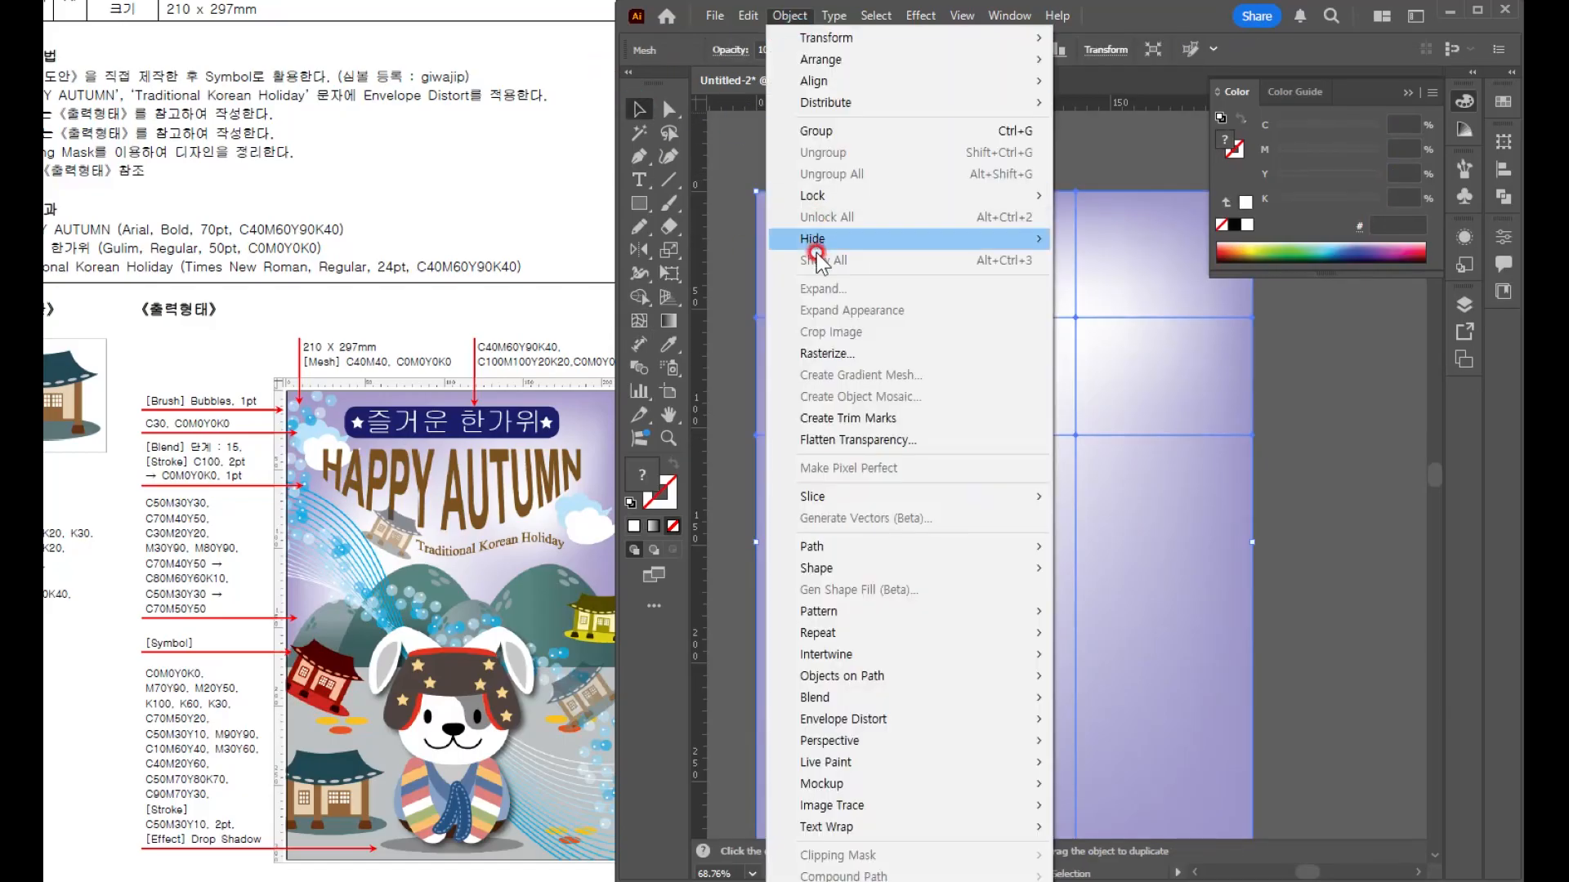
mouse_move(895, 196)
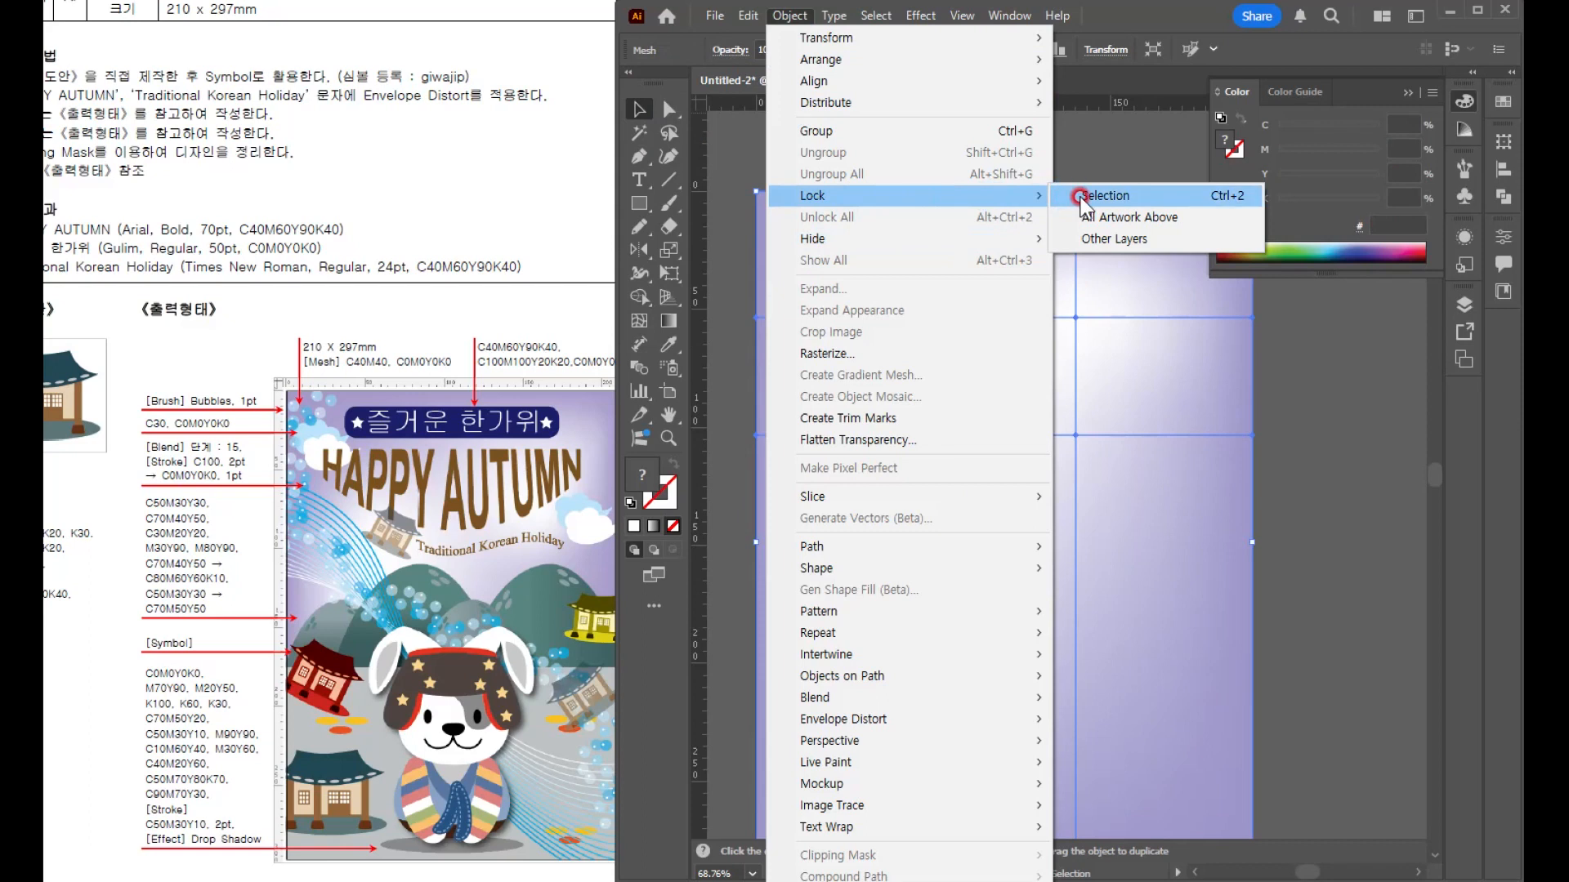
left_click(1078, 196)
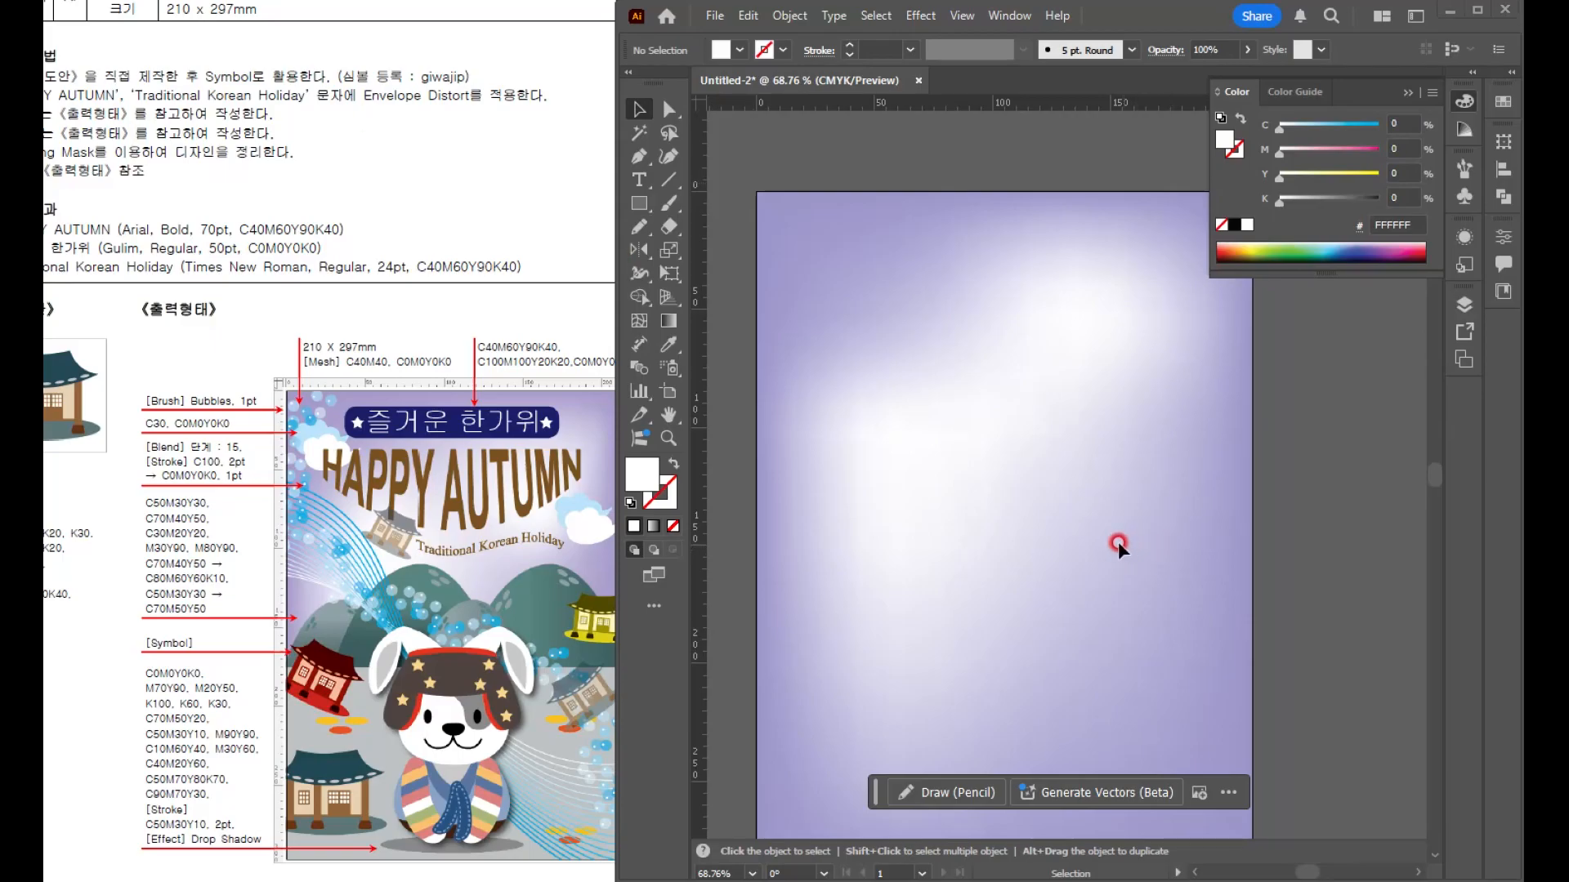
- Switch to the Ellipse tool for drawing the clouds
left_click_drag(431, 583, 401, 577)
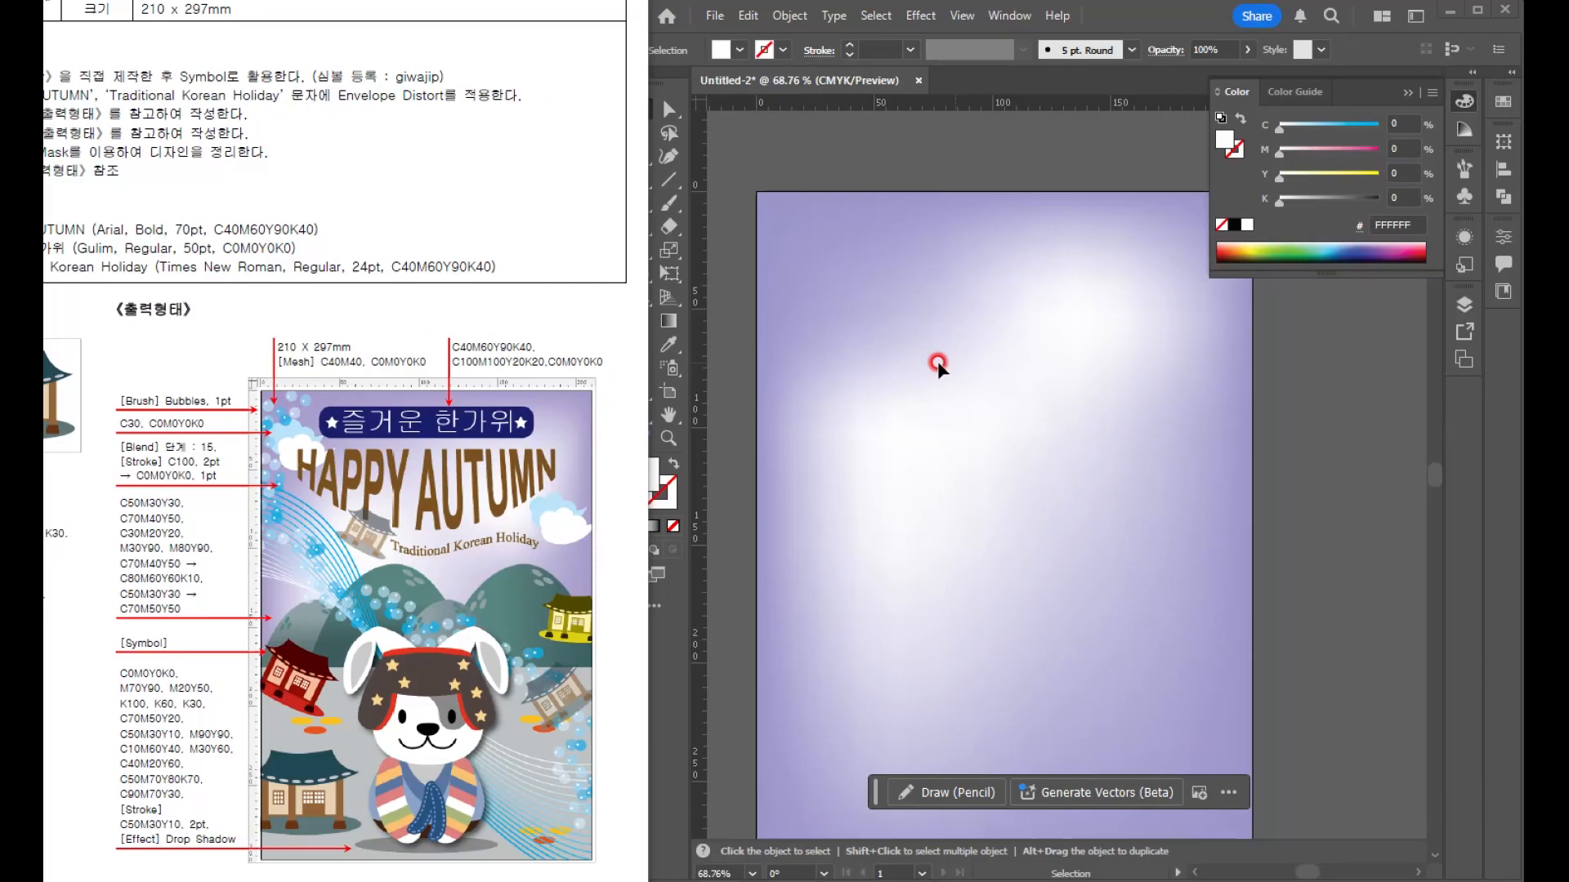
left_click(807, 247)
left_click_drag(638, 203, 725, 248)
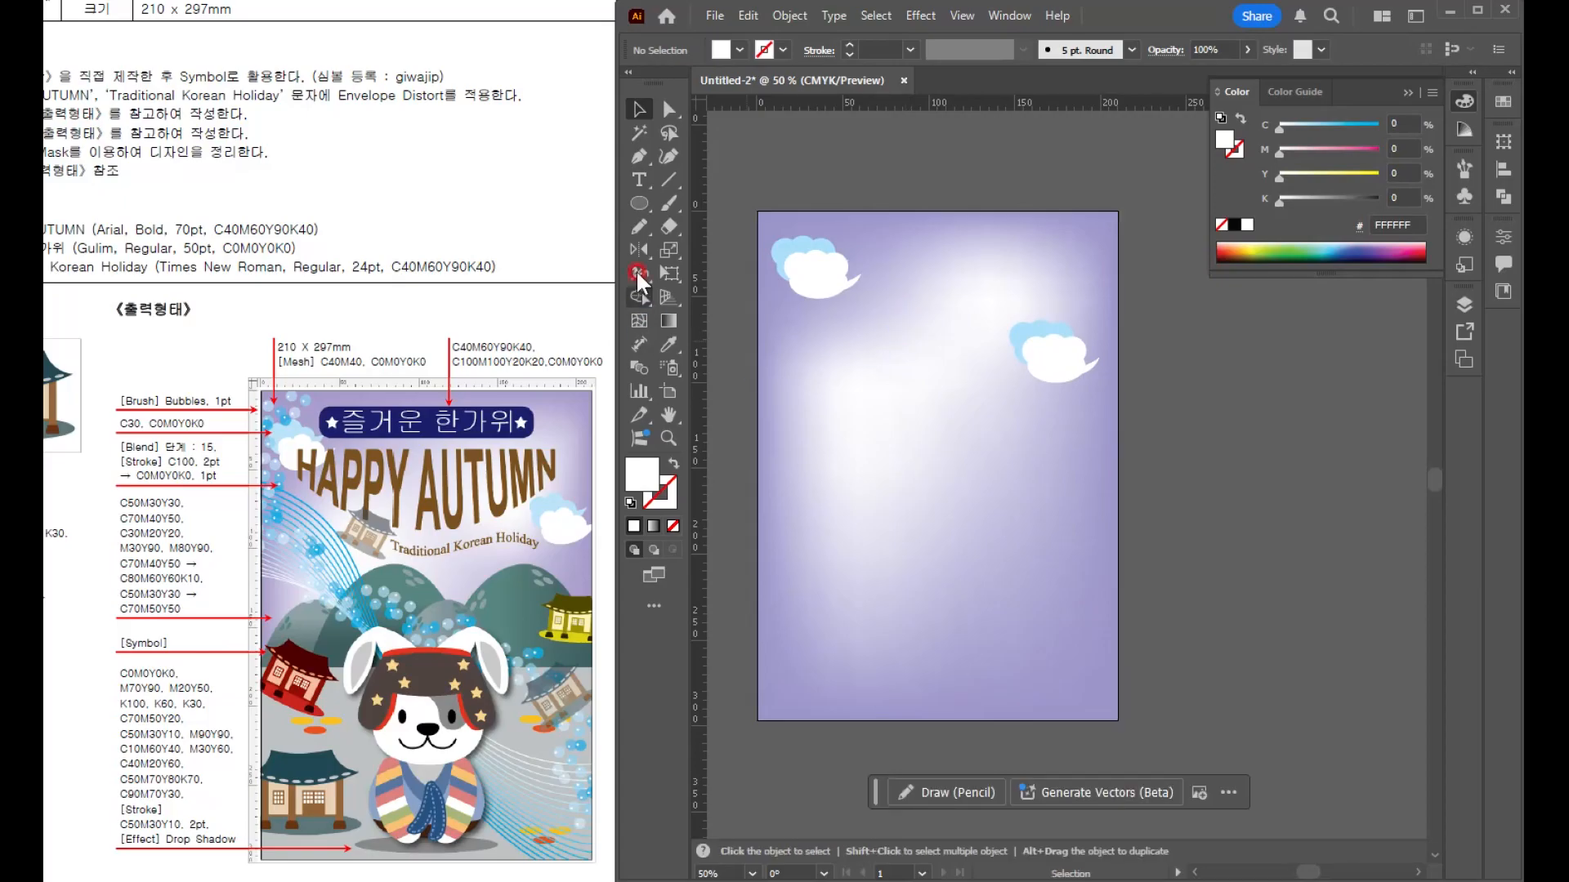
- Draw a full-width ground rectangle over the lower part of the artboard and fill it with the K30 grey swatch
left_click_drag(634, 191, 691, 205)
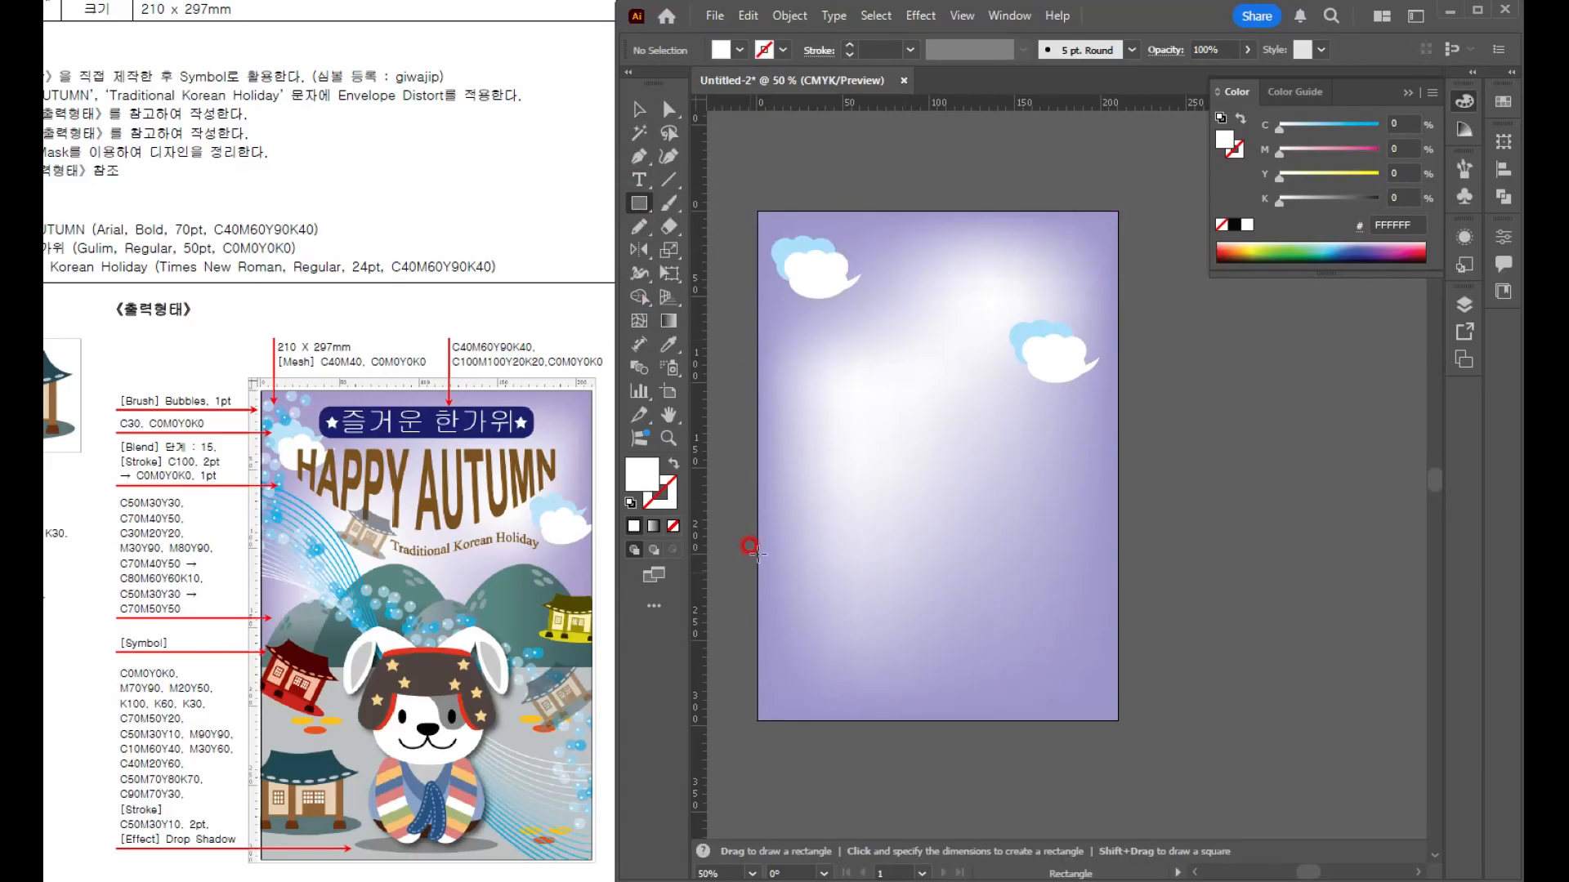
left_click_drag(756, 506, 1118, 719)
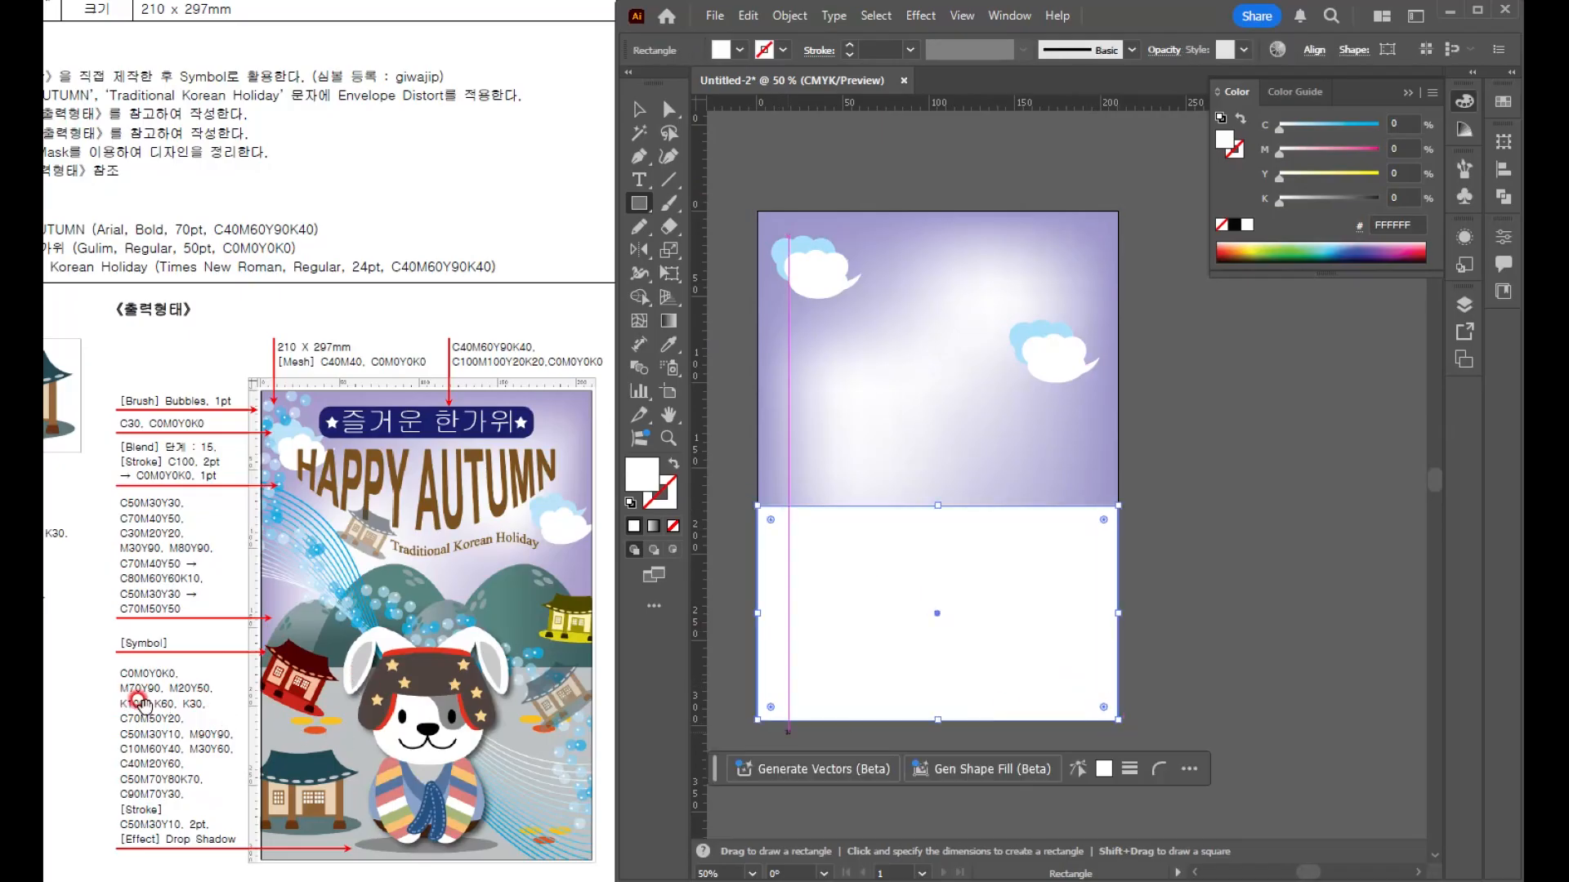
left_click(1503, 102)
left_click(1373, 211)
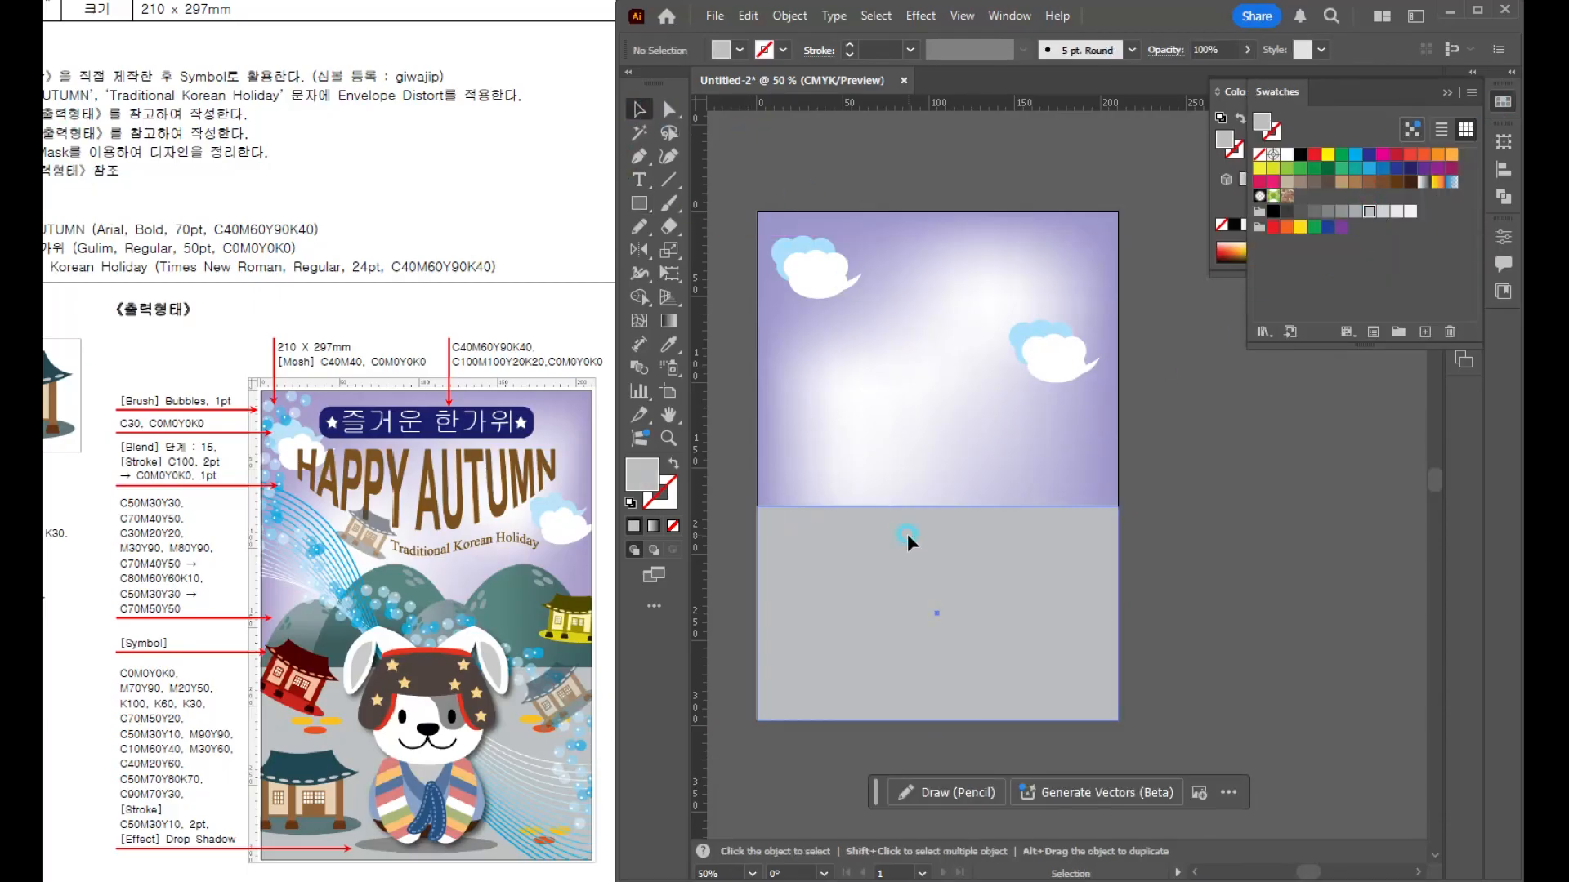
- Select the clouds and the ground rectangle and lock them
left_click(743, 224)
key("ctrl+a")
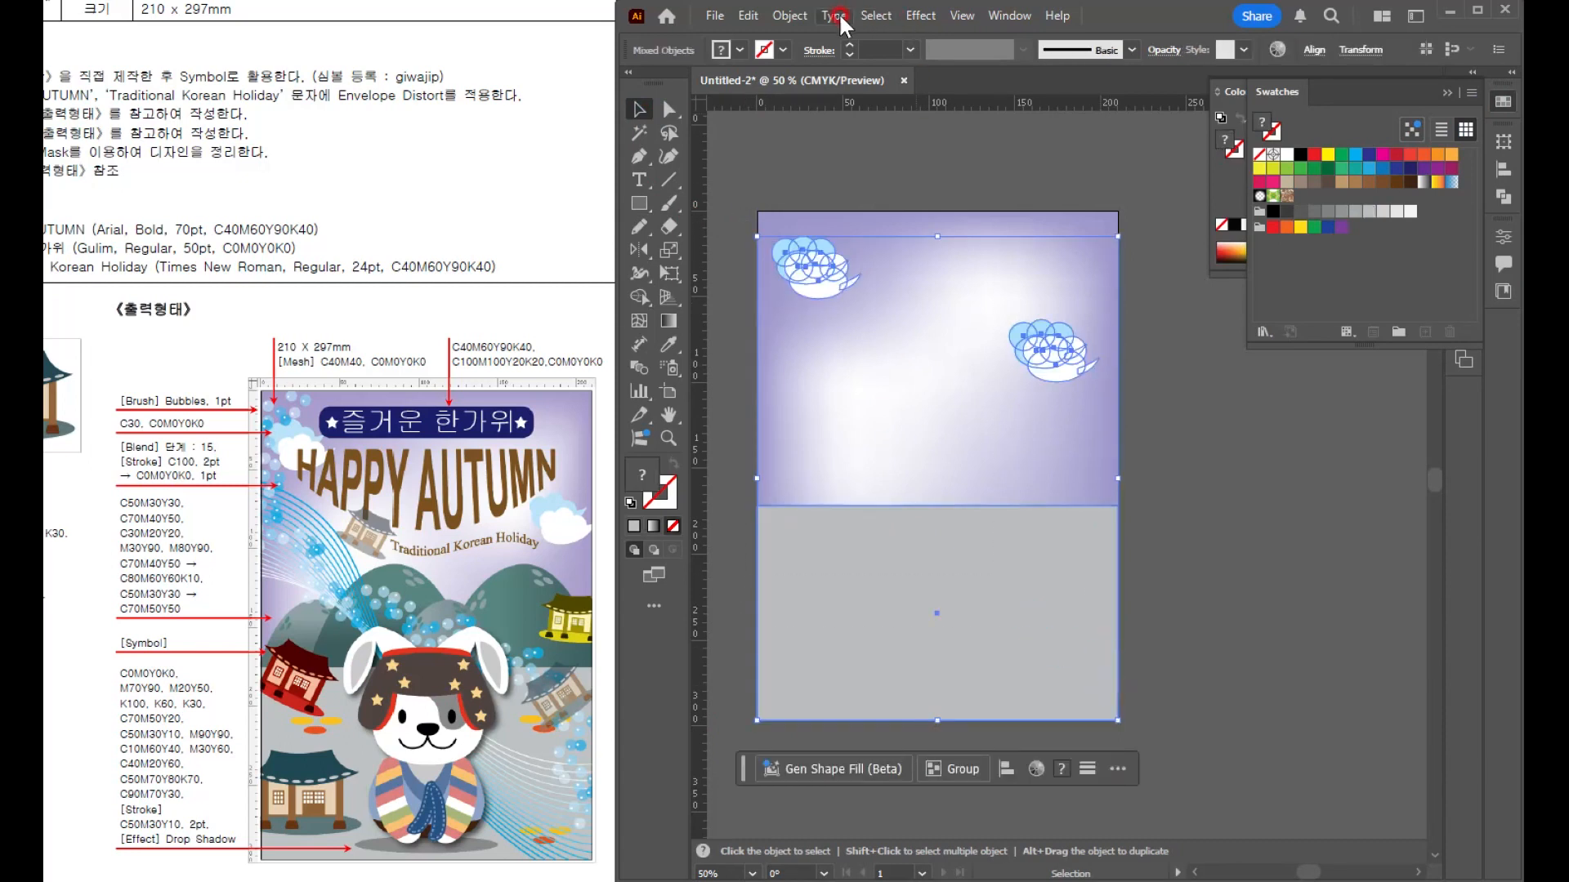
left_click(789, 16)
mouse_move(904, 196)
left_click(1106, 195)
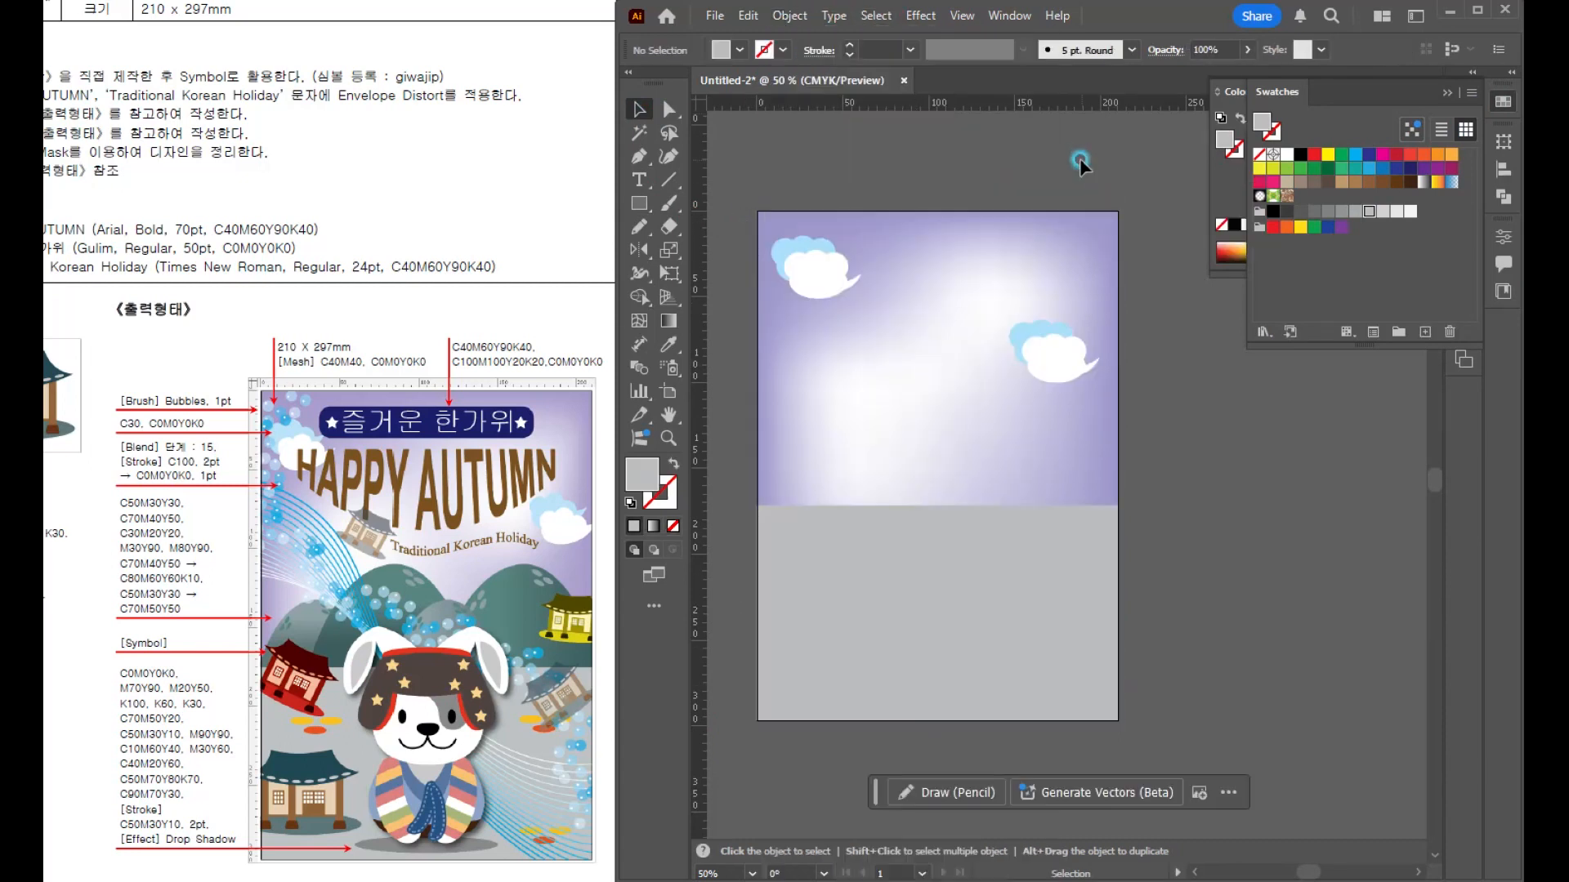
- Create a new colour group in the swatches for the poster's colours
key("ctrl+plus")
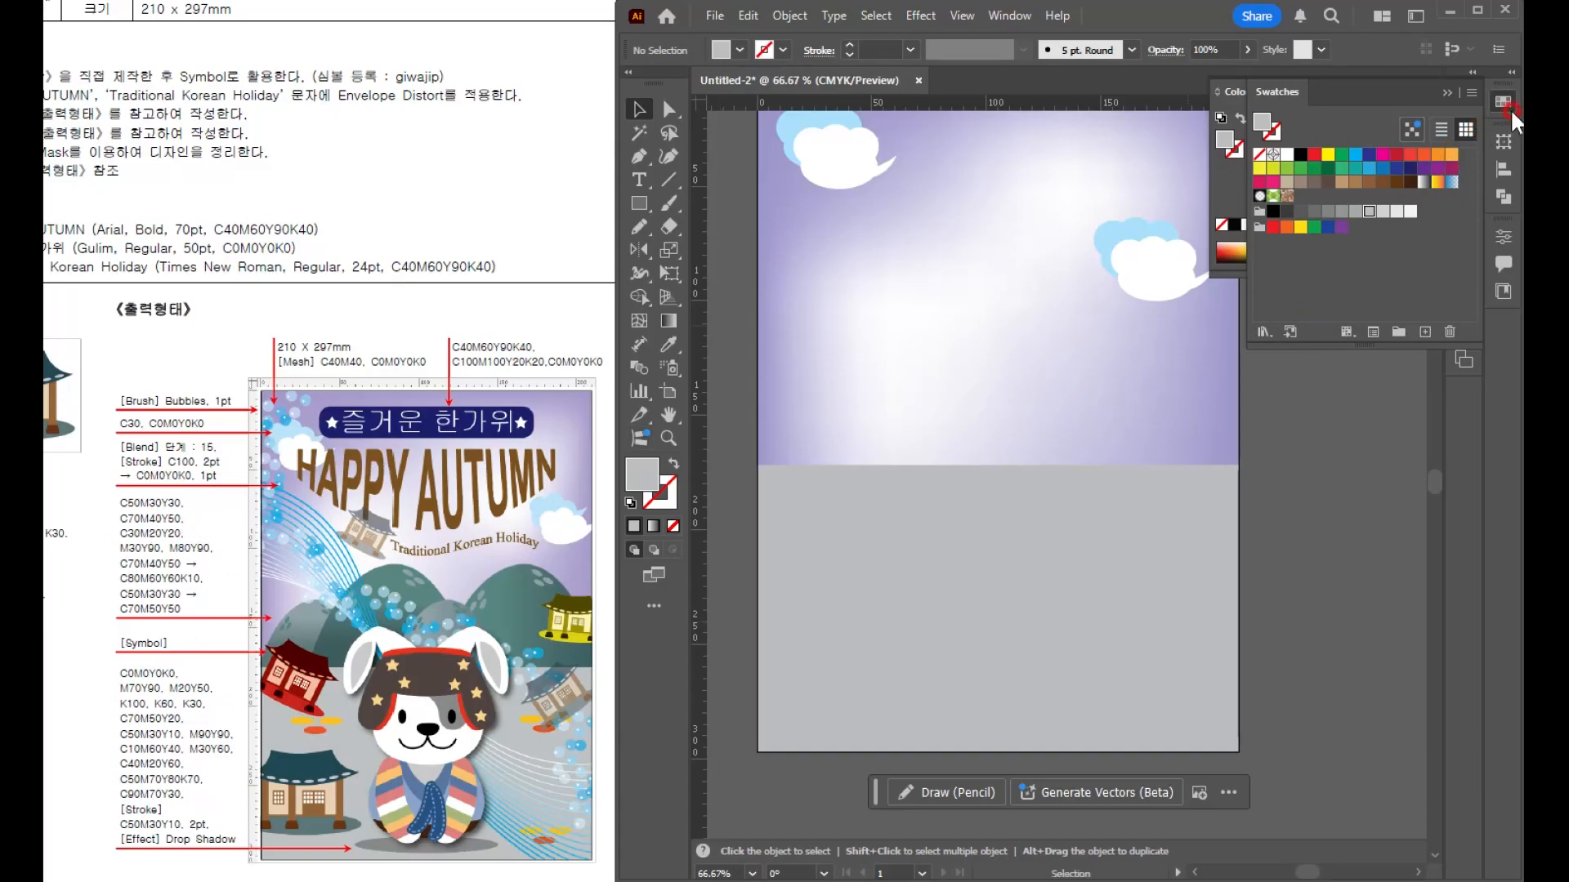
left_click(1399, 335)
key("Return")
- Add a global process swatch of C50 M30 Y30 K0 to the new colour group
left_click(1421, 332)
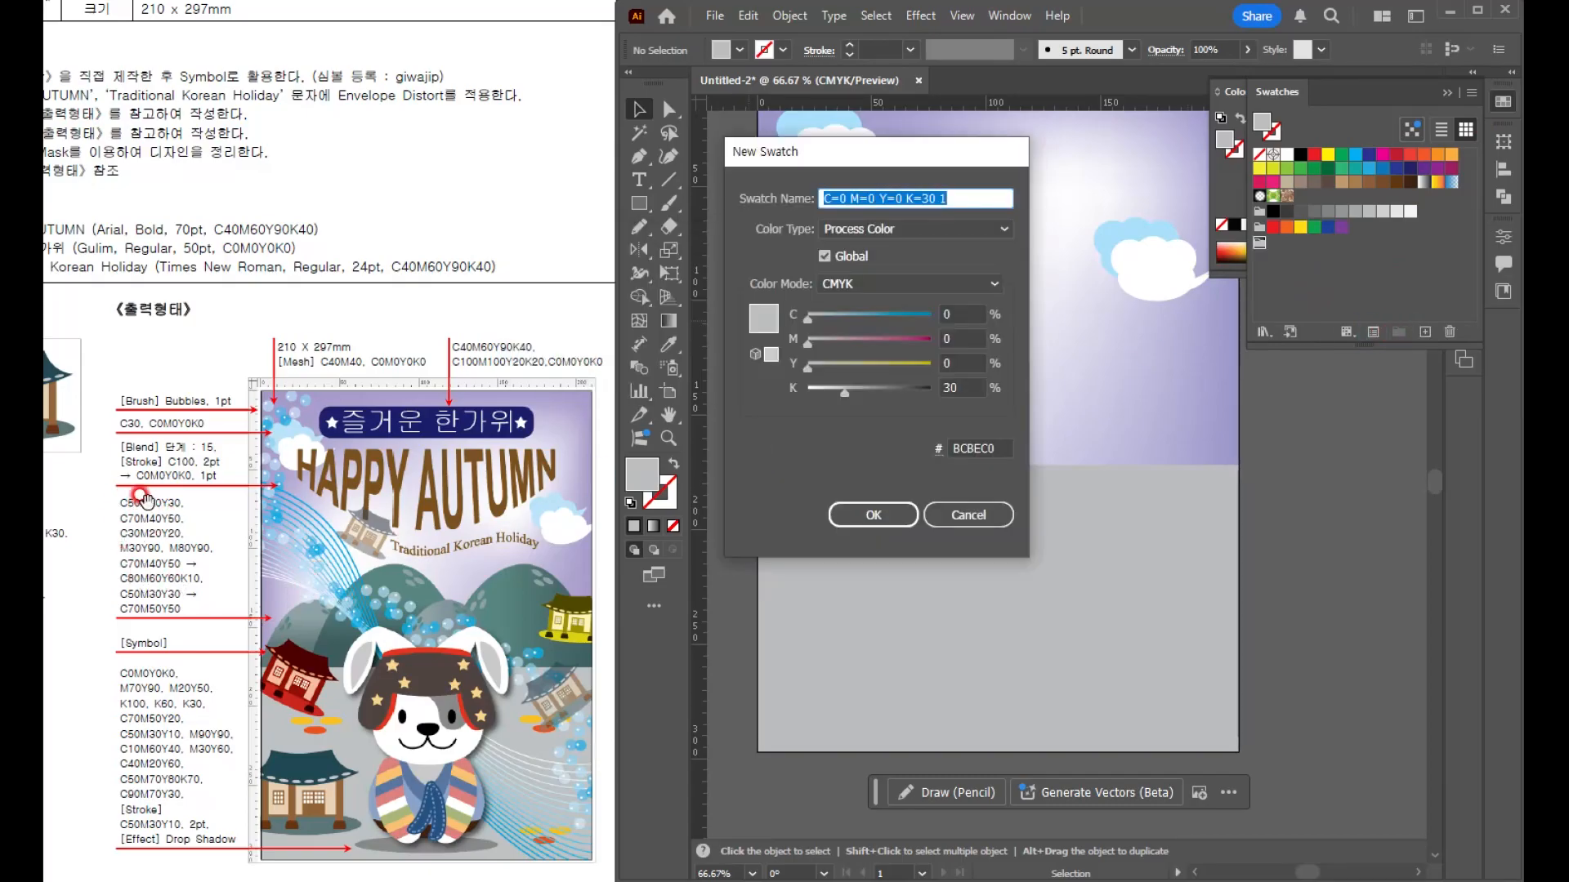
left_click(945, 312)
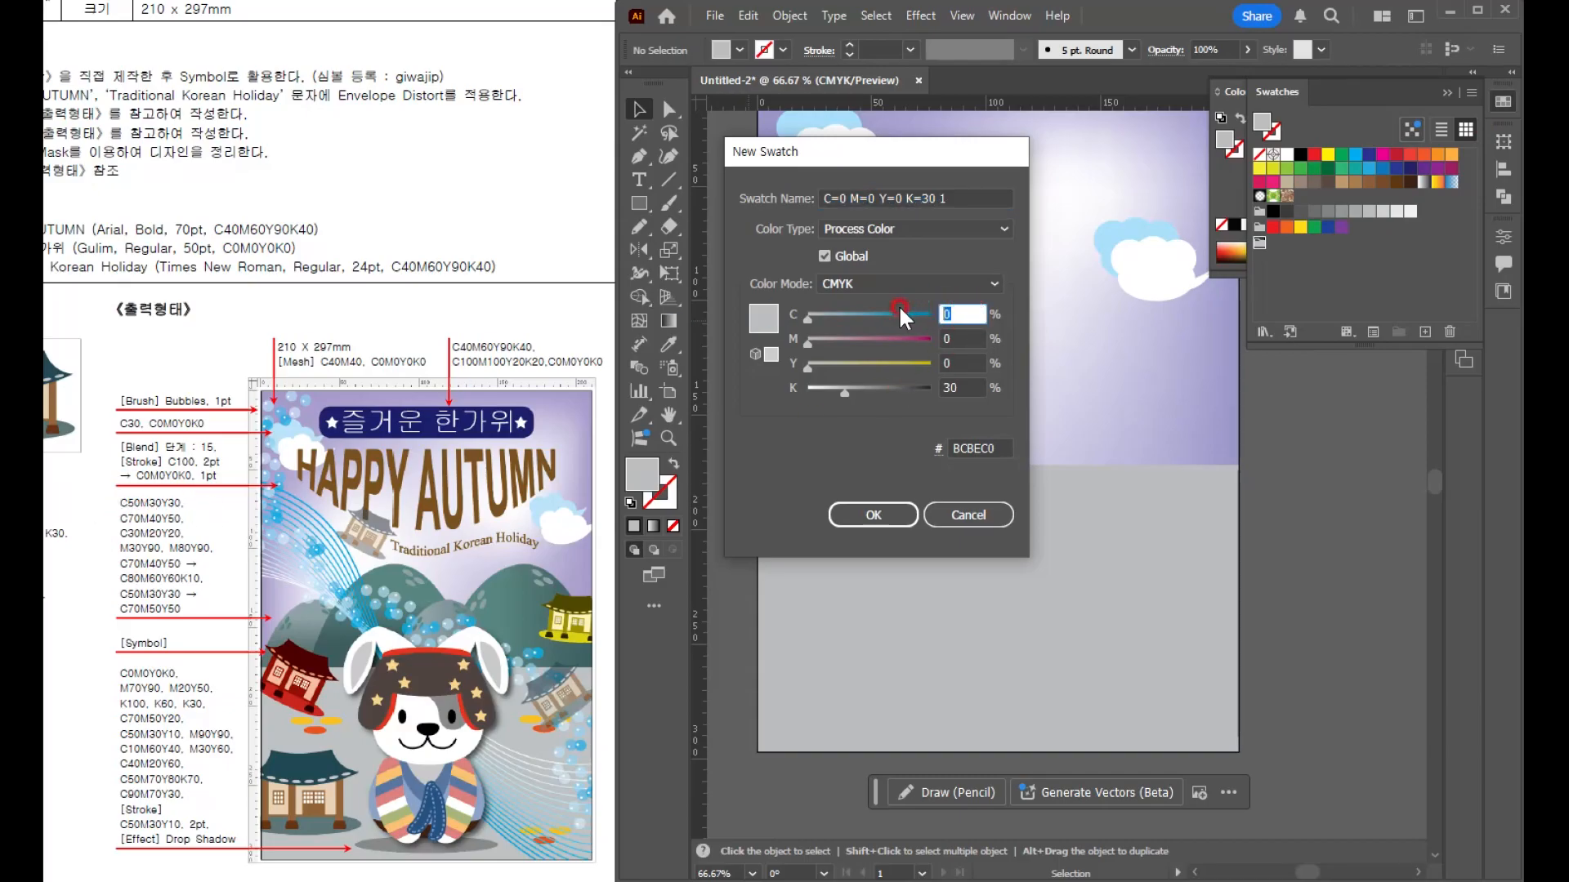
type("50")
key("Tab")
type("30")
key("Tab")
type("30")
key("Tab")
type("0")
key("Return")
- Add global process swatches of C70 M40 Y50, C30 M20 Y20, M30 Y90 and M80 Y90 to the new colour group
left_click(1426, 329)
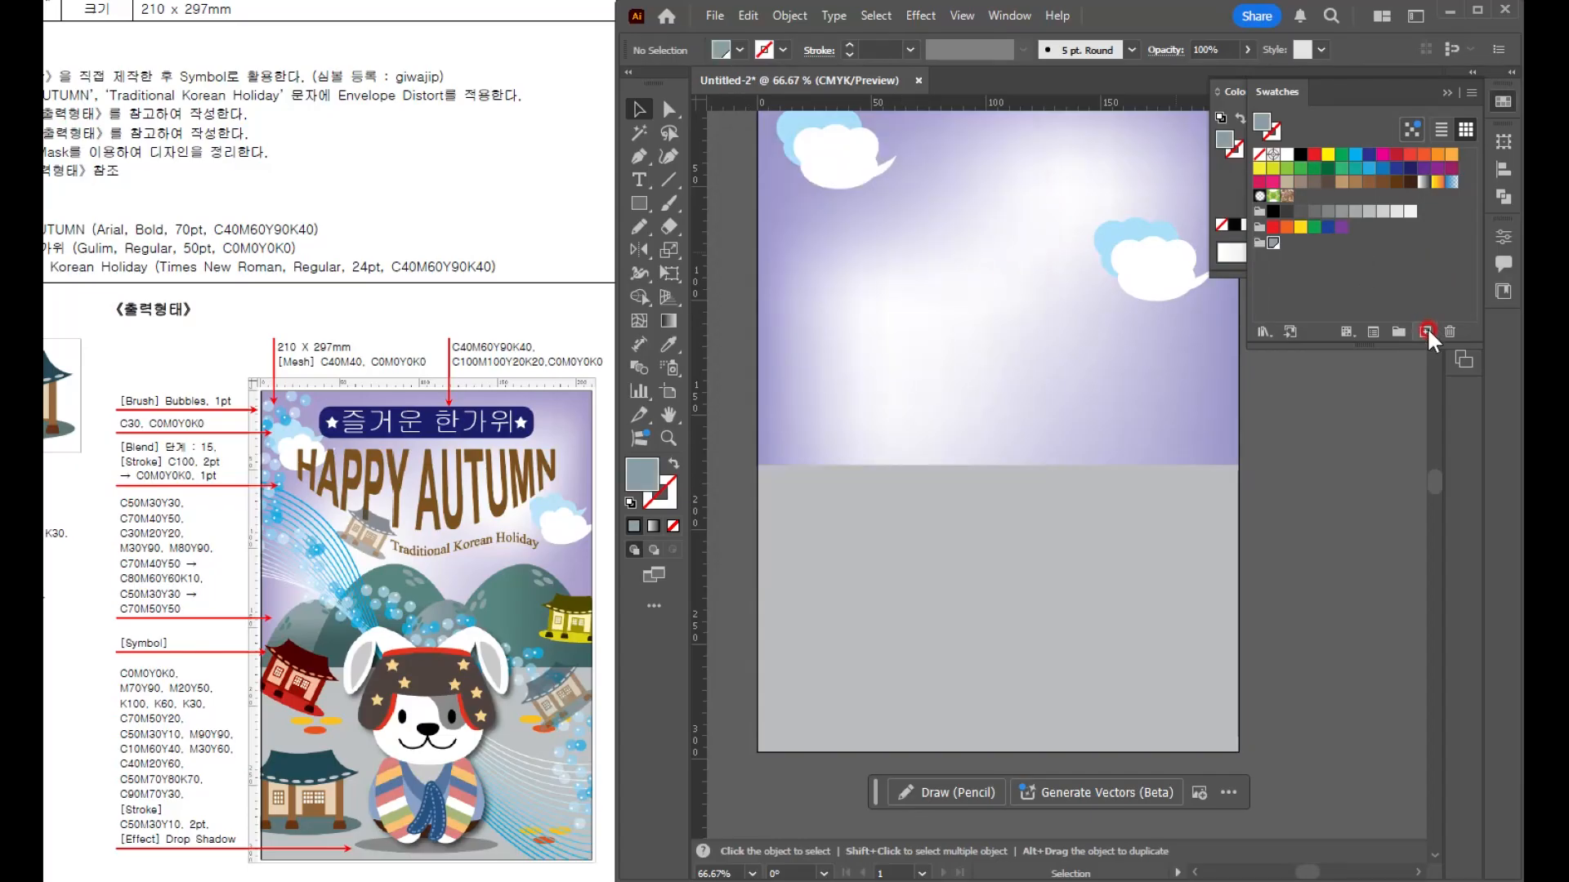
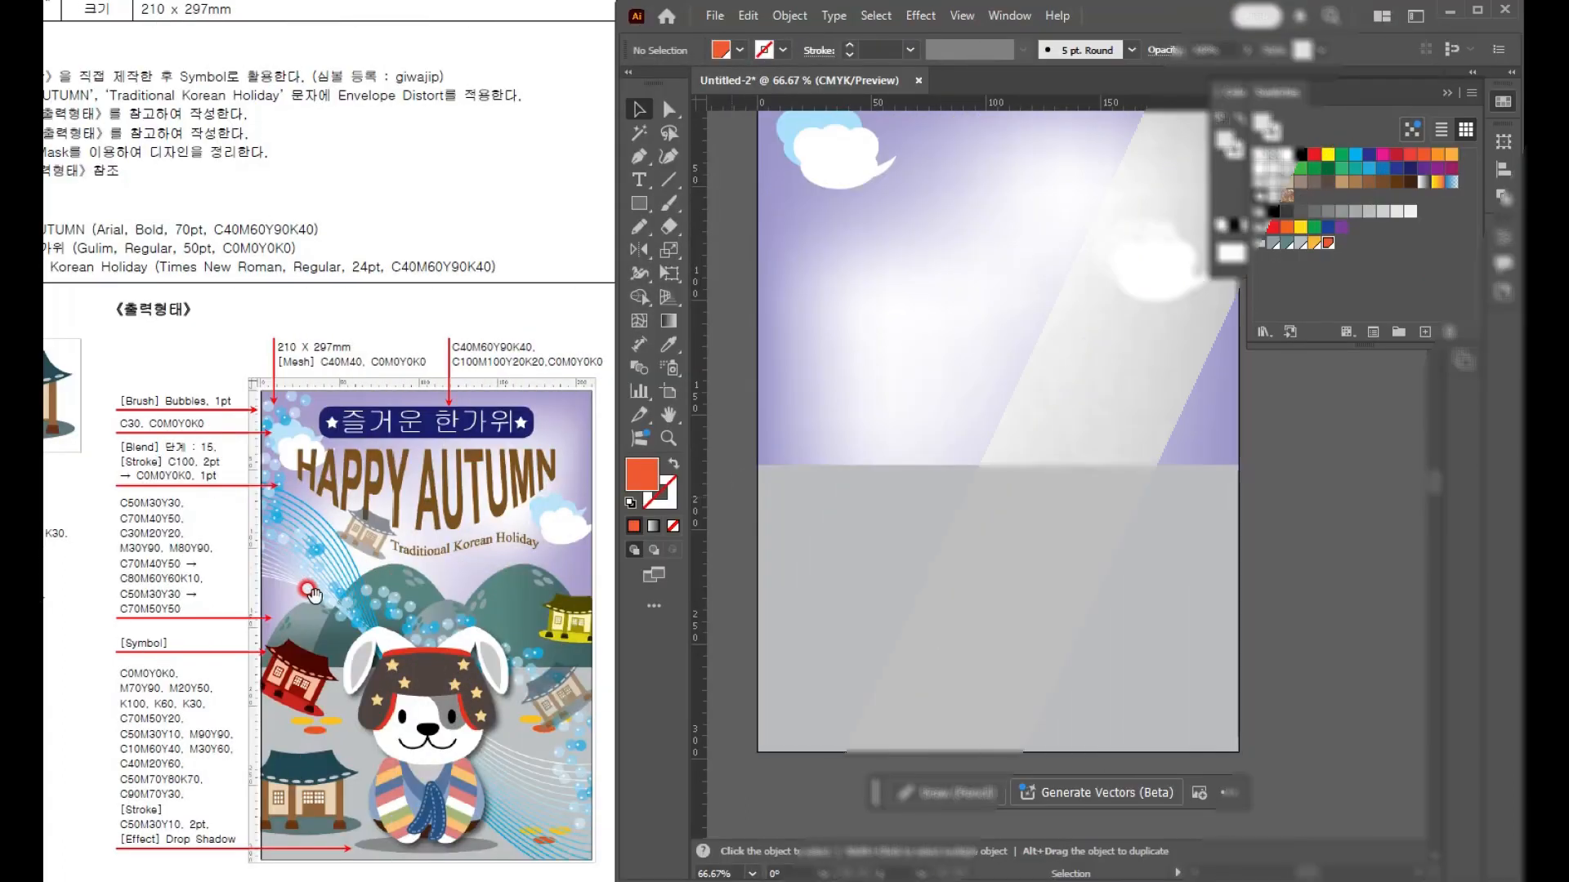
- Draw a tall orange ellipse across the horizon and delete its lowest anchor point so only the upper dome is kept
left_click_drag(645, 201, 707, 252)
left_click_drag(807, 313, 978, 521)
key("v")
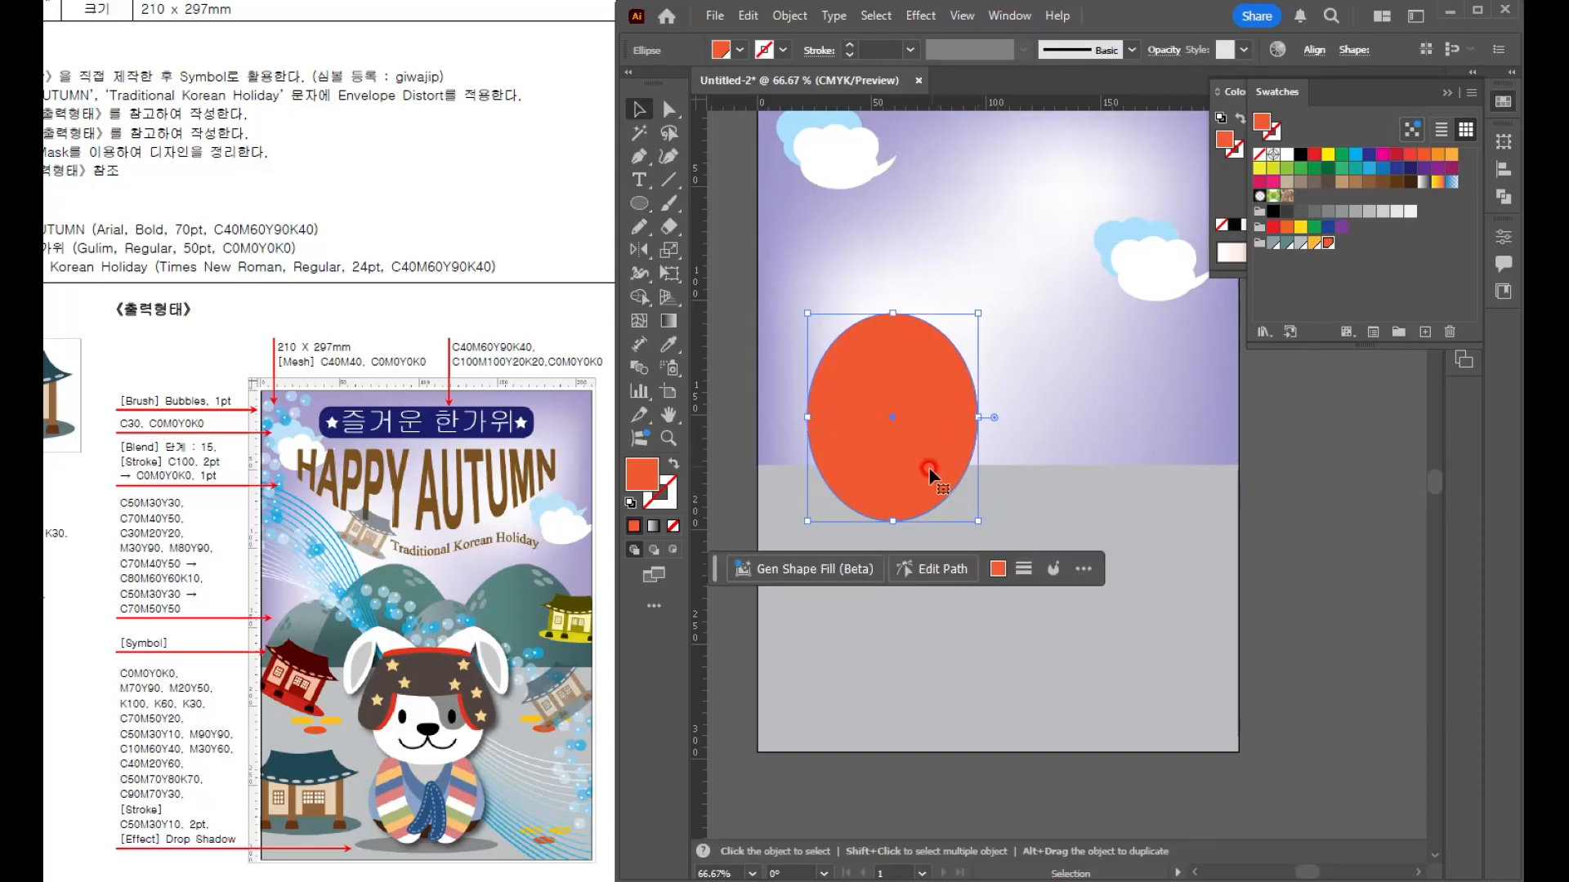
key("a")
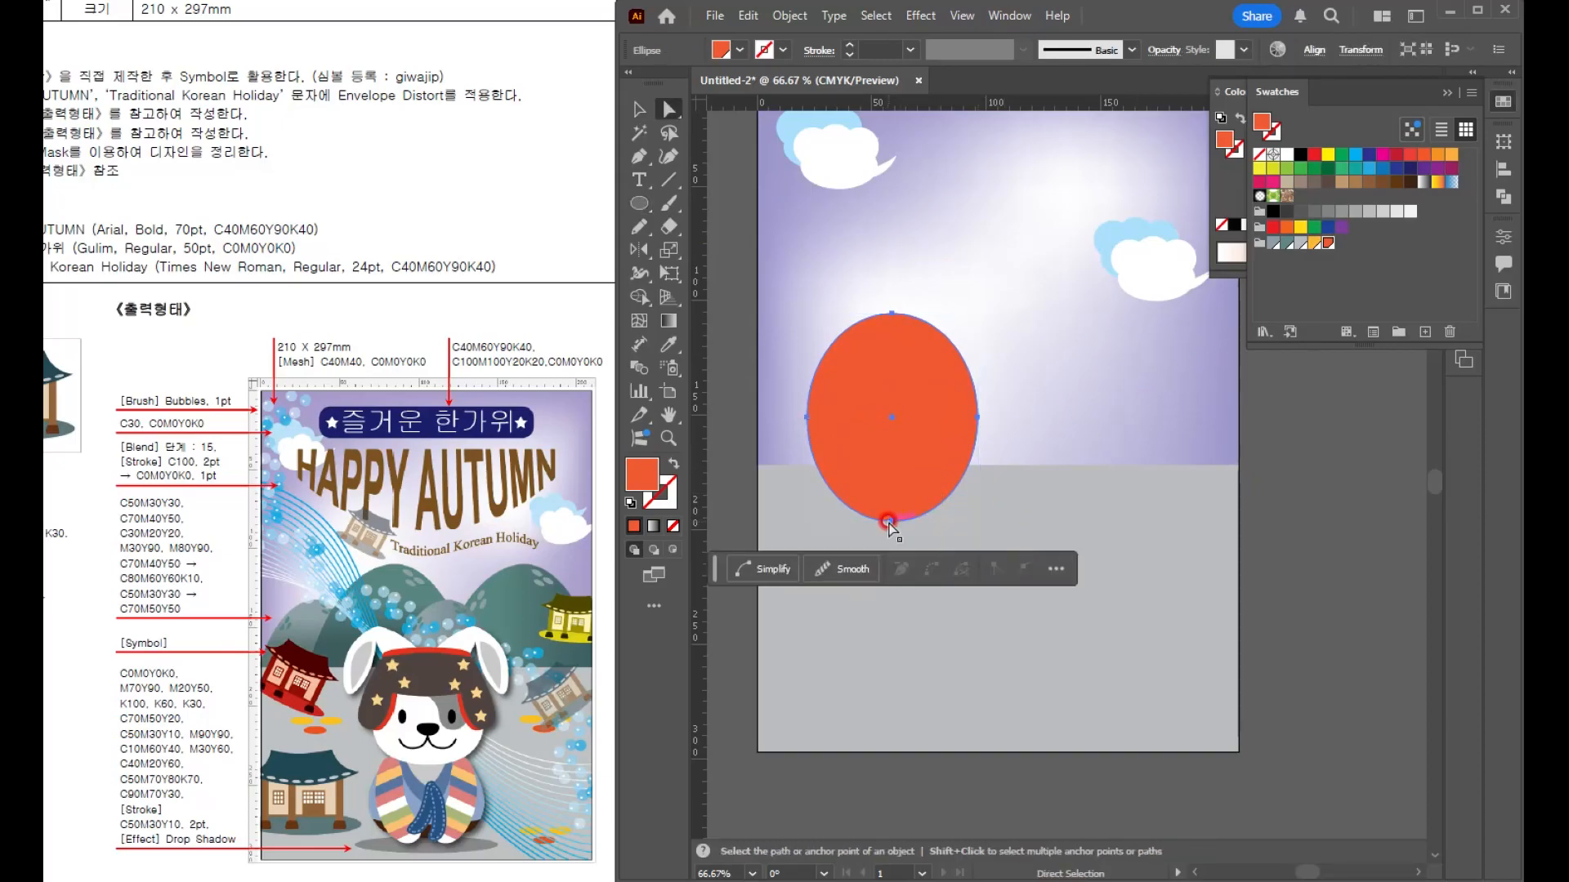
left_click(891, 522)
key("Delete")
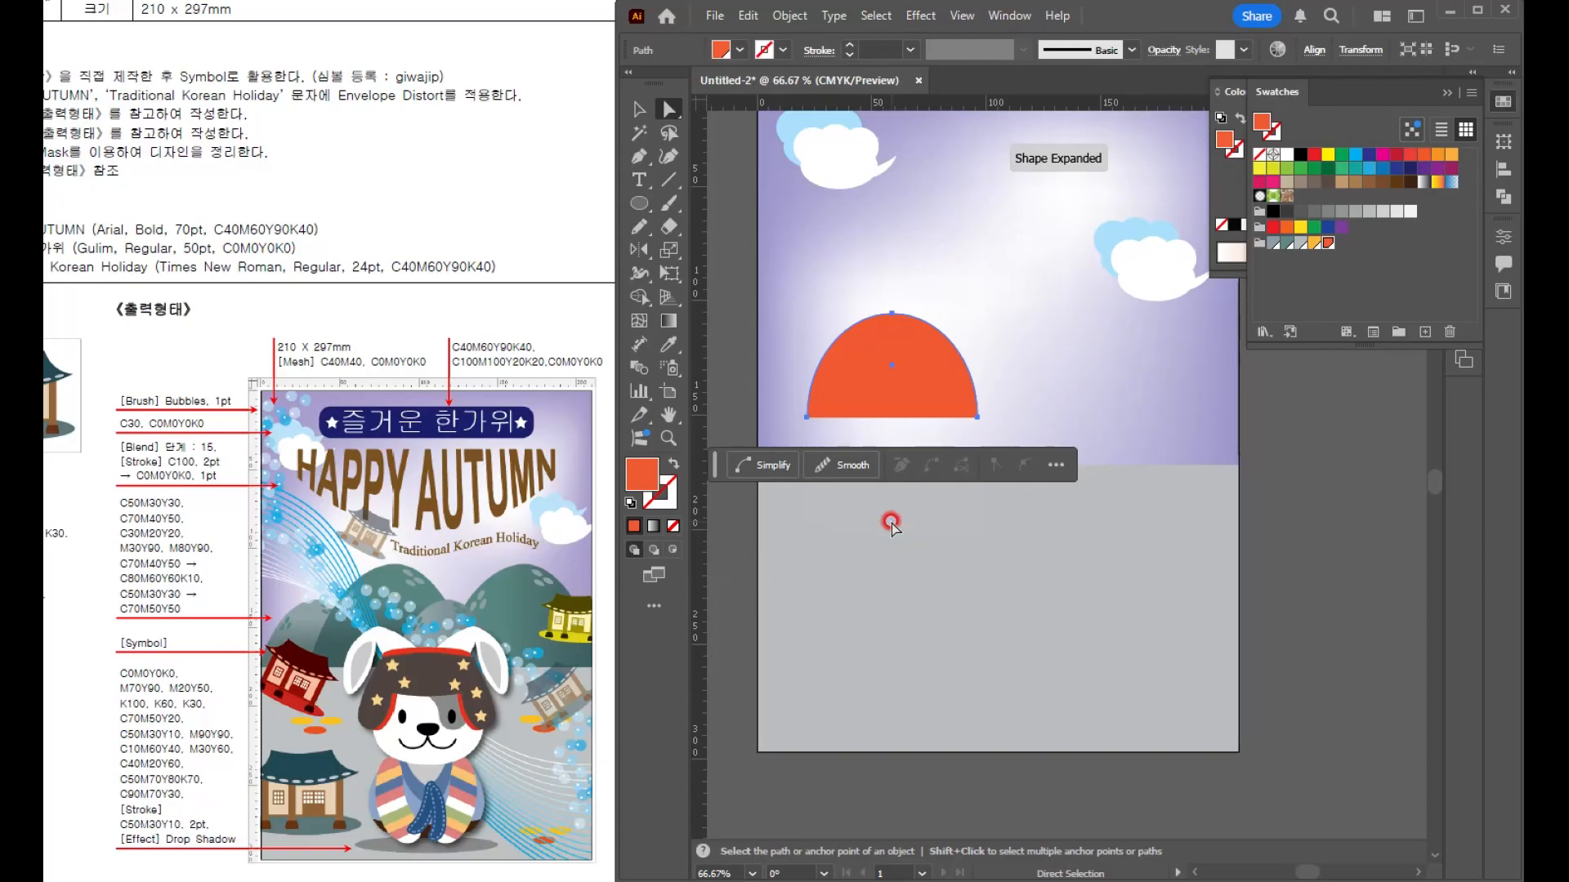
- Place the half dome at the artboard's left edge on the horizon and add a larger copy overlapping its right side
key("v")
left_click_drag(893, 419, 892, 486)
left_click_drag(971, 311, 968, 361)
left_click_drag(910, 412, 961, 441)
left_click_drag(1013, 361, 1062, 295)
- Duplicate the small and large hills together to the right so four hills span the horizon
left_click(813, 458, "shift")
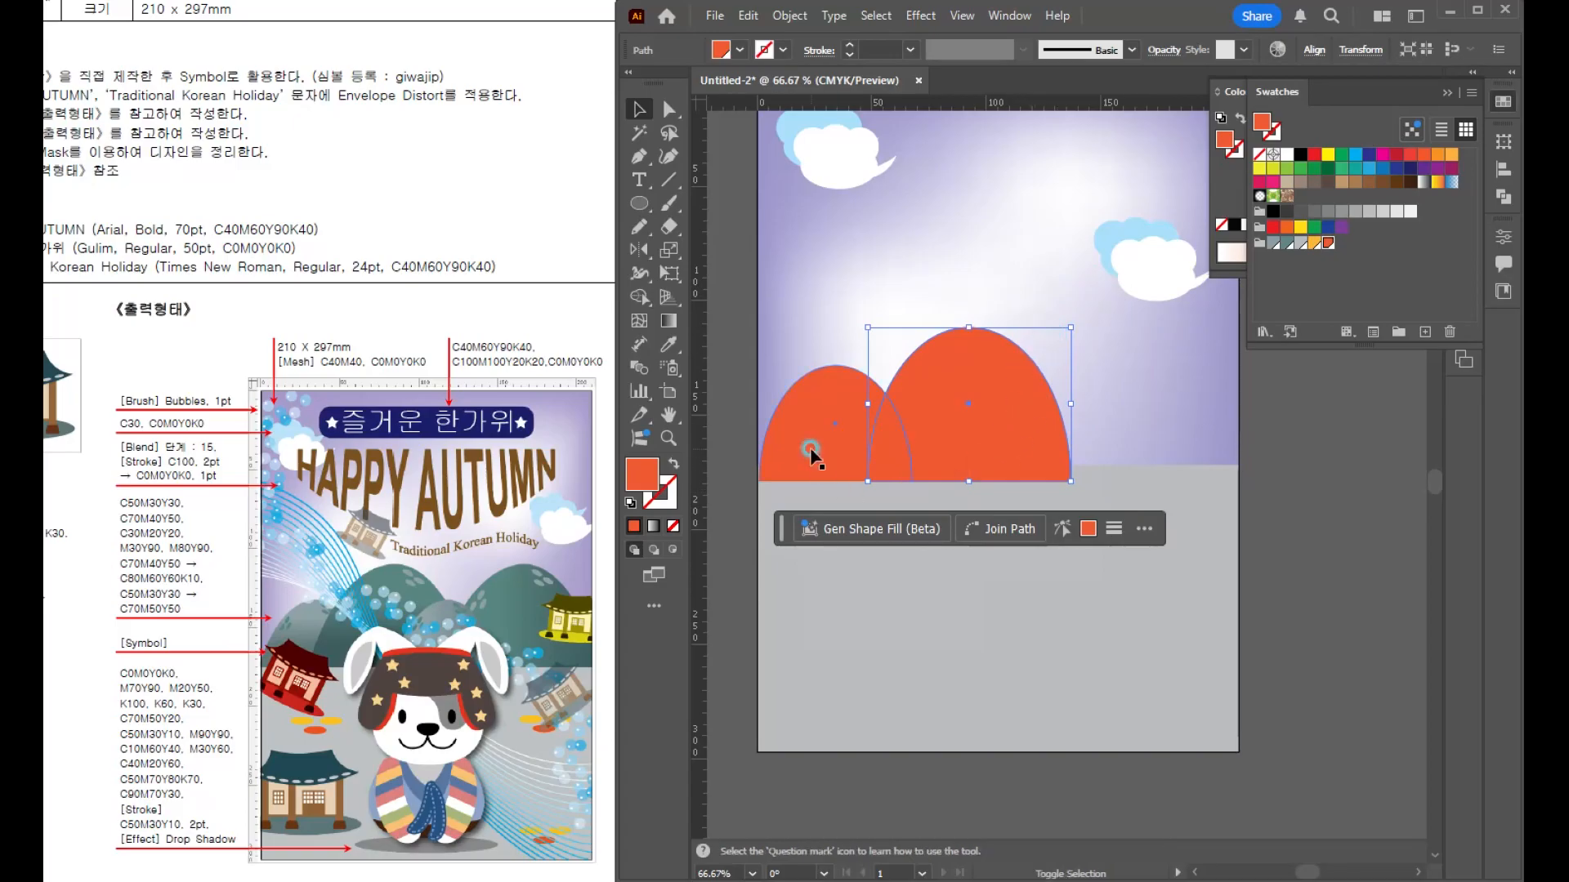
left_click_drag(1002, 448, 1162, 464)
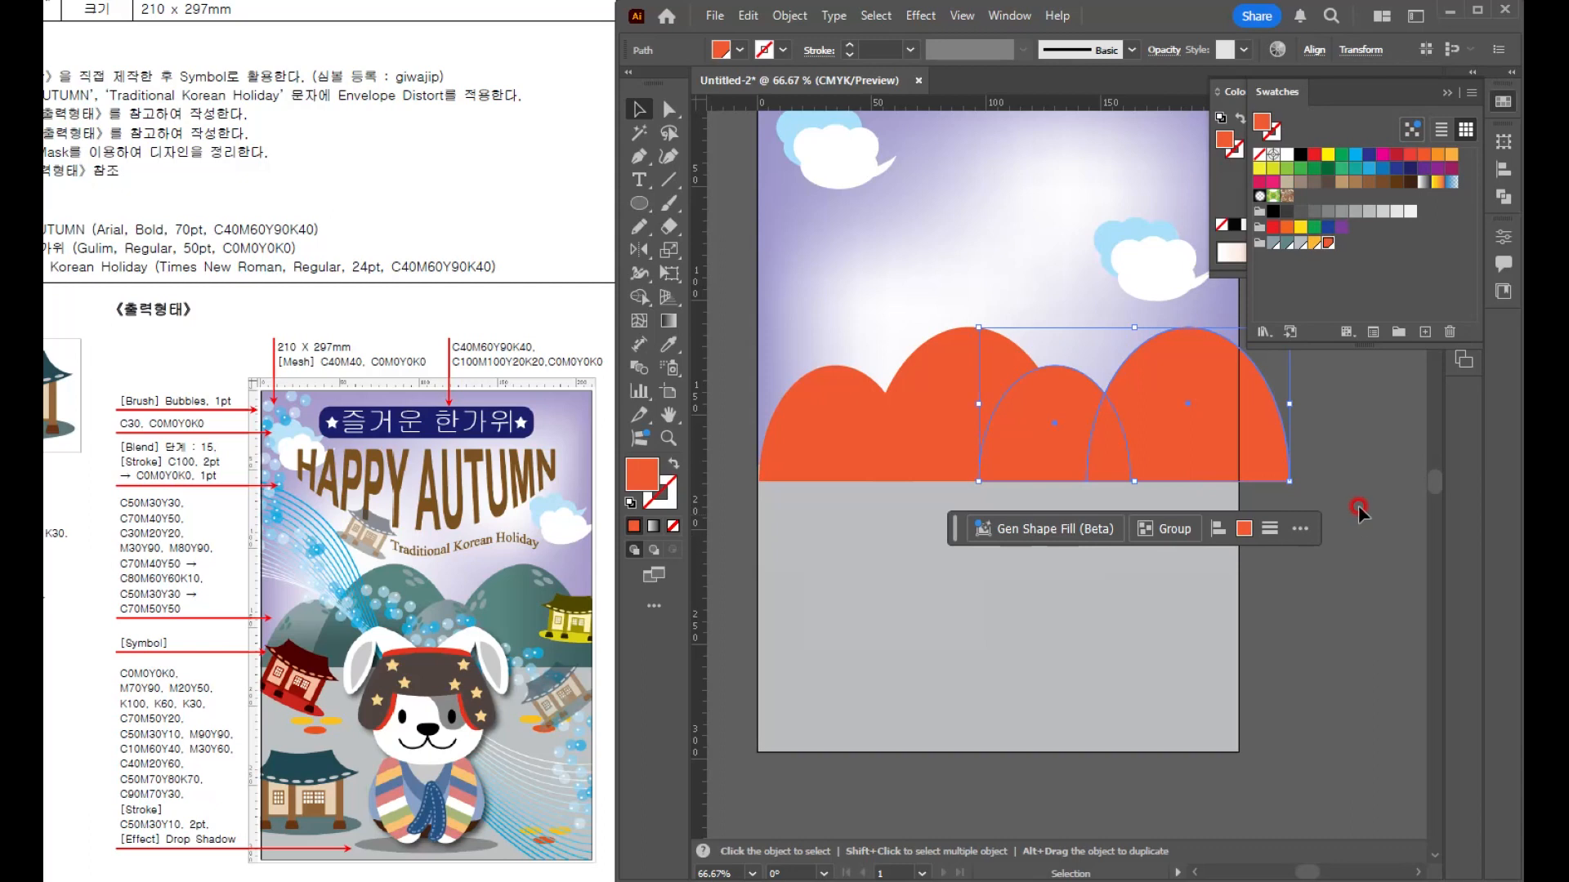
left_click(1344, 446)
- Apply a linear gradient to the leftmost small hill and set its first colour stop to C70 M40 Y50
left_click(806, 404)
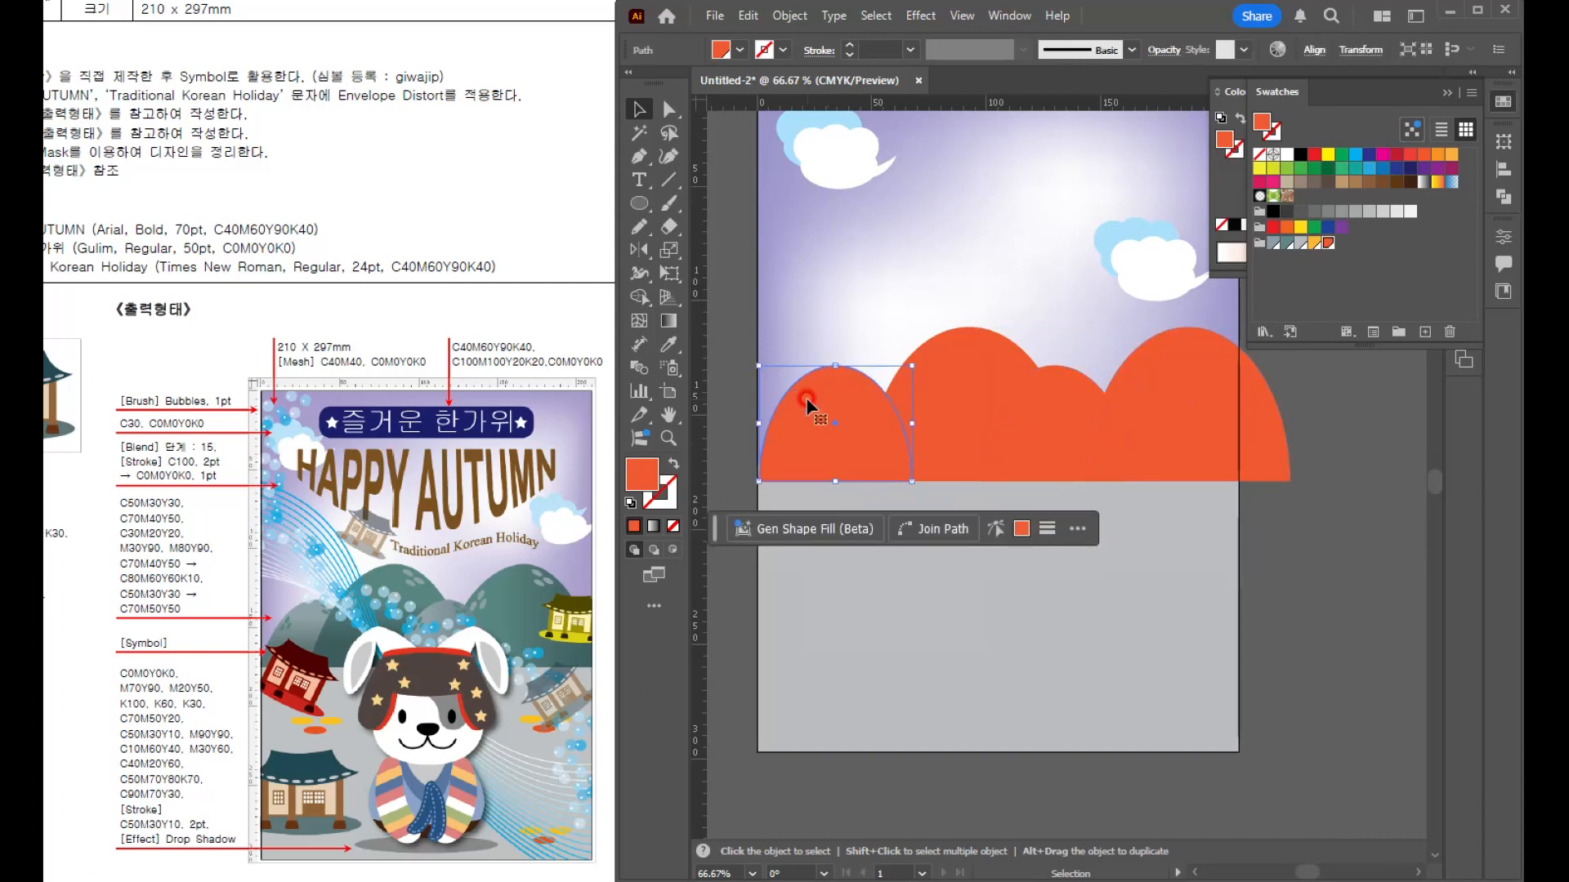
left_click(668, 319)
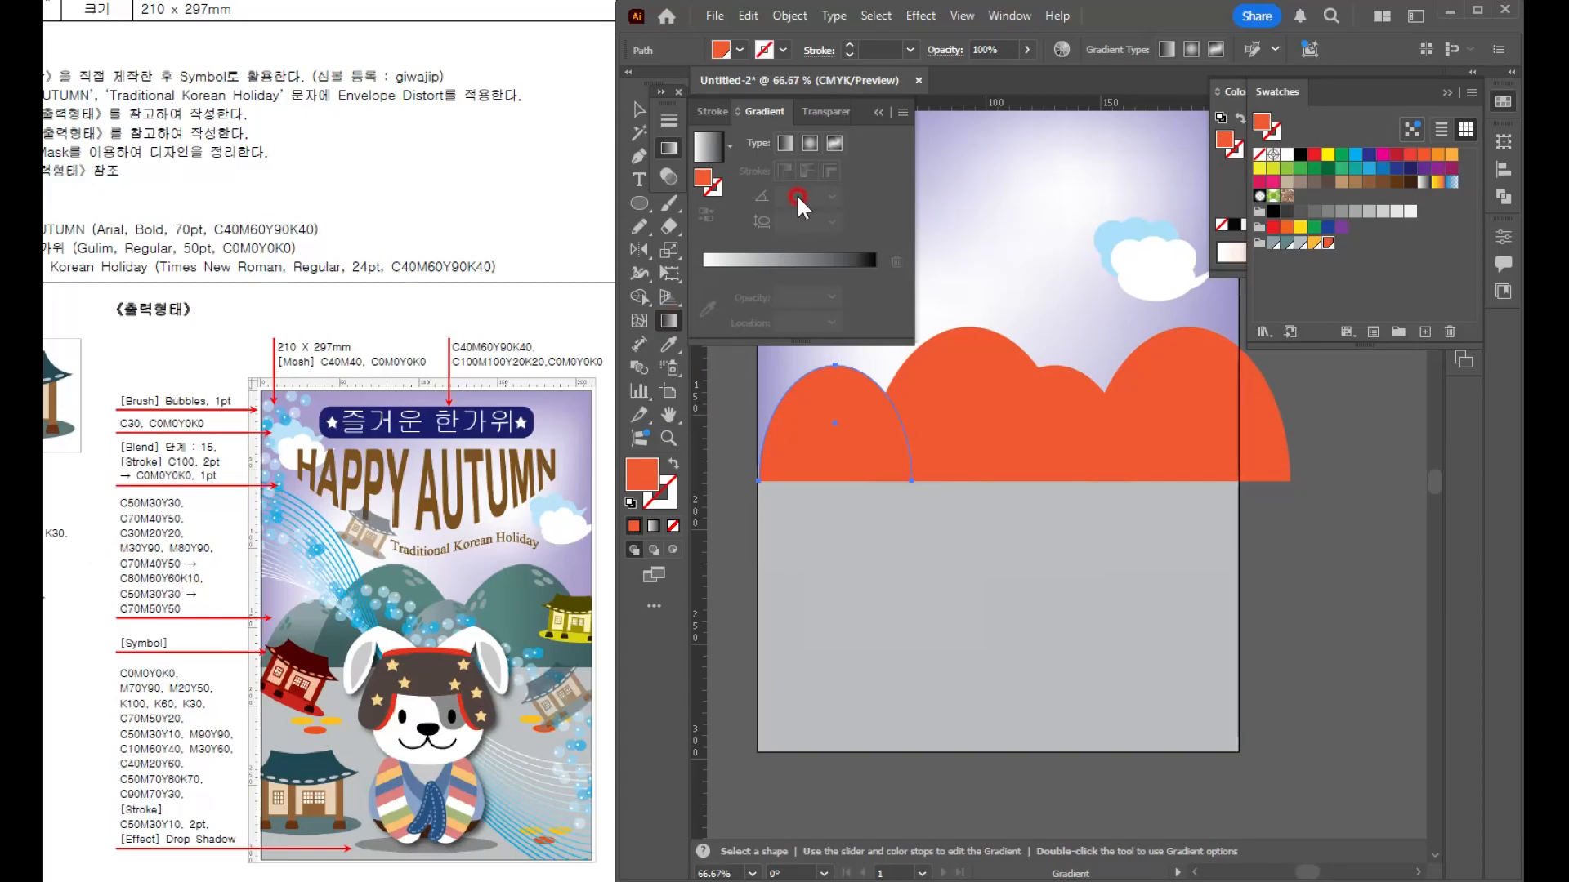
left_click(788, 143)
double_click(703, 272)
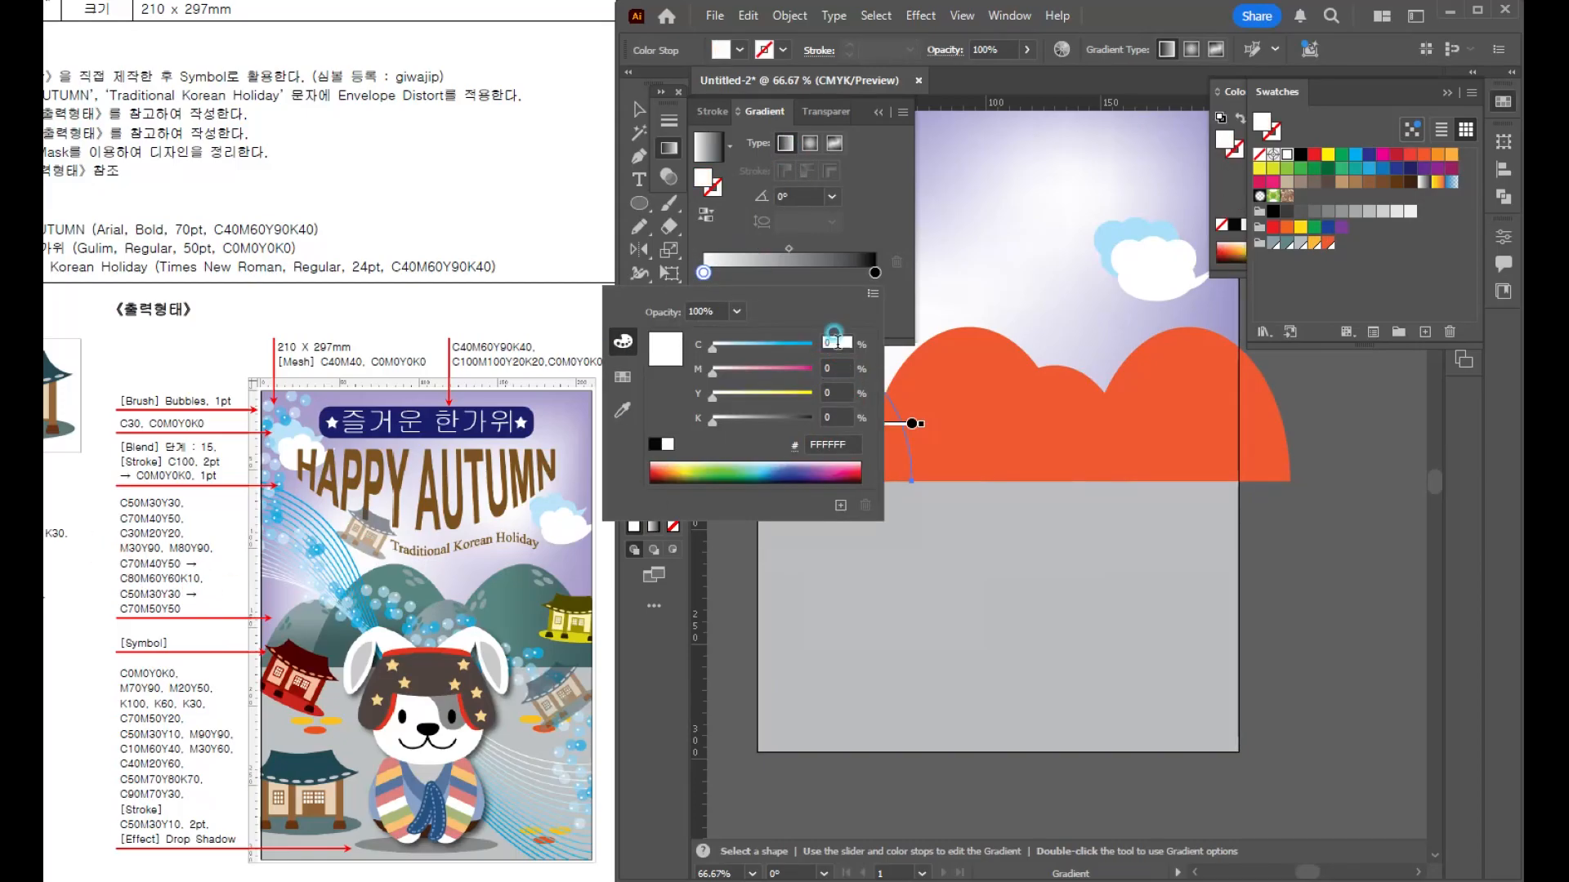
type("70")
key("Tab")
type("40")
key("Tab")
type("50")
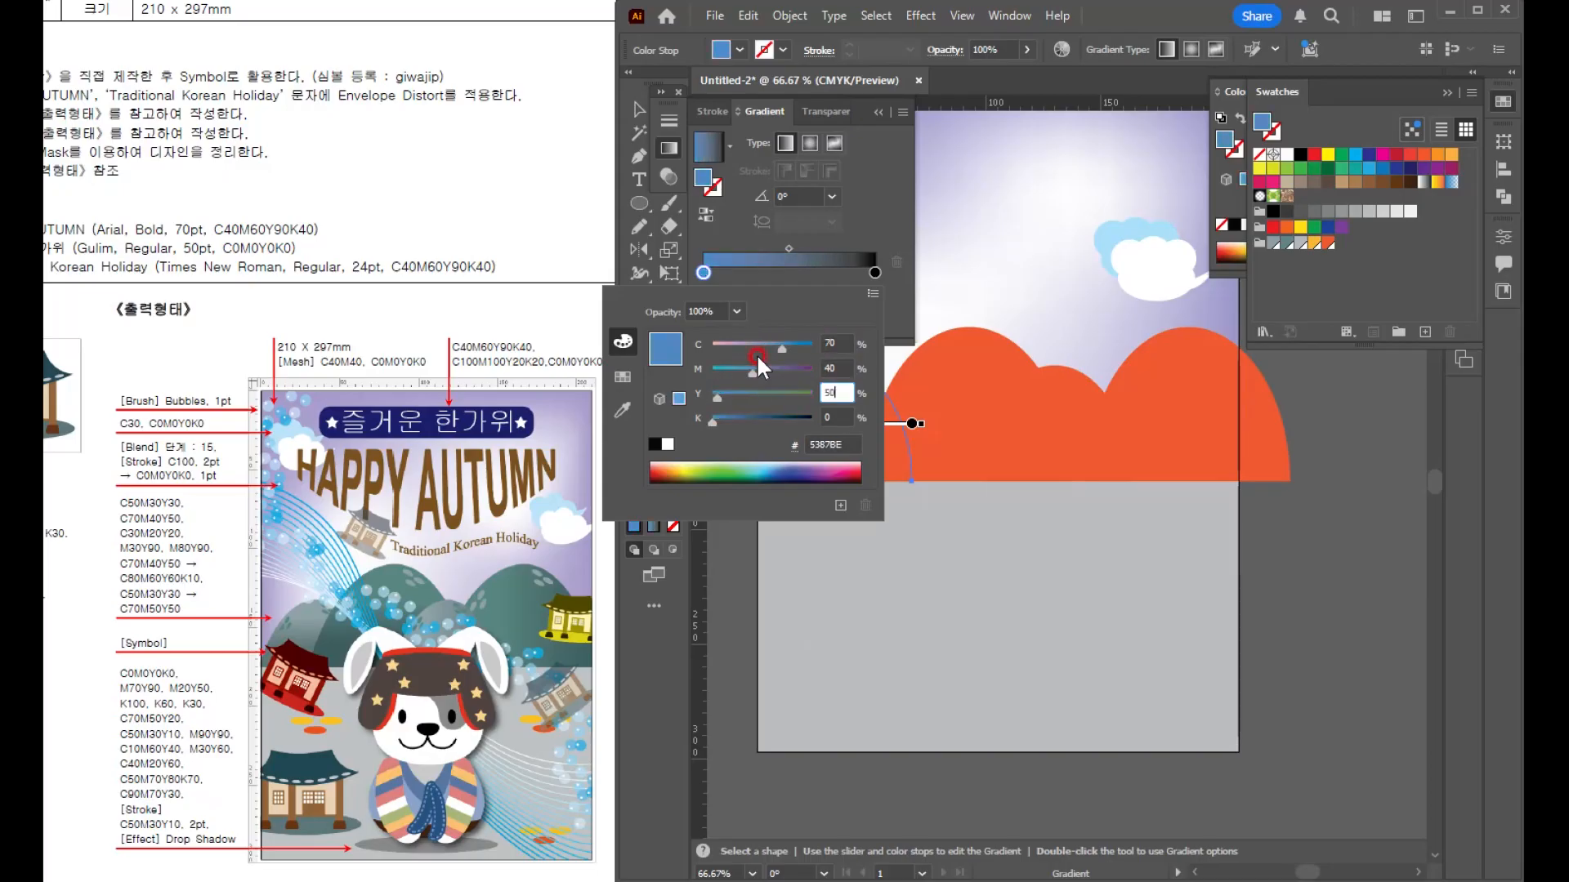
key("Return")
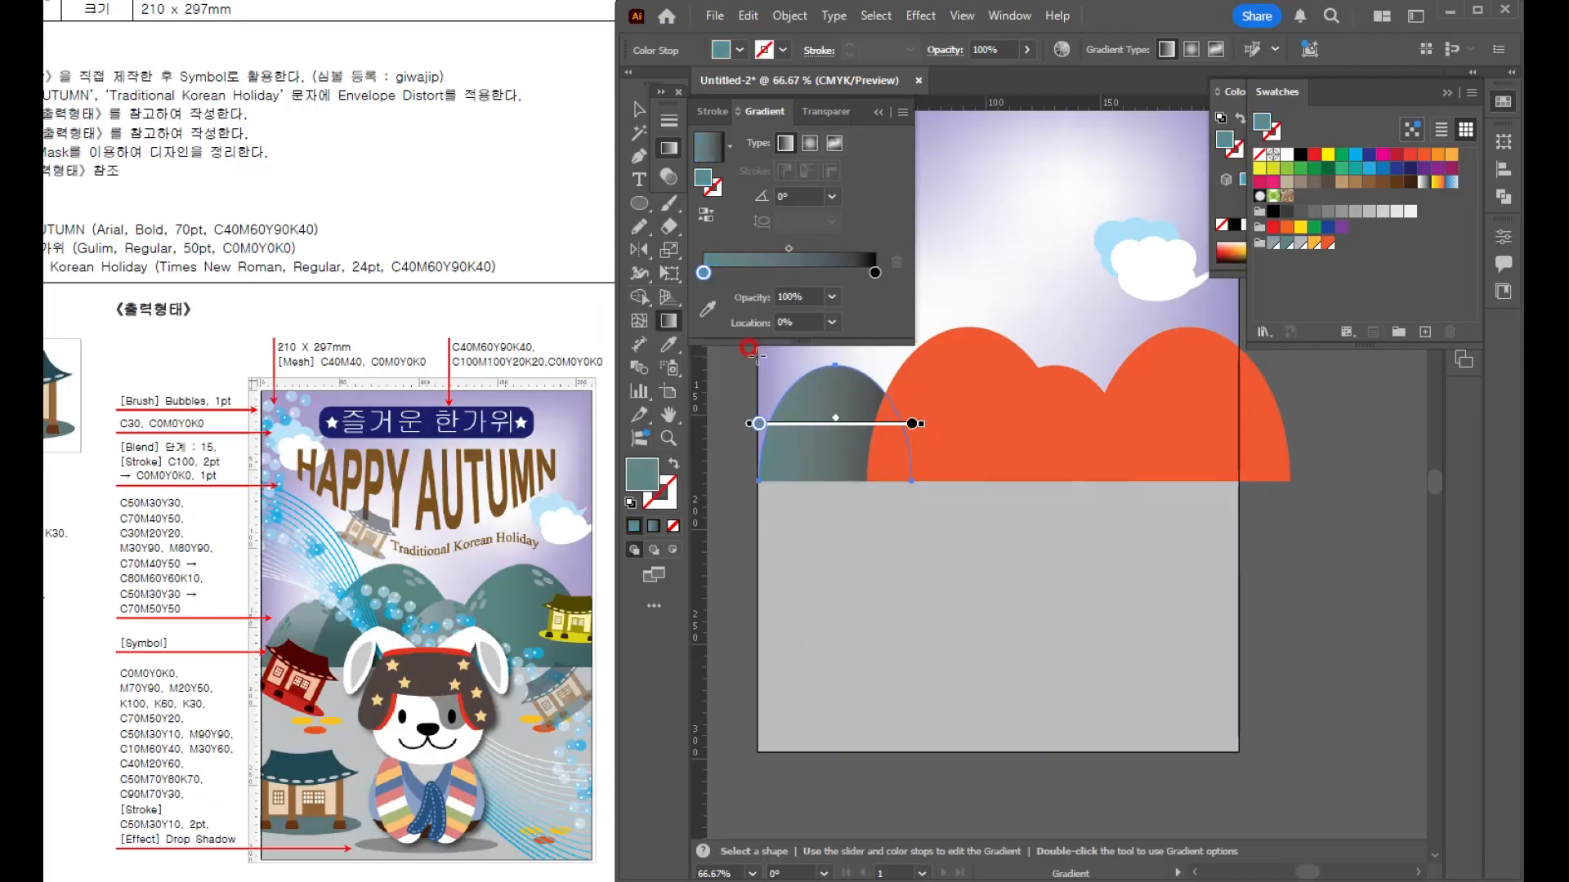
- Set the end colour stop of the leftmost hill's gradient to C80 M60 Y60 K10
double_click(874, 274)
left_click(834, 343)
type("80")
key("Tab")
type("60")
key("Tab")
type("60")
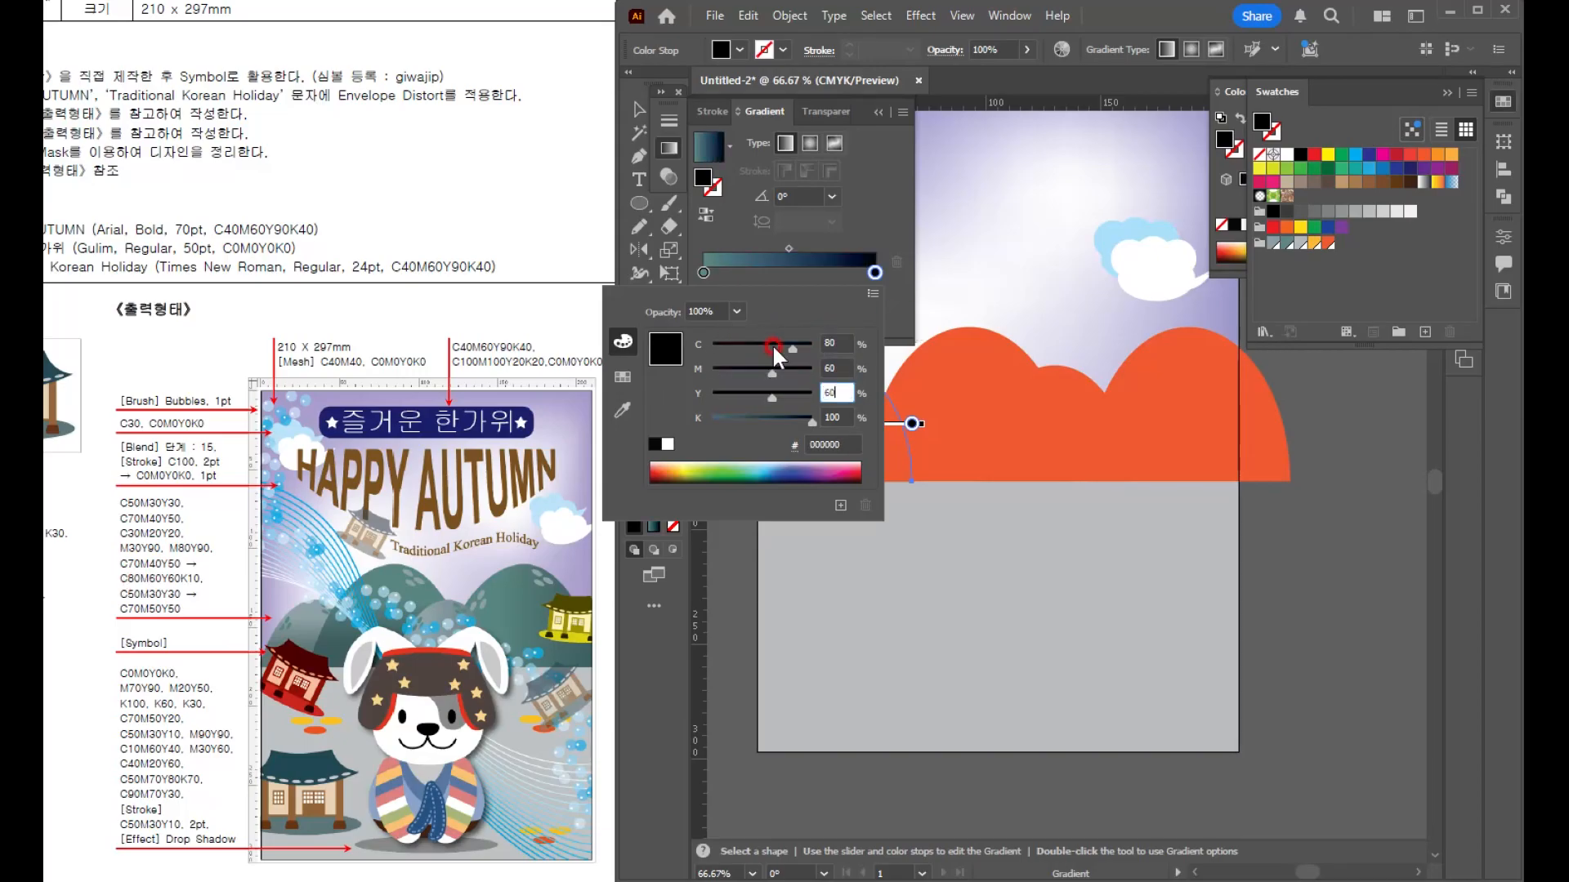
key("Tab")
key("Return")
- Run the leftmost hill's gradient vertically from its peak down to its base
left_click(605, 256)
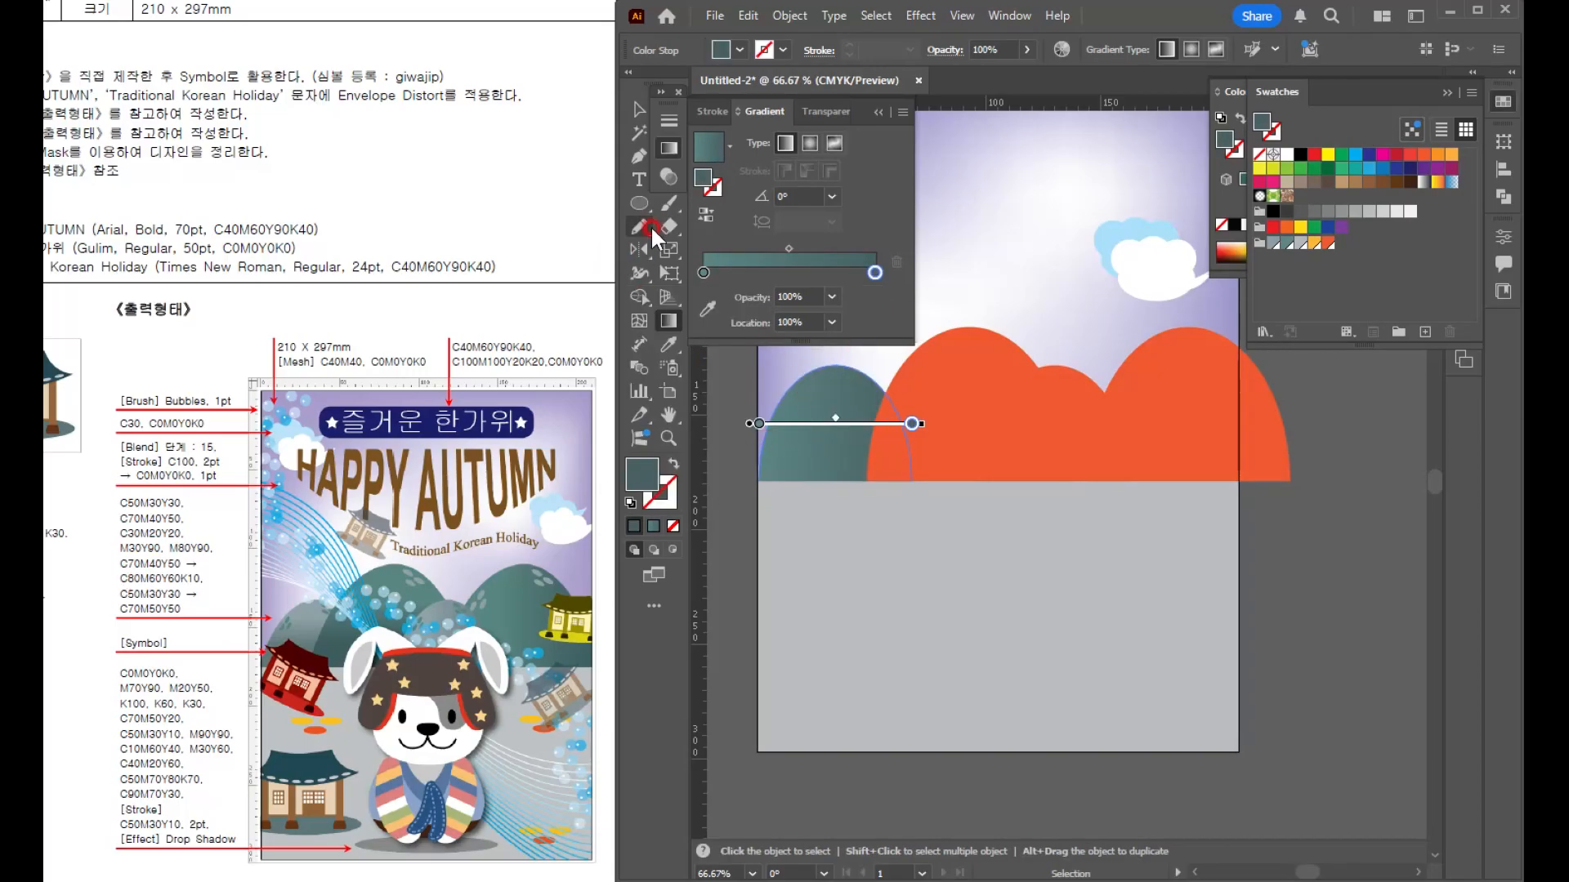
left_click_drag(835, 378, 834, 471)
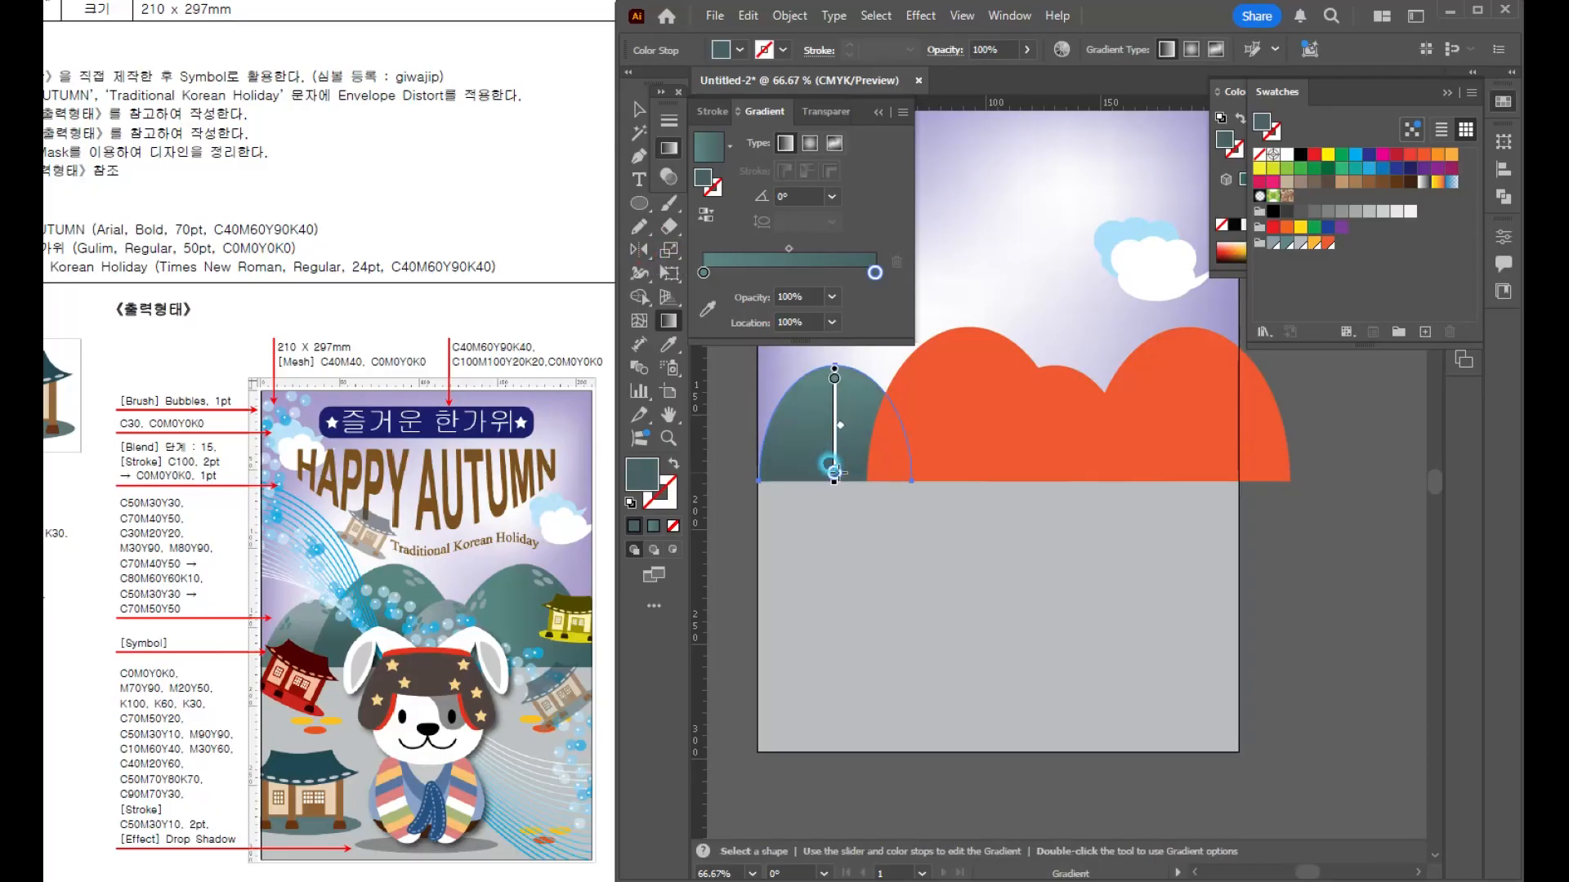
key("v")
left_click(879, 613)
- Select both large hills and apply the leftmost hill's gradient to them with the Eyedropper
left_click(988, 424)
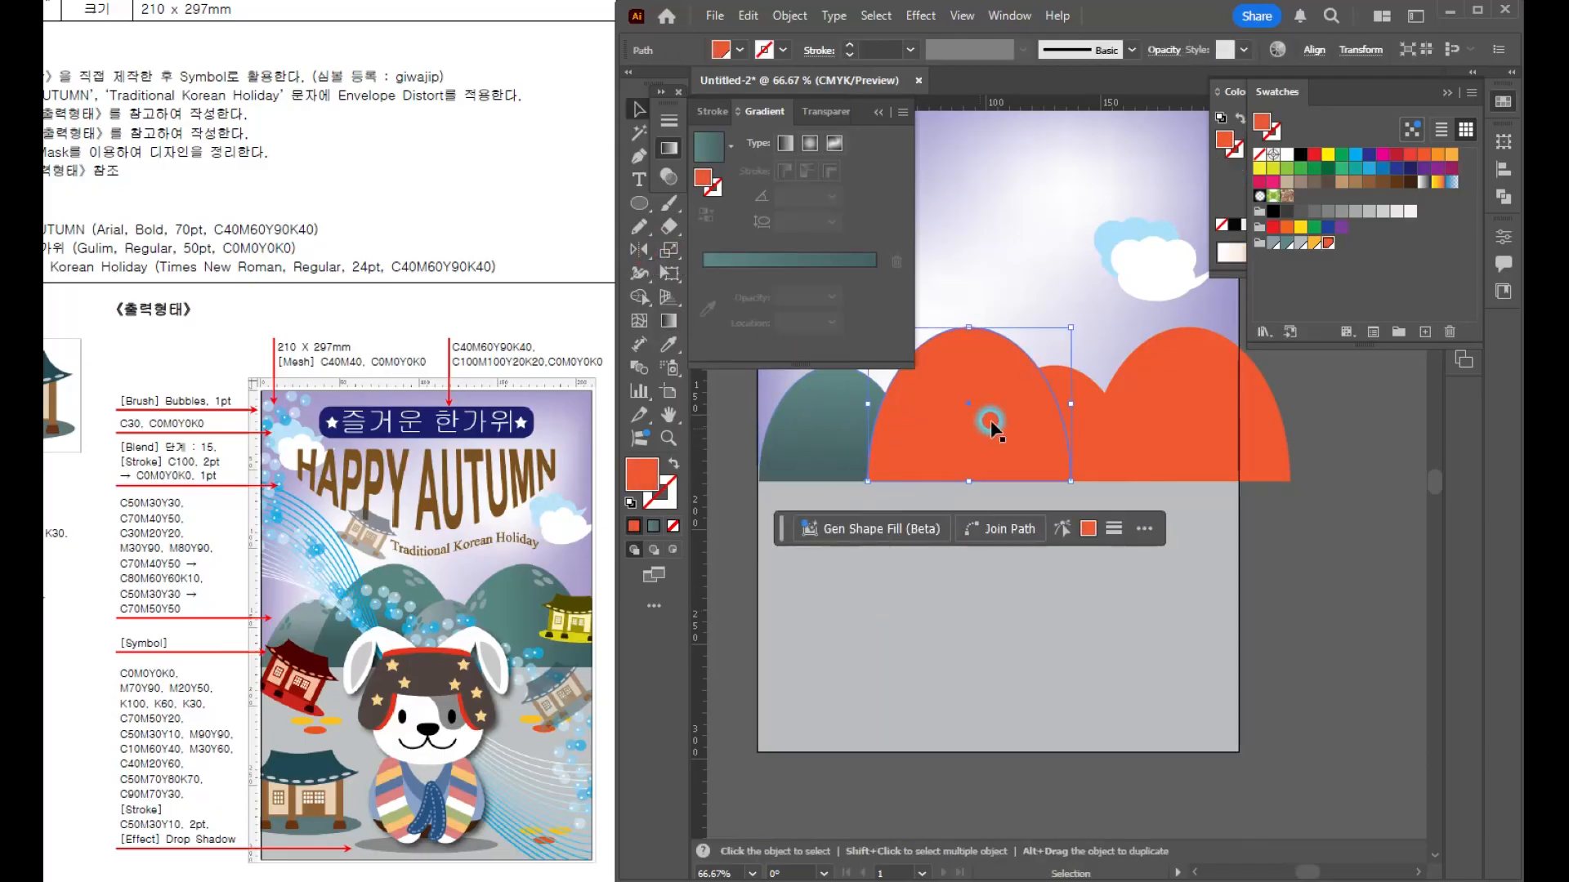
left_click(961, 483)
left_click(824, 472)
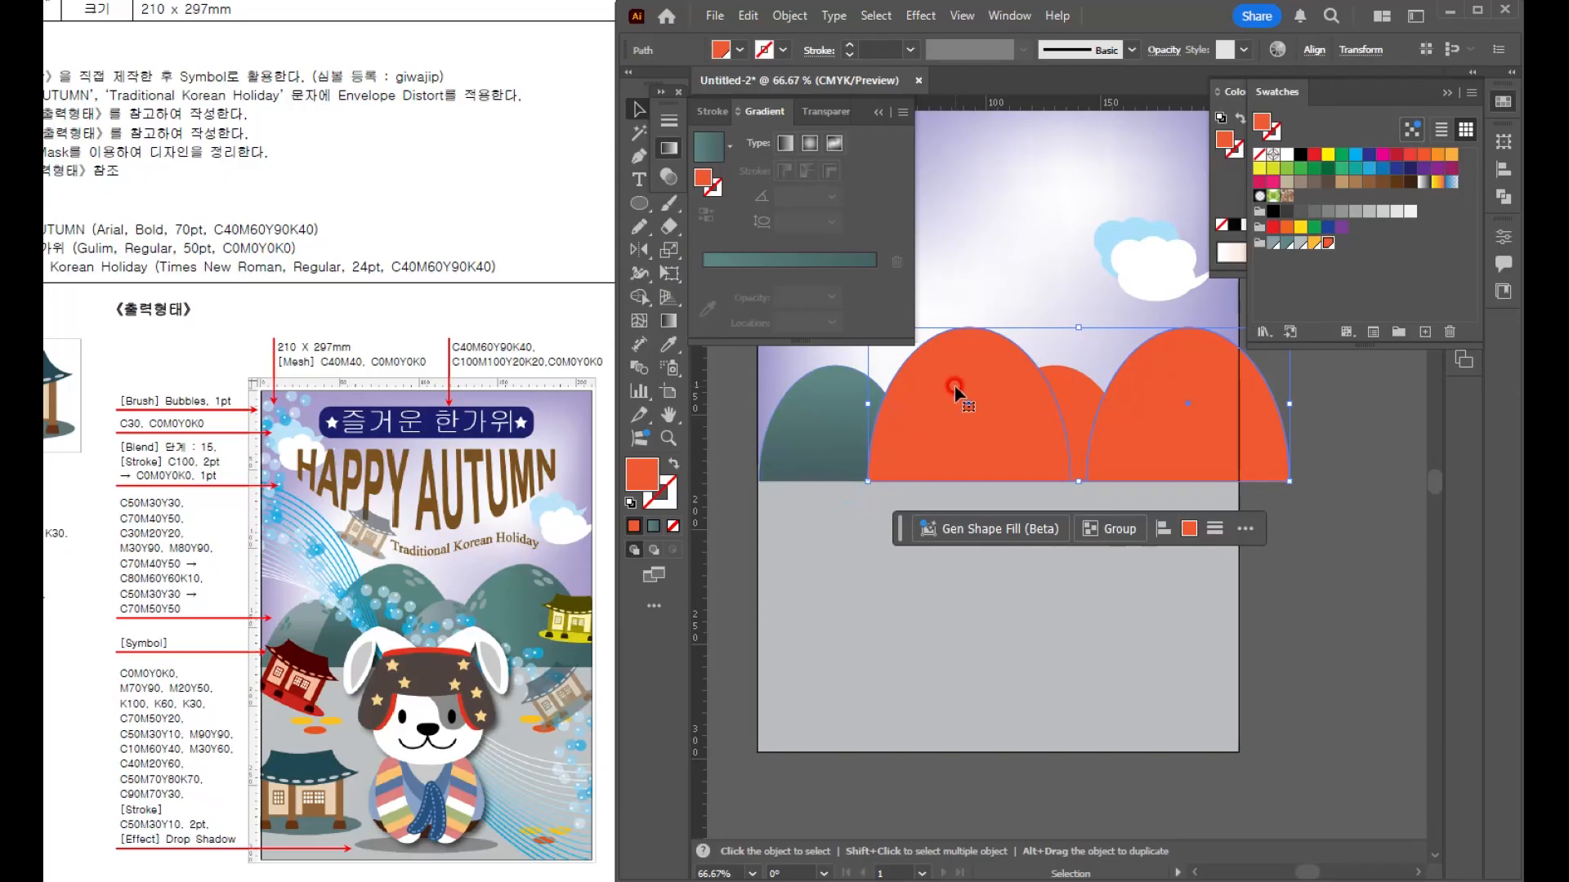
key("i")
left_click(830, 405)
left_click(697, 152)
left_click(639, 109)
left_click(875, 596)
- Change the first gradient stop of the leftmost small hill to C50 M30 Y30
left_click(823, 438)
left_click(860, 102)
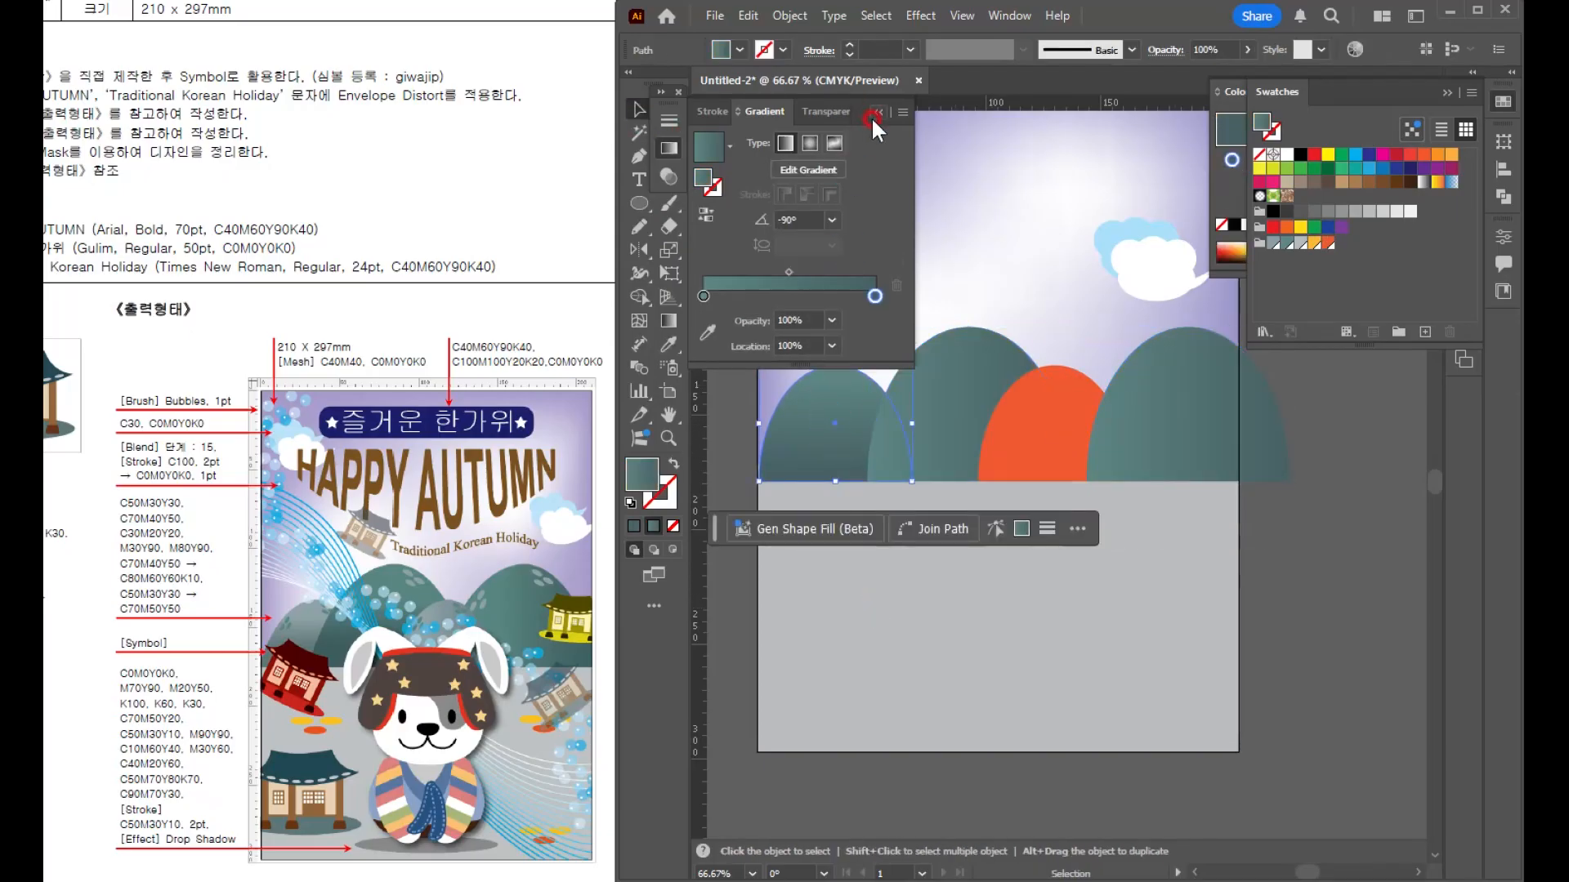
double_click(706, 297)
left_click(831, 418)
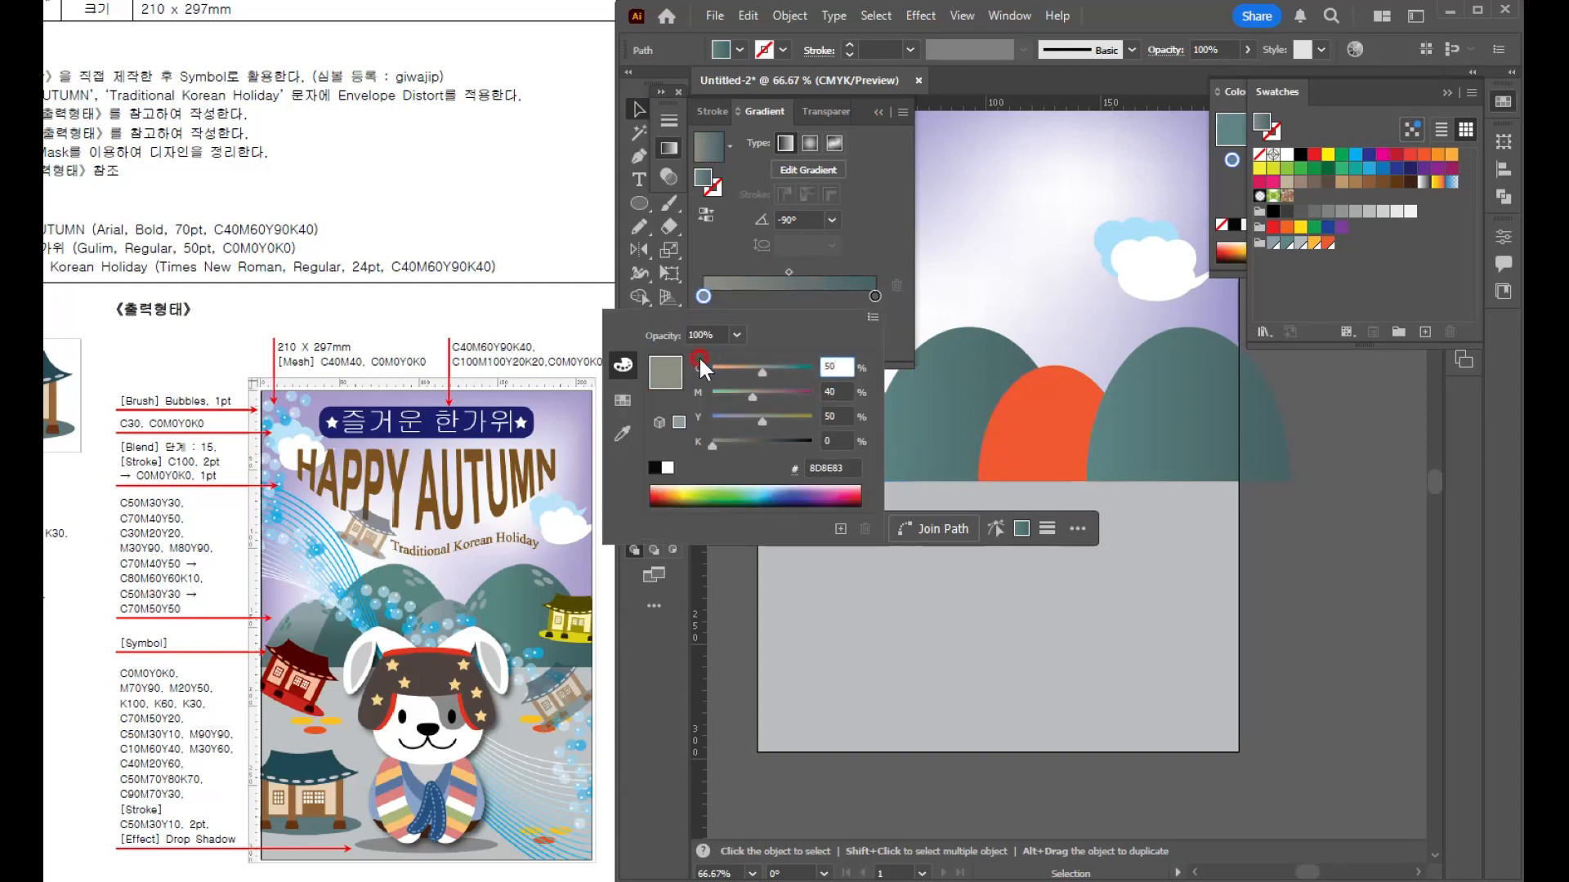
type("50")
key("Tab")
type("30")
key("Tab")
type("30")
left_click(841, 311)
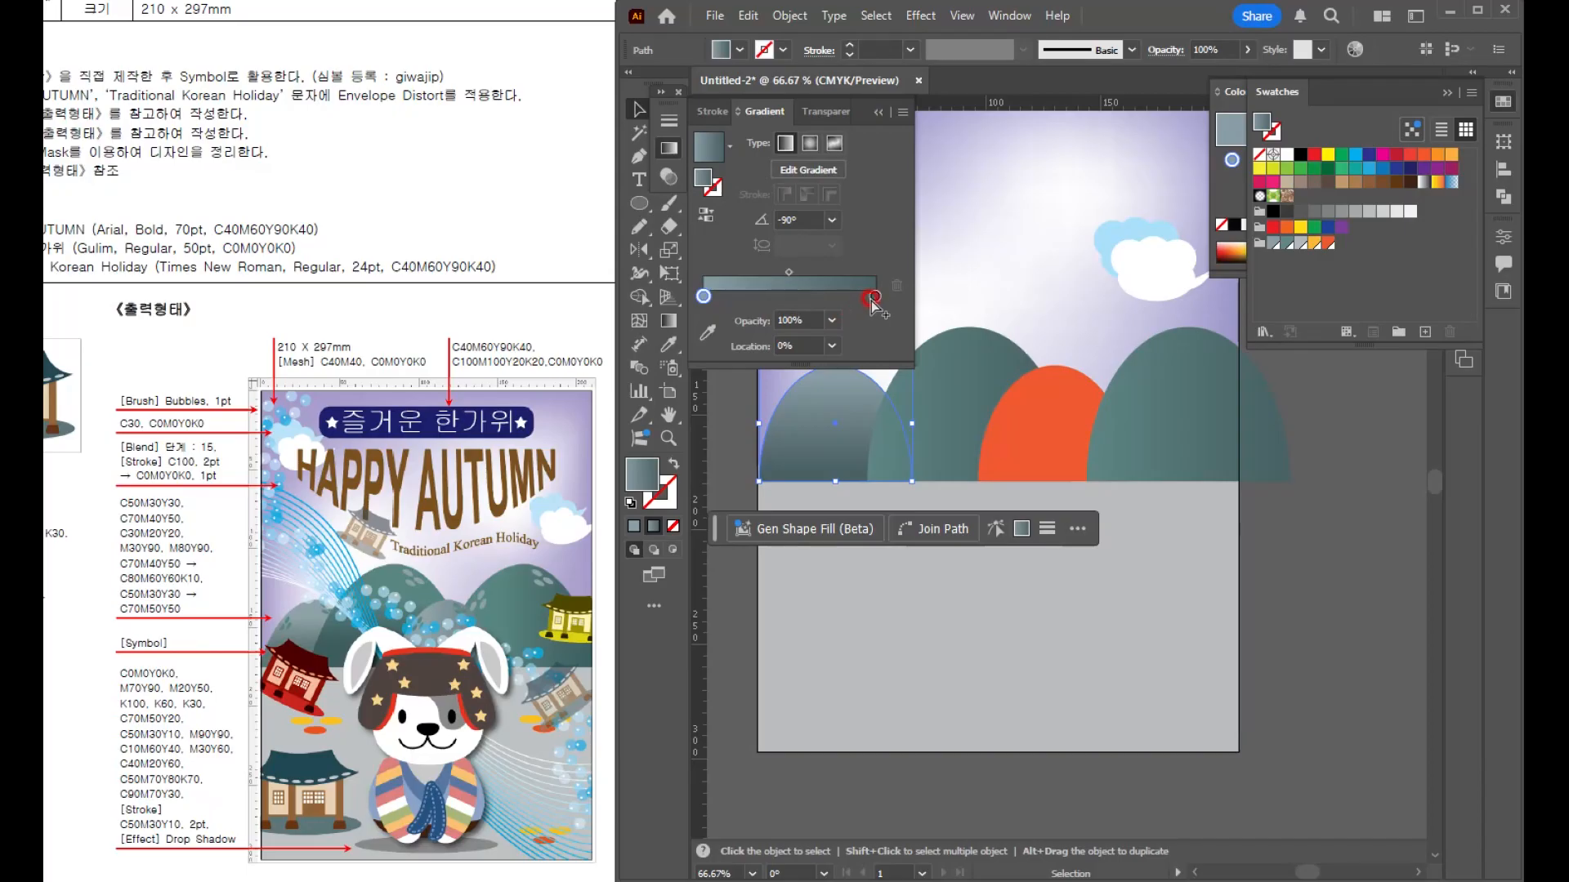
- Change the end gradient stop of the leftmost small hill to C70 M50 Y50
double_click(875, 296)
type("70")
key("Tab")
type("50")
key("Tab")
type("50")
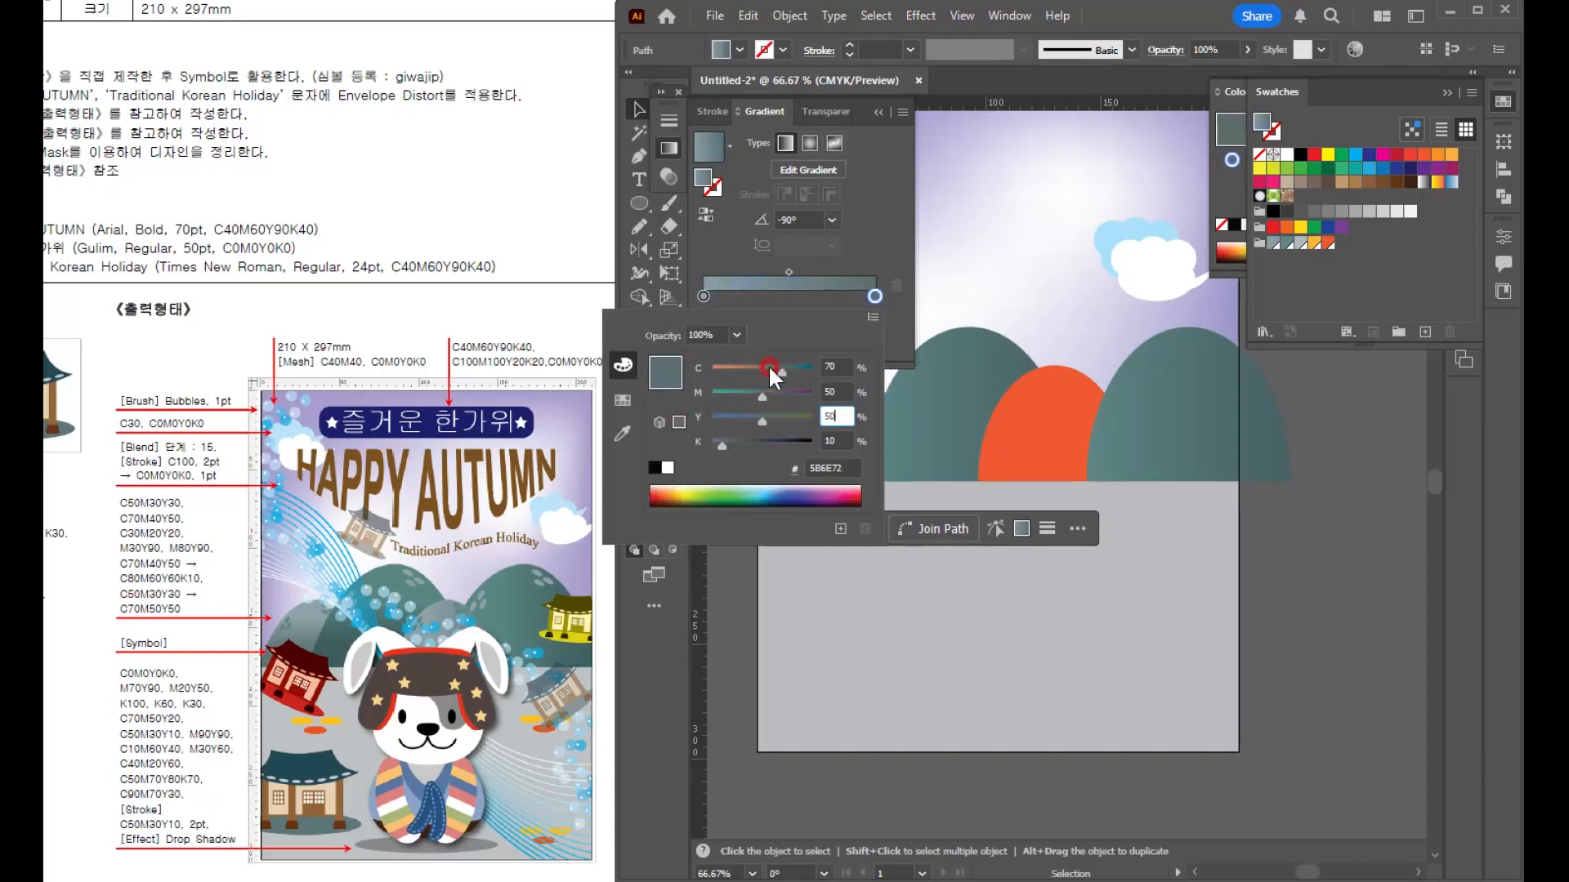
key("Tab")
key("Return")
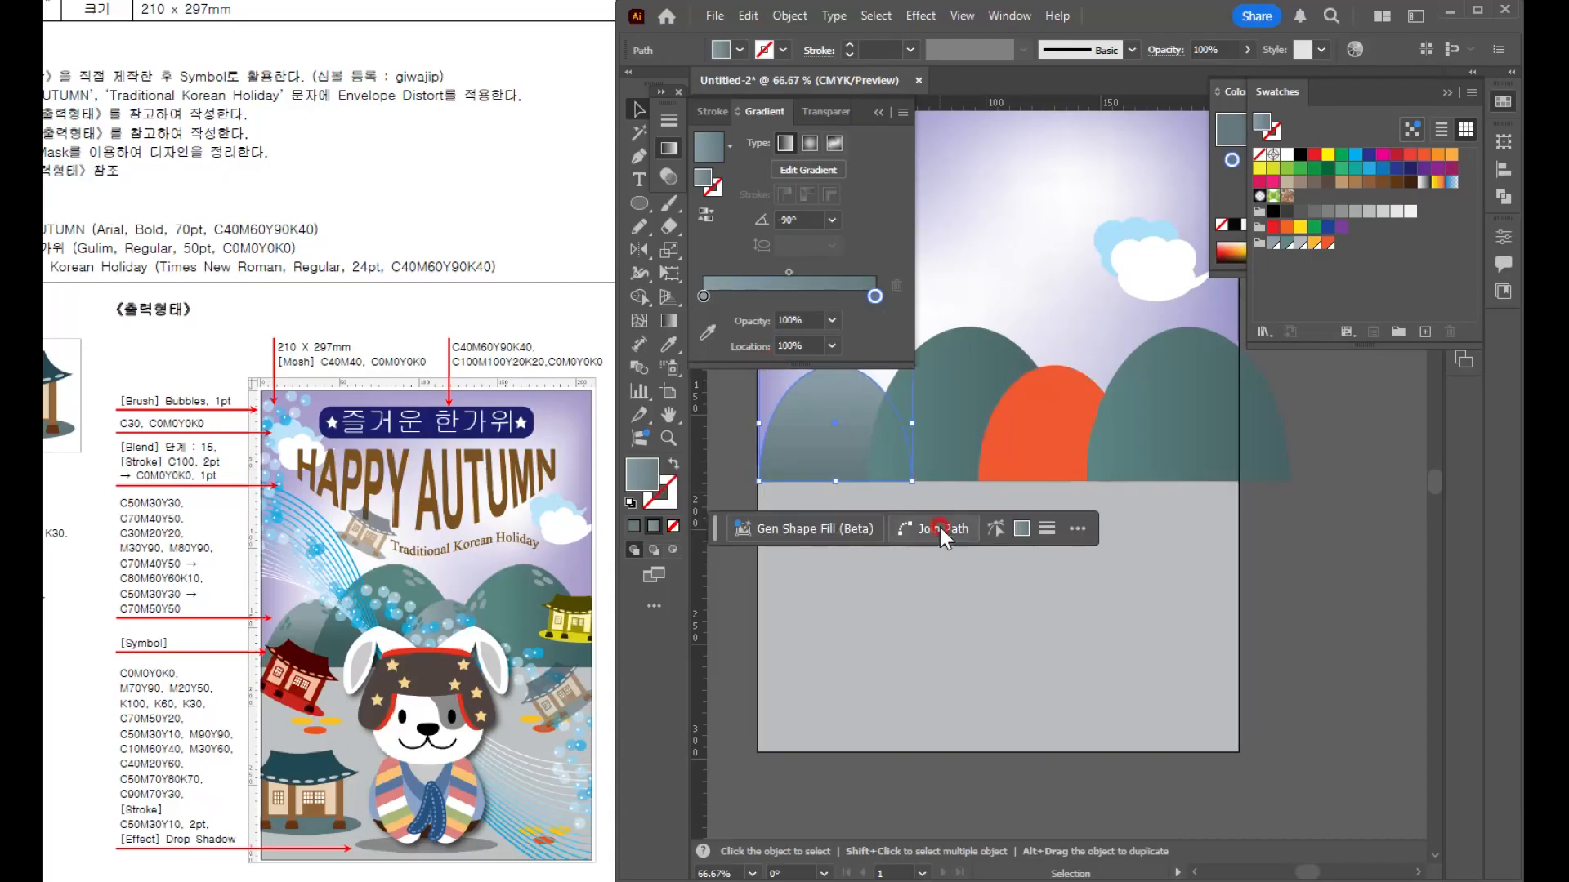
left_click(668, 320)
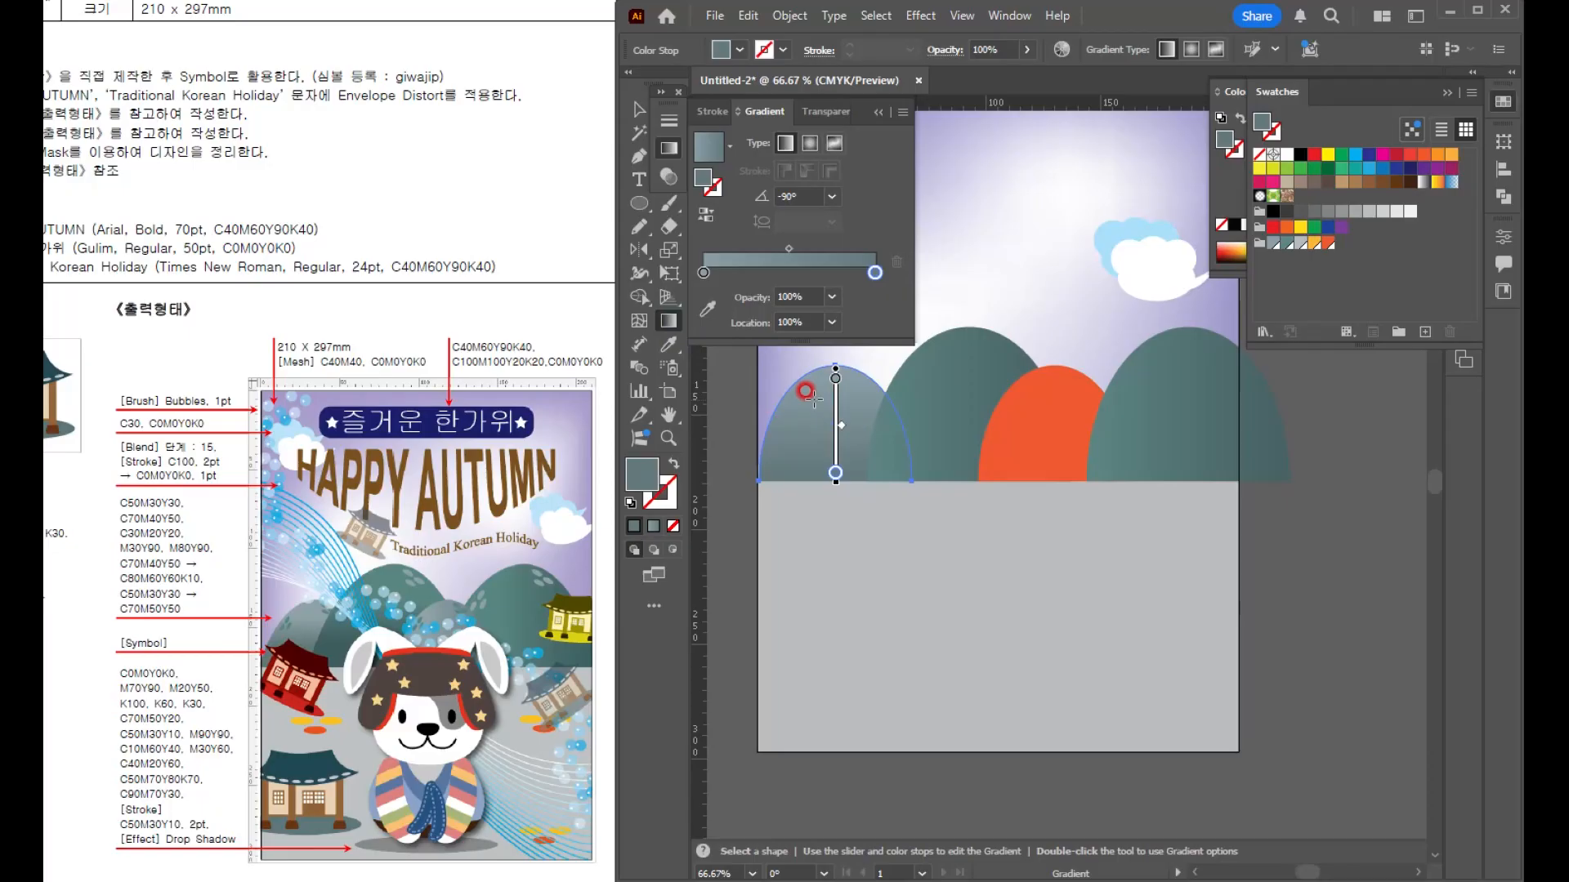
key("v")
left_click(1013, 165)
- Apply the leftmost small hill's gradient to the remaining orange hill with the Eyedropper
left_click(1028, 467)
key("i")
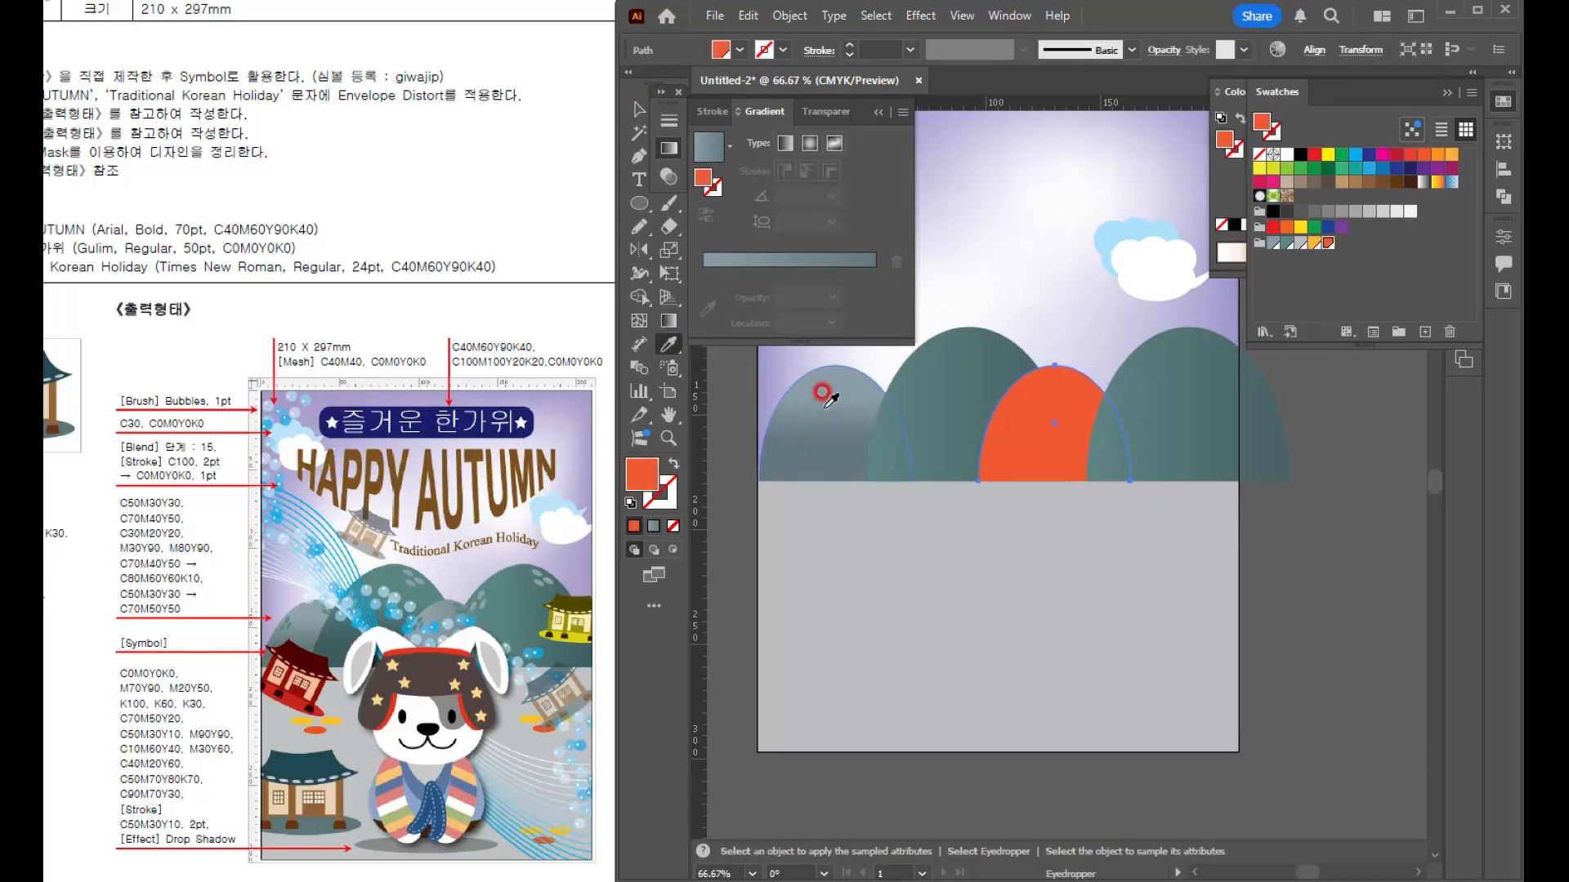
left_click(823, 396)
key("v")
left_click(909, 639)
- Run the gradient of the second small hill vertically from its peak to its base
left_click(882, 496)
key("ctrl+minus")
left_click(954, 466)
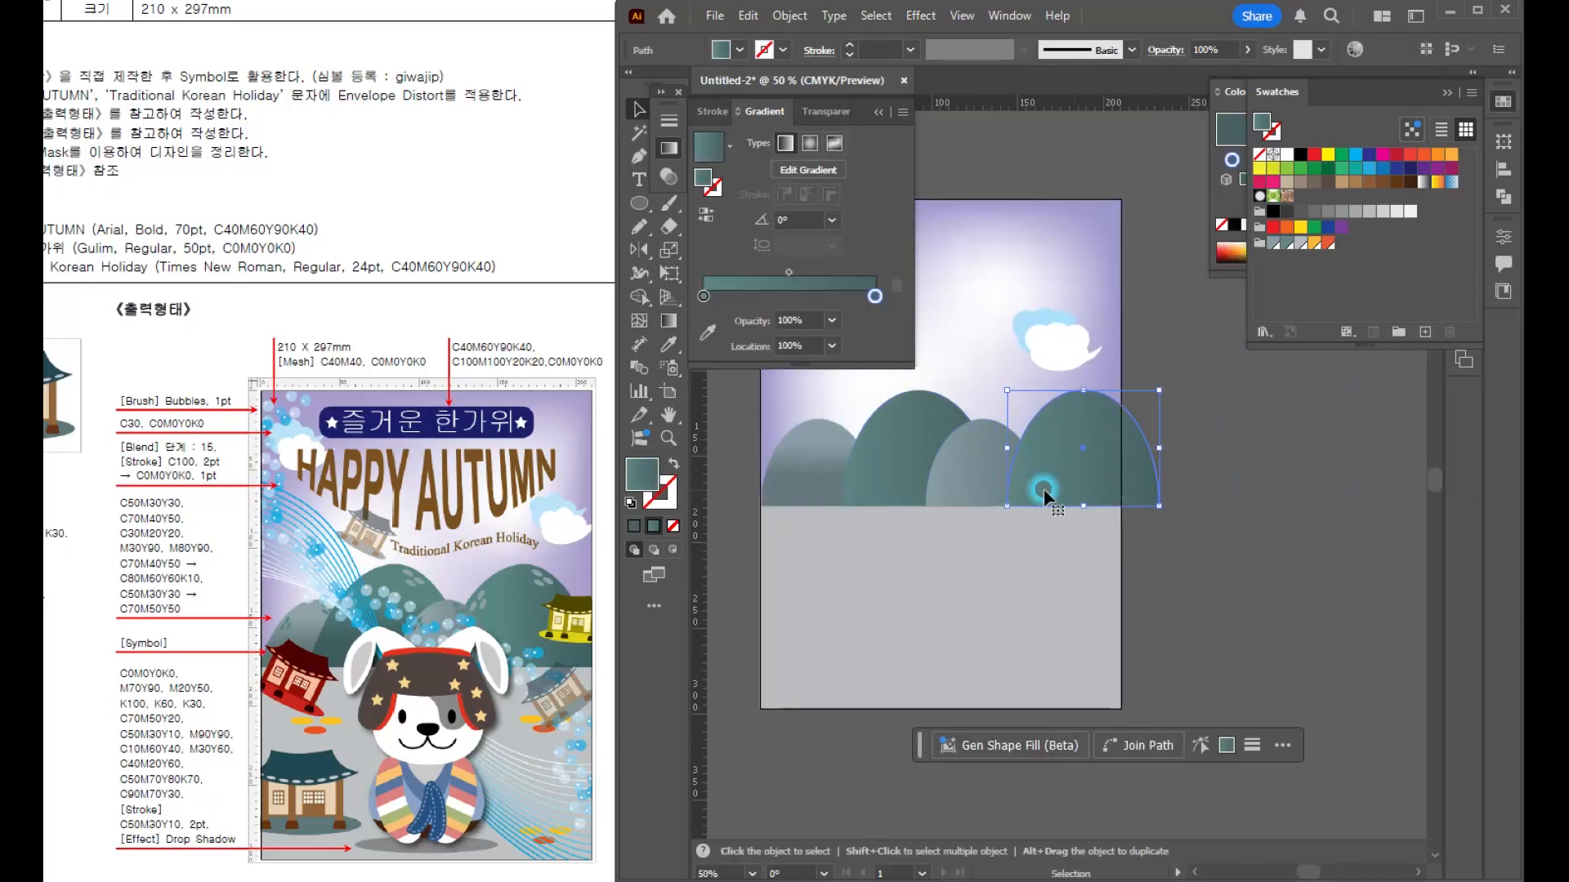
left_click(669, 320)
left_click(870, 441, "shift")
left_click_drag(983, 423, 983, 497)
key("v")
- Select both large hills and run their gradient vertically at -90° from peak to base
left_click(952, 418)
left_click(1082, 441, "shift")
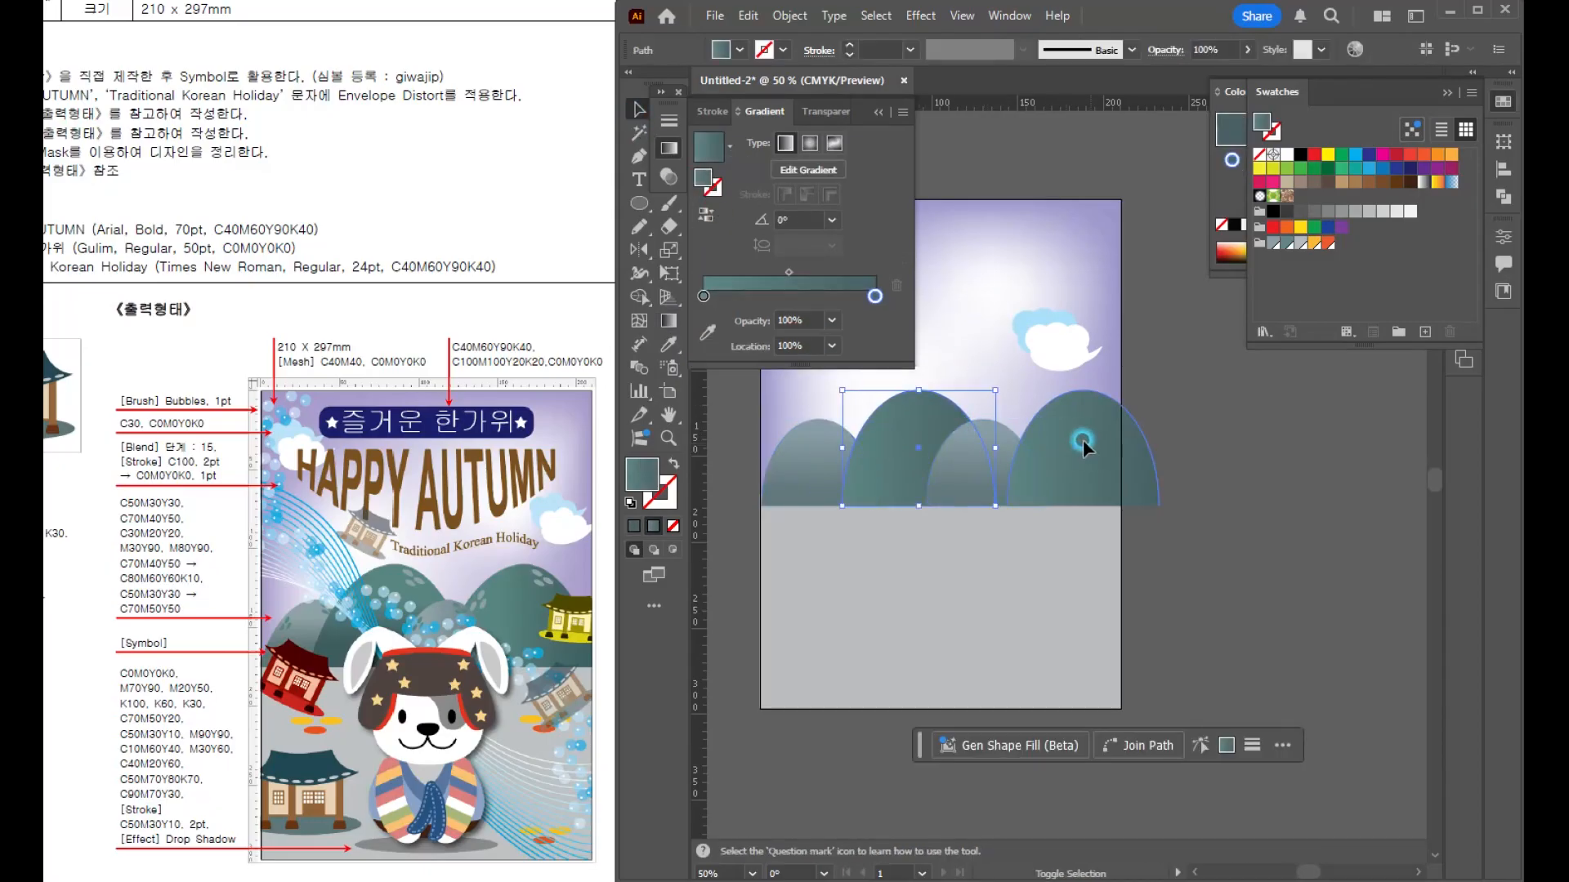
left_click(667, 325)
left_click_drag(898, 470, 907, 480)
left_click(640, 109)
left_click(905, 327)
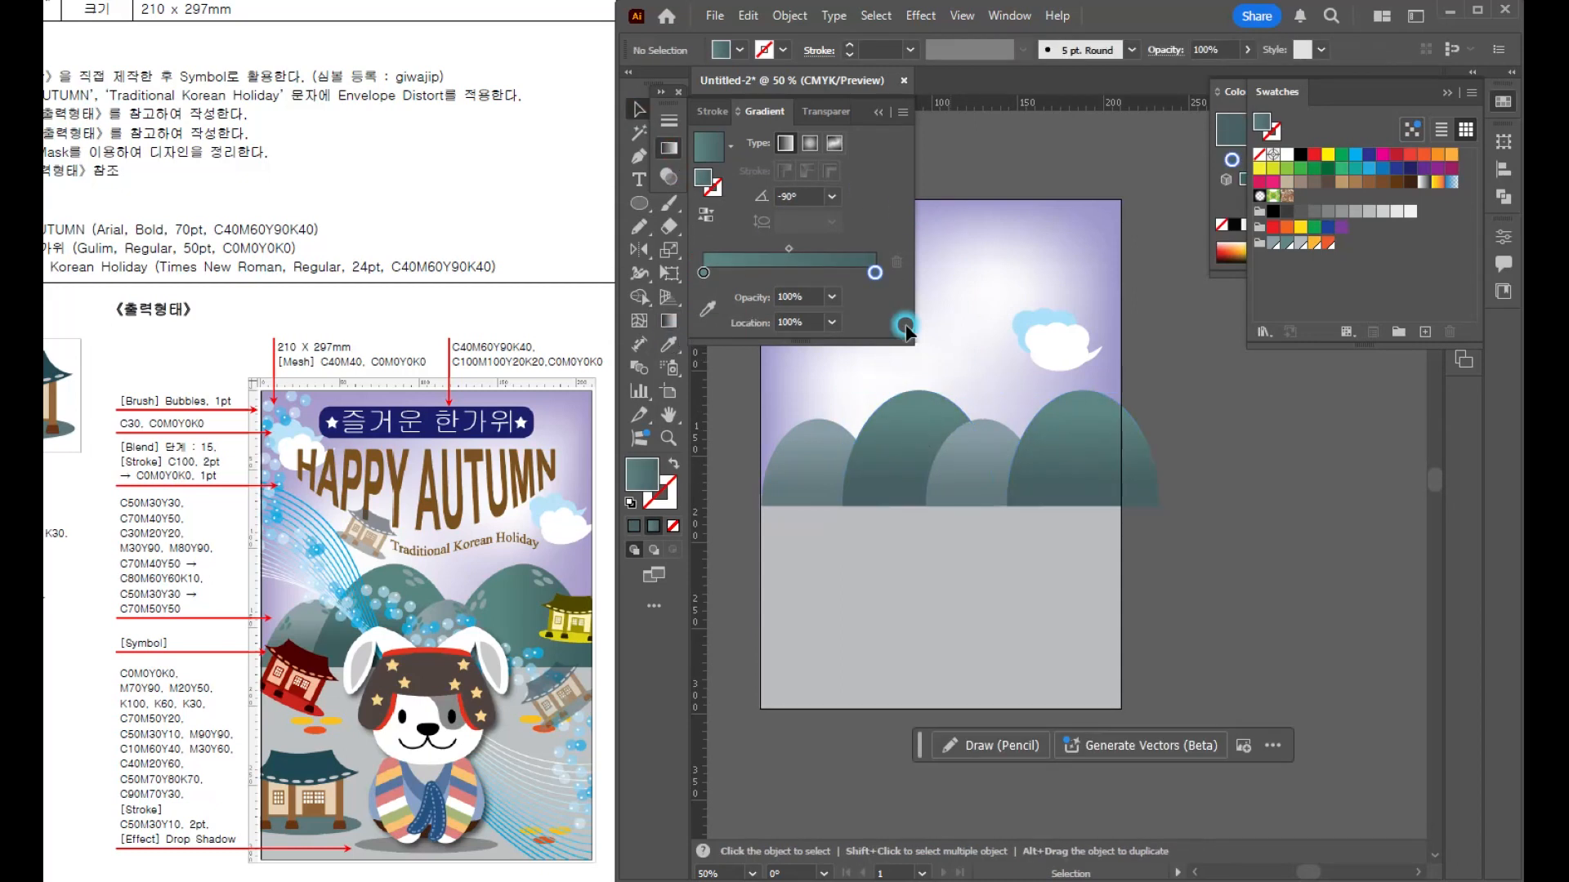
left_click(878, 112)
- Draw a small ellipse about 20 x 13 mm above the leftmost hill and give it a solid fill
scroll(850, 536, "up", 2)
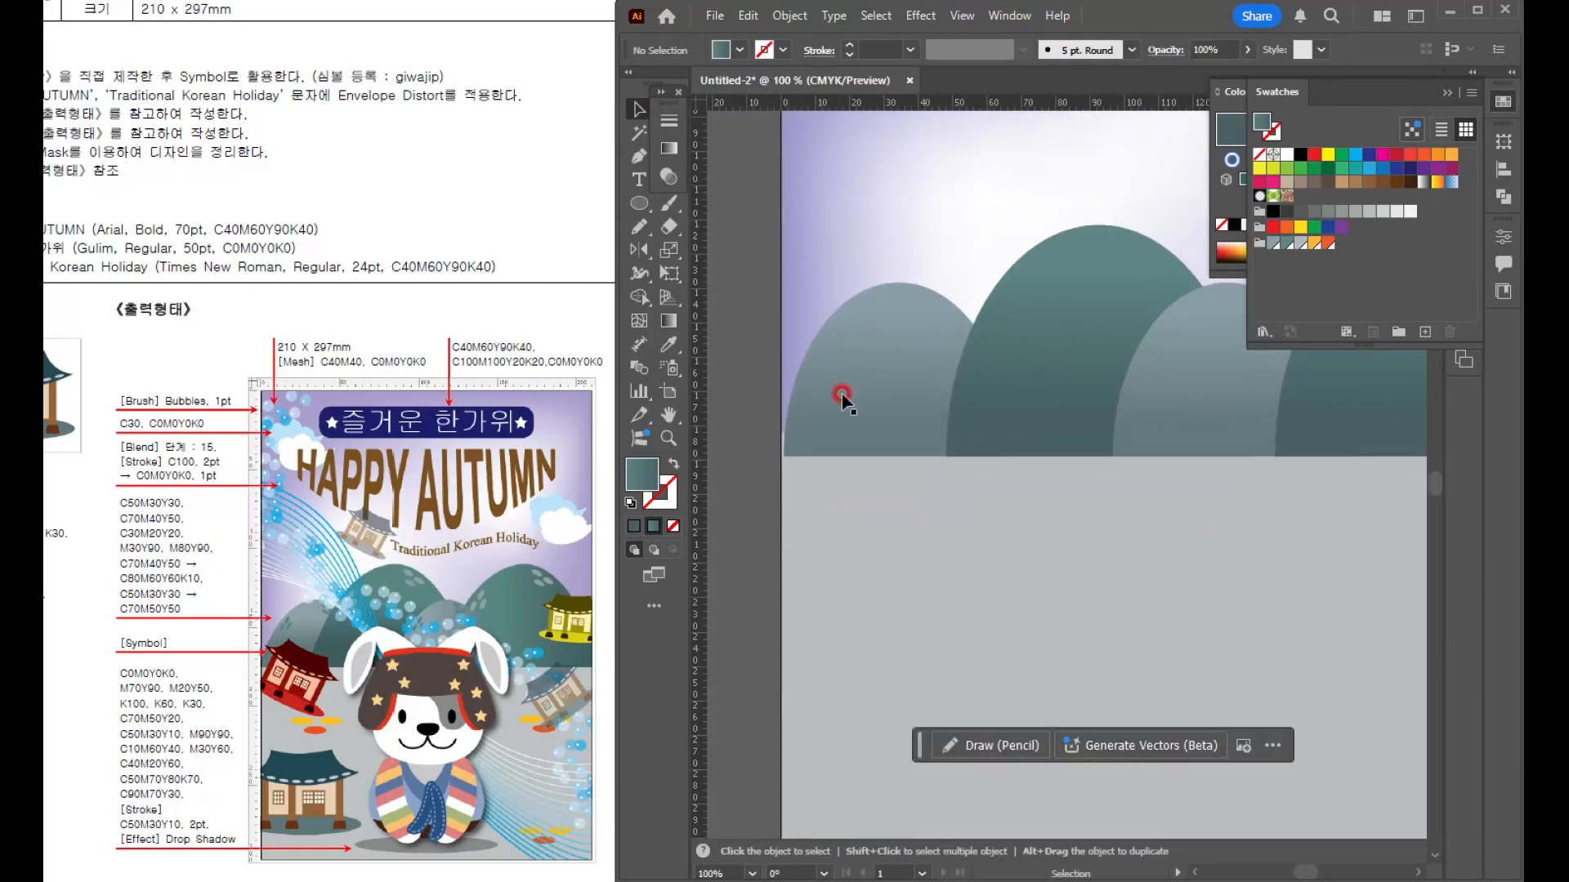
left_click(638, 201)
left_click_drag(866, 163, 937, 207)
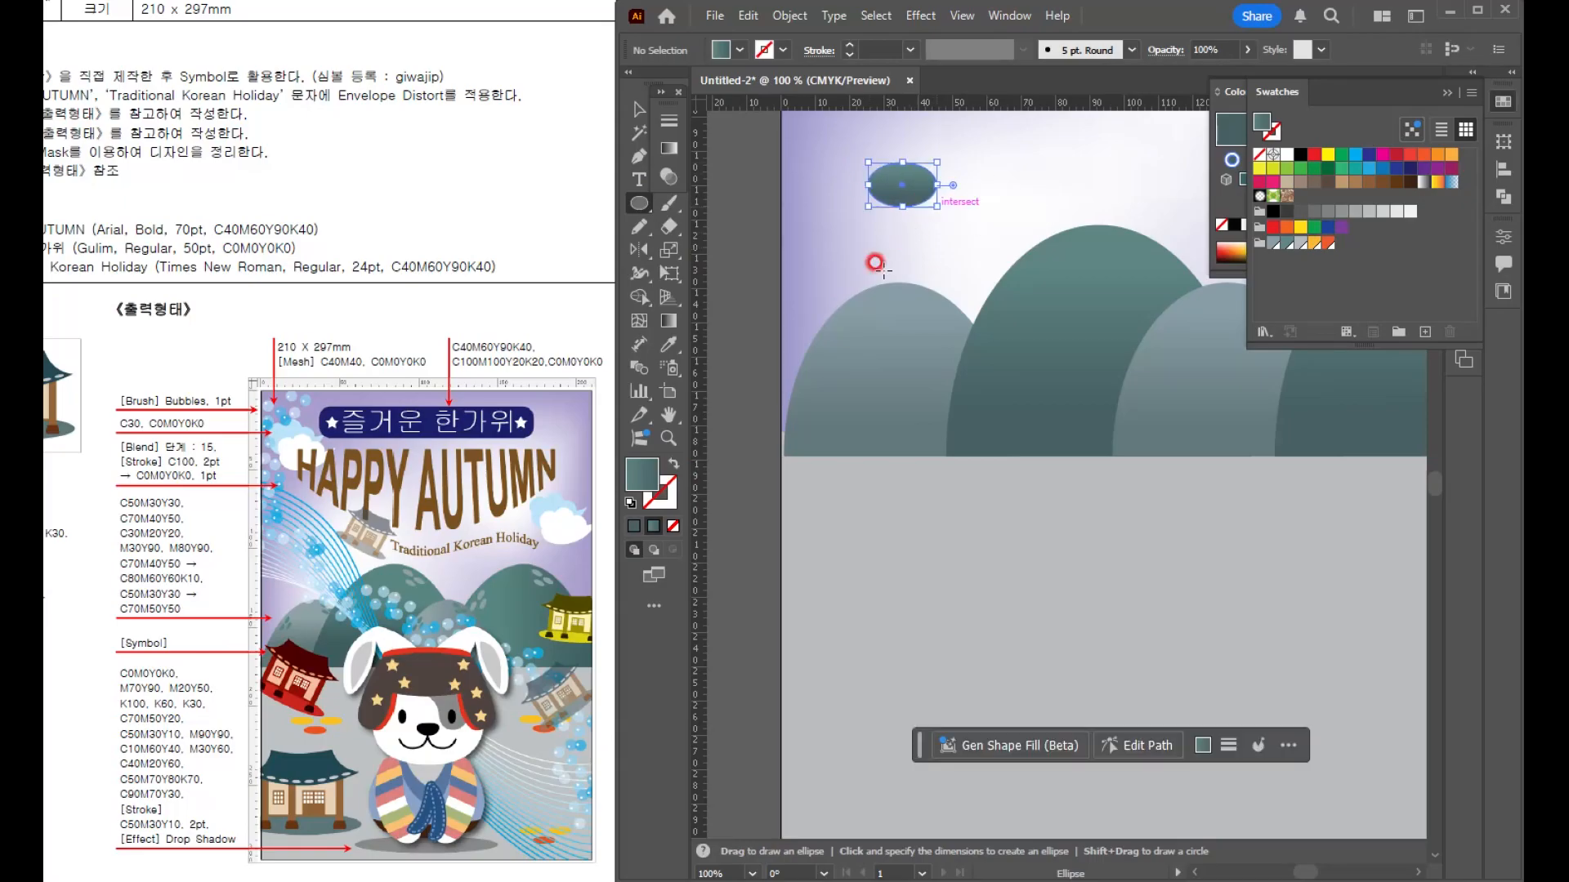
left_click(633, 525)
left_click(639, 108)
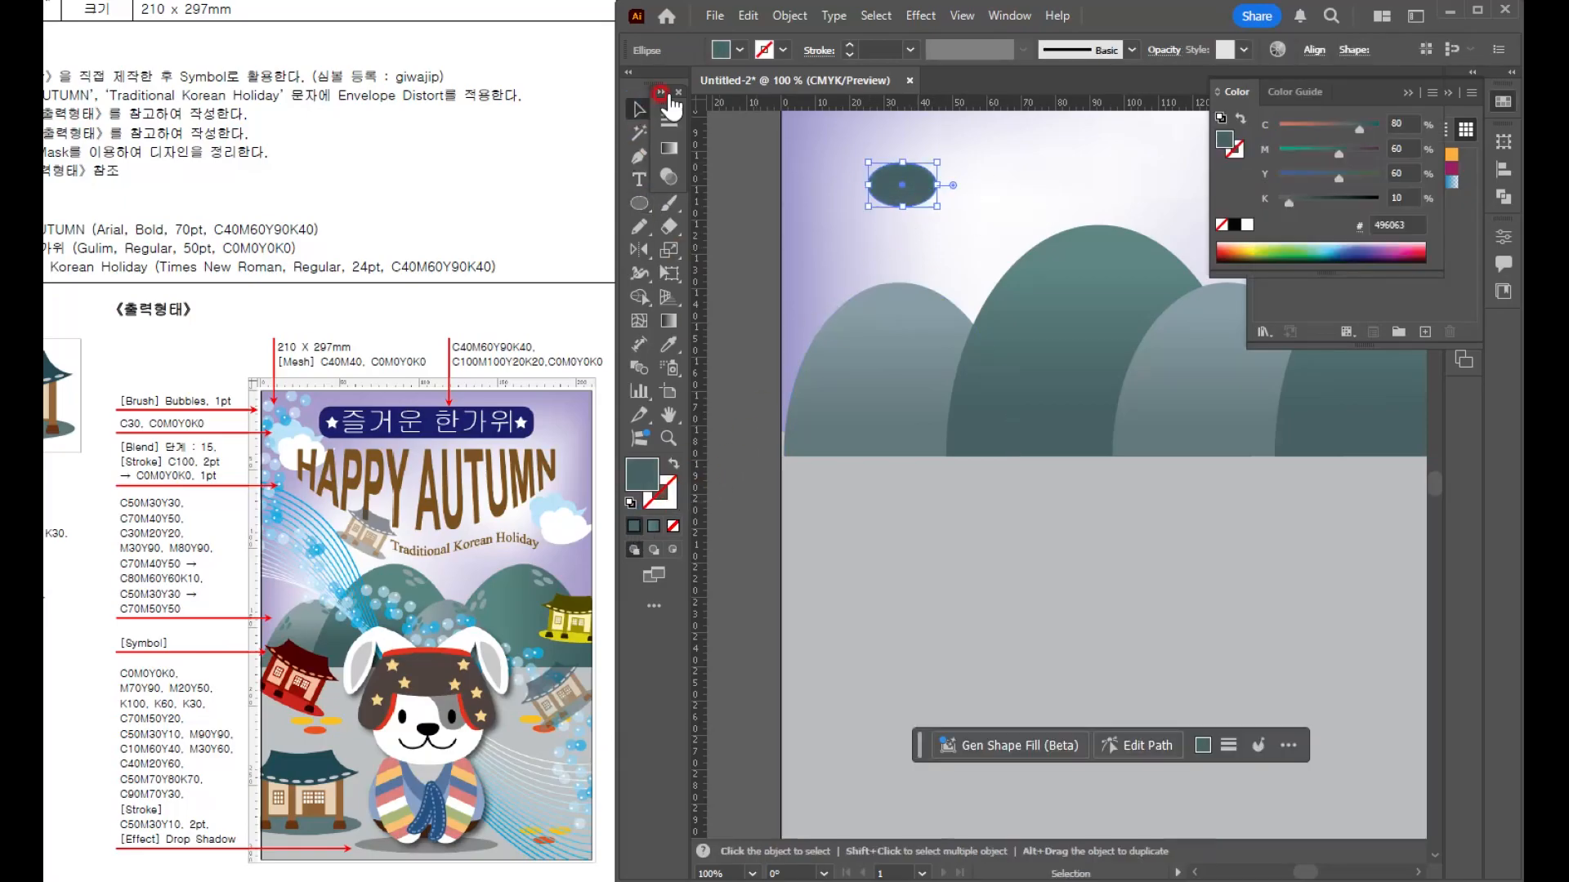
left_click(678, 92)
- Fill the small ellipse with the C70 M40 Y50 swatch and move it onto the leftmost hill
left_click_drag(915, 186, 913, 208)
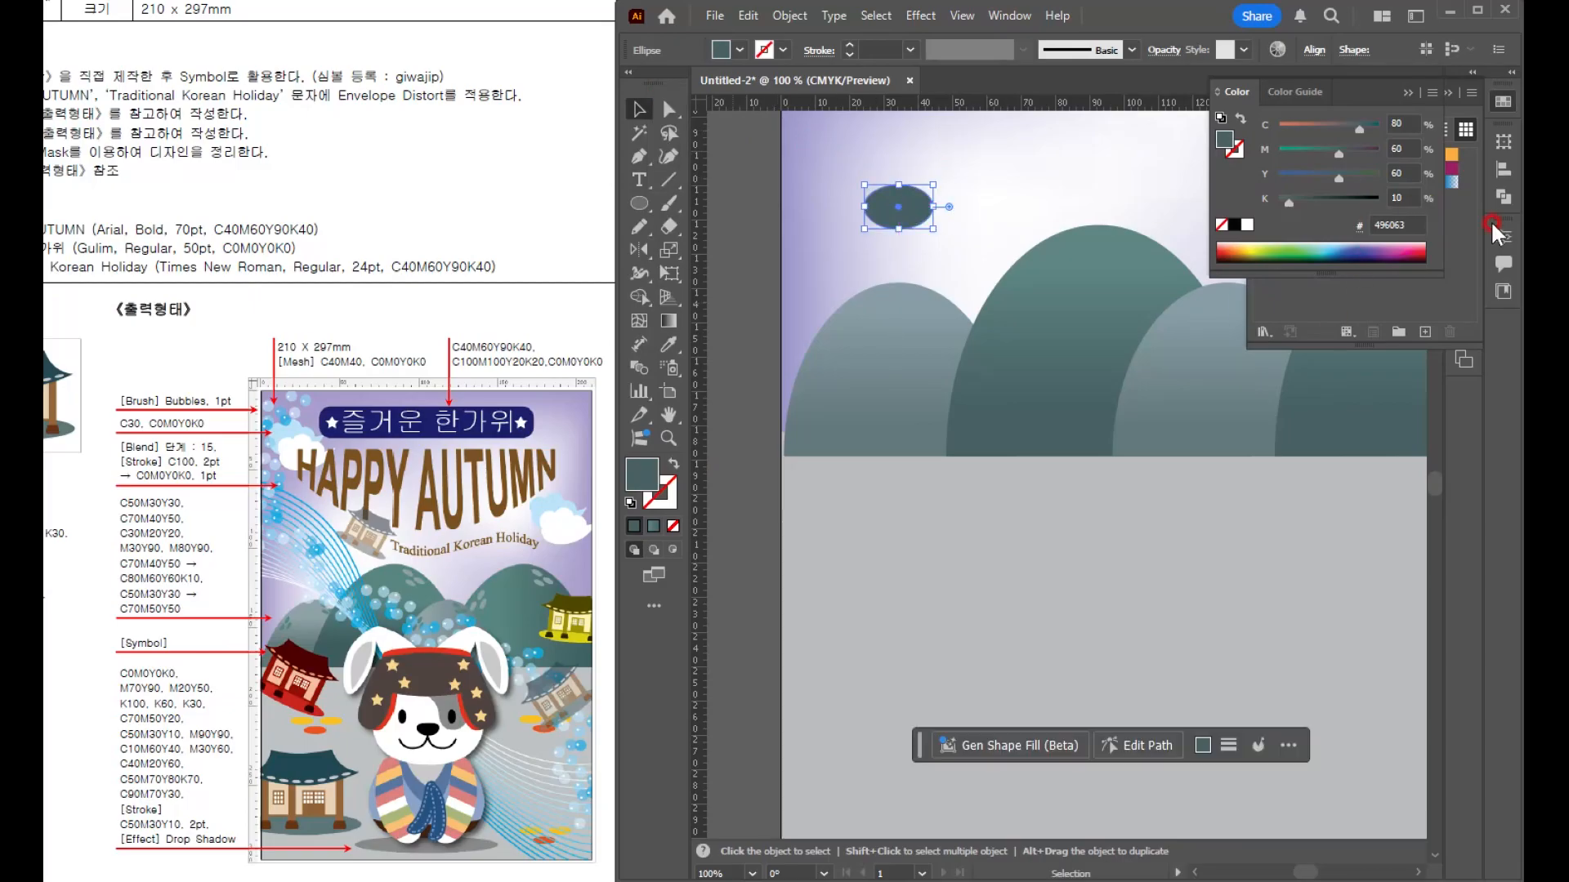
left_click(1502, 118)
left_click(1502, 103)
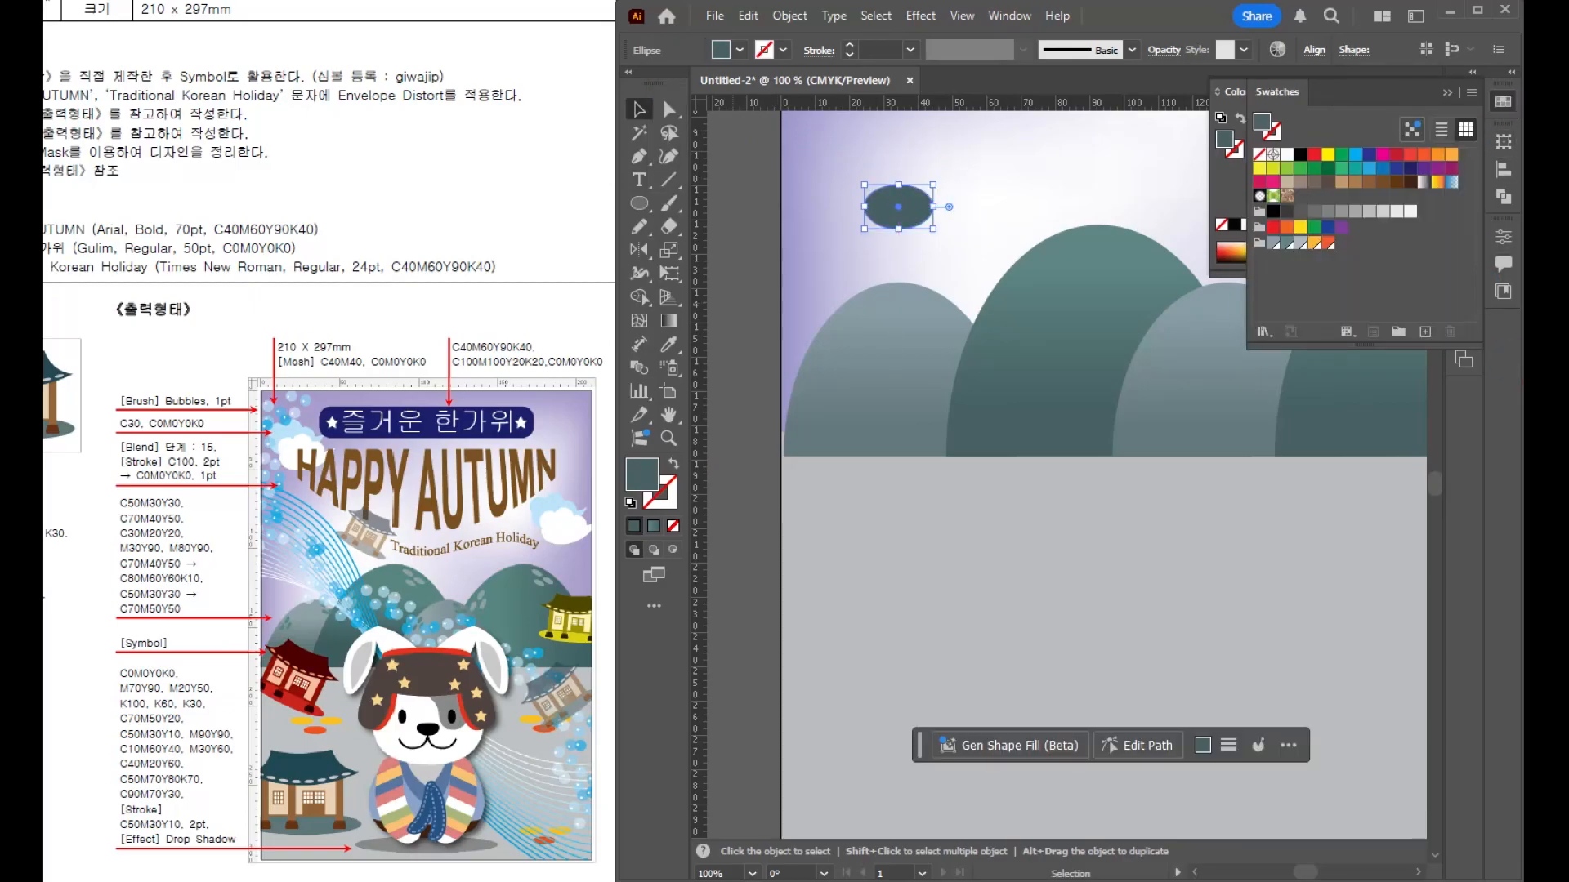
left_click(1287, 243)
left_click_drag(887, 208, 860, 351)
scroll(863, 368, "up", 4)
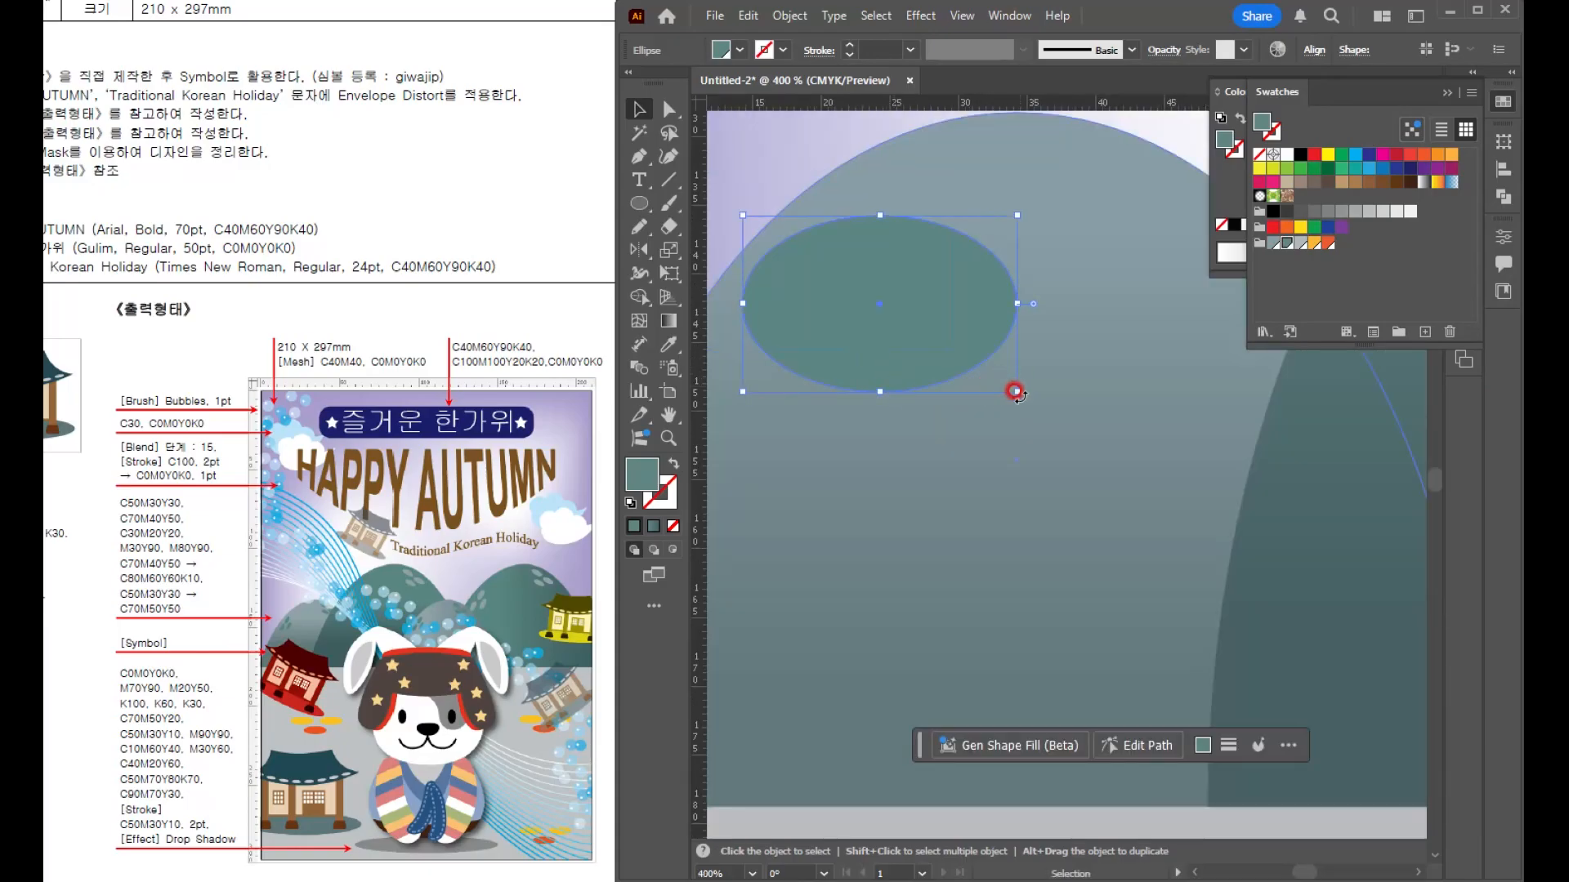
- Shrink the ellipse, arrange it with copies as a cluster of three tilted spots and group them
left_click_drag(1013, 389, 934, 384)
left_click(830, 246, "shift")
key("ctrl+g")
scroll(858, 388, "down", 2)
- Position the spot cluster on the leftmost hill's left slope and place a rearranged copy on its upper right slope
left_click_drag(940, 287, 849, 412)
left_click_drag(945, 321, 826, 369)
left_click_drag(826, 369, 1015, 310)
left_click_drag(1051, 294, 1057, 336)
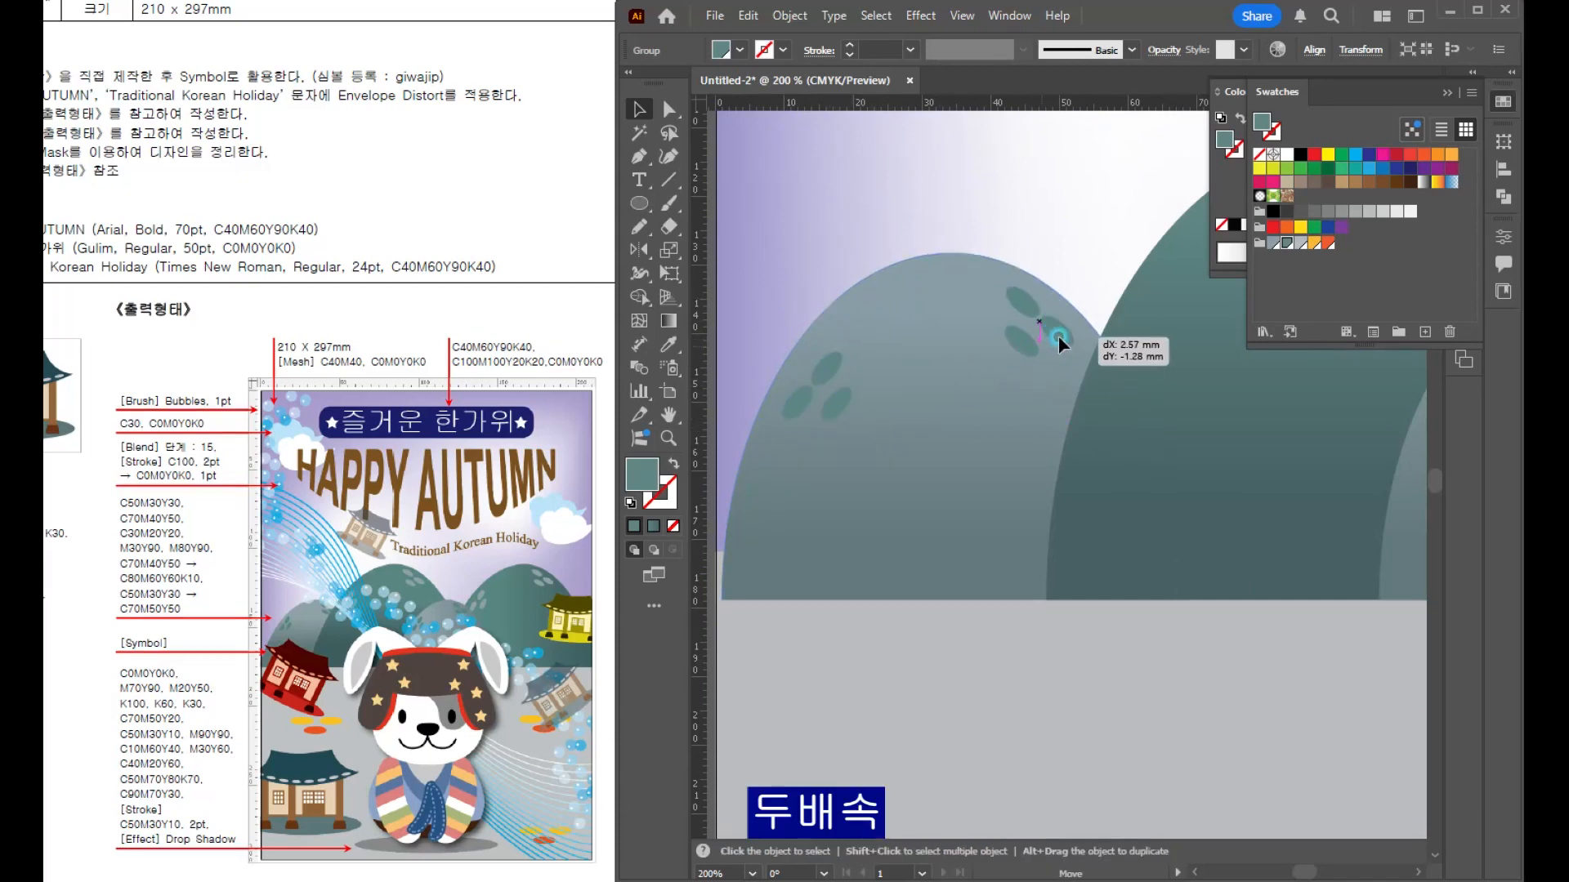
- Copy a spot cluster onto the first large hill and fill it with the C50 M30 Y30 swatch
scroll(1058, 336, "right", 5)
scroll(1014, 392, "up", 2)
left_click_drag(1014, 390, 858, 338)
left_click(1273, 243)
left_click_drag(874, 433, 846, 420)
key("ctrl+minus")
key("ctrl+minus")
- Place a second light spot cluster on the first large hill and copy both clusters onto the other large hill
left_click_drag(1038, 458, 854, 418)
left_click(906, 368, "shift")
left_click_drag(906, 368, 1234, 419)
left_click_drag(1071, 448, 1143, 369)
- Copy the leftmost hill's two spot clusters onto the second small hill
left_click(777, 338)
scroll(917, 385, "up", 1)
left_click_drag(719, 389, 1065, 426)
left_click(862, 352, "shift")
scroll(858, 436, "down", 3)
left_click(1013, 551)
- Select all the hills with their spots and scale them down slightly to fit the artboard's width more closely
scroll(1012, 552, "up", 2)
scroll(1017, 568, "down", 2)
left_click_drag(866, 446, 1205, 565)
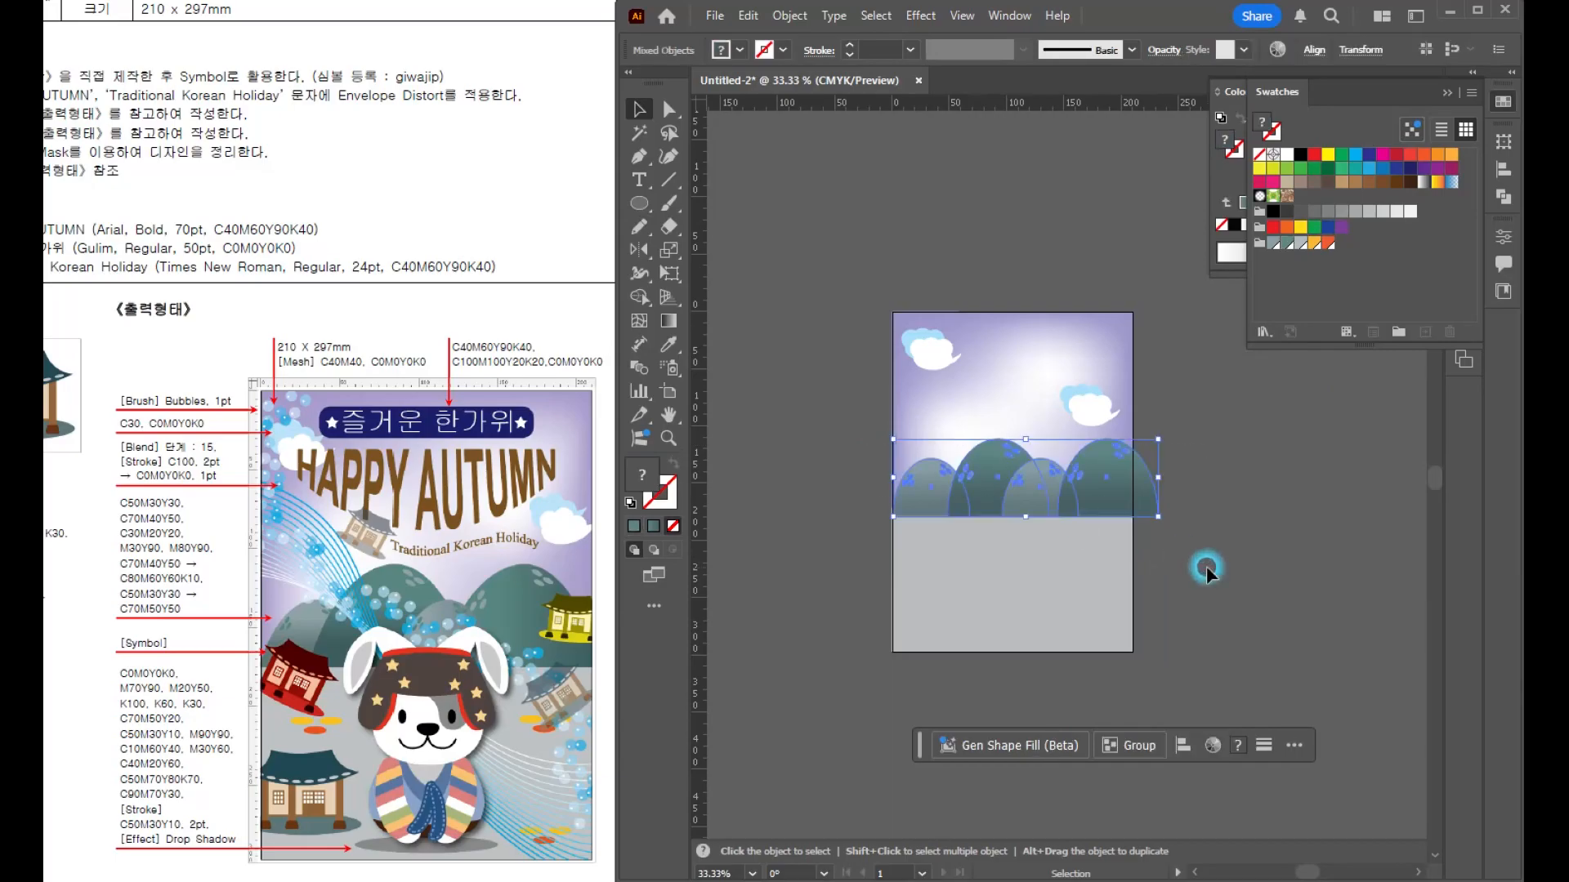
key("ctrl+t")
left_click_drag(1158, 440, 1143, 449)
left_click(1075, 542)
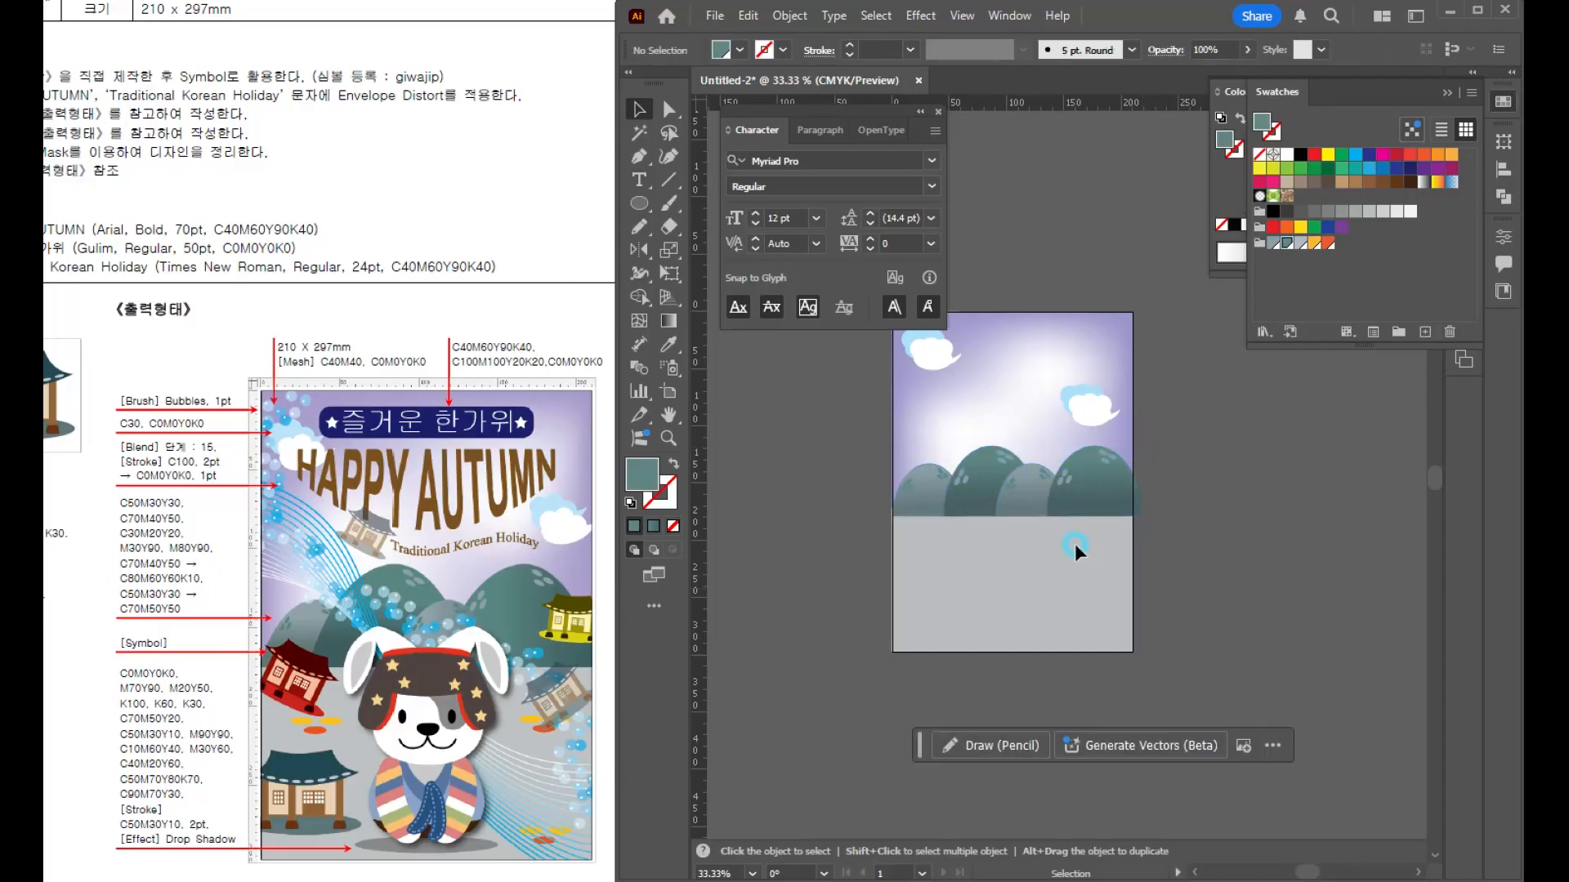
key("ctrl+0")
left_click(940, 112)
left_click_drag(1072, 490, 1001, 439)
left_click(1101, 580)
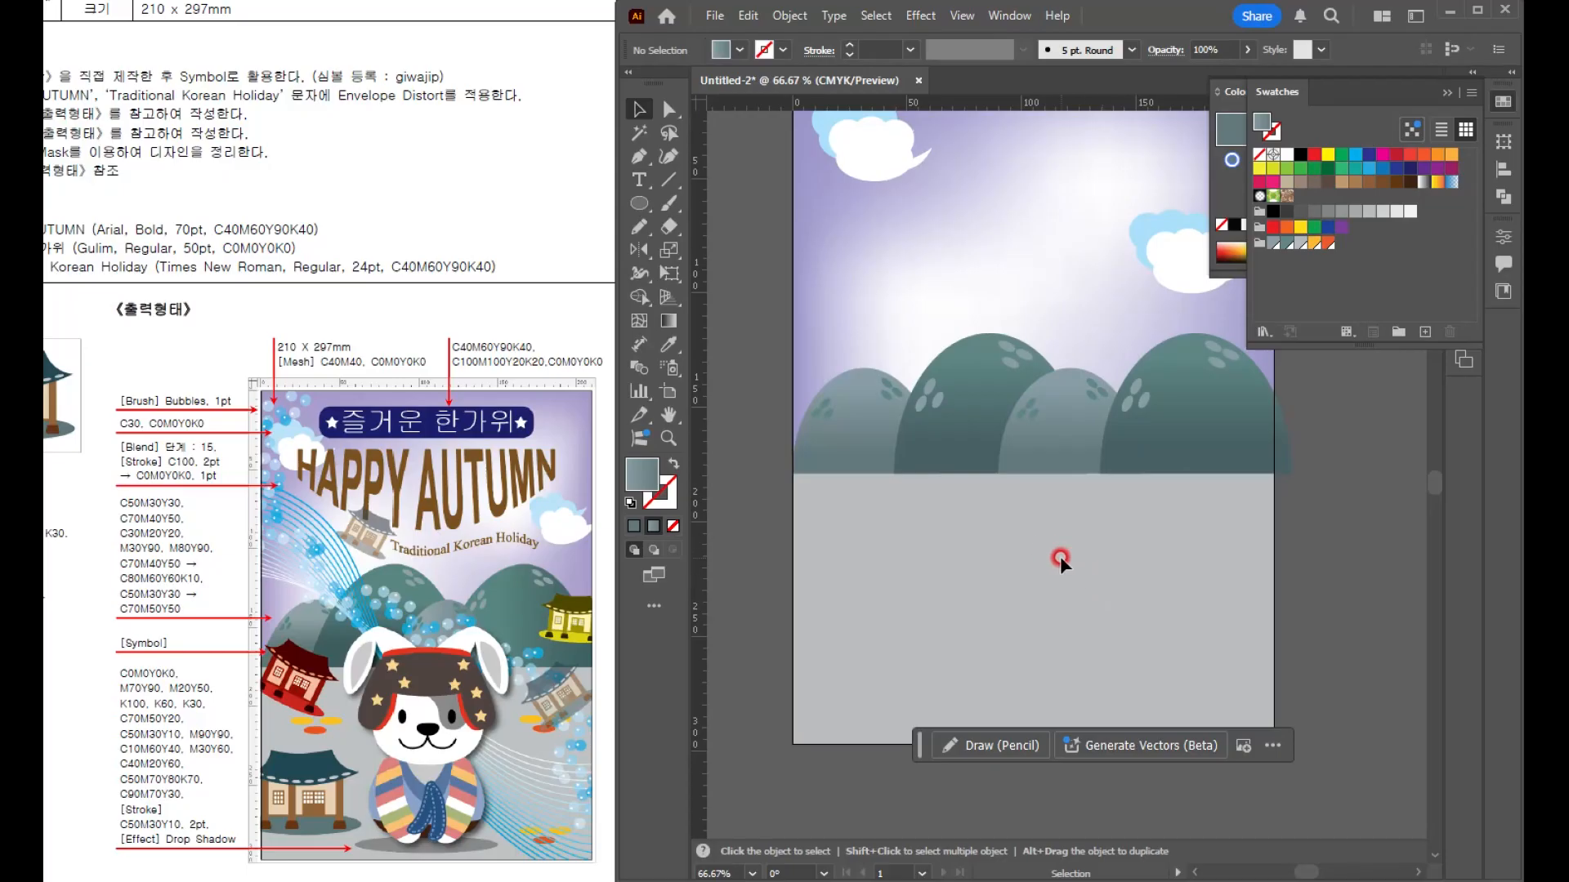
- Draw a small horizontal ellipse on the grey ground below the hills, filled with C=0 M=30 Y=90 K=0 and no stroke
left_click_drag(929, 638, 947, 510)
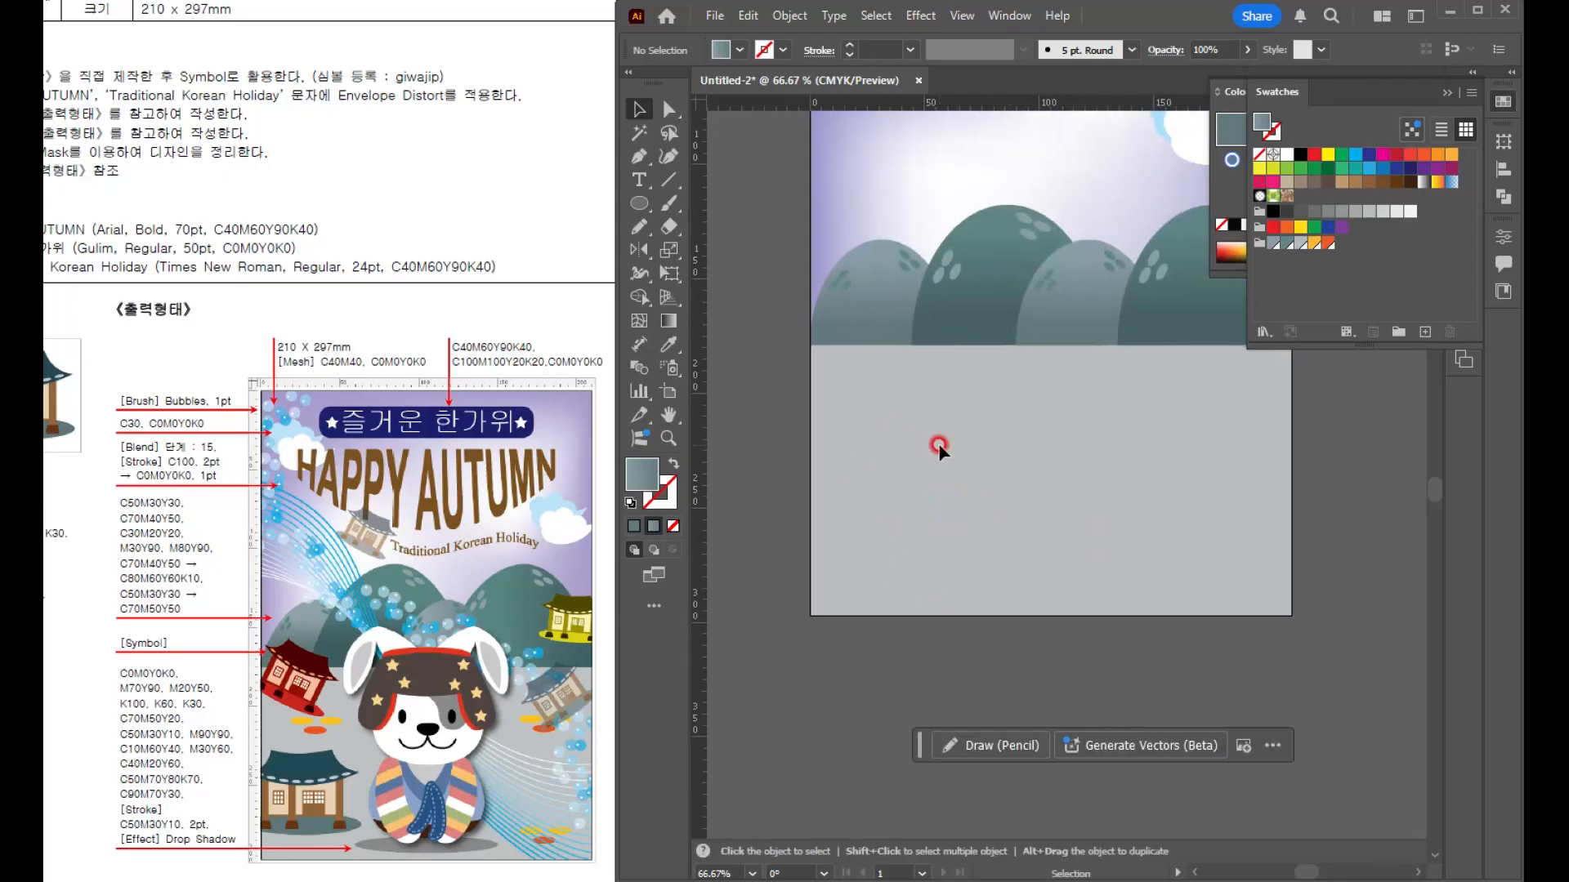
left_click(640, 204)
mouse_move(865, 434)
left_mouse_down()
mouse_move(866, 458)
mouse_move(821, 461)
left_mouse_up()
left_click(630, 502)
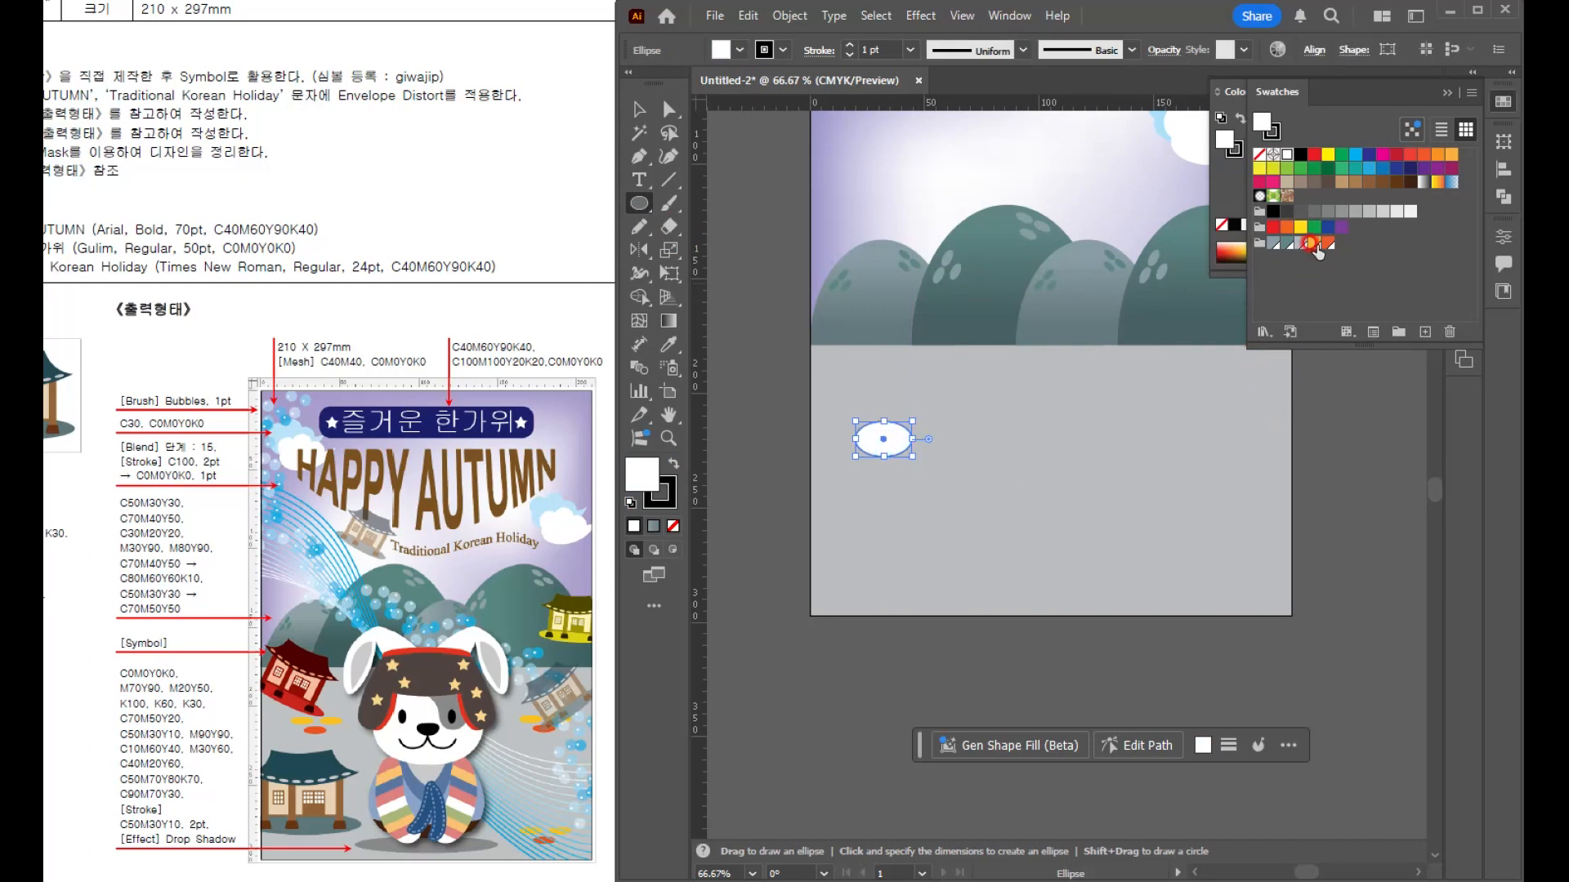
left_click(1307, 242)
left_click(639, 109)
scroll(877, 438, "up", 2)
left_click(883, 412)
left_click(670, 514)
left_click(673, 526)
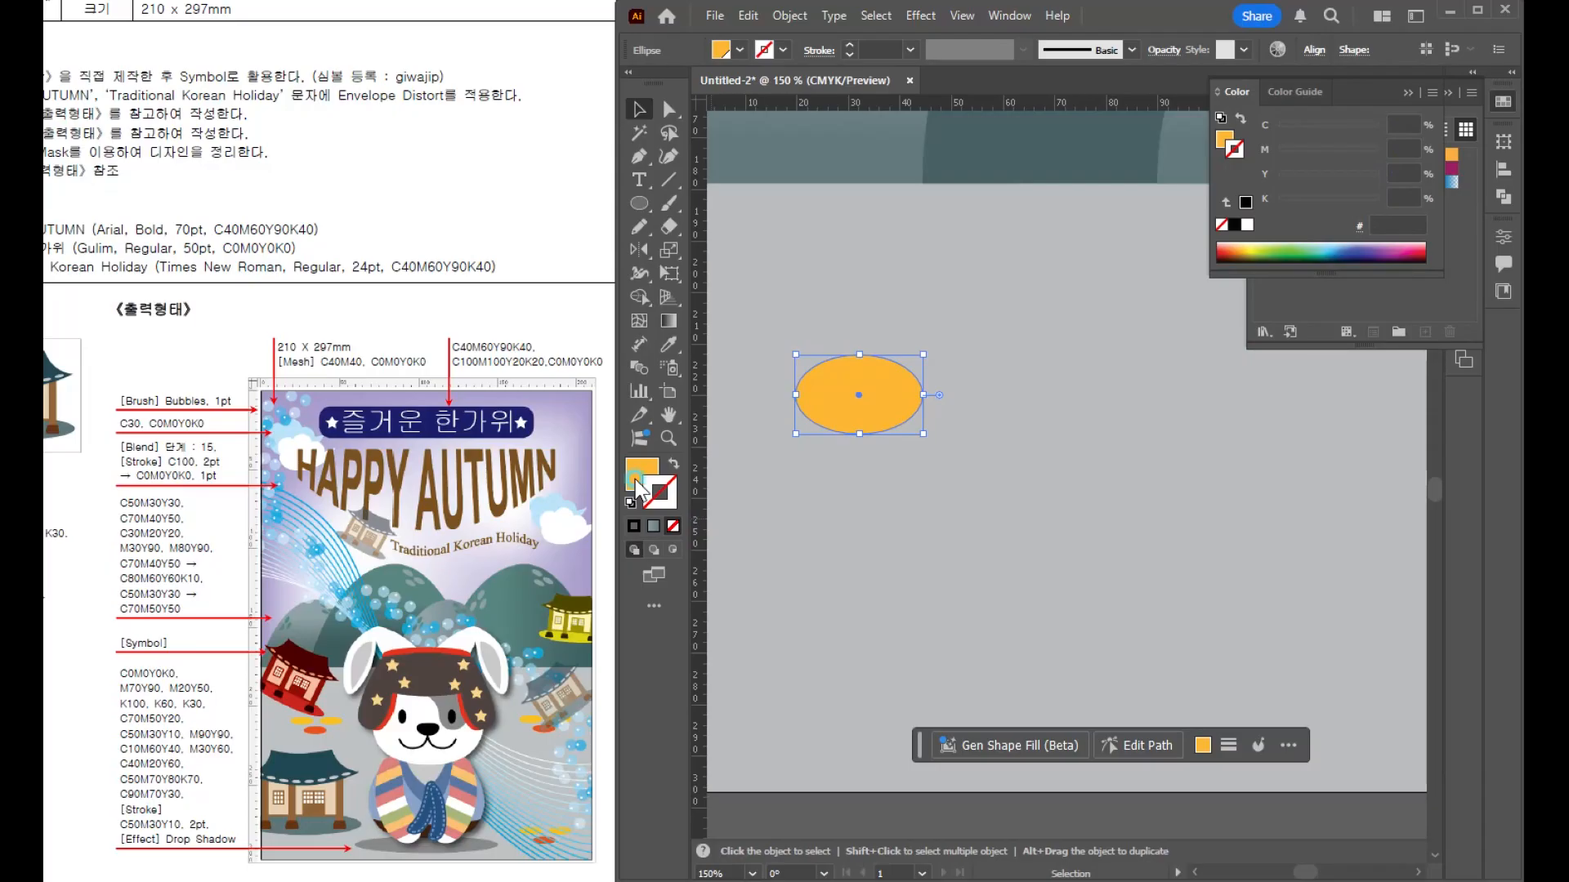
- Duplicate the yellow ellipse to its right and again centred below the pair, then fill the lower one with the orange-red swatch
left_click_drag(869, 425, 1026, 406)
left_click_drag(1046, 403, 949, 500)
left_click_drag(934, 502, 943, 502)
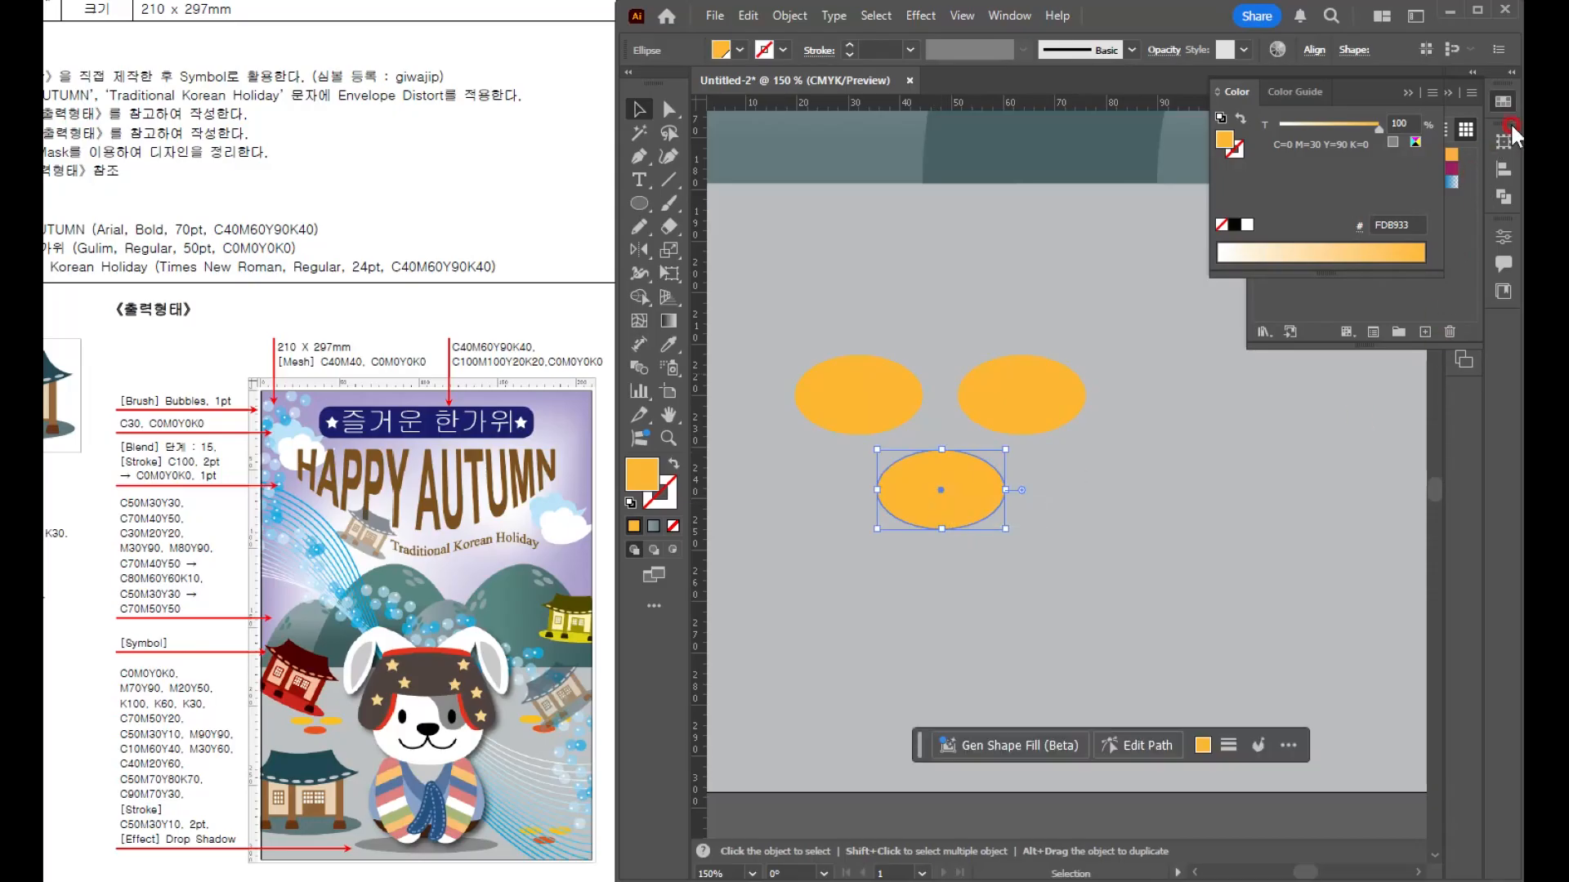
left_click(1504, 98)
left_click(1329, 243)
- Group the three coloured ellipses and scale the group down on the ground near the artboard's left edge
left_click(827, 346)
left_click_drag(827, 346, 1116, 588)
key("ctrl+g")
left_click_drag(1085, 529, 1093, 484)
scroll(1093, 485, "down", 2)
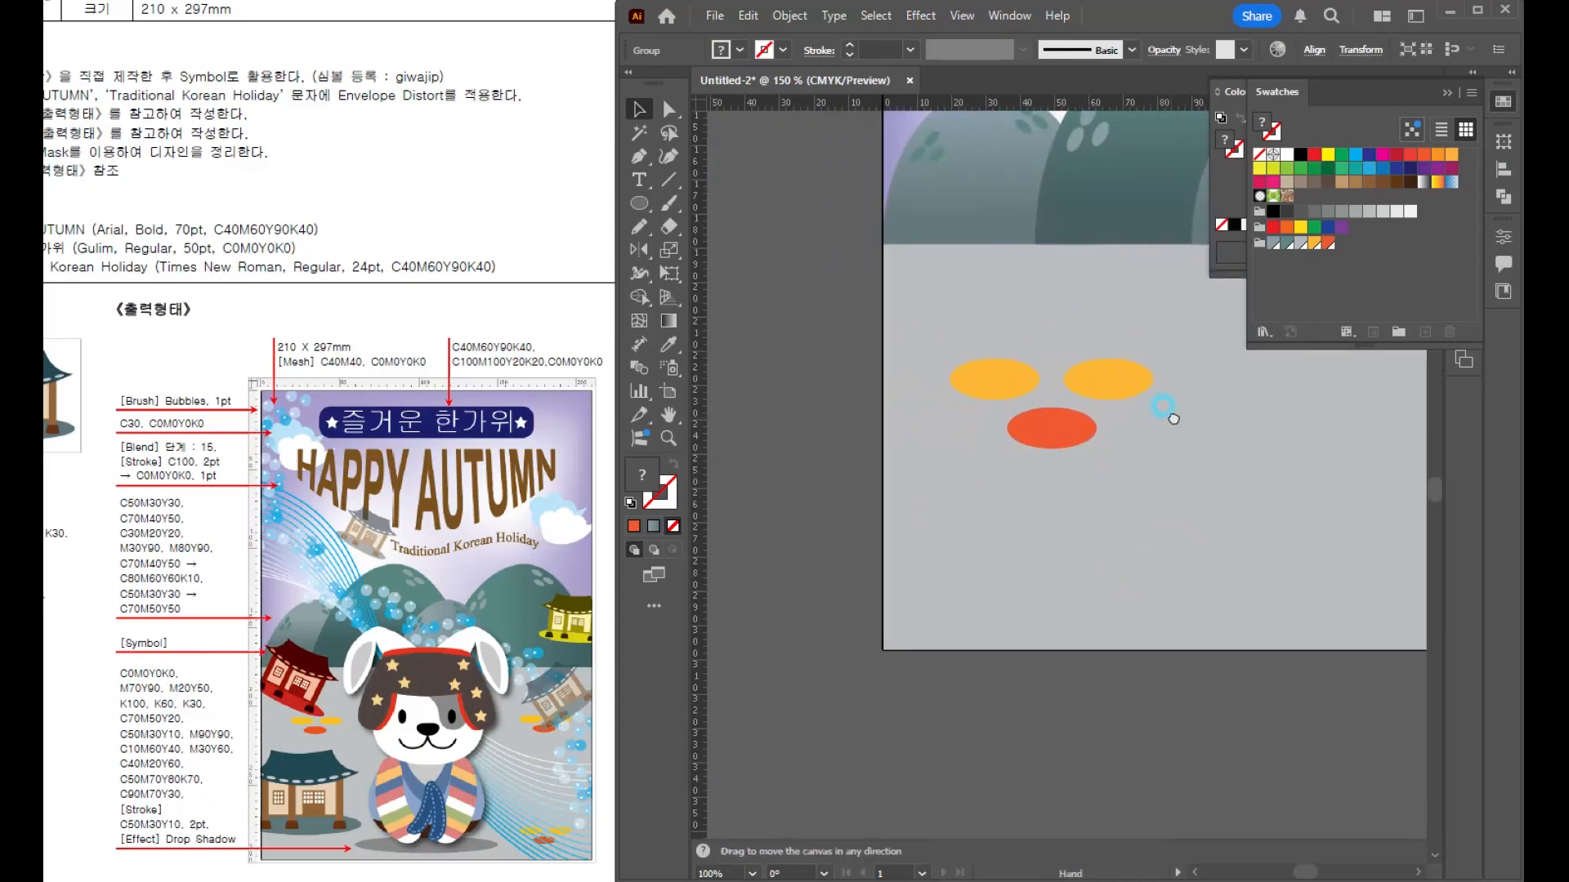
left_click(1095, 414)
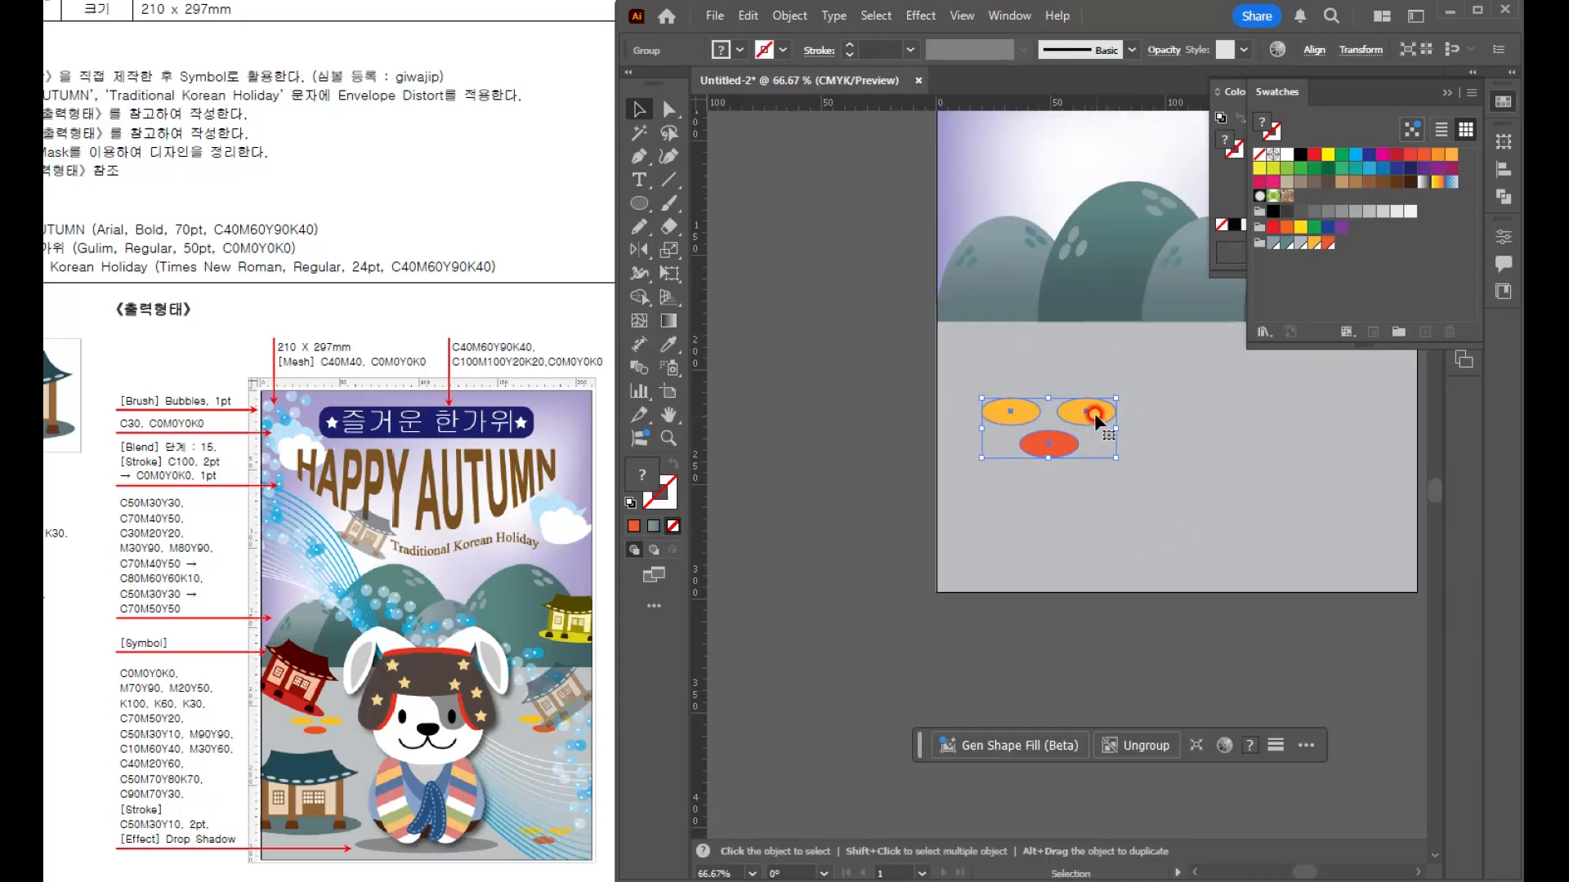
left_click_drag(1116, 454, 971, 493)
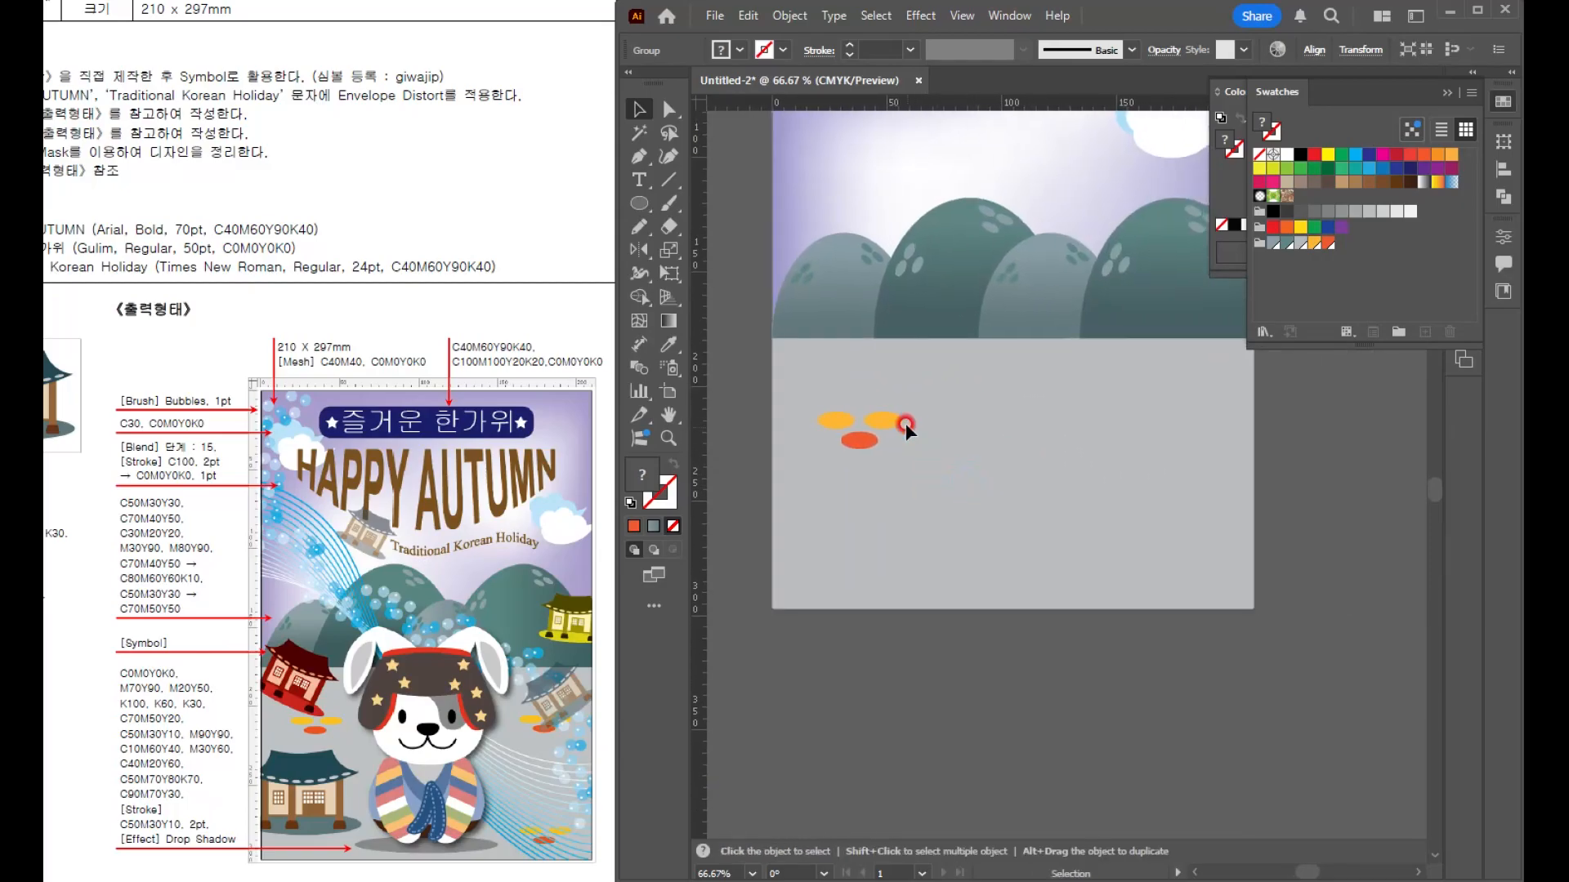
- Place a copy of the ellipse group in the lower-right area of the artboard and save the document
left_click(880, 412)
left_click_drag(882, 421, 1186, 549)
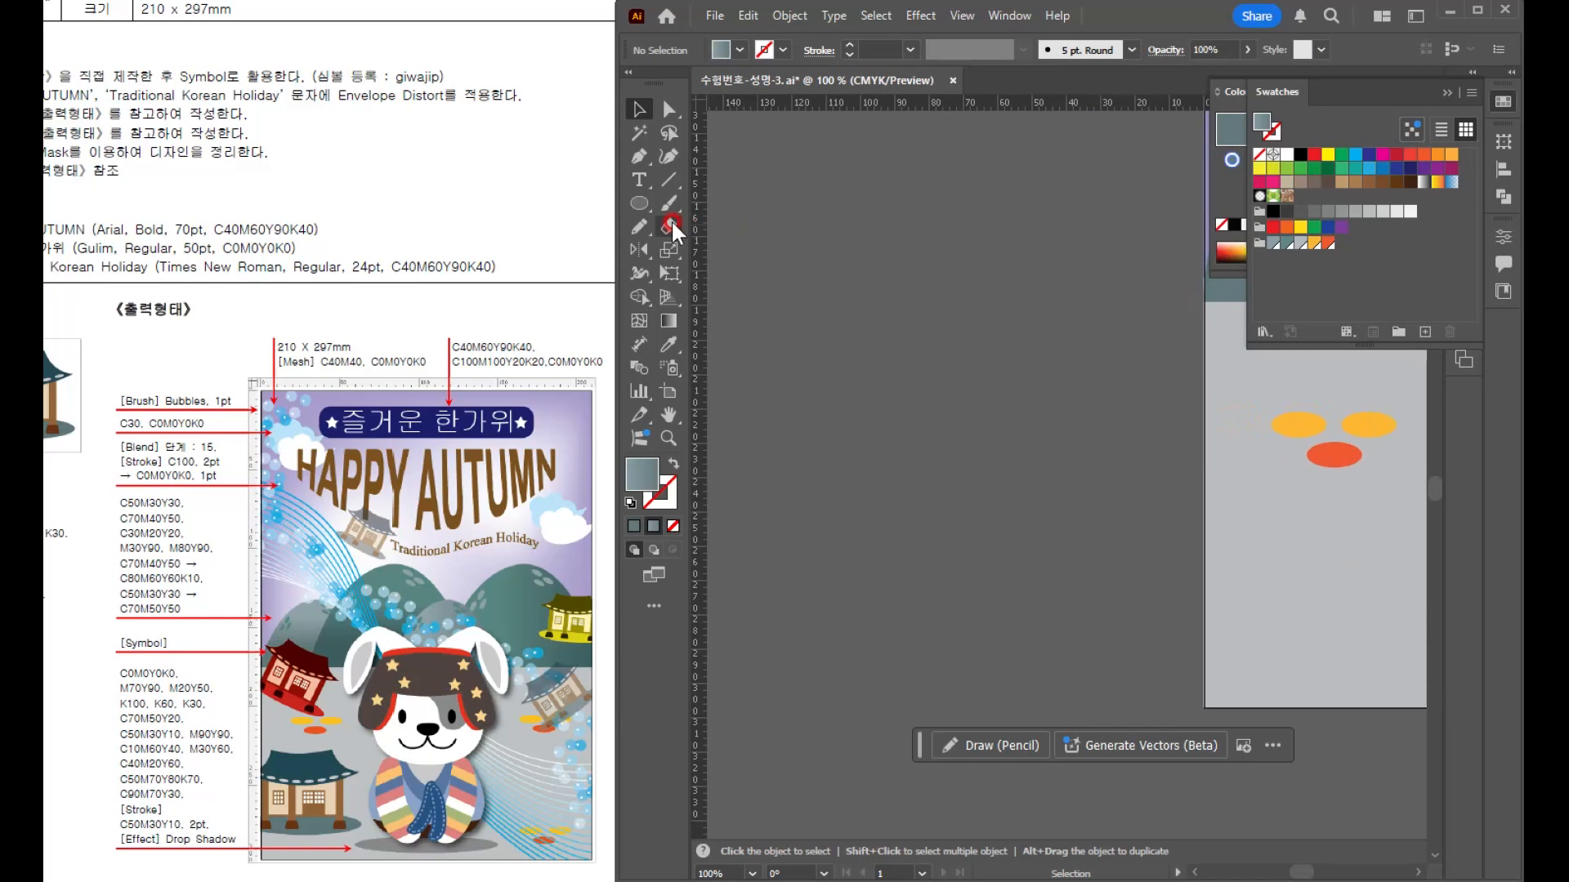
key("ctrl+s")
left_click(1160, 481)
- Draw a rectangle outside the artboard's left edge, round its corners to about 27.4 mm and fill it white
left_click(642, 201)
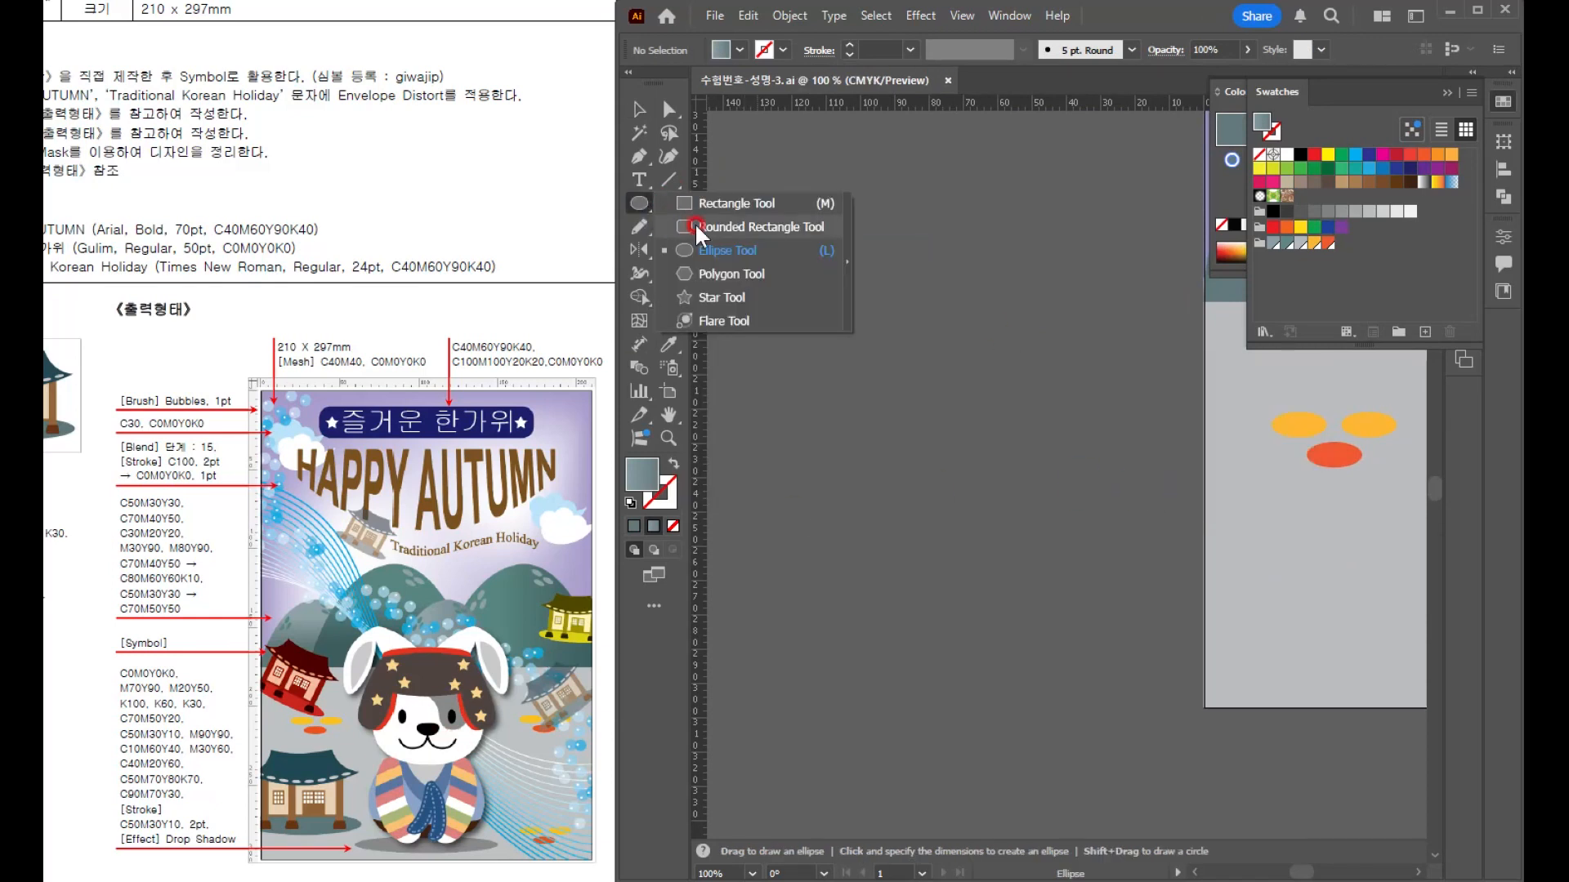
left_click(733, 204)
left_click_drag(822, 323, 908, 389)
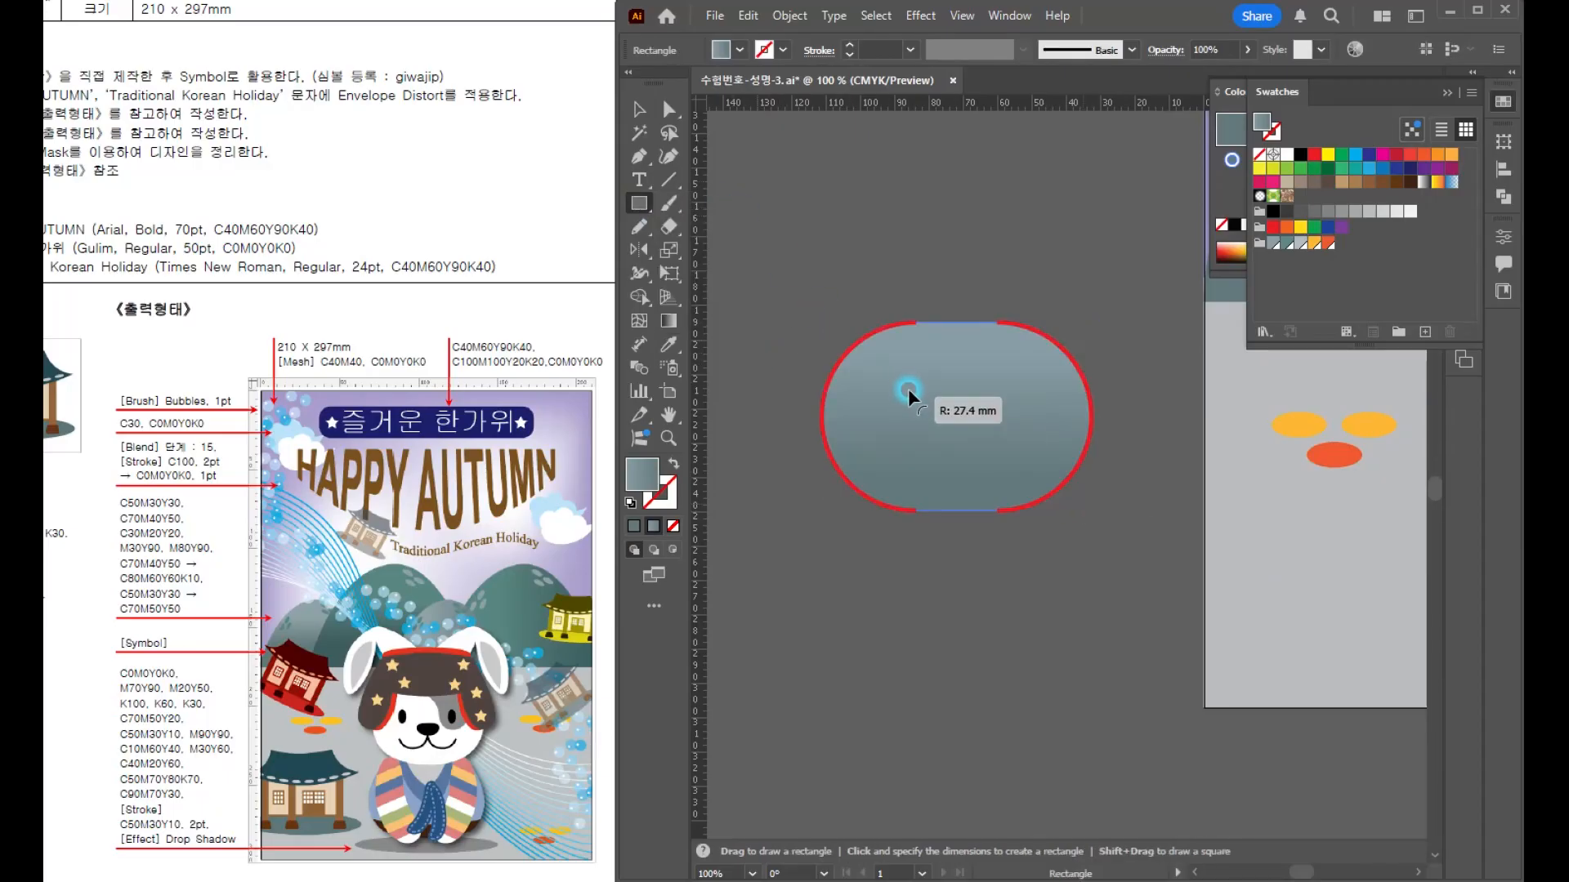
left_click(633, 526)
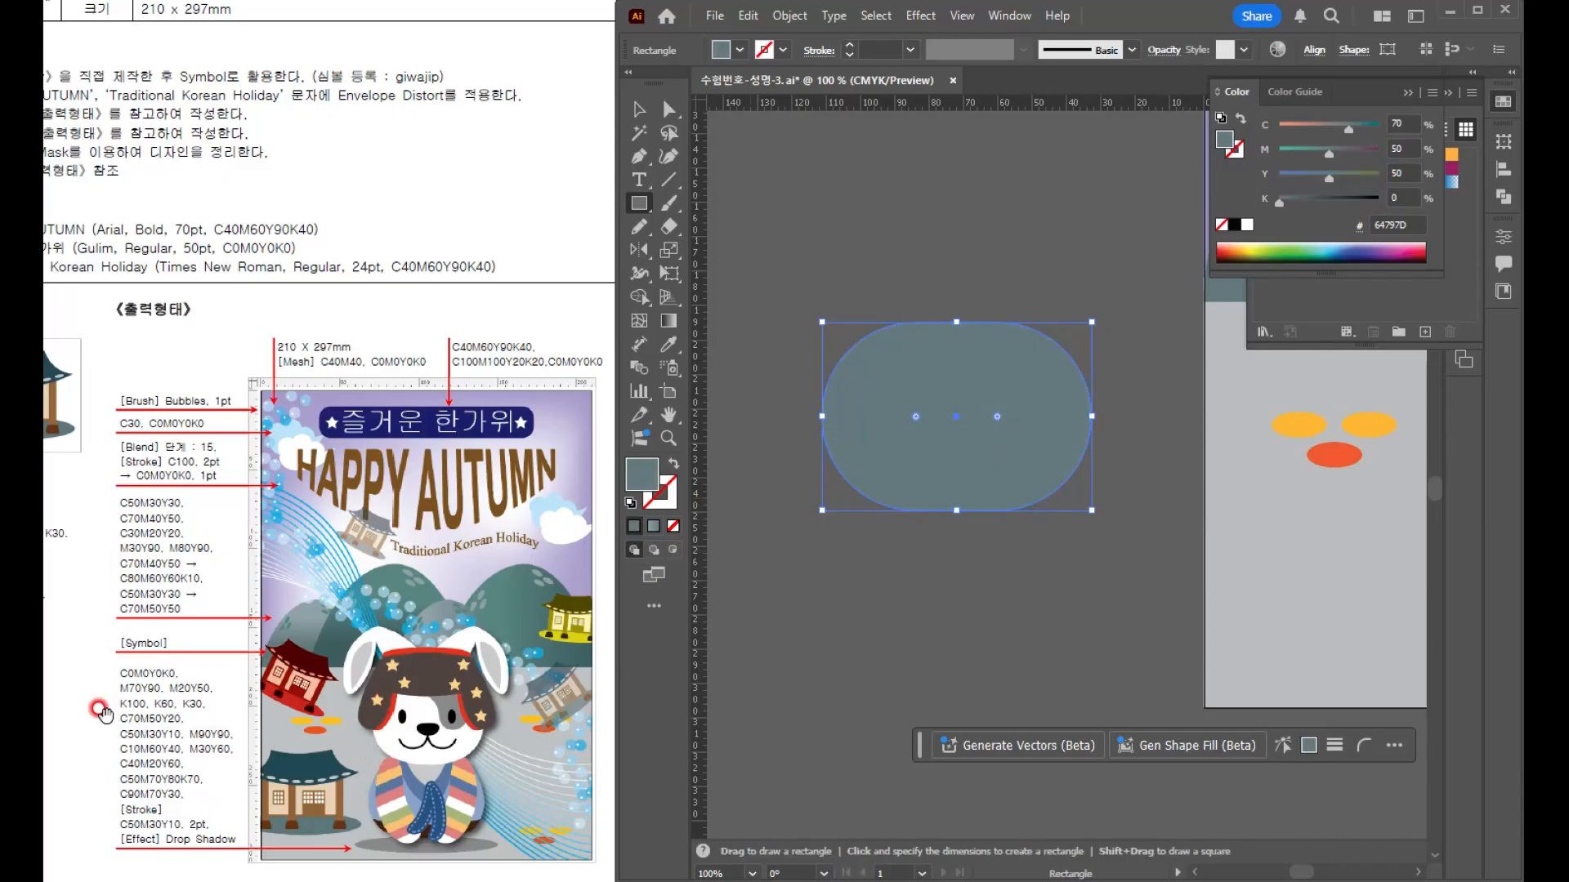
left_click(1247, 225)
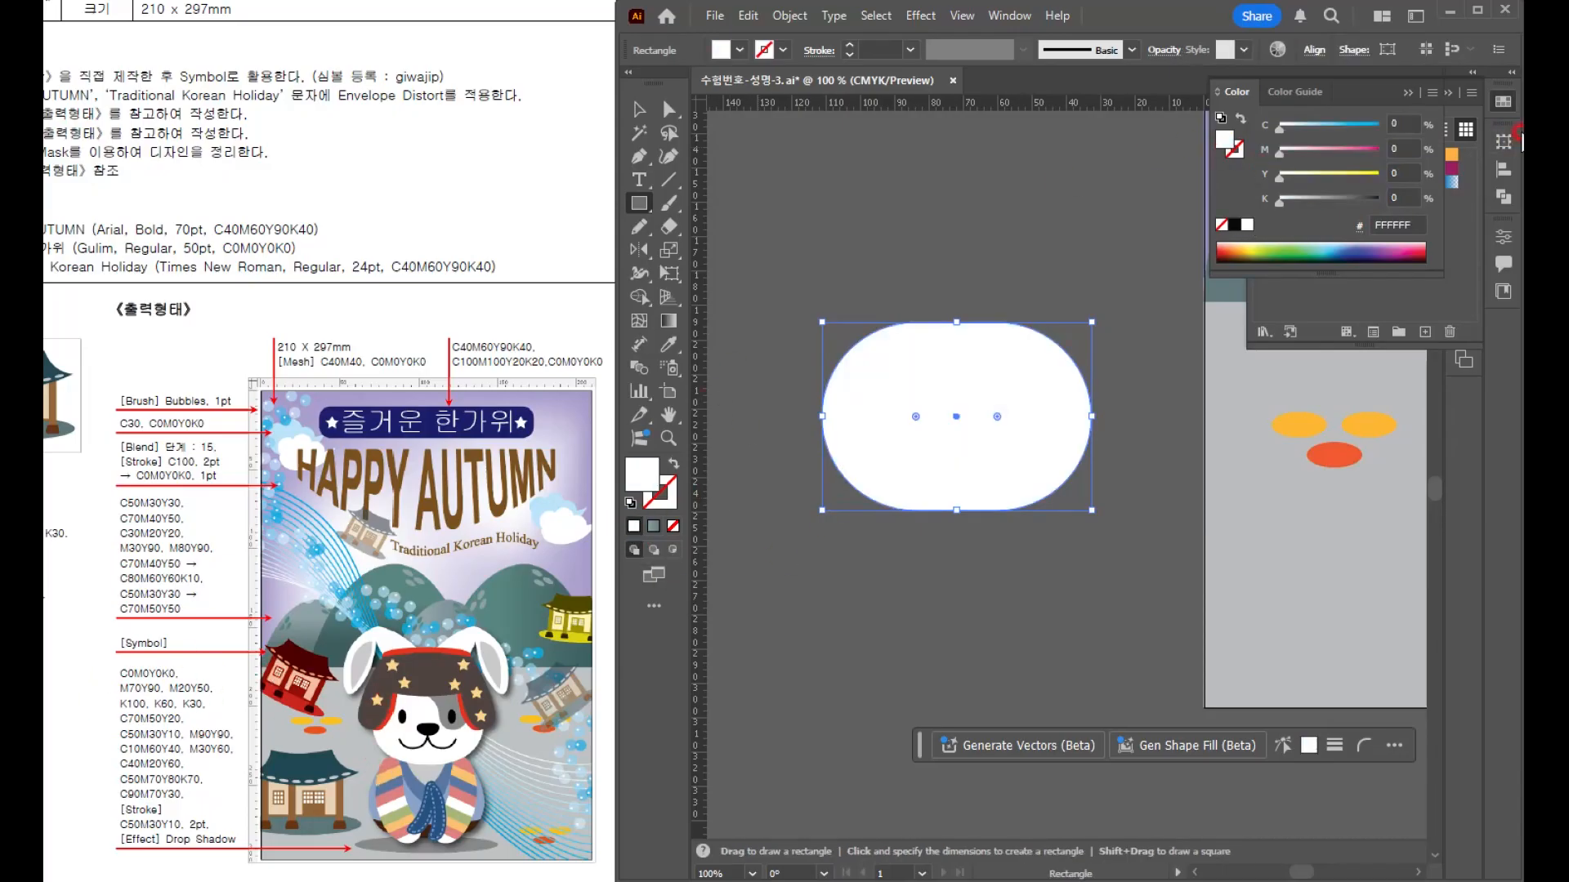
- Create a new swatch group under its default name and move the white swatch into it
key("v")
left_click(770, 159)
left_click(1428, 181)
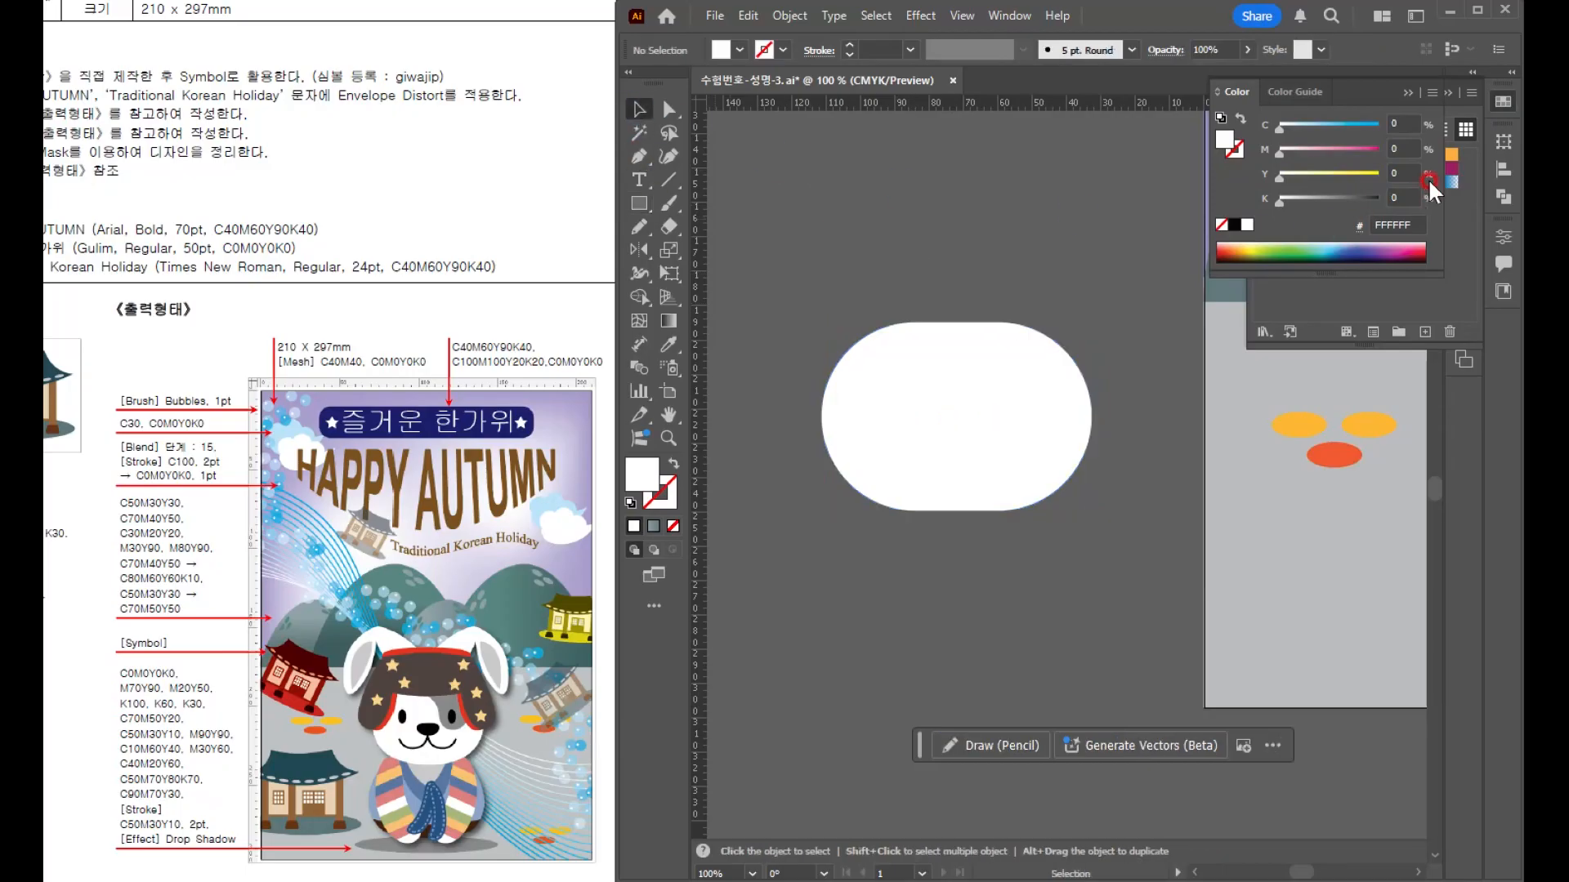
left_click(1505, 110)
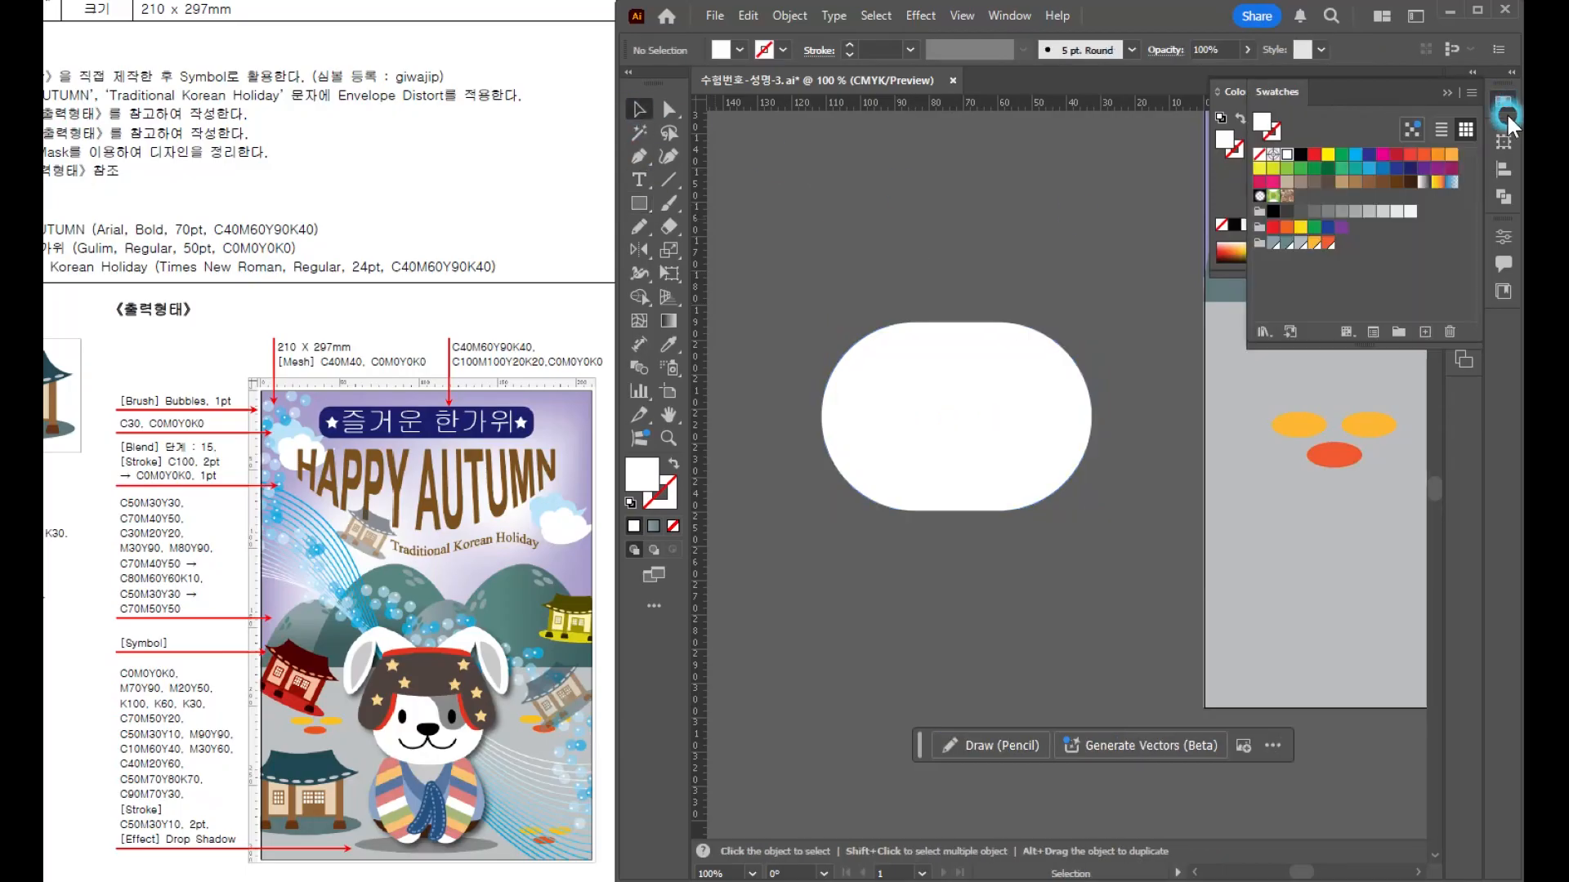
left_click(1381, 336)
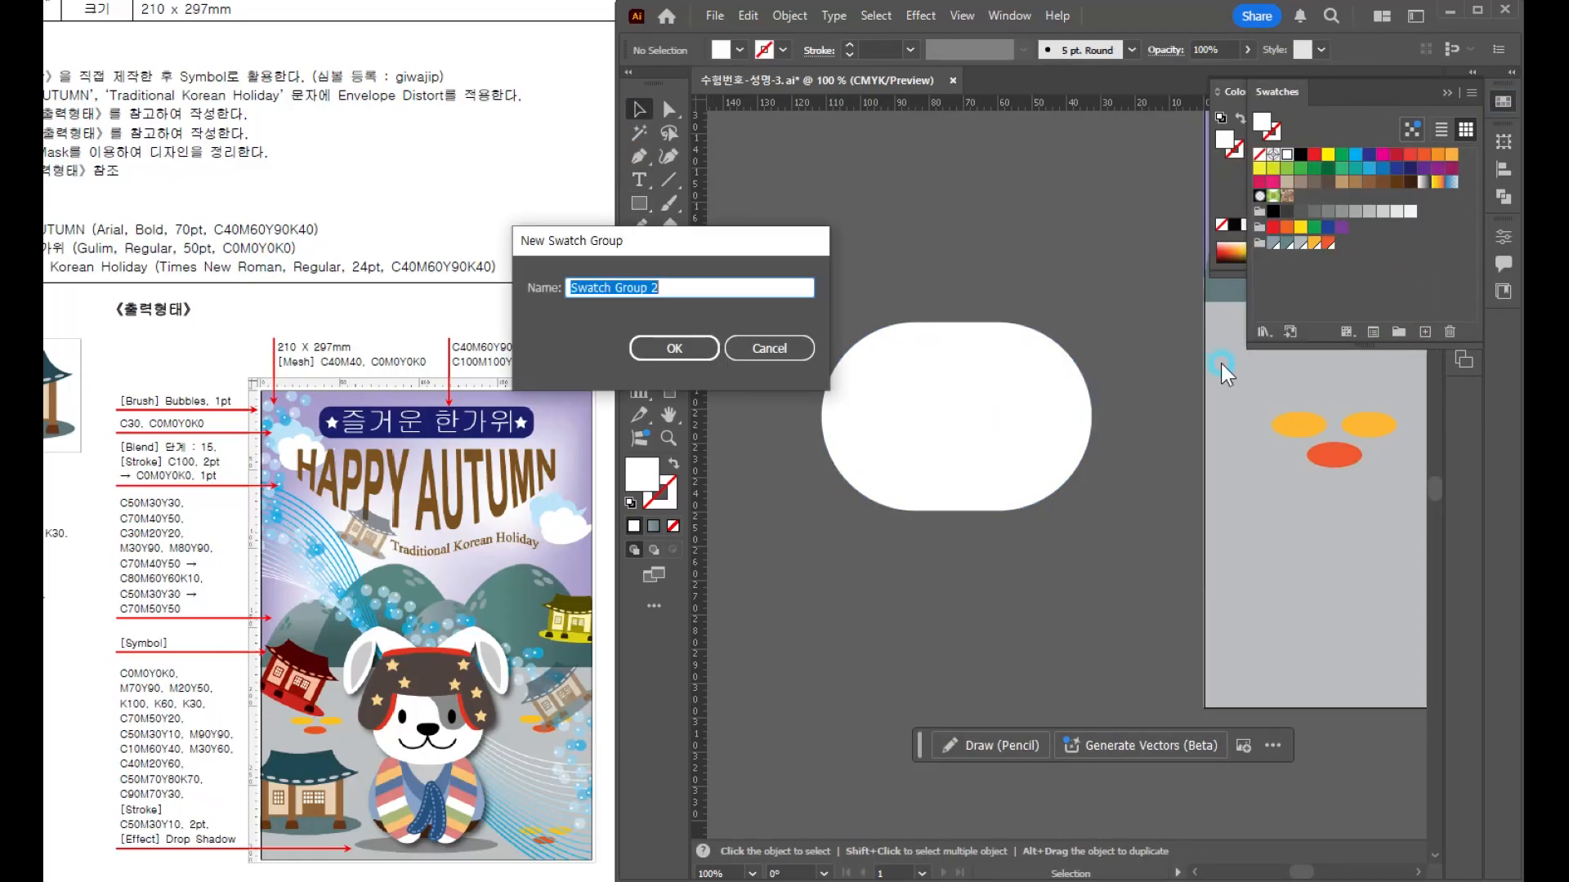
left_click(713, 348)
left_click(1351, 250)
left_click(1272, 259)
- Add CMYK process swatches to the new swatch group, following the reference sheet's character colour list
left_click(1417, 331)
left_click(101, 651)
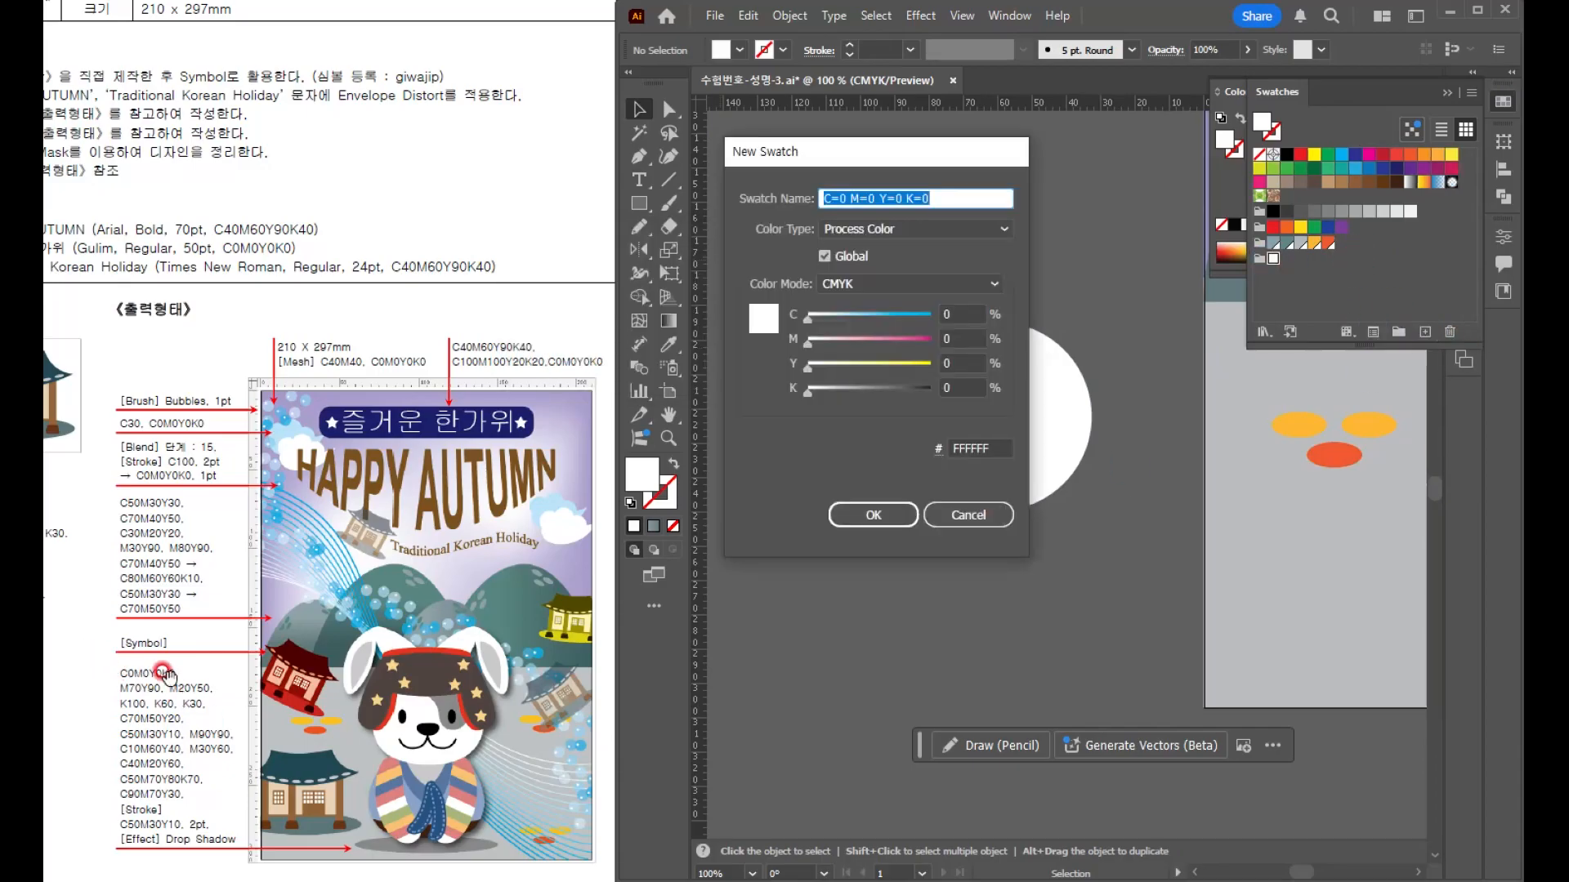
left_click_drag(956, 335, 915, 341)
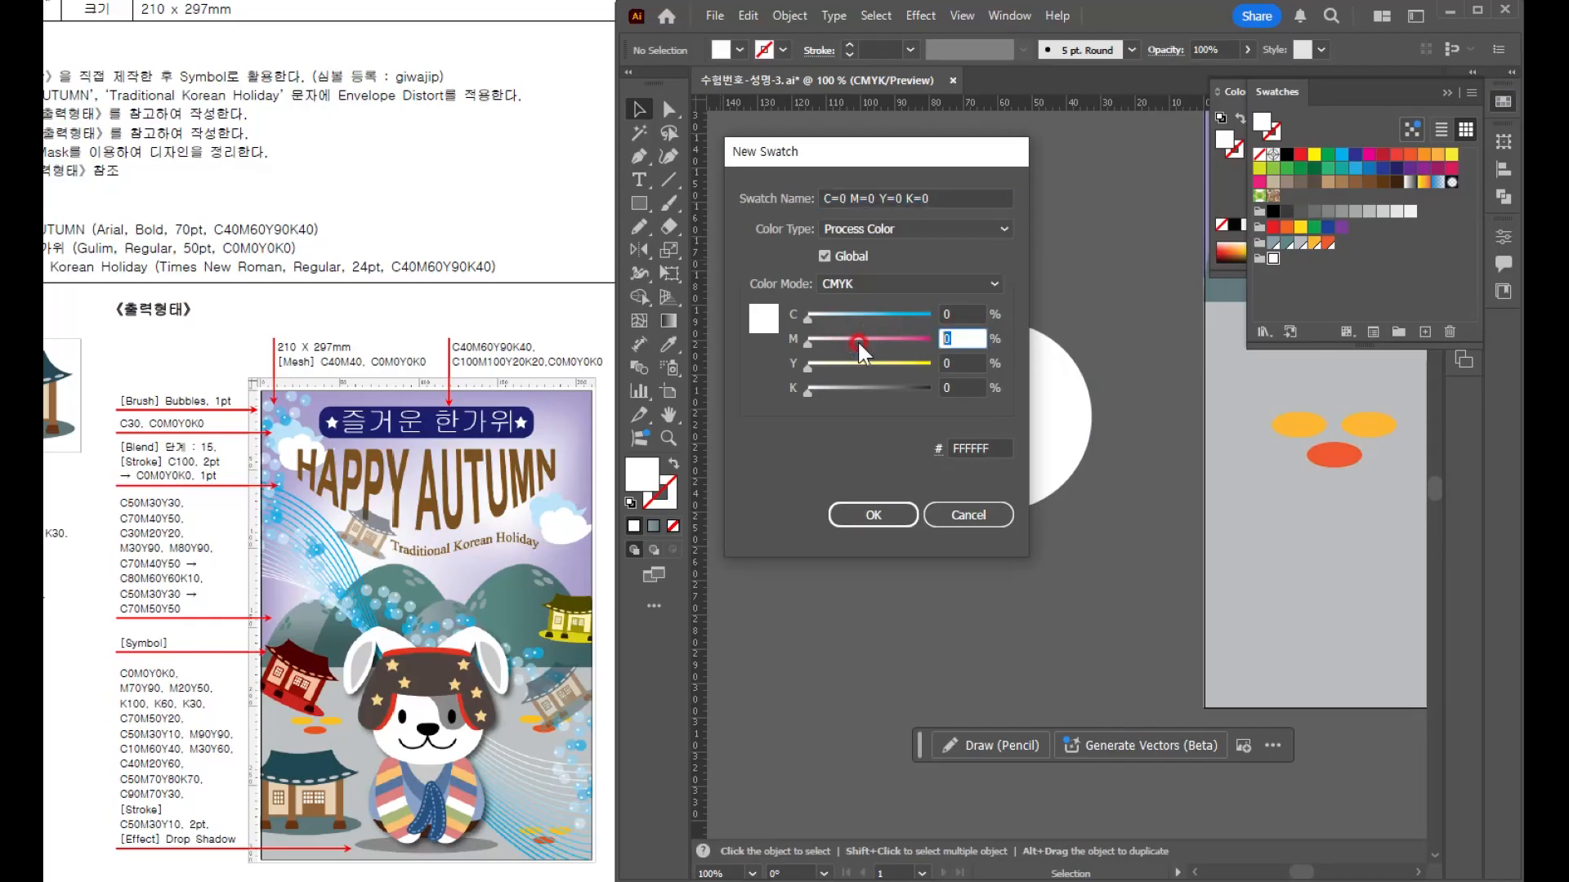
type("50")
key("Tab")
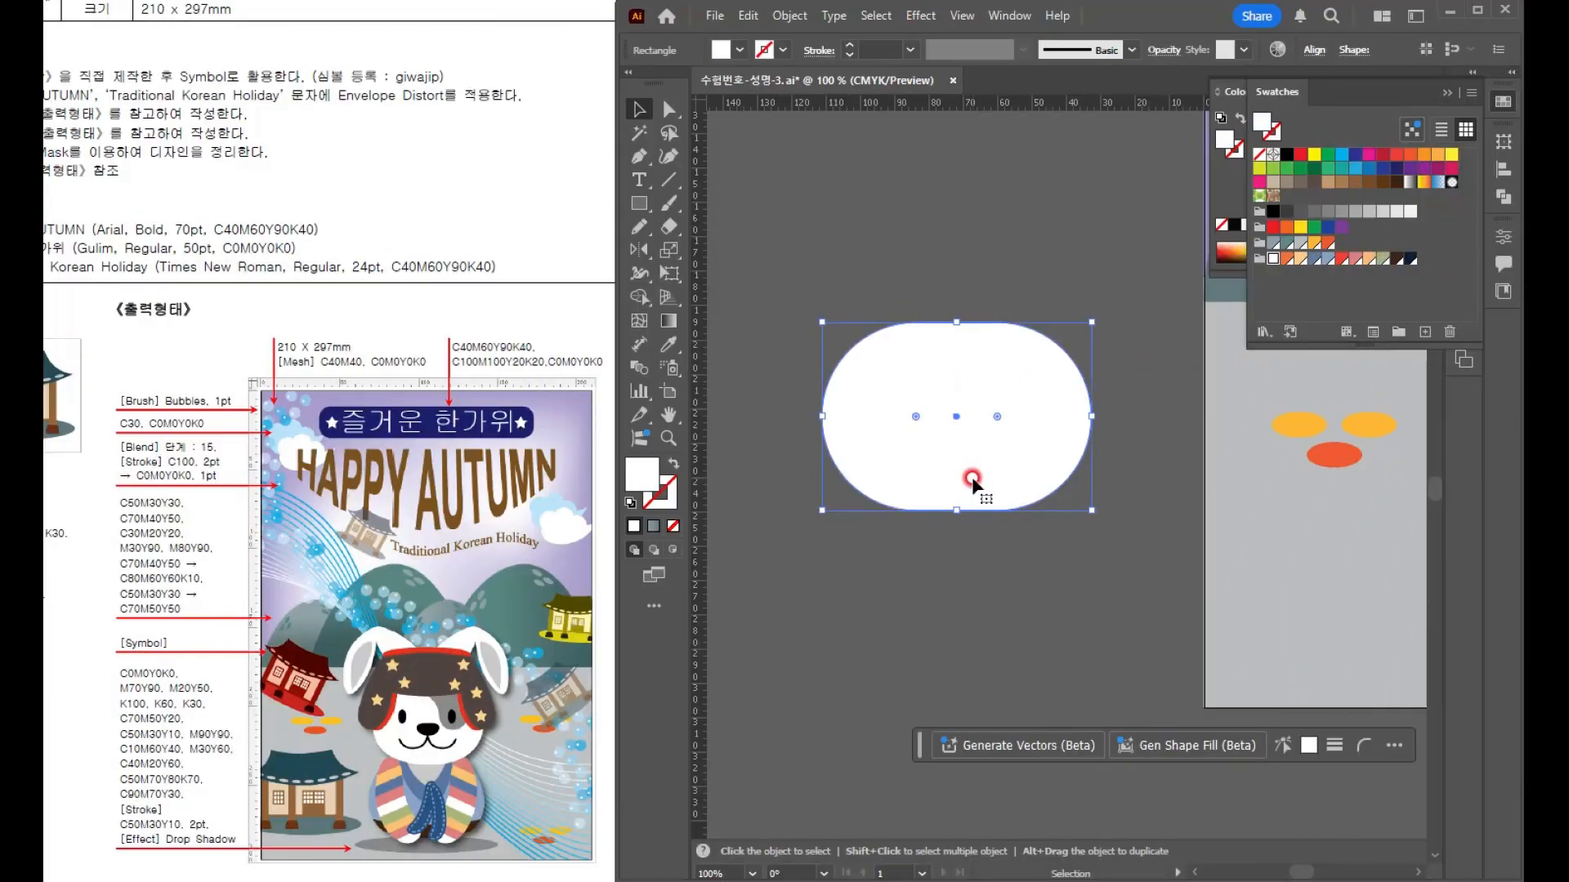
- Shift the white rounded shape slightly up and left, and smooth its bottom edge into a fuller curve with the Smooth tool
left_click_drag(970, 474, 946, 460)
left_click_drag(640, 232, 709, 275)
mouse_move(914, 494)
left_mouse_down()
mouse_move(873, 493)
mouse_move(995, 501)
mouse_move(893, 503)
mouse_move(883, 483)
mouse_move(990, 501)
left_mouse_up()
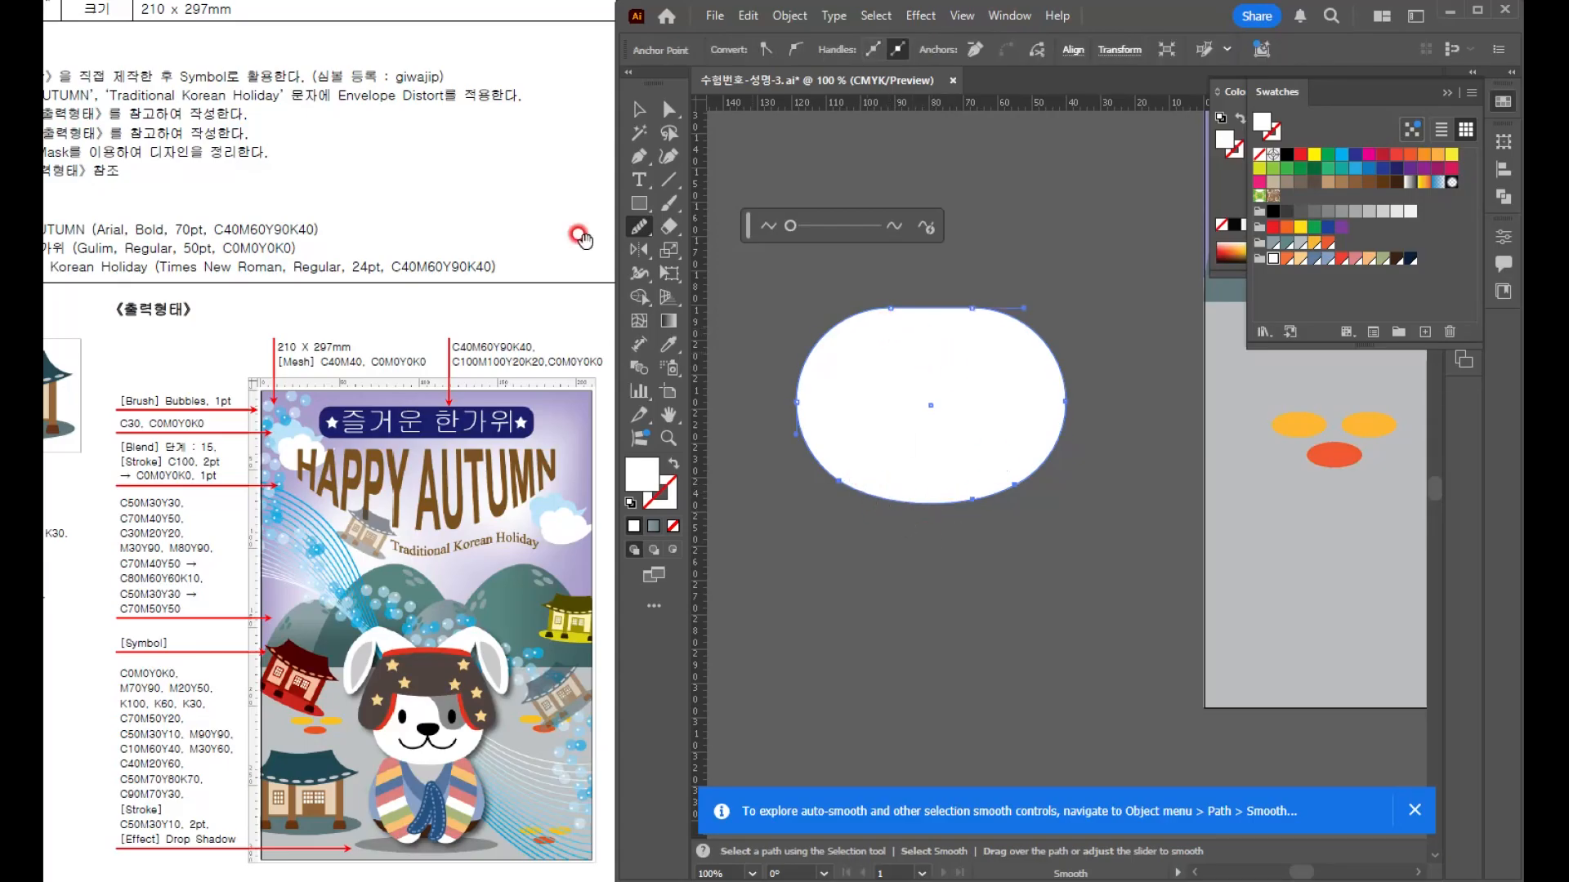
left_click(639, 109)
left_click(756, 359)
scroll(1057, 492, "up", 1)
scroll(1057, 492, "down", 1)
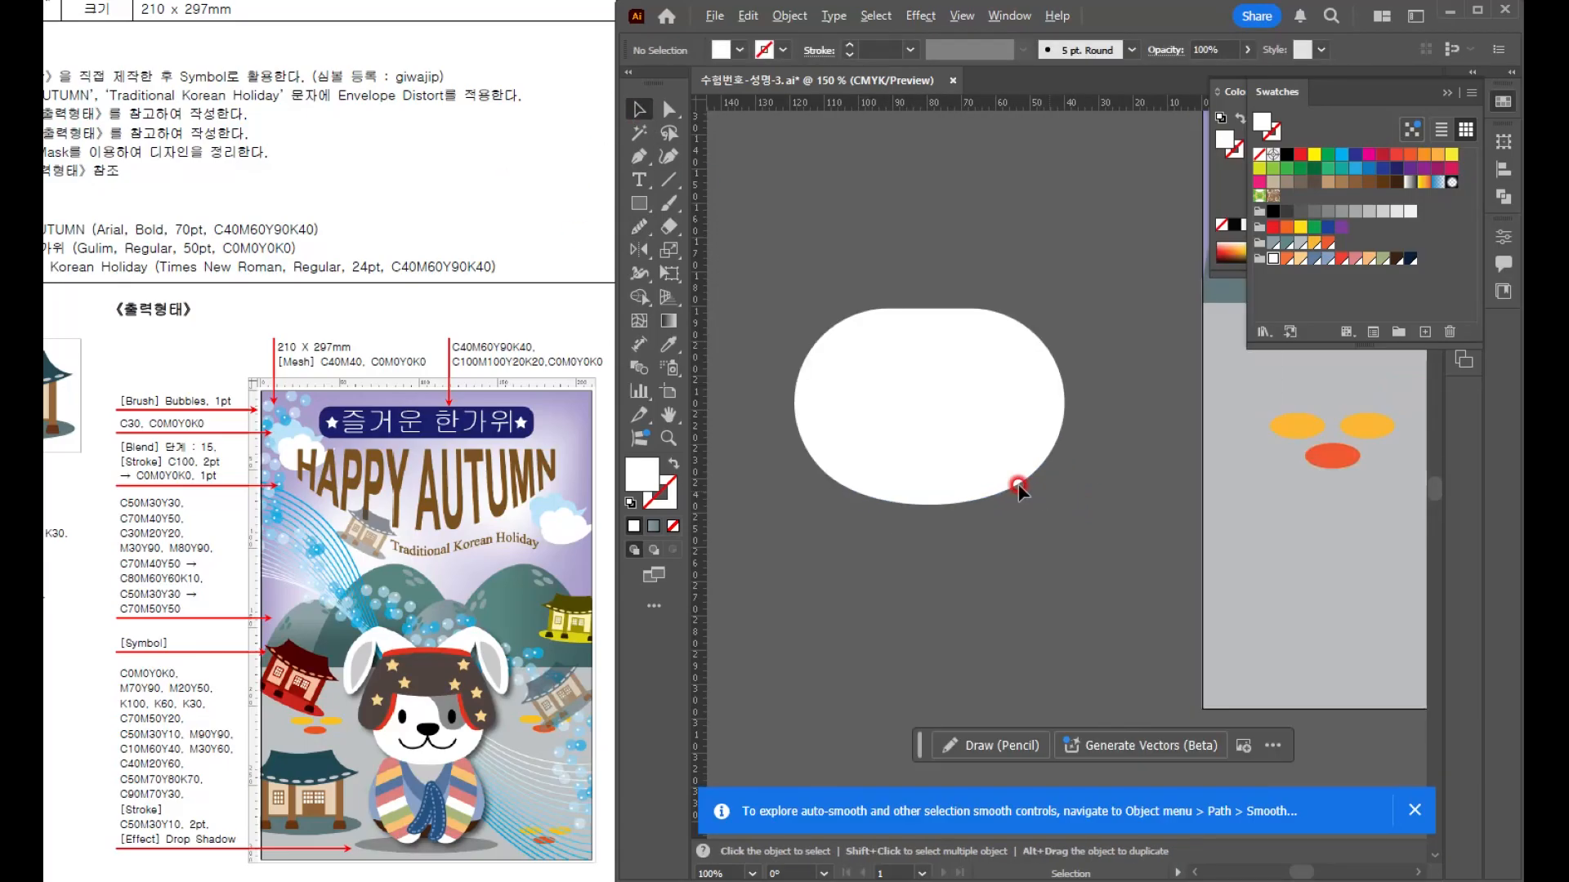
- Move the smoothed white head shape upward to make room beneath it
left_click(953, 350)
scroll(990, 384, "up", 1)
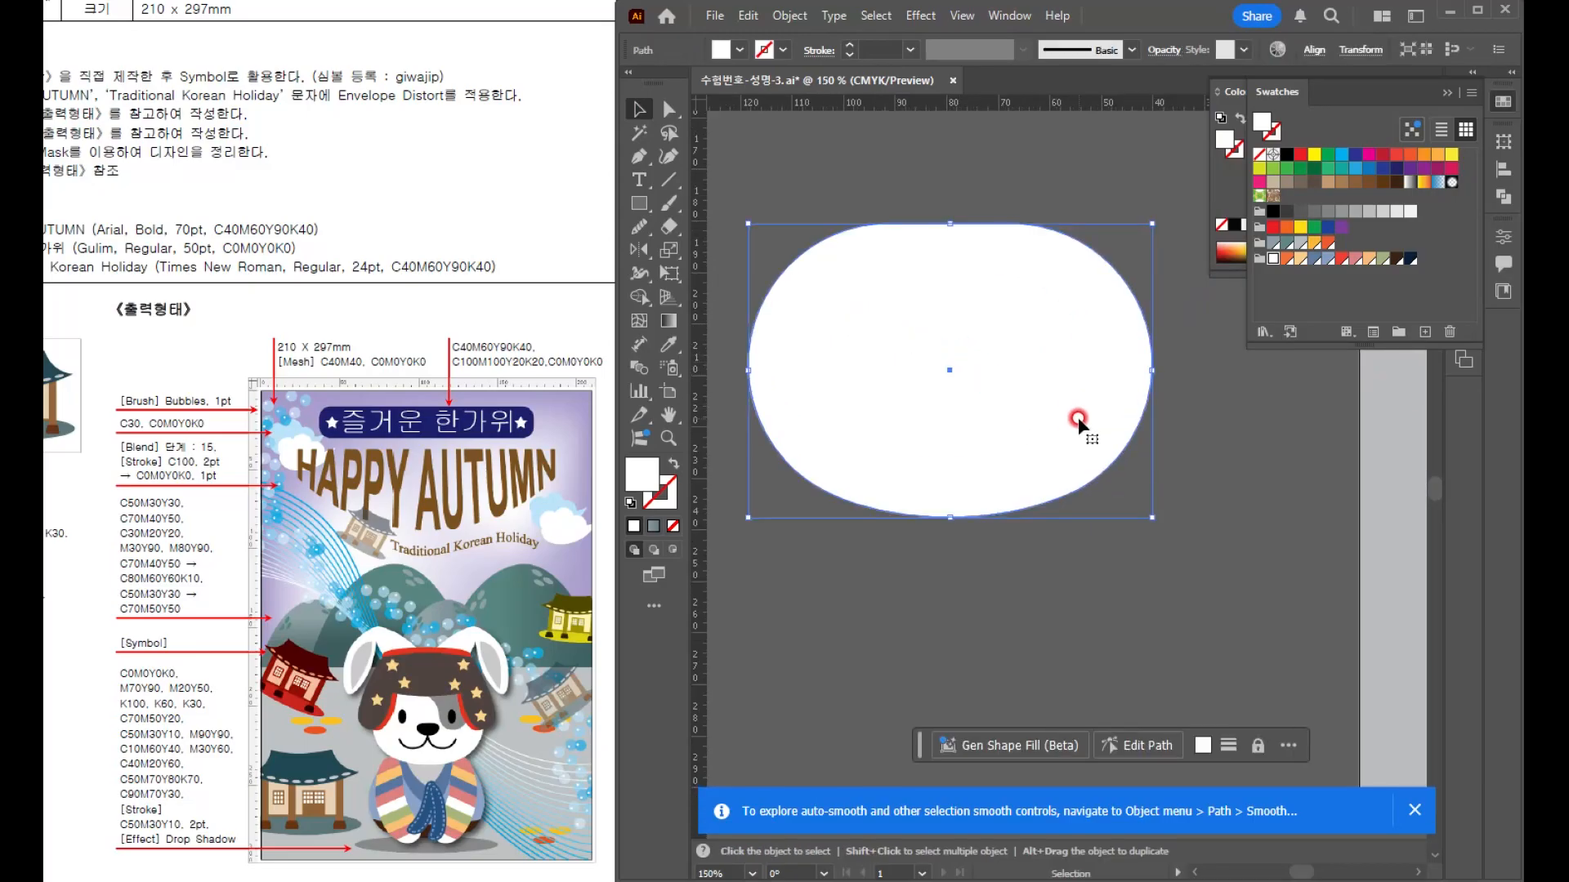
scroll(997, 580, "down", 1)
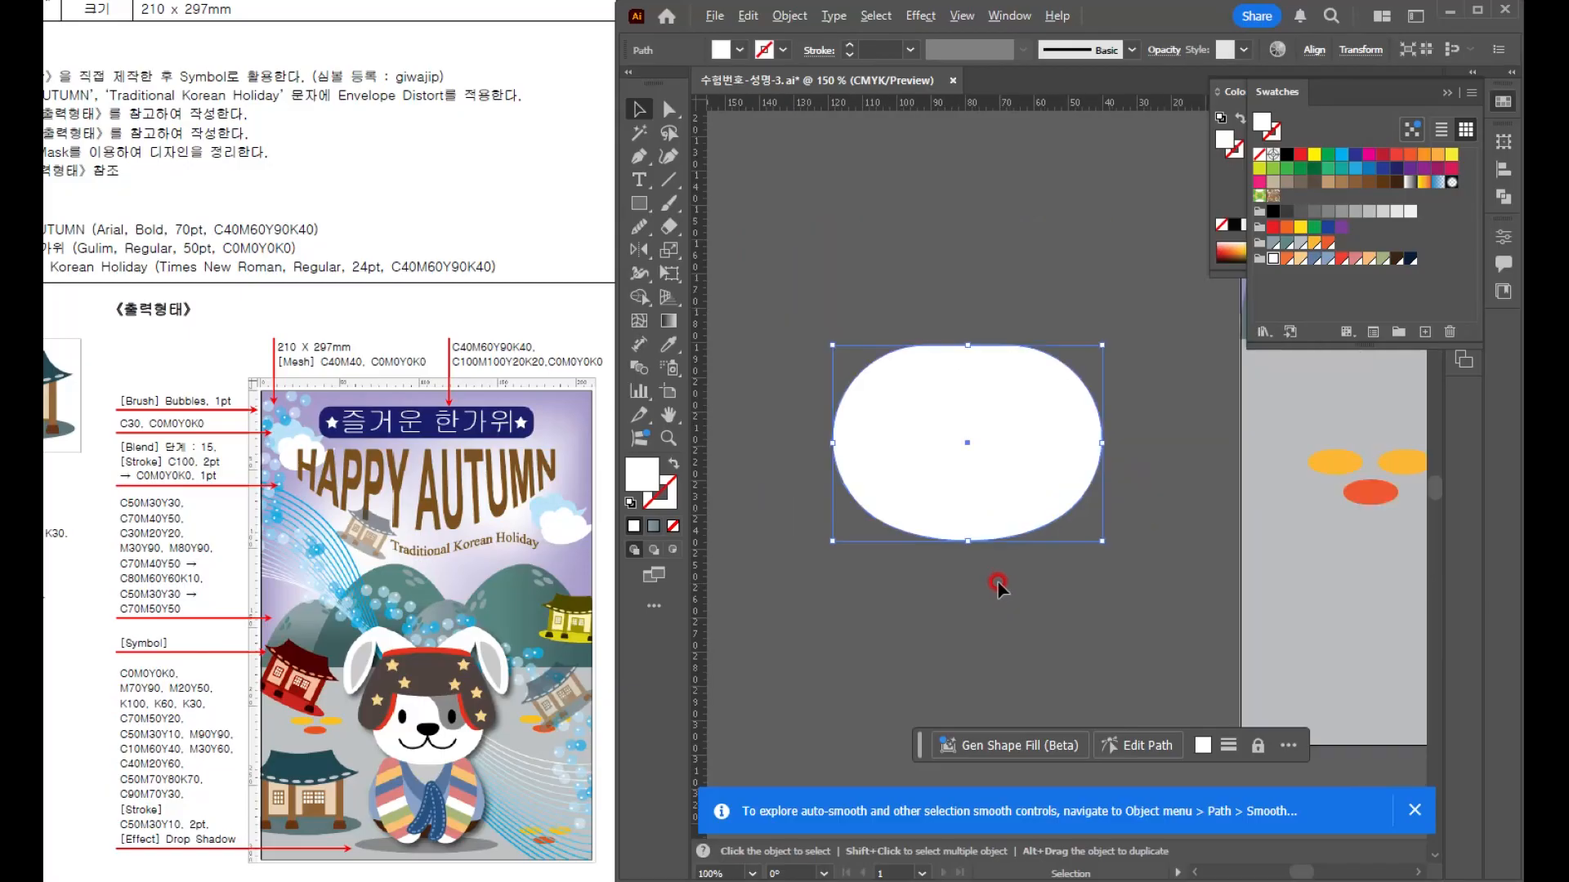
left_click_drag(925, 465, 879, 252)
- Draw a slightly narrower white ellipse centred below the head shape and select it with the Direct Selection tool
left_click(638, 207)
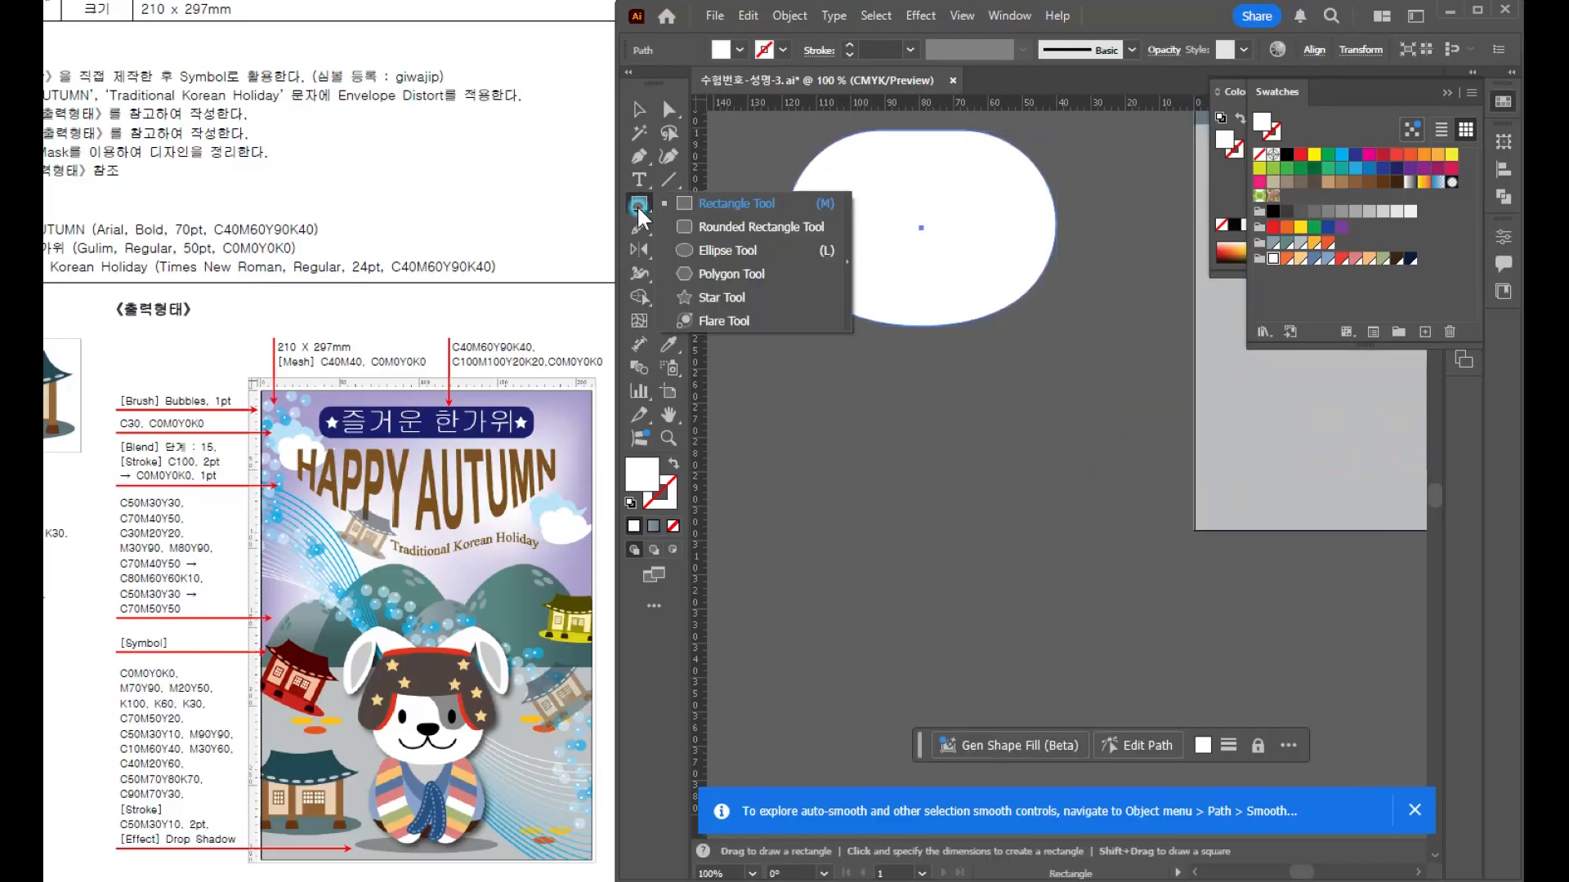
left_click(708, 249)
left_click_drag(919, 384, 967, 545)
left_click(668, 109)
left_click(961, 490)
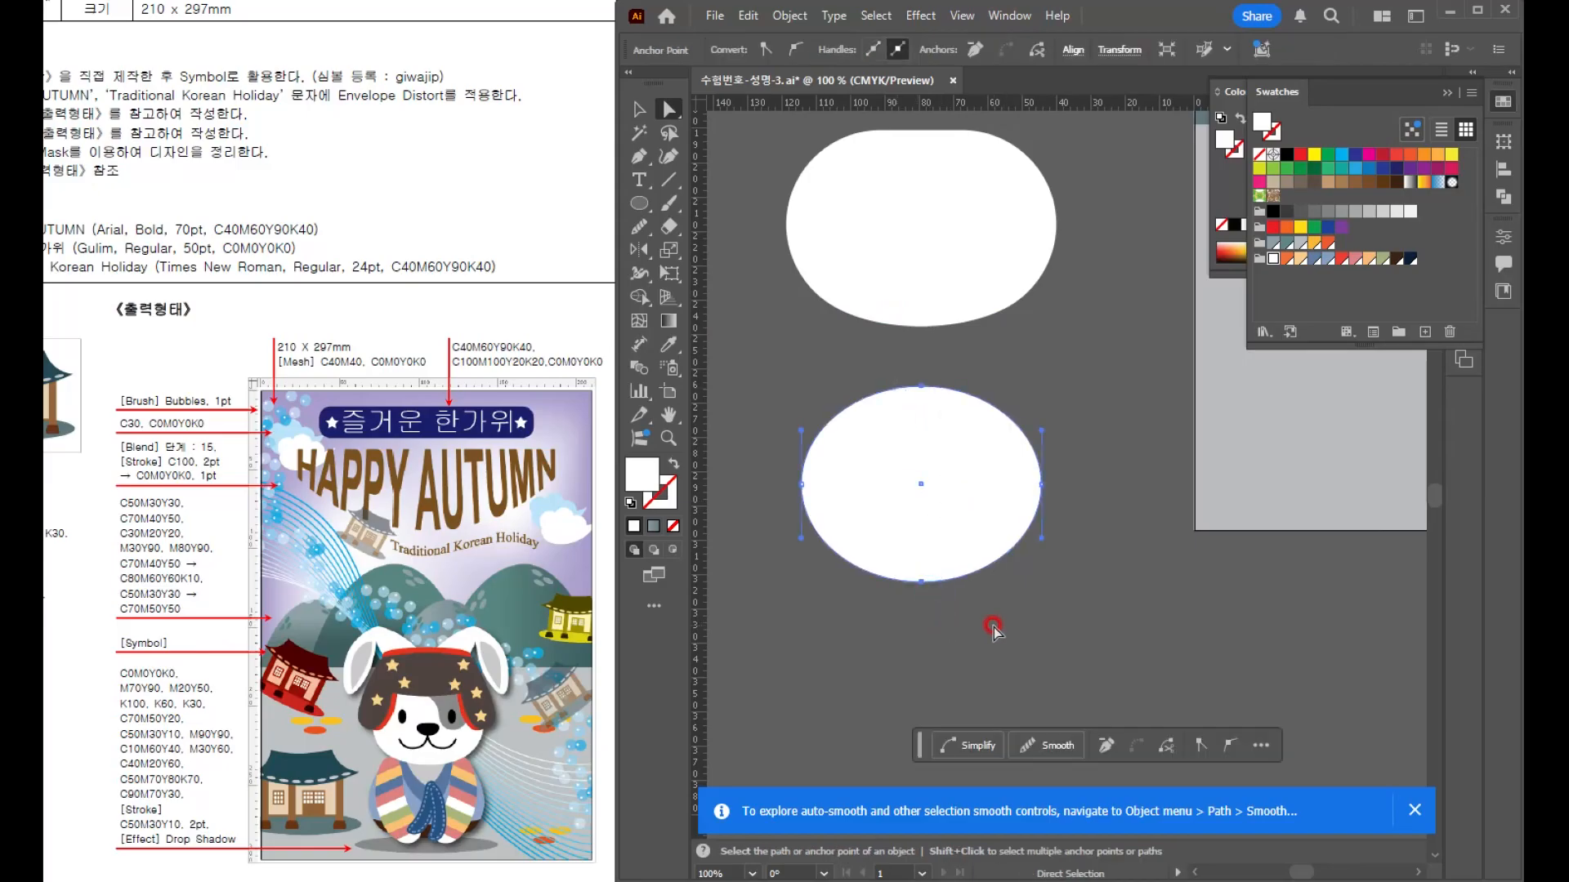
left_click(921, 583)
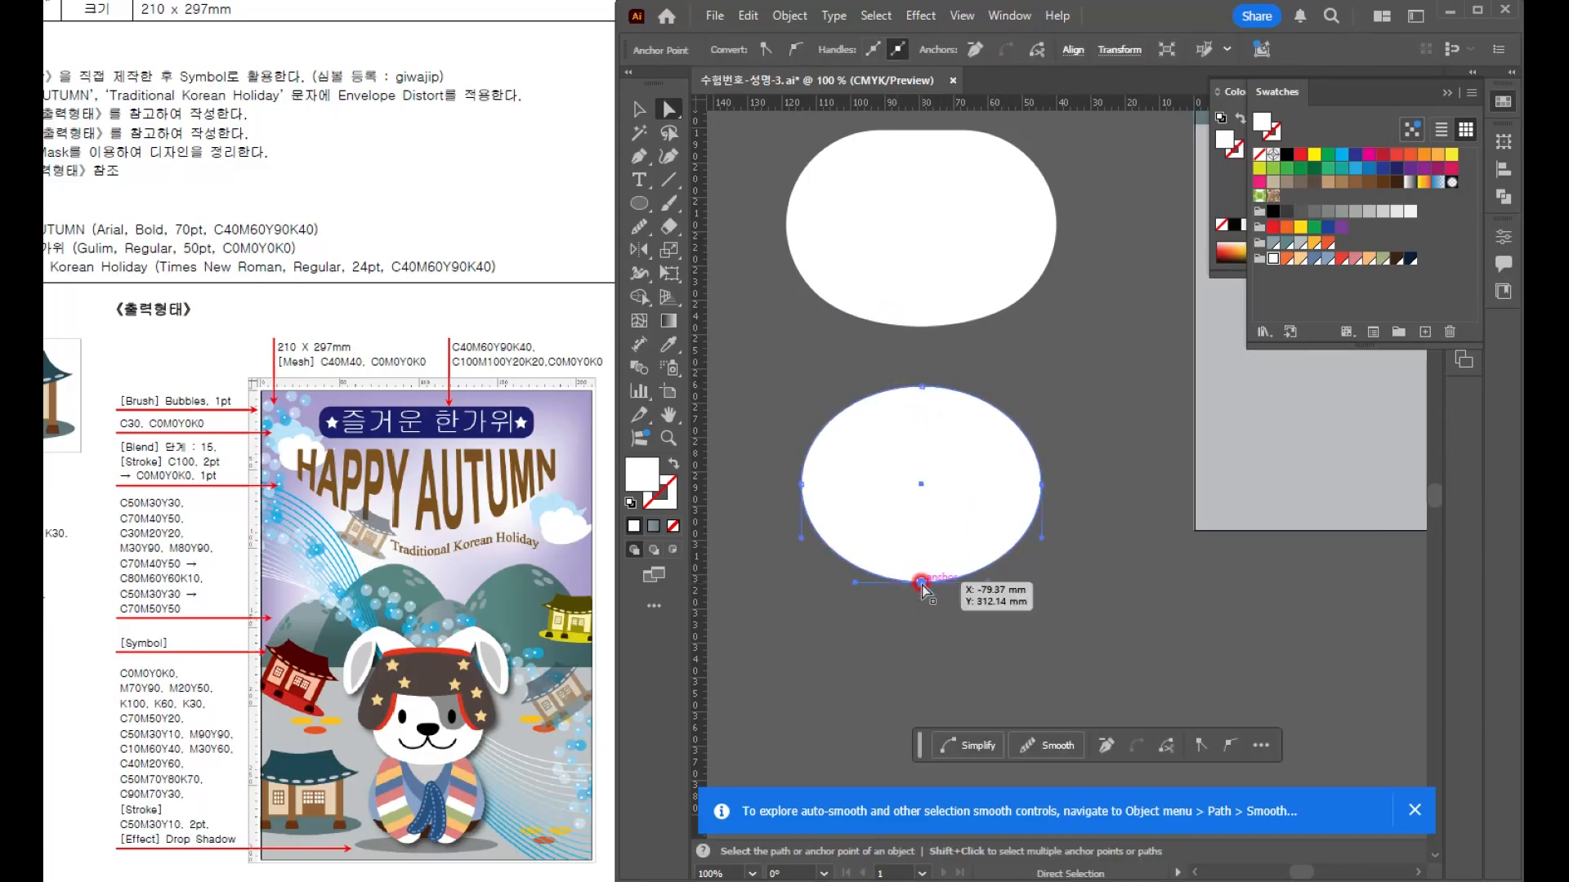
left_click_drag(921, 582, 921, 569)
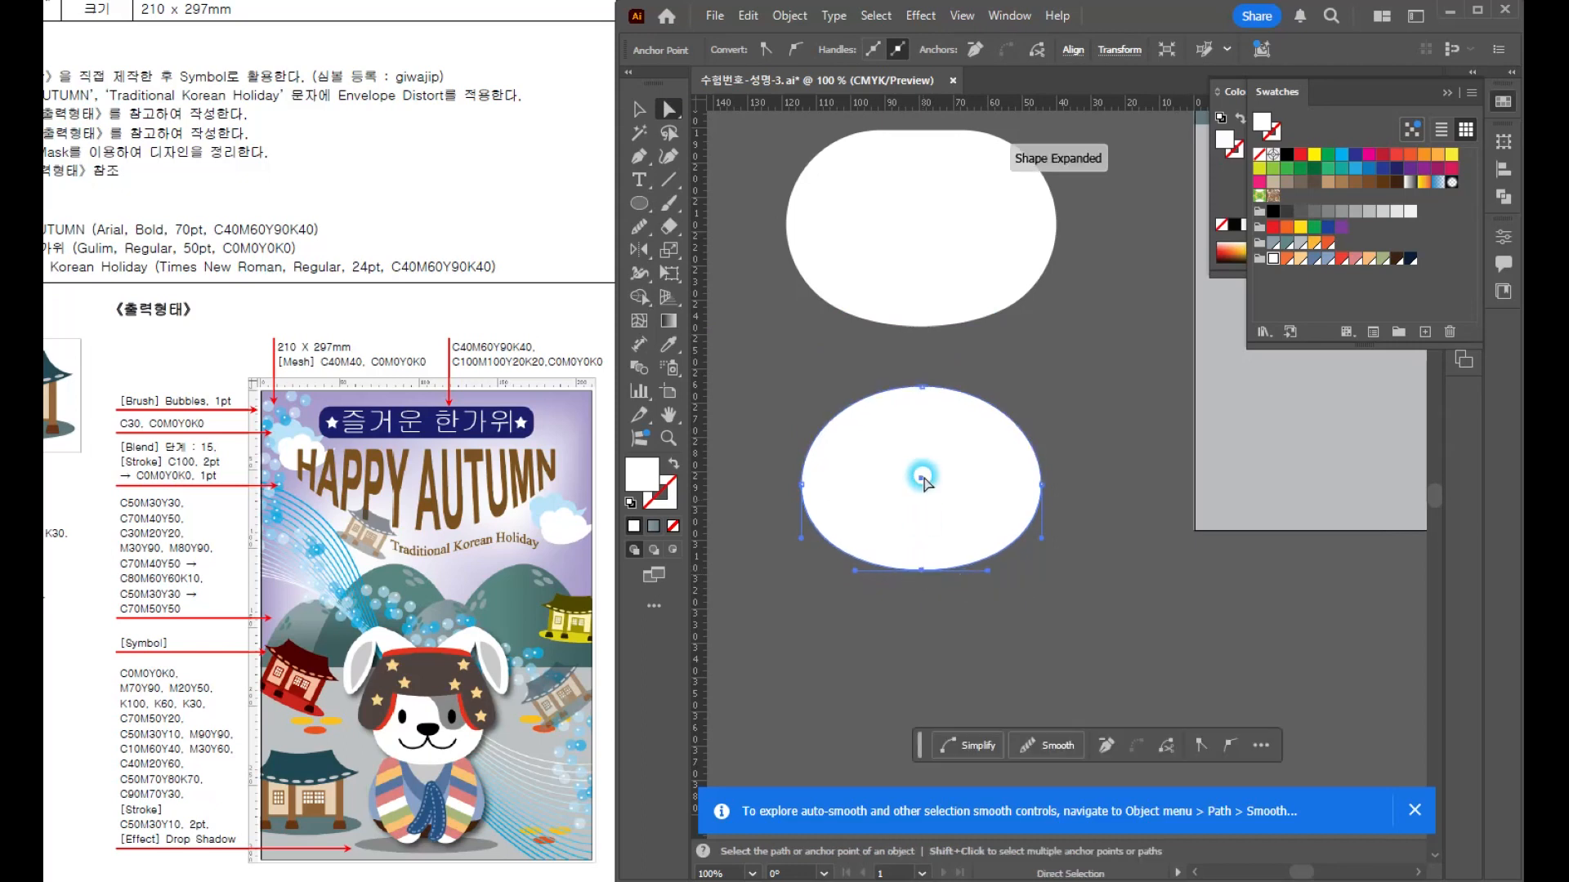
left_click_drag(925, 394, 922, 360)
key("ctrl+z")
key("ctrl+z")
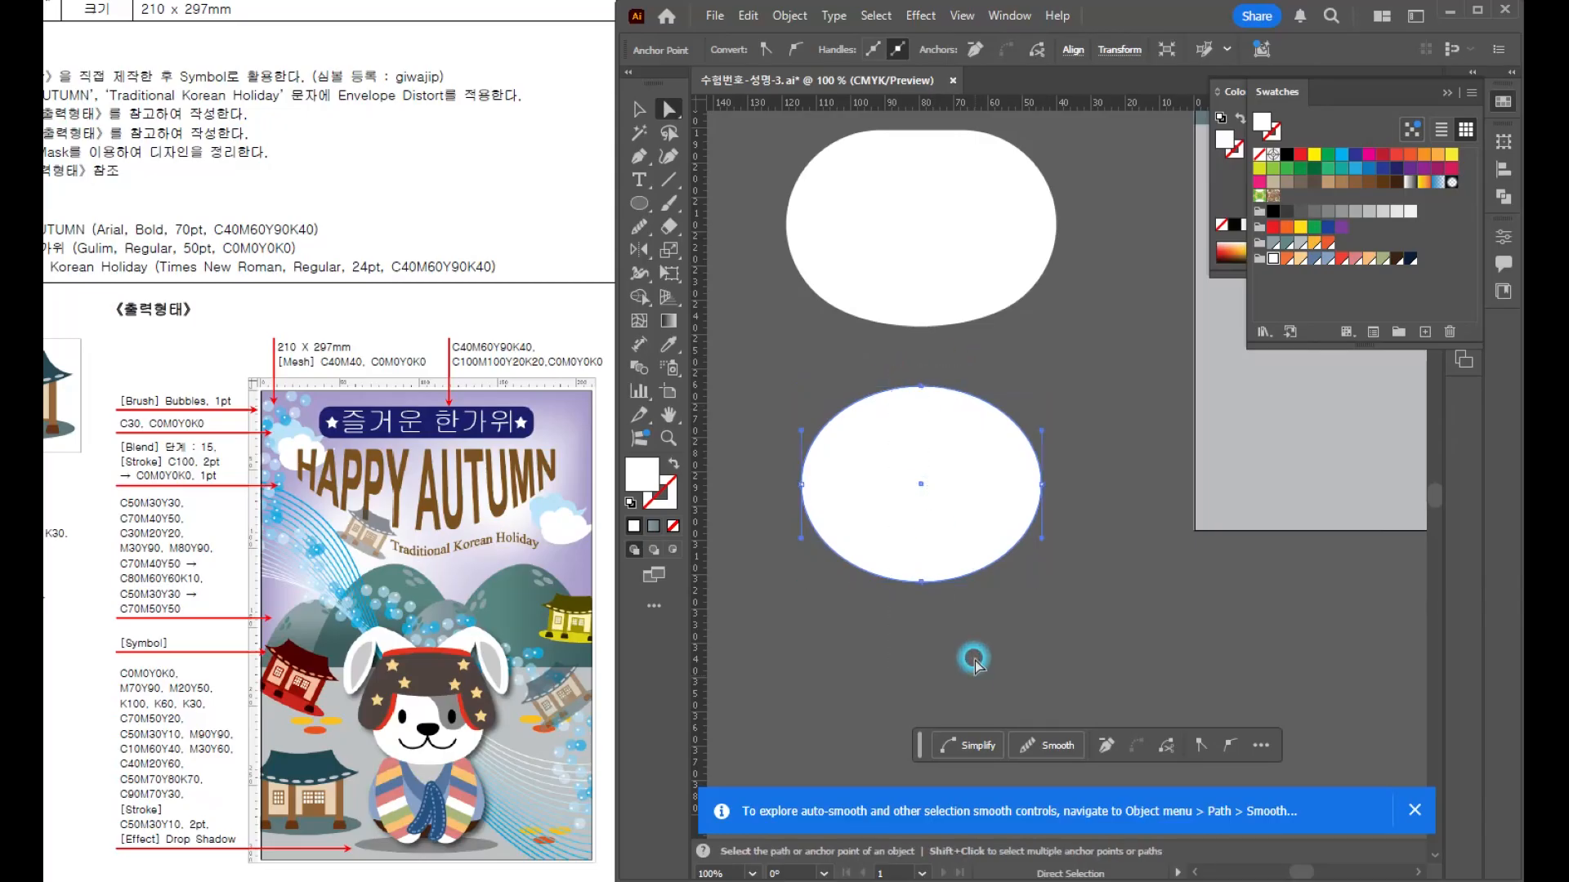
- Raise the ellipse's top and bottom anchor points together to form a dome-like body, and fill it with the light-blue swatch
left_click_drag(921, 389, 918, 368)
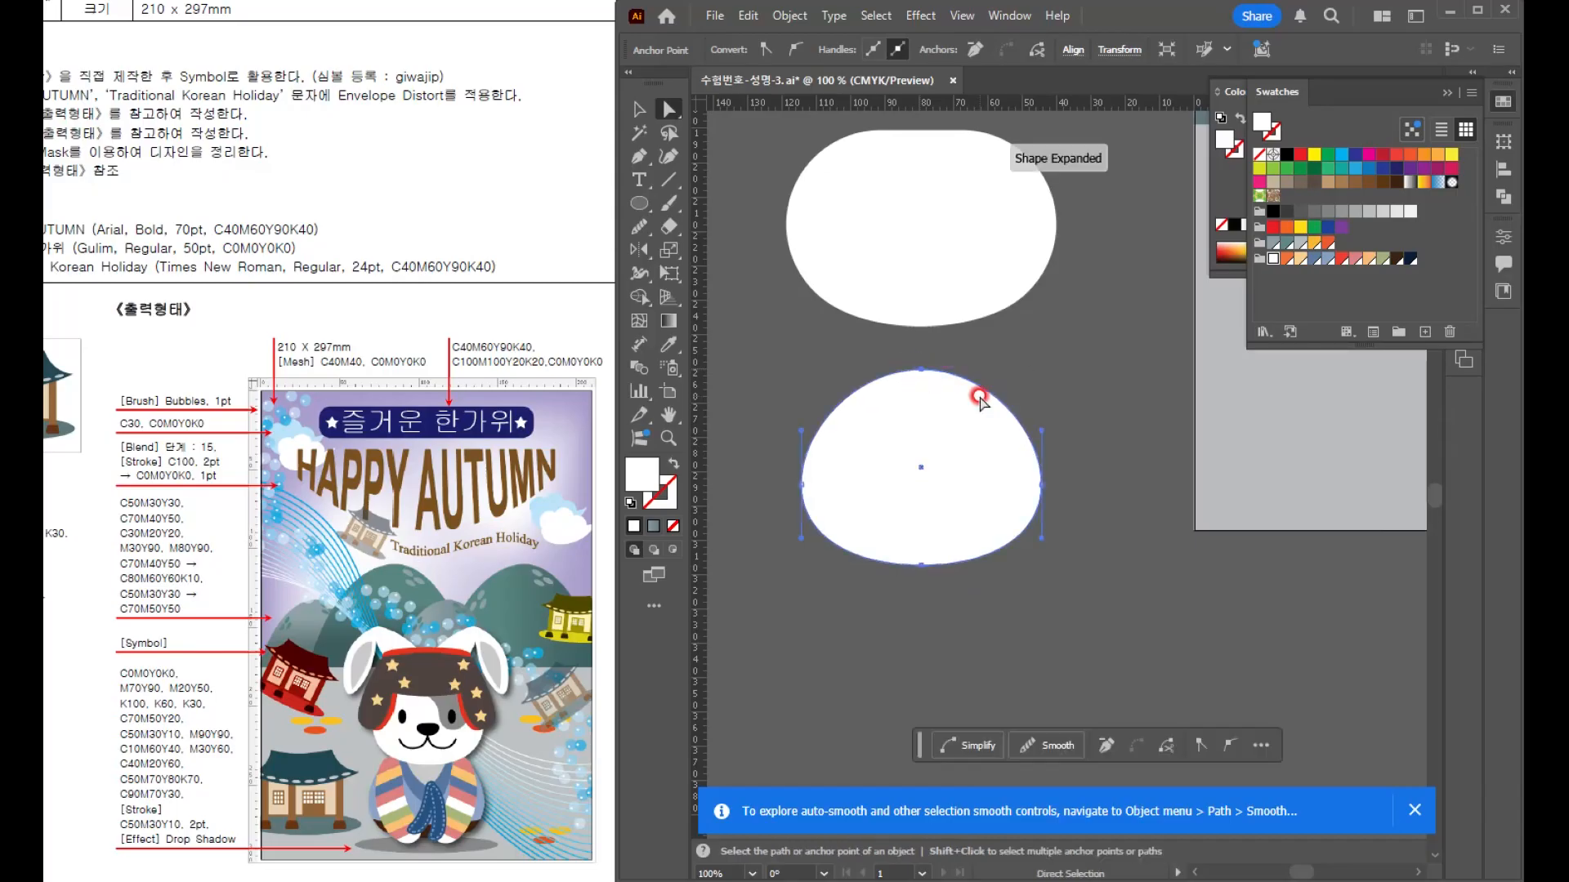
left_click(635, 106)
key("ctrl+equal")
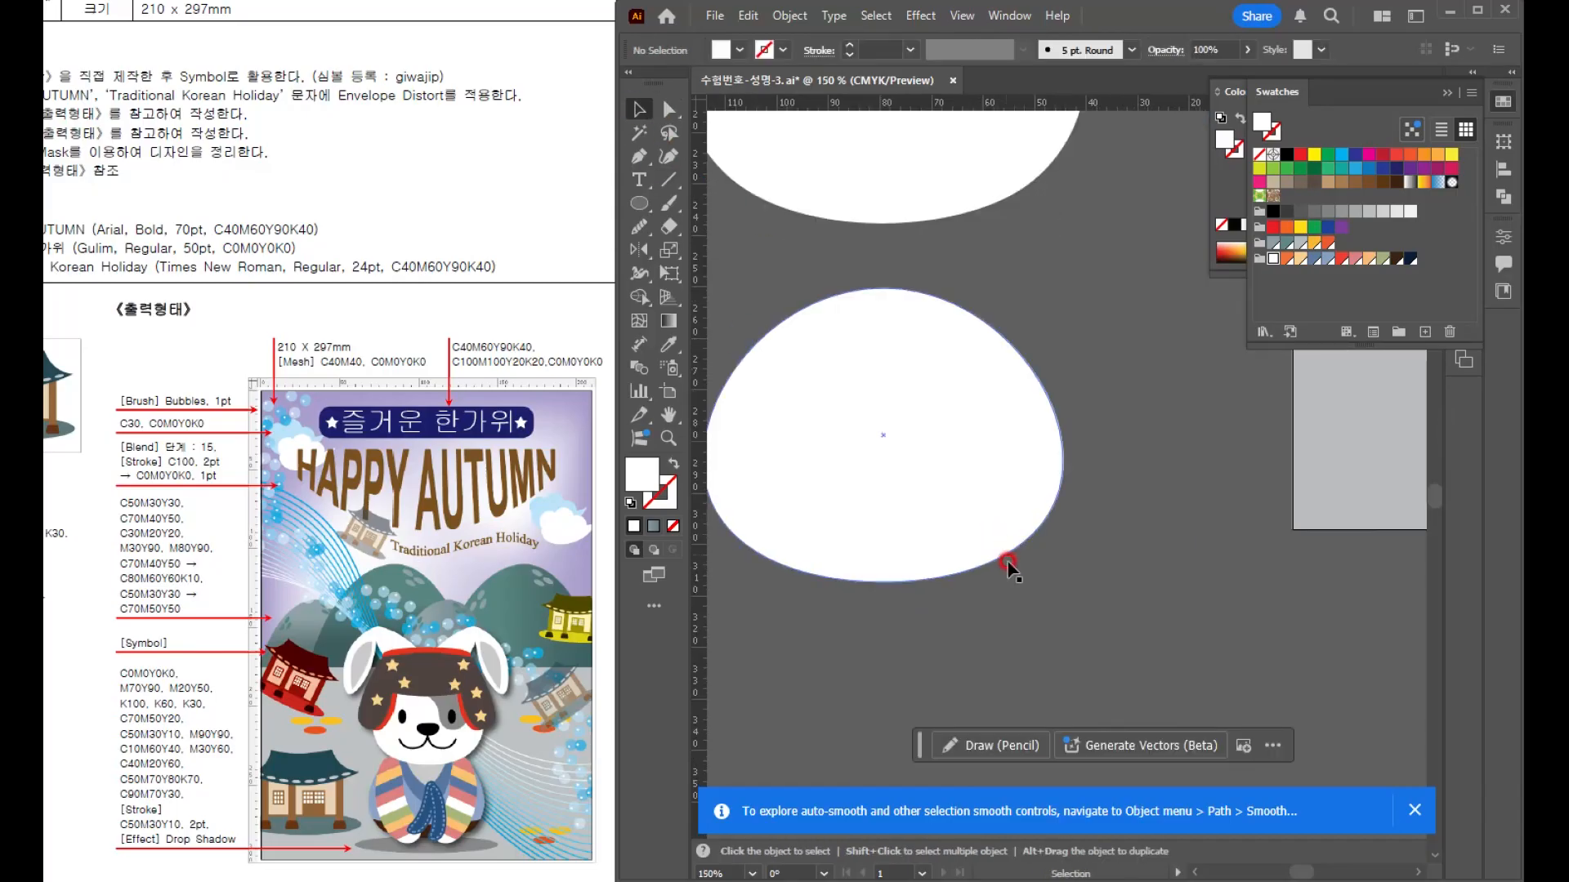
left_click(1334, 260)
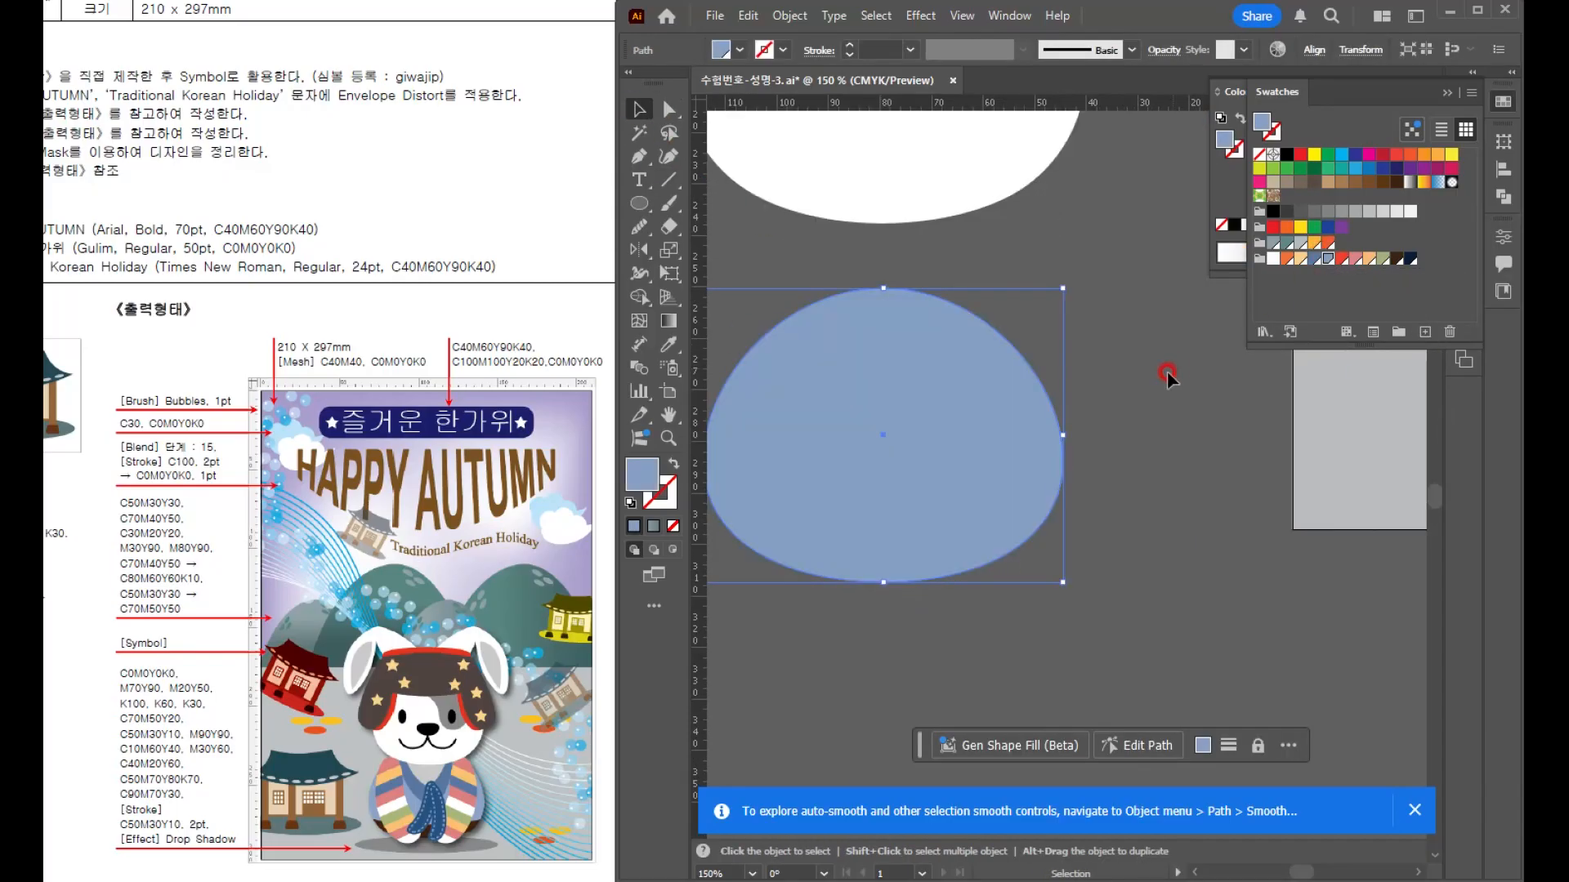
left_click(1157, 408)
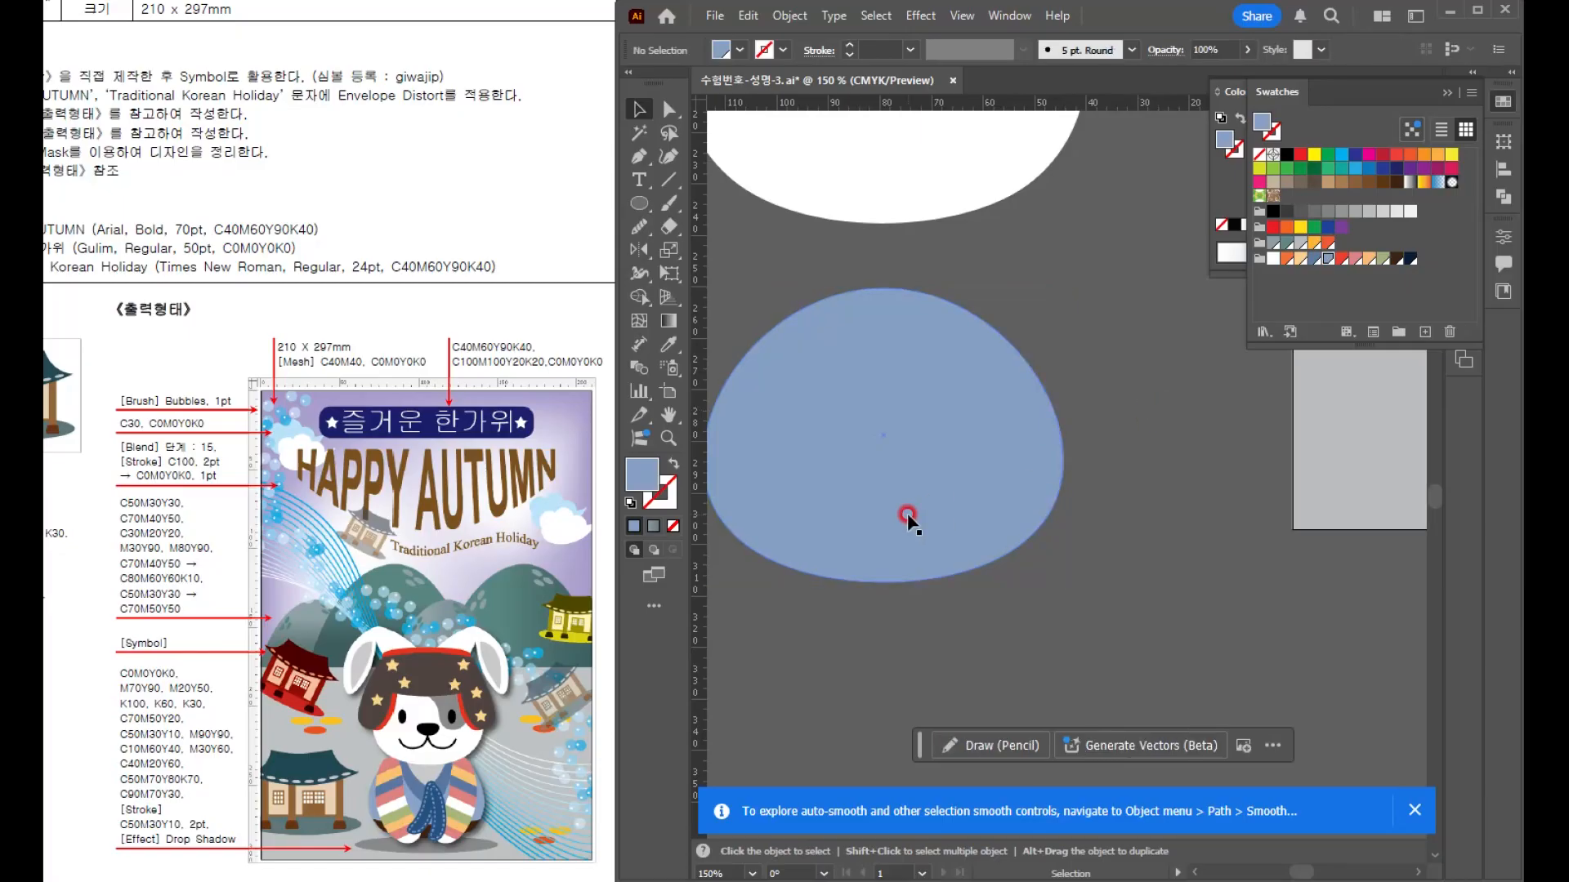
- Draw a wide, flat ellipse centred across the lower part of the blue dome shape, extending past both its sides, and nudge it upward
scroll(899, 531, "left", 3)
scroll(898, 532, "up", 1)
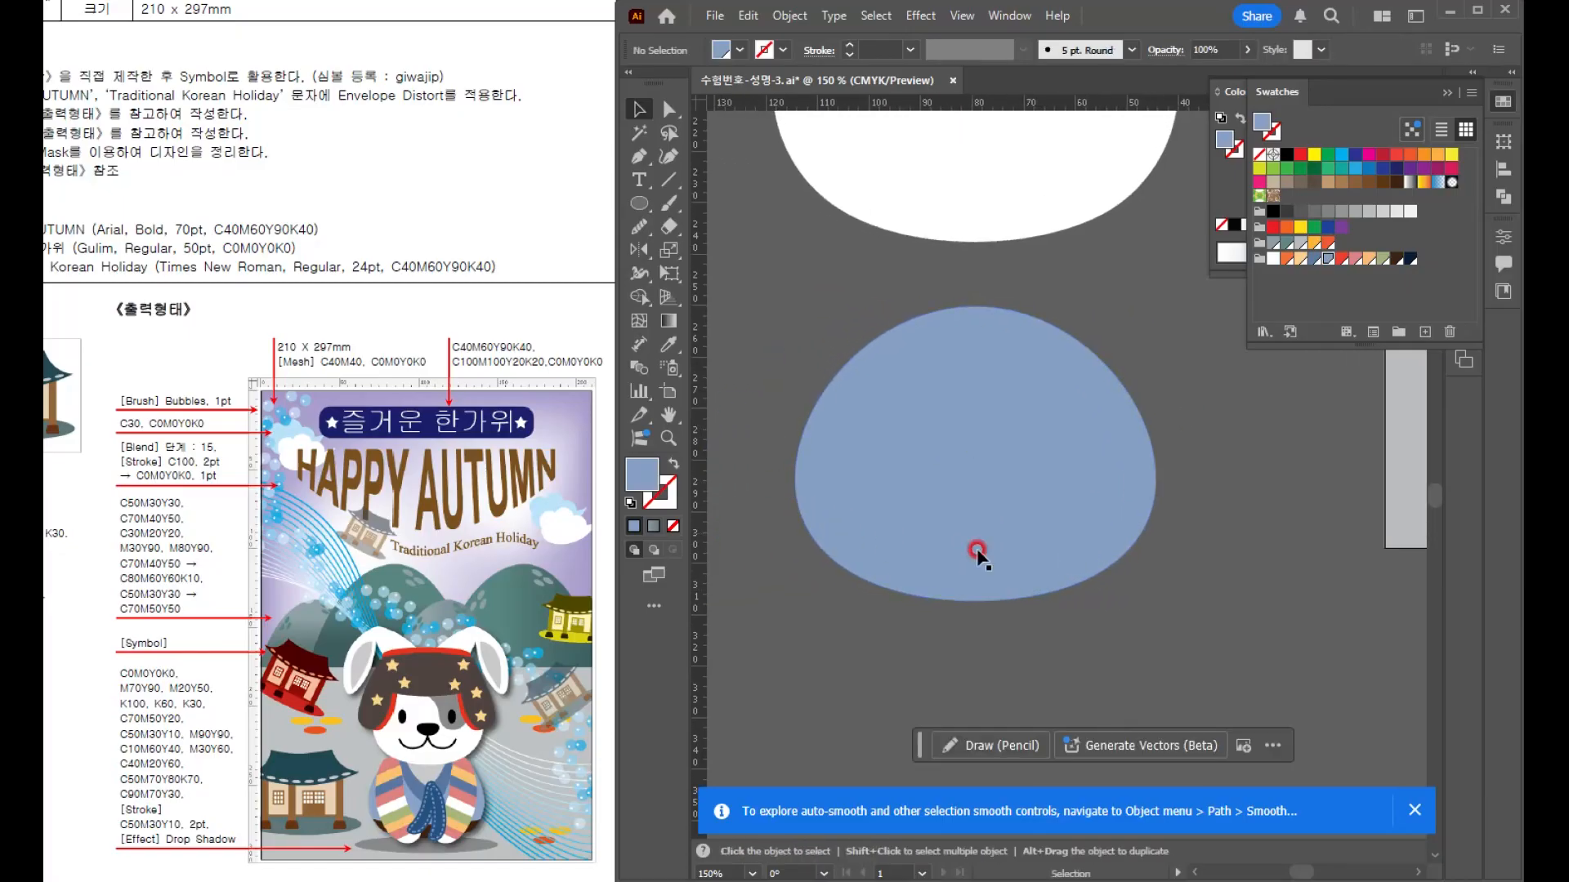
left_click_drag(1010, 547, 1006, 513)
left_click(778, 371)
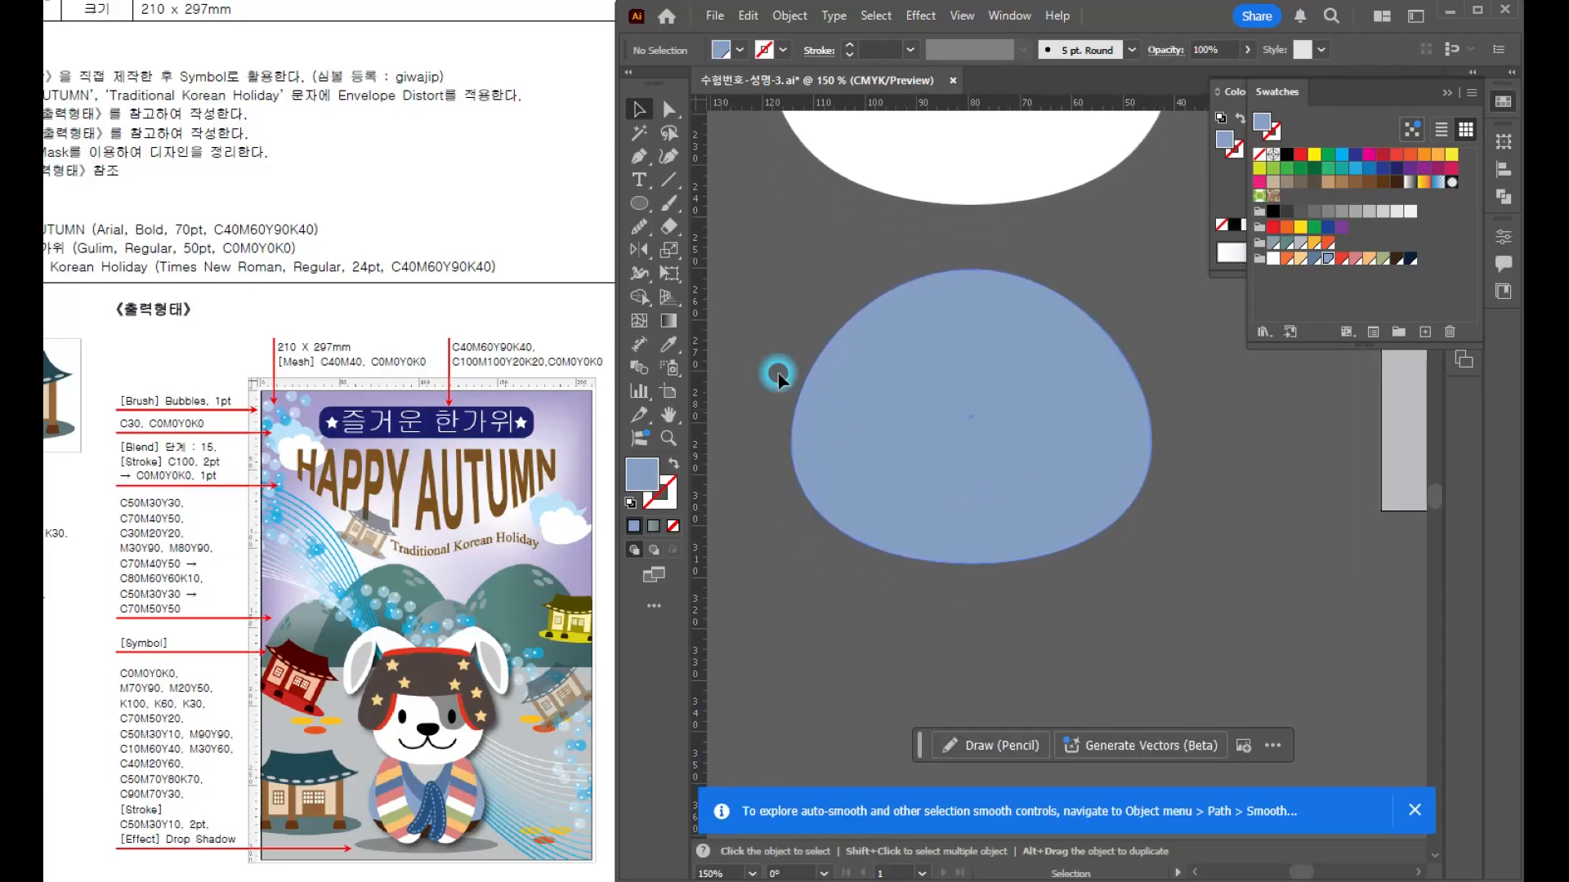
left_click(639, 203)
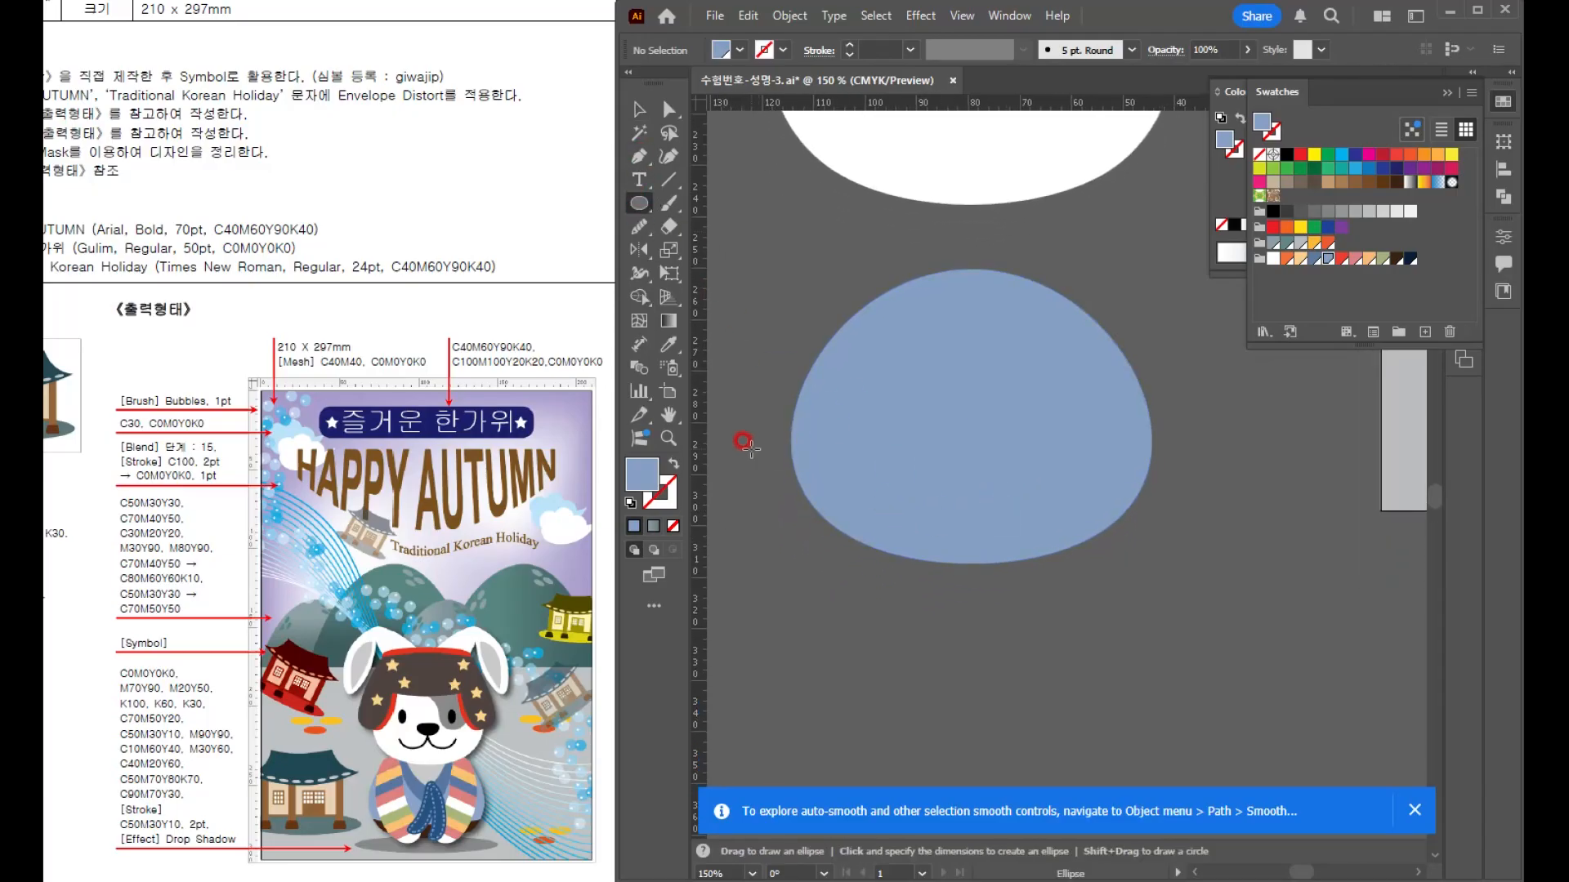
left_click_drag(971, 518, 1199, 549)
key("v")
left_click_drag(1077, 533, 1082, 511)
- Use the Shape Builder tool on the blue dome and flat ellipse to remove both overhanging ends and merge the upper body regions
left_click_drag(797, 294, 1013, 633)
left_click(636, 298)
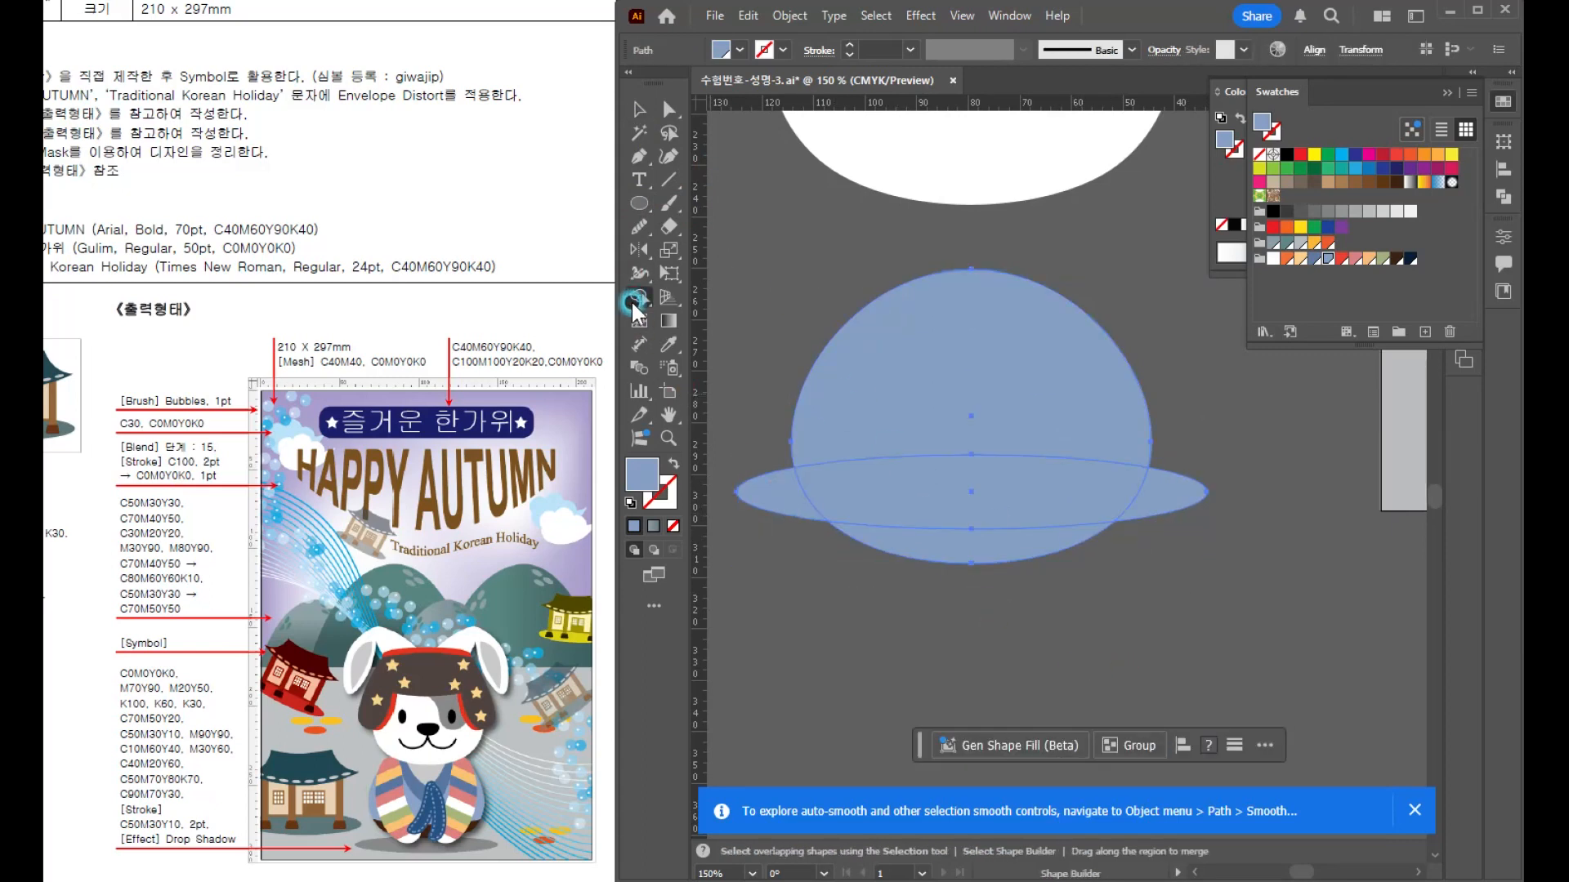
left_click(777, 510, "alt")
left_click(1172, 491, "alt")
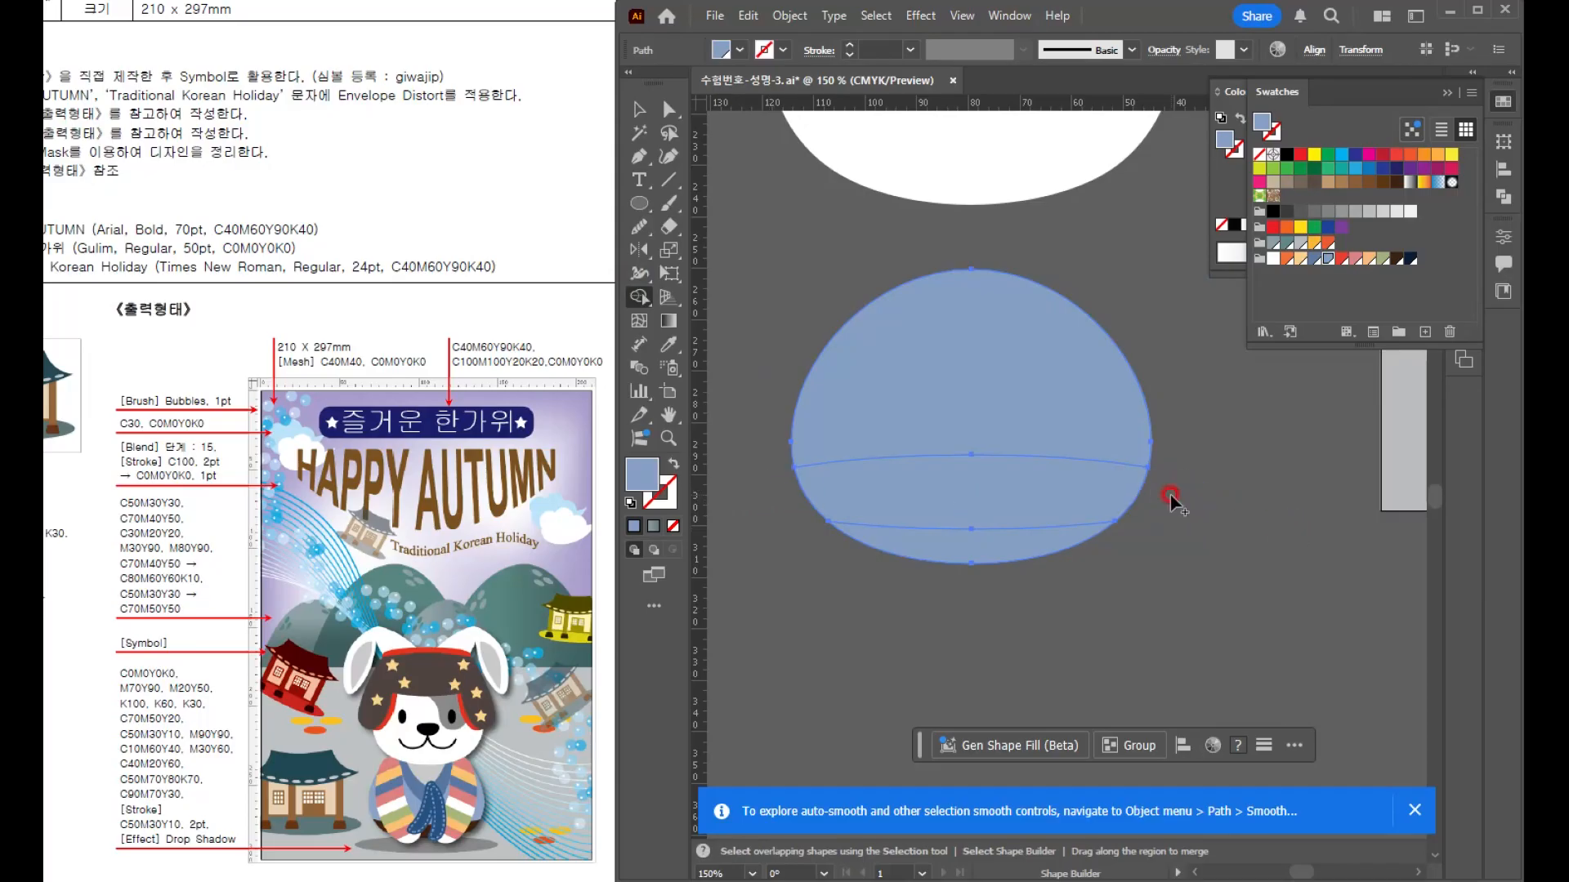
left_click_drag(939, 371, 950, 488)
left_click_drag(744, 246, 743, 245)
- Fill the curved segment at the bottom of the body with the dark-brown swatch
key("a")
left_click(910, 547)
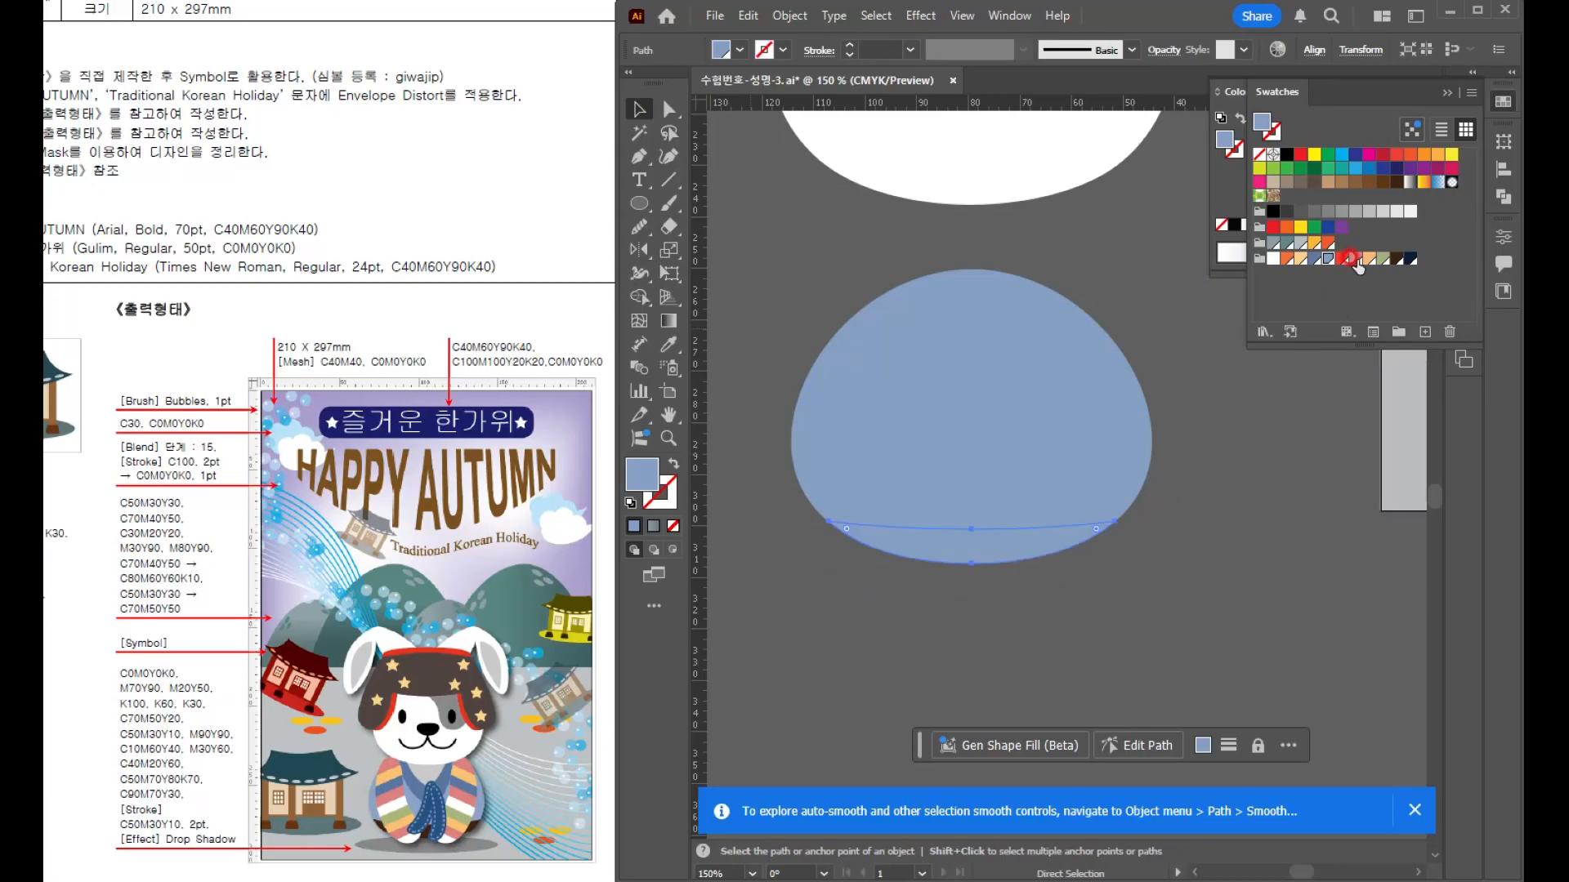
left_click(1394, 258)
left_click(1211, 560)
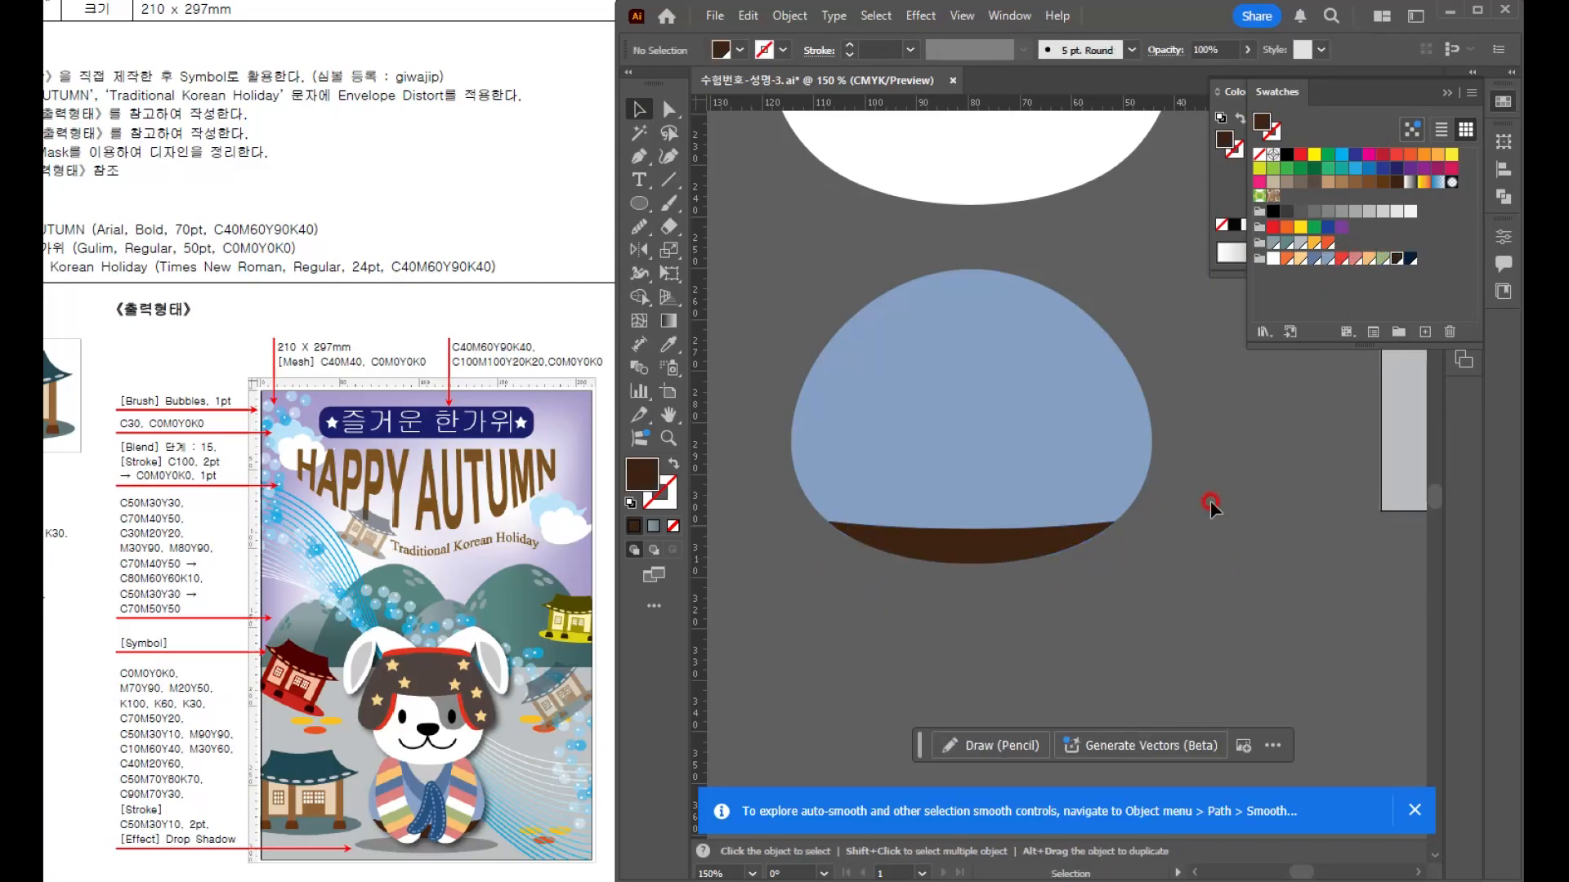
- Draw an upright ellipse centred over the top edge of the blue body, with the default white fill and black stroke
left_click_drag(1211, 500, 1187, 611)
left_click(945, 472)
scroll(945, 471, "up", 1)
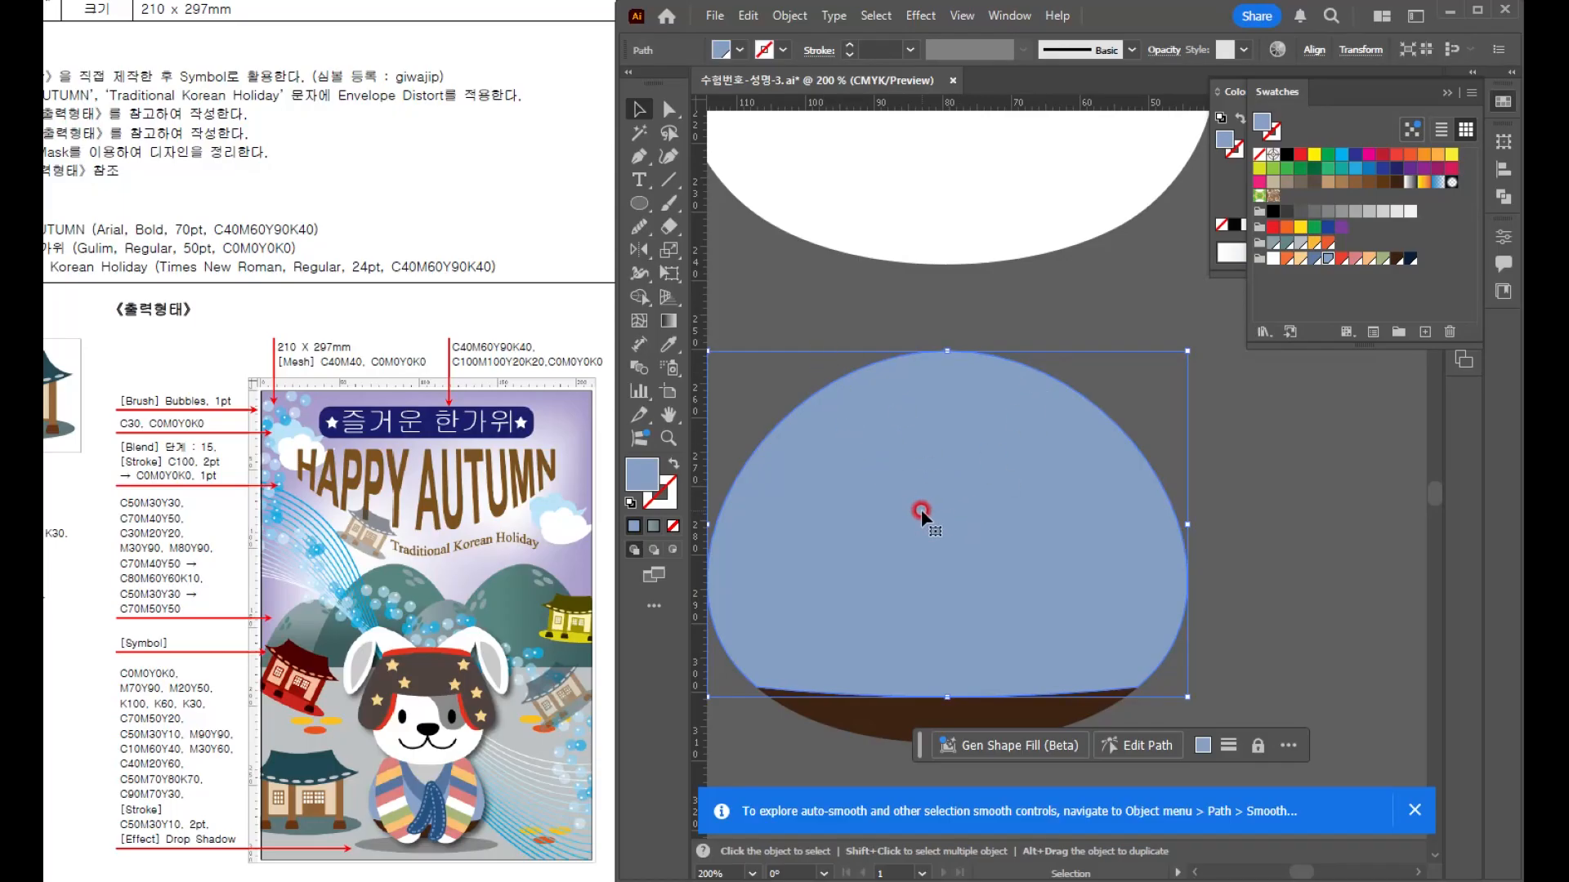
left_click(635, 203)
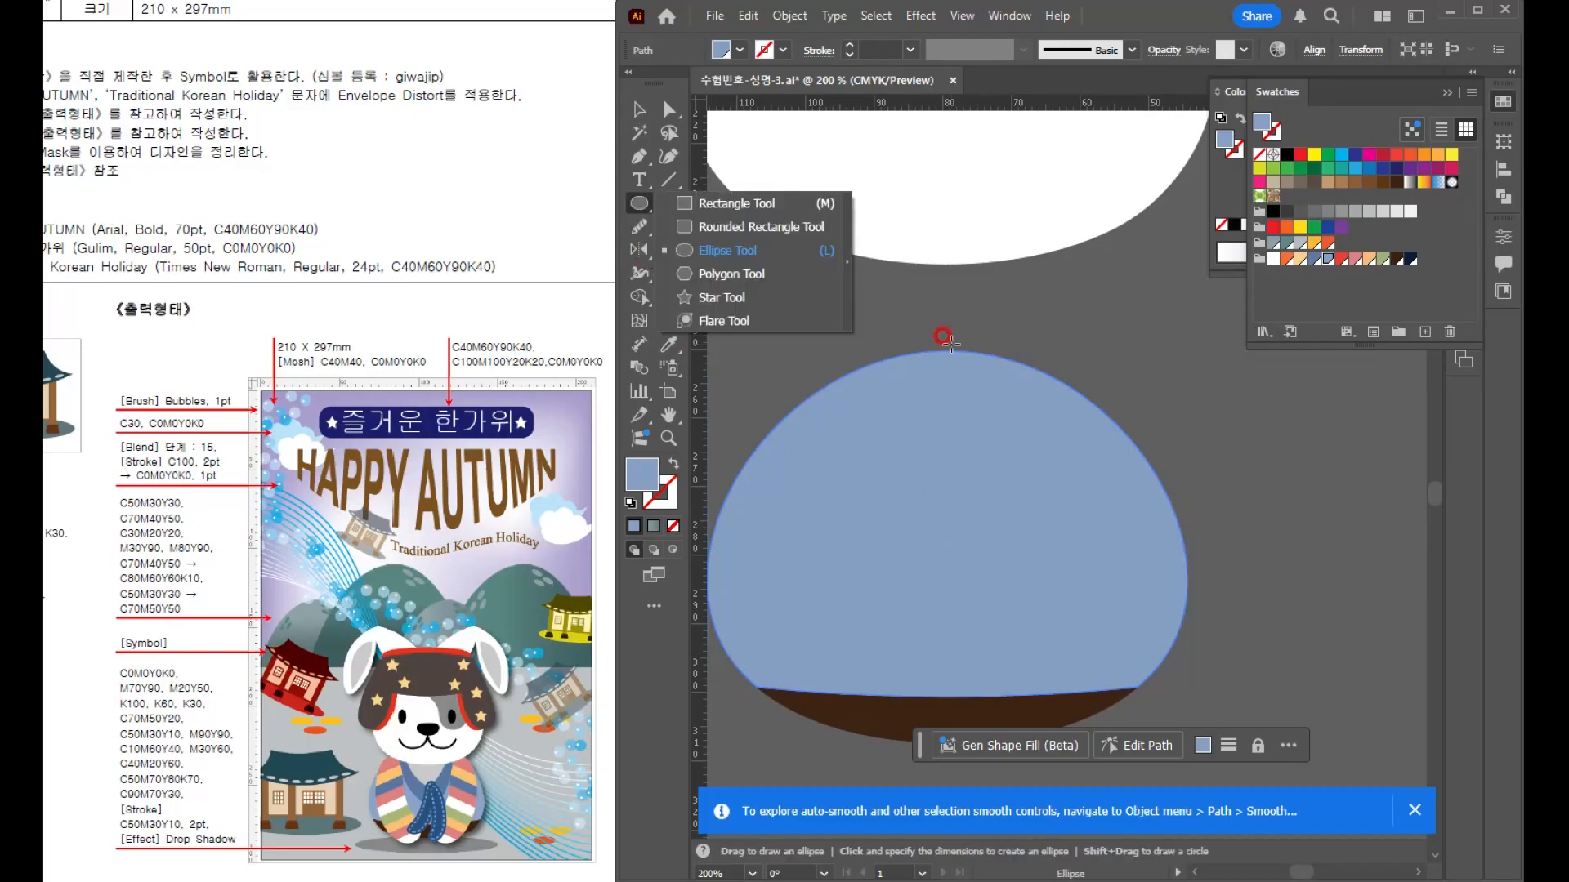
left_click(975, 440)
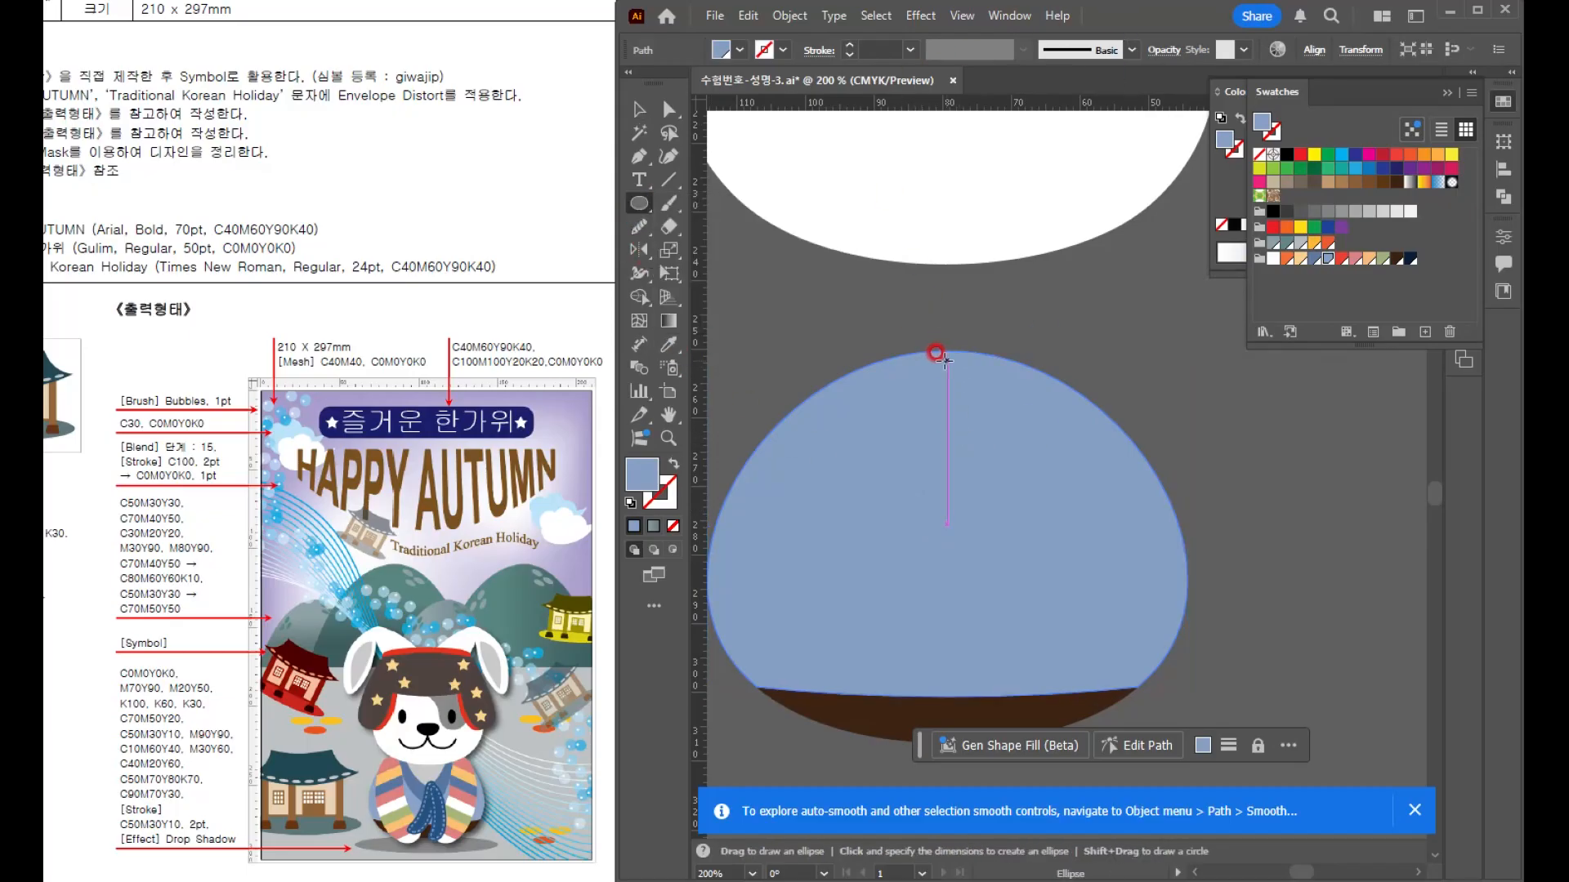
left_click_drag(946, 444, 1034, 569)
key("d")
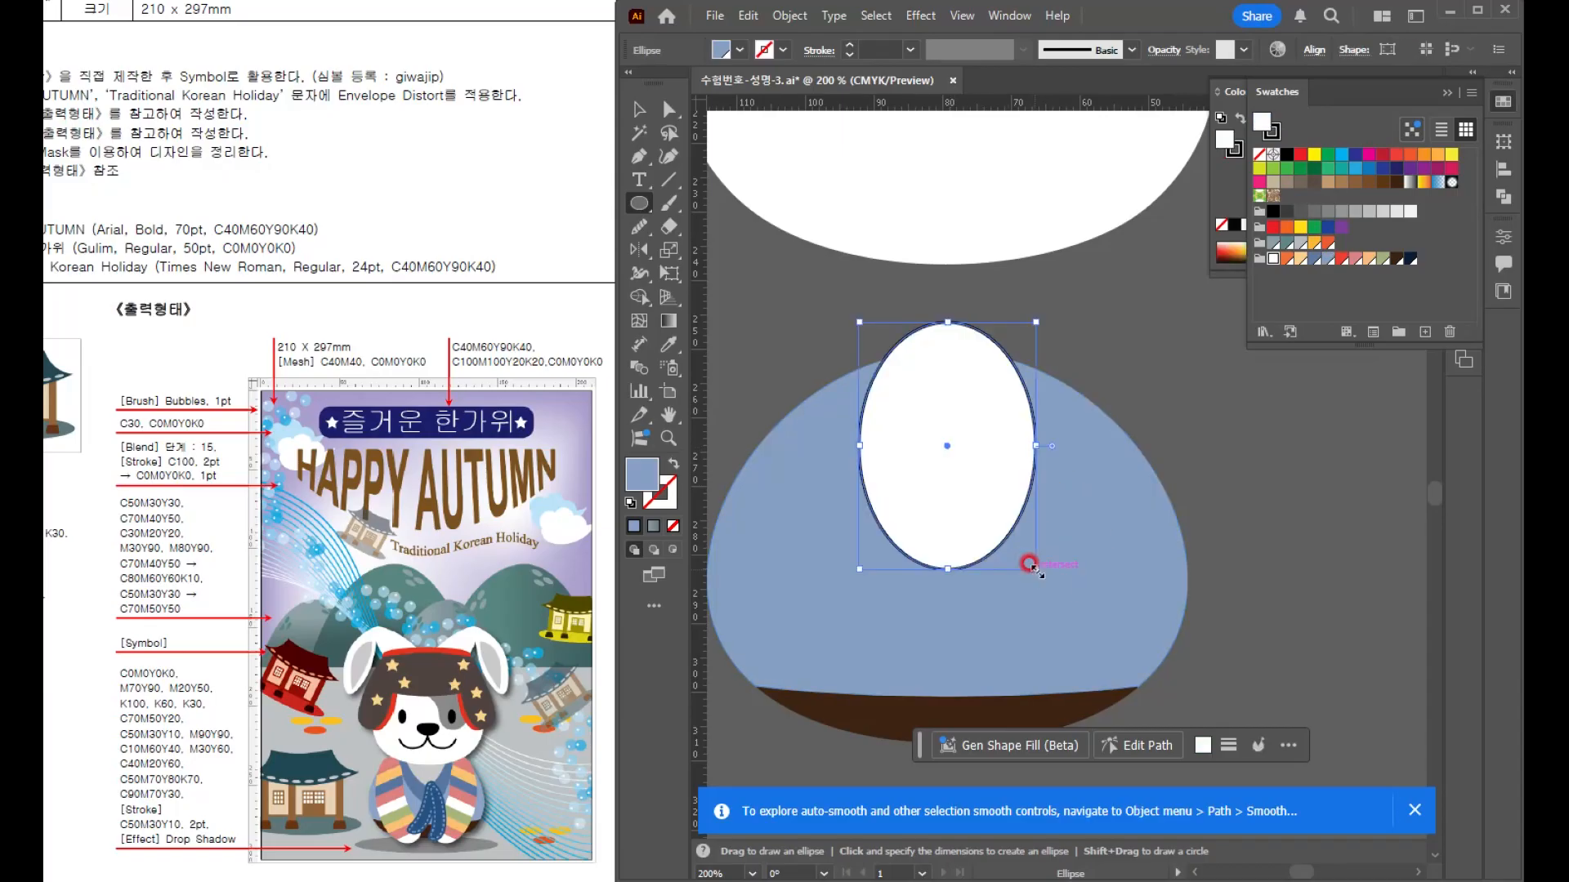
- Reshape the white ellipse into an egg with a narrower lower end and raise it to overlap the head
key("v")
left_click_drag(955, 532, 996, 536)
key("a")
left_click(946, 493)
left_click(635, 109)
mouse_move(969, 351)
left_mouse_down()
mouse_move(967, 303)
mouse_move(966, 322)
left_mouse_up()
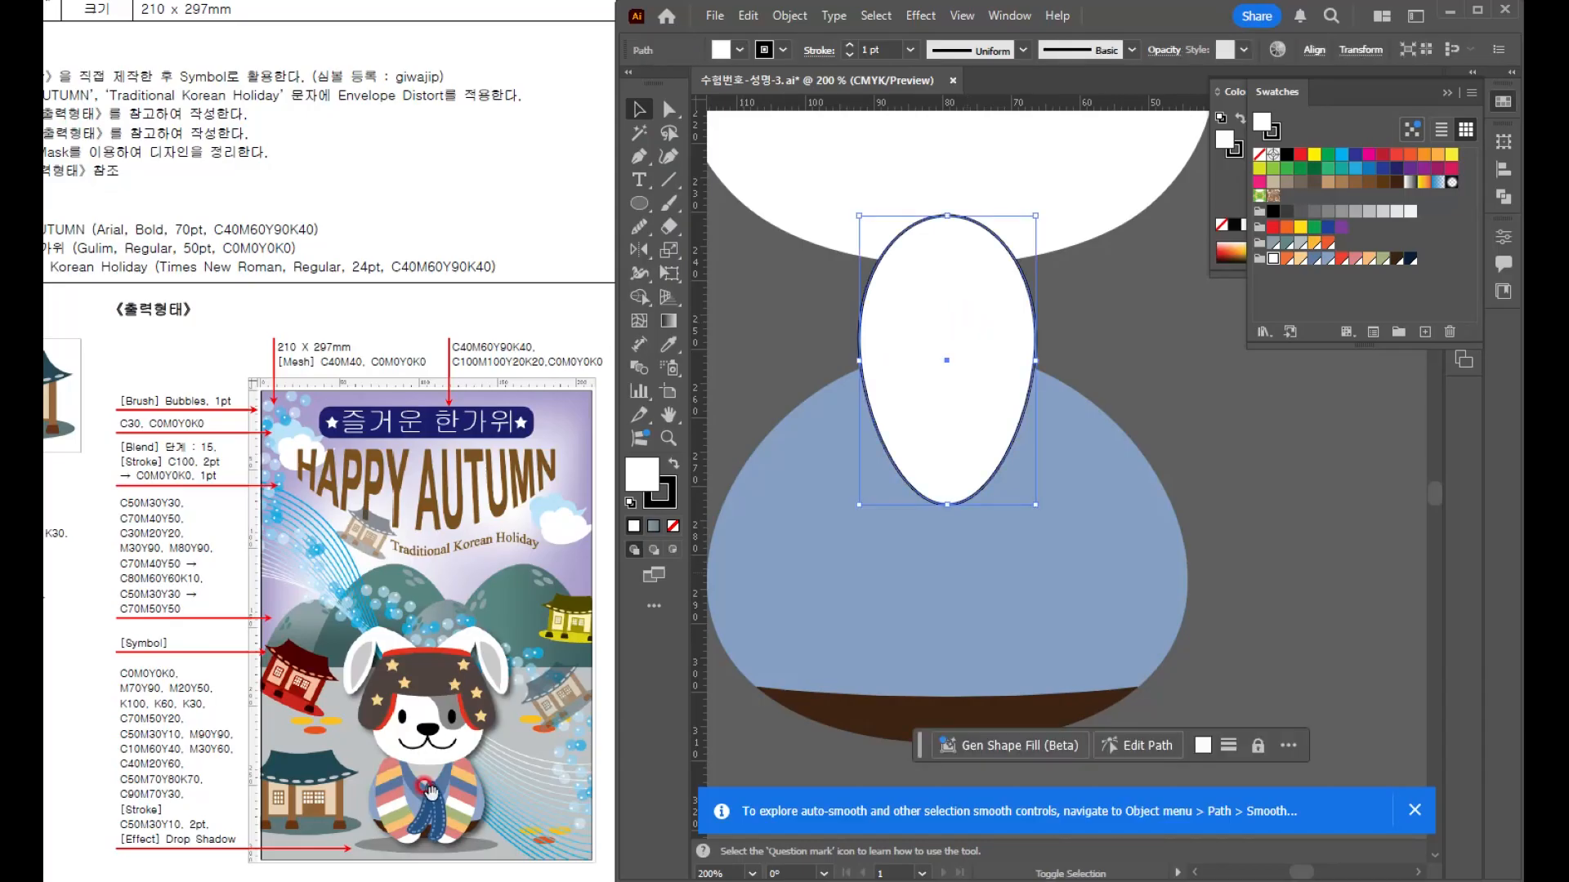
- Enlarge the white egg shape and place a slightly narrower copy in front of it, a little higher
left_click_drag(966, 467, 964, 425)
left_click_drag(1036, 308, 979, 349)
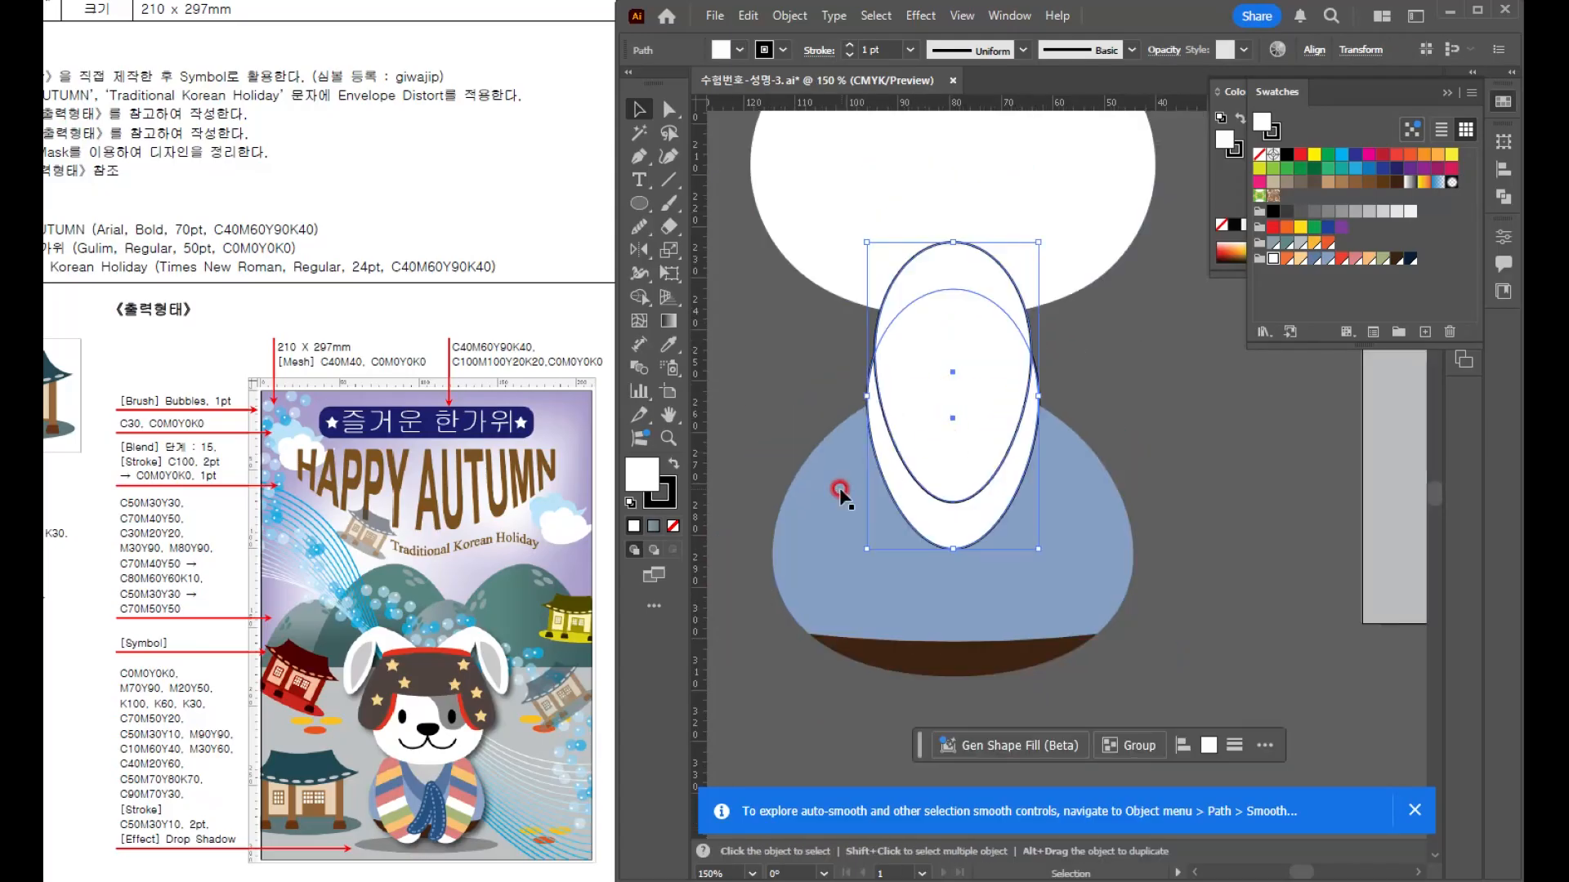
left_click(793, 375)
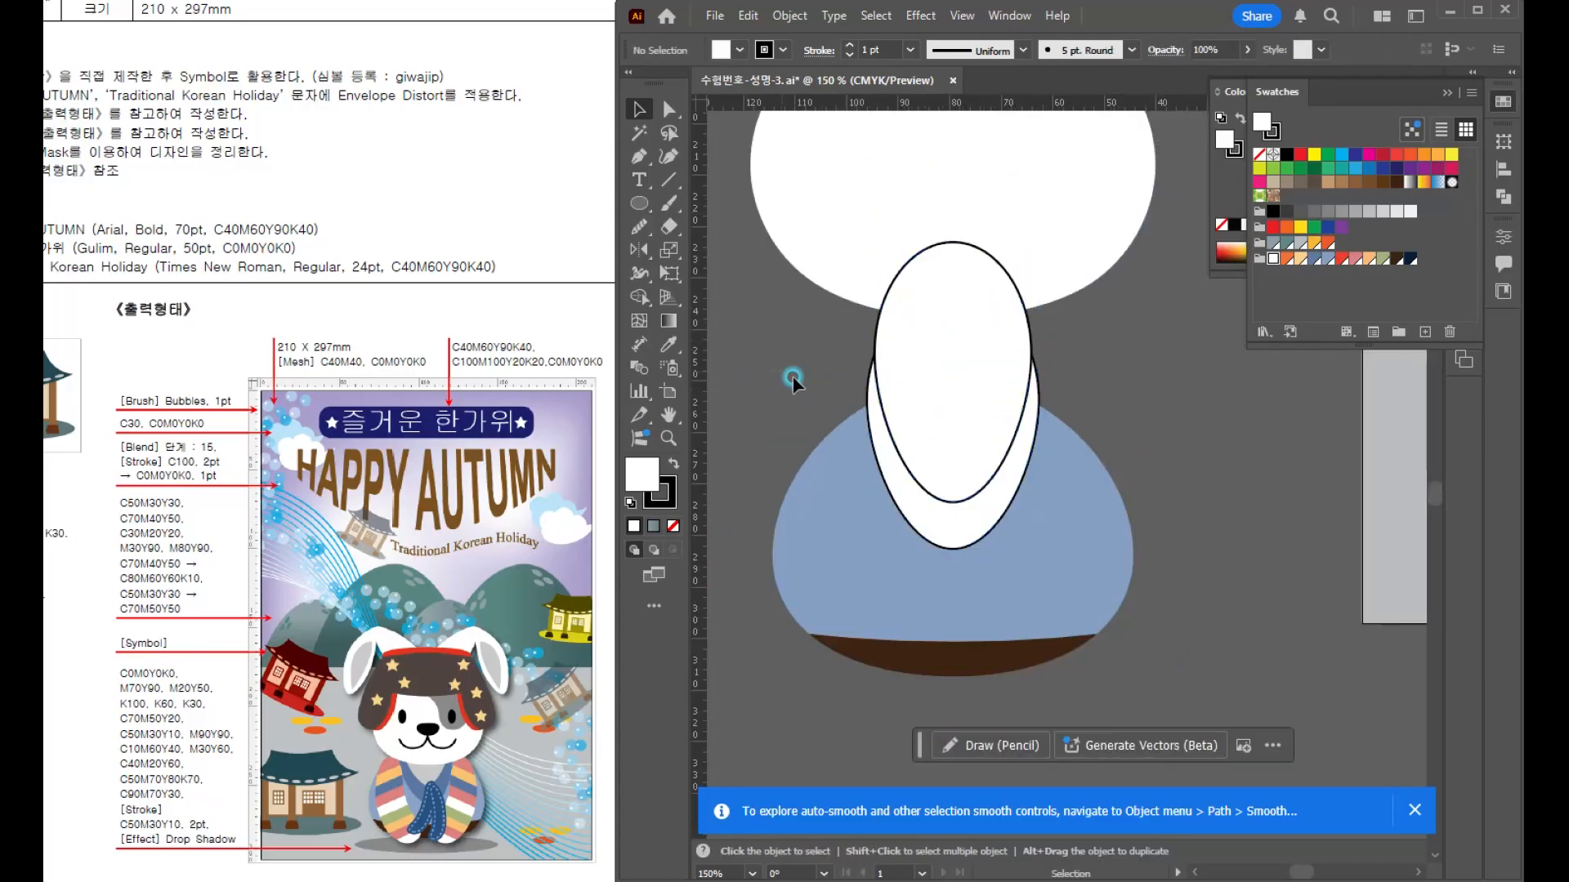
- Trim both egg shapes to the blue body's upper outline with the Shape Builder tool, removing the parts above it
left_click_drag(793, 376, 1077, 479)
left_click(636, 294)
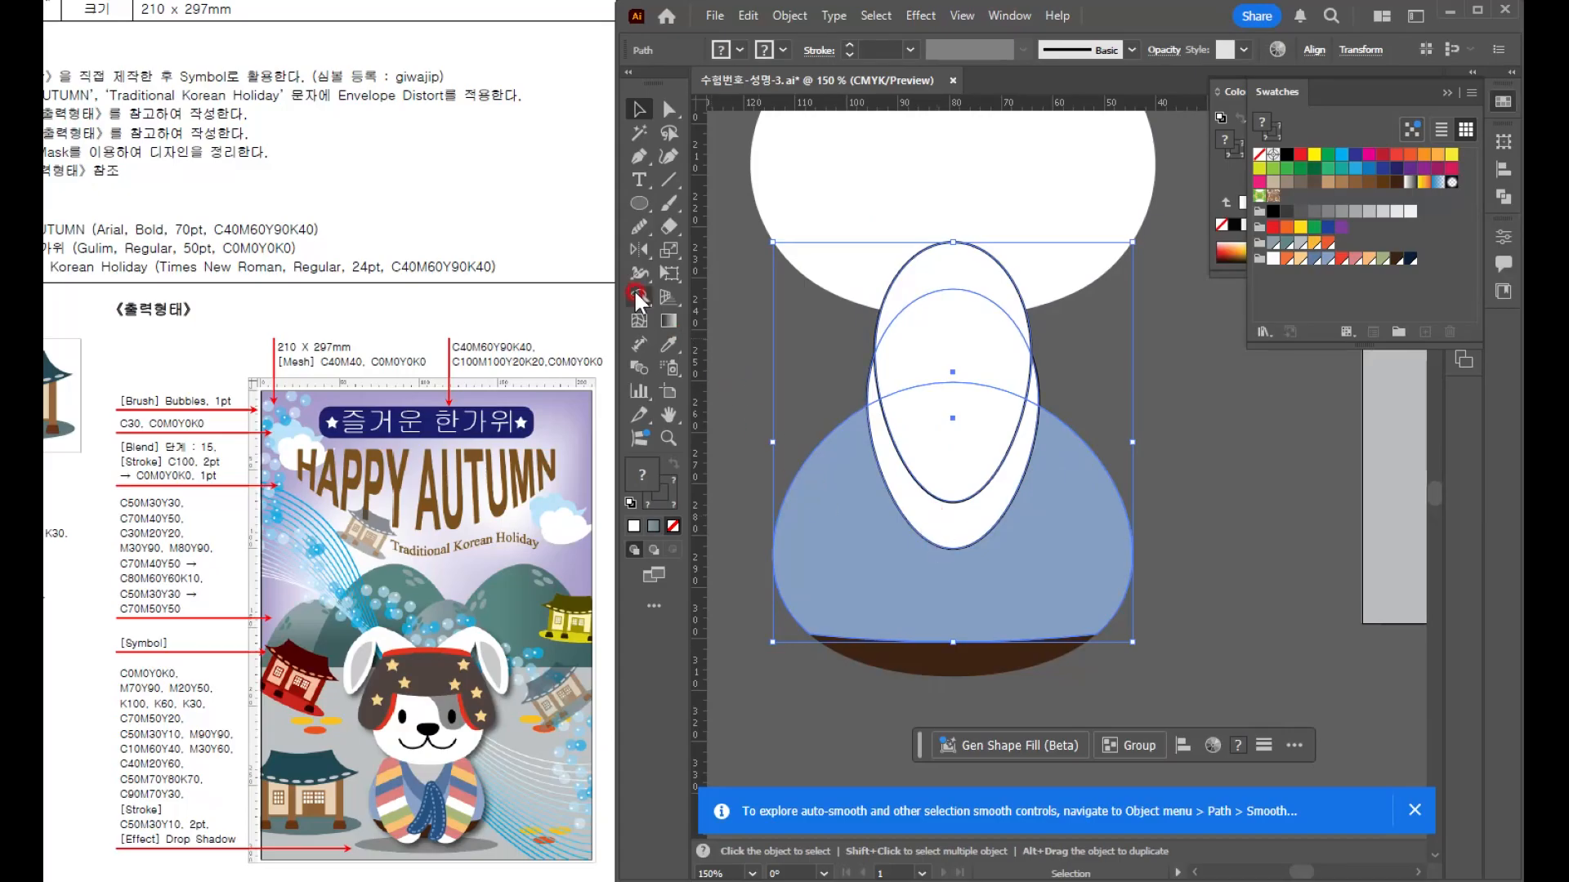
left_click(1034, 431)
key("v")
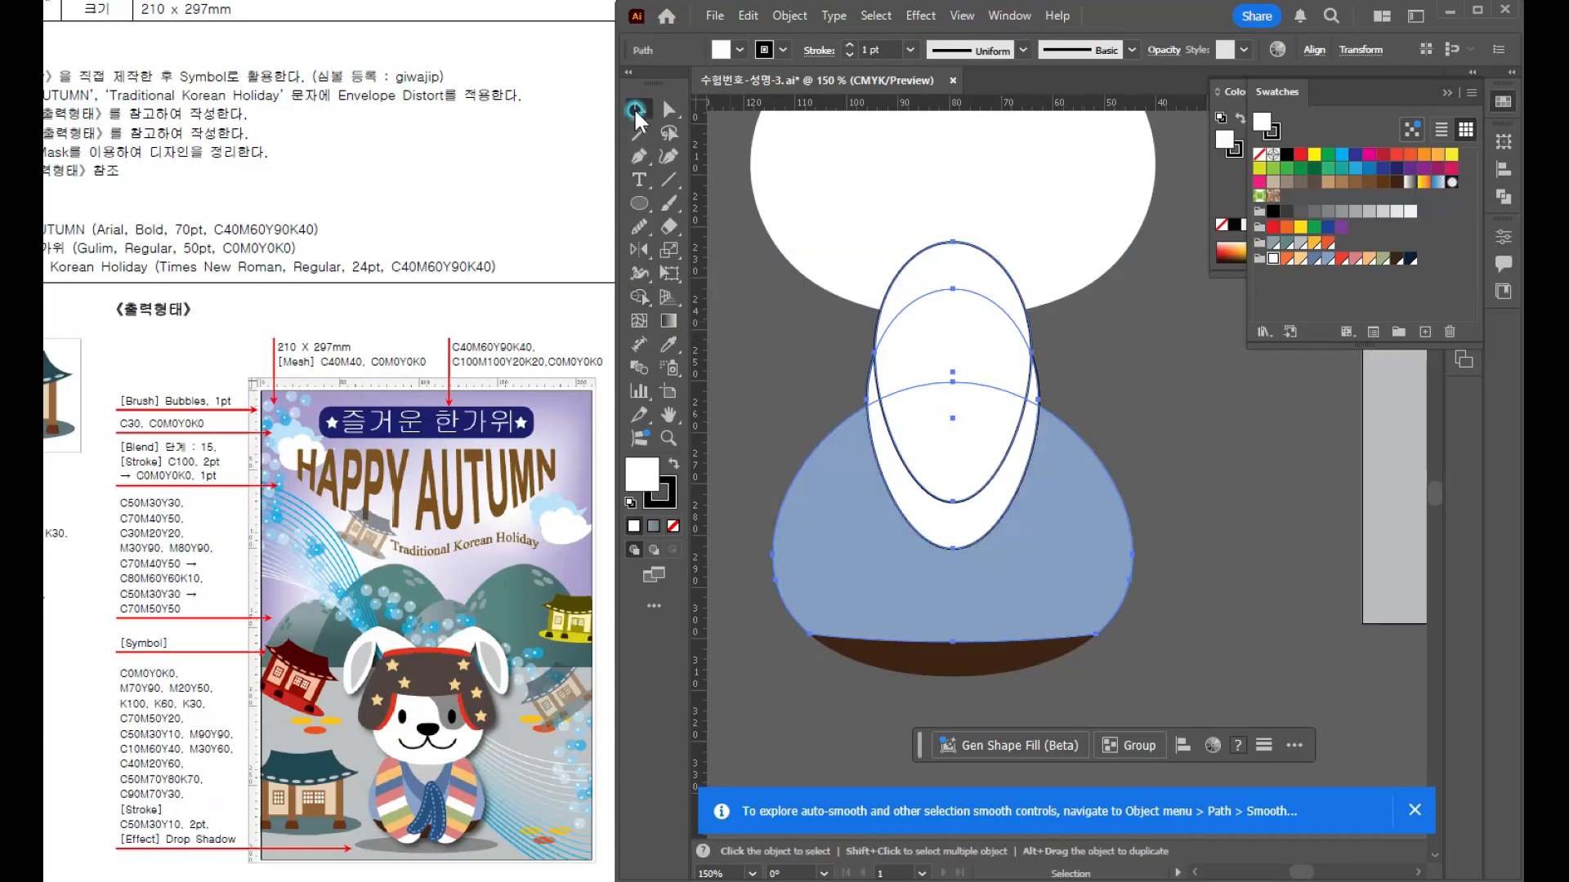
left_click(786, 371)
left_click_drag(1081, 461, 1082, 461)
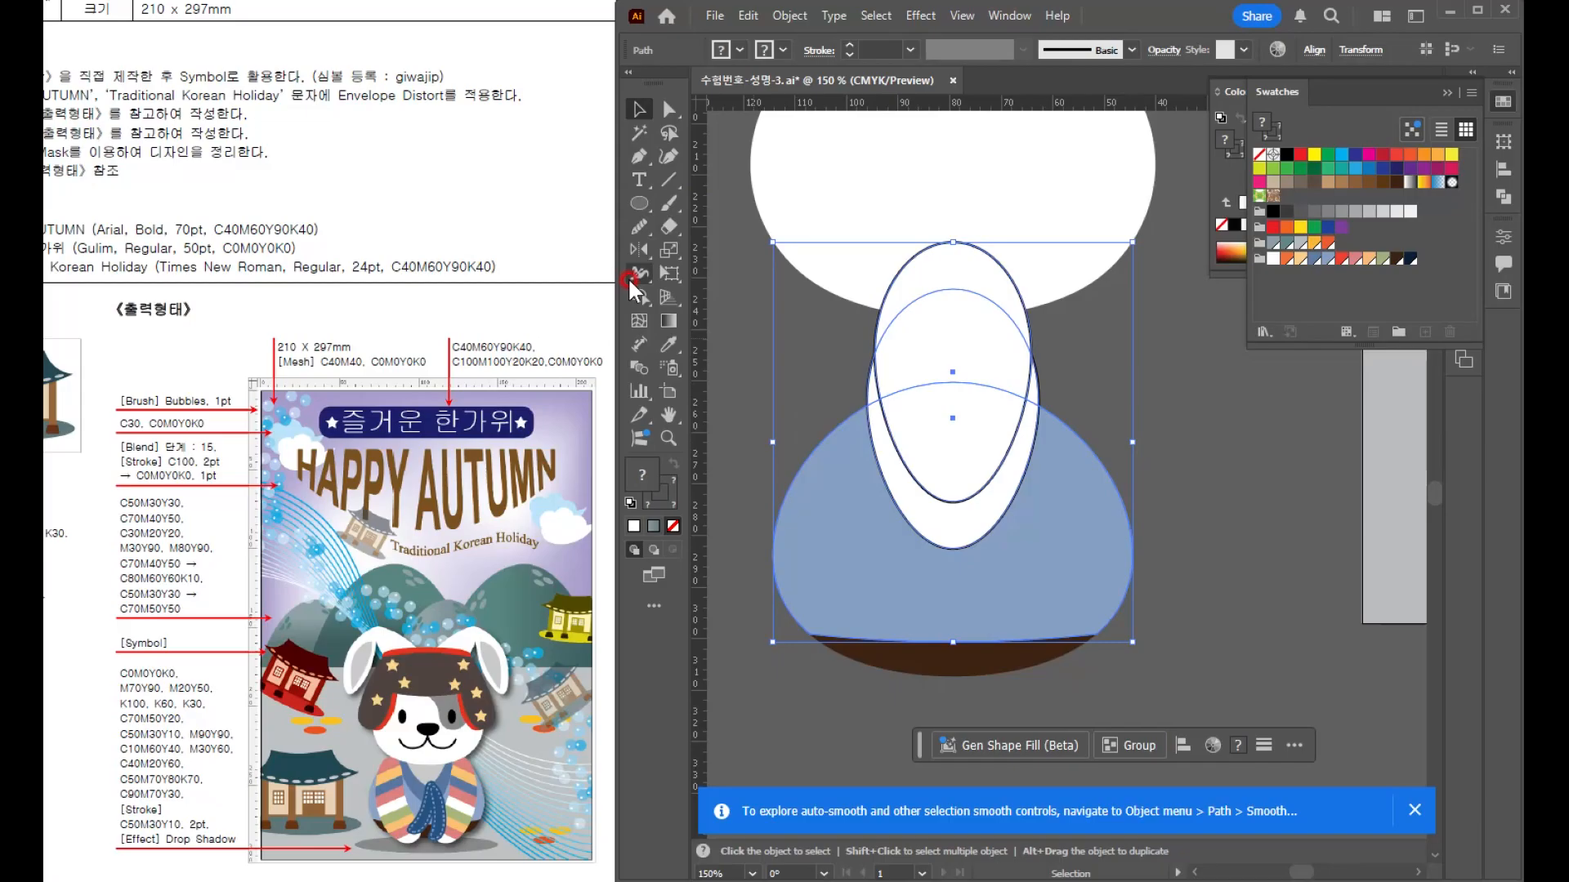
left_click(636, 296)
mouse_move(828, 382)
left_mouse_down()
mouse_move(896, 363)
mouse_move(984, 277)
mouse_move(1008, 366)
left_mouse_up()
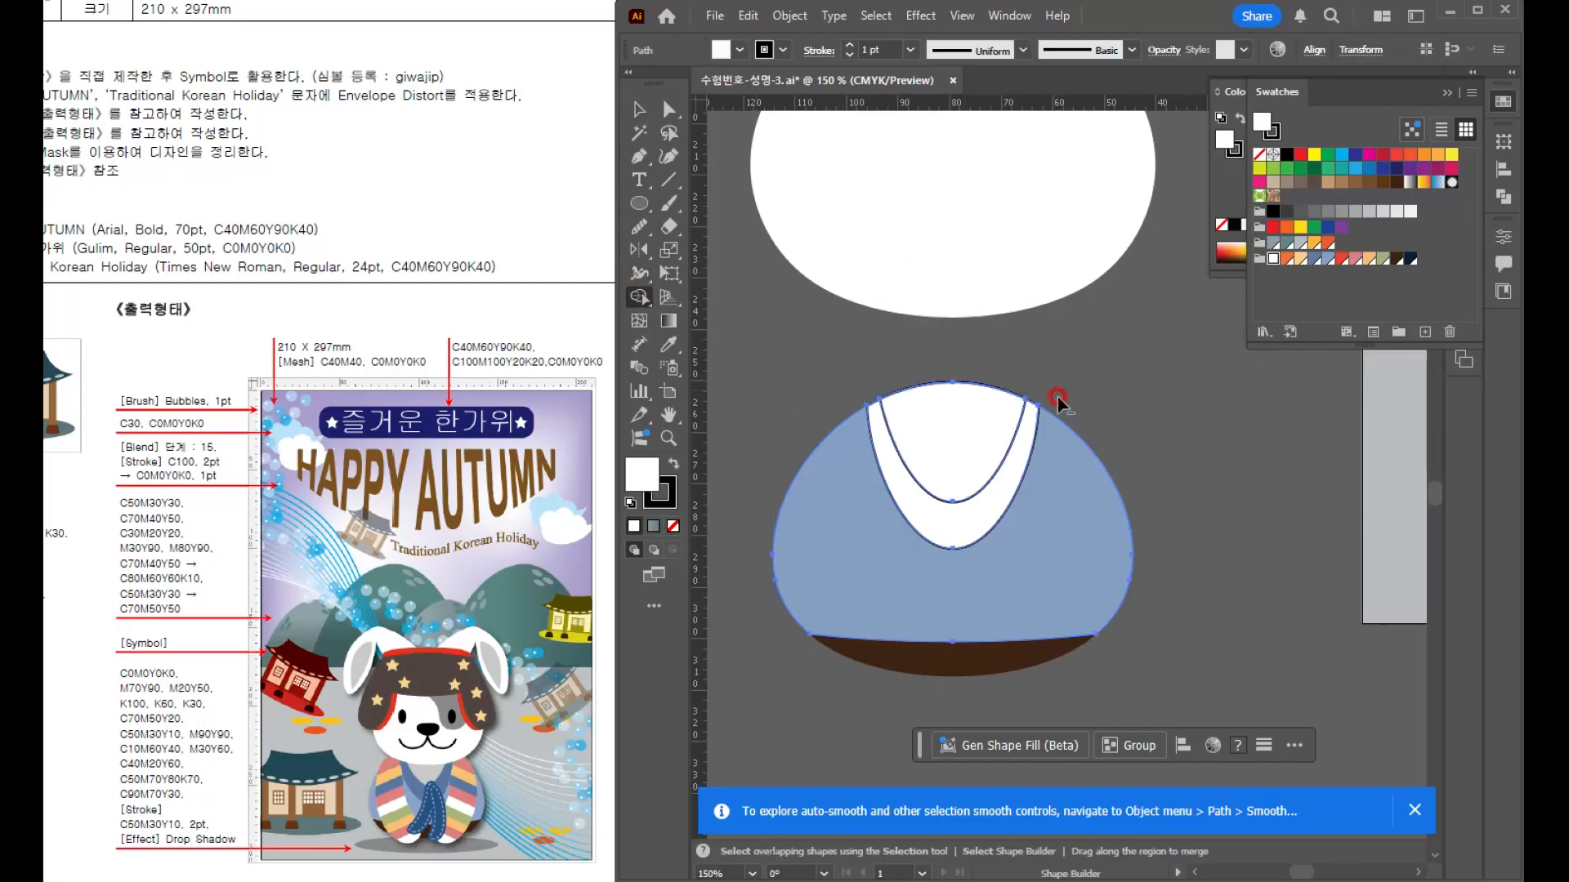
- Remove the black stroke from the two trimmed neckline shapes
left_click(639, 128)
left_click(639, 111)
left_click(1077, 337)
left_click_drag(958, 442, 986, 387)
key("ctrl+z")
scroll(913, 491, "up", 1)
left_click(913, 492)
left_click(660, 495)
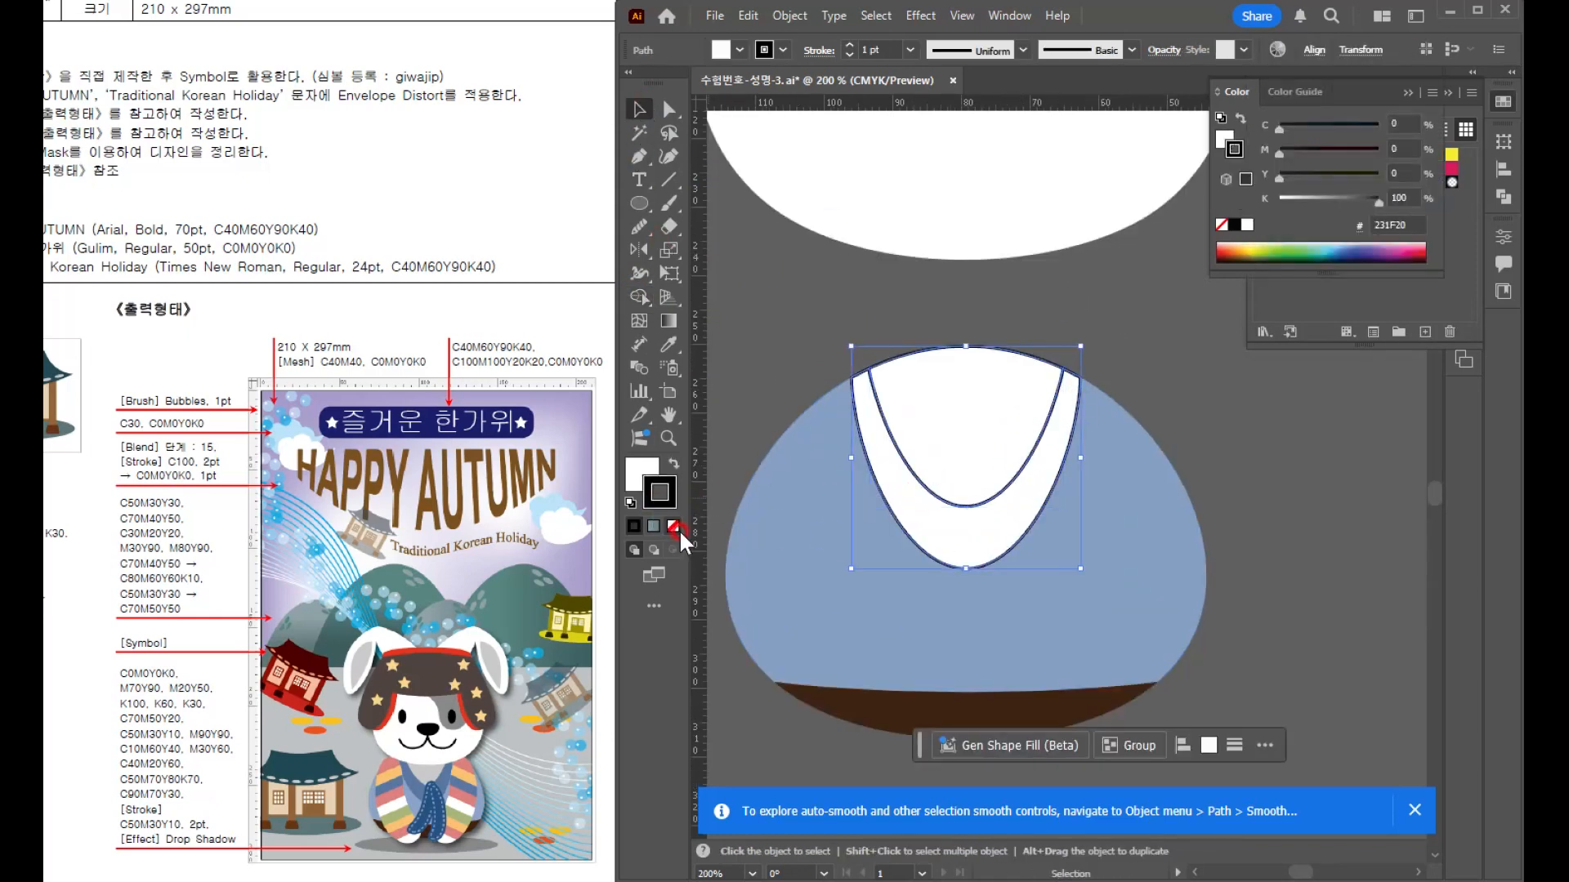
left_click(673, 527)
- Fill the inner neckline shape with the K=30 grey swatch and the collar band around it with the darker blue swatch
left_click(982, 424)
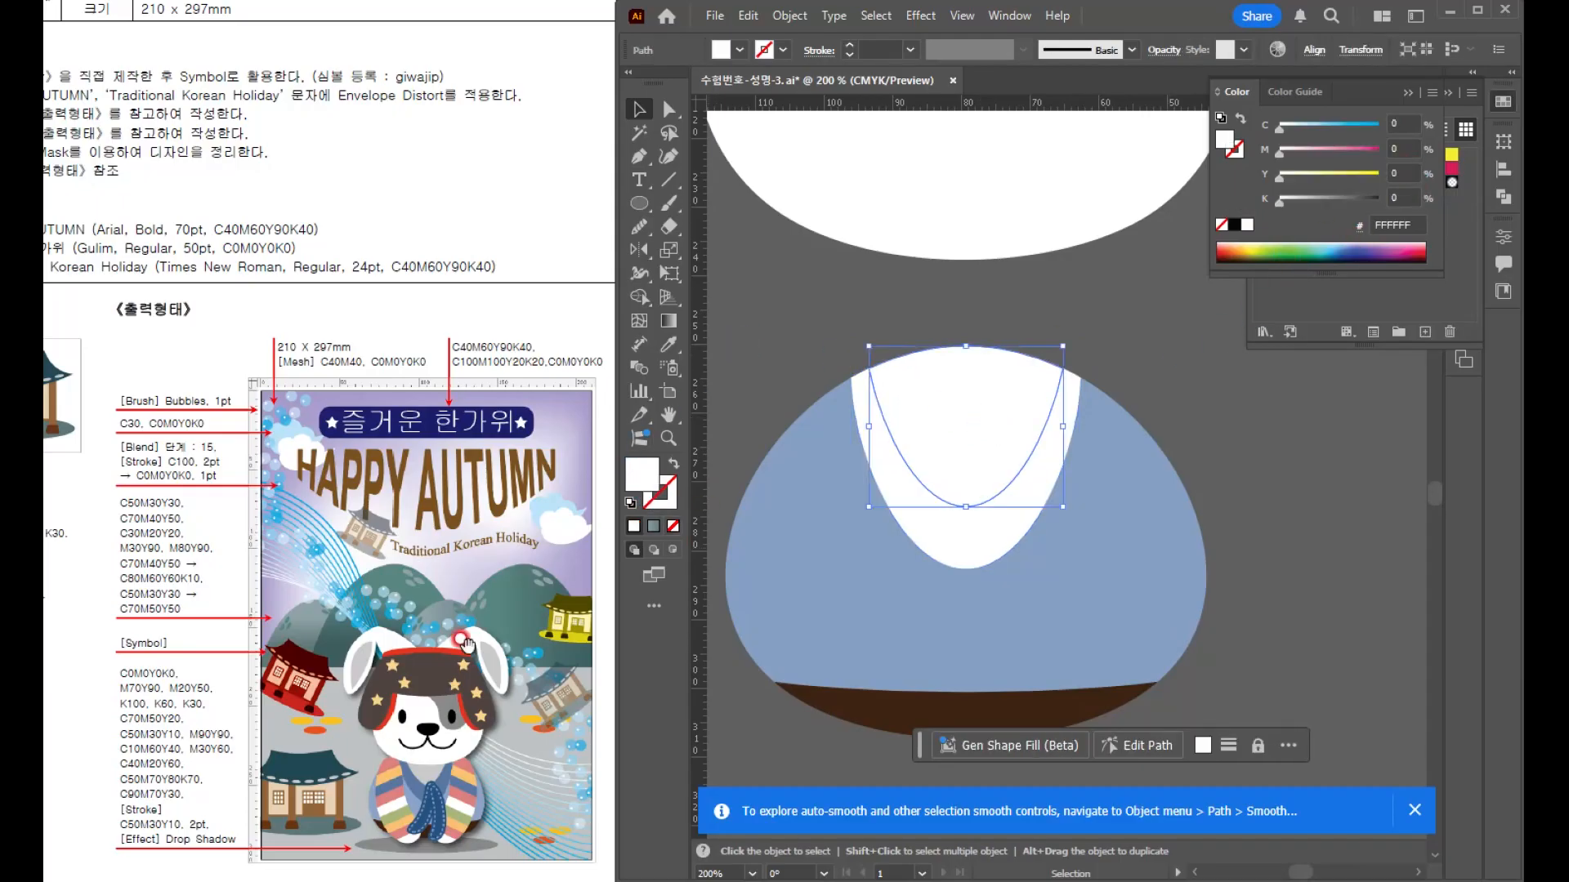
left_click(1423, 315)
left_click(1356, 210)
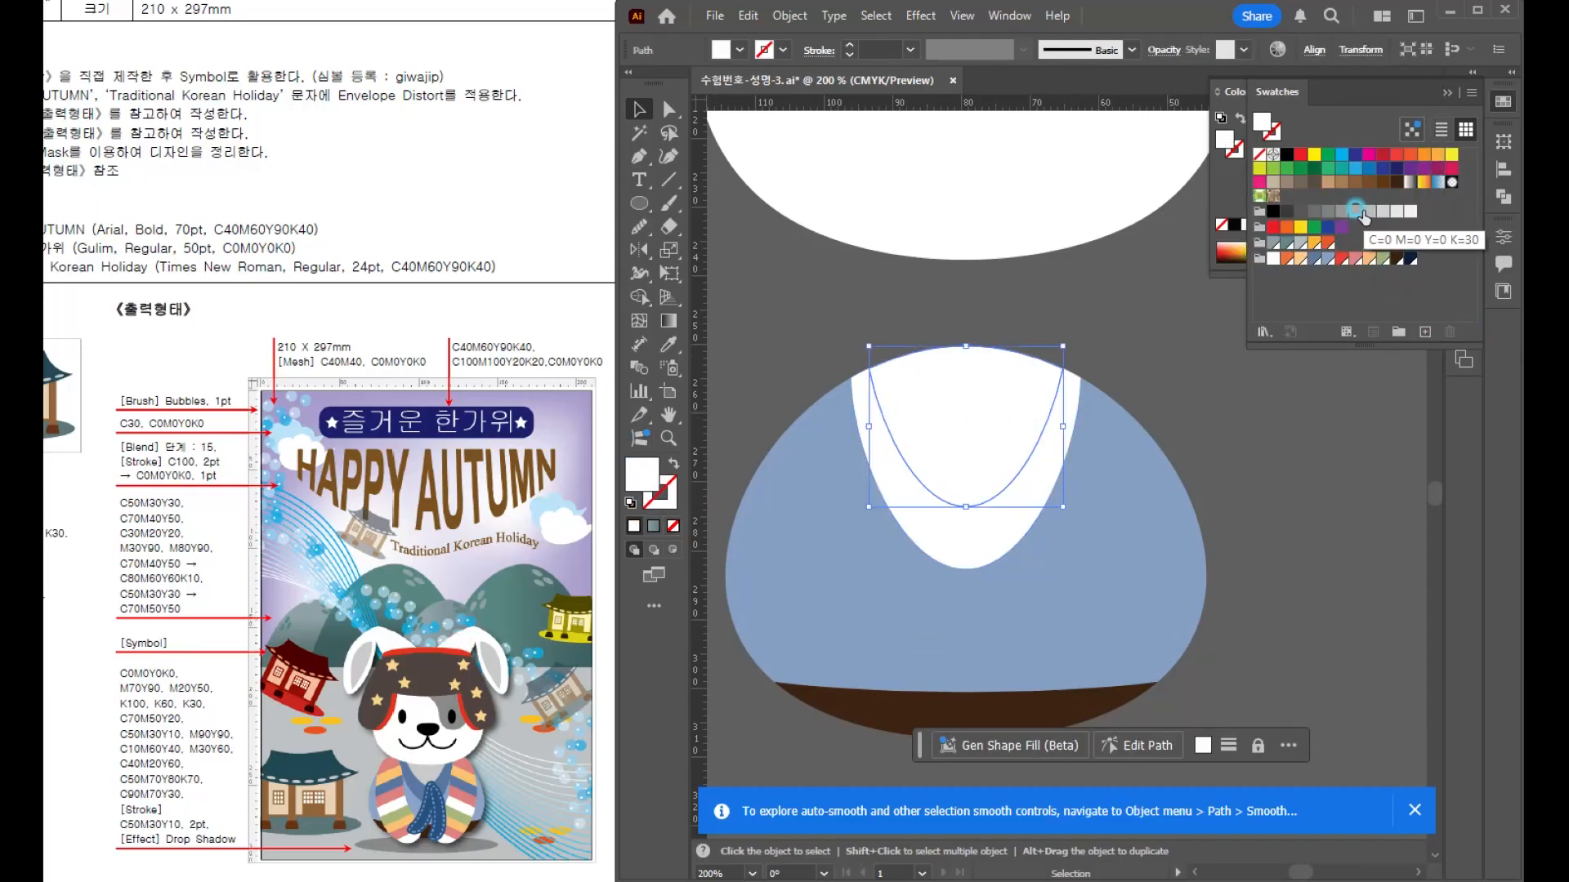
left_click(954, 514)
left_click(1313, 259)
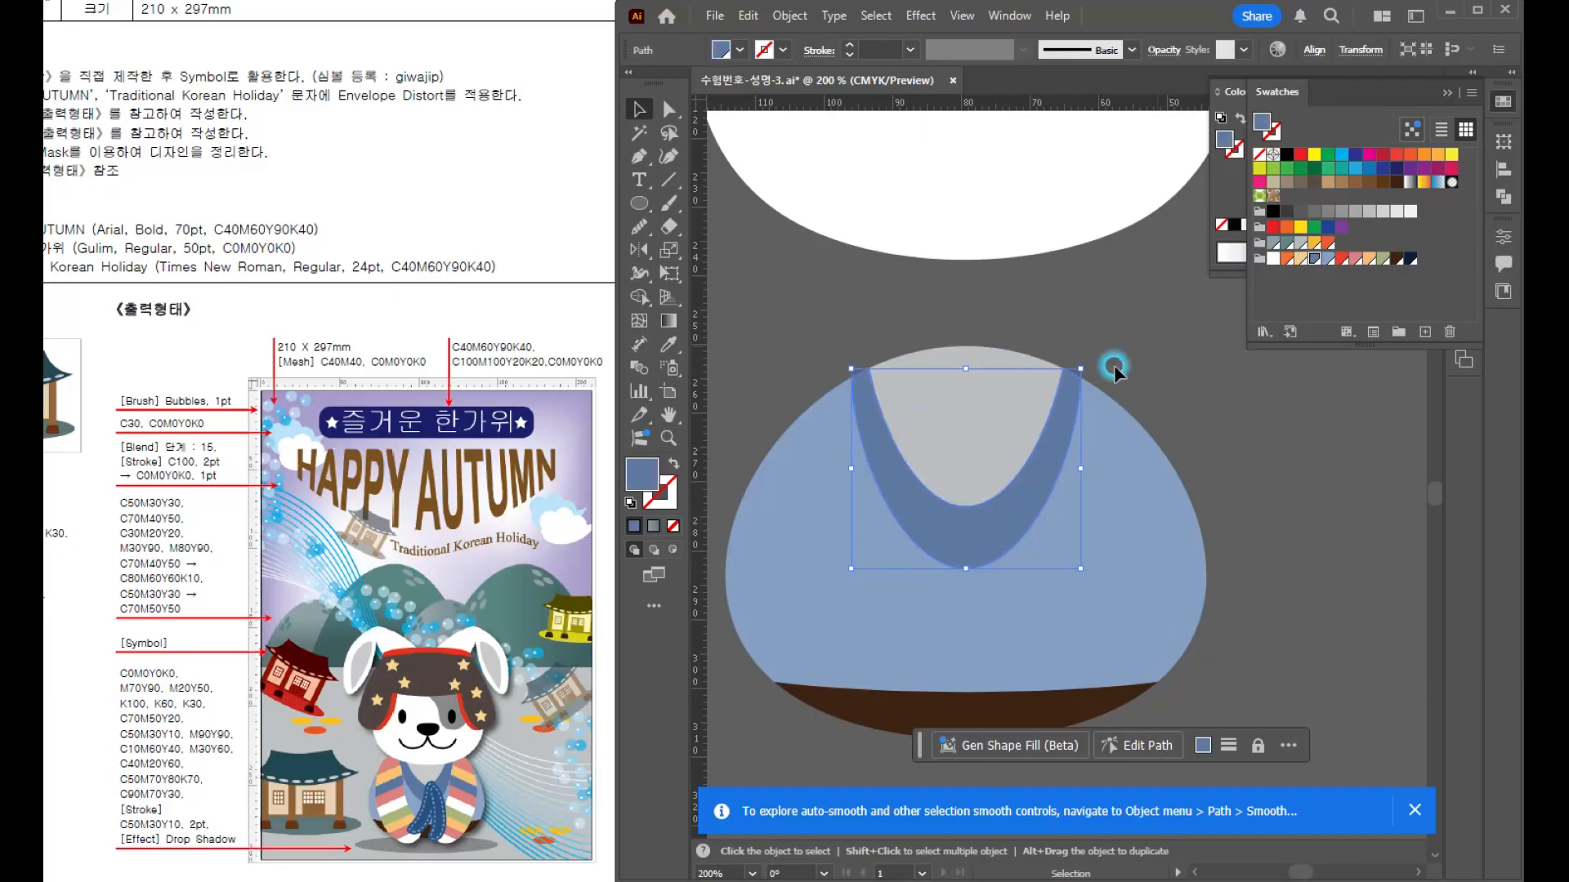
left_click(738, 300)
- Draw a closed, curved arm shape along the body's left side with the Pencil tool, using the default white fill and black stroke
left_click_drag(1016, 433, 1060, 320)
scroll(974, 393, "up", 1)
scroll(980, 405, "up", 1)
scroll(948, 433, "down", 1)
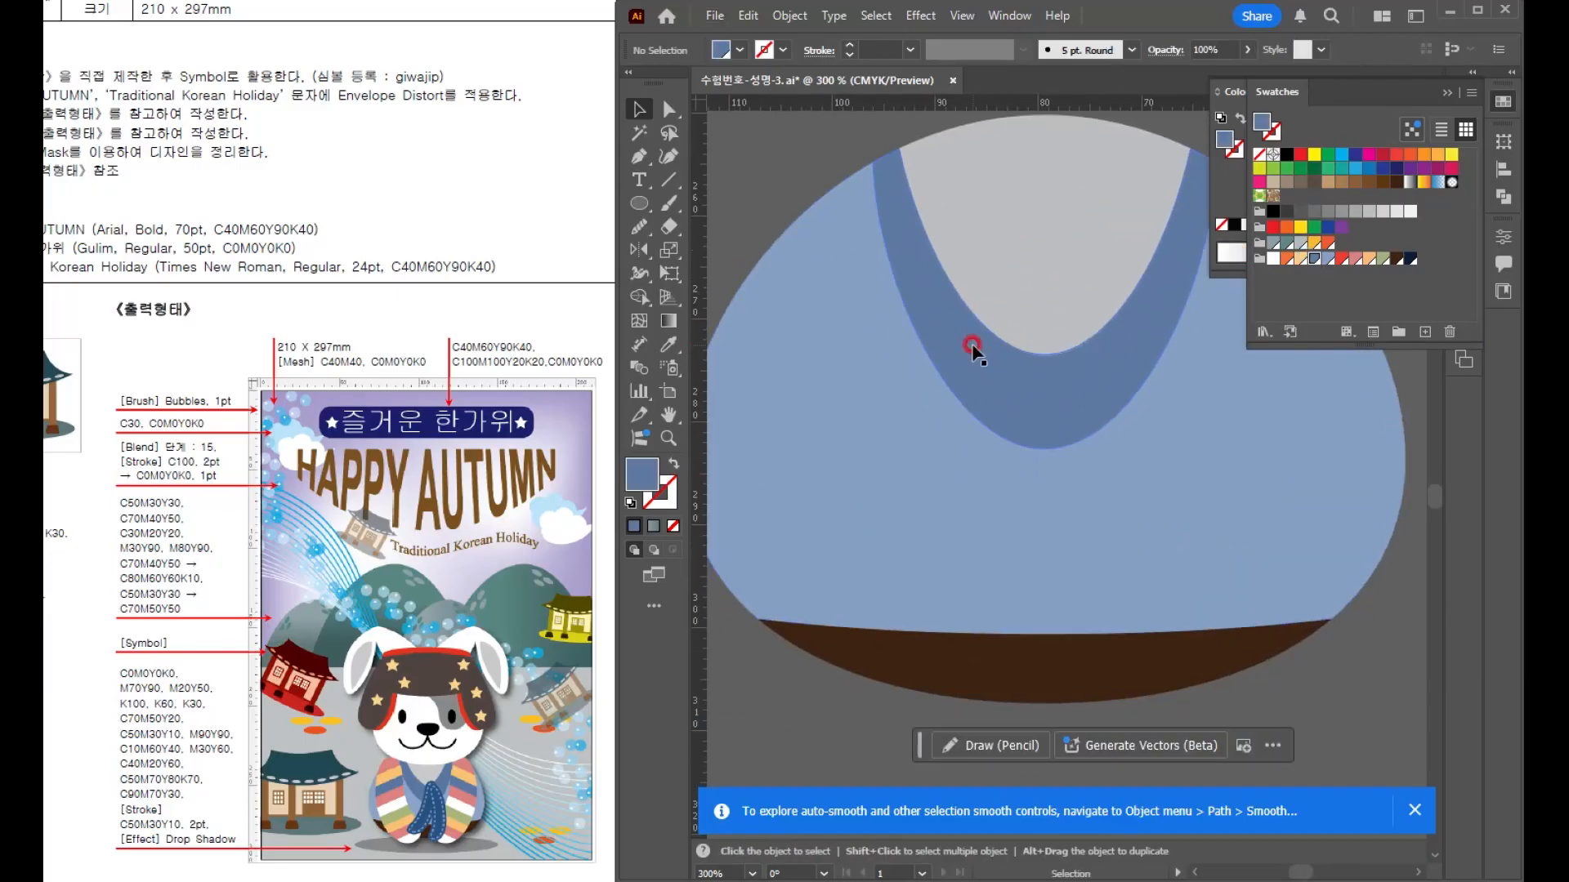
scroll(970, 347, "down", 1)
left_click_drag(639, 226, 691, 249)
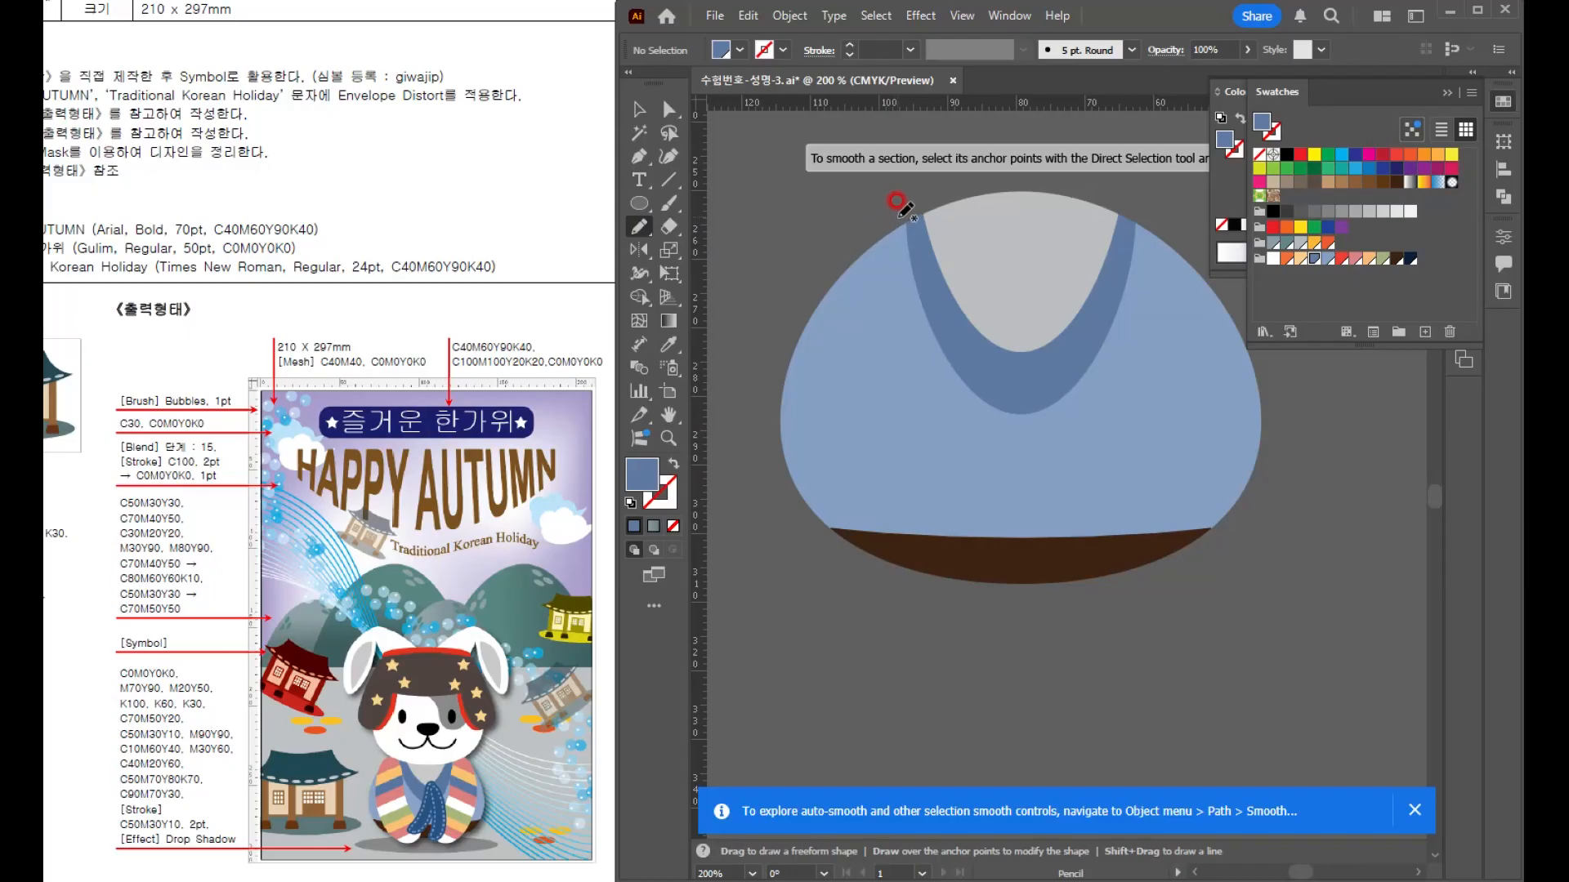
left_click_drag(897, 195, 923, 295)
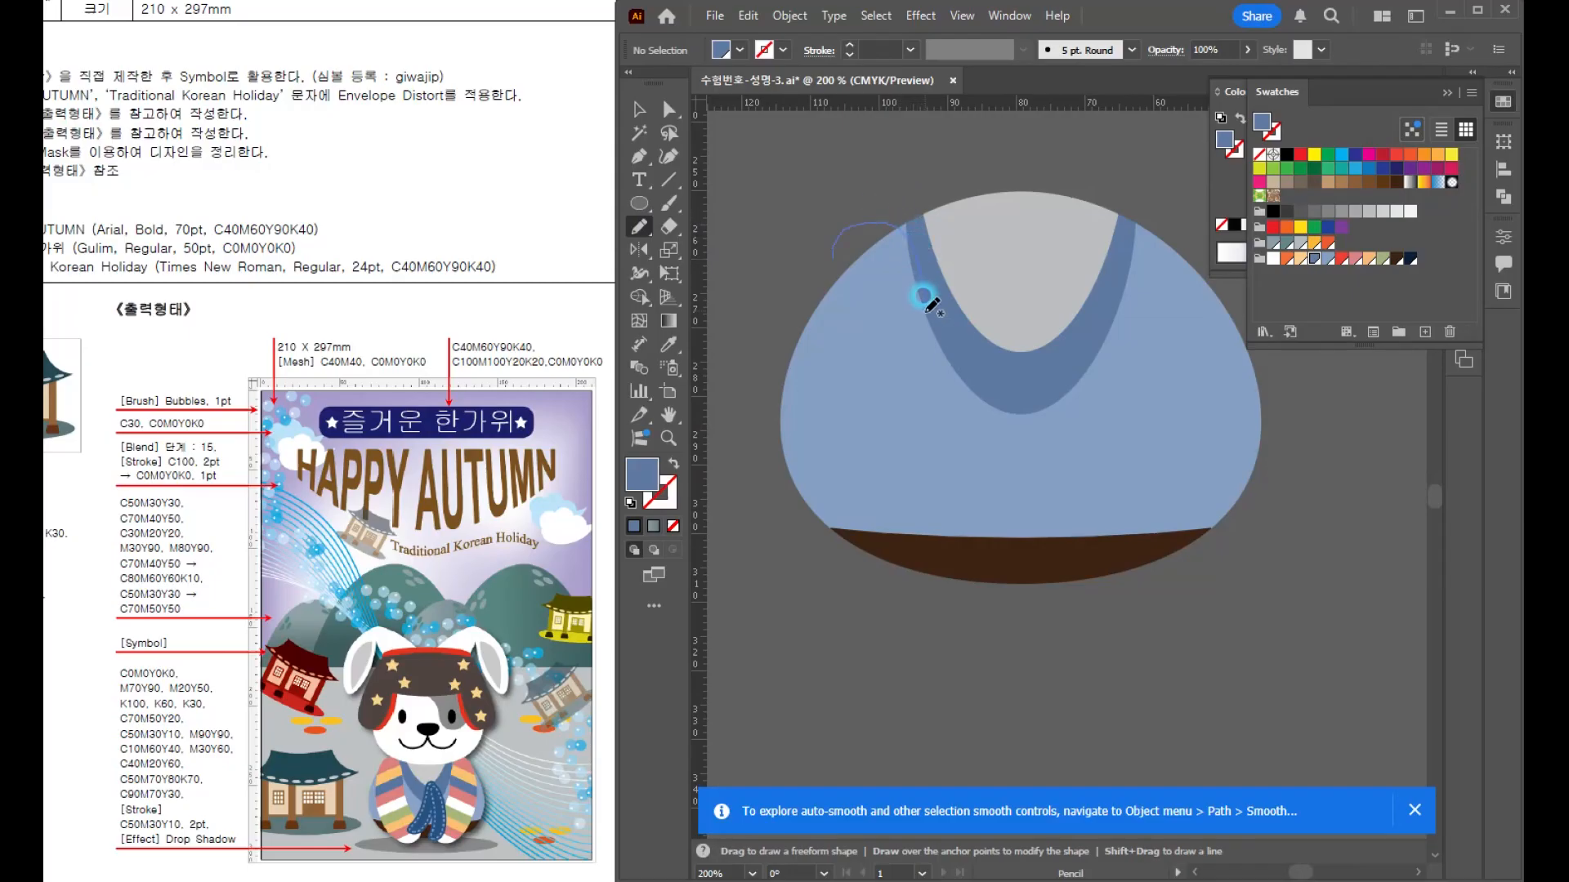
mouse_move(947, 426)
left_mouse_down()
mouse_move(983, 482)
mouse_move(999, 571)
mouse_move(948, 597)
mouse_move(897, 587)
mouse_move(851, 547)
mouse_move(812, 444)
mouse_move(808, 294)
mouse_move(837, 233)
left_mouse_up()
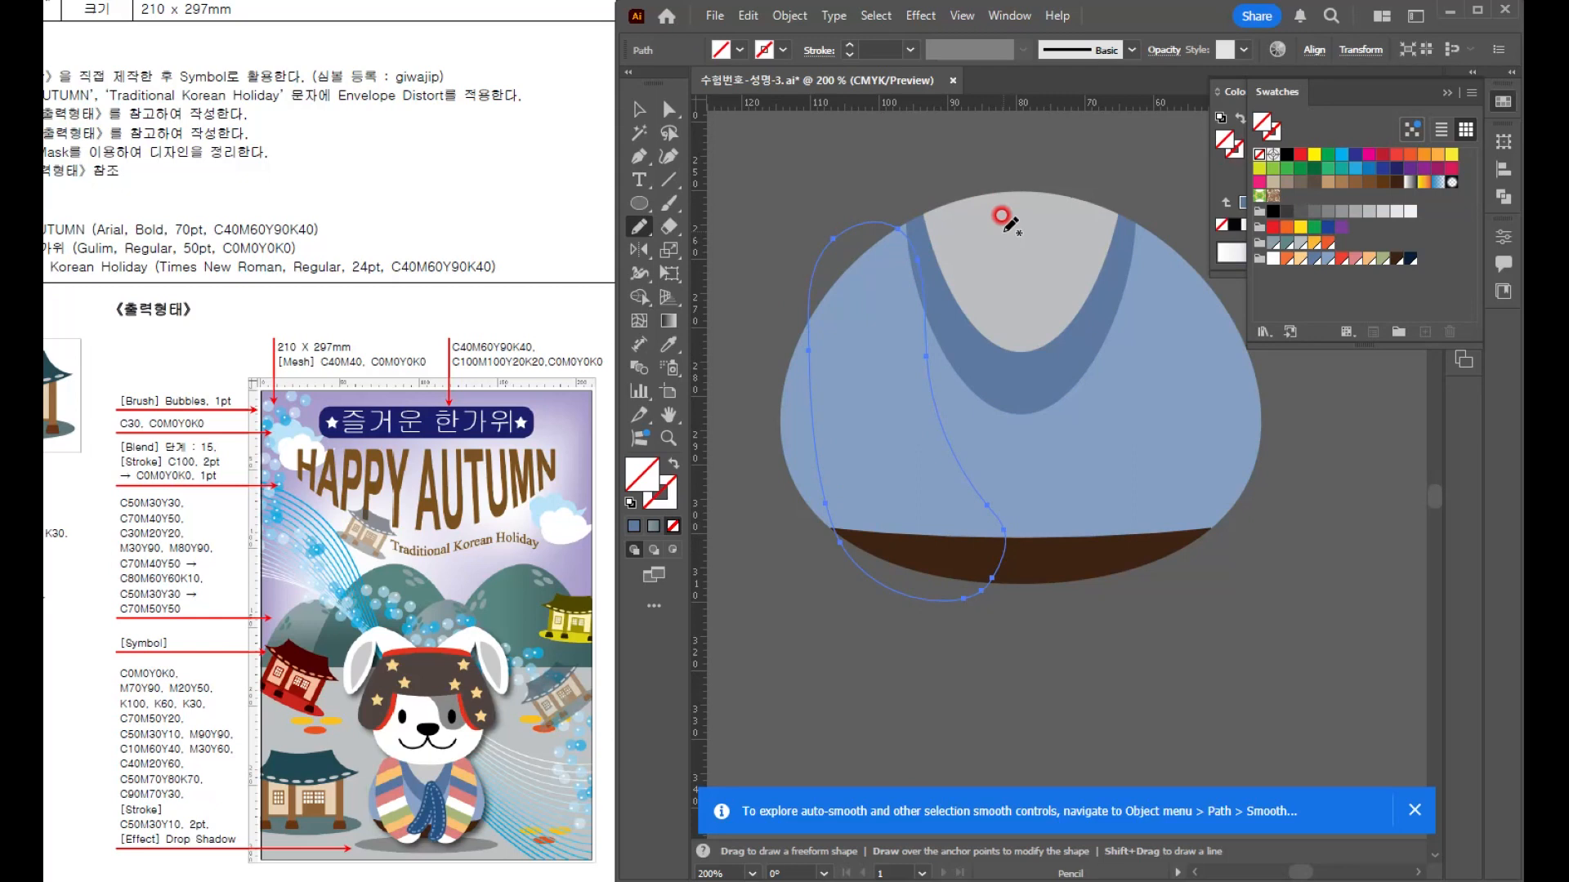
key("d")
left_click(640, 109)
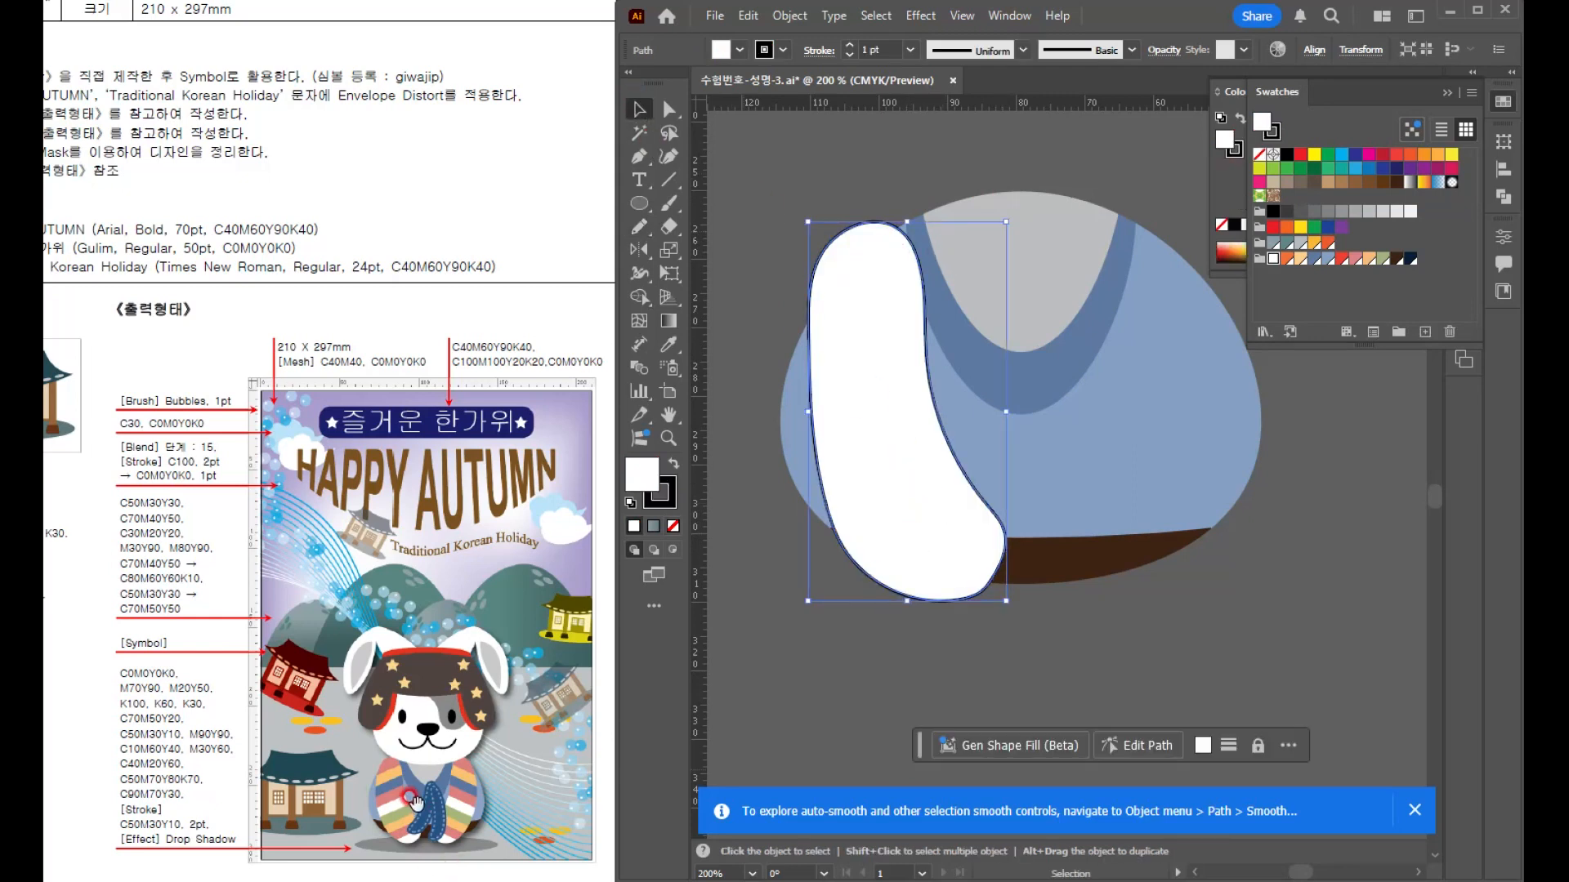
- Place a copy of the arm below the body, and move the original arm clear of the body's left side
scroll(921, 452, "down", 1)
left_click_drag(876, 317, 878, 689)
left_click(881, 404)
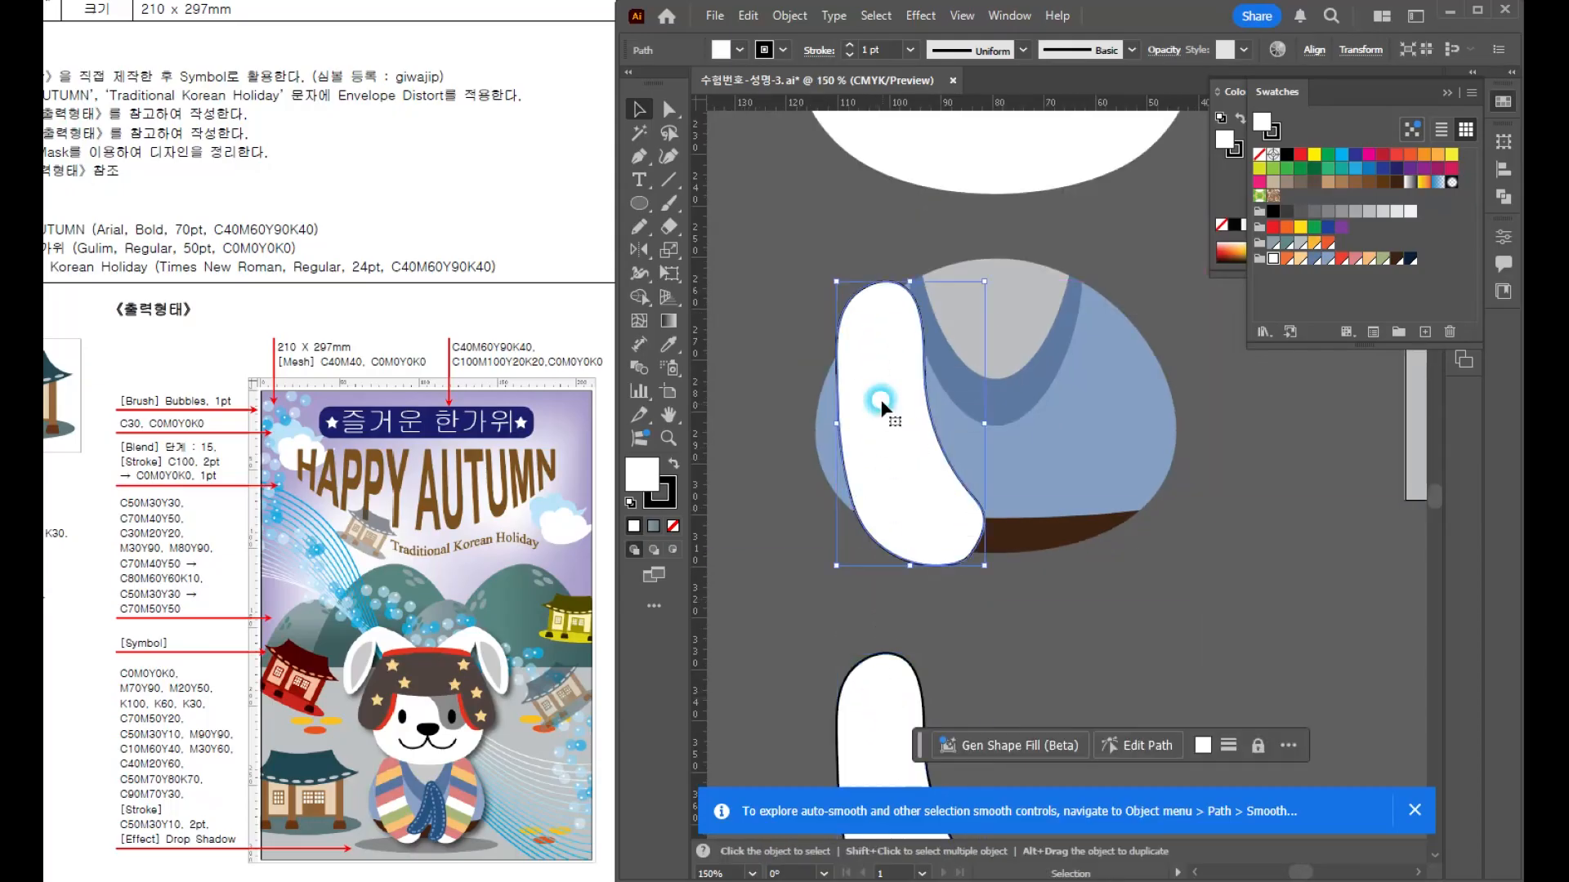
left_click_drag(898, 406, 954, 492)
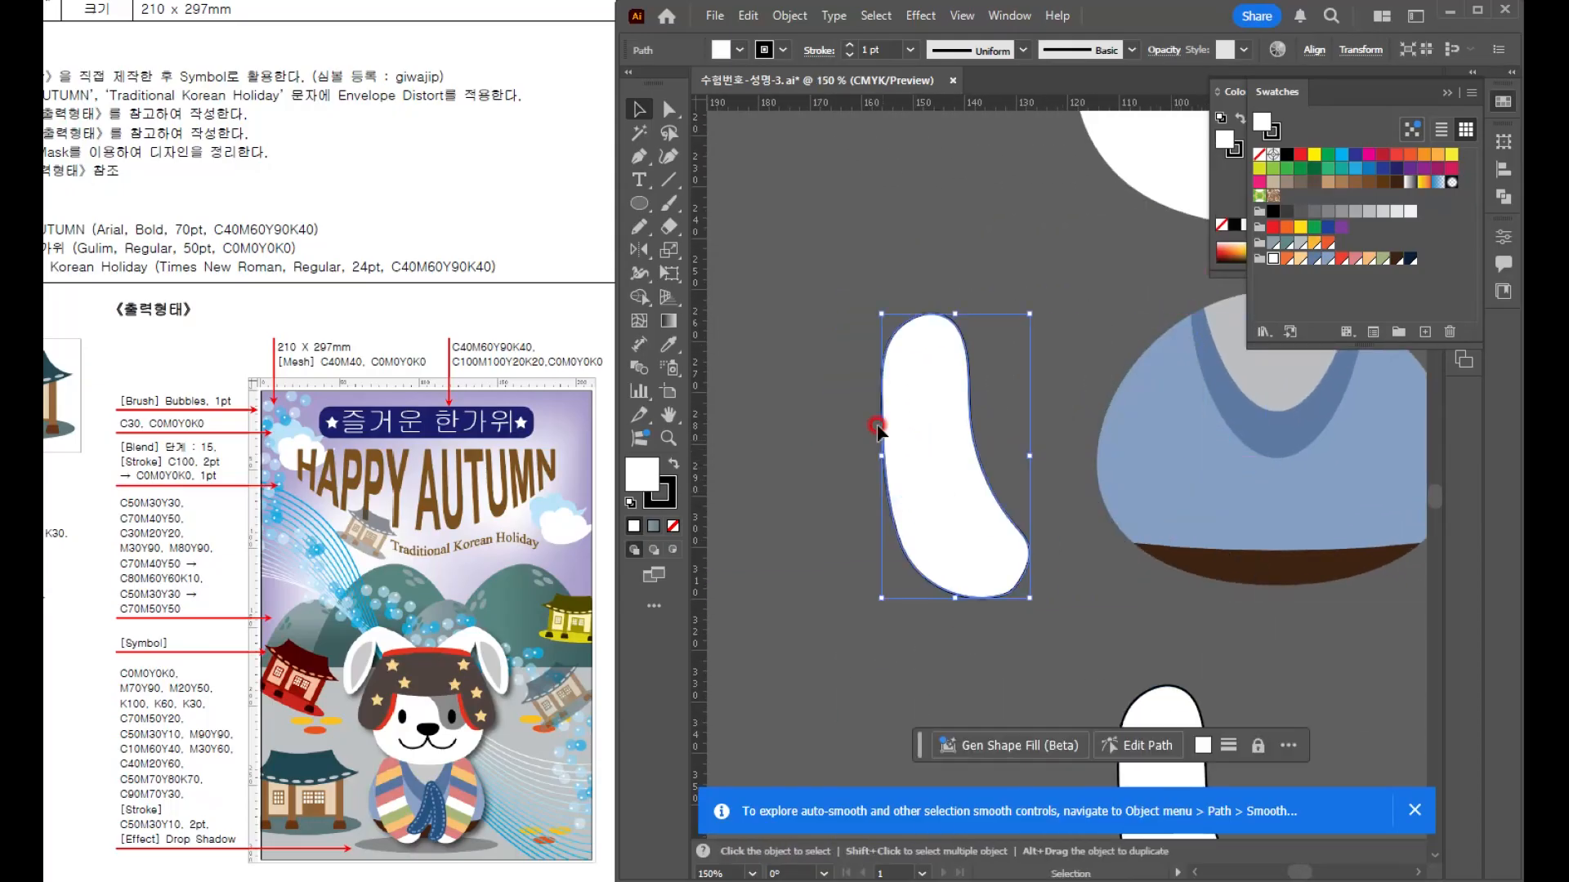
- Remove the stroke from the arm shape beside the body
scroll(877, 421, "up", 1)
left_click_drag(945, 422, 926, 407)
left_click(664, 493)
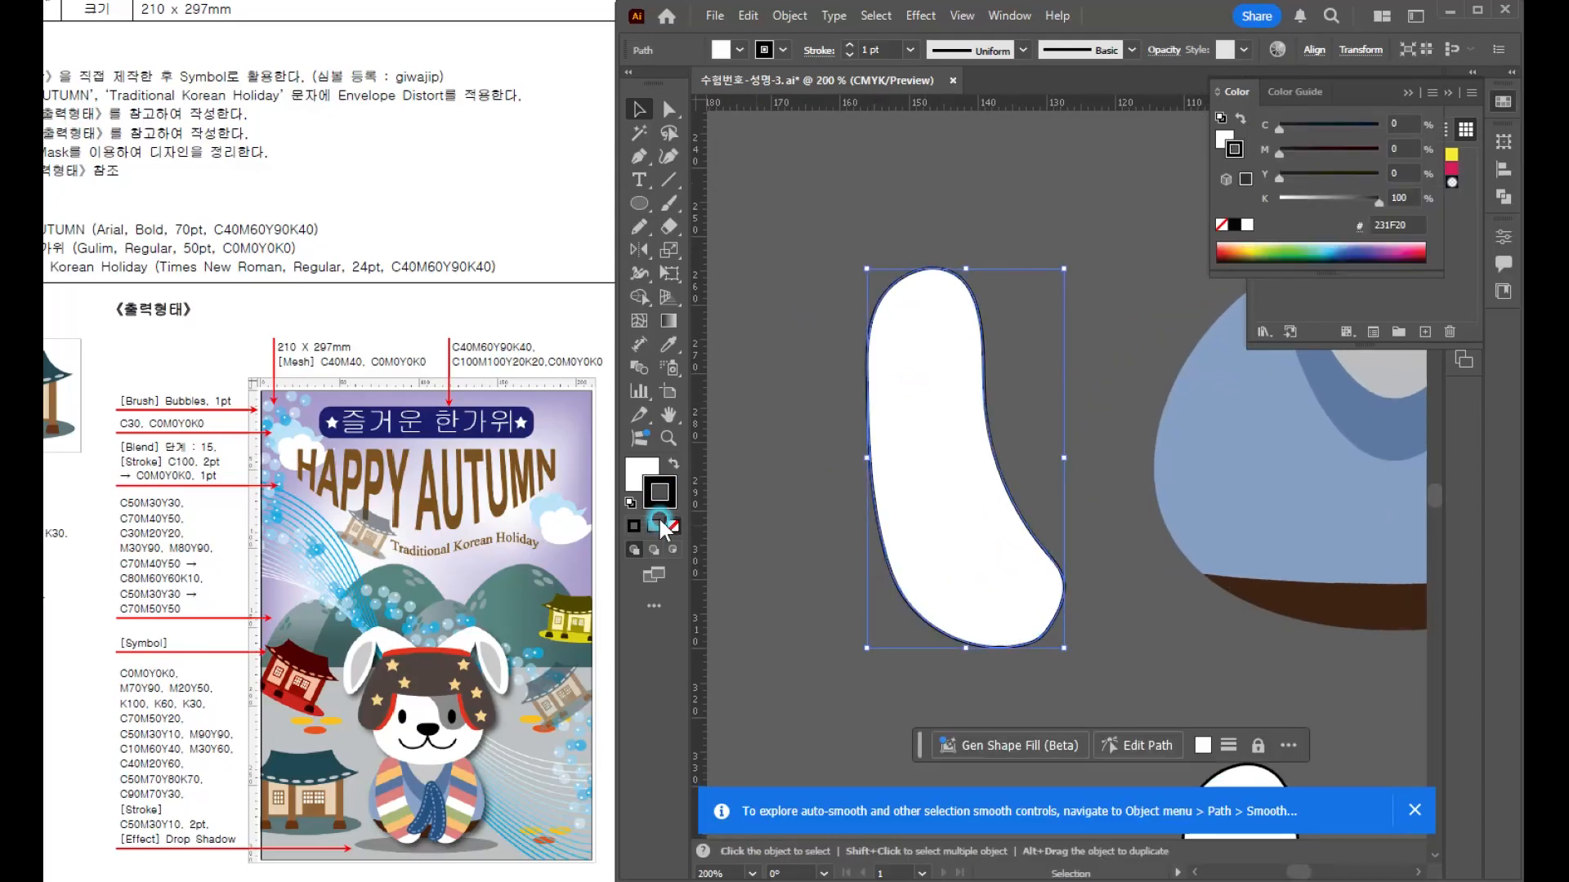
left_click(672, 527)
left_click(643, 476)
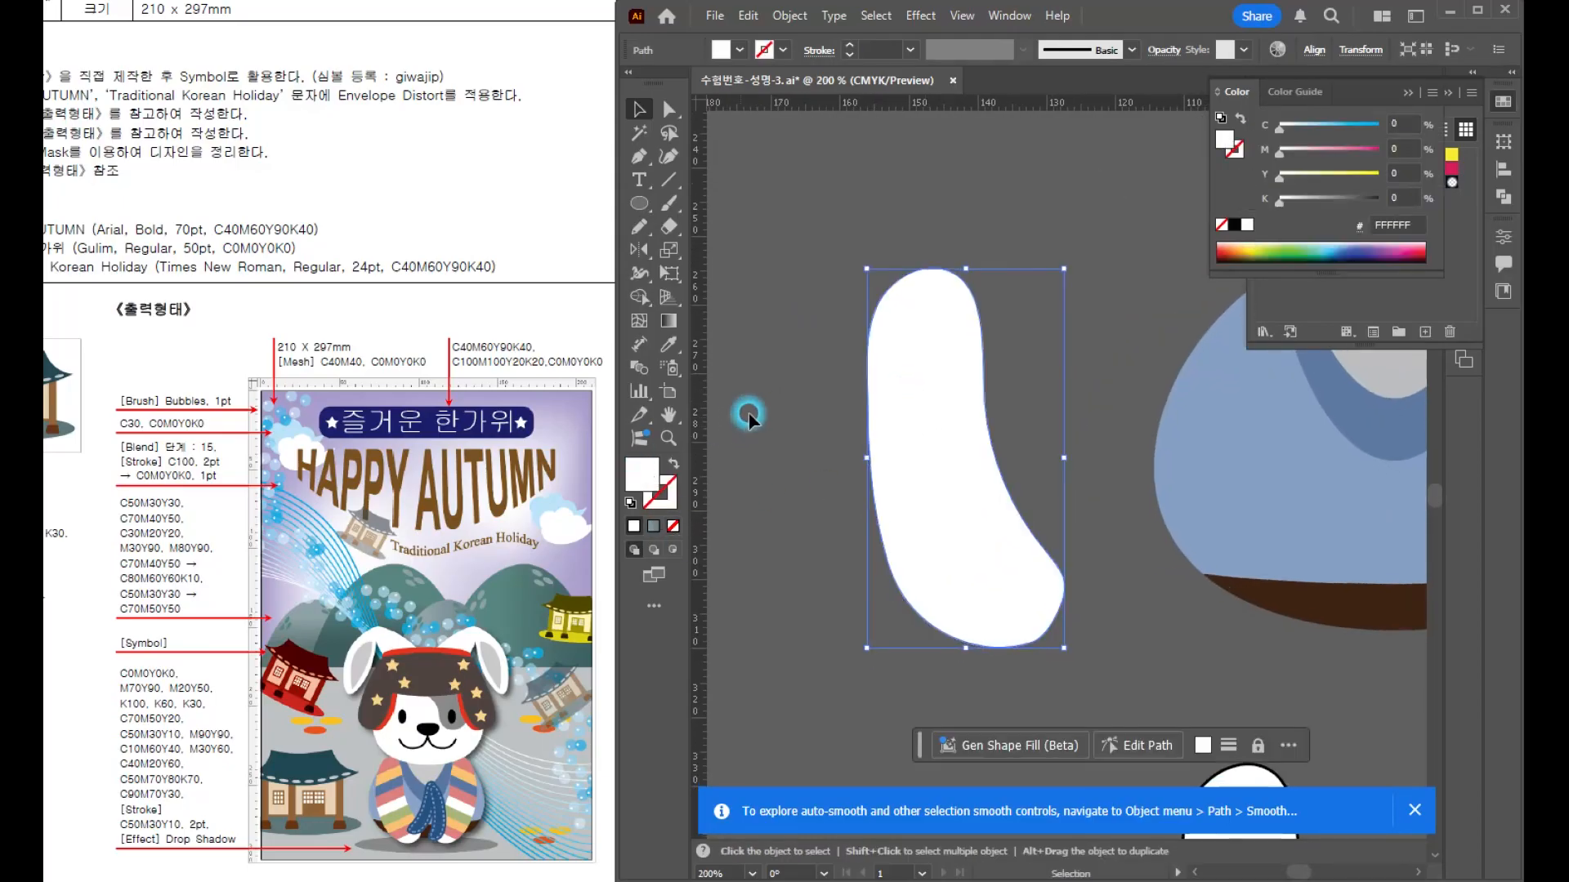
- Draw a diagonal line with a 0.75 pt black stroke across the upper part of the arm
left_click(669, 179)
mouse_move(1044, 260)
left_mouse_down()
mouse_move(875, 317)
mouse_move(763, 396)
mouse_move(774, 403)
left_mouse_up()
left_click(848, 41)
key("v")
left_click(1018, 225)
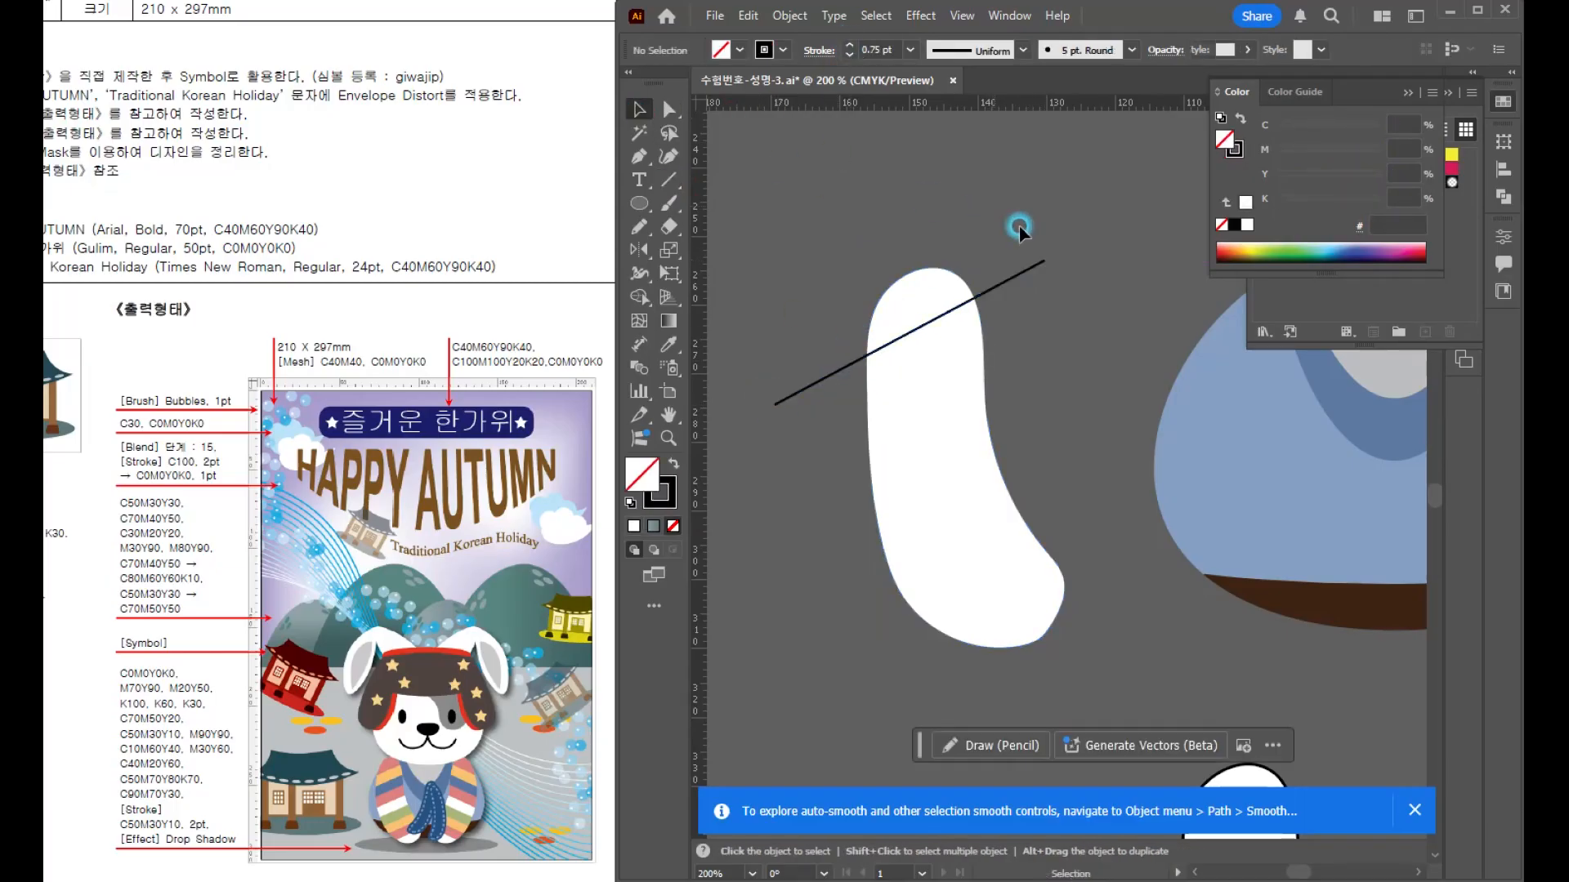
- Copy the diagonal line slightly downward and repeat the copy at equal spacing along the length of the arm
left_click(812, 384)
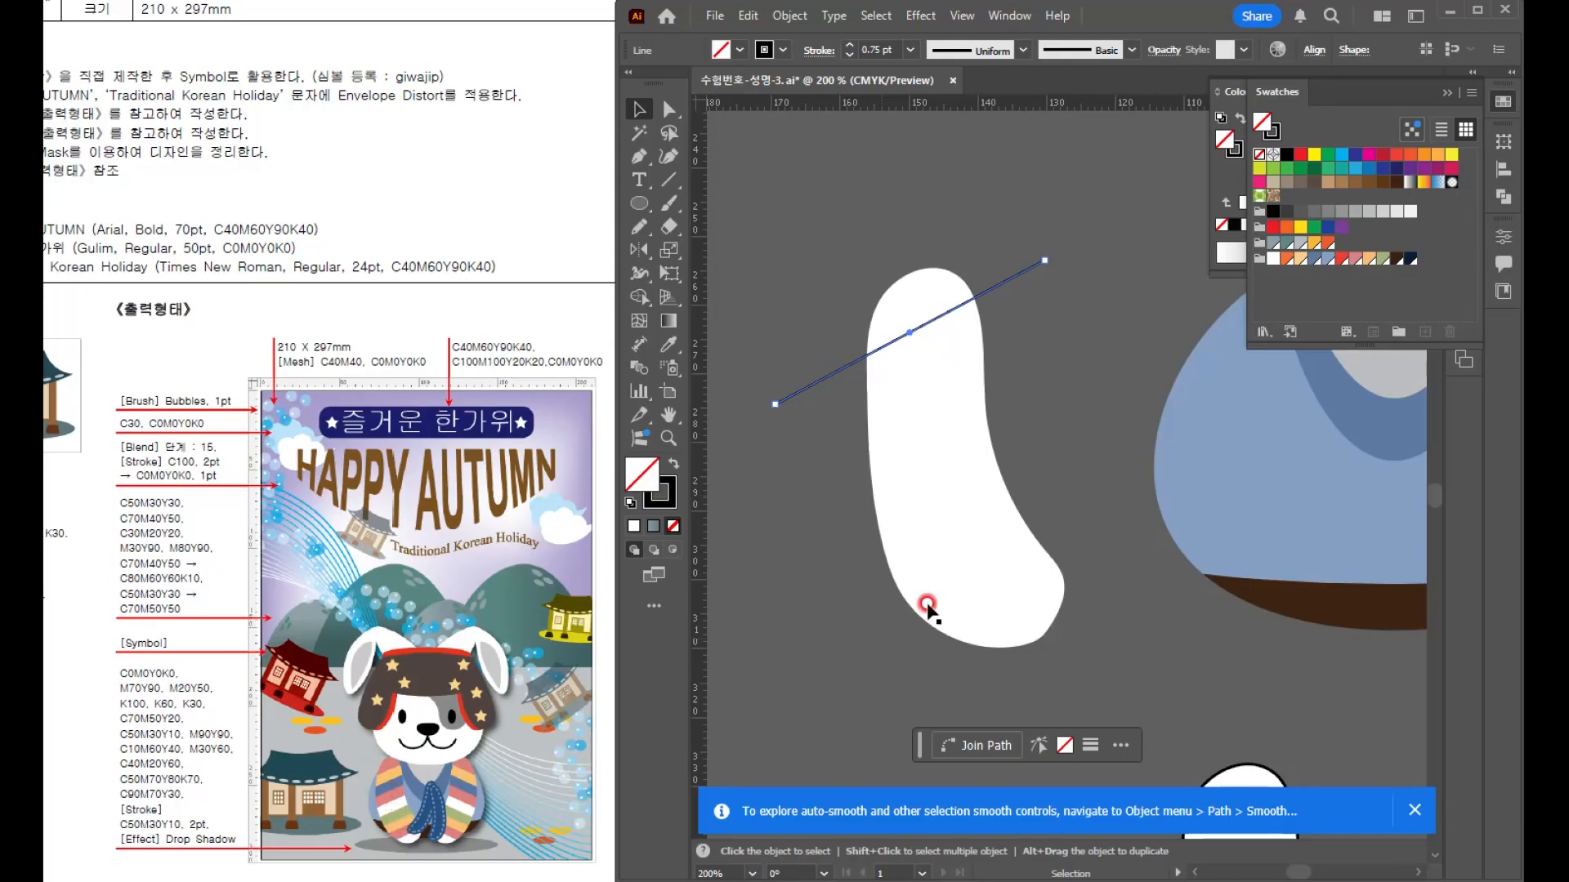
left_click_drag(1027, 272, 1053, 314)
key("ctrl+d")
key("ctrl+d")
key("ctrl+d")
key("ctrl+d")
key("ctrl+d")
key("ctrl+d")
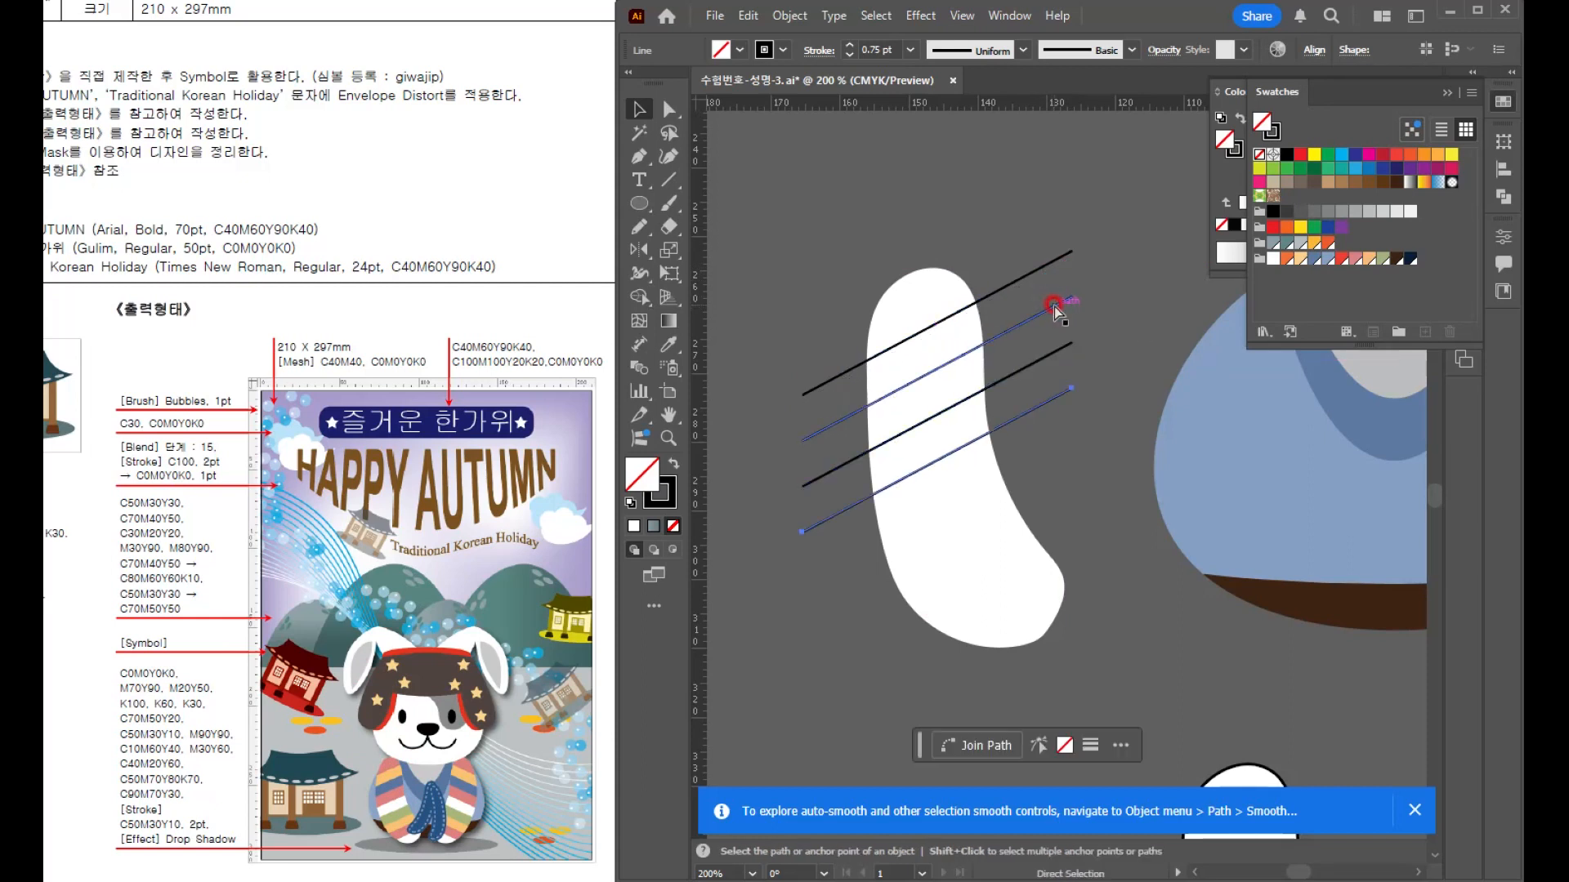
- Align the lowest diagonal line with the evenly spaced series, and shift all the lines slightly to the right across the arm
left_click(1139, 626)
mouse_move(1053, 581)
left_mouse_down()
mouse_move(1037, 590)
mouse_move(1051, 587)
left_mouse_up()
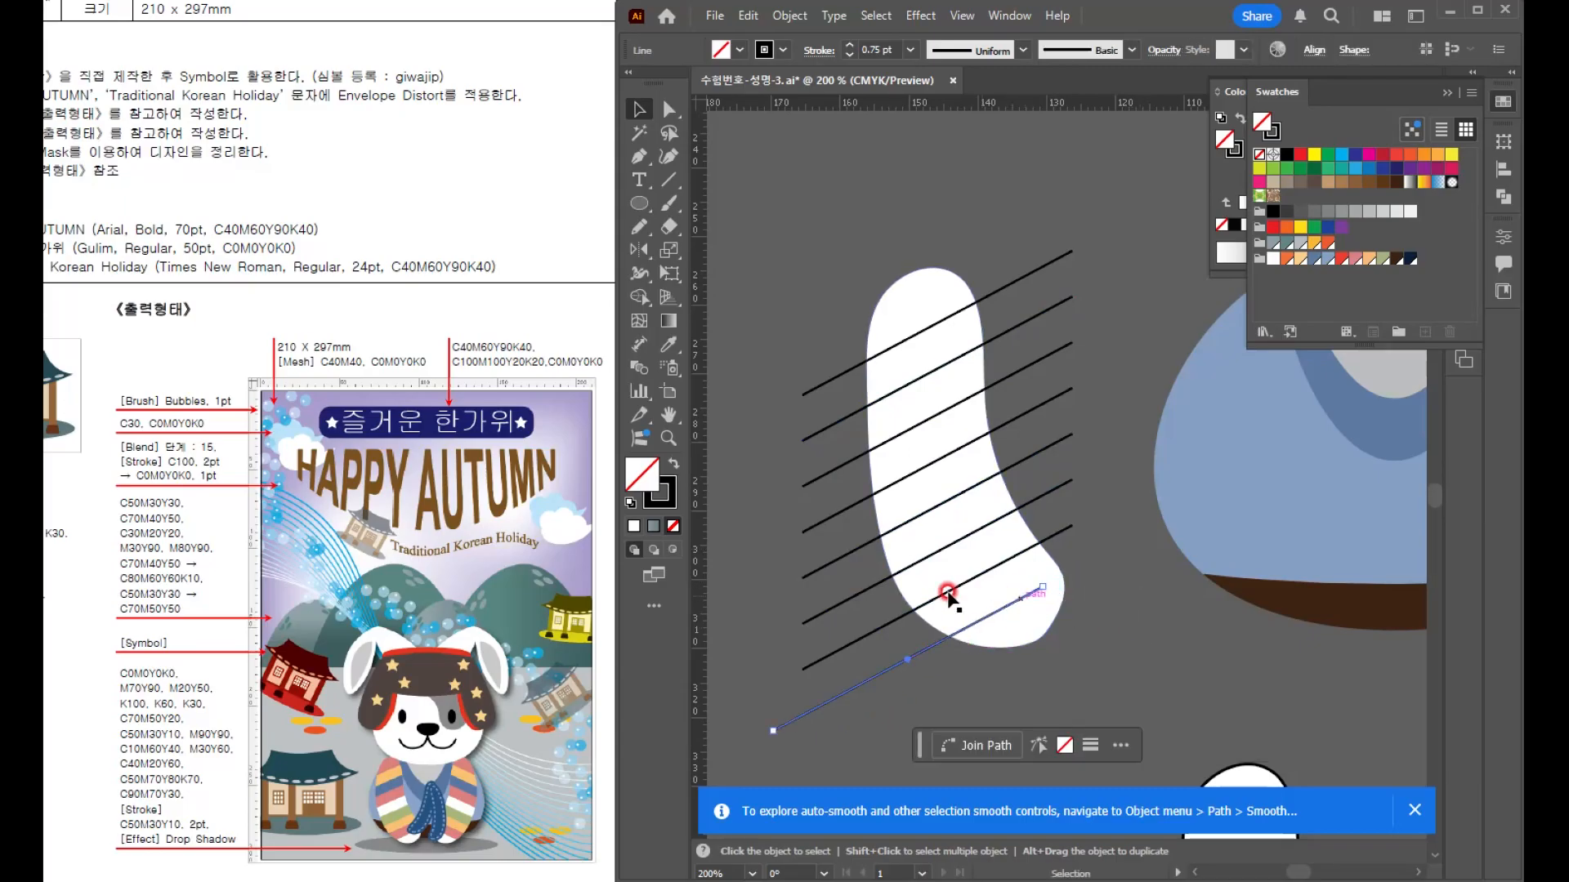
left_click(1128, 666)
left_click_drag(826, 703, 843, 694)
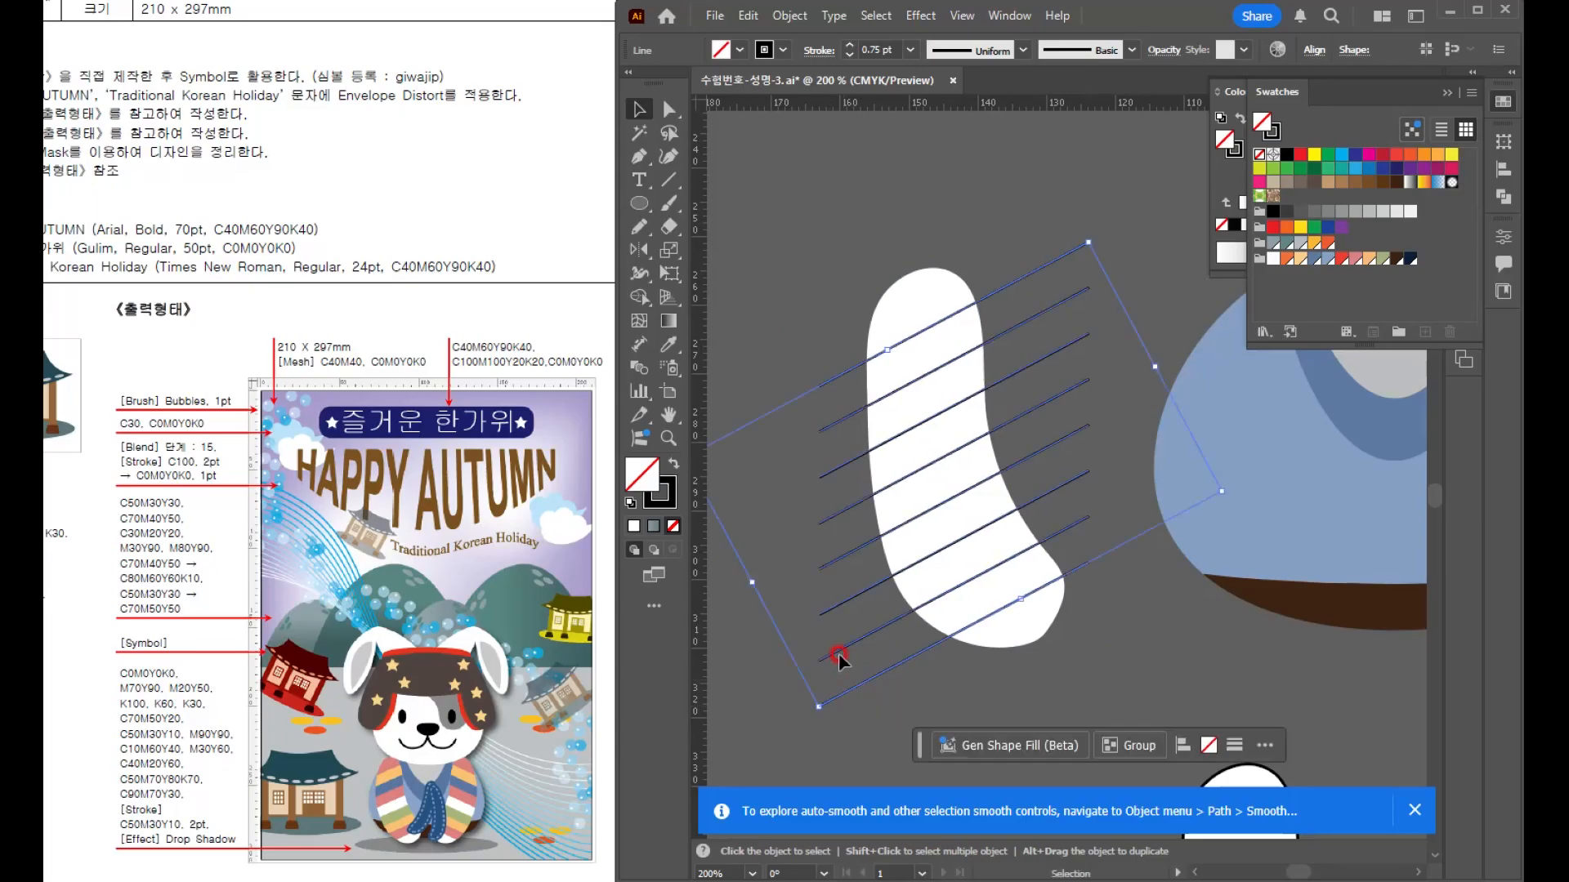
- Divide the white arm shape into separate bands along the diagonal lines with Pathfinder Divide
left_click_drag(844, 259, 1076, 665)
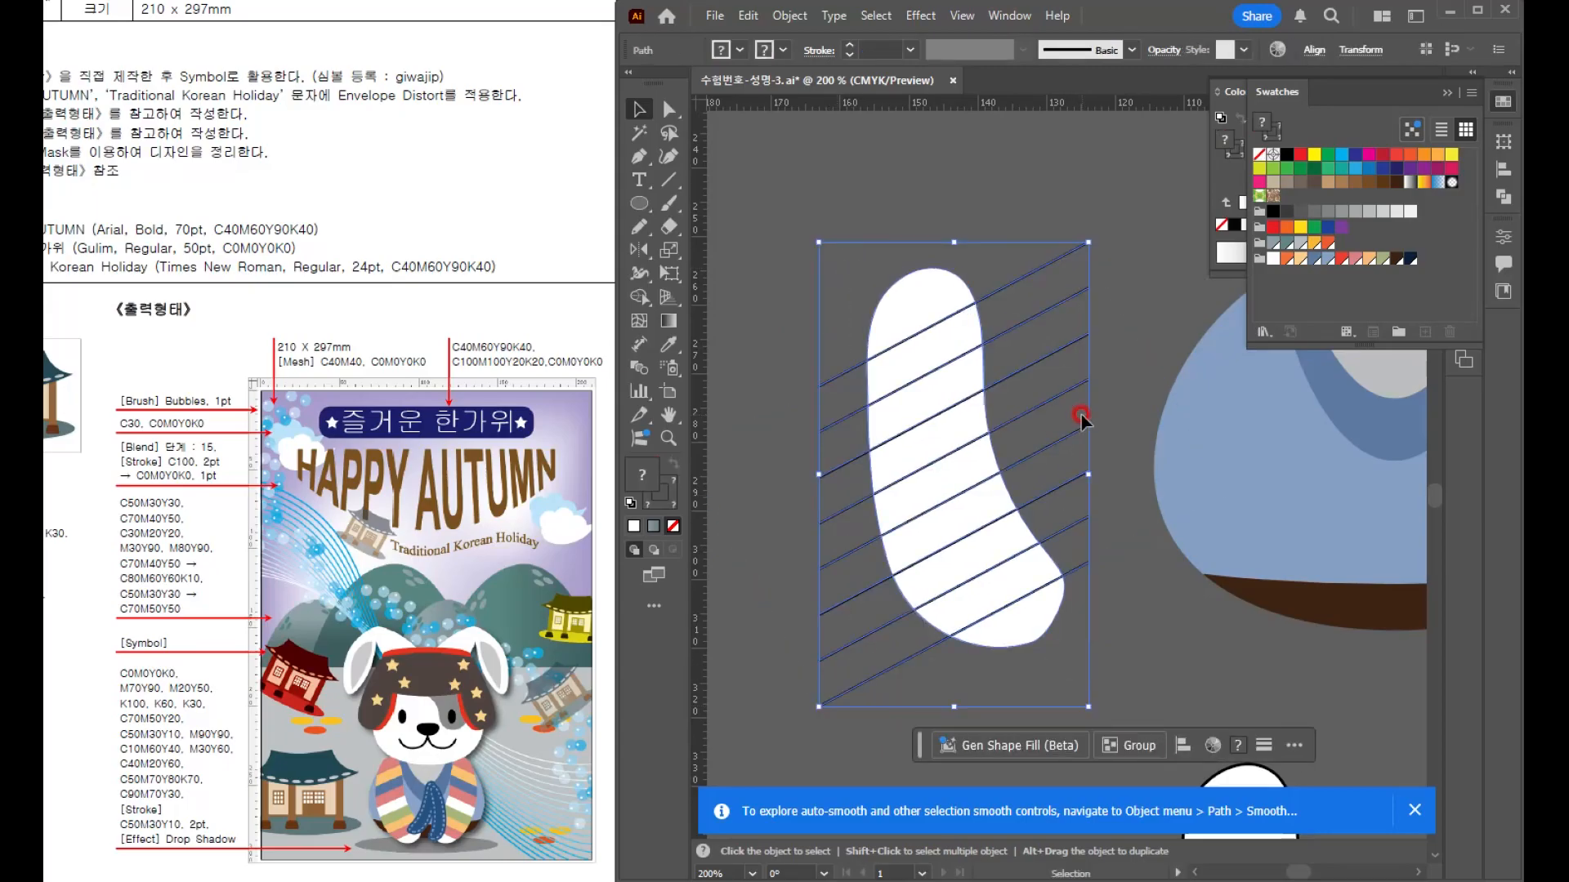
left_click(1506, 203)
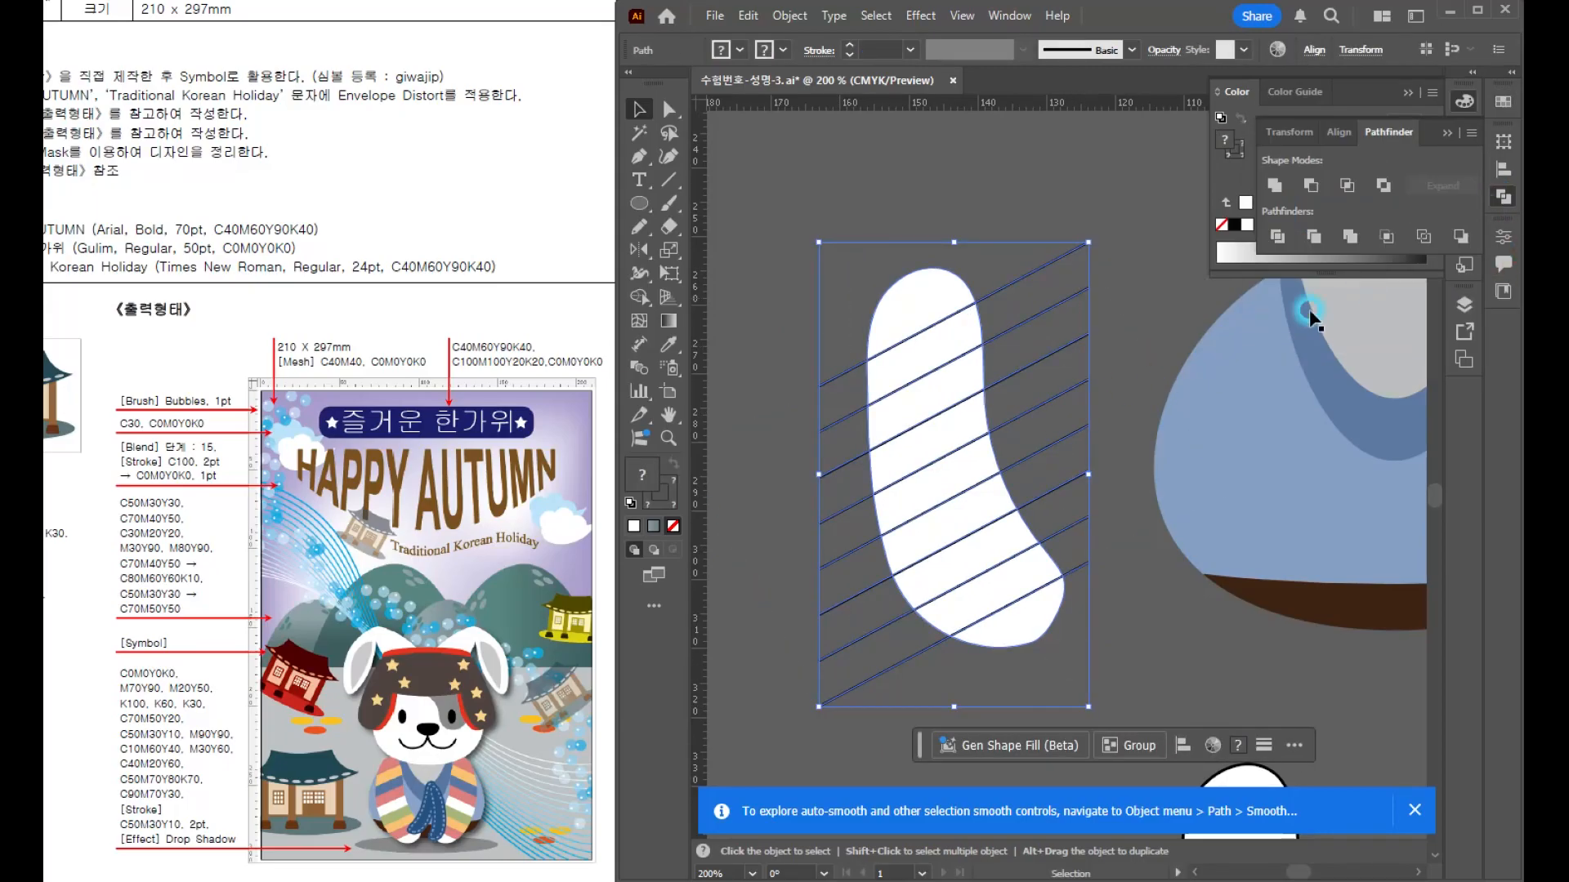
left_click(1266, 237)
left_click(871, 214)
- Fill the arm's bands downward from the shoulder with pink, orange, blue, pink, white, green, orange, pink and white
left_click(668, 109)
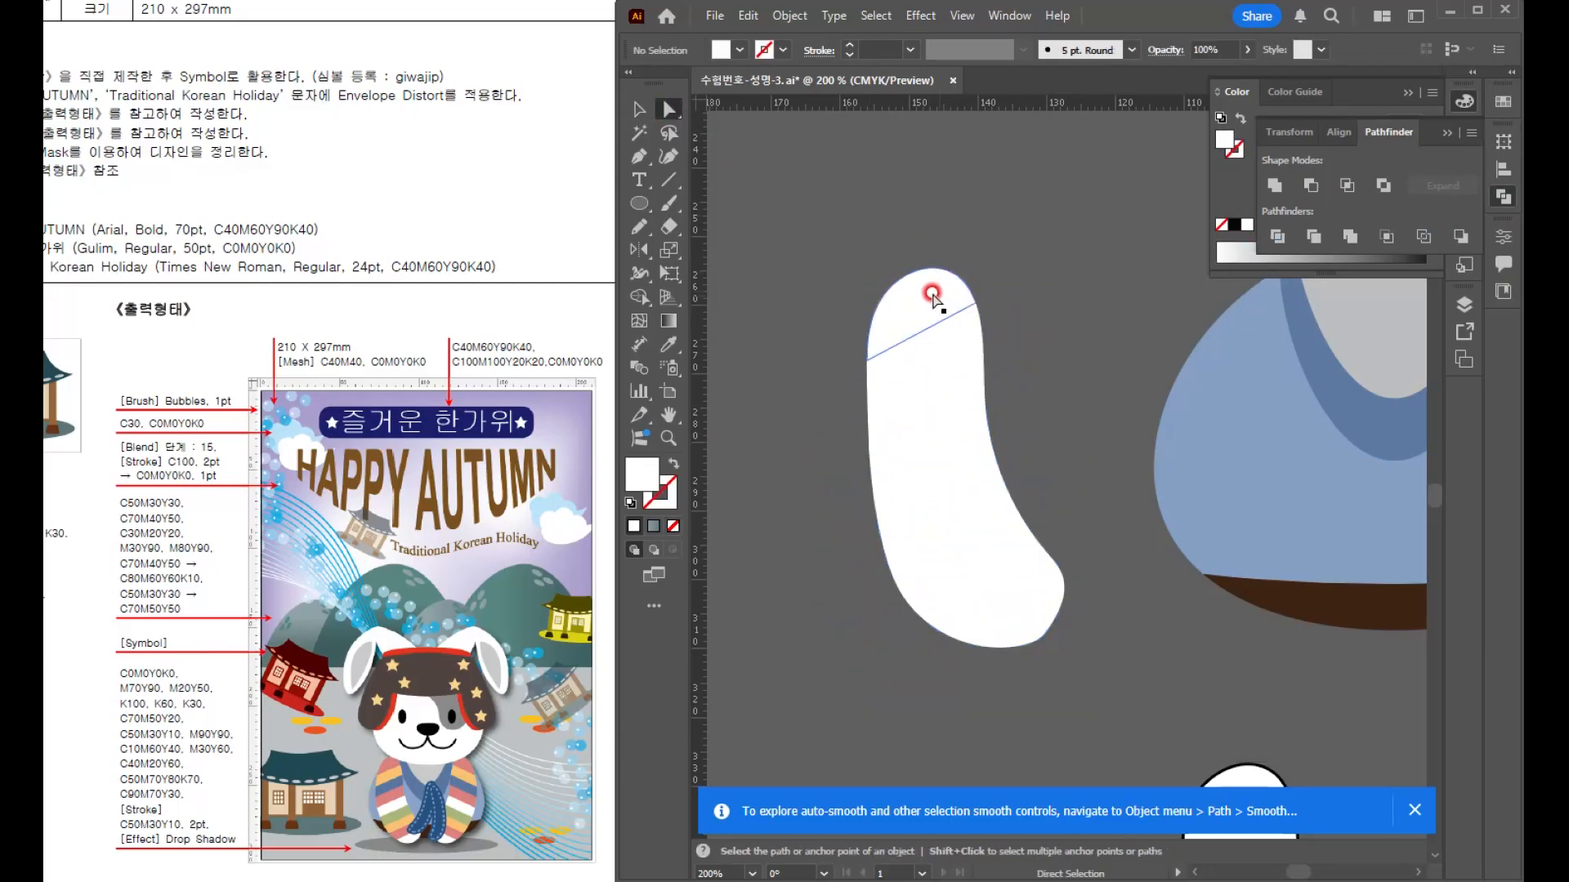
left_click(923, 301)
left_click(1450, 136)
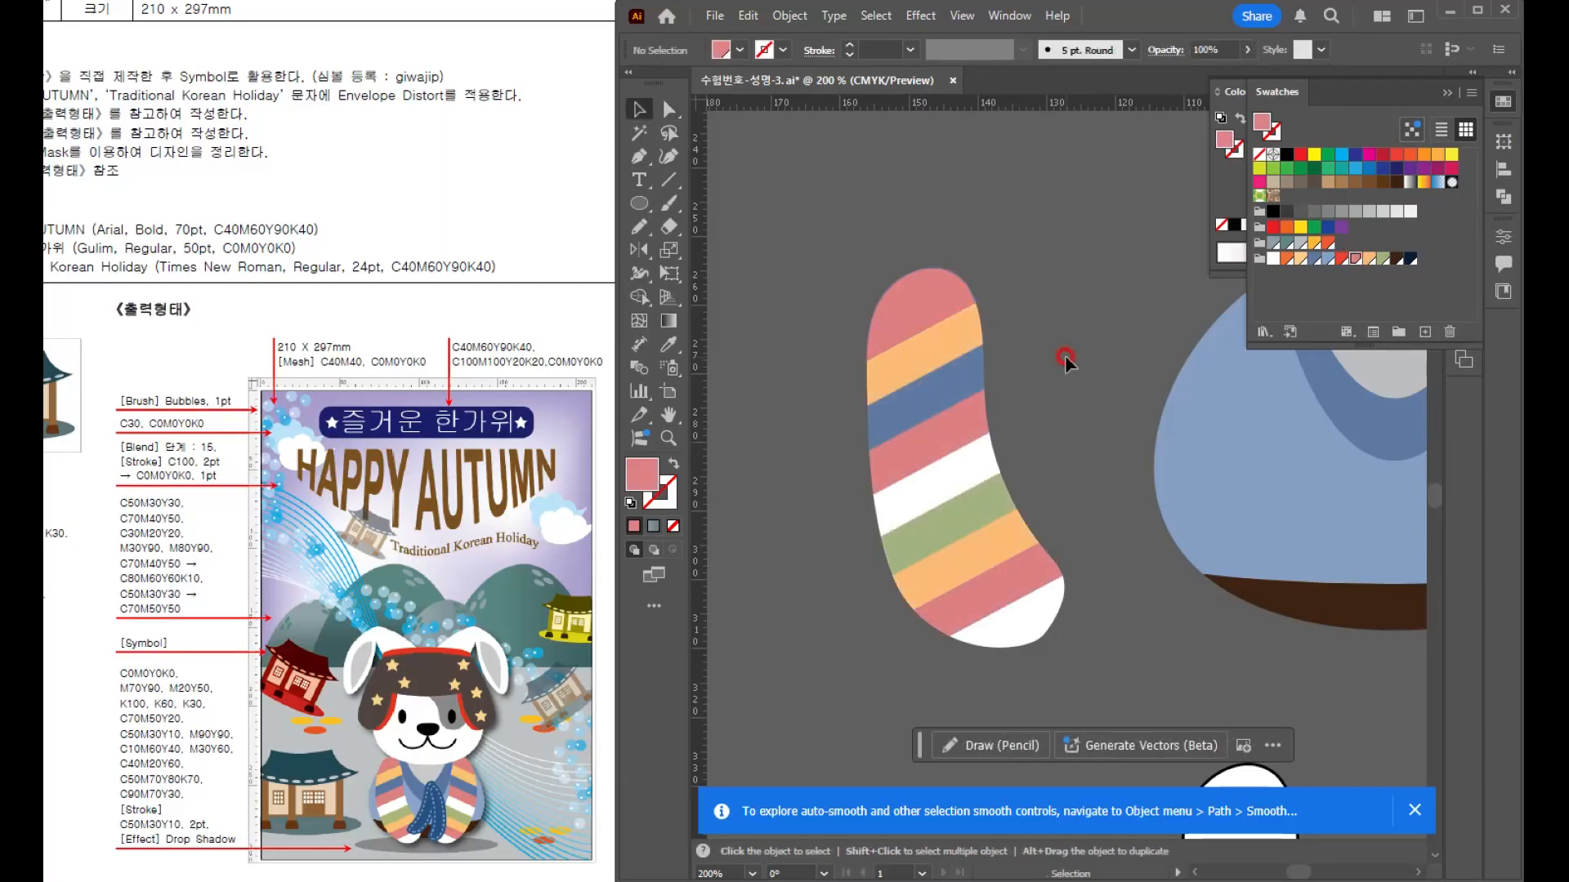
- Group the striped sleeve bands and place the sleeve over the left part of the blue body
left_click_drag(989, 294, 851, 634)
scroll(1021, 533, "down", 1)
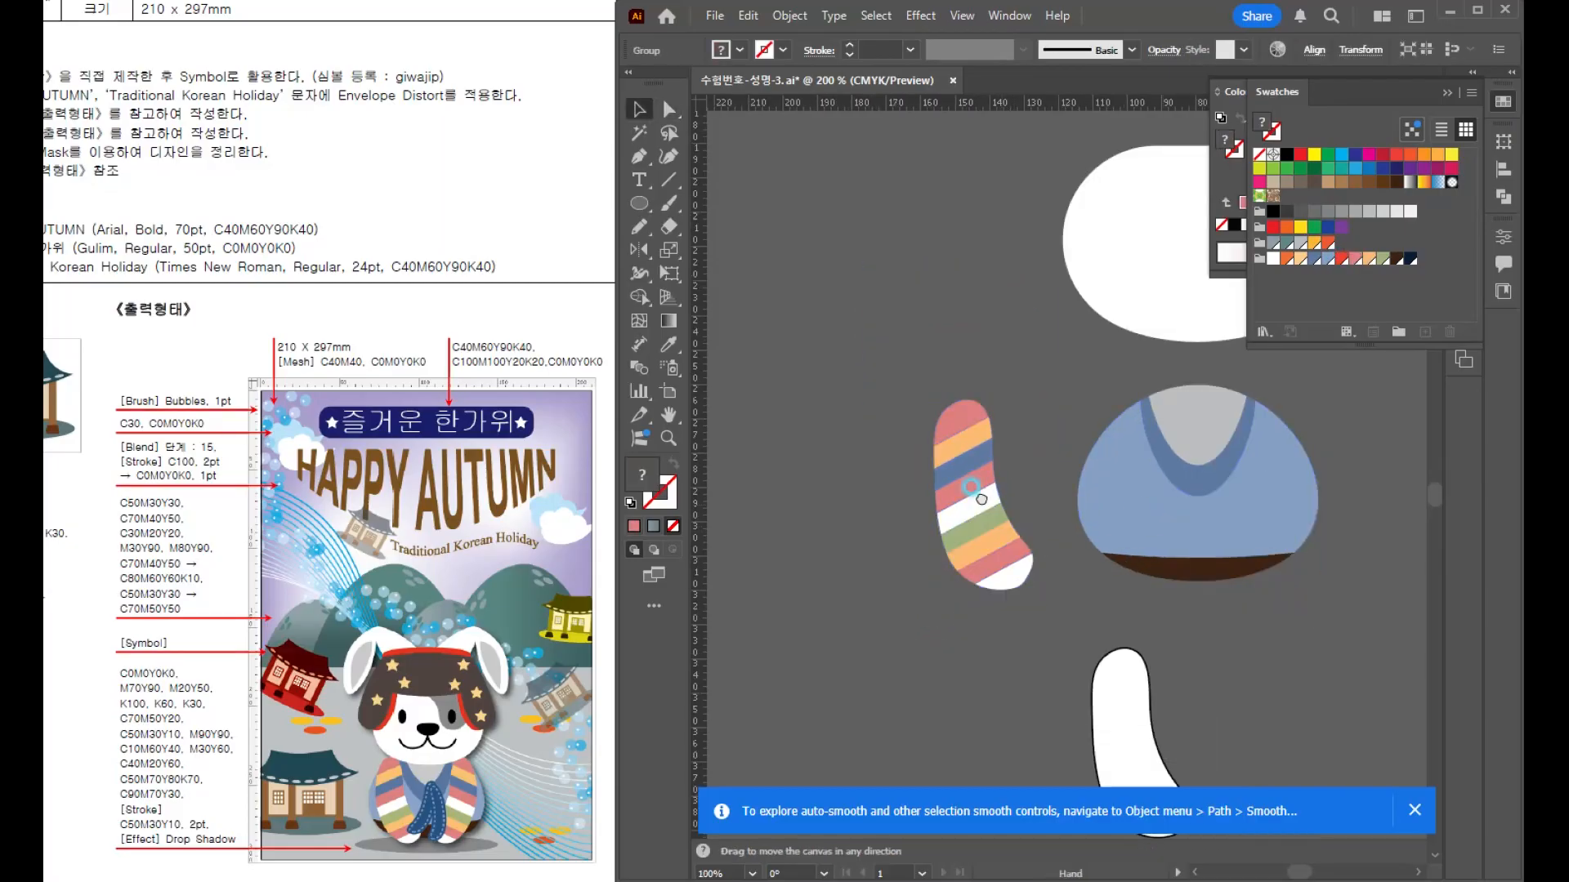
left_click_drag(803, 527, 958, 541)
key("ctrl+equal")
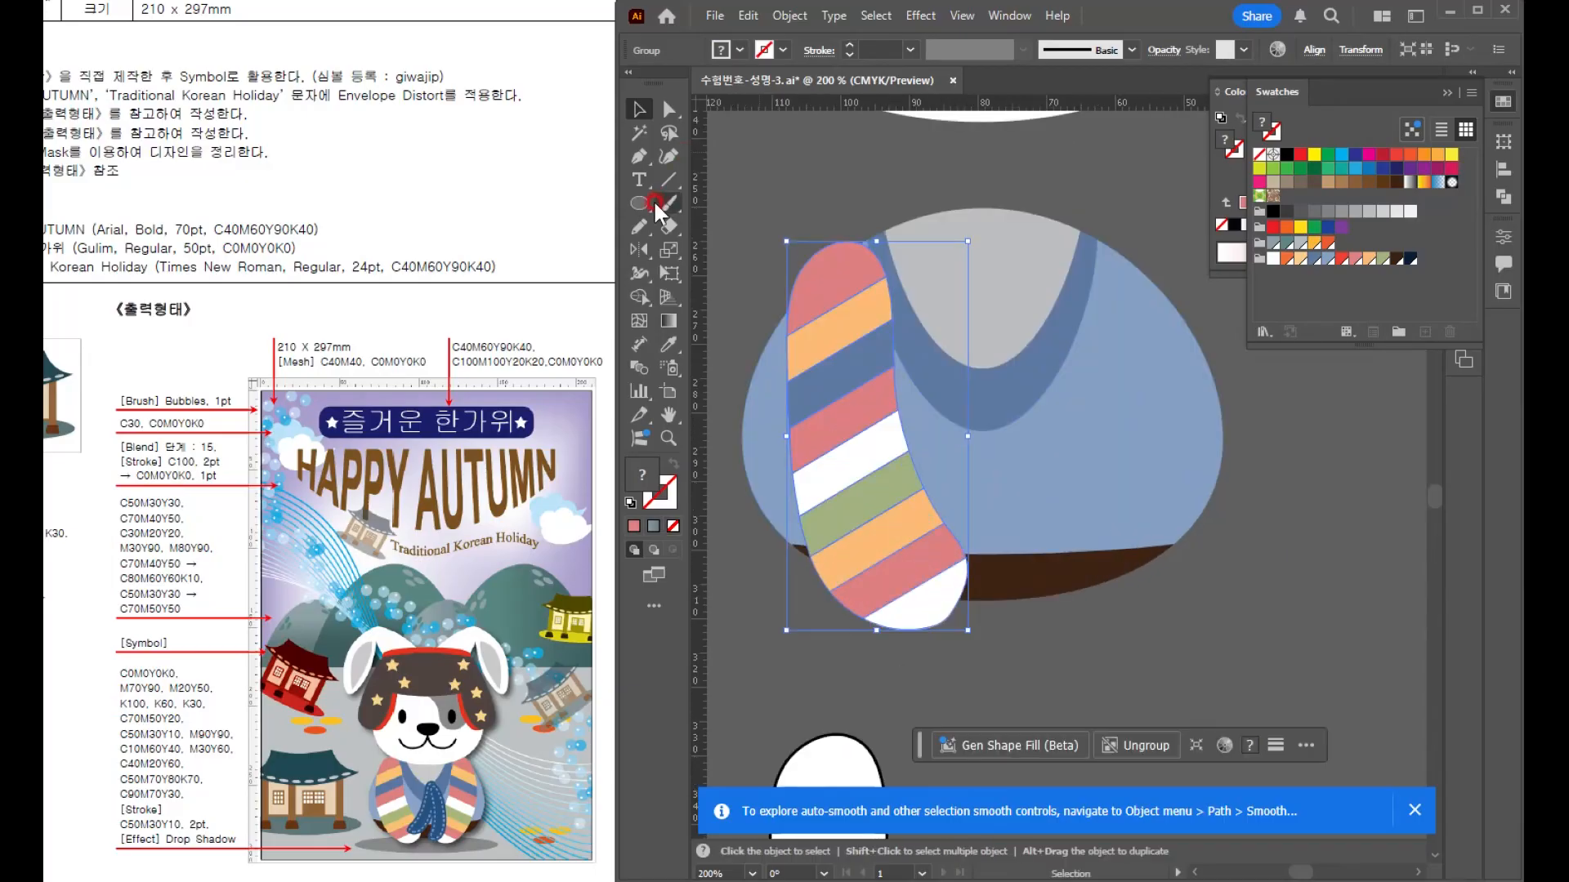
- Reflect a copy of the striped sleeve across the body's vertical centre axis onto the other side
left_click(640, 253)
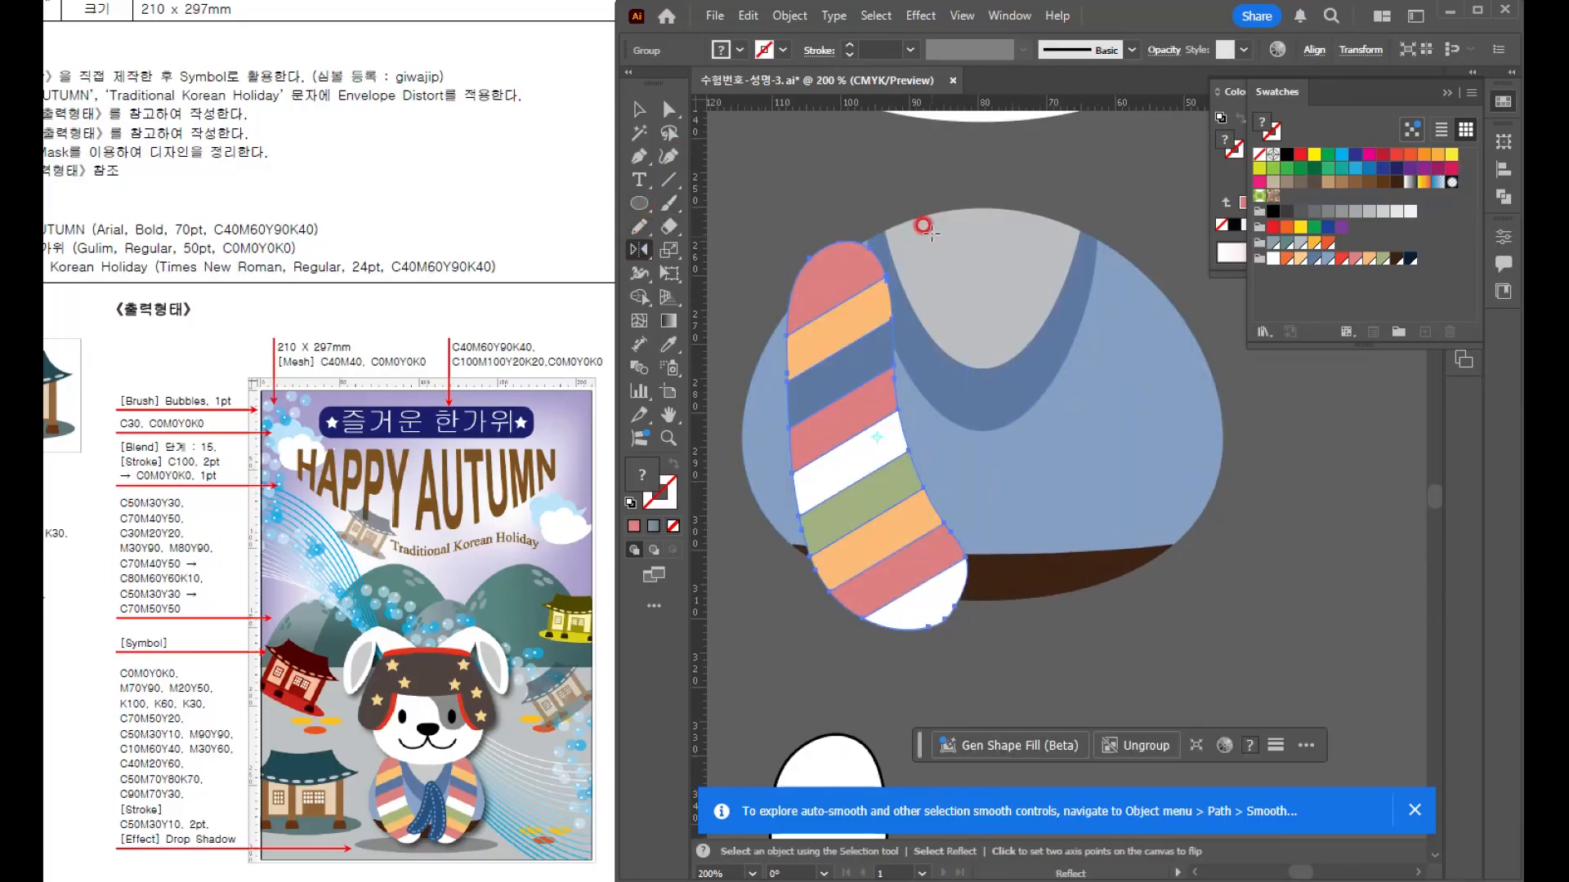
left_click(981, 207, "alt")
left_click(576, 446)
key("v")
- Bring the spare white arm shape up beside the body, fill it with dark navy and remove its stroke
left_click_drag(824, 760, 786, 492)
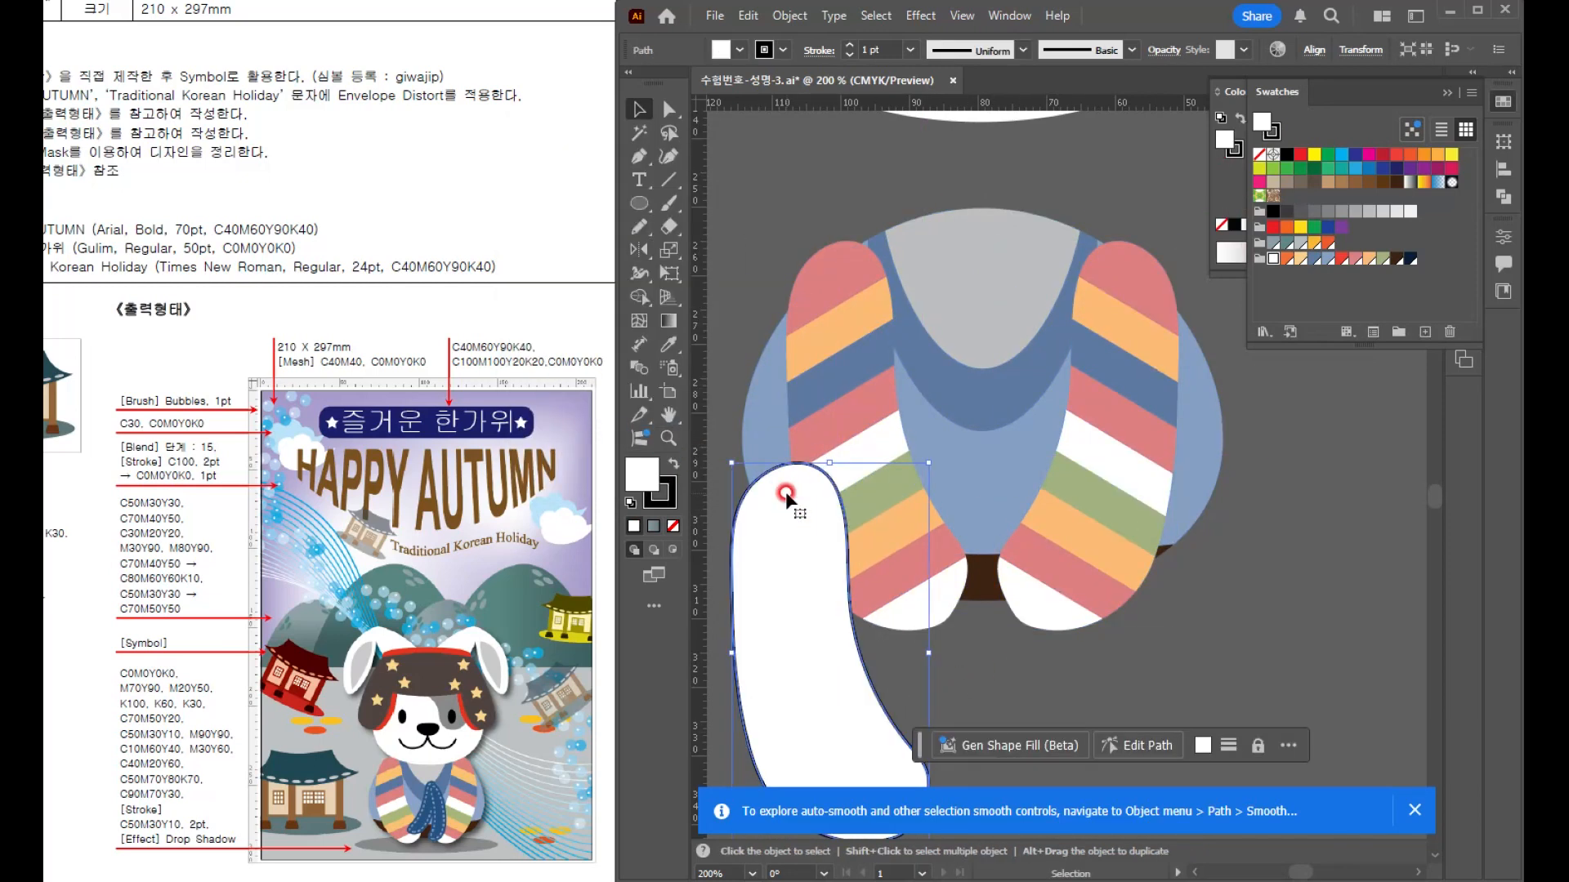
left_click(1403, 258)
left_click(1407, 259)
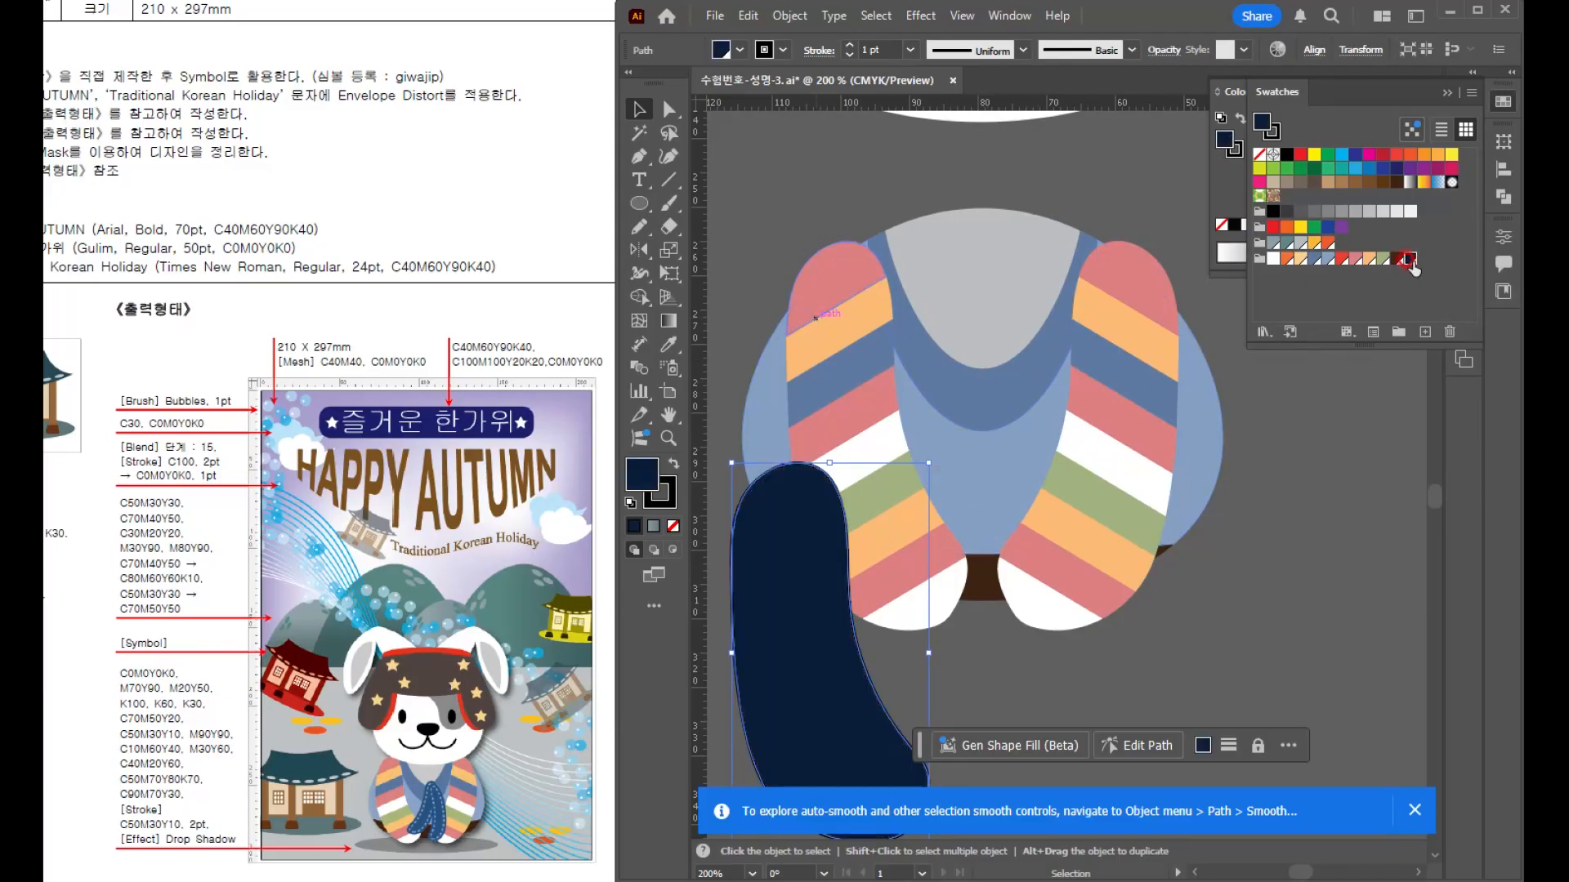
left_click(926, 554)
left_click(672, 525)
left_click(642, 475)
- Shrink the spare shape to about 12 x 23 mm over the body and fill it with C90 M70 Y30 K0
left_click_drag(799, 633, 966, 390)
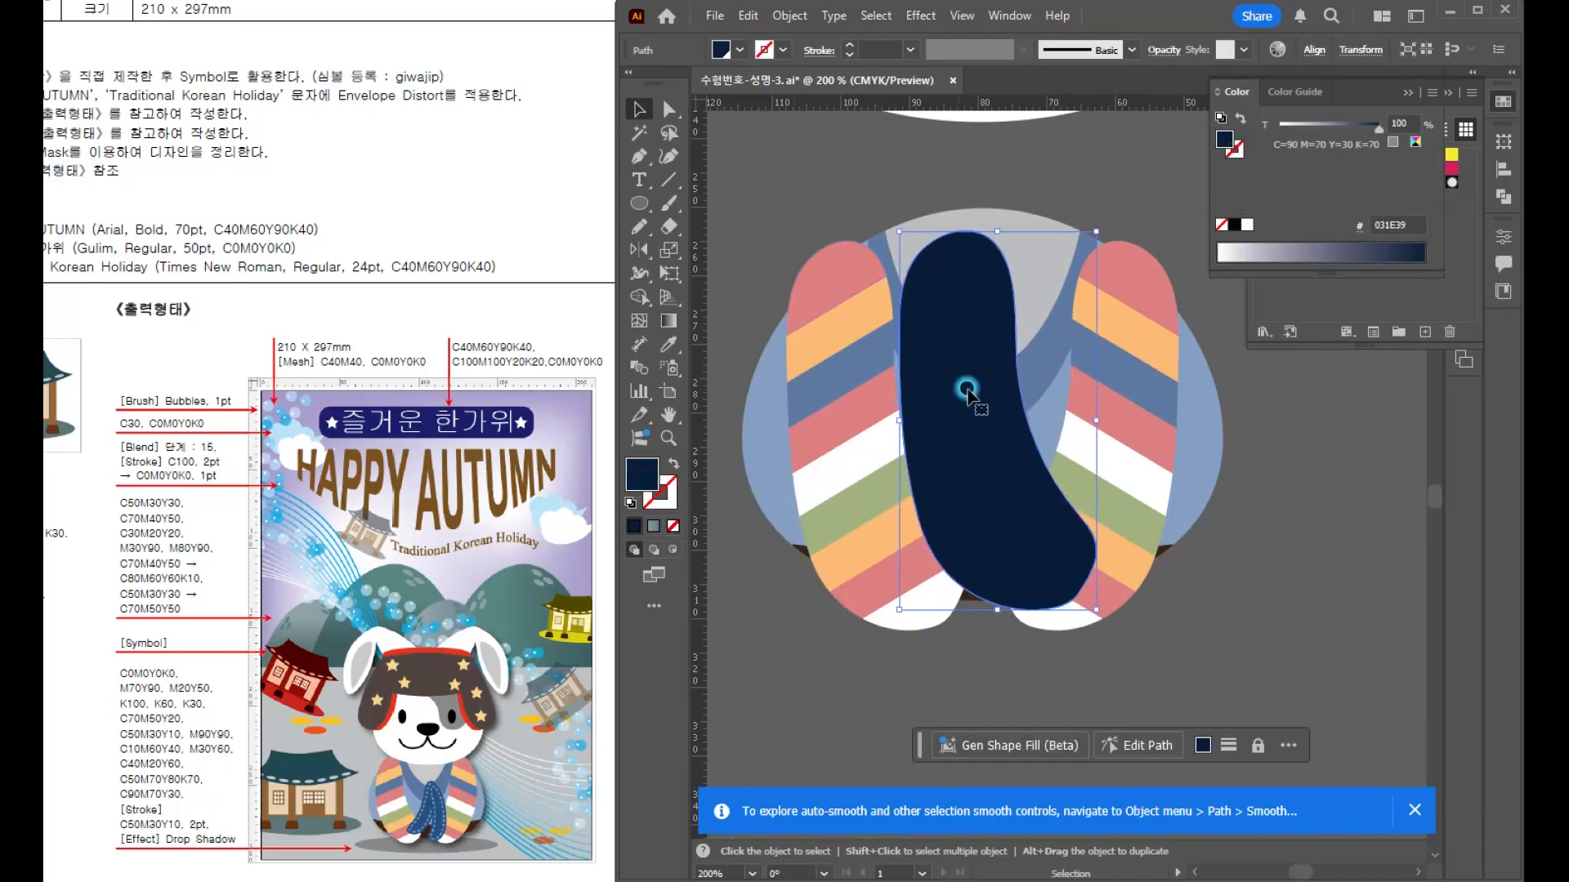
left_click_drag(1096, 231, 974, 418)
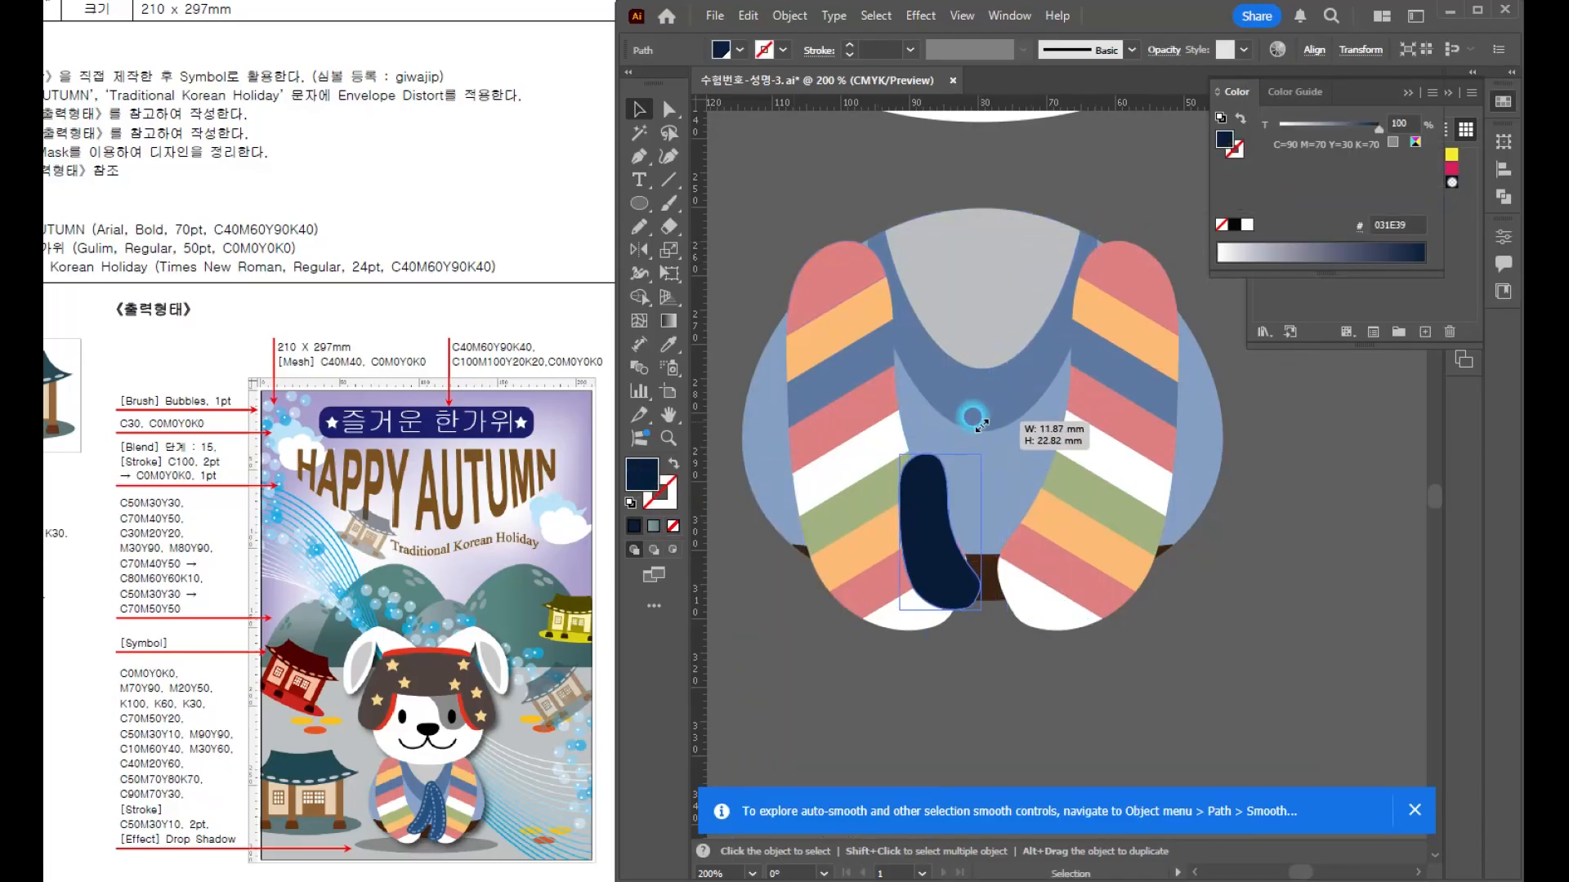
left_click(1277, 91)
left_click(1410, 258)
left_click_drag(922, 527, 940, 487)
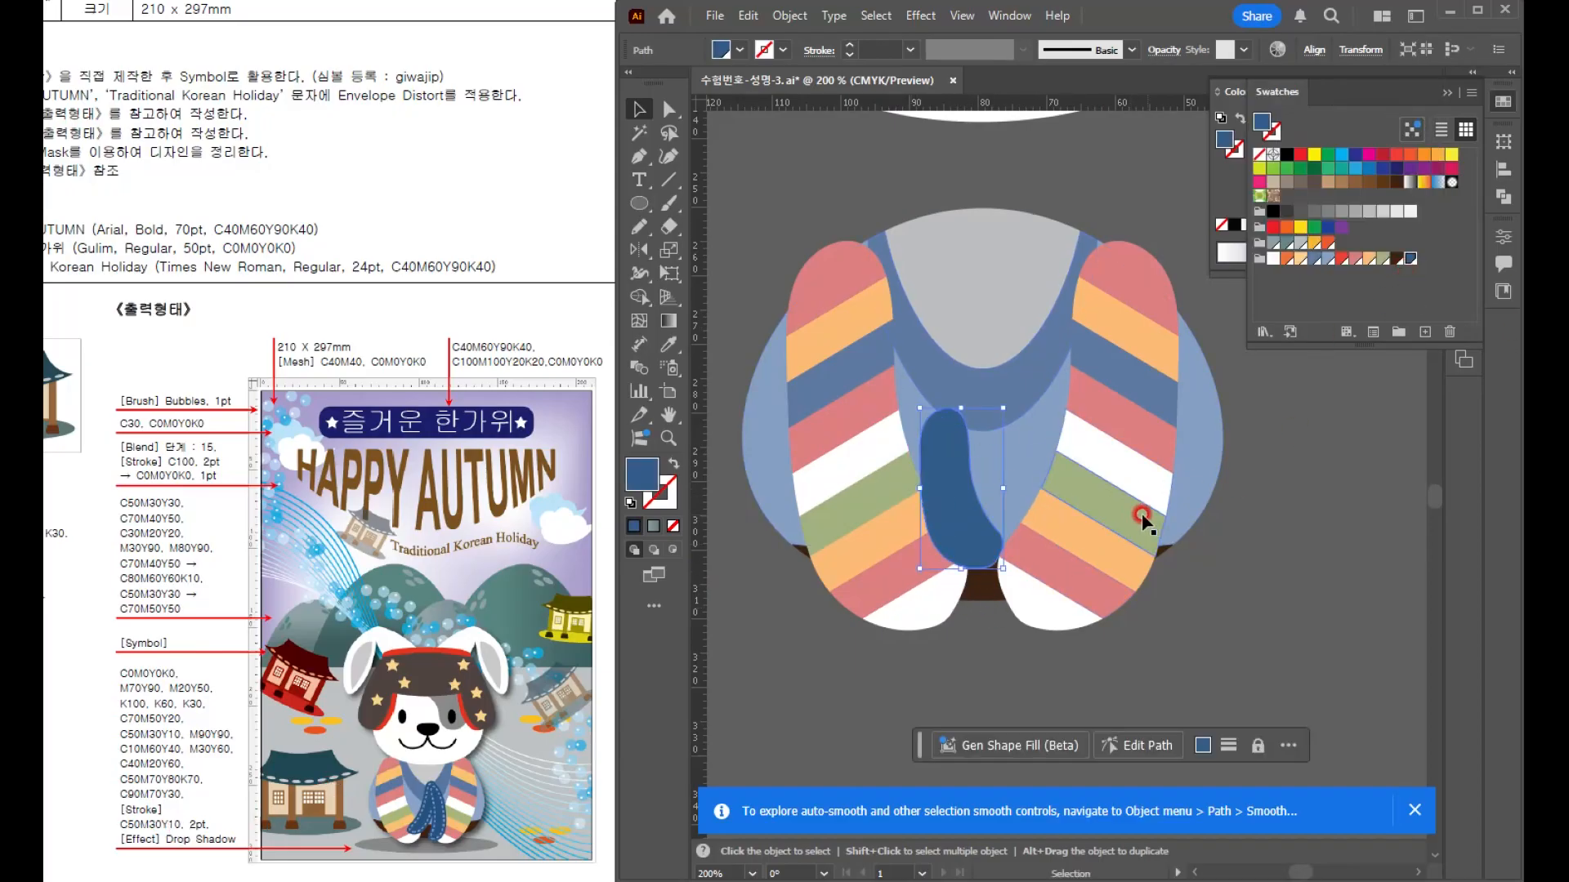
- Flip the blue shape horizontally, then rotate, move and scale it so it hangs from the collar as a ribbon slanting down-left
left_click_drag(920, 487, 1066, 488)
left_click_drag(1070, 402, 1164, 440)
left_click_drag(1057, 461, 977, 389)
left_click_drag(957, 497, 976, 565)
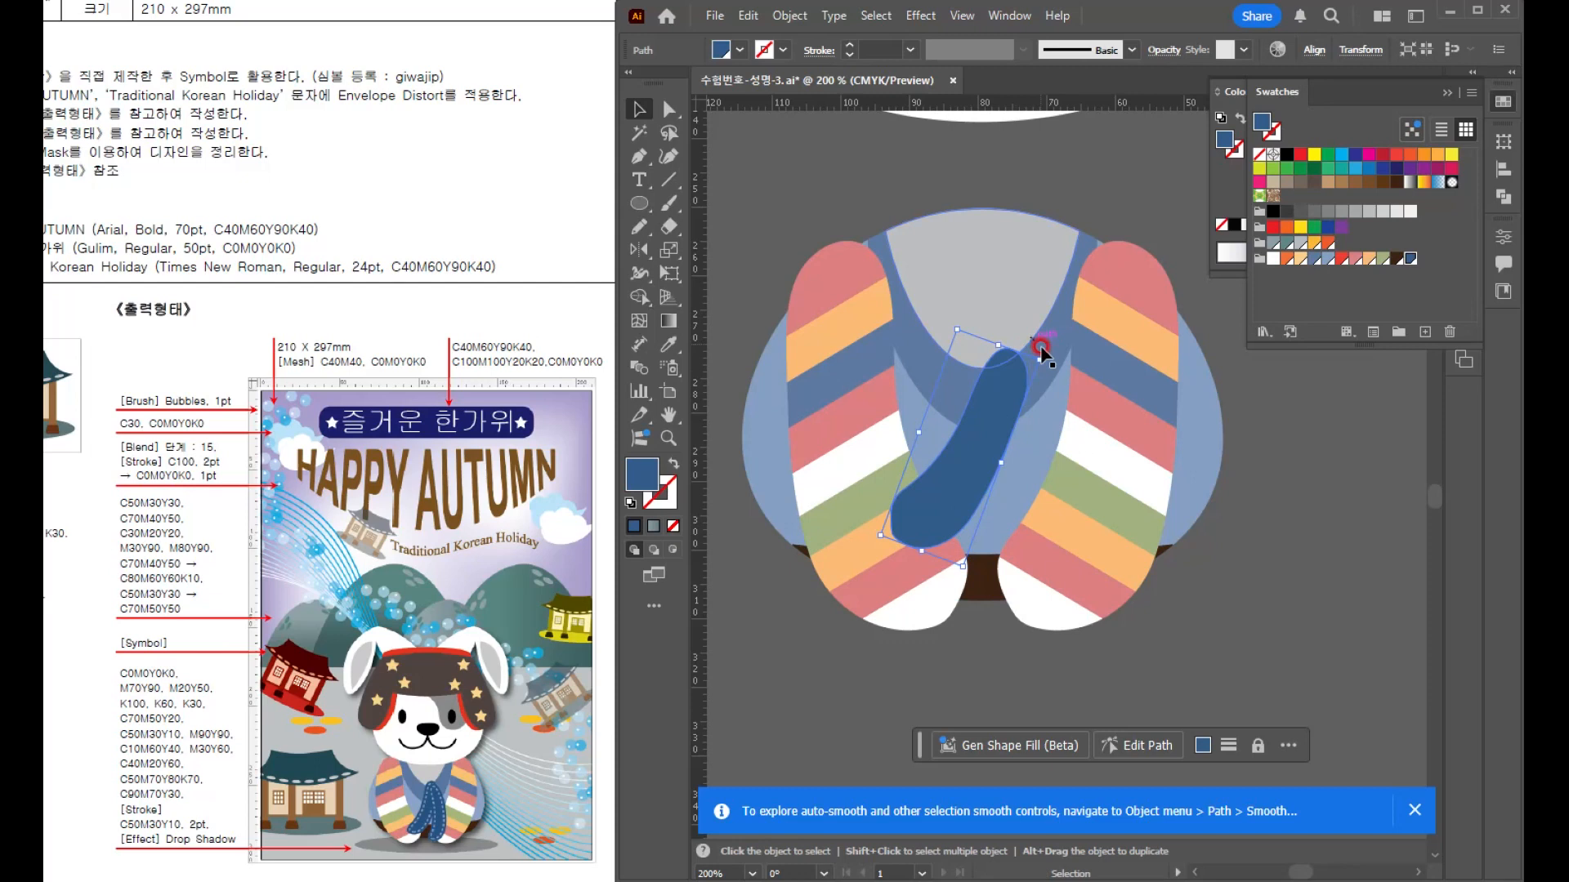
left_click(1045, 359)
left_click_drag(1027, 342, 1009, 341)
left_click_drag(985, 441, 971, 415)
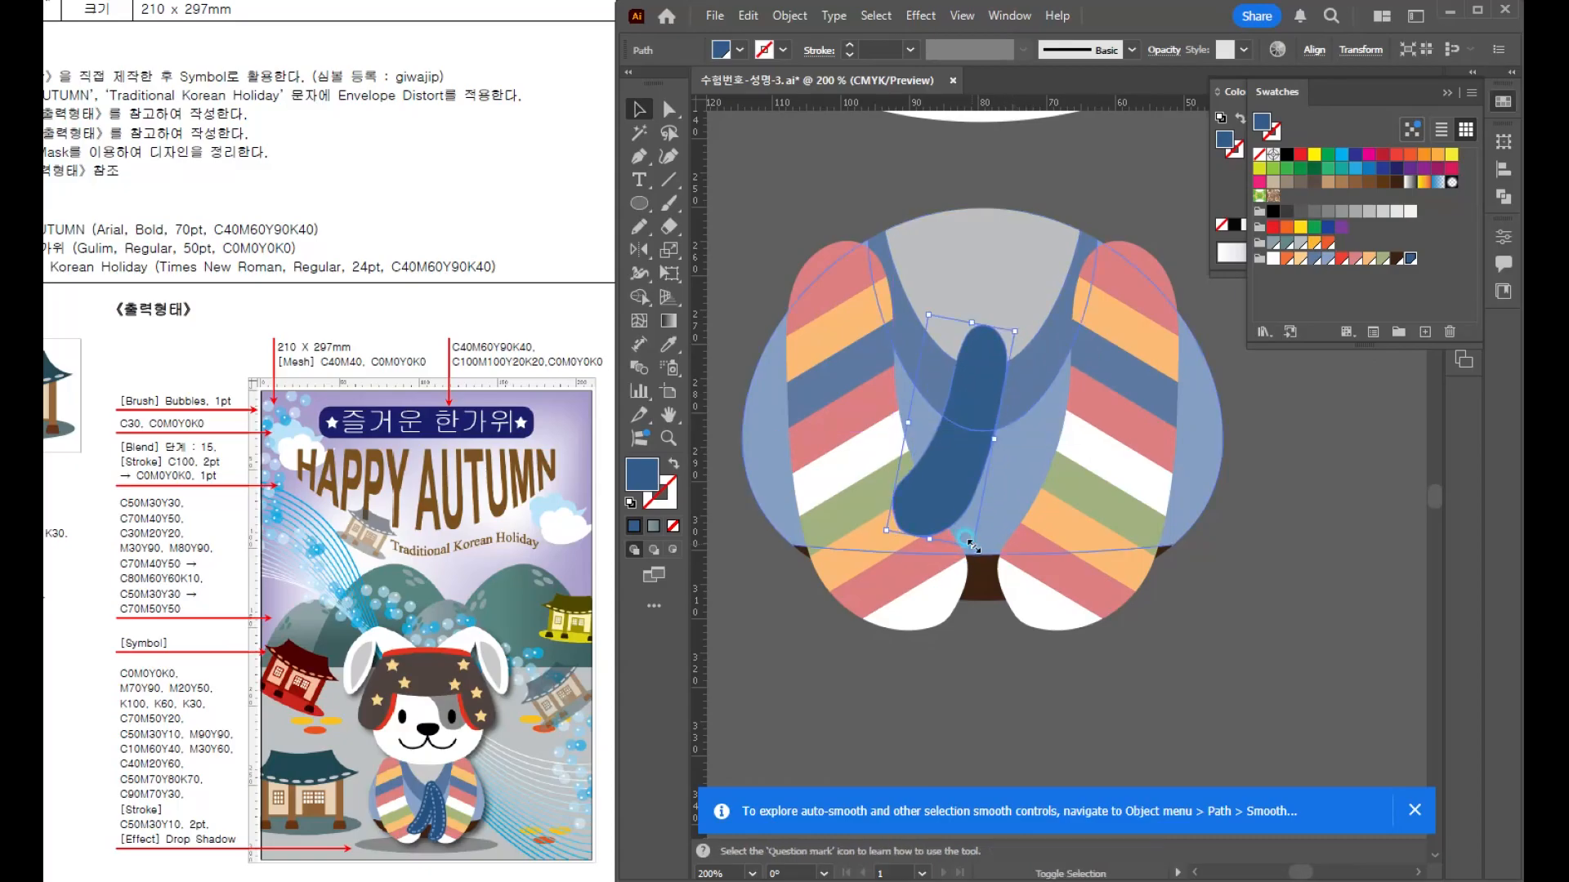
left_click(984, 580, "shift")
- Create an inner outline of the blue ribbon with Offset Path set to -1 mm
scroll(995, 371, "up", 4)
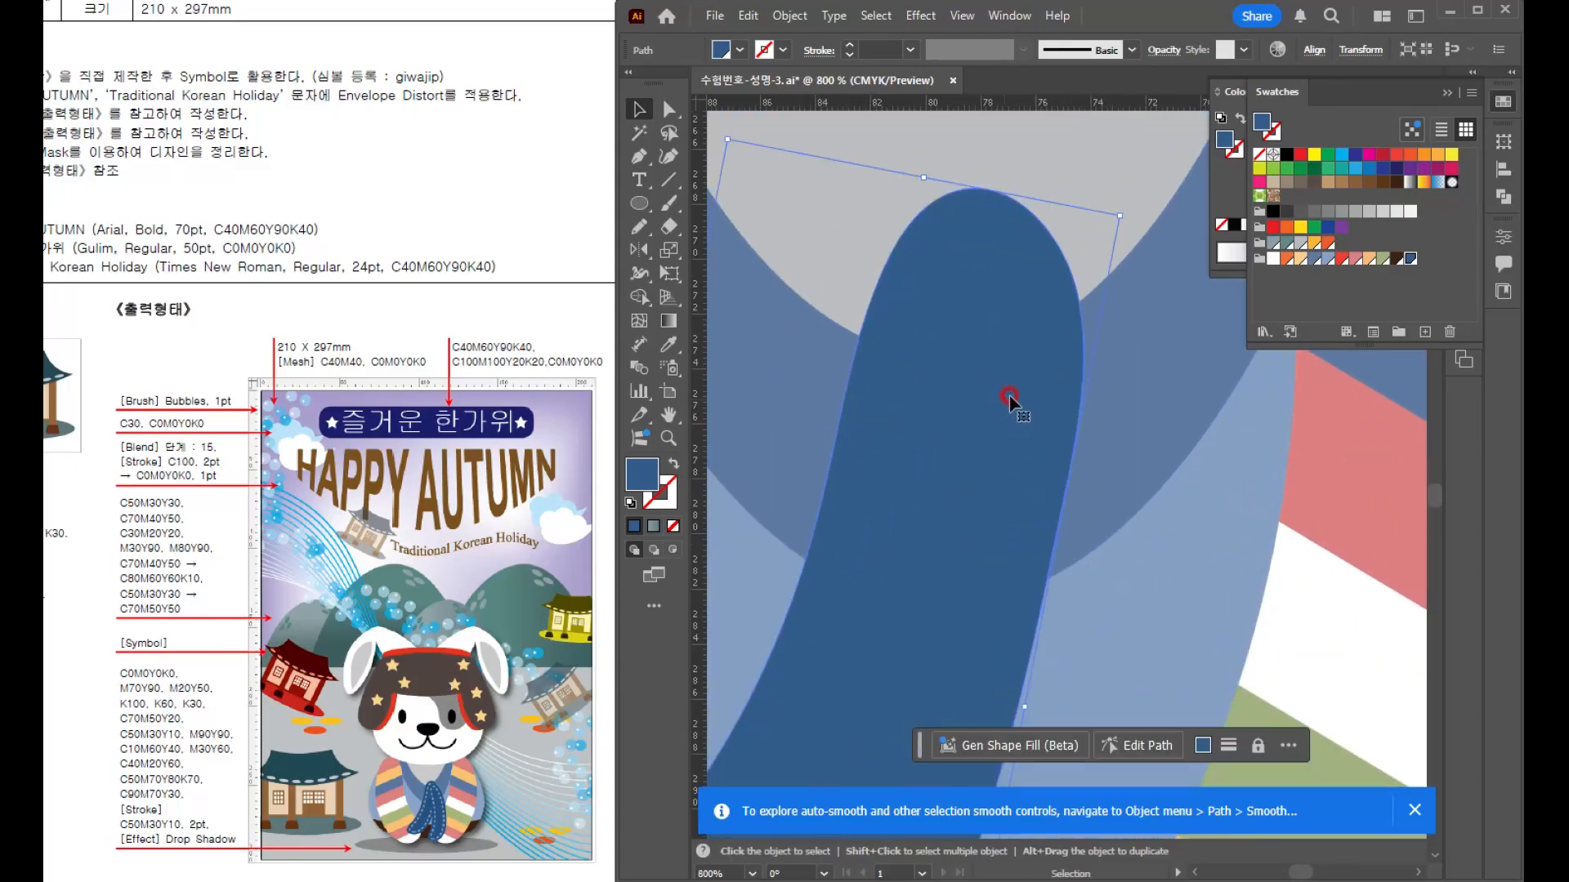
left_click(792, 17)
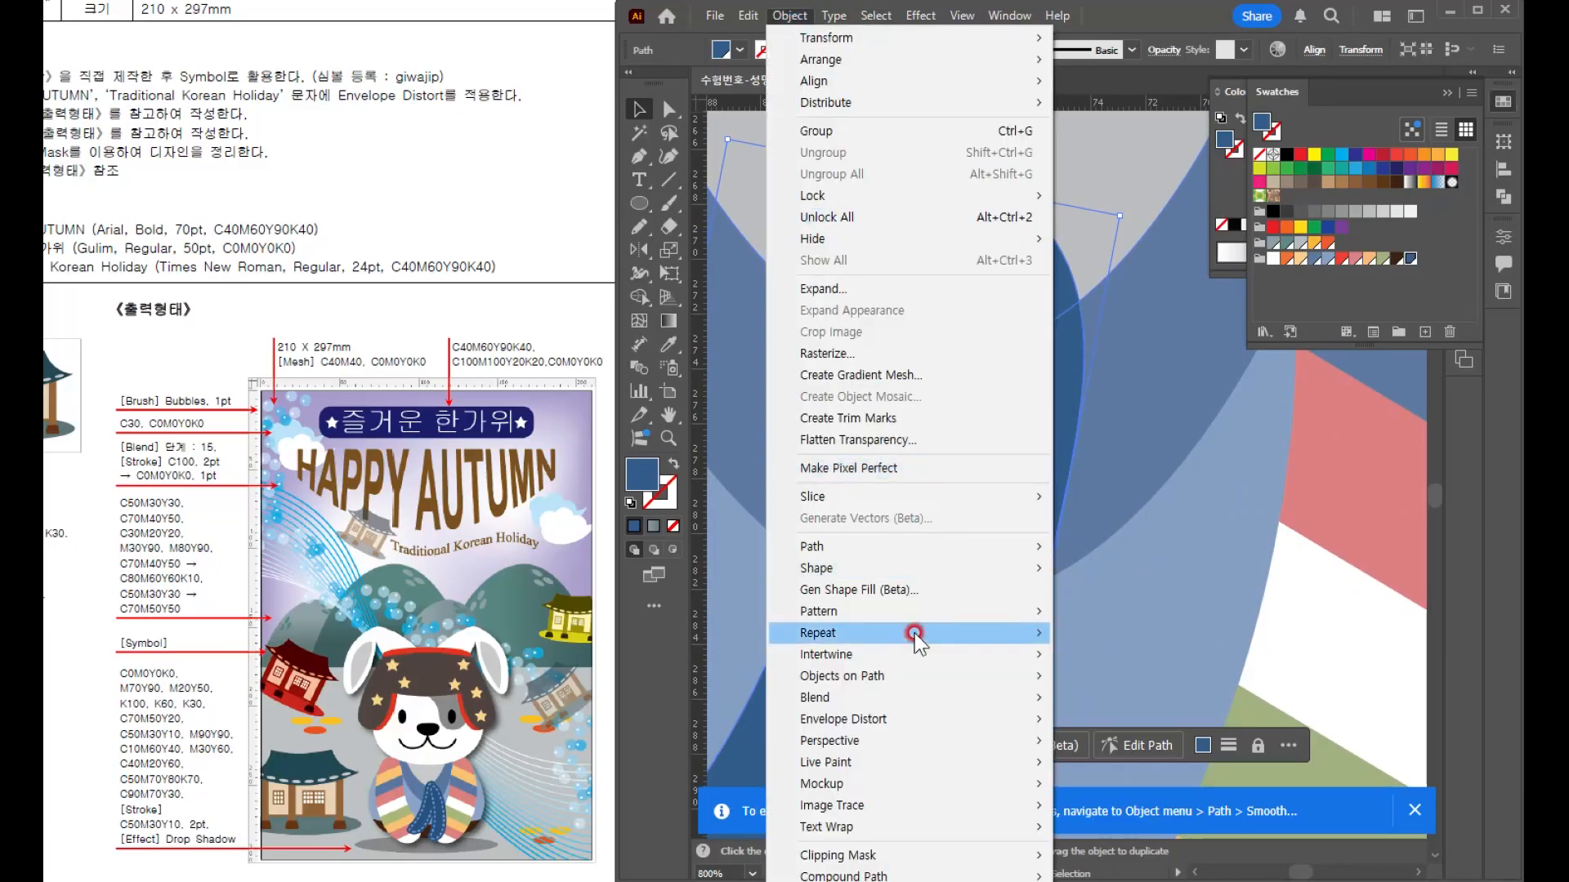
mouse_move(991, 547)
left_click(1143, 619)
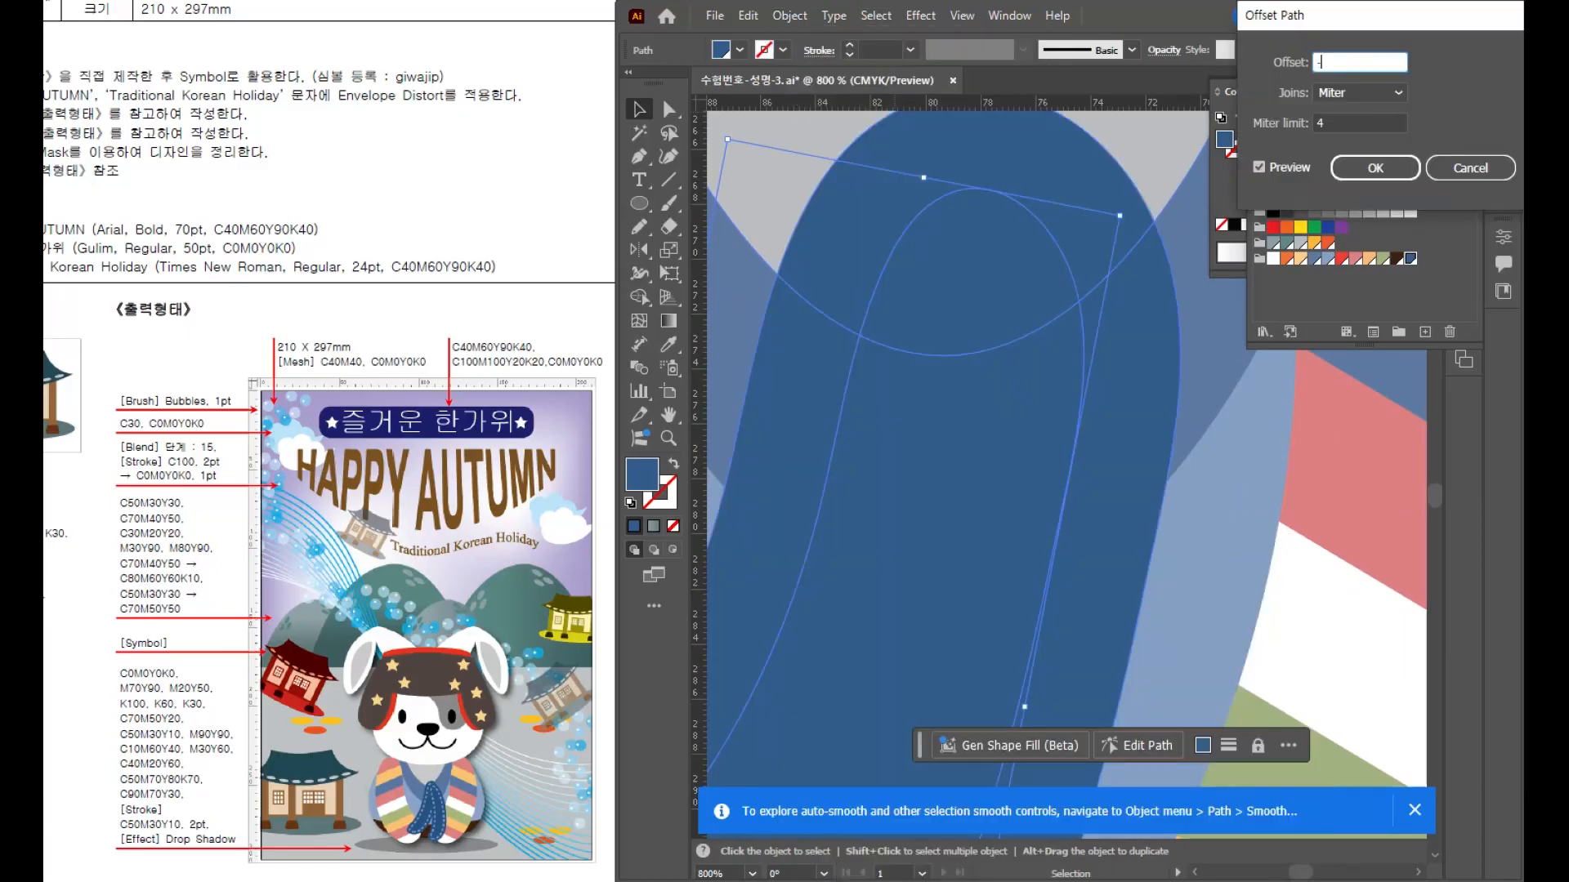
left_click(1350, 167)
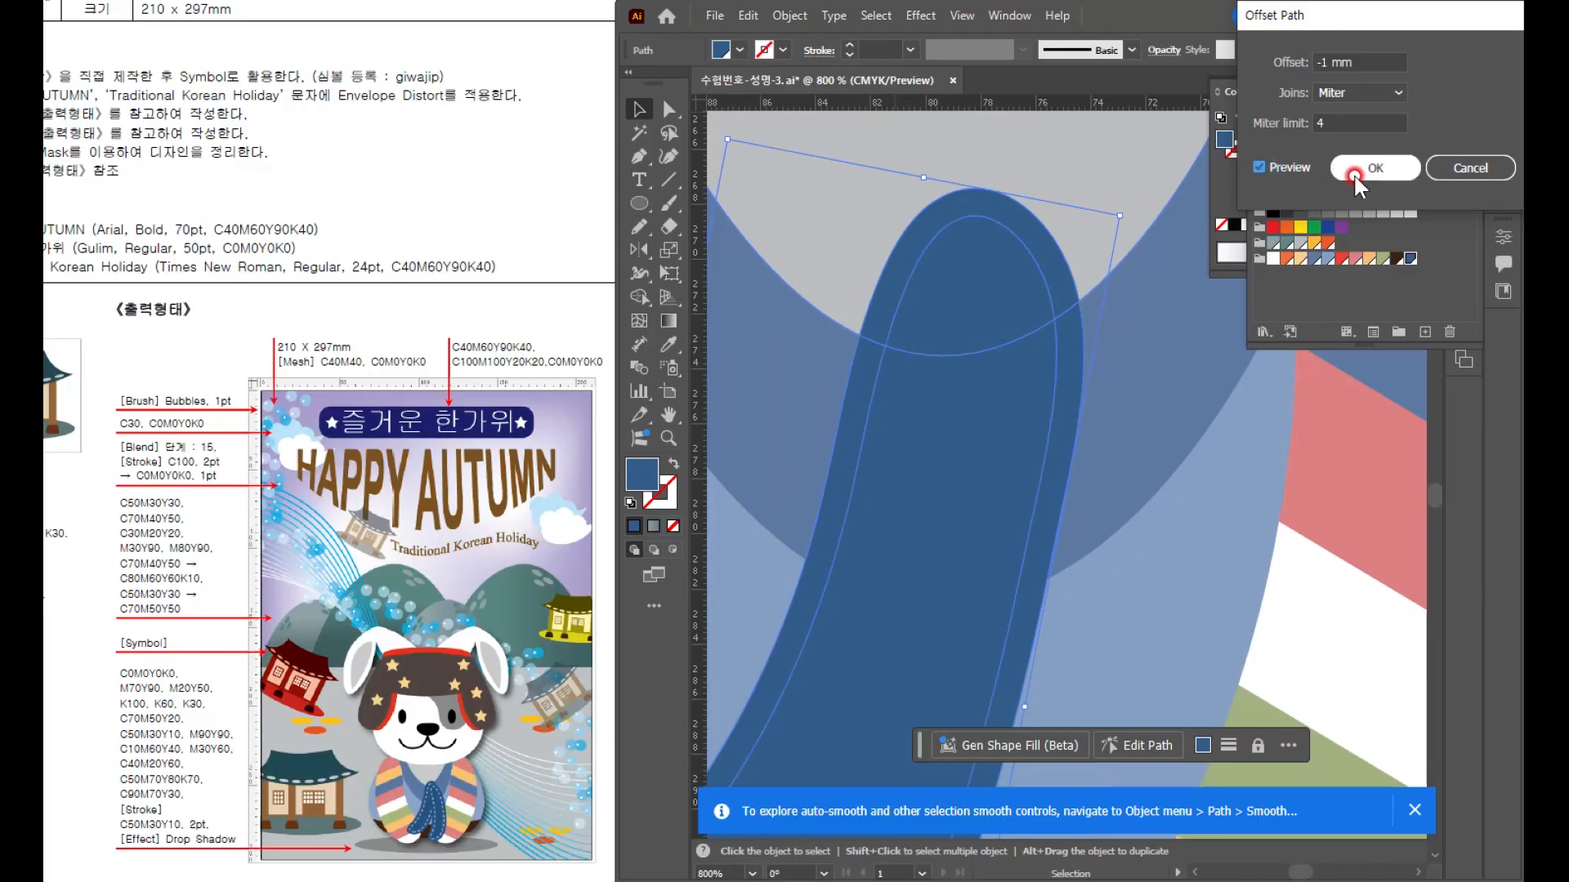
- Give the inner ribbon outline no fill and a stroke colour of C50 M30 Y10 K0
left_click(668, 461)
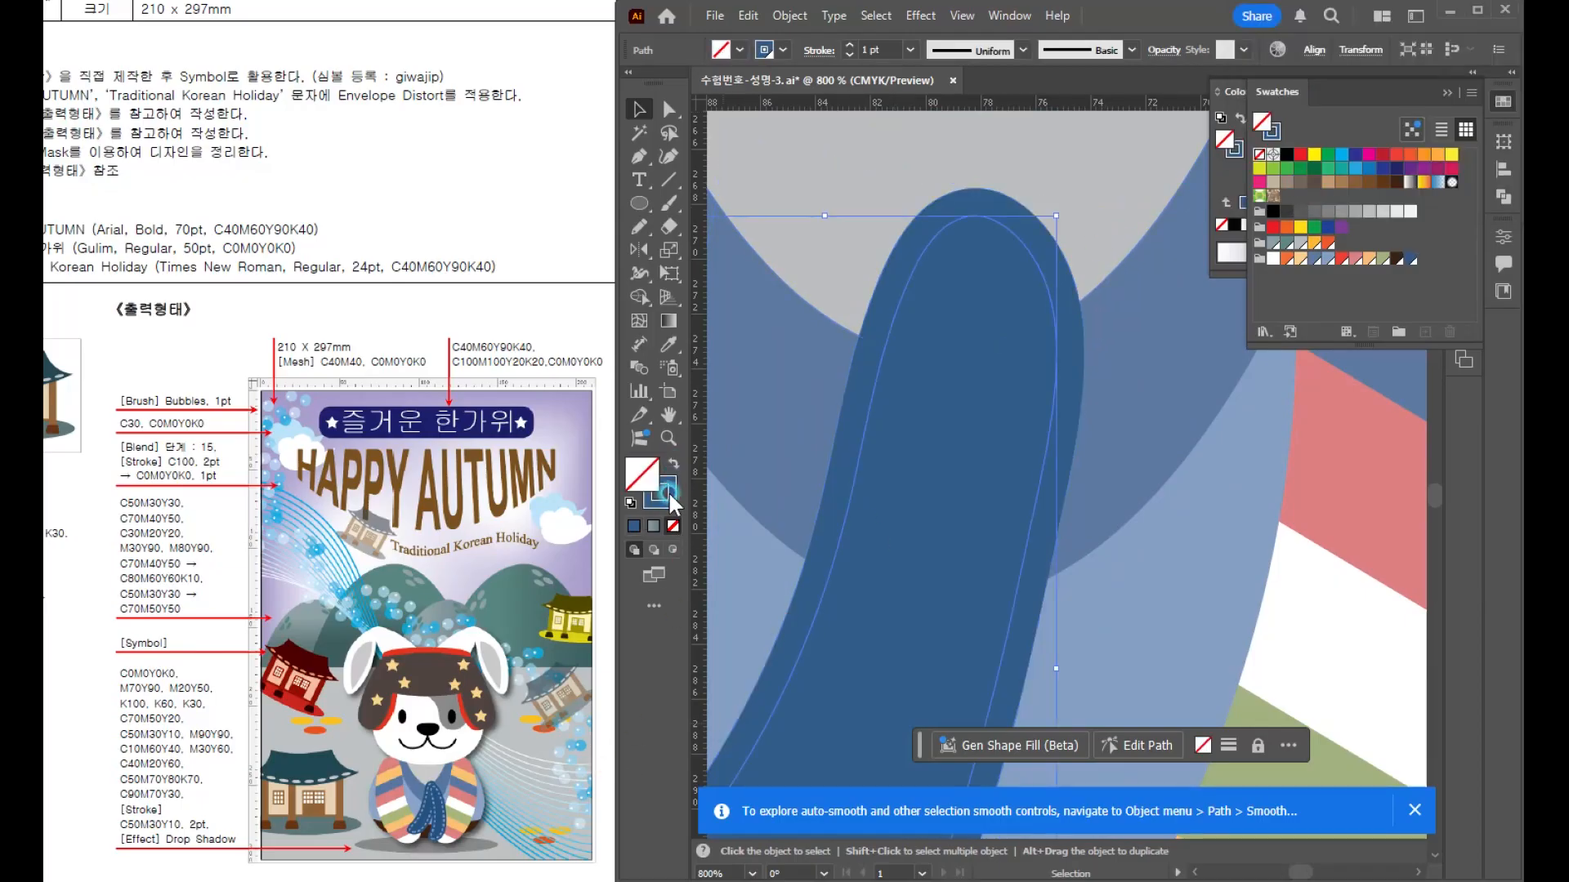
double_click(664, 492)
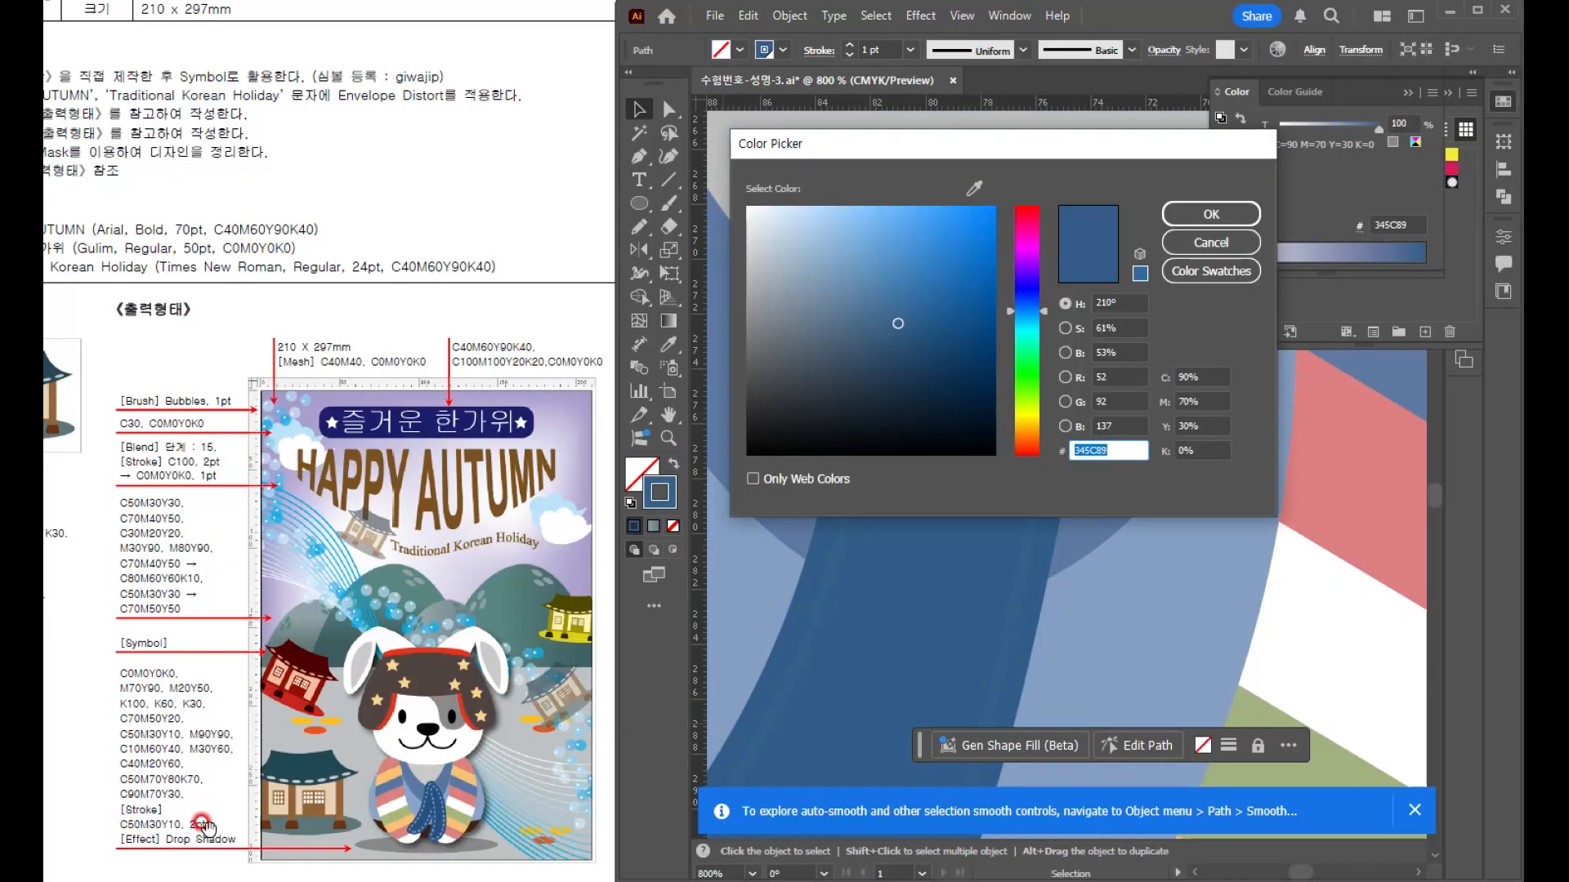
left_click(1202, 380)
type("50")
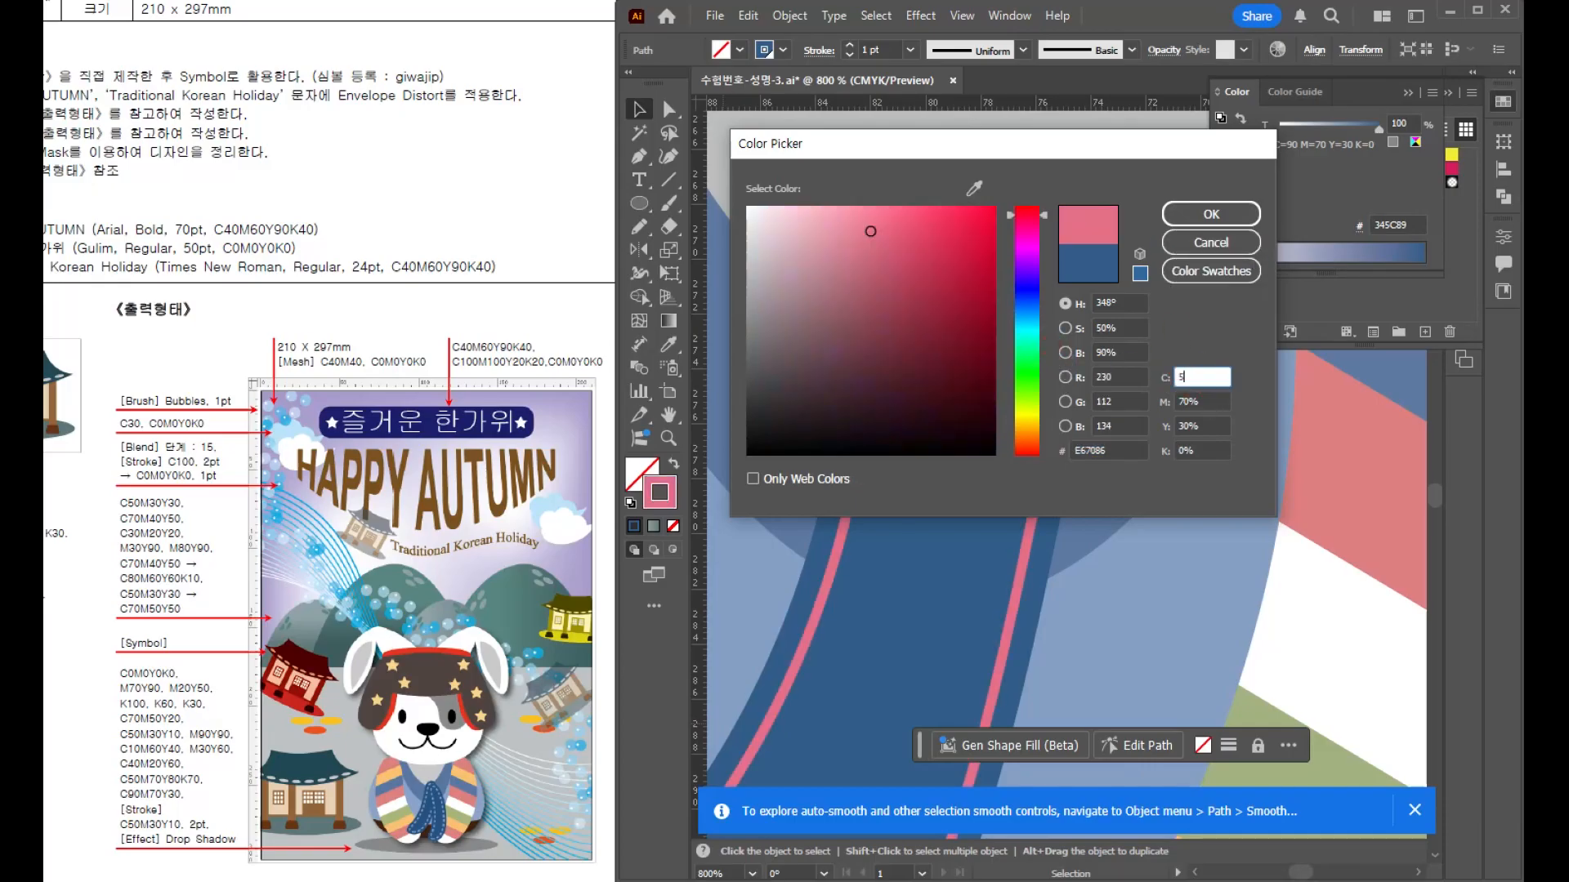
key("Tab")
type("30")
key("Tab")
type("10")
key("Return")
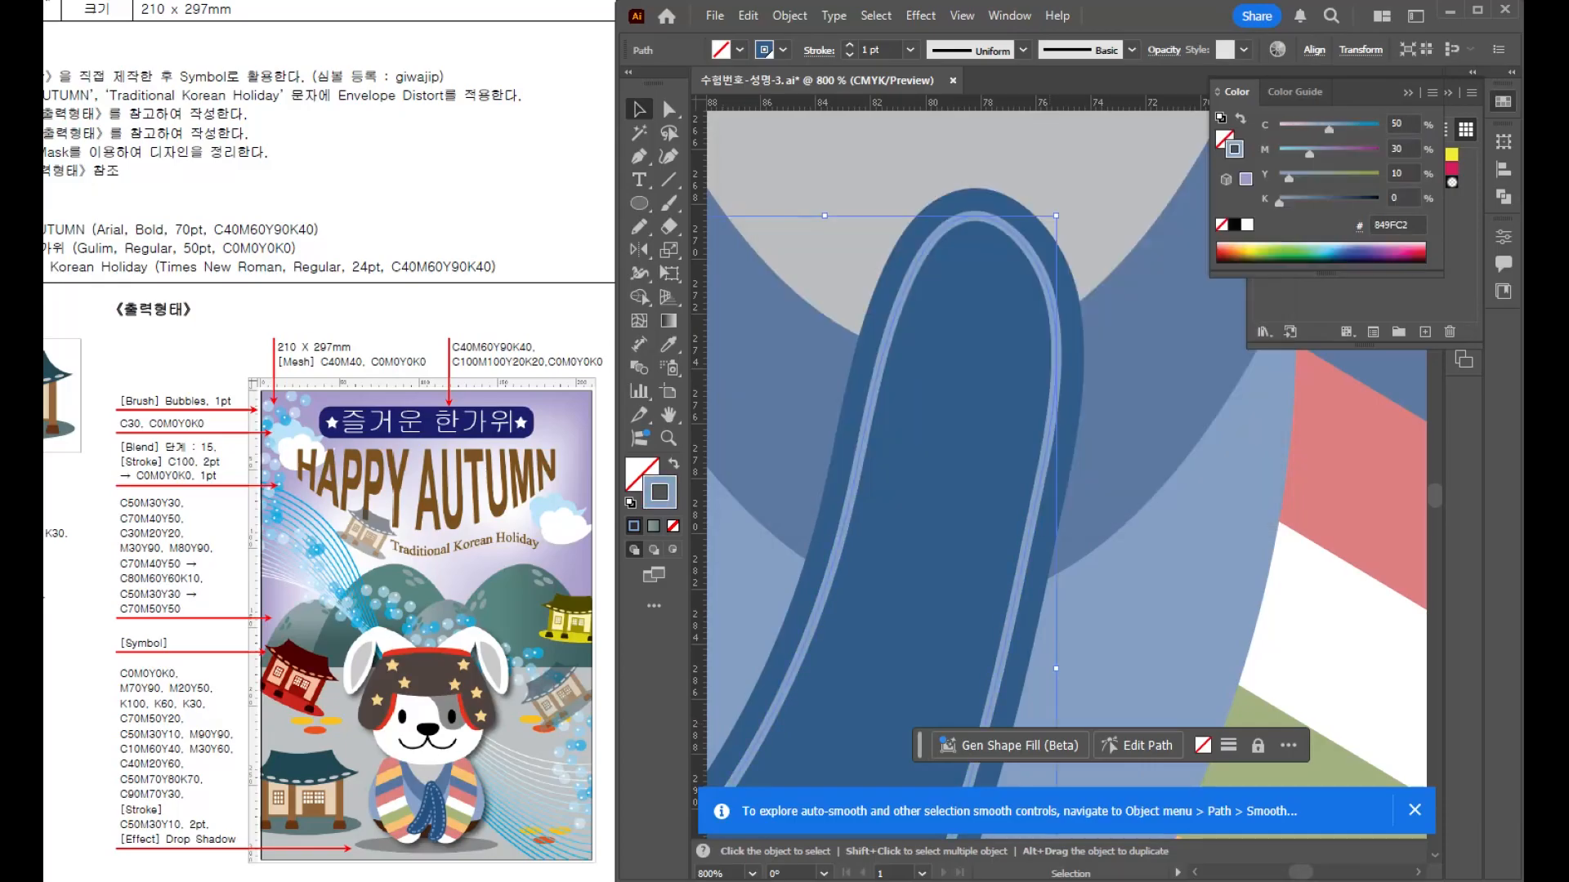
- Set the inner outline's stroke to 2 pt and make it a dashed line
left_click(846, 46)
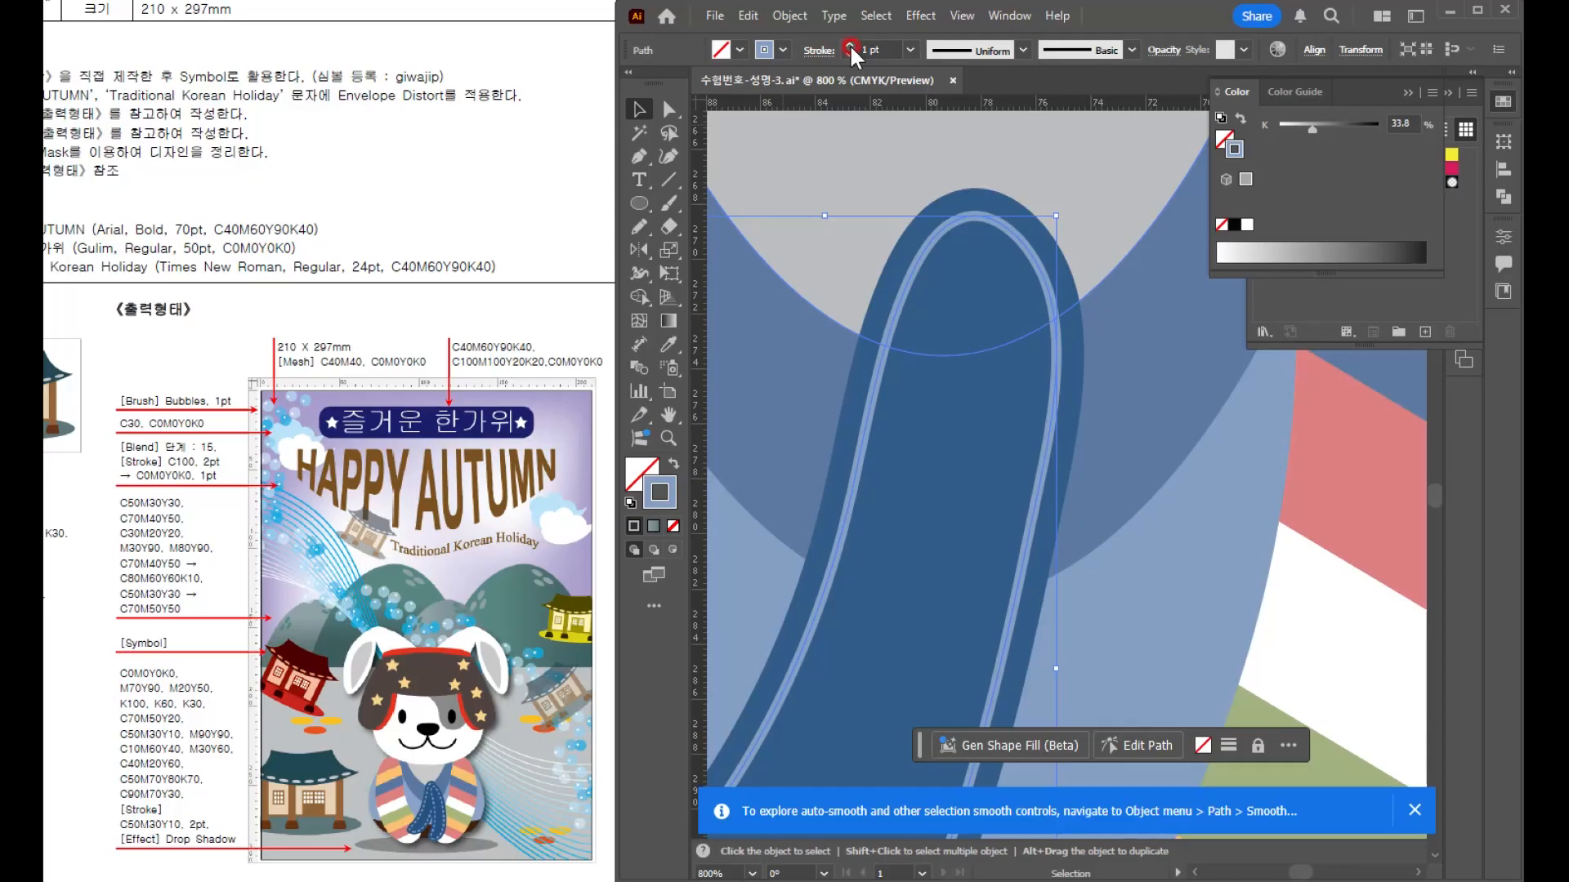
left_click(817, 50)
left_click(167, 844)
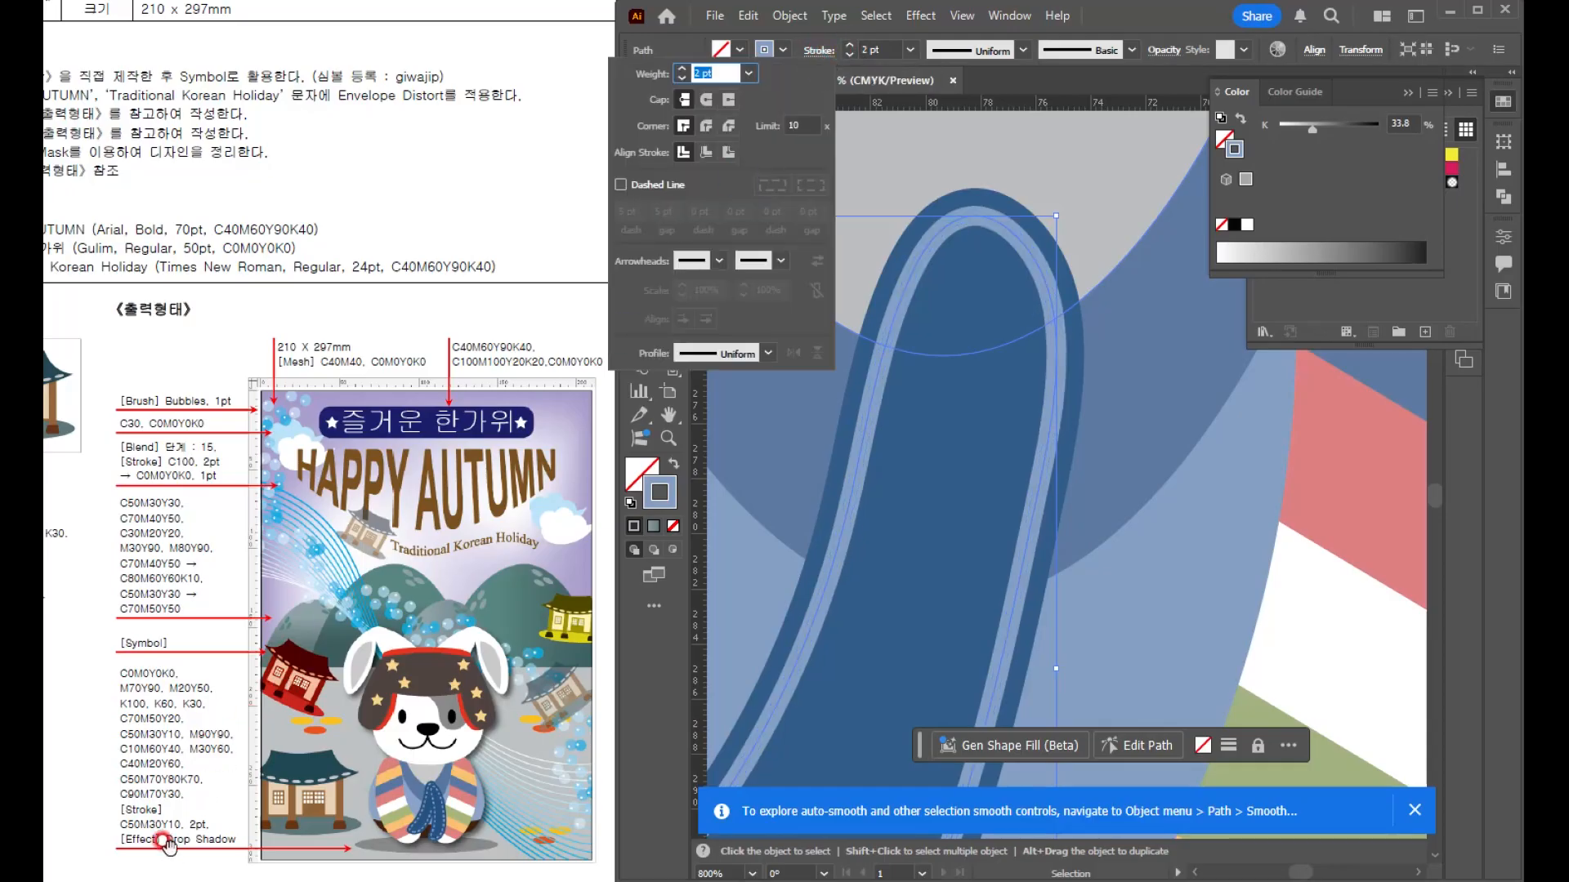
left_click(666, 185)
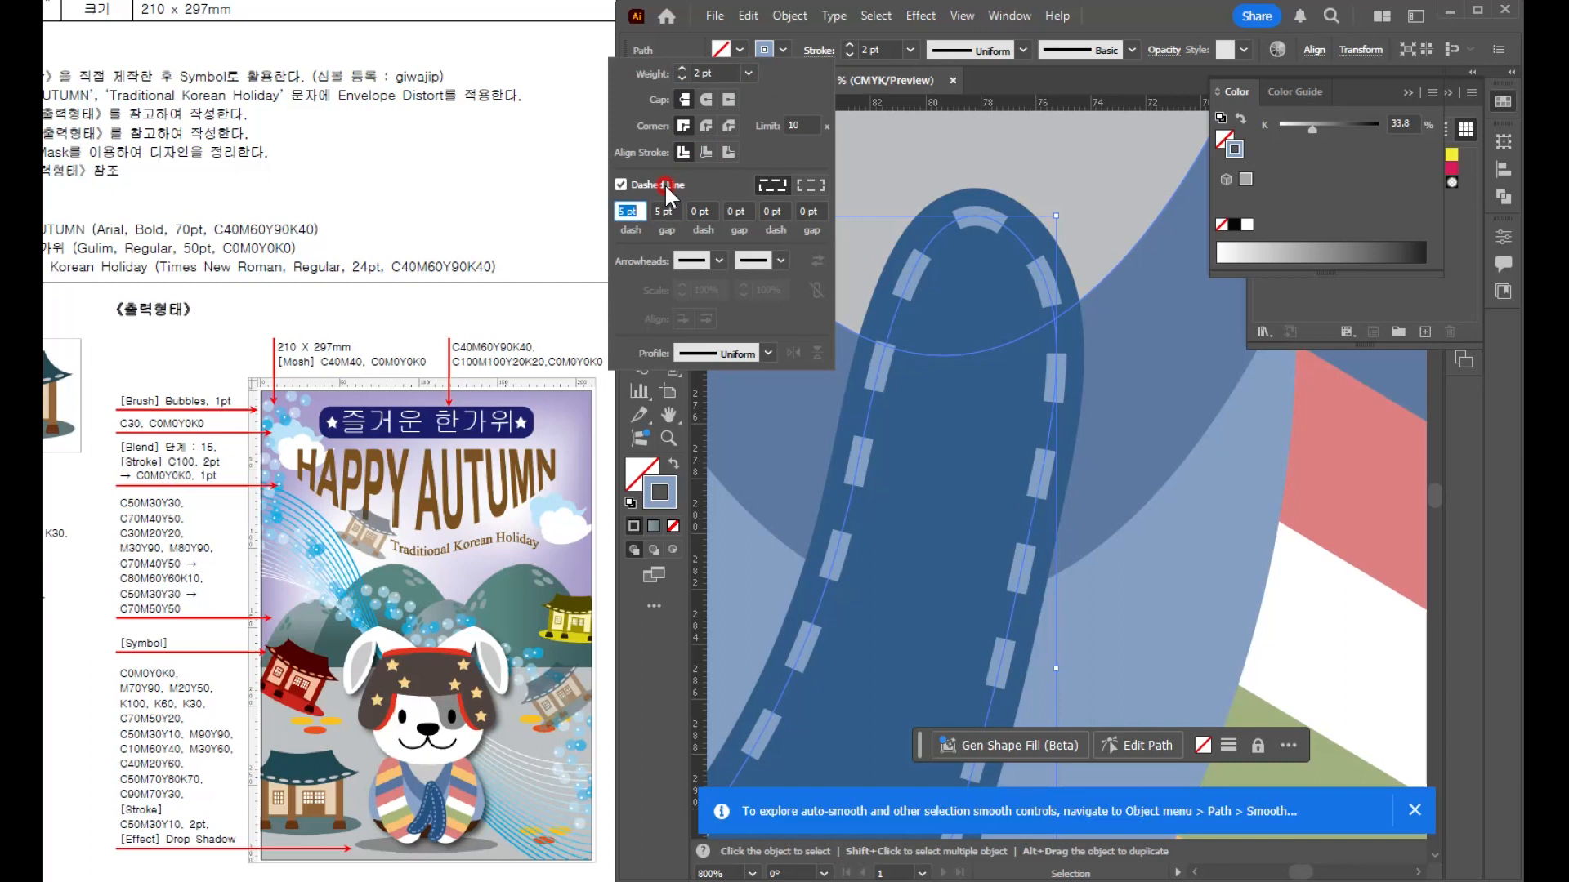
left_click(775, 165)
left_click(1048, 352)
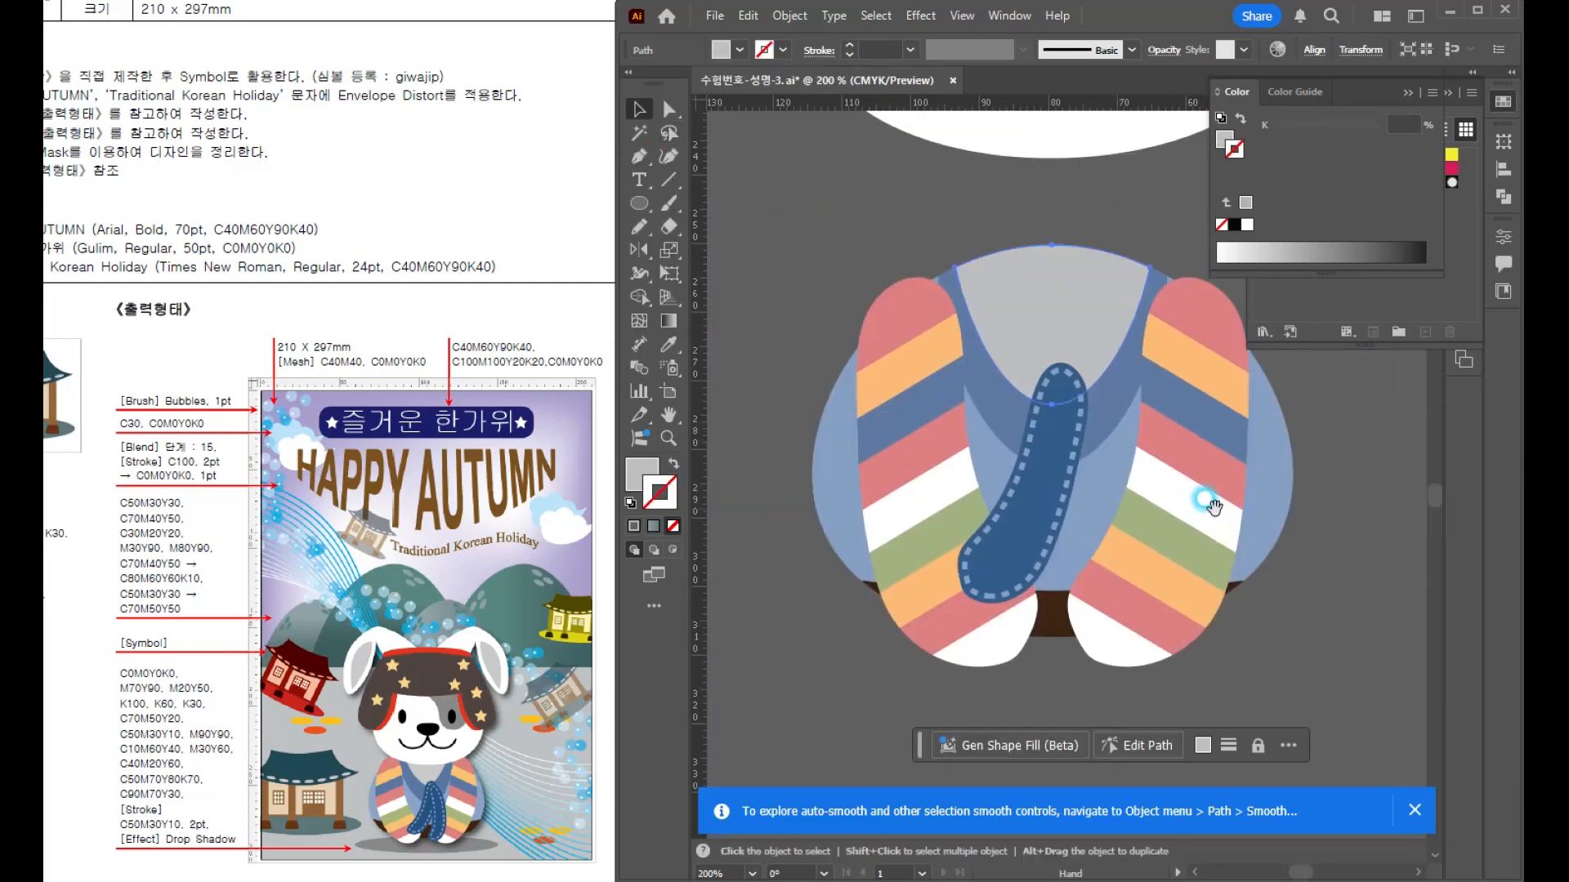
- Group the ribbon with its dashed outline and place a copy just to its right
left_click(1048, 540)
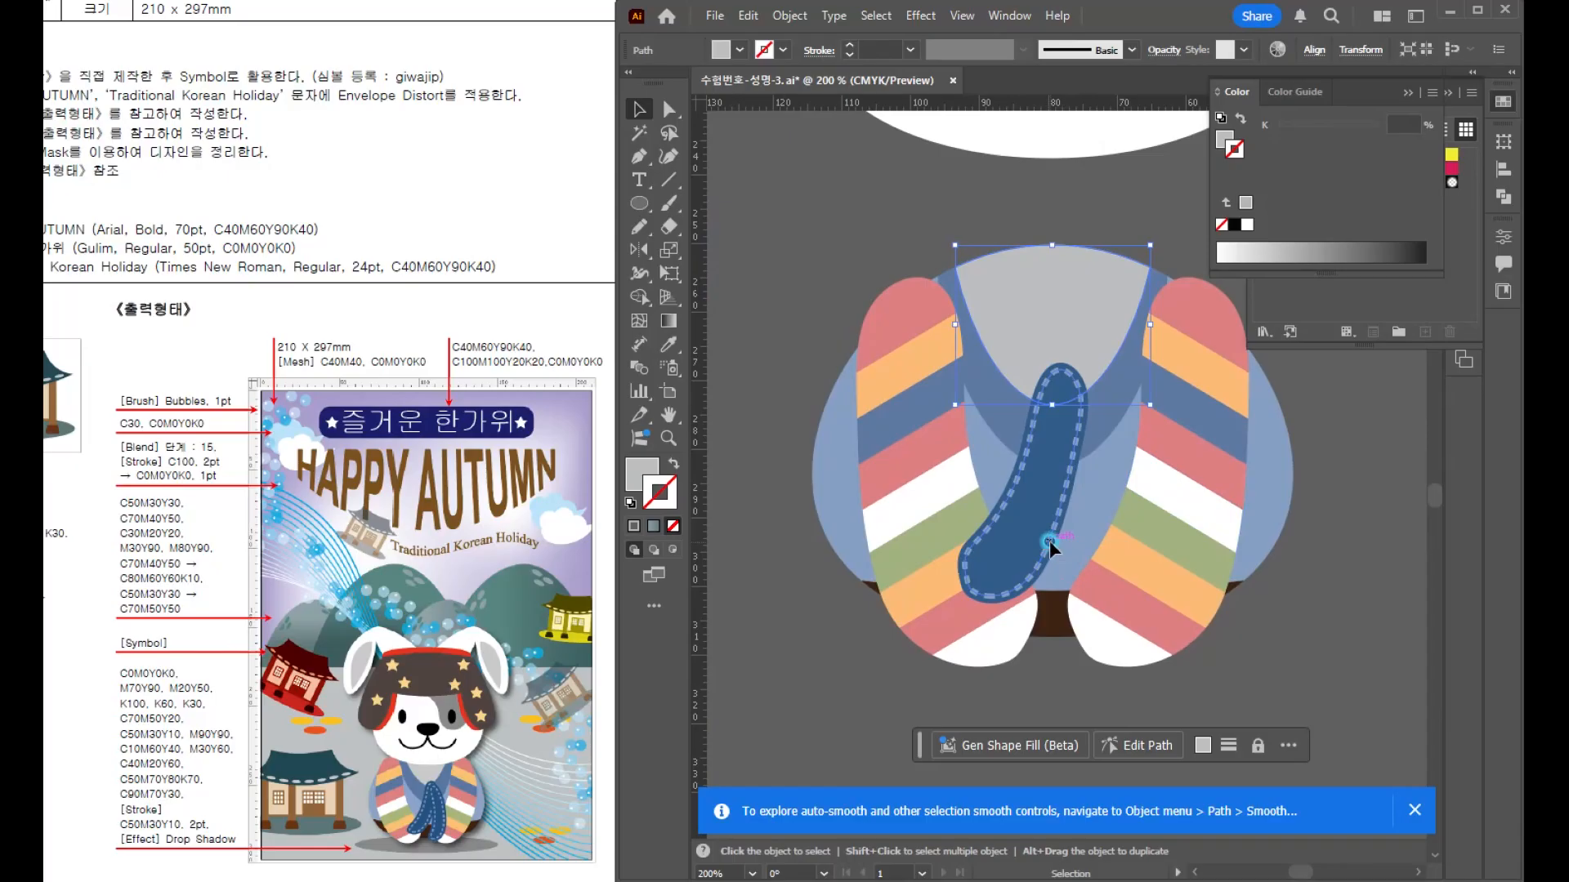
key("a")
left_click(1005, 551)
key("v")
left_click(1005, 552)
left_click_drag(1005, 552, 1069, 579)
- Rotate the copied ribbon to hang almost vertically, overlap its upper end with the first ribbon and enlarge it slightly
left_click_drag(1159, 374, 1144, 360)
mouse_move(1092, 459)
left_mouse_down()
mouse_move(1090, 442)
mouse_move(1072, 446)
left_mouse_up()
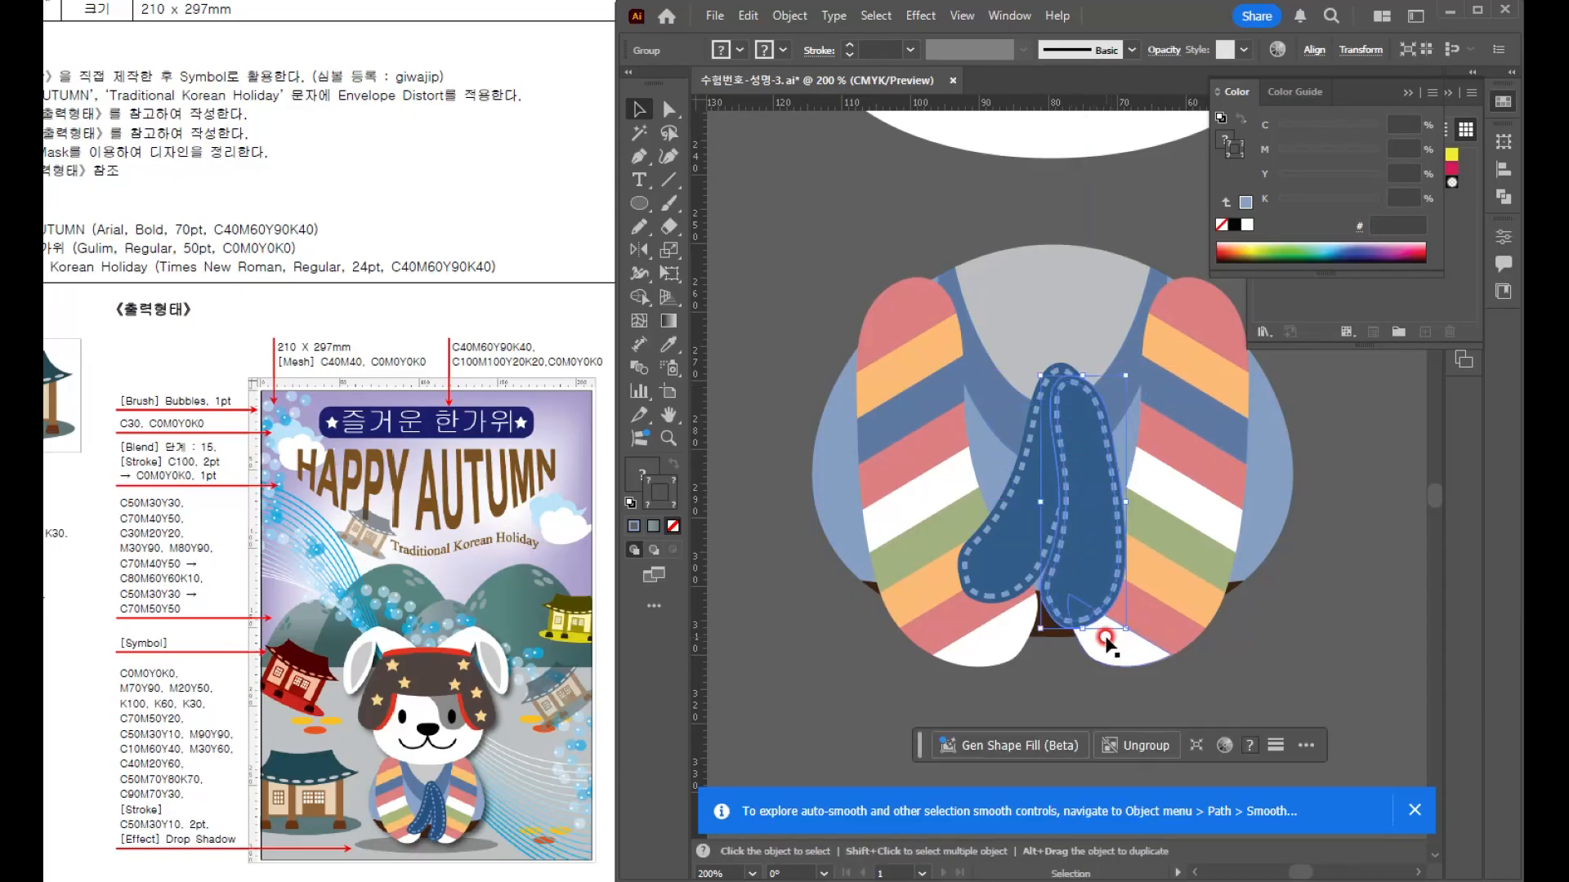
left_click_drag(1124, 629, 1146, 642)
double_click(1116, 485)
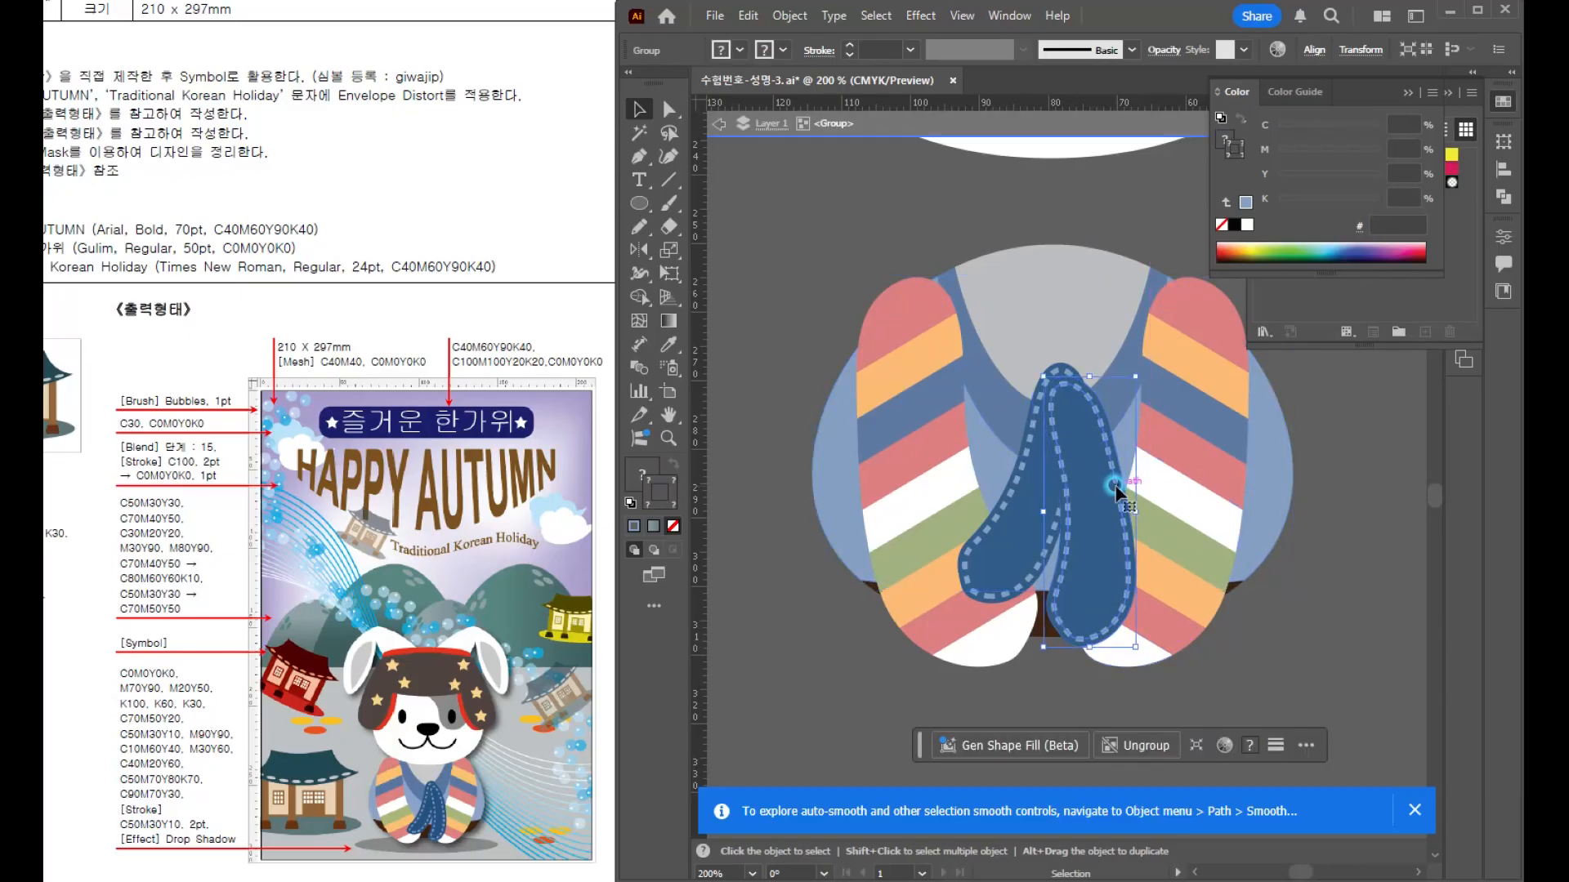
double_click(1358, 648)
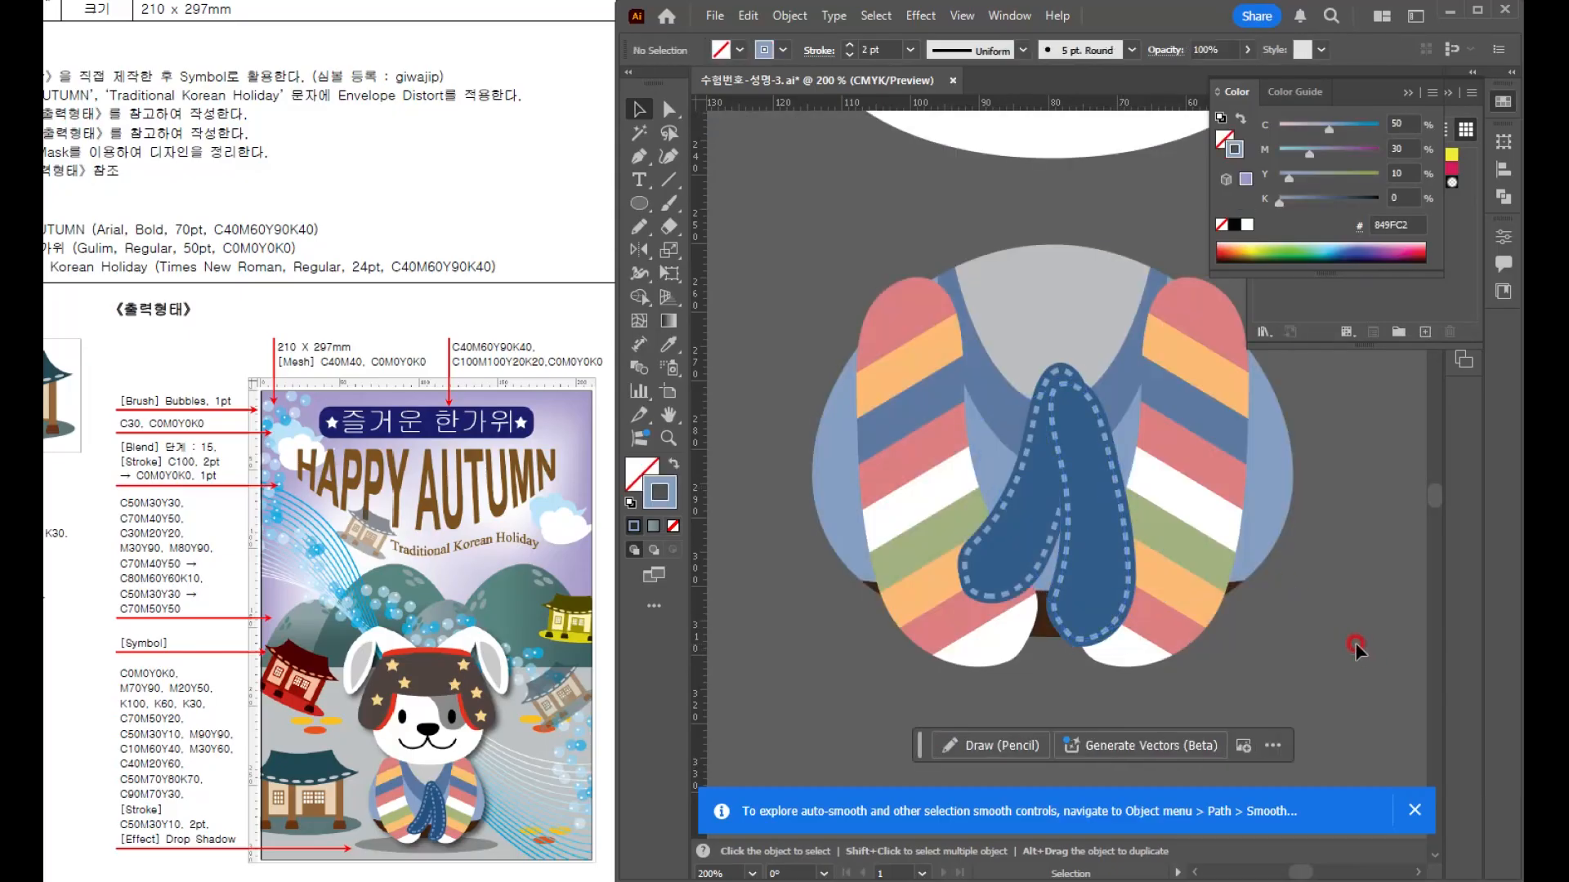
left_click(1140, 572)
left_click_drag(1157, 419, 1045, 600)
- Cut the white head shape with the Knife along a curve from its top centre, down near the middle and out to its right edge
scroll(1148, 501, "down", 1)
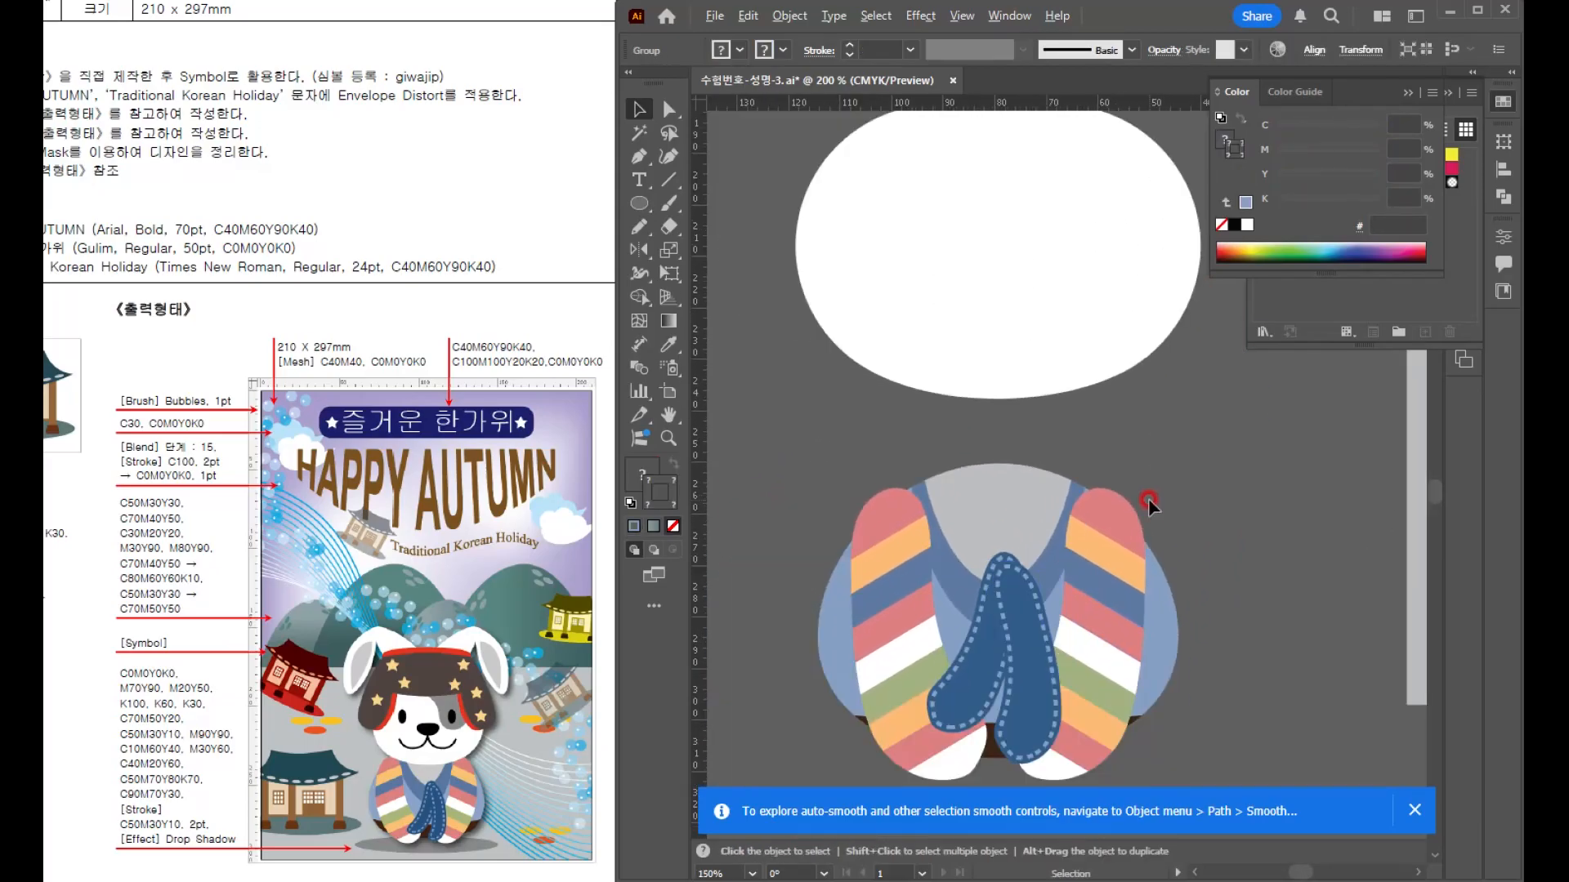
scroll(983, 487, "up", 3)
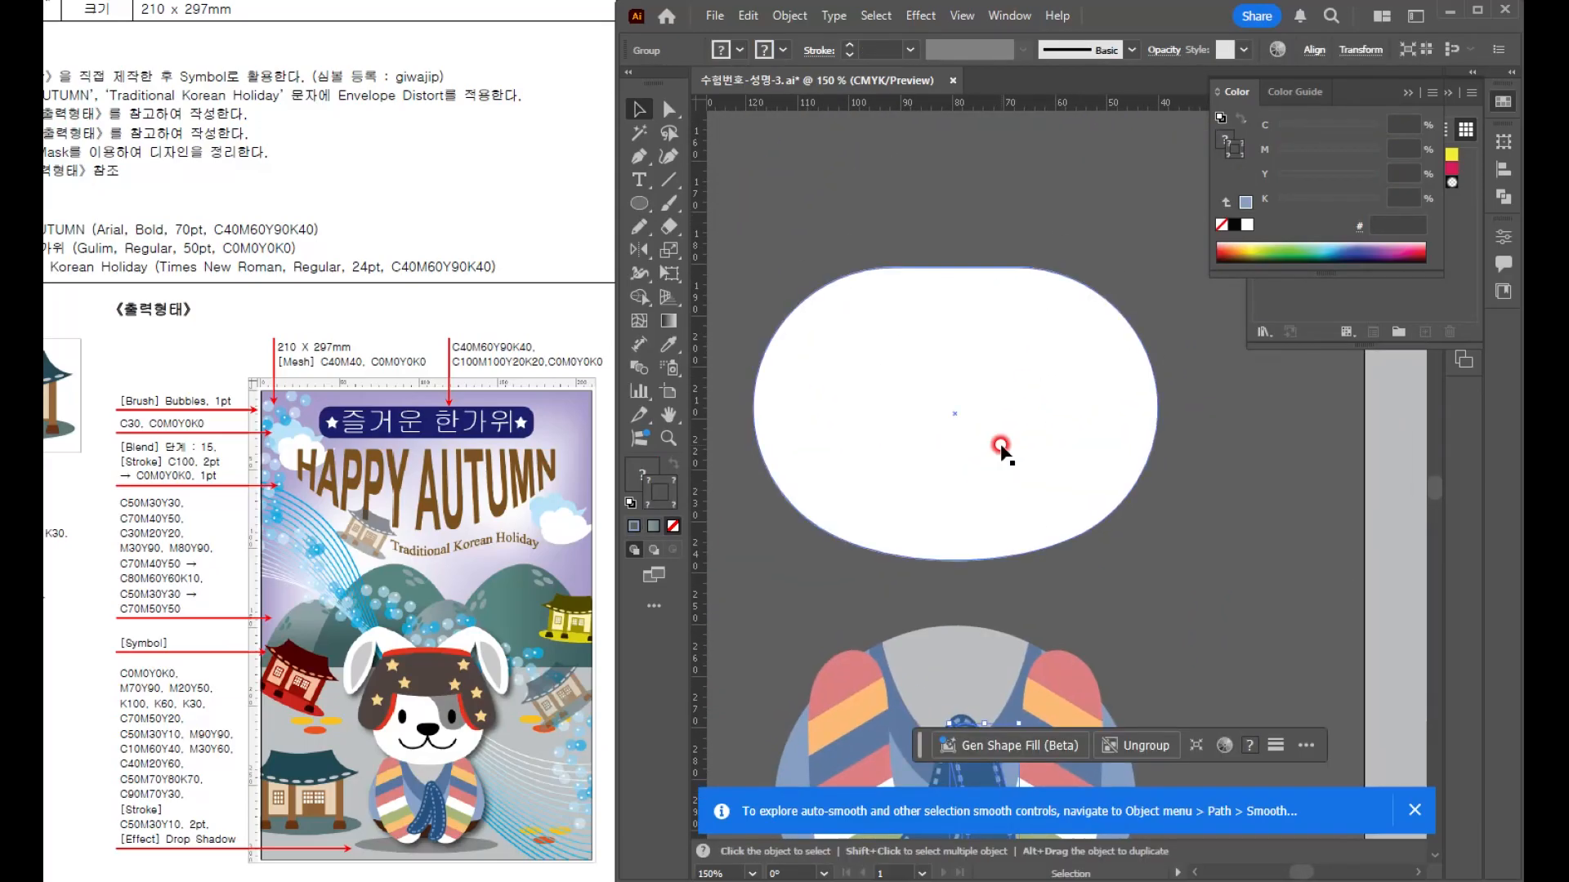
left_click(1020, 365)
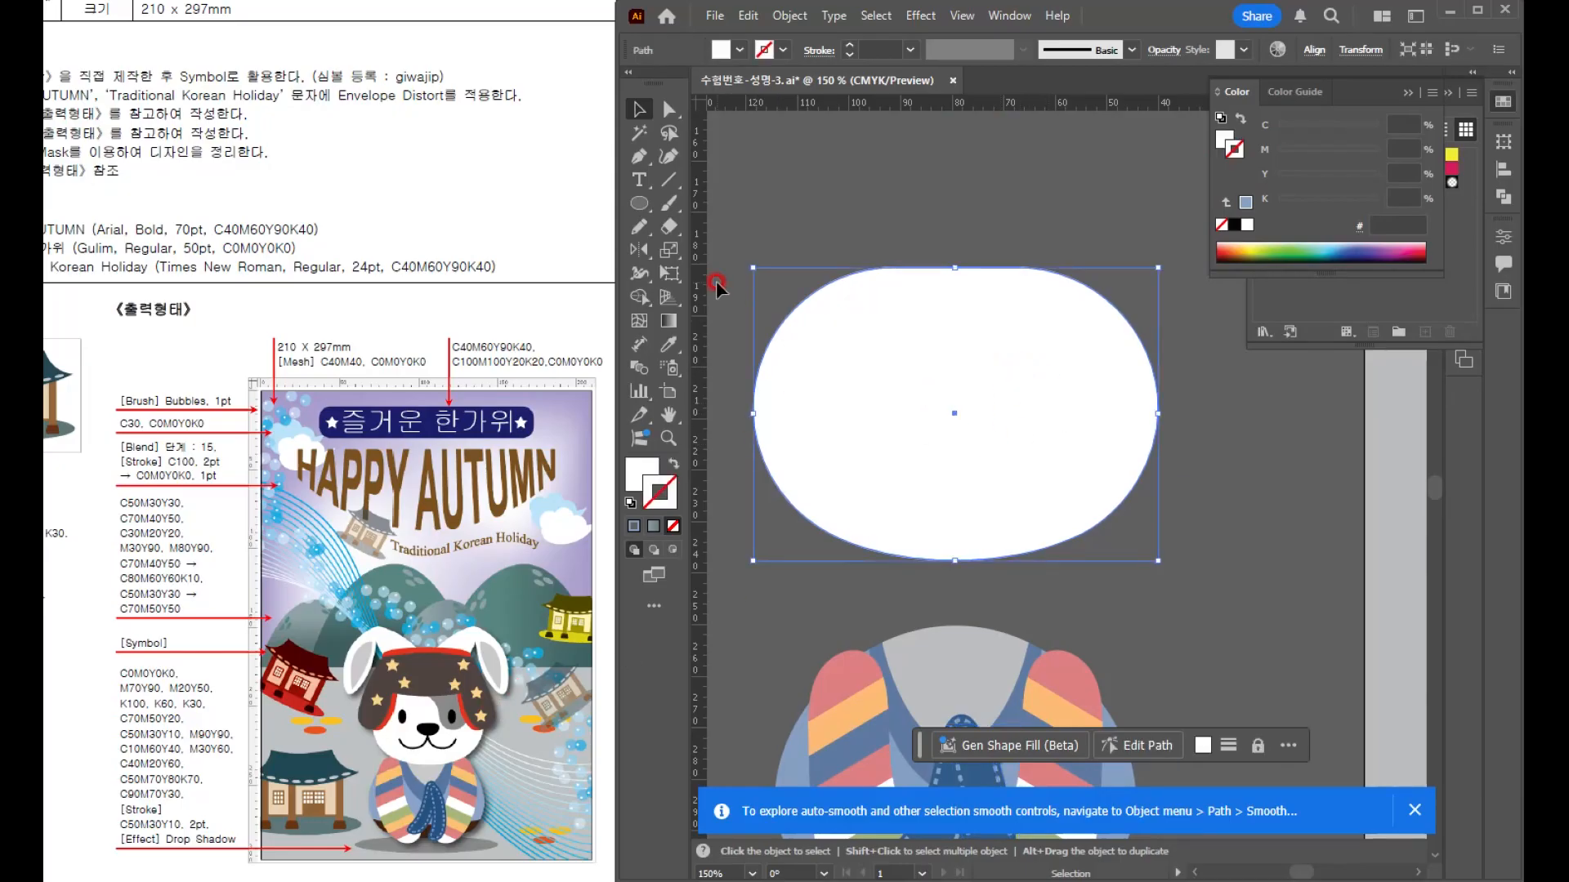
left_click(641, 227)
left_click(1058, 214, "ctrl")
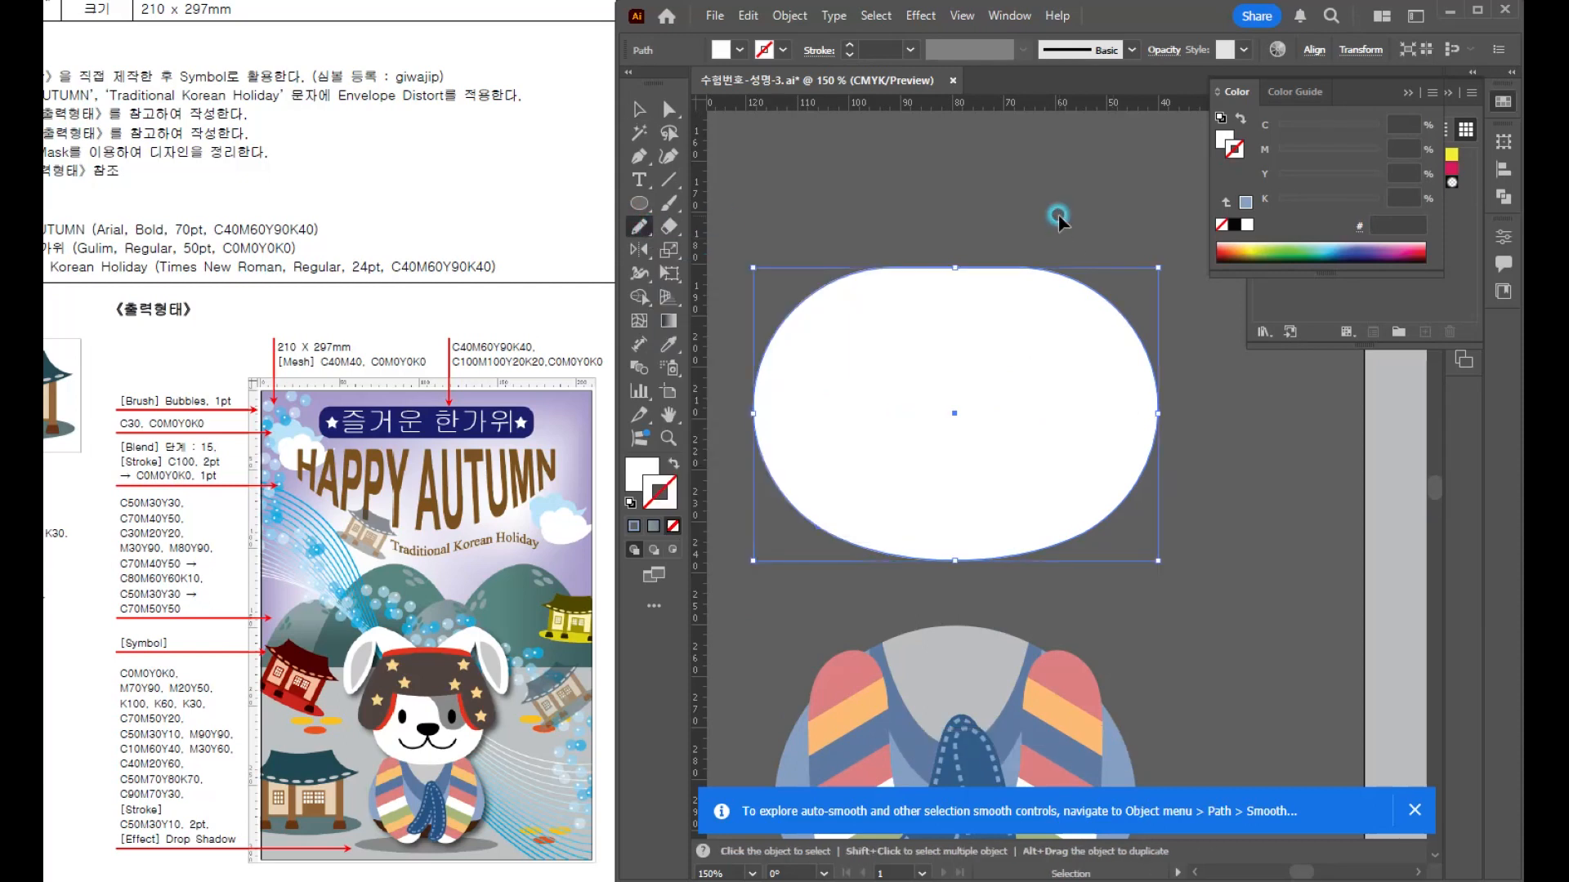
mouse_move(944, 253)
left_mouse_down()
mouse_move(981, 265)
mouse_move(1026, 427)
mouse_move(1092, 427)
mouse_move(1215, 304)
left_mouse_up()
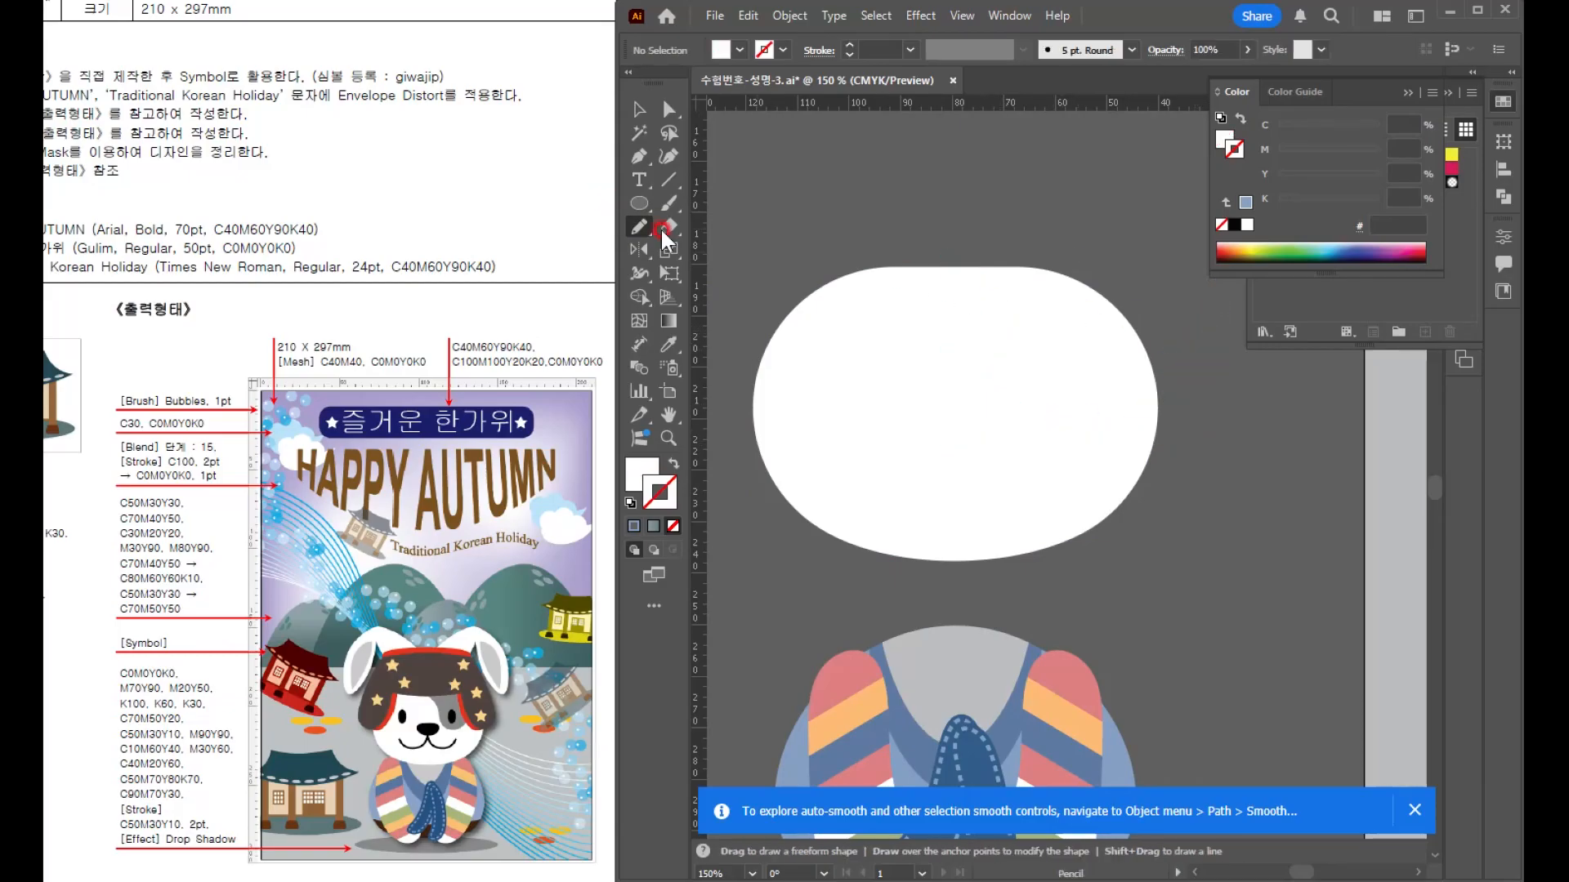
left_click_drag(670, 230, 723, 285)
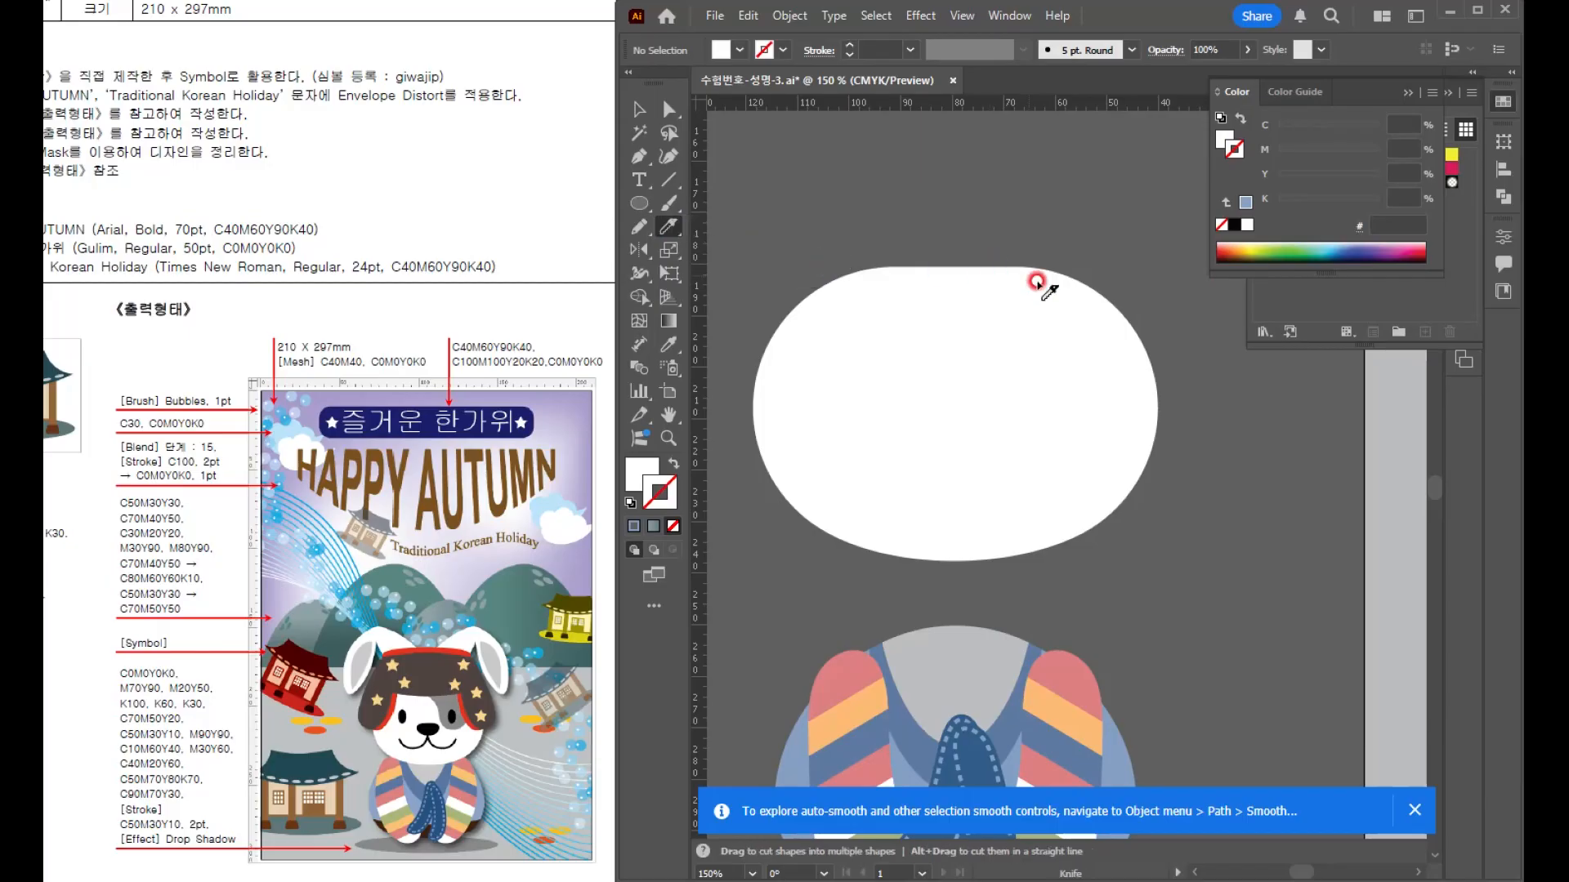
mouse_move(917, 237)
left_mouse_down()
mouse_move(972, 313)
mouse_move(993, 428)
mouse_move(1019, 445)
mouse_move(1066, 443)
mouse_move(1216, 336)
left_mouse_up()
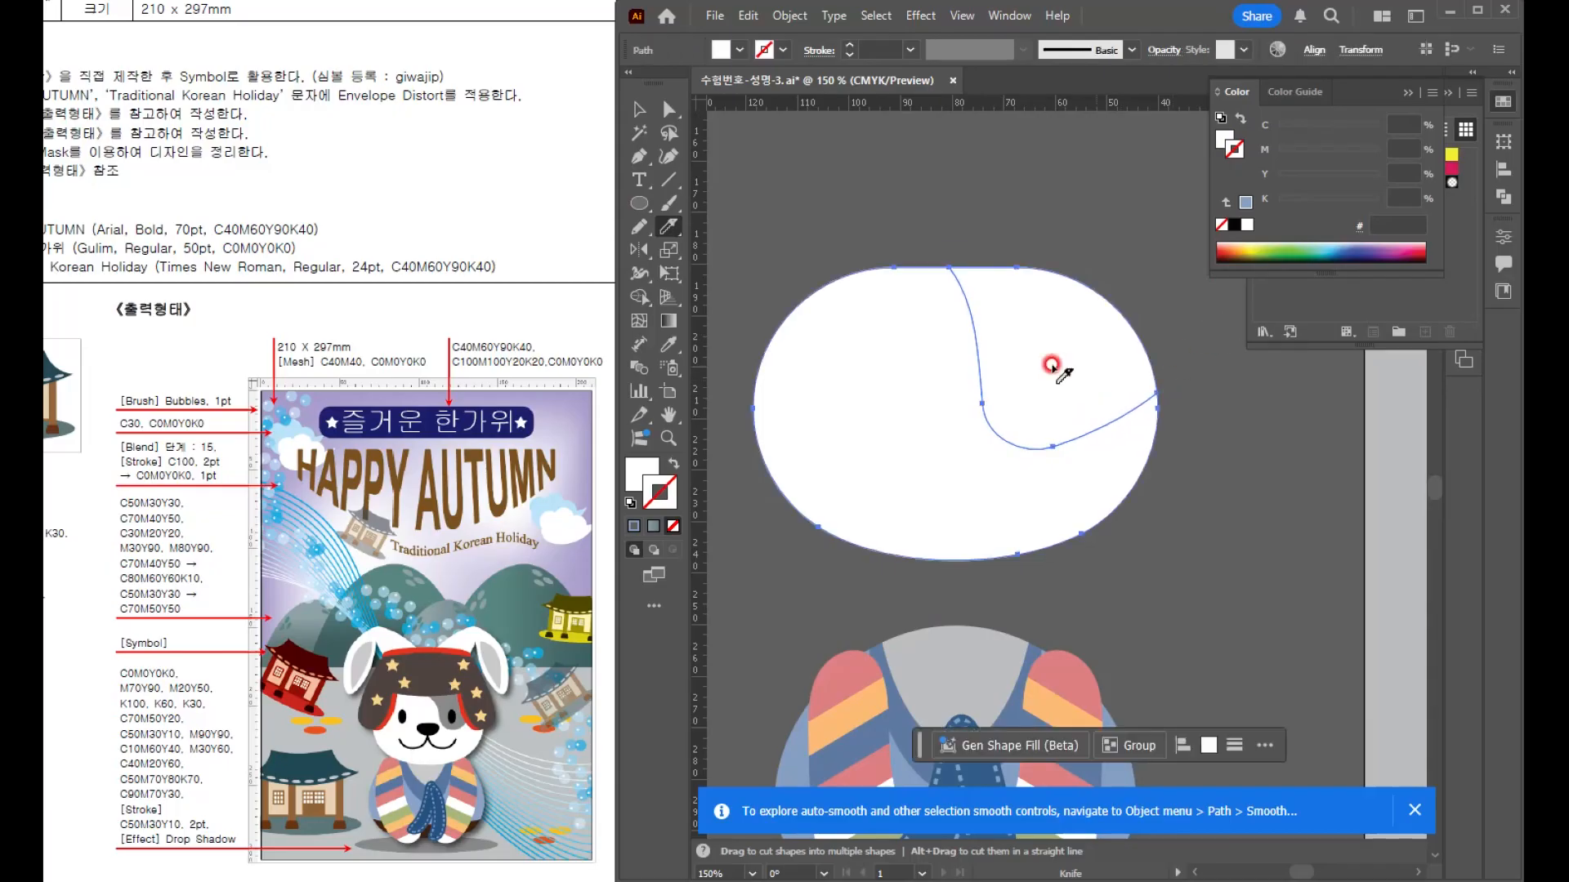
- Try moving the cut-off upper-right piece away from the head, and undo the move
left_click(637, 102)
left_click(951, 160)
left_click_drag(1038, 323, 1121, 277)
left_click(1118, 365)
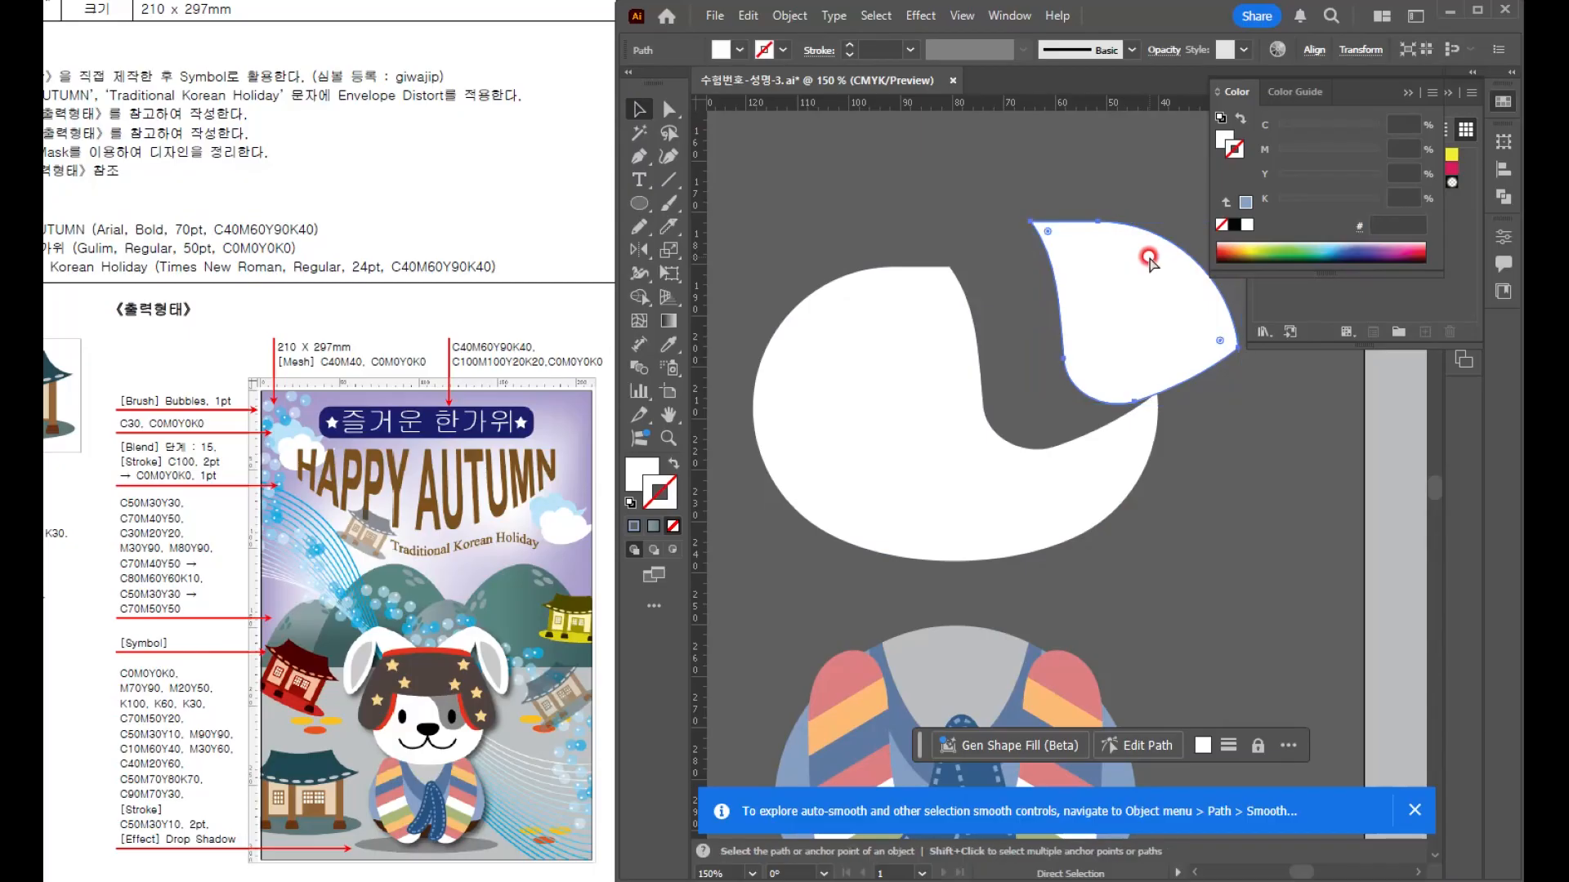
key("ctrl+z")
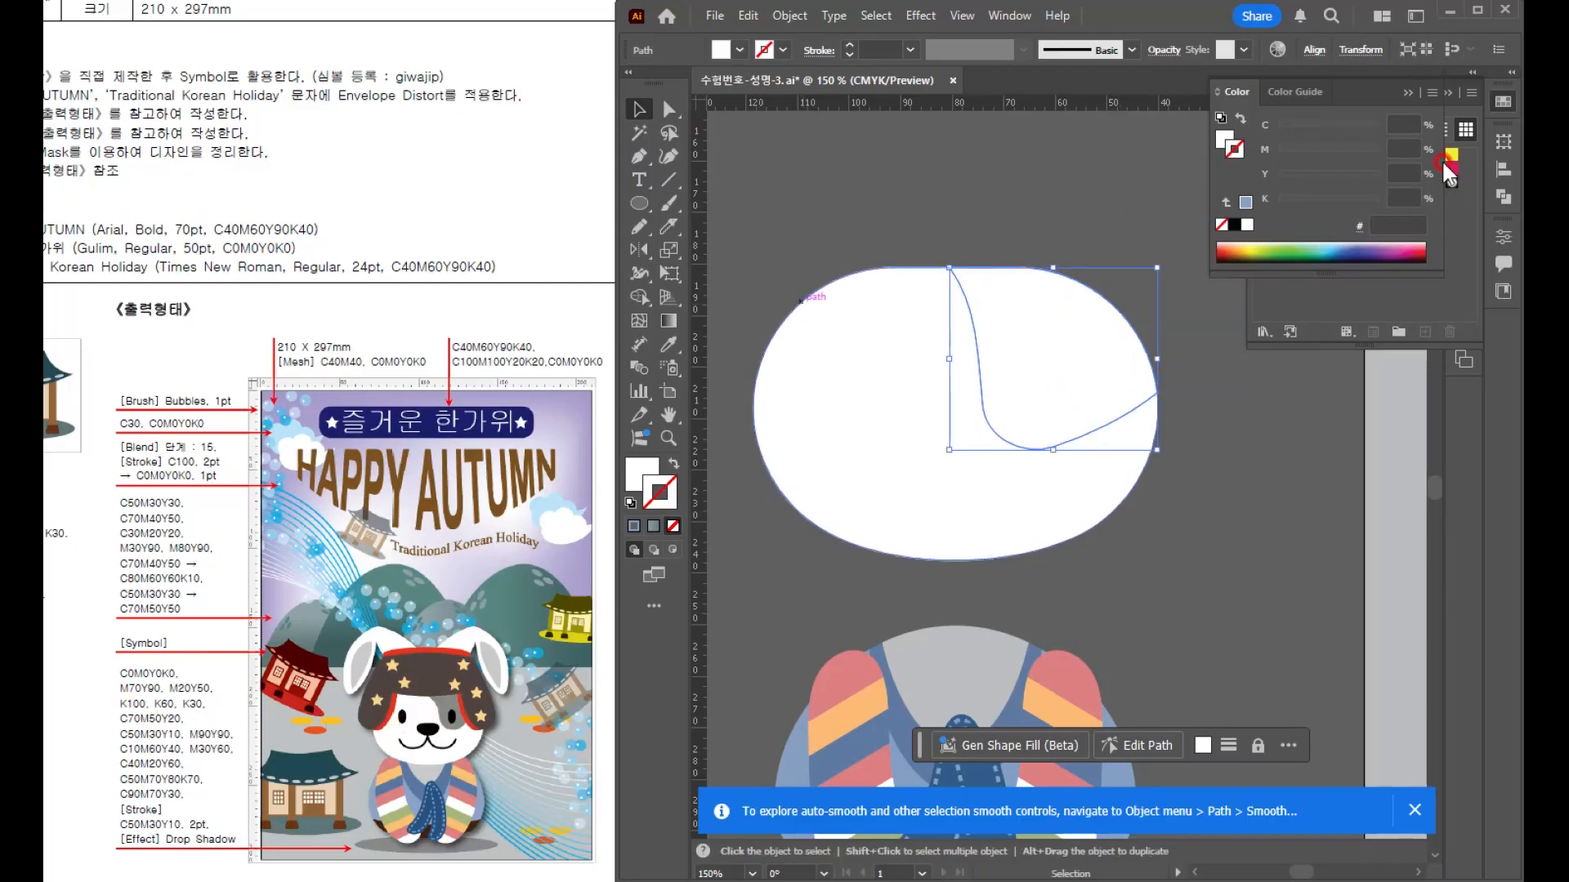
- Fill the head's cut-off upper-right piece with a light grey swatch
left_click(1502, 128)
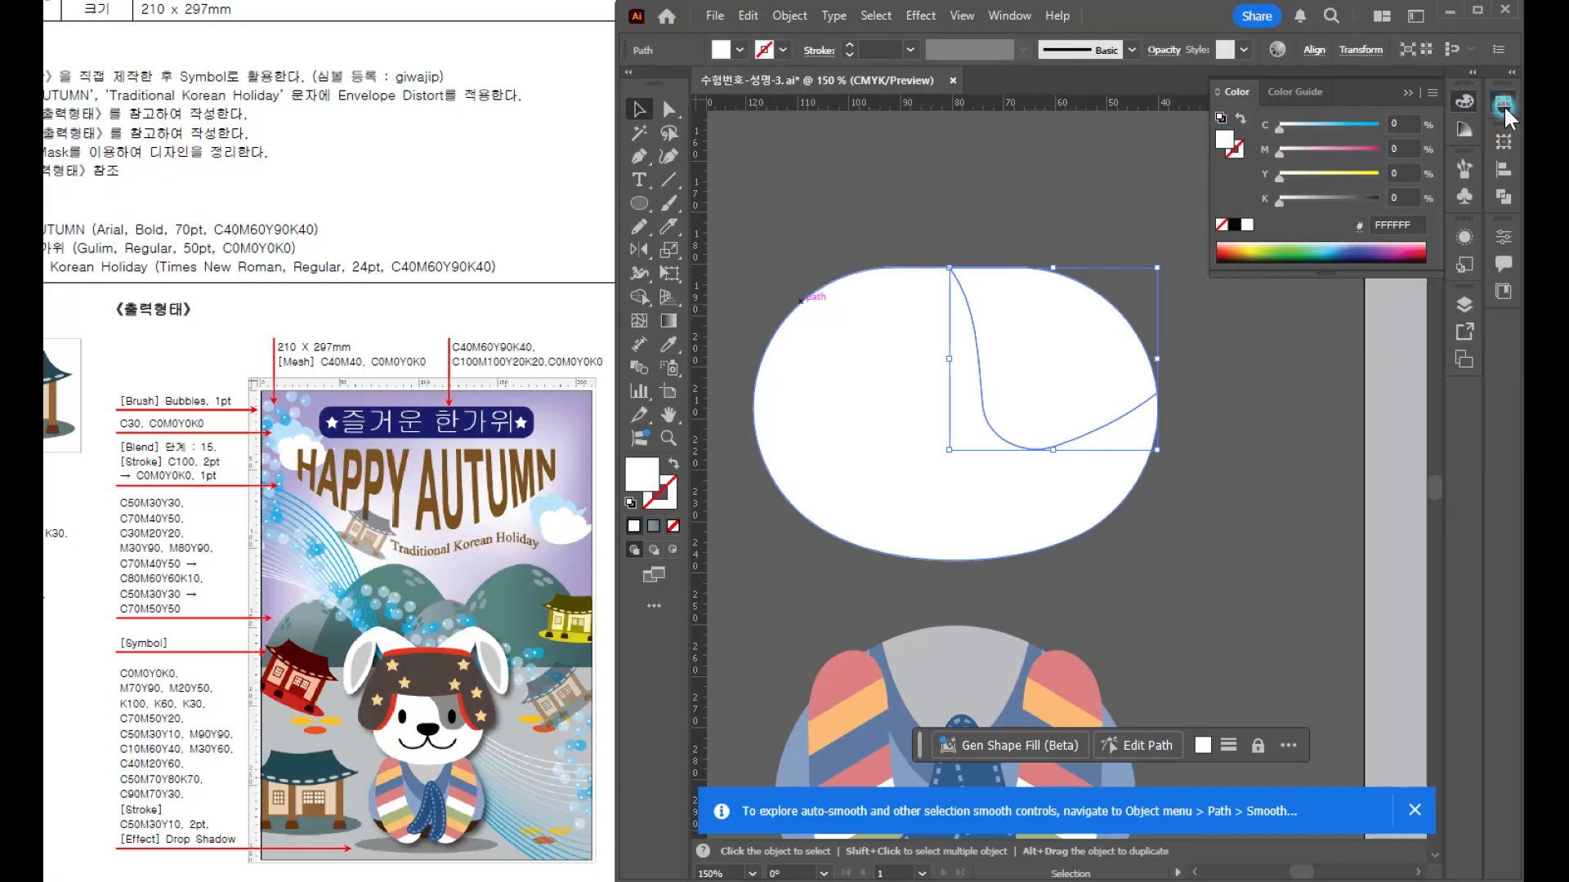
left_click(1504, 103)
left_click(1366, 211)
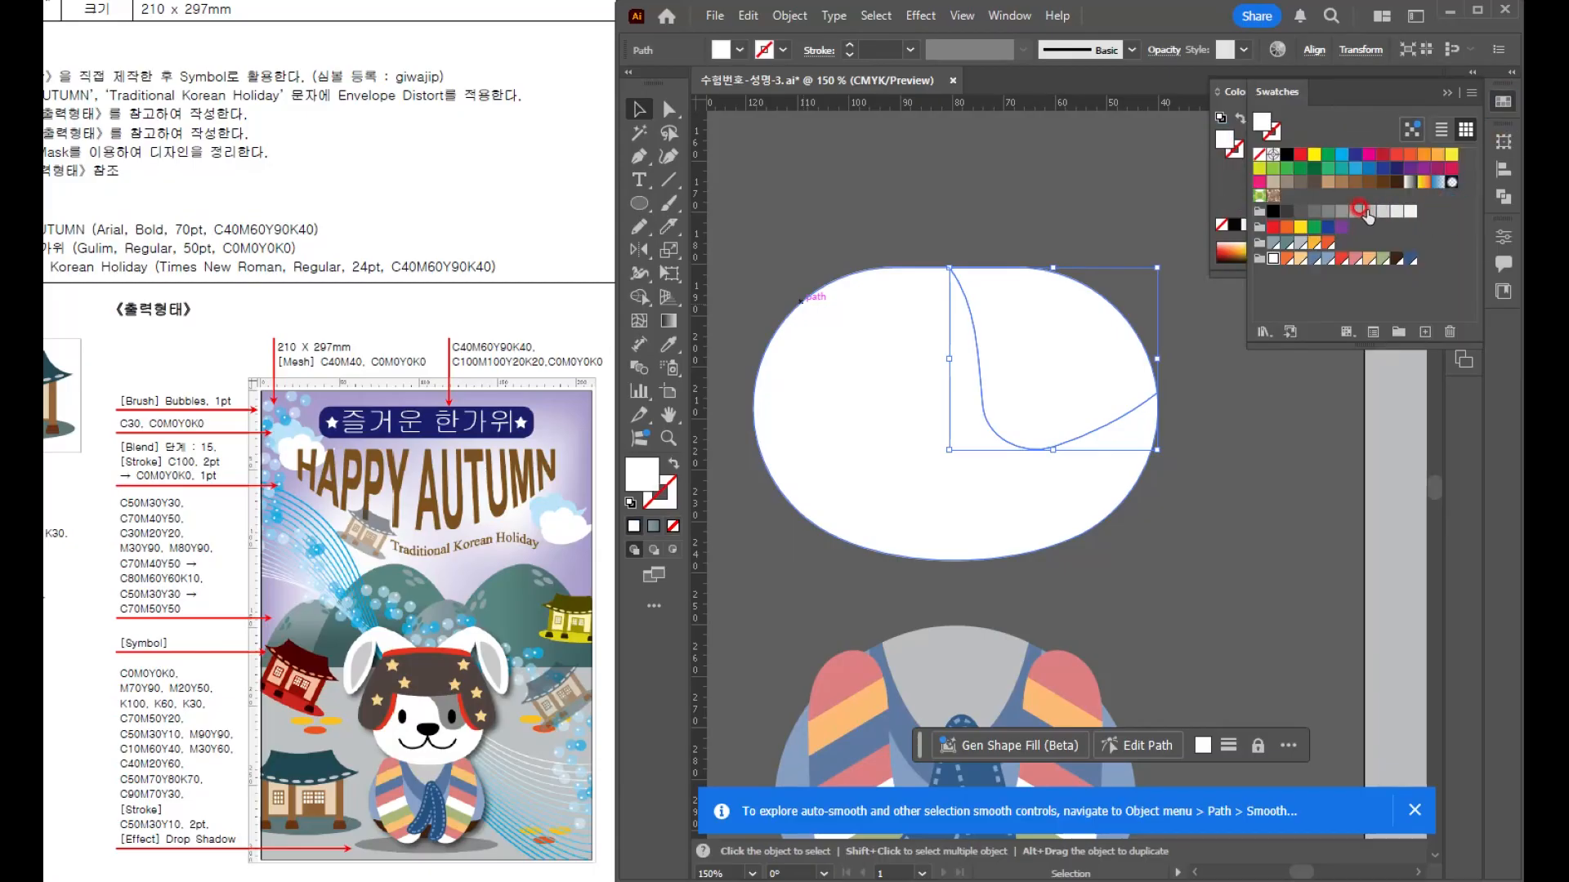
left_click(937, 256)
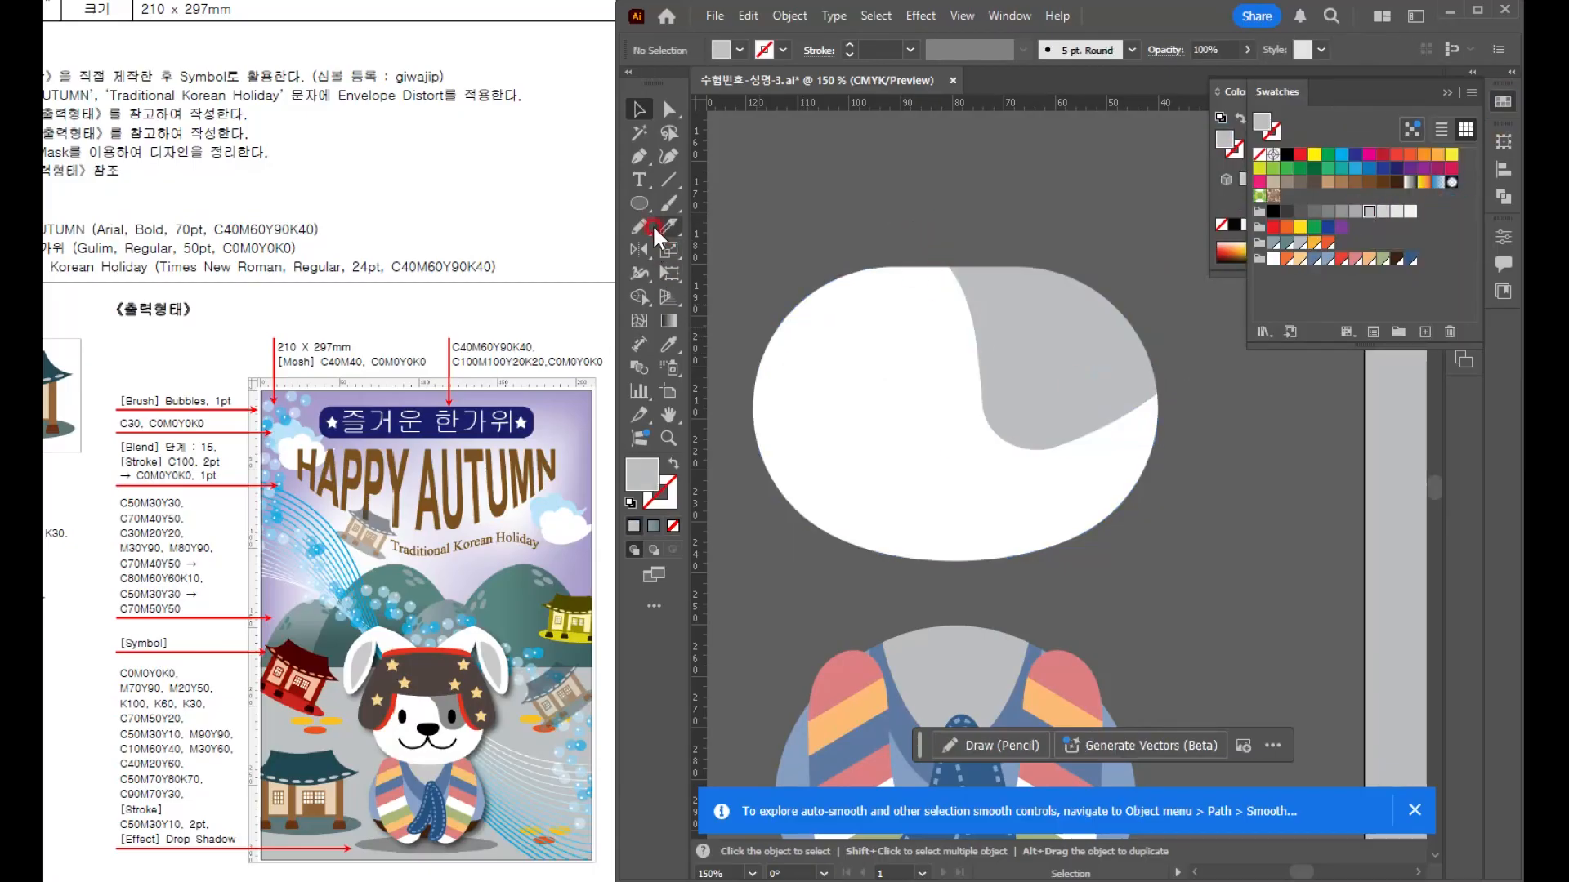
- Draw a small upright ellipse for the eye on the white half of the face and fill it black
left_click(640, 203)
scroll(929, 408, "up", 1)
left_click_drag(909, 374, 941, 362)
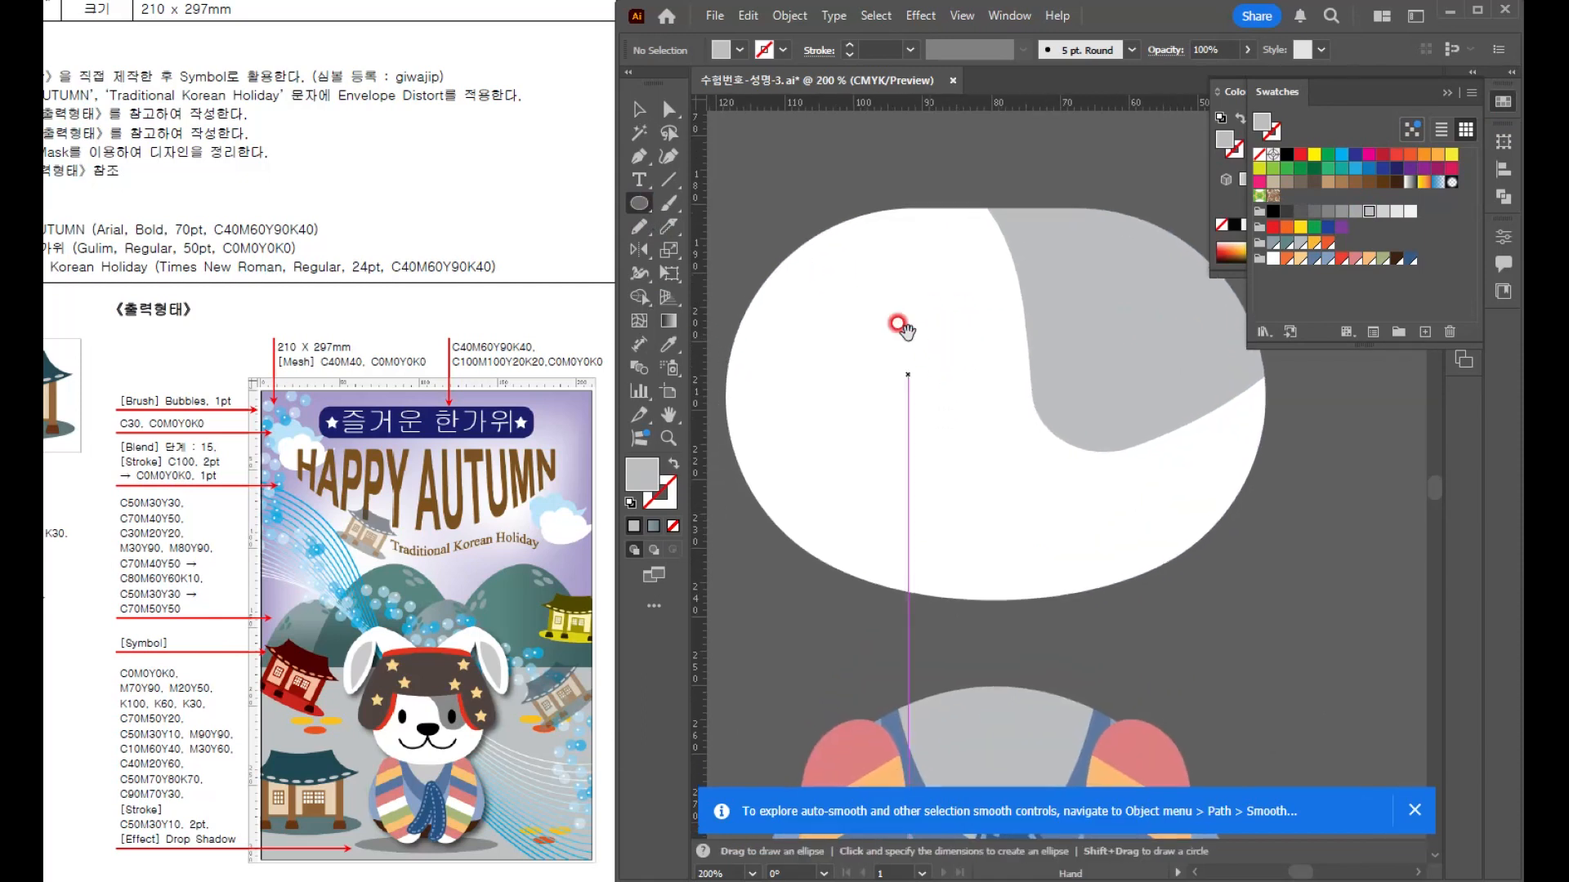
mouse_move(858, 310)
left_mouse_down()
mouse_move(895, 396)
mouse_move(908, 390)
left_mouse_up()
left_click(1287, 154)
key("v")
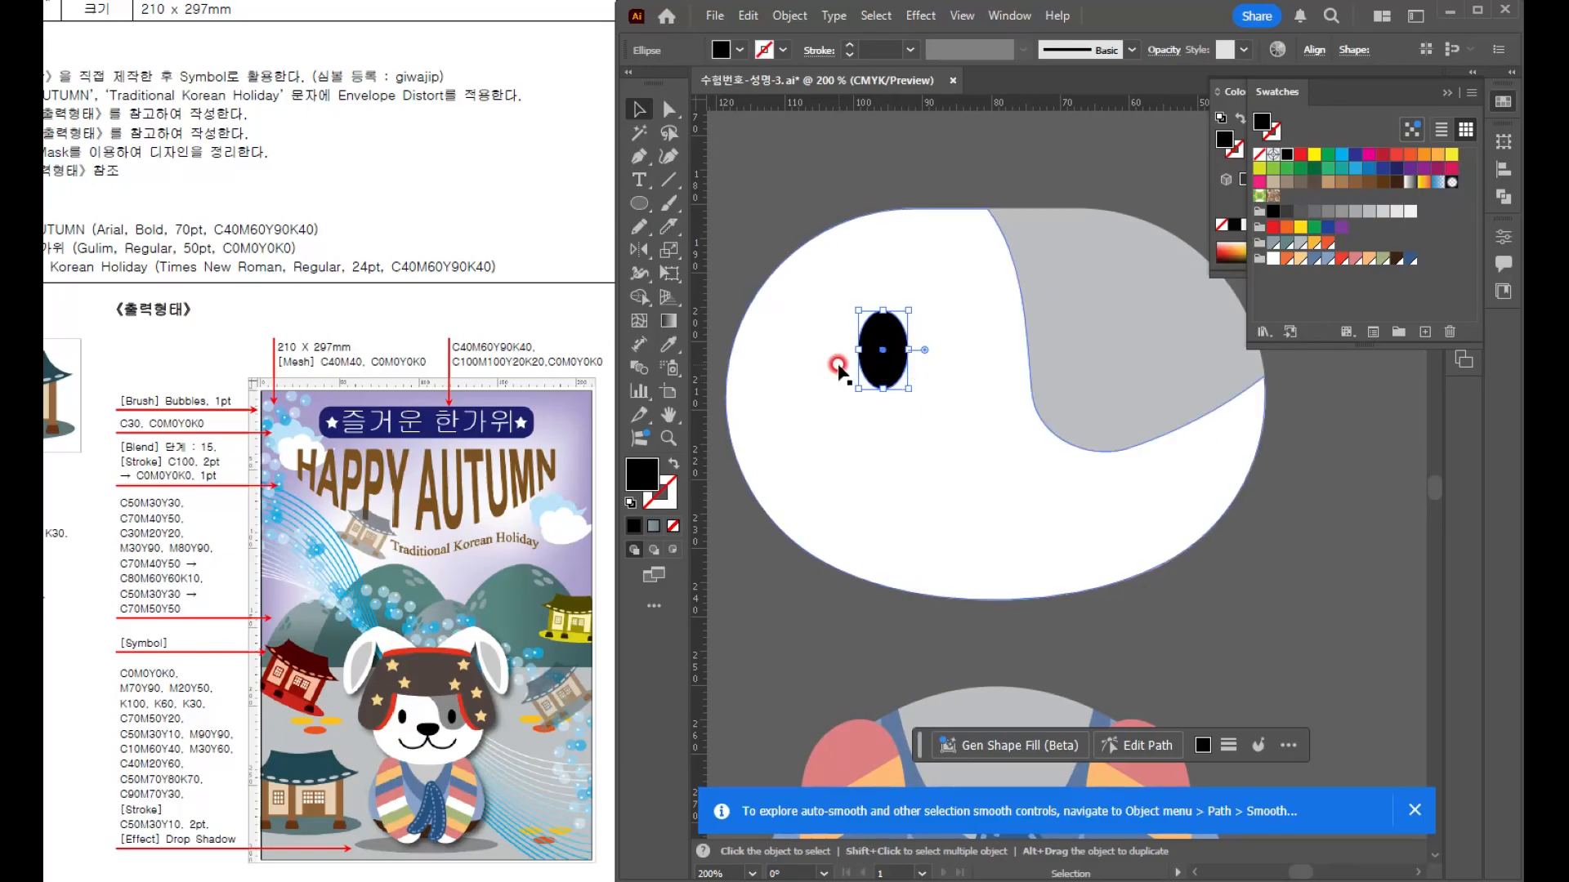
- Draw a wide black ellipse for the nose at the middle of the face and reshape it to a flattened top
left_click(638, 202)
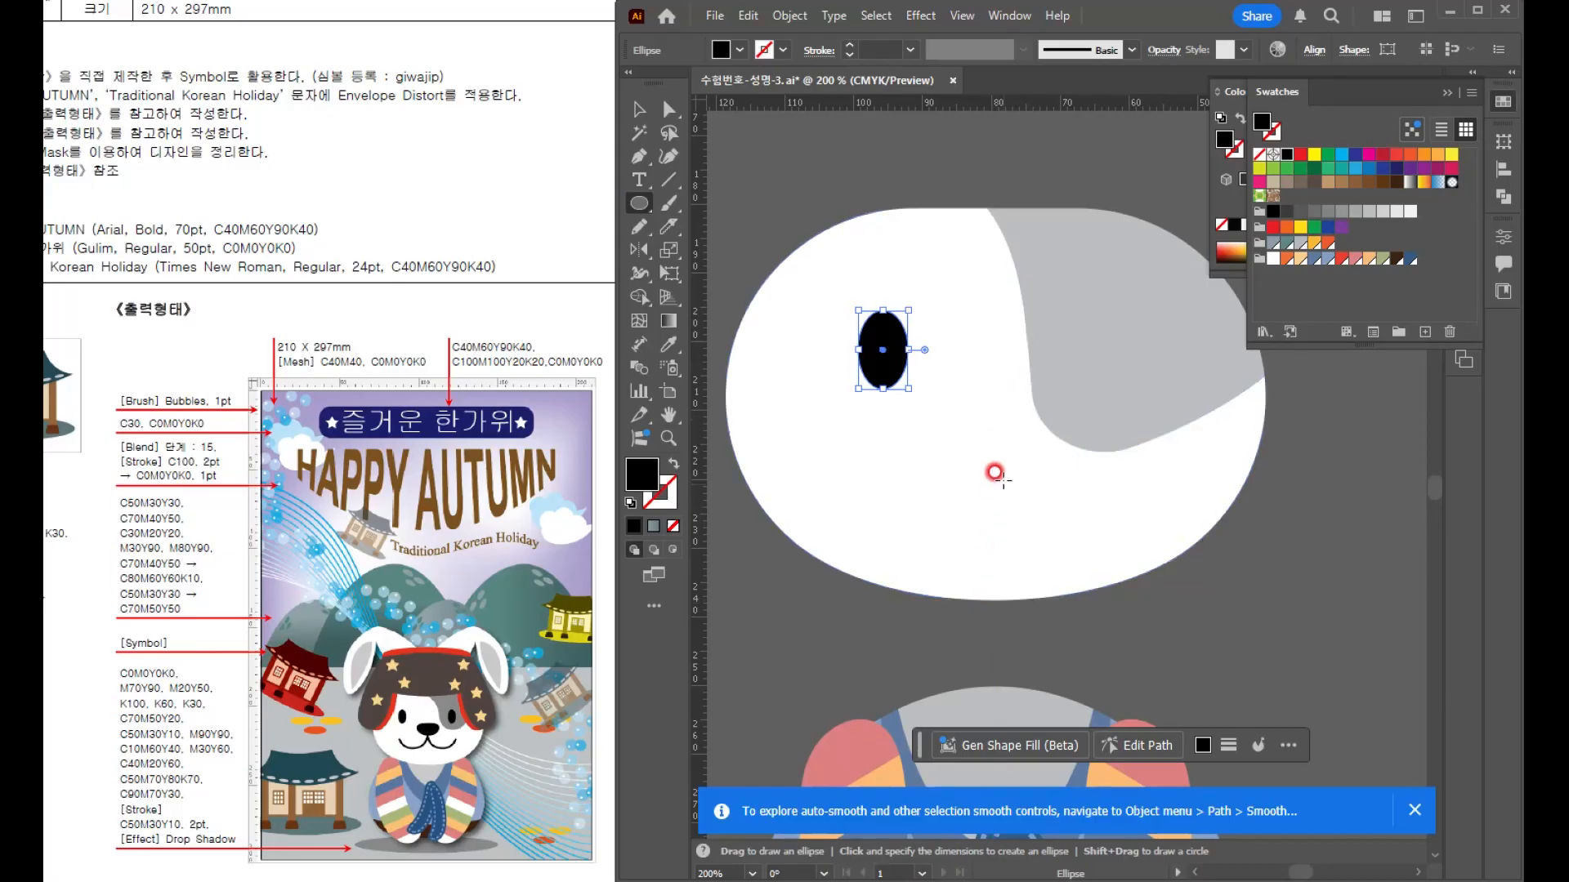
left_click_drag(995, 468, 1058, 510)
key("a")
left_click_drag(997, 428, 1005, 446)
left_click(643, 109)
key("ctrl+plus")
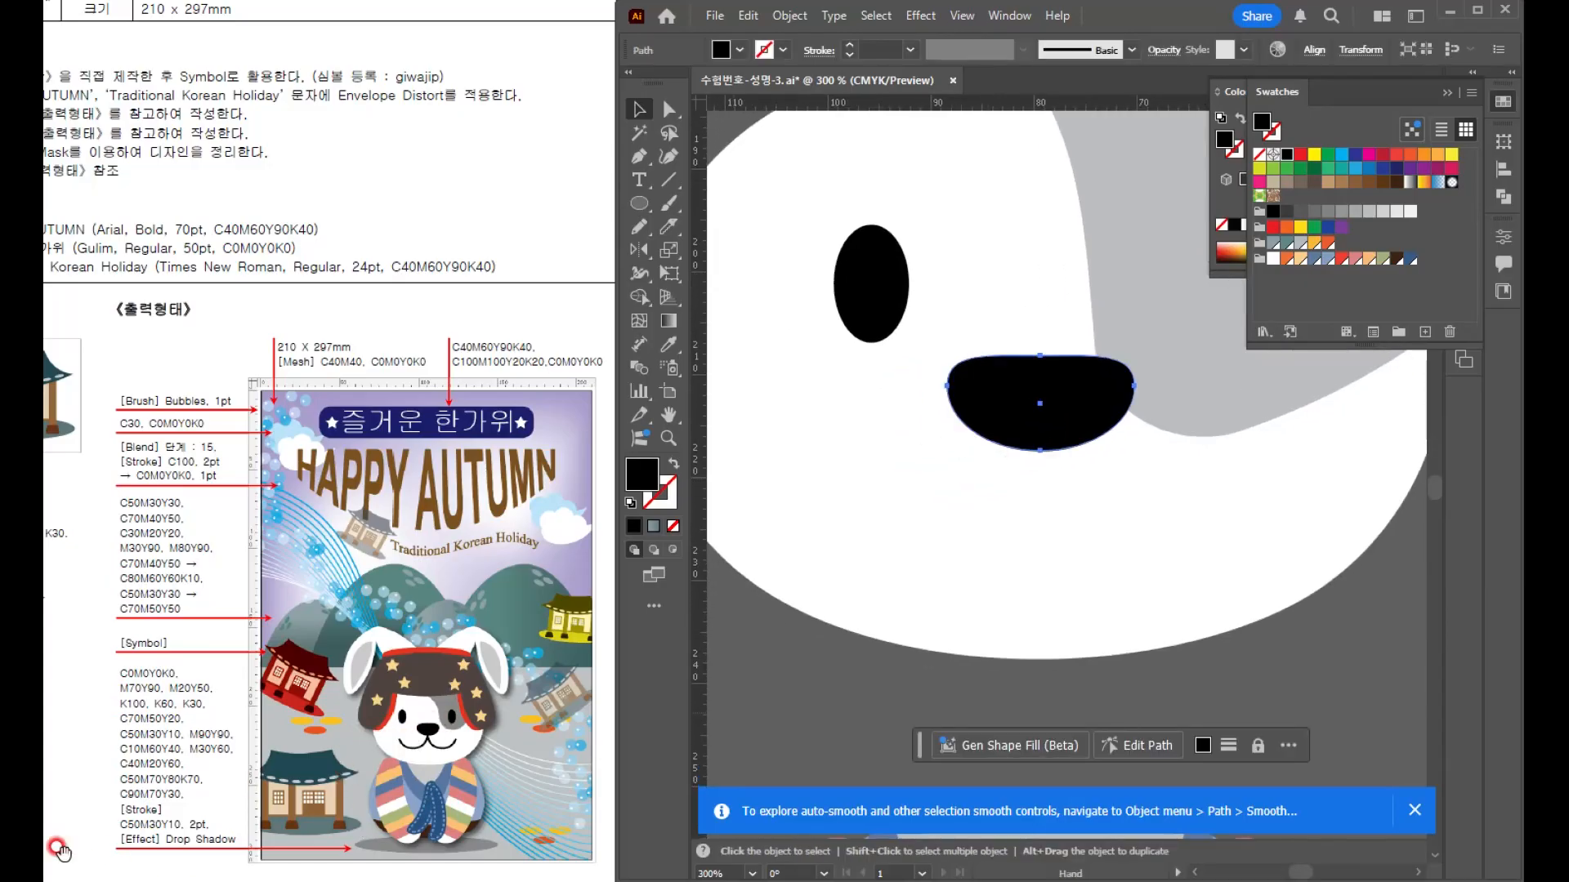
- Draw an ellipse below the nose with a black stroke and no fill, and delete its top anchor to leave a smile arc
left_click(649, 204)
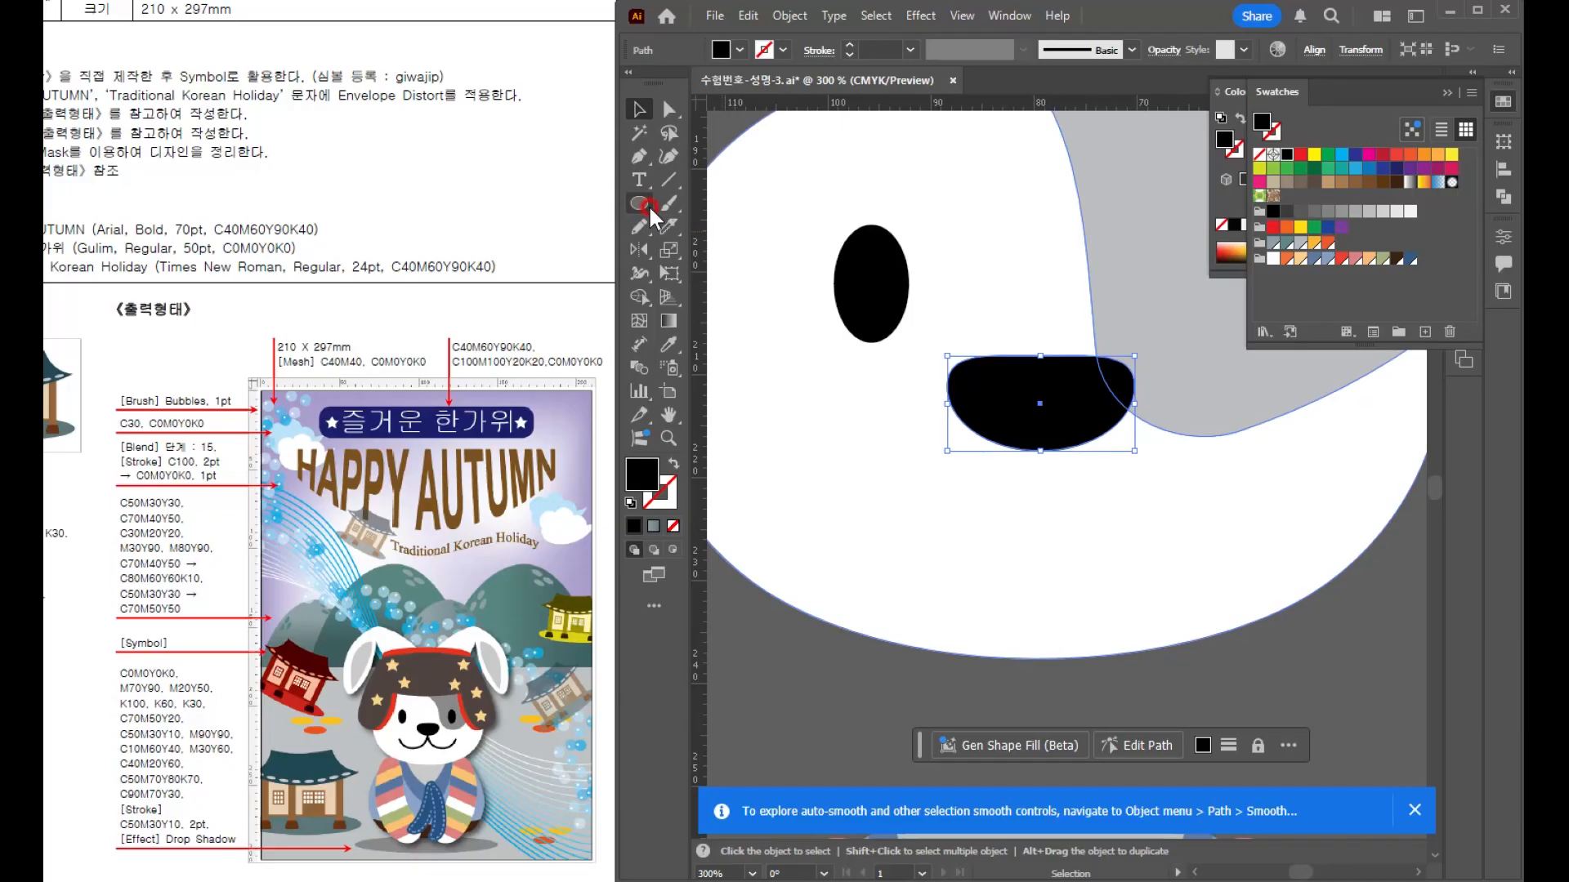
left_click_drag(1034, 447, 850, 585)
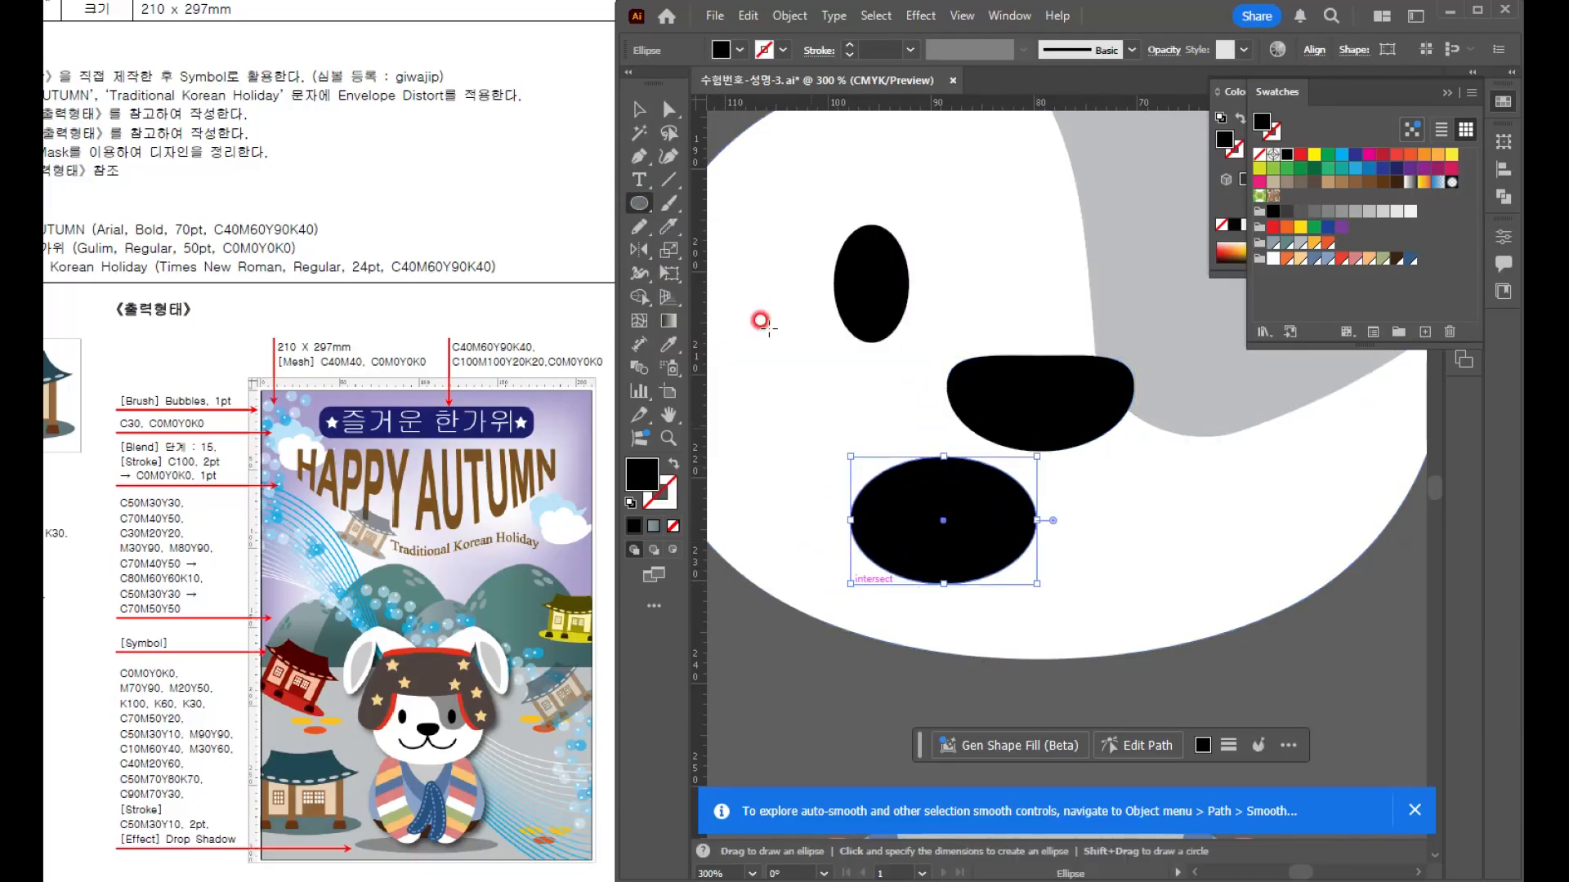
left_click(675, 464)
left_click(670, 115)
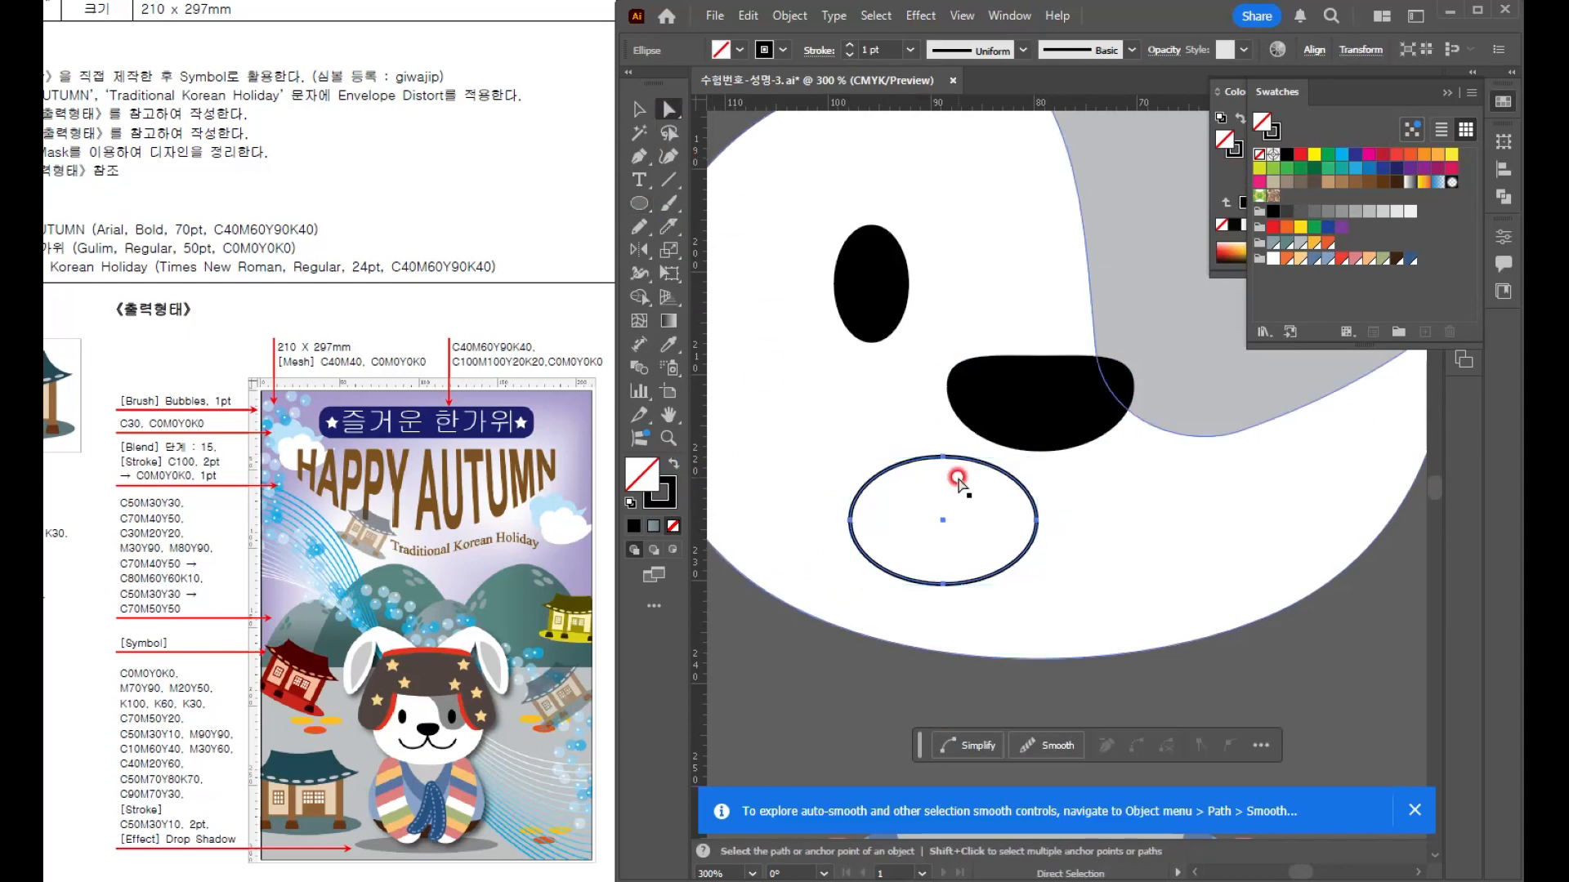
left_click(943, 456)
key("Delete")
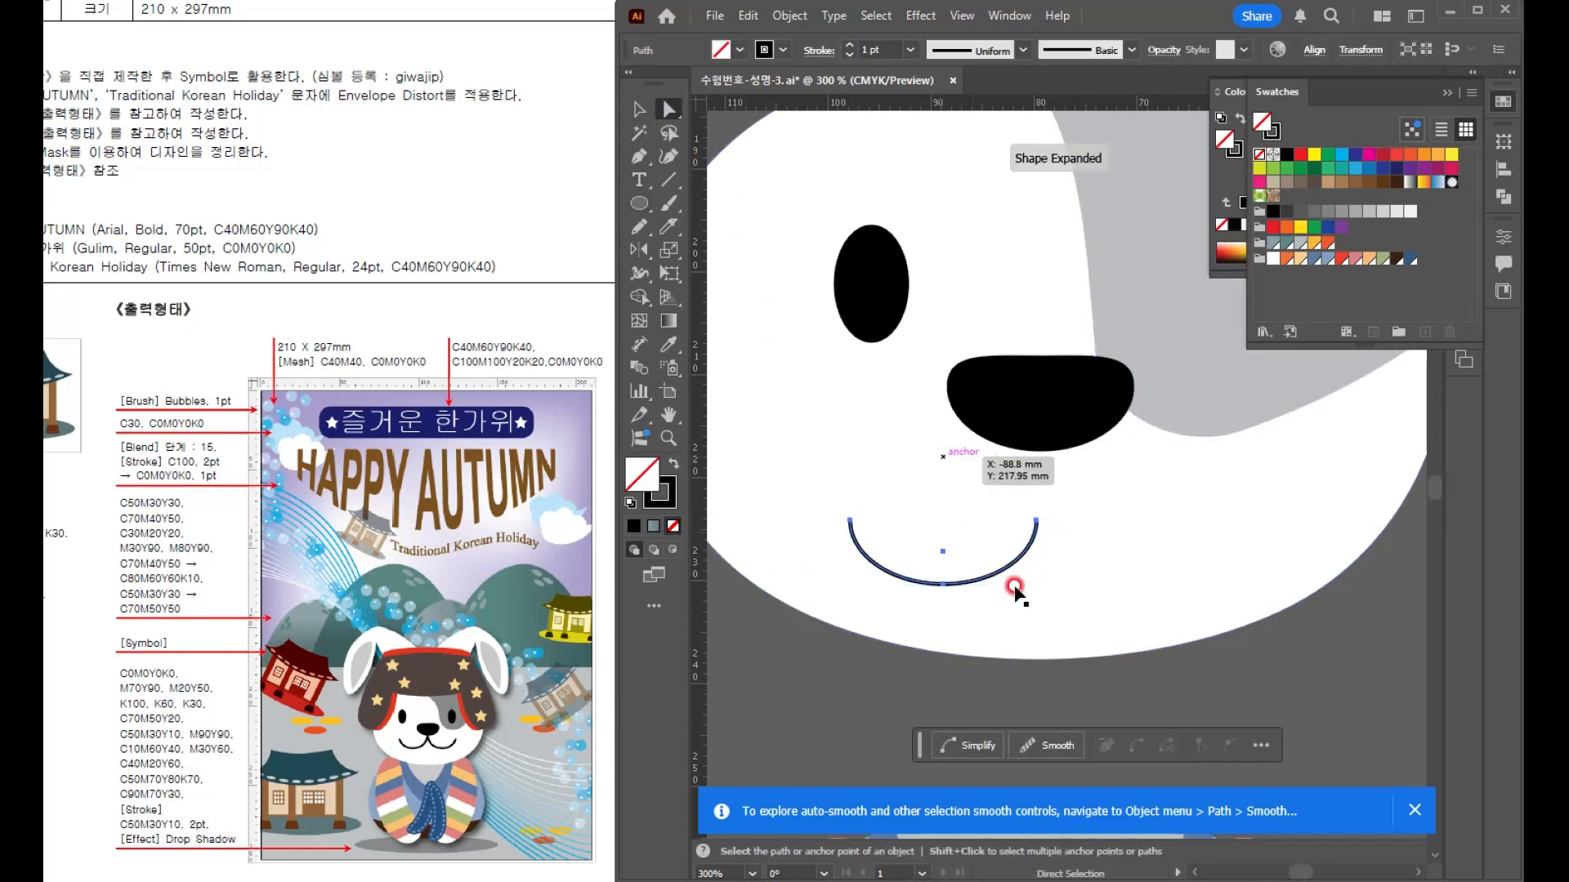
- Move the smile arc so its right end meets the nose's bottom centre, and lower the nose and eye slightly
key("v")
left_click_drag(1013, 582, 1005, 501)
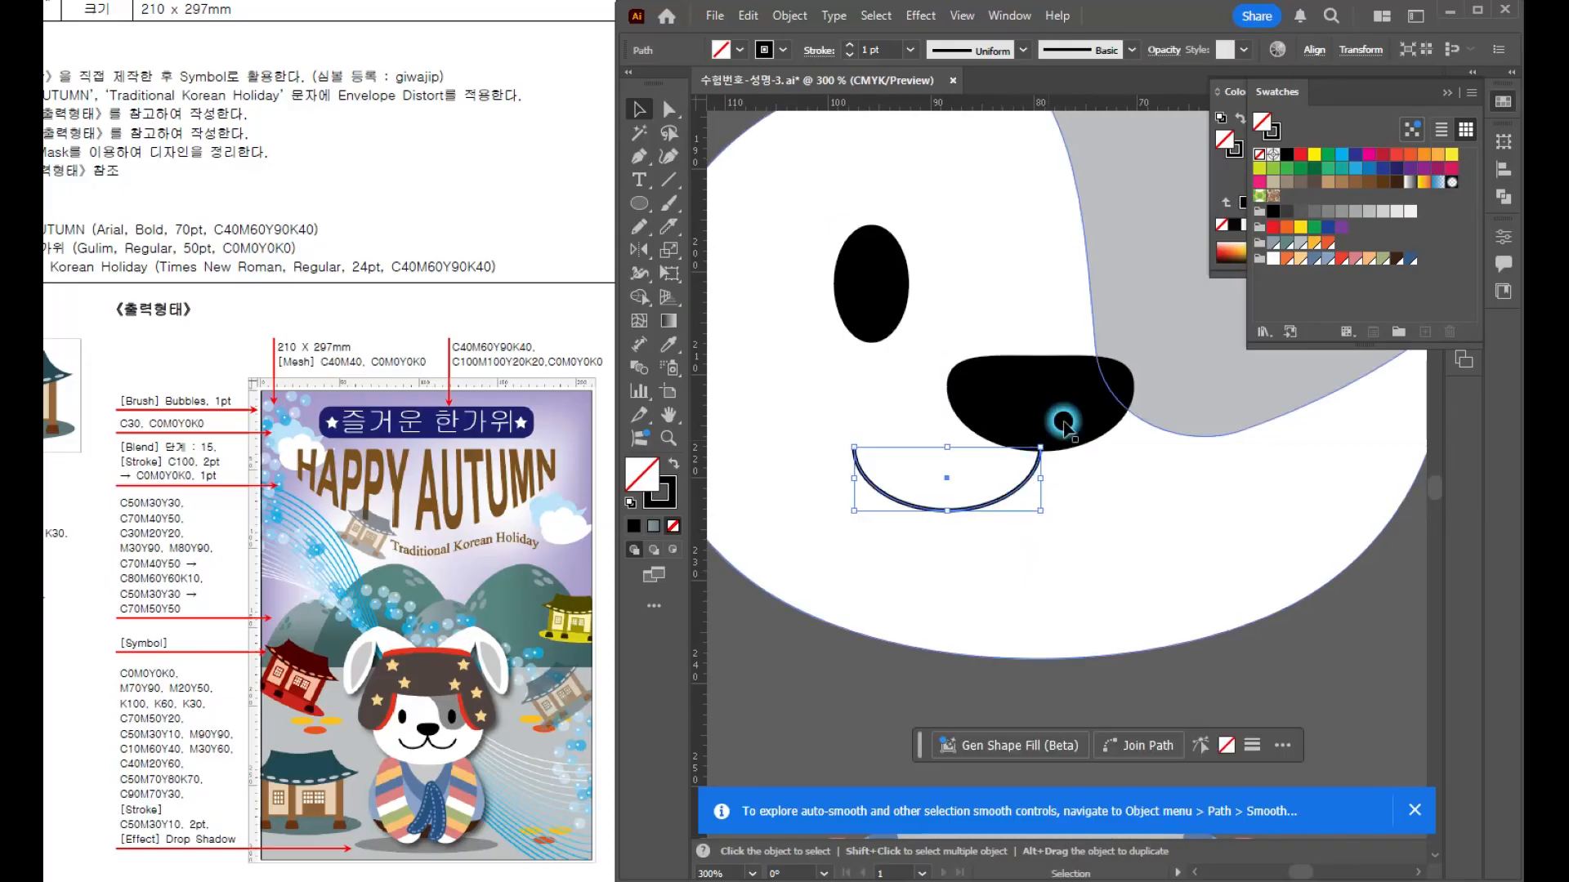
left_click(1061, 393)
left_click_drag(882, 298, 881, 327)
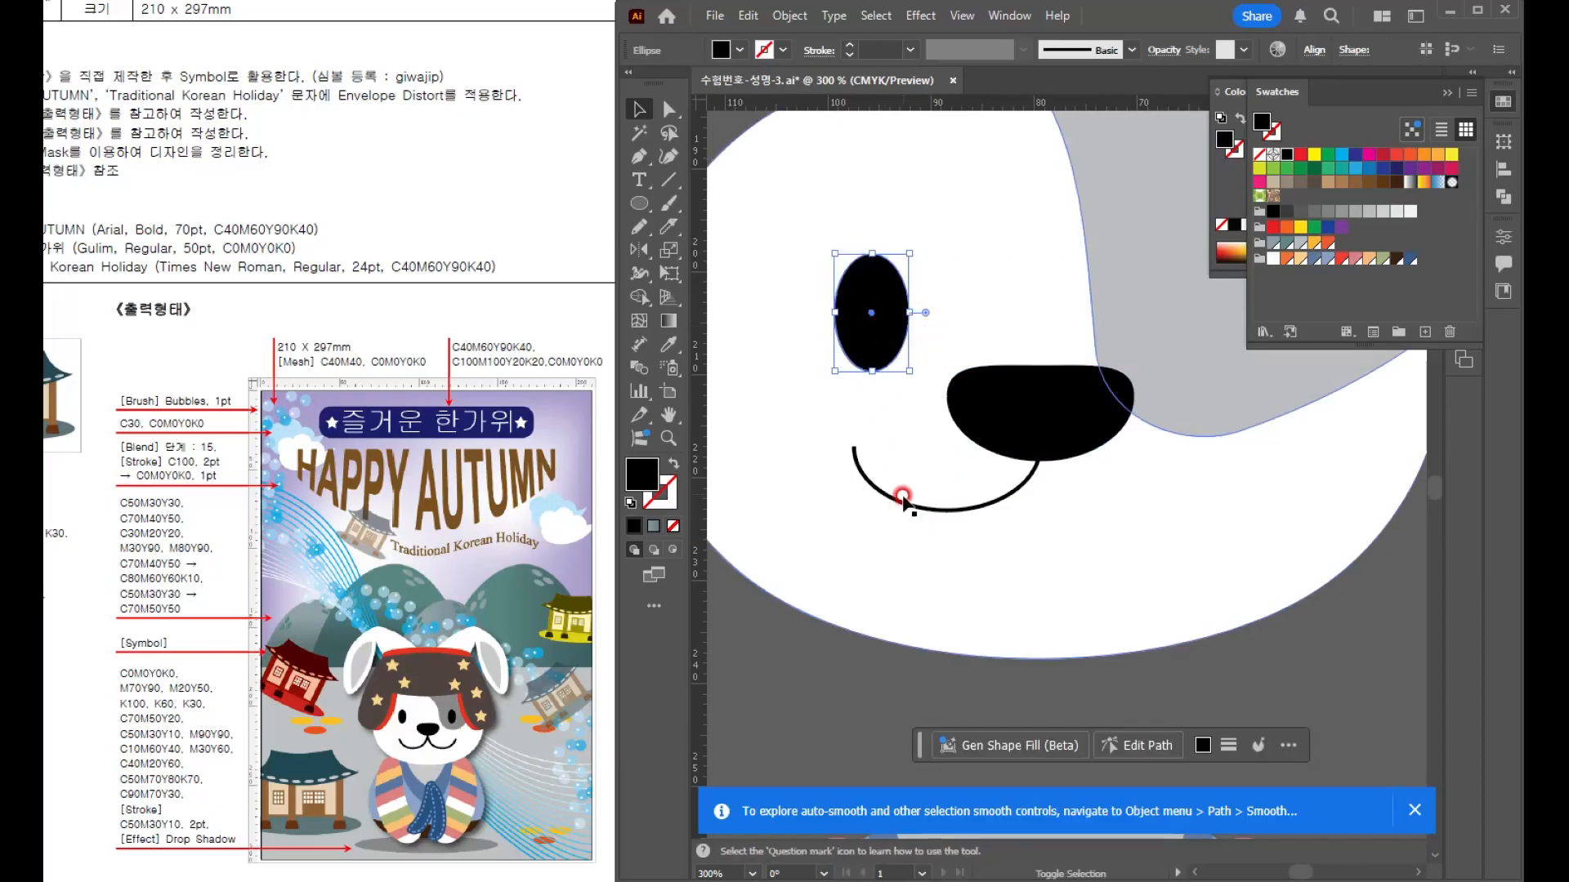
- Thicken the smile arc's stroke by one point and expand it into a filled shape
left_click(907, 510)
left_click(990, 500)
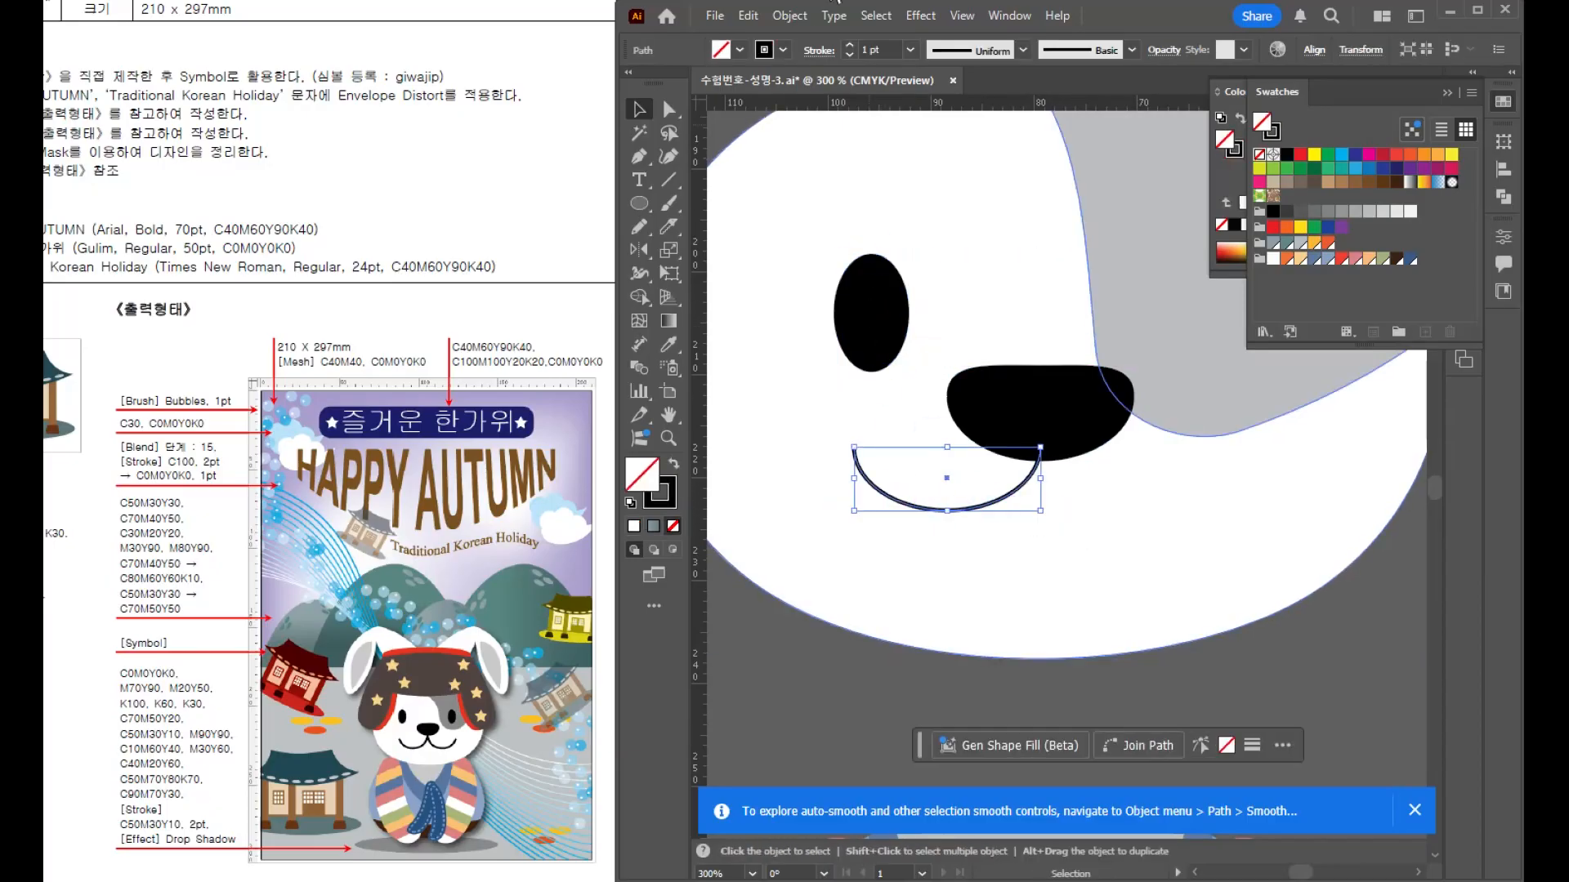
left_click(849, 45)
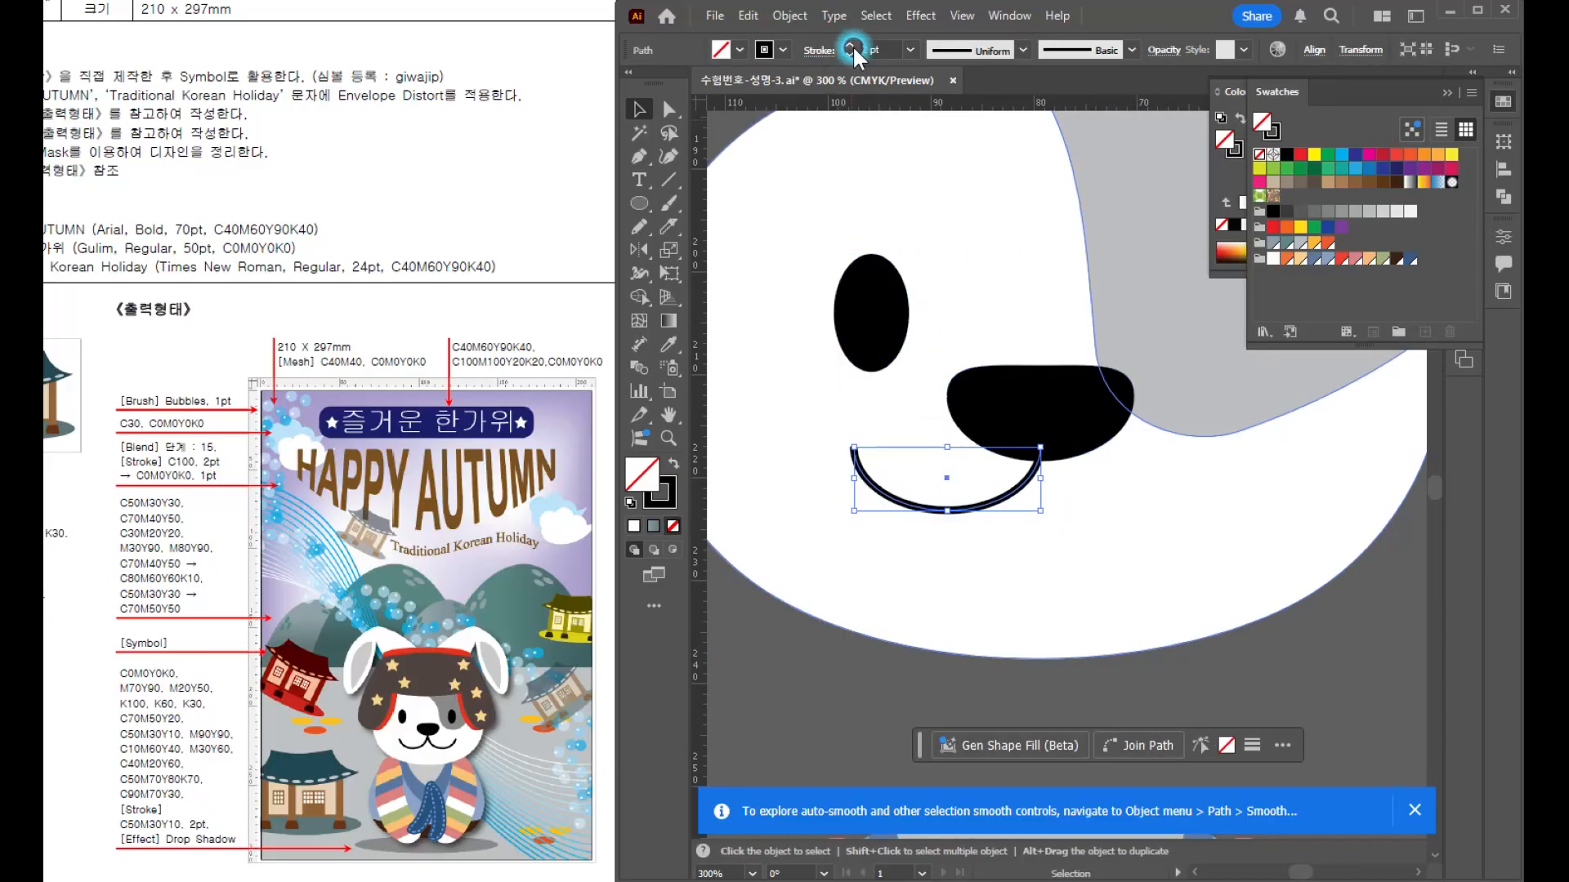
key("ctrl+minus")
key("ctrl+minus")
left_click_drag(1079, 490, 985, 569)
left_click(791, 16)
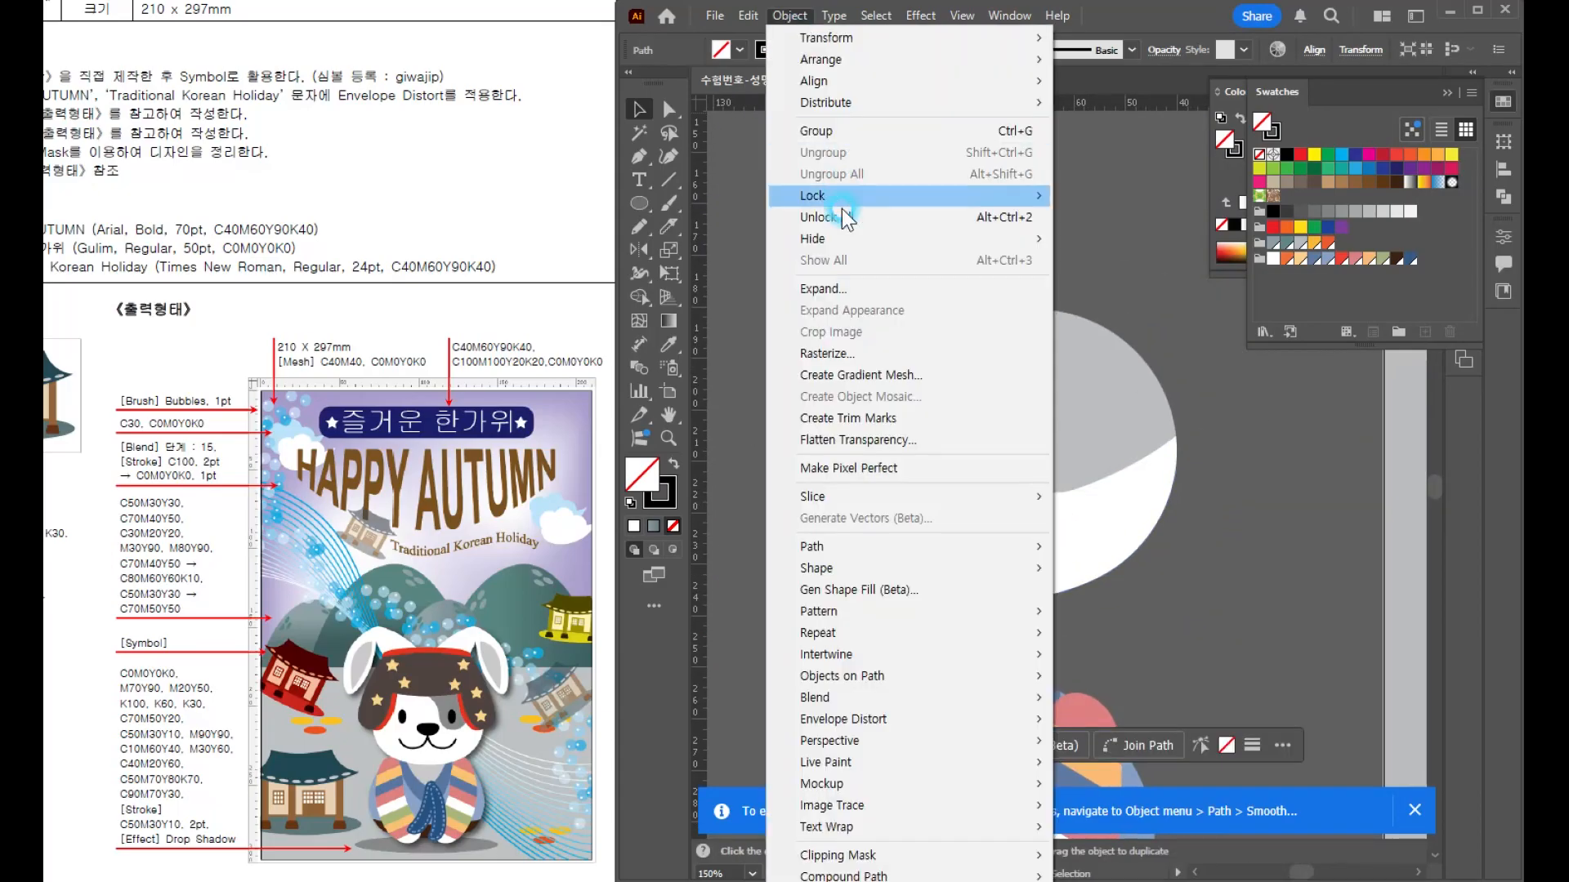
left_click(832, 293)
left_click(626, 429)
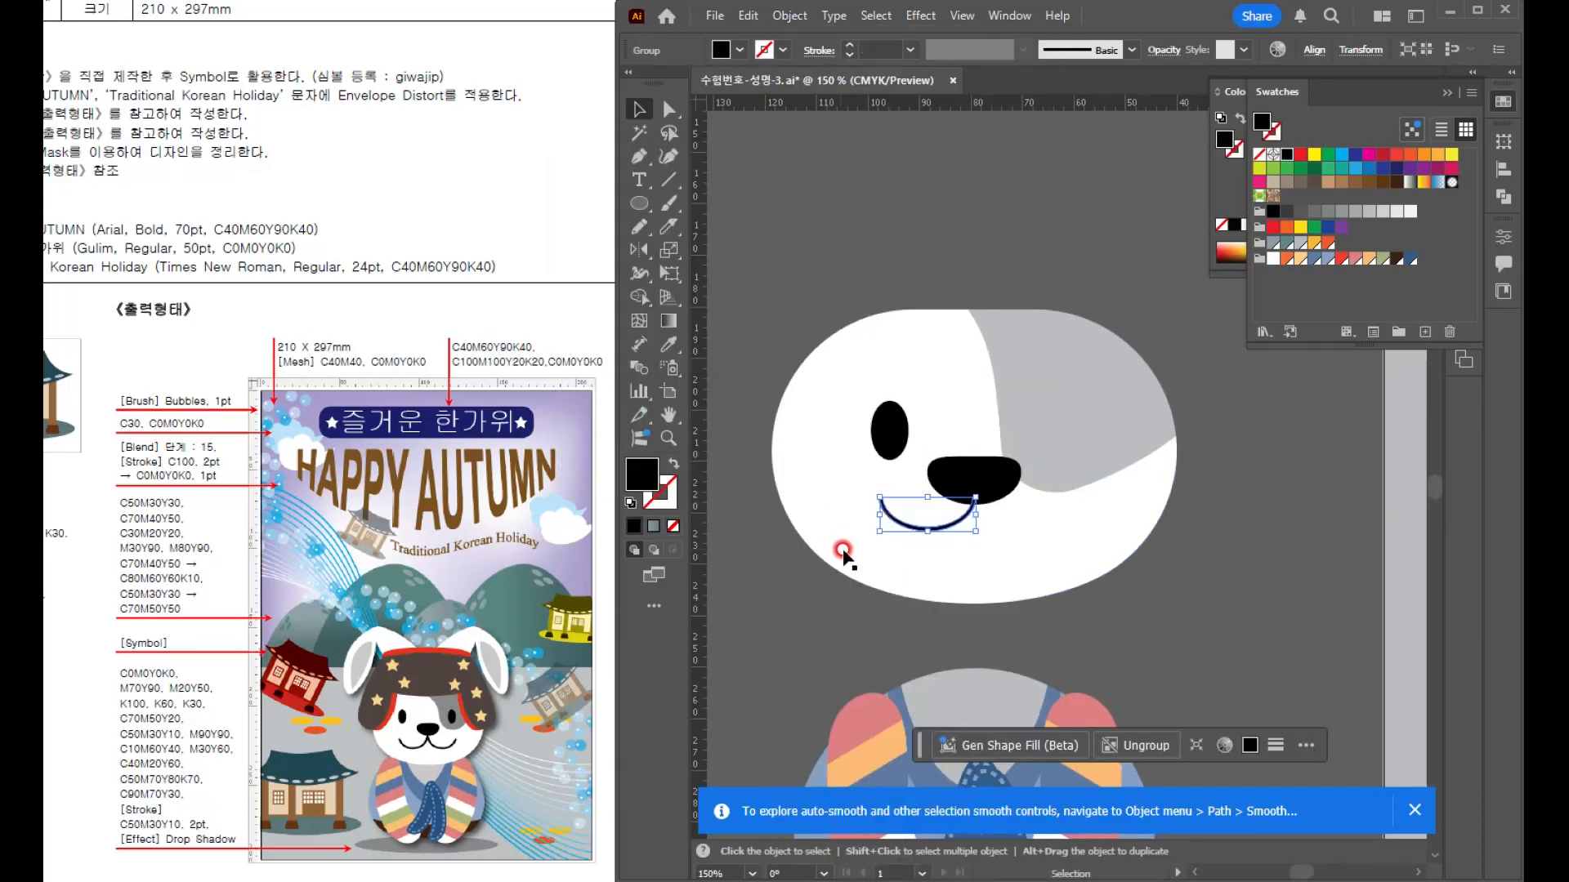
- Reflect a copy of the eye and smile arc across a vertical axis through the nose's centre
key("ctrl+plus")
key("ctrl+plus")
left_click(867, 331, "shift")
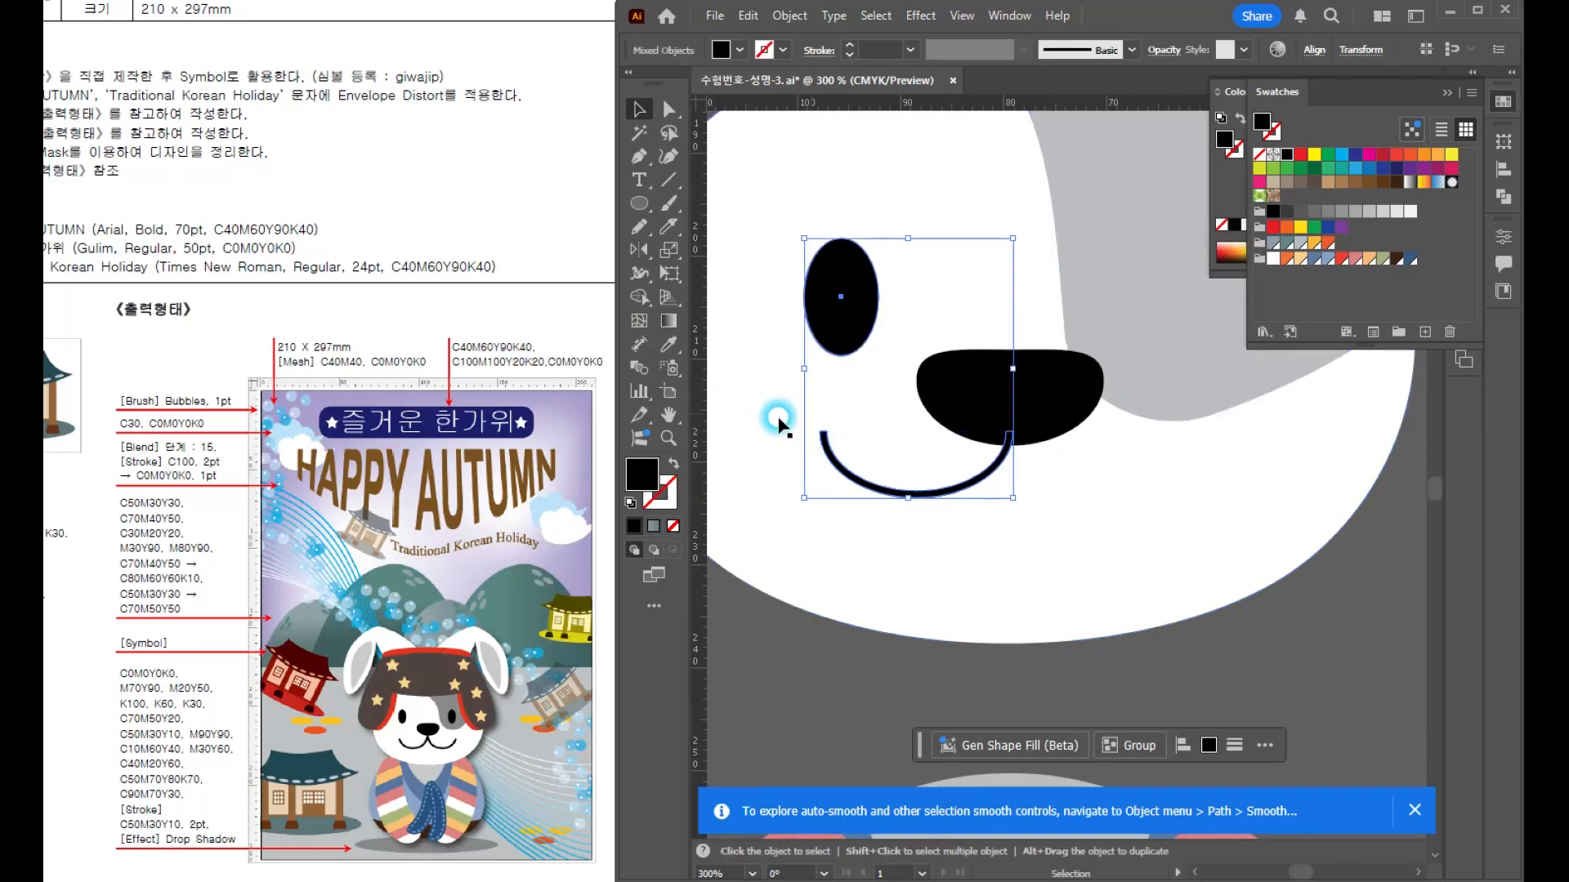
left_click(639, 250)
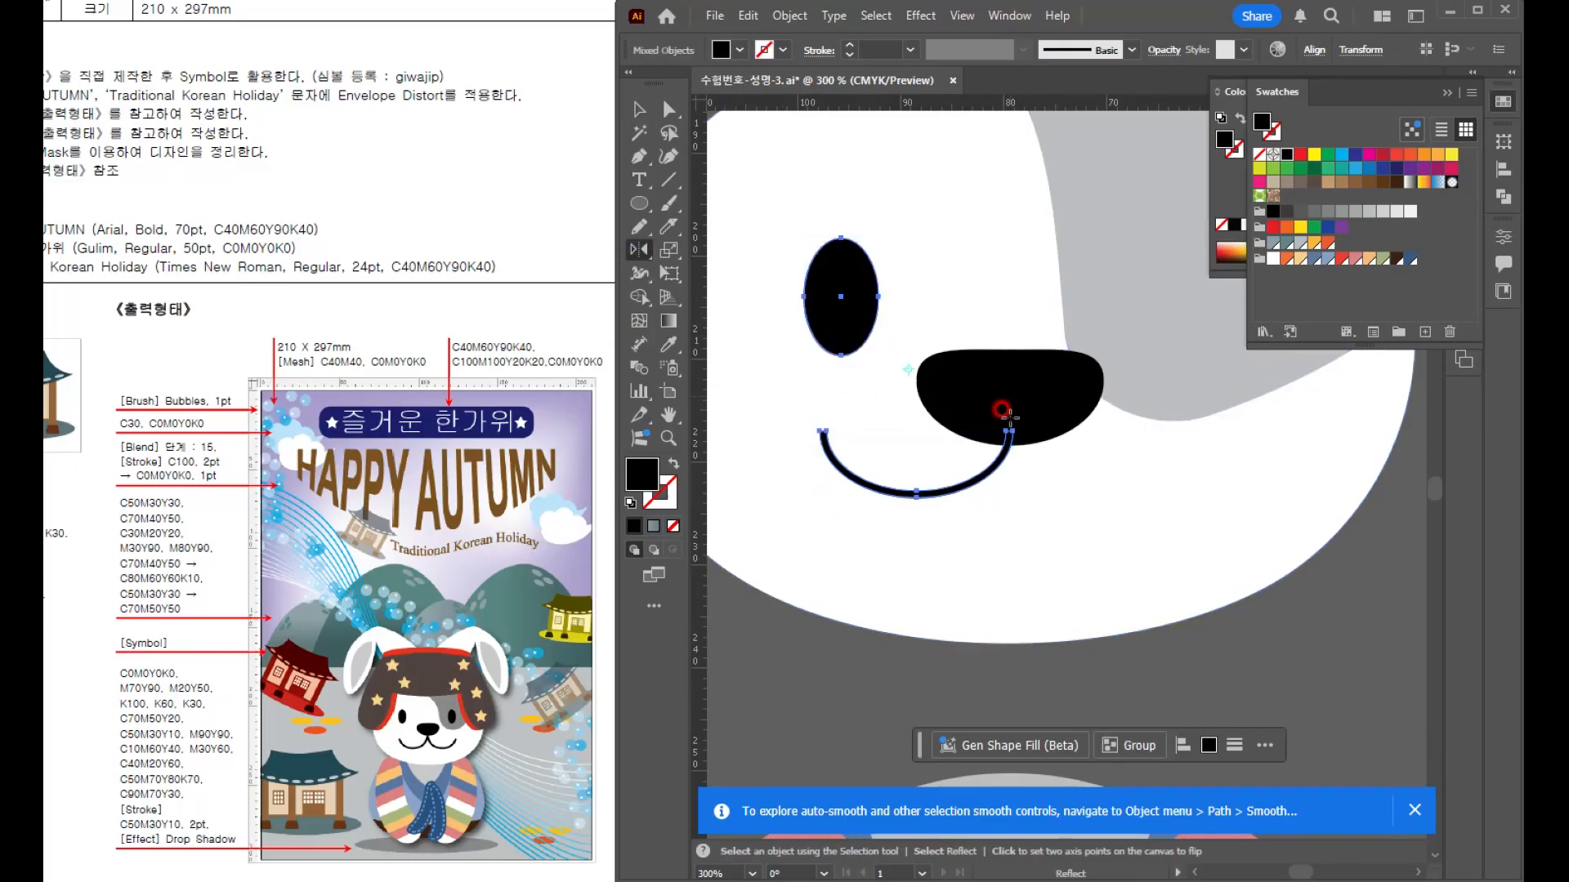
scroll(990, 515, "down", 3)
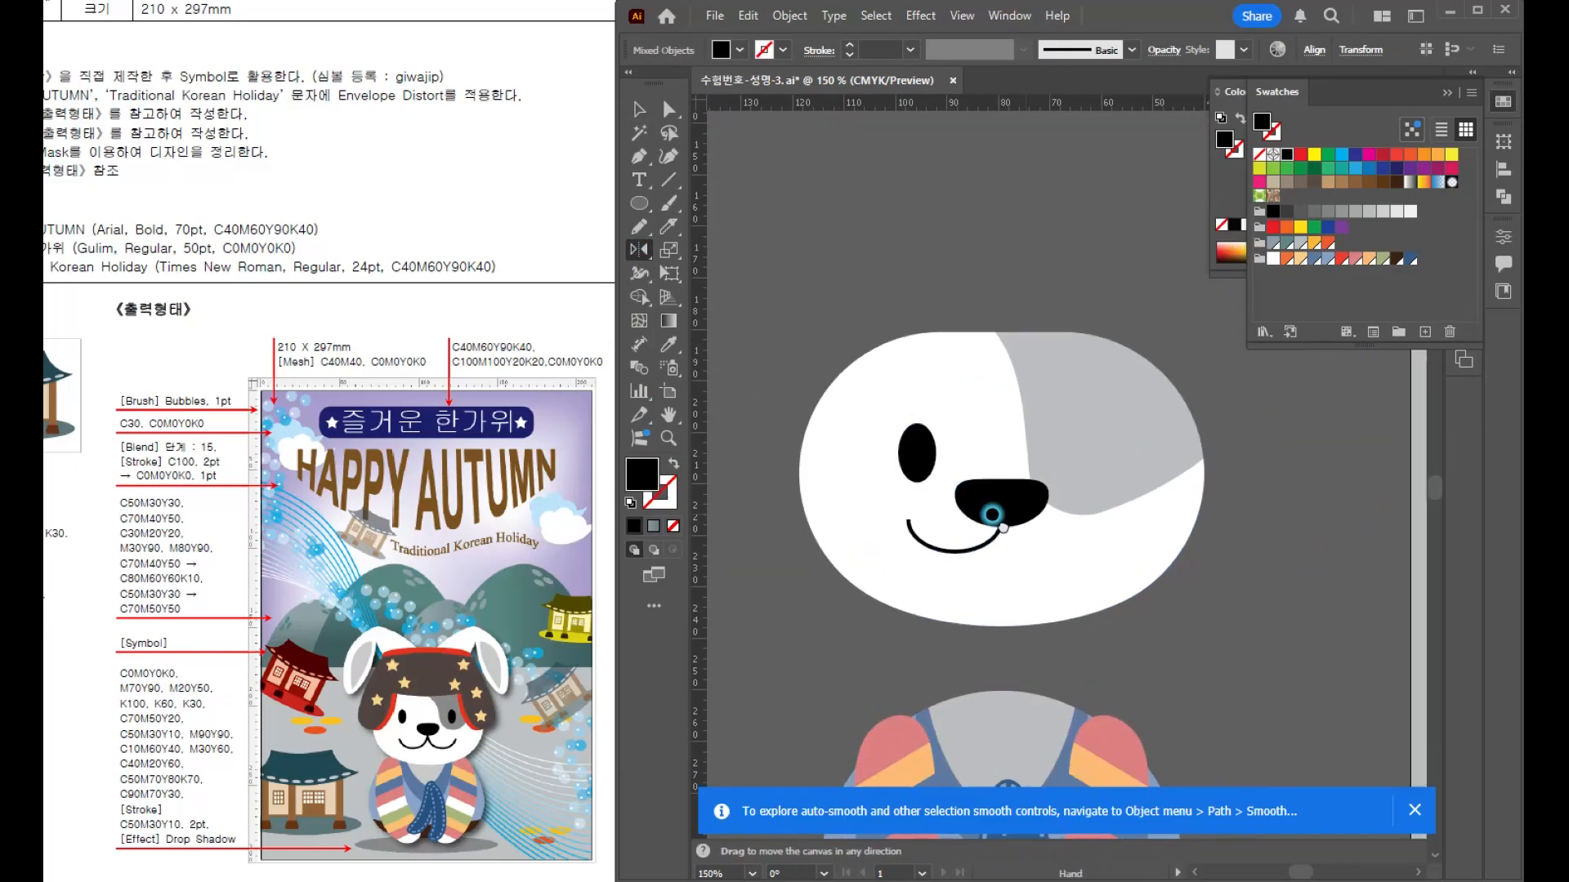
scroll(972, 515, "up", 4)
scroll(951, 515, "up", 1)
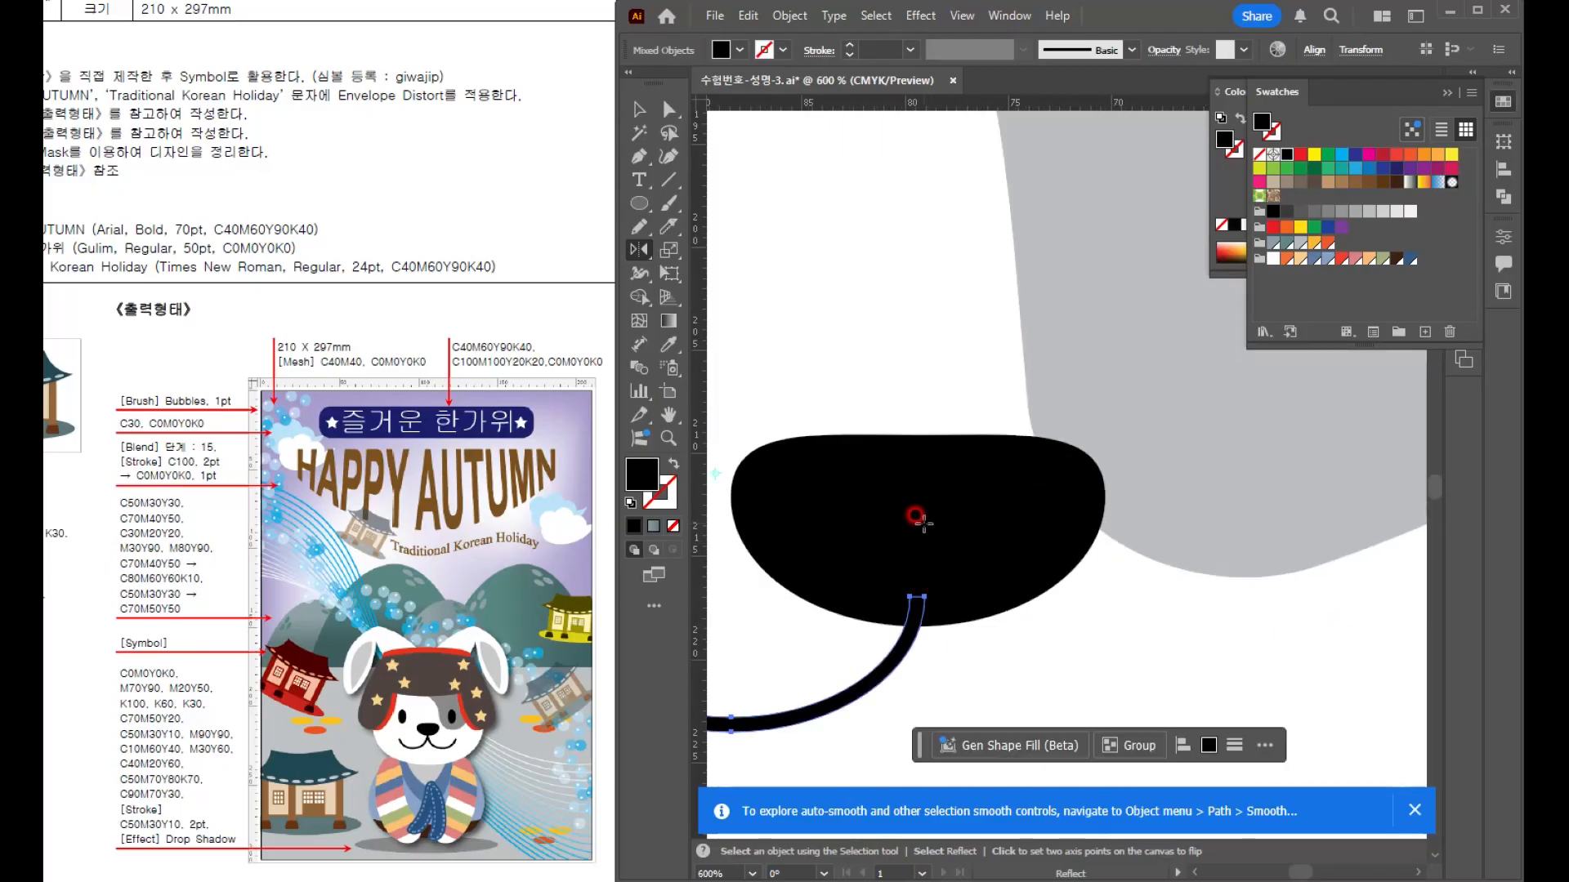
left_click(911, 426, "alt")
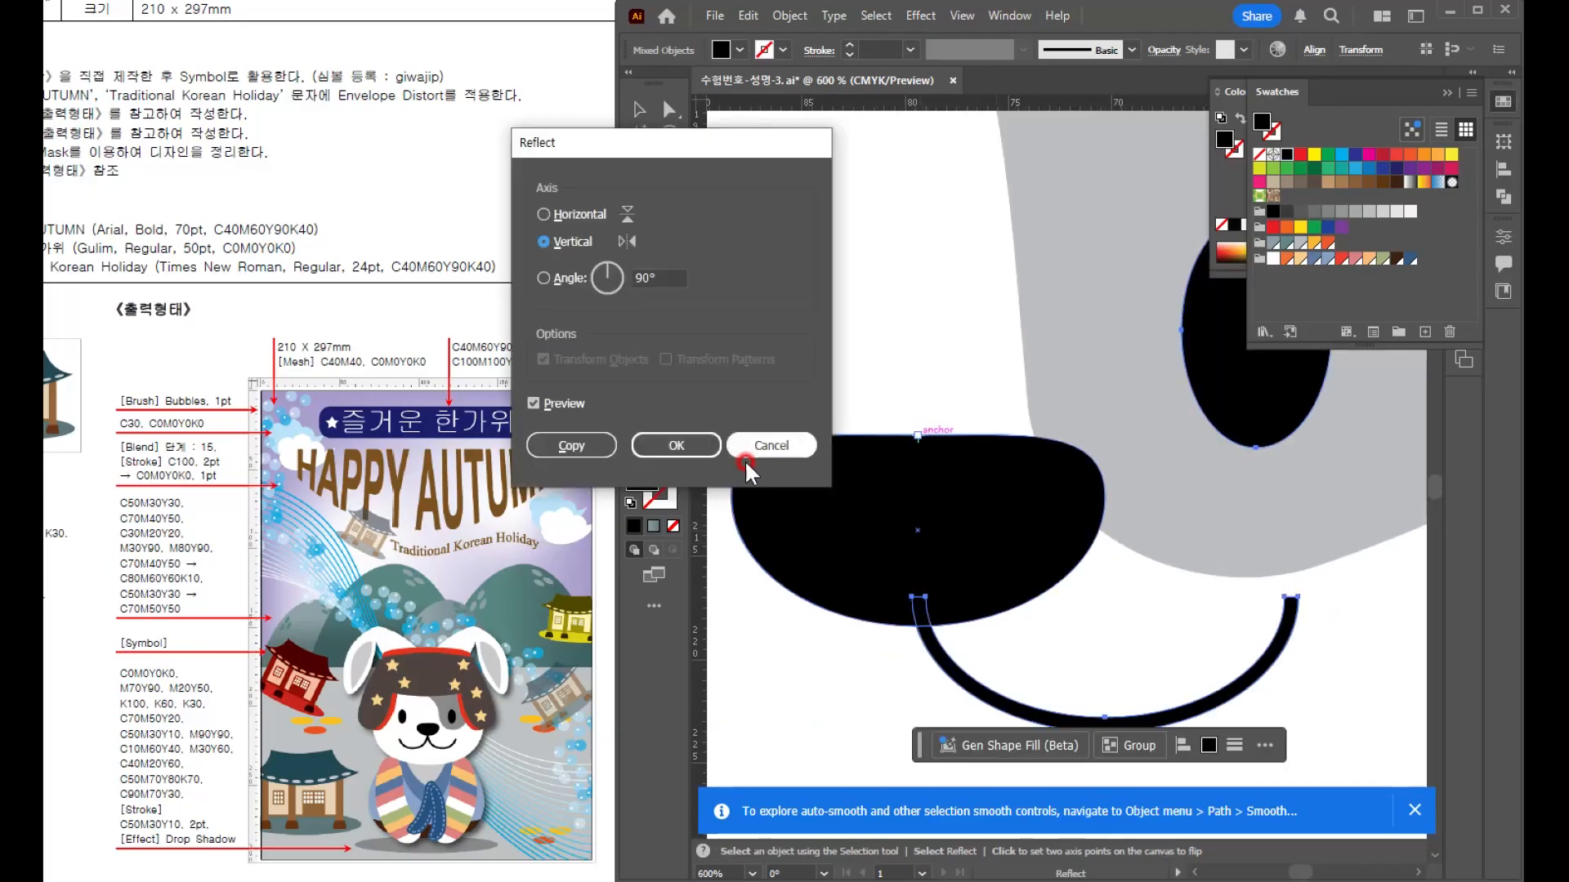
left_click(572, 446)
scroll(964, 523, "down", 4)
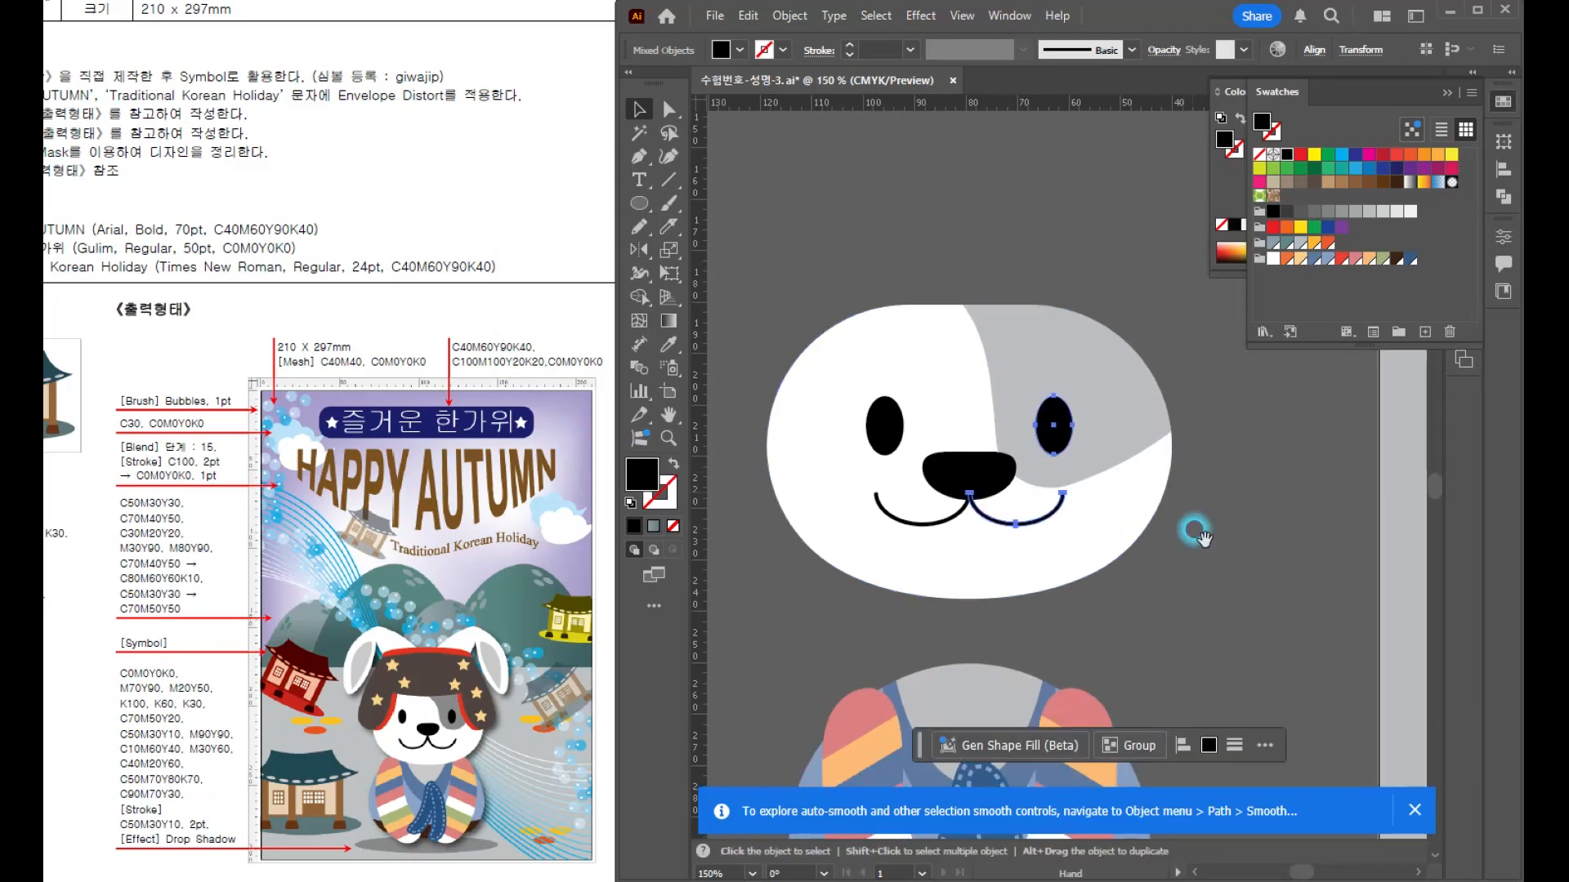
key("v")
left_click(1229, 630)
- Raise the bottom edge of the white head shape slightly closer to the mouth
left_click(991, 571)
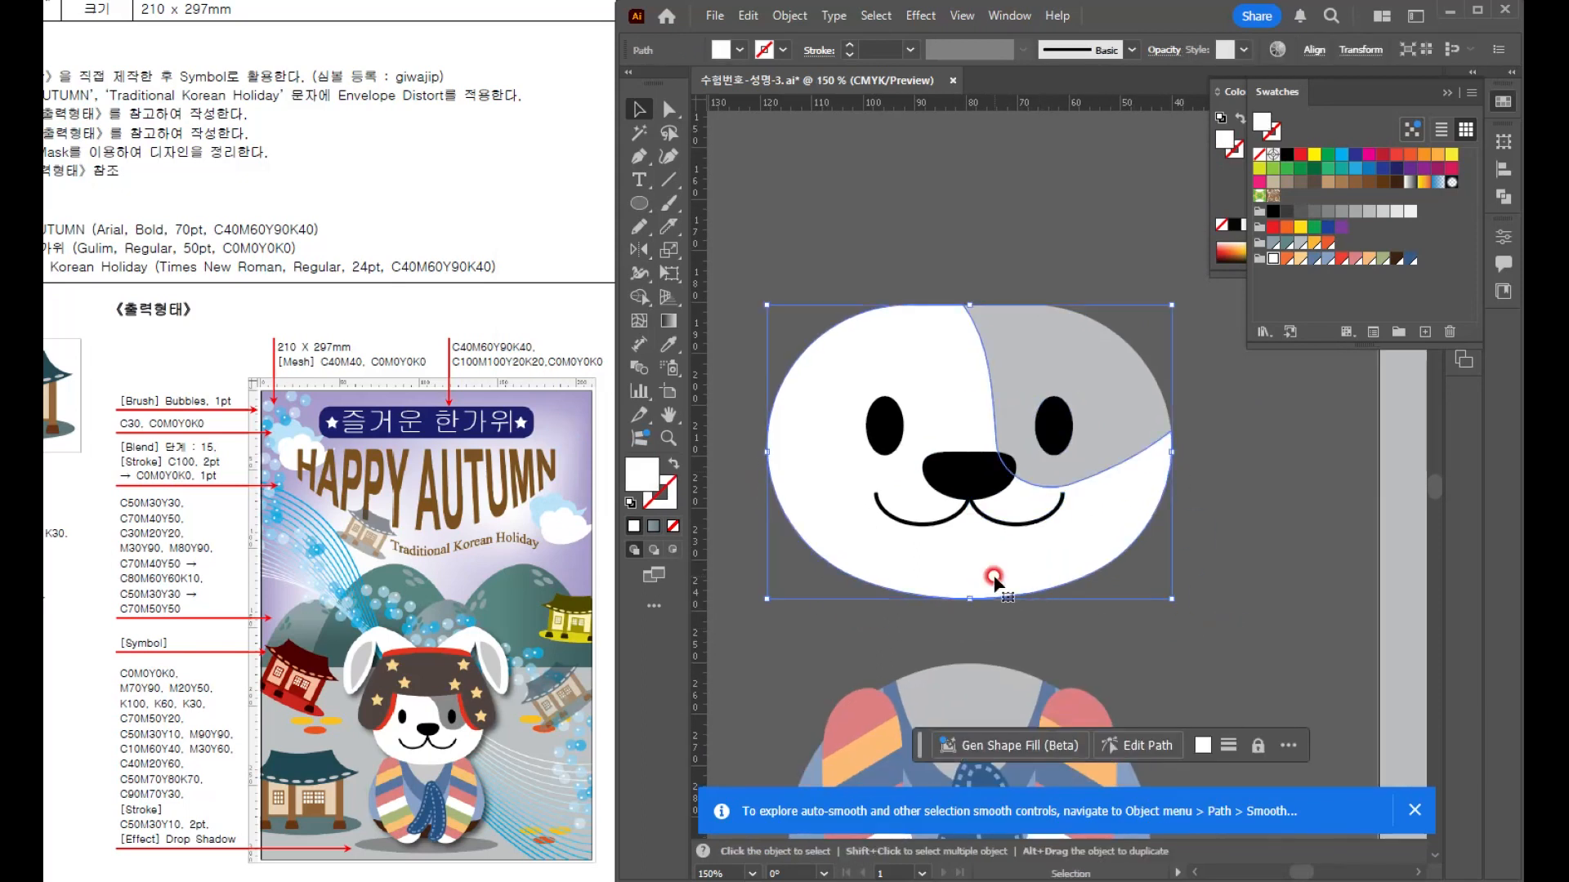
left_click(985, 585, "shift")
left_click(984, 587)
left_click_drag(1187, 457, 972, 586)
key("ctrl+shift+a")
scroll(848, 392, "up", 1)
left_click_drag(1018, 410, 1051, 386)
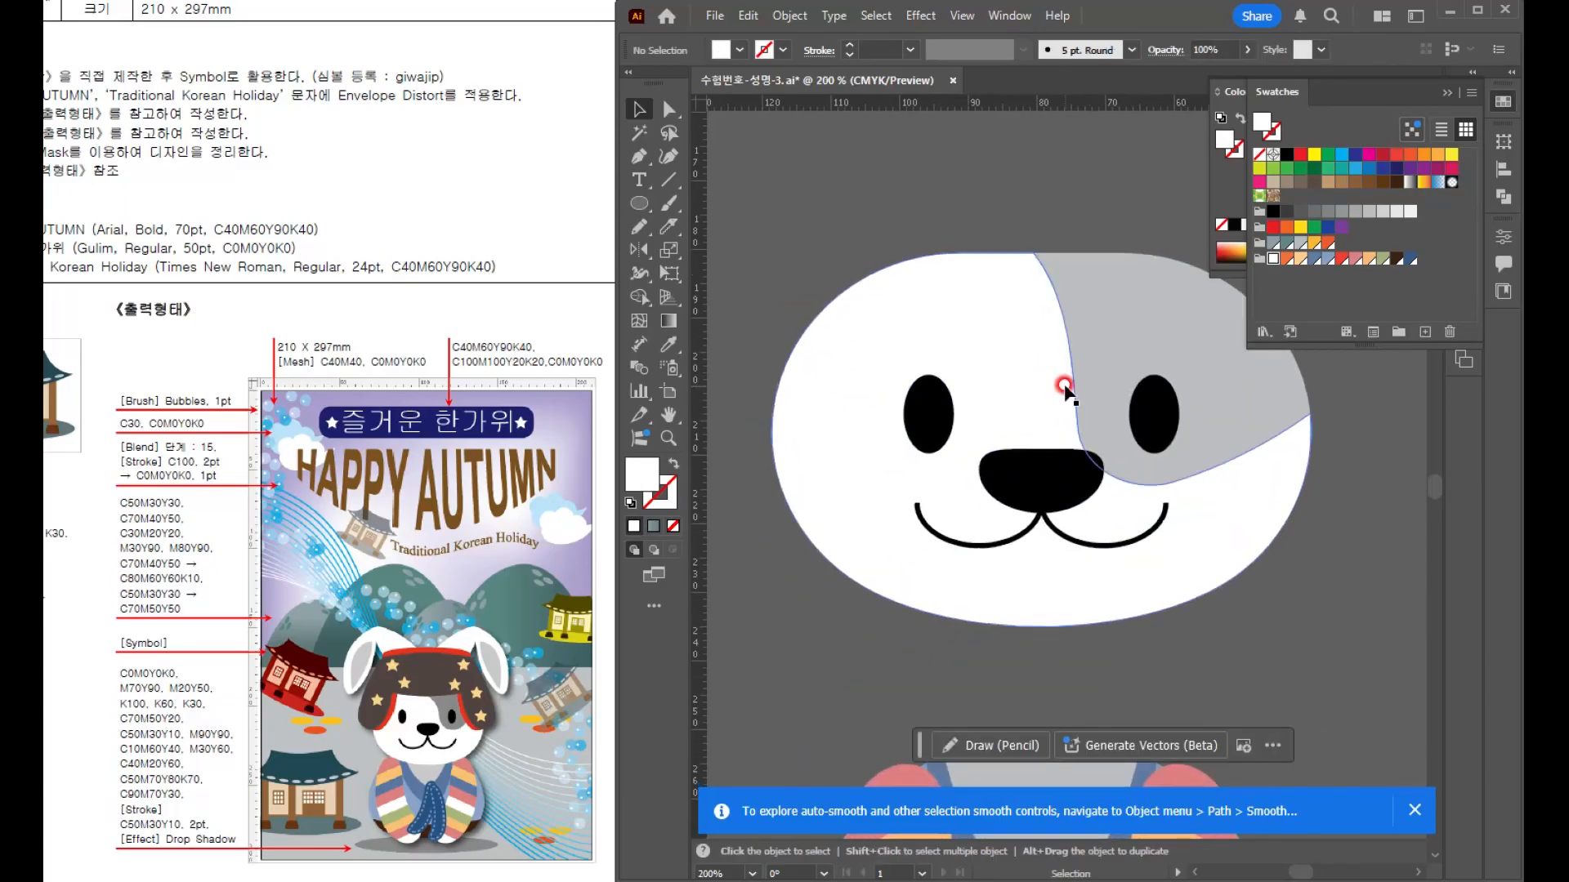
key("ctrl+s")
left_click(1152, 483)
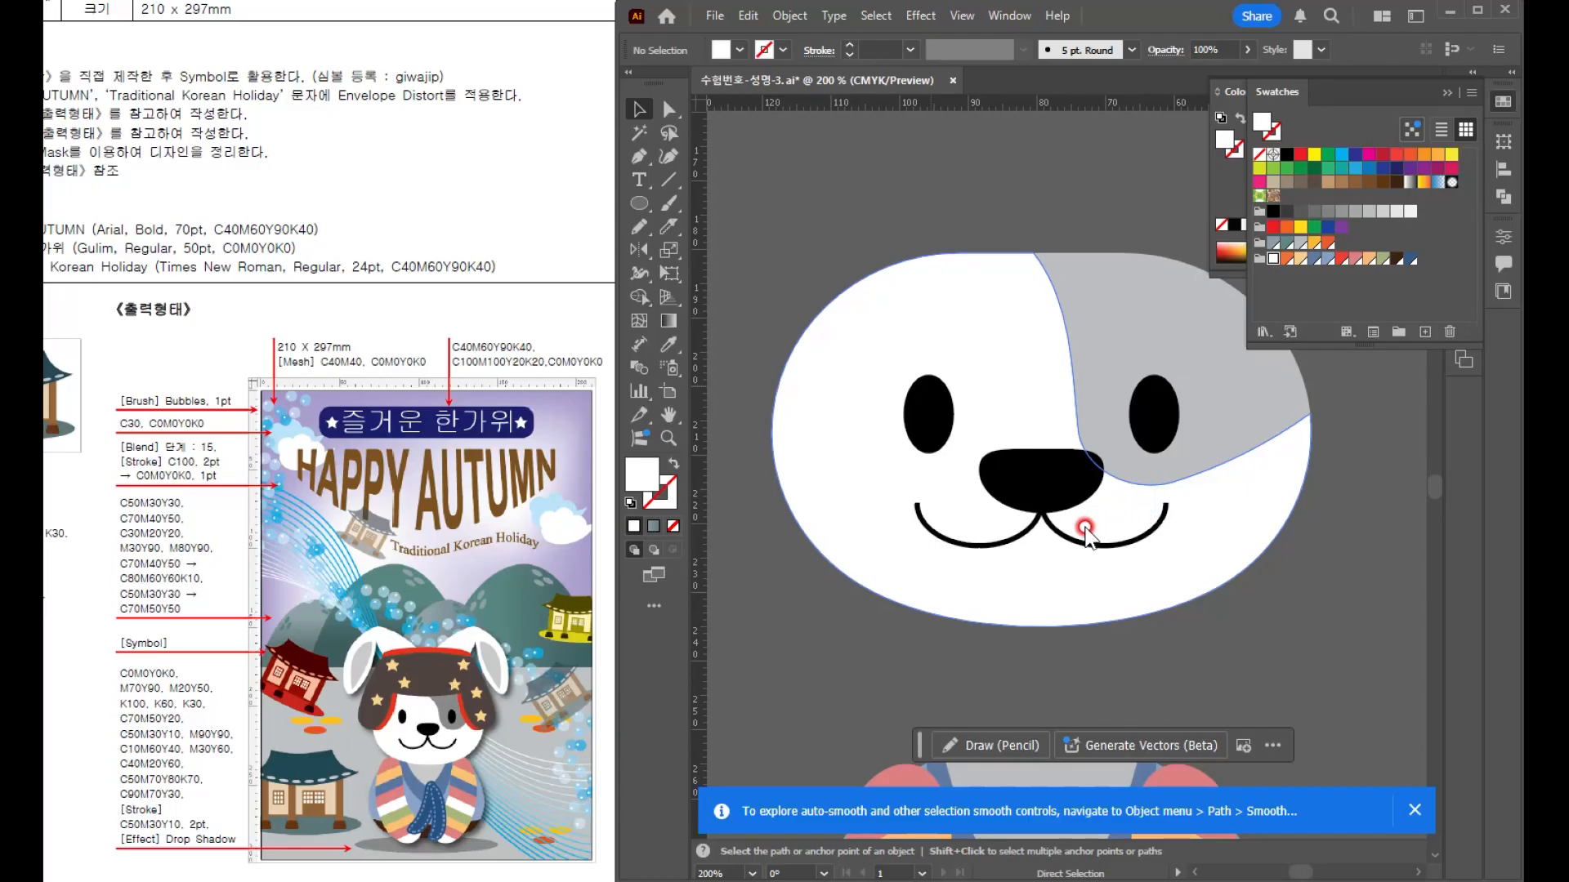
- Draw a wide, flat white ellipse above the dog's head, centred over the nose
scroll(394, 737, "down", 10)
scroll(434, 658, "down", 10)
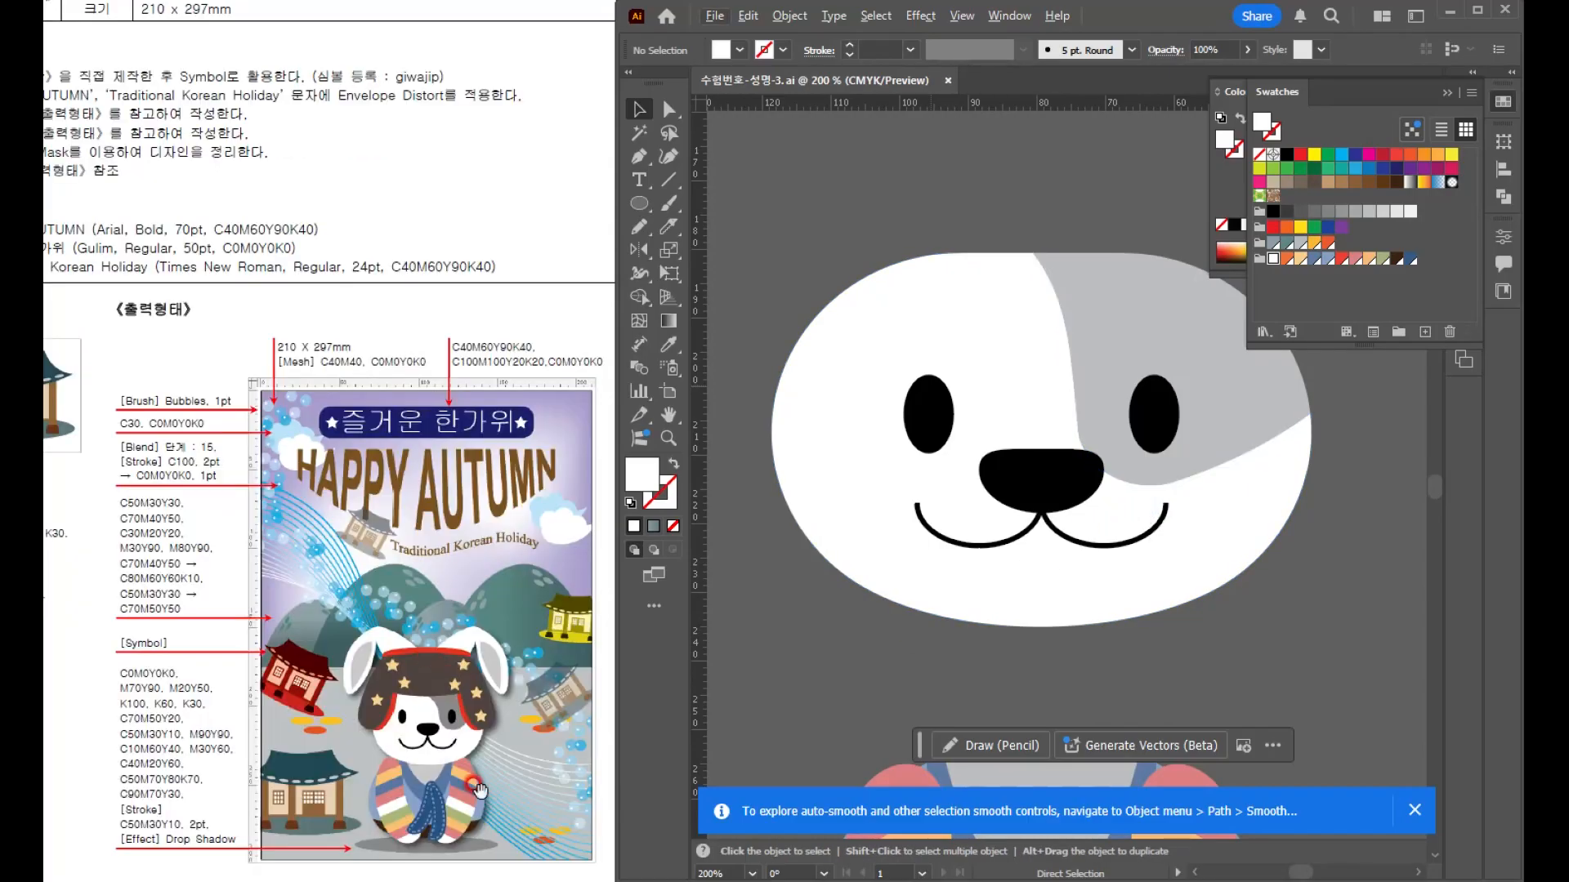
left_click(431, 752)
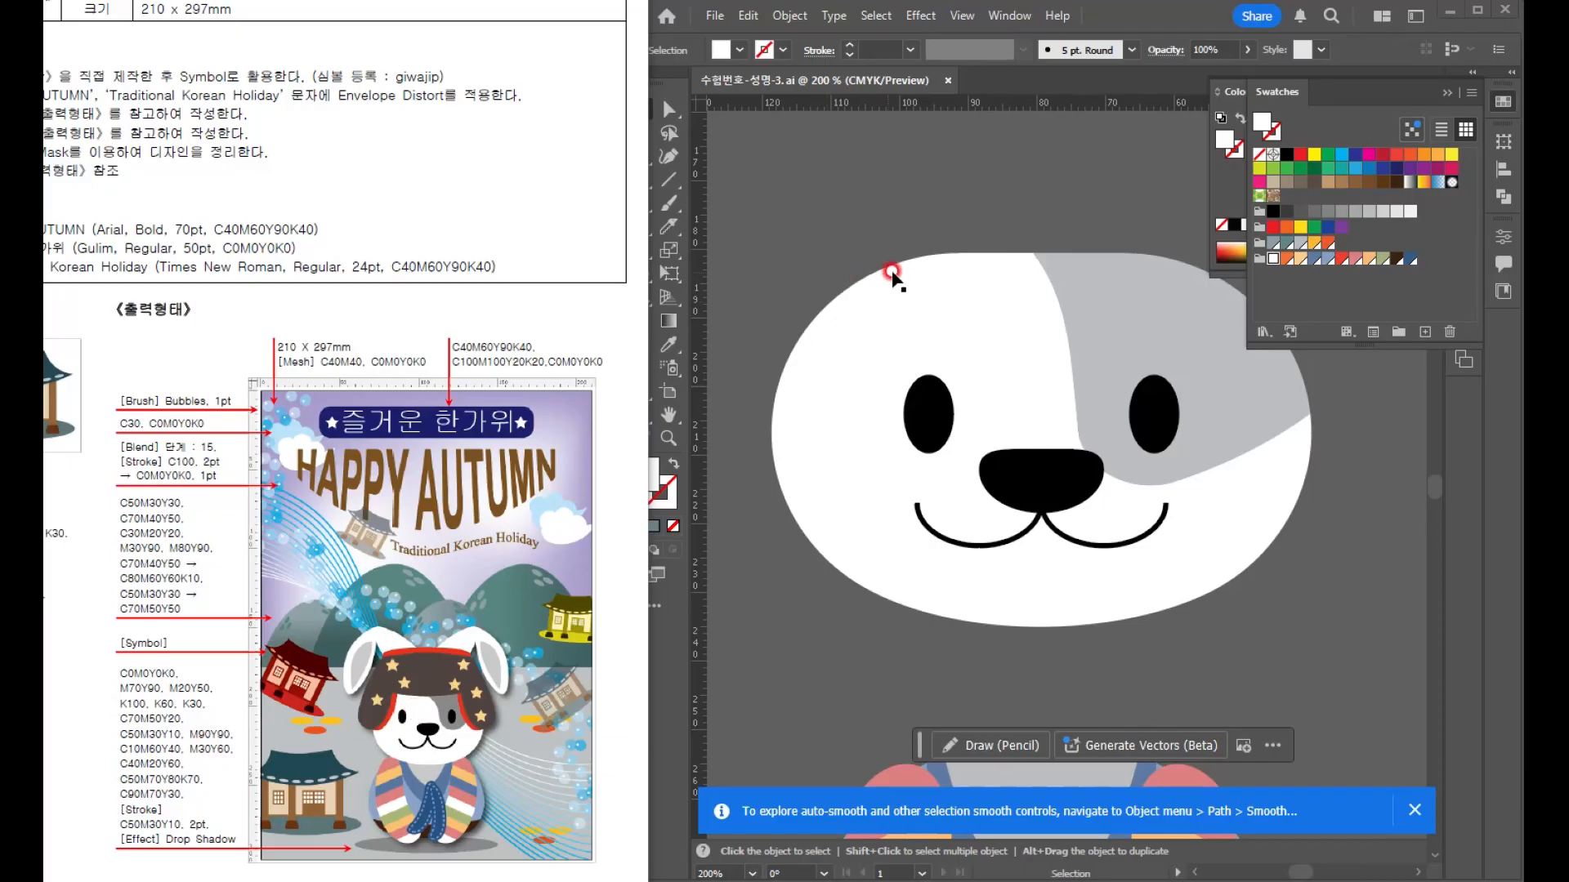
left_click(1058, 211)
left_click_drag(1073, 210, 1001, 300)
left_click(639, 203)
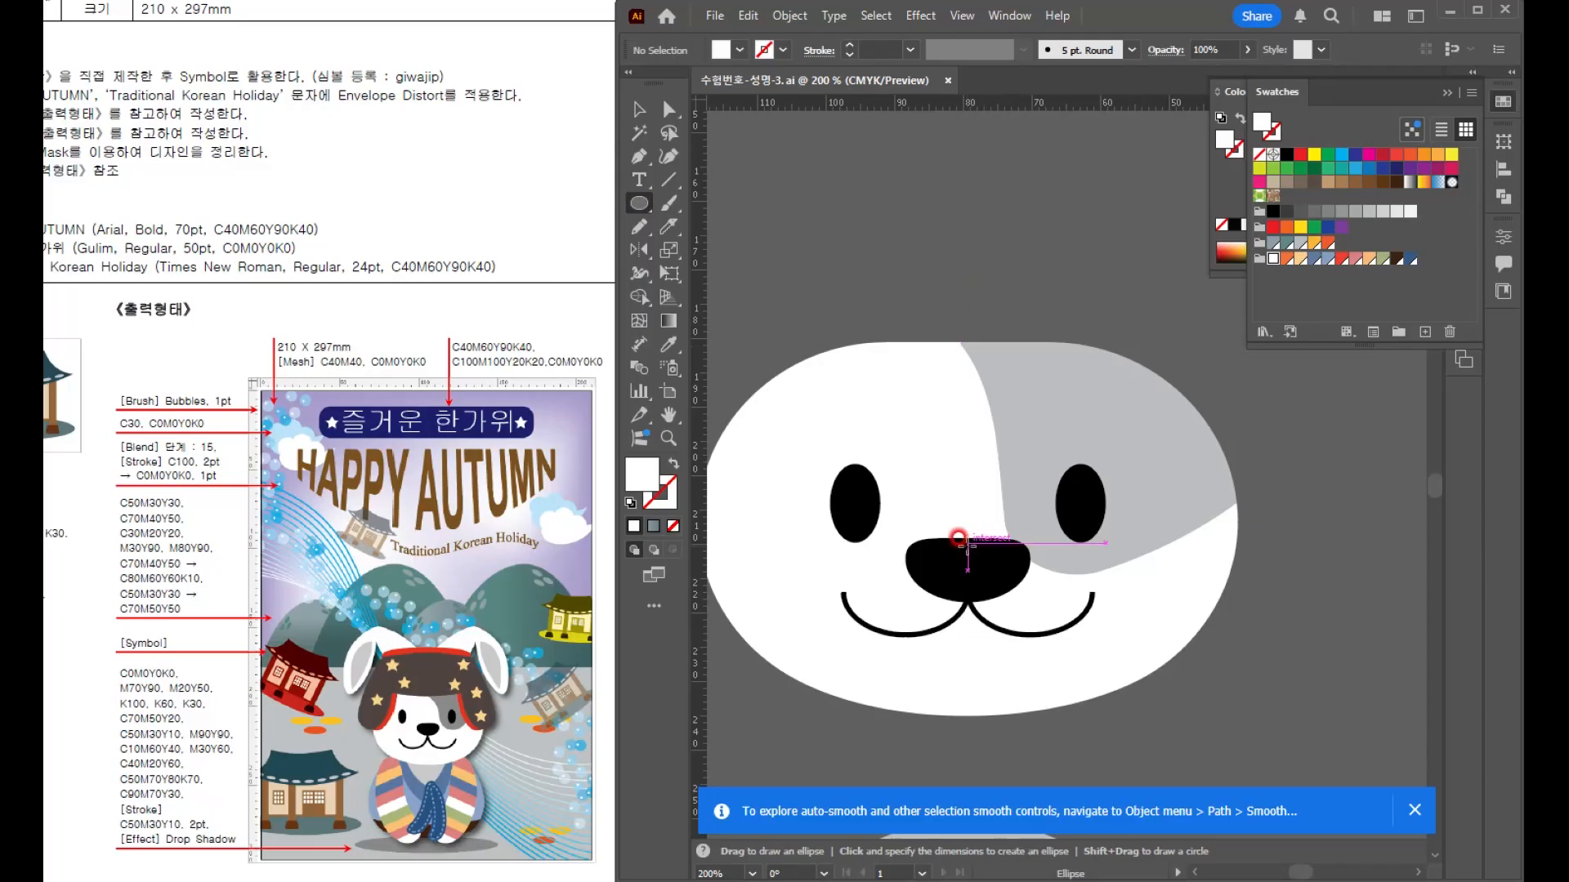
left_click_drag(967, 242, 1214, 333)
scroll(1111, 494, "down", 2)
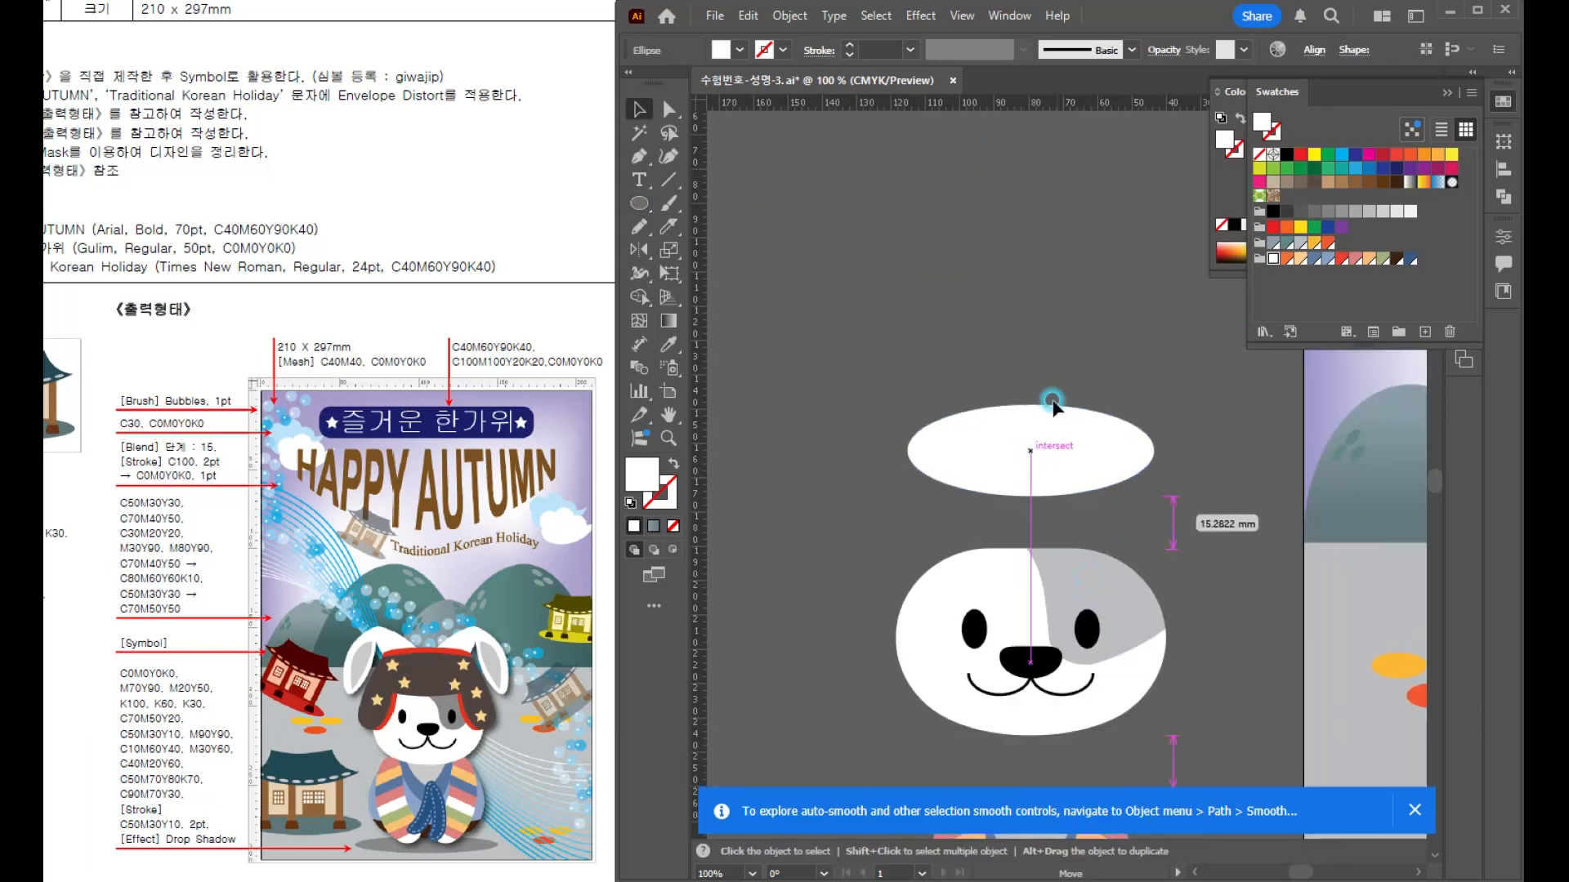
- Draw a tall narrow ellipse, tilt it slightly clockwise and overlap it with the left end of the wide ellipse
left_click(639, 203)
left_click_drag(844, 336, 943, 503)
key("v")
left_click_drag(941, 335, 969, 358)
mouse_move(907, 515)
left_mouse_down()
mouse_move(890, 567)
mouse_move(932, 560)
mouse_move(919, 531)
left_mouse_up()
left_click_drag(891, 437, 925, 451)
- Reshape the tilted side ellipse by moving one of its anchor points so it flows into the wide ellipse
left_click(1154, 464)
left_click_drag(1021, 437, 746, 231)
left_click(668, 109)
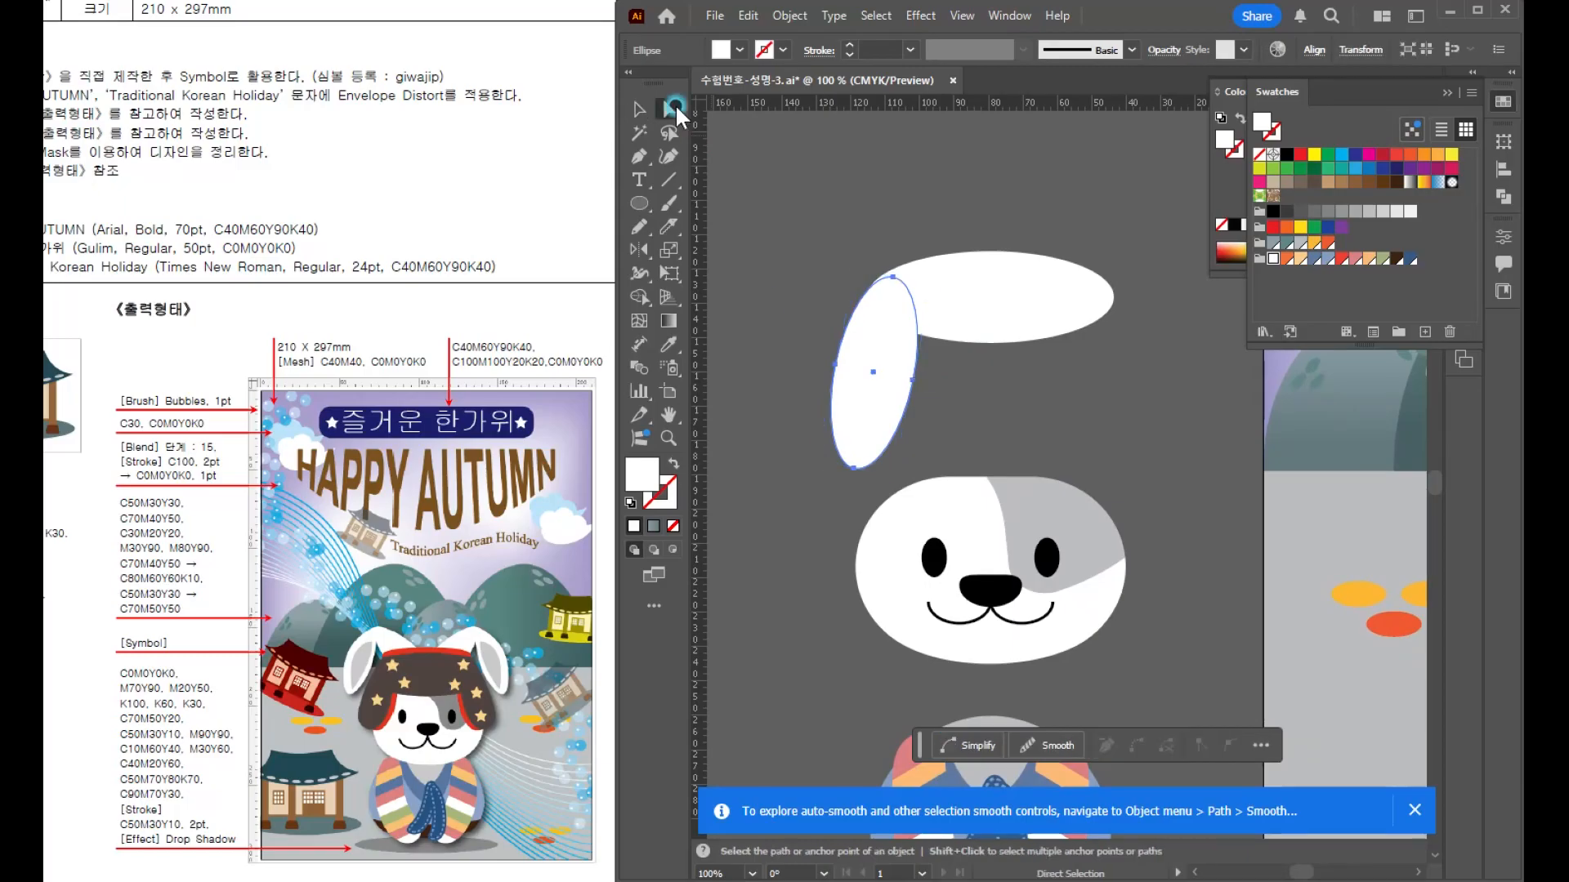
key("ctrl+plus")
key("ctrl+plus")
key("ctrl+plus")
left_click_drag(907, 508, 917, 449)
left_click(640, 108)
left_click(764, 206)
key("ctrl+1")
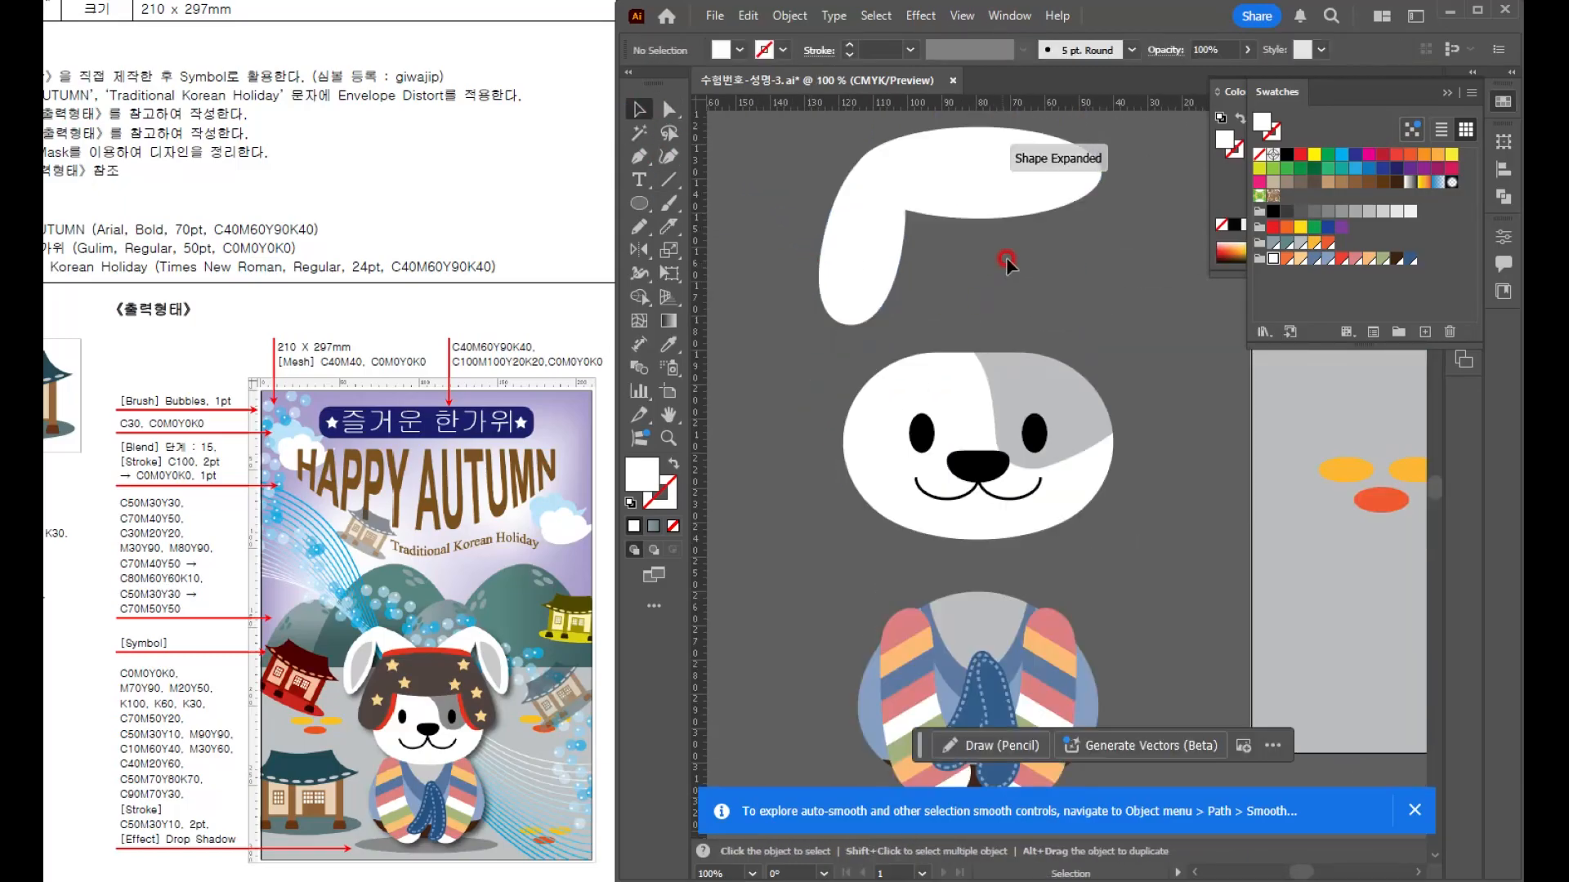
- Resize and reposition the side ellipse against the wide ellipse, and move both higher above the dog's head
left_click(853, 273)
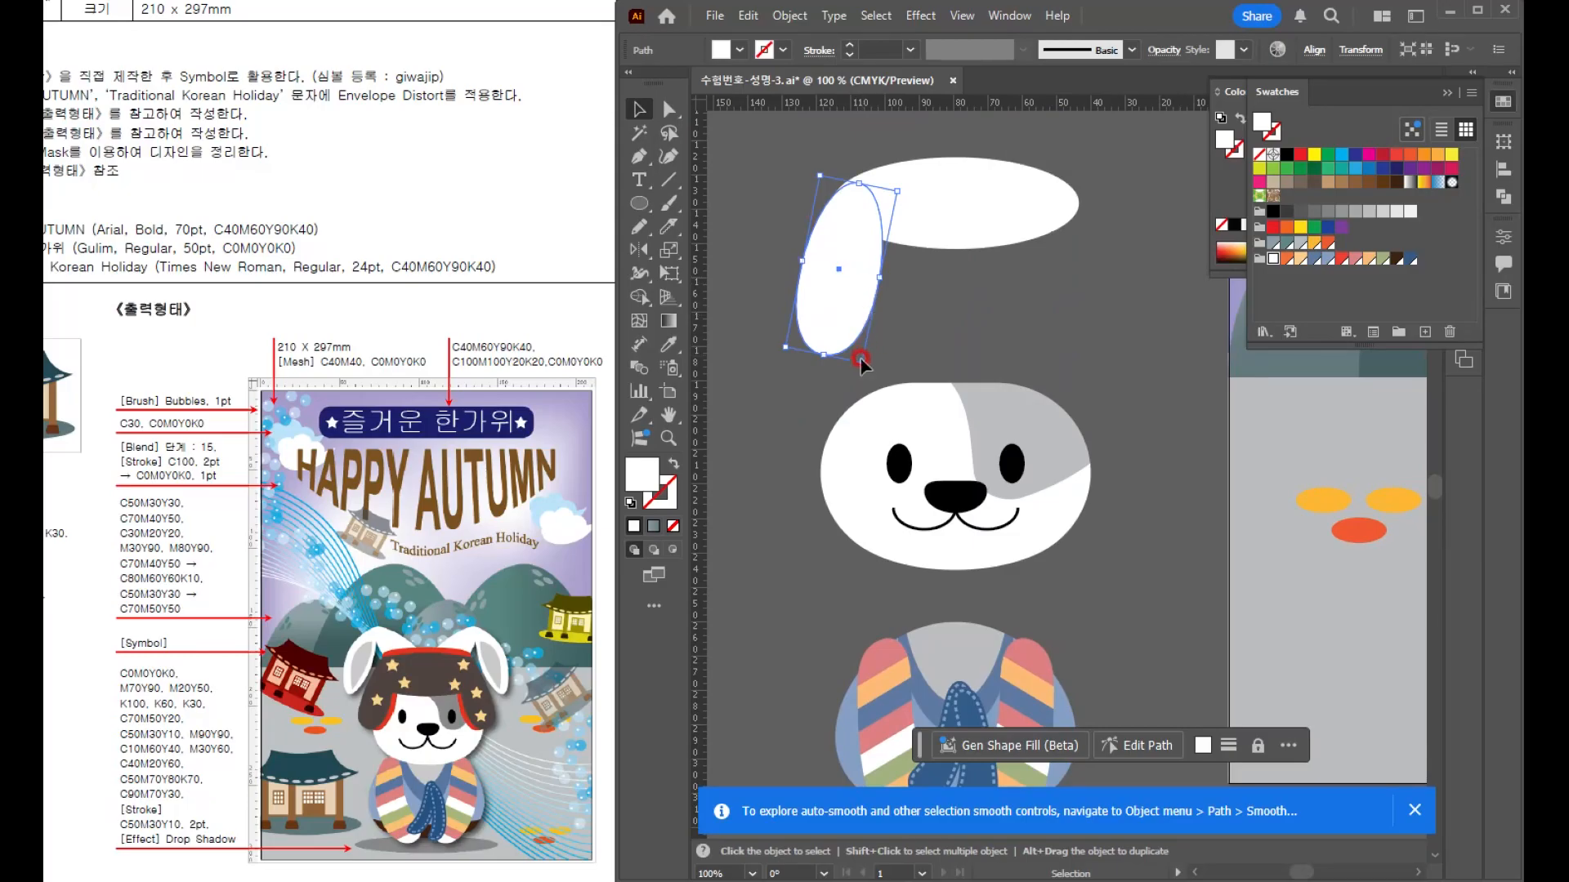
mouse_move(854, 359)
left_mouse_down()
mouse_move(867, 369)
mouse_move(862, 343)
left_mouse_up()
left_click_drag(847, 263, 850, 256)
left_click(1138, 332)
left_click(864, 307)
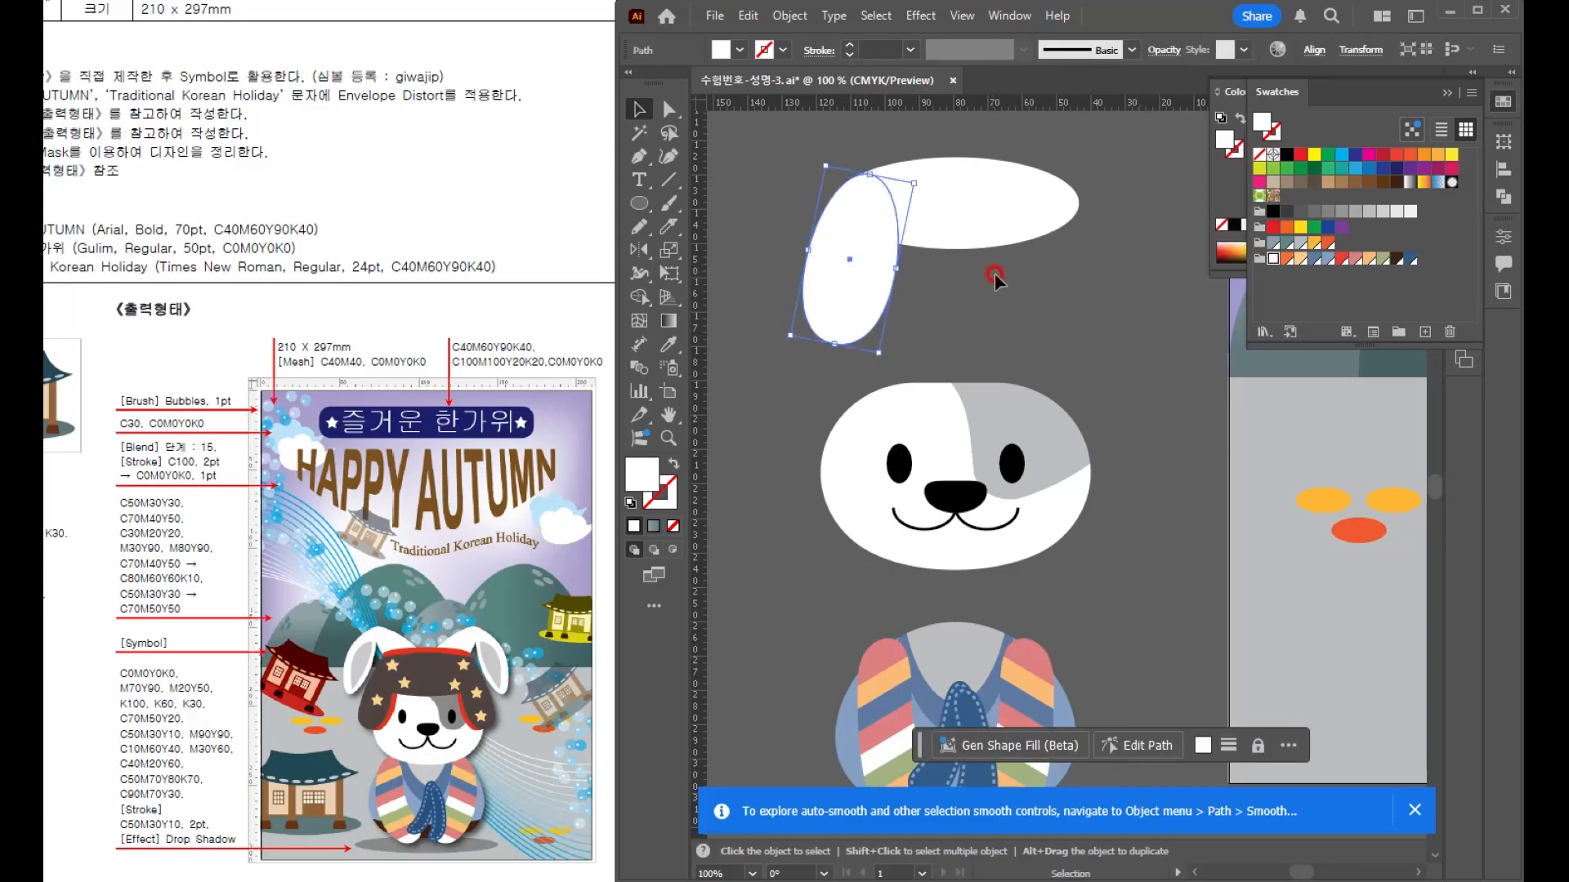
scroll(832, 281, "up", 3)
left_click_drag(991, 308, 990, 241)
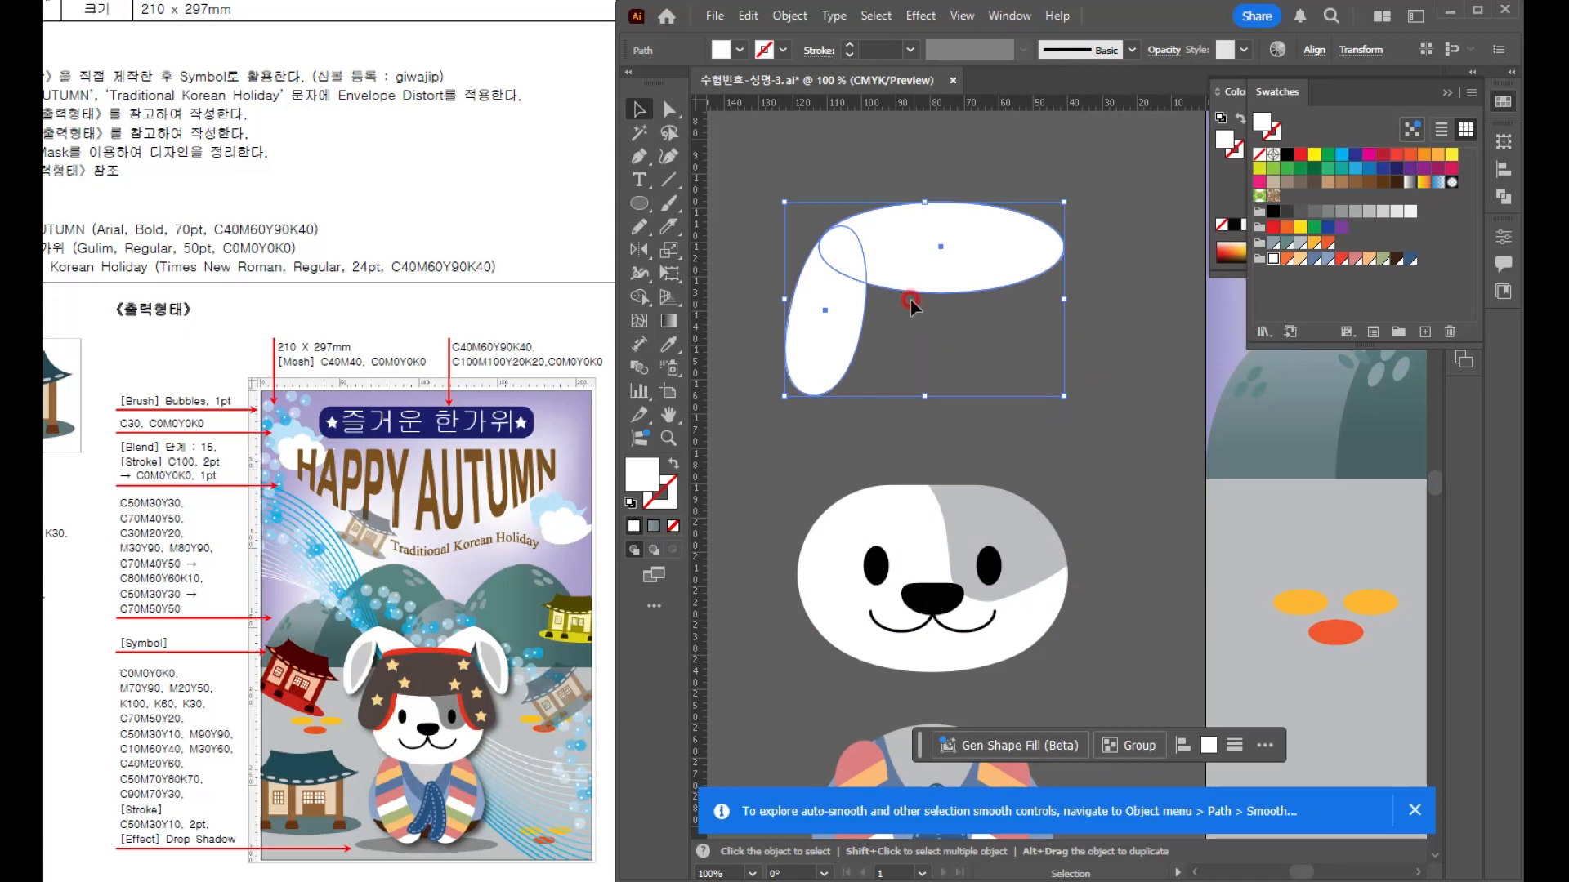
- Reflect a copy of the side ellipse across a vertical axis through the wide ellipse's centre
left_click(998, 350)
left_click(640, 249)
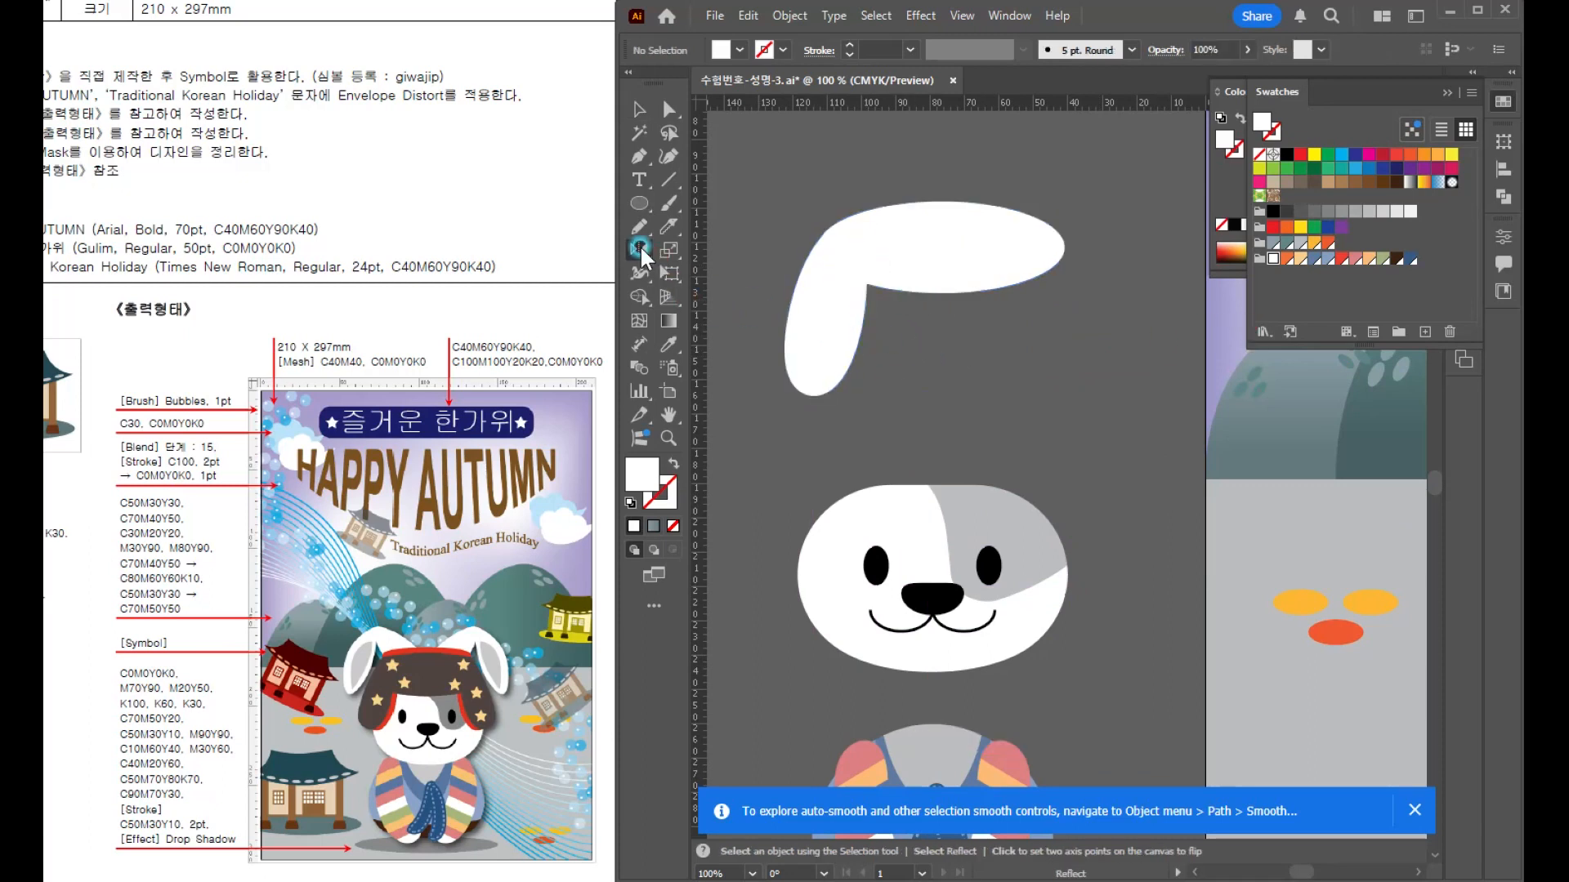
left_click(937, 285, "alt")
left_click(582, 444)
left_click(639, 109)
left_click(827, 223)
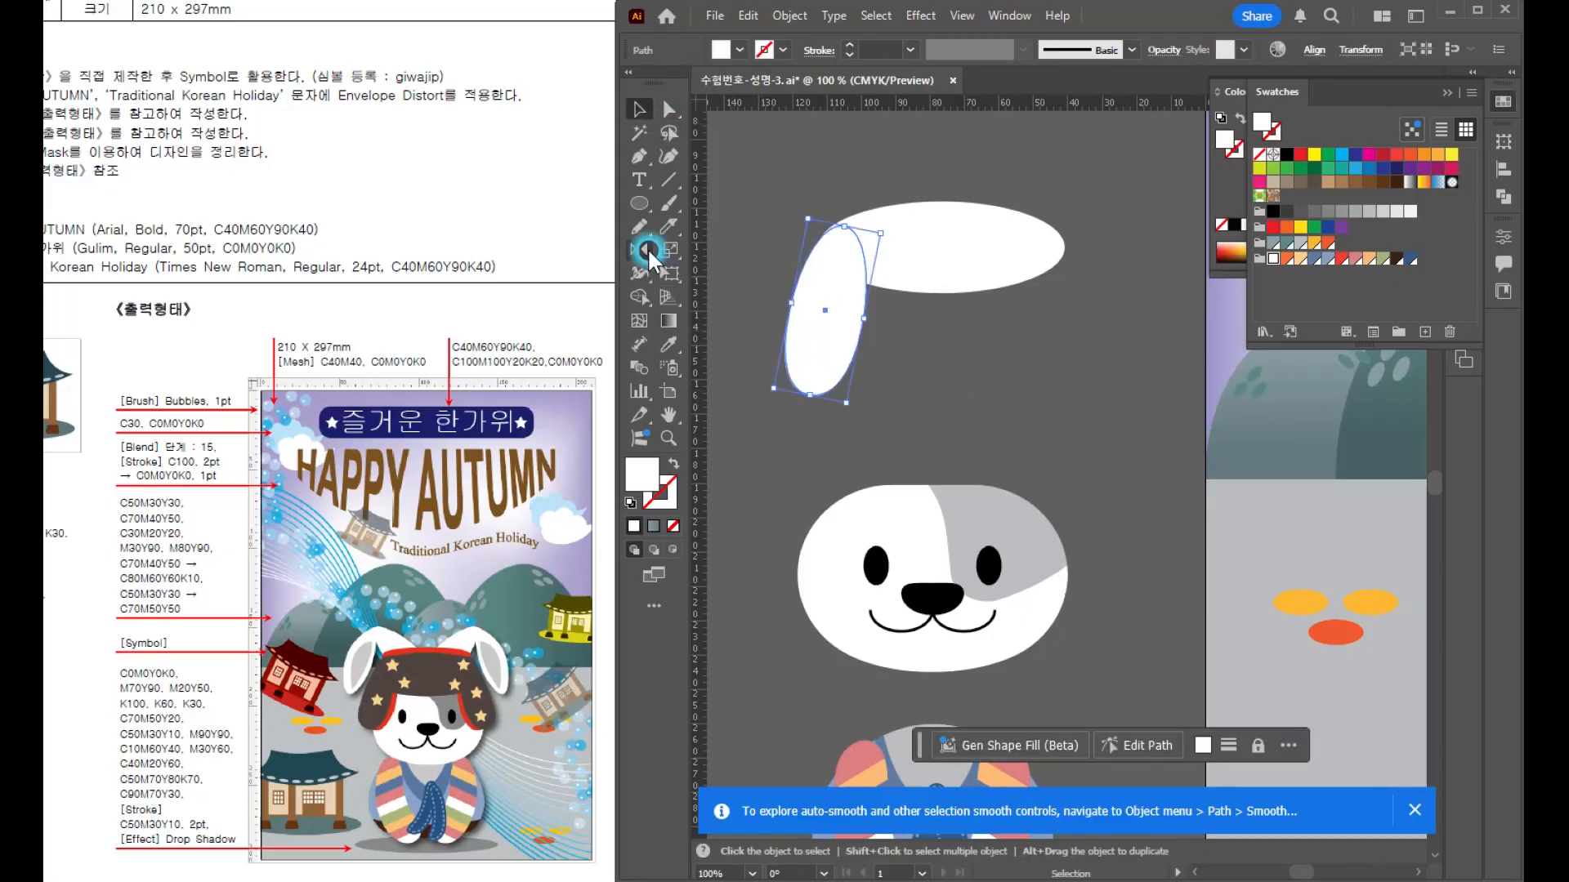
left_click(639, 249)
left_click(941, 287, "alt")
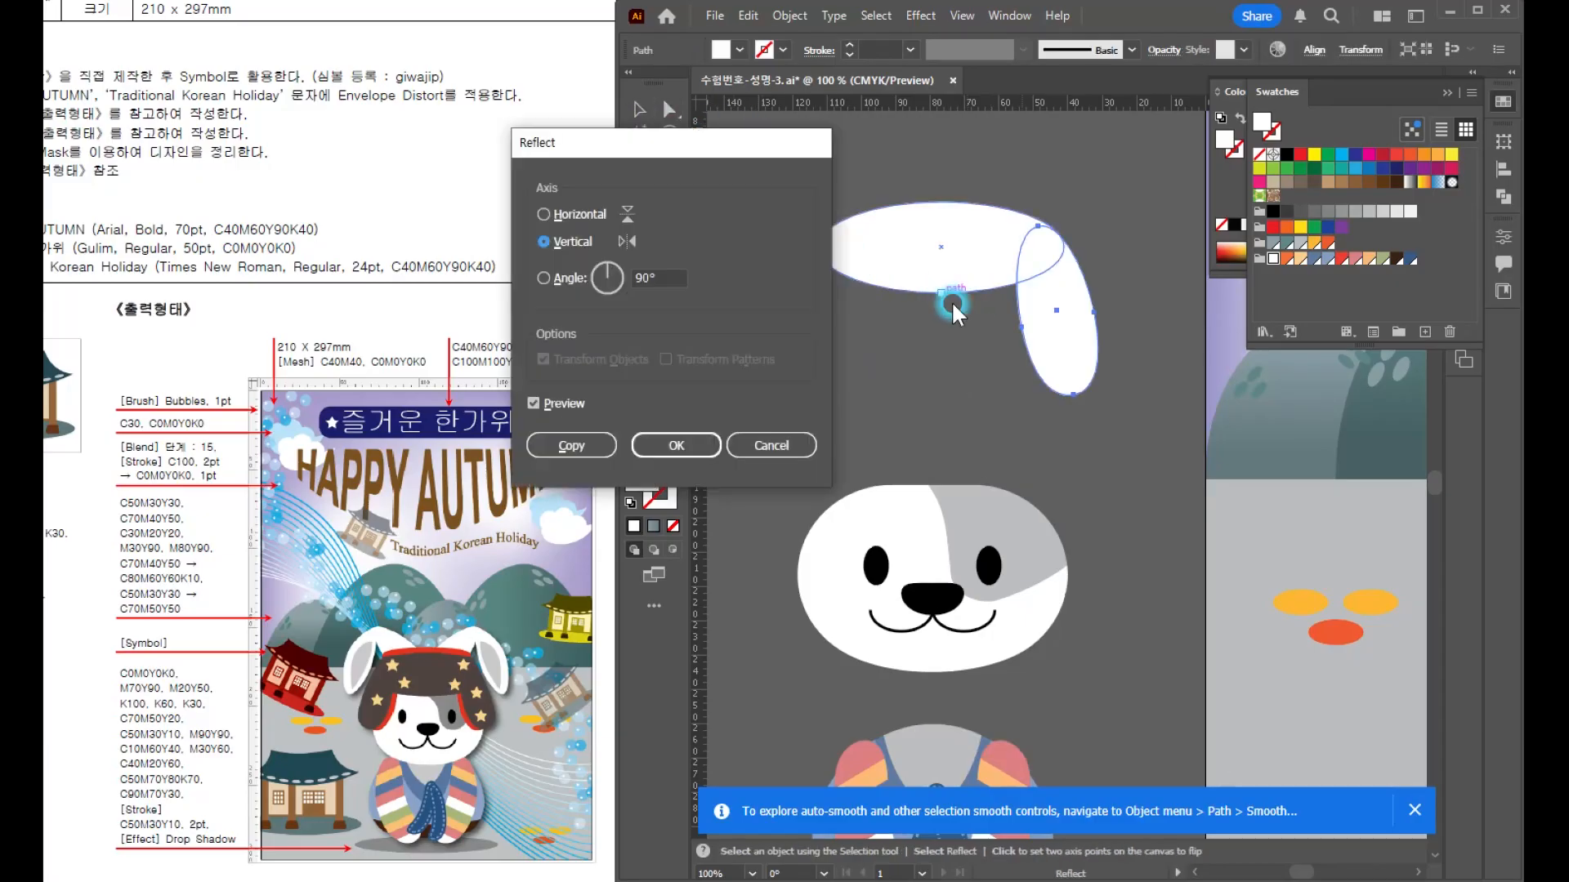
left_click(561, 446)
key("v")
- Fill the three overlapping hat ellipses with the red swatch and group them
left_click_drag(852, 182, 1021, 344)
left_click(1341, 260)
key("ctrl+g")
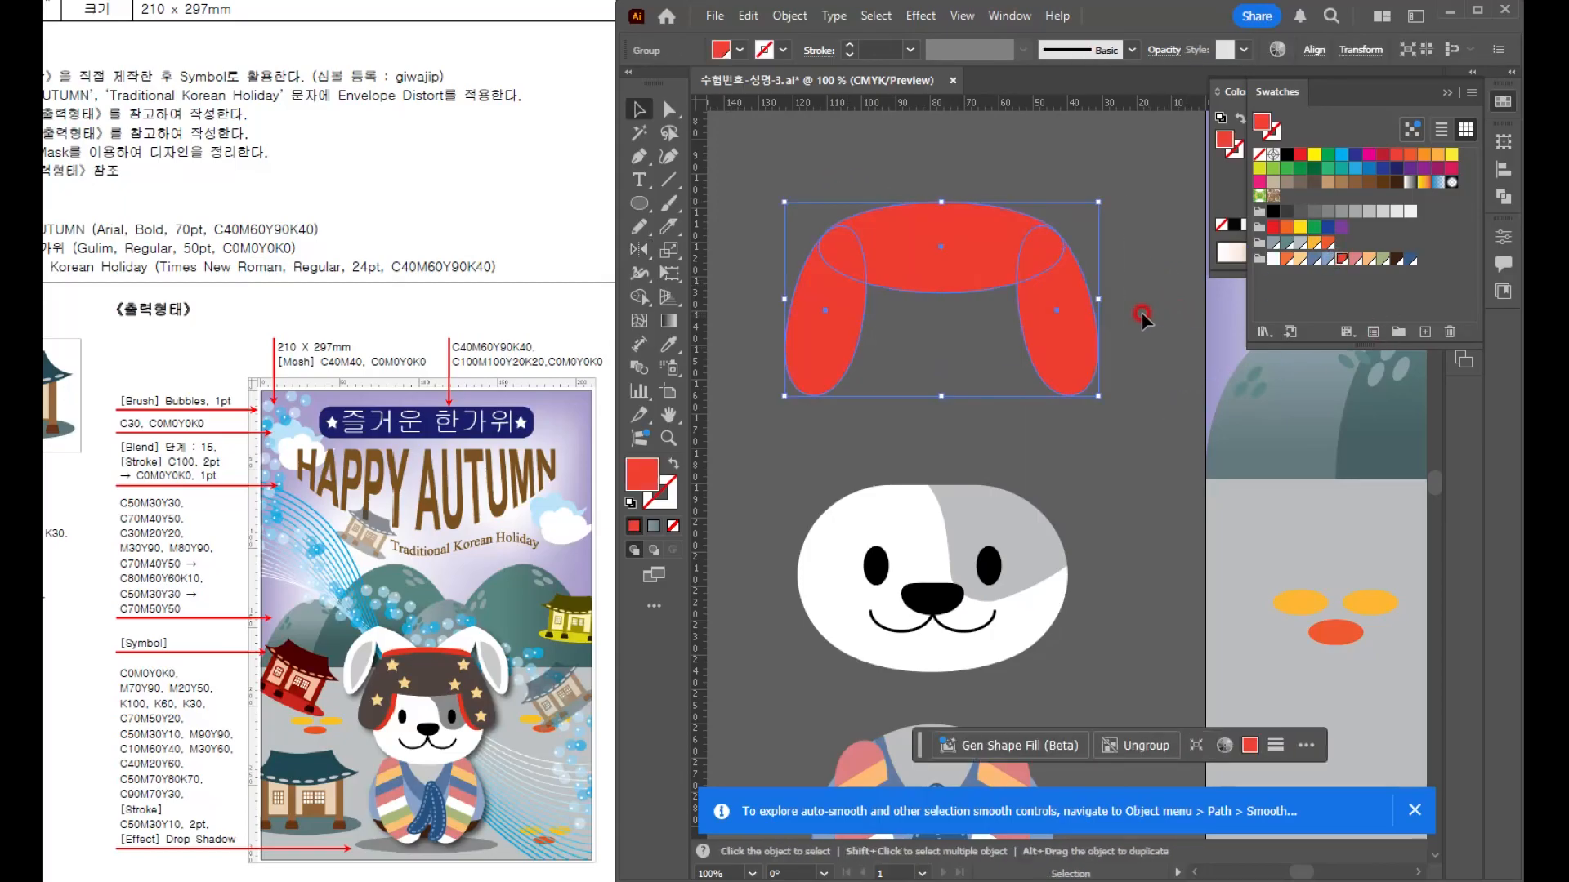
- Make a dark brown copy of the red hat group and place both over the top of the dog's head
key("a")
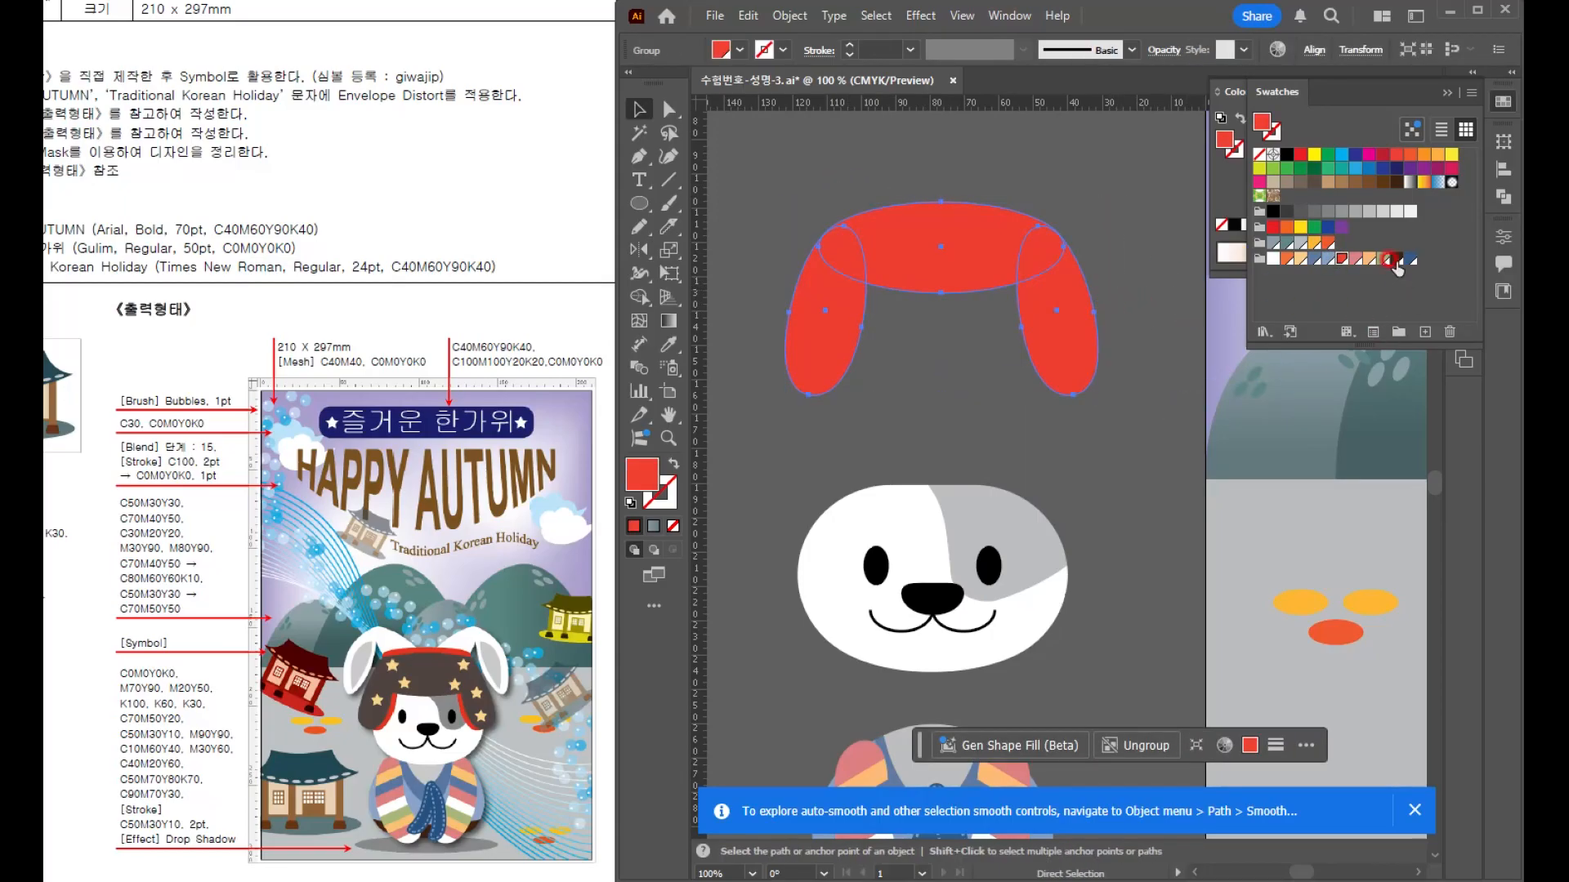
left_click(1392, 260)
key("v")
left_click(936, 238)
left_click_drag(940, 199, 1062, 512)
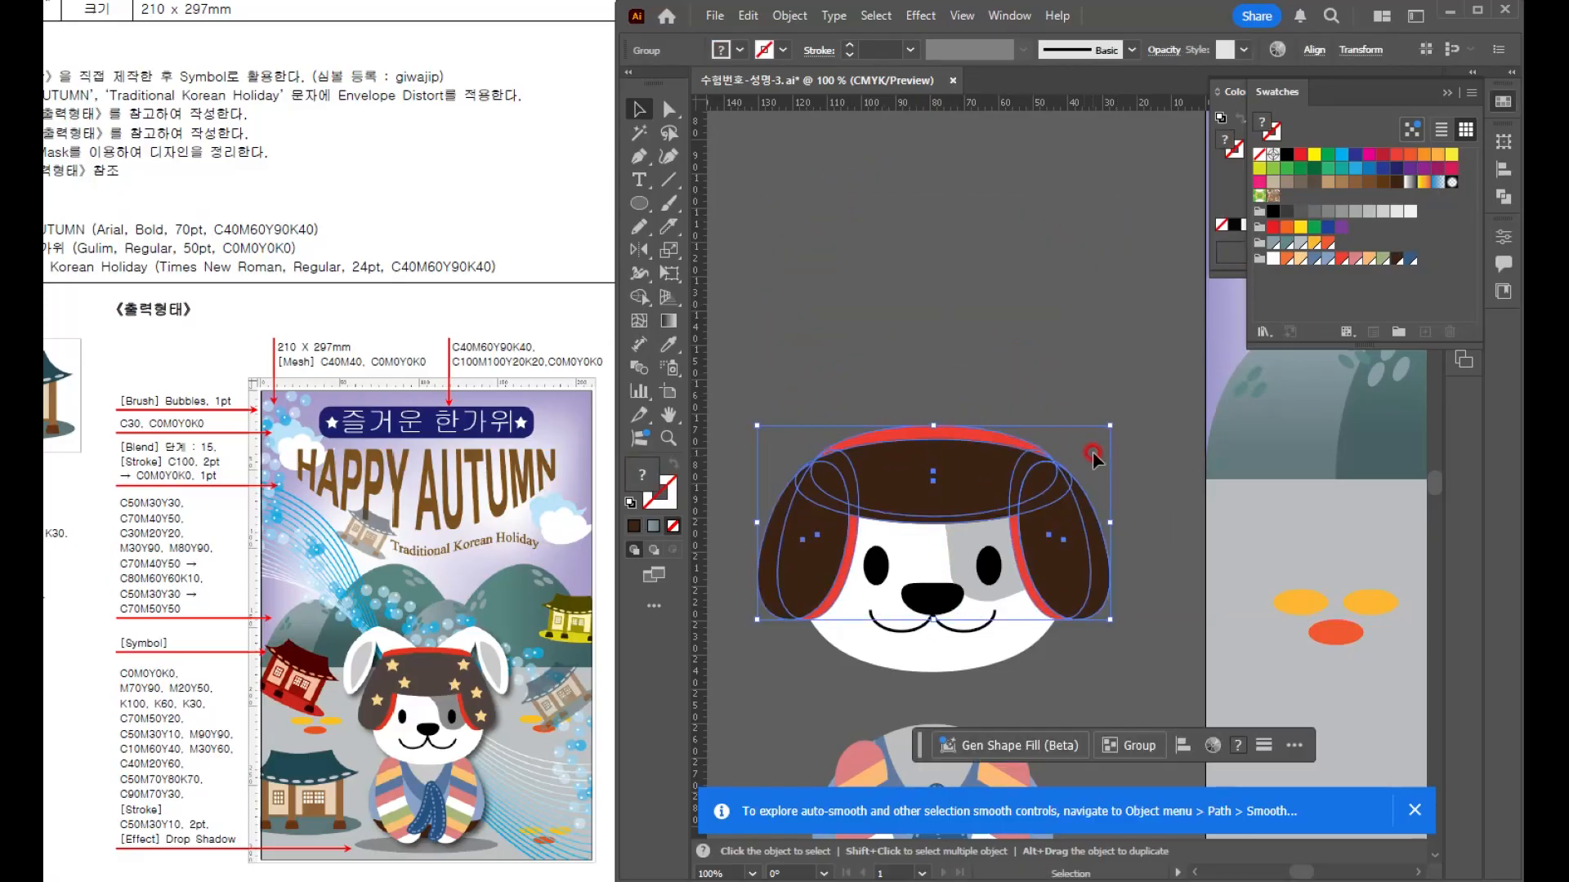
- Move the red and brown hat shapes up about 7.5 mm on the dog's head and save the document
left_click_drag(1109, 426, 1126, 416)
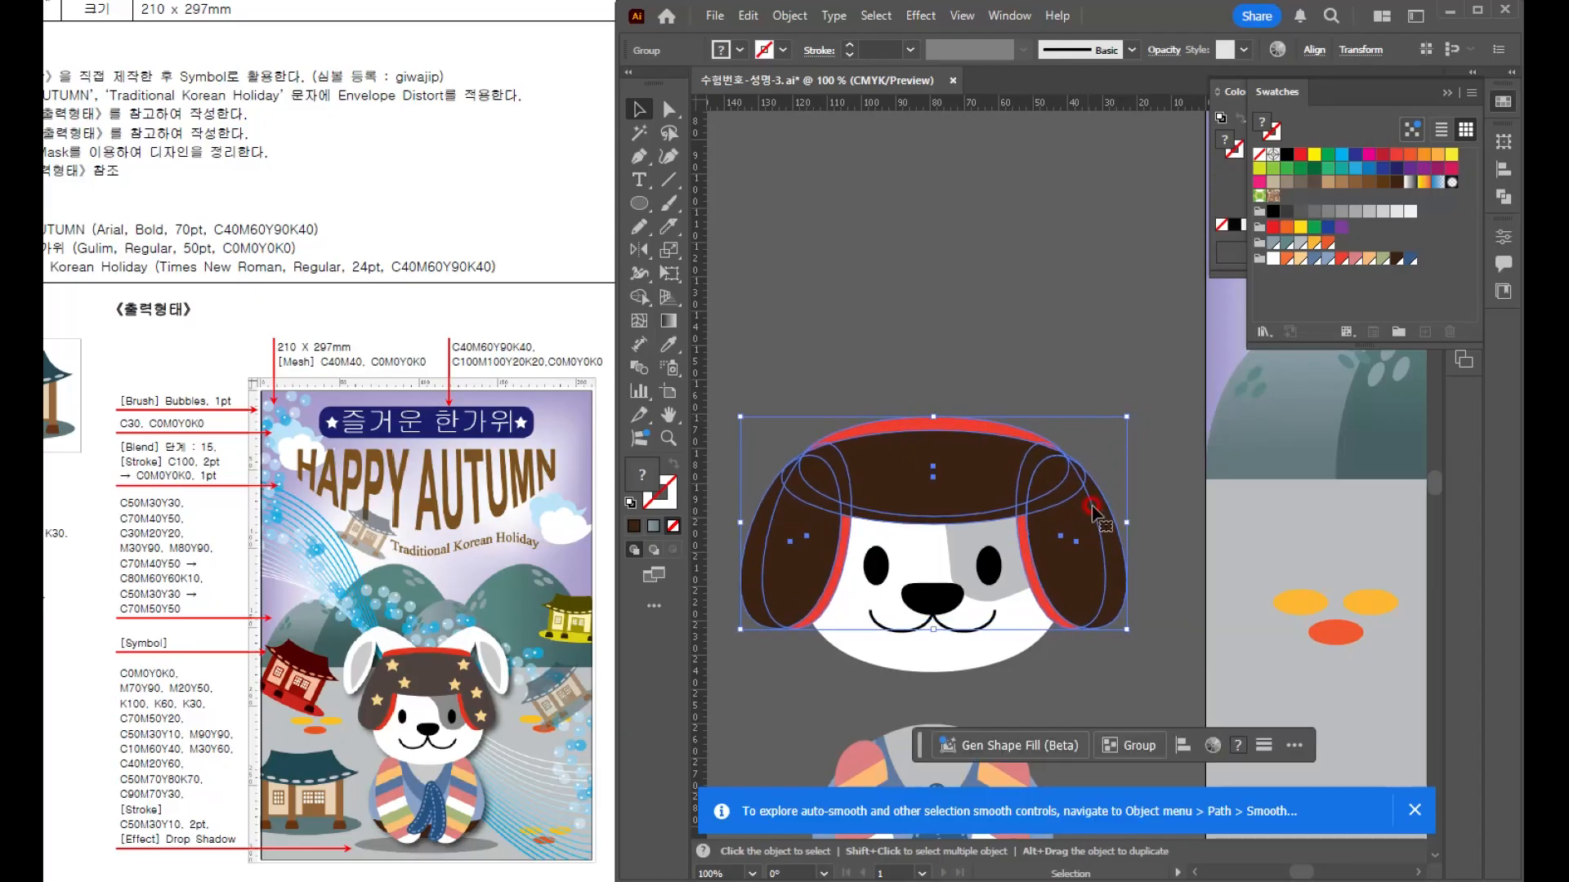
left_click_drag(1060, 539, 1060, 513)
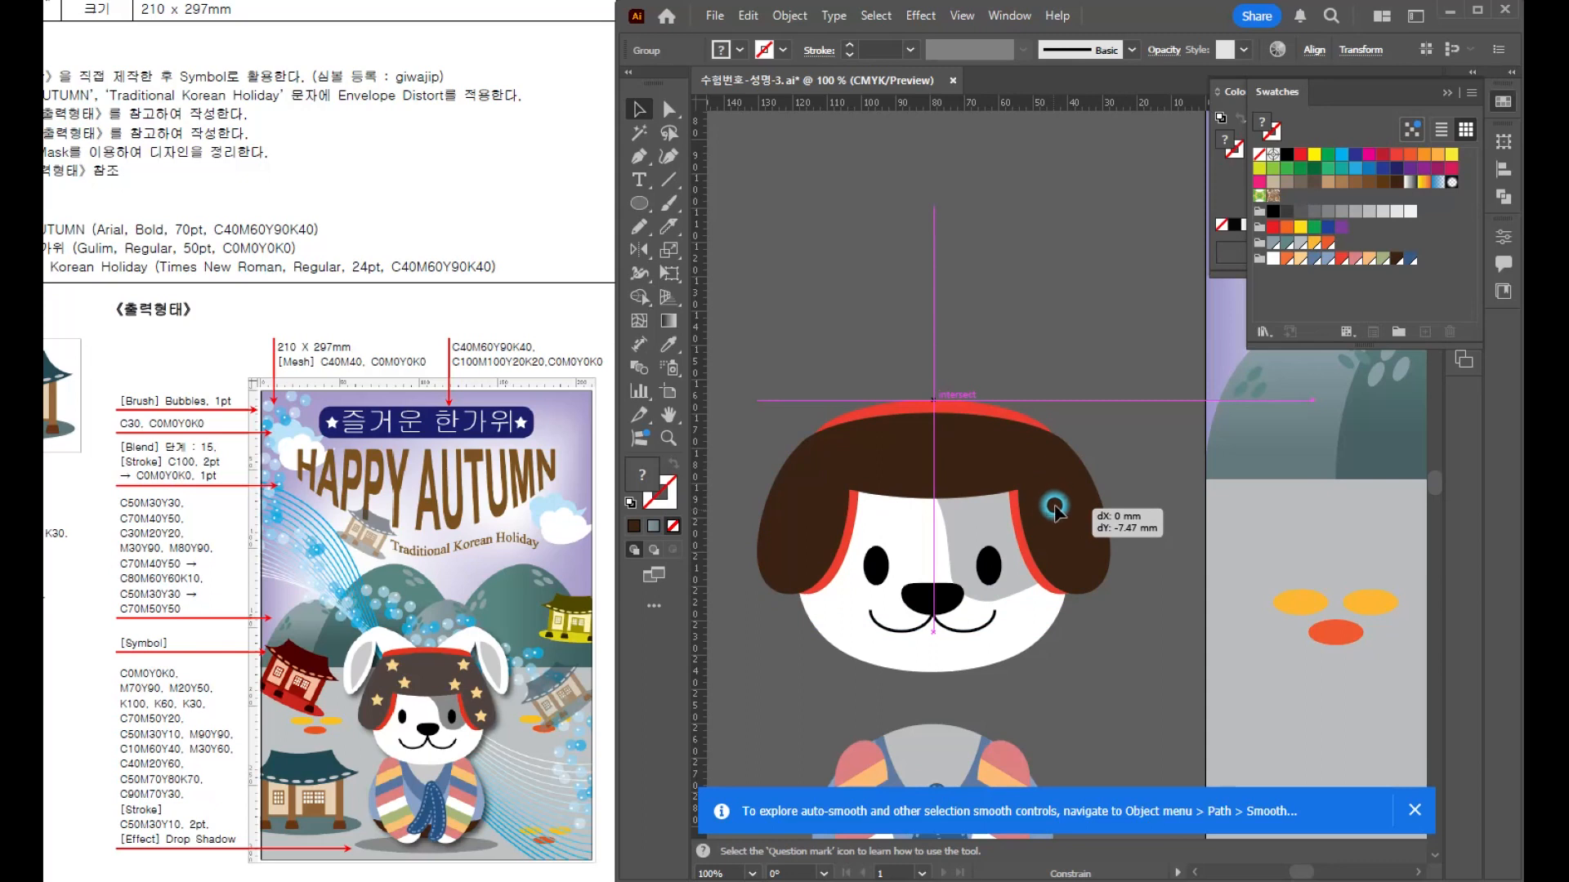
left_click_drag(1054, 506, 1054, 506)
left_click(1034, 658)
scroll(899, 613, "up", 2)
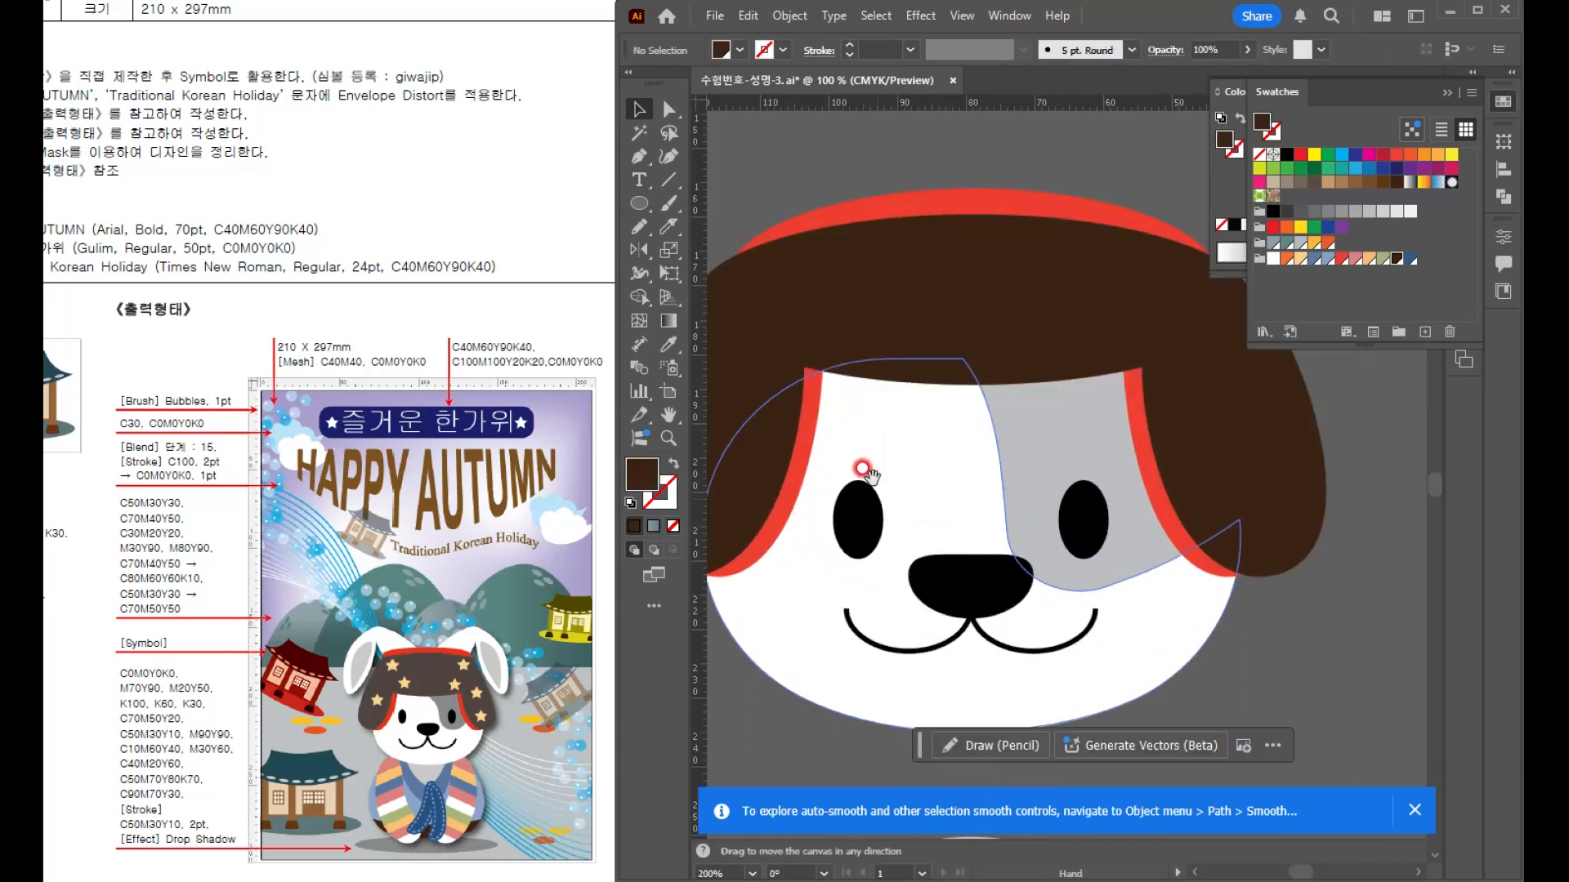
left_click_drag(873, 463, 930, 362)
key("ctrl+s")
- Draw a small five-pointed star on the hat's upper left and fill it with the light orange swatch
left_click(1113, 482)
key("v")
left_click_drag(652, 205, 709, 296)
left_click_drag(846, 161, 870, 196)
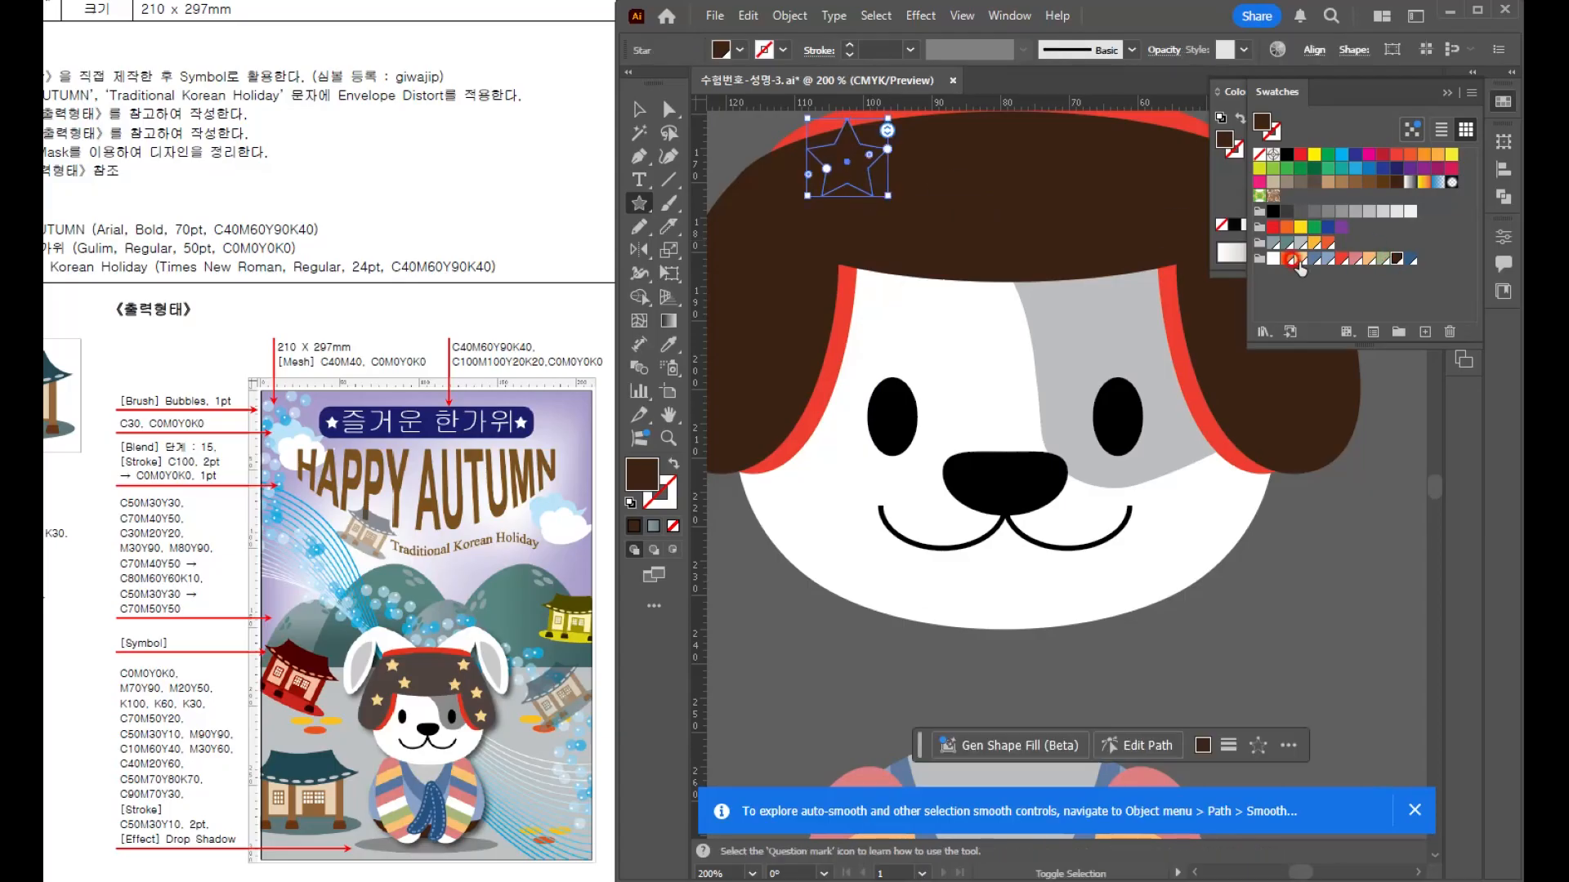
left_click(1296, 261)
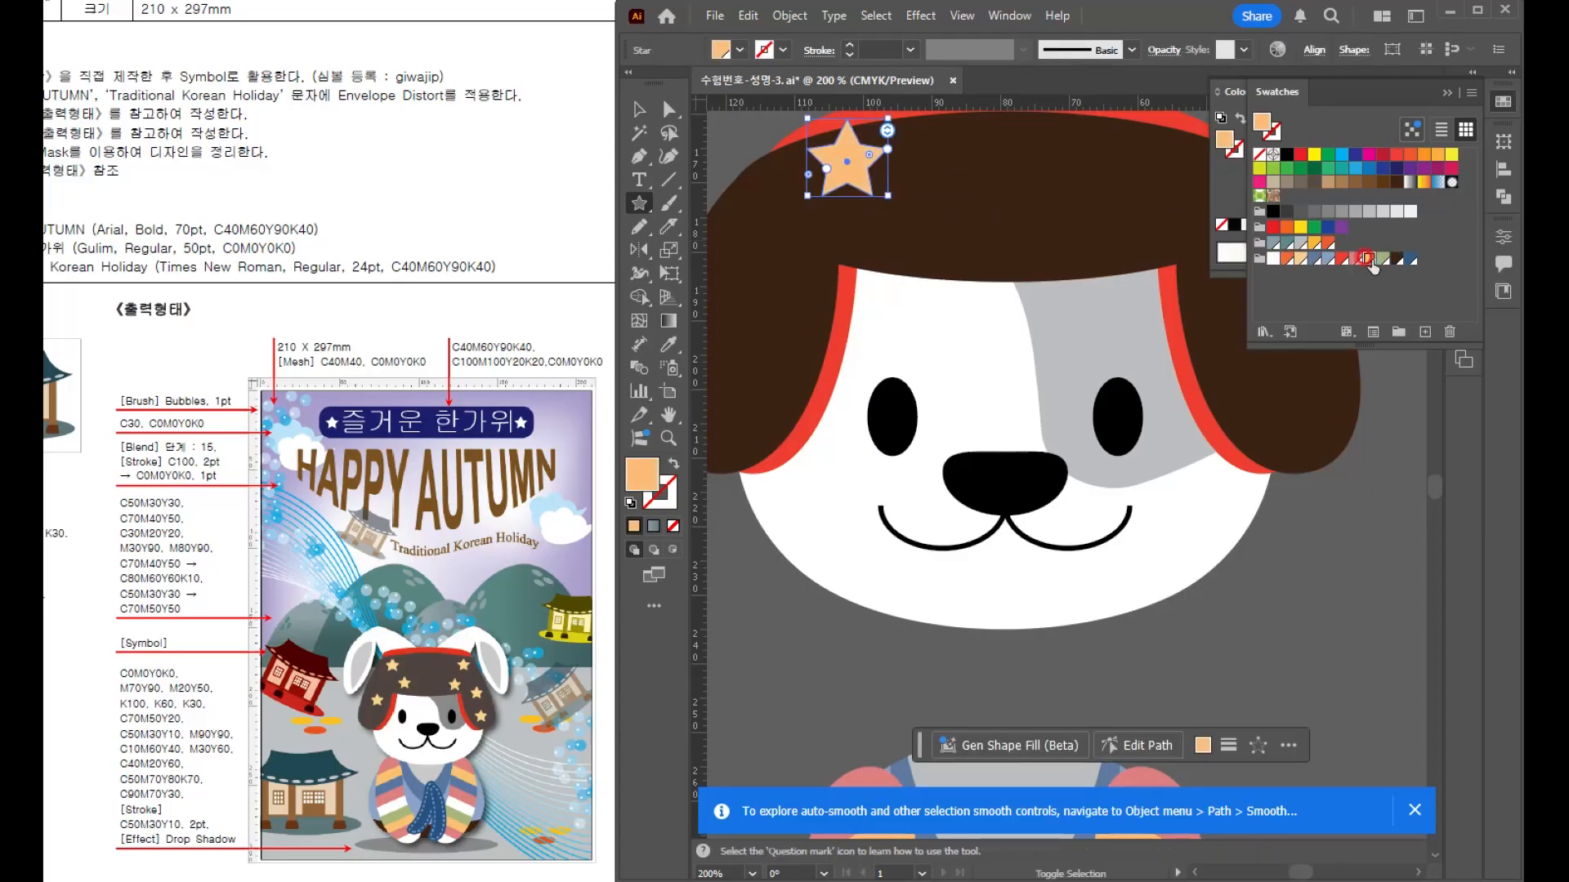
left_click(639, 108)
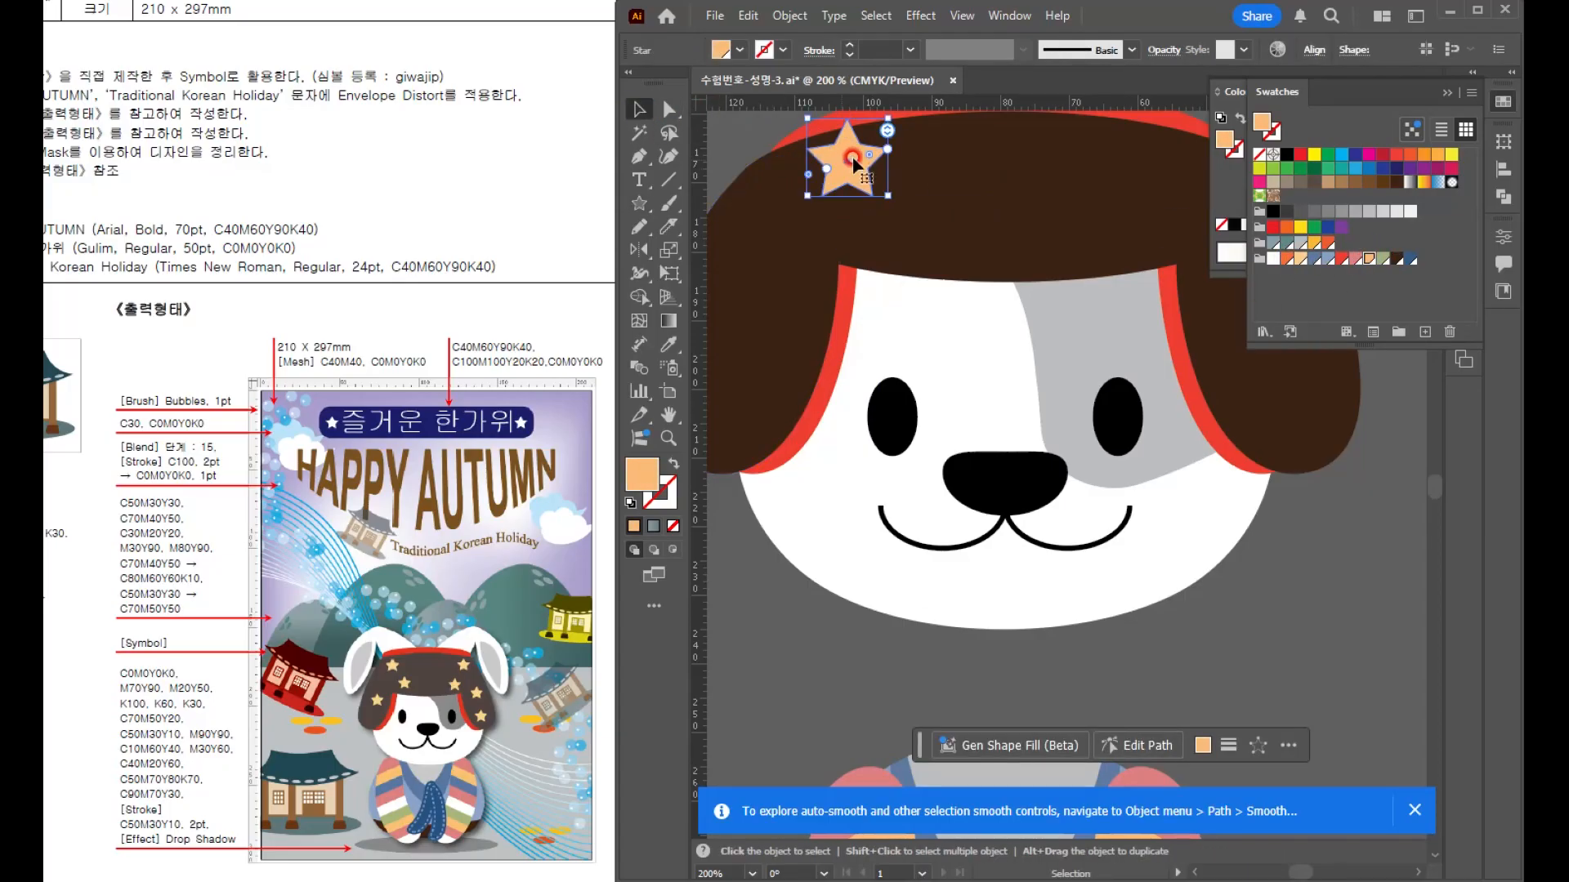
- Duplicate the star to six more places across the hat's crown and ear flaps
scroll(844, 128, "up", 3)
left_click_drag(979, 334, 923, 309)
scroll(924, 309, "down", 2)
scroll(923, 309, "down", 3)
left_click(821, 233)
left_click_drag(829, 246, 898, 271)
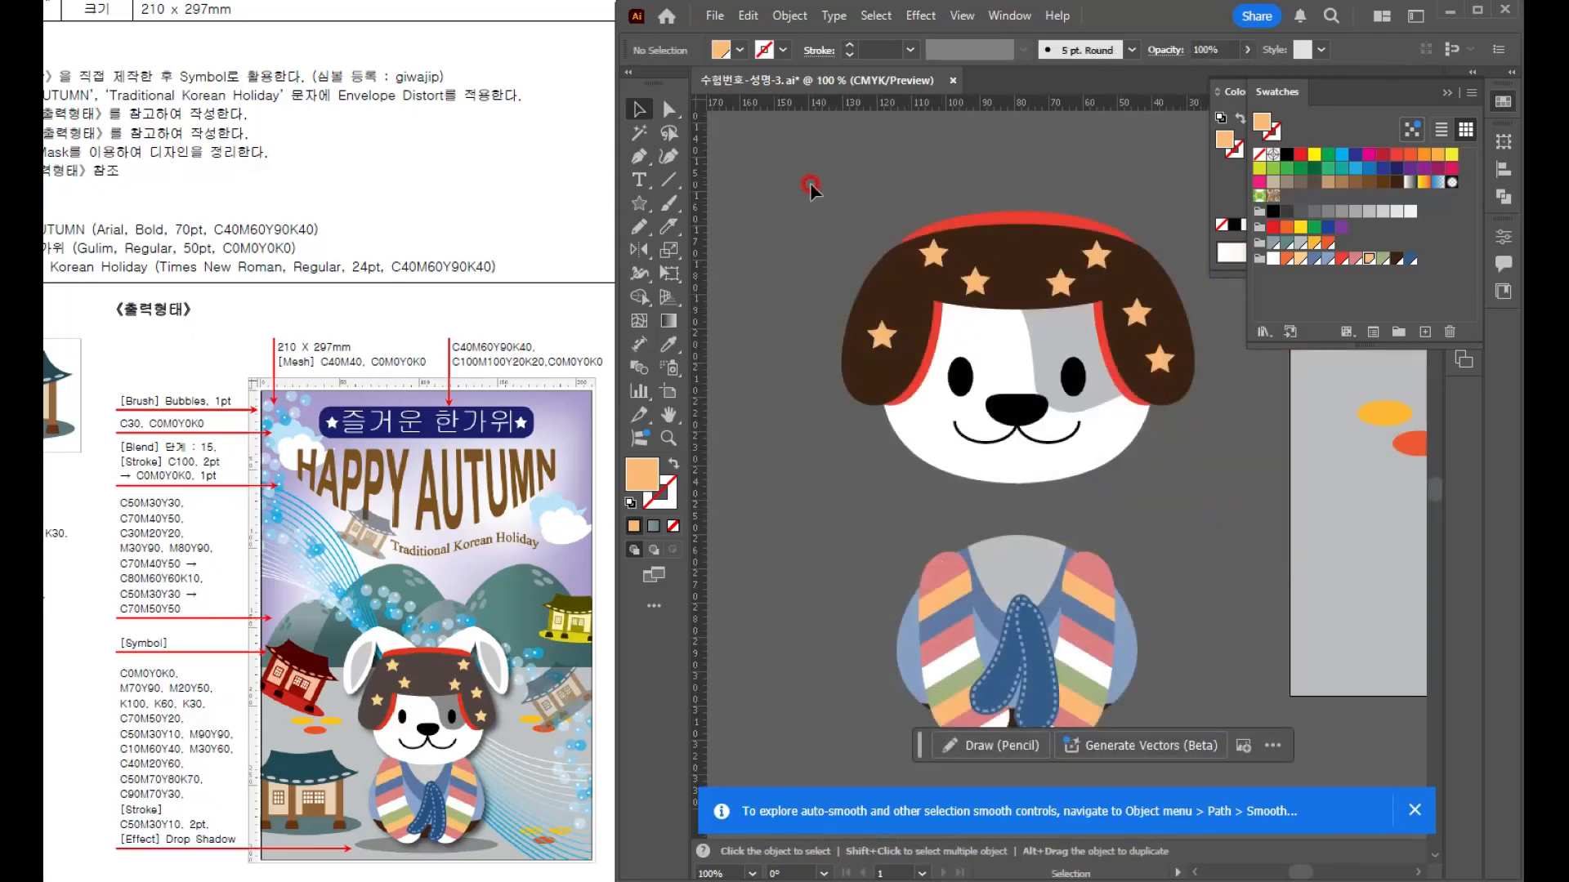
- Group the dog's face, hat and stars into one object
left_click_drag(811, 186, 1208, 465)
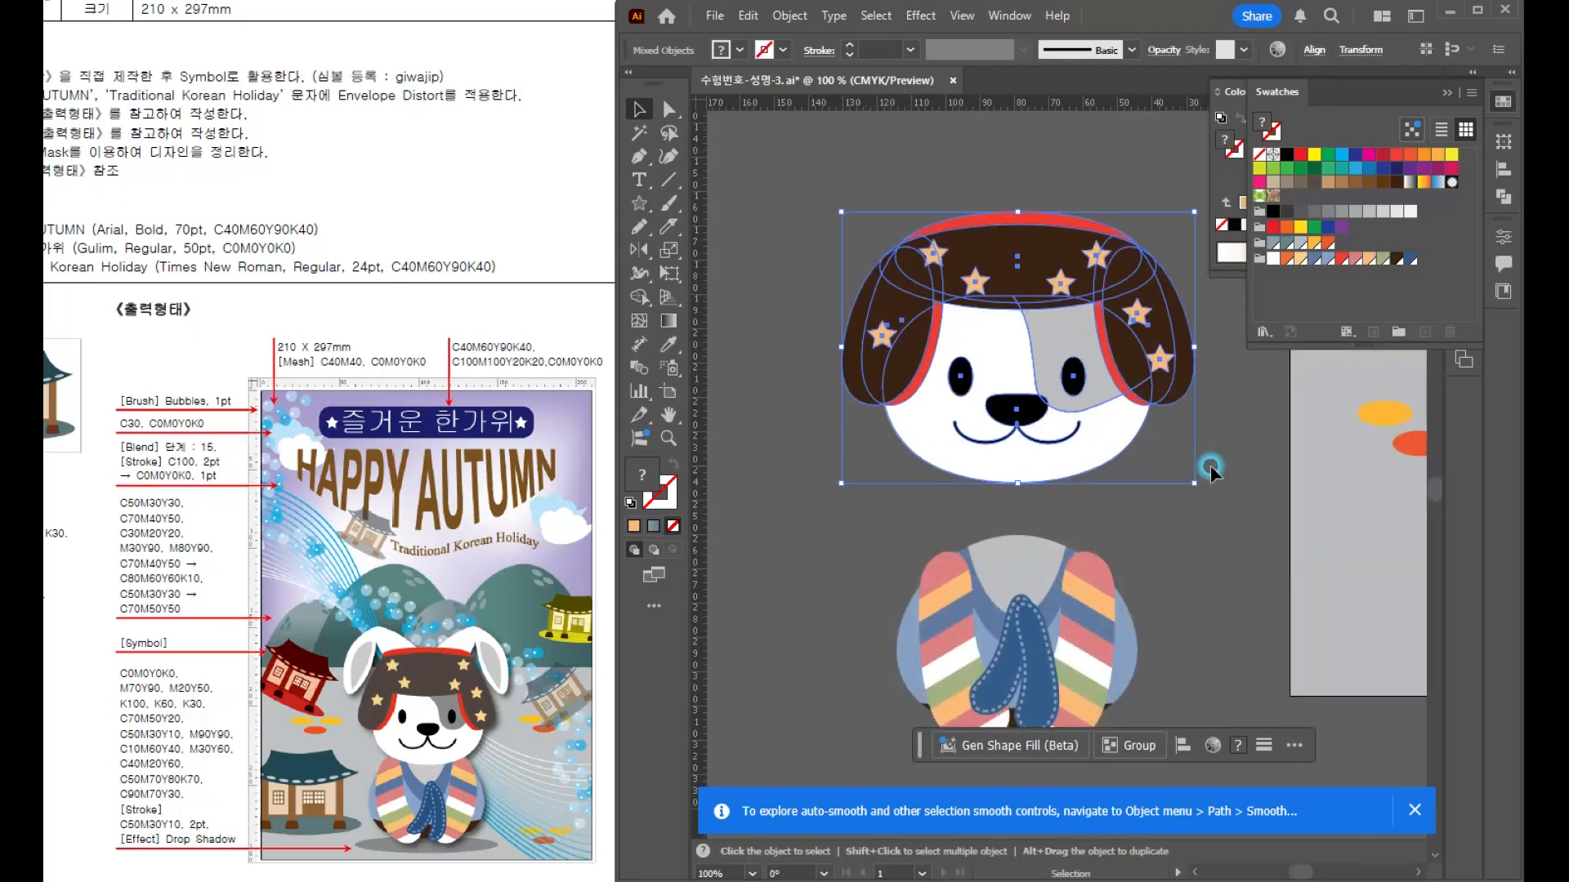
key("ctrl+g")
left_click_drag(876, 216, 882, 324)
- Draw a tall upright ellipse above the hat's left side and fill it white
scroll(880, 324, "up", 2)
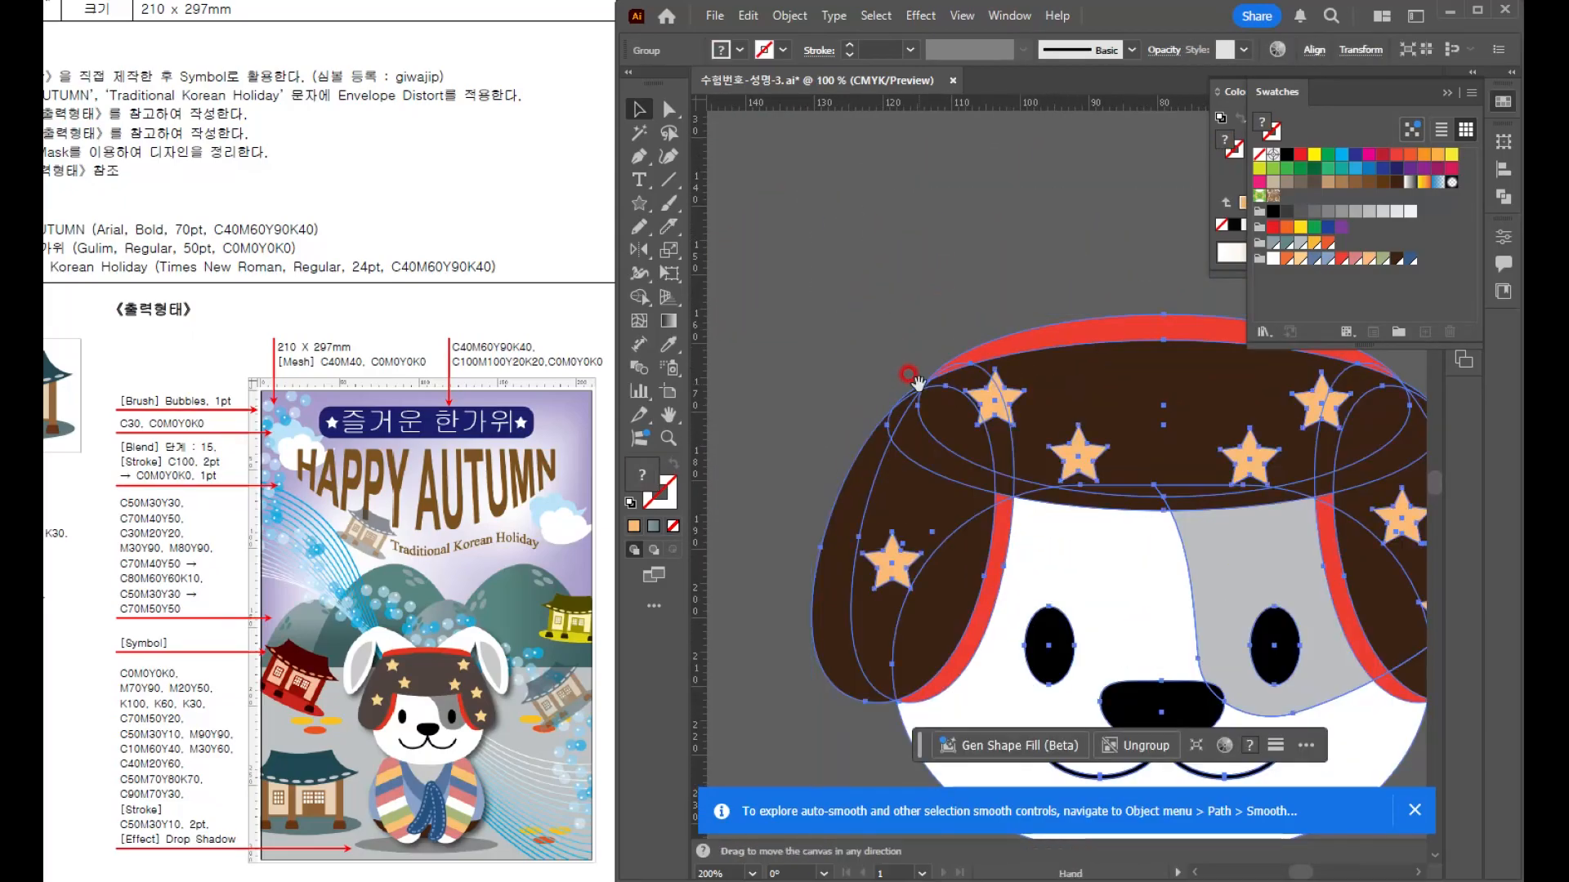
scroll(846, 377, "up", 3)
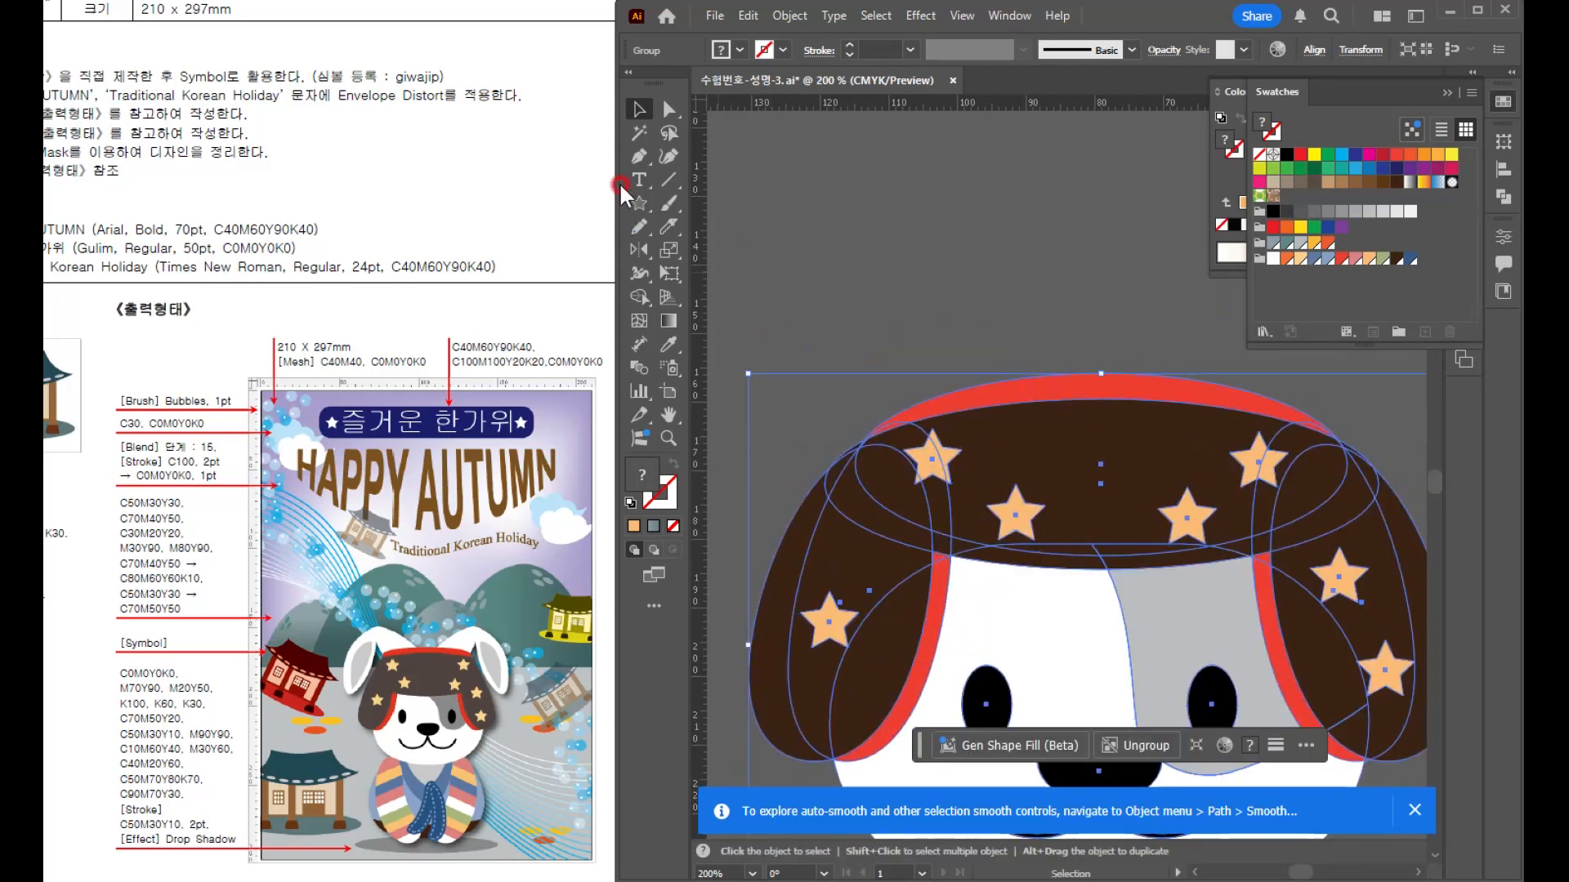
left_click(646, 257)
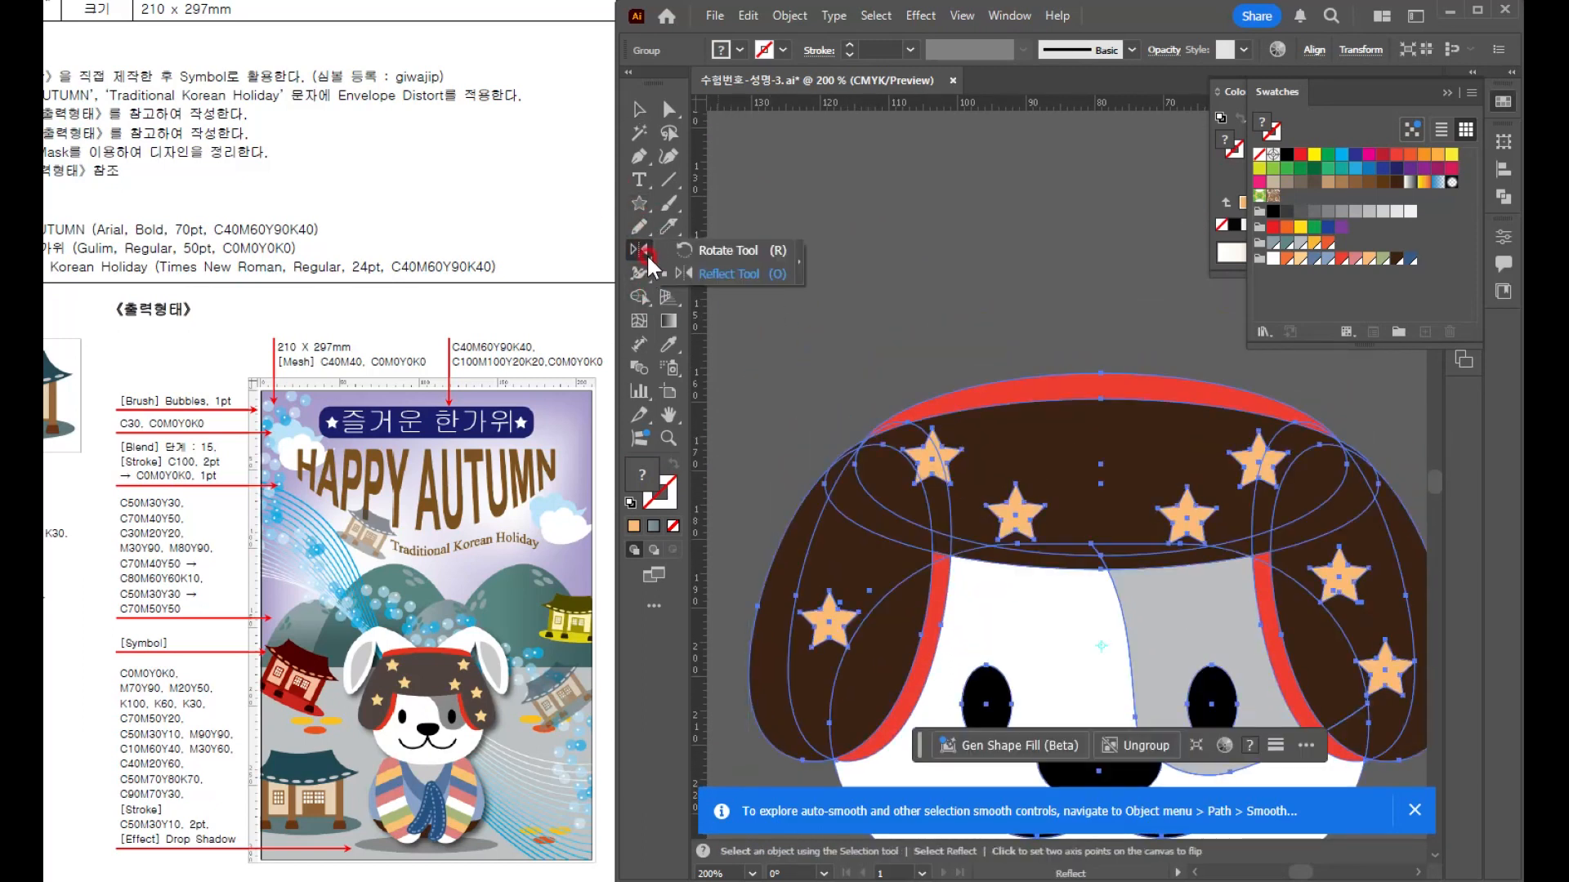
left_click_drag(639, 199, 777, 243)
left_click_drag(860, 176, 939, 341)
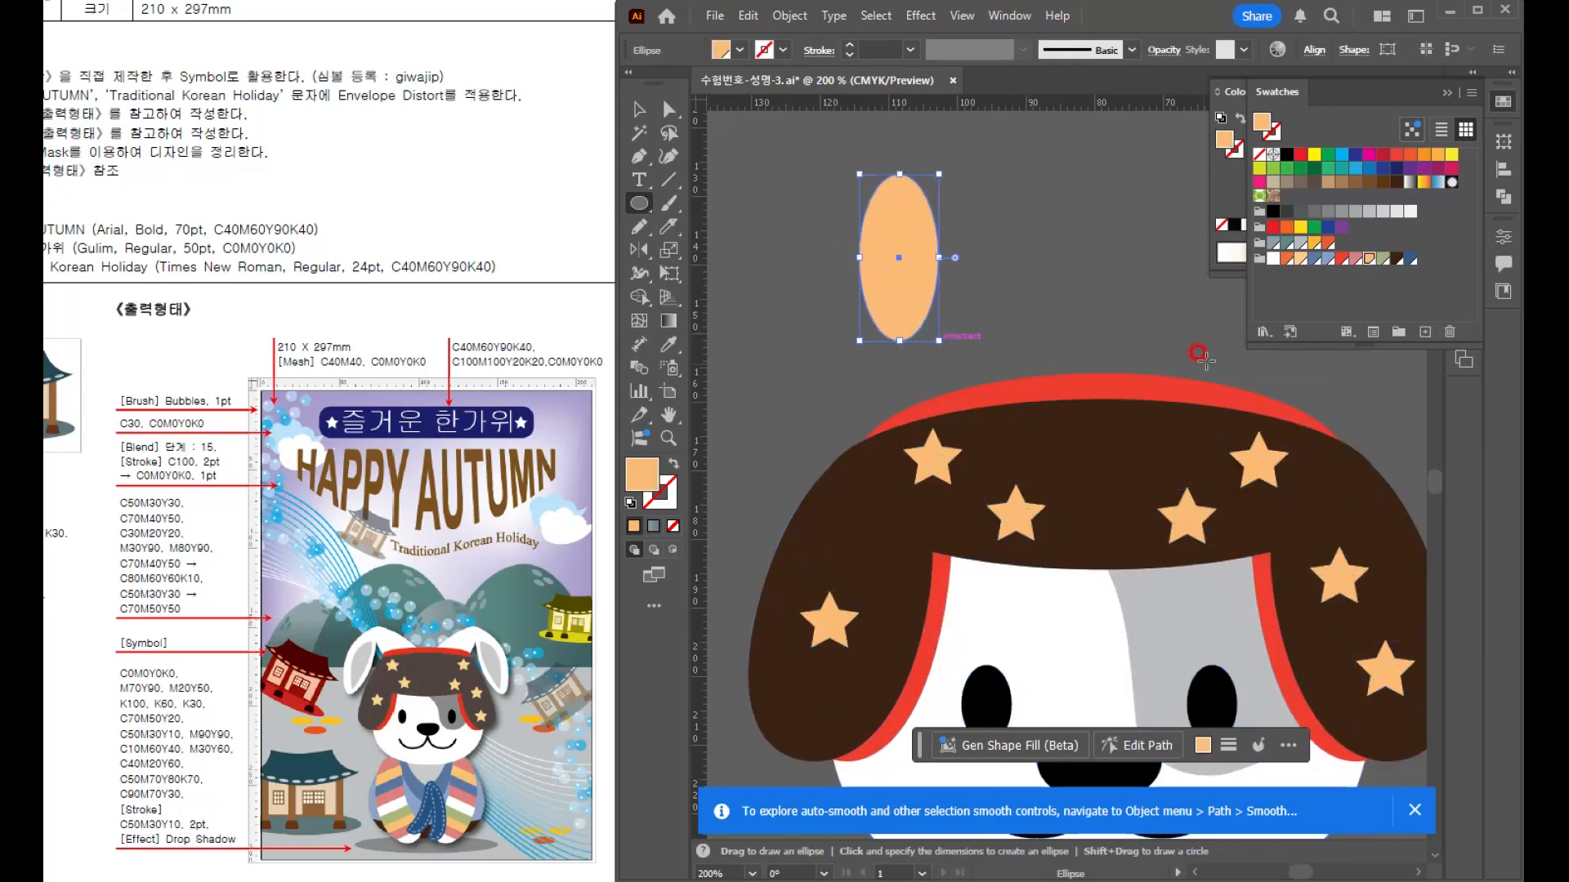
left_click(1272, 260)
left_click(656, 108)
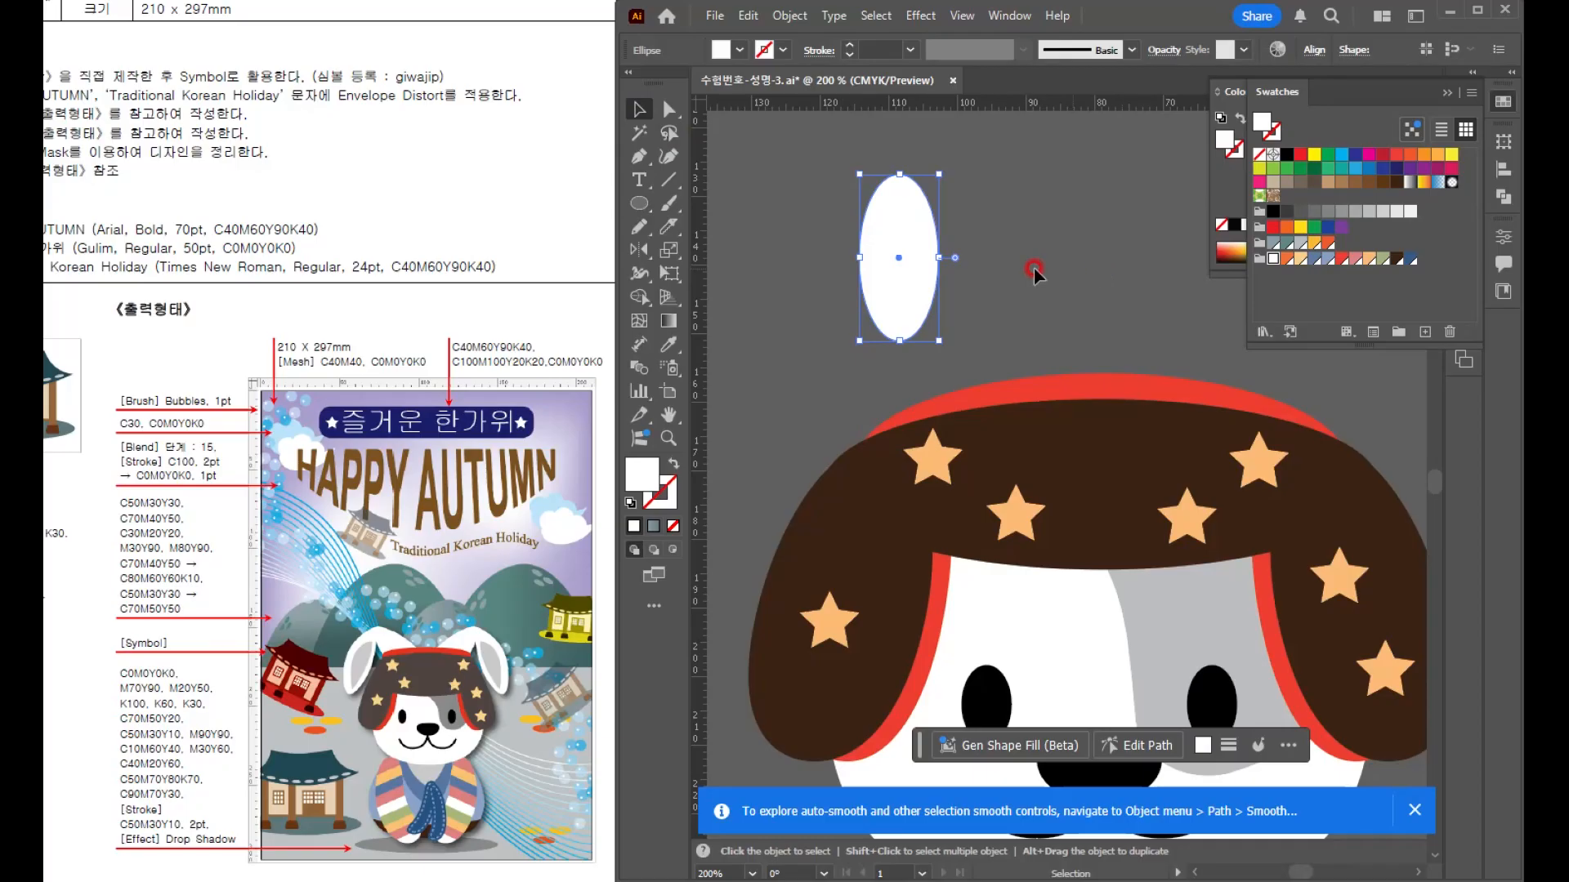
- Tilt the white ear ellipse counterclockwise, place it over the hat's upper-left edge and enlarge it
left_click_drag(943, 172, 844, 130)
left_click_drag(951, 310, 940, 359)
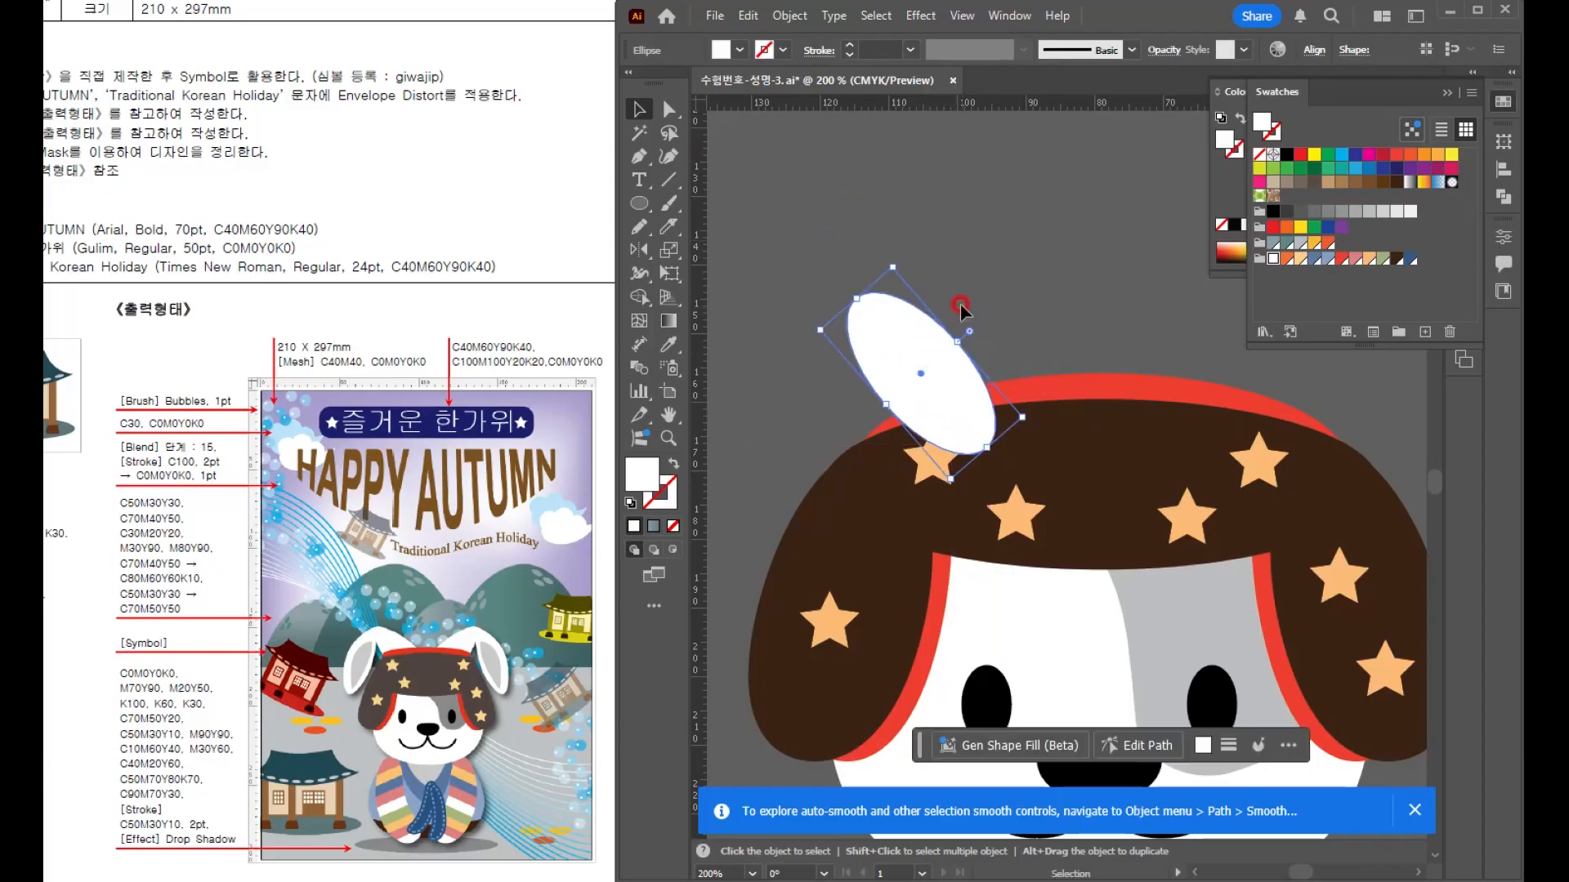
left_click_drag(893, 270, 940, 399)
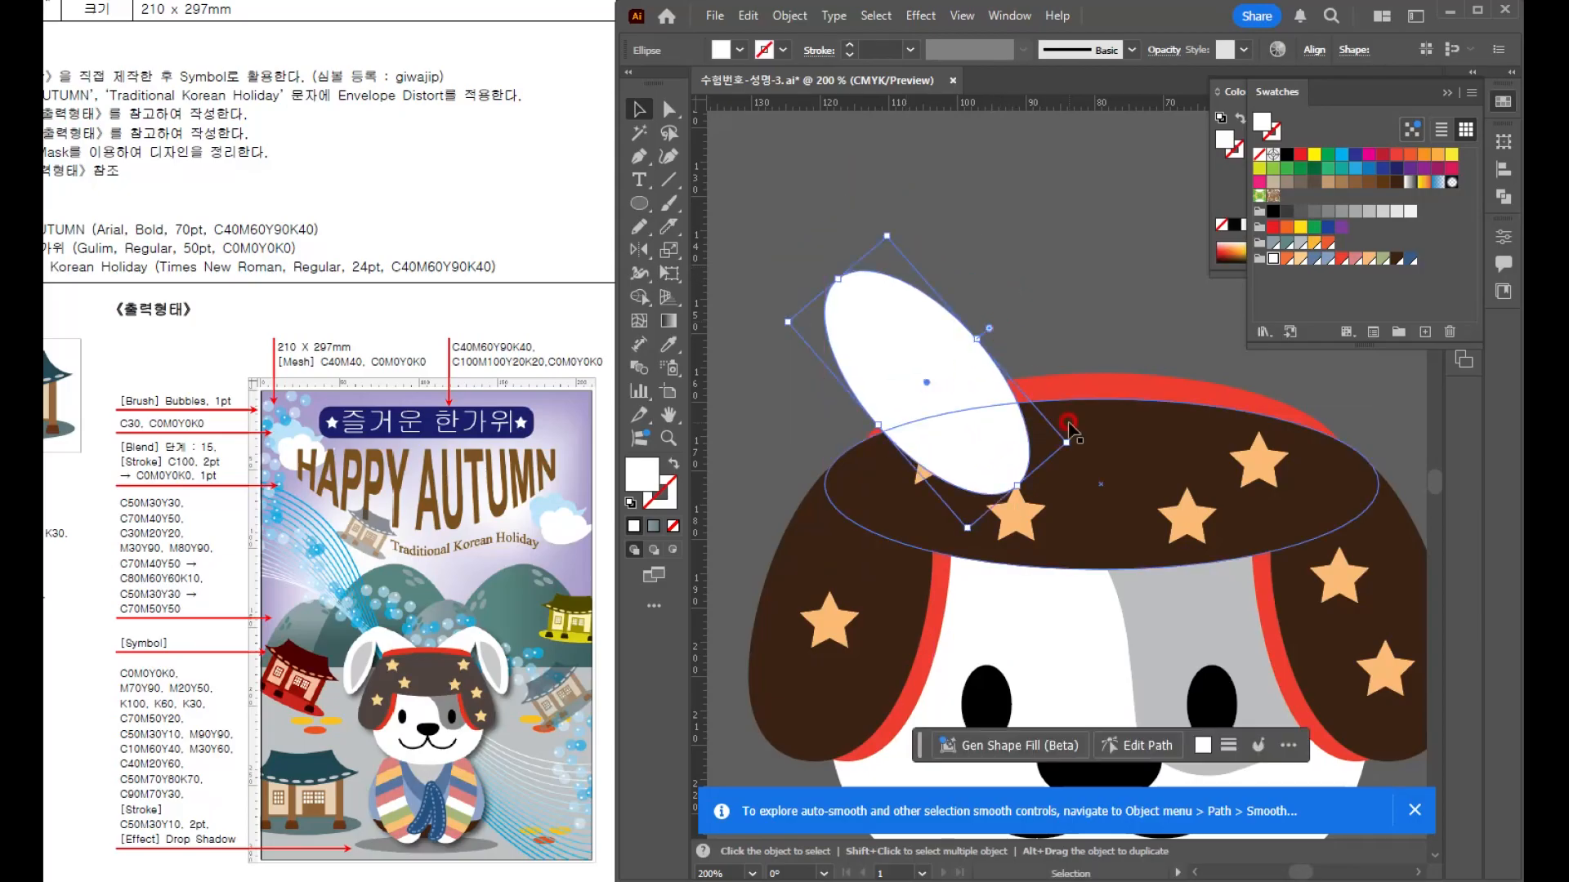
left_click_drag(1069, 444, 1064, 454)
- Copy the ear ellipse to the hat's outer left, lengthen the copy and rotate it to lean the opposite way
key("ctrl+minus")
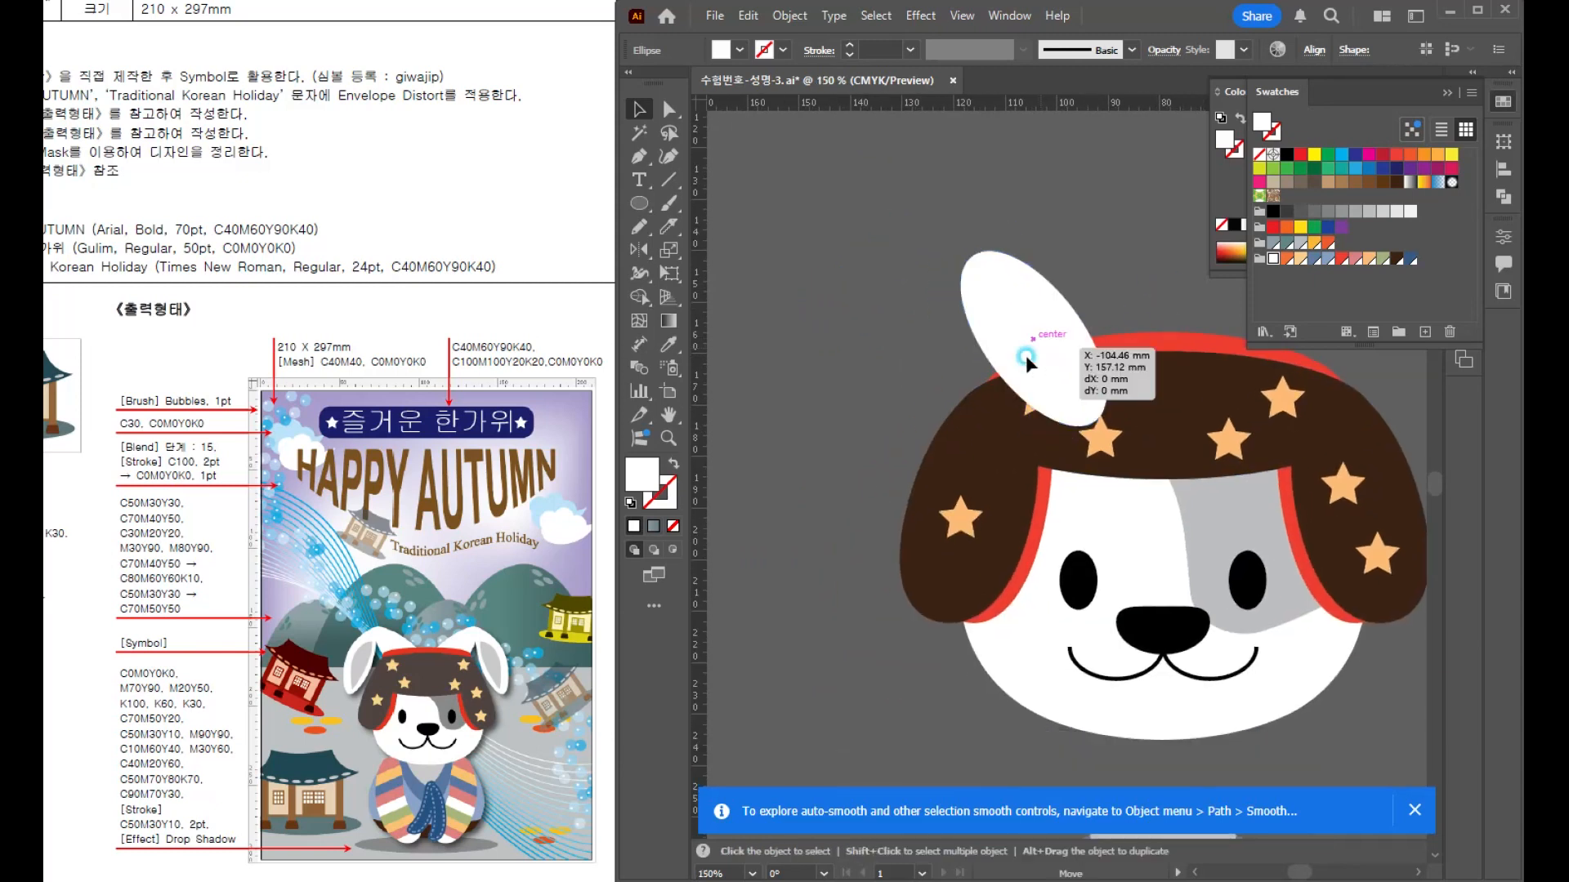
left_click_drag(1016, 350, 830, 396)
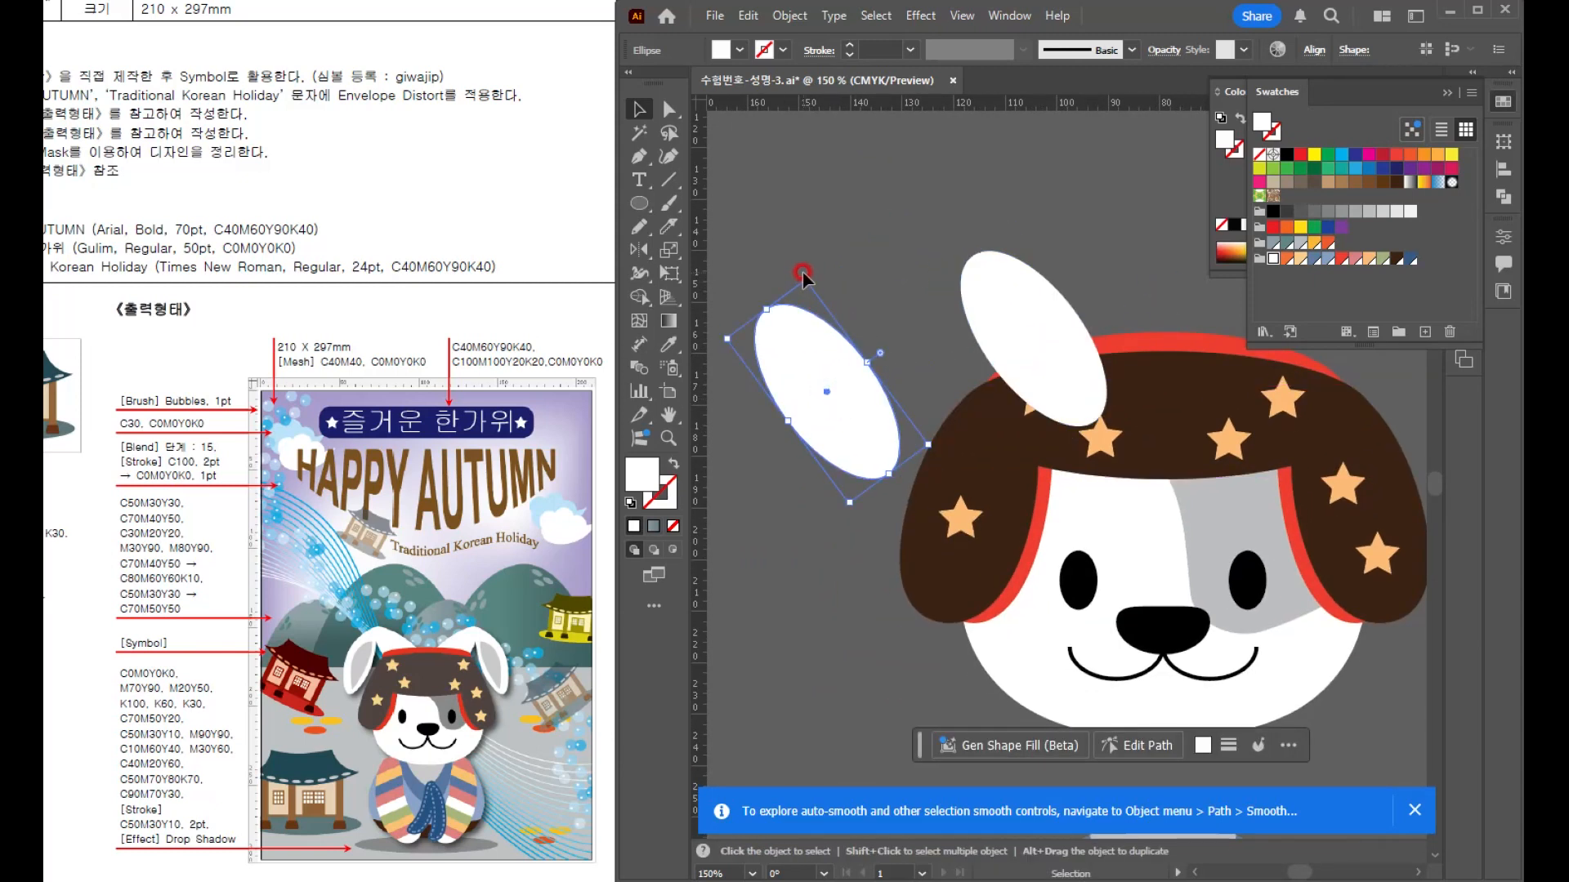
left_click_drag(798, 270, 940, 310)
key("ctrl+z")
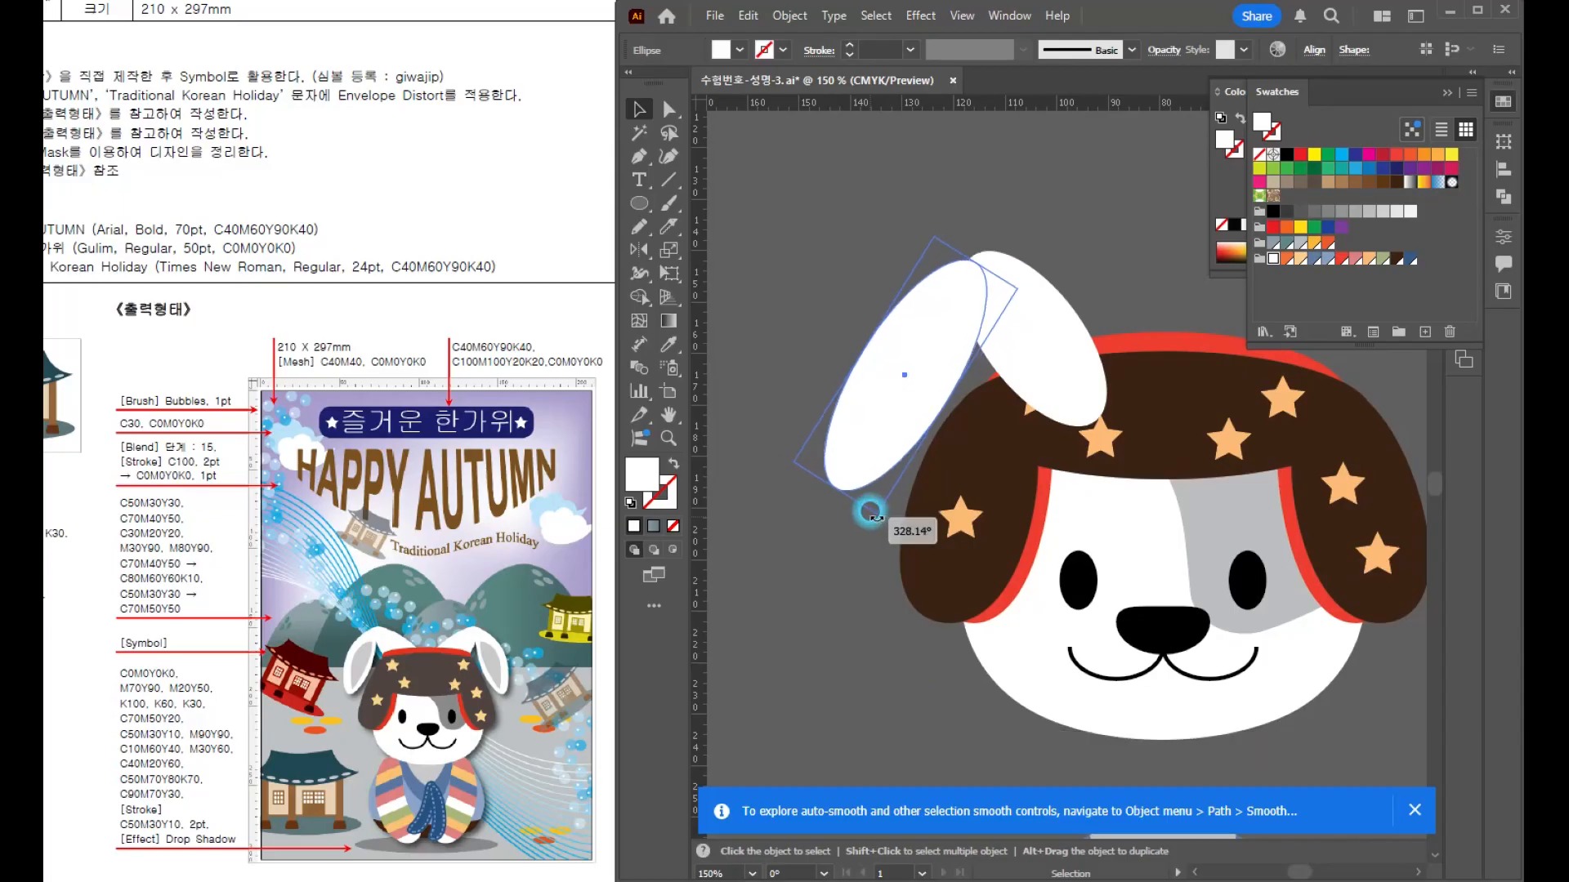
left_click(1037, 343)
left_click_drag(979, 256, 961, 238)
left_click(924, 255)
left_click(914, 372)
- Bulge the copied ellipse's upper-left edge outward by moving its left anchor point up
scroll(913, 373, "up", 1)
scroll(914, 373, "up", 2)
key("a")
left_click(809, 332)
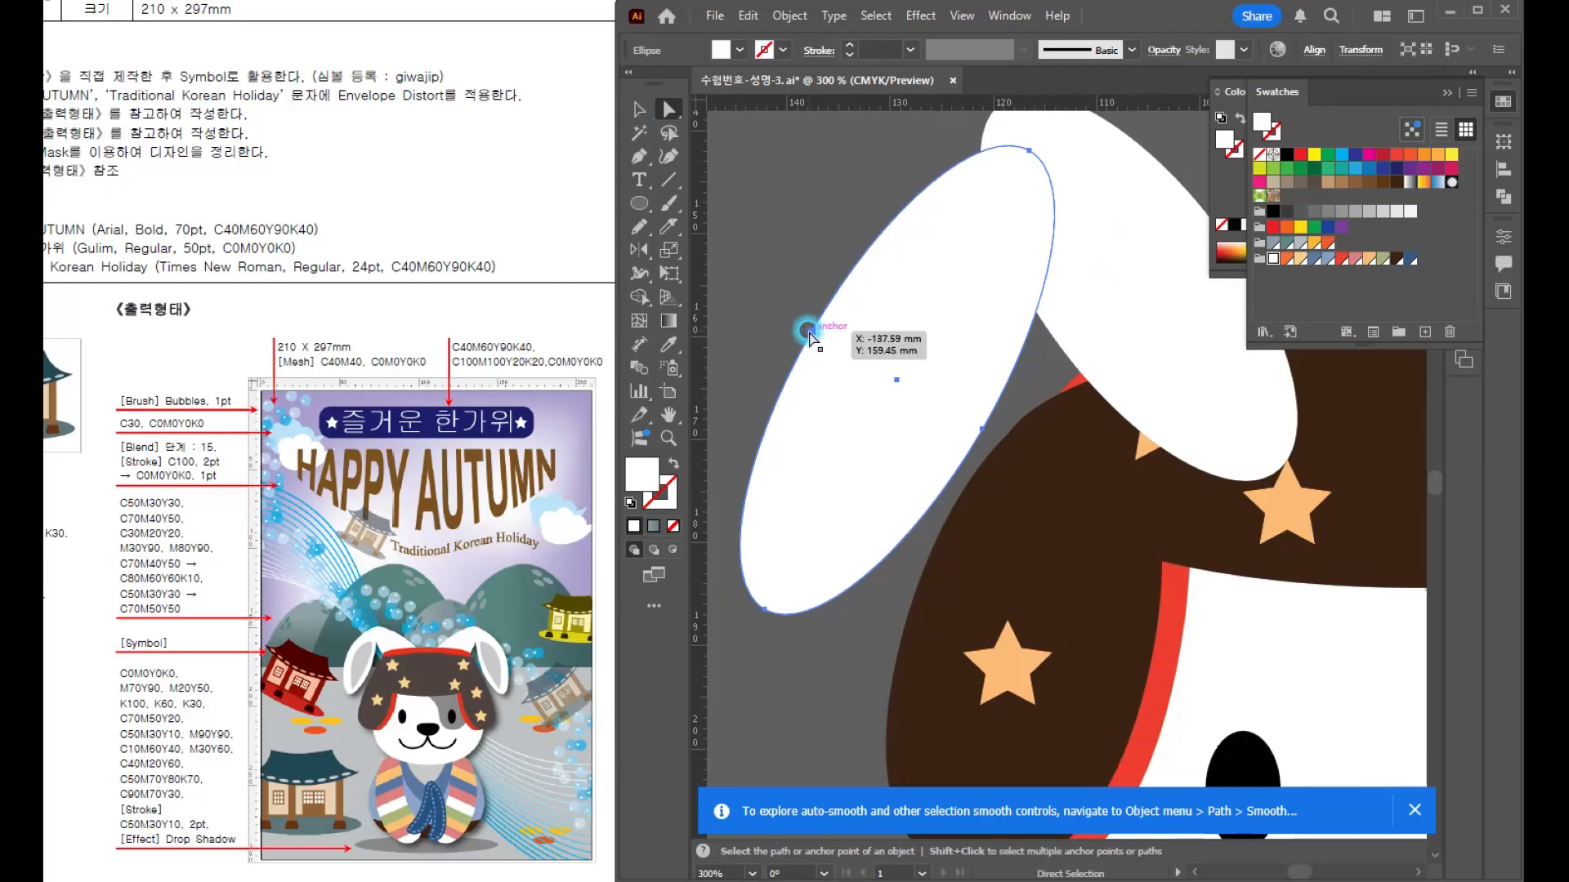
left_click_drag(810, 333, 807, 284)
left_click(643, 115)
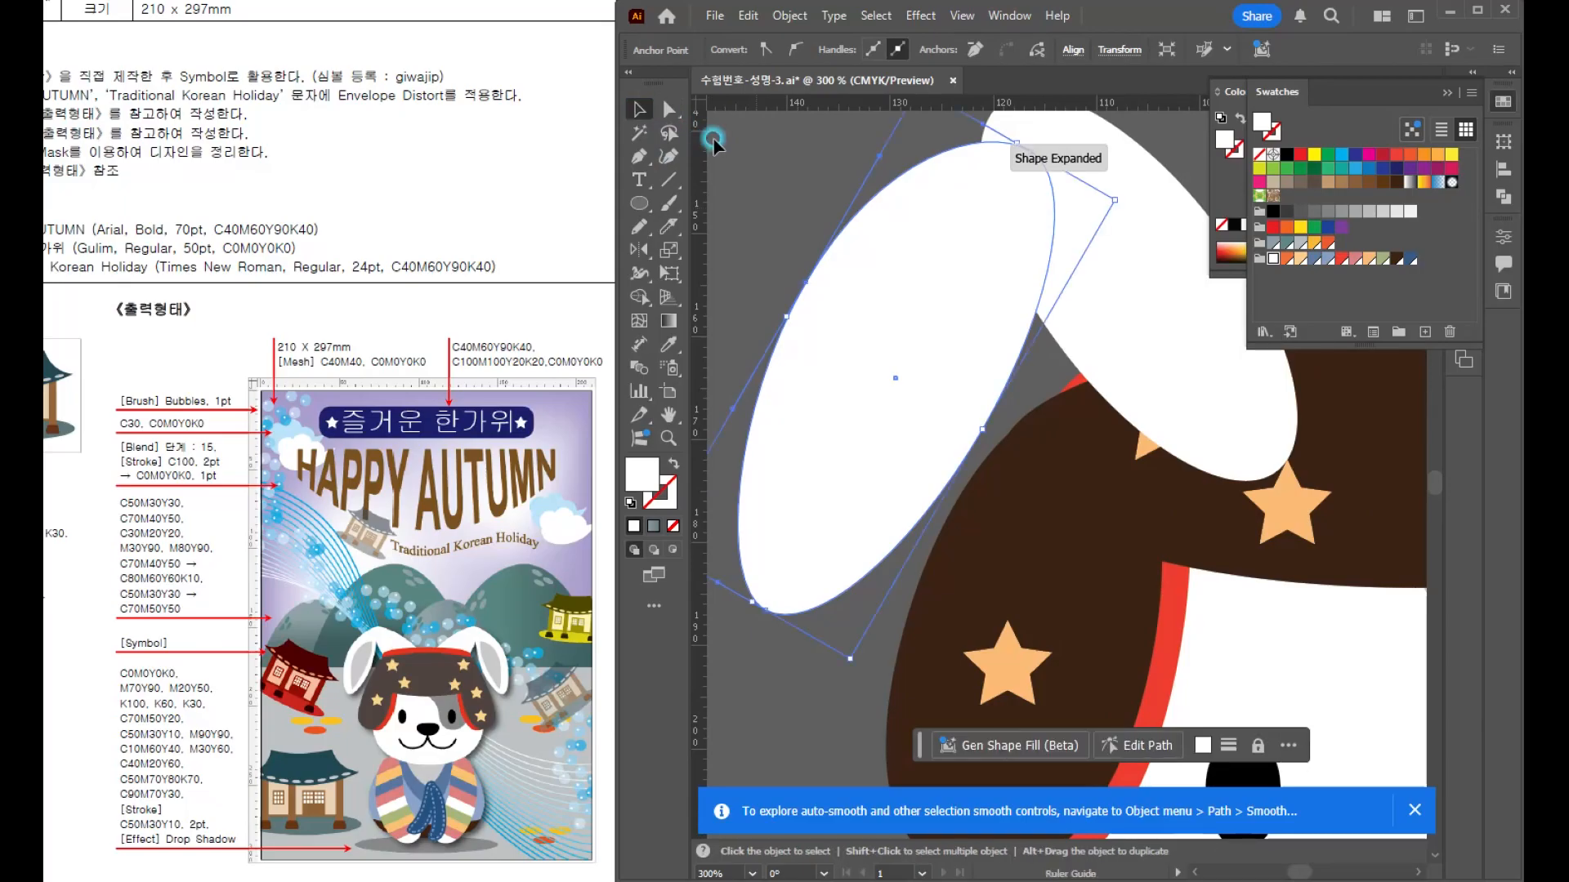
- Align the outer ear ellipse with the folded ear's top and add a smaller centred copy inside it filled with K30 gray
scroll(1001, 311, "down", 2)
left_click_drag(1024, 325, 1046, 456)
left_click_drag(994, 420, 931, 402)
scroll(997, 413, "up", 1)
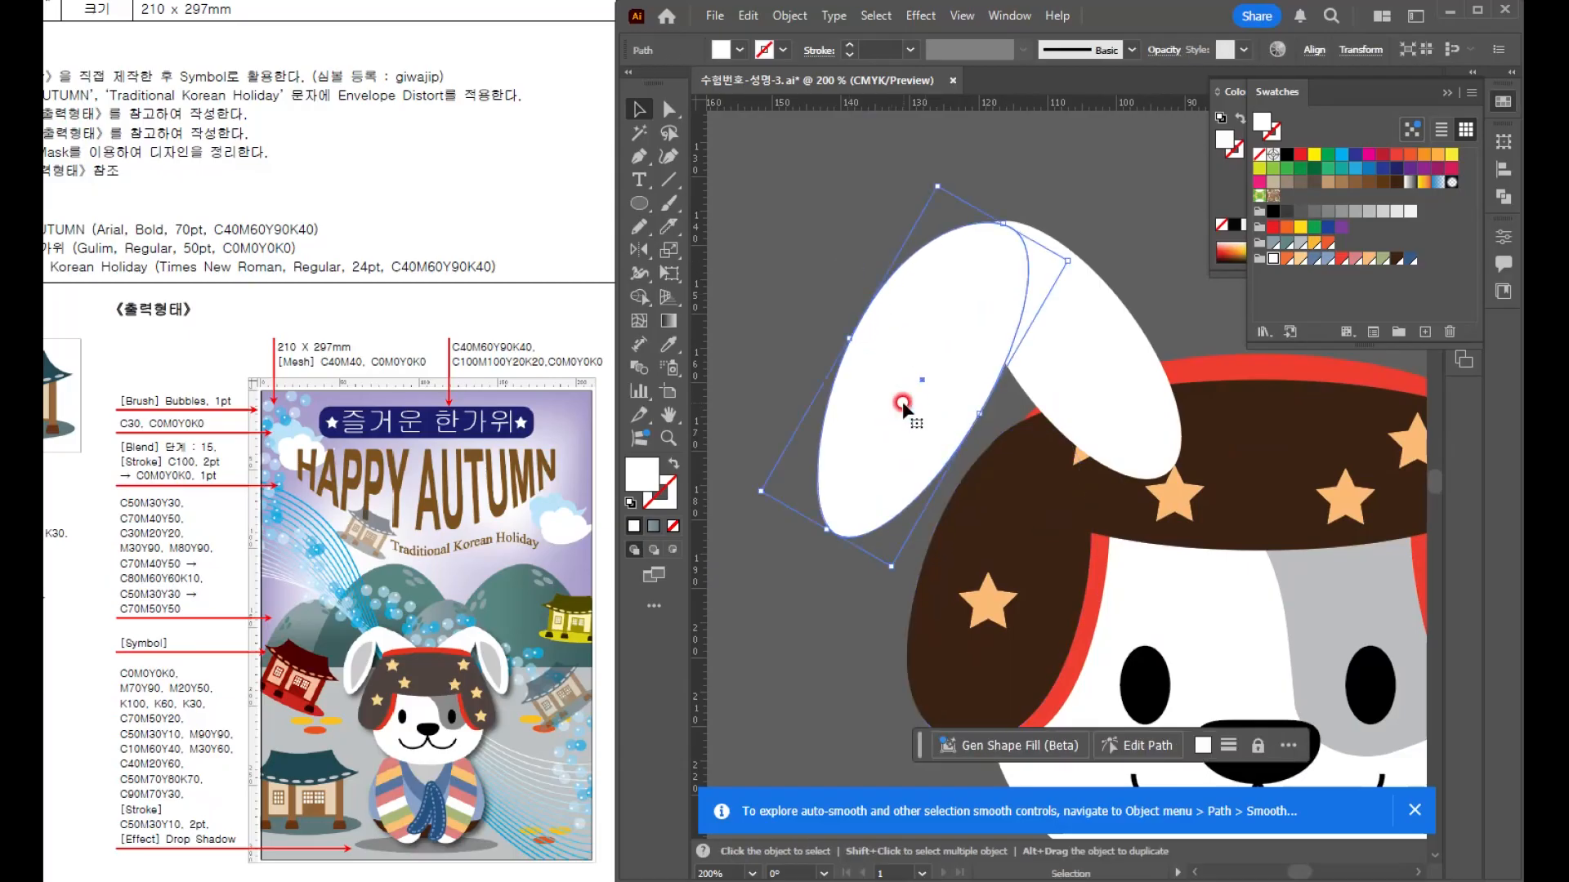
left_click_drag(1062, 262, 1028, 272)
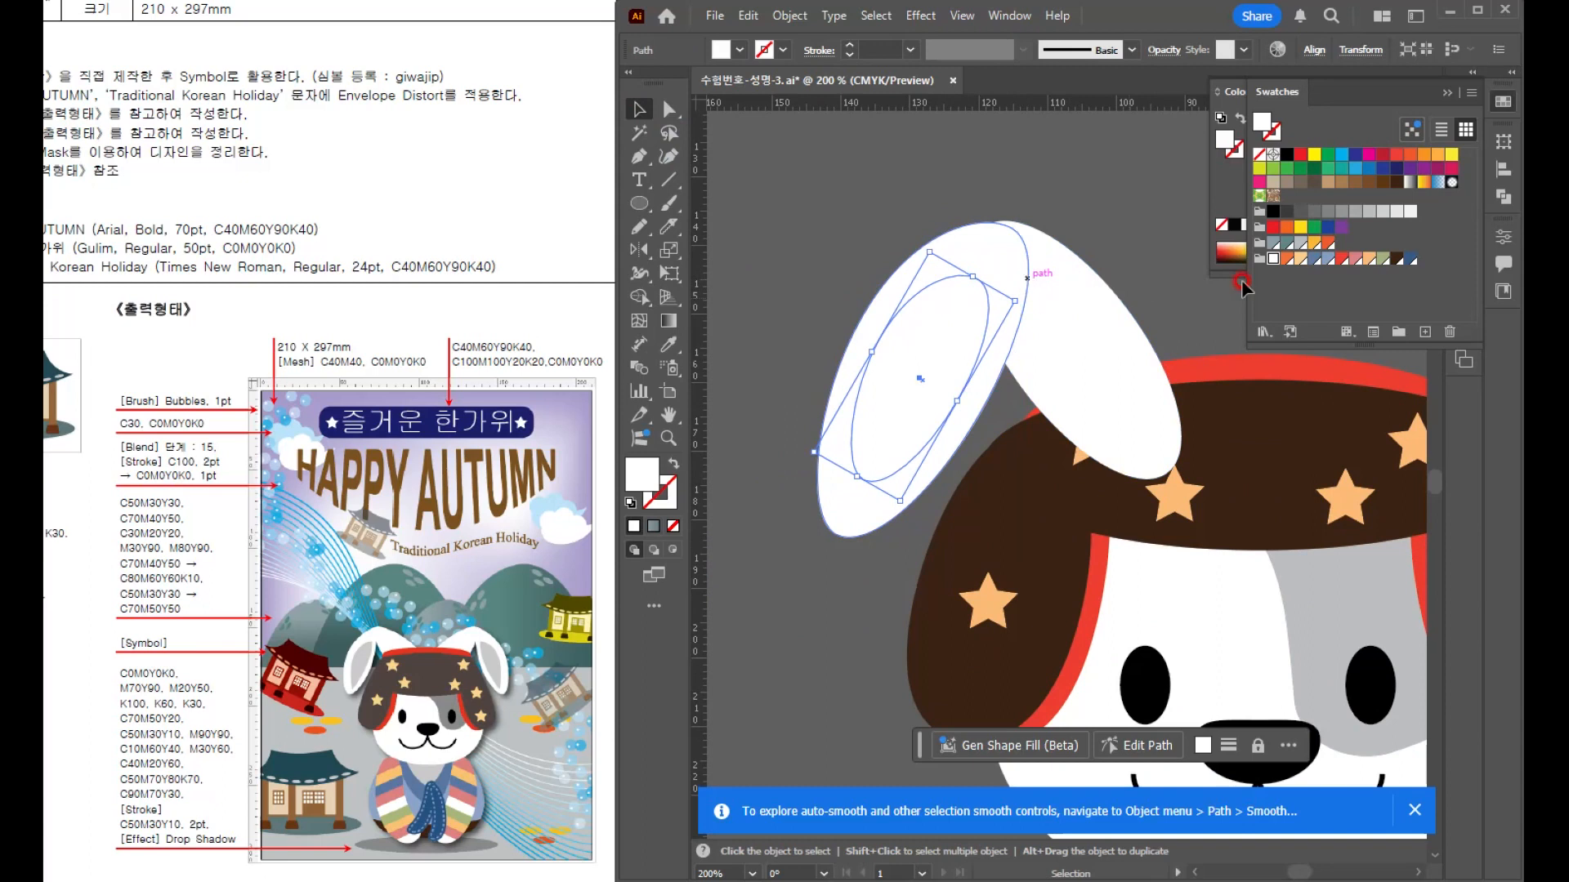
left_click(1366, 211)
- Bring the folded ear ellipse in front of the outer ear shapes
left_click(849, 219)
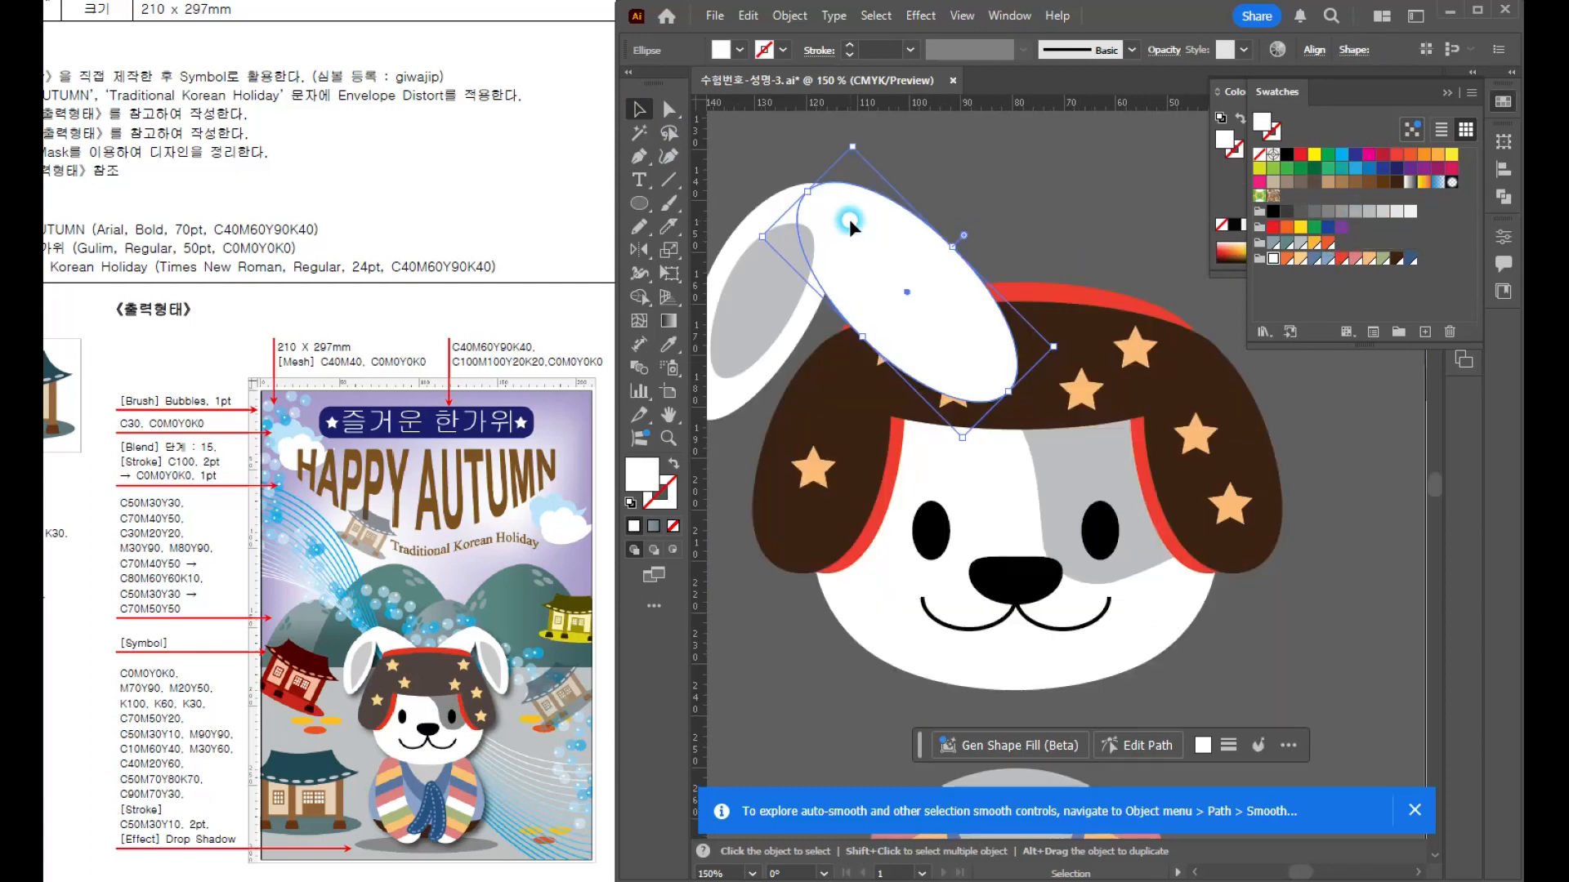
left_click(1004, 178)
key("ctrl+minus")
- Group the ear's shapes and reflect a copy across a vertical axis through the centre of the dog's nose
left_click_drag(824, 237, 950, 285)
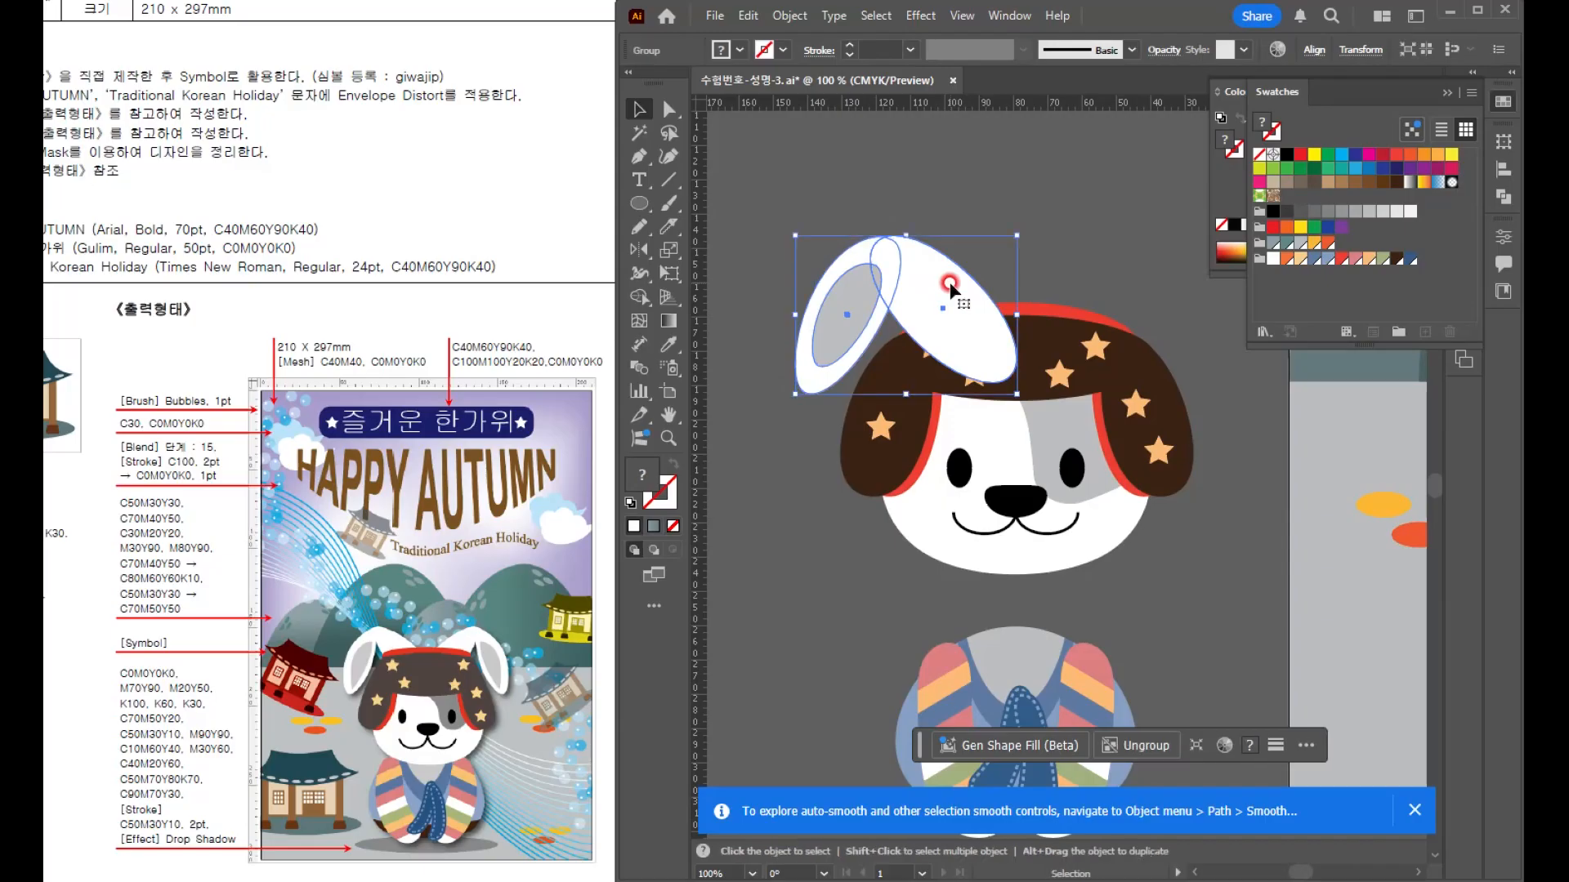
left_click(640, 249)
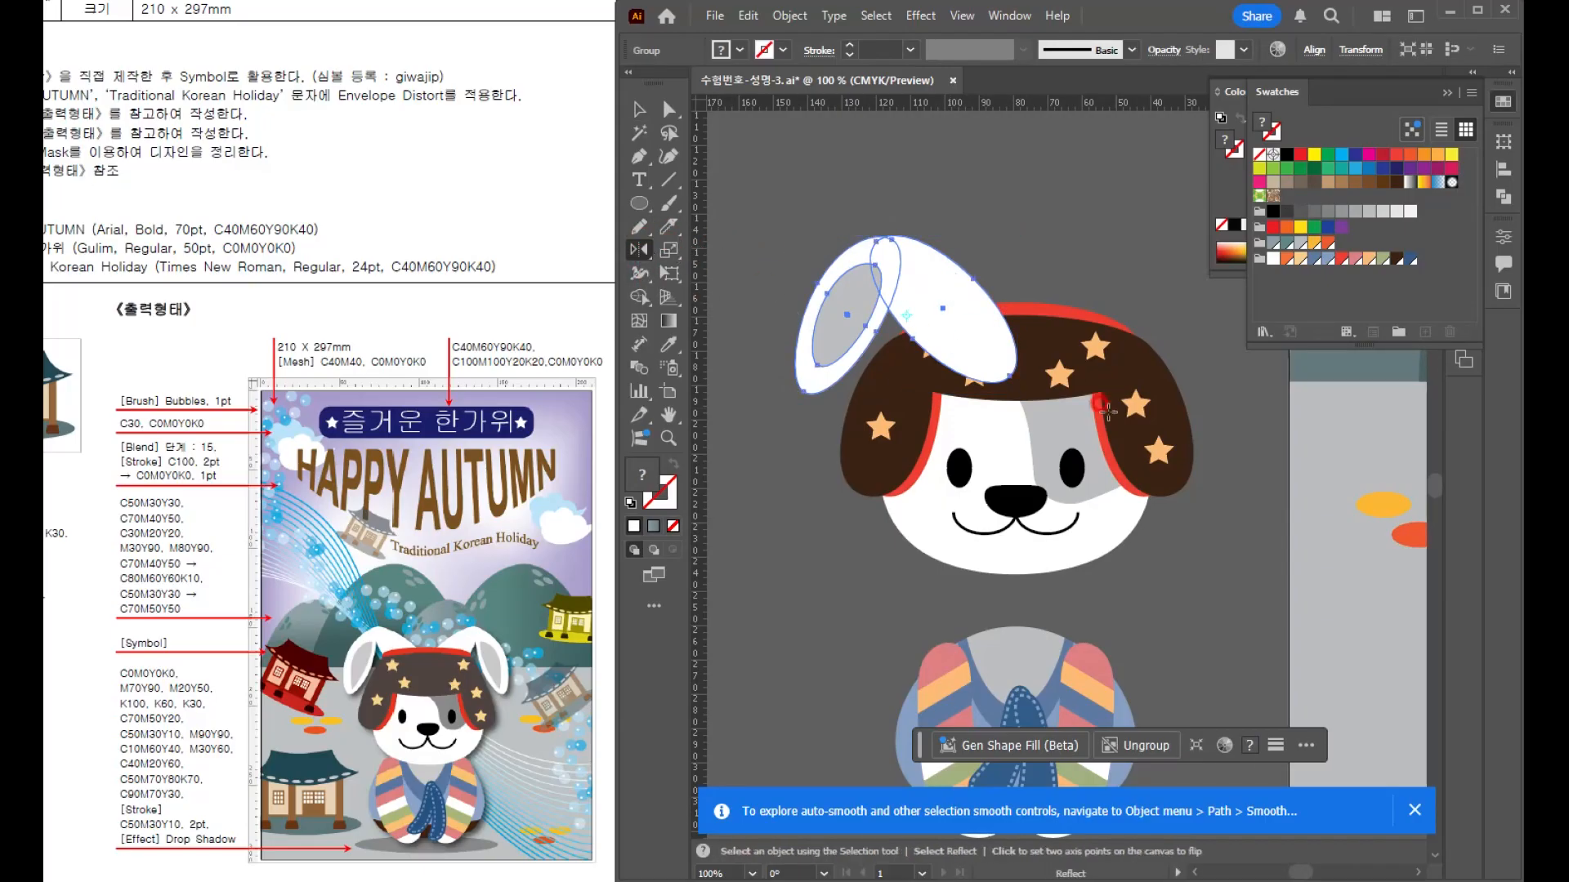
left_click(1008, 479, "alt")
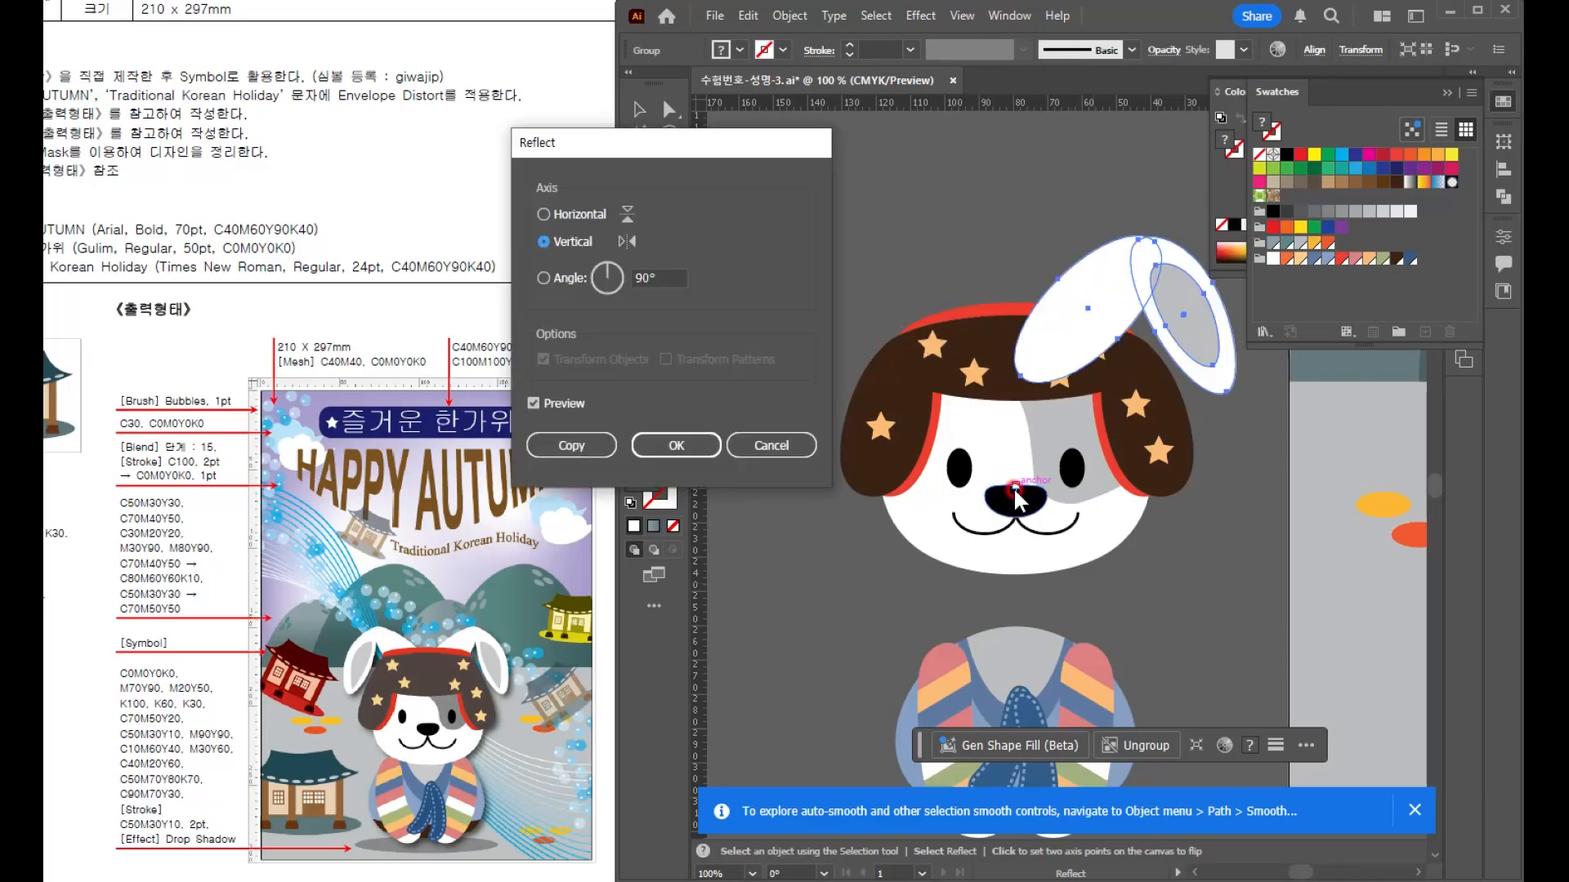
left_click(566, 445)
- Send both ear groups behind the dog's hat and head
key("v")
left_click(870, 214)
left_click_drag(825, 213, 1161, 270)
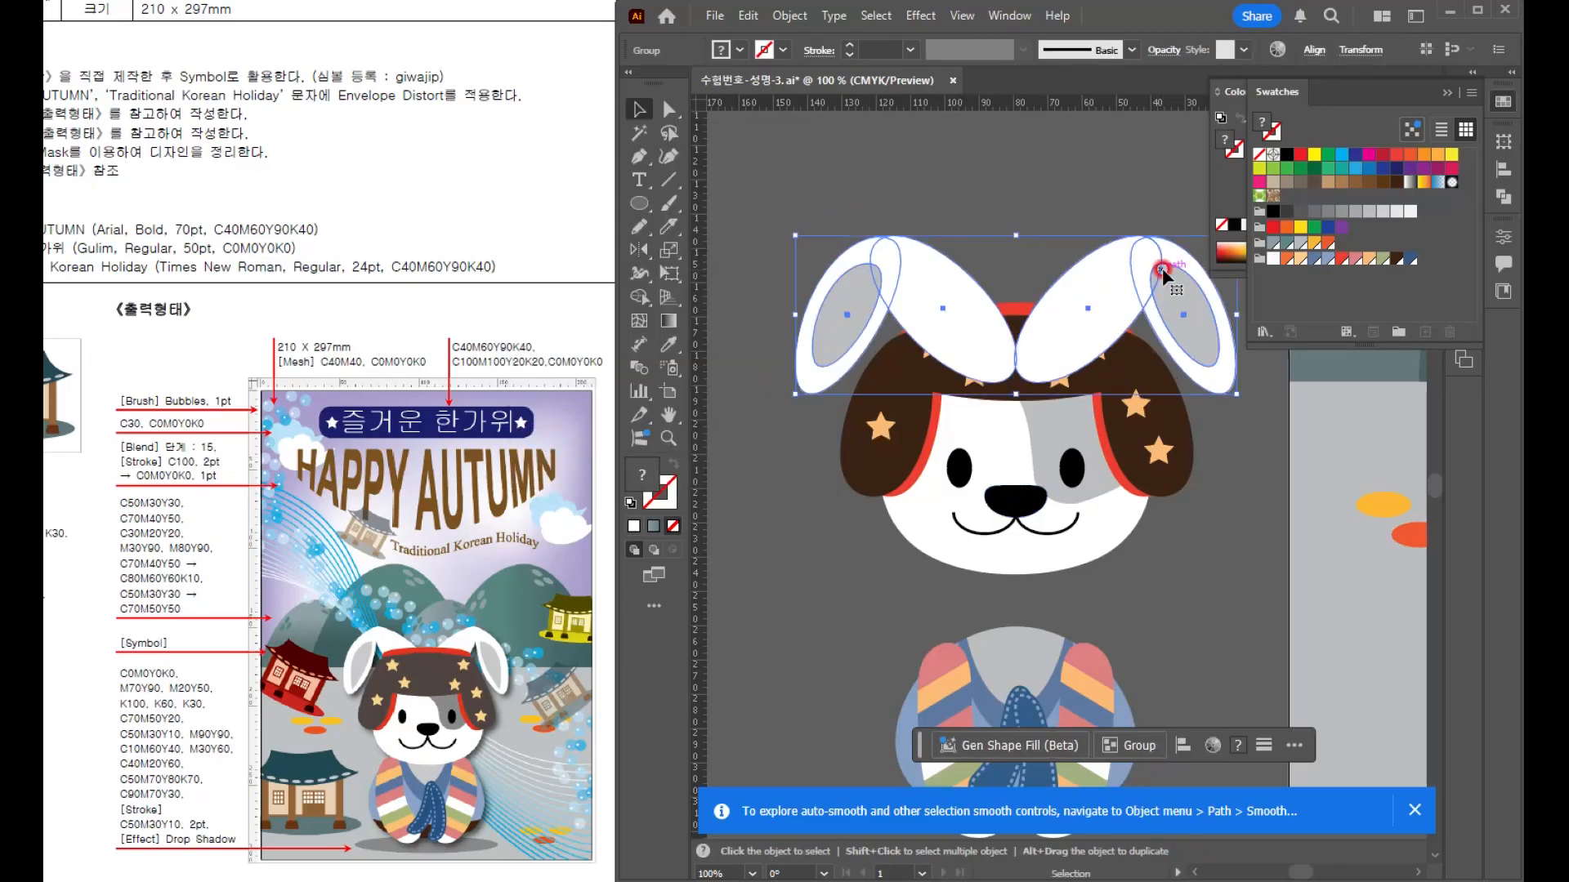
key("ctrl+shift+bracketleft")
left_click(1079, 182)
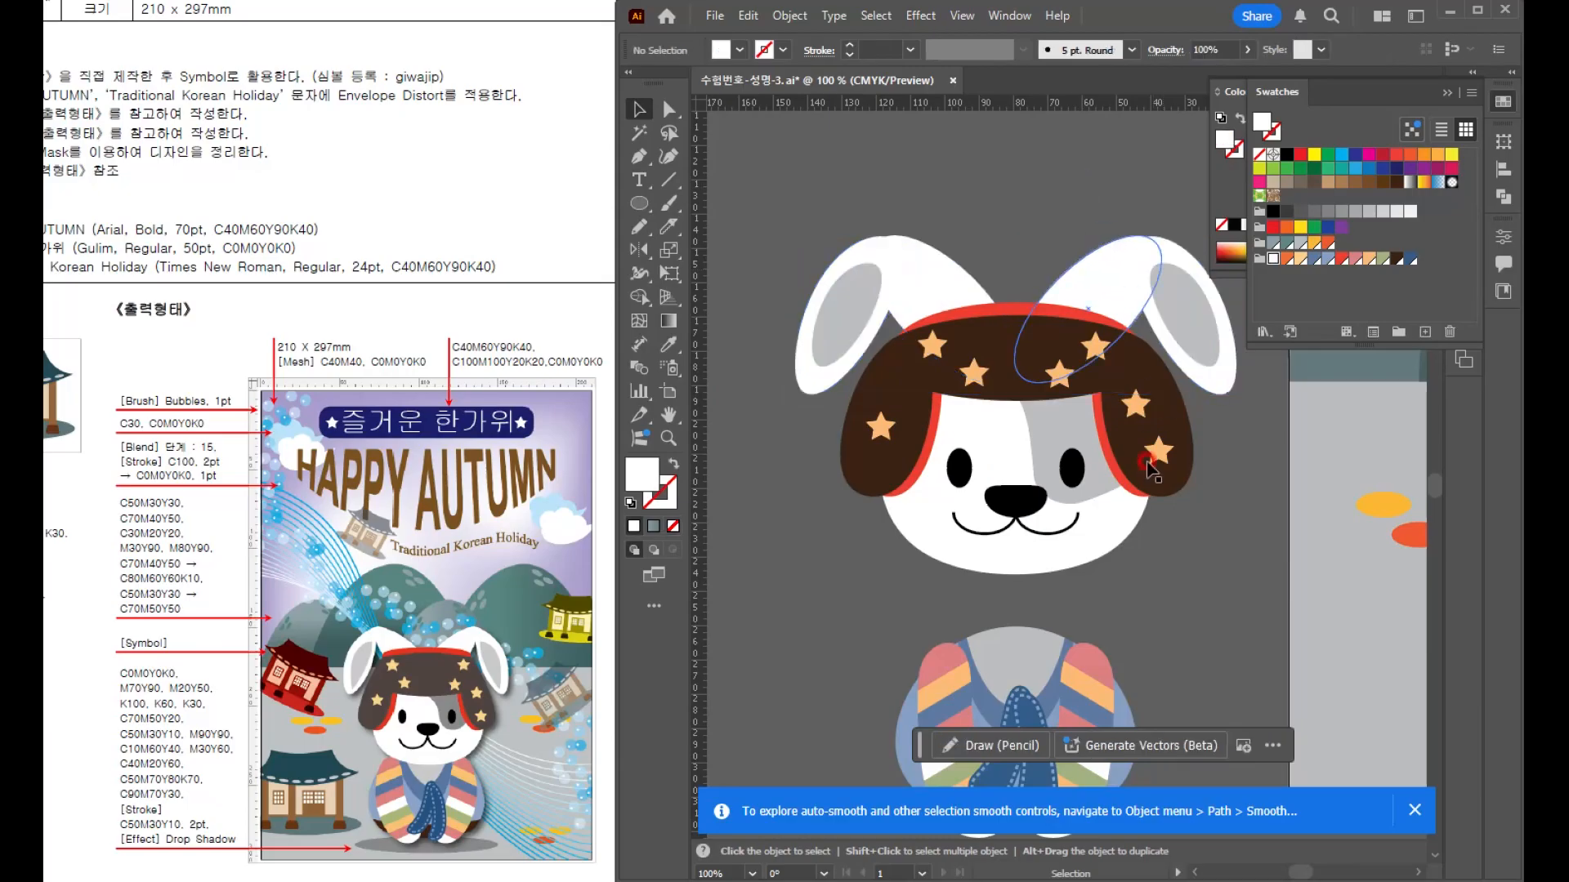
- Group the head with its ears, scale it down to about 110 × 84 mm and place it over the top of the body
scroll(1155, 500, "down", 2)
scroll(1164, 531, "up", 2)
left_click_drag(1116, 530, 1070, 545)
left_click_drag(778, 233, 1147, 529)
key("ctrl+g")
left_click_drag(1118, 418, 1043, 497)
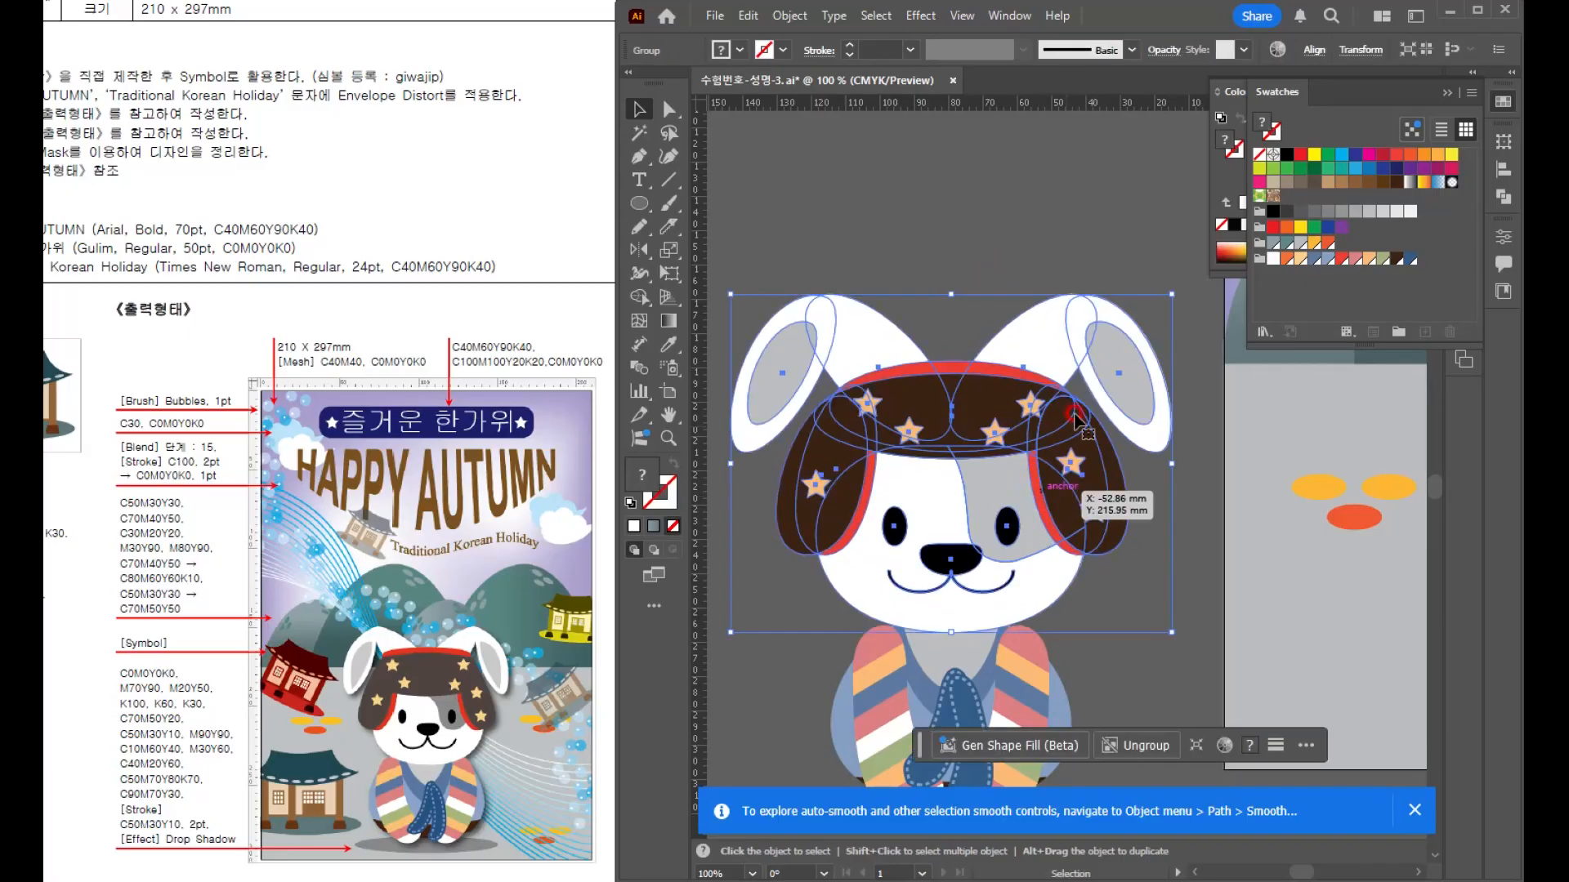
left_click_drag(1166, 290, 1131, 308)
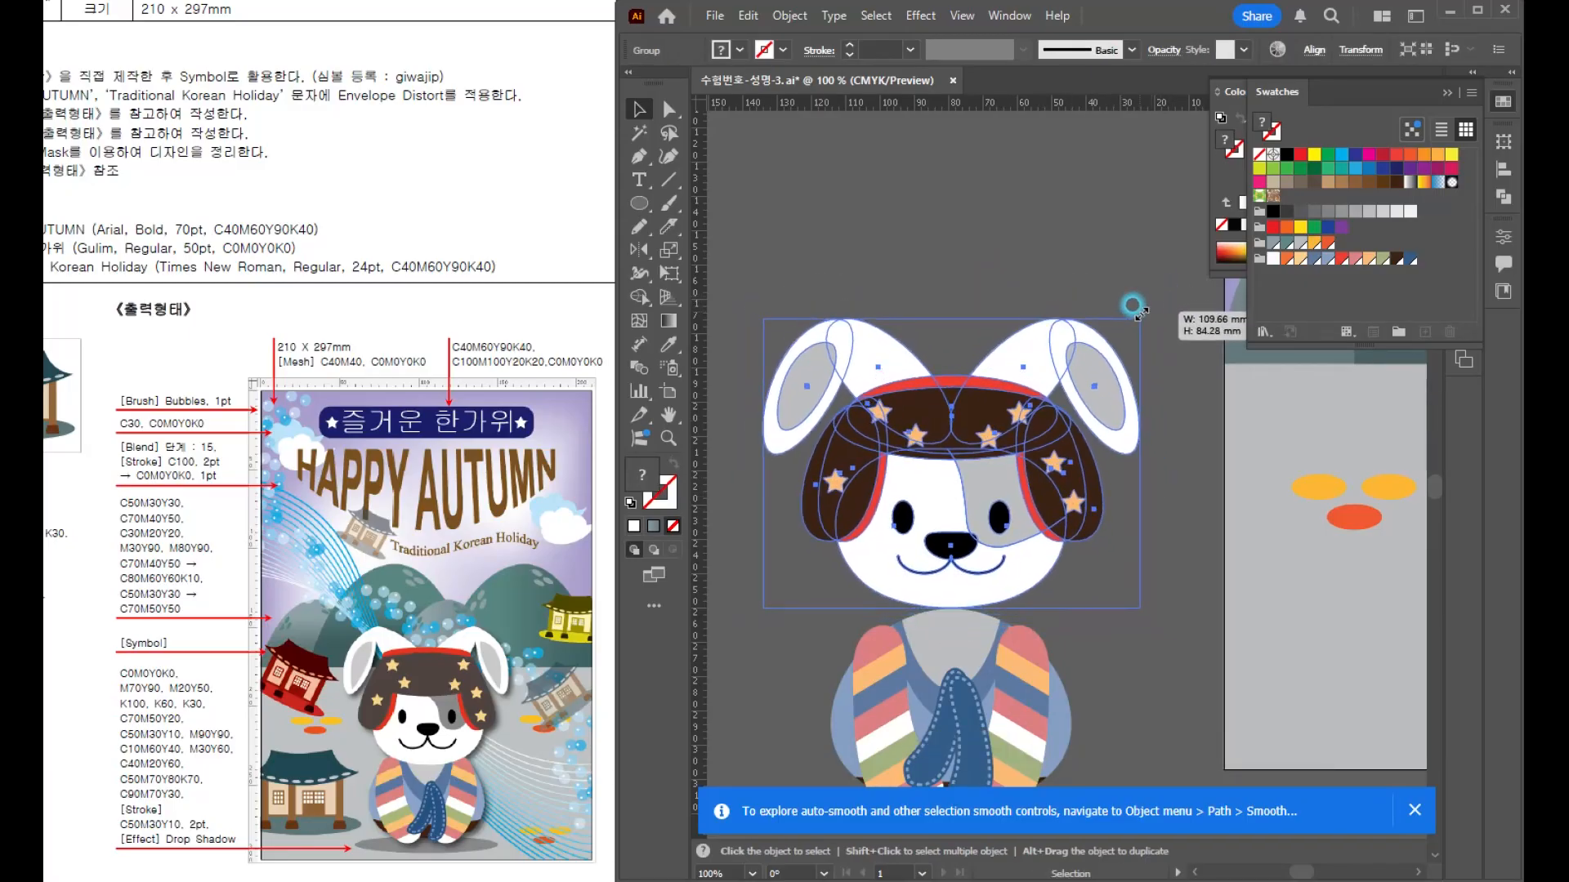
left_click_drag(998, 440, 995, 478)
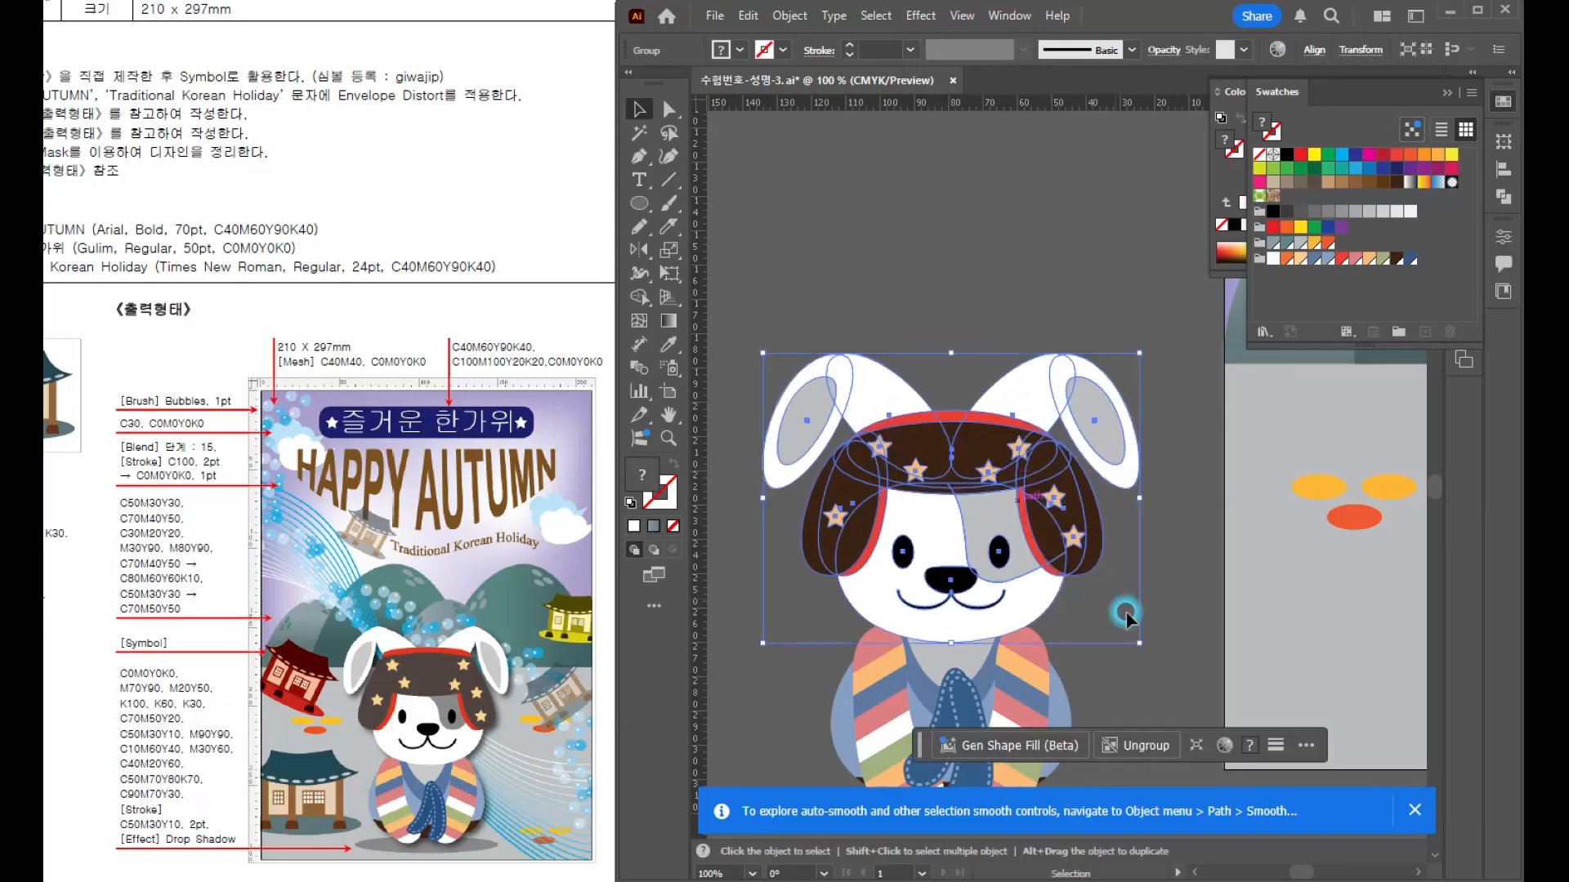
- Group the whole dog and apply a Drop Shadow in Multiply mode with 50% opacity, 1 mm X and Y offsets and 1 mm blur
left_click(1165, 649)
left_click_drag(1166, 651, 1143, 493)
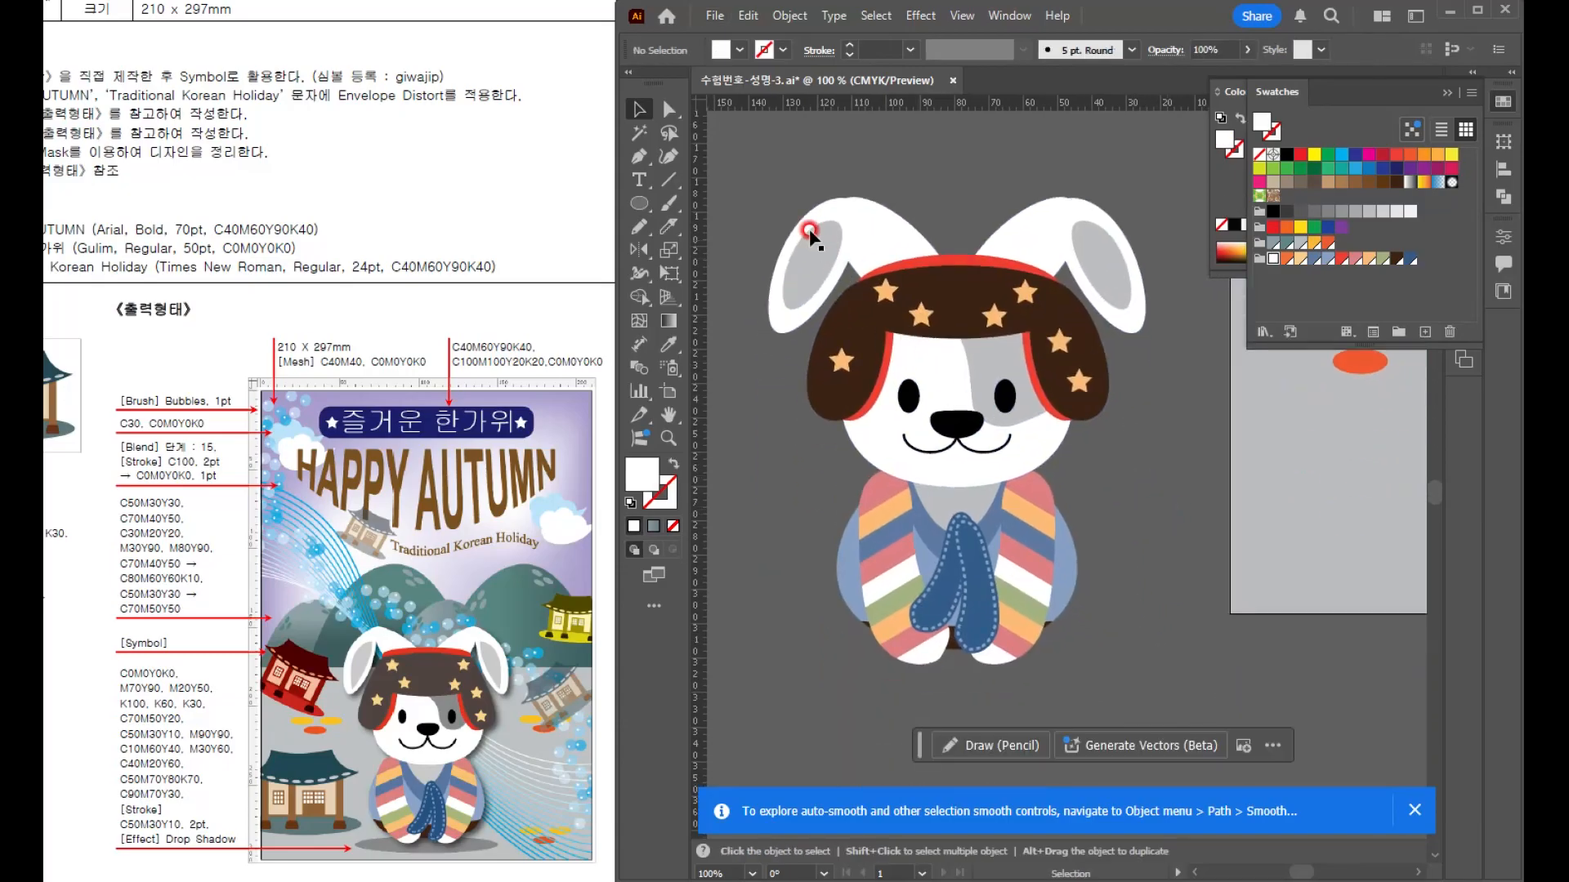
left_click(1135, 650)
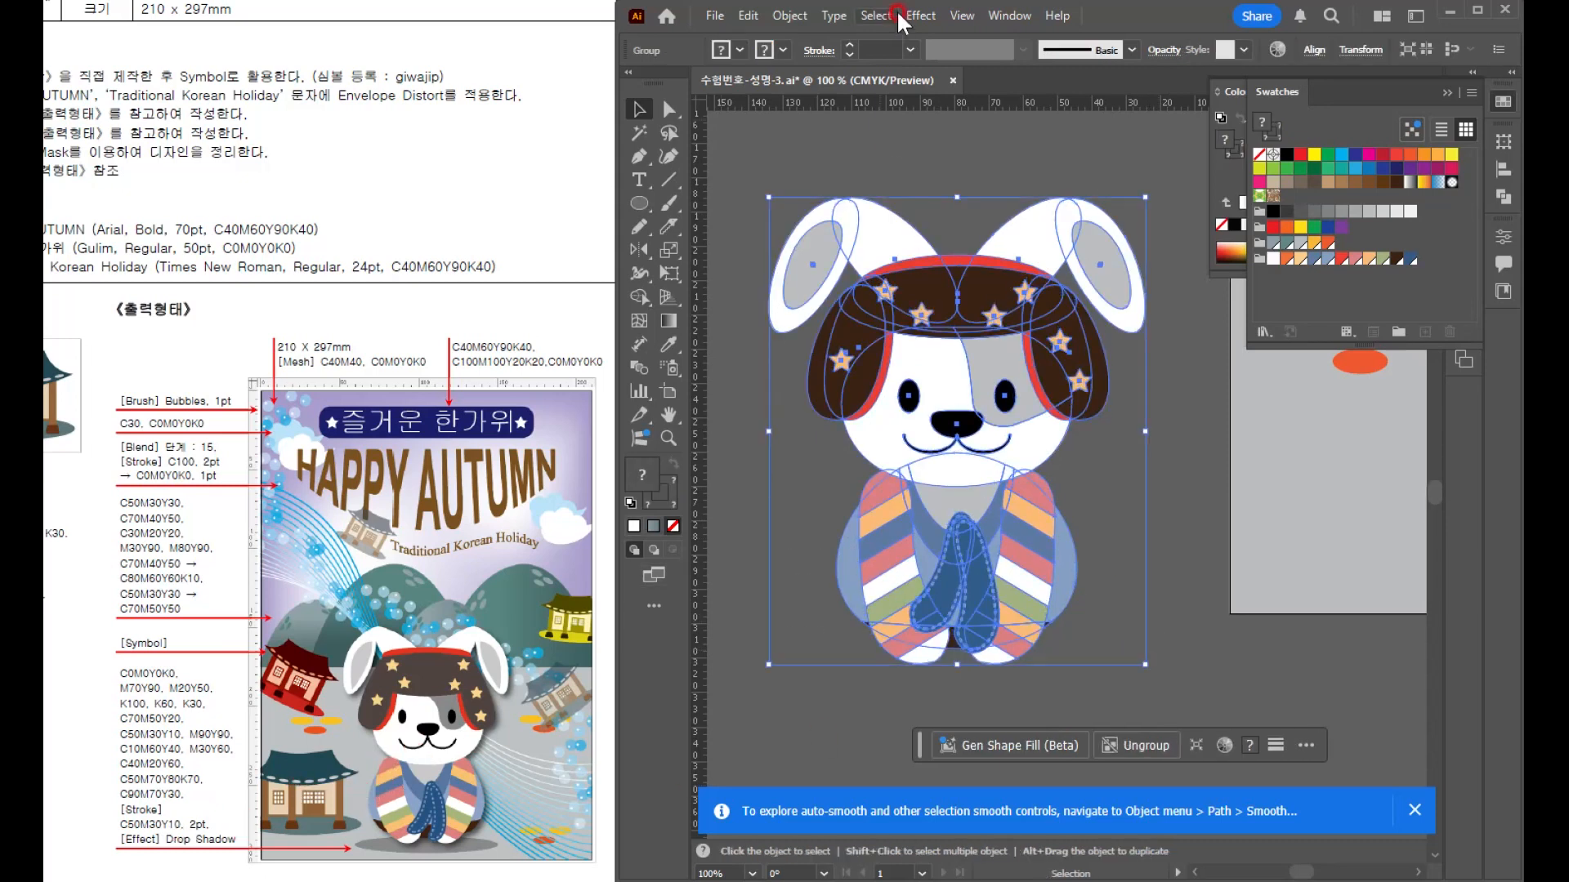
left_click(920, 16)
mouse_move(1124, 237)
left_click(1198, 239)
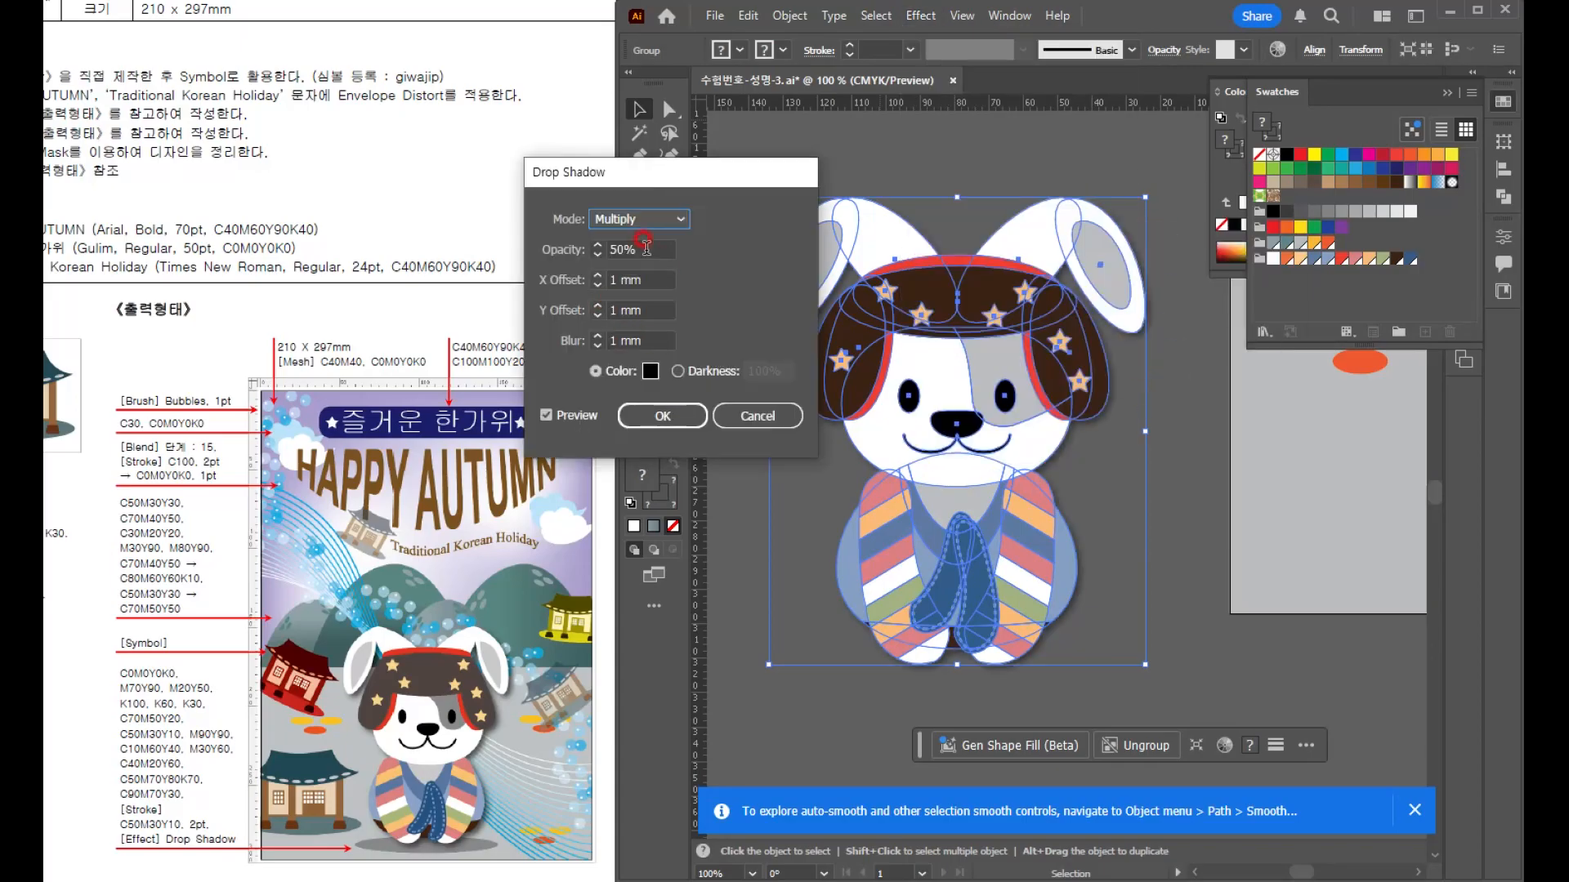
left_click(662, 415)
left_click(1113, 488)
- Move the finished dog onto the lower middle of the poster artboard
scroll(1001, 472, "down", 1)
scroll(1001, 472, "down", 1)
left_click_drag(1083, 620, 840, 711)
left_click_drag(779, 509, 1095, 466)
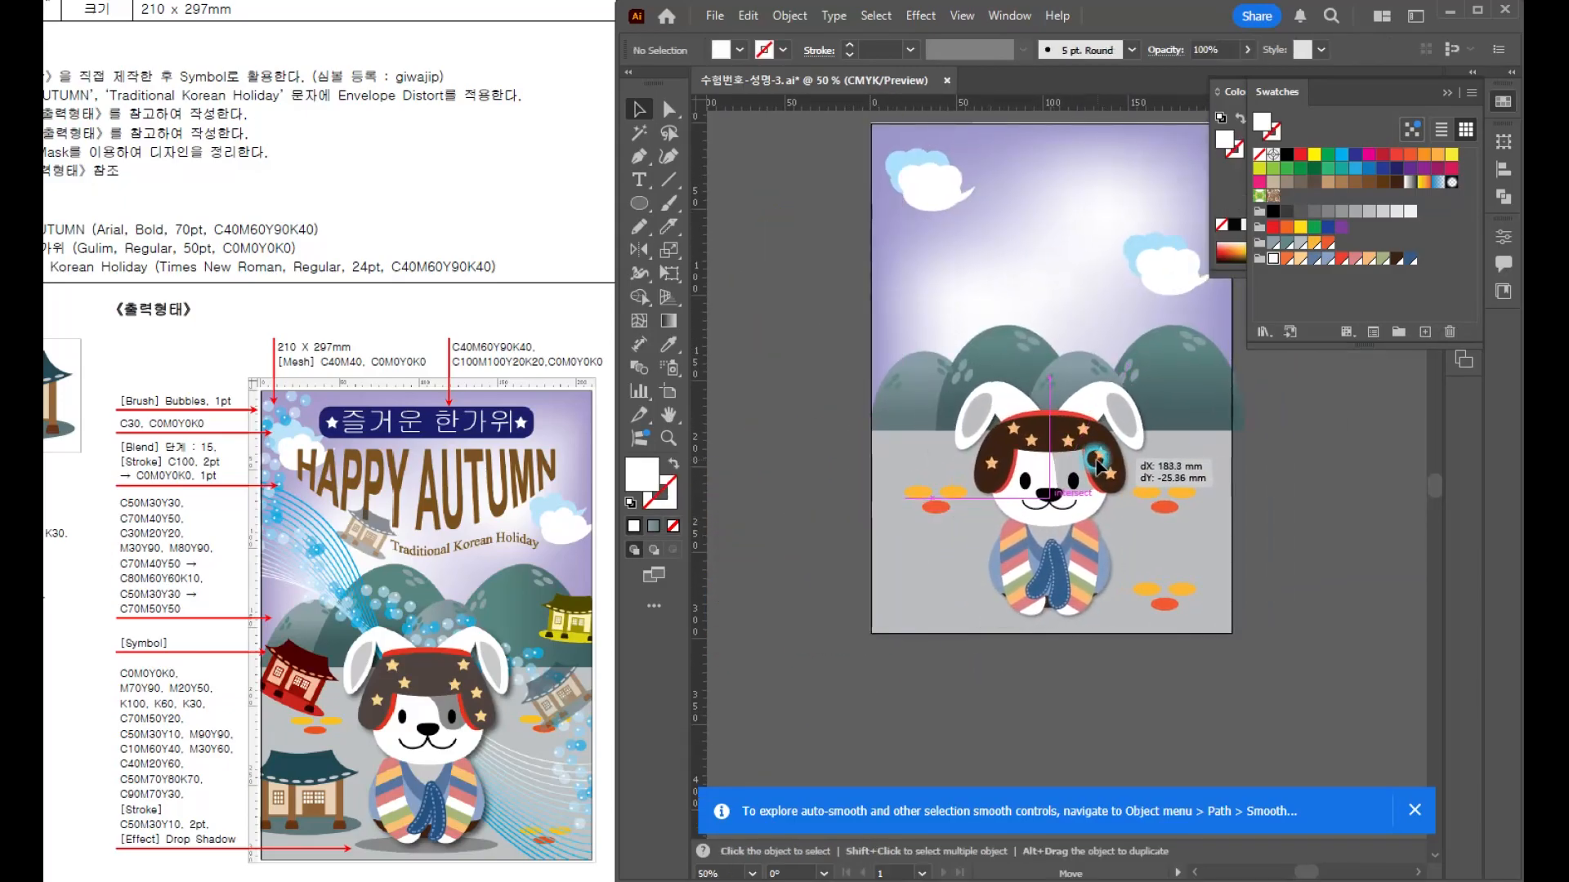
- Draw a wide flat ellipse below the dog, fill it with K60 gray and move it up over the feet
scroll(944, 498, "up", 2)
key("l")
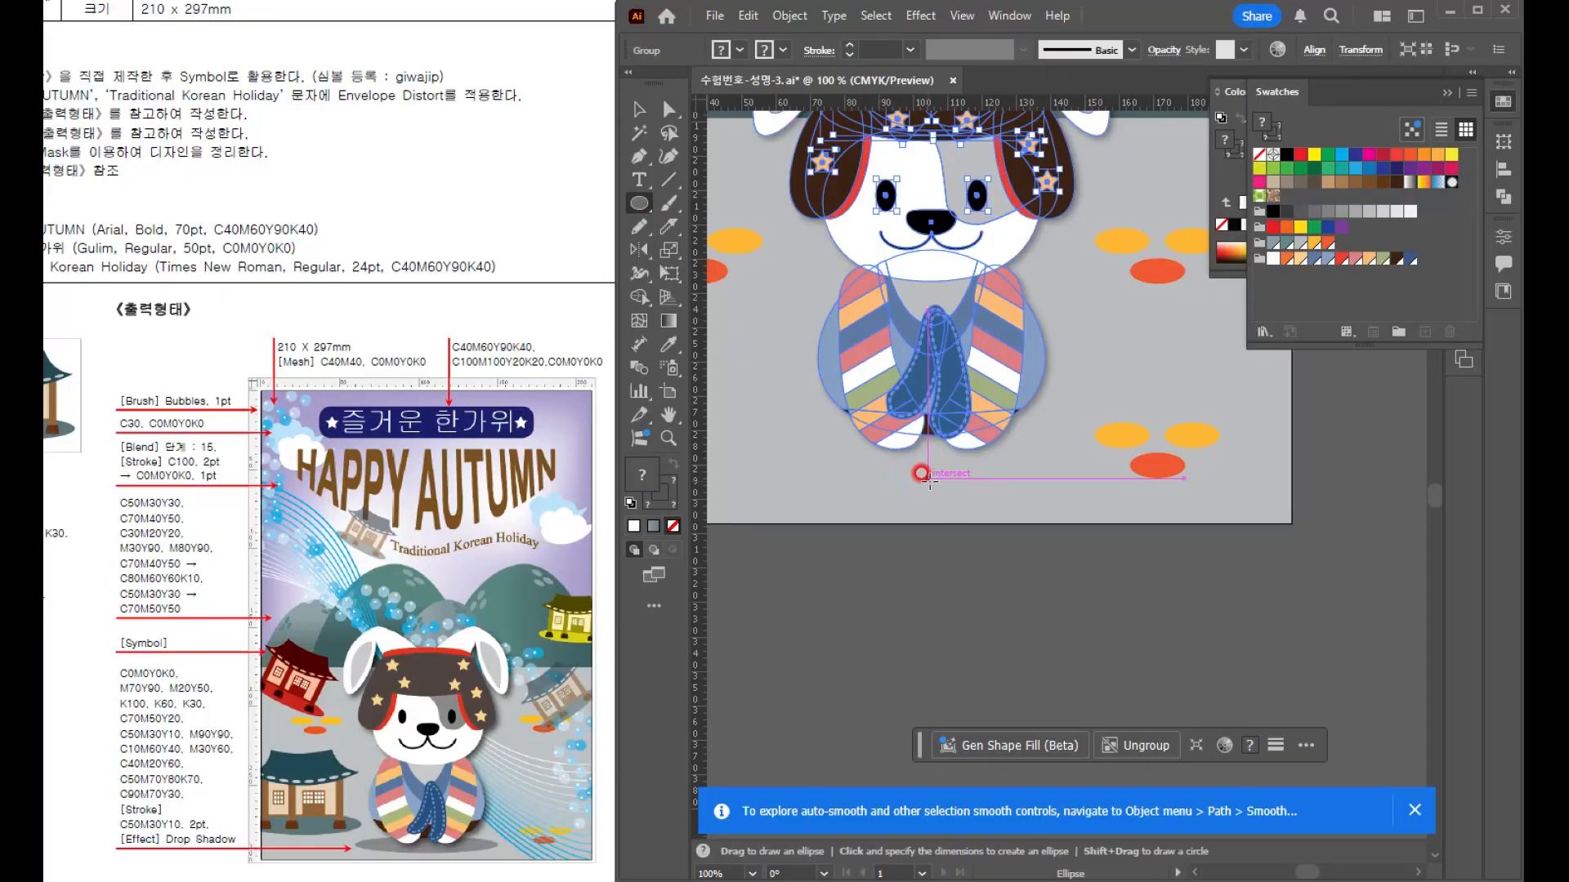
left_click_drag(937, 480, 1081, 506)
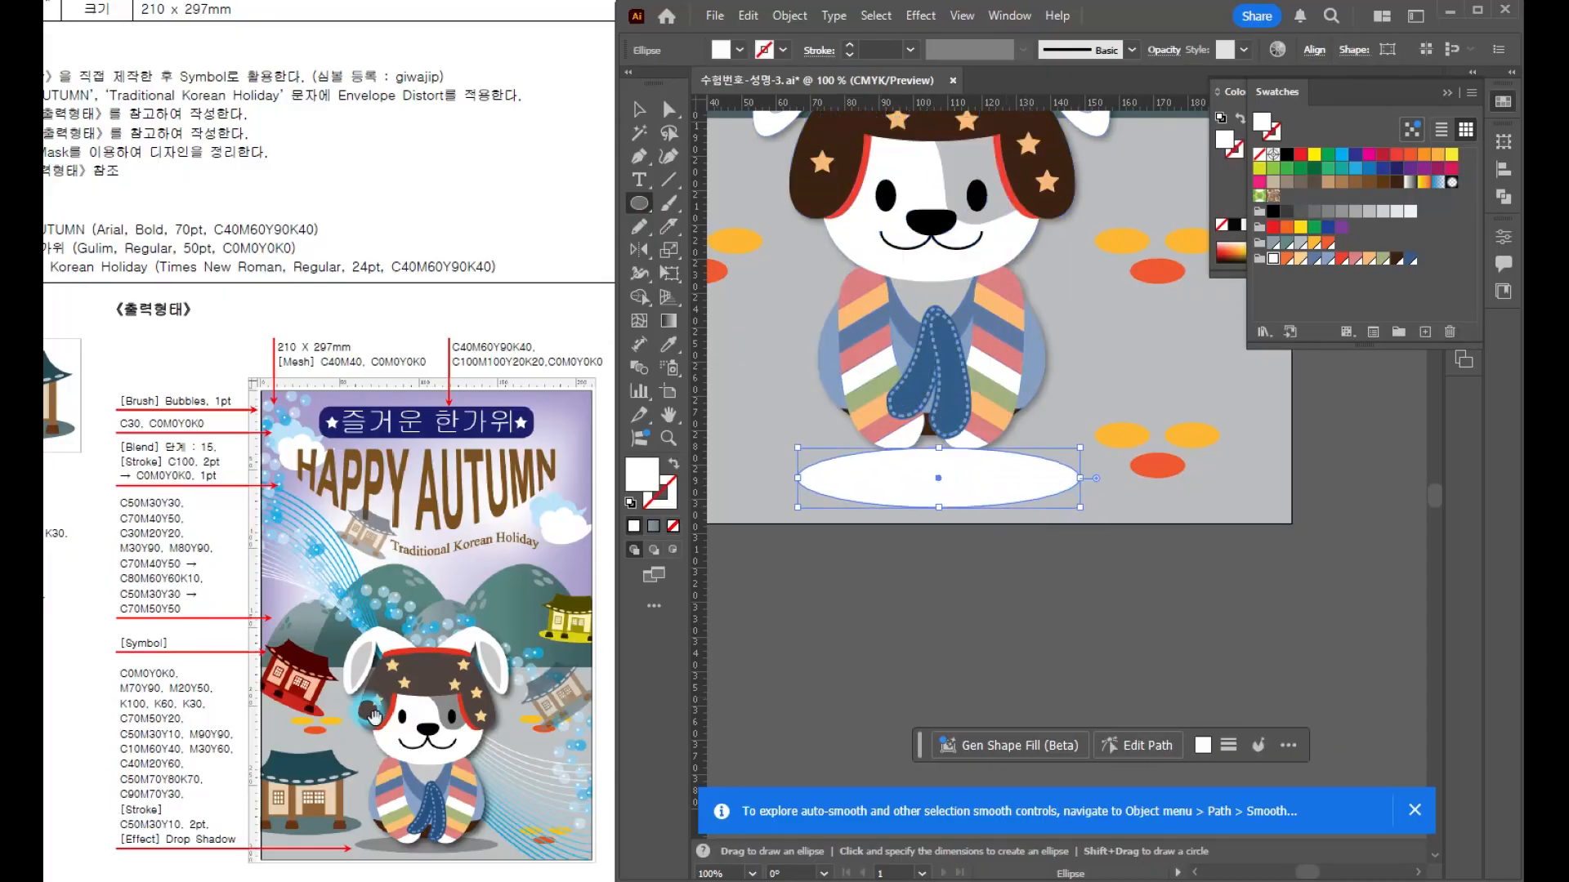
left_click(1327, 211)
left_click(638, 109)
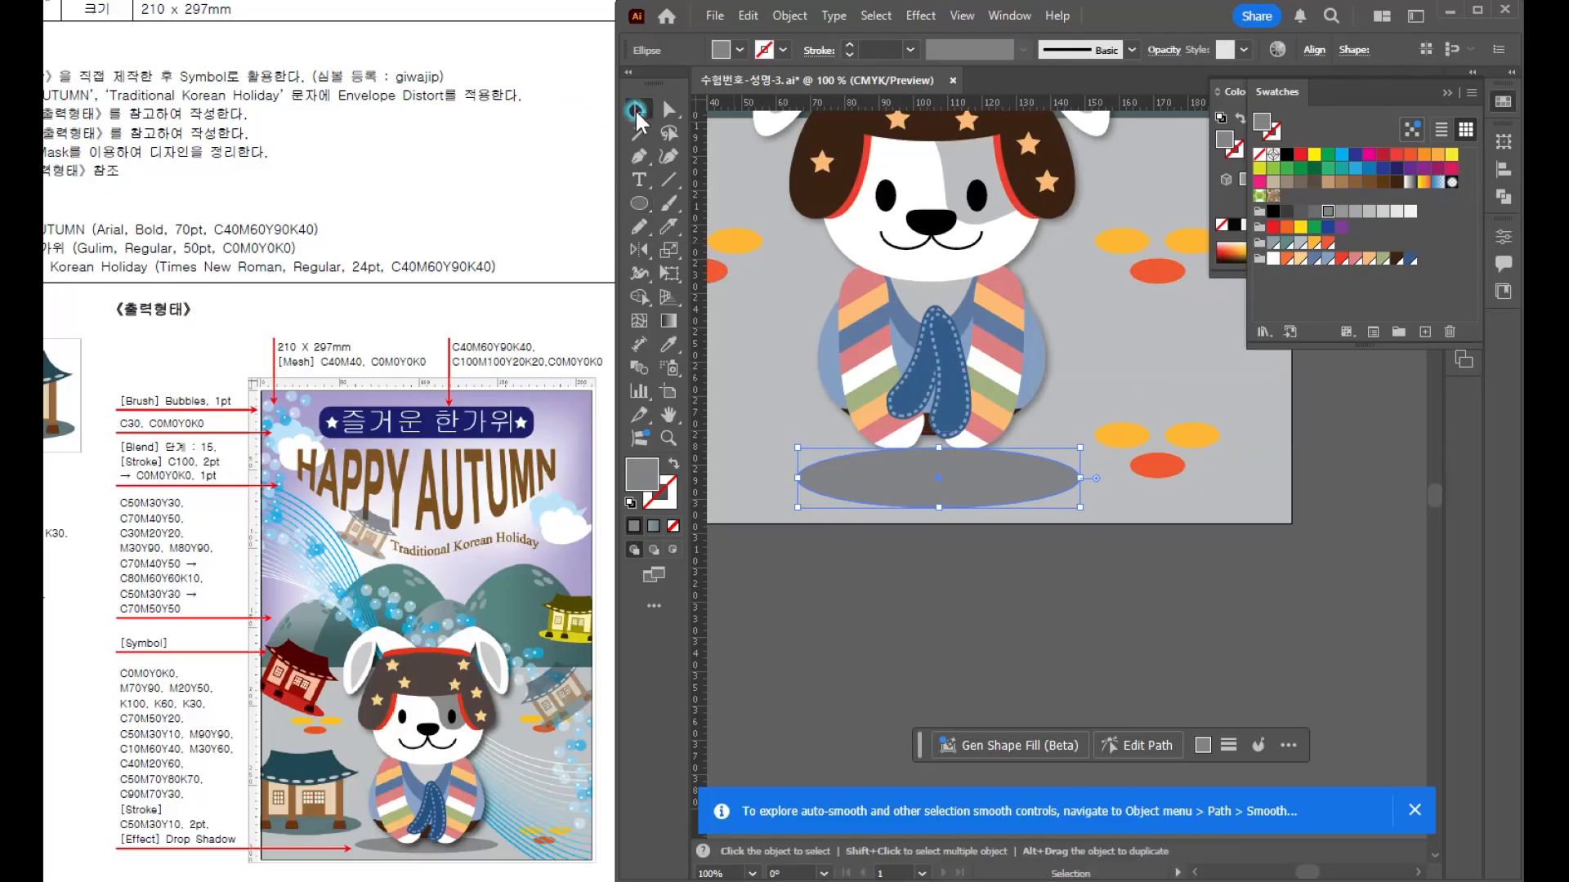
left_click_drag(1022, 499, 1022, 473)
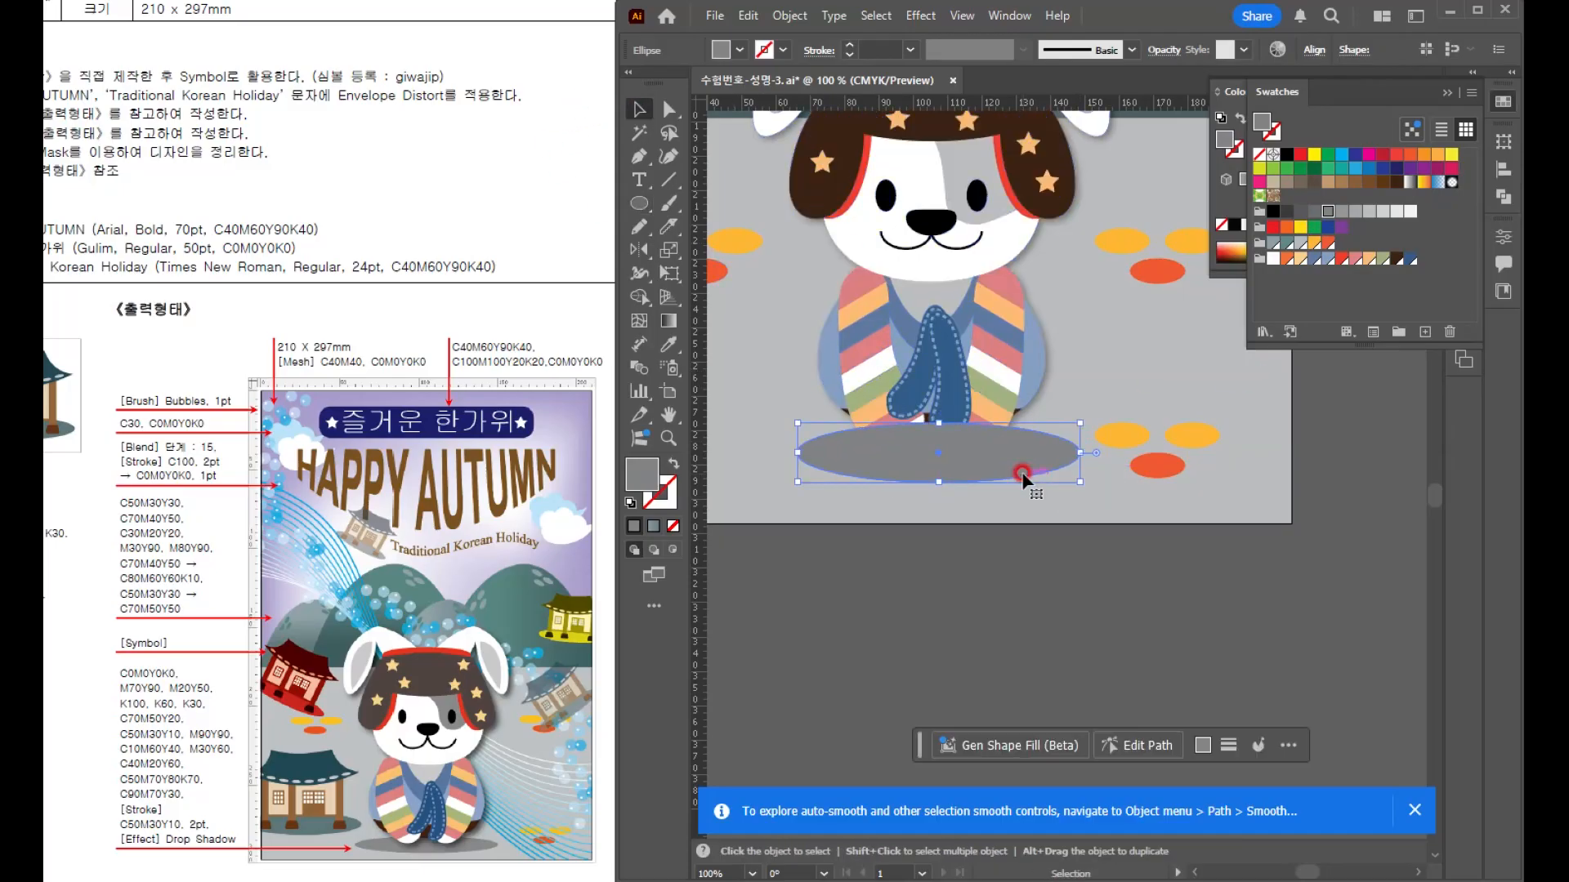
- Arrange the gray ellipse behind the dog but in front of the poster's gray ground
key("ctrl+shift+bracketleft")
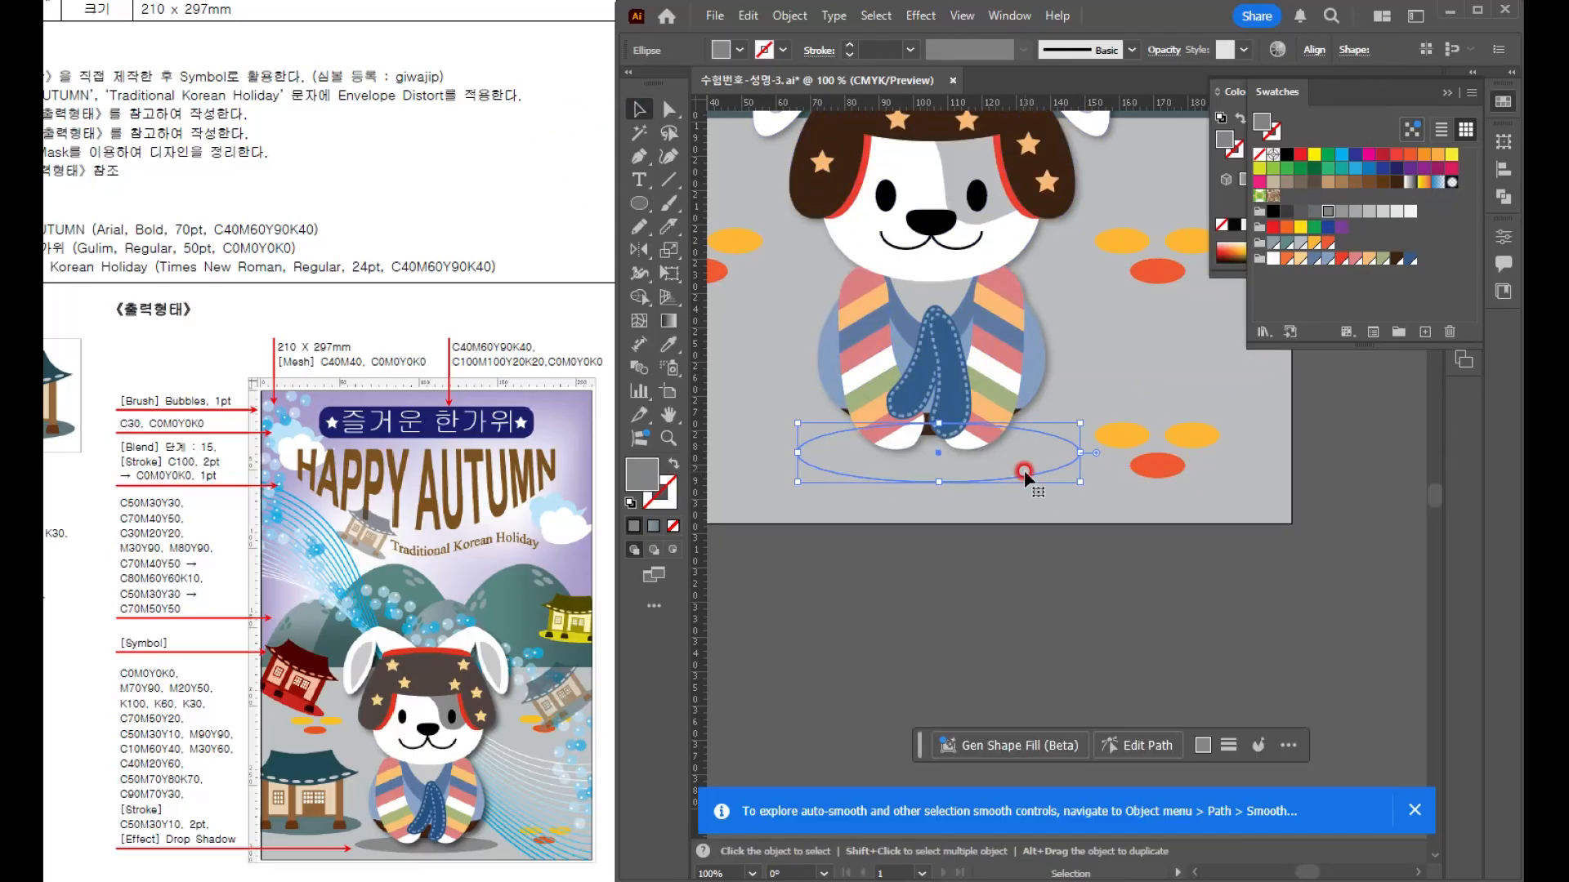
key("a")
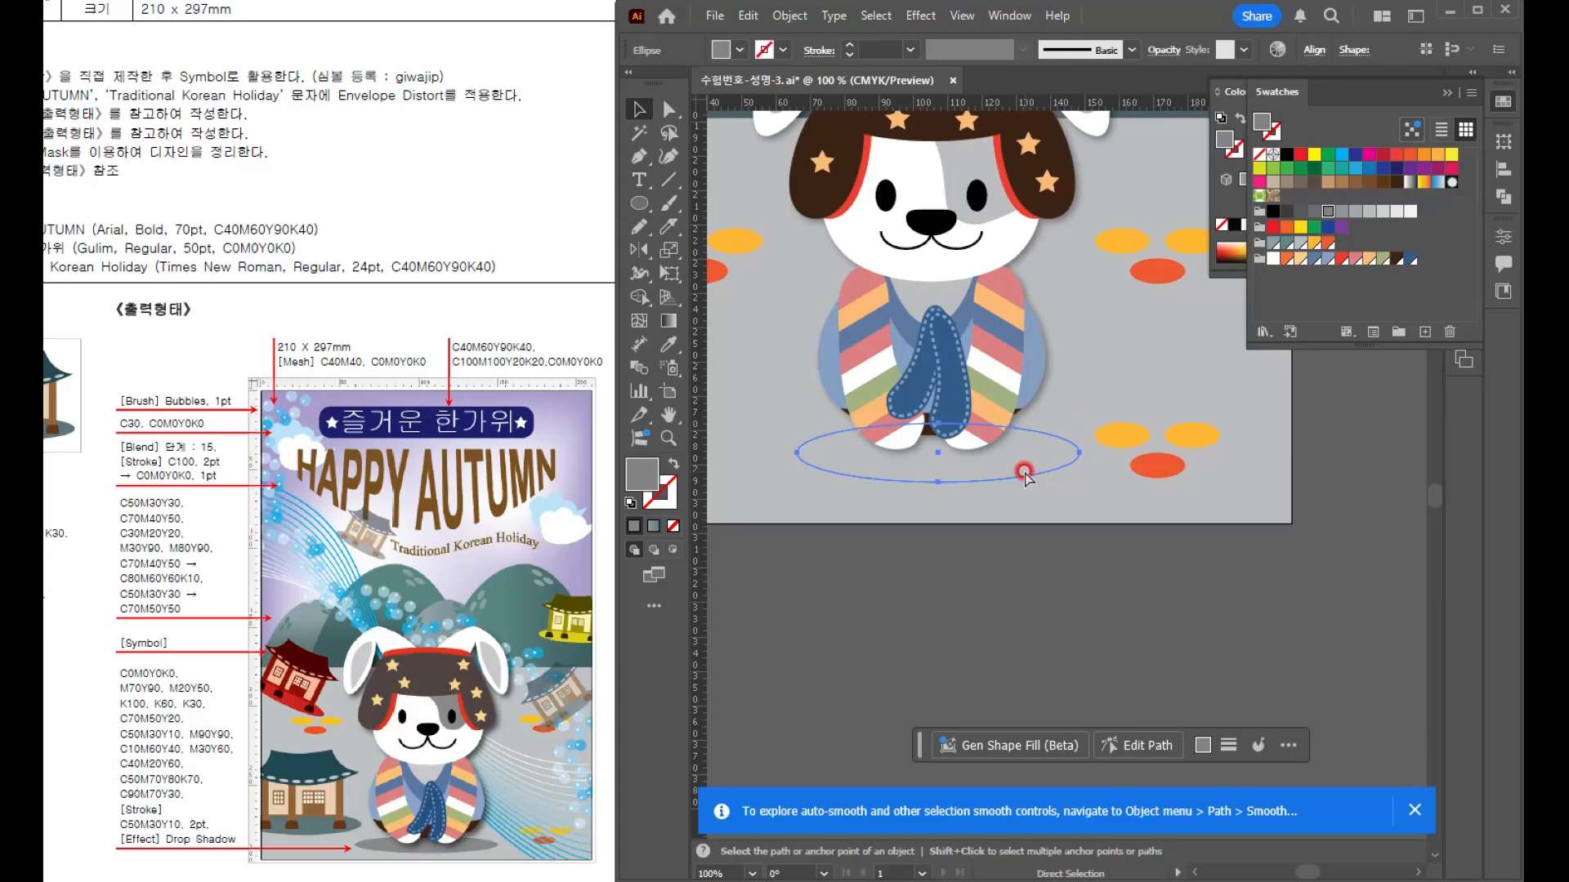
key("ctrl+bracketright")
key("v")
left_click(1056, 585)
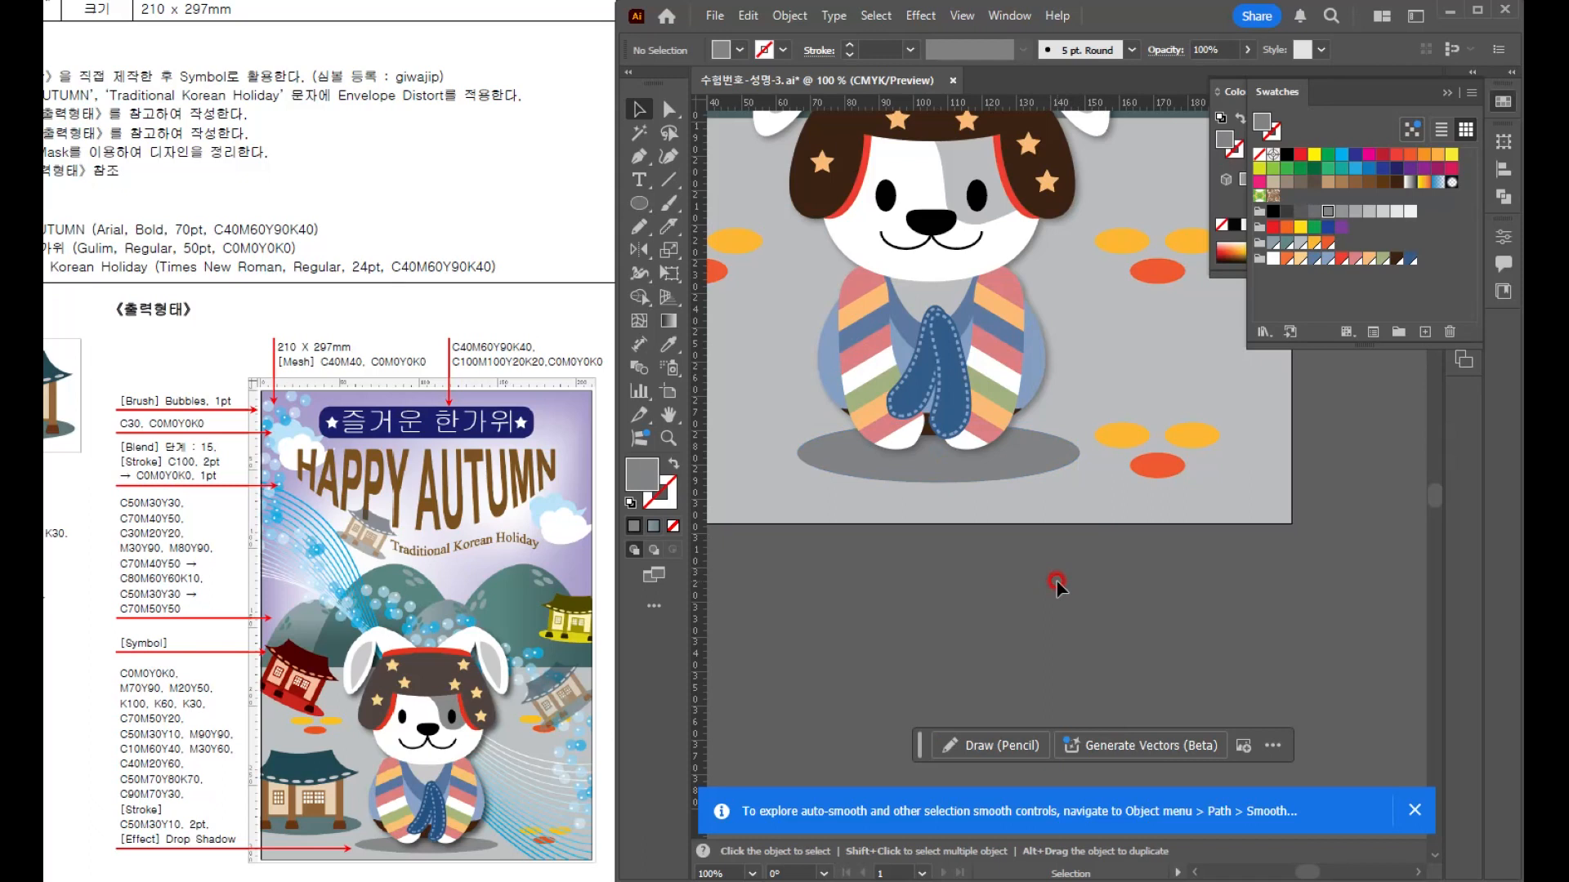
- Draw a freehand Pencil curve from beyond the poster's left edge, across the dog, to beyond its lower-right side
scroll(1046, 536, "down", 1)
left_click_drag(973, 410, 1103, 656)
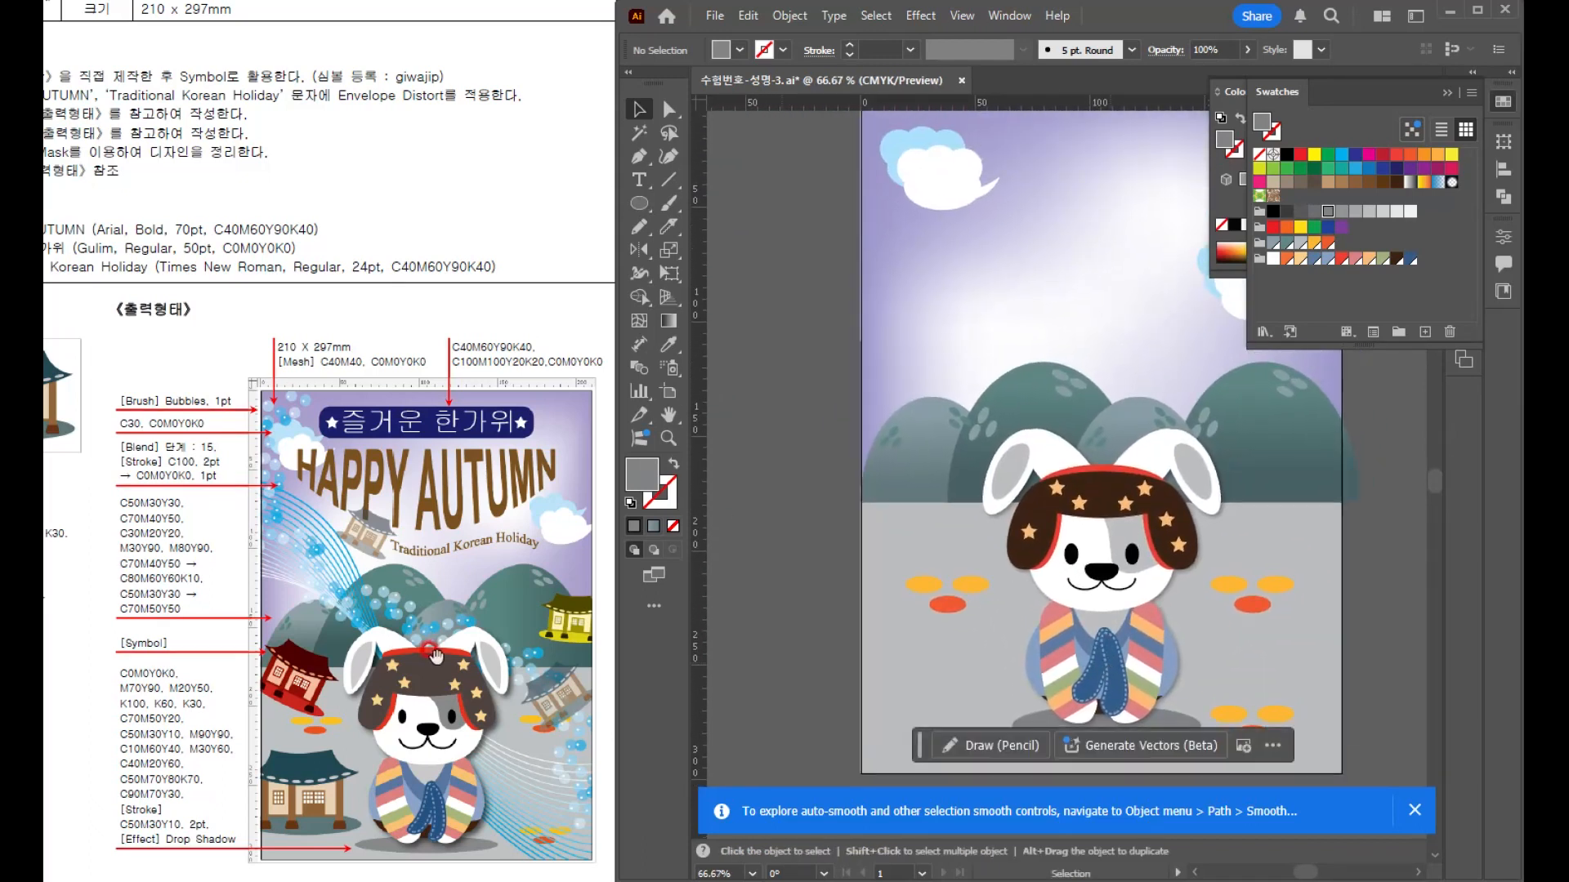
left_click_drag(1199, 549, 1105, 564)
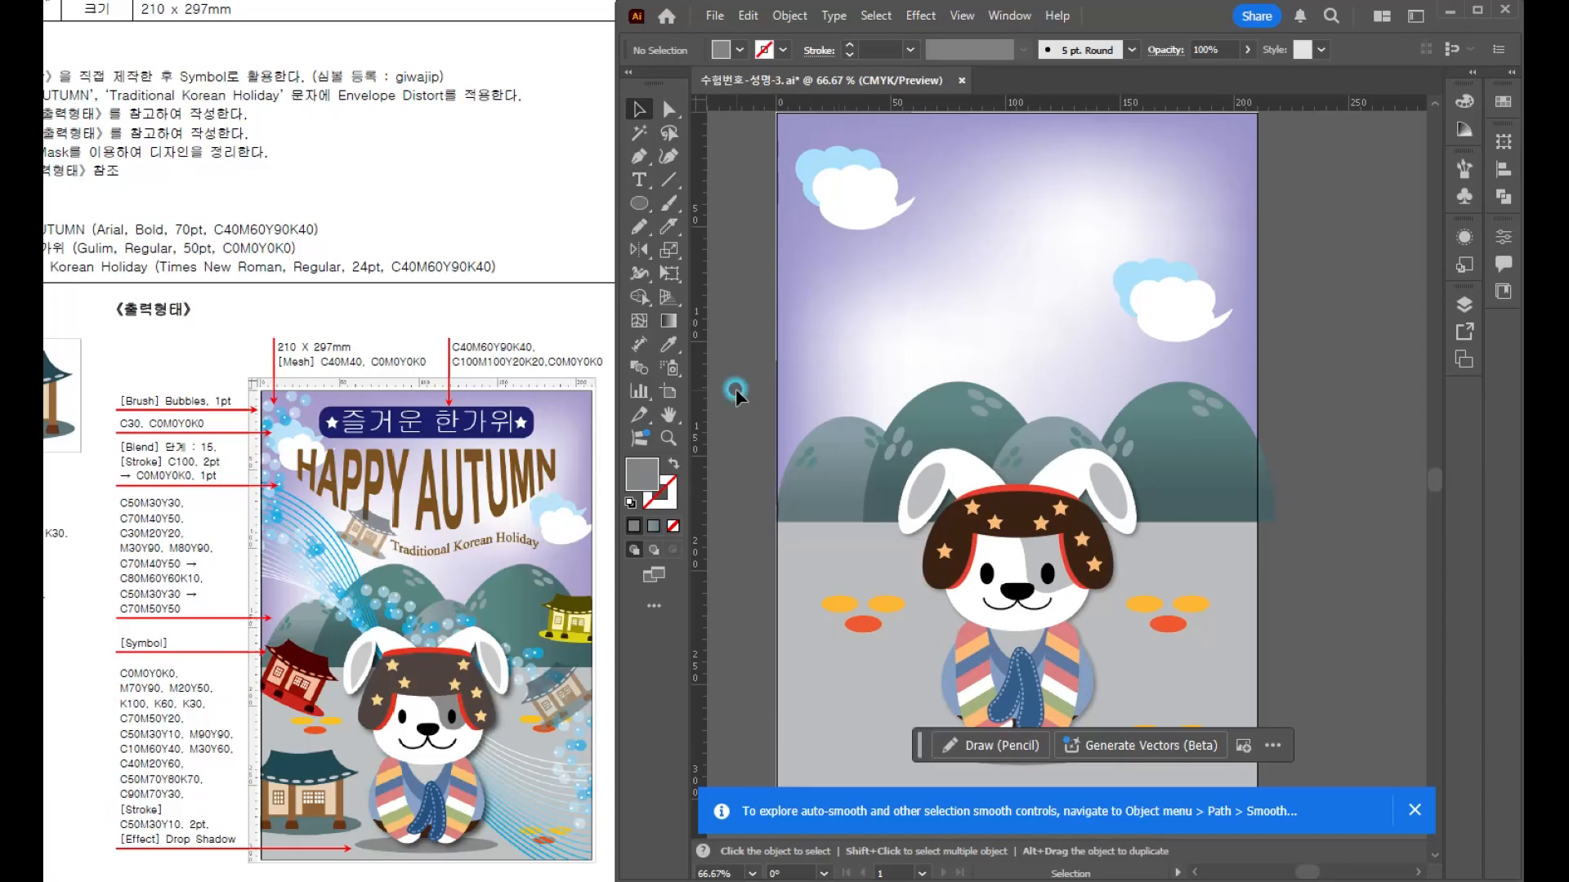
left_click(1413, 810)
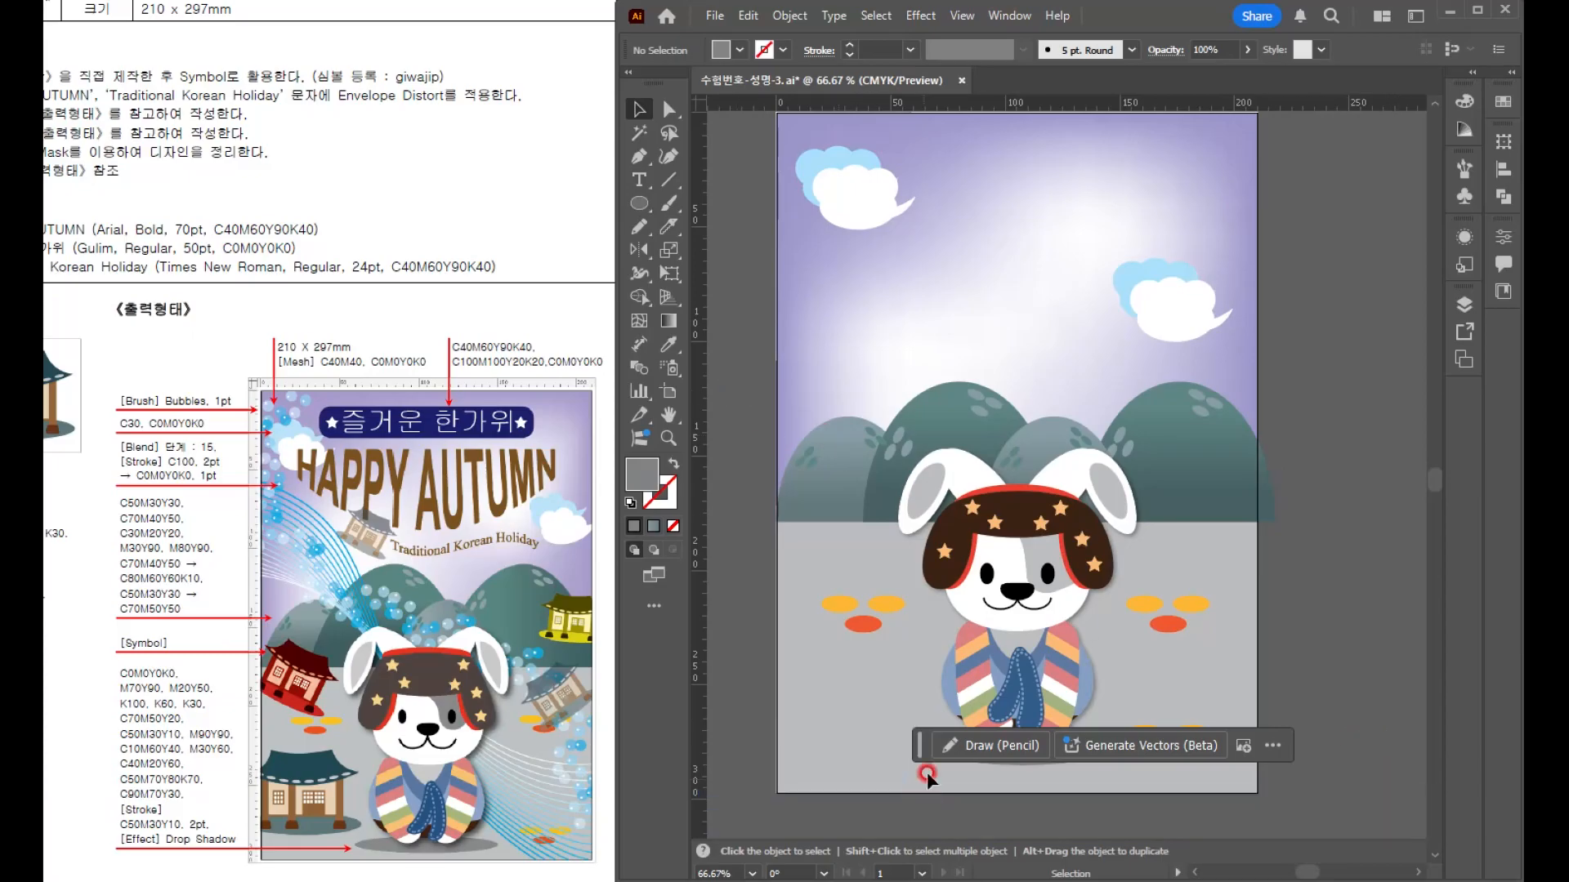
left_click(643, 226)
scroll(868, 382, "down", 1)
left_click_drag(905, 392, 919, 360)
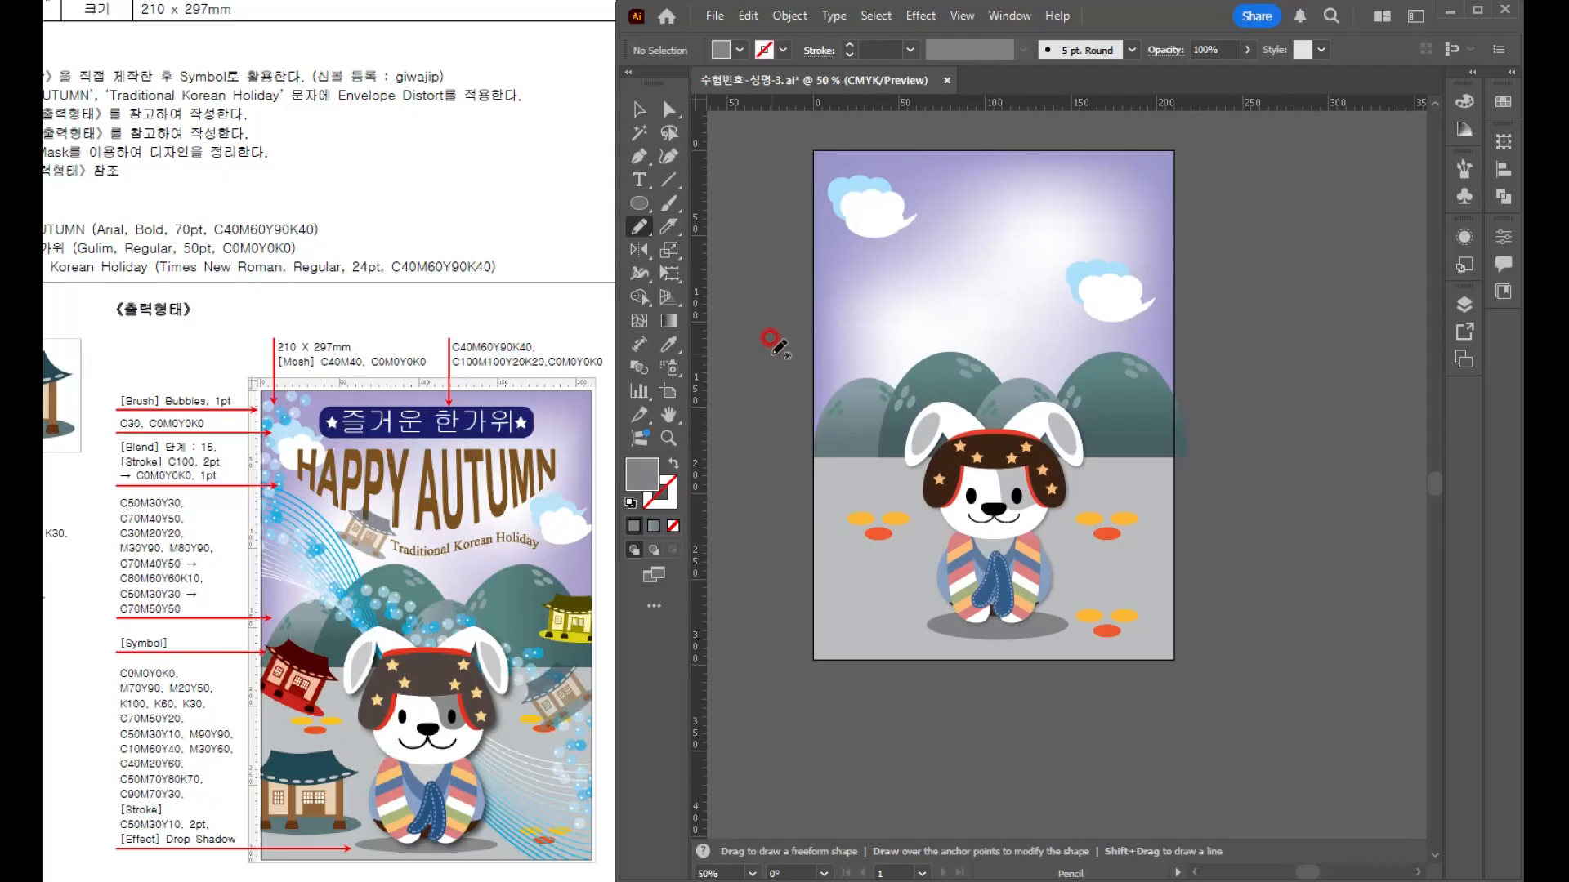
mouse_move(766, 355)
left_mouse_down()
mouse_move(812, 357)
mouse_move(935, 431)
mouse_move(1003, 513)
mouse_move(1187, 557)
left_mouse_up()
- Set the curve's stroke color to C0M0Y0K0 with no fill
double_click(666, 500)
left_click(1119, 478)
left_click_drag(1212, 377, 1105, 335)
type("0")
key("Tab")
type("0")
key("Tab")
key("0")
key("Tab")
type("0")
key("Return")
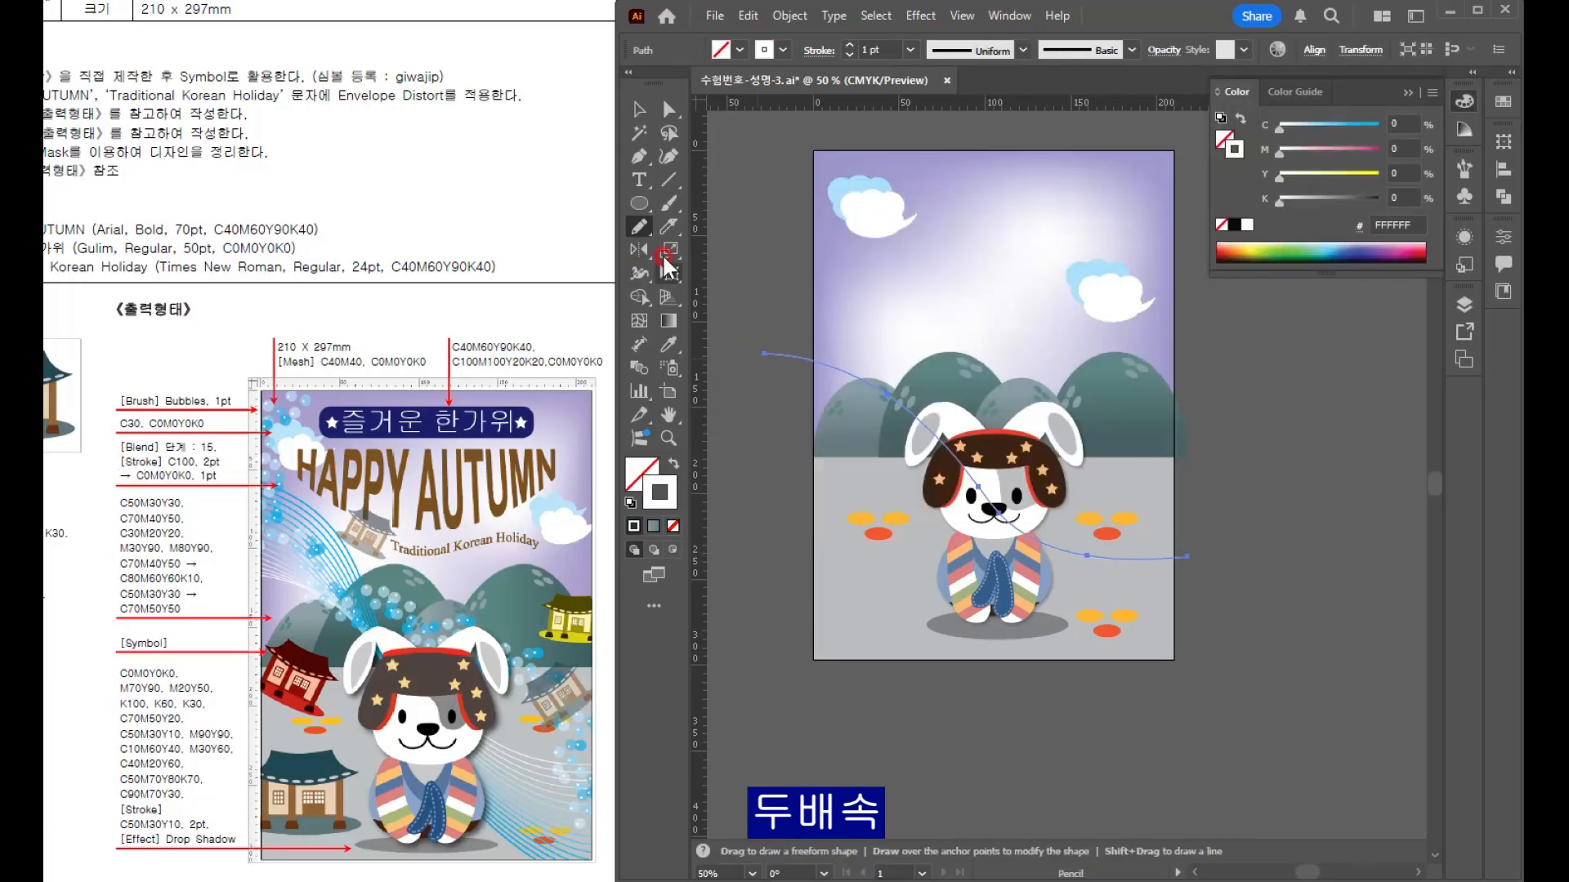
- Draw a second, steeper Pencil curve from the poster's upper-left edge across the dog to below its lower-right corner
mouse_move(852, 253)
left_mouse_down()
mouse_move(913, 304)
mouse_move(967, 395)
mouse_move(1001, 564)
left_mouse_up()
left_click_drag(1089, 631, 1090, 633)
mouse_move(794, 235)
left_mouse_down()
mouse_move(898, 271)
mouse_move(1017, 515)
mouse_move(1209, 693)
left_mouse_up()
- Give the second curve a 2 pt stroke in C100
key("v")
double_click(660, 492)
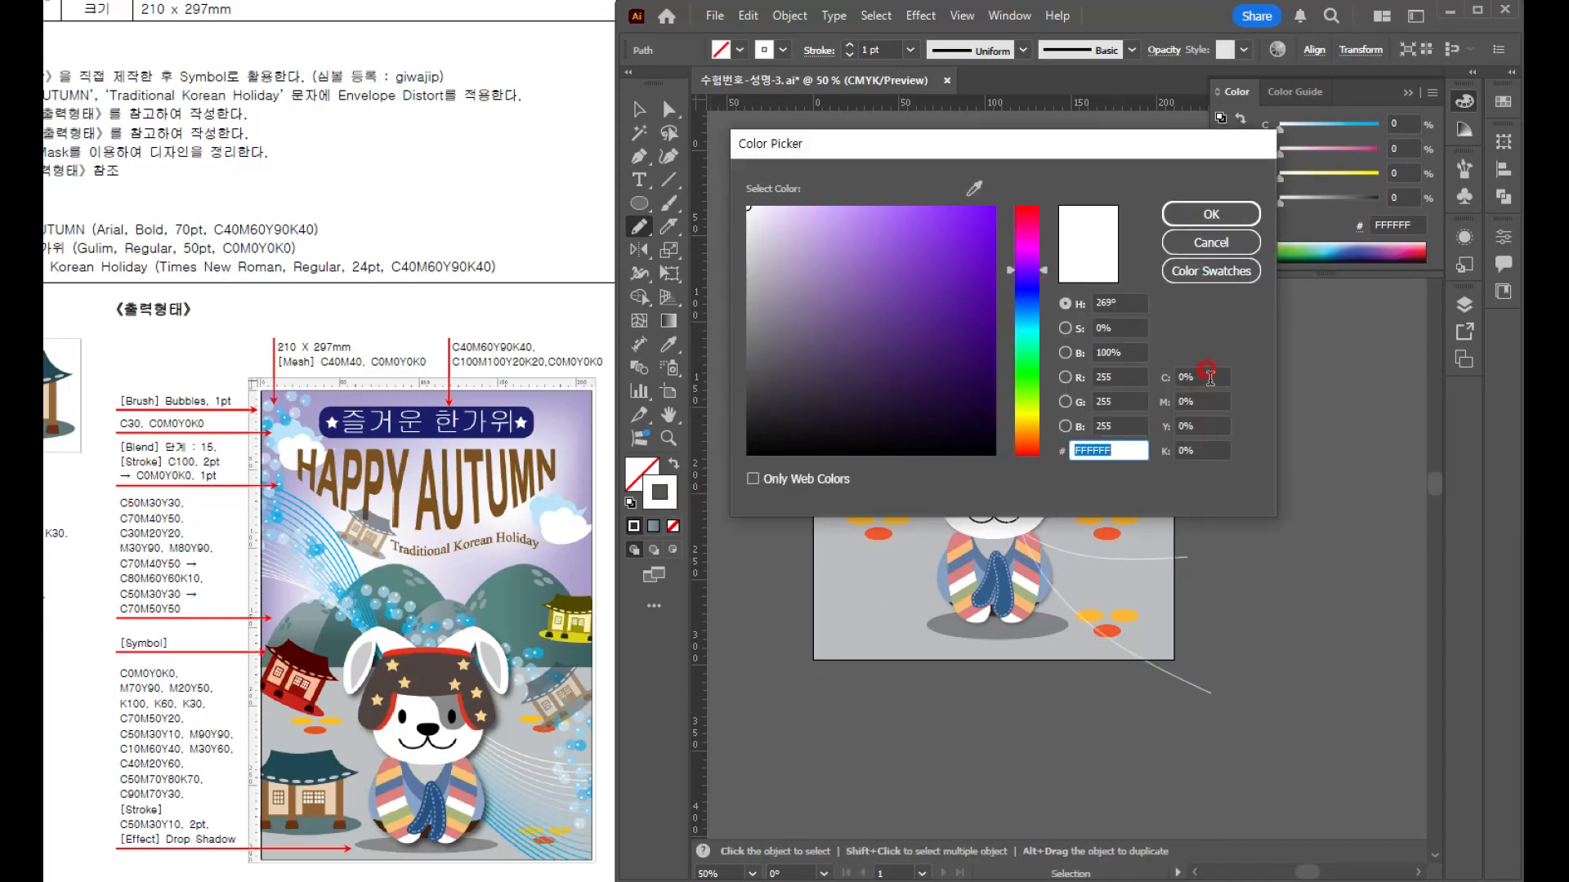
left_click(1209, 377)
type("100")
left_click(1211, 214)
left_click(740, 171)
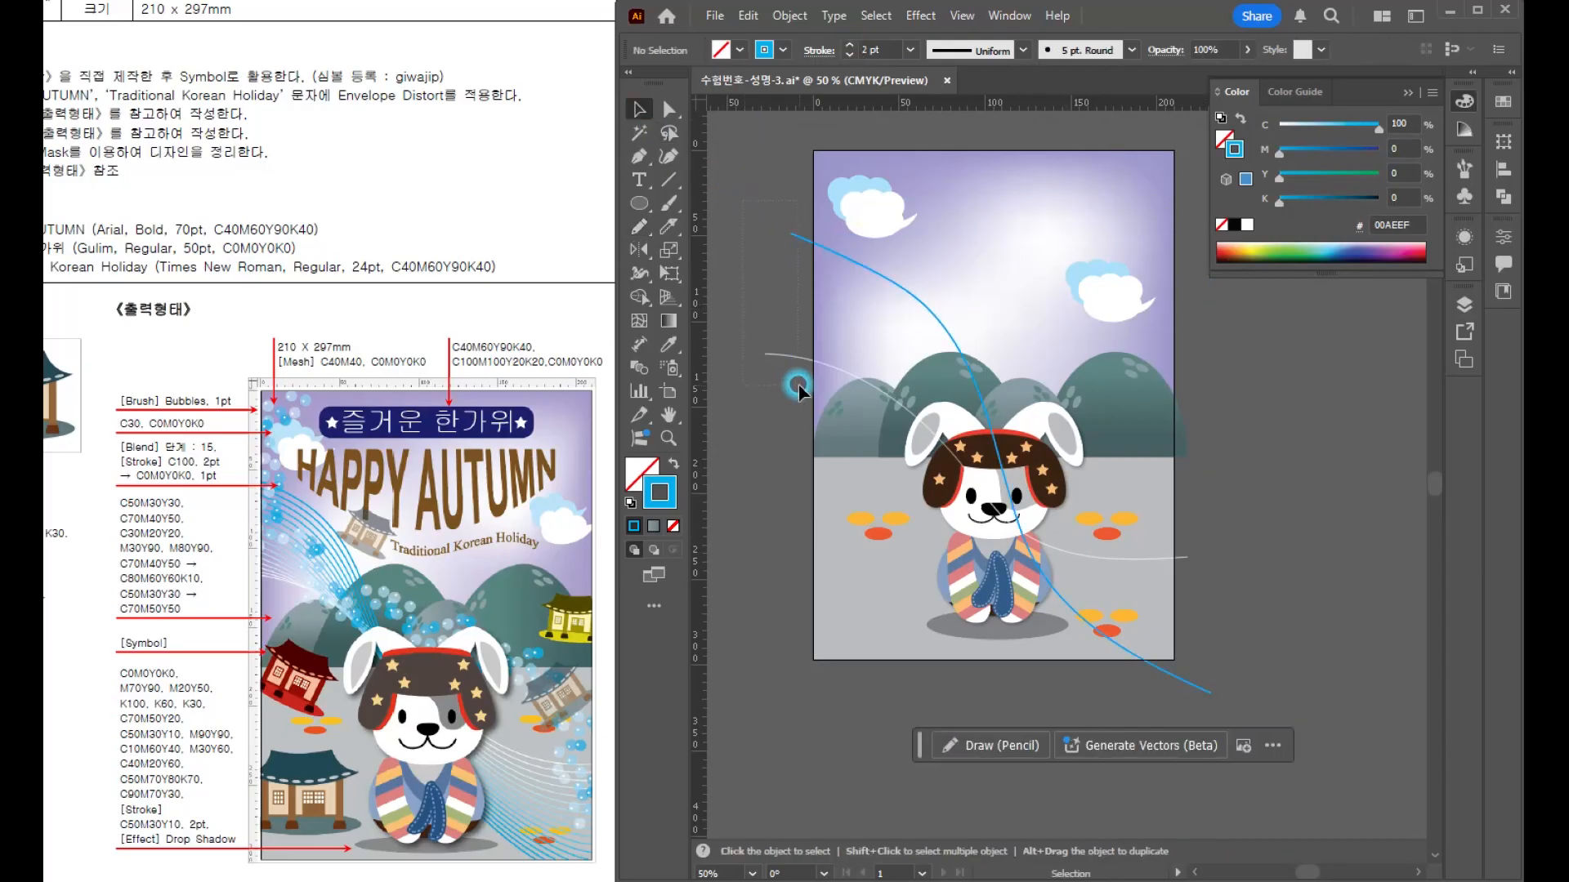
- Select the white and blue curves together and make a Blend between them
left_click_drag(797, 384, 798, 384)
left_click(790, 15)
mouse_move(968, 698)
left_click(1126, 698)
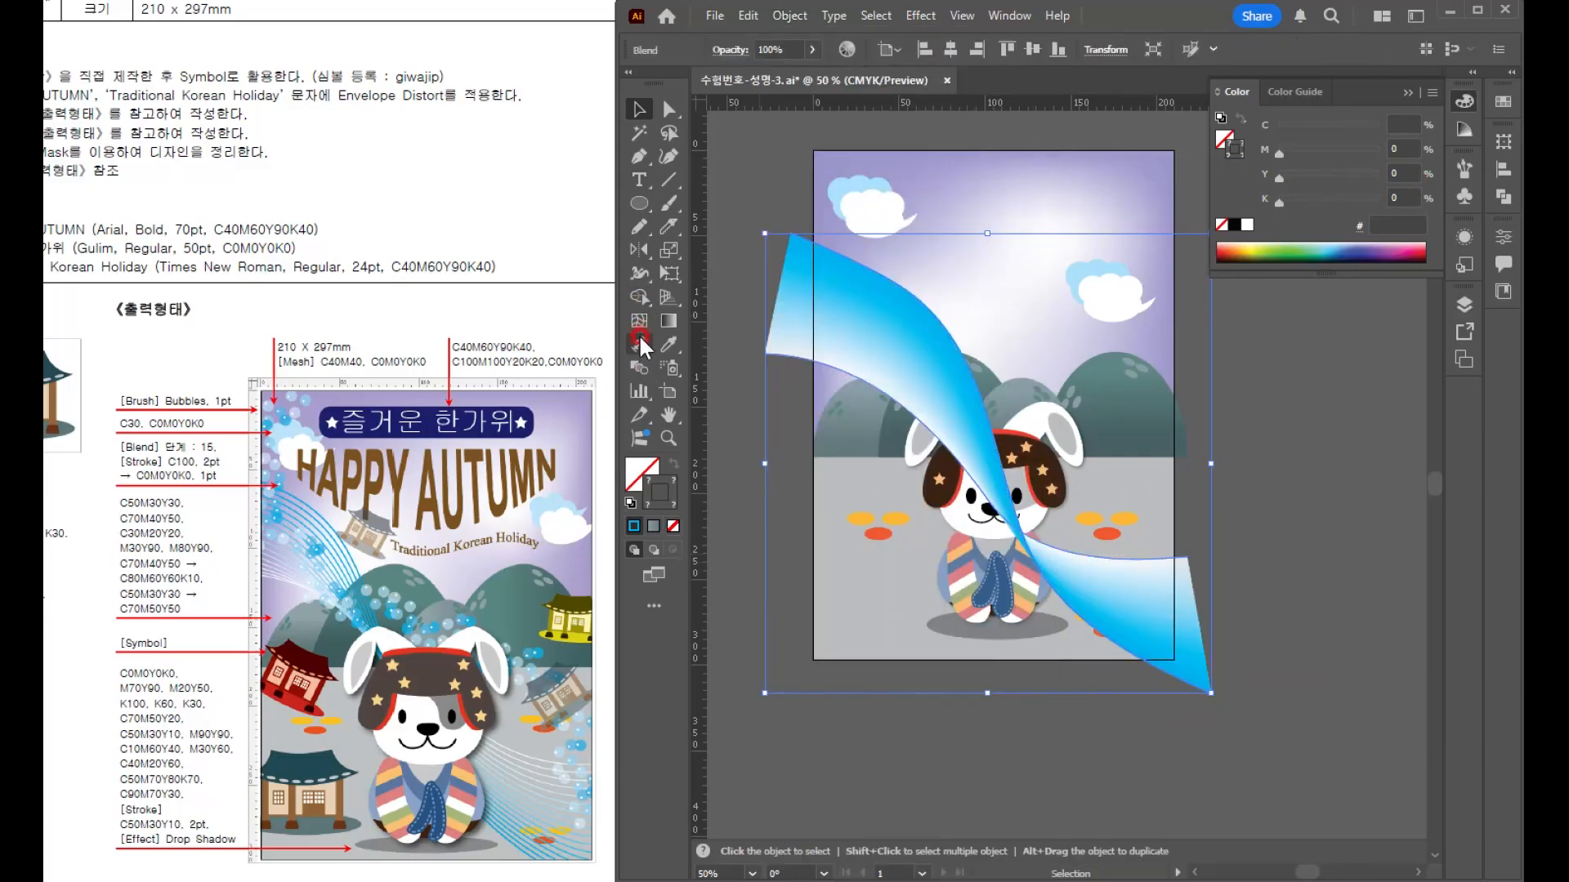
- Set the blend's spacing to Specified Steps with 15 steps
double_click(638, 367)
left_click(418, 288)
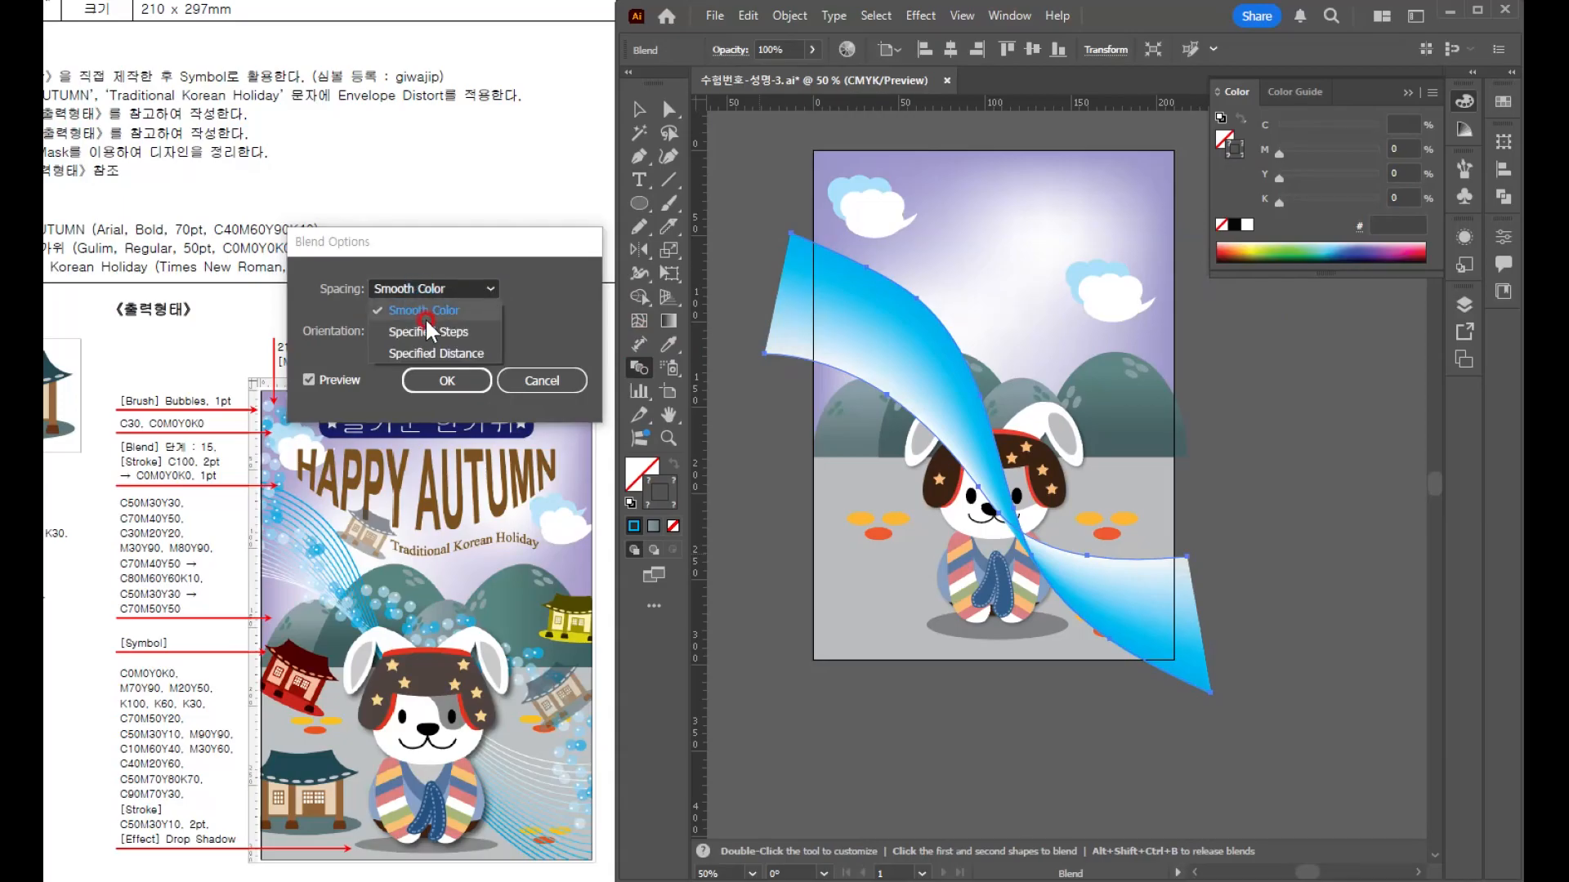
left_click(426, 327)
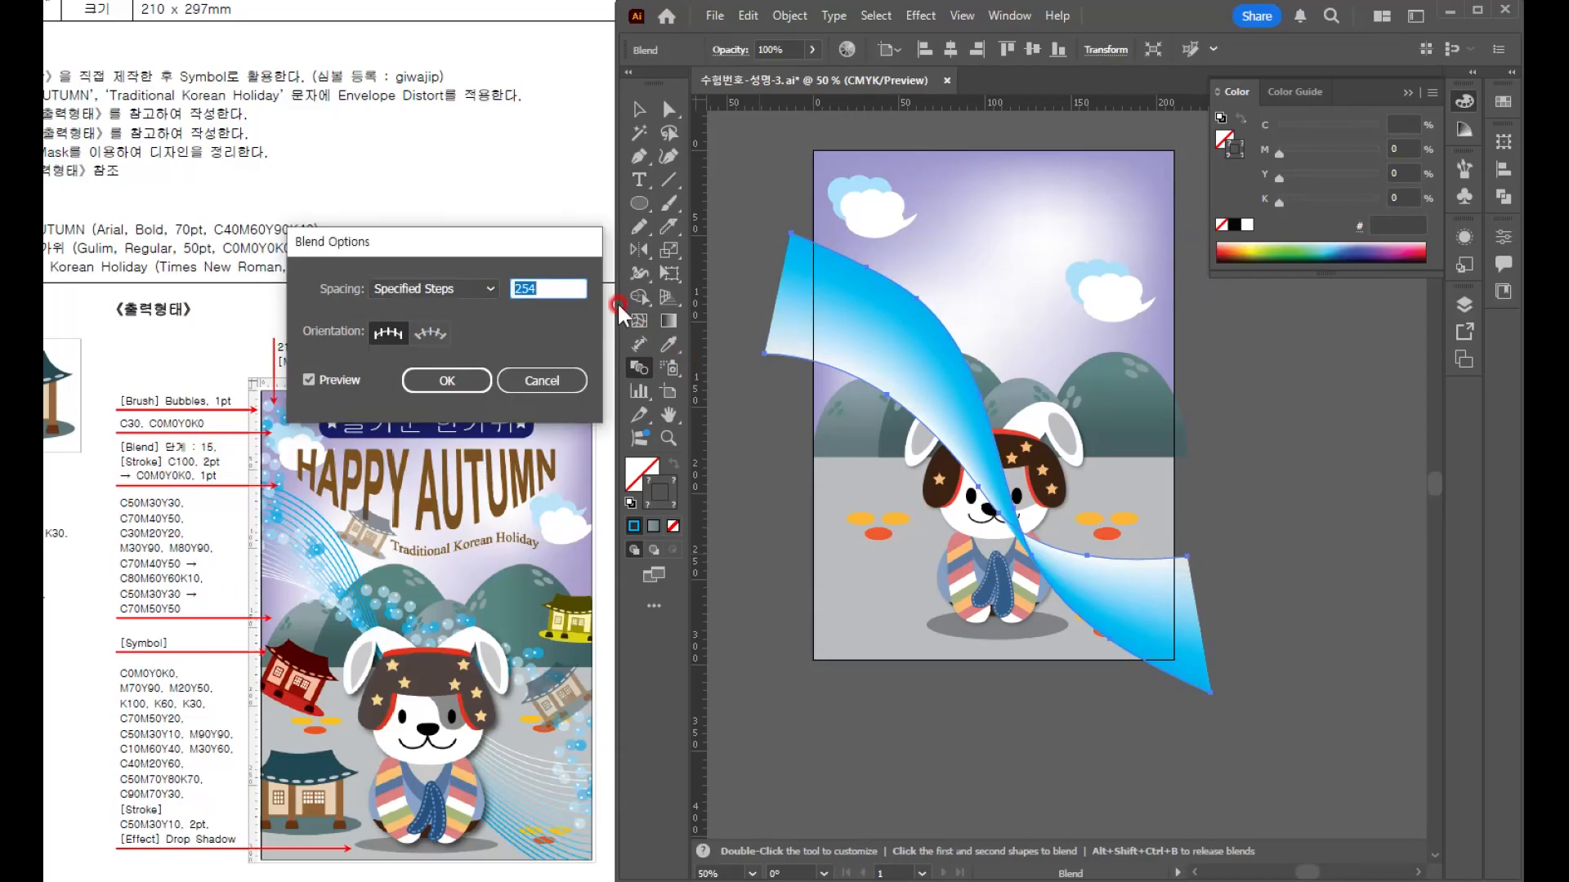
left_click(447, 380)
key("v")
left_click(722, 163)
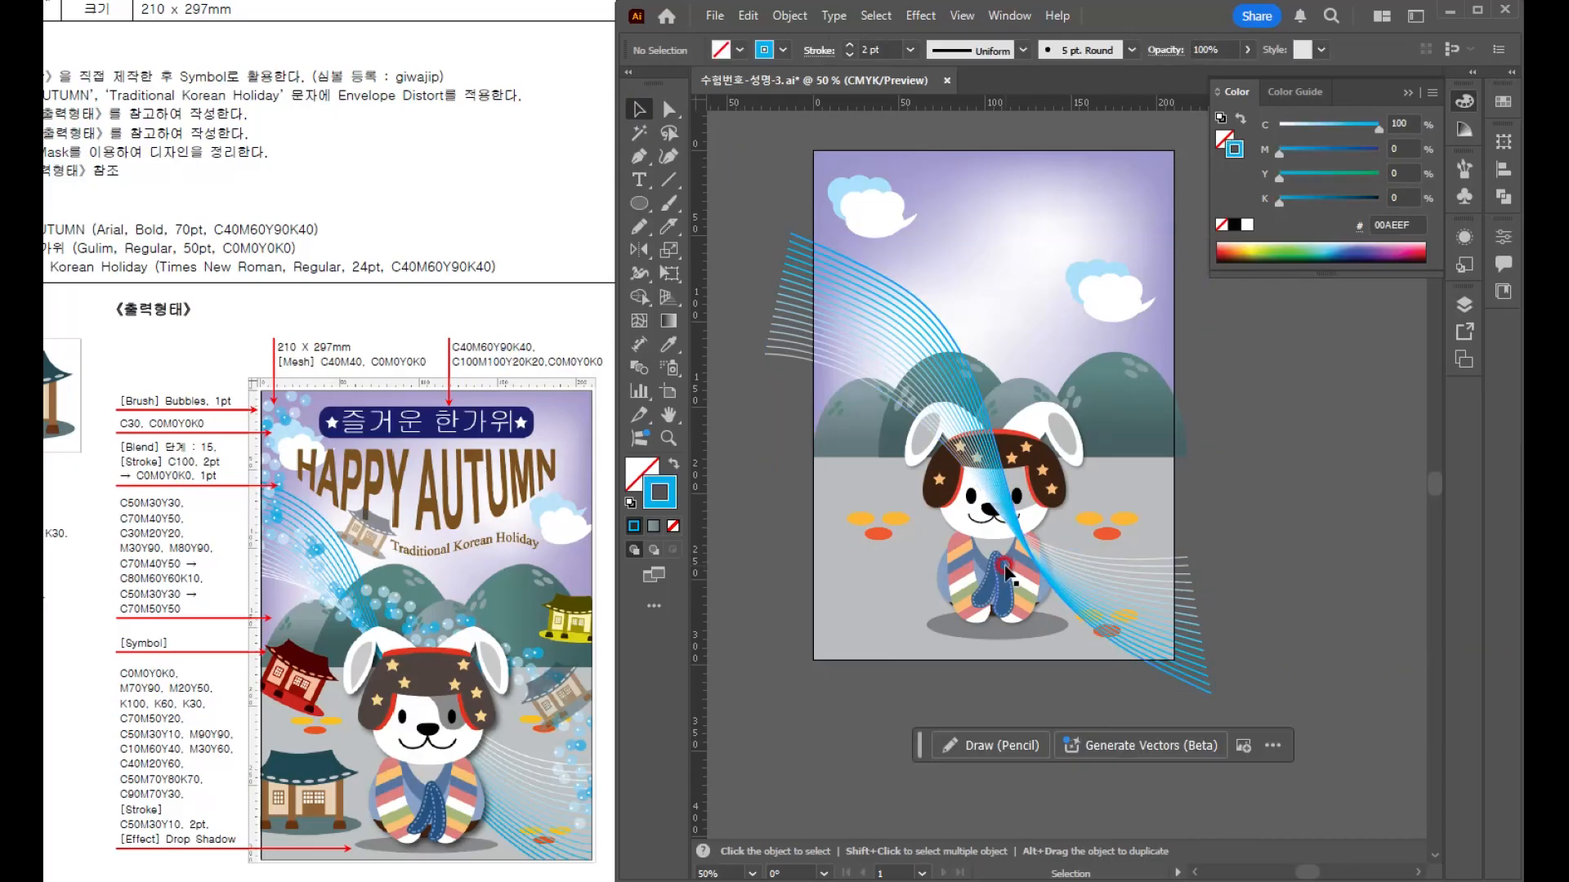
- Bring the dog group in front of the blended lines and enlarge it slightly
left_click(995, 574)
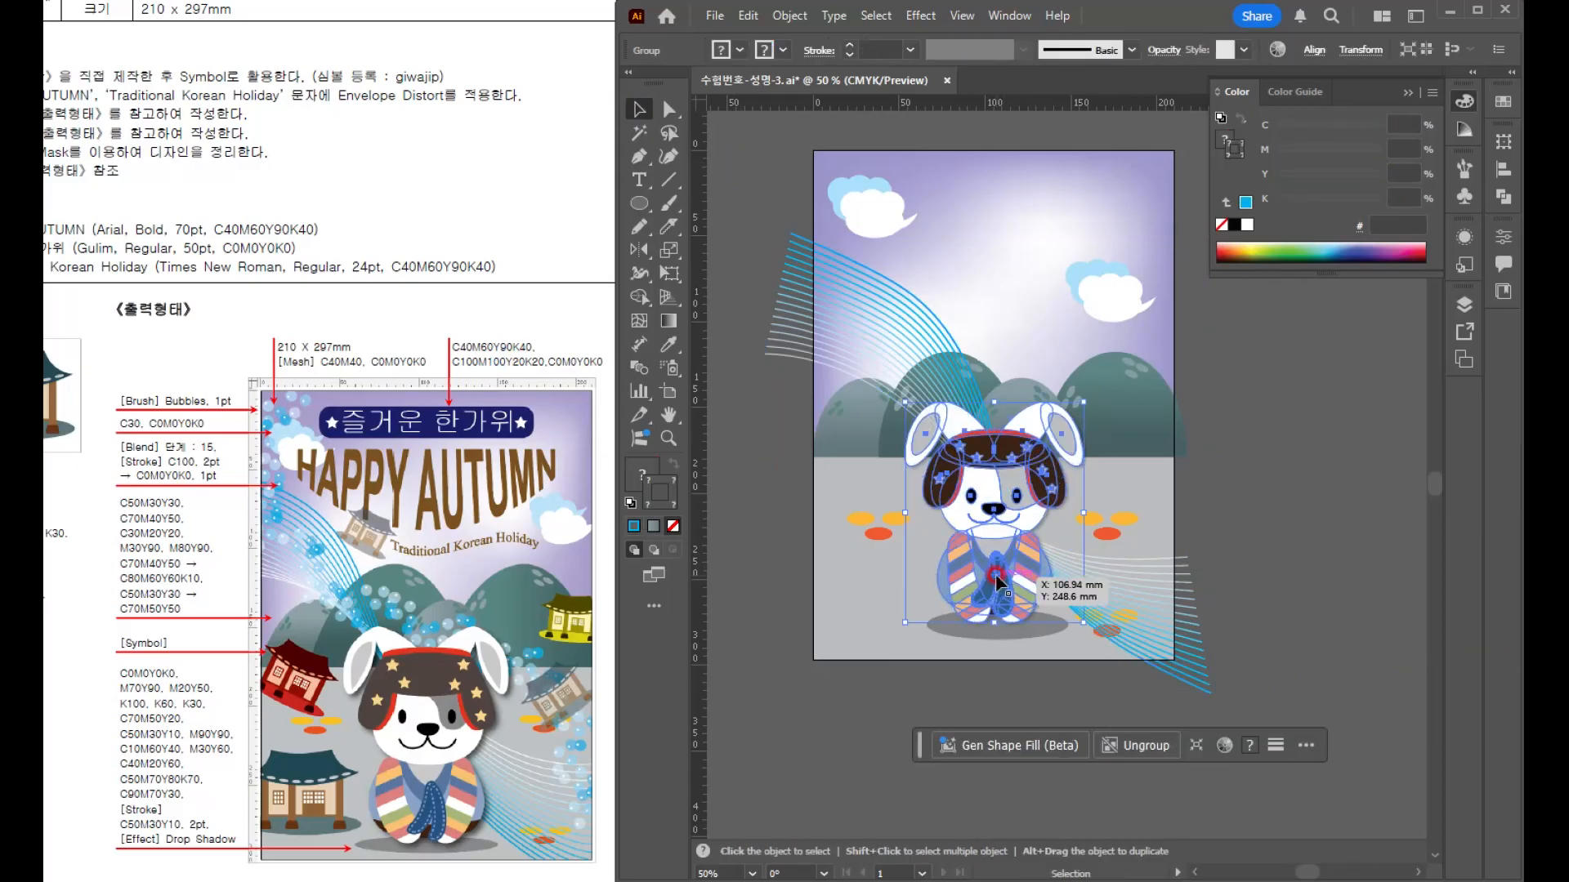
left_click_drag(1083, 402, 1094, 396)
left_click(1340, 570)
scroll(997, 481, "up", 1)
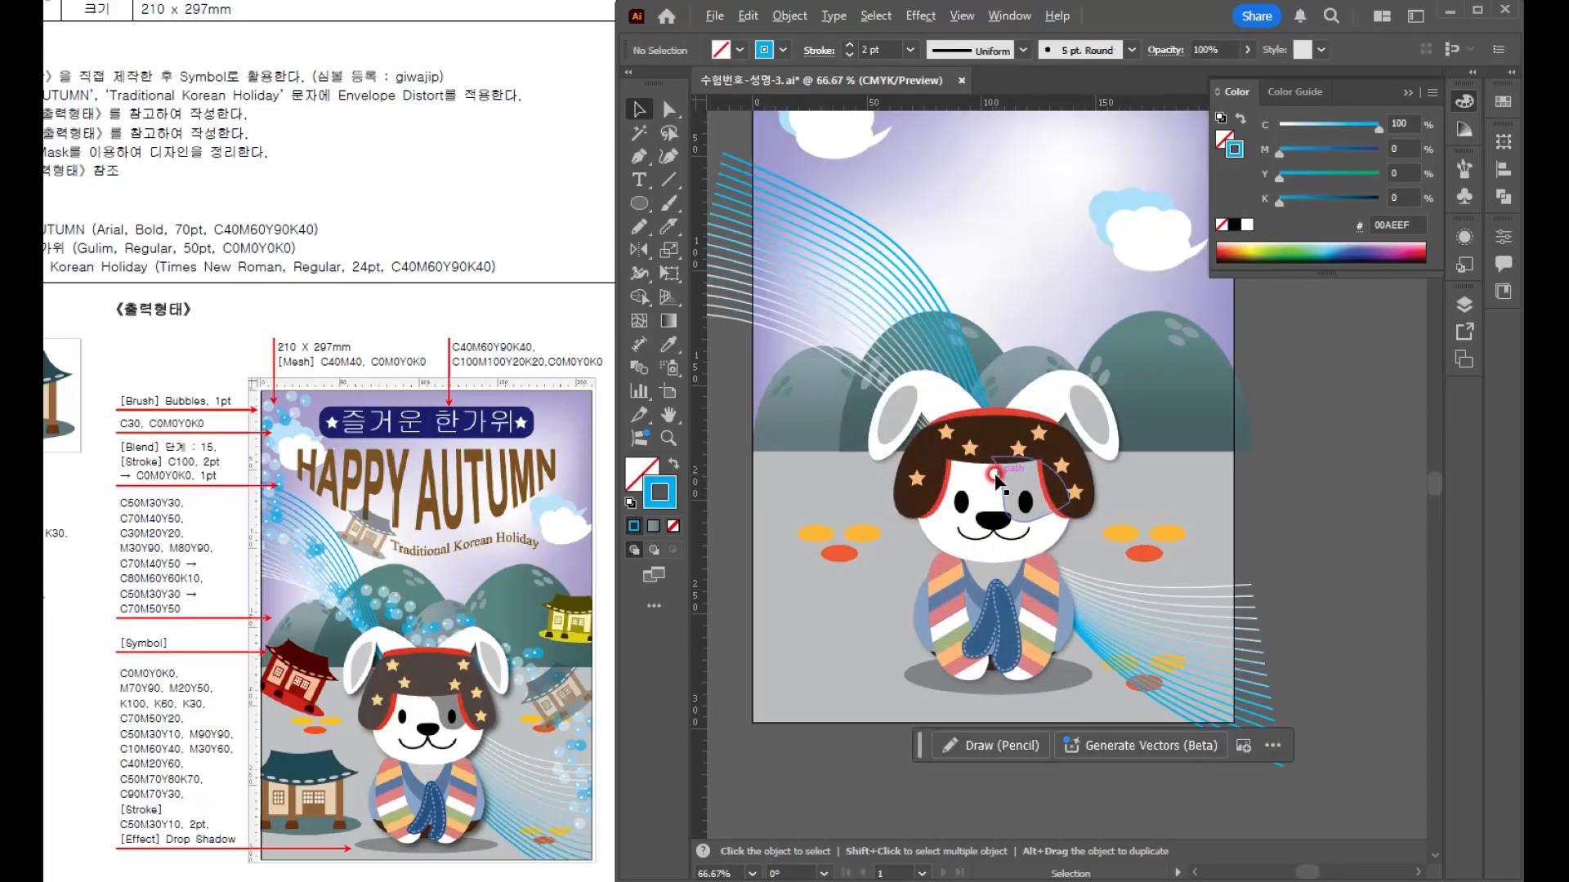
- Draw a freehand Pencil curve from above the upper-left cloud, past the dog's head, down to the artboard's lower-right edge
scroll(997, 480, "down", 1)
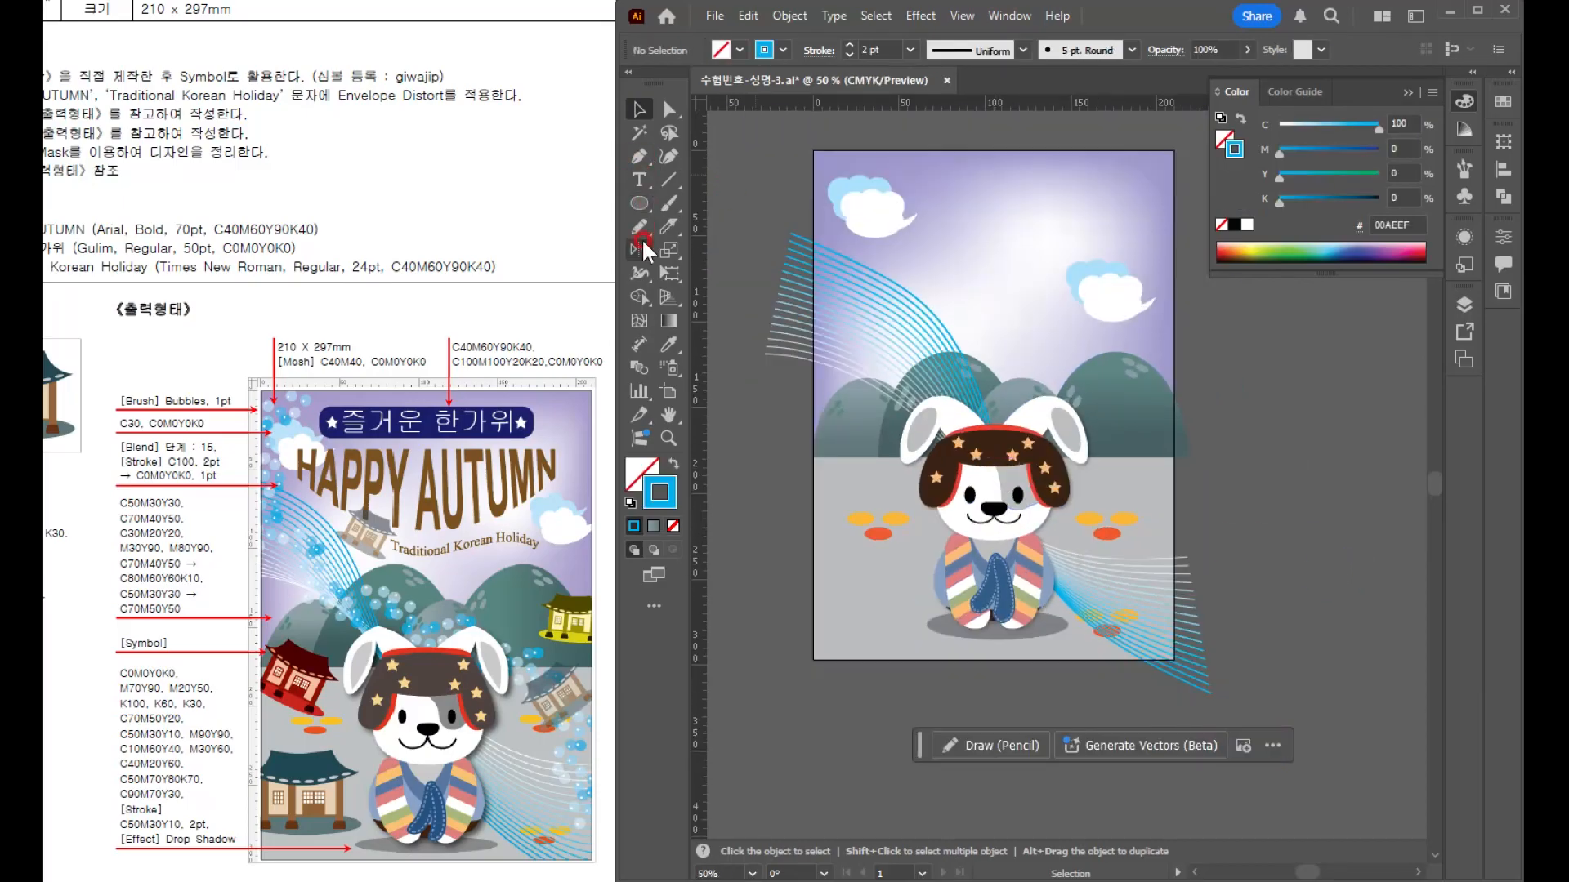
left_click(642, 238)
scroll(747, 260, "down", 1)
left_click_drag(855, 236, 885, 236)
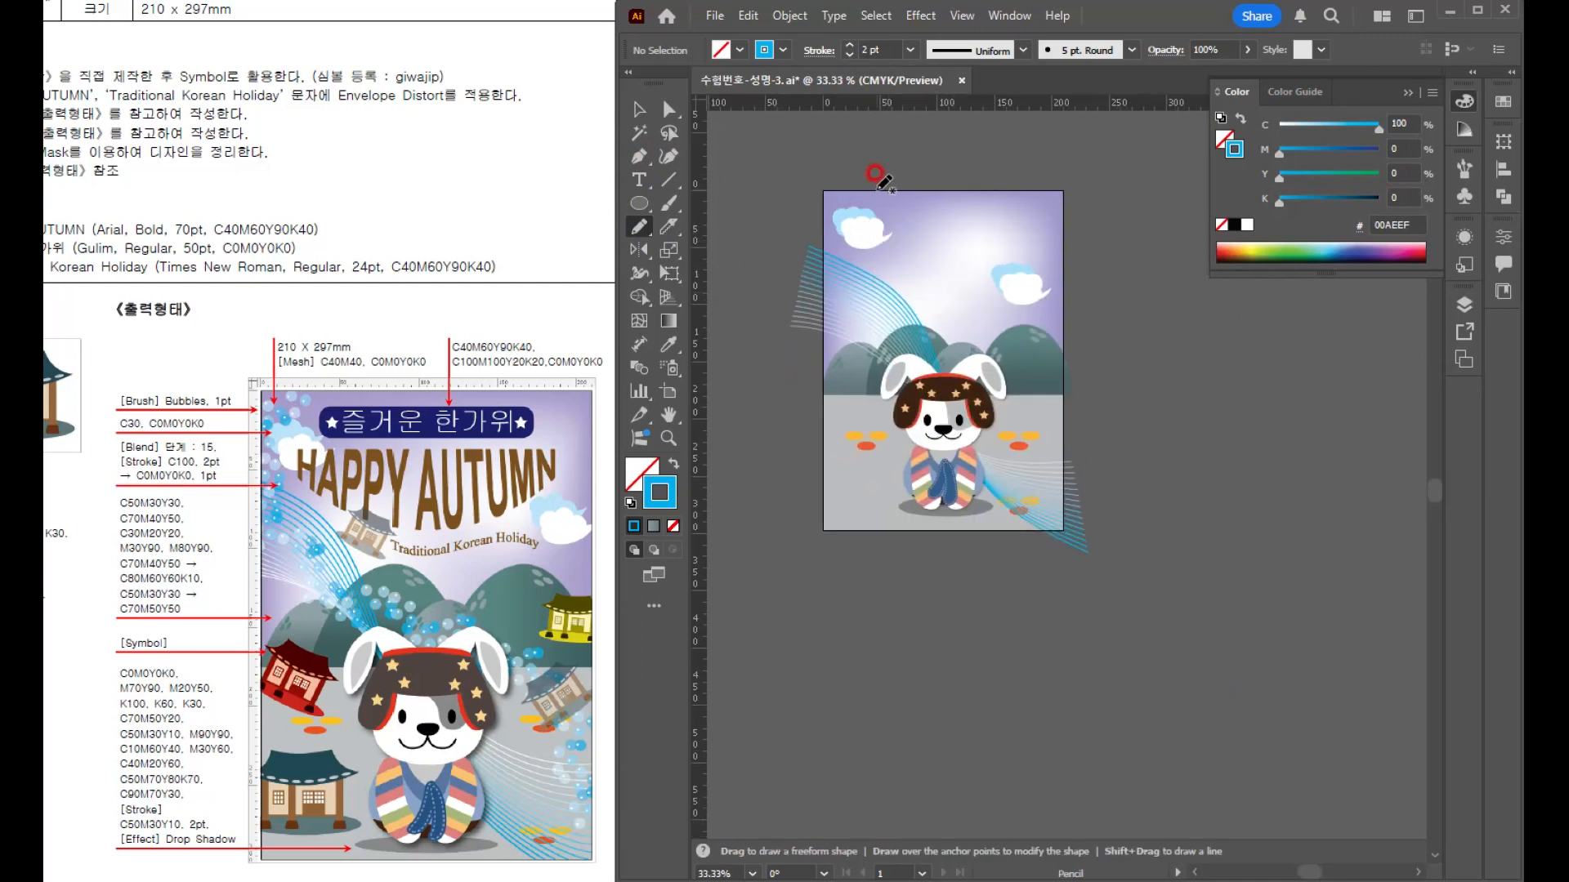
left_click_drag(872, 178, 845, 212)
mouse_move(882, 353)
left_mouse_down()
mouse_move(971, 365)
mouse_move(1045, 411)
left_mouse_up()
left_click_drag(1064, 472, 1058, 482)
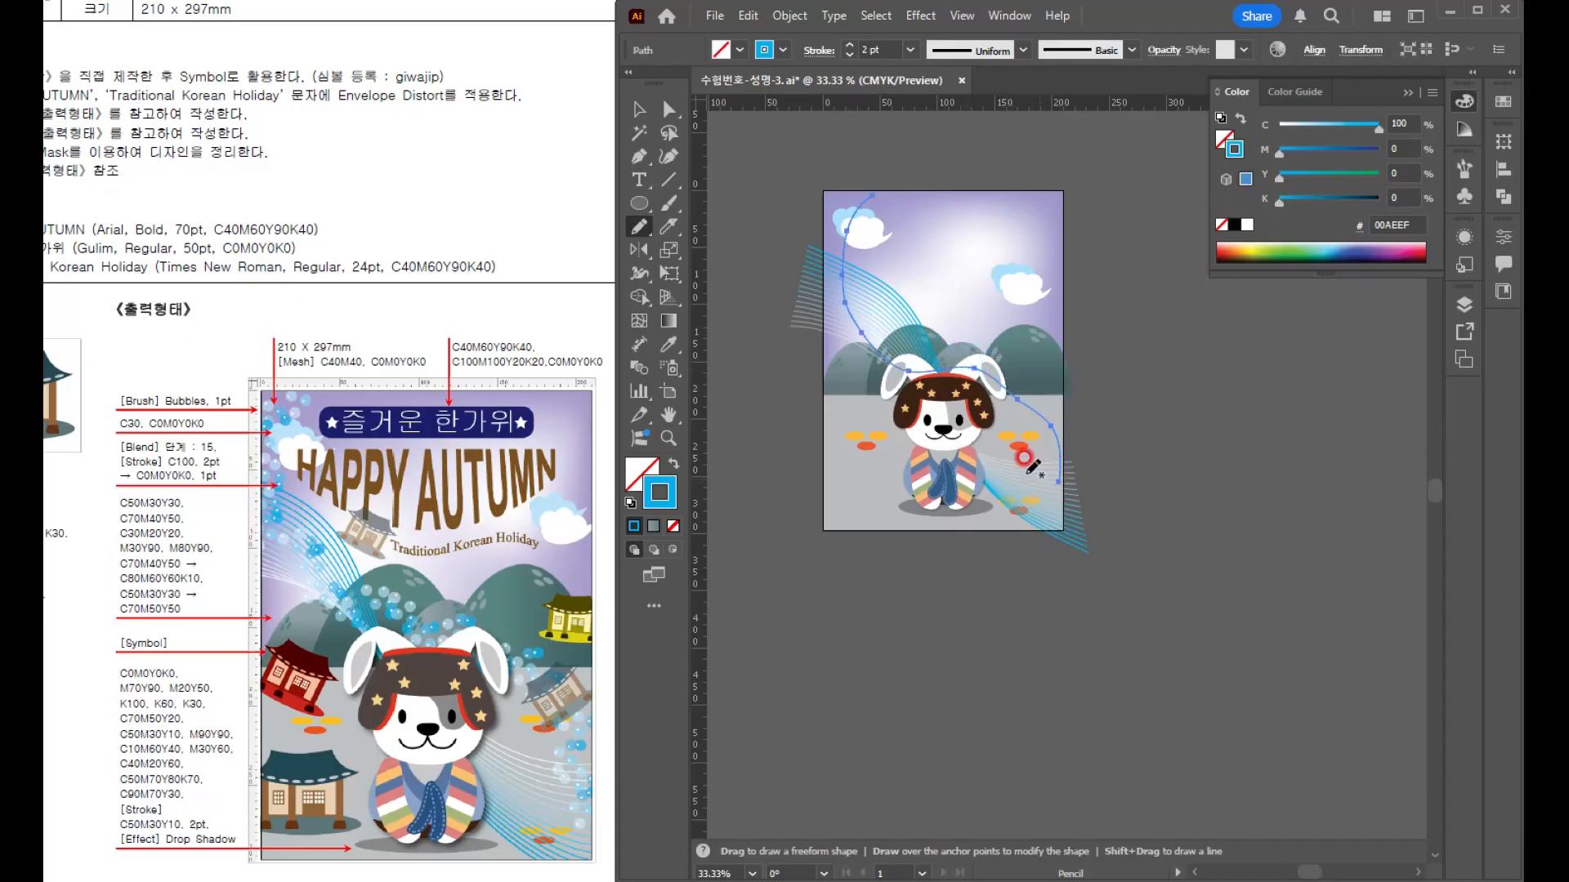
- Load the Decorative_Scatter brush library and apply the Bubbles brush to the freehand curve at 1 pt
key("F5")
key("ctrl+equal")
key("ctrl+equal")
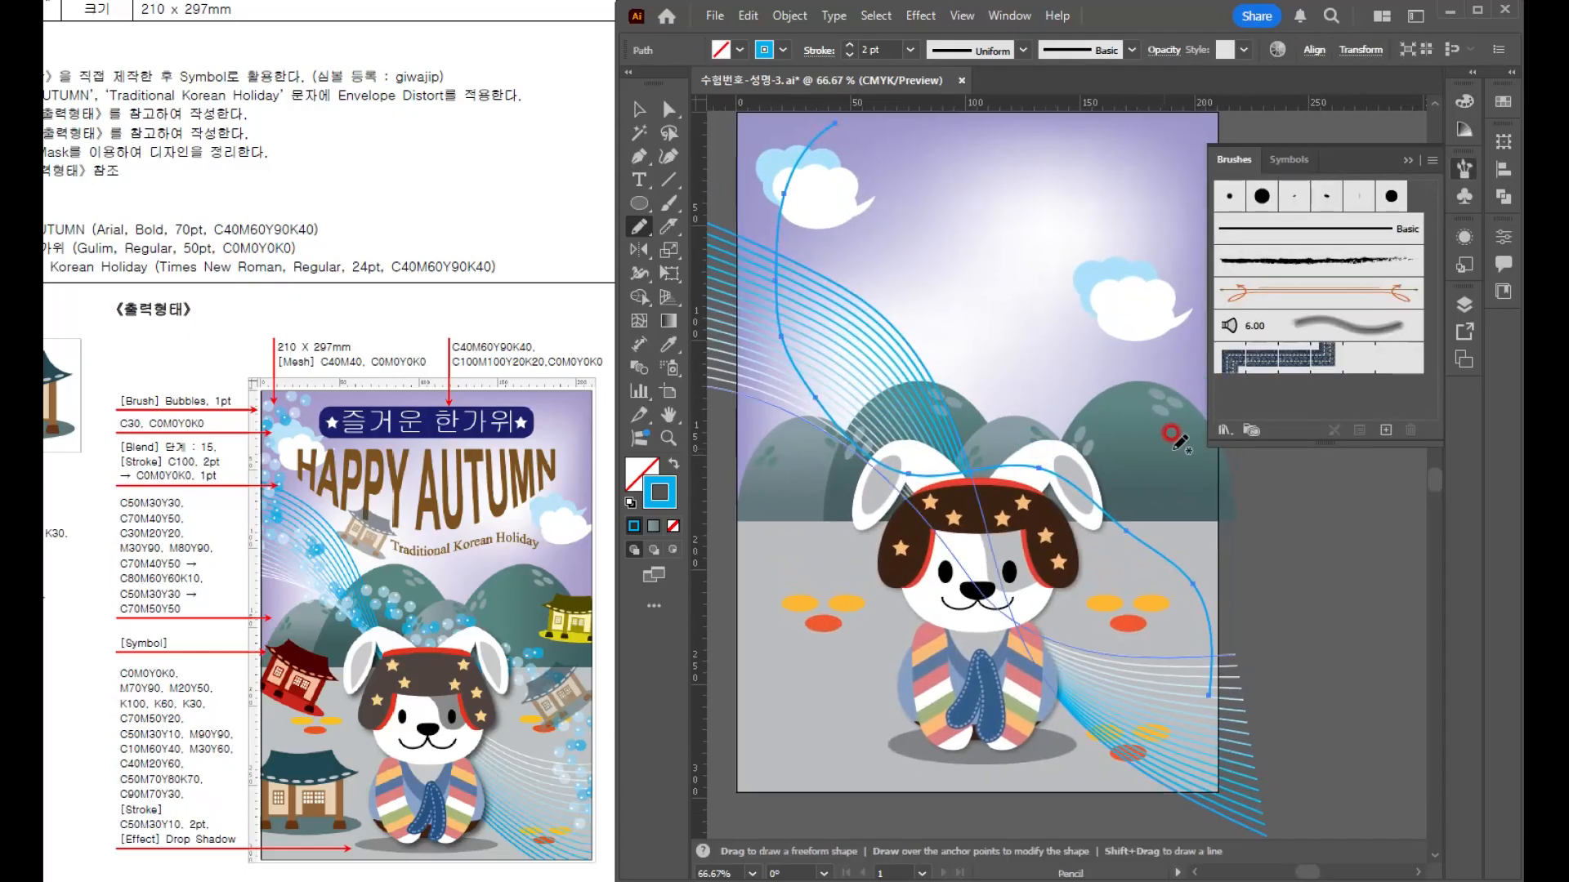
left_click(1221, 432)
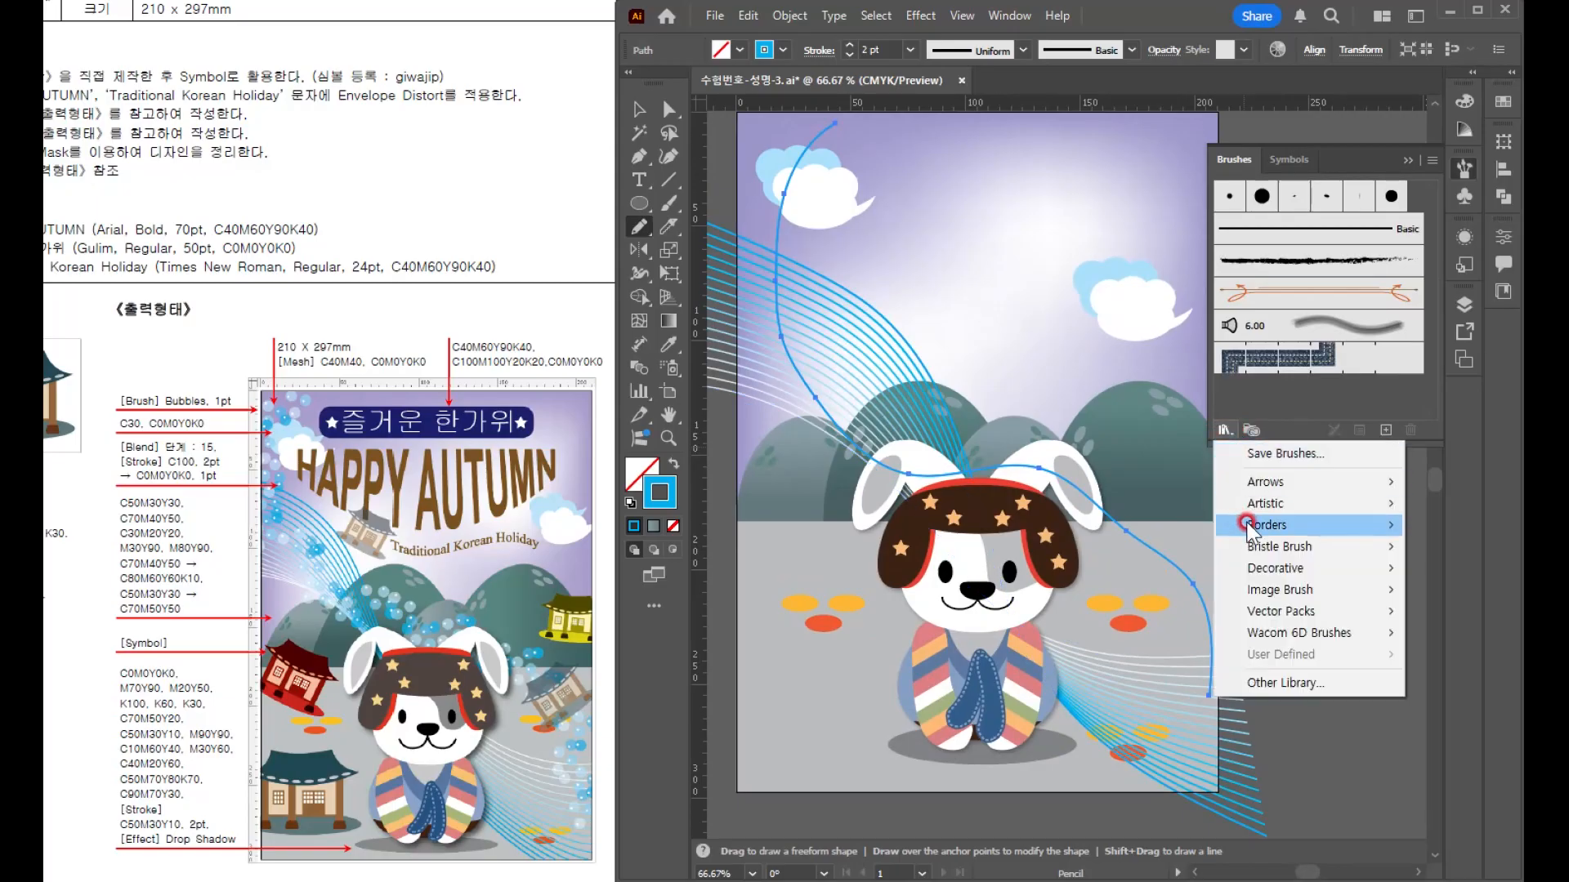
mouse_move(1273, 567)
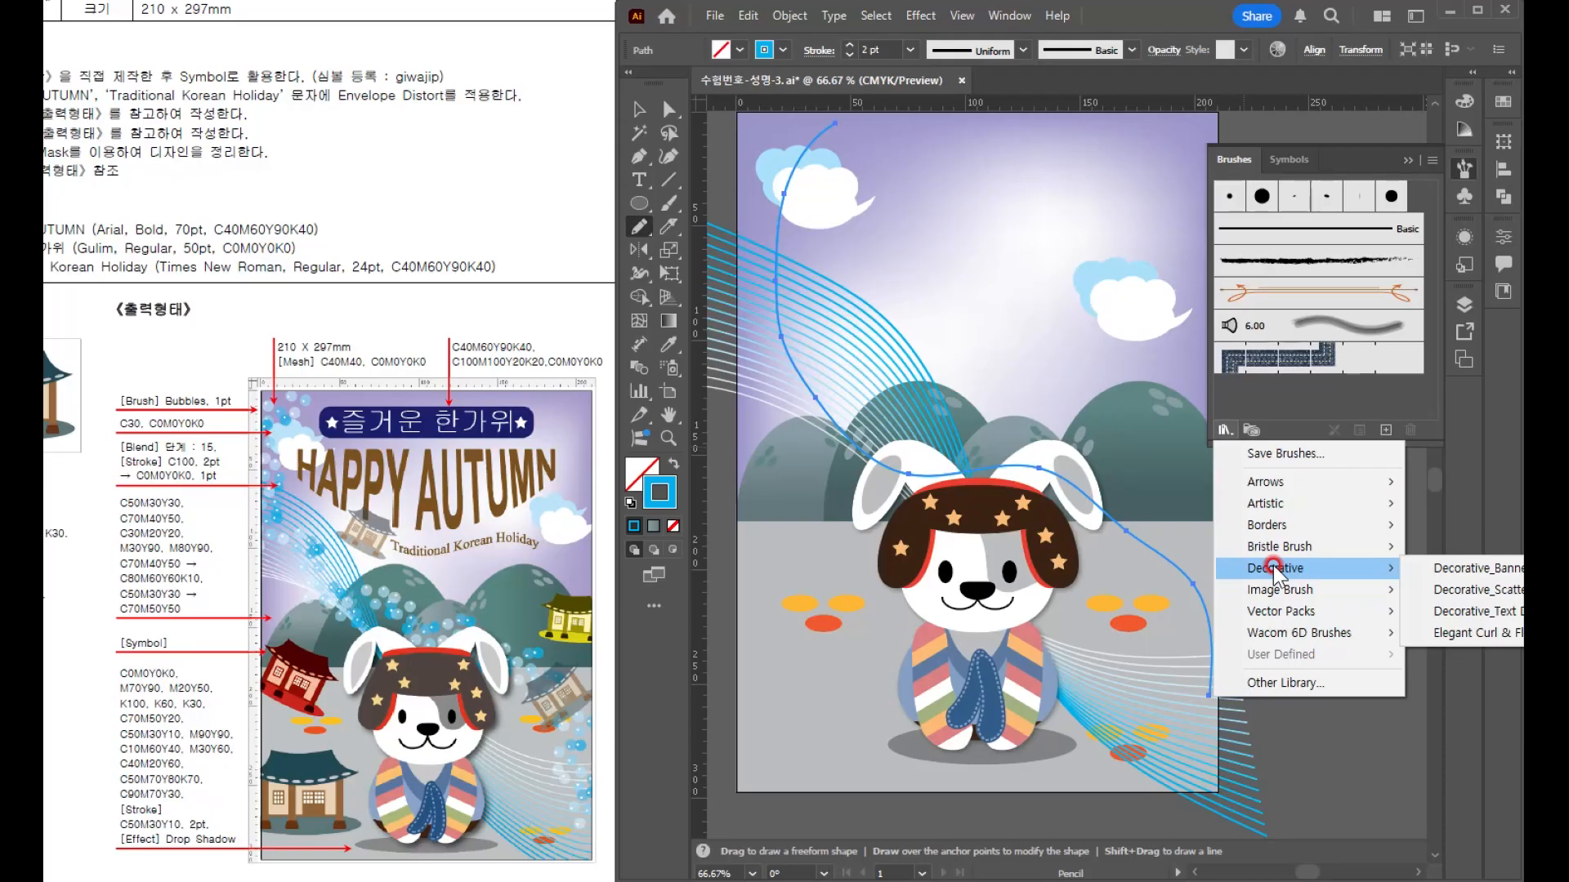
left_click(1478, 589)
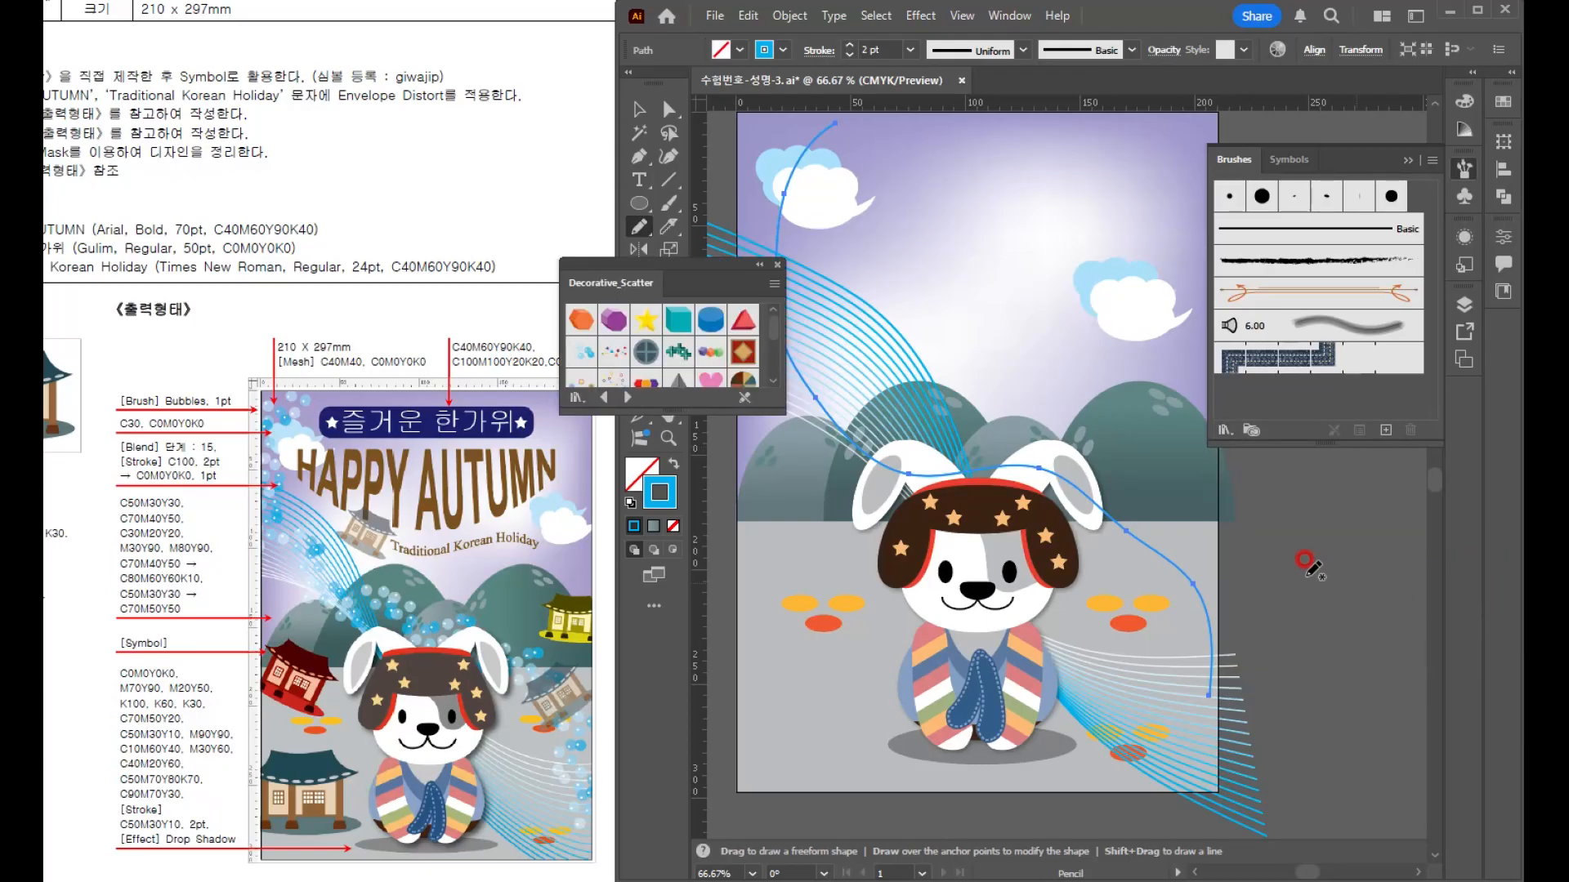
left_click_drag(656, 406, 656, 495)
left_click(581, 352)
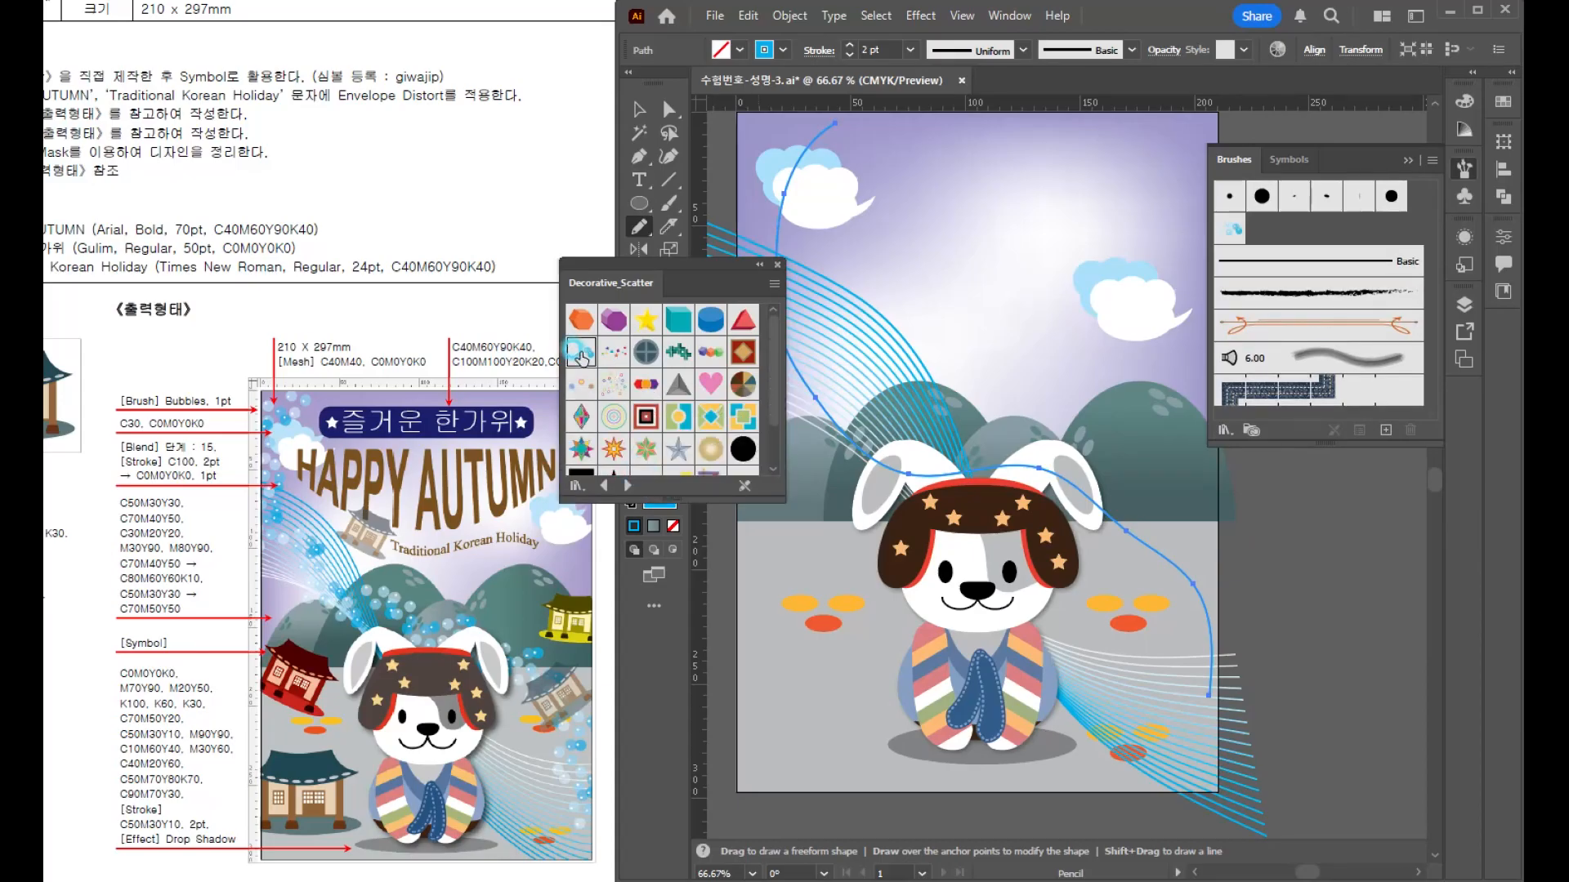
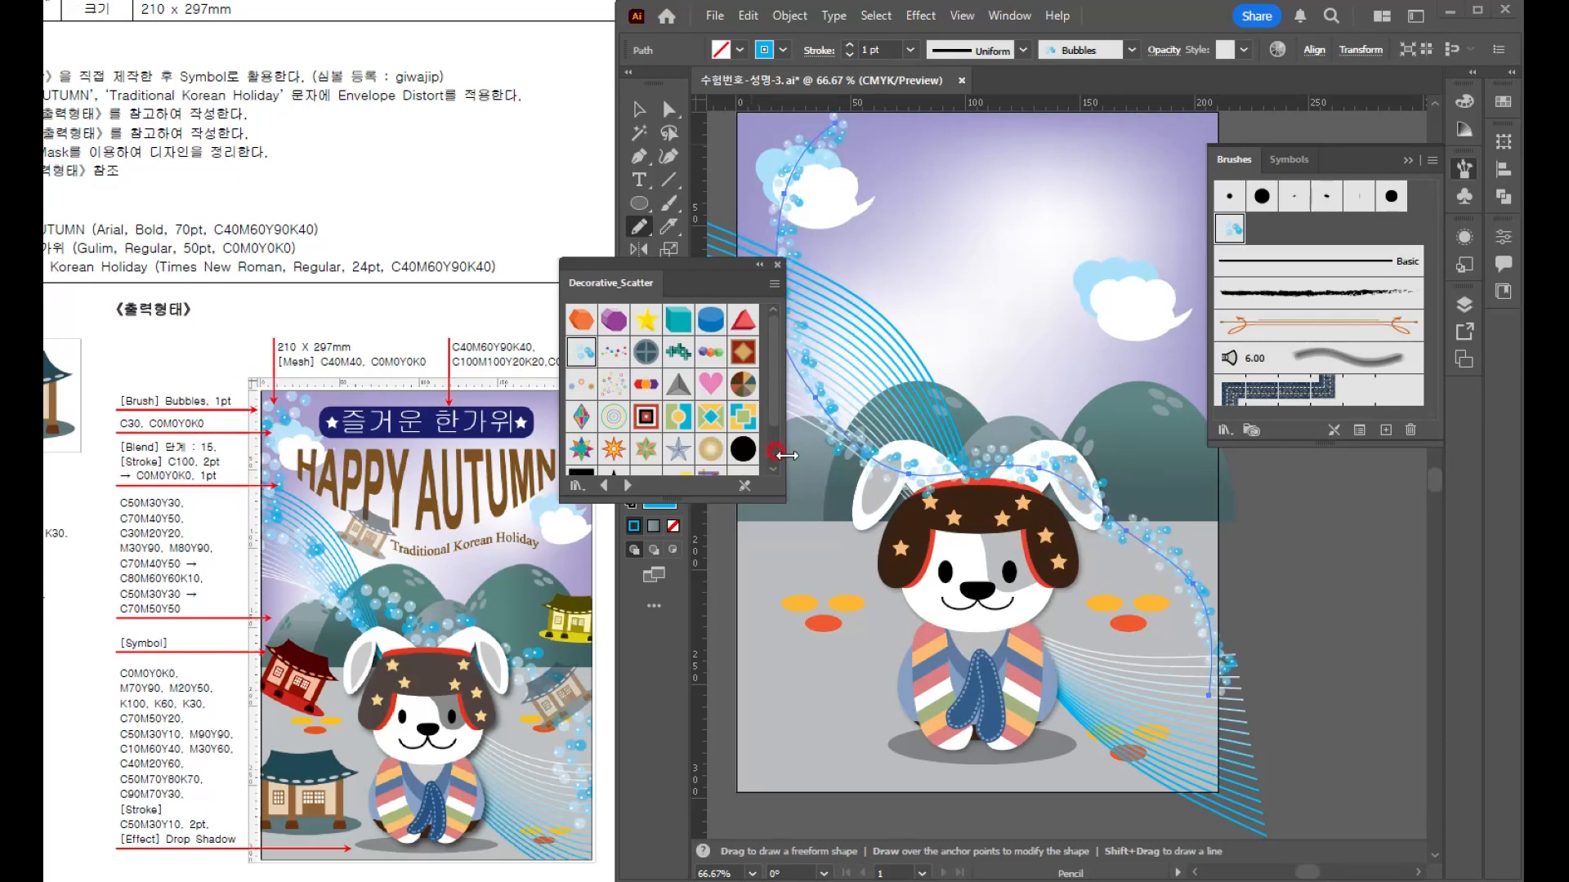
left_click(778, 263)
left_click(639, 110)
left_click(996, 243)
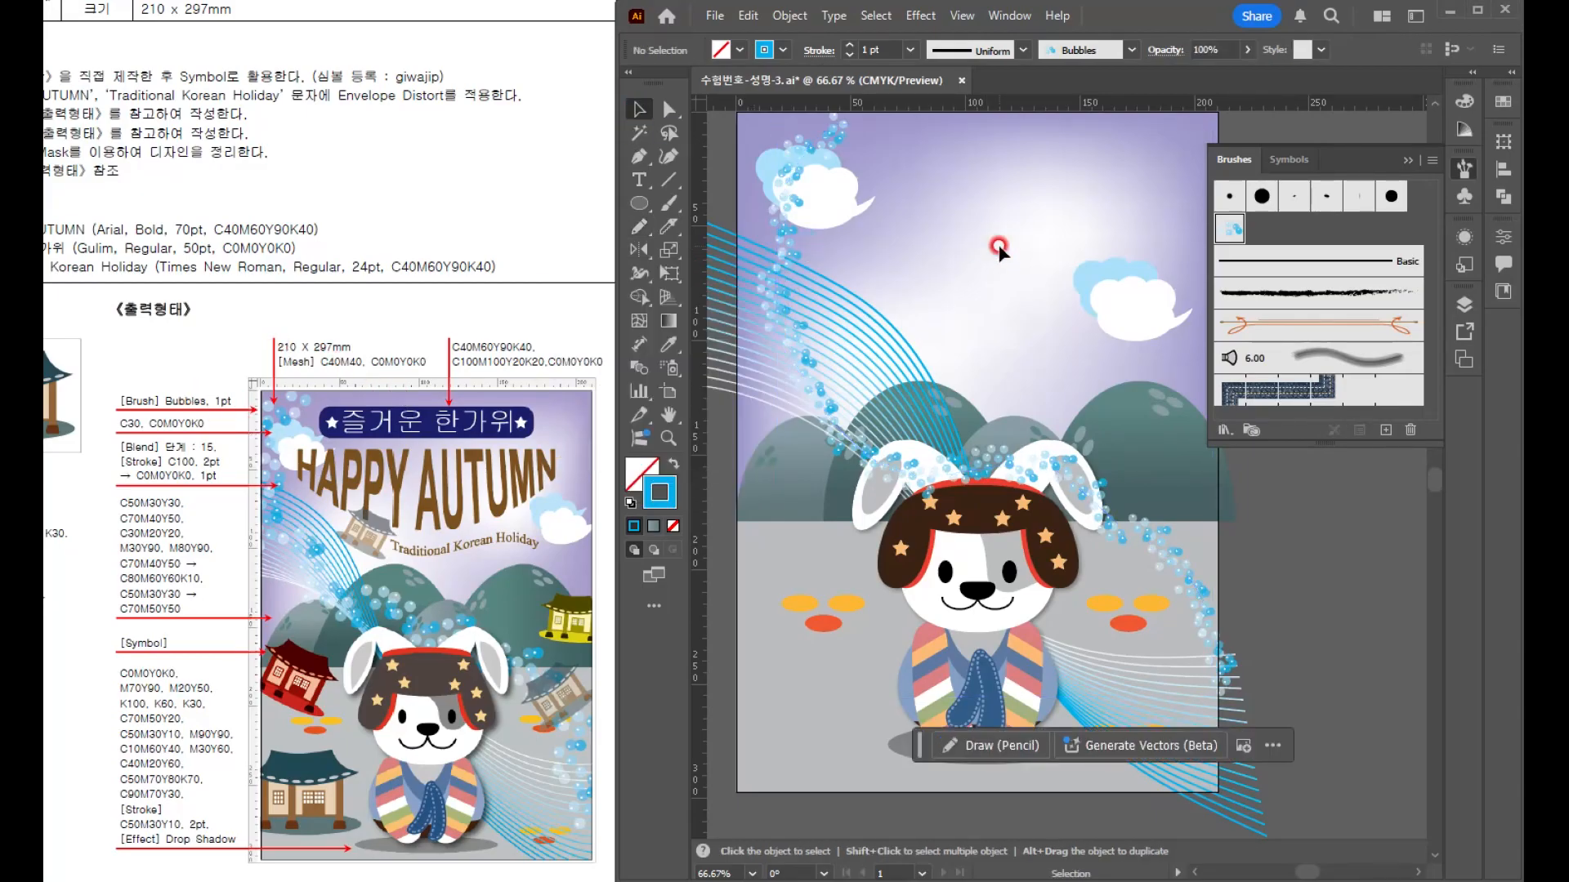
- Stretch the bubble path toward the artboard's upper-left corner to about 201 × 257 mm
scroll(1000, 237, "down", 2)
scroll(959, 203, "up", 2)
left_click_drag(959, 203, 949, 252)
left_click(850, 233)
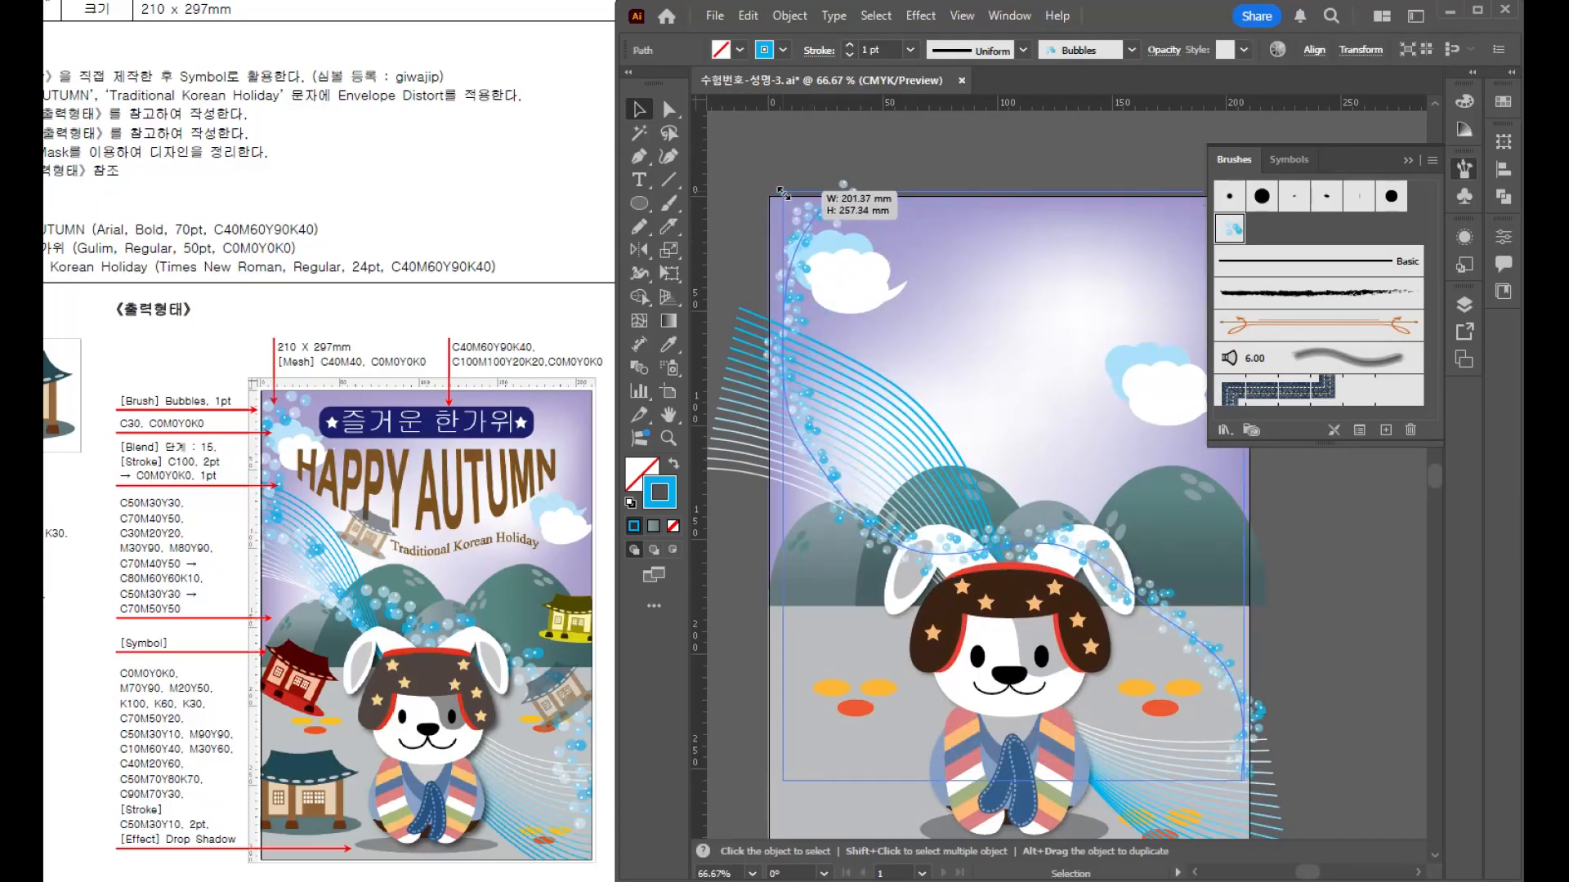
- Try a 2 pt stroke on the bubble path and return it to 1 pt
left_click(849, 45)
left_click(1047, 467)
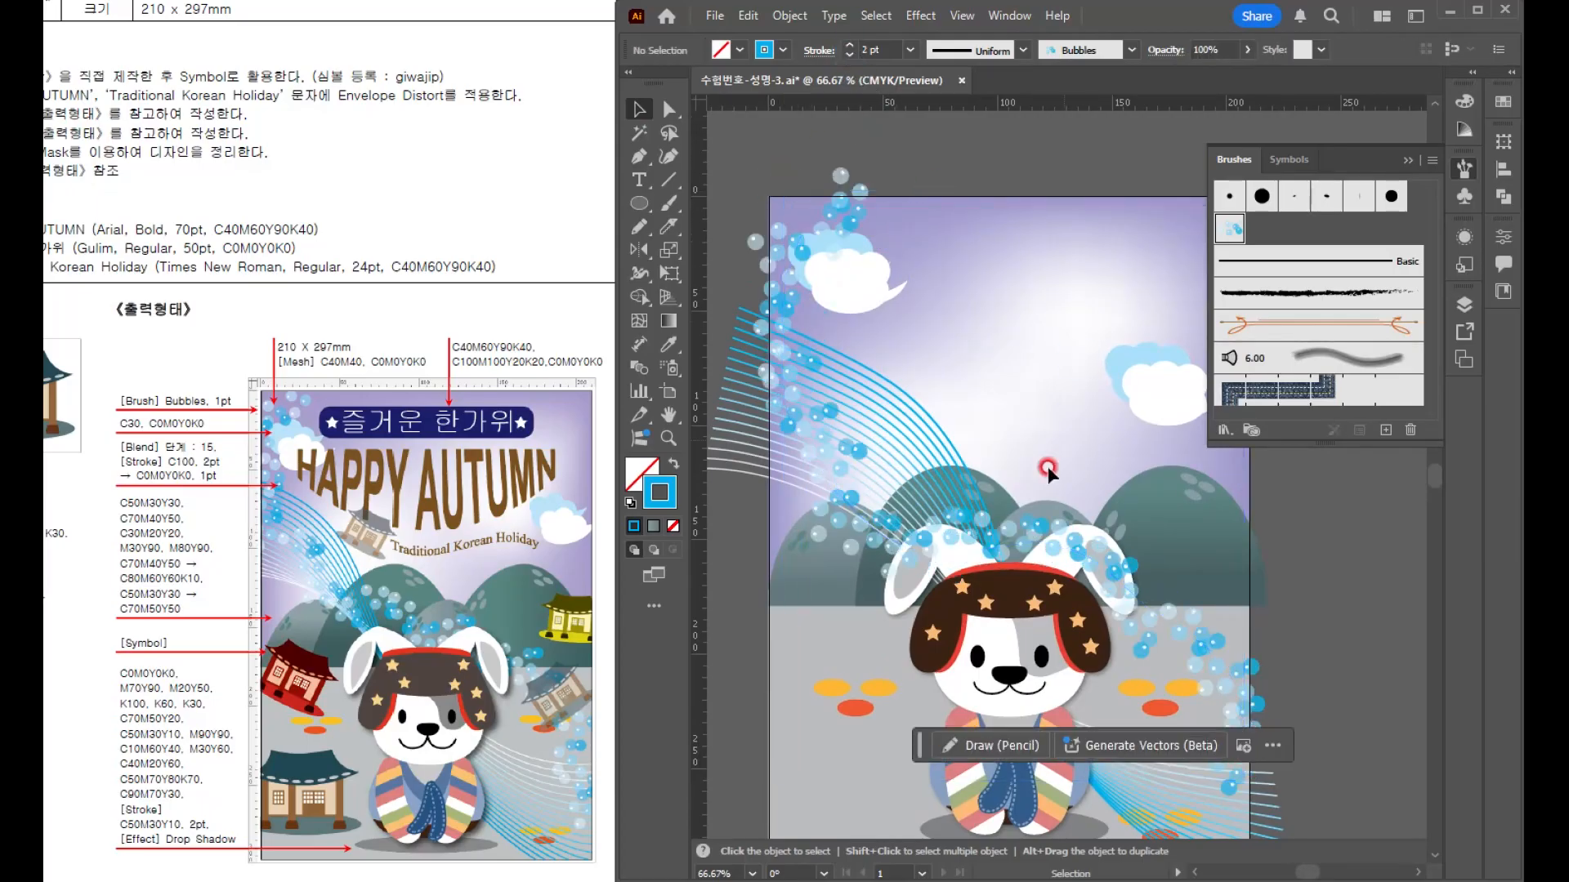
scroll(1026, 479, "down", 1)
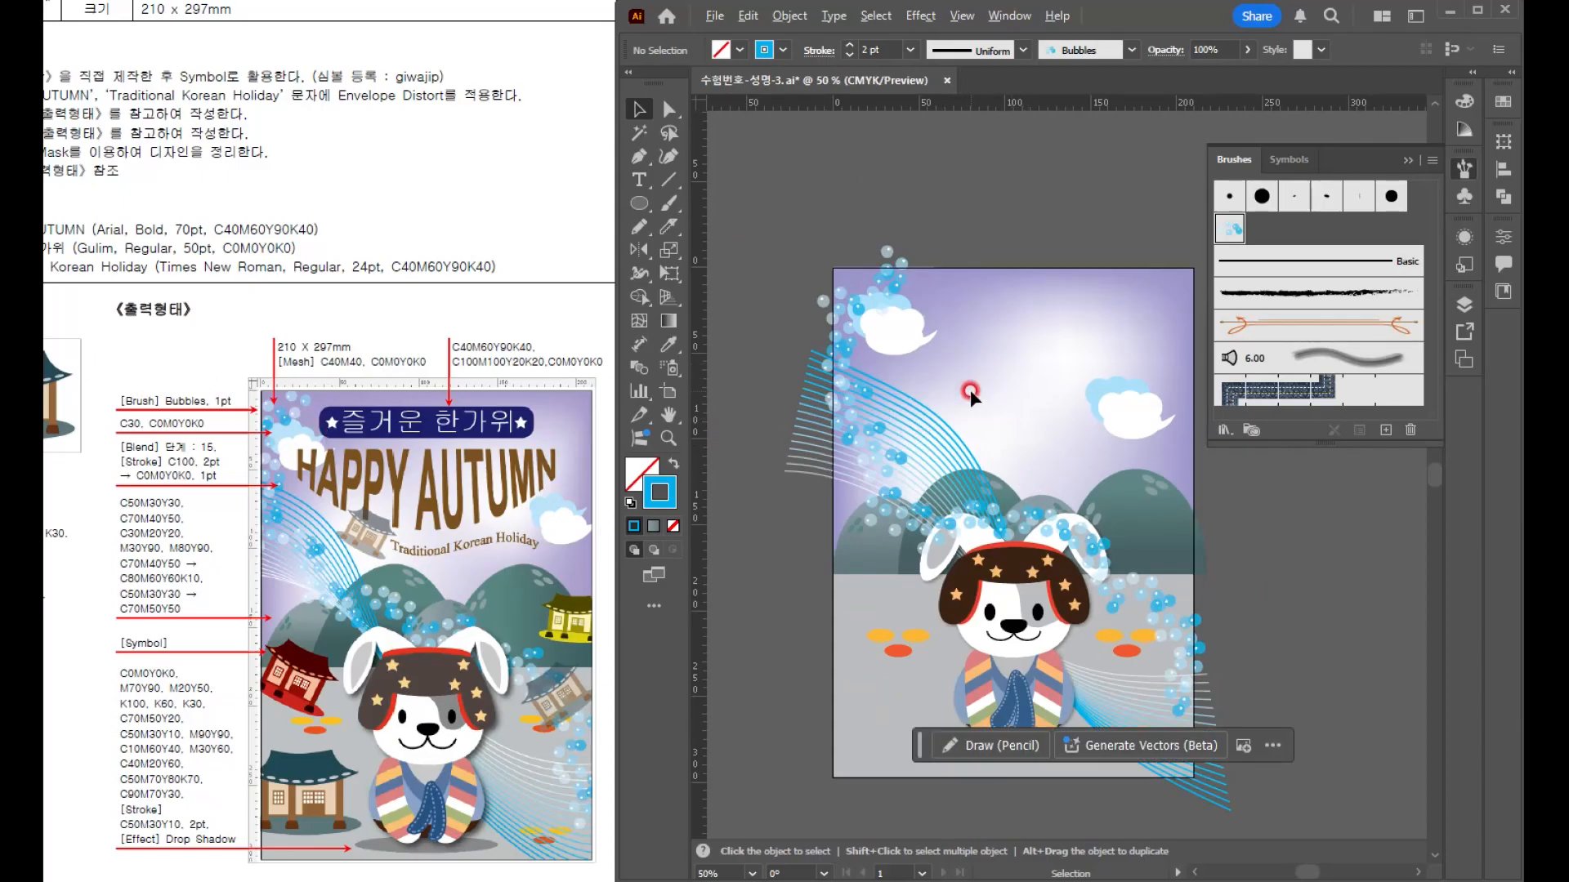
scroll(969, 390, "up", 1)
scroll(995, 510, "down", 1)
left_click(995, 511)
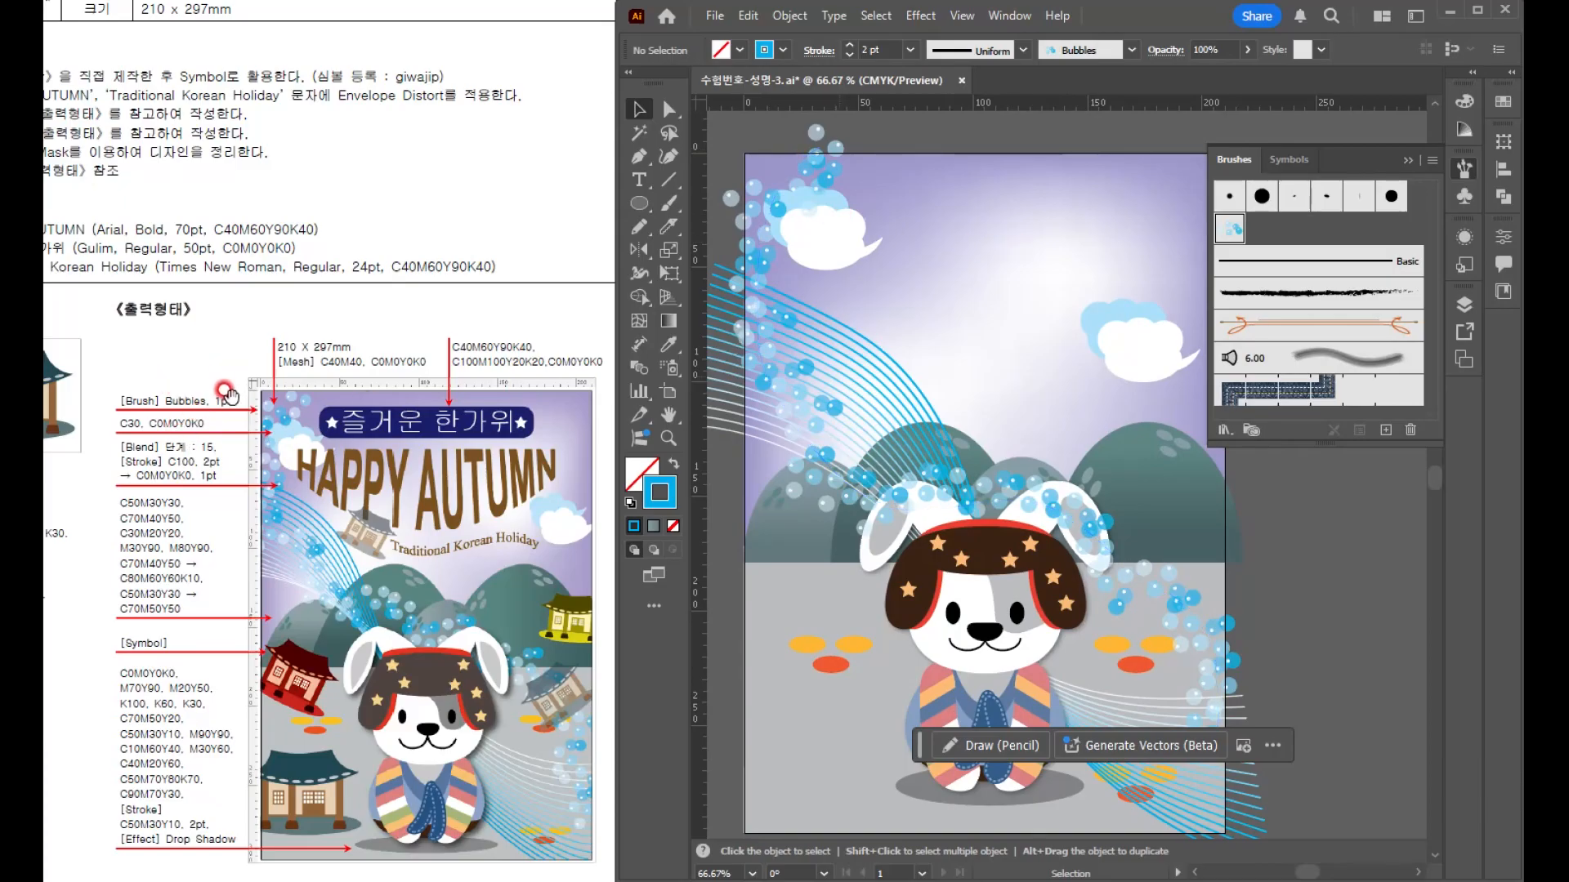
left_click(768, 246)
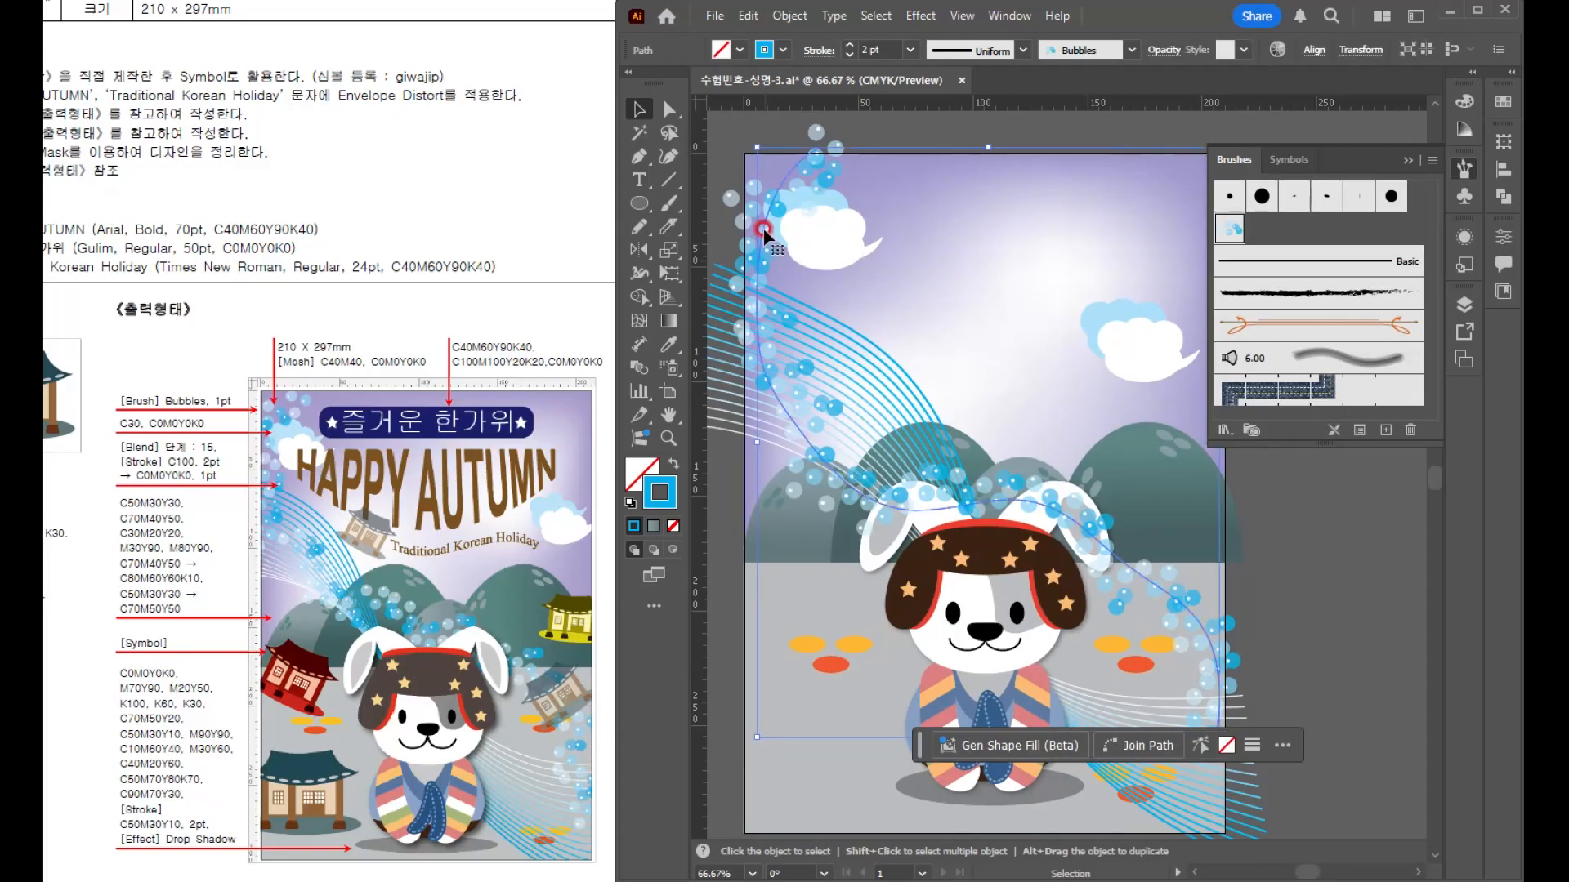
left_click(849, 56)
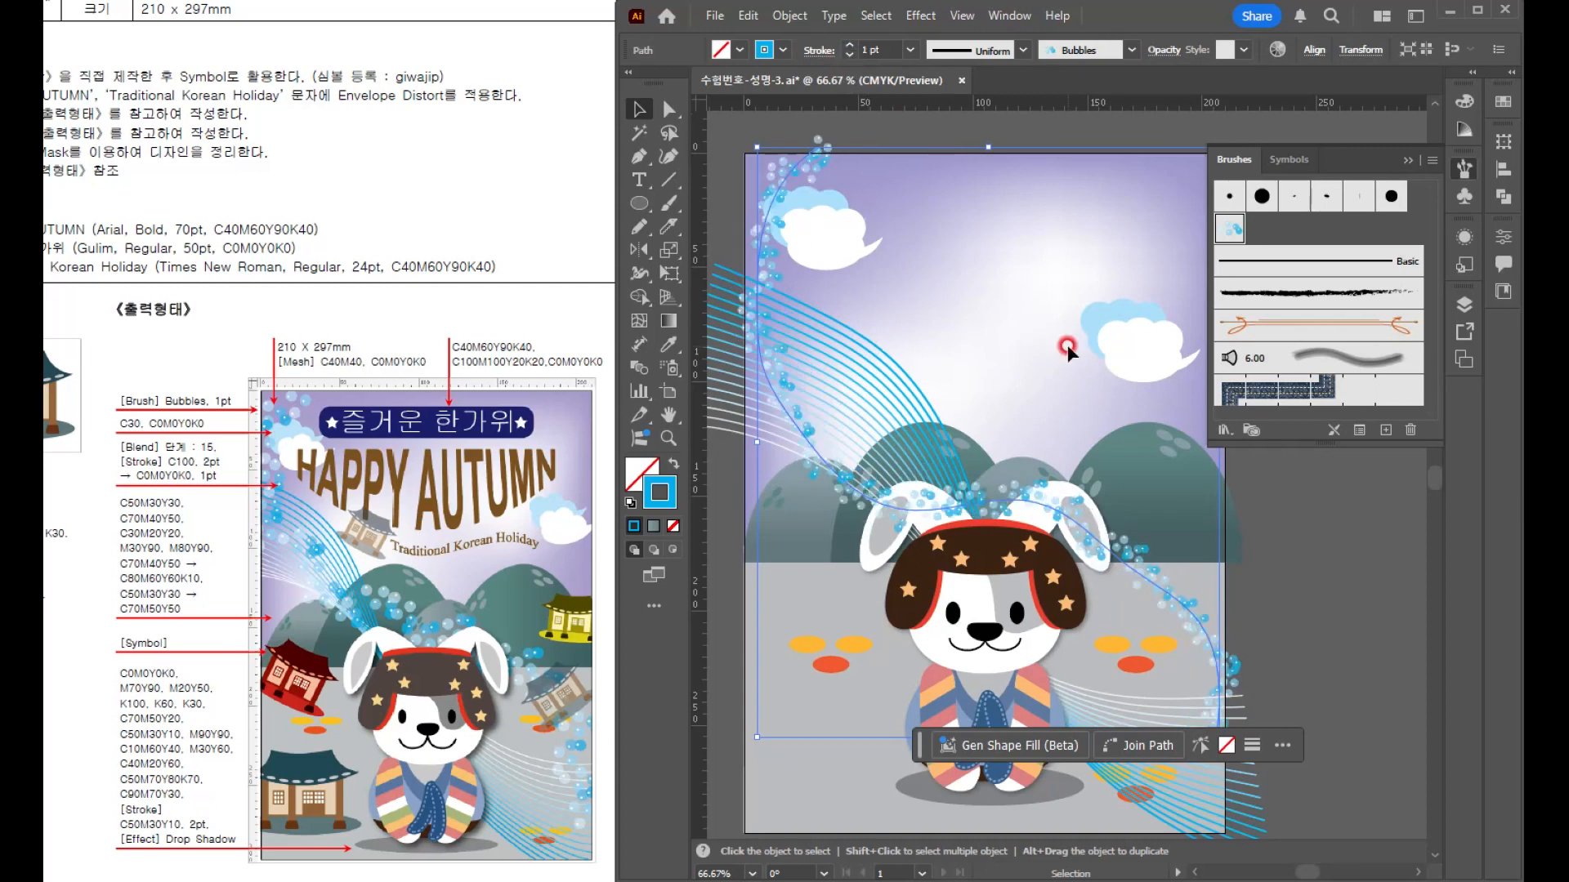
left_click(1068, 349)
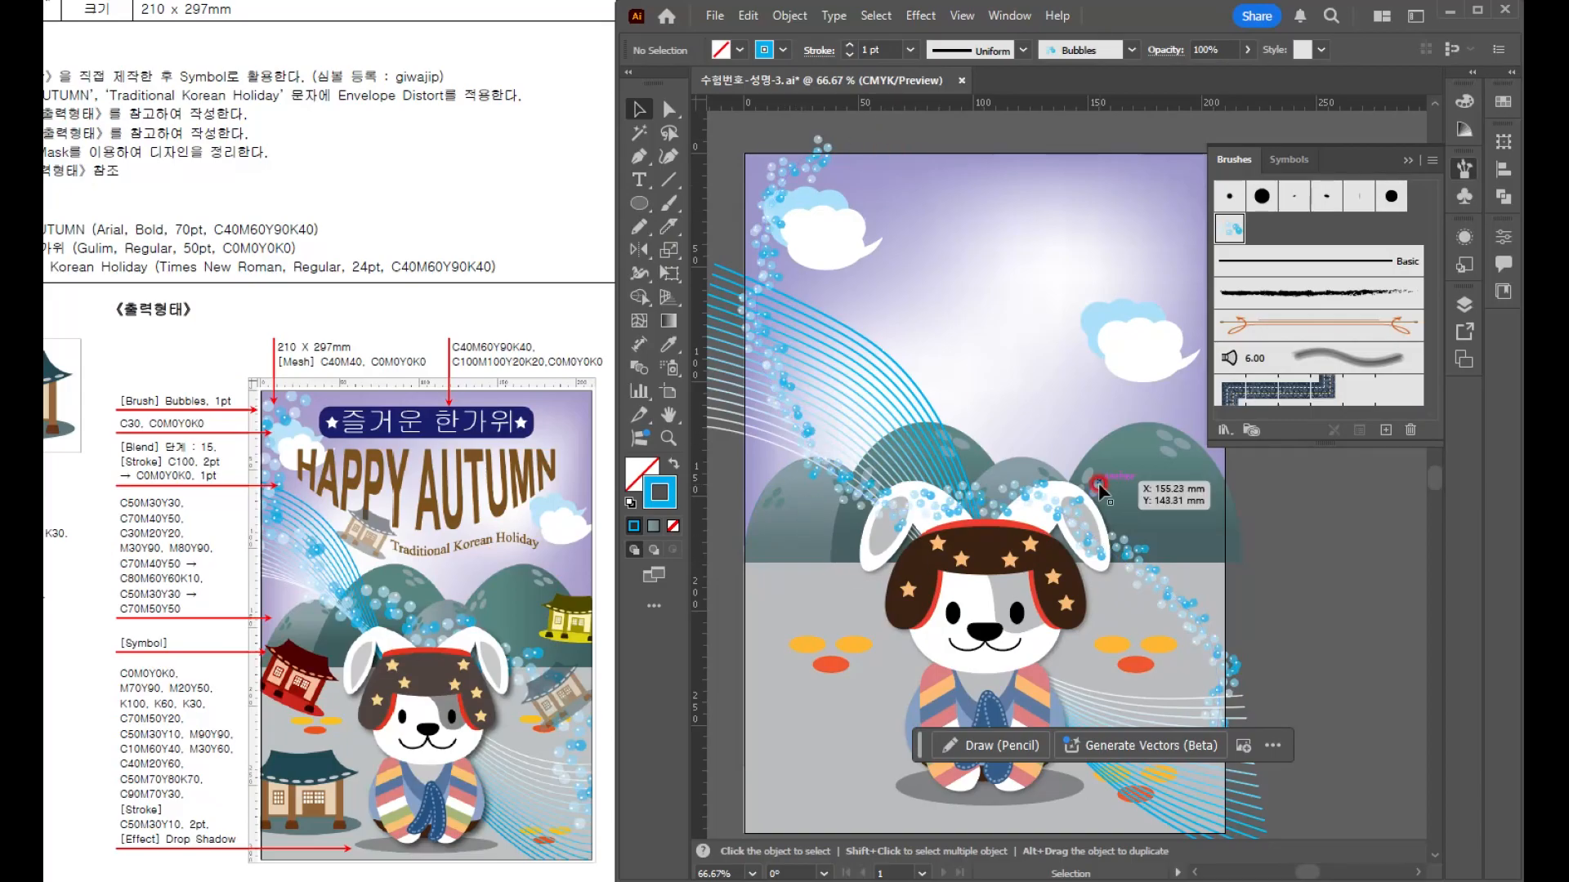
- Bring the dog group in front of the bubble path
left_click(983, 594)
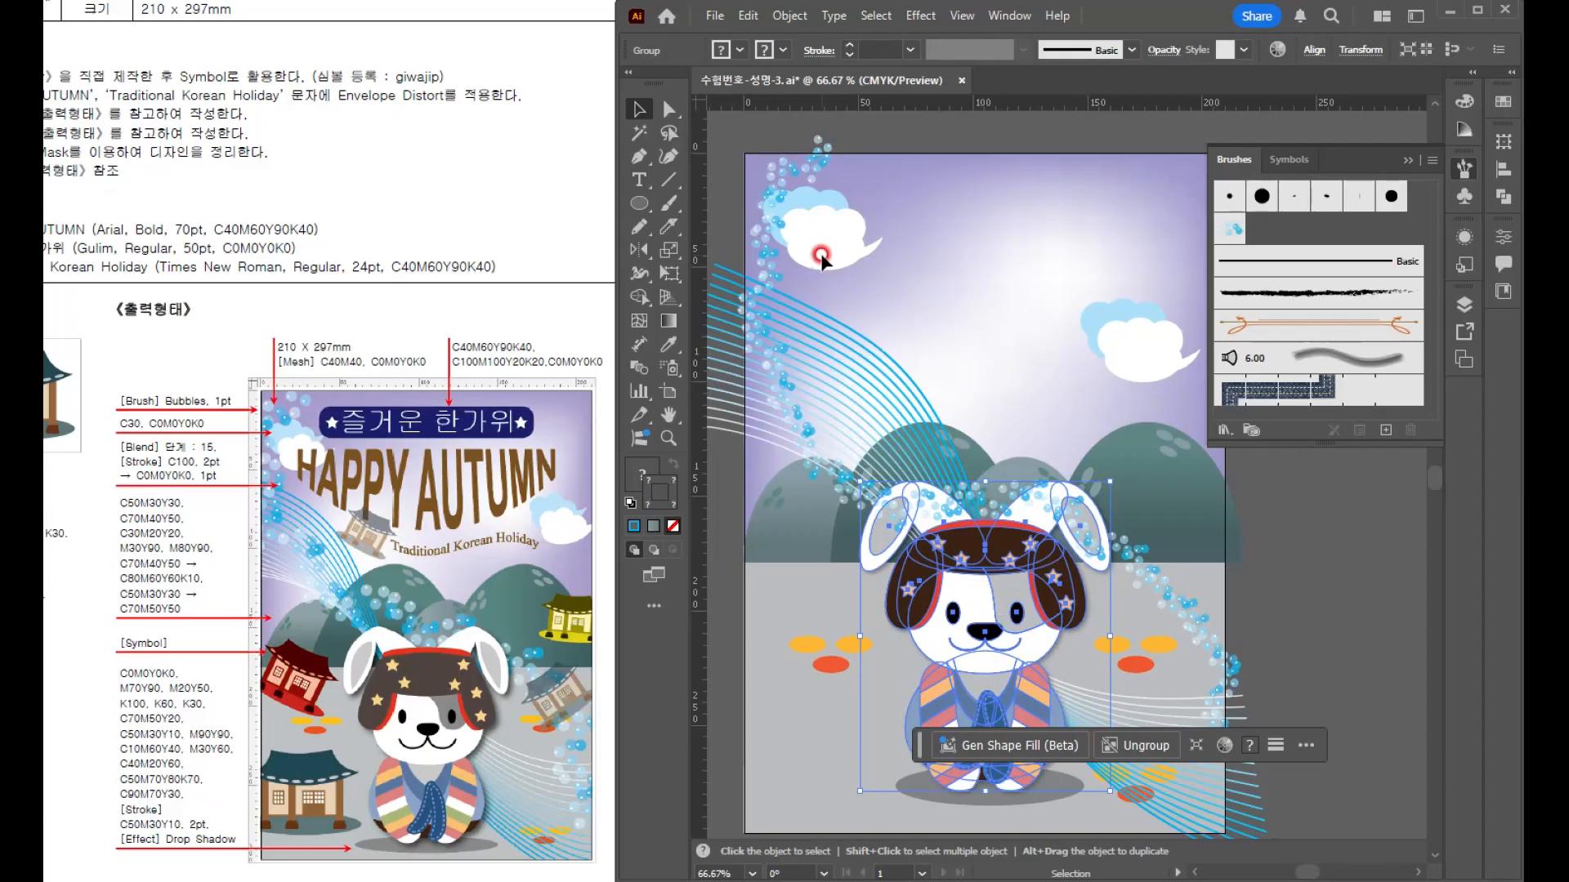
left_click(1006, 322)
left_click(1005, 546)
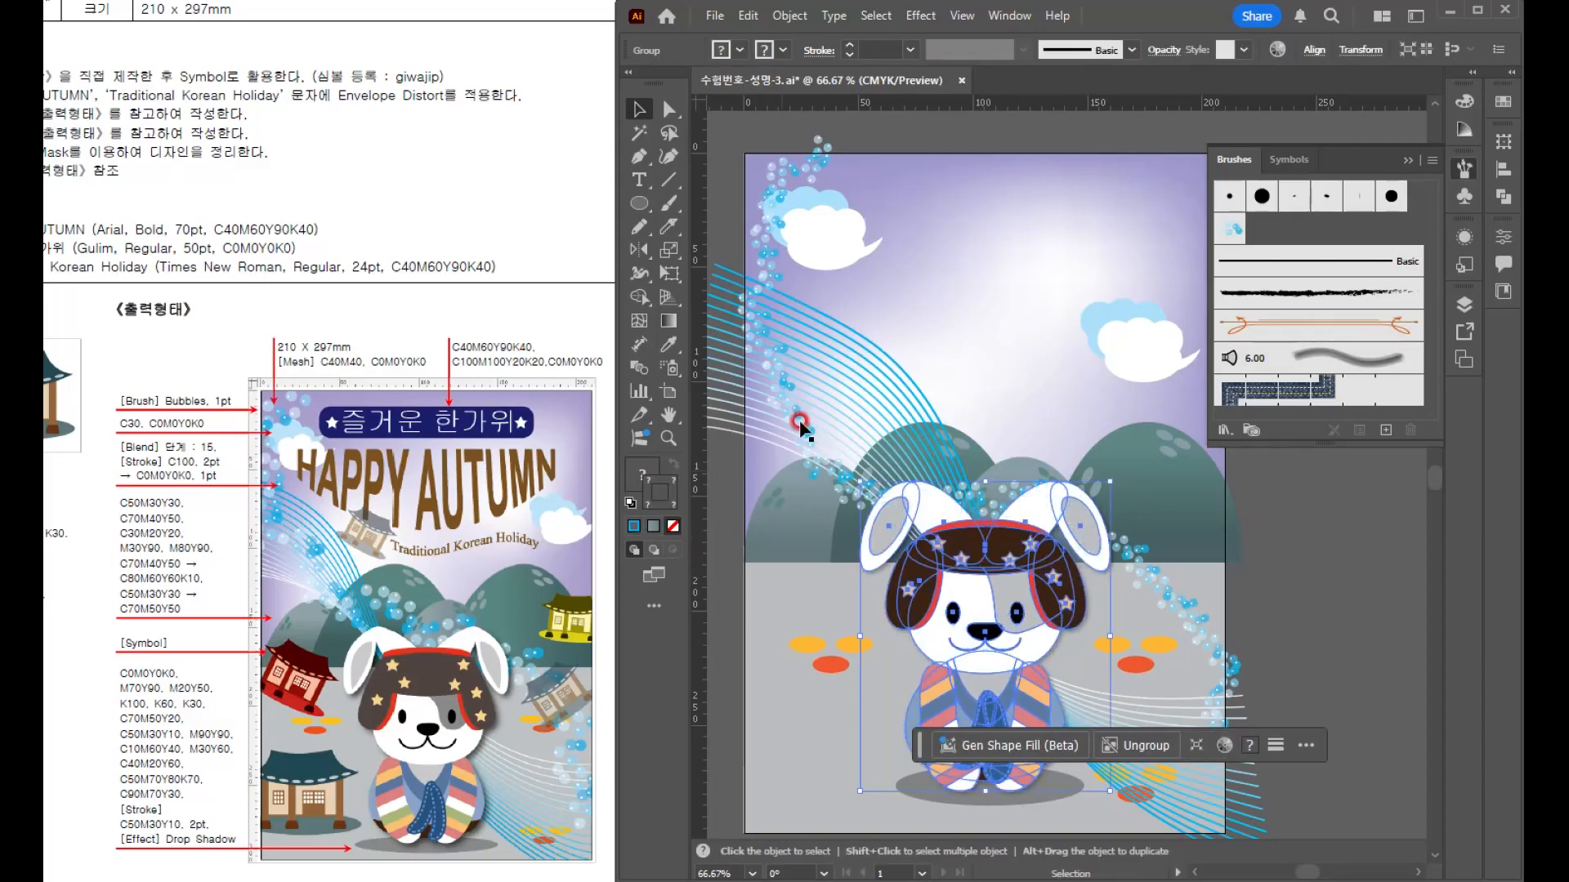
left_click(971, 268)
- Create a new color group in the swatches for the traditional house symbol's colors
left_click_drag(848, 412, 1129, 426)
left_click_drag(943, 431, 1016, 436)
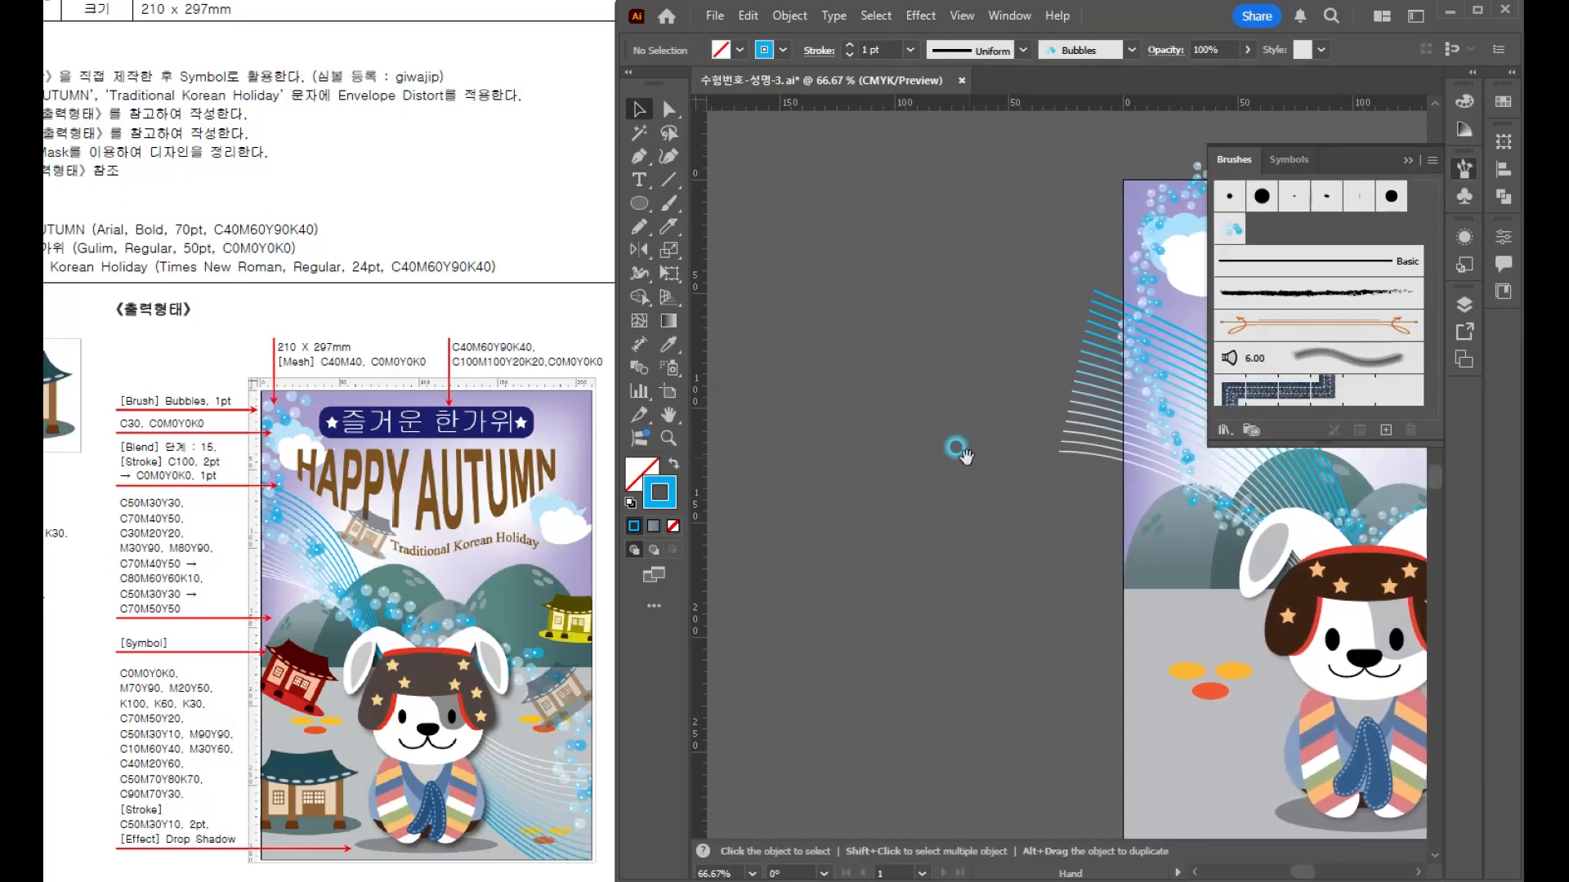
left_click_drag(875, 536, 965, 374)
left_click_drag(190, 640, 309, 642)
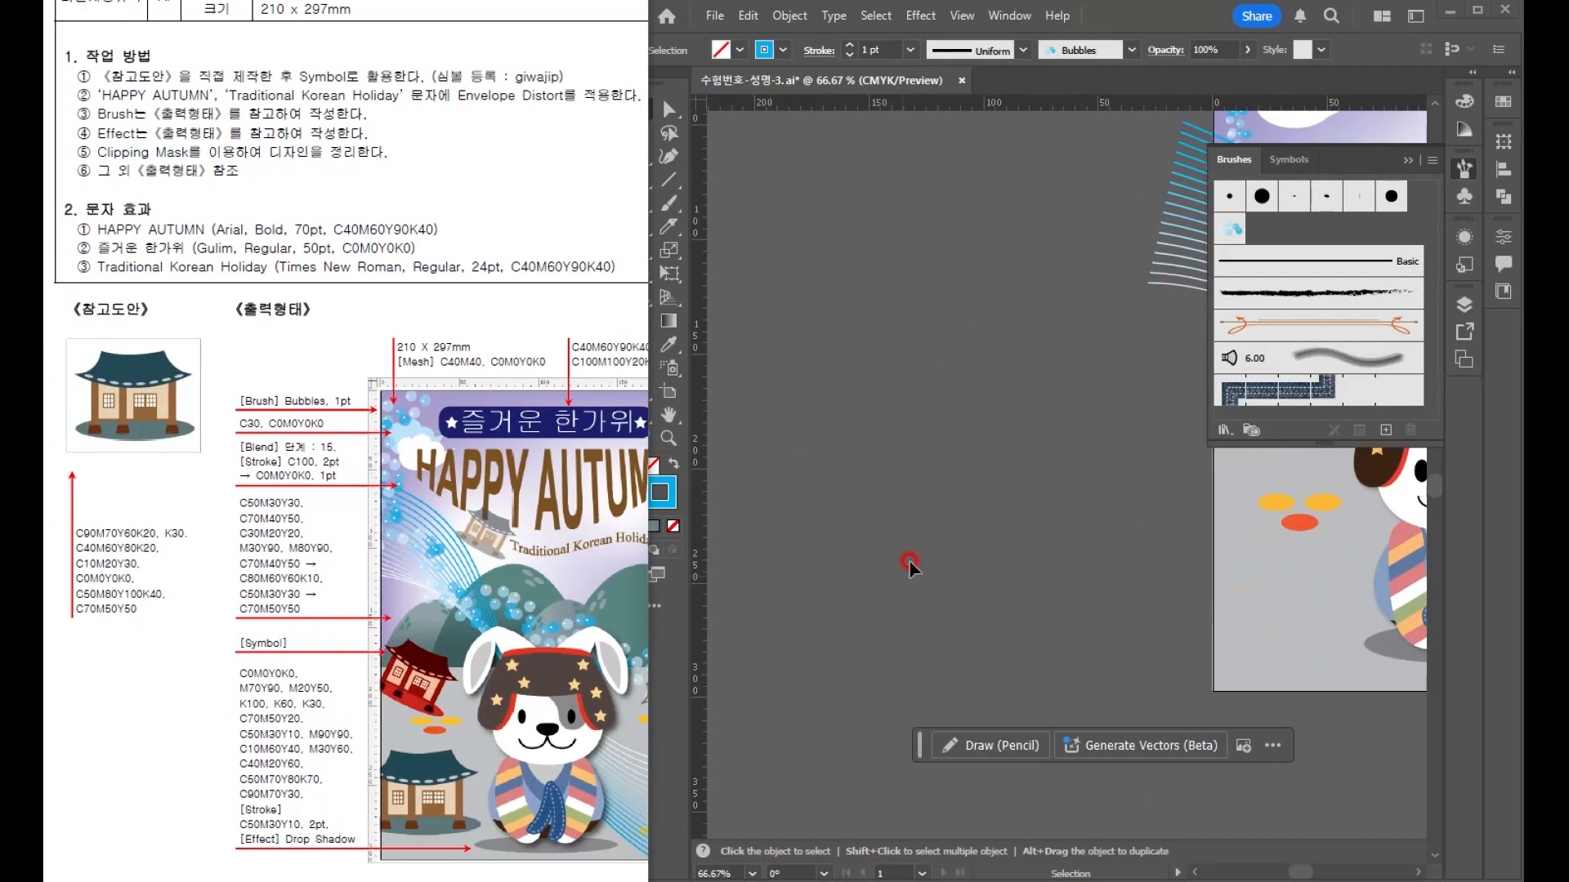
left_click(931, 527)
left_click(1503, 101)
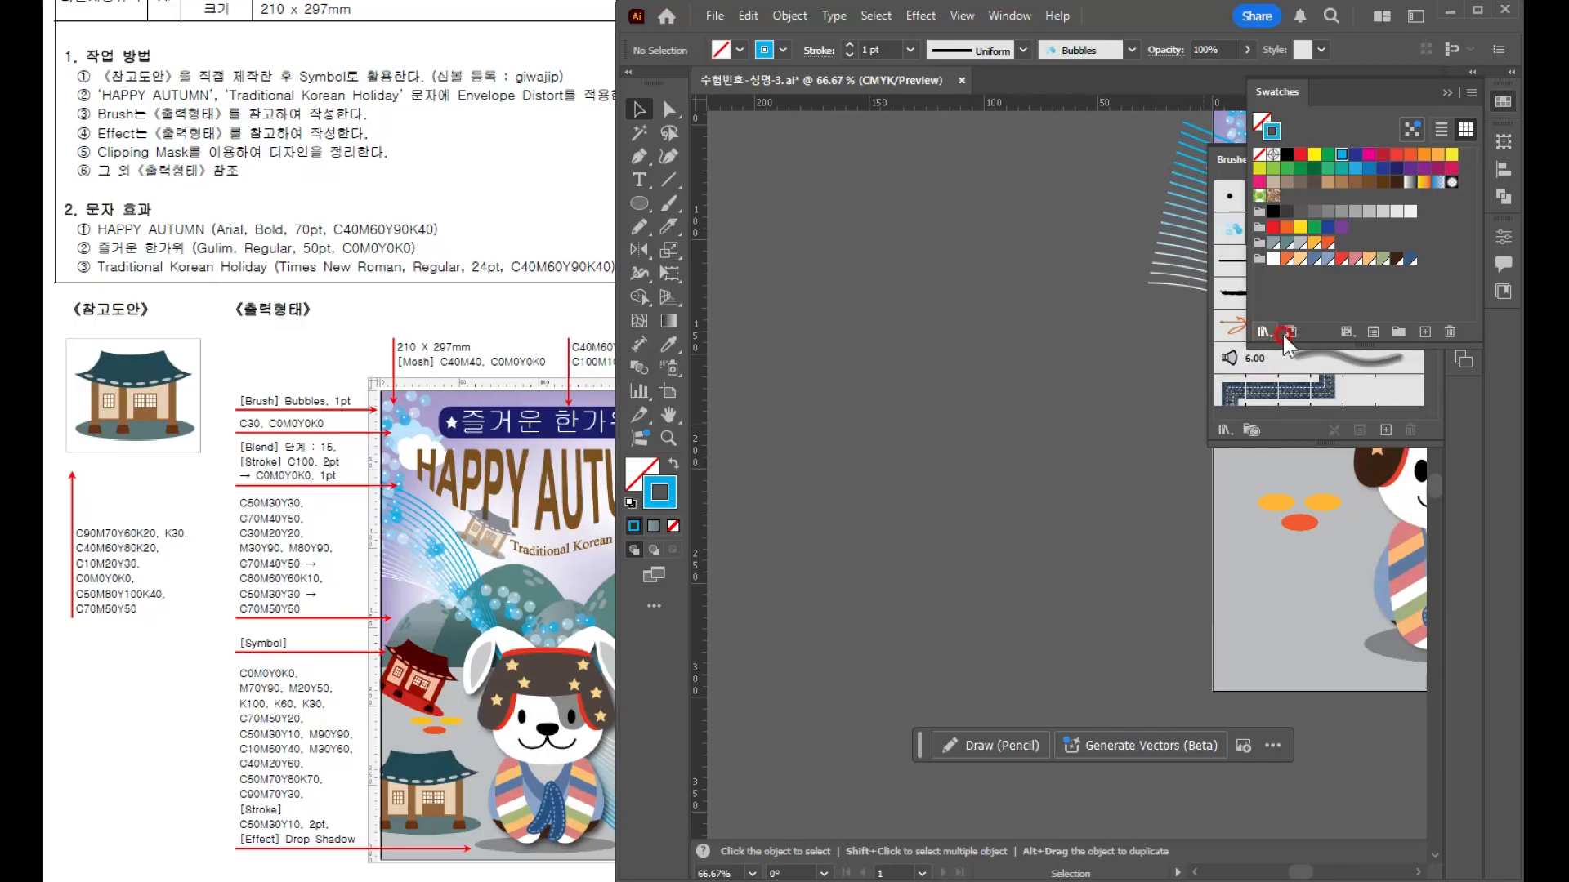
left_click(1400, 333)
left_click(682, 346)
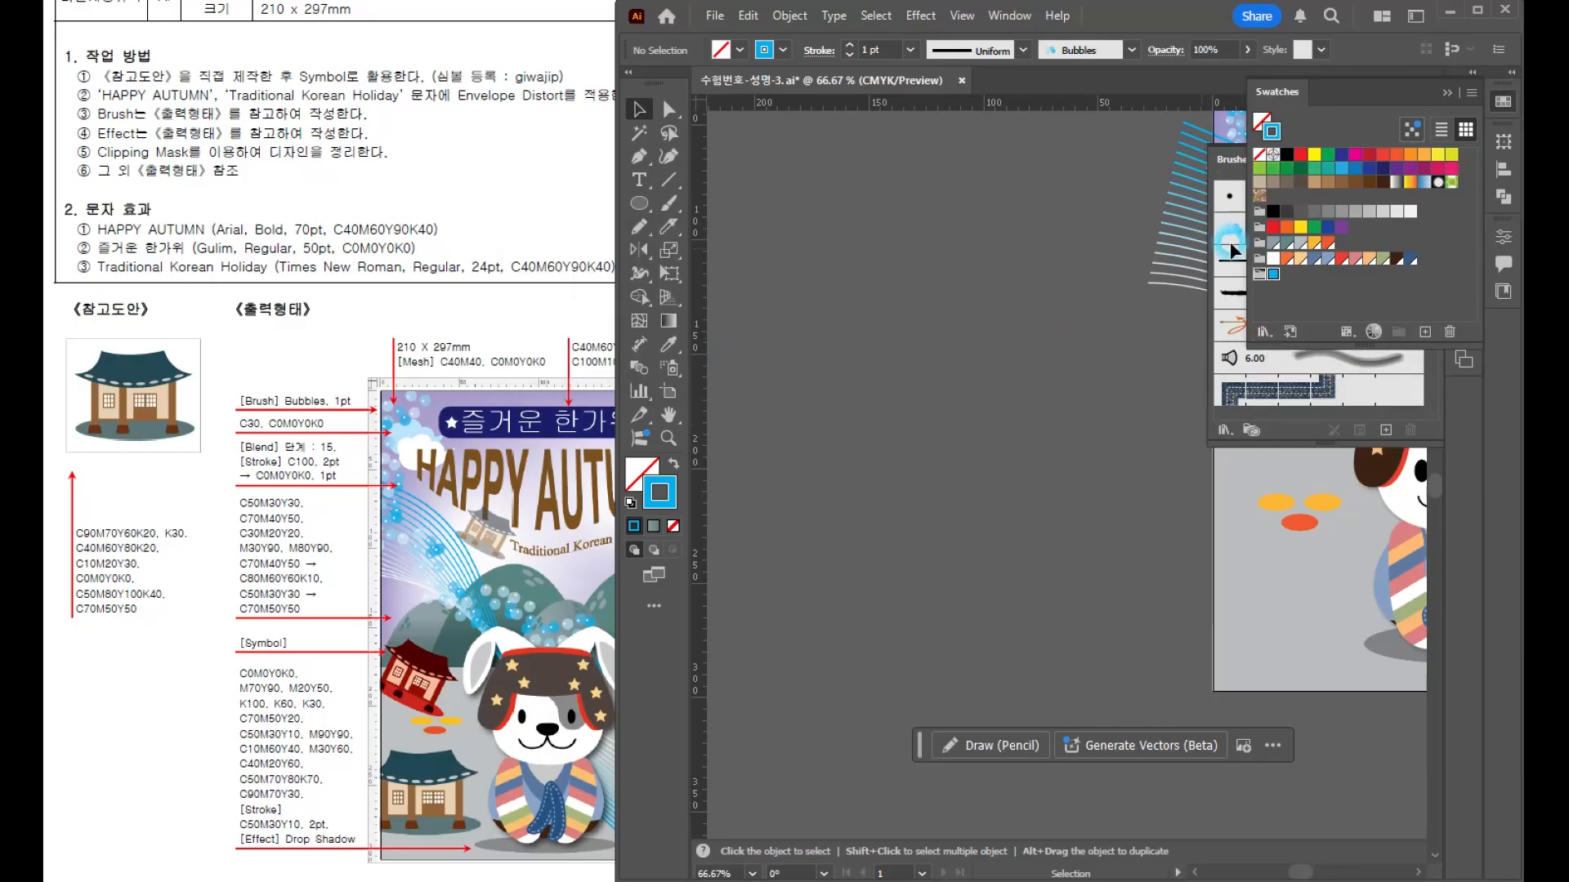
- Add a global CMYK process swatch of C90 M70 Y60 K20 to the new color group
left_click(1422, 331)
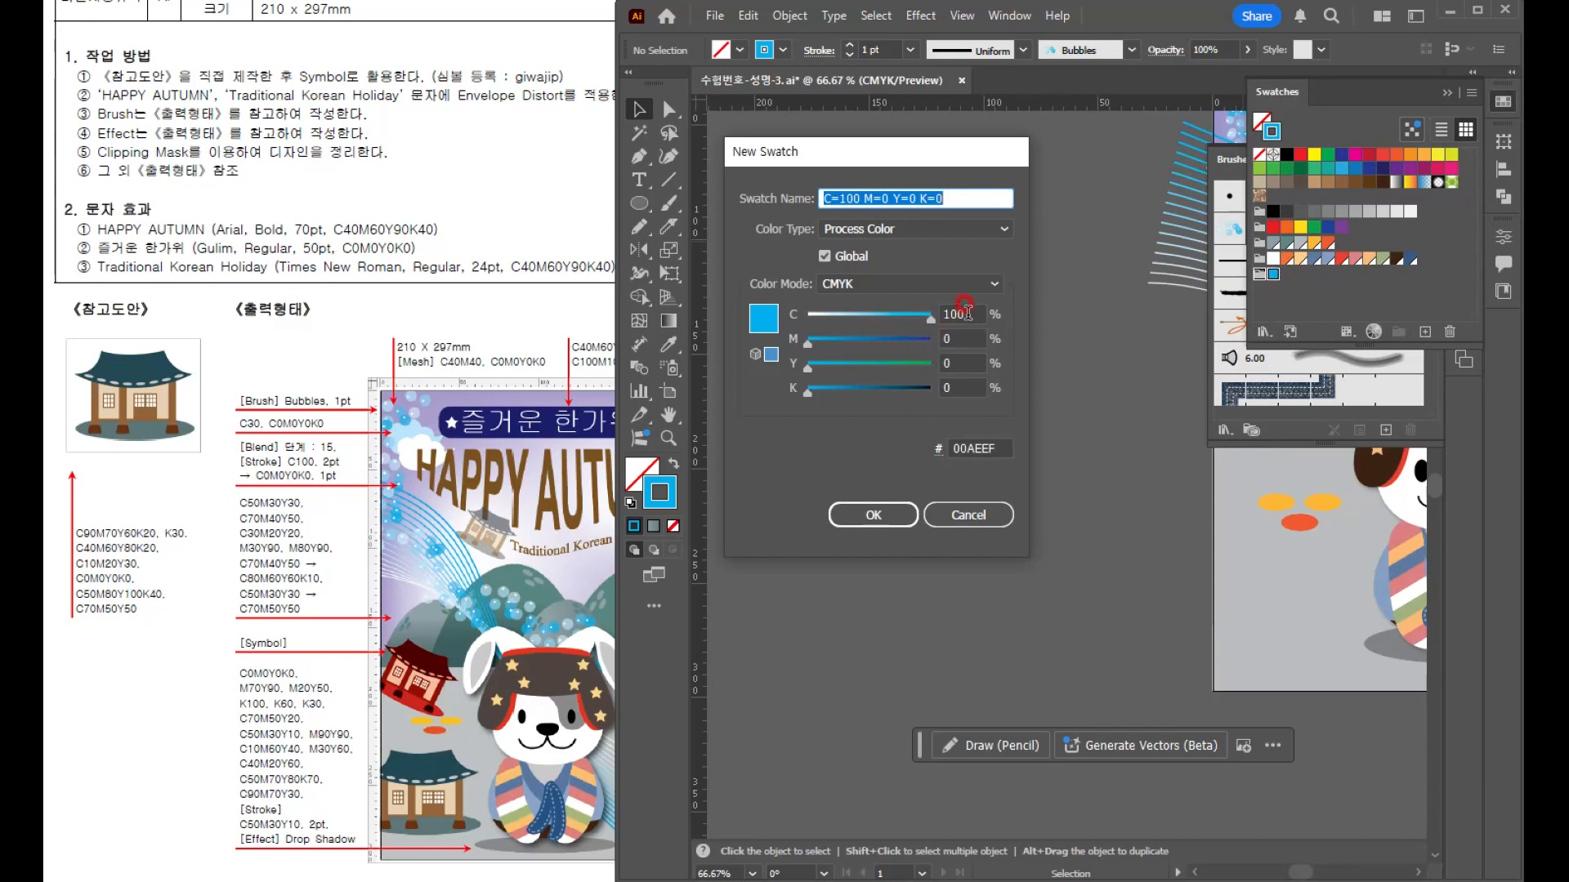
left_click(962, 314)
type("90")
key("Tab")
type("70")
key("Tab")
type("60")
key("Tab")
type("20")
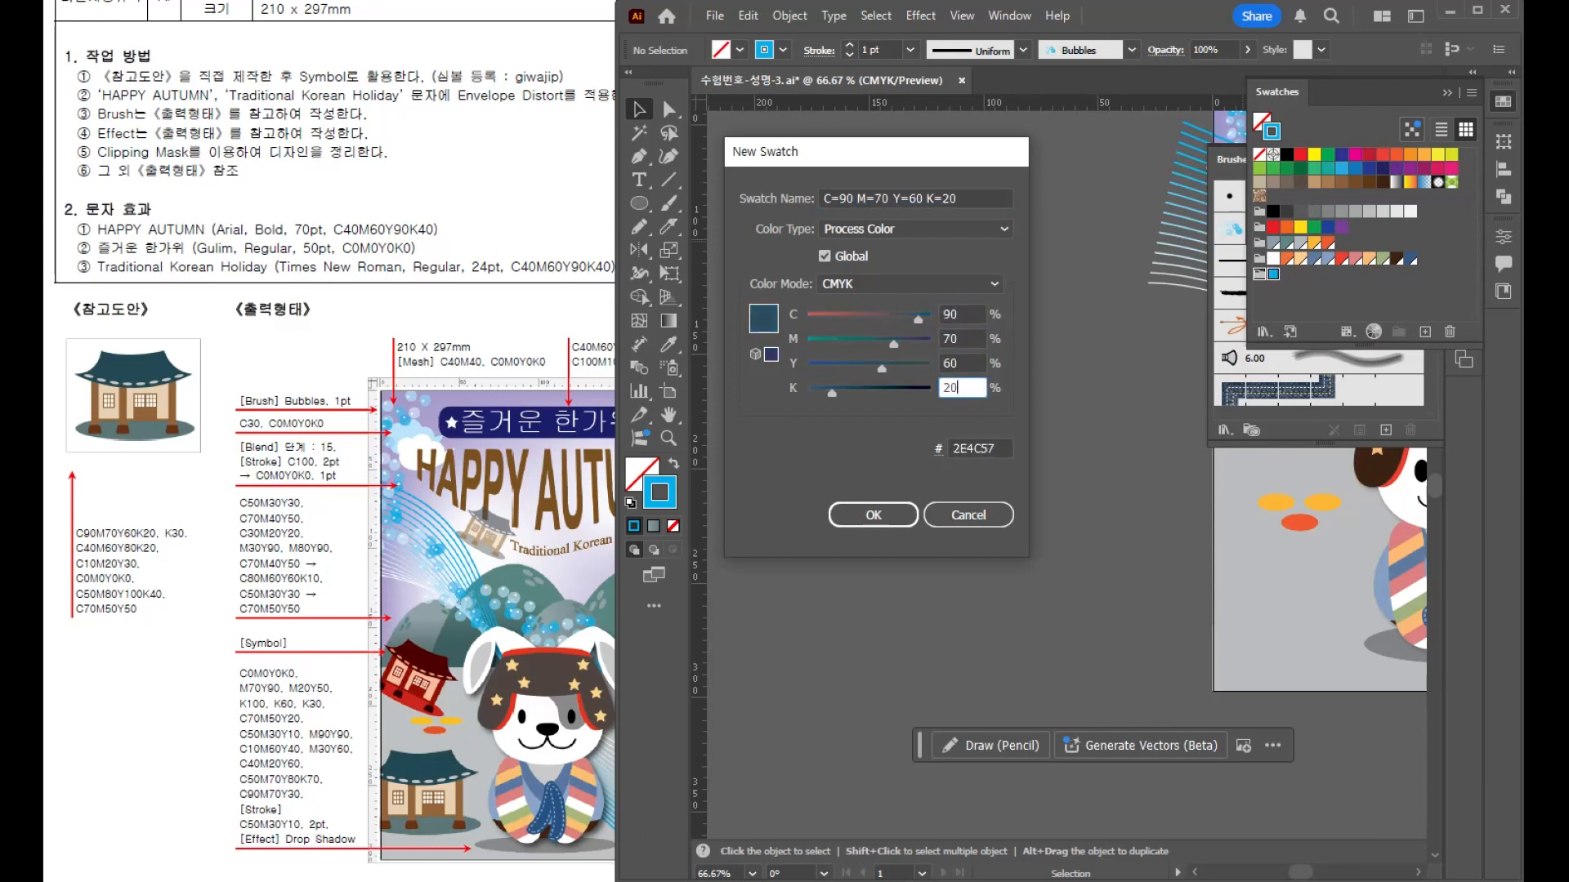
key("Return")
- Add the remaining house colors from the reference sheet to the color group and move the C100 swatch out of it
left_click(1425, 332)
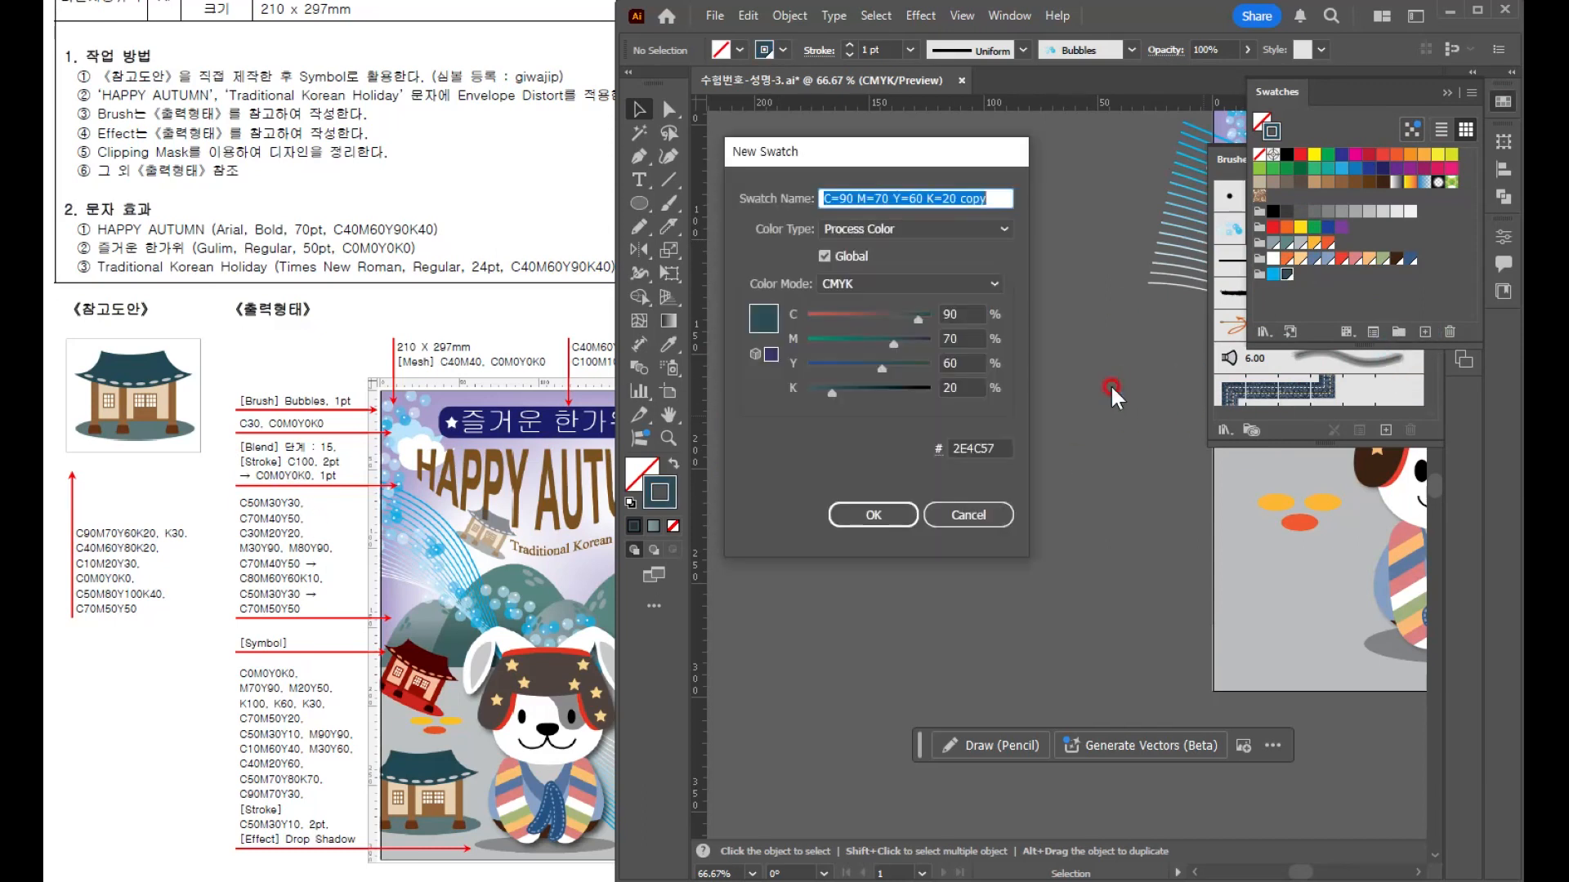
left_click(978, 314)
key("Tab")
key("Return")
left_click(1272, 278)
left_click_drag(1271, 282, 1314, 169)
left_click(668, 109)
left_click(977, 334)
key("v")
- Draw the right half of the house roof with the Pen tool as a closed shape with curved edges and a straight vertical side
key("ctrl+1")
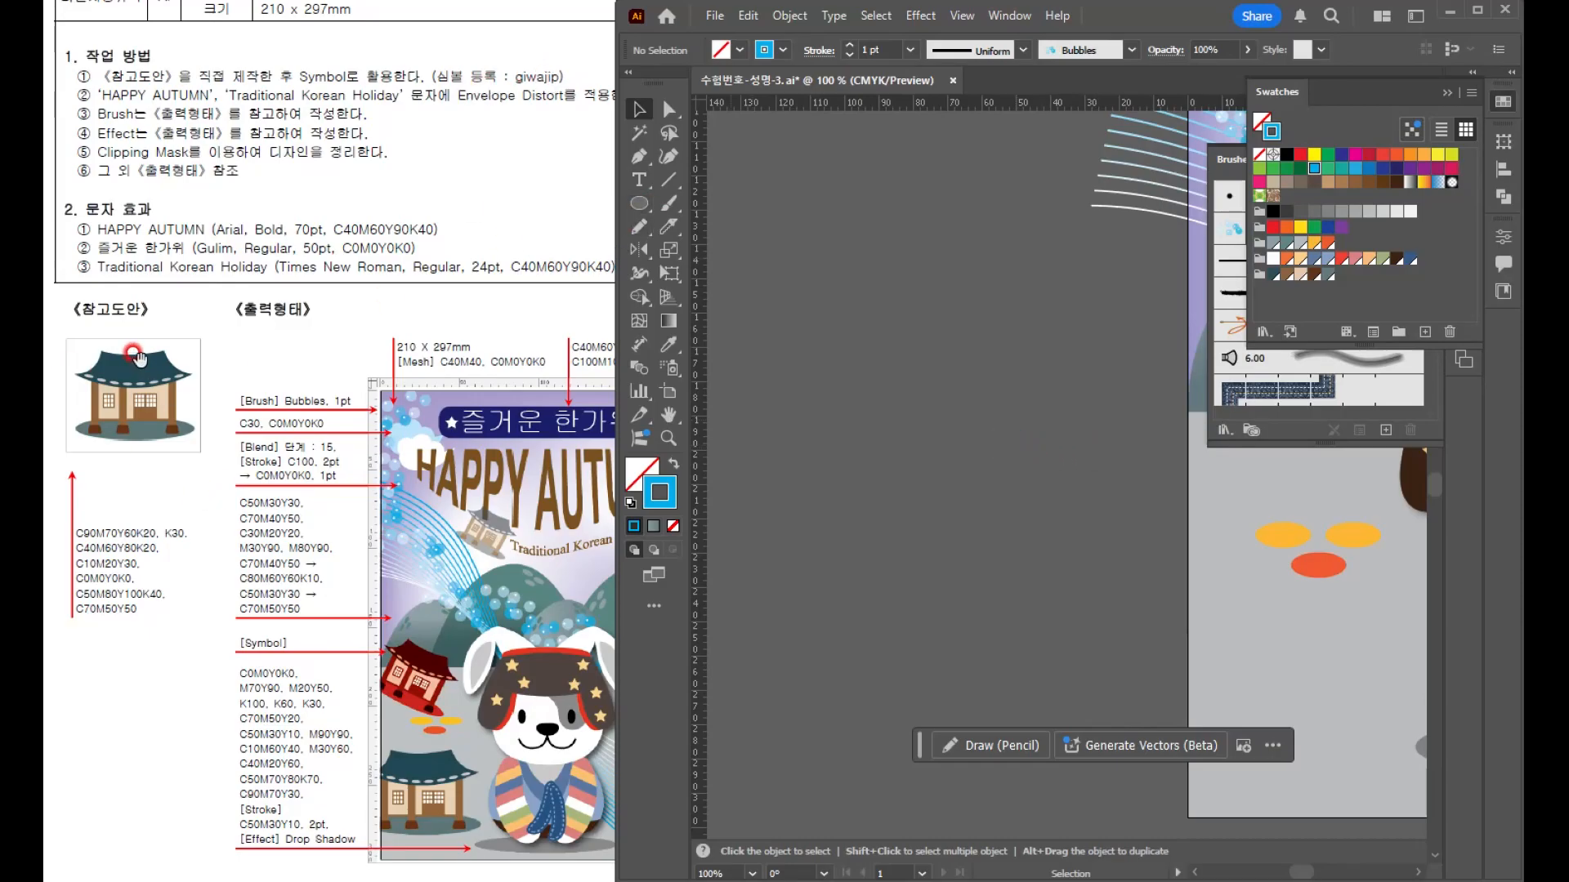
left_click(639, 155)
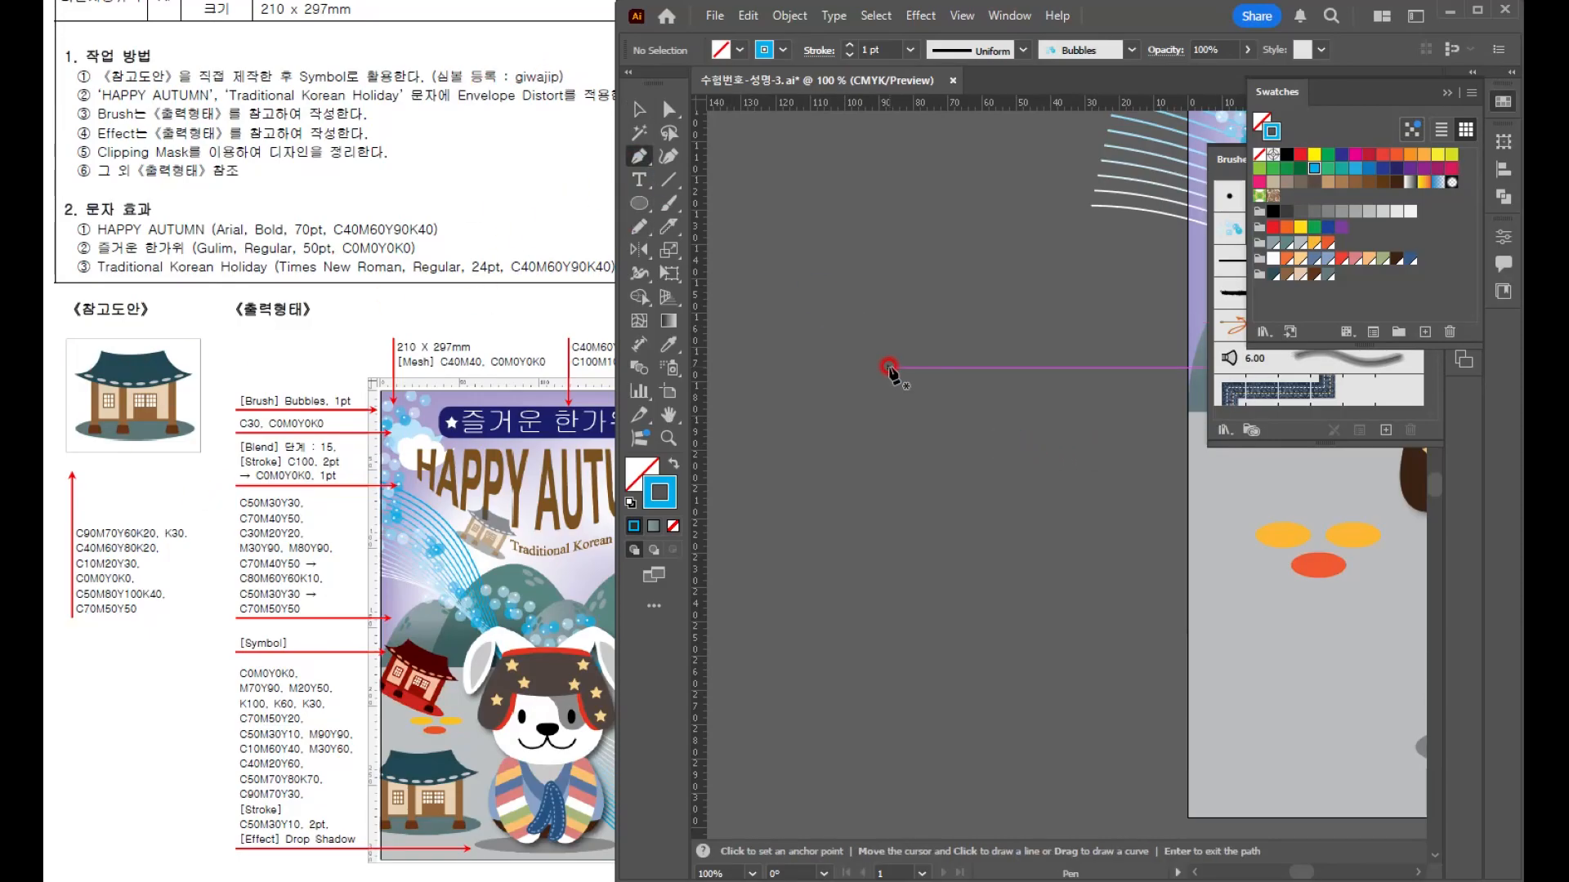
left_click(889, 367)
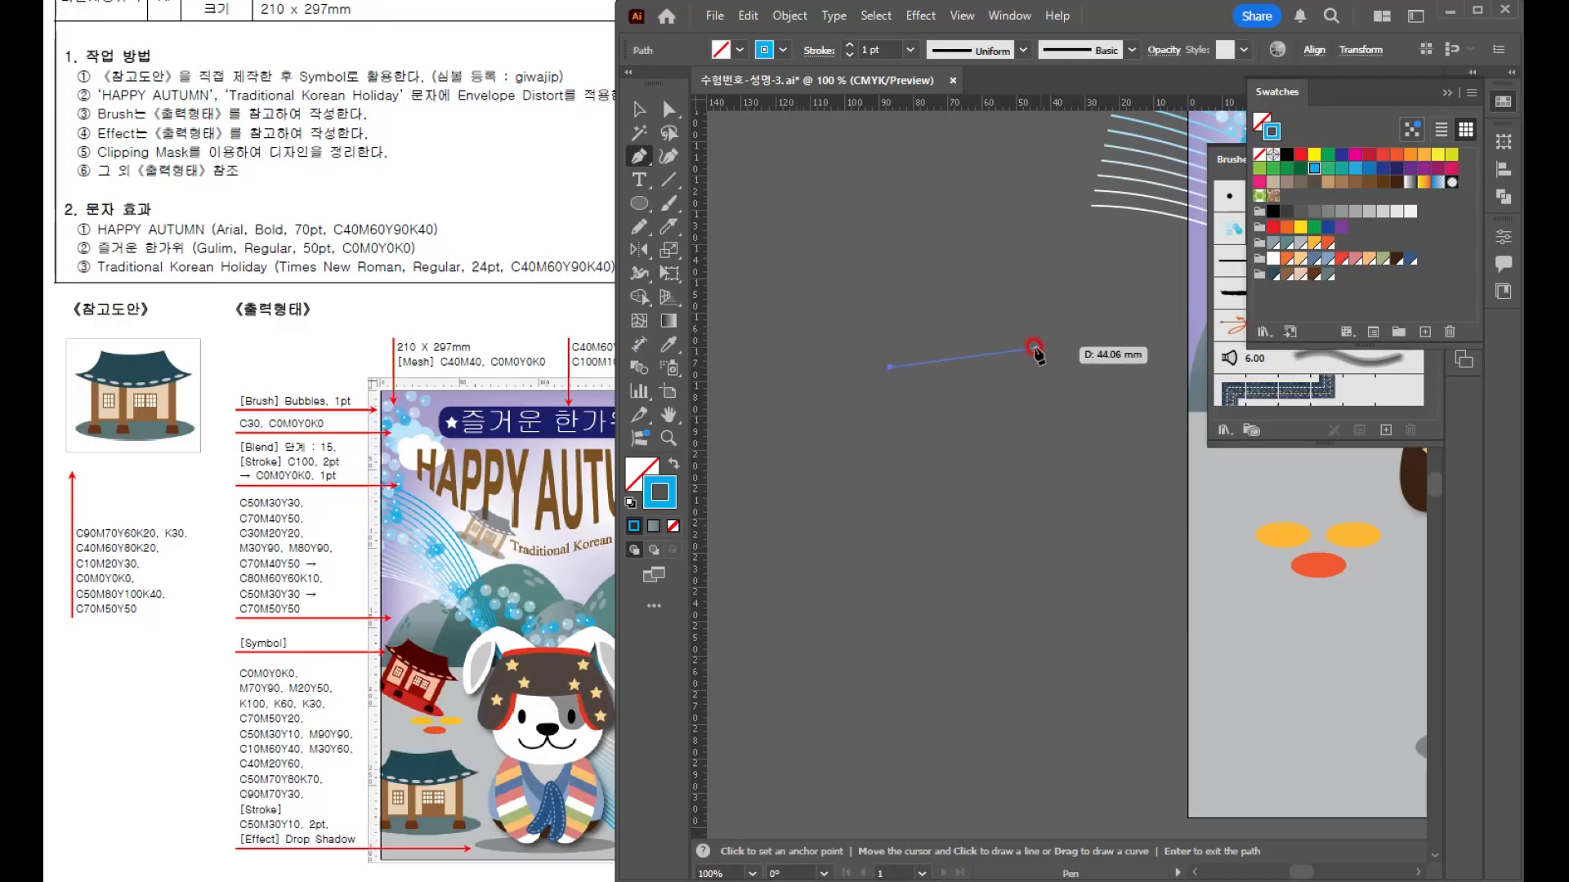
left_click_drag(1020, 346, 1051, 321)
left_click(1020, 346)
left_click_drag(1091, 434, 1128, 433)
left_click(1092, 435)
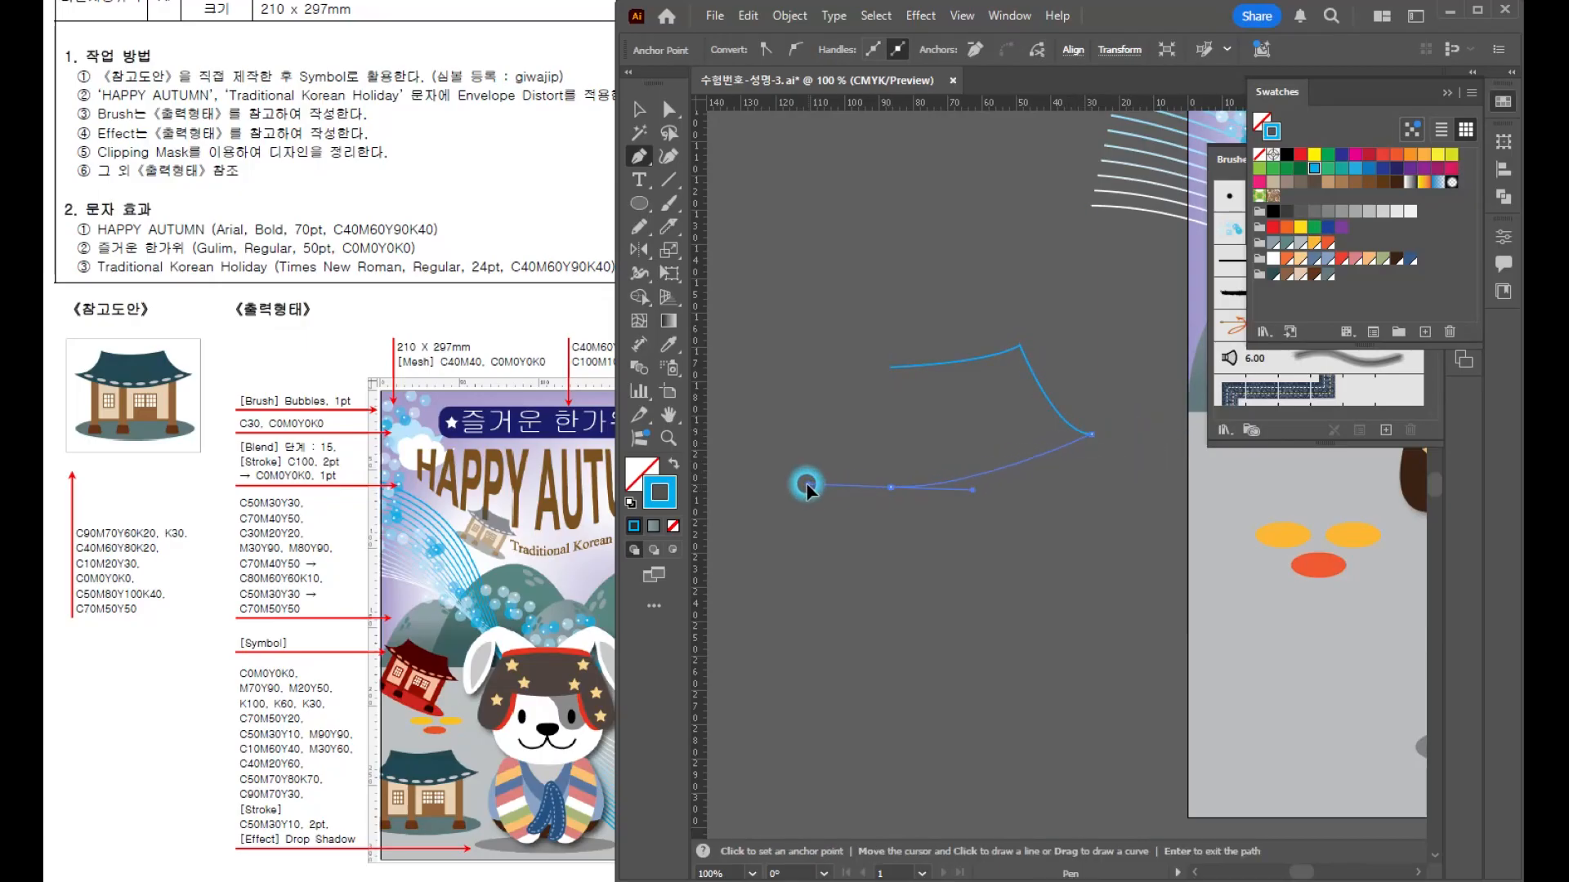
left_click_drag(804, 482, 802, 488)
left_click(890, 488)
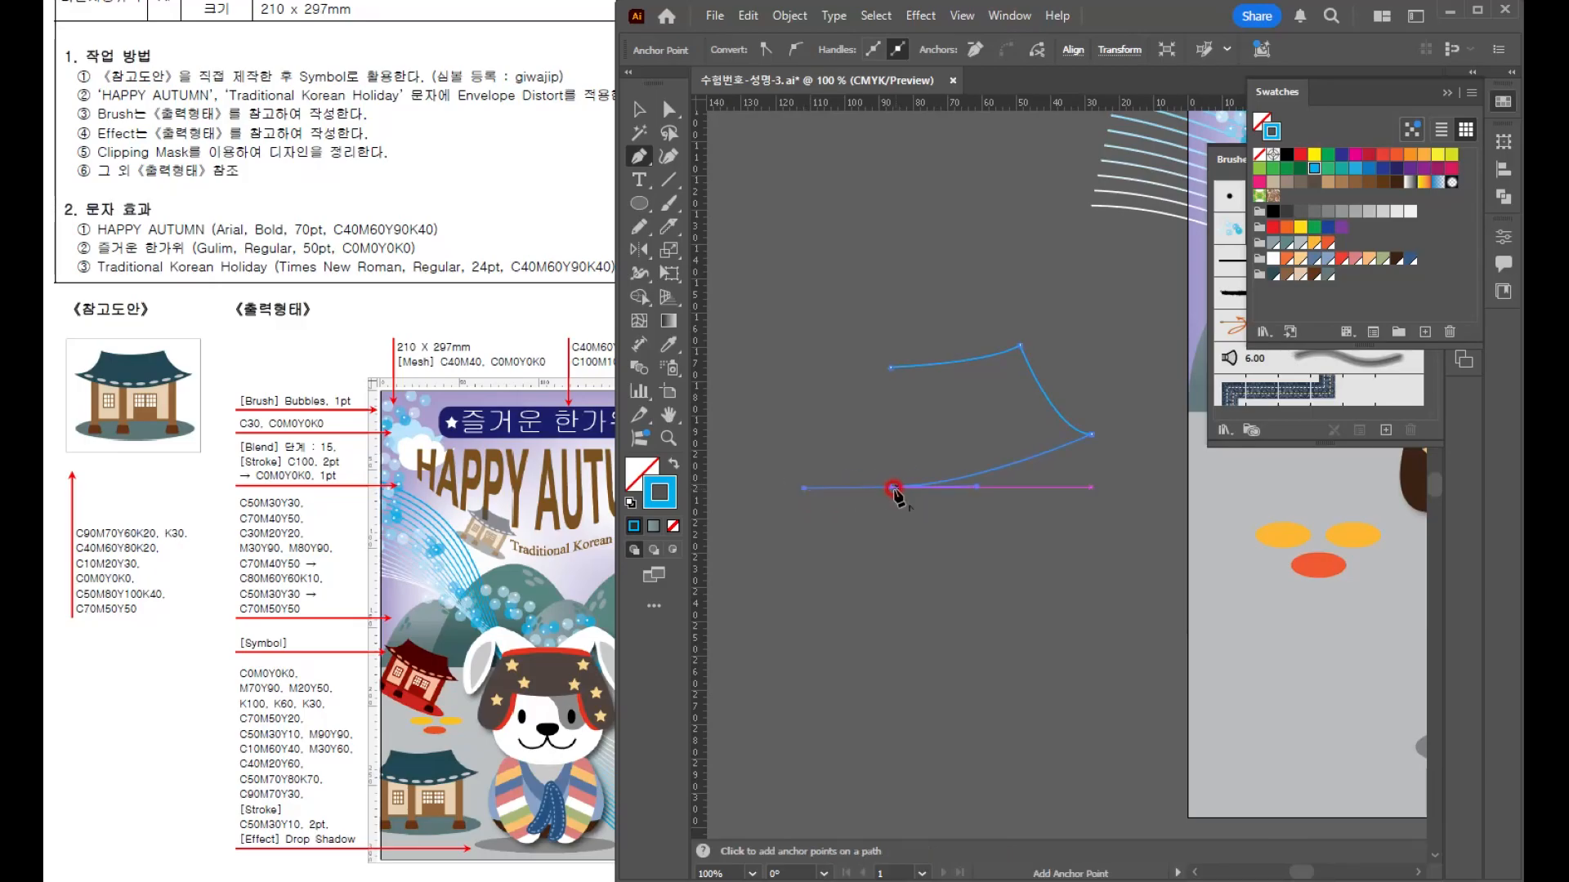
left_click(890, 367)
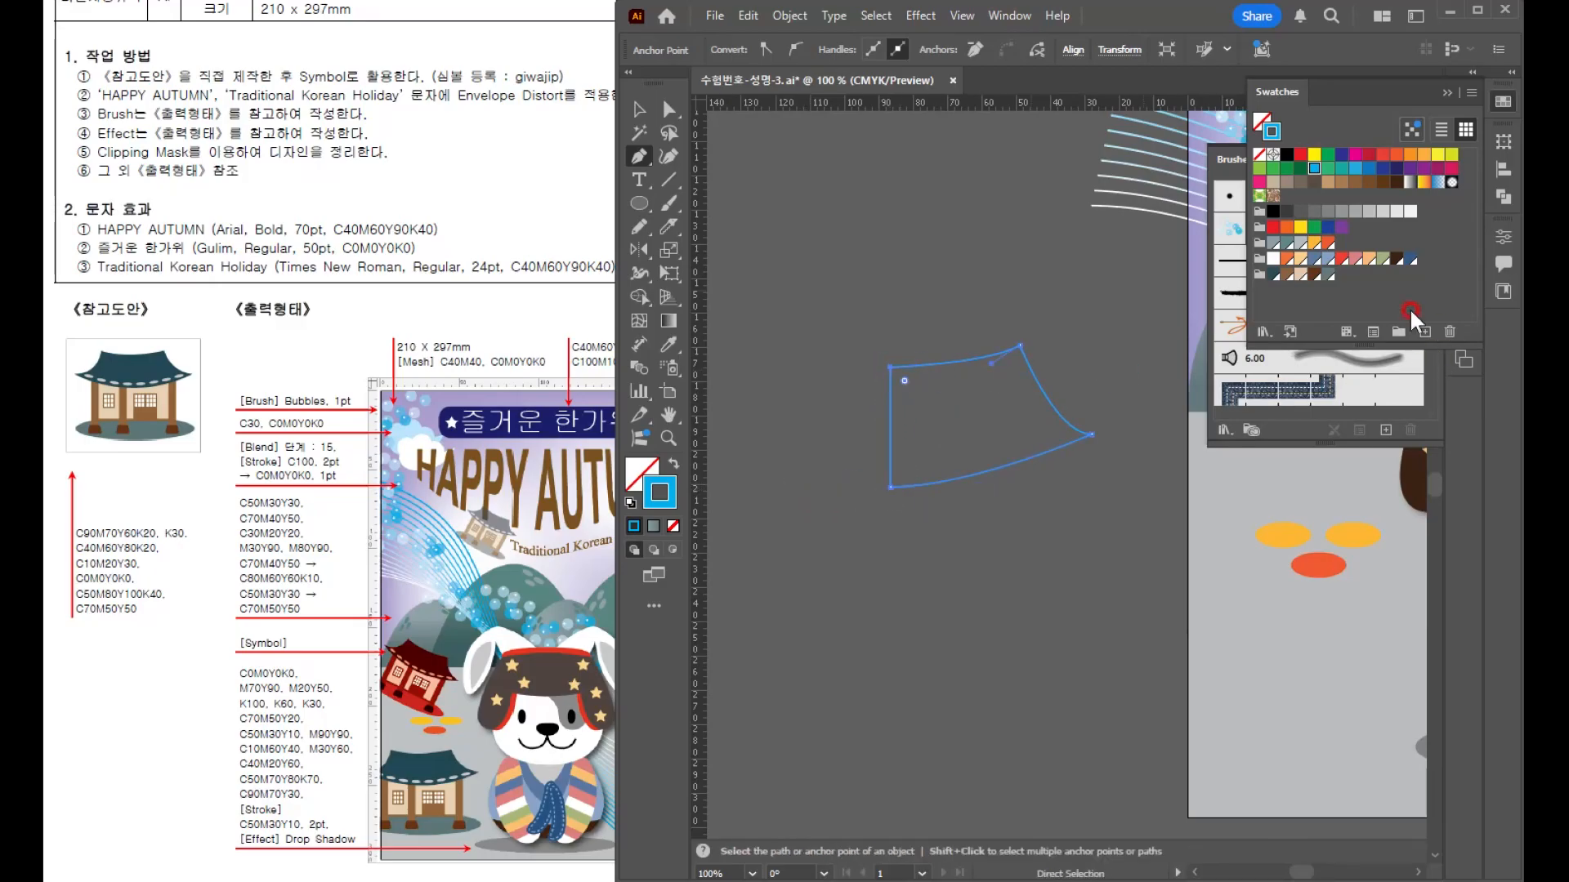
- Fill the roof half with the C90 M70 Y60 K20 swatch without a stroke and shift it slightly up and right
left_click(1274, 276)
left_click(673, 463)
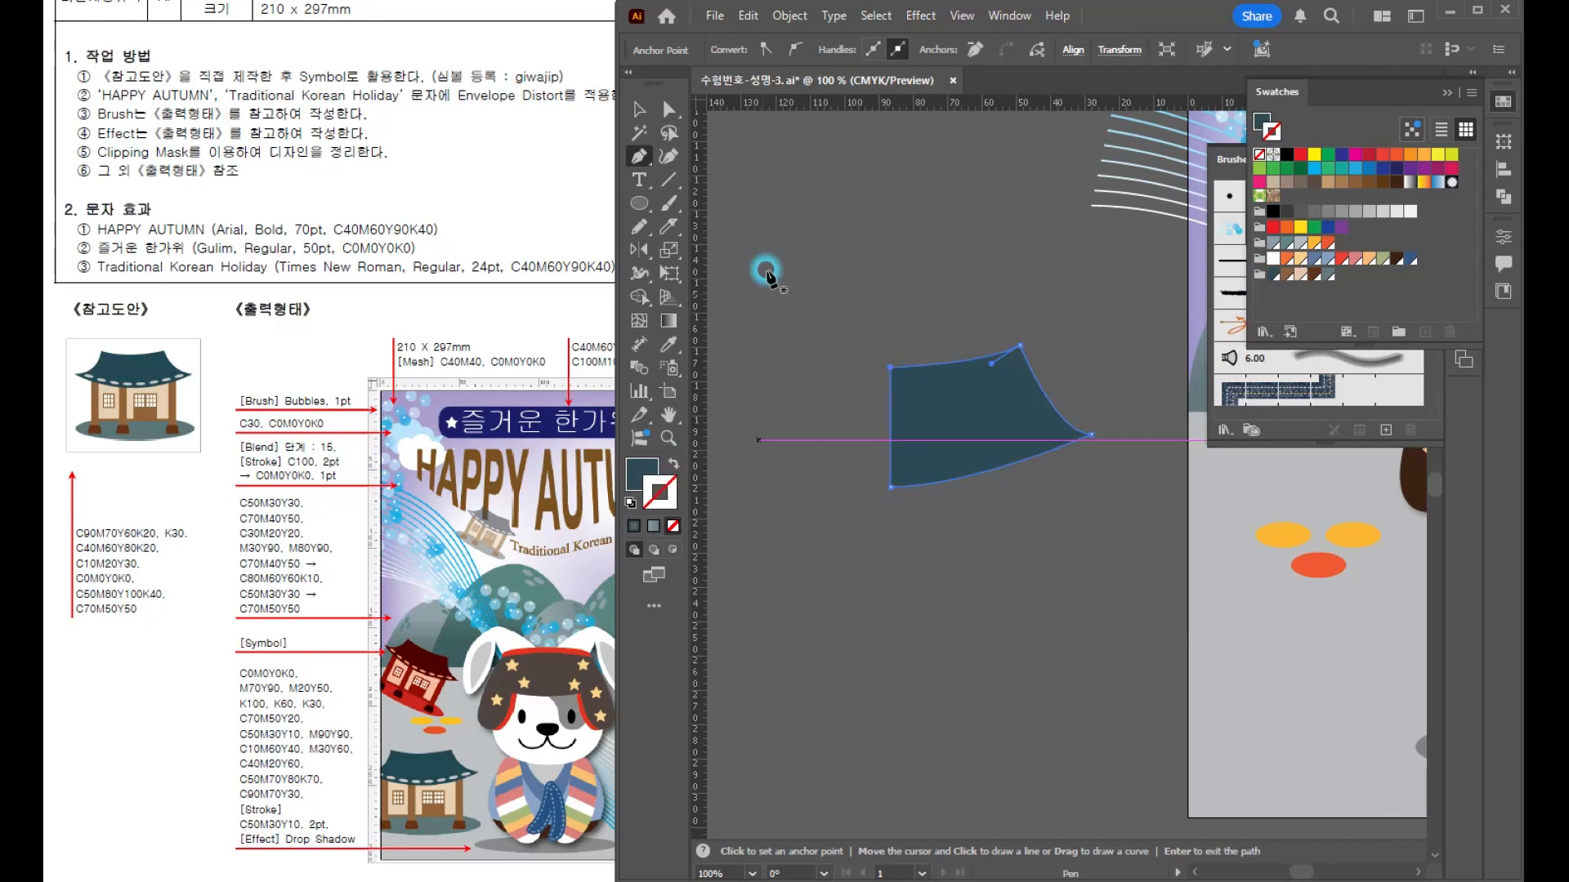
left_click(642, 109)
key("ctrl+shift+a")
left_click_drag(987, 429, 1015, 406)
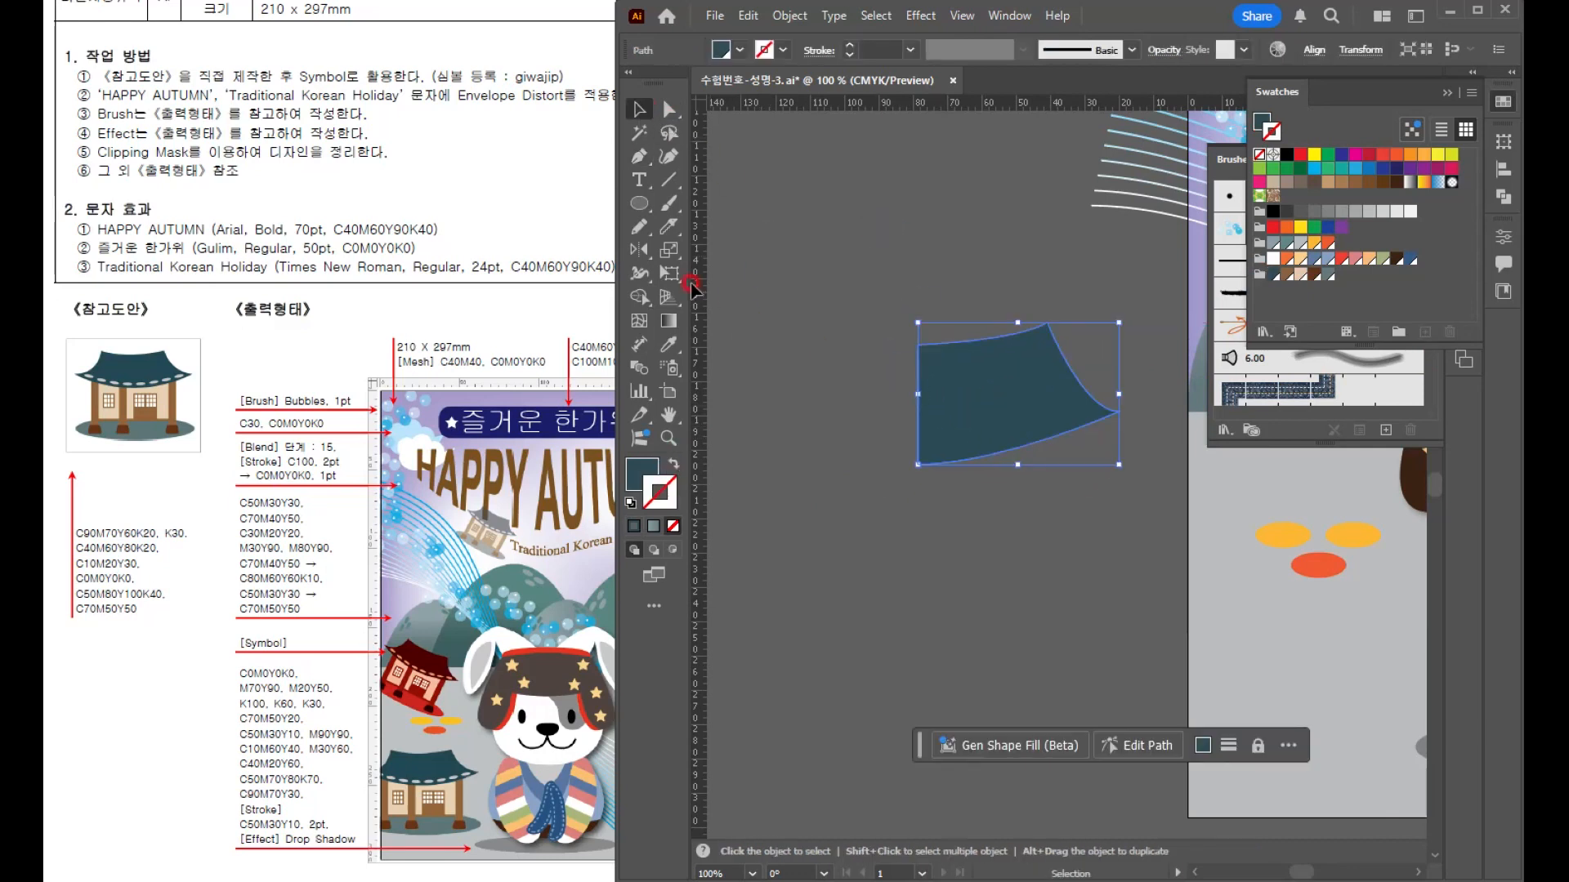
- Mirror a copy of the roof half across its straight vertical edge, group both halves and move the whole roof up
key("o")
left_click(912, 337, "alt")
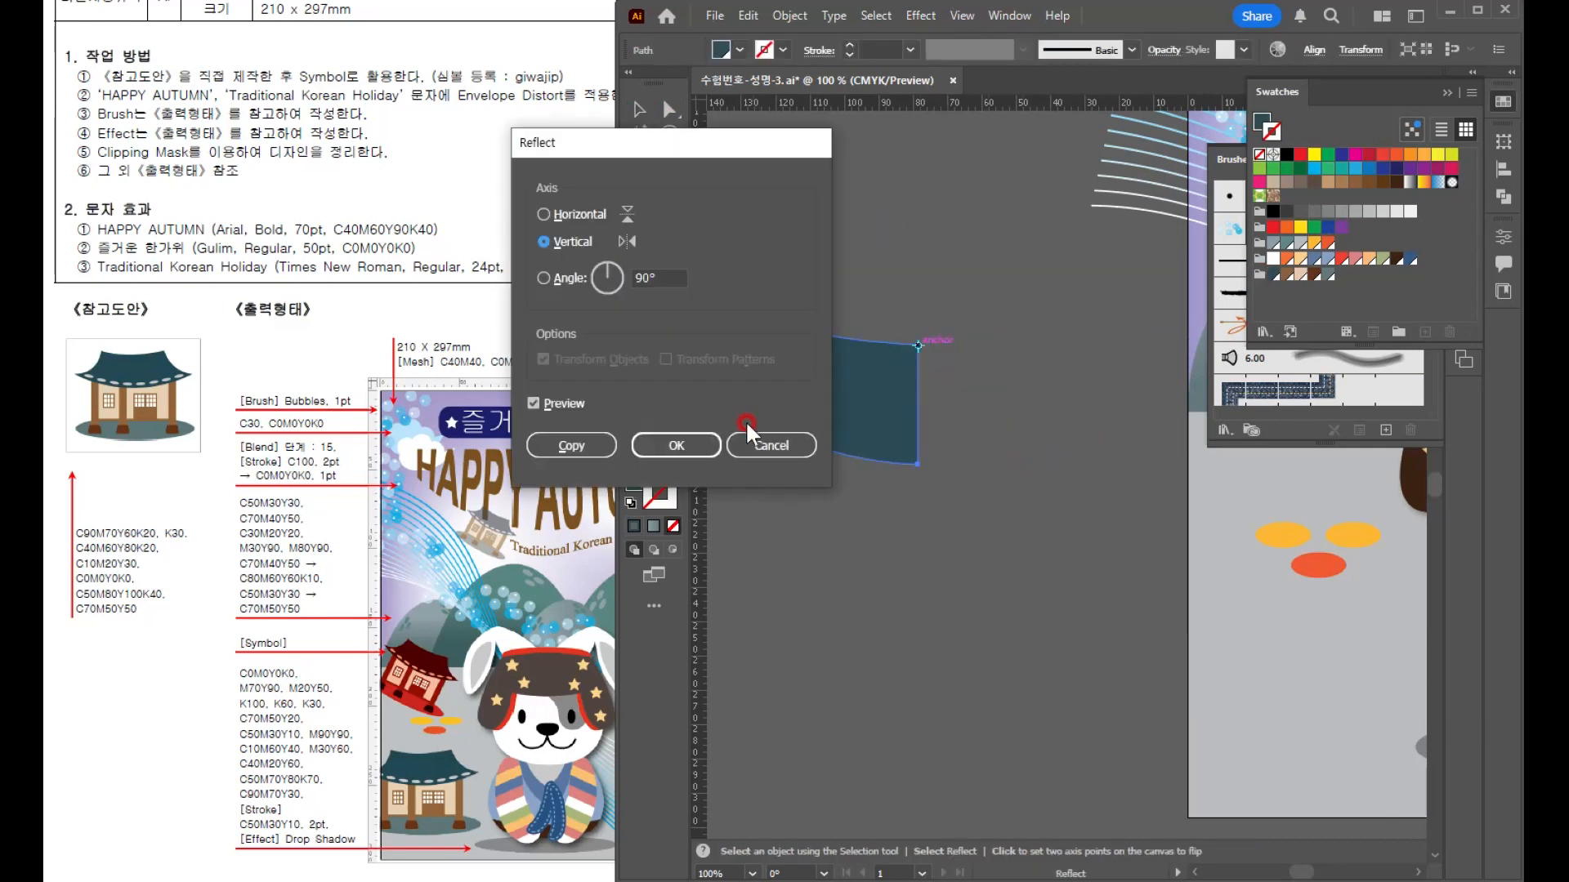
left_click(578, 444)
key("v")
left_click(930, 569)
left_click_drag(812, 308, 1019, 553)
key("ctrl+g")
left_click(999, 433)
left_click(999, 392)
- Draw the house wall as a rectangle centered below the roof, fill it with C10M20Y30 and extend its lower edge
left_click_drag(639, 203, 714, 207)
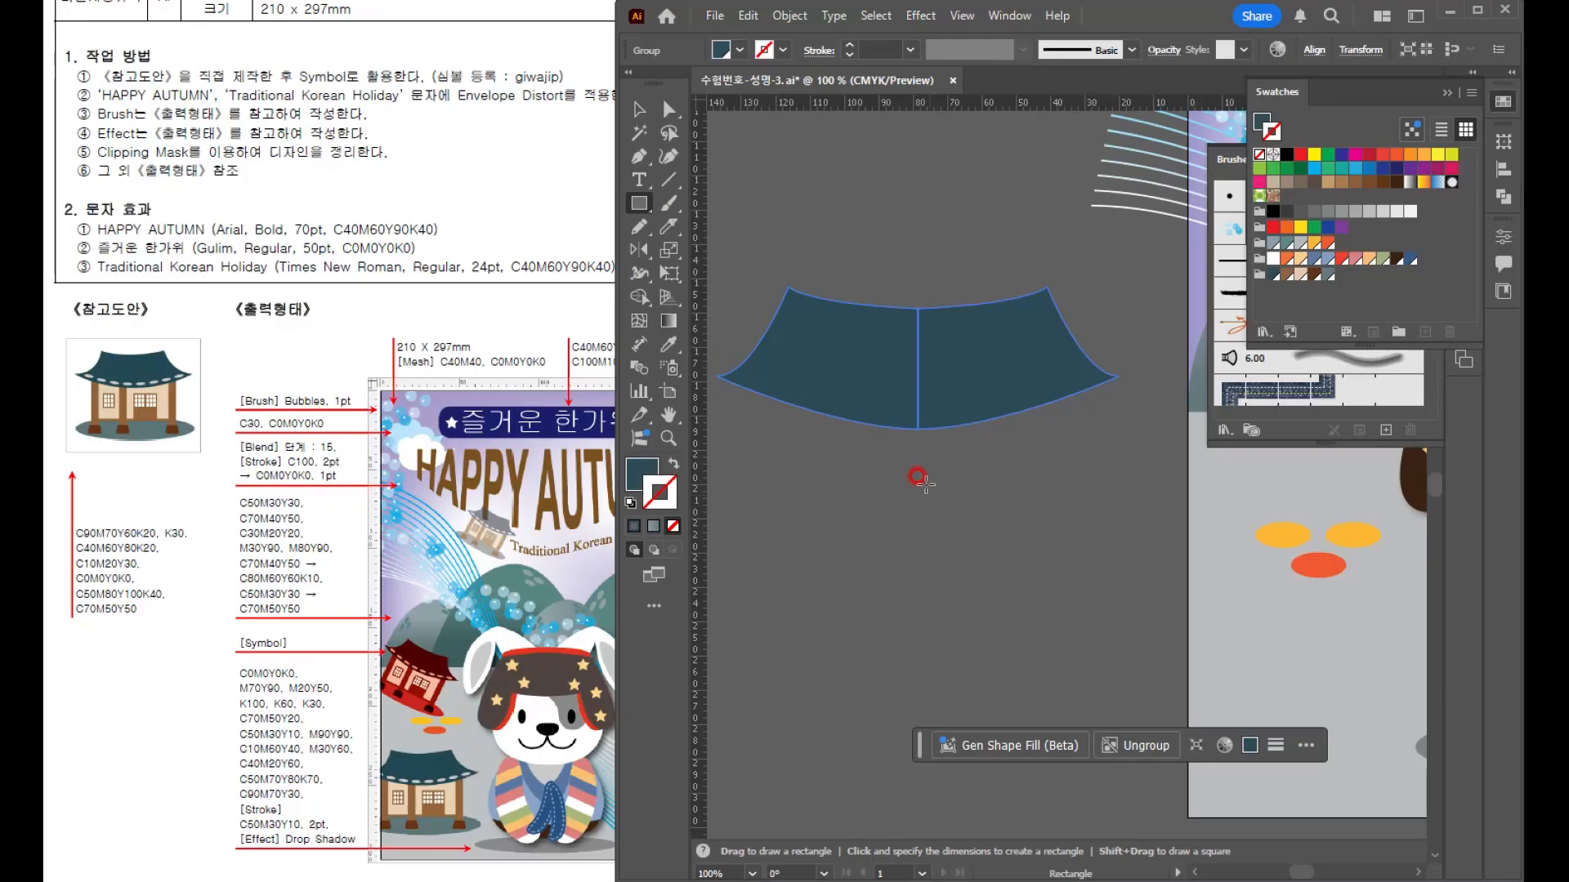
left_click_drag(916, 429, 1055, 509)
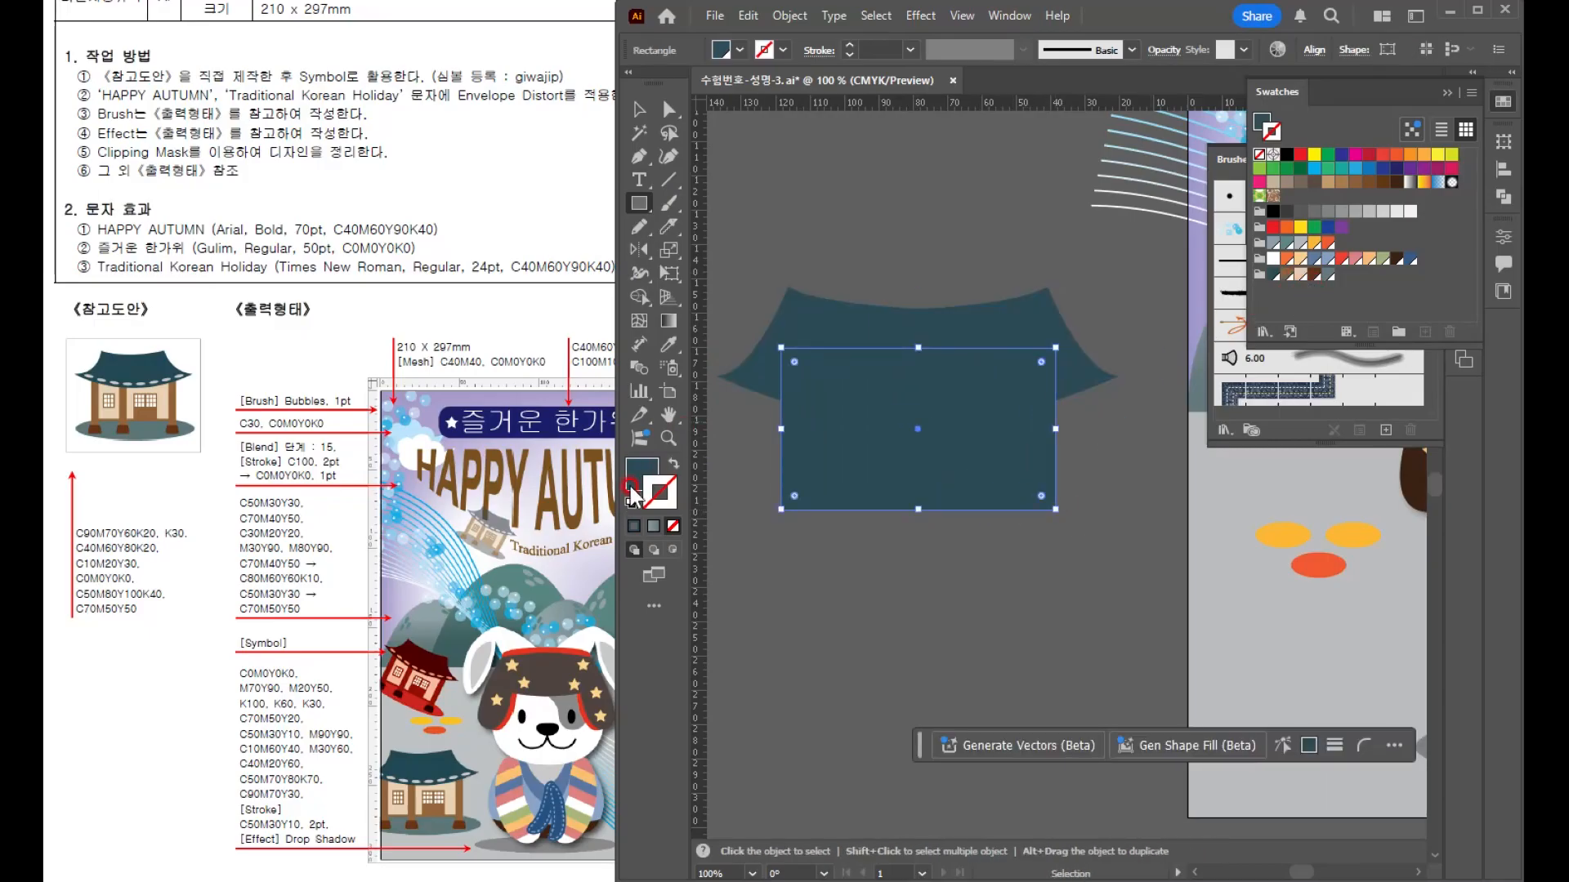
left_click(631, 488)
left_click(1293, 275)
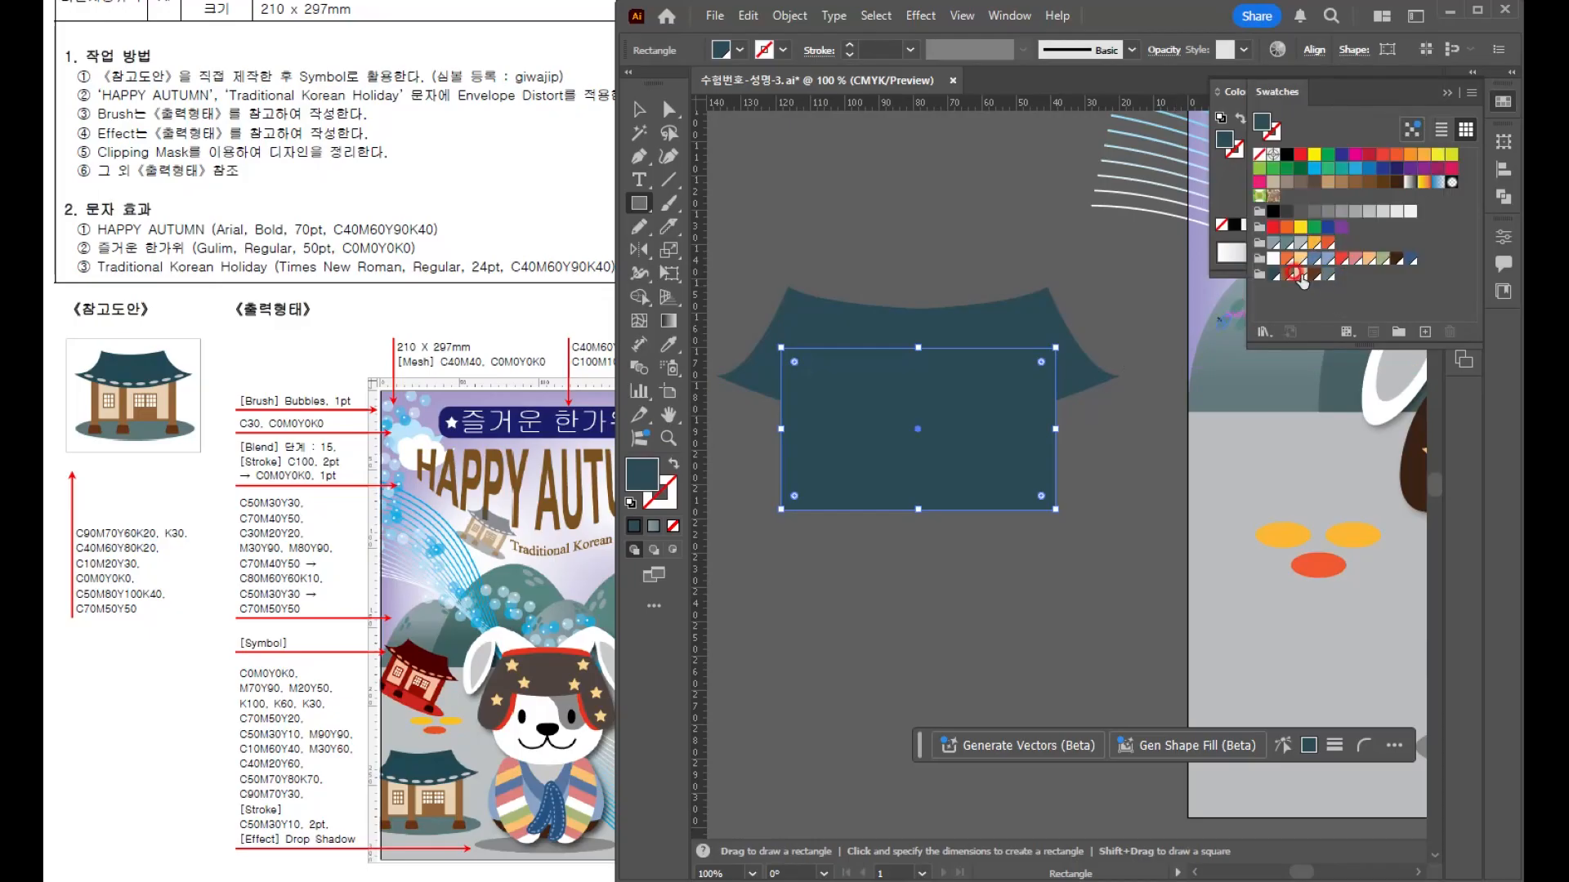
key("v")
left_click_drag(981, 425, 979, 461)
left_click_drag(914, 551, 913, 576)
left_click(934, 516)
key("ctrl+z")
- Draw a ground ellipse about 103 × 34 mm centered under the wall, fill it with C70M50Y50 and place it behind the wall
left_click_drag(642, 209, 714, 245)
left_click_drag(919, 623, 1096, 682)
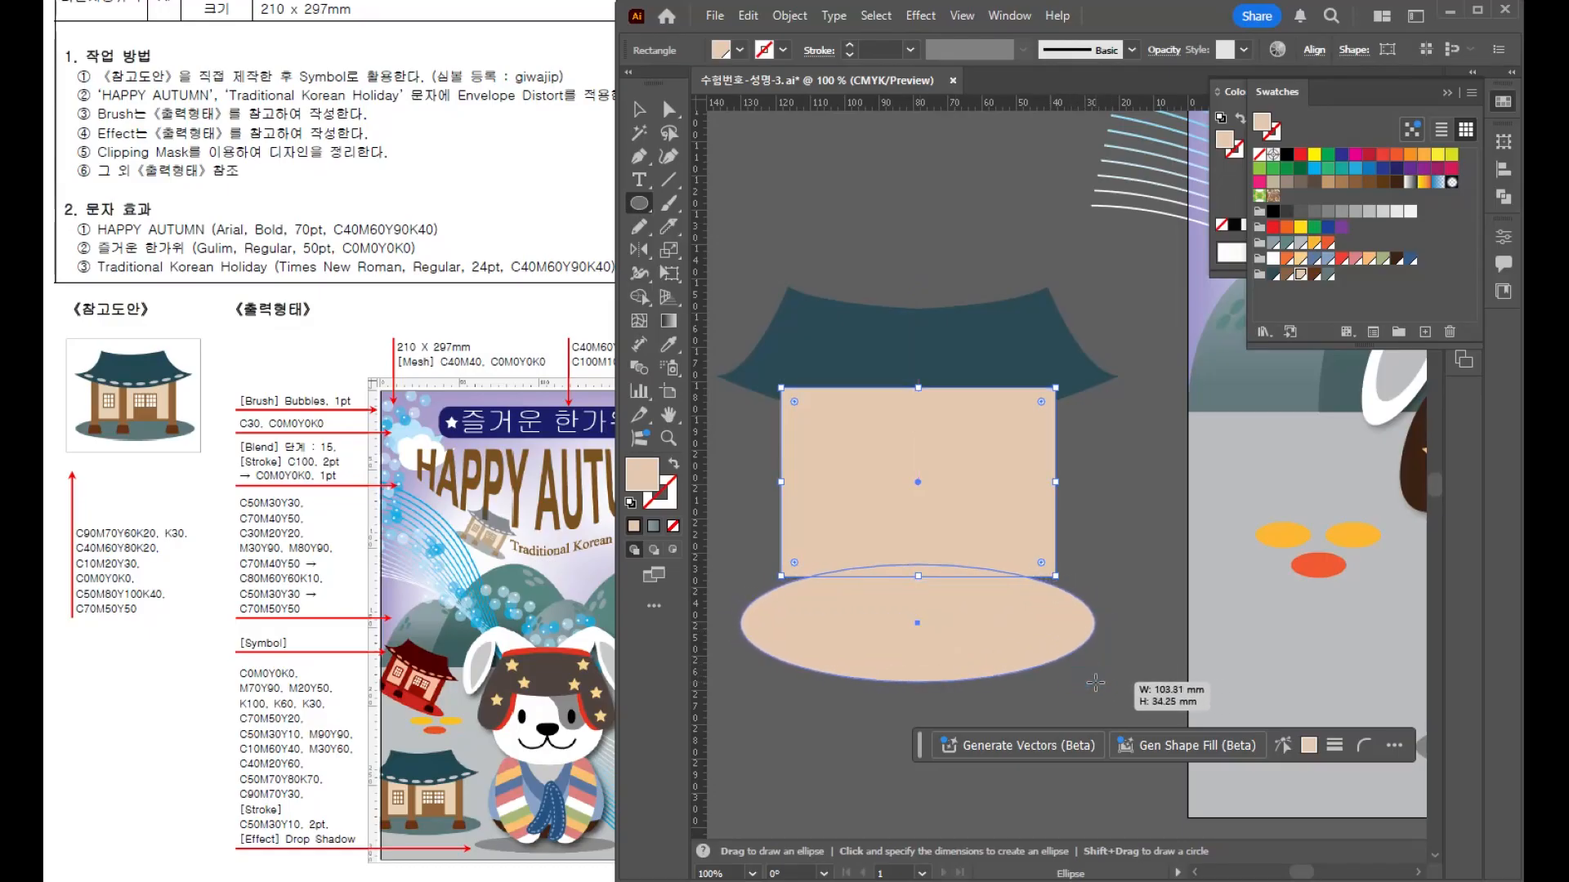
left_click(1324, 275)
key("v")
left_click_drag(954, 631, 954, 610)
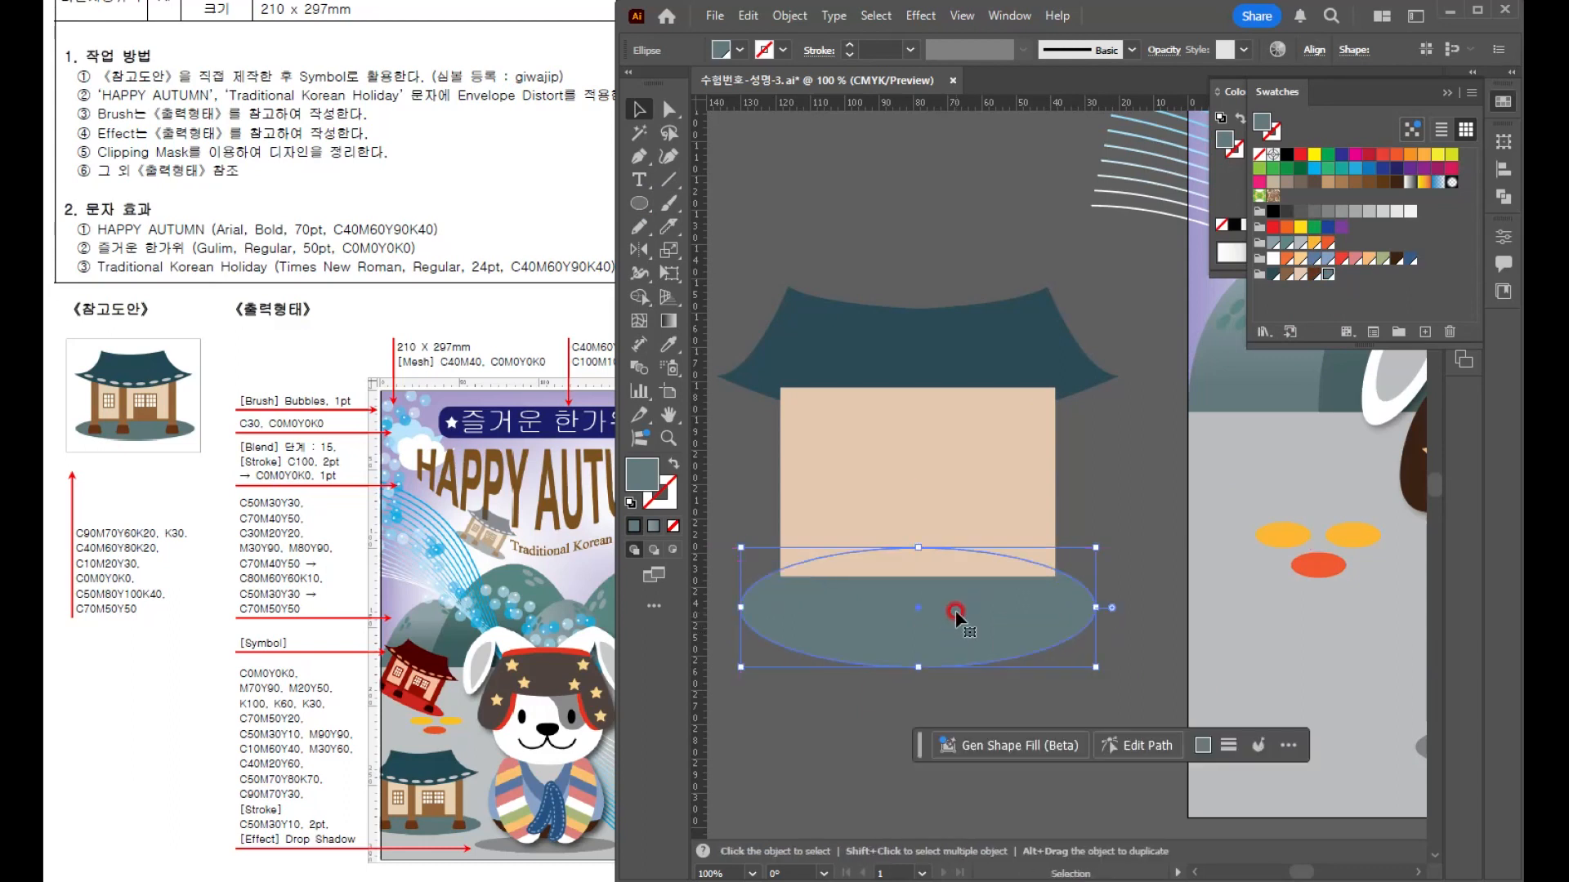
- Draw a narrow rectangular pillar along the wall's left edge, reaching onto the ground ellipse, and fill it with C40M60Y80K20
left_click_drag(639, 203, 719, 201)
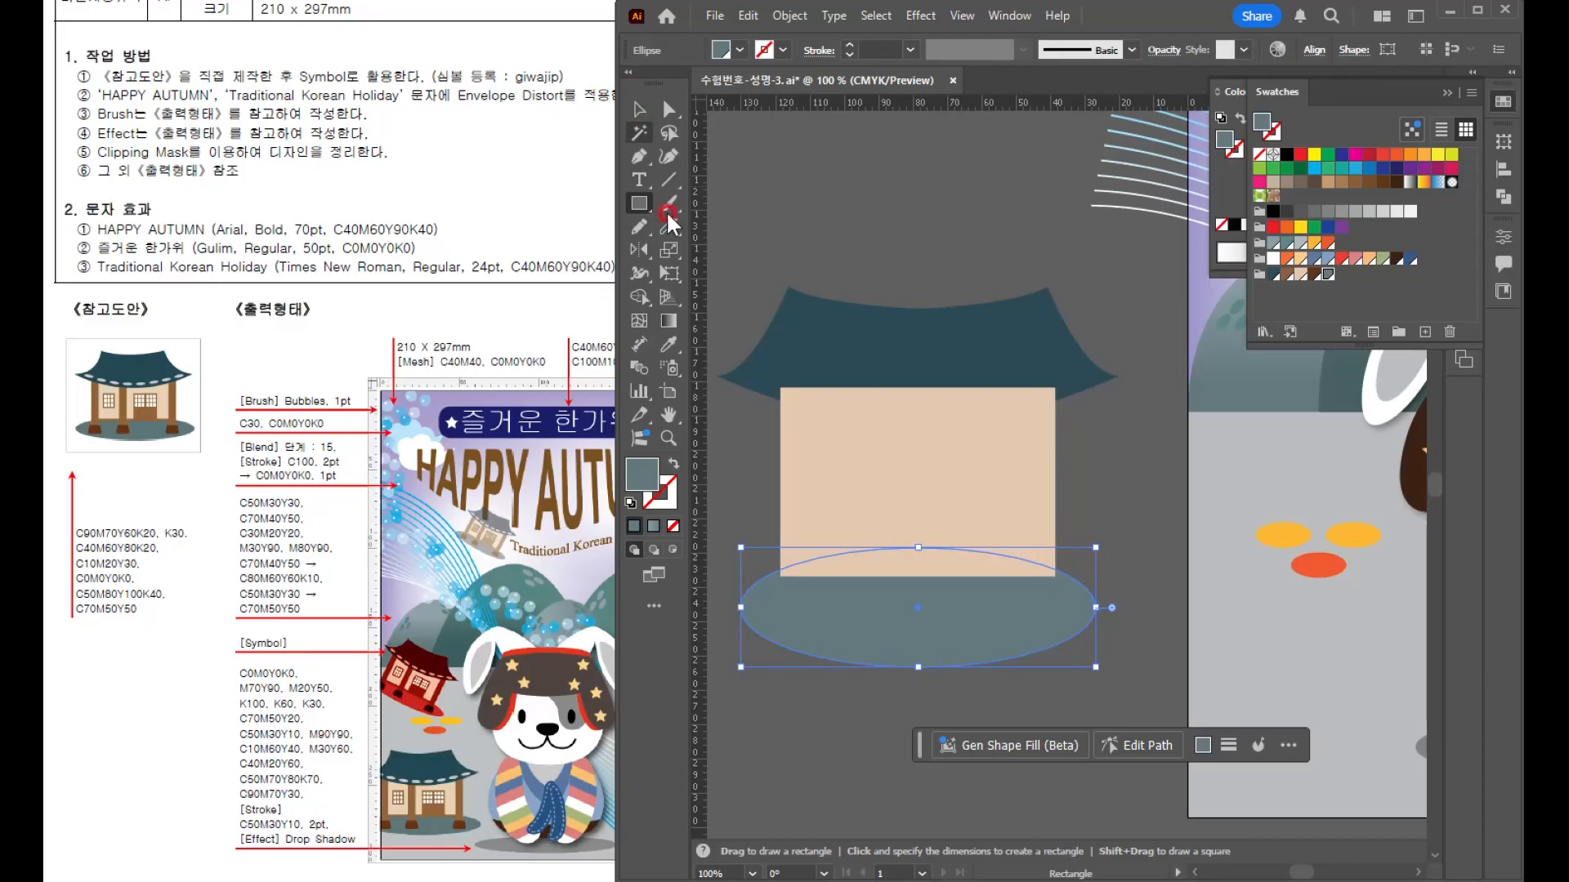
left_click_drag(777, 387, 812, 596)
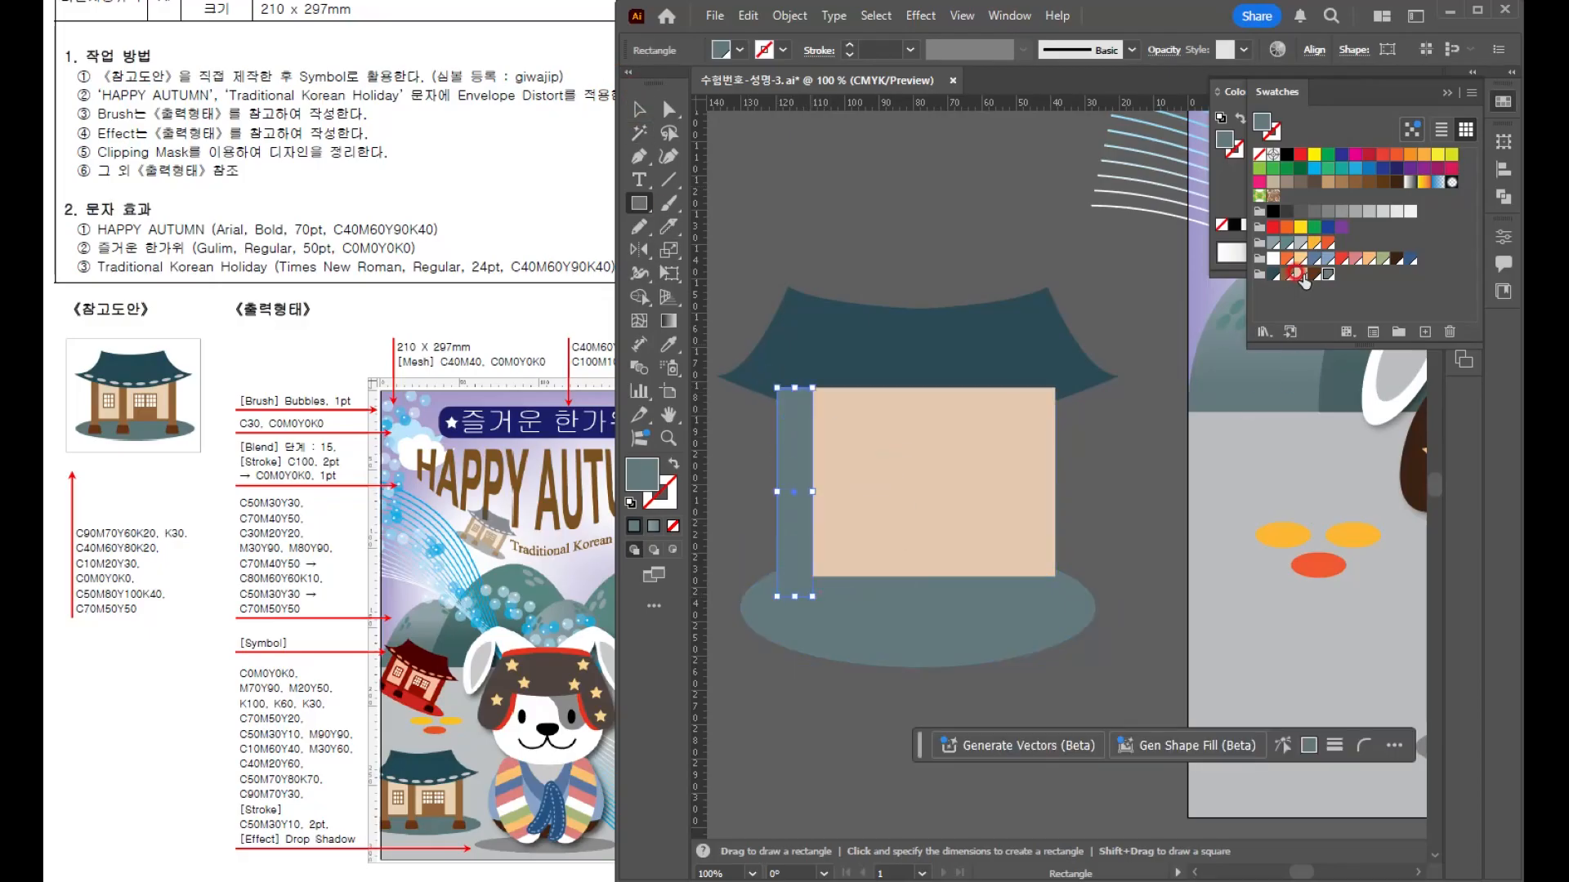
left_click(1288, 275)
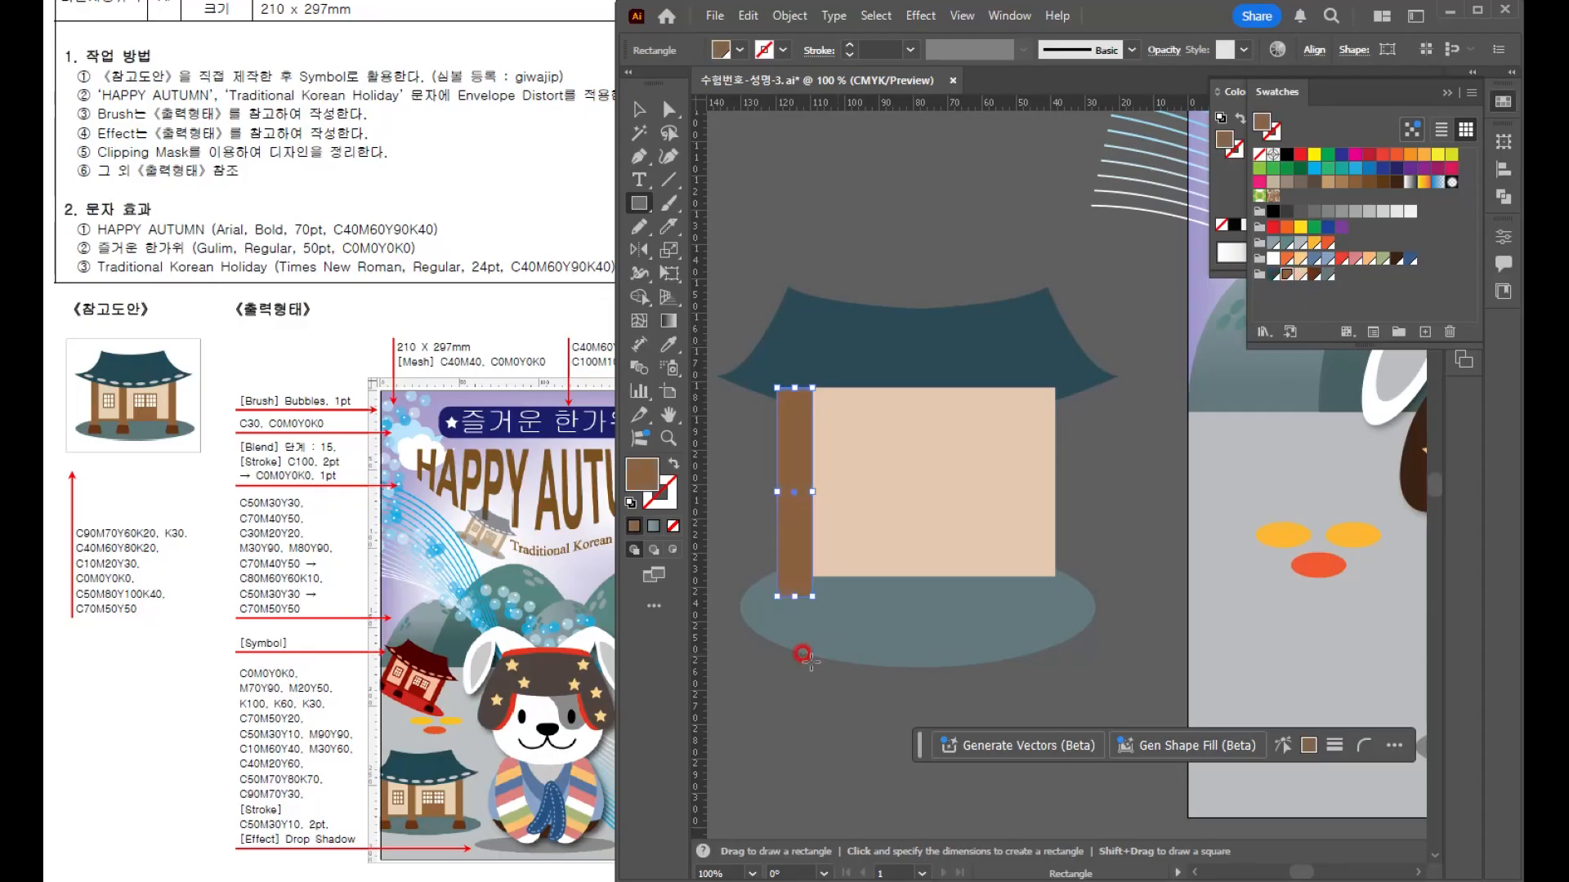
- Draw the left pillar's foot as a rounded trapezoid narrowing toward its upper edge and fill it with C50M80Y100K40
scroll(803, 653, "up", 2)
scroll(788, 634, "down", 2)
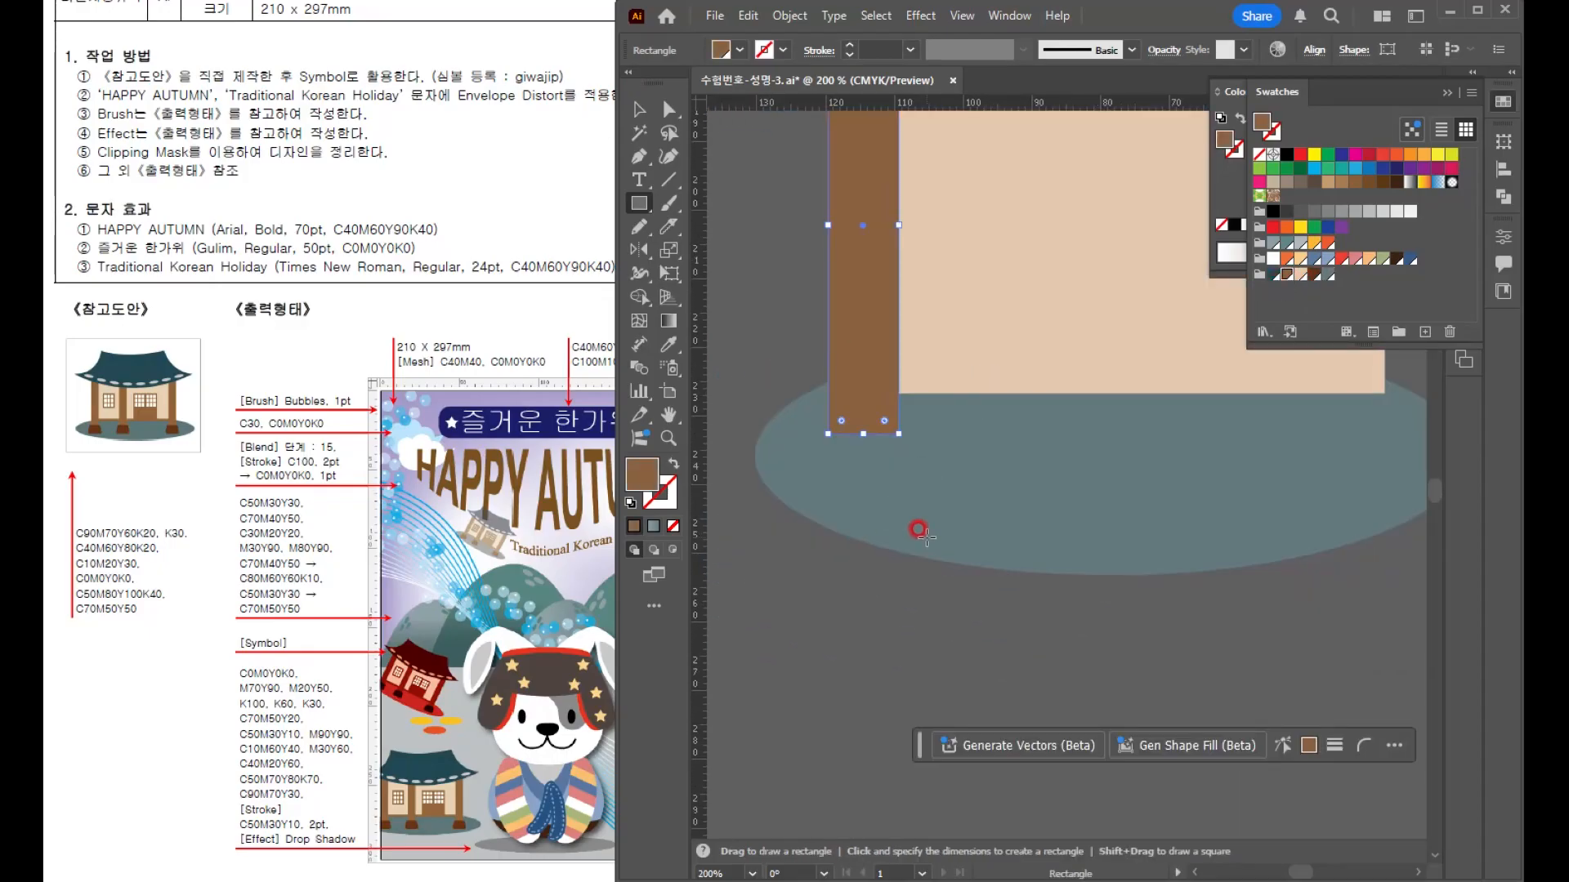
left_click_drag(862, 488, 926, 533)
left_click(666, 112)
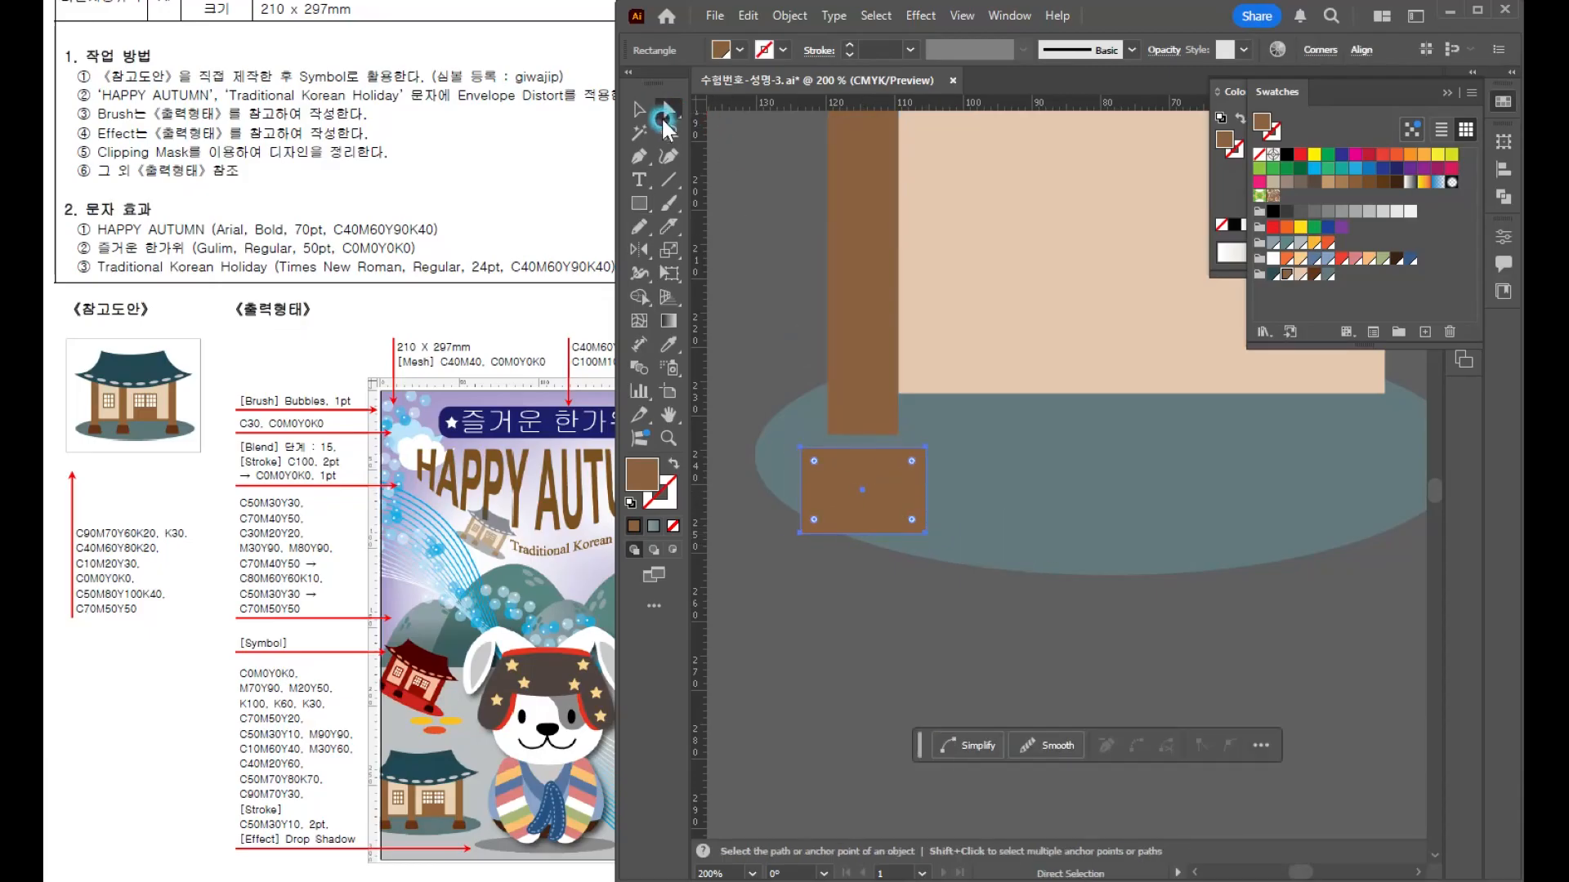
left_click(804, 451)
left_click(925, 447, "shift")
key("s")
left_click_drag(925, 448, 866, 486)
key("a")
left_click(893, 483)
key("v")
left_click(1313, 276)
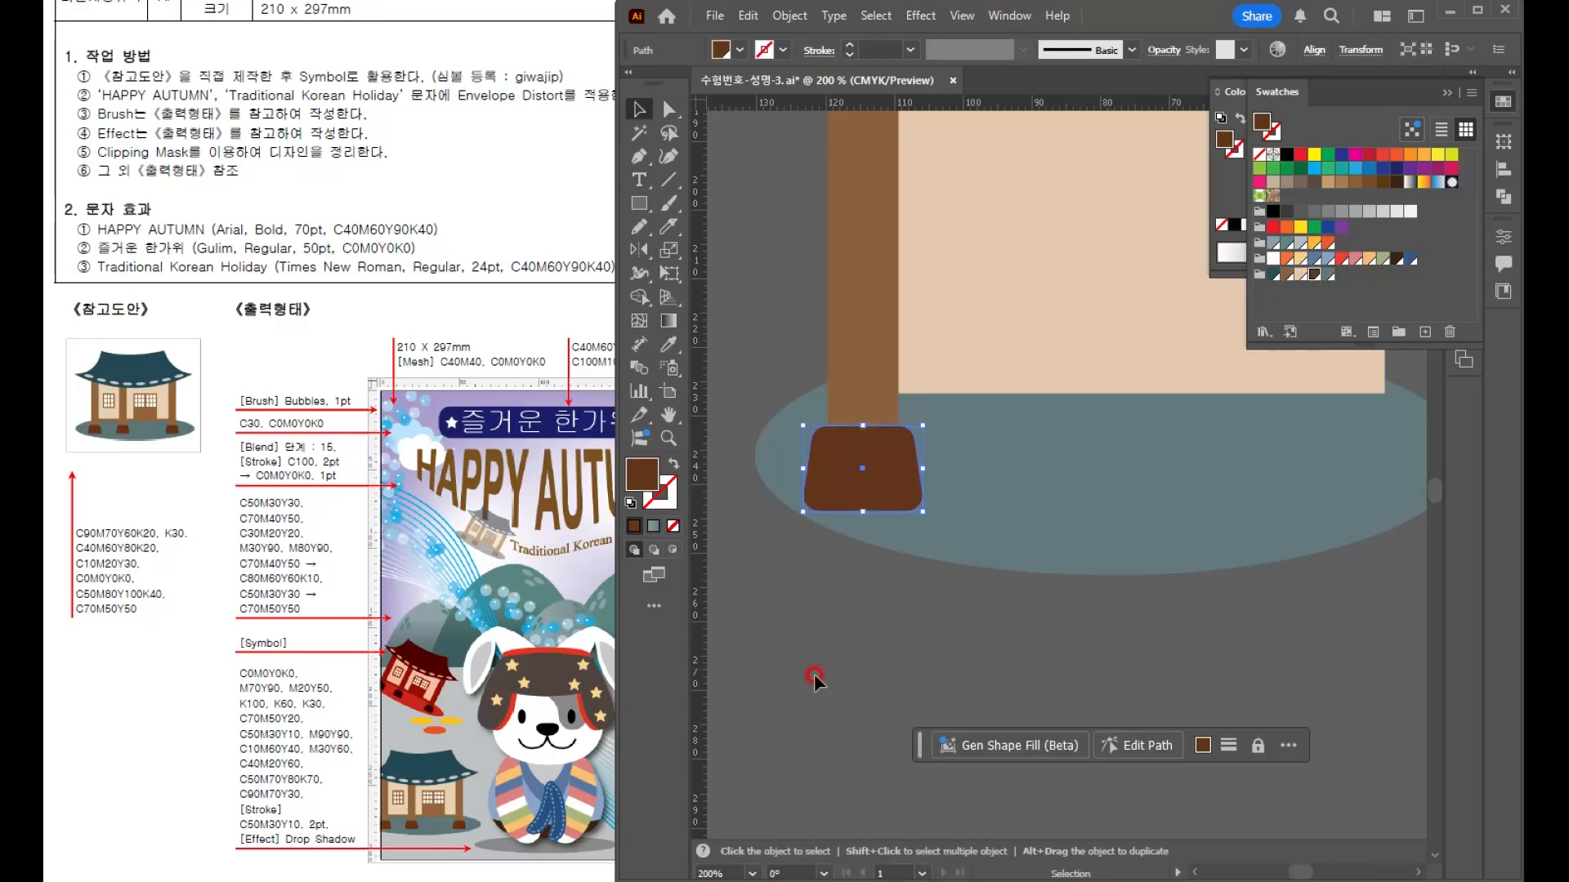
- Group the pillar with its foot and place copies near the wall's middle and along its right edge
left_click(796, 678)
left_click(879, 469)
left_click(877, 319, "shift")
key("ctrl+g")
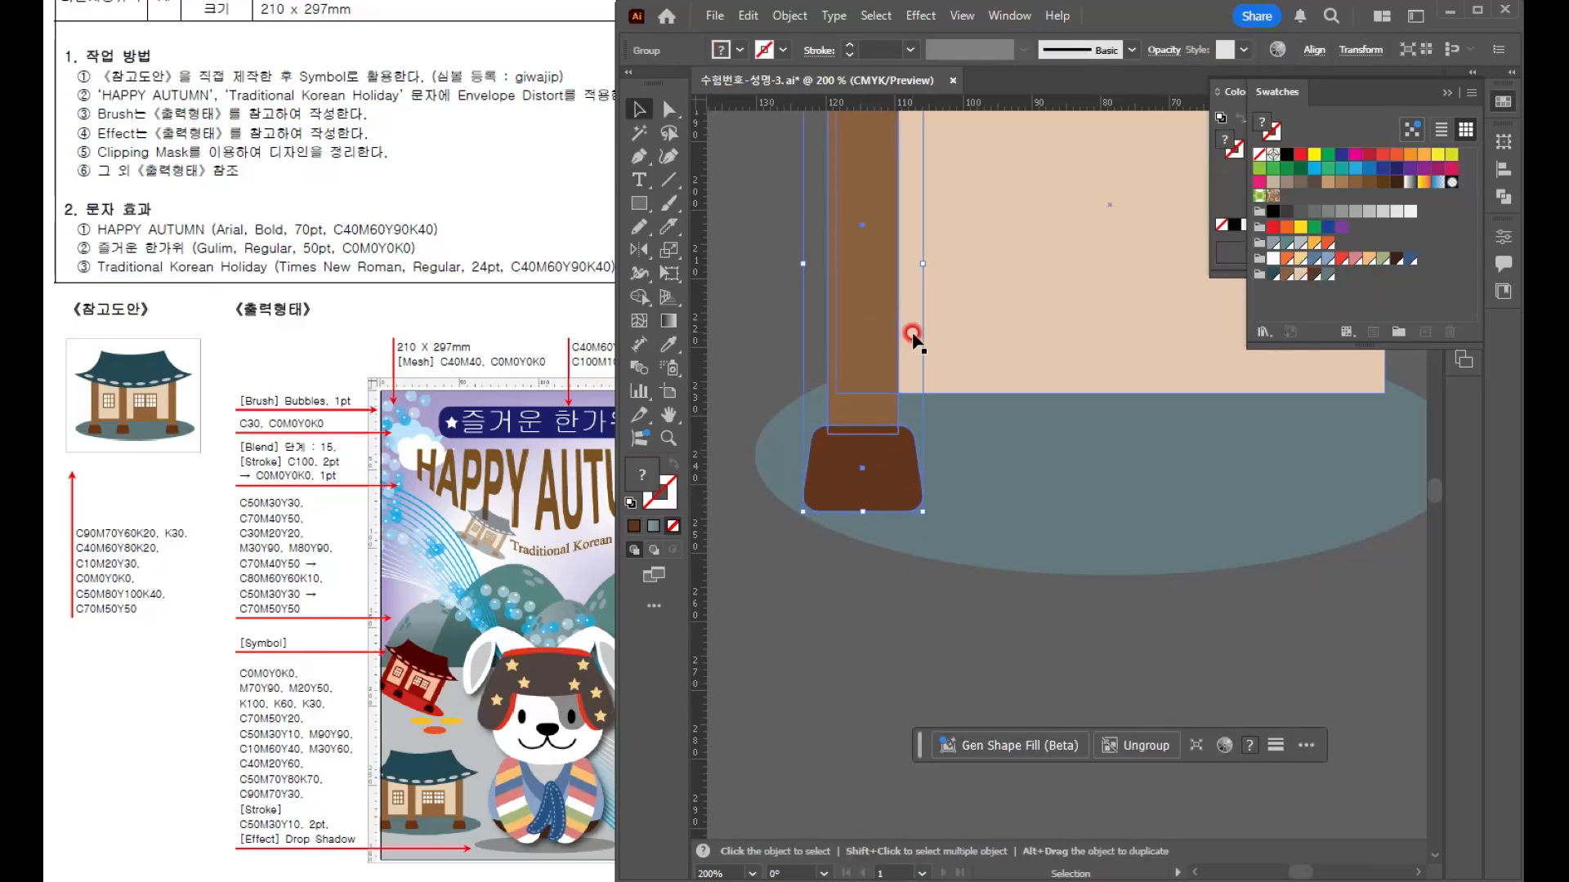
key("ctrl+minus")
left_click_drag(811, 473, 961, 499)
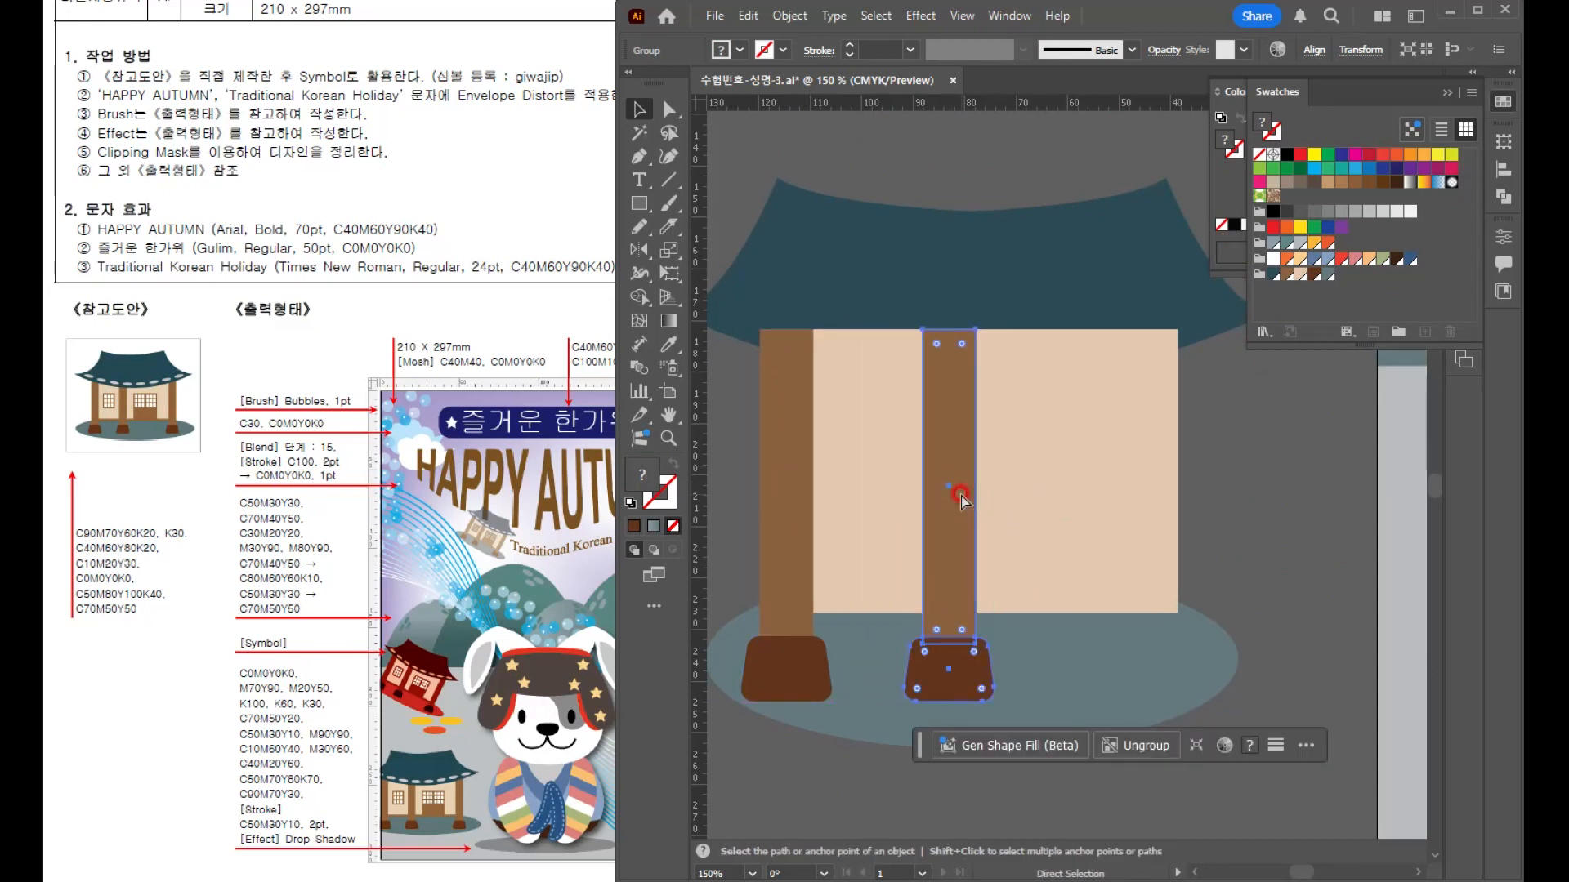
key("ctrl+d")
left_click_drag(1103, 532, 1158, 542)
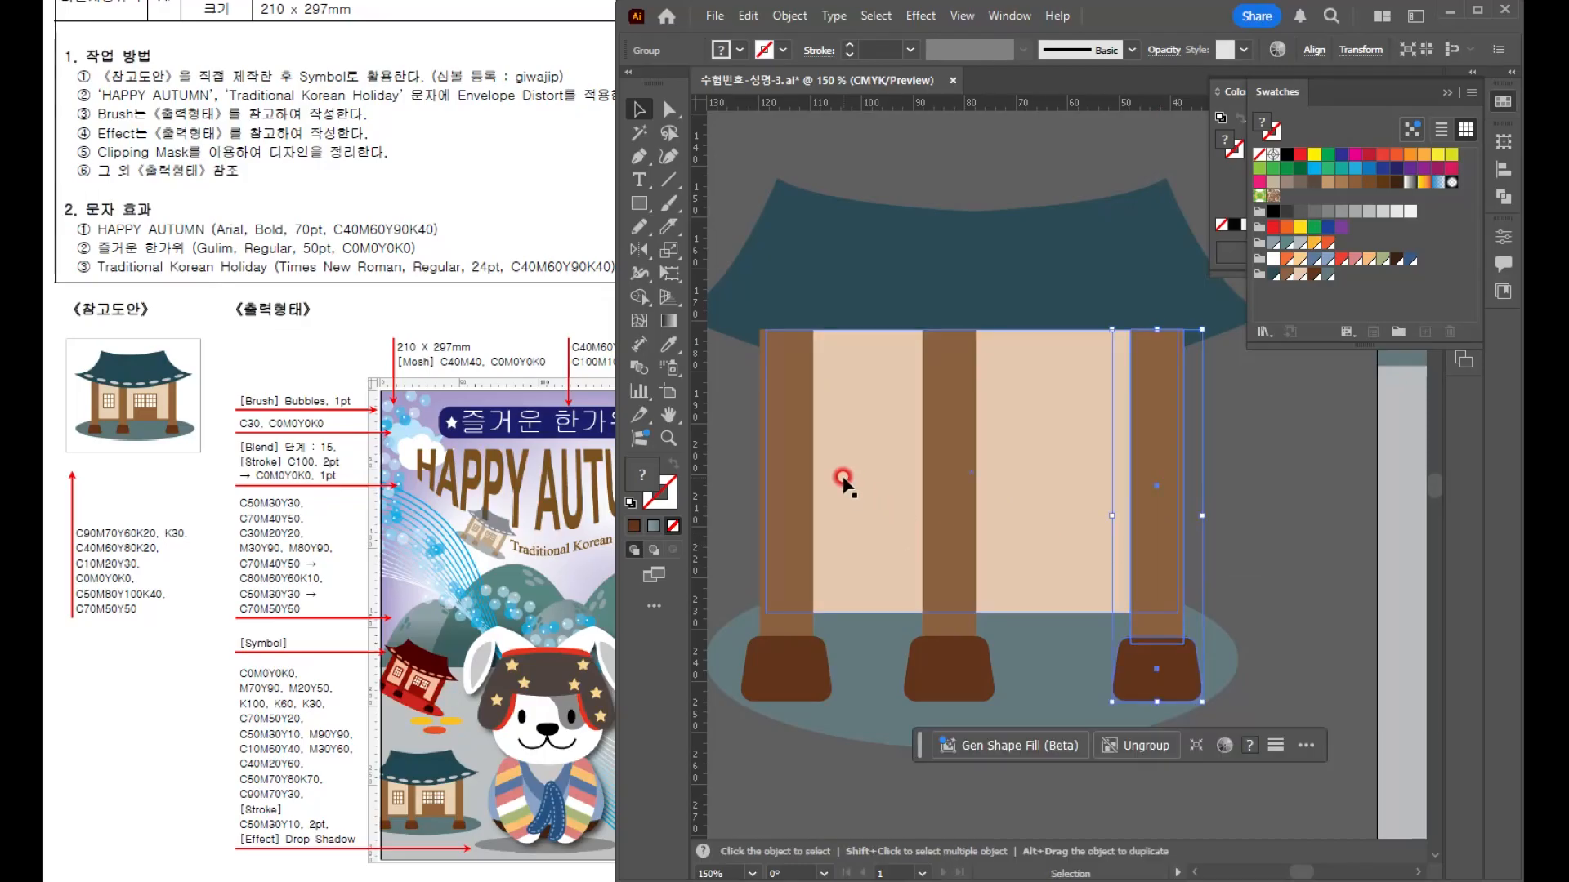
- Draw a rectangular window frame on the wall between the left and middle pillars and fill it with C40M60Y80K20
left_click(639, 203)
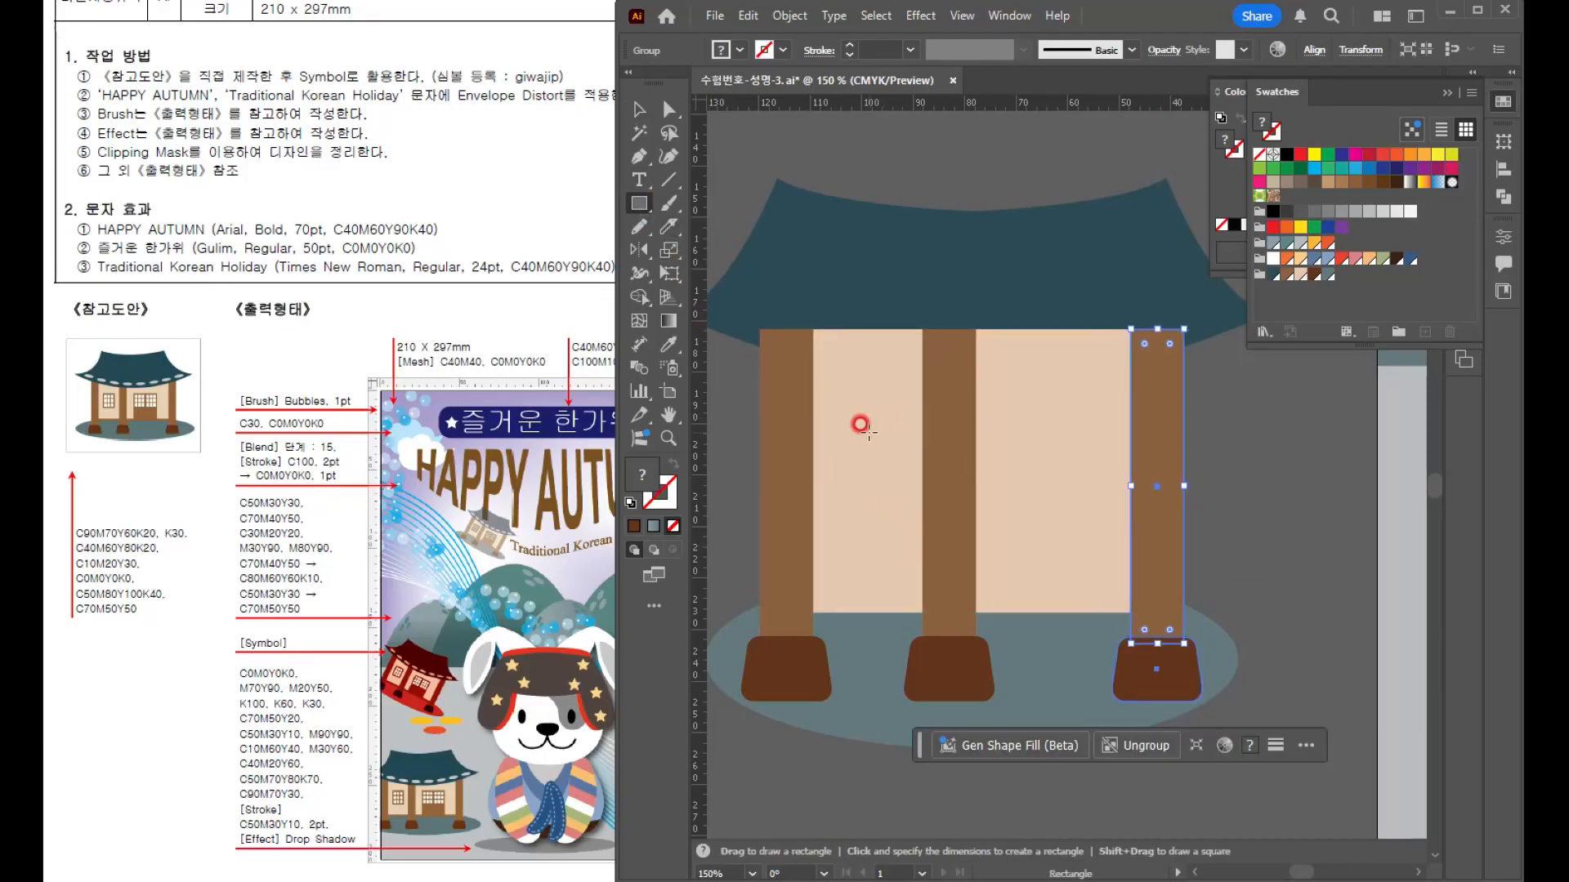
left_click_drag(822, 396, 910, 514)
left_click(1285, 276)
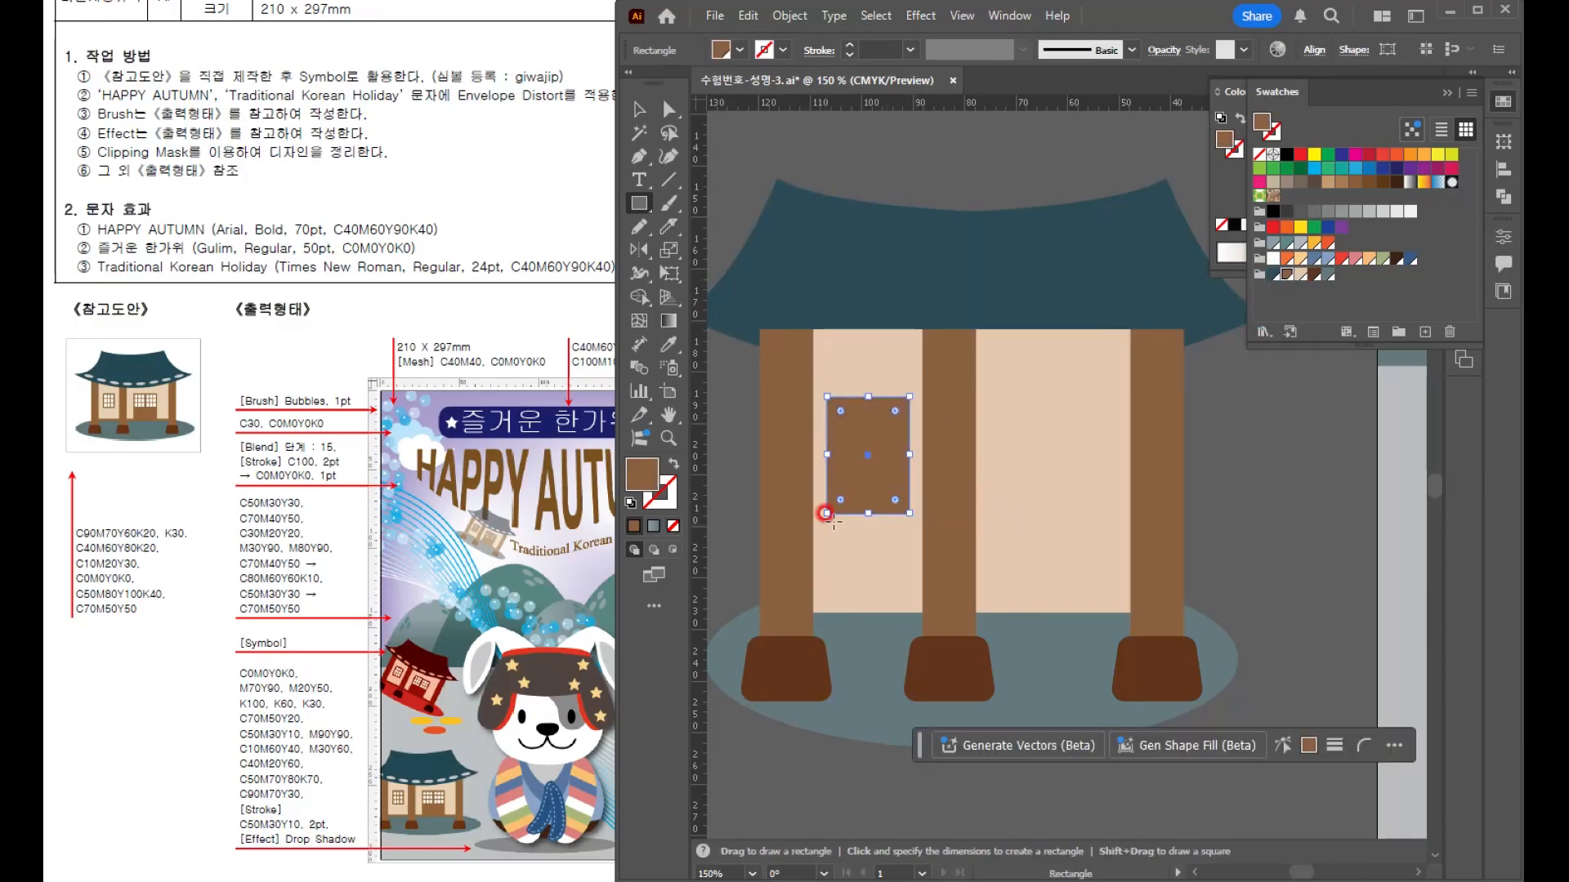
left_click_drag(859, 507, 858, 498)
- Paste a copy of the window frame in front, shrink it toward its center and fill it with white
scroll(857, 491, "up", 2)
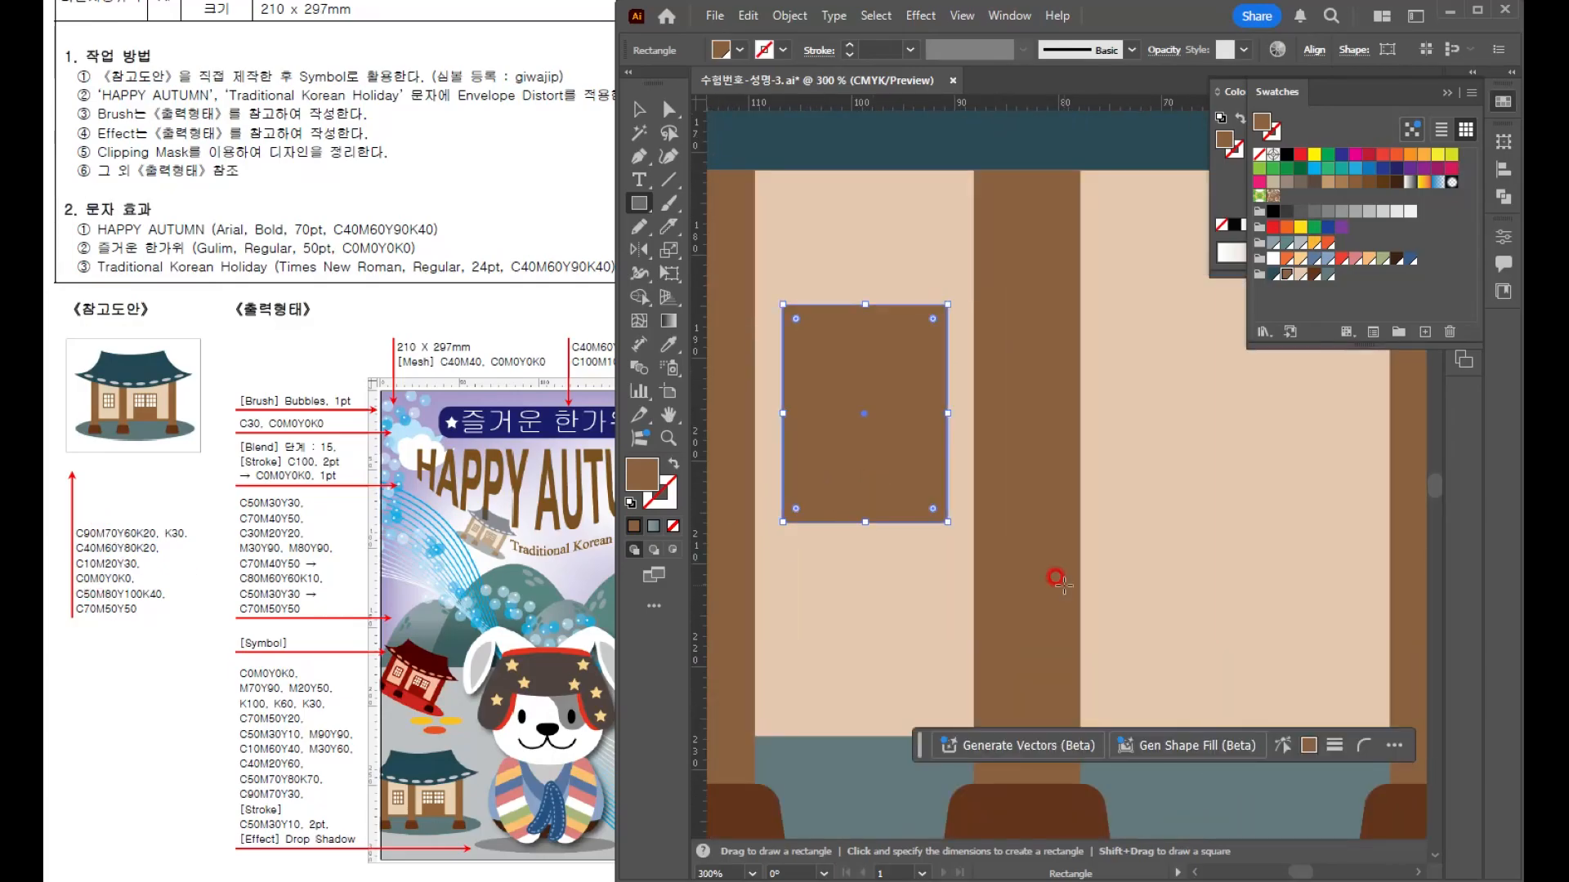
key("v")
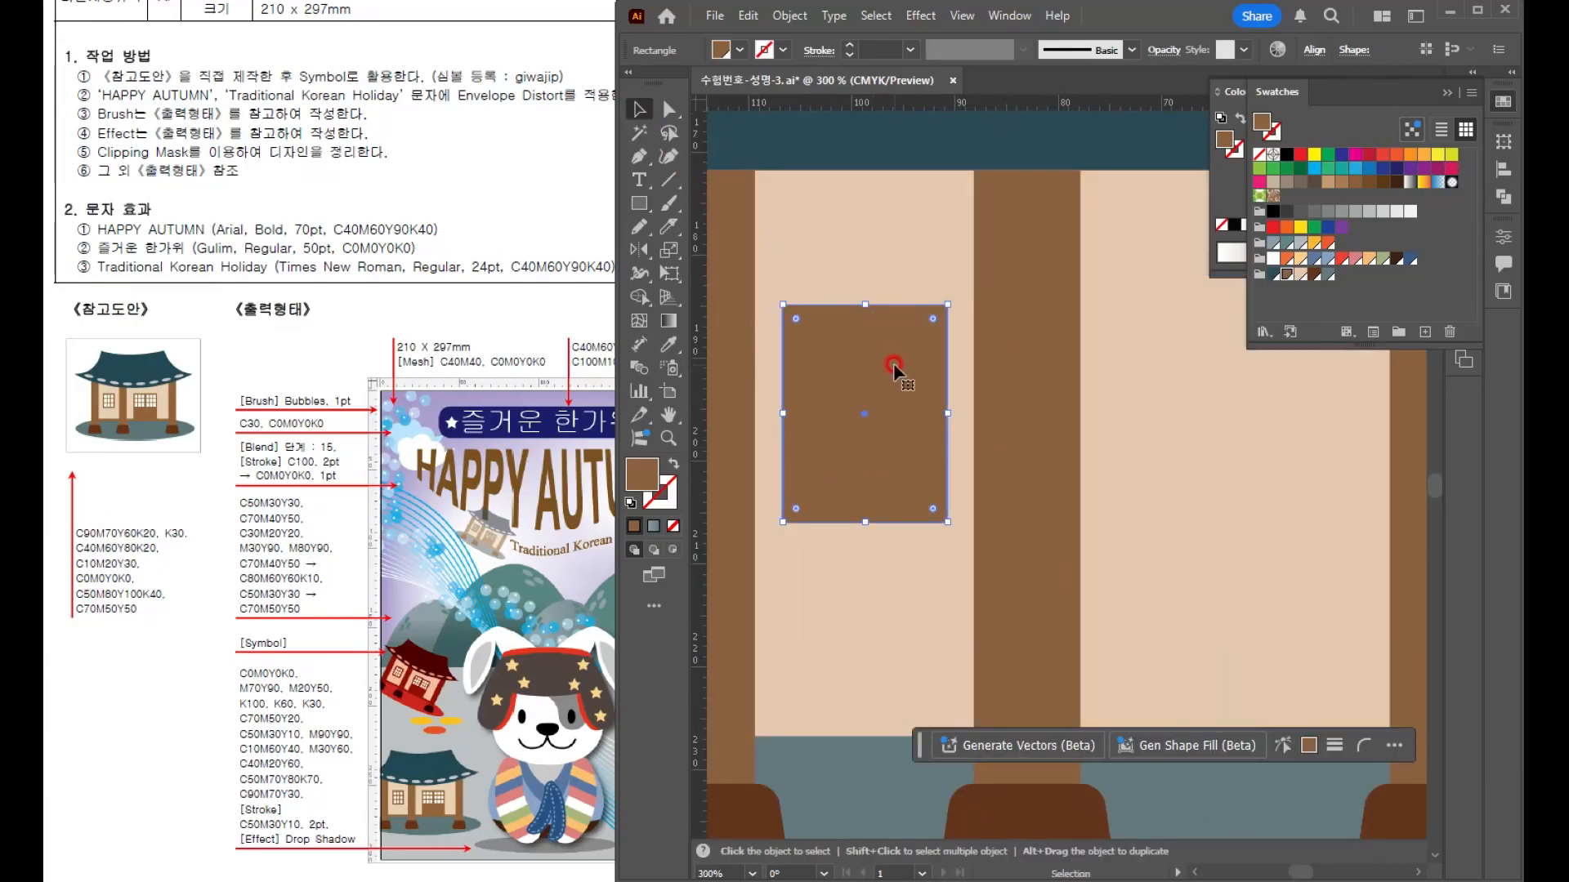
key("ctrl+c")
key("ctrl+f")
left_click_drag(943, 299, 930, 308)
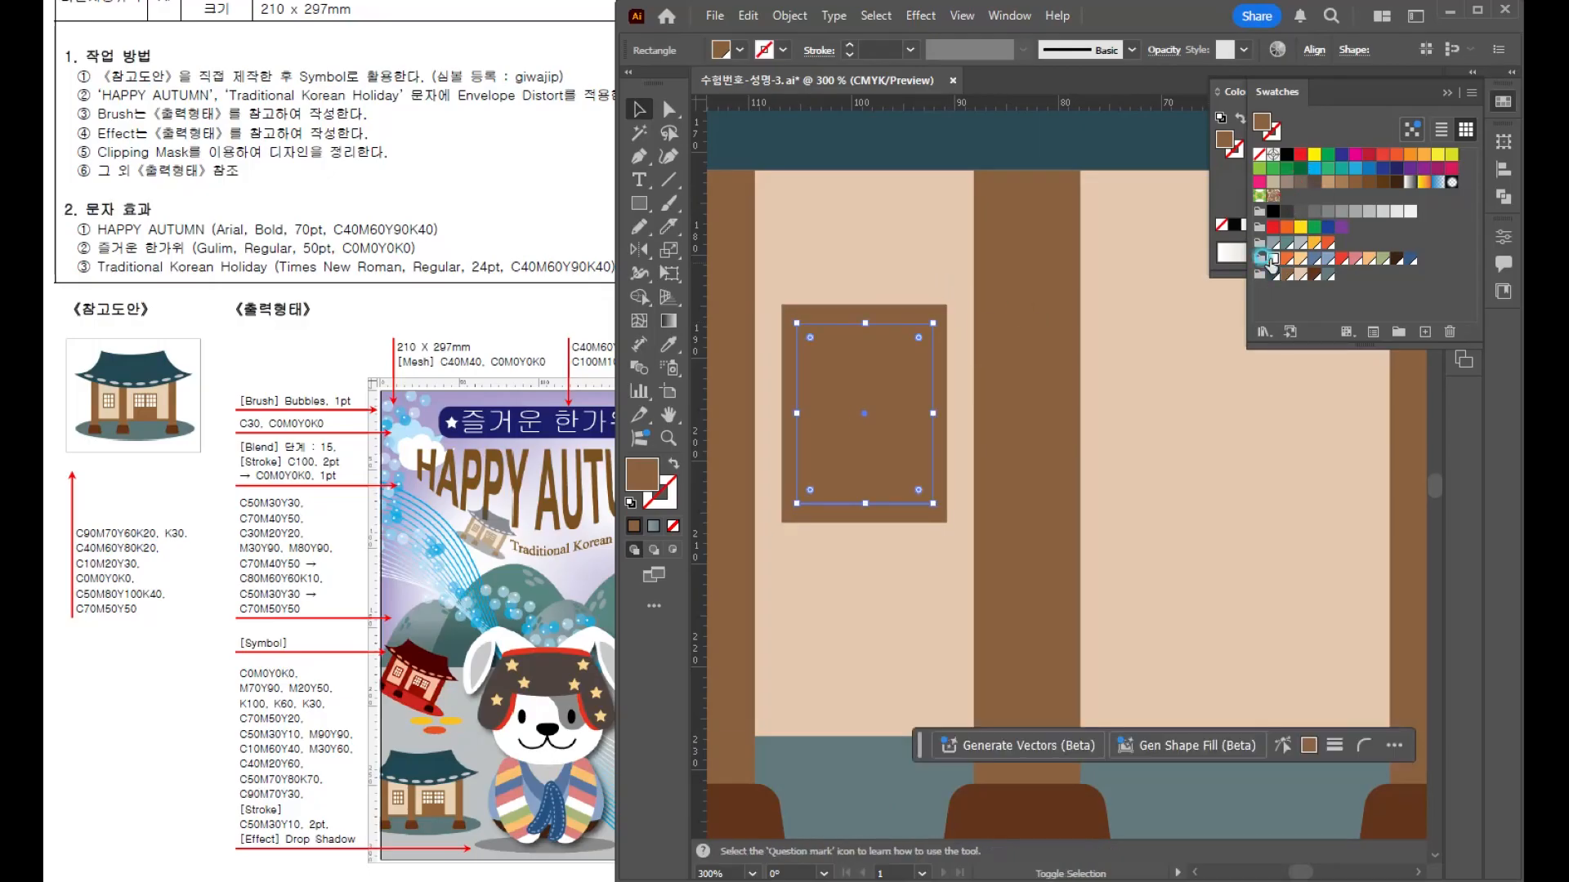
left_click(1272, 259)
scroll(893, 396, "up", 2)
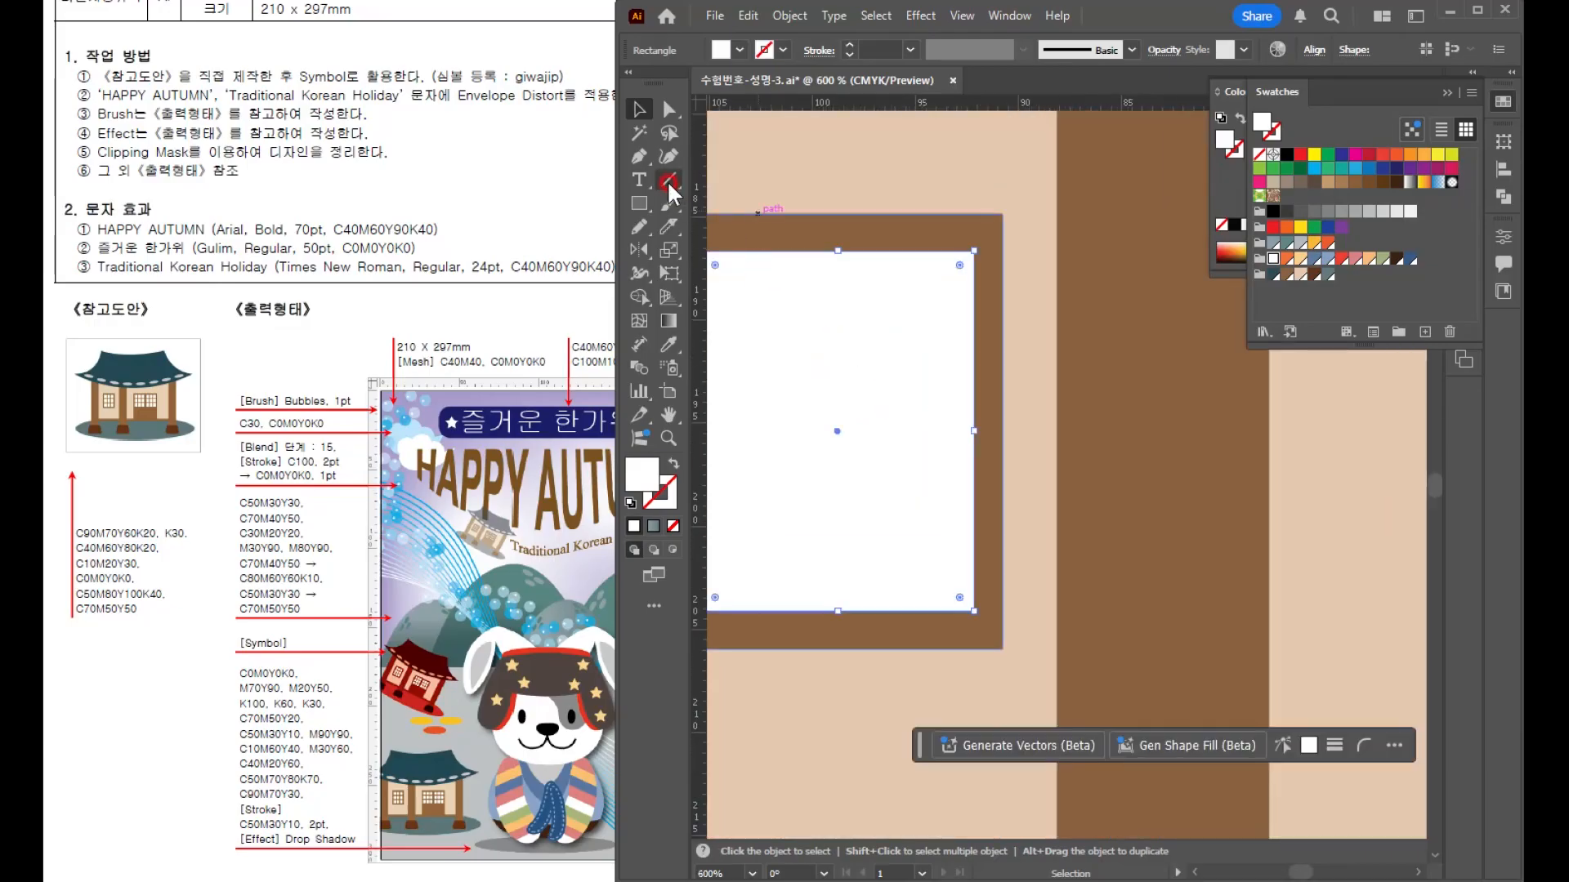
left_click(669, 182)
scroll(953, 340, "down", 1)
scroll(938, 305, "up", 1)
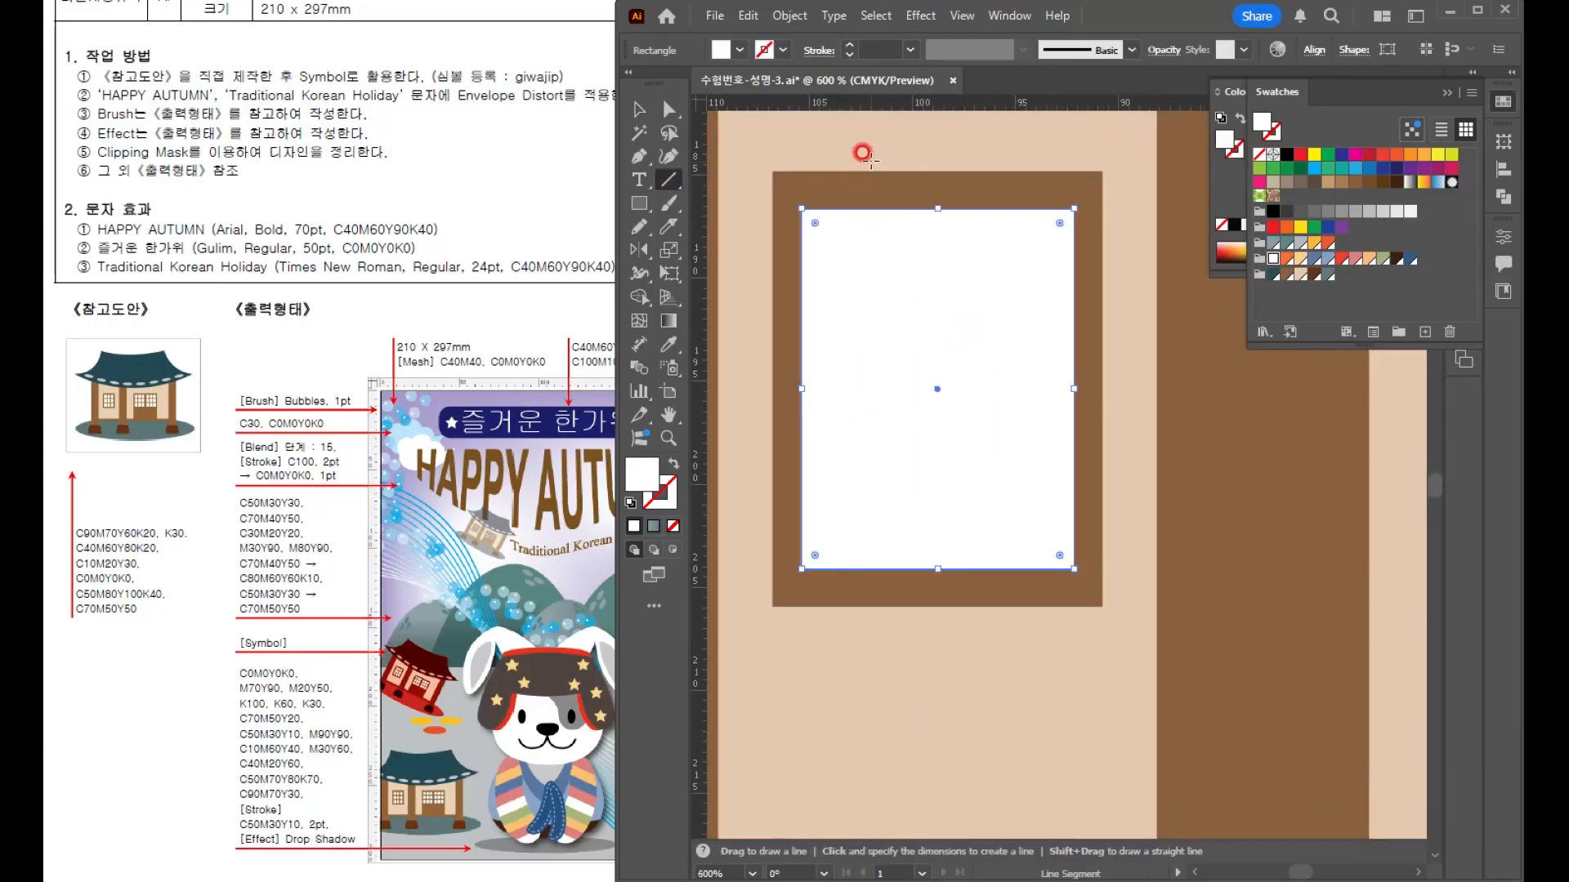
left_click_drag(871, 154, 871, 624)
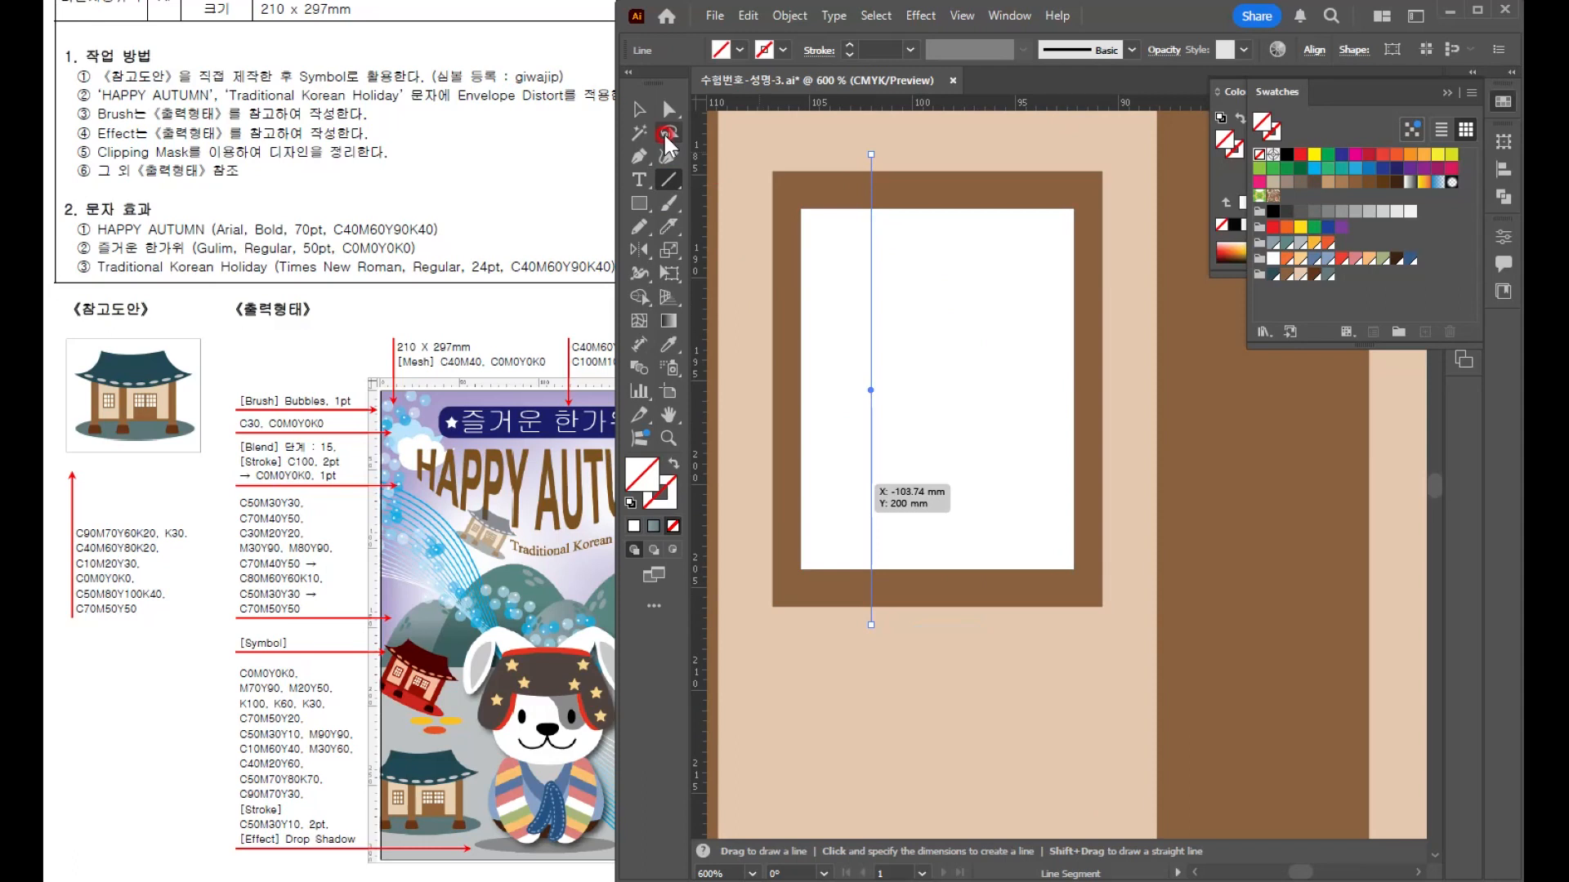
key("v")
left_click_drag(871, 154, 881, 569)
left_click(755, 238)
- Draw a thin vertical rectangular bar across the white pane in C40M60Y80K20, add a copy beside it and space both evenly
left_click(639, 203)
left_click(1286, 277)
key("v")
left_click_drag(878, 318, 990, 326)
left_click_drag(868, 350, 888, 348)
left_click_drag(978, 327, 986, 326)
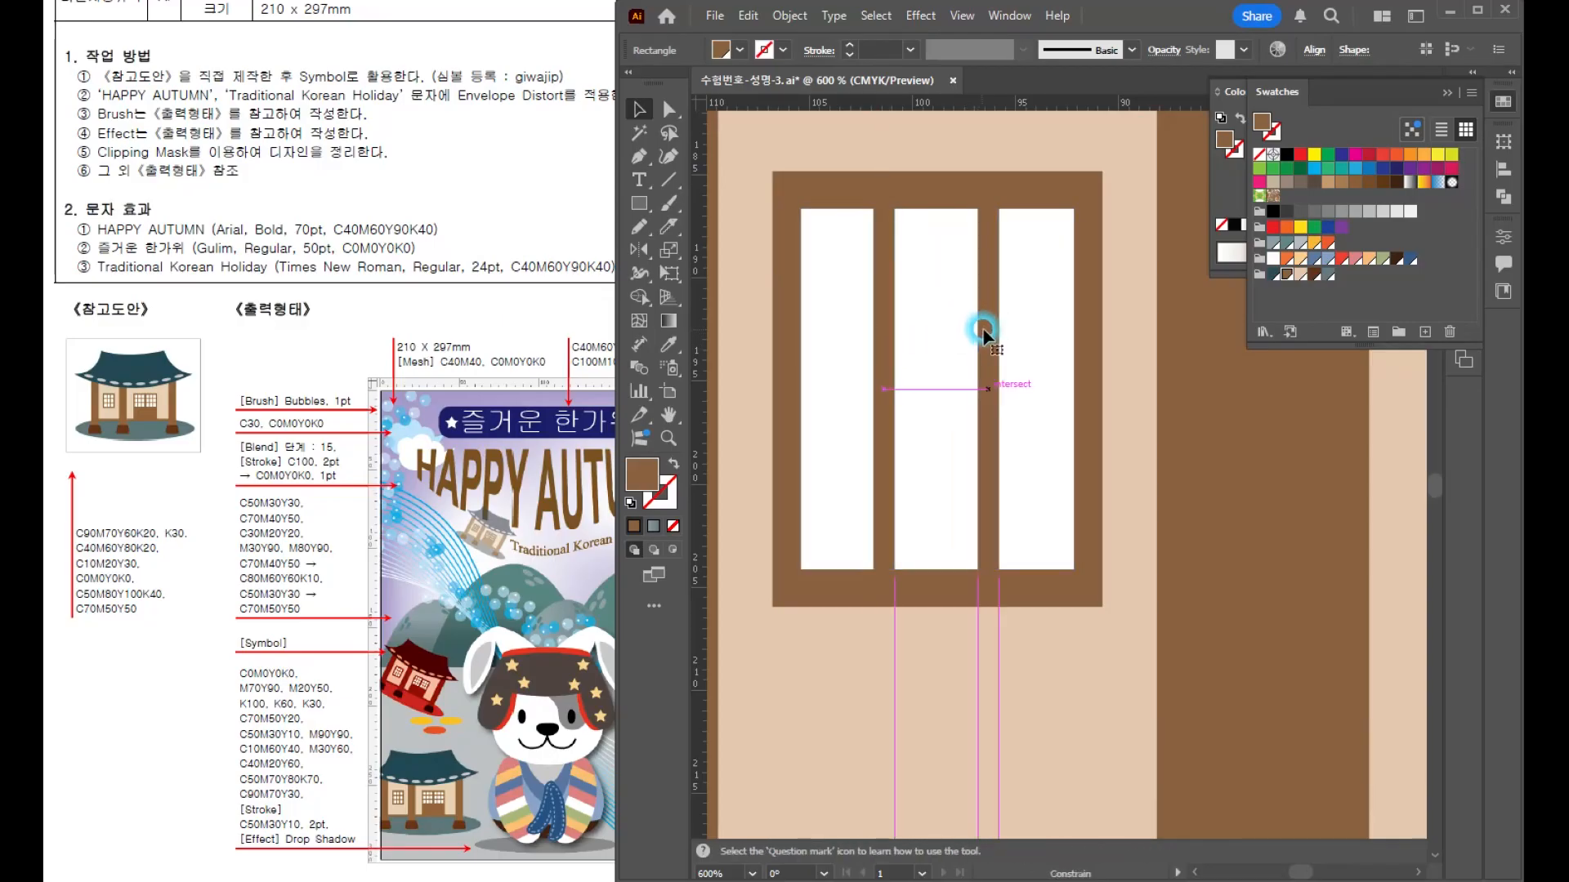
- Rotate copies of the two window bars to horizontal and fit them to the frame's width to form a nine-pane grid
left_click(885, 327, "shift")
key("v")
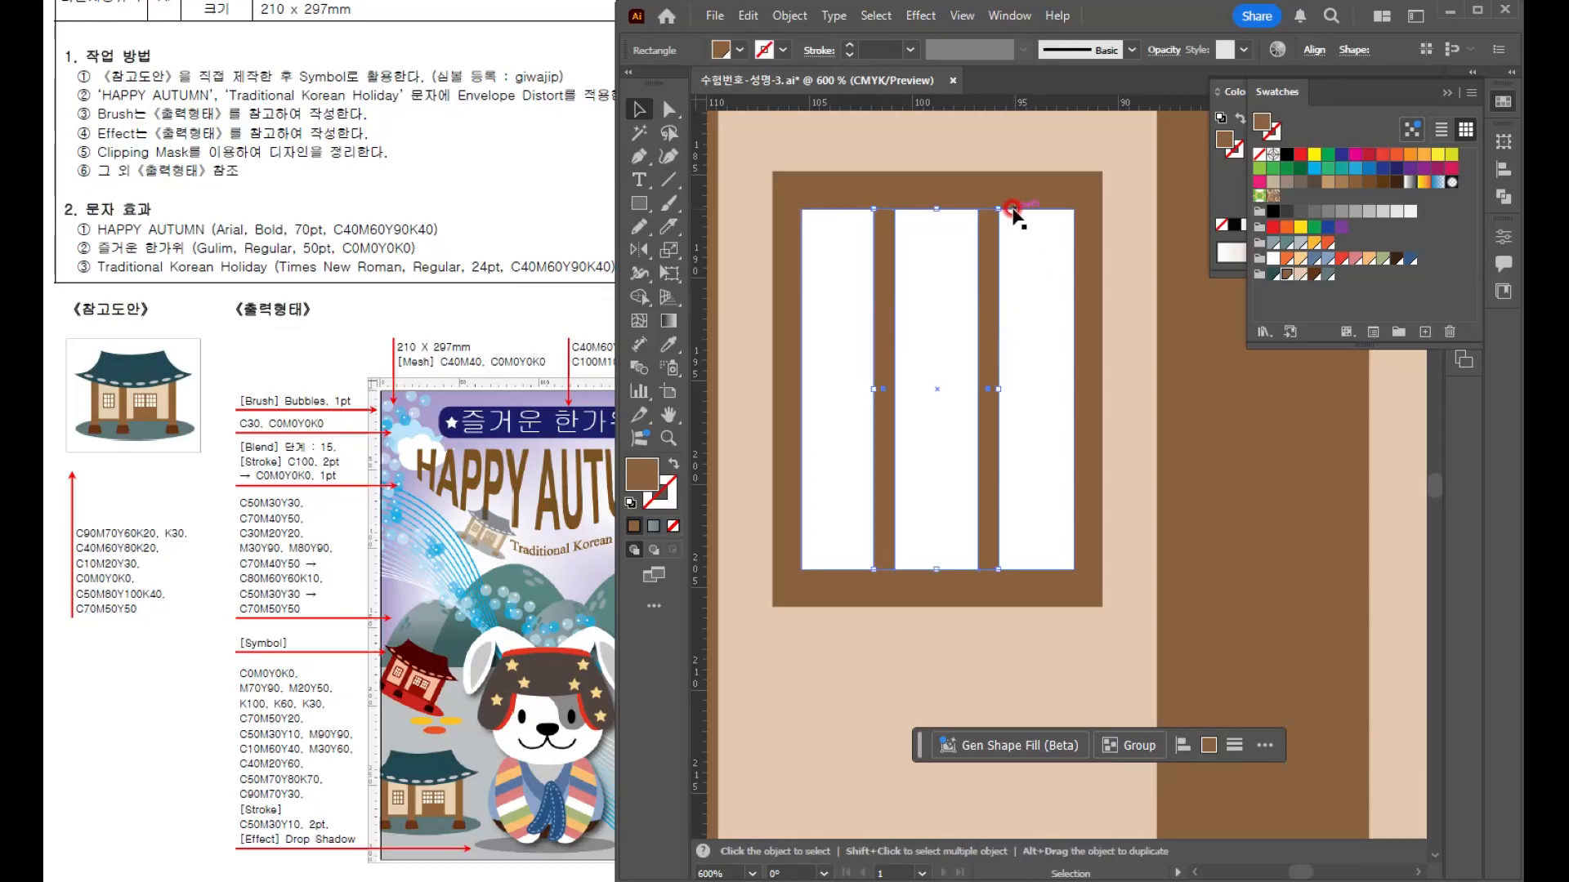
left_click_drag(1004, 201, 774, 309)
left_click_drag(1115, 389, 1098, 390)
- Select the window's frame, white pane and all four bars and group them
scroll(905, 444, "down", 2)
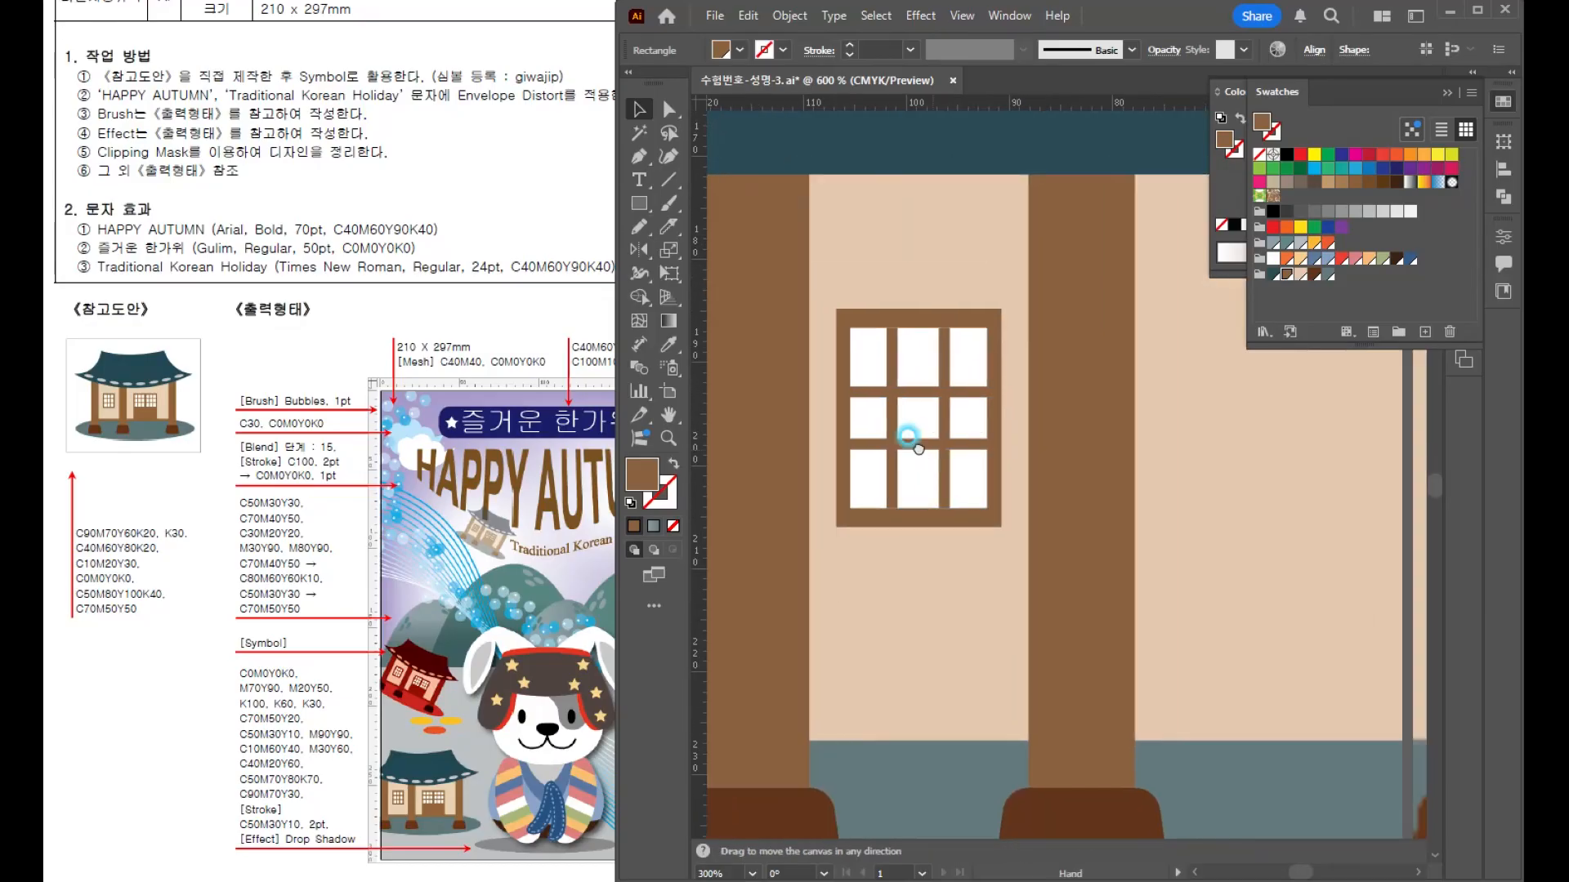
left_click_drag(907, 441, 880, 437)
left_click(811, 303)
left_click(842, 365, "shift")
left_click(865, 362, "shift")
left_click(921, 373, "shift")
left_click(897, 389, "shift")
left_click(901, 438, "shift")
left_click_drag(901, 437, 870, 526)
key("ctrl+z")
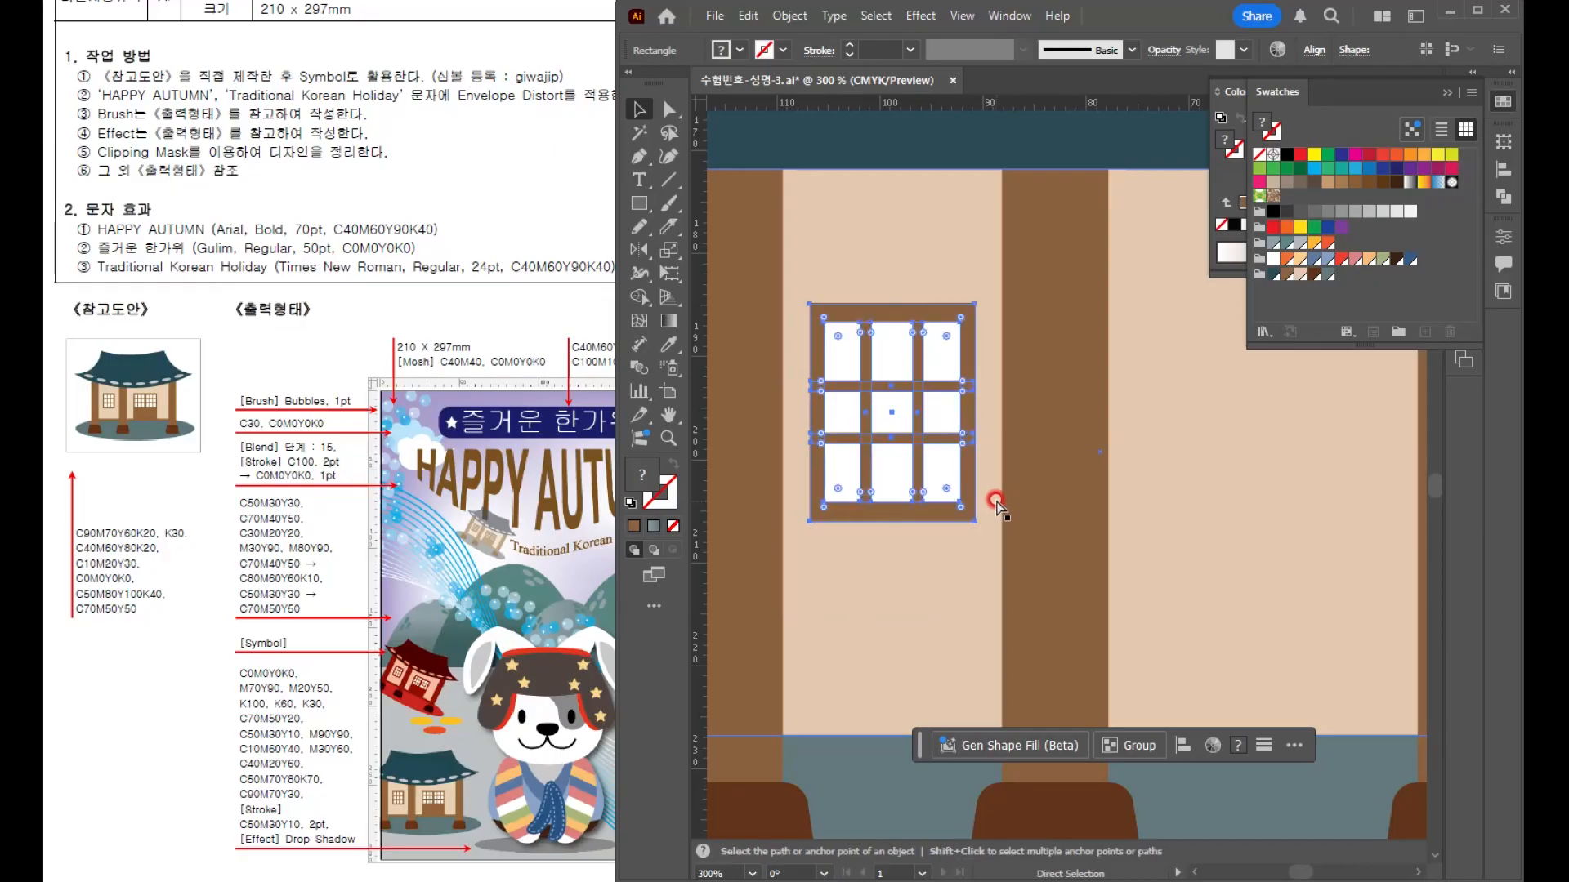
key("ctrl+minus")
key("ctrl+minus")
key("ctrl+g")
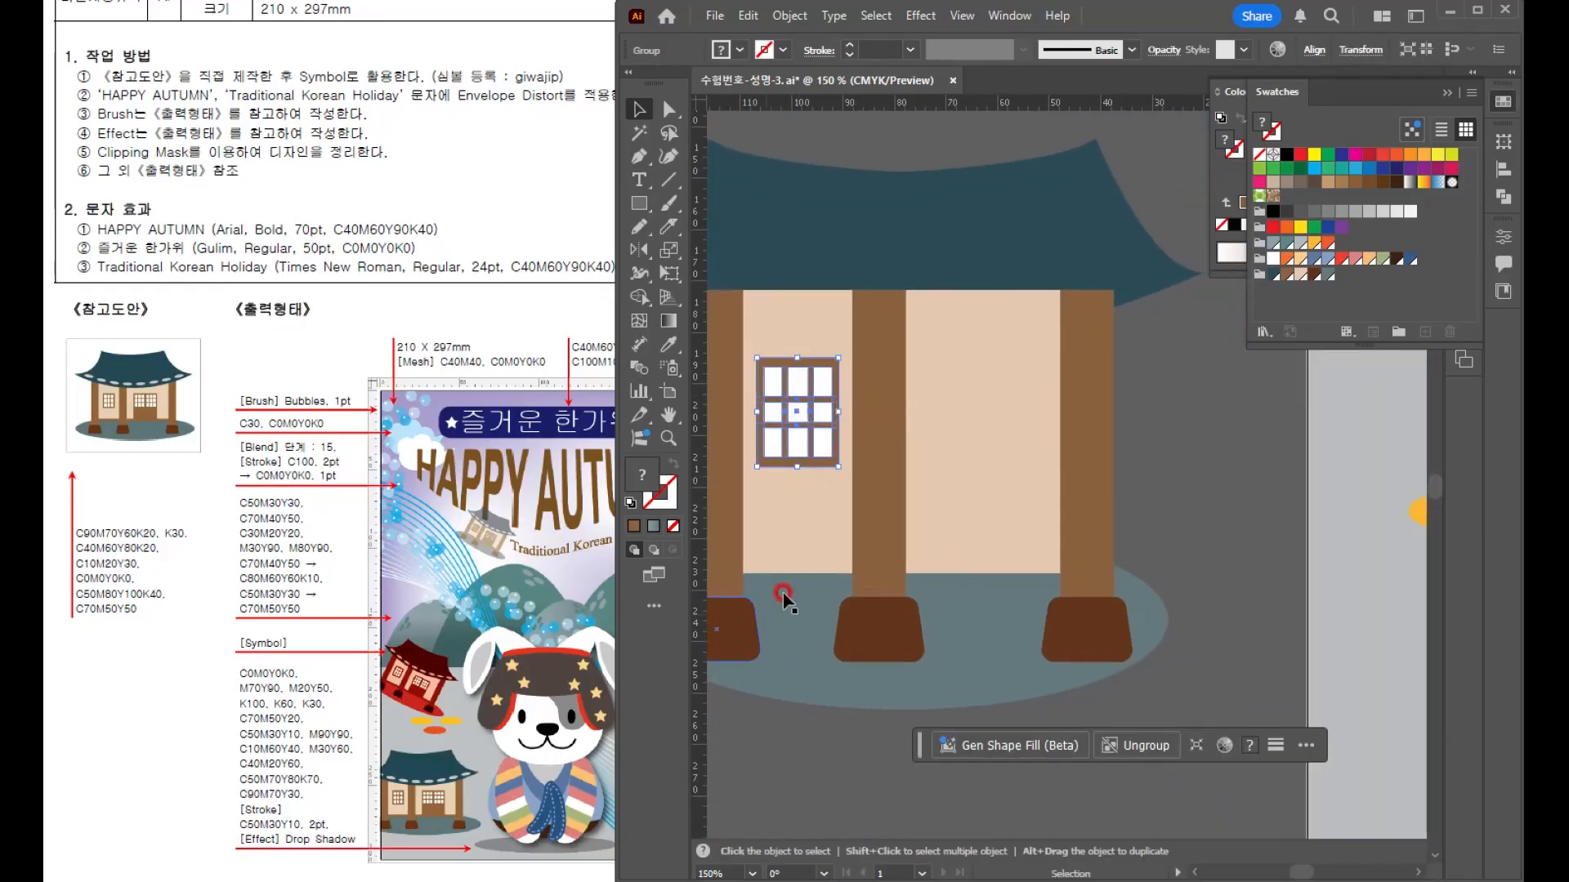
- Place two side-by-side copies of the grouped window to the right of the middle pillar
left_click_drag(803, 439, 958, 454)
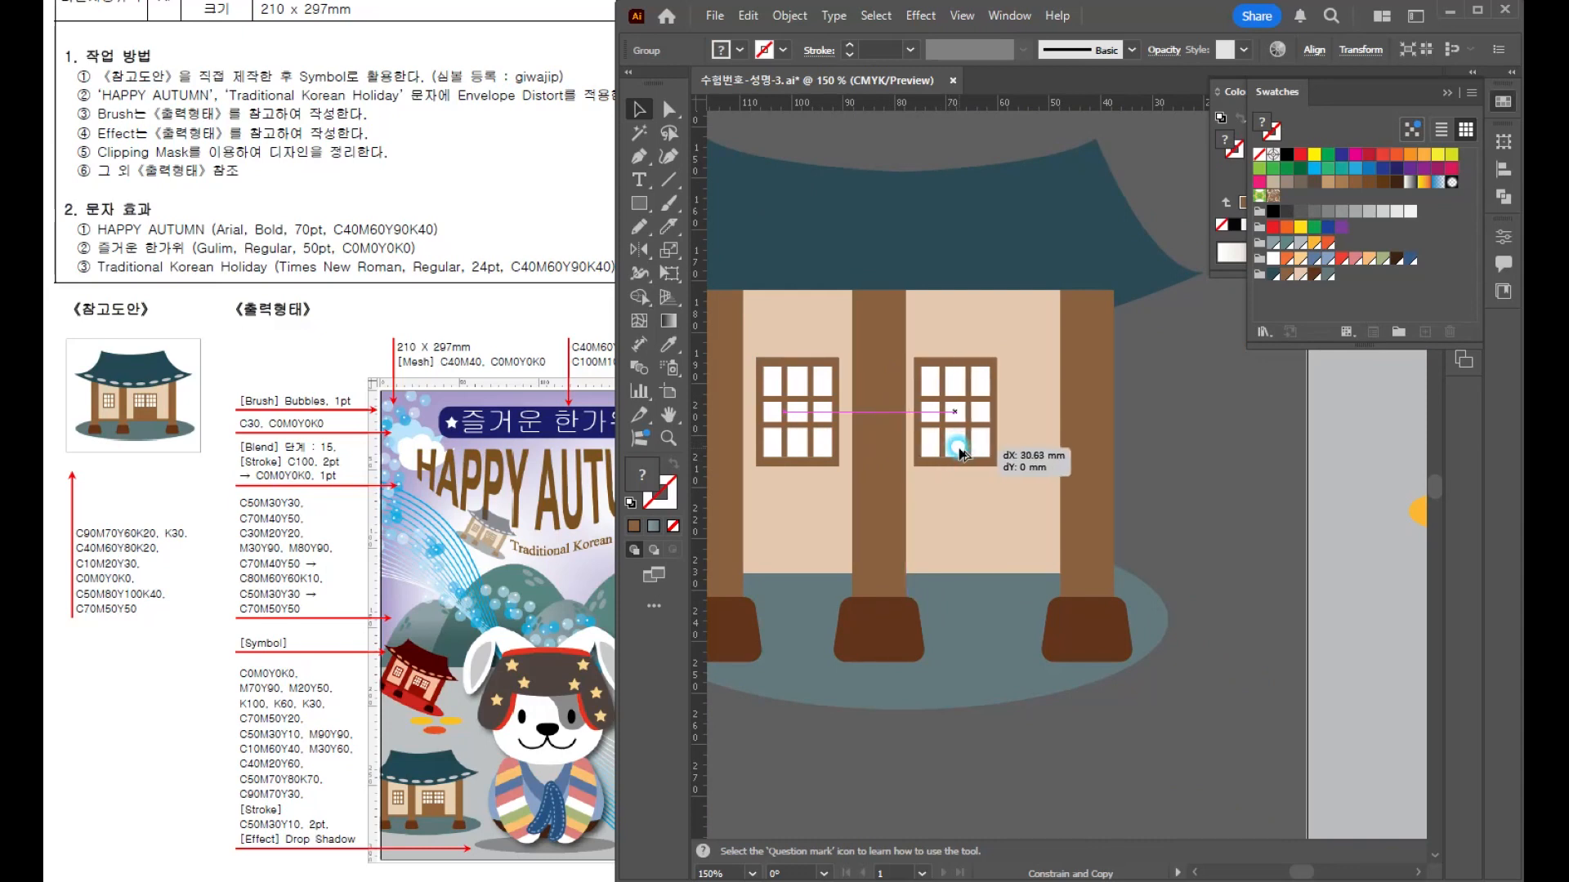
left_click_drag(960, 454, 1023, 452)
- Scale all three windows down together to about 51 × 17 mm overall, fit them between the pillars and raise them
left_click(944, 431, "shift")
left_click(785, 415, "shift")
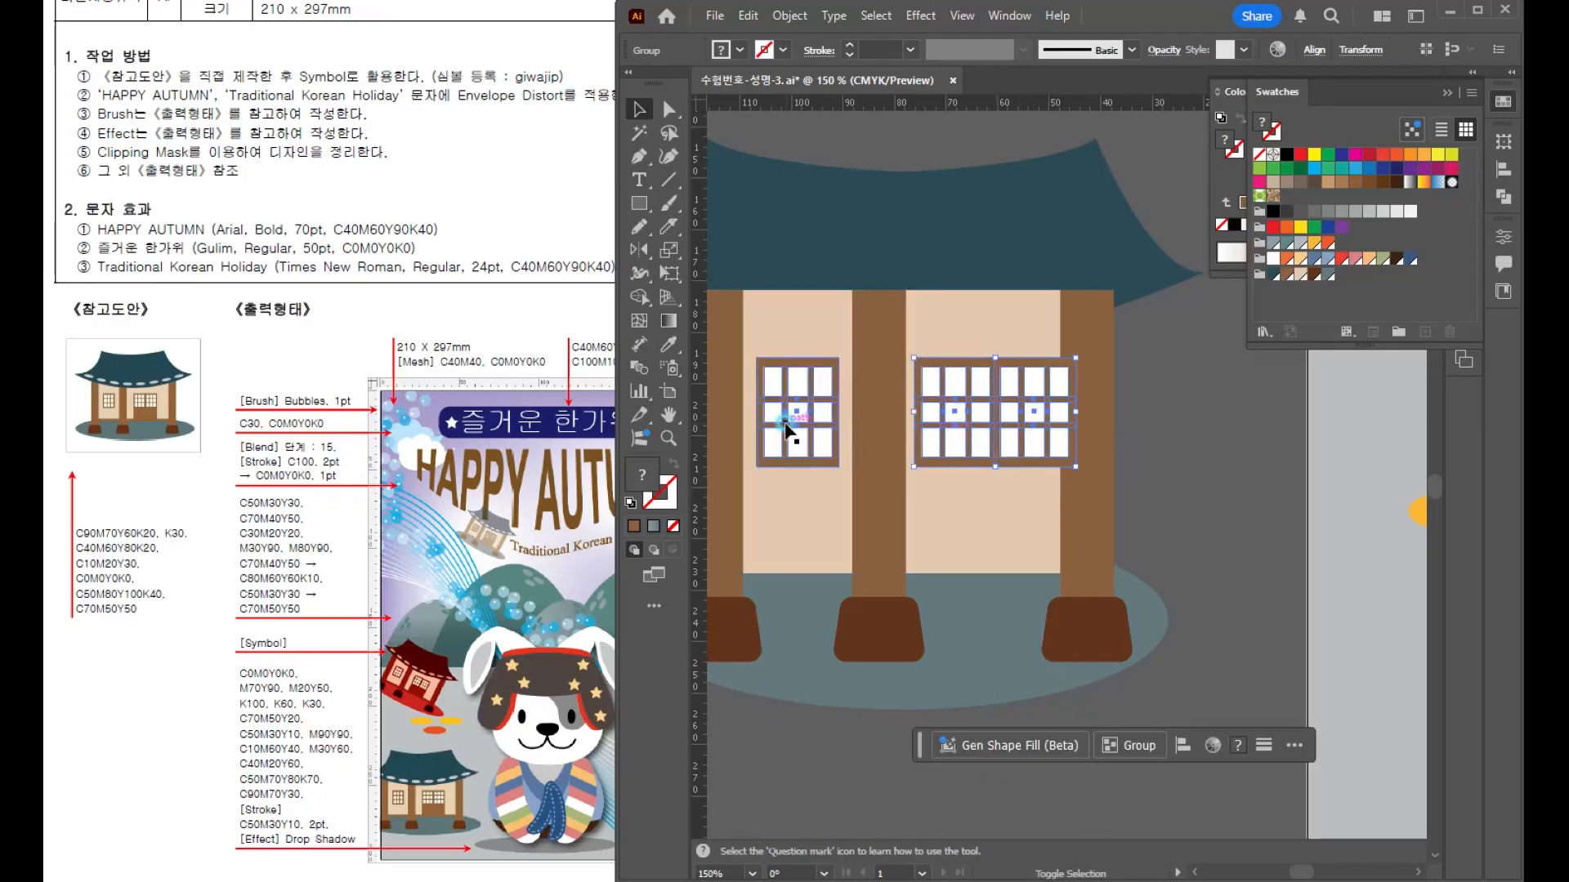
left_click_drag(1075, 357, 1049, 369)
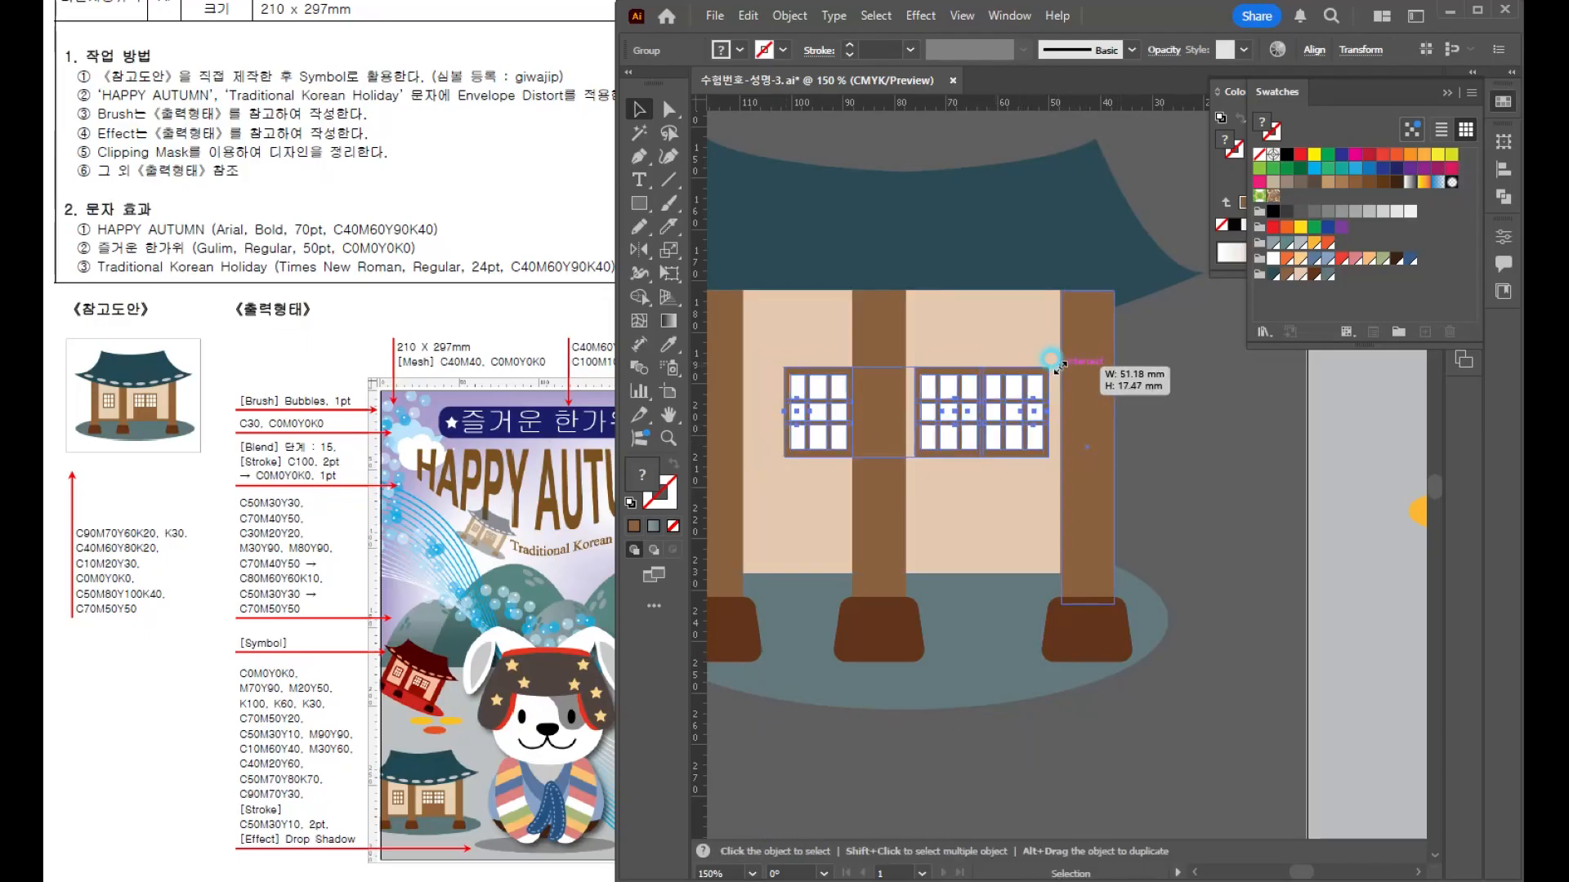
left_click(991, 543)
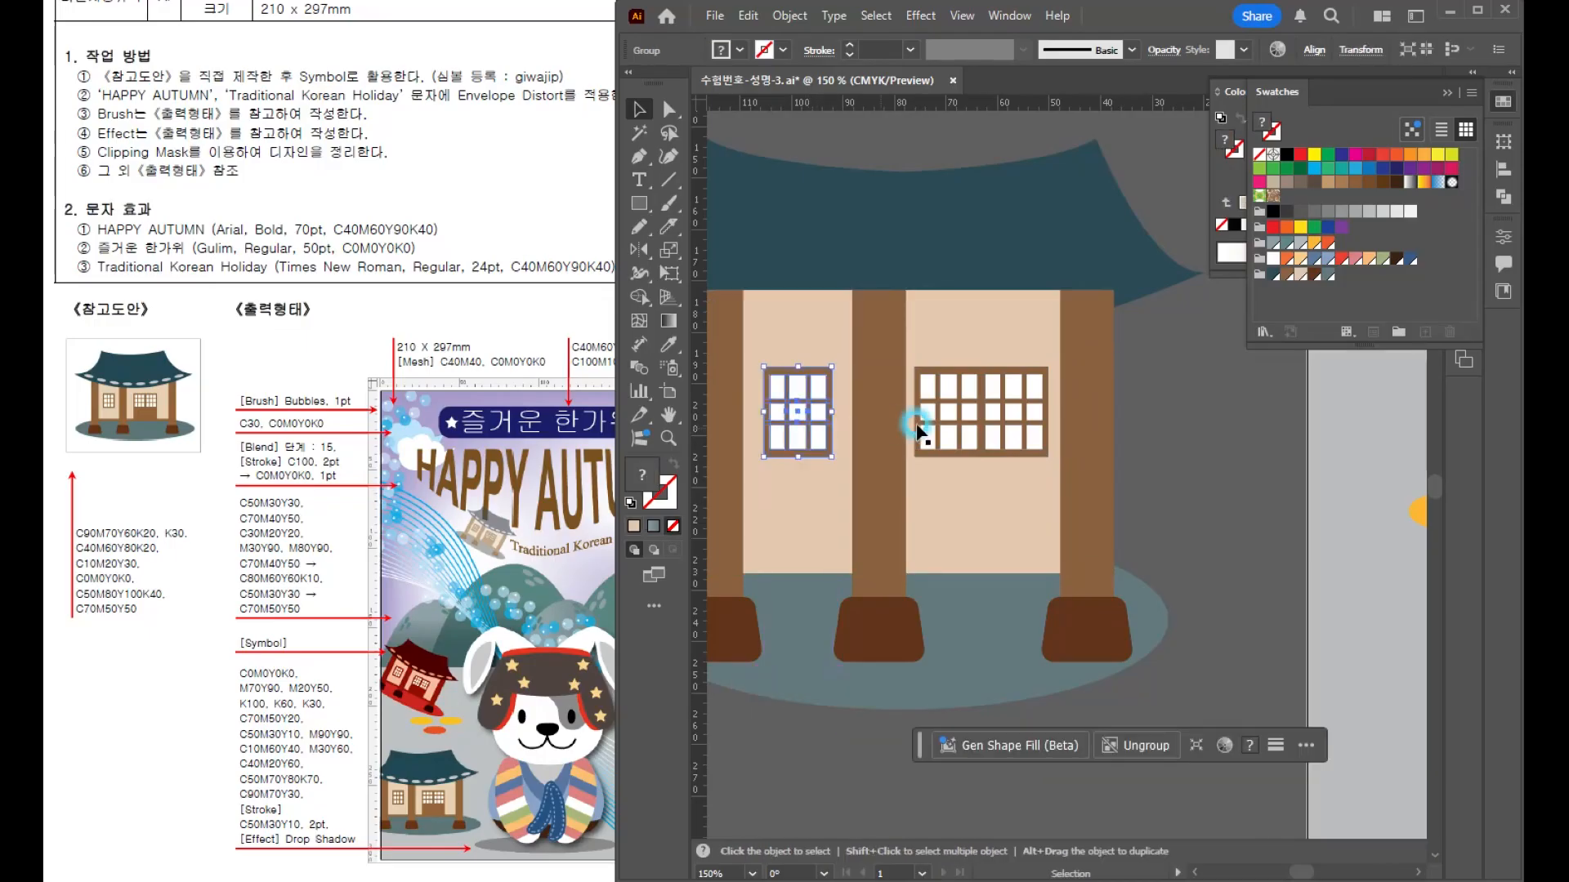
mouse_move(1023, 404)
left_mouse_down()
mouse_move(1026, 375)
mouse_move(1014, 386)
left_mouse_up()
- Draw a door panel about 26 × 27 mm from below the double window to the wall's base and fill it with the pillars' brown
left_click(1016, 480)
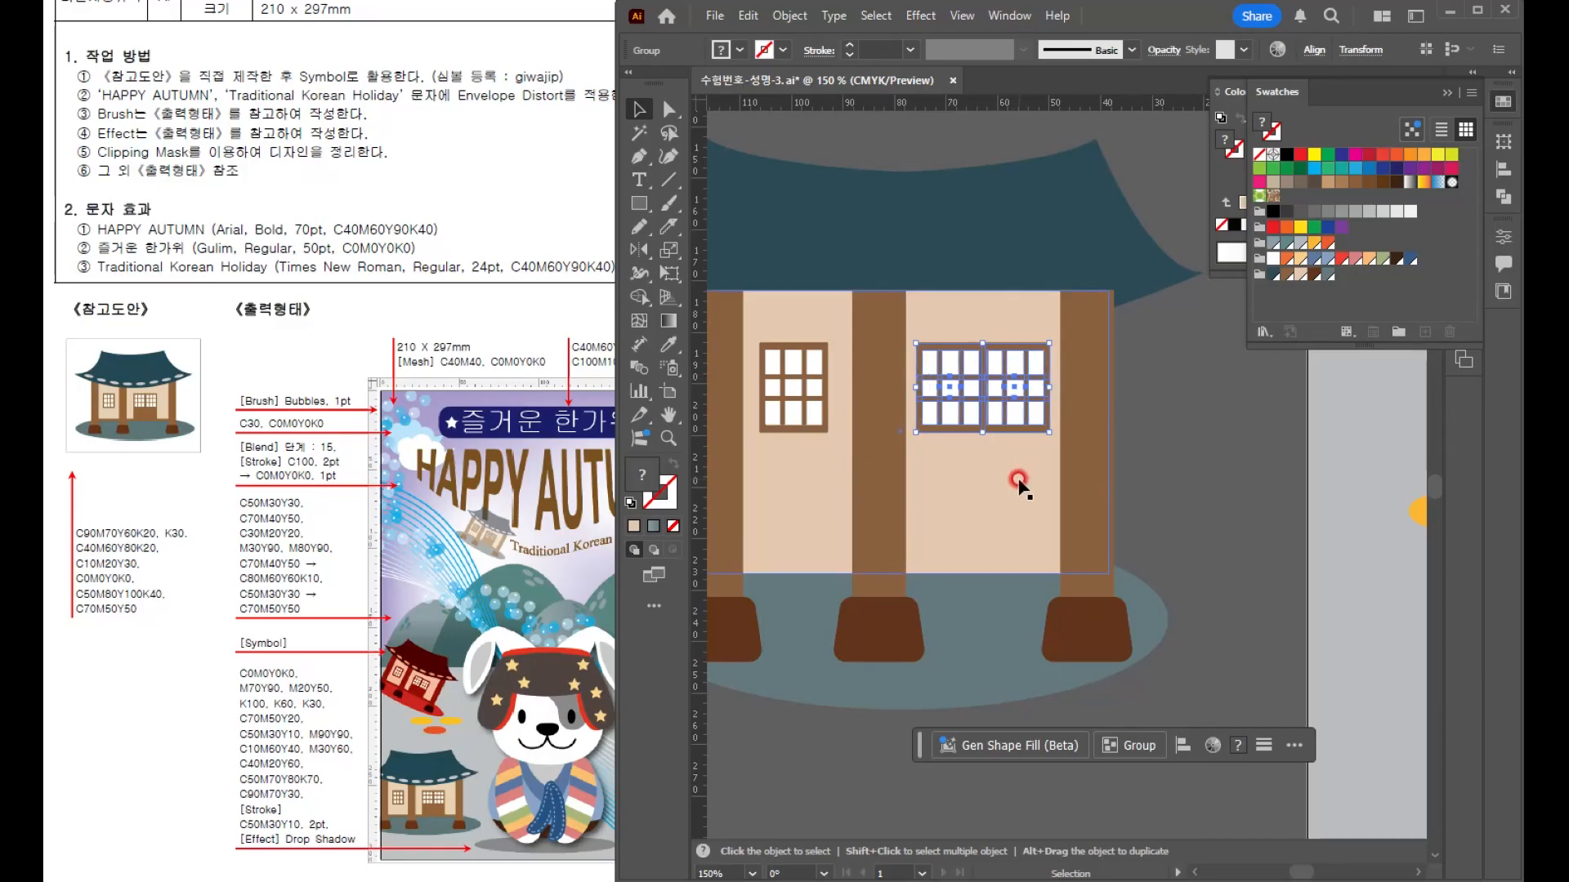
scroll(1015, 479, "up", 1)
left_click(637, 201)
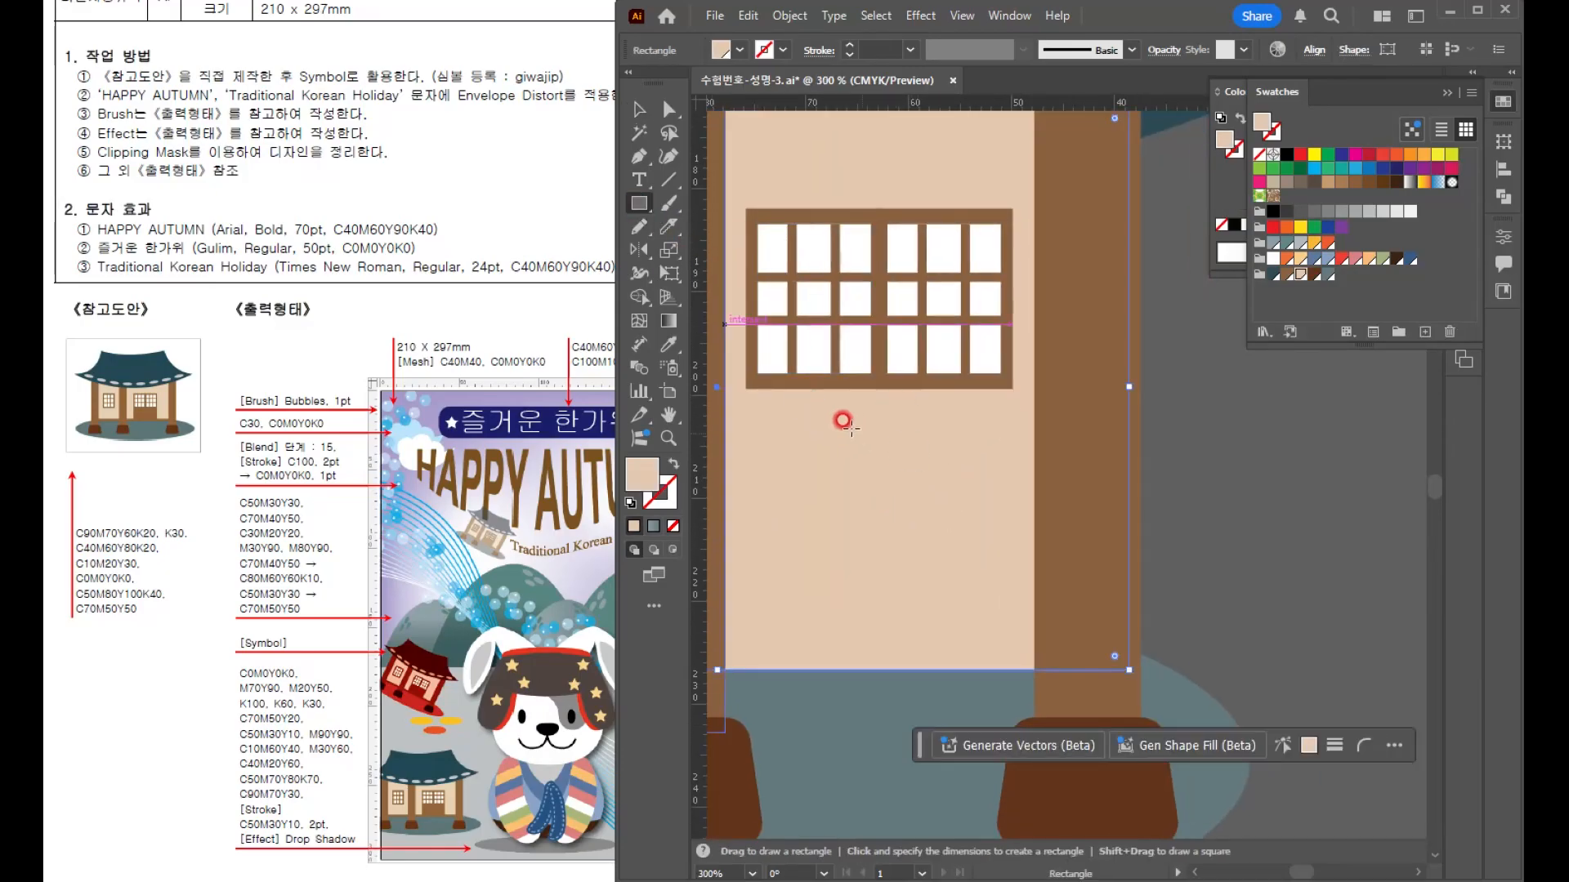
left_click_drag(746, 389, 1007, 651)
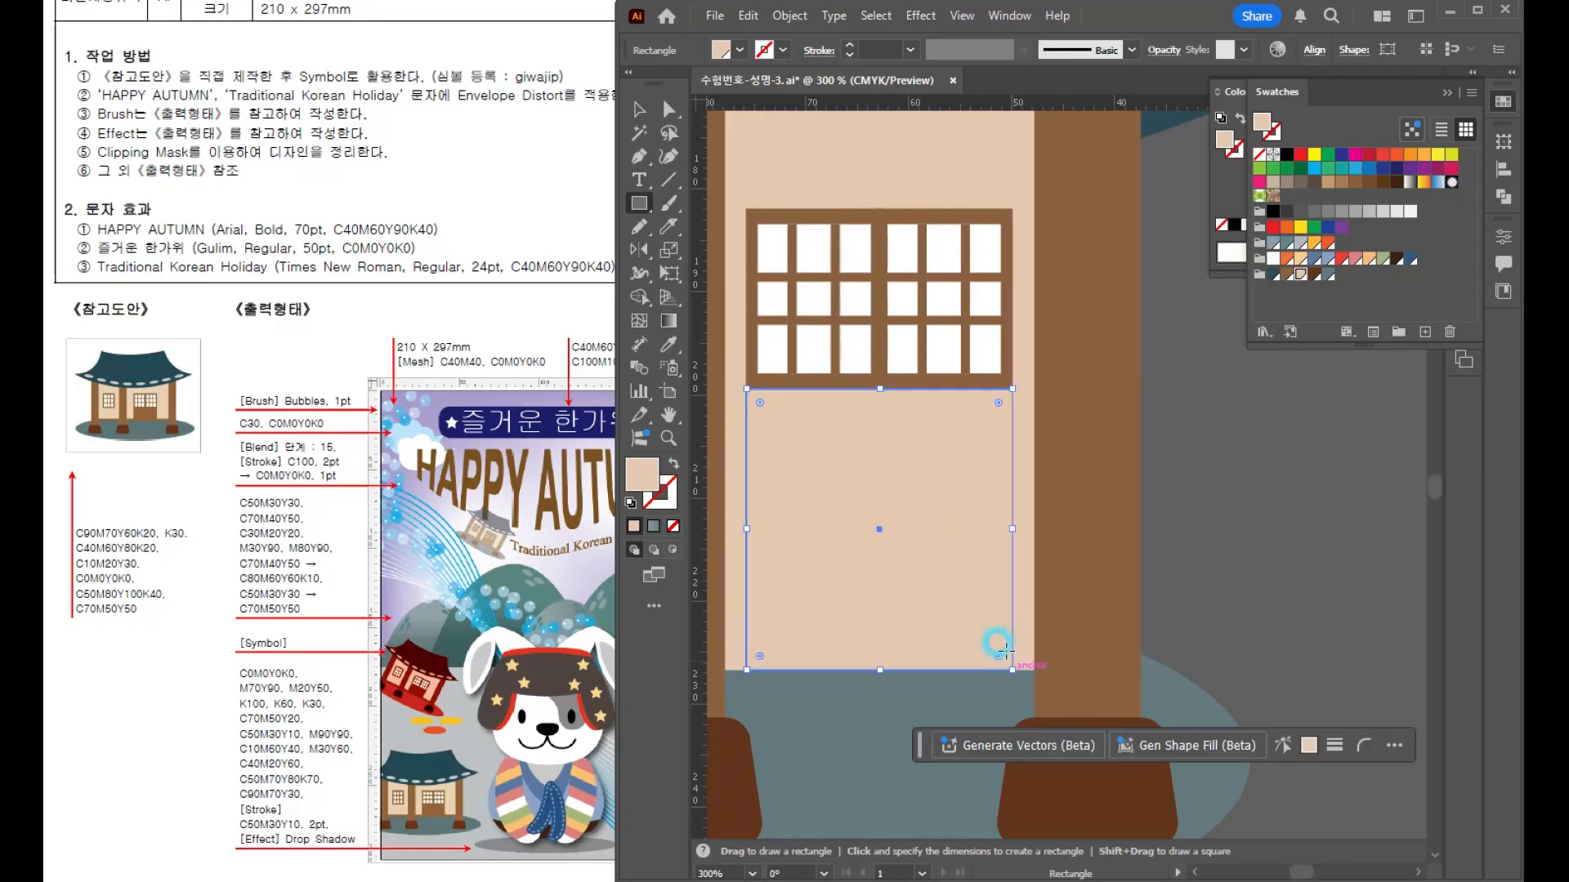
left_click(1274, 276)
left_click(1287, 276)
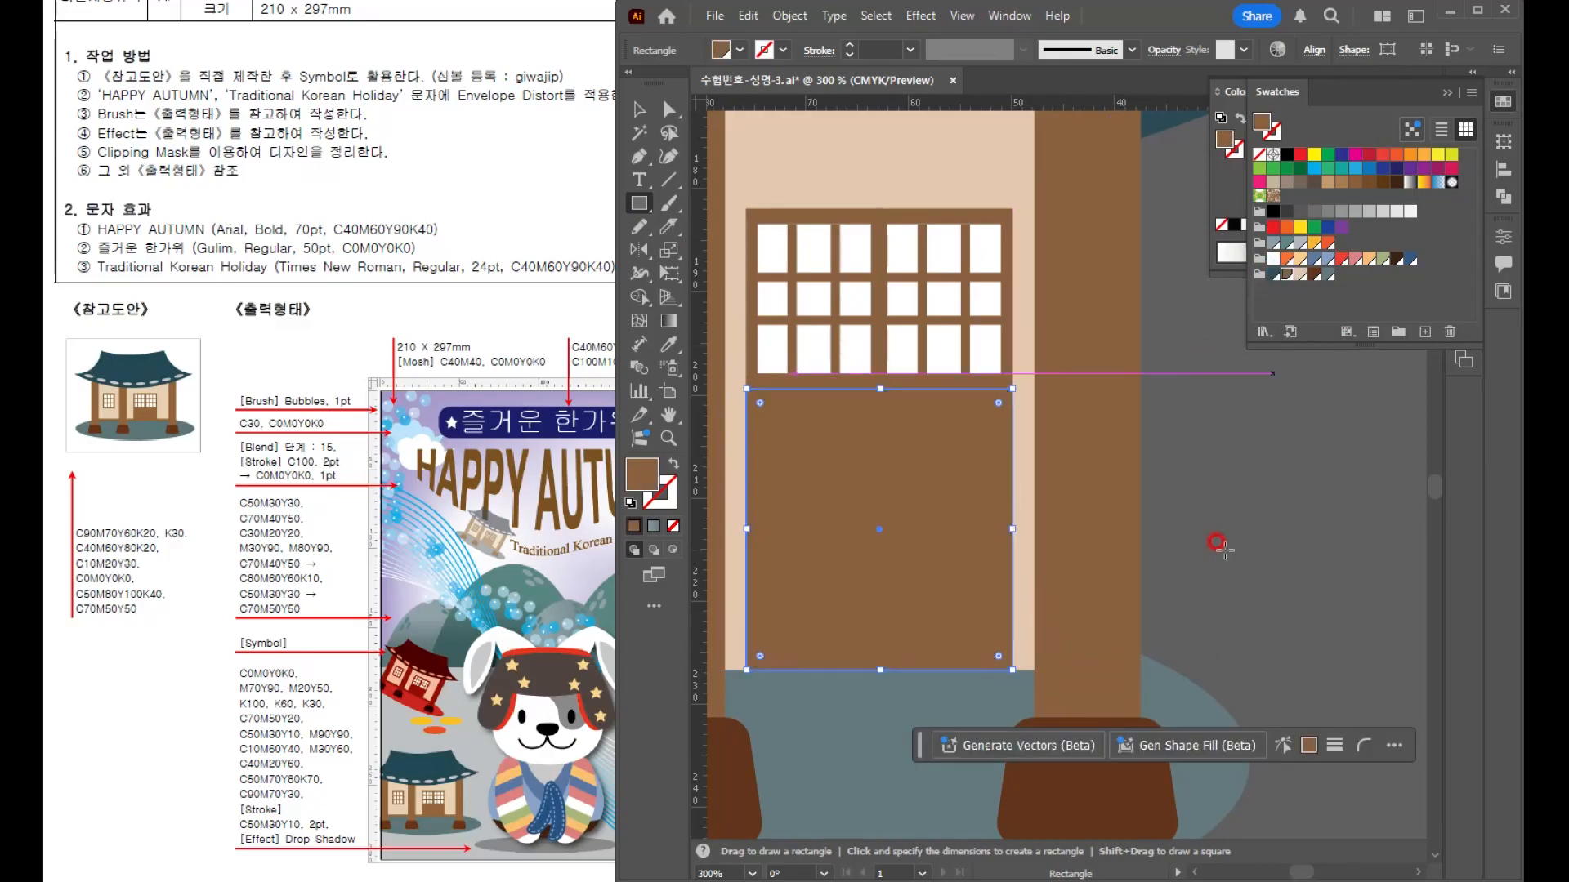
key("v")
left_click(1221, 545)
key("ctrl+1")
left_click_drag(1124, 425, 1085, 451)
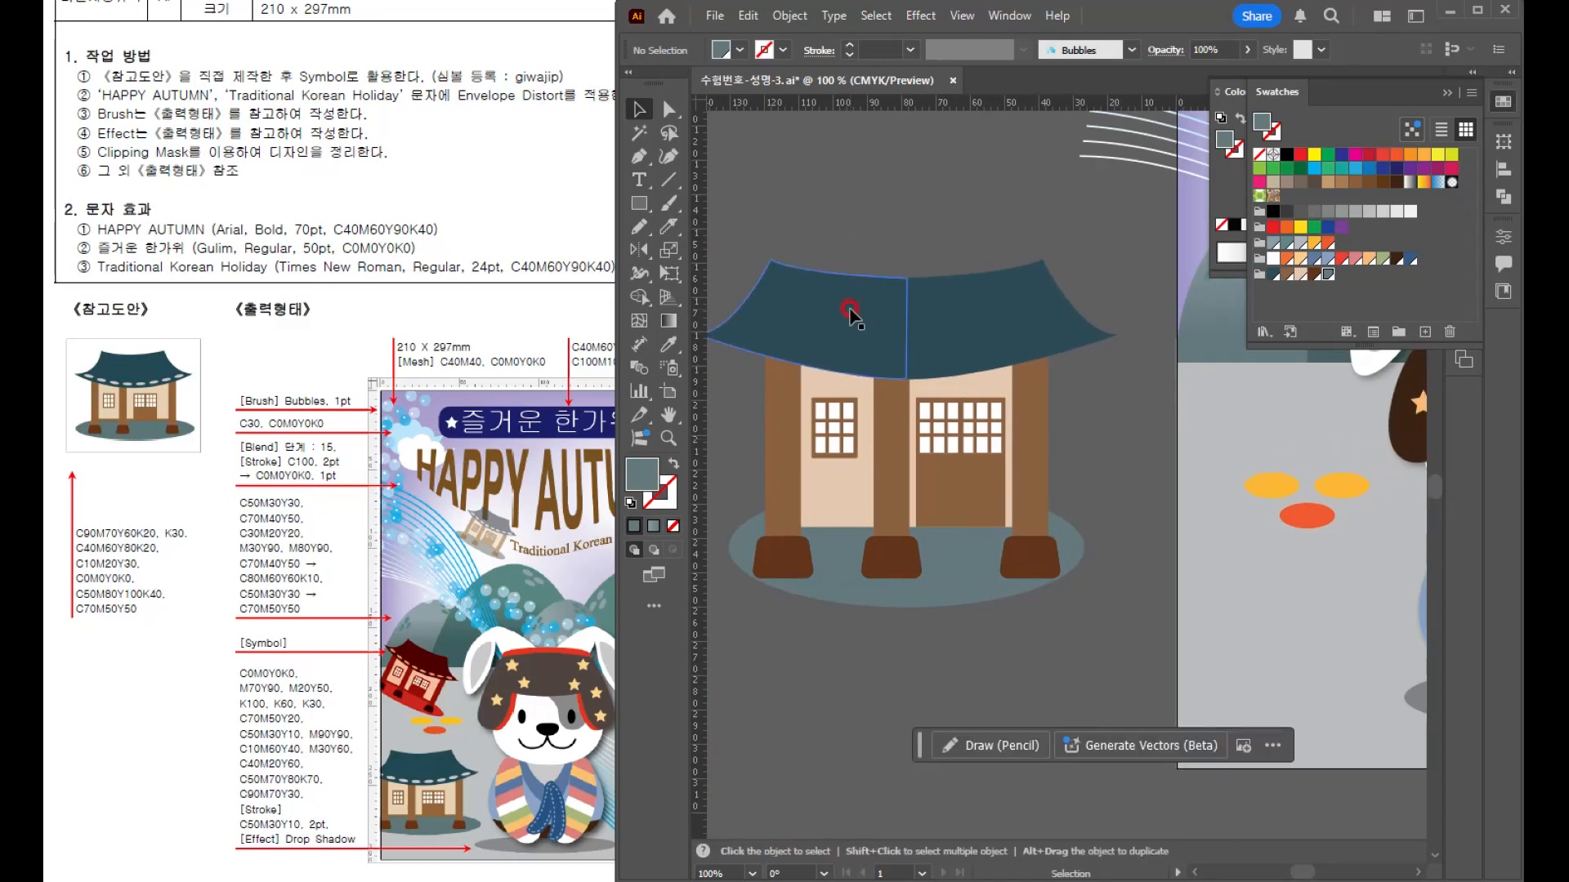
- Draw a flat ellipse about 26 × 6 mm above the roof and fill it with the wall's beige
scroll(851, 308, "up", 1)
left_click_drag(823, 368, 910, 349)
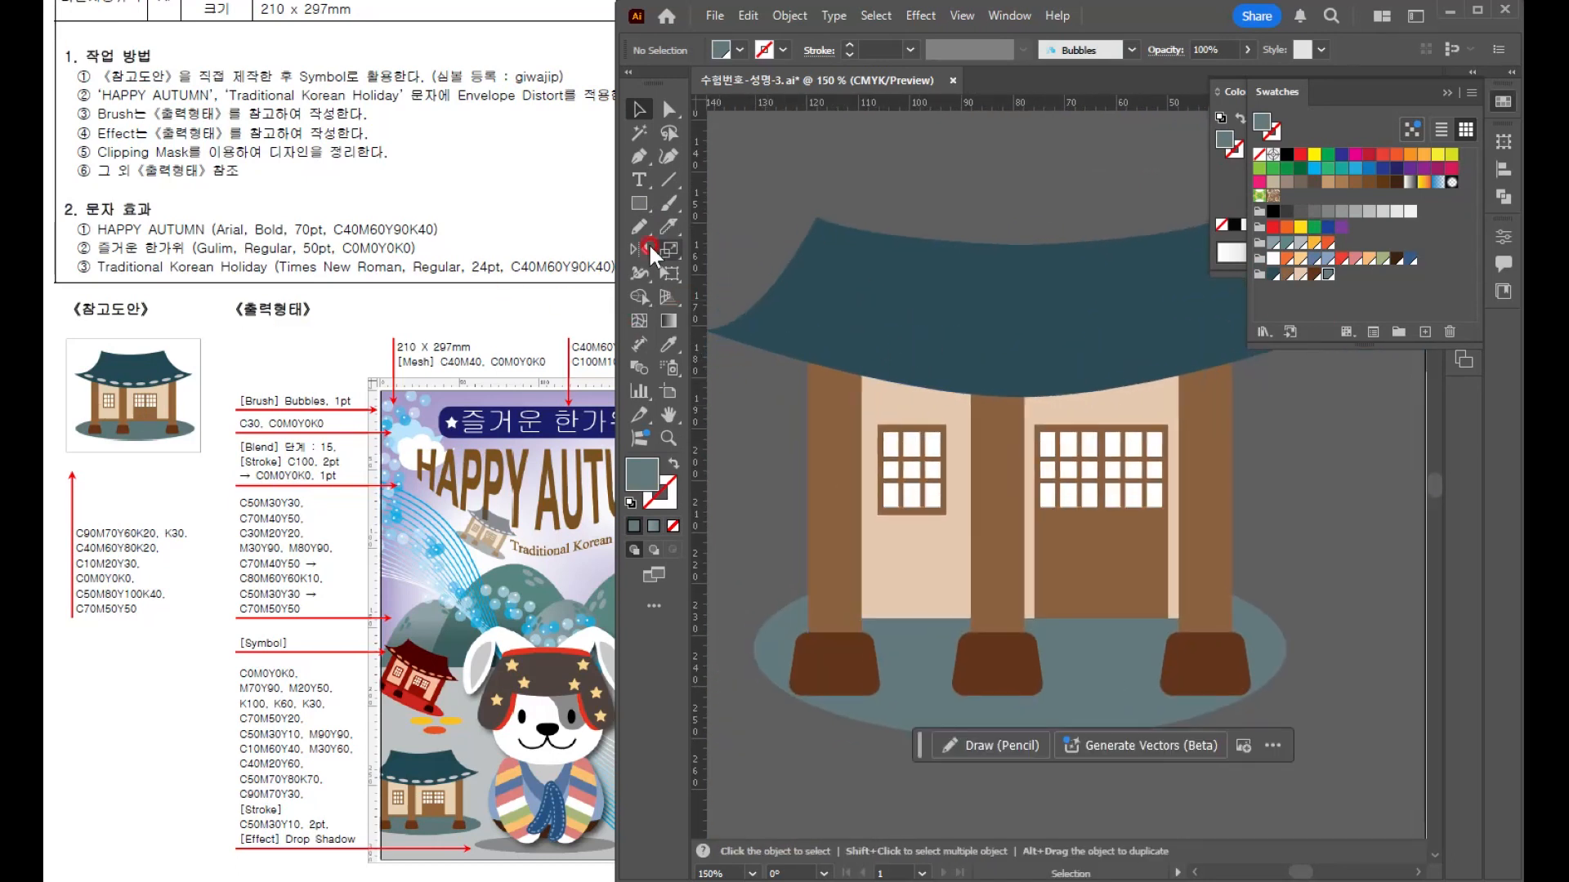
mouse_move(637, 204)
left_mouse_down()
mouse_move(711, 252)
mouse_move(889, 278)
left_mouse_up()
scroll(1114, 448, "up", 3)
left_click(1300, 274)
key("v")
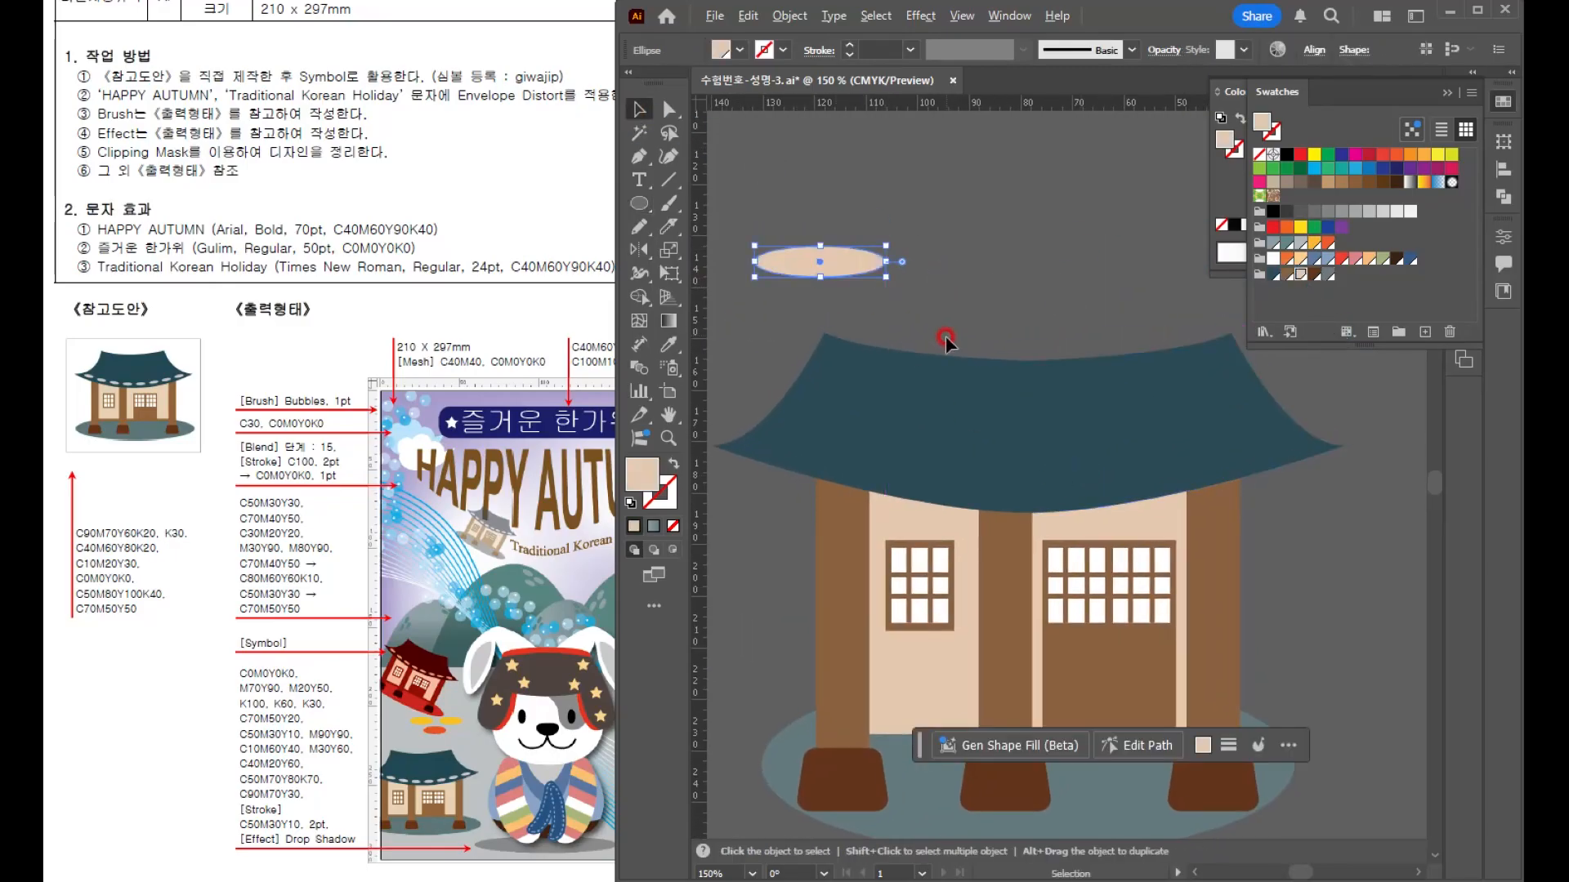
- Duplicate the beige ellipse sideways at equal spacing to make a horizontal row of eight
key("ctrl+minus")
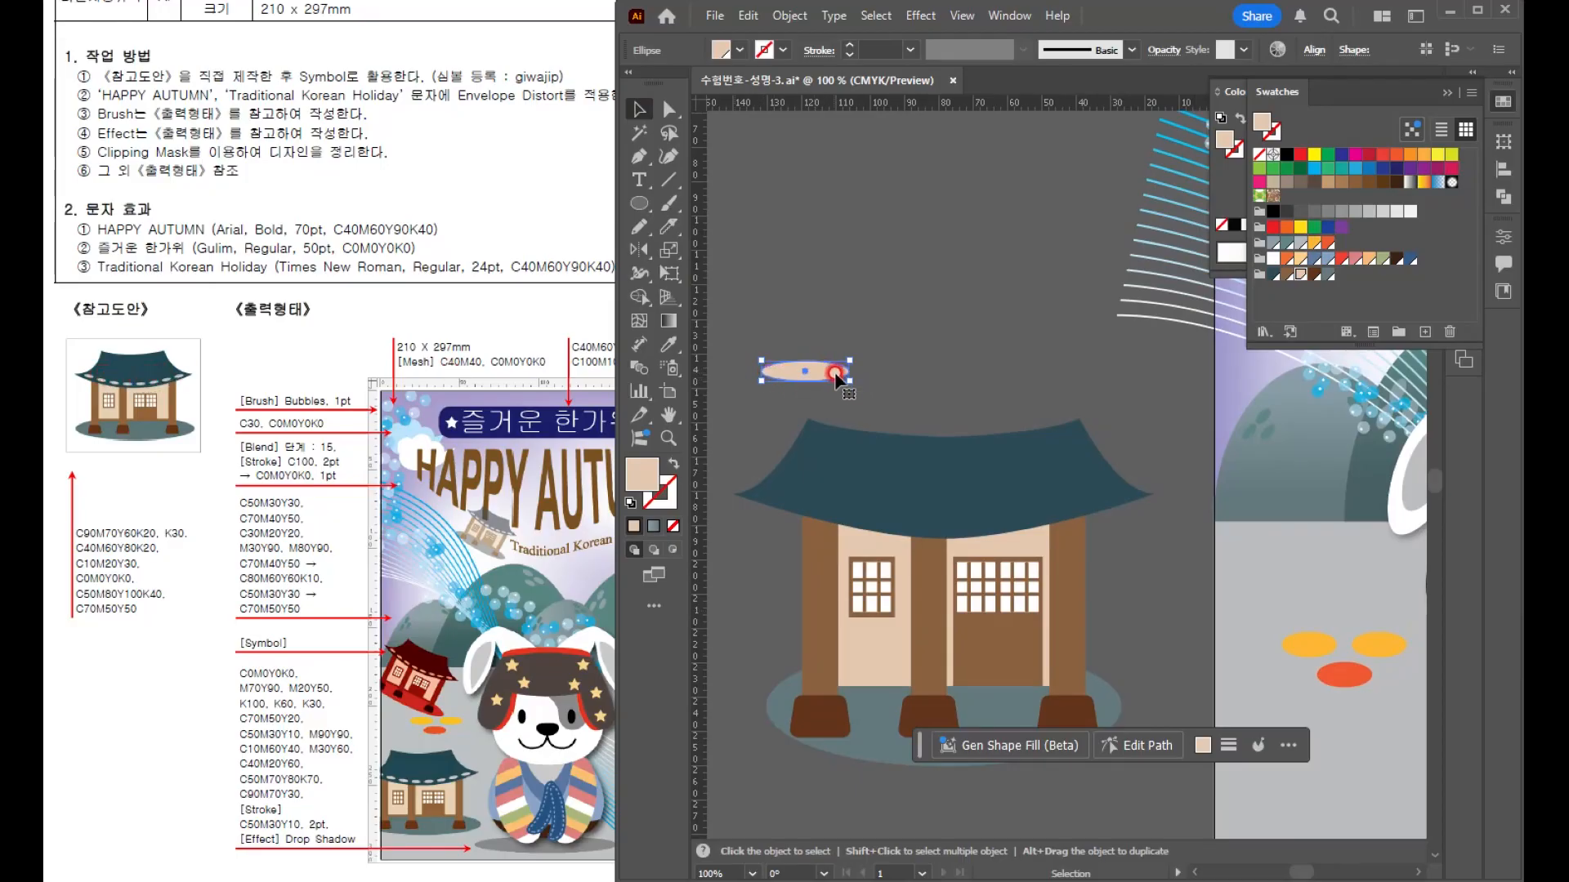
left_click_drag(807, 383, 845, 457)
key("ctrl+minus")
key("ctrl+minus")
key("ctrl+d")
key("ctrl+d")
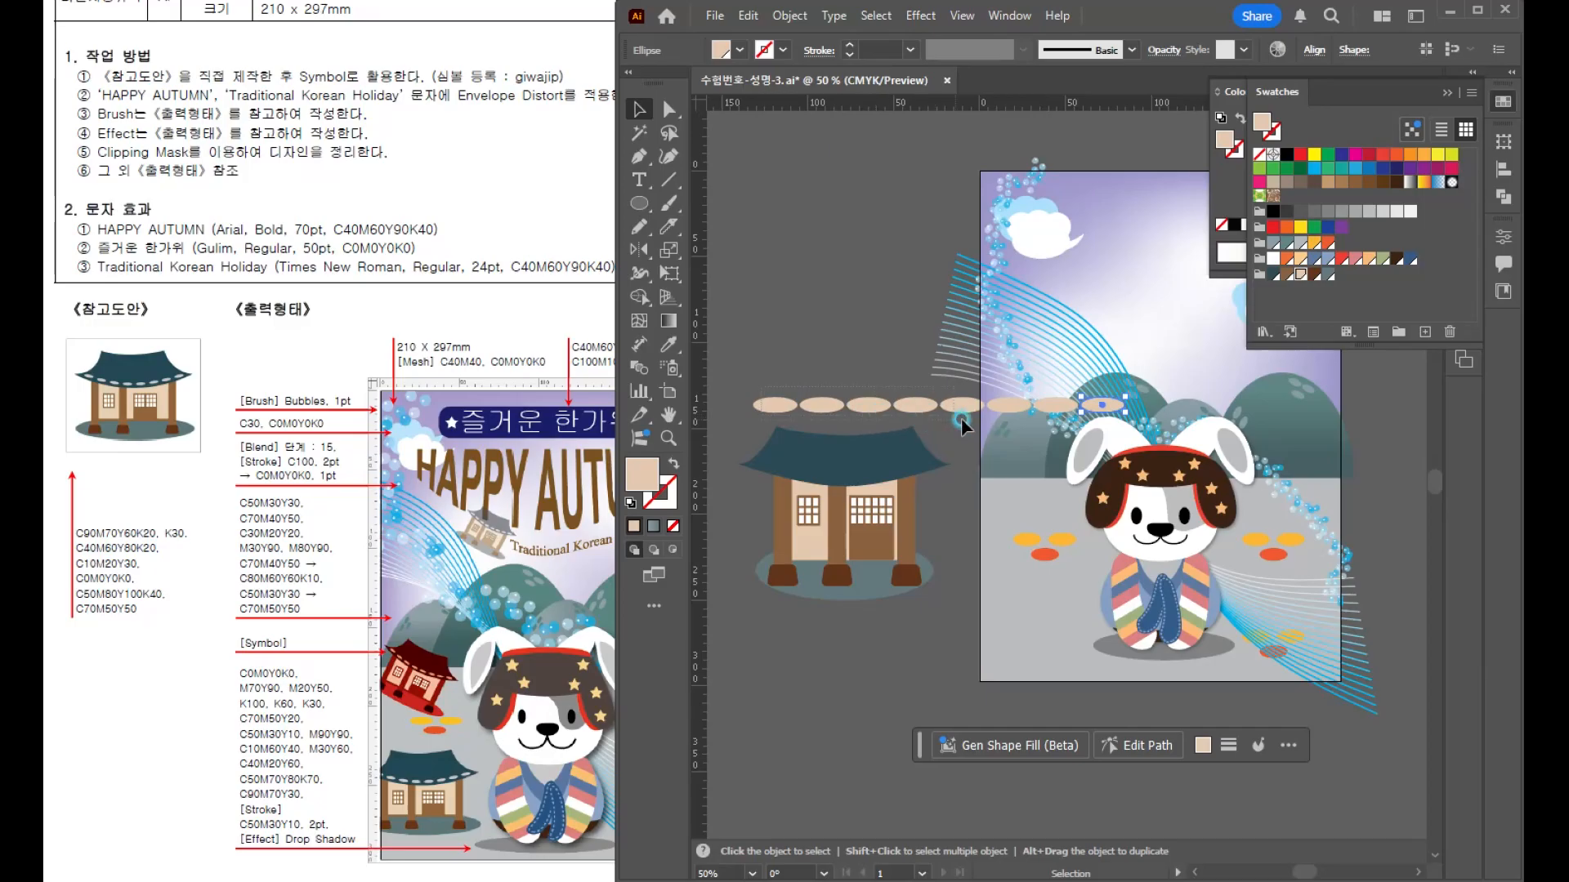
- Select all eight ellipses and move the row onto empty canvas away from the house and poster
key("ctrl+a")
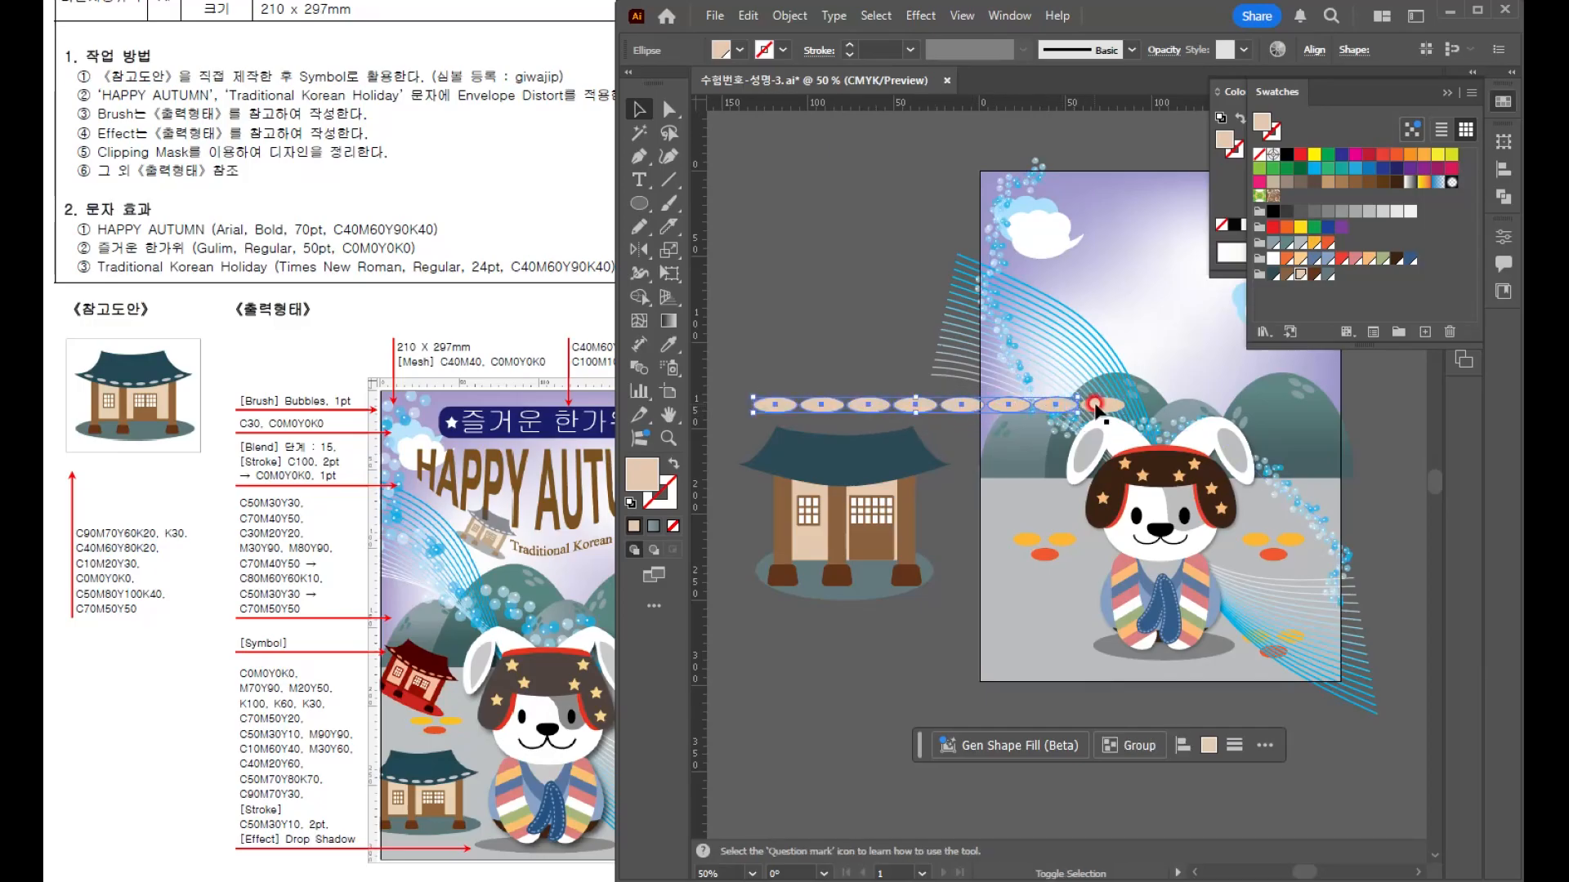
left_click_drag(1110, 409, 783, 272)
left_click_drag(819, 358, 1144, 524)
scroll(1009, 442, "up", 2)
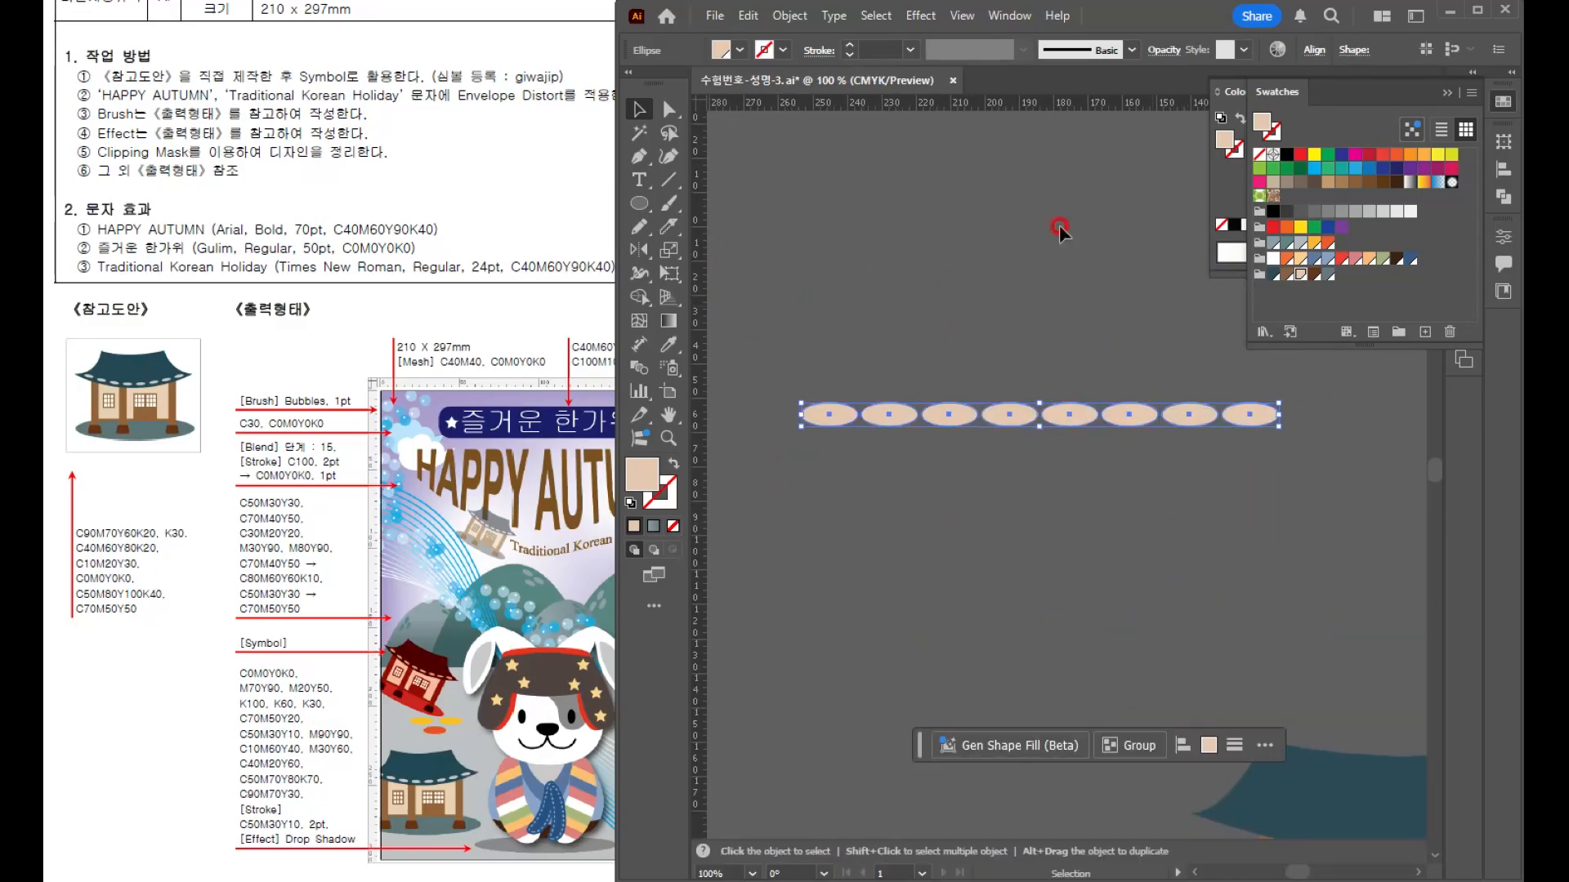
- Apply an envelope warp to the ellipse row with the horizontal Arc style and a -23% bend
left_click(790, 16)
mouse_move(994, 719)
left_click(1111, 718)
left_click(492, 93)
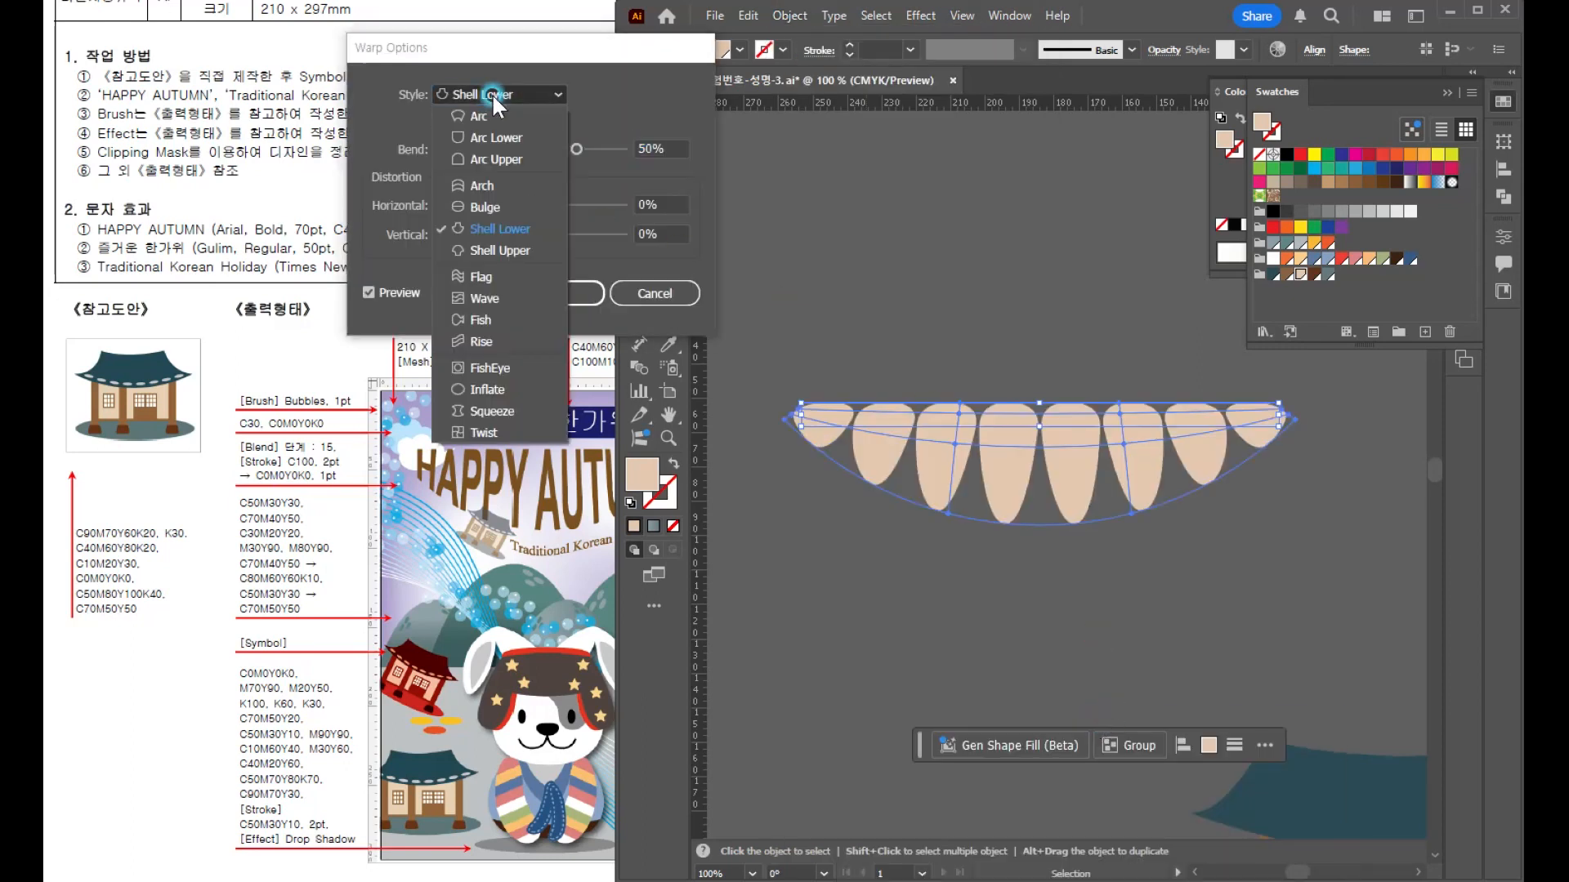
left_click(480, 117)
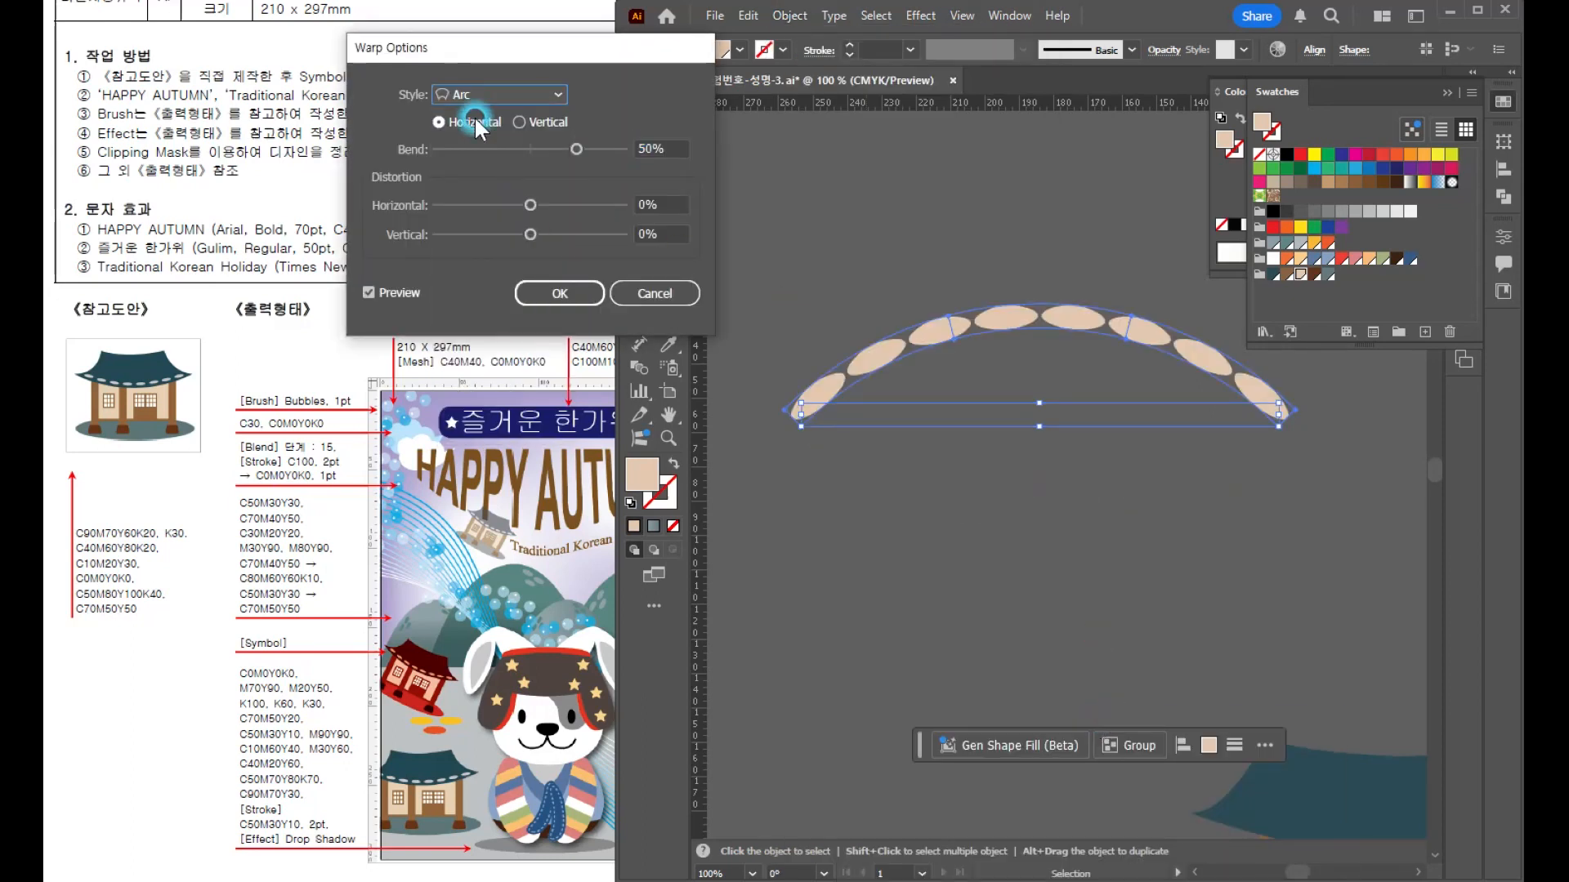
left_click_drag(575, 148, 507, 147)
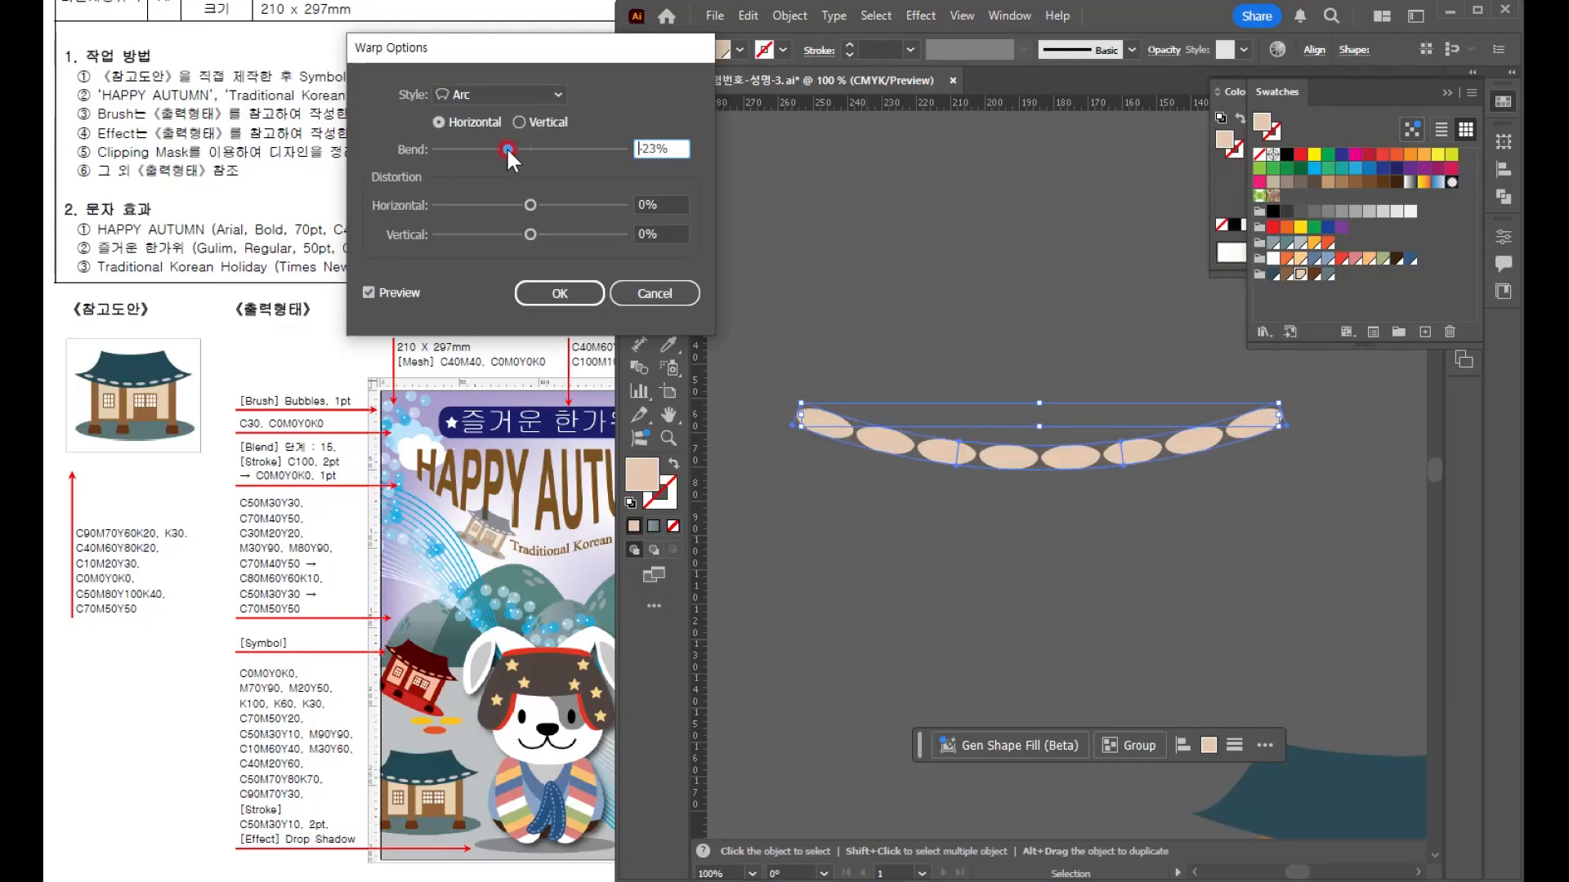
left_click(570, 293)
- Expand the warped ellipse row into editable paths
key("ctrl+minus")
key("ctrl+minus")
scroll(965, 322, "down", 3)
left_click_drag(964, 323, 853, 304)
scroll(768, 296, "up", 4)
left_click(816, 11)
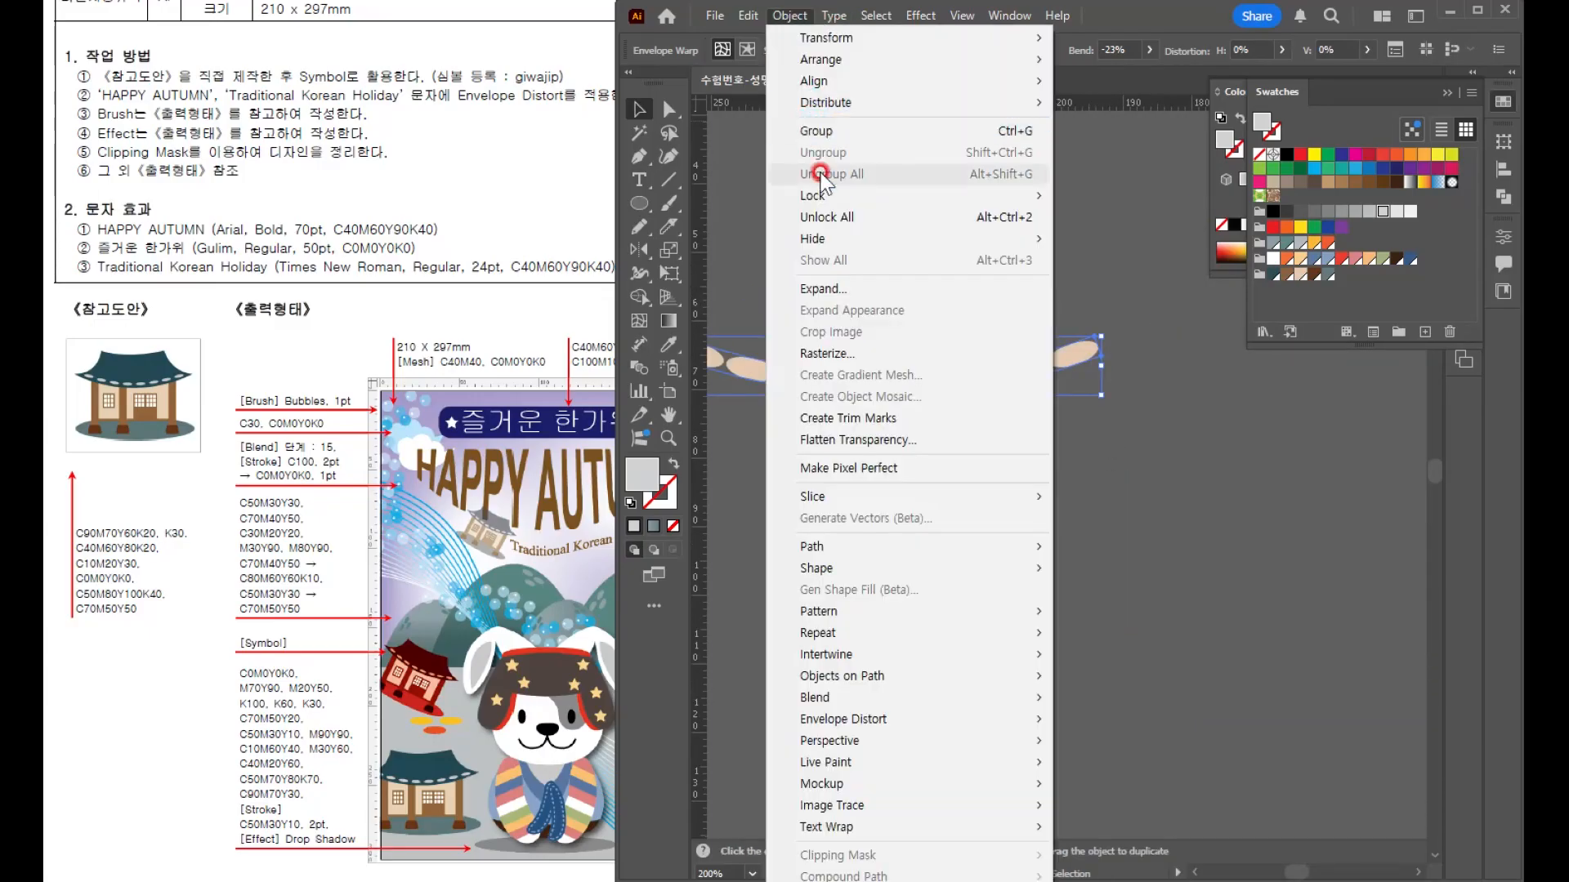
left_click(817, 296)
left_click(641, 433)
- Move the curved ellipse row onto the roof and scale it down to about 63 mm wide
left_click(1052, 382)
left_click_drag(1061, 354, 1309, 683)
scroll(1305, 680, "down", 3)
left_click_drag(1234, 621, 1162, 443)
scroll(1254, 425, "up", 4)
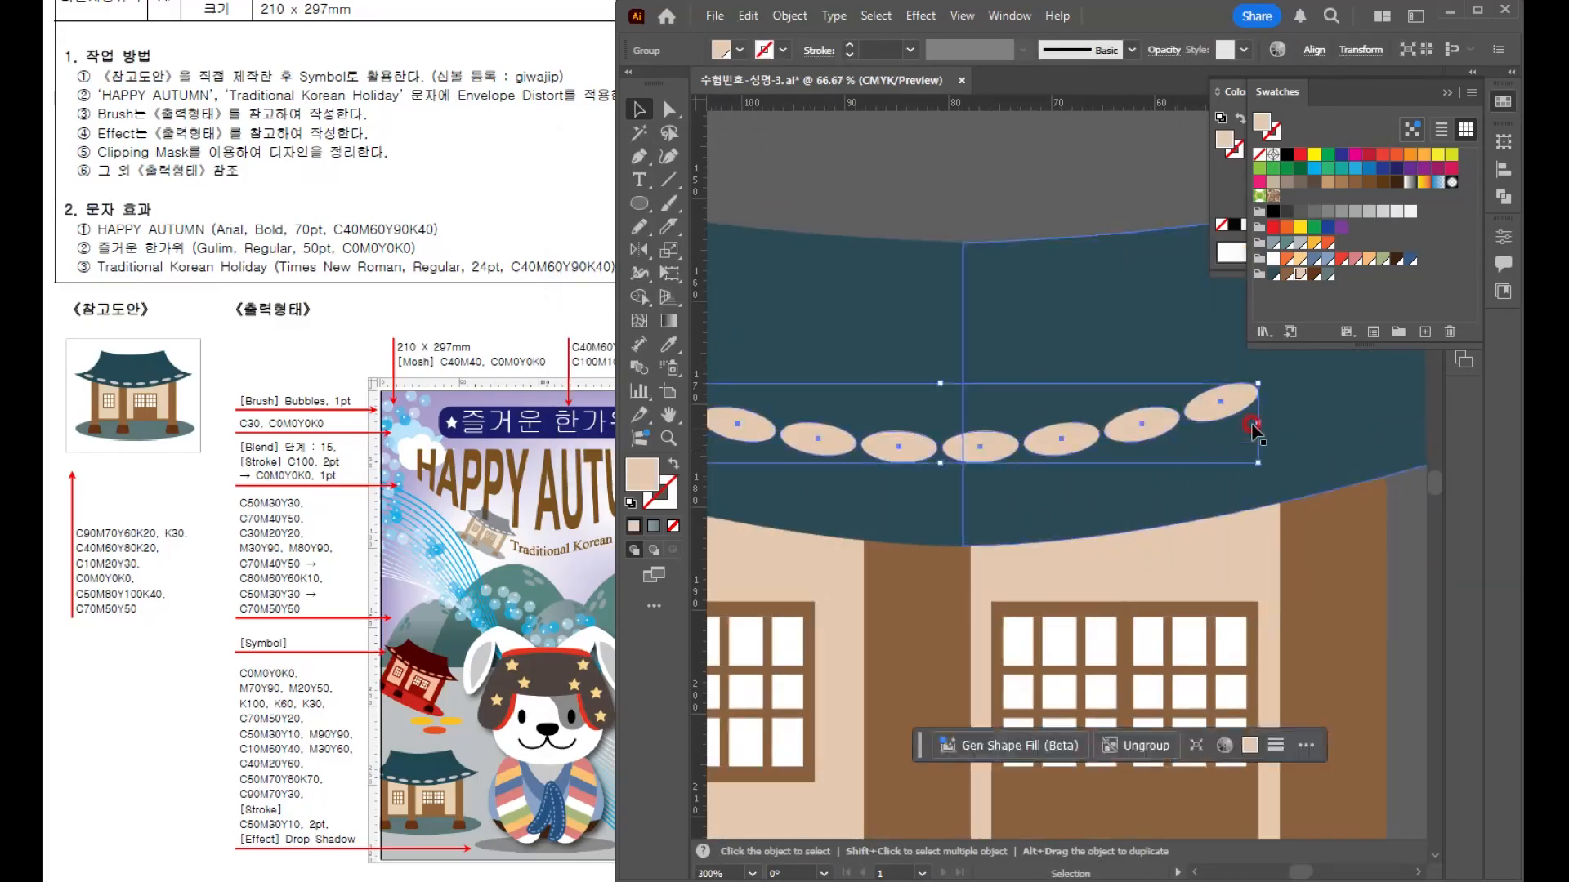
- Enlarge the ellipse row to about 80 mm wide so it follows the roof's lower edge
key("ctrl+shift+a")
scroll(1299, 490, "down", 2)
left_click_drag(1275, 443, 1063, 409)
left_click(1059, 398)
left_click_drag(1226, 388, 1217, 377)
key("ctrl+shift+a")
scroll(1218, 377, "down", 2)
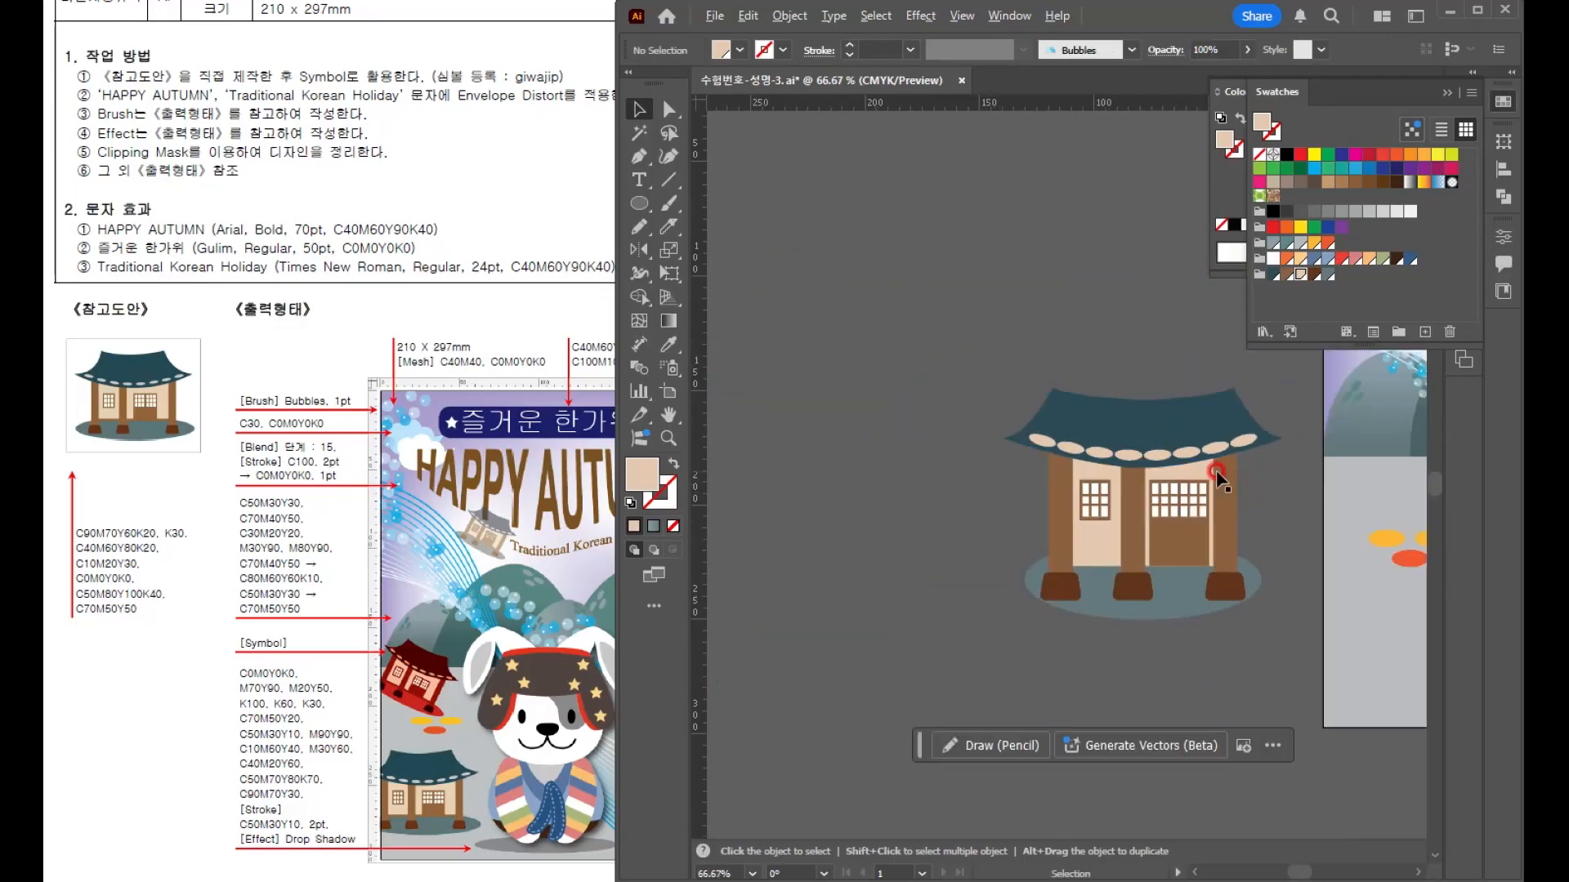
- Select all parts of the house, including roof ornaments, windows and base, and group them
scroll(980, 408, "right", 4)
left_click_drag(949, 489, 951, 490)
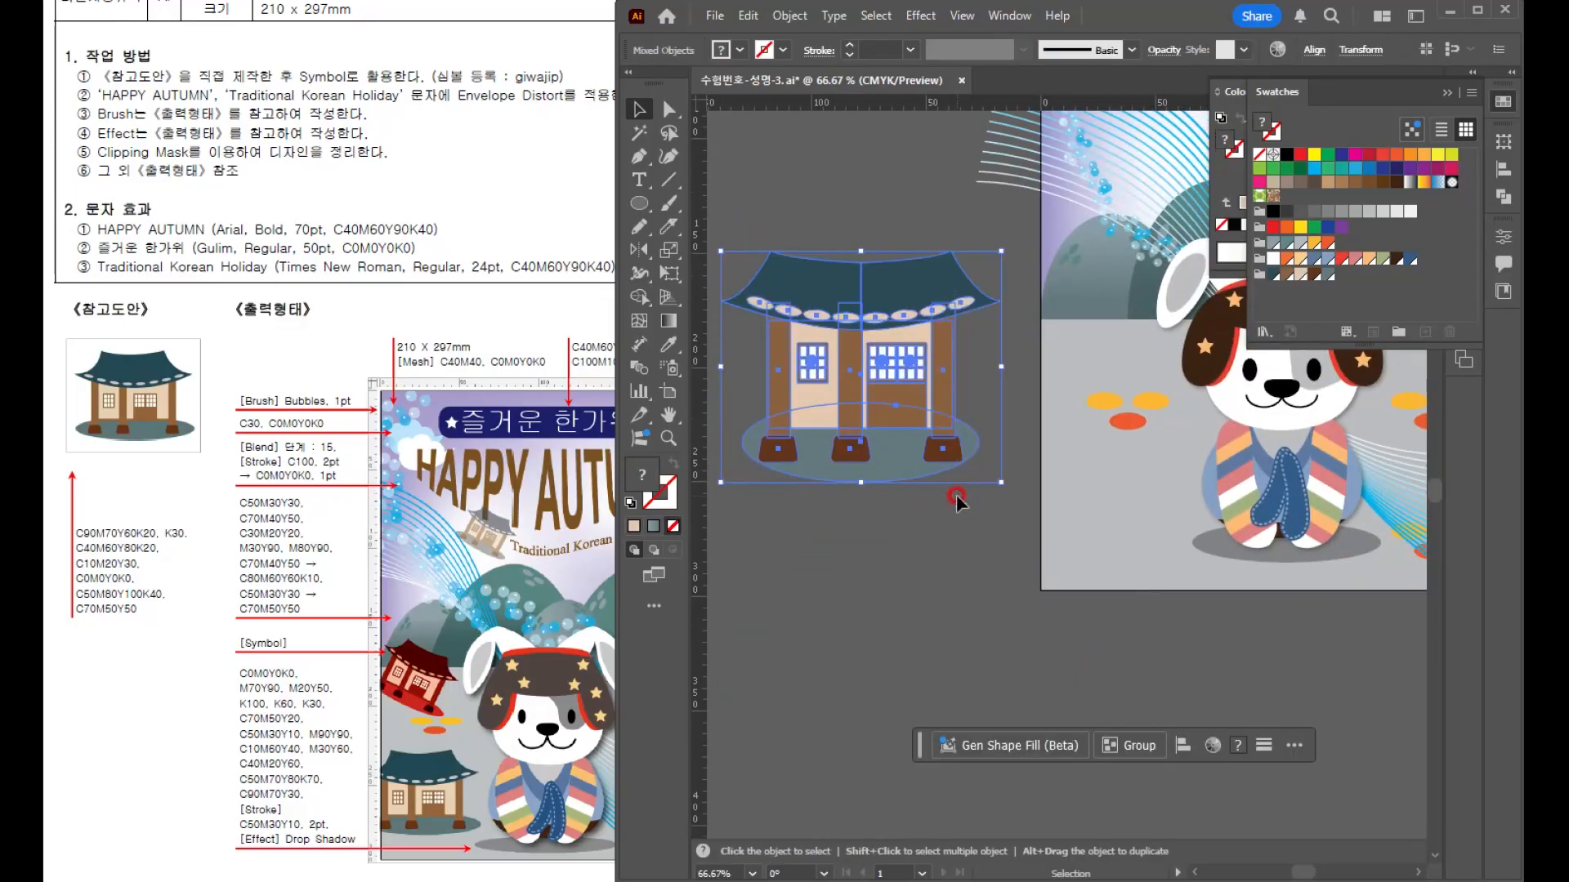
scroll(768, 217, "down", 2)
left_click(519, 765)
scroll(425, 784, "right", 3)
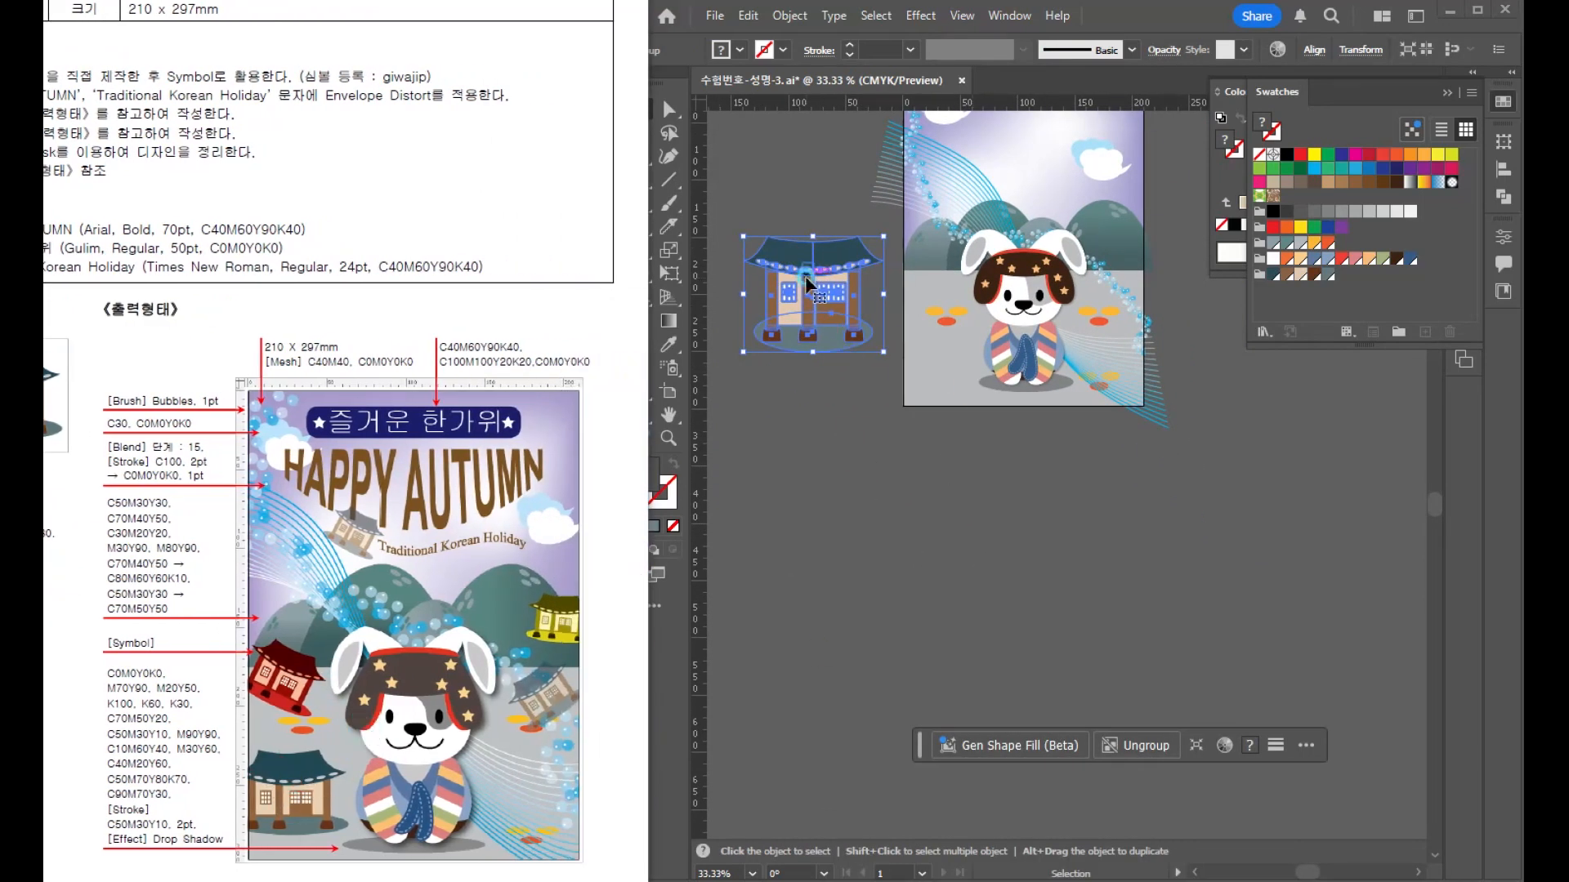
- Move the grouped house to the poster's lower-left corner and scale it down to about 83 mm wide
left_click(806, 285)
scroll(807, 284, "up", 2)
left_click_drag(1164, 293, 1032, 405)
left_click_drag(841, 552, 796, 376)
left_click(1092, 640)
left_click_drag(1173, 580, 1227, 752)
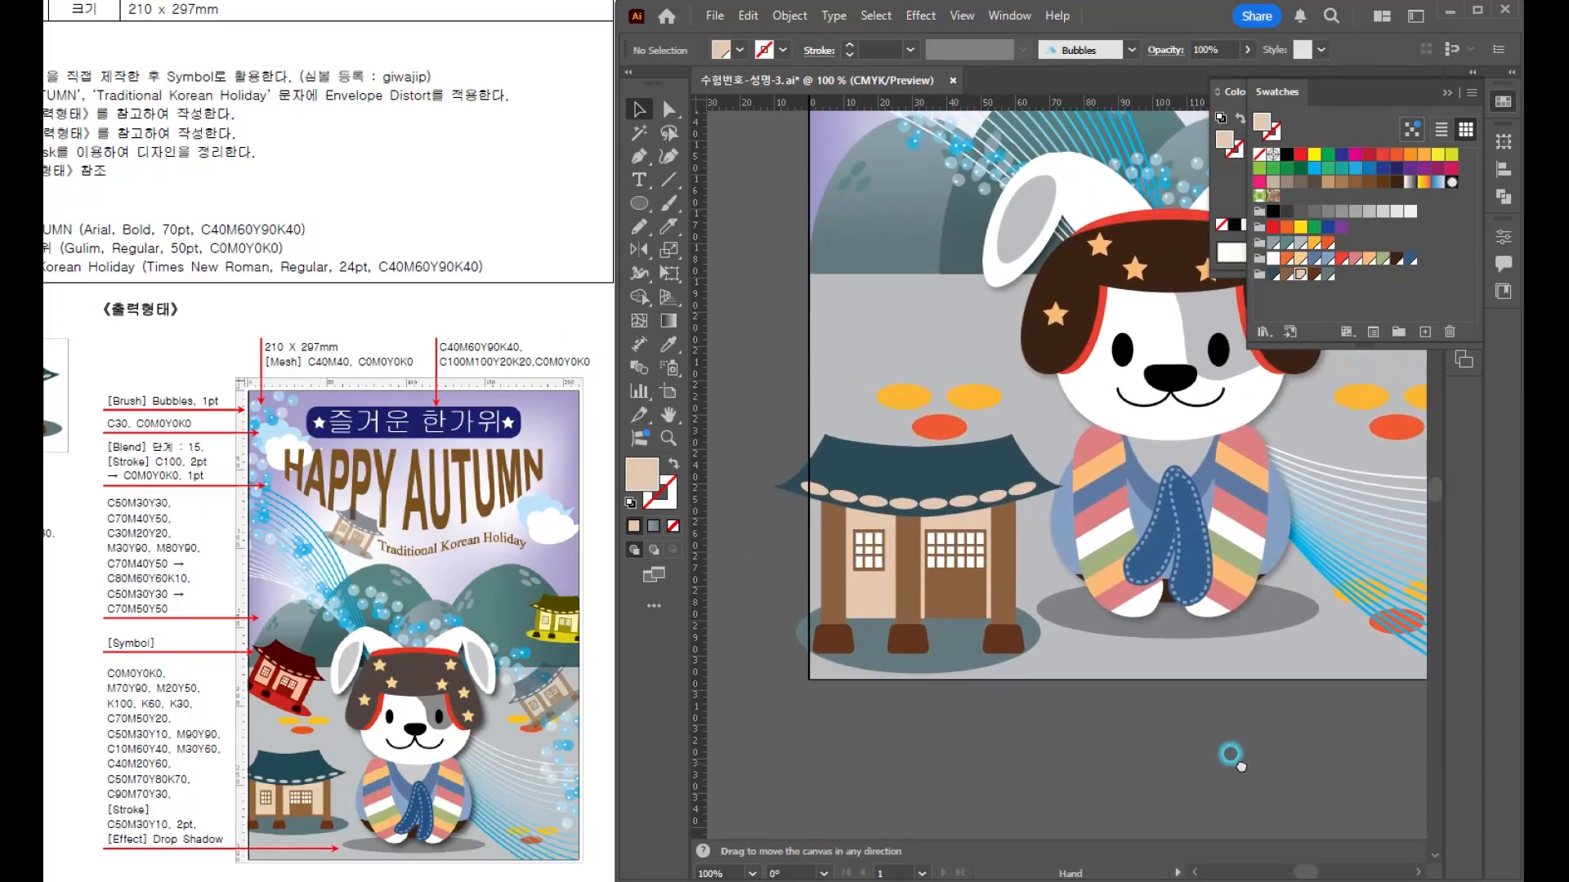
- Raise the orange clouds above the house by about 6 mm and scale the house down to about 72 mm wide
left_click_drag(981, 387, 980, 381)
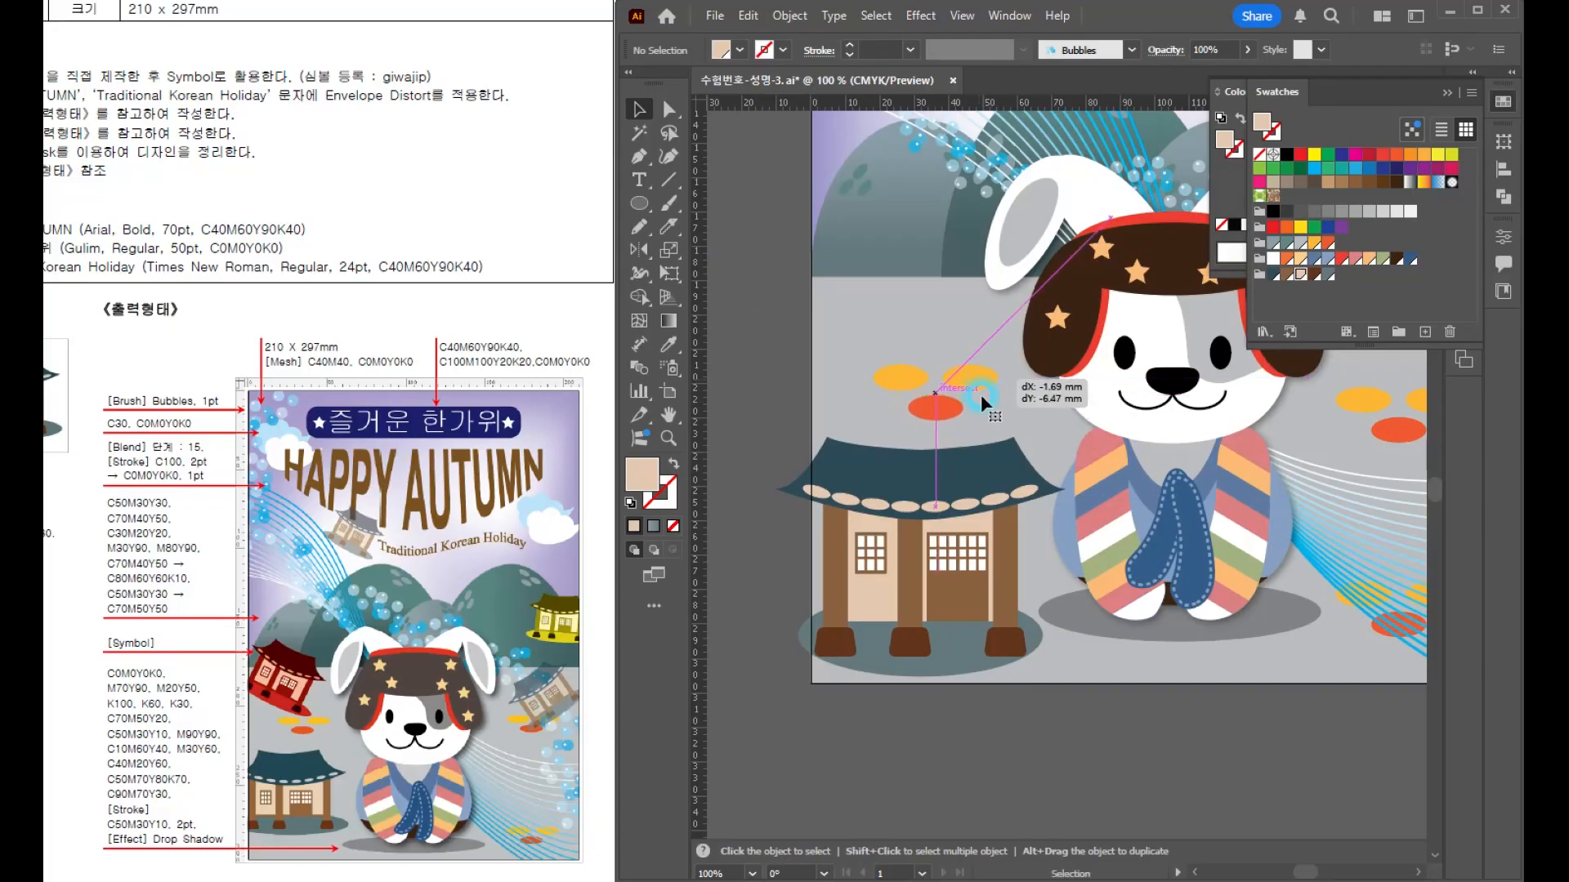
left_click(1069, 501)
left_click_drag(1060, 441, 893, 549)
key("ctrl+minus")
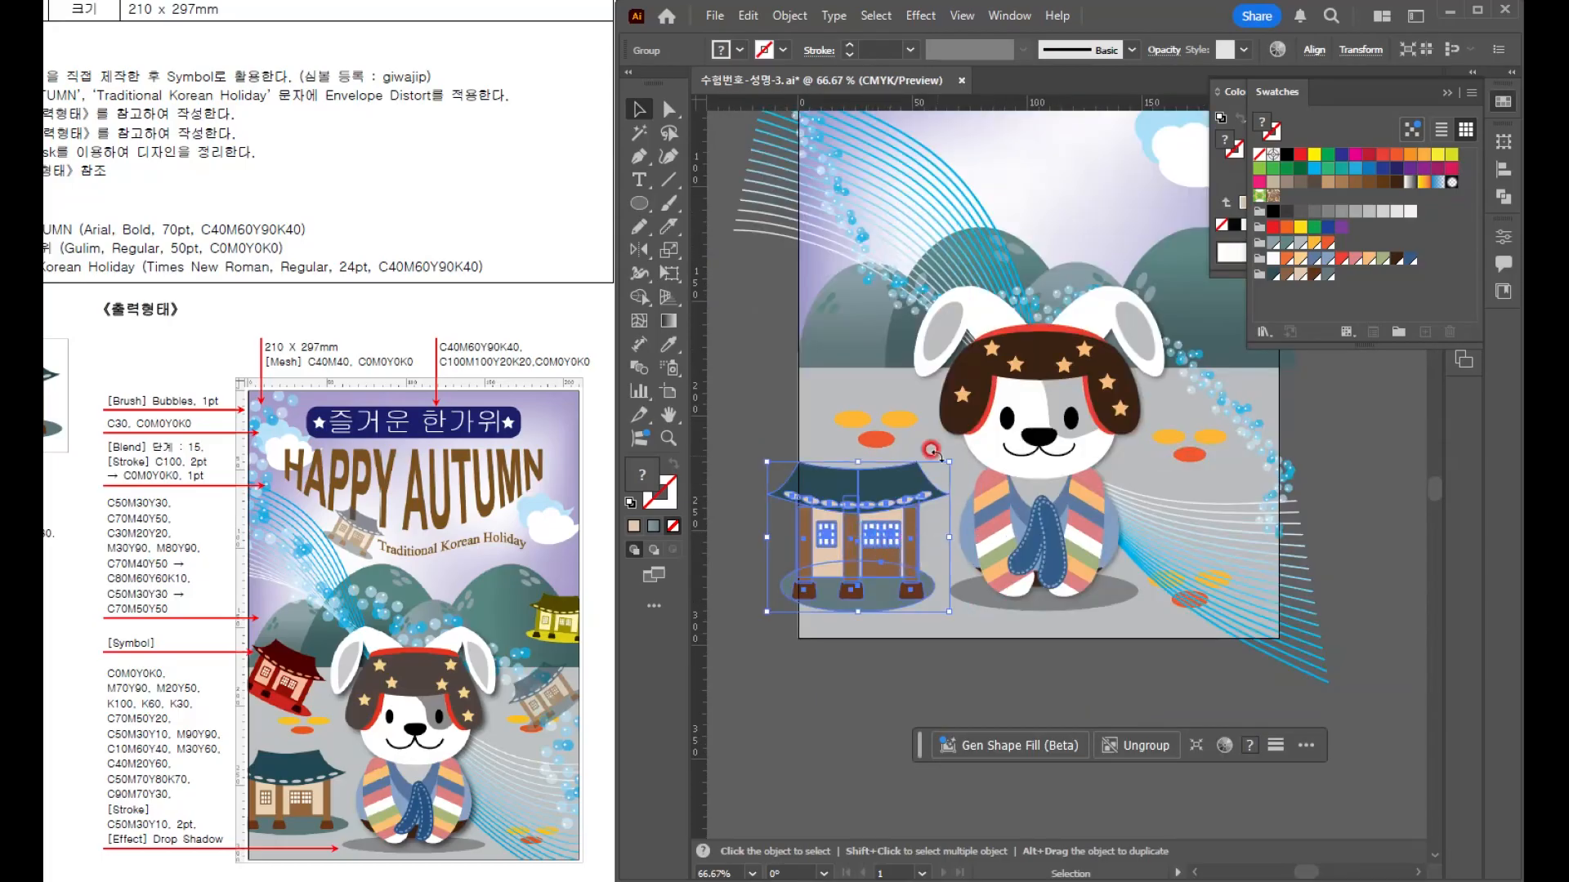
left_click_drag(946, 461, 937, 471)
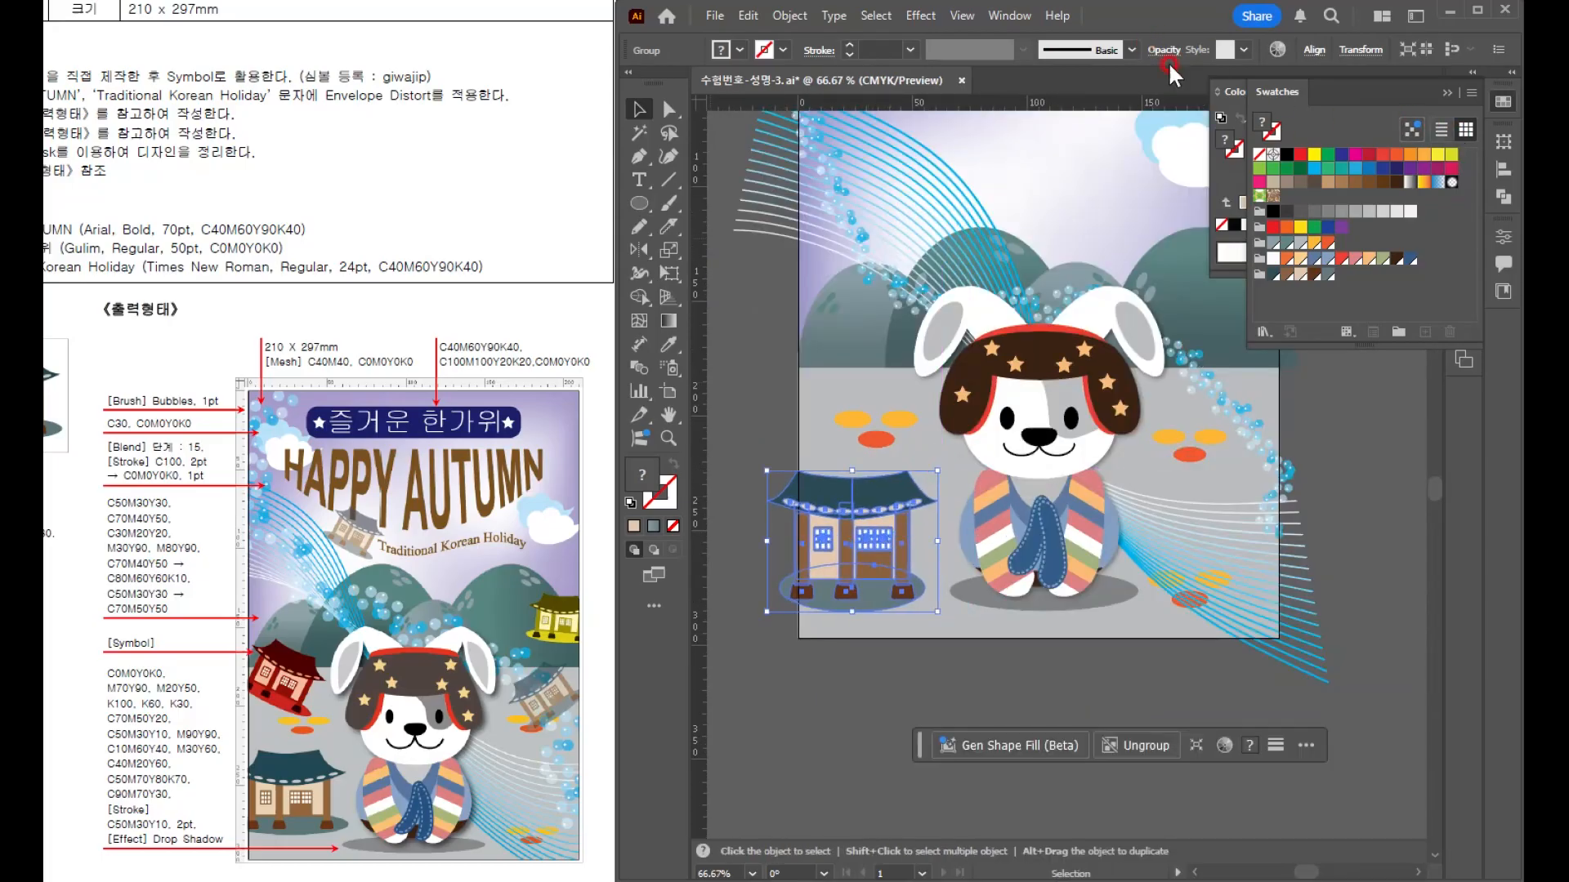
- Register the grouped house as a dynamic Movie Clip symbol named giwajip
left_click(1010, 15)
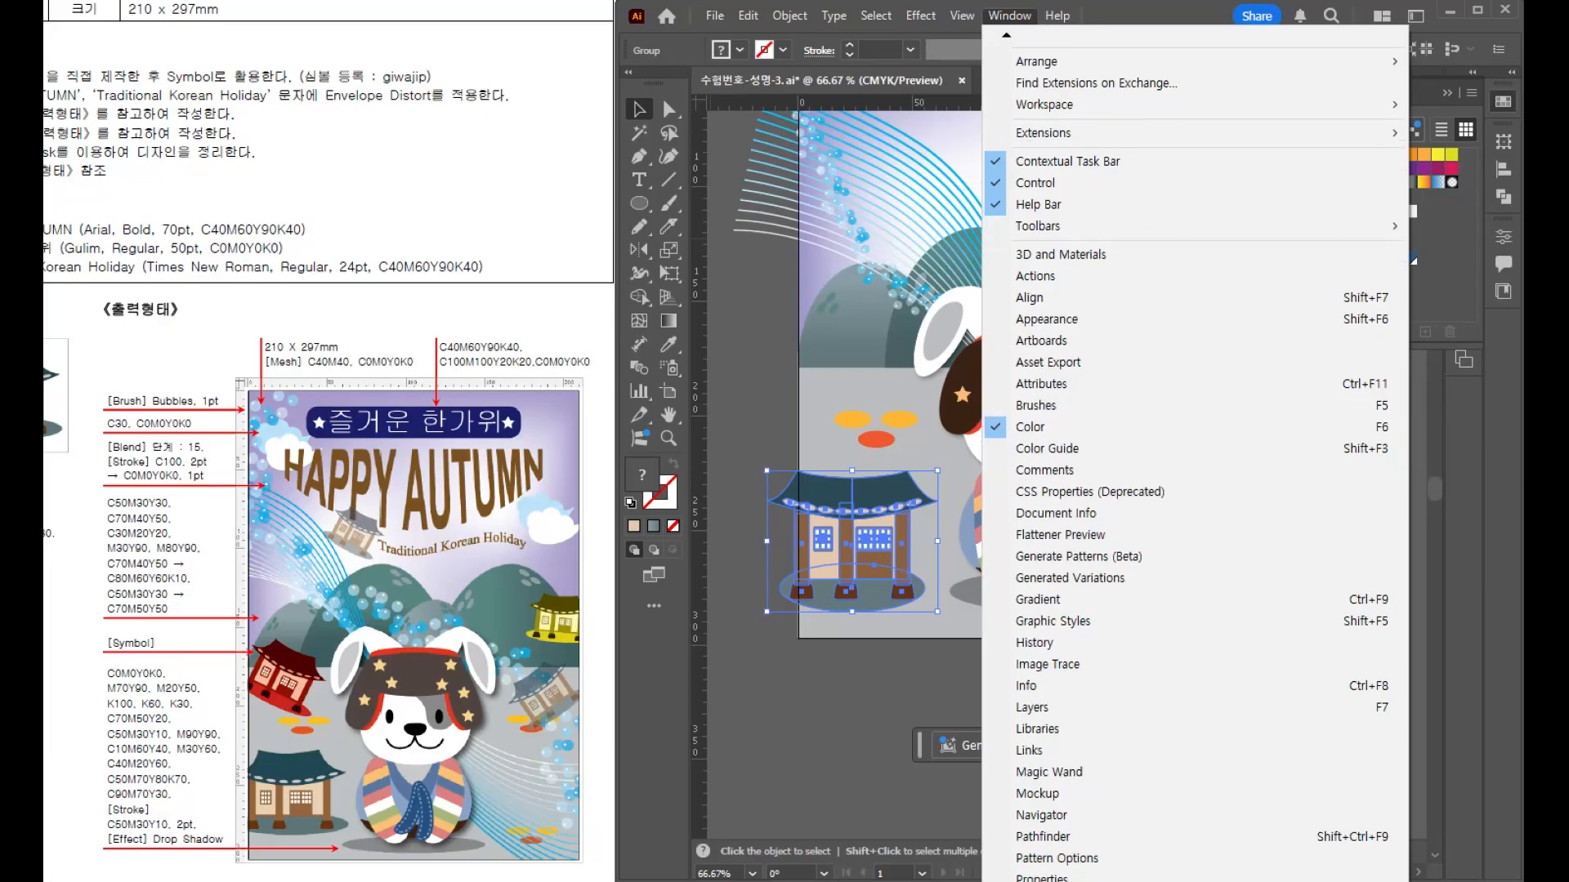
scroll(1062, 801, "down", 3)
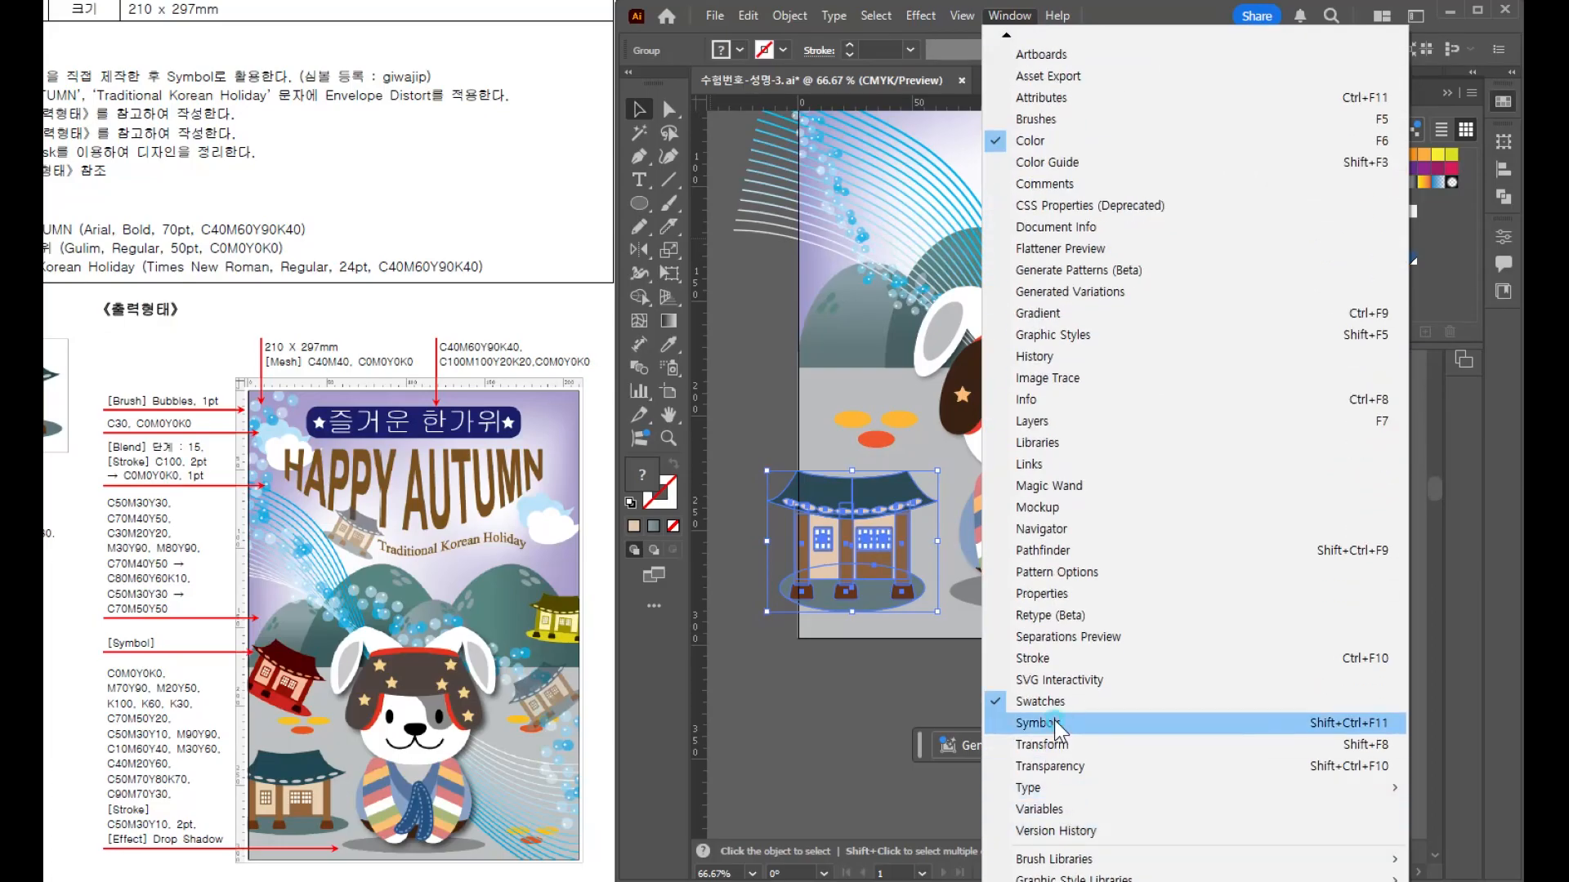
left_click(1054, 723)
left_click_drag(852, 539, 1308, 286)
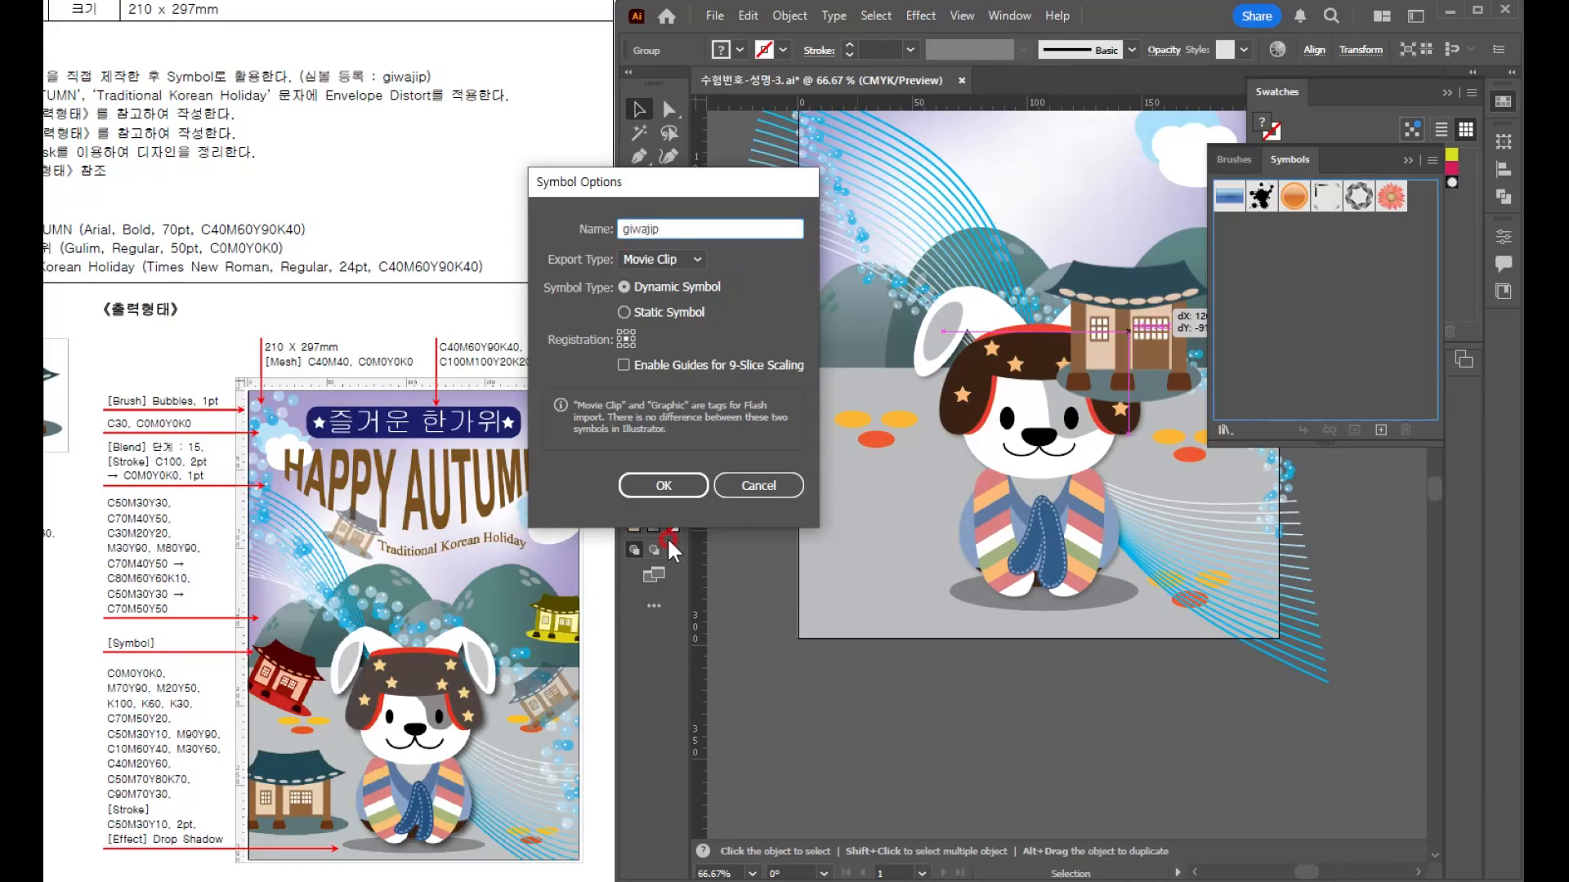
left_click(663, 486)
- Spray four giwajip symbols: one in the upper sky, two along the poster's right edge and one at its left edge
scroll(994, 678, "down", 2)
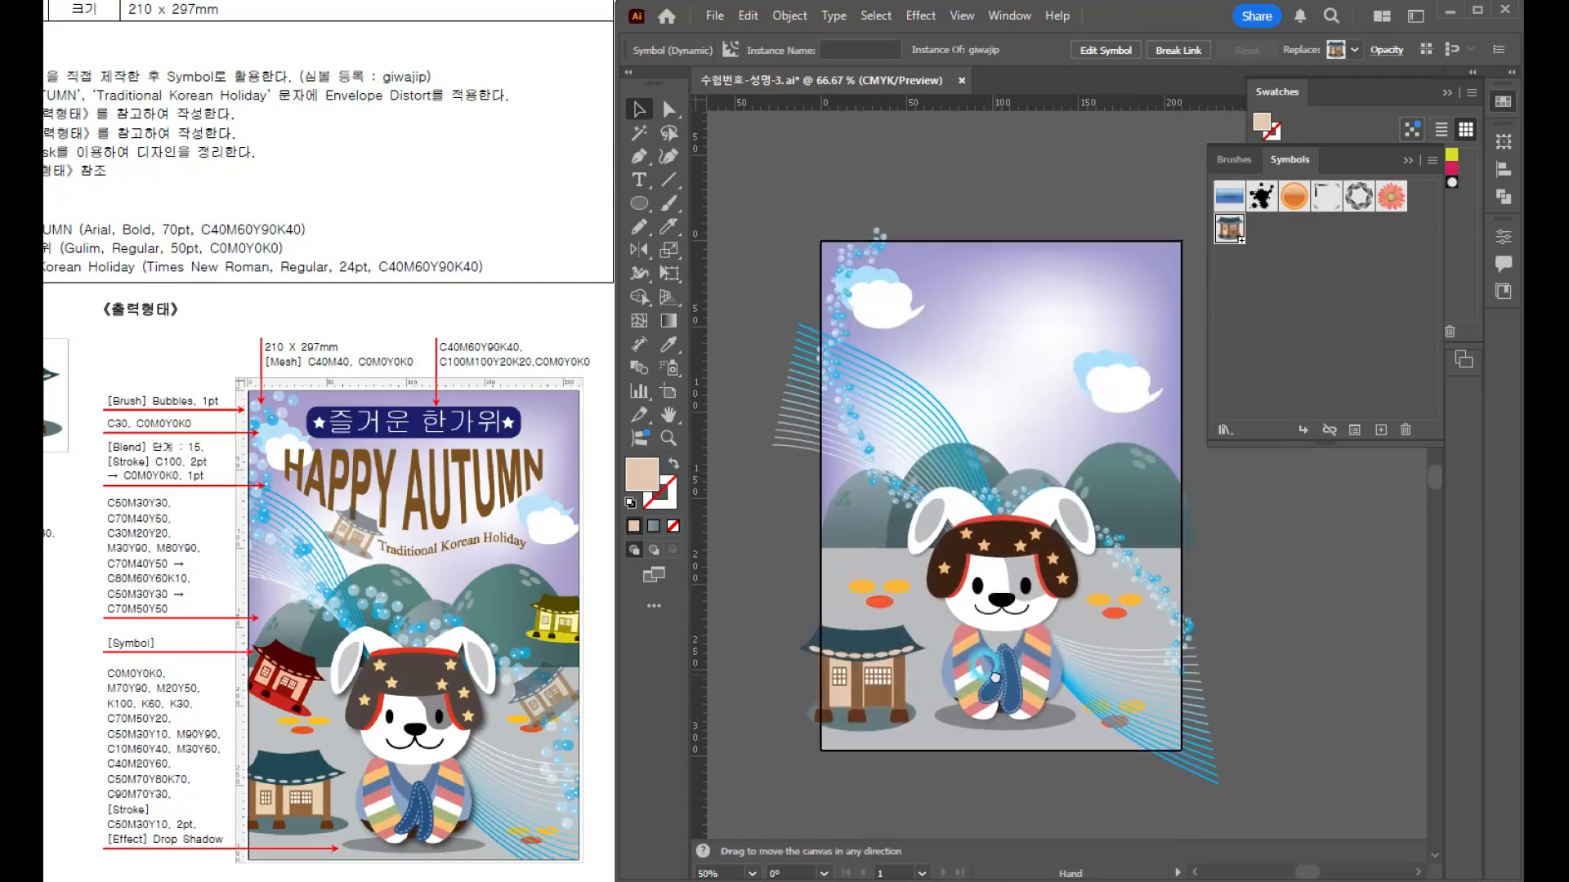
left_click(670, 370)
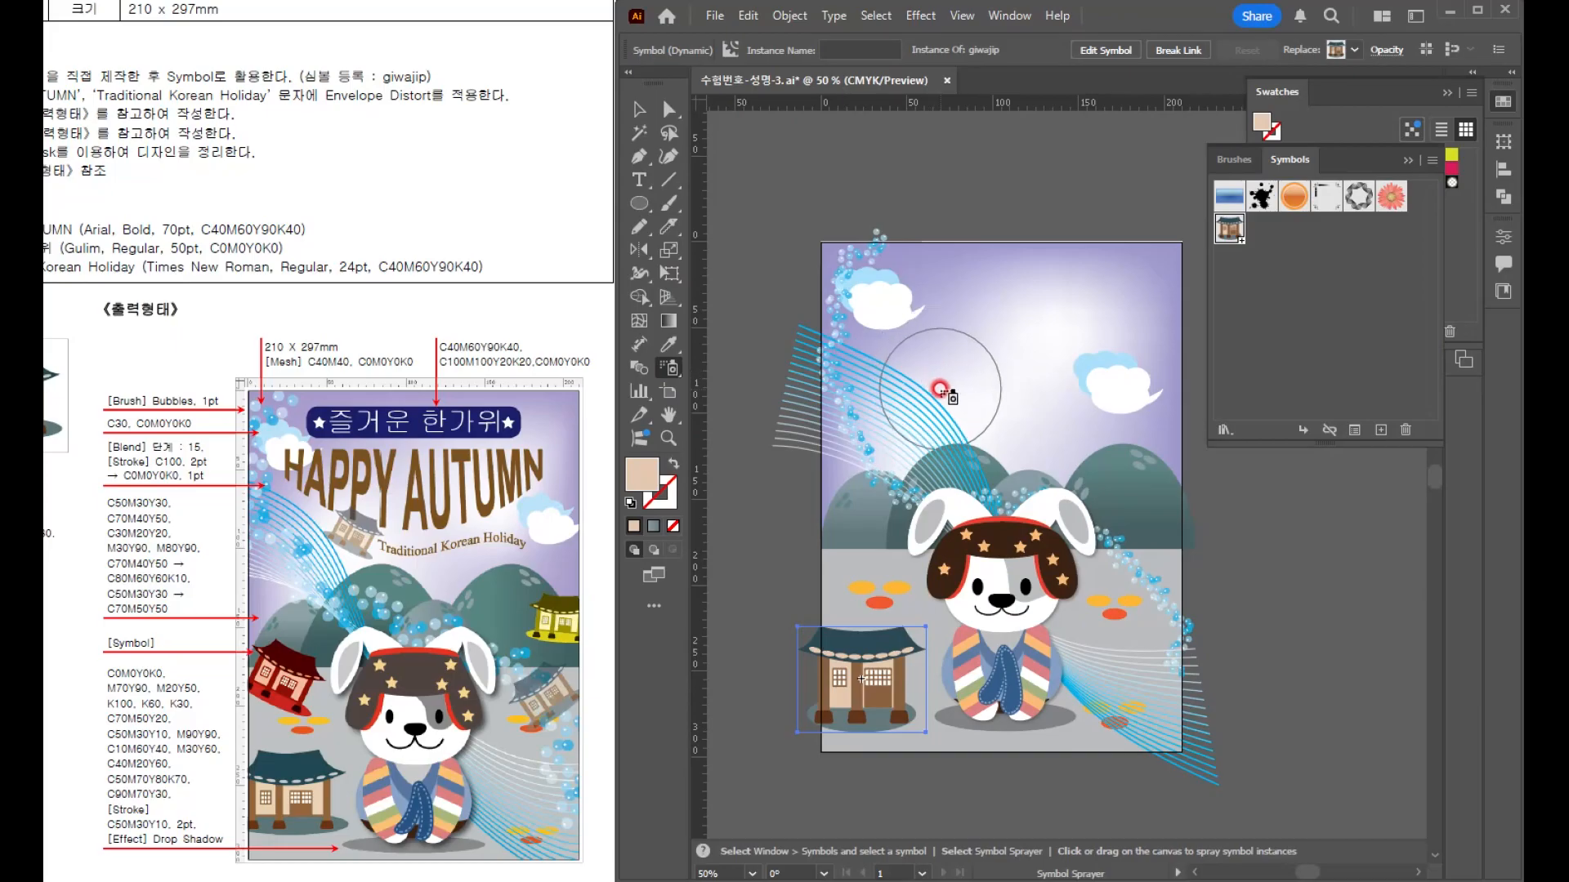
left_click(939, 389)
left_click_drag(1160, 482, 1144, 594)
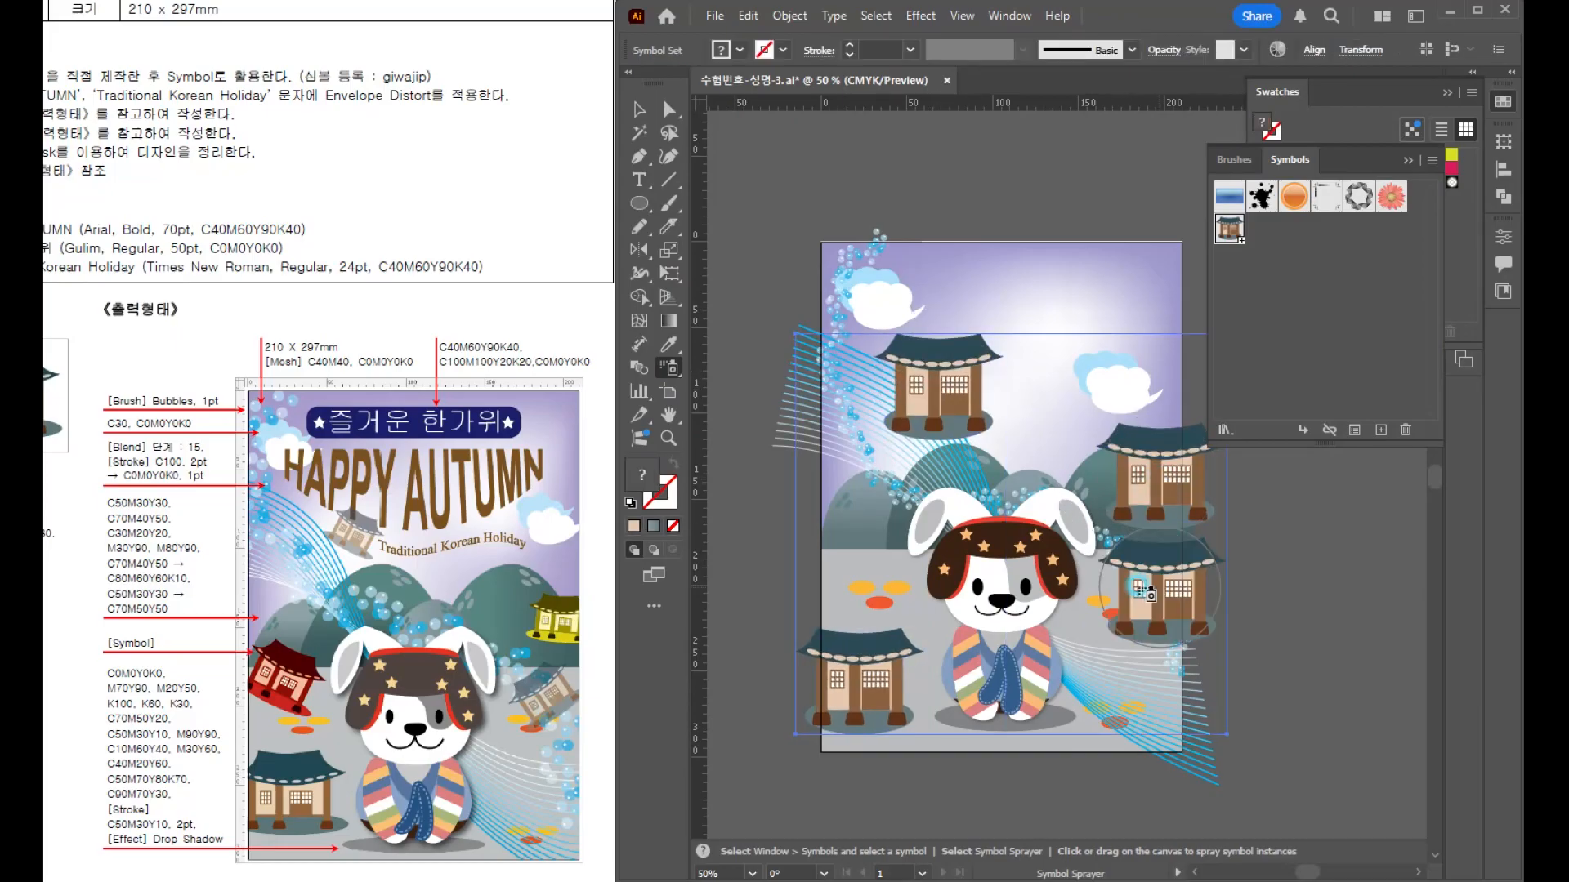
left_click(847, 529)
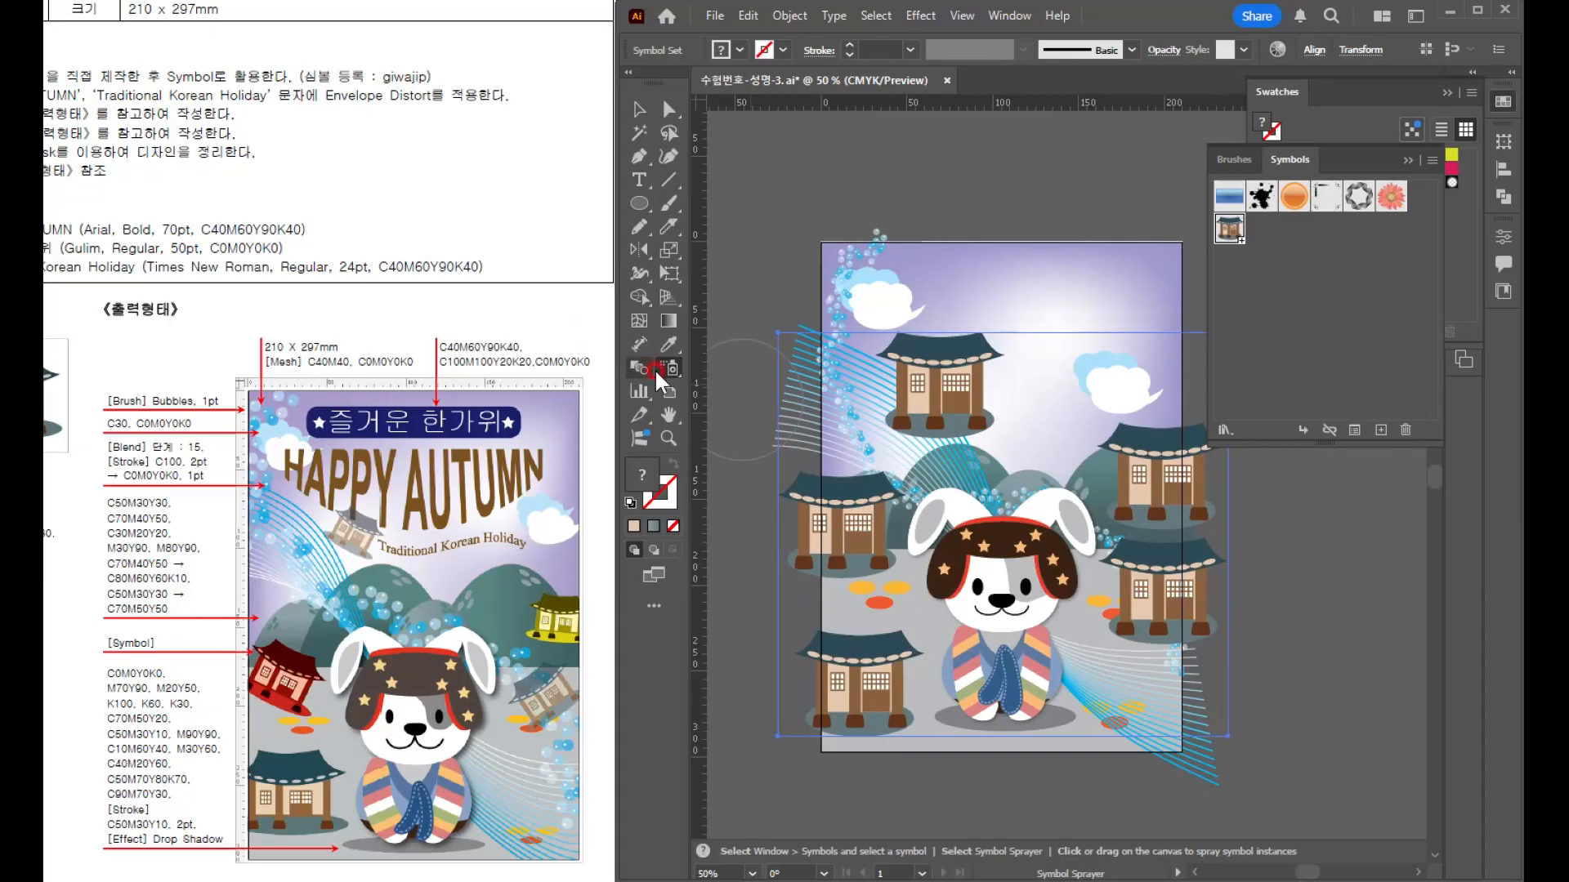
- Shrink the four sprayed houses in the sky and at the poster's sides with the Symbol Sizer, keeping the lower-left house large
left_click_drag(668, 372, 723, 448)
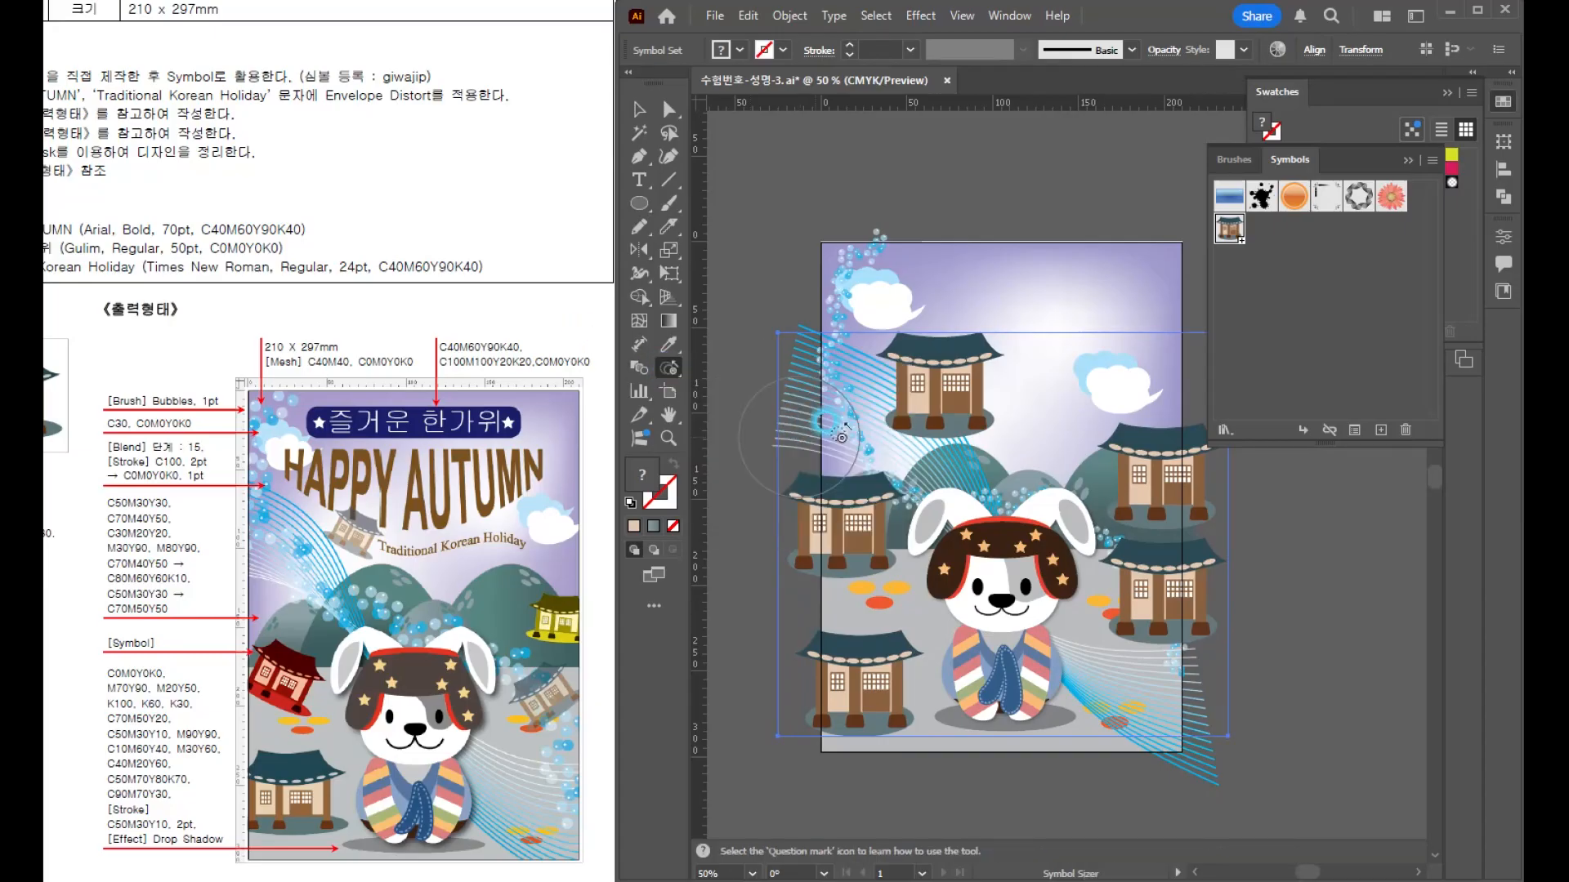
left_click(937, 402, "alt")
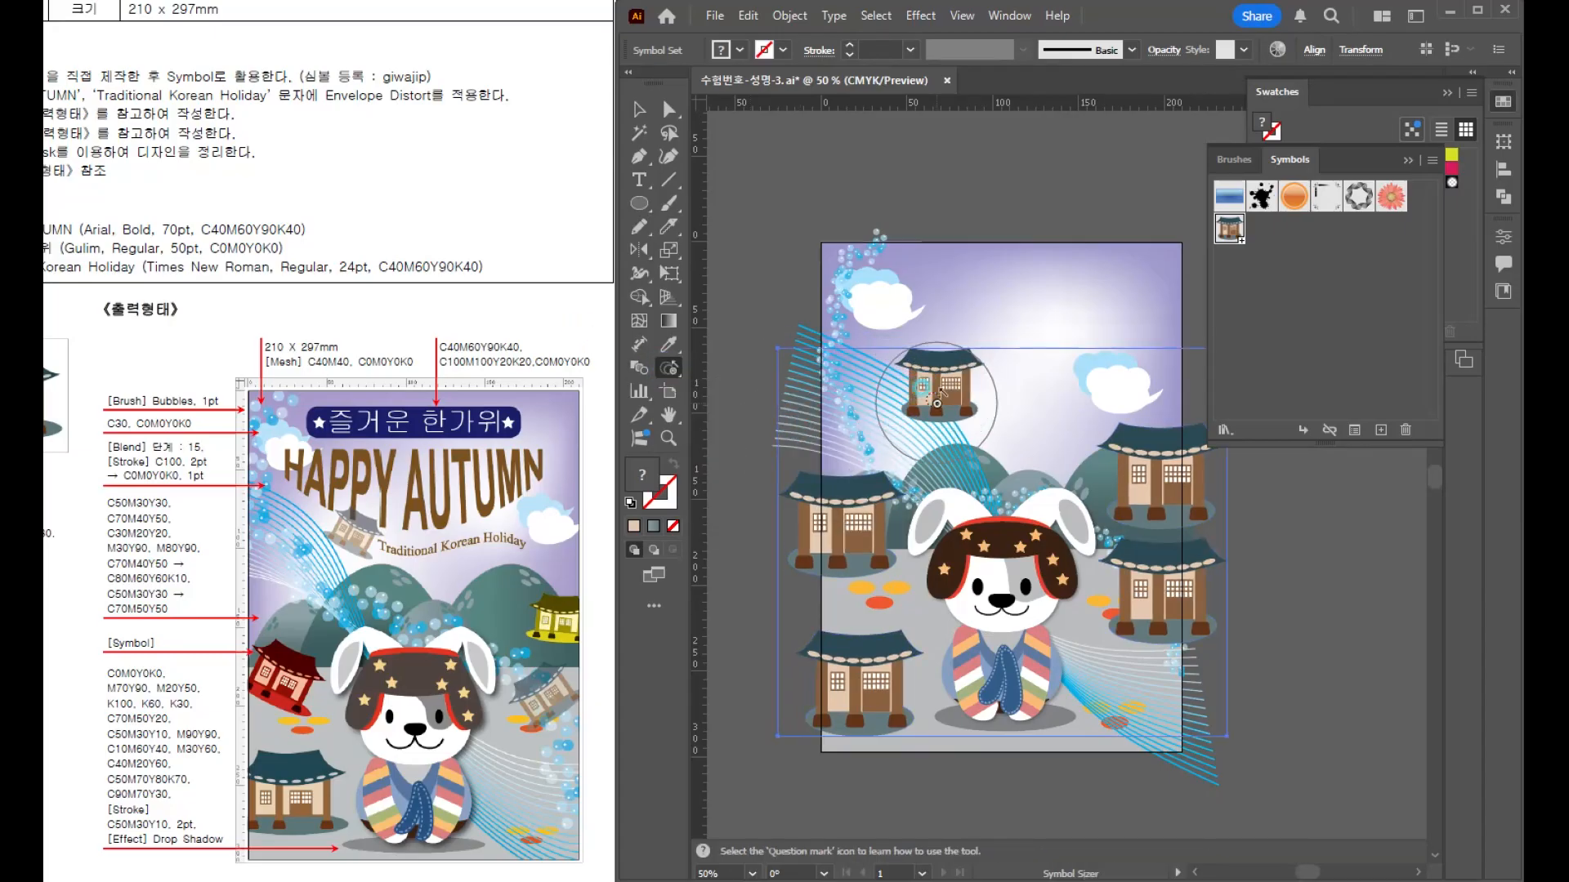
left_click(1160, 470, "alt")
left_click(1172, 564, "alt")
left_click(840, 524, "alt")
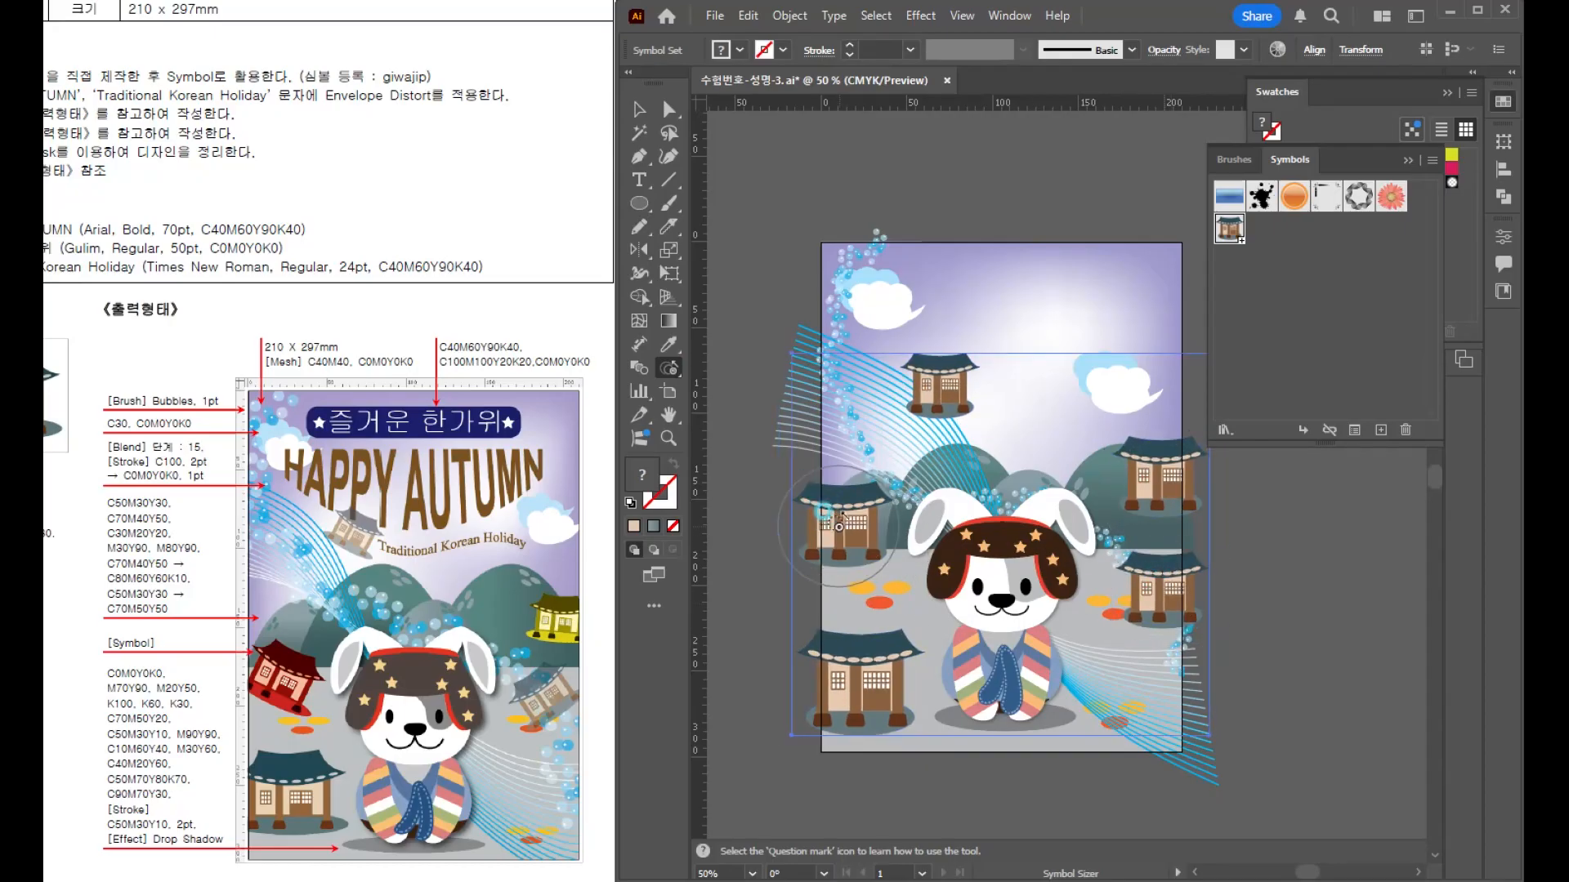
left_click(839, 527, "alt")
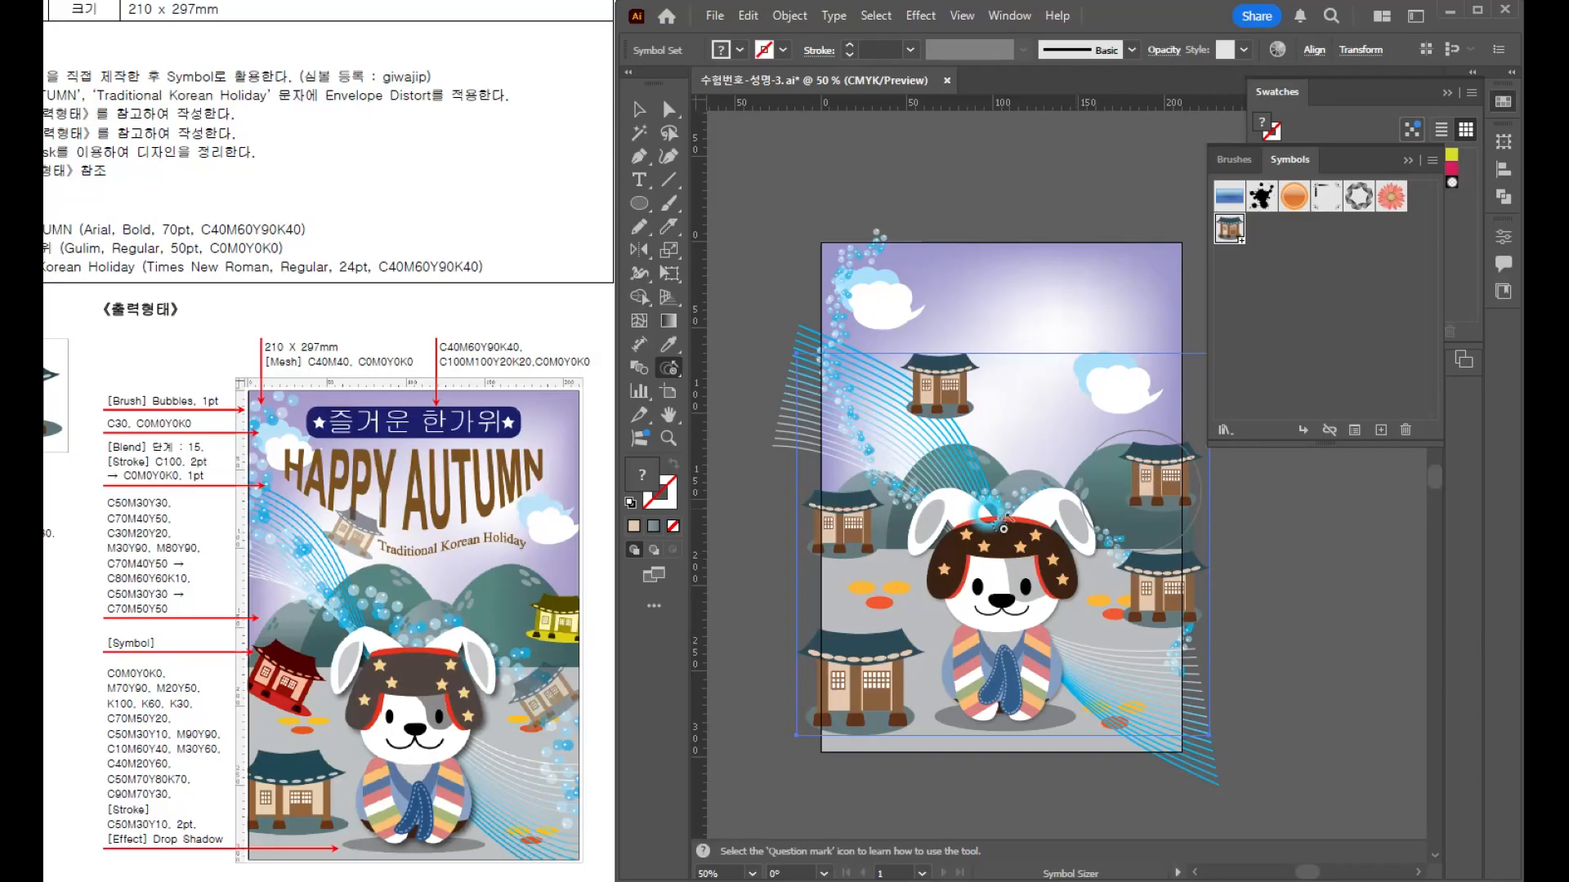
- Use the Symbol Spinner to tilt the sky and left-edge houses clockwise and the lower right-edge house counterclockwise
left_click(668, 368)
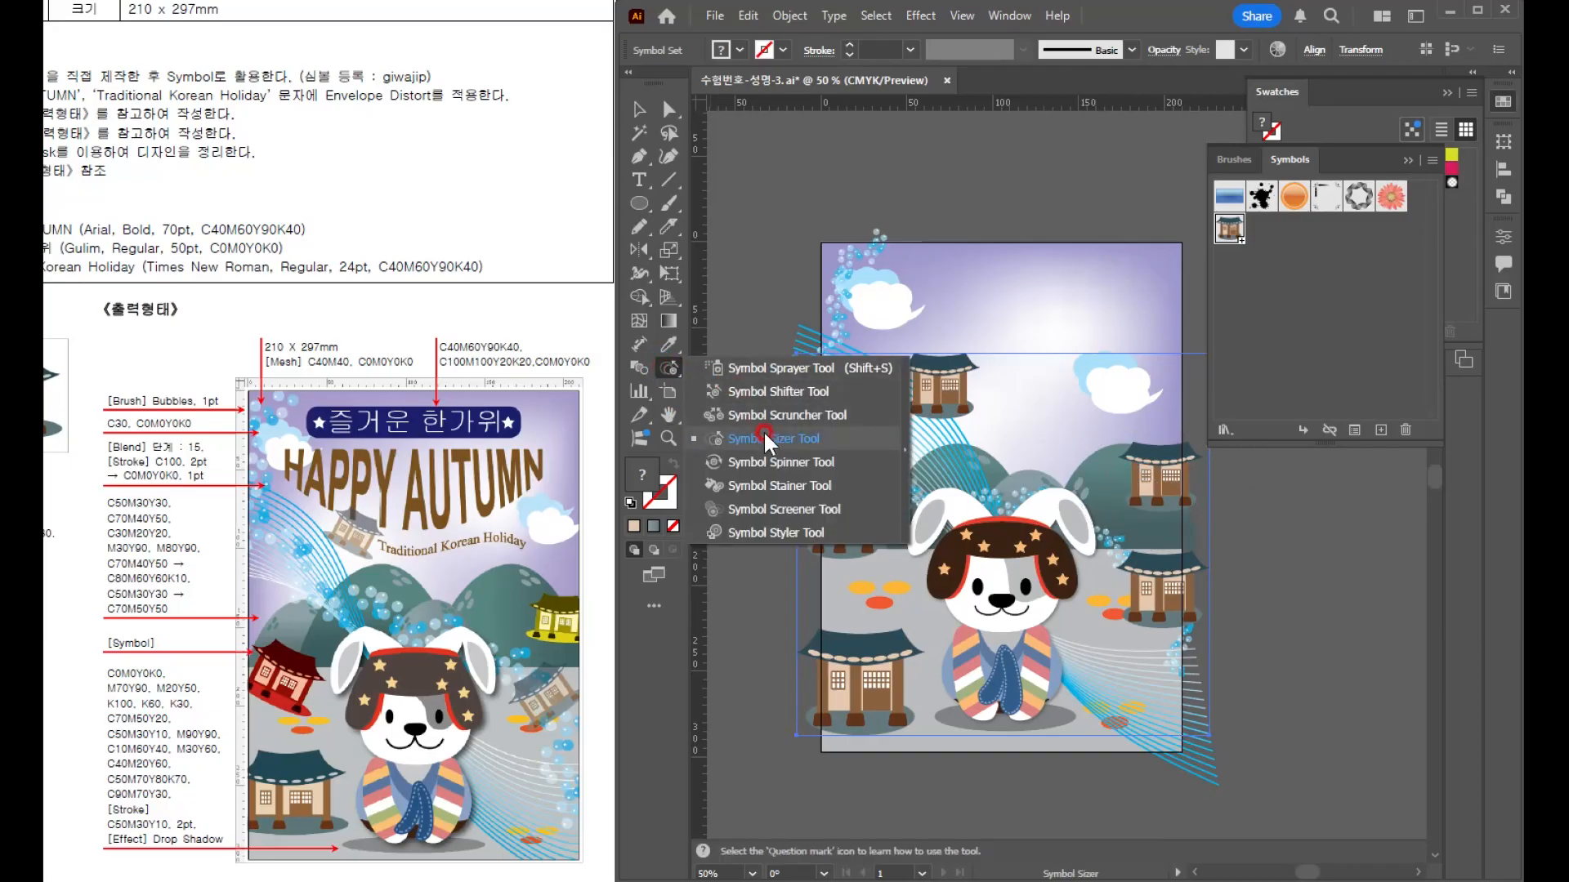
left_click(727, 462)
left_click_drag(940, 359, 960, 375)
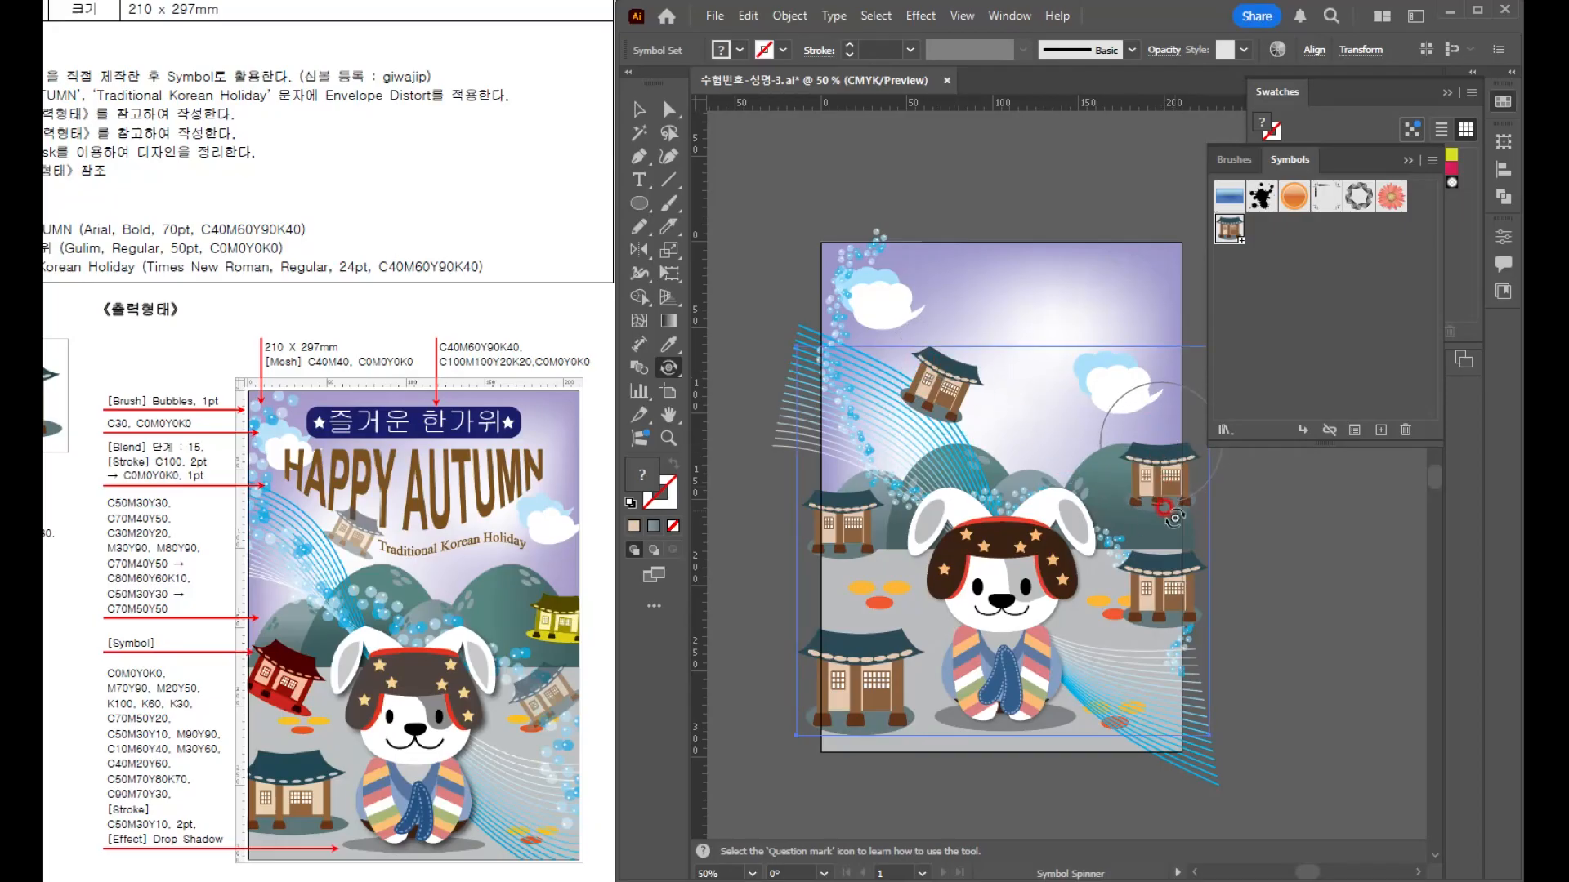
left_click_drag(1170, 550, 1144, 561)
mouse_move(880, 479)
left_mouse_down()
mouse_move(854, 490)
mouse_move(764, 384)
left_mouse_up()
- Use the Symbol Shifter to nudge the sky house right, the right-hand houses inward and the left house further into the poster
left_click_drag(667, 380, 719, 393)
left_click_drag(931, 382, 980, 391)
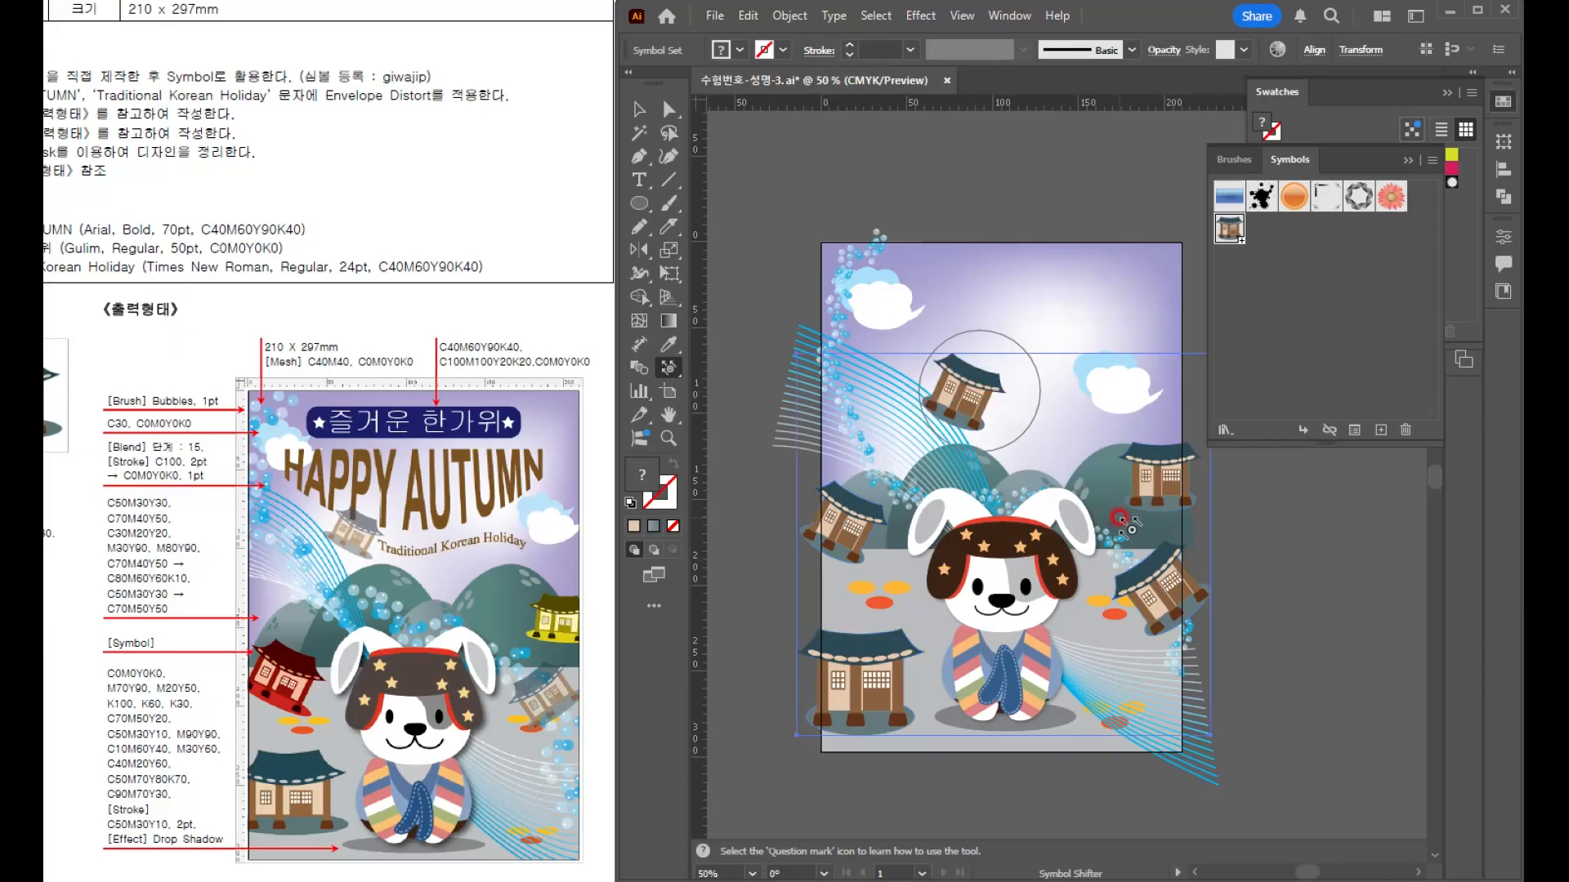
mouse_move(1162, 494)
left_mouse_down()
mouse_move(1155, 578)
mouse_move(1169, 570)
mouse_move(1131, 585)
left_mouse_up()
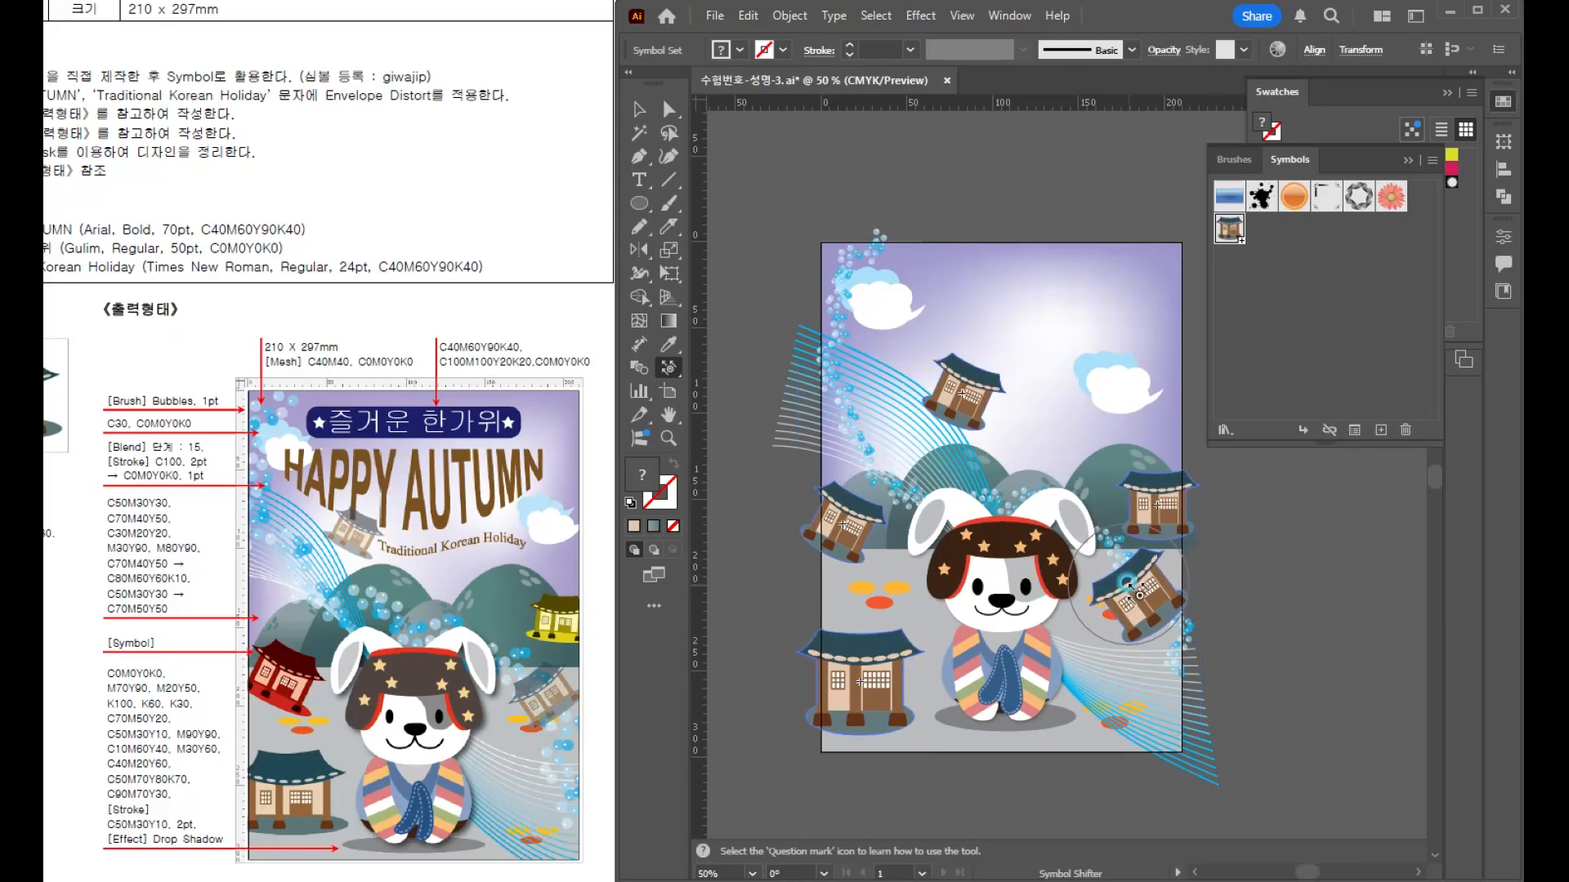
mouse_move(851, 515)
left_mouse_down()
mouse_move(861, 549)
mouse_move(888, 554)
left_mouse_up()
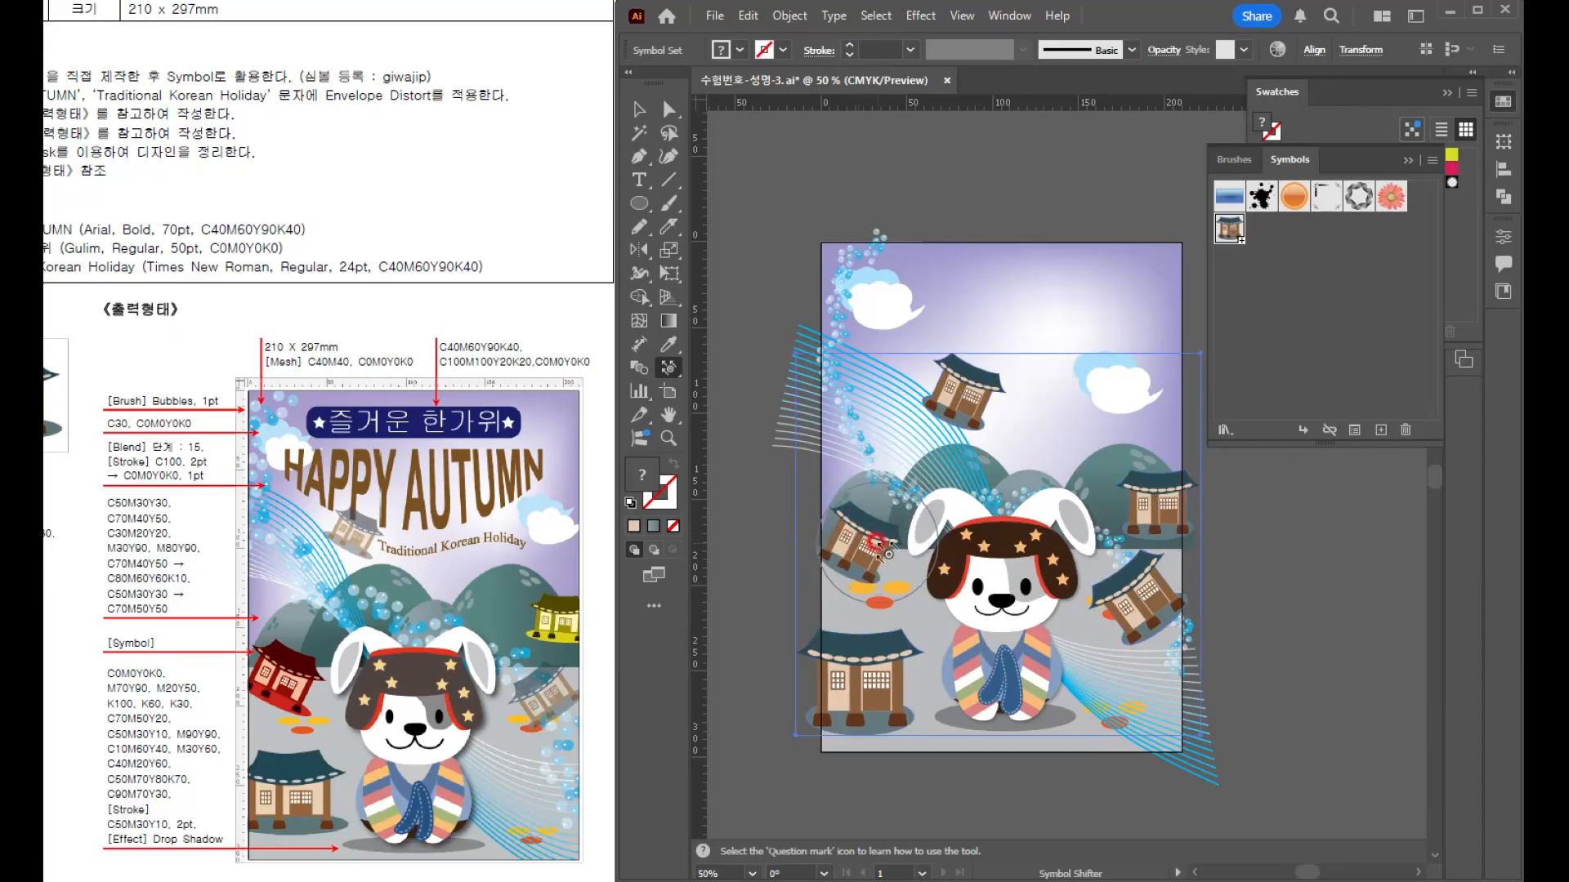
- Stain the tilted left house red and the upper right house yellow with the Symbol Stainer
left_click_drag(668, 367, 819, 485)
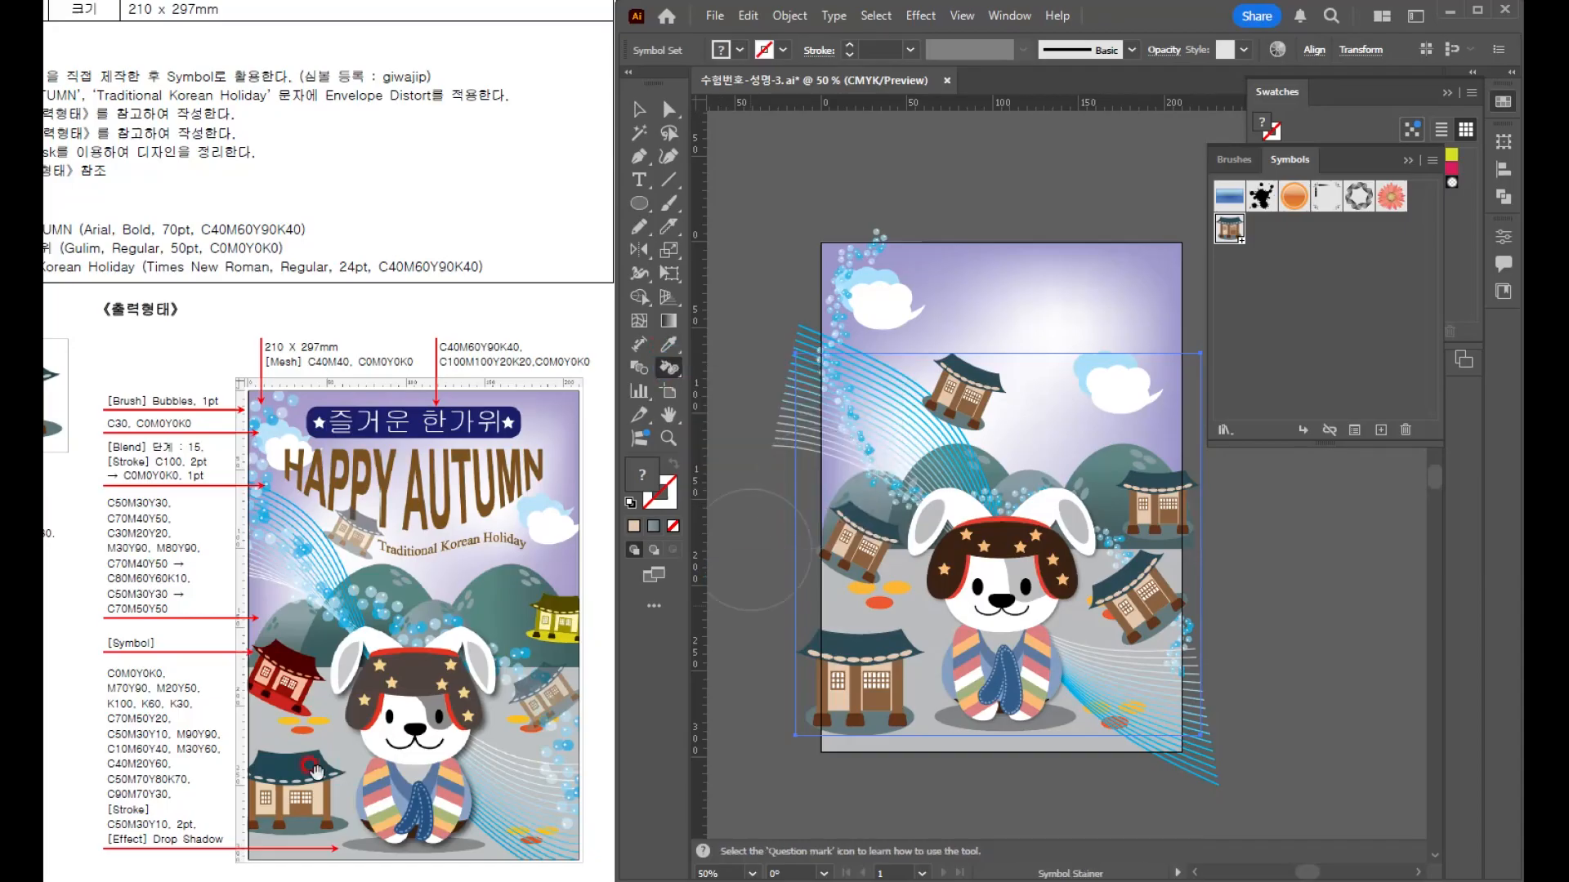
left_click(1503, 103)
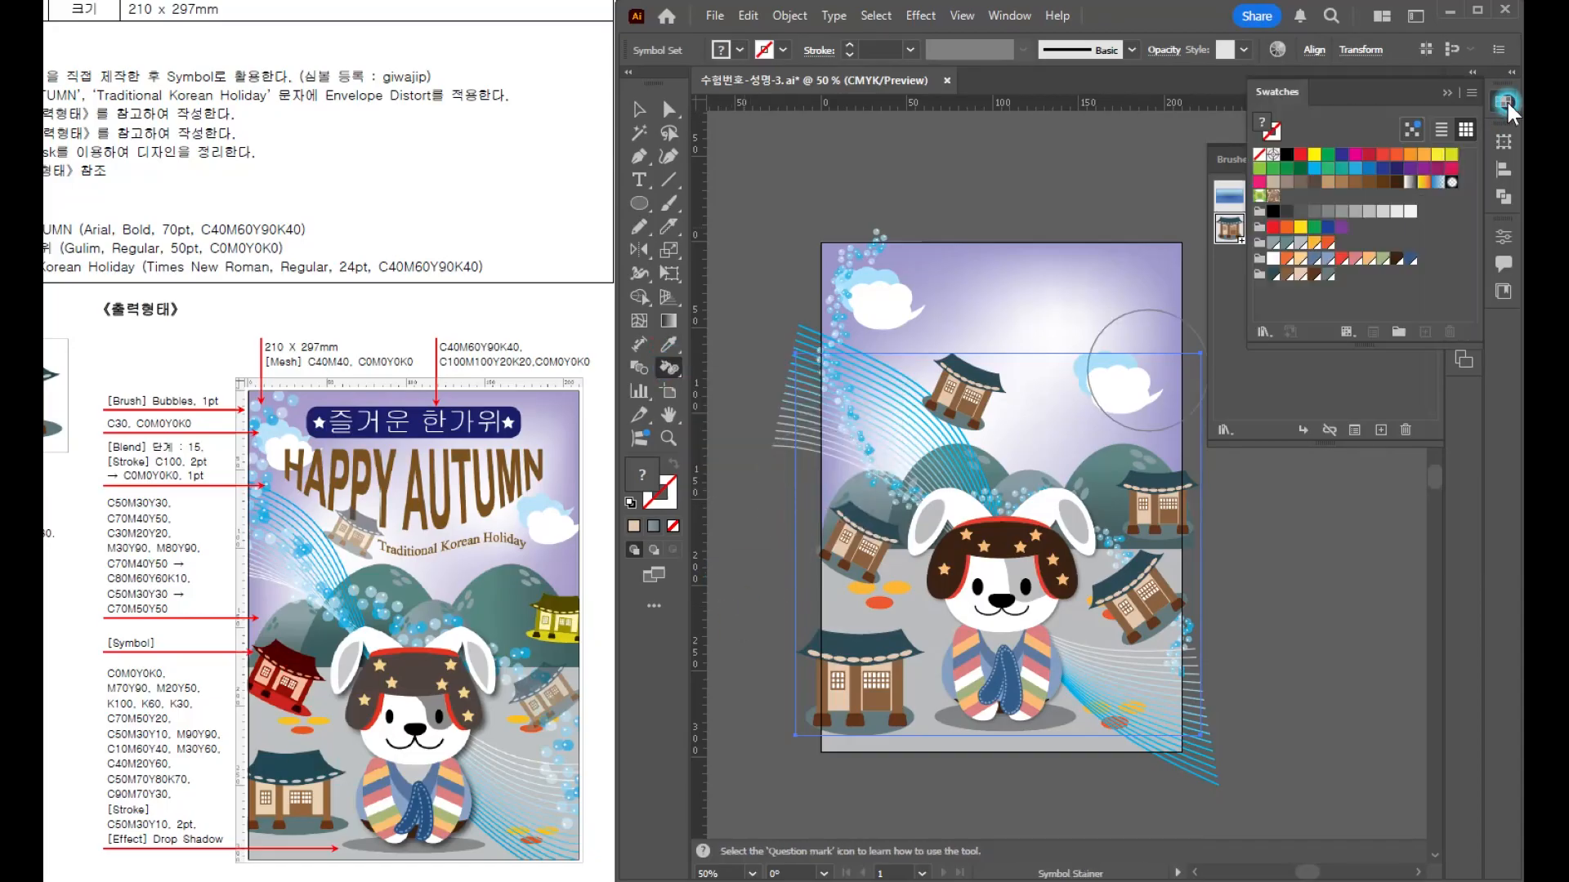
left_click(1300, 153)
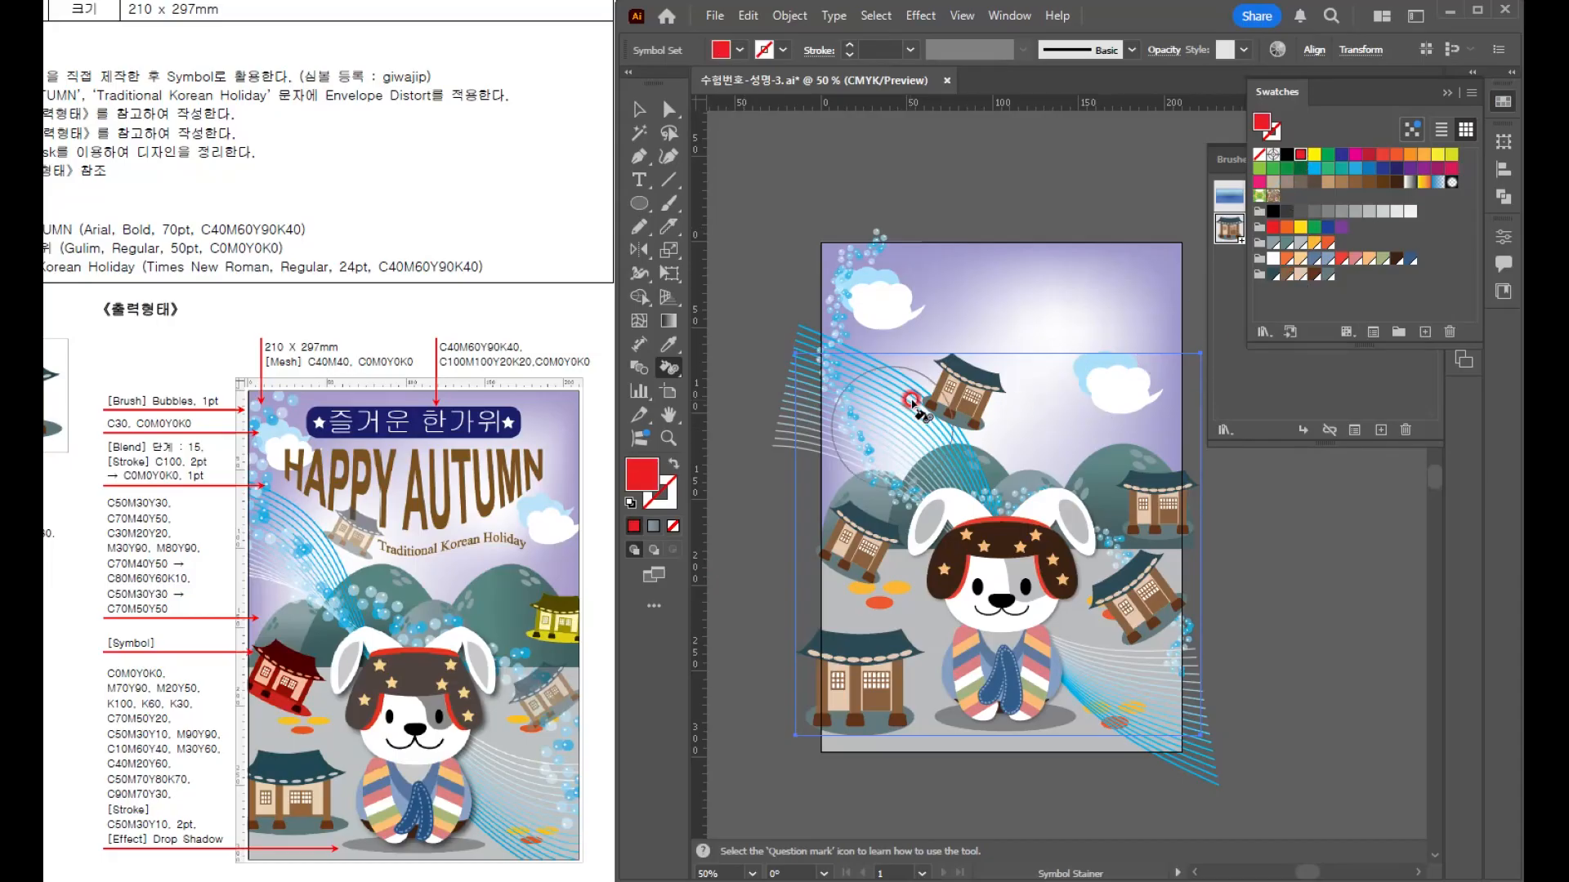
left_click_drag(862, 531, 938, 539)
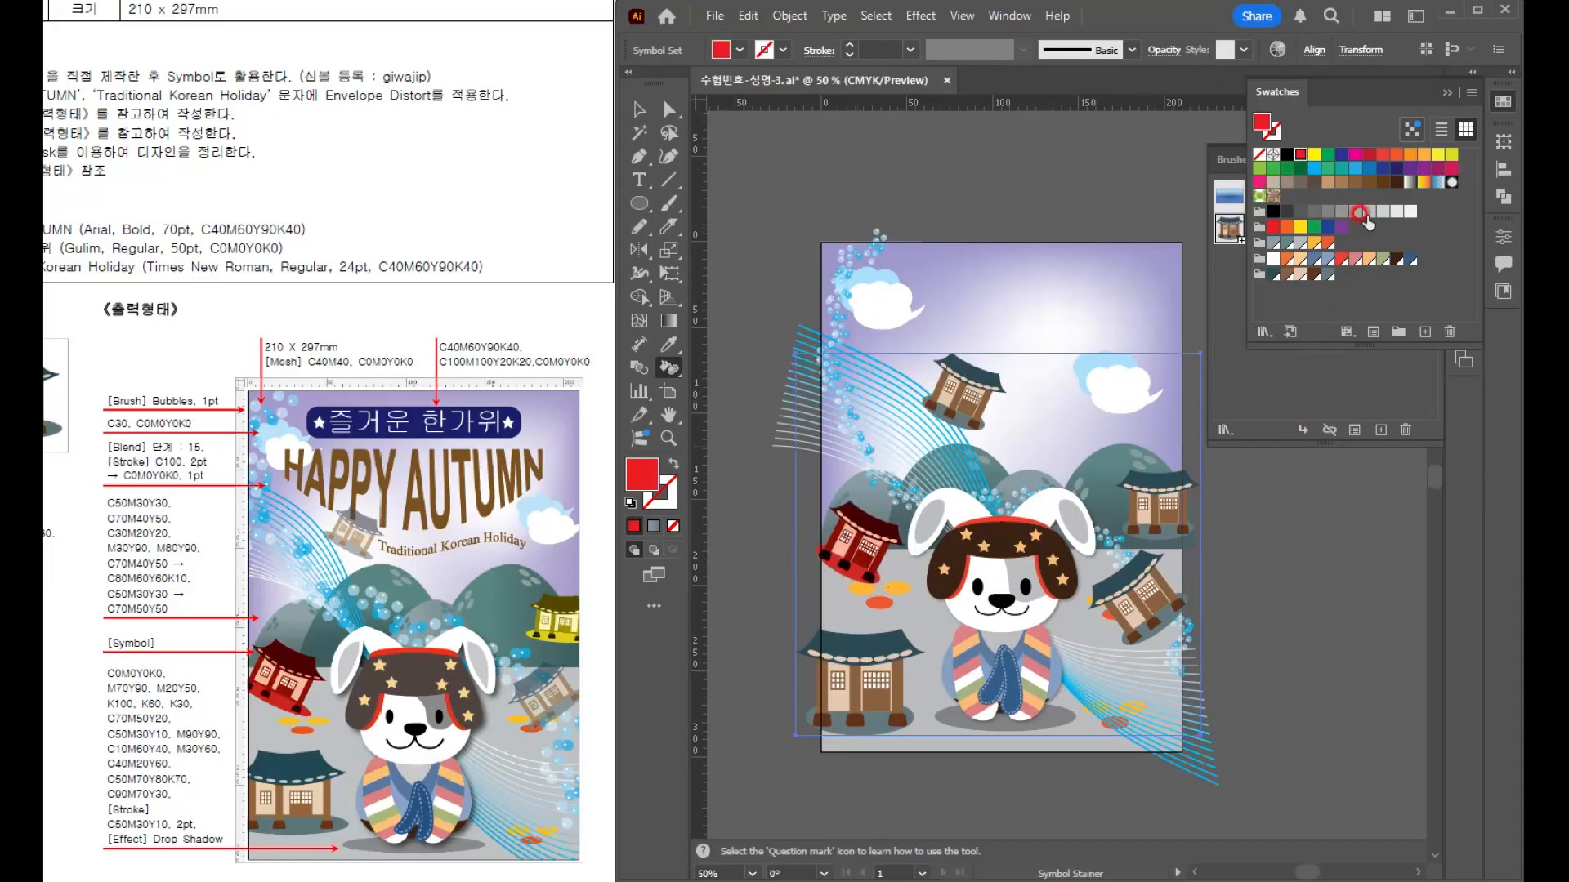
left_click(1314, 153)
left_click_drag(1149, 514, 1152, 516)
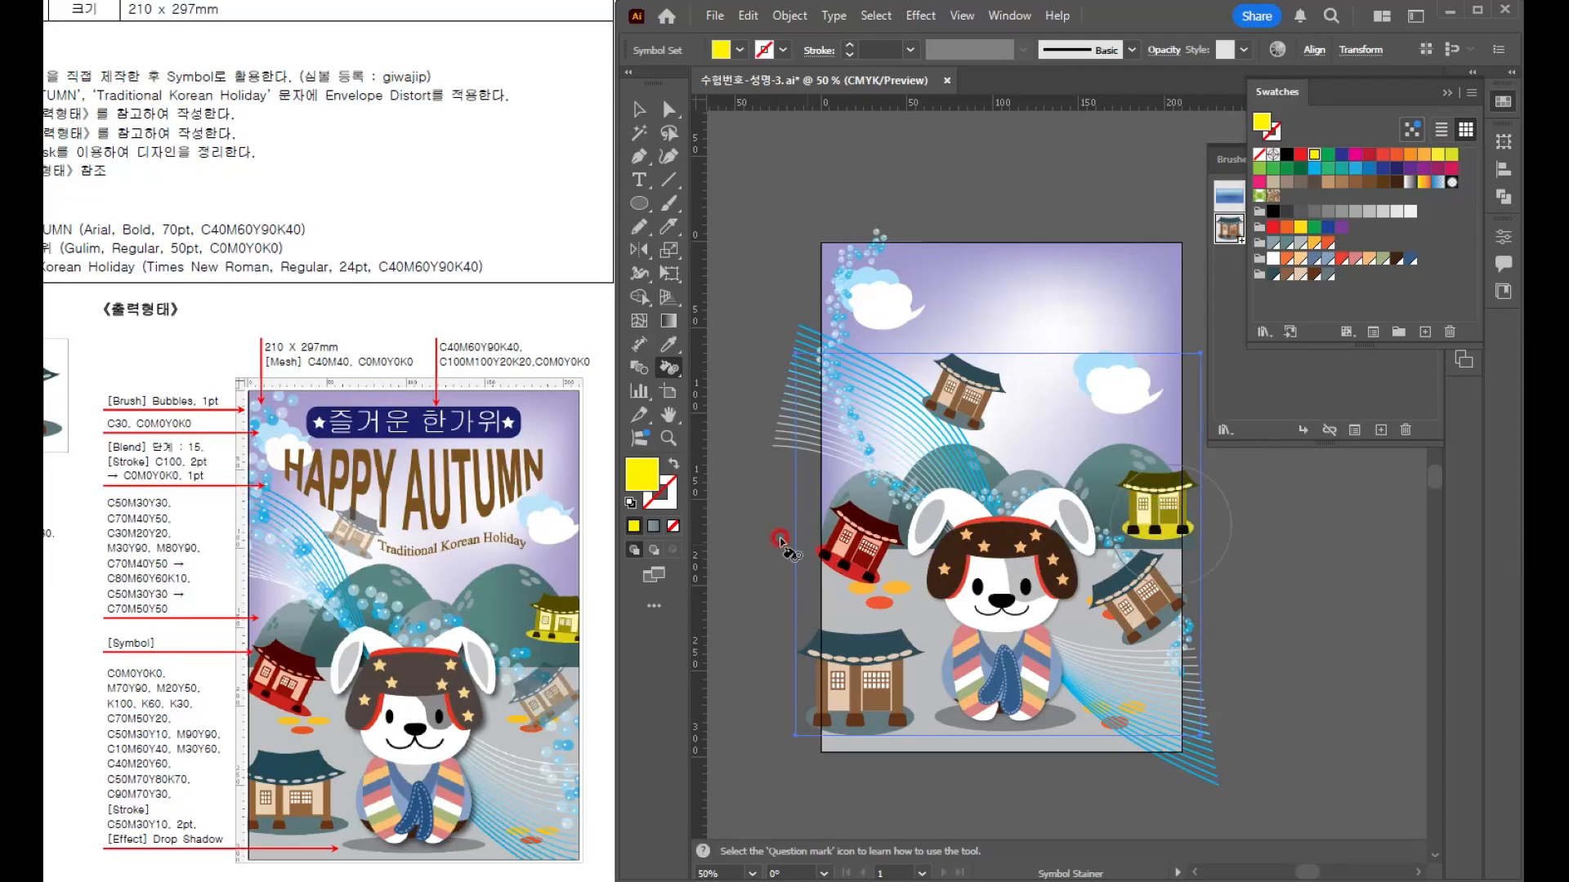
- Make the sky house and the tilted lower right house semi-transparent with the Symbol Screener, then deselect the symbol set
left_click(670, 372)
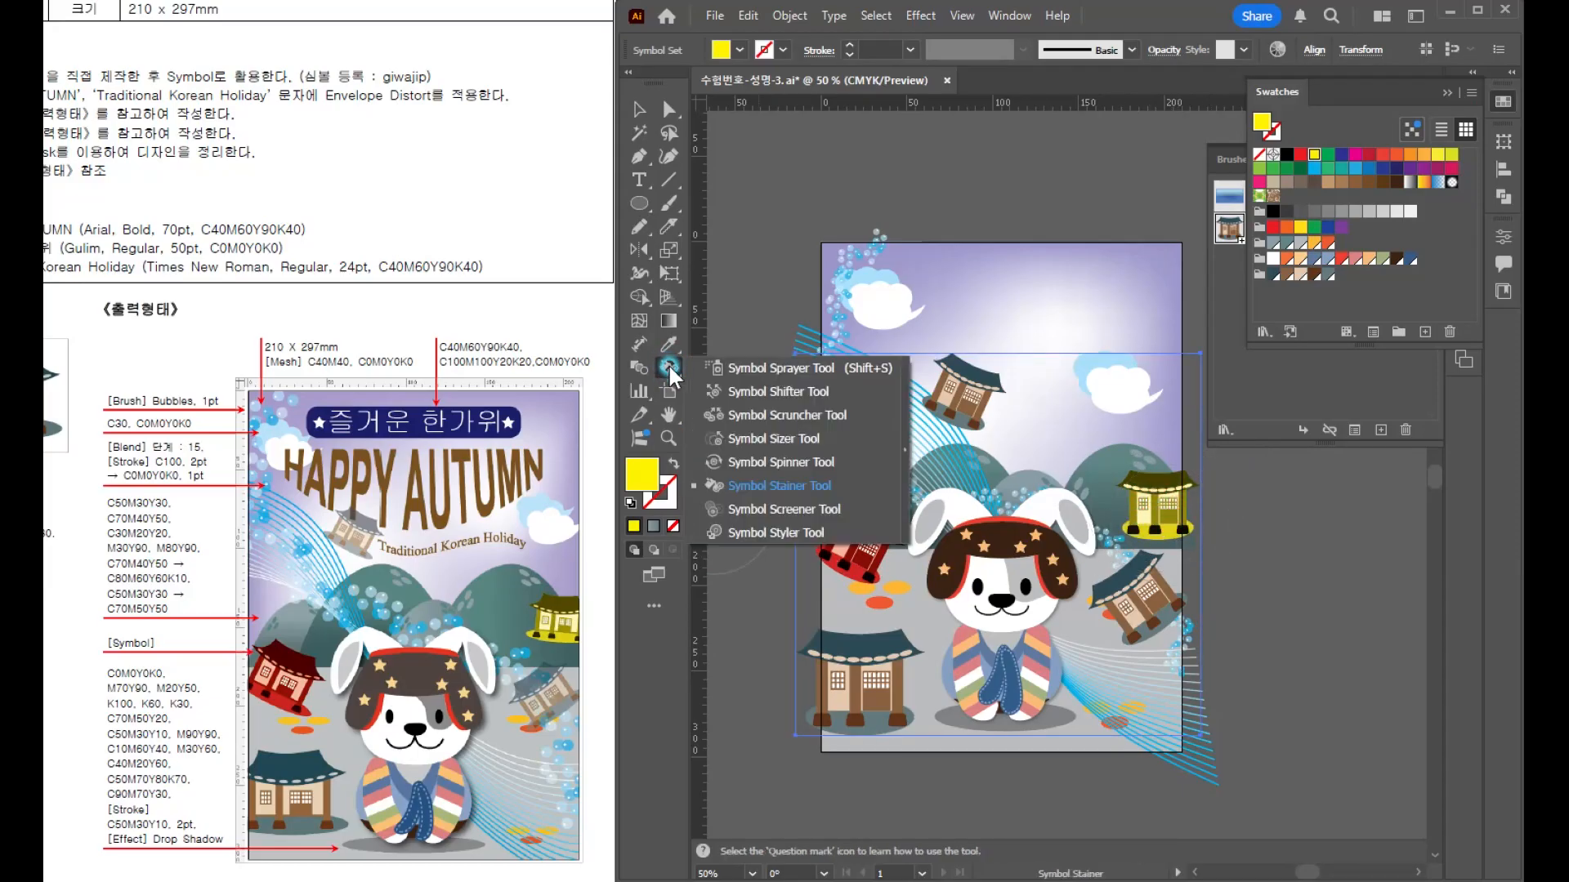
left_click(784, 509)
left_click_drag(955, 392, 957, 392)
left_click_drag(1145, 617, 1147, 619)
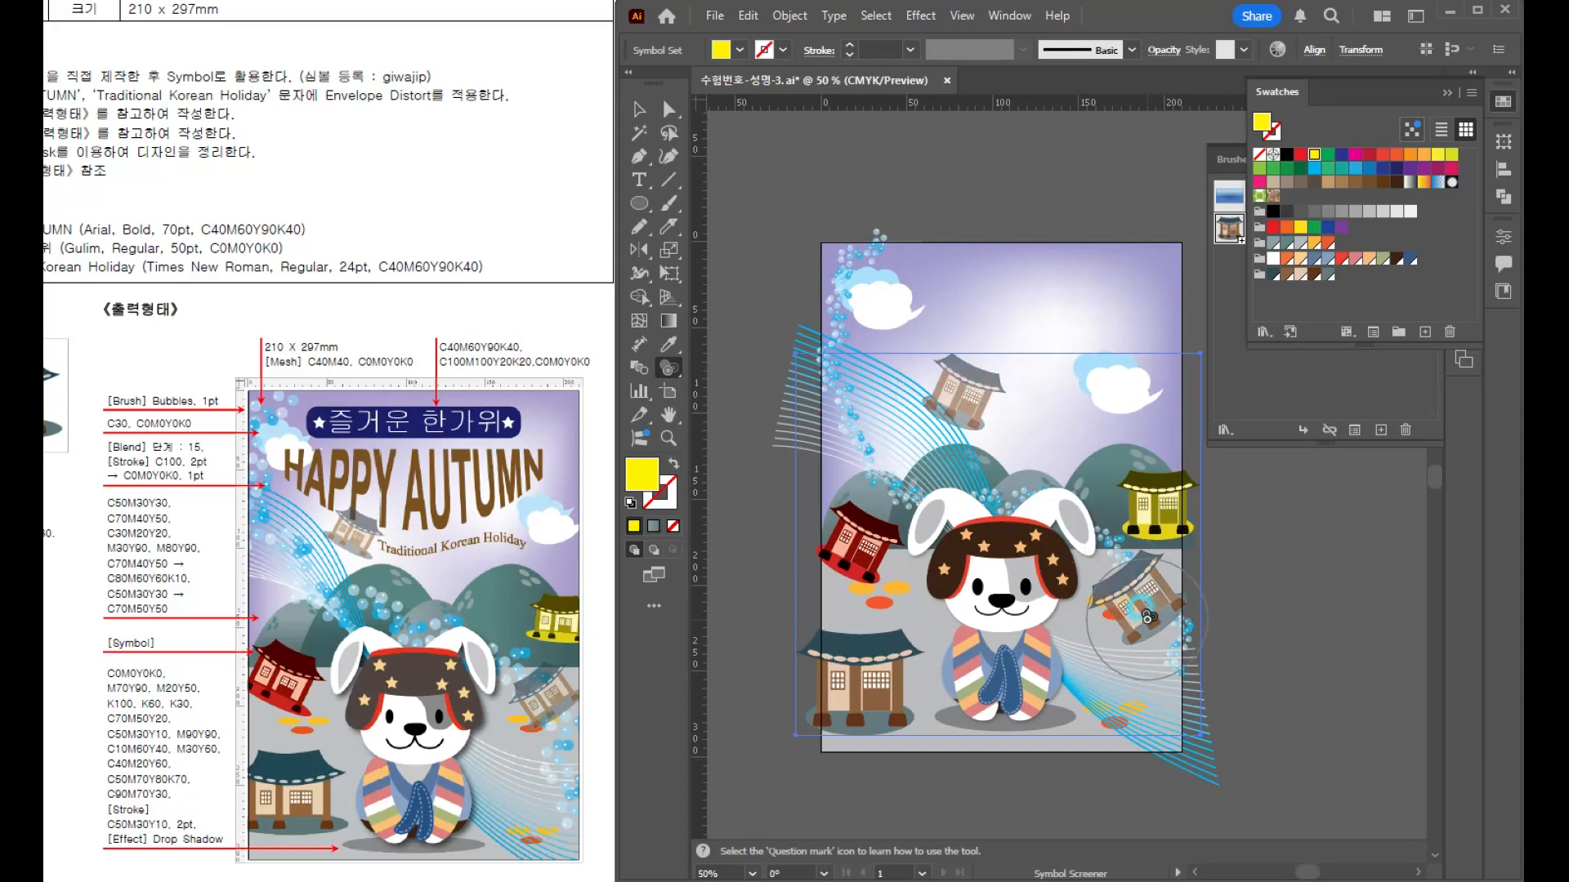
left_click(640, 110)
left_click(952, 210)
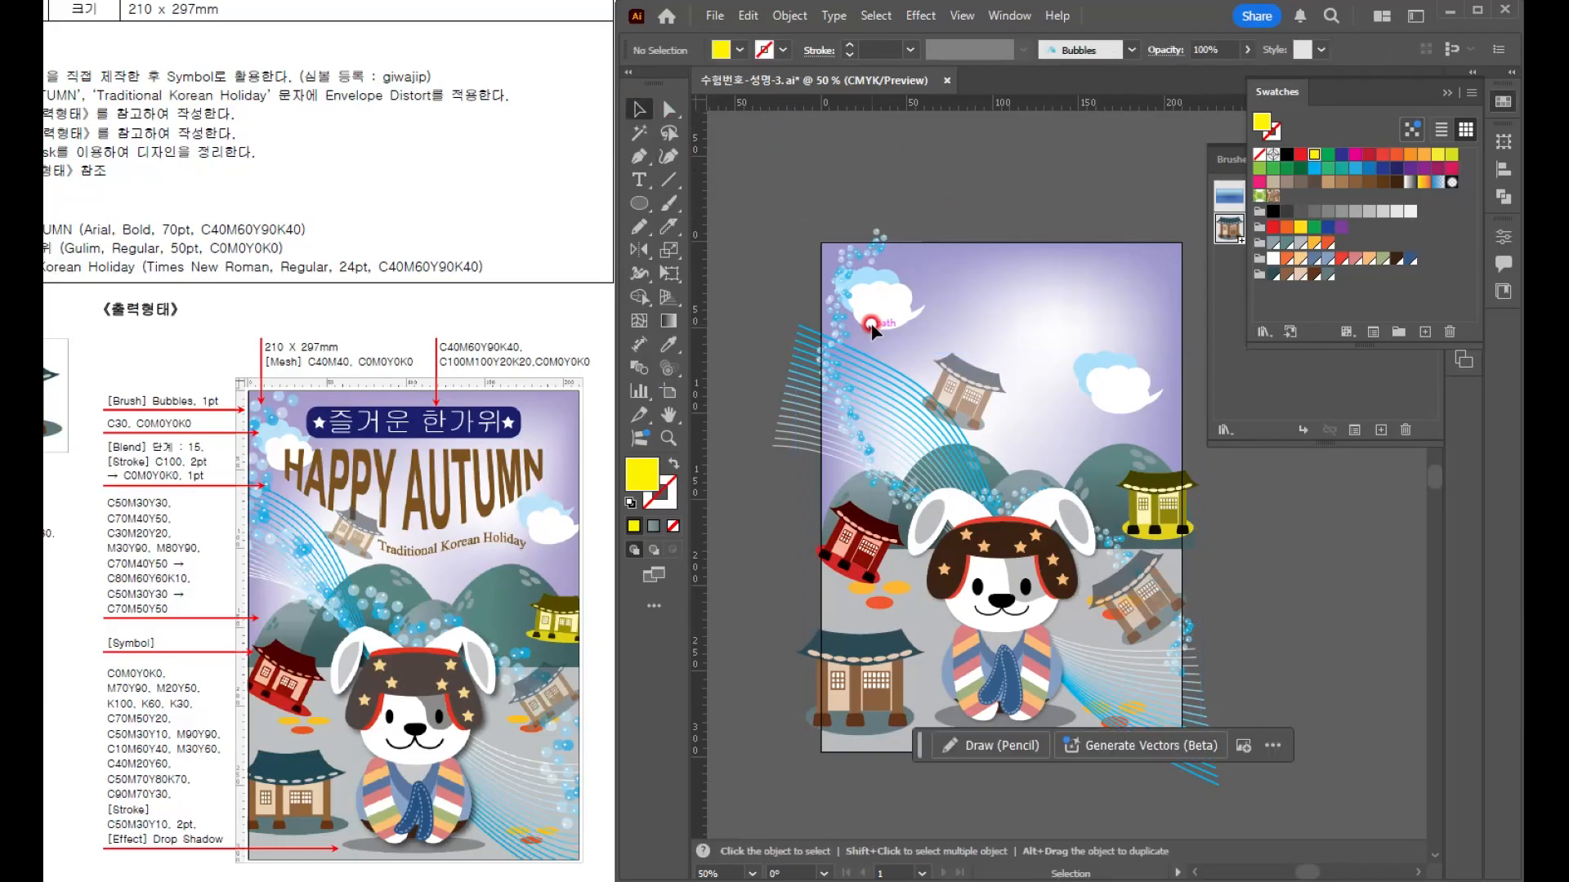
- Add the point text HAPPY AUTUMN in the sky beside the left cloud
left_click(639, 181)
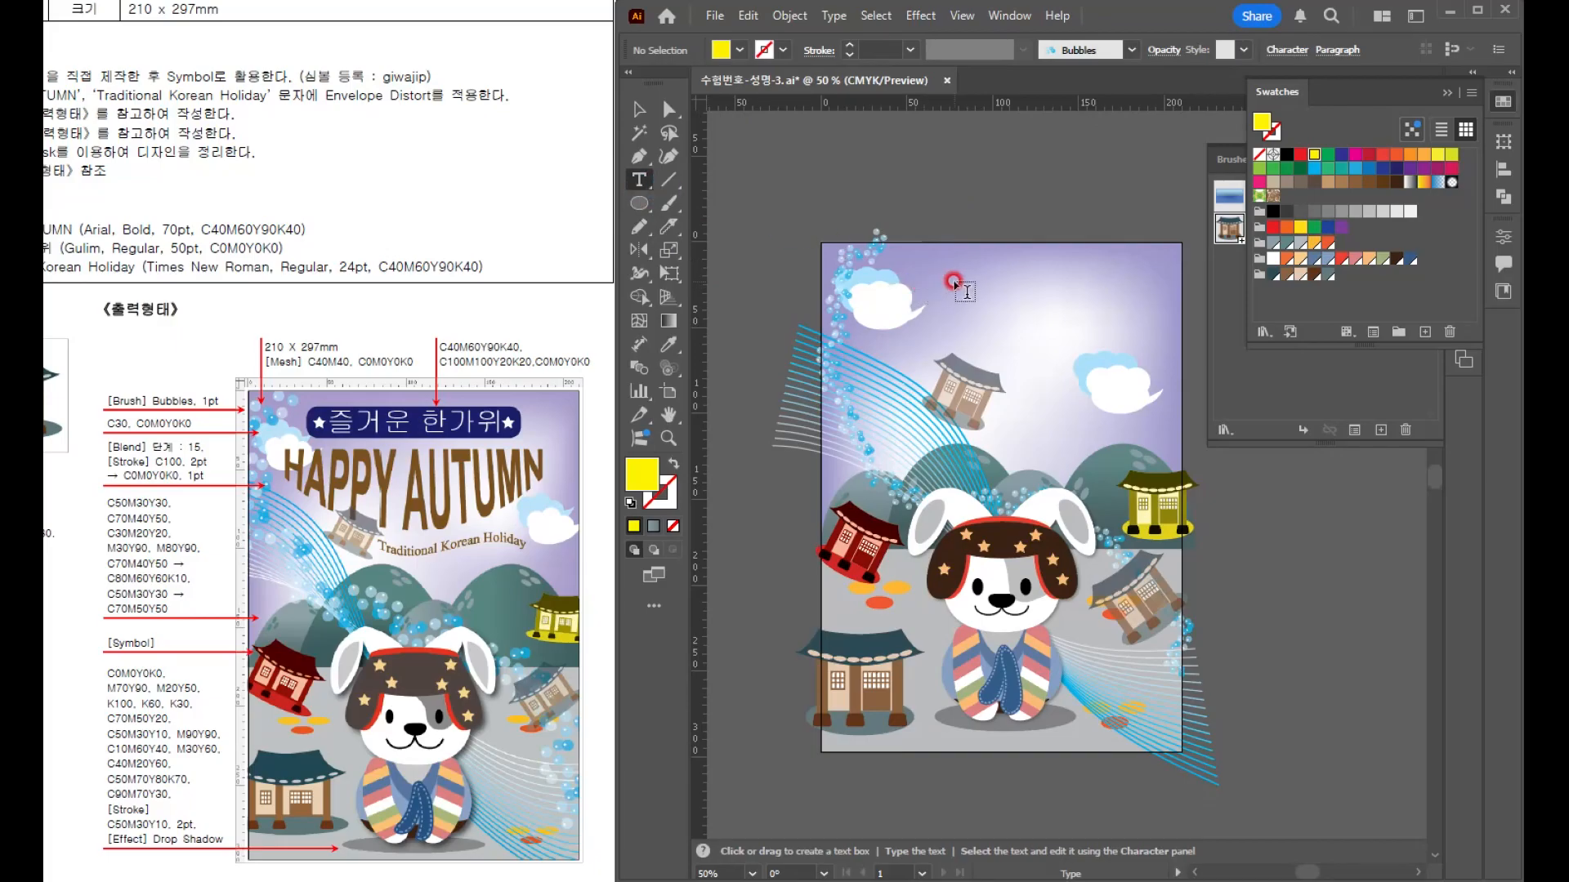
left_click(350, 335)
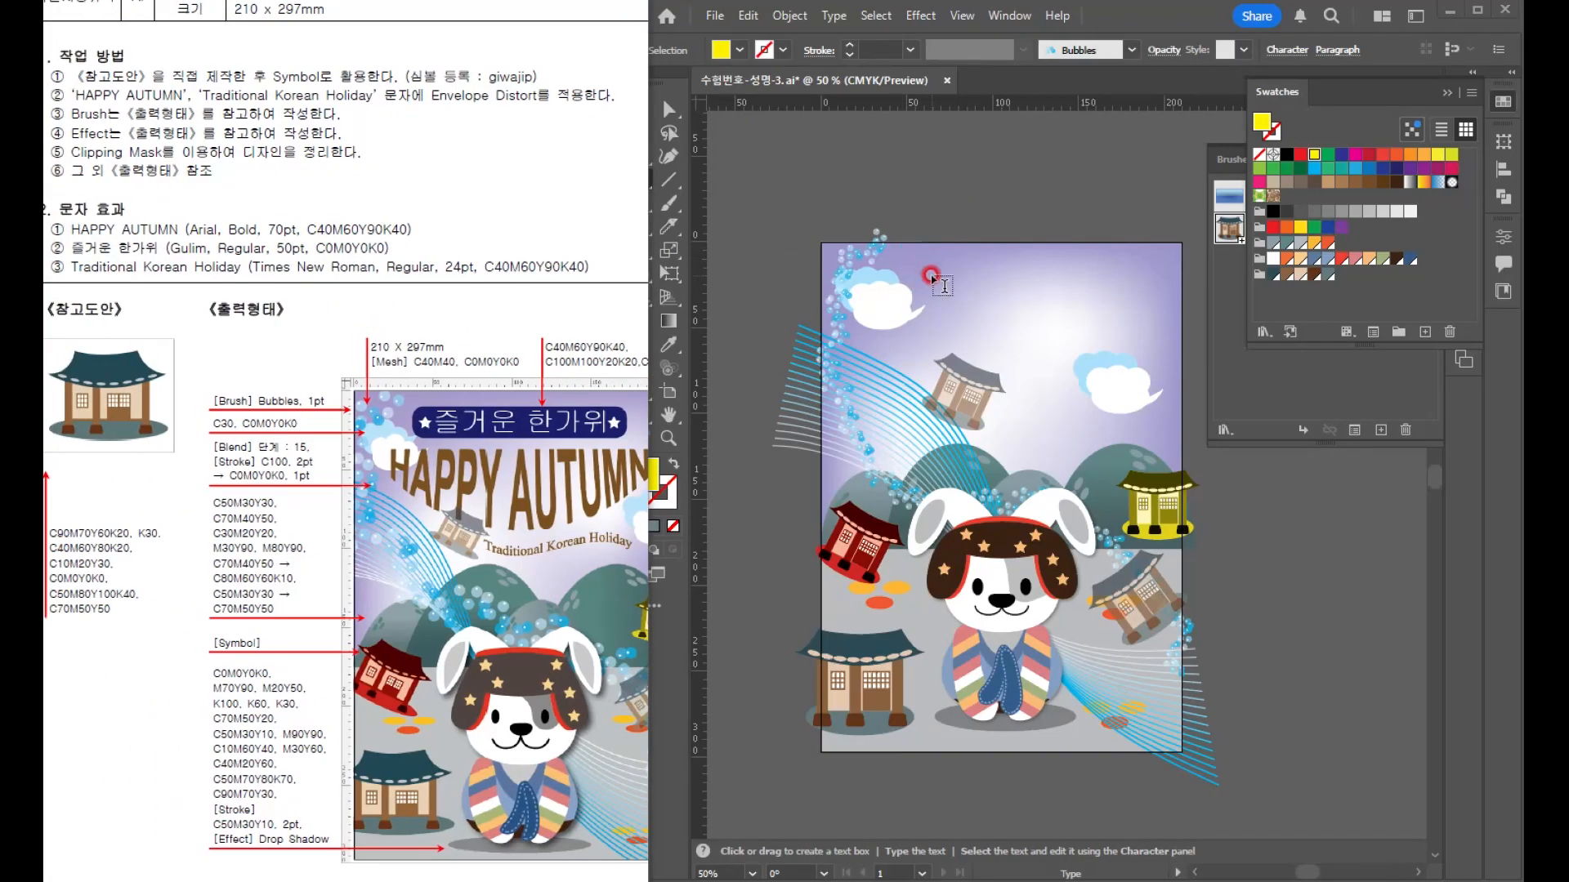
left_click(931, 276)
type("HAPPY AUTUMN")
key("Escape")
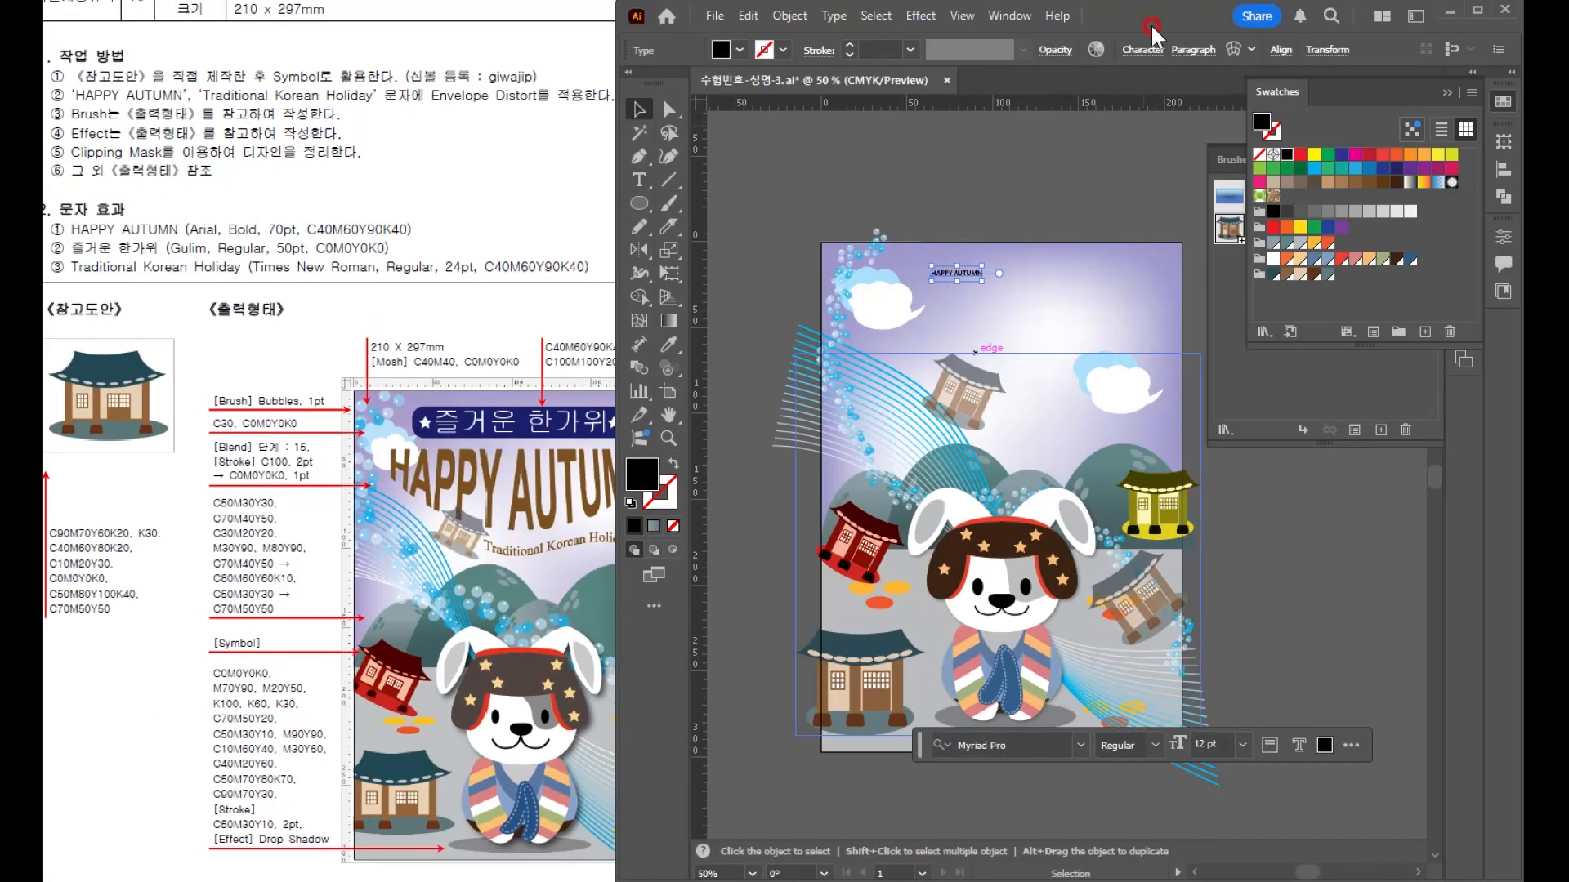
- Set the HAPPY AUTUMN text to Arial Bold at 70 pt
type("ar")
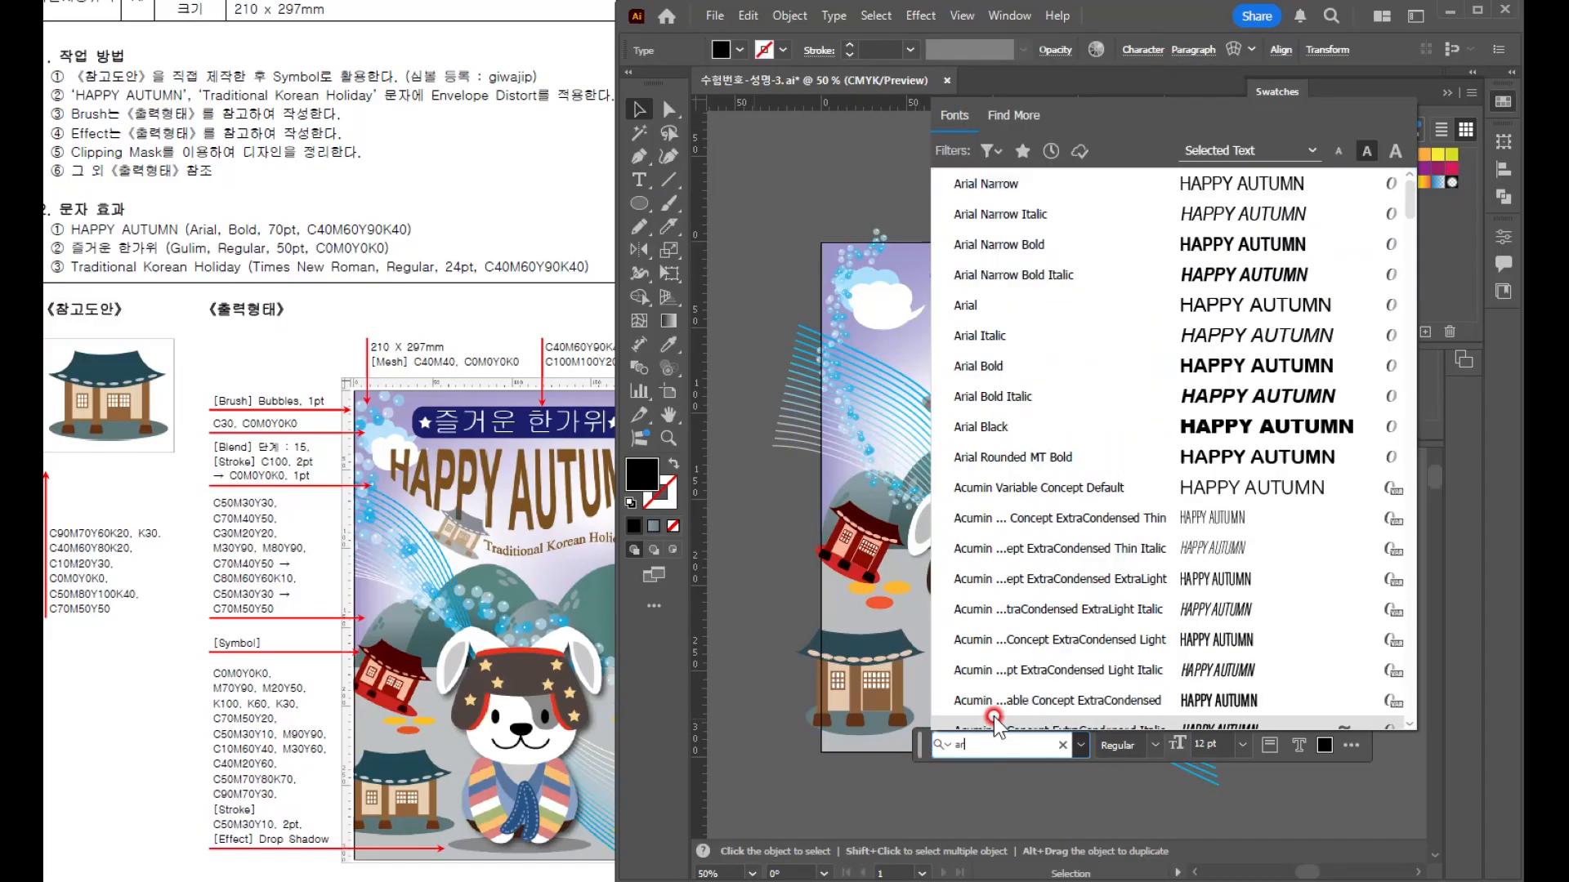
left_click(992, 365)
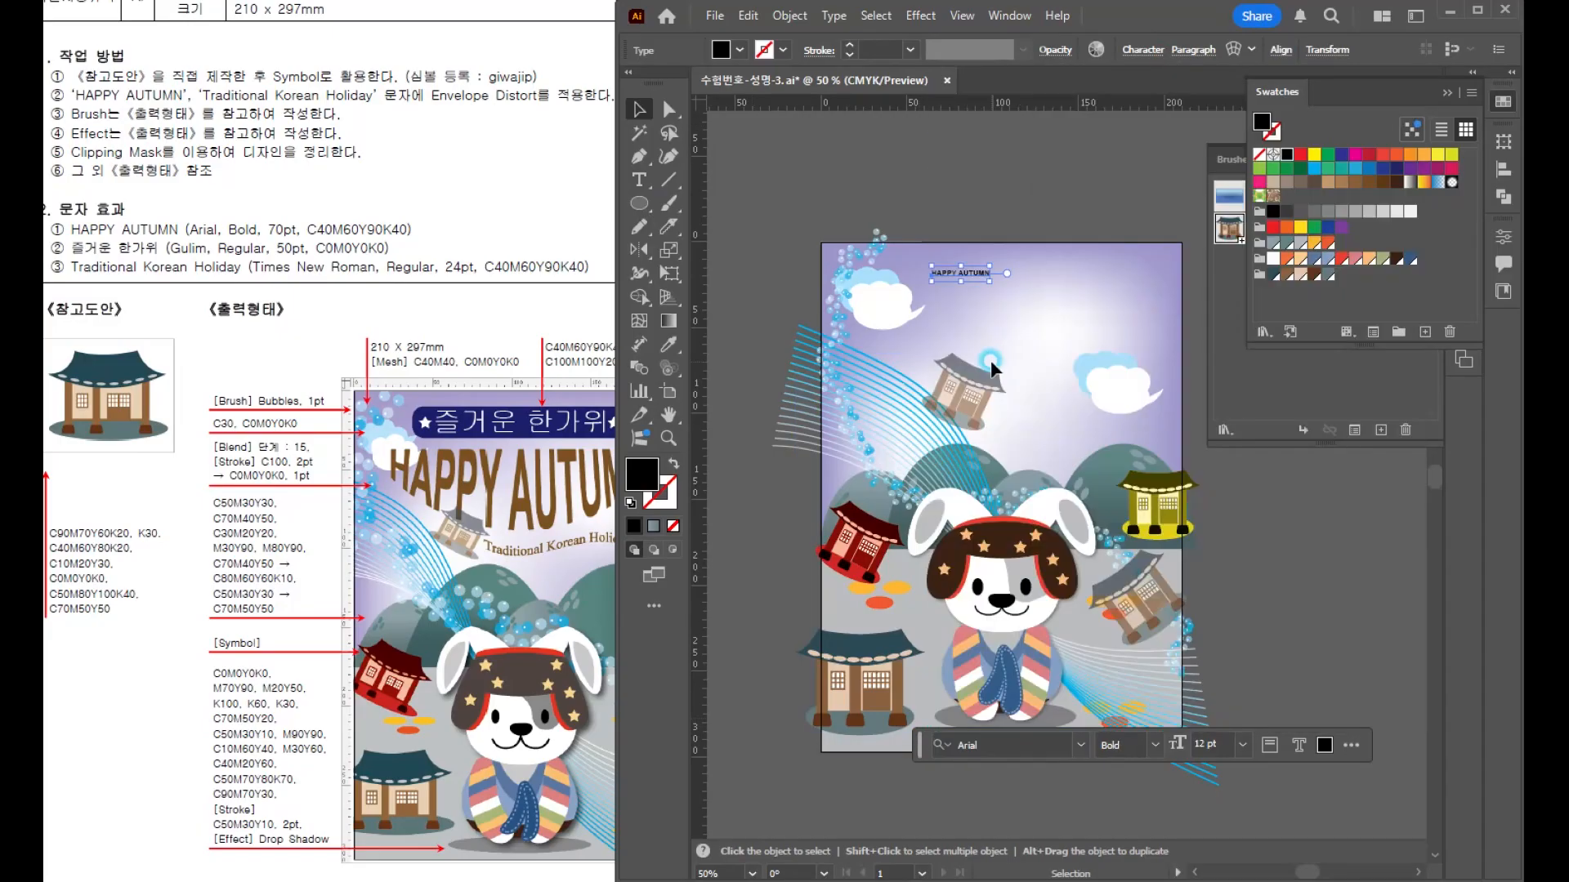
left_click(1214, 743)
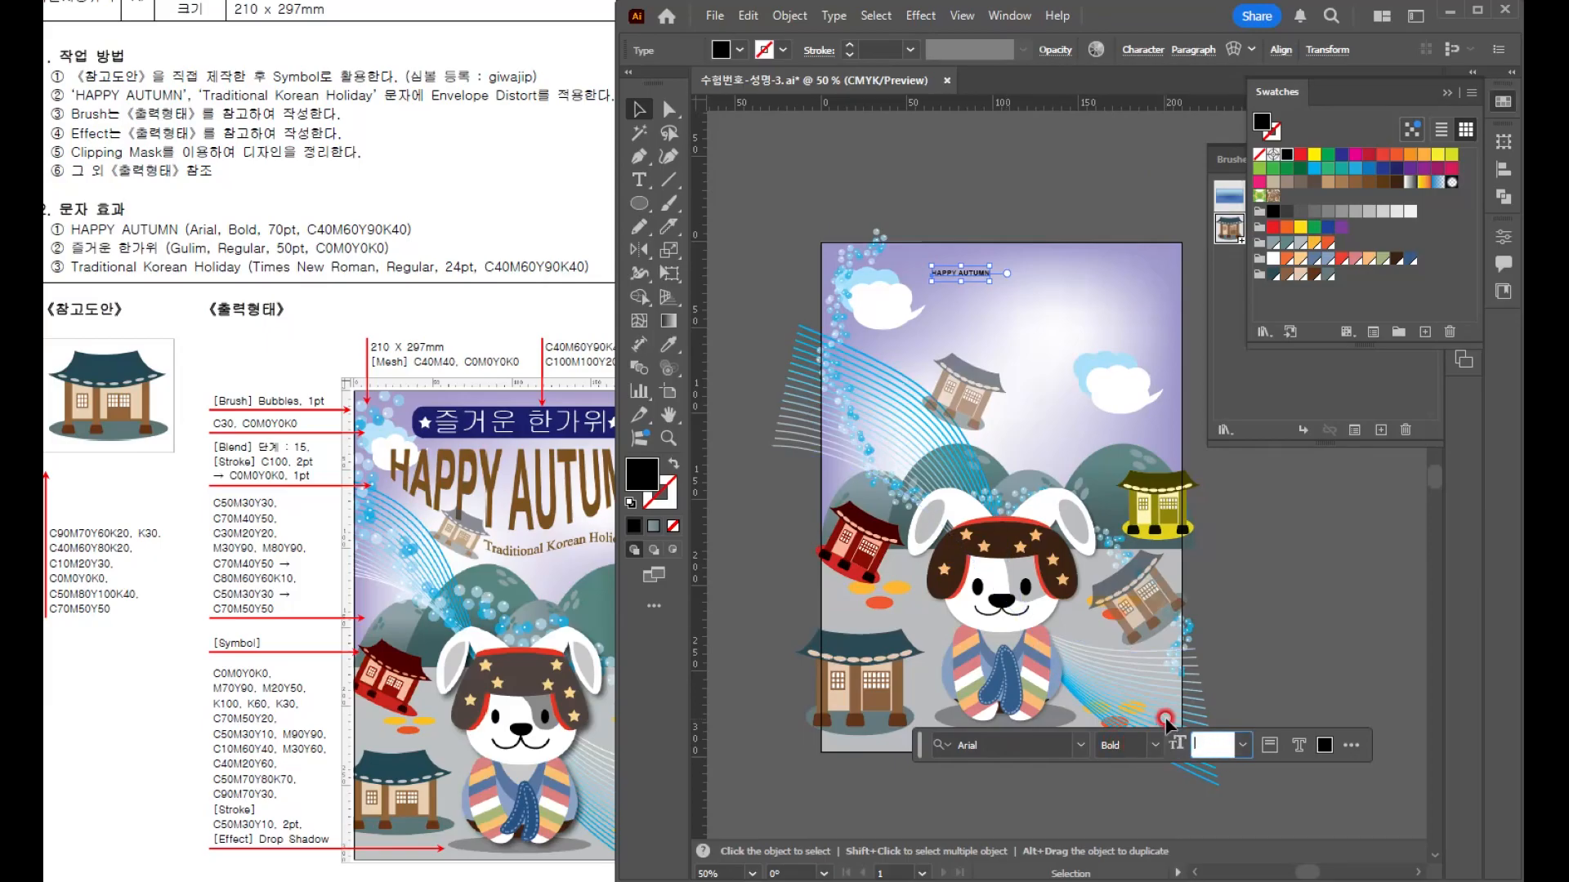
type("70")
key("Return")
- Fill the HAPPY AUTUMN text with C40 M60 Y90 K40
double_click(640, 474)
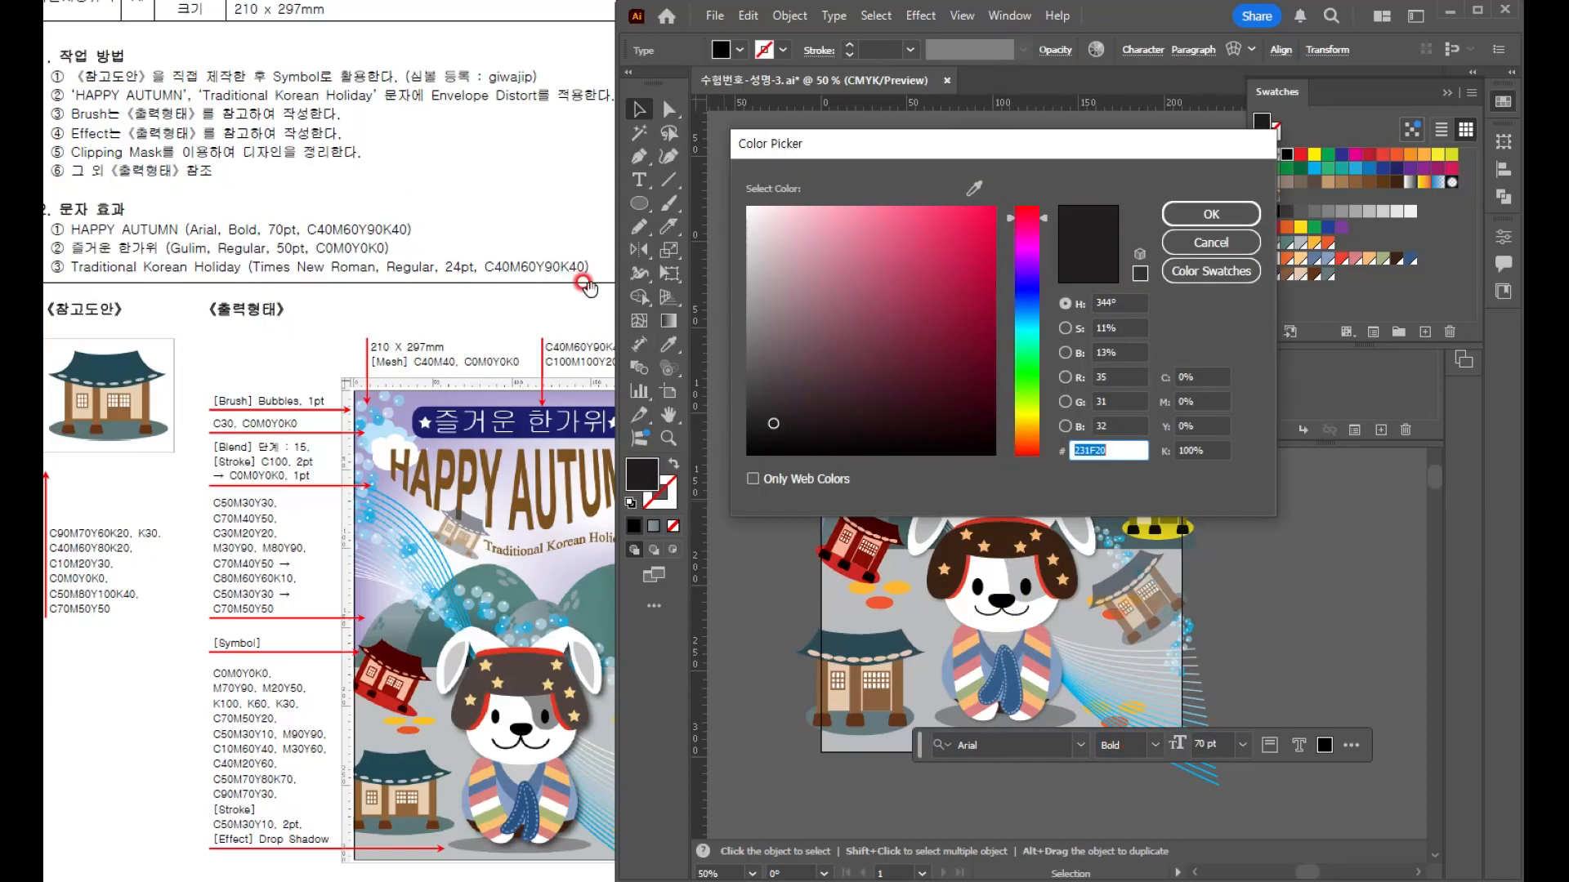
left_click(1201, 377)
type("40")
key("Tab")
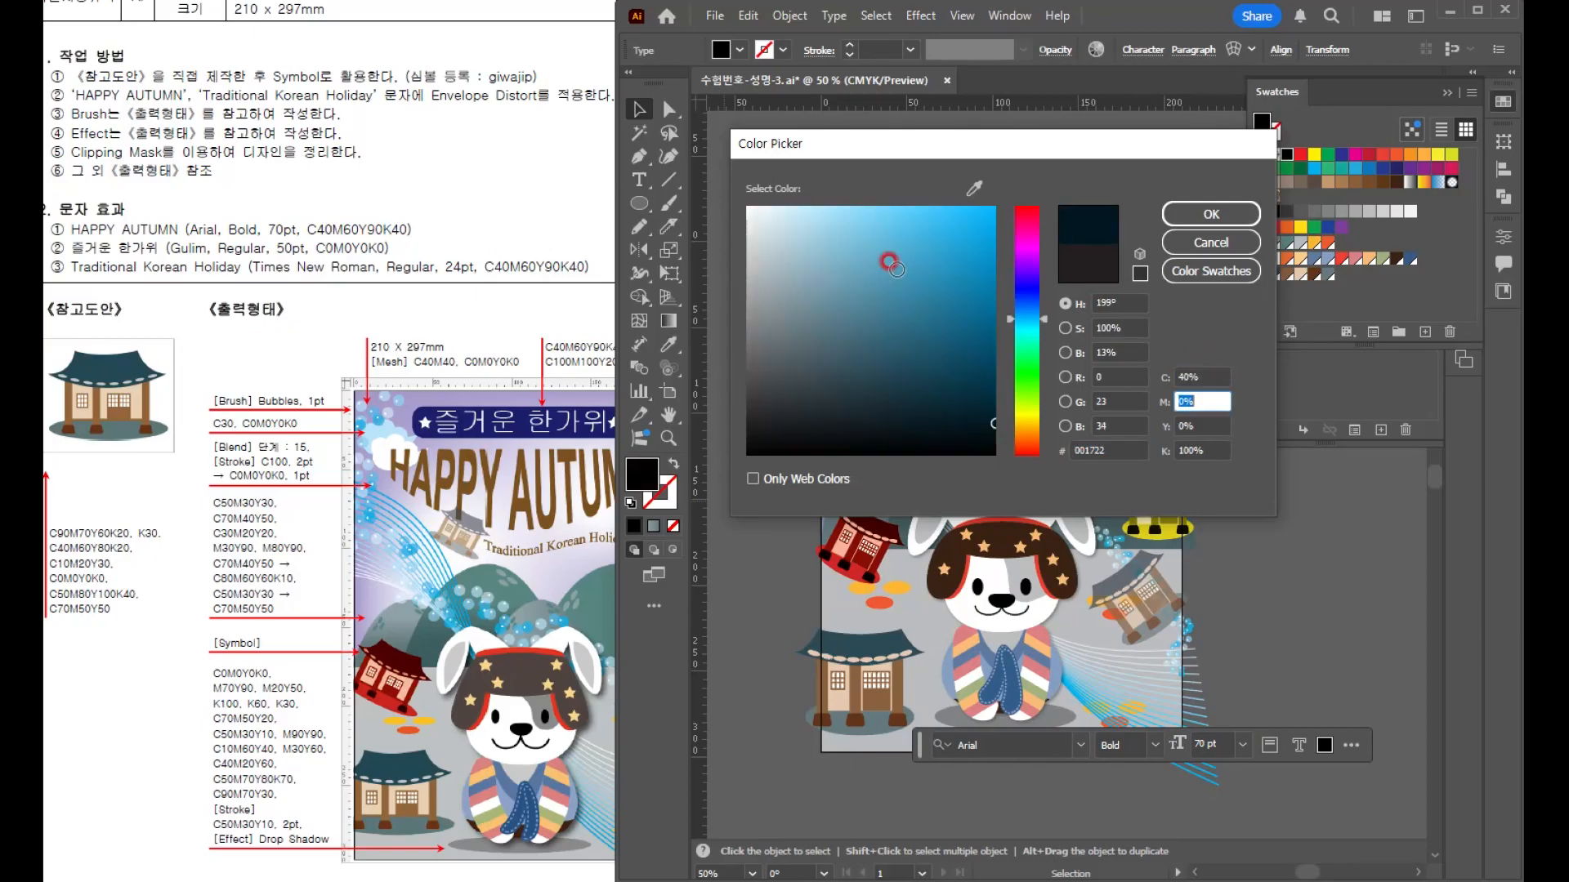
type("60")
key("Tab")
type("90")
key("Tab")
type("40")
key("Return")
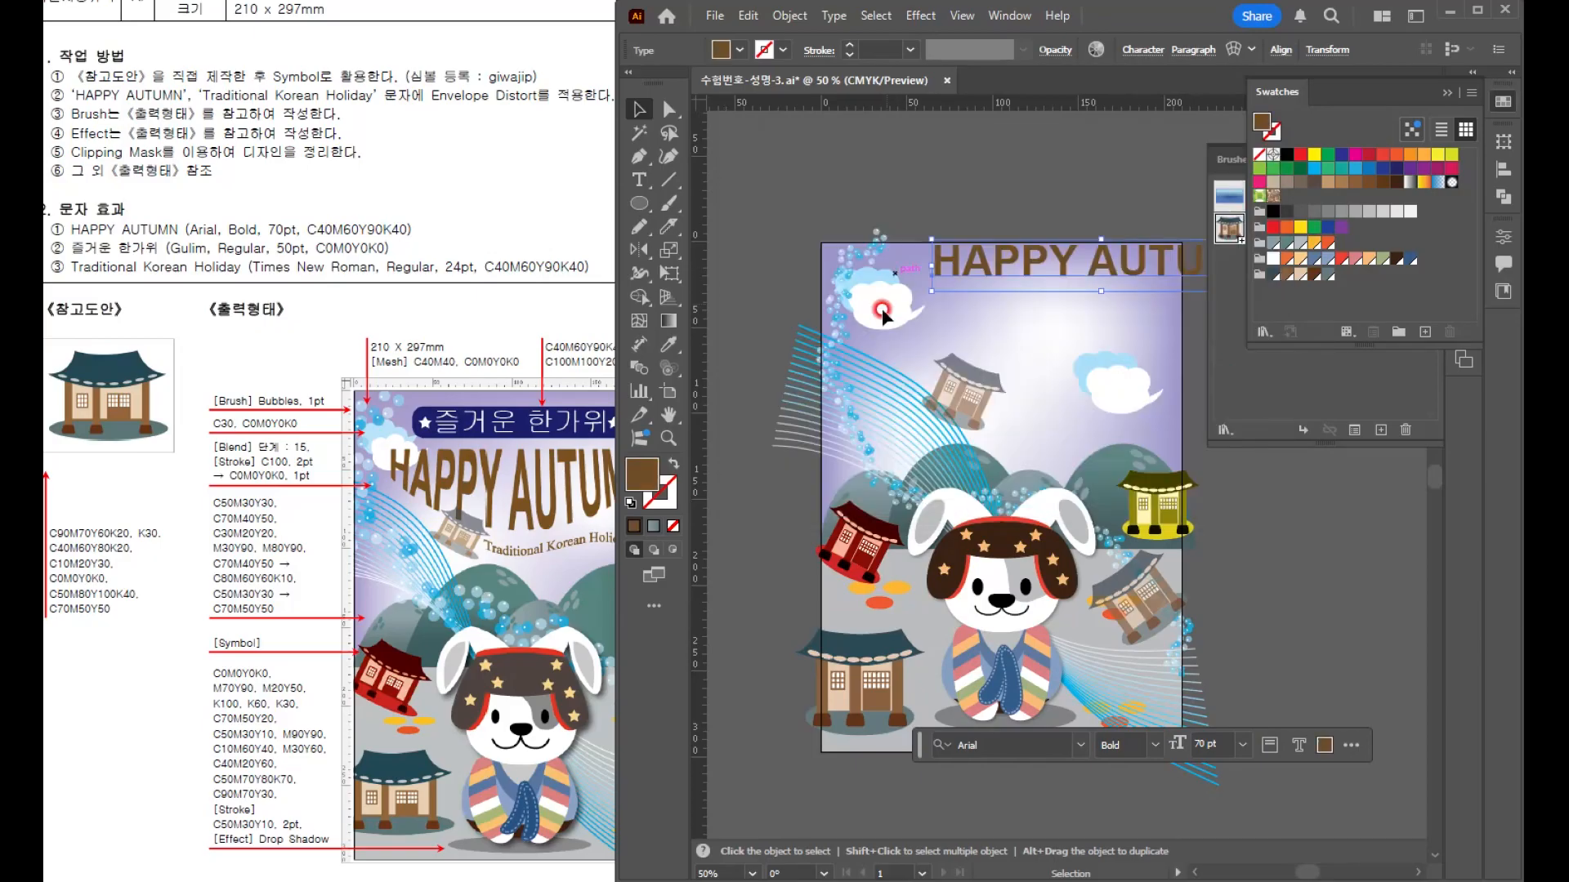
- Move the HAPPY AUTUMN text so it spans the poster's width just below the left cloud, and keep it selected
left_click_drag(1018, 267, 923, 346)
left_click(286, 272)
left_click_drag(281, 268, 157, 84)
left_click(1080, 181)
left_click(1062, 337)
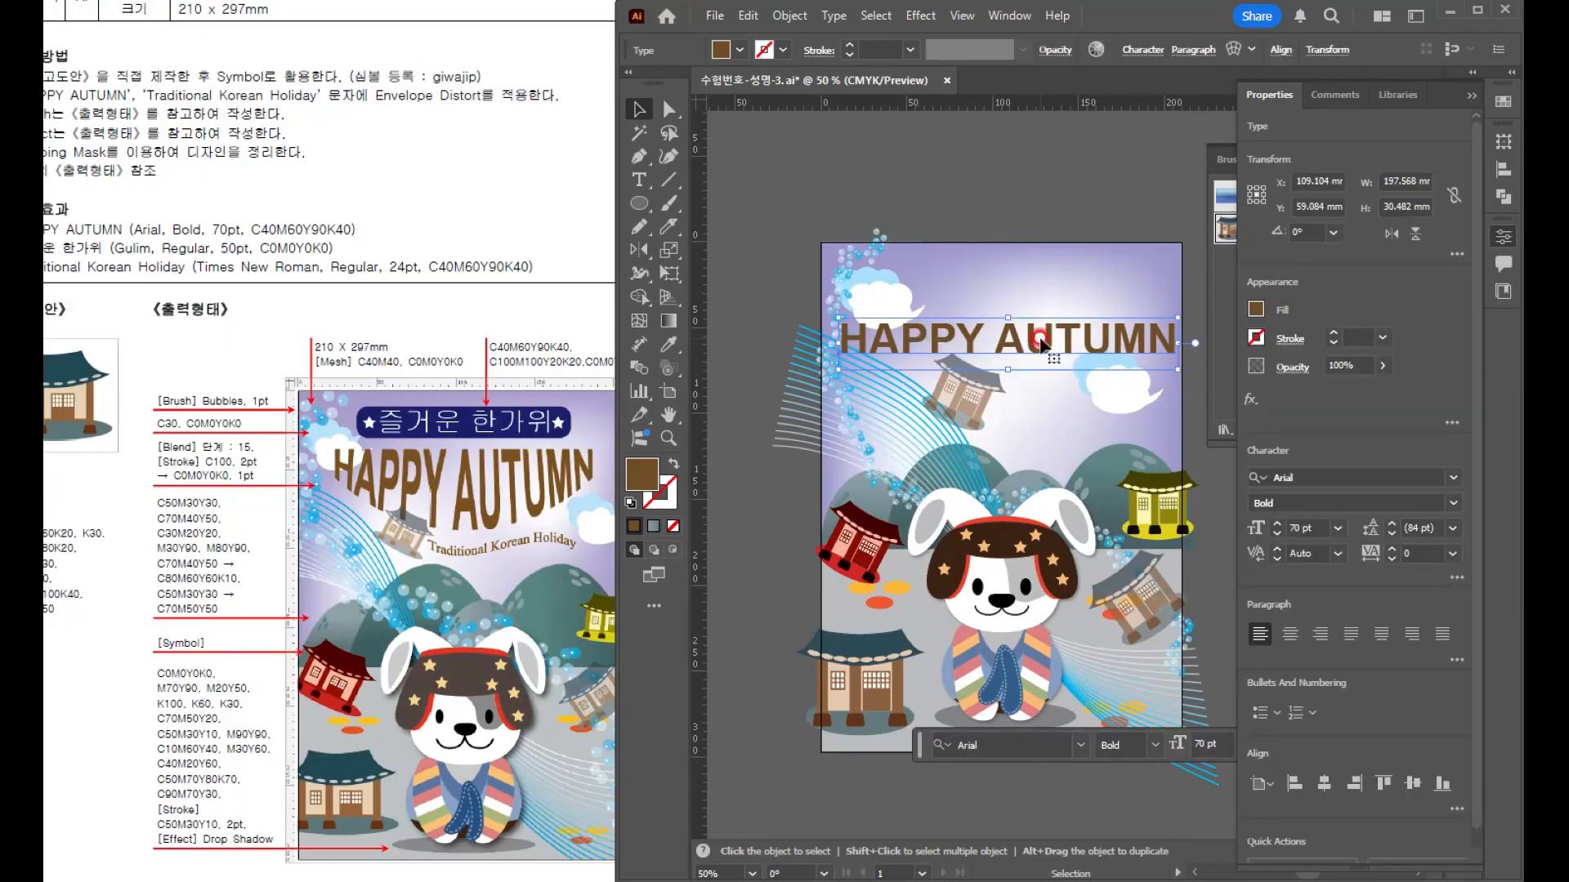
- Apply a horizontal Arc Lower envelope warp with 40% bend to HAPPY AUTUMN and raise the title slightly
left_click(789, 16)
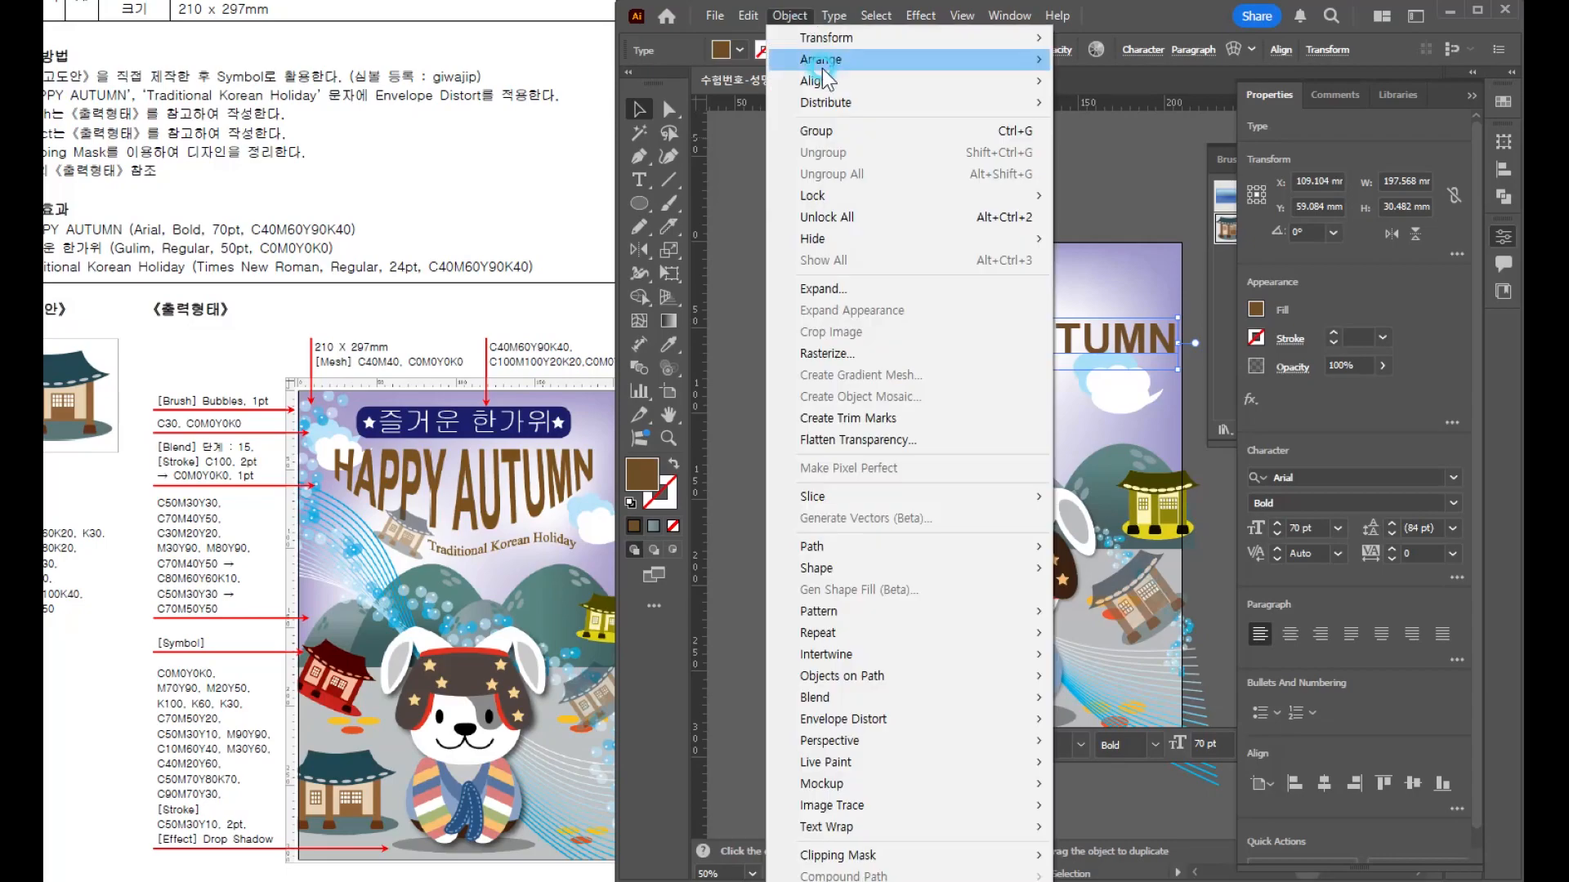
mouse_move(981, 719)
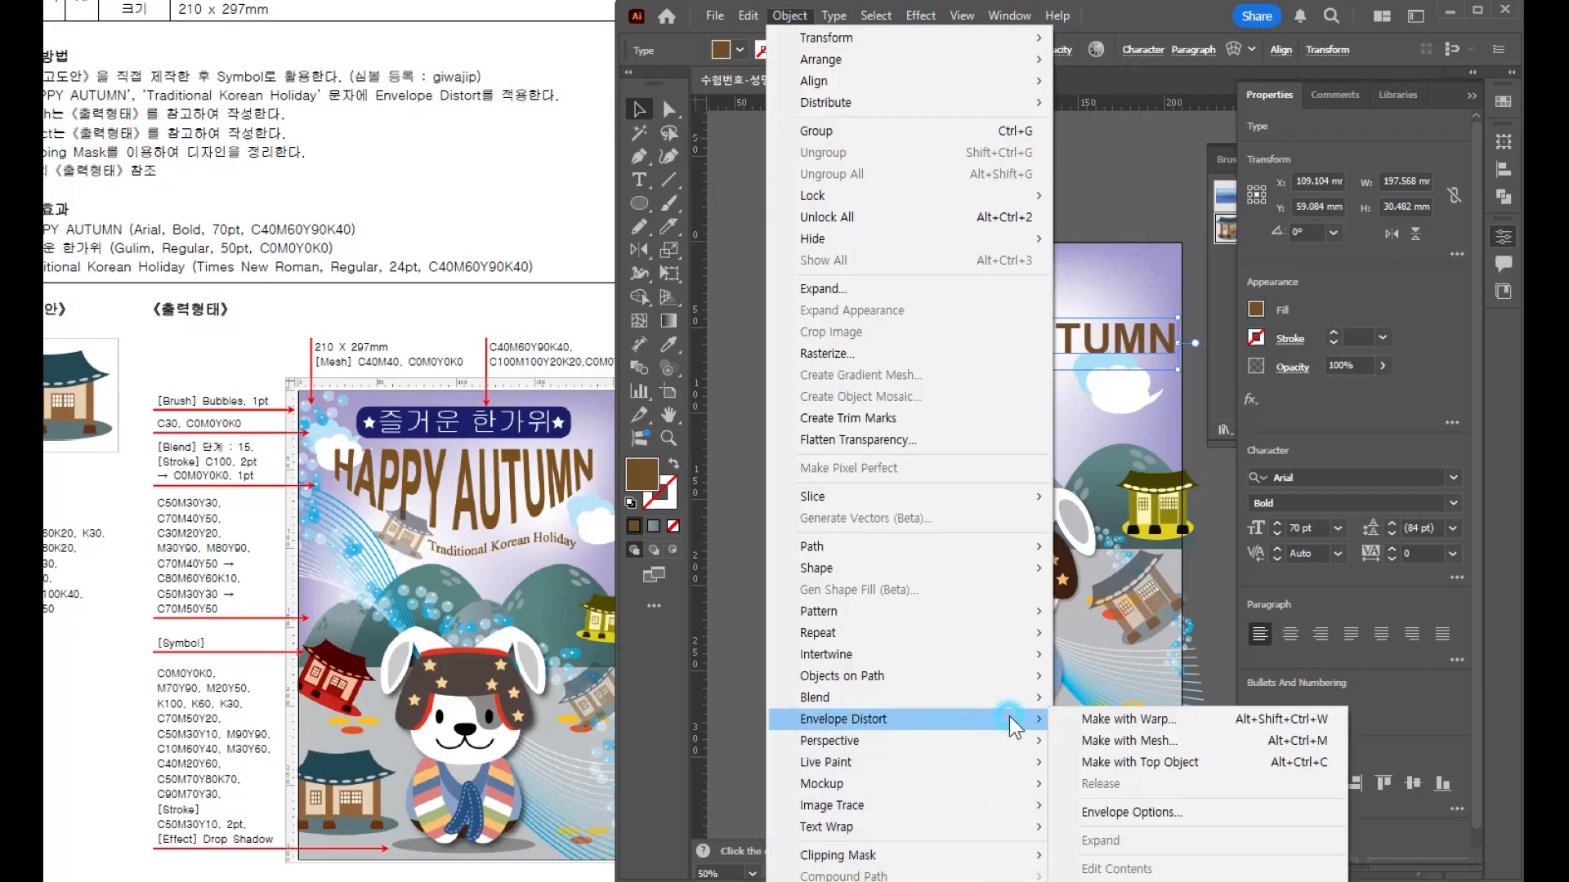
left_click(1120, 719)
left_click(495, 95)
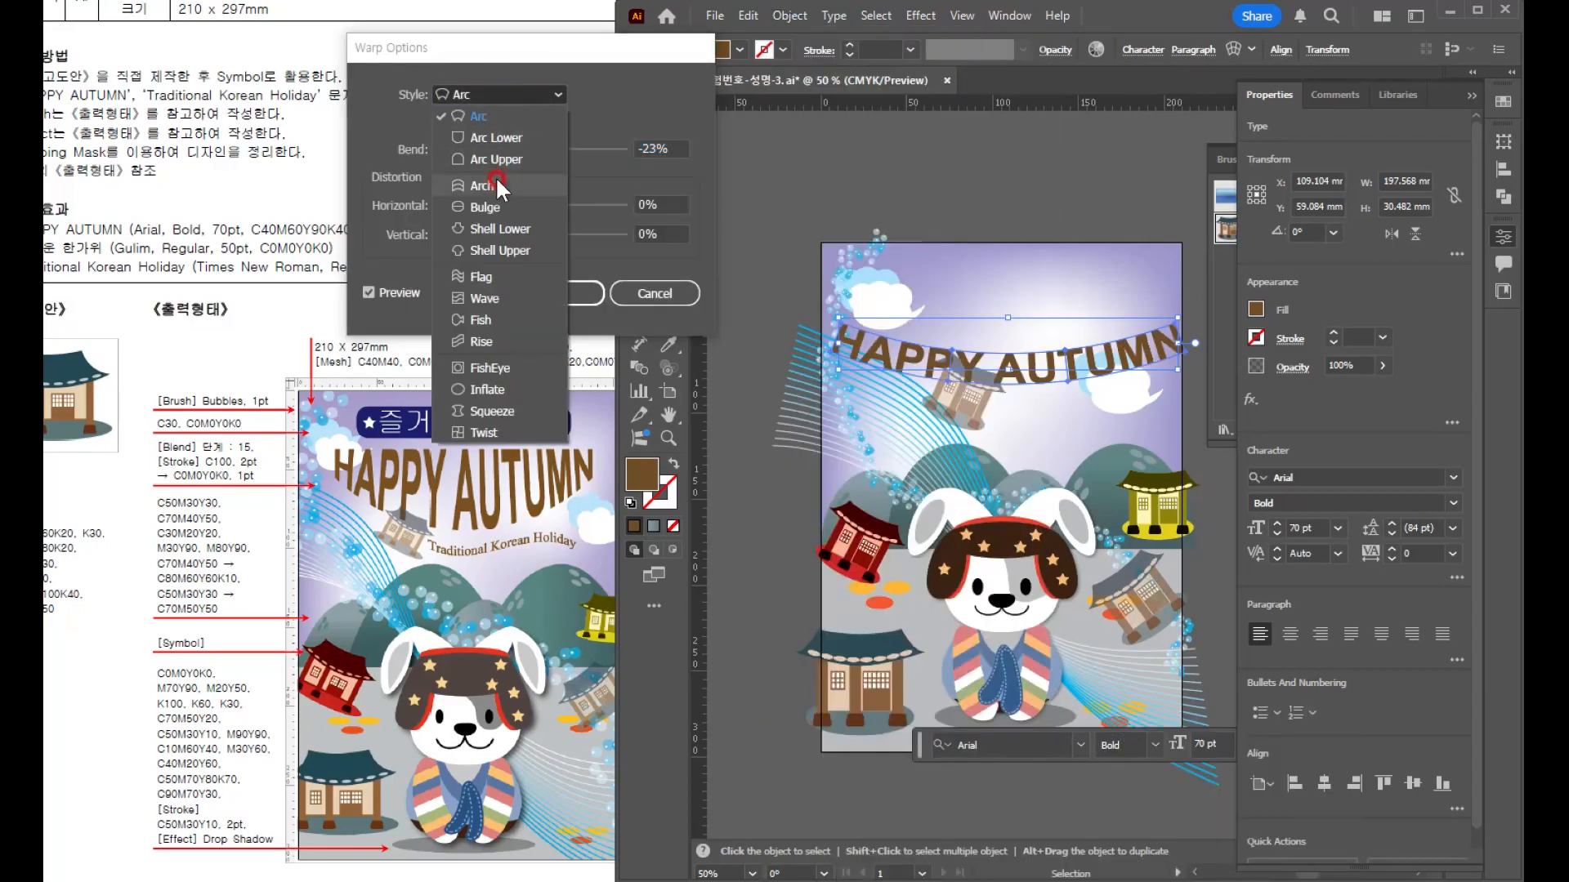
left_click(492, 137)
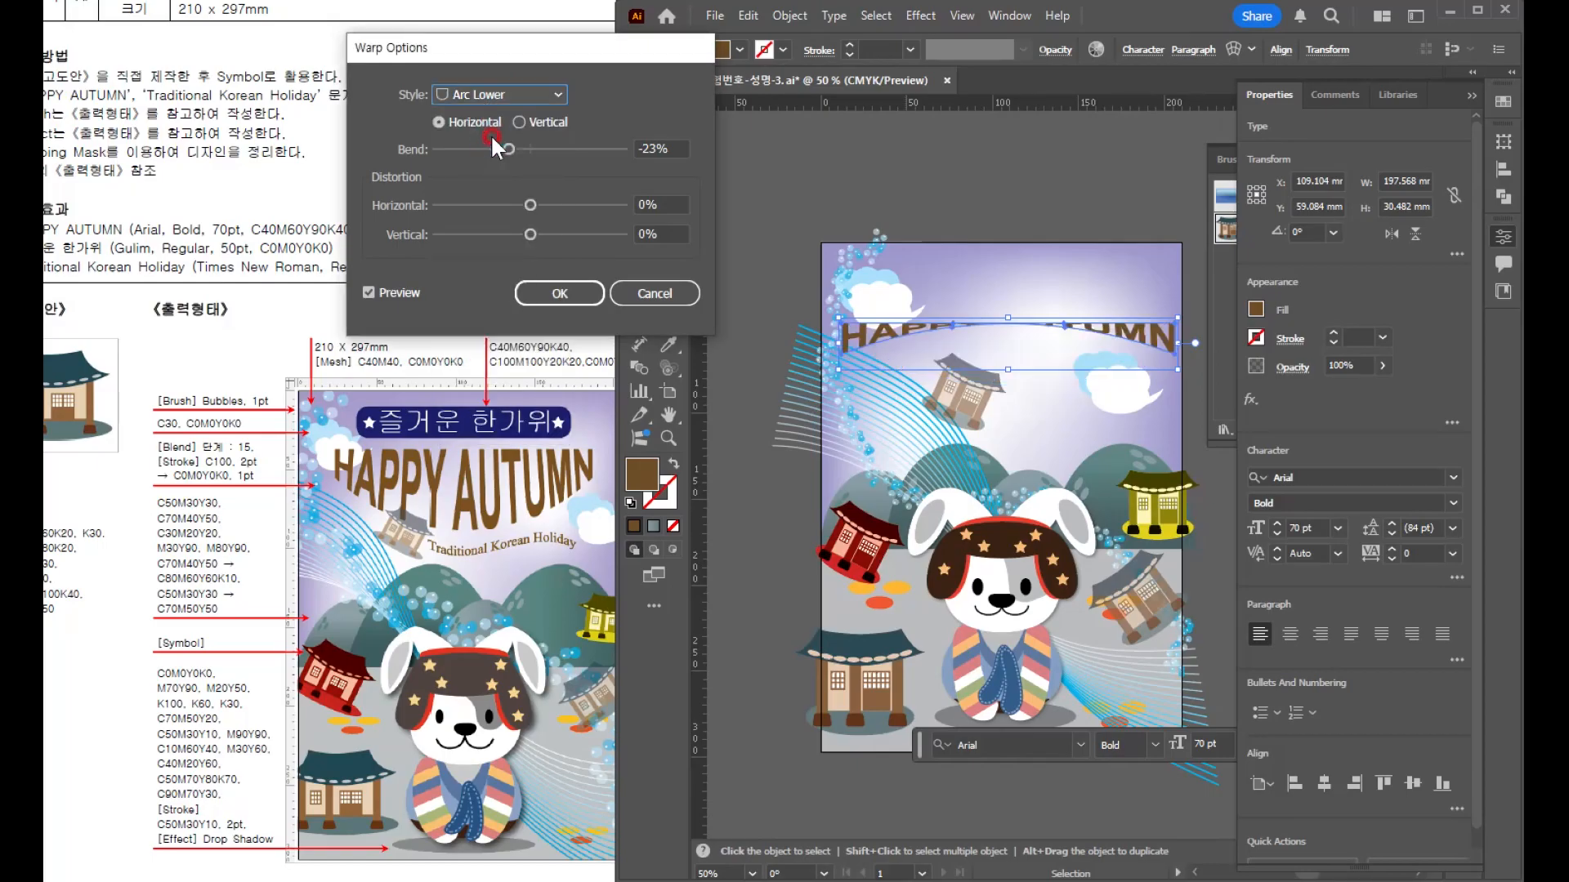
left_click_drag(509, 143, 573, 143)
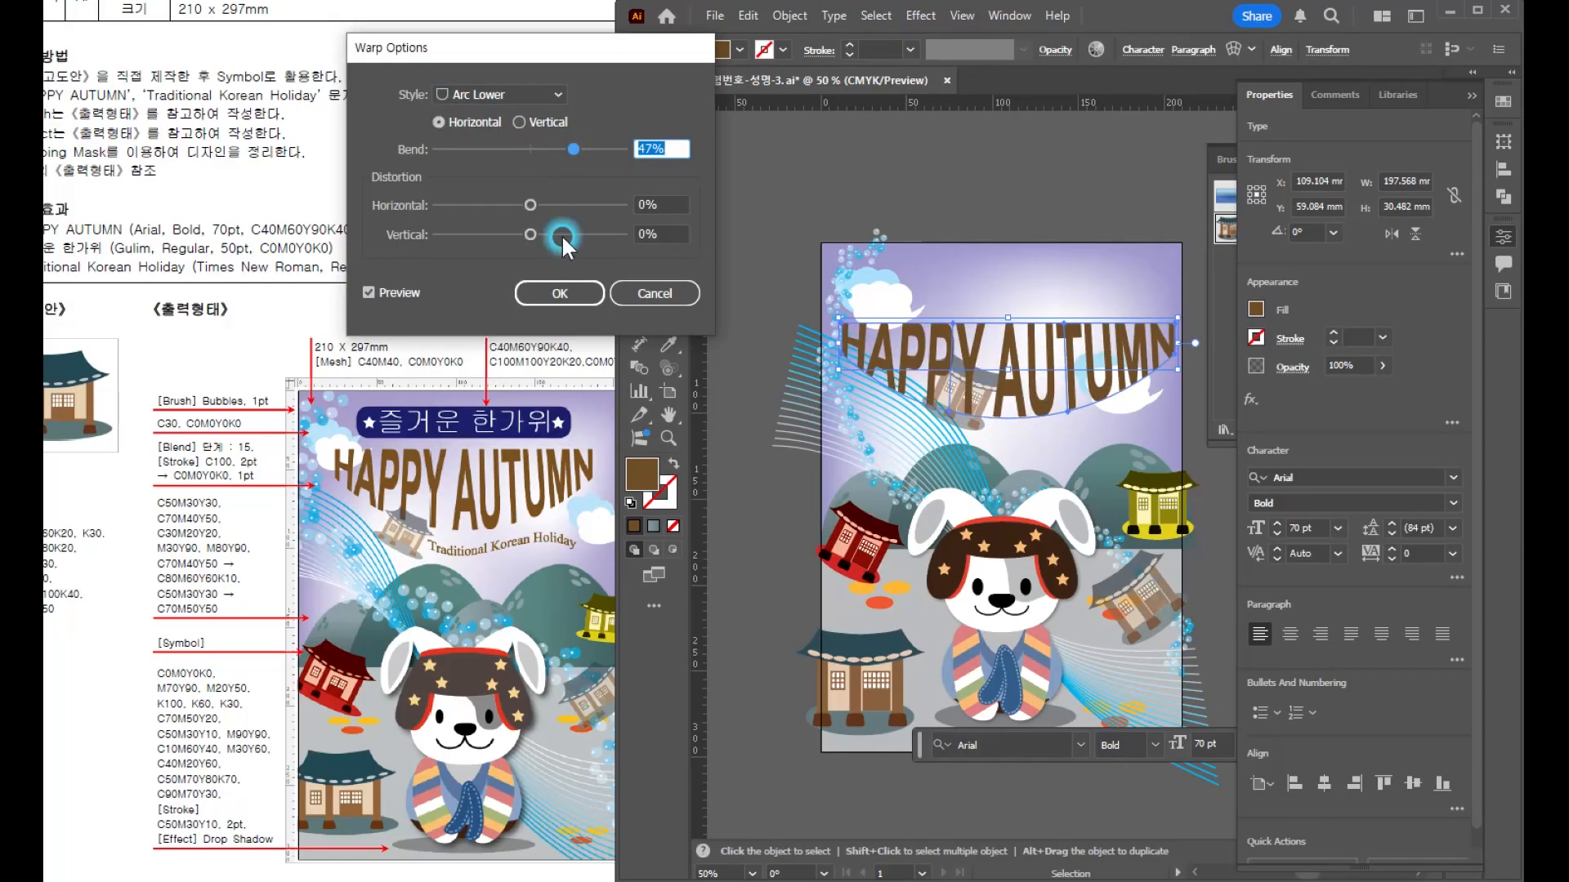
left_click_drag(570, 145, 562, 144)
left_click(562, 290)
left_click_drag(1036, 361, 1030, 347)
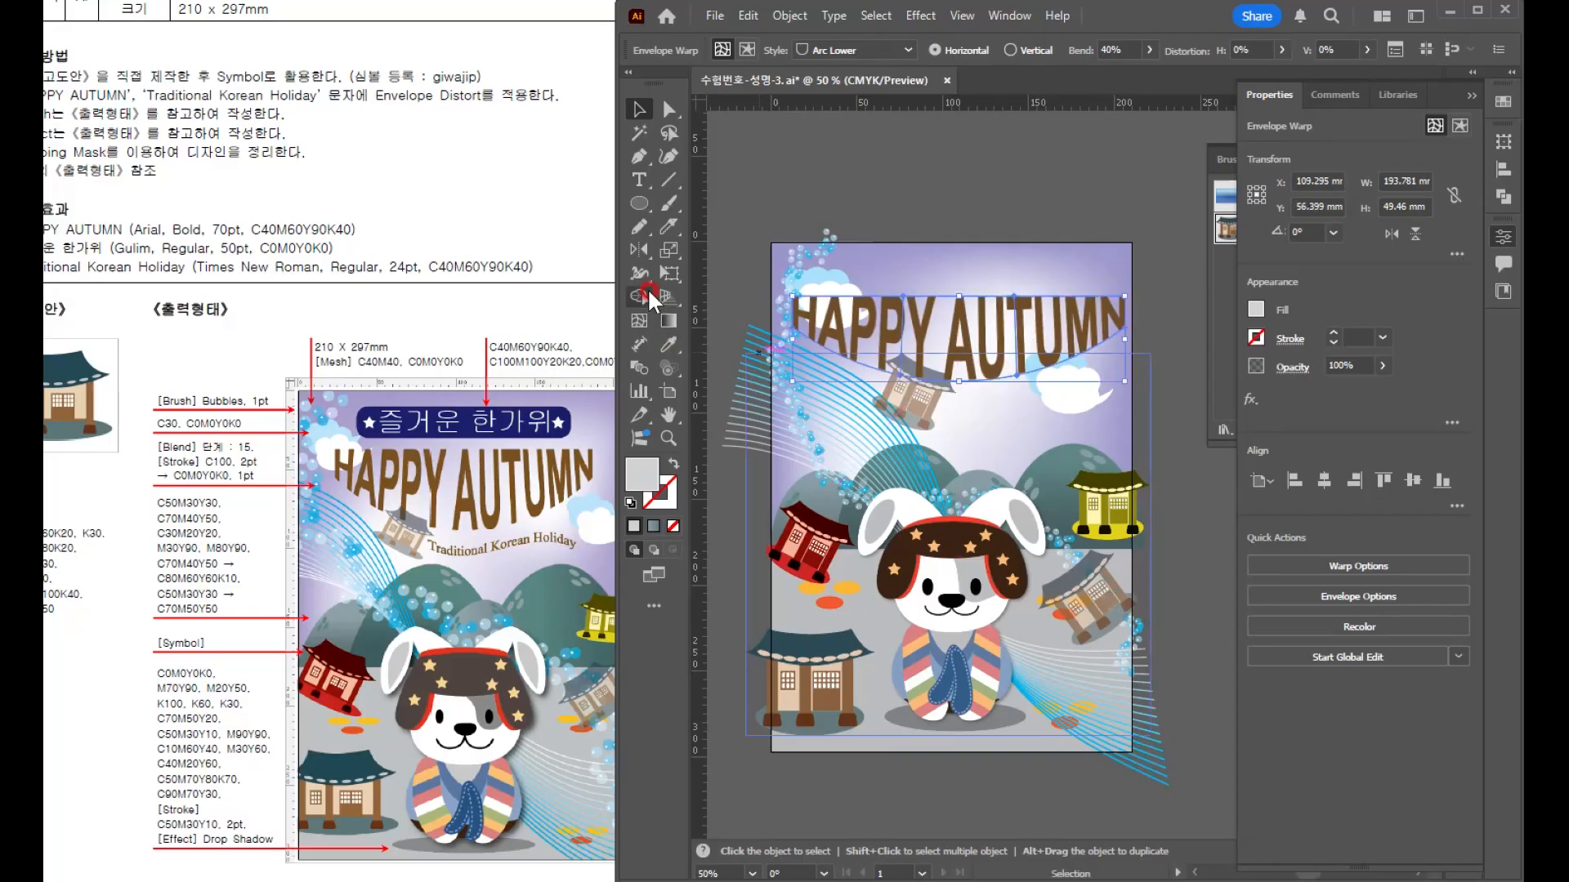
- Add the text "Traditional Korea Holiday" below the HAPPY AUTUMN title
left_click(640, 179)
left_click(960, 433)
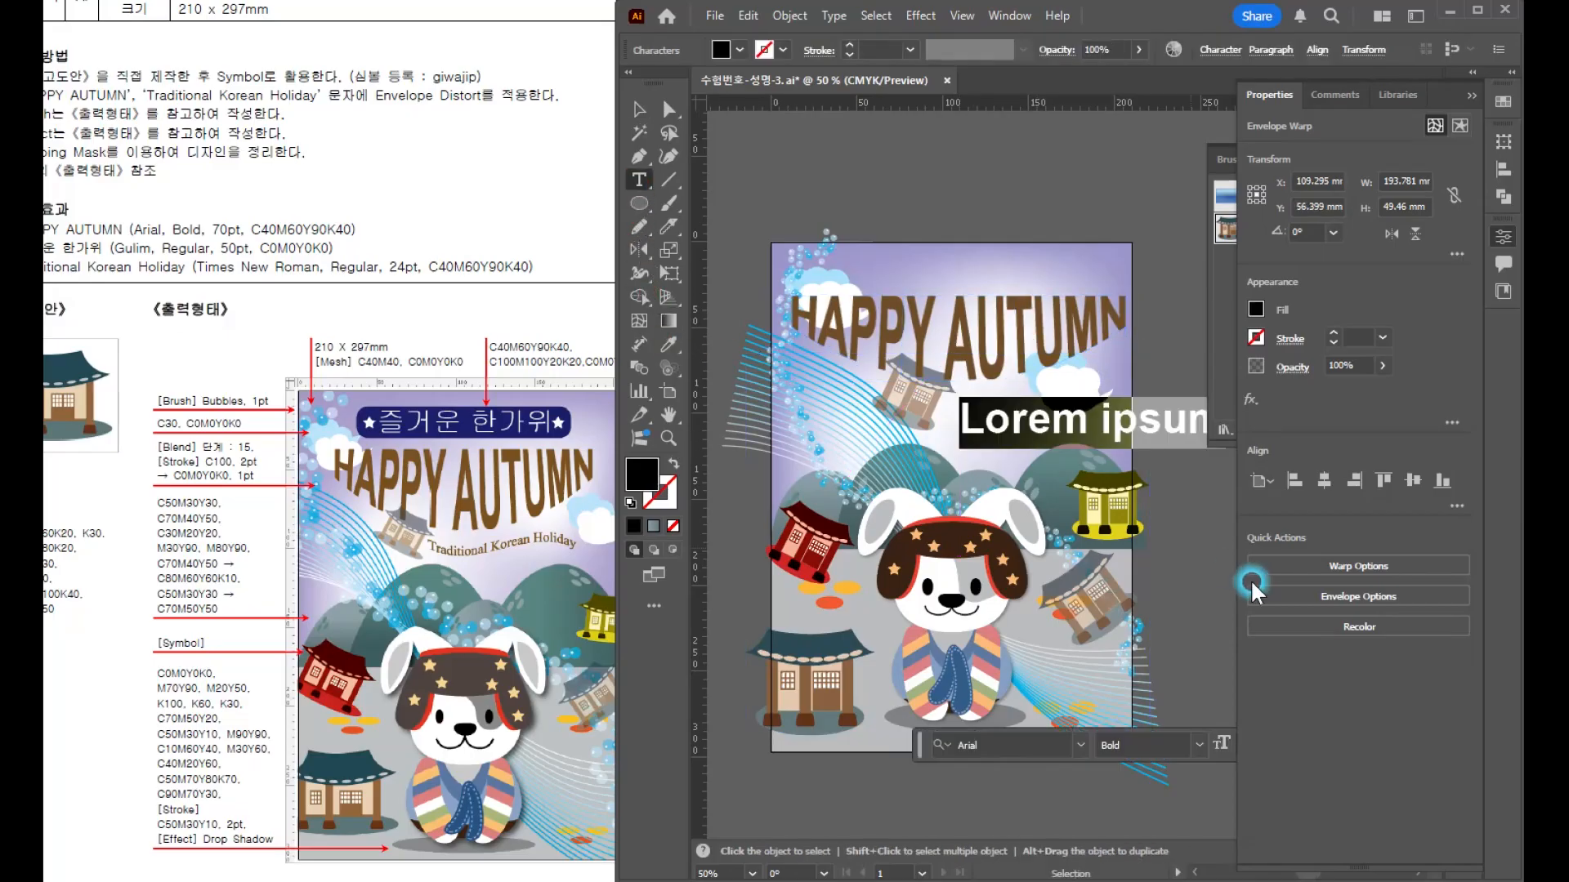
type("Tradition")
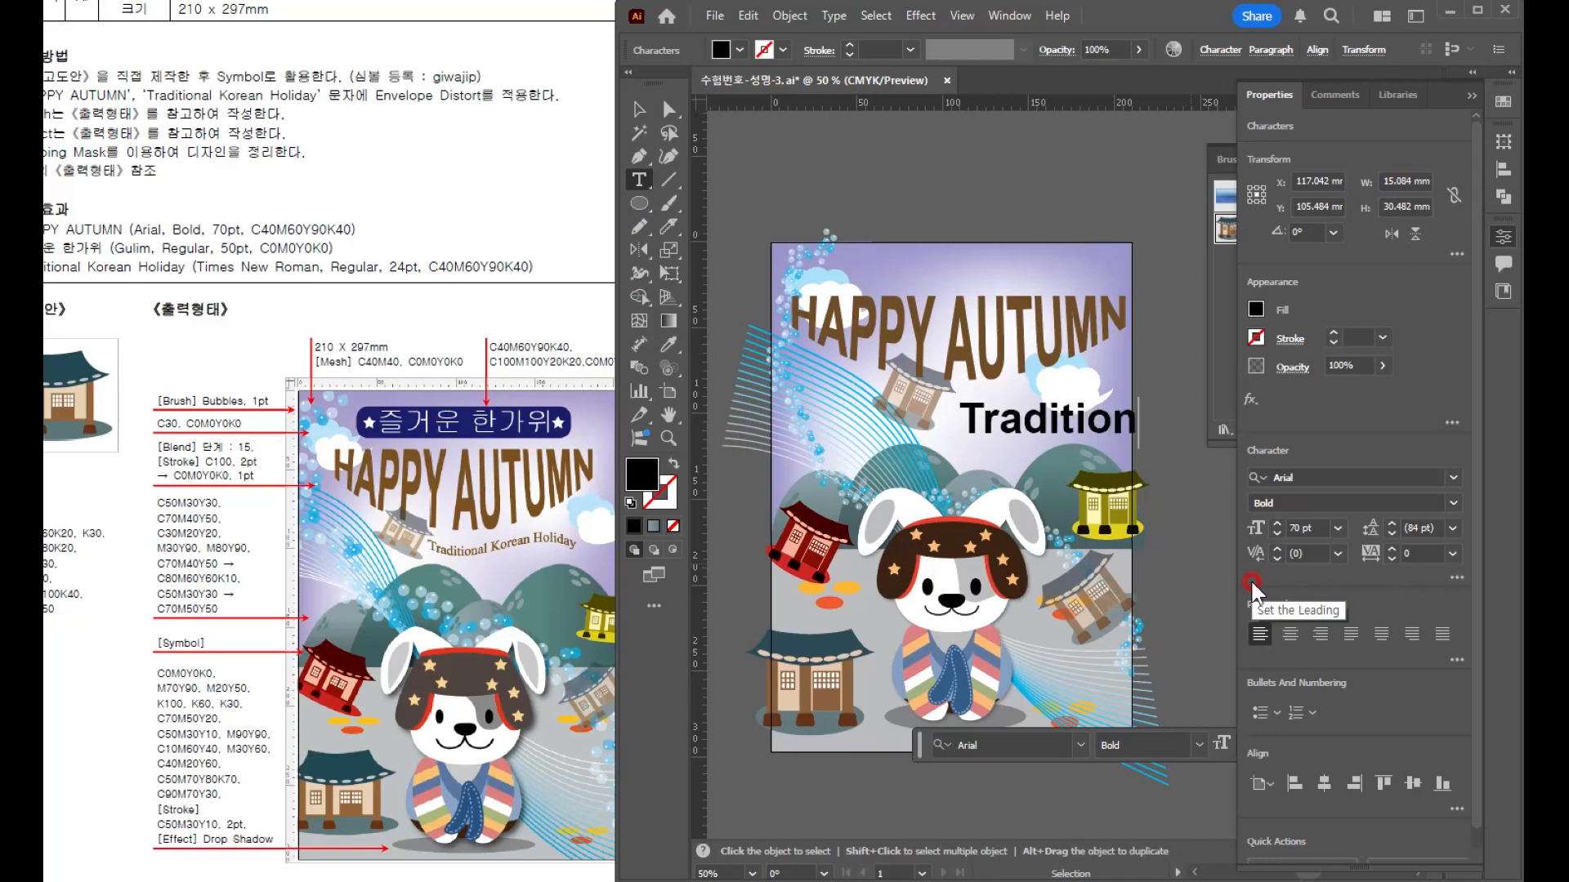
type("al K")
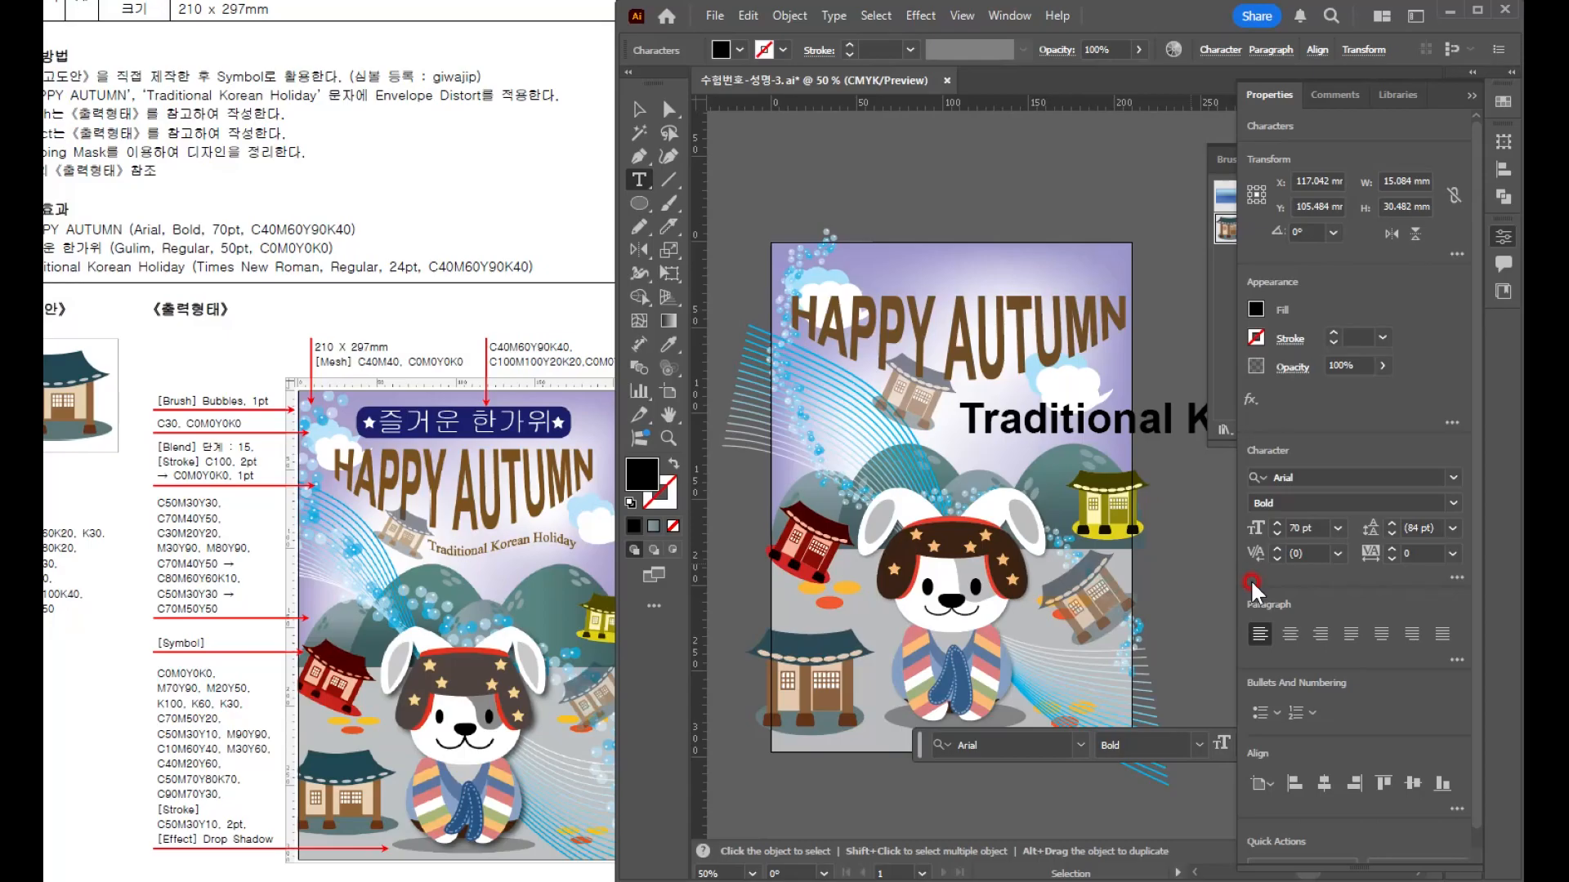
key("Escape")
- Set the Traditional Korea Holiday text to Times New Roman Regular at 24 pt
left_click(947, 745)
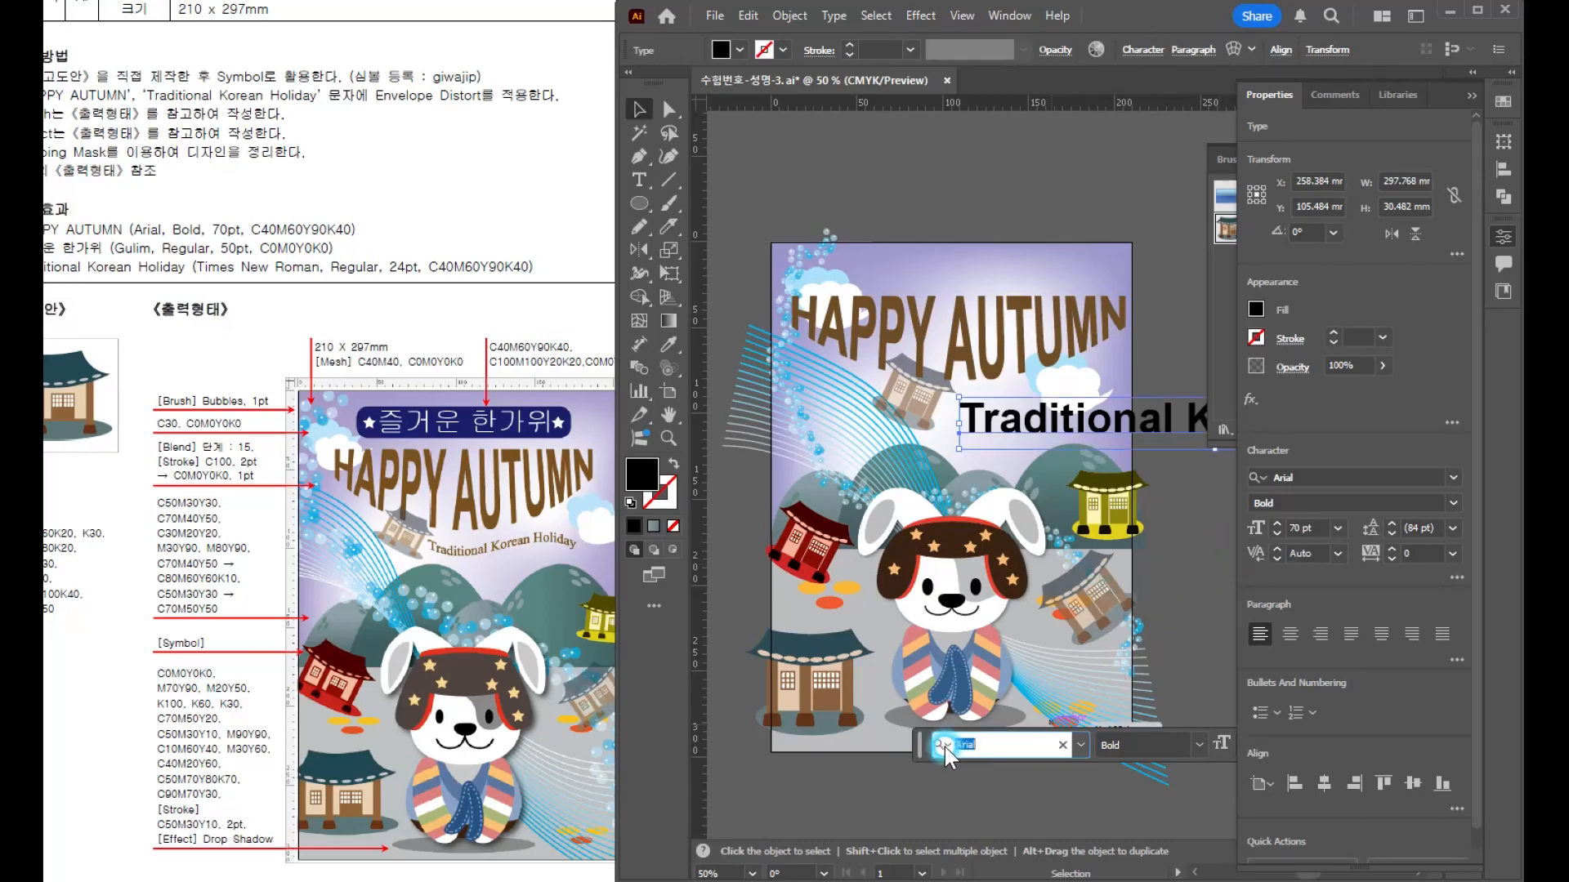
type("time")
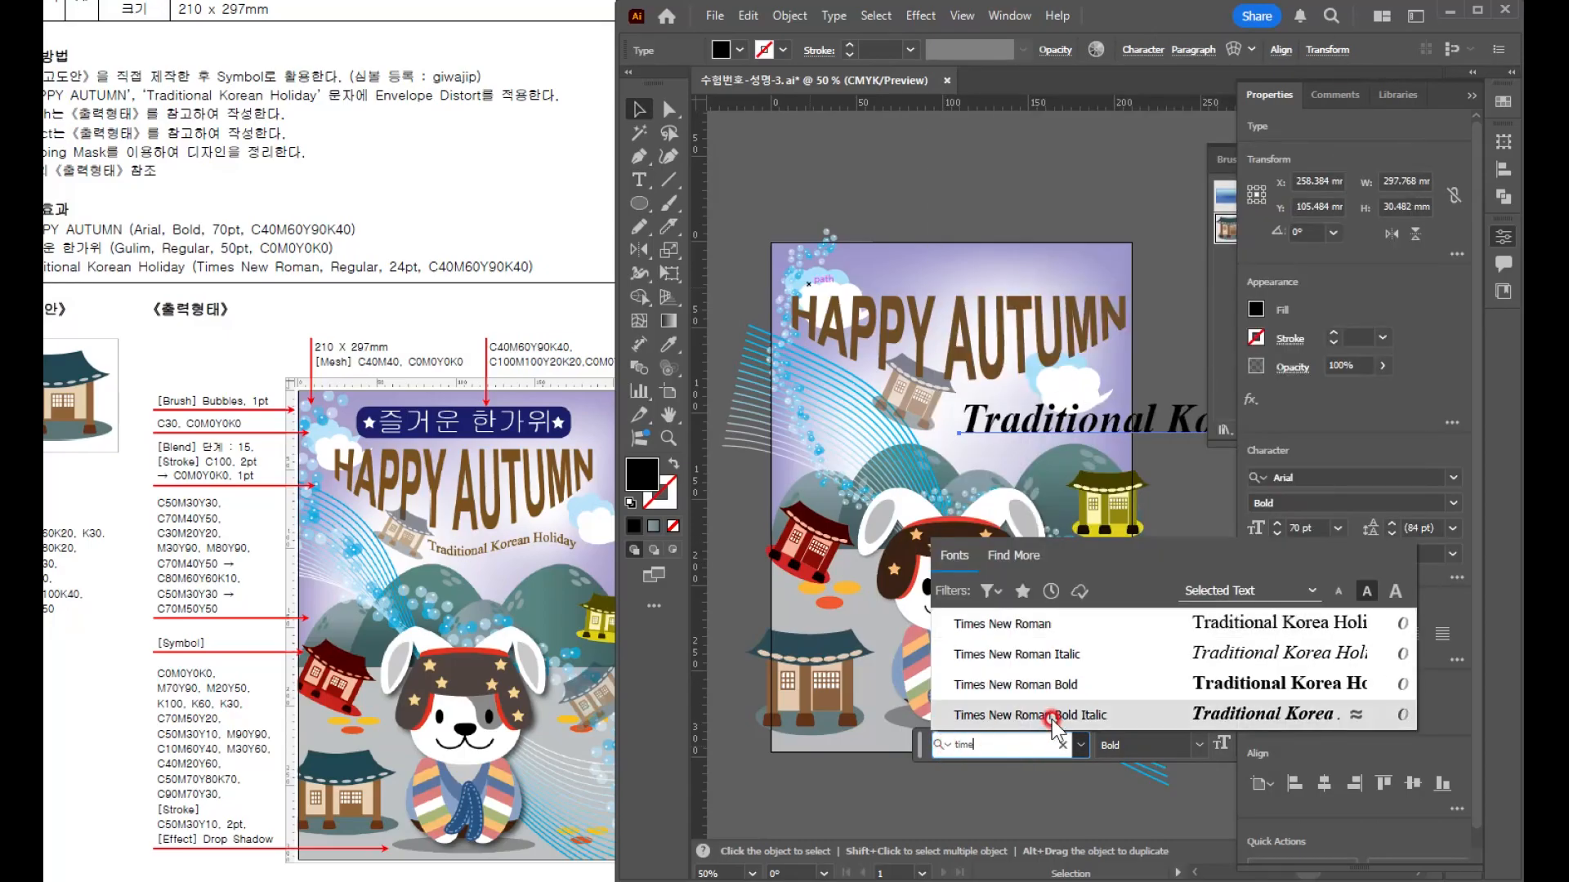
left_click(1066, 623)
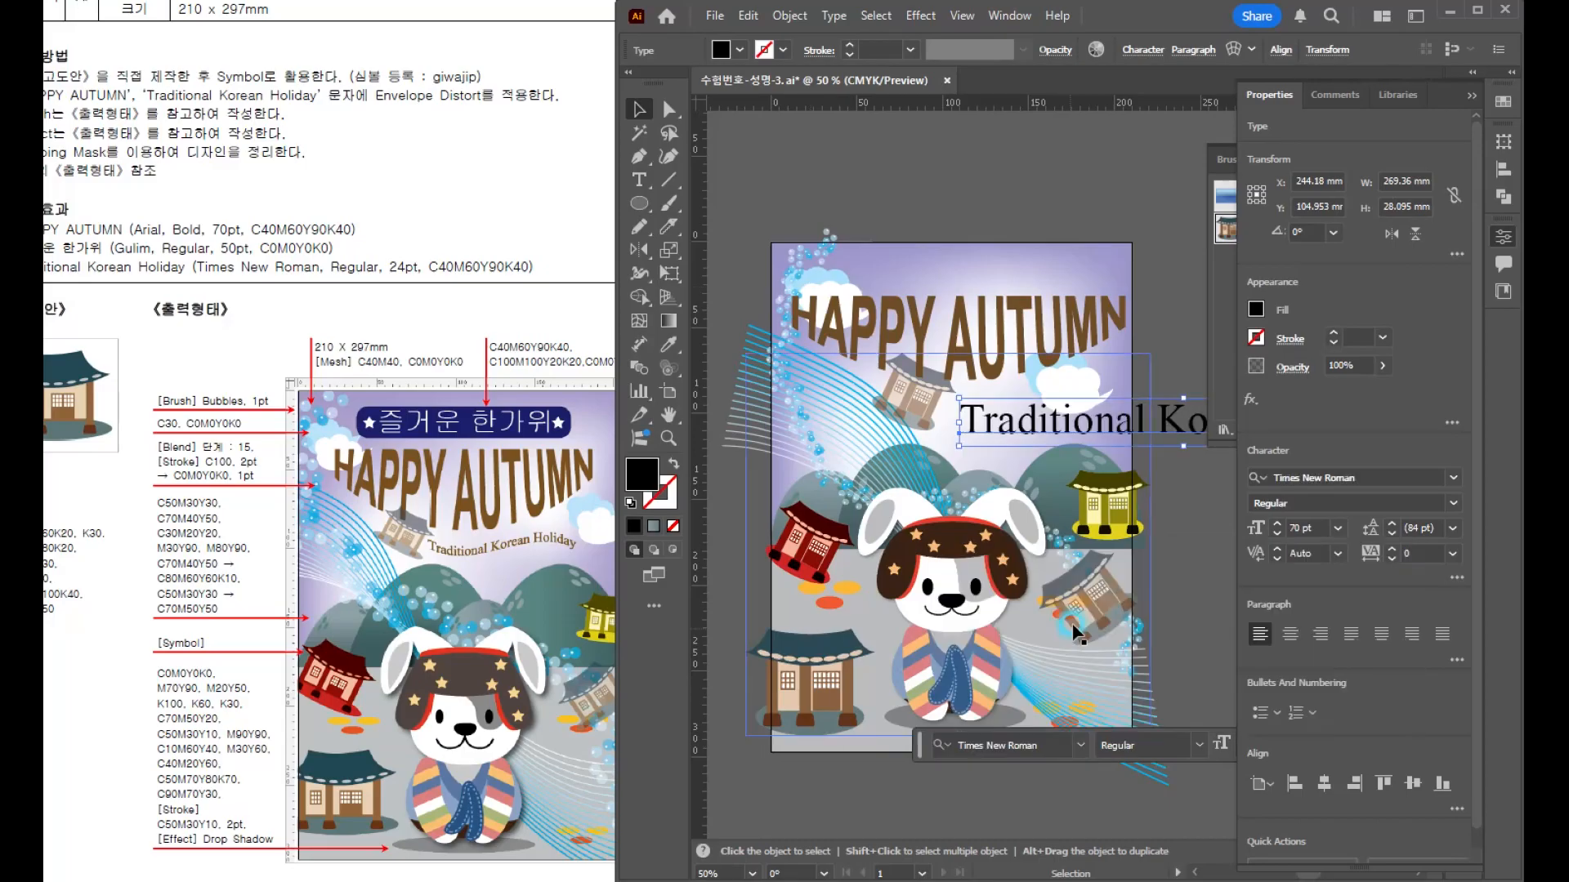
left_click(1308, 529)
type("24")
key("Return")
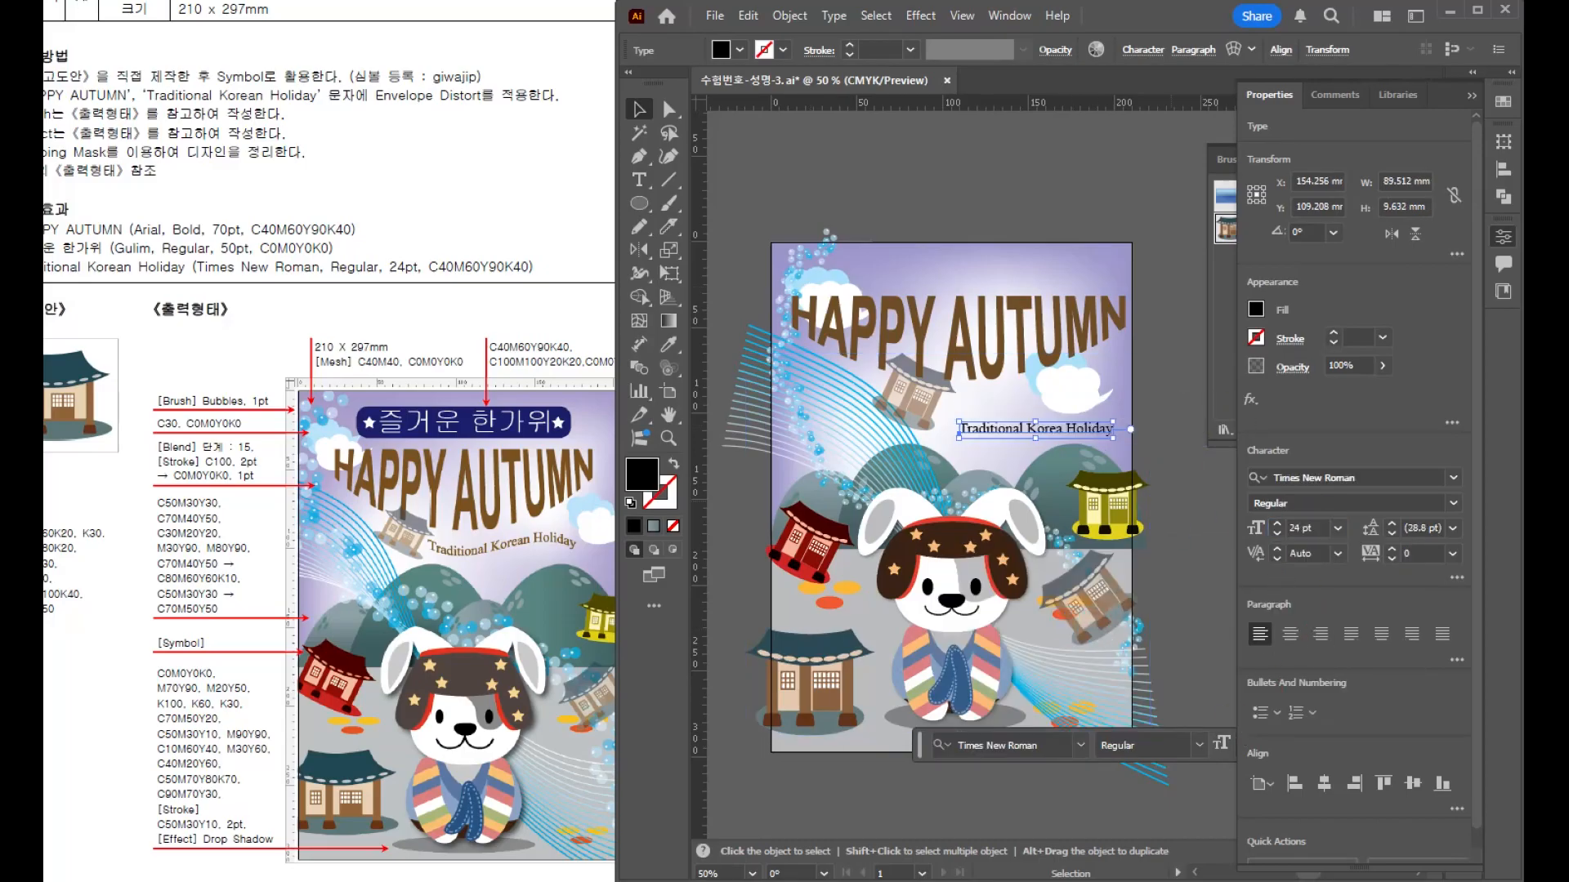
- Fill the Traditional Korea Holiday text with C40 M60 Y90 K40
double_click(642, 474)
type("40")
key("Tab")
type("60")
key("Tab")
type("90")
key("Tab")
type("40")
key("Return")
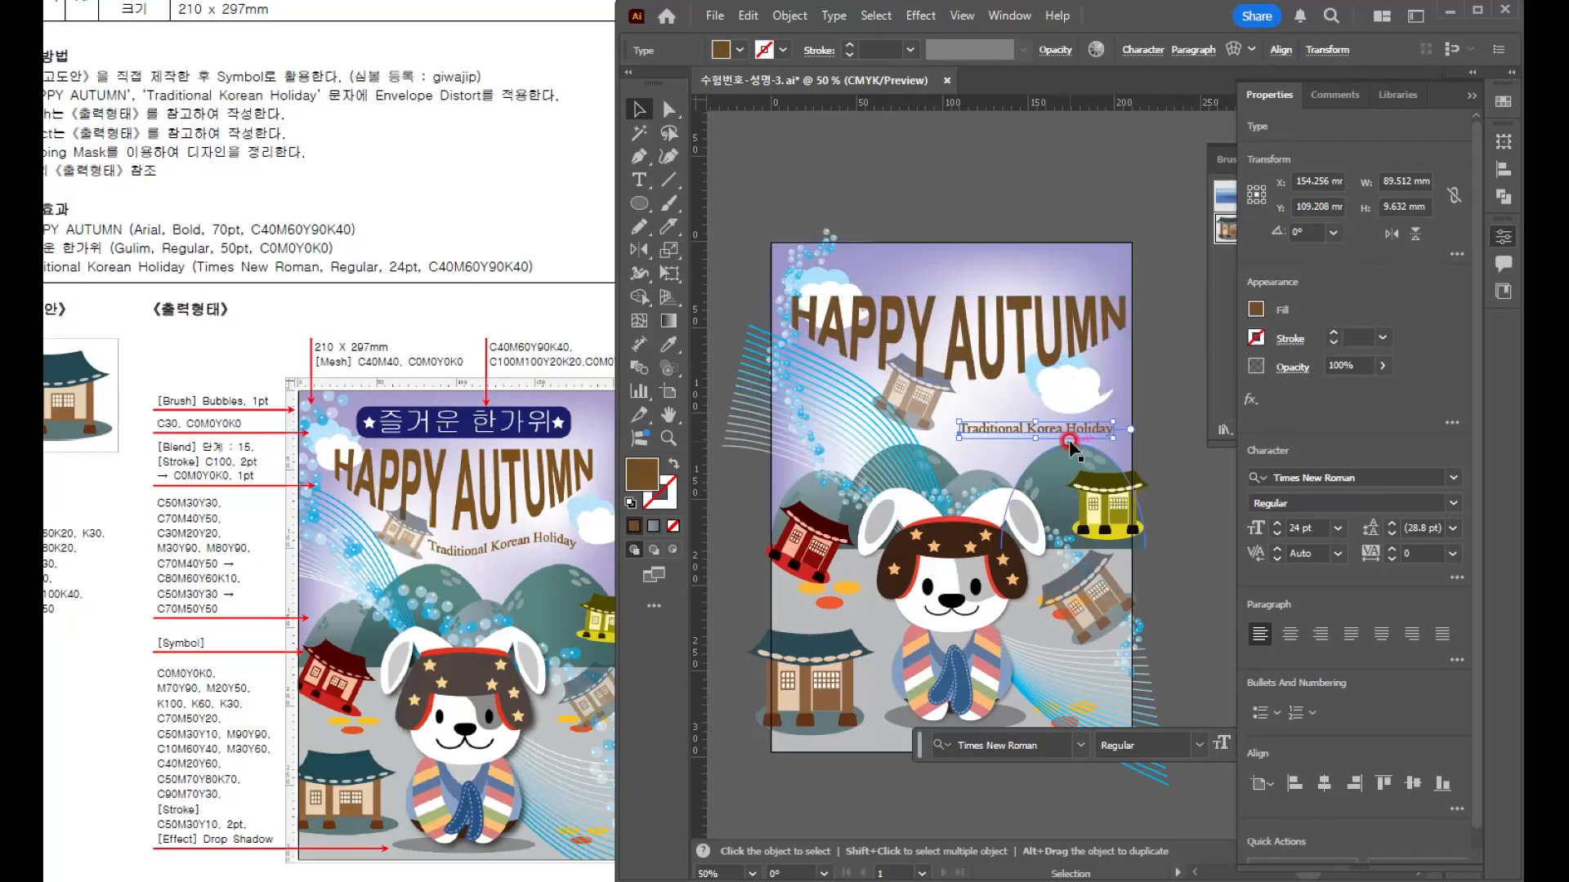
- Apply a horizontal Flag envelope warp with 55% bend to the subtitle and shift it toward the grey house beneath the title
left_click(796, 23)
mouse_move(1013, 721)
left_click(1097, 720)
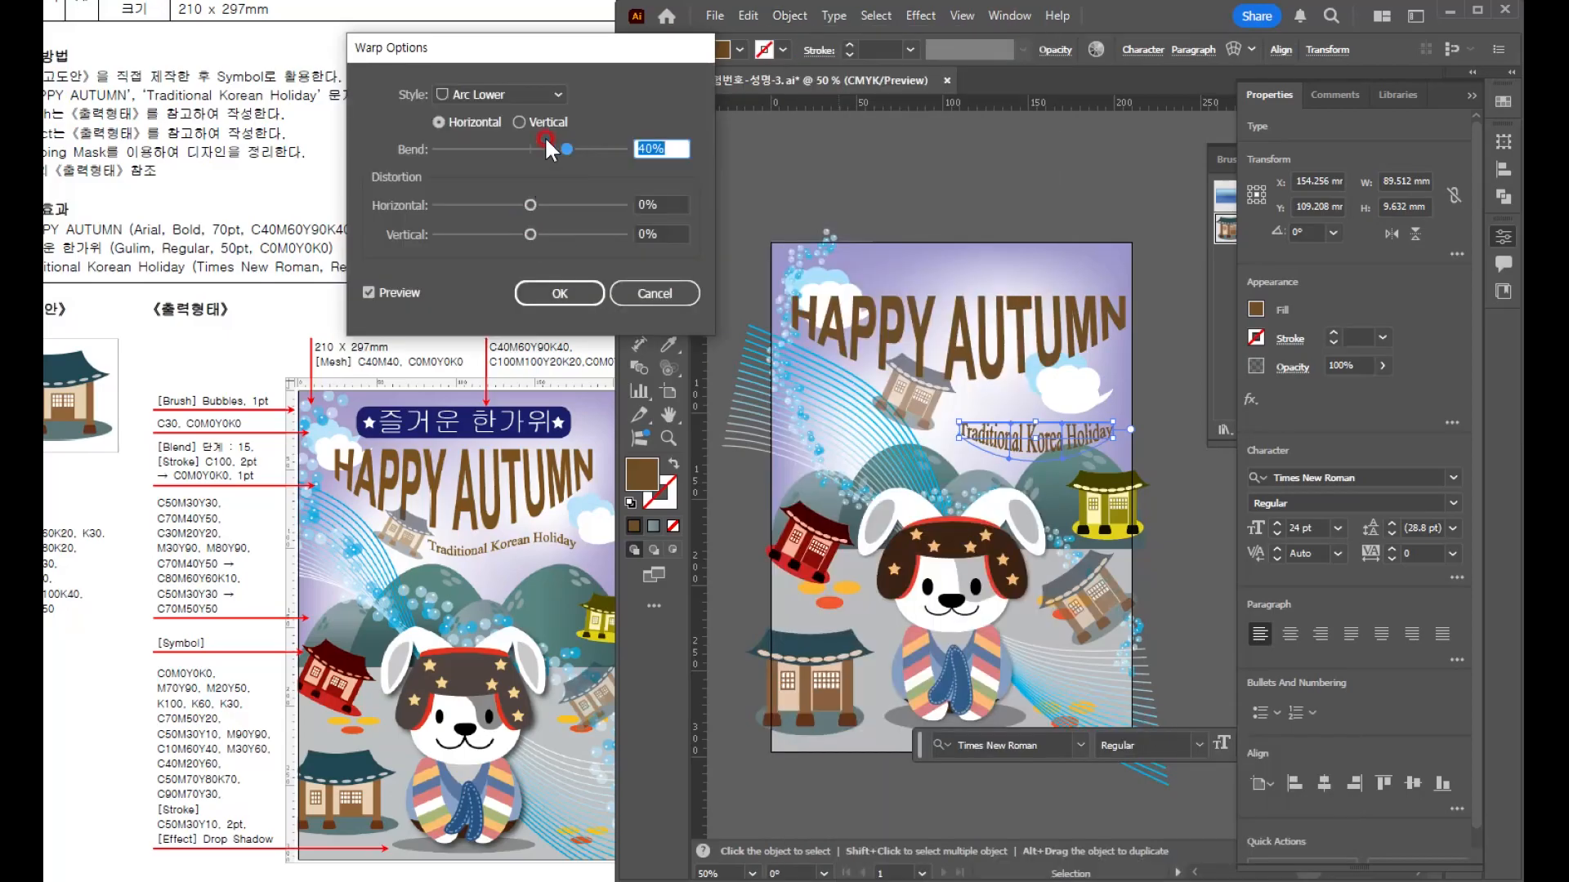
left_click(490, 96)
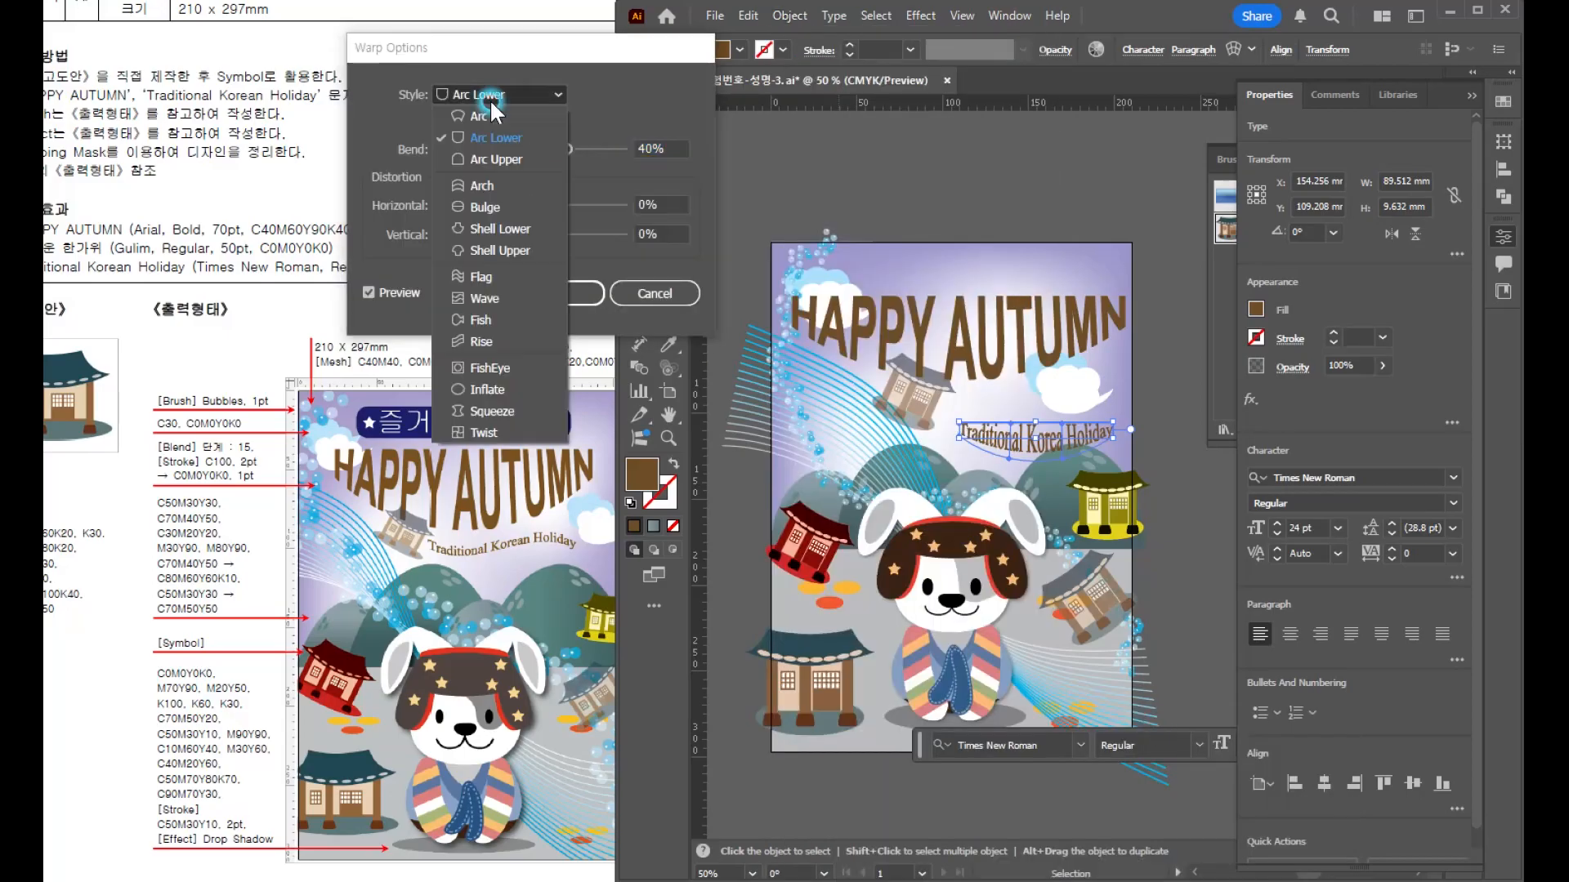
left_click(489, 277)
left_click_drag(566, 149, 581, 149)
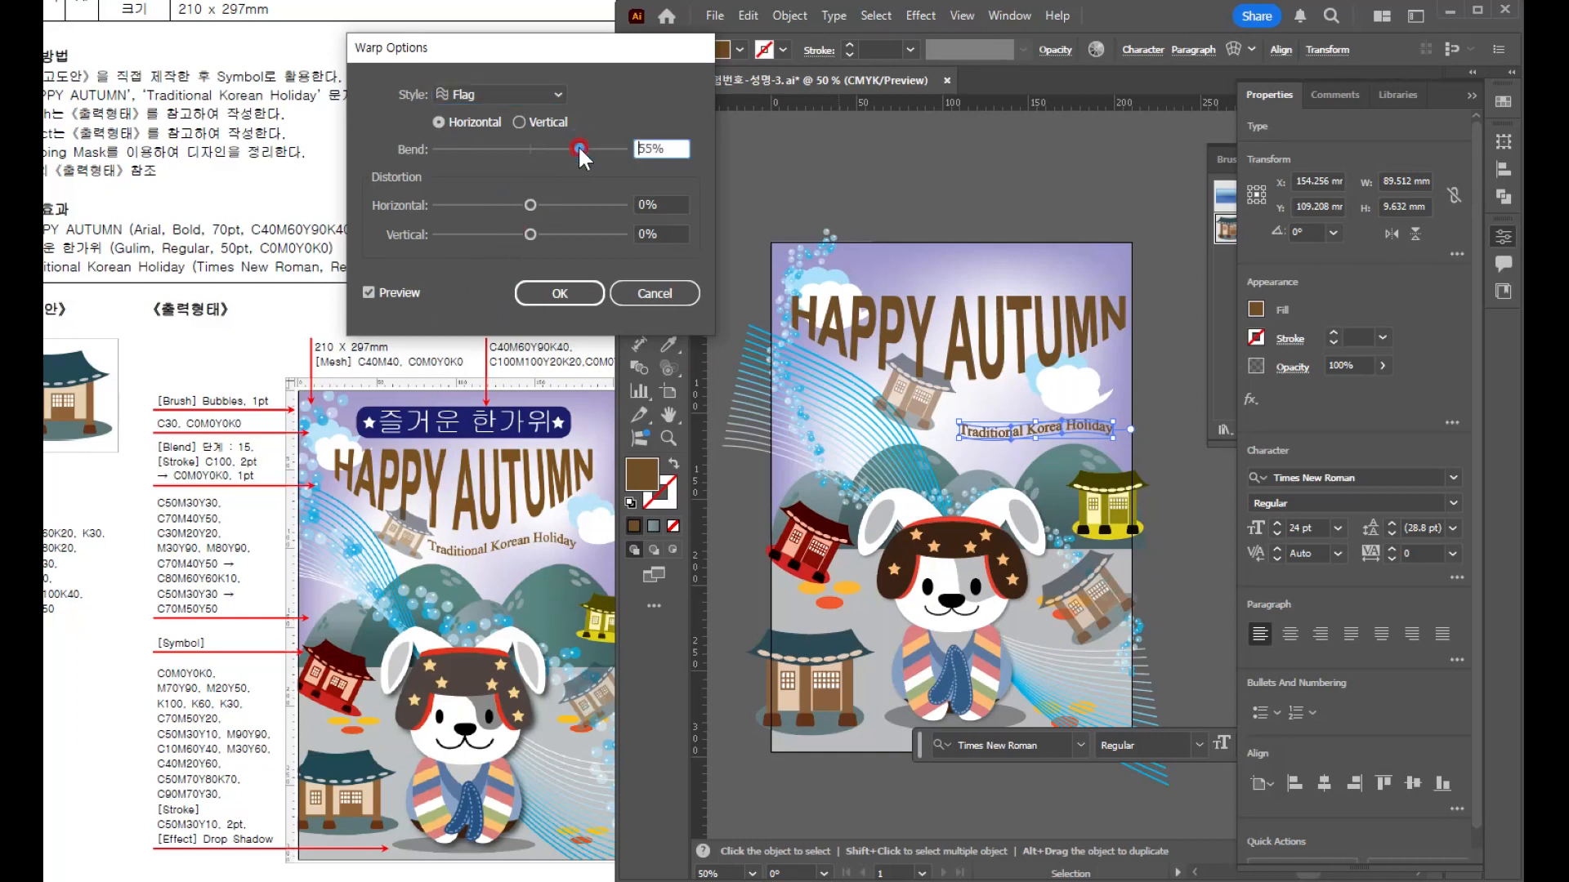
left_click(560, 293)
left_click(987, 233)
key("ctrl+minus")
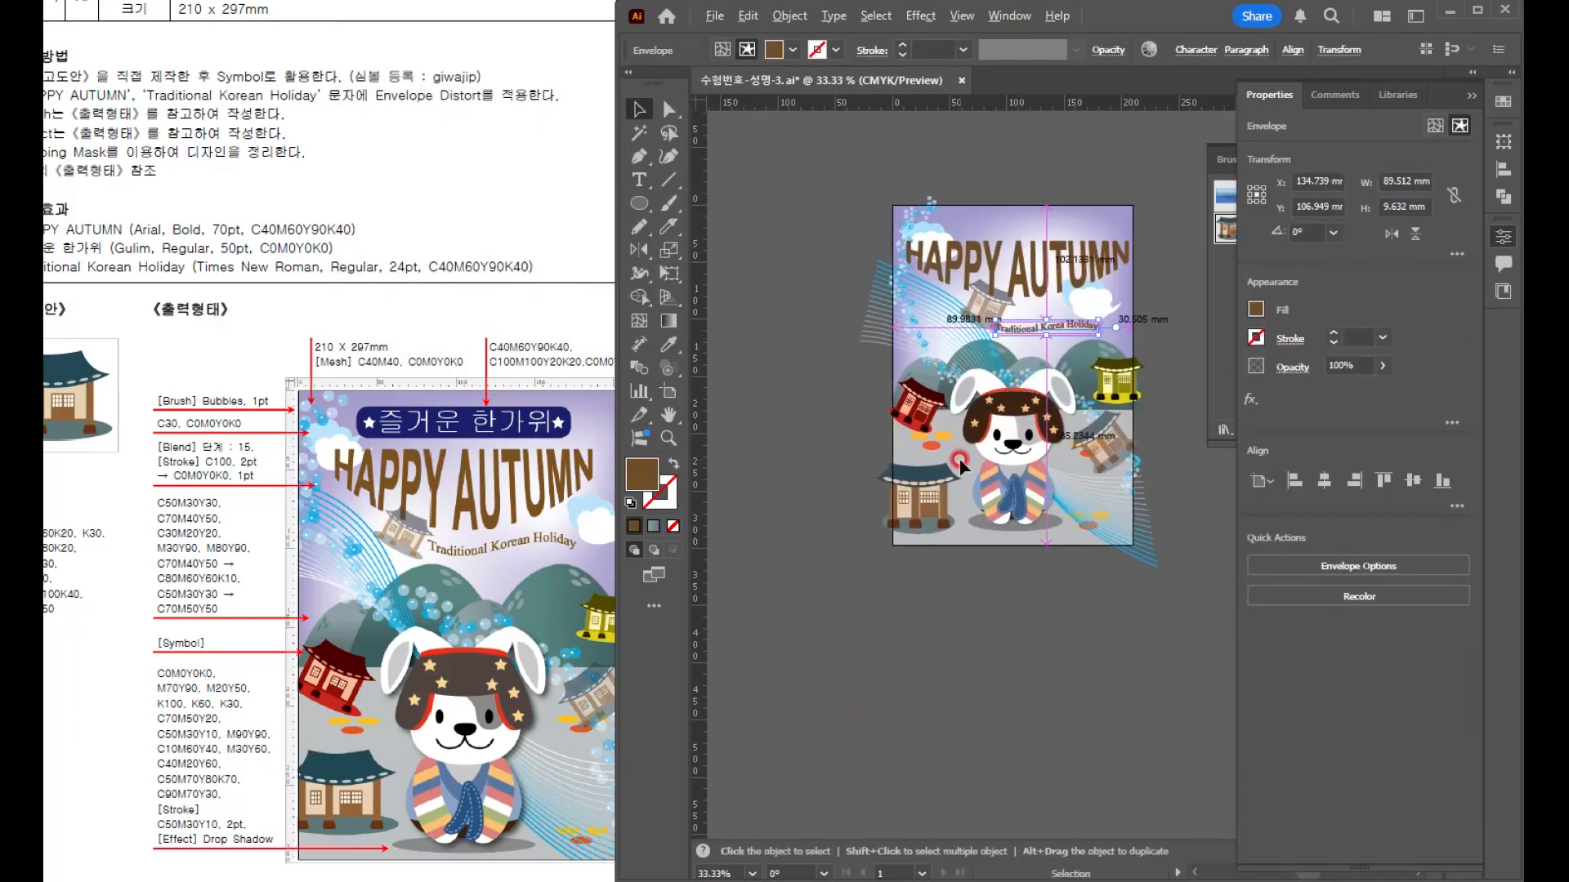
- Draw a rounded rectangle banner about 107 mm wide and 19 mm high above the HAPPY AUTUMN title
left_click(299, 721)
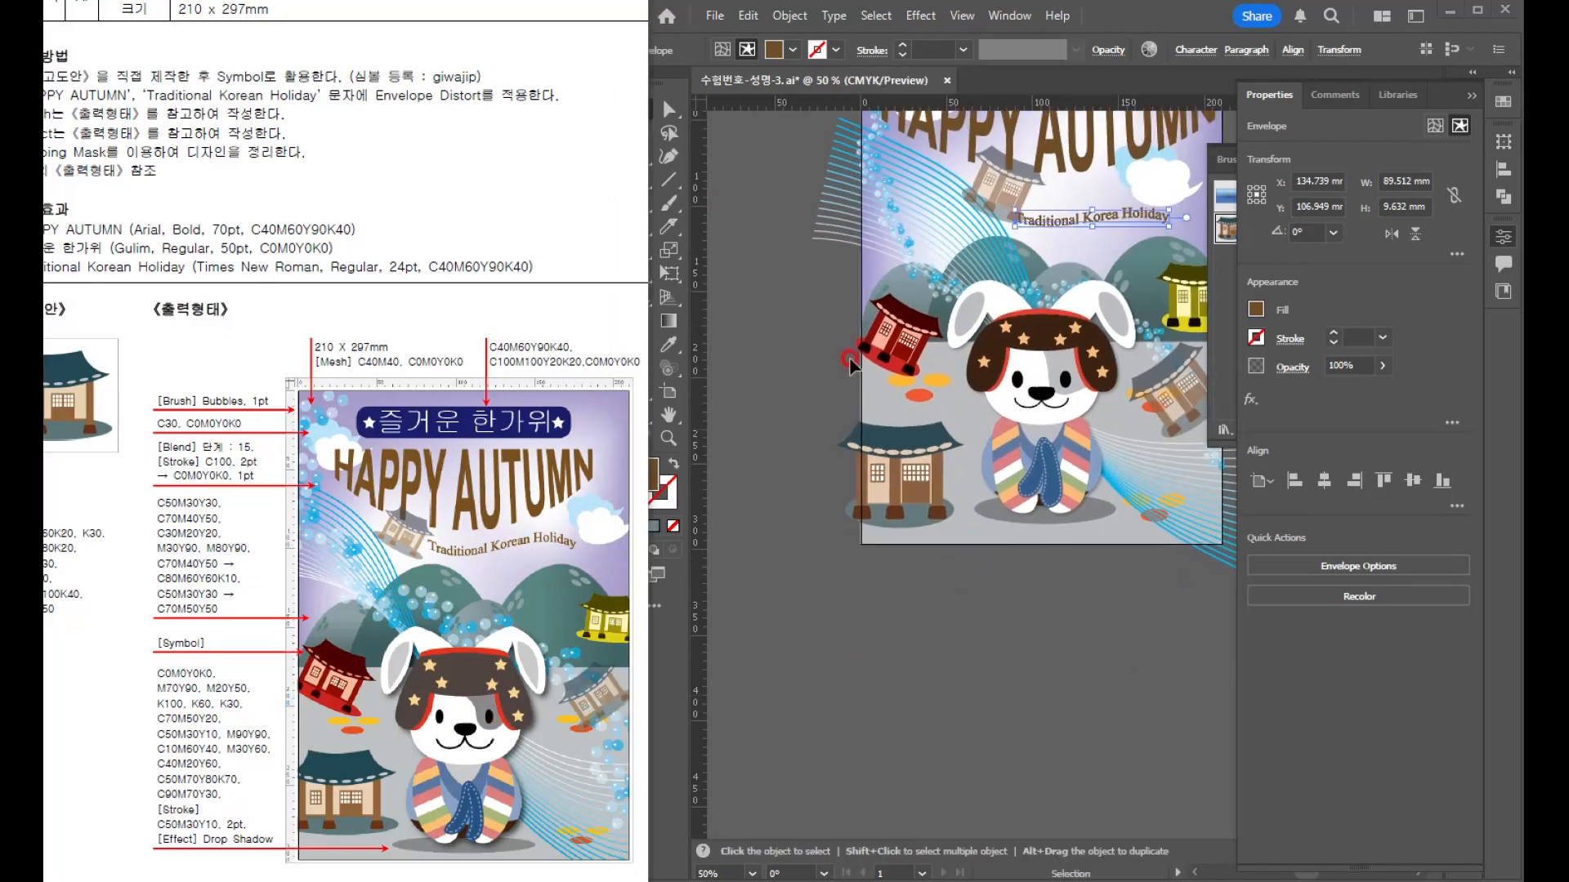
left_click(849, 363)
scroll(986, 398, "up", 3)
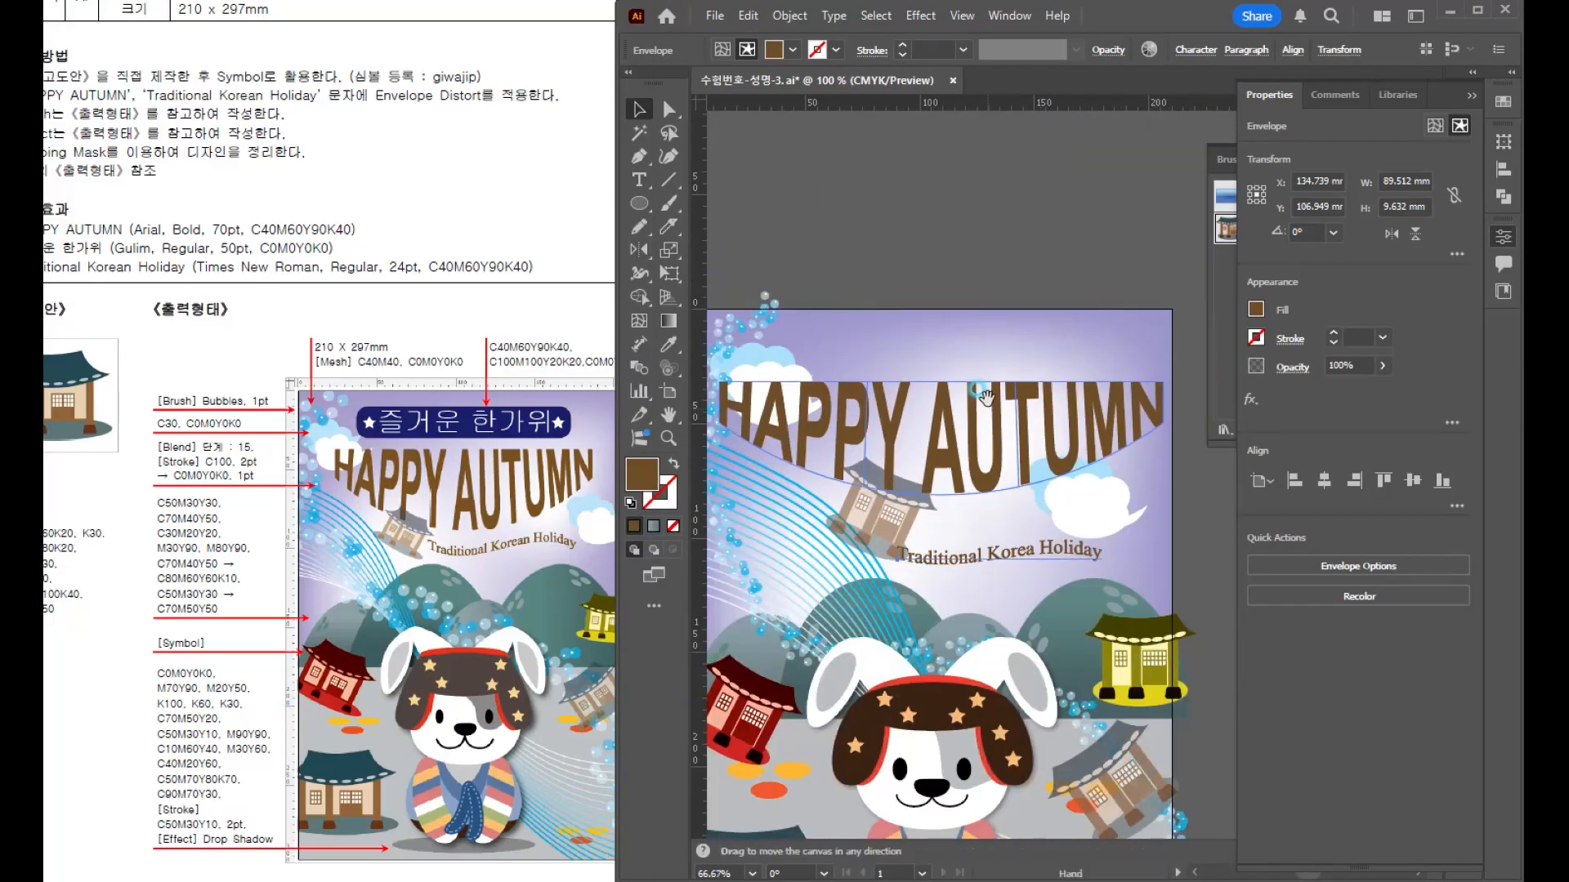
left_click_drag(635, 196, 717, 198)
left_click_drag(936, 291, 1023, 293)
key("v")
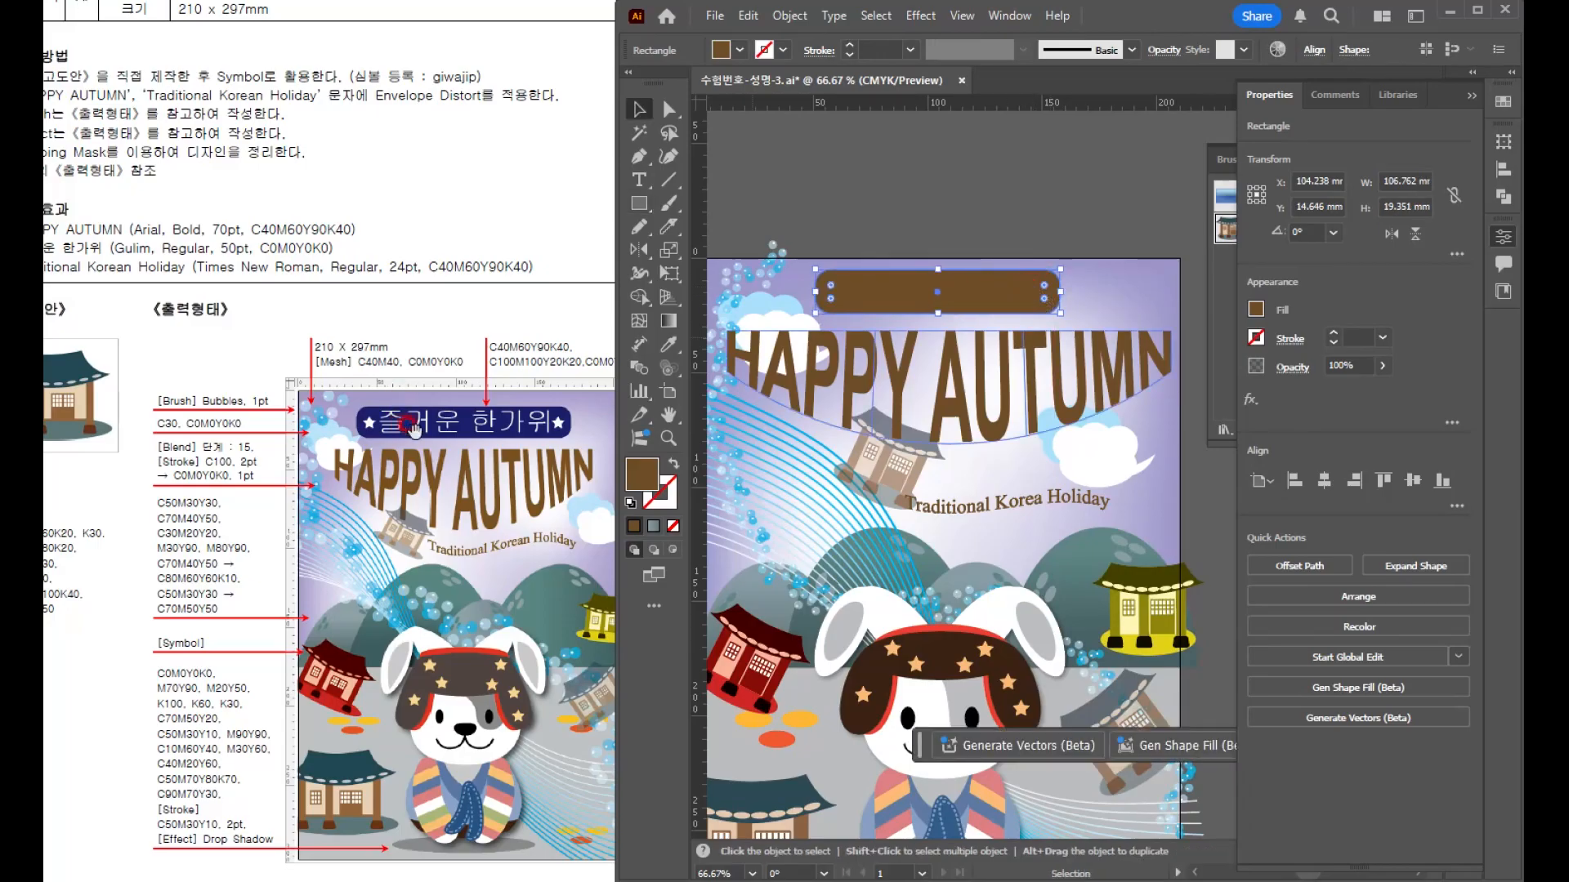
- Check the reference colour codes and fill the rounded banner with C100 M100 Y20 K20
left_click(478, 352)
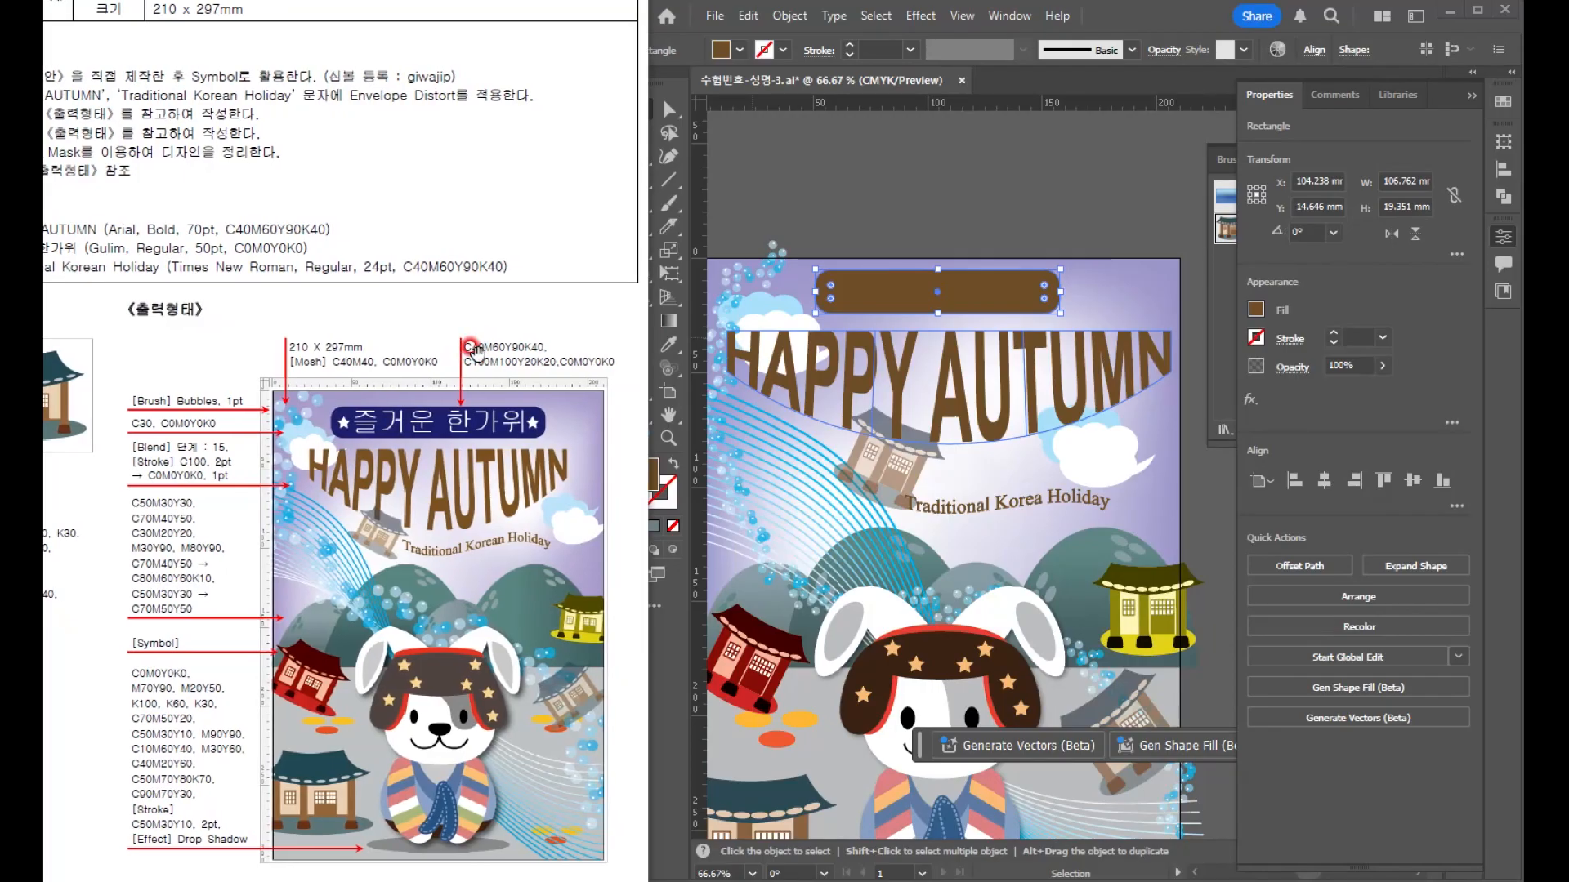
left_click(605, 379)
left_click(480, 345)
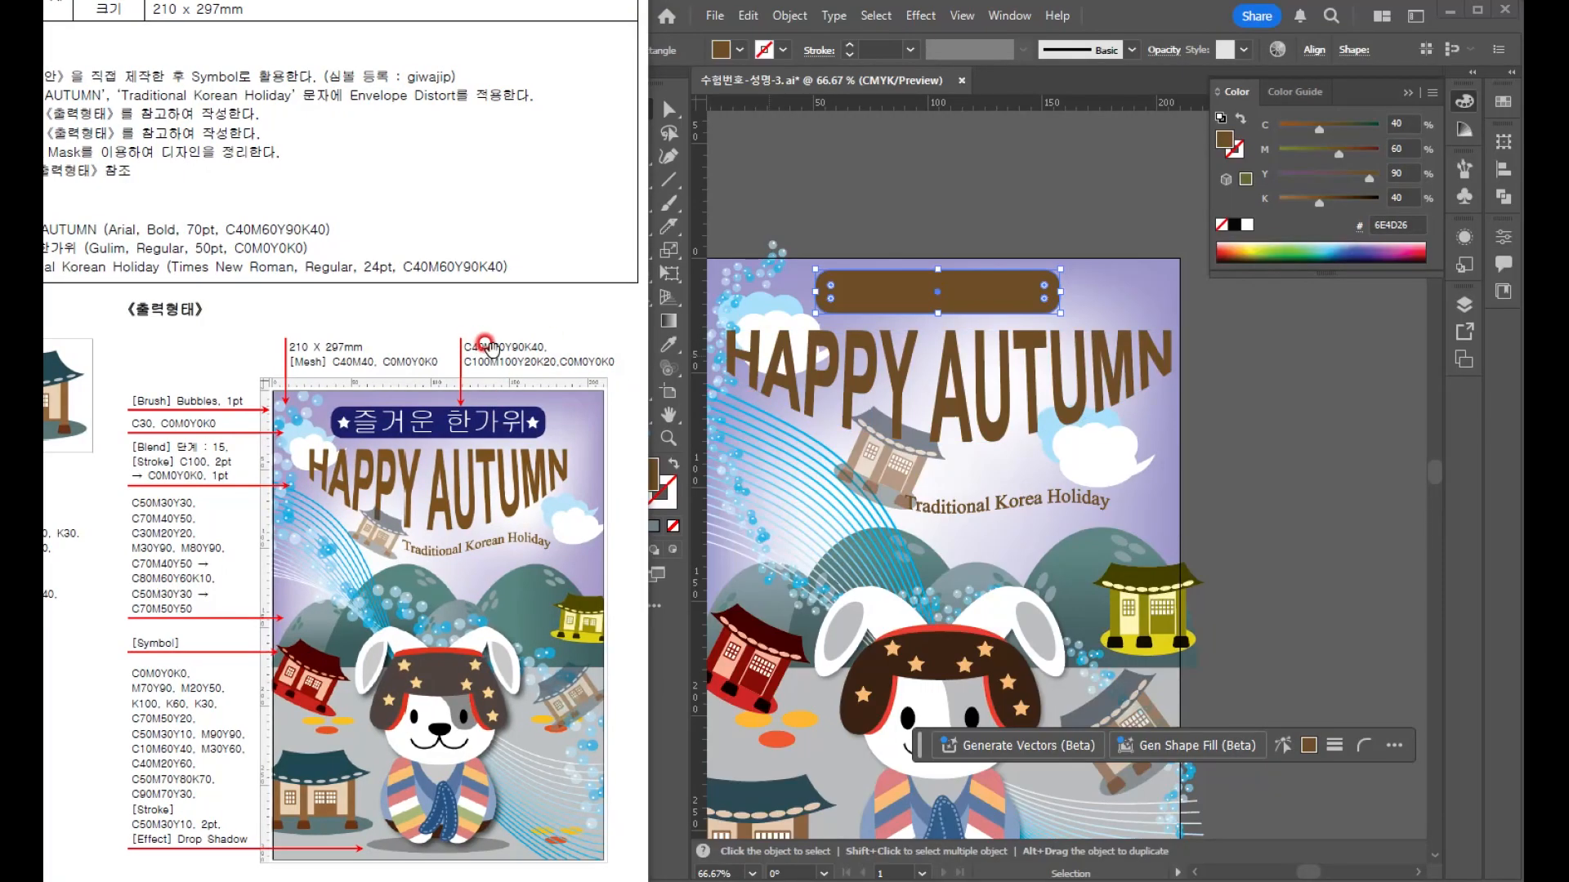
left_click(494, 360)
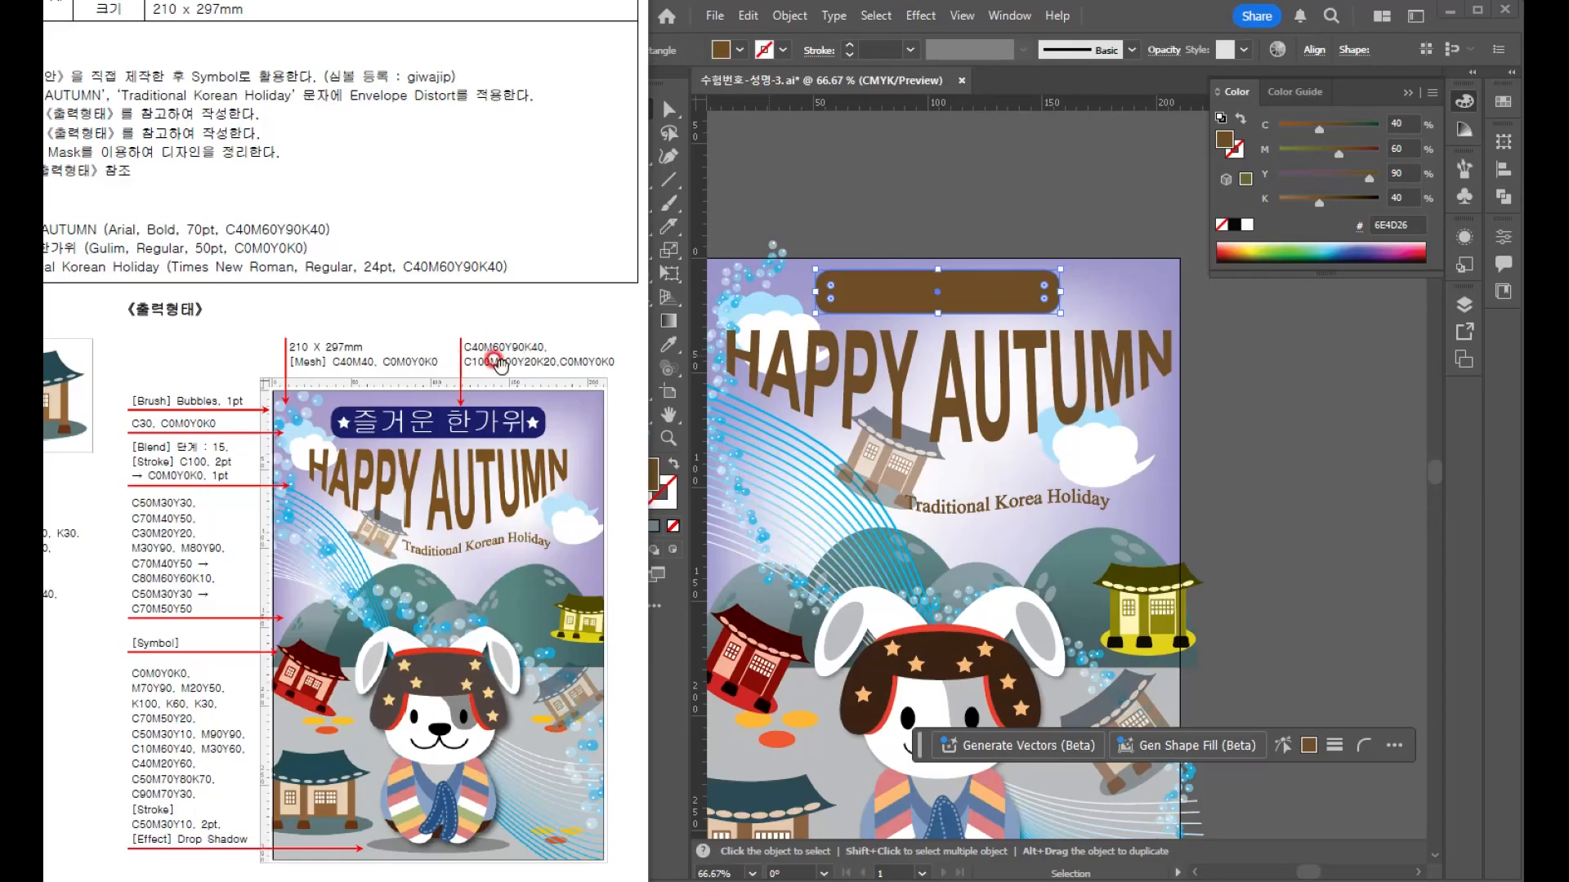
left_click(1411, 126)
left_click(1268, 121)
type("100")
key("Tab")
type("100")
key("Tab")
type("20")
key("Tab")
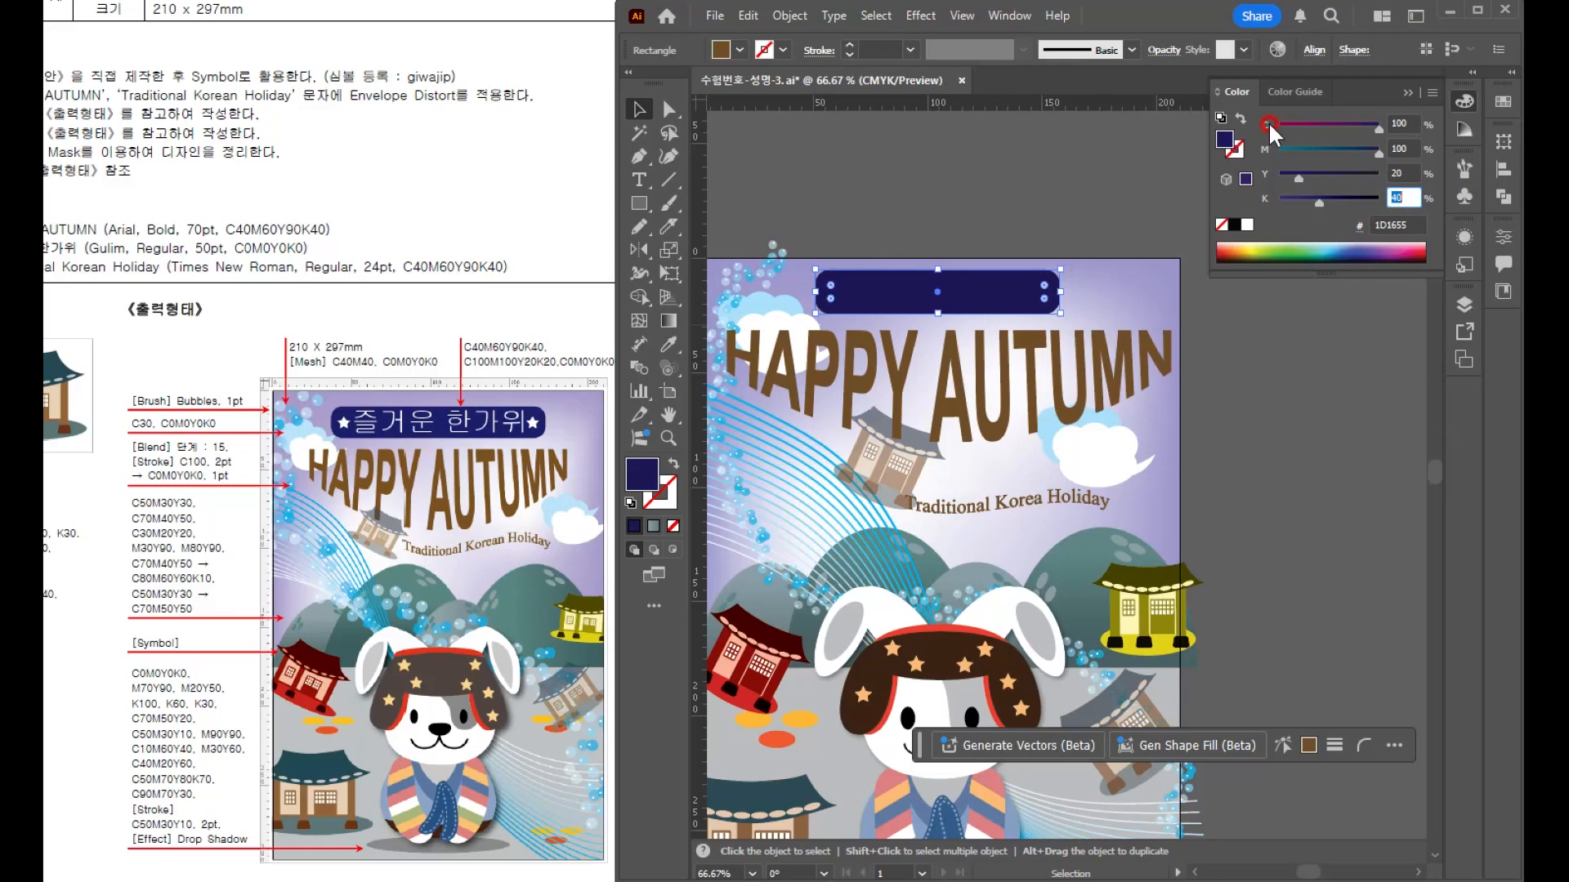
type("20")
key("Return")
- Place a white five-pointed star at each end of the blue banner
scroll(917, 304, "up", 2)
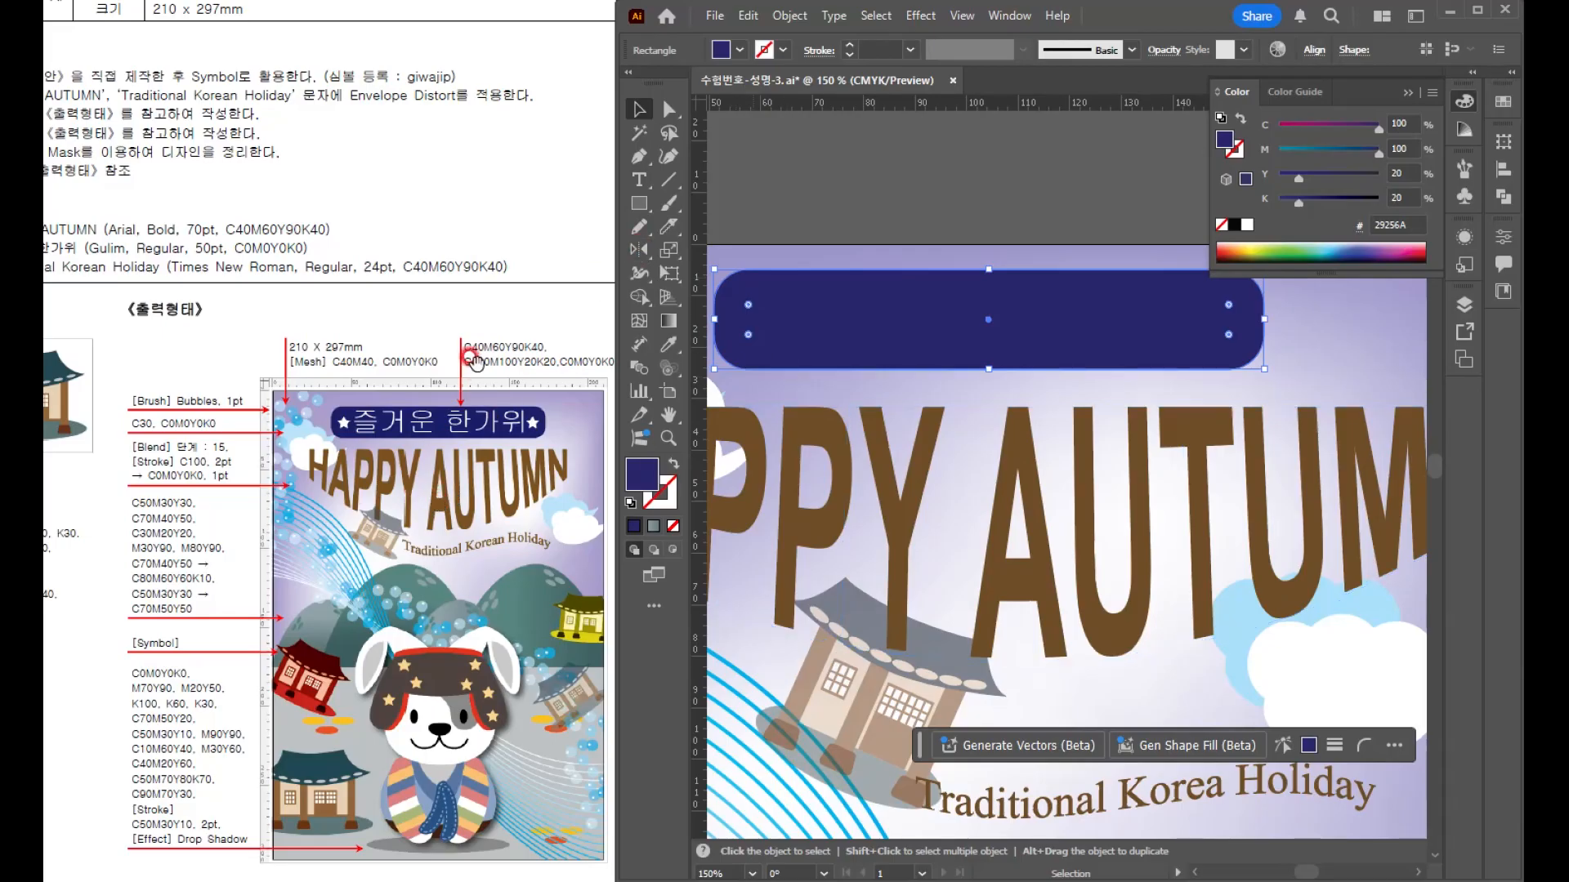
left_click_drag(639, 203, 1230, 347)
left_click(1246, 226)
key("v")
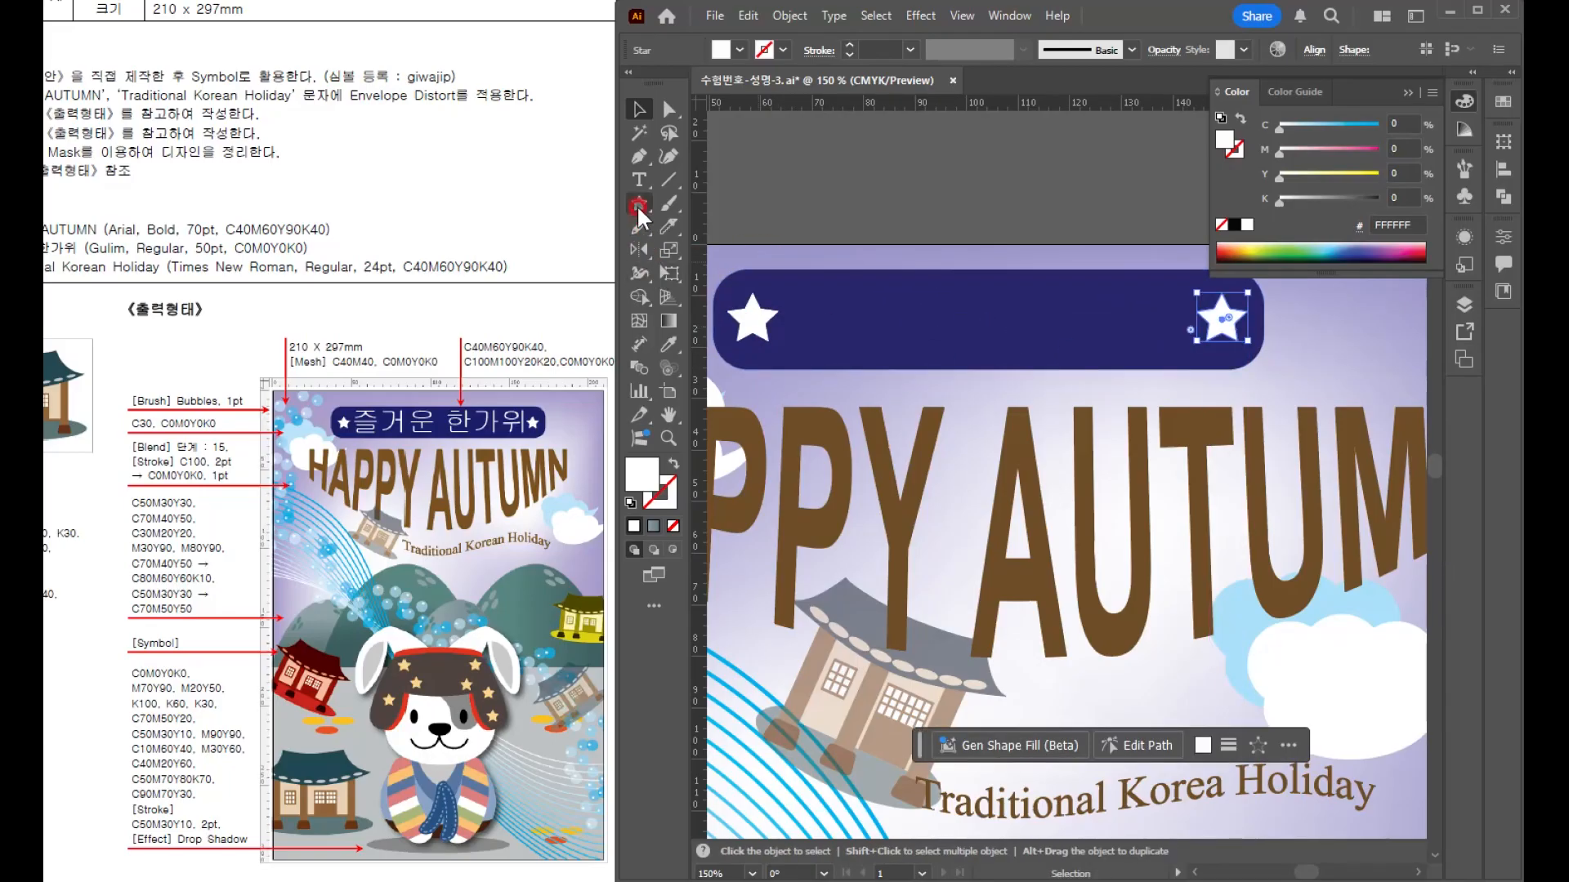
- Add the text "즐거운 한가위" in the empty area above the artboard
left_click(639, 179)
left_click(770, 182)
type("W")
type("즐거운 한가위")
key("Escape")
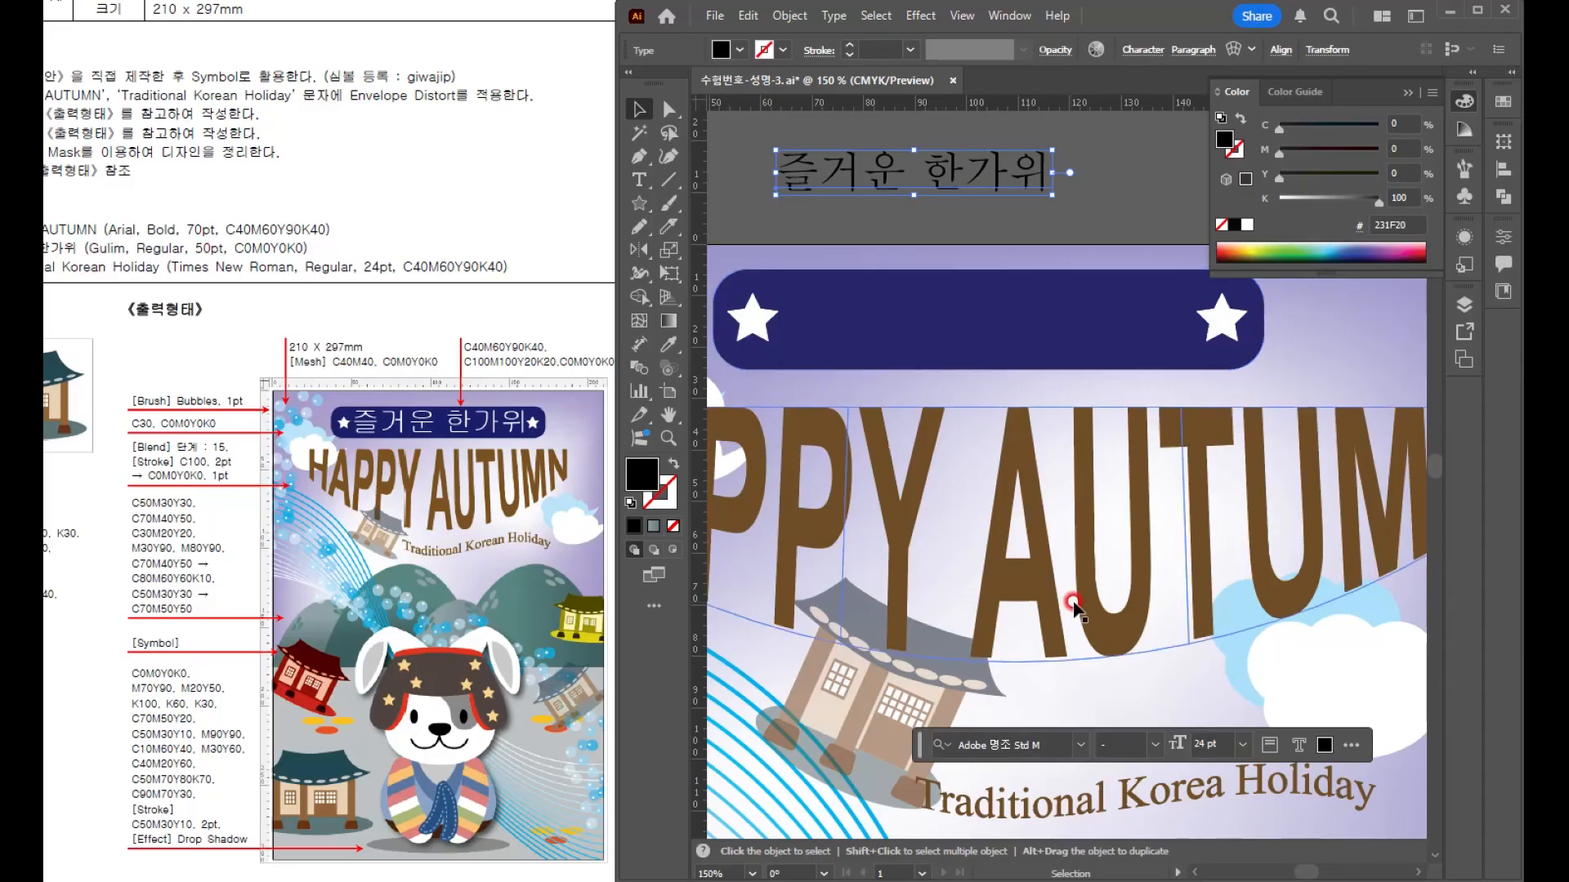
- Set the font of the 즐거운 한가위 text to 굴림
left_click_drag(1053, 747, 923, 747)
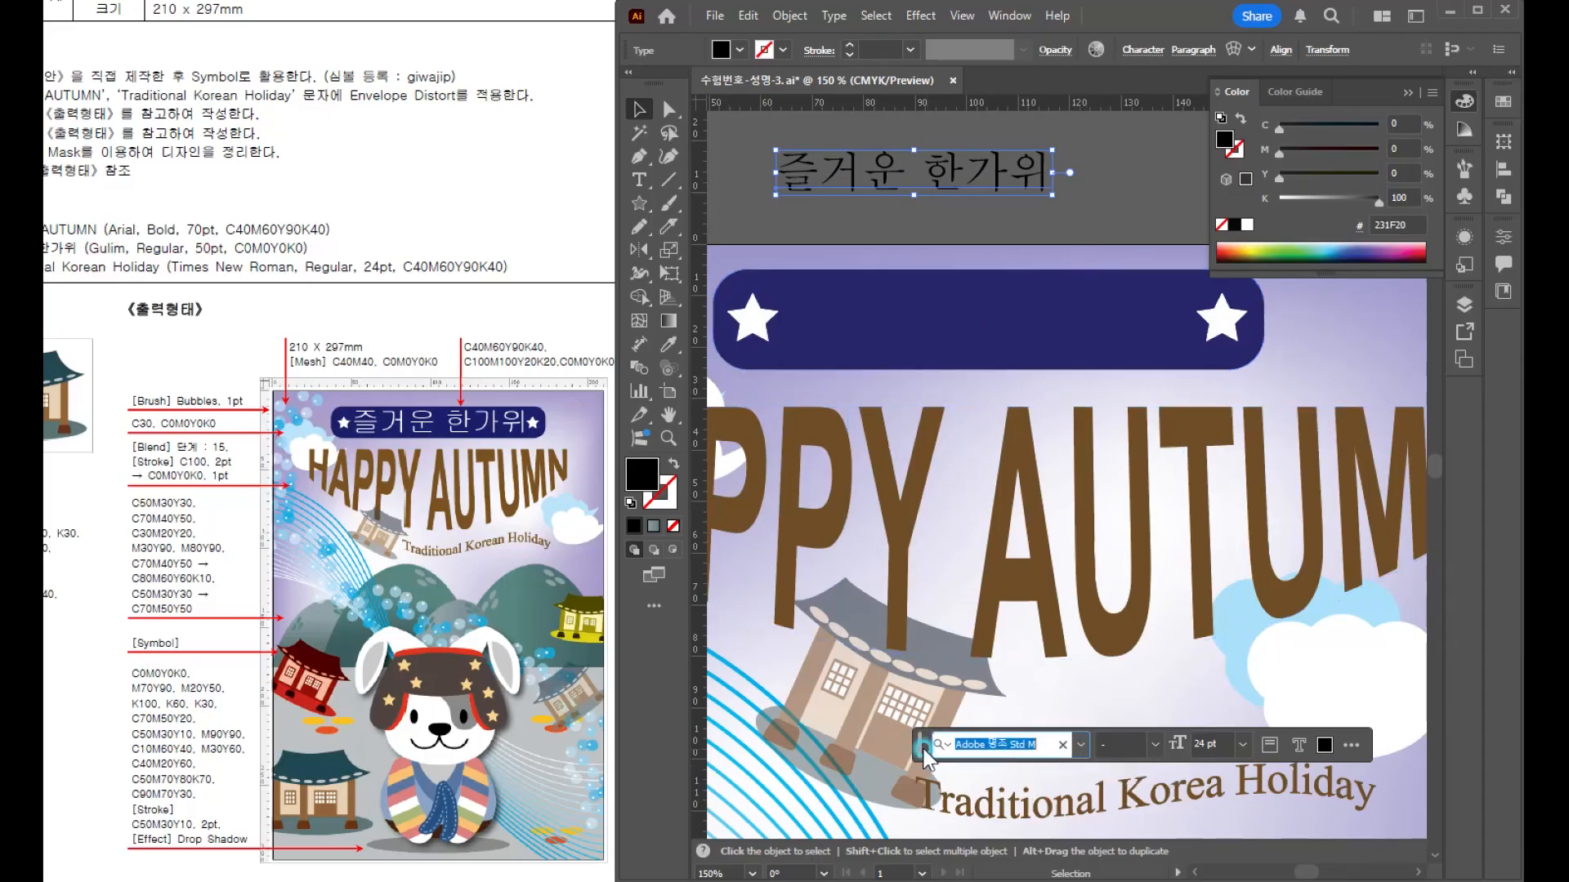
type("ㄱ굴")
key("BackSpace")
key("BackSpace")
type("굴림")
key("Return")
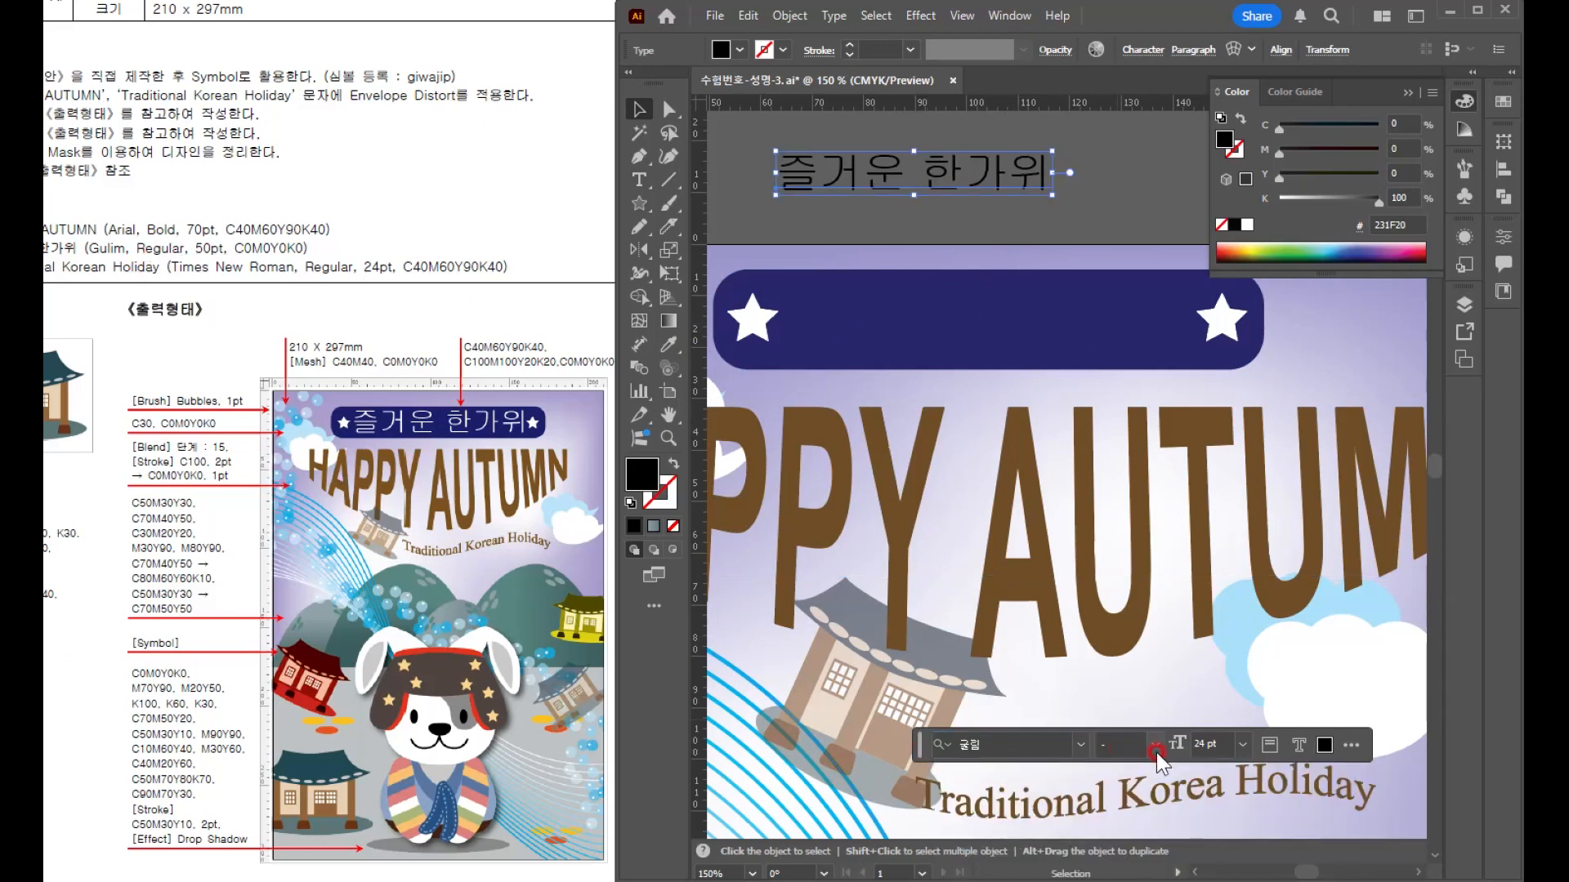
- Set the 즐거운 한가위 text to 50 pt and place it in white between the banner's two stars
left_click(1215, 746)
key("BackSpace")
key("BackSpace")
key("BackSpace")
key("BackSpace")
type("50")
key("Return")
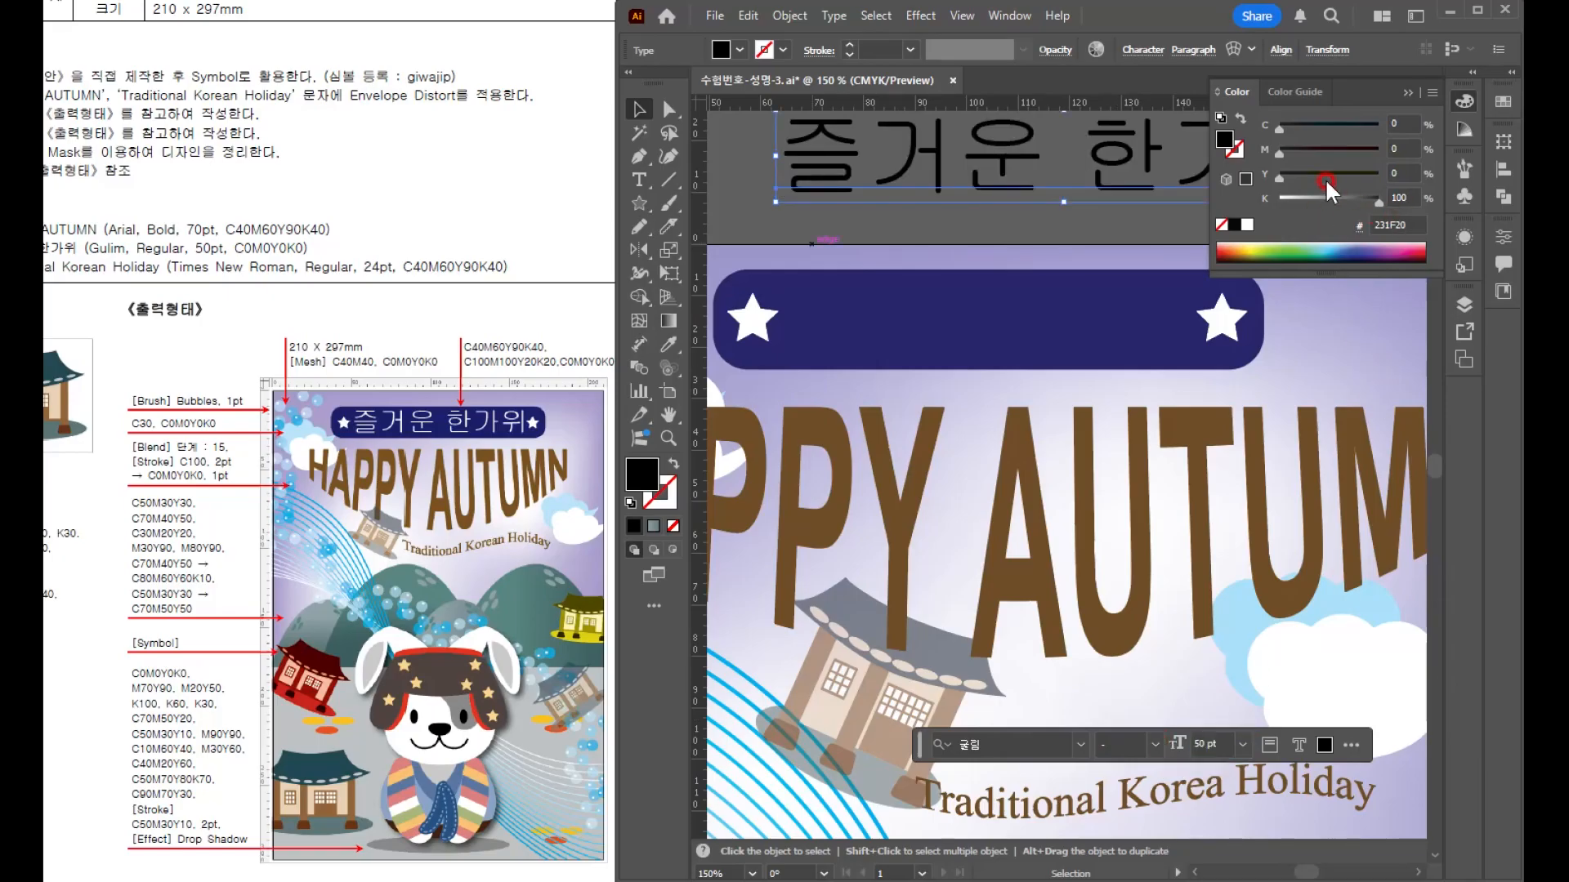
left_click(1248, 222)
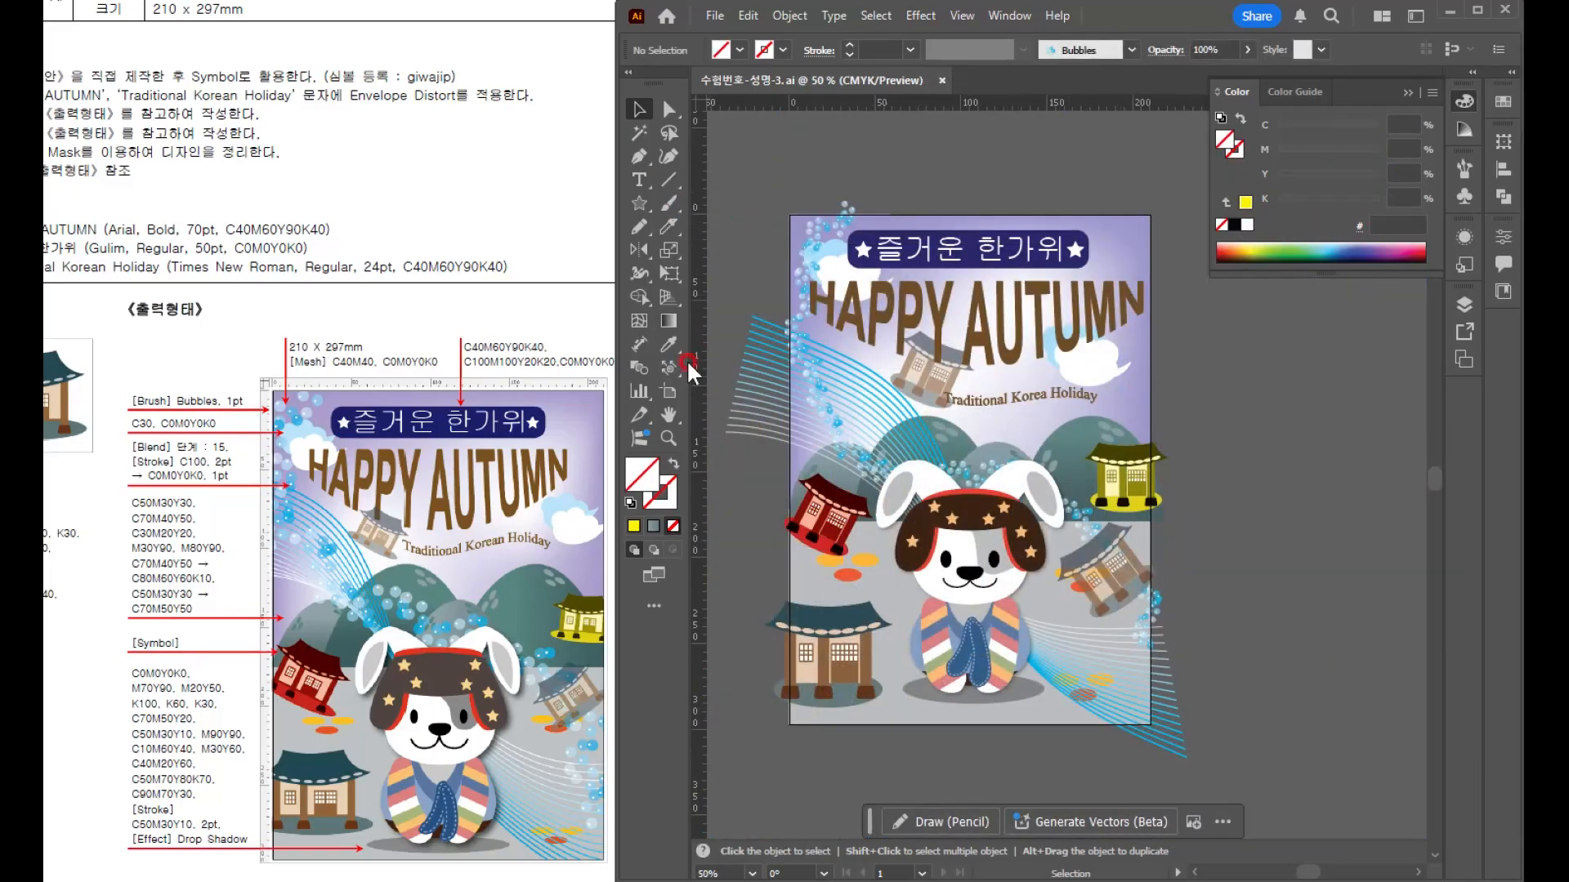
- Create a 210 x 297 mm rectangle and fill it with white
left_click_drag(636, 203, 747, 204)
left_click(747, 265)
type("210")
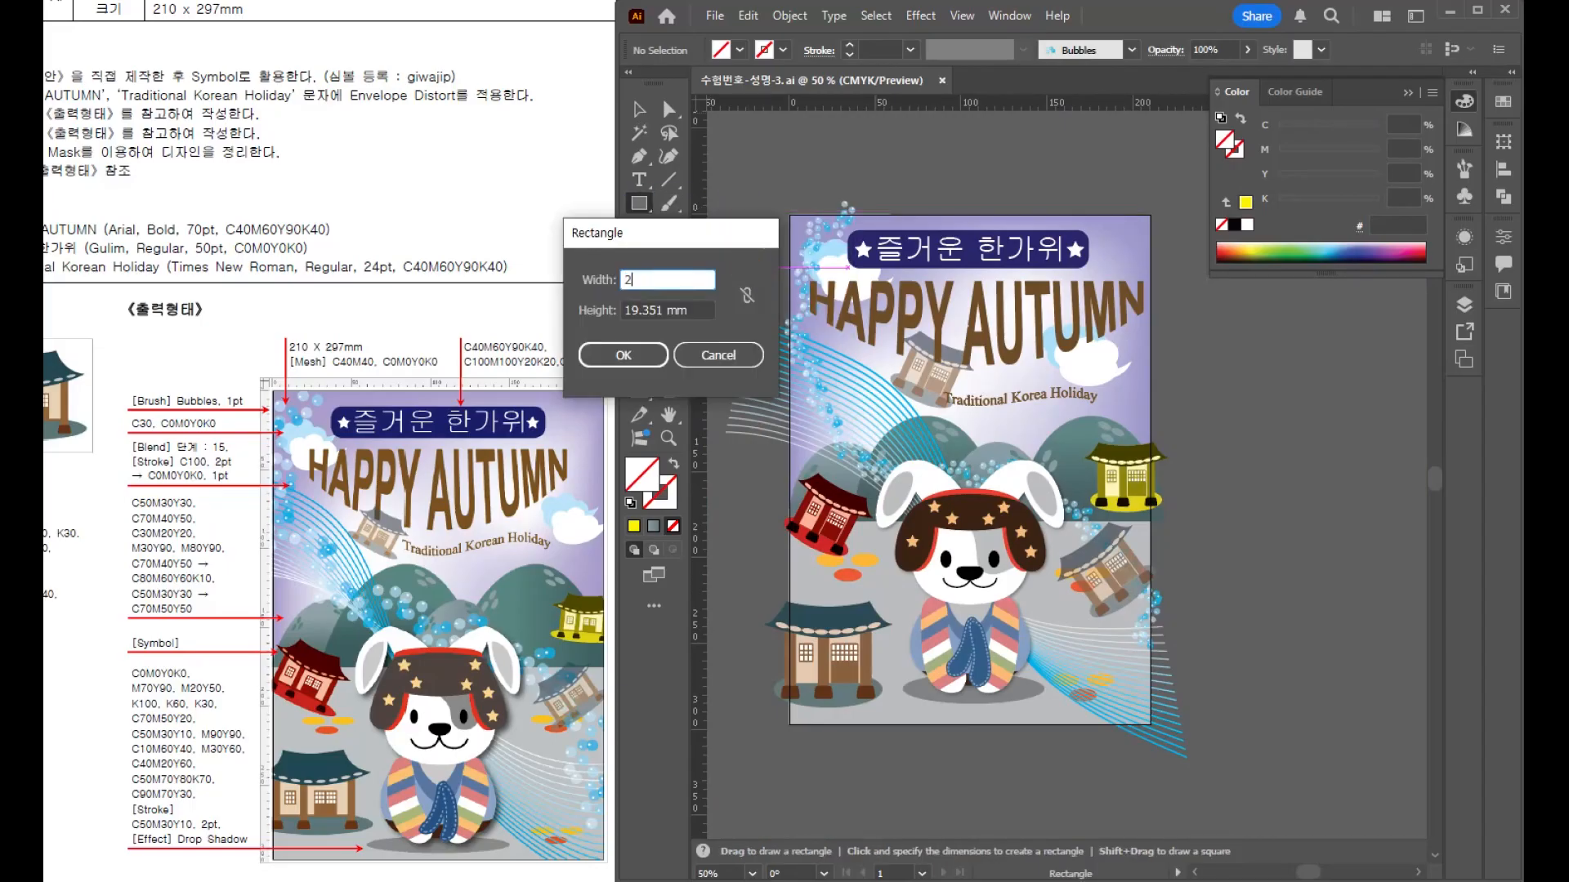
key("Tab")
type("2")
key("Return")
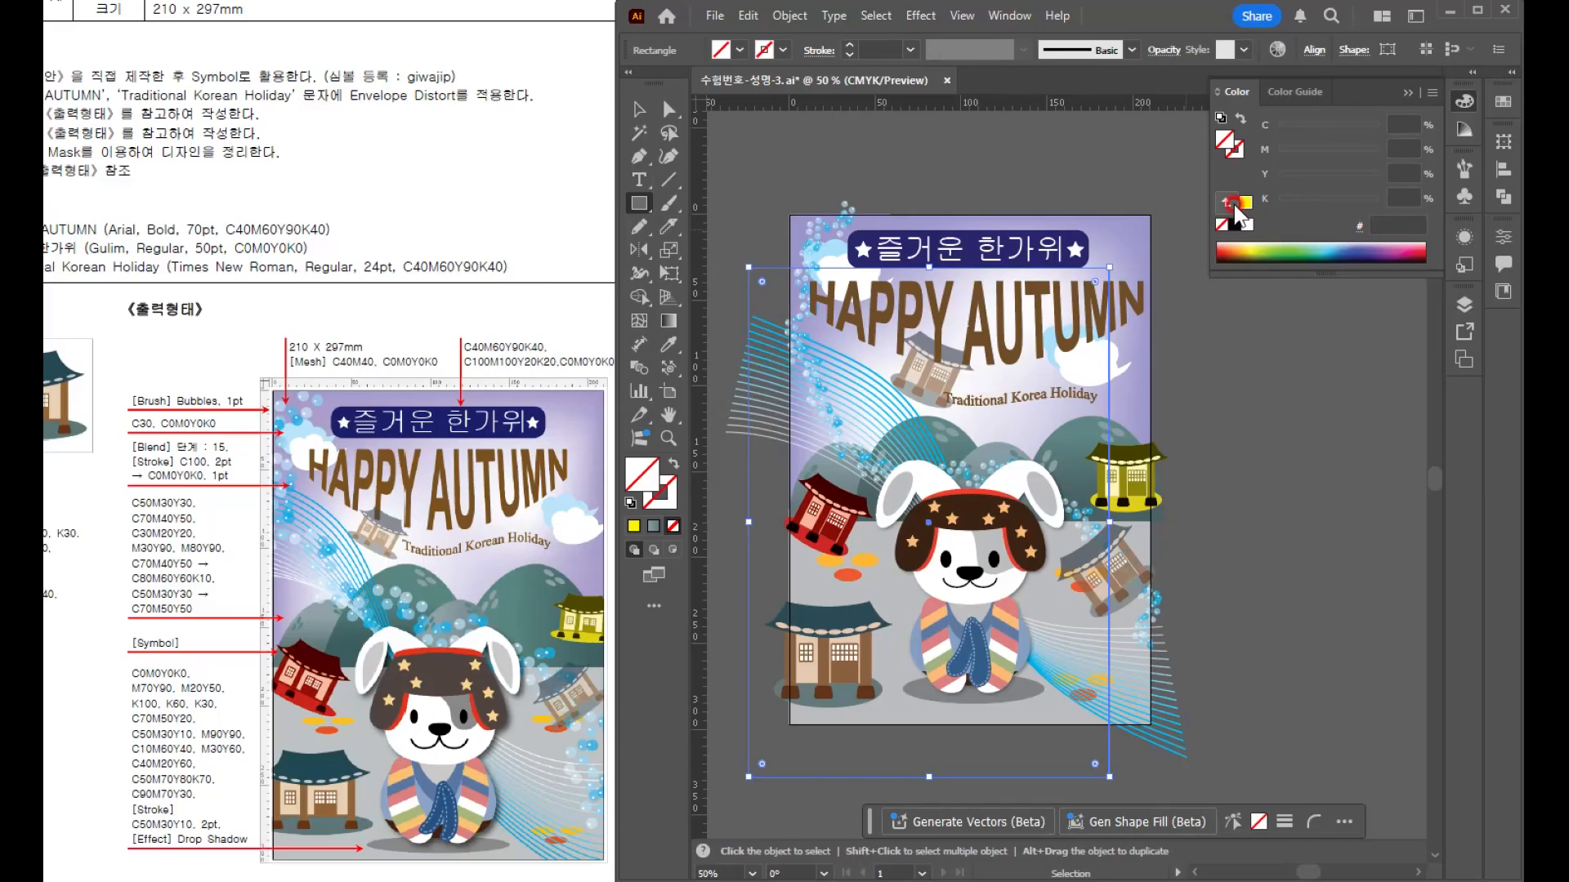
left_click(1247, 224)
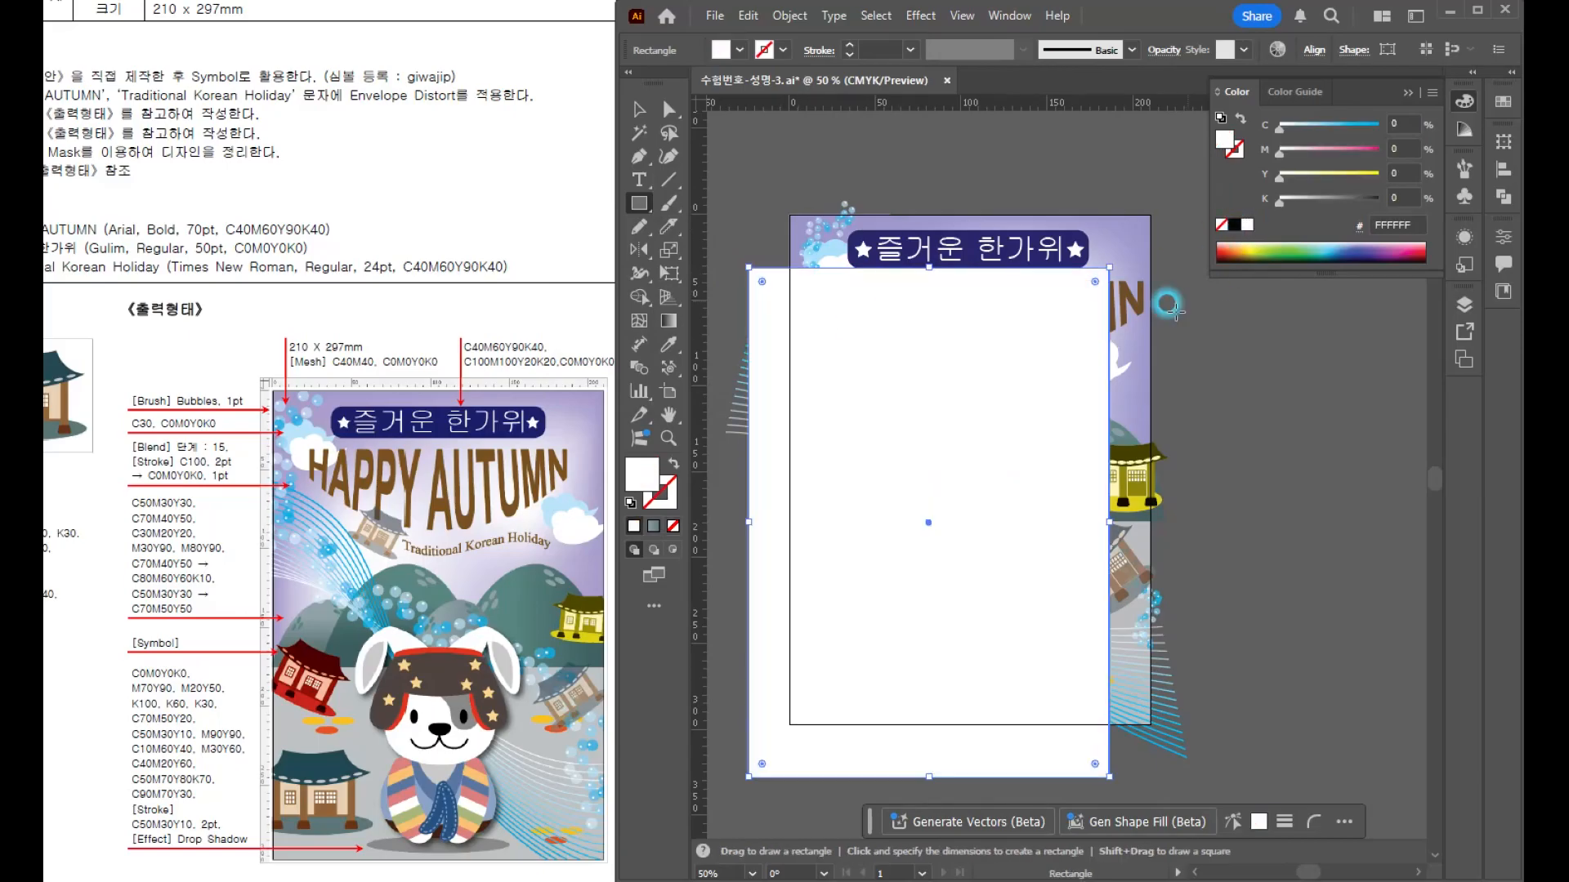
- Move the white rectangle over the artboard with its upper-left corner at X 0 mm, Y 0 mm
left_click(643, 101)
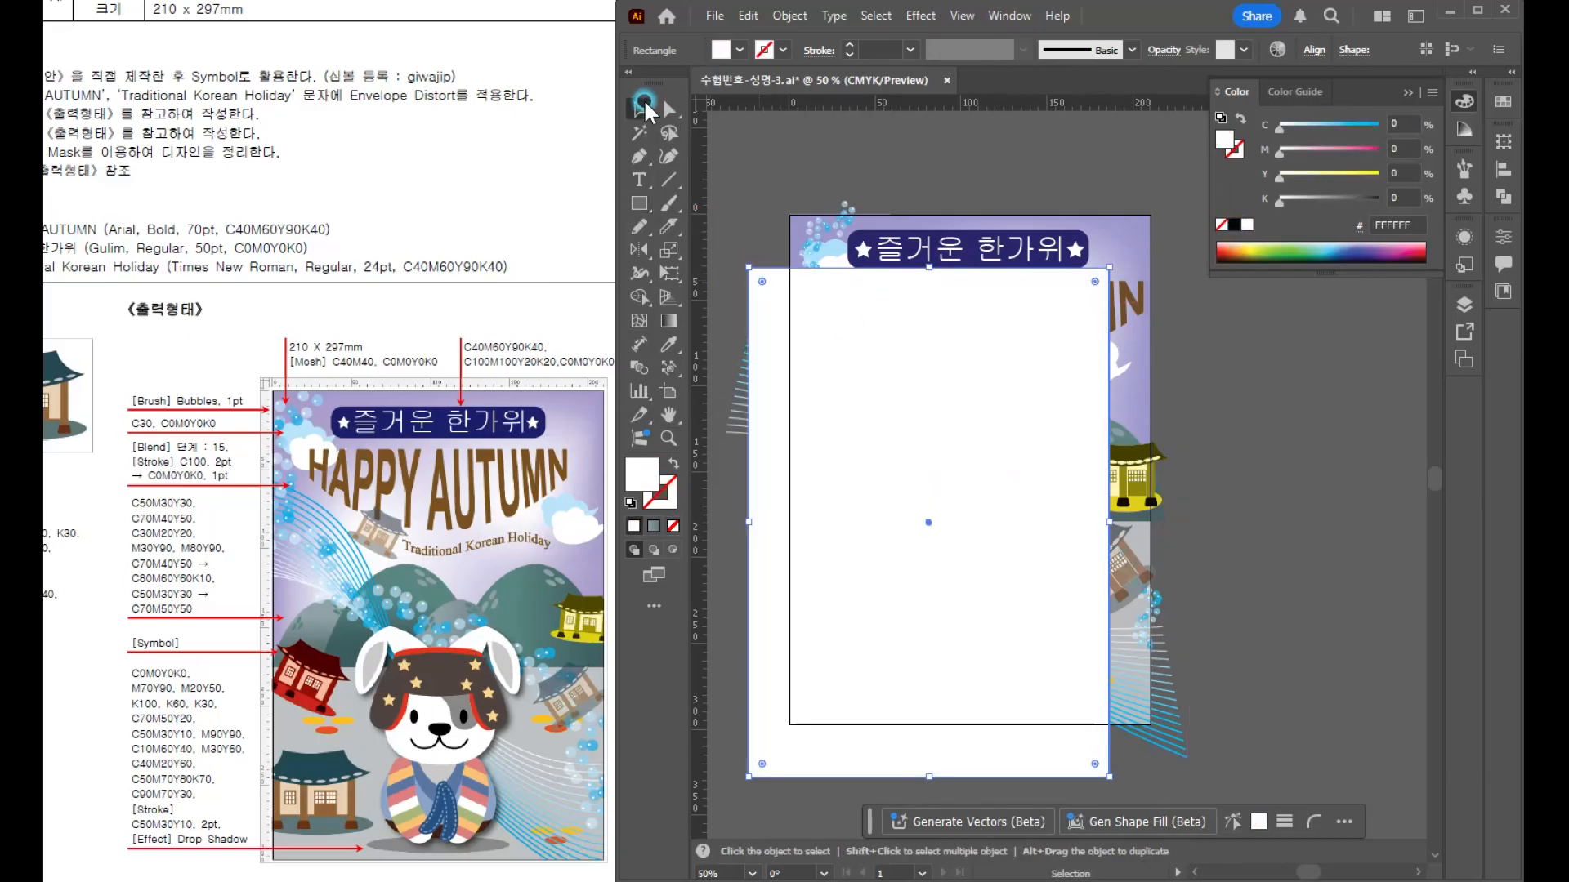
left_click_drag(871, 332, 912, 280)
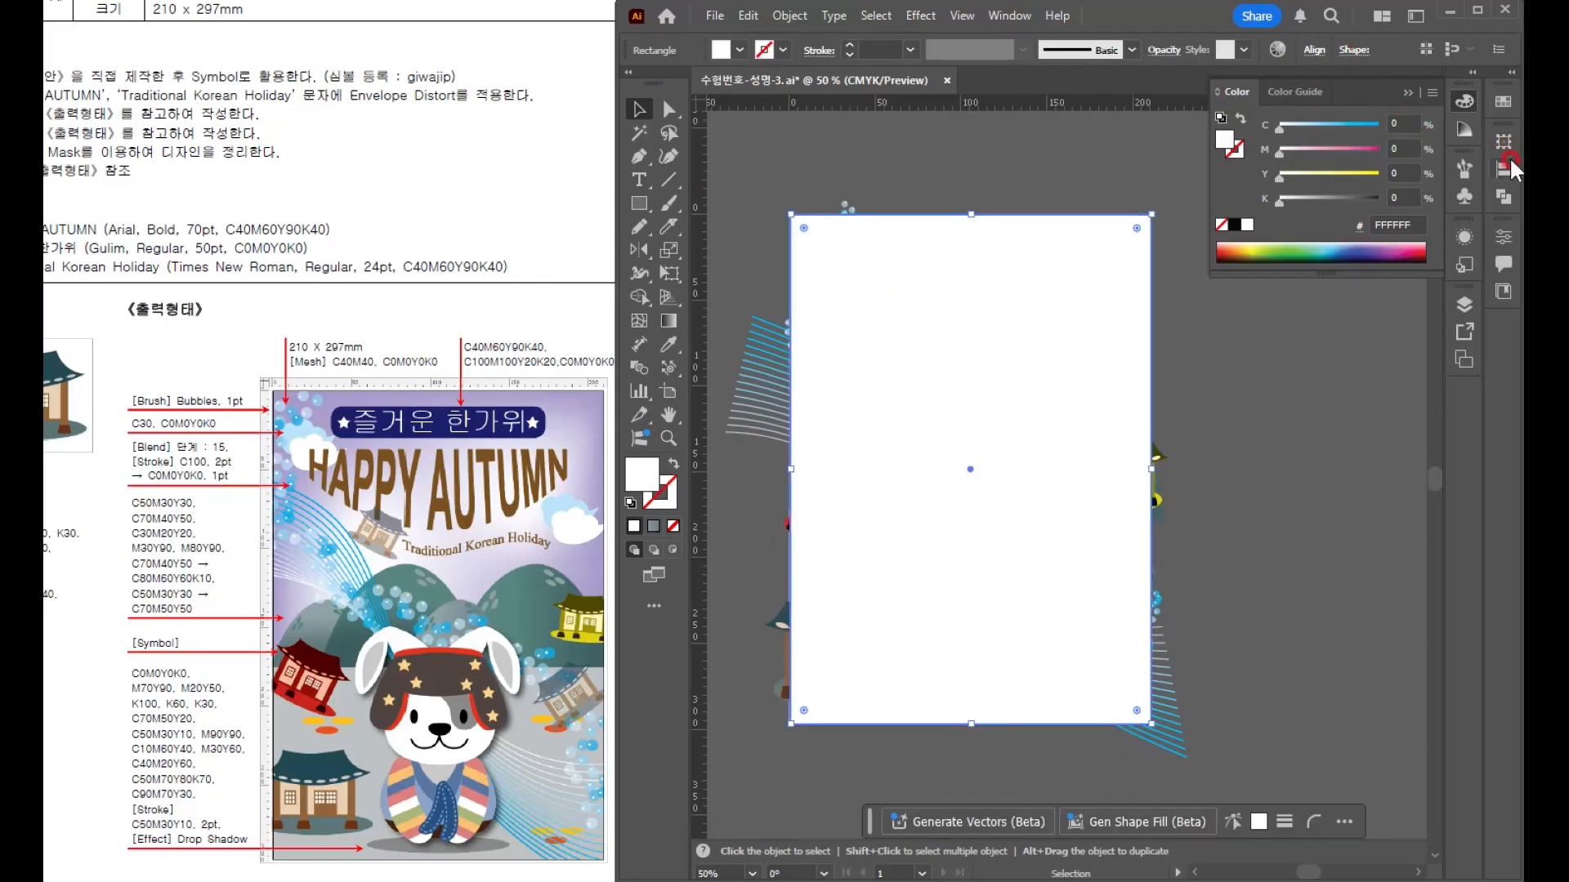
left_click(1504, 231)
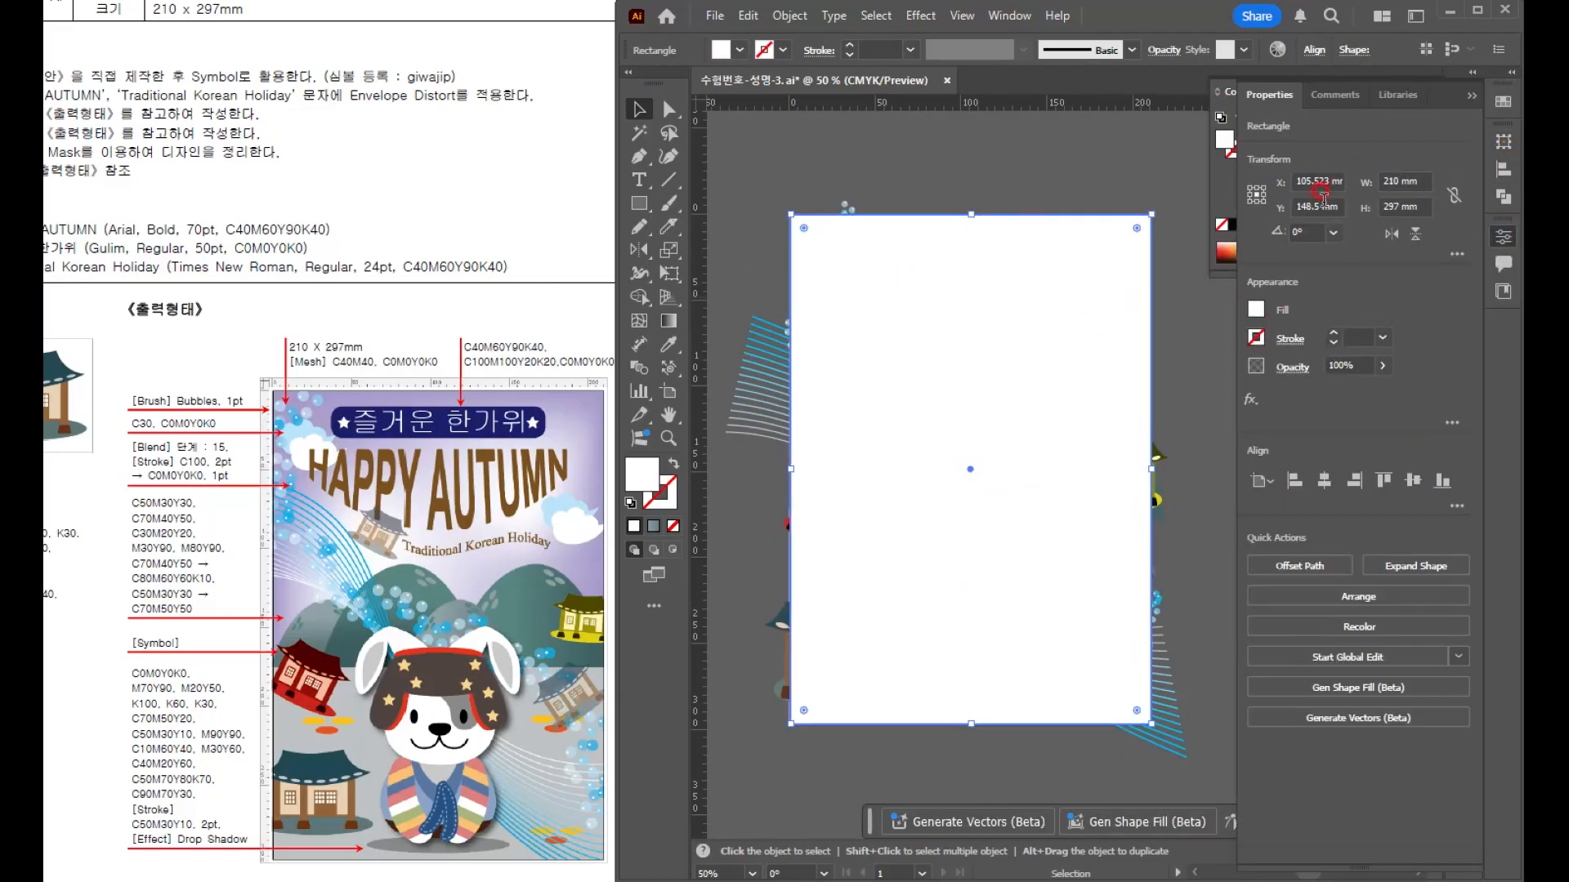
left_click(1250, 188)
left_click(1316, 181)
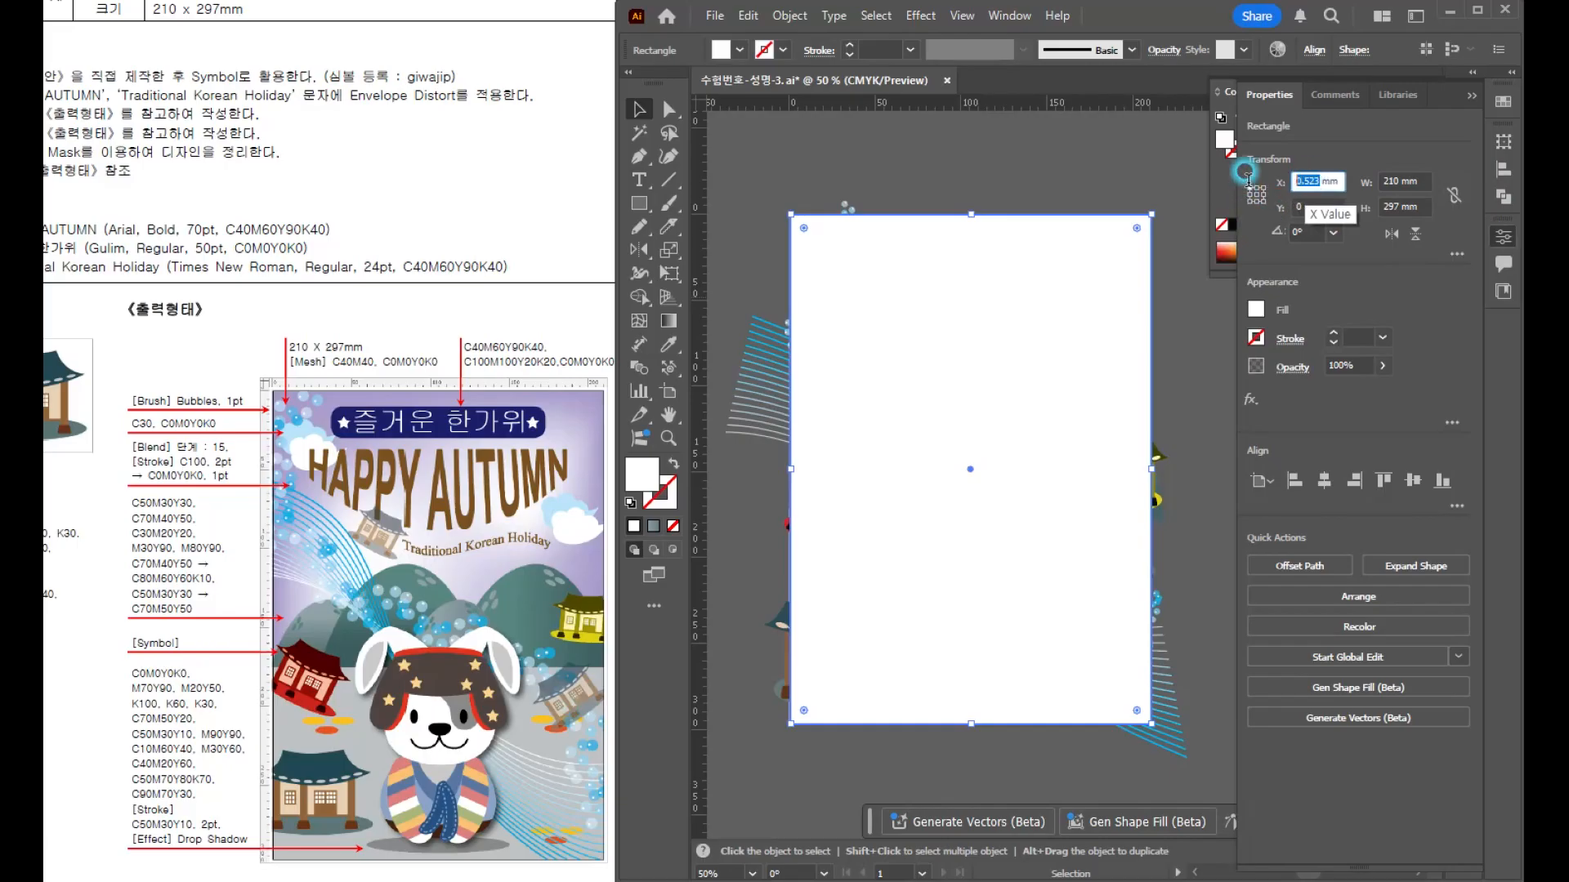
key("Return")
left_click(869, 191)
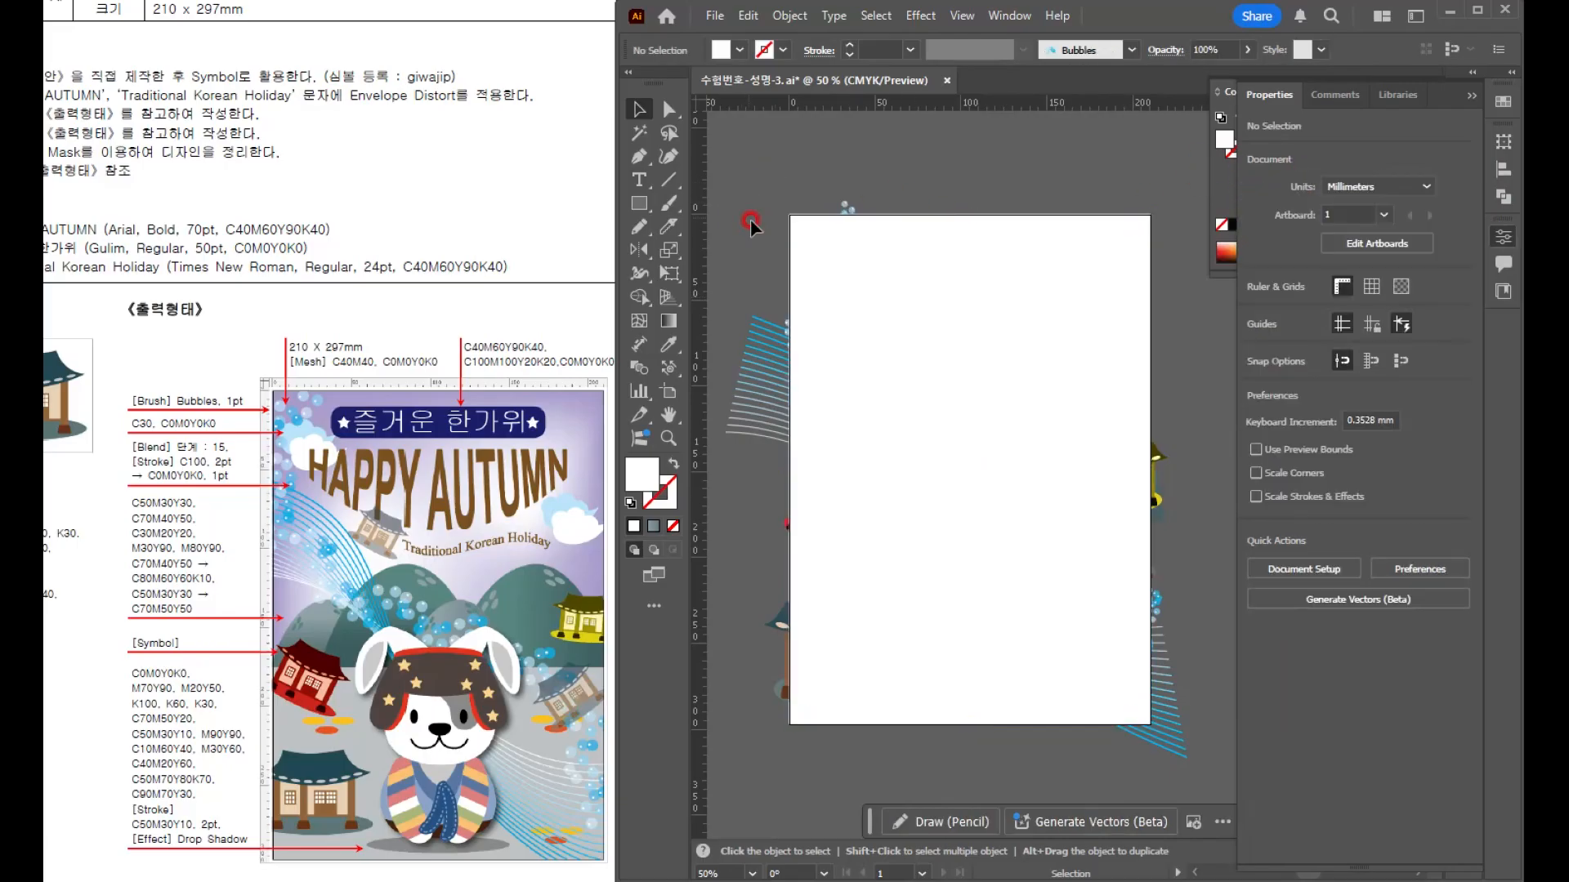
- Unlock all objects and make a clipping mask of the whole artwork with the white rectangle
left_click(790, 15)
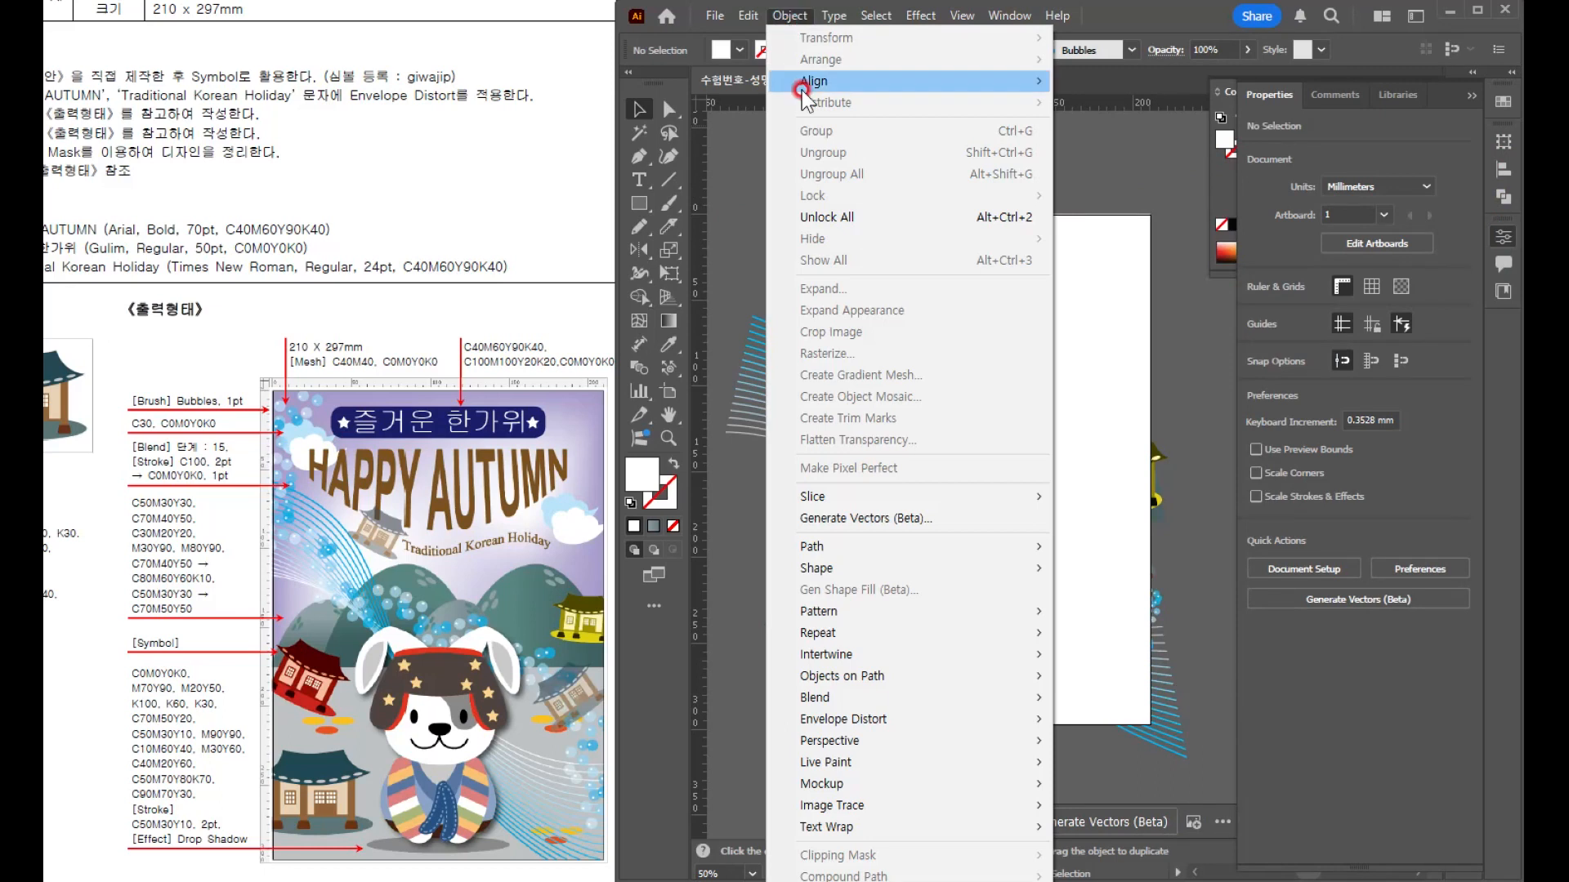
left_click(827, 217)
left_click(750, 185)
left_click_drag(750, 185, 1174, 746)
right_click(915, 338)
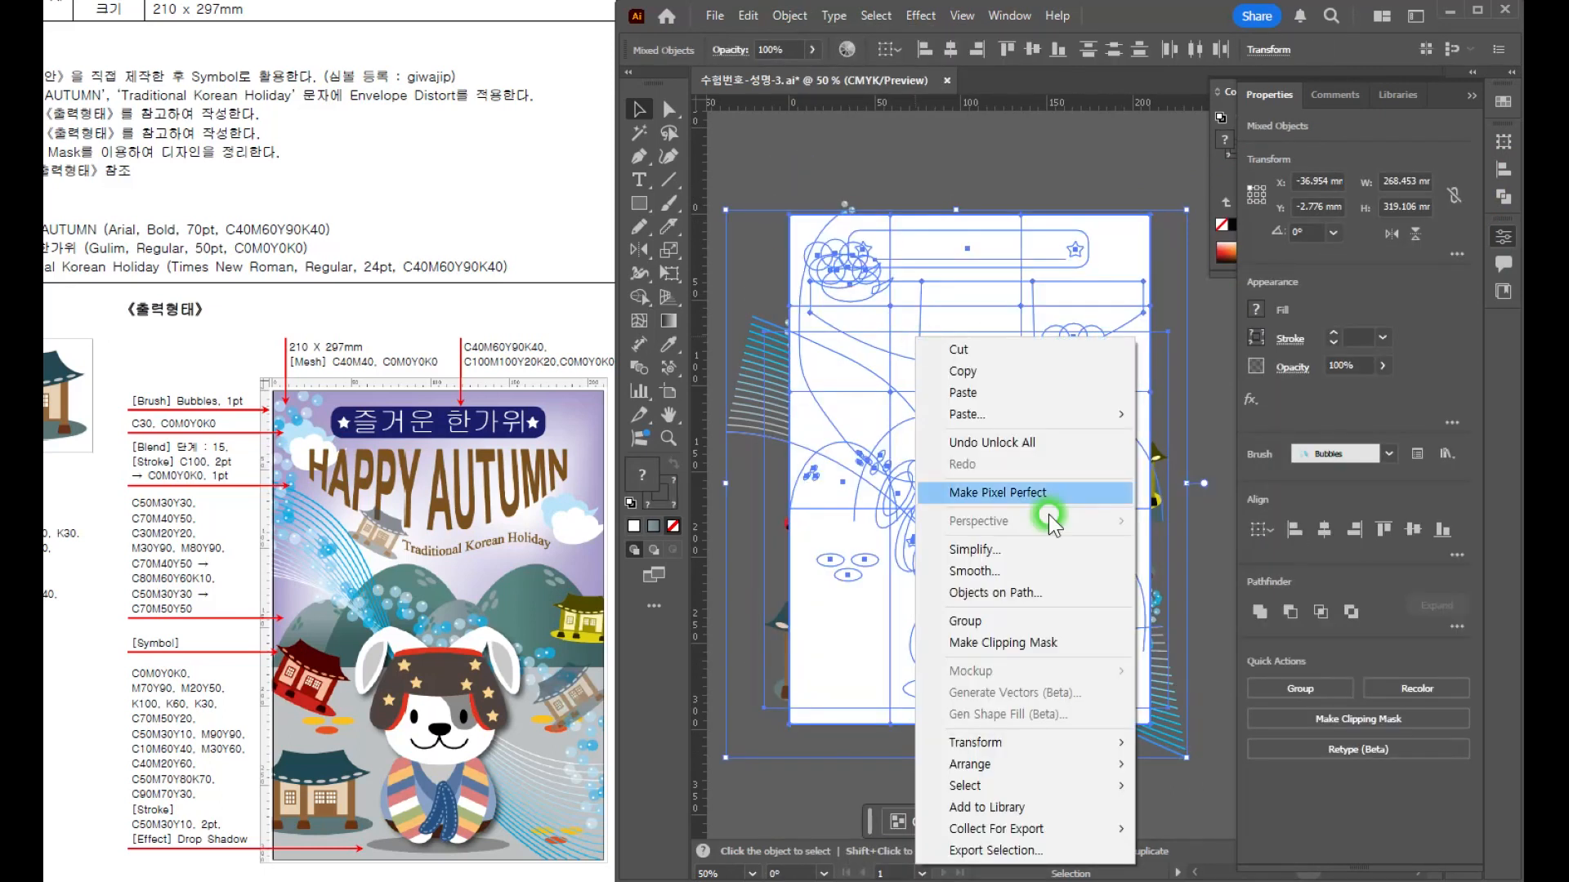
left_click(978, 642)
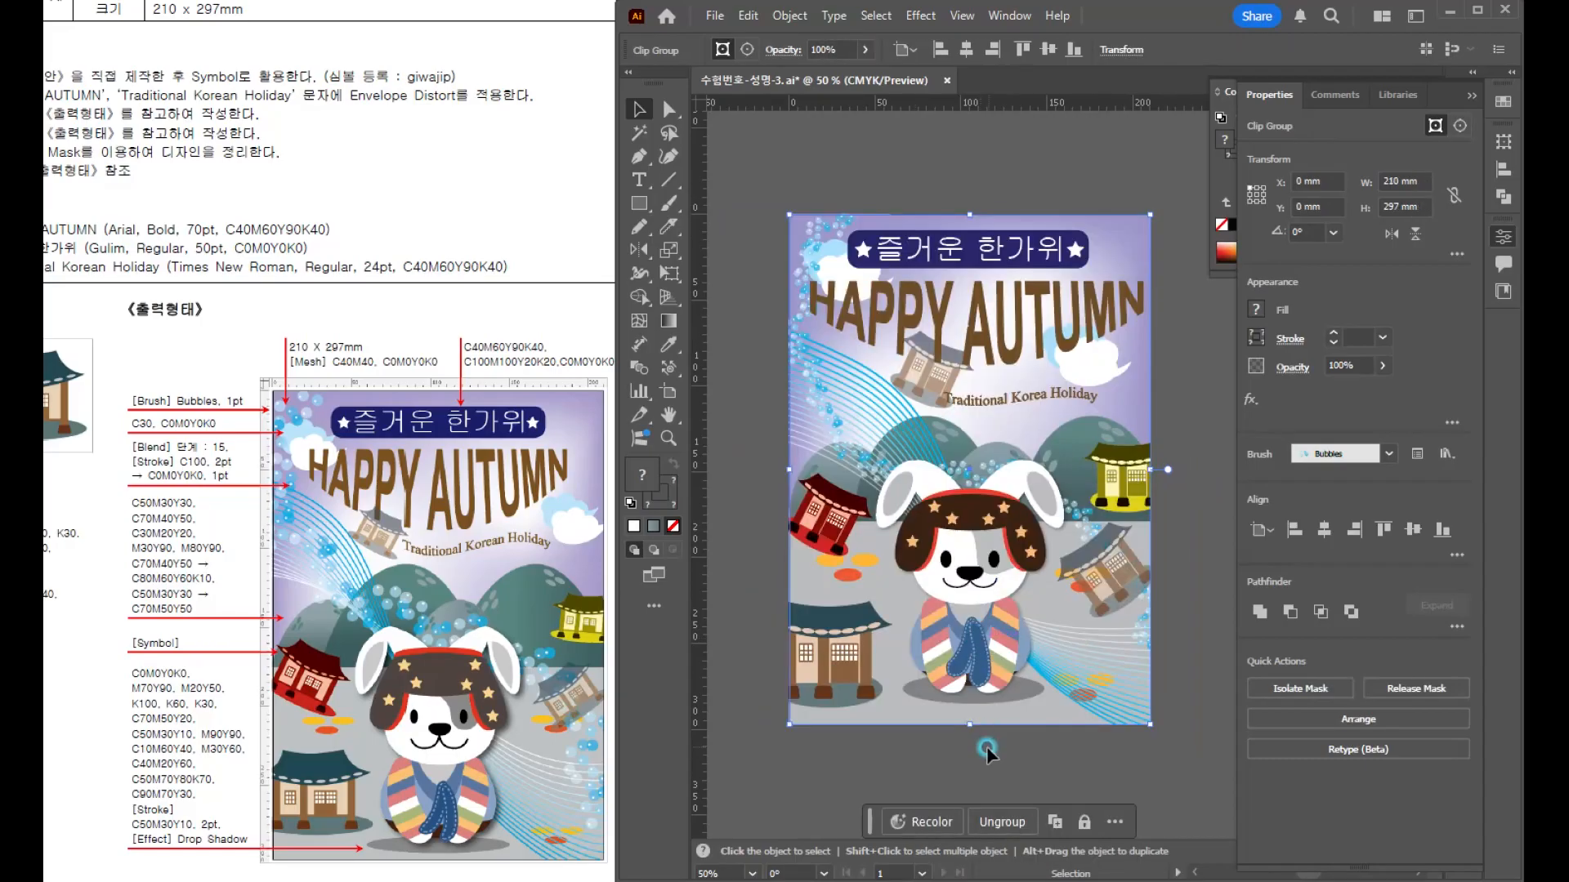